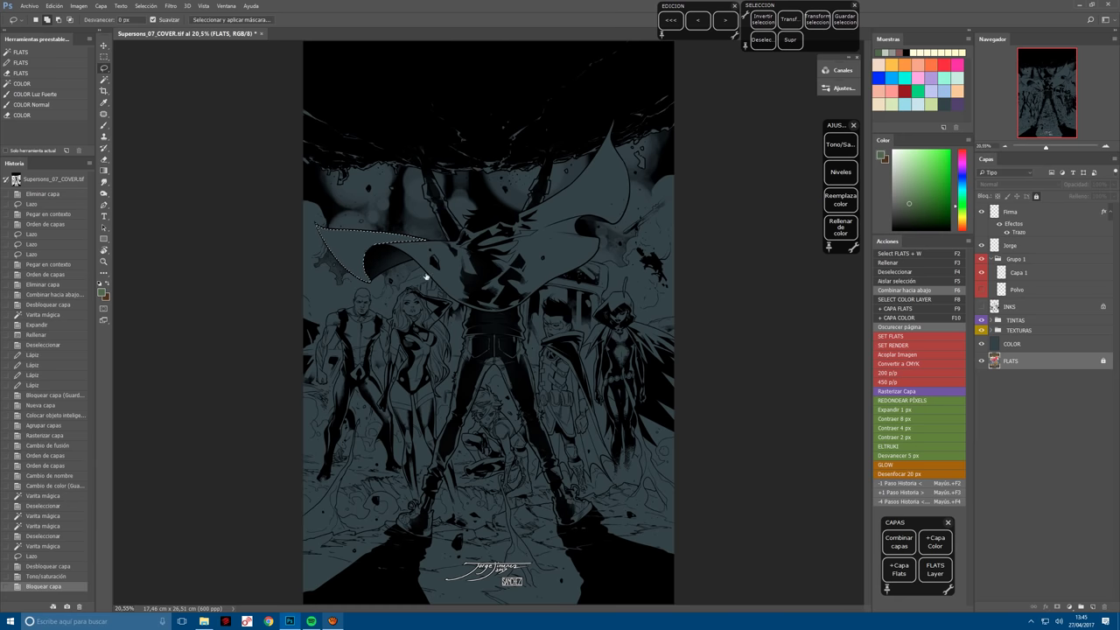
Select both parts of the cape on the FLATS layer with the Magic Wand and copy them to a new colour layer.
{"action": "key", "text": "w"}
{"action": "key", "text": "ctrl+d"}
{"action": "left_click", "coordinate": [360, 254]}
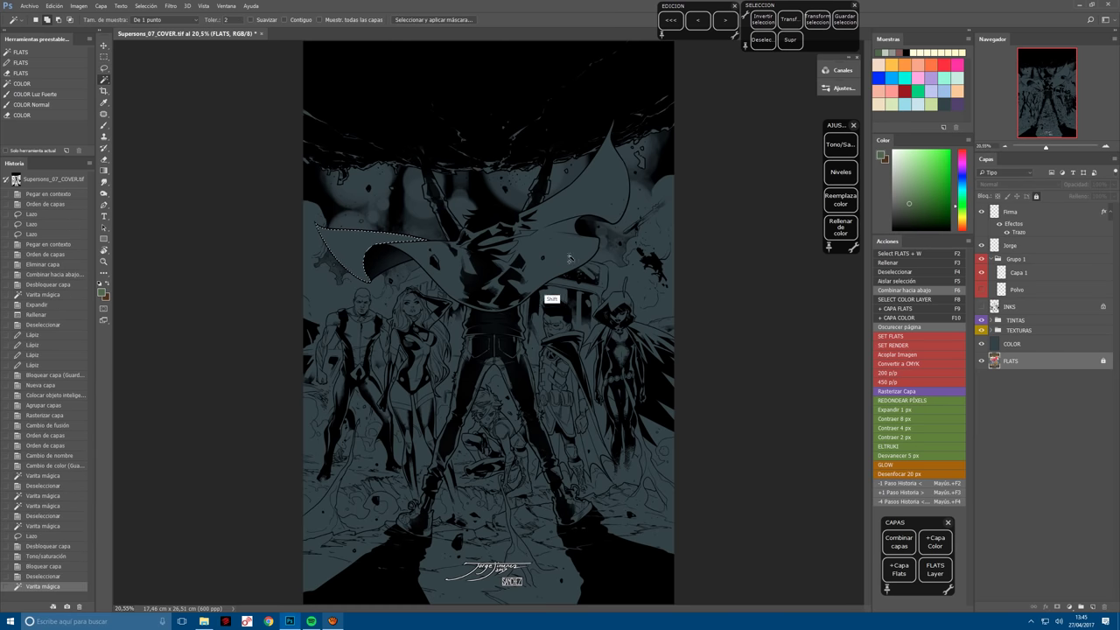
{"action": "left_click", "coordinate": [546, 299], "text": "shift"}
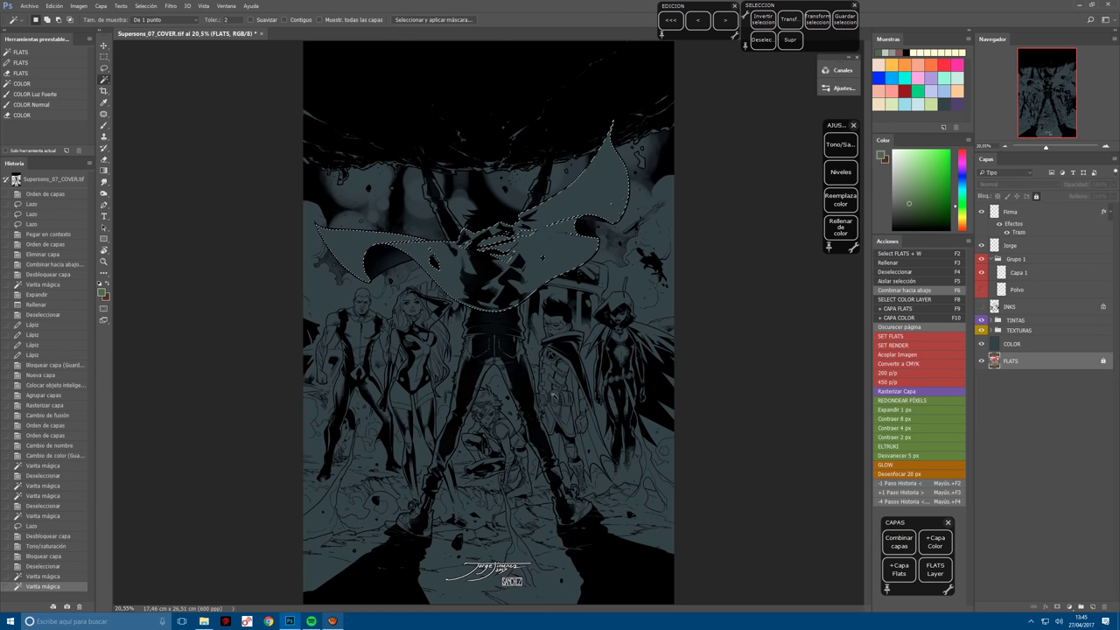
{"action": "key", "text": "F10"}
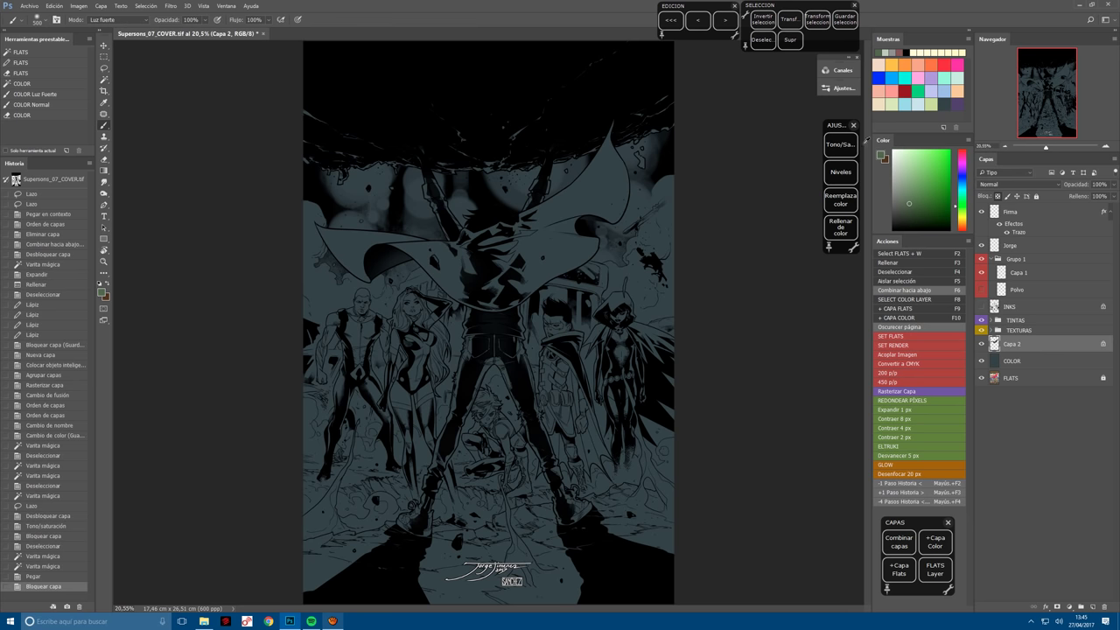
Recolour the cape layer to a dark red with a Hue/Saturation adjustment.
{"action": "left_click", "coordinate": [841, 144]}
{"action": "left_click_drag", "start_coordinate": [982, 168], "coordinate": [993, 168]}
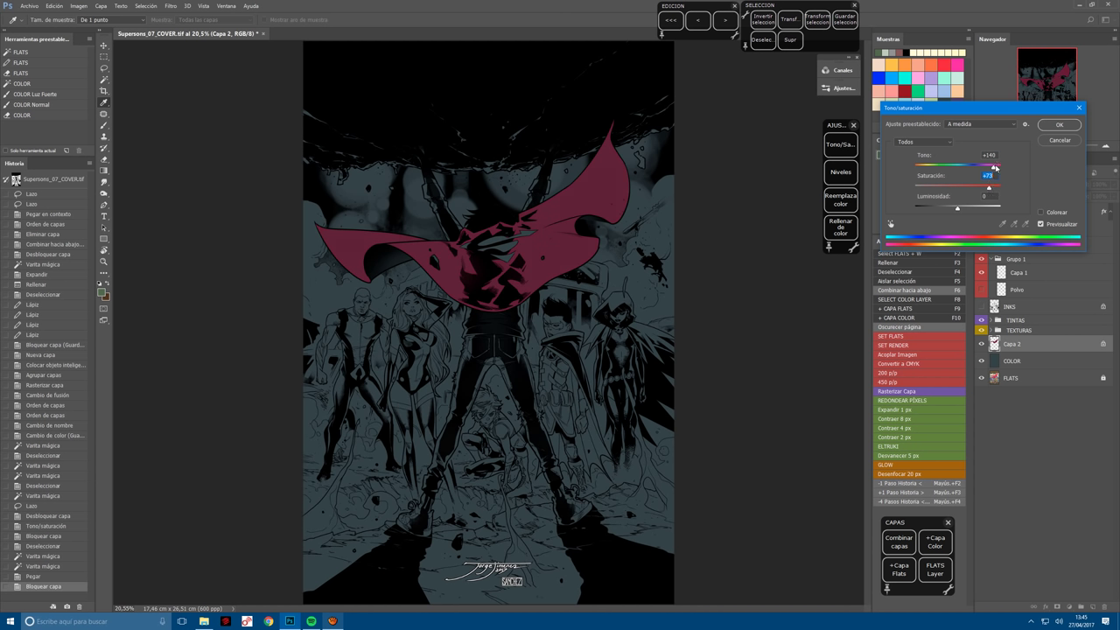
{"action": "left_click_drag", "start_coordinate": [995, 168], "coordinate": [996, 169]}
{"action": "left_click_drag", "start_coordinate": [989, 188], "coordinate": [987, 189]}
{"action": "left_click", "coordinate": [1059, 125]}
Expand the TINTAS group, load the cape layer's outline as a selection and run the ELTRUKI action on it.
{"action": "scroll", "coordinate": [450, 425], "scroll_direction": "up", "scroll_amount": 2}
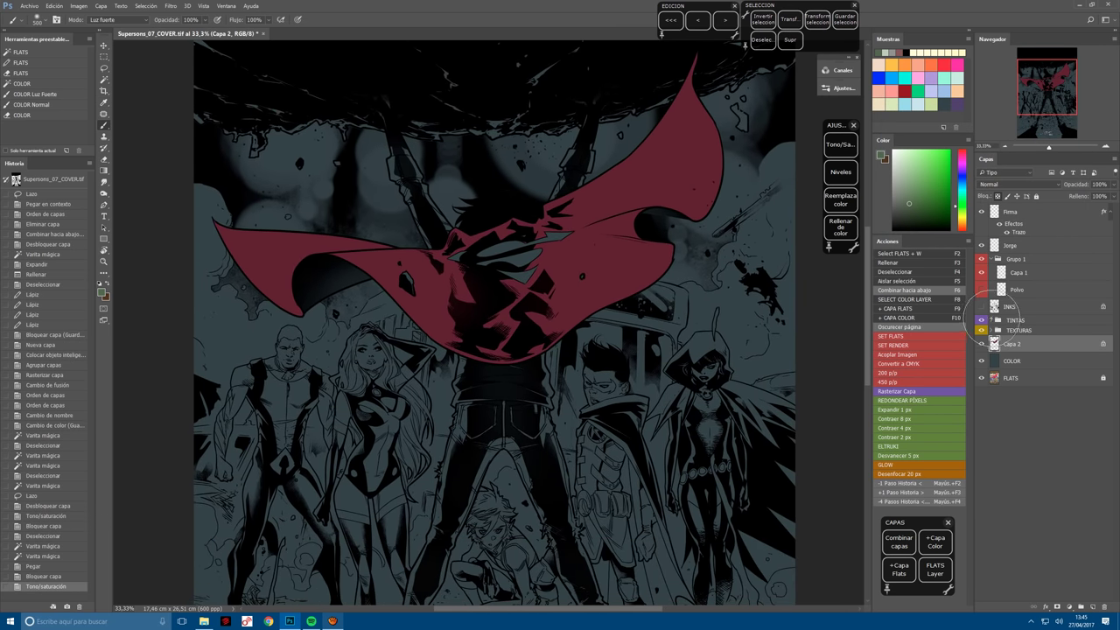
{"action": "left_click", "coordinate": [992, 321]}
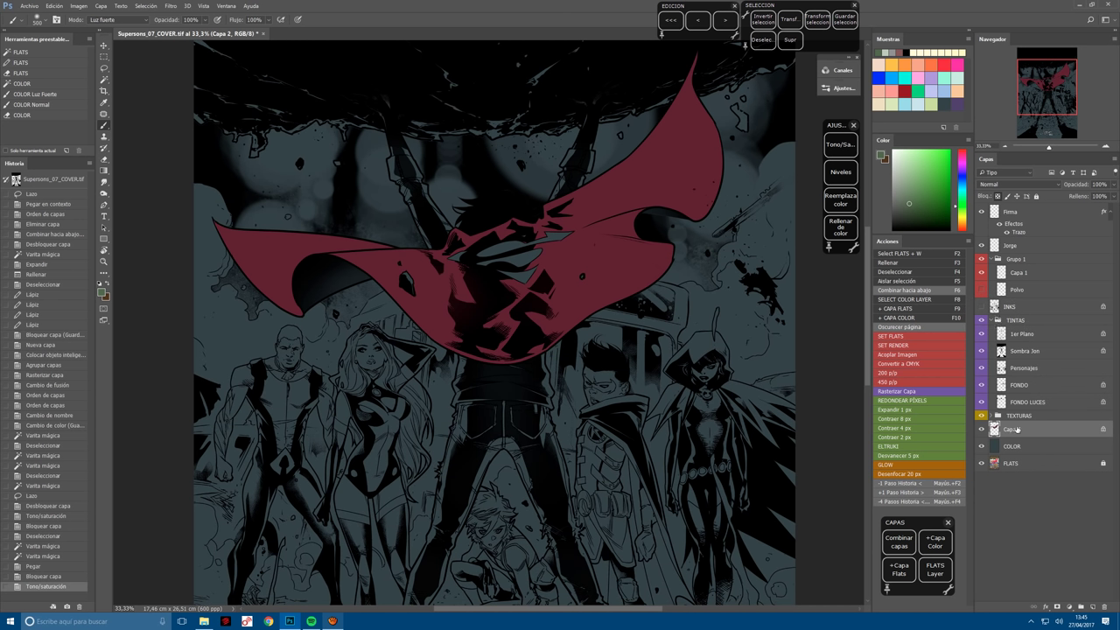
{"action": "left_click", "coordinate": [995, 430], "text": "ctrl"}
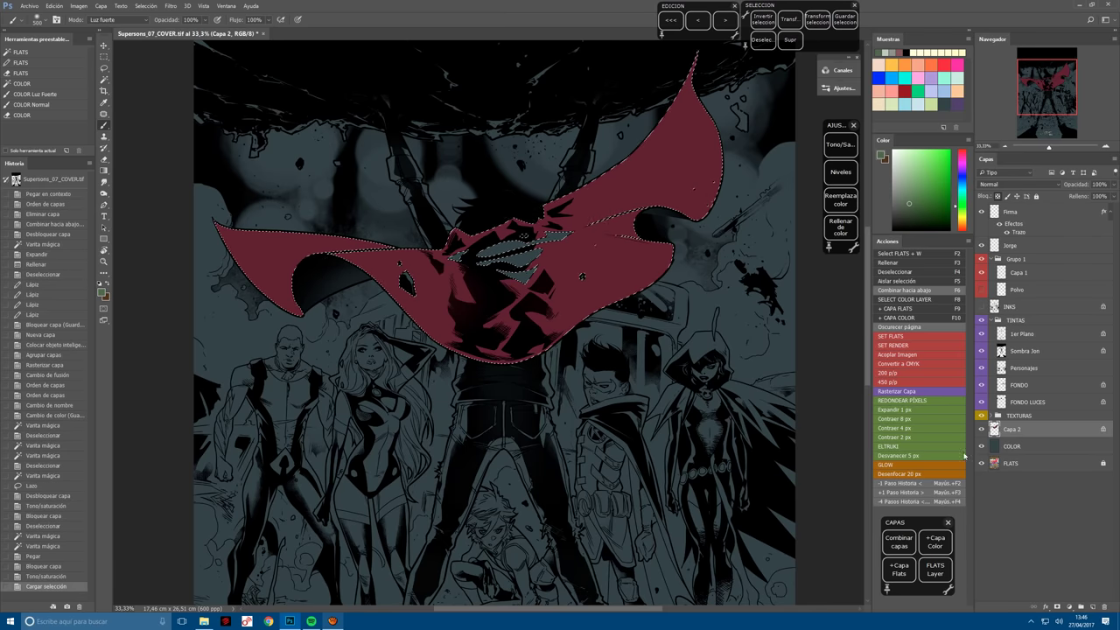
{"action": "left_click", "coordinate": [918, 447]}
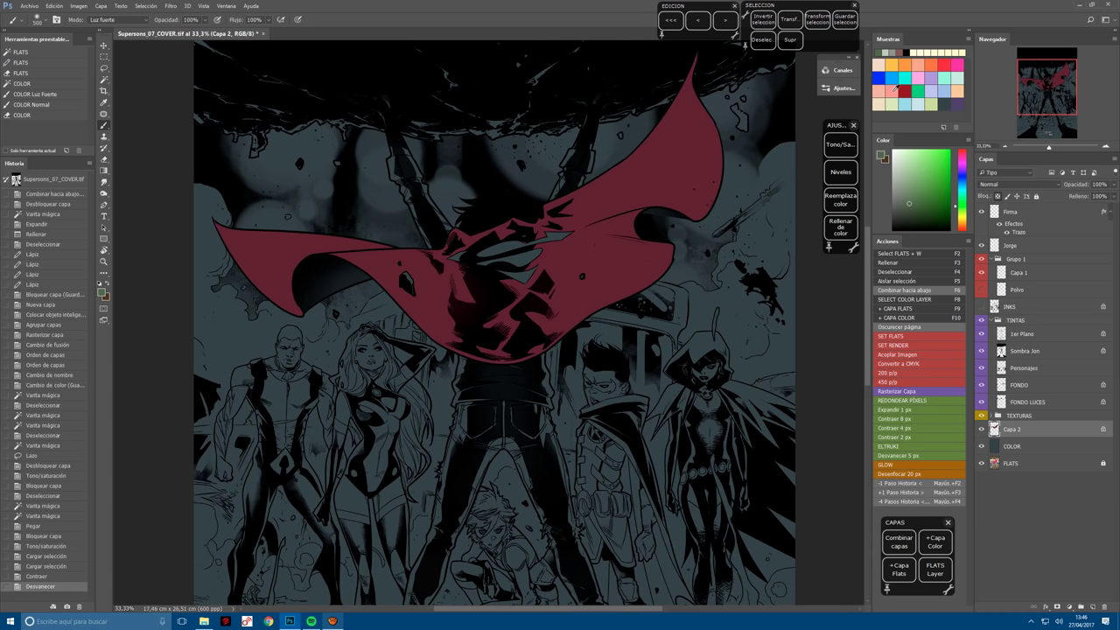
Paint salmon light over both wings of the cape with a large soft brush in Luz fuerte mode.
{"action": "left_click", "coordinate": [895, 88]}
{"action": "mouse_move", "coordinate": [701, 88]}
{"action": "left_mouse_down"}
{"action": "mouse_move", "coordinate": [709, 122]}
{"action": "mouse_move", "coordinate": [692, 184]}
{"action": "mouse_move", "coordinate": [648, 219]}
{"action": "mouse_move", "coordinate": [653, 247]}
{"action": "mouse_move", "coordinate": [613, 288]}
{"action": "mouse_move", "coordinate": [648, 350]}
{"action": "left_mouse_up"}
{"action": "left_click_drag", "start_coordinate": [560, 262], "coordinate": [612, 333]}
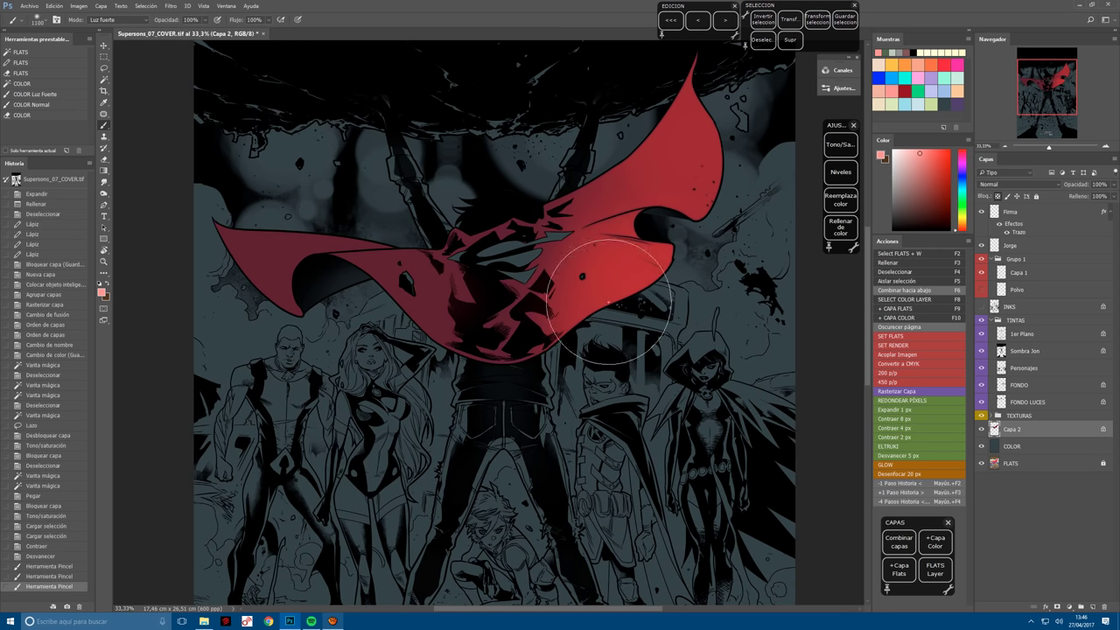
{"action": "mouse_move", "coordinate": [262, 245]}
{"action": "left_mouse_down"}
{"action": "mouse_move", "coordinate": [315, 289]}
{"action": "mouse_move", "coordinate": [341, 342]}
{"action": "left_mouse_up"}
{"action": "mouse_move", "coordinate": [351, 289]}
{"action": "left_mouse_down"}
{"action": "mouse_move", "coordinate": [342, 359]}
{"action": "mouse_move", "coordinate": [359, 306]}
{"action": "left_mouse_up"}
Brighten the middle of the cape around its holes with a 300 px brush, and its outer wings with a 1000 px brush.
{"action": "key", "text": "bracketleft"}
{"action": "key", "text": "bracketleft"}
{"action": "key", "text": "bracketleft"}
{"action": "key", "text": "bracketleft"}
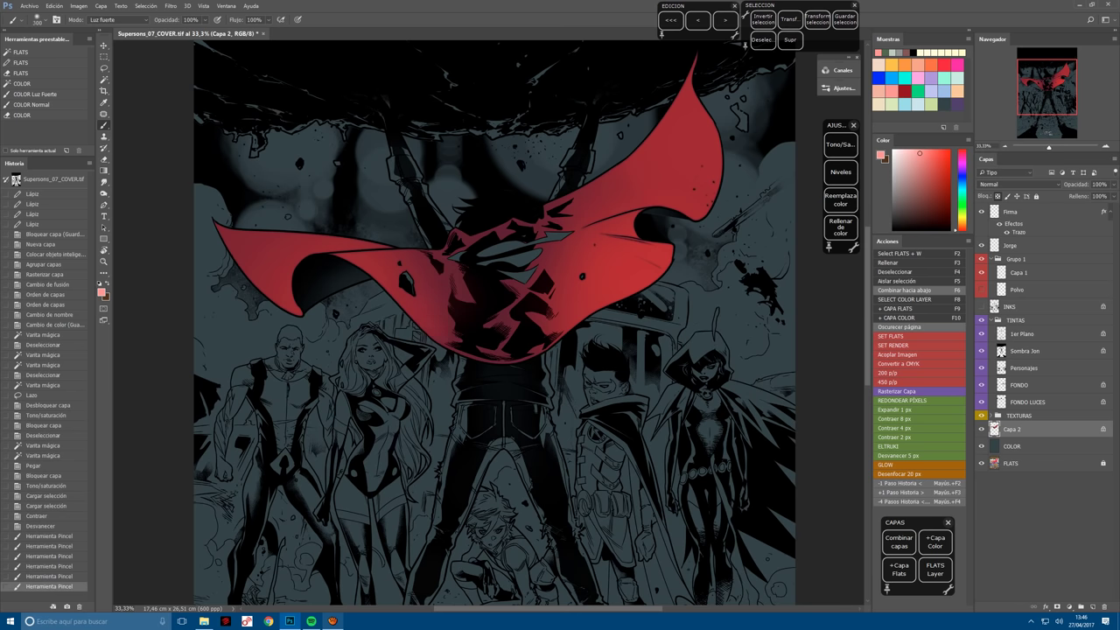
{"action": "left_click", "coordinate": [403, 268]}
{"action": "left_click", "coordinate": [420, 271]}
{"action": "left_click", "coordinate": [437, 280]}
{"action": "left_click", "coordinate": [455, 289]}
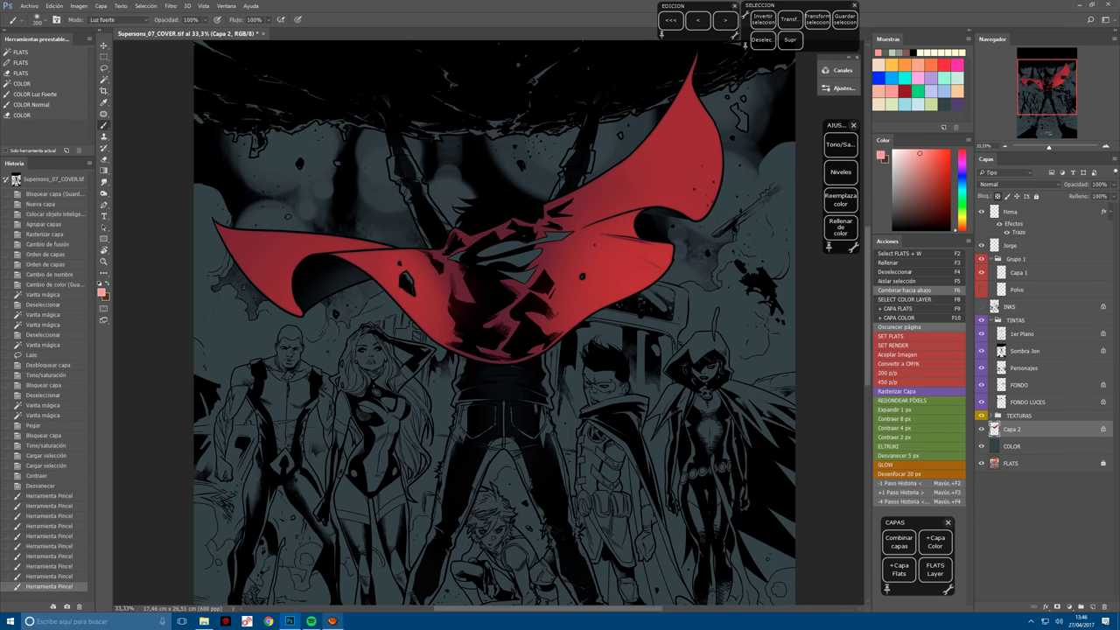
{"action": "left_click", "coordinate": [473, 280]}
{"action": "left_click", "coordinate": [573, 267]}
{"action": "left_click", "coordinate": [582, 275]}
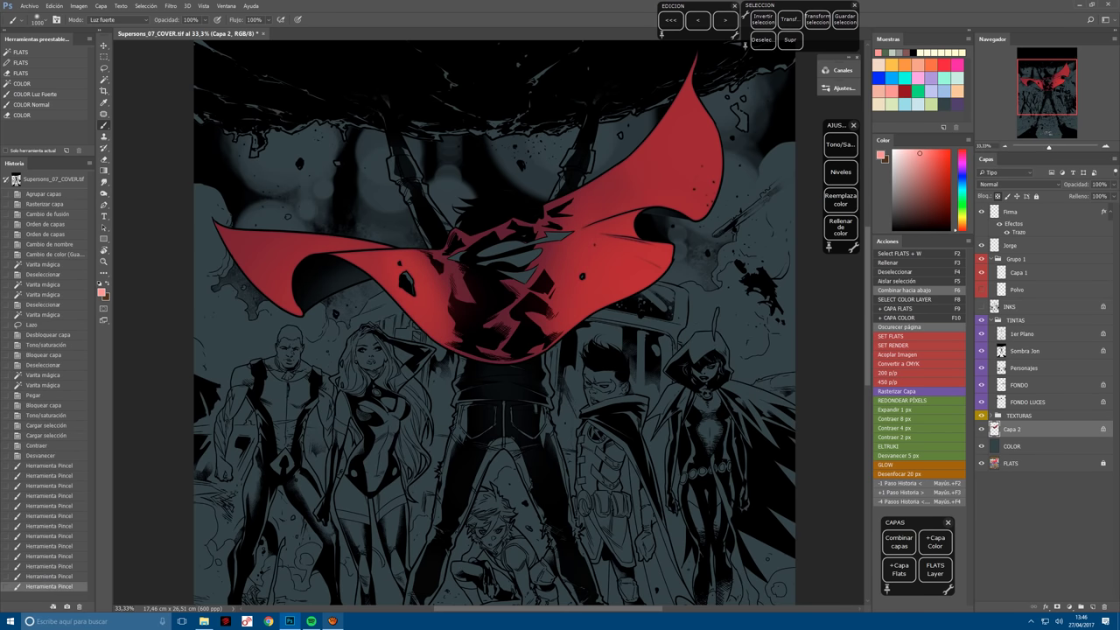
{"action": "left_click", "coordinate": [719, 145]}
{"action": "left_click", "coordinate": [341, 266]}
{"action": "left_click", "coordinate": [255, 384]}
Merge the painted cape down and copy the cape's main body, without the left tip, to a new colour layer.
{"action": "scroll", "coordinate": [372, 381], "scroll_direction": "left", "scroll_amount": 1}
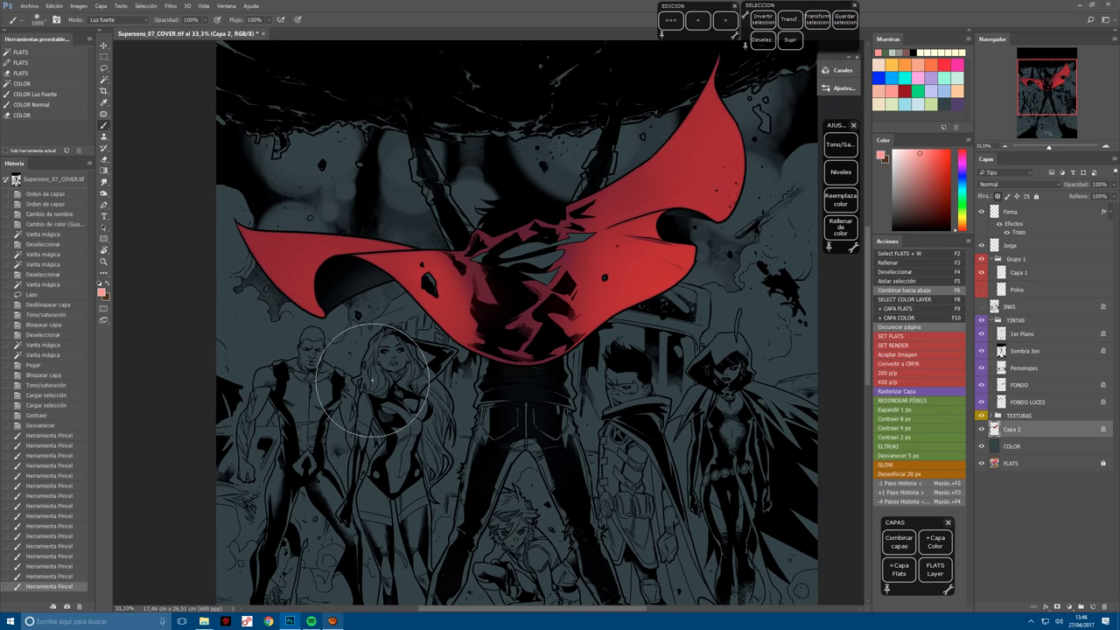
{"action": "key", "text": "r"}
{"action": "mouse_move", "coordinate": [372, 381]}
{"action": "left_mouse_down"}
{"action": "mouse_move", "coordinate": [376, 437]}
{"action": "mouse_move", "coordinate": [412, 464]}
{"action": "left_mouse_up"}
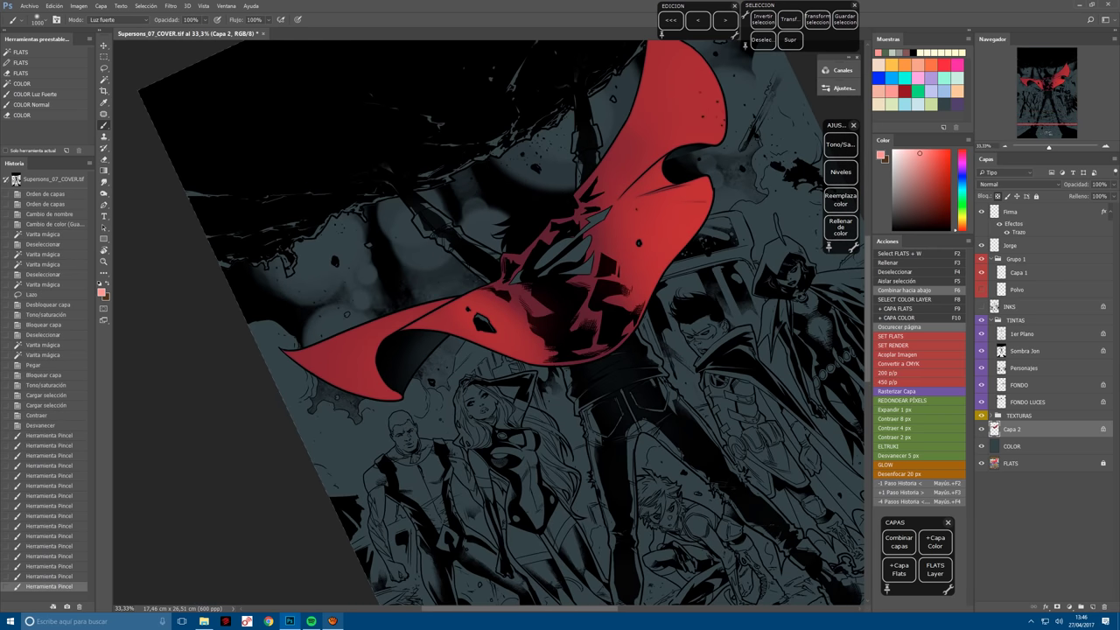
{"action": "key", "text": "F6"}
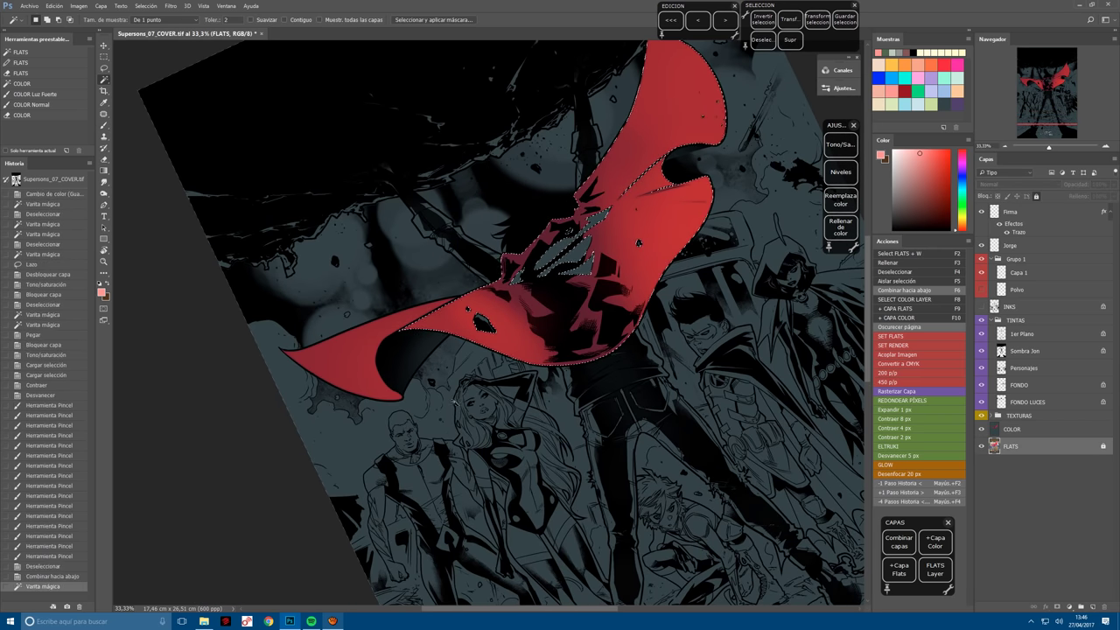
{"action": "left_click", "coordinate": [498, 171]}
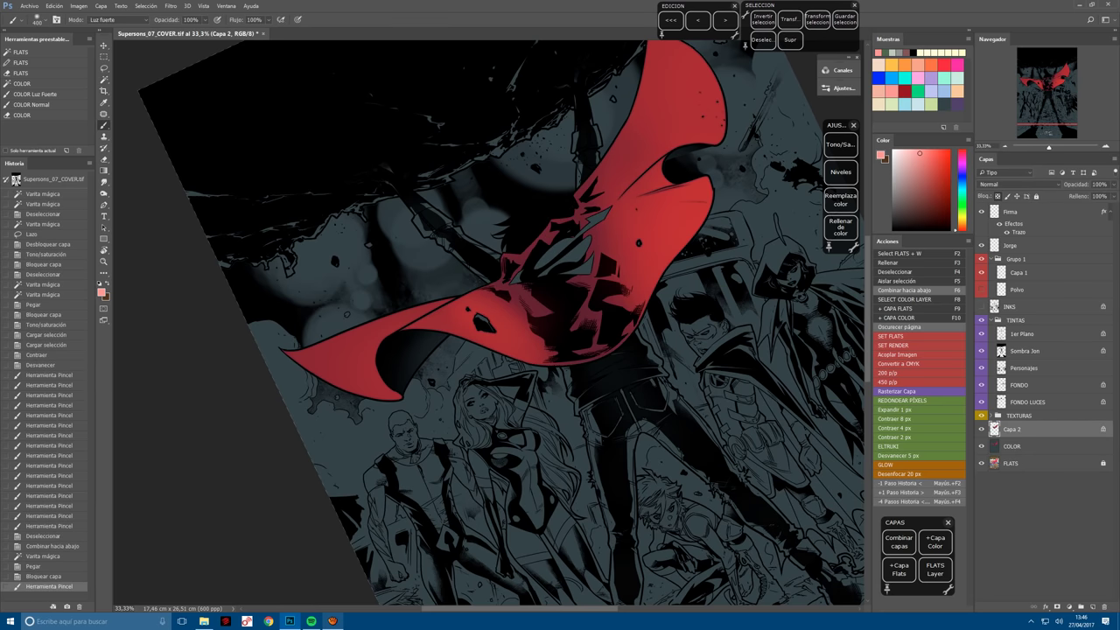
Load the new layer's outline, run ELTRUKI, and paint highlights along the shoulder folds with a 400 px brush, ending with nothing selected.
{"action": "left_click", "coordinate": [994, 429], "text": "ctrl"}
{"action": "left_click", "coordinate": [927, 448]}
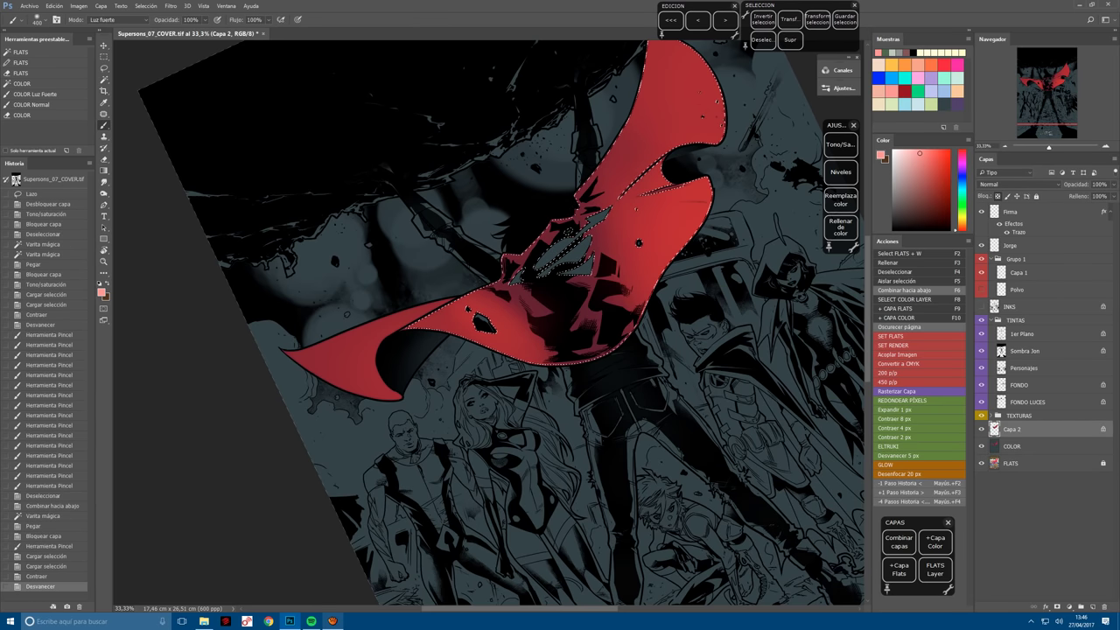
{"action": "mouse_move", "coordinate": [549, 235]}
{"action": "left_mouse_down"}
{"action": "mouse_move", "coordinate": [577, 253]}
{"action": "mouse_move", "coordinate": [537, 190]}
{"action": "mouse_move", "coordinate": [542, 210]}
{"action": "mouse_move", "coordinate": [560, 203]}
{"action": "left_mouse_up"}
{"action": "key", "text": "F4"}
{"action": "left_click", "coordinate": [552, 207]}
{"action": "left_click", "coordinate": [552, 207]}
{"action": "left_click", "coordinate": [553, 208]}
{"action": "left_click", "coordinate": [519, 223]}
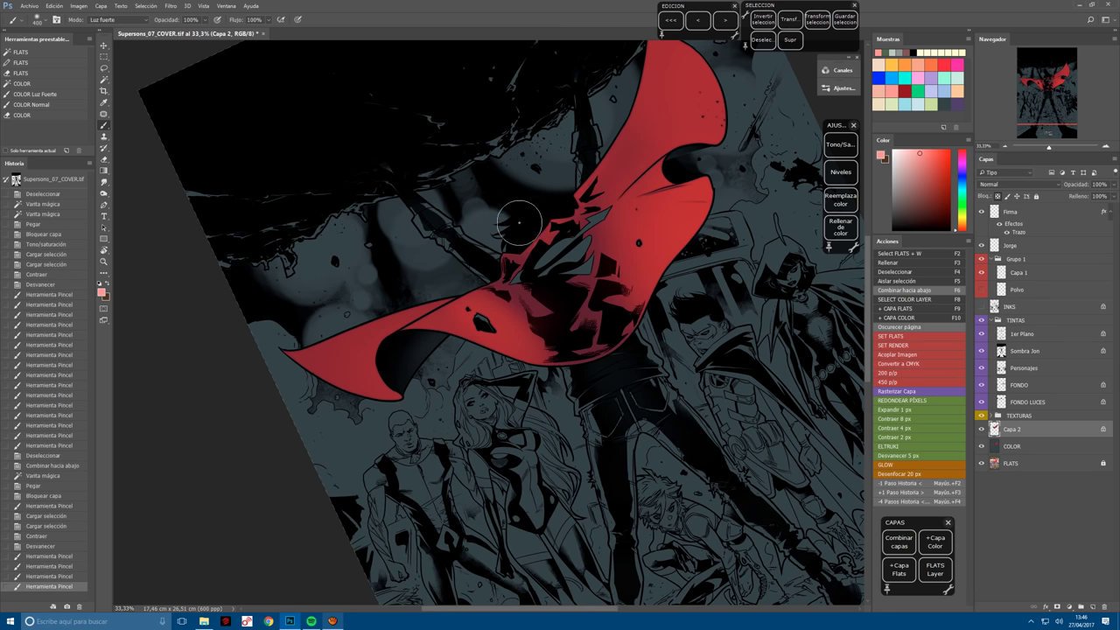
{"action": "left_click", "coordinate": [519, 222]}
{"action": "left_click", "coordinate": [521, 224]}
{"action": "key", "text": "ctrl+d"}
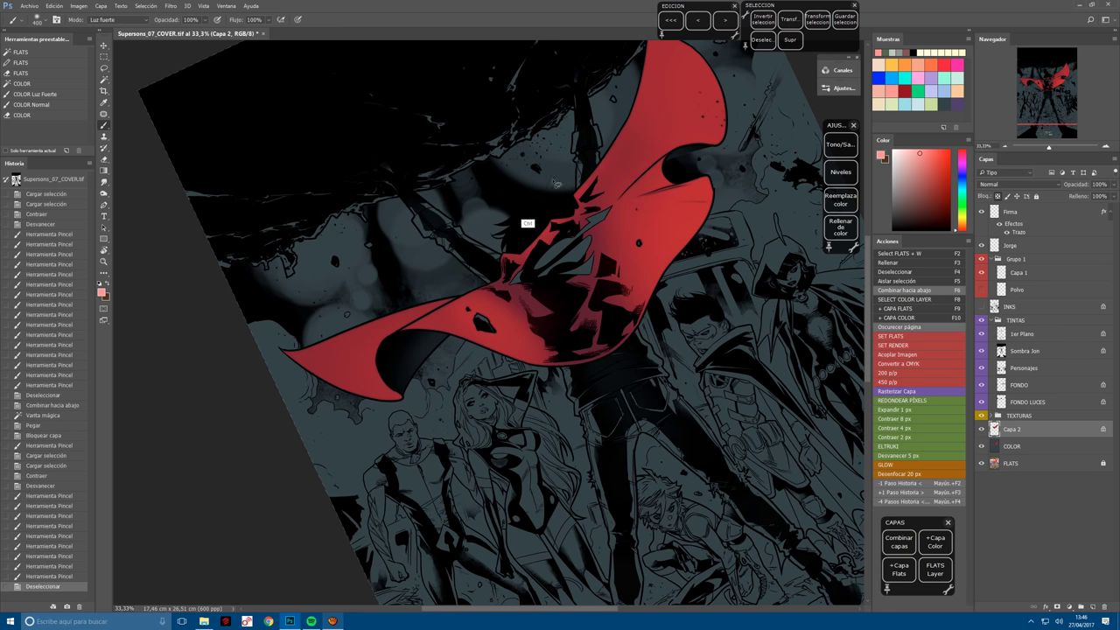
Add more light dabs along the upper shoulder edge of the cape, going from a 400 px to a 175 px brush.
{"action": "left_click", "coordinate": [557, 184]}
{"action": "left_click", "coordinate": [473, 261]}
{"action": "left_click", "coordinate": [473, 261]}
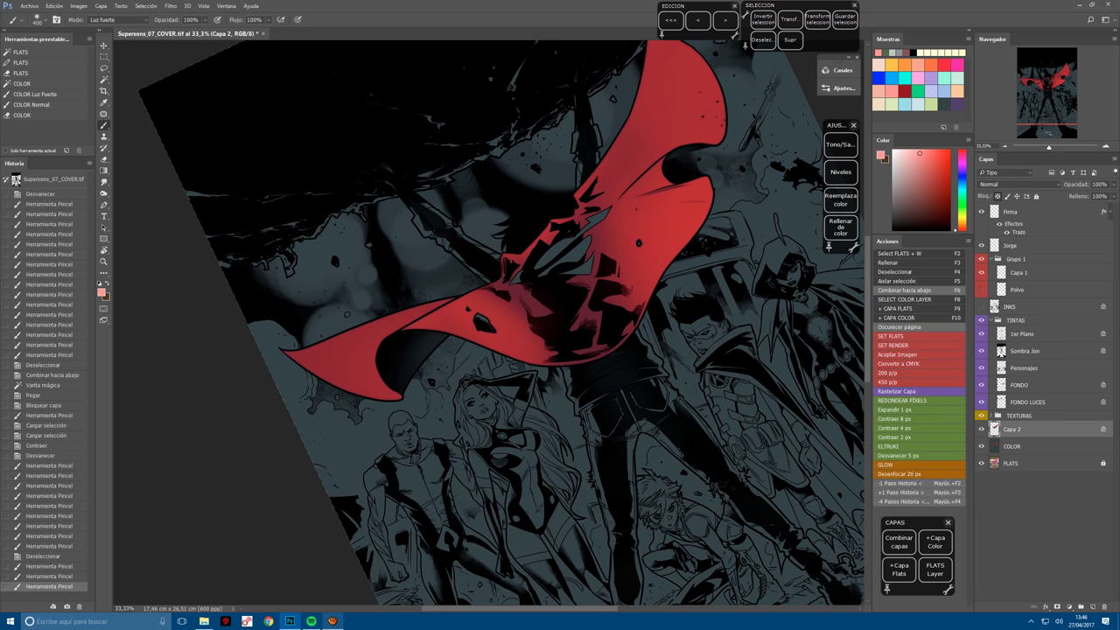
{"action": "left_click", "coordinate": [472, 255]}
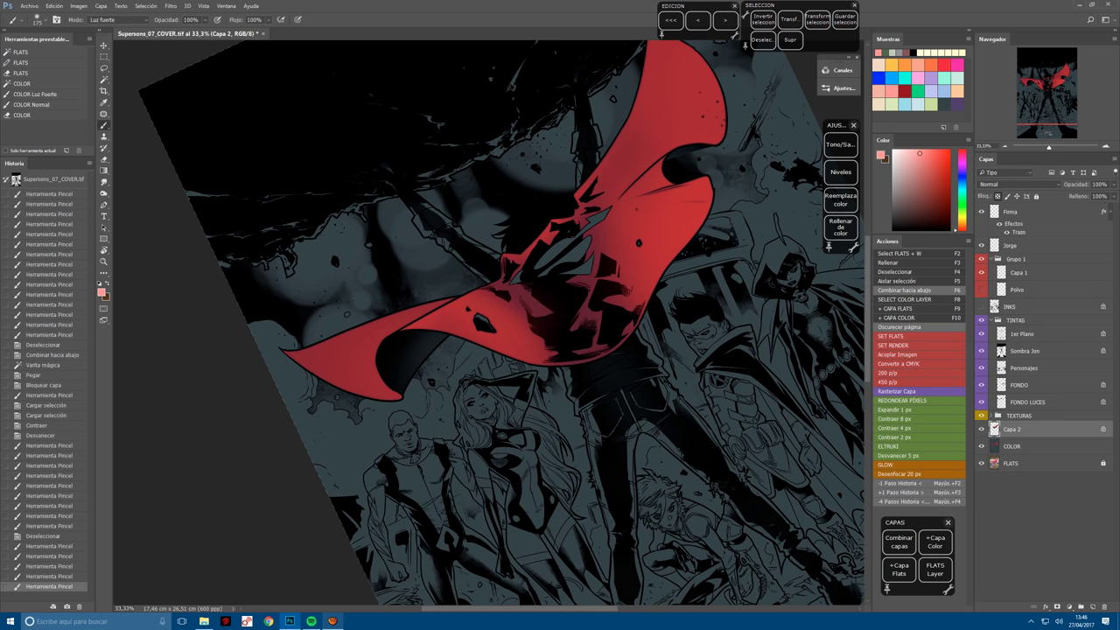
{"action": "left_click", "coordinate": [473, 255]}
{"action": "left_click", "coordinate": [472, 256]}
{"action": "left_click", "coordinate": [472, 256]}
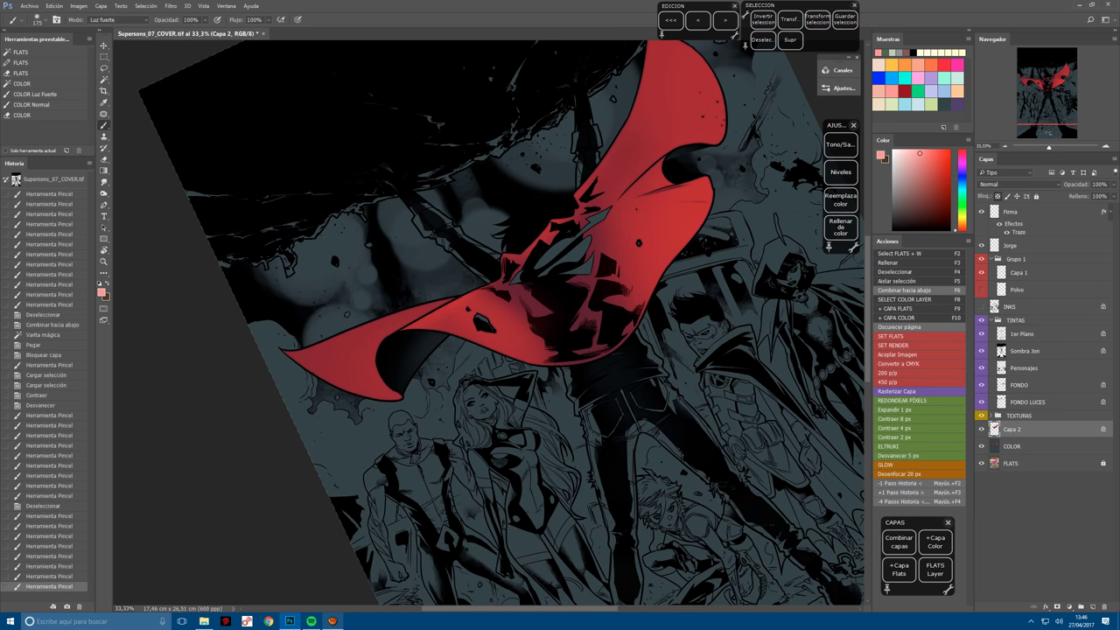
{"action": "left_click", "coordinate": [473, 256]}
{"action": "left_click", "coordinate": [472, 255]}
Brighten the cape's left fold and body with a brush enlarged to between 900 and 1100 px, and save the cover file.
{"action": "key", "text": "bracketright"}
{"action": "key", "text": "bracketright"}
{"action": "key", "text": "bracketright"}
{"action": "key", "text": "bracketright"}
{"action": "key", "text": "bracketright"}
{"action": "key", "text": "bracketright"}
{"action": "key", "text": "bracketright"}
{"action": "key", "text": "bracketright"}
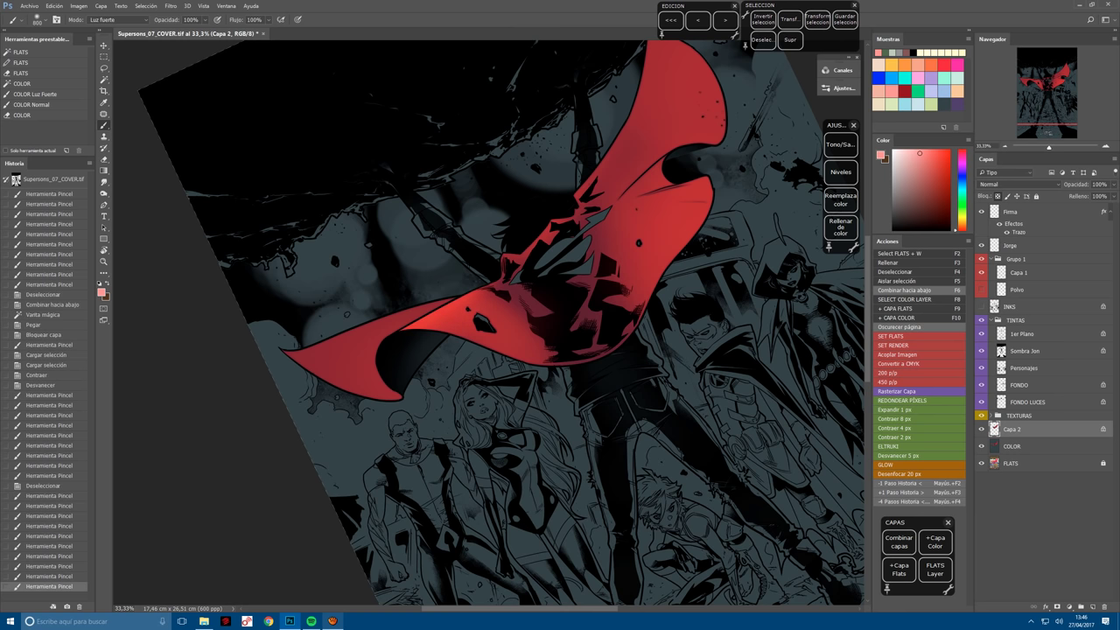
{"action": "left_click_drag", "start_coordinate": [560, 438], "coordinate": [375, 424]}
{"action": "mouse_move", "coordinate": [667, 387]}
{"action": "left_mouse_down"}
{"action": "mouse_move", "coordinate": [484, 403]}
{"action": "mouse_move", "coordinate": [703, 377]}
{"action": "mouse_move", "coordinate": [589, 274]}
{"action": "left_mouse_up"}
{"action": "left_click_drag", "start_coordinate": [523, 187], "coordinate": [543, 226]}
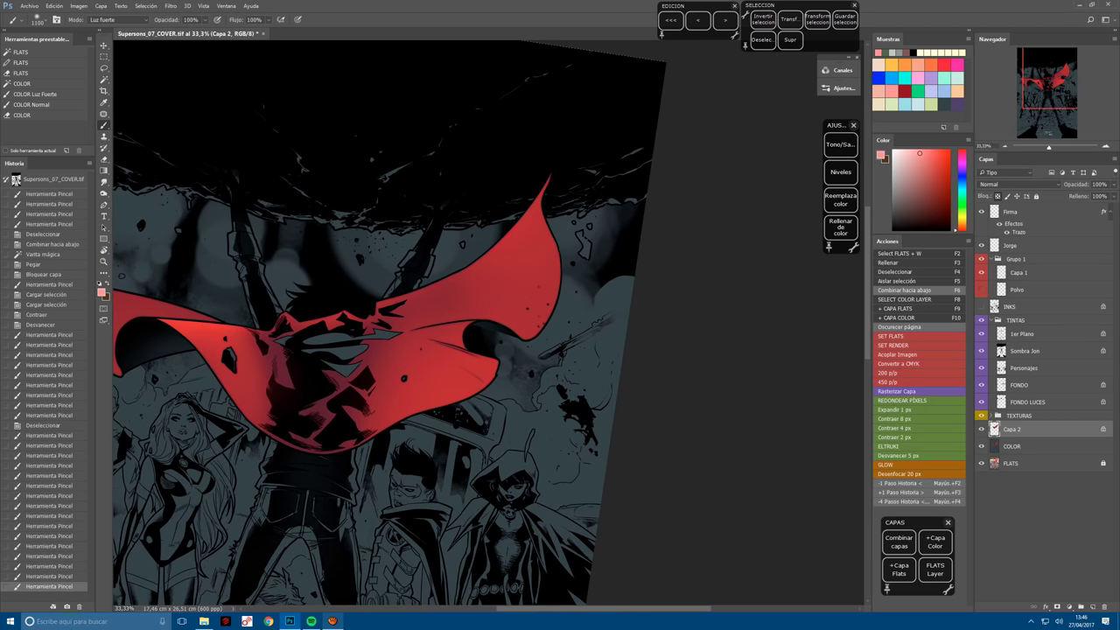
{"action": "key", "text": "ctrl+s"}
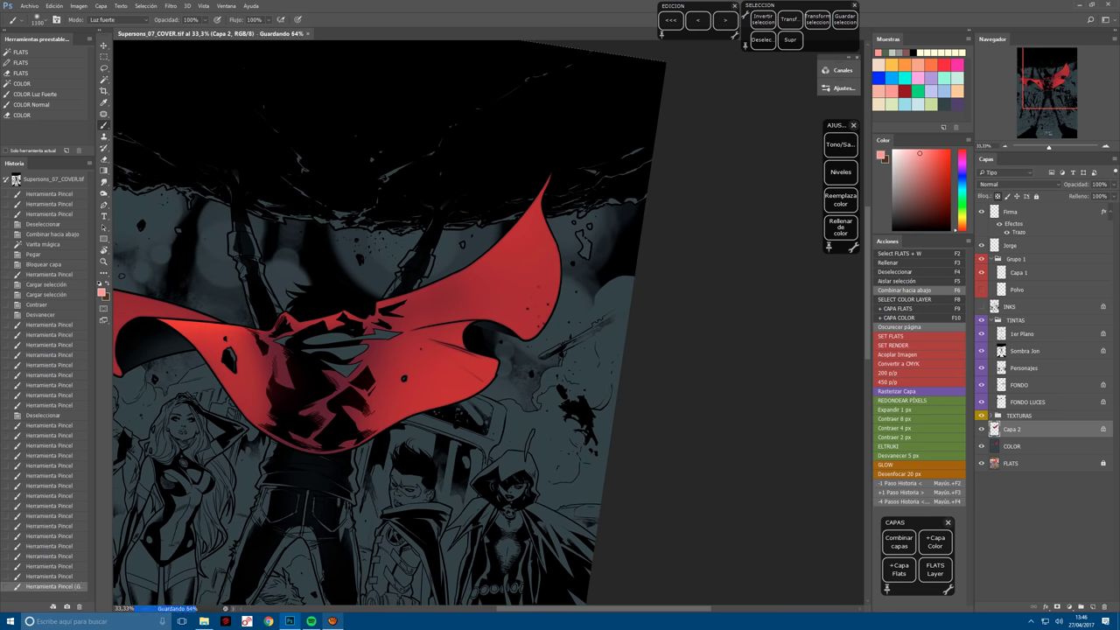
Paint broad light over the cape's raised right wing with a 1700 px brush.
{"action": "left_click_drag", "start_coordinate": [411, 153], "coordinate": [473, 232]}
{"action": "mouse_move", "coordinate": [534, 164]}
{"action": "left_mouse_down"}
{"action": "mouse_move", "coordinate": [563, 263]}
{"action": "mouse_move", "coordinate": [551, 338]}
{"action": "left_mouse_up"}
{"action": "left_click", "coordinate": [550, 338]}
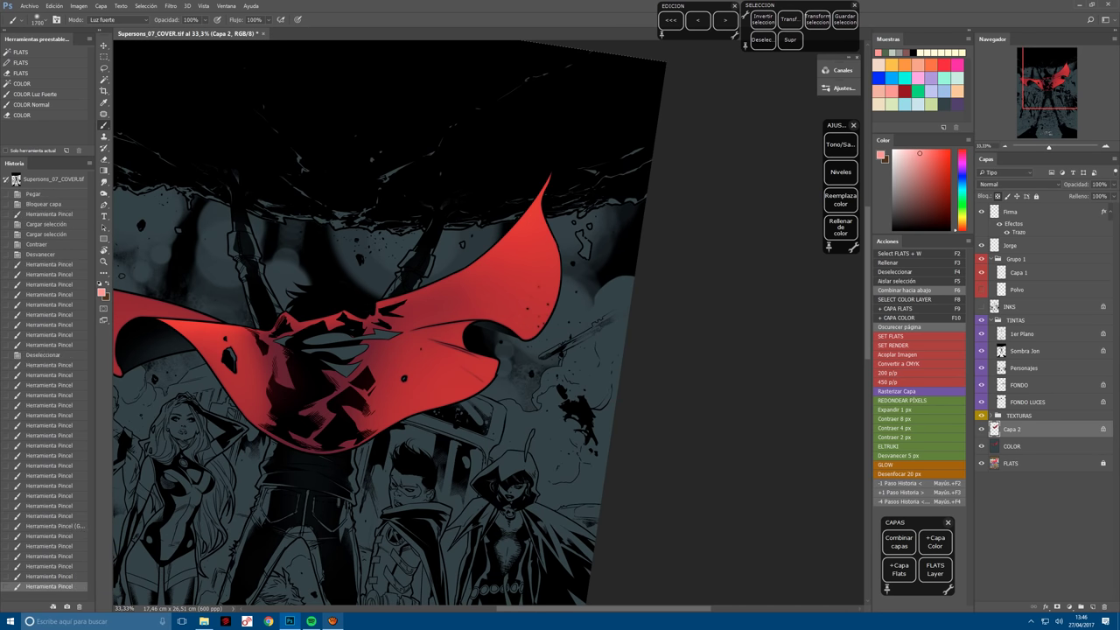
Merge the cape layer down, copy the left tip of the cape to a new colour layer and brighten it with the 1700 px brush.
{"action": "key", "text": "ctrl+minus"}
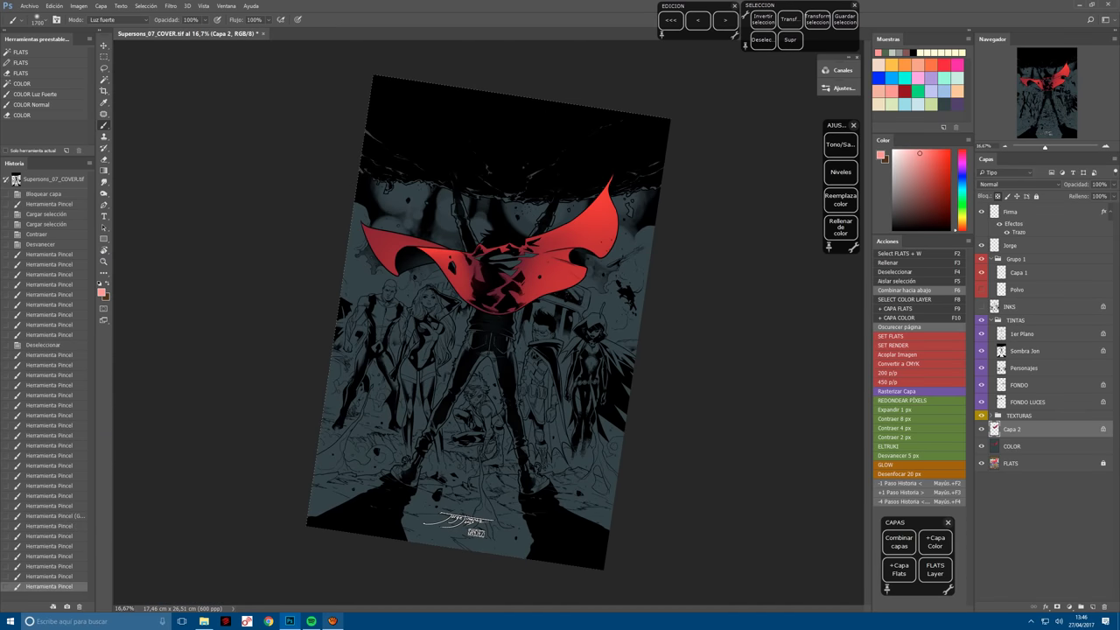
{"action": "key", "text": "F6"}
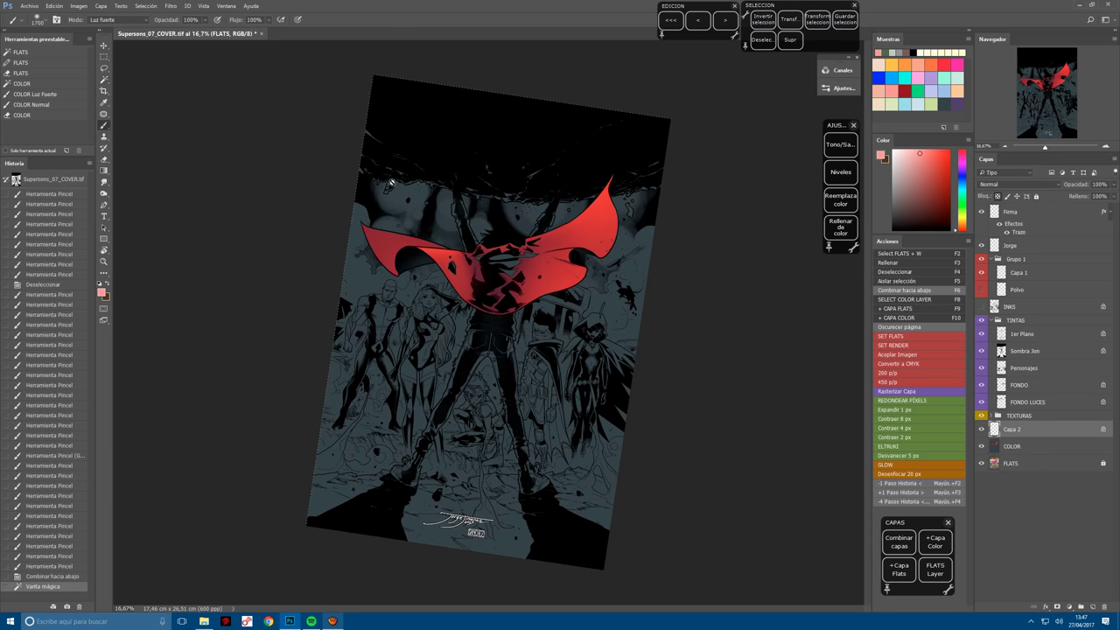
{"action": "left_click_drag", "start_coordinate": [388, 172], "coordinate": [394, 210]}
{"action": "left_click", "coordinate": [394, 210]}
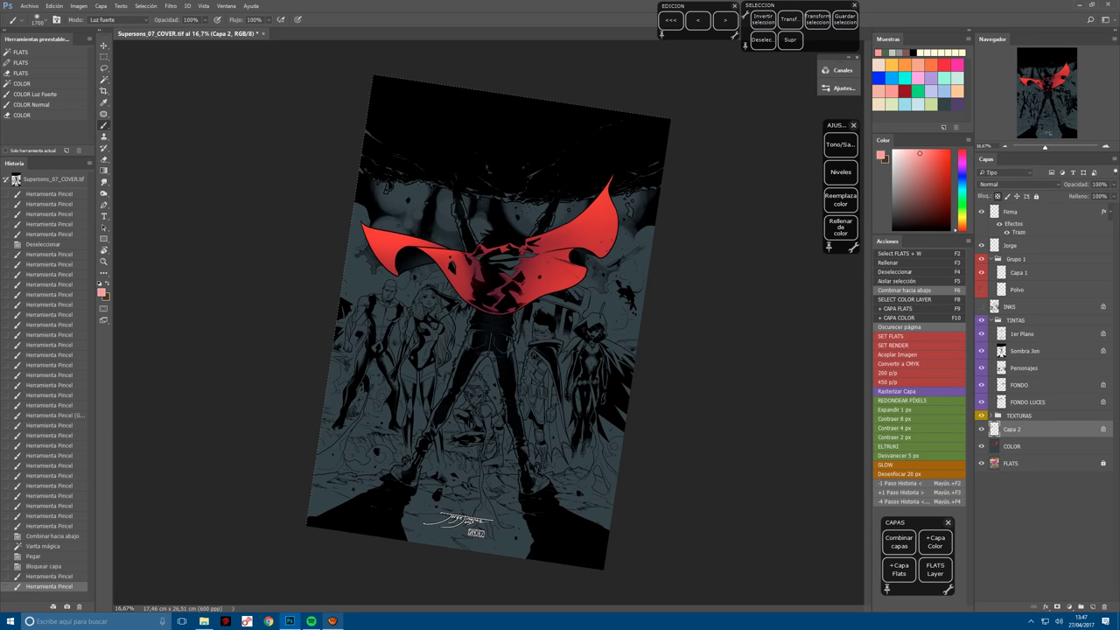
{"action": "left_click_drag", "start_coordinate": [450, 179], "coordinate": [453, 166]}
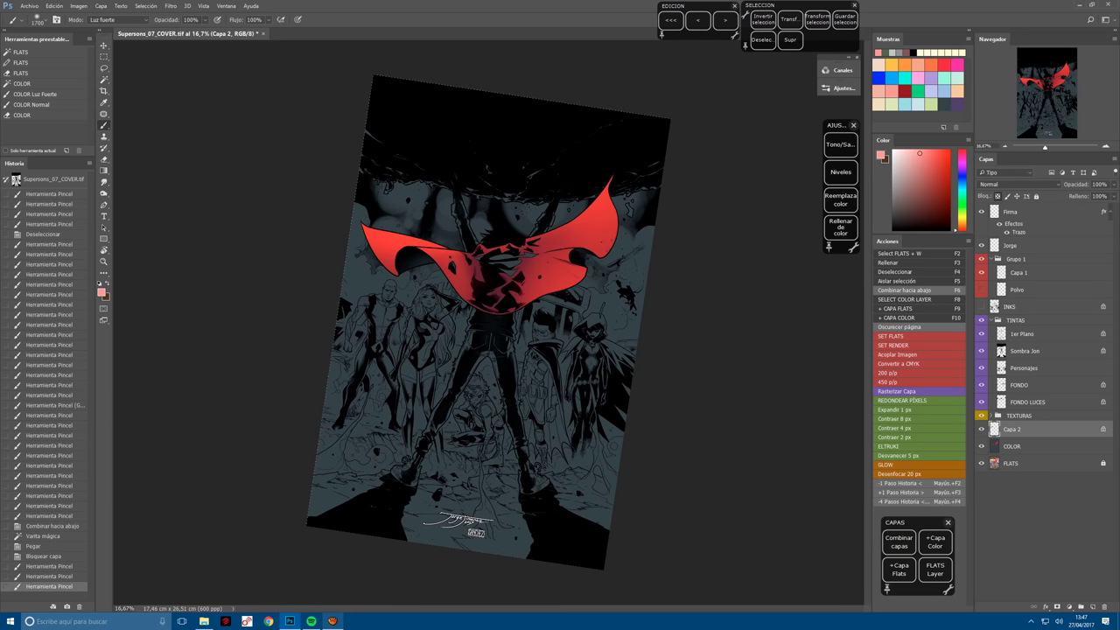
Merge the brightened tip down and select both parts of the cape on the FLATS layer with the Magic Wand.
{"action": "key", "text": "ctrl+plus"}
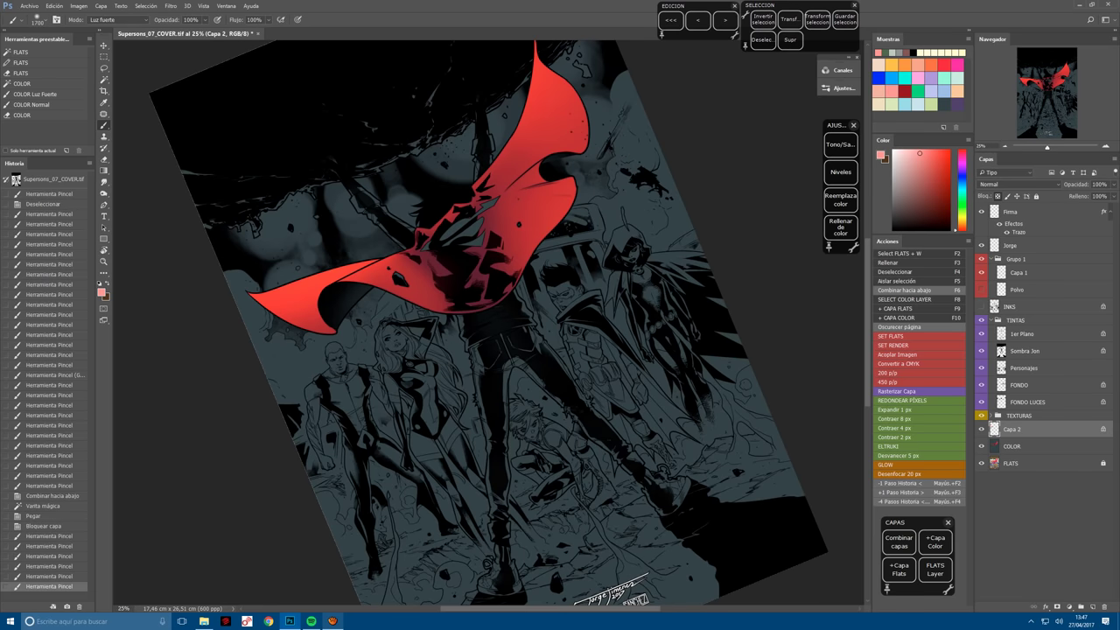
{"action": "key", "text": "ctrl+plus"}
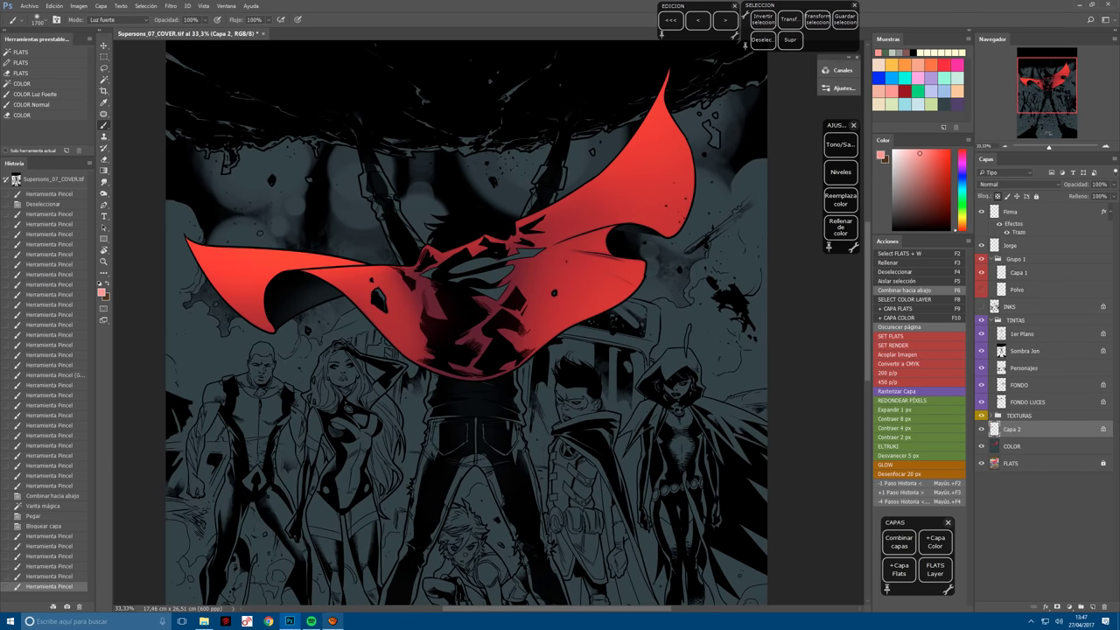
{"action": "left_click_drag", "start_coordinate": [501, 408], "coordinate": [473, 488]}
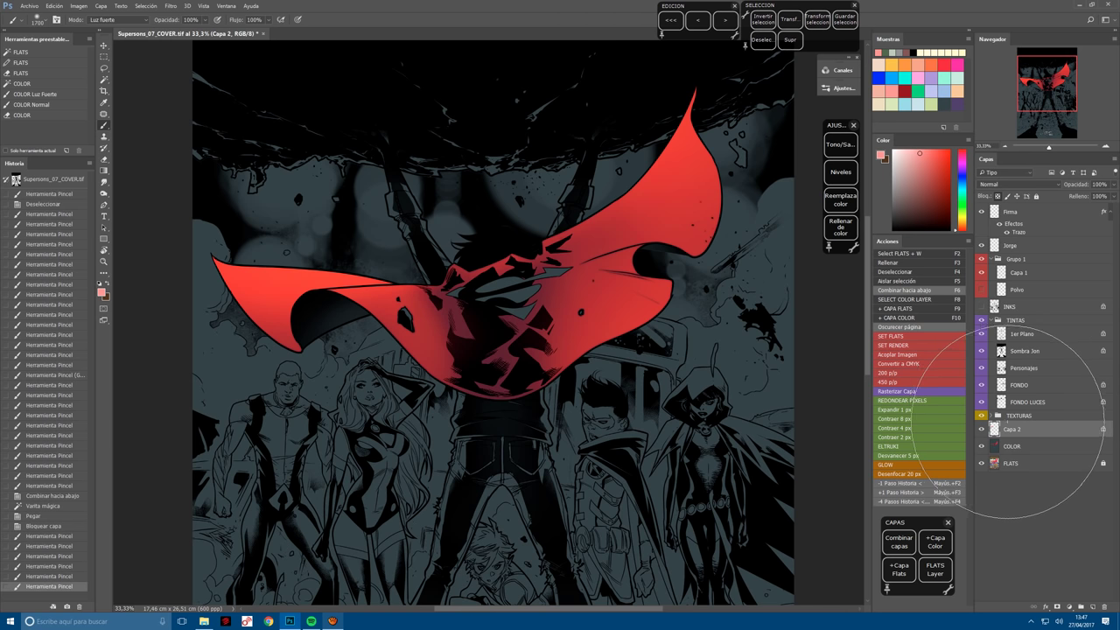
{"action": "key", "text": "F6"}
{"action": "key", "text": "F2"}
{"action": "left_click", "coordinate": [331, 281], "text": "shift"}
{"action": "left_click", "coordinate": [331, 280], "text": "shift"}
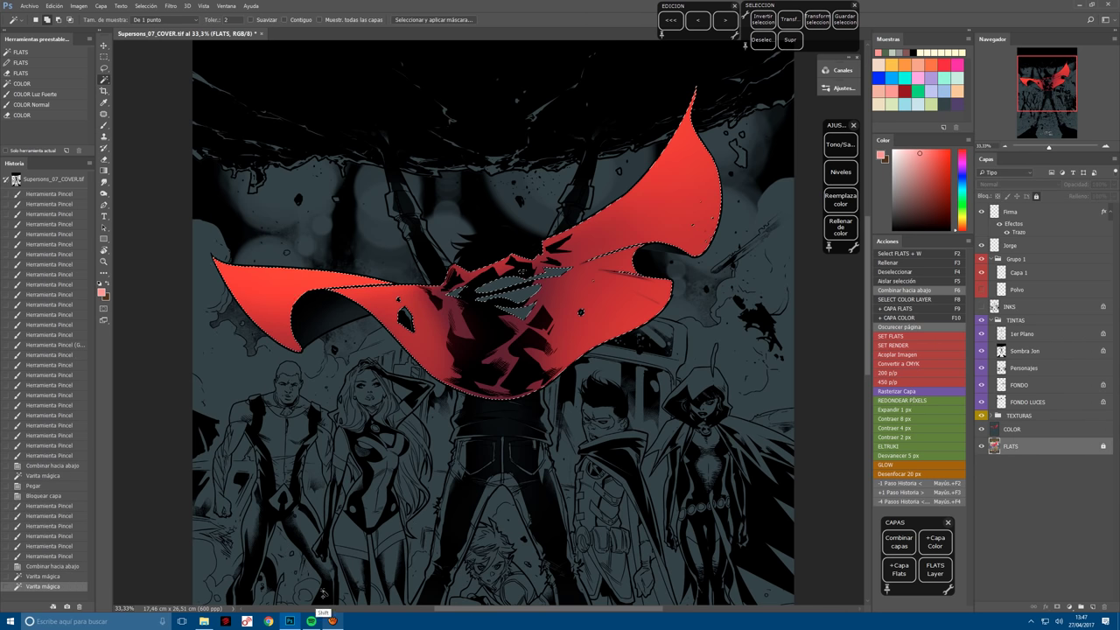
Paste the selected cape as a new locked layer and place a duplicate of it in Grupo 1 above INKS.
{"action": "key", "text": "ctrl+c"}
{"action": "key", "text": "b"}
{"action": "key", "text": "ctrl+v"}
{"action": "key", "text": "slash"}
{"action": "left_click_drag", "start_coordinate": [1006, 429], "coordinate": [1043, 282]}
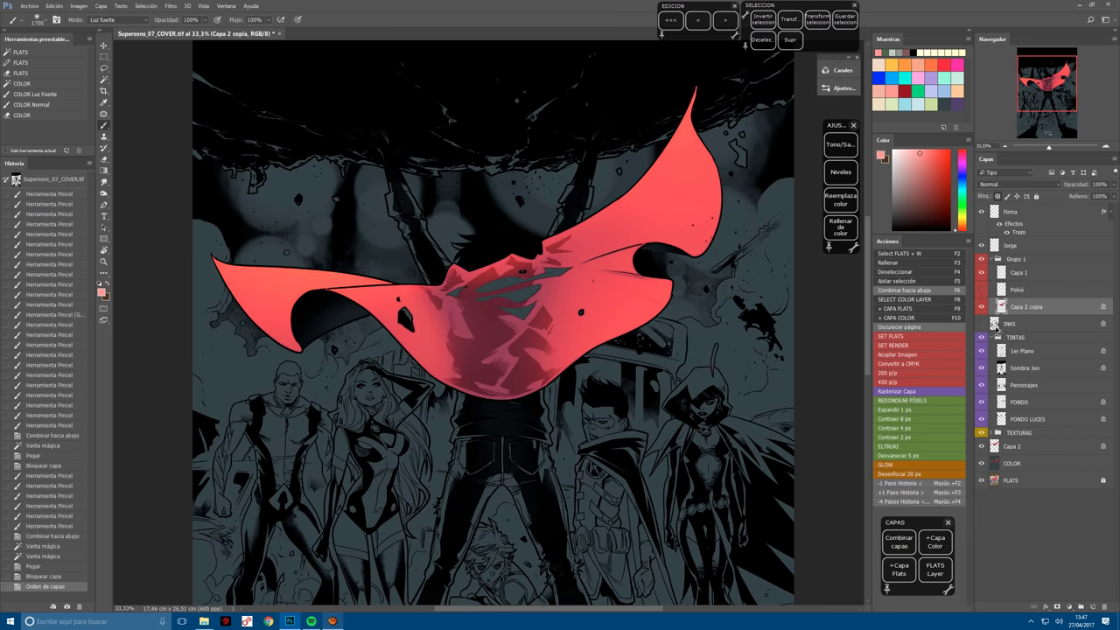
Try to build a selection from the INKS layer by subtracting and adding the contents of the TINTAS layers.
{"action": "left_click", "coordinate": [995, 326], "text": "ctrl"}
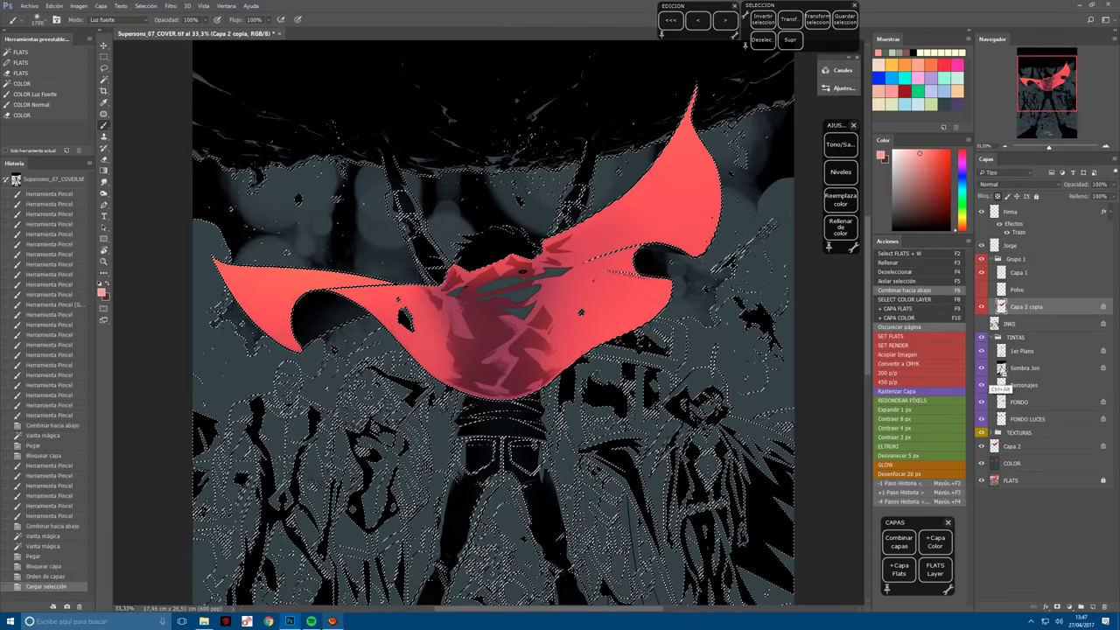
{"action": "left_click", "coordinate": [1001, 372], "text": "ctrl+alt"}
{"action": "left_click", "coordinate": [1002, 385], "text": "ctrl+alt"}
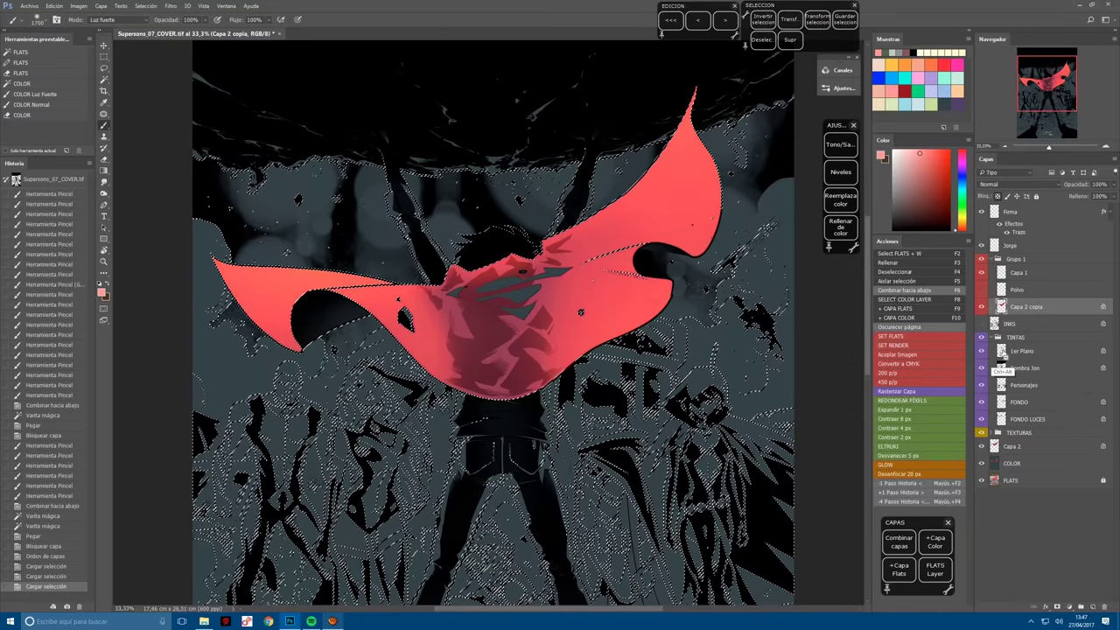
{"action": "left_click", "coordinate": [999, 371], "text": "ctrl+alt"}
{"action": "left_click", "coordinate": [1000, 371], "text": "ctrl+alt"}
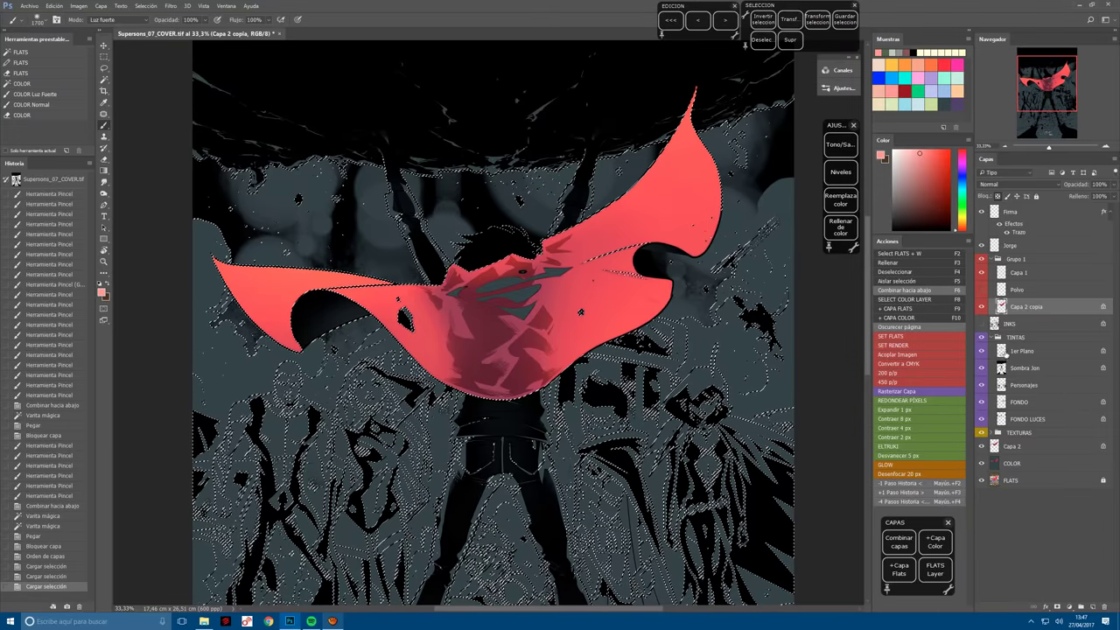
{"action": "left_click", "coordinate": [999, 372], "text": "ctrl+alt"}
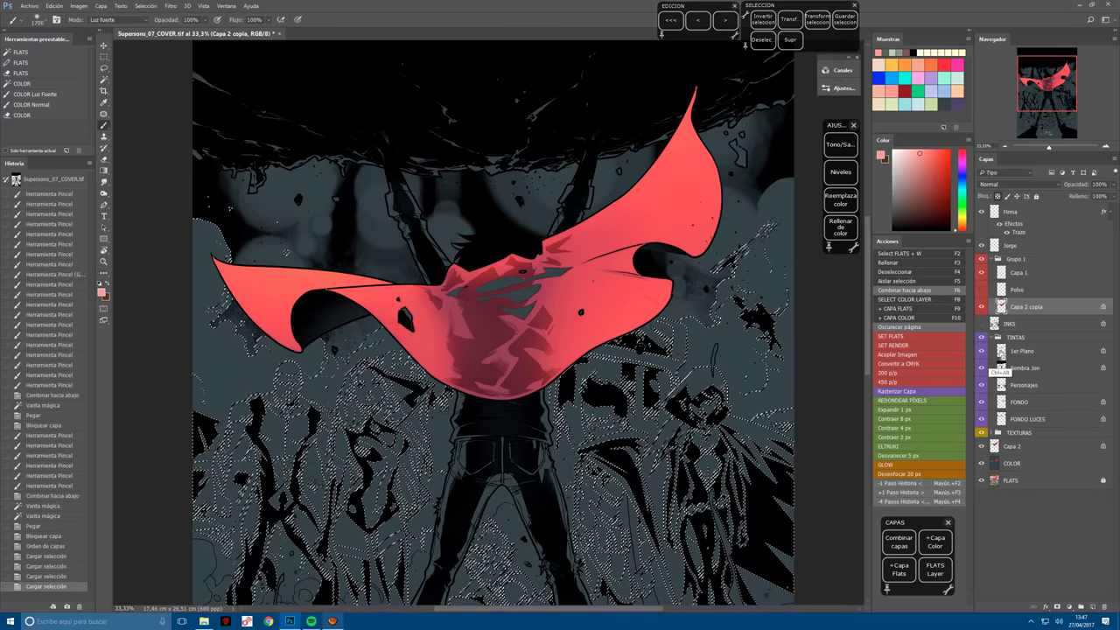
{"action": "left_click", "coordinate": [1003, 387], "text": "ctrl+shift"}
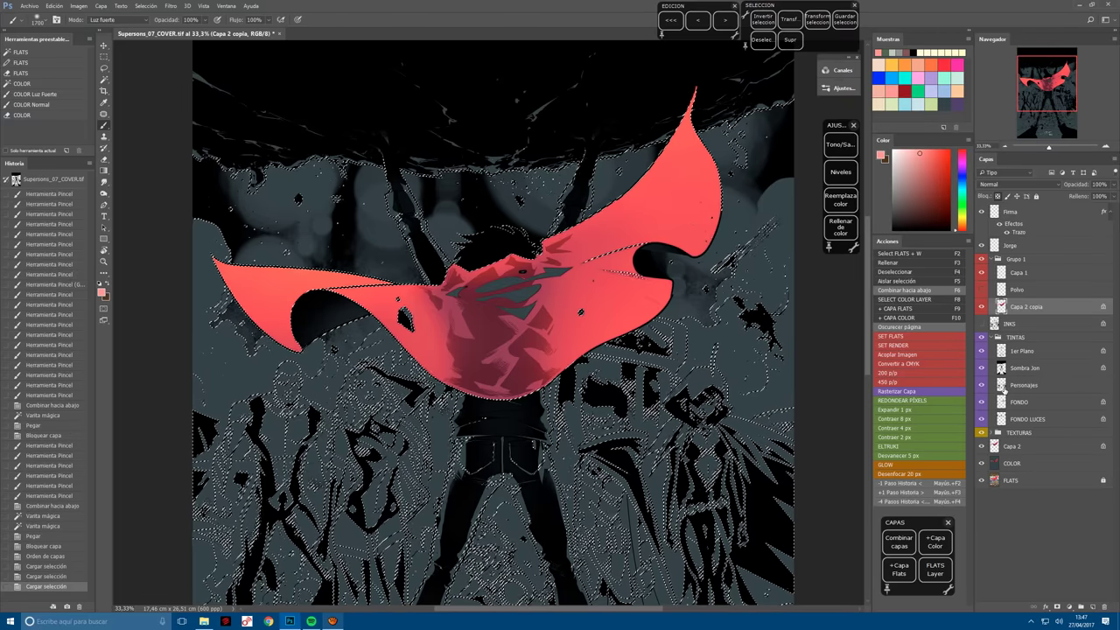
Try to clear the selected ink shapes from the unlocked Capa 2 copia layer and deselect.
{"action": "left_click", "coordinate": [999, 196]}
{"action": "key", "text": "Delete"}
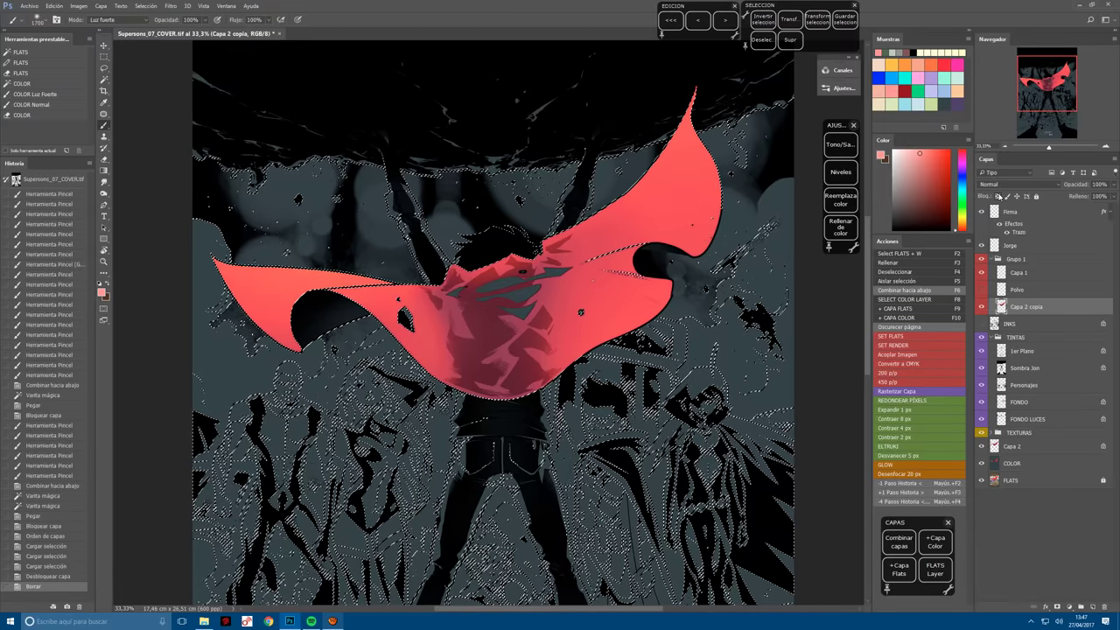
{"action": "key", "text": "Delete"}
{"action": "key", "text": "l"}
{"action": "key", "text": "ctrl+d"}
Examine which inks belong to the TINTAS group, 1er Plano and Sombra Jon by hiding and showing them.
{"action": "left_click", "coordinate": [982, 337]}
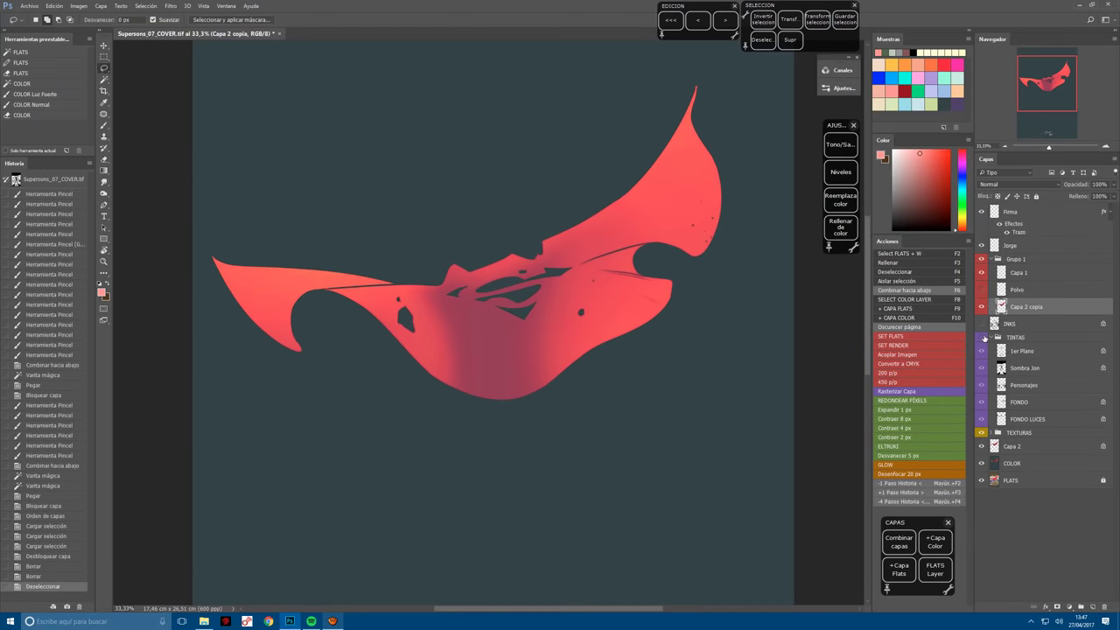
{"action": "left_click", "coordinate": [982, 338]}
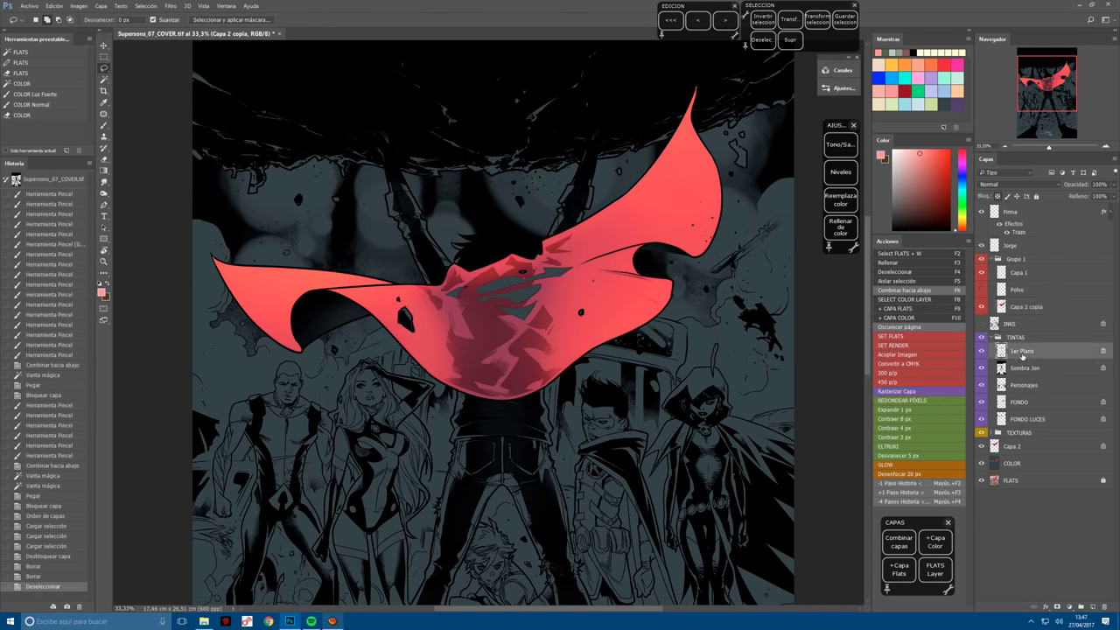
{"action": "left_click", "coordinate": [984, 352]}
{"action": "left_click", "coordinate": [982, 352]}
{"action": "left_click", "coordinate": [983, 352]}
{"action": "left_click", "coordinate": [982, 370]}
{"action": "left_click", "coordinate": [982, 371]}
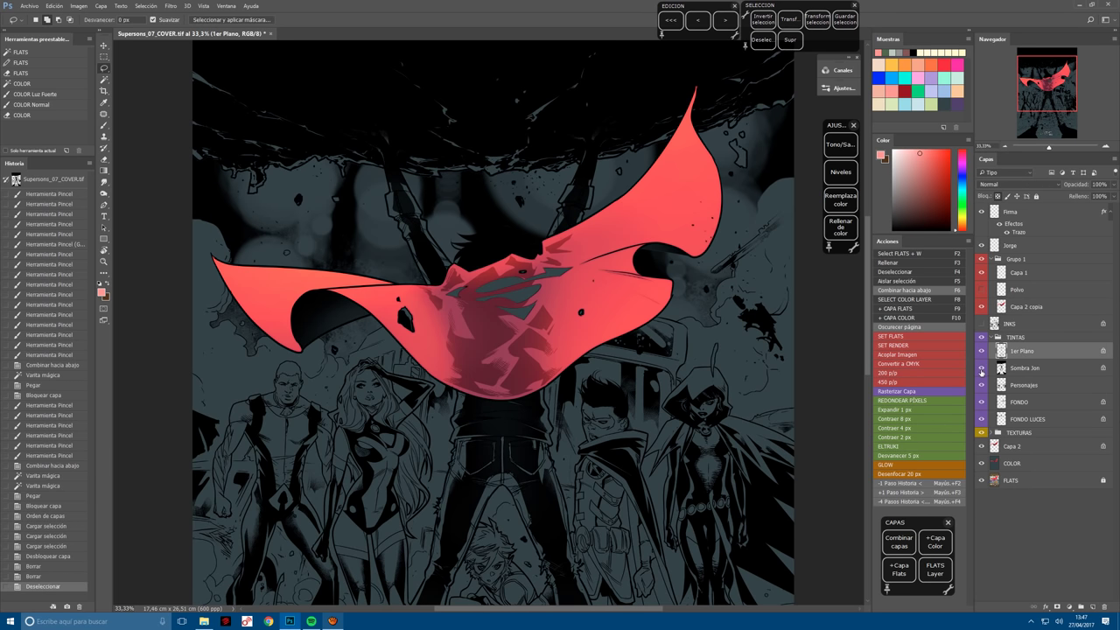
{"action": "left_click", "coordinate": [1036, 372]}
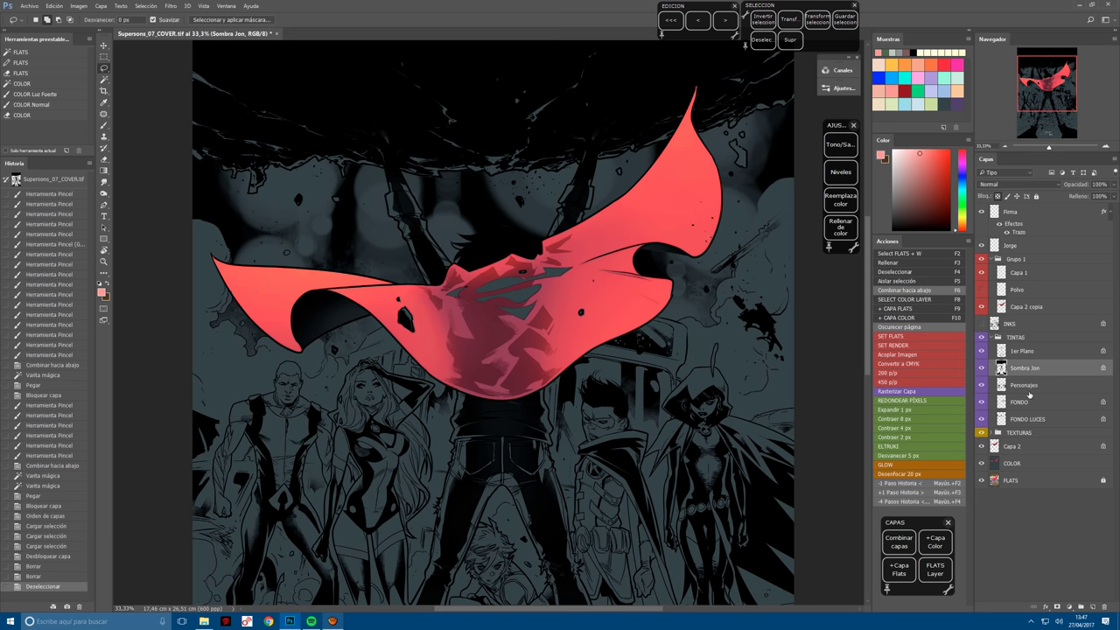
Revert to the state just after pasting the cape and place a duplicate of Capa 2 in Grupo 1 above INKS.
{"action": "left_click", "coordinate": [44, 486]}
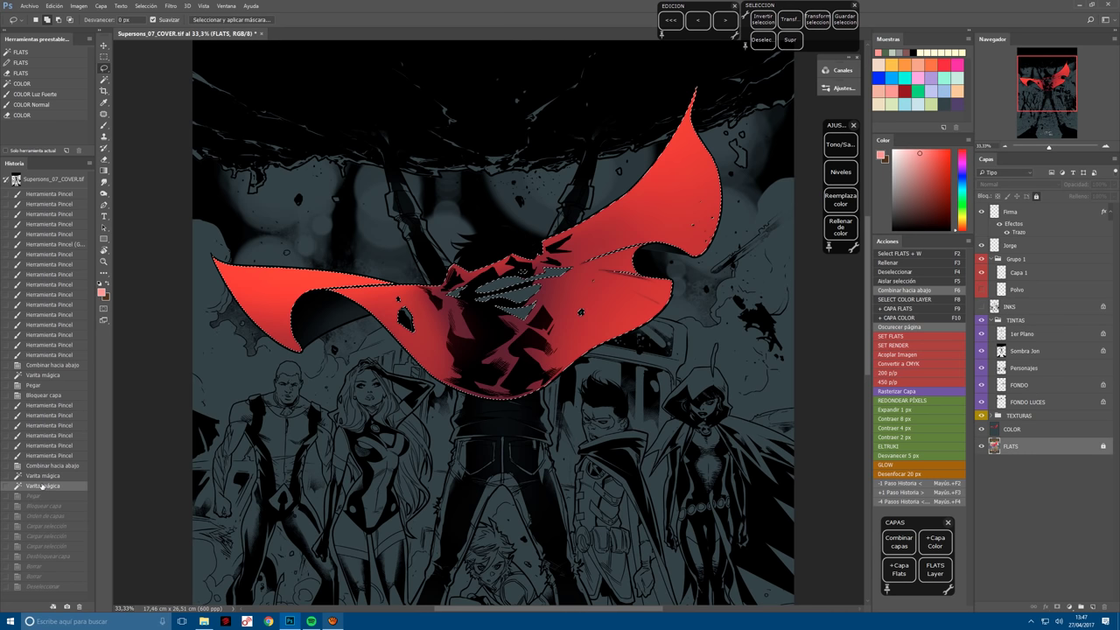
{"action": "left_click", "coordinate": [51, 497]}
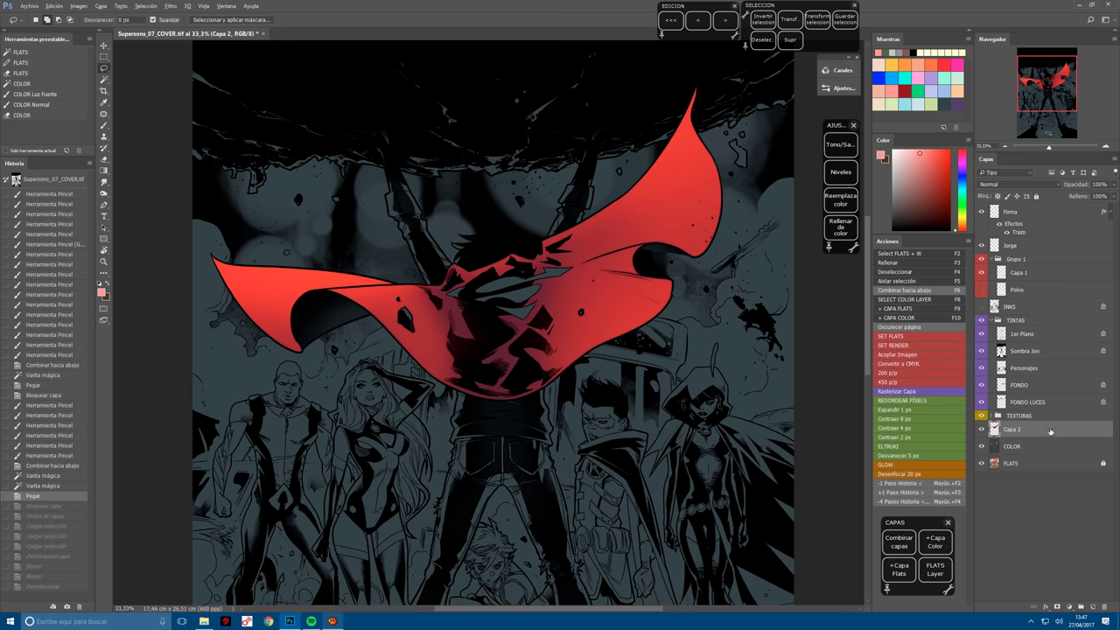
{"action": "left_click_drag", "start_coordinate": [1050, 430], "coordinate": [1044, 306]}
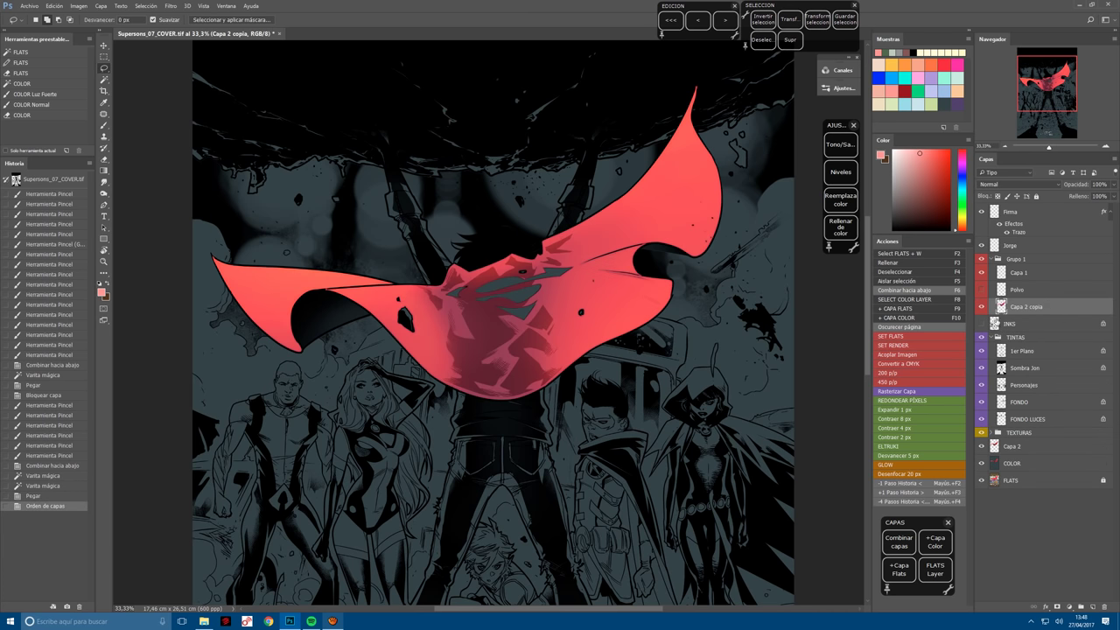
Load the INKS layer's contents as a selection and clear them repeatedly from the Capa 2 copia layer.
{"action": "left_click", "coordinate": [995, 325], "text": "ctrl"}
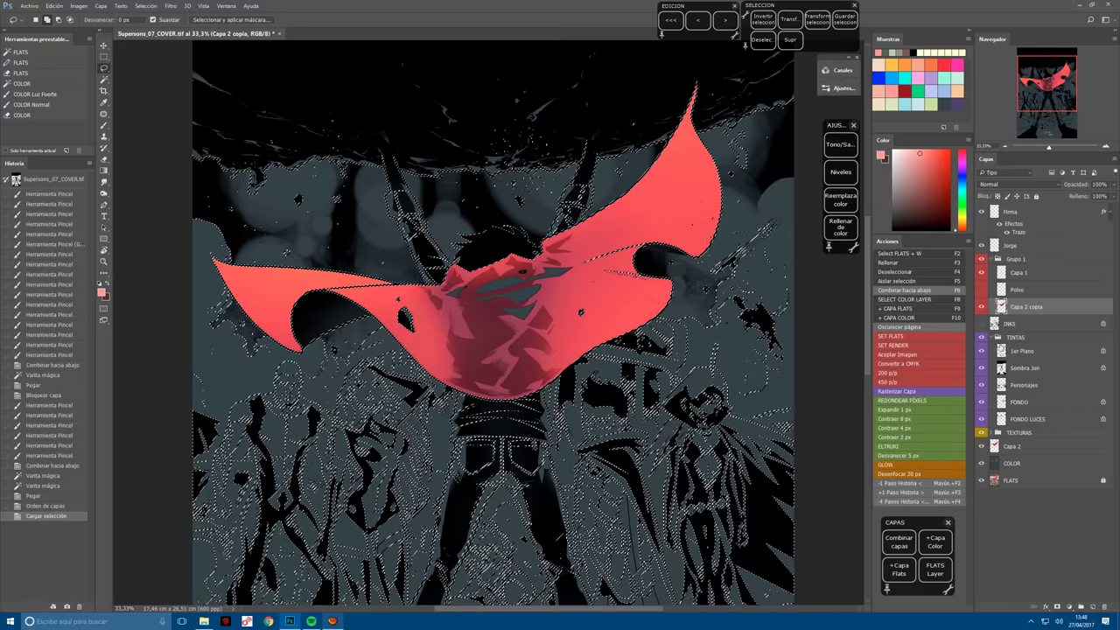
{"action": "key", "text": "Delete"}
{"action": "key", "text": "Delete"}
{"action": "key", "text": "Delete"}
Clear the shape of the Sombra Jon layer repeatedly from Capa 2 copia and deselect.
{"action": "left_click", "coordinate": [1001, 371], "text": "ctrl"}
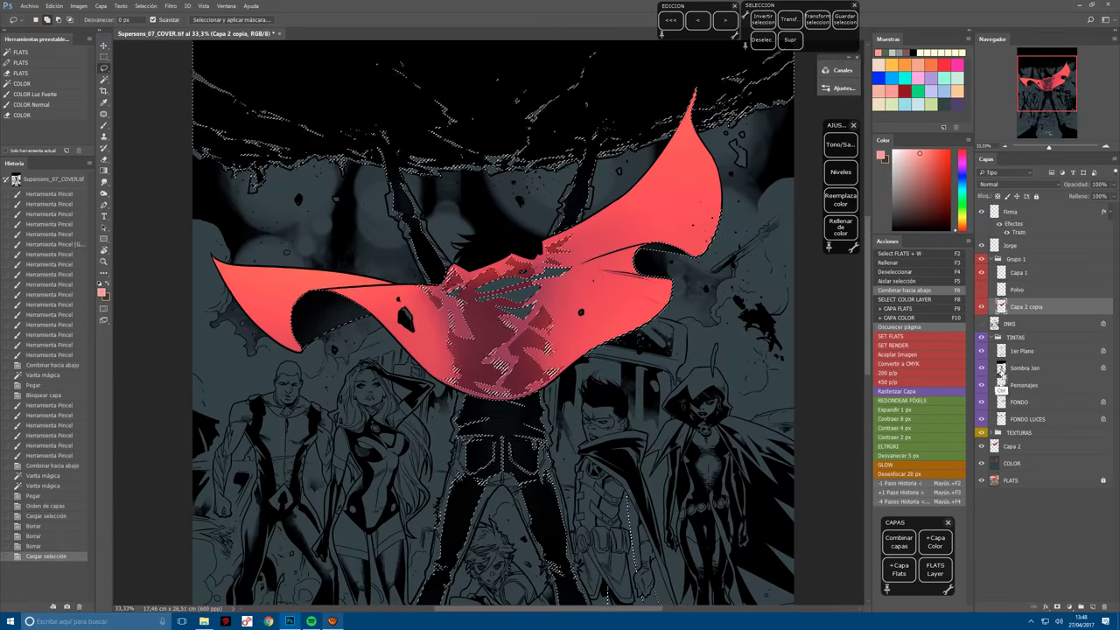
{"action": "key", "text": "Delete"}
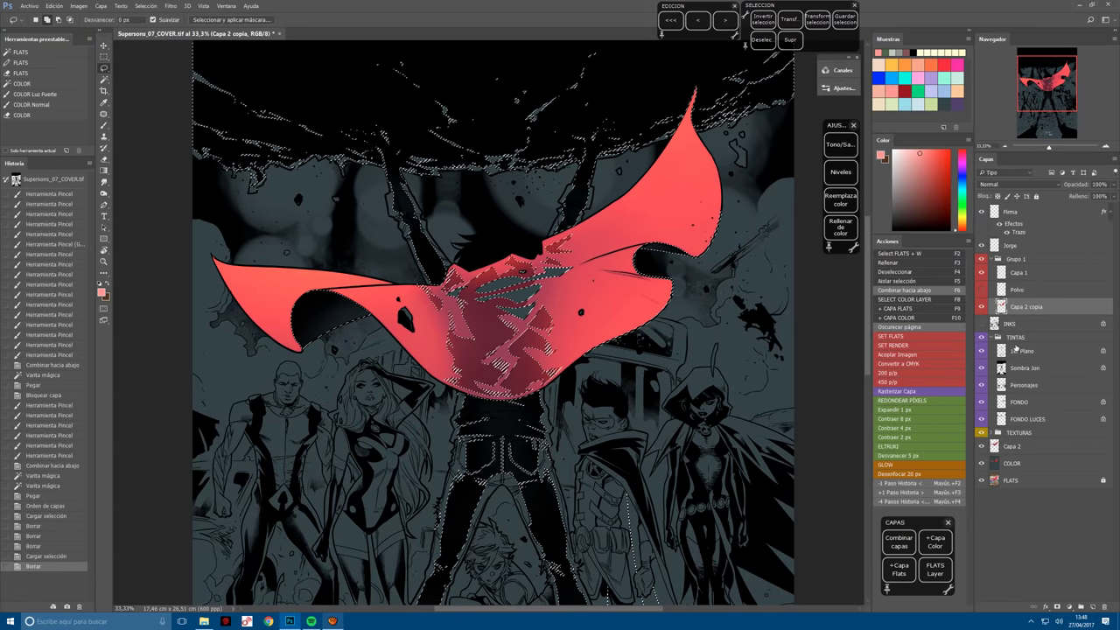
{"action": "key", "text": "Delete"}
{"action": "key", "text": "Delete"}
{"action": "key", "text": "ctrl+d"}
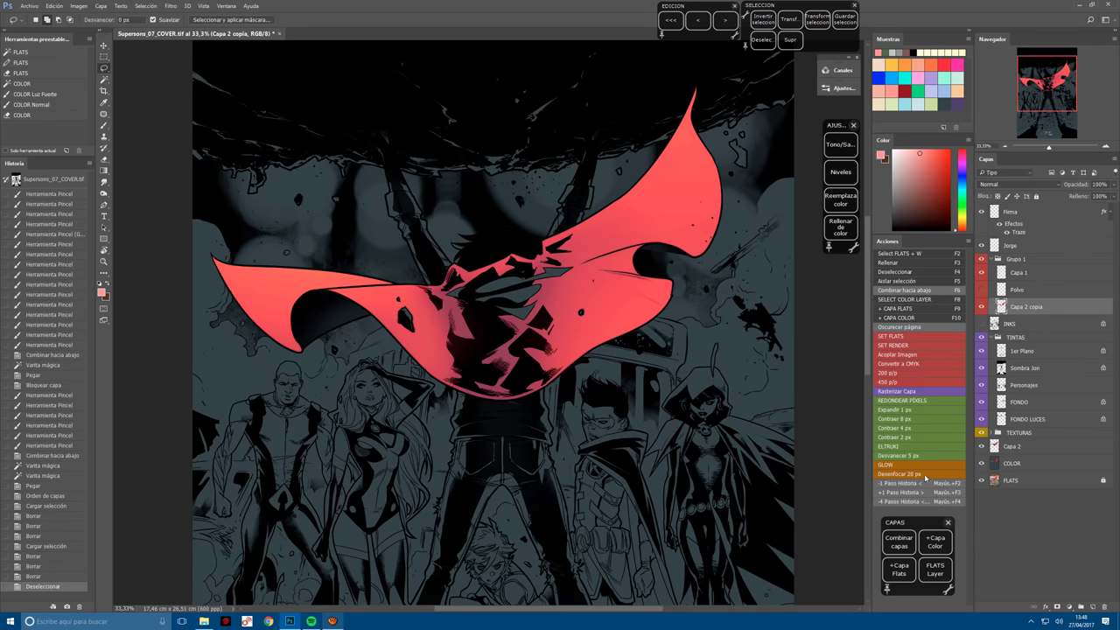
Build a cape glow by blurring Capa 2 copia and a duplicate of it with repeated 20 px blurs and merging the two.
{"action": "left_click", "coordinate": [926, 476]}
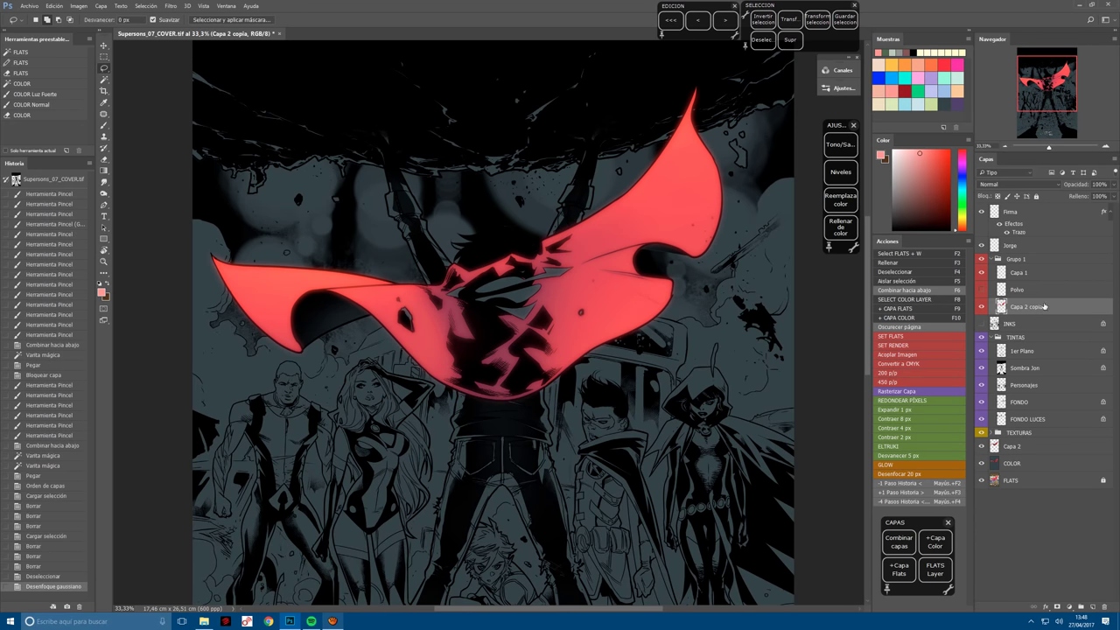
{"action": "left_click", "coordinate": [948, 466]}
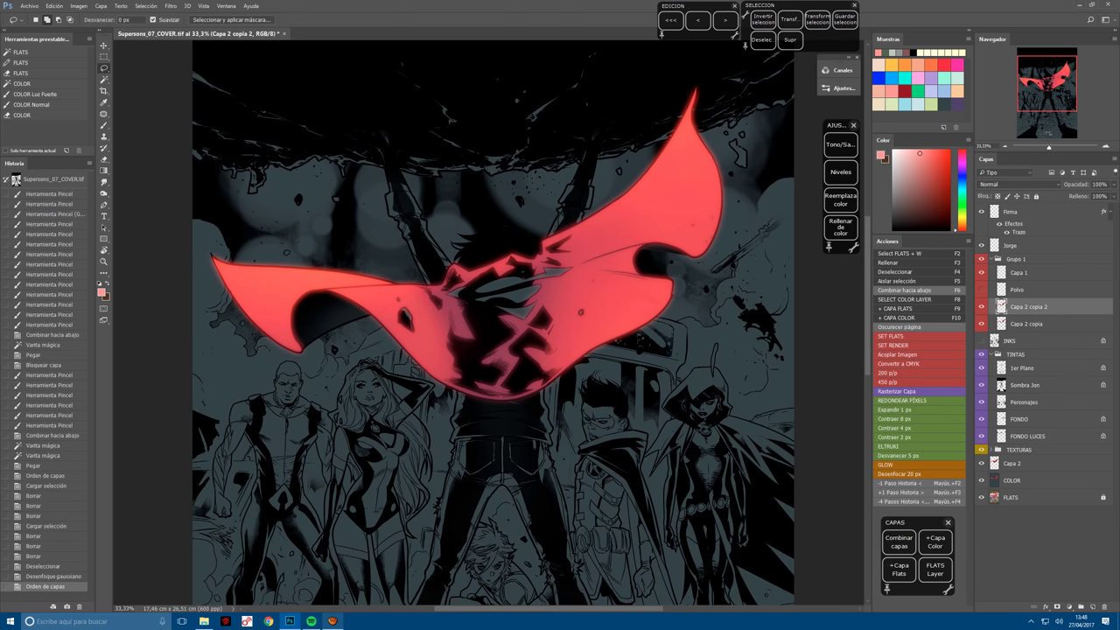
{"action": "left_click", "coordinate": [930, 474]}
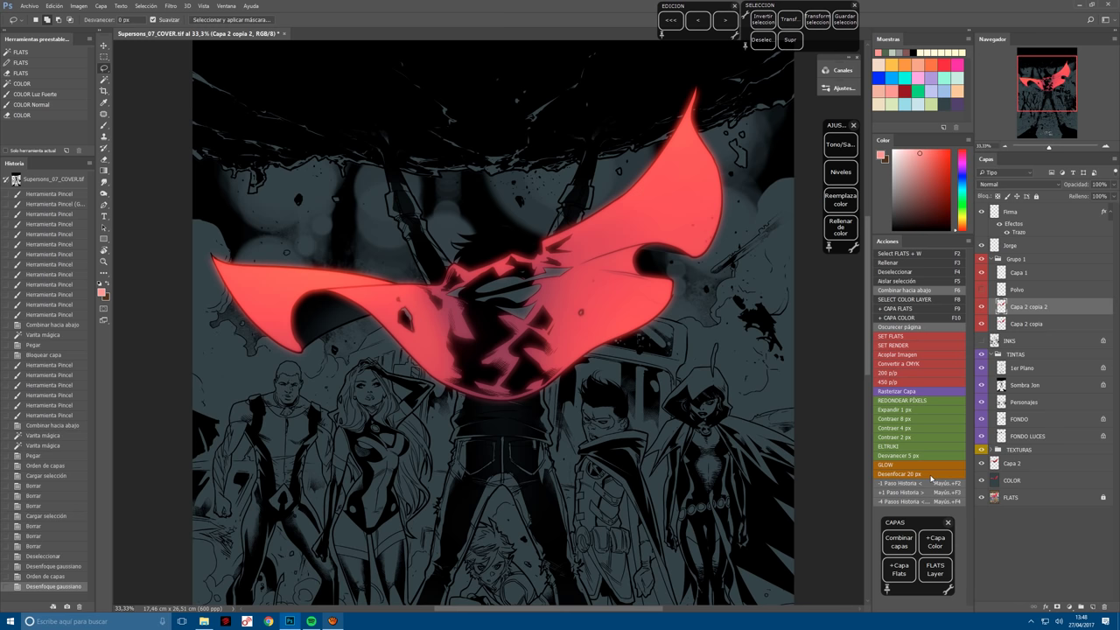
{"action": "left_click", "coordinate": [933, 475]}
{"action": "left_click", "coordinate": [933, 477]}
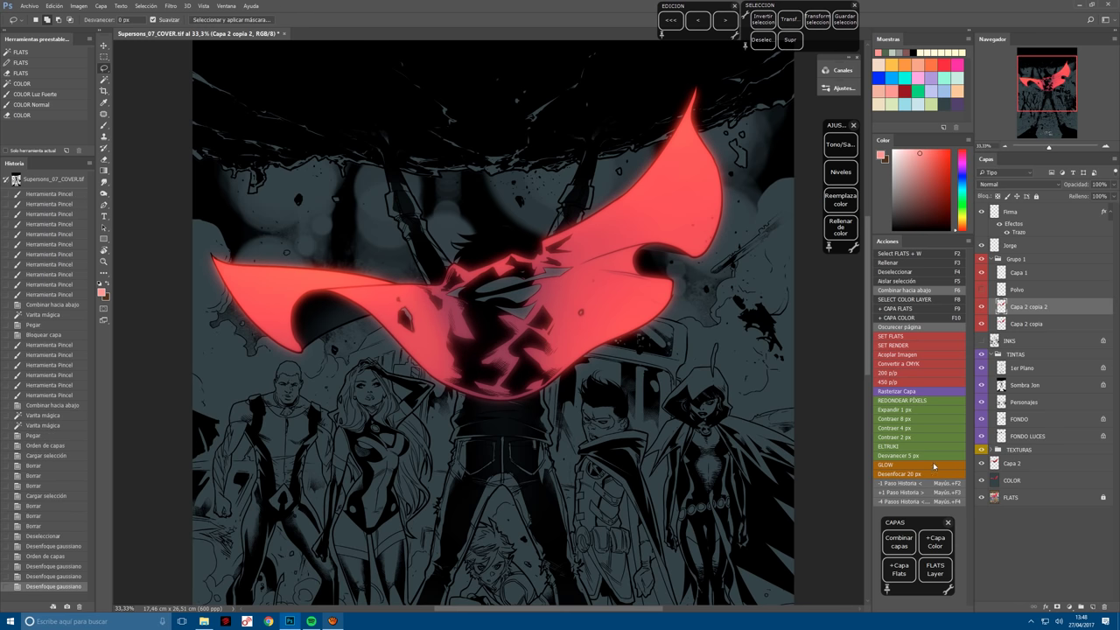
{"action": "left_click", "coordinate": [934, 468]}
{"action": "key", "text": "w"}
{"action": "key", "text": "ctrl+e"}
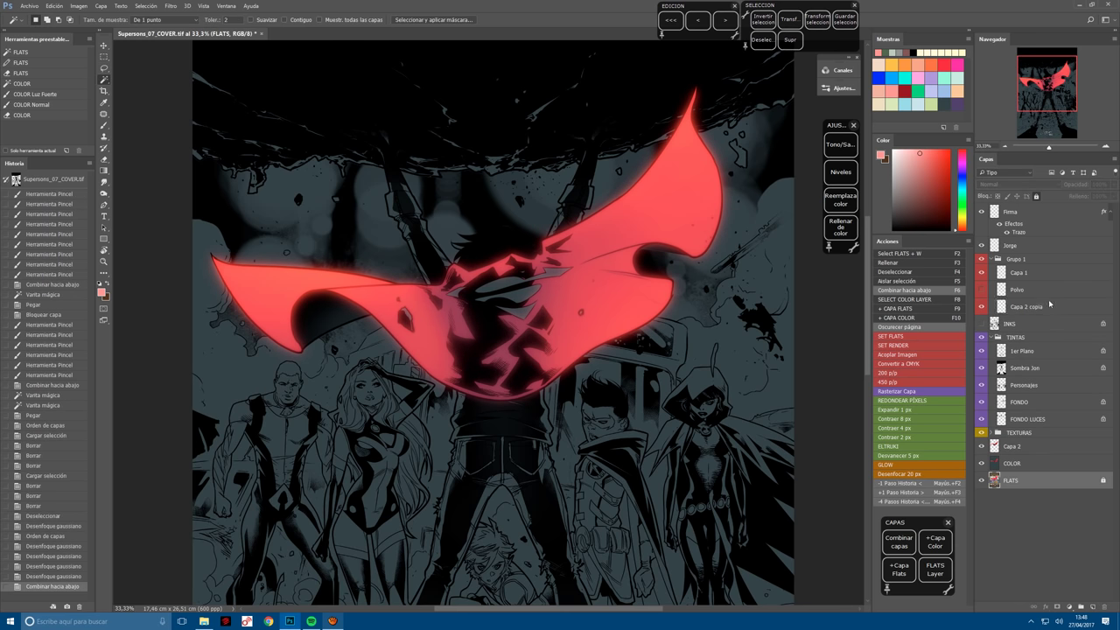
Rename the merged glow layer as Capa Jon.
{"action": "double_click", "coordinate": [1028, 307]}
{"action": "type", "text": "Capa"}
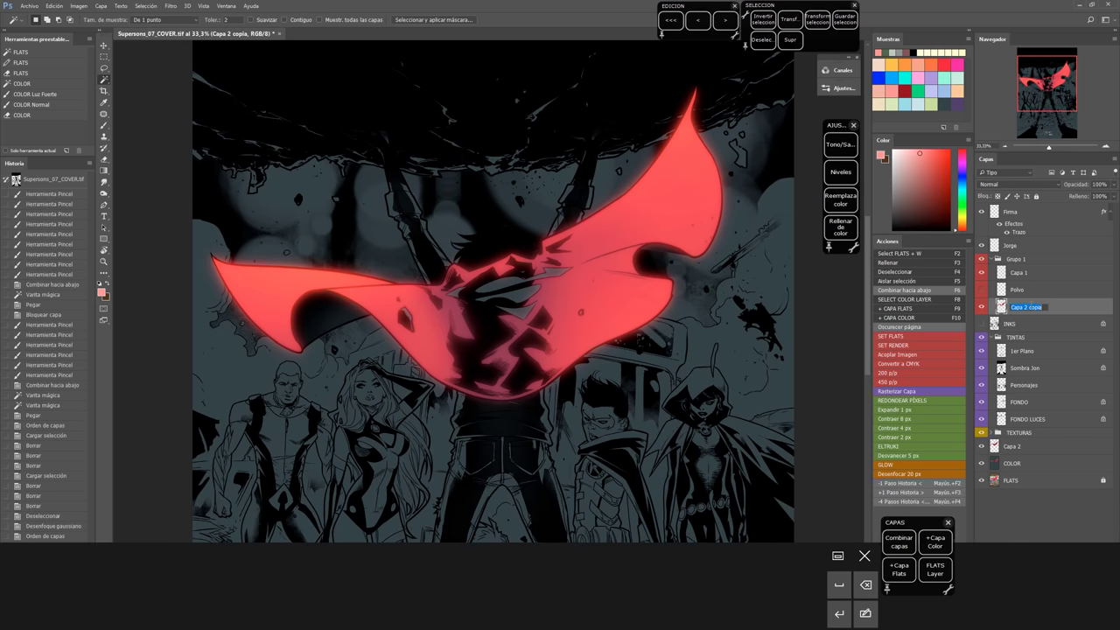
{"action": "type", "text": " Jon"}
{"action": "key", "text": "Return"}
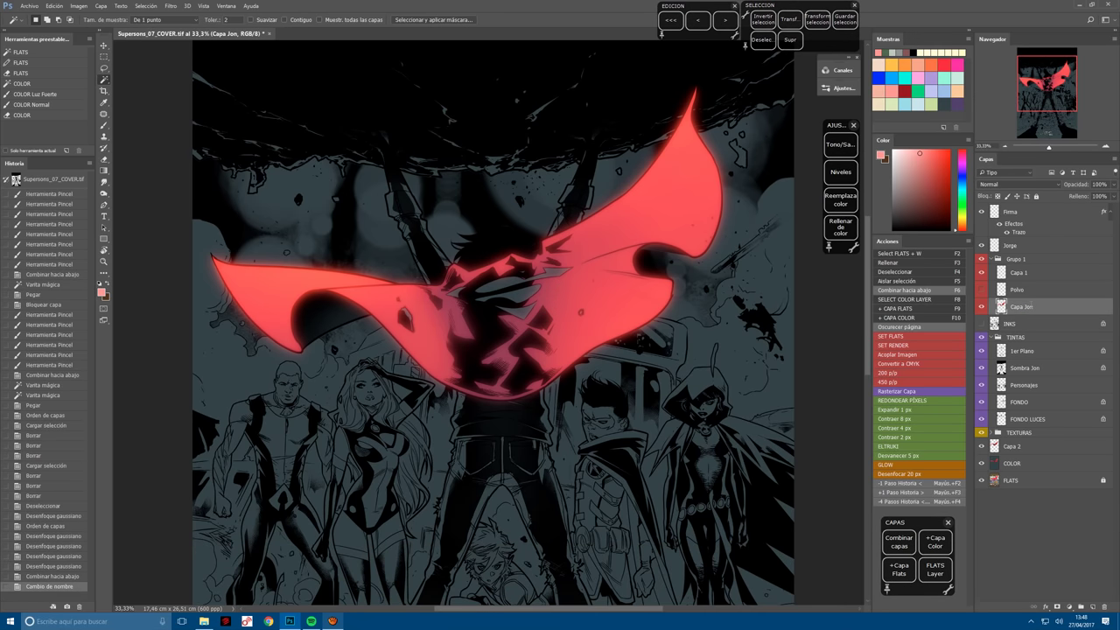
Adjust the Capa Jon glow's hue to +5, saturation to +100 and lightness to -13.
{"action": "left_click", "coordinate": [840, 145]}
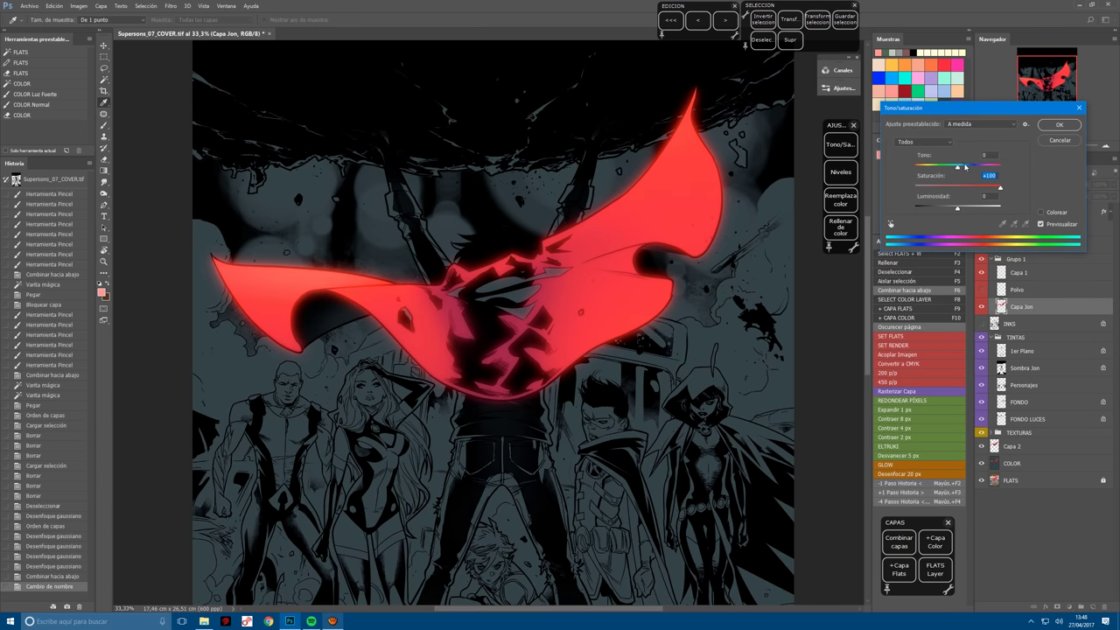
{"action": "left_click_drag", "start_coordinate": [963, 169], "coordinate": [961, 167]}
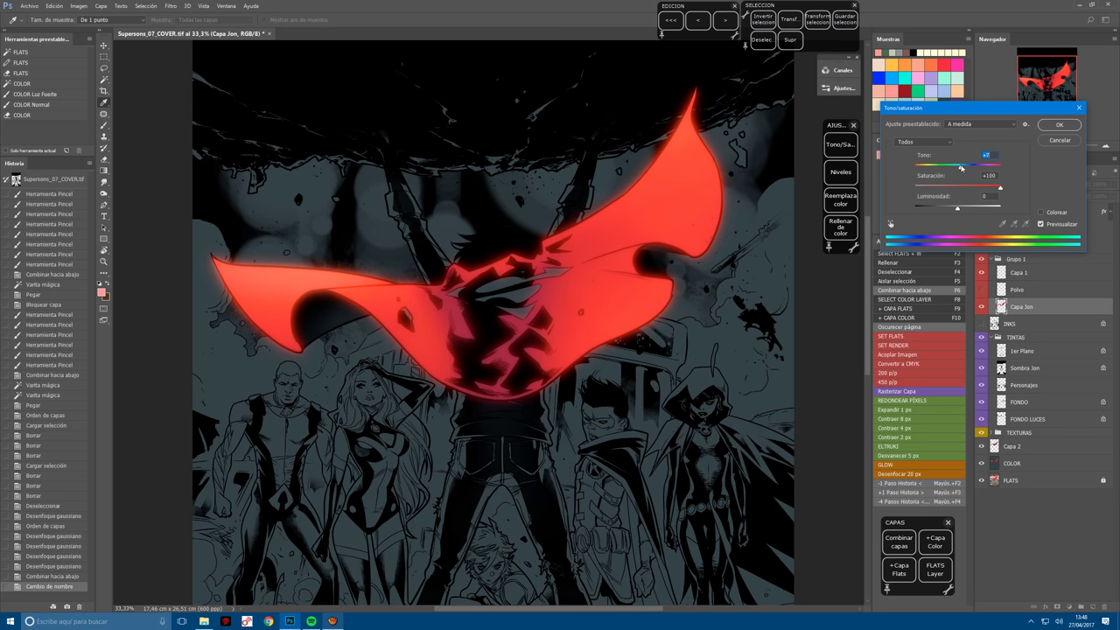
{"action": "left_click_drag", "start_coordinate": [957, 211], "coordinate": [954, 211]}
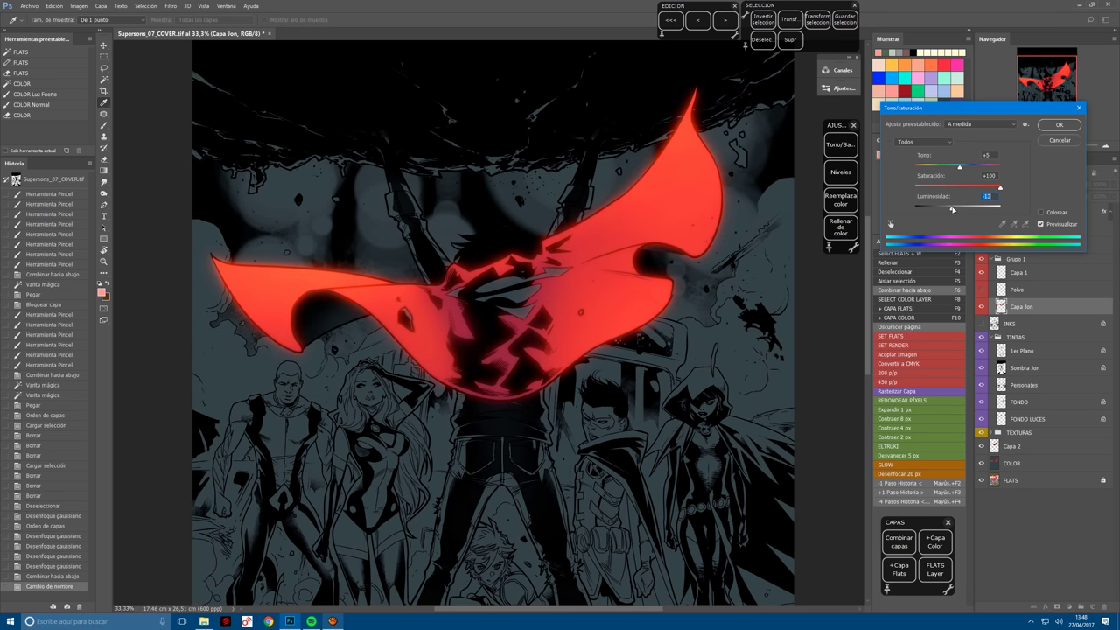
{"action": "left_click", "coordinate": [1059, 125]}
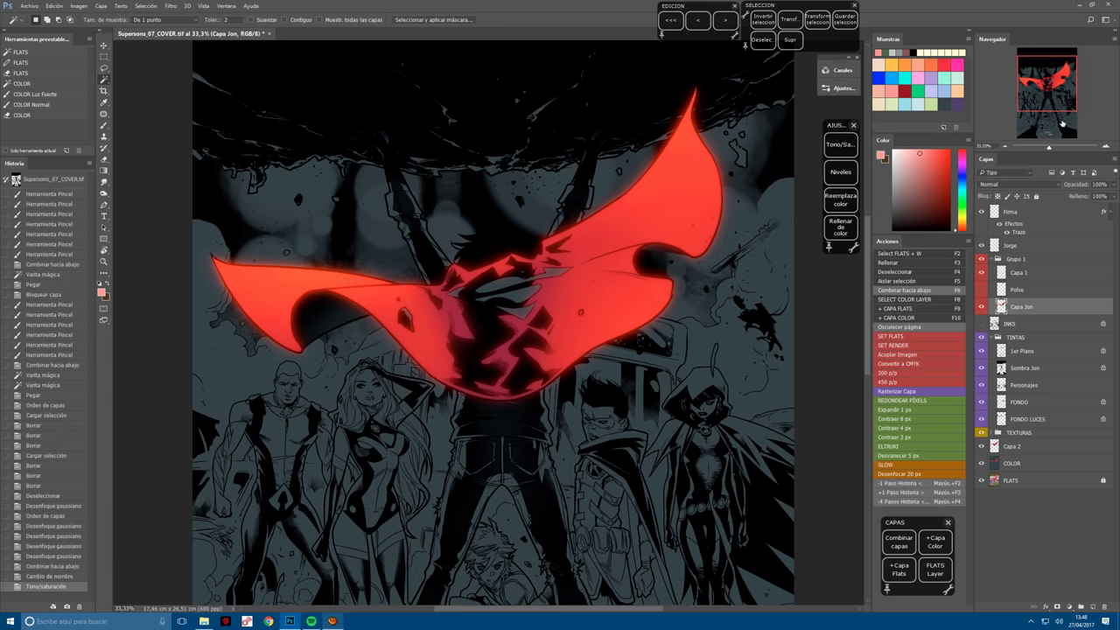
Erase the glow over the dark centre of the cape on Capa Jon with large soft eraser dabs.
{"action": "key", "text": "b"}
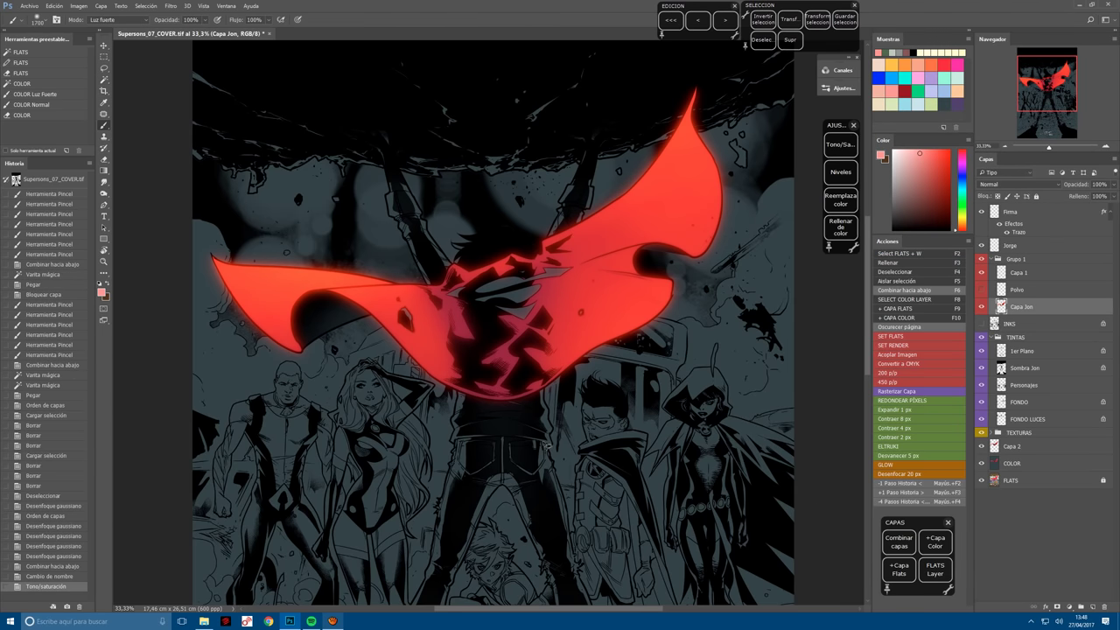
{"action": "key", "text": "e"}
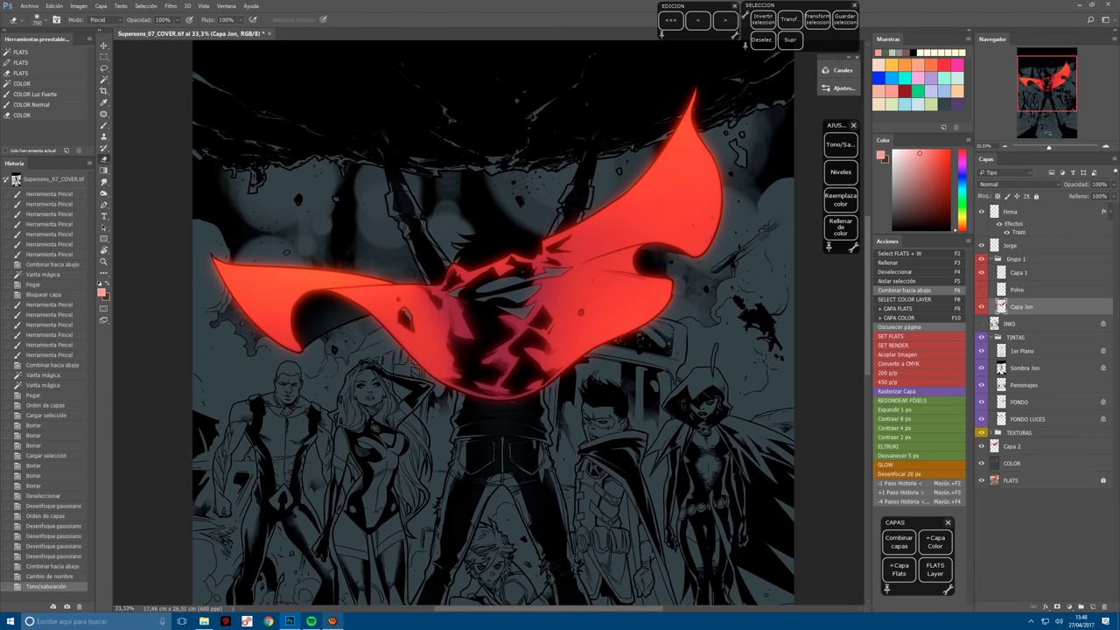
{"action": "left_click", "coordinate": [500, 370]}
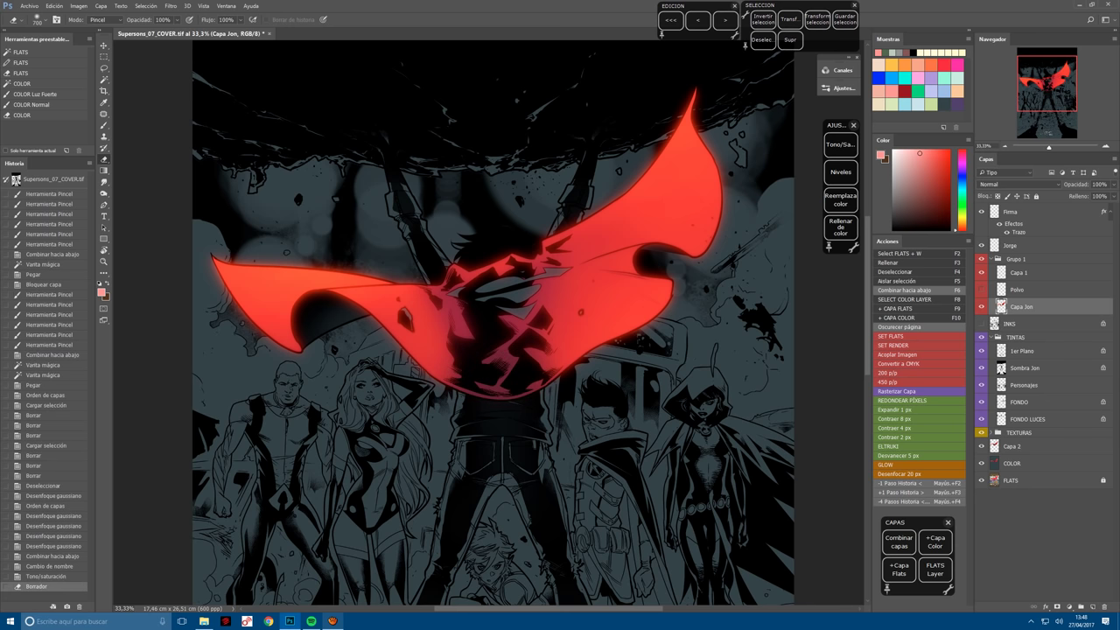
{"action": "left_click", "coordinate": [492, 271]}
{"action": "left_click", "coordinate": [492, 271]}
{"action": "key", "text": "bracketleft"}
{"action": "left_click", "coordinate": [492, 270]}
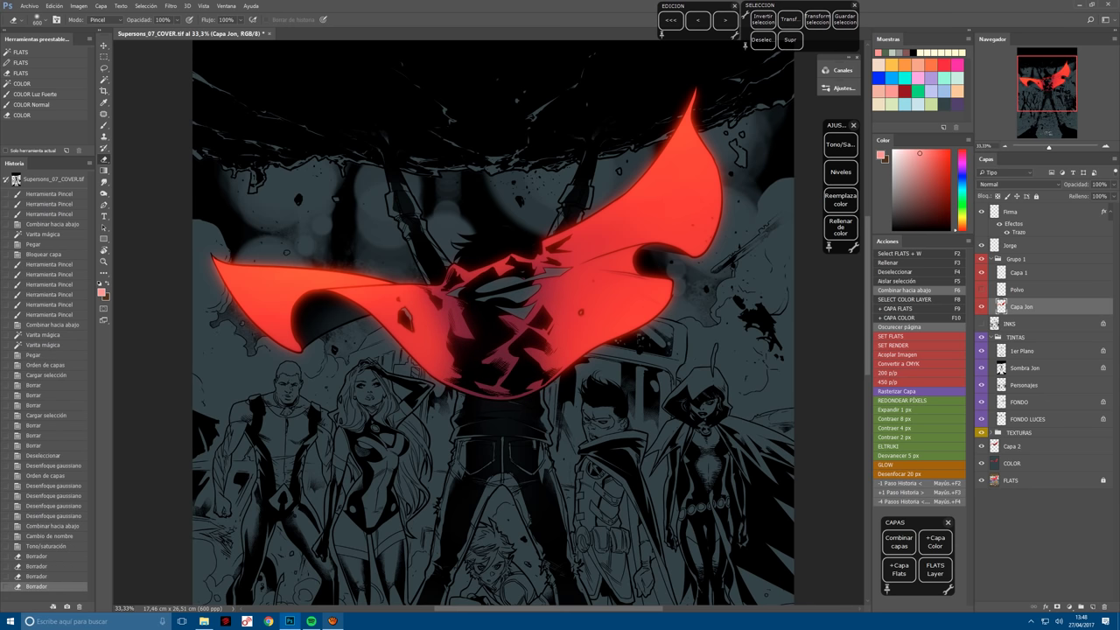
{"action": "left_click", "coordinate": [492, 271]}
{"action": "left_click", "coordinate": [492, 270]}
{"action": "left_click", "coordinate": [492, 270]}
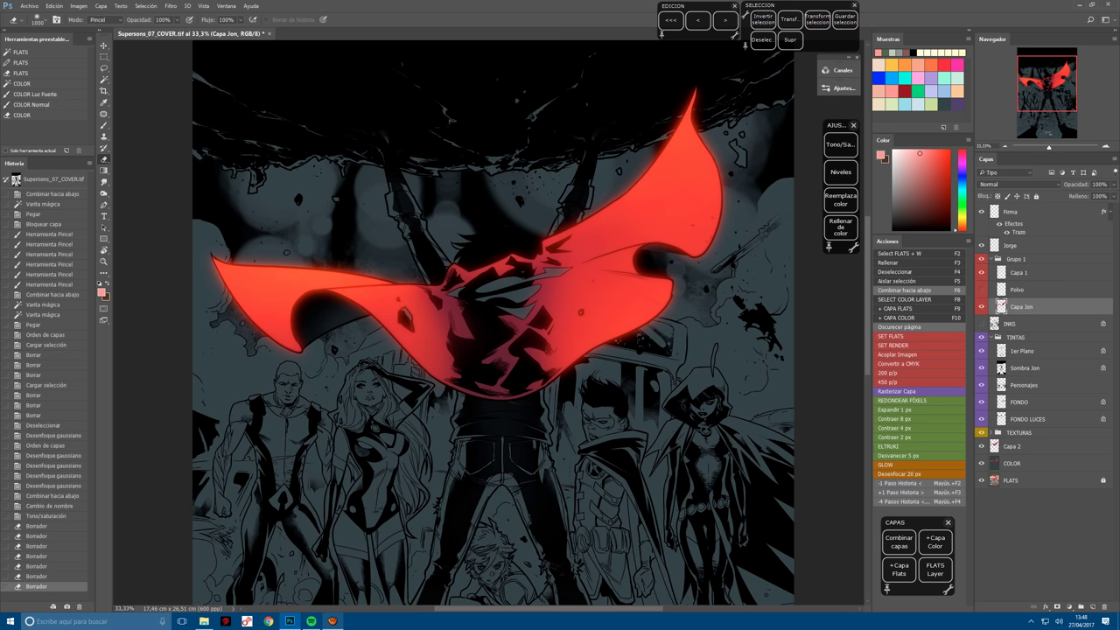
Erase the glow around the small hole and the shoulder fold on the cape's right half, starting with a smaller eraser.
{"action": "key", "text": "bracketleft"}
{"action": "key", "text": "bracketleft"}
{"action": "key", "text": "bracketleft"}
{"action": "key", "text": "bracketleft"}
{"action": "key", "text": "bracketleft"}
{"action": "key", "text": "bracketleft"}
{"action": "key", "text": "bracketleft"}
{"action": "left_click", "coordinate": [586, 326]}
{"action": "left_click", "coordinate": [564, 251]}
{"action": "left_click", "coordinate": [564, 252]}
{"action": "left_click", "coordinate": [564, 251]}
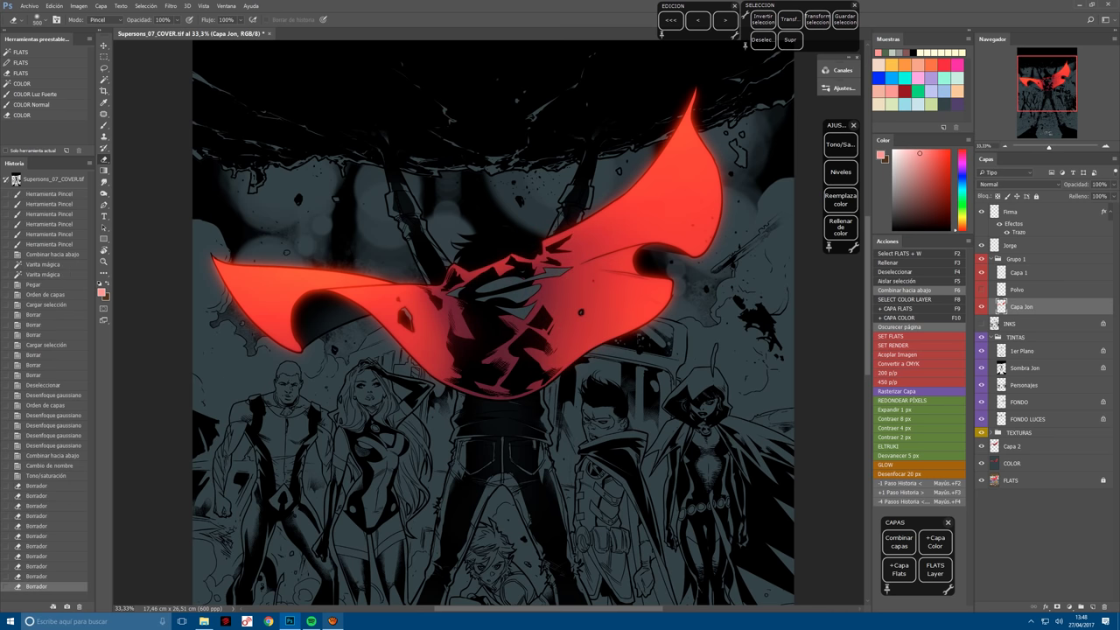
{"action": "left_click", "coordinate": [564, 251]}
{"action": "left_click", "coordinate": [564, 252]}
{"action": "left_click", "coordinate": [564, 251]}
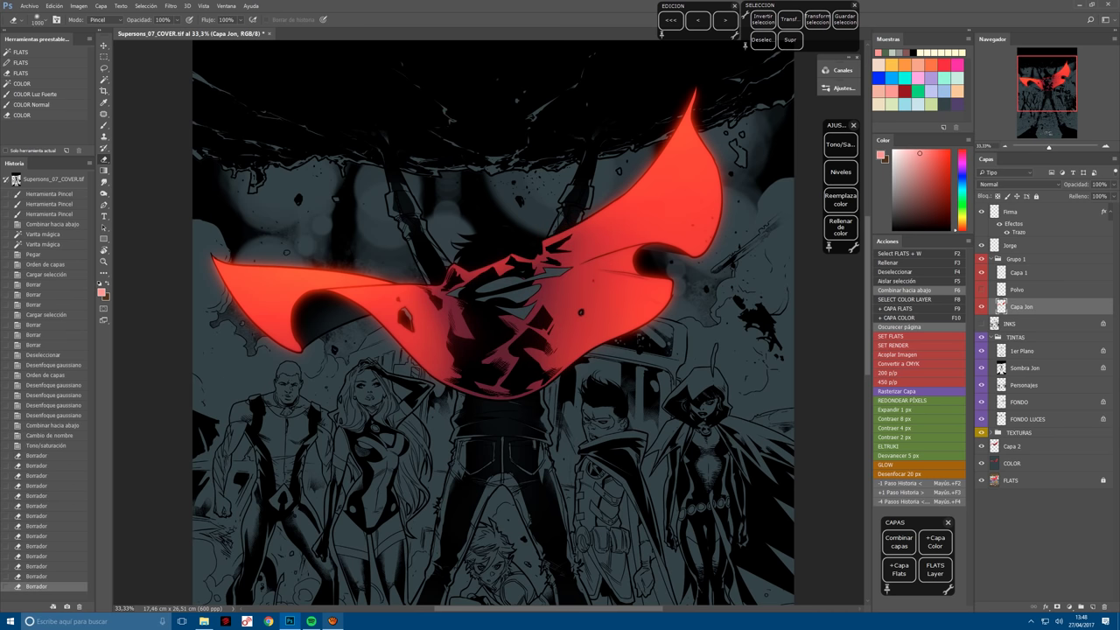
Erase more of the Capa Jon glow around the folds and shadows at the cape's upper centre.
{"action": "left_click", "coordinate": [561, 202]}
{"action": "left_click", "coordinate": [578, 211]}
{"action": "left_click", "coordinate": [549, 267]}
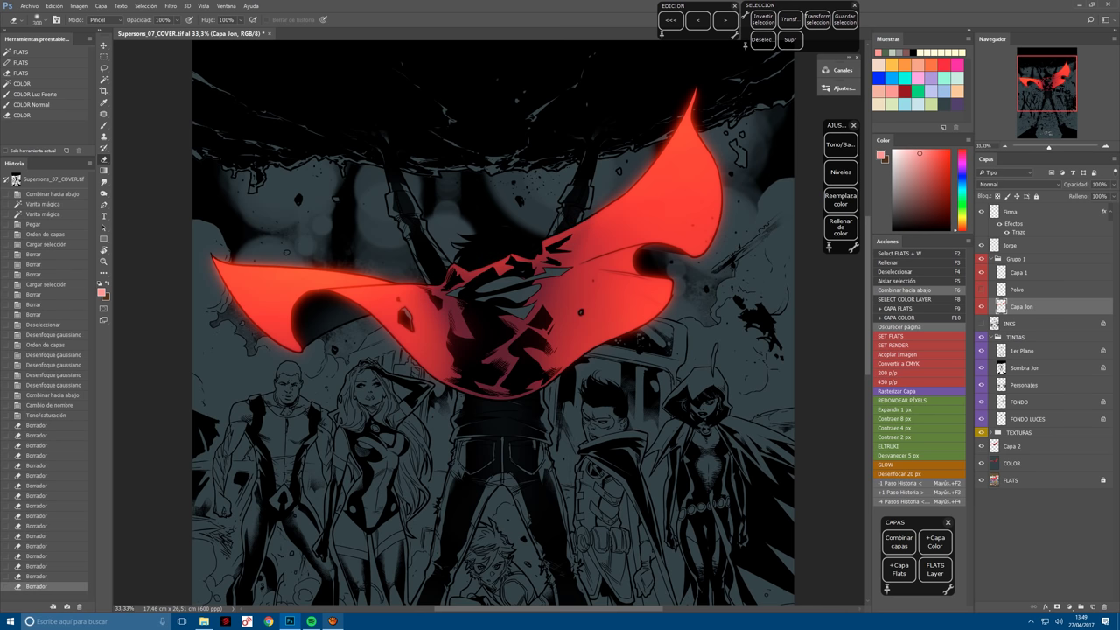
{"action": "left_click", "coordinate": [491, 258]}
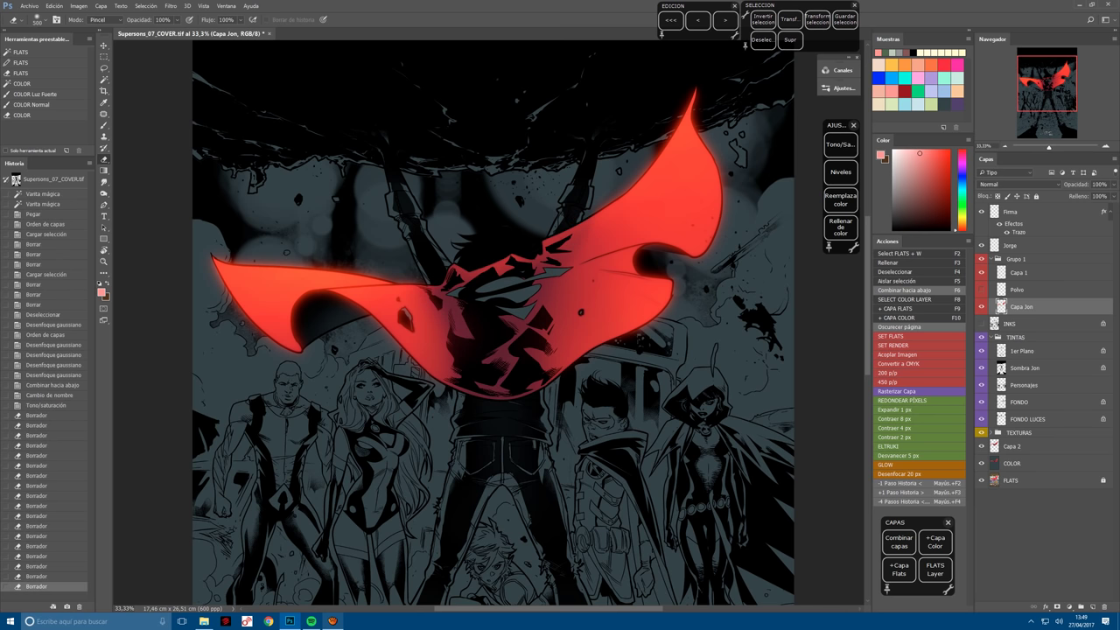
Erase the excess Capa Jon glow beneath the cape's left wing with repeated dabs of an 800-size soft eraser.
{"action": "left_click", "coordinate": [282, 330]}
{"action": "left_click", "coordinate": [224, 320]}
{"action": "left_click", "coordinate": [225, 320]}
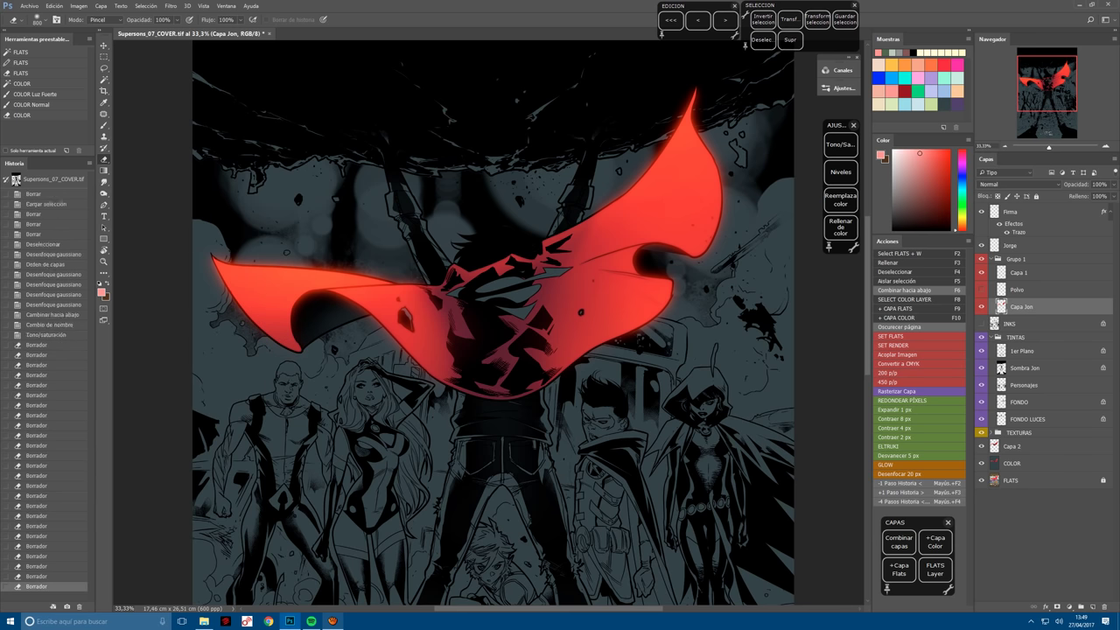
{"action": "left_click", "coordinate": [224, 319]}
{"action": "left_click", "coordinate": [224, 320]}
{"action": "left_click", "coordinate": [224, 319]}
{"action": "left_click", "coordinate": [224, 320]}
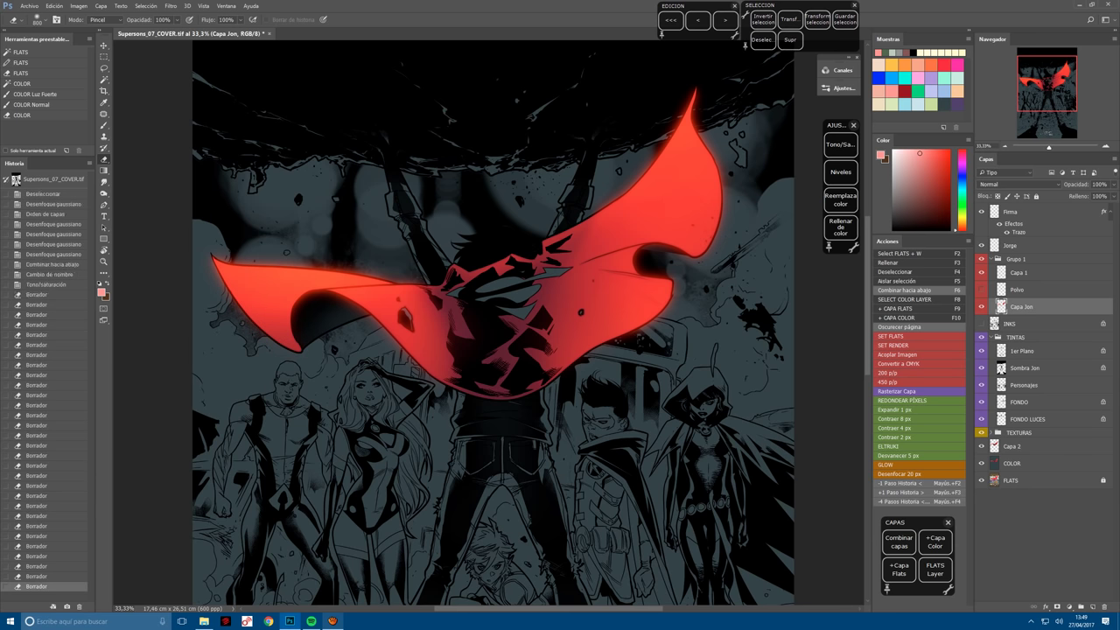
{"action": "left_click", "coordinate": [224, 319]}
Refine the glow's erased edges around the left wing with a resized soft eraser of about 400.
{"action": "key", "text": "bracketright"}
{"action": "key", "text": "bracketright"}
{"action": "key", "text": "bracketright"}
{"action": "key", "text": "bracketright"}
{"action": "key", "text": "bracketright"}
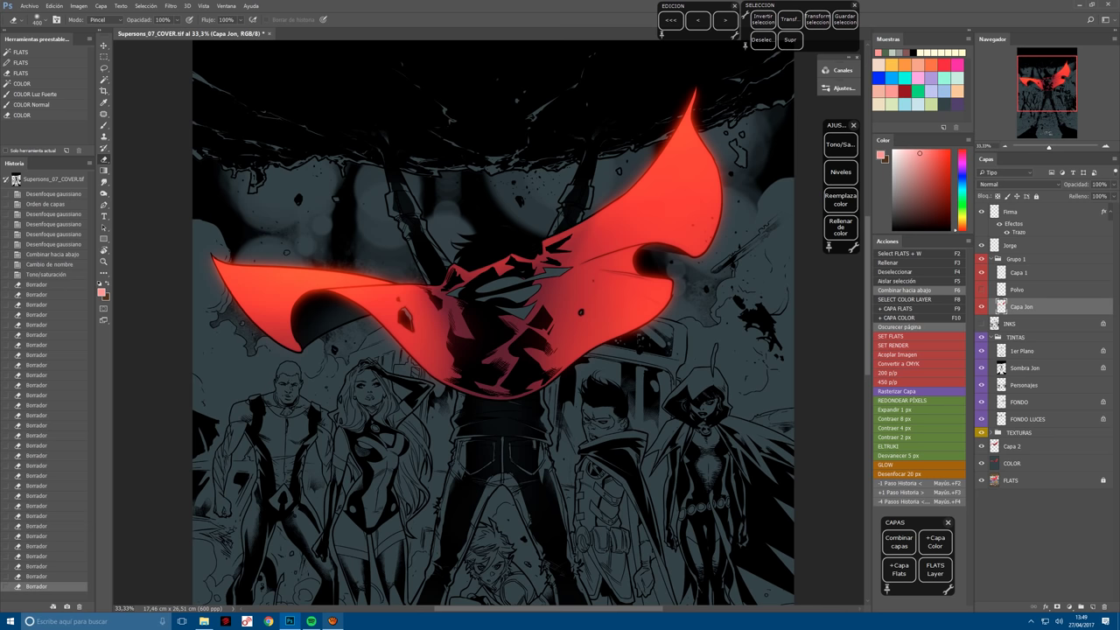
{"action": "key", "text": "bracketleft"}
{"action": "key", "text": "bracketleft"}
{"action": "key", "text": "bracketleft"}
{"action": "left_click", "coordinate": [224, 320]}
{"action": "left_click", "coordinate": [224, 319]}
{"action": "left_click", "coordinate": [224, 319]}
{"action": "left_click", "coordinate": [224, 320]}
Merge Capa 2 down into COLOR and copy the cape's dark underside from FLATS onto a new locked layer.
{"action": "key", "text": "r"}
{"action": "mouse_move", "coordinate": [612, 412]}
{"action": "left_mouse_down"}
{"action": "mouse_move", "coordinate": [577, 425]}
{"action": "mouse_move", "coordinate": [517, 420]}
{"action": "left_mouse_up"}
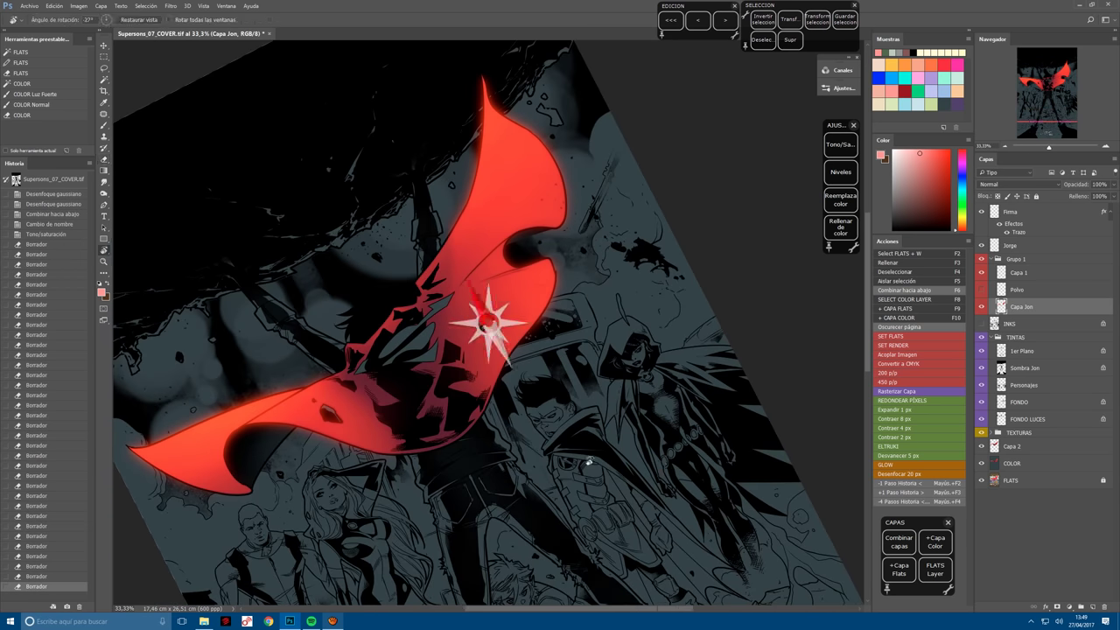
{"action": "left_click", "coordinate": [1027, 447]}
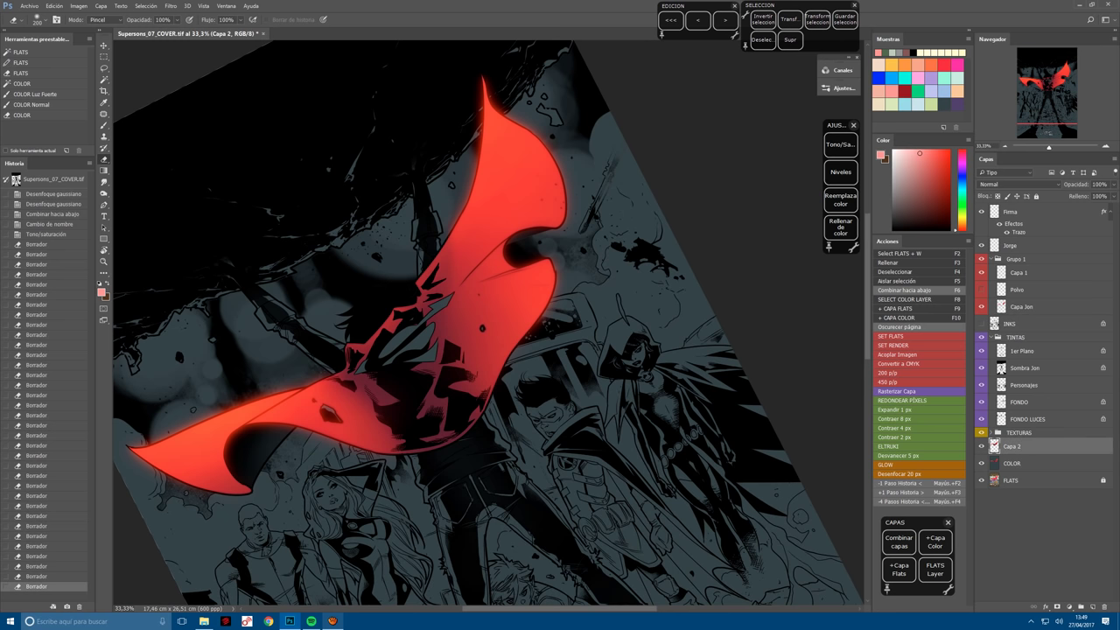
{"action": "key", "text": "F6"}
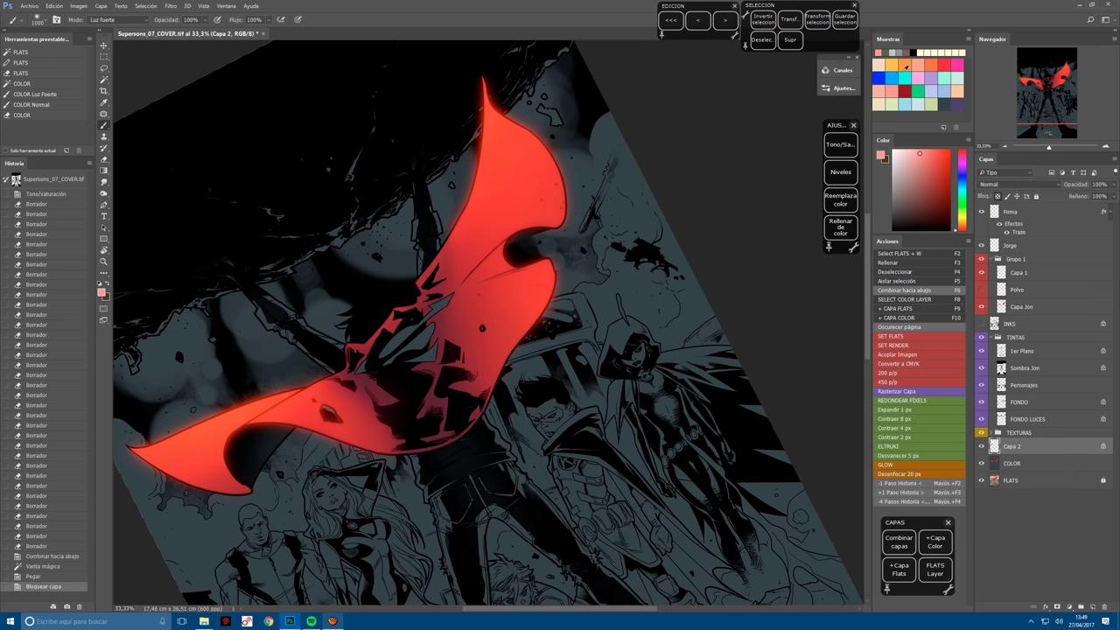
Brush saturated red light onto the cape's dark underside with a soft brush of about 900.
{"action": "left_click", "coordinate": [951, 62]}
{"action": "left_click", "coordinate": [528, 231]}
{"action": "key", "text": "bracketleft"}
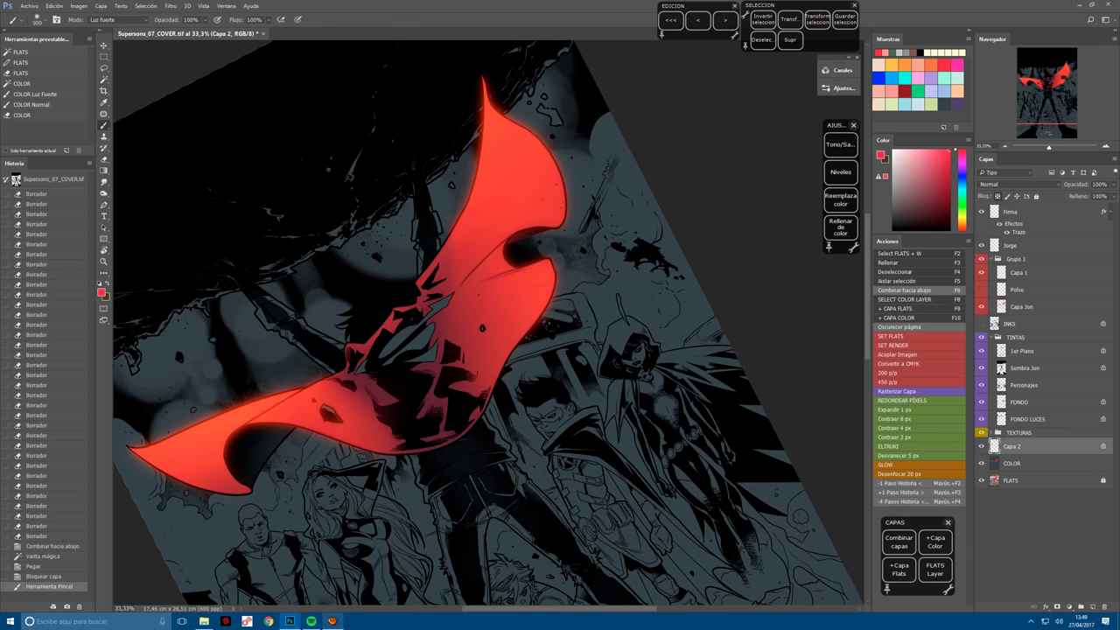
{"action": "left_click", "coordinate": [529, 231]}
{"action": "left_click", "coordinate": [528, 231]}
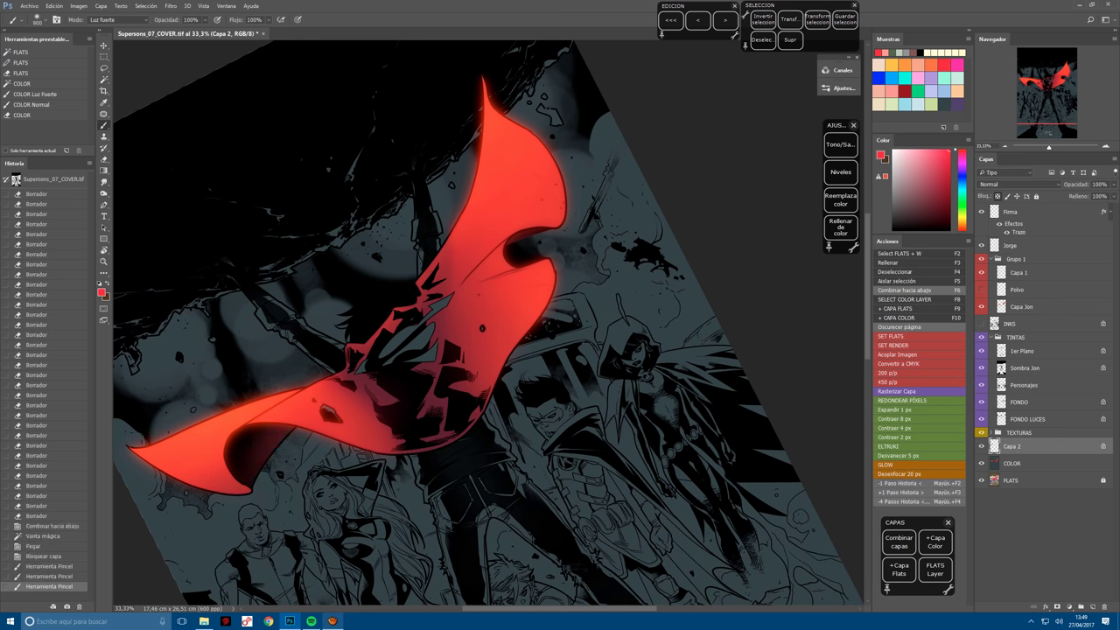
{"action": "left_click", "coordinate": [528, 231]}
Add lighter salmon light to the cape's underside with the Luz fuerte brush mode.
{"action": "left_click", "coordinate": [919, 154]}
{"action": "left_click", "coordinate": [528, 231]}
{"action": "left_click", "coordinate": [529, 231]}
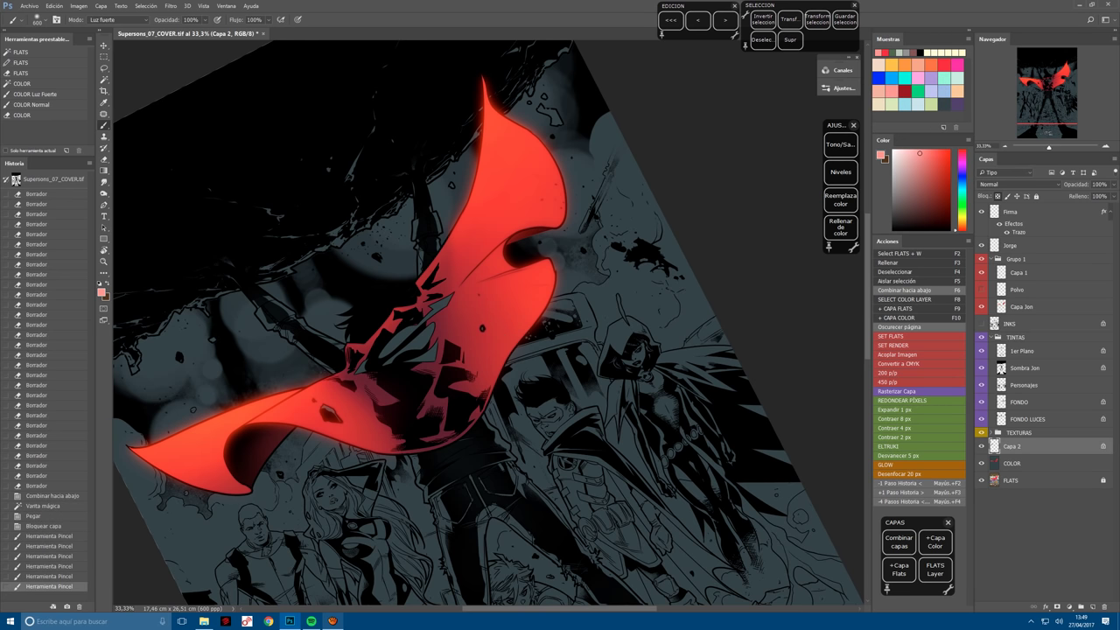
{"action": "left_click", "coordinate": [529, 231]}
{"action": "left_click", "coordinate": [529, 231]}
Build up the salmon light on the underside fold of the cape's left wing and save the cover.
{"action": "mouse_move", "coordinate": [249, 470]}
{"action": "left_mouse_down"}
{"action": "mouse_move", "coordinate": [418, 361]}
{"action": "mouse_move", "coordinate": [433, 326]}
{"action": "left_mouse_up"}
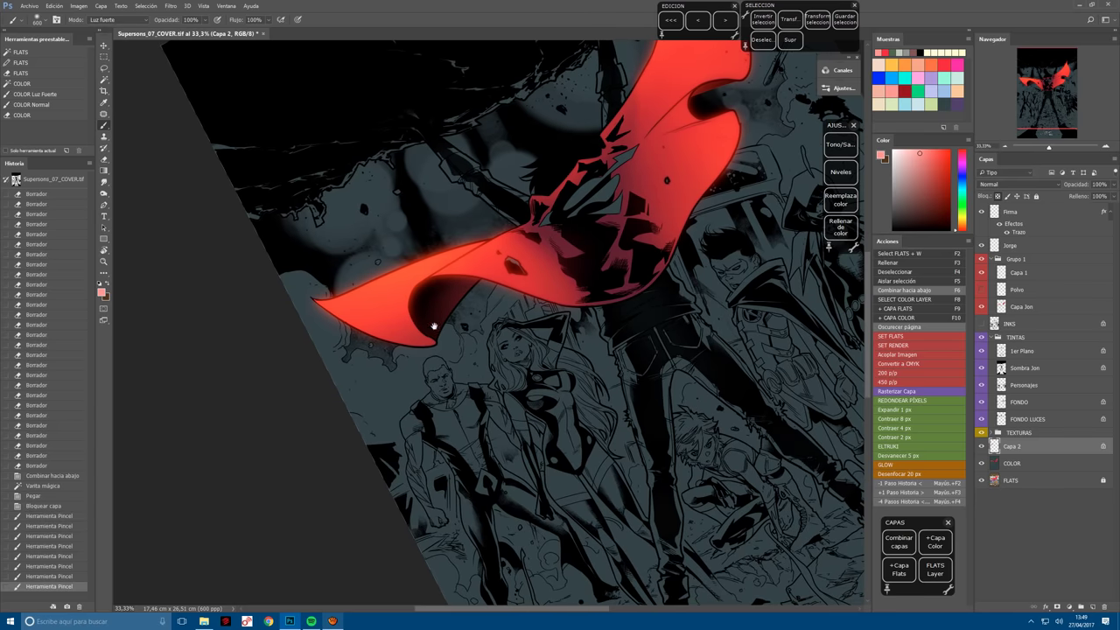
{"action": "left_click", "coordinate": [433, 326]}
{"action": "left_click", "coordinate": [442, 324]}
{"action": "left_click", "coordinate": [451, 322]}
{"action": "left_click", "coordinate": [452, 322]}
{"action": "left_click", "coordinate": [551, 399]}
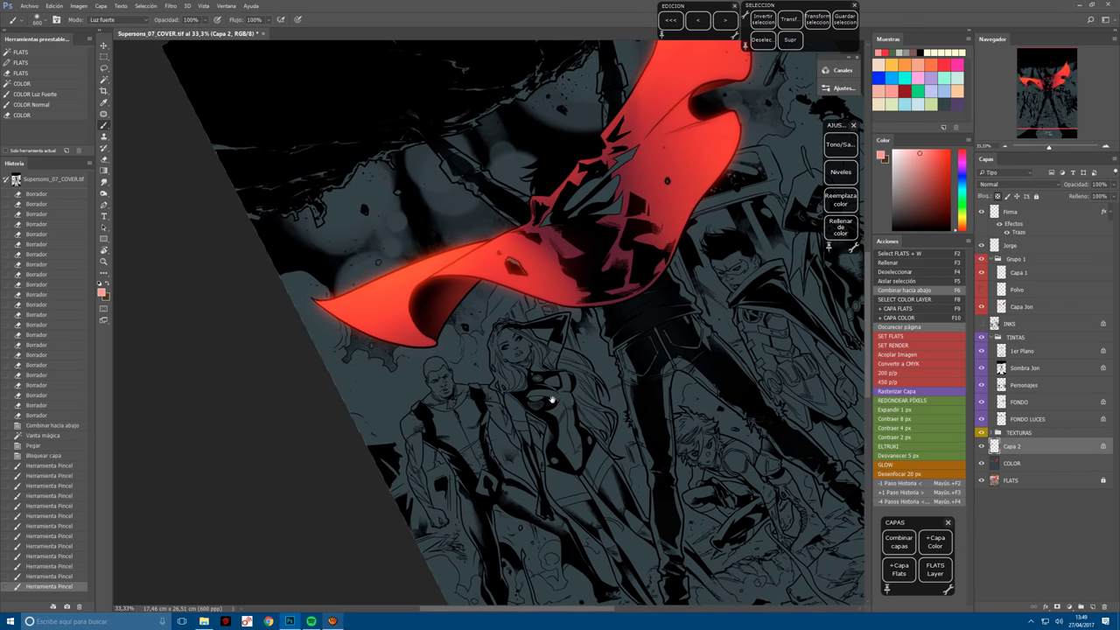
{"action": "left_click_drag", "start_coordinate": [551, 399], "coordinate": [452, 448]}
{"action": "key", "text": "ctrl+s"}
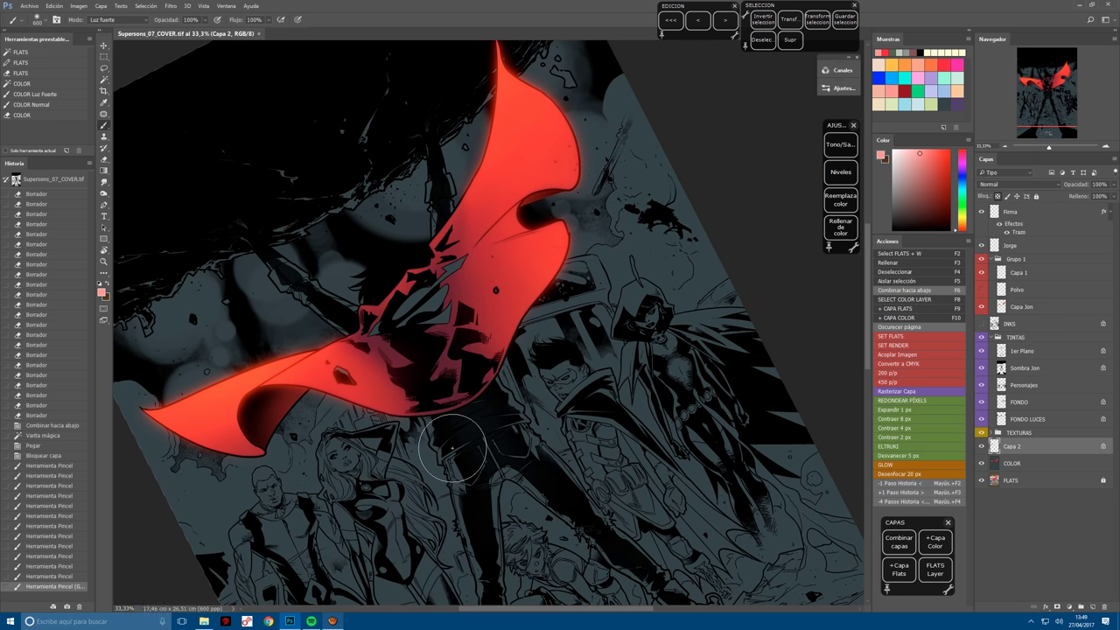
Merge Capa 2 down into COLOR and copy the cape's main area from FLATS onto a new locked layer.
{"action": "left_click_drag", "start_coordinate": [452, 448], "coordinate": [418, 420]}
{"action": "key", "text": "F6"}
{"action": "key", "text": "F2"}
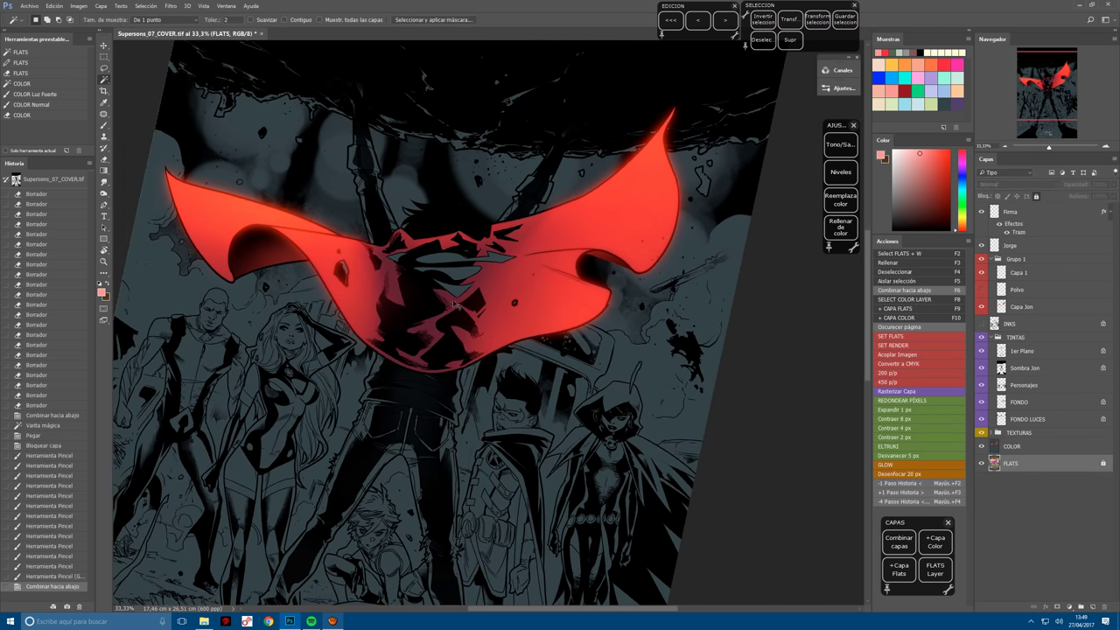
{"action": "left_click", "coordinate": [453, 305]}
{"action": "key", "text": "F10"}
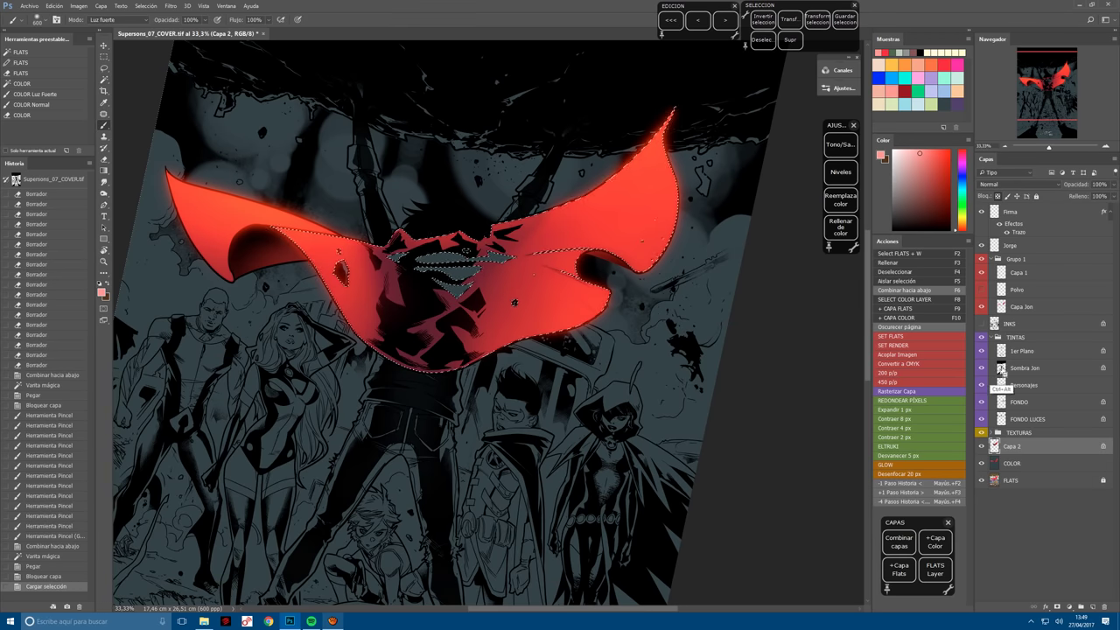
Brush salmon light into the cape's centre through a selection that subtracts Sombra Jon and is contracted and feathered with the ELTRUKI action.
{"action": "left_click", "coordinate": [1002, 370], "text": "ctrl+alt"}
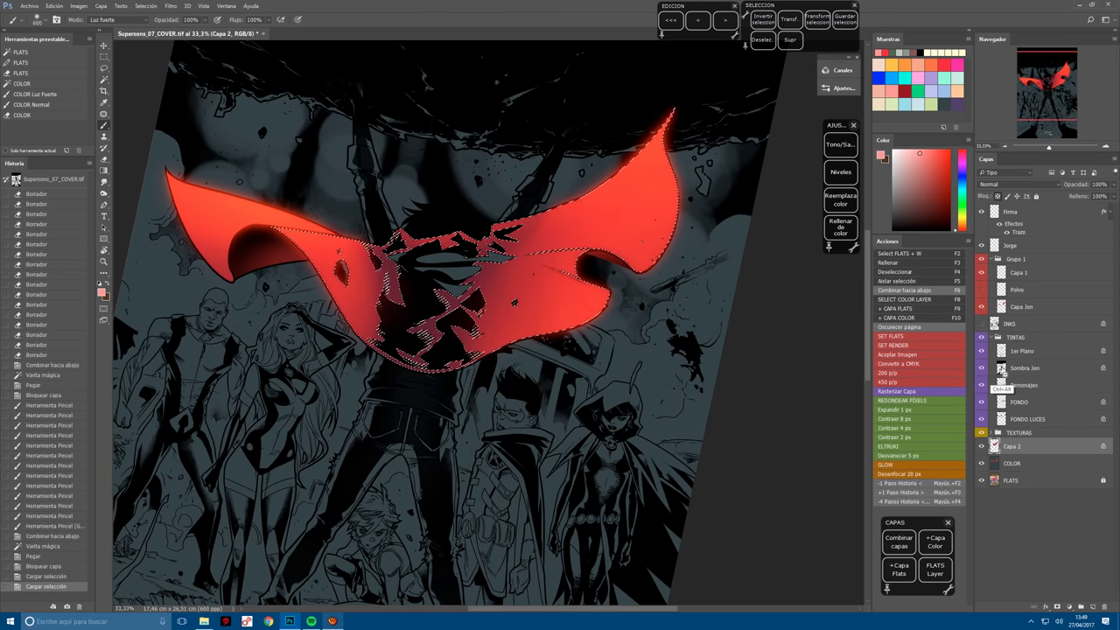
{"action": "left_click", "coordinate": [919, 448]}
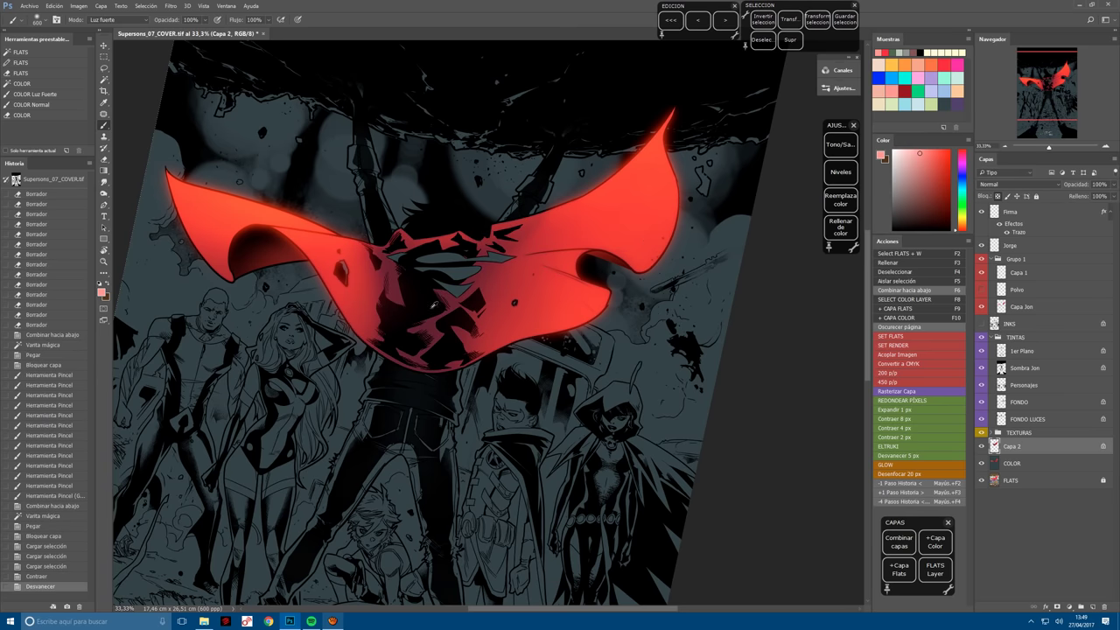
{"action": "left_click", "coordinate": [421, 289]}
{"action": "left_click", "coordinate": [420, 289]}
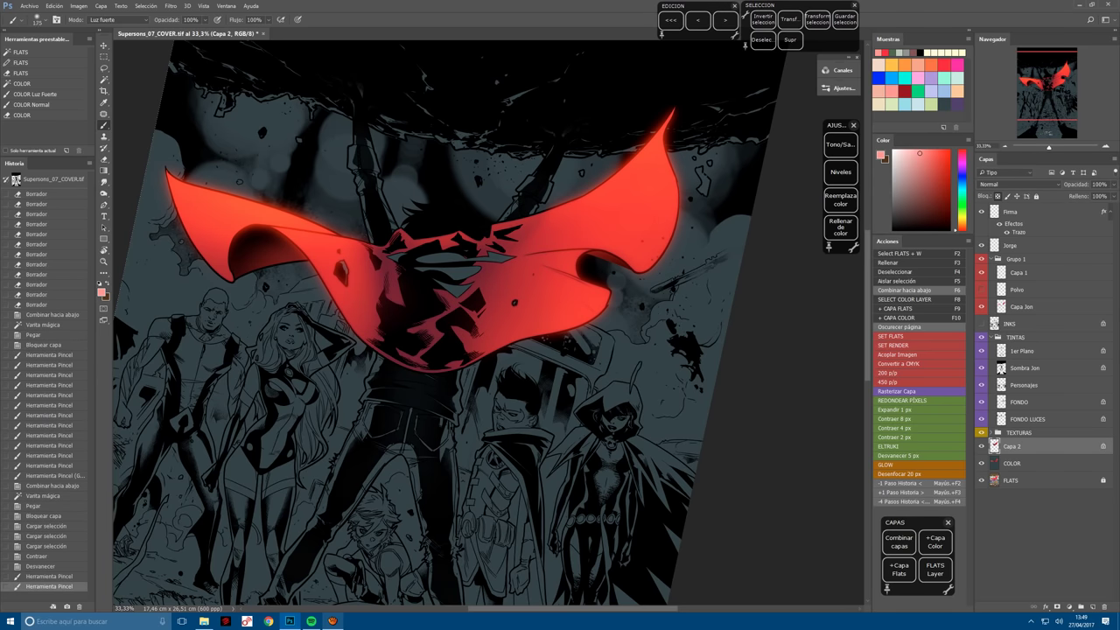
{"action": "key", "text": "bracketleft"}
{"action": "left_click", "coordinate": [420, 289]}
{"action": "left_click", "coordinate": [420, 289]}
{"action": "left_click", "coordinate": [421, 289]}
{"action": "left_click", "coordinate": [420, 289]}
{"action": "left_click", "coordinate": [420, 289]}
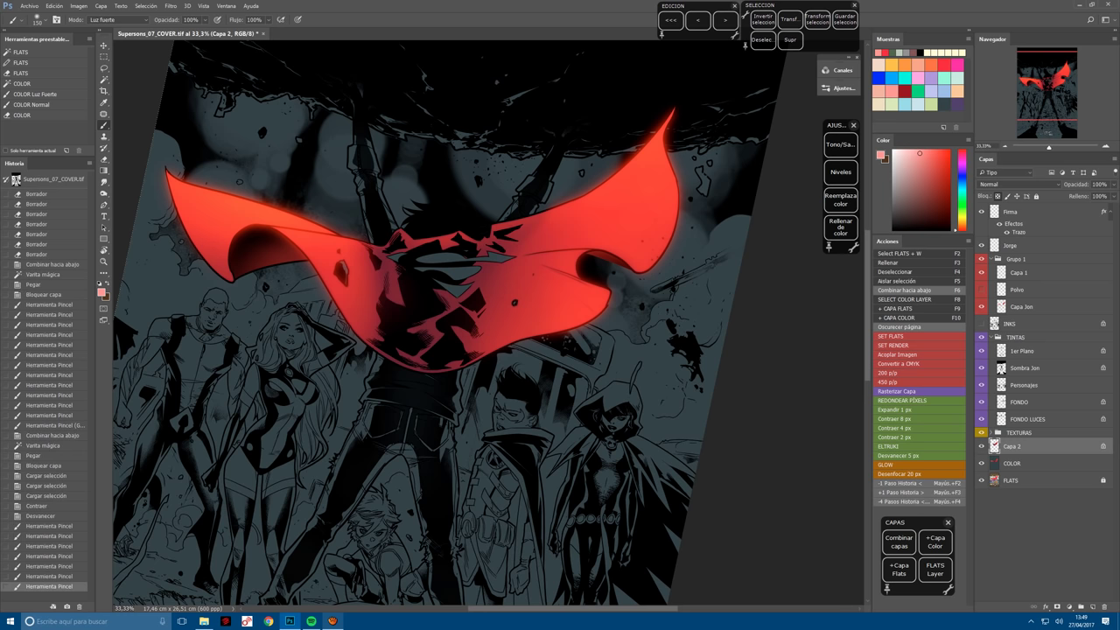
{"action": "left_click", "coordinate": [405, 392]}
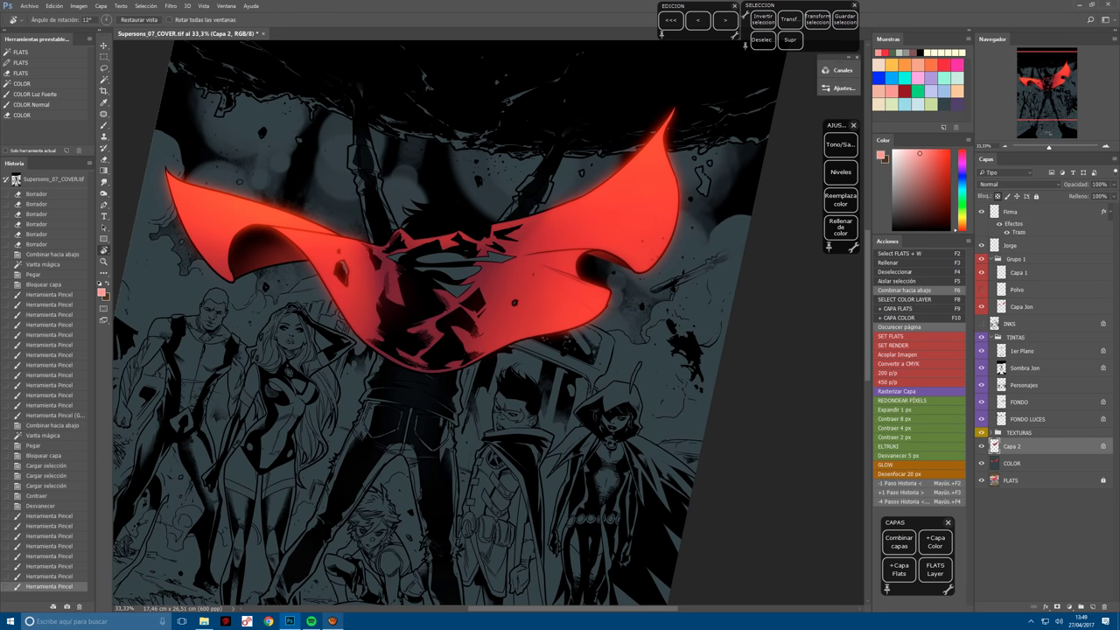
Deselect, merge Capa 2 down into COLOR and copy the cape's emblem areas onto a new locked layer.
{"action": "left_click_drag", "start_coordinate": [398, 441], "coordinate": [333, 324]}
{"action": "key", "text": "ctrl+d"}
{"action": "key", "text": "F6"}
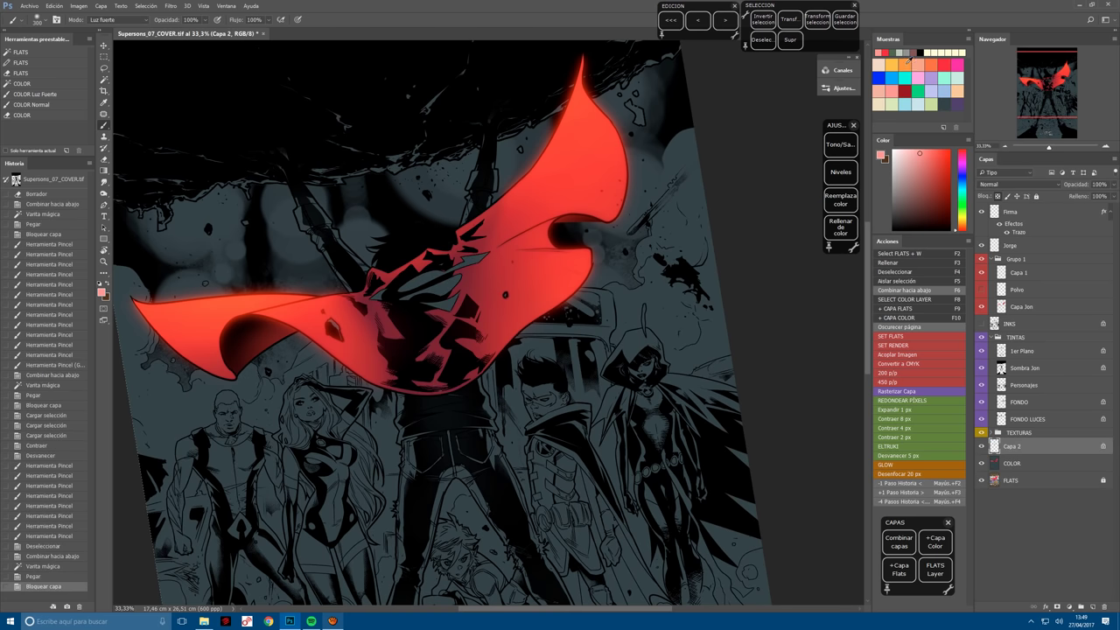
Paint the cape's emblem orange with yellow-orange light over it, and save the cover.
{"action": "left_click", "coordinate": [907, 63]}
{"action": "mouse_move", "coordinate": [429, 255]}
{"action": "left_mouse_down"}
{"action": "mouse_move", "coordinate": [463, 280]}
{"action": "mouse_move", "coordinate": [423, 252]}
{"action": "left_mouse_up"}
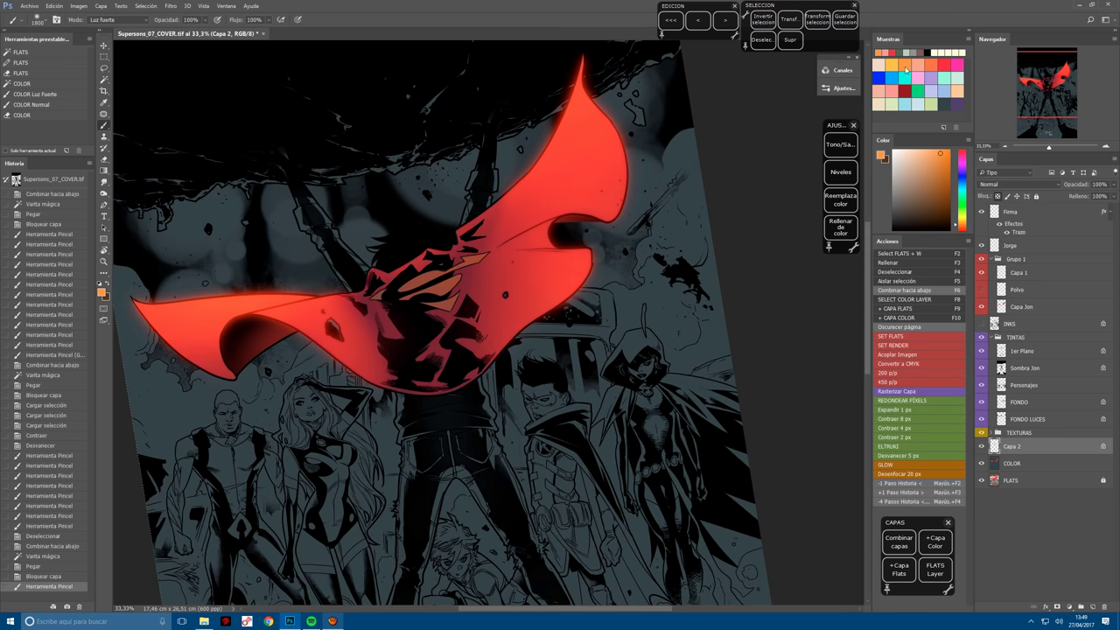
{"action": "left_click", "coordinate": [907, 67]}
{"action": "mouse_move", "coordinate": [373, 292]}
{"action": "left_mouse_down"}
{"action": "mouse_move", "coordinate": [455, 290]}
{"action": "mouse_move", "coordinate": [424, 291]}
{"action": "left_mouse_up"}
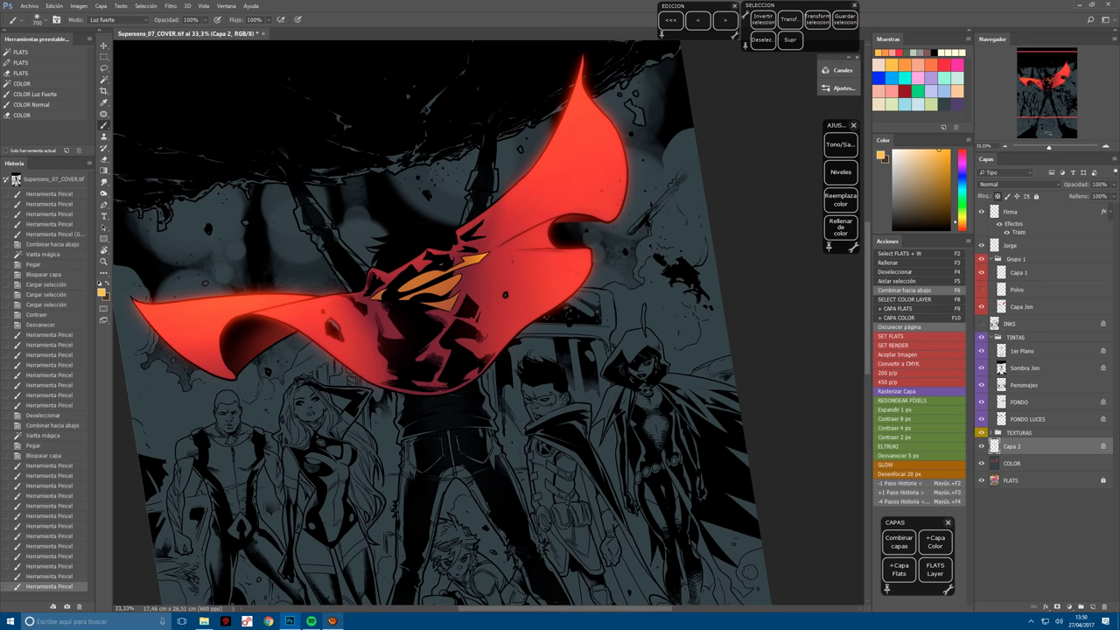
{"action": "left_click_drag", "start_coordinate": [477, 434], "coordinate": [491, 355]}
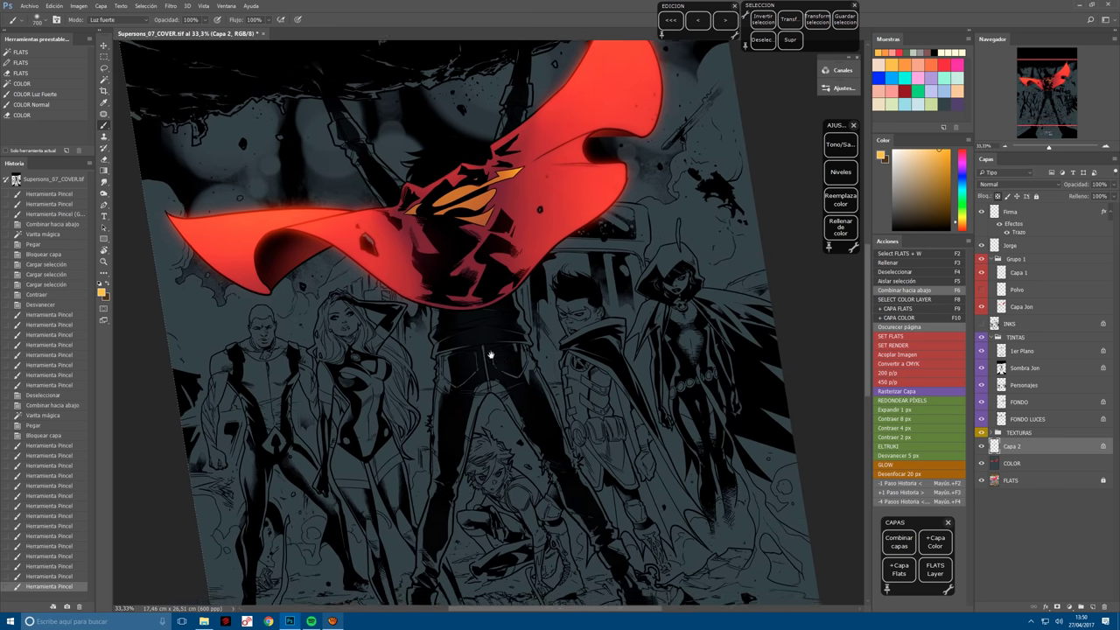
{"action": "scroll", "coordinate": [491, 356], "scroll_direction": "down", "scroll_amount": 1}
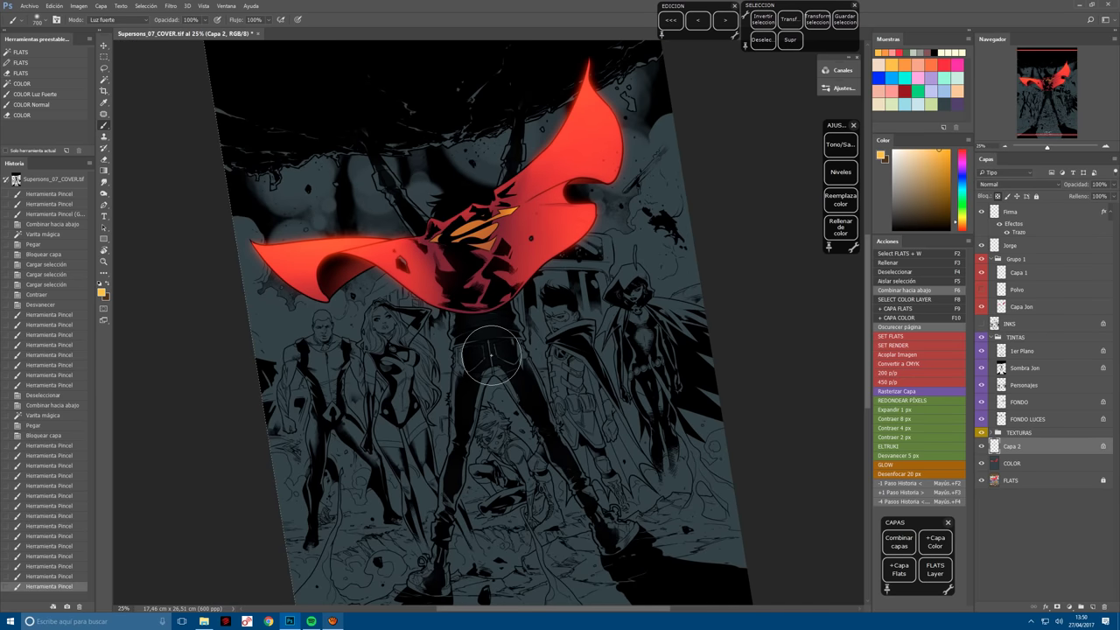
{"action": "scroll", "coordinate": [491, 355], "scroll_direction": "up", "scroll_amount": 1}
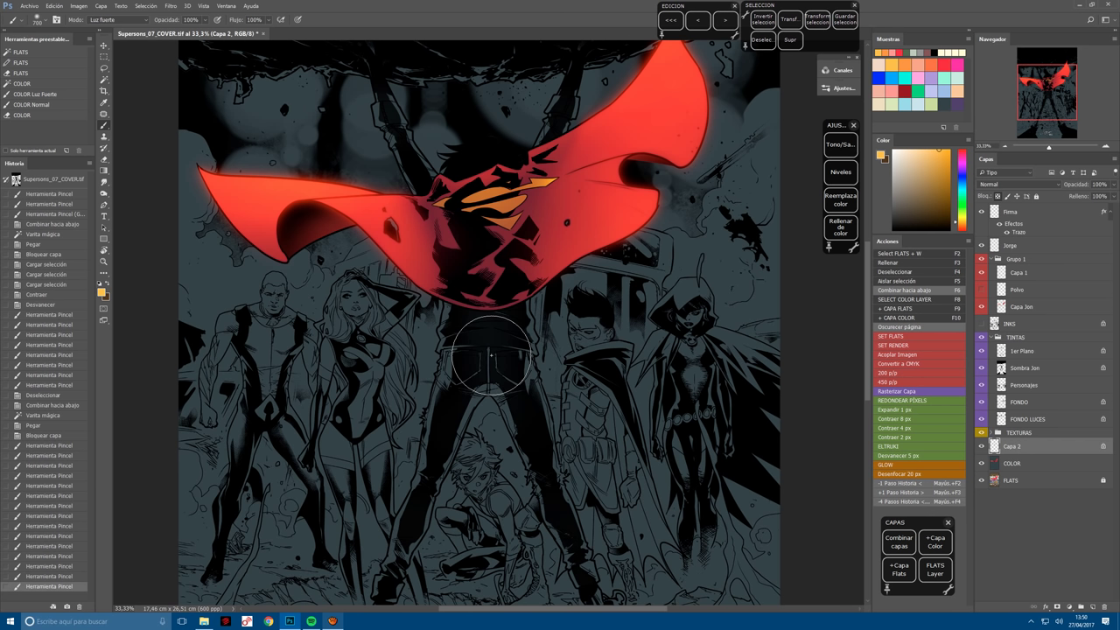
{"action": "key", "text": "ctrl+s"}
{"action": "key", "text": "ctrl+minus"}
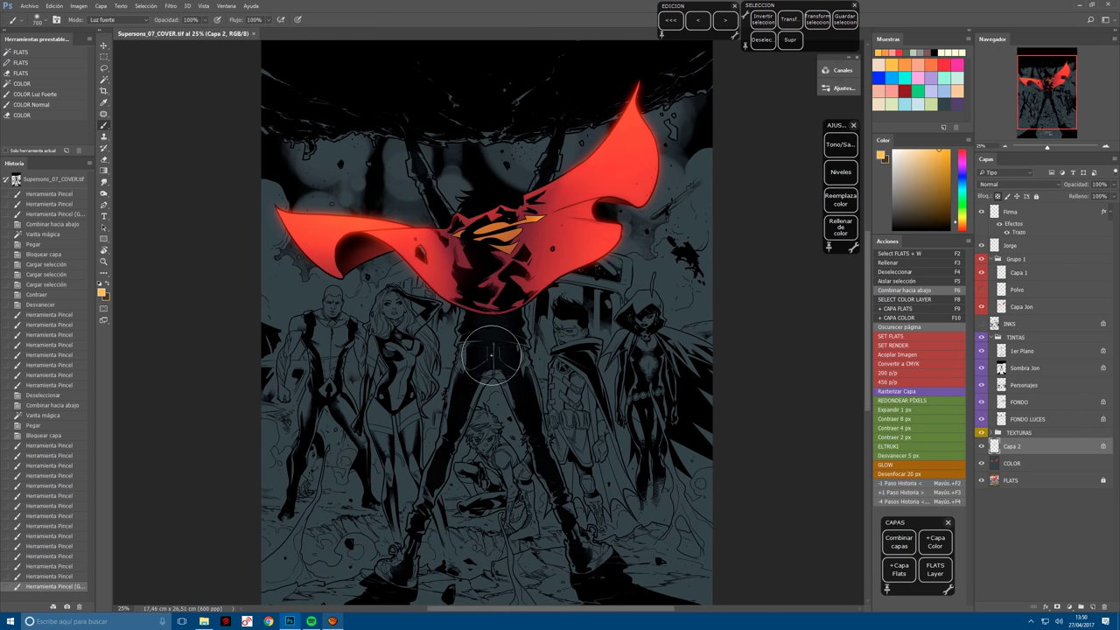
Merge Capa 2 into COLOR and fill the masked boy's eyes with white from a FLATS selection.
{"action": "key", "text": "F6"}
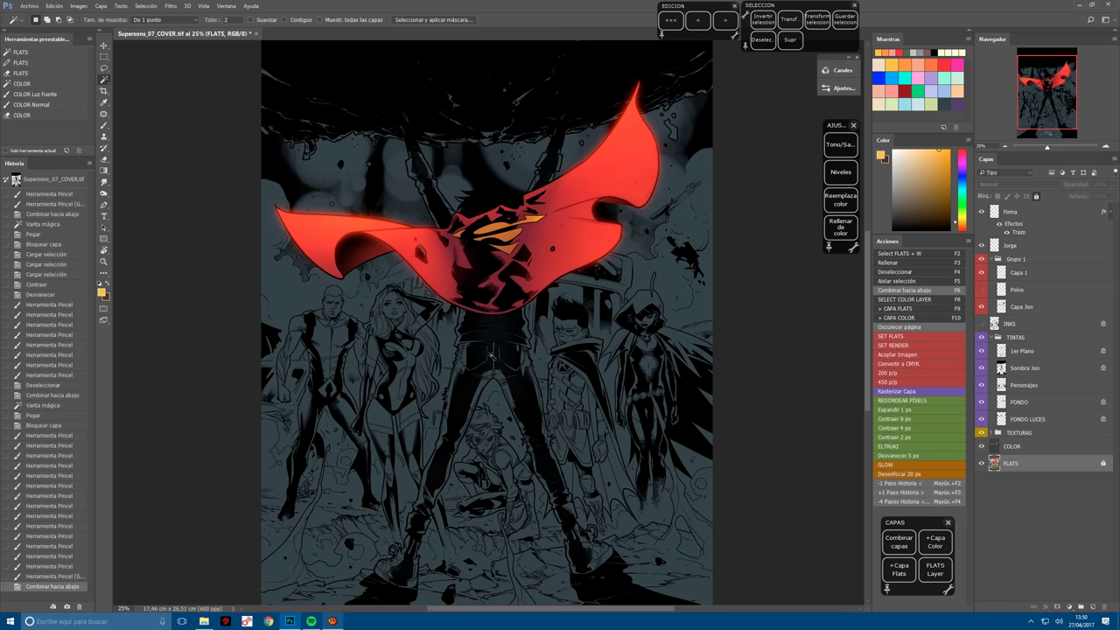
{"action": "key", "text": "ctrl+plus"}
{"action": "key", "text": "ctrl+plus"}
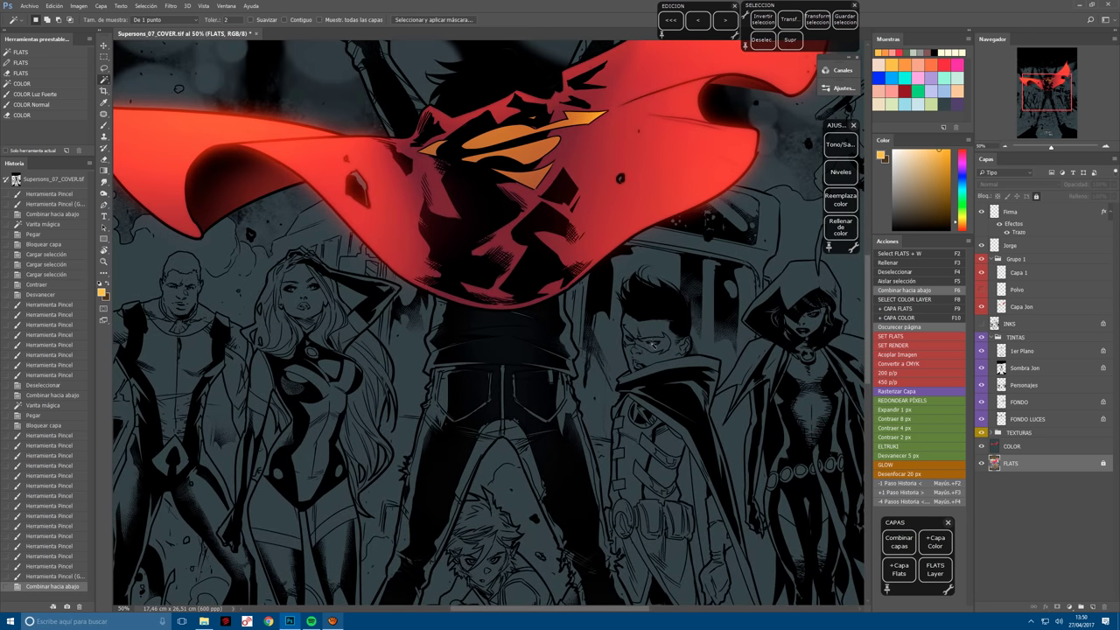
{"action": "left_click", "coordinate": [655, 344]}
{"action": "left_click", "coordinate": [648, 342]}
{"action": "left_click", "coordinate": [637, 340]}
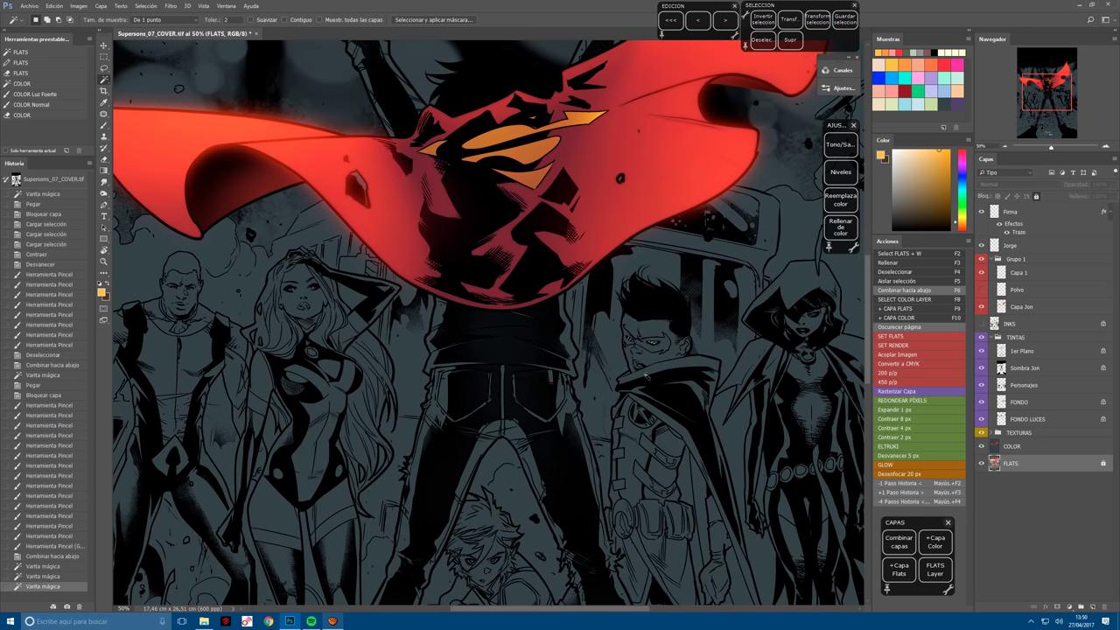
{"action": "key", "text": "F10"}
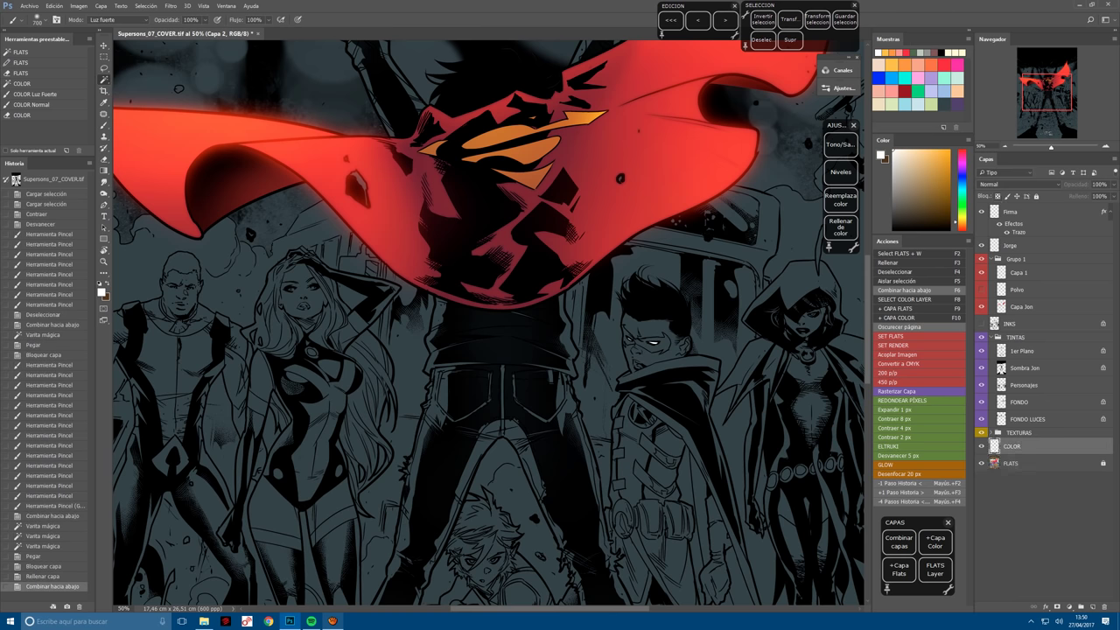
Select the smoke area behind the characters on FLATS and copy it onto a new locked colour layer.
{"action": "key", "text": "ctrl+0"}
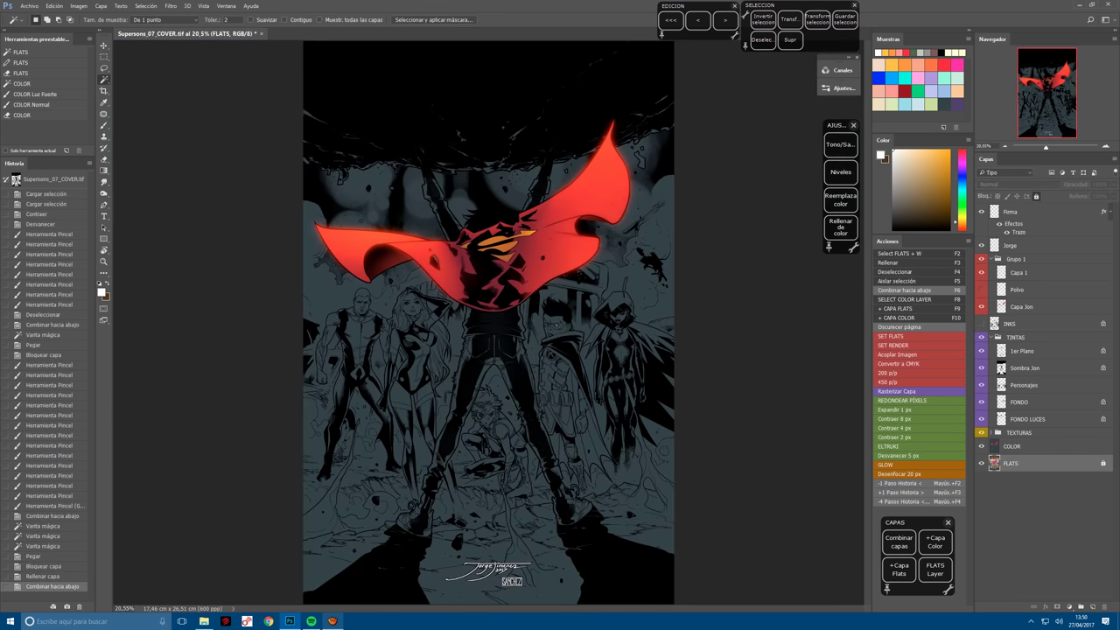
{"action": "left_click", "coordinate": [331, 303]}
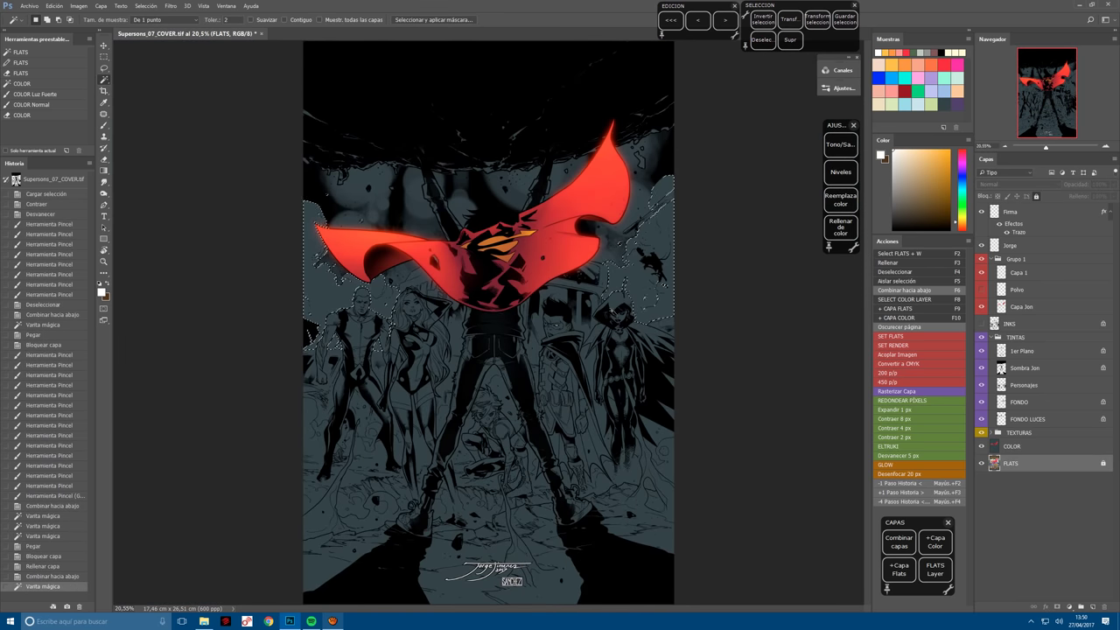
{"action": "key", "text": "F5"}
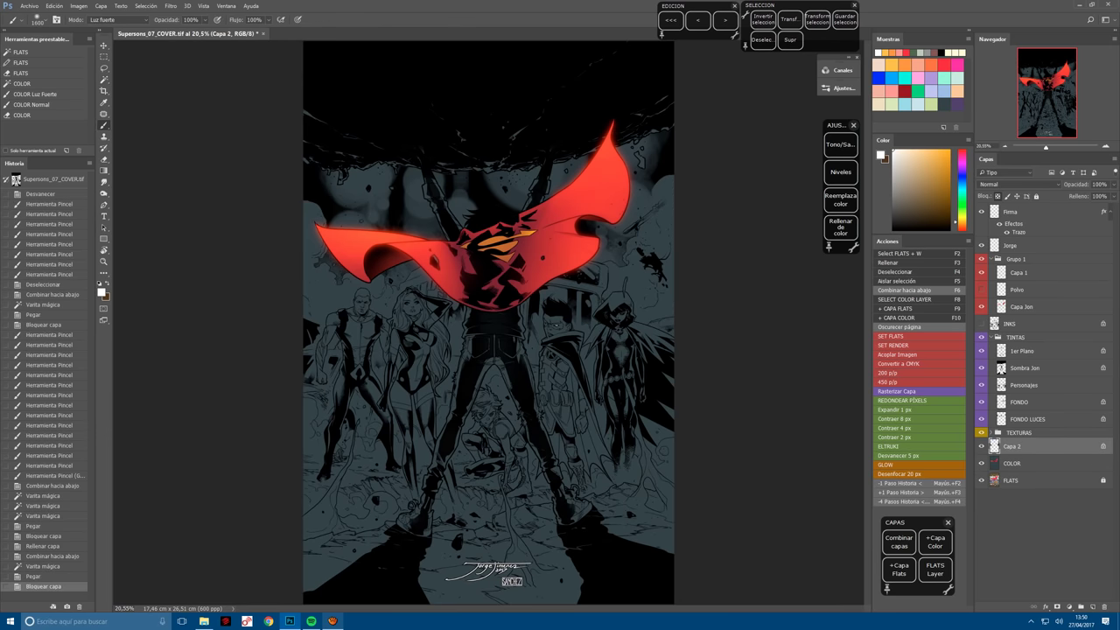
Try painting pale beige light over the smoke behind the standing characters on both sides of the cover.
{"action": "left_click", "coordinate": [885, 52]}
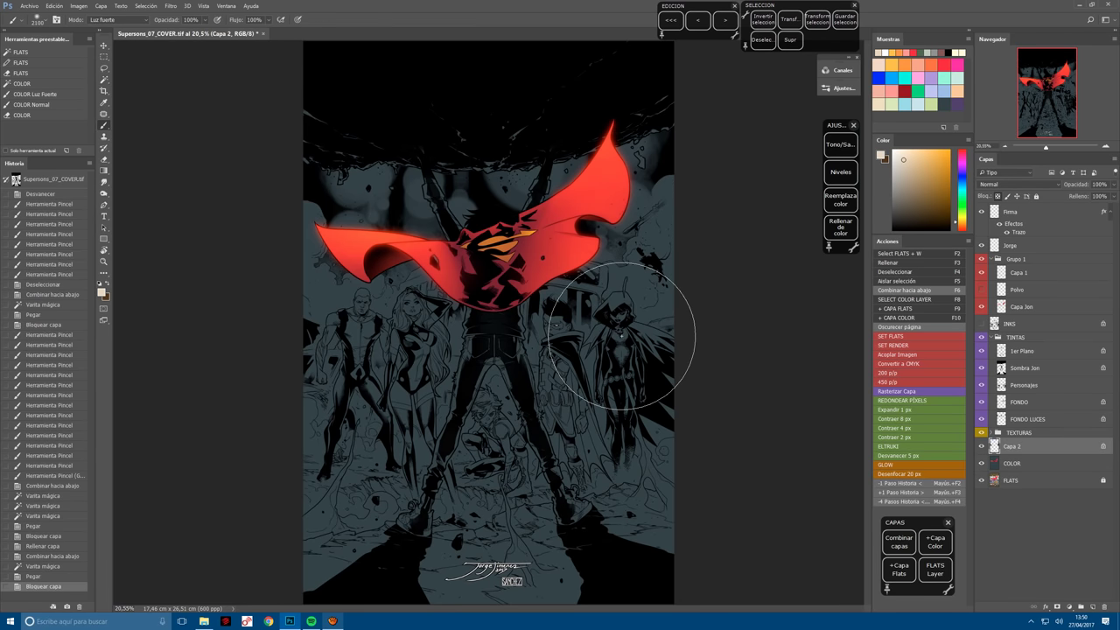
{"action": "left_click", "coordinate": [707, 326]}
{"action": "left_click", "coordinate": [724, 366]}
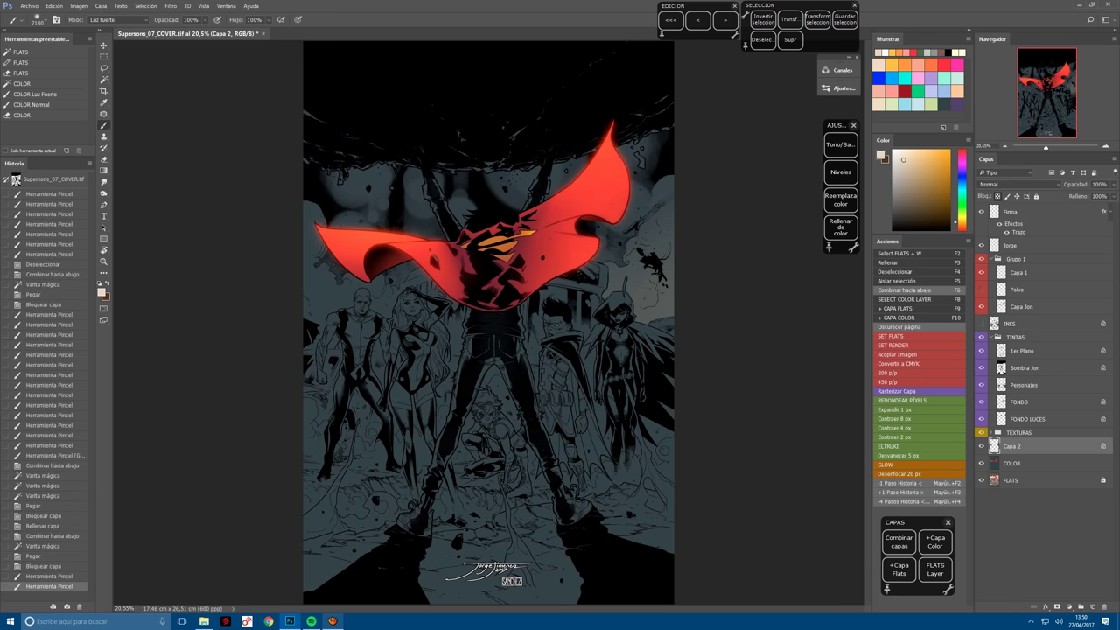
{"action": "left_click", "coordinate": [677, 381]}
{"action": "left_click", "coordinate": [331, 311]}
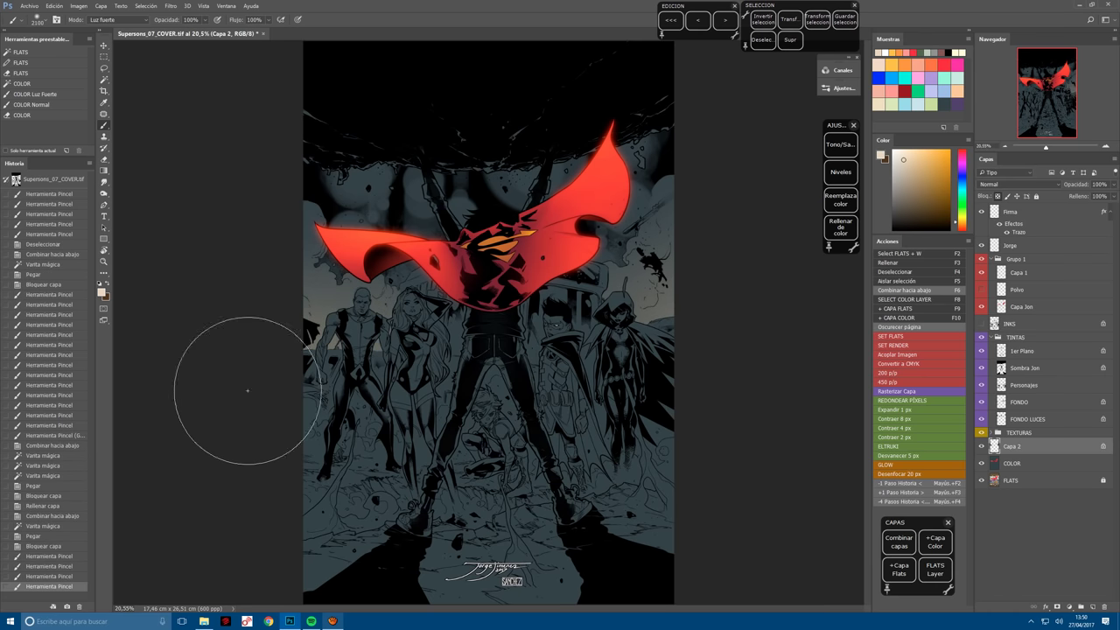
{"action": "scroll", "coordinate": [423, 340], "scroll_direction": "up", "scroll_amount": 2}
{"action": "left_click_drag", "start_coordinate": [416, 341], "coordinate": [611, 370]}
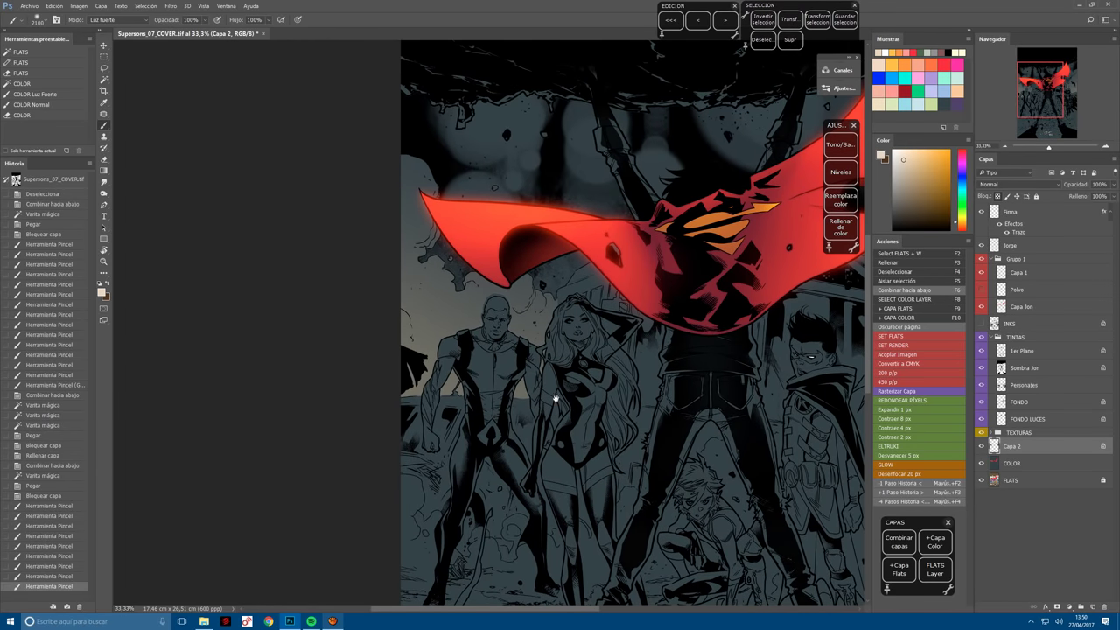
Undo the merge and the last smoke strokes, and delete Capa 2.
{"action": "key", "text": "F6"}
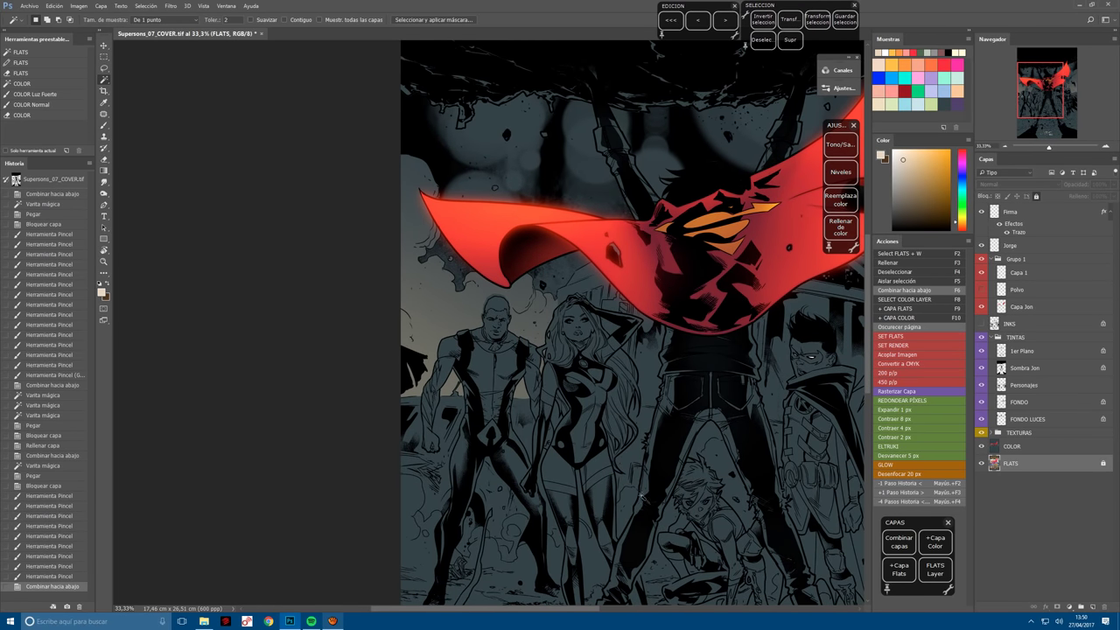
{"action": "key", "text": "ctrl+z"}
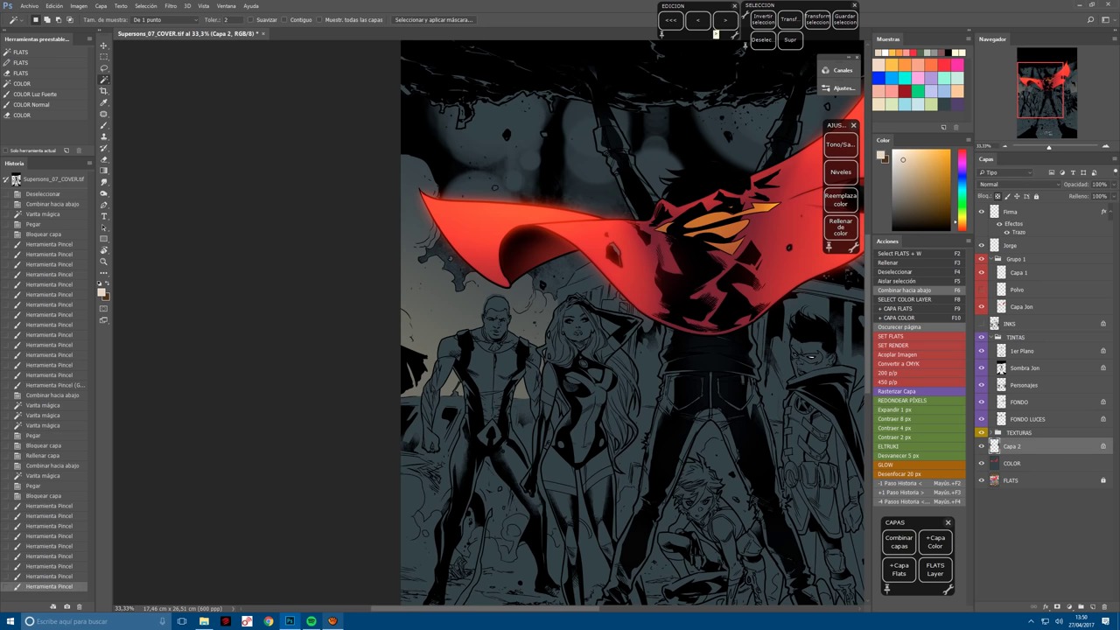
{"action": "left_click", "coordinate": [689, 29]}
{"action": "left_click", "coordinate": [689, 32]}
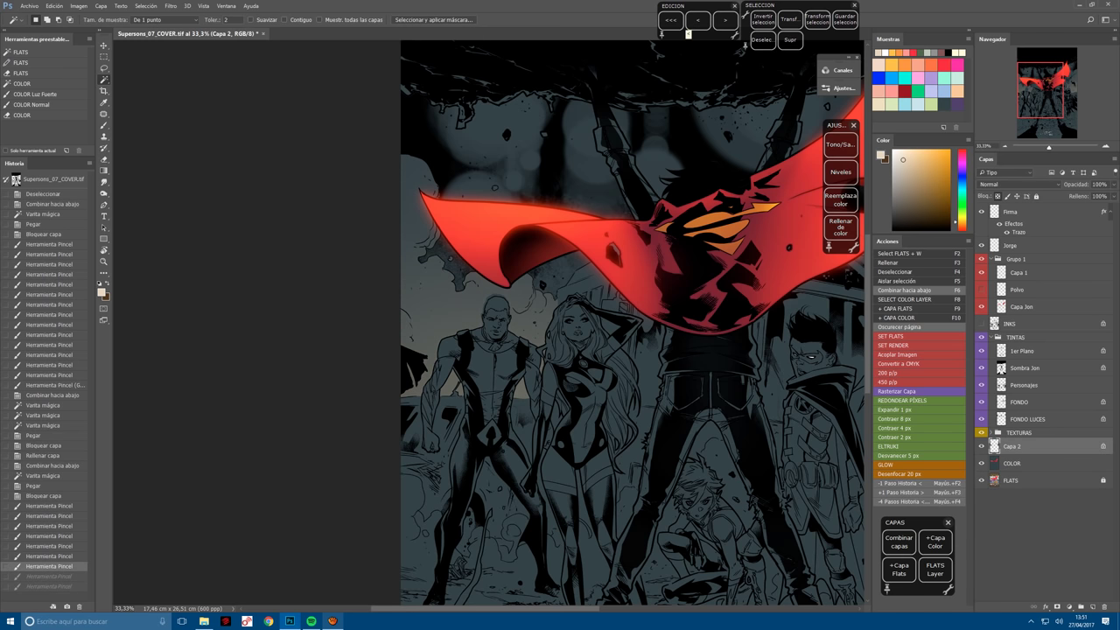
{"action": "left_click", "coordinate": [690, 31]}
{"action": "left_click", "coordinate": [690, 32]}
{"action": "key", "text": "Delete"}
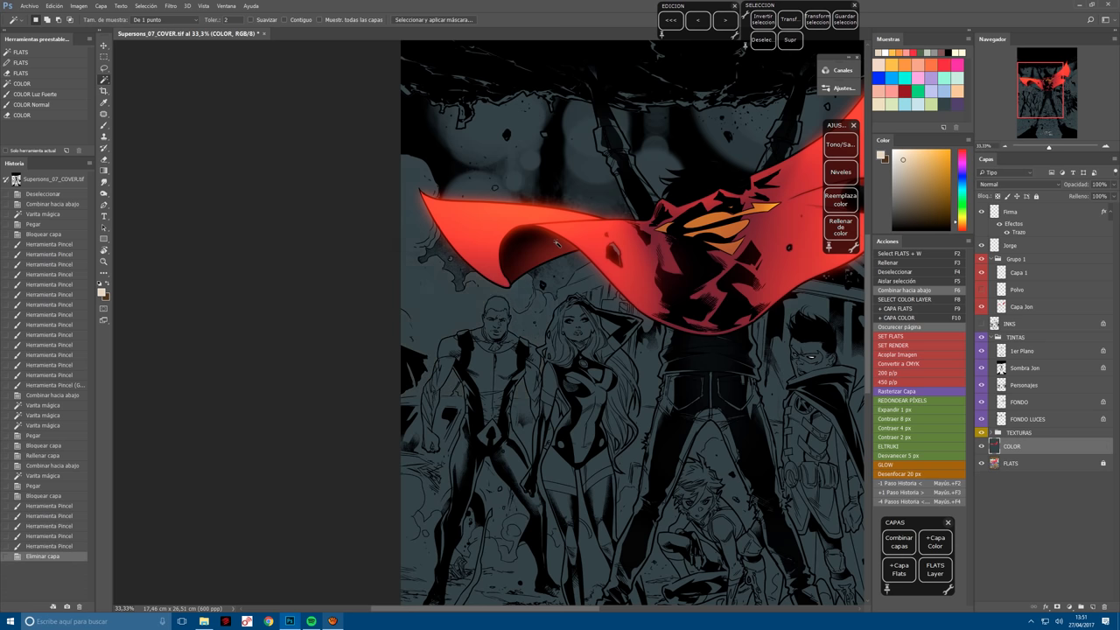
Hide the COLOR layer and unlock the FLATS layer for editing.
{"action": "key", "text": "ctrl+plus"}
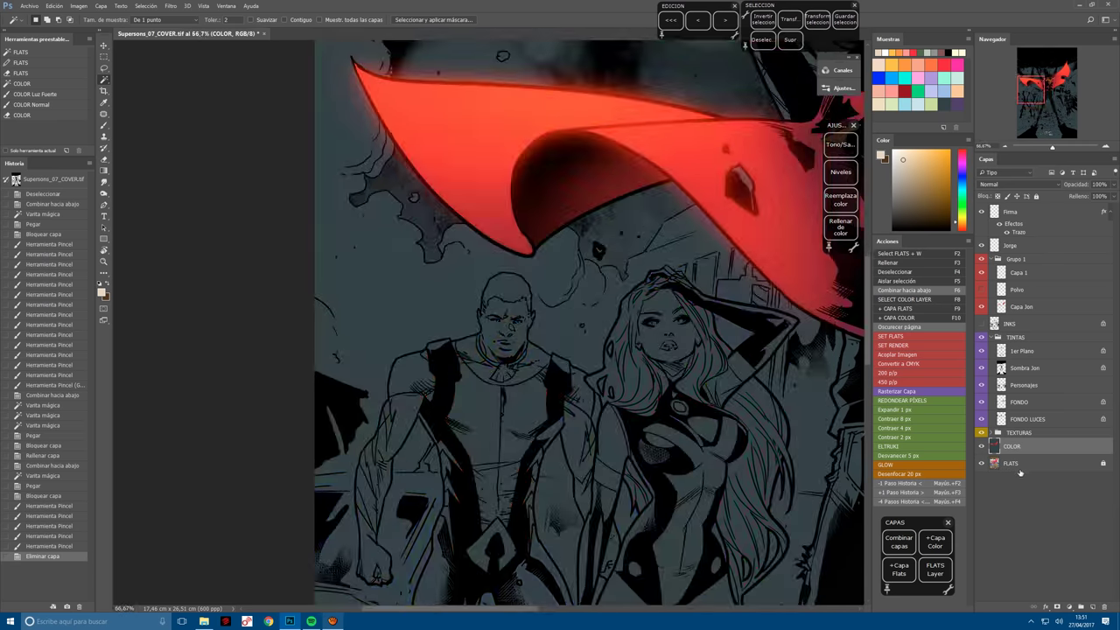
{"action": "left_click", "coordinate": [981, 447]}
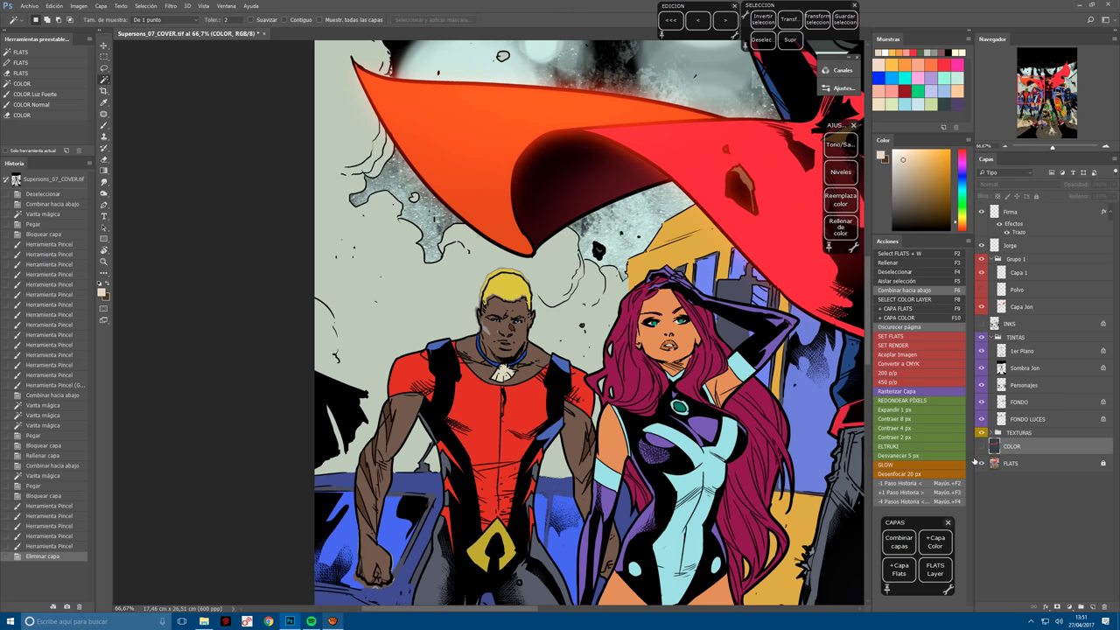
{"action": "left_click", "coordinate": [1012, 464]}
{"action": "left_click", "coordinate": [1037, 196]}
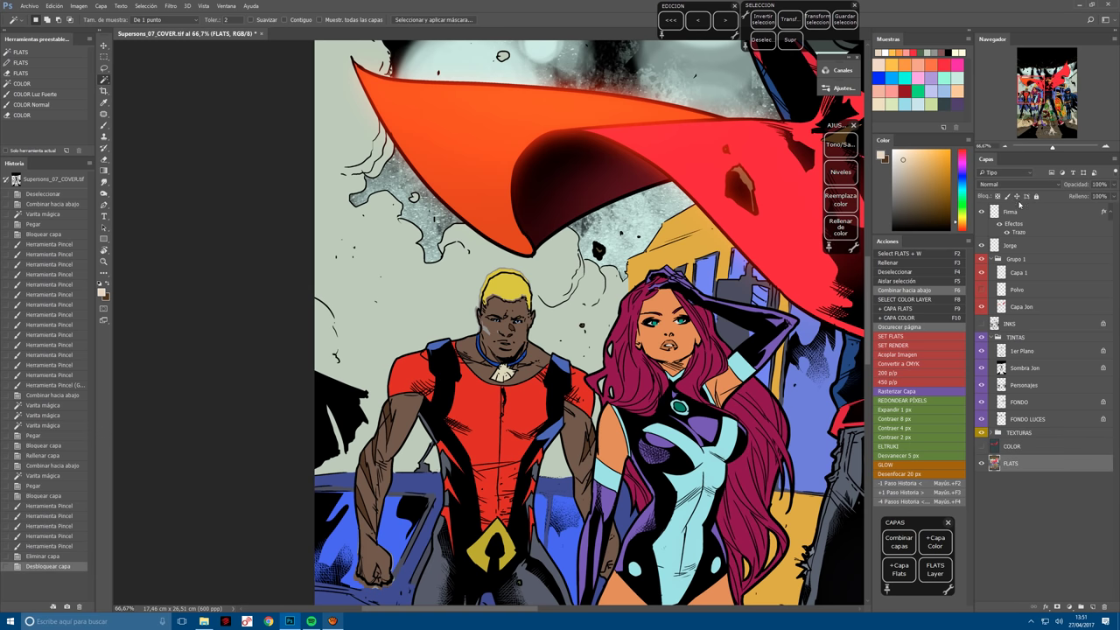
Using the FLATS wand preset and the Pencil, cover the grey fringe around the blond man's hair and ear with the background's pale green.
{"action": "key", "text": "l"}
{"action": "key", "text": "b"}
{"action": "key", "text": "ctrl+plus"}
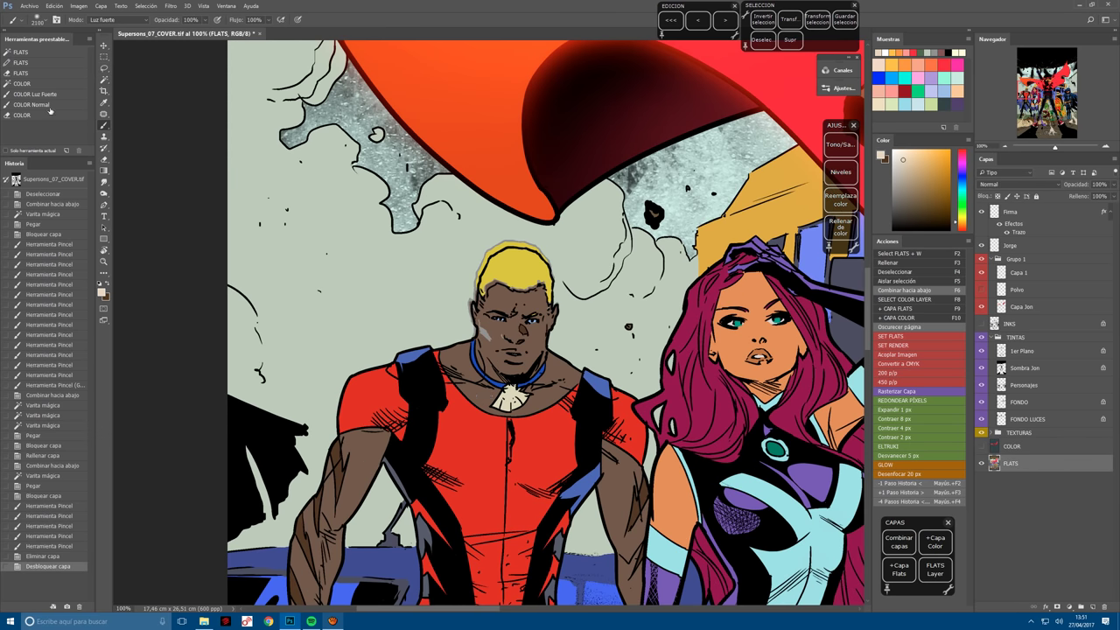
{"action": "left_click", "coordinate": [35, 53]}
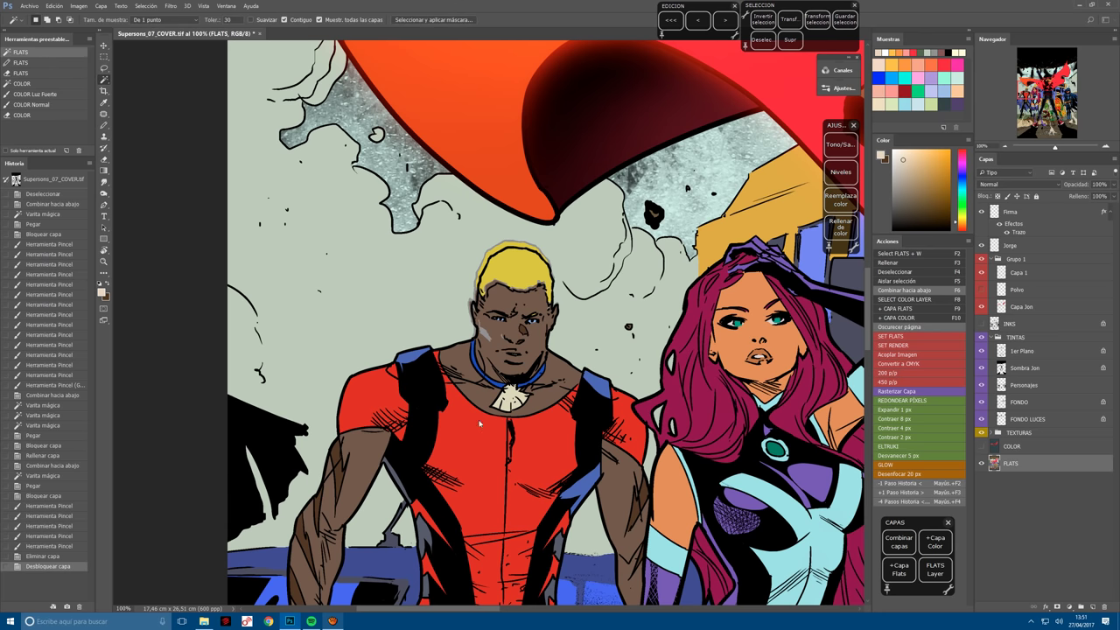
{"action": "key", "text": "ctrl+plus"}
{"action": "key", "text": "ctrl+plus"}
{"action": "key", "text": "b"}
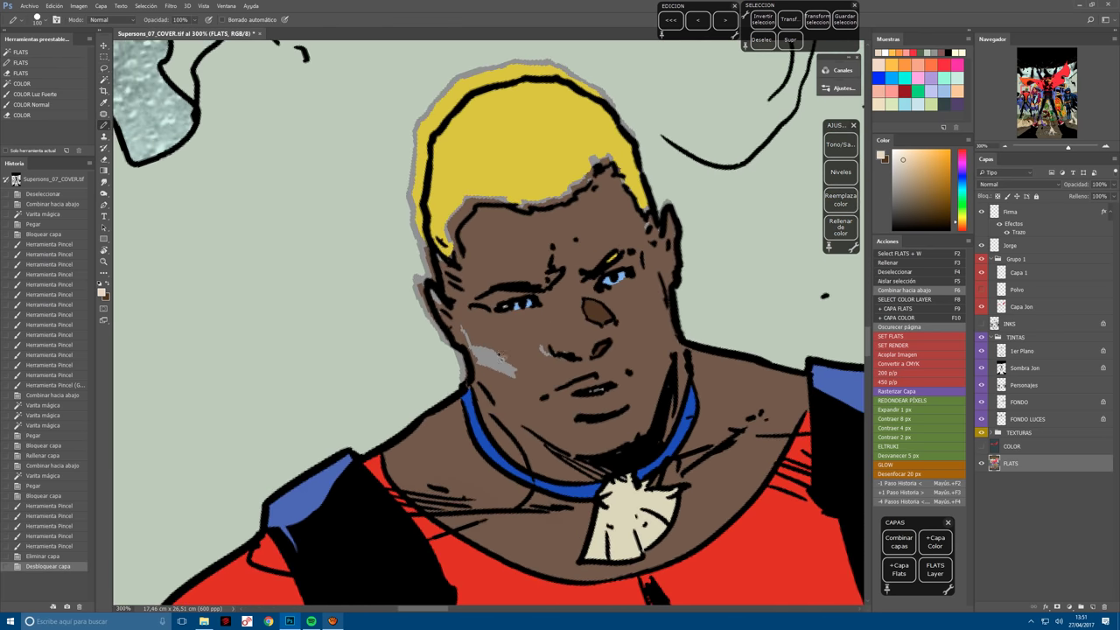
{"action": "key", "text": "F2"}
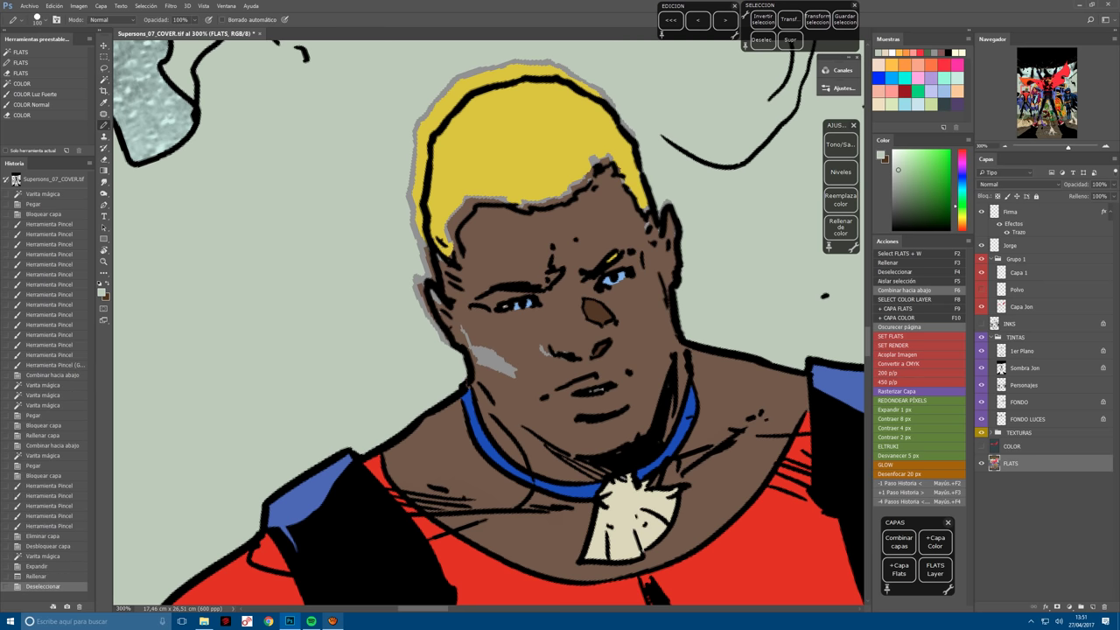
{"action": "left_click_drag", "start_coordinate": [442, 337], "coordinate": [427, 302]}
{"action": "key", "text": "w"}
{"action": "left_click", "coordinate": [421, 166]}
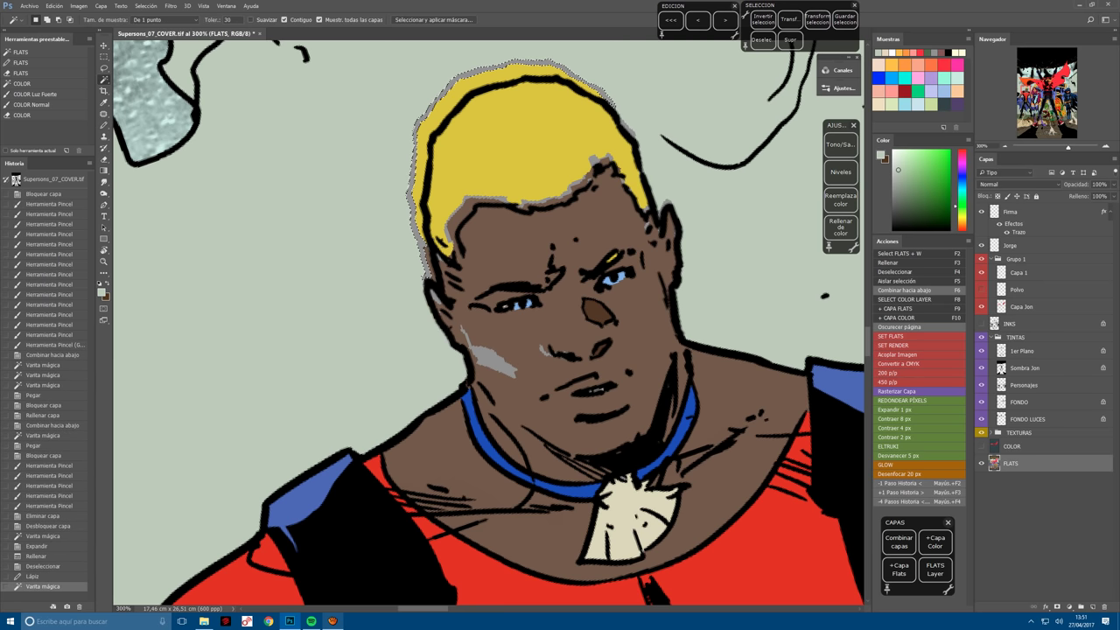
{"action": "key", "text": "F3"}
{"action": "left_click", "coordinate": [436, 276]}
{"action": "left_click", "coordinate": [431, 262]}
Fill the yellow spill outside the blond man's hair outline with pale green and clean up the remaining fringe there.
{"action": "key", "text": "w"}
{"action": "left_click", "coordinate": [525, 122]}
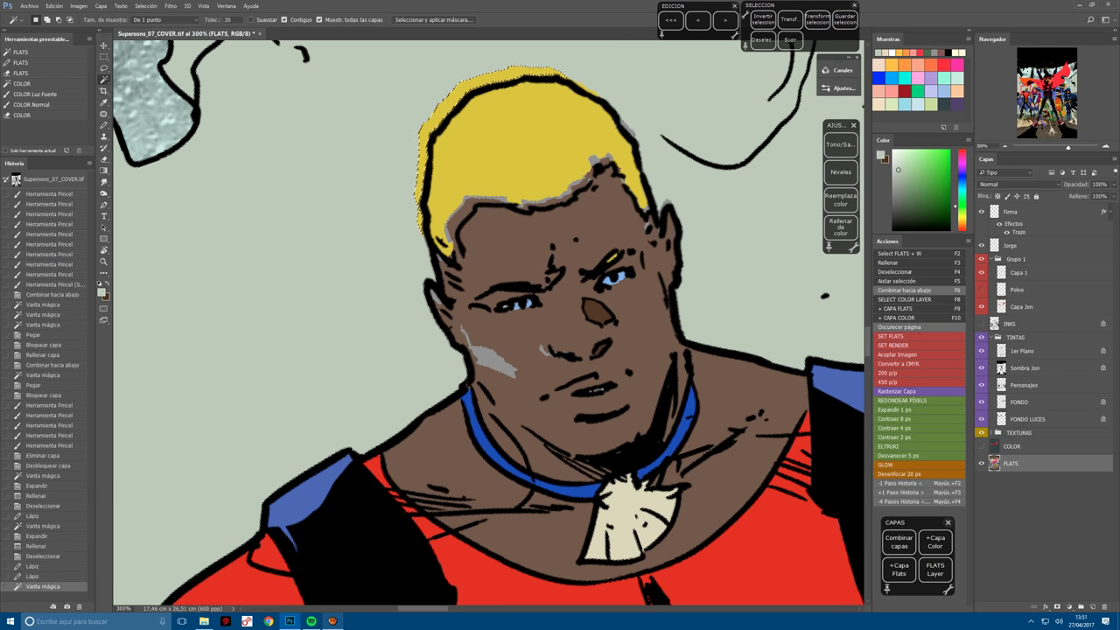
{"action": "key", "text": "F3"}
{"action": "key", "text": "b"}
{"action": "left_click", "coordinate": [590, 95]}
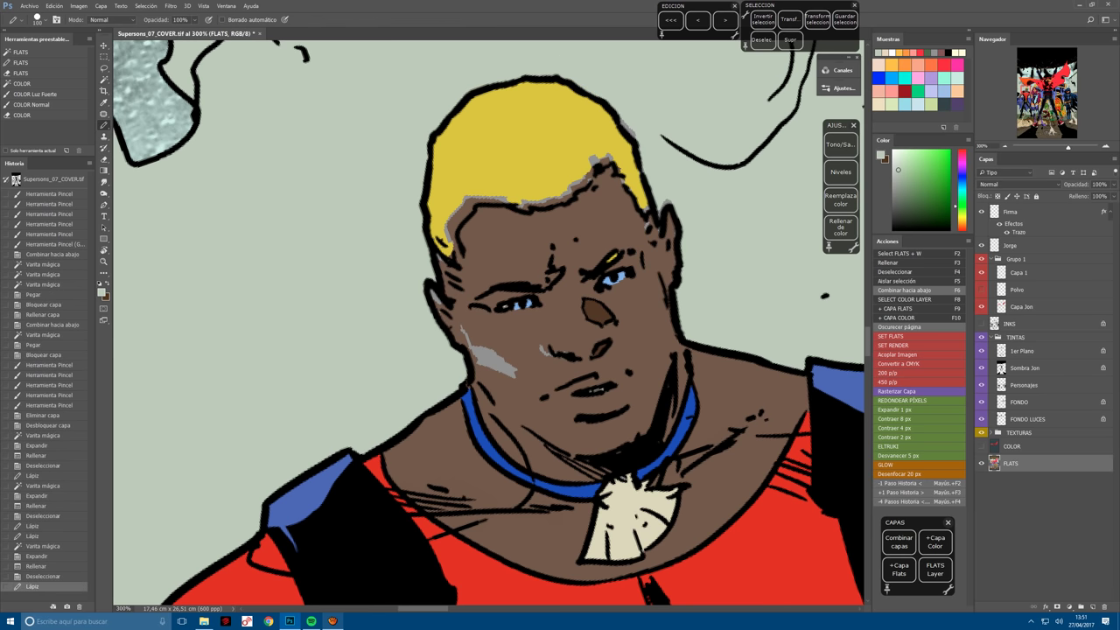
{"action": "left_click_drag", "start_coordinate": [663, 75], "coordinate": [595, 157]}
{"action": "left_click_drag", "start_coordinate": [672, 201], "coordinate": [725, 201]}
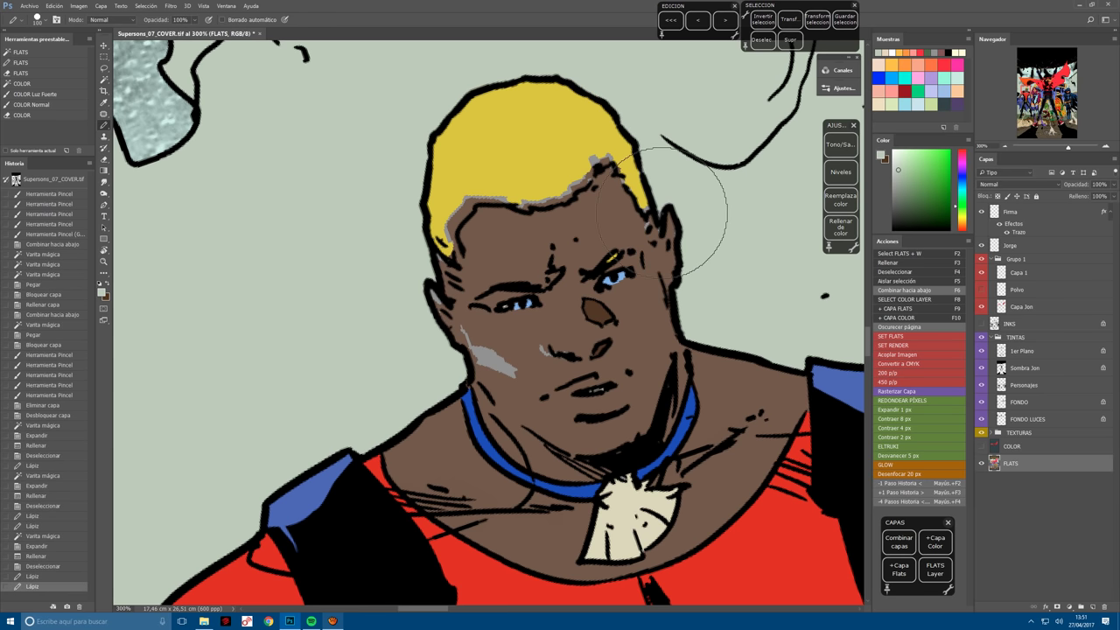
Sample the brown skin tone and paint over the stray patches on the blond man's temple, cheek and ear.
{"action": "left_click", "coordinate": [656, 299], "text": "alt"}
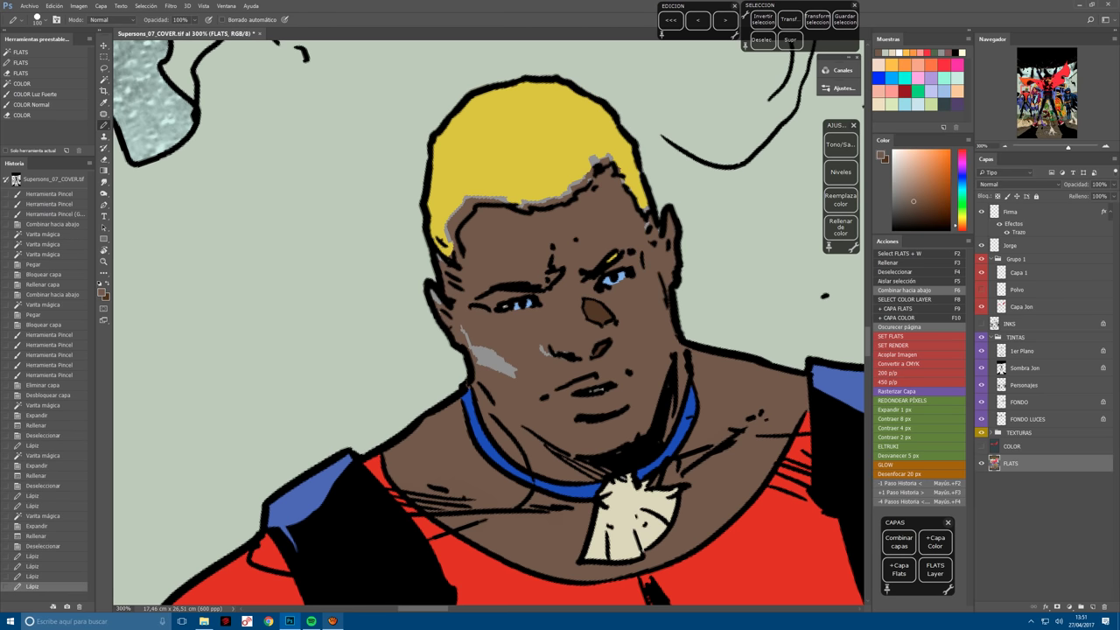
{"action": "left_click_drag", "start_coordinate": [613, 202], "coordinate": [665, 280]}
{"action": "mouse_move", "coordinate": [630, 219]}
{"action": "left_mouse_down"}
{"action": "mouse_move", "coordinate": [656, 272]}
{"action": "mouse_move", "coordinate": [665, 263]}
{"action": "mouse_move", "coordinate": [656, 289]}
{"action": "left_mouse_up"}
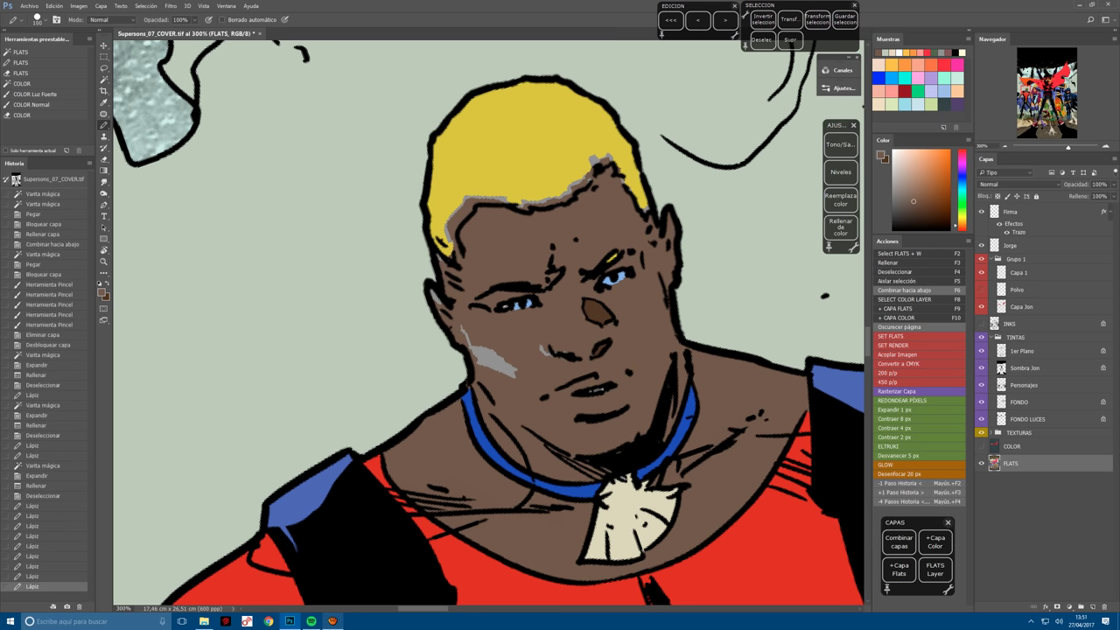
{"action": "mouse_move", "coordinate": [464, 331]}
{"action": "left_mouse_down"}
{"action": "mouse_move", "coordinate": [516, 372]}
{"action": "mouse_move", "coordinate": [552, 354]}
{"action": "left_mouse_up"}
{"action": "left_click_drag", "start_coordinate": [541, 347], "coordinate": [547, 354]}
{"action": "left_click_drag", "start_coordinate": [434, 293], "coordinate": [439, 302]}
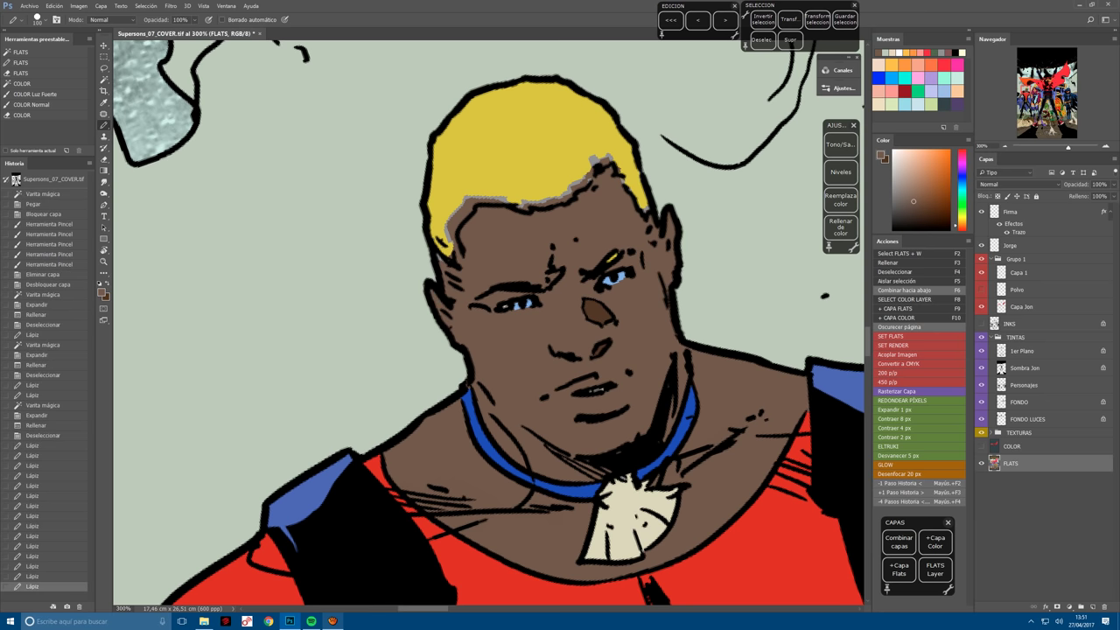
Sample the hair yellow and fill the grey fringe along the blond man's sideburn and adjoining hairline.
{"action": "left_click", "coordinate": [456, 213], "text": "alt"}
{"action": "left_click", "coordinate": [455, 214]}
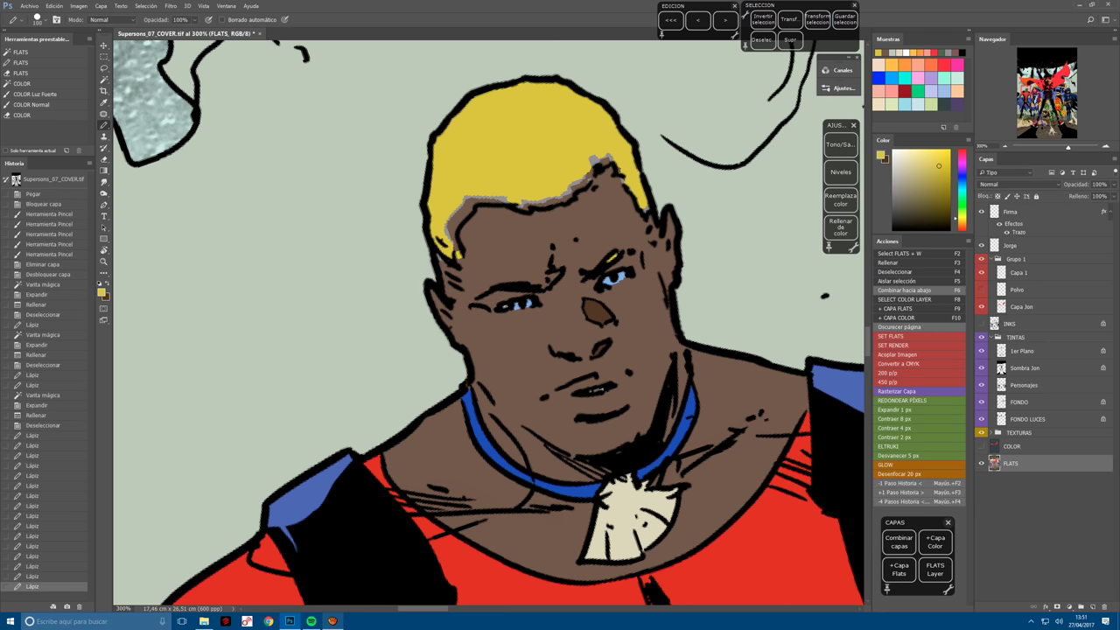
{"action": "left_click", "coordinate": [452, 235]}
{"action": "key", "text": "F2"}
{"action": "left_click", "coordinate": [473, 210]}
{"action": "key", "text": "F3"}
{"action": "left_click", "coordinate": [444, 249]}
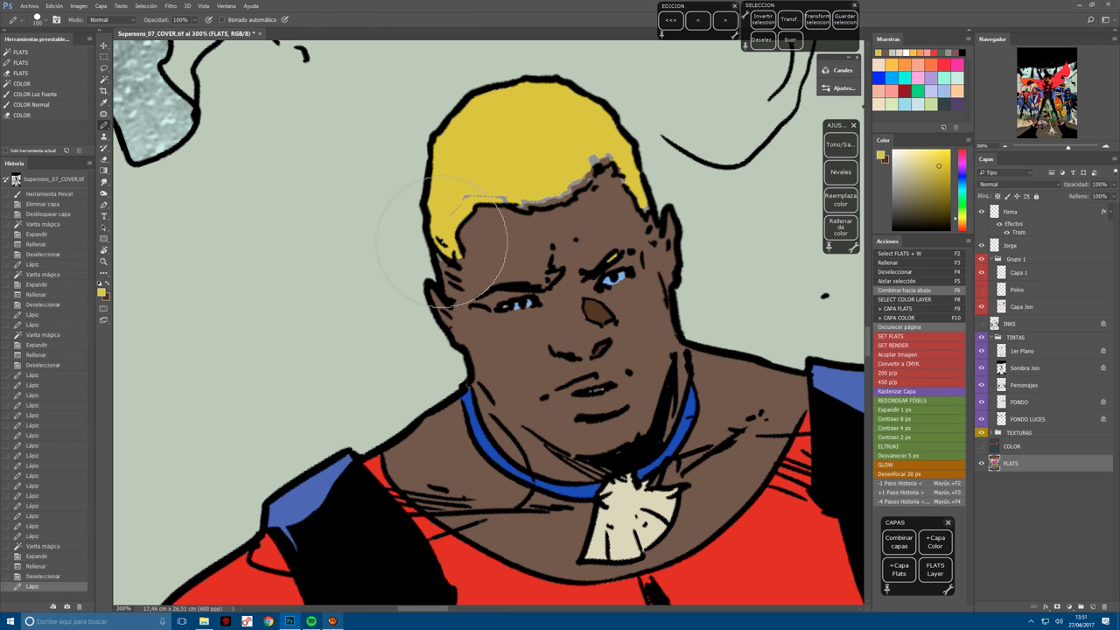
{"action": "left_click", "coordinate": [451, 225]}
Touch up the skin by the sideburn in brown and cover the leftover grey line above the forehead with yellow.
{"action": "left_click", "coordinate": [472, 262], "text": "alt"}
{"action": "left_click", "coordinate": [457, 247]}
{"action": "left_click", "coordinate": [462, 237]}
{"action": "left_click", "coordinate": [467, 179], "text": "alt"}
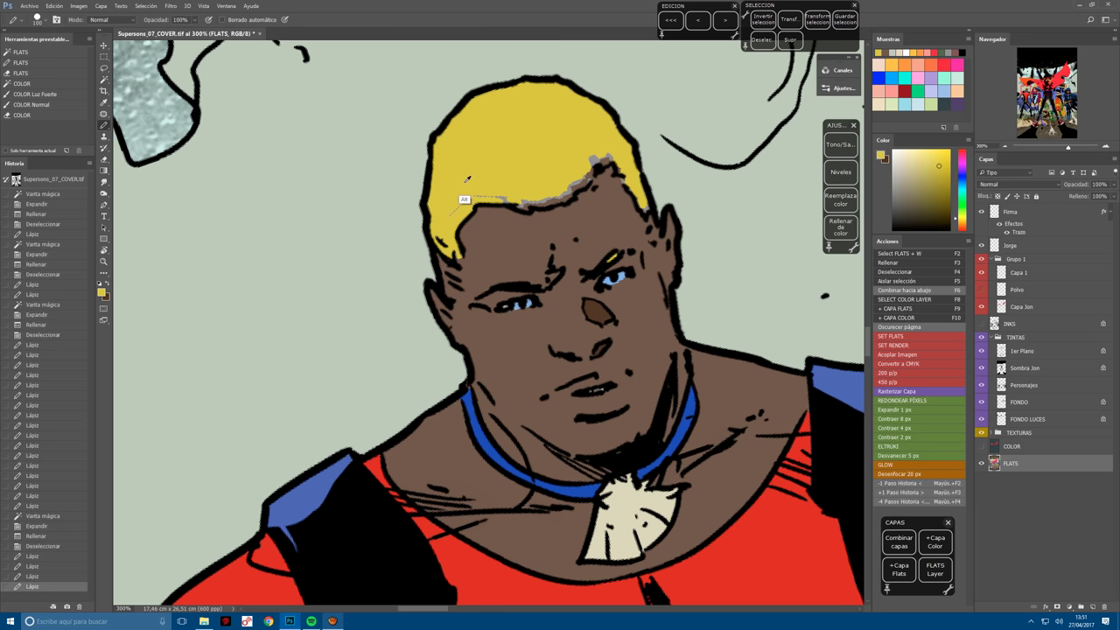
{"action": "left_click", "coordinate": [478, 187]}
{"action": "left_click", "coordinate": [516, 195]}
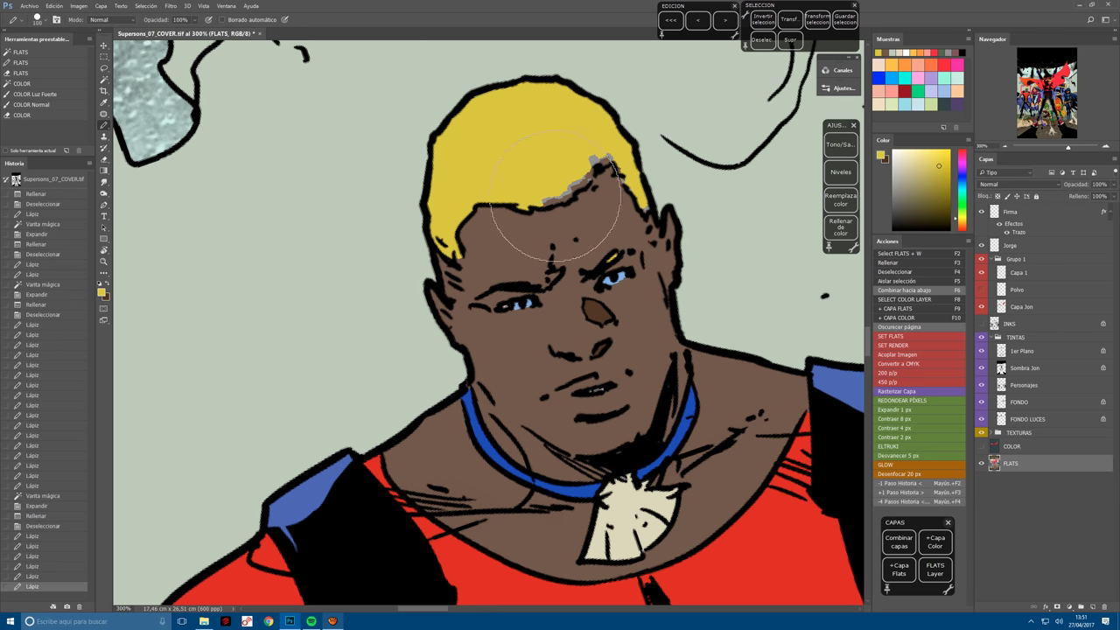
Paint yellow over the remaining grey fringe from mid-forehead up to the hairline's peak and down to the far temple.
{"action": "left_click", "coordinate": [556, 195]}
{"action": "left_click", "coordinate": [550, 188]}
{"action": "left_click", "coordinate": [554, 170]}
{"action": "left_click", "coordinate": [573, 175]}
{"action": "left_click", "coordinate": [588, 175]}
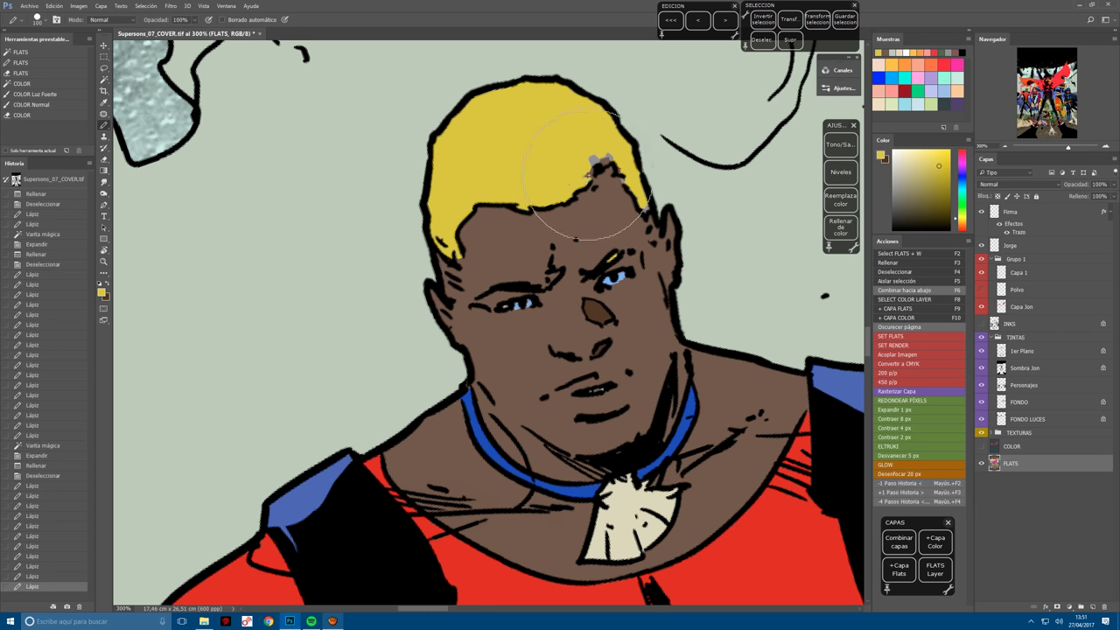
{"action": "left_click_drag", "start_coordinate": [585, 176], "coordinate": [604, 157]}
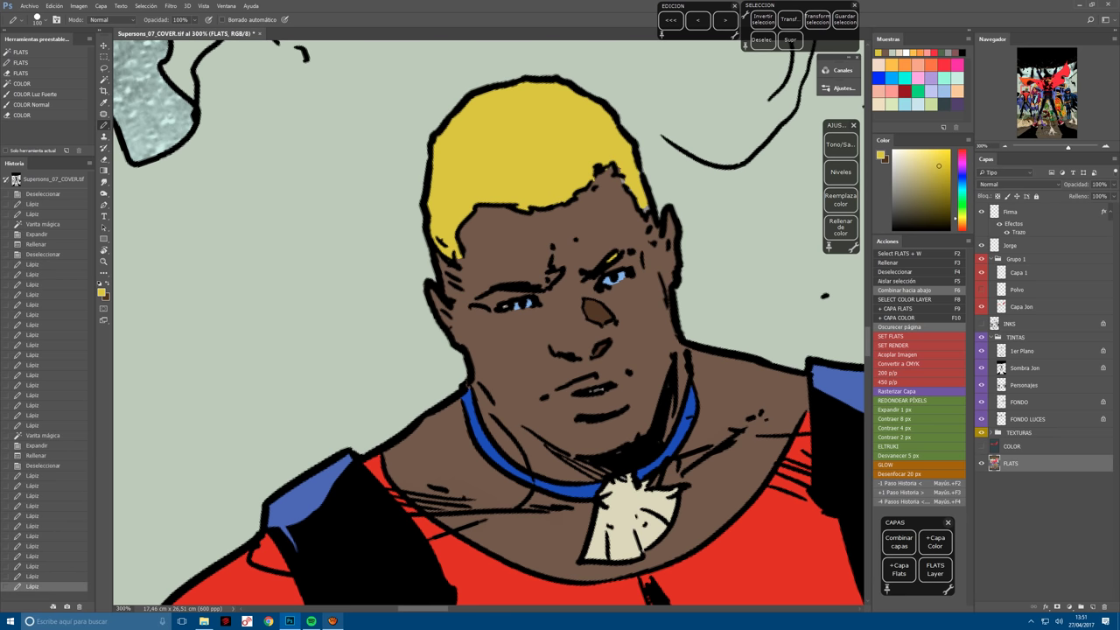
{"action": "left_click", "coordinate": [613, 163]}
{"action": "left_click", "coordinate": [625, 171]}
{"action": "left_click", "coordinate": [642, 192]}
{"action": "left_click", "coordinate": [652, 207]}
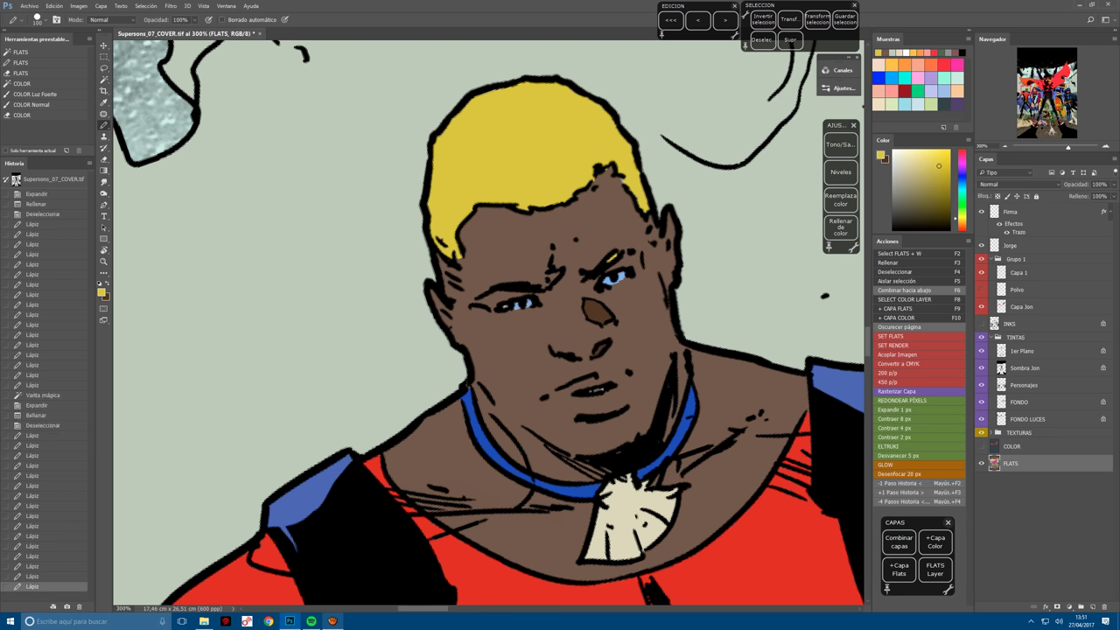
Sample the brown skin tone again and touch up the blond man's forehead beside the temple.
{"action": "left_click", "coordinate": [620, 229], "text": "alt"}
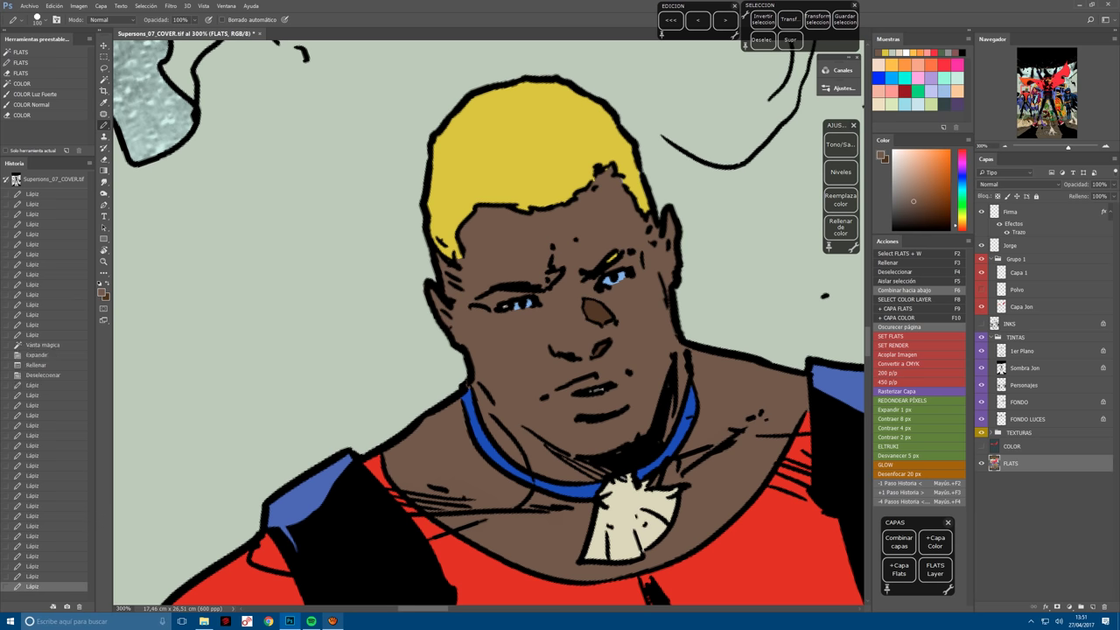
{"action": "left_click", "coordinate": [604, 223]}
{"action": "left_click", "coordinate": [604, 227]}
{"action": "left_click", "coordinate": [591, 238]}
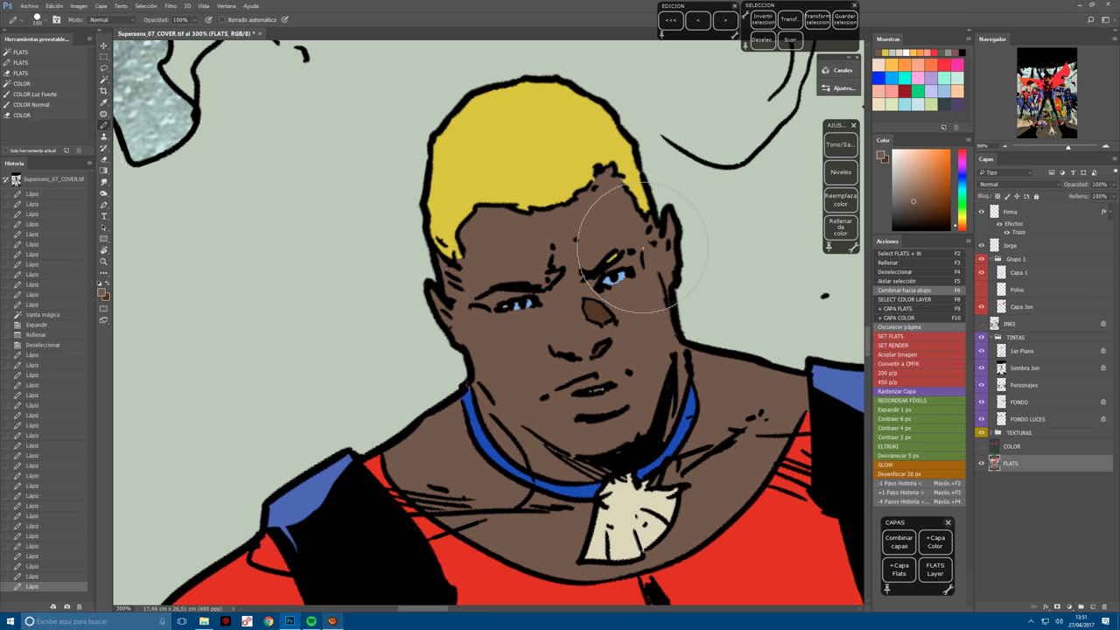
Sample a pale tone from the hooded woman's eye and correct the stray flat colour at her mouth with it.
{"action": "key", "text": "ctrl+minus"}
{"action": "key", "text": "ctrl+minus"}
{"action": "scroll", "coordinate": [361, 377], "scroll_direction": "right", "scroll_amount": 15}
{"action": "scroll", "coordinate": [361, 377], "scroll_direction": "up", "scroll_amount": 7}
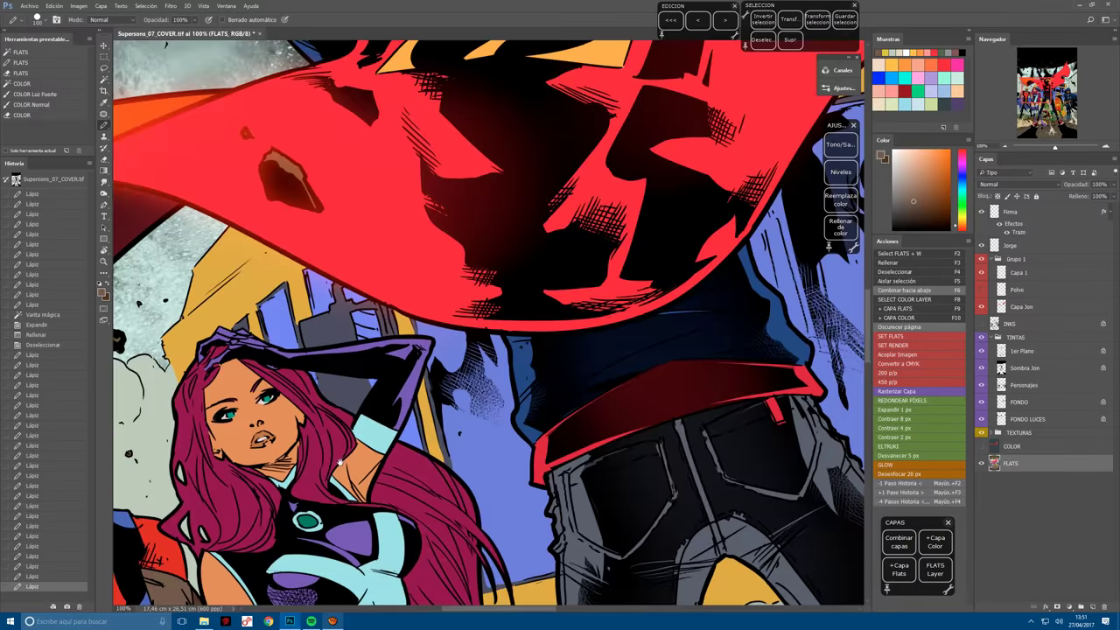
{"action": "key", "text": "ctrl+plus"}
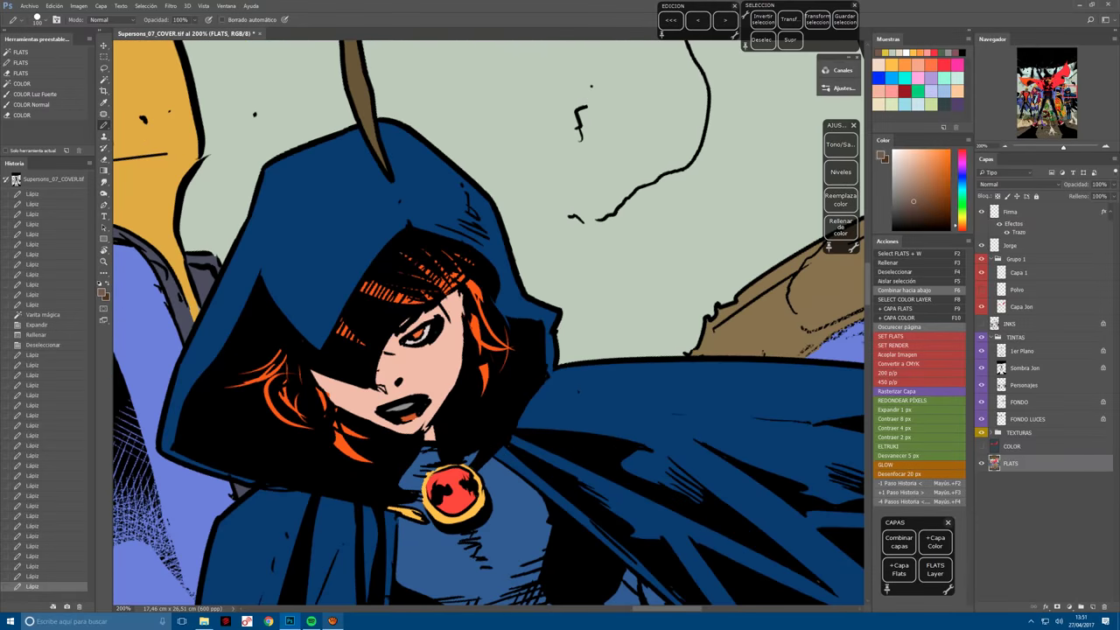
{"action": "left_click", "coordinate": [427, 330], "text": "alt"}
{"action": "key", "text": "w"}
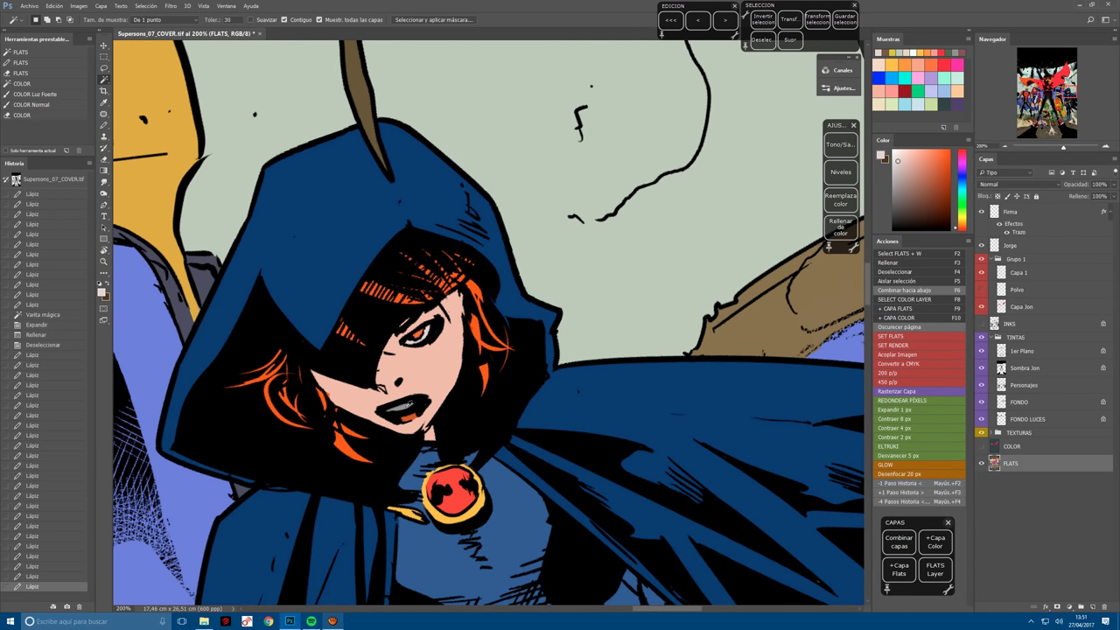
{"action": "left_click", "coordinate": [394, 425]}
{"action": "key", "text": "F3"}
{"action": "left_click", "coordinate": [392, 424]}
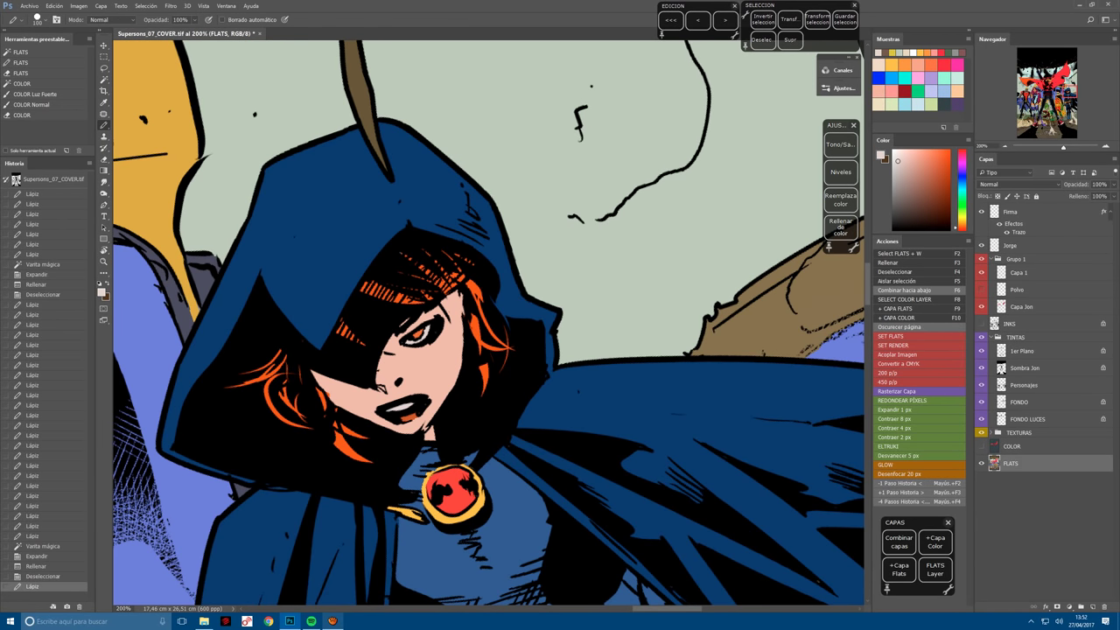
Show the COLOR layer again over the whole cover and lock the FLATS layer.
{"action": "key", "text": "ctrl+minus"}
{"action": "key", "text": "ctrl+minus"}
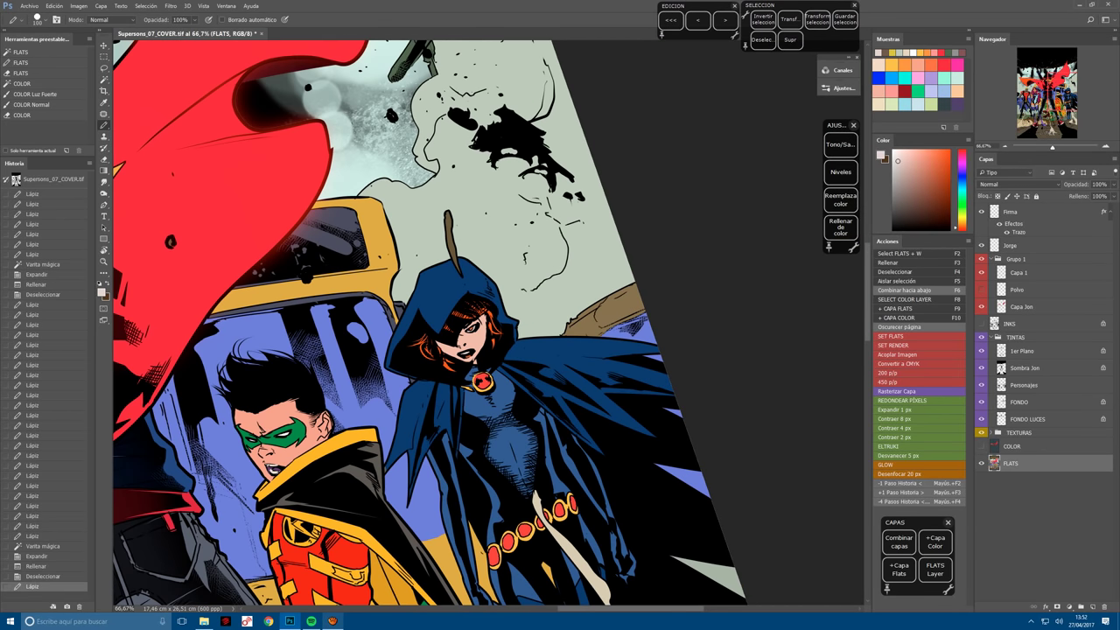
{"action": "left_click", "coordinate": [982, 447]}
{"action": "key", "text": "ctrl+0"}
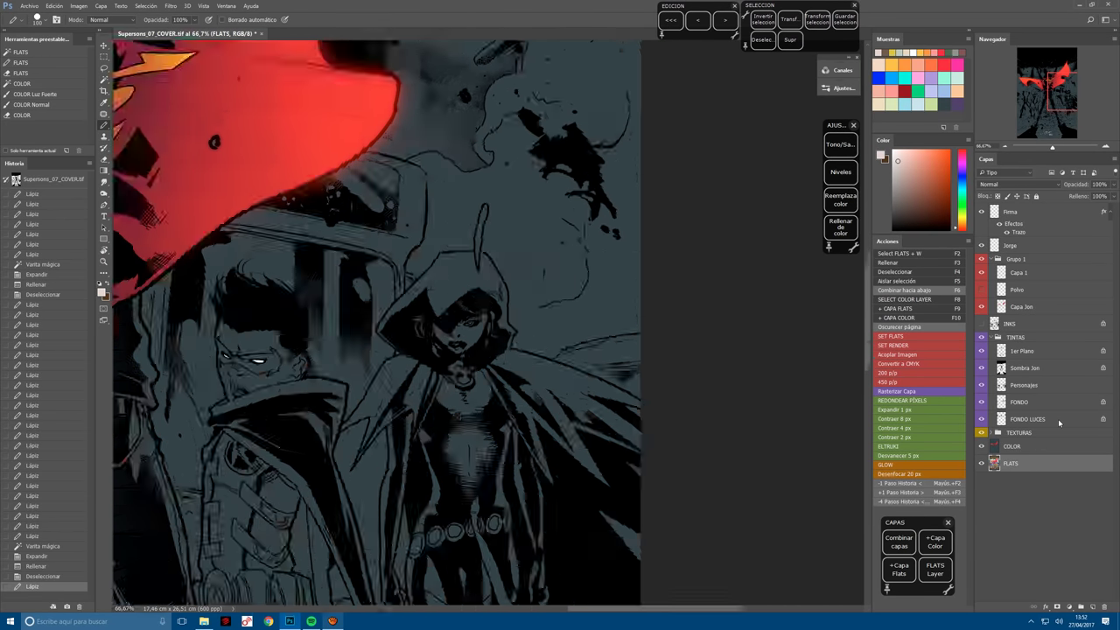
{"action": "key", "text": "ctrl+slash"}
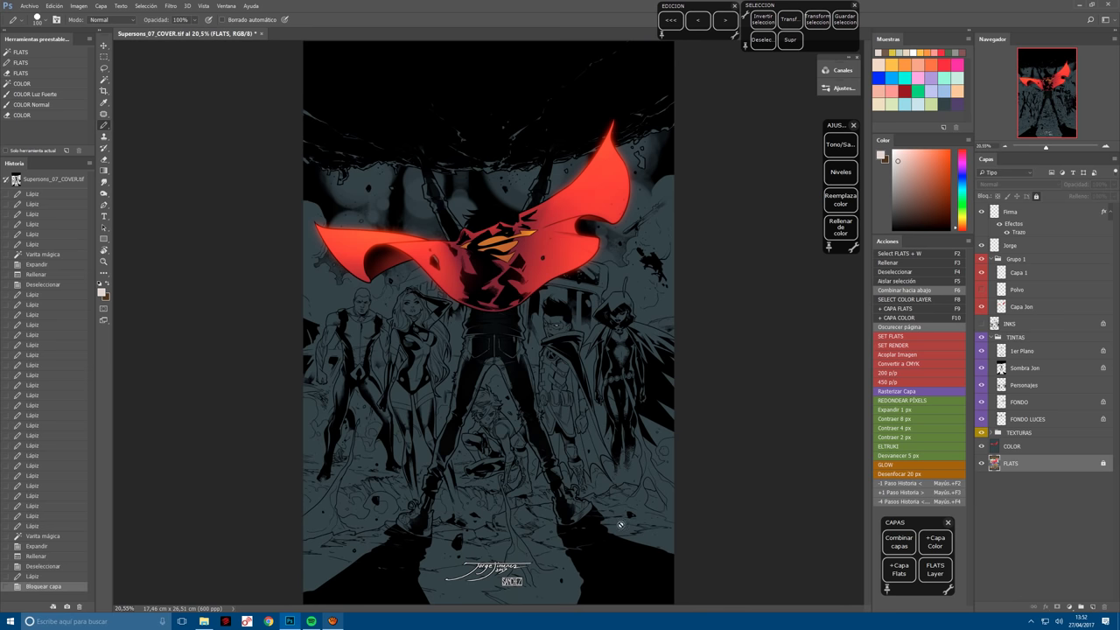
Select the background sky area on FLATS with the Magic Wand, copy it to a new layer, and lock that layer's transparent pixels.
{"action": "left_click", "coordinate": [37, 104]}
{"action": "left_click", "coordinate": [30, 84]}
{"action": "key", "text": "ctrl+plus"}
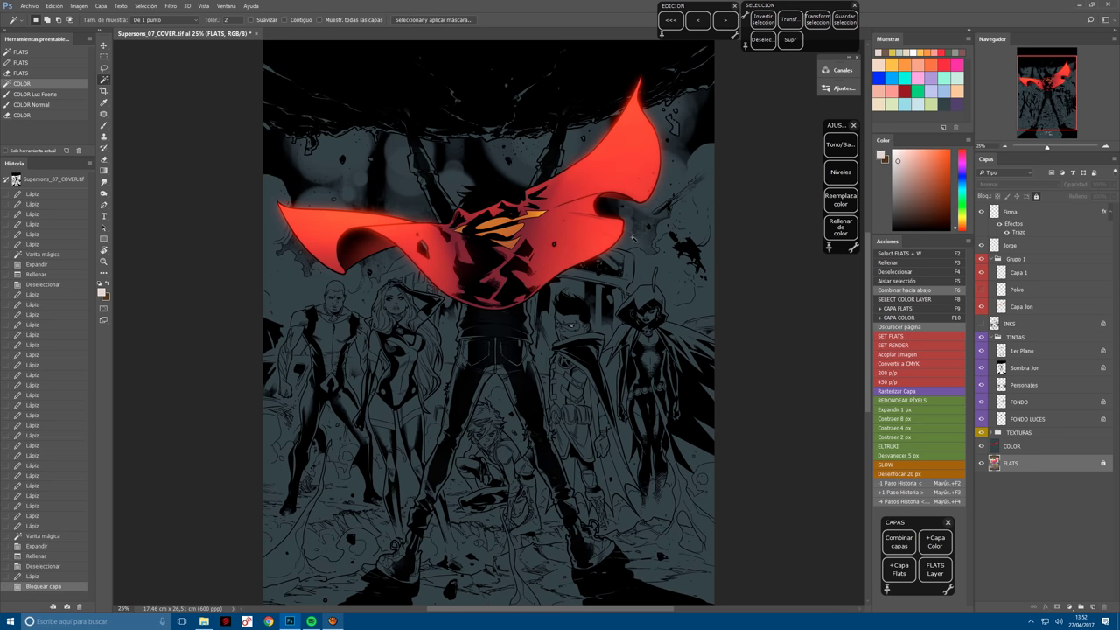
{"action": "left_click", "coordinate": [632, 236]}
{"action": "key", "text": "ctrl+c"}
{"action": "key", "text": "ctrl+v"}
{"action": "key", "text": "slash"}
Recolour the copied sky to yellow with Hue/Saturation: hue -150, saturation +100, lightness +51.
{"action": "left_click", "coordinate": [841, 144]}
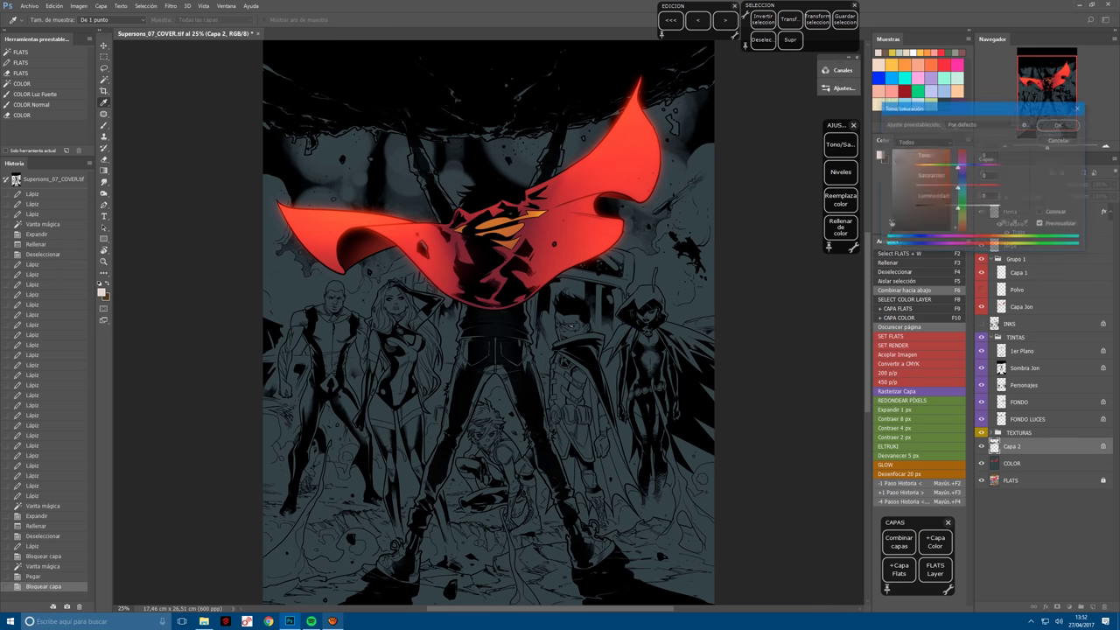
{"action": "left_click_drag", "start_coordinate": [958, 186], "coordinate": [980, 209]}
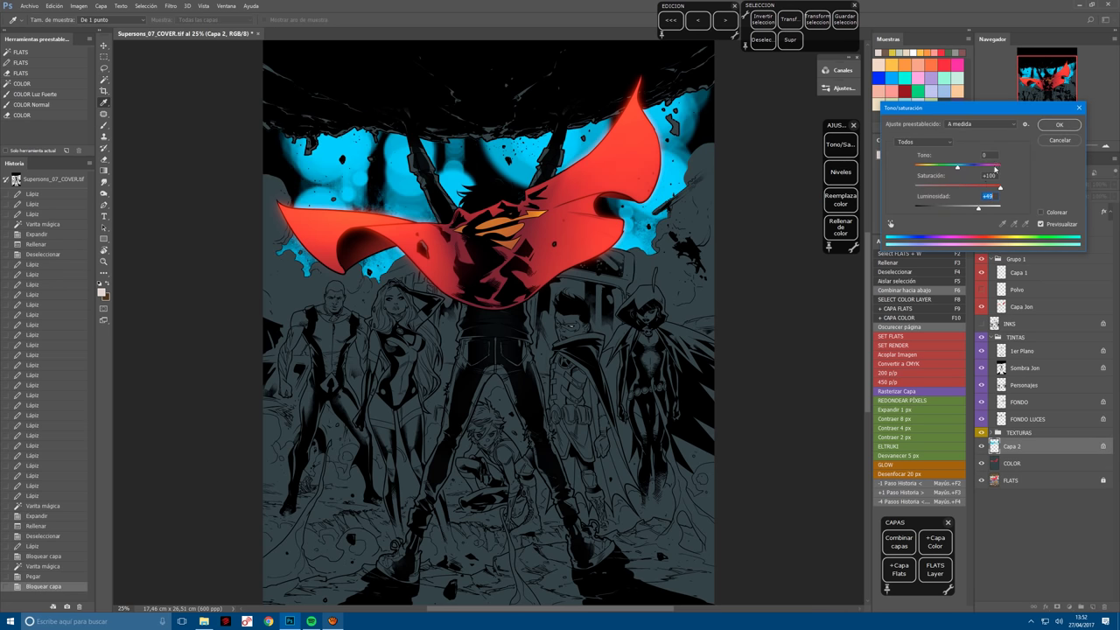
{"action": "left_click_drag", "start_coordinate": [995, 168], "coordinate": [920, 167]}
{"action": "left_click_drag", "start_coordinate": [979, 209], "coordinate": [980, 210]}
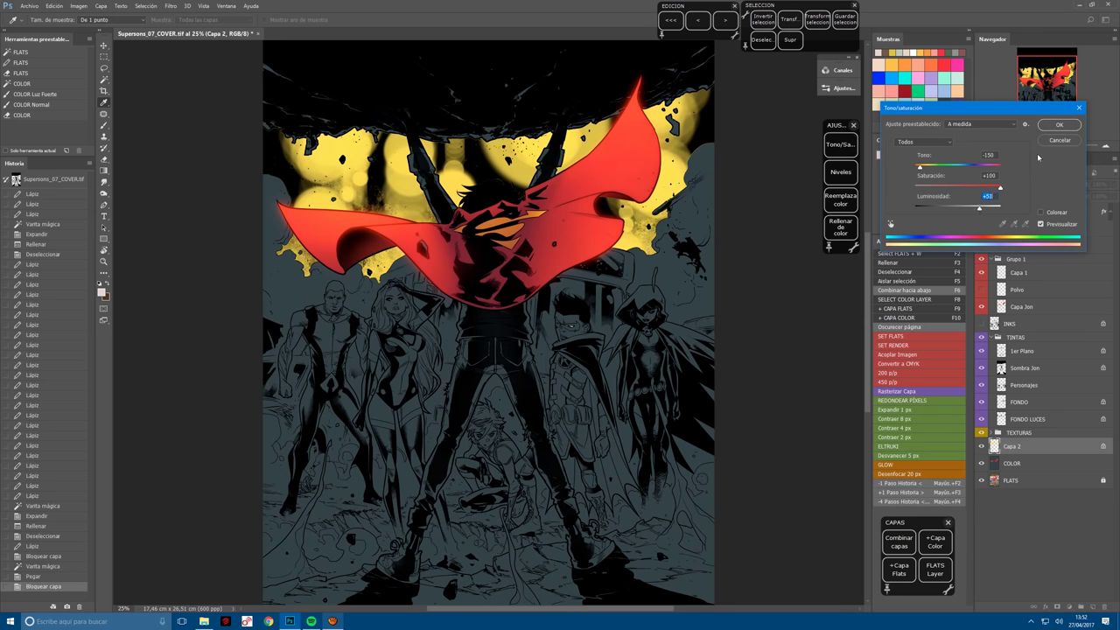
{"action": "left_click", "coordinate": [1059, 124]}
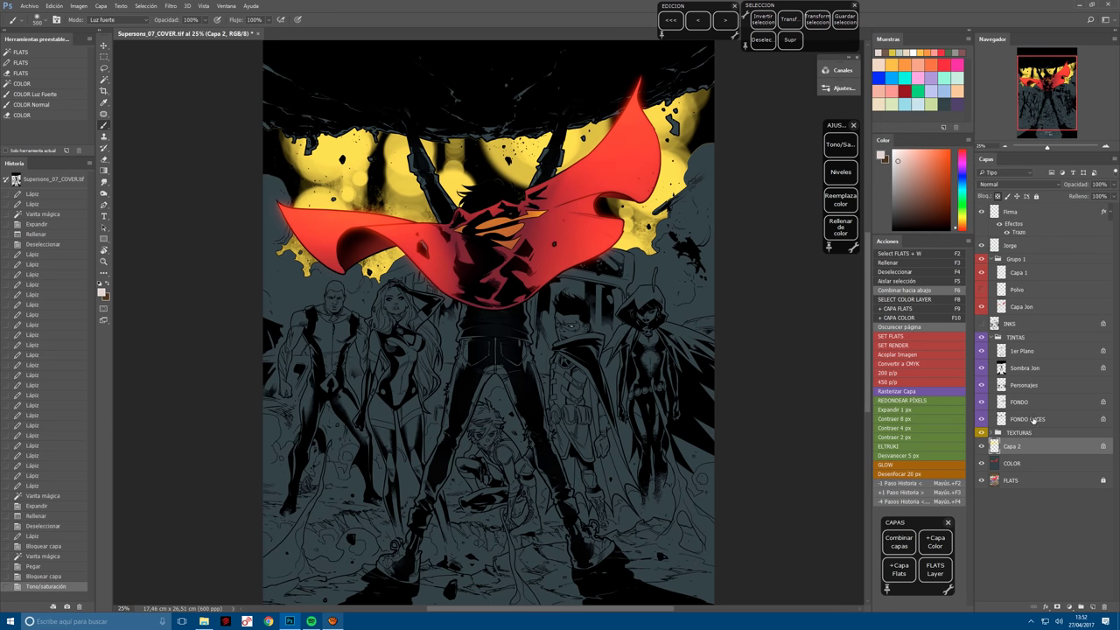
Fill the shapes on the FONDO LUCES layer with the orange swatch colour.
{"action": "left_click", "coordinate": [1035, 420]}
{"action": "left_click", "coordinate": [891, 65]}
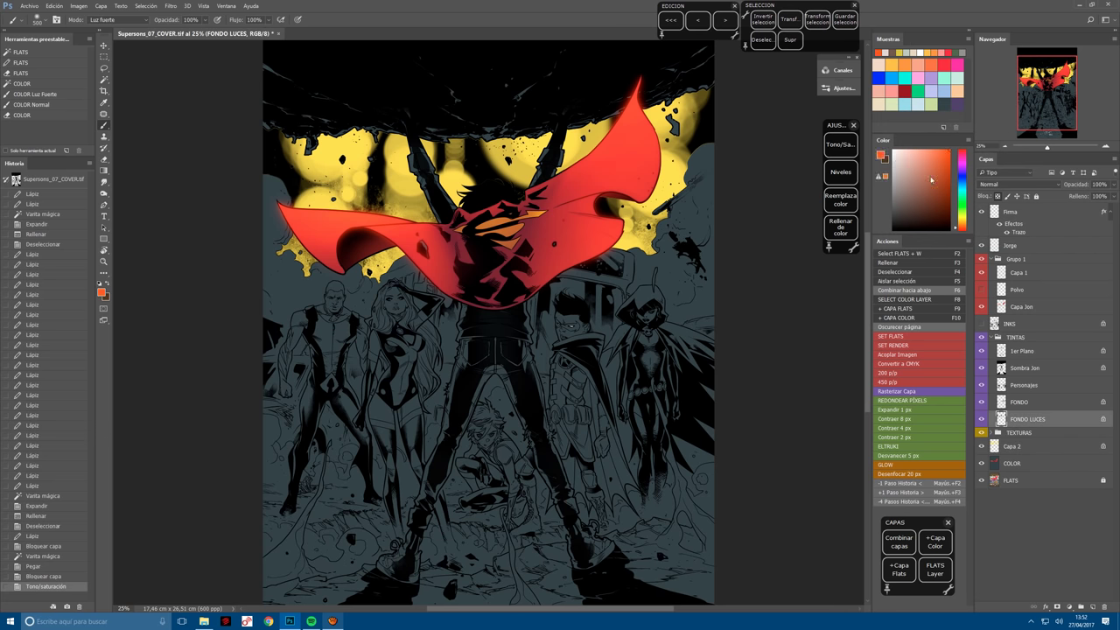
{"action": "left_click", "coordinate": [842, 226]}
Shift FONDO LUCES to dark crimson with Hue/Saturation, using hue -31 and lightness -55.
{"action": "scroll", "coordinate": [732, 213], "scroll_direction": "up", "scroll_amount": 3}
{"action": "left_click", "coordinate": [842, 144]}
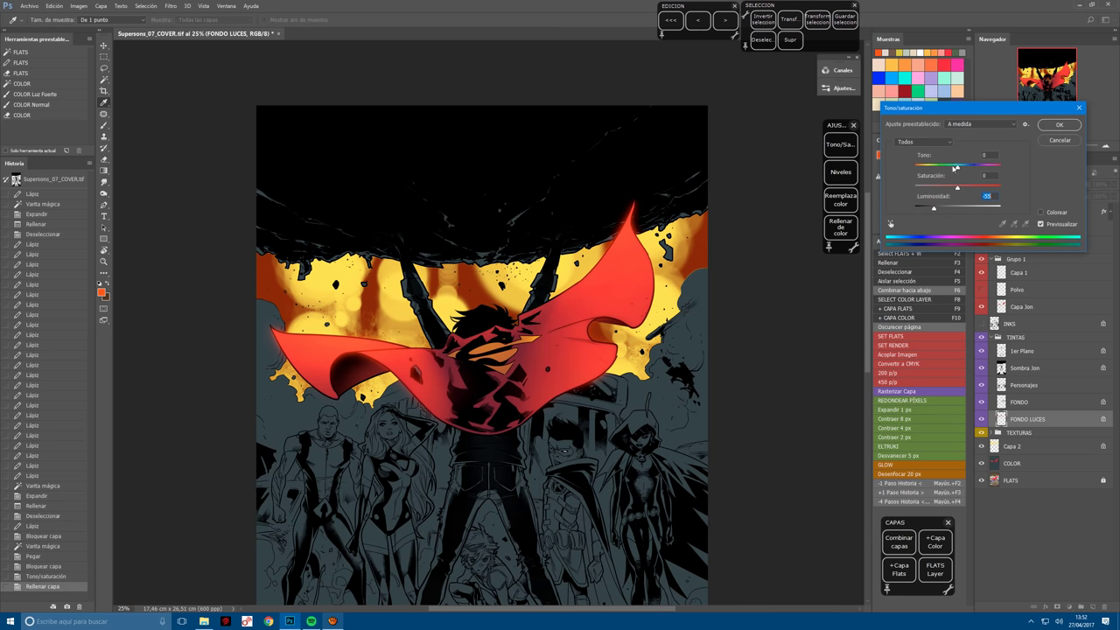
{"action": "left_click_drag", "start_coordinate": [956, 167], "coordinate": [946, 170]}
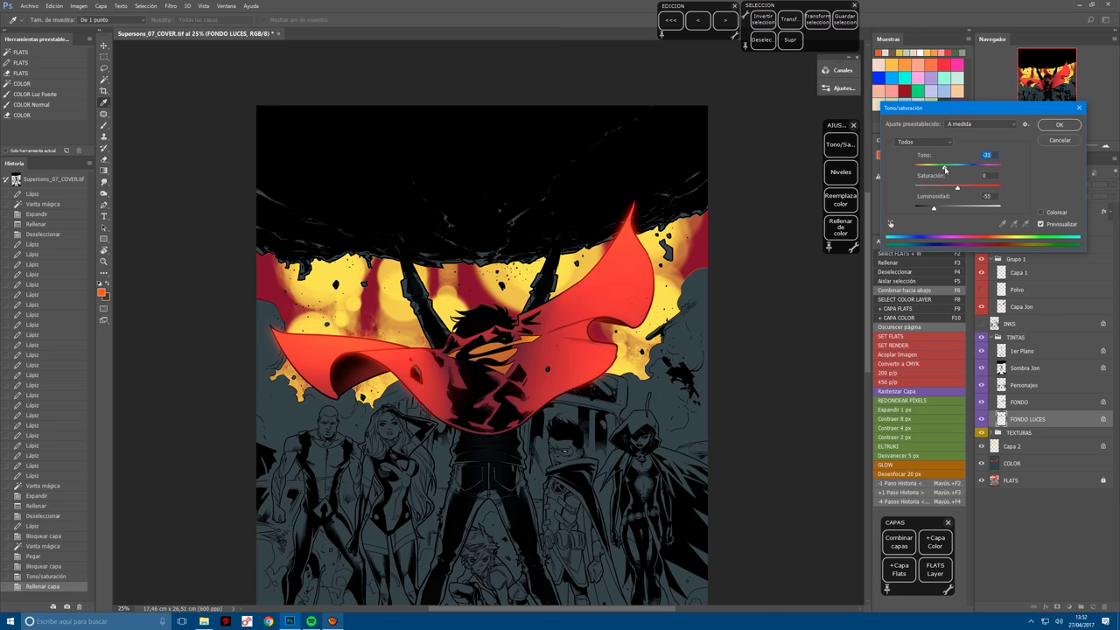
{"action": "left_click", "coordinate": [1060, 125]}
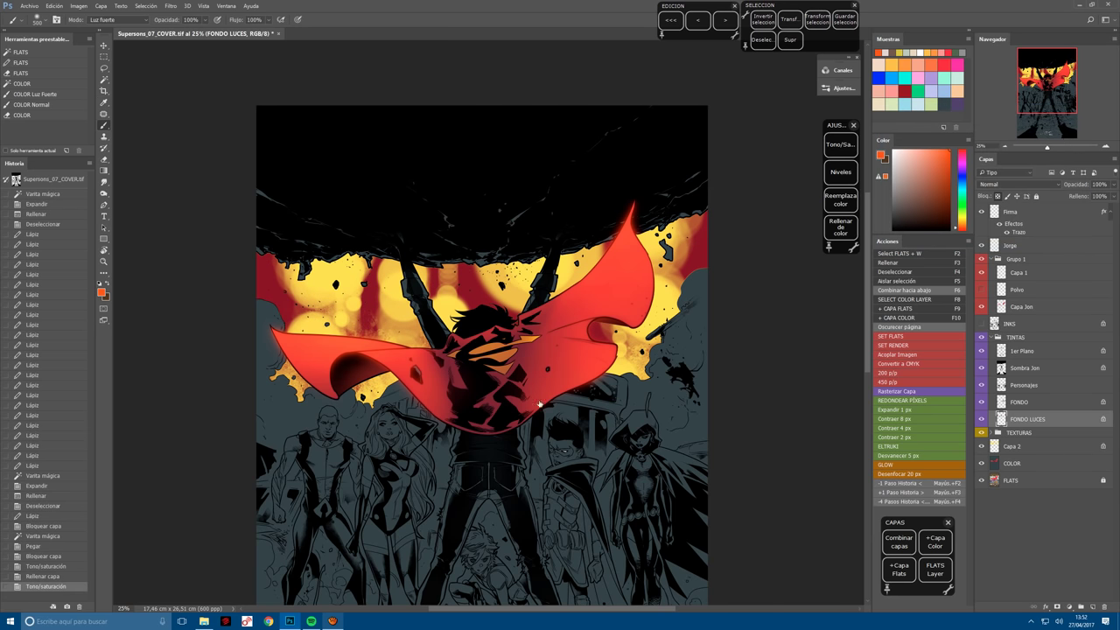
Brush peach Hard Light glows over FONDO LUCES at the far sides and around the lower background behind the cape.
{"action": "left_click", "coordinate": [961, 90]}
{"action": "left_click", "coordinate": [703, 394]}
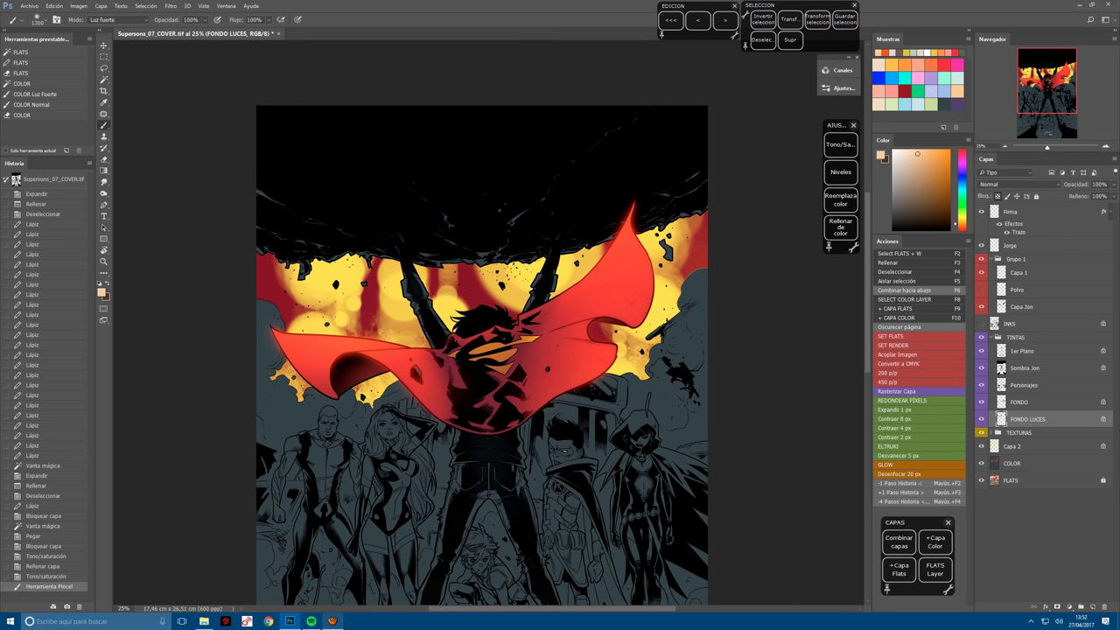
{"action": "left_click", "coordinate": [678, 395]}
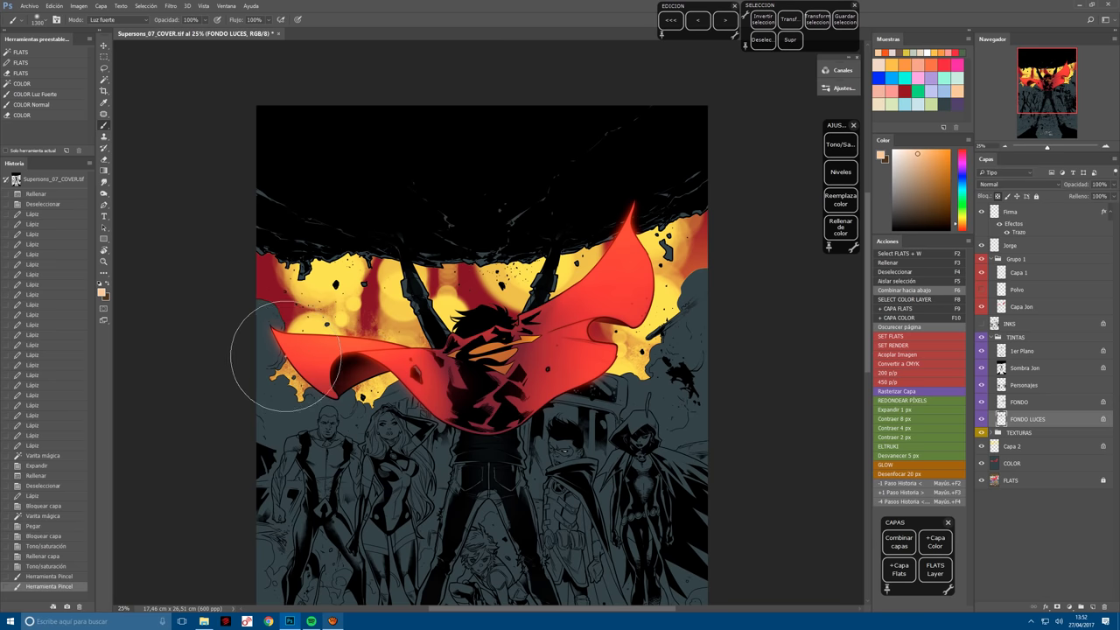
{"action": "left_click", "coordinate": [289, 306]}
{"action": "left_click", "coordinate": [302, 317]}
{"action": "left_click", "coordinate": [403, 341]}
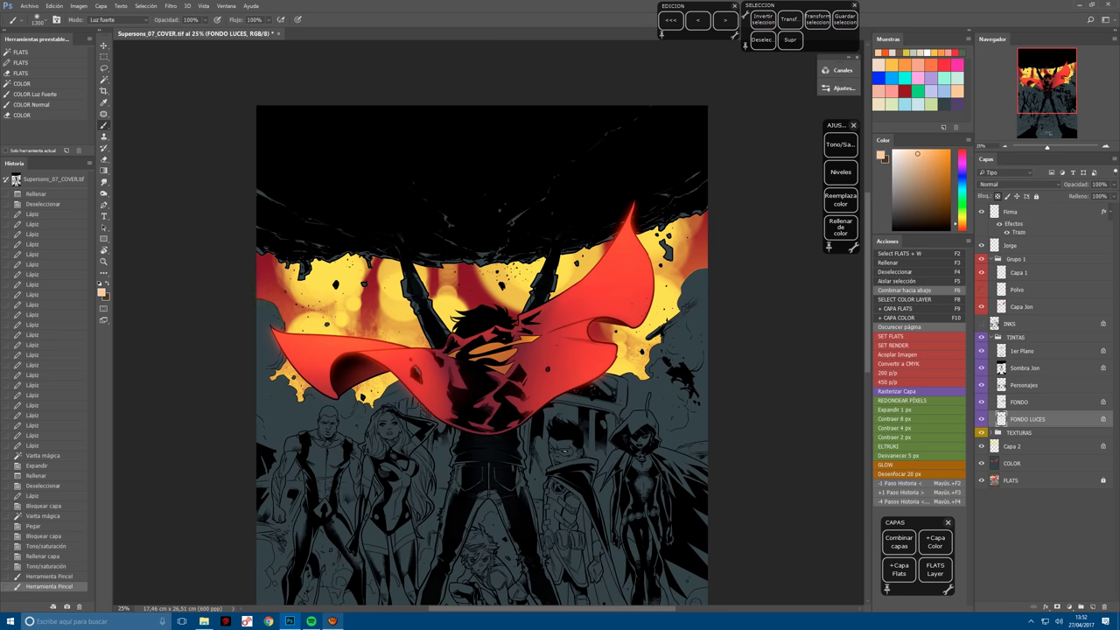
{"action": "left_click", "coordinate": [367, 307]}
{"action": "left_click", "coordinate": [372, 324]}
{"action": "left_click", "coordinate": [267, 289]}
{"action": "left_click", "coordinate": [276, 302]}
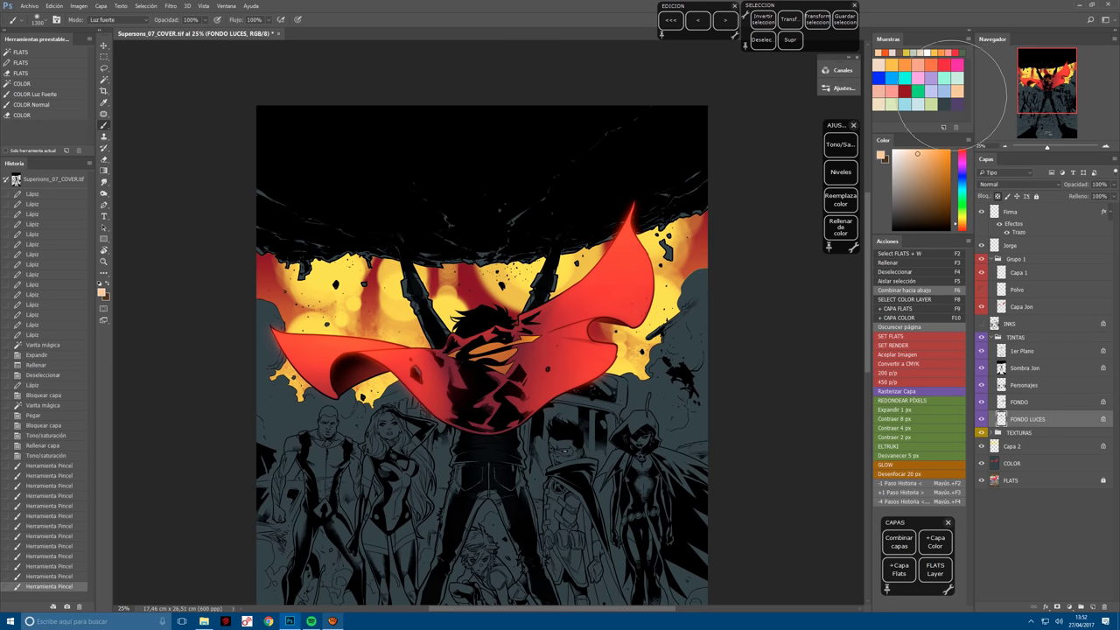
Tint FONDO LUCES with light blue along the far edge beside the cape tip and bright blue on the dark columns under the rock.
{"action": "left_click", "coordinate": [933, 103]}
{"action": "left_click_drag", "start_coordinate": [700, 217], "coordinate": [696, 271]}
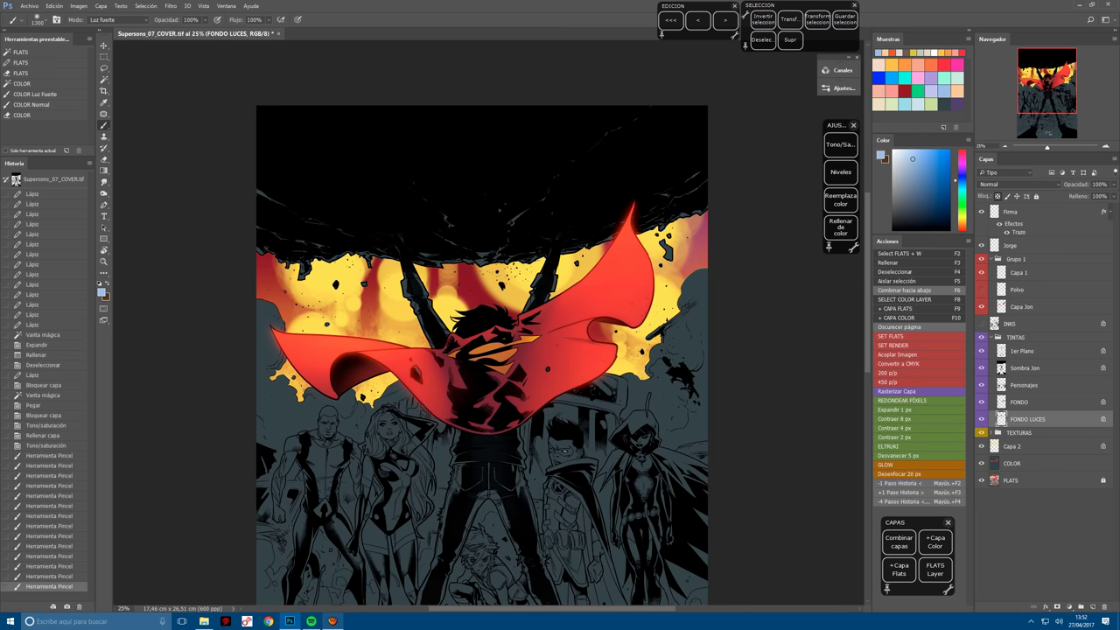
{"action": "left_click", "coordinate": [883, 78]}
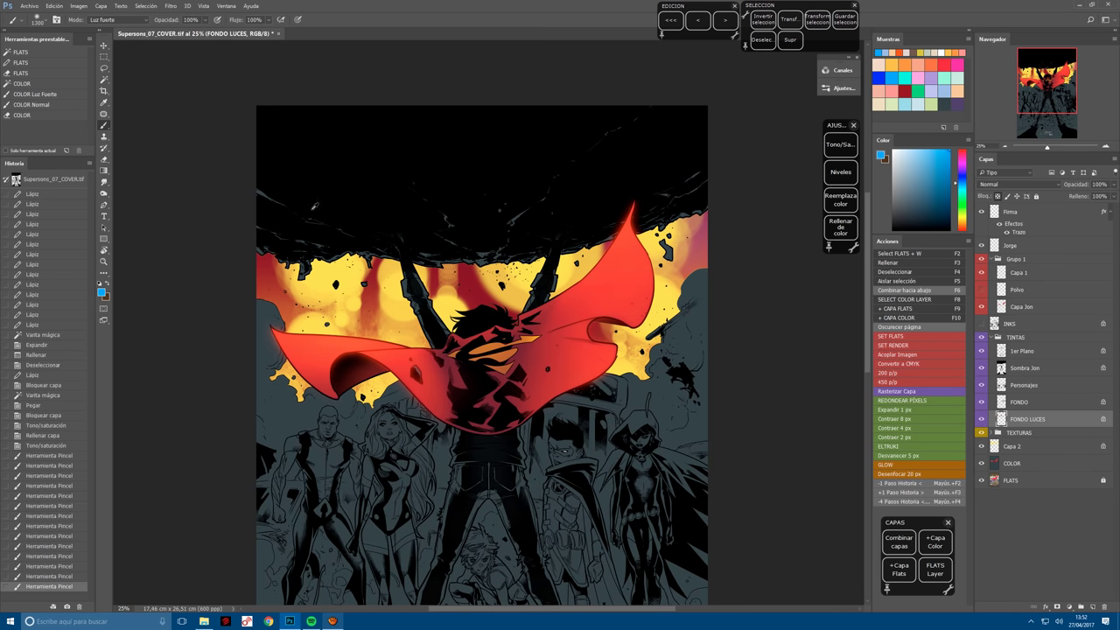
{"action": "left_click", "coordinate": [376, 235]}
{"action": "left_click", "coordinate": [274, 248]}
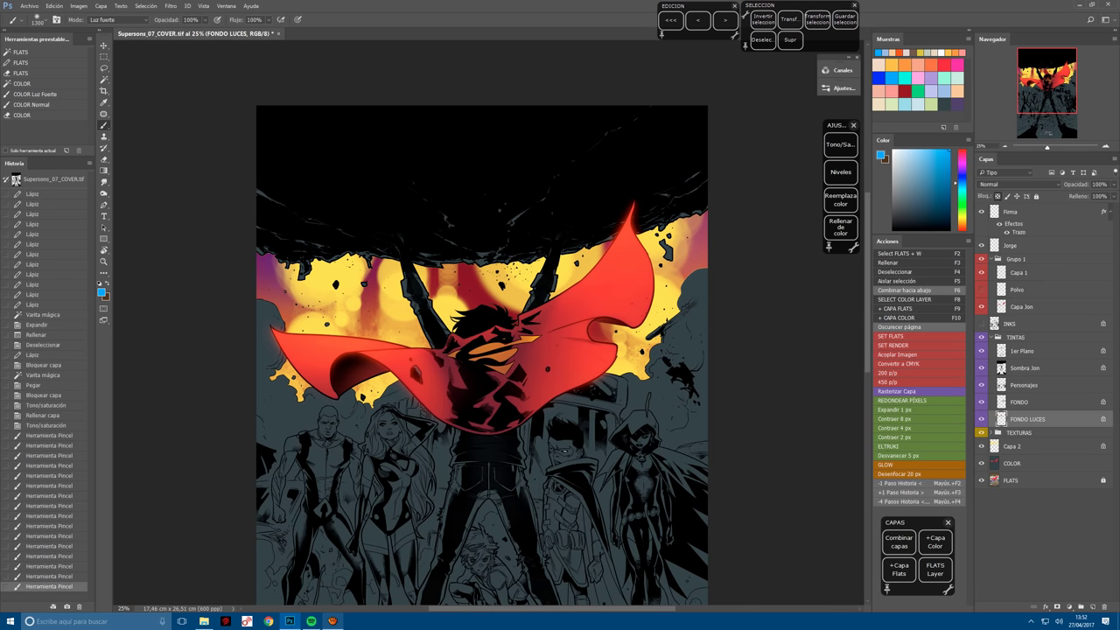
{"action": "left_click", "coordinate": [504, 227]}
{"action": "left_click", "coordinate": [499, 240]}
{"action": "left_click", "coordinate": [494, 252]}
{"action": "left_click", "coordinate": [512, 289]}
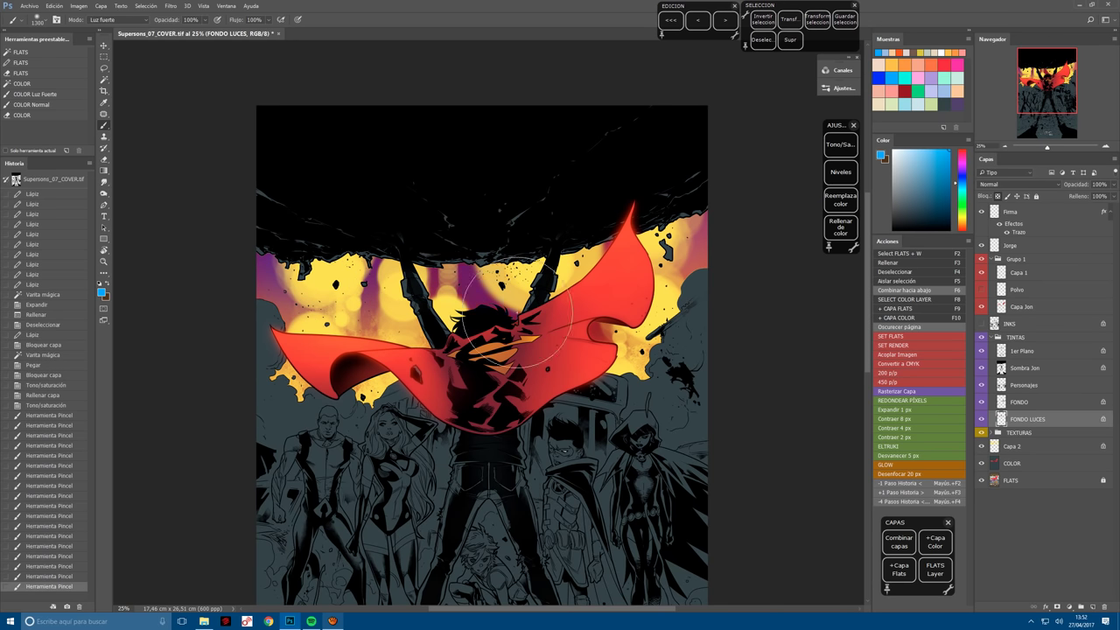
Dab red and pale cyan Hard Light glows on FONDO LUCES around the central figure's head and back.
{"action": "left_click", "coordinate": [946, 63]}
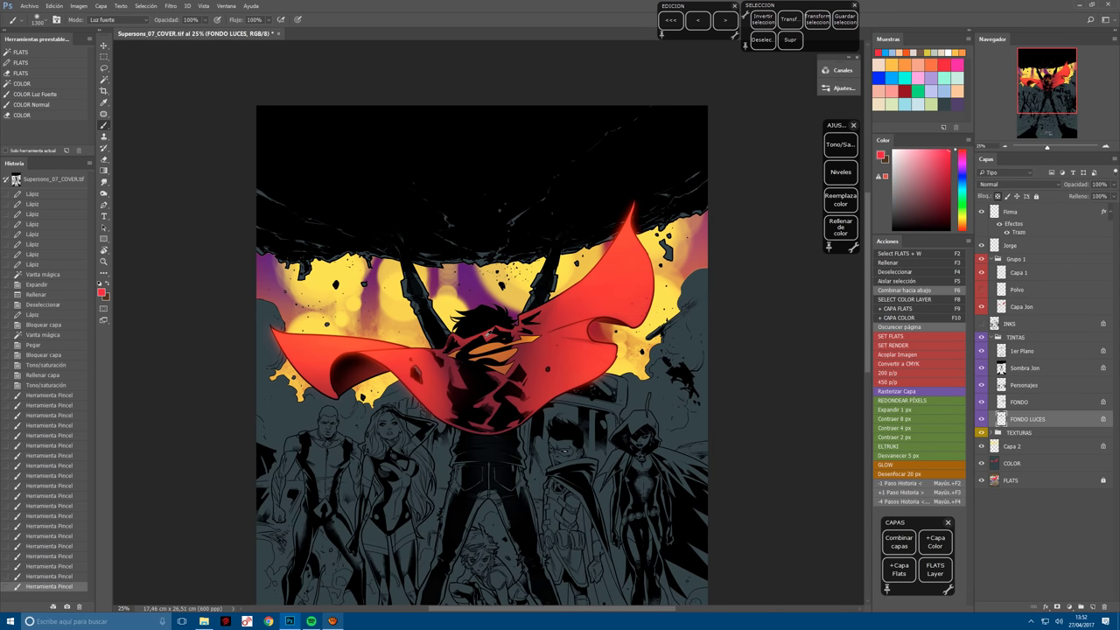
{"action": "left_click", "coordinate": [451, 428]}
{"action": "left_click", "coordinate": [917, 103]}
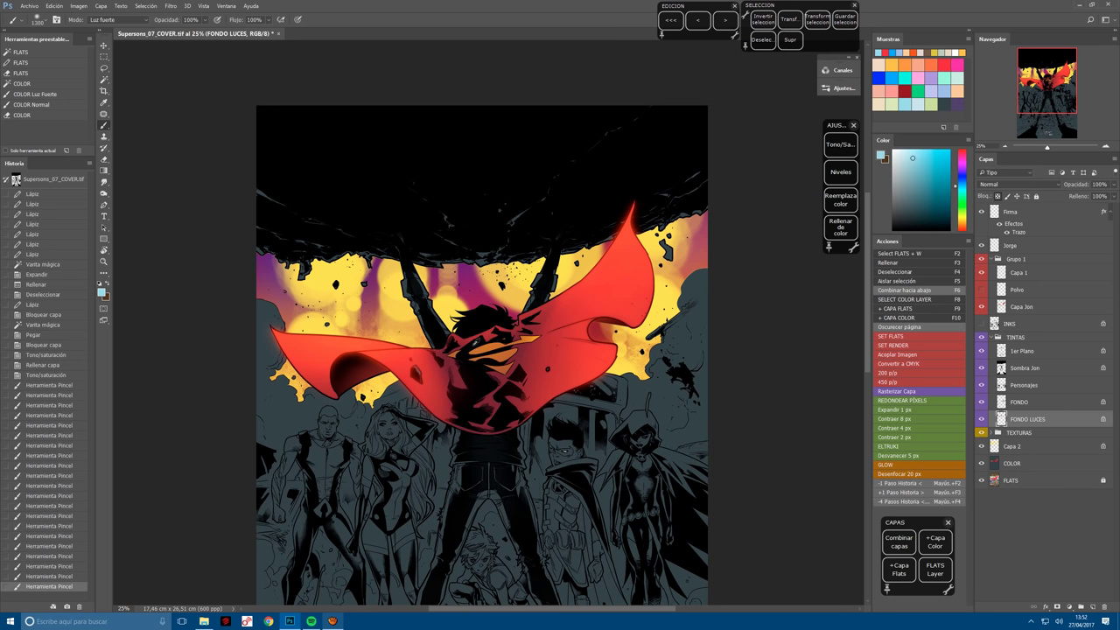
{"action": "left_click", "coordinate": [506, 370]}
{"action": "left_click", "coordinate": [514, 355]}
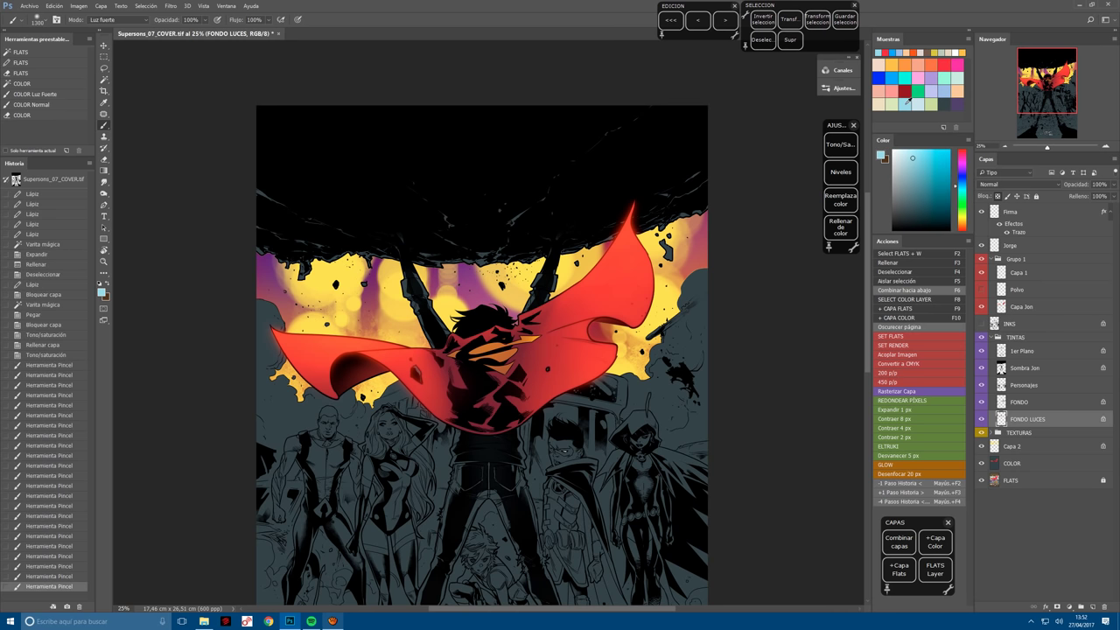
{"action": "left_click", "coordinate": [499, 350]}
{"action": "left_click", "coordinate": [481, 363]}
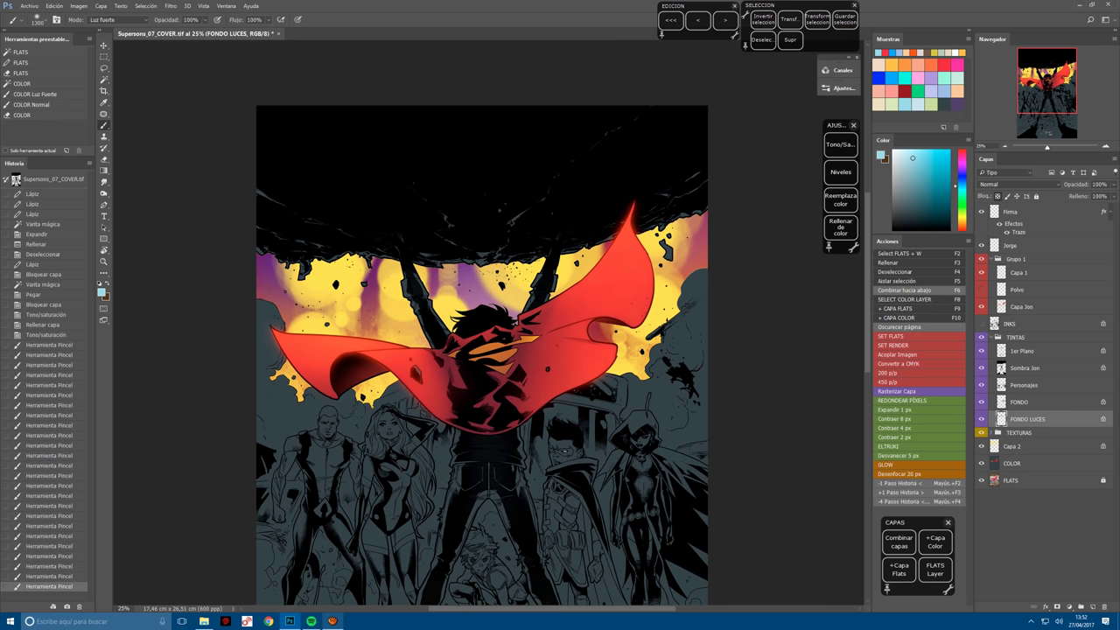
{"action": "left_click", "coordinate": [490, 442]}
{"action": "left_click", "coordinate": [494, 359]}
{"action": "left_click", "coordinate": [490, 368]}
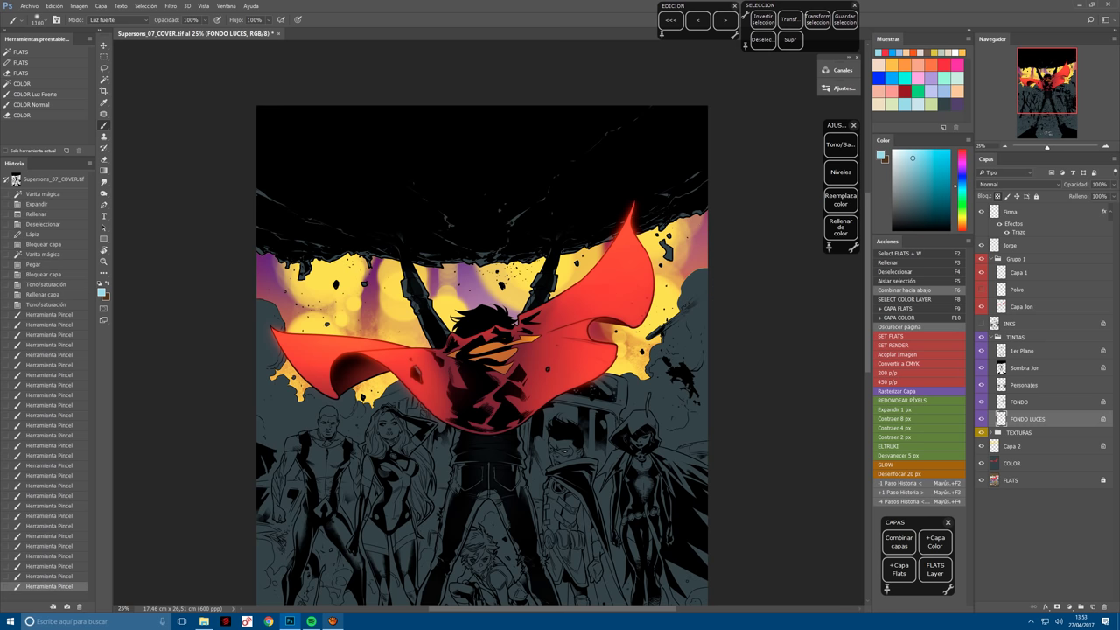
Build up a red glow on FONDO LUCES between the cape's outer fold and the figure's raised arm.
{"action": "left_click", "coordinate": [944, 64]}
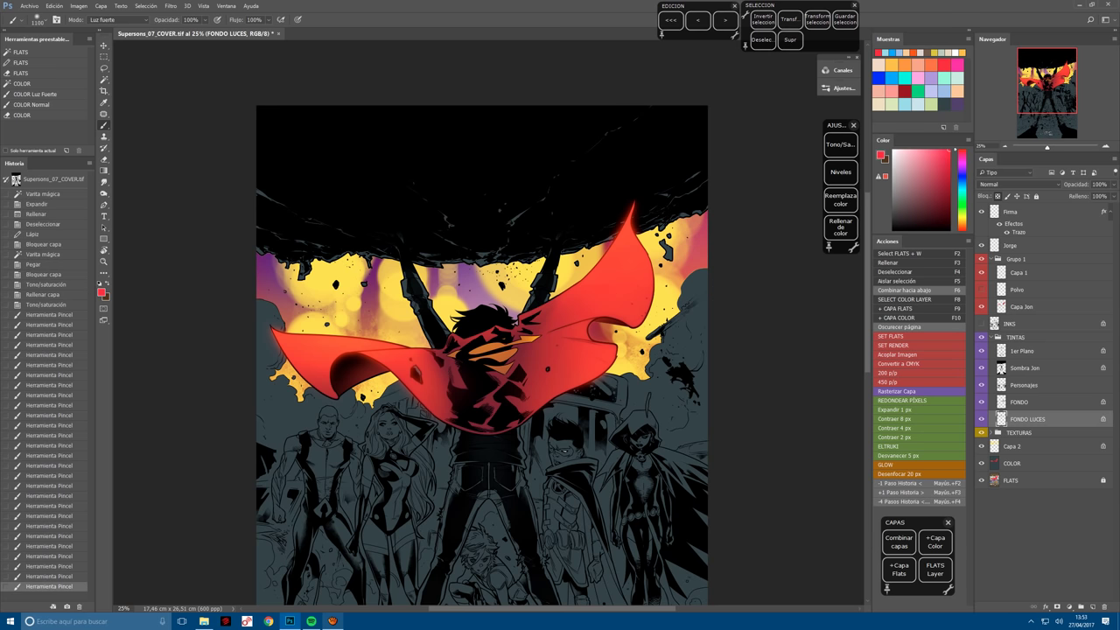
{"action": "left_click", "coordinate": [401, 323]}
{"action": "left_click", "coordinate": [401, 323]}
{"action": "left_click", "coordinate": [401, 323]}
{"action": "left_click", "coordinate": [401, 323]}
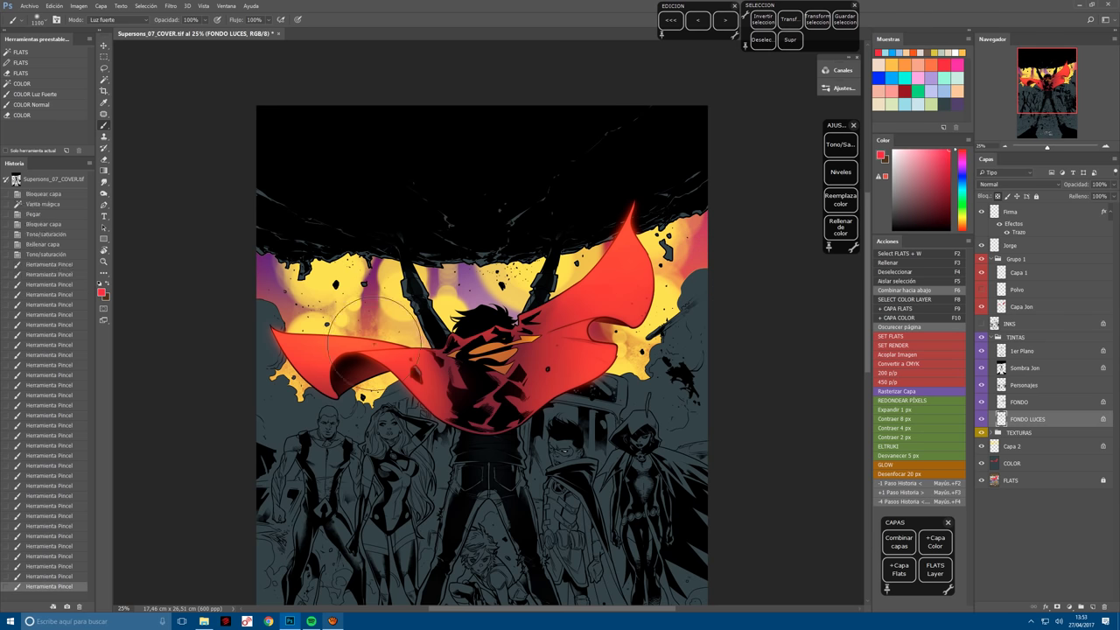
{"action": "left_click", "coordinate": [401, 323]}
{"action": "left_click", "coordinate": [401, 323]}
Dab peach on FONDO LUCES by the cape's high side and brush cream highlights over the yellow on Capa 2 with a larger brush.
{"action": "left_click", "coordinate": [961, 88]}
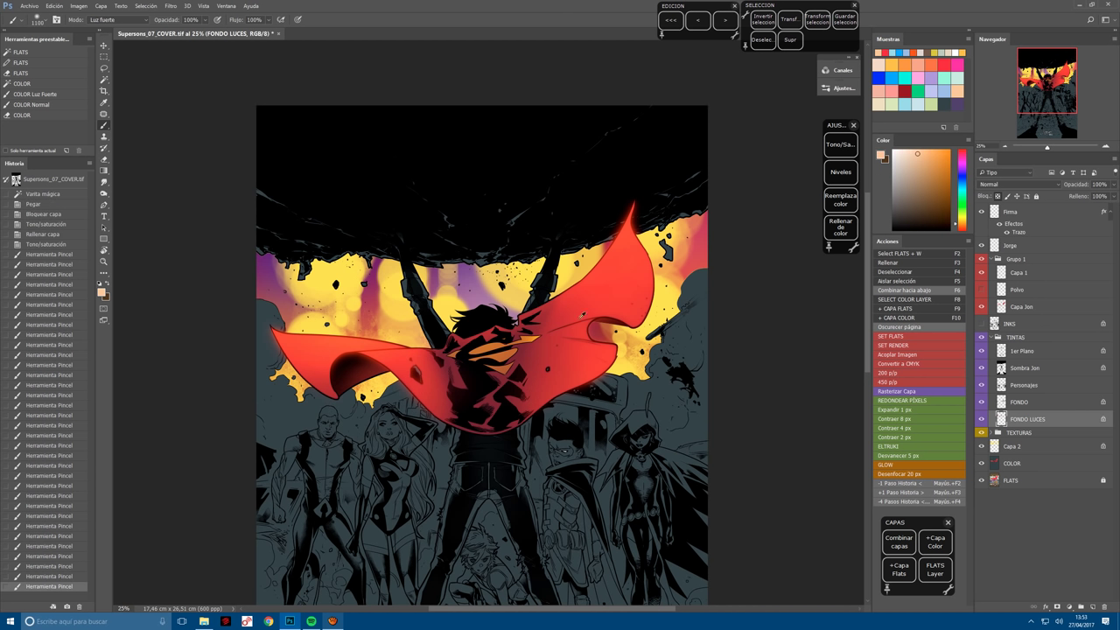
{"action": "left_click", "coordinate": [601, 333]}
{"action": "left_click", "coordinate": [602, 333]}
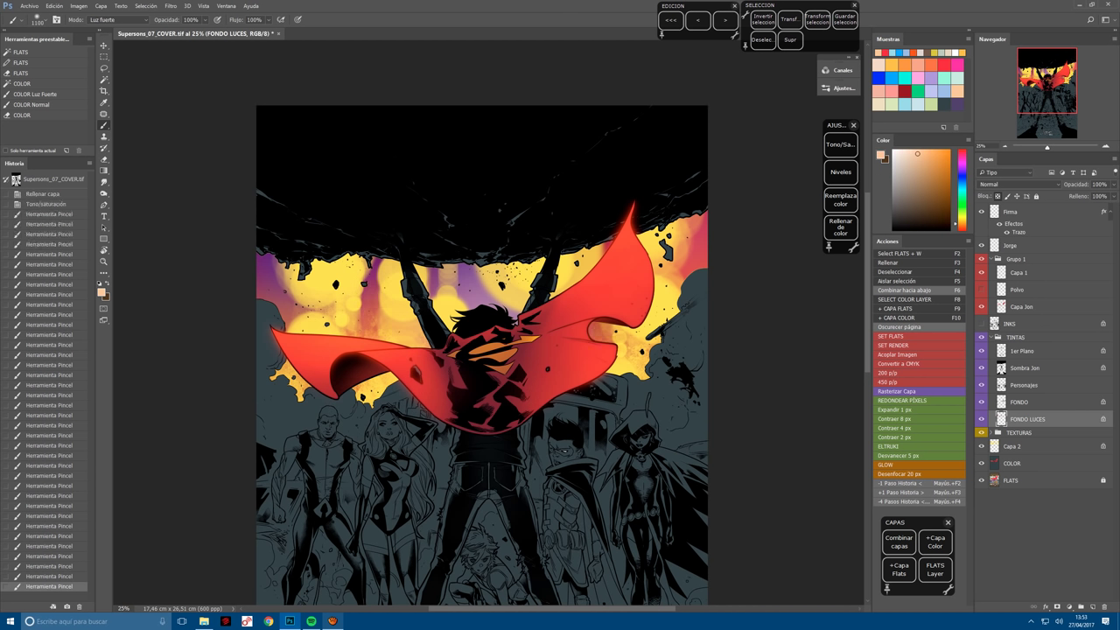
{"action": "left_click", "coordinate": [1012, 447]}
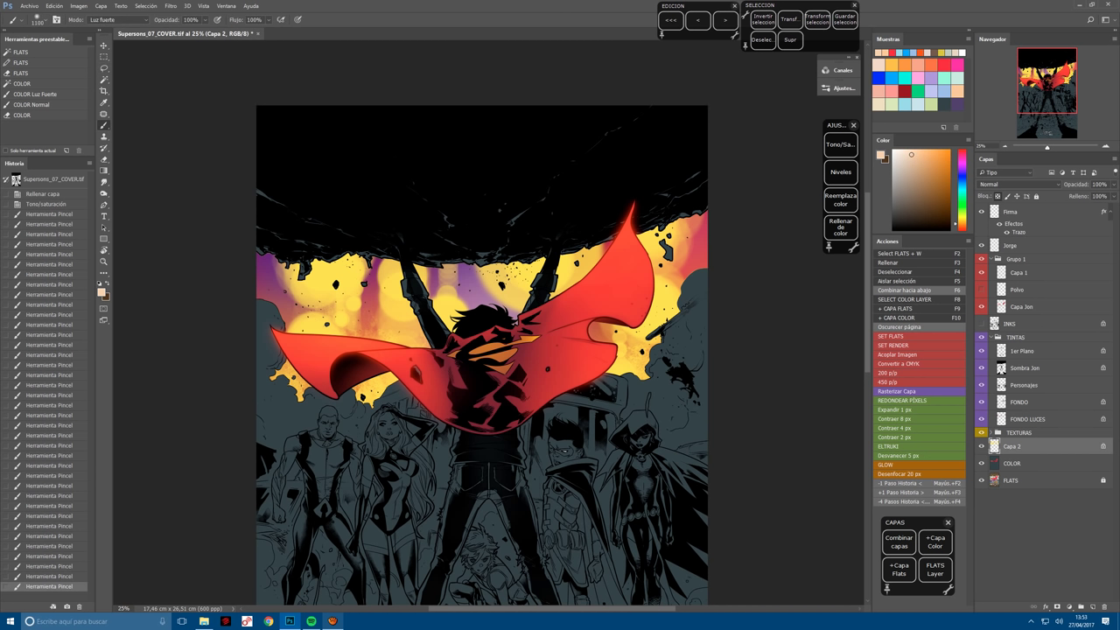
{"action": "key", "text": "bracketright"}
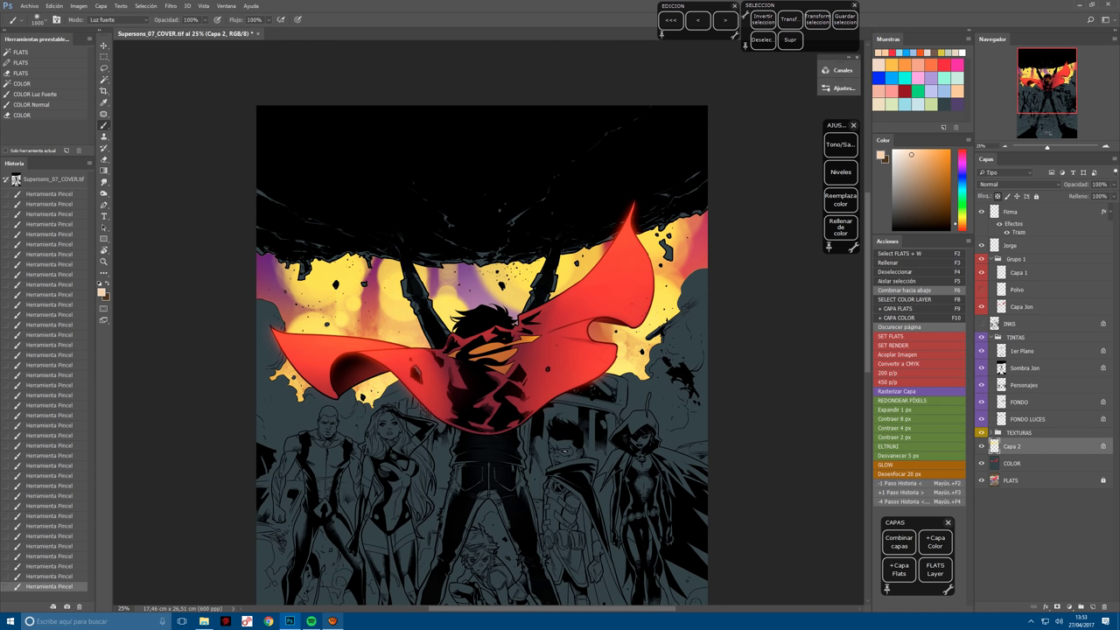
Load Capa 2 as a selection, subtract FONDO LUCES and the other ink layers from it, and contract it by 2 px.
{"action": "left_click", "coordinate": [995, 446], "text": "ctrl"}
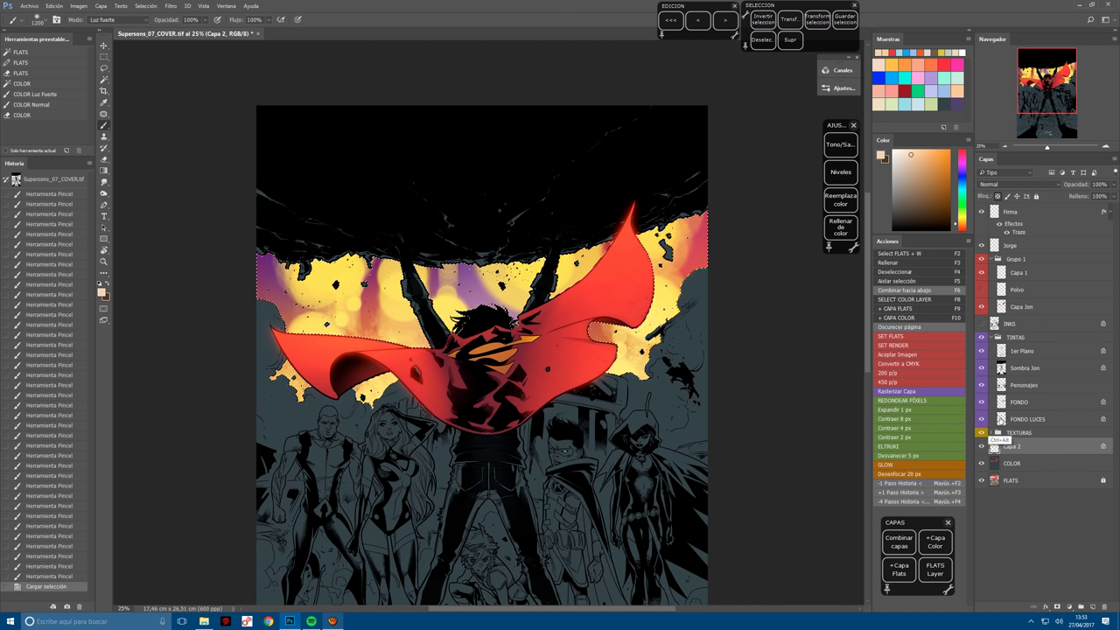
{"action": "left_click", "coordinate": [994, 446], "text": "ctrl"}
{"action": "left_click", "coordinate": [994, 447], "text": "ctrl"}
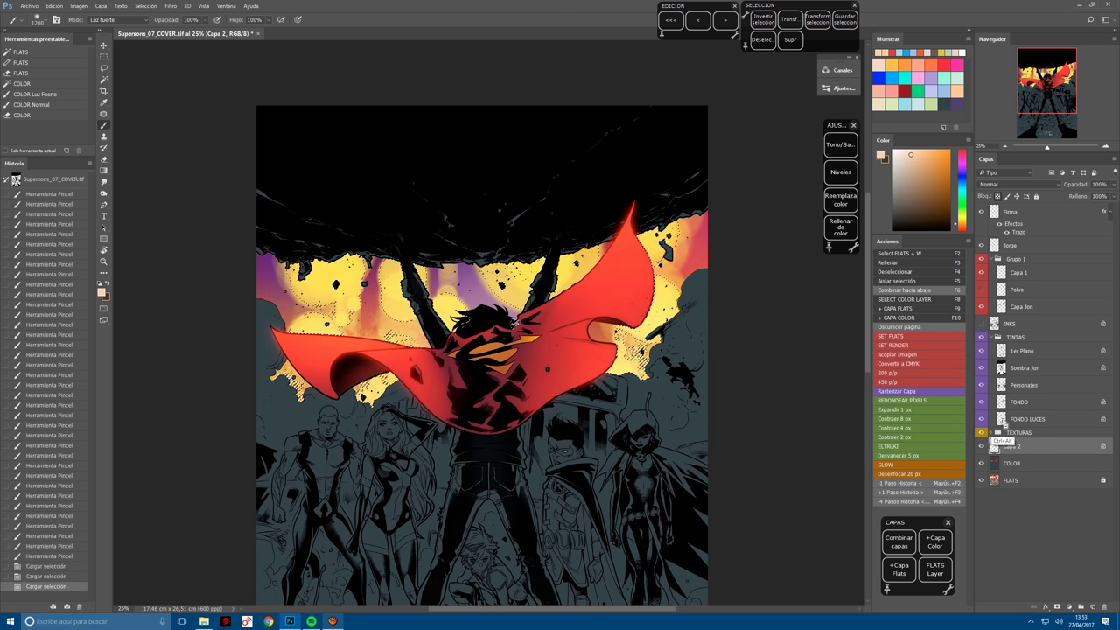
{"action": "left_click", "coordinate": [995, 446], "text": "ctrl"}
{"action": "left_click", "coordinate": [995, 446], "text": "ctrl"}
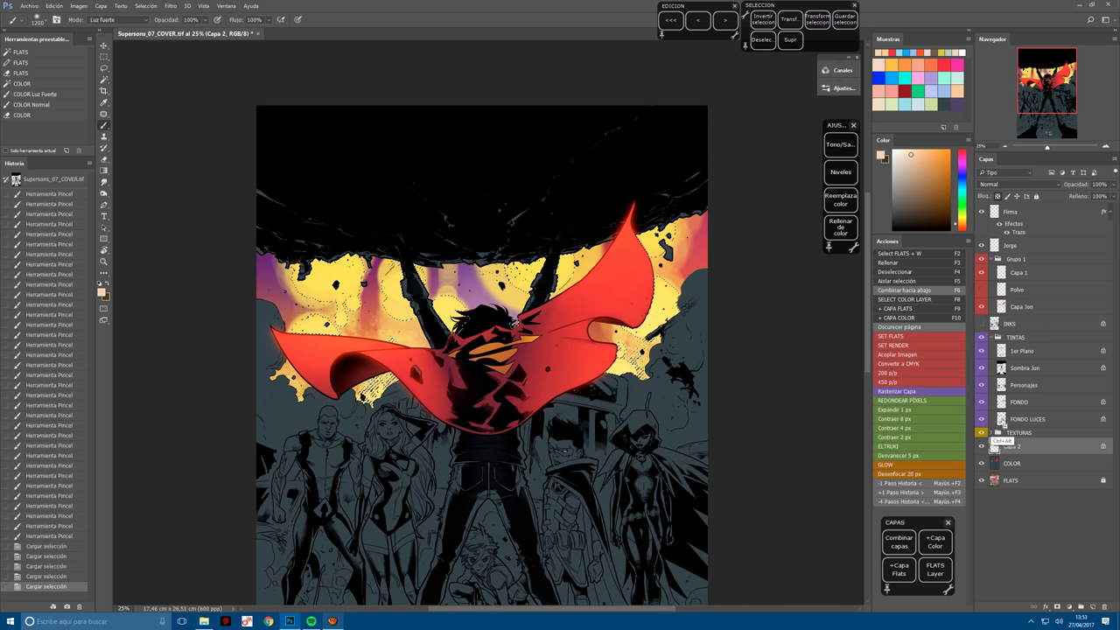
{"action": "left_click", "coordinate": [994, 447], "text": "ctrl"}
{"action": "left_click", "coordinate": [894, 437]}
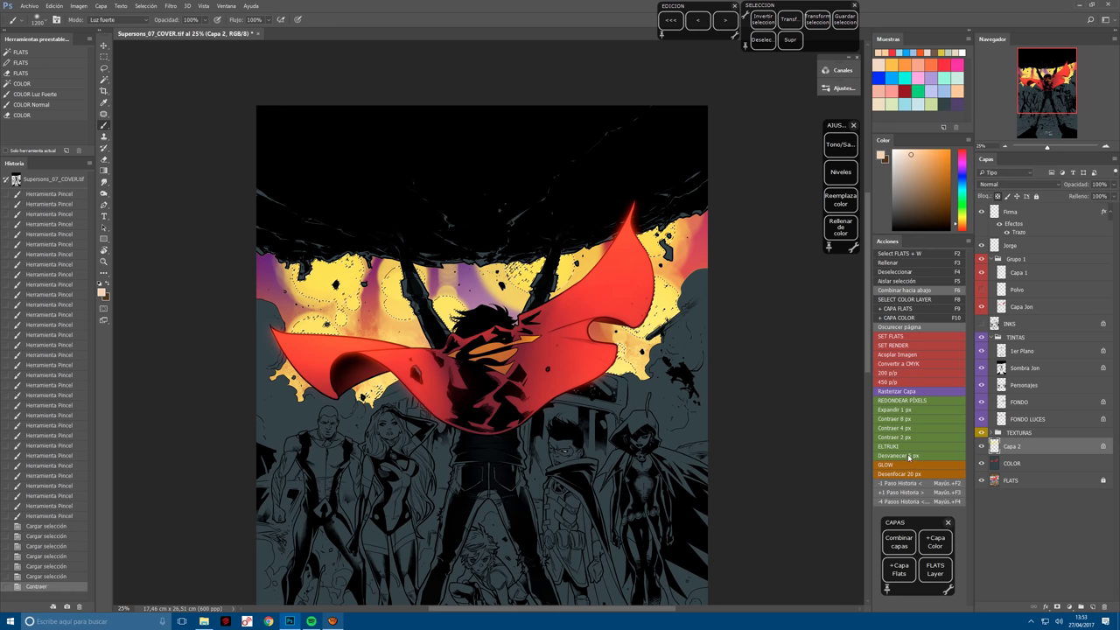
Feather the selection by 5 px and brush cream glow over the yellow sky around the cape on Capa 2 at brush size 1800.
{"action": "left_click", "coordinate": [910, 456]}
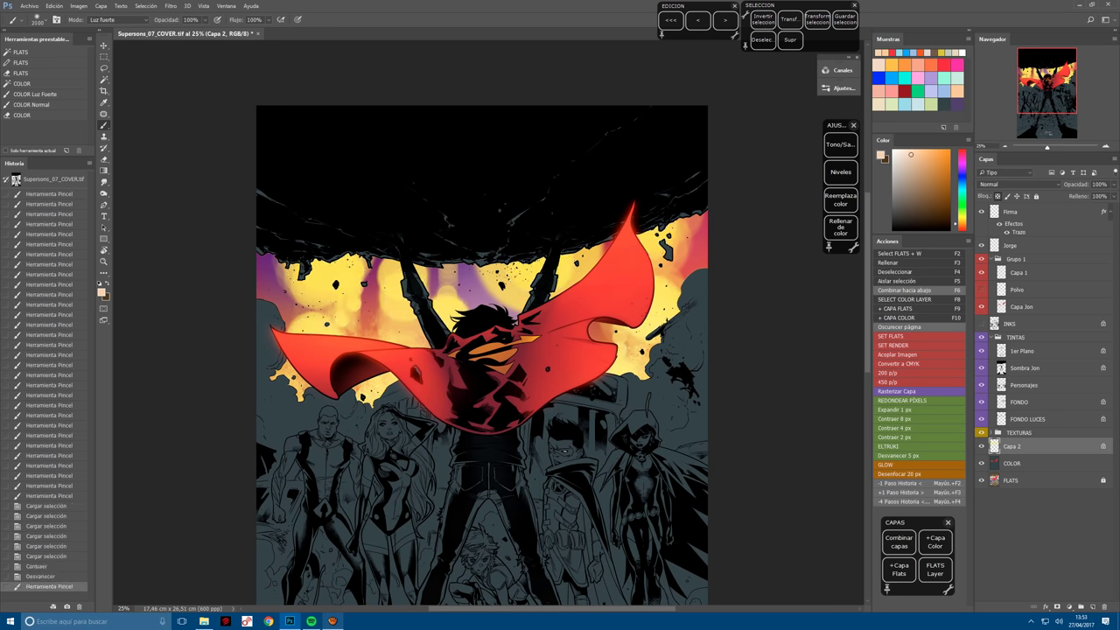
{"action": "key", "text": "bracketright"}
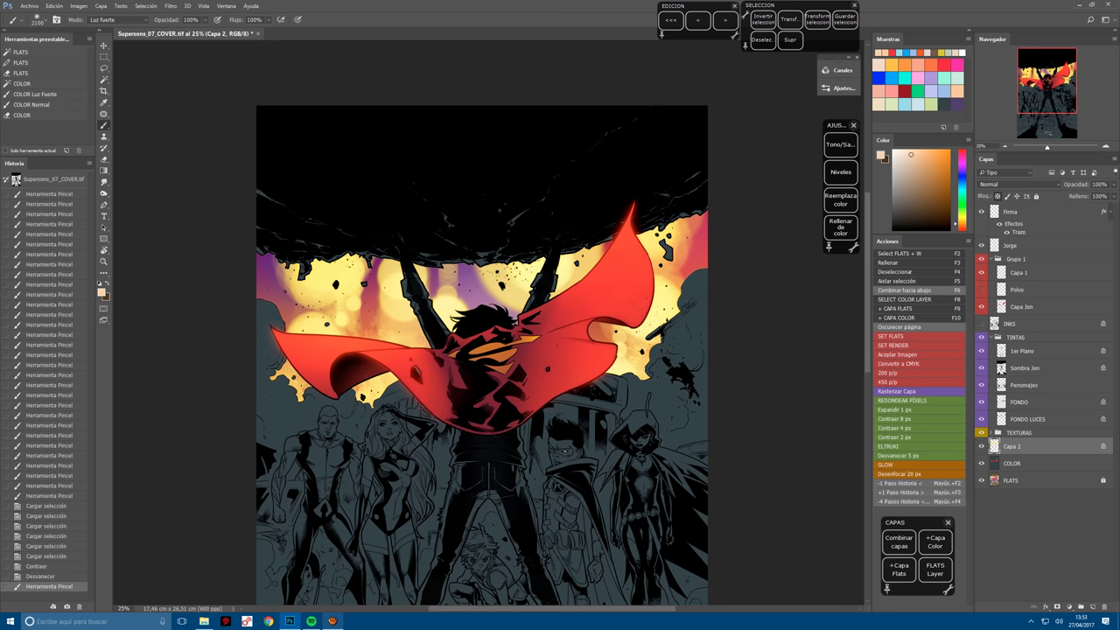
{"action": "key", "text": "bracketleft"}
{"action": "key", "text": "bracketleft"}
{"action": "key", "text": "bracketleft"}
{"action": "left_click", "coordinate": [327, 274]}
{"action": "left_click", "coordinate": [251, 437]}
{"action": "left_click", "coordinate": [350, 368]}
{"action": "left_click", "coordinate": [386, 378]}
{"action": "left_click", "coordinate": [469, 453]}
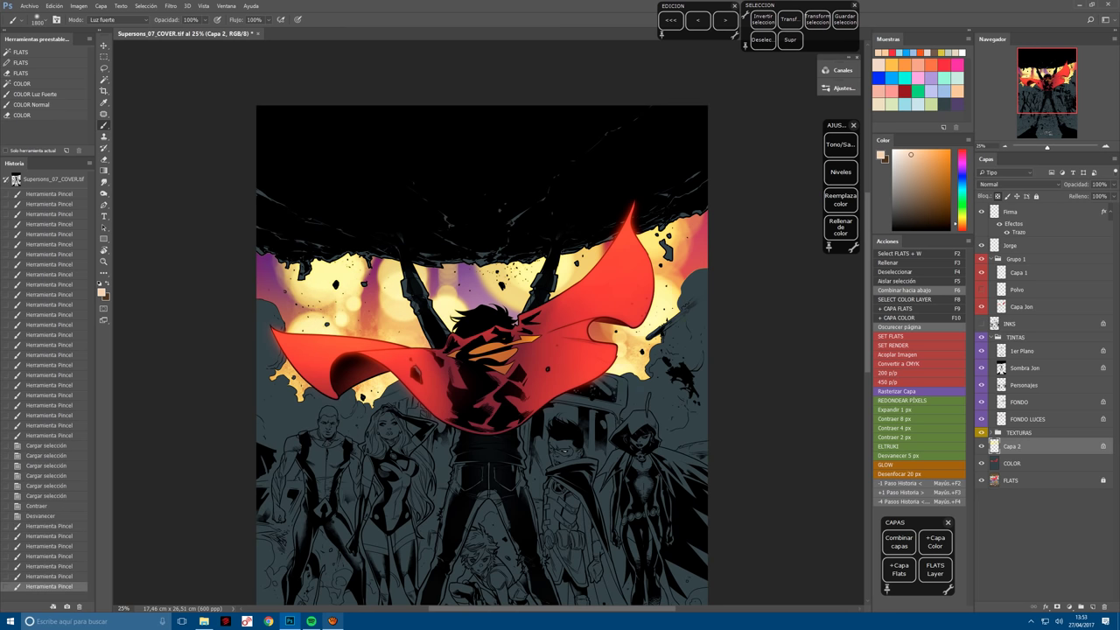
Brighten the sky beneath the cape's left wing and beside the right-hand smoke with cream dabs, and clear the selection.
{"action": "left_click", "coordinate": [349, 403]}
{"action": "left_click", "coordinate": [350, 404]}
{"action": "left_click", "coordinate": [349, 404]}
{"action": "left_click", "coordinate": [288, 392]}
{"action": "left_click", "coordinate": [288, 392]}
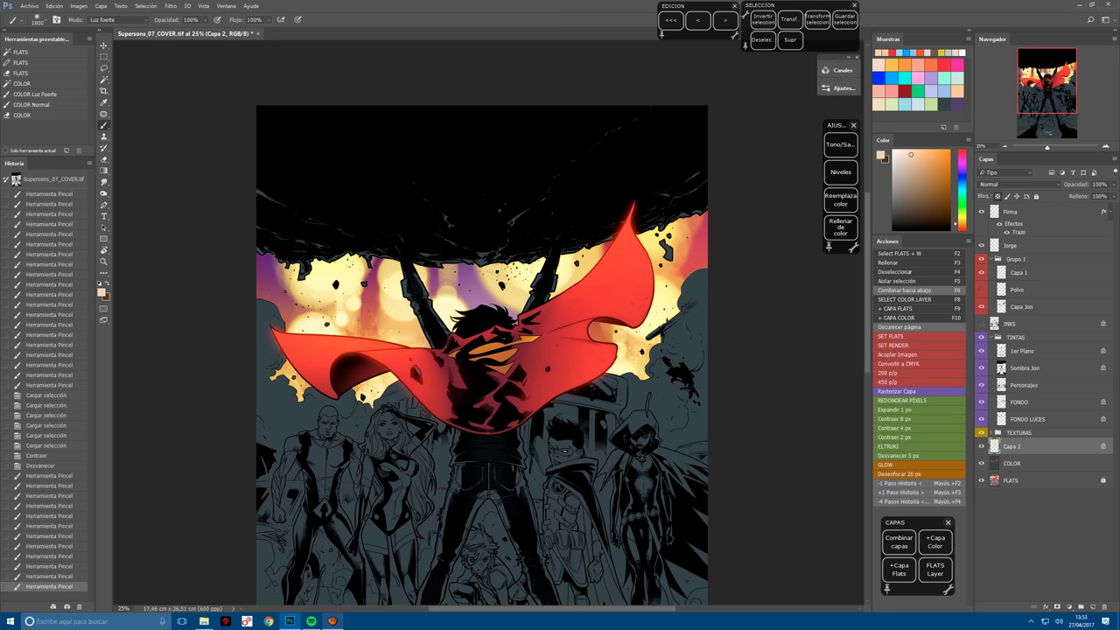
{"action": "left_click", "coordinate": [684, 355]}
{"action": "key", "text": "ctrl+d"}
{"action": "left_click", "coordinate": [665, 393]}
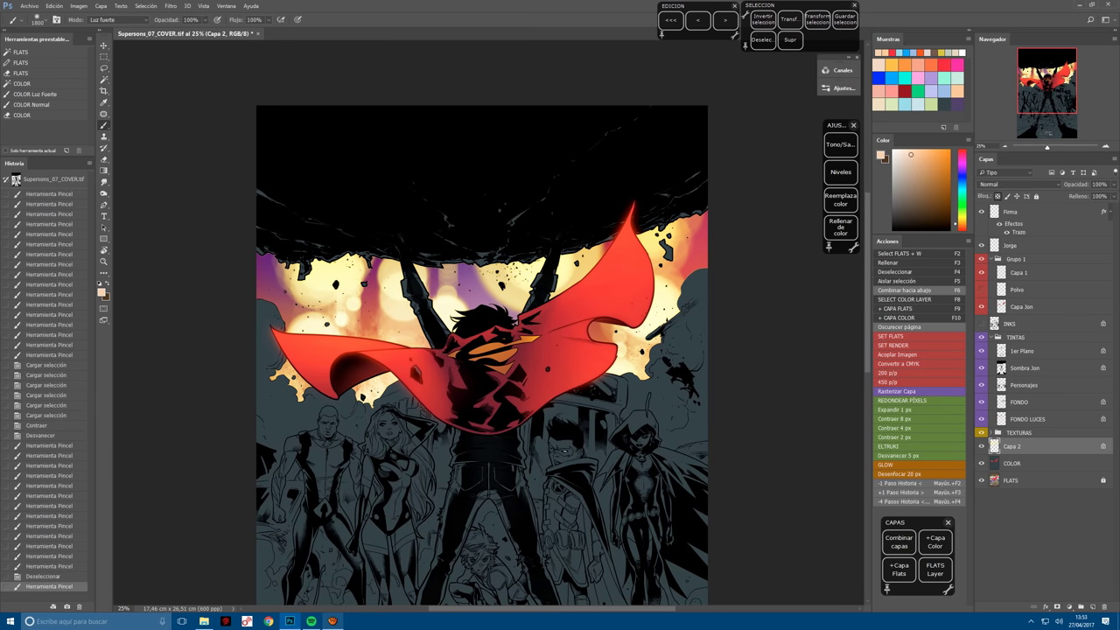
Dab cream glow on Capa 2 along the rock's lower edge beside the figure's right-hand raised arm.
{"action": "left_click", "coordinate": [527, 252]}
{"action": "left_click", "coordinate": [527, 252]}
{"action": "left_click", "coordinate": [538, 229]}
{"action": "left_click", "coordinate": [538, 229]}
Dab light orange and salmon glows on Capa 2 under the far left edge of the rock with a smaller brush, size 1200.
{"action": "key", "text": "bracketleft"}
{"action": "key", "text": "bracketleft"}
{"action": "left_click", "coordinate": [933, 151]}
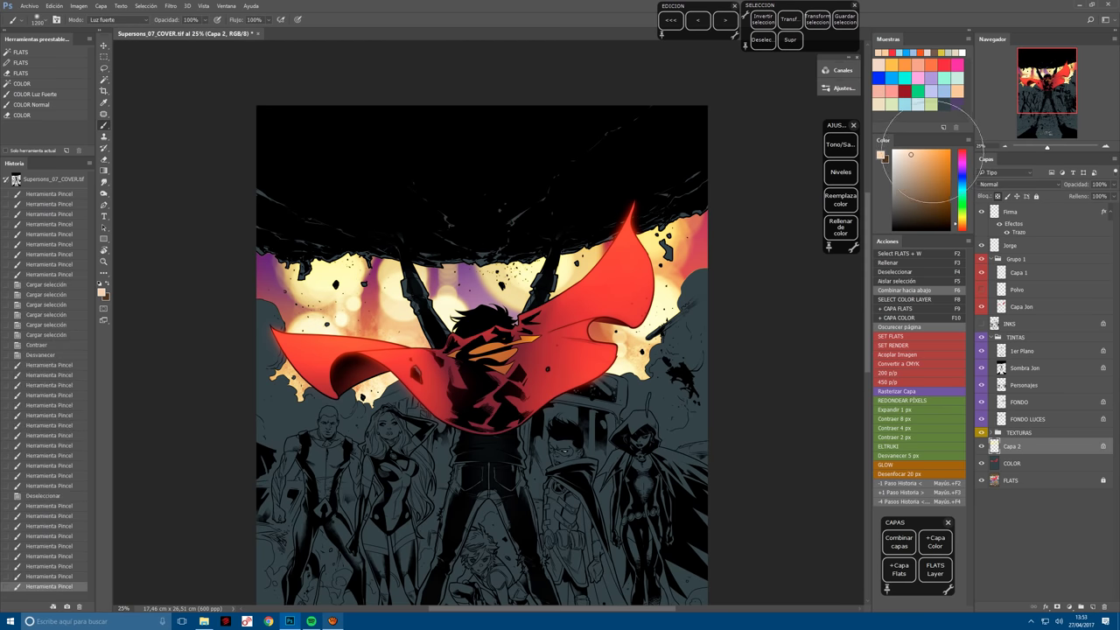
{"action": "key", "text": "bracketright"}
{"action": "key", "text": "bracketright"}
{"action": "key", "text": "bracketright"}
{"action": "key", "text": "bracketright"}
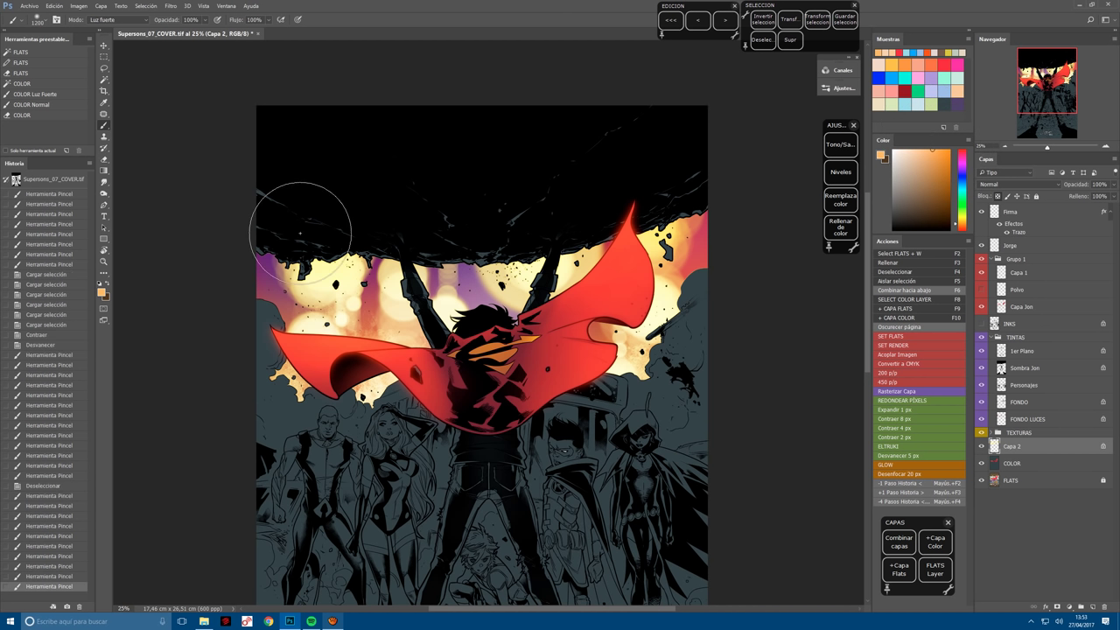
{"action": "left_click", "coordinate": [301, 233]}
{"action": "left_click", "coordinate": [300, 234]}
{"action": "left_click", "coordinate": [300, 234]}
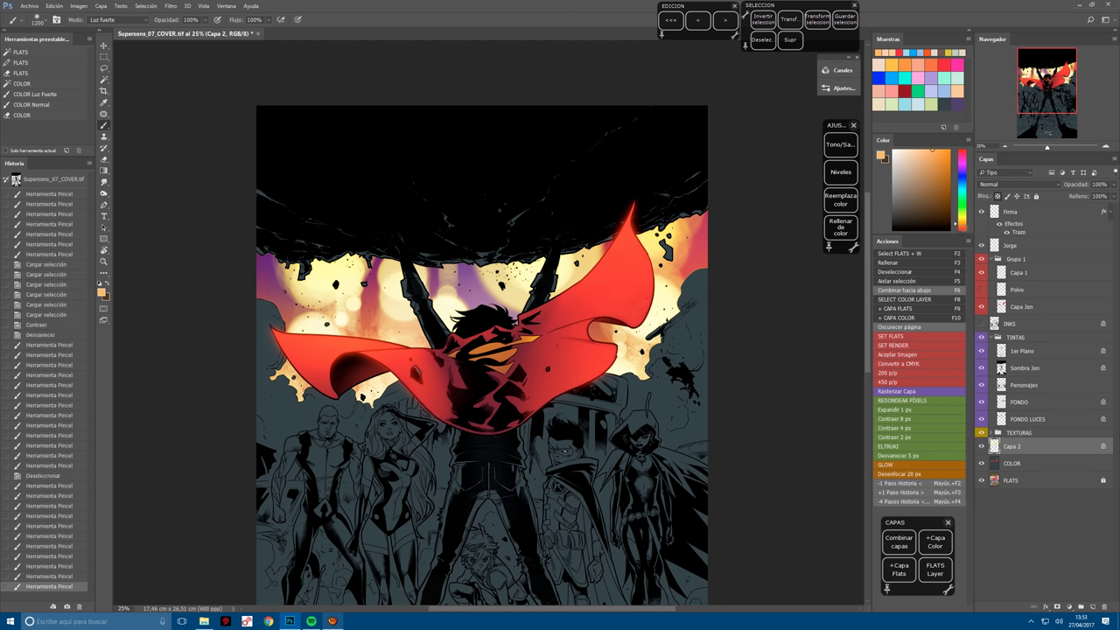
{"action": "left_click", "coordinate": [962, 224]}
{"action": "left_click", "coordinate": [307, 229]}
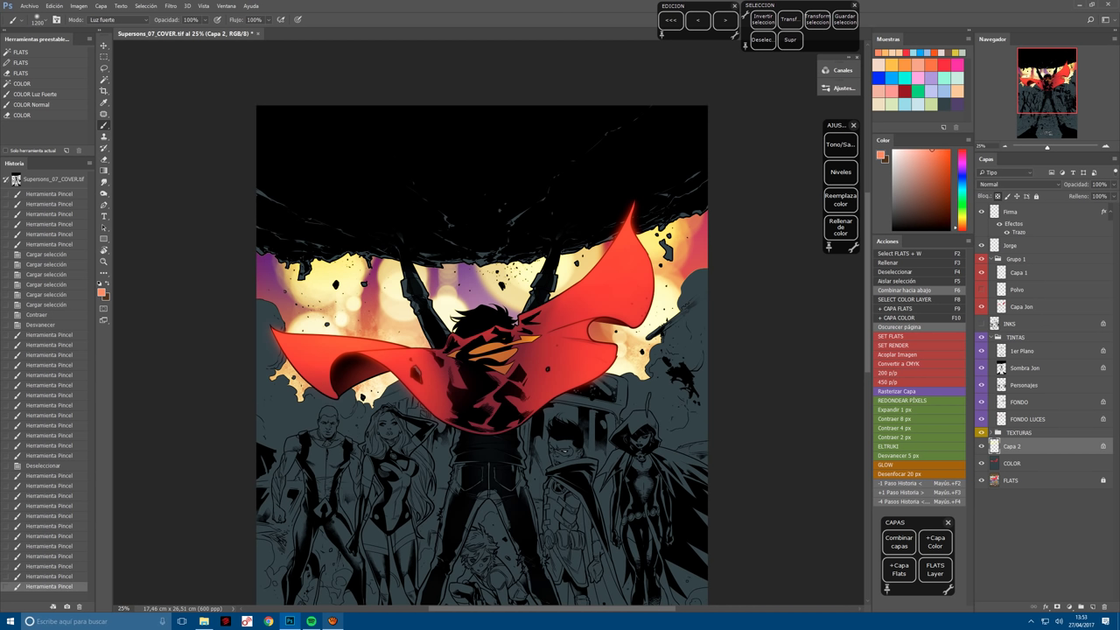
Dab pale peach glows on FONDO LUCES over the right smoke cloud and above the cape's left tip at brush size 1400.
{"action": "key", "text": "alt+bracketright"}
{"action": "key", "text": "alt+bracketright"}
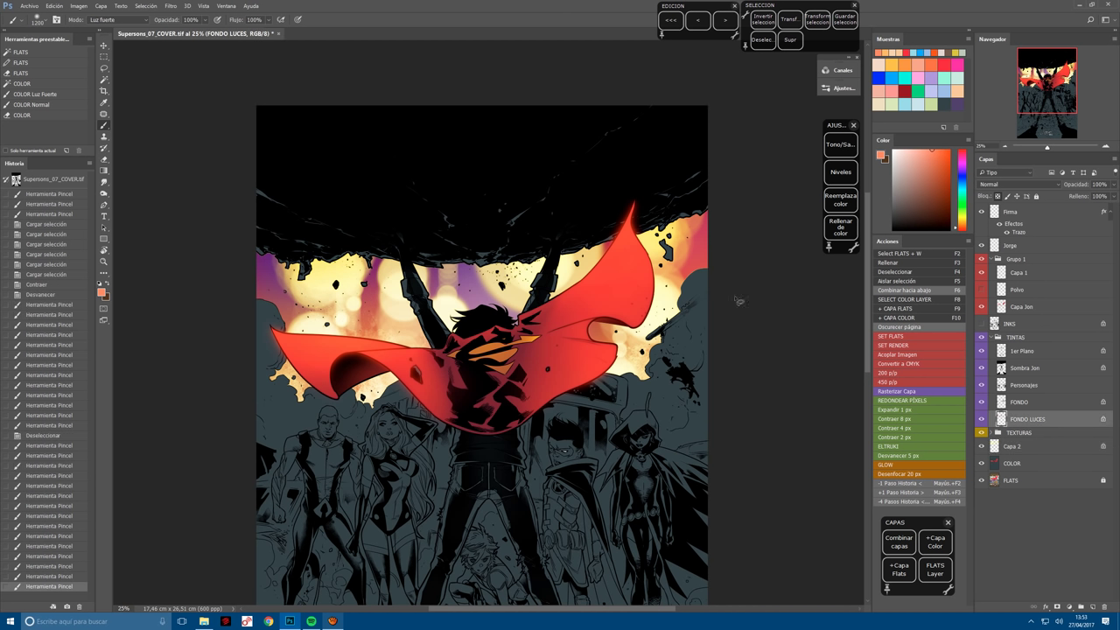
{"action": "left_click", "coordinate": [918, 155]}
{"action": "left_click", "coordinate": [912, 158]}
{"action": "key", "text": "bracketright"}
{"action": "key", "text": "bracketright"}
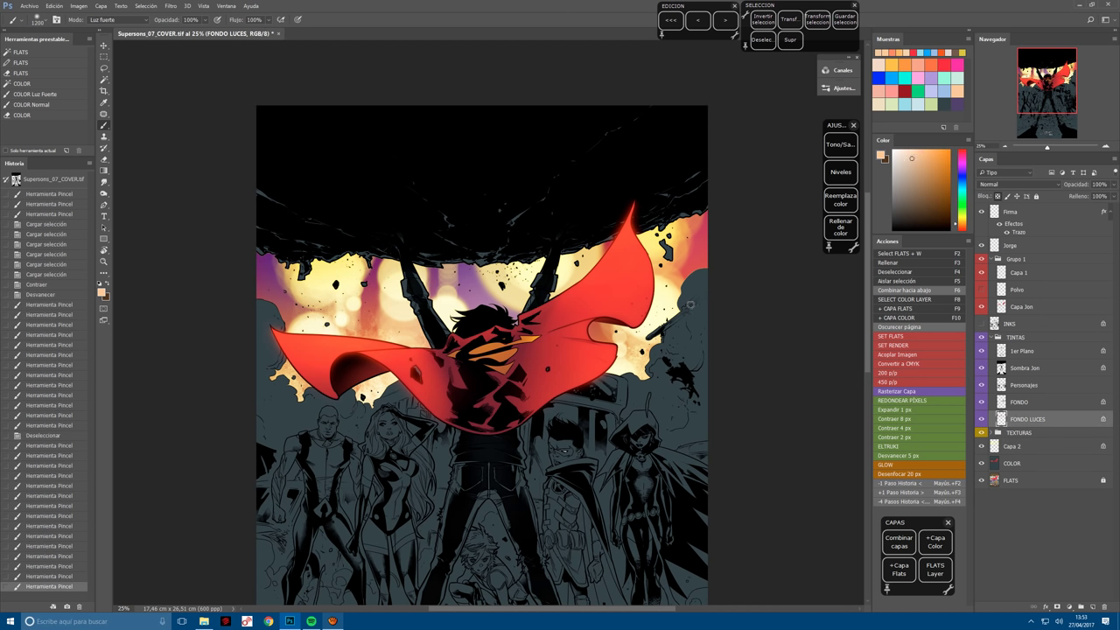
{"action": "left_click", "coordinate": [691, 306]}
{"action": "left_click", "coordinate": [690, 305]}
{"action": "left_click", "coordinate": [690, 305]}
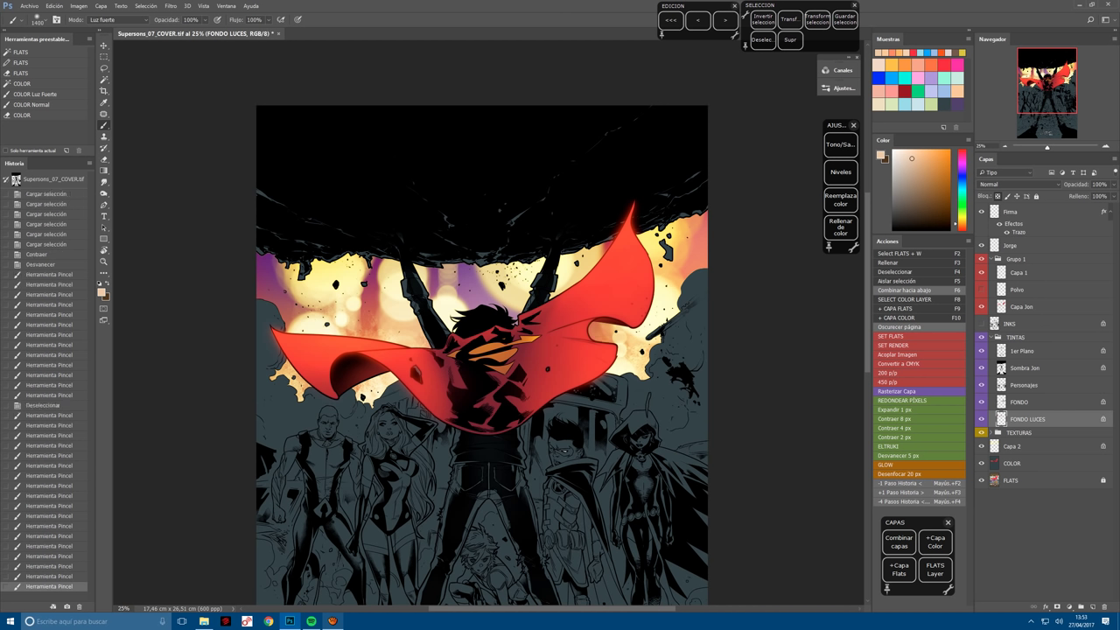
{"action": "left_click", "coordinate": [280, 297]}
{"action": "left_click", "coordinate": [280, 298]}
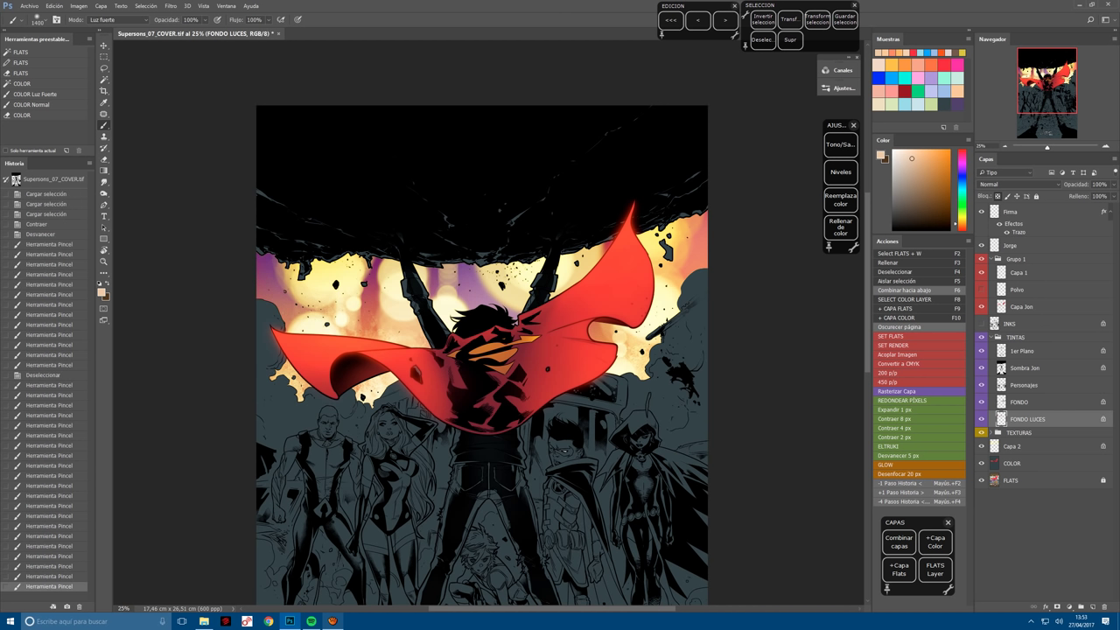
Add light orange dabs on FONDO LUCES below the cape's right side and above its left fold.
{"action": "left_click", "coordinate": [890, 53]}
{"action": "left_click", "coordinate": [635, 388]}
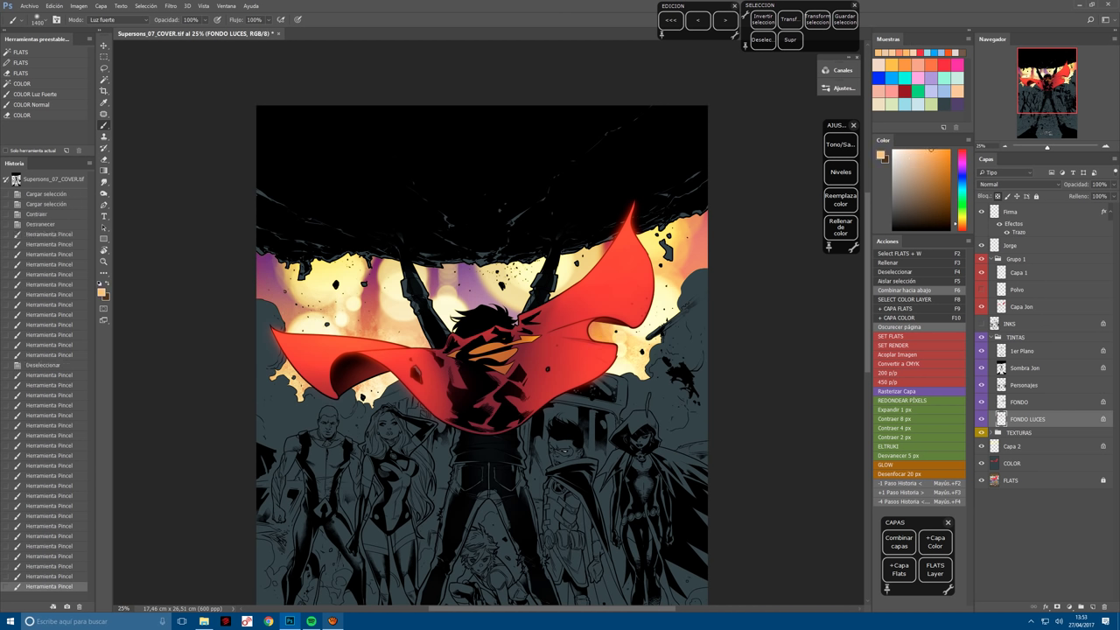
{"action": "left_click", "coordinate": [370, 329]}
{"action": "left_click", "coordinate": [369, 330]}
{"action": "left_click", "coordinate": [369, 329]}
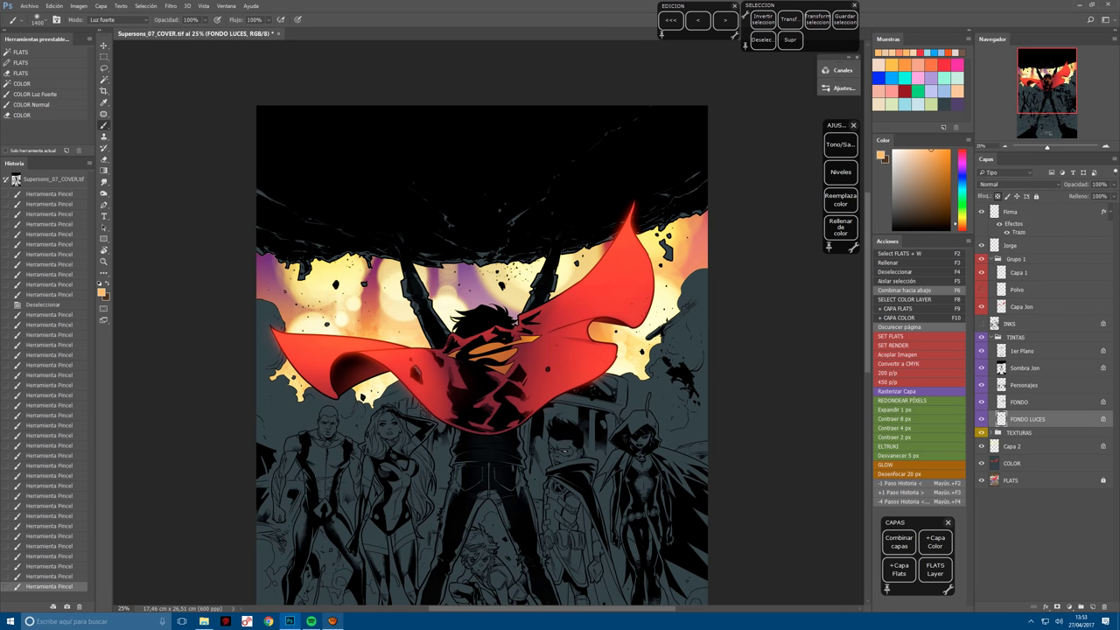
Adjust FONDO LUCES with Hue/Saturation at saturation +13 and lightness +7, and lower its opacity slightly.
{"action": "left_click", "coordinate": [840, 145]}
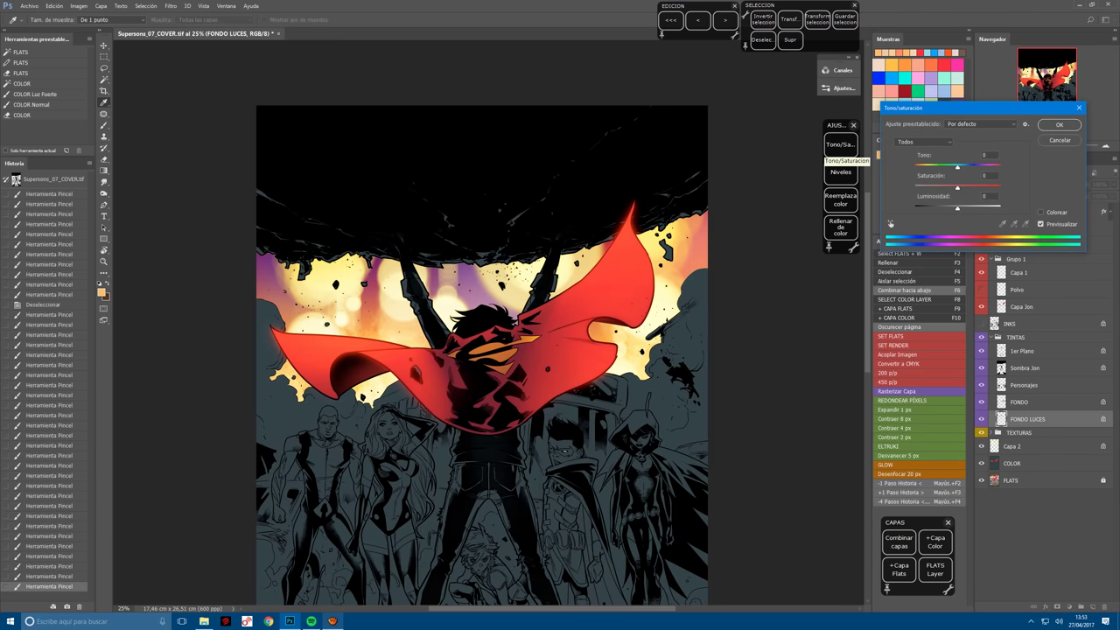
{"action": "left_click_drag", "start_coordinate": [936, 191], "coordinate": [965, 191]}
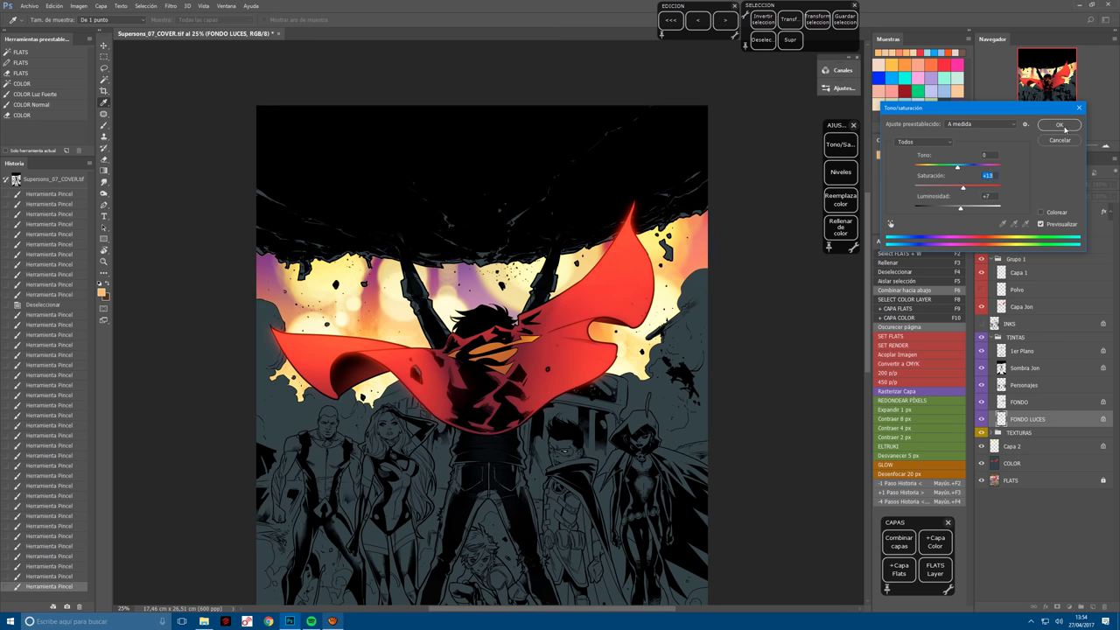
{"action": "left_click", "coordinate": [1060, 125]}
{"action": "left_click_drag", "start_coordinate": [1091, 185], "coordinate": [1086, 185]}
Brighten Capa 2 with Levels by lowering the white input level to about 230.
{"action": "left_click", "coordinate": [1020, 447]}
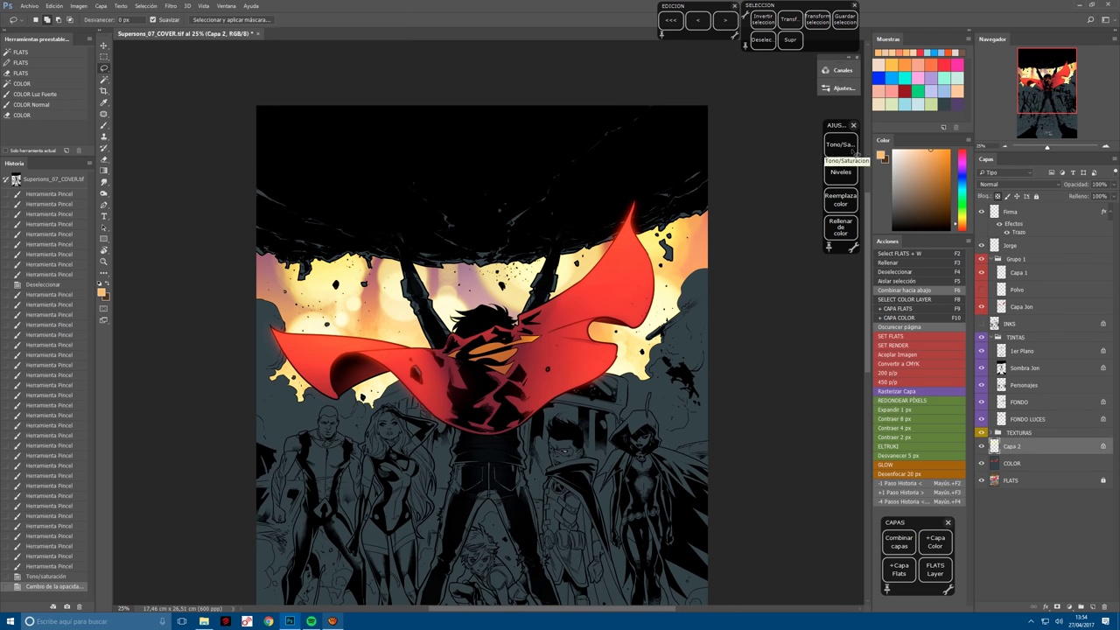
{"action": "left_click", "coordinate": [842, 173]}
{"action": "mouse_move", "coordinate": [1019, 203]}
{"action": "left_mouse_down"}
{"action": "mouse_move", "coordinate": [991, 203]}
{"action": "mouse_move", "coordinate": [1013, 204]}
{"action": "left_mouse_up"}
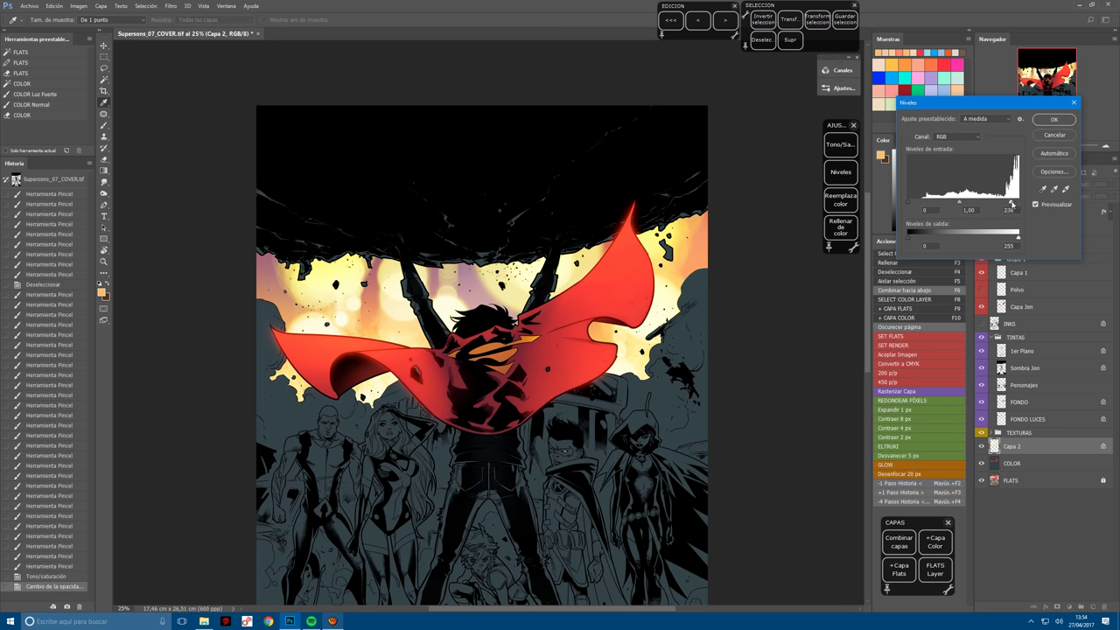
{"action": "left_click", "coordinate": [1057, 120]}
Shift Capa 2 with Hue/Saturation to hue -16 and saturation +100.
{"action": "key", "text": "ctrl+u"}
{"action": "mouse_move", "coordinate": [957, 165]}
{"action": "left_mouse_down"}
{"action": "mouse_move", "coordinate": [977, 189]}
{"action": "mouse_move", "coordinate": [953, 169]}
{"action": "left_mouse_up"}
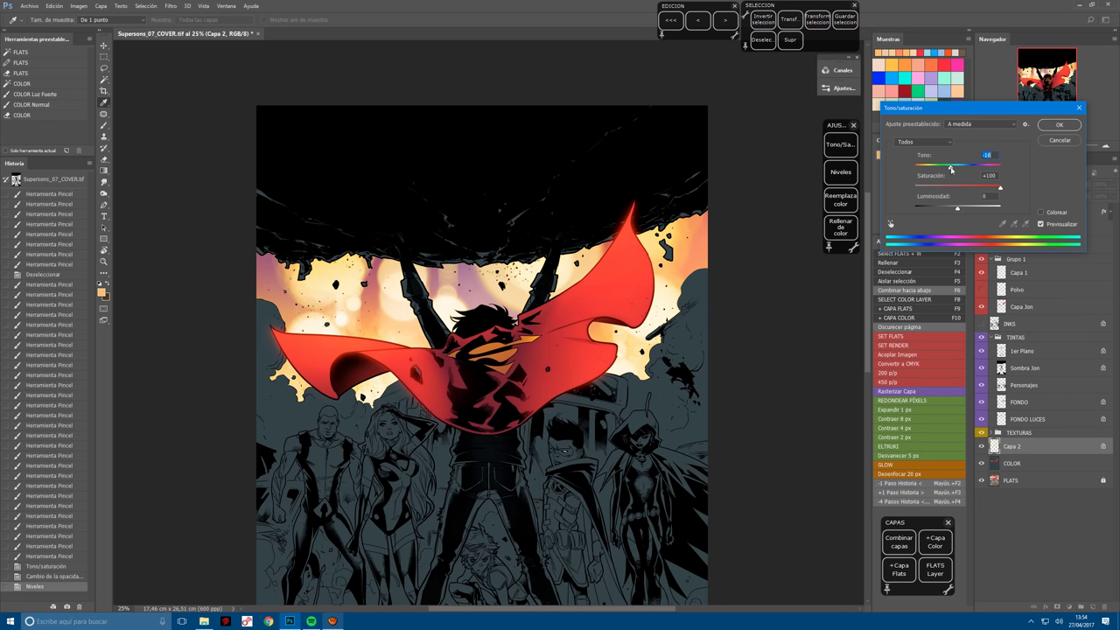
{"action": "left_click", "coordinate": [1059, 125]}
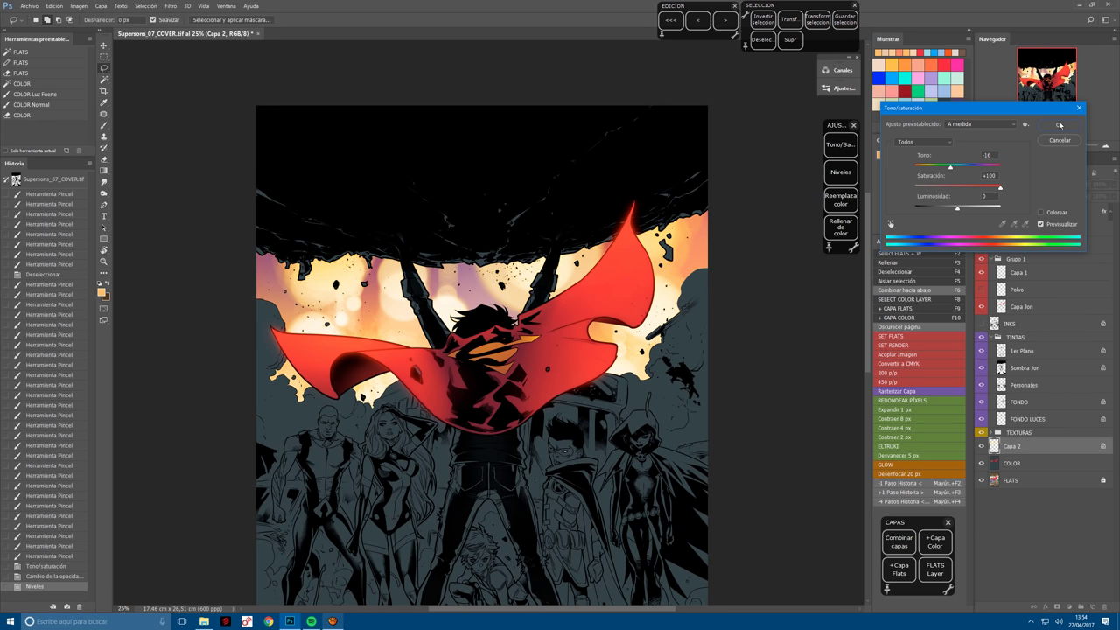
Dab cream Hard Light glows on Capa 2 along the smoke edges on both sides of the cape at brush size 1800.
{"action": "key", "text": "b"}
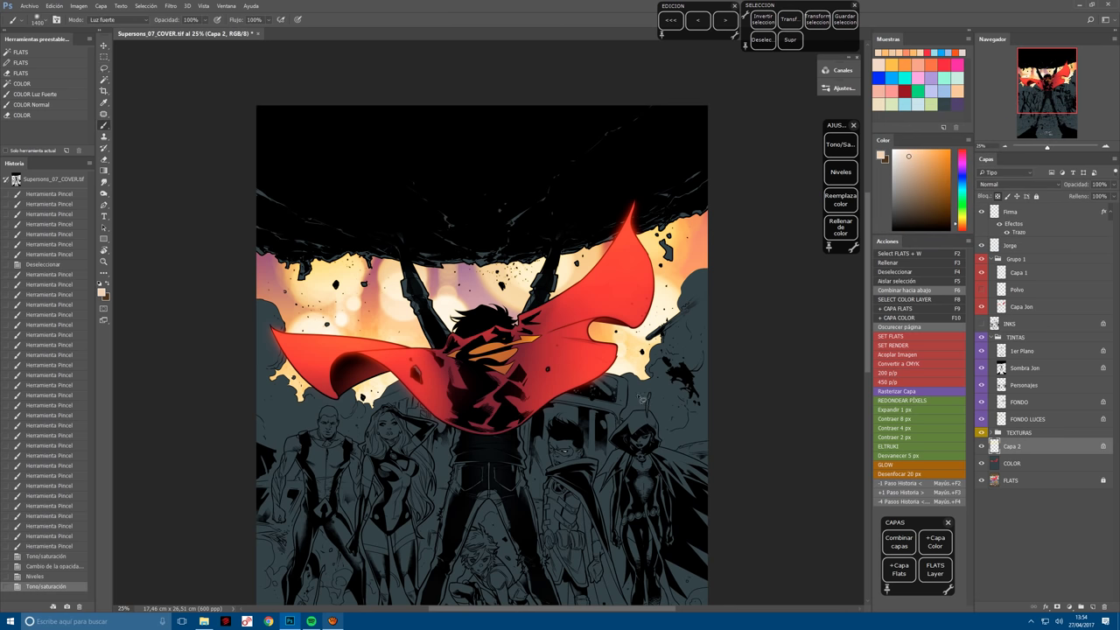
{"action": "left_click", "coordinate": [638, 399]}
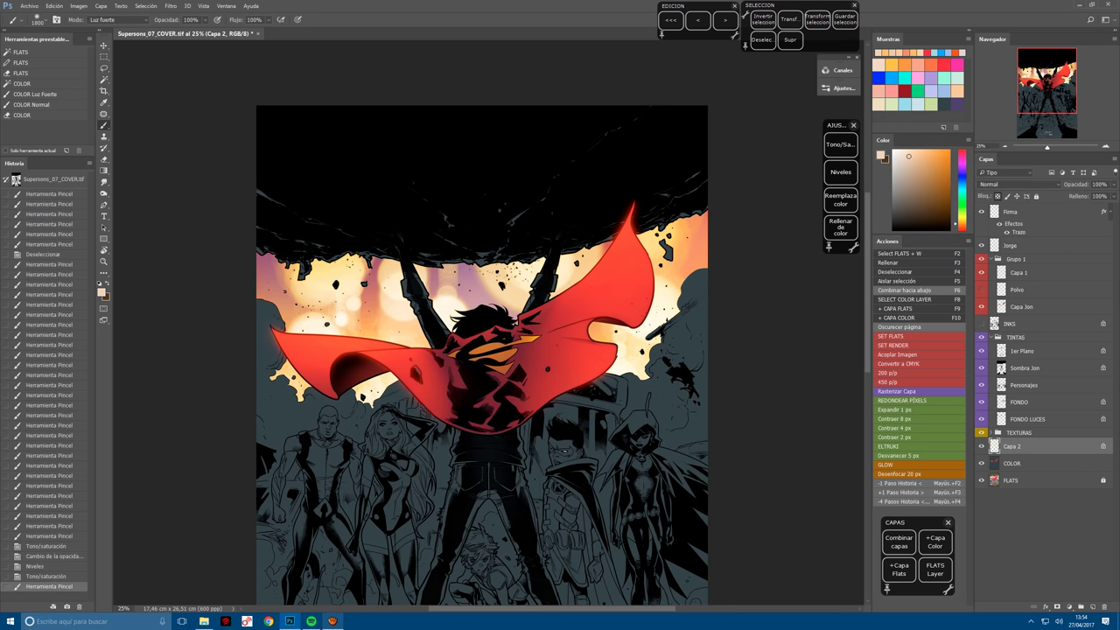
{"action": "left_click", "coordinate": [725, 320]}
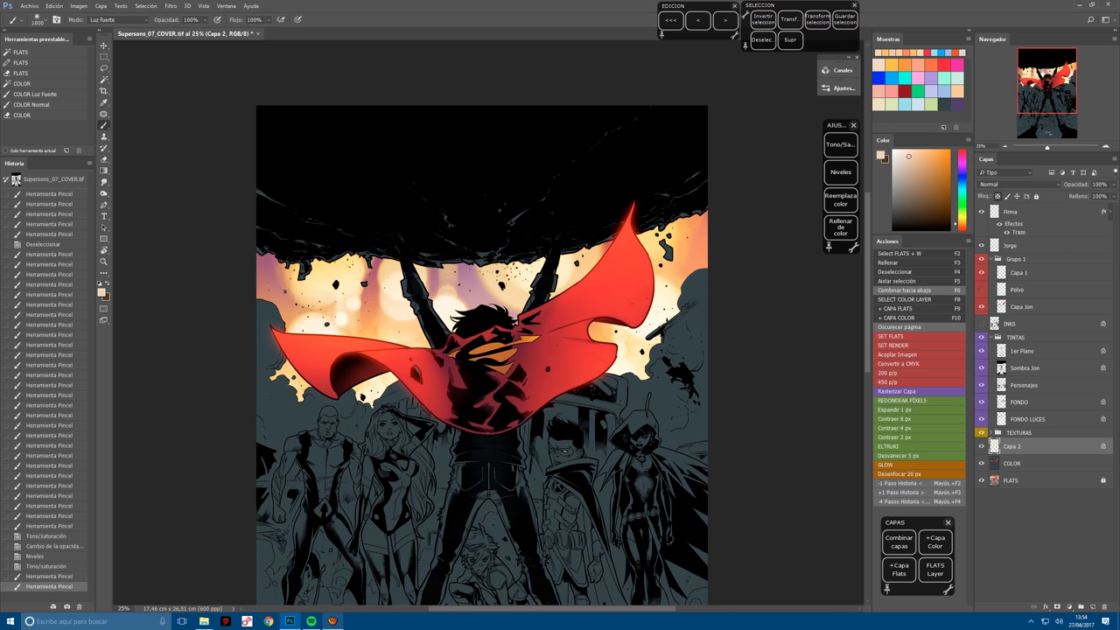
{"action": "left_click", "coordinate": [296, 395]}
Merge Capa 2 down into the COLOR layer.
{"action": "key", "text": "l"}
{"action": "left_click_drag", "start_coordinate": [499, 430], "coordinate": [530, 394]}
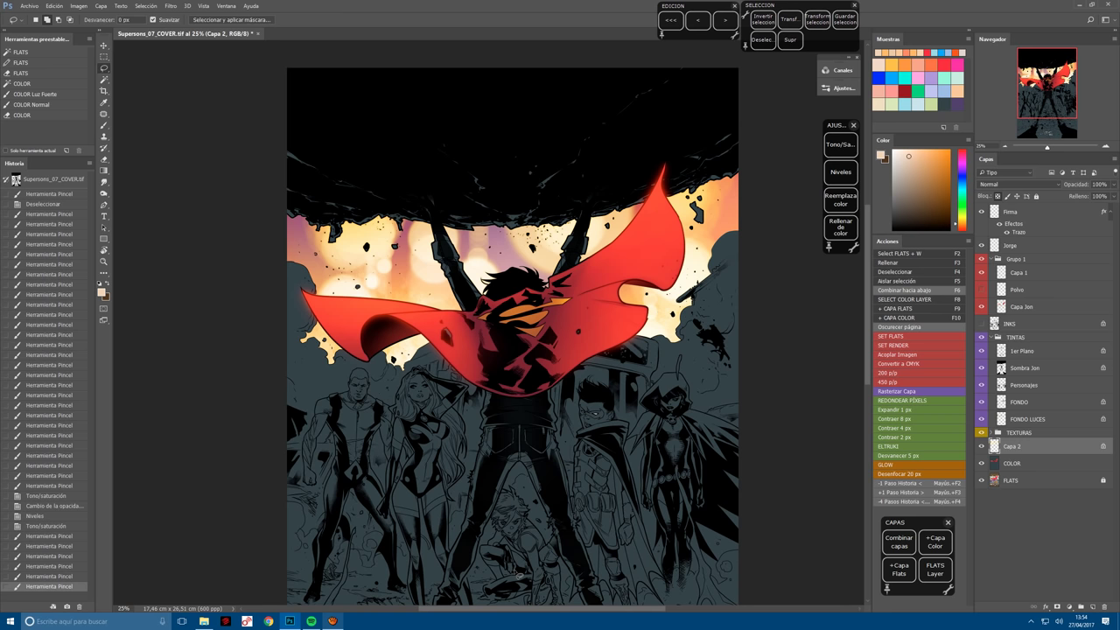
{"action": "key", "text": "F6"}
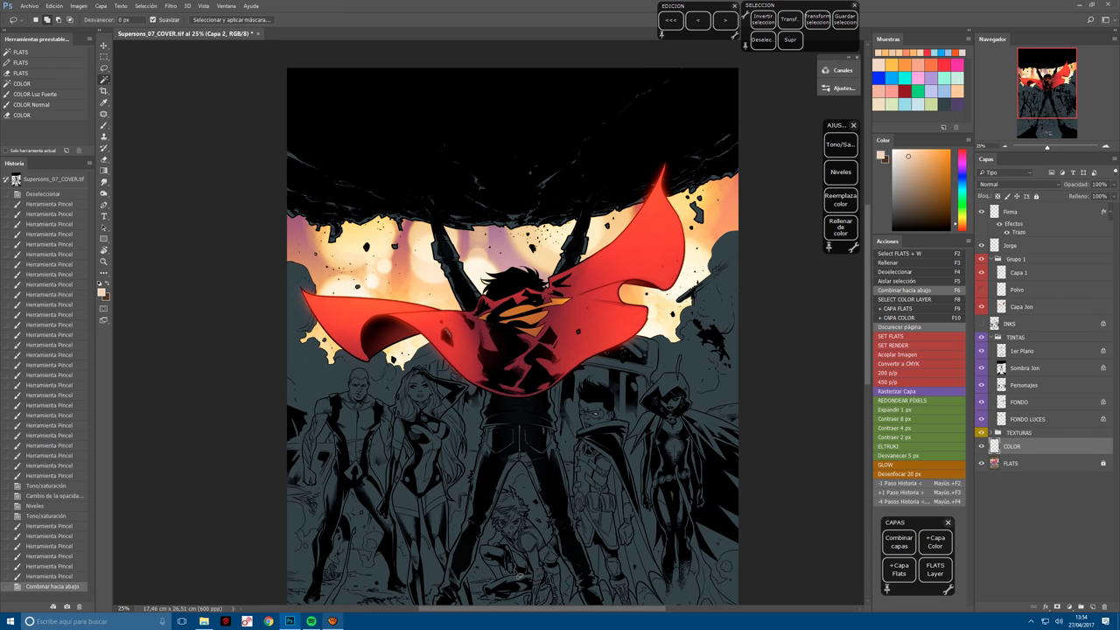
Isolate the background smoke from the flats on a new orange-filled layer and tone it with saturation -59 and lightness -23.
{"action": "key", "text": "F2"}
{"action": "key", "text": "ctrl+0"}
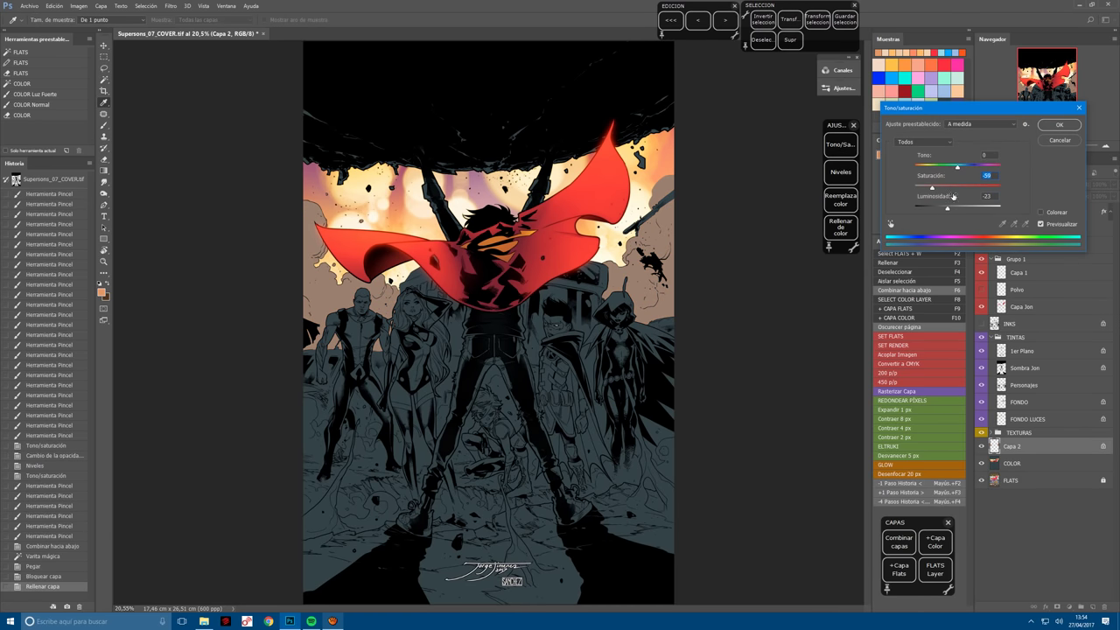
{"action": "left_click", "coordinate": [1064, 127]}
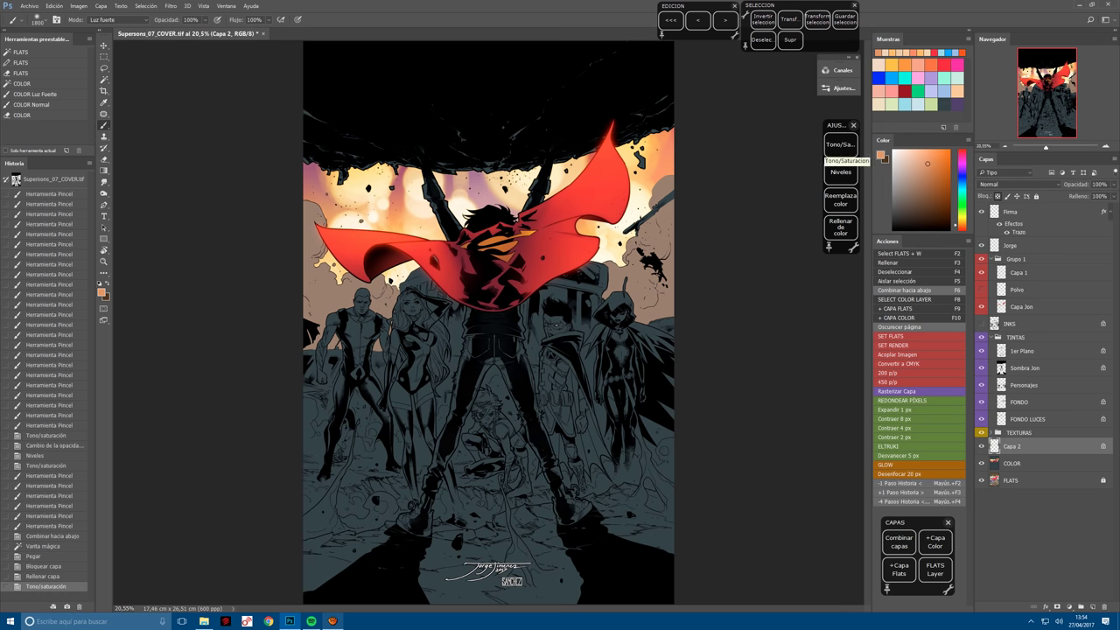
Shift the smoke layer towards mauve with Hue/Saturation at hue -38, saturation -43 and lightness -27.
{"action": "left_click", "coordinate": [839, 147]}
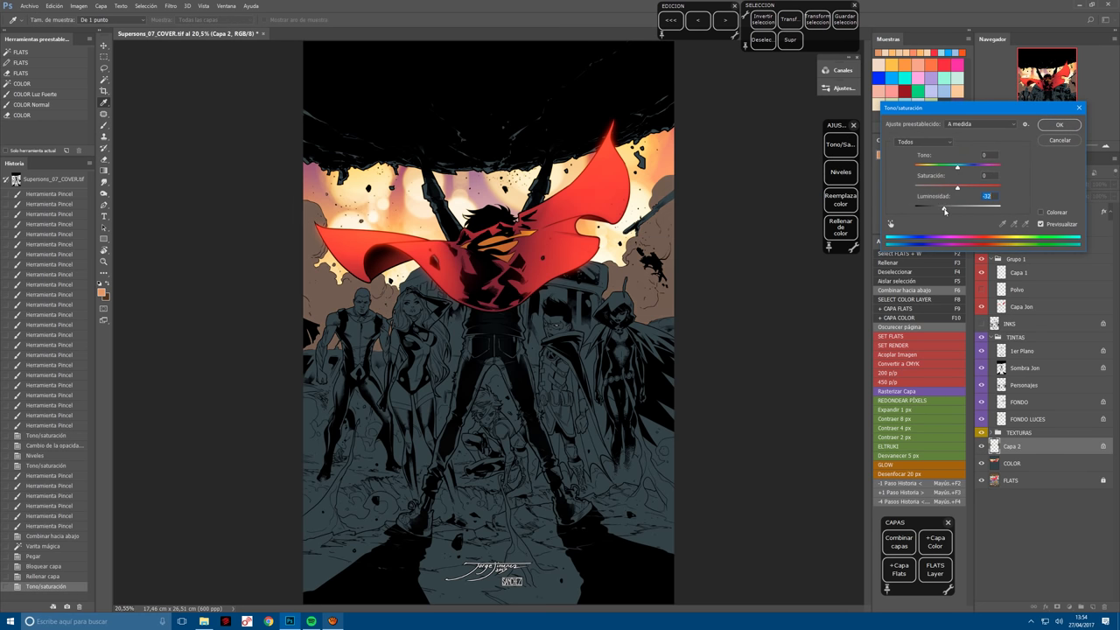
{"action": "left_click_drag", "start_coordinate": [945, 186], "coordinate": [942, 167]}
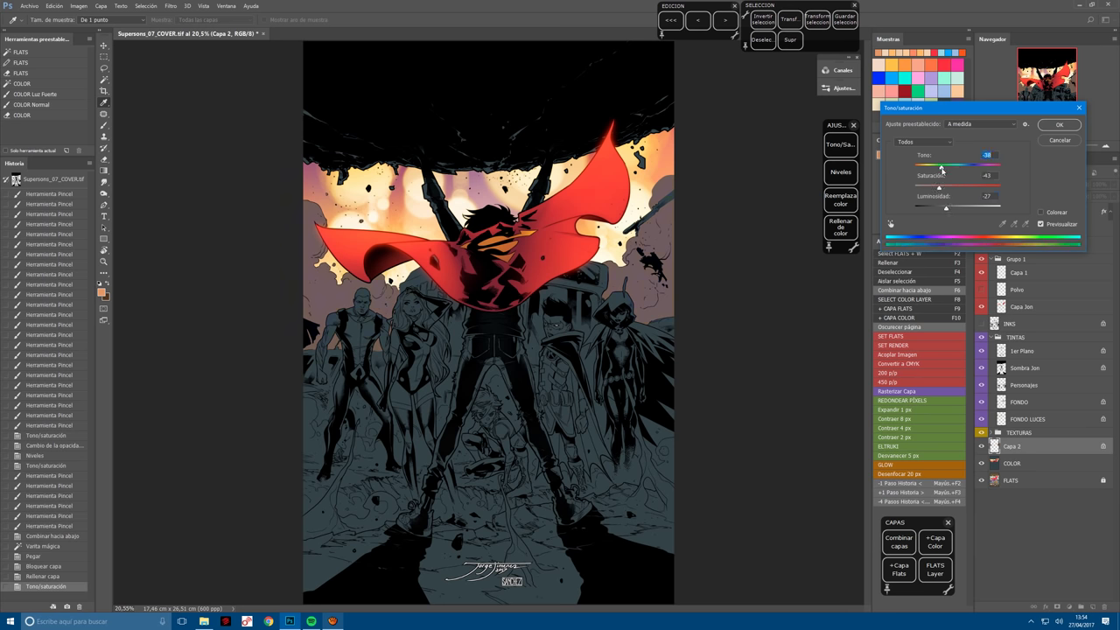
{"action": "left_click", "coordinate": [1057, 124]}
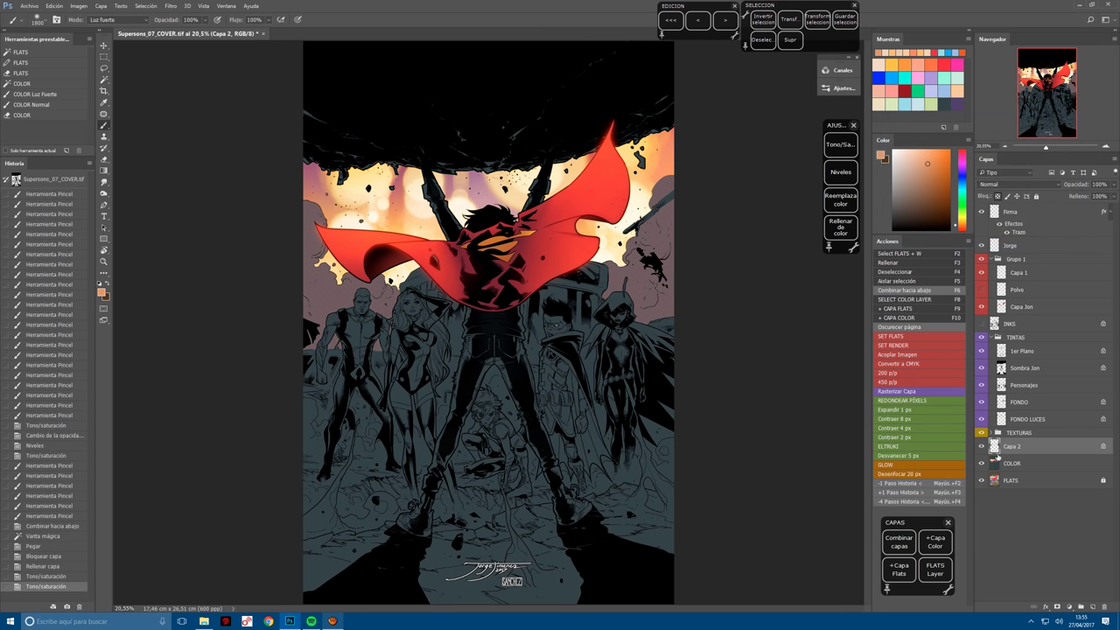
Load the smoke on Capa 2 as a selection, contract and feather it, and hide the selection outline.
{"action": "left_click", "coordinate": [996, 450], "text": "ctrl"}
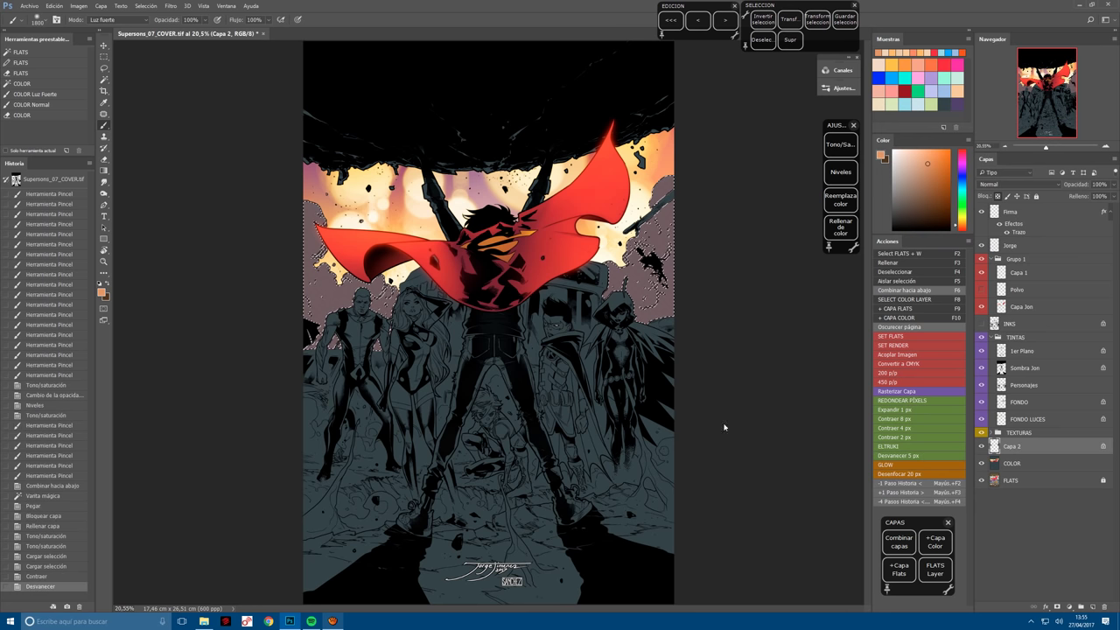
{"action": "key", "text": "ctrl+h"}
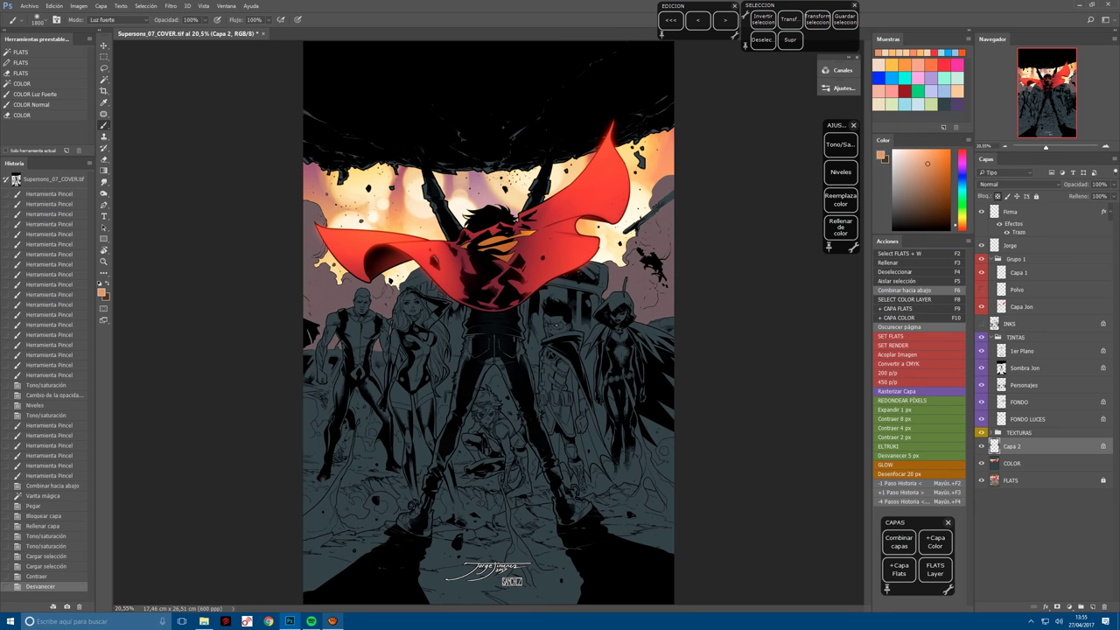
Try a large cream Hard Light stroke over the right-hand smoke at brush size 2400, and undo it.
{"action": "left_click", "coordinate": [880, 104]}
{"action": "key", "text": "bracketright"}
{"action": "key", "text": "bracketright"}
{"action": "key", "text": "bracketright"}
{"action": "key", "text": "bracketright"}
{"action": "key", "text": "bracketright"}
{"action": "key", "text": "bracketright"}
{"action": "left_click_drag", "start_coordinate": [700, 338], "coordinate": [665, 289]}
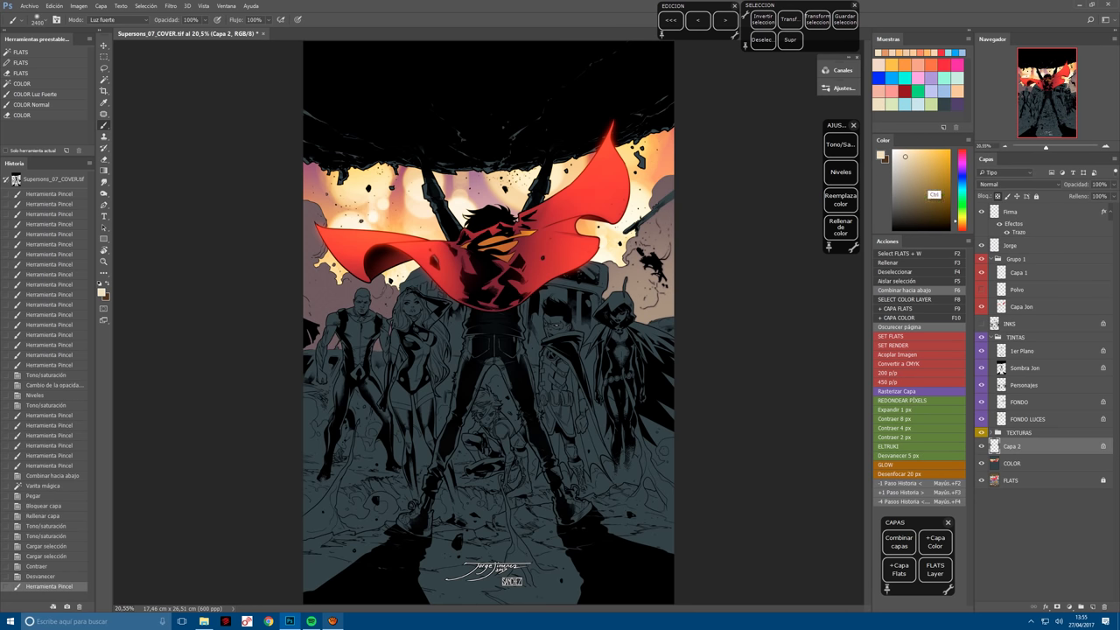
{"action": "key", "text": "ctrl+z"}
Pick a salmon paint colour, reduce the Hard Light brush to size 1800 and brush over the lower right-hand smoke.
{"action": "left_click", "coordinate": [962, 229]}
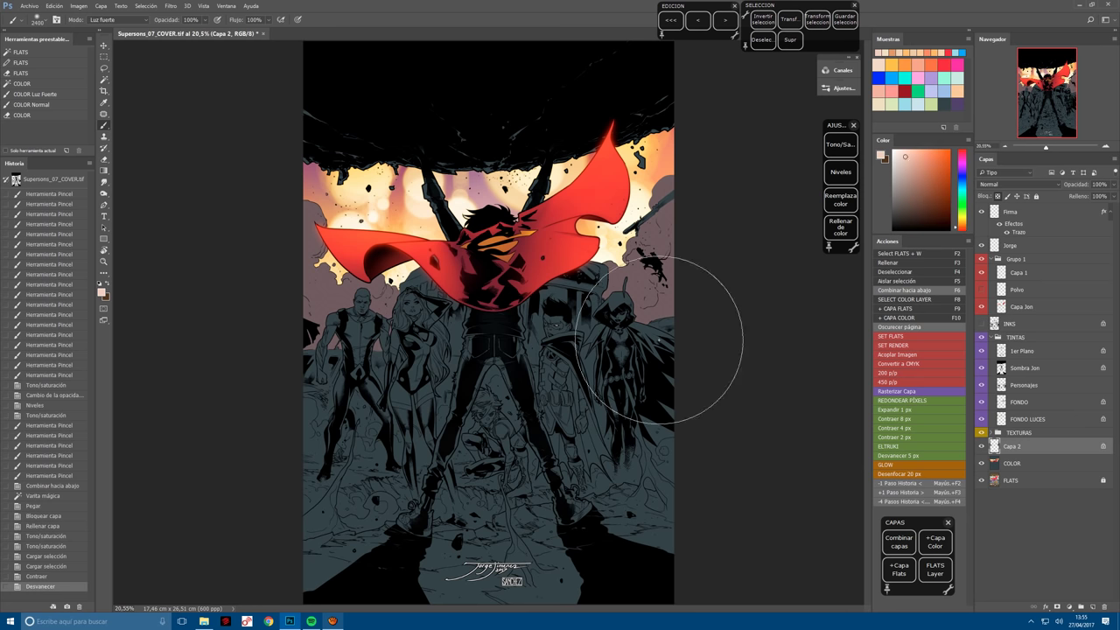
{"action": "left_click", "coordinate": [901, 53]}
{"action": "left_click_drag", "start_coordinate": [656, 328], "coordinate": [664, 327]}
{"action": "key", "text": "bracketleft"}
{"action": "key", "text": "bracketleft"}
{"action": "key", "text": "bracketleft"}
{"action": "key", "text": "bracketleft"}
{"action": "key", "text": "bracketleft"}
{"action": "key", "text": "bracketleft"}
{"action": "left_click", "coordinate": [604, 350]}
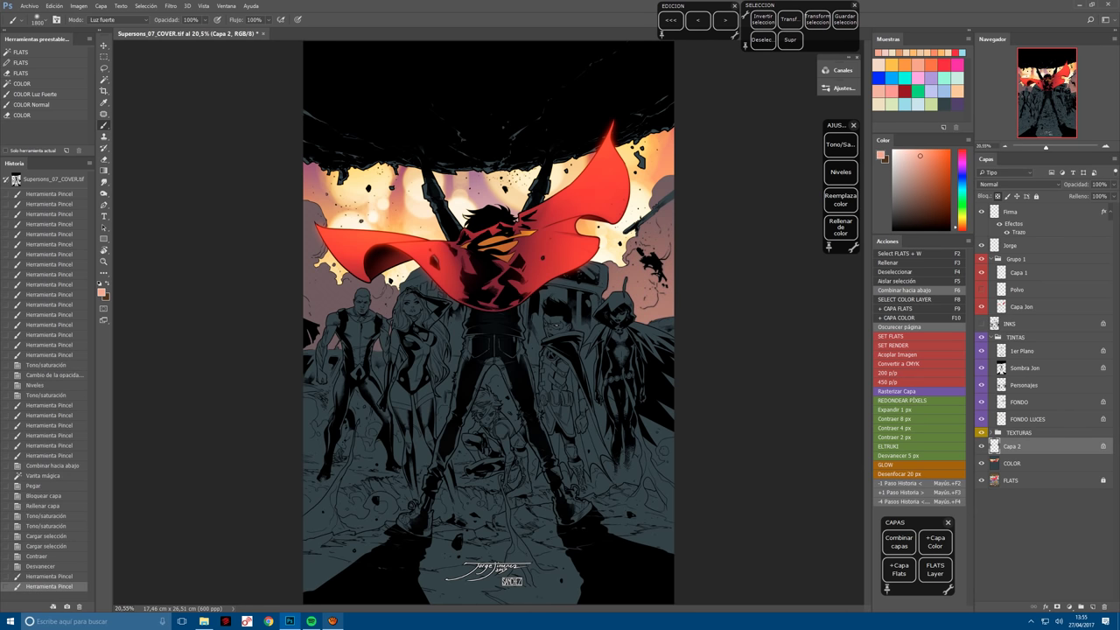
Brush more salmon Hard Light over the lower smoke behind the figures on both sides of the cover.
{"action": "left_click", "coordinate": [733, 254]}
{"action": "left_click", "coordinate": [659, 374]}
{"action": "left_click", "coordinate": [659, 373]}
{"action": "left_click", "coordinate": [354, 311]}
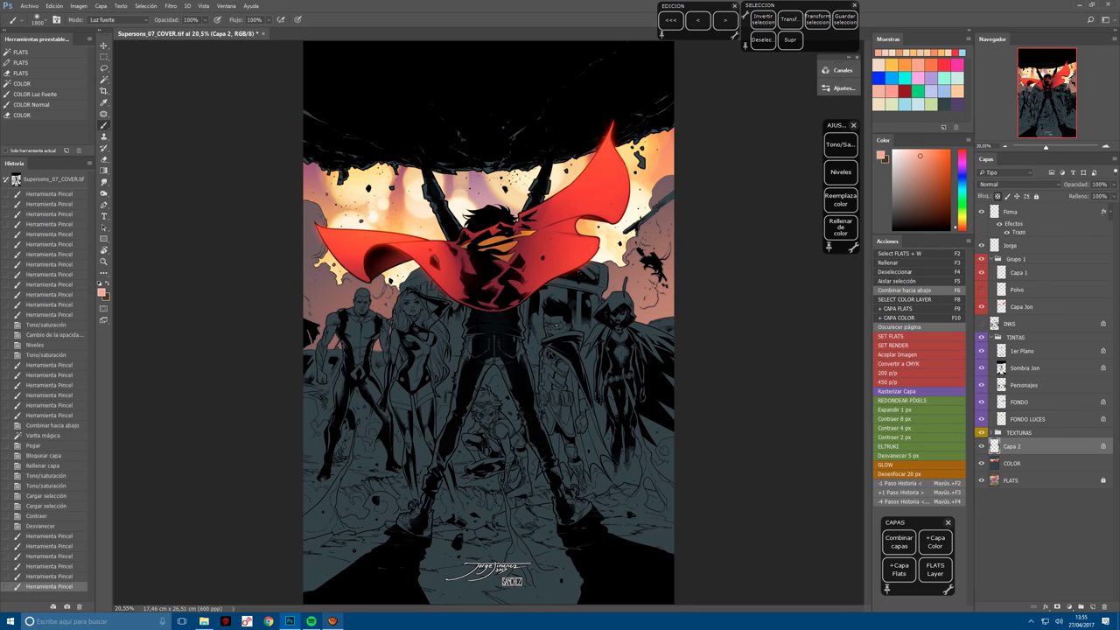
{"action": "left_click", "coordinate": [353, 312]}
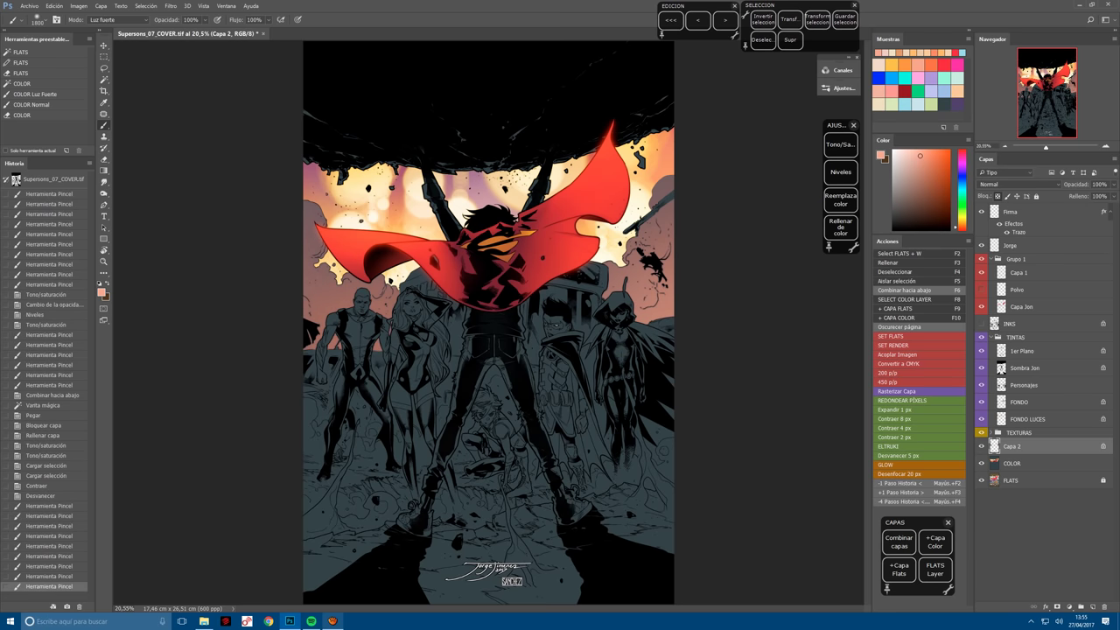
Deselect the smoke and warm its lower areas behind the figures with peach Hard Light strokes at brush size 1800.
{"action": "key", "text": "ctrl+d"}
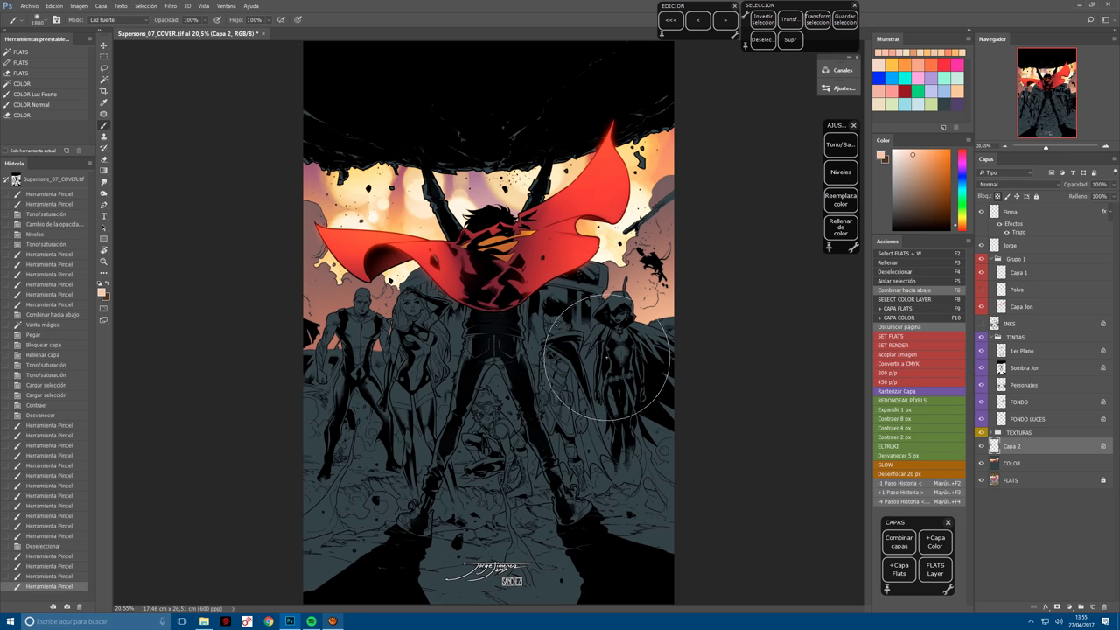
{"action": "mouse_move", "coordinate": [367, 385]}
{"action": "left_mouse_down"}
{"action": "mouse_move", "coordinate": [333, 368]}
{"action": "mouse_move", "coordinate": [385, 350]}
{"action": "left_mouse_up"}
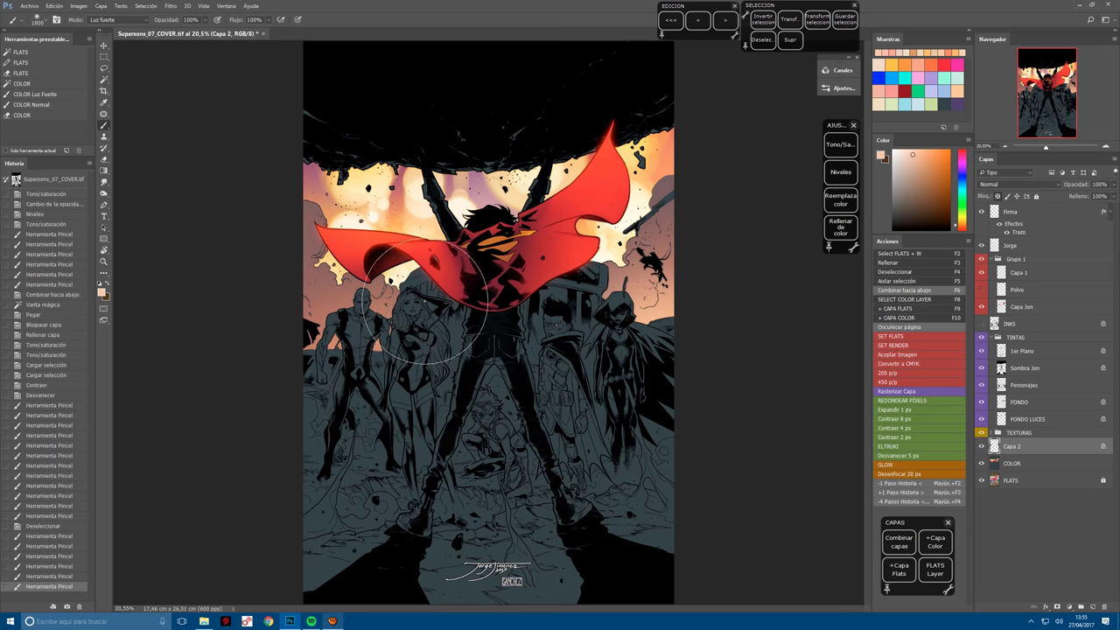
{"action": "left_click_drag", "start_coordinate": [421, 297], "coordinate": [400, 338]}
{"action": "left_click_drag", "start_coordinate": [350, 263], "coordinate": [368, 280]}
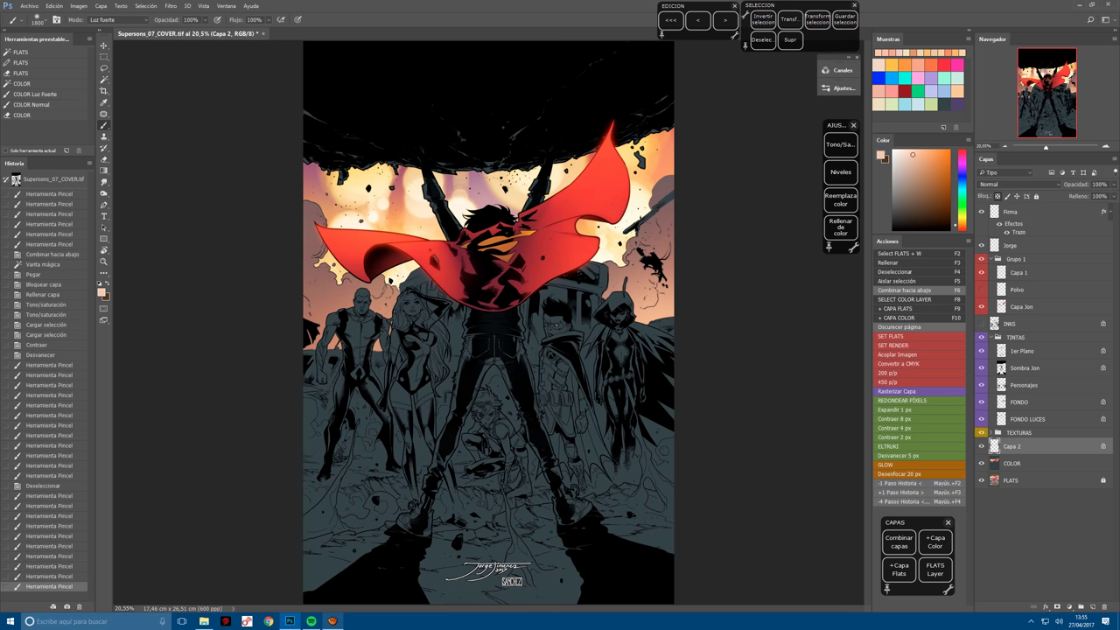
{"action": "left_click", "coordinate": [482, 333]}
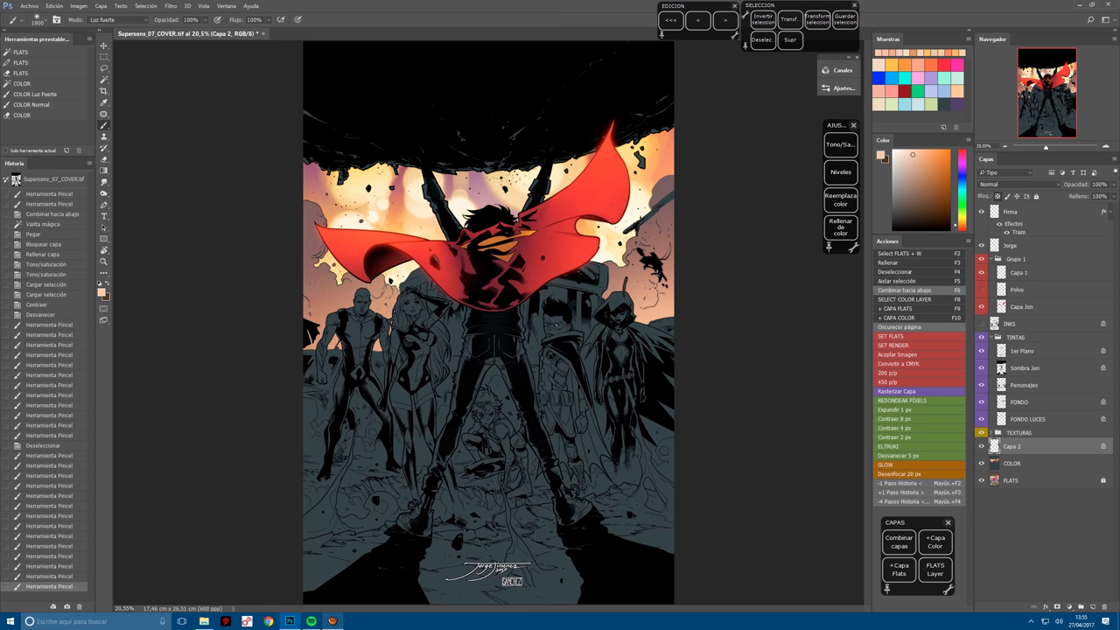
{"action": "left_click", "coordinate": [481, 368]}
{"action": "left_click", "coordinate": [630, 359]}
{"action": "left_click", "coordinate": [528, 354]}
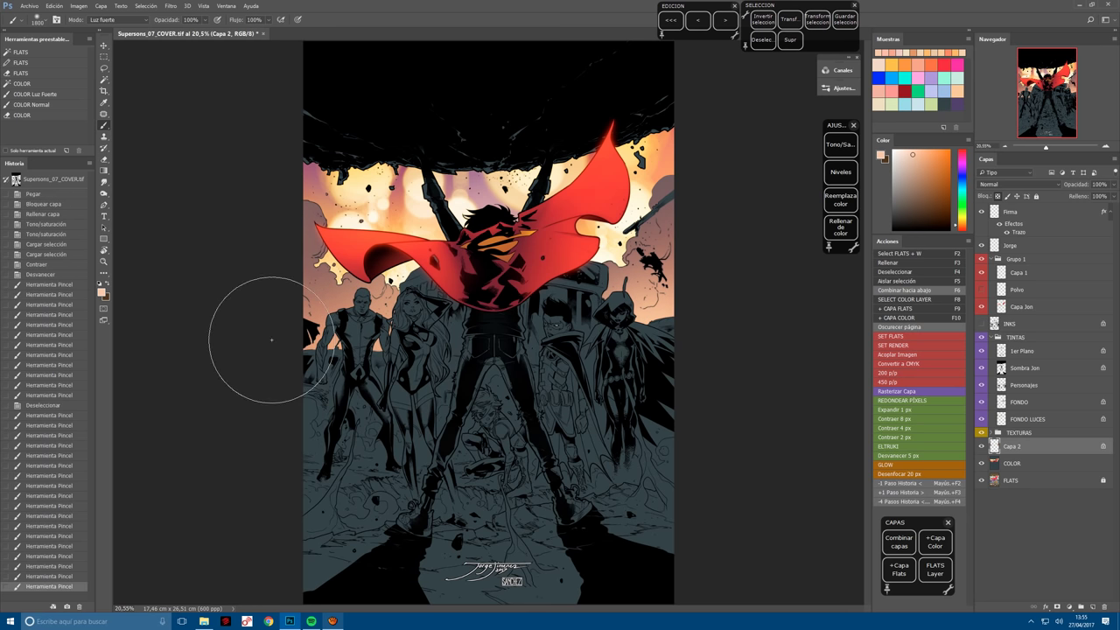
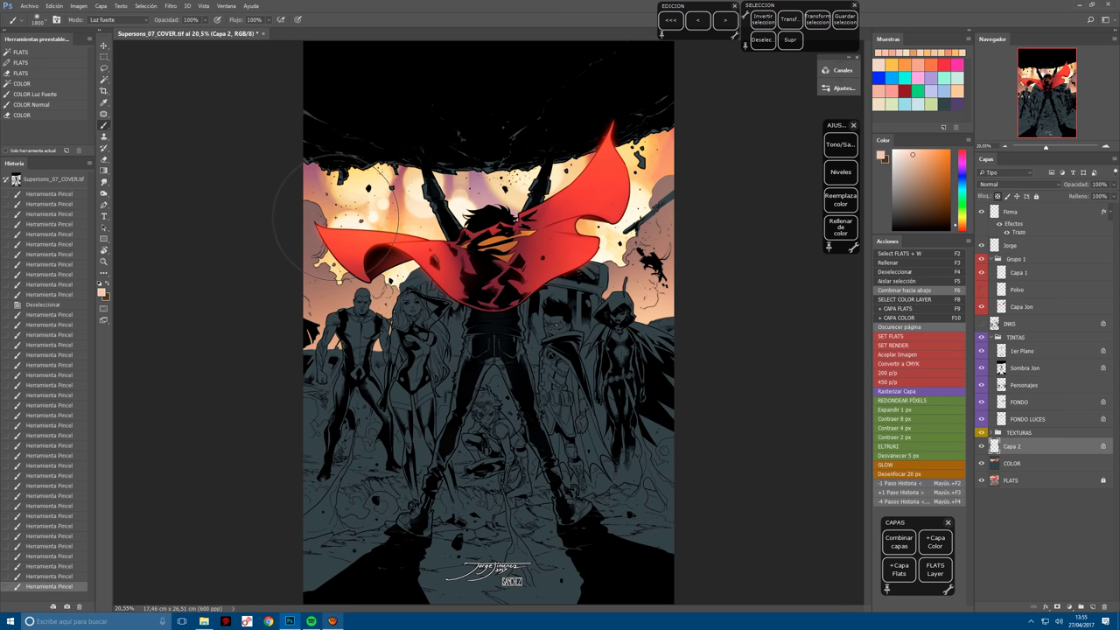
Save the cover, and lasso the bright-facing edges of the right-hand smoke clouds around the dark weapon.
{"action": "key", "text": "ctrl+plus"}
{"action": "key", "text": "ctrl+plus"}
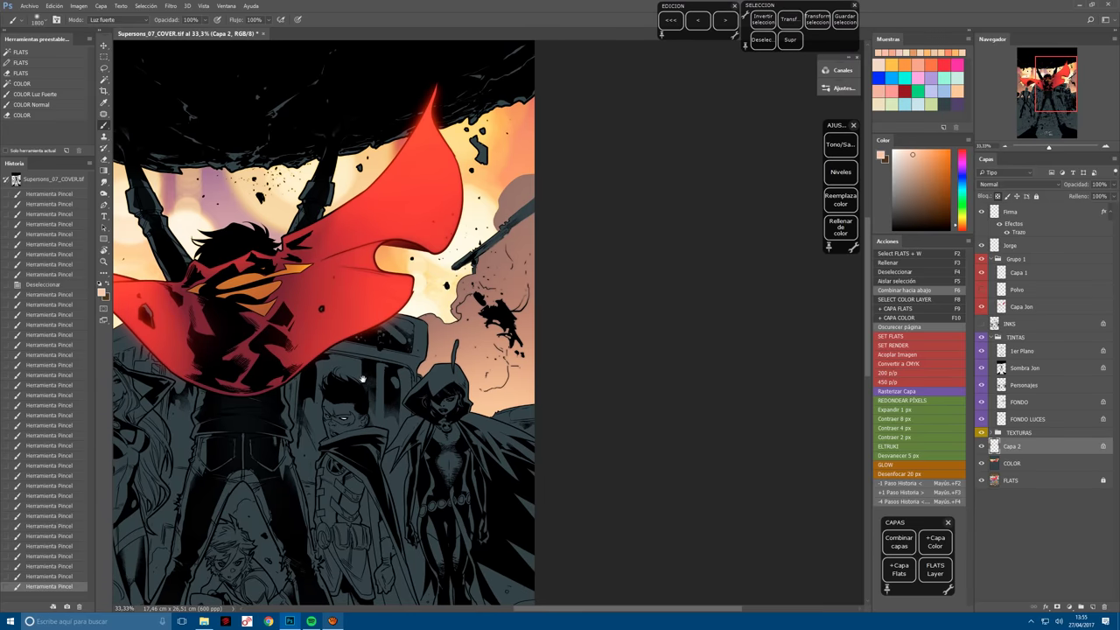
{"action": "key", "text": "ctrl+s"}
{"action": "key", "text": "ctrl+plus"}
{"action": "left_click_drag", "start_coordinate": [472, 398], "coordinate": [408, 487]}
{"action": "key", "text": "l"}
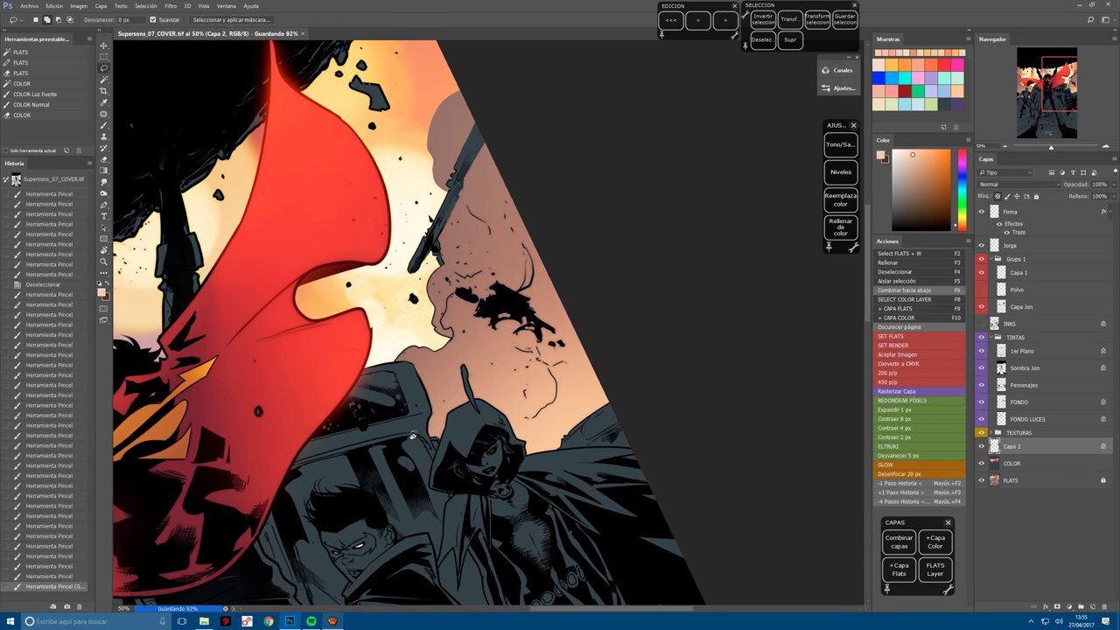
{"action": "key", "text": "ctrl+plus"}
{"action": "key", "text": "ctrl+plus"}
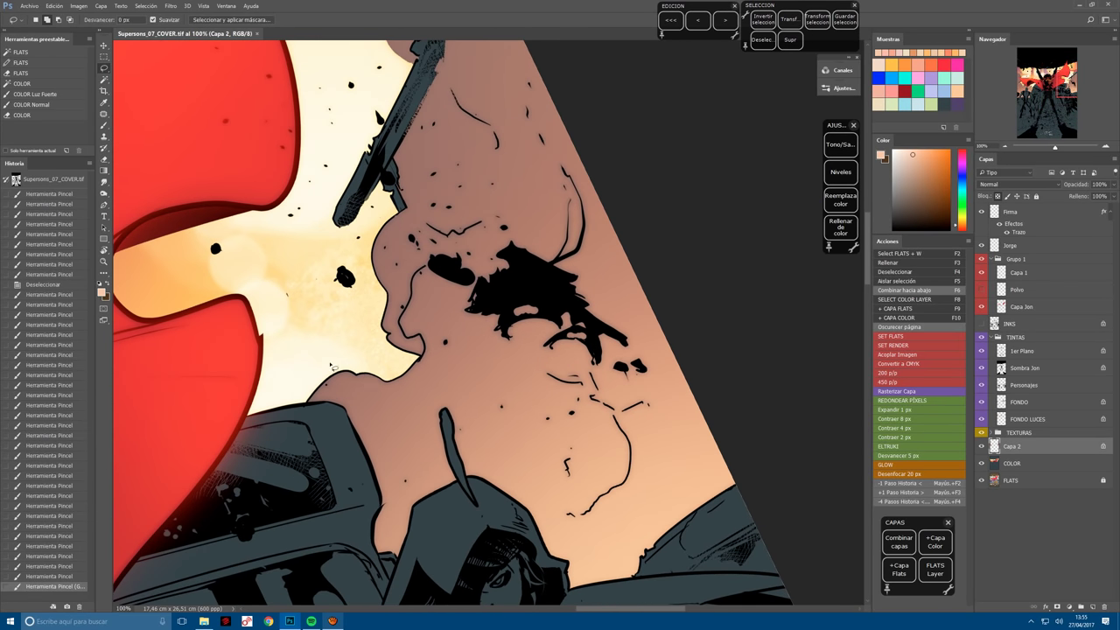
{"action": "mouse_move", "coordinate": [341, 349]}
{"action": "left_mouse_down"}
{"action": "mouse_move", "coordinate": [297, 391]}
{"action": "mouse_move", "coordinate": [326, 428]}
{"action": "mouse_move", "coordinate": [359, 391]}
{"action": "left_mouse_up"}
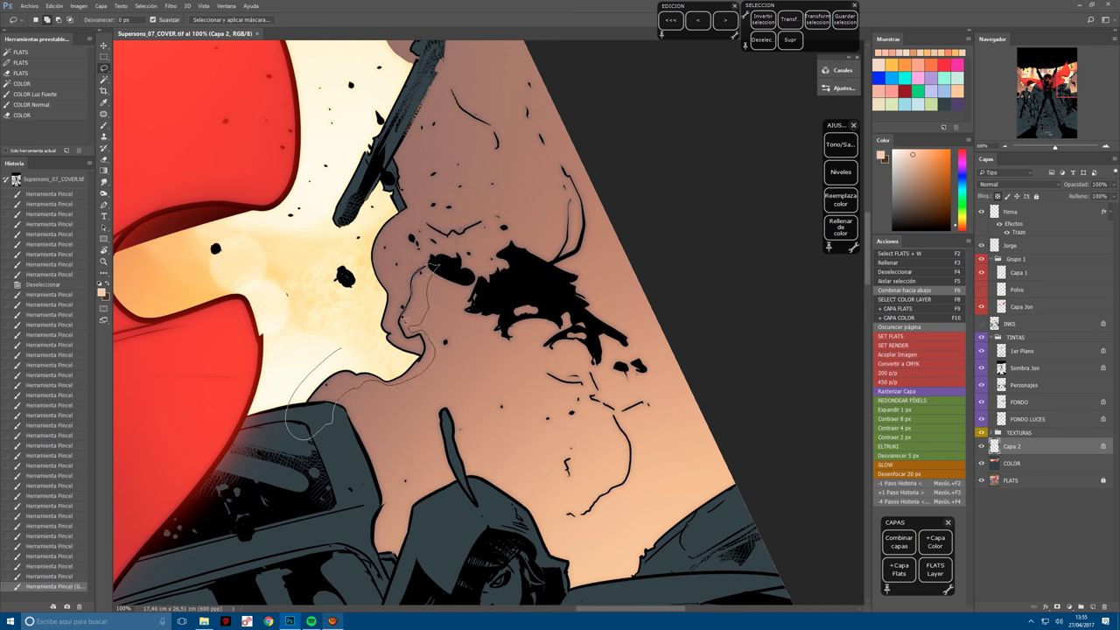
{"action": "mouse_move", "coordinate": [413, 213]}
{"action": "left_mouse_down"}
{"action": "mouse_move", "coordinate": [399, 210]}
{"action": "mouse_move", "coordinate": [367, 439]}
{"action": "left_mouse_up"}
{"action": "mouse_move", "coordinate": [385, 381]}
{"action": "left_mouse_down"}
{"action": "mouse_move", "coordinate": [457, 421]}
{"action": "mouse_move", "coordinate": [385, 384]}
{"action": "mouse_move", "coordinate": [385, 338]}
{"action": "left_mouse_up"}
{"action": "scroll", "coordinate": [385, 384], "scroll_direction": "up", "scroll_amount": 3}
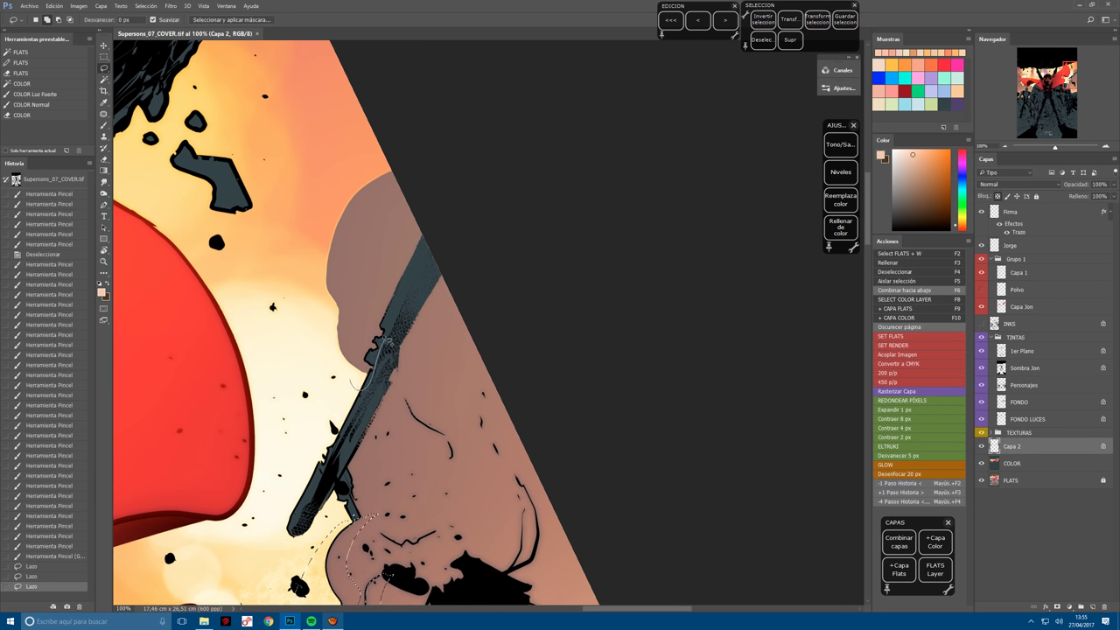
{"action": "mouse_move", "coordinate": [354, 245]}
{"action": "left_mouse_down"}
{"action": "mouse_move", "coordinate": [439, 156]}
{"action": "mouse_move", "coordinate": [363, 158]}
{"action": "mouse_move", "coordinate": [362, 383]}
{"action": "mouse_move", "coordinate": [387, 338]}
{"action": "mouse_move", "coordinate": [381, 348]}
{"action": "mouse_move", "coordinate": [354, 332]}
{"action": "mouse_move", "coordinate": [444, 255]}
{"action": "left_mouse_up"}
{"action": "scroll", "coordinate": [446, 254], "scroll_direction": "down", "scroll_amount": 4}
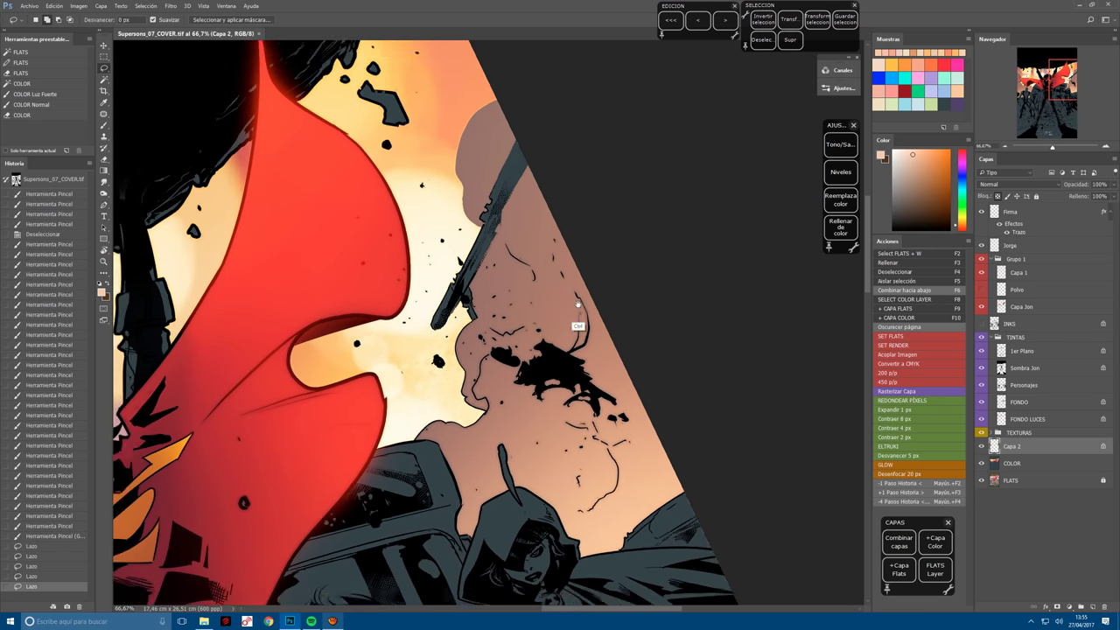
Light the selected rims of the right-hand smoke clouds with peach Hard Light brush strokes.
{"action": "key", "text": "b"}
{"action": "left_click_drag", "start_coordinate": [481, 154], "coordinate": [464, 411]}
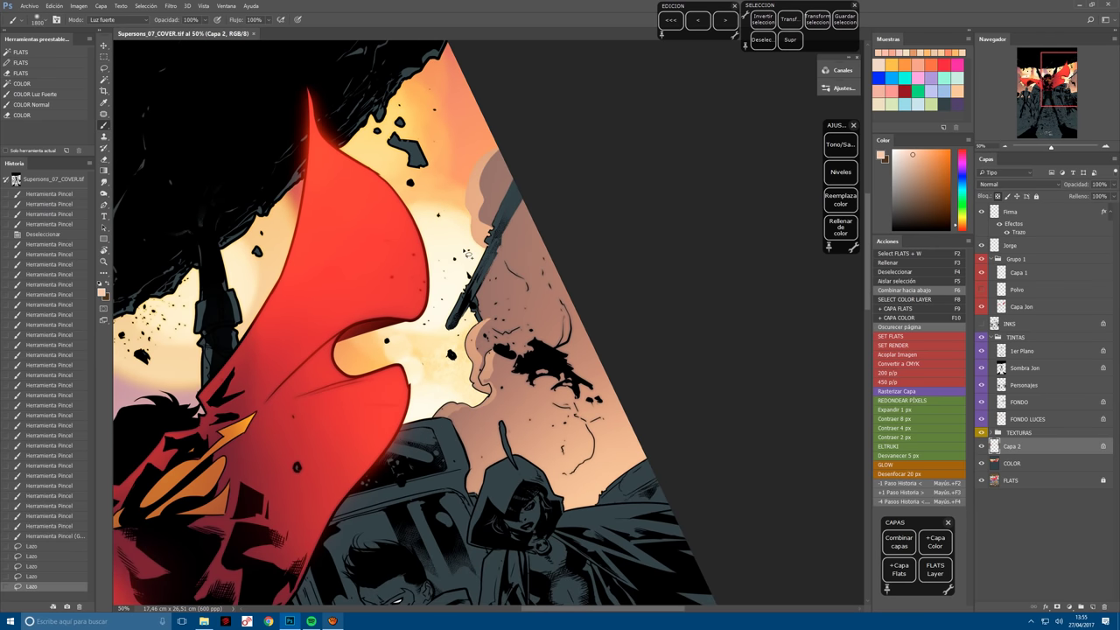
{"action": "key", "text": "r"}
{"action": "left_click_drag", "start_coordinate": [556, 399], "coordinate": [441, 425]}
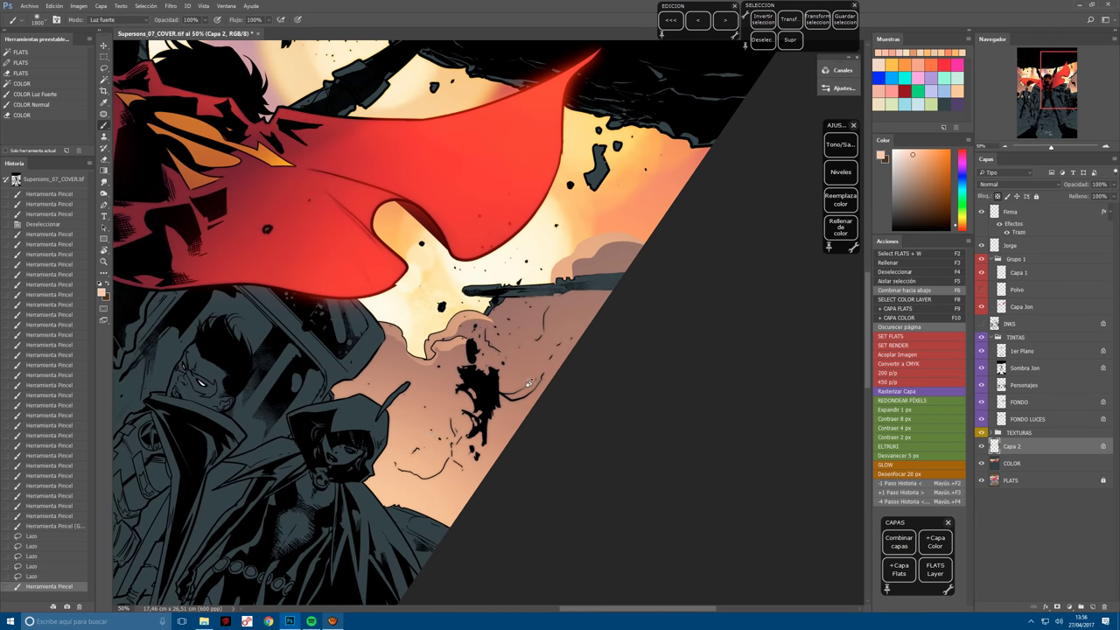
{"action": "left_click_drag", "start_coordinate": [390, 355], "coordinate": [486, 319]}
{"action": "left_click_drag", "start_coordinate": [639, 237], "coordinate": [560, 273]}
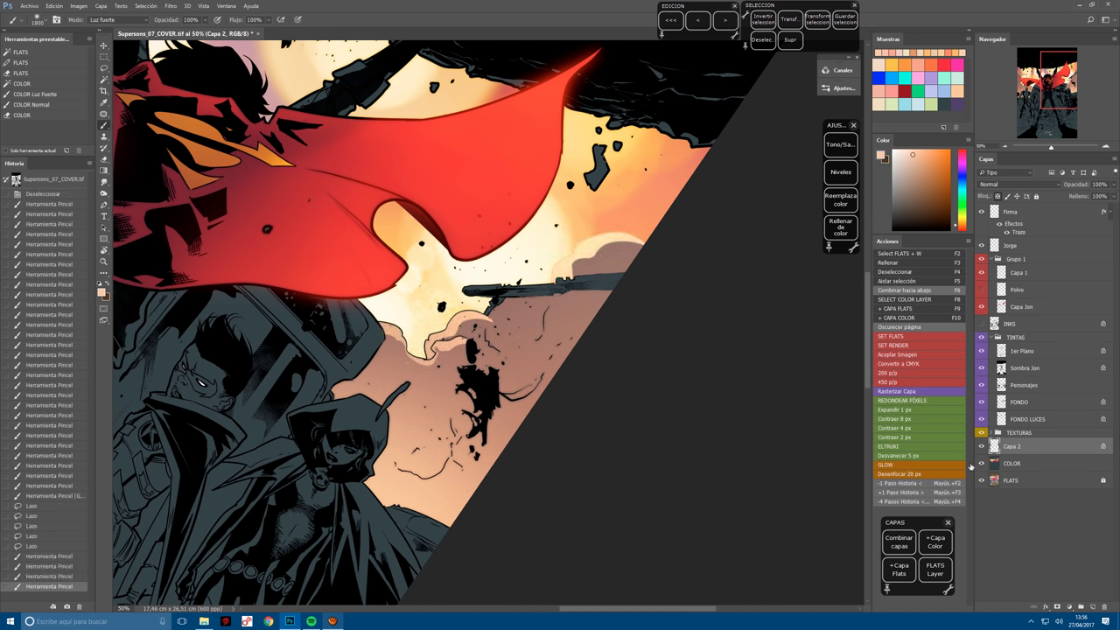
Feather the rim selection with the 5 px feather action and brush more peach light along both right-hand clouds.
{"action": "left_click", "coordinate": [910, 455]}
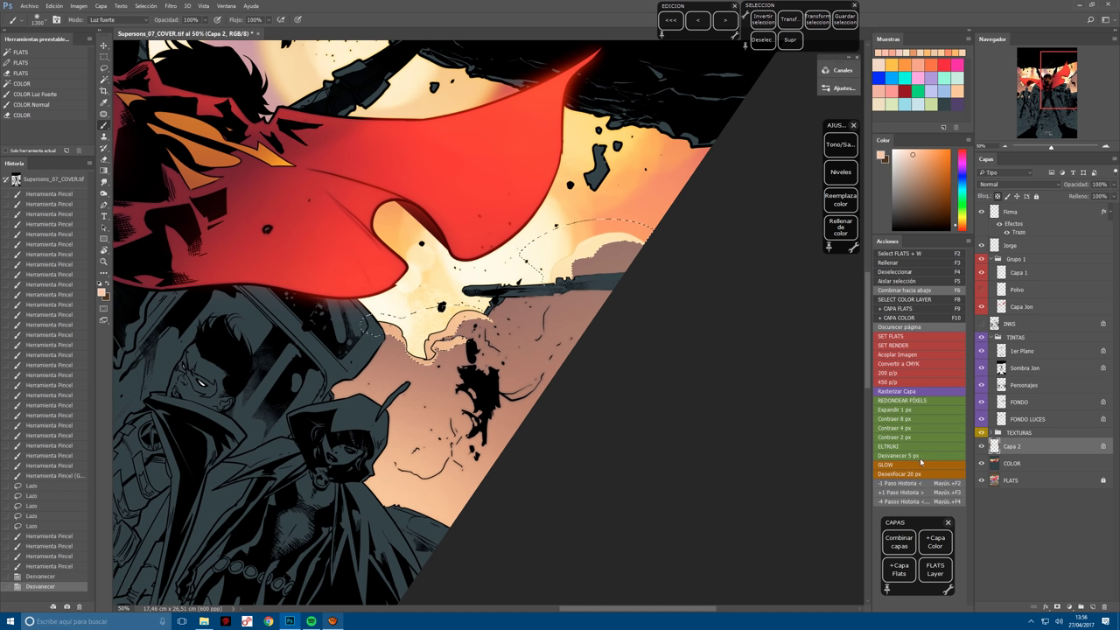
{"action": "left_click_drag", "start_coordinate": [604, 248], "coordinate": [580, 272]}
{"action": "mouse_move", "coordinate": [486, 317]}
{"action": "left_mouse_down"}
{"action": "mouse_move", "coordinate": [412, 346]}
{"action": "mouse_move", "coordinate": [394, 338]}
{"action": "left_mouse_up"}
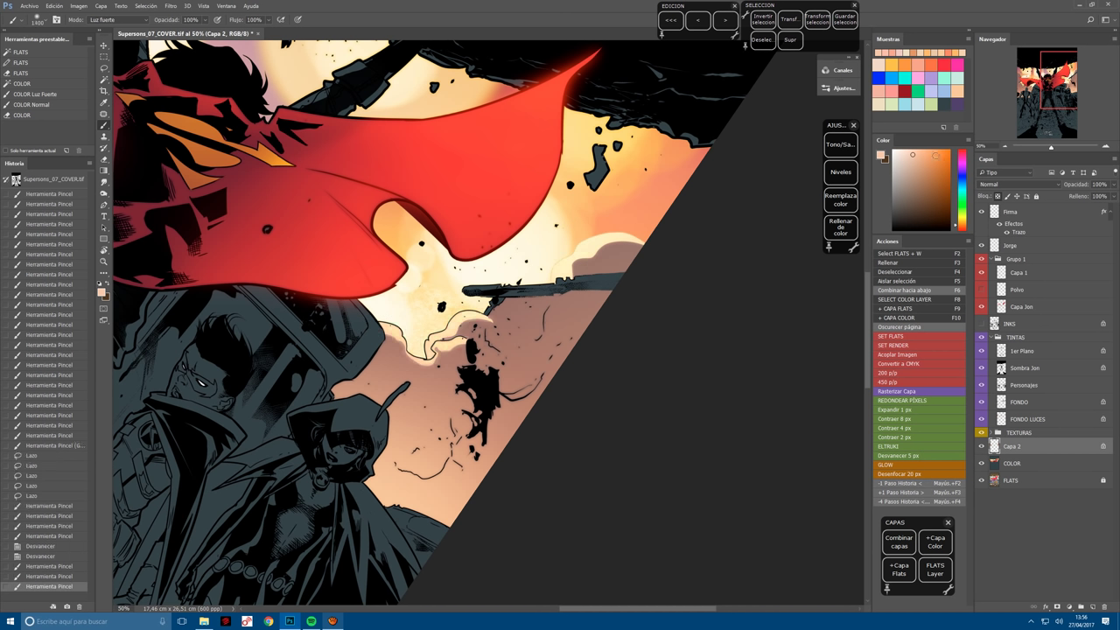
Pick a saturated orange and brush it in Hard Light over the selected rim of the cloud above the weapon.
{"action": "key", "text": "x"}
{"action": "left_click", "coordinate": [937, 154]}
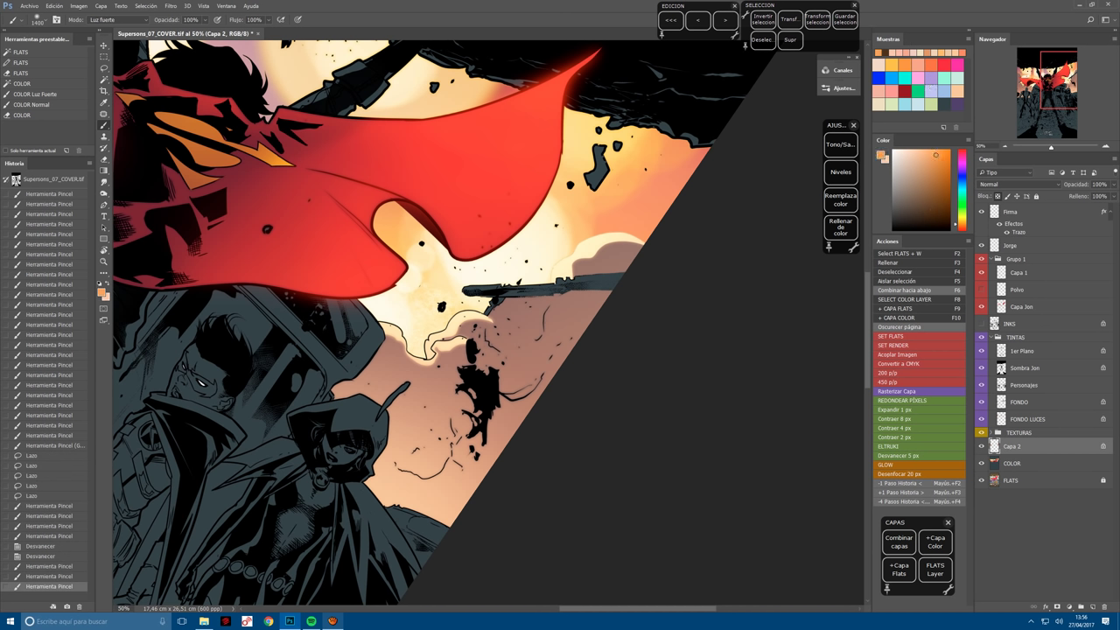
{"action": "left_click_drag", "start_coordinate": [613, 239], "coordinate": [584, 259]}
{"action": "left_click", "coordinate": [604, 253], "text": "alt"}
{"action": "left_click", "coordinate": [604, 252], "text": "alt"}
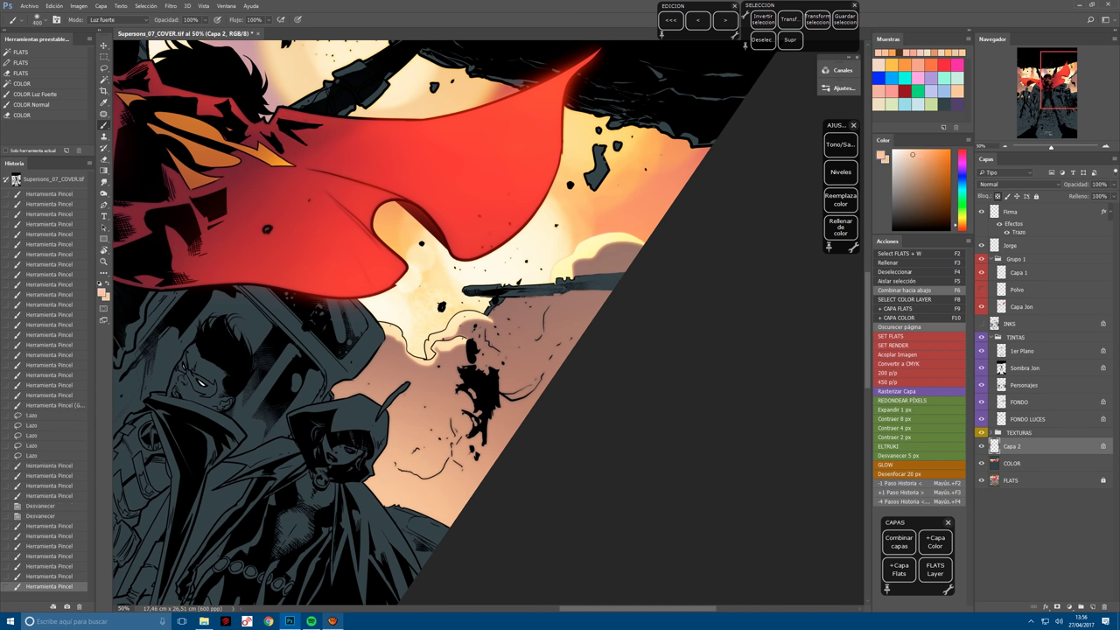
Refine the lit rim beside the weapon with small peach Hard Light strokes at brush size 700.
{"action": "left_click", "coordinate": [555, 266]}
{"action": "left_click", "coordinate": [580, 269]}
{"action": "left_click", "coordinate": [564, 263]}
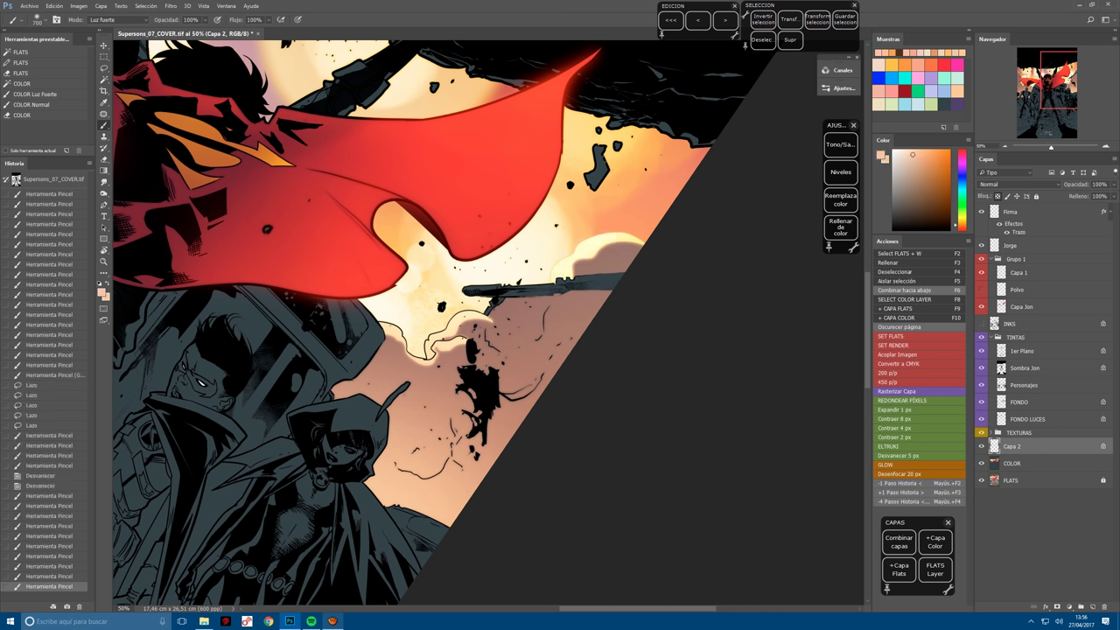
{"action": "left_click", "coordinate": [560, 267]}
{"action": "left_click", "coordinate": [561, 267]}
Deselect the right-hand smoke rims and save the cover.
{"action": "mouse_move", "coordinate": [525, 307]}
{"action": "left_mouse_down"}
{"action": "mouse_move", "coordinate": [440, 346]}
{"action": "mouse_move", "coordinate": [499, 381]}
{"action": "mouse_move", "coordinate": [500, 418]}
{"action": "left_mouse_up"}
{"action": "key", "text": "l"}
{"action": "key", "text": "ctrl+s"}
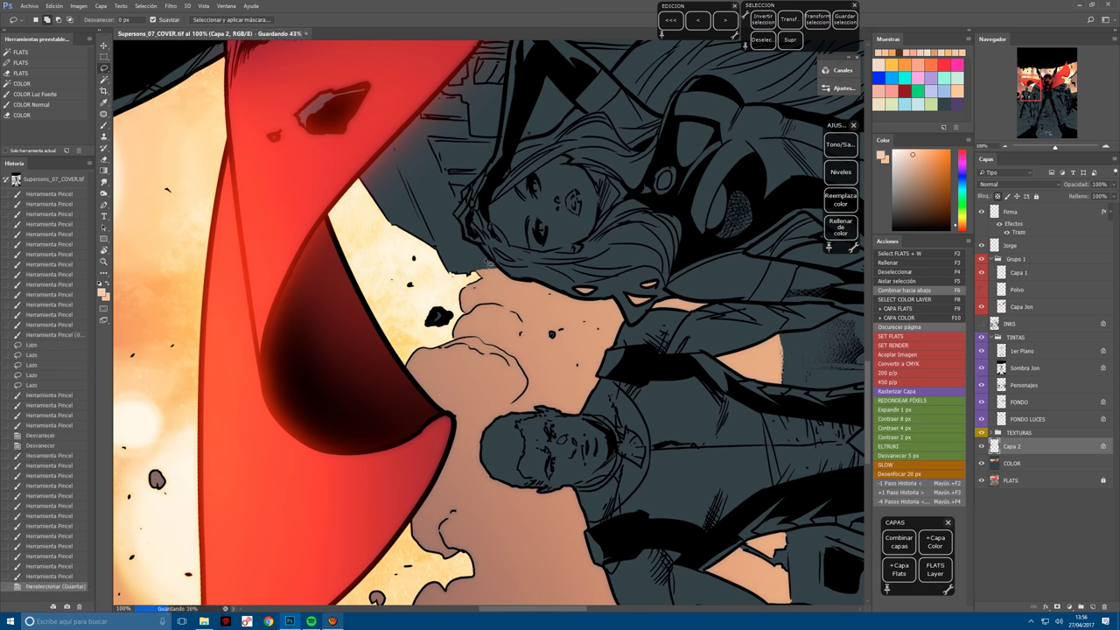
Lasso the bright-facing edges of the smoke puffs between the cape's dark underside and the long-haired woman.
{"action": "mouse_move", "coordinate": [508, 261]}
{"action": "left_mouse_down"}
{"action": "mouse_move", "coordinate": [498, 285]}
{"action": "mouse_move", "coordinate": [453, 306]}
{"action": "left_mouse_up"}
{"action": "key", "text": "ctrl+plus"}
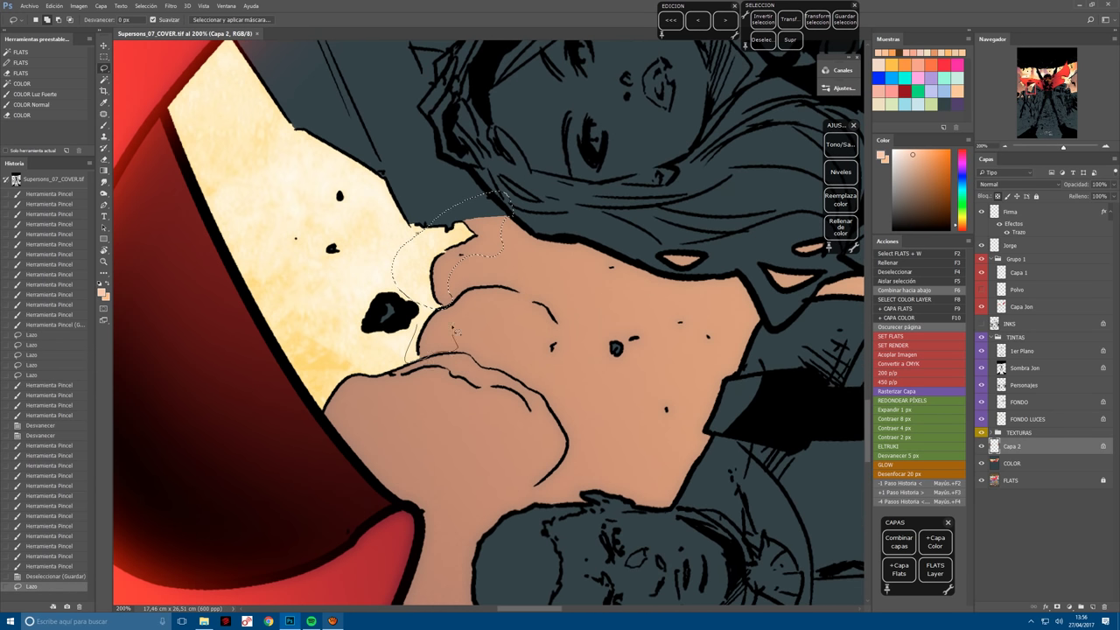
{"action": "mouse_move", "coordinate": [404, 362]}
{"action": "left_mouse_down"}
{"action": "mouse_move", "coordinate": [388, 369]}
{"action": "mouse_move", "coordinate": [402, 536]}
{"action": "mouse_move", "coordinate": [464, 499]}
{"action": "left_mouse_up"}
{"action": "key", "text": "r"}
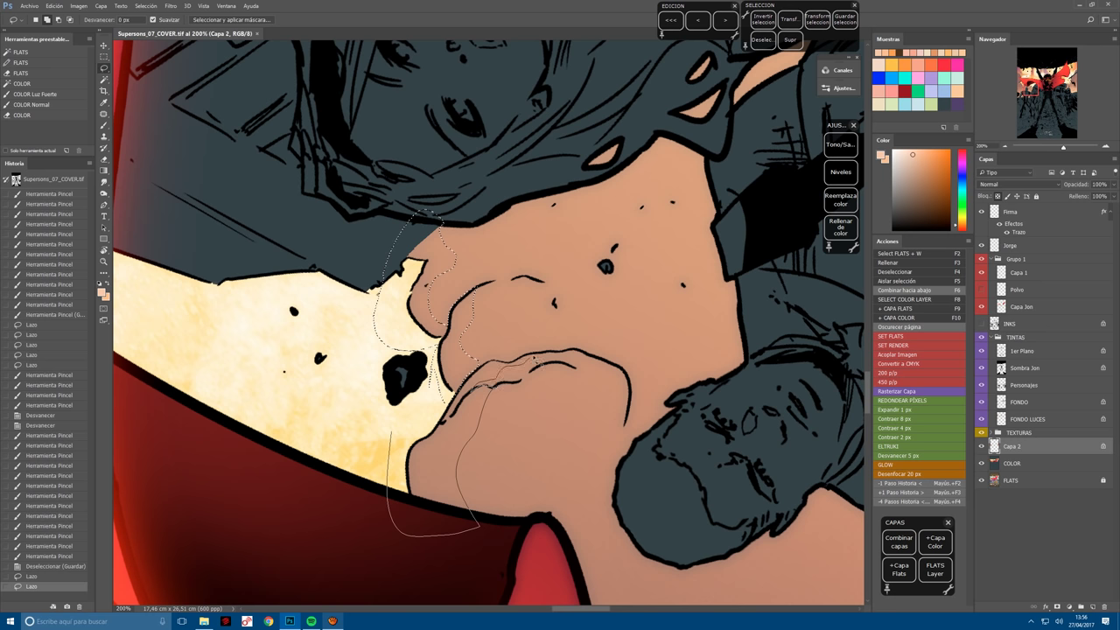
{"action": "mouse_move", "coordinate": [455, 393]}
{"action": "left_mouse_down"}
{"action": "mouse_move", "coordinate": [451, 411]}
{"action": "mouse_move", "coordinate": [498, 449]}
{"action": "left_mouse_up"}
{"action": "key", "text": "ctrl+minus"}
{"action": "key", "text": "r"}
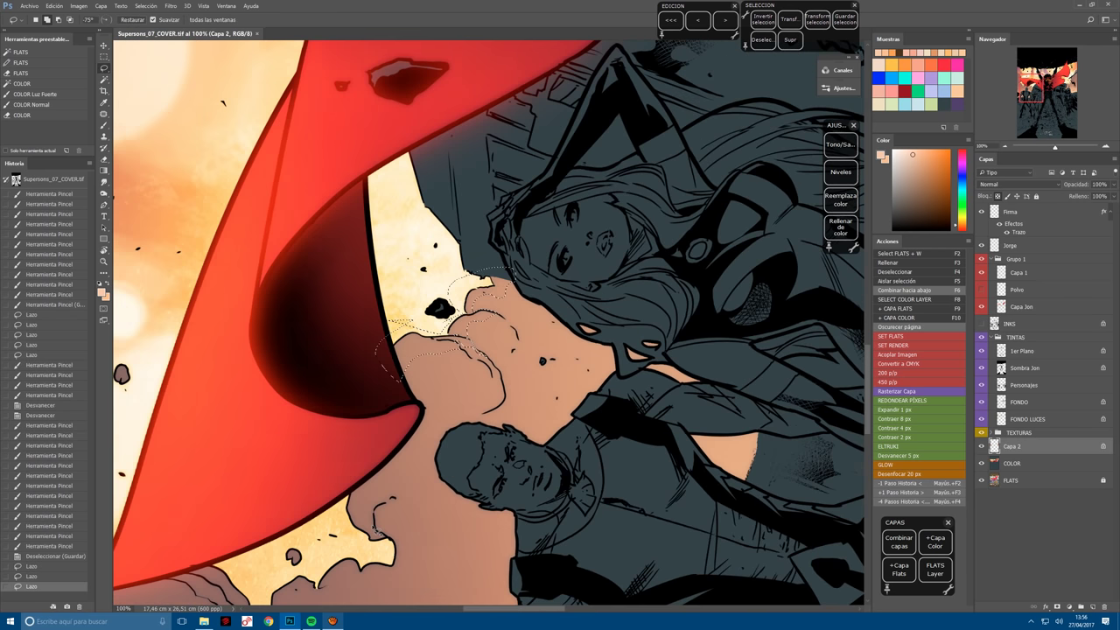
Add the edges of the small smoke curls below the cape, beside the bald man, to the lasso selection.
{"action": "key", "text": "l"}
{"action": "left_click_drag", "start_coordinate": [378, 473], "coordinate": [418, 319]}
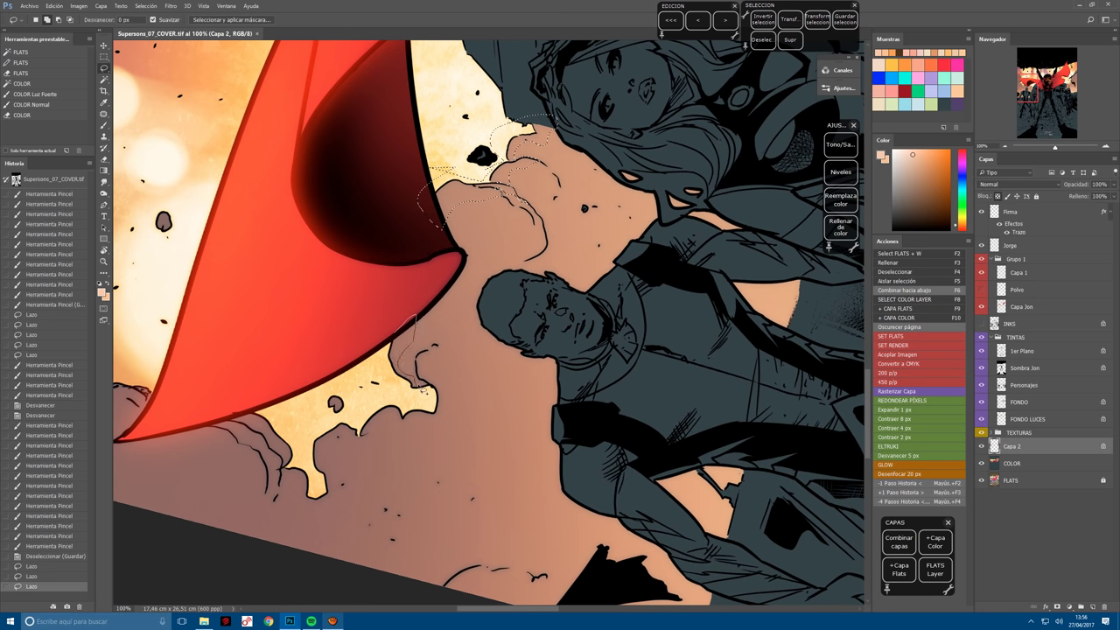
{"action": "left_click_drag", "start_coordinate": [416, 387], "coordinate": [398, 306]}
{"action": "key", "text": "ctrl+plus"}
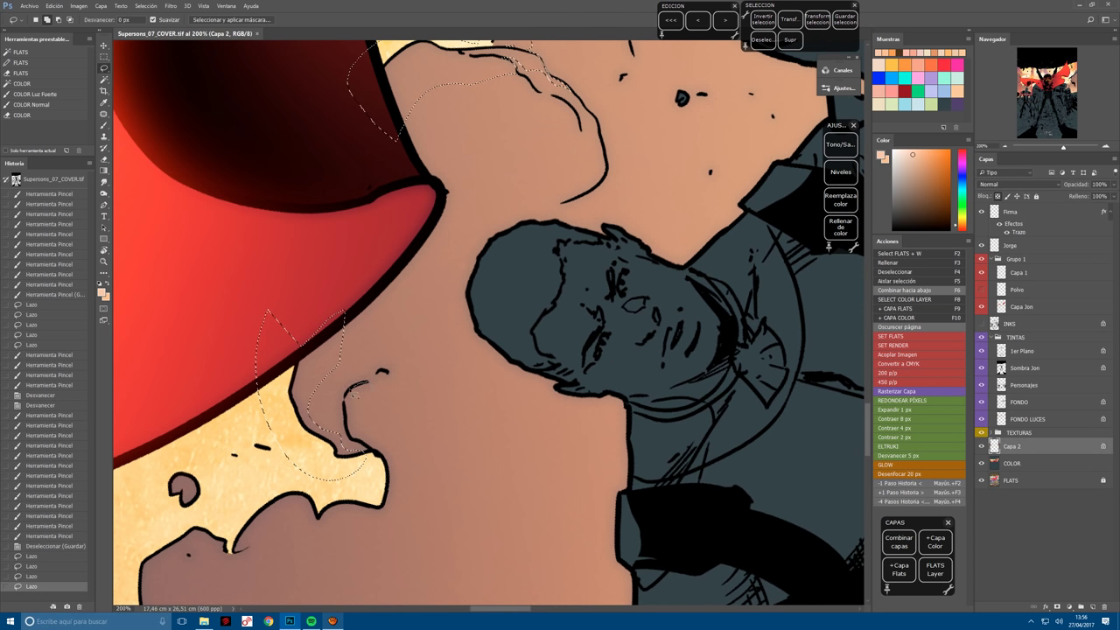
{"action": "left_click_drag", "start_coordinate": [386, 470], "coordinate": [386, 512]}
{"action": "left_click_drag", "start_coordinate": [369, 380], "coordinate": [371, 383]}
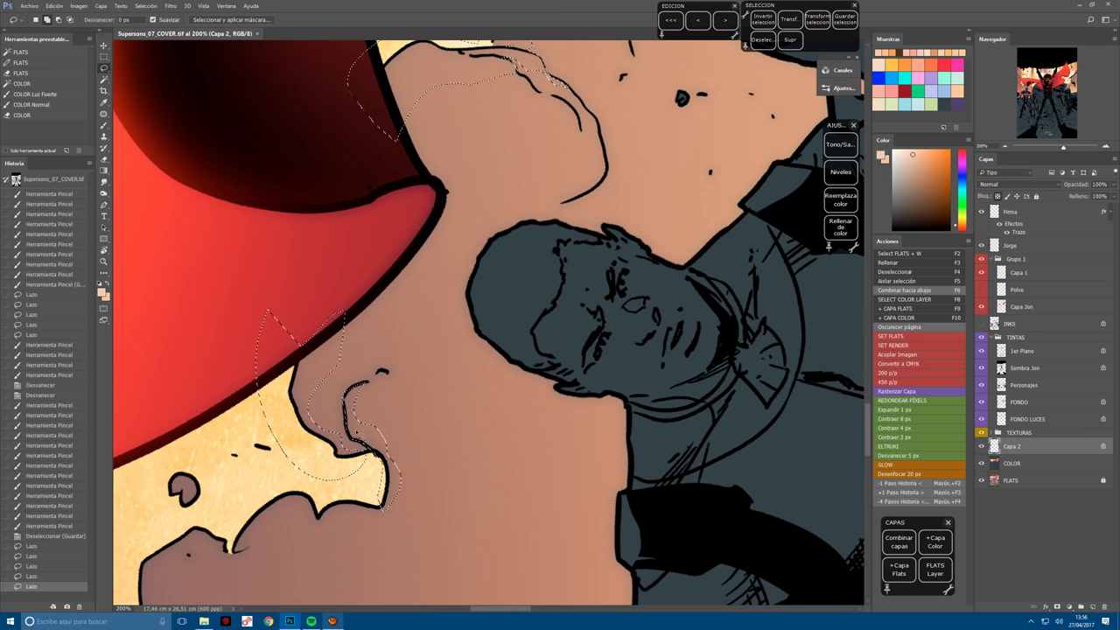
Add the smoke edges around the bright gap below the cape's lower edge to the lasso selection.
{"action": "key", "text": "ctrl+minus"}
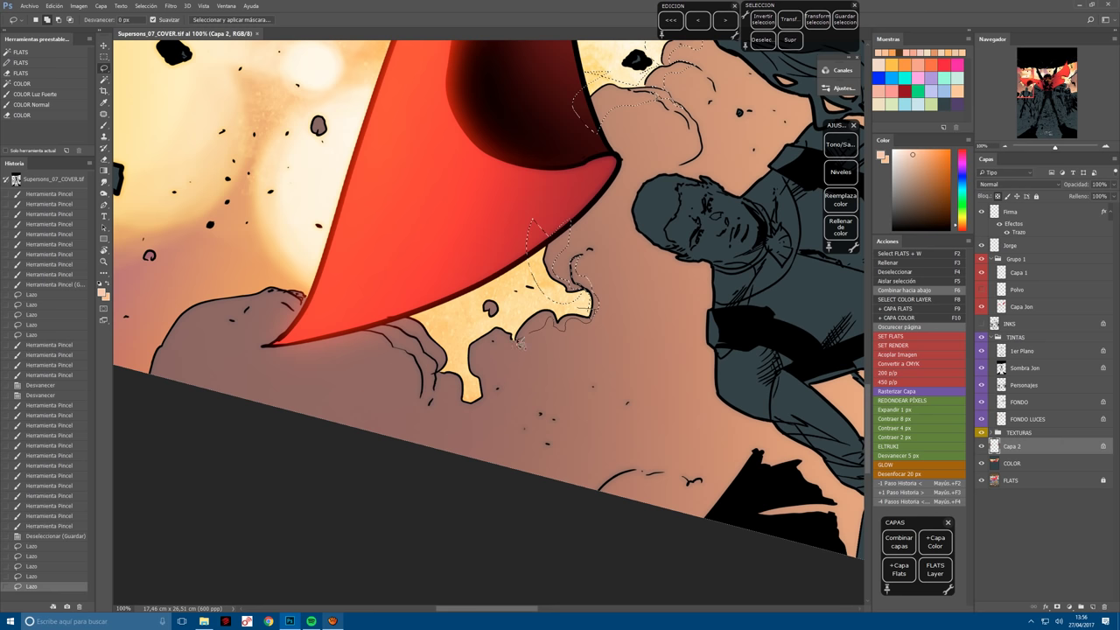
{"action": "mouse_move", "coordinate": [521, 346]}
{"action": "left_mouse_down"}
{"action": "mouse_move", "coordinate": [566, 340]}
{"action": "mouse_move", "coordinate": [583, 295]}
{"action": "mouse_move", "coordinate": [478, 308]}
{"action": "left_mouse_up"}
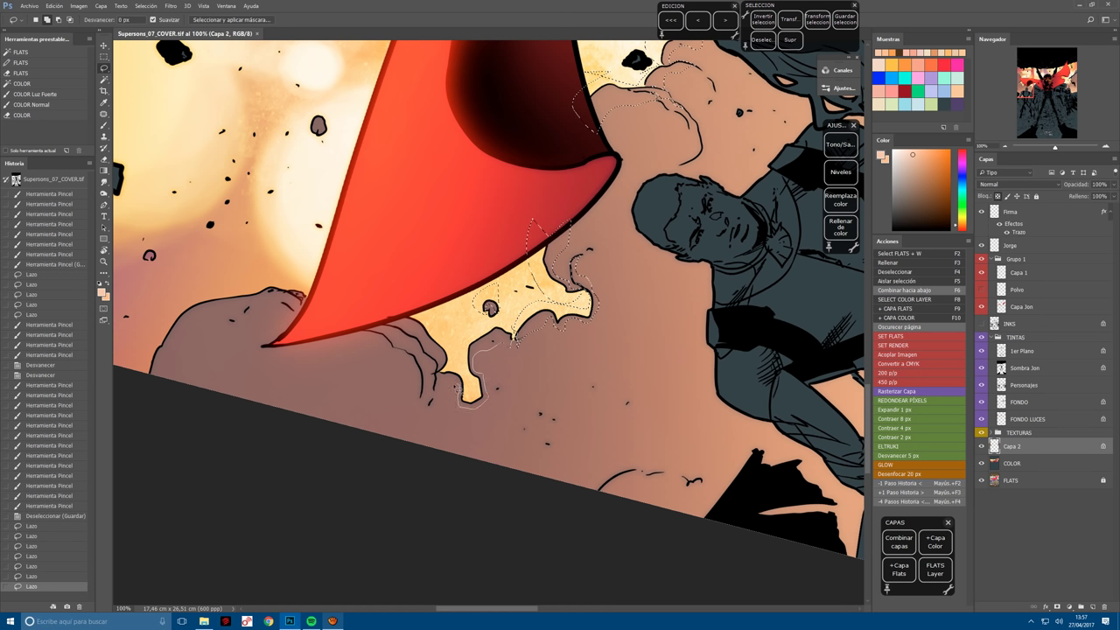
{"action": "left_click_drag", "start_coordinate": [438, 385], "coordinate": [455, 337]}
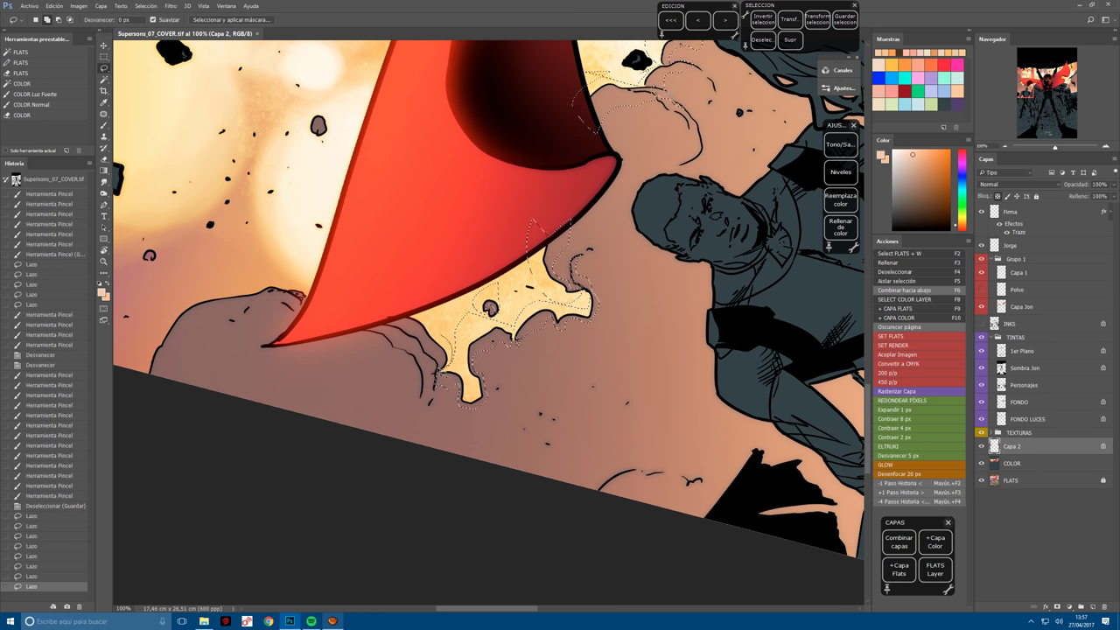
{"action": "left_click_drag", "start_coordinate": [427, 350], "coordinate": [417, 339]}
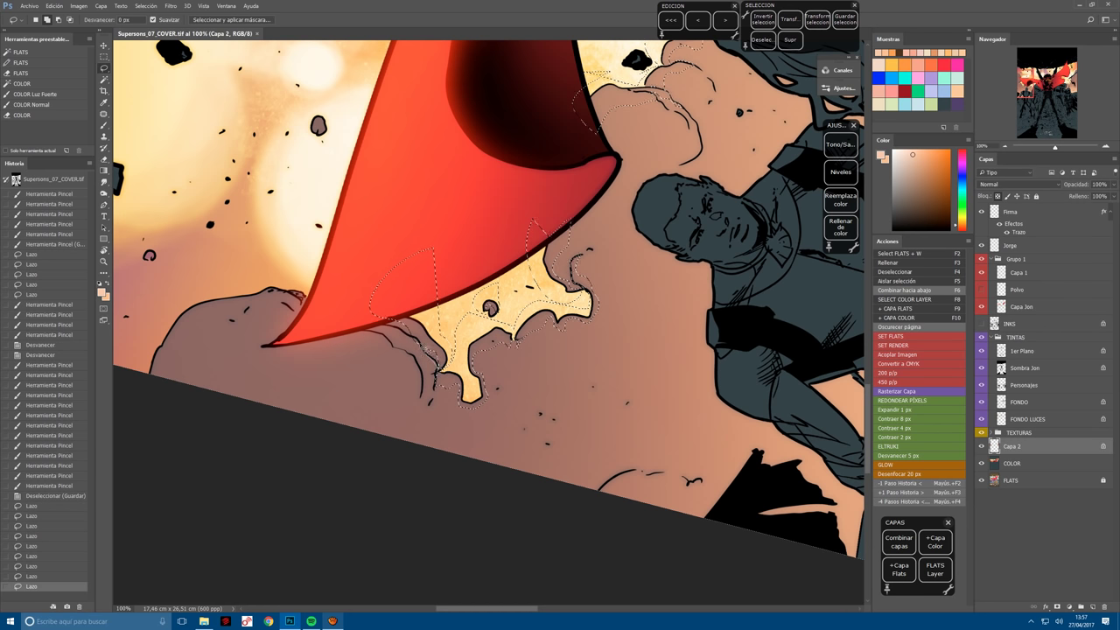
{"action": "left_click_drag", "start_coordinate": [370, 335], "coordinate": [412, 350]}
Extend the lasso selection along the smoke folds and puff edges around the cape's pointed tip.
{"action": "key", "text": "ctrl+plus"}
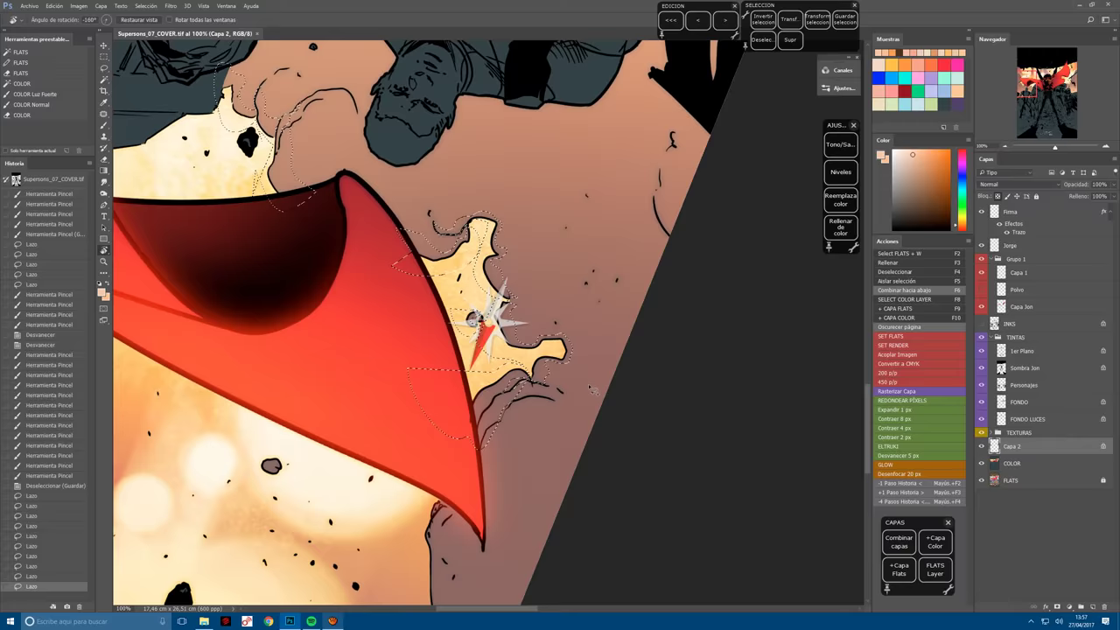
{"action": "mouse_move", "coordinate": [375, 477]}
{"action": "left_mouse_down"}
{"action": "mouse_move", "coordinate": [365, 540]}
{"action": "mouse_move", "coordinate": [405, 450]}
{"action": "mouse_move", "coordinate": [482, 463]}
{"action": "mouse_move", "coordinate": [429, 430]}
{"action": "left_mouse_up"}
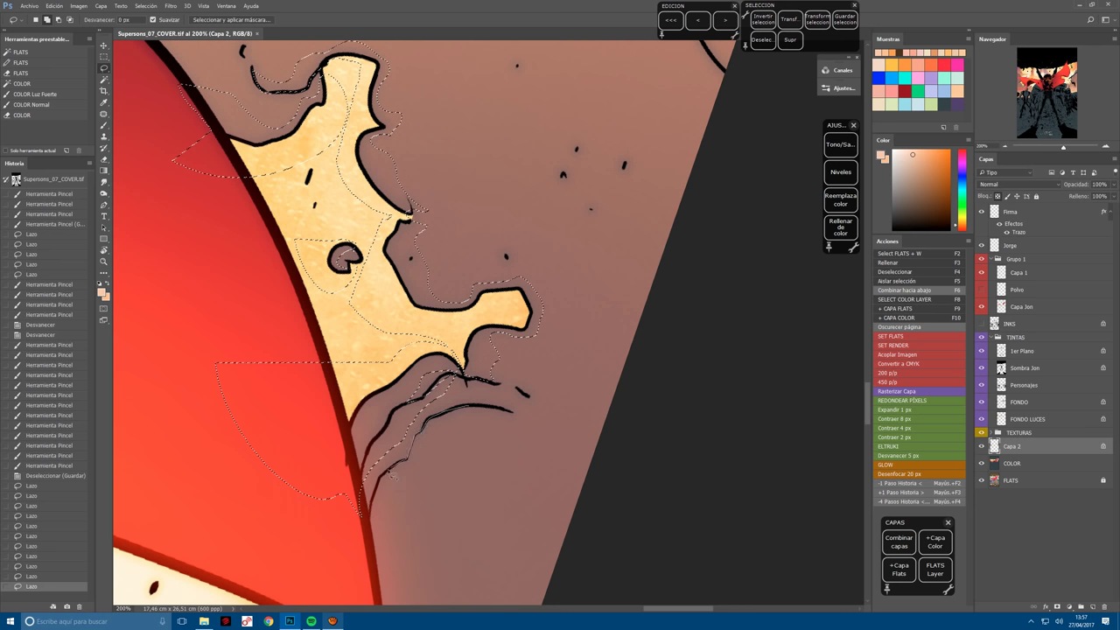
{"action": "mouse_move", "coordinate": [375, 504]}
{"action": "left_mouse_down"}
{"action": "mouse_move", "coordinate": [368, 553]}
{"action": "mouse_move", "coordinate": [379, 586]}
{"action": "left_mouse_up"}
{"action": "mouse_move", "coordinate": [416, 533]}
{"action": "left_mouse_down"}
{"action": "mouse_move", "coordinate": [444, 422]}
{"action": "mouse_move", "coordinate": [481, 405]}
{"action": "left_mouse_up"}
{"action": "key", "text": "r"}
{"action": "mouse_move", "coordinate": [516, 552]}
{"action": "left_mouse_down"}
{"action": "mouse_move", "coordinate": [309, 468]}
{"action": "mouse_move", "coordinate": [411, 490]}
{"action": "mouse_move", "coordinate": [455, 485]}
{"action": "mouse_move", "coordinate": [493, 433]}
{"action": "left_mouse_up"}
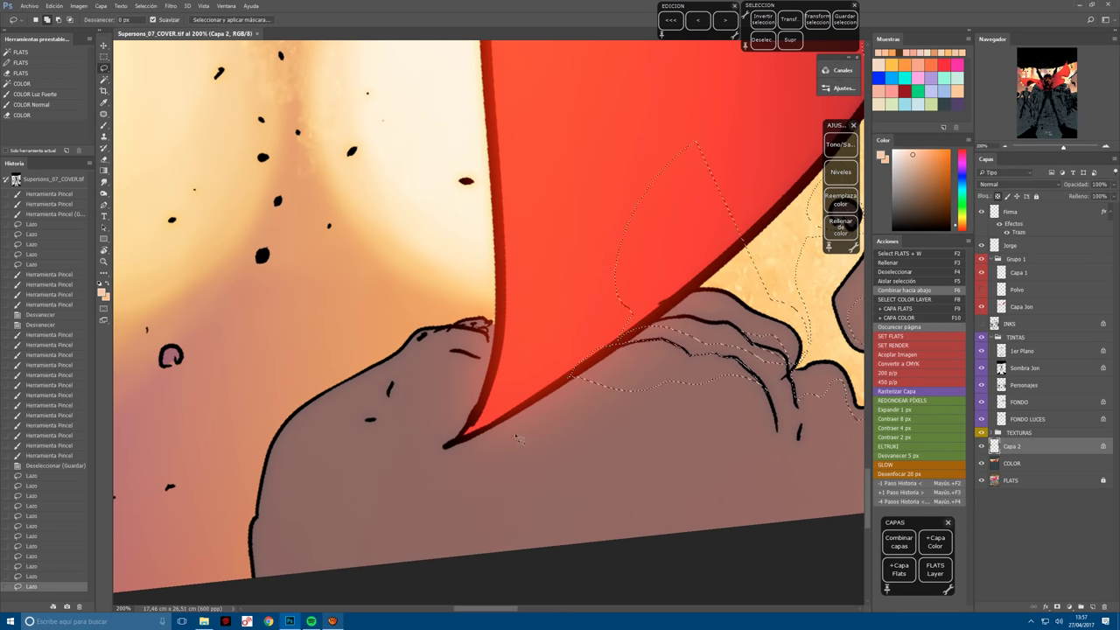
{"action": "mouse_move", "coordinate": [667, 392]}
{"action": "left_mouse_down"}
{"action": "mouse_move", "coordinate": [617, 393]}
{"action": "mouse_move", "coordinate": [528, 366]}
{"action": "left_mouse_up"}
{"action": "left_click_drag", "start_coordinate": [506, 323], "coordinate": [495, 361]}
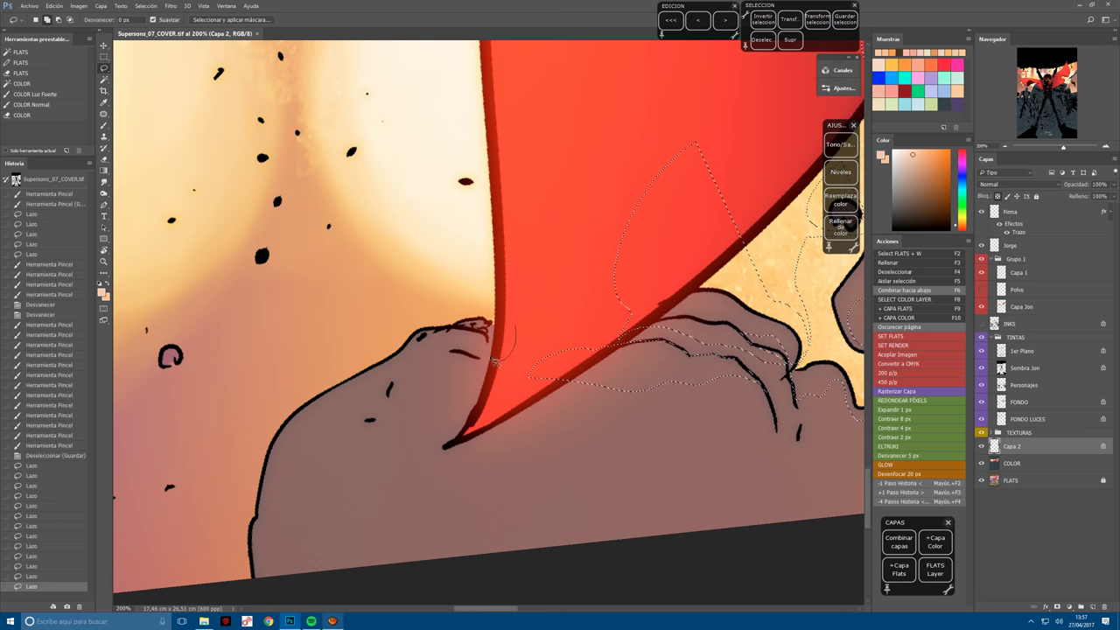
{"action": "mouse_move", "coordinate": [411, 385]}
{"action": "left_mouse_down"}
{"action": "mouse_move", "coordinate": [391, 387]}
{"action": "mouse_move", "coordinate": [270, 529]}
{"action": "mouse_move", "coordinate": [260, 588]}
{"action": "mouse_move", "coordinate": [482, 263]}
{"action": "mouse_move", "coordinate": [531, 413]}
{"action": "mouse_move", "coordinate": [523, 420]}
{"action": "mouse_move", "coordinate": [549, 414]}
{"action": "left_mouse_up"}
Hide the selection outline and paint peach Hard Light strokes over the selected smoke rims, enlarging the brush to 1500.
{"action": "key", "text": "ctrl+minus"}
{"action": "key", "text": "ctrl+minus"}
{"action": "key", "text": "b"}
{"action": "key", "text": "ctrl+h"}
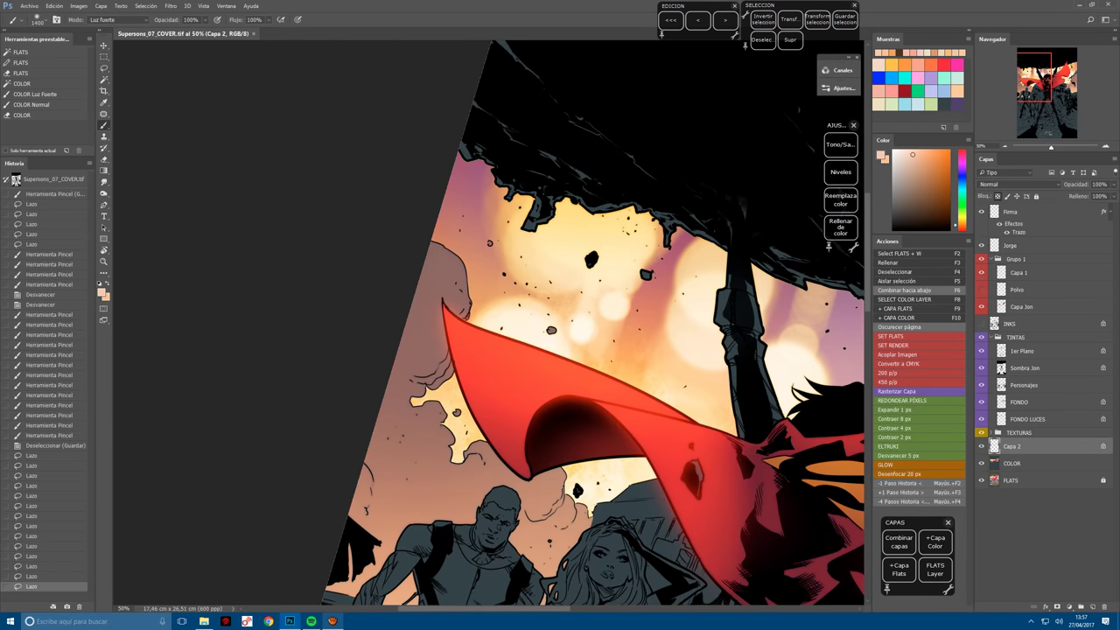
{"action": "left_click_drag", "start_coordinate": [464, 249], "coordinate": [438, 333]}
{"action": "left_click_drag", "start_coordinate": [613, 394], "coordinate": [582, 321]}
{"action": "key", "text": "bracketright"}
{"action": "mouse_move", "coordinate": [538, 429]}
{"action": "left_mouse_down"}
{"action": "mouse_move", "coordinate": [409, 293]}
{"action": "mouse_move", "coordinate": [447, 367]}
{"action": "left_mouse_up"}
{"action": "left_click_drag", "start_coordinate": [433, 183], "coordinate": [411, 280]}
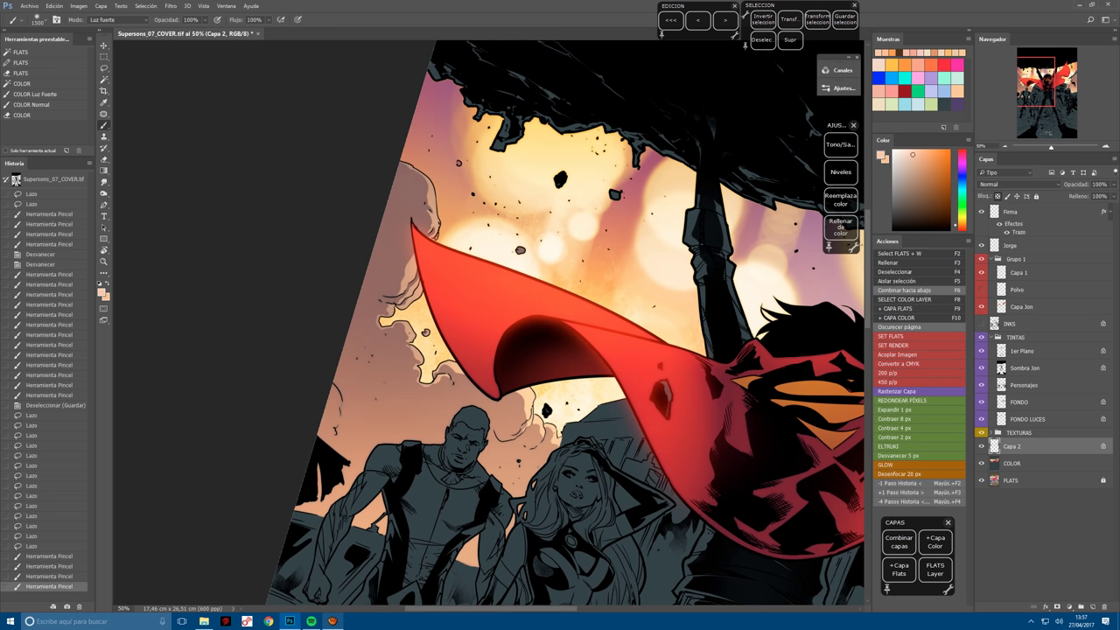
{"action": "left_click_drag", "start_coordinate": [648, 341], "coordinate": [499, 232]}
{"action": "left_click_drag", "start_coordinate": [577, 411], "coordinate": [525, 263]}
{"action": "left_click_drag", "start_coordinate": [630, 446], "coordinate": [534, 211]}
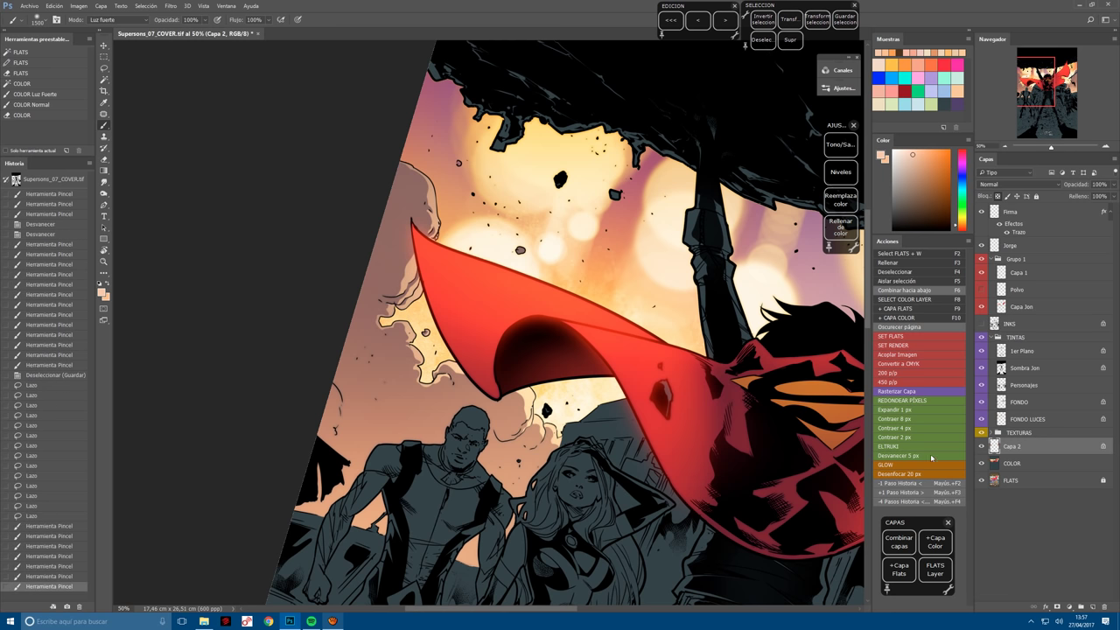
Feather the smoke-rim selection by 5 px, add more Hard Light strokes around the cape tip, and deselect.
{"action": "left_click", "coordinate": [931, 458]}
{"action": "left_click_drag", "start_coordinate": [425, 376], "coordinate": [408, 280]}
{"action": "left_click_drag", "start_coordinate": [613, 412], "coordinate": [411, 289]}
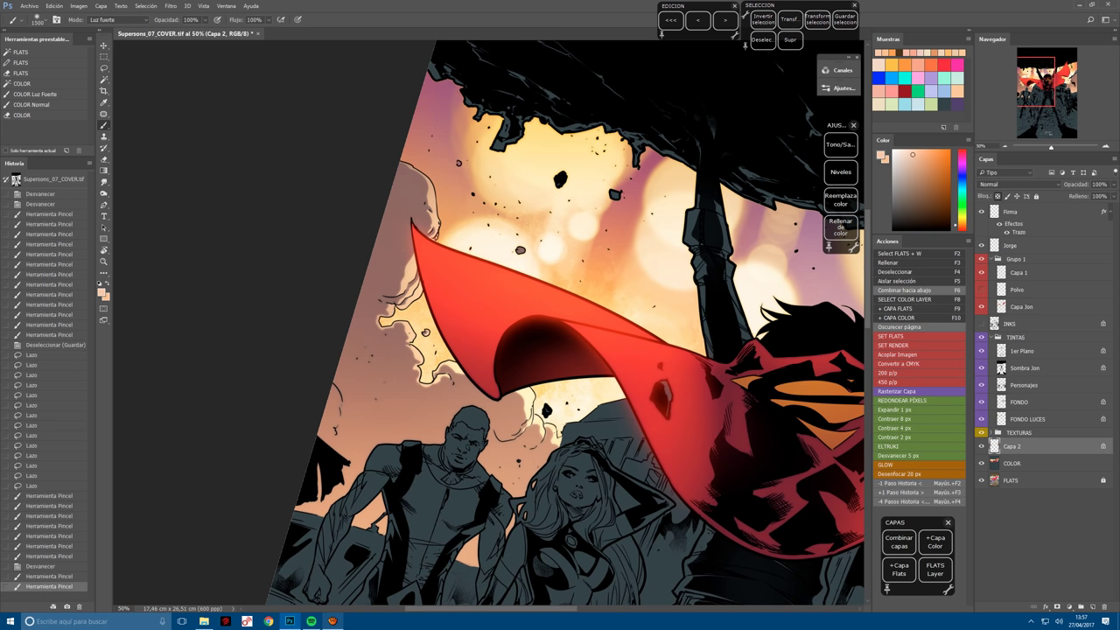
{"action": "left_click_drag", "start_coordinate": [434, 183], "coordinate": [390, 310]}
{"action": "left_click_drag", "start_coordinate": [613, 412], "coordinate": [412, 280]}
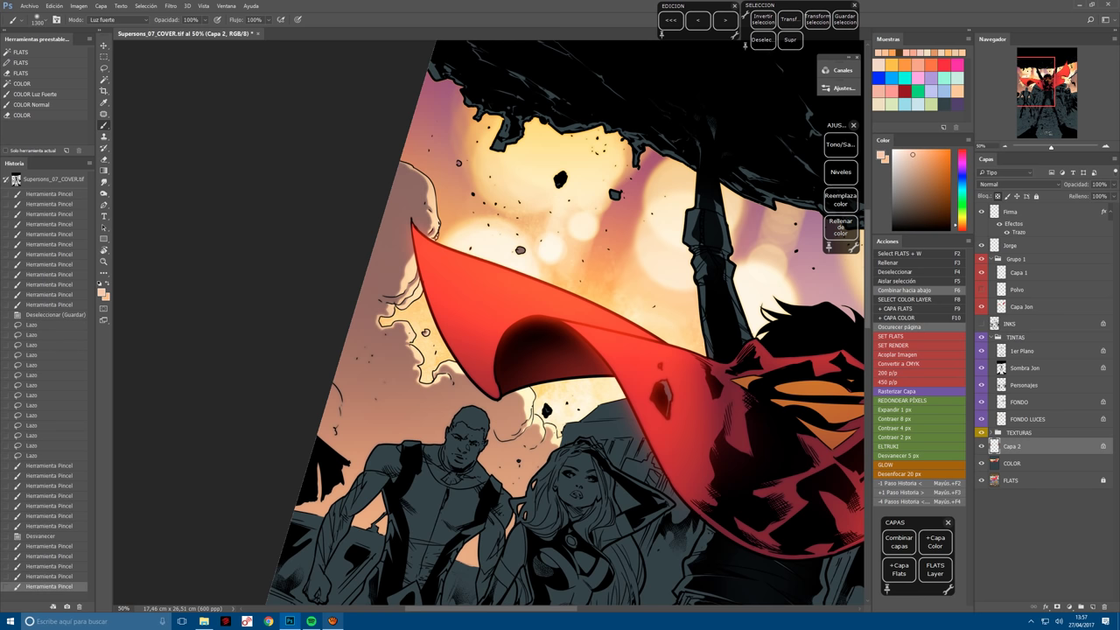
{"action": "key", "text": "ctrl+minus"}
{"action": "key", "text": "ctrl+d"}
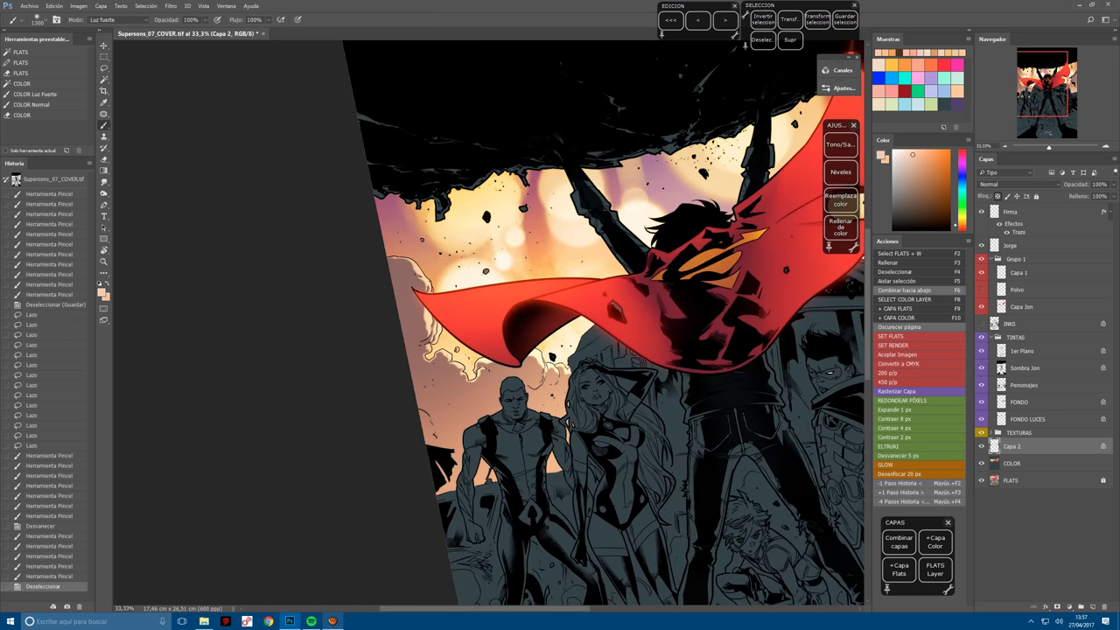
Brush broad Hard Light strokes over the smoke behind the bald man, sampling a more orange peach from the picture.
{"action": "left_click_drag", "start_coordinate": [525, 367], "coordinate": [455, 403]}
{"action": "left_click_drag", "start_coordinate": [565, 361], "coordinate": [472, 414]}
{"action": "mouse_move", "coordinate": [412, 521]}
{"action": "left_mouse_down"}
{"action": "mouse_move", "coordinate": [499, 389]}
{"action": "mouse_move", "coordinate": [429, 407]}
{"action": "left_mouse_up"}
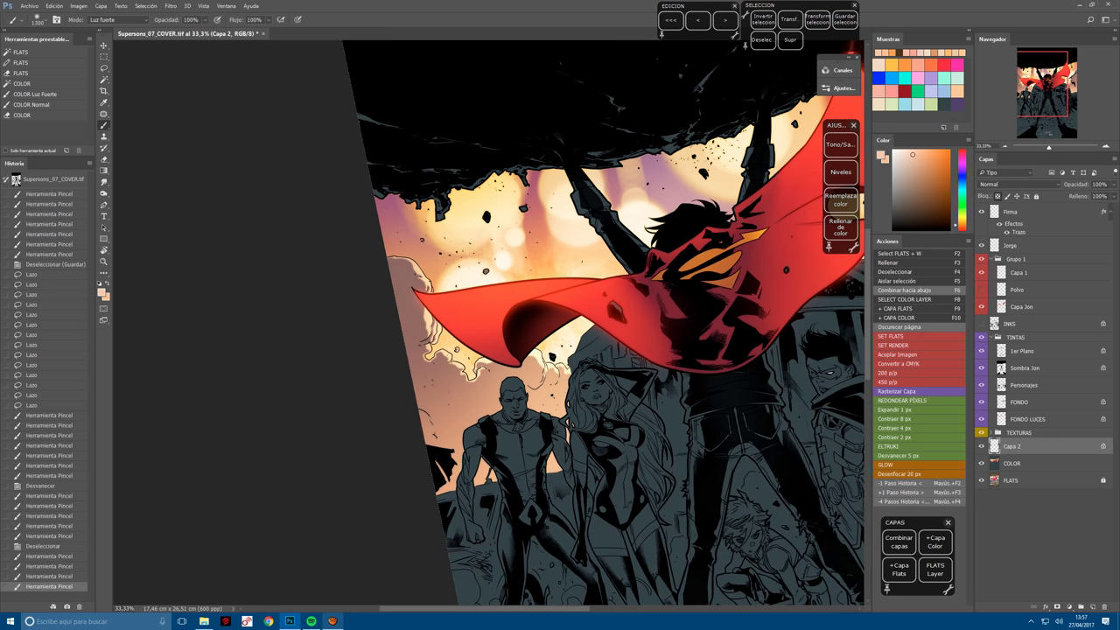
{"action": "left_click", "coordinate": [579, 441], "text": "alt"}
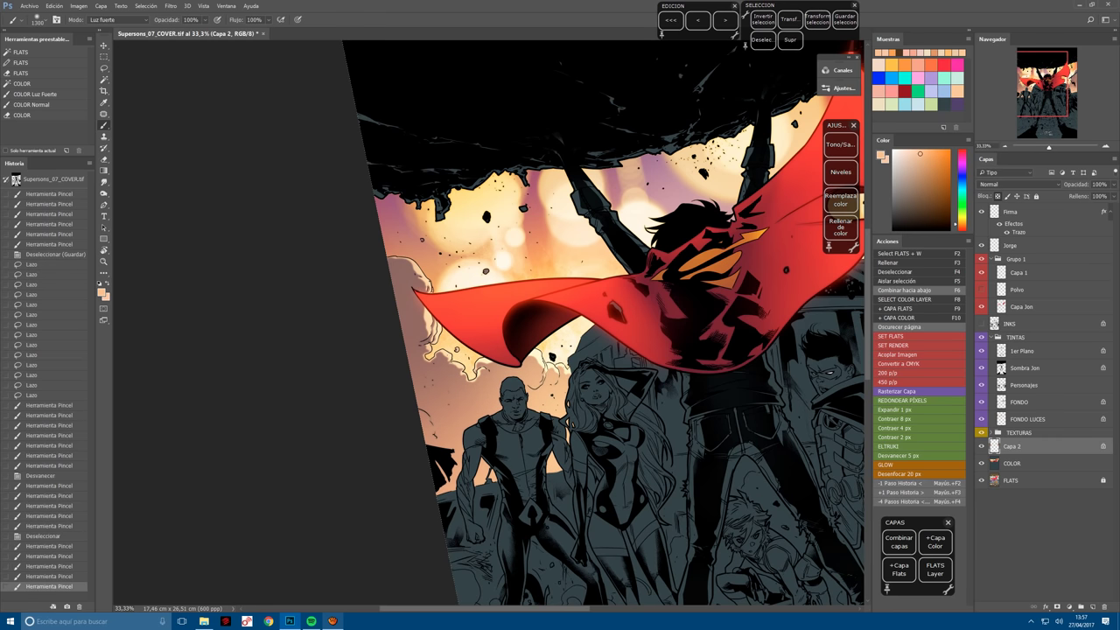
{"action": "mouse_move", "coordinate": [412, 333]}
{"action": "left_mouse_down"}
{"action": "mouse_move", "coordinate": [447, 394]}
{"action": "mouse_move", "coordinate": [437, 389]}
{"action": "left_mouse_up"}
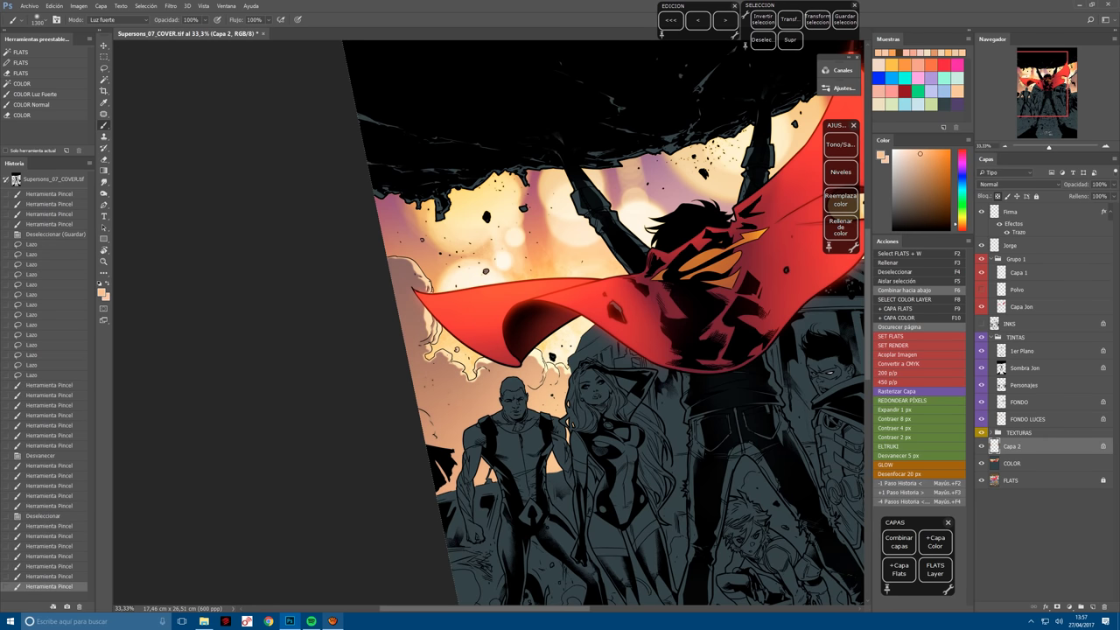
Brush the orange-peach Hard Light glow over the smoke beside the weapon and above the hooded figure.
{"action": "left_click_drag", "start_coordinate": [700, 368], "coordinate": [245, 346]}
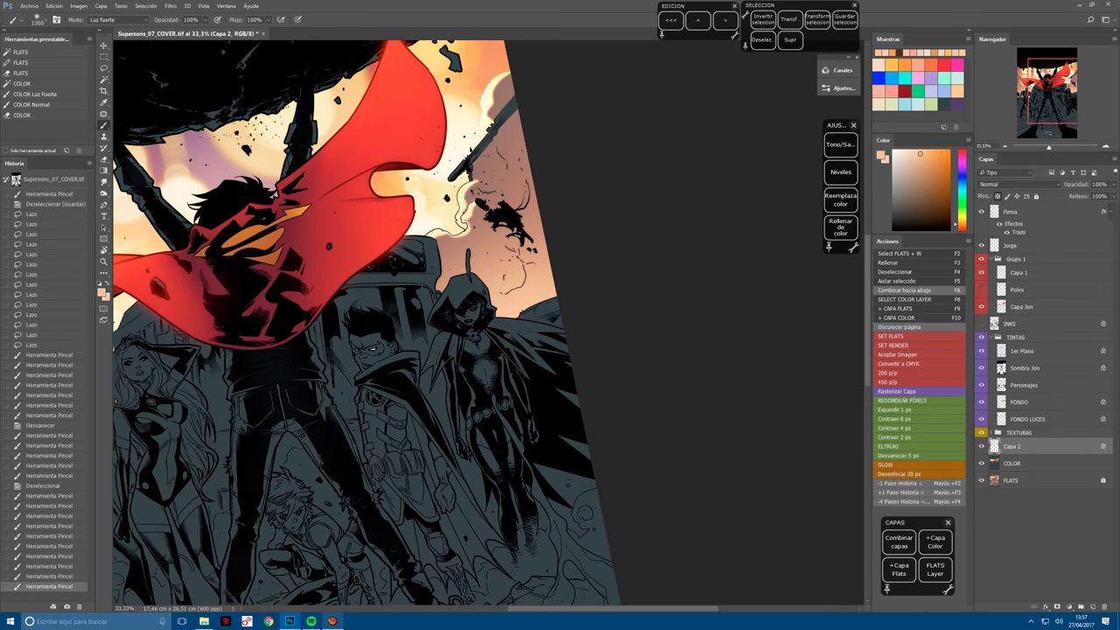
{"action": "left_click_drag", "start_coordinate": [486, 201], "coordinate": [525, 131]}
{"action": "mouse_move", "coordinate": [490, 184]}
{"action": "left_mouse_down"}
{"action": "mouse_move", "coordinate": [530, 118]}
{"action": "mouse_move", "coordinate": [521, 96]}
{"action": "left_mouse_up"}
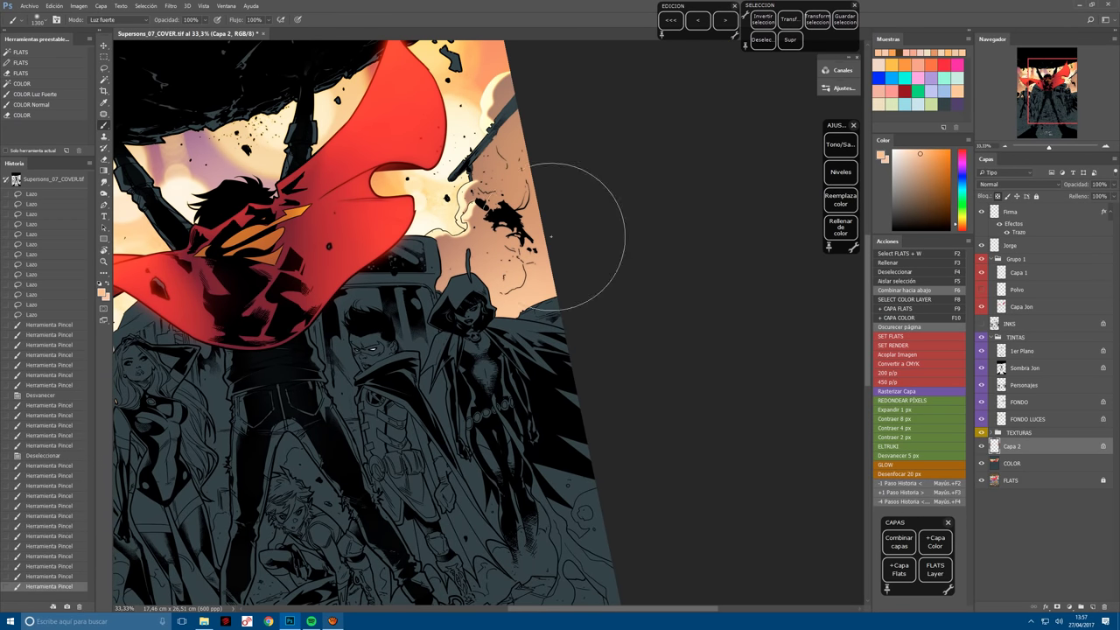
Darken the smoke on Capa 2 with Levels, setting the midtones to 0.71.
{"action": "key", "text": "ctrl+minus"}
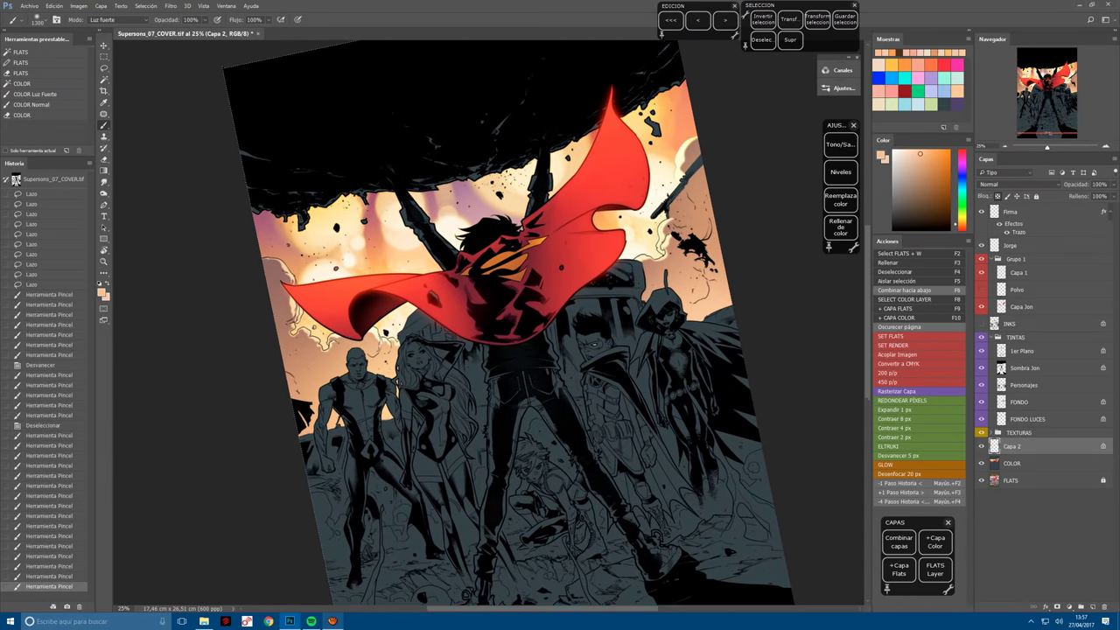
{"action": "left_click", "coordinate": [841, 172]}
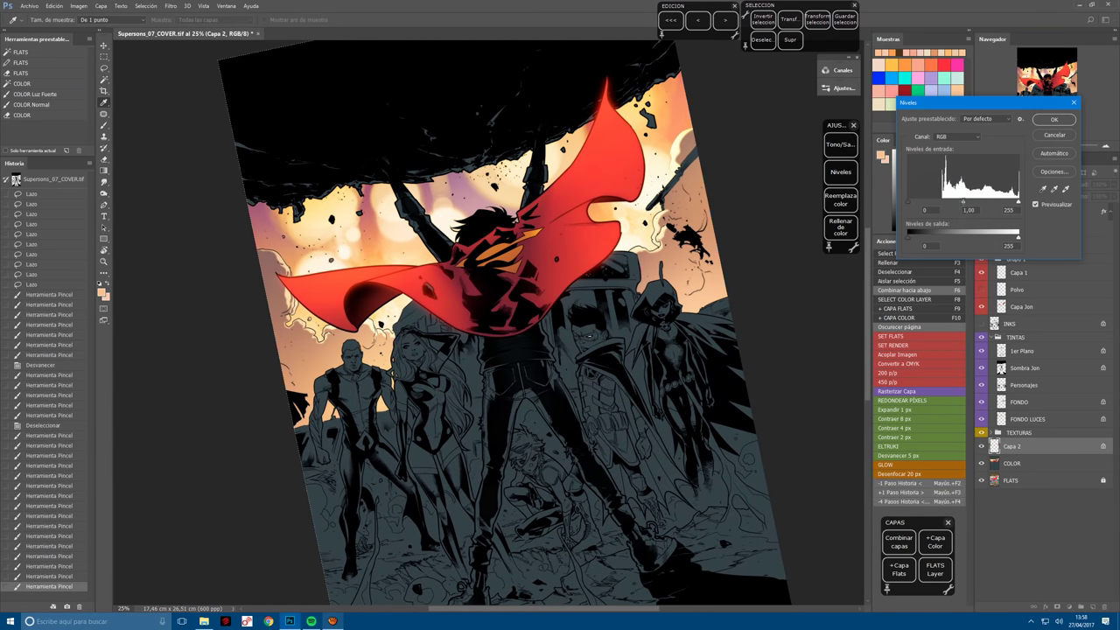
{"action": "left_click_drag", "start_coordinate": [967, 204], "coordinate": [972, 204]}
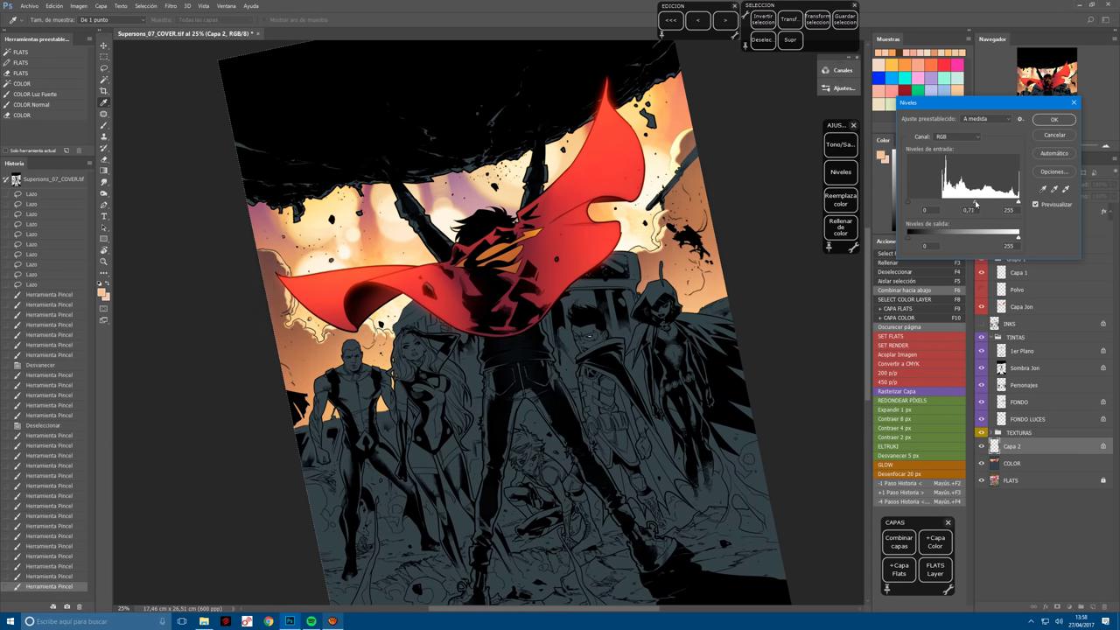
{"action": "key", "text": "Return"}
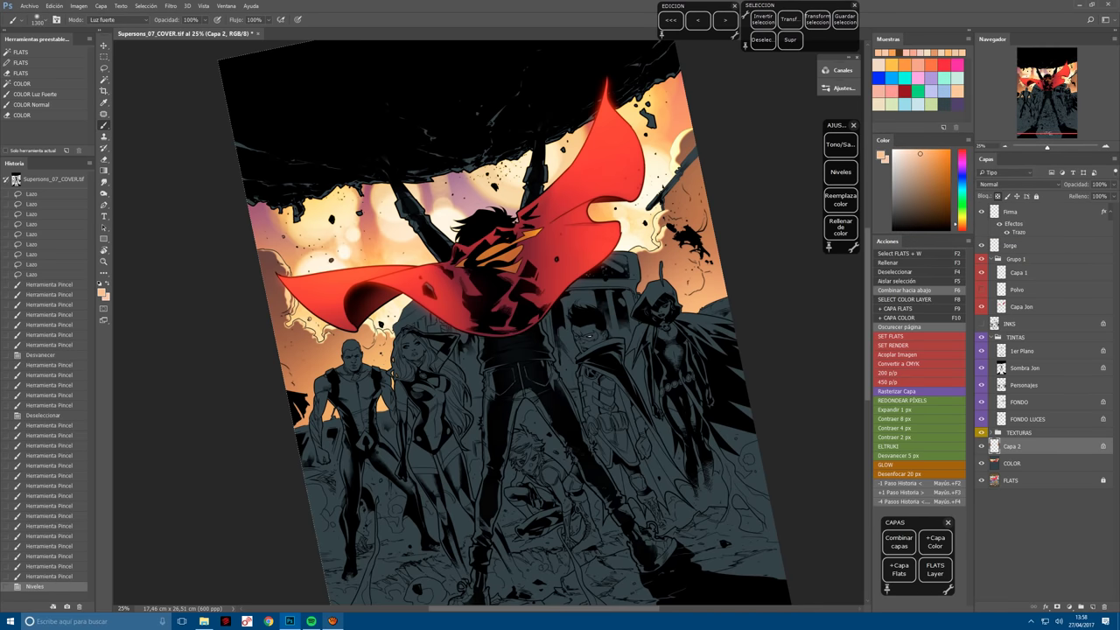
Apply Replace Color twice to the brown smoke tones, using tolerance 87 and reducing saturation to -36.
{"action": "left_click", "coordinate": [840, 200]}
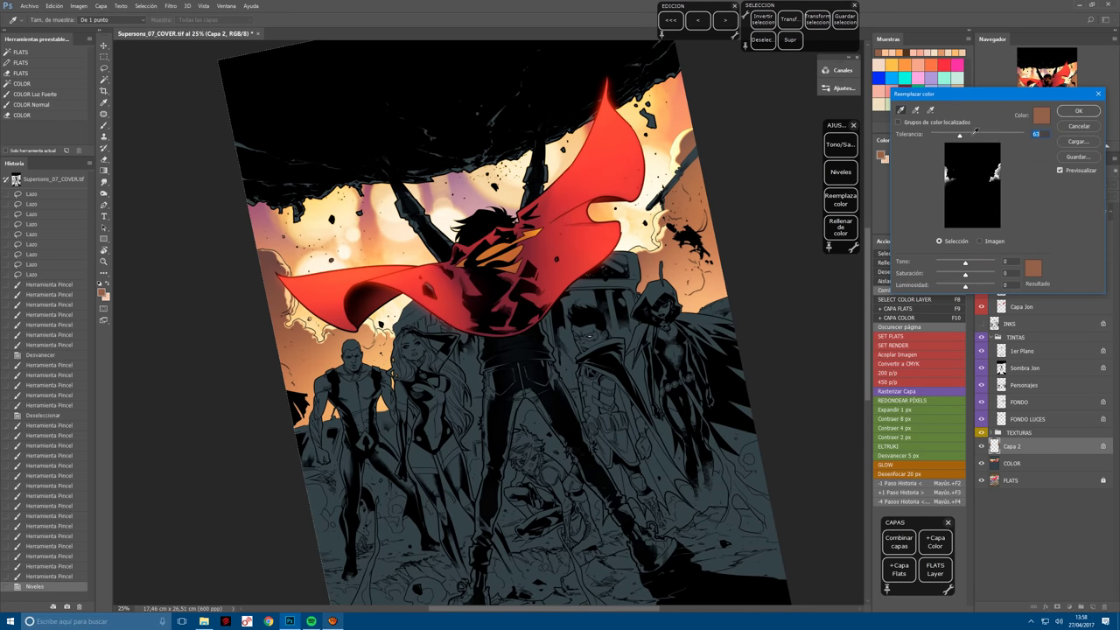
{"action": "left_click_drag", "start_coordinate": [977, 130], "coordinate": [971, 135]}
{"action": "left_click", "coordinate": [1078, 111]}
{"action": "left_click", "coordinate": [841, 200]}
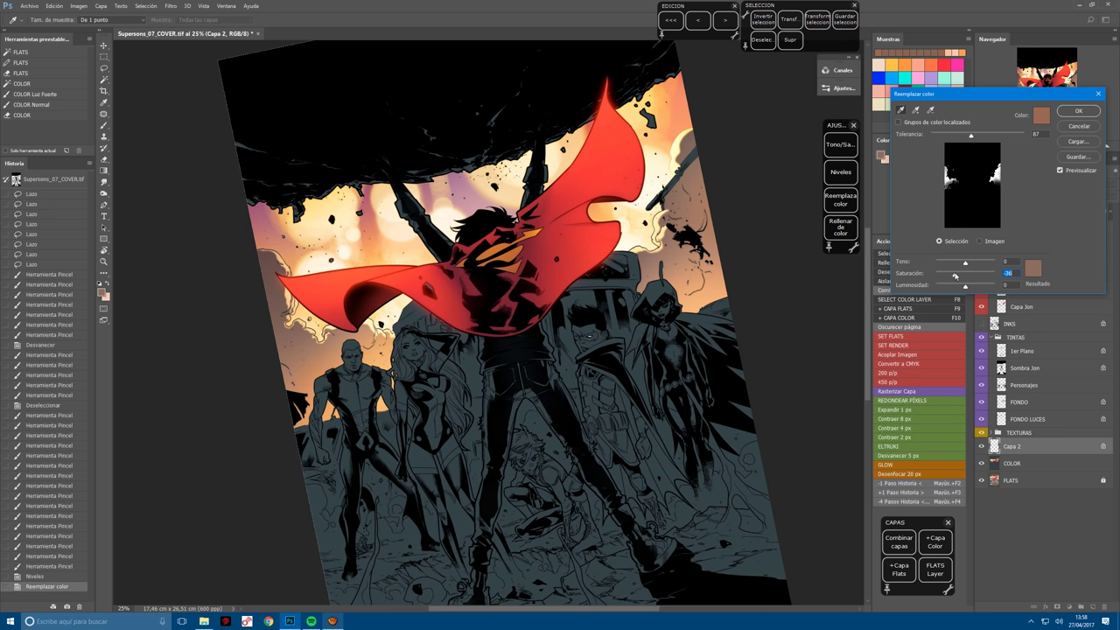
{"action": "left_click", "coordinate": [1078, 111]}
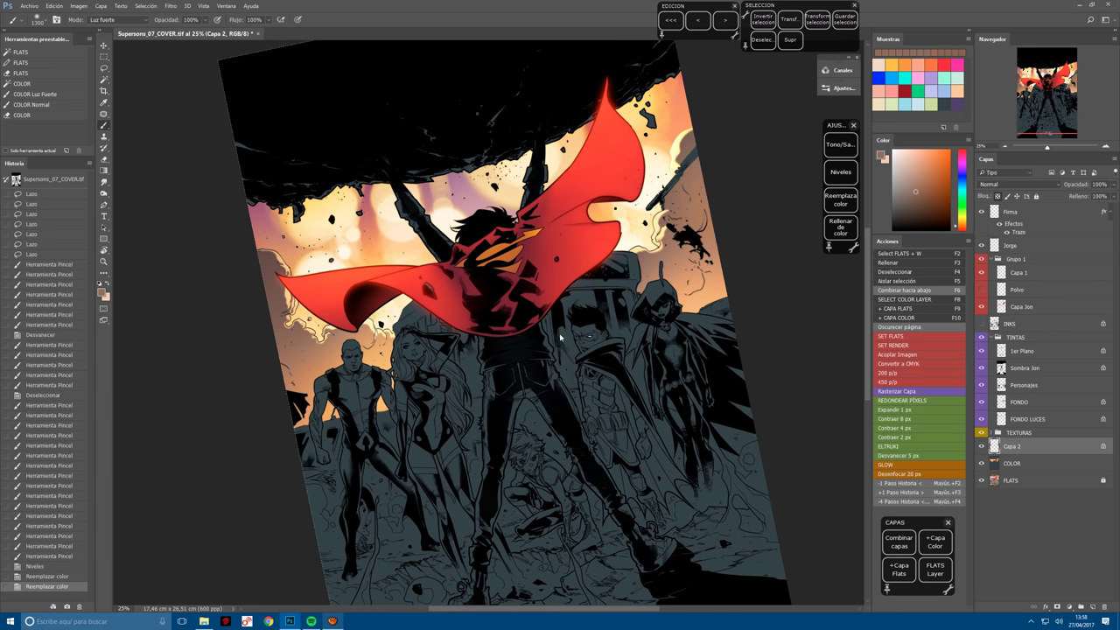
Merge Capa 2 down into the COLOR layer and activate the FLATS layer with the Magic Wand.
{"action": "key", "text": "r"}
{"action": "mouse_move", "coordinate": [525, 472]}
{"action": "left_mouse_down"}
{"action": "mouse_move", "coordinate": [499, 490]}
{"action": "mouse_move", "coordinate": [490, 477]}
{"action": "mouse_move", "coordinate": [513, 483]}
{"action": "left_mouse_up"}
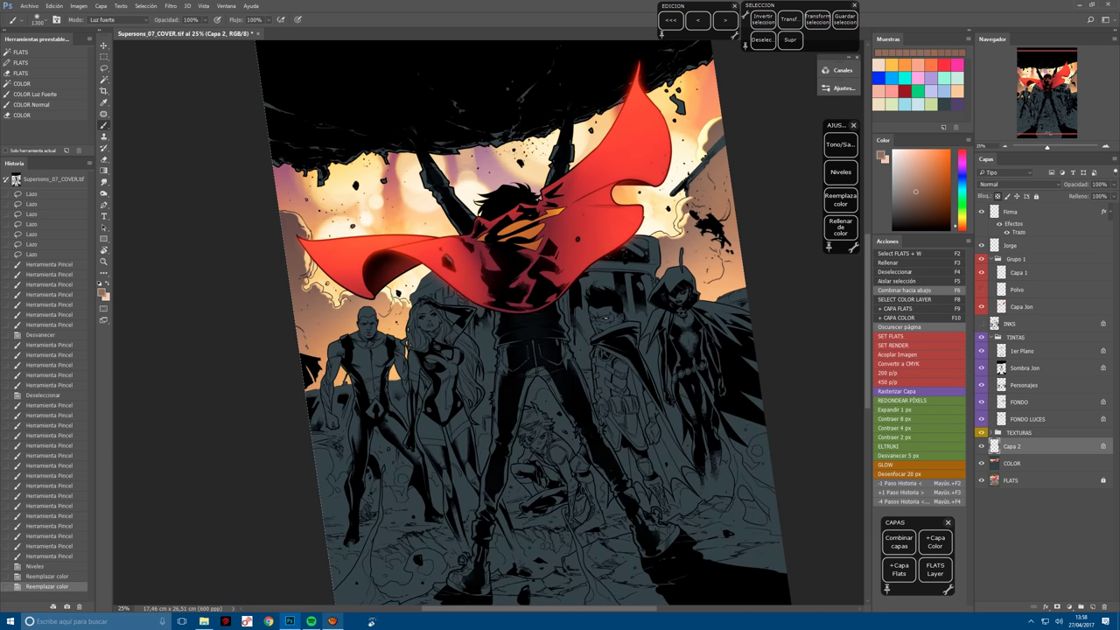
{"action": "key", "text": "F6"}
{"action": "key", "text": "F2"}
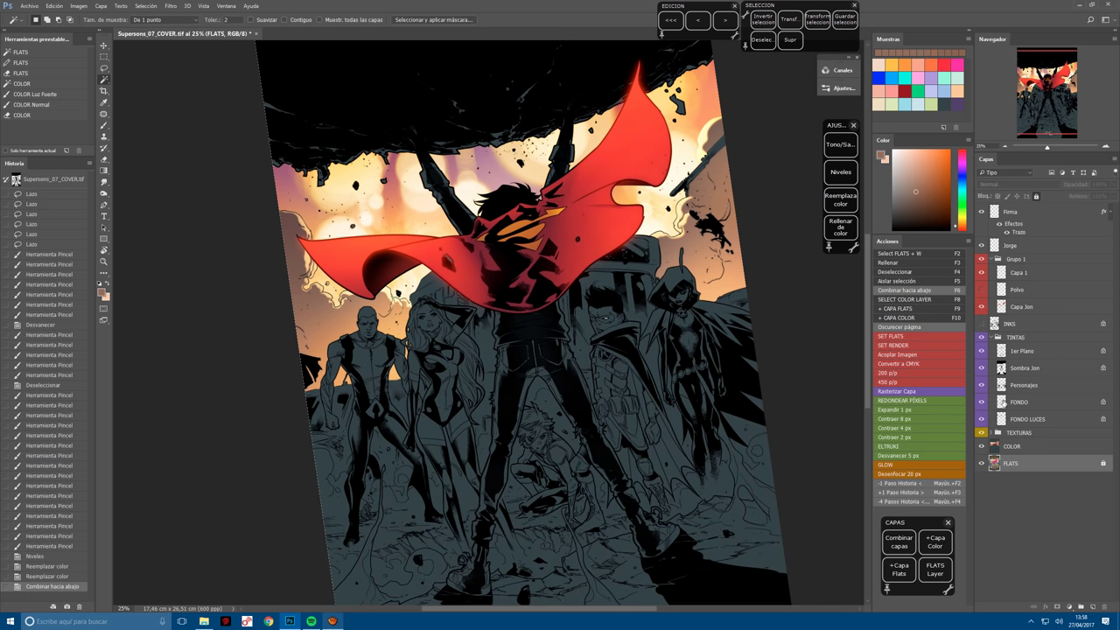
Activate the FONDO ink layer with a darker brown foreground colour and save the cover.
{"action": "left_click", "coordinate": [982, 402]}
{"action": "left_click", "coordinate": [982, 402]}
{"action": "left_click", "coordinate": [1022, 402]}
{"action": "scroll", "coordinate": [341, 278], "scroll_direction": "up", "scroll_amount": 5}
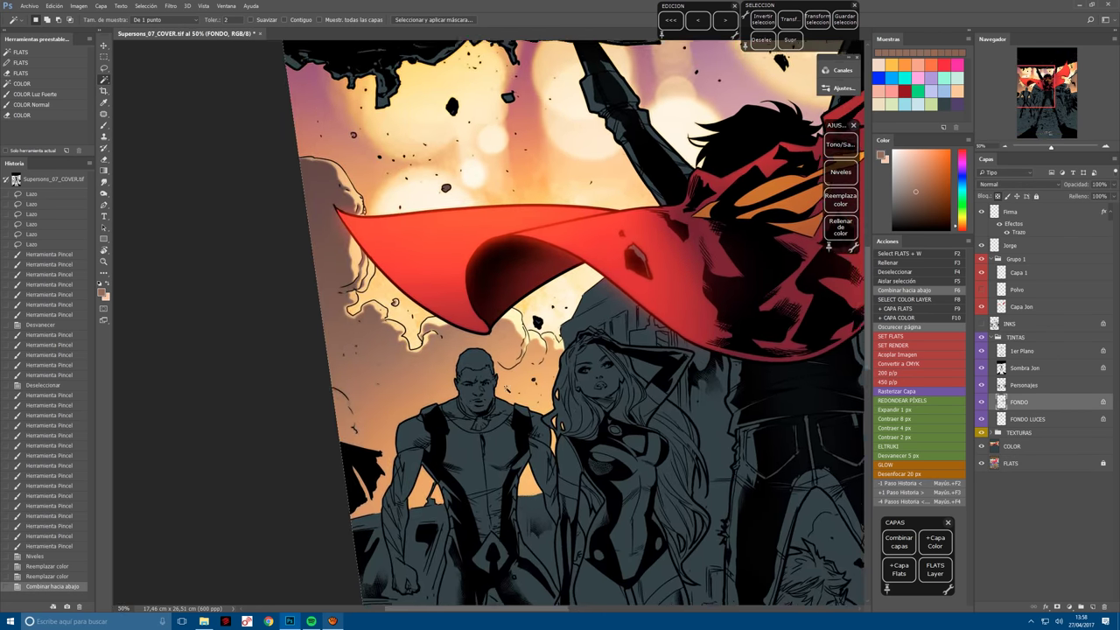
{"action": "scroll", "coordinate": [342, 278], "scroll_direction": "up", "scroll_amount": 1}
{"action": "key", "text": "b"}
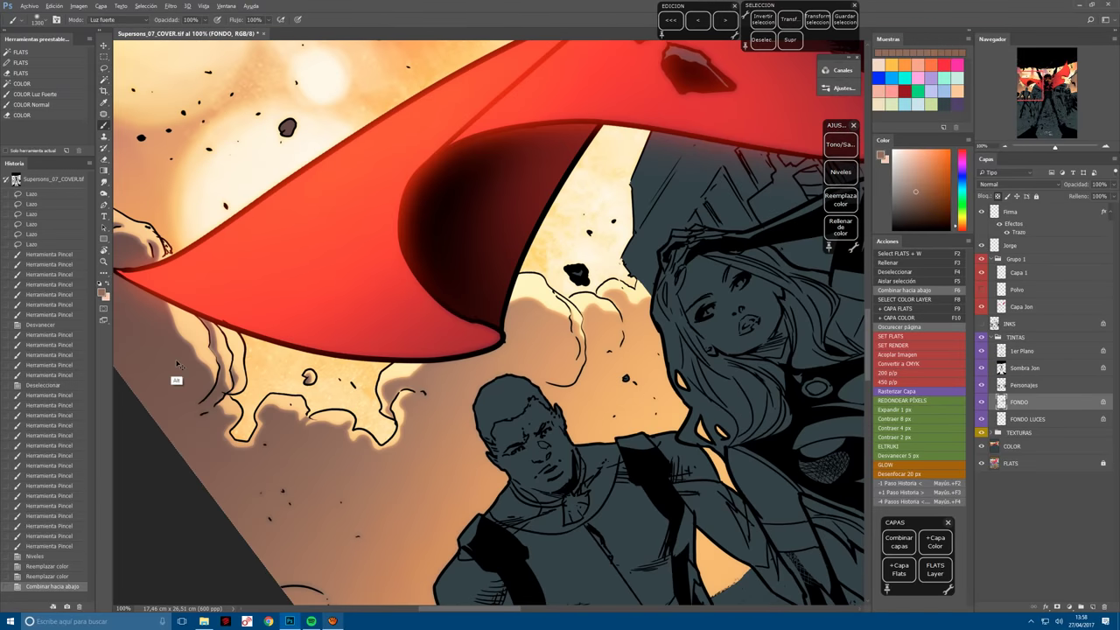
{"action": "left_click", "coordinate": [923, 204]}
{"action": "key", "text": "l"}
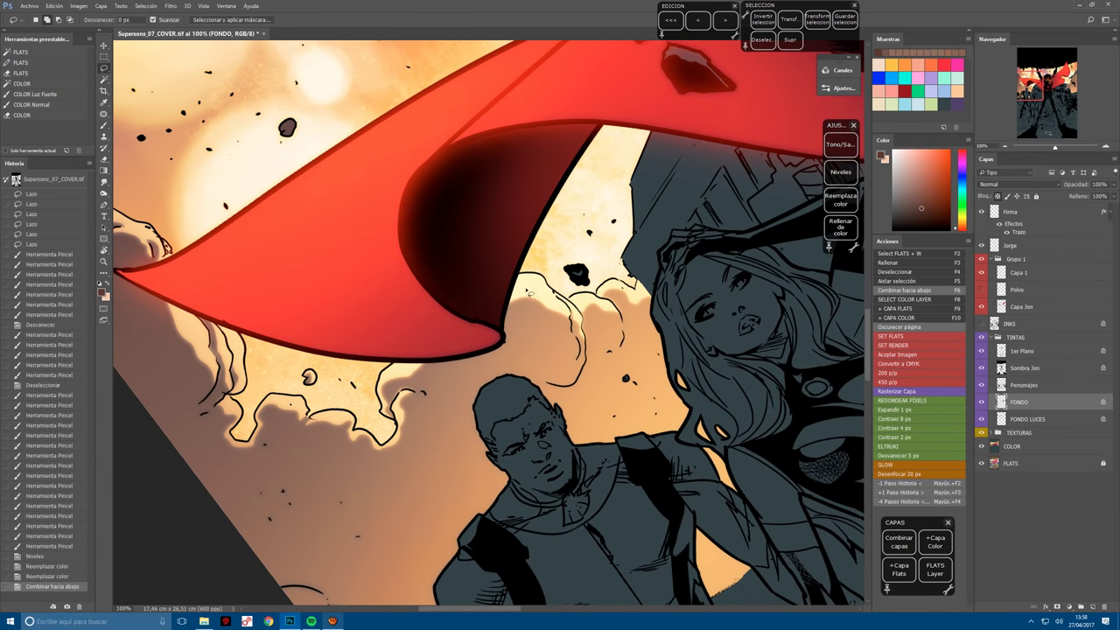
{"action": "key", "text": "ctrl+s"}
Lasso the smoke outlines between the cape's dark underside and the long-haired woman and fill those inks with dark brown.
{"action": "scroll", "coordinate": [632, 382], "scroll_direction": "up", "scroll_amount": 2}
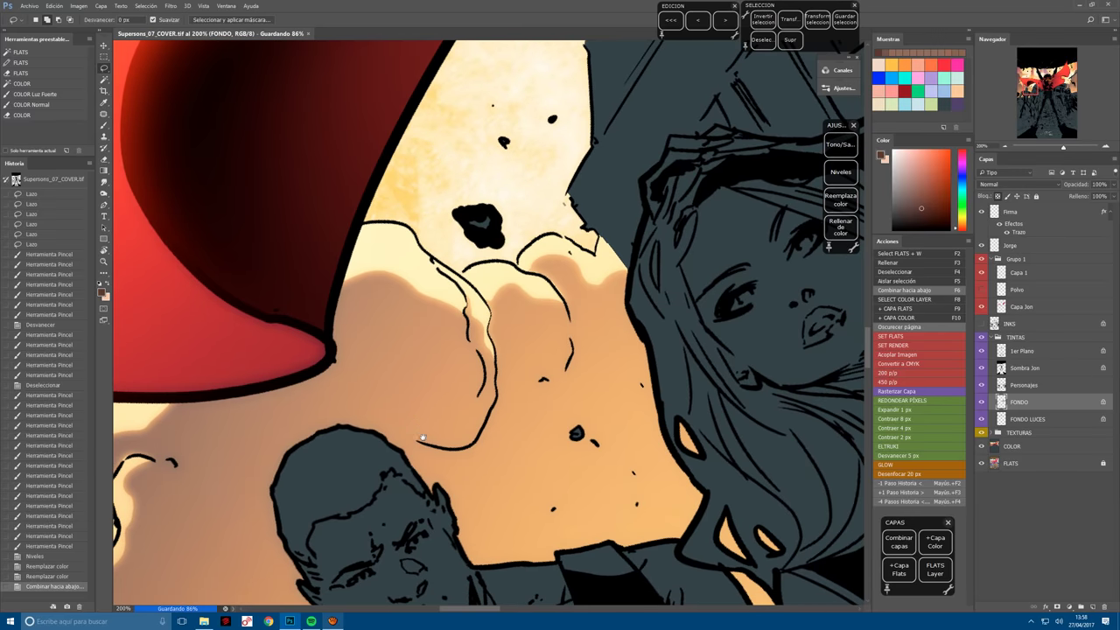
{"action": "mouse_move", "coordinate": [408, 435]}
{"action": "left_mouse_down"}
{"action": "mouse_move", "coordinate": [529, 428]}
{"action": "mouse_move", "coordinate": [606, 273]}
{"action": "left_mouse_up"}
{"action": "left_click_drag", "start_coordinate": [532, 237], "coordinate": [432, 263]}
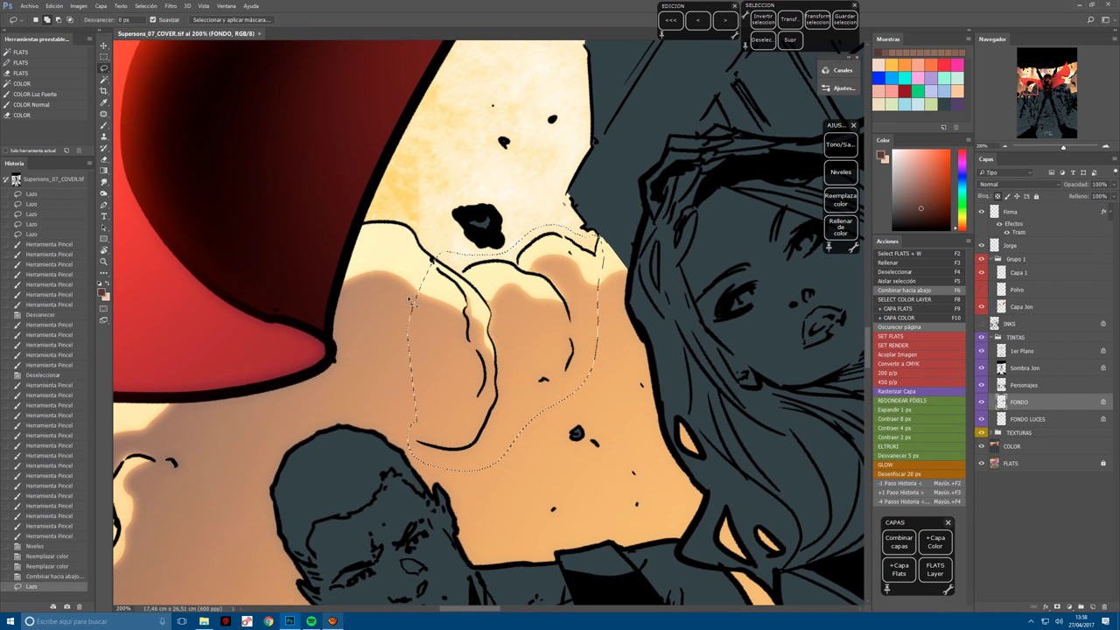
{"action": "mouse_move", "coordinate": [411, 299]}
{"action": "left_mouse_down"}
{"action": "mouse_move", "coordinate": [383, 216]}
{"action": "mouse_move", "coordinate": [360, 229]}
{"action": "left_mouse_up"}
{"action": "left_click", "coordinate": [841, 227]}
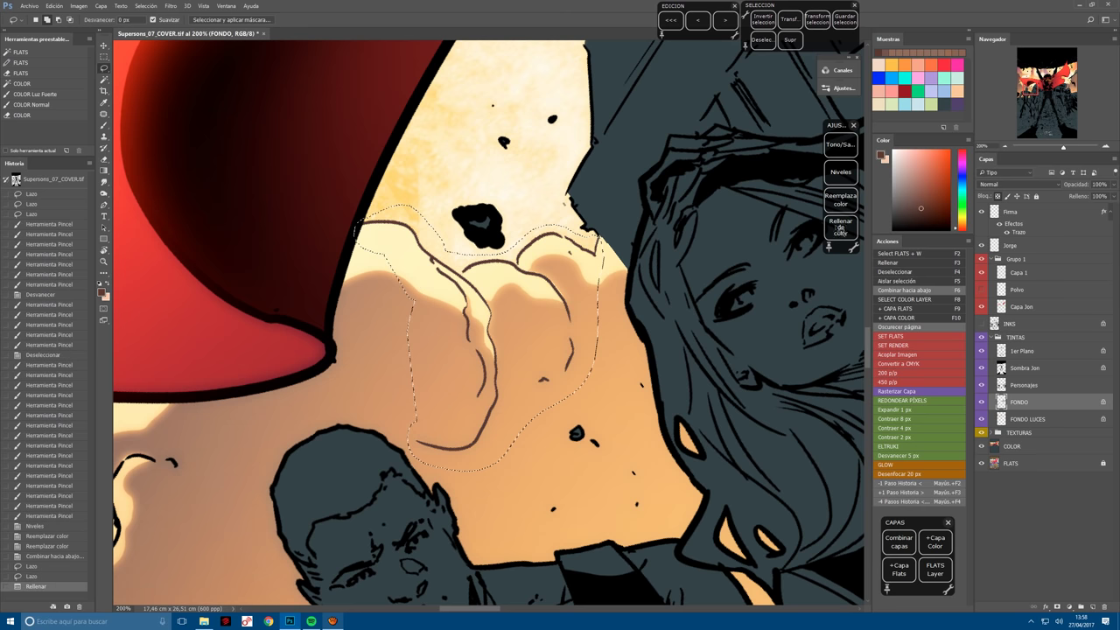
{"action": "left_click_drag", "start_coordinate": [177, 507], "coordinate": [633, 362]}
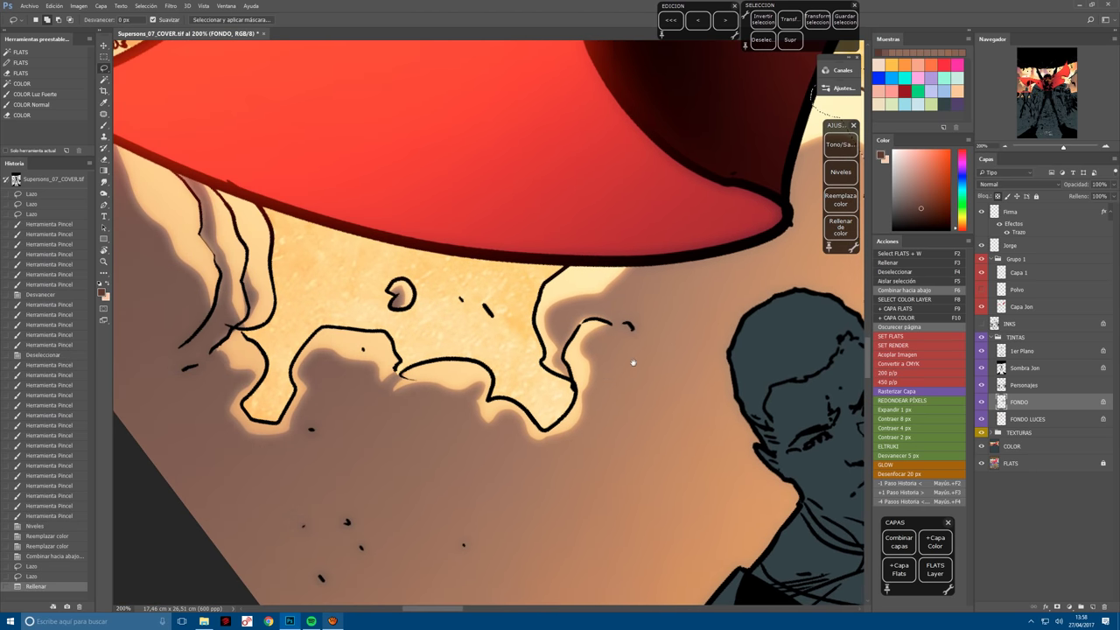
Lasso the smoke outlines hanging below the pointed end of the cape and fill their inks with dark brown.
{"action": "key", "text": "ctrl+d"}
{"action": "scroll", "coordinate": [560, 312], "scroll_direction": "down", "scroll_amount": 3}
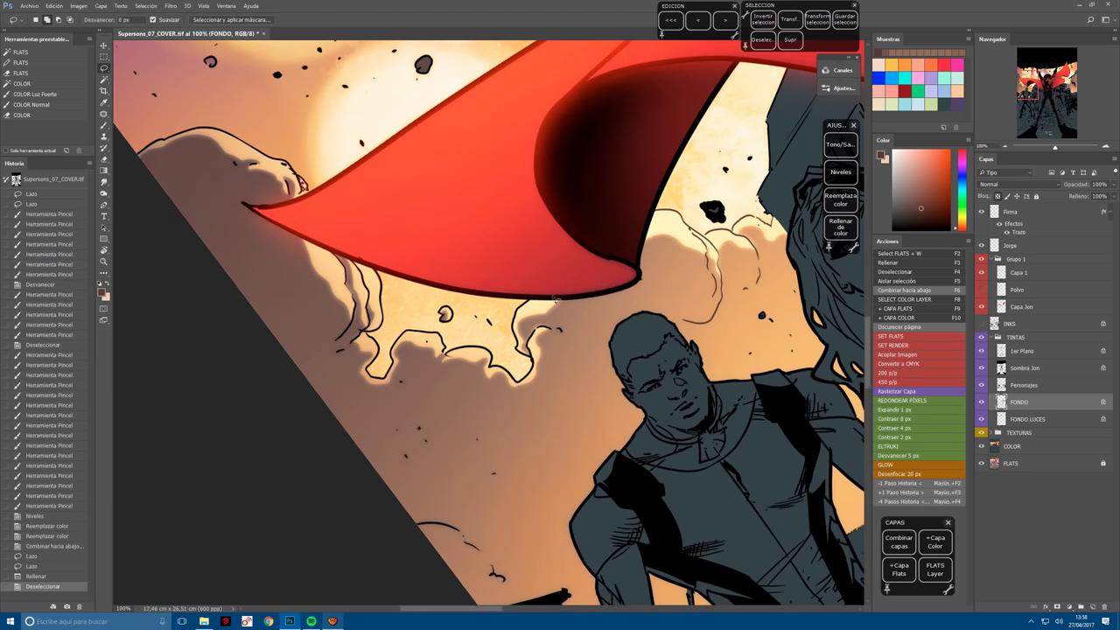
{"action": "mouse_move", "coordinate": [549, 275]}
{"action": "left_mouse_down"}
{"action": "mouse_move", "coordinate": [583, 318]}
{"action": "mouse_move", "coordinate": [484, 359]}
{"action": "mouse_move", "coordinate": [508, 274]}
{"action": "left_mouse_up"}
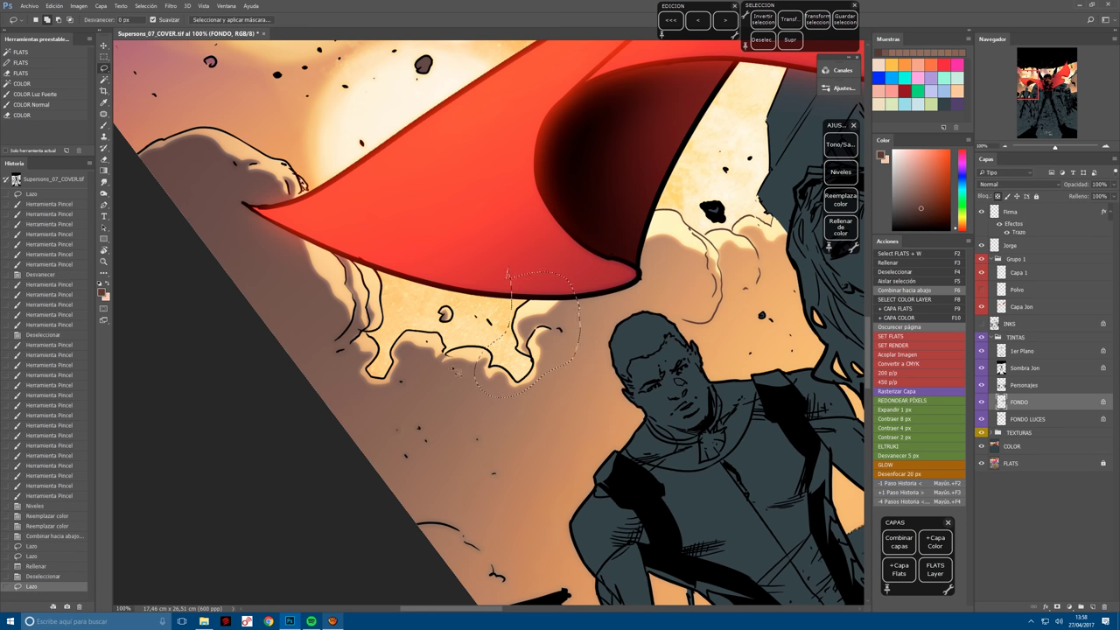
{"action": "mouse_move", "coordinate": [462, 305]}
{"action": "left_mouse_down"}
{"action": "mouse_move", "coordinate": [405, 372]}
{"action": "mouse_move", "coordinate": [411, 337]}
{"action": "left_mouse_up"}
{"action": "mouse_move", "coordinate": [407, 385]}
{"action": "left_mouse_down"}
{"action": "mouse_move", "coordinate": [333, 376]}
{"action": "mouse_move", "coordinate": [382, 288]}
{"action": "mouse_move", "coordinate": [499, 388]}
{"action": "left_mouse_up"}
{"action": "mouse_move", "coordinate": [443, 324]}
{"action": "left_mouse_down"}
{"action": "mouse_move", "coordinate": [256, 271]}
{"action": "mouse_move", "coordinate": [385, 302]}
{"action": "left_mouse_up"}
{"action": "left_click", "coordinate": [840, 226]}
Lasso the glowing smoke outline between the slanted beam and the wrecked vehicle's roof, filling its inks with dark brown.
{"action": "left_click_drag", "start_coordinate": [525, 490], "coordinate": [363, 440]}
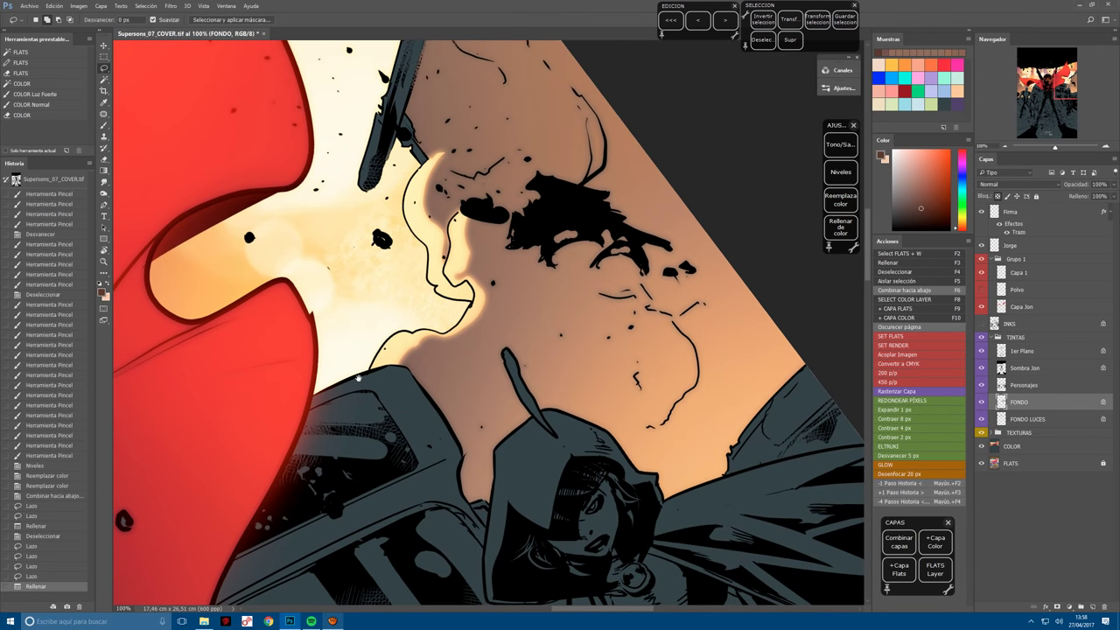
{"action": "key", "text": "ctrl+plus"}
{"action": "mouse_move", "coordinate": [286, 394]}
{"action": "left_mouse_down"}
{"action": "mouse_move", "coordinate": [262, 424]}
{"action": "mouse_move", "coordinate": [239, 402]}
{"action": "mouse_move", "coordinate": [328, 339]}
{"action": "mouse_move", "coordinate": [283, 394]}
{"action": "mouse_move", "coordinate": [312, 332]}
{"action": "mouse_move", "coordinate": [319, 374]}
{"action": "mouse_move", "coordinate": [398, 348]}
{"action": "left_mouse_up"}
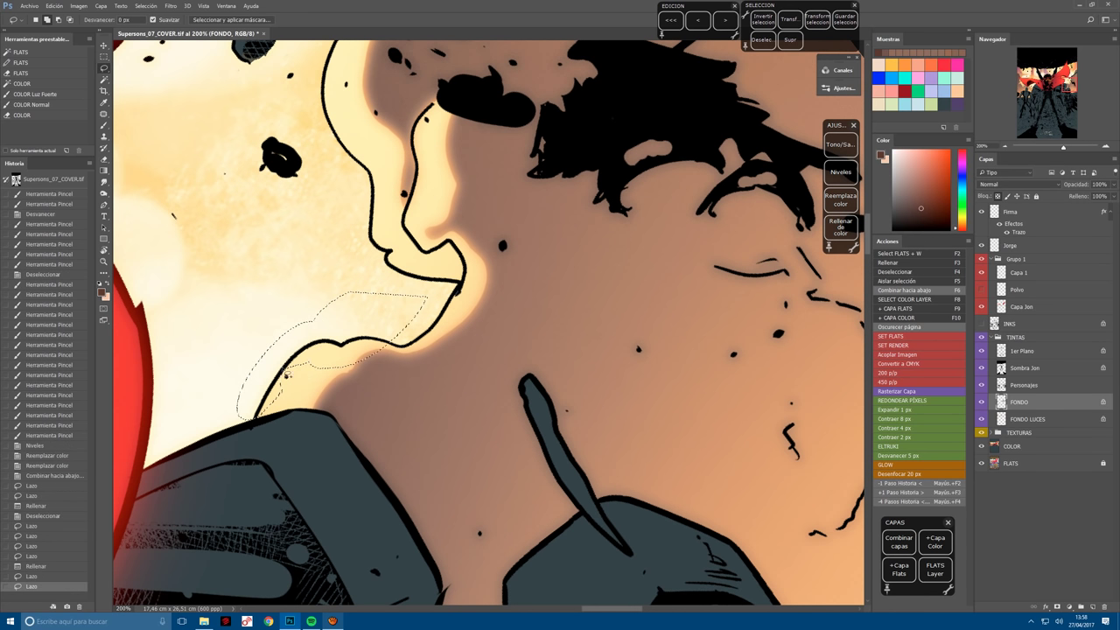
{"action": "mouse_move", "coordinate": [285, 375]}
{"action": "left_mouse_down"}
{"action": "mouse_move", "coordinate": [294, 378]}
{"action": "mouse_move", "coordinate": [276, 399]}
{"action": "mouse_move", "coordinate": [288, 367]}
{"action": "left_mouse_up"}
{"action": "mouse_move", "coordinate": [372, 319]}
{"action": "left_mouse_down"}
{"action": "mouse_move", "coordinate": [490, 266]}
{"action": "mouse_move", "coordinate": [506, 387]}
{"action": "mouse_move", "coordinate": [494, 314]}
{"action": "mouse_move", "coordinate": [471, 368]}
{"action": "mouse_move", "coordinate": [480, 408]}
{"action": "mouse_move", "coordinate": [432, 390]}
{"action": "mouse_move", "coordinate": [407, 271]}
{"action": "mouse_move", "coordinate": [449, 210]}
{"action": "mouse_move", "coordinate": [389, 272]}
{"action": "left_mouse_up"}
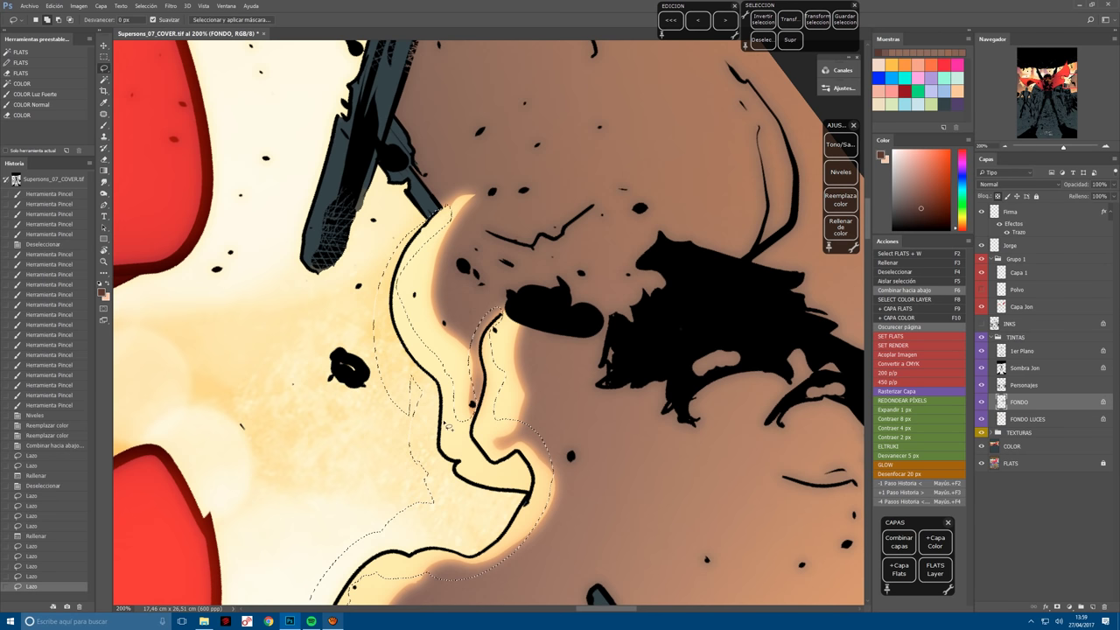
{"action": "left_click", "coordinate": [841, 226]}
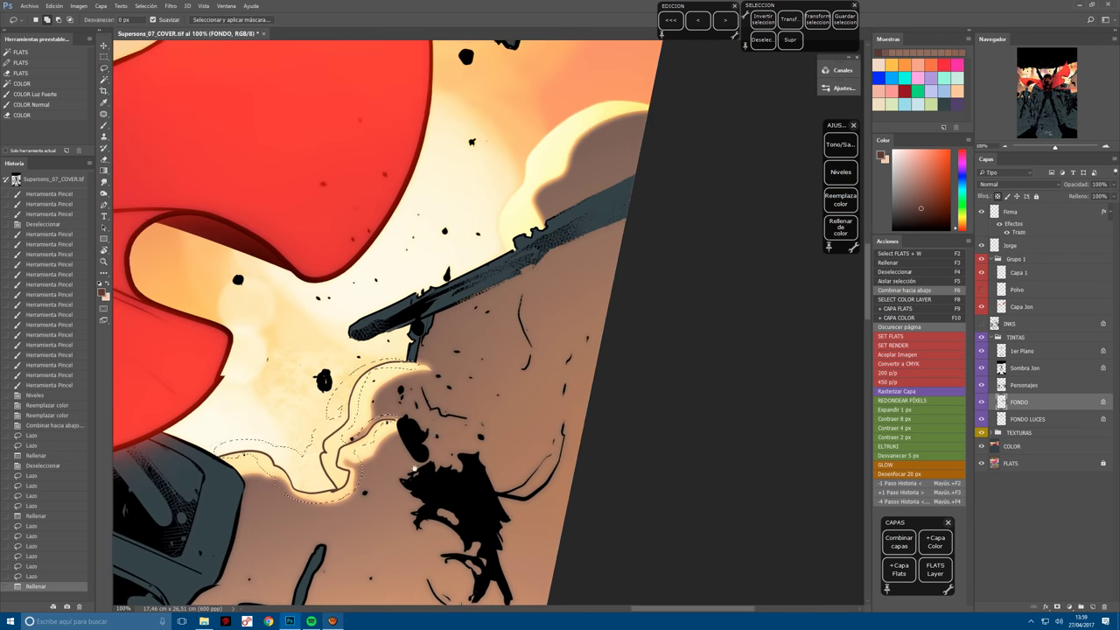
Lasso the short curved ink line just below the slanted beam and fill it with dark brown.
{"action": "left_click_drag", "start_coordinate": [599, 427], "coordinate": [621, 342]}
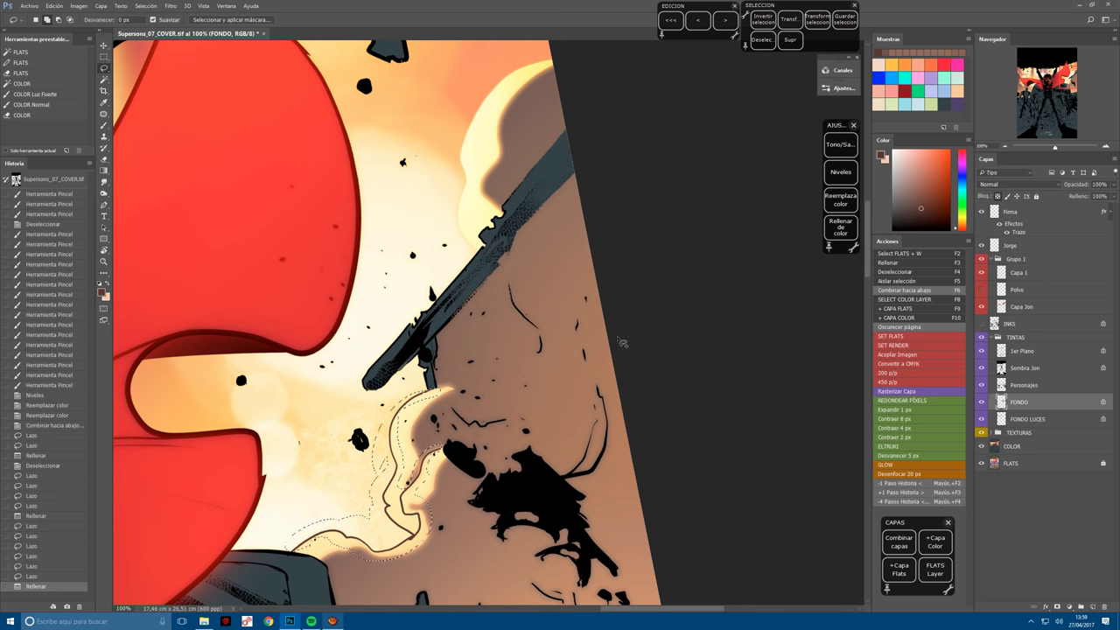
{"action": "left_click", "coordinate": [543, 304]}
{"action": "mouse_move", "coordinate": [543, 304]}
{"action": "left_mouse_down"}
{"action": "mouse_move", "coordinate": [507, 299]}
{"action": "mouse_move", "coordinate": [525, 267]}
{"action": "left_mouse_up"}
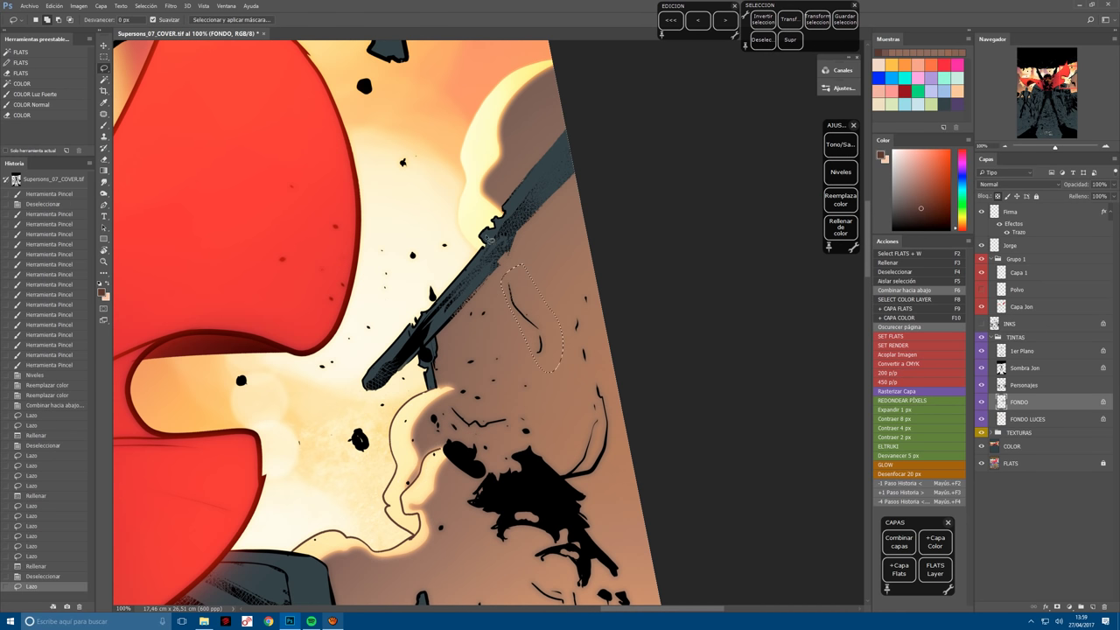
{"action": "left_click", "coordinate": [840, 226]}
{"action": "key", "text": "w"}
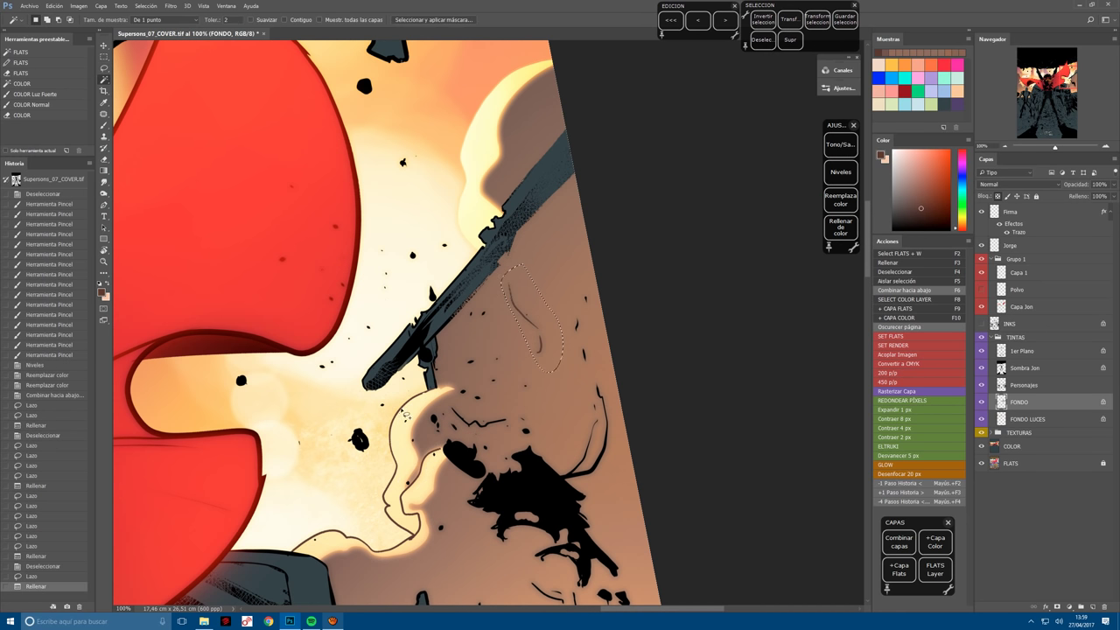
{"action": "left_click", "coordinate": [407, 417]}
{"action": "scroll", "coordinate": [407, 417], "scroll_direction": "down", "scroll_amount": 3}
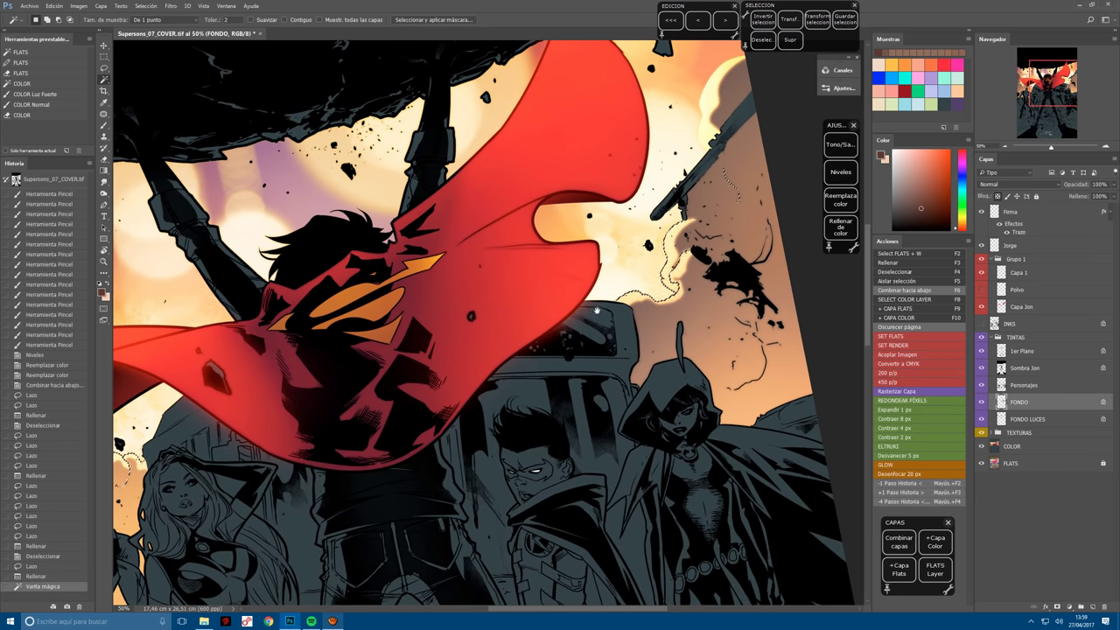
{"action": "scroll", "coordinate": [335, 385], "scroll_direction": "up", "scroll_amount": 3}
{"action": "key", "text": "l"}
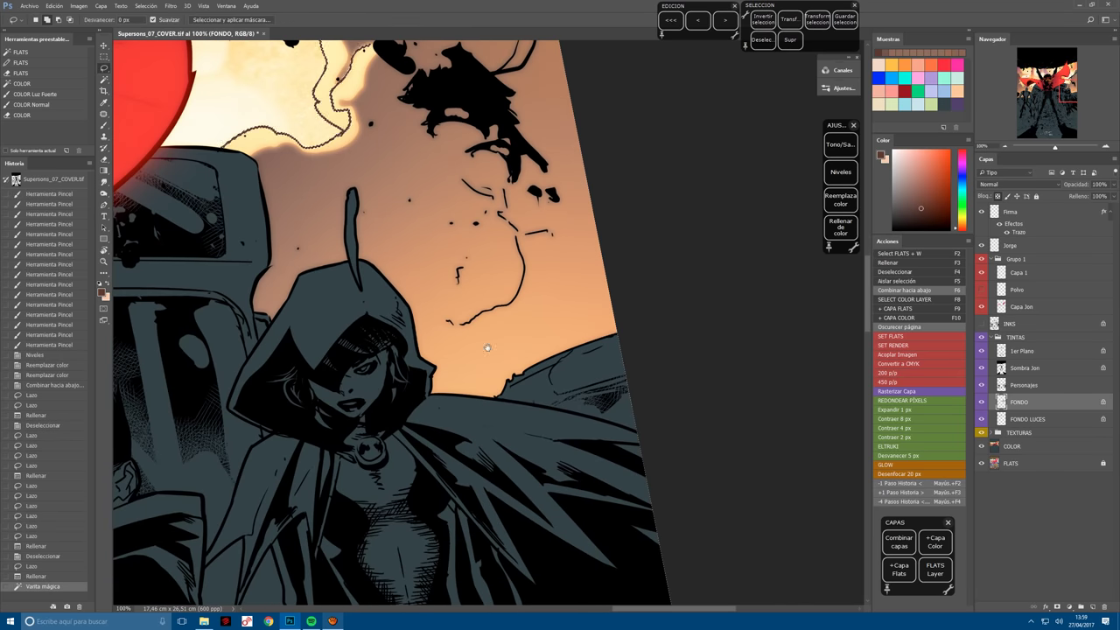
{"action": "key", "text": "ctrl+d"}
{"action": "scroll", "coordinate": [434, 459], "scroll_direction": "down", "scroll_amount": 3}
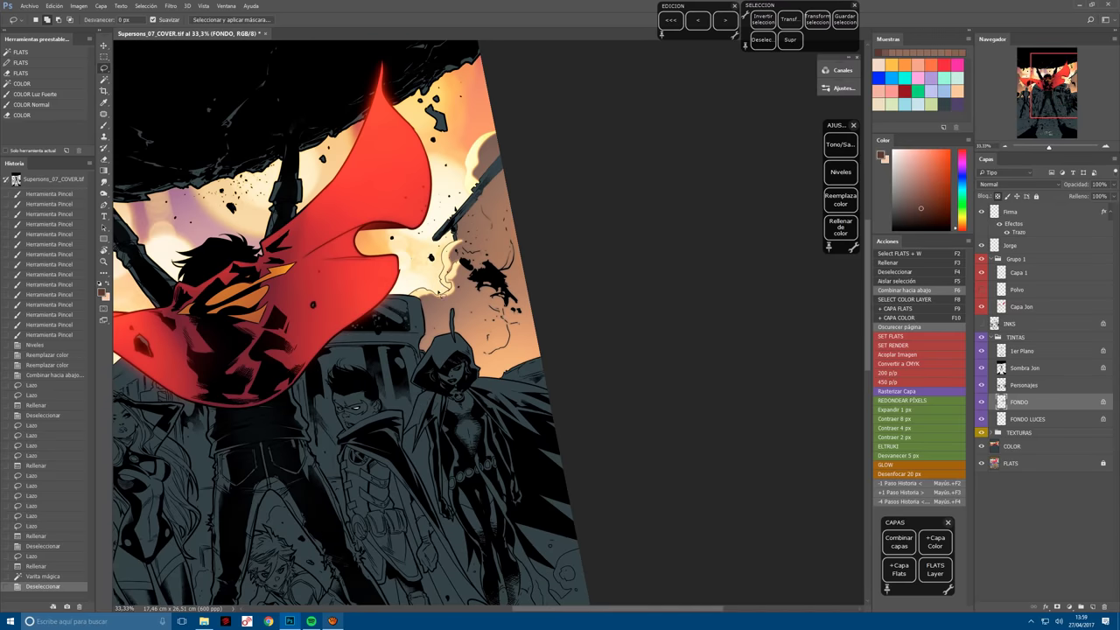
Select all the dark brown smoke inks on FONDO with the Magic Wand and save the selection as channel "Polvo Atr".
{"action": "key", "text": "w"}
{"action": "scroll", "coordinate": [434, 460], "scroll_direction": "up", "scroll_amount": 2}
{"action": "left_click", "coordinate": [411, 266]}
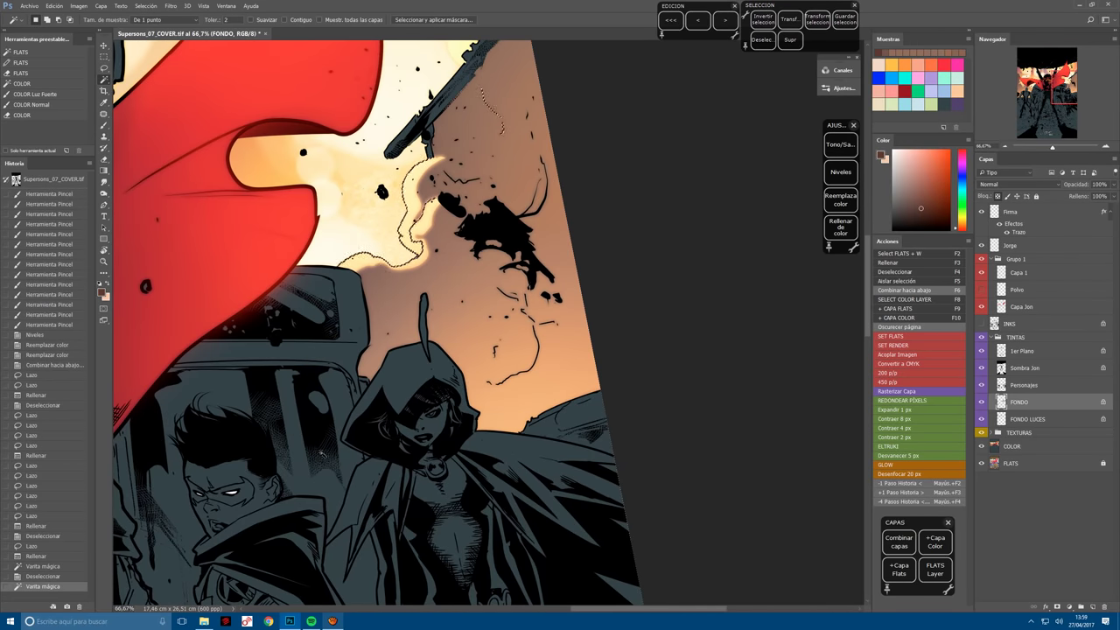
{"action": "scroll", "coordinate": [411, 267], "scroll_direction": "down", "scroll_amount": 2}
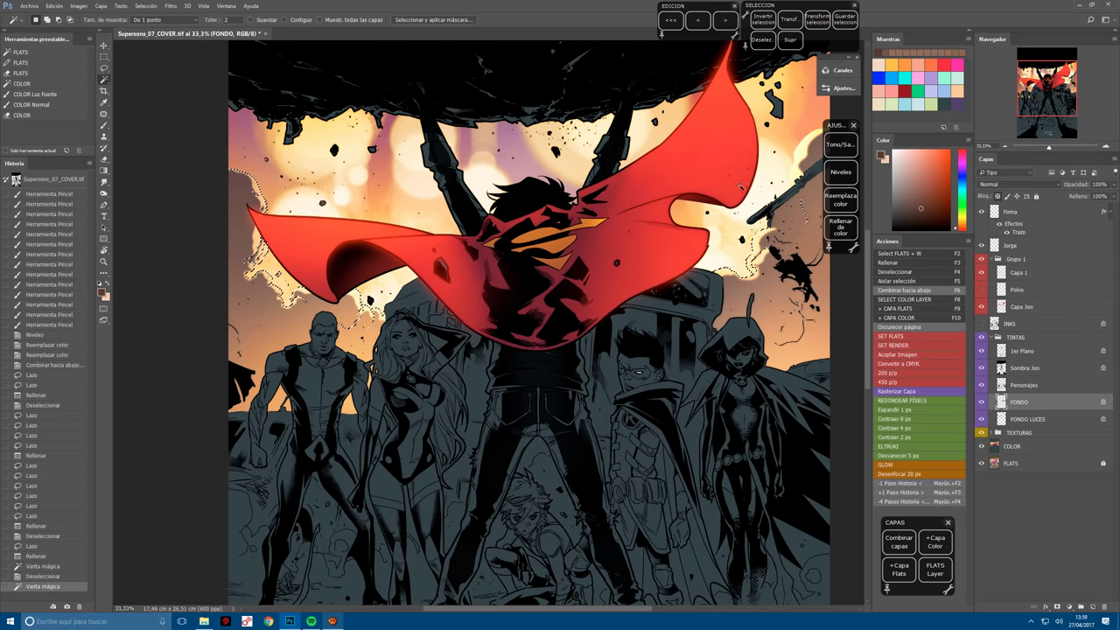
{"action": "left_click", "coordinate": [845, 19]}
{"action": "type", "text": "Polvo At"}
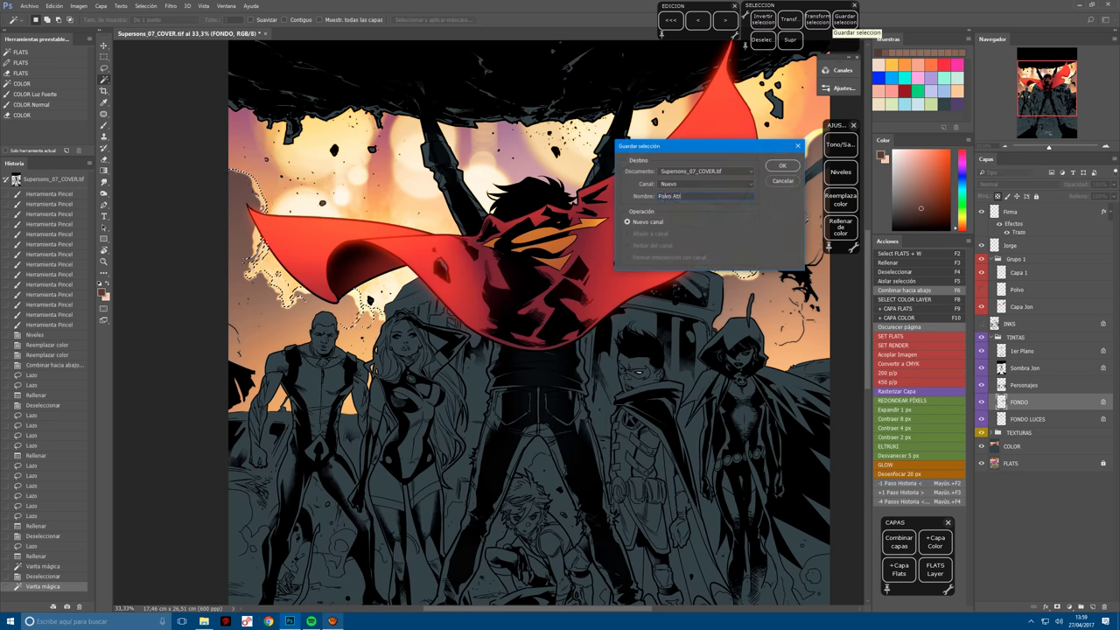
{"action": "key", "text": "Return"}
Hide the selection edges and brush light peach in Luz fuerte mode over the smoke outlines around the cape's pointed end.
{"action": "key", "text": "ctrl+h"}
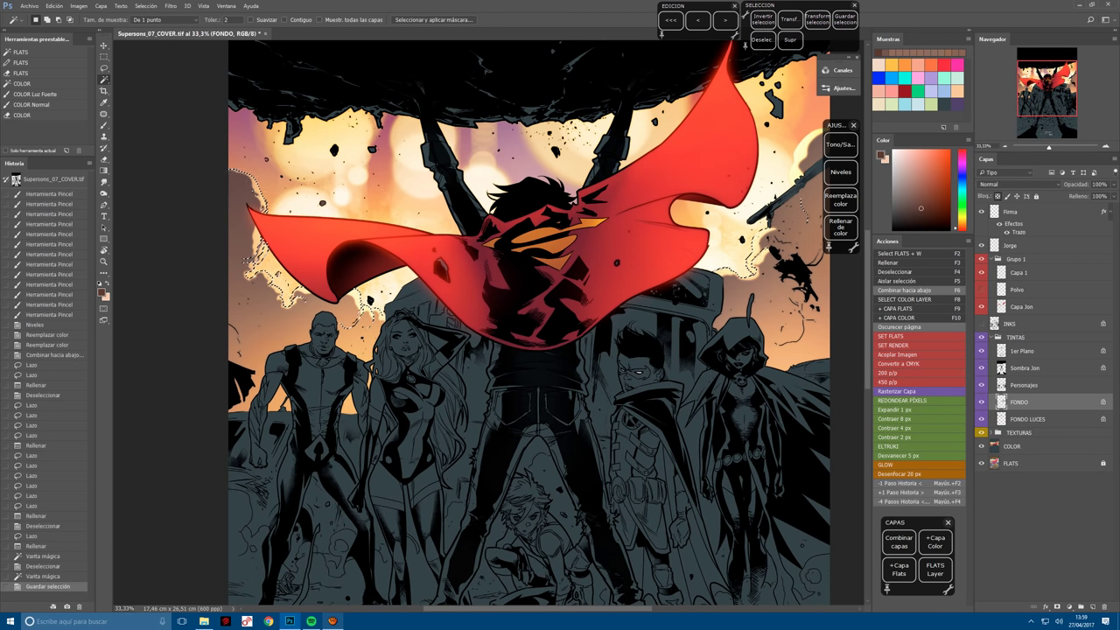
{"action": "key", "text": "b"}
{"action": "left_click", "coordinate": [879, 53]}
{"action": "key", "text": "ctrl+plus"}
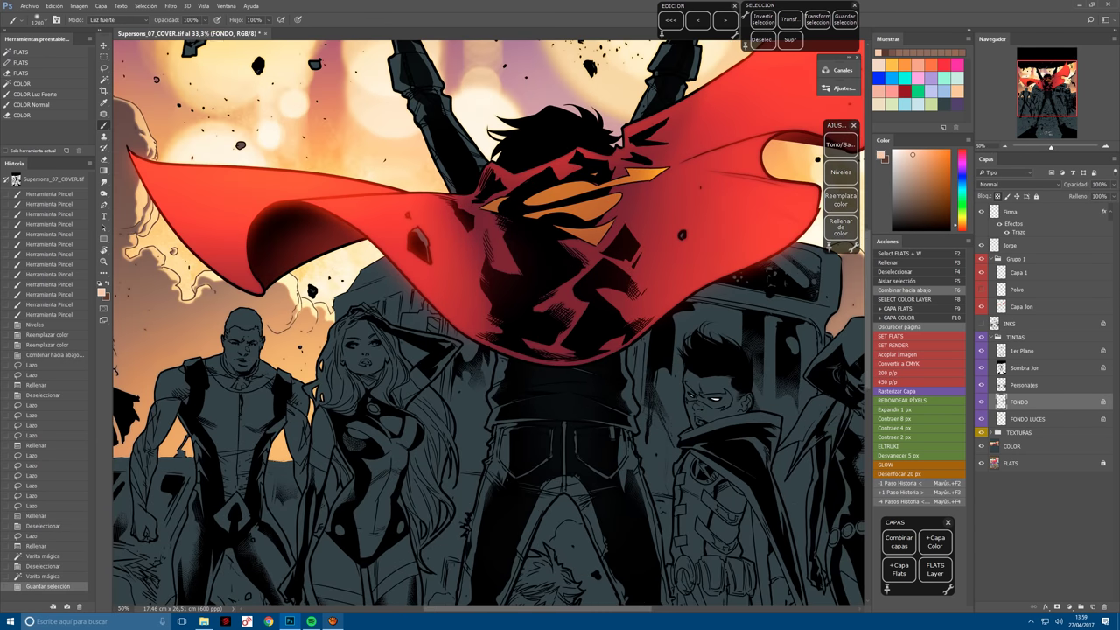
{"action": "left_click_drag", "start_coordinate": [665, 96], "coordinate": [787, 105]}
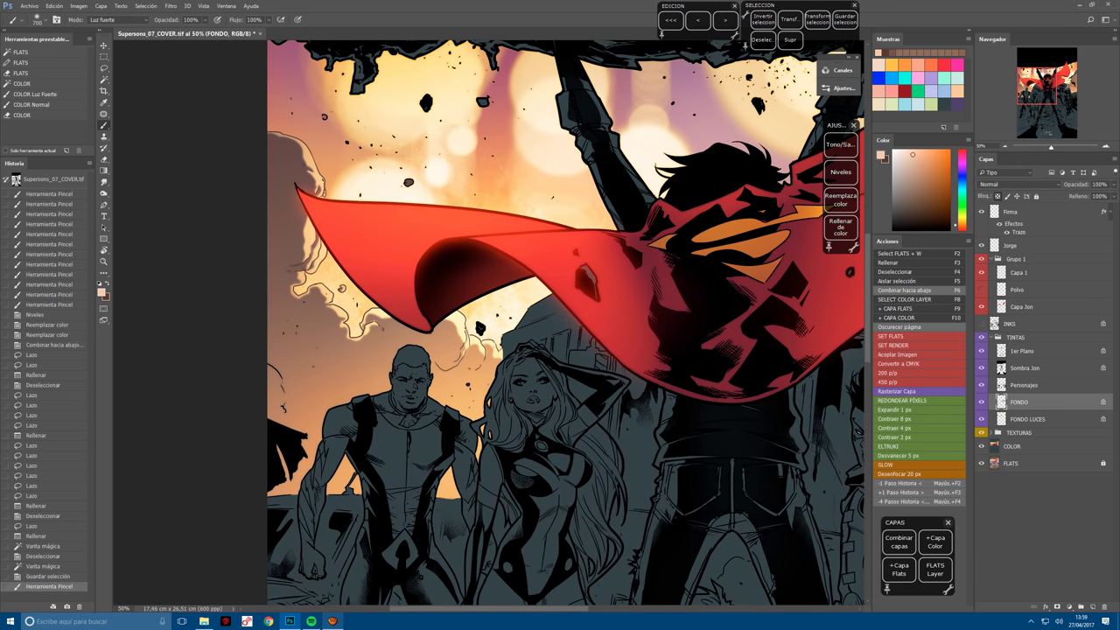
{"action": "left_click", "coordinate": [332, 280]}
{"action": "left_click", "coordinate": [332, 280]}
{"action": "left_click", "coordinate": [324, 280]}
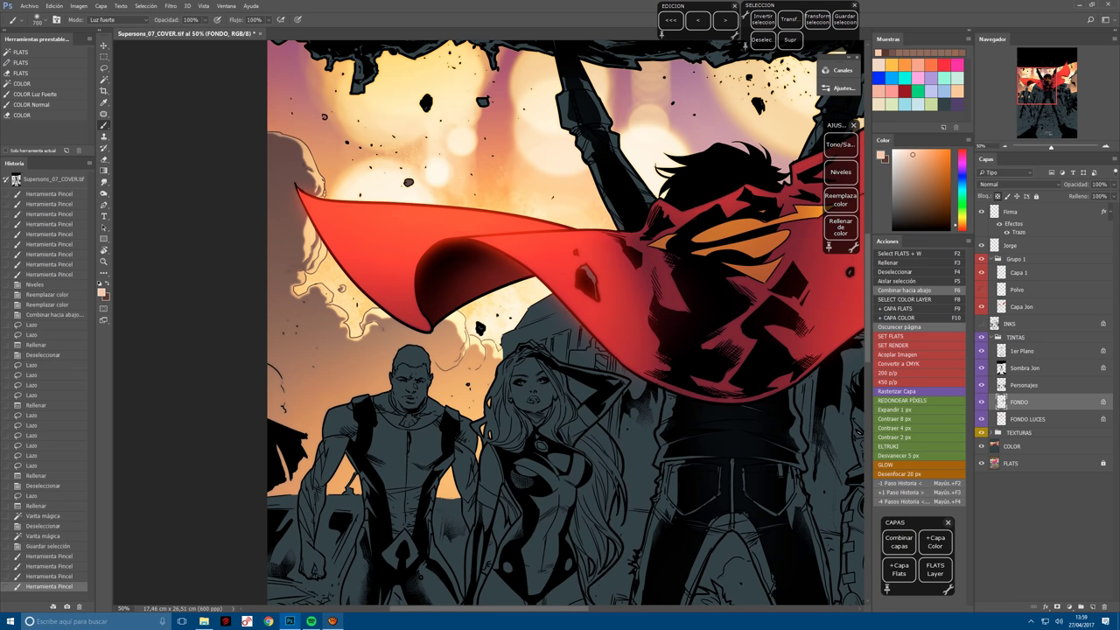
{"action": "left_click", "coordinate": [324, 285]}
{"action": "left_click", "coordinate": [324, 285]}
{"action": "left_click", "coordinate": [359, 306]}
{"action": "left_click", "coordinate": [359, 307]}
{"action": "left_click", "coordinate": [359, 307]}
{"action": "left_click", "coordinate": [359, 306]}
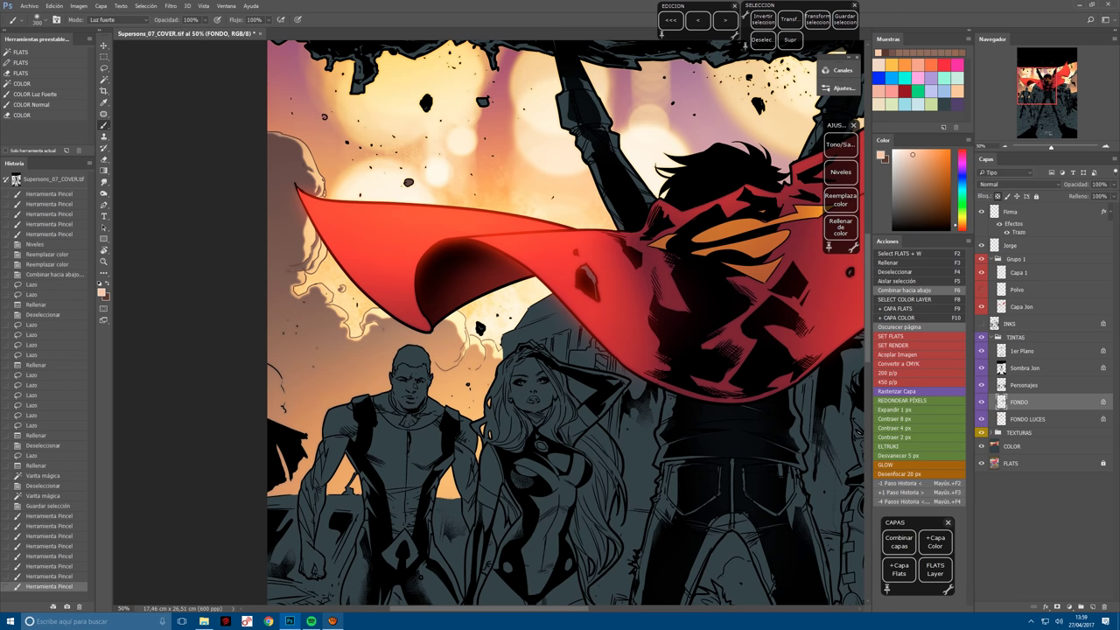
{"action": "left_click", "coordinate": [359, 306]}
{"action": "left_click", "coordinate": [359, 306]}
{"action": "left_click", "coordinate": [359, 307]}
{"action": "left_click", "coordinate": [359, 306]}
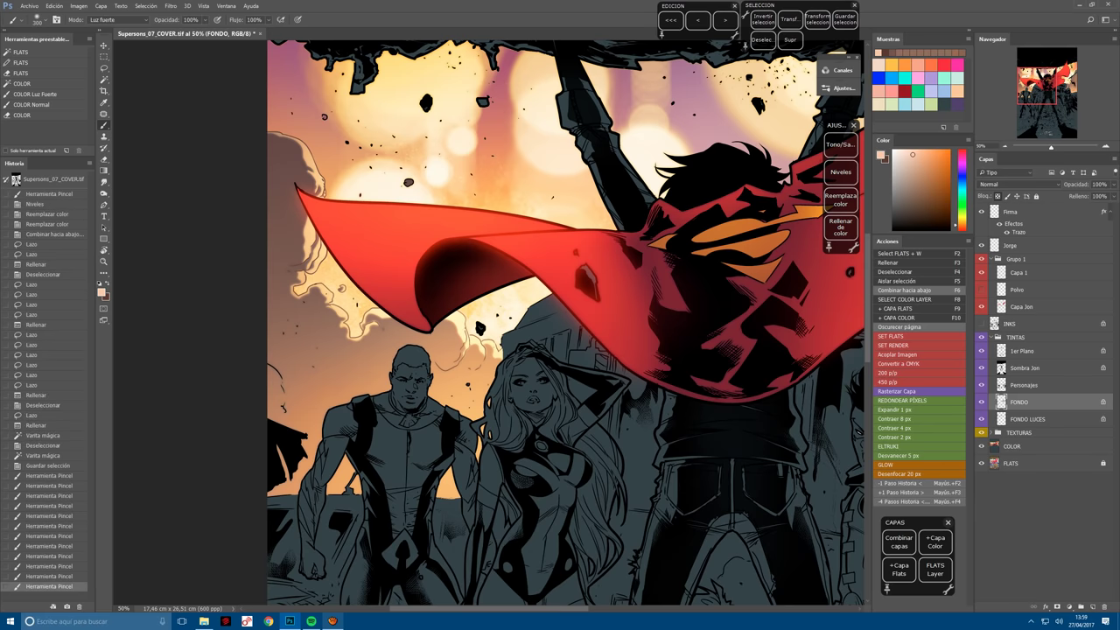
Brush the same light peach over the selected smoke outlines between the cape and the slanted beam above the hooded woman.
{"action": "left_click_drag", "start_coordinate": [859, 372], "coordinate": [386, 386]}
{"action": "left_click", "coordinate": [552, 289]}
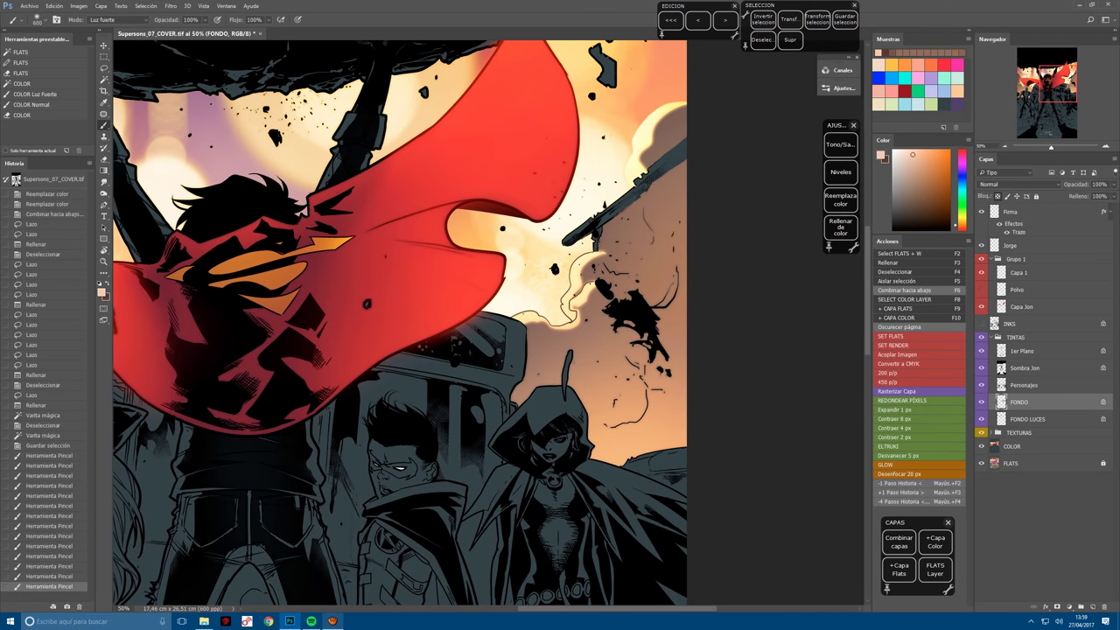
{"action": "left_click", "coordinate": [552, 289]}
{"action": "left_click", "coordinate": [552, 289]}
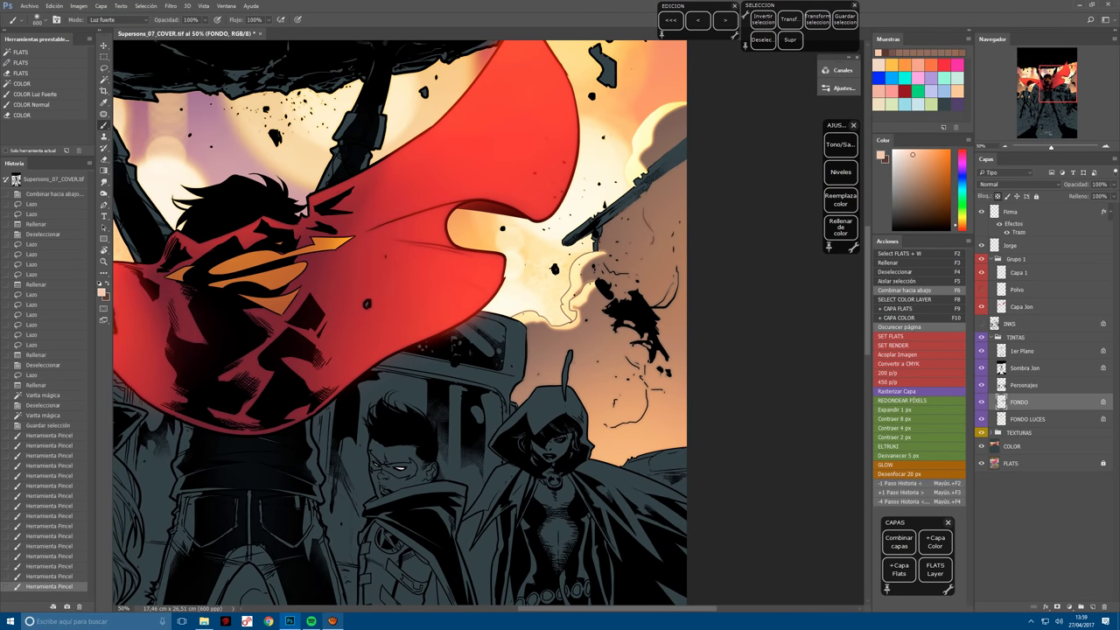
{"action": "left_click", "coordinate": [537, 244]}
Apply Hue/Saturation to the selected smoke inks with saturation at -35 and a slight negative hue shift.
{"action": "key", "text": "ctrl+minus"}
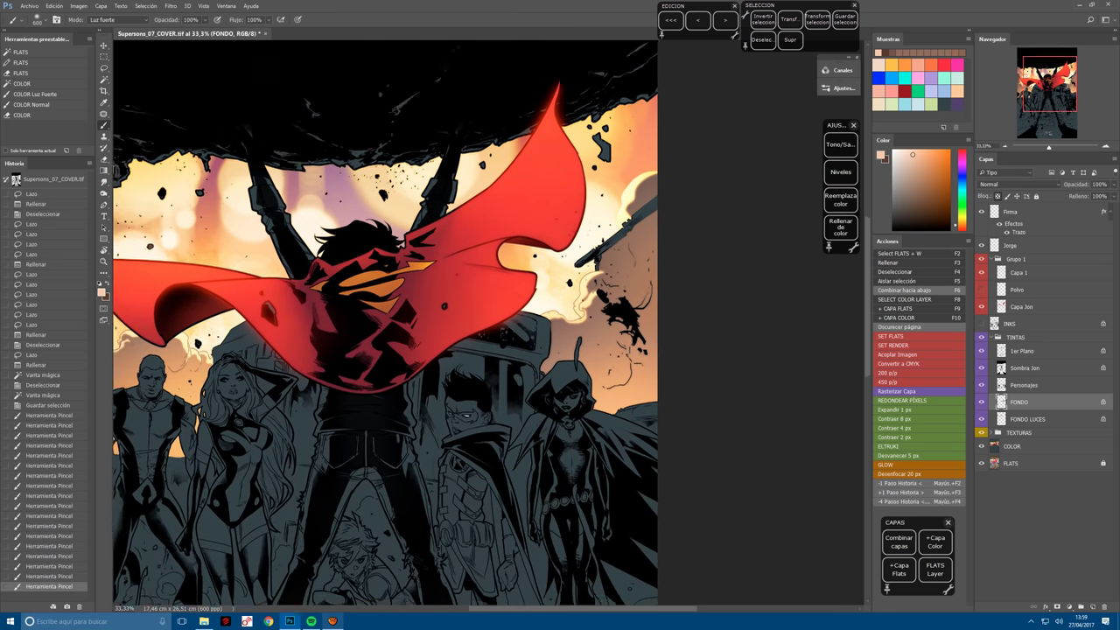
{"action": "left_click", "coordinate": [841, 161]}
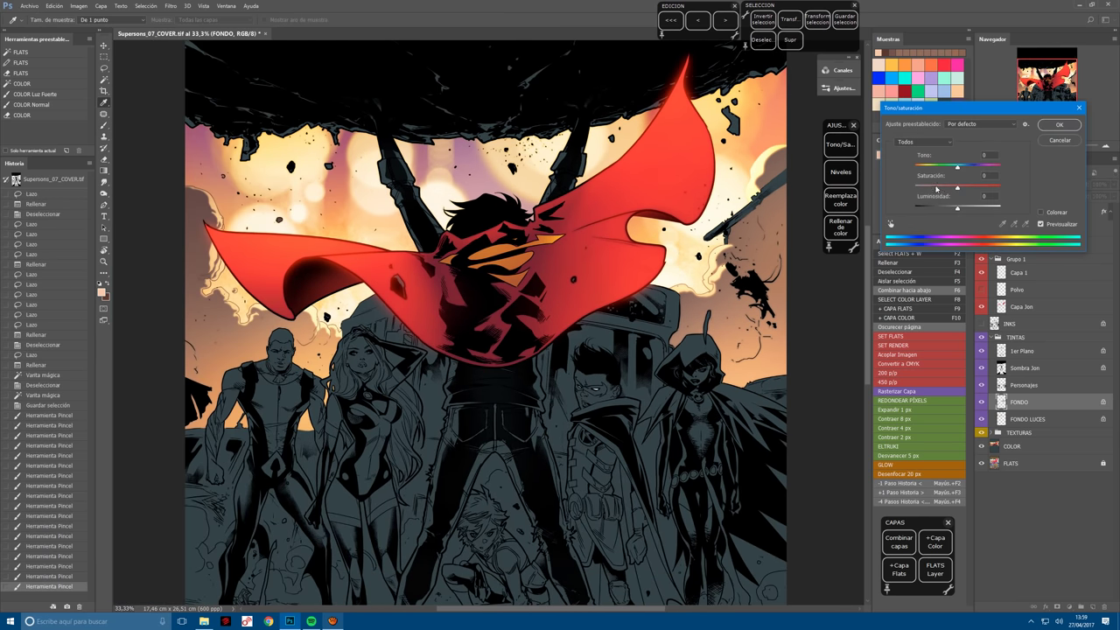
{"action": "mouse_move", "coordinate": [958, 187]}
{"action": "left_mouse_down"}
{"action": "mouse_move", "coordinate": [942, 187]}
{"action": "mouse_move", "coordinate": [955, 166]}
{"action": "left_mouse_up"}
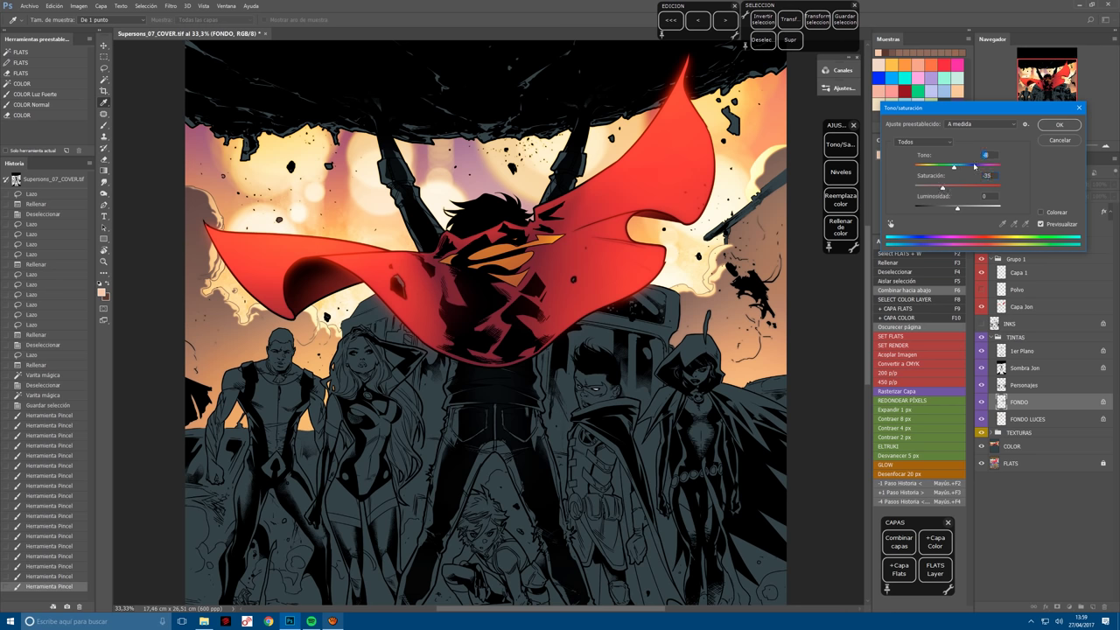
{"action": "left_click", "coordinate": [1059, 125]}
Activate the FLATS layer, clear the selection and save the cover.
{"action": "key", "text": "ctrl+0"}
{"action": "key", "text": "F2"}
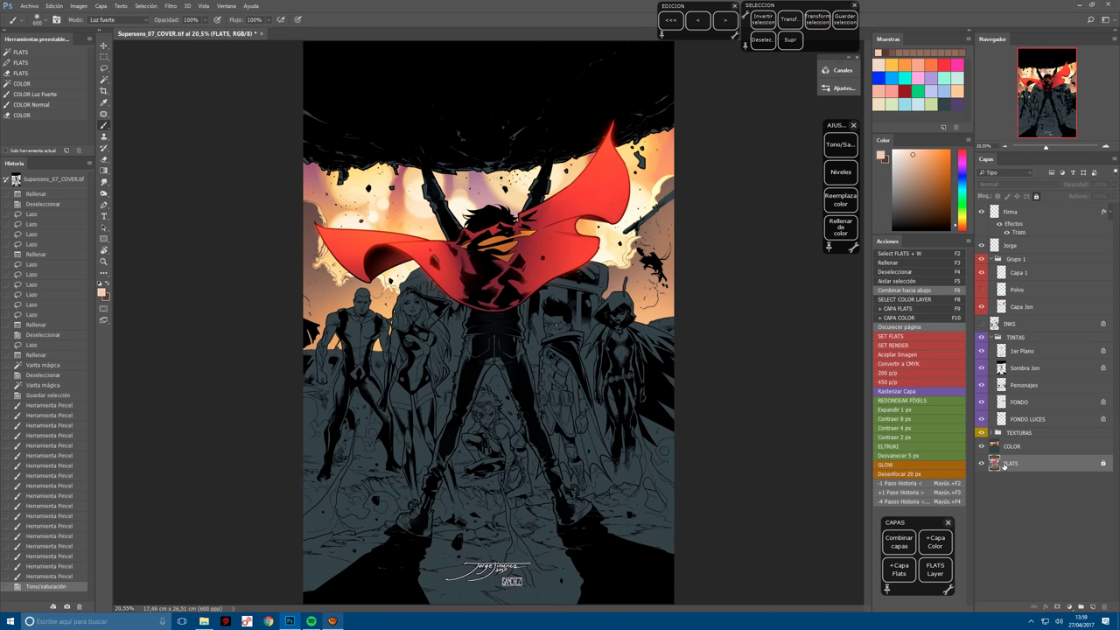
{"action": "key", "text": "l"}
{"action": "key", "text": "ctrl+d"}
{"action": "key", "text": "ctrl+s"}
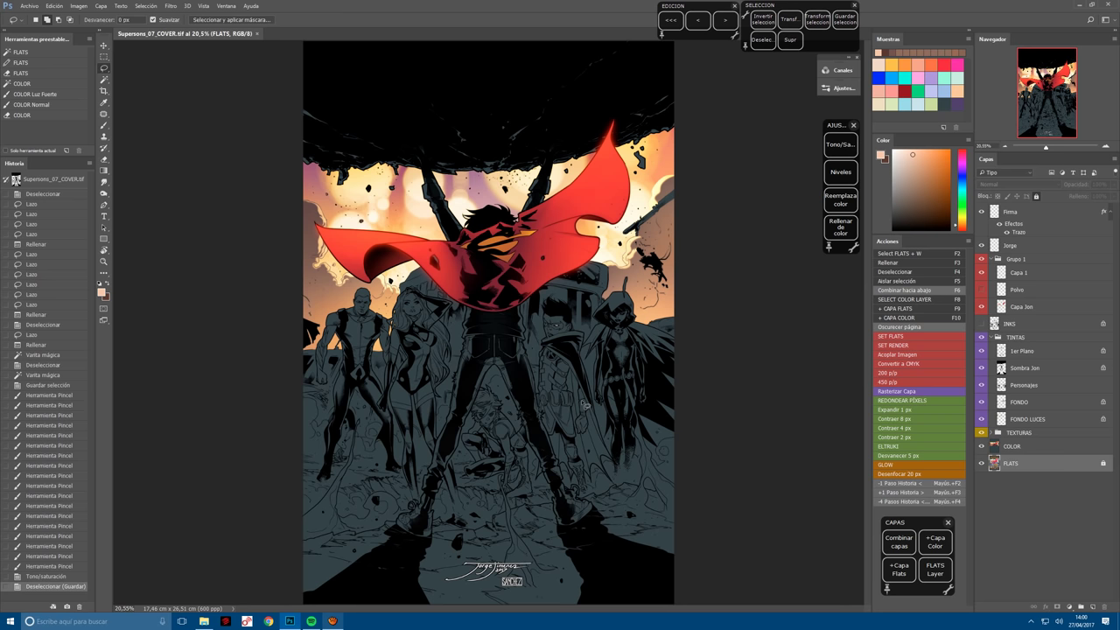
Select the ground area behind the bald hero and long-haired woman with the Magic Wand, copying it to a transparency-locked layer above COLOR.
{"action": "key", "text": "ctrl+plus"}
{"action": "left_click_drag", "start_coordinate": [376, 418], "coordinate": [463, 381]}
{"action": "key", "text": "w"}
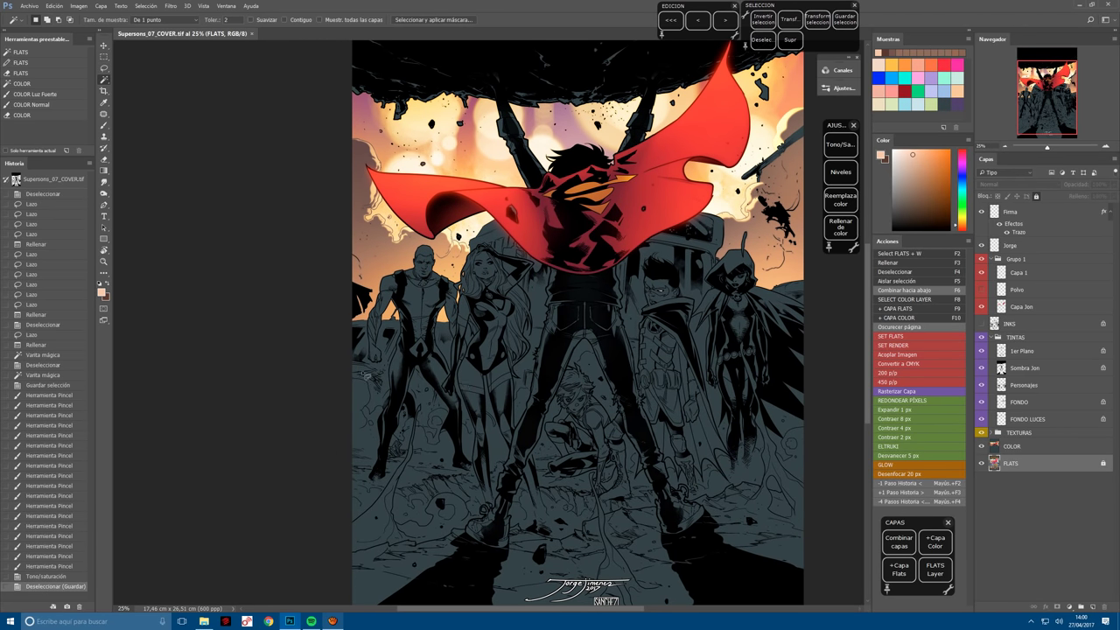
{"action": "left_click", "coordinate": [390, 326]}
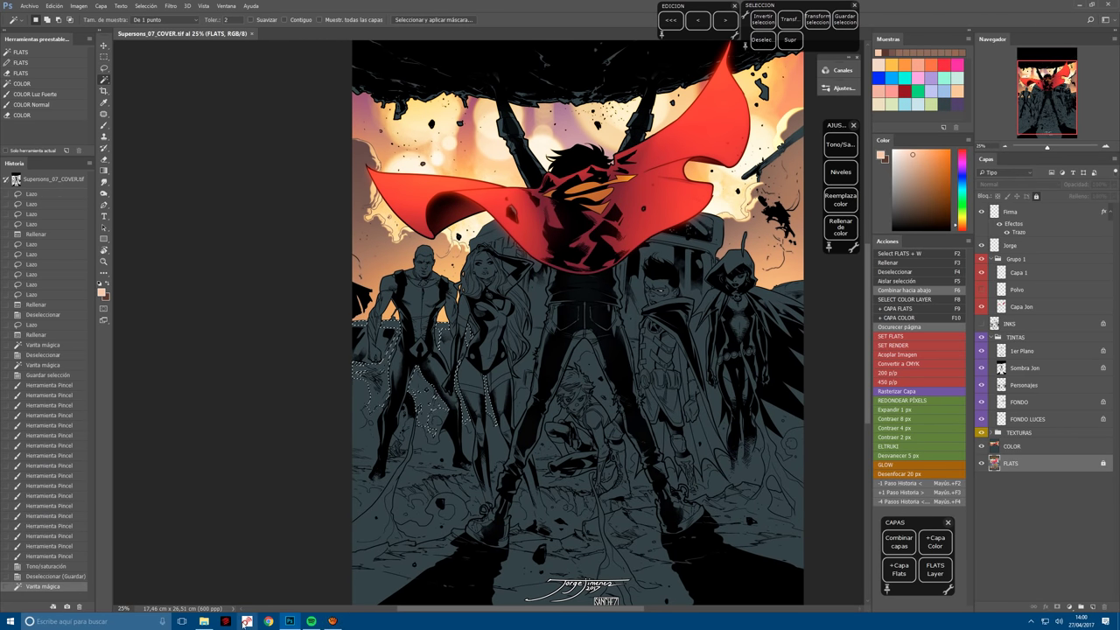
{"action": "key", "text": "ctrl+plus"}
{"action": "key", "text": "b"}
{"action": "key", "text": "ctrl+c"}
{"action": "key", "text": "ctrl+v"}
{"action": "key", "text": "slash"}
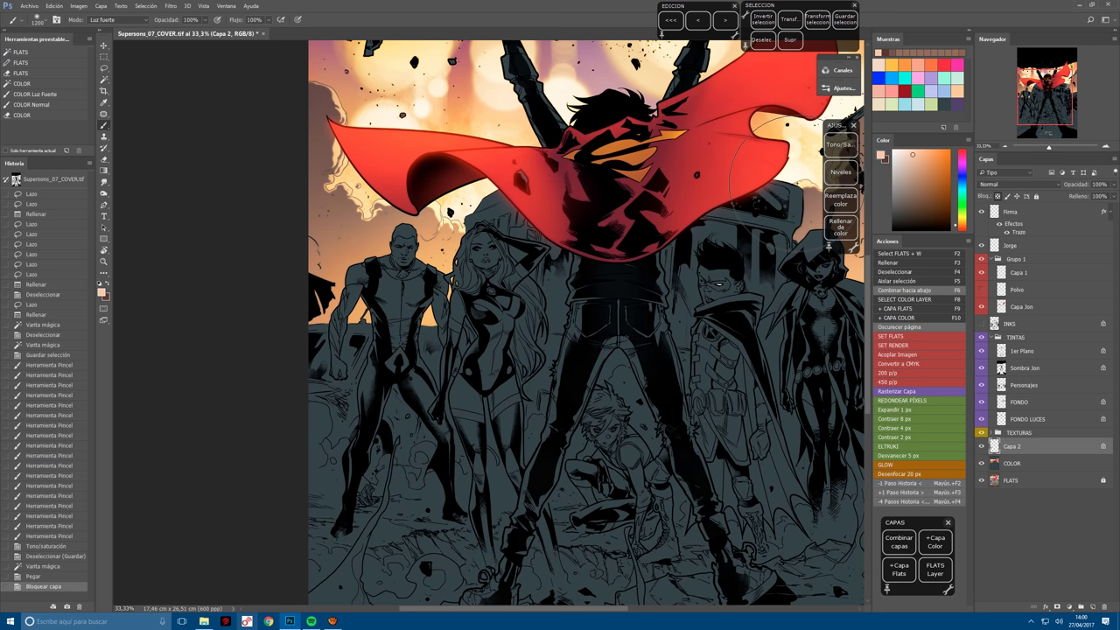
Brush soft light peach in Hard Light mode over the wrecked car's body behind the bald hero and long-haired woman.
{"action": "left_click_drag", "start_coordinate": [569, 350], "coordinate": [536, 322]}
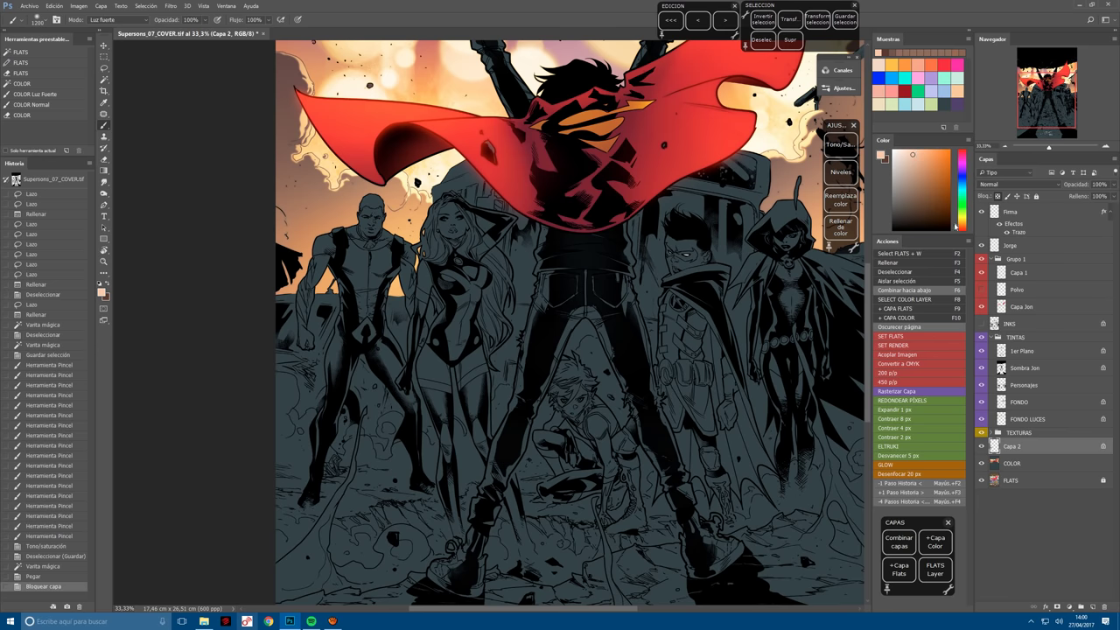
{"action": "mouse_move", "coordinate": [490, 490]}
{"action": "left_mouse_down"}
{"action": "mouse_move", "coordinate": [407, 473]}
{"action": "mouse_move", "coordinate": [412, 488]}
{"action": "mouse_move", "coordinate": [454, 489]}
{"action": "mouse_move", "coordinate": [441, 428]}
{"action": "left_mouse_up"}
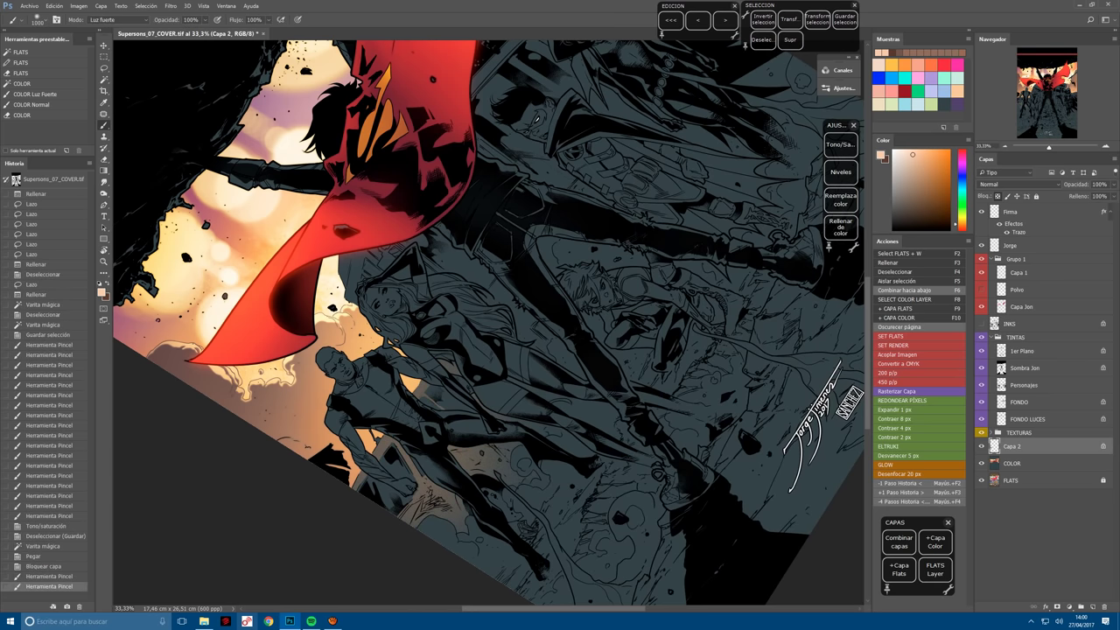
{"action": "key", "text": "bracketleft"}
{"action": "mouse_move", "coordinate": [415, 392]}
{"action": "left_mouse_down"}
{"action": "mouse_move", "coordinate": [456, 361]}
{"action": "mouse_move", "coordinate": [498, 407]}
{"action": "mouse_move", "coordinate": [538, 407]}
{"action": "left_mouse_up"}
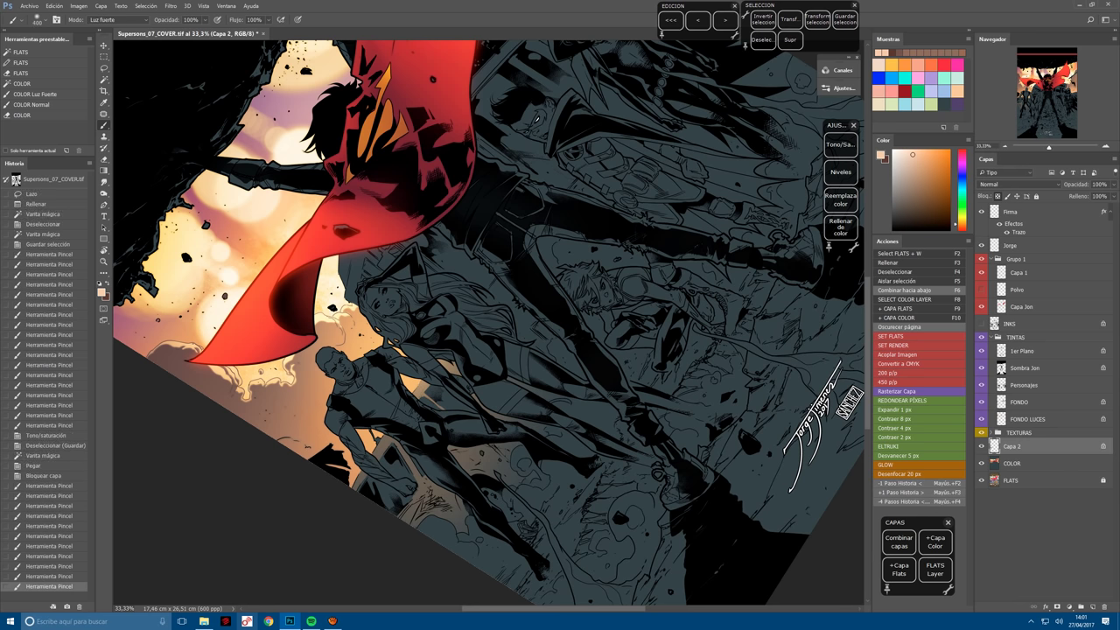
{"action": "scroll", "coordinate": [372, 464], "scroll_direction": "up", "scroll_amount": 2}
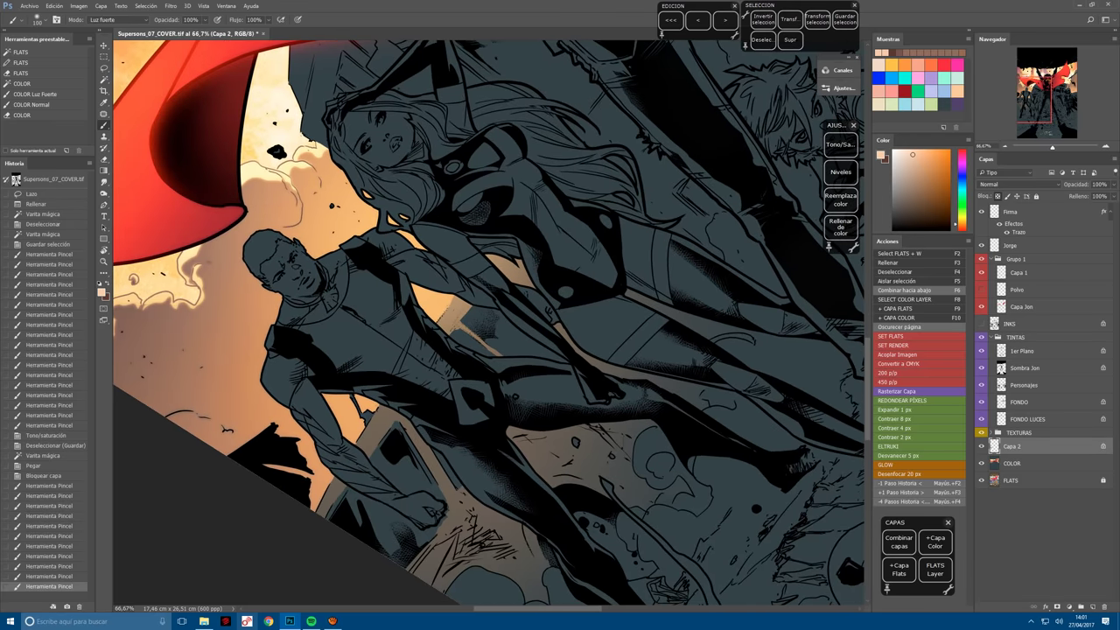
{"action": "left_click_drag", "start_coordinate": [363, 442], "coordinate": [385, 411]}
Lasso the car's roof edge behind the bald hero and brush a brighter light peach highlight along it.
{"action": "key", "text": "l"}
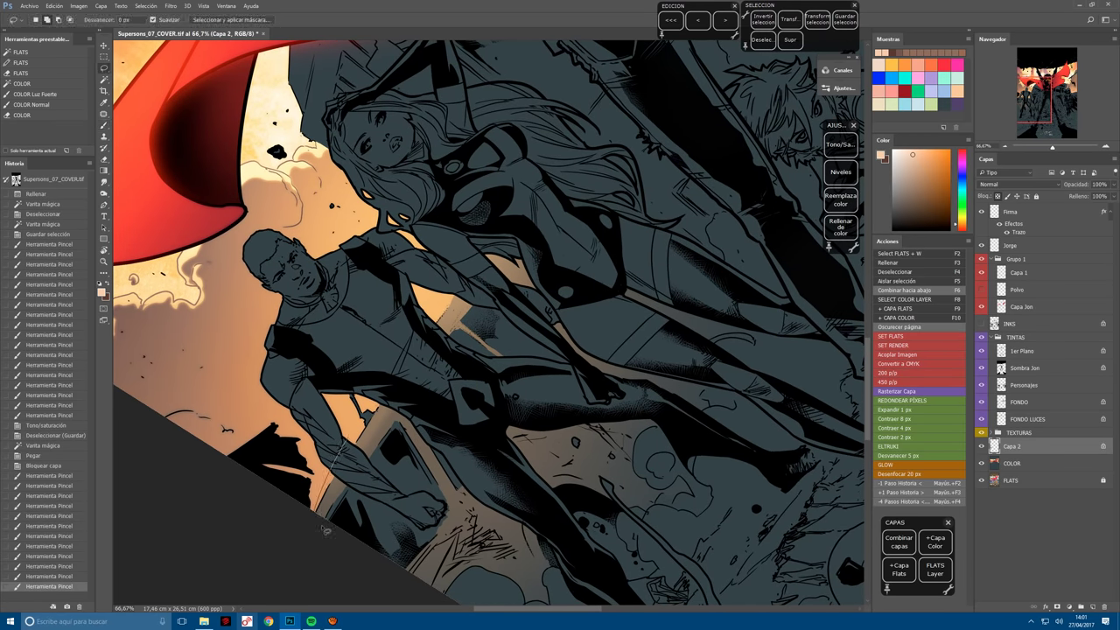
{"action": "left_click_drag", "start_coordinate": [324, 527], "coordinate": [487, 268]}
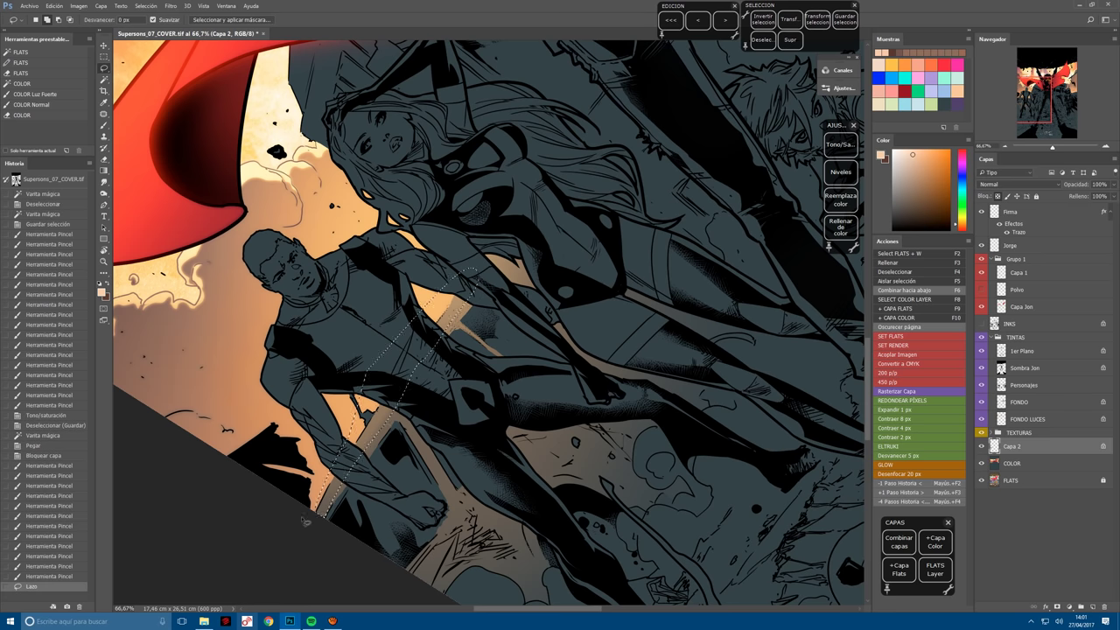
{"action": "key", "text": "b"}
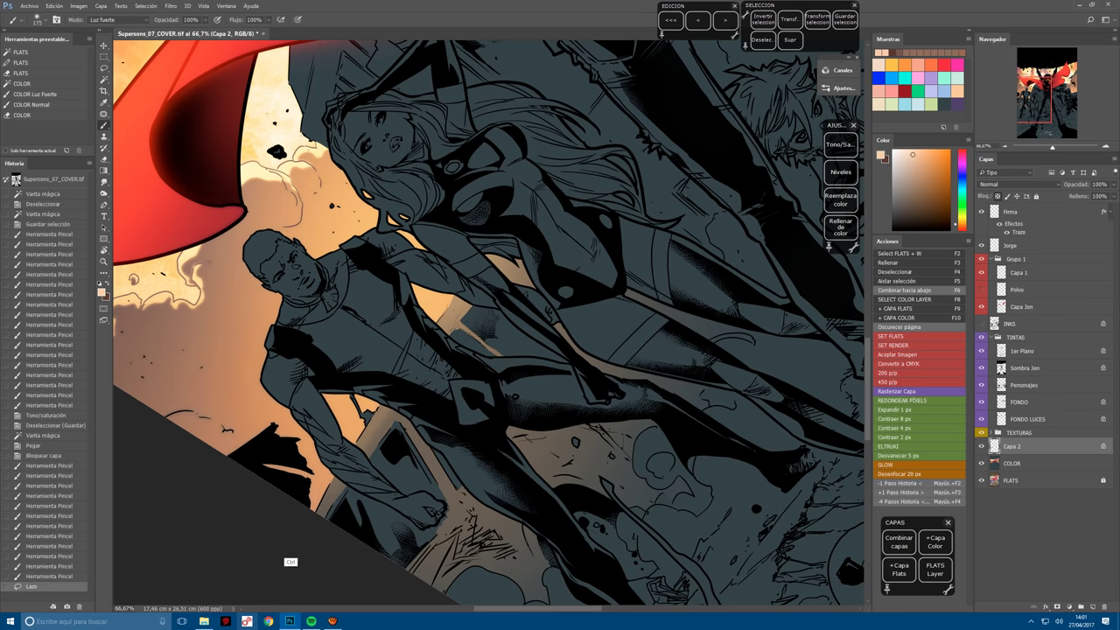
{"action": "left_click_drag", "start_coordinate": [380, 408], "coordinate": [326, 514]}
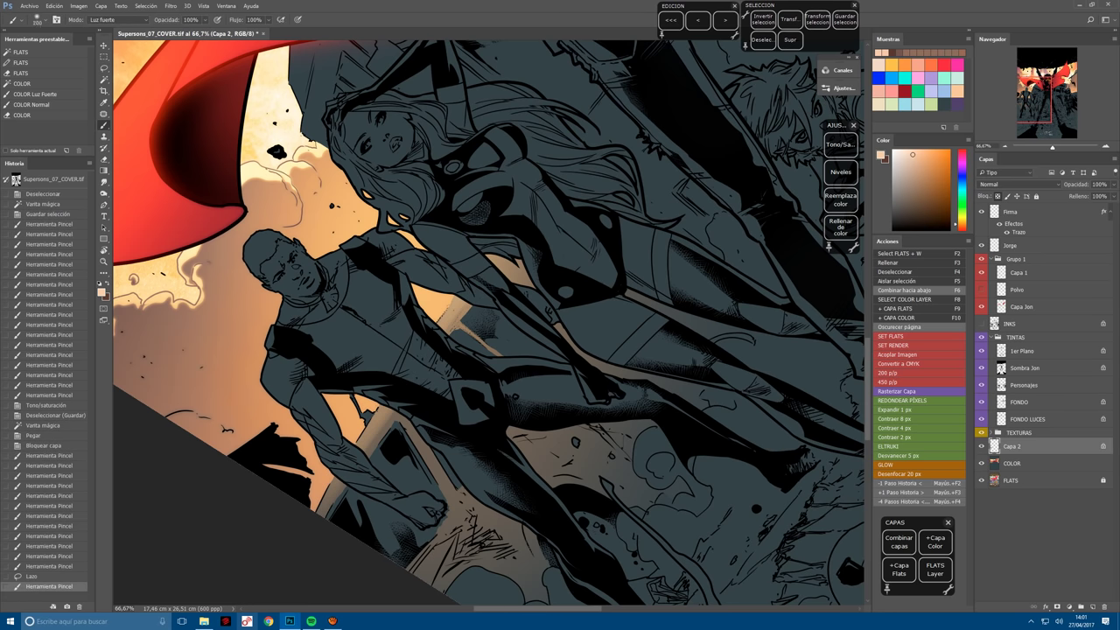
{"action": "left_click_drag", "start_coordinate": [381, 408], "coordinate": [326, 515]}
{"action": "left_click_drag", "start_coordinate": [385, 408], "coordinate": [357, 448]}
{"action": "left_click_drag", "start_coordinate": [341, 478], "coordinate": [320, 513]}
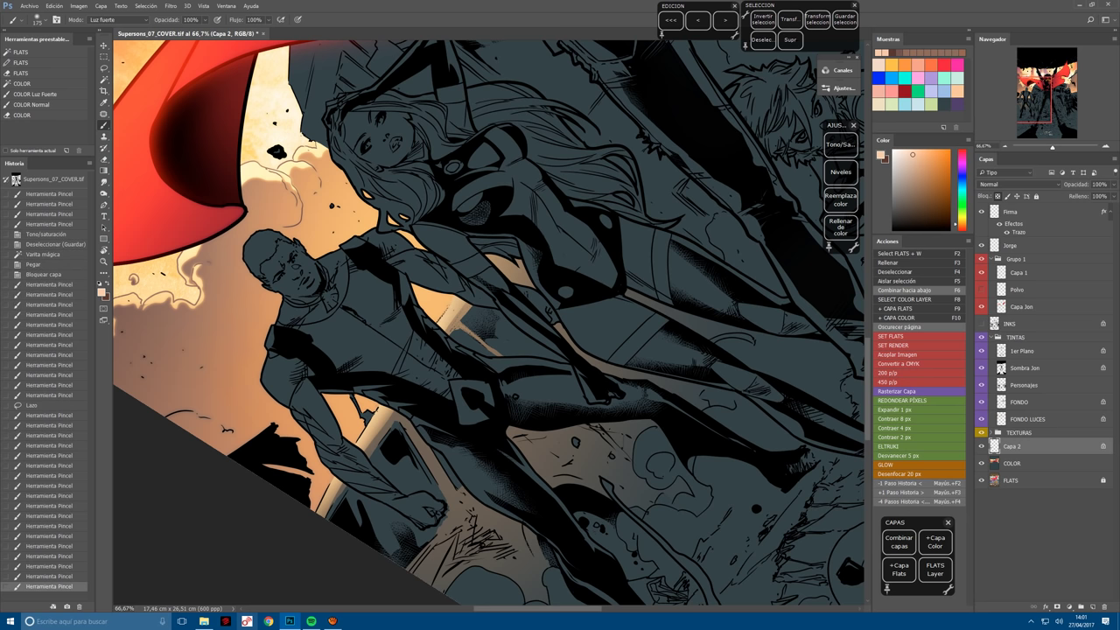
Load a contracted selection of the car body with the ELTRUKI action and feather it by 5 px twice.
{"action": "left_click", "coordinate": [994, 464], "text": "ctrl"}
{"action": "left_click", "coordinate": [915, 449]}
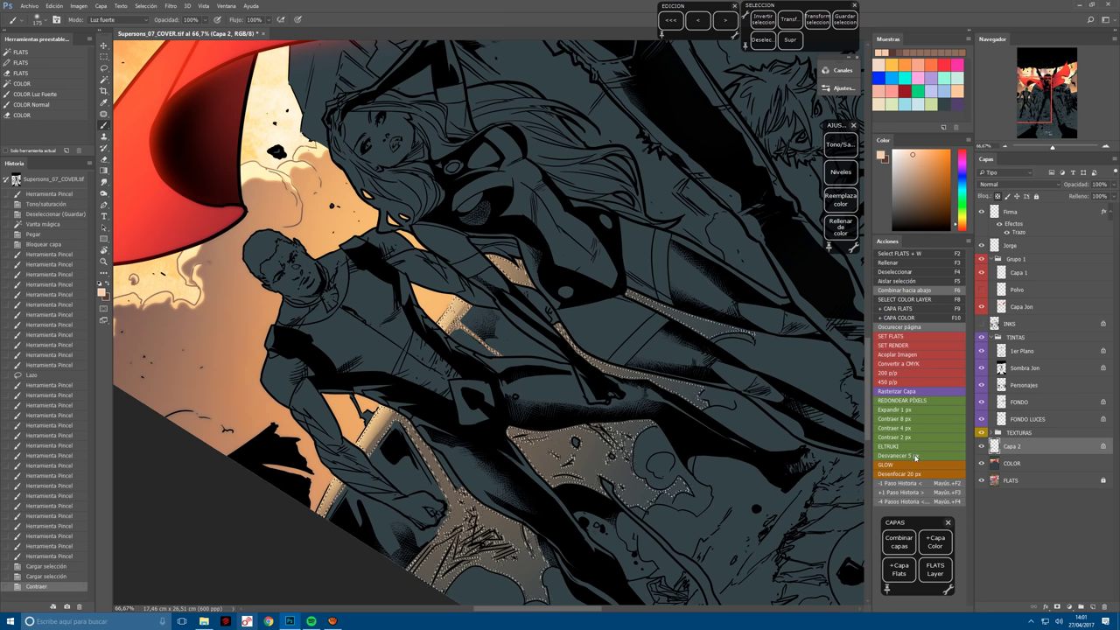
{"action": "left_click", "coordinate": [915, 456]}
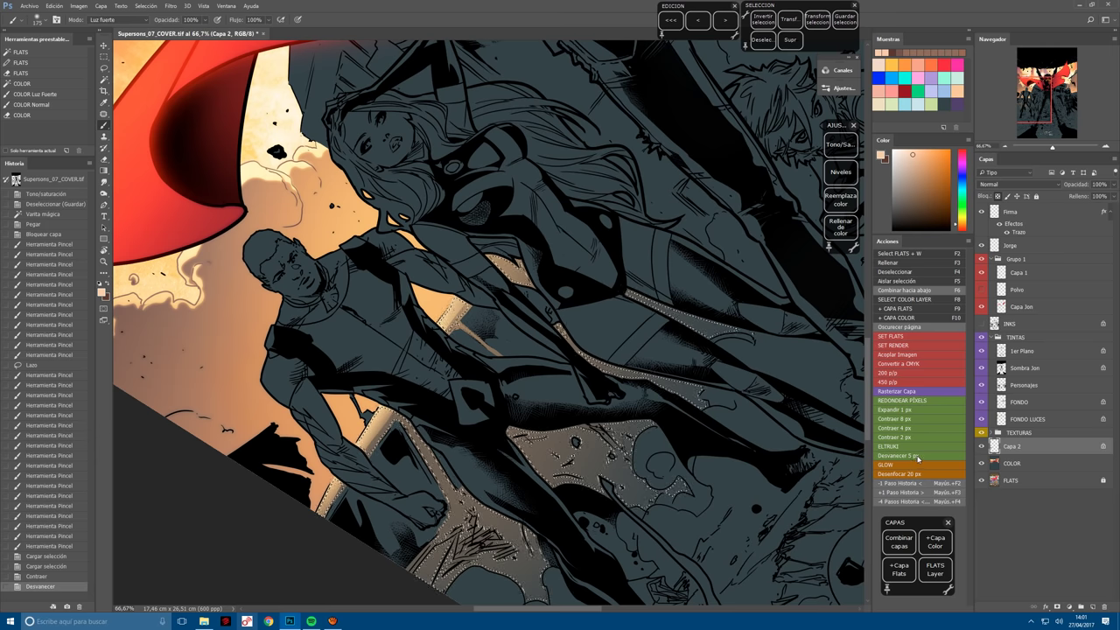
{"action": "left_click", "coordinate": [917, 458]}
Undo a broad trial stroke and brush warm orange light over the selected car body beside the bald hero's legs.
{"action": "left_click_drag", "start_coordinate": [394, 578], "coordinate": [542, 420]}
{"action": "scroll", "coordinate": [473, 350], "scroll_direction": "down", "scroll_amount": 3}
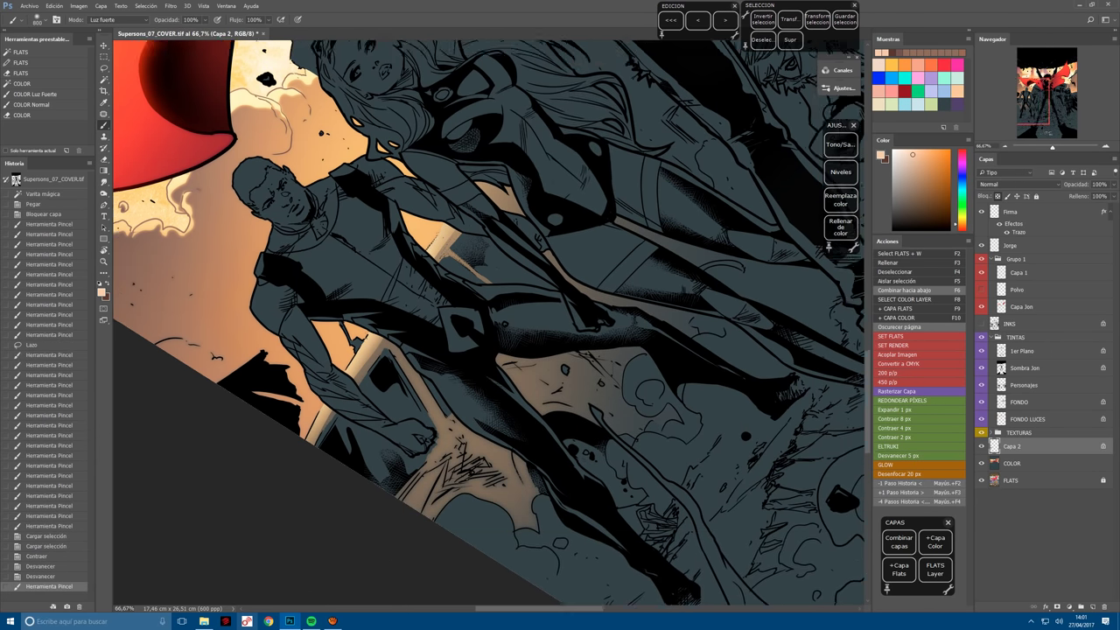
{"action": "key", "text": "ctrl+z"}
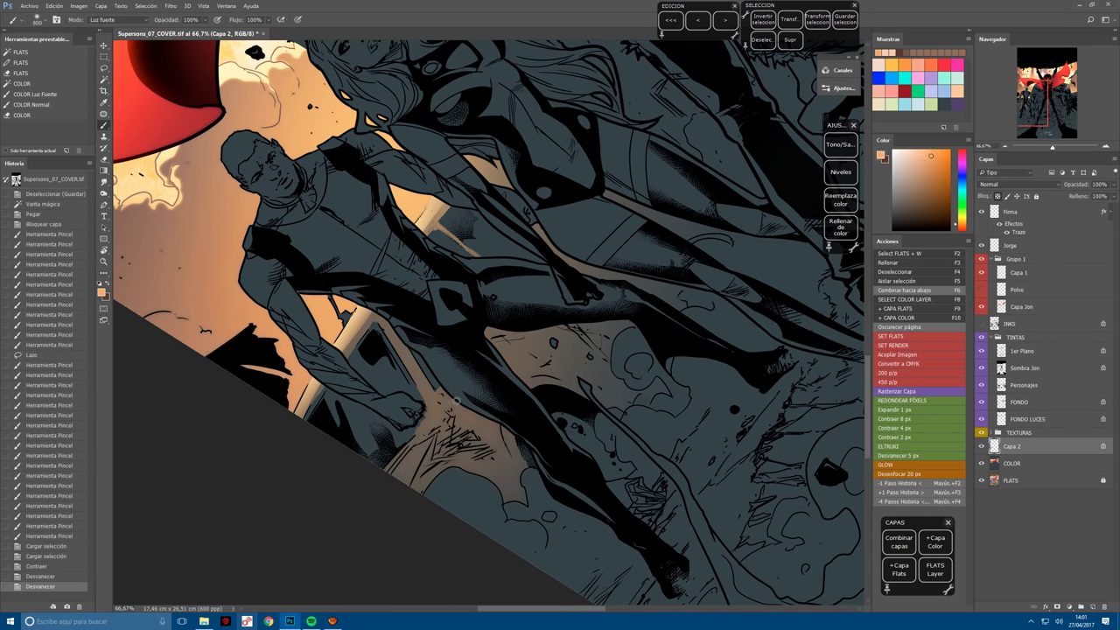
{"action": "left_click_drag", "start_coordinate": [456, 400], "coordinate": [498, 447]}
{"action": "key", "text": "bracketleft"}
{"action": "key", "text": "bracketright"}
{"action": "left_click_drag", "start_coordinate": [472, 420], "coordinate": [499, 446]}
Clear the selection, lasso the car's window pillar beside the bald hero's fist and brush light peach along it.
{"action": "key", "text": "r"}
{"action": "left_click_drag", "start_coordinate": [613, 312], "coordinate": [542, 438]}
{"action": "key", "text": "l"}
{"action": "key", "text": "ctrl+d"}
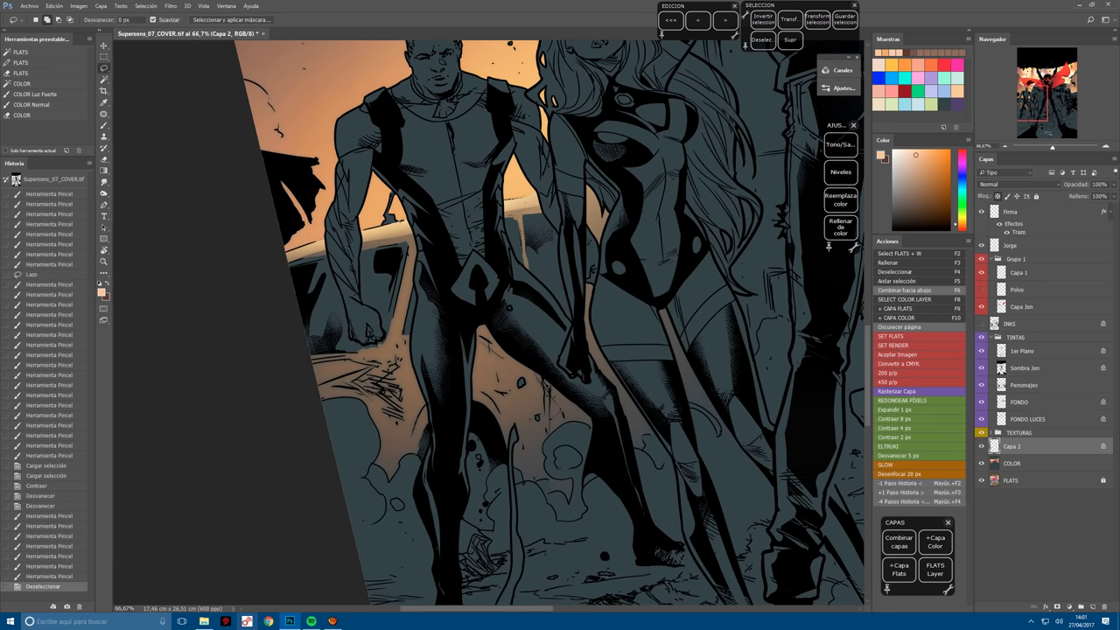
{"action": "mouse_move", "coordinate": [418, 234]}
{"action": "left_mouse_down"}
{"action": "mouse_move", "coordinate": [395, 356]}
{"action": "mouse_move", "coordinate": [357, 368]}
{"action": "mouse_move", "coordinate": [409, 302]}
{"action": "left_mouse_up"}
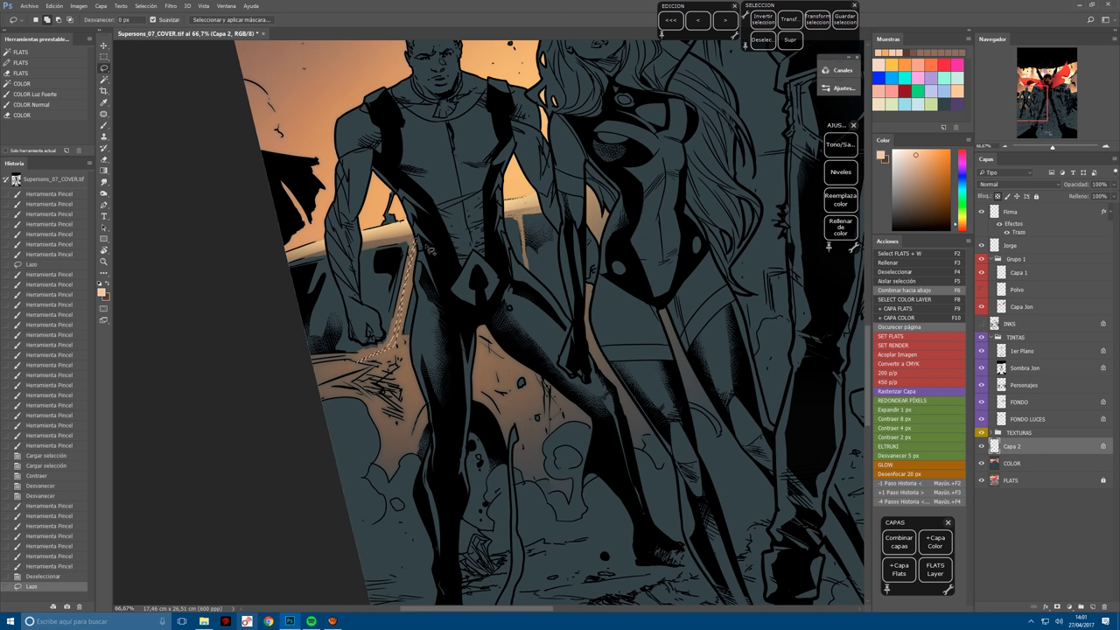
{"action": "key", "text": "b"}
{"action": "left_click_drag", "start_coordinate": [376, 350], "coordinate": [394, 329]}
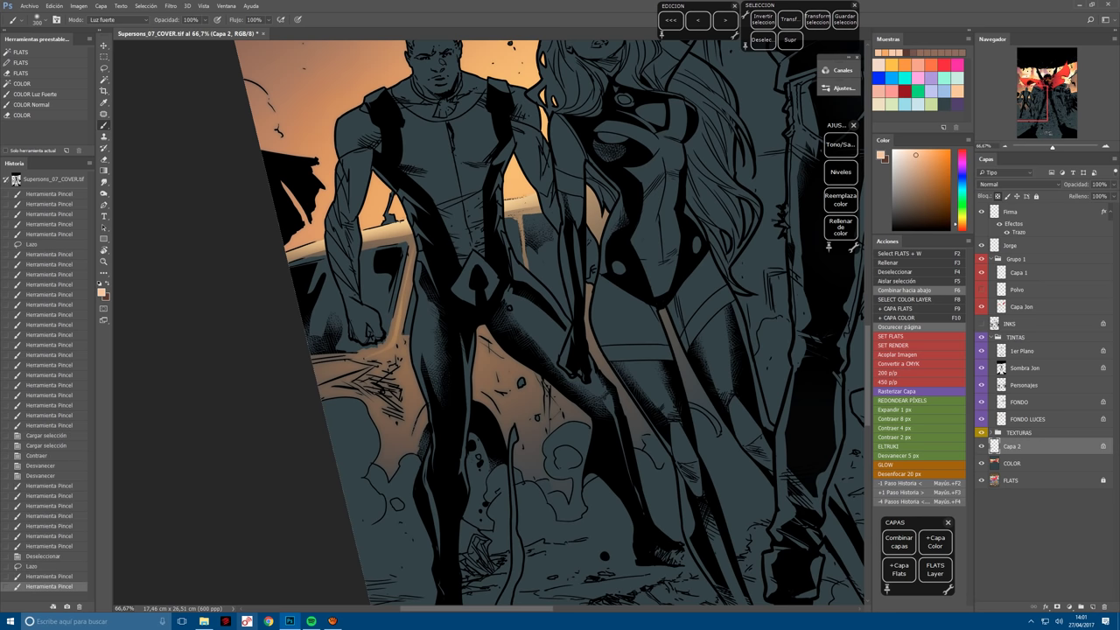
{"action": "left_click_drag", "start_coordinate": [385, 348], "coordinate": [396, 325]}
{"action": "left_click_drag", "start_coordinate": [390, 333], "coordinate": [400, 305]}
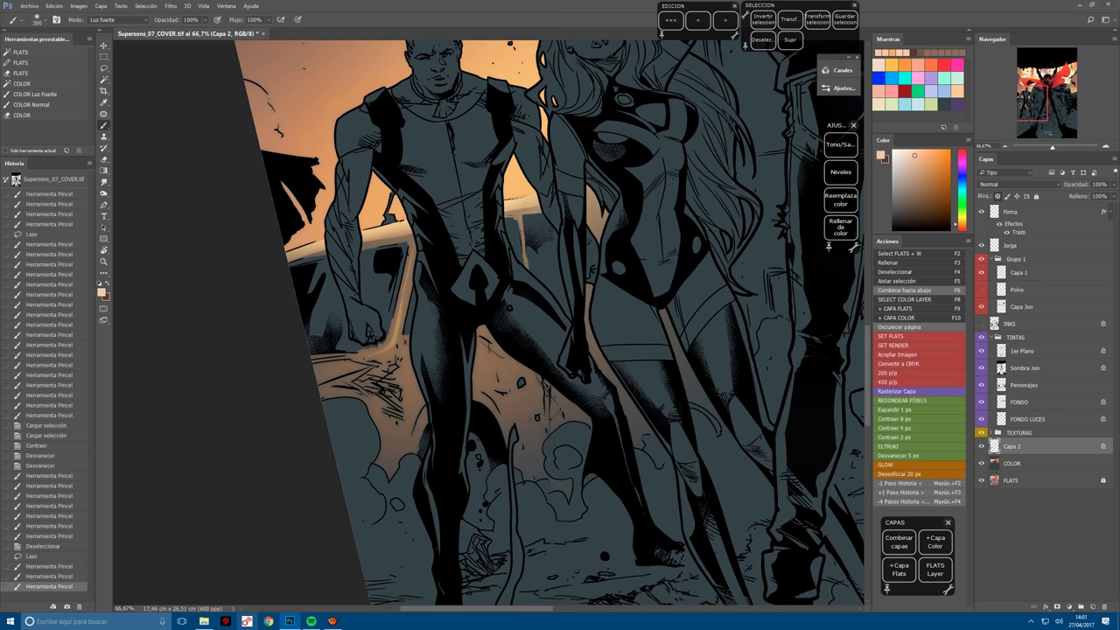
Clear the selection and brush the dark slate swatch over the lower car body around the bald hero's legs.
{"action": "key", "text": "r"}
{"action": "left_click_drag", "start_coordinate": [490, 175], "coordinate": [560, 188]}
{"action": "left_click_drag", "start_coordinate": [421, 485], "coordinate": [487, 496]}
{"action": "key", "text": "ctrl+minus"}
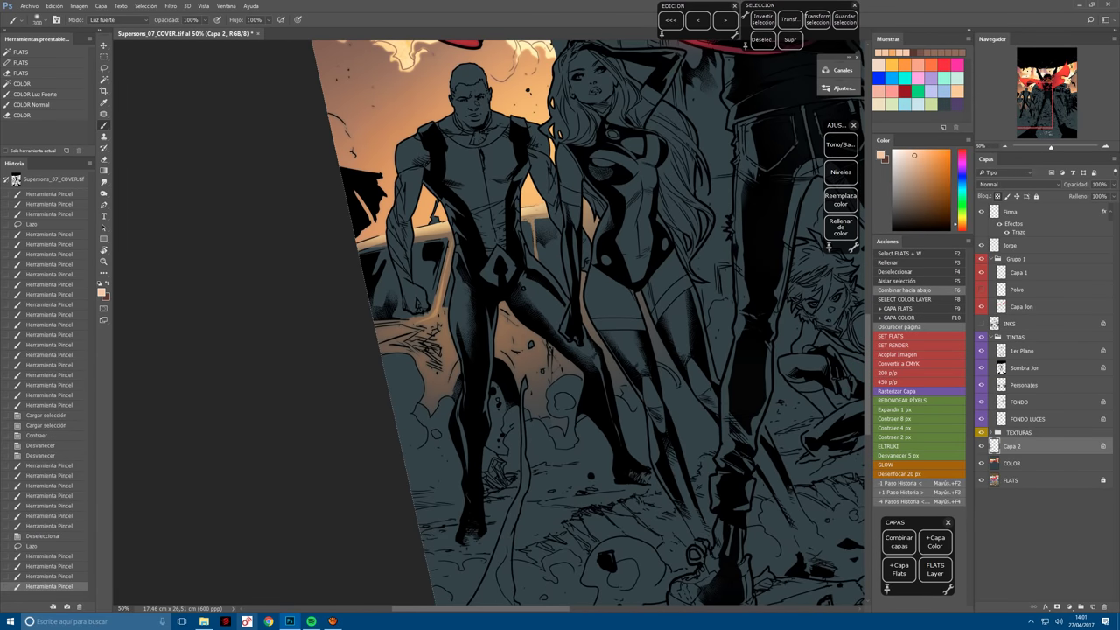
{"action": "left_click", "coordinate": [957, 104]}
{"action": "key", "text": "ctrl+d"}
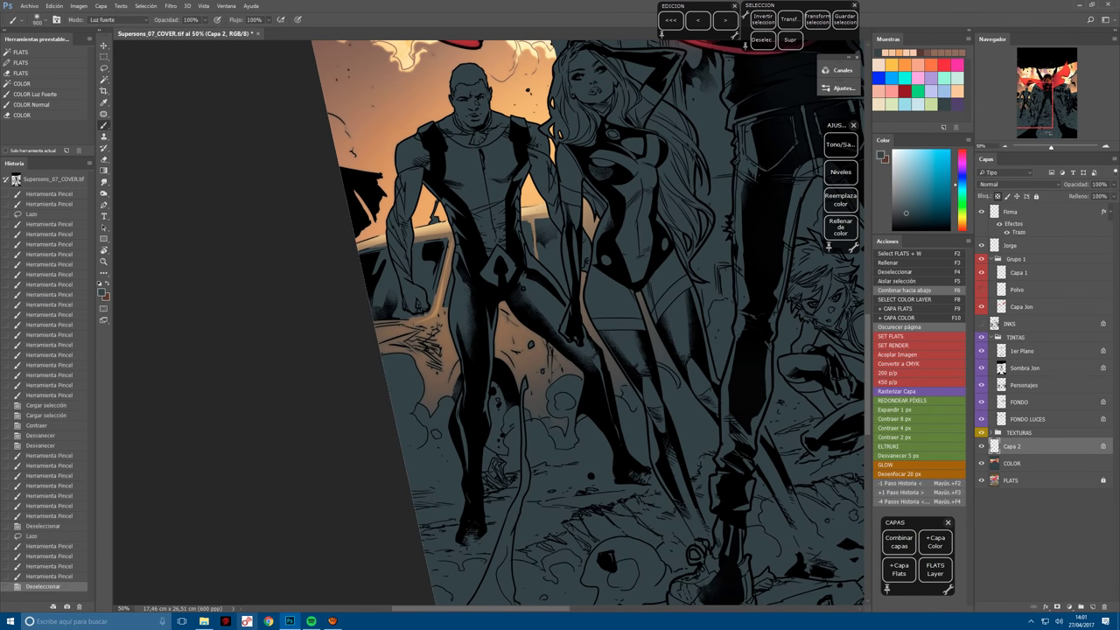
{"action": "left_click", "coordinate": [487, 496]}
{"action": "left_click_drag", "start_coordinate": [534, 411], "coordinate": [578, 358]}
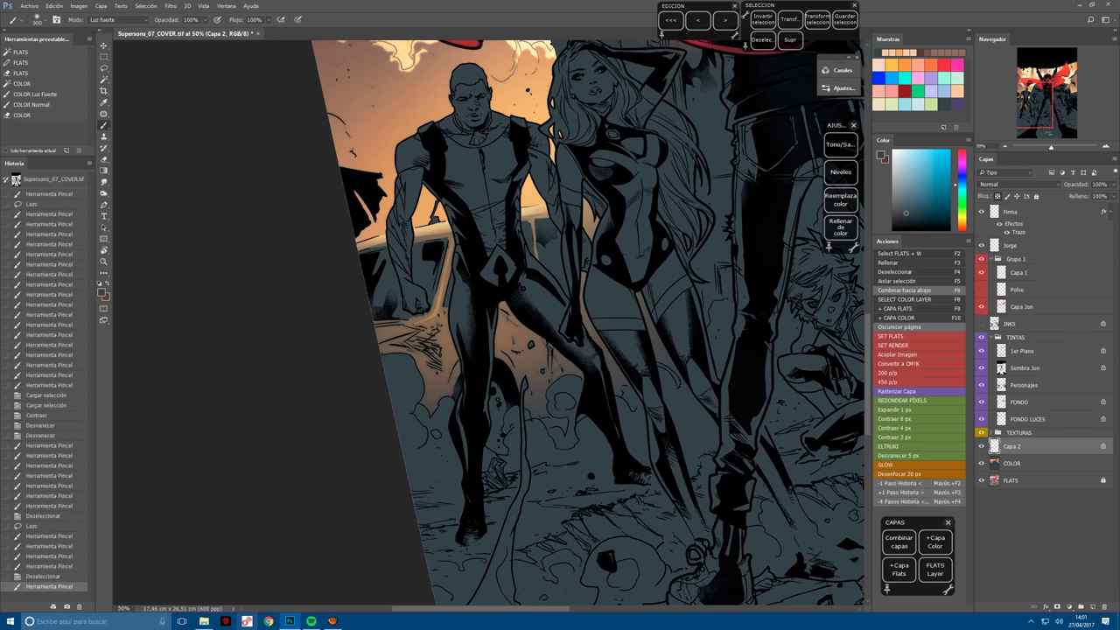
{"action": "left_click", "coordinate": [526, 393]}
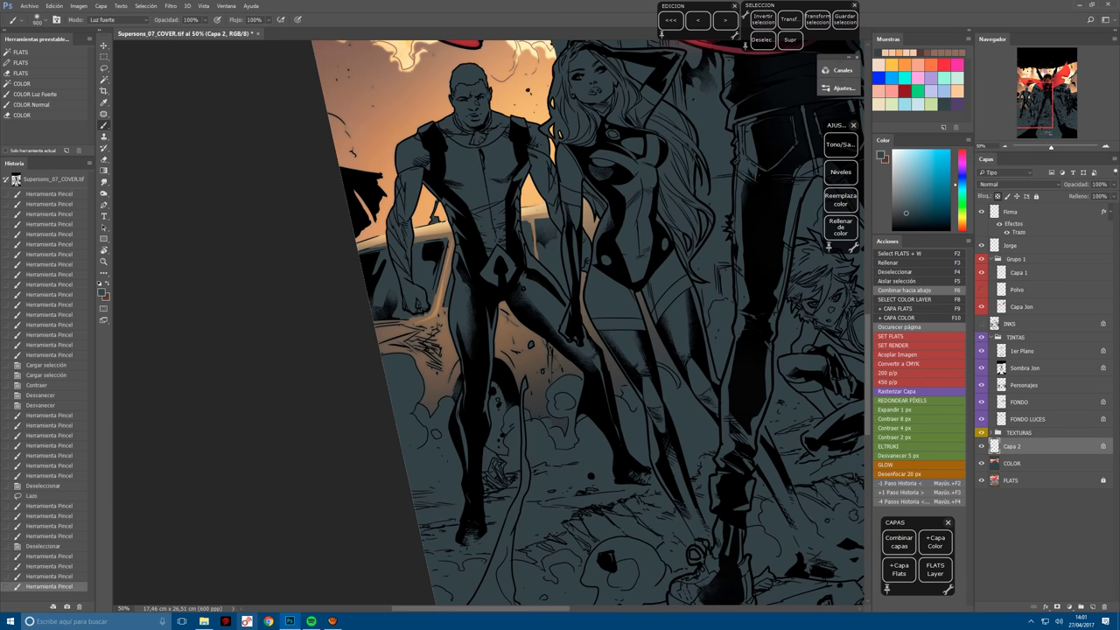
{"action": "left_click", "coordinate": [526, 393]}
{"action": "left_click", "coordinate": [526, 393]}
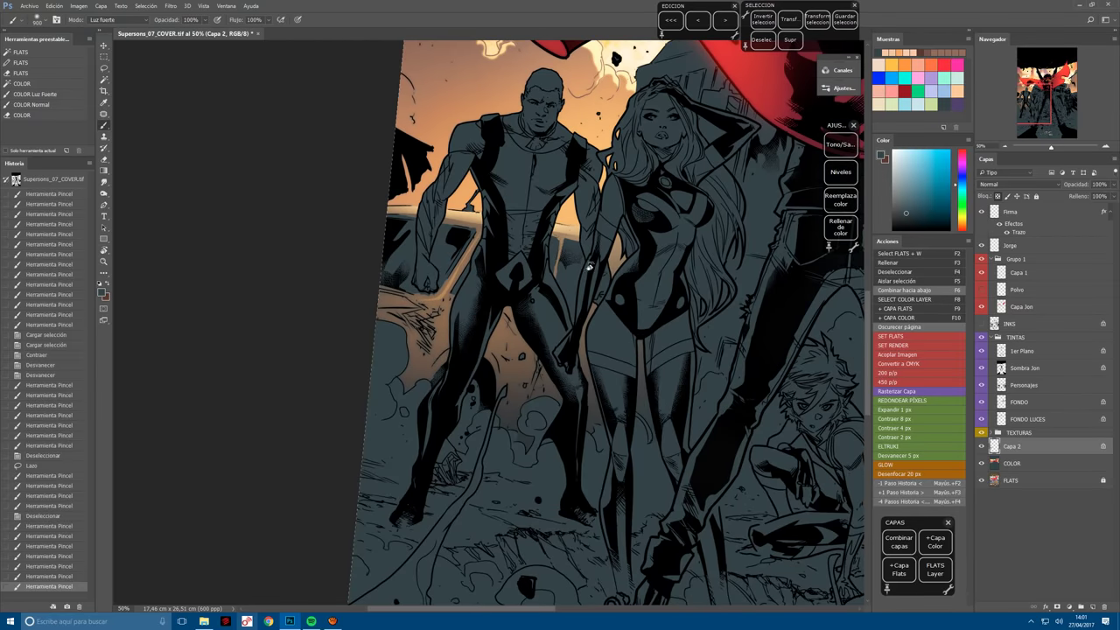
Merge the car body layer into COLOR, then Magic Wand the car windows on FLATS and copy them to a transparency-locked layer.
{"action": "key", "text": "F6"}
{"action": "key", "text": "F2"}
{"action": "left_click", "coordinate": [573, 253]}
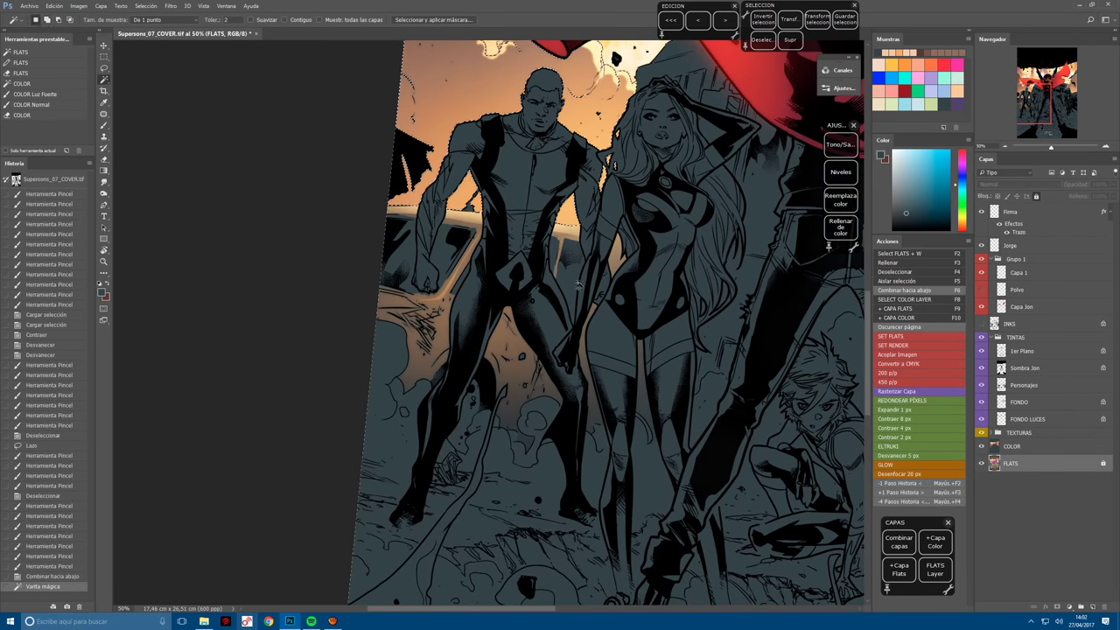
{"action": "left_click", "coordinate": [574, 253], "text": "shift"}
{"action": "key", "text": "b"}
{"action": "key", "text": "ctrl+c"}
{"action": "key", "text": "ctrl+v"}
{"action": "key", "text": "slash"}
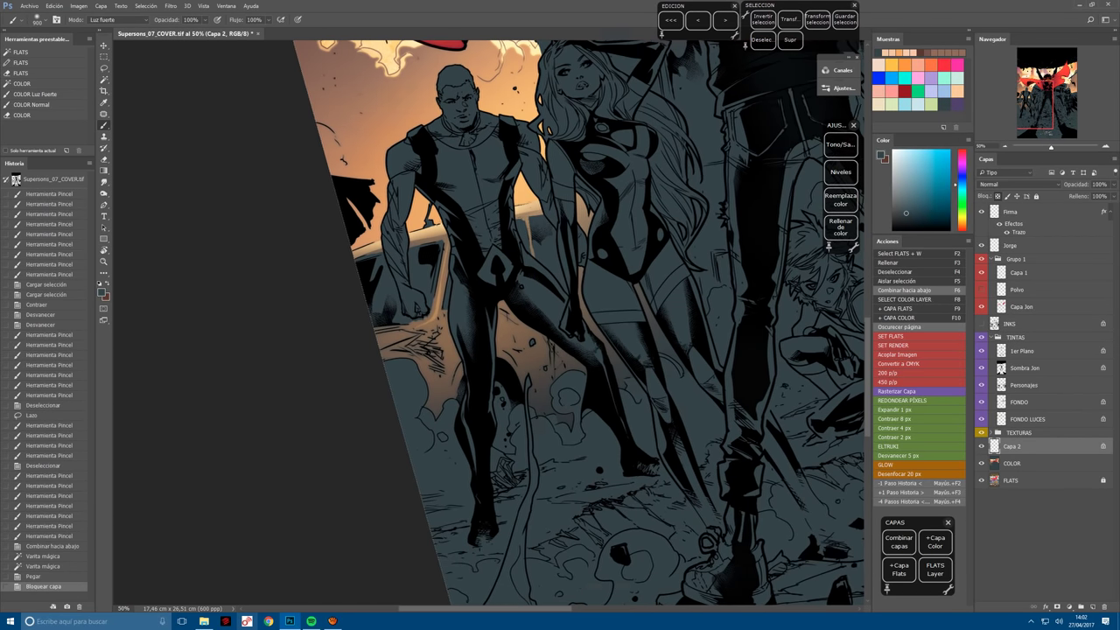
Sample the orange sky colour and brush it over the car windows on both sides of the bald hero.
{"action": "scroll", "coordinate": [904, 127], "scroll_direction": "up", "scroll_amount": 3}
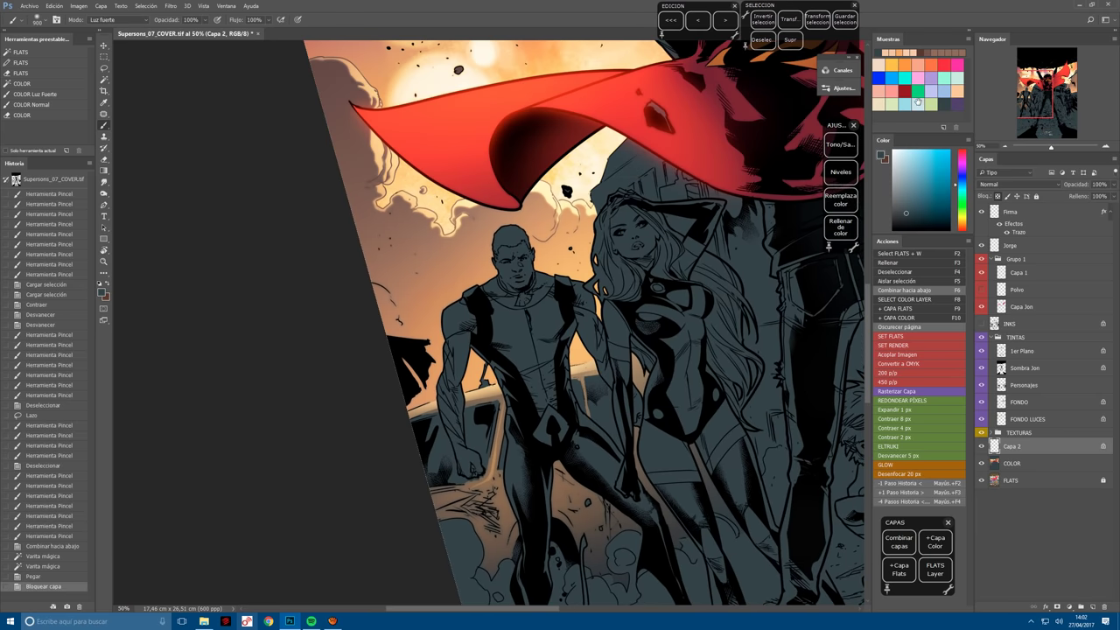
{"action": "scroll", "coordinate": [457, 398], "scroll_direction": "down", "scroll_amount": 3}
{"action": "left_click", "coordinate": [442, 273], "text": "alt"}
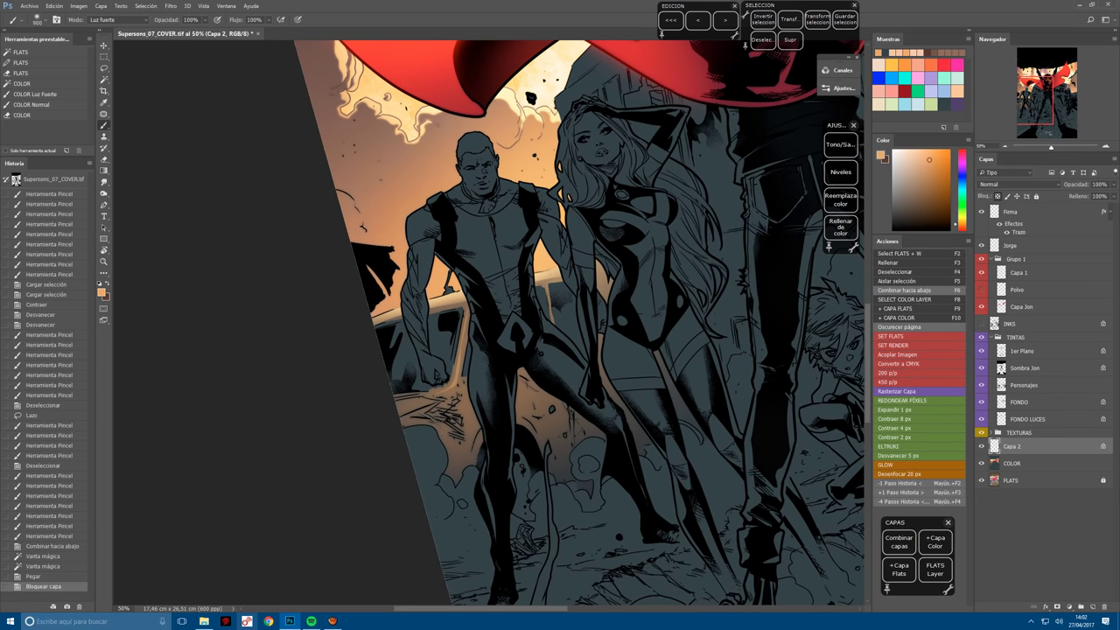
{"action": "key", "text": "bracketleft"}
{"action": "key", "text": "bracketleft"}
{"action": "left_click_drag", "start_coordinate": [428, 324], "coordinate": [404, 366]}
{"action": "left_click_drag", "start_coordinate": [543, 293], "coordinate": [564, 333]}
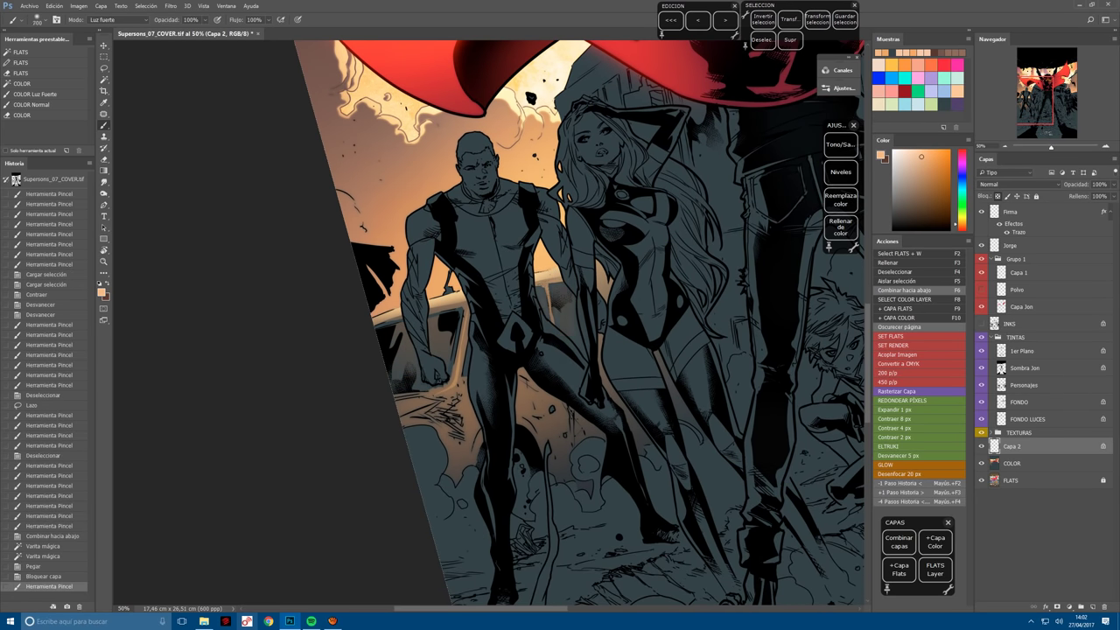
{"action": "left_click_drag", "start_coordinate": [534, 289], "coordinate": [552, 324]}
{"action": "left_click_drag", "start_coordinate": [420, 332], "coordinate": [407, 367]}
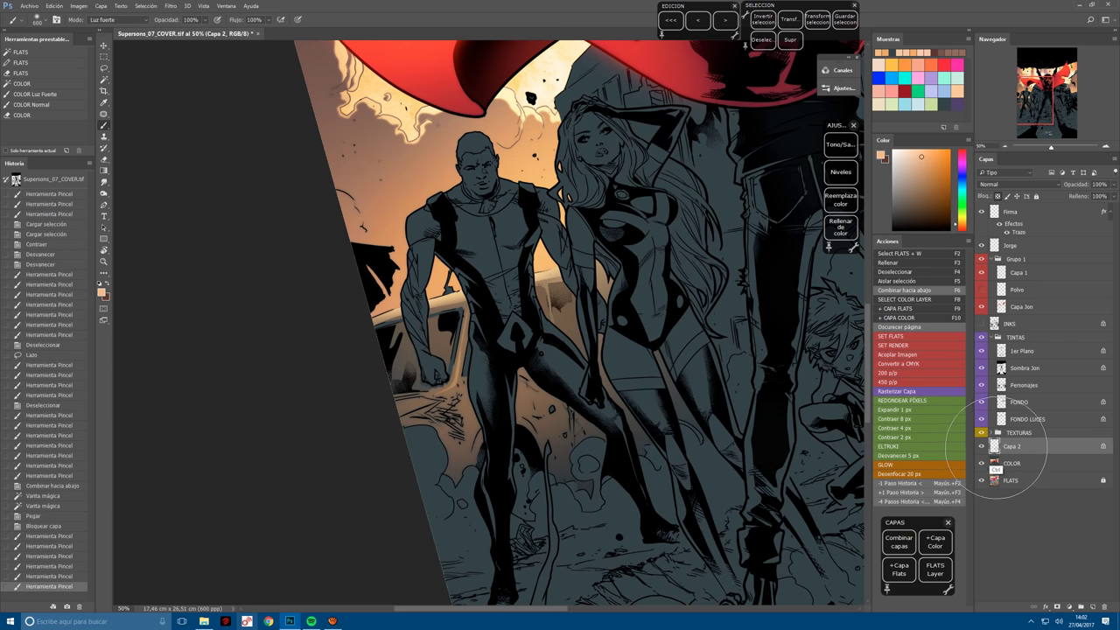
Load a contracted selection of the car windows, feather it by 5 px and brush more warm orange inside it.
{"action": "left_click", "coordinate": [994, 463], "text": "ctrl"}
{"action": "left_click", "coordinate": [946, 456]}
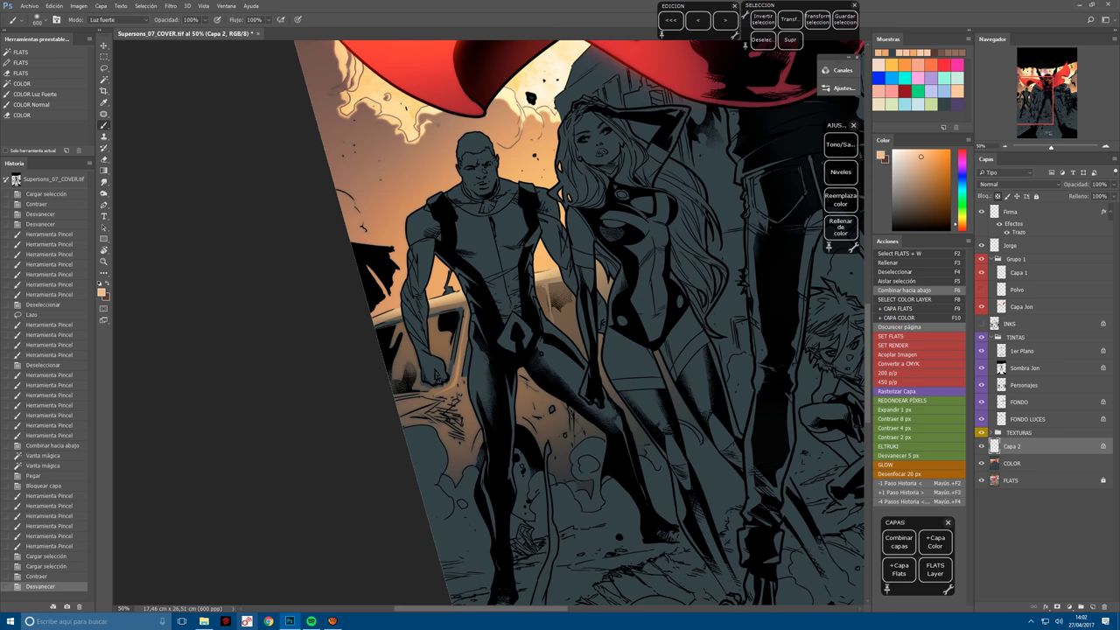
{"action": "left_click", "coordinate": [540, 344]}
{"action": "left_click", "coordinate": [540, 344]}
{"action": "left_click", "coordinate": [569, 337]}
{"action": "left_click", "coordinate": [569, 337]}
{"action": "scroll", "coordinate": [379, 341], "scroll_direction": "up", "scroll_amount": 3}
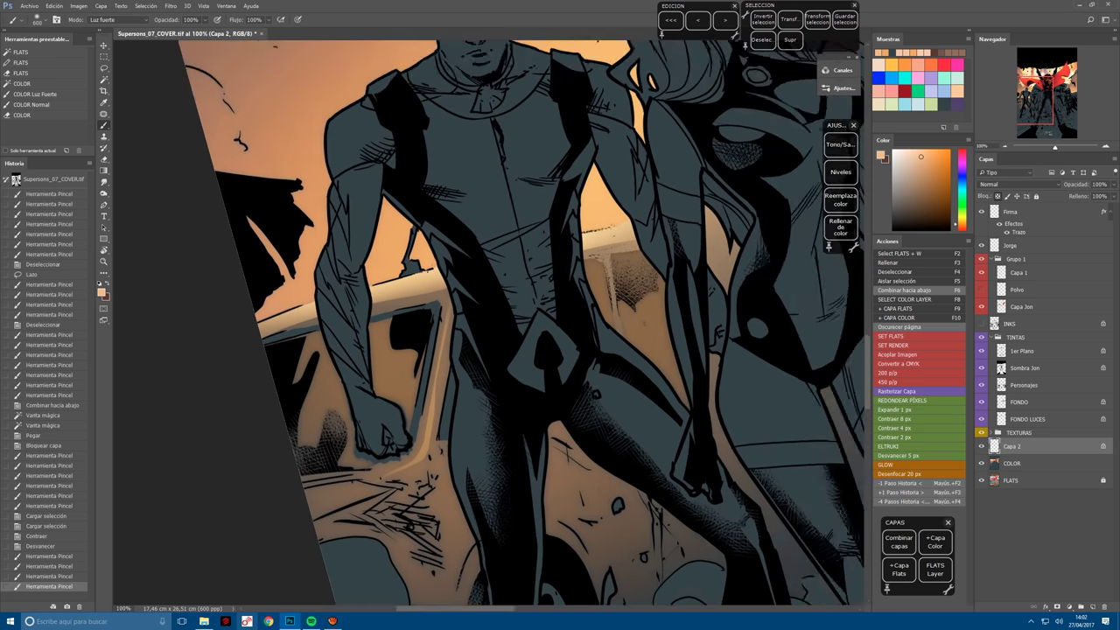
Clear the selection, brush light peach reflections on the car windows around the fist and merge the layer into COLOR.
{"action": "key", "text": "l"}
{"action": "key", "text": "b"}
{"action": "key", "text": "ctrl+d"}
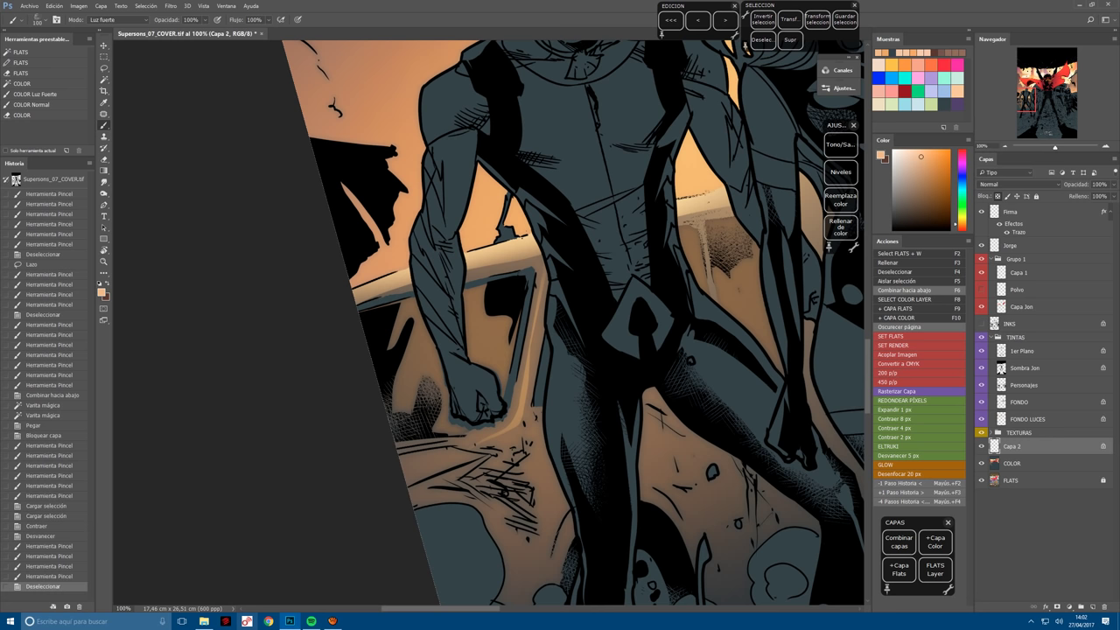
{"action": "left_click_drag", "start_coordinate": [419, 317], "coordinate": [422, 340]}
{"action": "key", "text": "ctrl+z"}
{"action": "mouse_move", "coordinate": [466, 289]}
{"action": "left_mouse_down"}
{"action": "mouse_move", "coordinate": [472, 306]}
{"action": "mouse_move", "coordinate": [420, 336]}
{"action": "left_mouse_up"}
{"action": "mouse_move", "coordinate": [420, 331]}
{"action": "left_mouse_down"}
{"action": "mouse_move", "coordinate": [429, 346]}
{"action": "mouse_move", "coordinate": [492, 367]}
{"action": "left_mouse_up"}
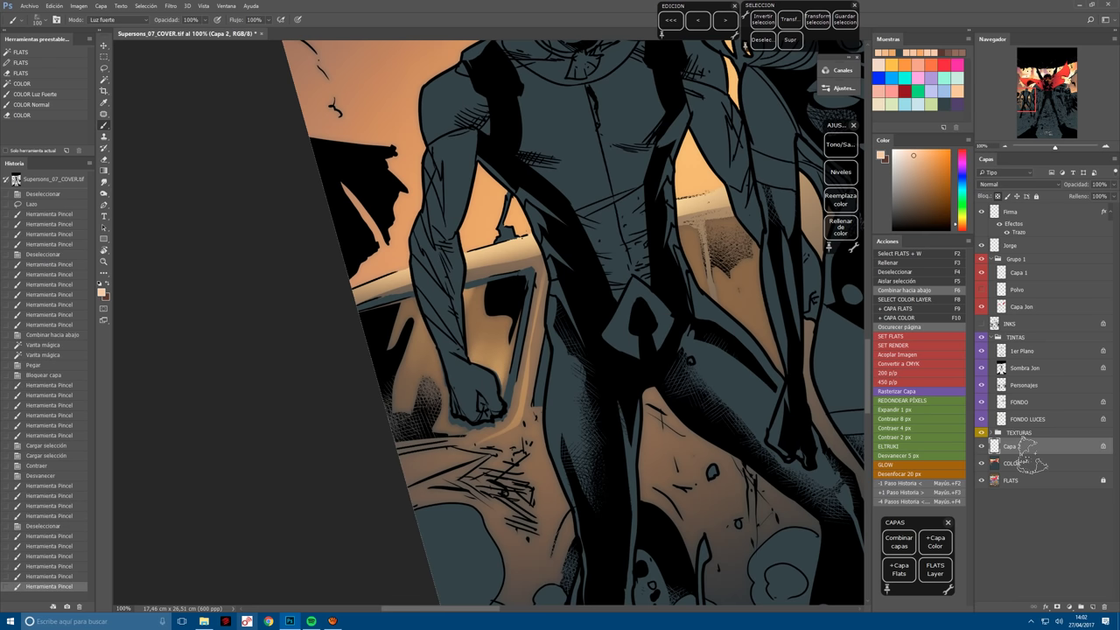
{"action": "key", "text": "F6"}
Make FLATS the active layer, hide COLOR, choose the FLATS Magic Wand preset and unlock the layer for Pencil work.
{"action": "key", "text": "F2"}
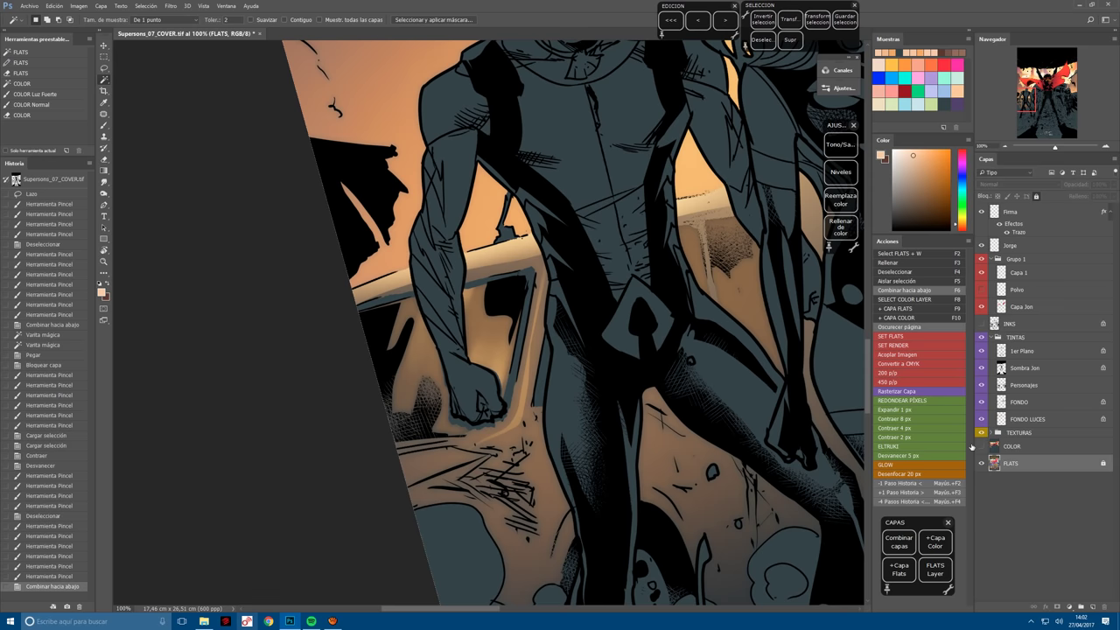
{"action": "left_click", "coordinate": [982, 445]}
{"action": "key", "text": "ctrl+plus"}
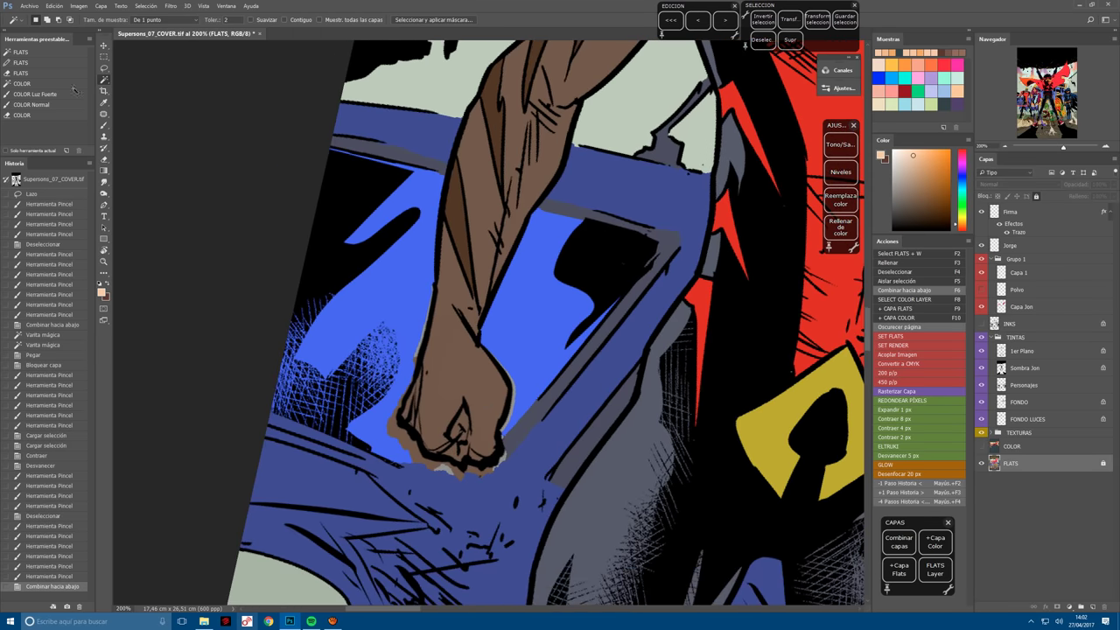
{"action": "left_click", "coordinate": [46, 53]}
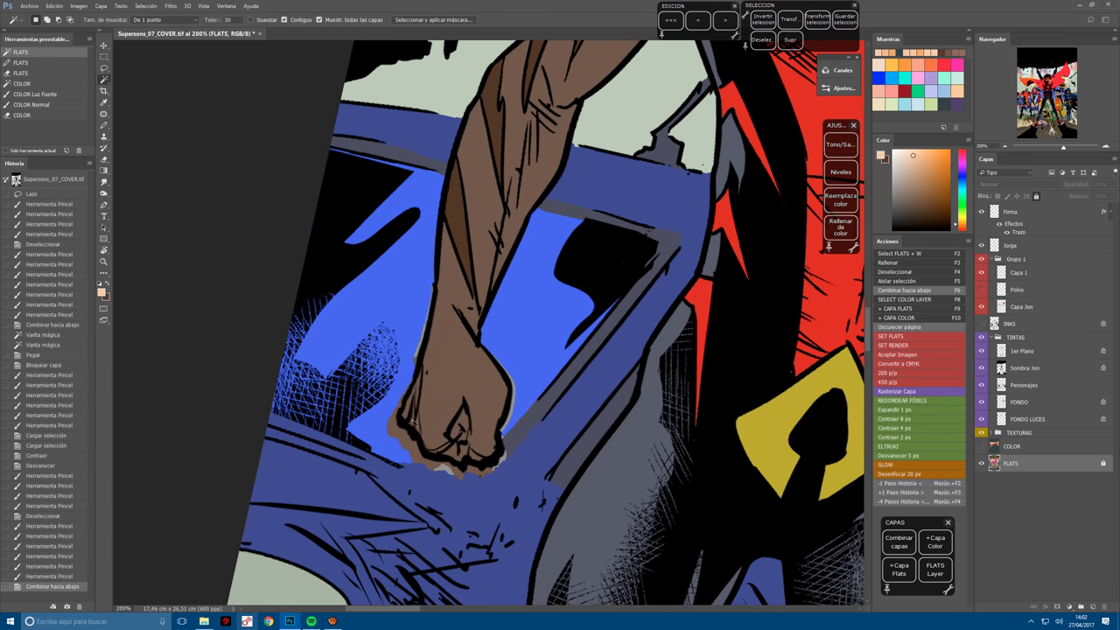
{"action": "key", "text": "b"}
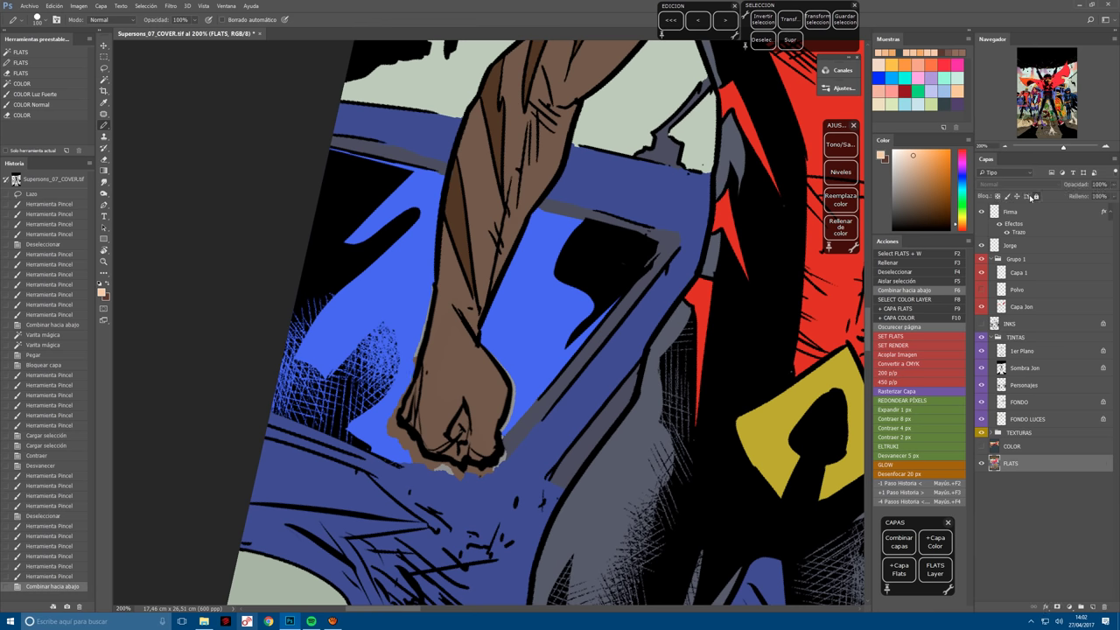
{"action": "left_click", "coordinate": [1032, 195]}
Sample the bright window blue, pencil it around the bald hero's fist and fill the stray brown fringe with it using a Magic Wand selection.
{"action": "left_click", "coordinate": [405, 361], "text": "alt"}
{"action": "left_click_drag", "start_coordinate": [417, 359], "coordinate": [415, 345]}
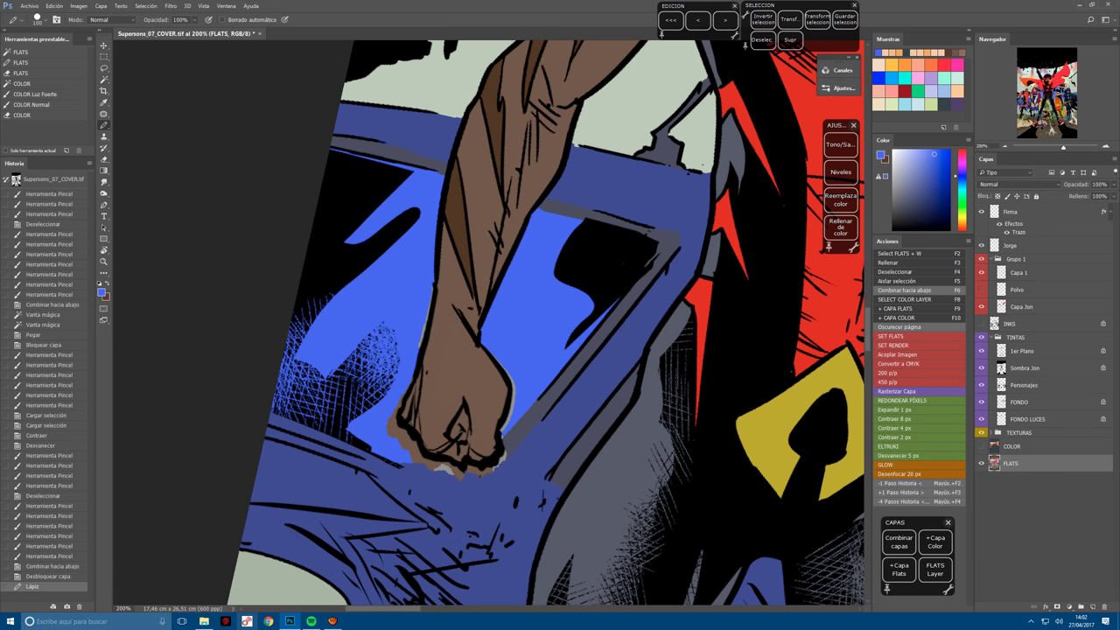
{"action": "left_click_drag", "start_coordinate": [408, 419], "coordinate": [401, 400]}
{"action": "mouse_move", "coordinate": [438, 462]}
{"action": "left_mouse_down"}
{"action": "mouse_move", "coordinate": [464, 471]}
{"action": "mouse_move", "coordinate": [560, 438]}
{"action": "left_mouse_up"}
{"action": "key", "text": "w"}
{"action": "left_click", "coordinate": [433, 420]}
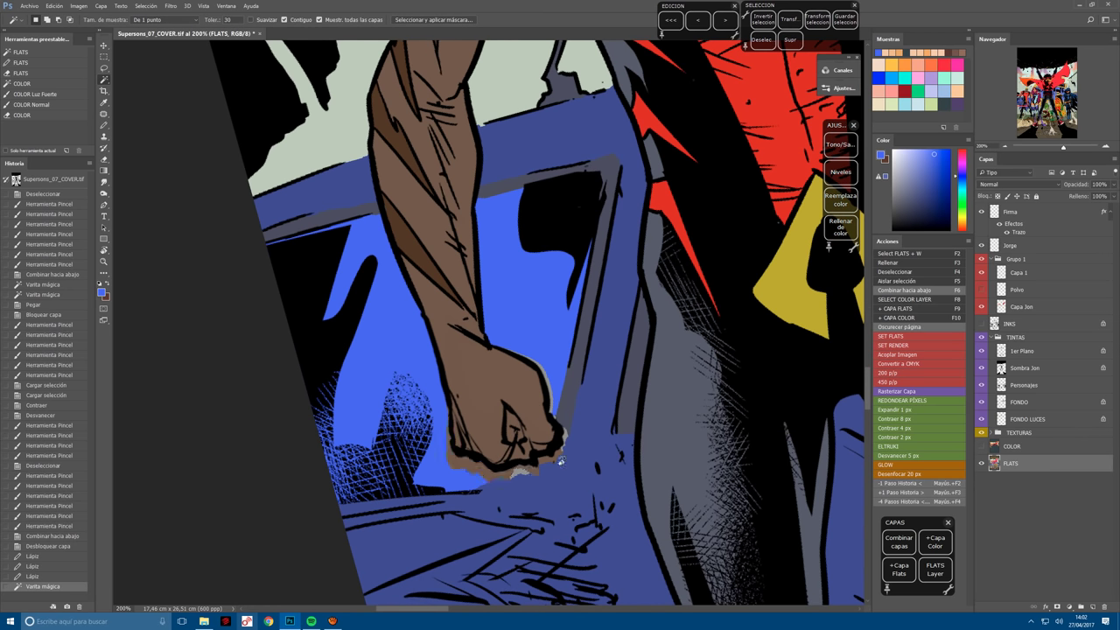
{"action": "key", "text": "F3"}
Pencil the grey-blue frame and dark blue car body colours over the brown and grey spill under the knuckles.
{"action": "key", "text": "b"}
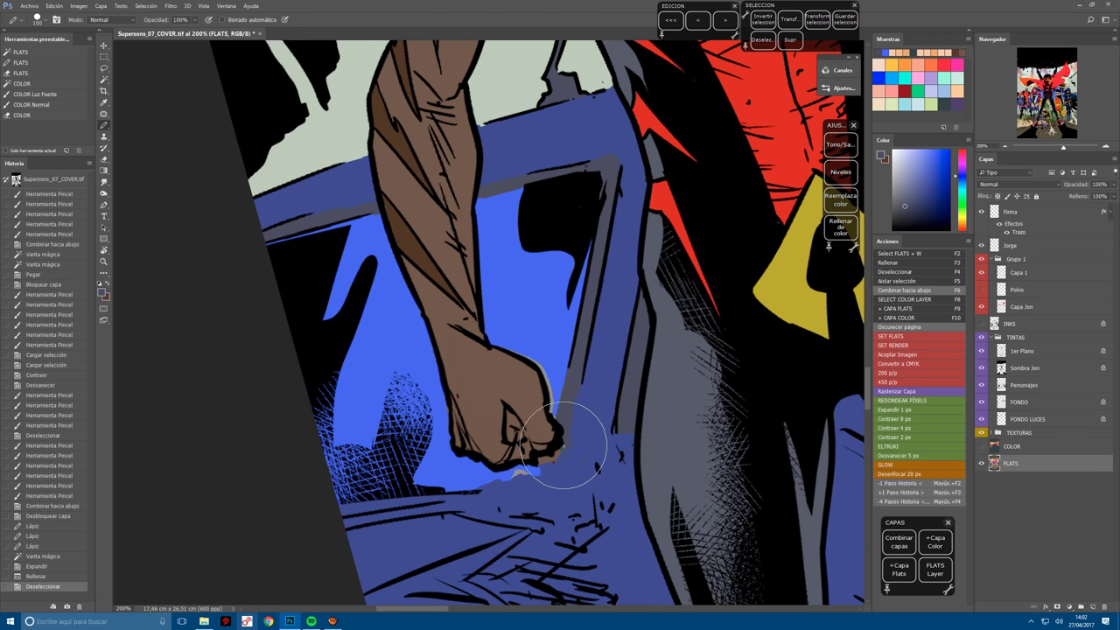
{"action": "left_click_drag", "start_coordinate": [563, 446], "coordinate": [539, 451]}
{"action": "left_click", "coordinate": [532, 464]}
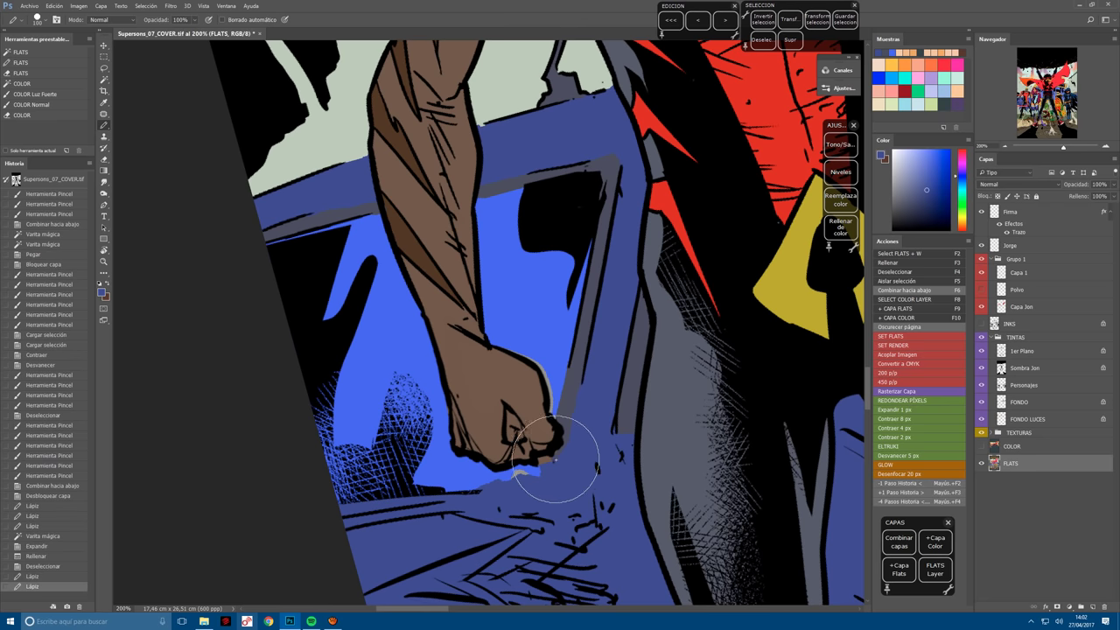
{"action": "left_click", "coordinate": [525, 462]}
{"action": "left_click", "coordinate": [522, 465]}
{"action": "left_click", "coordinate": [528, 470]}
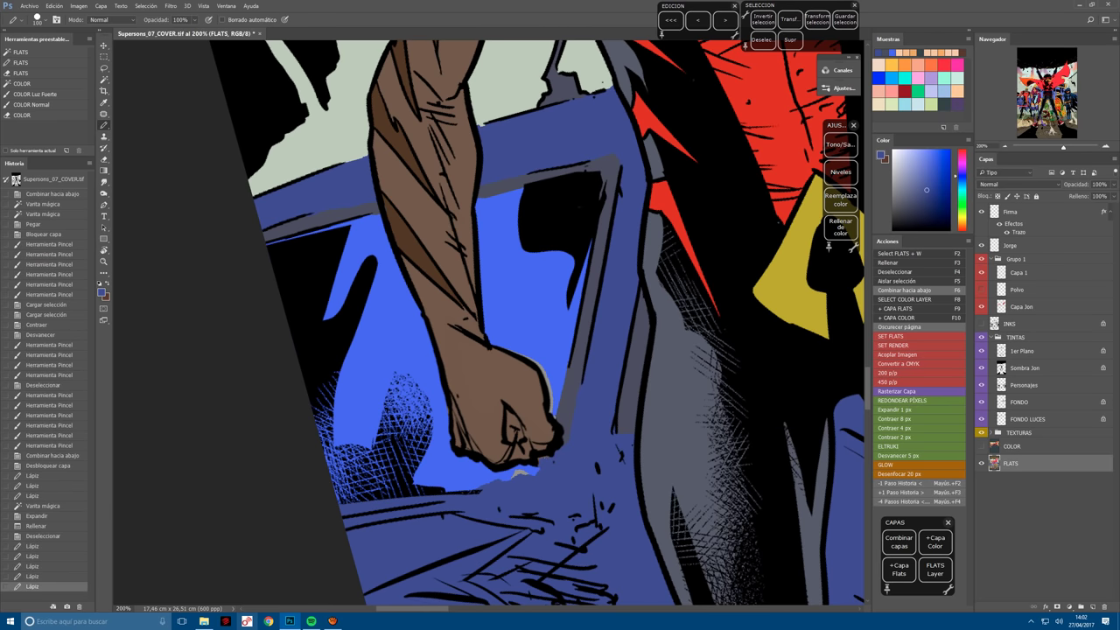
{"action": "left_click", "coordinate": [530, 458]}
{"action": "left_click", "coordinate": [534, 491], "text": "alt"}
{"action": "left_click_drag", "start_coordinate": [513, 469], "coordinate": [580, 452]}
{"action": "left_click", "coordinate": [521, 470]}
Sample the grey window-frame colour, pencil the frame's lower edge beneath the fist and touch up its border with bright window blue.
{"action": "key", "text": "r"}
{"action": "left_click", "coordinate": [580, 452], "text": "alt"}
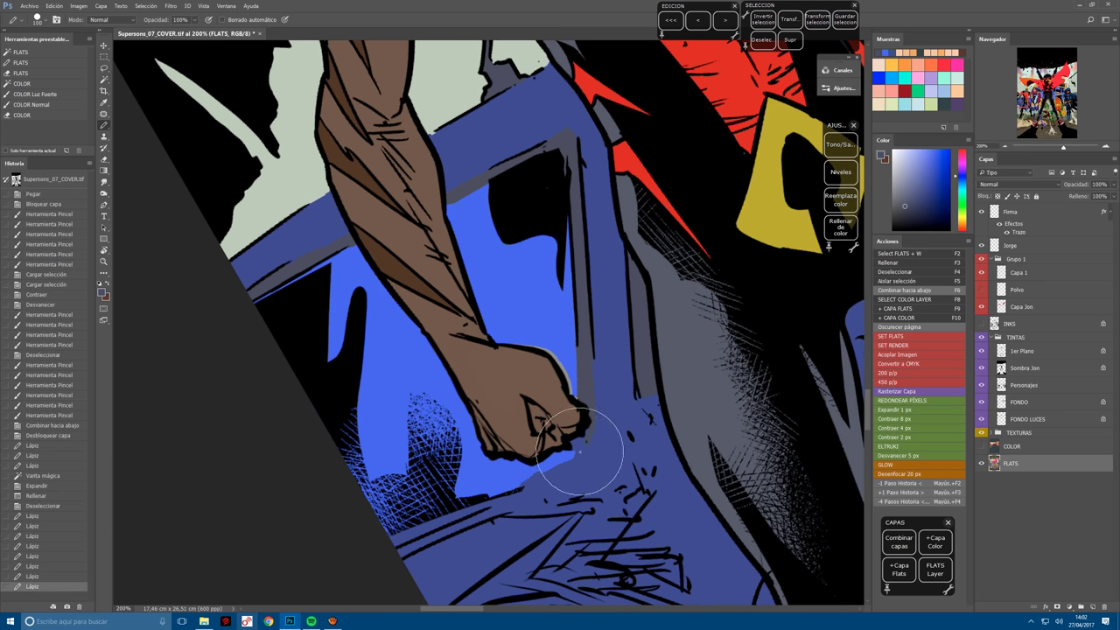
{"action": "left_click", "coordinate": [526, 486]}
{"action": "left_click", "coordinate": [569, 455]}
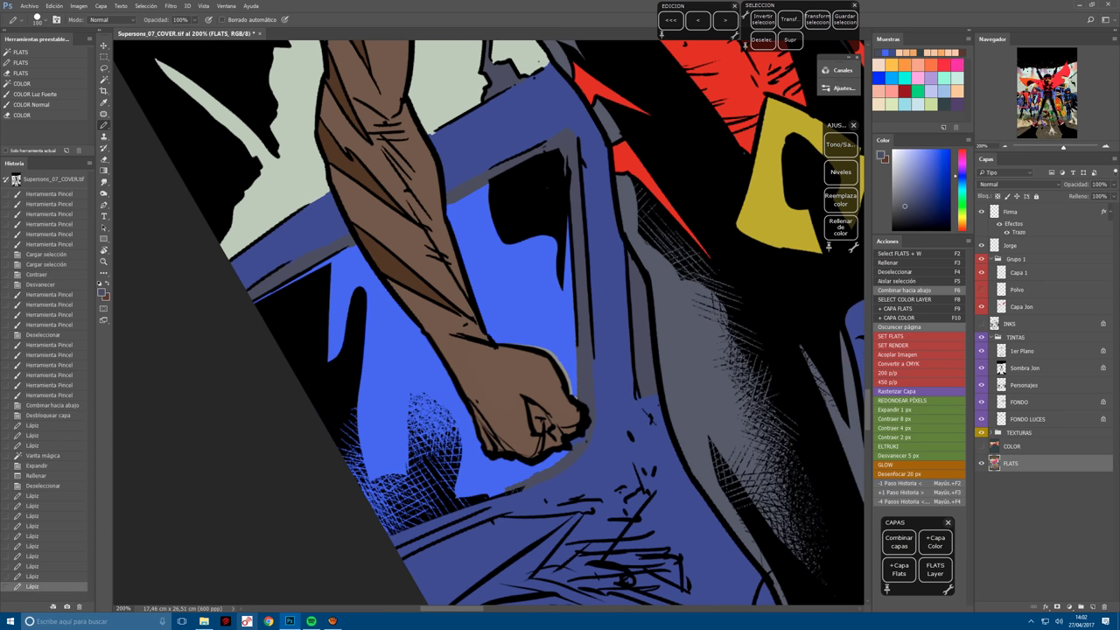
{"action": "left_click", "coordinate": [567, 457]}
{"action": "left_click", "coordinate": [499, 494]}
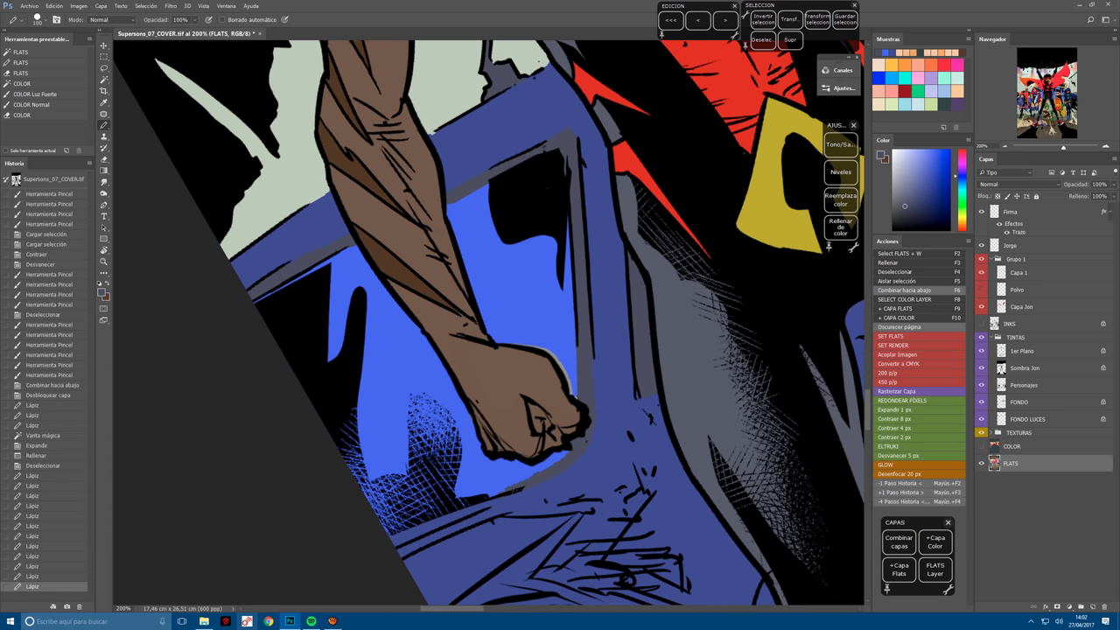
{"action": "left_click", "coordinate": [503, 492]}
{"action": "left_click", "coordinate": [538, 489], "text": "alt"}
{"action": "left_click", "coordinate": [538, 488]}
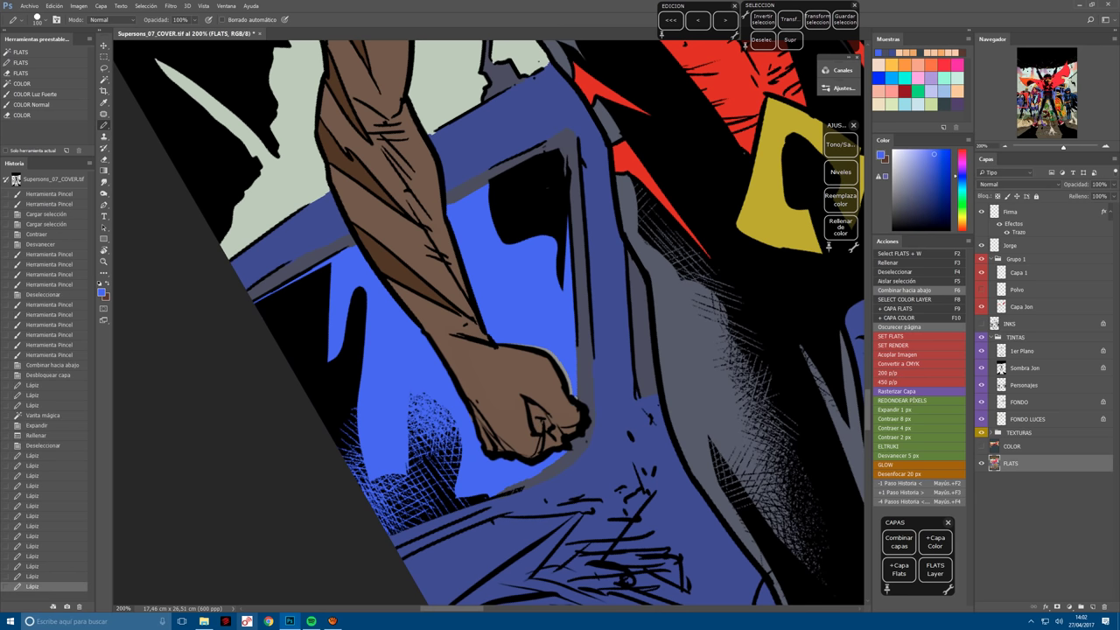
Fill the leftover sliver beside the fist with the window's blue on the FLATS layer, deselect, and touch up the edge with the Pencil.
{"action": "key", "text": "w"}
{"action": "left_click", "coordinate": [567, 382]}
{"action": "key", "text": "F3"}
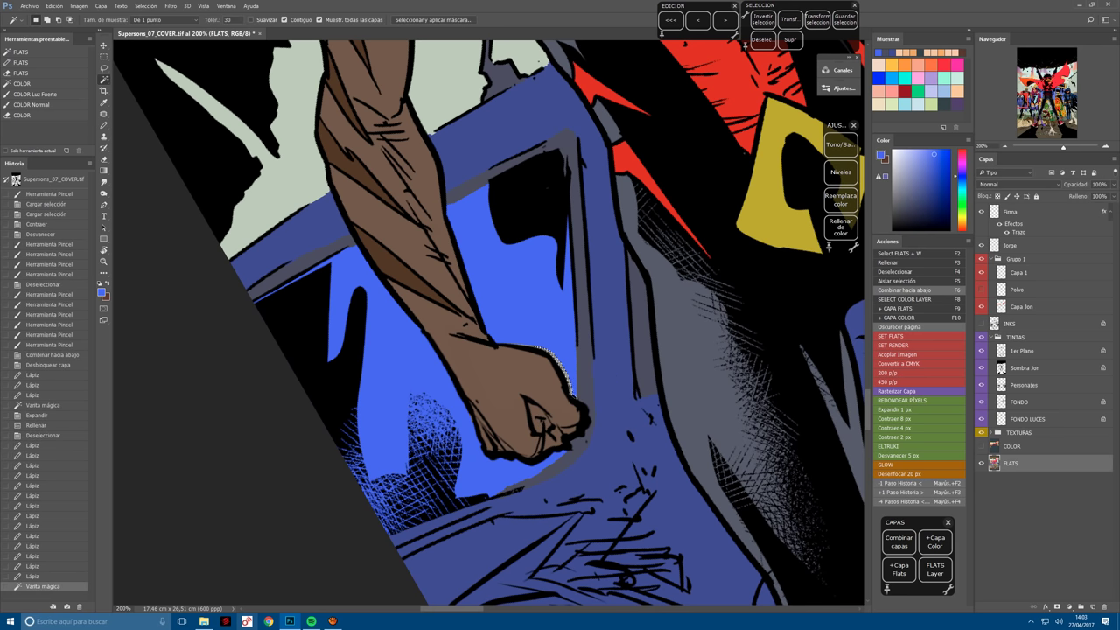
{"action": "key", "text": "F4"}
{"action": "key", "text": "b"}
{"action": "left_click", "coordinate": [575, 396]}
{"action": "left_click", "coordinate": [575, 397]}
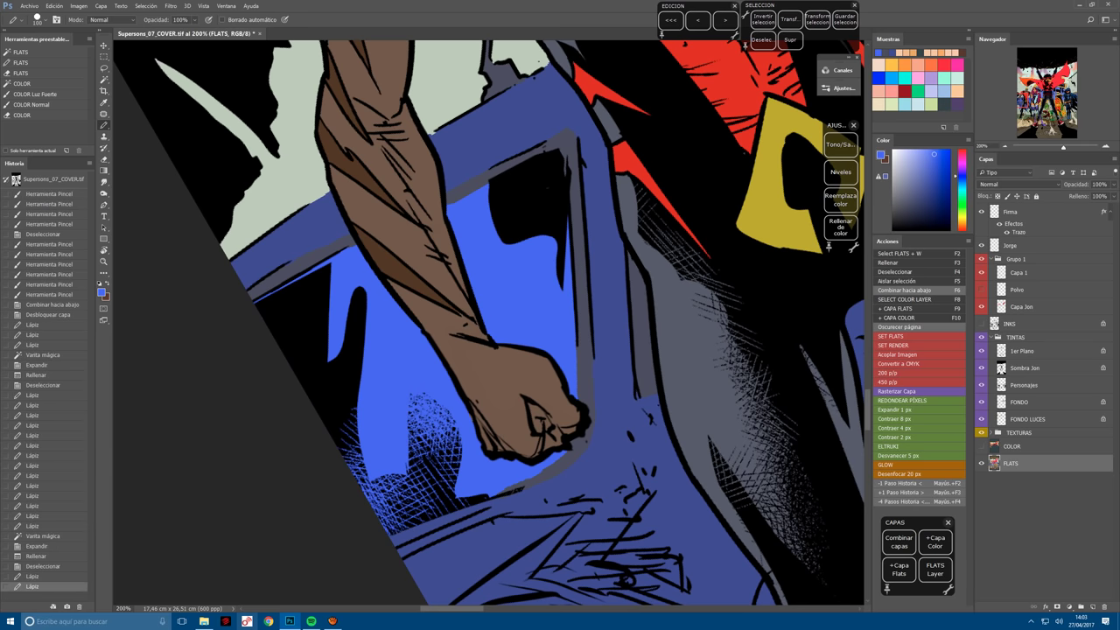
Lock the FLATS layer and make the COLOR layer visible.
{"action": "key", "text": "ctrl+minus"}
{"action": "mouse_move", "coordinate": [525, 394]}
{"action": "left_mouse_down"}
{"action": "mouse_move", "coordinate": [476, 497]}
{"action": "mouse_move", "coordinate": [499, 288]}
{"action": "left_mouse_up"}
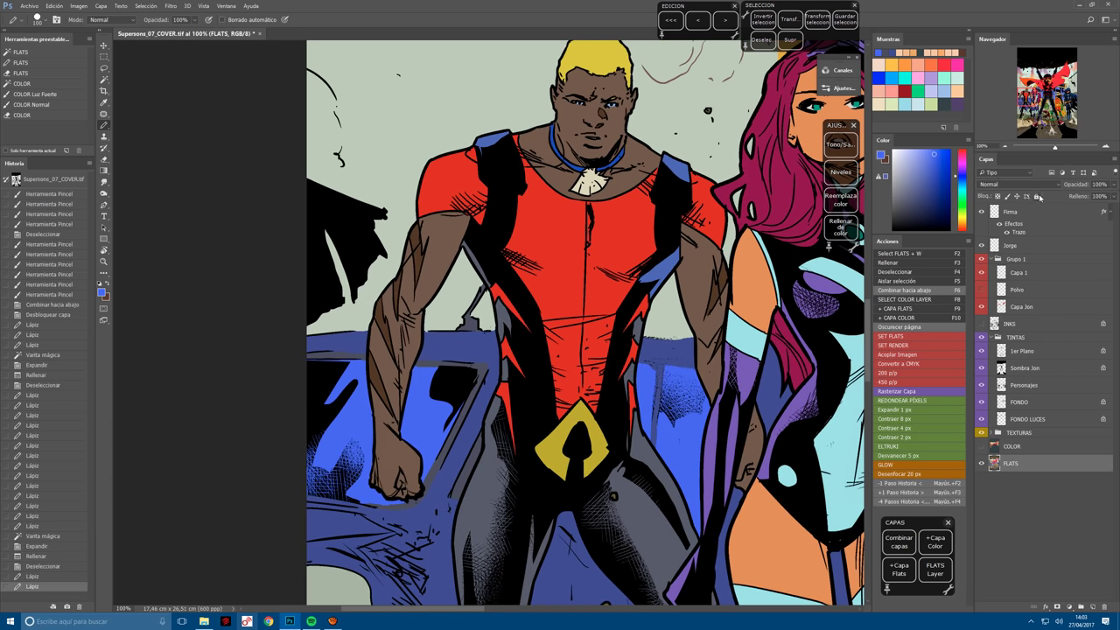
{"action": "left_click", "coordinate": [1038, 197]}
{"action": "left_click", "coordinate": [981, 446]}
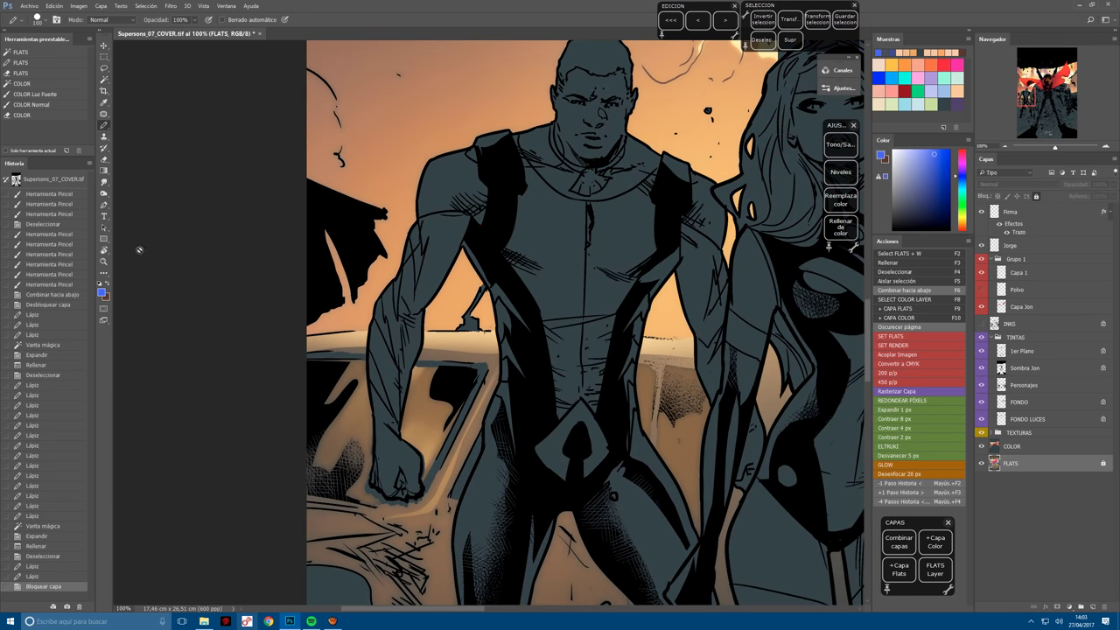
Select the car window area with the COLOR magic wand preset and copy it to a new color layer with the + CAPA COLOR action.
{"action": "left_click", "coordinate": [50, 84]}
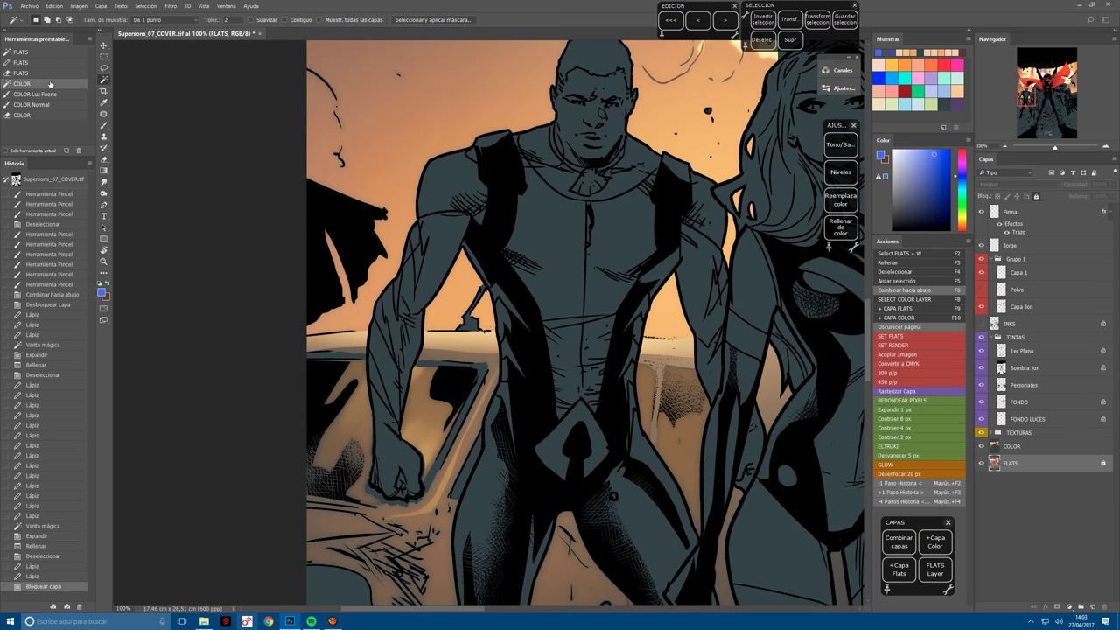
{"action": "left_click_drag", "start_coordinate": [491, 508], "coordinate": [501, 424]}
{"action": "left_click", "coordinate": [416, 405]}
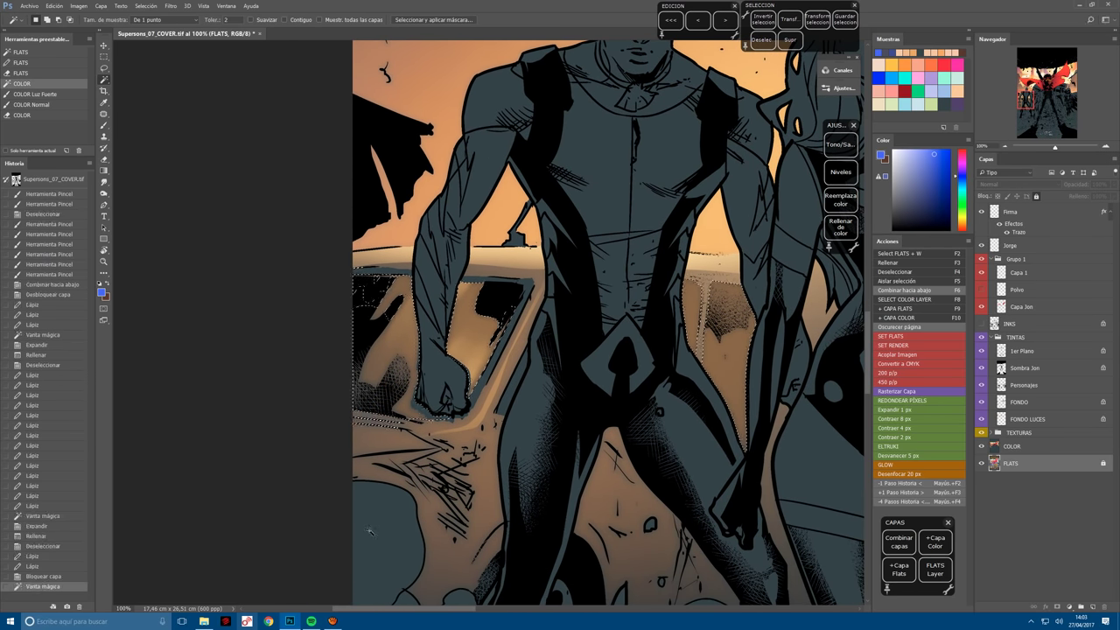
{"action": "key", "text": "F10"}
Sample a dark brown and use the COLOR Normal brush to cover the grey edge around the fist in the car window.
{"action": "key", "text": "ctrl+plus"}
{"action": "left_click_drag", "start_coordinate": [426, 401], "coordinate": [532, 327]}
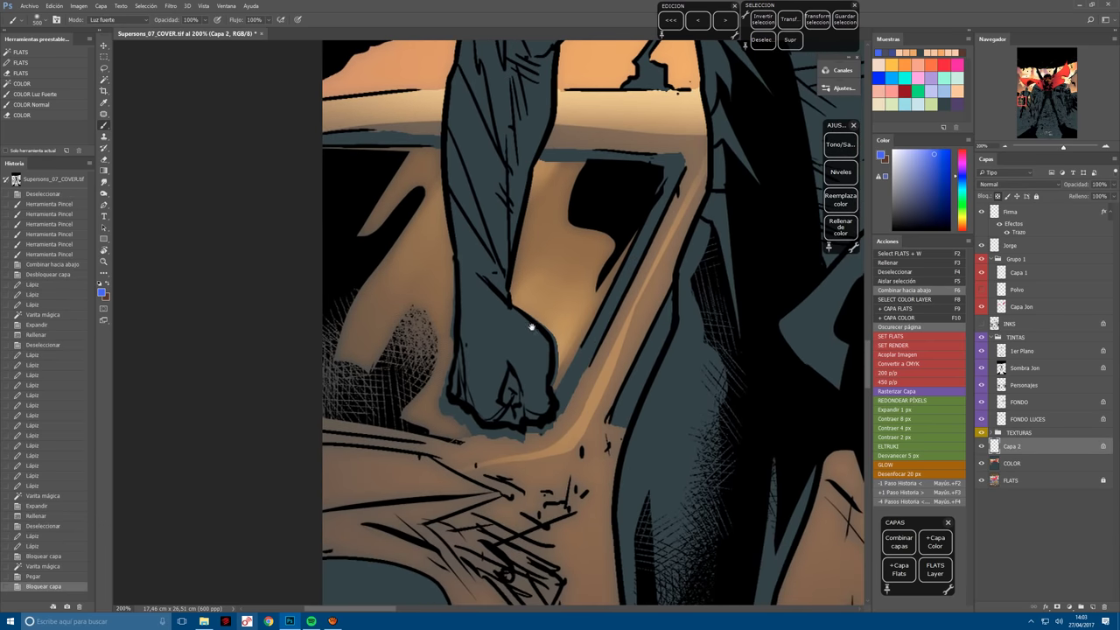
{"action": "left_click", "coordinate": [35, 104]}
{"action": "left_click", "coordinate": [403, 437], "text": "alt"}
{"action": "left_click", "coordinate": [402, 438]}
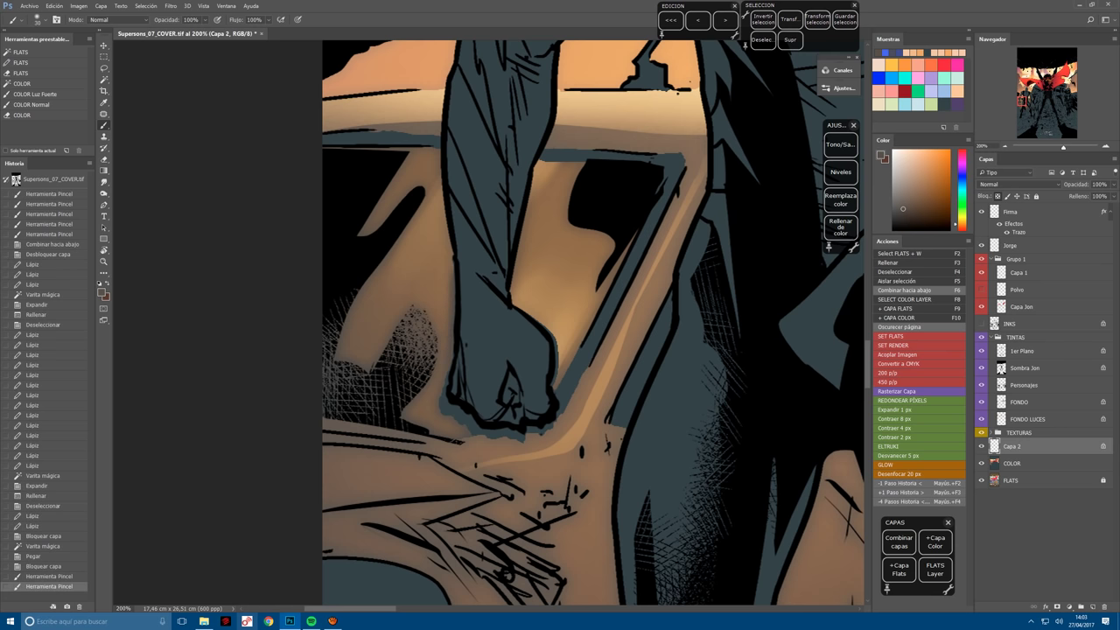
{"action": "left_click", "coordinate": [466, 315]}
{"action": "left_click", "coordinate": [465, 315]}
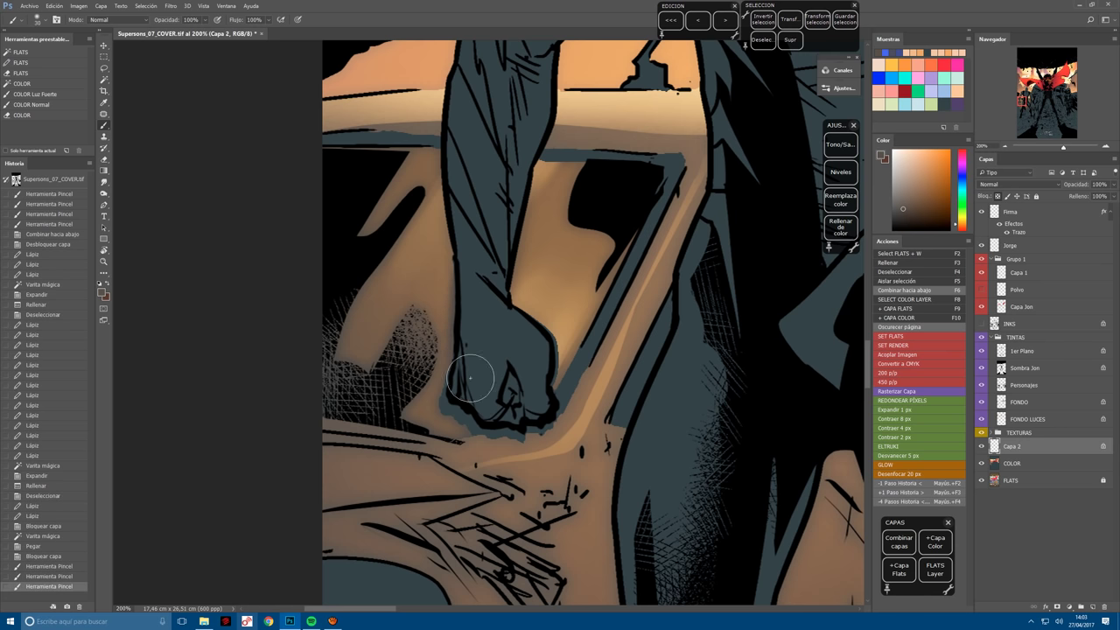
{"action": "mouse_move", "coordinate": [448, 382]}
{"action": "left_mouse_down"}
{"action": "mouse_move", "coordinate": [455, 404]}
{"action": "mouse_move", "coordinate": [479, 415]}
{"action": "mouse_move", "coordinate": [551, 407]}
{"action": "left_mouse_up"}
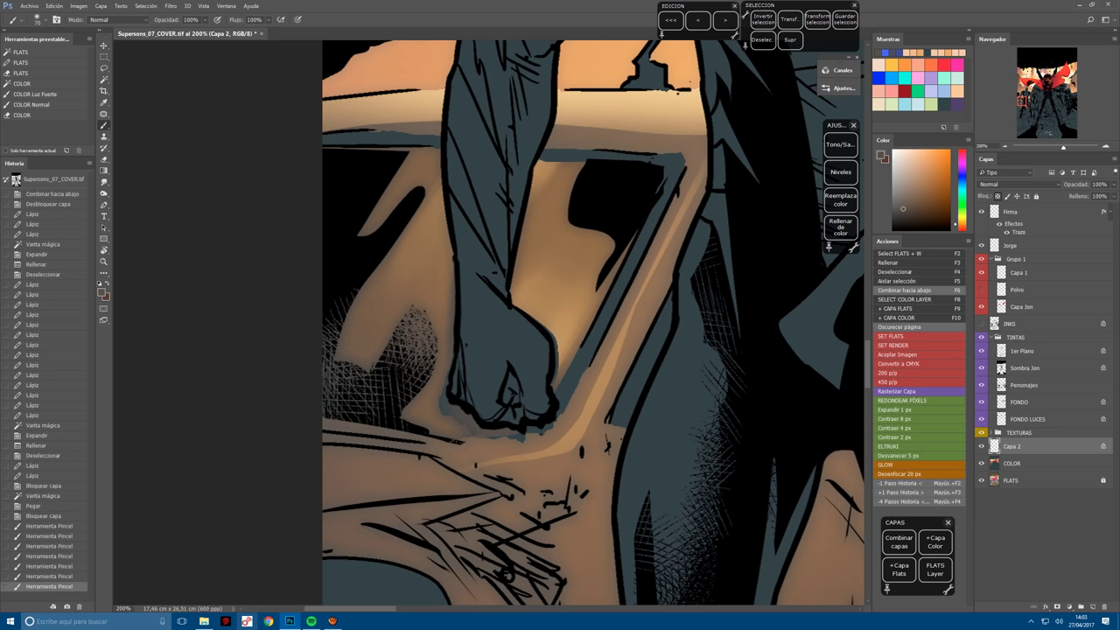
{"action": "left_click_drag", "start_coordinate": [442, 350], "coordinate": [445, 402]}
{"action": "left_click", "coordinate": [445, 385]}
{"action": "left_click", "coordinate": [445, 385]}
Sample a warmer brown and blend it over the window glass along the outer and lower edge of the fist.
{"action": "left_click", "coordinate": [525, 368], "text": "alt"}
{"action": "left_click", "coordinate": [444, 386]}
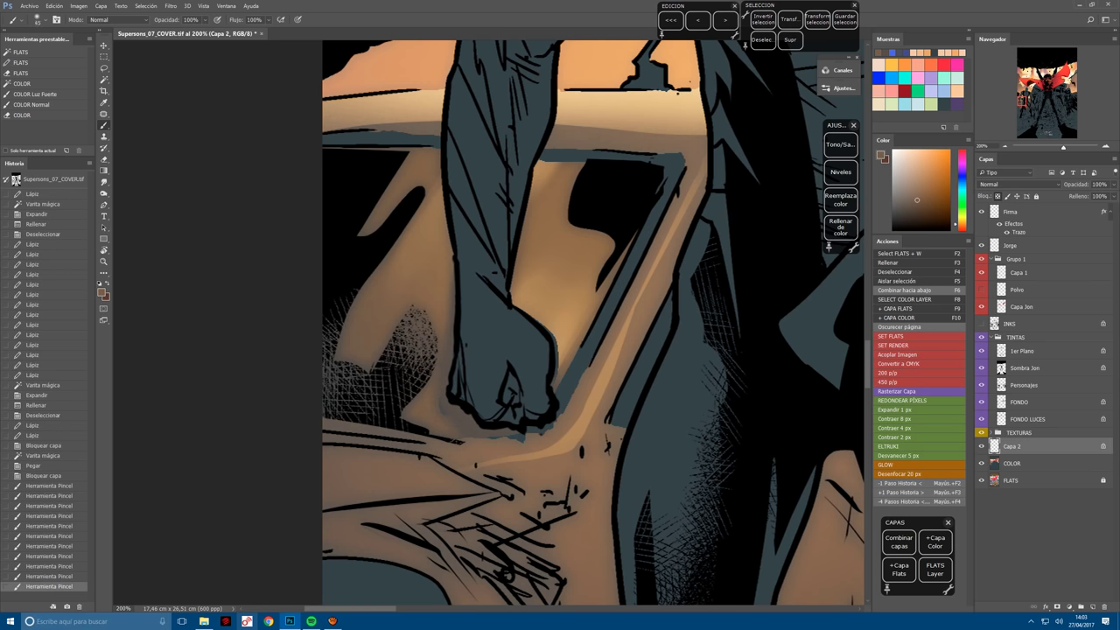
{"action": "left_click", "coordinate": [445, 385]}
{"action": "left_click", "coordinate": [444, 385]}
{"action": "left_click", "coordinate": [445, 386]}
{"action": "left_click", "coordinate": [444, 385]}
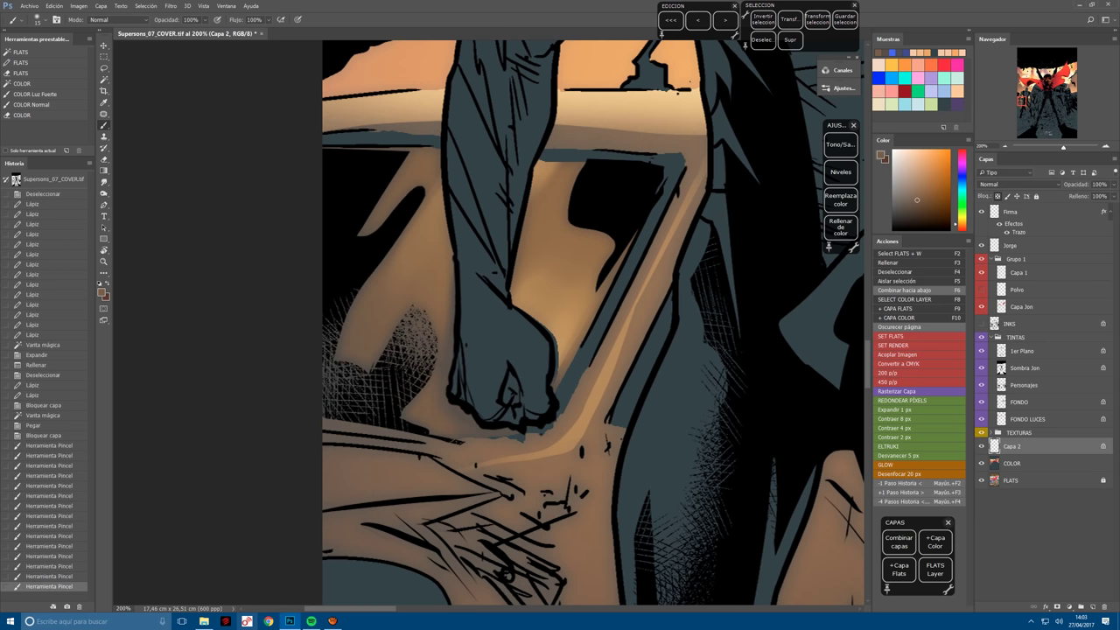
{"action": "left_click", "coordinate": [445, 385]}
{"action": "left_click", "coordinate": [445, 385]}
{"action": "left_click", "coordinate": [445, 385]}
{"action": "left_click", "coordinate": [445, 385]}
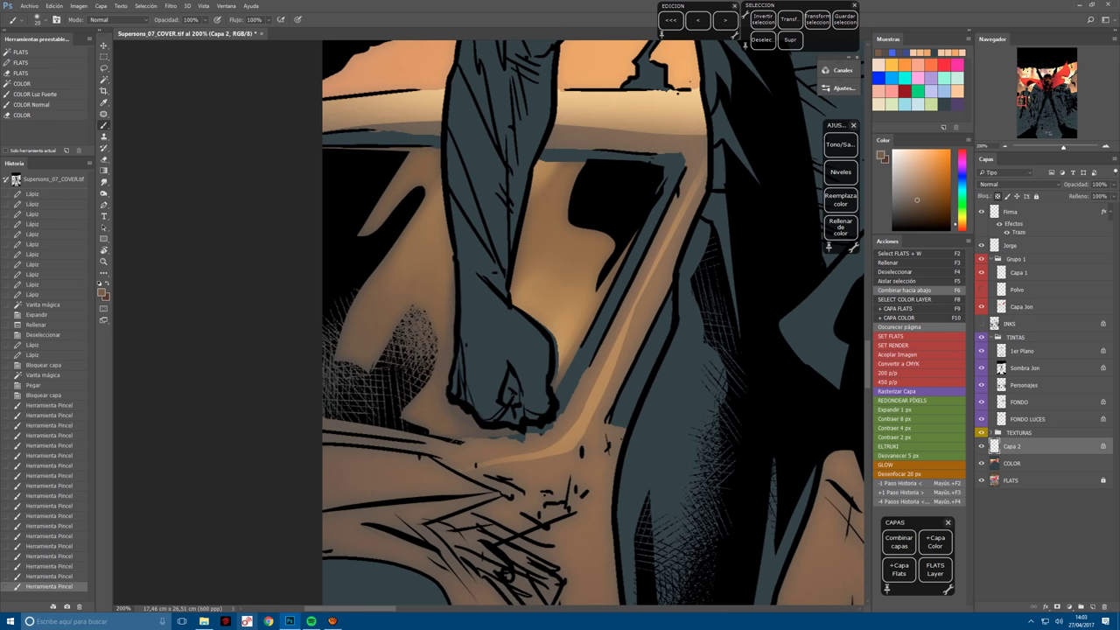
{"action": "left_click", "coordinate": [444, 385]}
Paint ochre tones over the grey edge between the fist and the window's slanted pillar.
{"action": "left_click", "coordinate": [562, 331]}
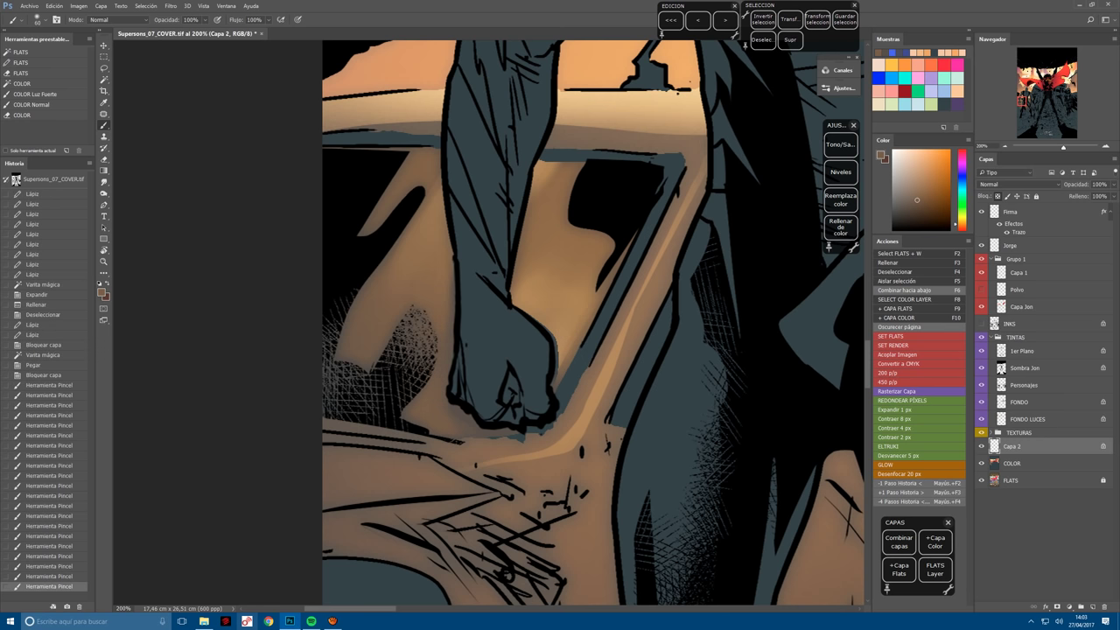
{"action": "left_click", "coordinate": [539, 282]}
{"action": "left_click", "coordinate": [540, 281]}
{"action": "left_click", "coordinate": [558, 374]}
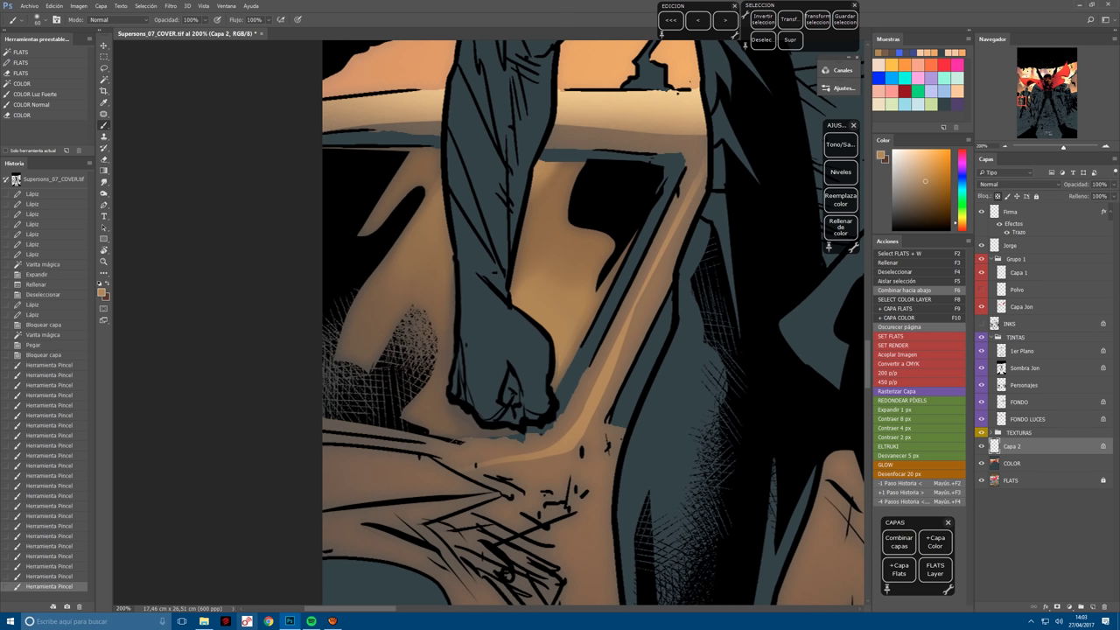
{"action": "left_click", "coordinate": [561, 376]}
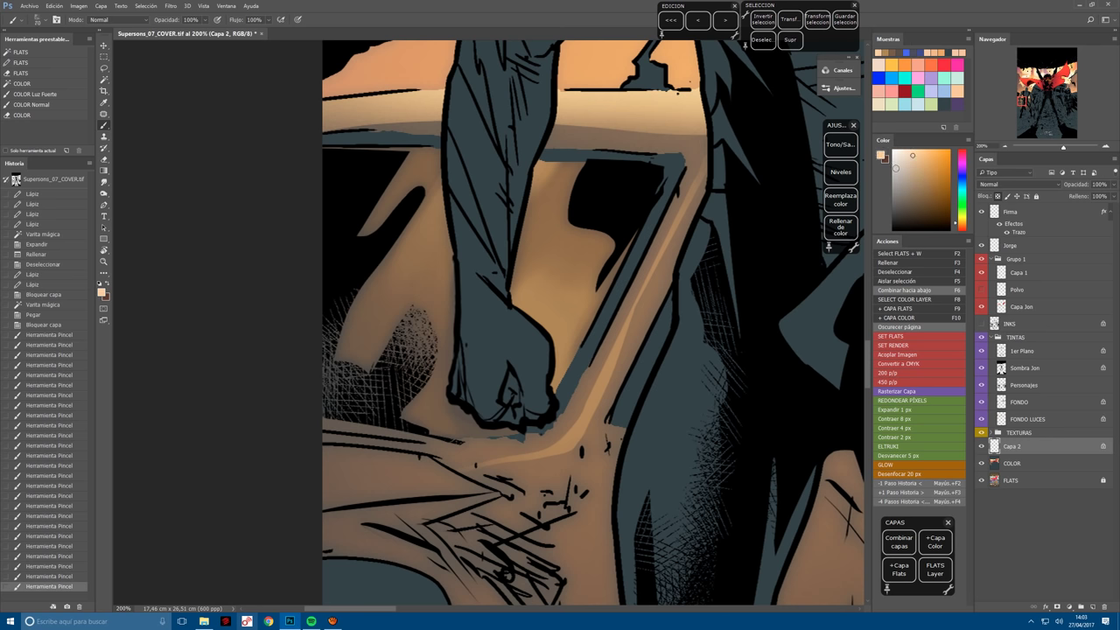
Brush pale cream light reflections onto the car window glass on both sides of the forearm.
{"action": "key", "text": "ctrl+minus"}
{"action": "mouse_move", "coordinate": [516, 306]}
{"action": "left_mouse_down"}
{"action": "mouse_move", "coordinate": [534, 350]}
{"action": "mouse_move", "coordinate": [524, 326]}
{"action": "left_mouse_up"}
{"action": "left_click", "coordinate": [520, 317]}
{"action": "mouse_move", "coordinate": [504, 289]}
{"action": "left_mouse_down"}
{"action": "mouse_move", "coordinate": [516, 315]}
{"action": "mouse_move", "coordinate": [469, 319]}
{"action": "left_mouse_up"}
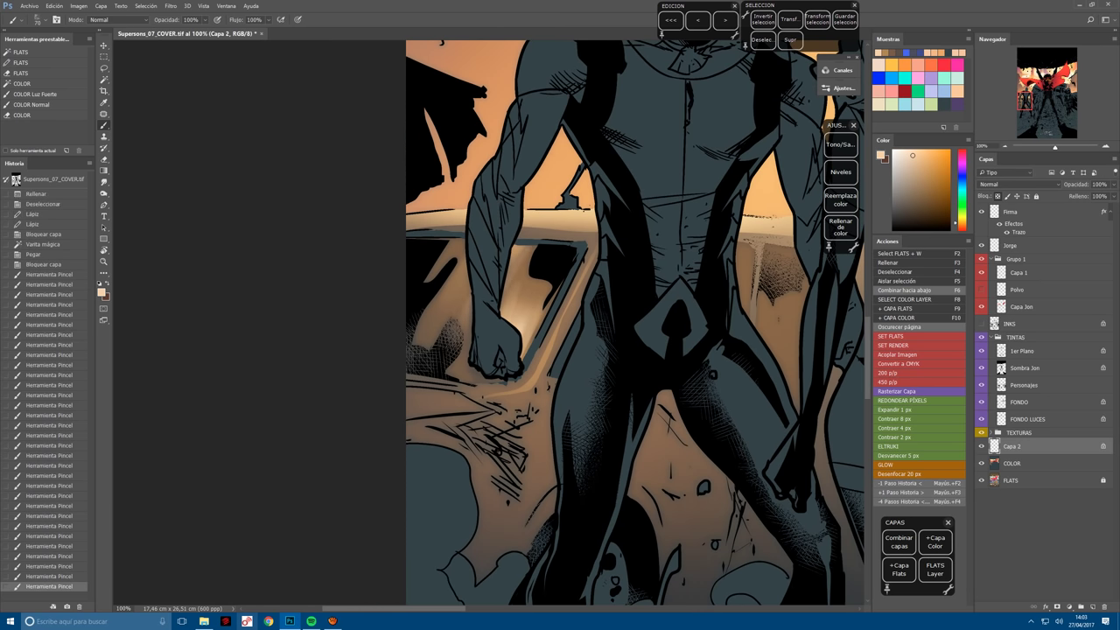
{"action": "left_click_drag", "start_coordinate": [517, 249], "coordinate": [529, 272]}
{"action": "left_click_drag", "start_coordinate": [450, 263], "coordinate": [462, 290]}
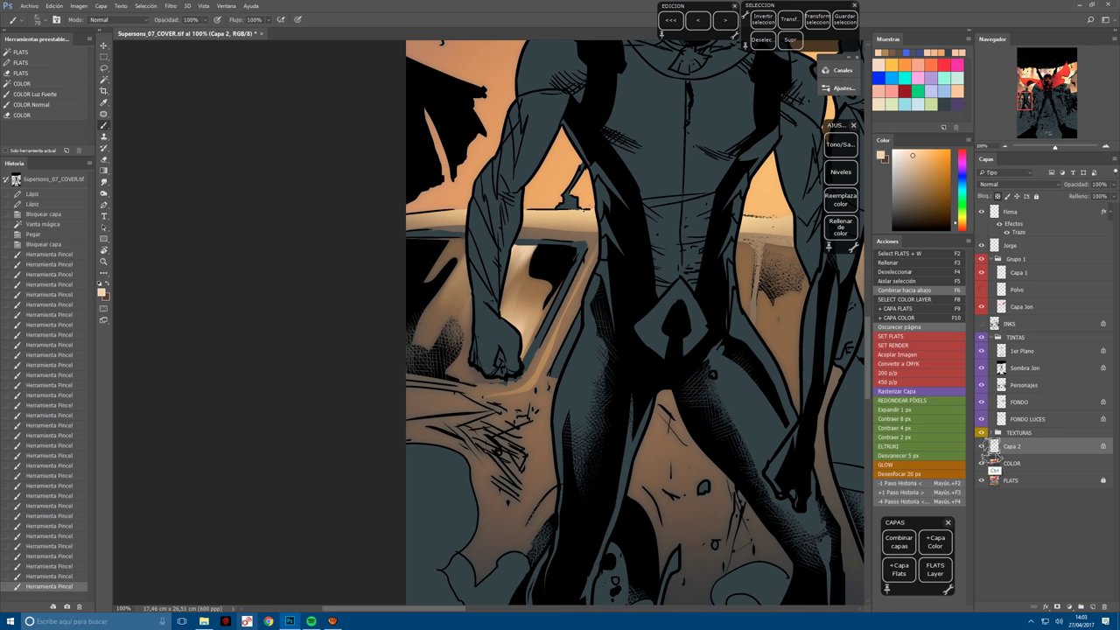
Load Capa 2 as a selection, run the ELTRUKI action, and brush a wider cream reflection on the glass outside the forearm.
{"action": "left_click", "coordinate": [994, 447], "text": "ctrl"}
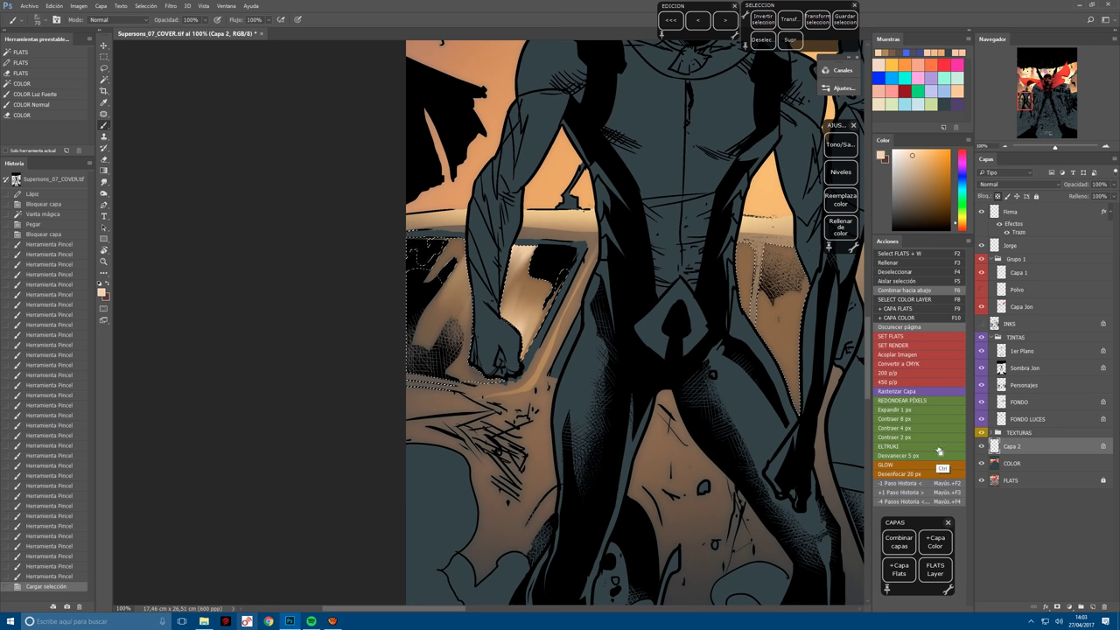
{"action": "left_click", "coordinate": [919, 447]}
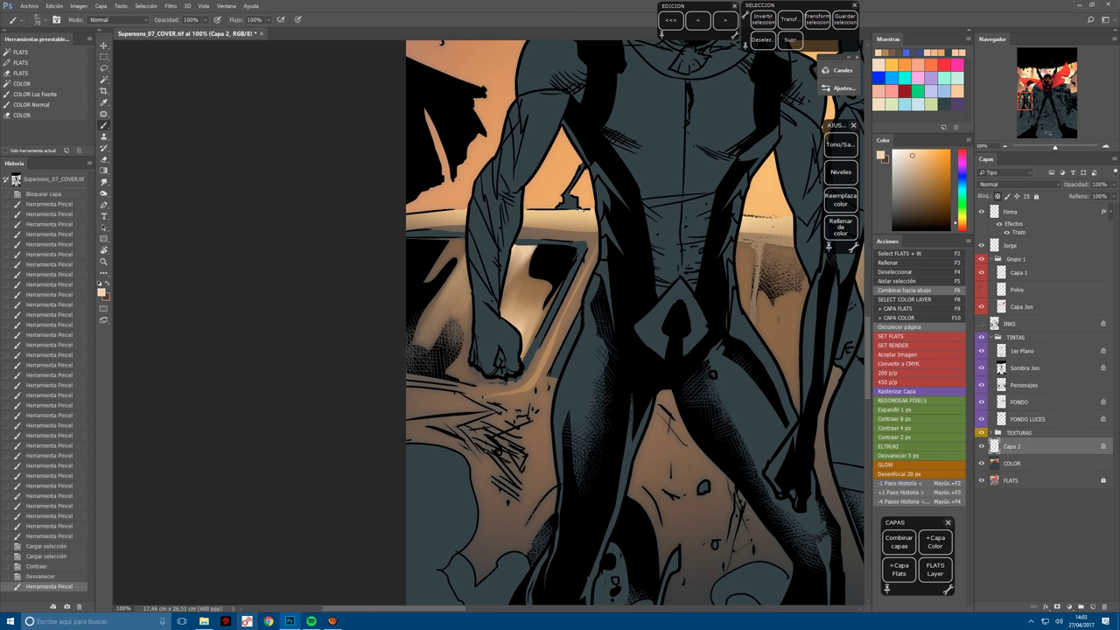
{"action": "key", "text": "bracketright"}
{"action": "key", "text": "bracketright"}
{"action": "key", "text": "bracketright"}
{"action": "key", "text": "bracketright"}
{"action": "left_click_drag", "start_coordinate": [442, 314], "coordinate": [422, 344]}
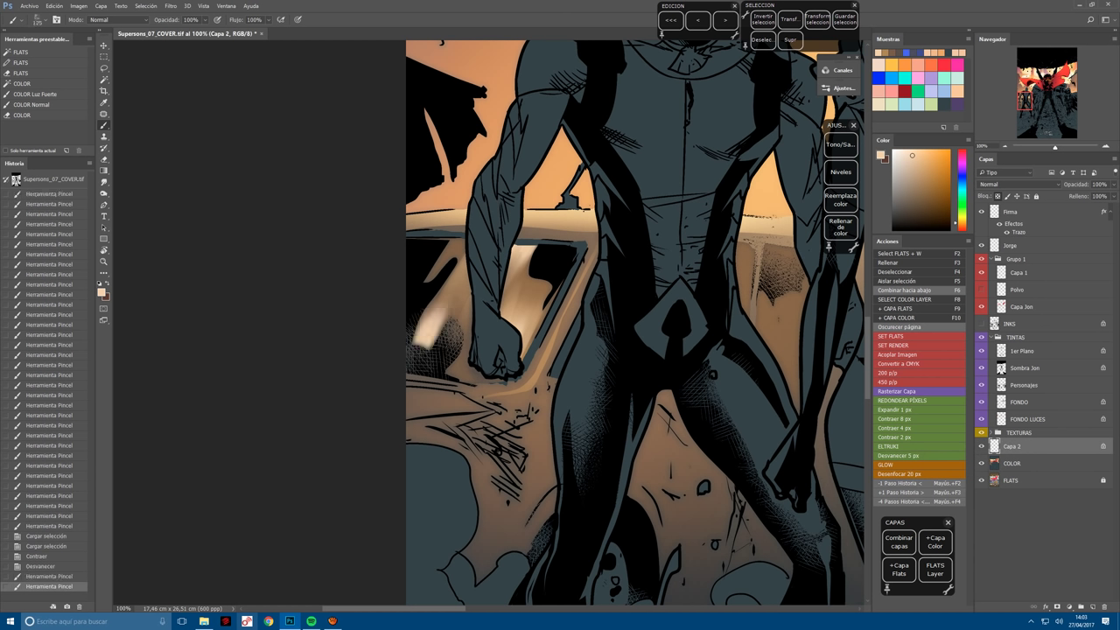
Undo the last reflection strokes and repaint diagonal light reflections across the window around the arm.
{"action": "key", "text": "ctrl+z"}
{"action": "key", "text": "ctrl+z"}
{"action": "key", "text": "ctrl+z"}
{"action": "mouse_move", "coordinate": [464, 293]}
{"action": "left_mouse_down"}
{"action": "mouse_move", "coordinate": [424, 337]}
{"action": "mouse_move", "coordinate": [455, 328]}
{"action": "left_mouse_up"}
{"action": "left_click_drag", "start_coordinate": [455, 328], "coordinate": [472, 342]}
{"action": "left_click_drag", "start_coordinate": [516, 273], "coordinate": [518, 285]}
{"action": "left_click_drag", "start_coordinate": [519, 324], "coordinate": [514, 333]}
{"action": "left_click_drag", "start_coordinate": [474, 371], "coordinate": [471, 375]}
{"action": "left_click_drag", "start_coordinate": [453, 245], "coordinate": [455, 252]}
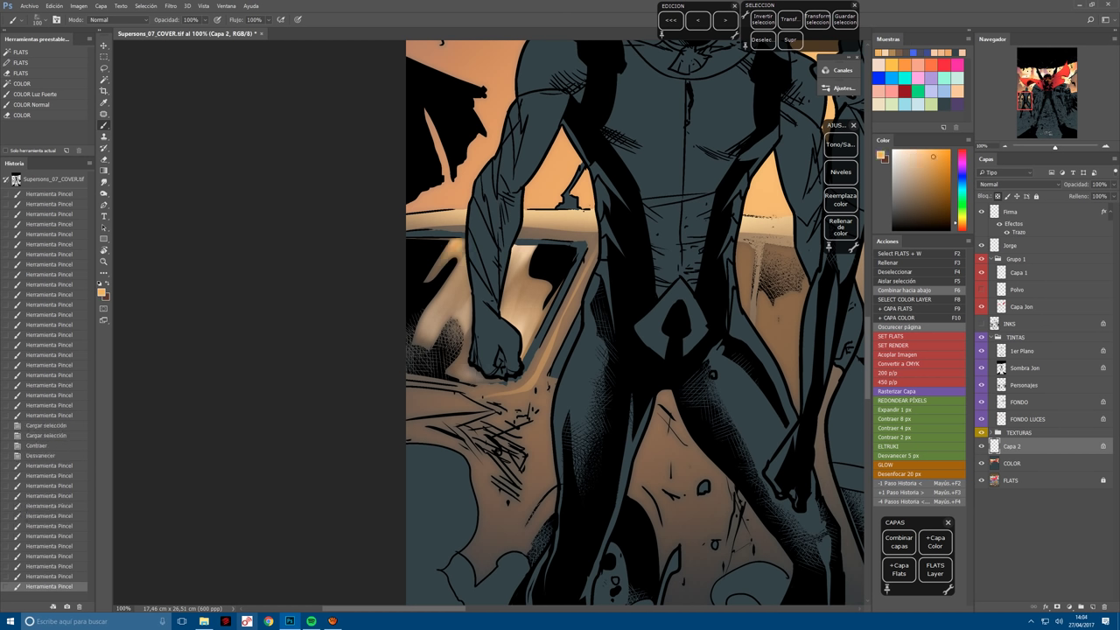
Paint a sampled orange tone along the upper part of the window glass near the pillar, and deselect.
{"action": "left_click", "coordinate": [536, 245], "text": "alt"}
{"action": "left_click_drag", "start_coordinate": [540, 248], "coordinate": [526, 231]}
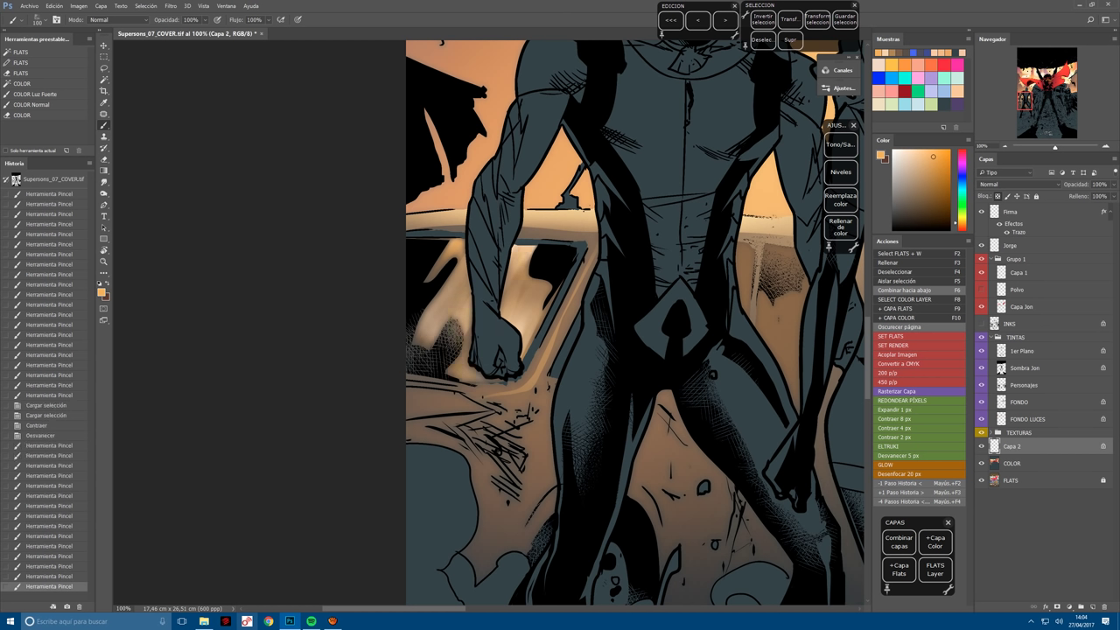
{"action": "key", "text": "bracketright"}
{"action": "key", "text": "ctrl+d"}
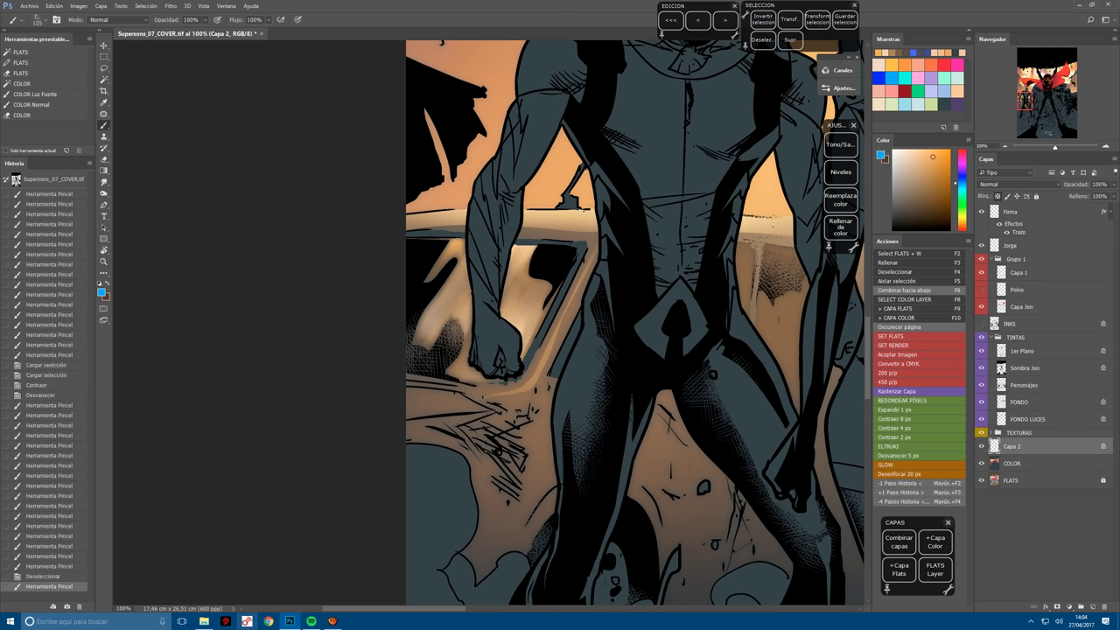
Brush a blue tint over the dark cross-hatched corner of the car window, undoing a stroke and resampling the color.
{"action": "left_click", "coordinate": [568, 340], "text": "alt"}
{"action": "key", "text": "bracketright"}
{"action": "left_click_drag", "start_coordinate": [568, 341], "coordinate": [522, 423]}
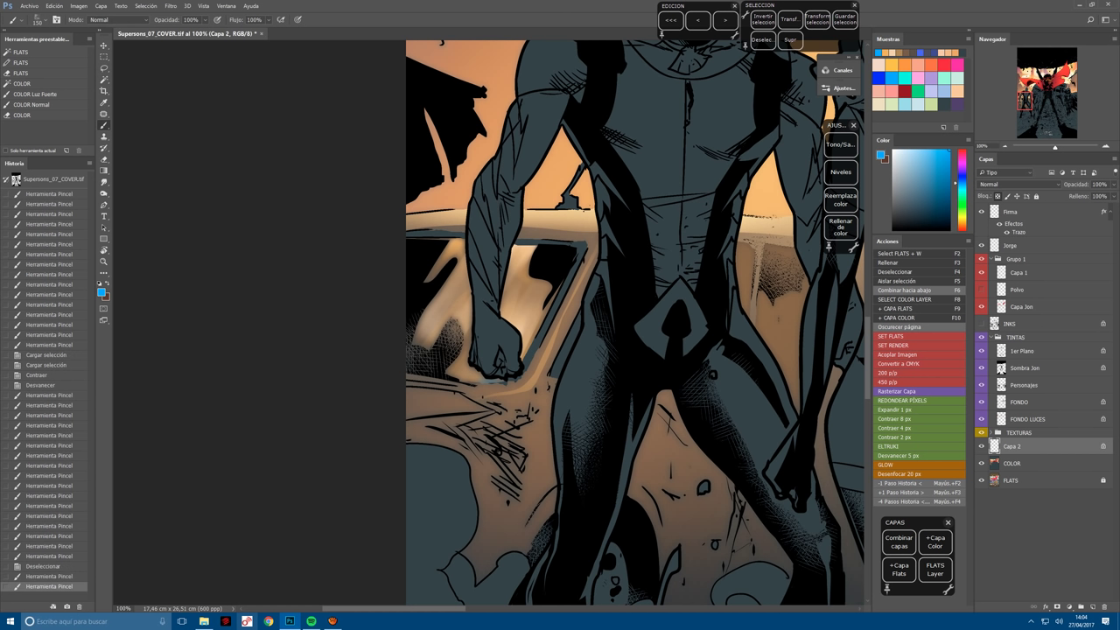
{"action": "mouse_move", "coordinate": [411, 360]}
{"action": "left_mouse_down"}
{"action": "mouse_move", "coordinate": [438, 316]}
{"action": "mouse_move", "coordinate": [468, 311]}
{"action": "left_mouse_up"}
{"action": "key", "text": "ctrl+z"}
{"action": "left_click", "coordinate": [437, 324], "text": "alt"}
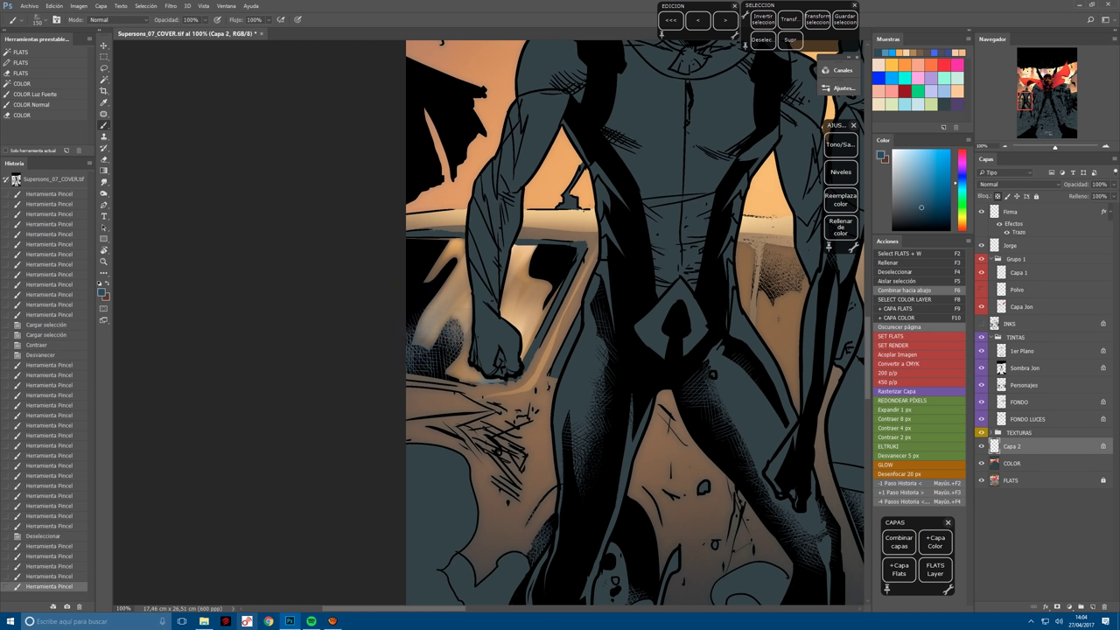
Undo the last stroke, load Capa 2 as a selection minus the FONDO inks, and contract and feather it.
{"action": "left_click_drag", "start_coordinate": [748, 348], "coordinate": [630, 339]}
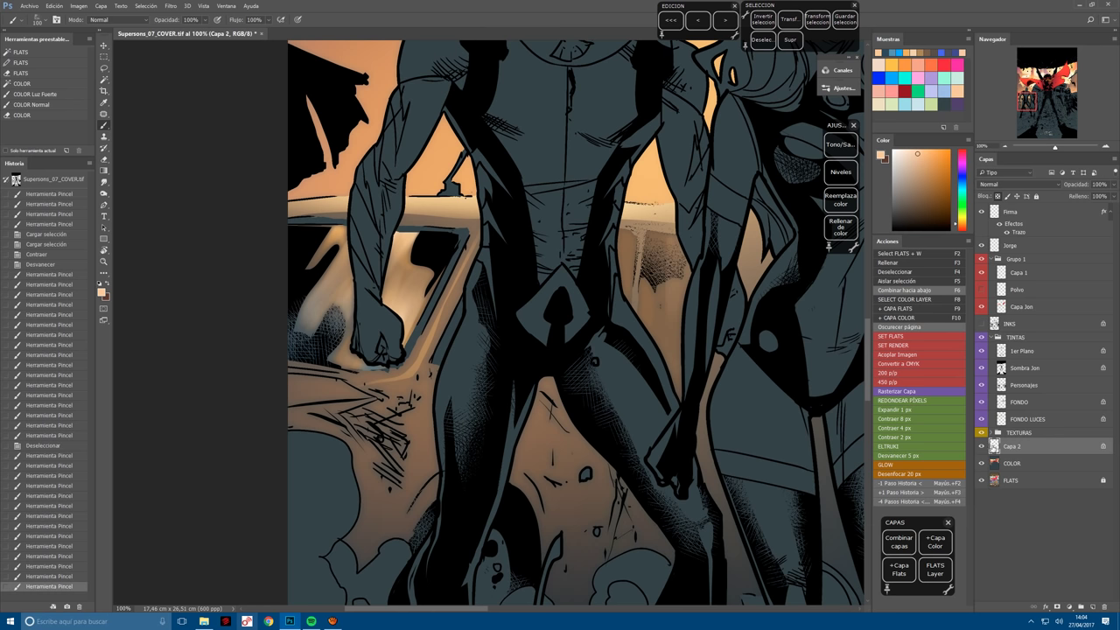
{"action": "left_click", "coordinate": [690, 30]}
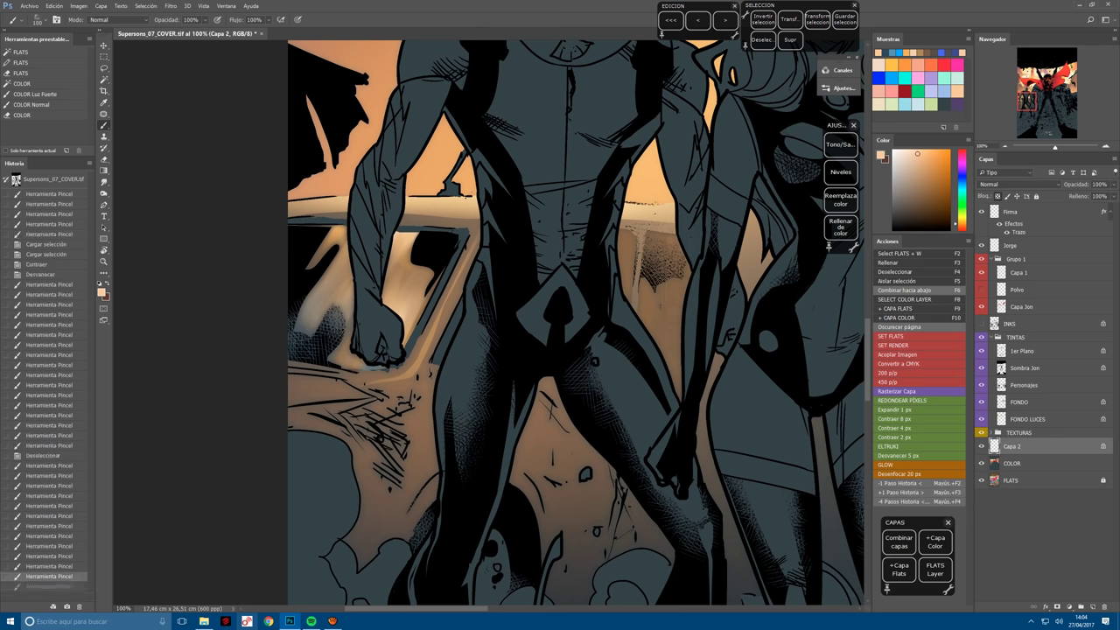
{"action": "left_click", "coordinate": [995, 466], "text": "ctrl"}
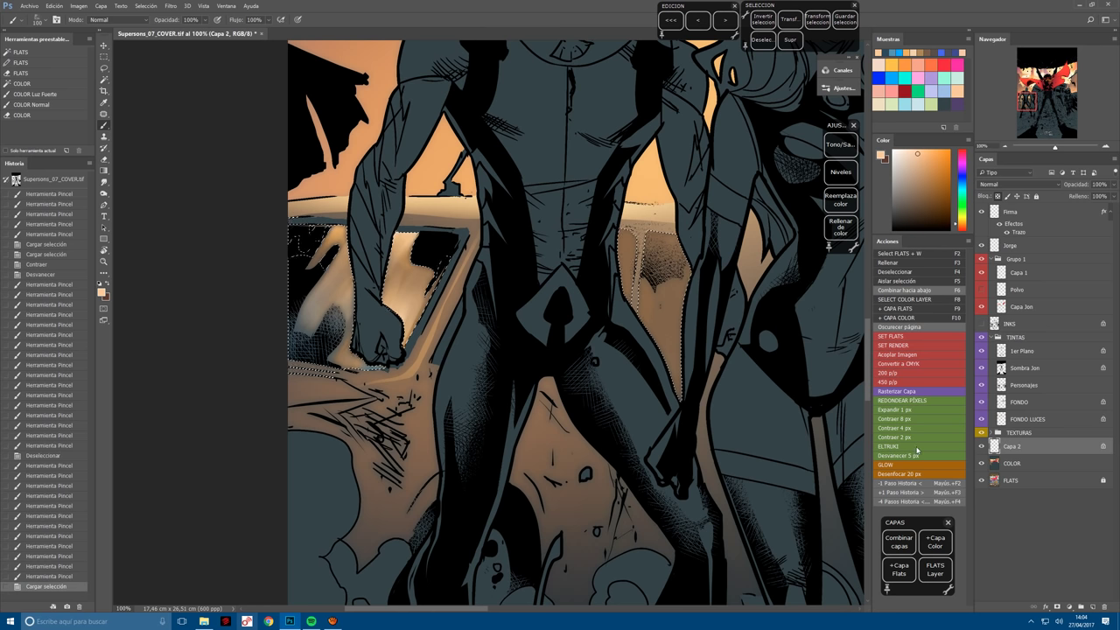
{"action": "left_click", "coordinate": [1000, 405], "text": "ctrl+alt"}
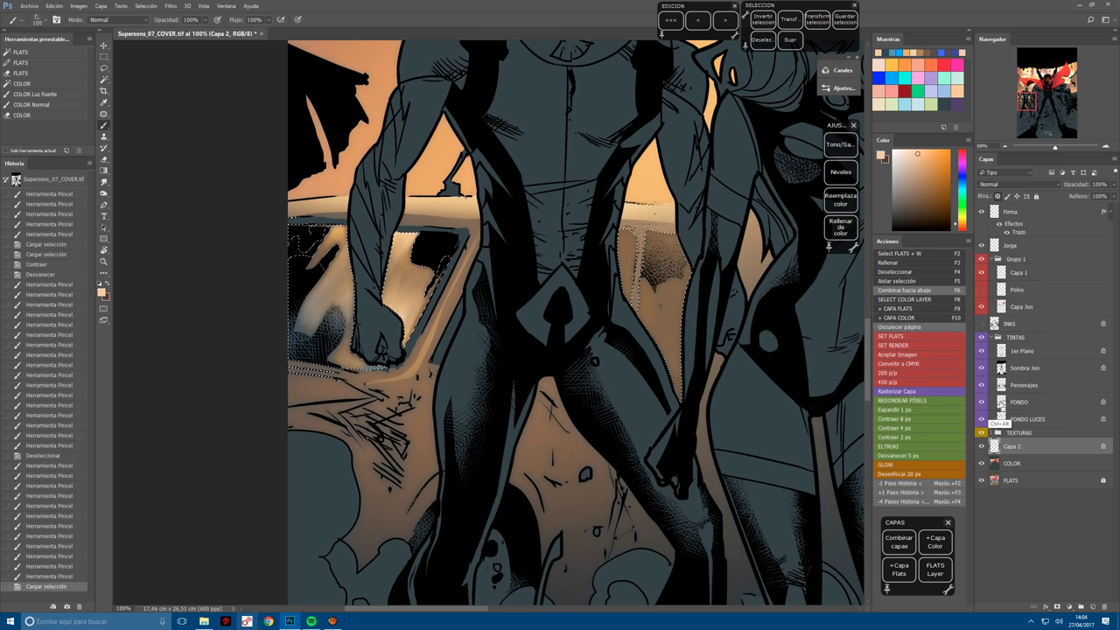
{"action": "key", "text": "F7"}
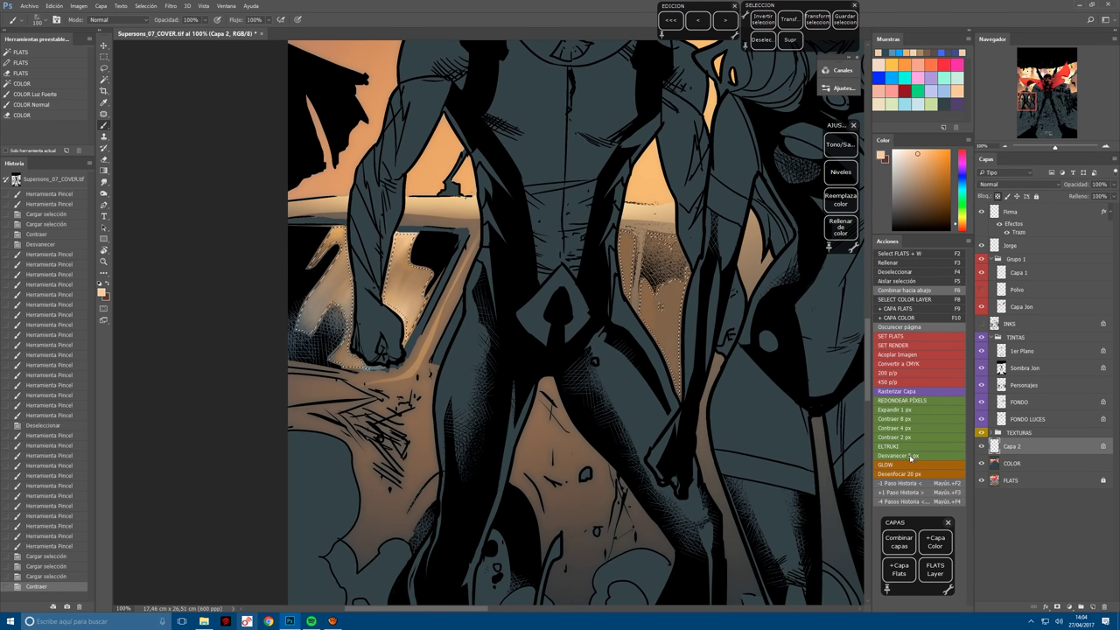
Undo a test stroke on the car's rear glass, sample an orange tone, and switch to an enlarged COLOR Luz Fuerte brush.
{"action": "left_click_drag", "start_coordinate": [661, 239], "coordinate": [669, 298]}
{"action": "key", "text": "ctrl+z"}
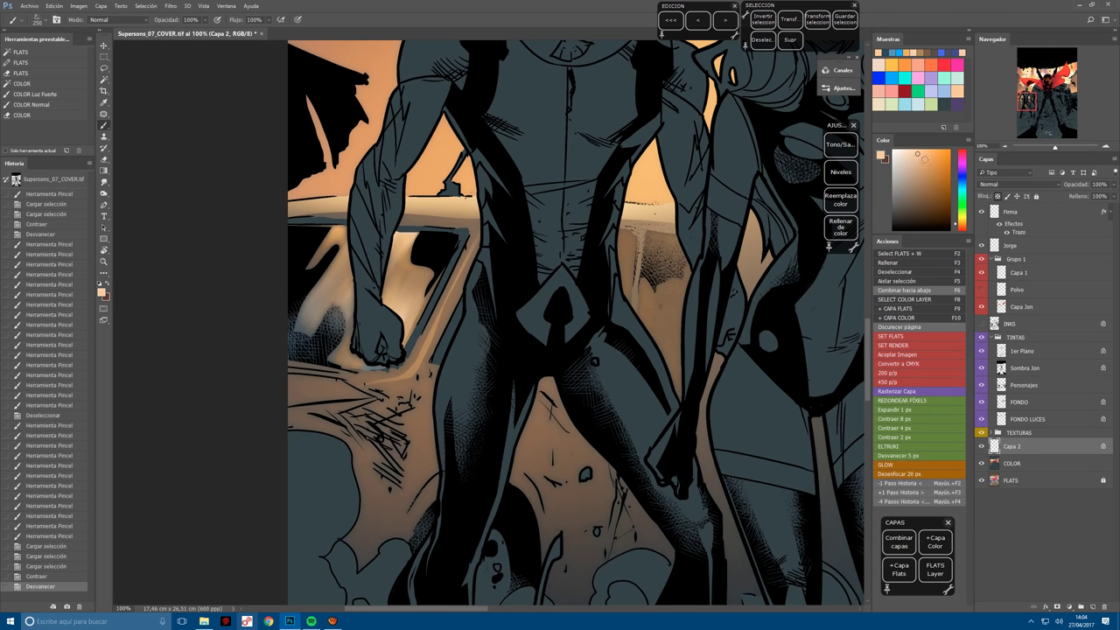
{"action": "left_click", "coordinate": [693, 270], "text": "alt"}
{"action": "left_click", "coordinate": [63, 97]}
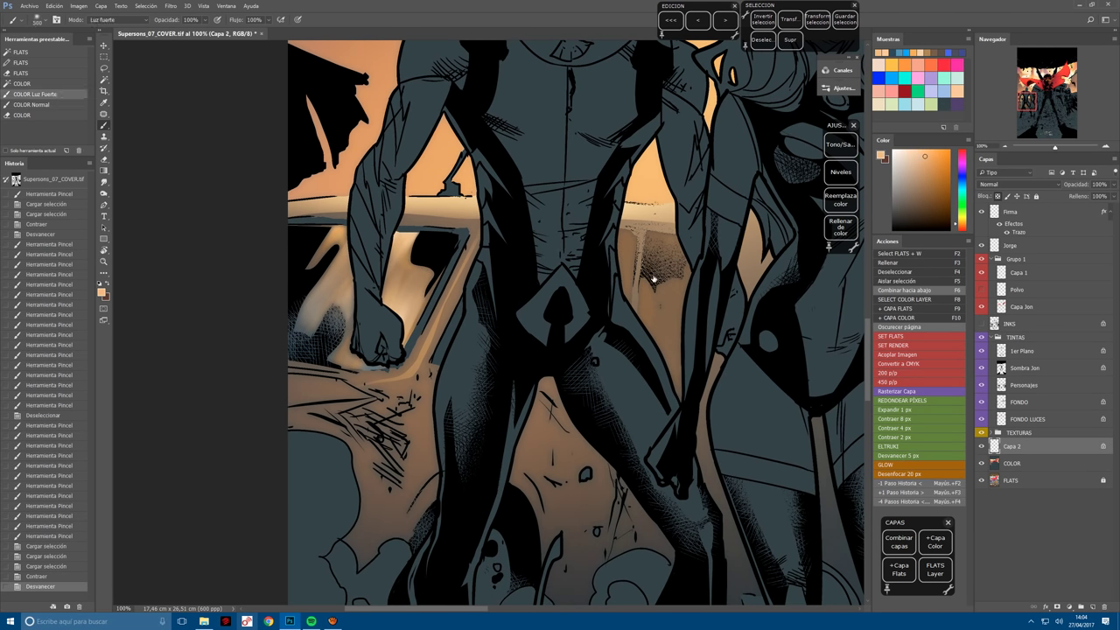
{"action": "key", "text": "bracketright"}
{"action": "key", "text": "bracketright"}
{"action": "key", "text": "bracketright"}
{"action": "key", "text": "bracketright"}
{"action": "key", "text": "bracketright"}
{"action": "key", "text": "bracketright"}
{"action": "key", "text": "bracketright"}
{"action": "key", "text": "bracketright"}
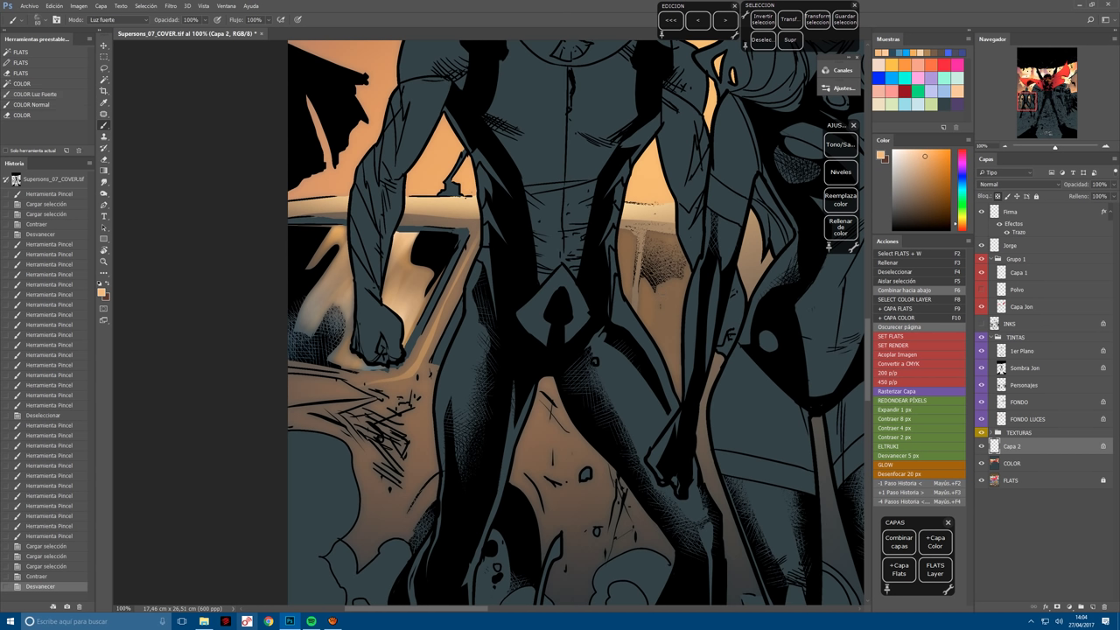
Brush warm hard-light glow over the part of the car between the man's torso and arm, undoing the first dab.
{"action": "left_click", "coordinate": [664, 298]}
{"action": "key", "text": "ctrl+z"}
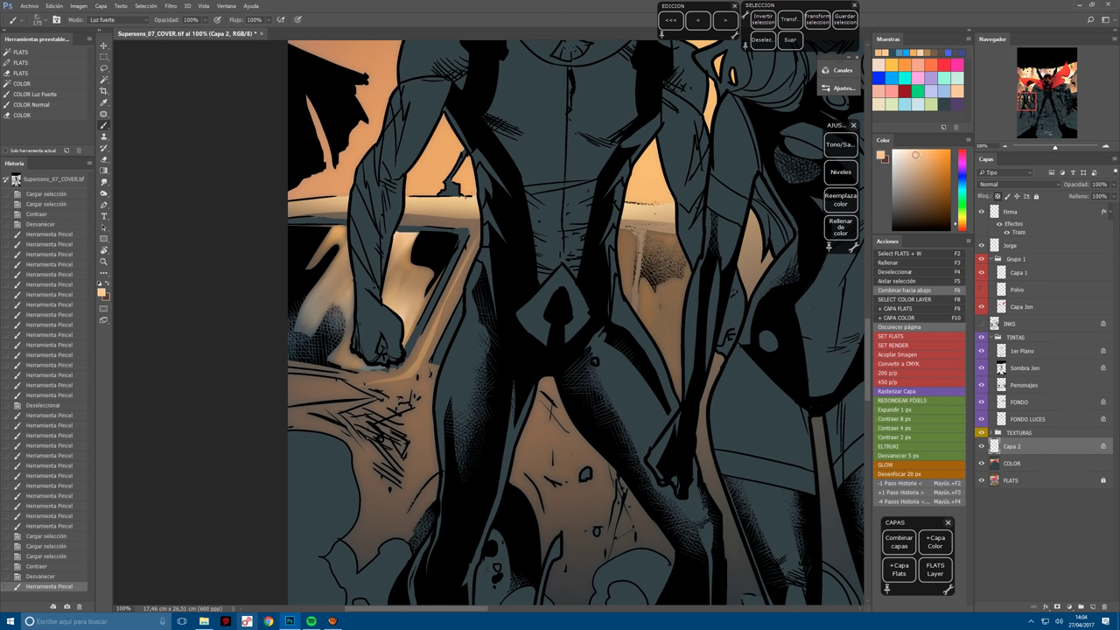
{"action": "left_click", "coordinate": [664, 302]}
{"action": "left_click", "coordinate": [665, 302]}
{"action": "left_click", "coordinate": [671, 308]}
{"action": "left_click", "coordinate": [625, 248]}
{"action": "left_click", "coordinate": [625, 247]}
{"action": "left_click", "coordinate": [625, 248]}
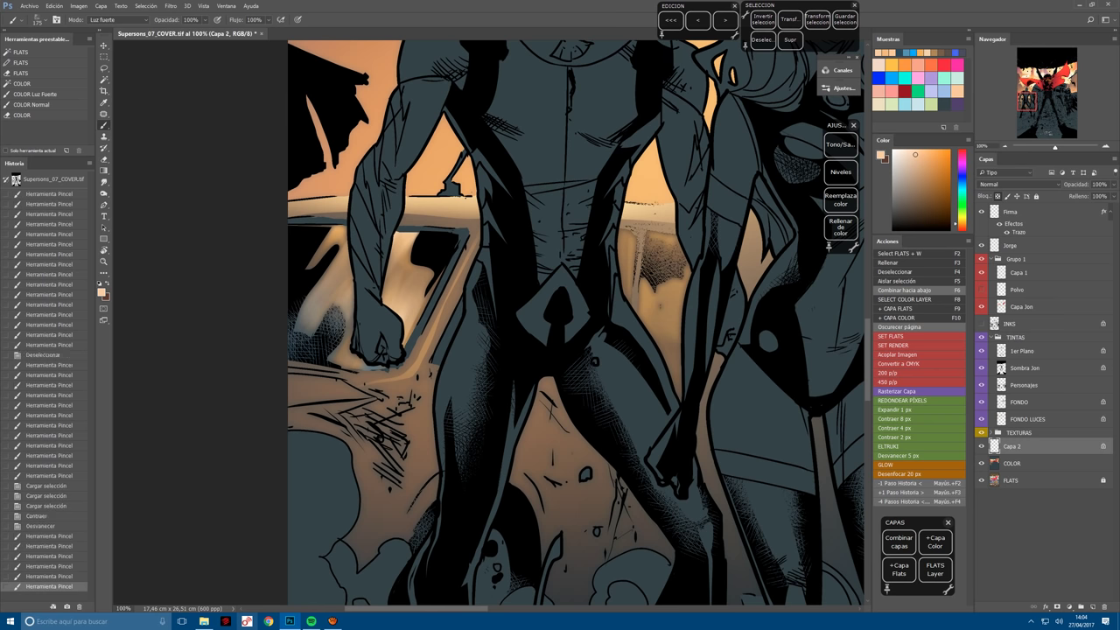
{"action": "left_click", "coordinate": [625, 247]}
{"action": "left_click", "coordinate": [671, 350]}
{"action": "left_click", "coordinate": [686, 293]}
{"action": "left_click", "coordinate": [695, 312]}
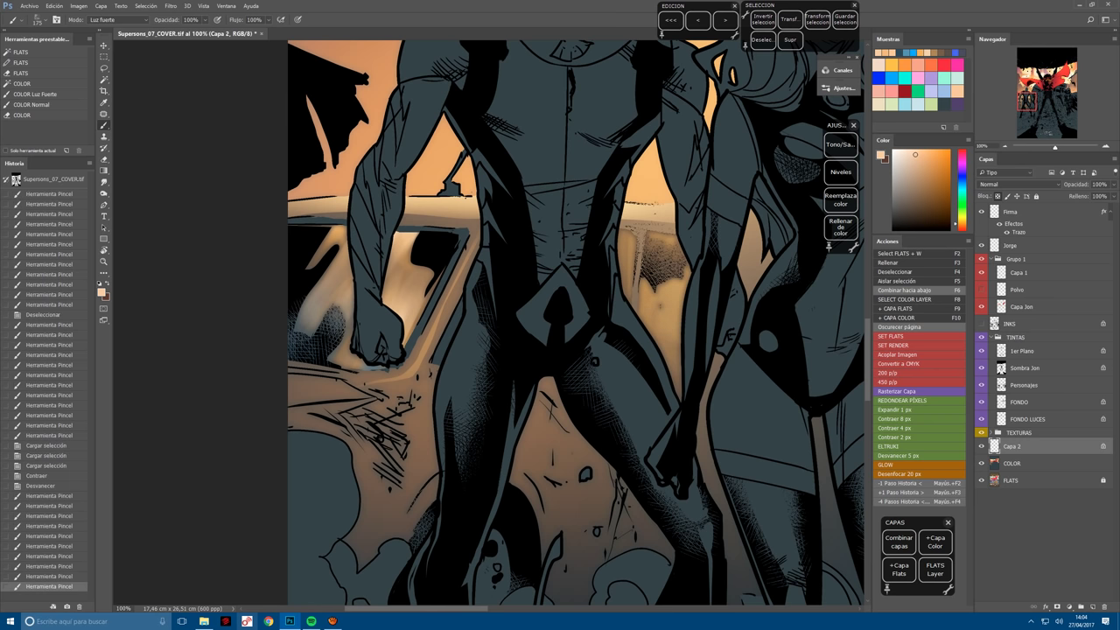
Deselect and brush warm light over the cross-hatched patch of the car's rear glass, with the canvas tilted.
{"action": "key", "text": "r"}
{"action": "left_click_drag", "start_coordinate": [611, 437], "coordinate": [571, 447]}
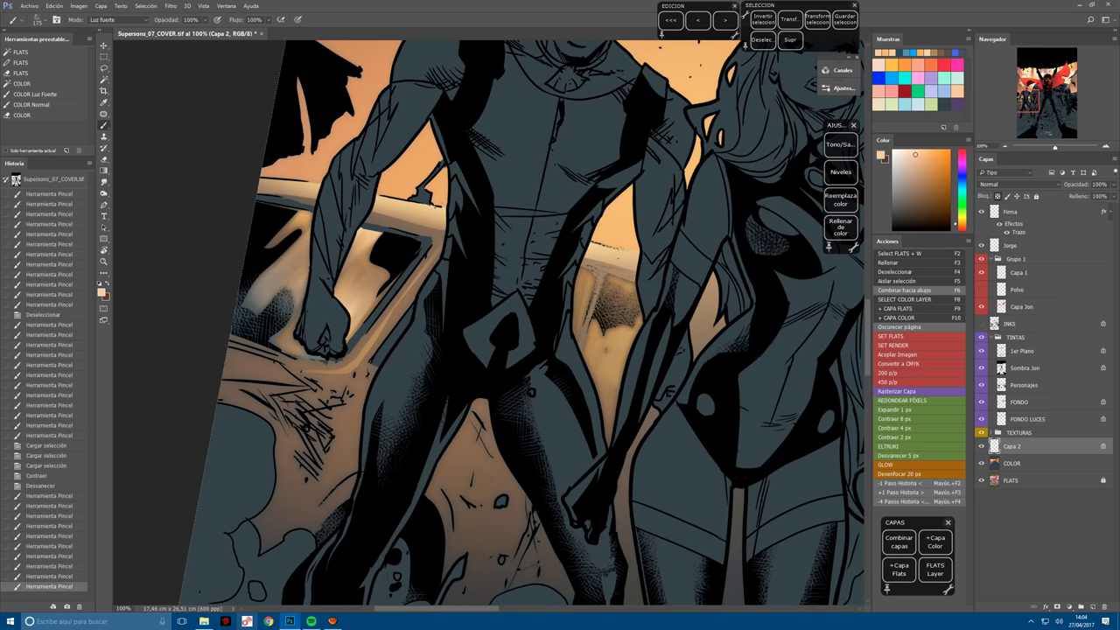
{"action": "key", "text": "ctrl+d"}
{"action": "left_click", "coordinate": [618, 297]}
{"action": "left_click", "coordinate": [604, 293]}
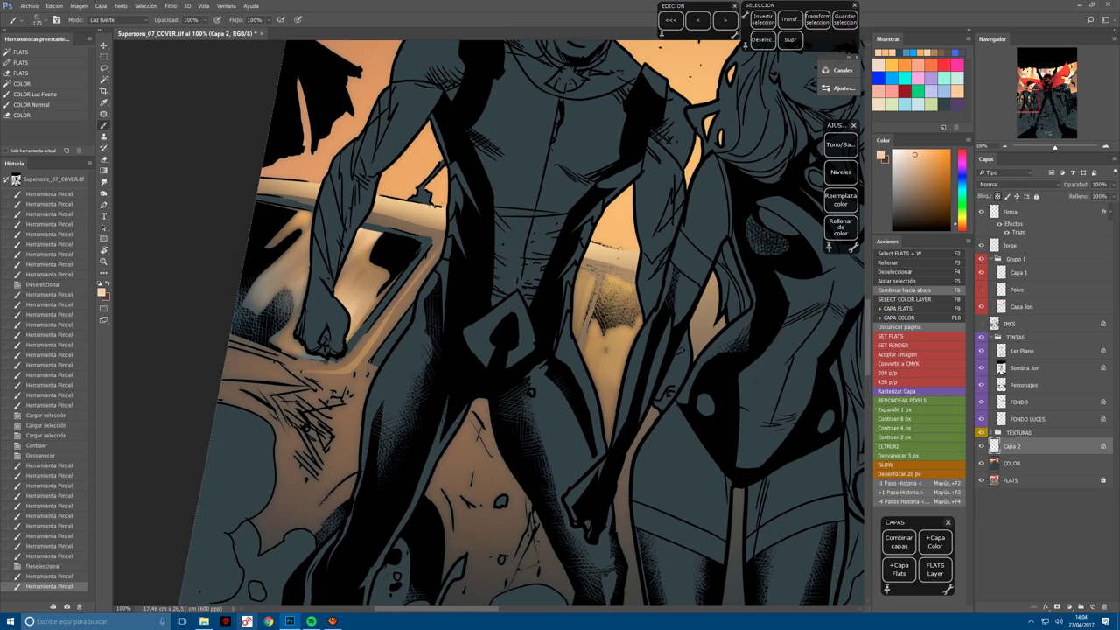
Merge Capa 2 down, select the background flats around the two figures with the Magic Wand, and create a color layer from them.
{"action": "key", "text": "ctrl+minus"}
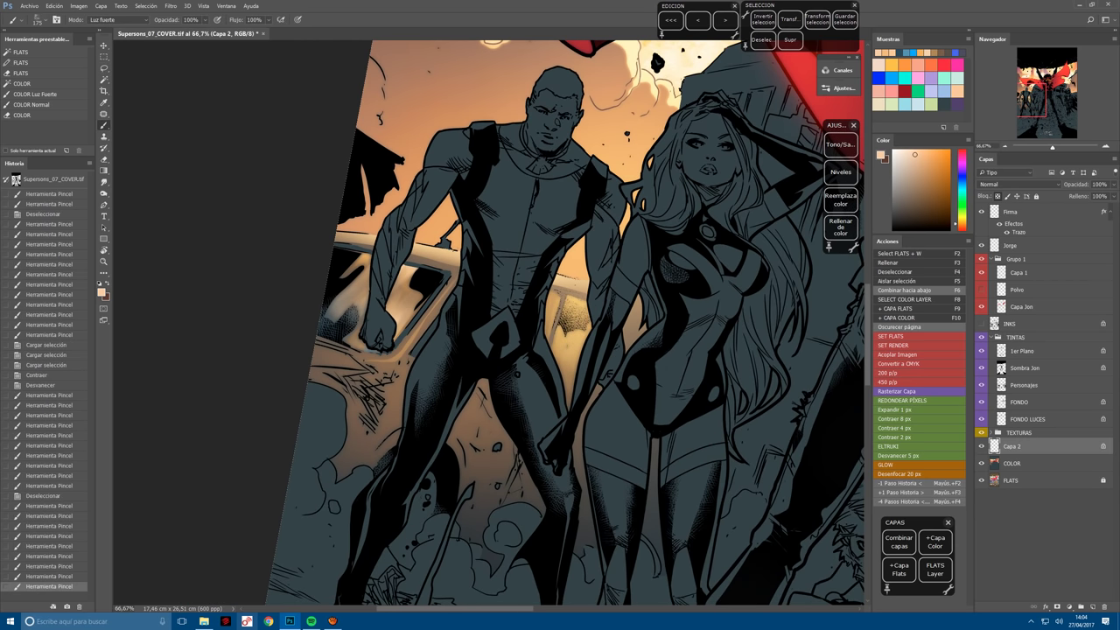
{"action": "key", "text": "F6"}
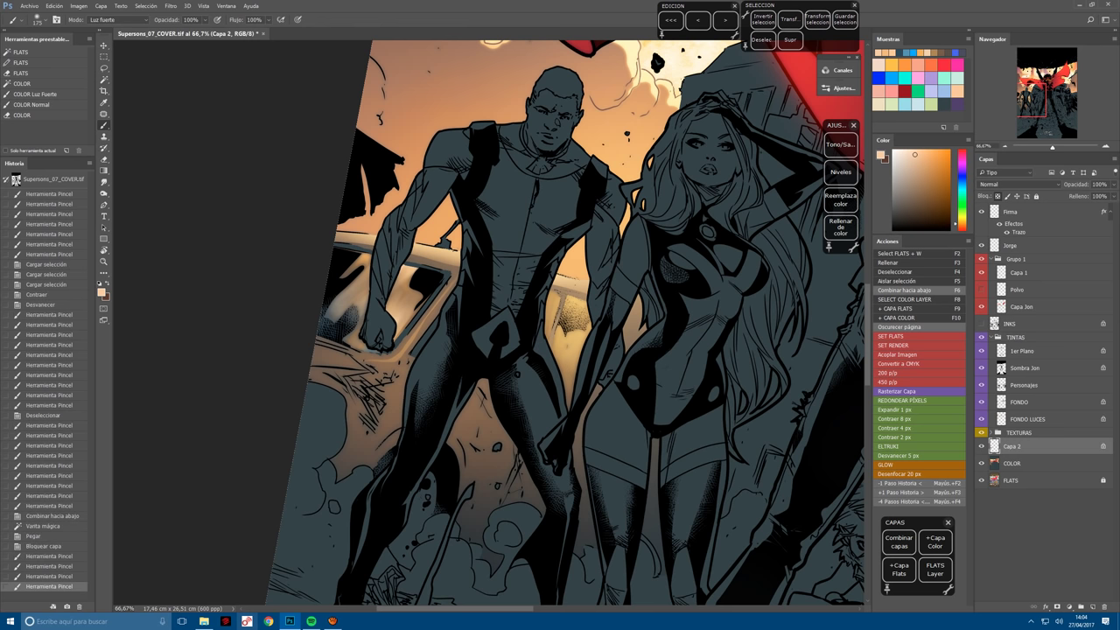
{"action": "key", "text": "F6"}
{"action": "key", "text": "F2"}
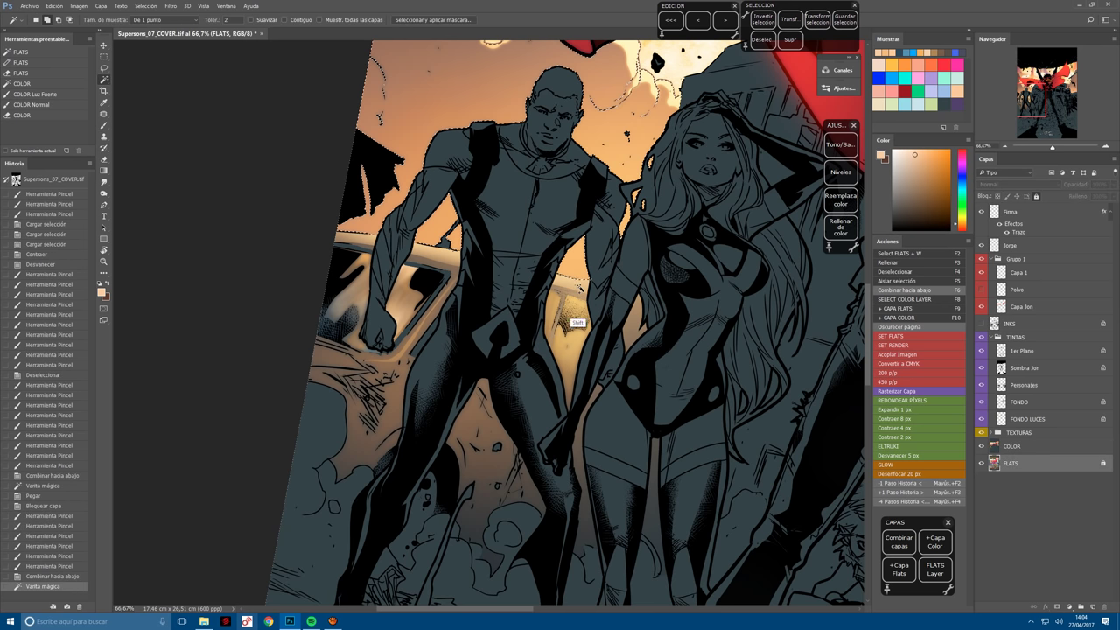
{"action": "left_click", "coordinate": [574, 322]}
{"action": "left_click", "coordinate": [470, 525], "text": "shift"}
{"action": "key", "text": "b"}
{"action": "key", "text": "F10"}
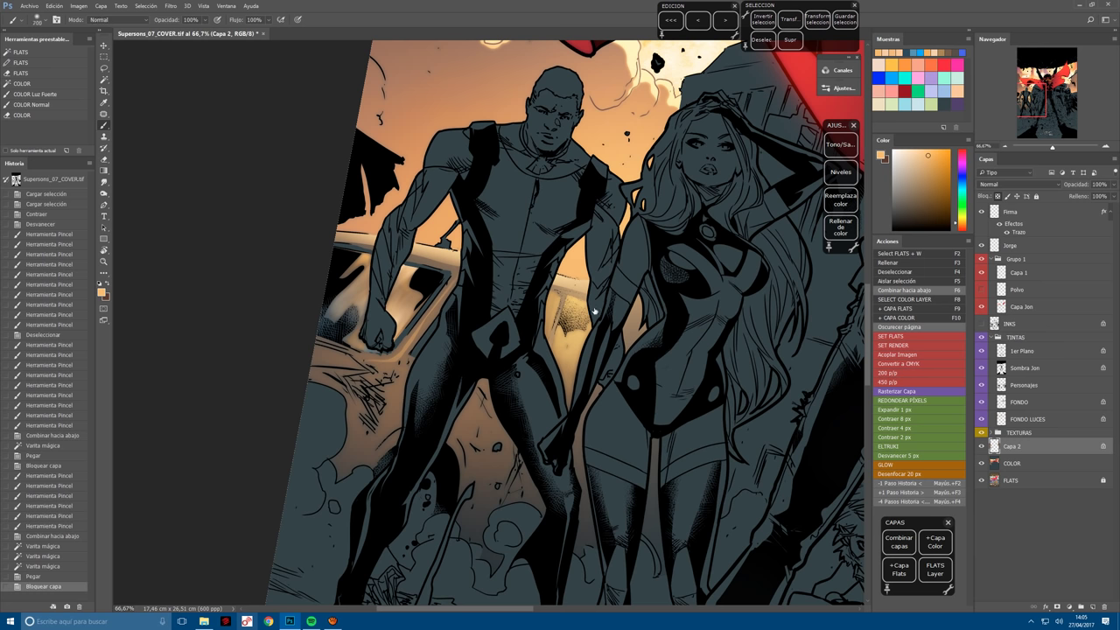
Brush light orange in Normal mode with an enlarged brush over the background gaps beside the man's arm and the woman.
{"action": "key", "text": "bracketright"}
{"action": "key", "text": "bracketright"}
{"action": "left_click", "coordinate": [568, 343]}
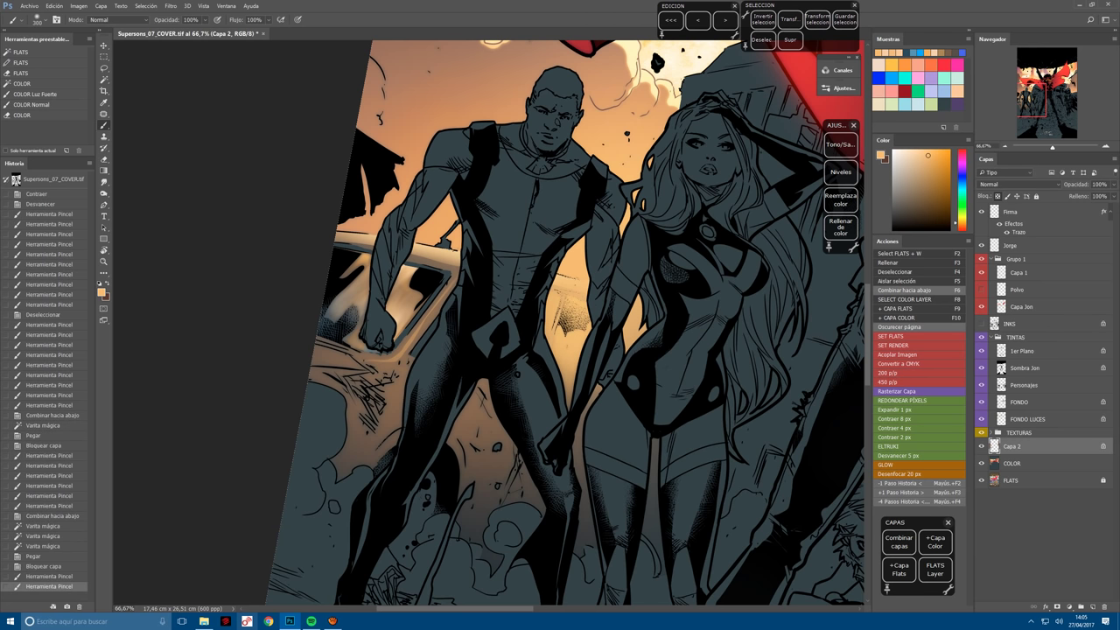
{"action": "left_click", "coordinate": [634, 324]}
{"action": "left_click", "coordinate": [636, 324]}
{"action": "left_click", "coordinate": [635, 325]}
{"action": "left_click", "coordinate": [635, 325]}
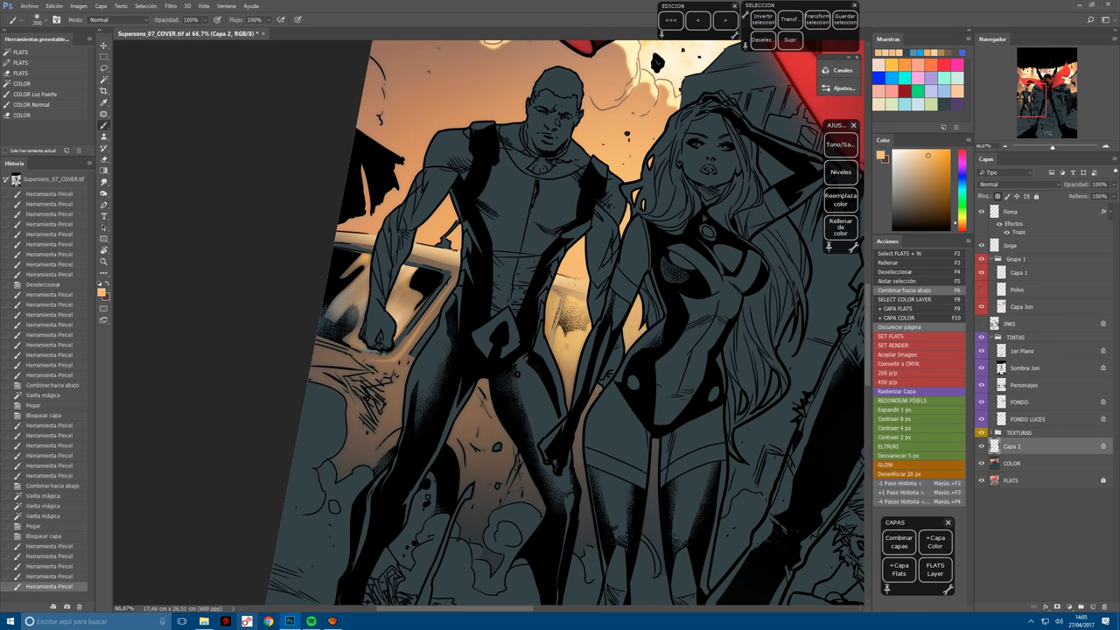
{"action": "left_click", "coordinate": [635, 326]}
Switch to the COLOR Luz Fuerte brush and intensify the warm glow between the man and the woman.
{"action": "key", "text": "F11"}
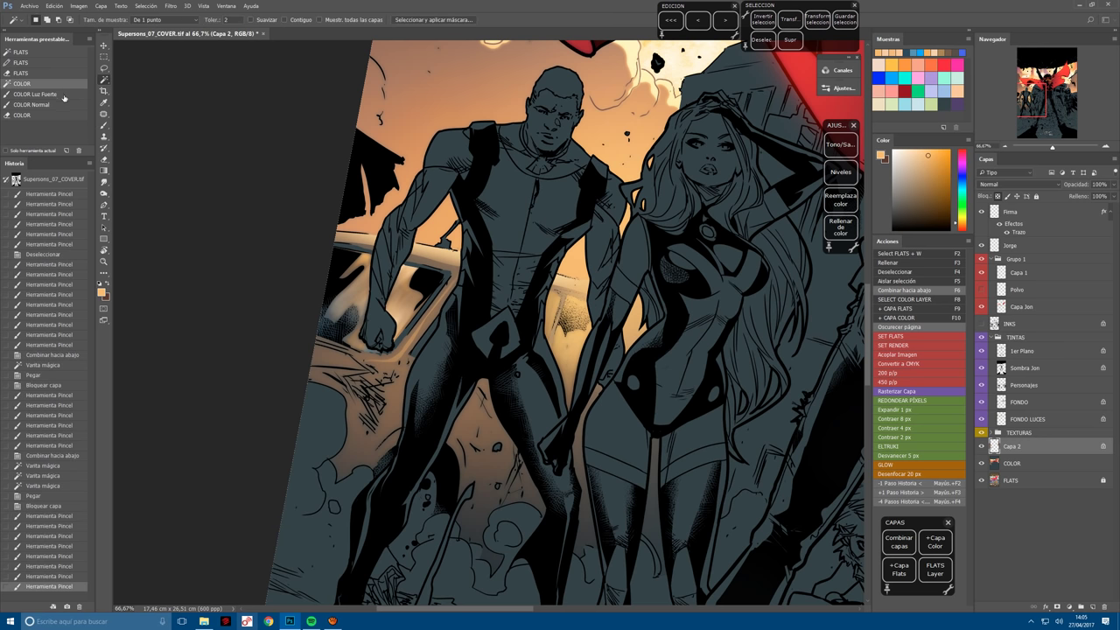
{"action": "left_click", "coordinate": [635, 326]}
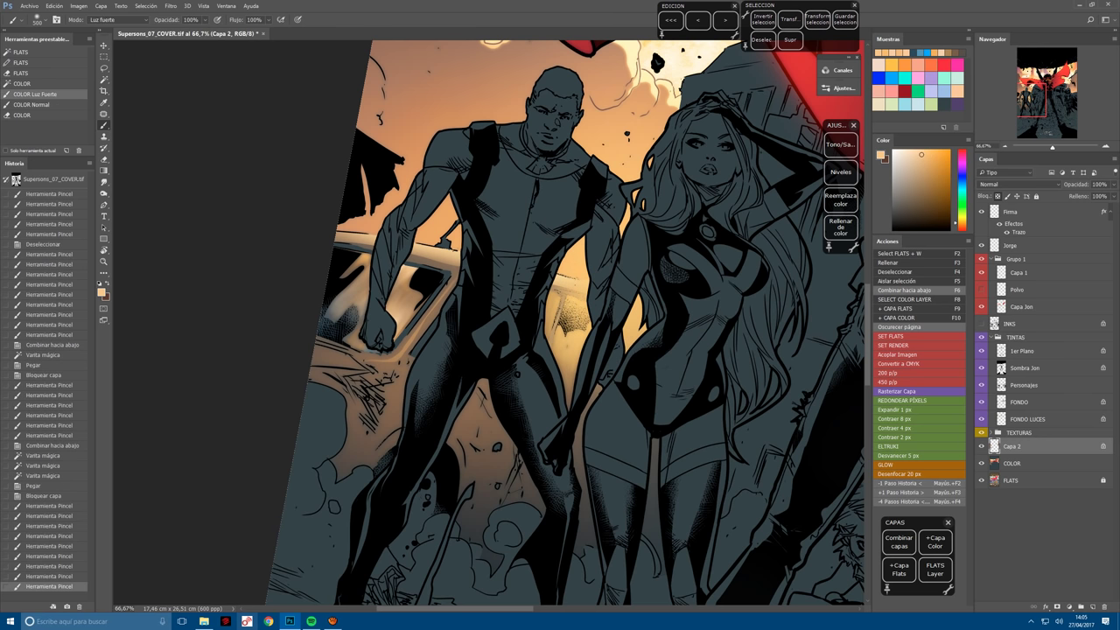
{"action": "left_click", "coordinate": [595, 337]}
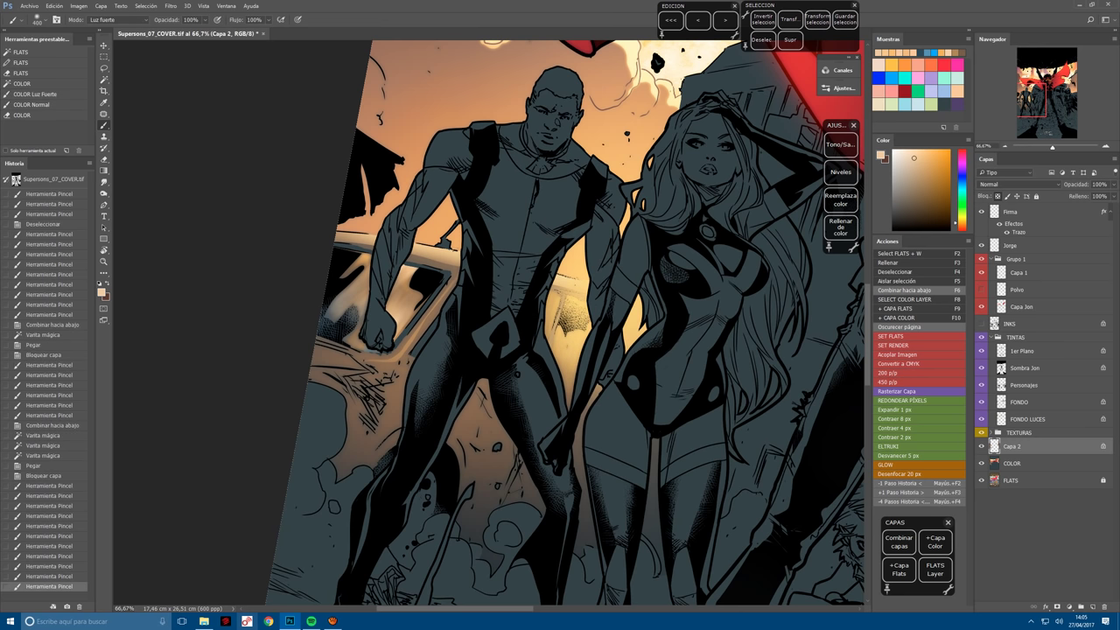
{"action": "key", "text": "shift+F4"}
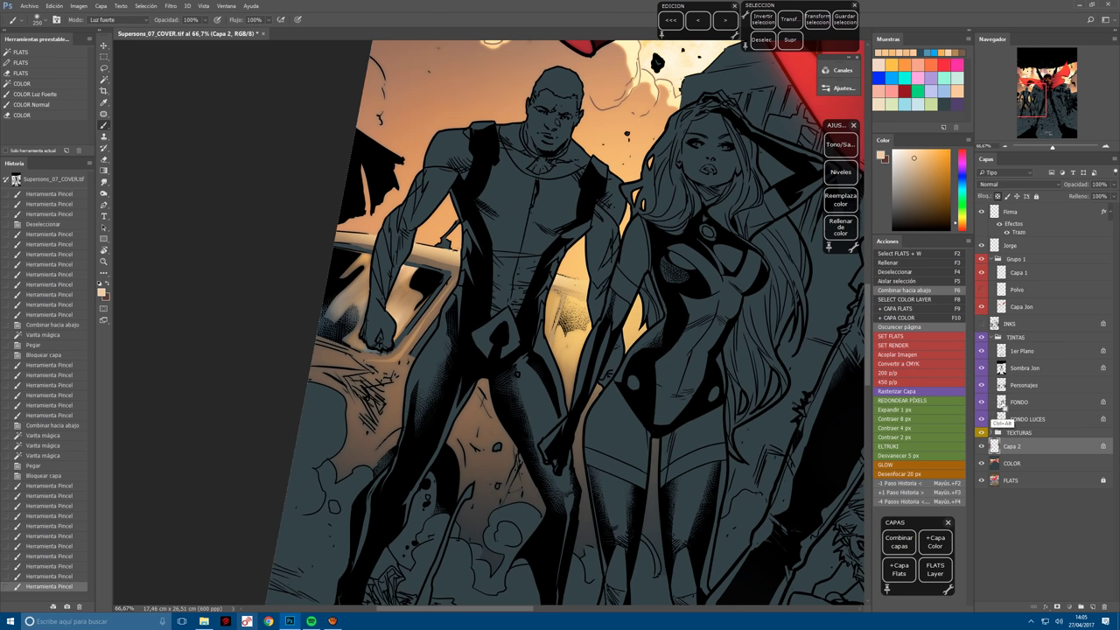
Load a selection excluding the FONDO inks, contract it 2 px, feather it 5 px, and brush light over the car's rear.
{"action": "left_click", "coordinate": [1000, 413], "text": "ctrl"}
{"action": "left_click", "coordinate": [1001, 412], "text": "ctrl"}
{"action": "left_click", "coordinate": [911, 436]}
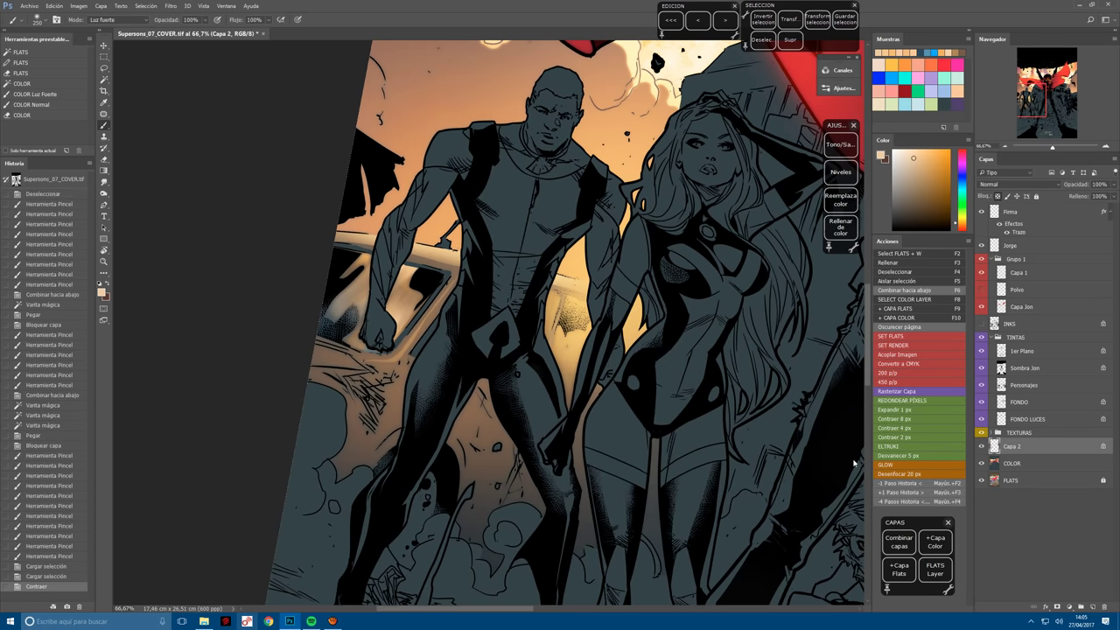
{"action": "left_click", "coordinate": [901, 456]}
{"action": "left_click_drag", "start_coordinate": [612, 311], "coordinate": [571, 326]}
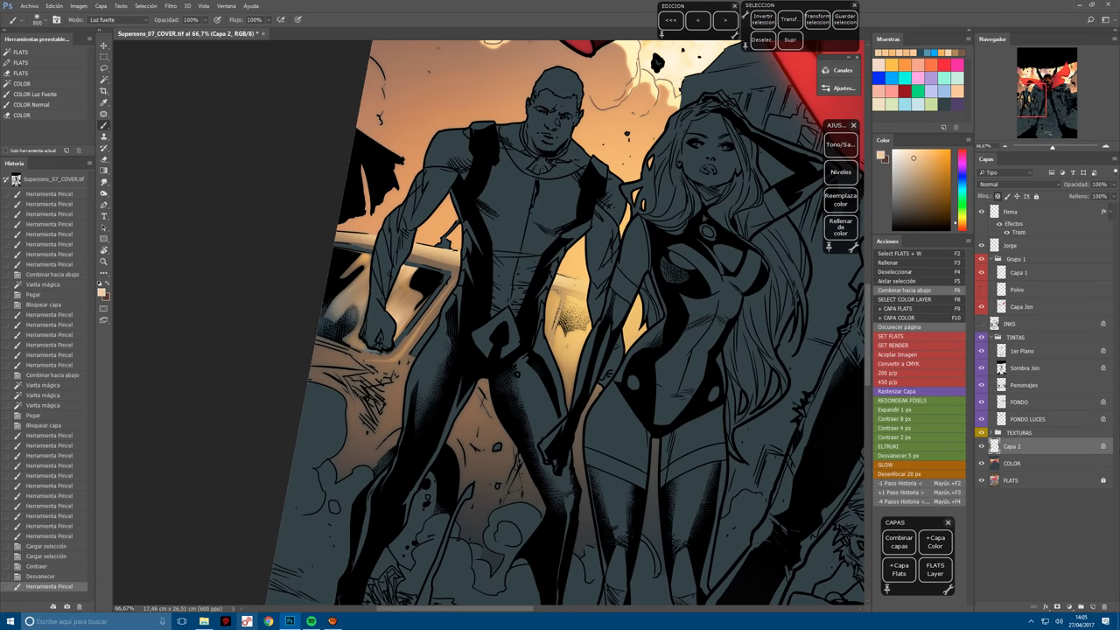
Load Capa 2 as a selection minus the FONDO inks, contract and feather it, and brush light onto the car roof edge.
{"action": "left_click", "coordinate": [993, 465], "text": "ctrl"}
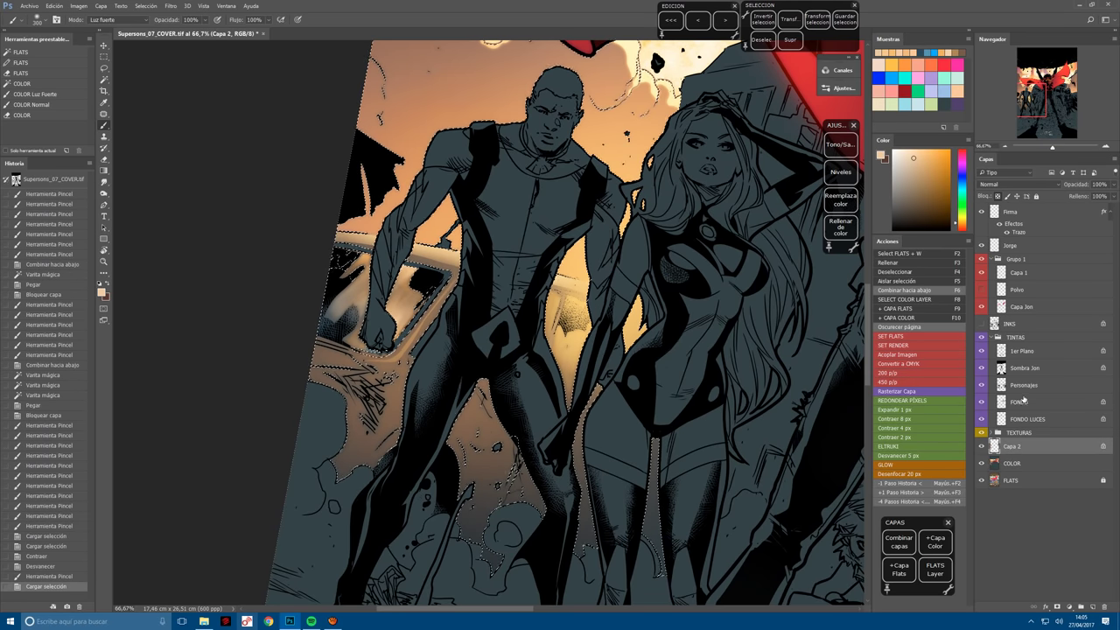
{"action": "left_click", "coordinate": [913, 447]}
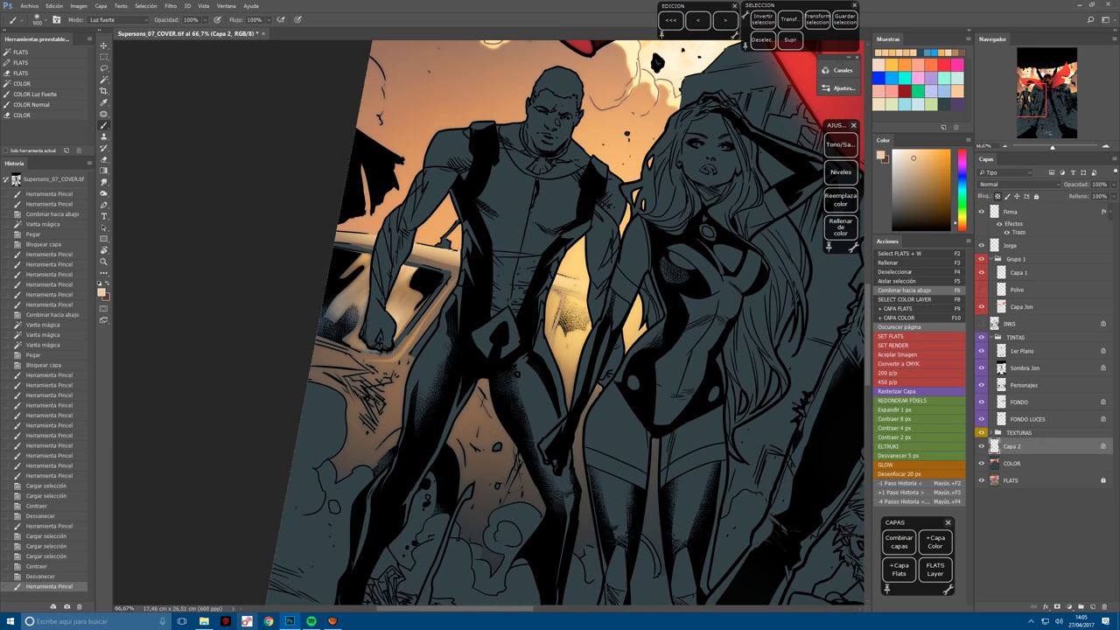
{"action": "key", "text": "bracketleft"}
{"action": "key", "text": "bracketleft"}
{"action": "key", "text": "bracketleft"}
{"action": "key", "text": "bracketleft"}
{"action": "key", "text": "bracketleft"}
{"action": "left_click", "coordinate": [448, 276]}
{"action": "left_click", "coordinate": [447, 276]}
Rotate the canvas, brush warm light into the gaps around the woman's hip and thighs, and deselect.
{"action": "key", "text": "r"}
{"action": "left_click_drag", "start_coordinate": [547, 186], "coordinate": [620, 255]}
{"action": "left_click", "coordinate": [716, 334]}
{"action": "left_click", "coordinate": [644, 356]}
{"action": "key", "text": "bracketright"}
{"action": "key", "text": "bracketright"}
{"action": "key", "text": "bracketright"}
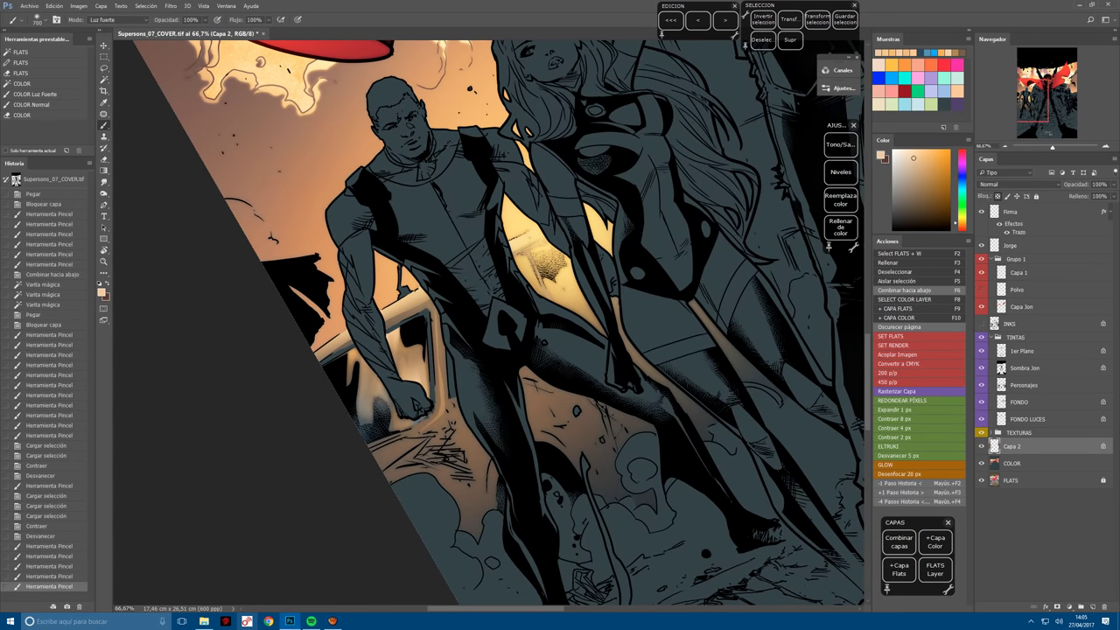
{"action": "left_click", "coordinate": [716, 332]}
{"action": "left_click", "coordinate": [683, 342]}
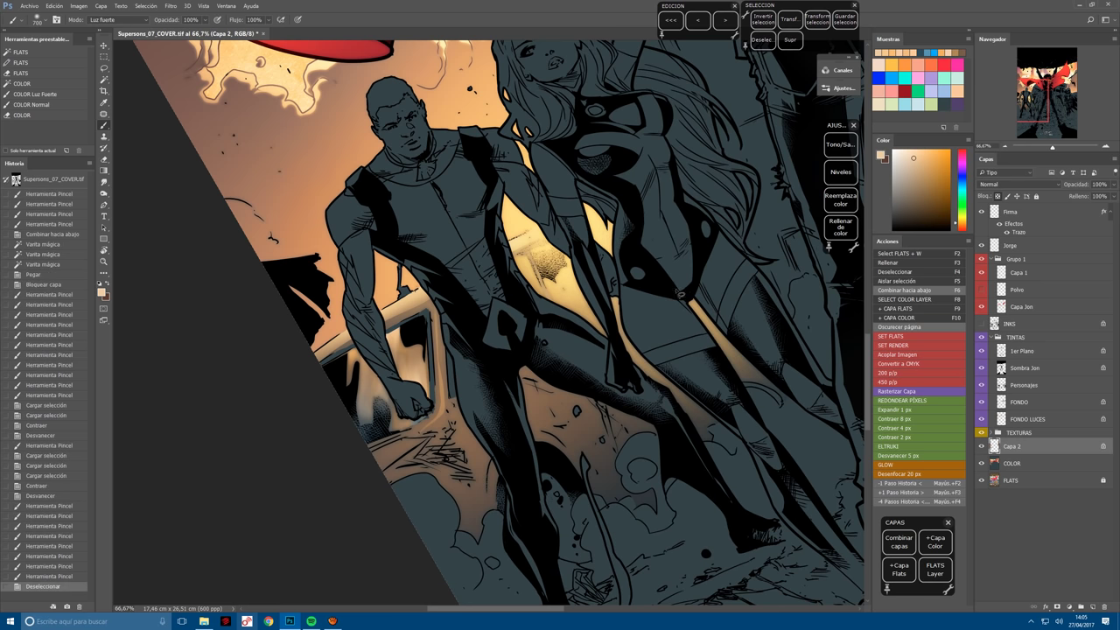
{"action": "key", "text": "ctrl+d"}
Enlarge the hard-light brush to 1200 and brush a broad glow over the background around the two figures' legs.
{"action": "key", "text": "ctrl+minus"}
{"action": "key", "text": "ctrl+minus"}
{"action": "key", "text": "bracketright"}
{"action": "key", "text": "bracketright"}
{"action": "key", "text": "bracketright"}
{"action": "key", "text": "bracketright"}
{"action": "key", "text": "bracketright"}
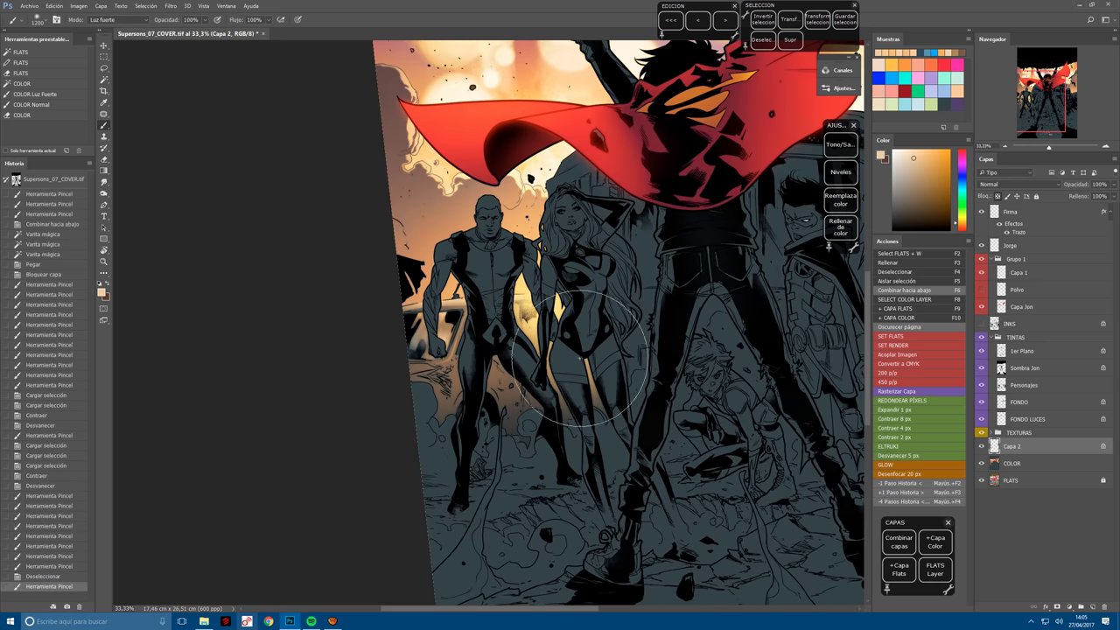
{"action": "left_click", "coordinate": [531, 428]}
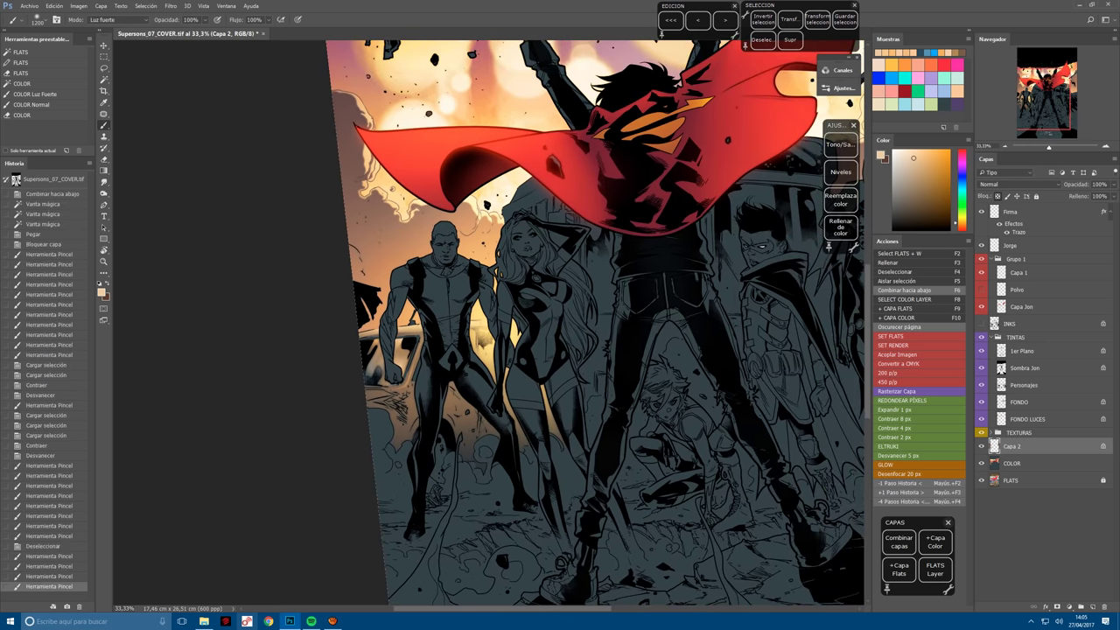
Sample a near-white tone and brush soft light over the background between the man's and woman's legs.
{"action": "left_click", "coordinate": [612, 140]}
{"action": "left_click", "coordinate": [700, 131]}
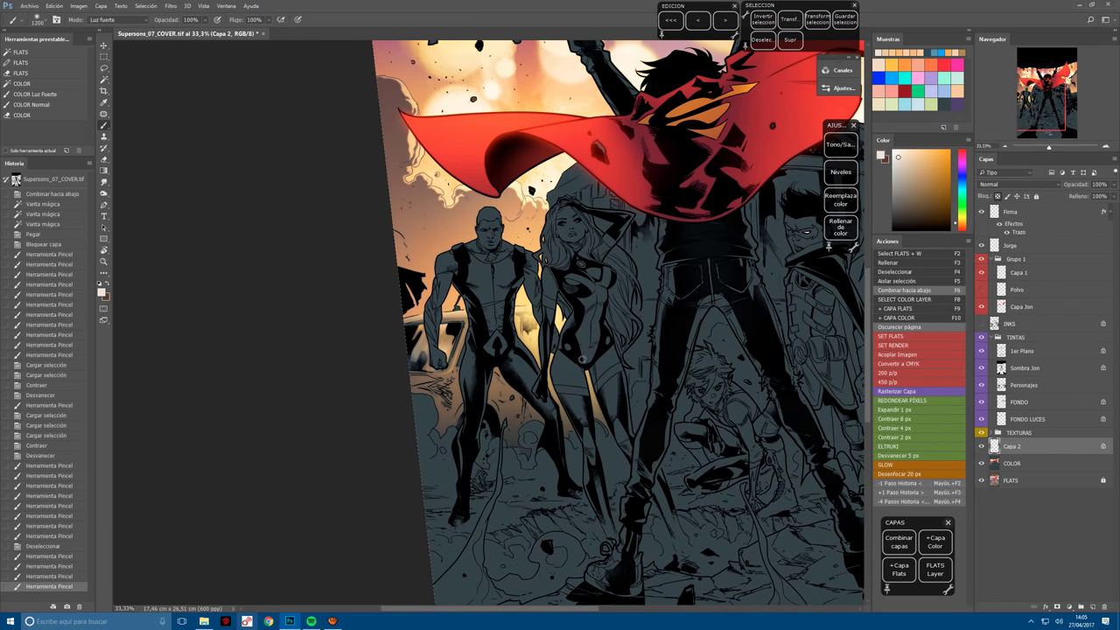
{"action": "left_click", "coordinate": [534, 403]}
{"action": "left_click", "coordinate": [598, 408]}
{"action": "left_click", "coordinate": [598, 408]}
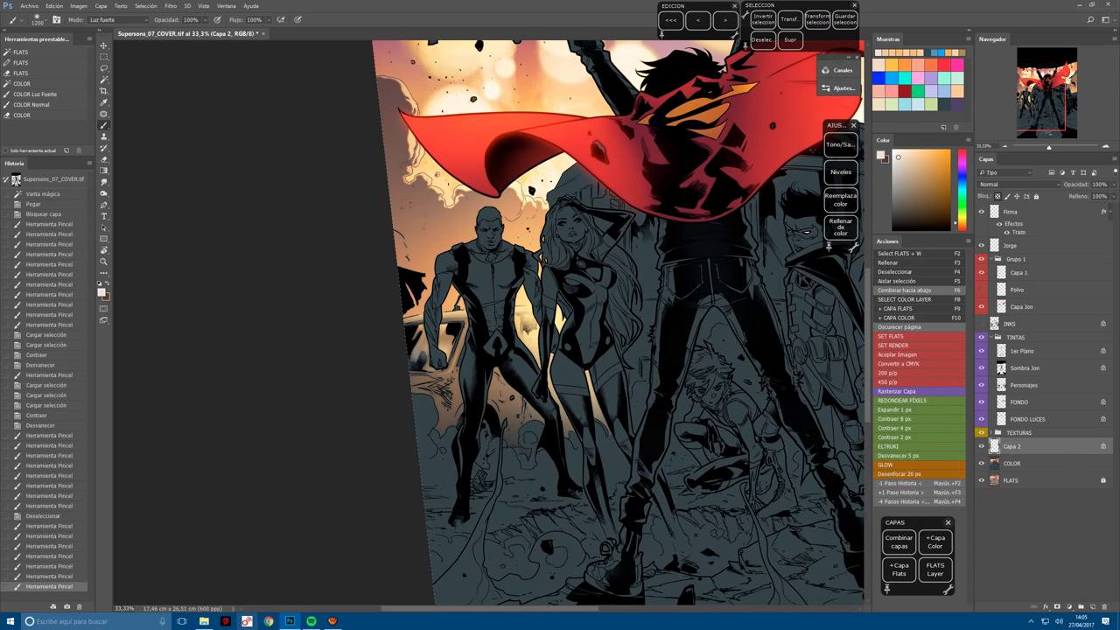
Sample a dark olive tone and shade the lower background between and around the two figures' legs with a smaller brush.
{"action": "scroll", "coordinate": [612, 324], "scroll_direction": "down", "scroll_amount": 3}
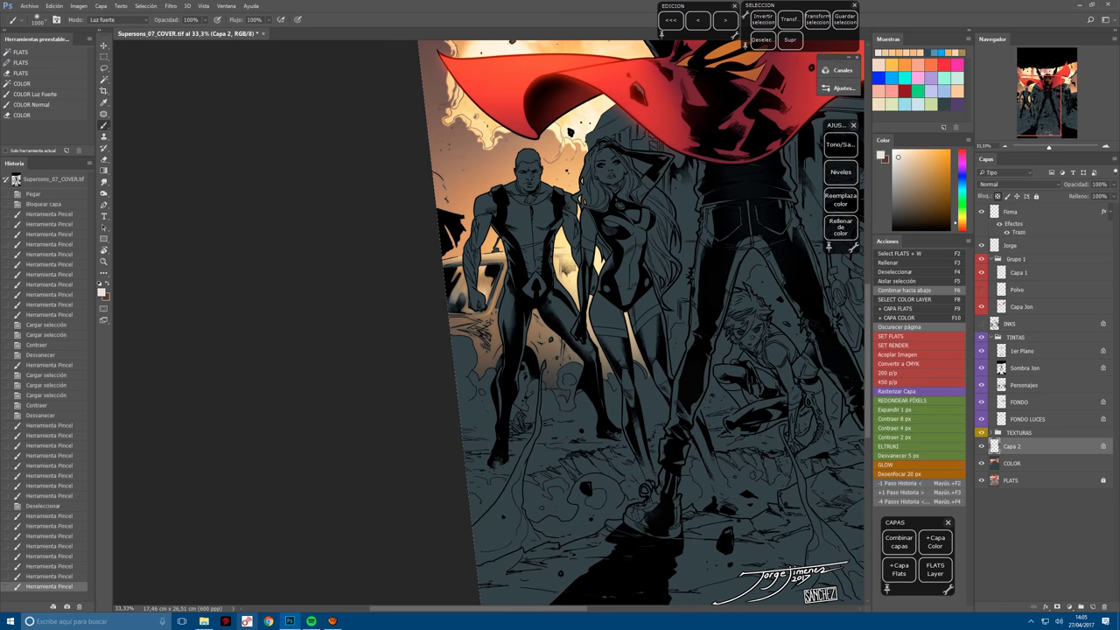
{"action": "left_click", "coordinate": [617, 388], "text": "alt"}
{"action": "left_click", "coordinate": [623, 394]}
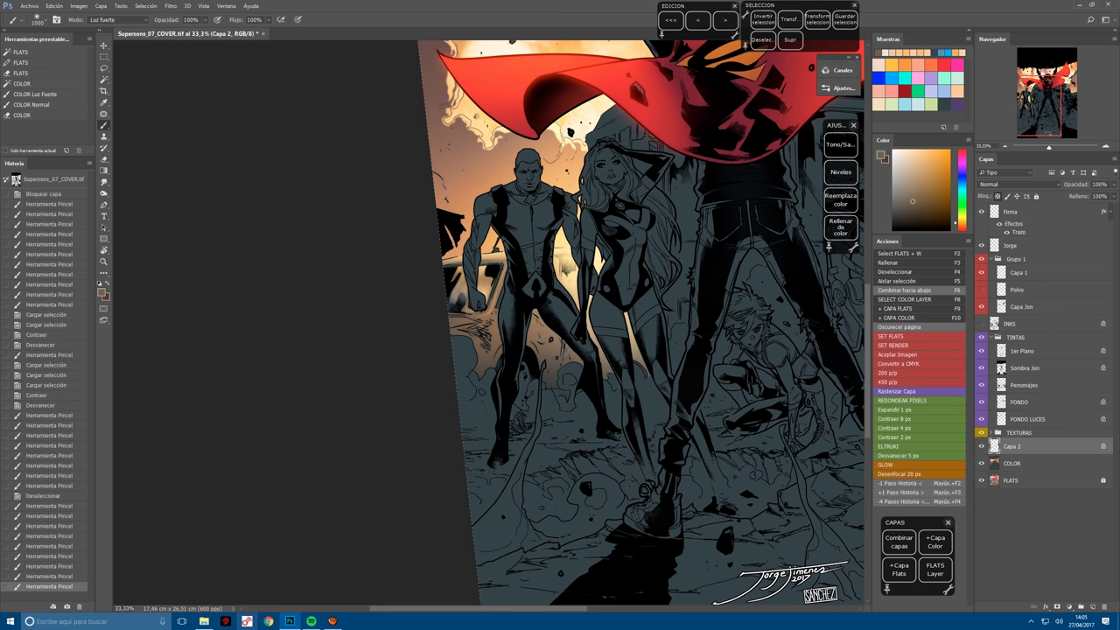
{"action": "left_click", "coordinate": [612, 363]}
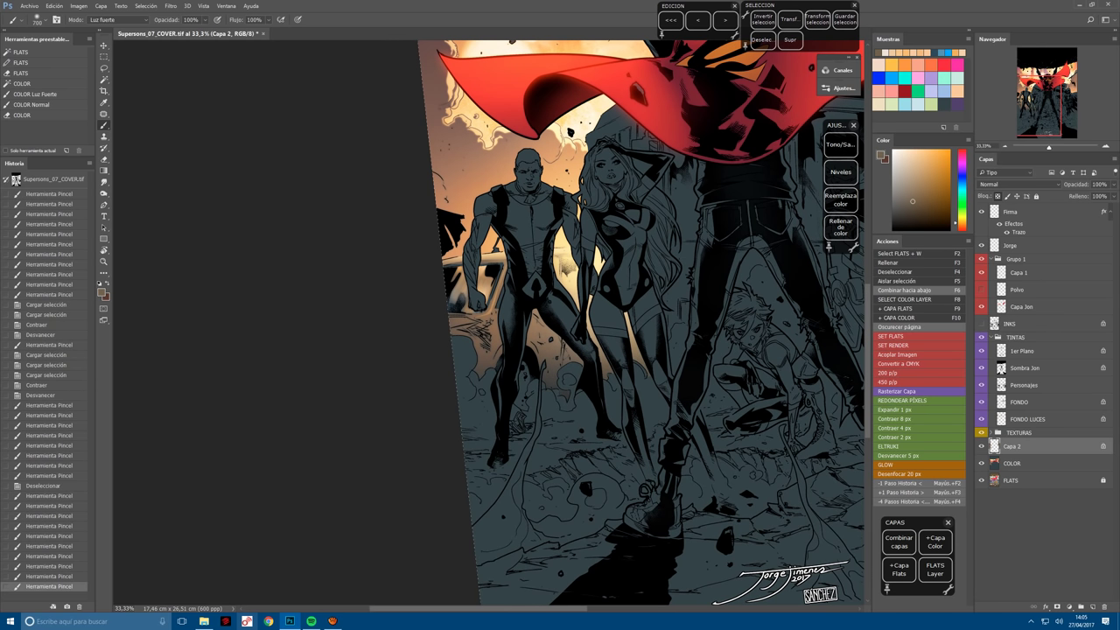
{"action": "left_click", "coordinate": [613, 363]}
{"action": "left_click", "coordinate": [613, 364]}
{"action": "left_click", "coordinate": [612, 363]}
{"action": "left_click", "coordinate": [613, 363]}
{"action": "left_click", "coordinate": [613, 363]}
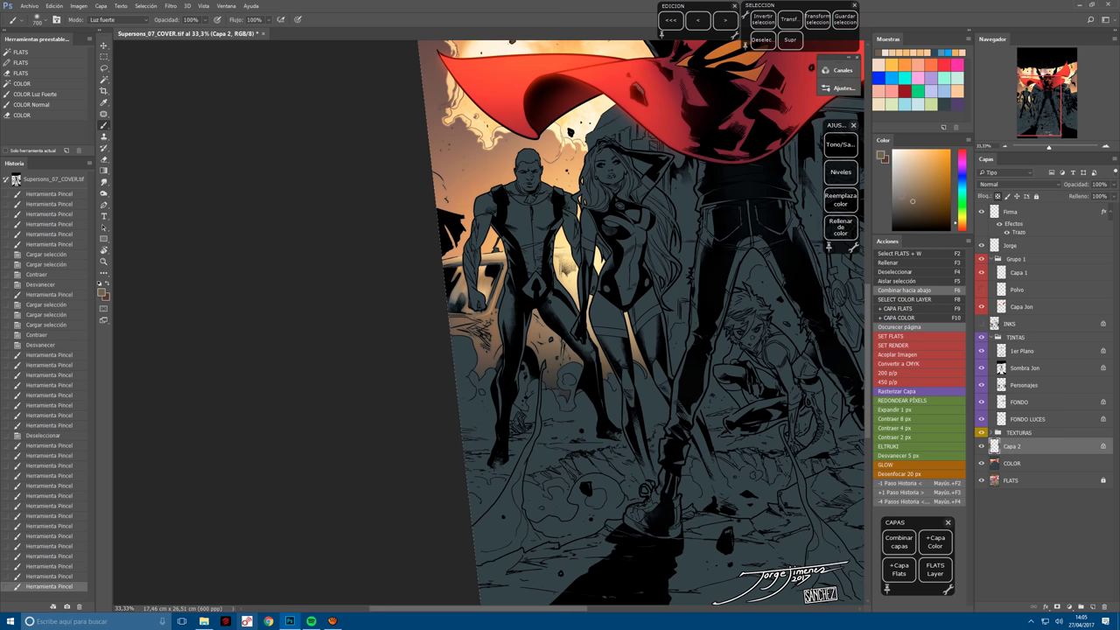
{"action": "left_click", "coordinate": [527, 378]}
{"action": "left_click", "coordinate": [527, 377]}
{"action": "left_click", "coordinate": [527, 377]}
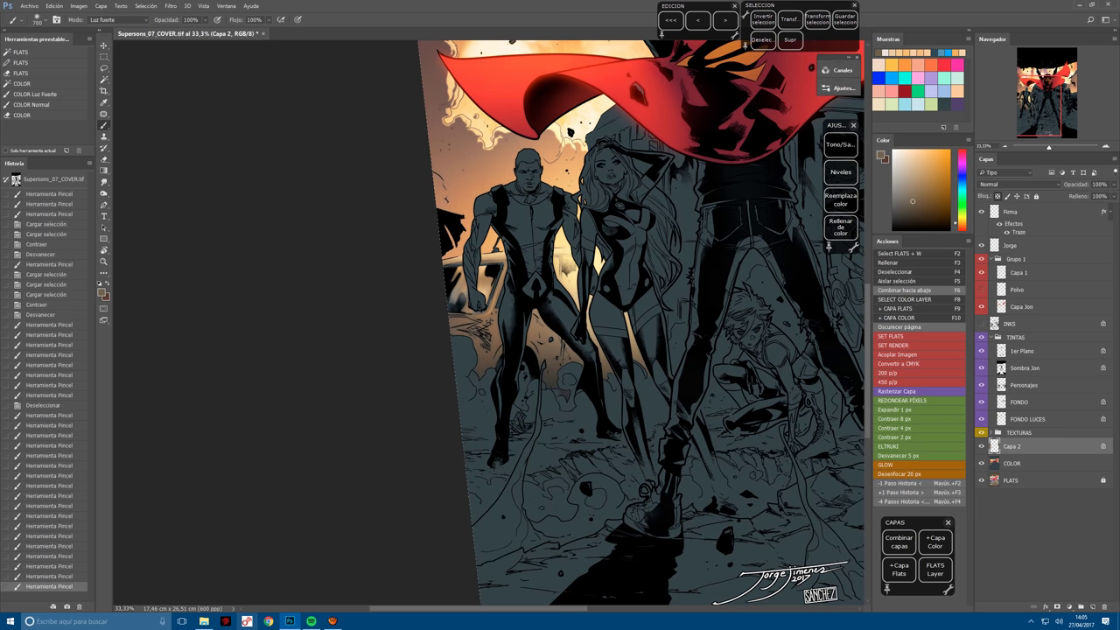
Merge Capa 2 down, create a new color layer from the car window frame's flat color, and choose a peach swatch.
{"action": "key", "text": "ctrl+plus"}
{"action": "key", "text": "F6"}
{"action": "key", "text": "F2"}
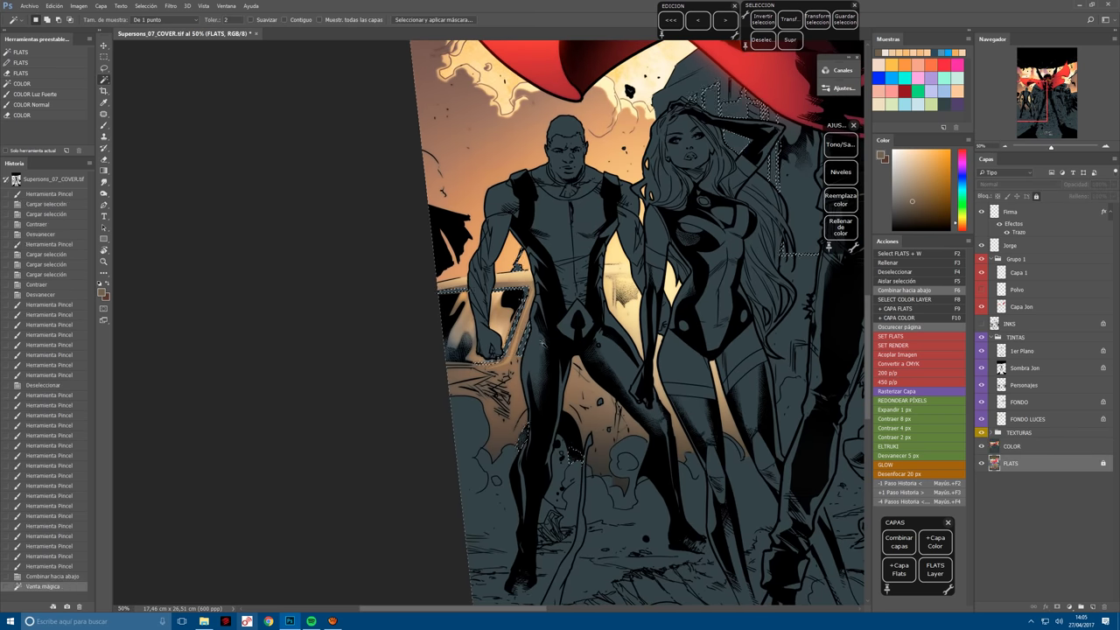
{"action": "key", "text": "F10"}
{"action": "left_click", "coordinate": [891, 52]}
{"action": "key", "text": "ctrl+plus"}
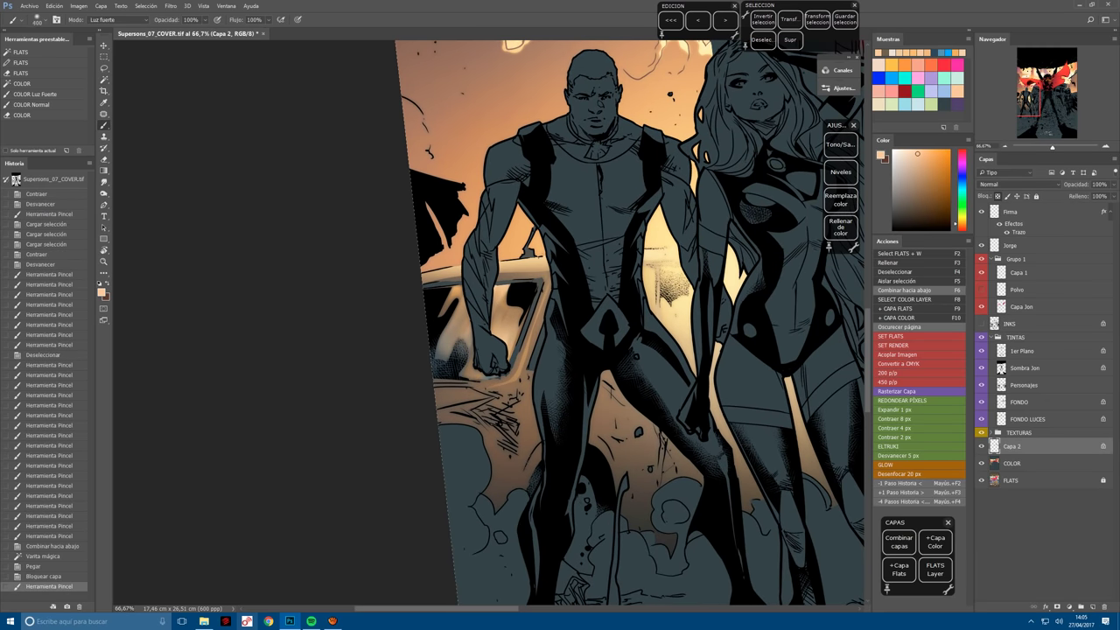
Reduce the hard-light brush to 200 and brush peach light over the car window frame beside the man's fist.
{"action": "left_click", "coordinate": [521, 333]}
{"action": "left_click", "coordinate": [517, 350]}
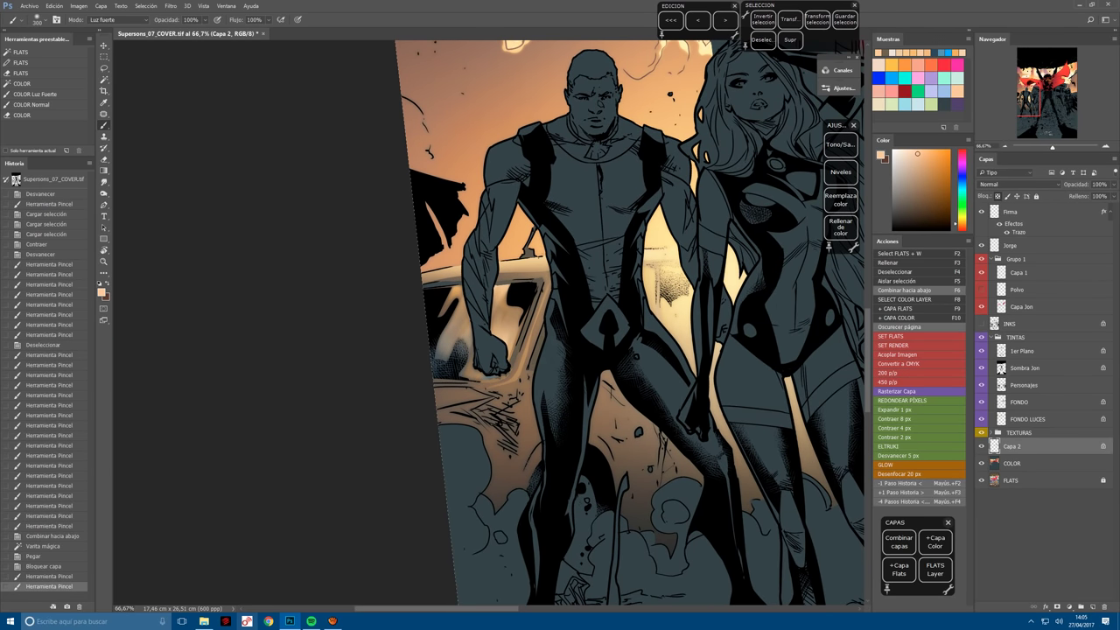
{"action": "left_click", "coordinate": [516, 350]}
{"action": "left_click", "coordinate": [512, 354]}
{"action": "left_click", "coordinate": [508, 359]}
{"action": "left_click", "coordinate": [503, 363]}
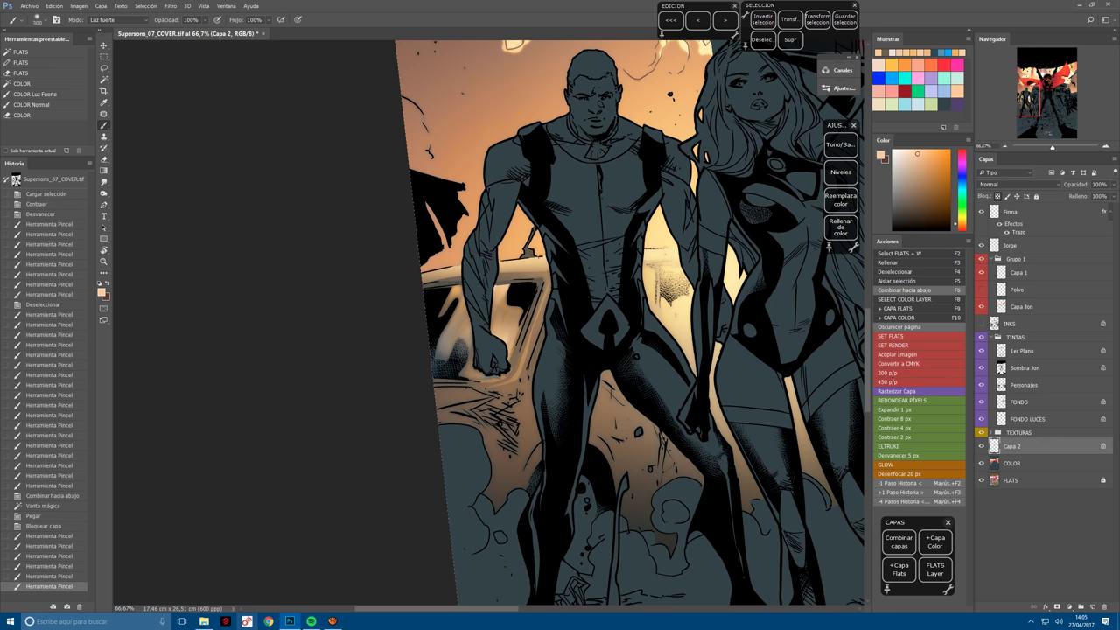
{"action": "left_click", "coordinate": [499, 367]}
{"action": "left_click", "coordinate": [495, 372]}
{"action": "left_click", "coordinate": [534, 485]}
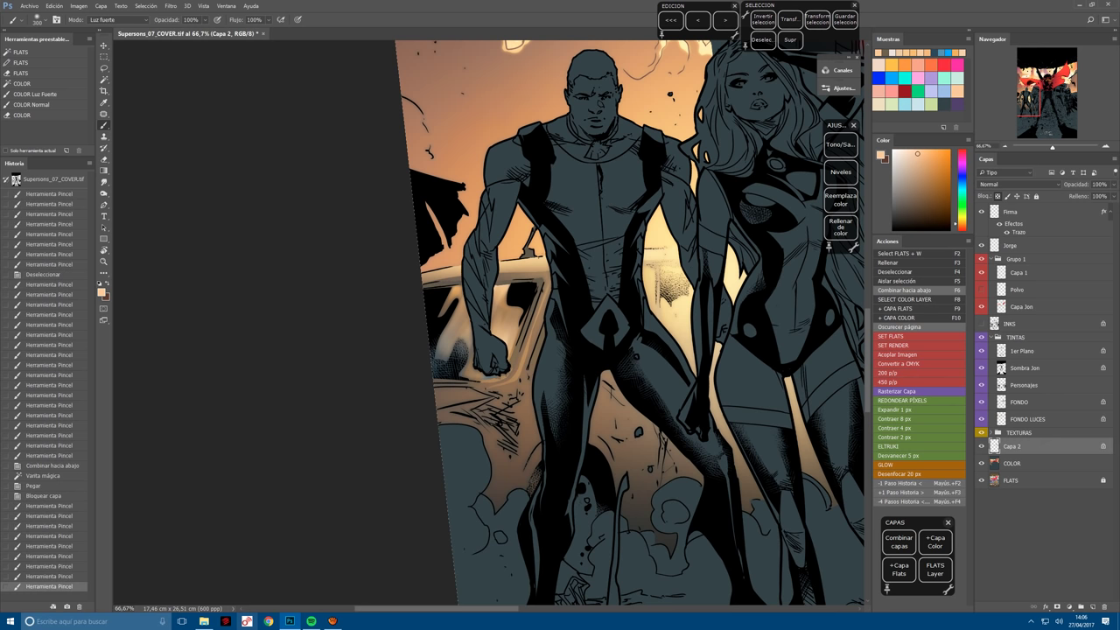
{"action": "left_click", "coordinate": [534, 485]}
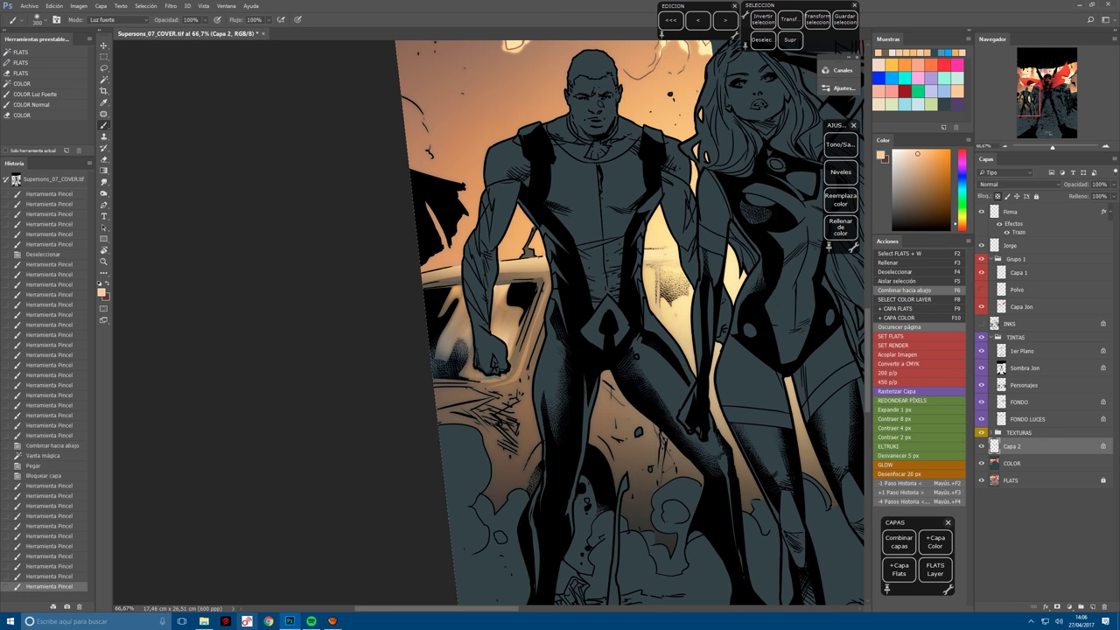
Merge Capa 2 down, isolate the wheel area's flat between the man's legs on a new color layer, and brush it with peach.
{"action": "key", "text": "F6"}
{"action": "key", "text": "F2"}
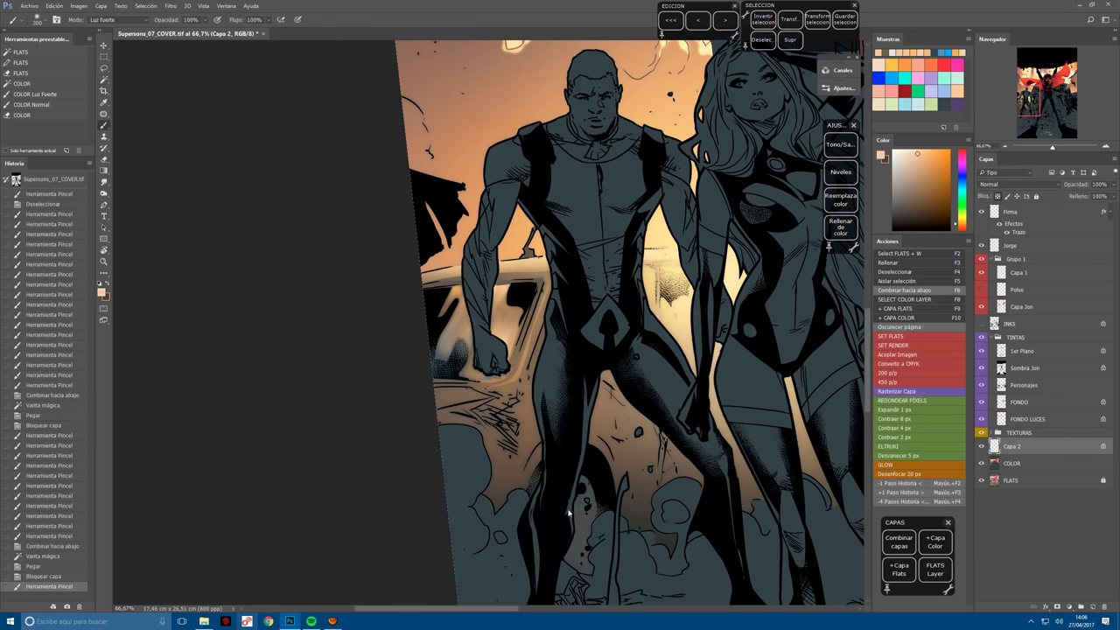
{"action": "left_click_drag", "start_coordinate": [584, 519], "coordinate": [533, 464]}
{"action": "left_click", "coordinate": [529, 455]}
{"action": "left_click", "coordinate": [525, 451]}
{"action": "left_click", "coordinate": [525, 451]}
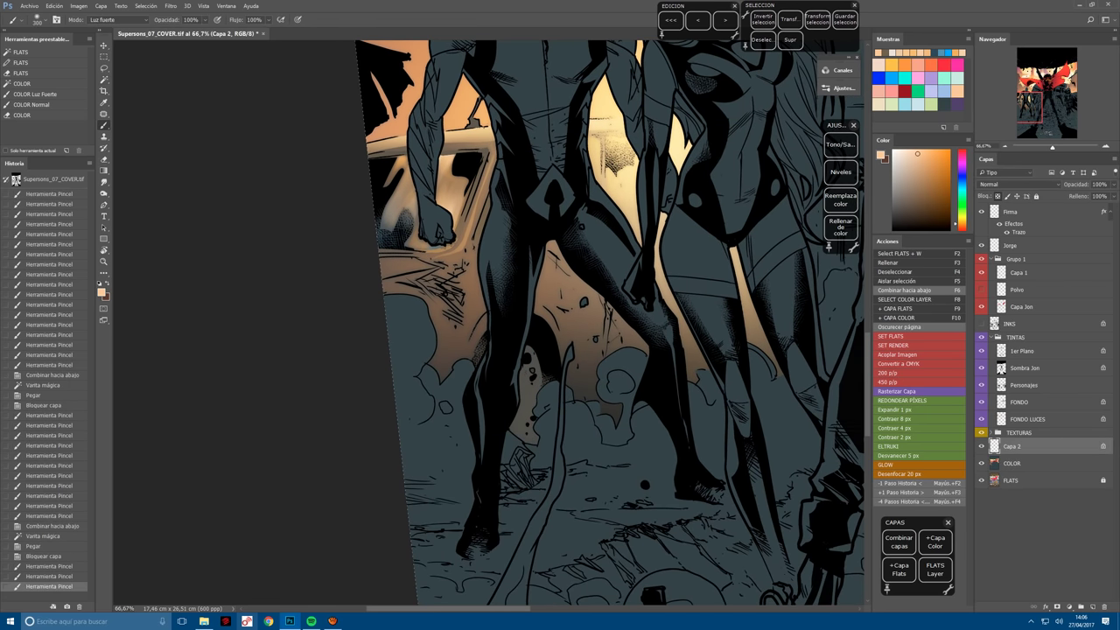
Sample the dark slate tone of the ground and shade the lower part of the wheel area between the man's legs.
{"action": "left_click", "coordinate": [523, 459], "text": "alt"}
{"action": "left_click", "coordinate": [523, 459]}
{"action": "left_click", "coordinate": [522, 458]}
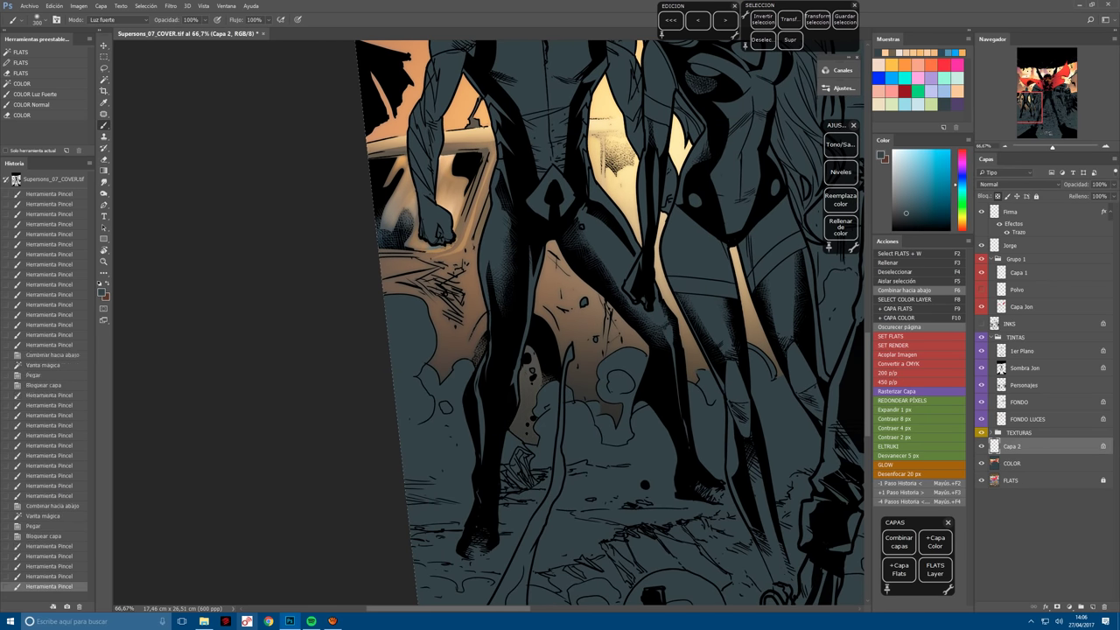
{"action": "left_click", "coordinate": [522, 458]}
{"action": "key", "text": "h"}
{"action": "left_click_drag", "start_coordinate": [536, 593], "coordinate": [543, 343]}
Merge Capa 2 down, isolate the car flat by the man's fist on a new color layer, and brush it with the dark purple swatch.
{"action": "key", "text": "F6"}
{"action": "key", "text": "F2"}
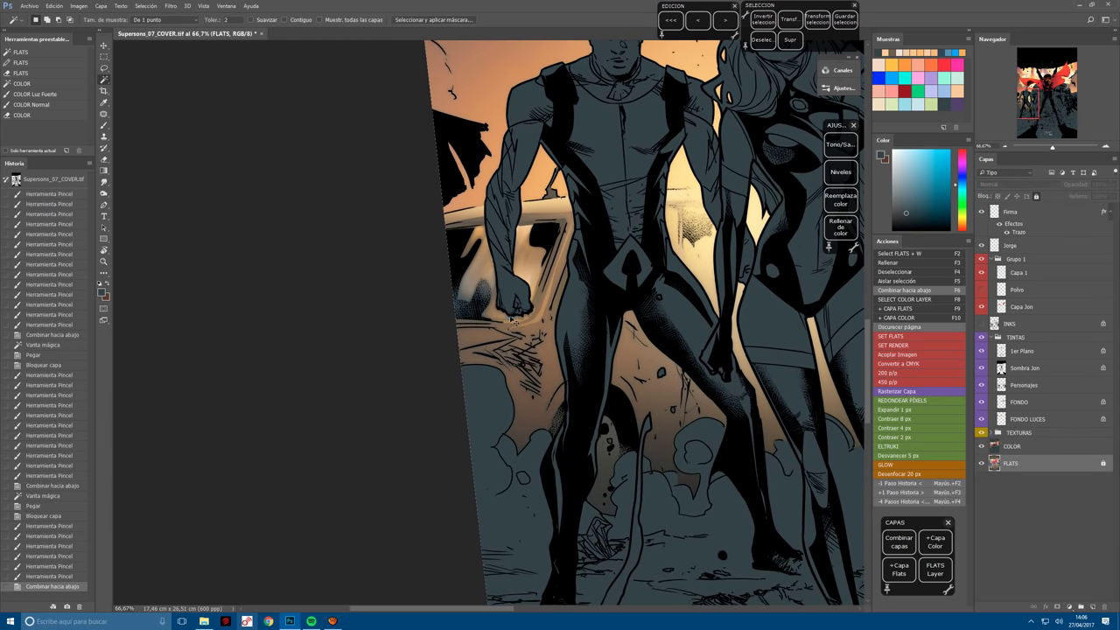
{"action": "left_click", "coordinate": [513, 320]}
{"action": "key", "text": "F5"}
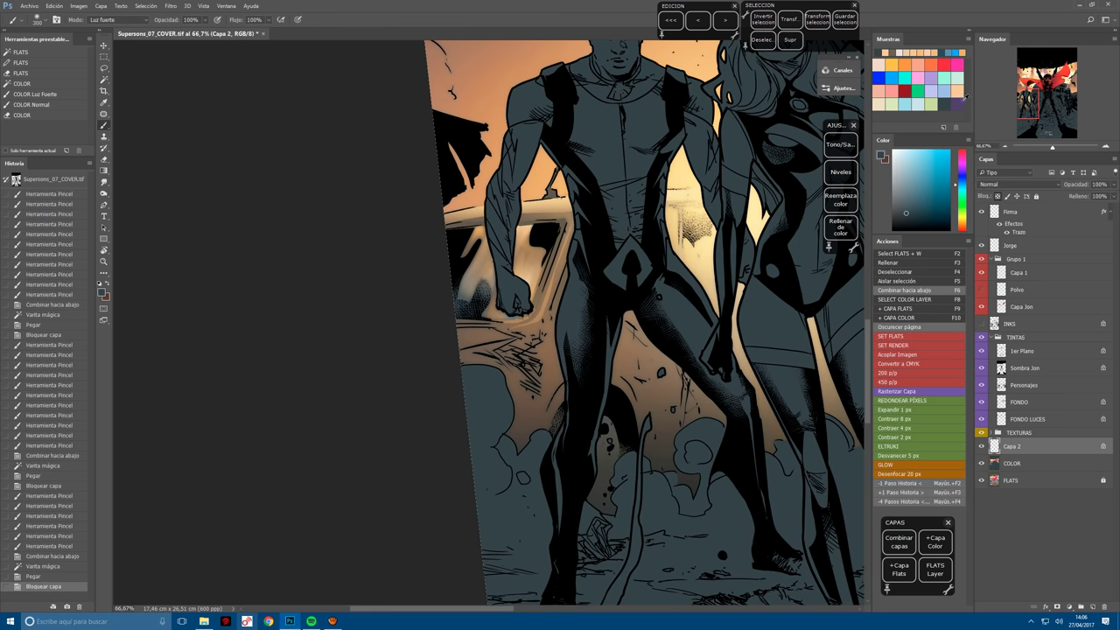
{"action": "left_click", "coordinate": [958, 105]}
{"action": "mouse_move", "coordinate": [509, 338]}
{"action": "left_mouse_down"}
{"action": "mouse_move", "coordinate": [517, 346]}
{"action": "mouse_move", "coordinate": [509, 326]}
{"action": "left_mouse_up"}
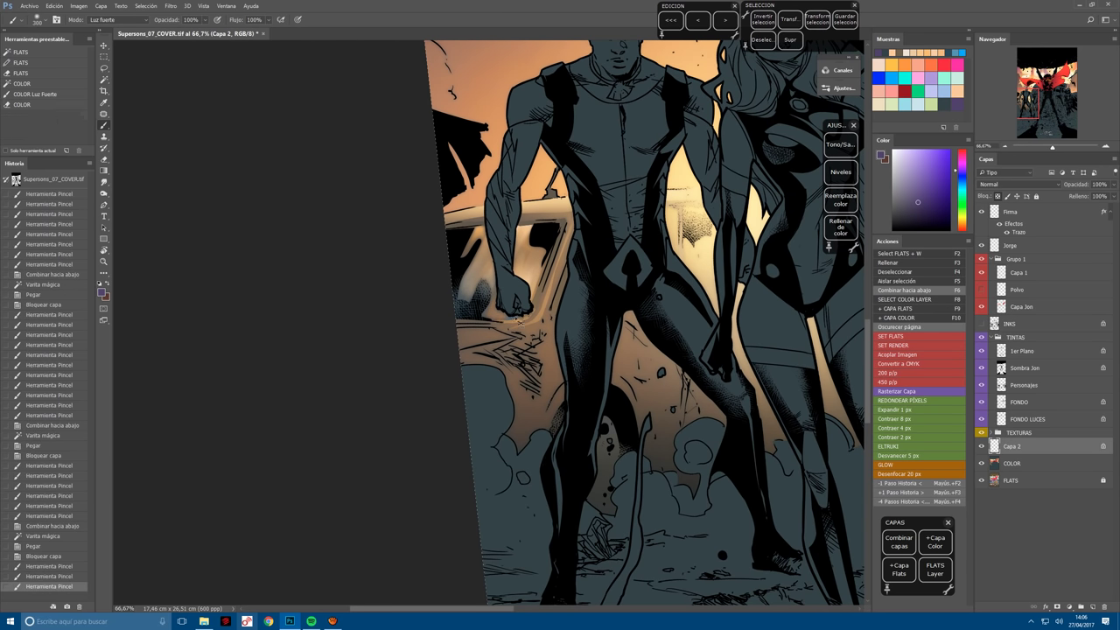
Sample a brown tone from the car below the fist and shade the isolated car area with a smaller brush.
{"action": "left_click", "coordinate": [490, 343], "text": "alt"}
{"action": "key", "text": "bracketleft"}
{"action": "key", "text": "bracketleft"}
{"action": "key", "text": "bracketleft"}
{"action": "key", "text": "bracketleft"}
{"action": "mouse_move", "coordinate": [488, 344]}
{"action": "left_mouse_down"}
{"action": "mouse_move", "coordinate": [496, 352]}
{"action": "mouse_move", "coordinate": [491, 333]}
{"action": "left_mouse_up"}
Switch to the COLOR Luz Fuerte brush preset and enlarge the brush to 500.
{"action": "left_click", "coordinate": [49, 95]}
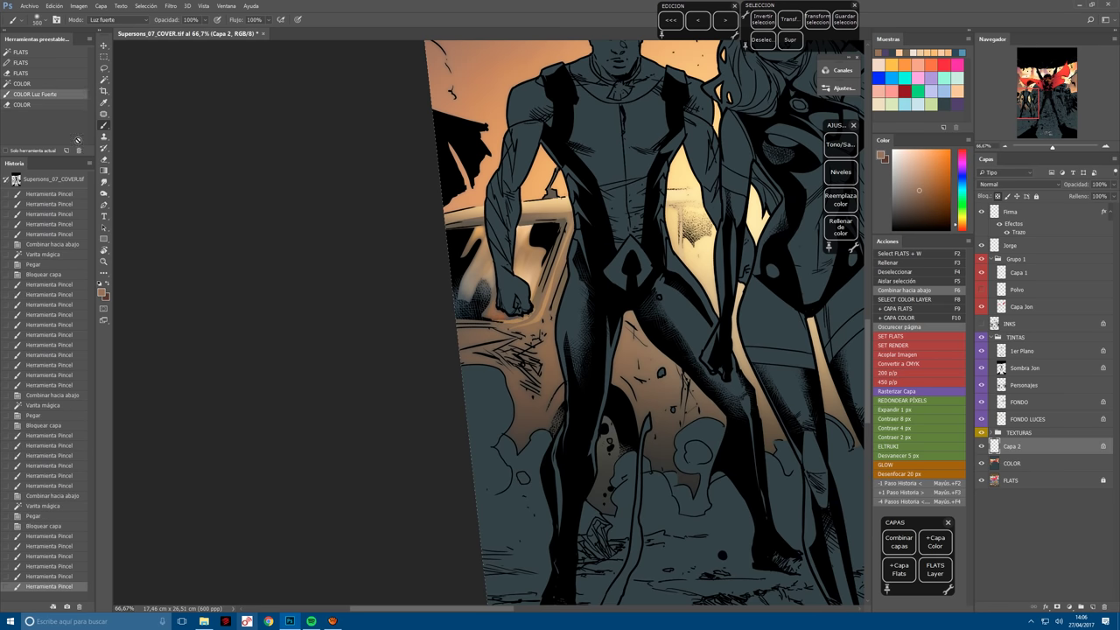
{"action": "key", "text": "bracketright"}
{"action": "key", "text": "bracketright"}
{"action": "key", "text": "bracketright"}
{"action": "key", "text": "bracketright"}
{"action": "key", "text": "bracketright"}
{"action": "key", "text": "bracketright"}
{"action": "key", "text": "bracketright"}
{"action": "key", "text": "bracketright"}
{"action": "left_click", "coordinate": [90, 40]}
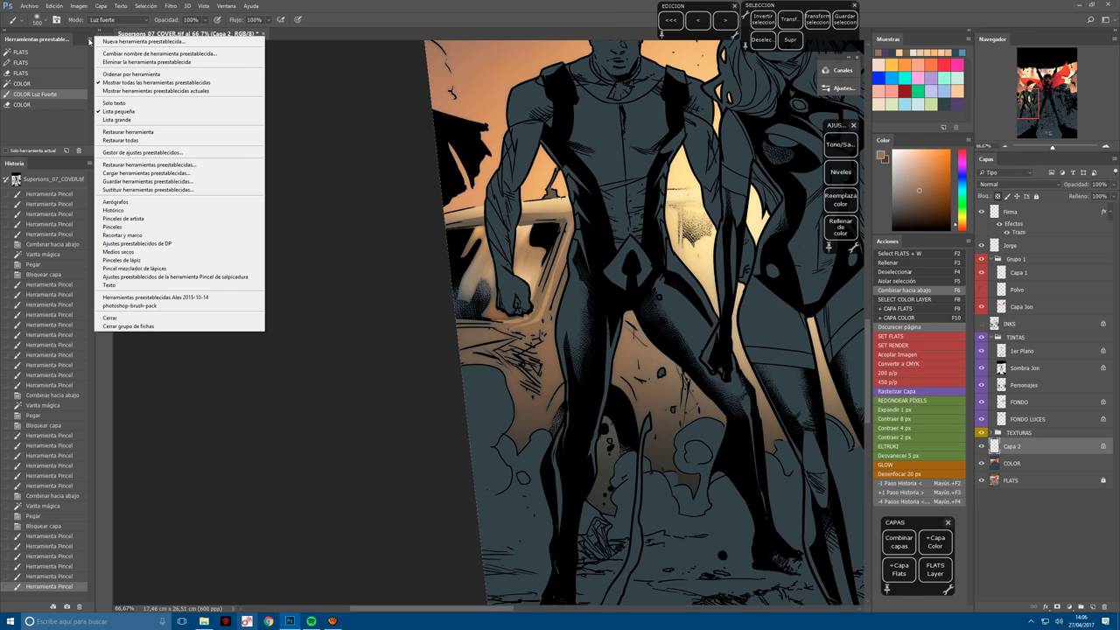
{"action": "left_click", "coordinate": [90, 40]}
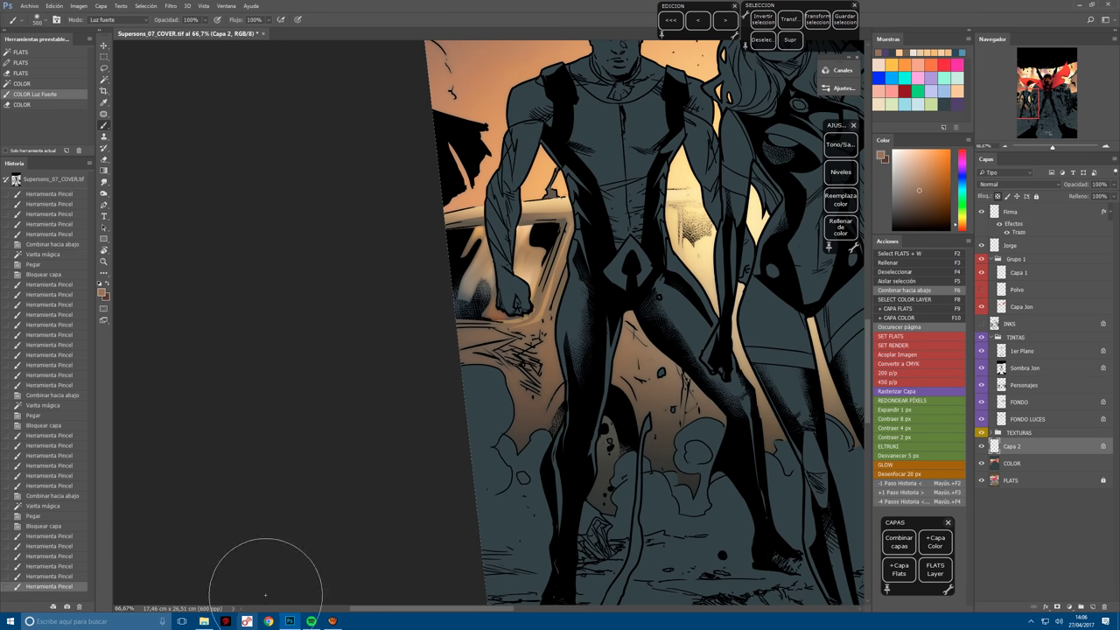
{"action": "left_click", "coordinate": [332, 621]}
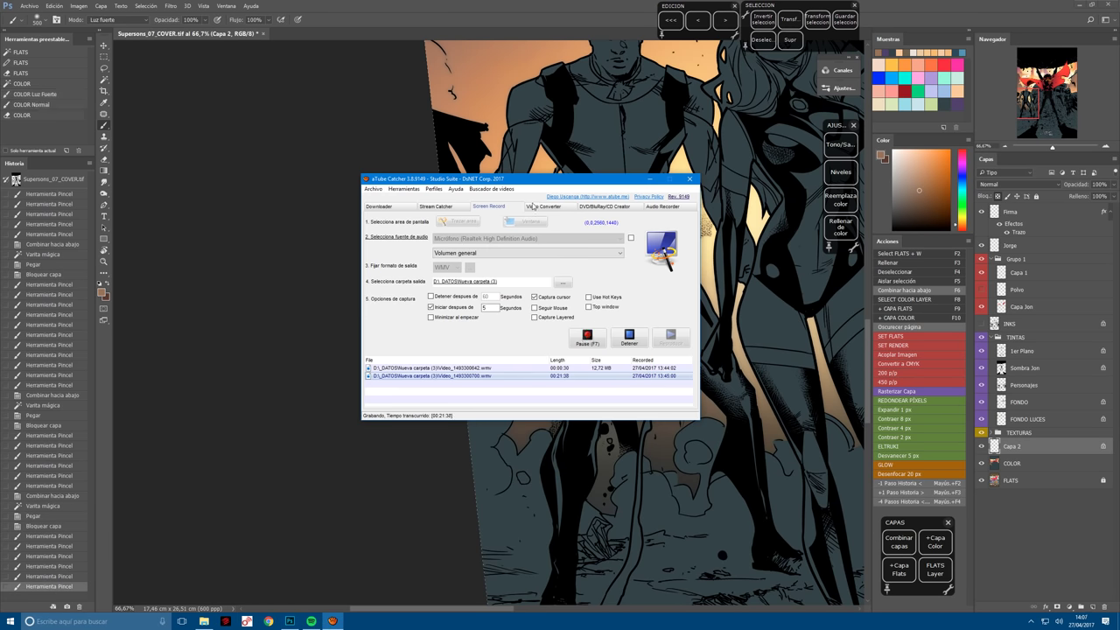
{"action": "left_click", "coordinate": [488, 38]}
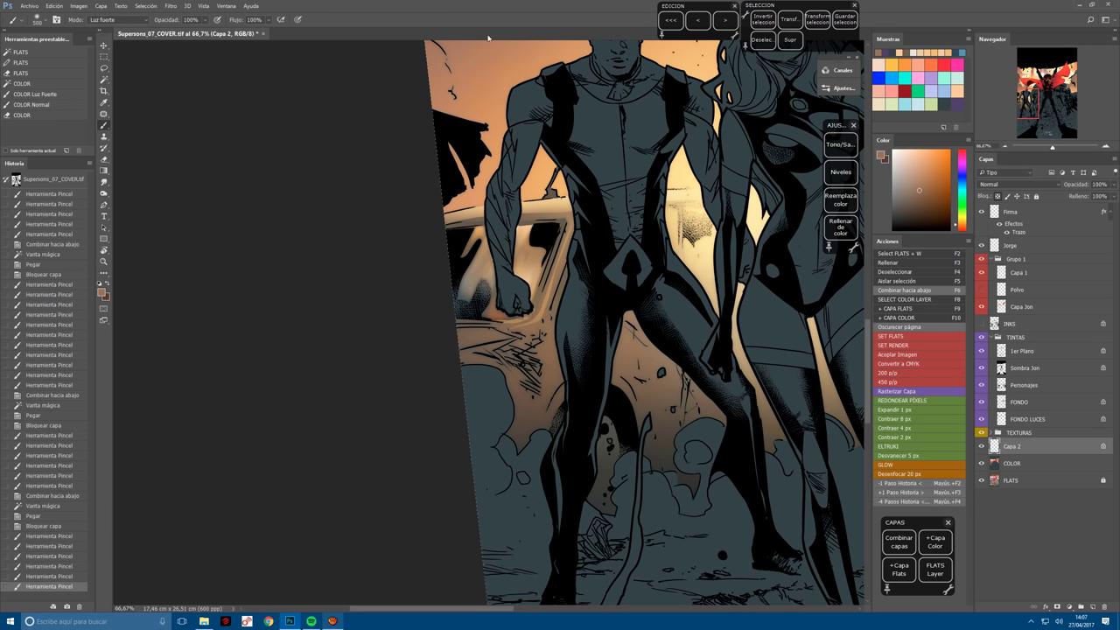
Switch to the COLOR Normal preset, sample tan tones around the car window, and blend them beside the man's fist with a 300 brush.
{"action": "left_click", "coordinate": [47, 106]}
{"action": "left_click", "coordinate": [530, 302], "text": "alt"}
{"action": "left_click", "coordinate": [517, 315]}
{"action": "left_click", "coordinate": [503, 302], "text": "alt"}
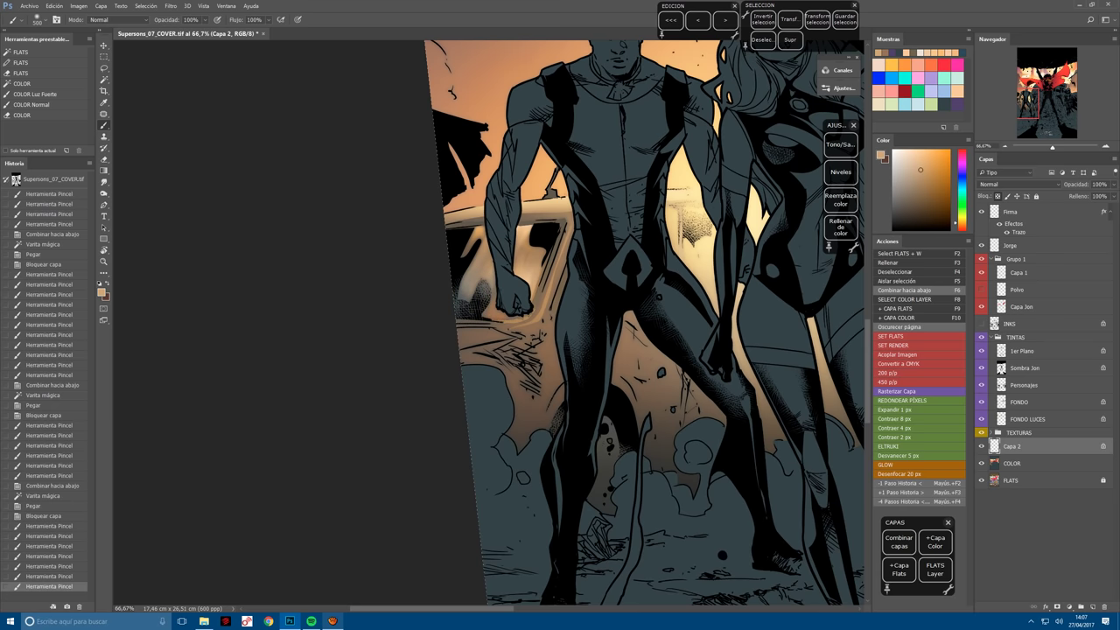
{"action": "key", "text": "bracketleft"}
{"action": "key", "text": "bracketleft"}
{"action": "left_click", "coordinate": [513, 333]}
{"action": "left_click", "coordinate": [500, 313]}
{"action": "left_click", "coordinate": [501, 313]}
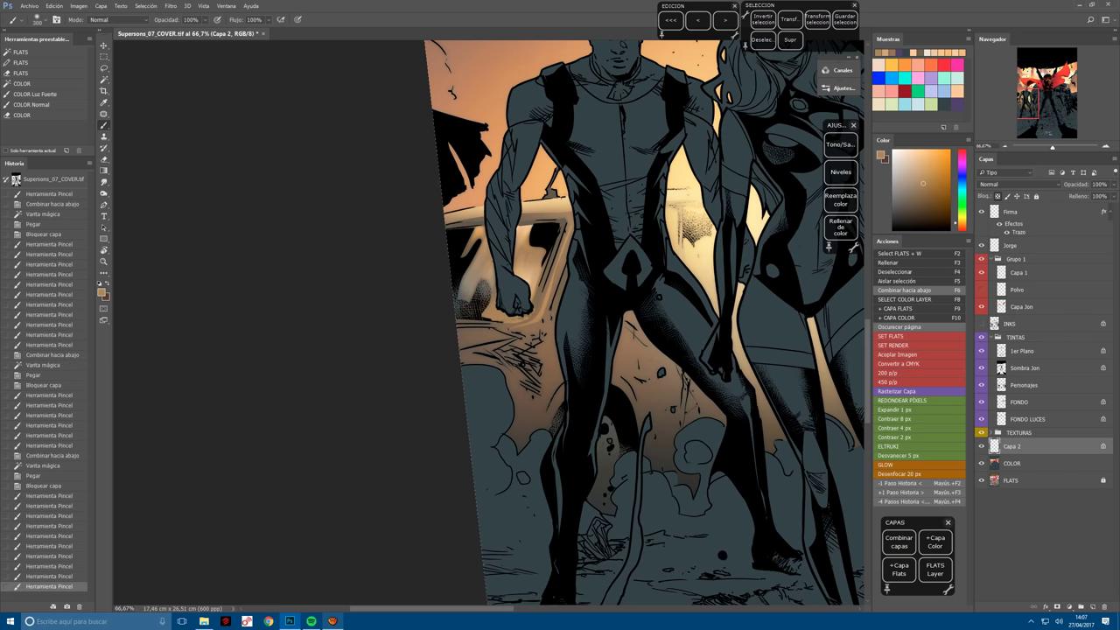
{"action": "left_click", "coordinate": [500, 313]}
Merge Capa 2 down, isolate the flat by the man's waist above the car, and brush it with sampled peach using COLOR Luz Fuerte.
{"action": "left_click", "coordinate": [35, 93]}
{"action": "left_click_drag", "start_coordinate": [577, 412], "coordinate": [415, 383]}
{"action": "left_click", "coordinate": [401, 176]}
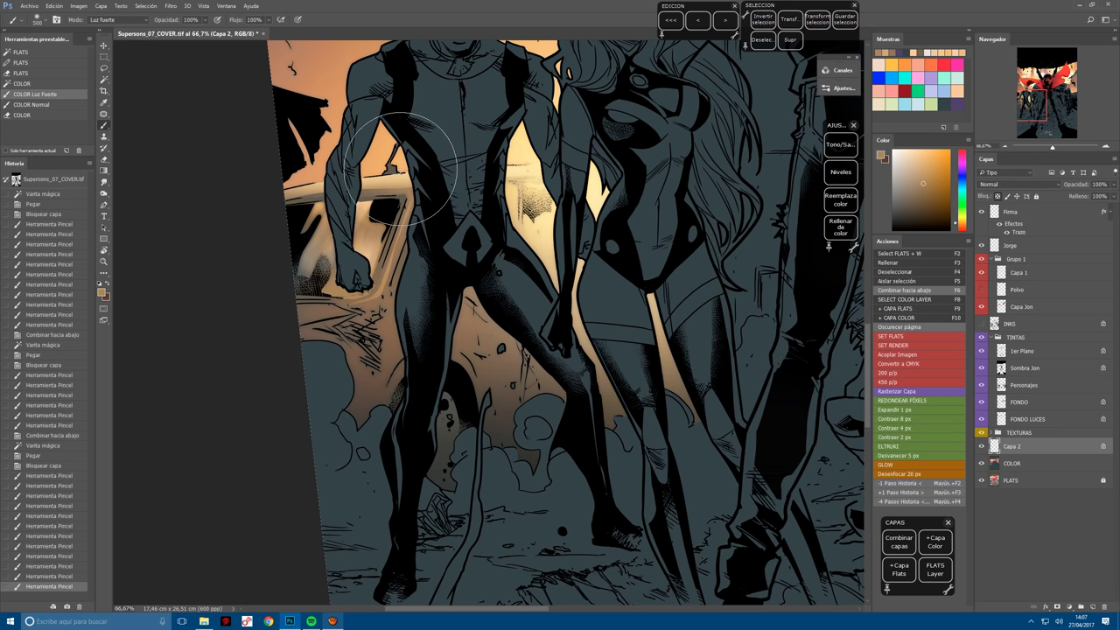
{"action": "key", "text": "F6"}
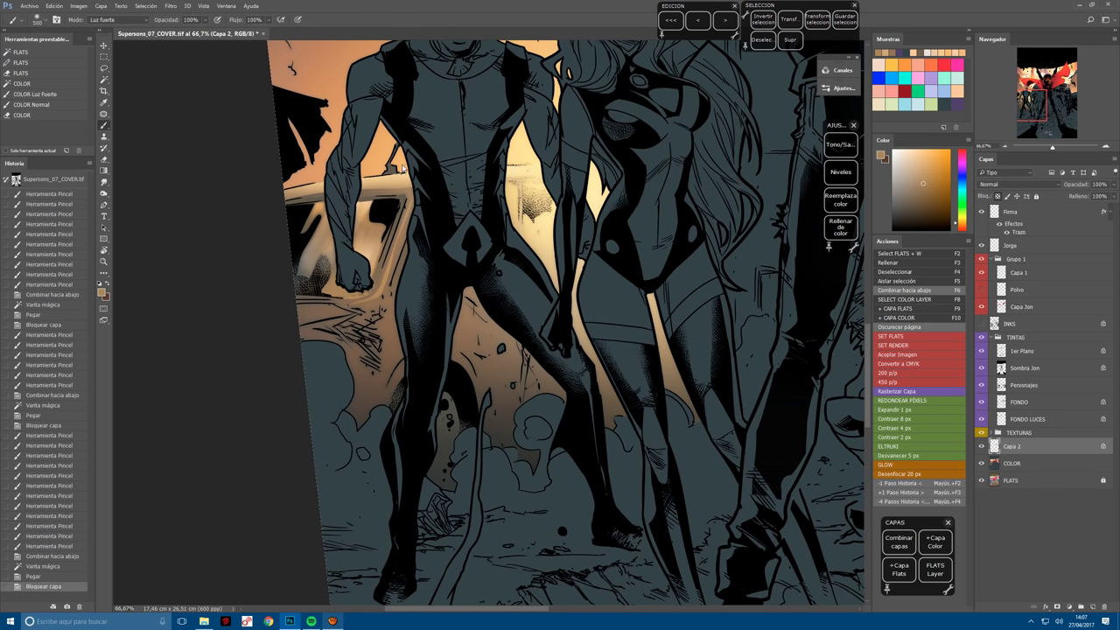
{"action": "left_click", "coordinate": [392, 168], "text": "alt"}
{"action": "left_click_drag", "start_coordinate": [455, 429], "coordinate": [490, 438]}
{"action": "mouse_move", "coordinate": [464, 420]}
{"action": "left_mouse_down"}
{"action": "mouse_move", "coordinate": [499, 433]}
{"action": "mouse_move", "coordinate": [445, 446]}
{"action": "left_mouse_up"}
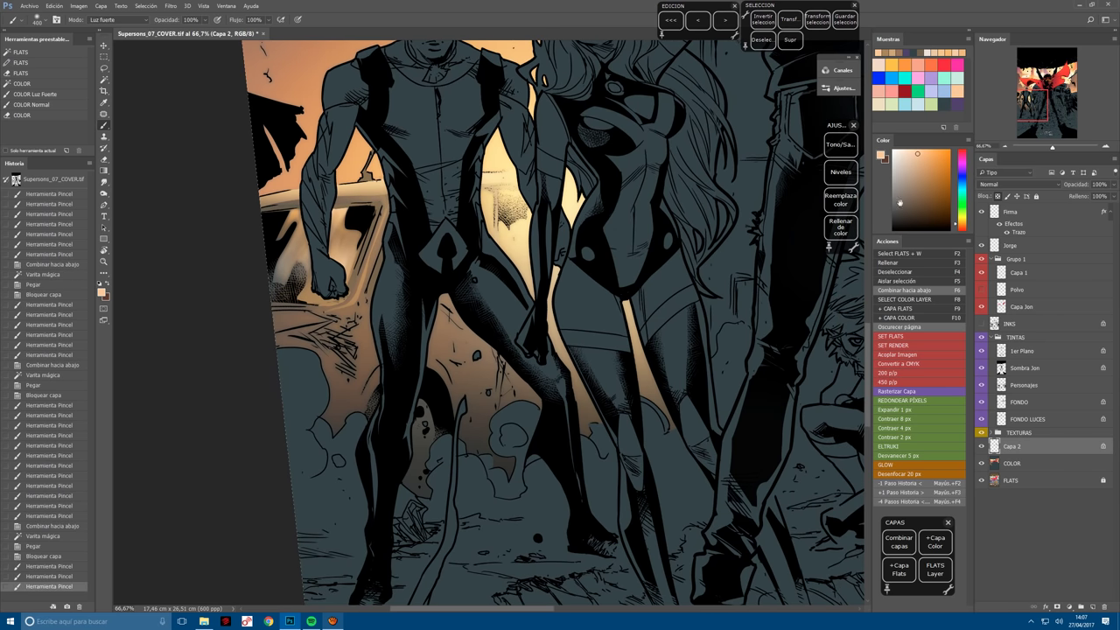
Choose the dark purple swatch and shade the isolated background area on Capa 2 with a 175 brush.
{"action": "left_click", "coordinate": [959, 104]}
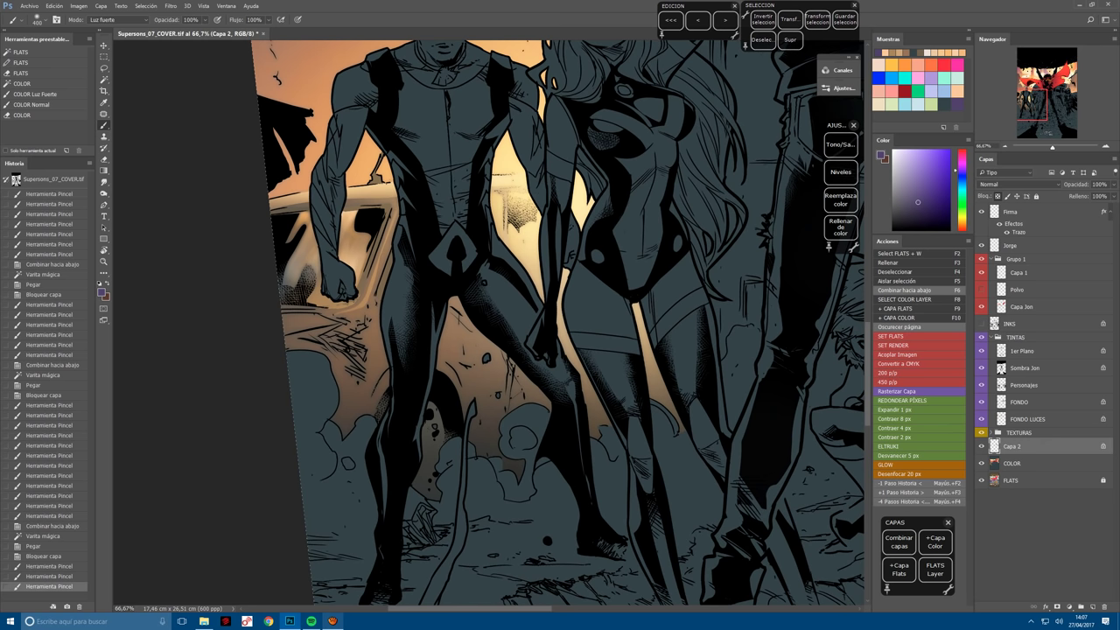
{"action": "left_click", "coordinate": [396, 341]}
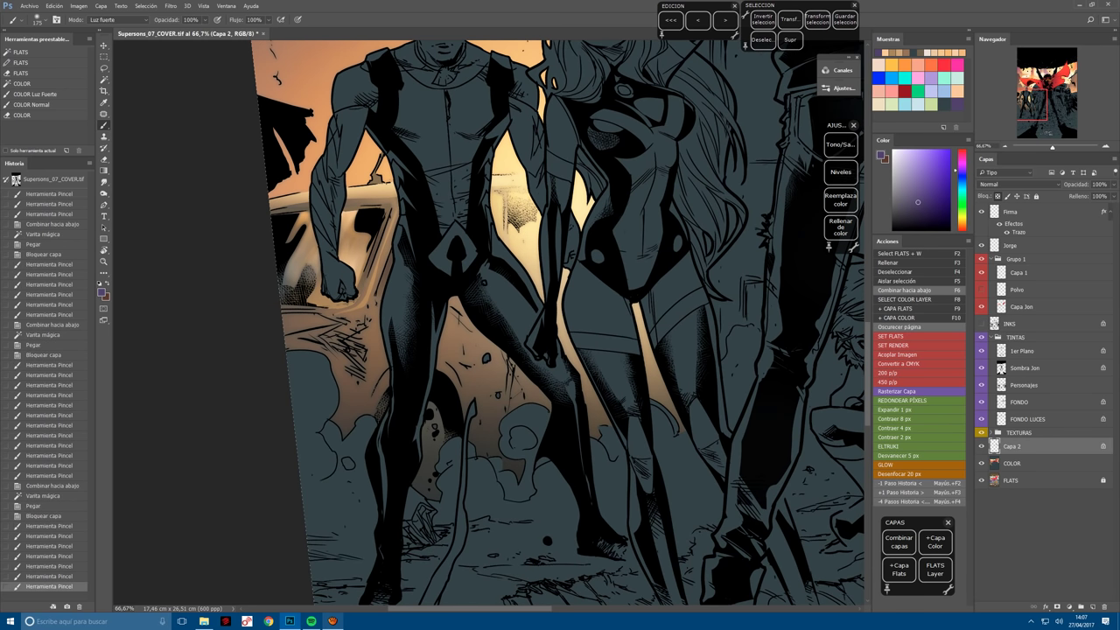
{"action": "key", "text": "ctrl+minus"}
{"action": "left_click_drag", "start_coordinate": [510, 516], "coordinate": [435, 475]}
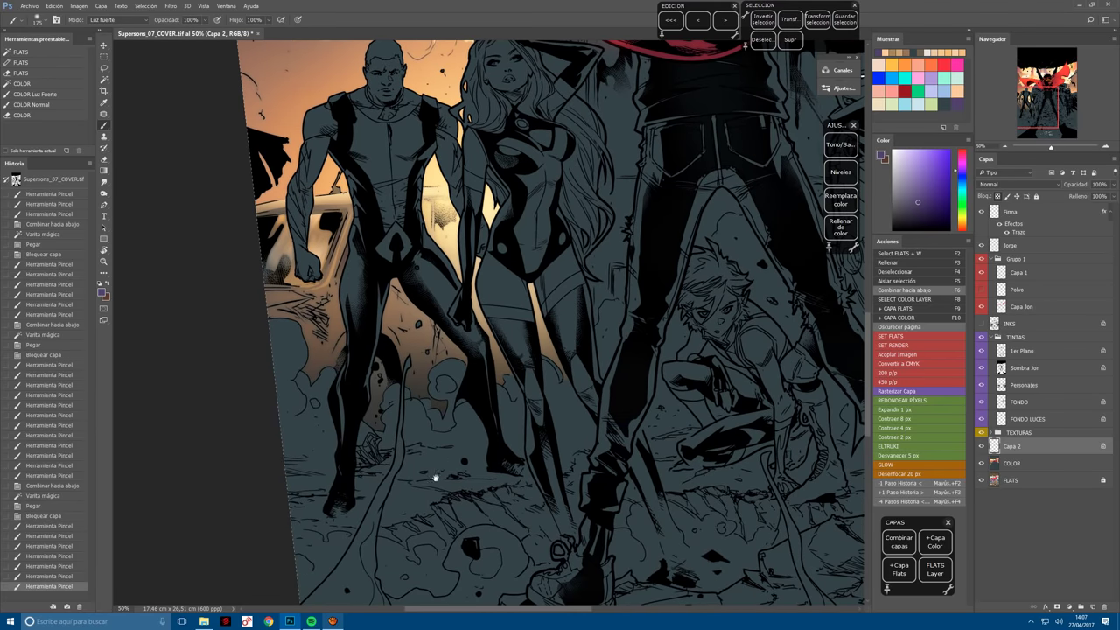
Merge Capa 2 down into the COLOR layer and save the cover file.
{"action": "key", "text": "F6"}
{"action": "key", "text": "F2"}
{"action": "key", "text": "ctrl+0"}
{"action": "key", "text": "ctrl+s"}
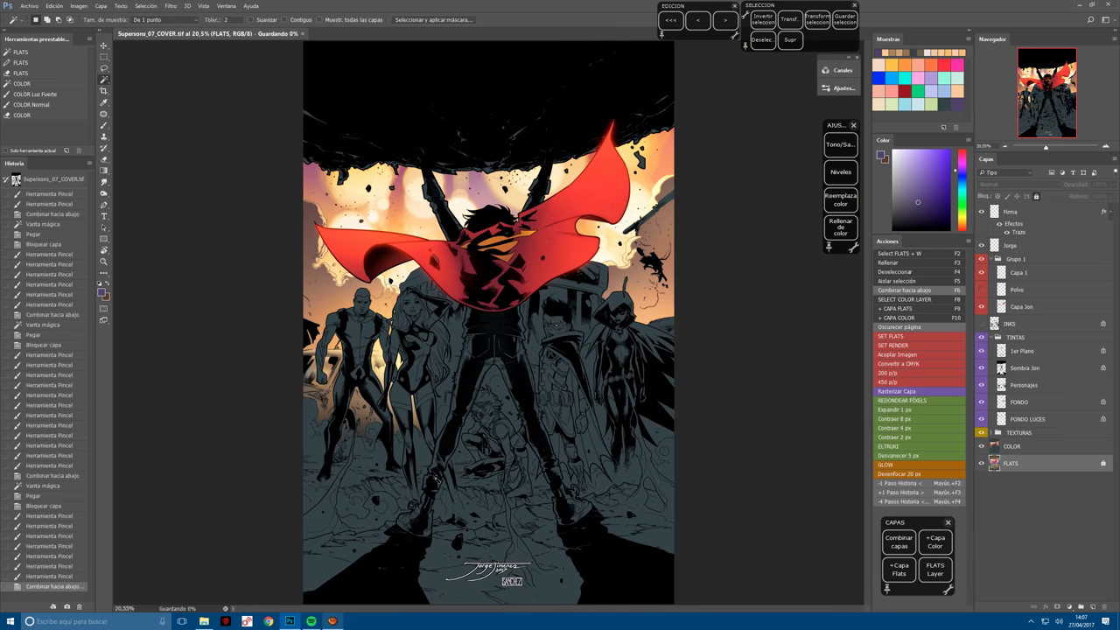
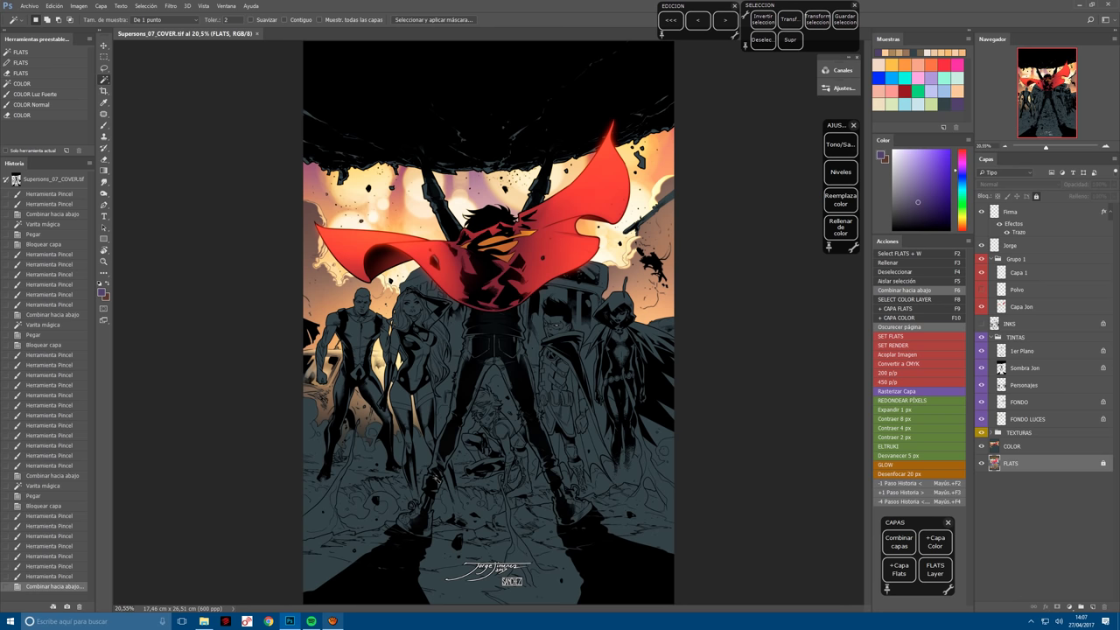
On the FONDO ink layer, select the whole canvas, subtract the Polvo Atrás channel from the selection, and ready the brush with selection edges hidden.
{"action": "scroll", "coordinate": [513, 404], "scroll_direction": "up", "scroll_amount": 3}
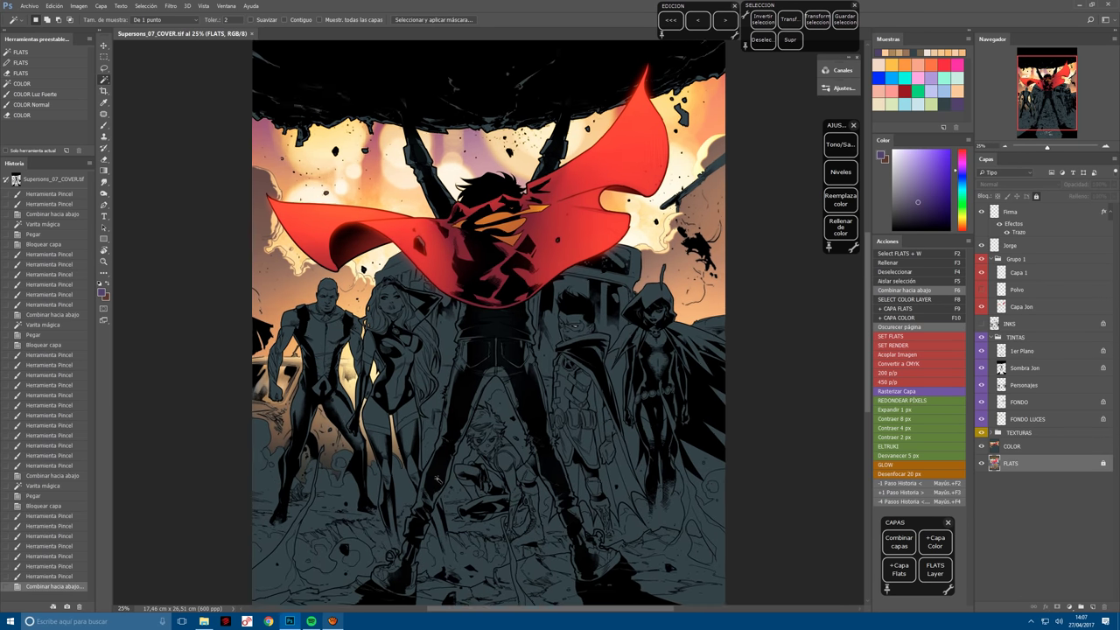
{"action": "scroll", "coordinate": [494, 435], "scroll_direction": "up", "scroll_amount": 1}
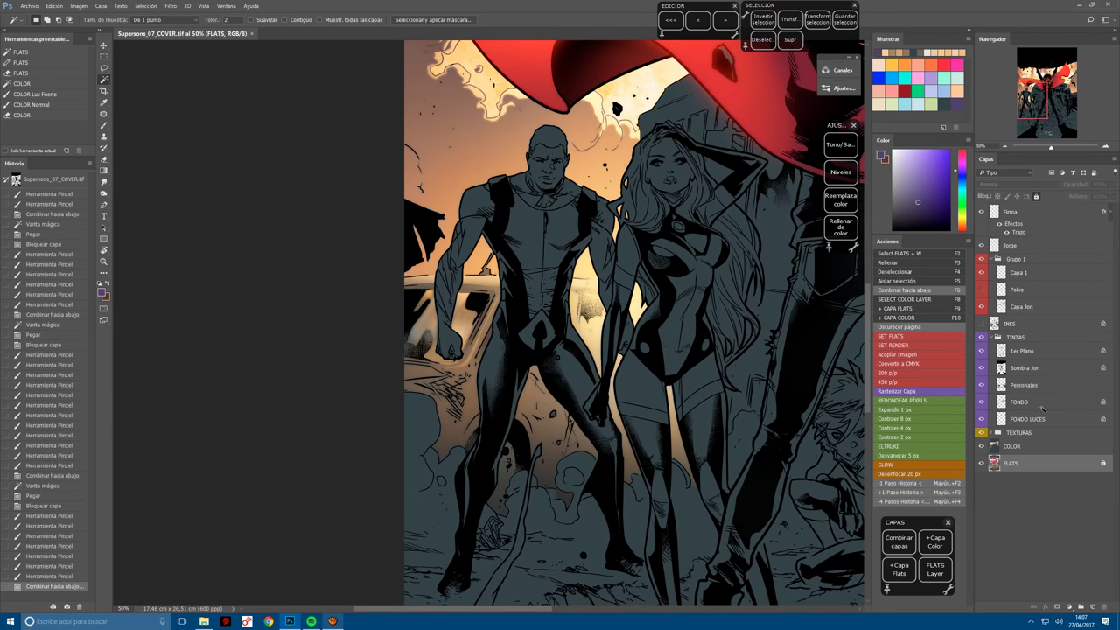
{"action": "left_click", "coordinate": [1025, 402]}
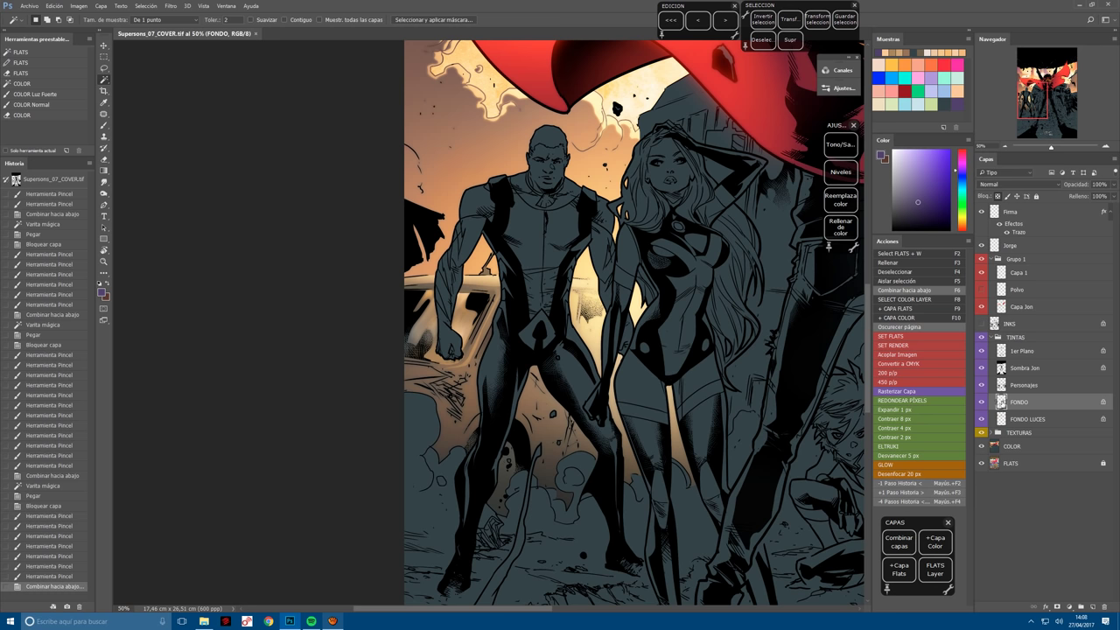
{"action": "key", "text": "ctrl+a"}
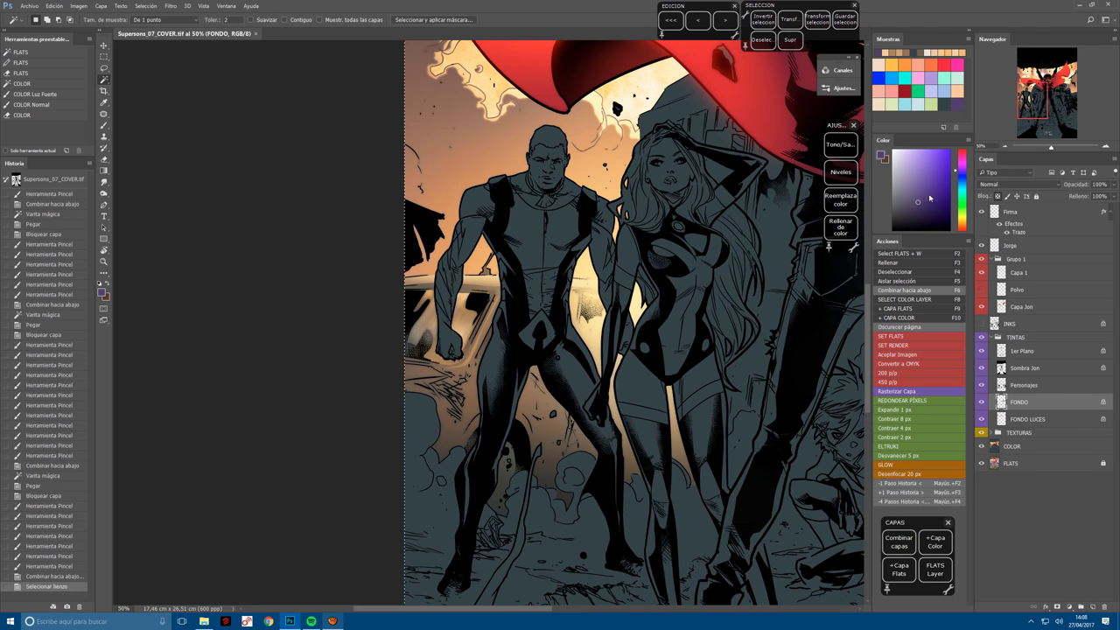
{"action": "left_click", "coordinate": [842, 70]}
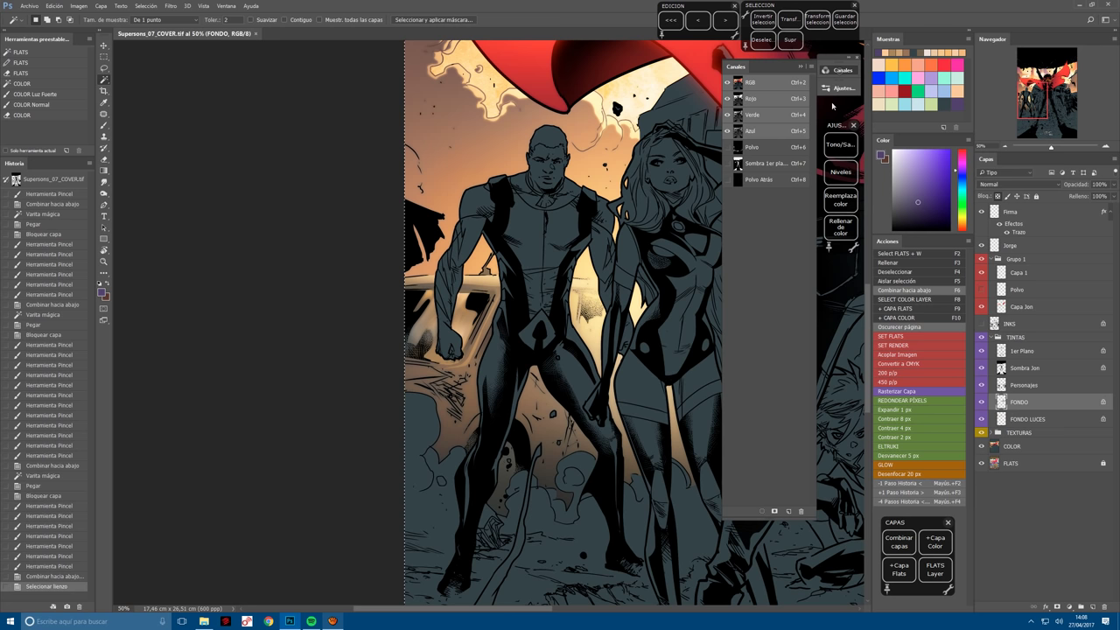
{"action": "left_click", "coordinate": [738, 180], "text": "ctrl+alt"}
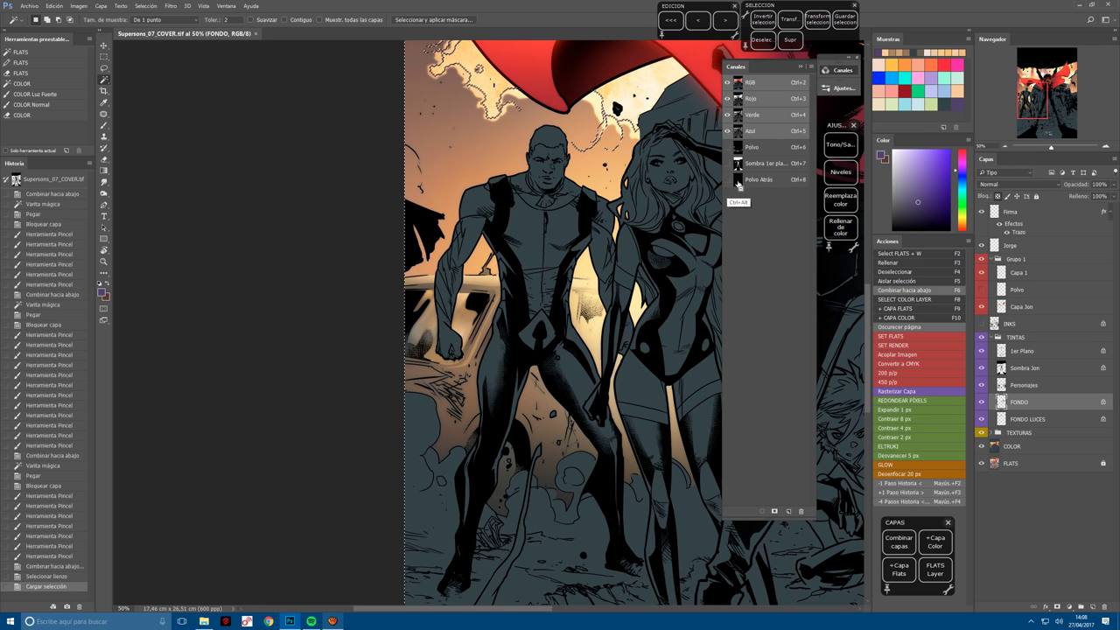
{"action": "left_click", "coordinate": [738, 179], "text": "ctrl+alt"}
{"action": "left_click", "coordinate": [1039, 405]}
{"action": "key", "text": "b"}
{"action": "key", "text": "ctrl+h"}
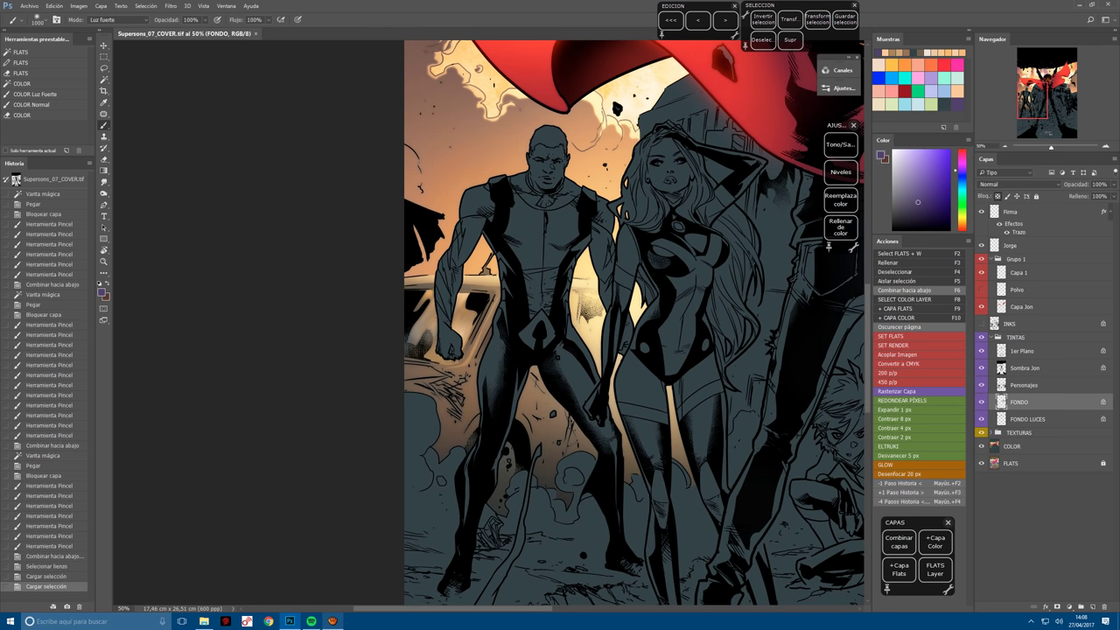
Tint the FONDO inks over the car and the ground below it in pale peach, using an 1800 brush.
{"action": "left_click", "coordinate": [921, 63]}
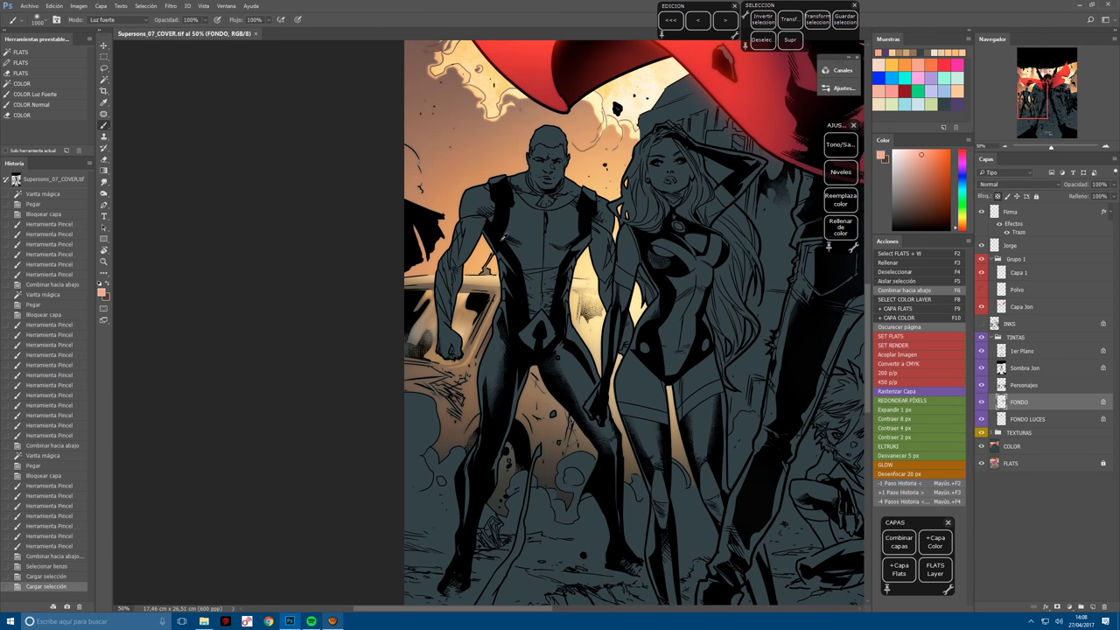
{"action": "left_click_drag", "start_coordinate": [434, 208], "coordinate": [411, 259]}
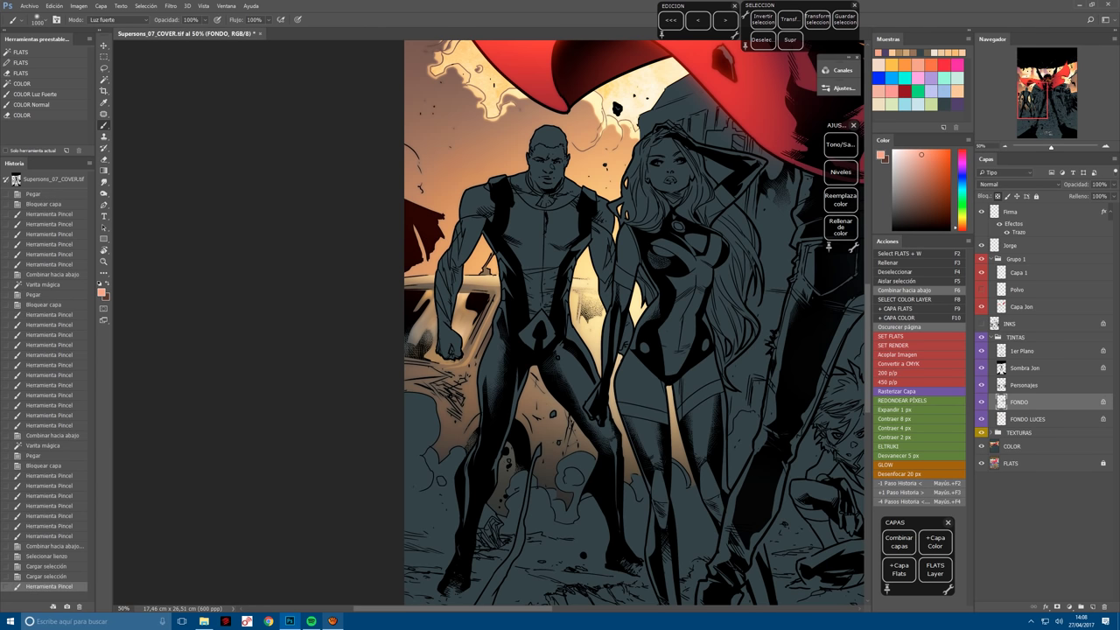
{"action": "left_click", "coordinate": [909, 155]}
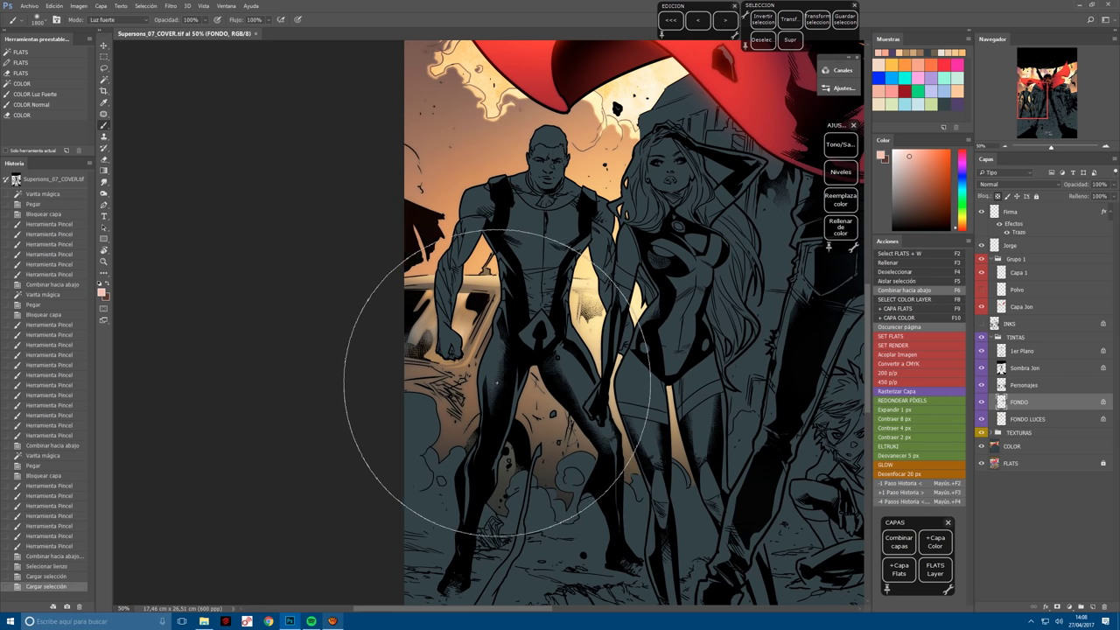
{"action": "left_click", "coordinate": [517, 420]}
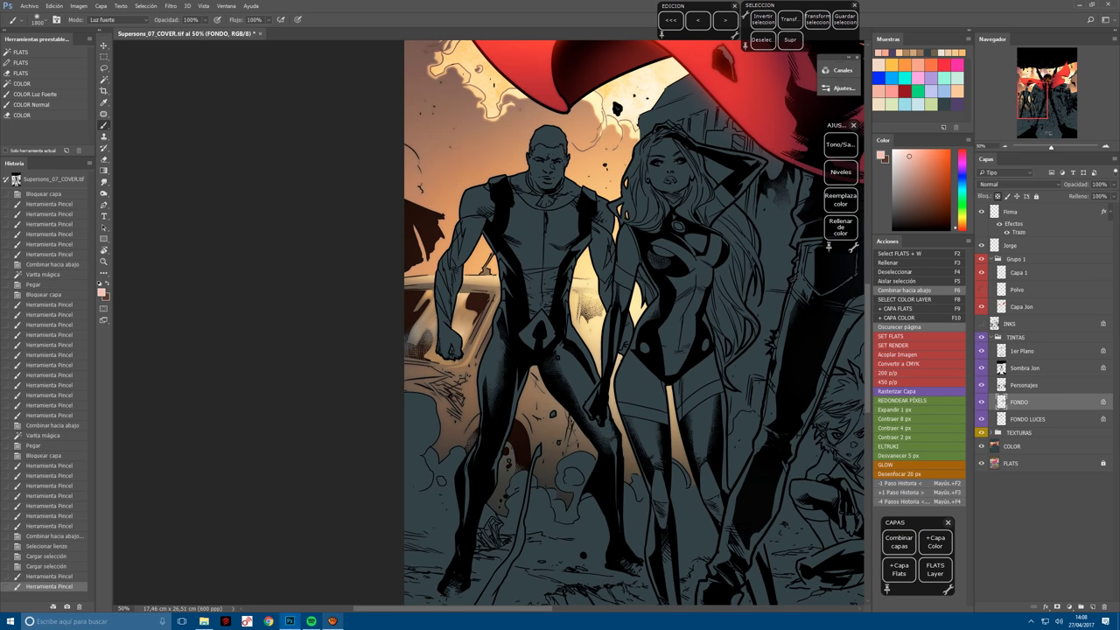
{"action": "left_click_drag", "start_coordinate": [516, 424], "coordinate": [522, 462]}
Brush greyish pink over the inks of the car and the ruin at the canvas's left edge, reducing the brush from 1000 to 600.
{"action": "left_click", "coordinate": [512, 311], "text": "alt"}
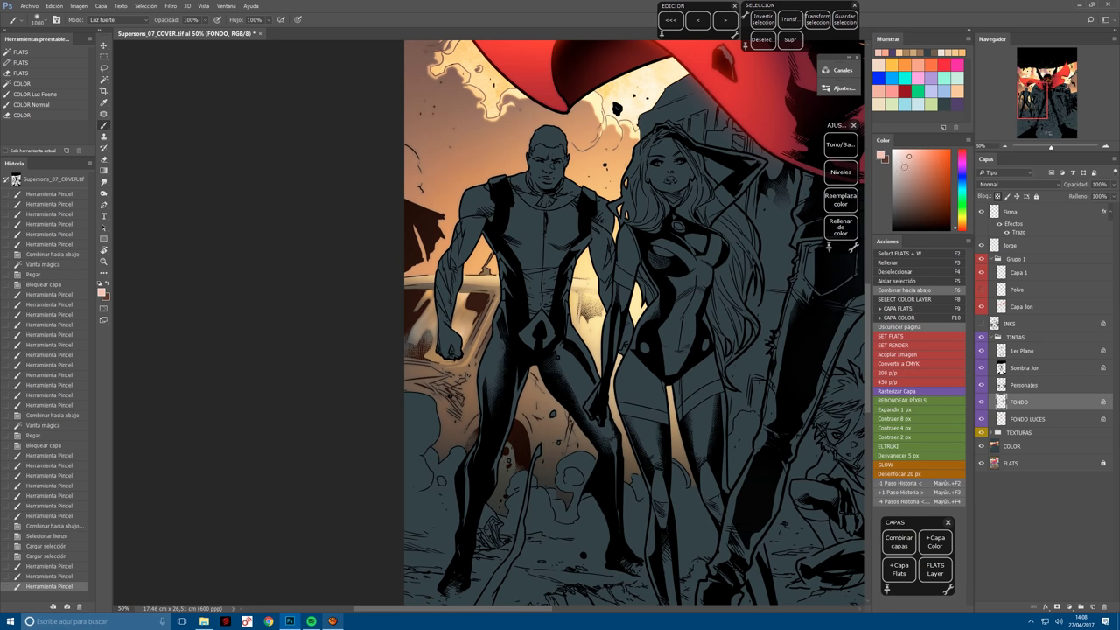
{"action": "left_click_drag", "start_coordinate": [512, 310], "coordinate": [538, 412]}
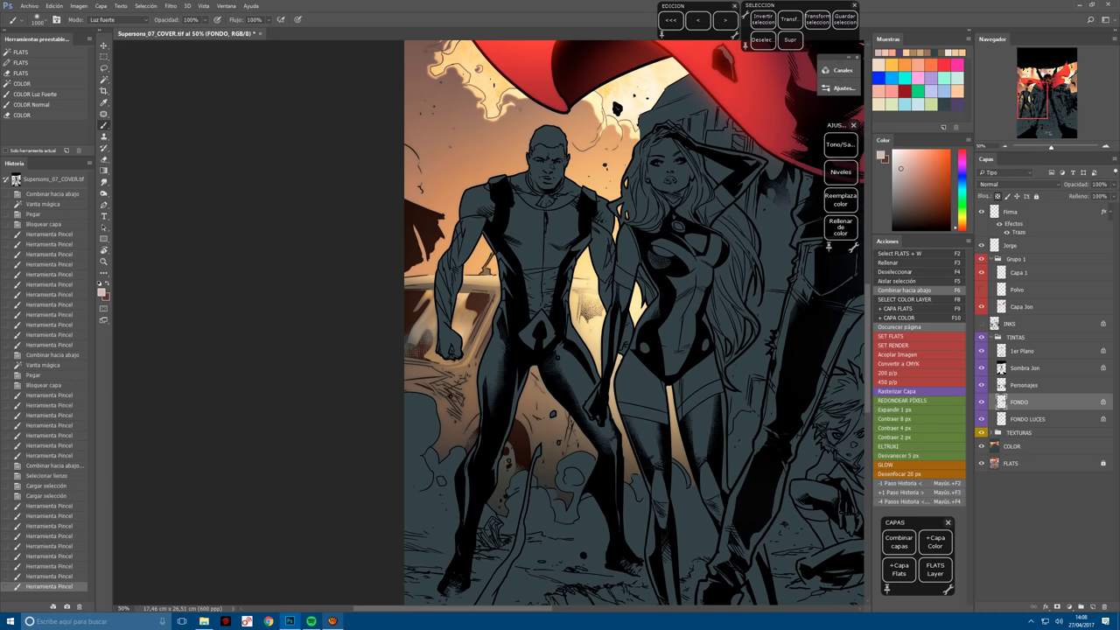
{"action": "left_click_drag", "start_coordinate": [525, 367], "coordinate": [538, 411]}
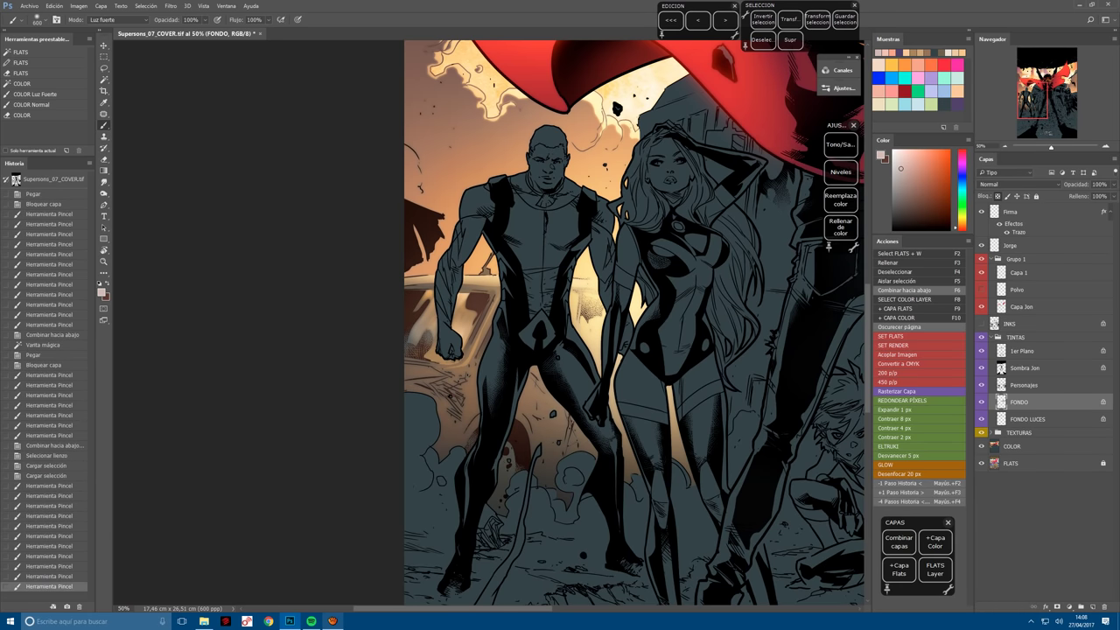
{"action": "left_click_drag", "start_coordinate": [421, 227], "coordinate": [433, 271]}
{"action": "left_click_drag", "start_coordinate": [429, 166], "coordinate": [508, 298]}
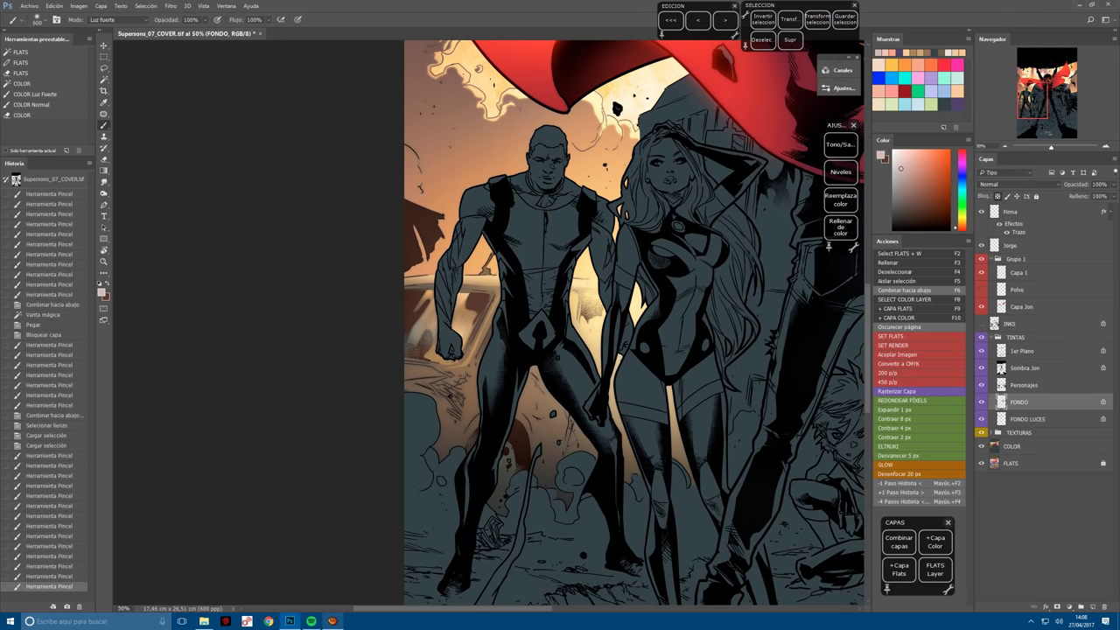
{"action": "left_click_drag", "start_coordinate": [422, 264], "coordinate": [440, 282]}
{"action": "left_click_drag", "start_coordinate": [509, 277], "coordinate": [511, 339]}
{"action": "key", "text": "ctrl+z"}
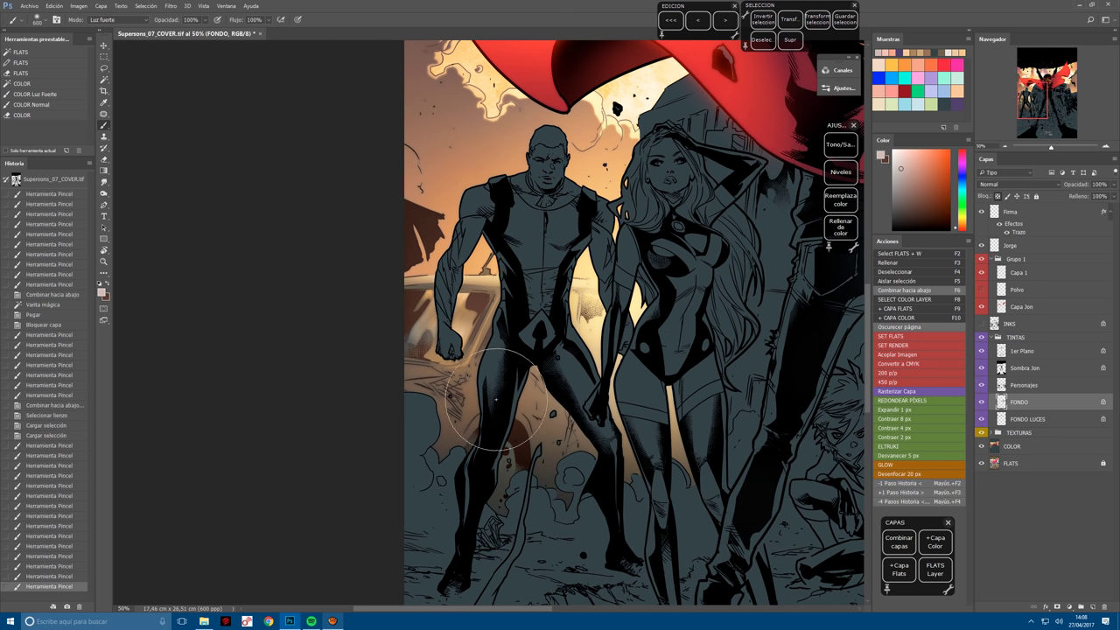
{"action": "left_click_drag", "start_coordinate": [586, 268], "coordinate": [627, 281]}
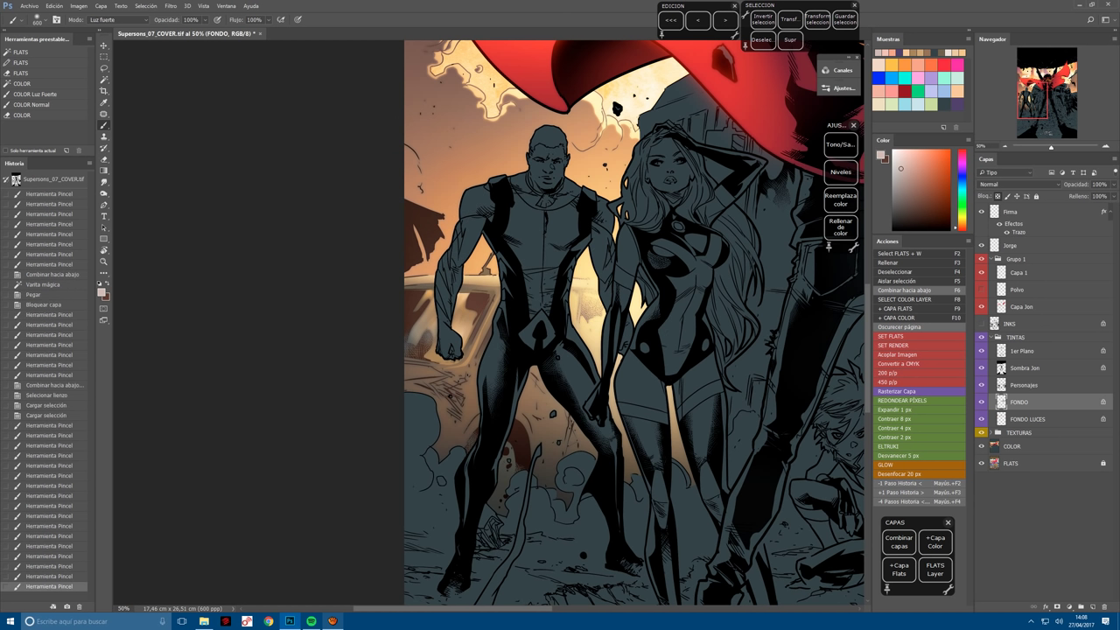
Tint the background inks between the man and the long-haired woman with peach tones, using brush sizes 600 and 400.
{"action": "left_click", "coordinate": [681, 269], "text": "alt"}
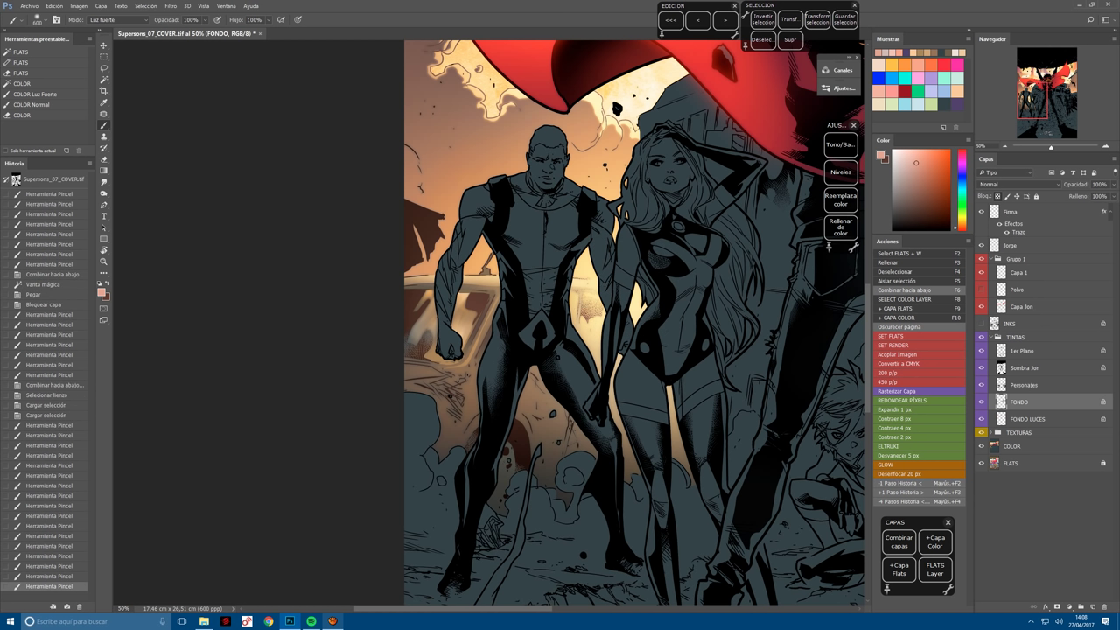
{"action": "left_click_drag", "start_coordinate": [681, 270], "coordinate": [685, 277]}
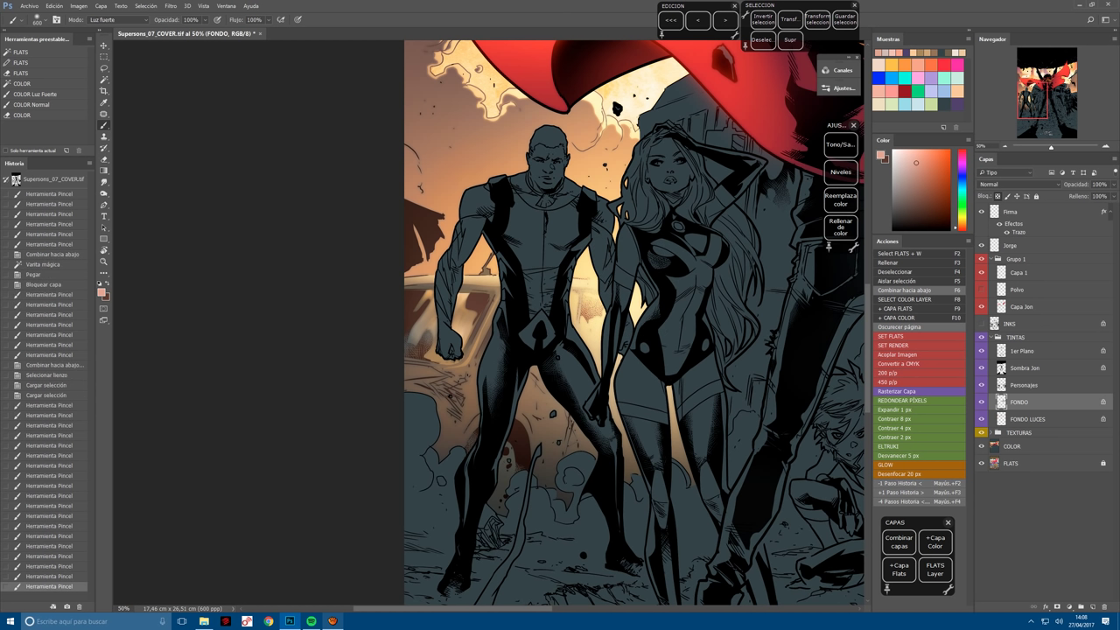
{"action": "left_click", "coordinate": [611, 295], "text": "alt"}
{"action": "left_click", "coordinate": [611, 295]}
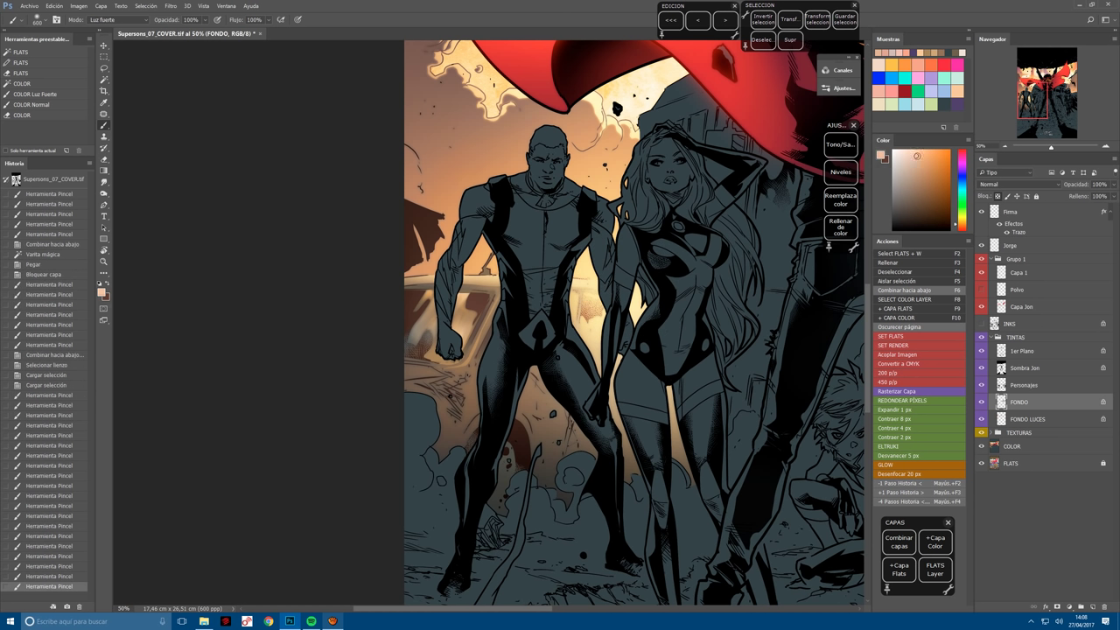
{"action": "key", "text": "bracketleft"}
{"action": "key", "text": "bracketleft"}
{"action": "left_click", "coordinate": [605, 320]}
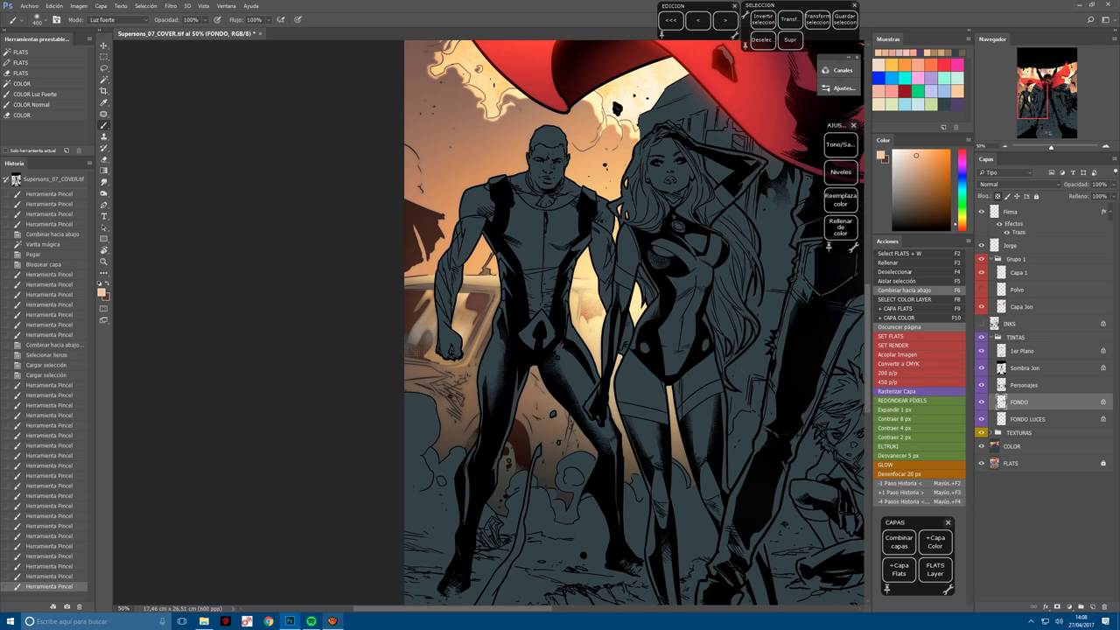
Enlarge the brush to 700 and tint the inks at the car's left side with the light orange.
{"action": "key", "text": "bracketright"}
{"action": "key", "text": "bracketright"}
{"action": "key", "text": "bracketright"}
{"action": "left_click", "coordinate": [411, 308]}
Sample a dark greyish brown and dab it repeatedly over the car inks beside the man's arm, reducing the brush from 375 to 250.
{"action": "left_click", "coordinate": [412, 308], "text": "alt"}
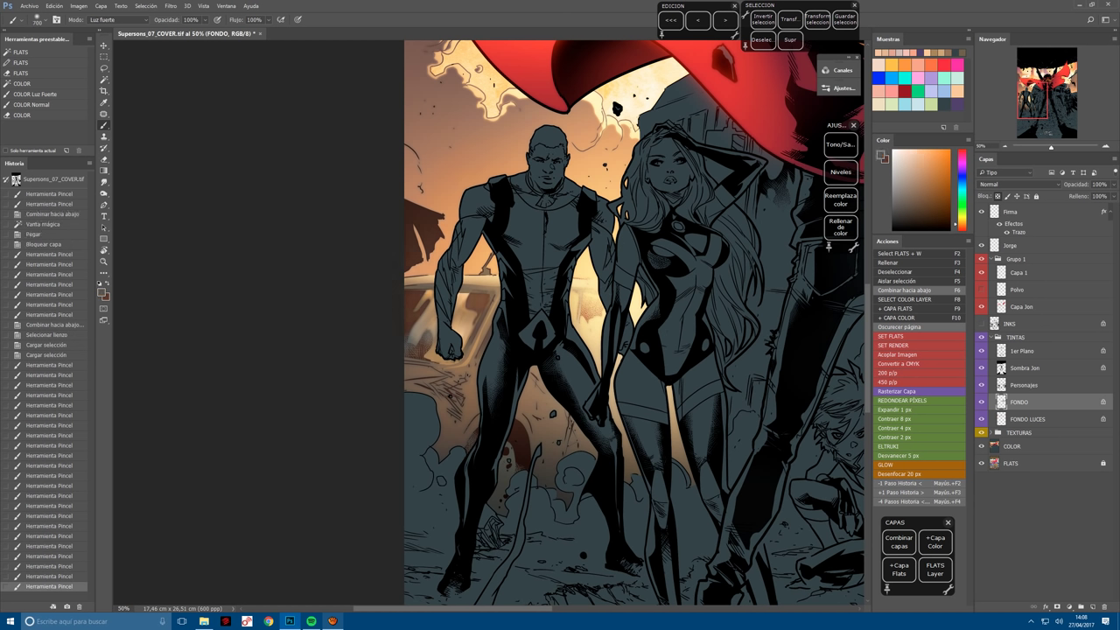
{"action": "key", "text": "bracketleft"}
{"action": "left_click", "coordinate": [463, 355]}
{"action": "left_click", "coordinate": [463, 356], "text": "alt"}
{"action": "left_click", "coordinate": [477, 304]}
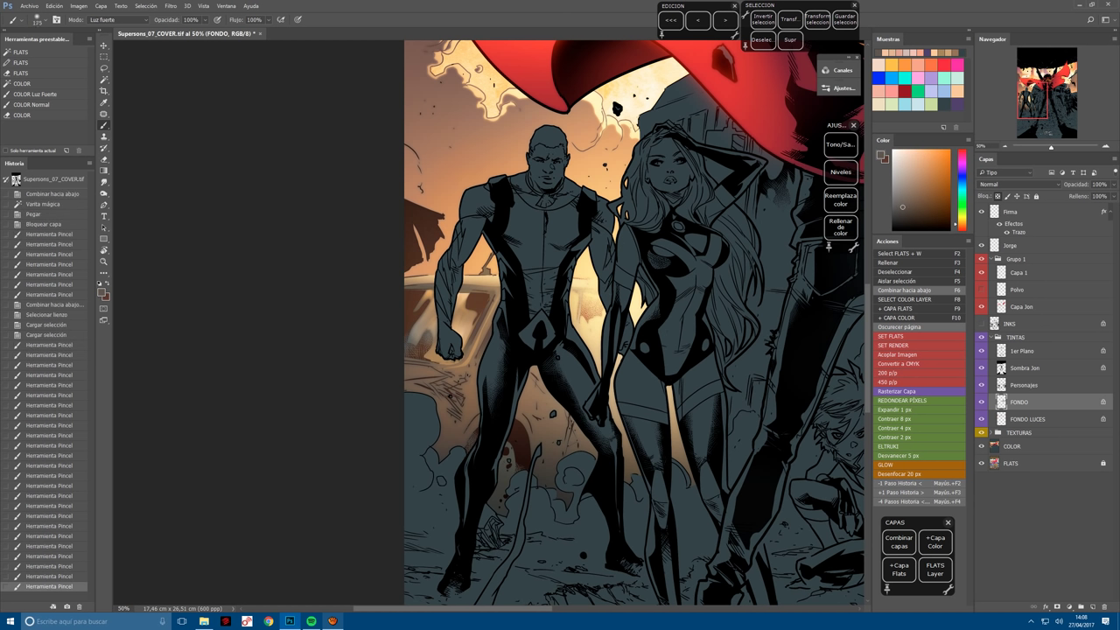
{"action": "left_click", "coordinate": [477, 303]}
{"action": "left_click", "coordinate": [477, 304]}
{"action": "left_click", "coordinate": [477, 303]}
{"action": "left_click", "coordinate": [477, 304]}
{"action": "left_click", "coordinate": [477, 304]}
{"action": "left_click", "coordinate": [477, 303]}
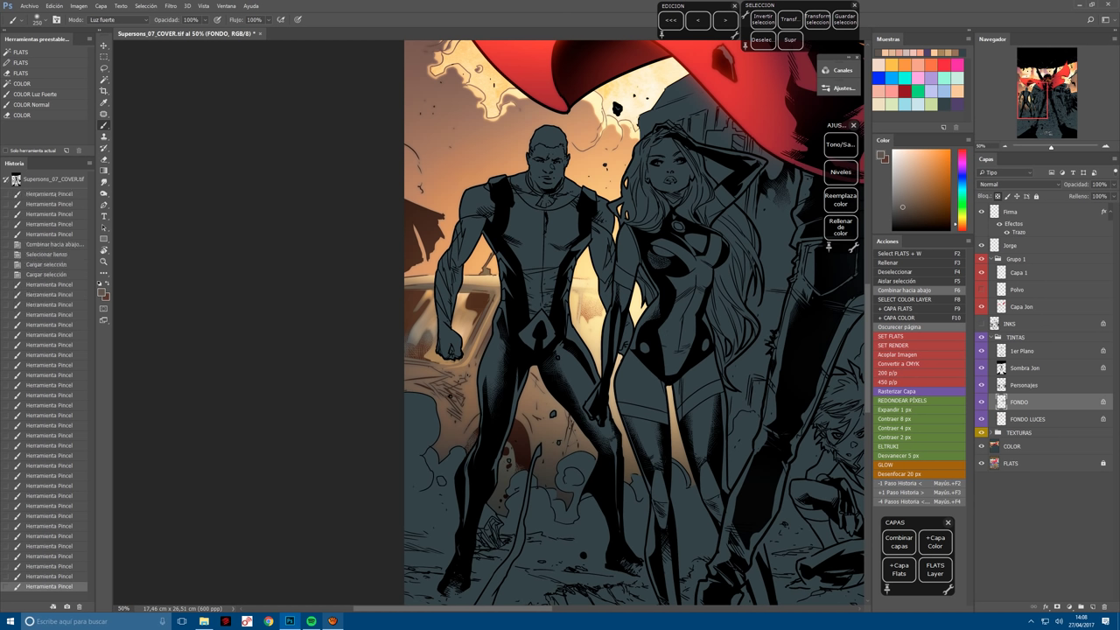
{"action": "left_click", "coordinate": [477, 303]}
{"action": "left_click", "coordinate": [477, 304]}
Dab the inks of the debris below the car, switching to a pale cream with a 300 brush.
{"action": "left_click", "coordinate": [437, 420]}
{"action": "left_click", "coordinate": [437, 419]}
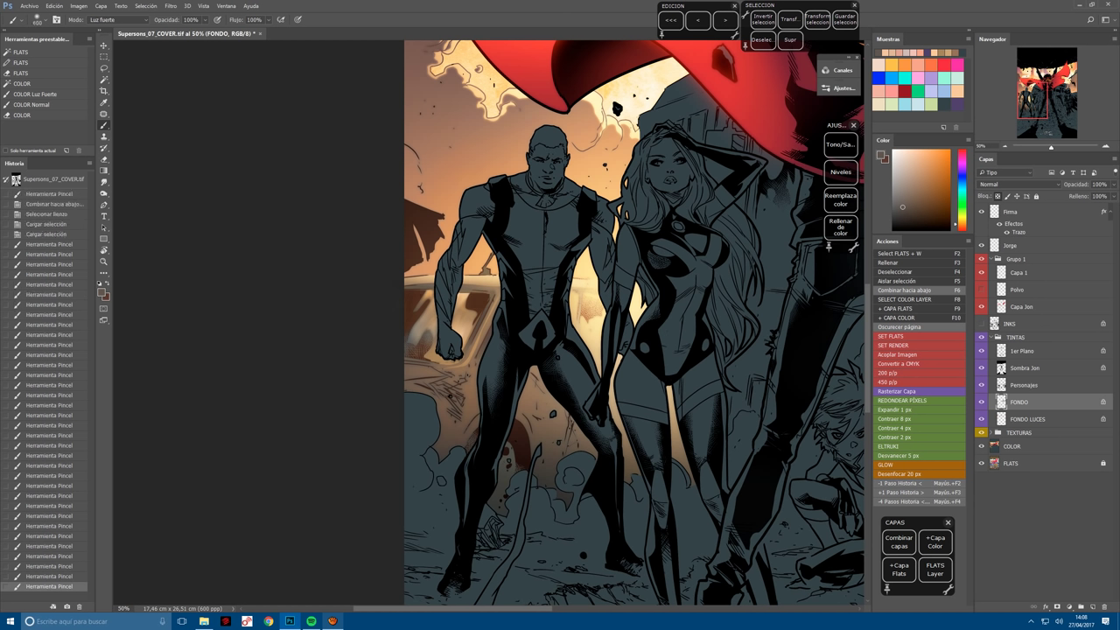
{"action": "left_click", "coordinate": [445, 414], "text": "alt"}
{"action": "left_click", "coordinate": [437, 419]}
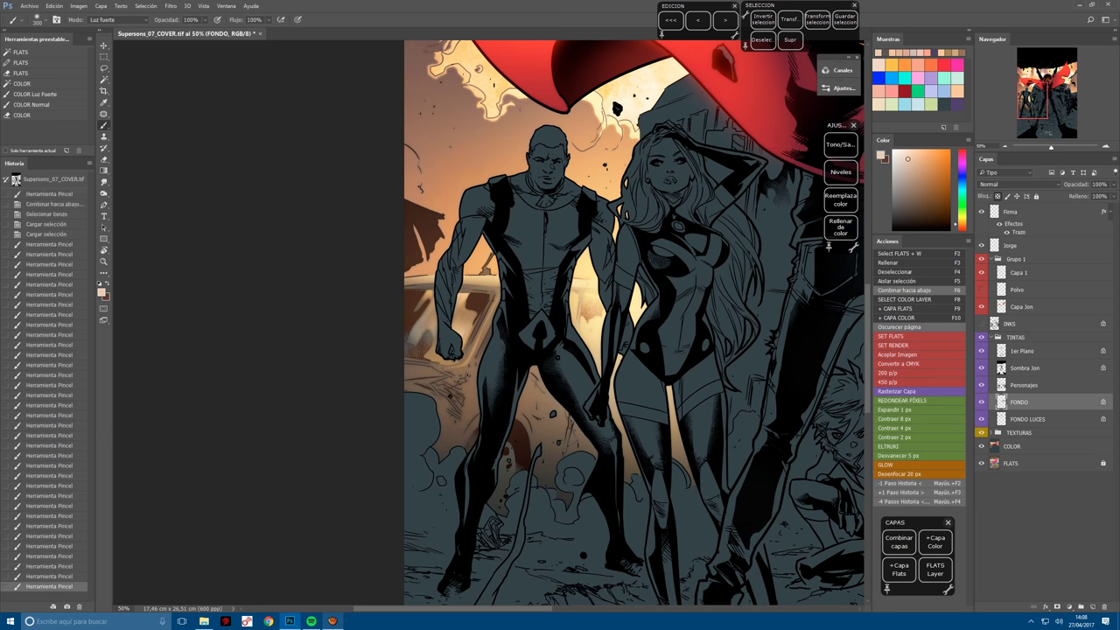
{"action": "left_click", "coordinate": [437, 419]}
{"action": "left_click", "coordinate": [437, 419]}
{"action": "left_click", "coordinate": [437, 420]}
Isolate the FLATS area of the wreckage at the canvas's right edge on a new Capa 2 with locked transparency.
{"action": "left_click_drag", "start_coordinate": [544, 484], "coordinate": [467, 405]}
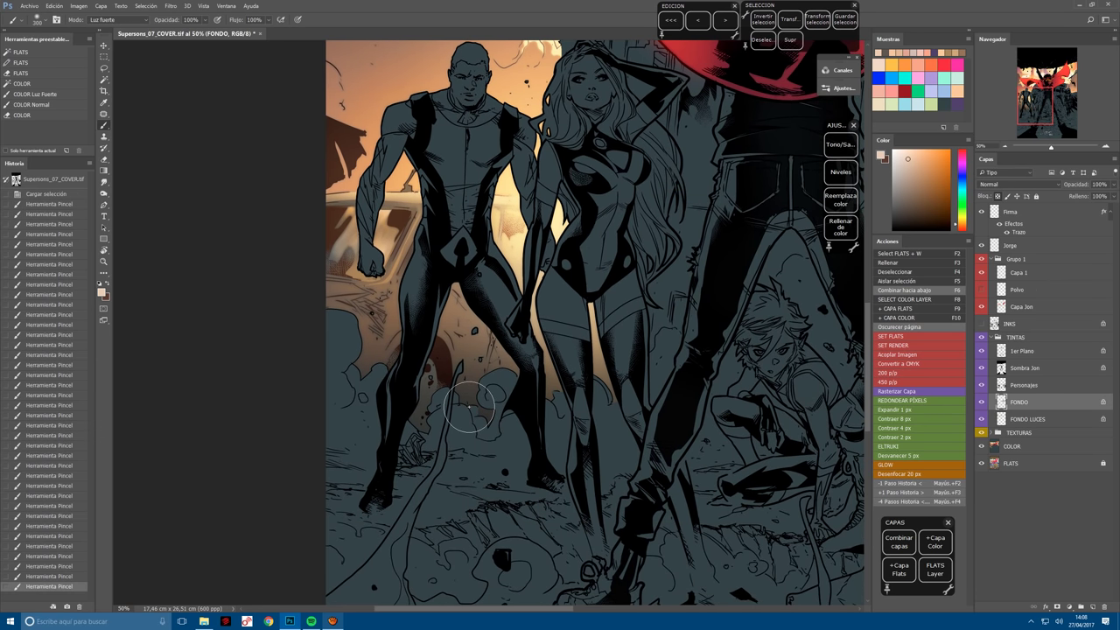
{"action": "scroll", "coordinate": [469, 407], "scroll_direction": "down", "scroll_amount": 2}
{"action": "scroll", "coordinate": [480, 284], "scroll_direction": "right", "scroll_amount": 1}
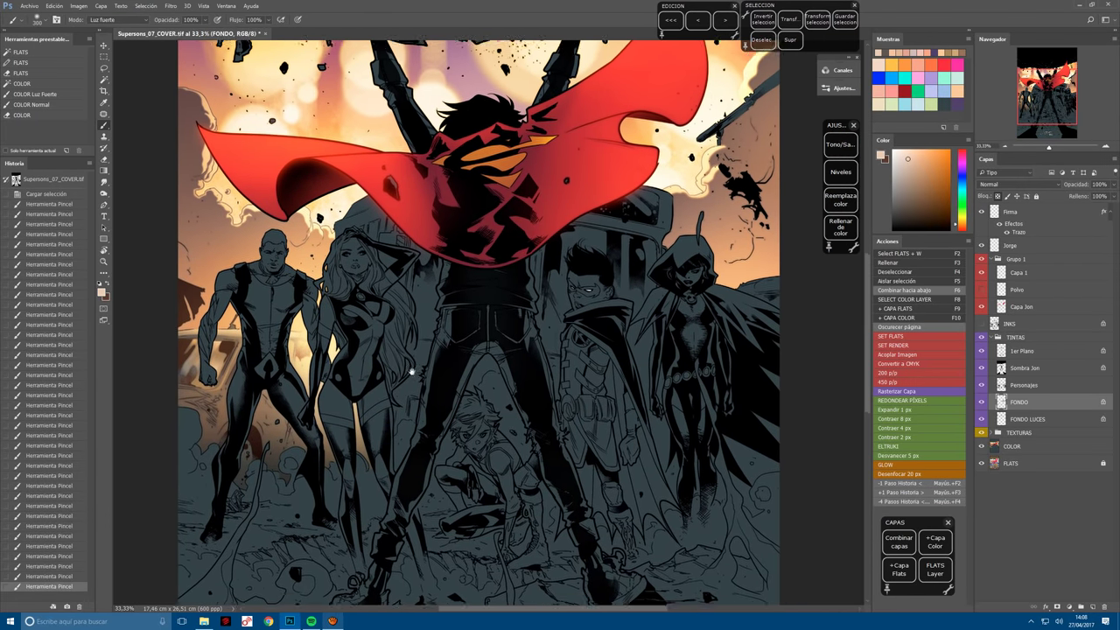
{"action": "scroll", "coordinate": [393, 393], "scroll_direction": "right", "scroll_amount": 3}
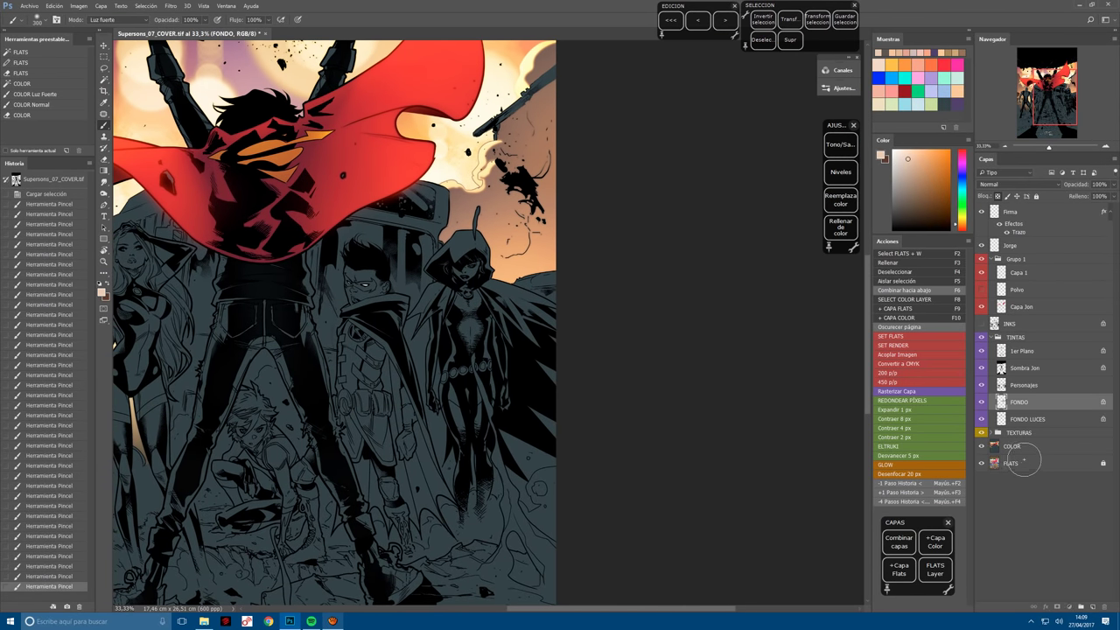
{"action": "left_click", "coordinate": [1006, 463]}
{"action": "key", "text": "w"}
{"action": "key", "text": "ctrl+d"}
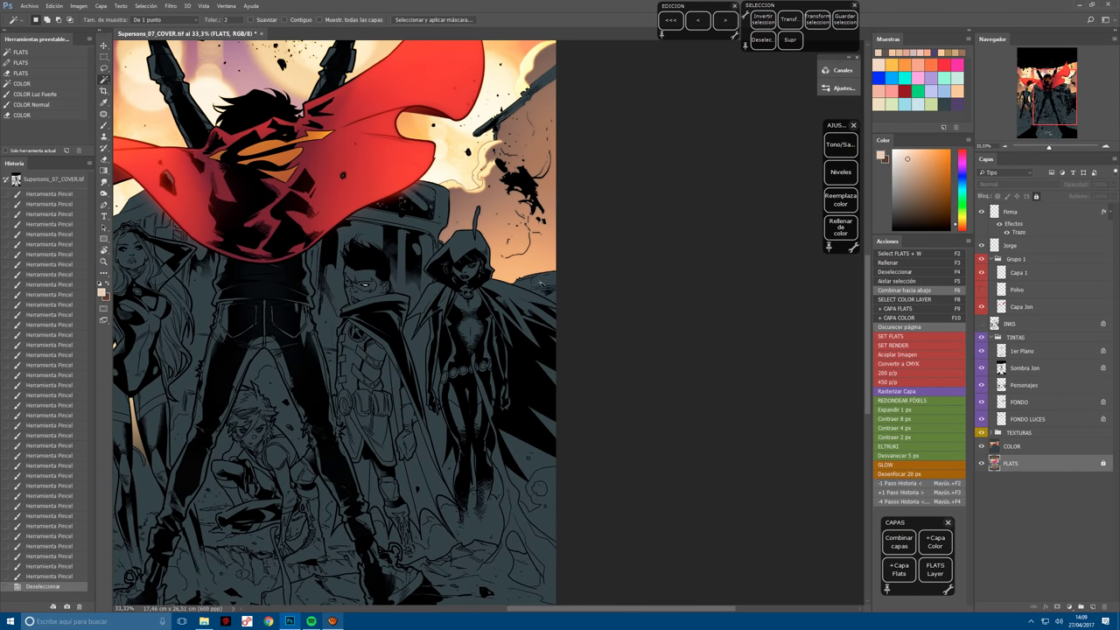
{"action": "left_click", "coordinate": [541, 283]}
{"action": "key", "text": "ctrl+v"}
{"action": "key", "text": "slash"}
{"action": "key", "text": "b"}
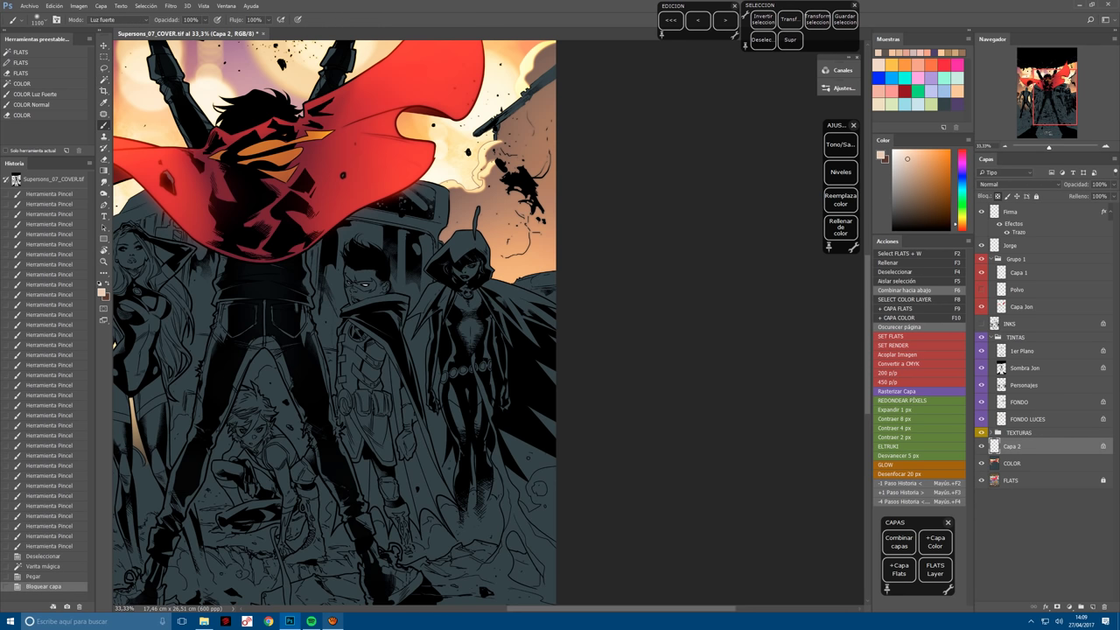
Brush pale cream over the isolated wreckage beside the hooded woman's cape with a 900 brush.
{"action": "left_click_drag", "start_coordinate": [529, 279], "coordinate": [552, 285]}
{"action": "key", "text": "ctrl+plus"}
{"action": "key", "text": "ctrl+plus"}
{"action": "left_click_drag", "start_coordinate": [543, 245], "coordinate": [612, 262]}
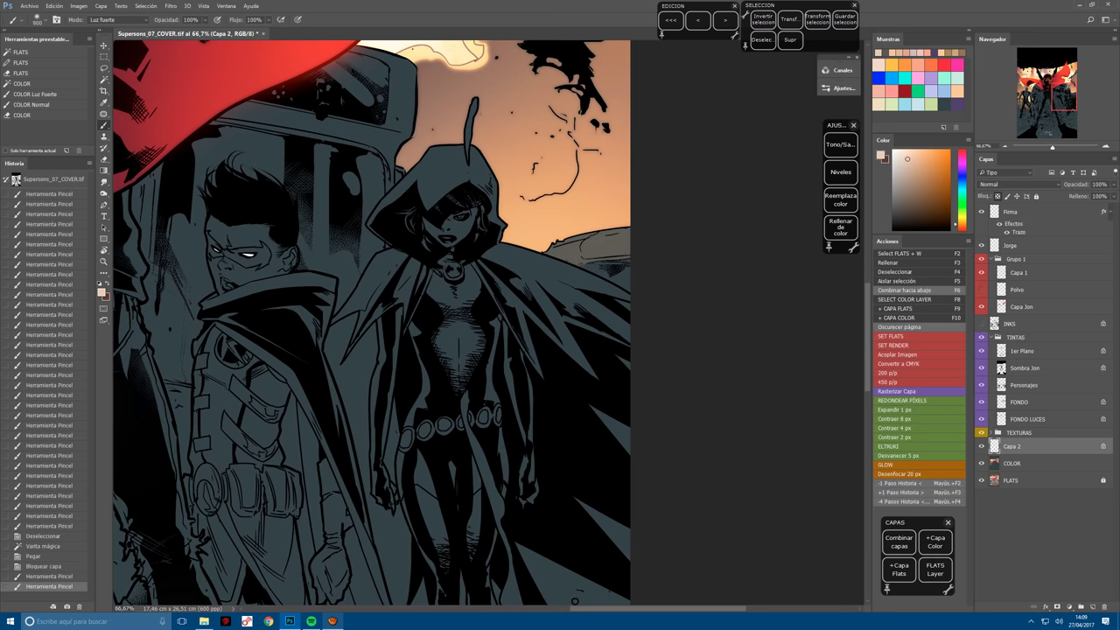
{"action": "left_click_drag", "start_coordinate": [578, 210], "coordinate": [617, 219]}
{"action": "mouse_move", "coordinate": [551, 249]}
{"action": "left_mouse_down"}
{"action": "mouse_move", "coordinate": [617, 245]}
{"action": "mouse_move", "coordinate": [543, 233]}
{"action": "mouse_move", "coordinate": [483, 446]}
{"action": "mouse_move", "coordinate": [354, 344]}
{"action": "left_mouse_up"}
Rotate the canvas, lasso a band of the wreckage beside the cape and shade it with a 200 brush.
{"action": "key", "text": "ctrl+plus"}
{"action": "key", "text": "r"}
{"action": "key", "text": "l"}
{"action": "mouse_move", "coordinate": [375, 249]}
{"action": "left_mouse_down"}
{"action": "mouse_move", "coordinate": [348, 310]}
{"action": "mouse_move", "coordinate": [362, 371]}
{"action": "mouse_move", "coordinate": [451, 220]}
{"action": "mouse_move", "coordinate": [372, 308]}
{"action": "left_mouse_up"}
{"action": "mouse_move", "coordinate": [429, 232]}
{"action": "left_mouse_down"}
{"action": "mouse_move", "coordinate": [445, 215]}
{"action": "mouse_move", "coordinate": [372, 324]}
{"action": "left_mouse_up"}
{"action": "key", "text": "b"}
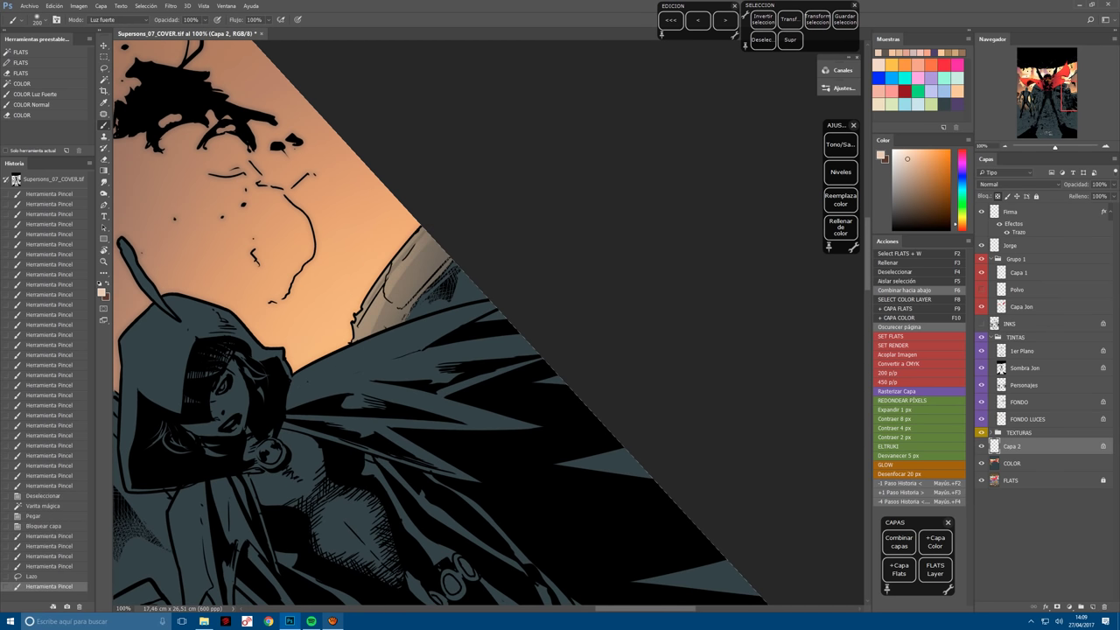
{"action": "left_click", "coordinate": [277, 425]}
{"action": "left_click", "coordinate": [277, 425]}
Highlight the wreckage's outer edge on Capa 2 with light orange strokes from a 200 brush.
{"action": "left_click", "coordinate": [480, 238], "text": "alt"}
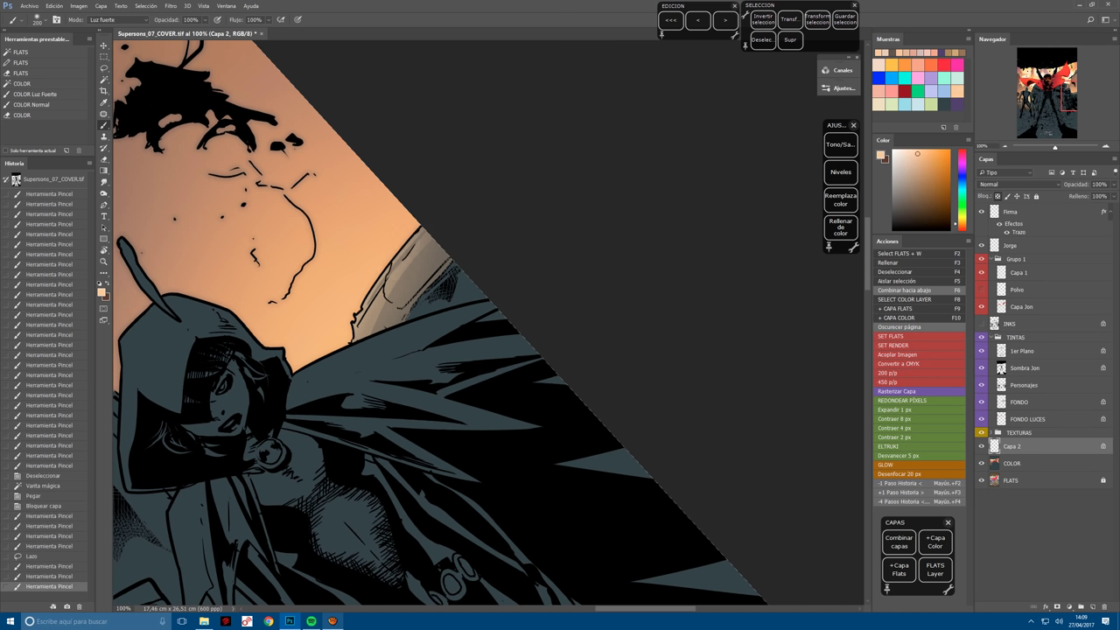
{"action": "left_click", "coordinate": [377, 298]}
{"action": "left_click", "coordinate": [376, 297]}
{"action": "left_click", "coordinate": [377, 298]}
{"action": "left_click", "coordinate": [385, 281]}
{"action": "left_click_drag", "start_coordinate": [427, 238], "coordinate": [390, 283]}
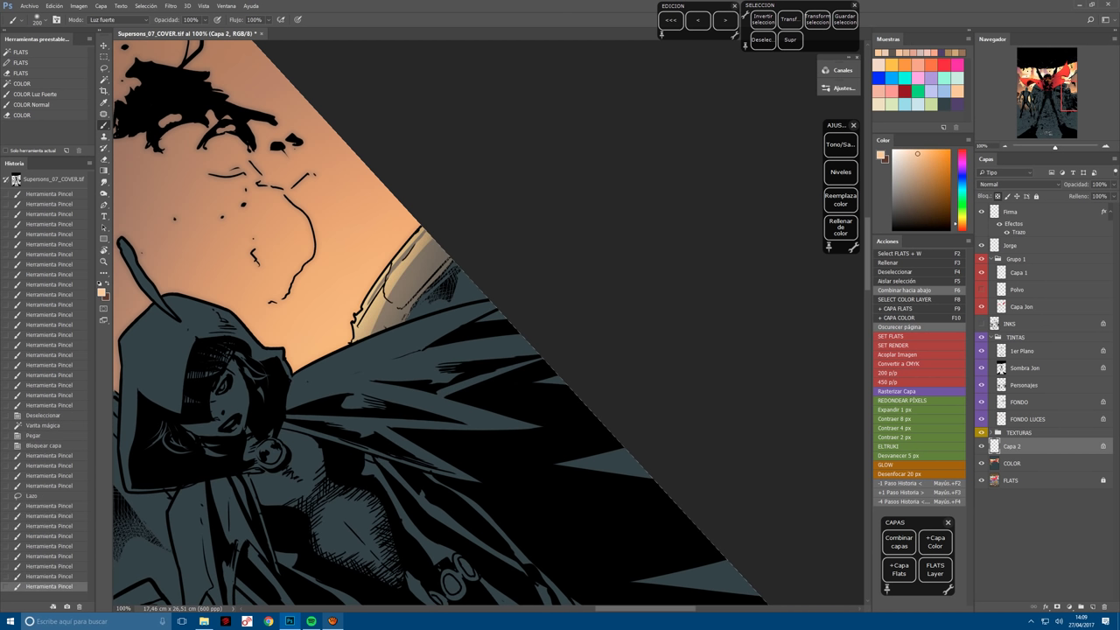
{"action": "left_click_drag", "start_coordinate": [422, 241], "coordinate": [359, 333]}
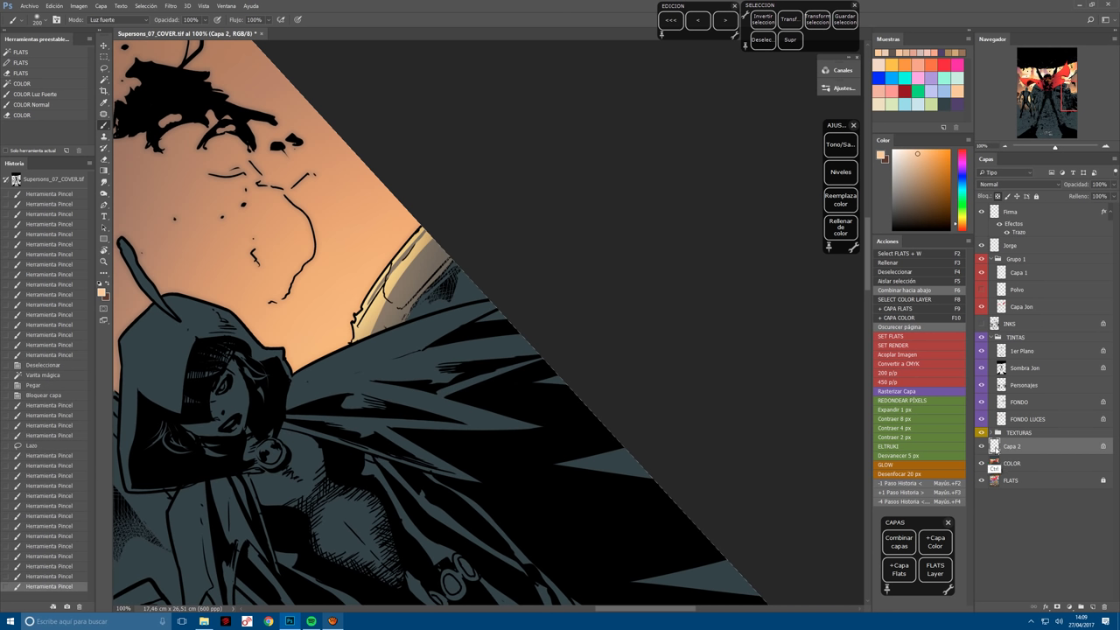
Select the Capa 2 pixels minus the background inks, contract and feather the selection, brush highlights along the wreckage, and deselect.
{"action": "left_click", "coordinate": [995, 448], "text": "ctrl"}
{"action": "left_click", "coordinate": [995, 421], "text": "ctrl+alt"}
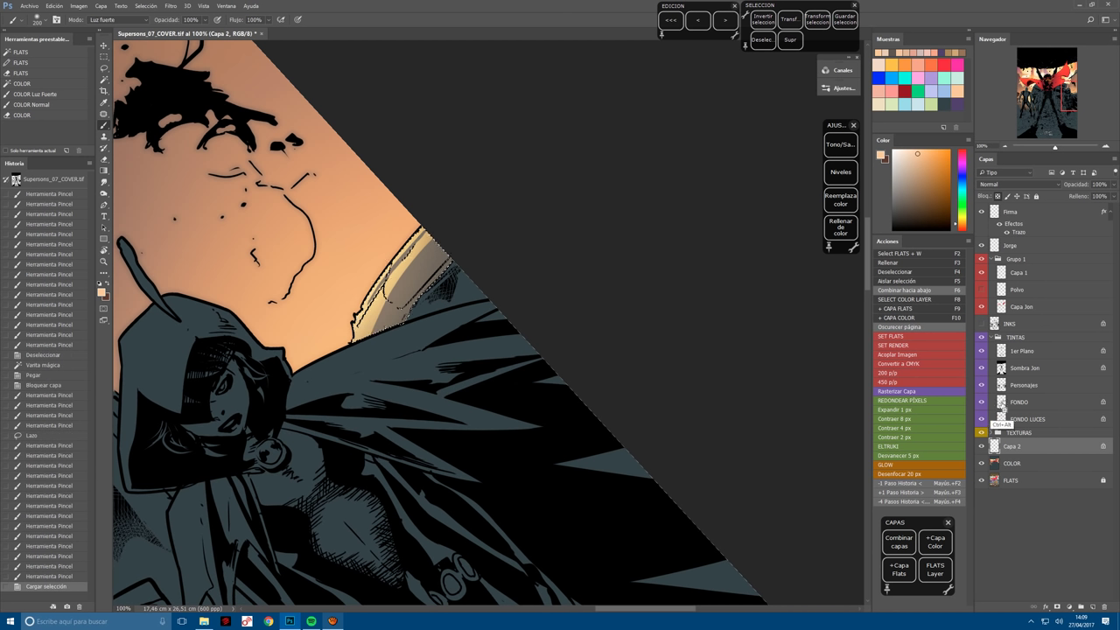
{"action": "left_click", "coordinate": [902, 465]}
{"action": "key", "text": "ctrl+h"}
{"action": "key", "text": "bracketleft"}
{"action": "key", "text": "bracketleft"}
{"action": "key", "text": "bracketleft"}
{"action": "key", "text": "bracketleft"}
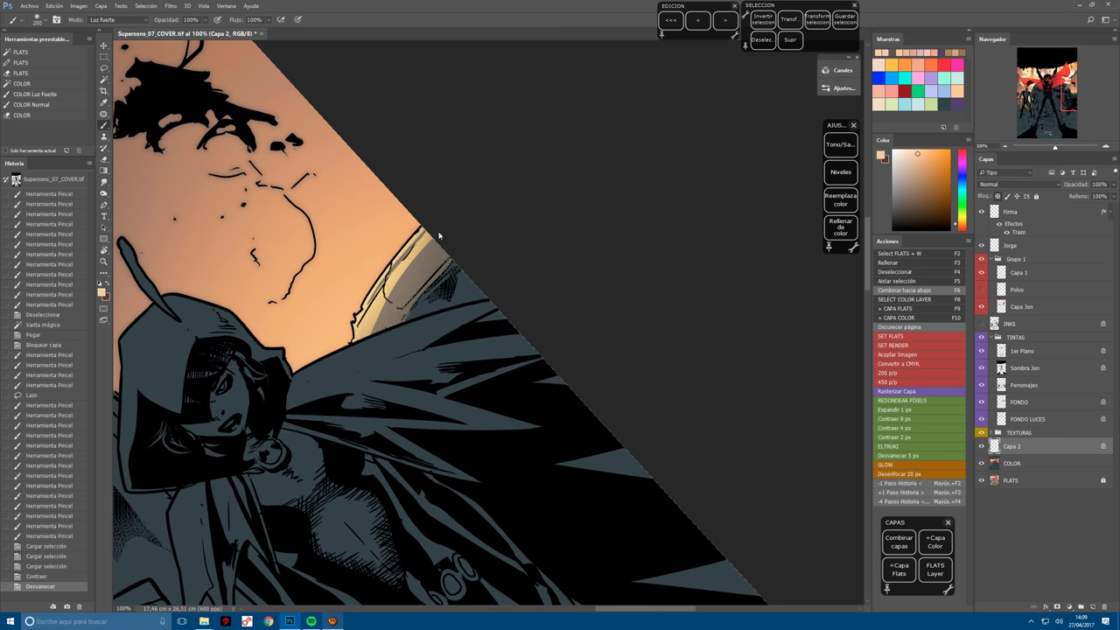
{"action": "left_click_drag", "start_coordinate": [437, 245], "coordinate": [394, 315]}
{"action": "left_click_drag", "start_coordinate": [433, 250], "coordinate": [398, 306]}
{"action": "key", "text": "ctrl+d"}
Lasso another band across the wreckage, brush it with light orange strokes, and clear the selection.
{"action": "key", "text": "l"}
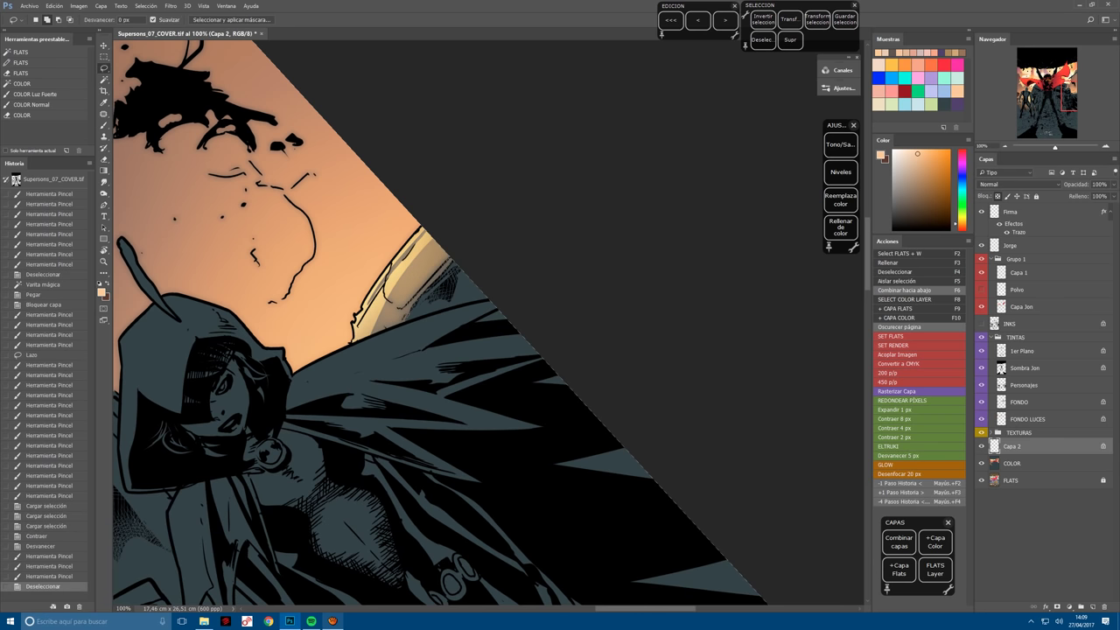
{"action": "left_click_drag", "start_coordinate": [385, 254], "coordinate": [472, 225]}
{"action": "key", "text": "b"}
{"action": "left_click_drag", "start_coordinate": [425, 258], "coordinate": [398, 307]}
{"action": "left_click_drag", "start_coordinate": [425, 258], "coordinate": [402, 302]}
{"action": "key", "text": "ctrl+d"}
Merge Capa 2 into COLOR and isolate the flat of the structure behind the masked boy on a new Capa 2.
{"action": "key", "text": "F6"}
{"action": "key", "text": "F2"}
{"action": "key", "text": "F10"}
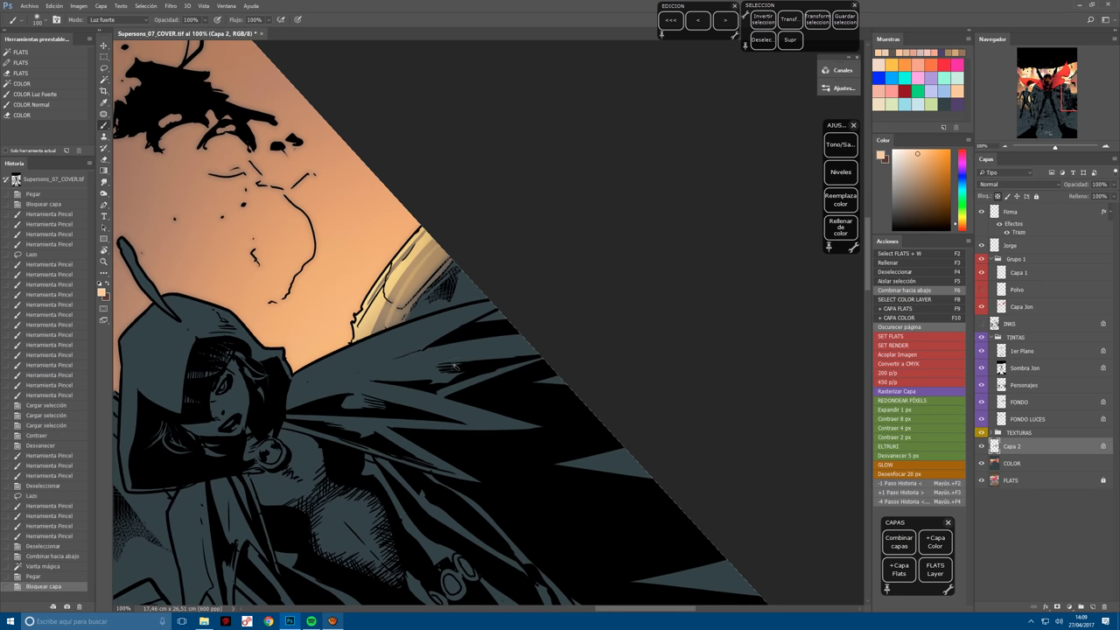
Brush broad light orange Hard Light strokes with a 900 brush across the structure behind the masked boy on Capa 2.
{"action": "scroll", "coordinate": [455, 366], "scroll_direction": "down", "scroll_amount": 3}
{"action": "scroll", "coordinate": [525, 326], "scroll_direction": "down", "scroll_amount": 2}
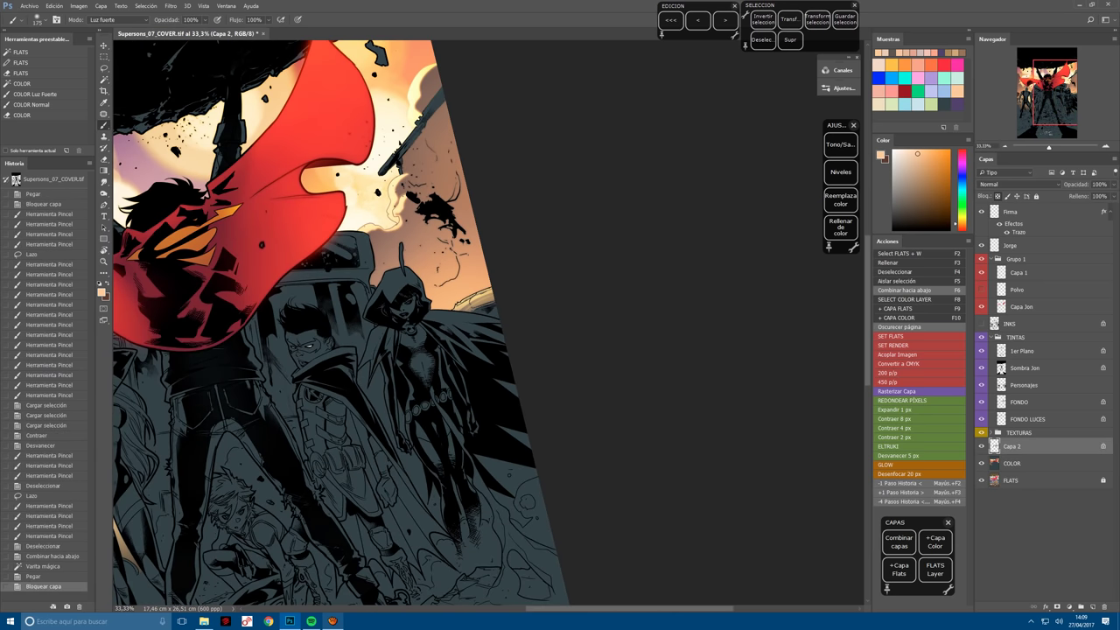
{"action": "left_click", "coordinate": [912, 156]}
{"action": "key", "text": "bracketright"}
{"action": "left_click_drag", "start_coordinate": [477, 306], "coordinate": [496, 315]}
{"action": "left_click_drag", "start_coordinate": [358, 394], "coordinate": [556, 310]}
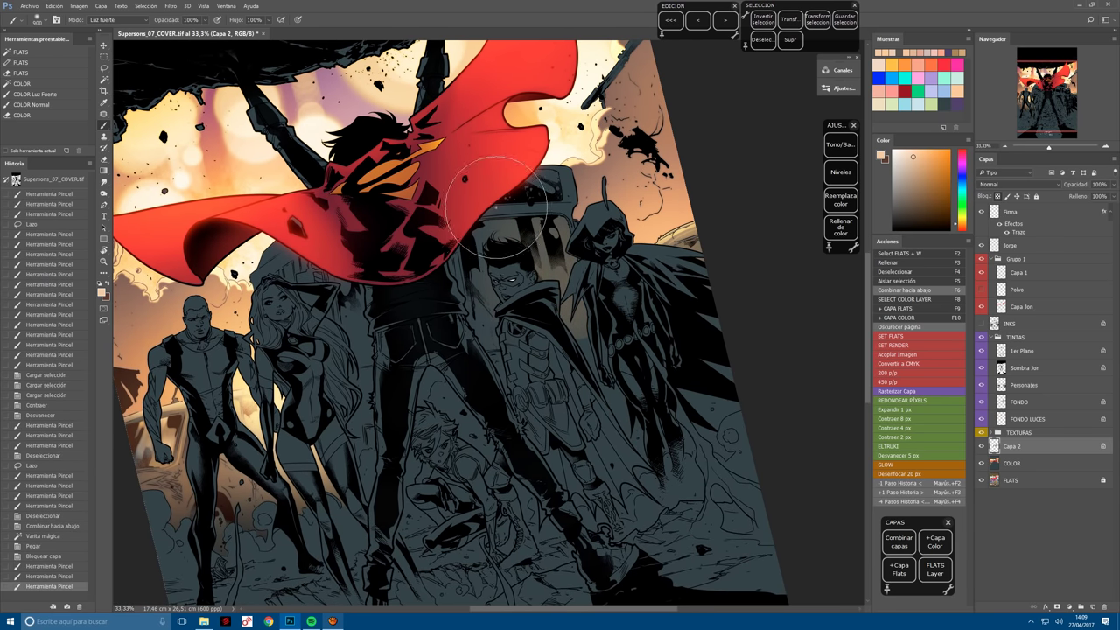
{"action": "mouse_move", "coordinate": [504, 272]}
{"action": "left_mouse_down"}
{"action": "mouse_move", "coordinate": [505, 249]}
{"action": "mouse_move", "coordinate": [501, 263]}
{"action": "left_mouse_up"}
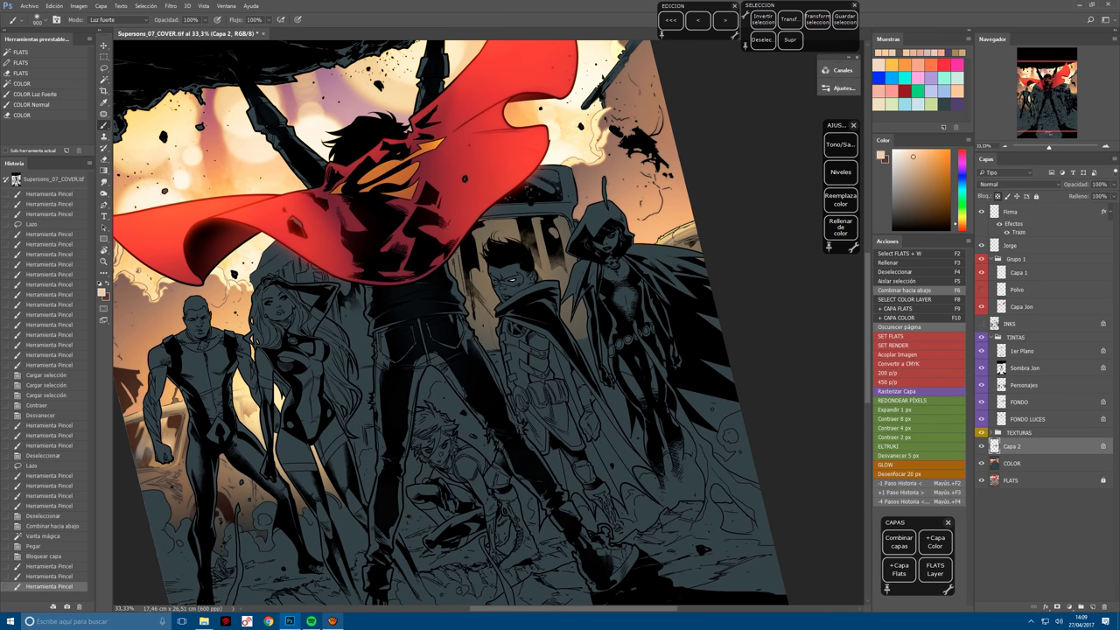
{"action": "mouse_move", "coordinate": [354, 293]}
{"action": "left_mouse_down"}
{"action": "mouse_move", "coordinate": [363, 328]}
{"action": "mouse_move", "coordinate": [394, 277]}
{"action": "left_mouse_up"}
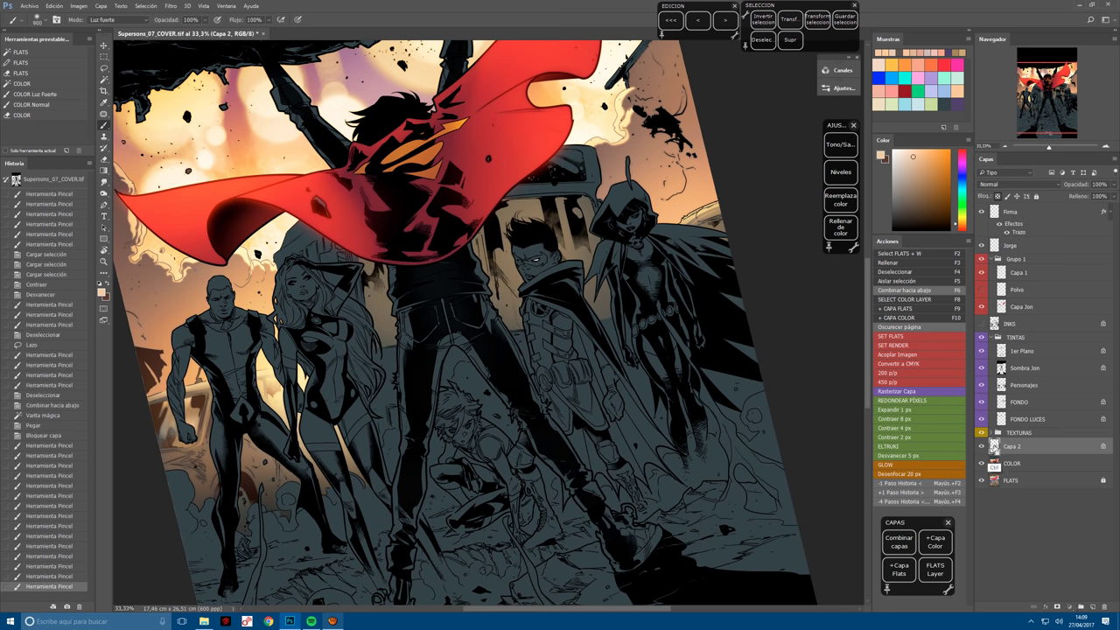
Select the Capa 2 pixels minus the FONDO and FONDO LUCES inks, contracting and feathering the selection.
{"action": "left_click", "coordinate": [995, 448], "text": "ctrl"}
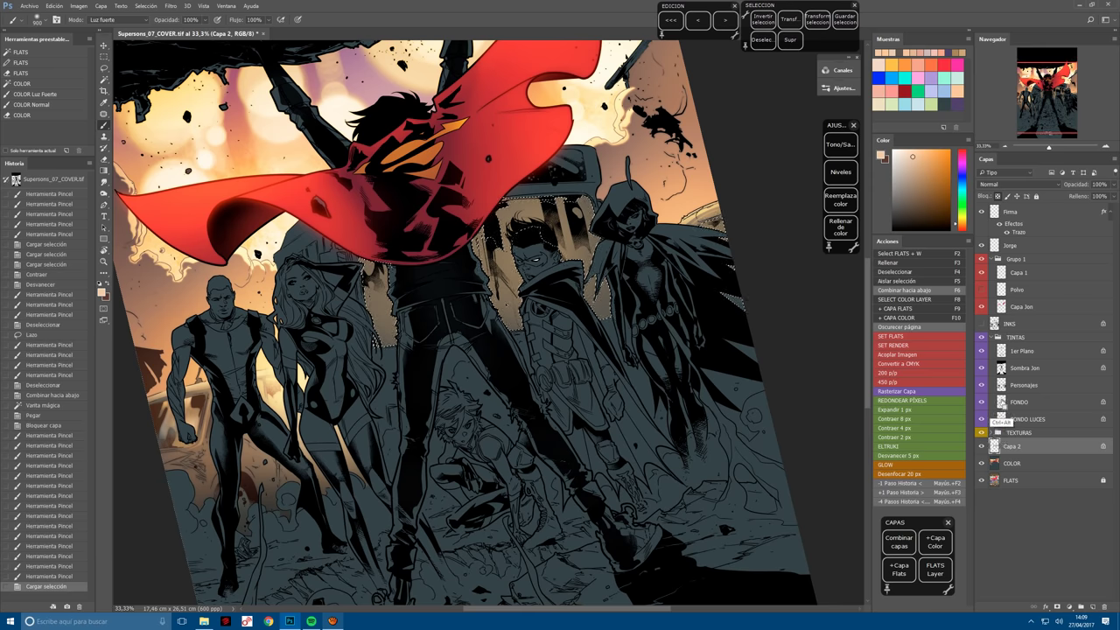
{"action": "left_click", "coordinate": [994, 420], "text": "ctrl+alt"}
{"action": "left_click", "coordinate": [994, 420], "text": "ctrl+alt"}
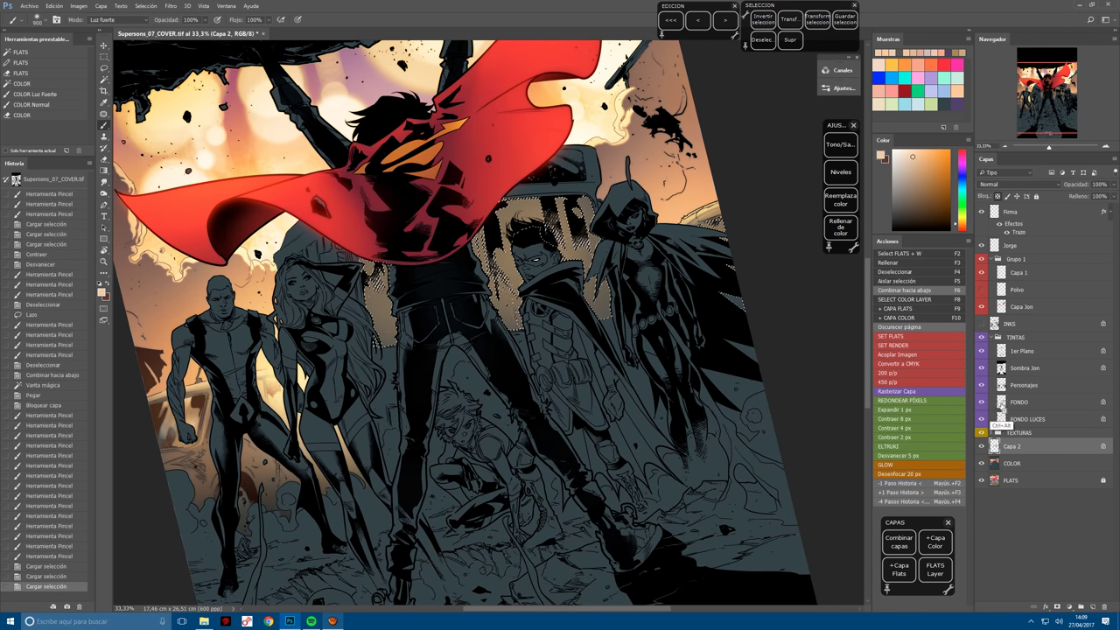
{"action": "left_click", "coordinate": [946, 450]}
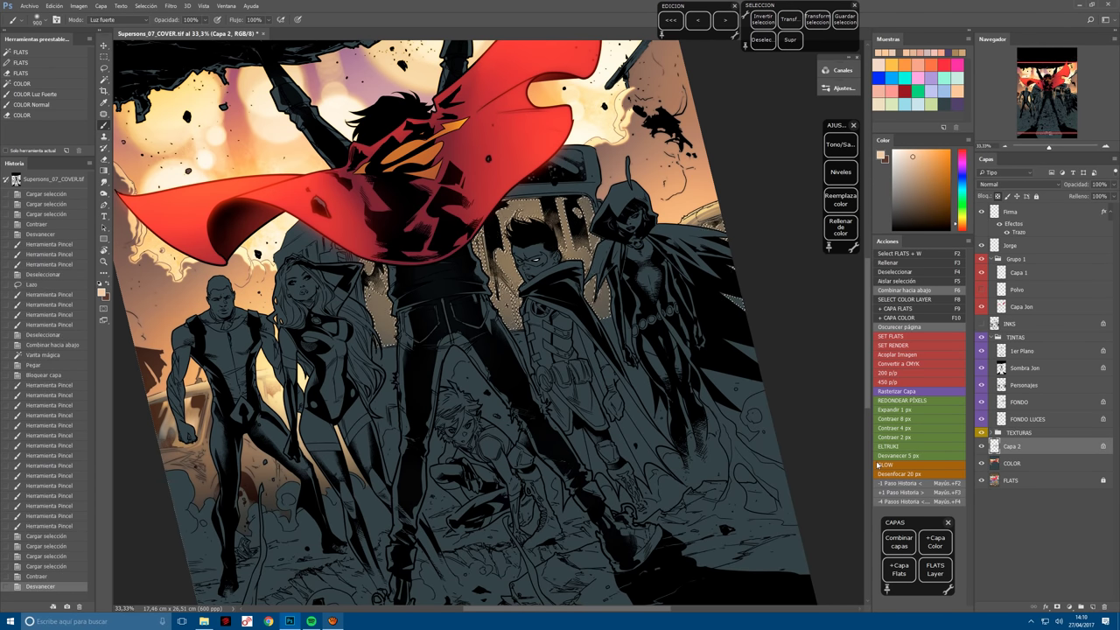
{"action": "left_click", "coordinate": [886, 465]}
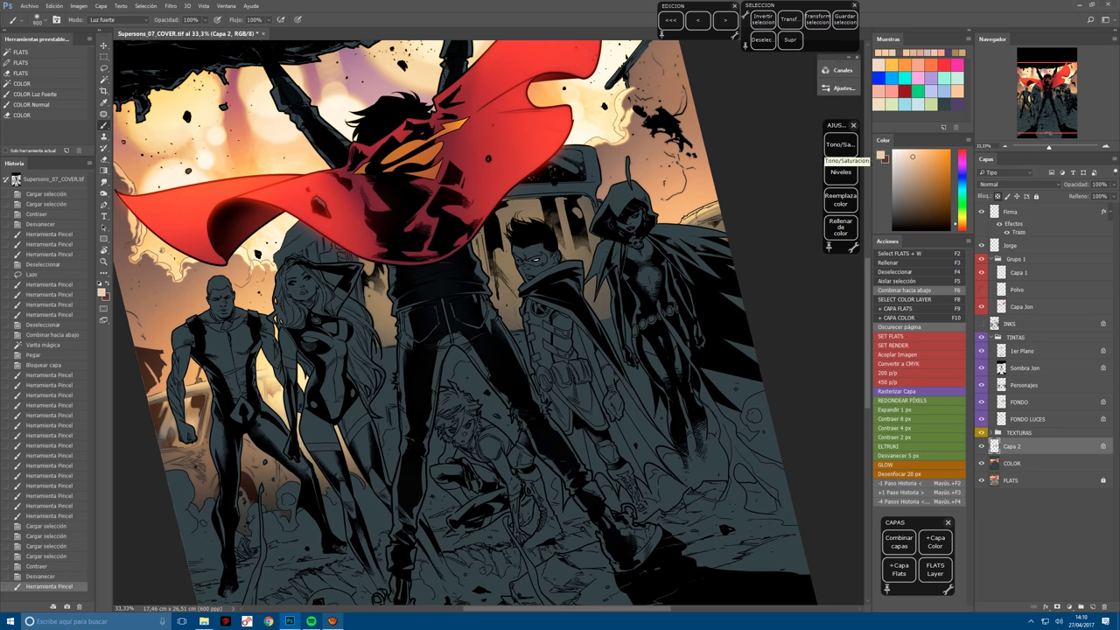
Undo the last stroke and dab a richer orange glow inside the selection between the masked boy and the hooded girl.
{"action": "key", "text": "ctrl+z"}
{"action": "key", "text": "bracketright"}
{"action": "key", "text": "bracketright"}
{"action": "key", "text": "bracketright"}
{"action": "left_click", "coordinate": [598, 298]}
{"action": "left_click", "coordinate": [597, 297]}
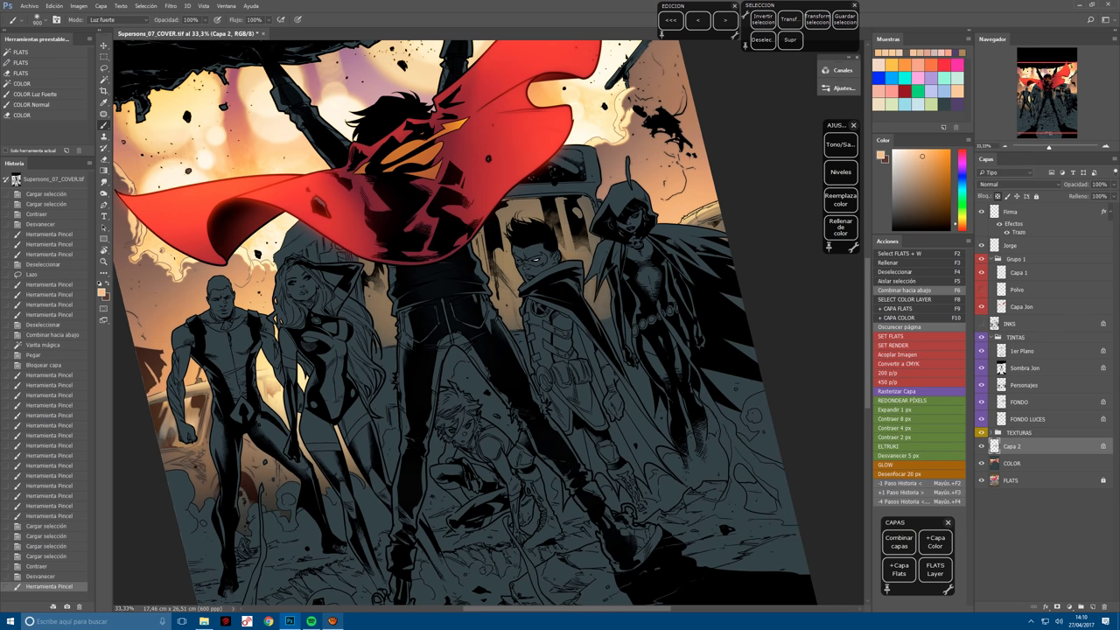
{"action": "left_click", "coordinate": [597, 298]}
{"action": "left_click", "coordinate": [598, 298]}
Reduce the brush to 800 and dab orange, then paler orange light across the structure around the central figure.
{"action": "key", "text": "bracketleft"}
{"action": "key", "text": "bracketleft"}
{"action": "key", "text": "bracketleft"}
{"action": "left_click", "coordinate": [597, 298]}
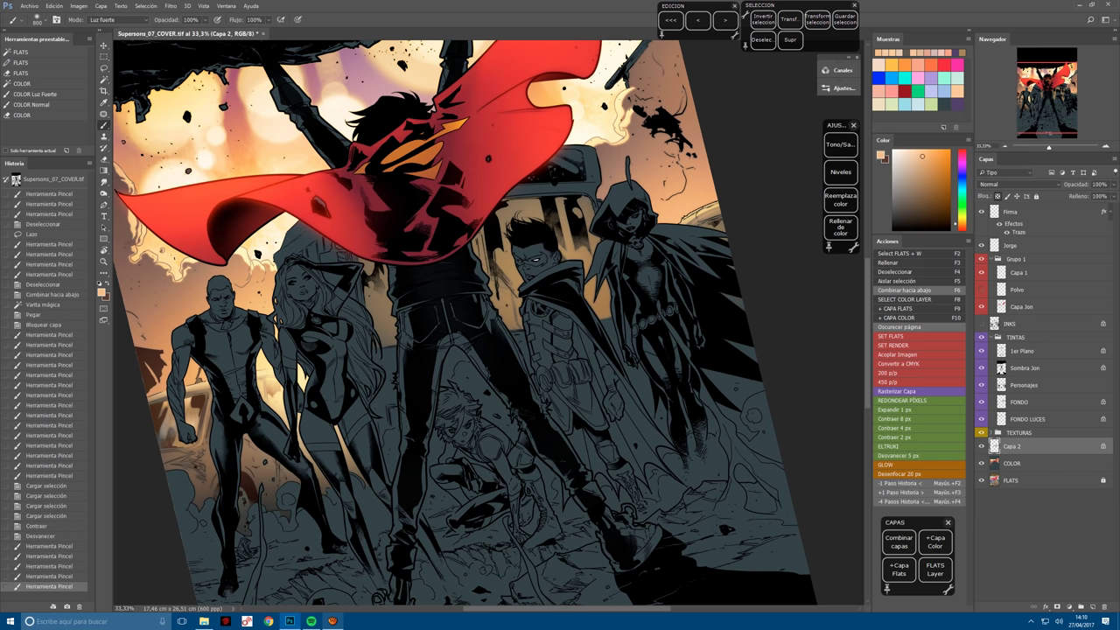
{"action": "left_click", "coordinate": [504, 280]}
{"action": "left_click", "coordinate": [381, 317]}
{"action": "left_click", "coordinate": [381, 317]}
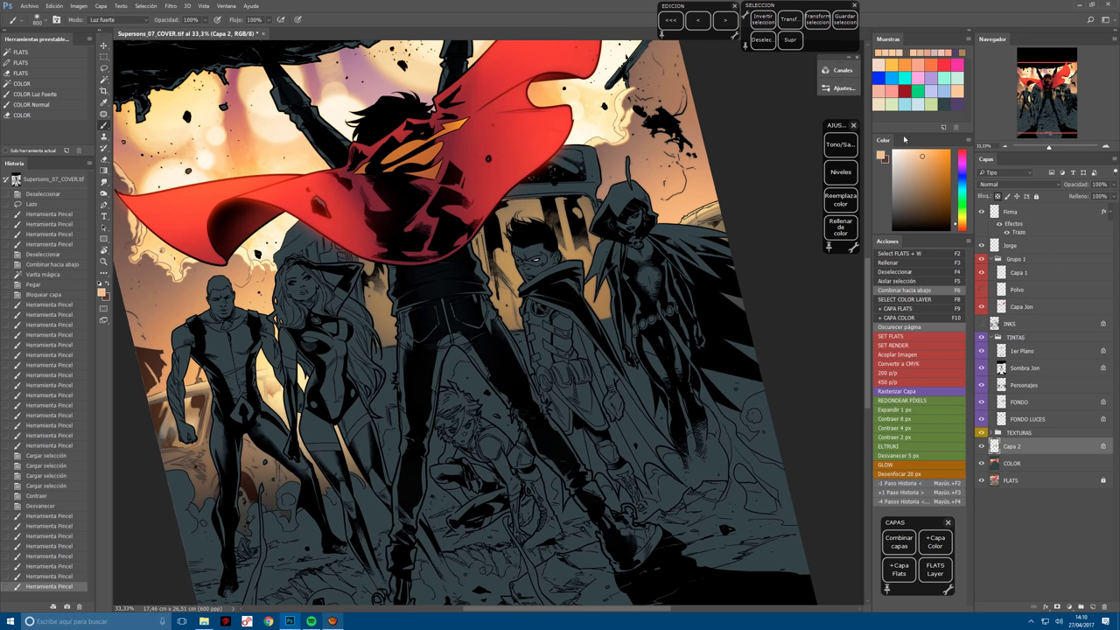
{"action": "left_click", "coordinate": [912, 155]}
{"action": "left_click", "coordinate": [422, 279]}
{"action": "left_click", "coordinate": [503, 309]}
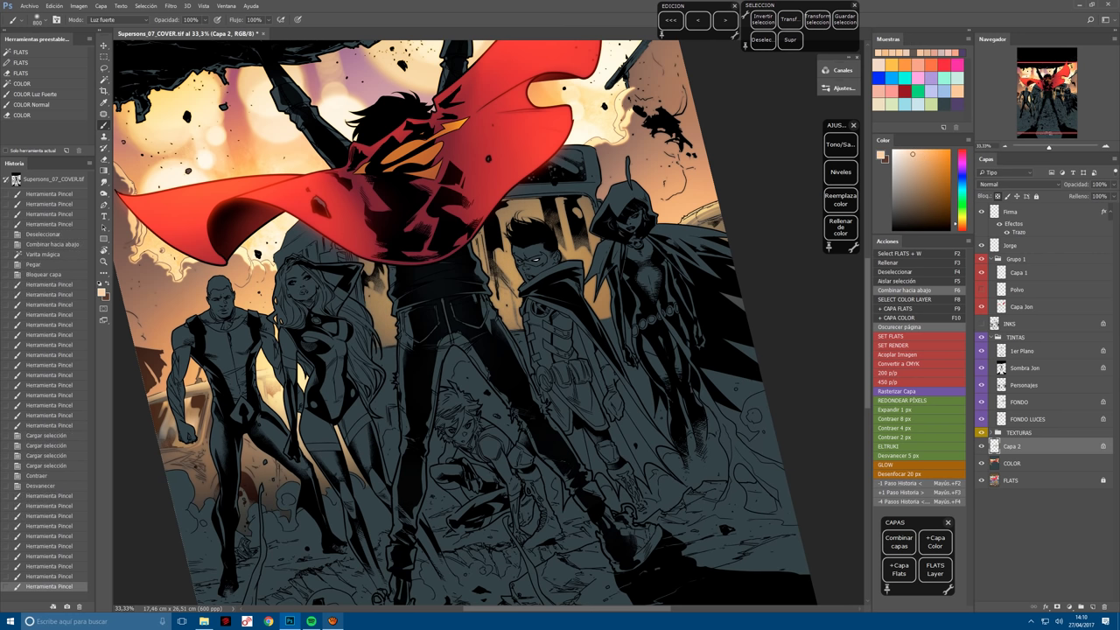
{"action": "left_click", "coordinate": [503, 309]}
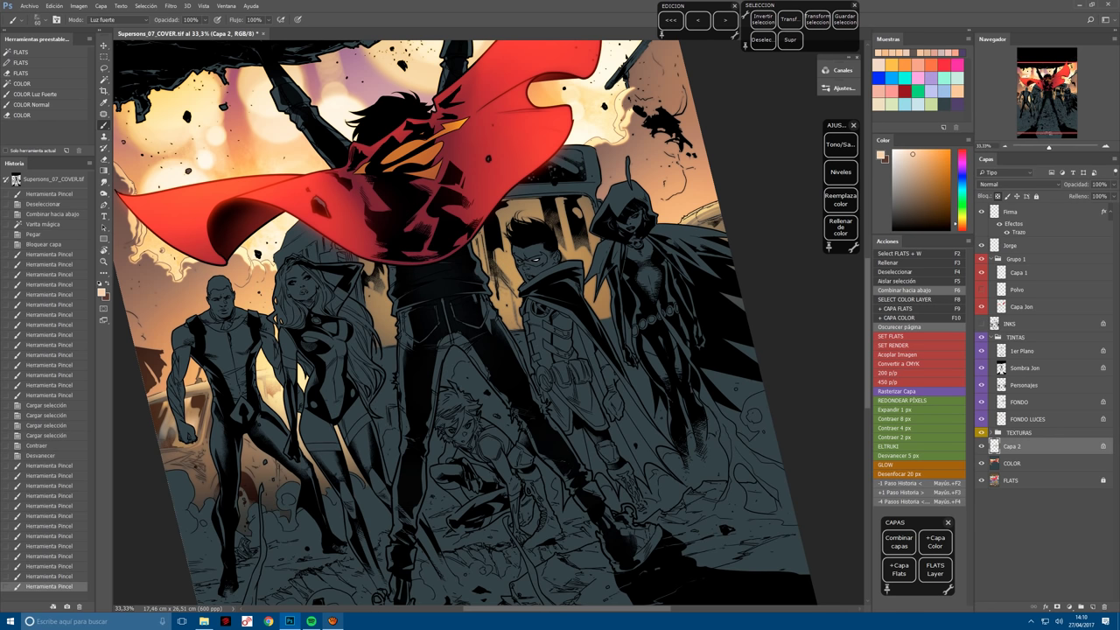
Brush pale orange textured highlights onto the structure on both sides of the central figure, varying the brush from 60 to 200, and deselect.
{"action": "left_click", "coordinate": [377, 295]}
{"action": "left_click", "coordinate": [381, 321]}
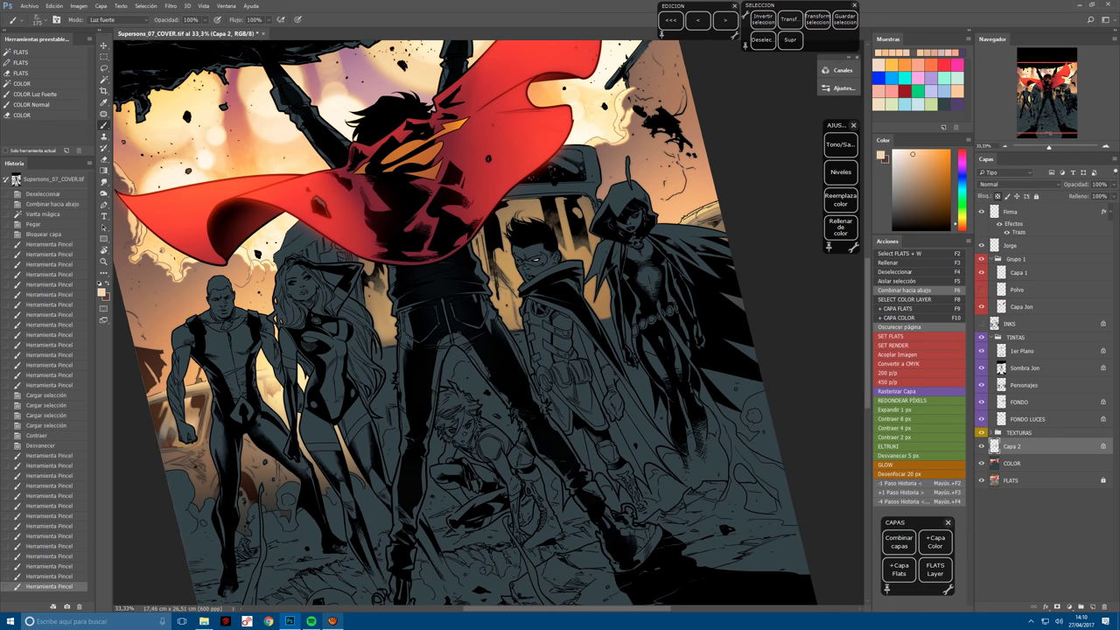
{"action": "left_click", "coordinate": [387, 322]}
{"action": "left_click", "coordinate": [385, 323]}
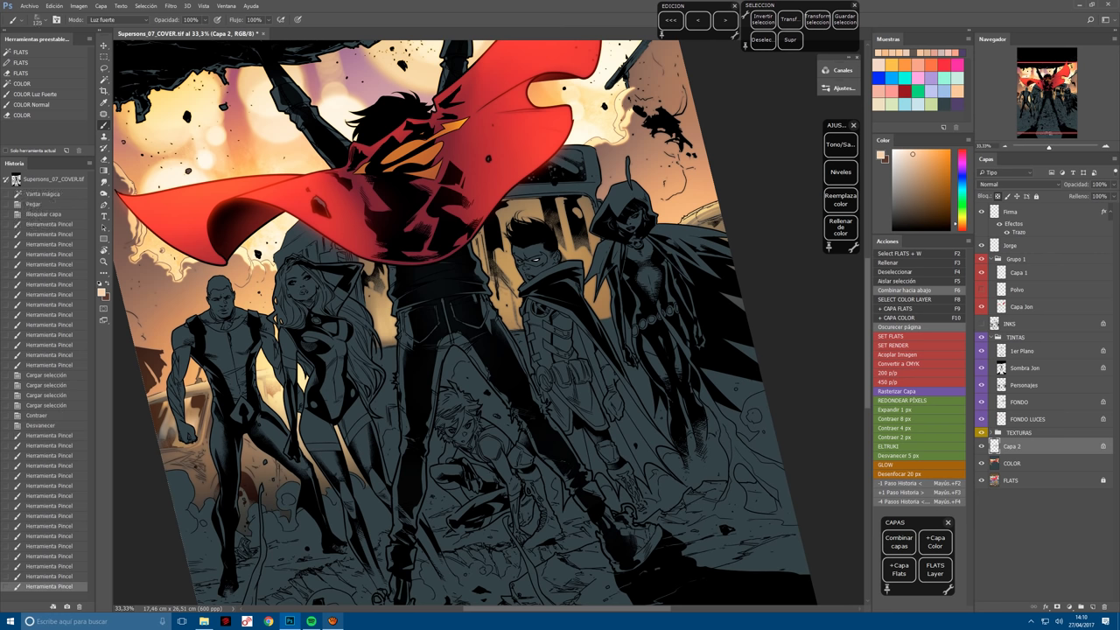
{"action": "left_click", "coordinate": [517, 220]}
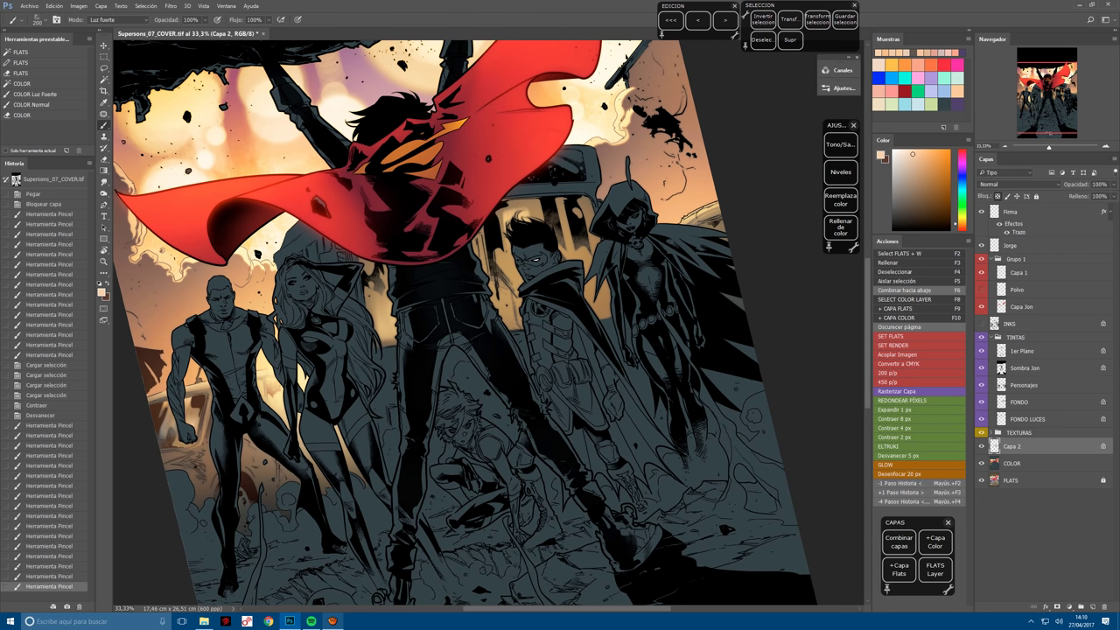
{"action": "left_click", "coordinate": [527, 211]}
{"action": "left_click", "coordinate": [520, 207]}
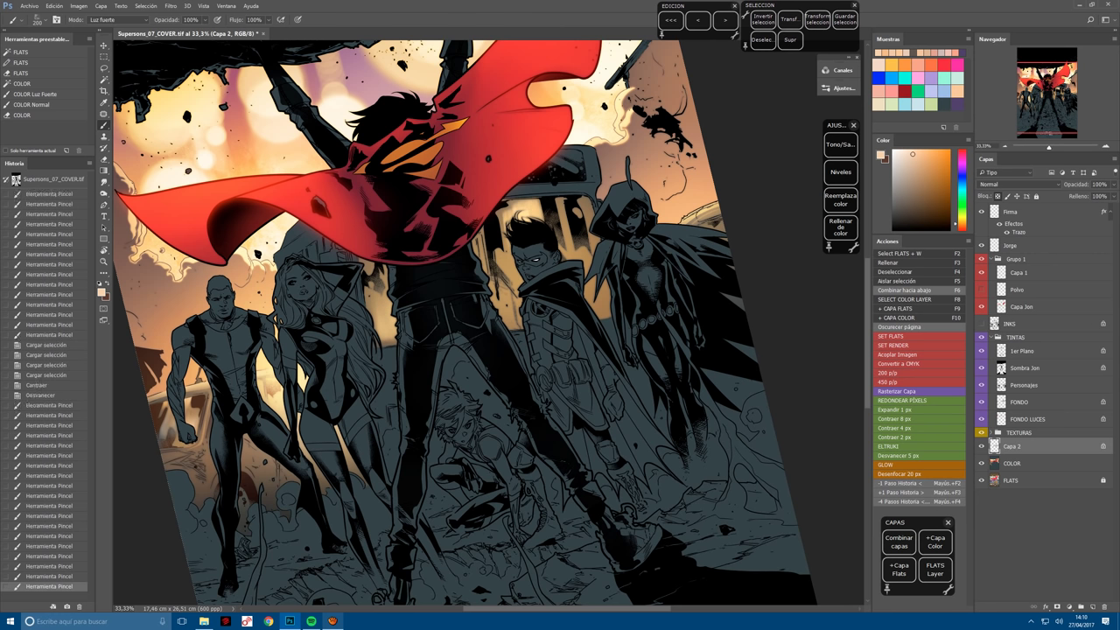
{"action": "left_click_drag", "start_coordinate": [513, 242], "coordinate": [512, 287]}
{"action": "mouse_move", "coordinate": [508, 338]}
{"action": "left_mouse_down"}
{"action": "mouse_move", "coordinate": [508, 308]}
{"action": "mouse_move", "coordinate": [504, 322]}
{"action": "left_mouse_up"}
{"action": "mouse_move", "coordinate": [598, 318]}
{"action": "left_mouse_down"}
{"action": "mouse_move", "coordinate": [583, 198]}
{"action": "mouse_move", "coordinate": [602, 203]}
{"action": "mouse_move", "coordinate": [561, 200]}
{"action": "left_mouse_up"}
{"action": "key", "text": "ctrl+d"}
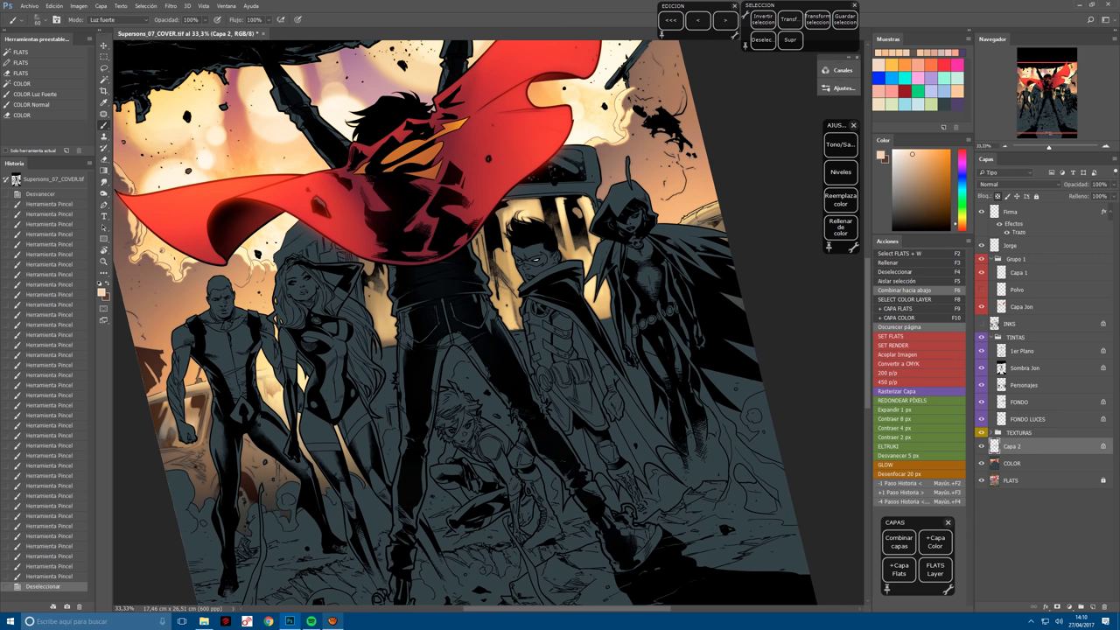
Brush large soft pale orange strokes over the structure and the background at the cover's right edge on Capa 2.
{"action": "left_click_drag", "start_coordinate": [512, 289], "coordinate": [485, 248]}
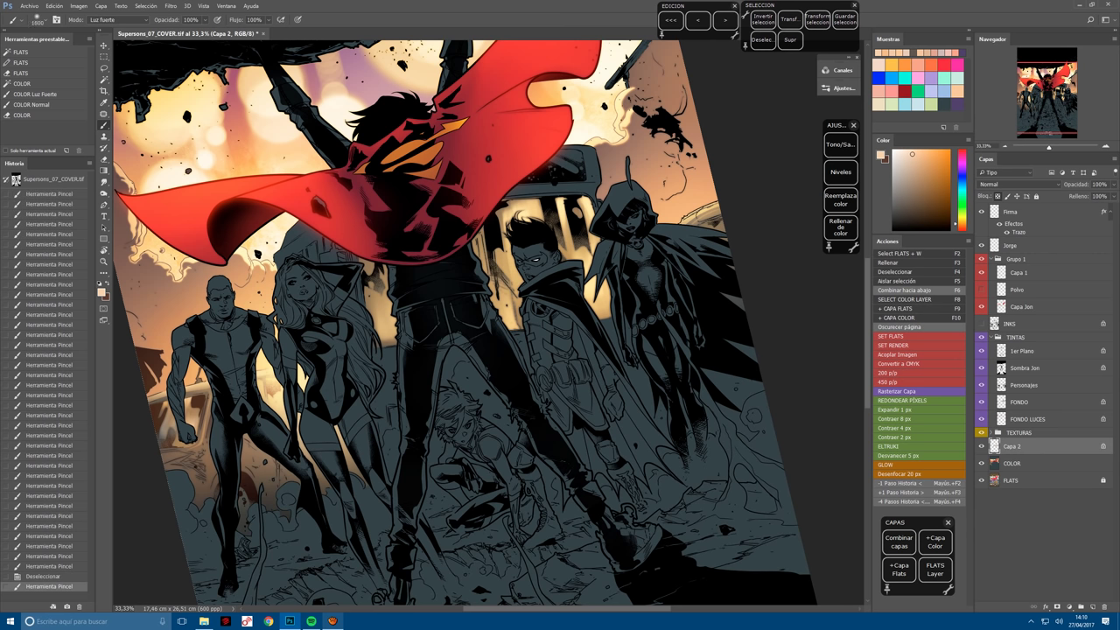
{"action": "left_click_drag", "start_coordinate": [521, 322], "coordinate": [481, 250]}
{"action": "mouse_move", "coordinate": [604, 315]}
{"action": "left_mouse_down"}
{"action": "mouse_move", "coordinate": [578, 210]}
{"action": "mouse_move", "coordinate": [569, 218]}
{"action": "left_mouse_up"}
{"action": "left_click_drag", "start_coordinate": [516, 317], "coordinate": [486, 254]}
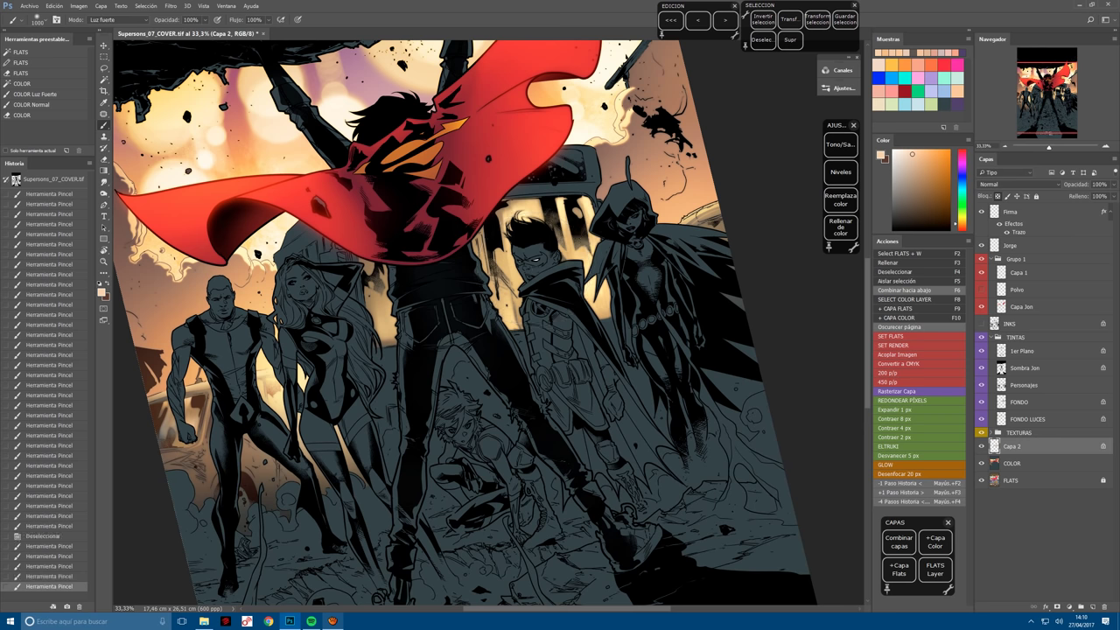
{"action": "left_click_drag", "start_coordinate": [386, 317], "coordinate": [368, 266]}
{"action": "left_click_drag", "start_coordinate": [705, 220], "coordinate": [721, 229]}
{"action": "left_click_drag", "start_coordinate": [727, 298], "coordinate": [740, 308]}
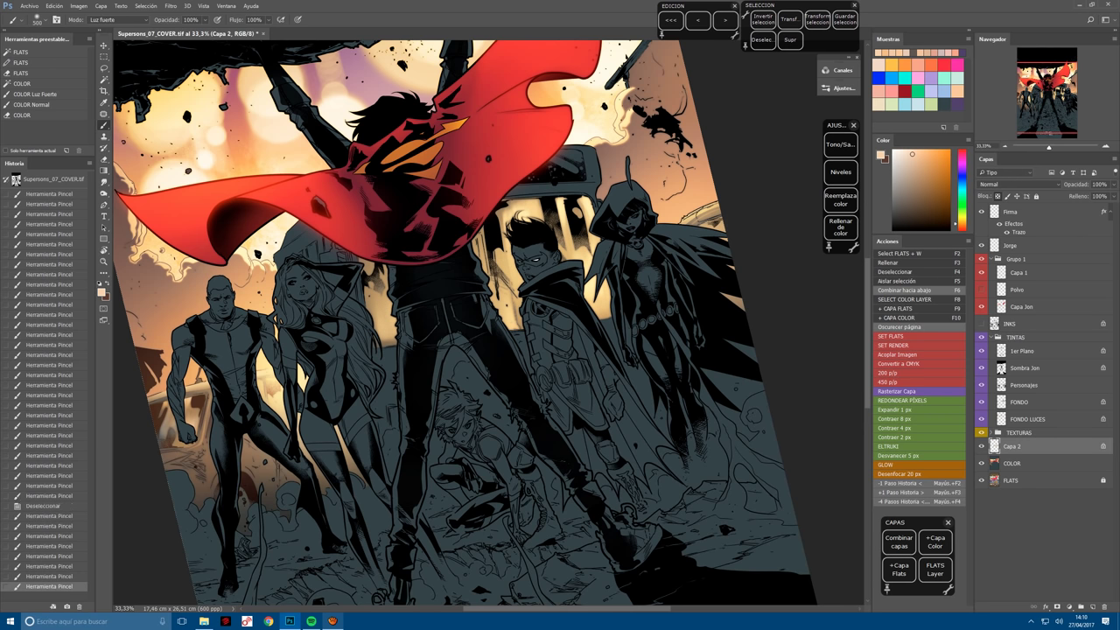
Check the cover in full-screen view and compare it with and without the last brush stroke.
{"action": "scroll", "coordinate": [719, 243], "scroll_direction": "up", "scroll_amount": 3}
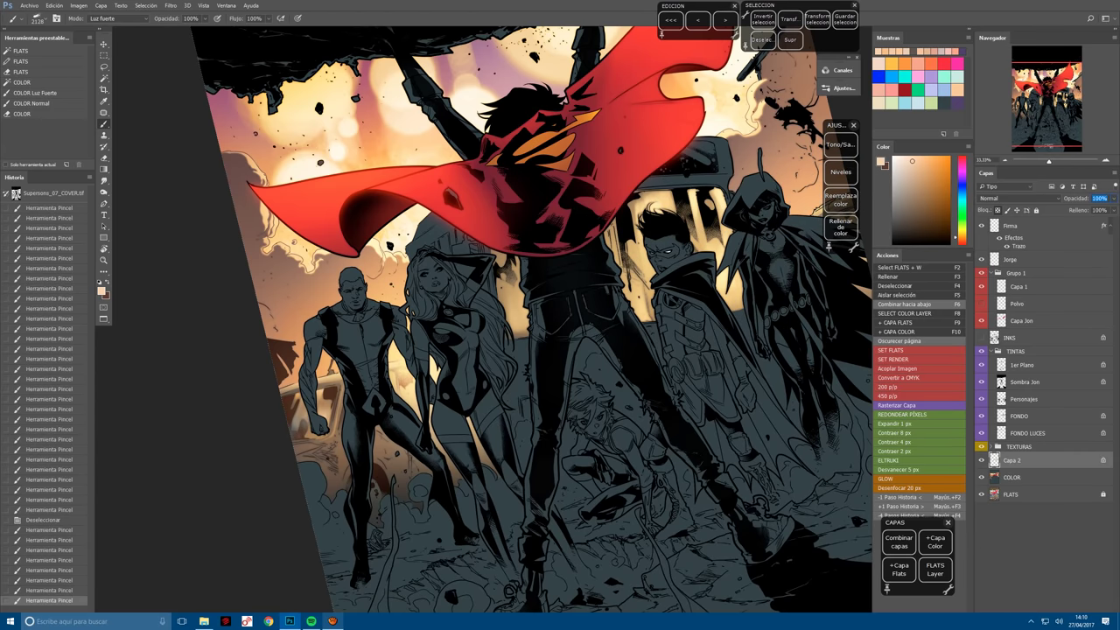
{"action": "key", "text": "f"}
{"action": "key", "text": "f"}
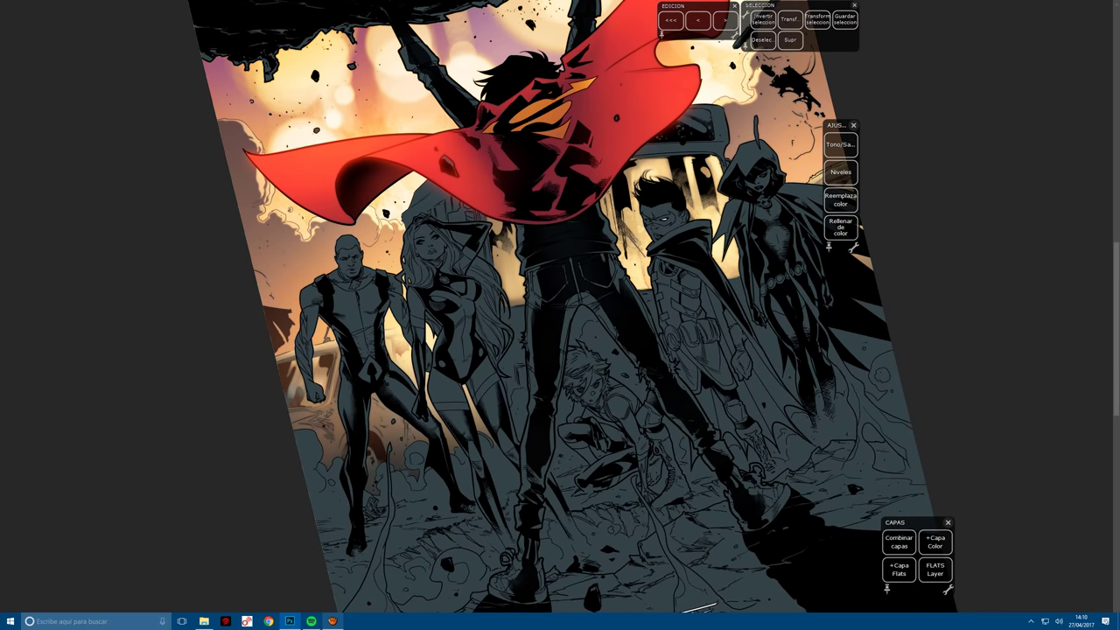
{"action": "key", "text": "Tab"}
{"action": "key", "text": "f"}
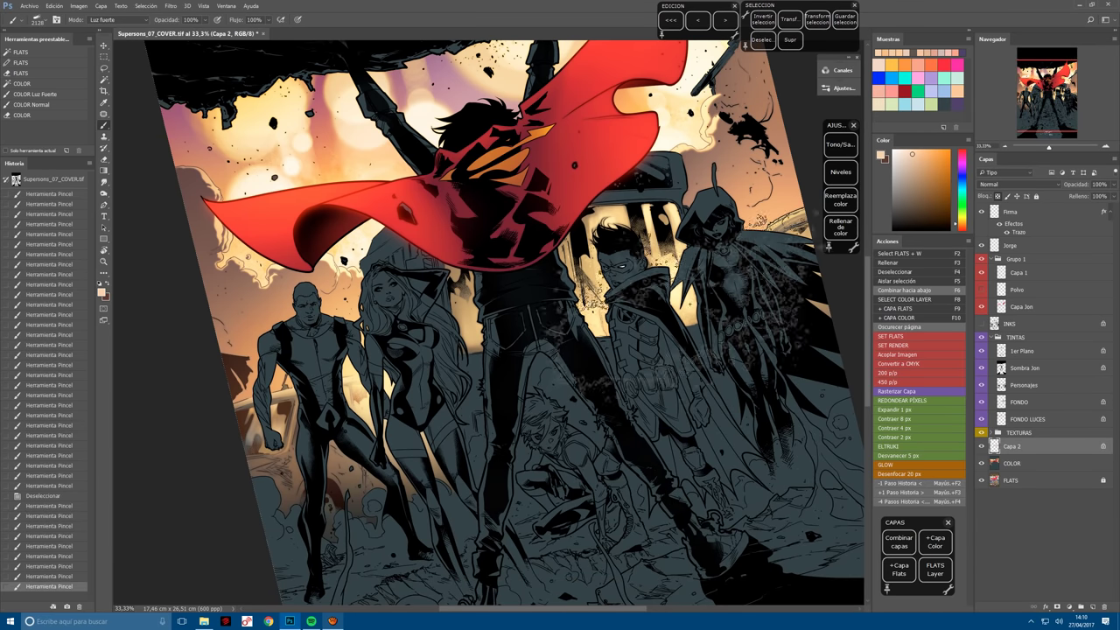
{"action": "left_click", "coordinate": [697, 20]}
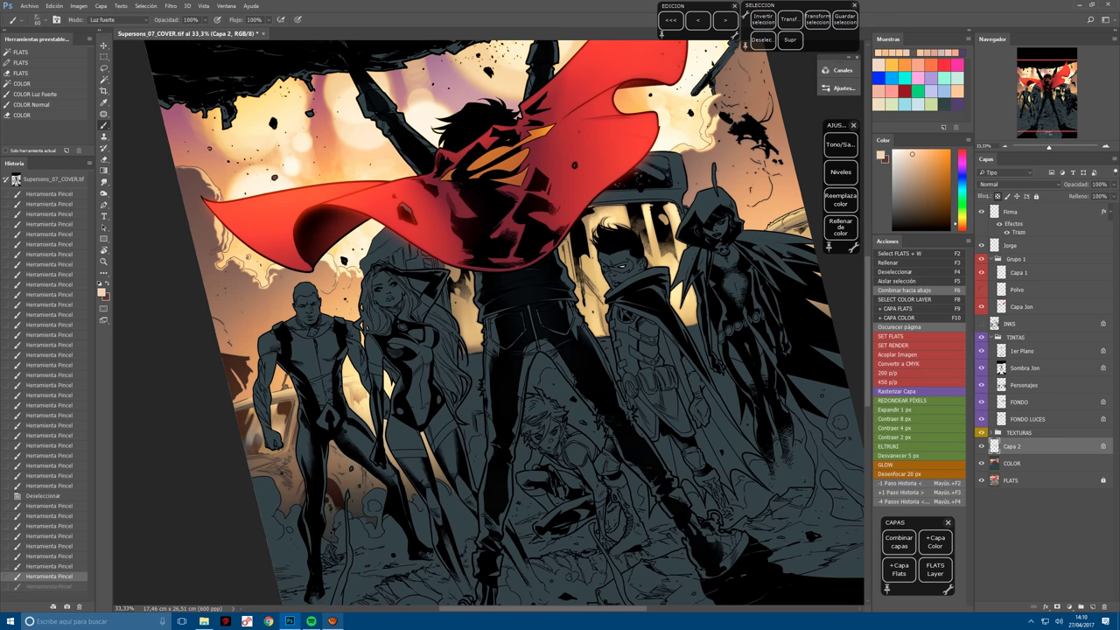
{"action": "key", "text": "ctrl+shift+z"}
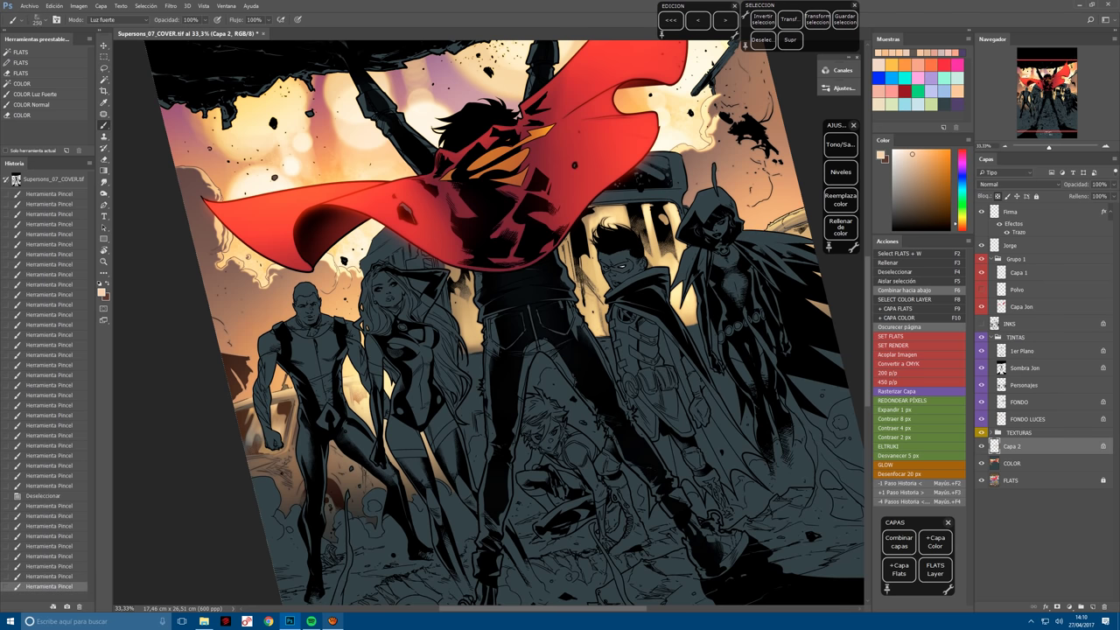
Add pale orange textured brush strokes around the hooded girl's side of the background on Capa 2, and save the file.
{"action": "left_click_drag", "start_coordinate": [536, 480], "coordinate": [455, 428]}
{"action": "left_click", "coordinate": [739, 197]}
{"action": "left_click", "coordinate": [739, 197]}
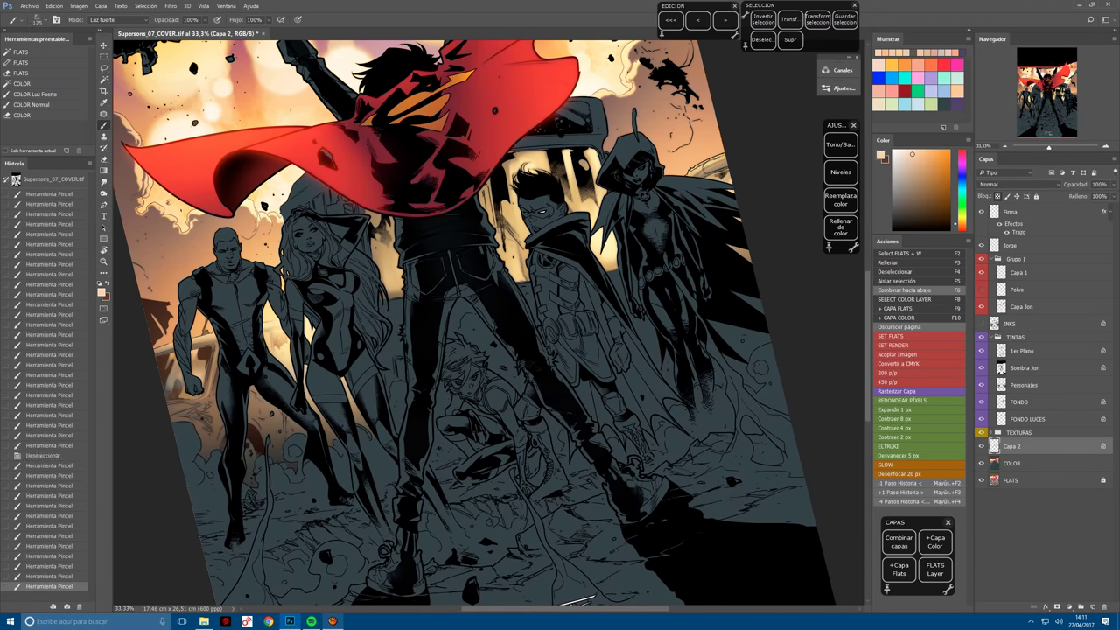
{"action": "left_click", "coordinate": [730, 185]}
{"action": "left_click", "coordinate": [735, 191]}
{"action": "left_click", "coordinate": [736, 191]}
{"action": "left_click", "coordinate": [735, 190]}
{"action": "left_click", "coordinate": [735, 190]}
{"action": "left_click", "coordinate": [735, 191]}
{"action": "left_click", "coordinate": [678, 214]}
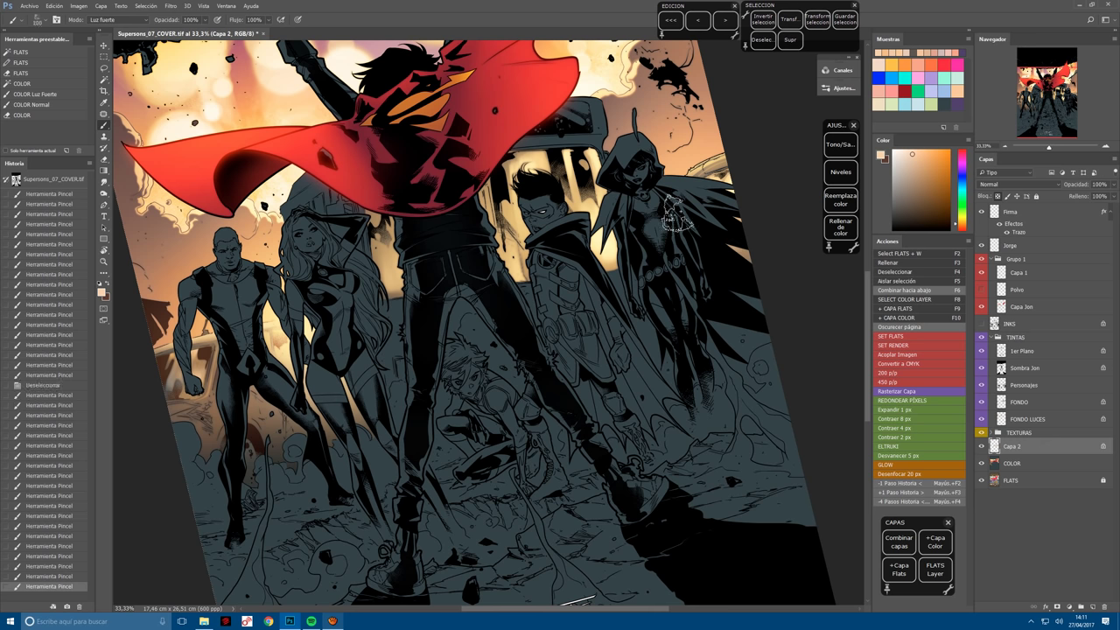
{"action": "left_click_drag", "start_coordinate": [678, 214], "coordinate": [750, 238]}
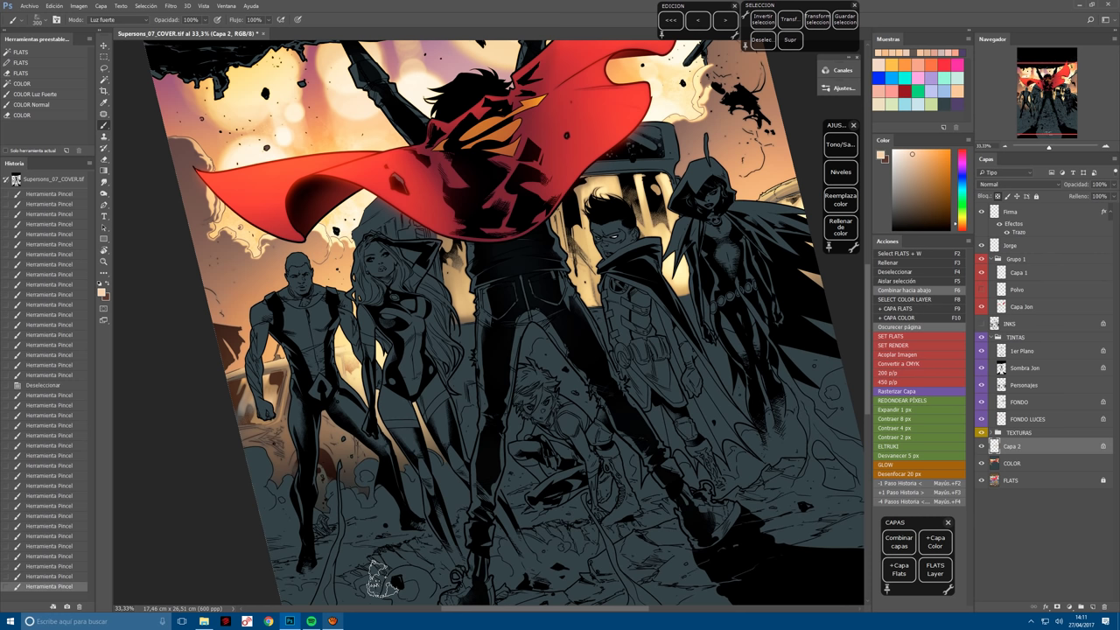
{"action": "key", "text": "ctrl+s"}
Set the foreground color to bright blue and brush textured Hard Light strokes over the background structure on Capa 2.
{"action": "left_click", "coordinate": [840, 144]}
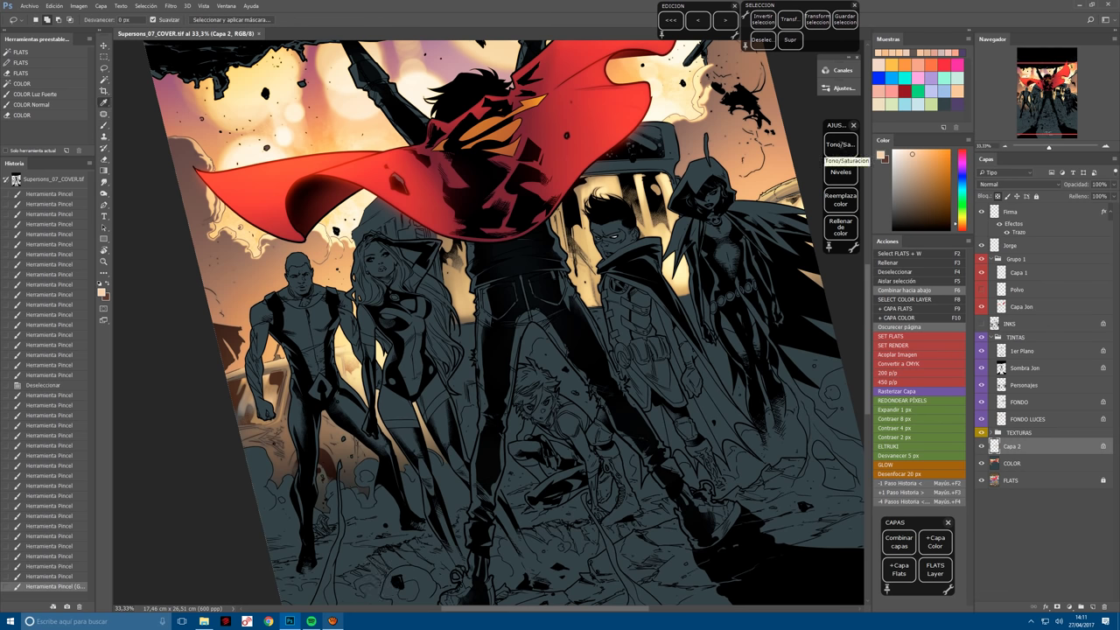
{"action": "left_click", "coordinate": [1059, 140]}
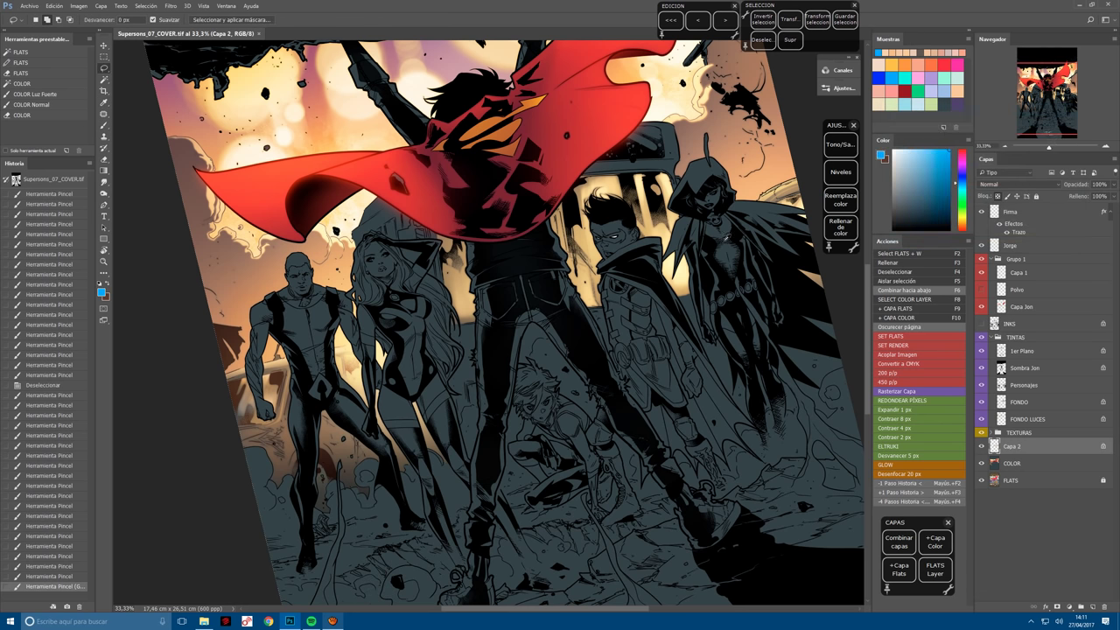
{"action": "key", "text": "b"}
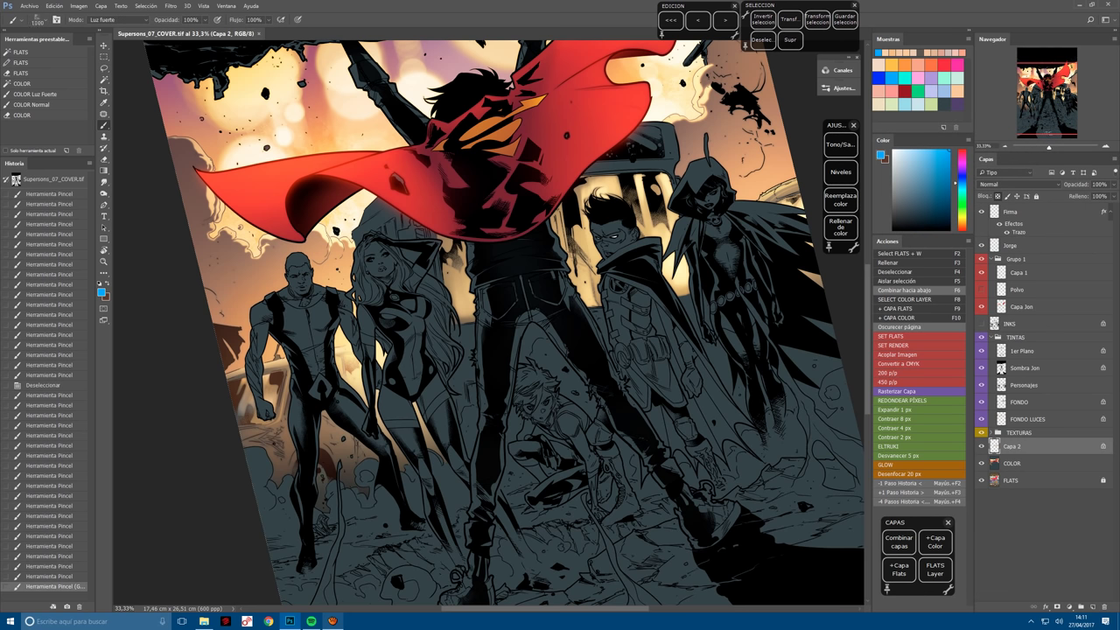
{"action": "mouse_move", "coordinate": [420, 210]}
{"action": "left_mouse_down"}
{"action": "mouse_move", "coordinate": [473, 254]}
{"action": "mouse_move", "coordinate": [490, 298]}
{"action": "mouse_move", "coordinate": [595, 420]}
{"action": "left_mouse_up"}
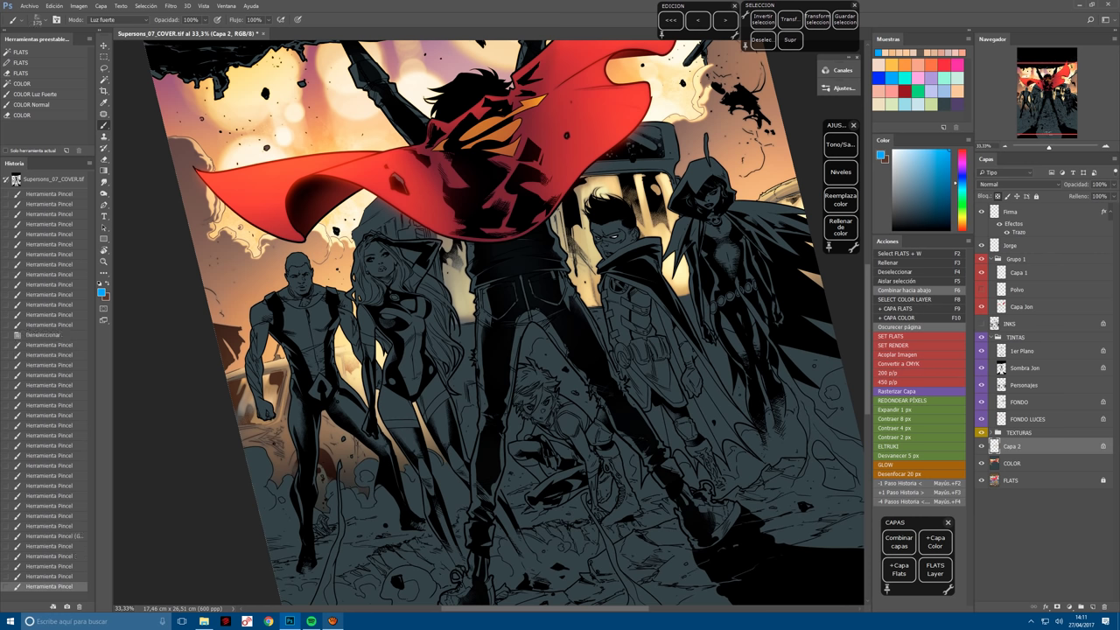
Select Capa 2's painted area minus the FONDO inks, process the selection with ELTRUKI, feather it 5 px and invert it.
{"action": "left_click", "coordinate": [995, 463], "text": "ctrl"}
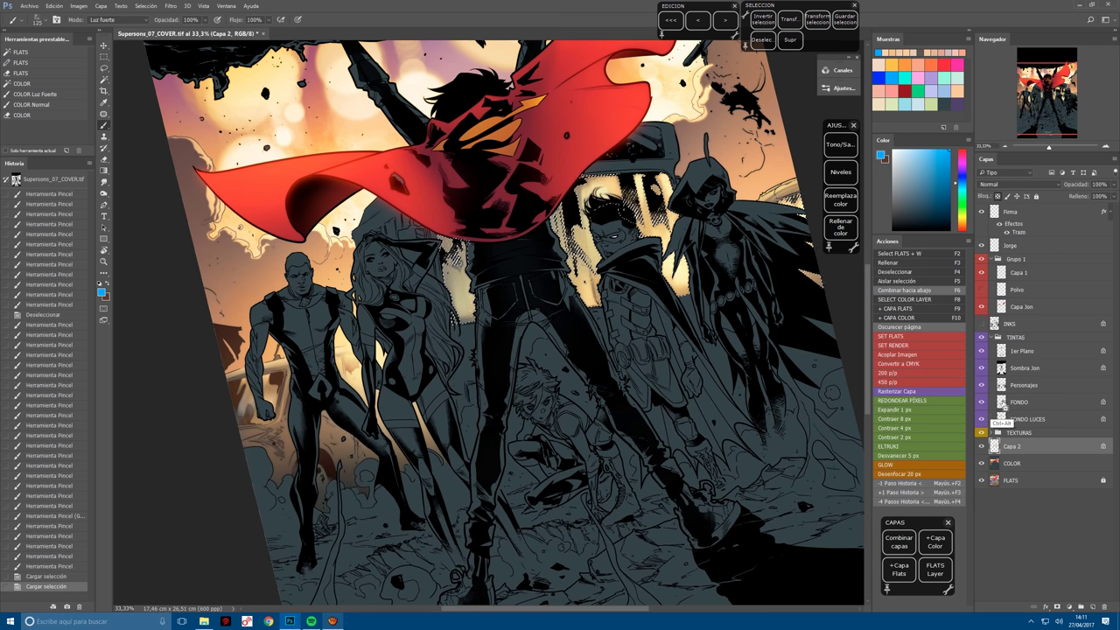
{"action": "left_click", "coordinate": [922, 445]}
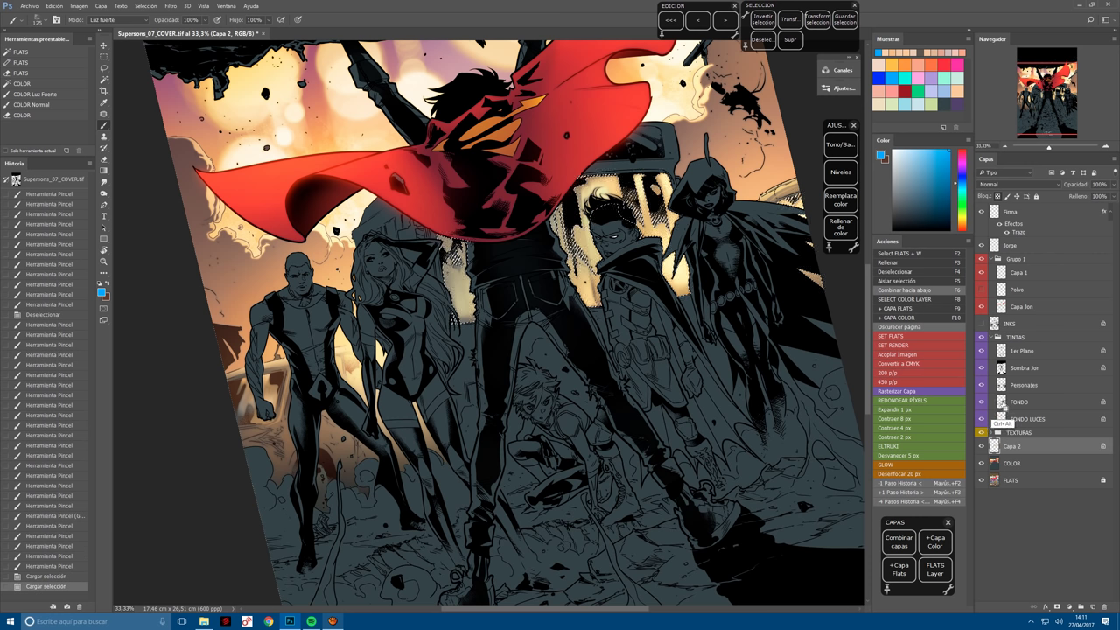
{"action": "left_click", "coordinate": [915, 456]}
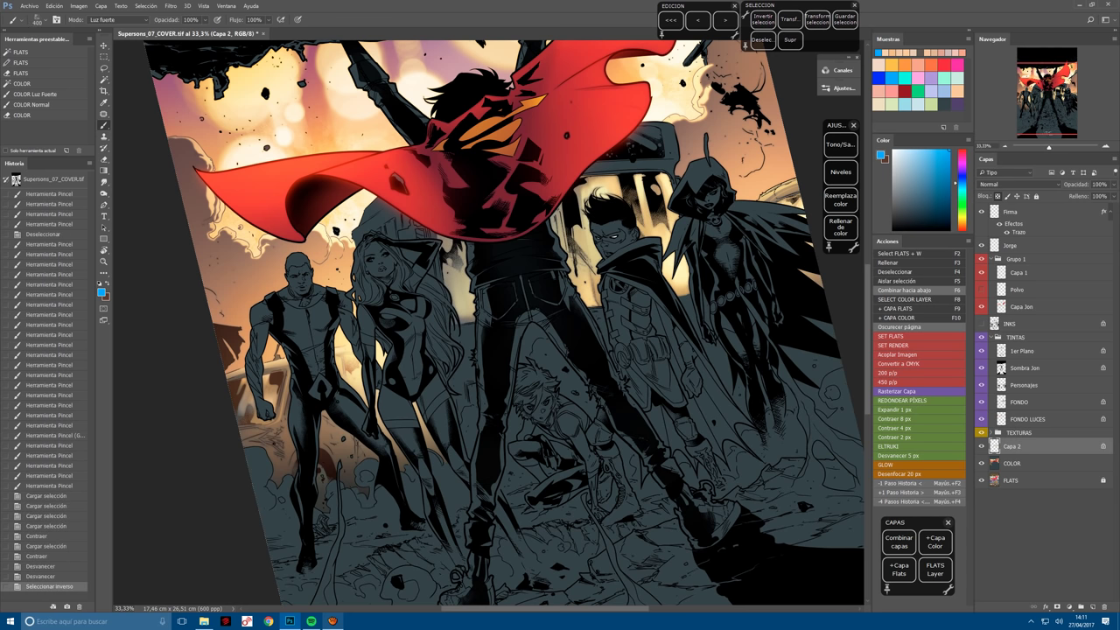
Brush muted blue Hard Light strokes over the bus's glowing front through the selection on Capa 2, and deselect.
{"action": "key", "text": "bracketleft"}
{"action": "key", "text": "bracketleft"}
{"action": "key", "text": "bracketleft"}
{"action": "key", "text": "bracketleft"}
{"action": "left_click", "coordinate": [918, 202]}
{"action": "left_click_drag", "start_coordinate": [560, 210], "coordinate": [595, 227]}
{"action": "key", "text": "bracketleft"}
{"action": "key", "text": "bracketleft"}
{"action": "key", "text": "bracketleft"}
{"action": "key", "text": "bracketleft"}
{"action": "key", "text": "bracketleft"}
{"action": "left_click", "coordinate": [576, 263]}
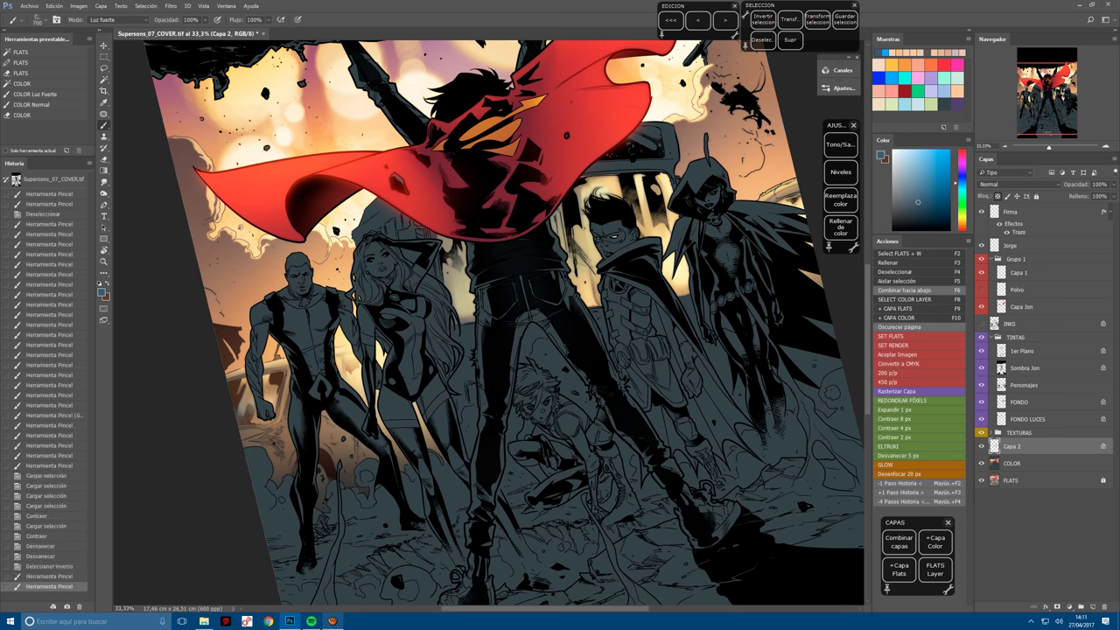
{"action": "left_click", "coordinate": [576, 263]}
{"action": "left_click", "coordinate": [576, 263]}
{"action": "left_click", "coordinate": [575, 262]}
{"action": "left_click", "coordinate": [575, 262]}
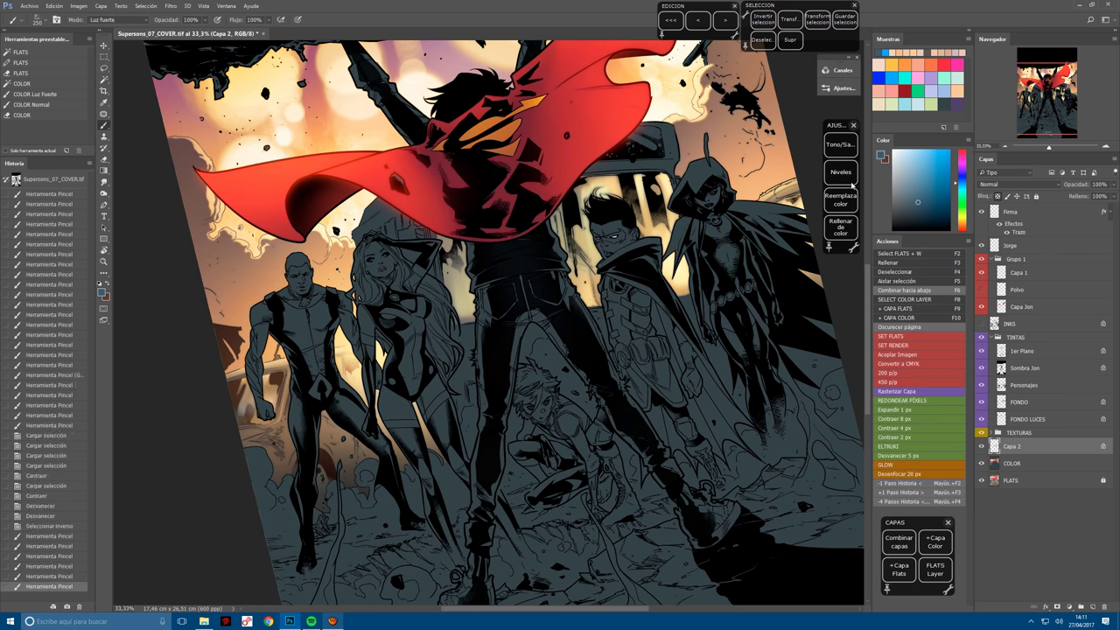
{"action": "key", "text": "ctrl+d"}
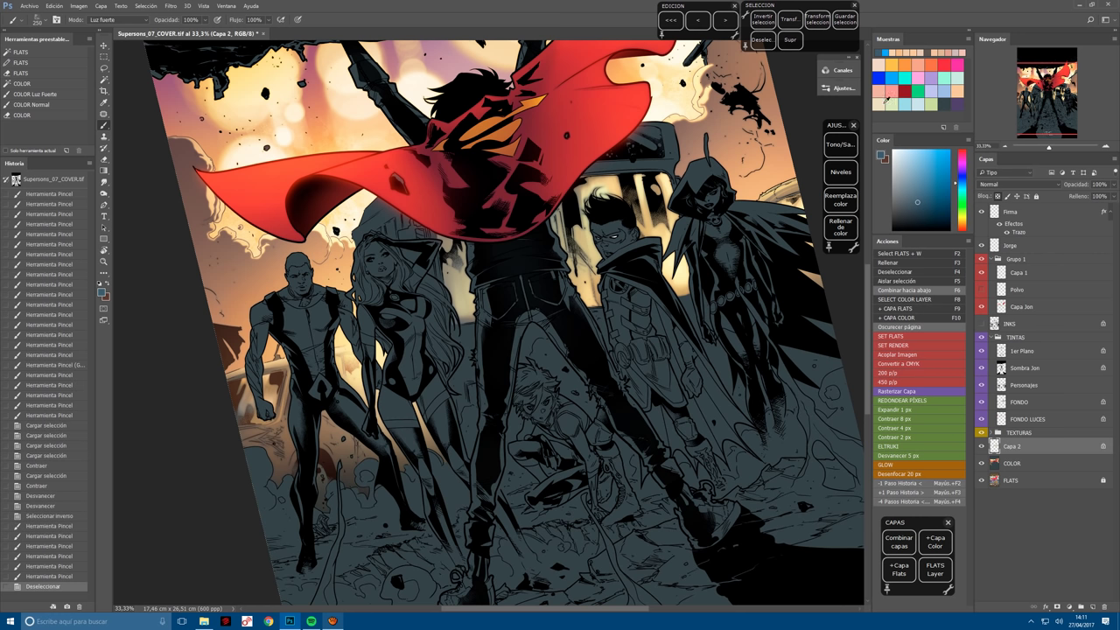
Sample a pale cream color and brush textured Hard Light strokes over the bus's bright areas beside the caped boy on Capa 2.
{"action": "left_click", "coordinate": [604, 197]}
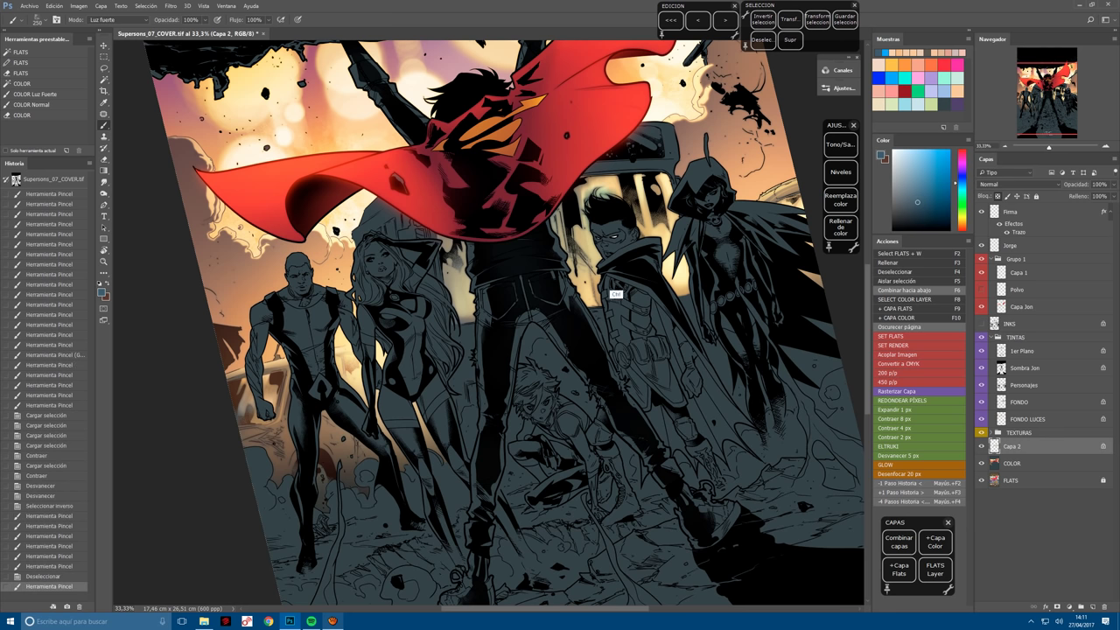
{"action": "key", "text": "ctrl+z"}
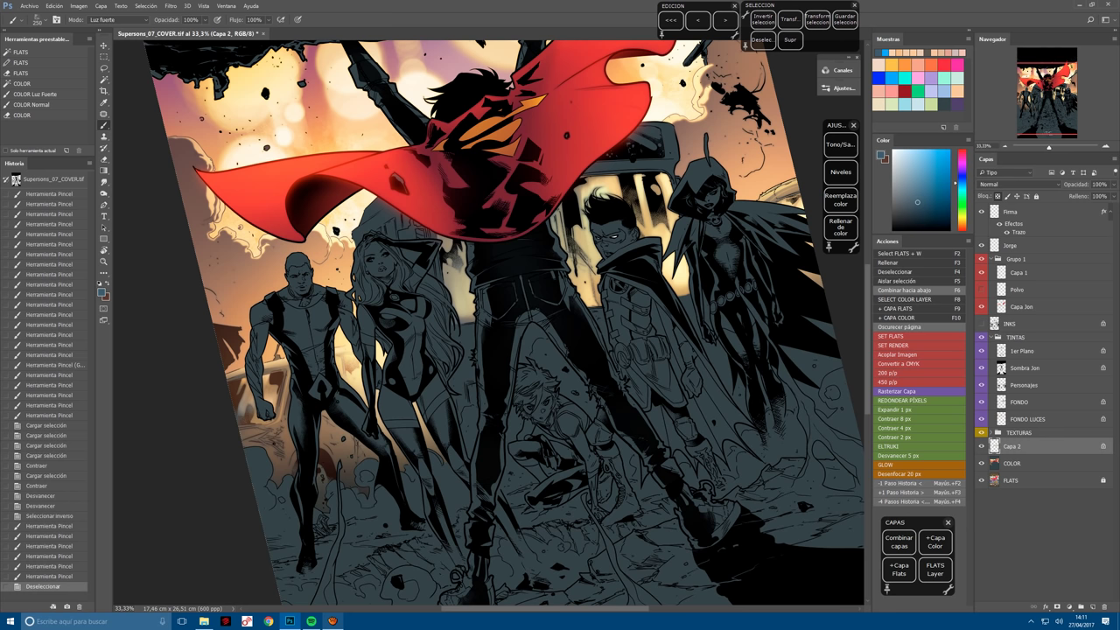
{"action": "left_click", "coordinate": [605, 197], "text": "alt"}
{"action": "left_click", "coordinate": [605, 196]}
{"action": "left_click", "coordinate": [605, 196]}
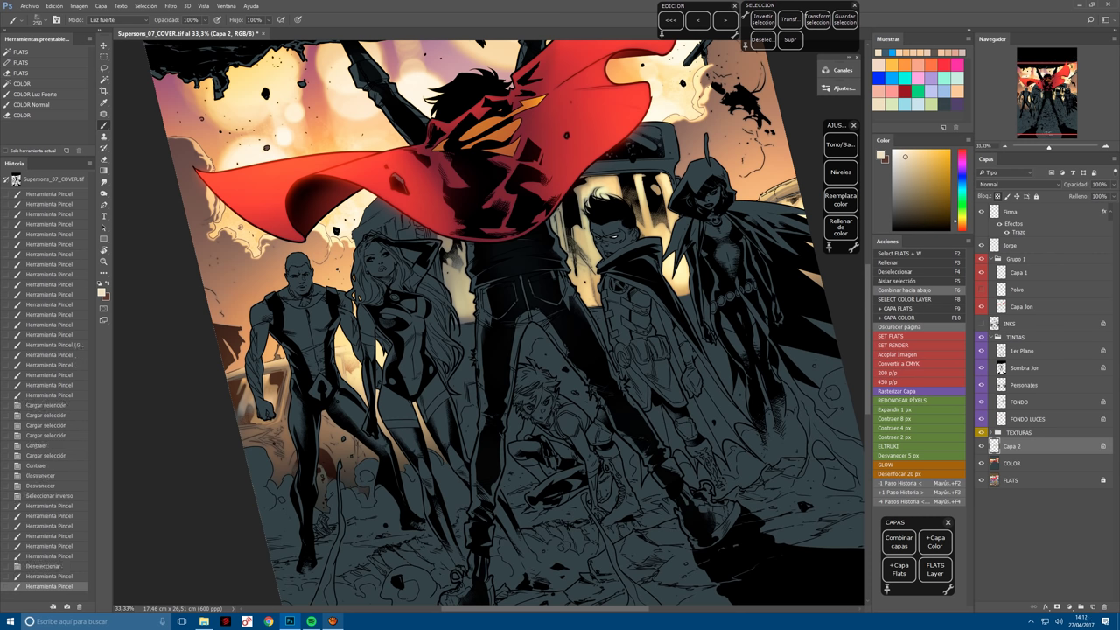
{"action": "left_click", "coordinate": [584, 210]}
{"action": "left_click", "coordinate": [606, 197]}
{"action": "left_click", "coordinate": [606, 197]}
{"action": "left_click", "coordinate": [605, 197]}
{"action": "left_click", "coordinate": [605, 197]}
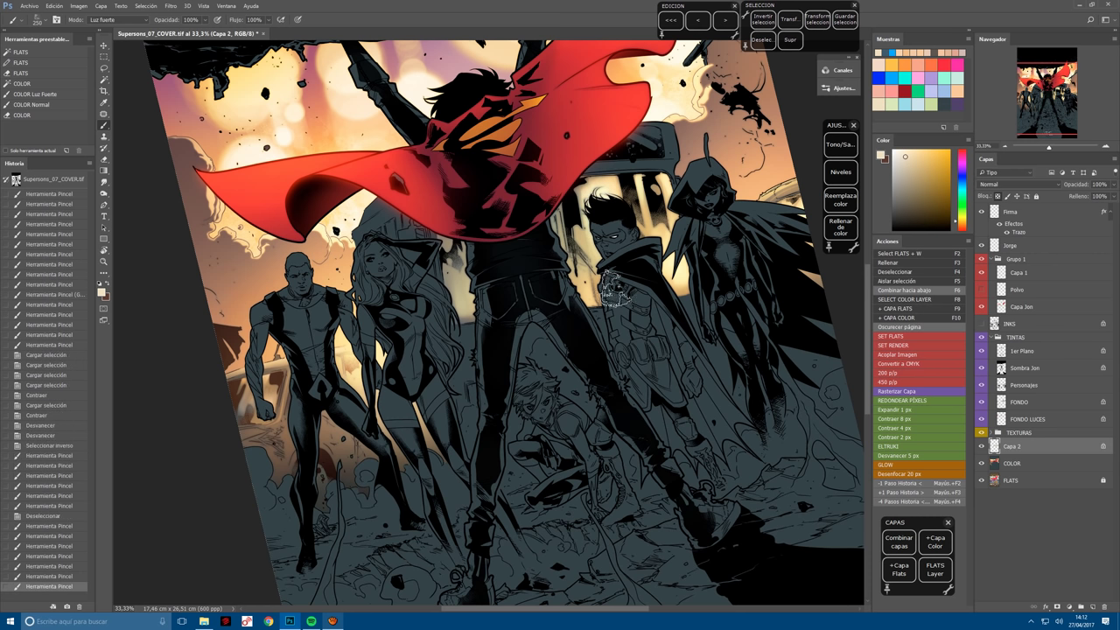
{"action": "left_click", "coordinate": [613, 289]}
{"action": "left_click", "coordinate": [604, 280]}
{"action": "left_click", "coordinate": [591, 258]}
{"action": "left_click", "coordinate": [582, 262]}
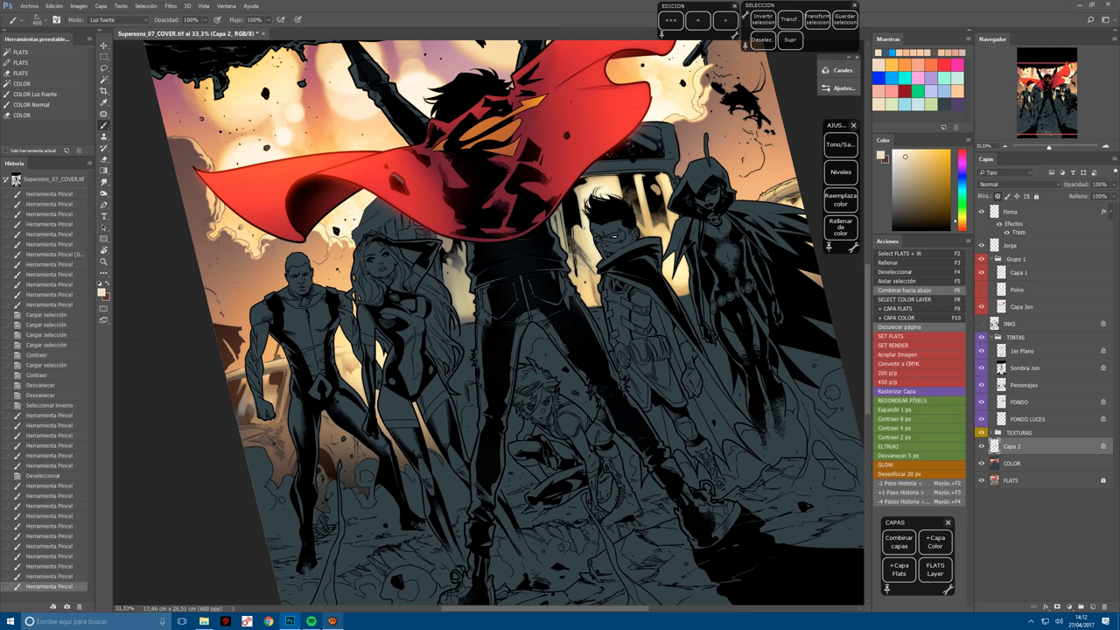
Brighten Capa 2 using Levels with midtones 0.96 and white input 193, plus Hue/Saturation with lightness +18.
{"action": "left_click", "coordinate": [840, 172]}
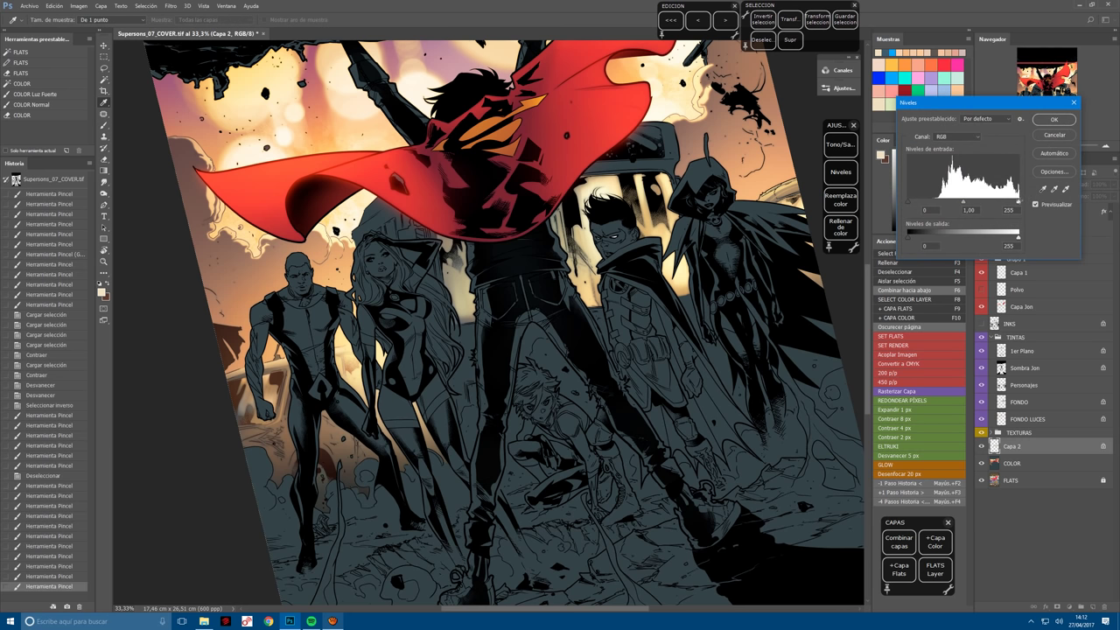
{"action": "left_click_drag", "start_coordinate": [1018, 203], "coordinate": [993, 204]}
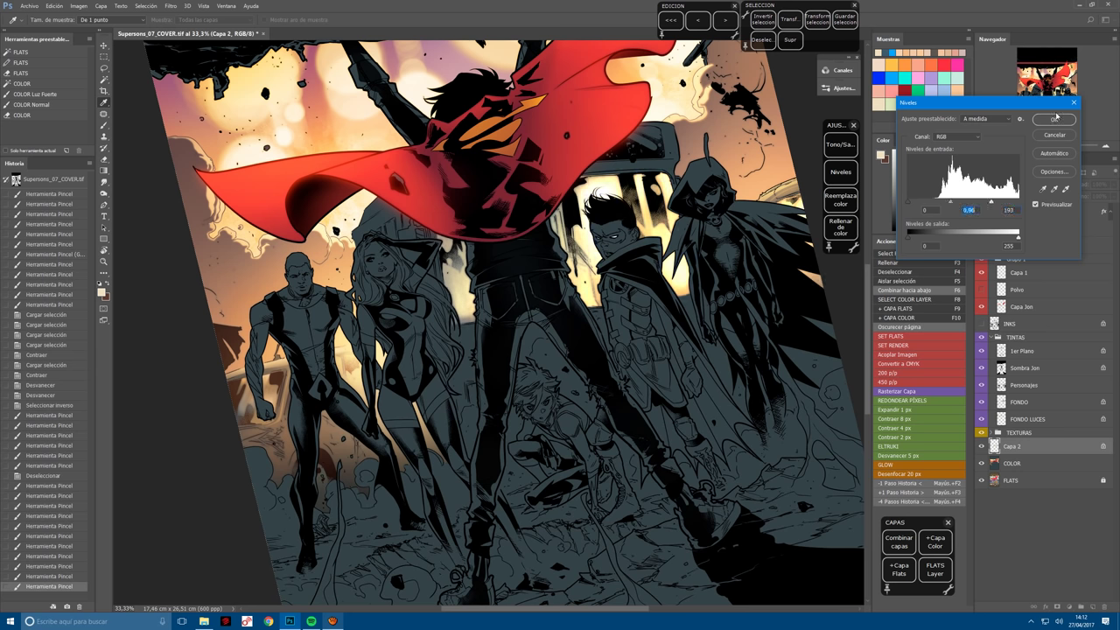
{"action": "key", "text": "Return"}
{"action": "key", "text": "ctrl+u"}
{"action": "left_click_drag", "start_coordinate": [958, 207], "coordinate": [966, 210]}
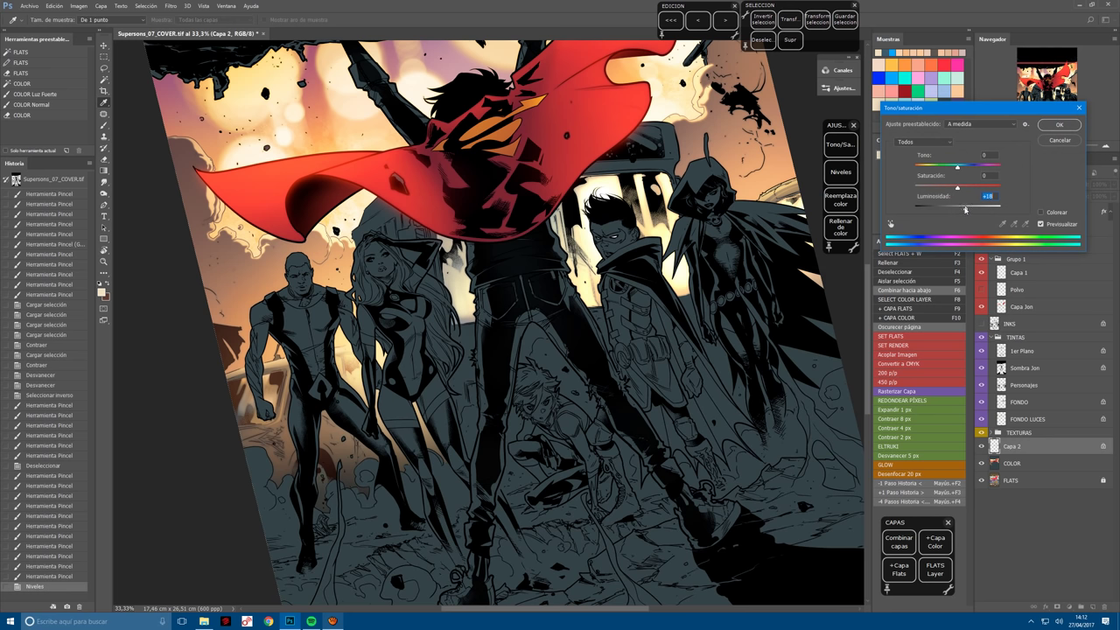
{"action": "left_click", "coordinate": [1060, 124]}
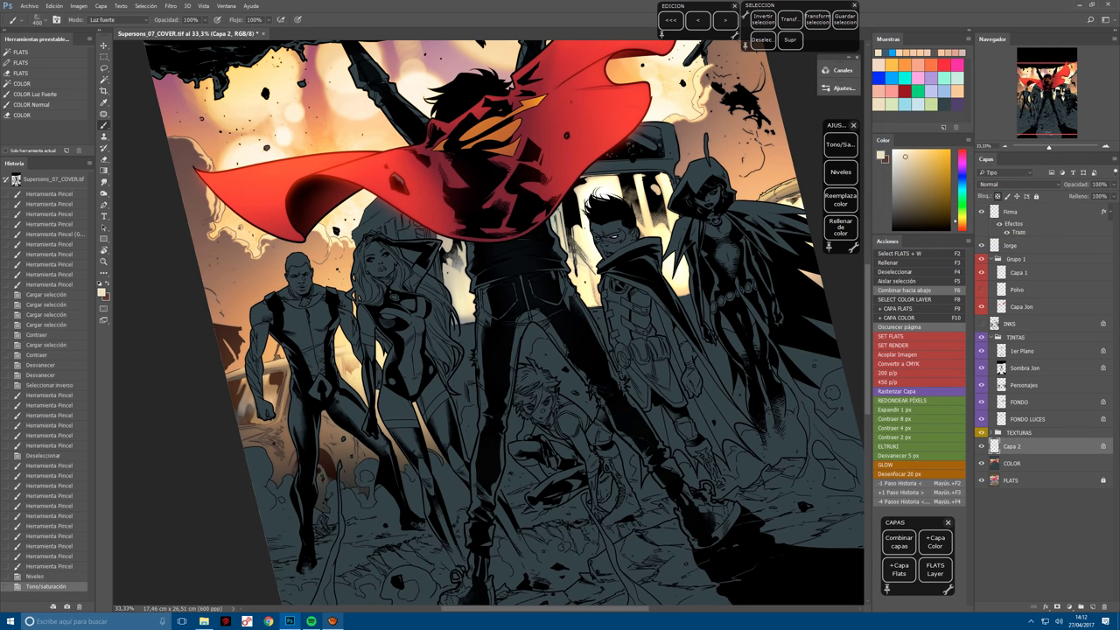
Merge Capa 2 down into COLOR, and create a new color layer from the bus bodywork selected on FLATS.
{"action": "key", "text": "F6"}
{"action": "key", "text": "F2"}
{"action": "left_click", "coordinate": [465, 334]}
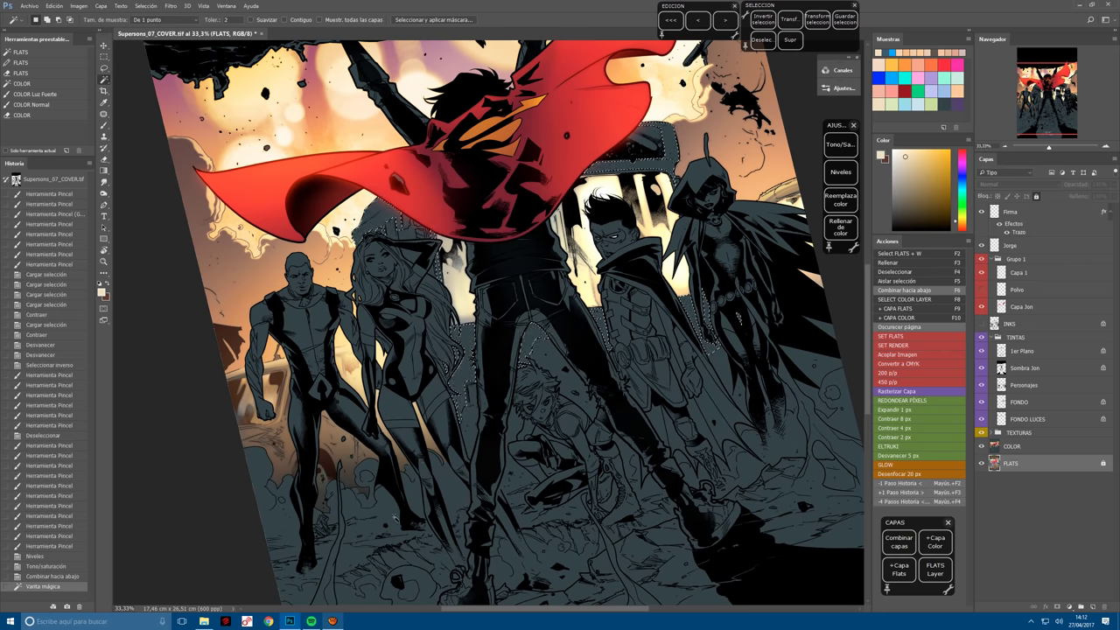
{"action": "key", "text": "F10"}
Recolor the bus bodywork on Capa 2 warm orange using Hue/Saturation with hue -167, saturation +88 and lightness +16.
{"action": "left_click", "coordinate": [840, 144]}
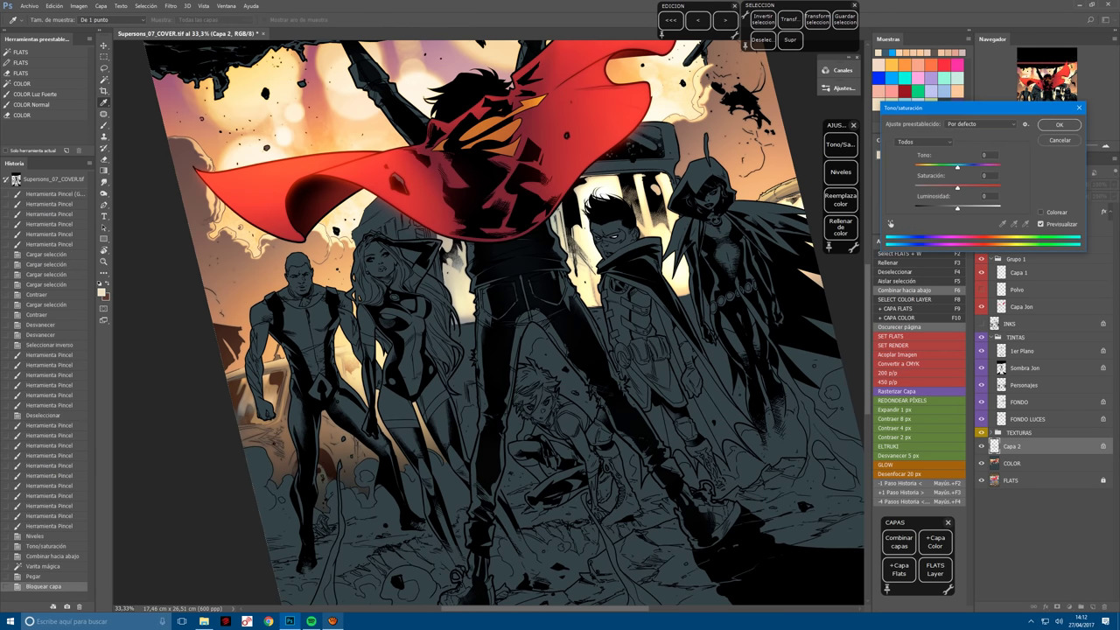
{"action": "left_click", "coordinate": [985, 186]}
{"action": "left_click", "coordinate": [923, 167]}
{"action": "left_click_drag", "start_coordinate": [921, 167], "coordinate": [917, 167]}
{"action": "left_click", "coordinate": [983, 188]}
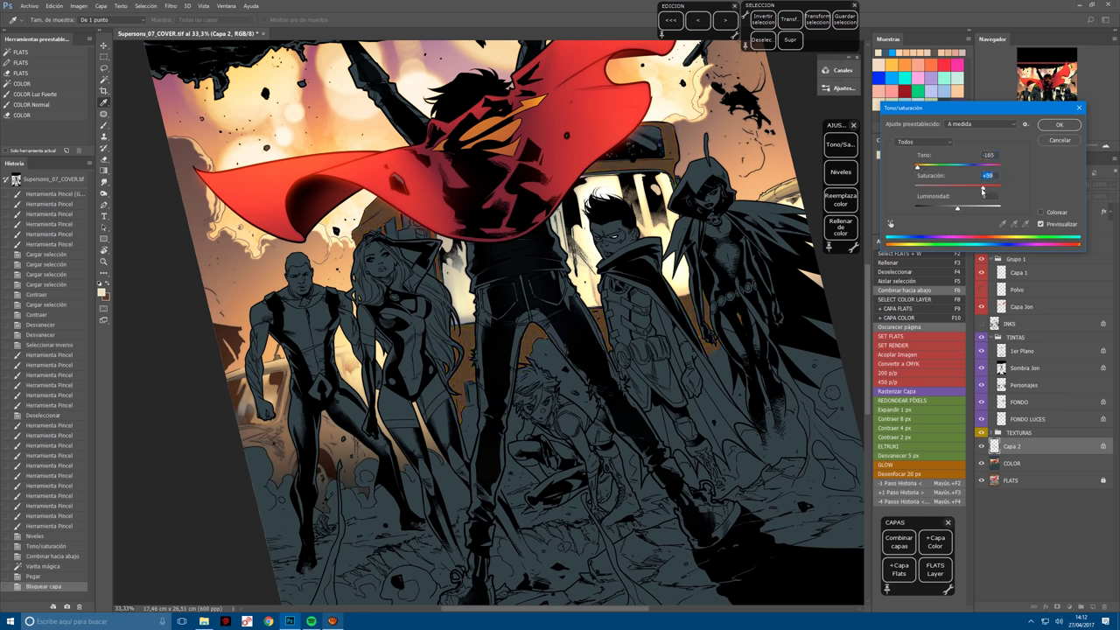
{"action": "left_click_drag", "start_coordinate": [970, 207], "coordinate": [964, 211]}
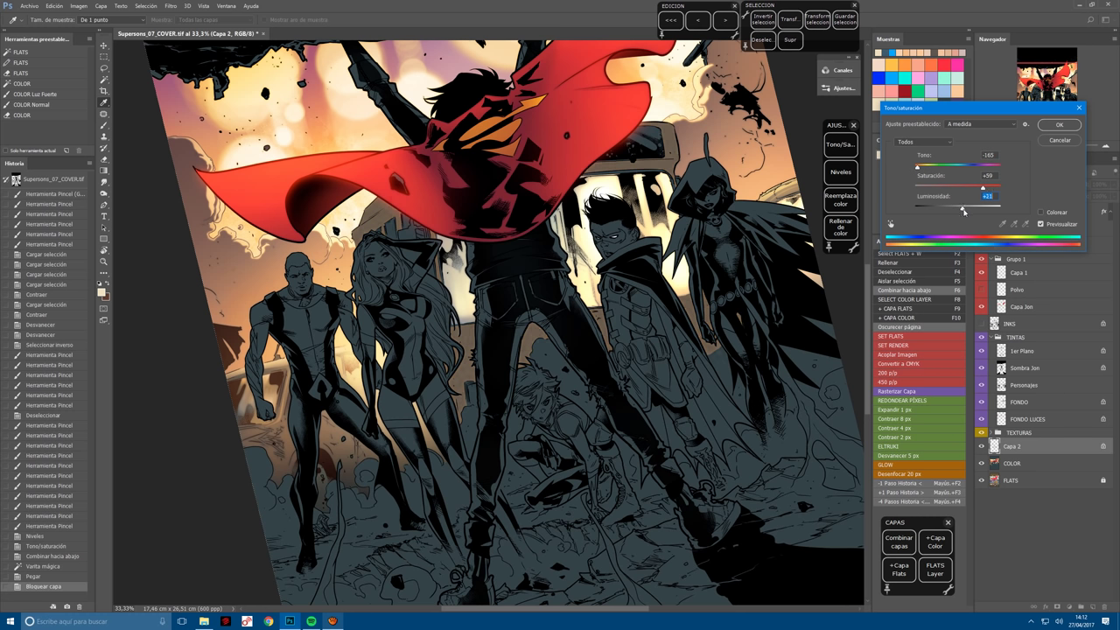
{"action": "left_click", "coordinate": [995, 188]}
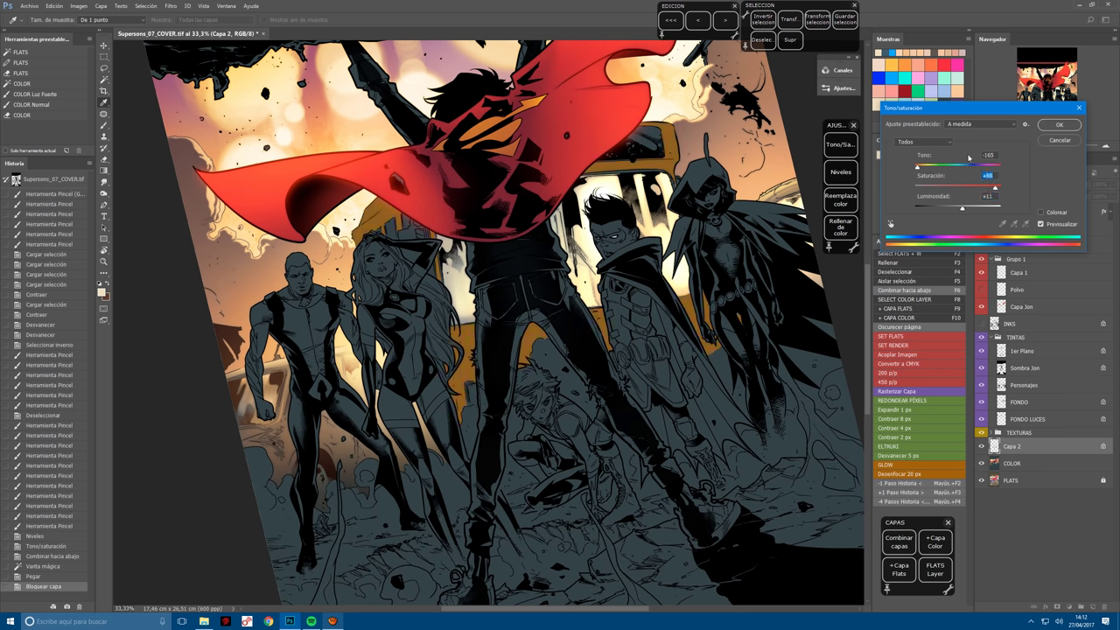
{"action": "left_click", "coordinate": [917, 167]}
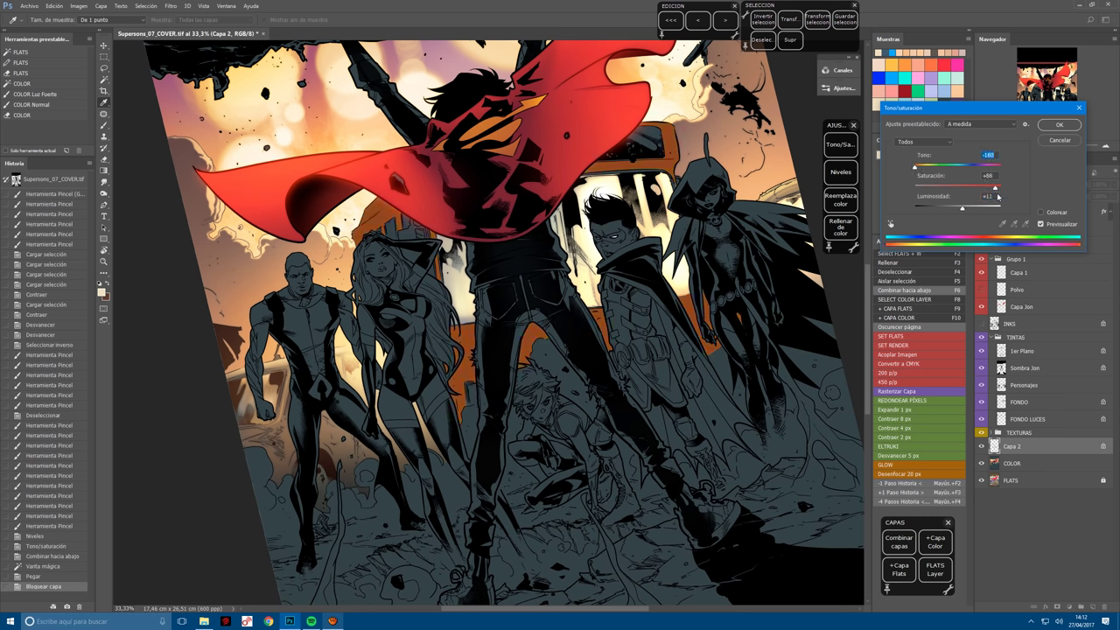
{"action": "left_click", "coordinate": [966, 210]}
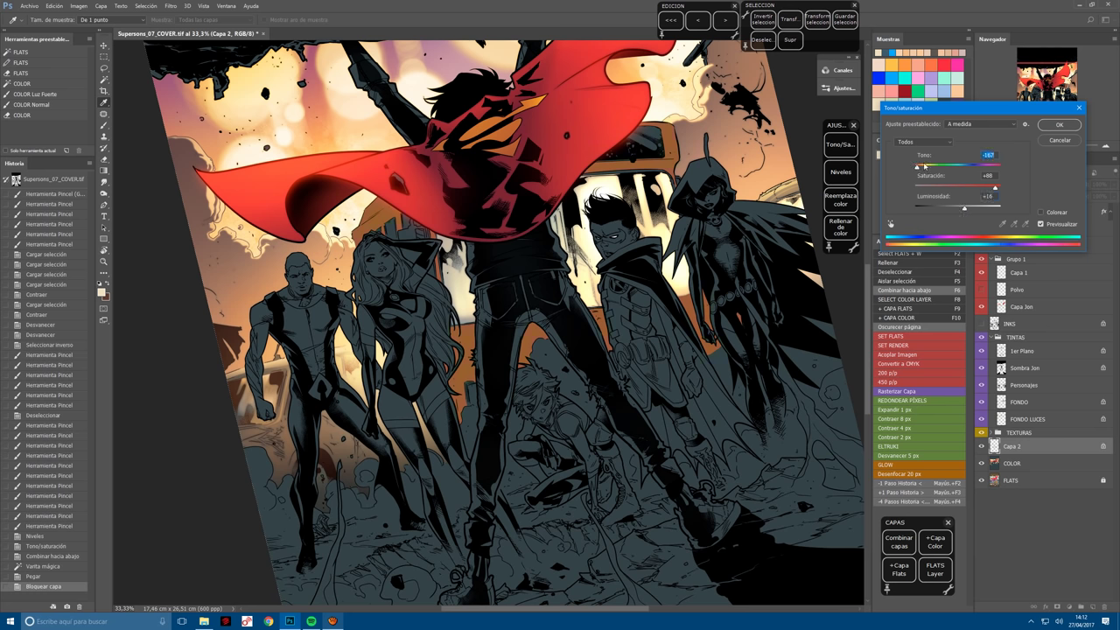
{"action": "left_click", "coordinate": [1059, 125]}
Brush pale orange light over the bus bodywork on Capa 2 using the COLOR Luz Fuerte preset at size 1000.
{"action": "left_click", "coordinate": [35, 94]}
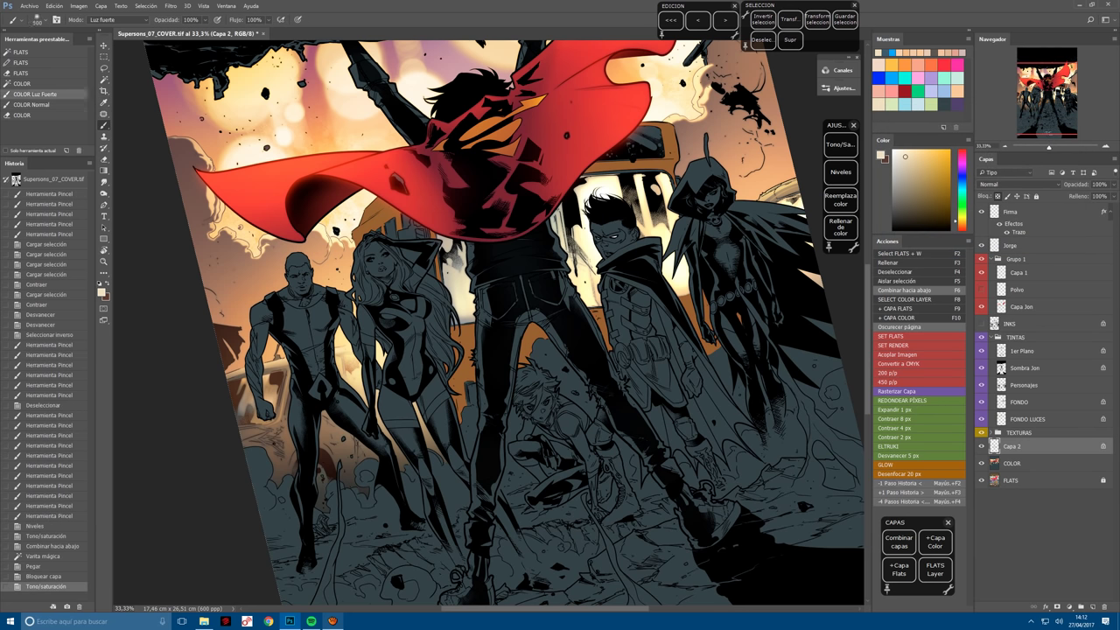
{"action": "key", "text": "bracketright"}
{"action": "key", "text": "bracketright"}
{"action": "key", "text": "bracketright"}
{"action": "key", "text": "bracketright"}
{"action": "key", "text": "bracketright"}
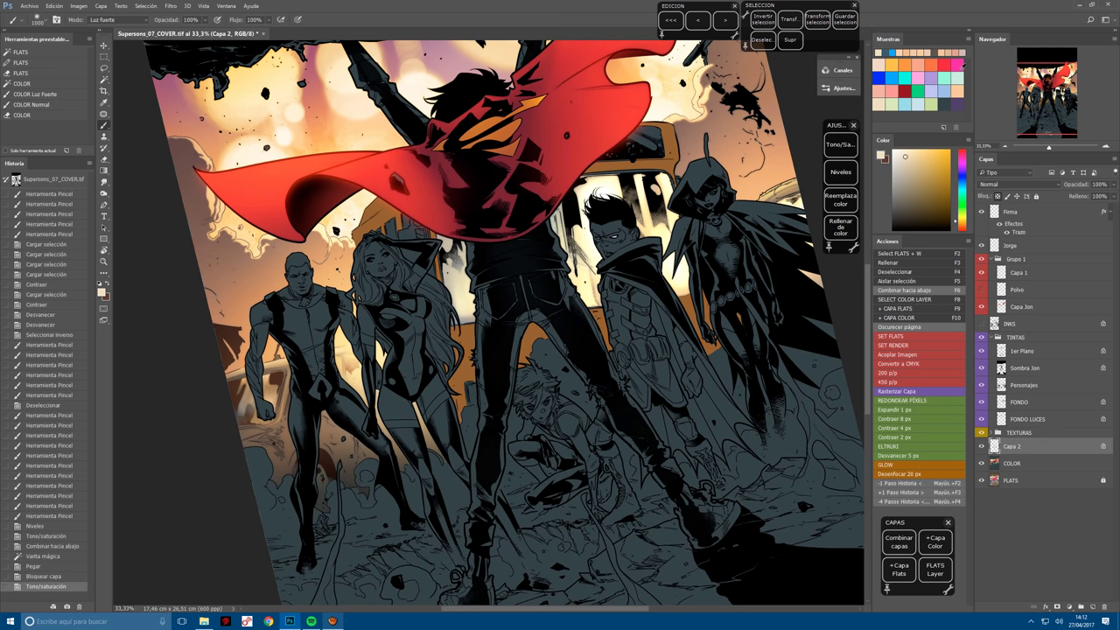
{"action": "left_click", "coordinate": [896, 52]}
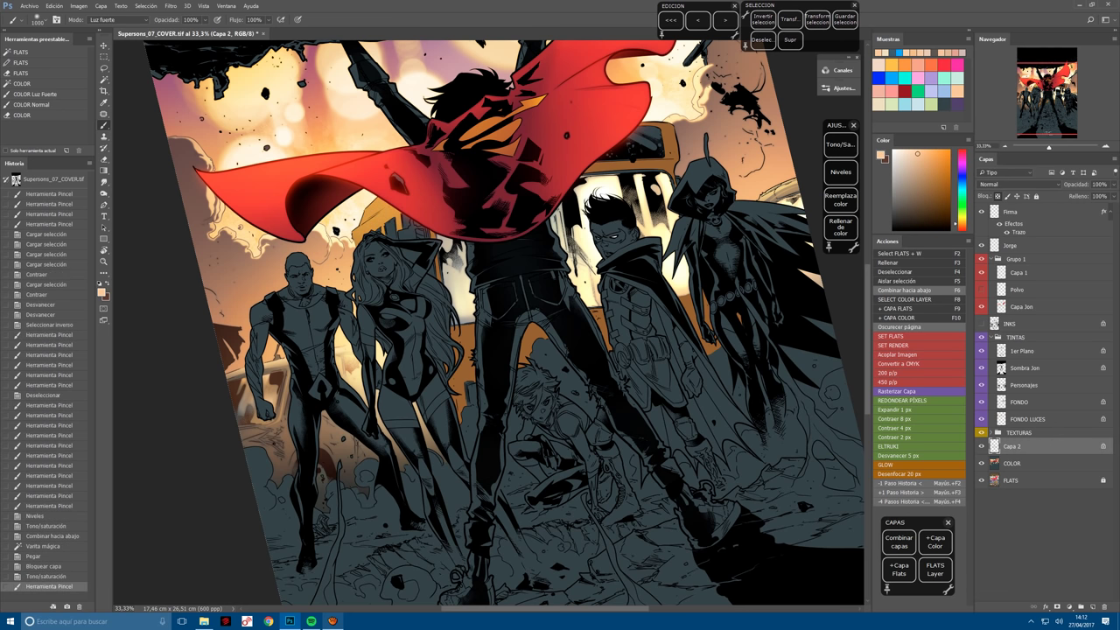
{"action": "left_click_drag", "start_coordinate": [630, 285], "coordinate": [638, 390]}
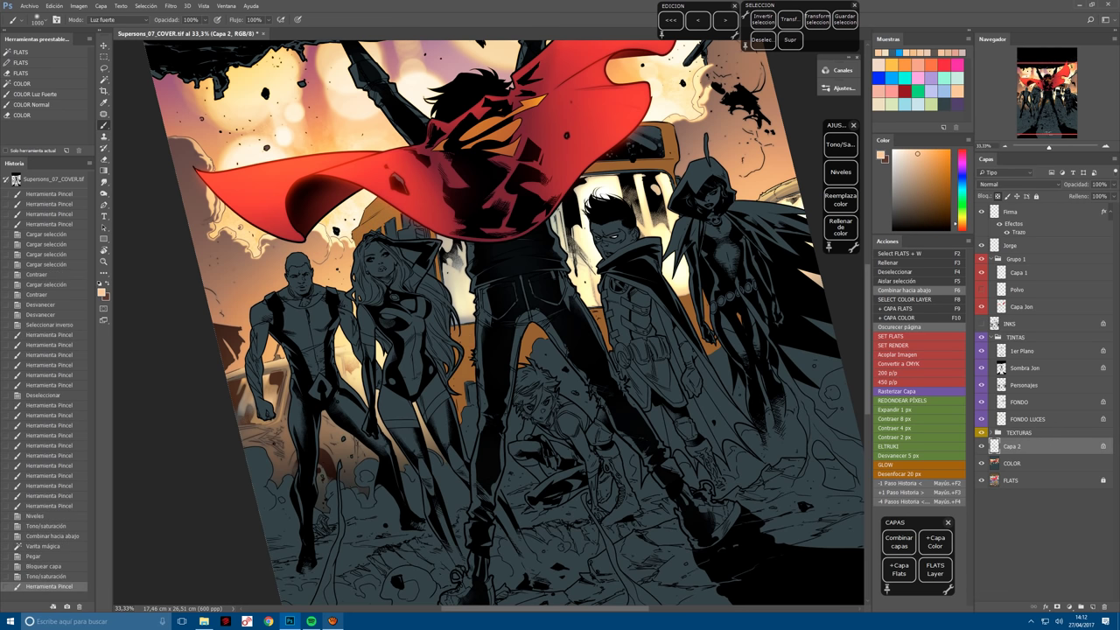
{"action": "left_click_drag", "start_coordinate": [691, 294], "coordinate": [713, 356]}
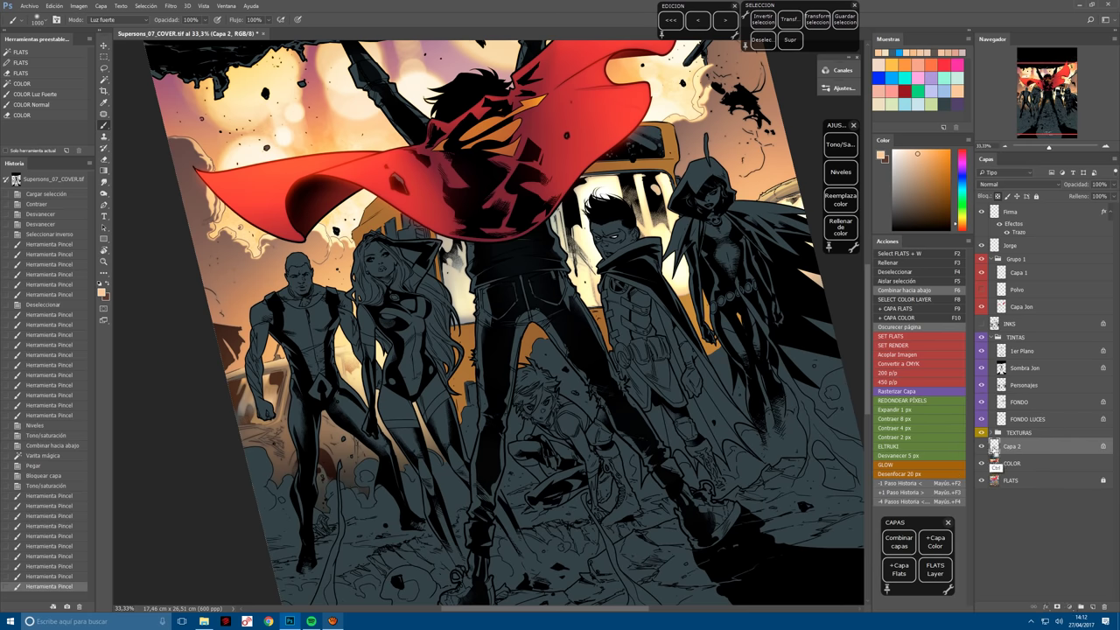
Load the bus bodywork as a selection processed with ELTRUKI, brush soft pale orange light inside its edges, and deselect.
{"action": "left_click", "coordinate": [995, 466], "text": "ctrl"}
{"action": "left_click", "coordinate": [1001, 420], "text": "ctrl"}
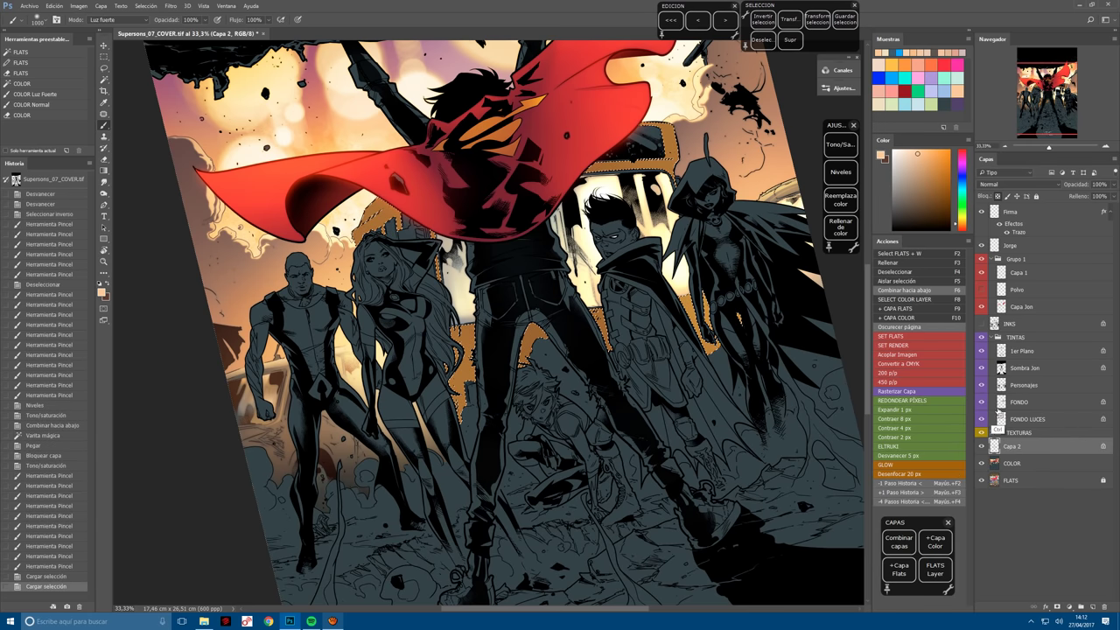
{"action": "left_click", "coordinate": [902, 446]}
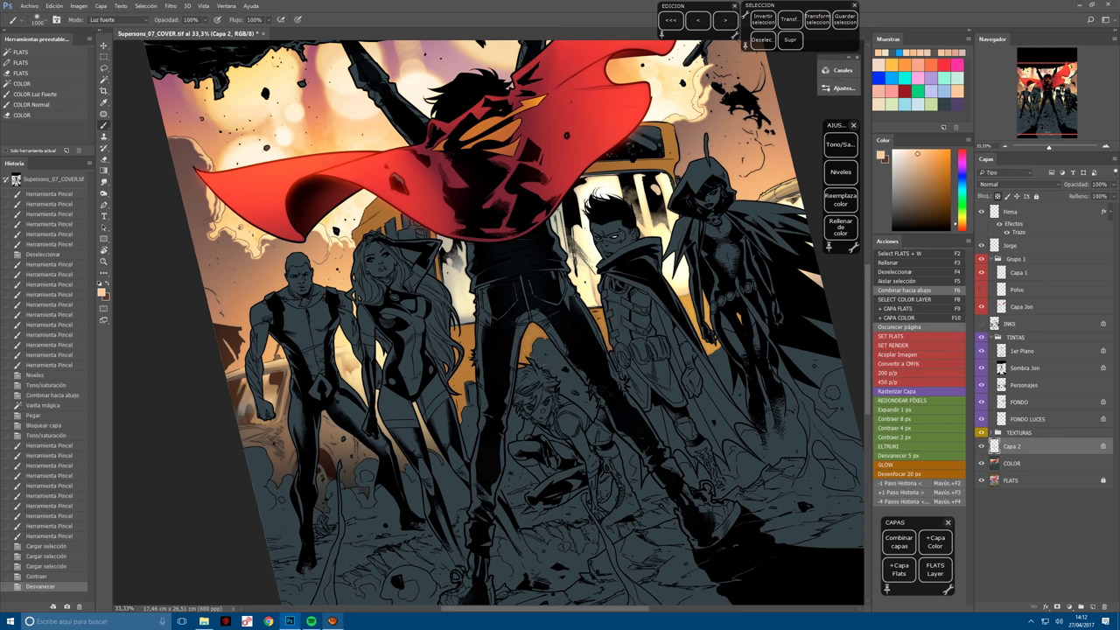
{"action": "left_click_drag", "start_coordinate": [604, 131], "coordinate": [665, 166]}
{"action": "left_click_drag", "start_coordinate": [376, 210], "coordinate": [464, 324]}
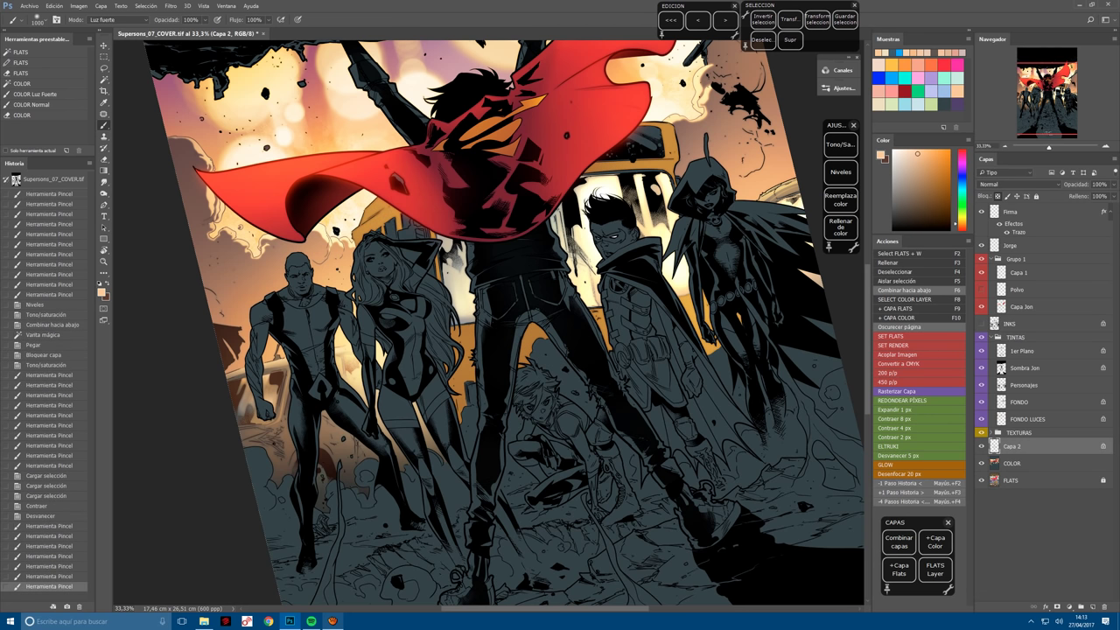
{"action": "left_click_drag", "start_coordinate": [394, 227], "coordinate": [455, 306]}
{"action": "left_click_drag", "start_coordinate": [621, 306], "coordinate": [718, 403]}
{"action": "left_click_drag", "start_coordinate": [542, 241], "coordinate": [639, 342]}
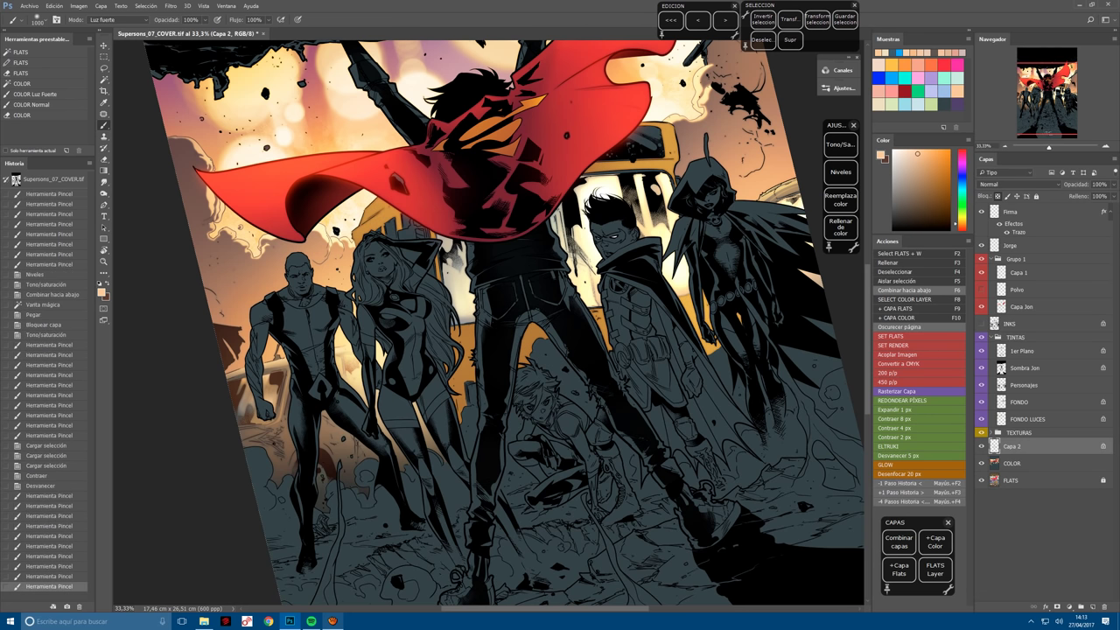
{"action": "key", "text": "ctrl+d"}
Lasso the bus's roof edge above the long-haired girl, hide the selection outline and brush pale orange light inside it.
{"action": "key", "text": "ctrl+plus"}
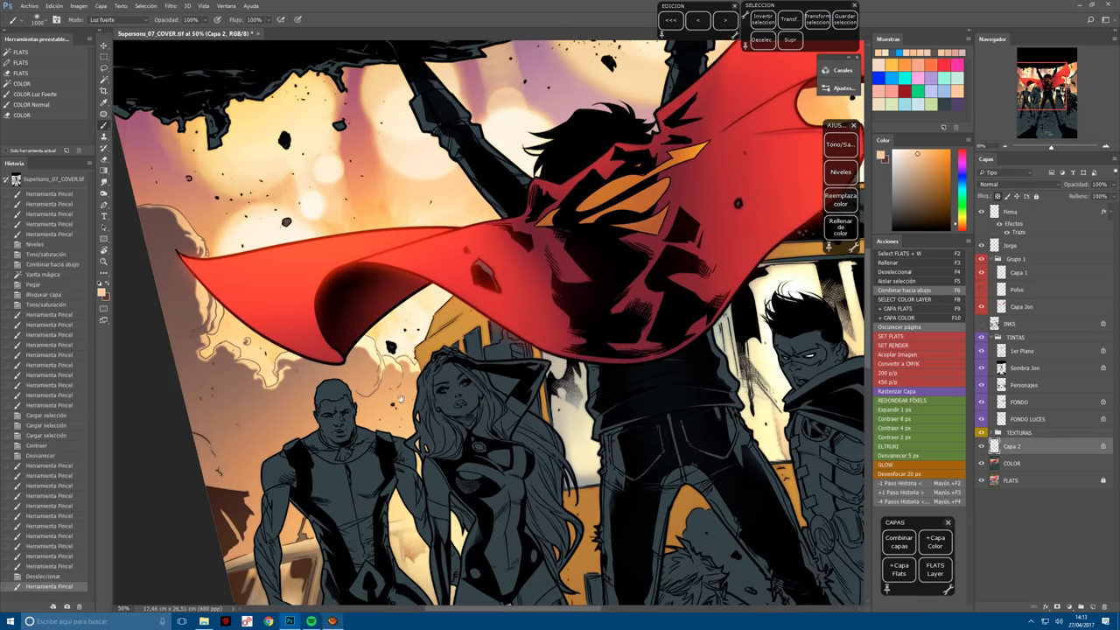
{"action": "key", "text": "ctrl+plus"}
{"action": "key", "text": "l"}
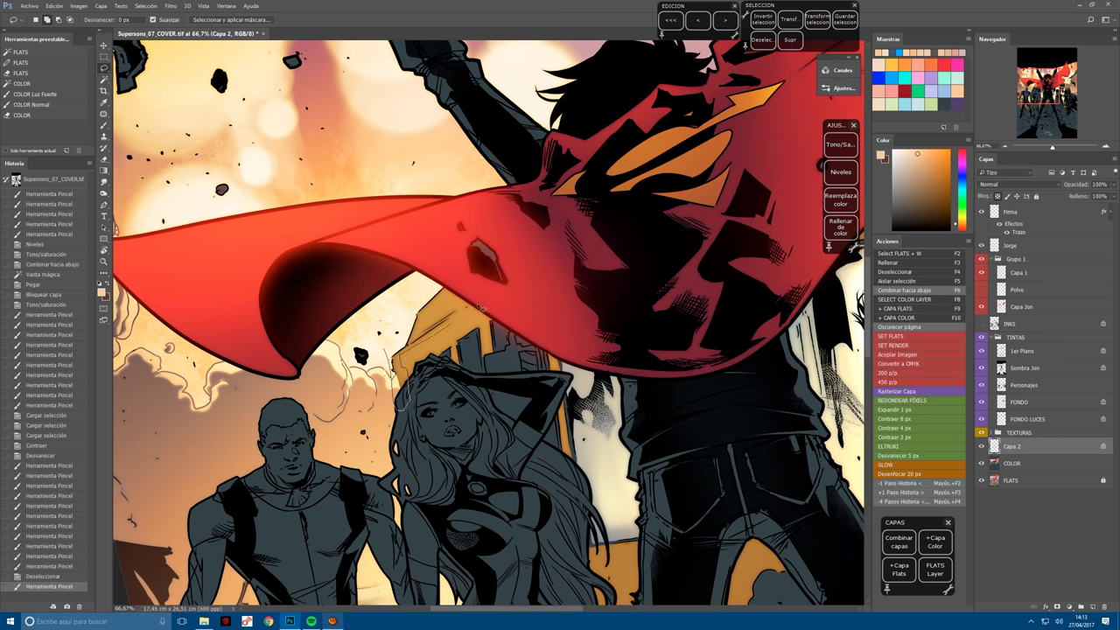
{"action": "left_click_drag", "start_coordinate": [497, 292], "coordinate": [414, 350]}
{"action": "left_click_drag", "start_coordinate": [477, 268], "coordinate": [478, 267]}
{"action": "key", "text": "ctrl+plus"}
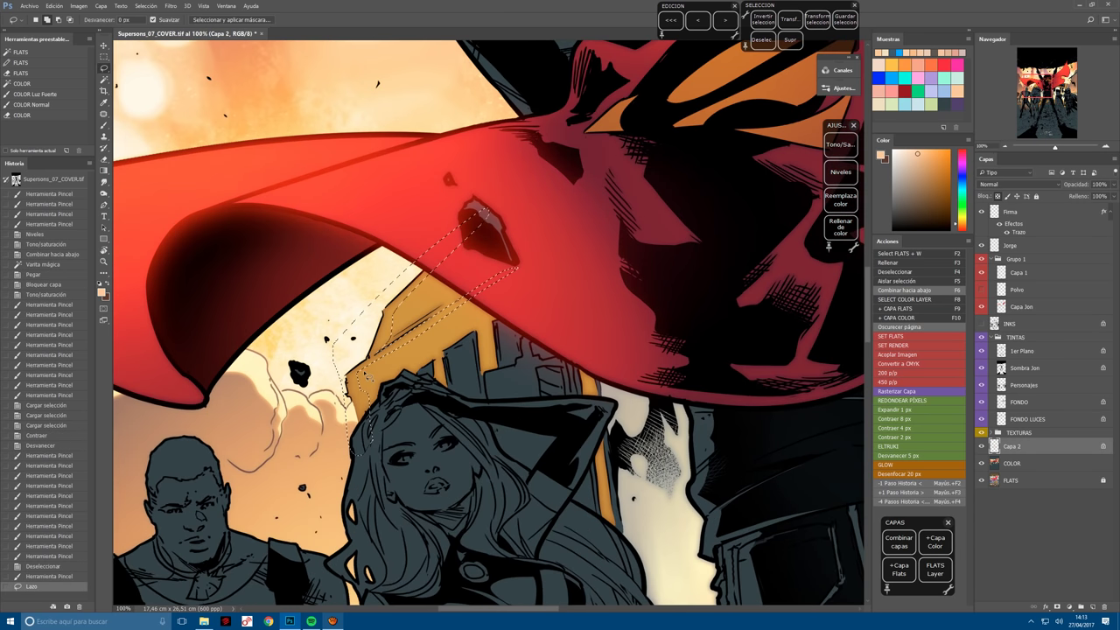
{"action": "mouse_move", "coordinate": [369, 383]}
{"action": "left_mouse_down"}
{"action": "mouse_move", "coordinate": [473, 318]}
{"action": "mouse_move", "coordinate": [479, 214]}
{"action": "left_mouse_up"}
{"action": "key", "text": "b"}
{"action": "key", "text": "ctrl+h"}
{"action": "left_click_drag", "start_coordinate": [385, 351], "coordinate": [446, 298]}
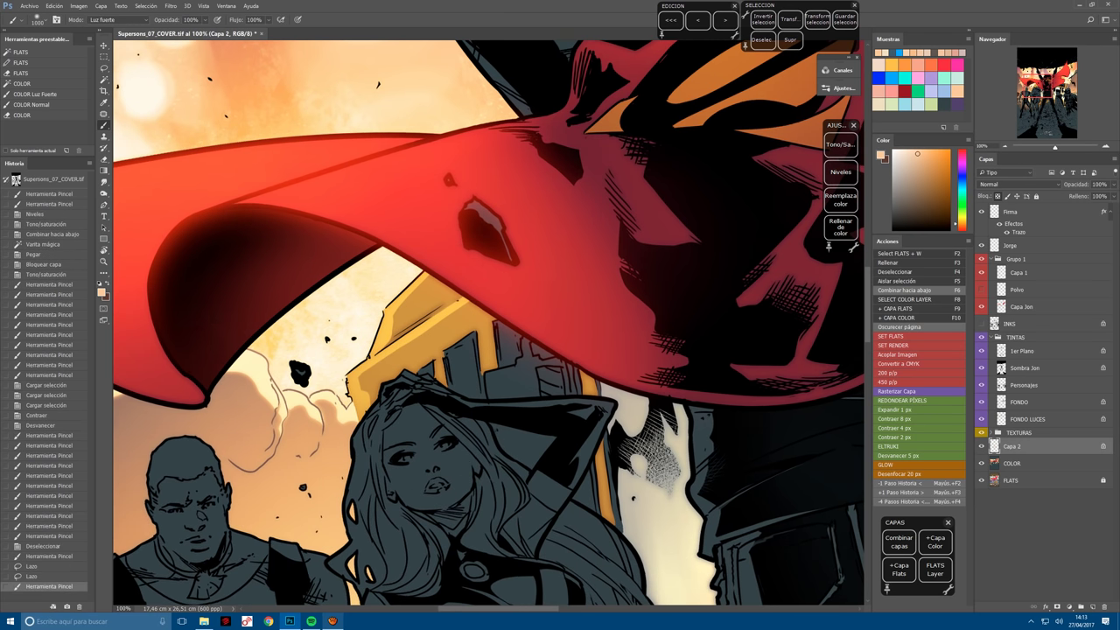
Feather the lassoed bus roof-edge selection by 5 px and brush pale orange light across it at size 500.
{"action": "key", "text": "ctrl+minus"}
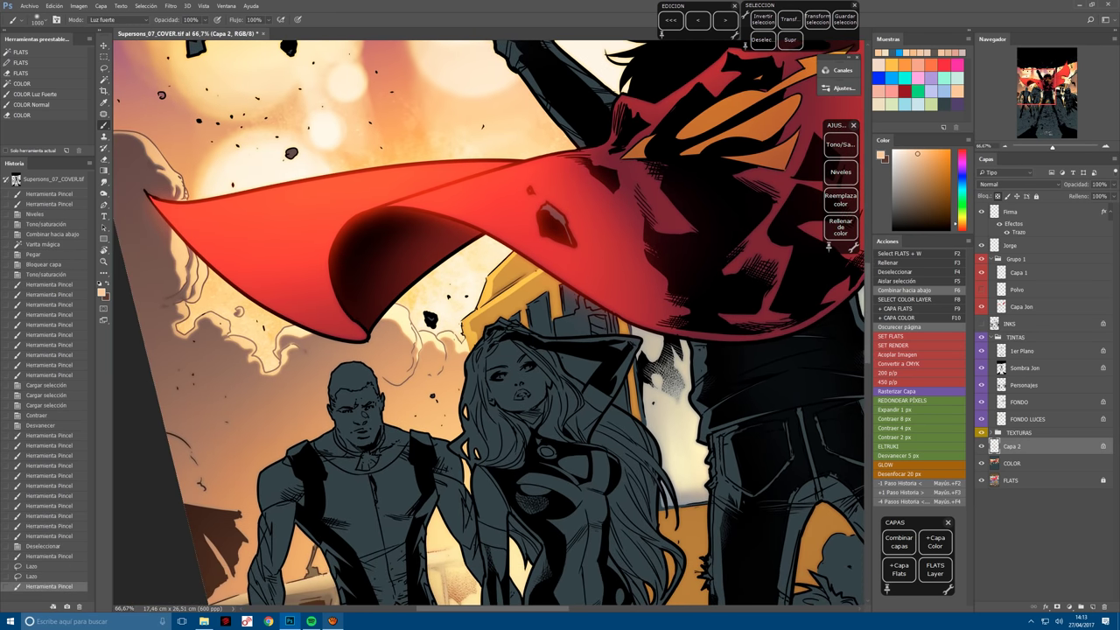
{"action": "left_click", "coordinate": [902, 456]}
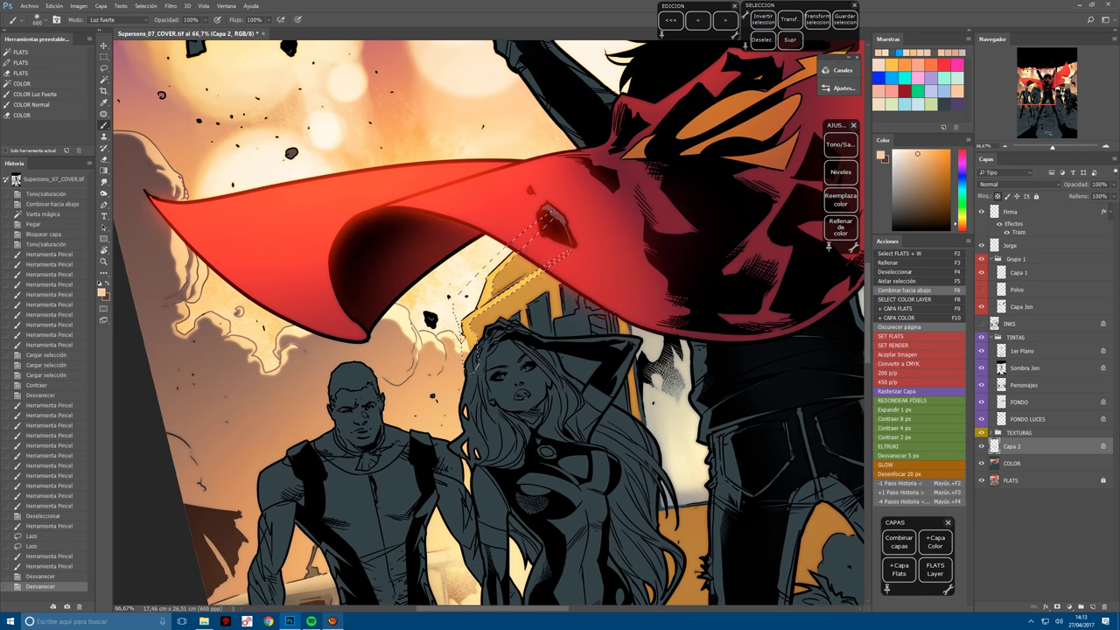
{"action": "left_click_drag", "start_coordinate": [529, 262], "coordinate": [472, 341]}
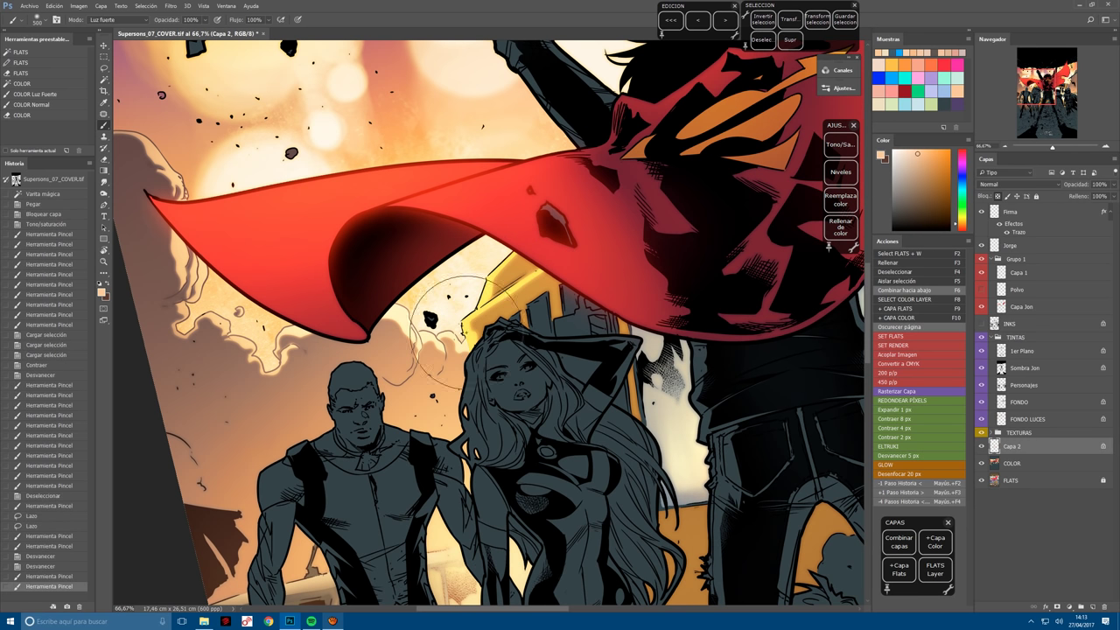
{"action": "mouse_move", "coordinate": [512, 280]}
{"action": "left_mouse_down"}
{"action": "mouse_move", "coordinate": [420, 385]}
{"action": "mouse_move", "coordinate": [438, 368]}
{"action": "left_mouse_up"}
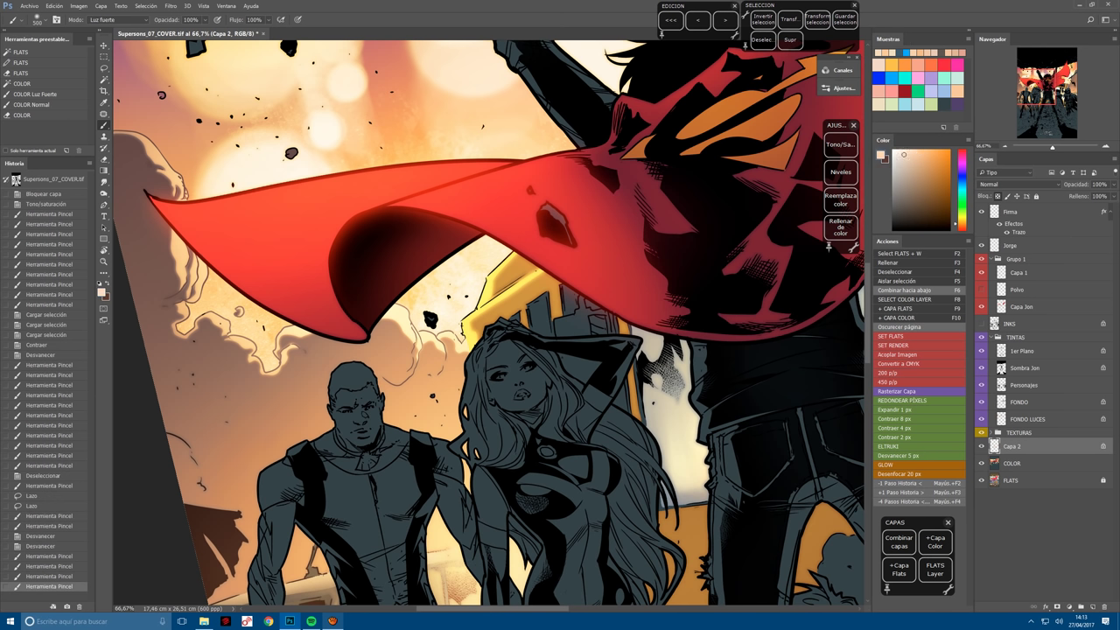
Brush a lighter cream highlight at size 400 along the bus's roof edge above the long-haired girl, and deselect.
{"action": "key", "text": "bracketleft"}
{"action": "left_click_drag", "start_coordinate": [473, 326], "coordinate": [475, 349]}
{"action": "left_click_drag", "start_coordinate": [472, 404], "coordinate": [480, 413]}
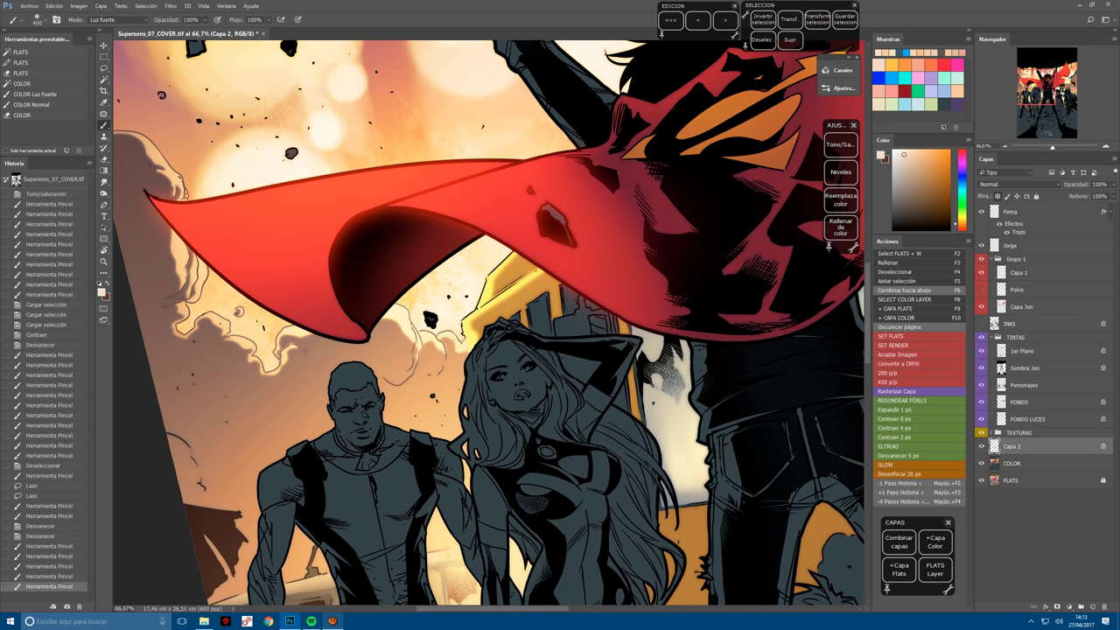
{"action": "left_click_drag", "start_coordinate": [473, 324], "coordinate": [464, 350]}
{"action": "mouse_move", "coordinate": [468, 320]}
{"action": "left_mouse_down"}
{"action": "mouse_move", "coordinate": [460, 354]}
{"action": "mouse_move", "coordinate": [455, 345]}
{"action": "left_mouse_up"}
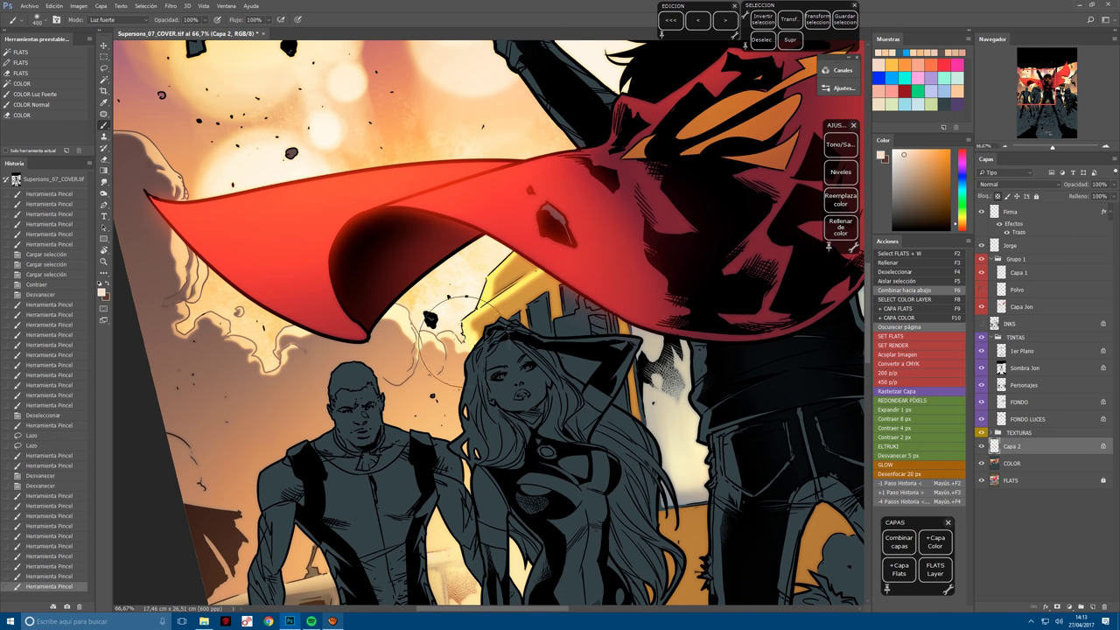
{"action": "key", "text": "ctrl+minus"}
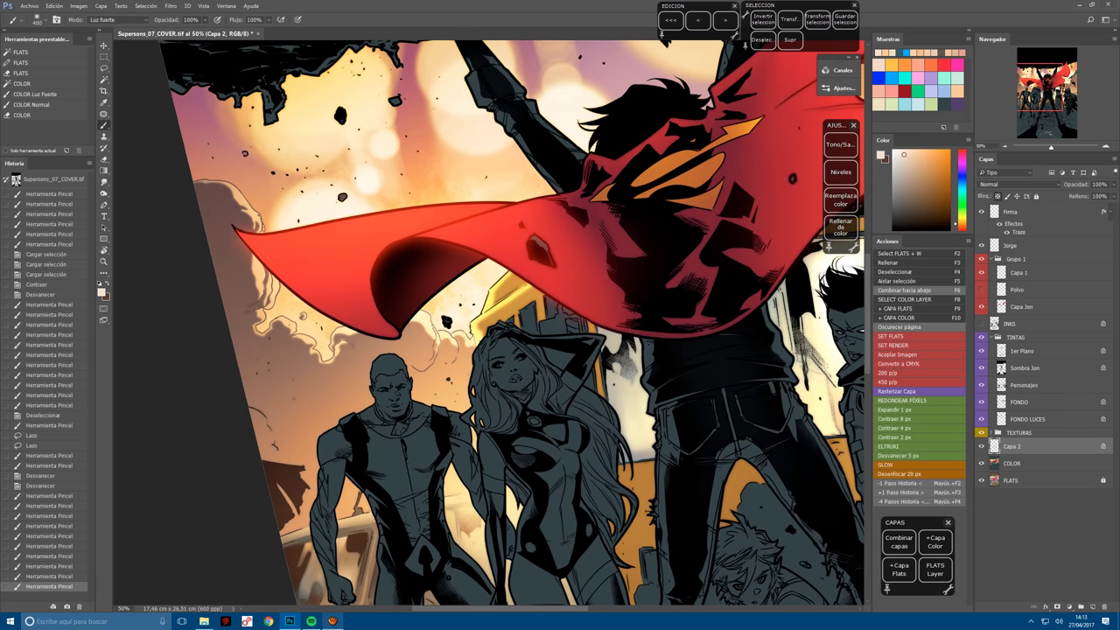
{"action": "left_click_drag", "start_coordinate": [698, 522], "coordinate": [486, 402]}
{"action": "key", "text": "ctrl+d"}
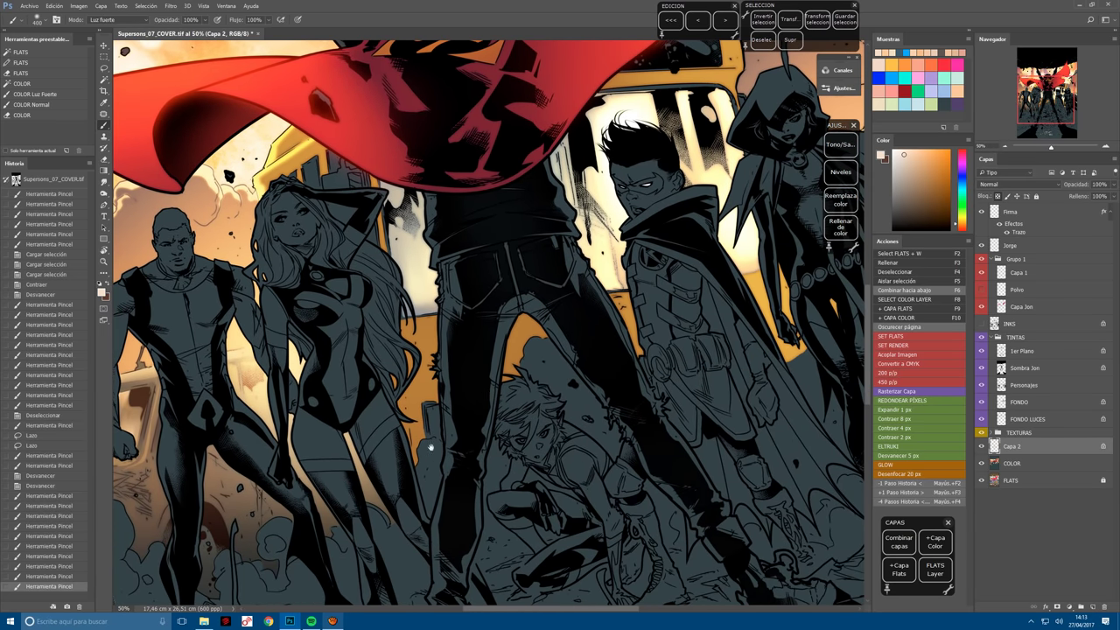
Brush pale light over the bus's lower bodywork beside the central figure's jeans with a size 1100 brush, and merge Capa 2 down.
{"action": "key", "text": "bracketright"}
{"action": "key", "text": "bracketright"}
{"action": "key", "text": "bracketright"}
{"action": "key", "text": "bracketright"}
{"action": "key", "text": "bracketright"}
{"action": "key", "text": "bracketright"}
{"action": "key", "text": "bracketright"}
{"action": "left_click_drag", "start_coordinate": [433, 455], "coordinate": [432, 306]}
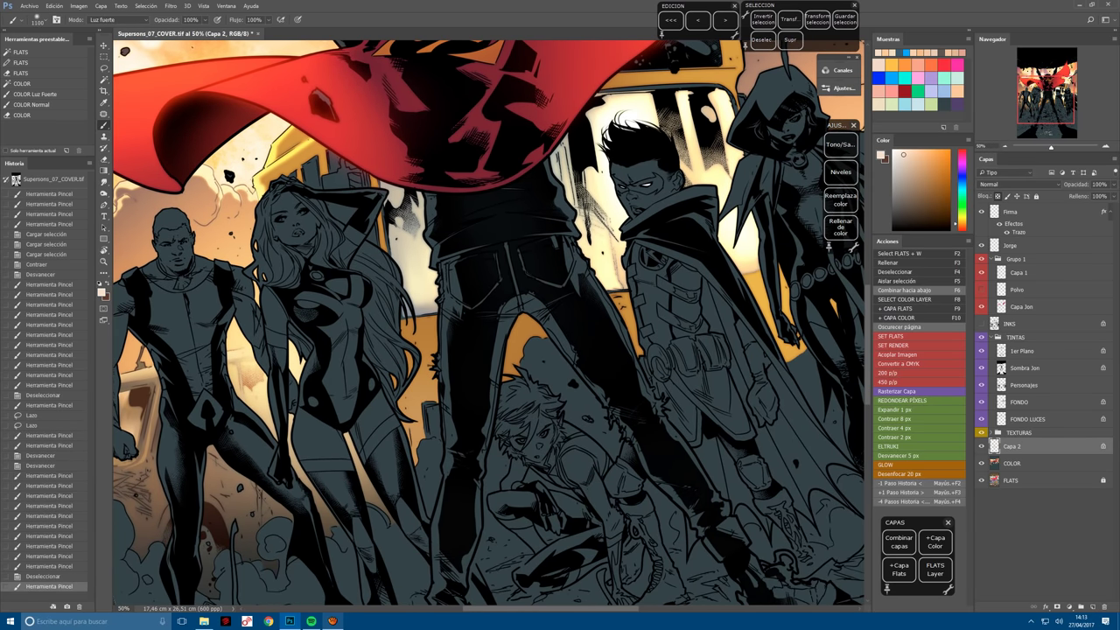
{"action": "key", "text": "F6"}
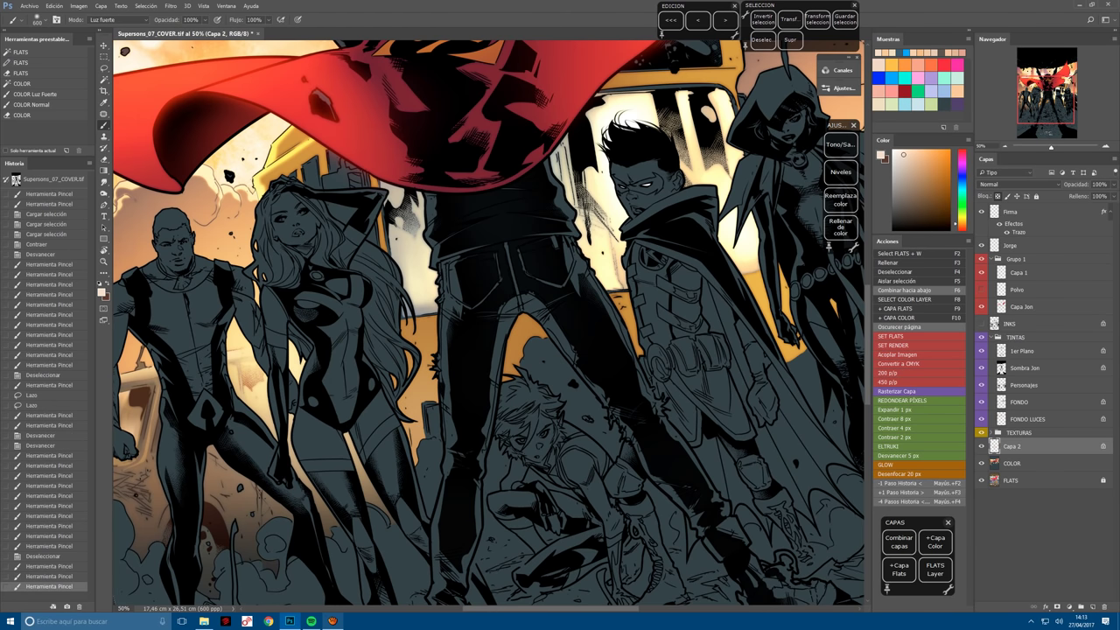
Select the bus's lower wall beside the long-haired girl from FLATS and isolate it on a new color layer.
{"action": "key", "text": "F2"}
{"action": "left_click", "coordinate": [406, 338], "text": "shift"}
{"action": "left_click", "coordinate": [406, 340], "text": "shift"}
{"action": "left_click", "coordinate": [405, 350], "text": "shift"}
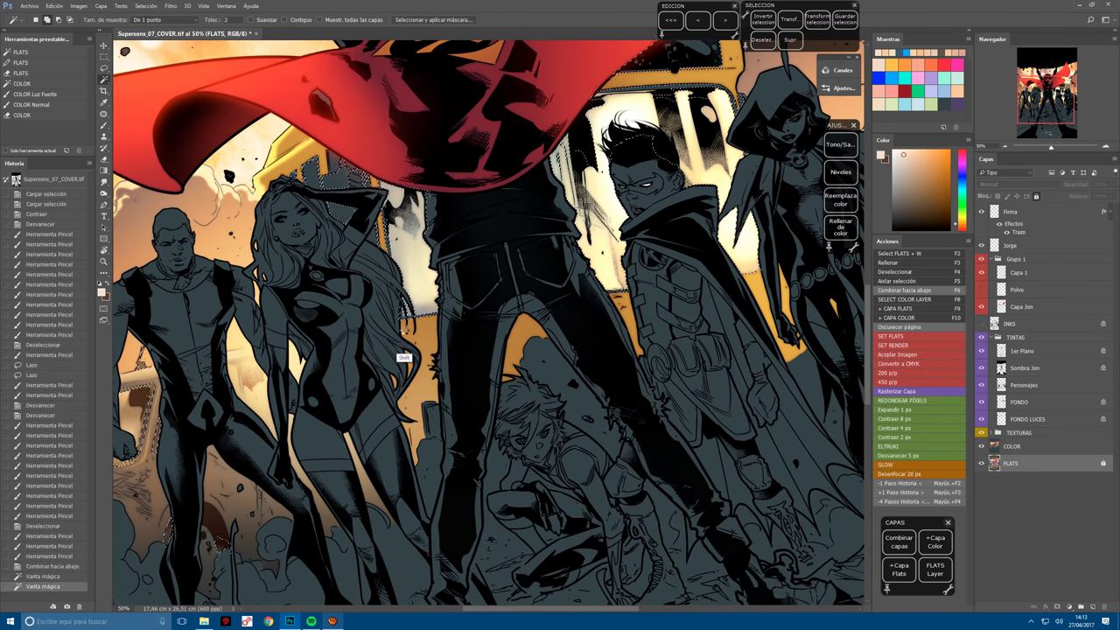
{"action": "key", "text": "F10"}
{"action": "key", "text": "bracketright"}
Dab pale light on Capa 2 over the background beside and between the central figure's legs, enlarging the brush to 700.
{"action": "left_click", "coordinate": [429, 359]}
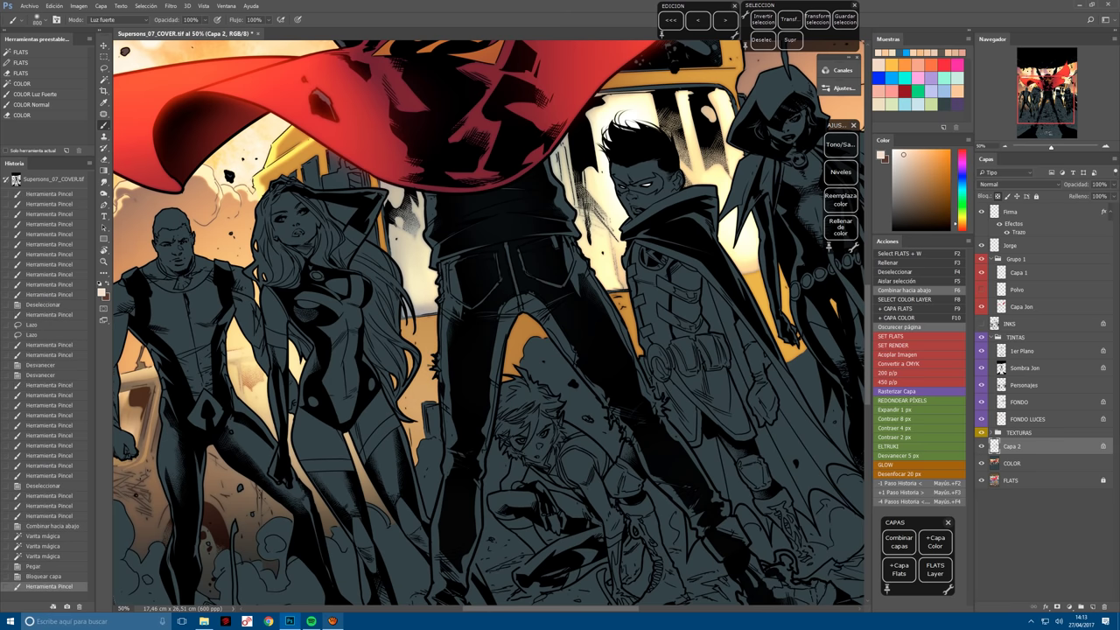
{"action": "left_click", "coordinate": [468, 368]}
{"action": "left_click", "coordinate": [516, 358]}
{"action": "left_click", "coordinate": [552, 346]}
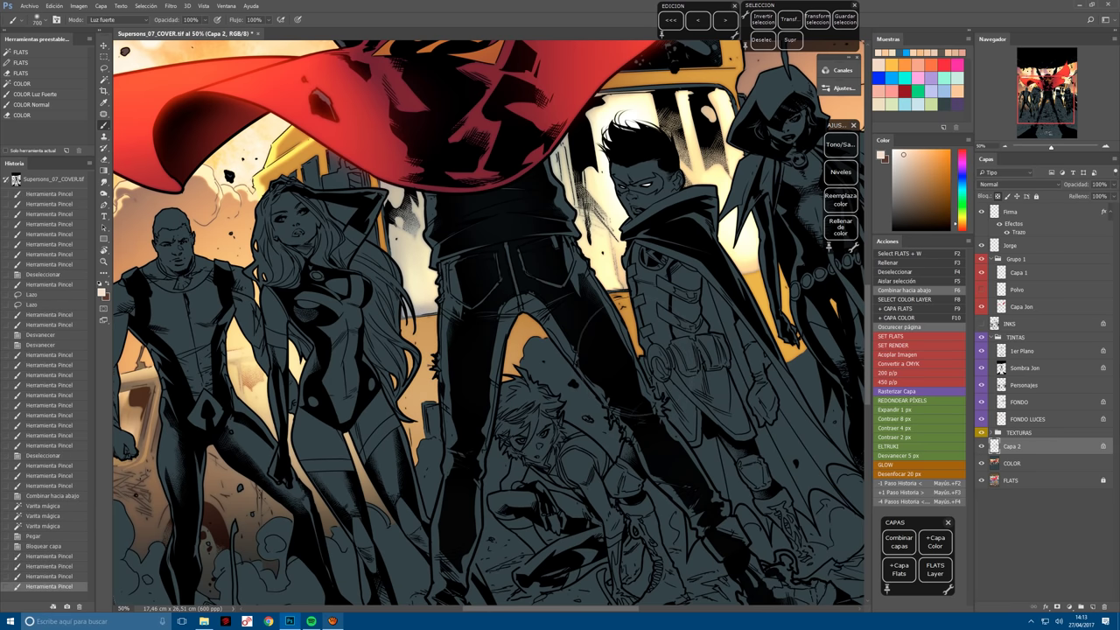
{"action": "left_click", "coordinate": [604, 332]}
{"action": "left_click", "coordinate": [442, 302]}
{"action": "left_click", "coordinate": [427, 429]}
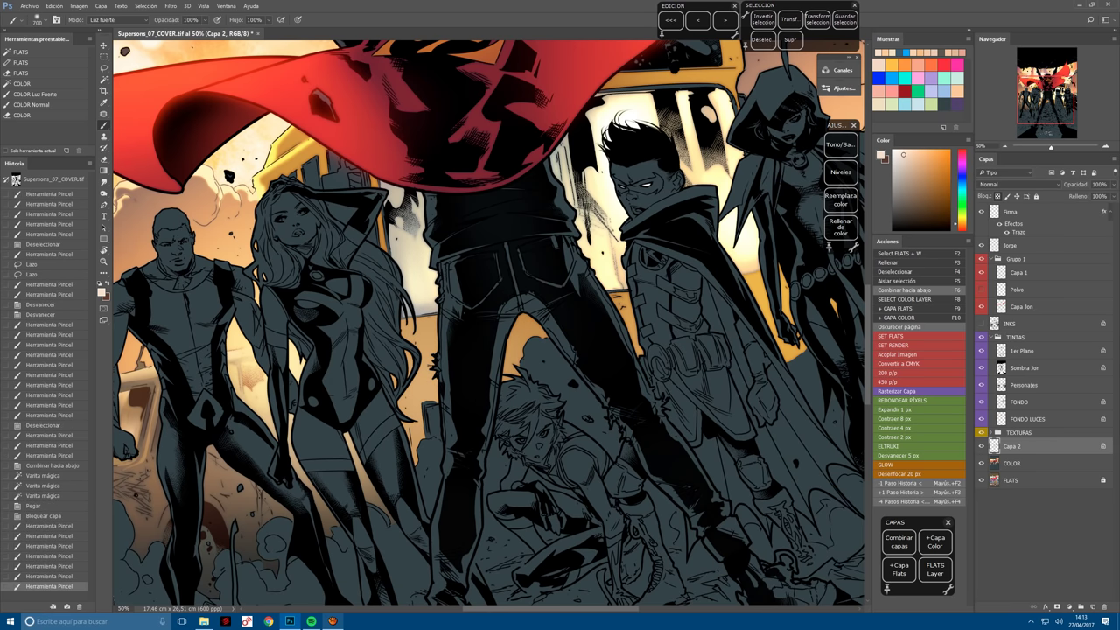
Using the COLOR Normal preset and a sampled tan orange, paint the small area beside the long-haired girl's hair.
{"action": "left_click", "coordinate": [35, 104]}
{"action": "left_click", "coordinate": [423, 291]}
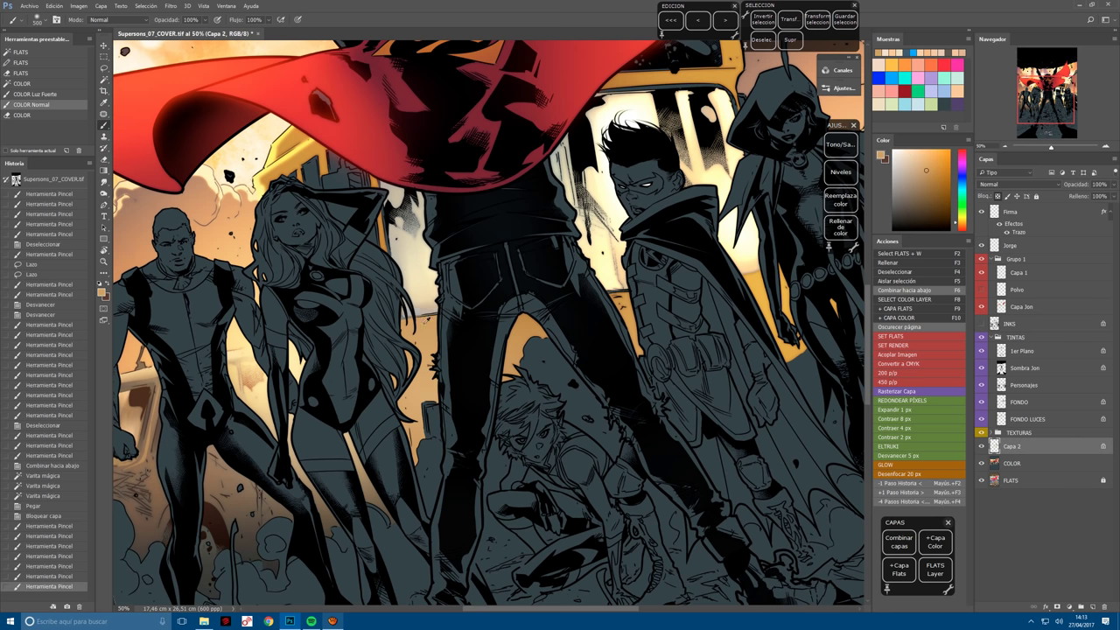
{"action": "left_click", "coordinate": [421, 287]}
{"action": "left_click", "coordinate": [422, 289]}
{"action": "left_click", "coordinate": [422, 289]}
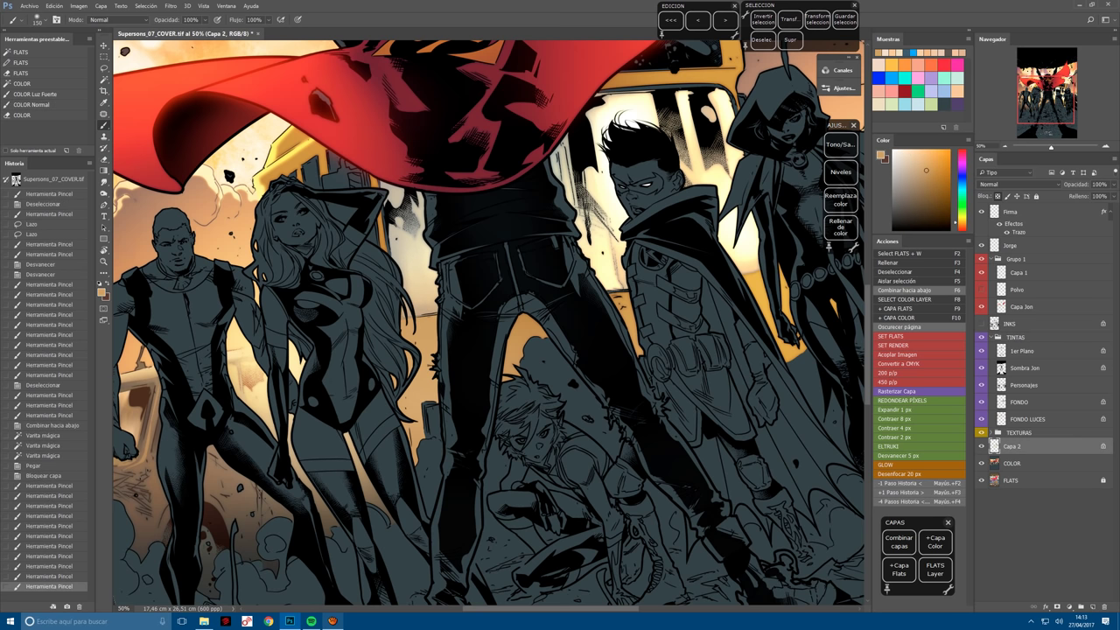
{"action": "left_click", "coordinate": [422, 290]}
{"action": "left_click", "coordinate": [423, 289]}
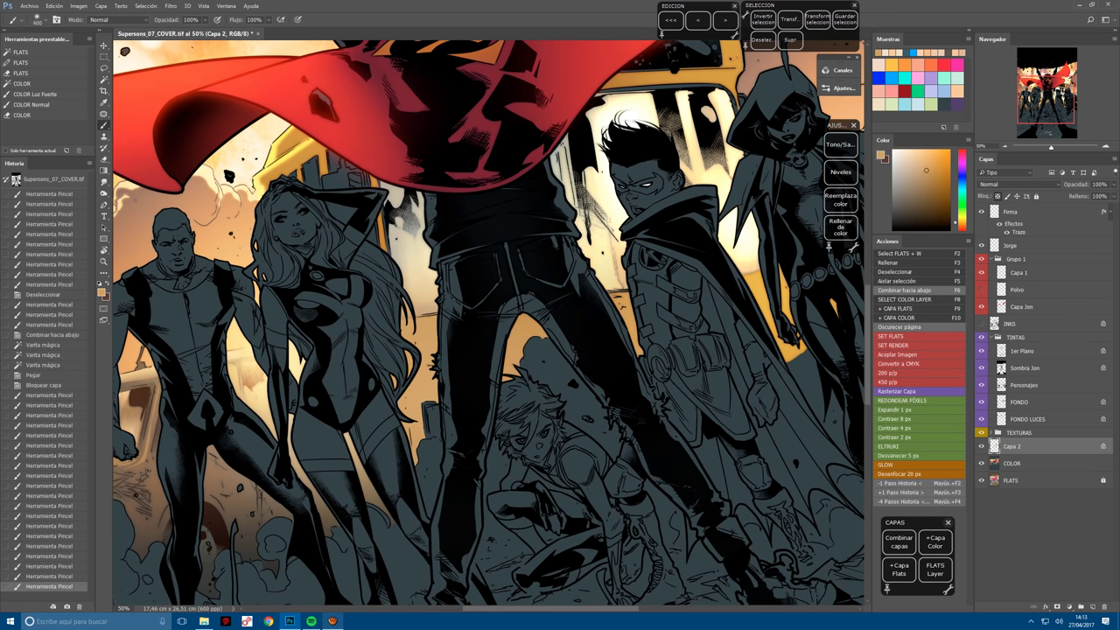
Brush tan orange and a sampled pale cream down the strip between the caped boy and the hooded girl.
{"action": "left_click_drag", "start_coordinate": [611, 274], "coordinate": [469, 457]}
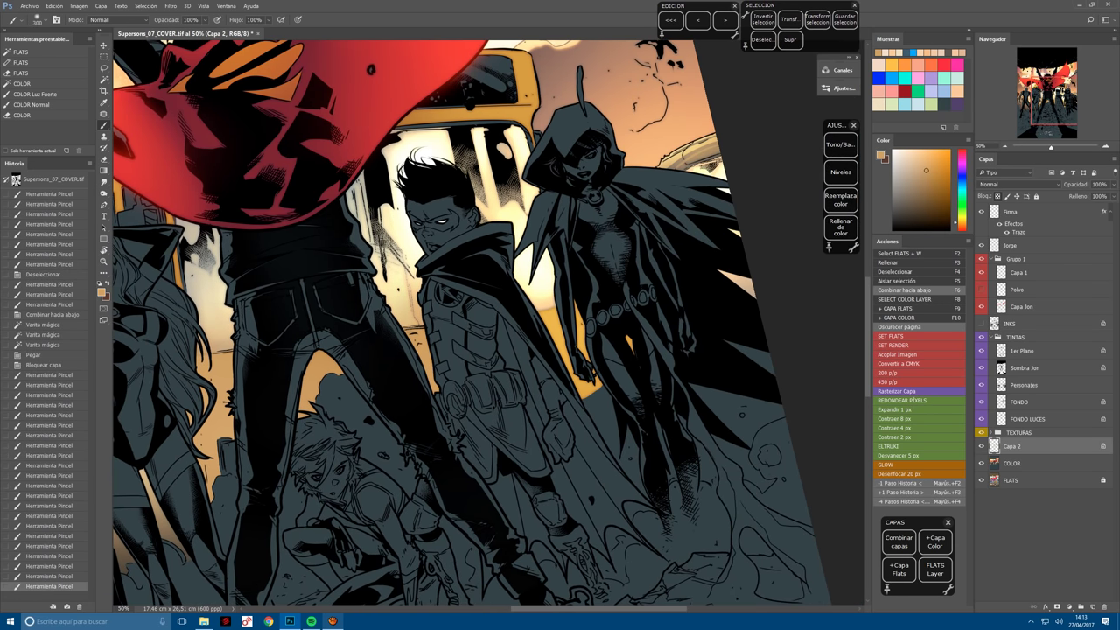
{"action": "mouse_move", "coordinate": [534, 278]}
{"action": "left_mouse_down"}
{"action": "mouse_move", "coordinate": [551, 322]}
{"action": "mouse_move", "coordinate": [584, 354]}
{"action": "left_mouse_up"}
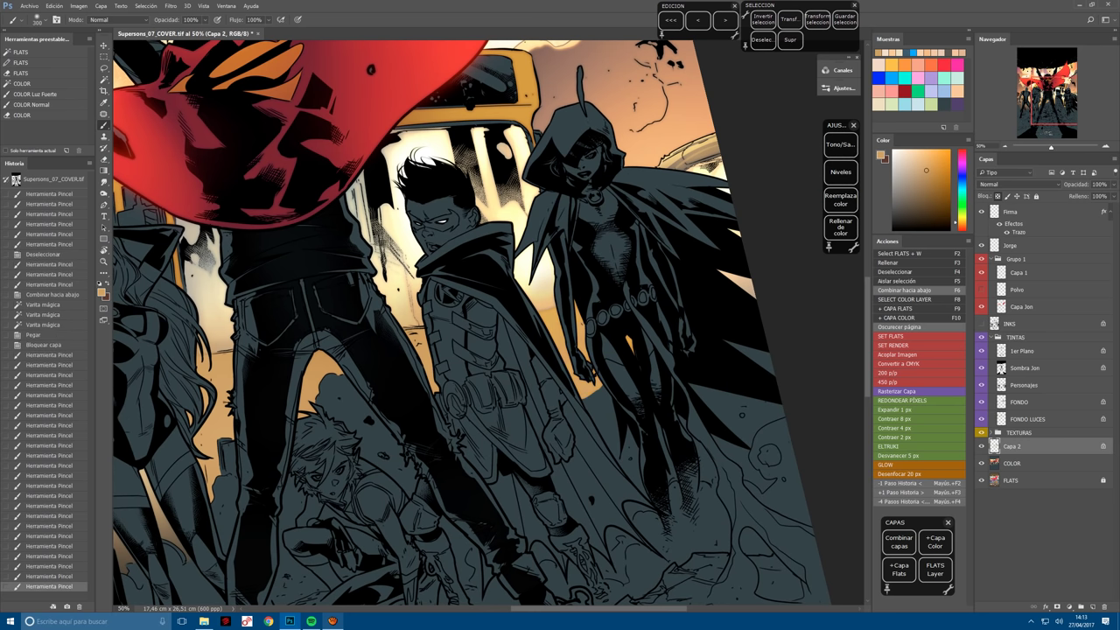
{"action": "left_click_drag", "start_coordinate": [536, 275], "coordinate": [596, 389]}
{"action": "mouse_move", "coordinate": [520, 252]}
{"action": "left_mouse_down"}
{"action": "mouse_move", "coordinate": [550, 278]}
{"action": "mouse_move", "coordinate": [535, 289]}
{"action": "mouse_move", "coordinate": [569, 385]}
{"action": "left_mouse_up"}
{"action": "left_click", "coordinate": [534, 298], "text": "alt"}
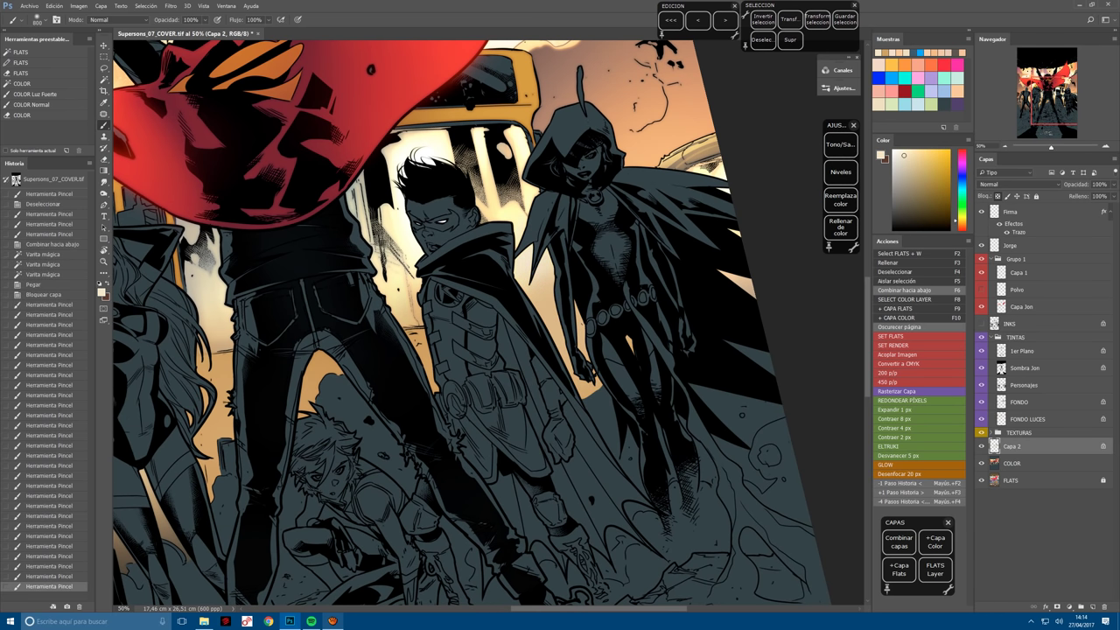
{"action": "left_click_drag", "start_coordinate": [543, 298], "coordinate": [595, 411]}
Brush dark teal over the background around the crouching figure on Capa 2 using COLOR Luz Fuerte at size 1400.
{"action": "left_click_drag", "start_coordinate": [507, 399], "coordinate": [554, 367]}
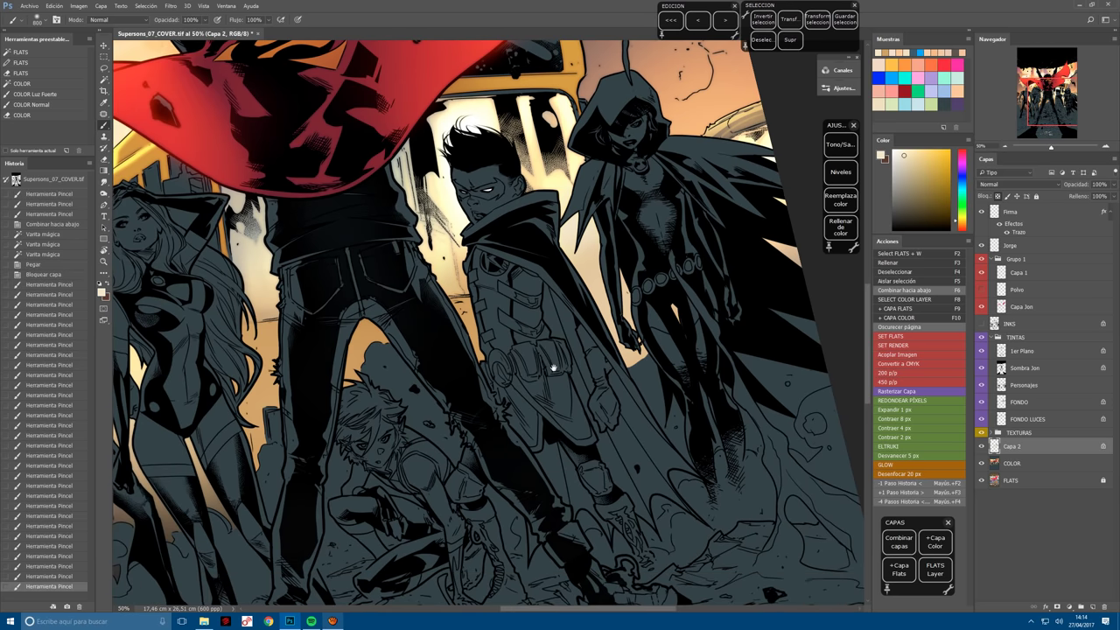
{"action": "scroll", "coordinate": [554, 368], "scroll_direction": "down", "scroll_amount": 1}
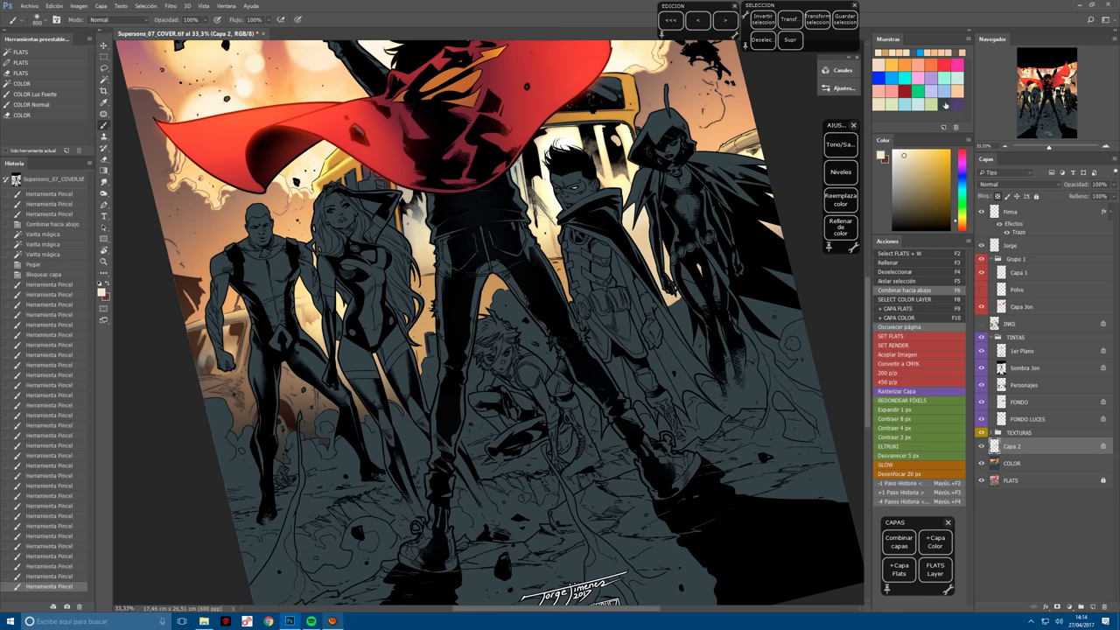
{"action": "left_click", "coordinate": [945, 104]}
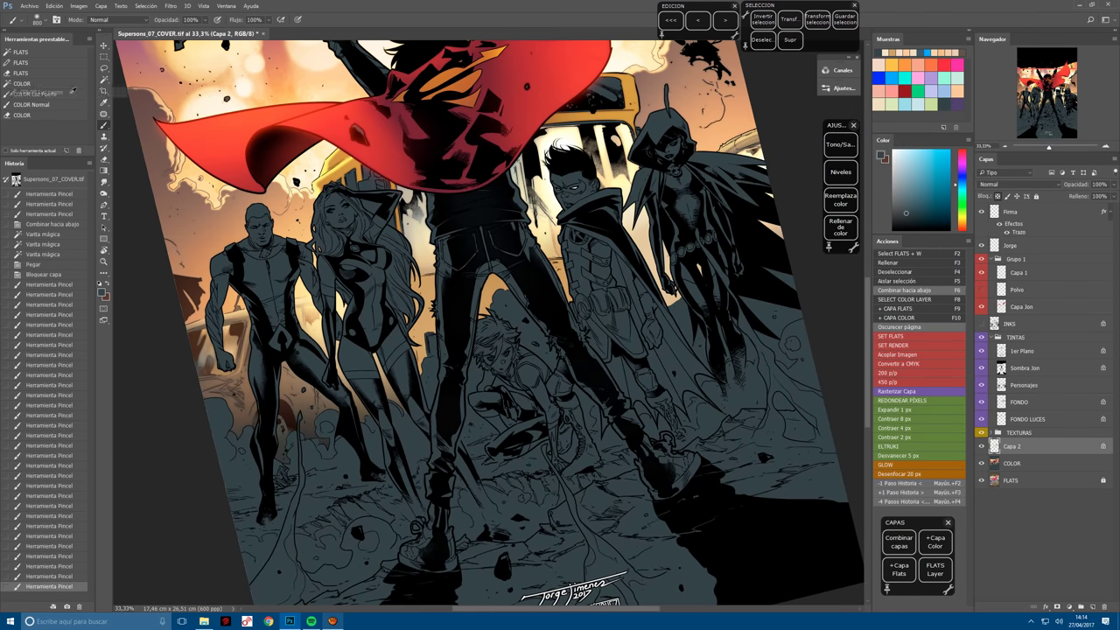
{"action": "left_click", "coordinate": [33, 94]}
{"action": "key", "text": "bracketright"}
{"action": "key", "text": "bracketright"}
{"action": "key", "text": "bracketright"}
{"action": "key", "text": "bracketright"}
{"action": "left_click", "coordinate": [549, 351]}
{"action": "left_click", "coordinate": [549, 352]}
{"action": "left_click", "coordinate": [542, 367]}
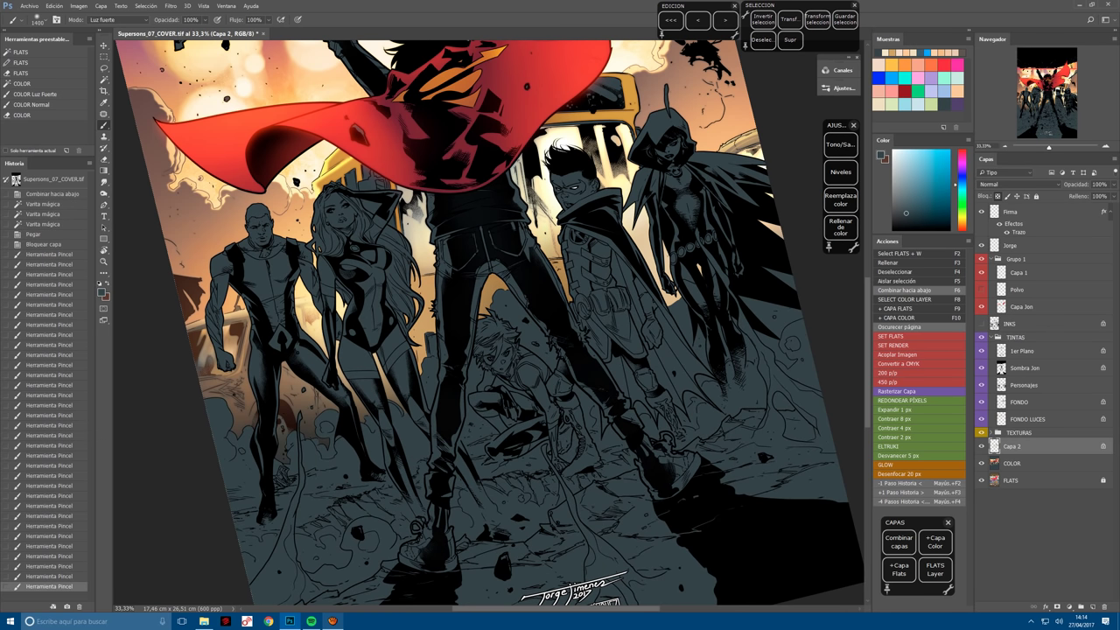
Brush dark red shading on Capa 2 around the crouching figure and the caped boy's legs at size 1200.
{"action": "key", "text": "bracketleft"}
{"action": "key", "text": "x"}
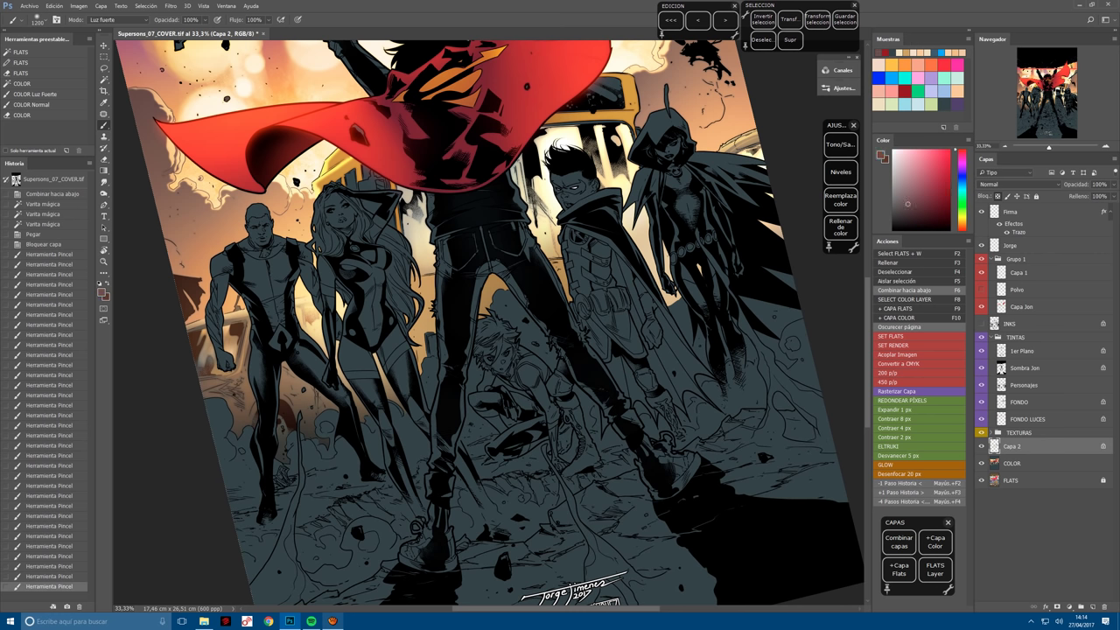
{"action": "left_click", "coordinate": [505, 395]}
{"action": "left_click", "coordinate": [505, 395]}
{"action": "left_click", "coordinate": [505, 395]}
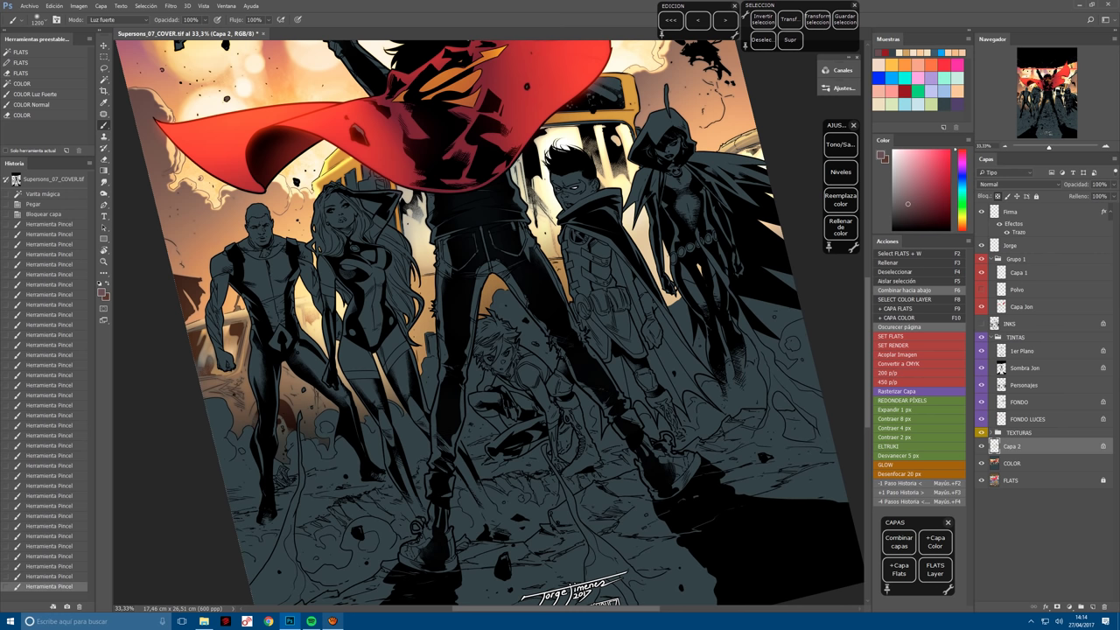
{"action": "left_click", "coordinate": [604, 351]}
{"action": "left_click", "coordinate": [604, 351]}
{"action": "left_click", "coordinate": [605, 351]}
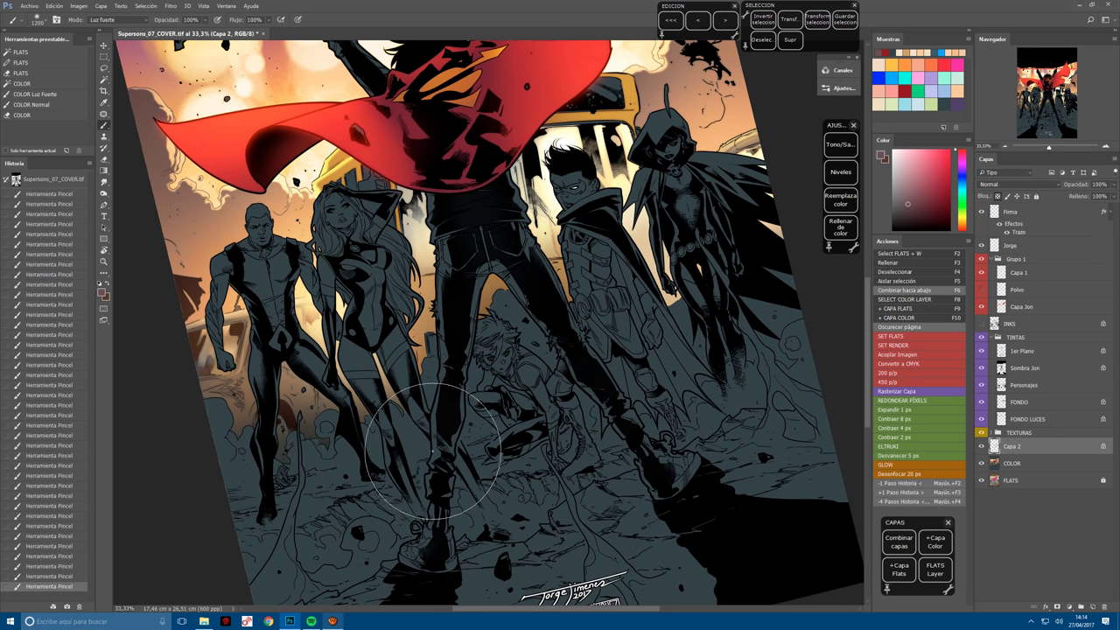
Merge Capa 2 down, isolate the bus's bodywork on a new color layer, and save the cover.
{"action": "left_click_drag", "start_coordinate": [433, 451], "coordinate": [505, 422]}
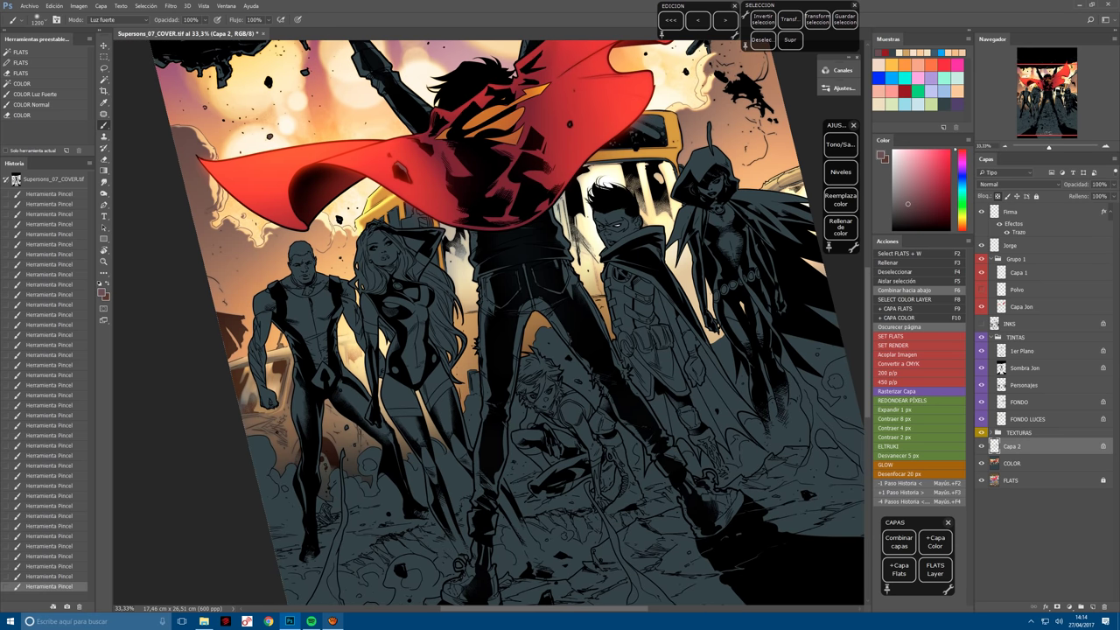
{"action": "key", "text": "ctrl+plus"}
{"action": "left_click_drag", "start_coordinate": [613, 333], "coordinate": [519, 229]}
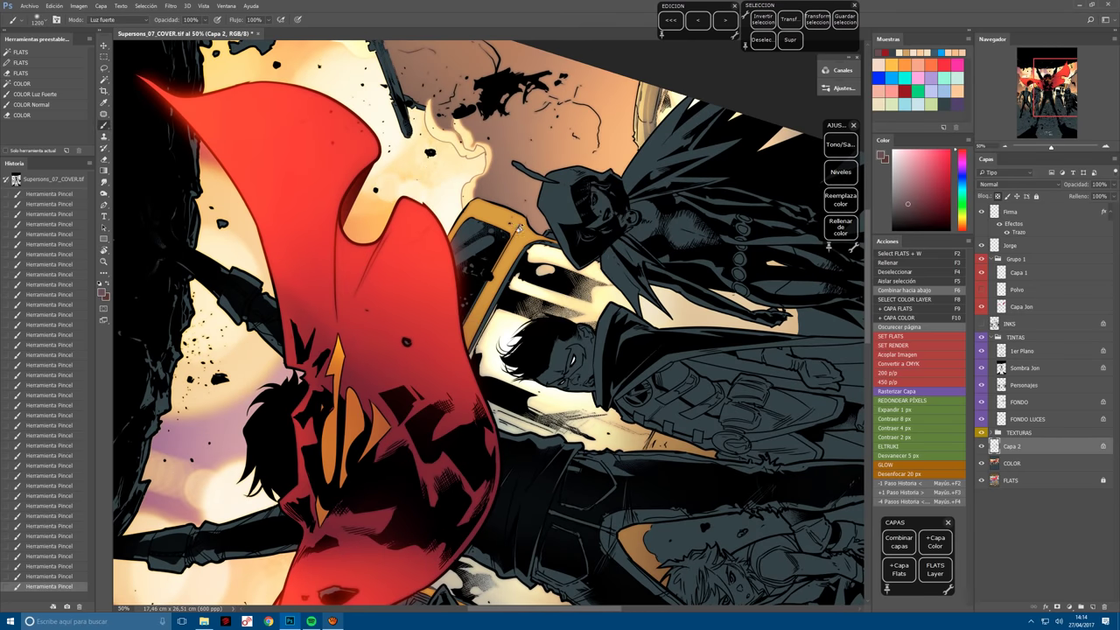
{"action": "key", "text": "ctrl+s"}
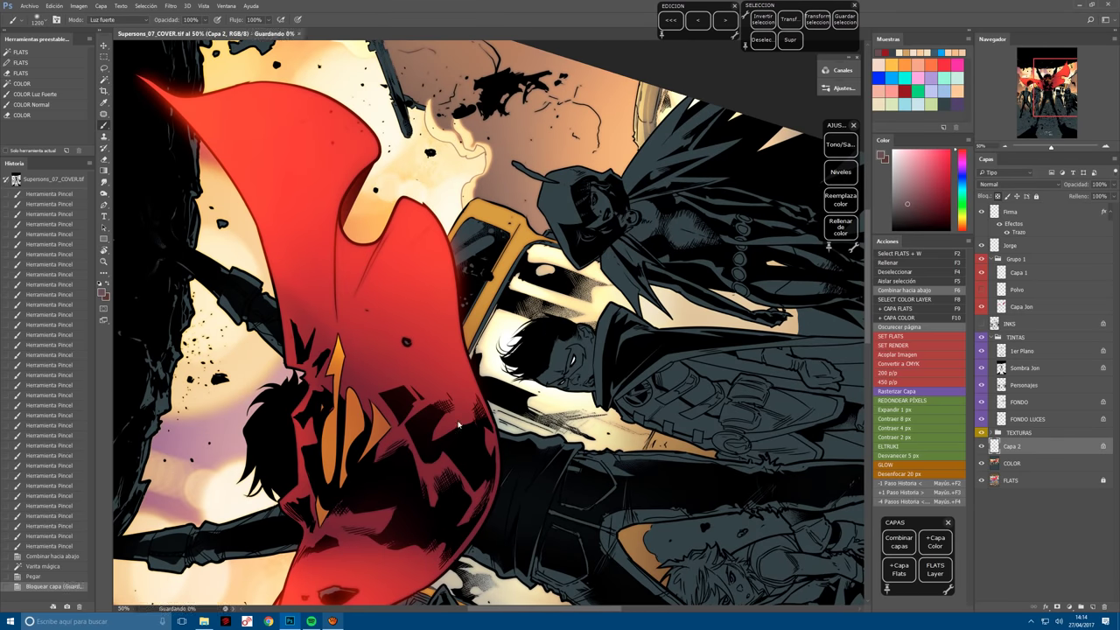
Lasso the bus's upper roof edge between the red cape and the hooded girl, ready for pale orange brushing.
{"action": "key", "text": "ctrl+plus"}
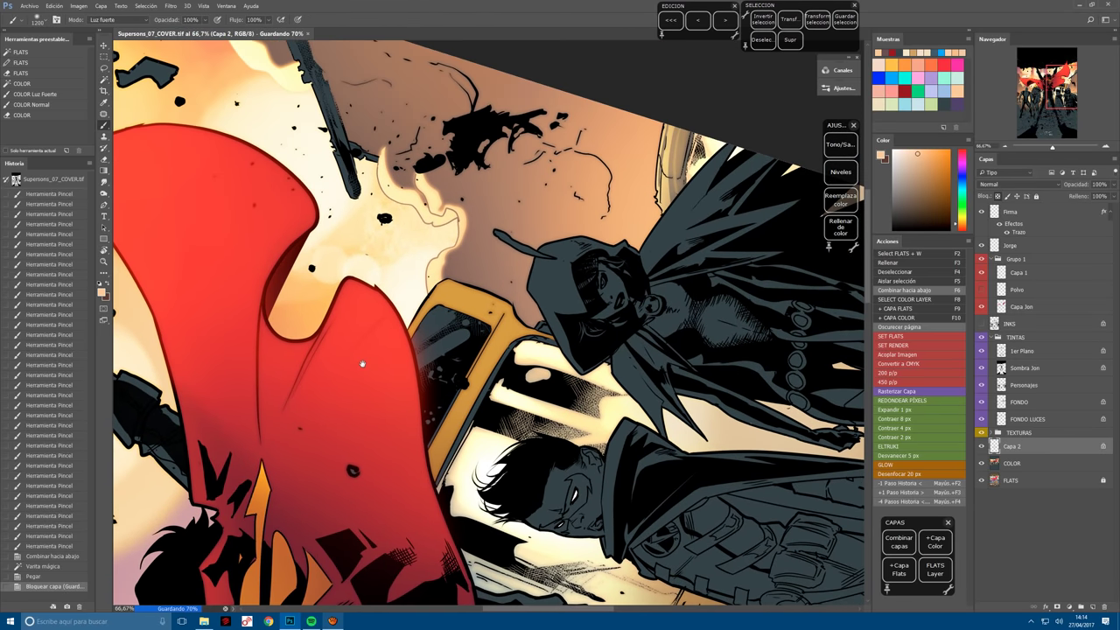
{"action": "key", "text": "ctrl+plus"}
{"action": "key", "text": "l"}
{"action": "left_click_drag", "start_coordinate": [592, 347], "coordinate": [548, 343]}
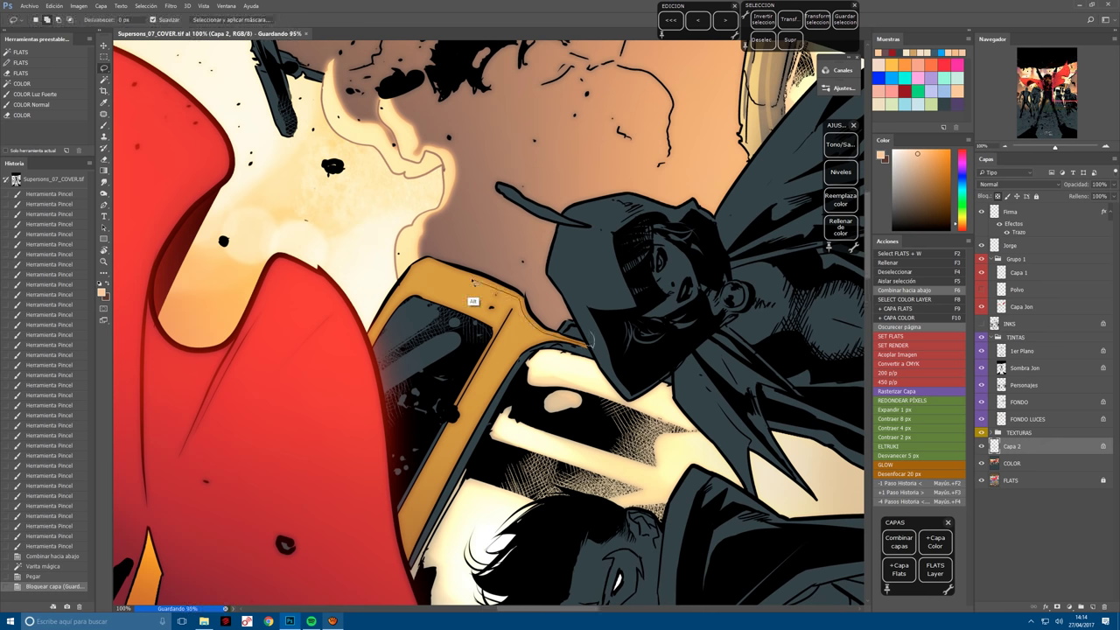
{"action": "mouse_move", "coordinate": [353, 389]}
{"action": "left_mouse_down"}
{"action": "mouse_move", "coordinate": [372, 288]}
{"action": "mouse_move", "coordinate": [560, 315]}
{"action": "left_mouse_up"}
{"action": "key", "text": "b"}
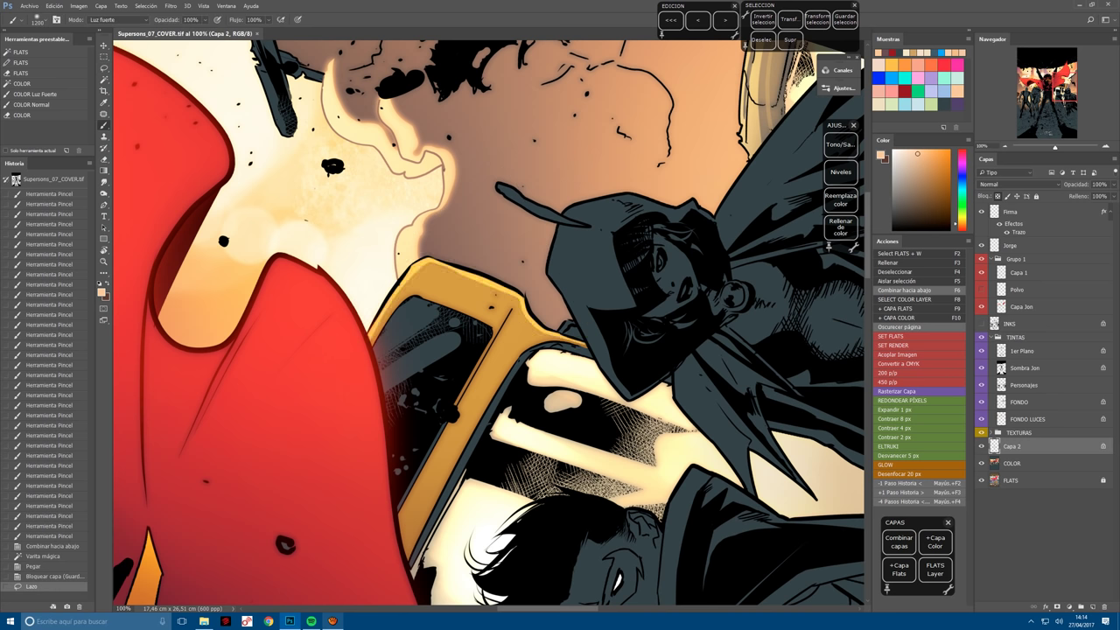
Feather the roof-edge selection by 5 px and brush pale orange light along it at size 700.
{"action": "key", "text": "bracketleft"}
{"action": "key", "text": "bracketleft"}
{"action": "key", "text": "bracketleft"}
{"action": "key", "text": "bracketleft"}
{"action": "key", "text": "bracketleft"}
{"action": "left_click", "coordinate": [932, 456]}
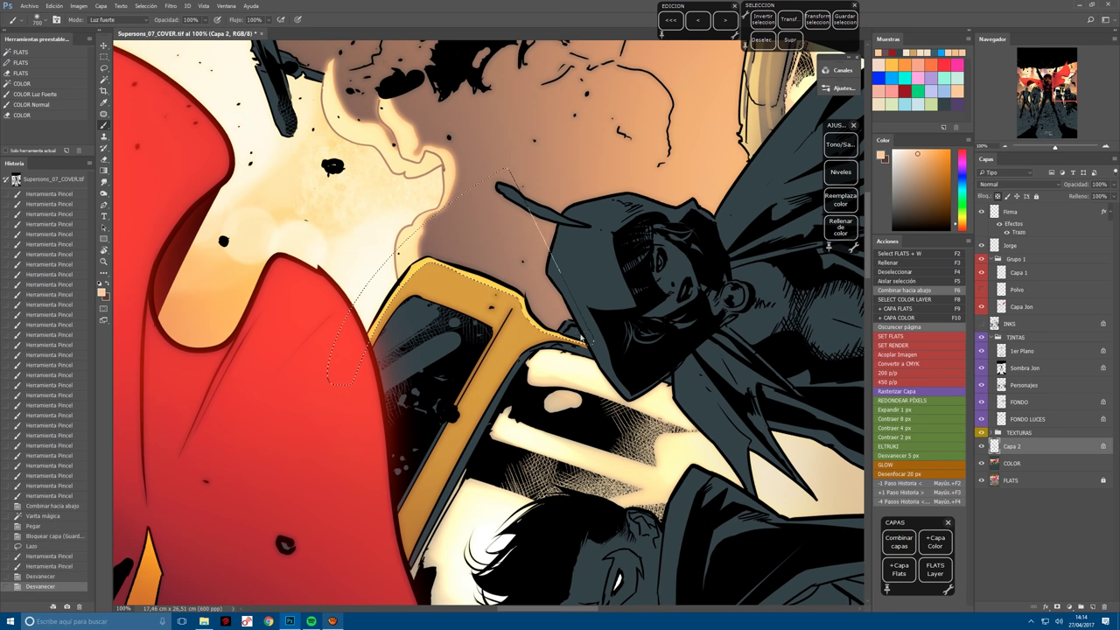
{"action": "mouse_move", "coordinate": [455, 298]}
{"action": "left_mouse_down"}
{"action": "mouse_move", "coordinate": [490, 261]}
{"action": "mouse_move", "coordinate": [420, 175]}
{"action": "left_mouse_up"}
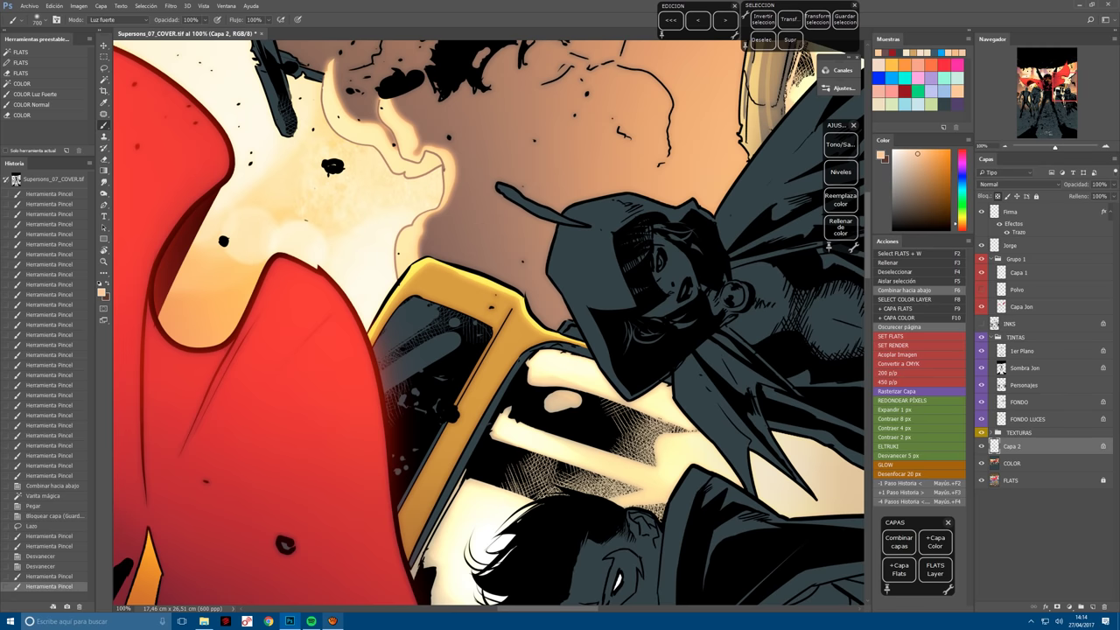
Finish the pale orange light on the bus's roof edge, drop the selection, and lasso the yellow frame strip beside the windshield.
{"action": "left_click_drag", "start_coordinate": [438, 297], "coordinate": [525, 350]}
{"action": "key", "text": "r"}
{"action": "left_click_drag", "start_coordinate": [613, 350], "coordinate": [569, 438]}
{"action": "key", "text": "l"}
{"action": "key", "text": "ctrl+d"}
{"action": "mouse_move", "coordinate": [362, 404]}
{"action": "left_mouse_down"}
{"action": "mouse_move", "coordinate": [533, 221]}
{"action": "mouse_move", "coordinate": [548, 210]}
{"action": "mouse_move", "coordinate": [561, 230]}
{"action": "left_mouse_up"}
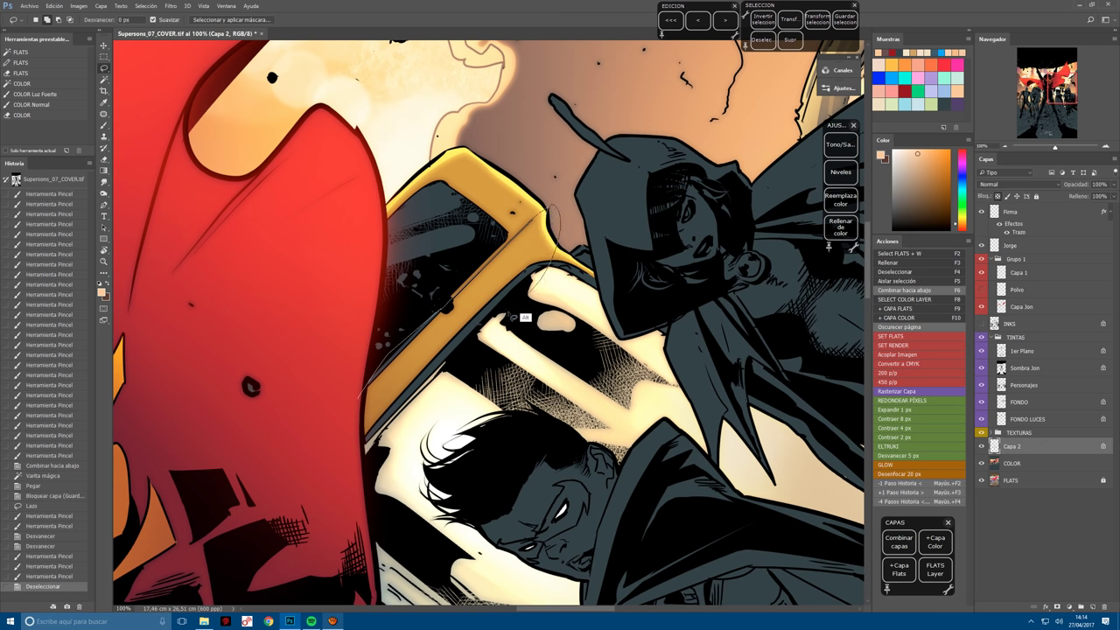
Brush dark purple shading along the lassoed yellow frame strip between the bus's windshield and its lower body.
{"action": "key", "text": "b"}
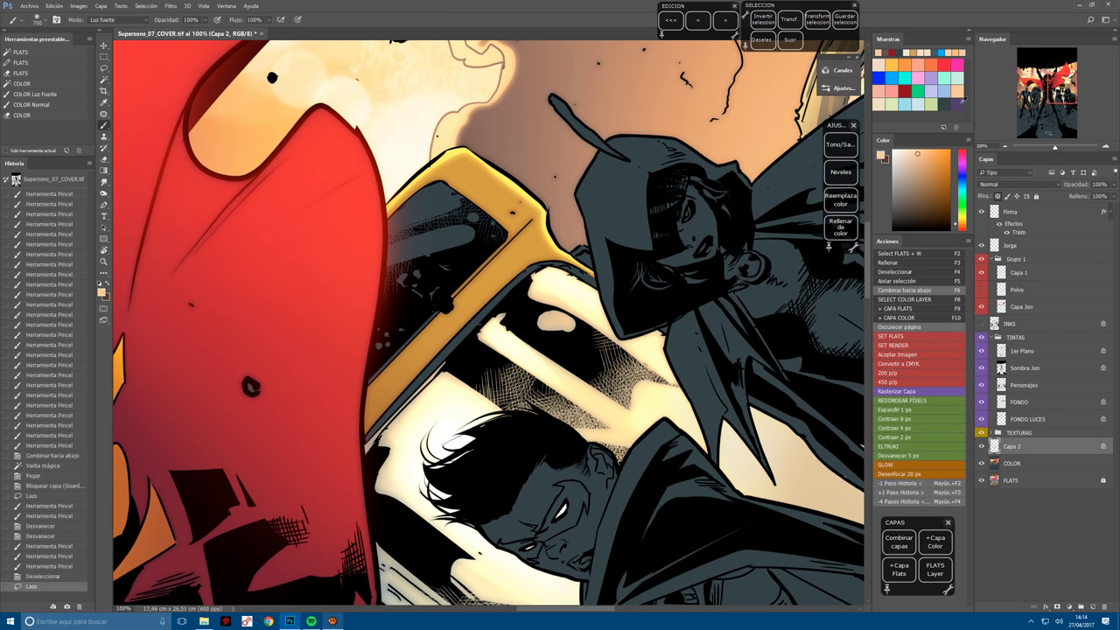
{"action": "left_click", "coordinate": [960, 104]}
{"action": "mouse_move", "coordinate": [491, 254]}
{"action": "left_mouse_down"}
{"action": "mouse_move", "coordinate": [525, 228]}
{"action": "mouse_move", "coordinate": [385, 402]}
{"action": "left_mouse_up"}
{"action": "left_click_drag", "start_coordinate": [491, 263], "coordinate": [421, 376]}
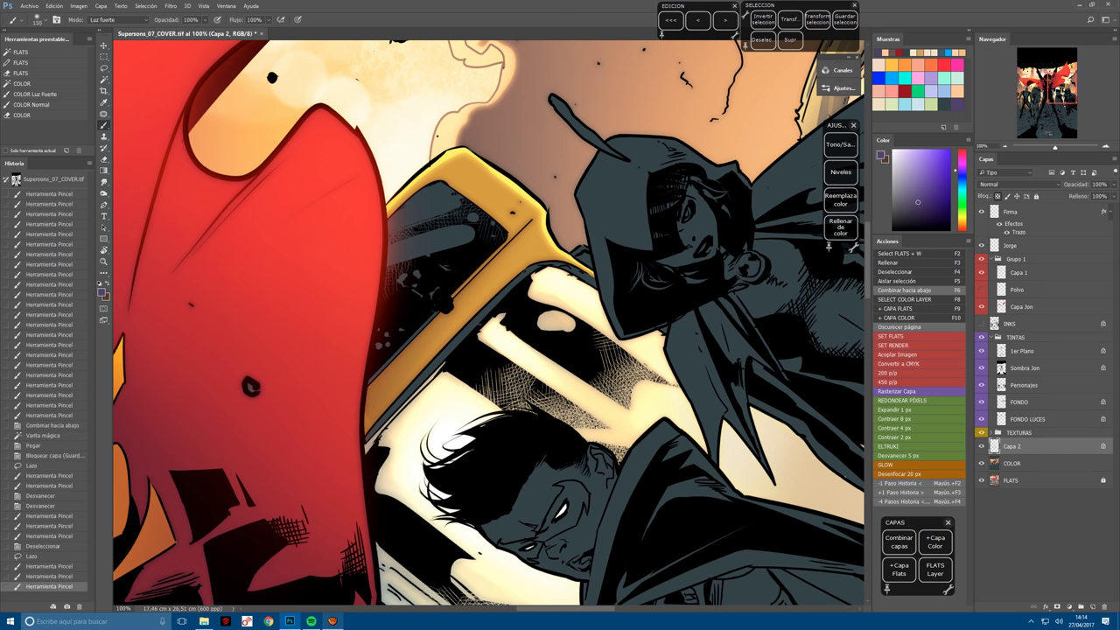
{"action": "left_click_drag", "start_coordinate": [490, 263], "coordinate": [420, 377]}
{"action": "left_click_drag", "start_coordinate": [119, 332], "coordinate": [119, 355]}
{"action": "left_click_drag", "start_coordinate": [119, 337], "coordinate": [119, 359]}
Deselect and brush small pale orange highlights along the bus's windshield frame, working down to brush size 60.
{"action": "left_click", "coordinate": [879, 53]}
{"action": "key", "text": "ctrl+d"}
{"action": "left_click_drag", "start_coordinate": [367, 452], "coordinate": [367, 464]}
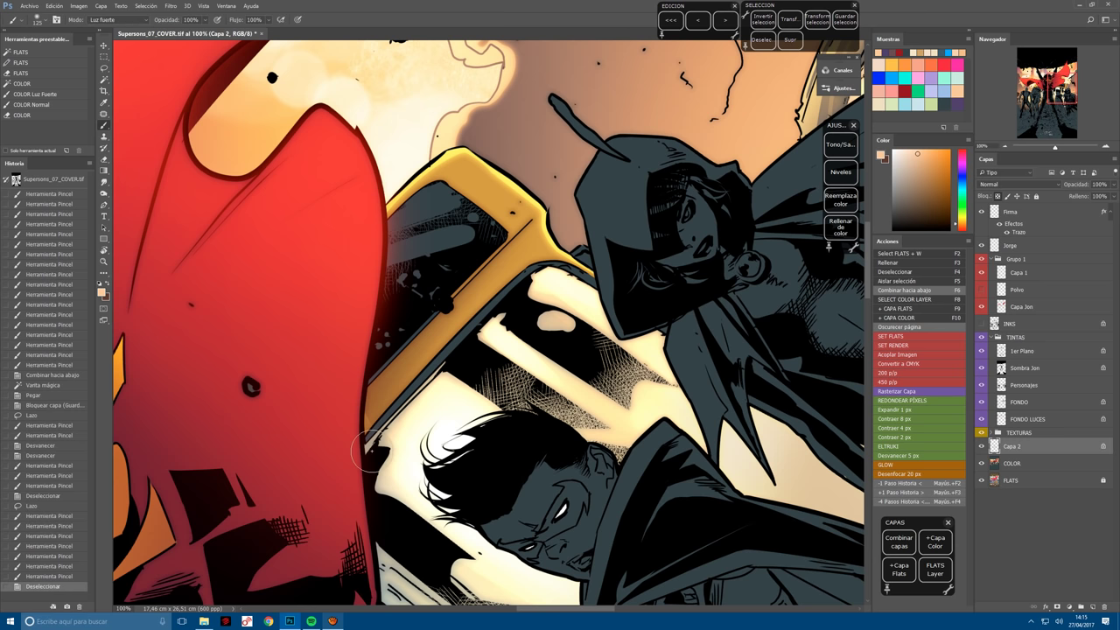
{"action": "left_click_drag", "start_coordinate": [416, 351], "coordinate": [429, 385]}
{"action": "left_click_drag", "start_coordinate": [306, 525], "coordinate": [316, 535]}
{"action": "left_click_drag", "start_coordinate": [332, 472], "coordinate": [339, 480]}
{"action": "left_click_drag", "start_coordinate": [334, 474], "coordinate": [345, 485]}
{"action": "left_click_drag", "start_coordinate": [333, 472], "coordinate": [341, 482]}
{"action": "left_click_drag", "start_coordinate": [336, 476], "coordinate": [341, 481]}
{"action": "left_click_drag", "start_coordinate": [336, 476], "coordinate": [343, 483]}
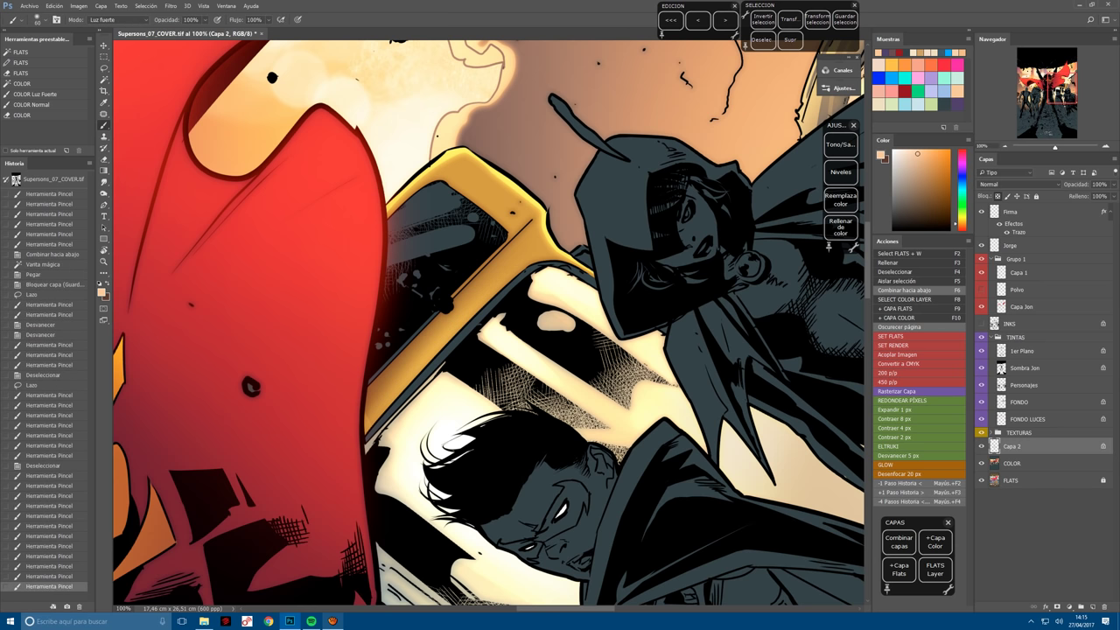
Merge Capa 2 down, isolate the bus's windshield on a new color layer, and brush pale orange light over the glass.
{"action": "key", "text": "F6"}
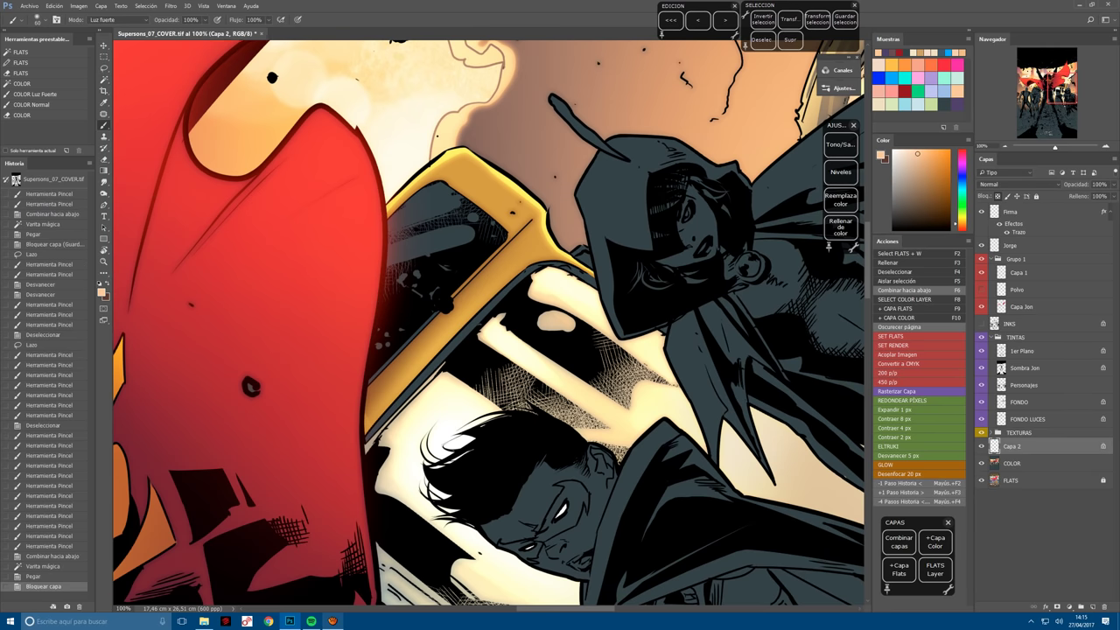
{"action": "key", "text": "ctrl+minus"}
{"action": "left_click", "coordinate": [446, 262]}
{"action": "left_click", "coordinate": [447, 262]}
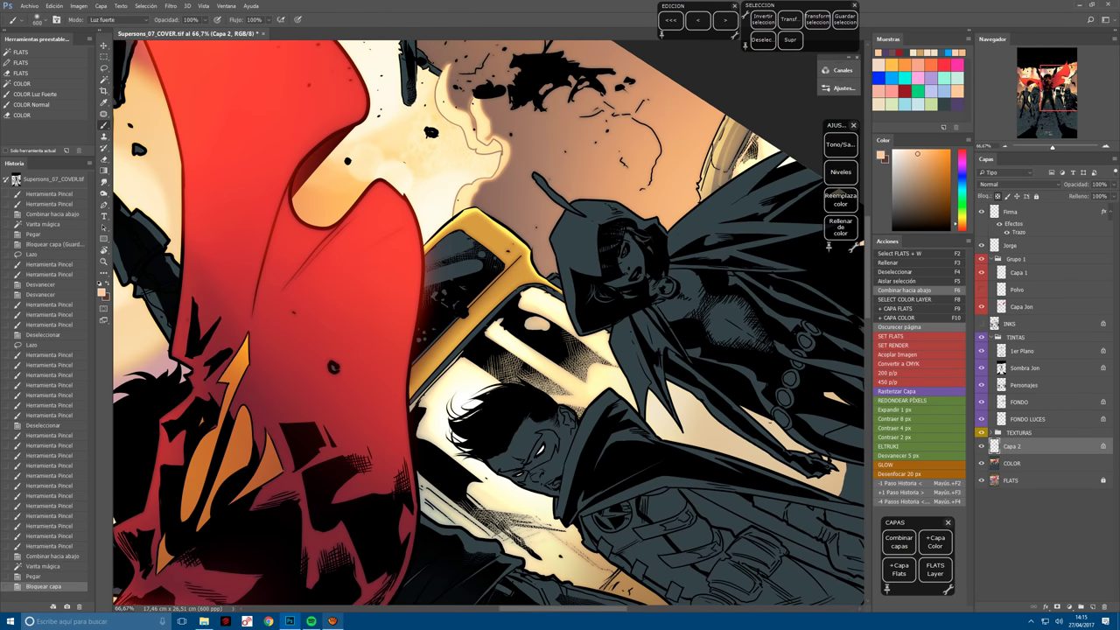
Load Capa 2's outline as a selection, subtract the background ink layers, contract it by 2 px and feather it by 5 px.
{"action": "left_click", "coordinate": [993, 464], "text": "ctrl"}
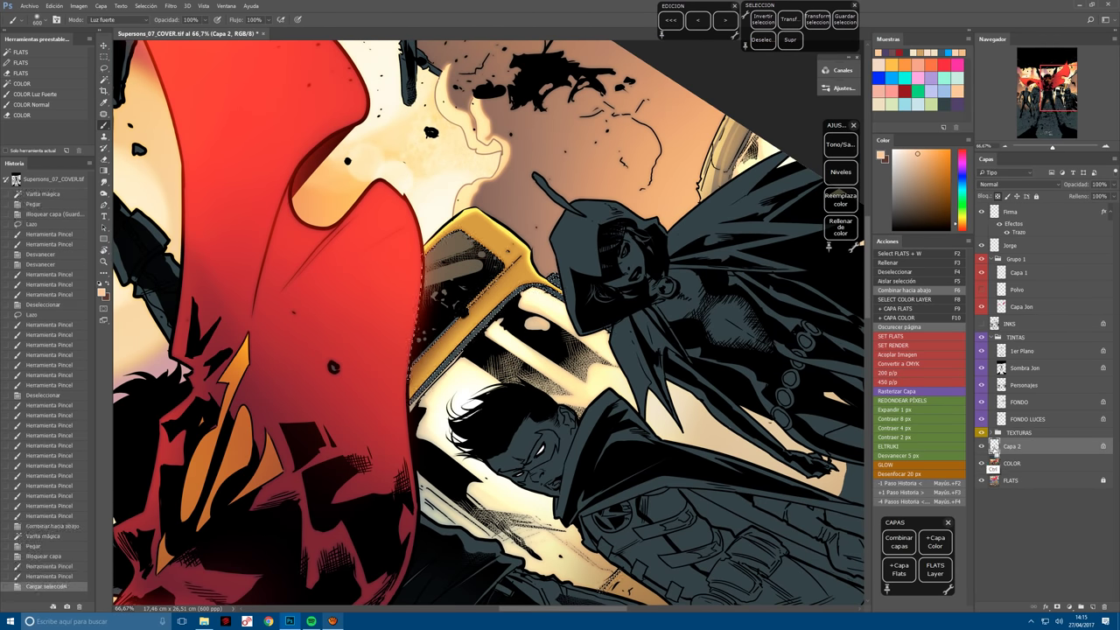
{"action": "left_click", "coordinate": [1003, 417], "text": "ctrl+alt"}
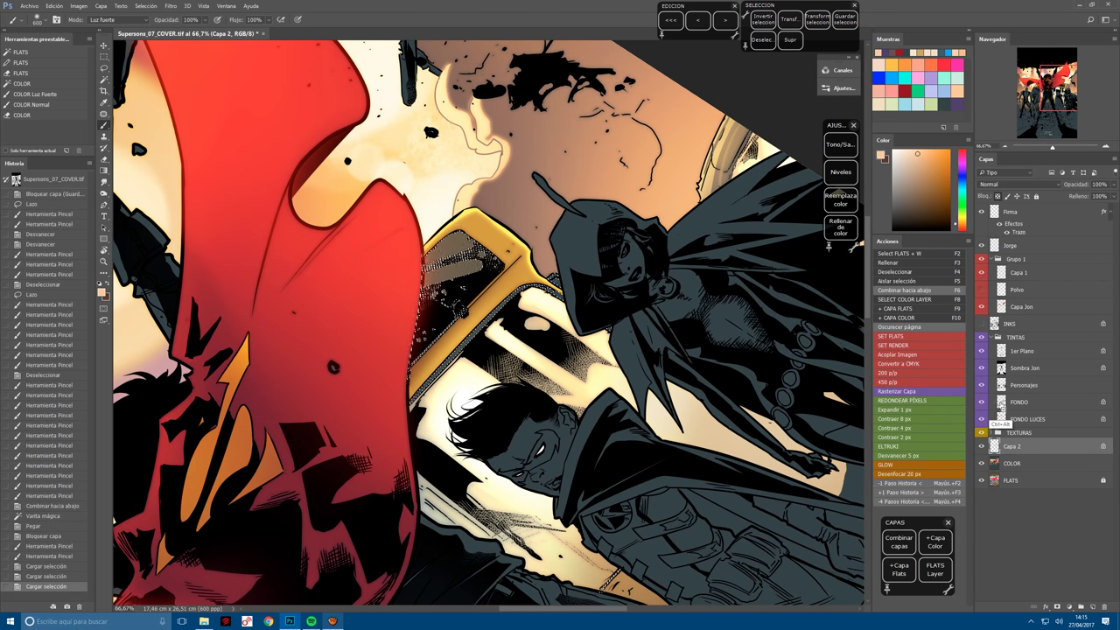
{"action": "left_click", "coordinate": [903, 438]}
{"action": "left_click", "coordinate": [901, 455]}
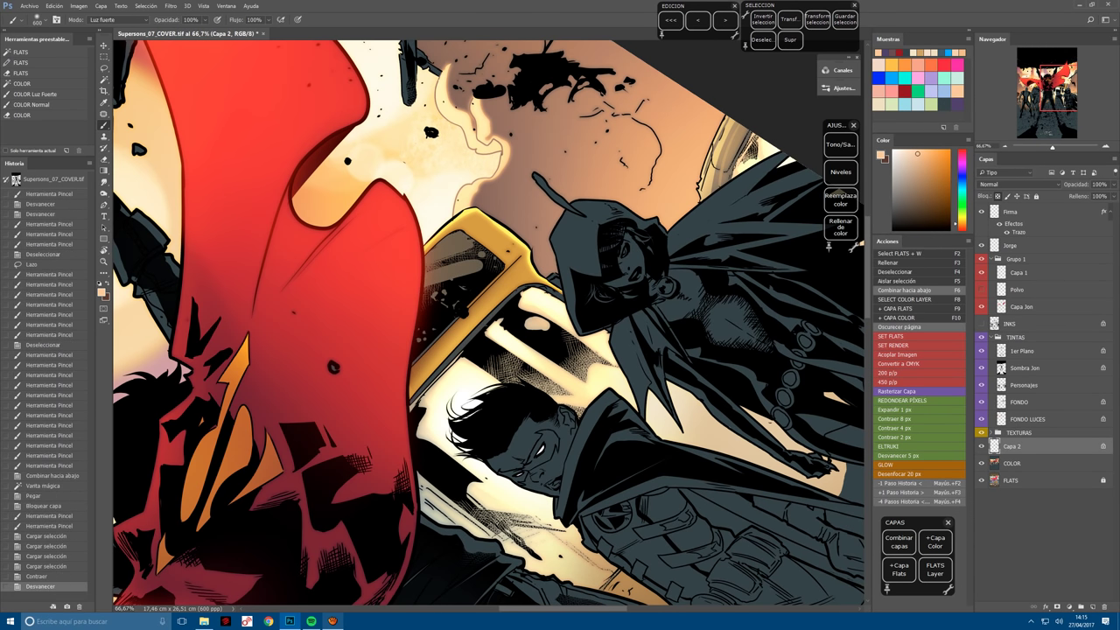
Brush pale orange reflections on the windshield glass inside the contracted selection and deselect.
{"action": "left_click", "coordinate": [451, 261]}
{"action": "left_click", "coordinate": [450, 247]}
{"action": "left_click", "coordinate": [453, 273]}
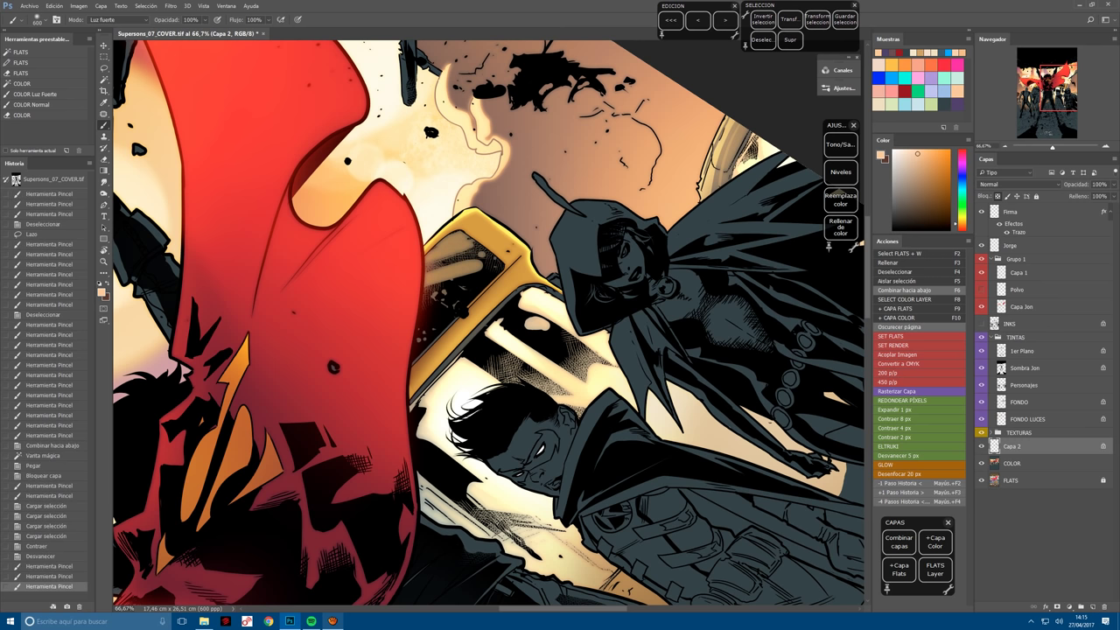
{"action": "key", "text": "ctrl+d"}
Brush a soft, lighter cream glow over the bus's windshield at size 400.
{"action": "key", "text": "bracketright"}
{"action": "key", "text": "bracketright"}
{"action": "key", "text": "bracketright"}
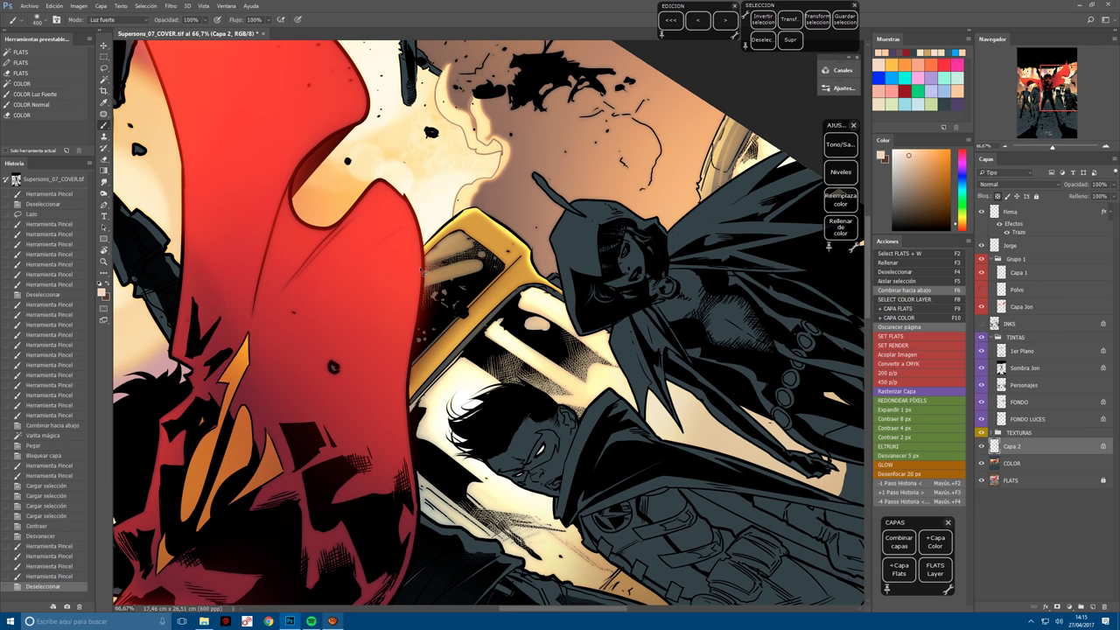
{"action": "left_click", "coordinate": [455, 256]}
{"action": "left_click", "coordinate": [455, 259]}
{"action": "left_click", "coordinate": [477, 336]}
Brush pale orange touches around the bus's corner beside the hooded girl at sizes 125 and 175.
{"action": "key", "text": "bracketleft"}
{"action": "key", "text": "bracketleft"}
{"action": "key", "text": "bracketleft"}
{"action": "key", "text": "r"}
{"action": "left_click_drag", "start_coordinate": [477, 336], "coordinate": [560, 330]}
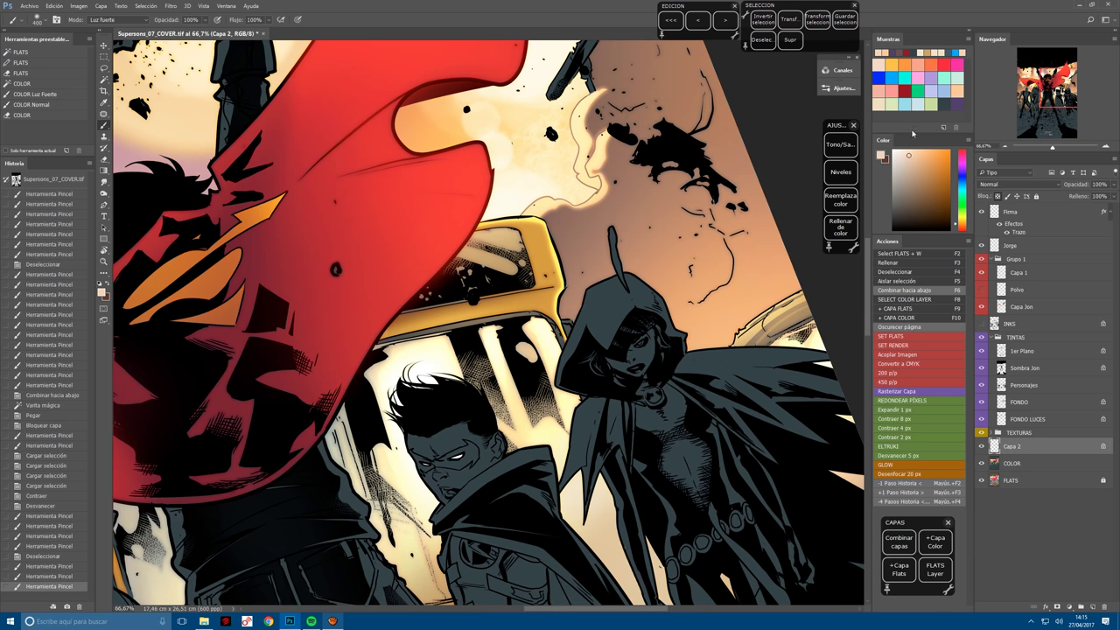
{"action": "left_click", "coordinate": [554, 332], "text": "alt"}
{"action": "key", "text": "bracketleft"}
{"action": "key", "text": "bracketleft"}
{"action": "left_click", "coordinate": [554, 331]}
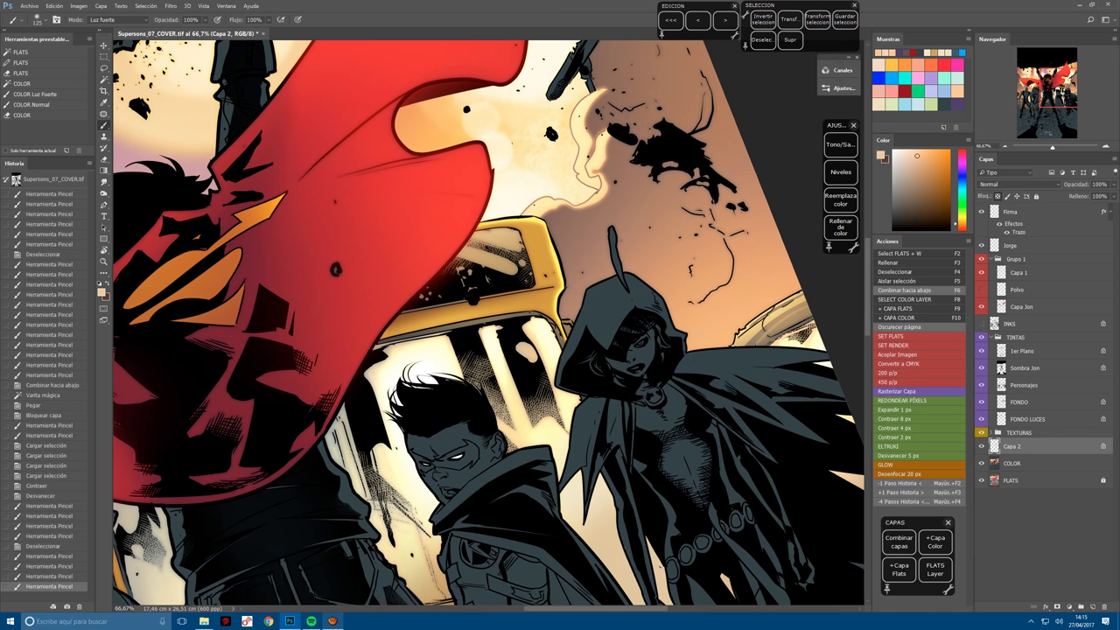
{"action": "left_click", "coordinate": [556, 332]}
{"action": "left_click", "coordinate": [512, 319]}
{"action": "key", "text": "bracketright"}
{"action": "key", "text": "bracketright"}
{"action": "left_click", "coordinate": [601, 399]}
{"action": "left_click", "coordinate": [568, 331]}
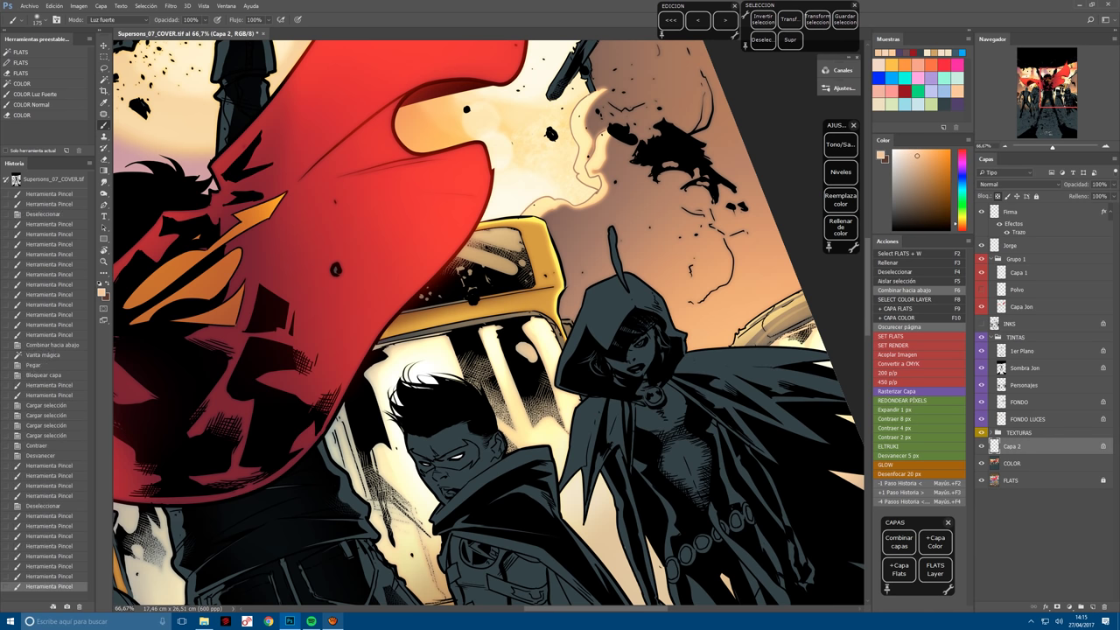
Lasso the small area between the bus's corner and the girl's hood, brush pale orange light into it, and deselect.
{"action": "key", "text": "l"}
{"action": "mouse_move", "coordinate": [574, 322]}
{"action": "left_mouse_down"}
{"action": "mouse_move", "coordinate": [578, 334]}
{"action": "mouse_move", "coordinate": [565, 324]}
{"action": "mouse_move", "coordinate": [578, 349]}
{"action": "mouse_move", "coordinate": [560, 326]}
{"action": "left_mouse_up"}
{"action": "key", "text": "b"}
{"action": "key", "text": "l"}
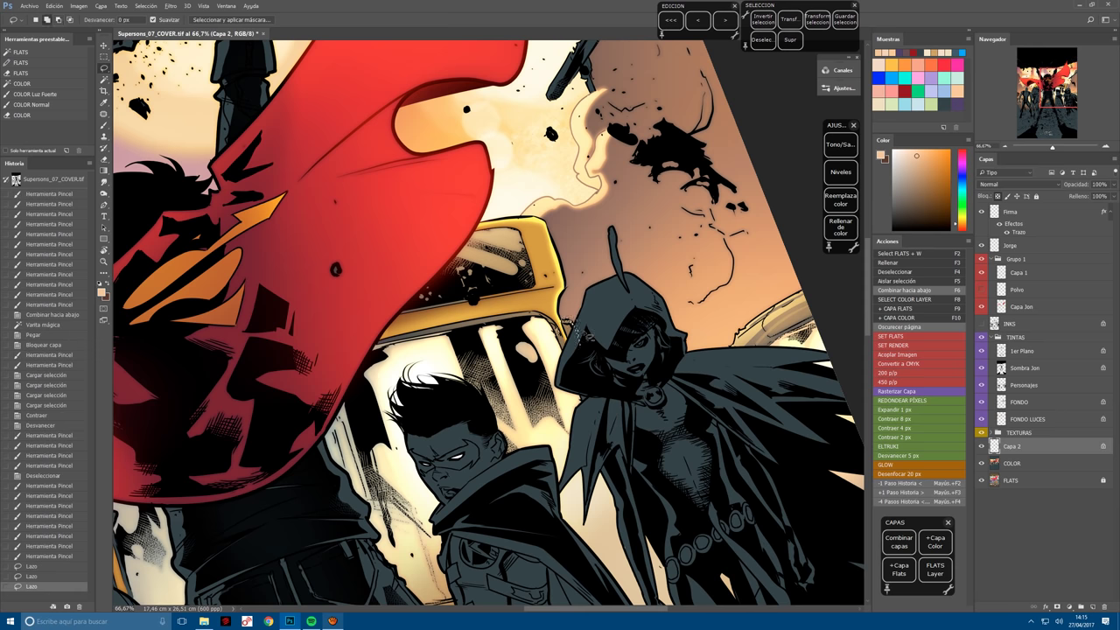
{"action": "key", "text": "b"}
{"action": "left_click", "coordinate": [568, 341]}
{"action": "left_click", "coordinate": [569, 341]}
{"action": "left_click", "coordinate": [569, 342]}
{"action": "left_click", "coordinate": [569, 341]}
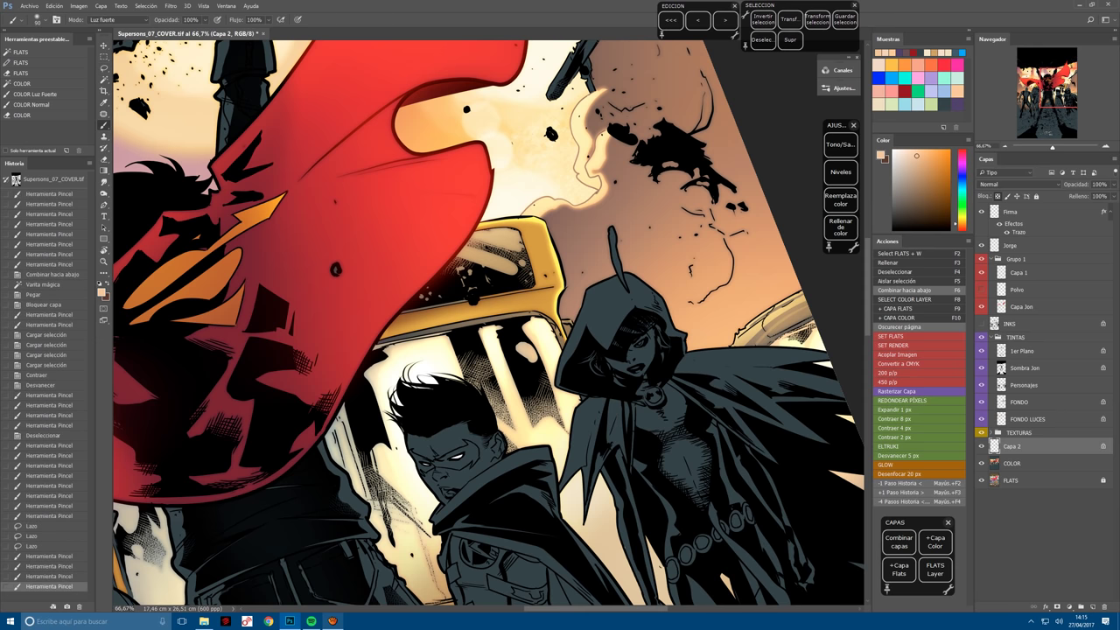
{"action": "left_click", "coordinate": [569, 341]}
{"action": "left_click", "coordinate": [577, 337]}
{"action": "left_click", "coordinate": [578, 337]}
{"action": "key", "text": "ctrl+d"}
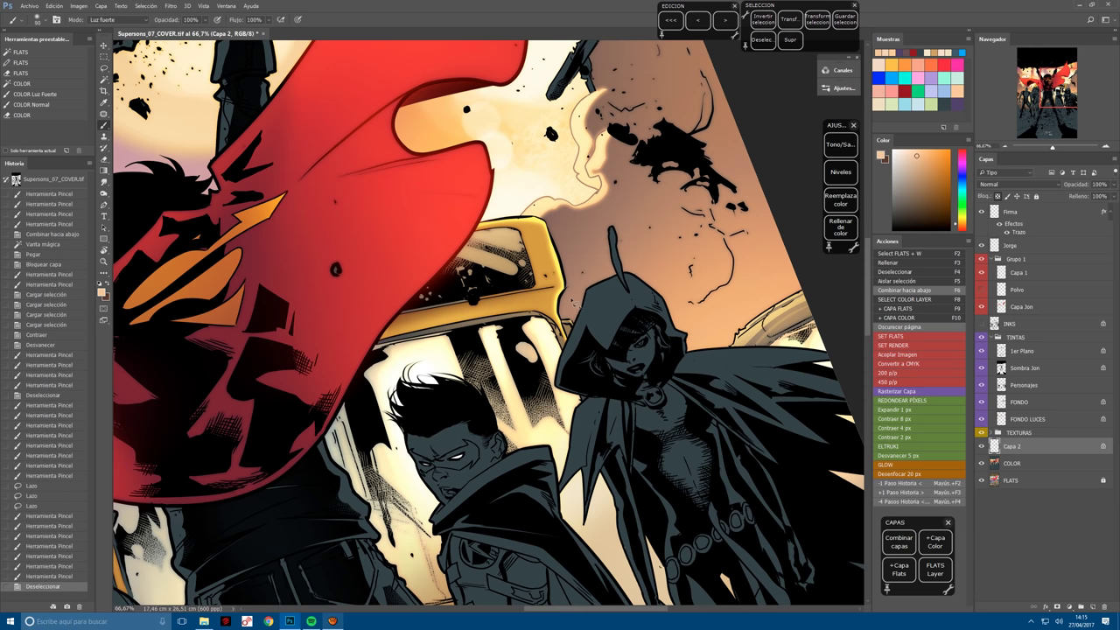
{"action": "left_click", "coordinate": [582, 327]}
Merge Capa 2 down and isolate the bus's grey parts behind the long-haired woman on a new color layer.
{"action": "key", "text": "ctrl+minus"}
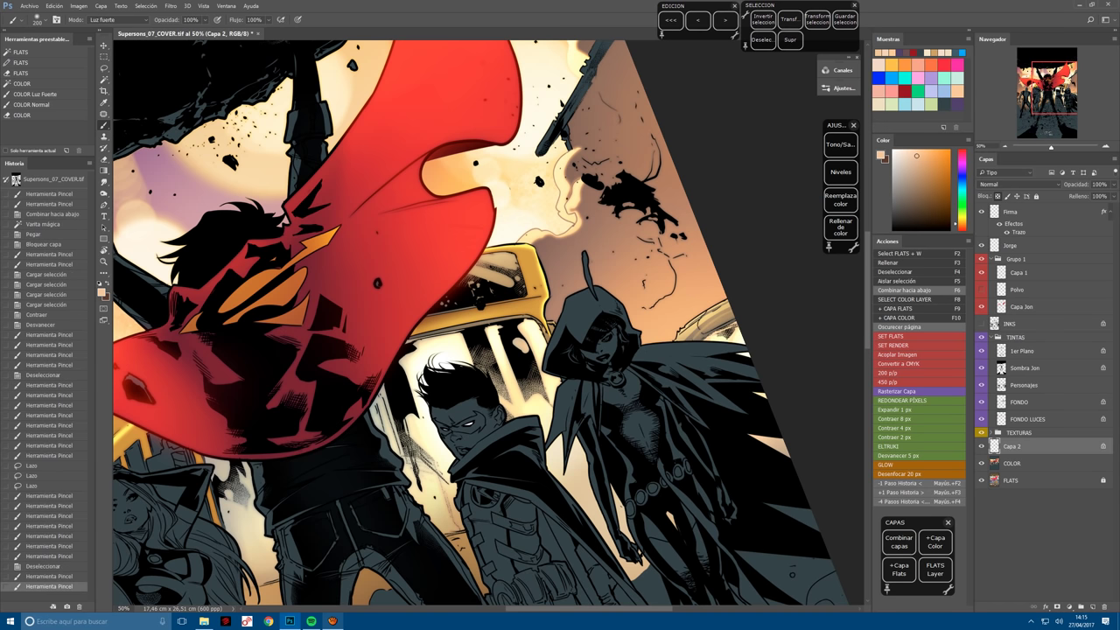
{"action": "key", "text": "ctrl+minus"}
{"action": "key", "text": "r"}
{"action": "left_click_drag", "start_coordinate": [582, 443], "coordinate": [546, 455]}
{"action": "key", "text": "Escape"}
{"action": "key", "text": "ctrl+plus"}
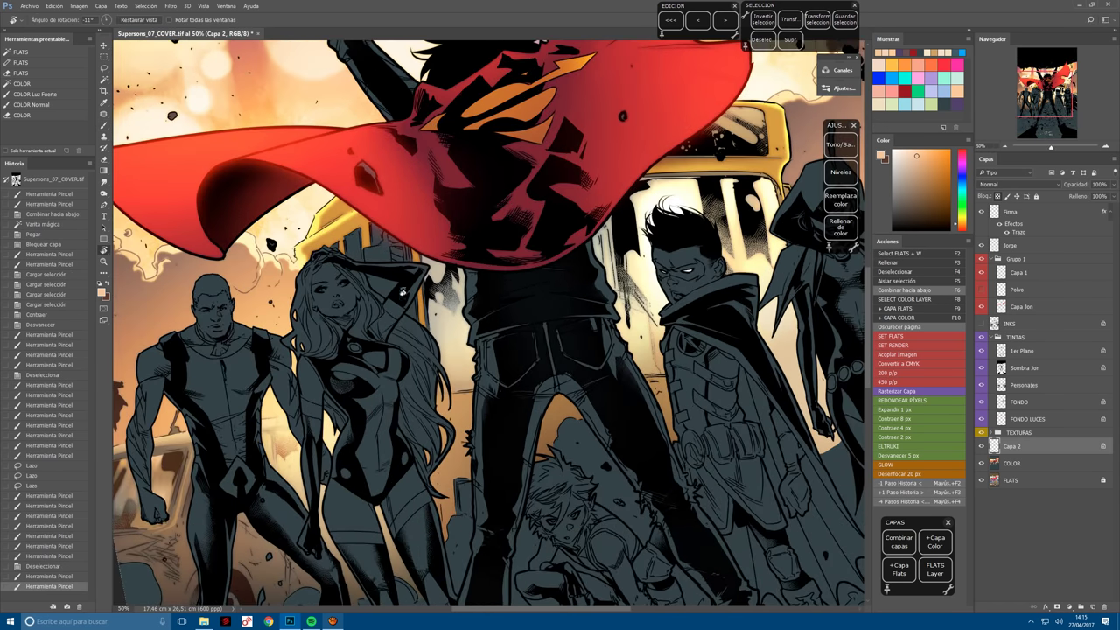
{"action": "key", "text": "b"}
{"action": "key", "text": "ctrl+e"}
{"action": "key", "text": "F2"}
{"action": "key", "text": "F5"}
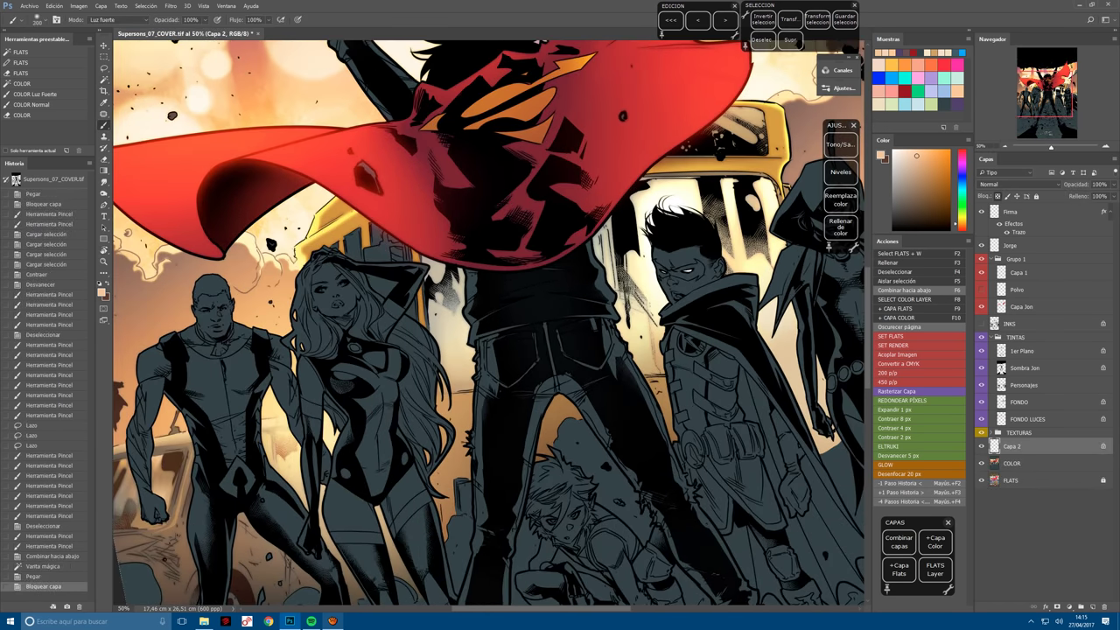
Brush soft pale orange light over the bus's grey parts above the long-haired woman's head at size 250.
{"action": "mouse_move", "coordinate": [363, 254]}
{"action": "left_mouse_down"}
{"action": "mouse_move", "coordinate": [403, 250]}
{"action": "mouse_move", "coordinate": [385, 249]}
{"action": "left_mouse_up"}
{"action": "key", "text": "bracketleft"}
{"action": "key", "text": "bracketleft"}
{"action": "key", "text": "bracketleft"}
{"action": "key", "text": "bracketleft"}
{"action": "left_click_drag", "start_coordinate": [306, 210], "coordinate": [280, 250]}
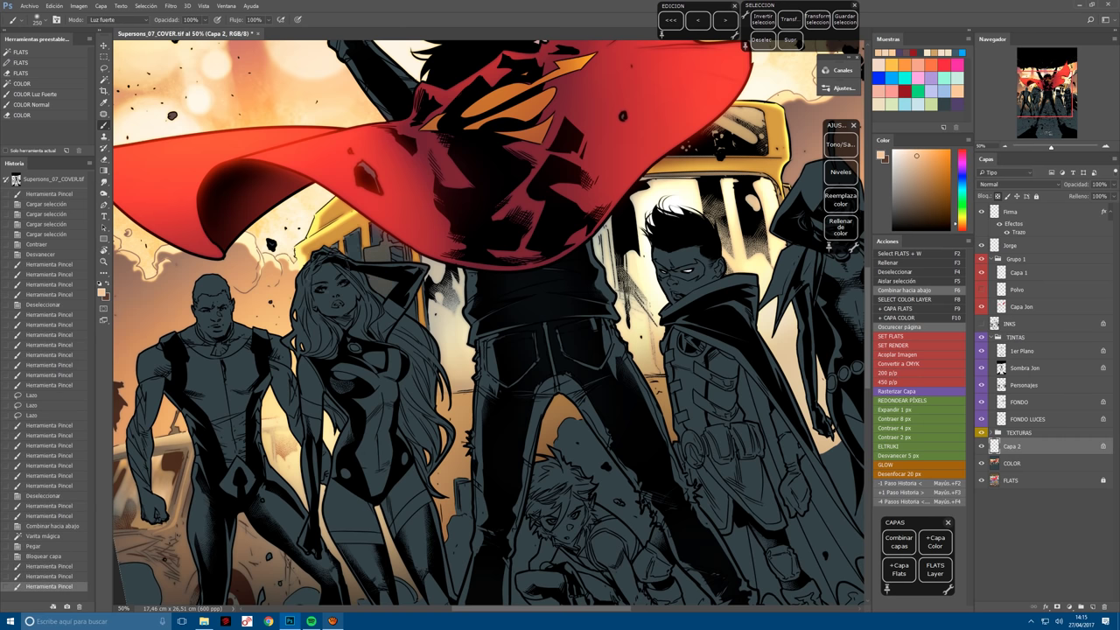
{"action": "left_click", "coordinate": [370, 254]}
{"action": "key", "text": "ctrl+plus"}
Lasso the grey mirror area above the long-haired woman's raised arm, brush pale cream light into it, and deselect.
{"action": "key", "text": "l"}
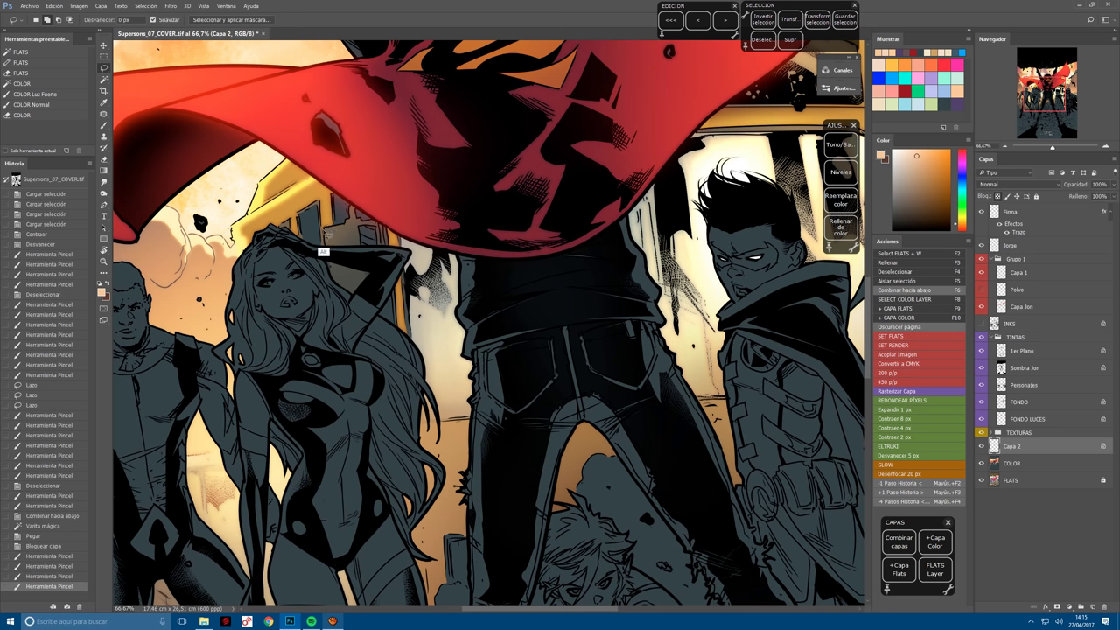
{"action": "mouse_move", "coordinate": [322, 252]}
{"action": "left_mouse_down"}
{"action": "mouse_move", "coordinate": [330, 246]}
{"action": "mouse_move", "coordinate": [338, 289]}
{"action": "mouse_move", "coordinate": [329, 255]}
{"action": "mouse_move", "coordinate": [357, 219]}
{"action": "left_mouse_up"}
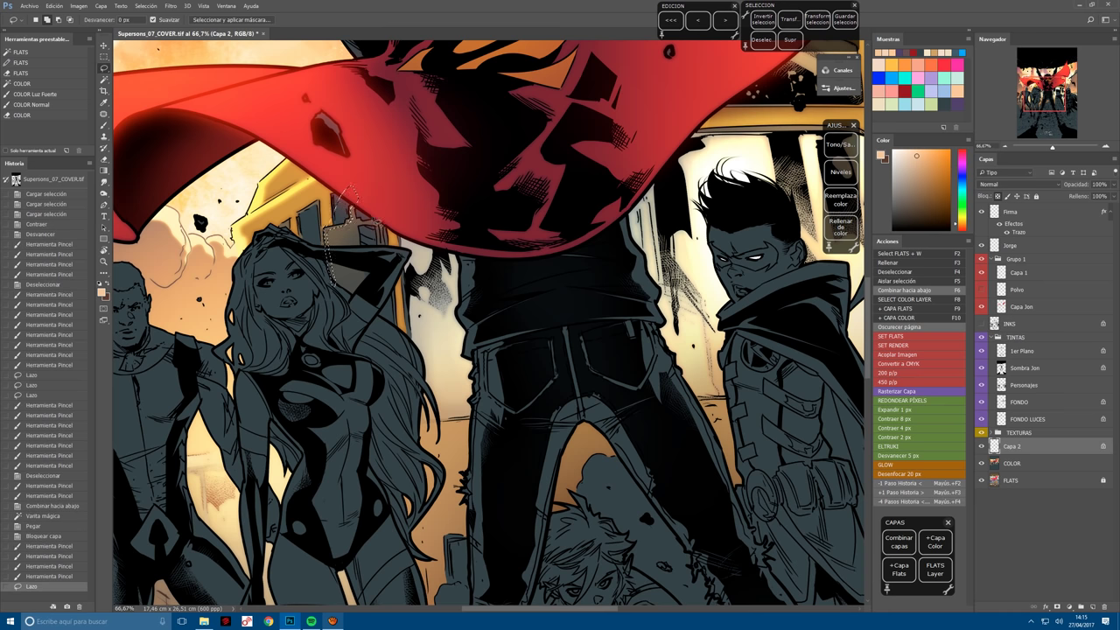
{"action": "mouse_move", "coordinate": [415, 177]}
{"action": "left_mouse_down"}
{"action": "mouse_move", "coordinate": [372, 210]}
{"action": "mouse_move", "coordinate": [385, 256]}
{"action": "left_mouse_up"}
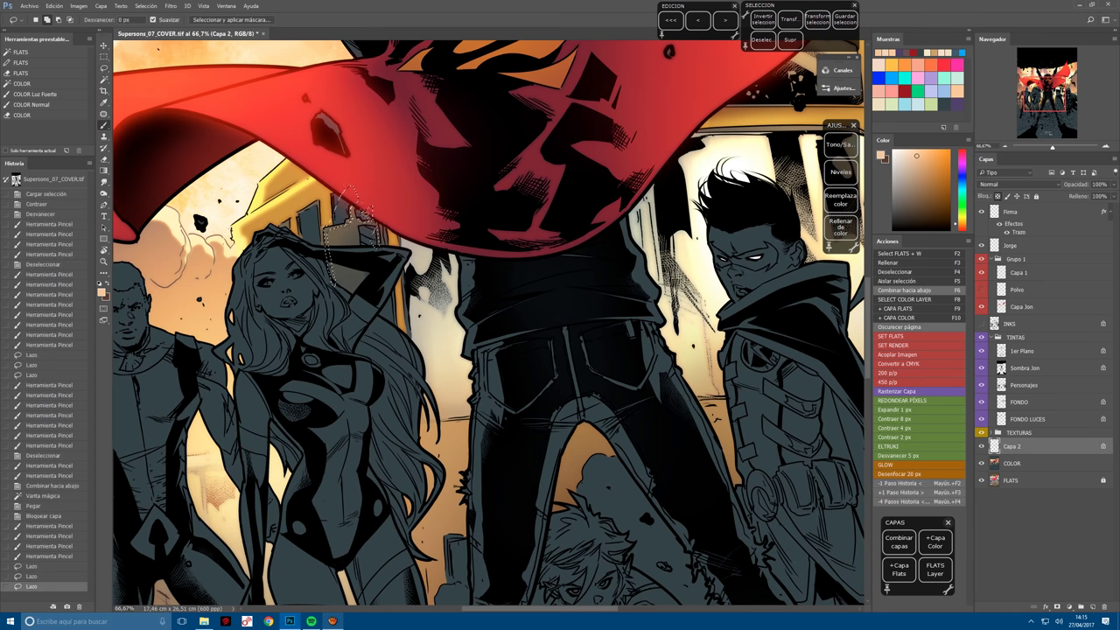
{"action": "key", "text": "b"}
{"action": "mouse_move", "coordinate": [346, 219]}
{"action": "left_mouse_down"}
{"action": "mouse_move", "coordinate": [451, 289]}
{"action": "mouse_move", "coordinate": [436, 287]}
{"action": "left_mouse_up"}
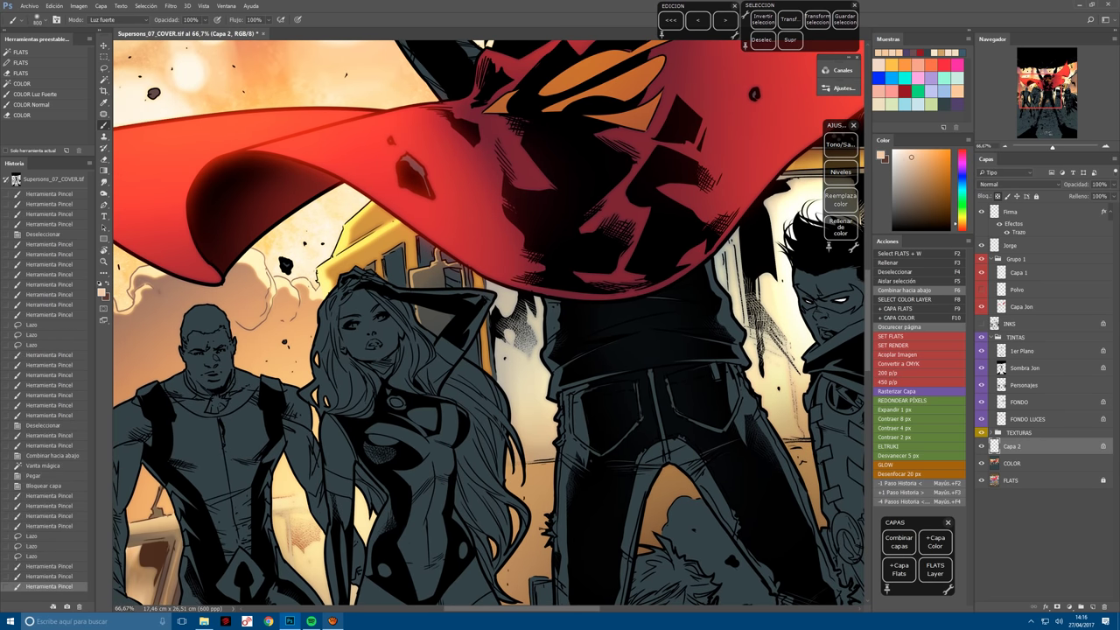
{"action": "key", "text": "bracketleft"}
{"action": "key", "text": "bracketleft"}
{"action": "key", "text": "bracketleft"}
{"action": "key", "text": "bracketleft"}
{"action": "key", "text": "ctrl+d"}
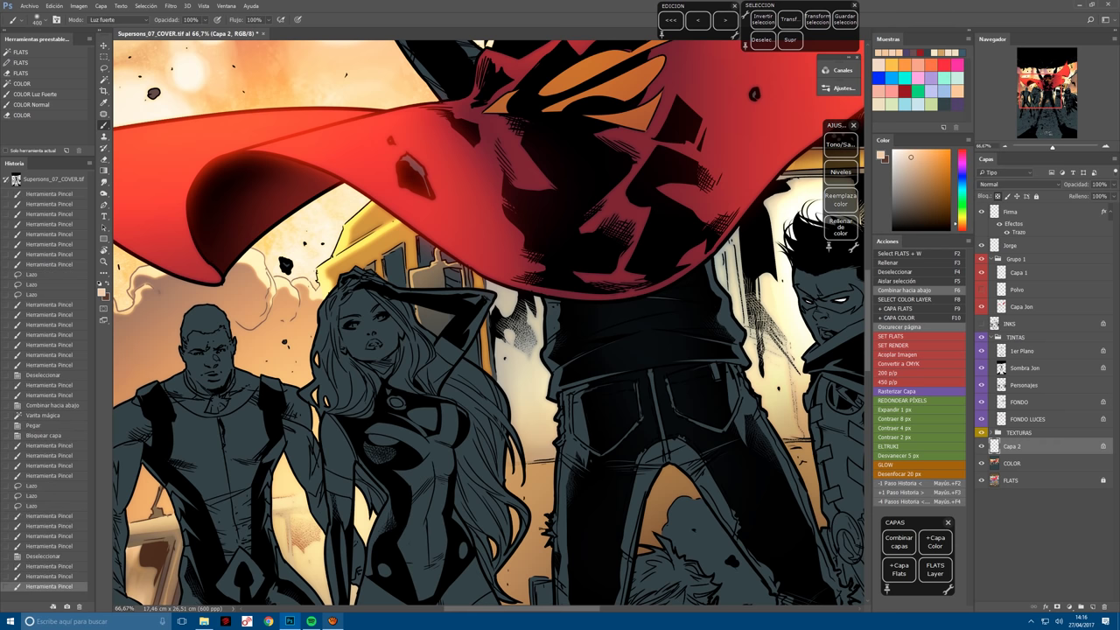
Merge Capa 2 down, isolate the bus's windows behind the long-haired woman on a new color layer, and brush them pale orange at size 400.
{"action": "key", "text": "F6"}
{"action": "key", "text": "F2"}
{"action": "left_click", "coordinate": [452, 278]}
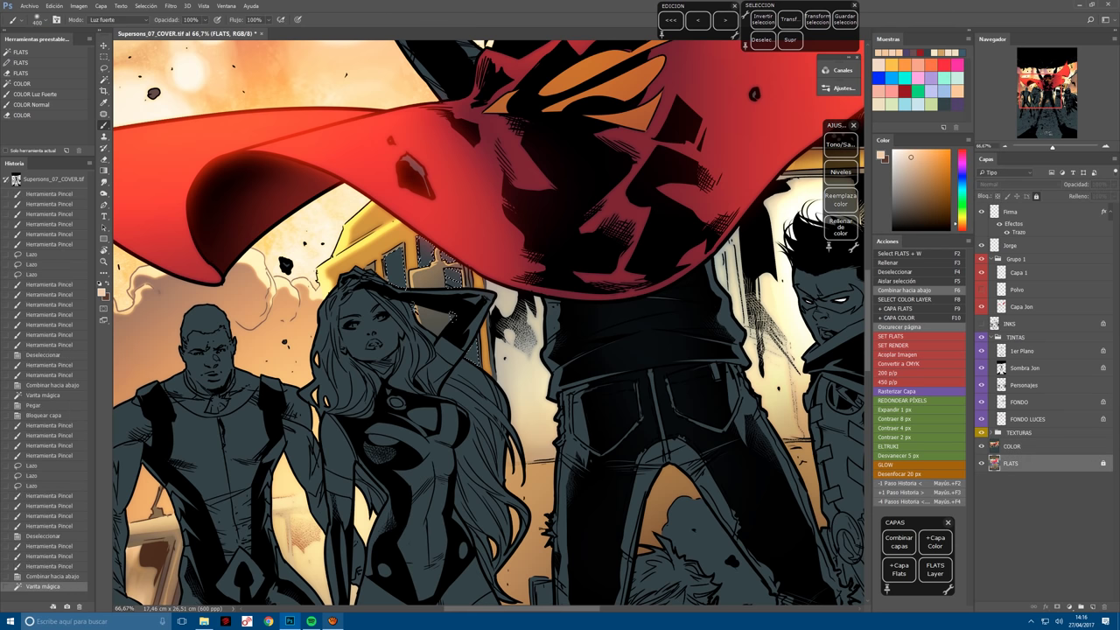
{"action": "key", "text": "F10"}
{"action": "left_click_drag", "start_coordinate": [394, 280], "coordinate": [424, 247]}
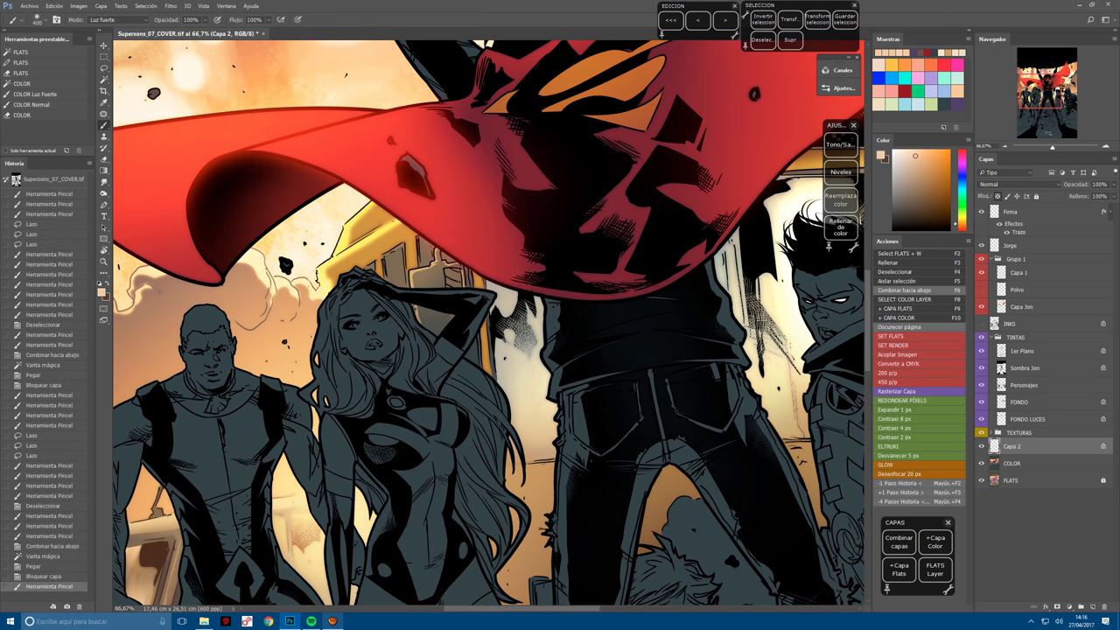
{"action": "left_click_drag", "start_coordinate": [390, 280], "coordinate": [405, 256]}
Select the windows minus the background inks, contract and feather the selection by 5 px, brush pale orange light inside, and deselect.
{"action": "left_click", "coordinate": [995, 446], "text": "ctrl"}
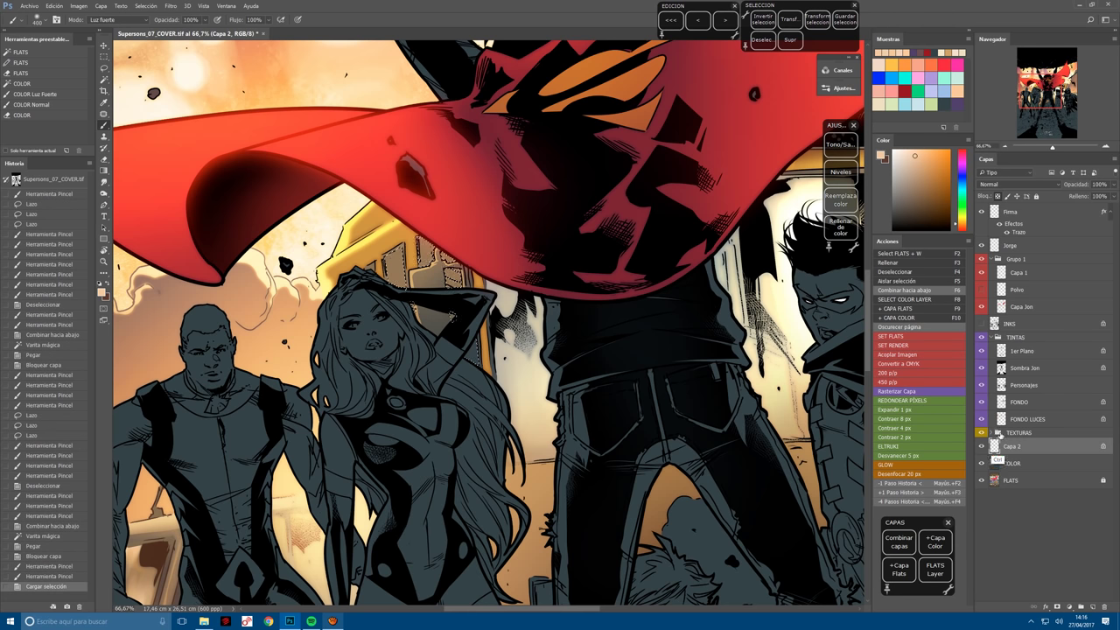
{"action": "left_click", "coordinate": [1003, 404], "text": "ctrl"}
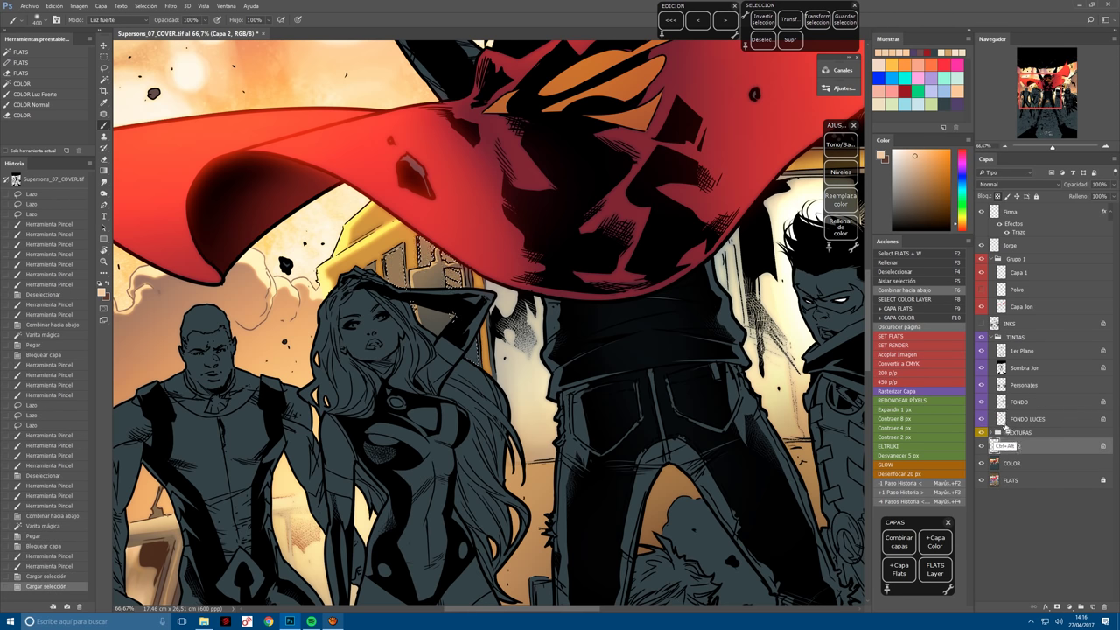
{"action": "key", "text": "F11"}
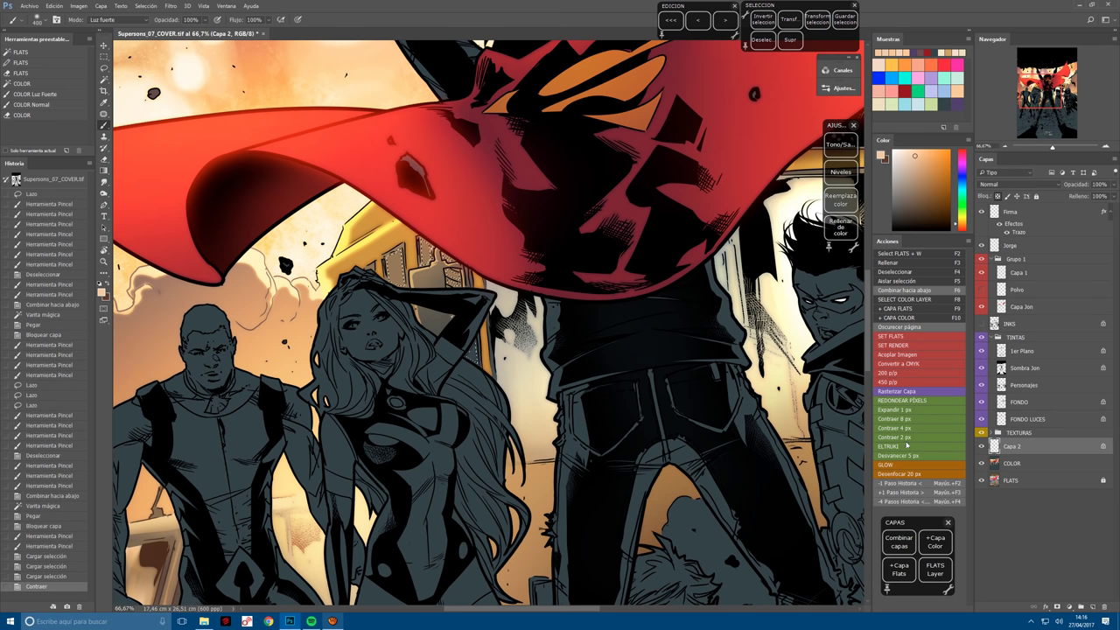
{"action": "left_click_drag", "start_coordinate": [395, 280], "coordinate": [473, 175]}
{"action": "key", "text": "bracketleft"}
{"action": "key", "text": "bracketleft"}
{"action": "key", "text": "ctrl+d"}
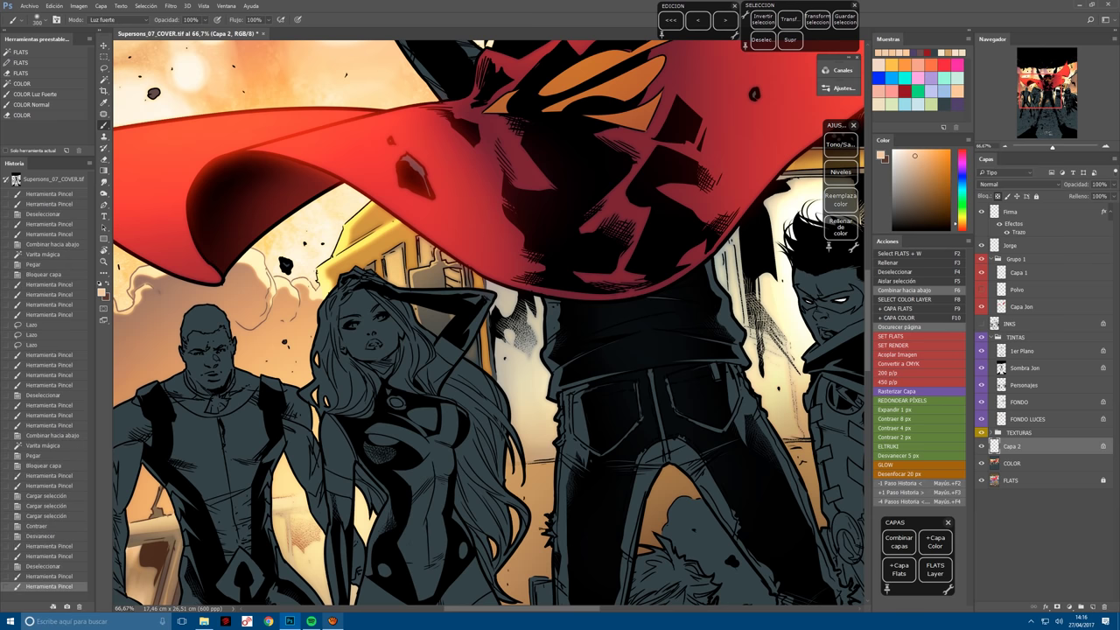
Brush extra pale orange highlights freely over the bus's windows behind the long-haired woman with a smaller brush.
{"action": "left_click_drag", "start_coordinate": [472, 272], "coordinate": [446, 218]}
{"action": "left_click_drag", "start_coordinate": [391, 284], "coordinate": [391, 254]}
{"action": "key", "text": "ctrl+minus"}
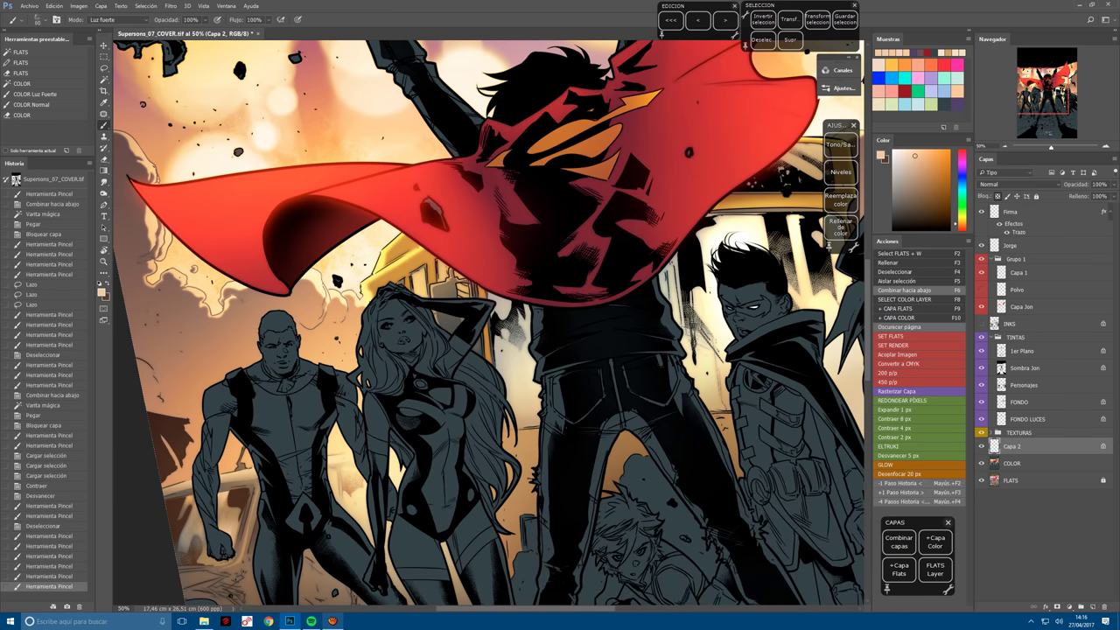
{"action": "left_click_drag", "start_coordinate": [423, 298], "coordinate": [423, 268]}
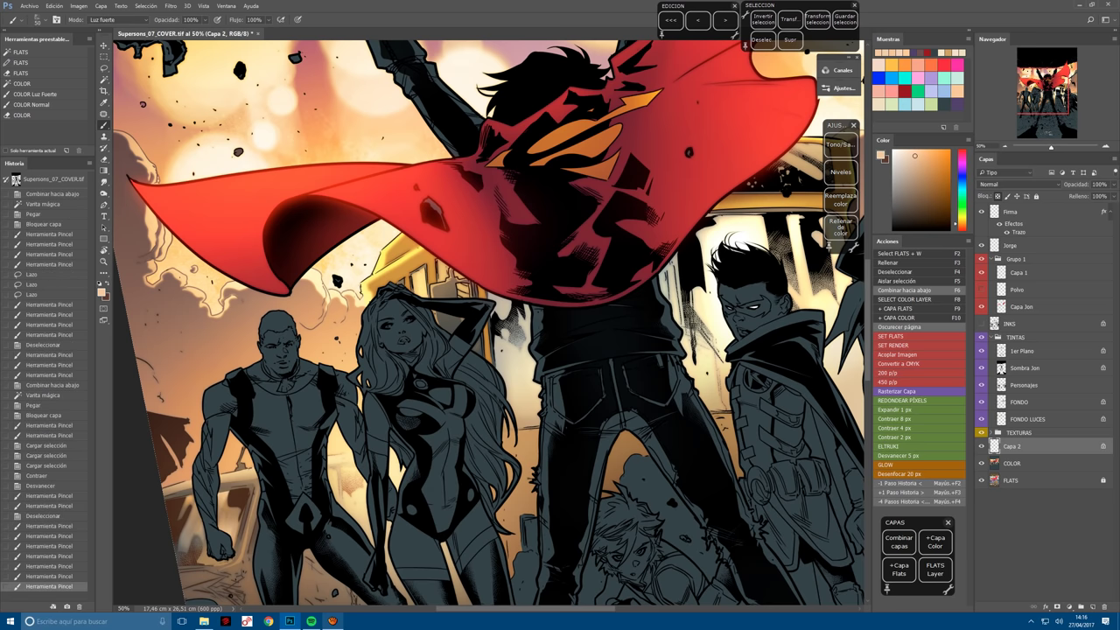
Sample a paler orange from the artwork and dab size 50 highlights on the bus windows beside the long-haired woman's raised arm.
{"action": "left_click", "coordinate": [508, 274], "text": "alt"}
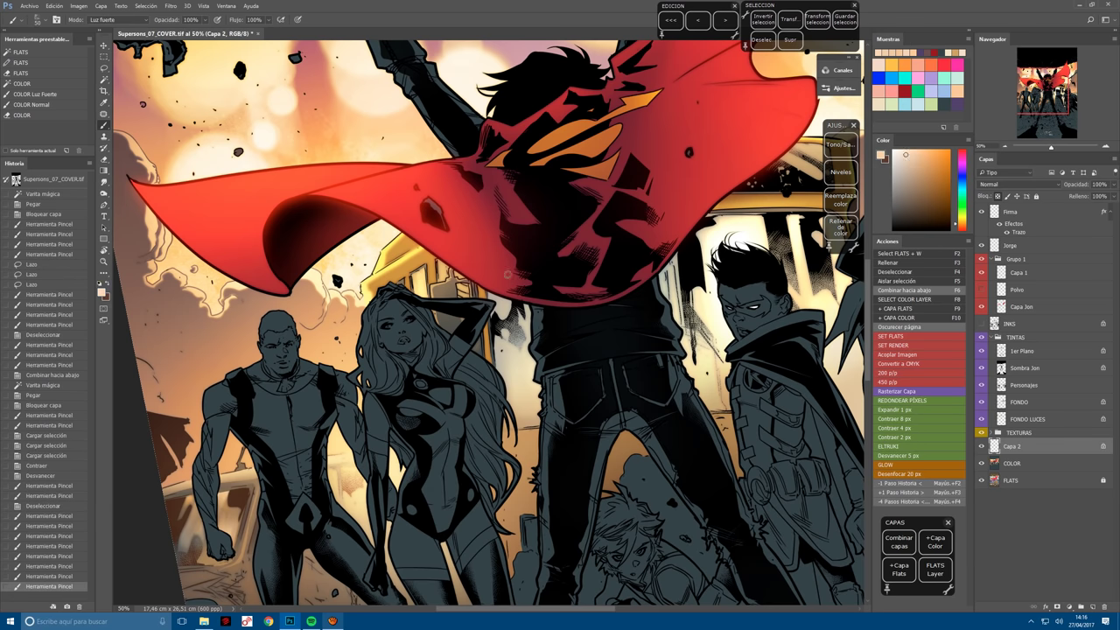
{"action": "left_click", "coordinate": [443, 273]}
{"action": "left_click", "coordinate": [443, 273]}
{"action": "left_click", "coordinate": [443, 273]}
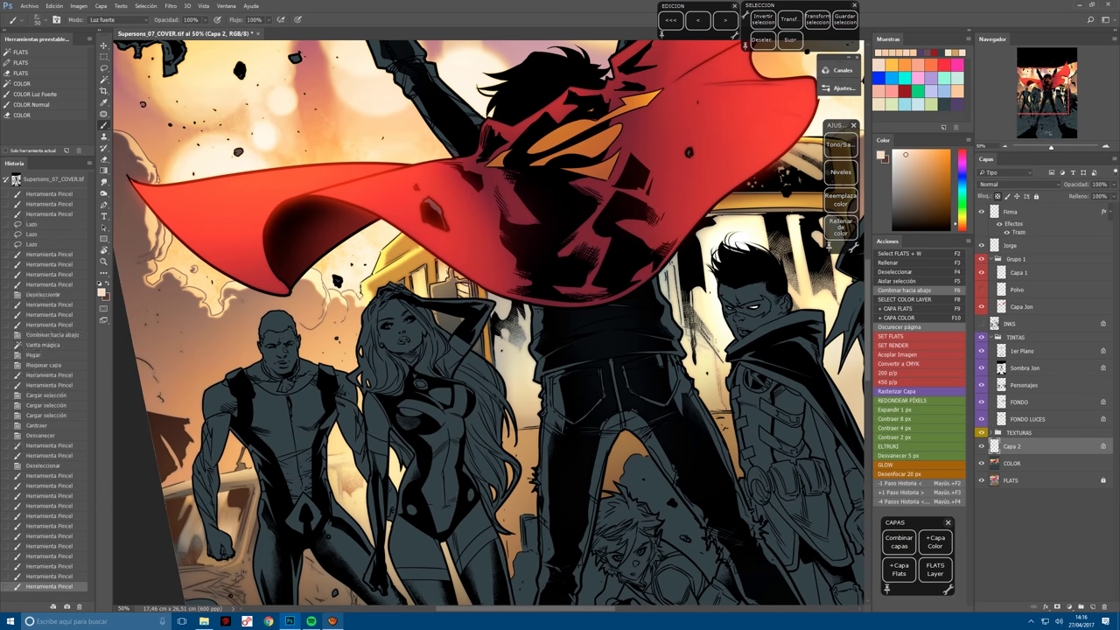
{"action": "left_click", "coordinate": [443, 273]}
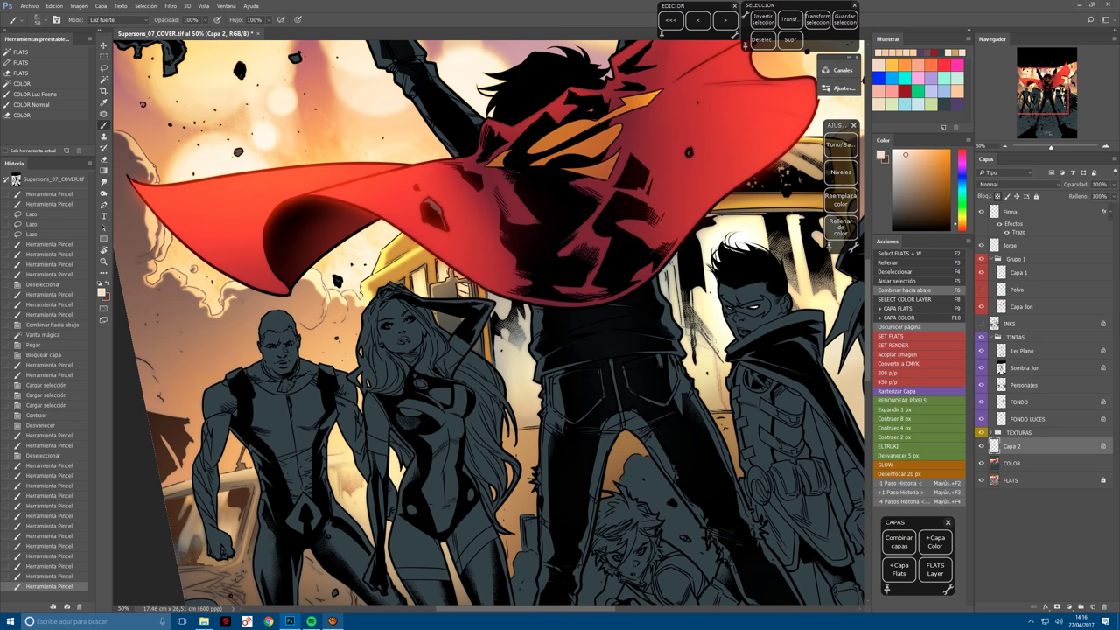
{"action": "key", "text": "ctrl+minus"}
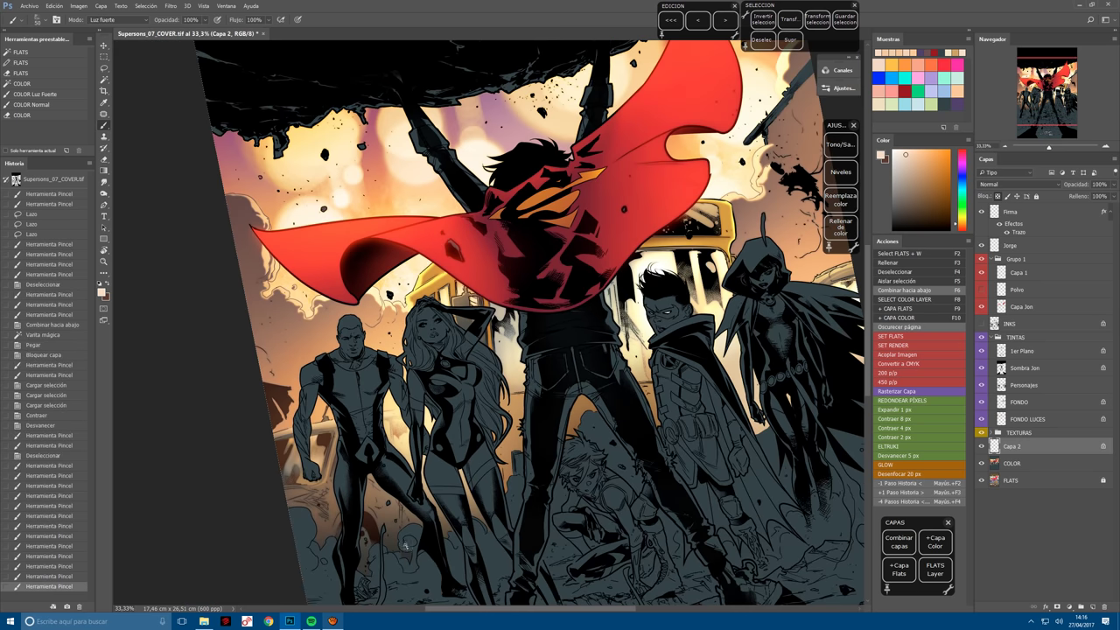
Merge Capa 2 down, isolate the bus's flat color areas on a new color layer, and choose the COLOR Normal brush preset.
{"action": "key", "text": "F6"}
{"action": "key", "text": "F2"}
{"action": "left_click", "coordinate": [445, 295]}
{"action": "left_click", "coordinate": [435, 305], "text": "shift"}
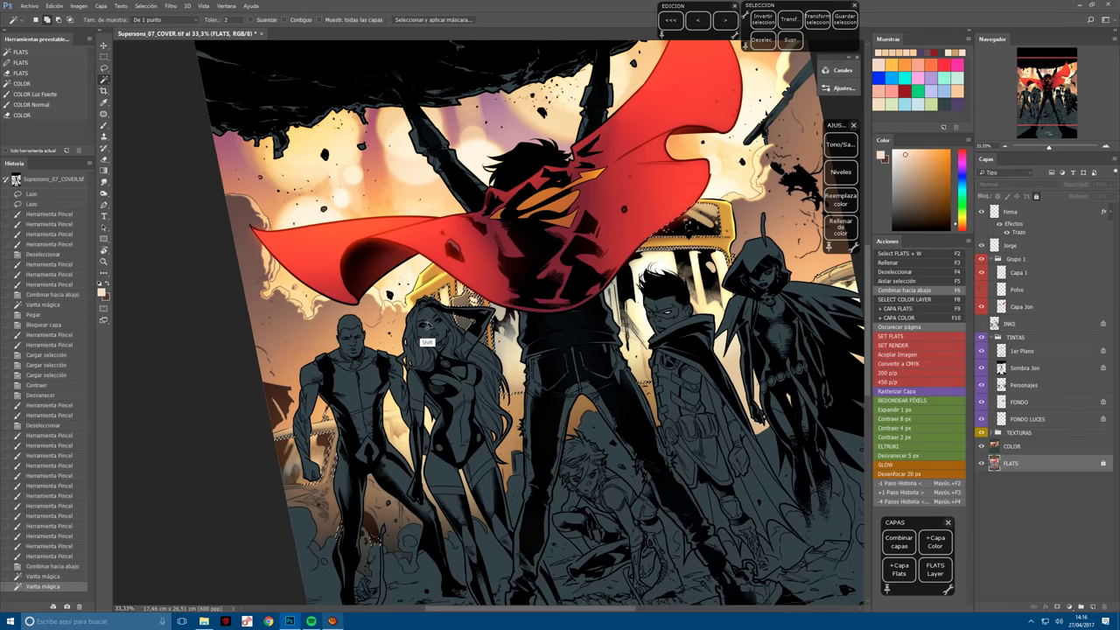
{"action": "left_click", "coordinate": [428, 350], "text": "shift"}
{"action": "key", "text": "F10"}
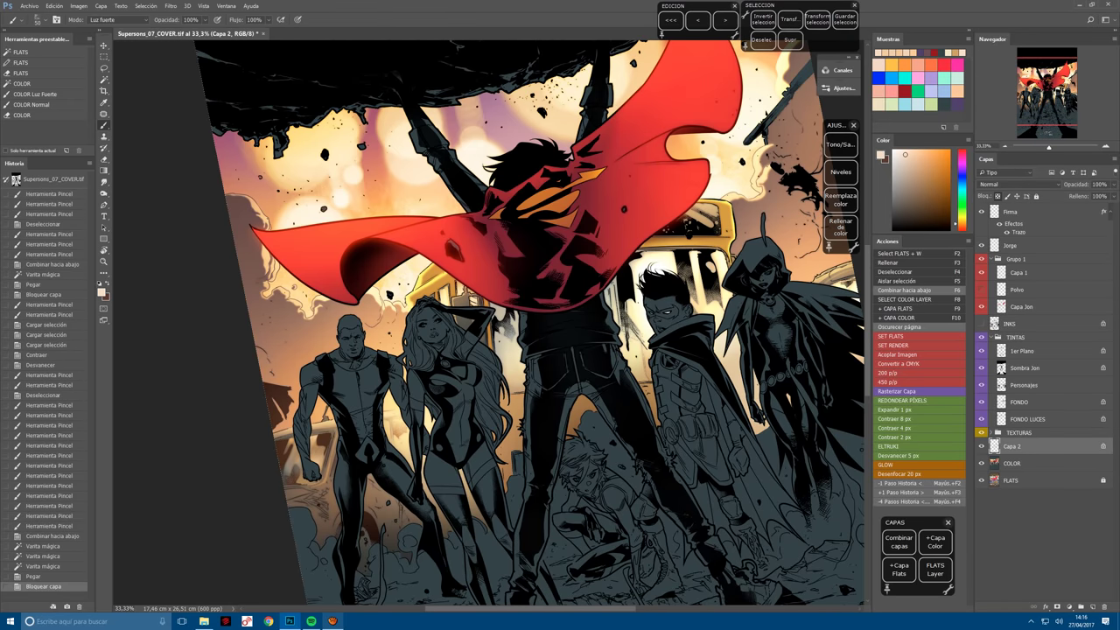
{"action": "key", "text": "ctrl+plus"}
{"action": "left_click", "coordinate": [31, 105]}
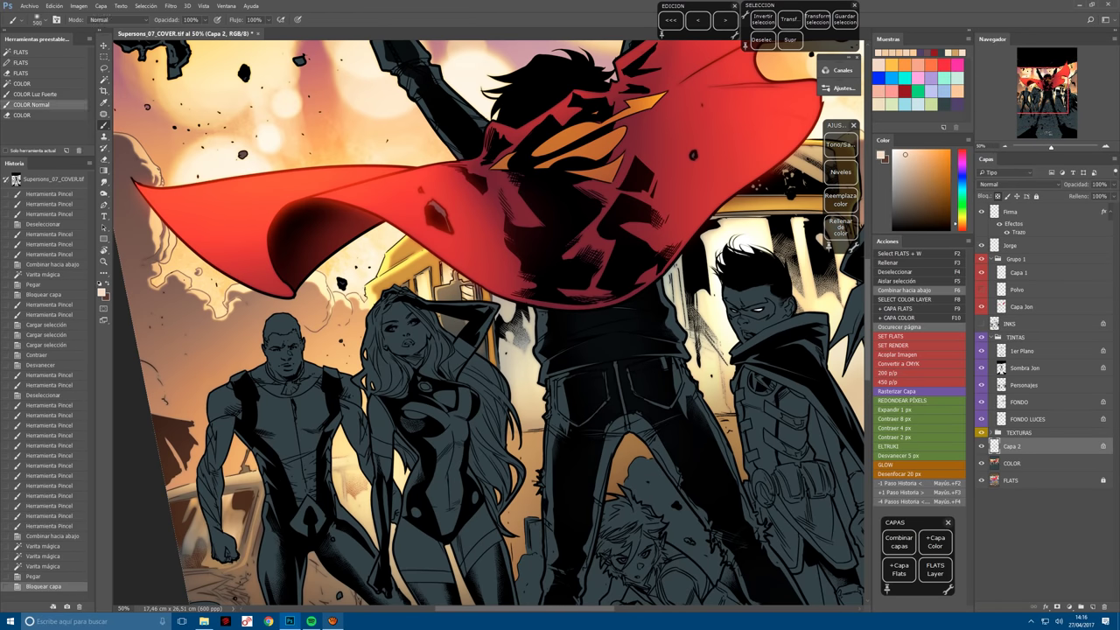
Sample pale yellow and brush soft size 500 light over the bus behind the long-haired woman's head and raised arm.
{"action": "left_click", "coordinate": [369, 306], "text": "alt"}
{"action": "left_click", "coordinate": [402, 297]}
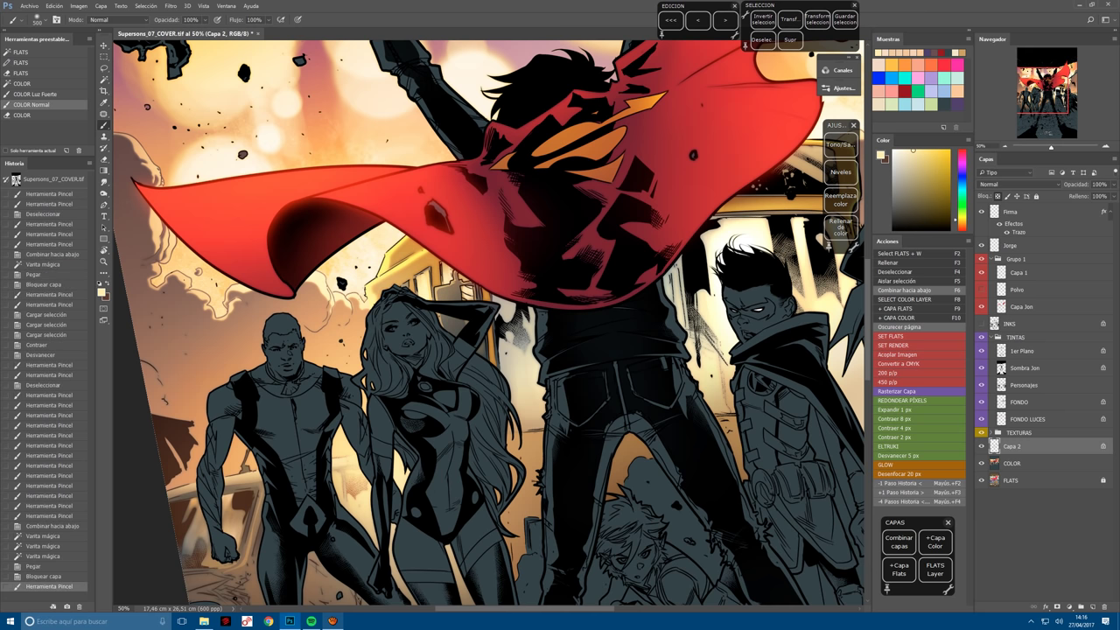
{"action": "left_click", "coordinate": [403, 284]}
{"action": "left_click", "coordinate": [398, 332]}
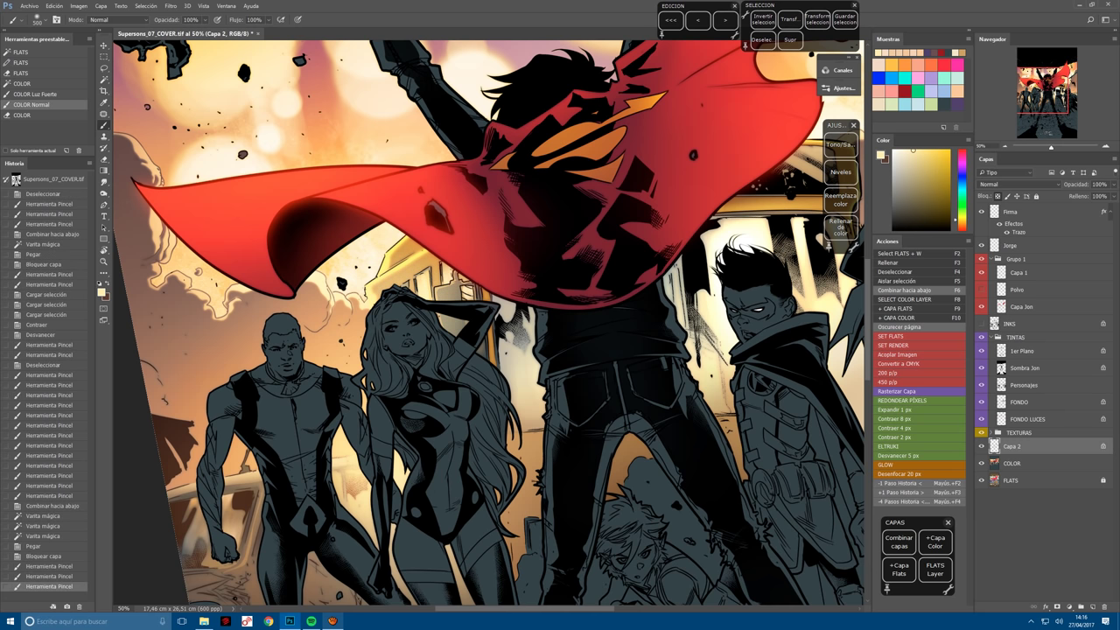
{"action": "left_click", "coordinate": [407, 315]}
{"action": "left_click", "coordinate": [439, 332]}
{"action": "left_click", "coordinate": [433, 345]}
{"action": "key", "text": "ctrl+minus"}
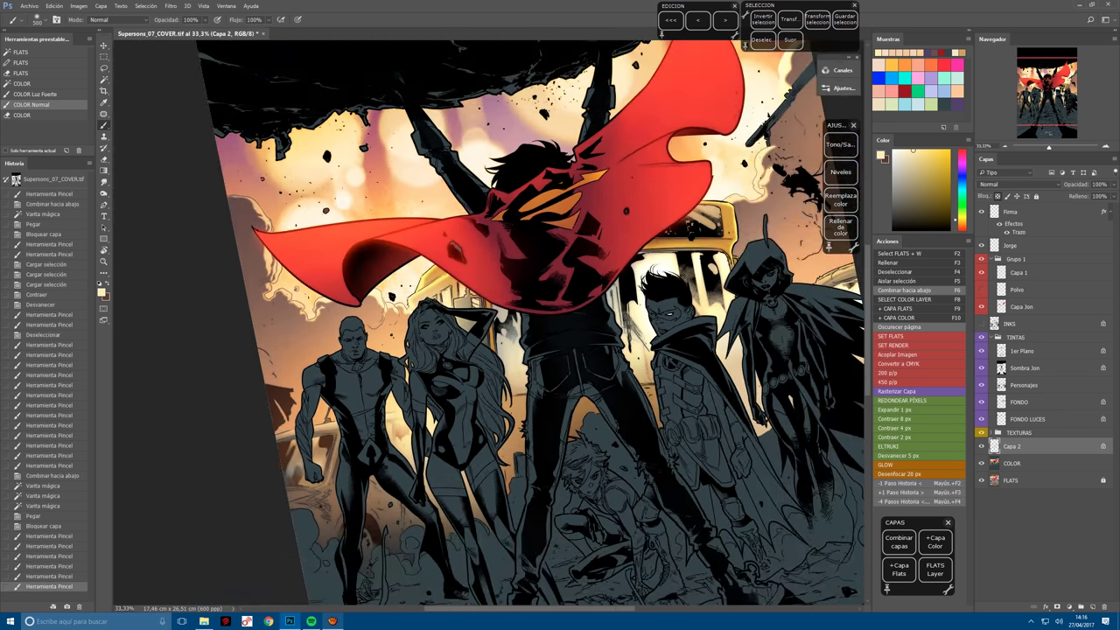
Brush pale yellow light over the bus between the cape and the hooded woman with large brushes of 1200 and 700, undoing the last change.
{"action": "left_click_drag", "start_coordinate": [484, 426], "coordinate": [405, 426]}
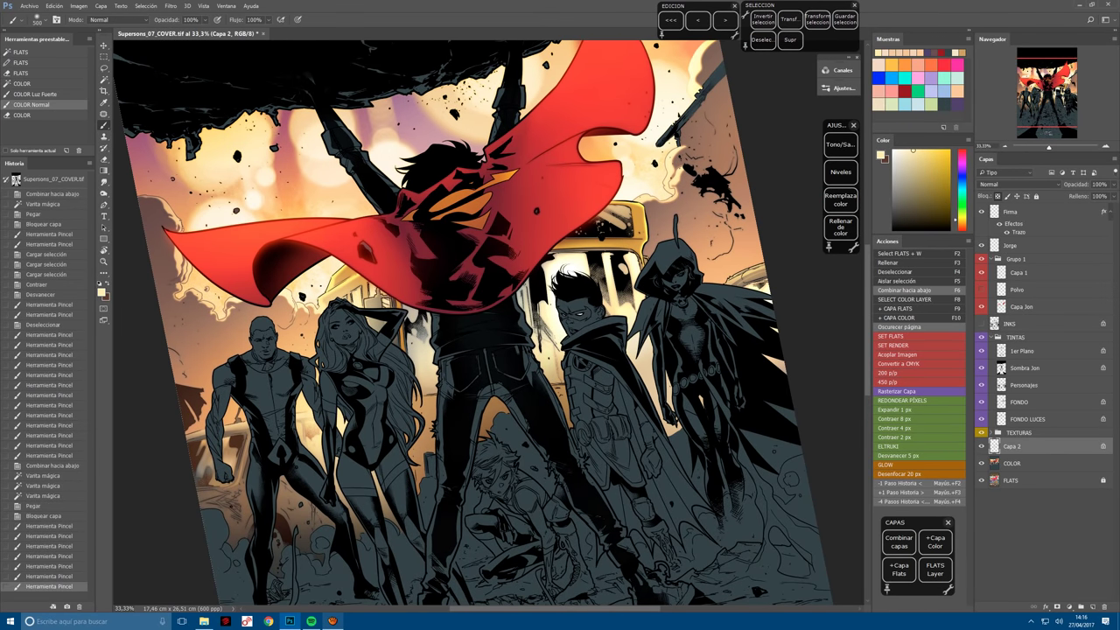
{"action": "left_click", "coordinate": [631, 242]}
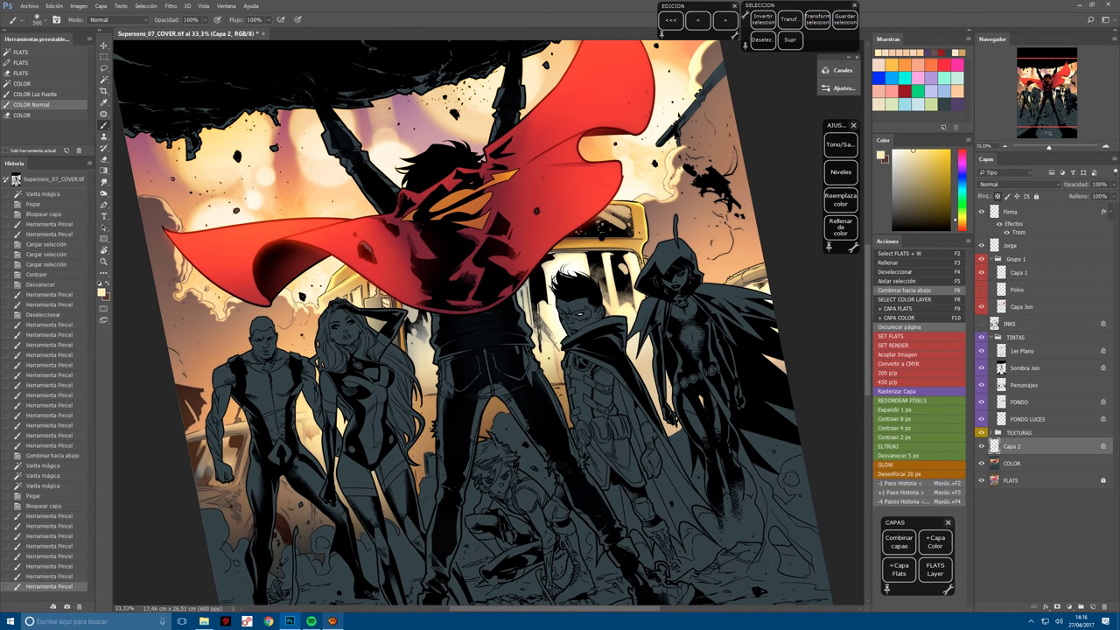
{"action": "left_click", "coordinate": [630, 245]}
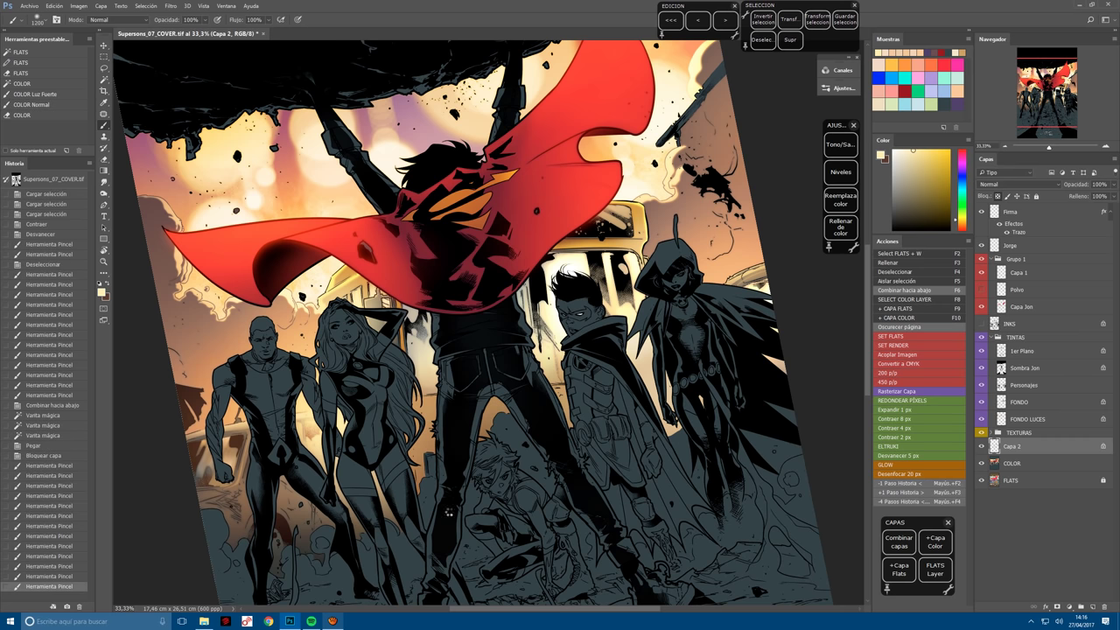
{"action": "key", "text": "bracketleft"}
{"action": "key", "text": "bracketleft"}
{"action": "key", "text": "bracketleft"}
{"action": "key", "text": "bracketleft"}
{"action": "key", "text": "bracketleft"}
{"action": "key", "text": "bracketleft"}
{"action": "key", "text": "bracketleft"}
{"action": "key", "text": "bracketleft"}
{"action": "key", "text": "bracketleft"}
{"action": "key", "text": "bracketleft"}
{"action": "key", "text": "bracketleft"}
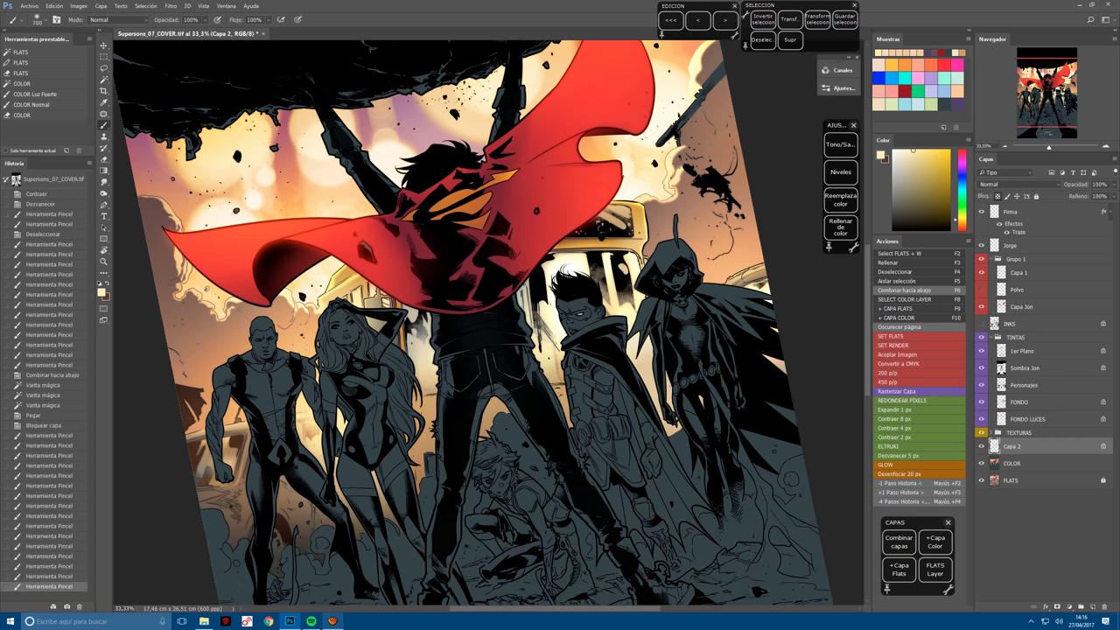
{"action": "key", "text": "bracketright"}
{"action": "key", "text": "bracketright"}
{"action": "key", "text": "bracketright"}
{"action": "key", "text": "ctrl+z"}
Merge Capa 2 down into the COLOR layer and fit the whole cover in view.
{"action": "key", "text": "F6"}
{"action": "key", "text": "F2"}
{"action": "key", "text": "ctrl+0"}
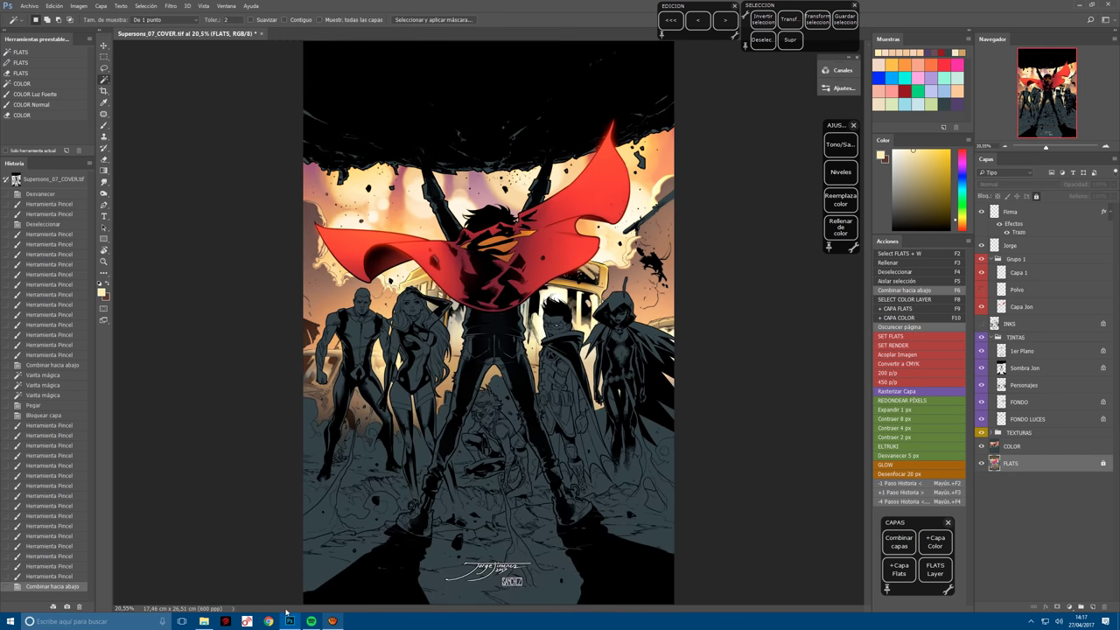
{"action": "key", "text": "ctrl+plus"}
Activate the FONDO ink layer with the Brush tool and save the cover file.
{"action": "left_click", "coordinate": [1040, 405]}
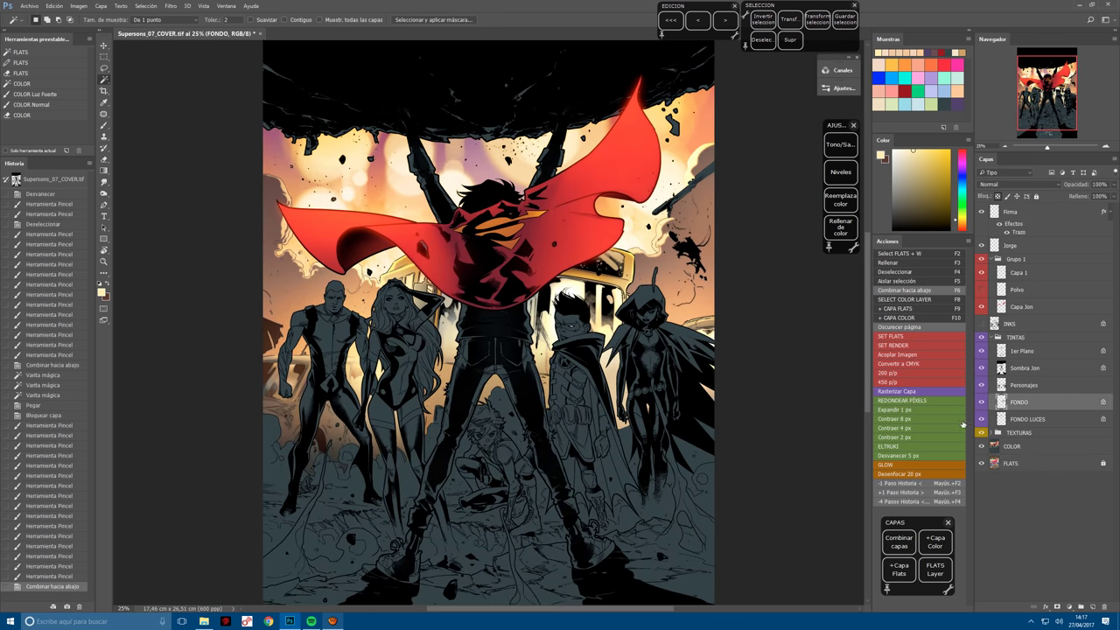
{"action": "key", "text": "b"}
{"action": "key", "text": "ctrl+plus"}
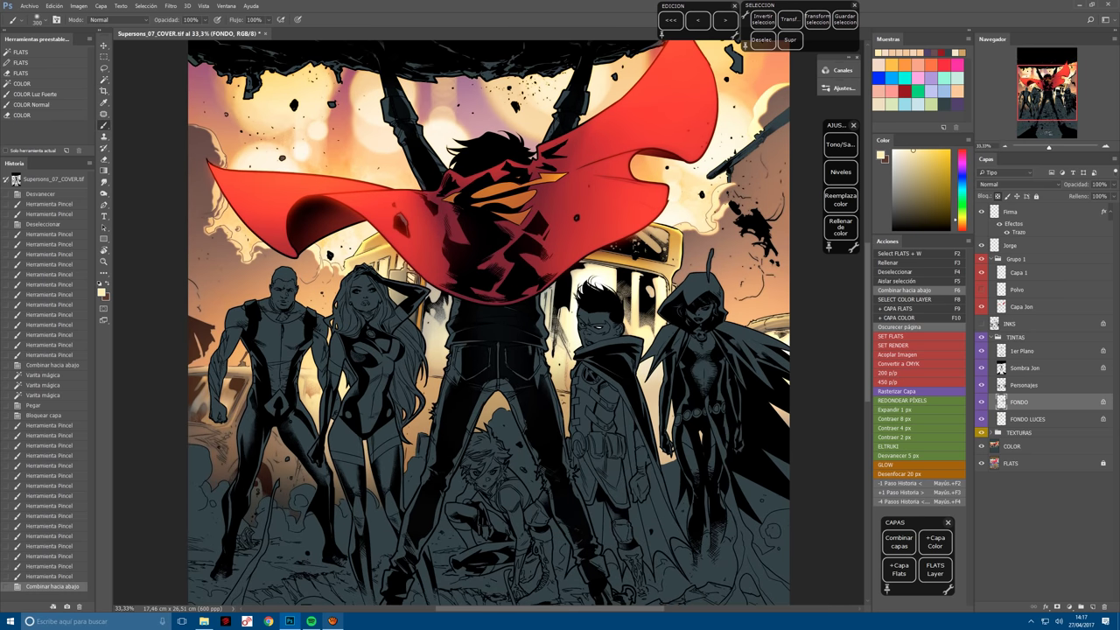
{"action": "key", "text": "ctrl+s"}
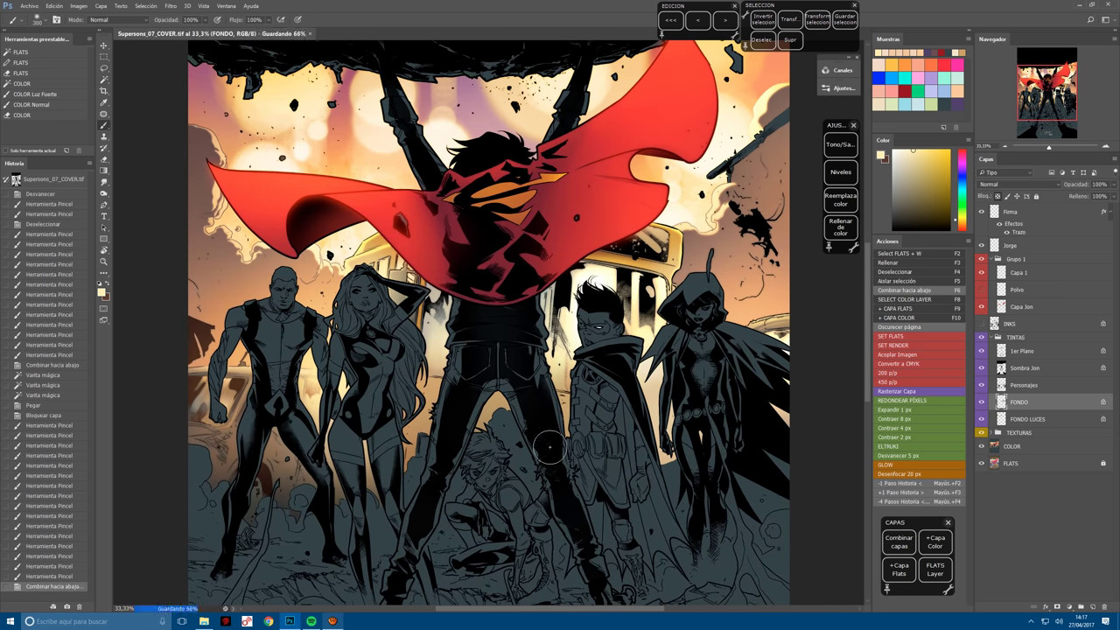
Set the foreground to a pale reddish orange and brush it at size 500 over the bus's ink lines behind the long-haired woman.
{"action": "key", "text": "ctrl+plus"}
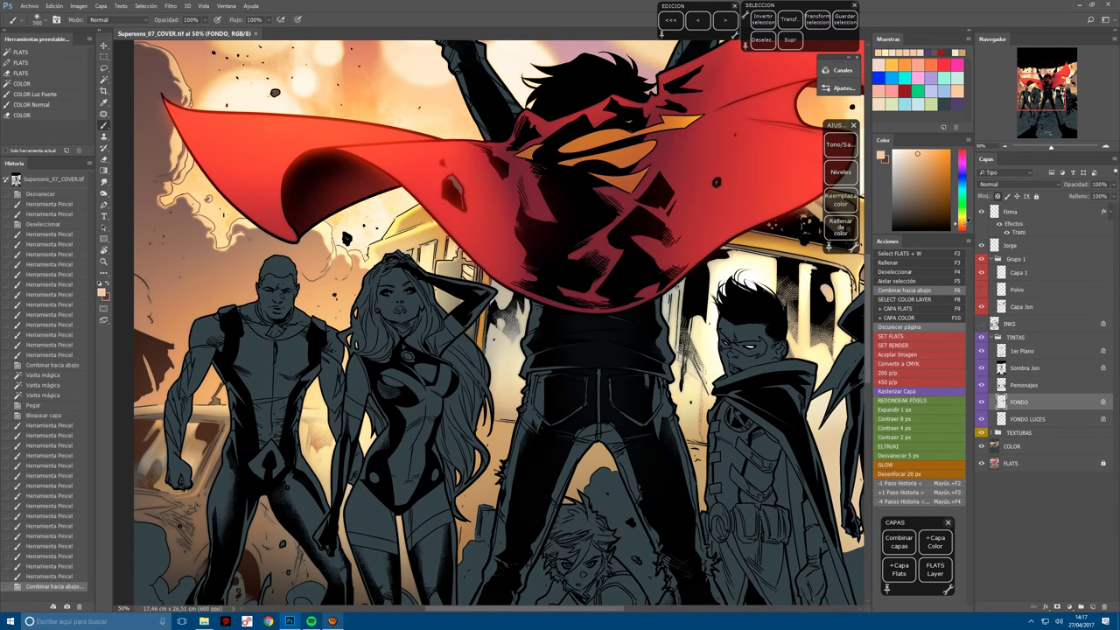
{"action": "left_click", "coordinate": [966, 223]}
{"action": "left_click", "coordinate": [961, 228]}
{"action": "left_click", "coordinate": [911, 156]}
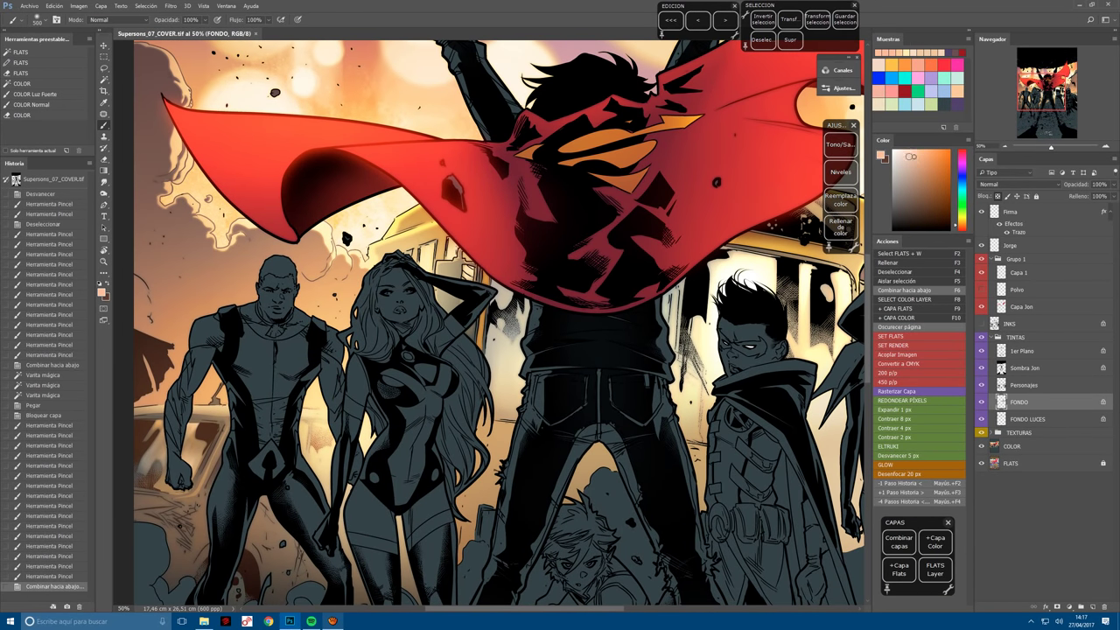
{"action": "left_click_drag", "start_coordinate": [401, 229], "coordinate": [442, 262]}
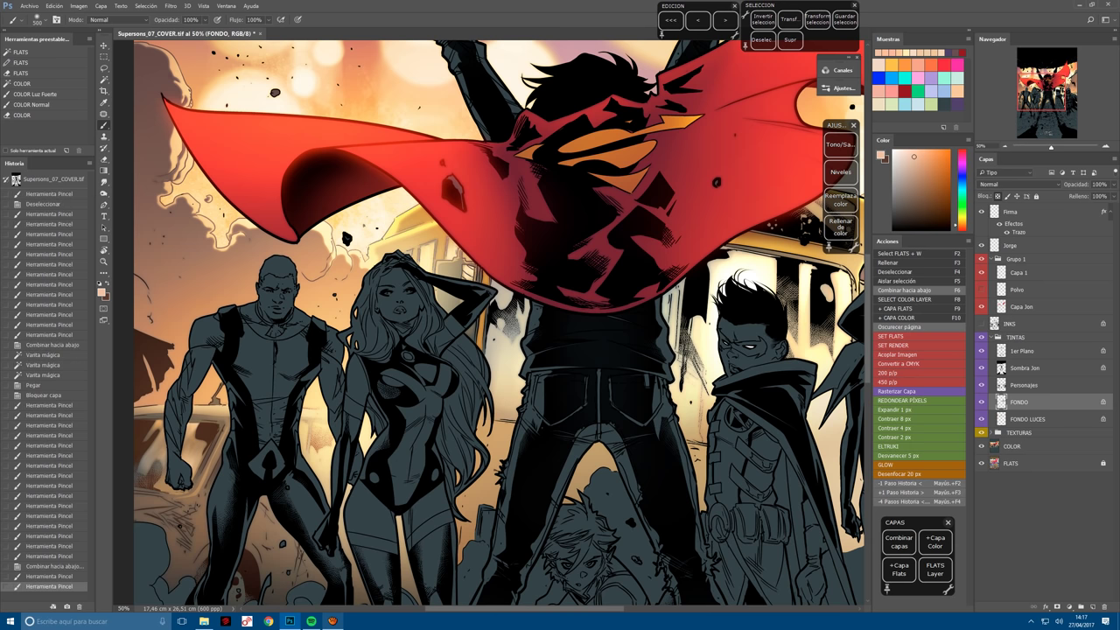
{"action": "key", "text": "ctrl+z"}
{"action": "key", "text": "ctrl+z"}
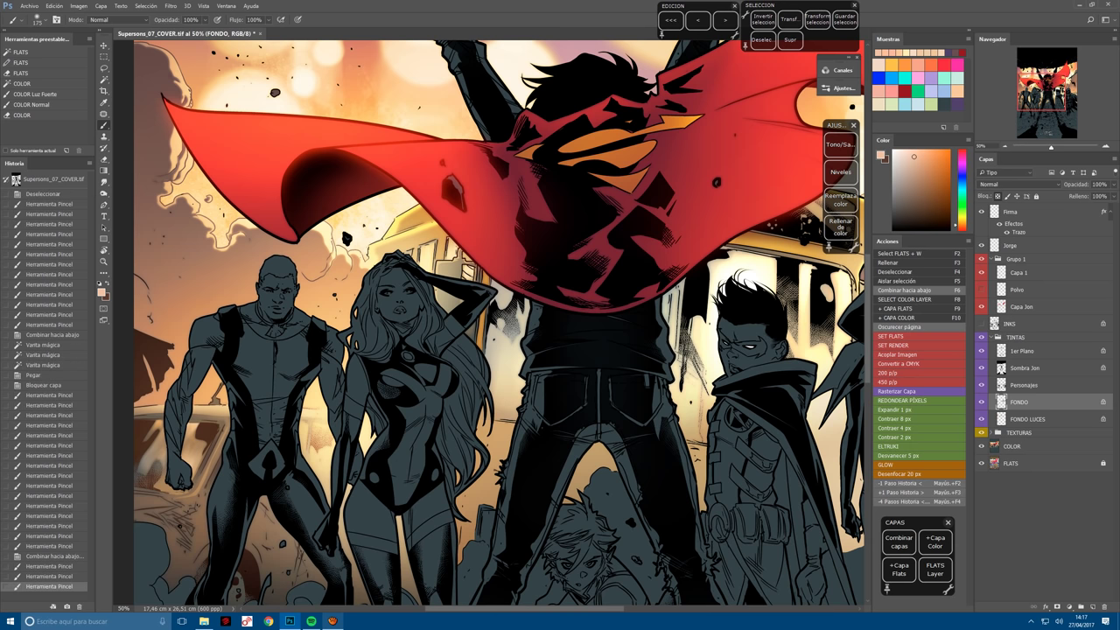
Brush finer pale orange touches, up to size 200, over the bus's ink lines around the mirror and beside the caped figure's waist.
{"action": "key", "text": "bracketright"}
{"action": "key", "text": "bracketright"}
{"action": "key", "text": "bracketright"}
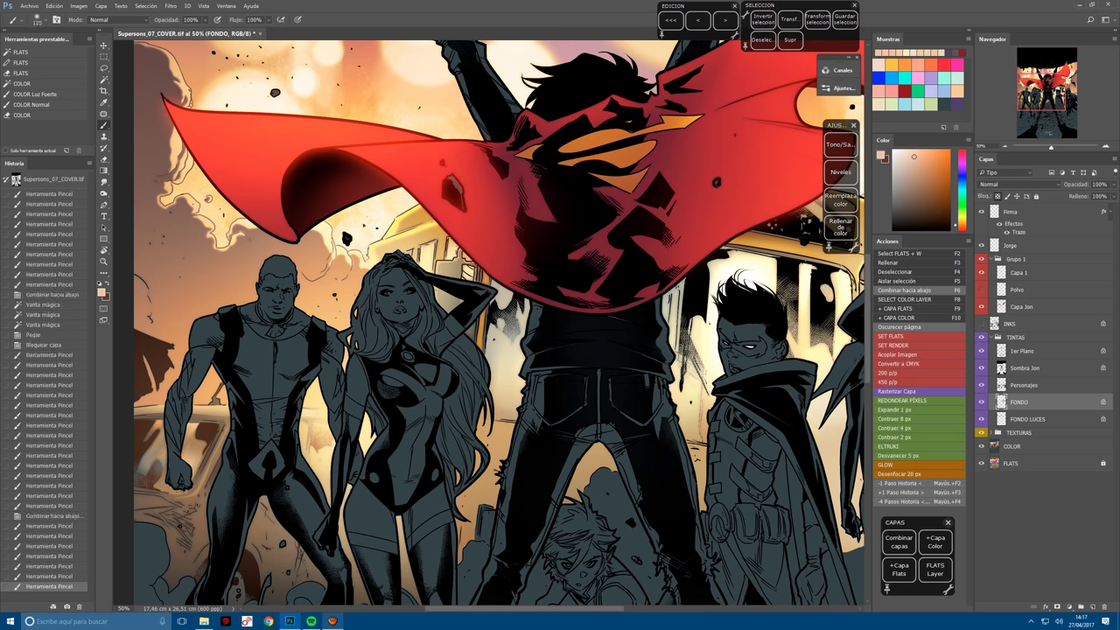
{"action": "left_click", "coordinate": [430, 273]}
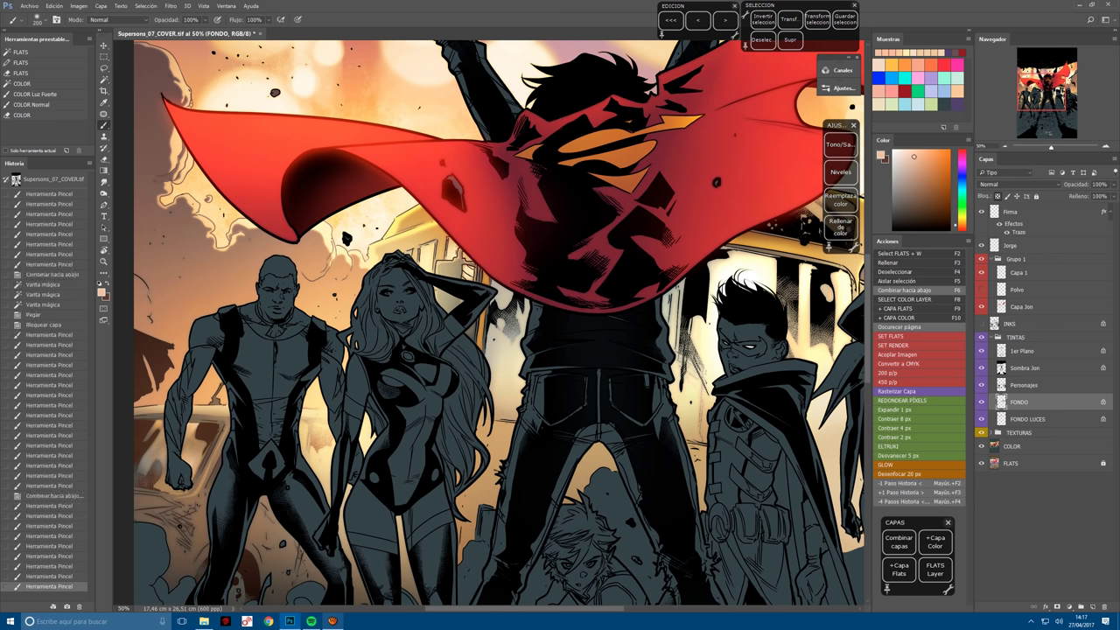
{"action": "left_click", "coordinate": [491, 308]}
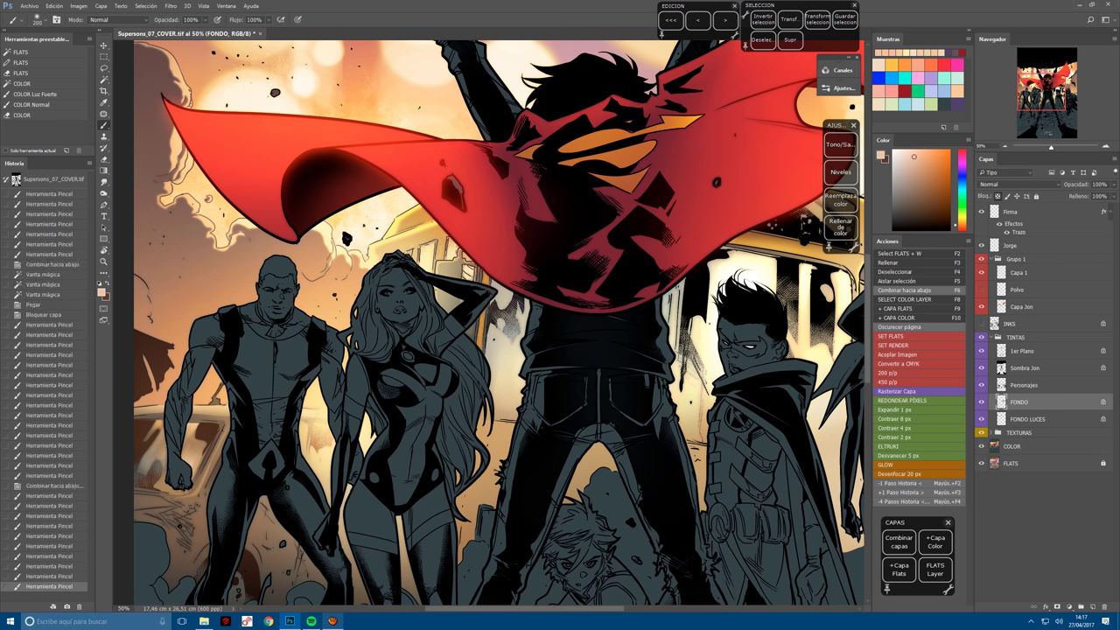
Sample a paler tone and brush it over the bus inks beside the caped figure's waist, enlarging the brush to 900.
{"action": "left_click", "coordinate": [505, 322], "text": "alt"}
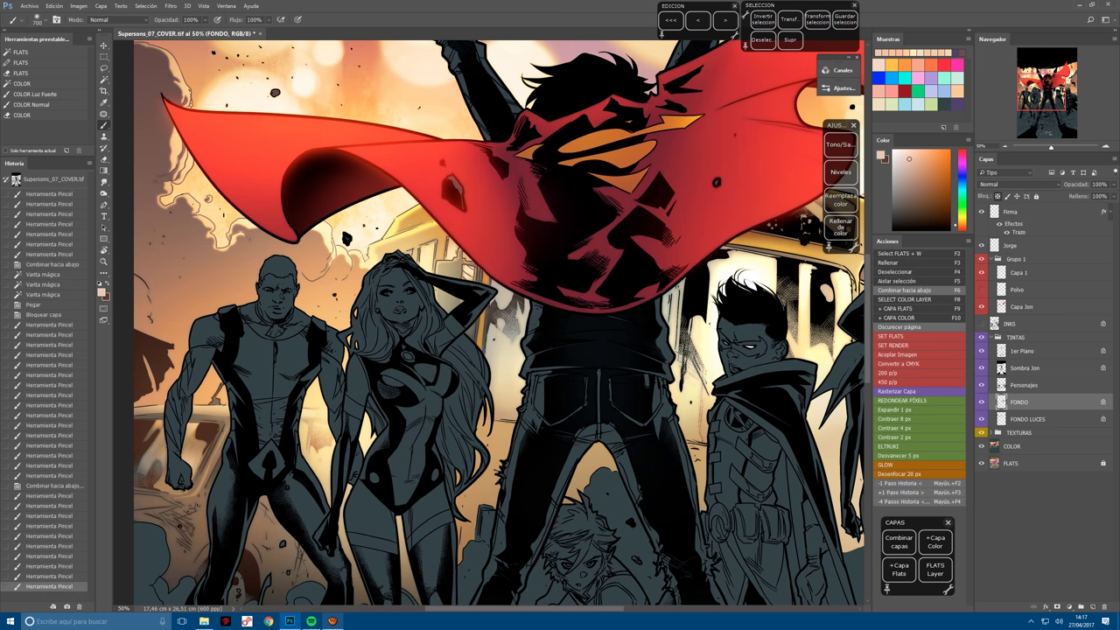
{"action": "left_click", "coordinate": [505, 322]}
{"action": "key", "text": "bracketright"}
{"action": "key", "text": "bracketright"}
{"action": "key", "text": "bracketright"}
{"action": "key", "text": "bracketright"}
{"action": "left_click", "coordinate": [504, 322]}
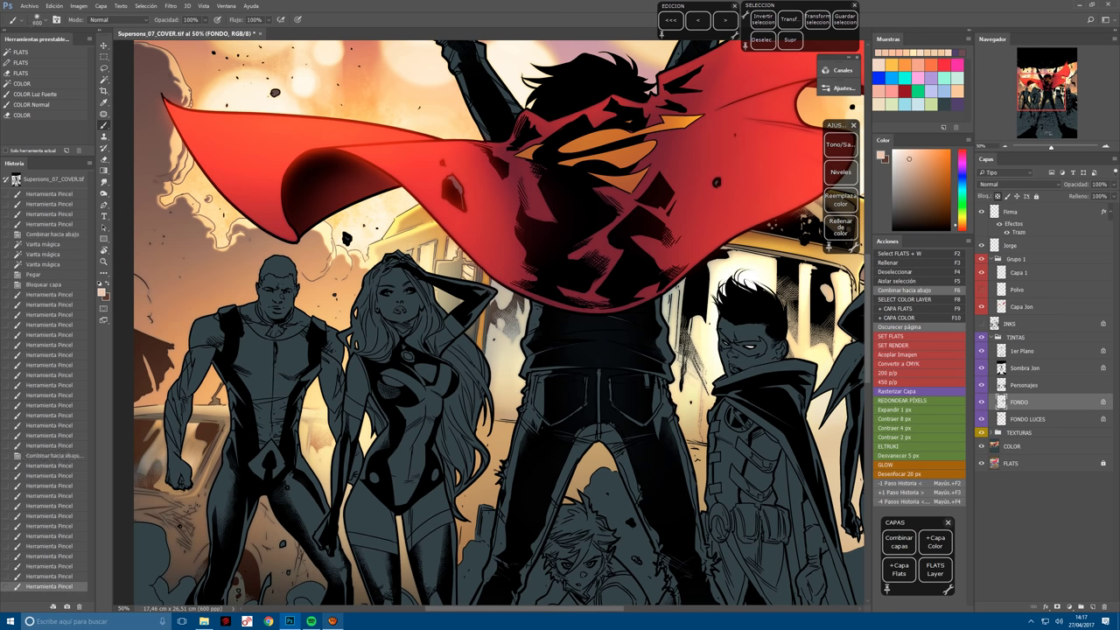
Try a size 1300 brush over the bus inks above the masked boy and undo the stroke.
{"action": "left_click_drag", "start_coordinate": [504, 322], "coordinate": [373, 266]}
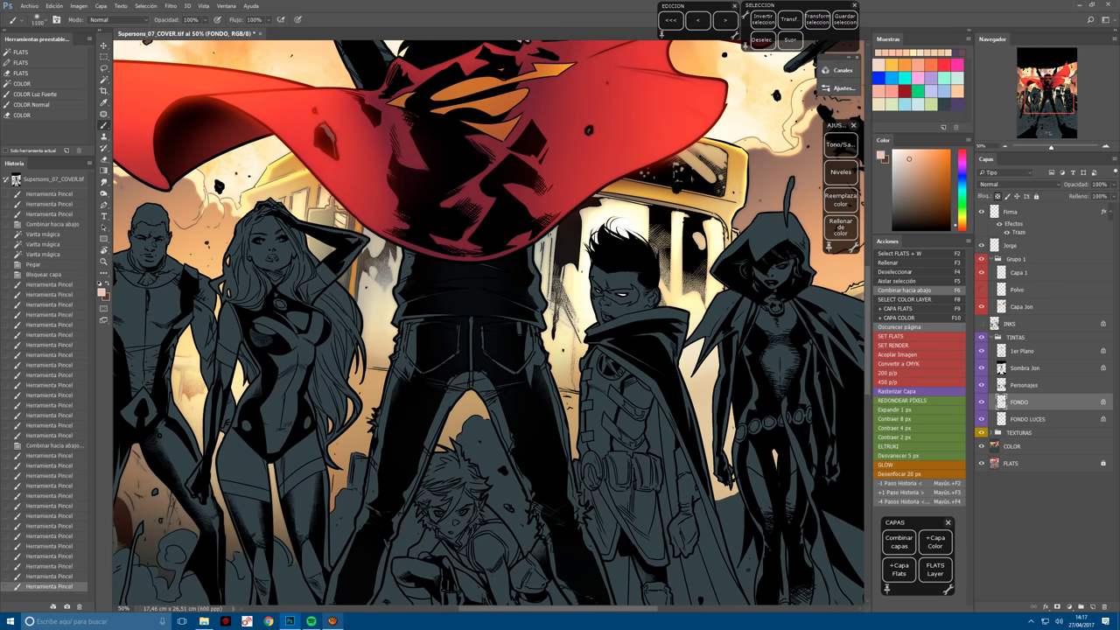
{"action": "key", "text": "bracketright"}
{"action": "key", "text": "bracketright"}
{"action": "key", "text": "bracketright"}
{"action": "left_click", "coordinate": [650, 254]}
{"action": "key", "text": "ctrl+z"}
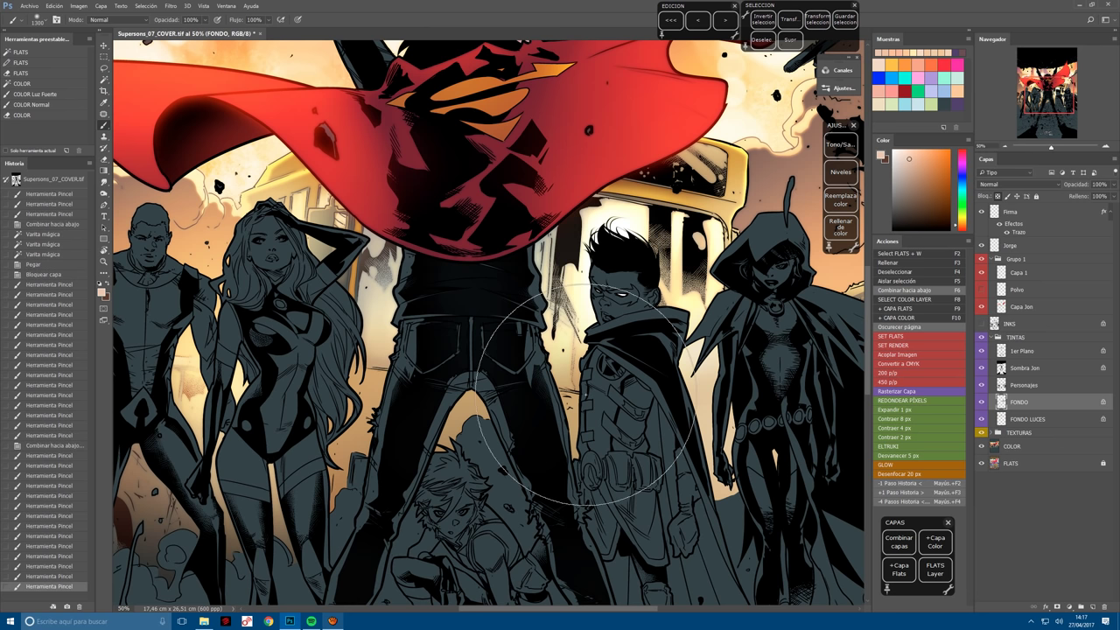
{"action": "key", "text": "ctrl+z"}
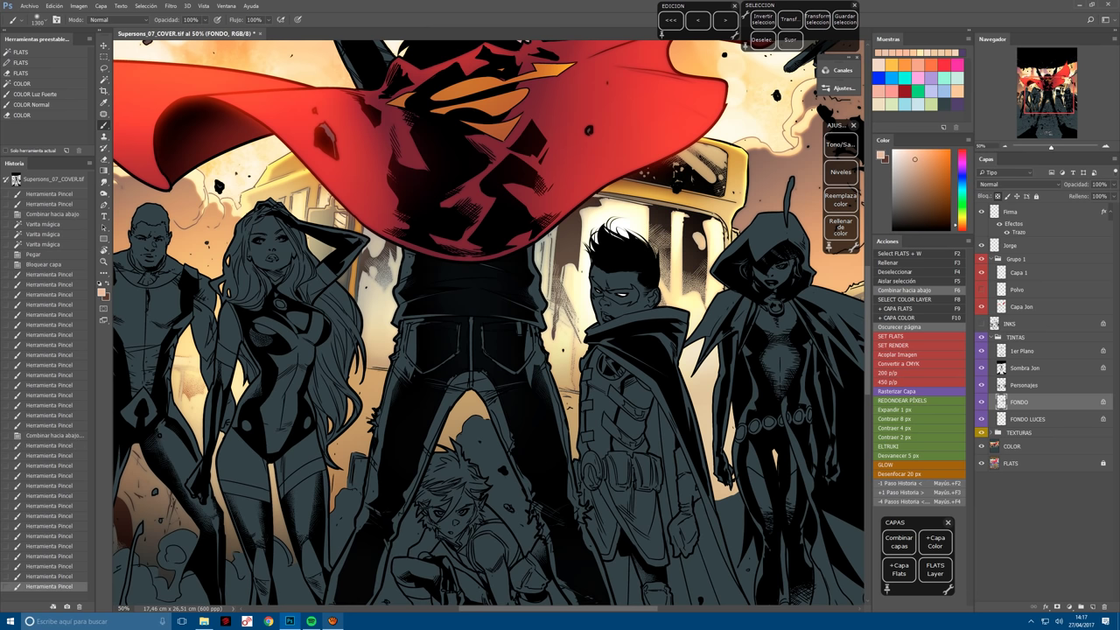
{"action": "key", "text": "ctrl+z"}
Choose the COLOR Luz Fuerte brush preset and brush pale orange over the bus's ink lines around the masked boy at about size 900.
{"action": "left_click", "coordinate": [35, 94]}
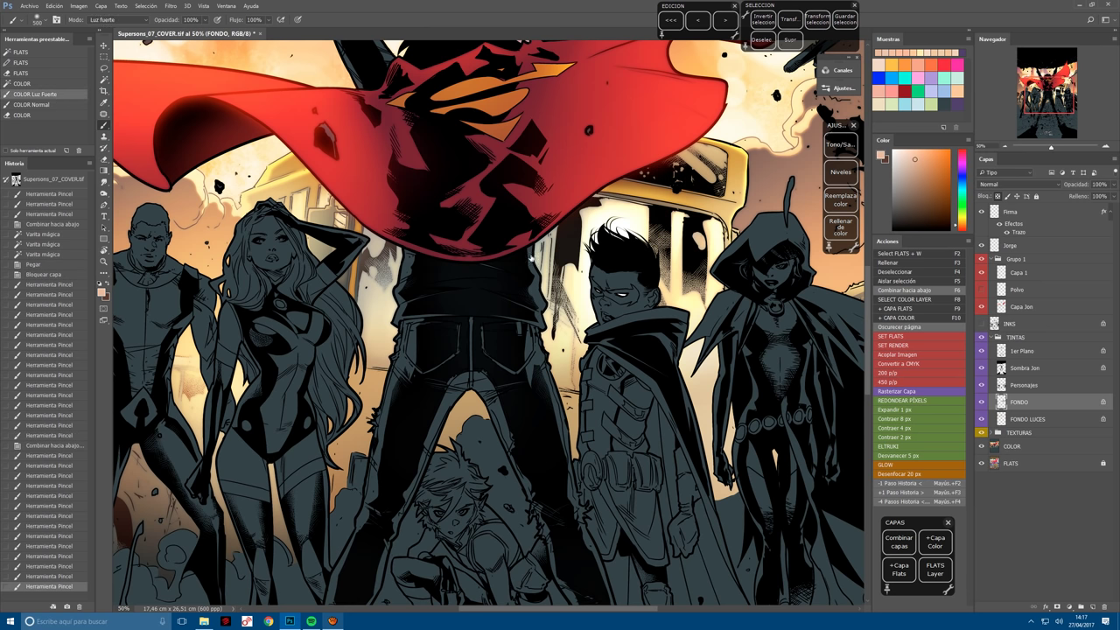
{"action": "key", "text": "bracketright"}
{"action": "key", "text": "bracketright"}
{"action": "key", "text": "bracketright"}
{"action": "left_click_drag", "start_coordinate": [613, 245], "coordinate": [569, 315]}
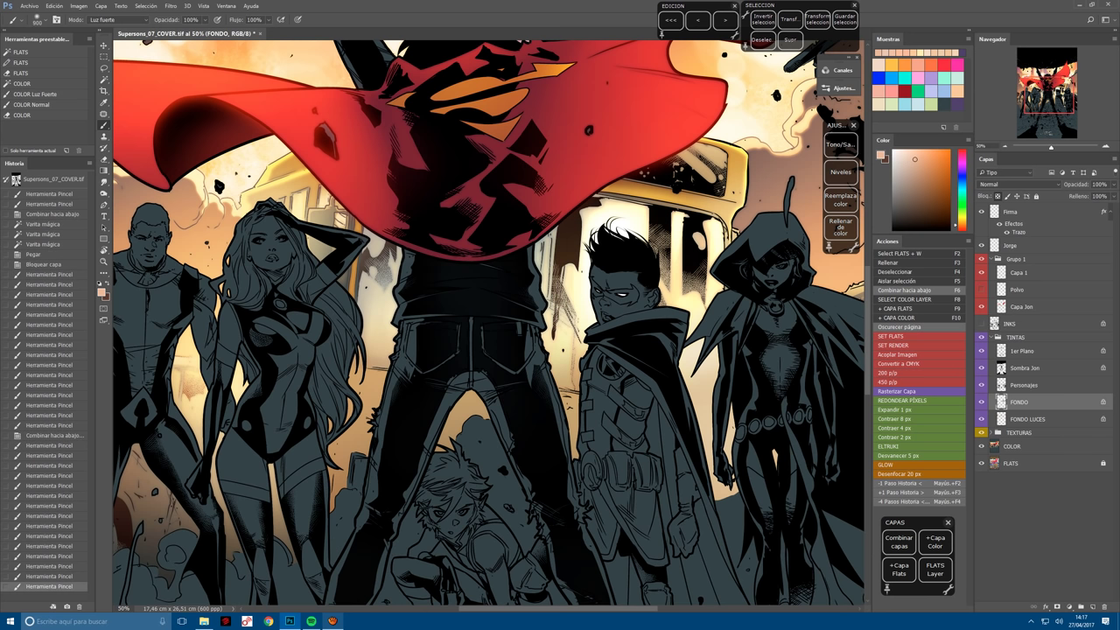
{"action": "left_click_drag", "start_coordinate": [577, 210], "coordinate": [595, 280]}
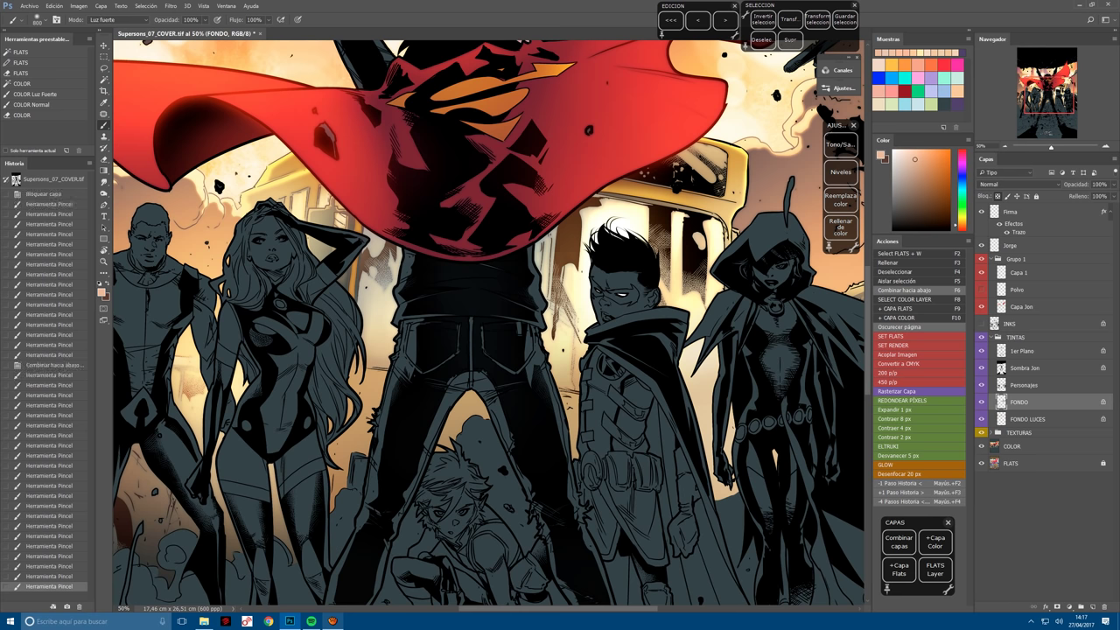
Pick a paler foreground tone and brush it at size 800 over the bus inks between the masked boy and the hooded woman.
{"action": "left_click_drag", "start_coordinate": [490, 324], "coordinate": [346, 310]}
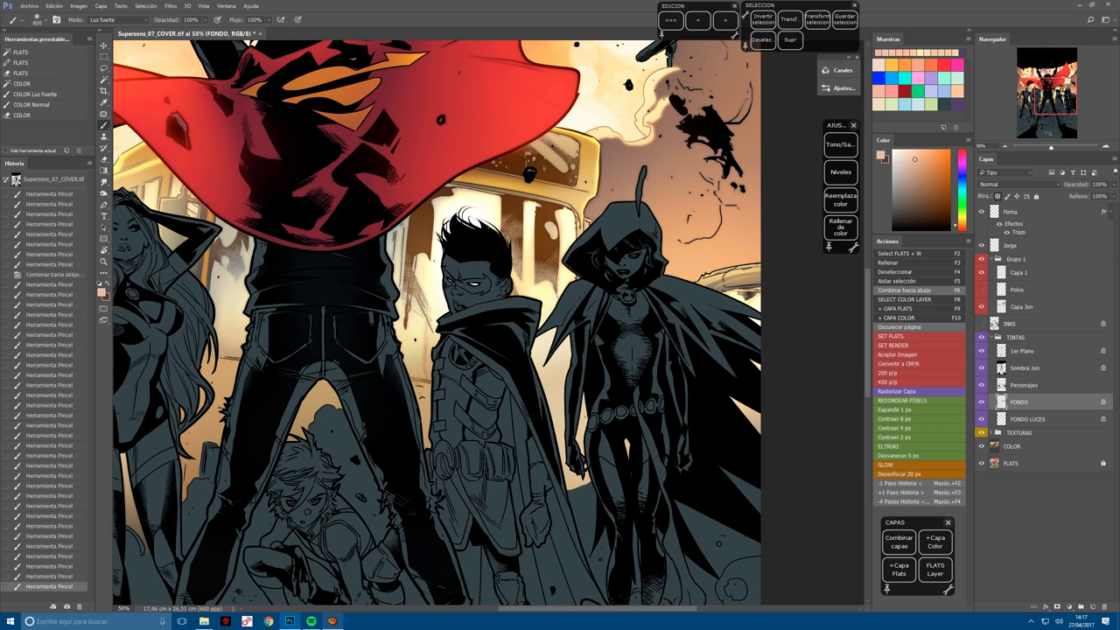
{"action": "left_click", "coordinate": [905, 159]}
{"action": "left_click_drag", "start_coordinate": [536, 205], "coordinate": [552, 271]}
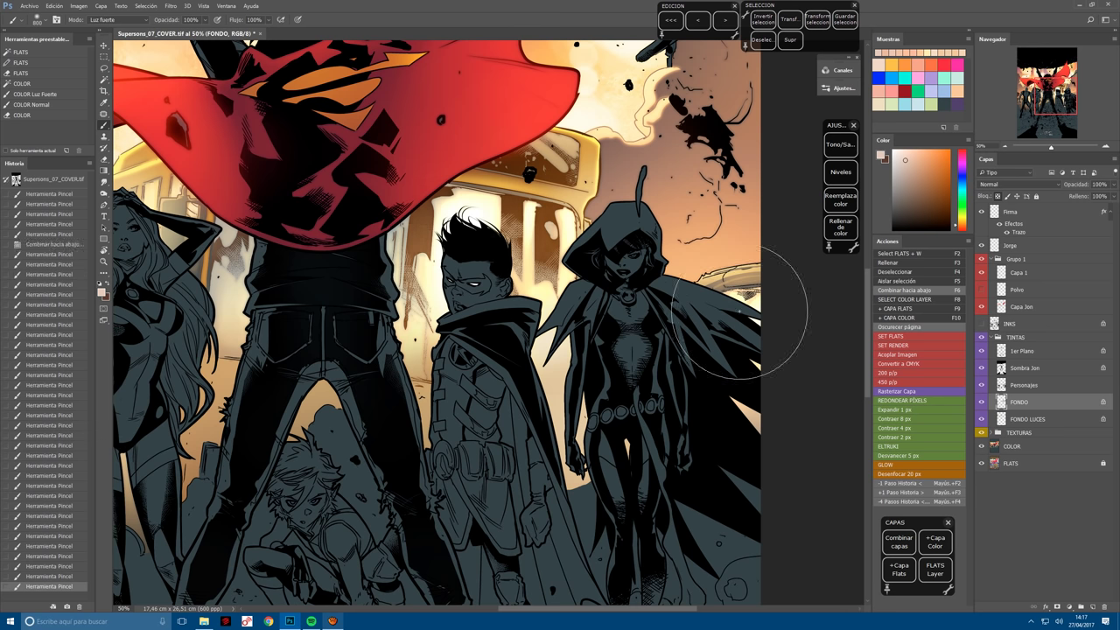
Brush the pale tone at size 800 over the rubble and smoke inks beside and above the hooded woman.
{"action": "left_click_drag", "start_coordinate": [724, 145], "coordinate": [714, 253]}
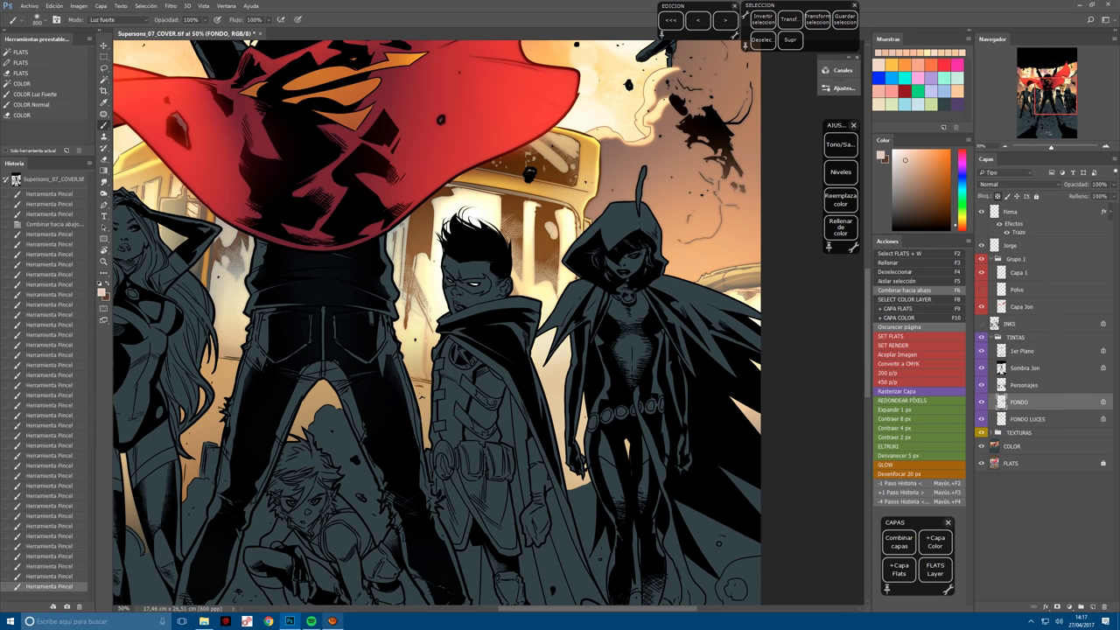
{"action": "left_click_drag", "start_coordinate": [724, 149], "coordinate": [740, 294]}
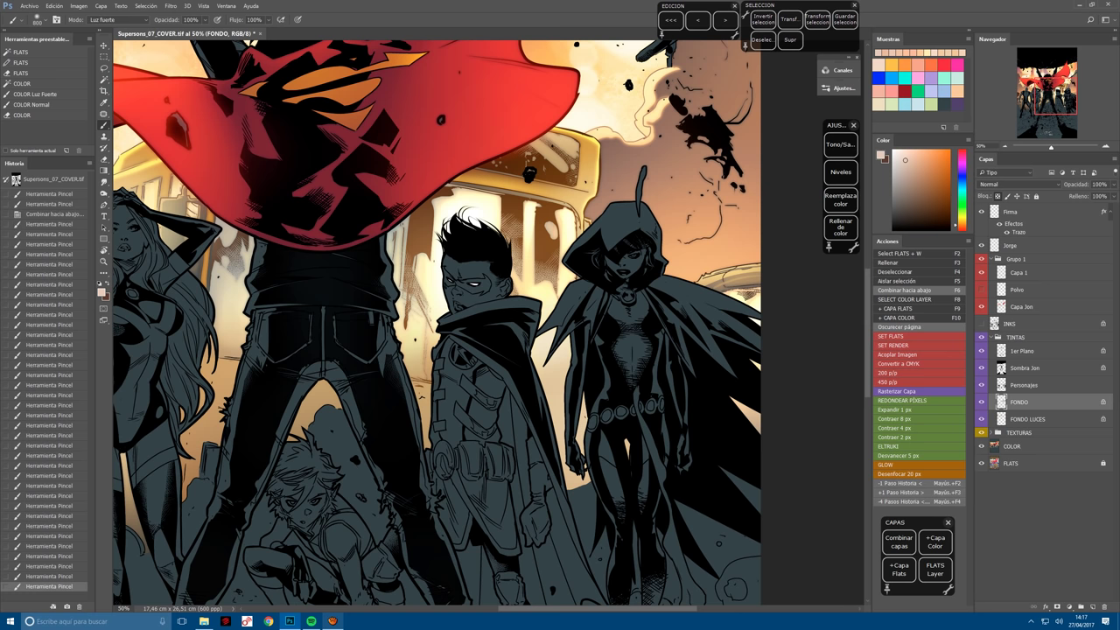
{"action": "left_click_drag", "start_coordinate": [623, 337], "coordinate": [523, 413]}
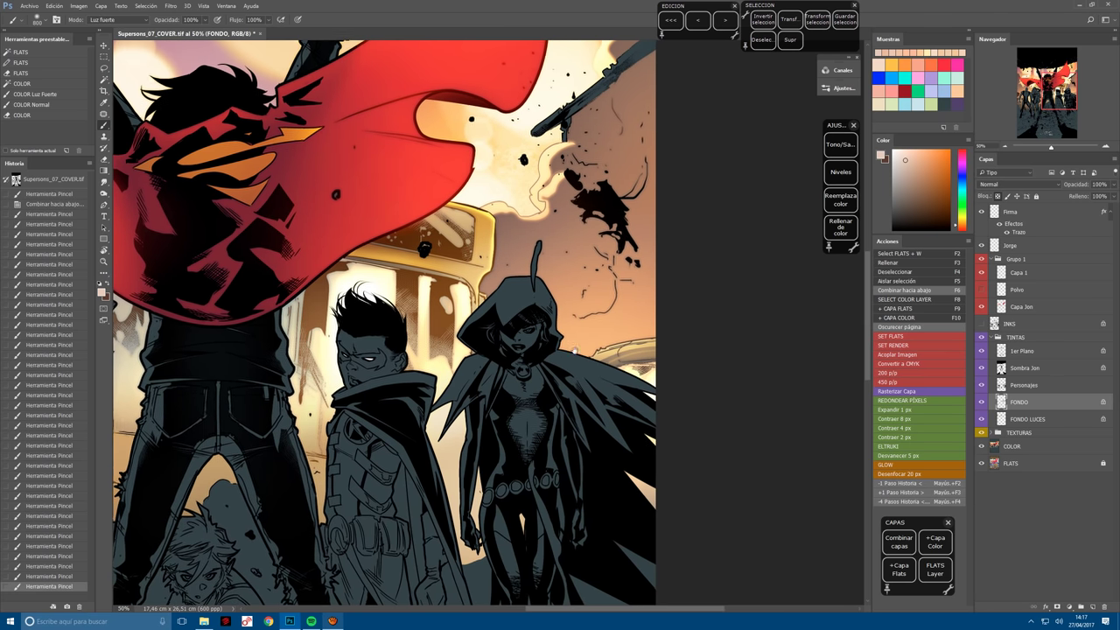
{"action": "left_click", "coordinate": [605, 211]}
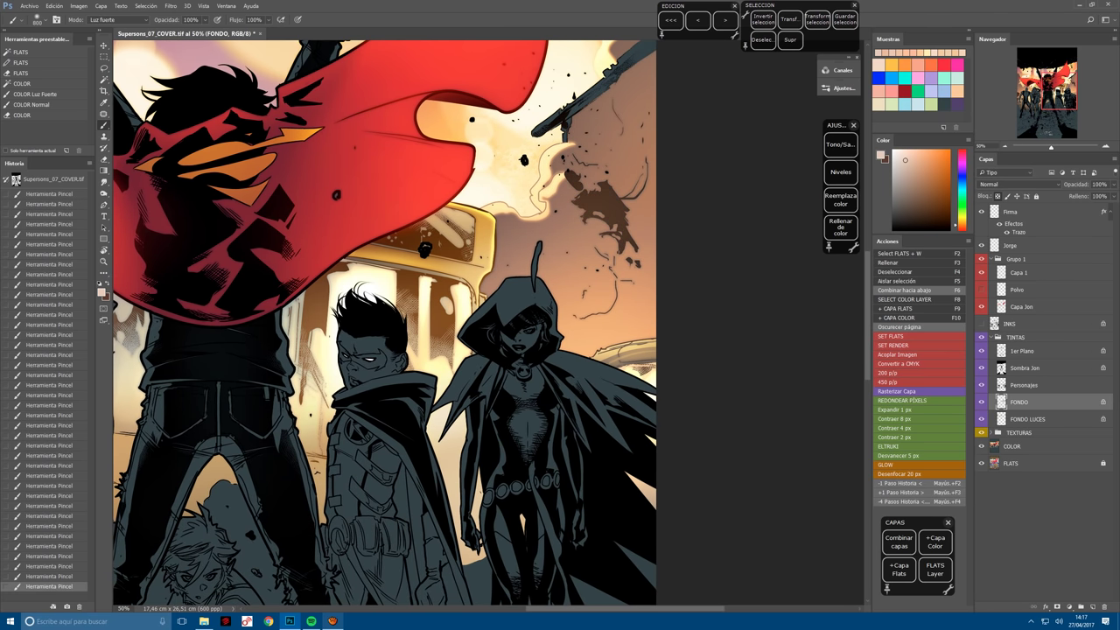
{"action": "left_click_drag", "start_coordinate": [542, 219], "coordinate": [503, 341]}
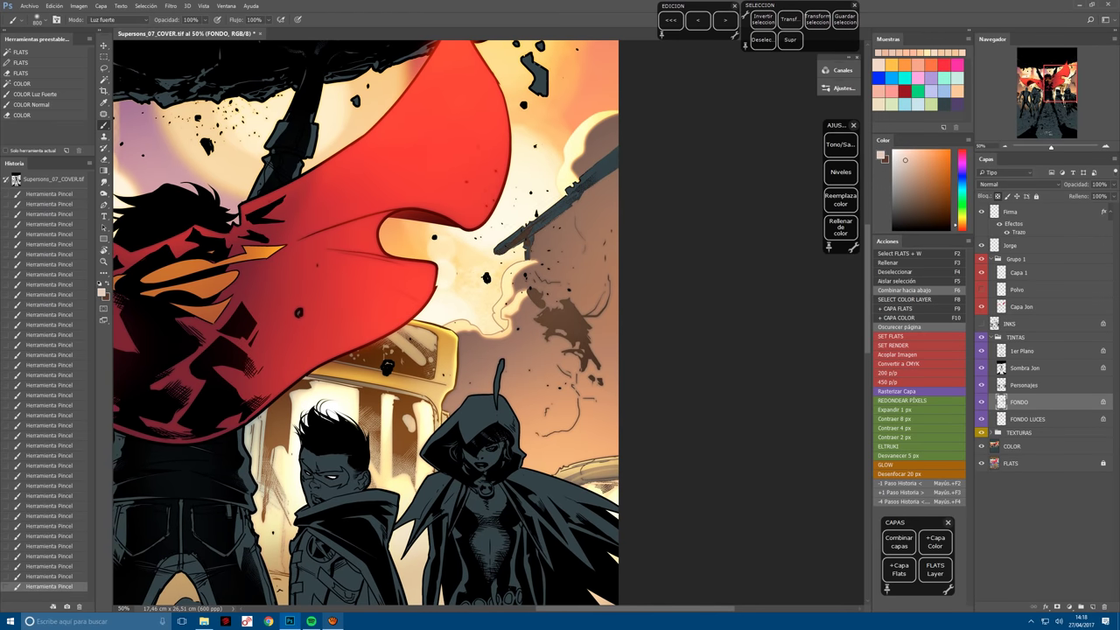
{"action": "left_click", "coordinate": [571, 333]}
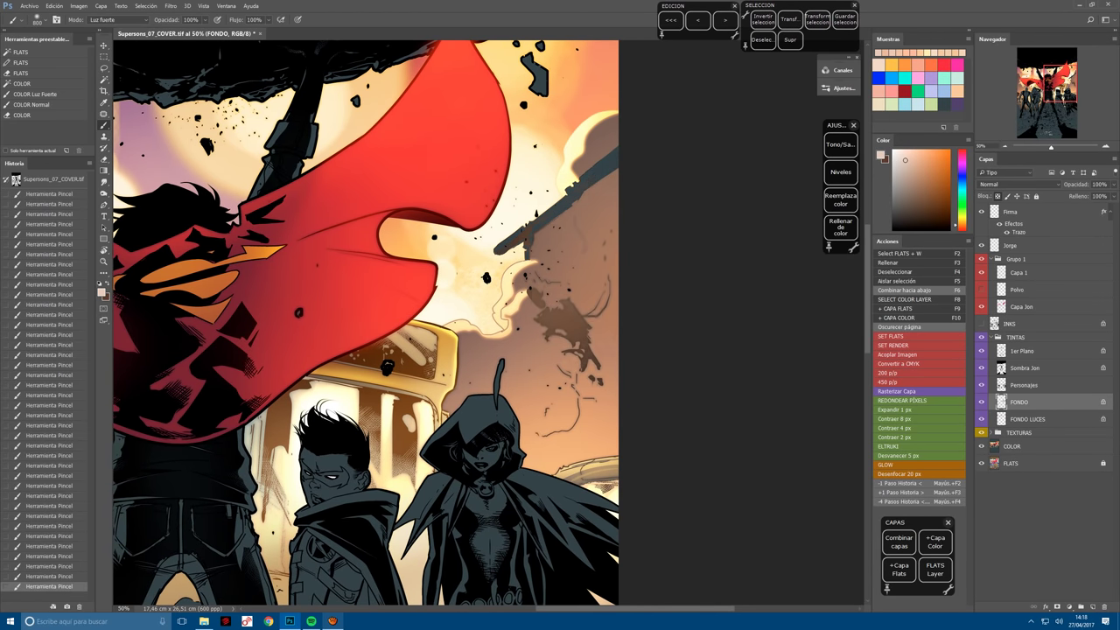
{"action": "left_click_drag", "start_coordinate": [571, 340], "coordinate": [592, 364]}
Pick a dark brown foreground tone and brush it over the dark ink patch in the smoke above the hooded woman.
{"action": "left_click", "coordinate": [921, 209]}
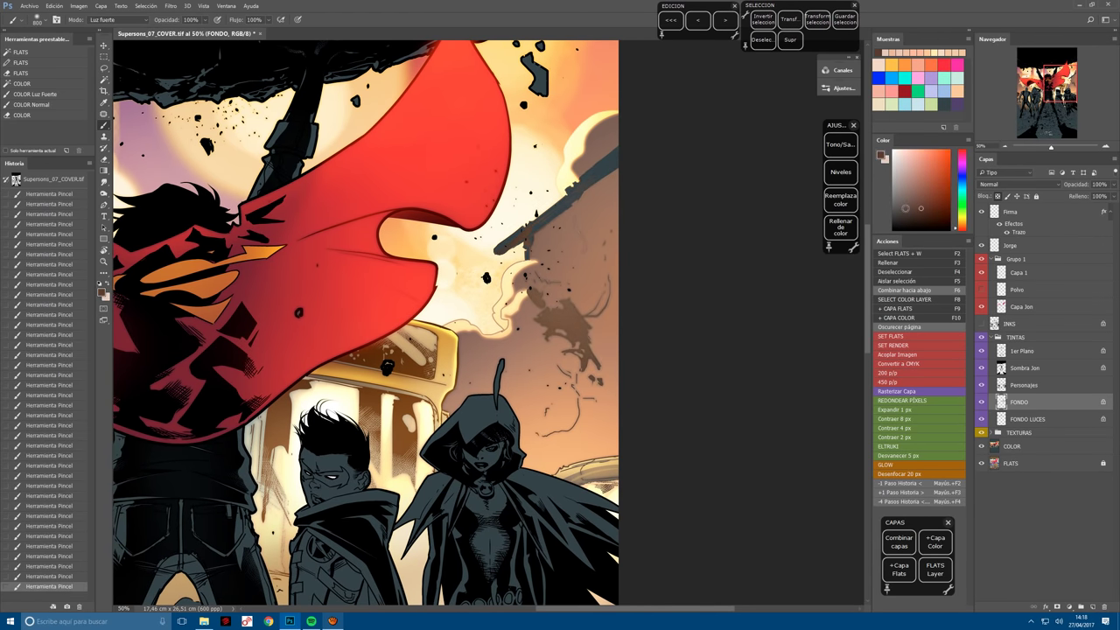
{"action": "left_click", "coordinate": [902, 212]}
{"action": "left_click_drag", "start_coordinate": [535, 298], "coordinate": [545, 320]}
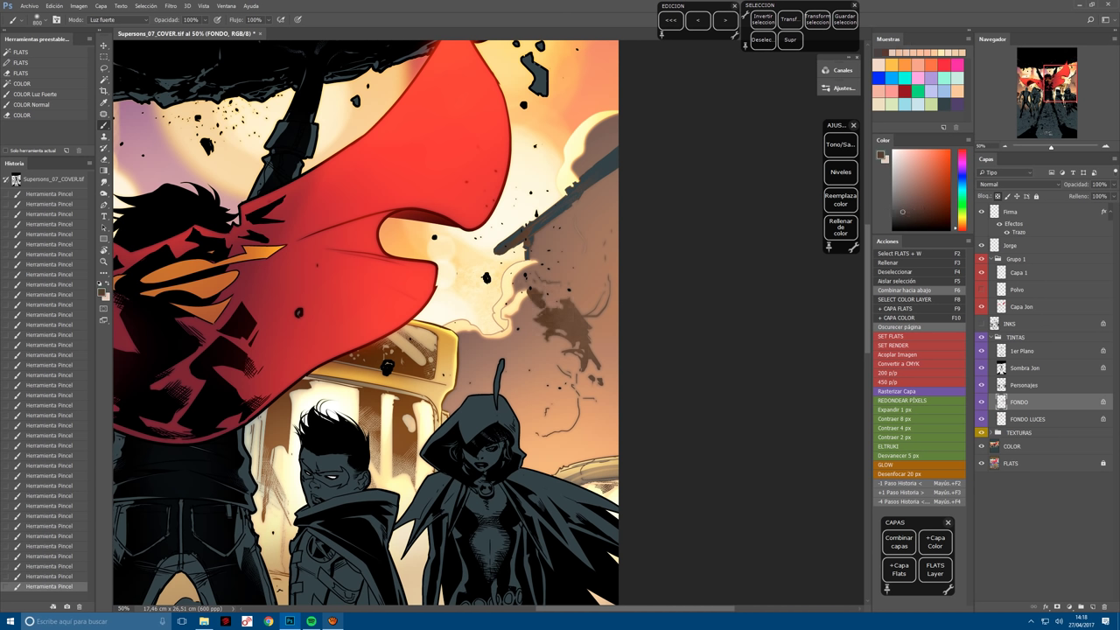
{"action": "left_click_drag", "start_coordinate": [367, 351], "coordinate": [630, 183]}
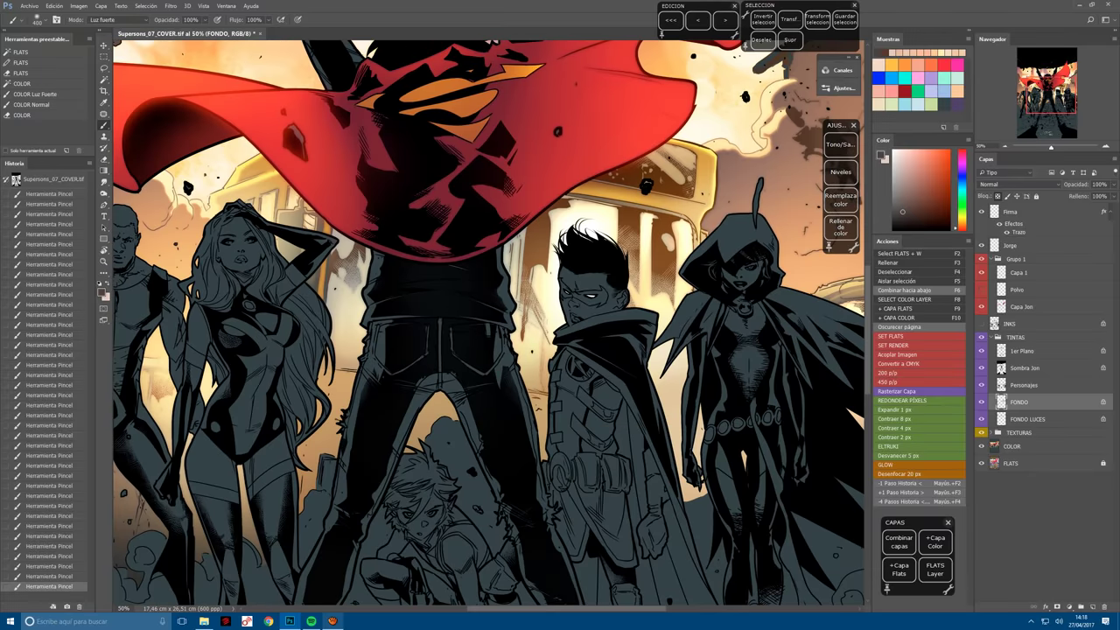
{"action": "left_click_drag", "start_coordinate": [525, 350], "coordinate": [604, 329]}
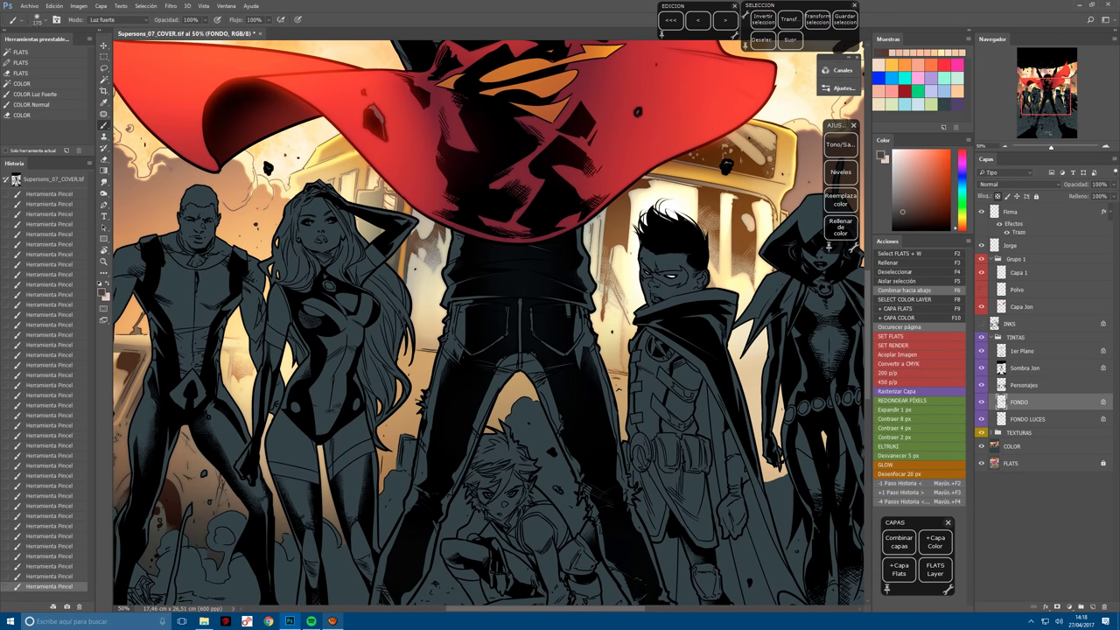
Select the bus areas on the FLATS layer with the Magic Wand and paste their color into a new transparency-locked layer above COLOR.
{"action": "left_click", "coordinate": [1013, 466]}
{"action": "key", "text": "w"}
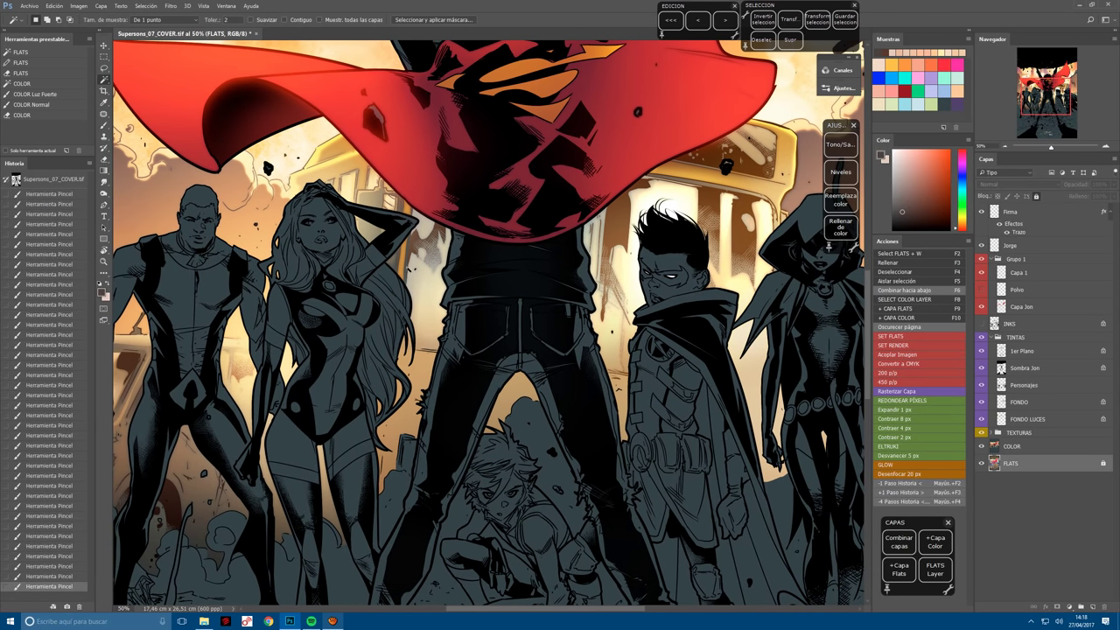
{"action": "left_click", "coordinate": [407, 270]}
{"action": "left_click", "coordinate": [391, 289]}
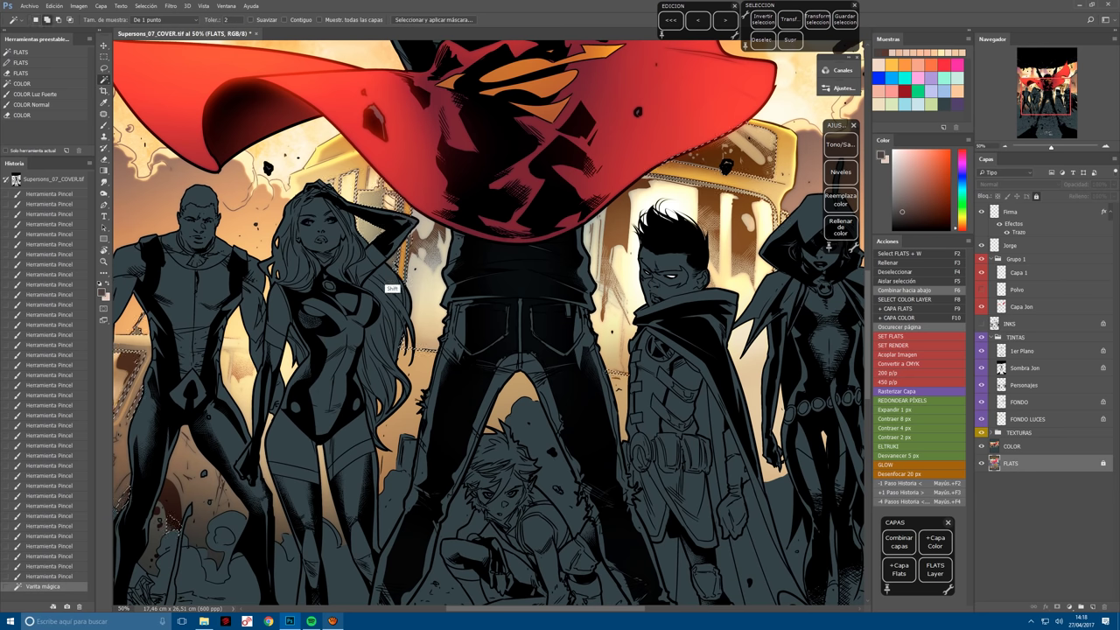
{"action": "key", "text": "b"}
{"action": "key", "text": "ctrl+c"}
{"action": "key", "text": "ctrl+v"}
{"action": "key", "text": "slash"}
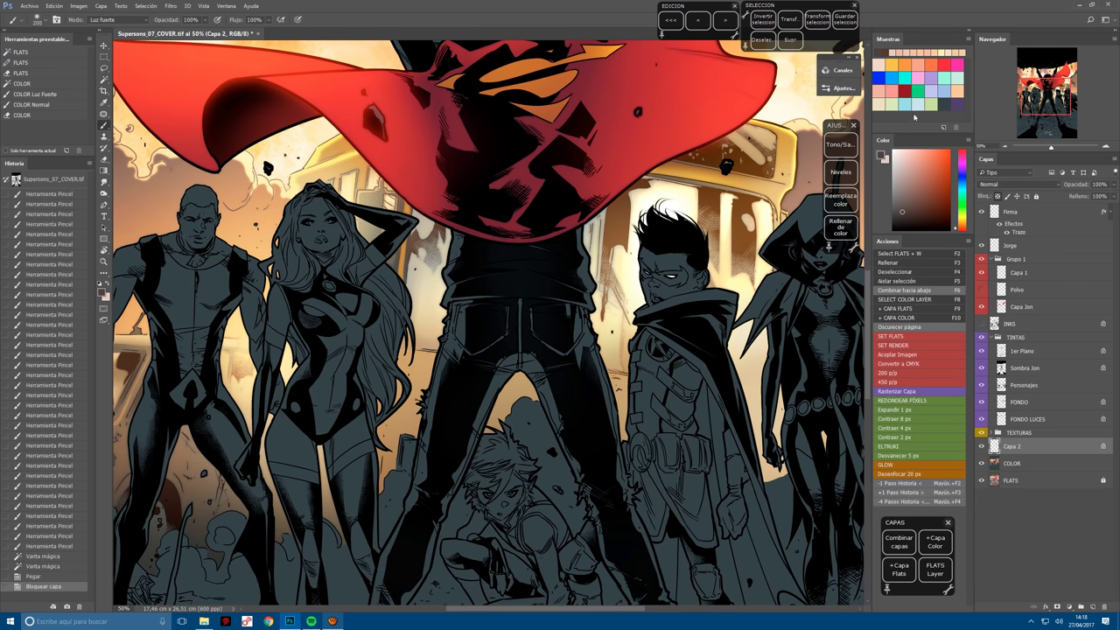
Sample a pale orange, brush it over the bus beside the long-haired woman, and merge the layer down.
{"action": "left_click", "coordinate": [426, 269], "text": "alt"}
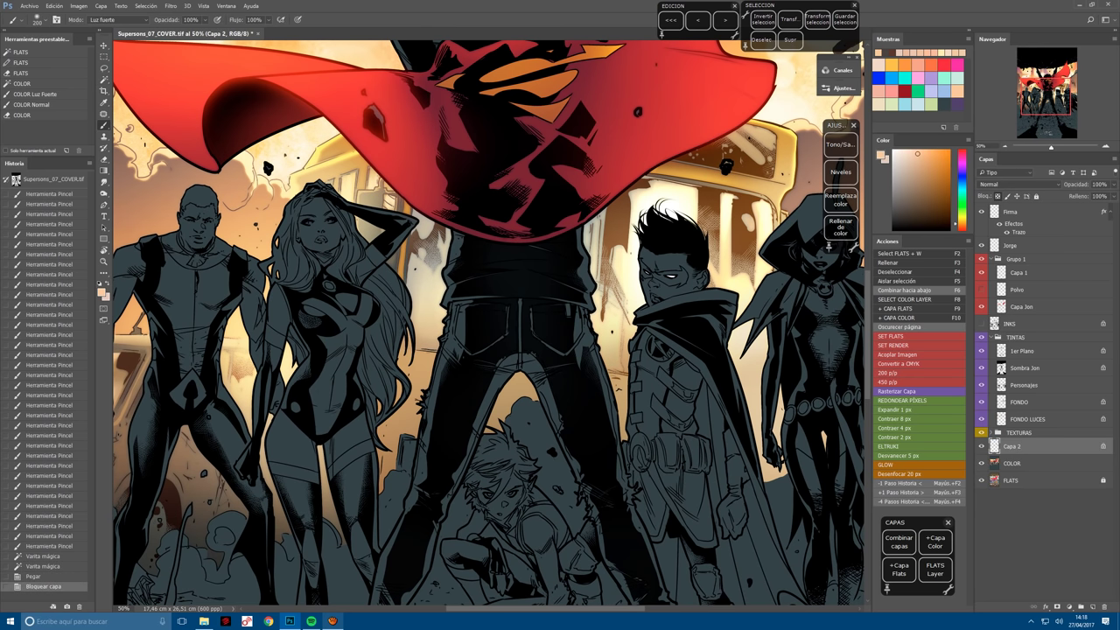
{"action": "left_click_drag", "start_coordinate": [411, 262], "coordinate": [427, 302]}
{"action": "key", "text": "ctrl+minus"}
{"action": "left_click_drag", "start_coordinate": [490, 333], "coordinate": [515, 433]}
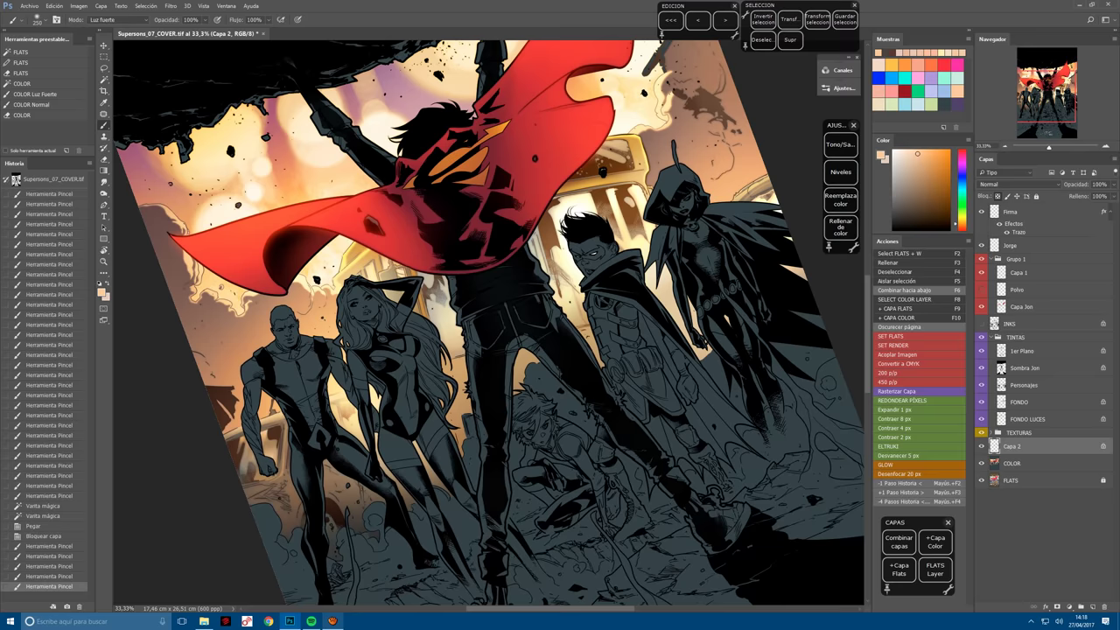
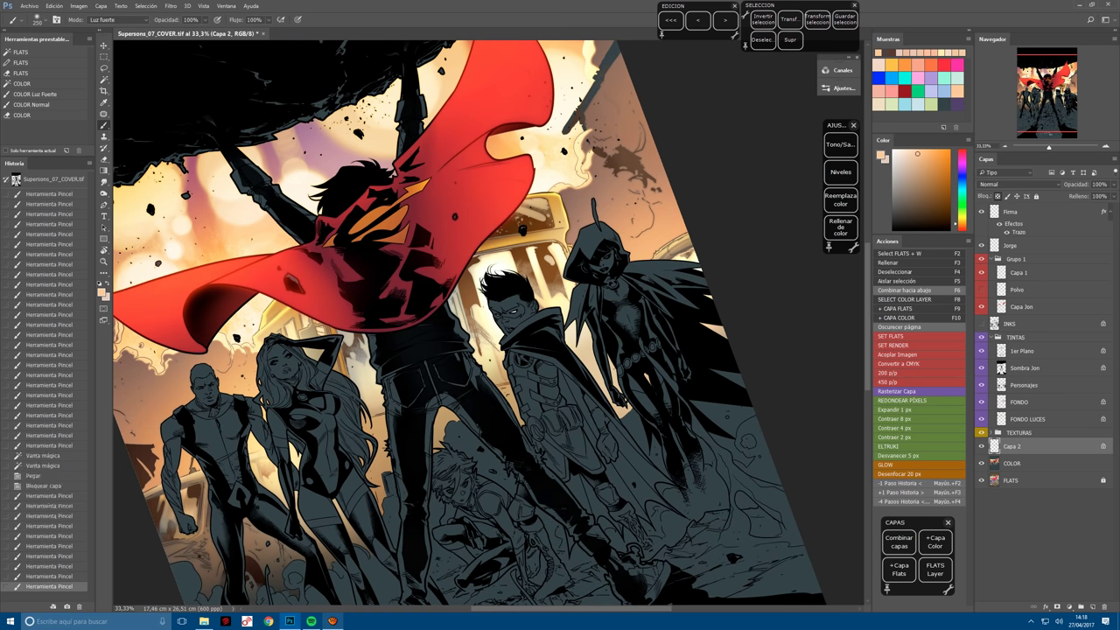
{"action": "key", "text": "F6"}
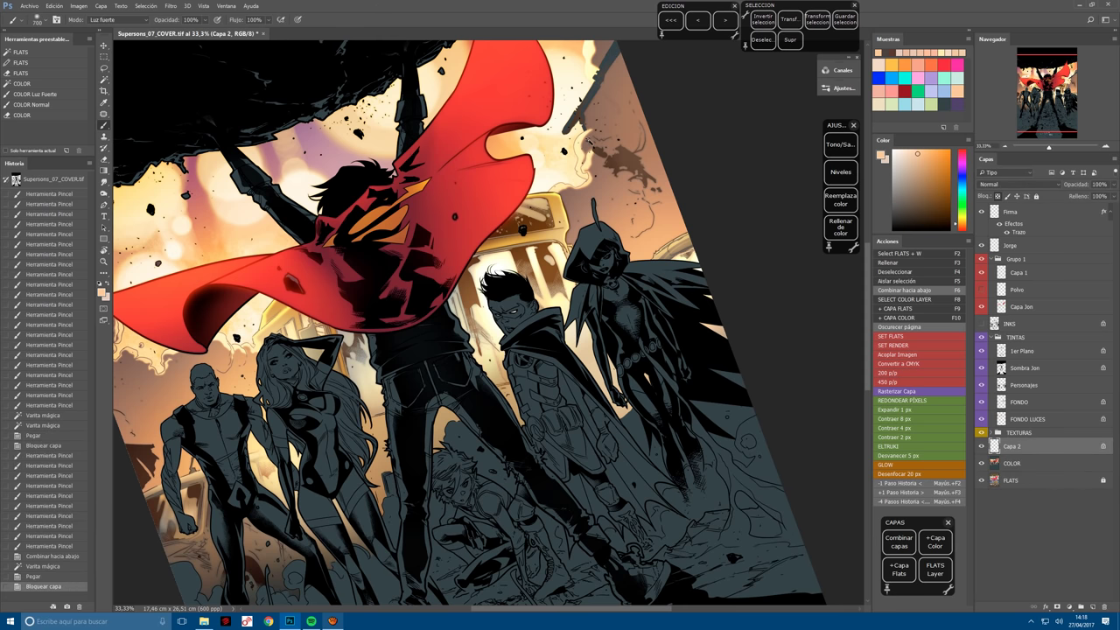
Shift the foreground tone toward pink, brush it at size 700 over the smoke behind the hooded woman, and merge the layer down.
{"action": "scroll", "coordinate": [572, 182], "scroll_direction": "up", "scroll_amount": 5}
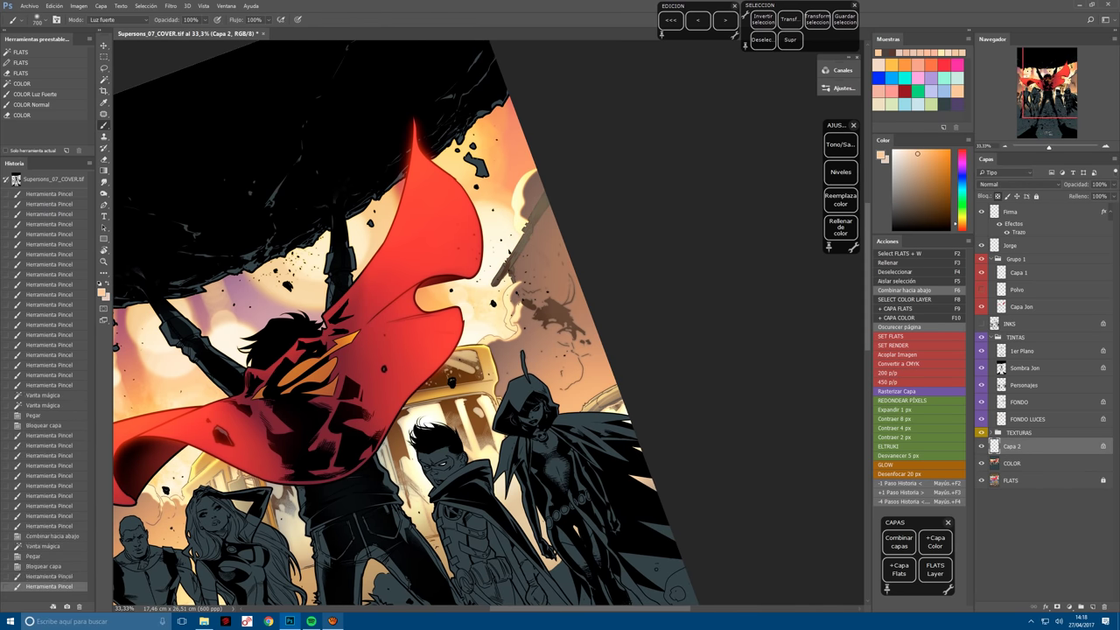
{"action": "left_click", "coordinate": [962, 230]}
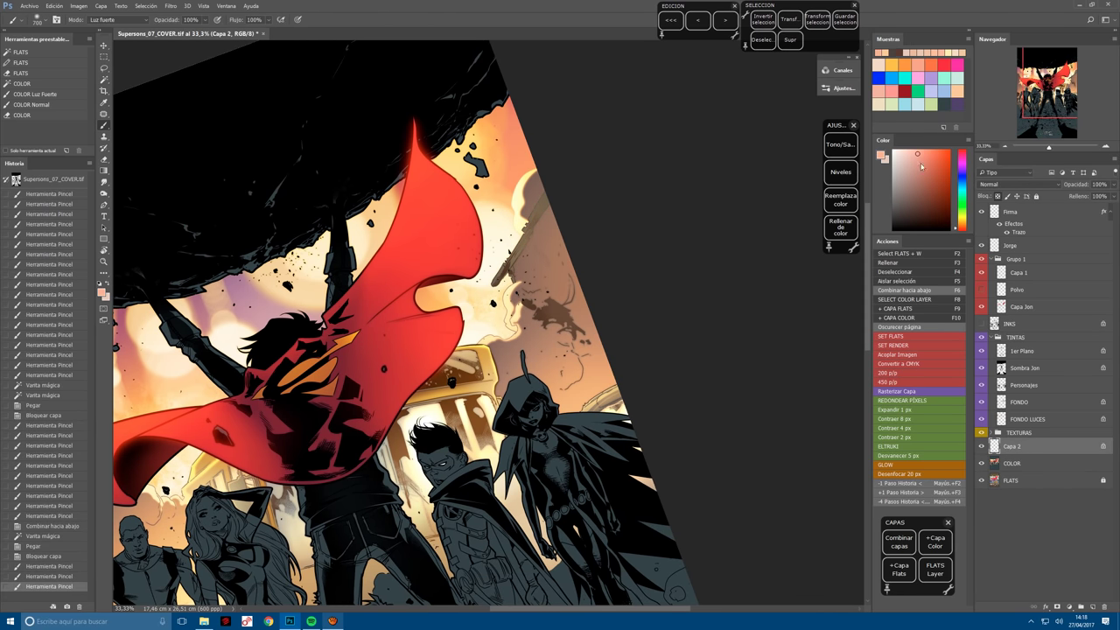
{"action": "left_click_drag", "start_coordinate": [490, 298], "coordinate": [504, 315]}
{"action": "left_click_drag", "start_coordinate": [525, 263], "coordinate": [538, 280]}
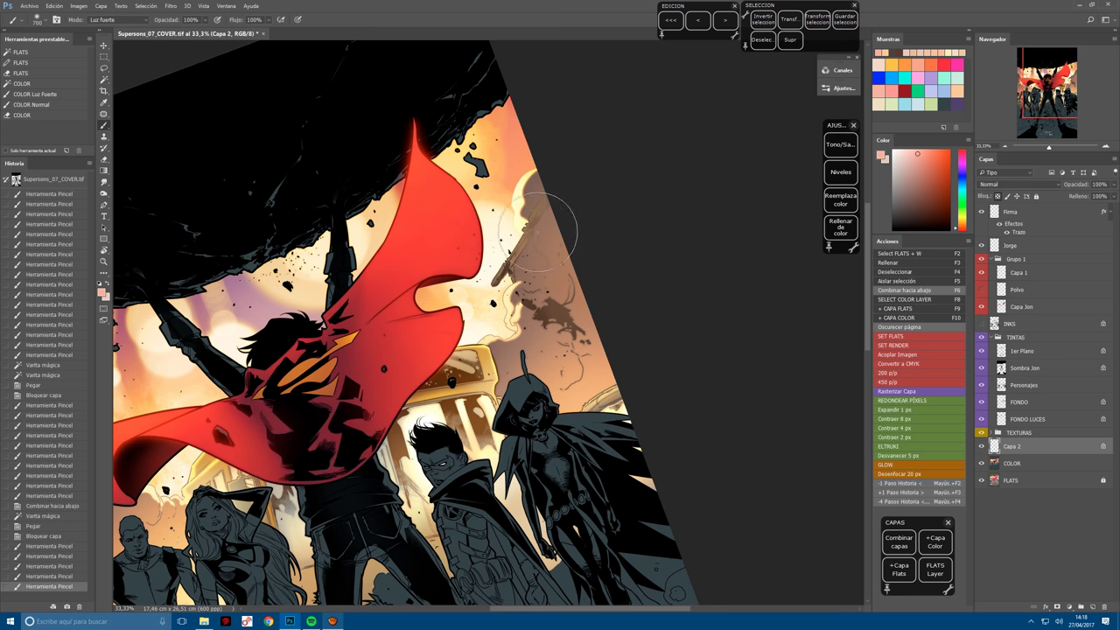
{"action": "mouse_move", "coordinate": [555, 212]}
{"action": "left_mouse_down"}
{"action": "mouse_move", "coordinate": [490, 326]}
{"action": "mouse_move", "coordinate": [513, 378]}
{"action": "left_mouse_up"}
{"action": "key", "text": "r"}
{"action": "key", "text": "ctrl+plus"}
{"action": "key", "text": "F6"}
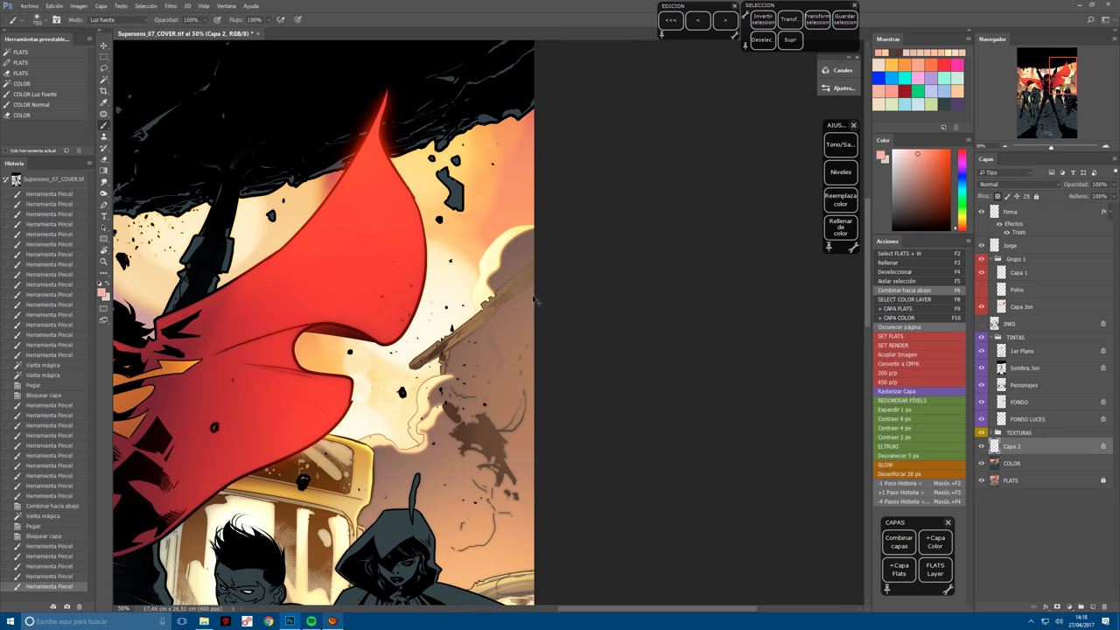
Select the brown smoke cloud on the FLATS layer with the Magic Wand and copy its color to a new transparency-locked layer.
{"action": "key", "text": "F2"}
{"action": "left_click", "coordinate": [527, 285], "text": "shift"}
{"action": "left_click", "coordinate": [528, 289], "text": "shift"}
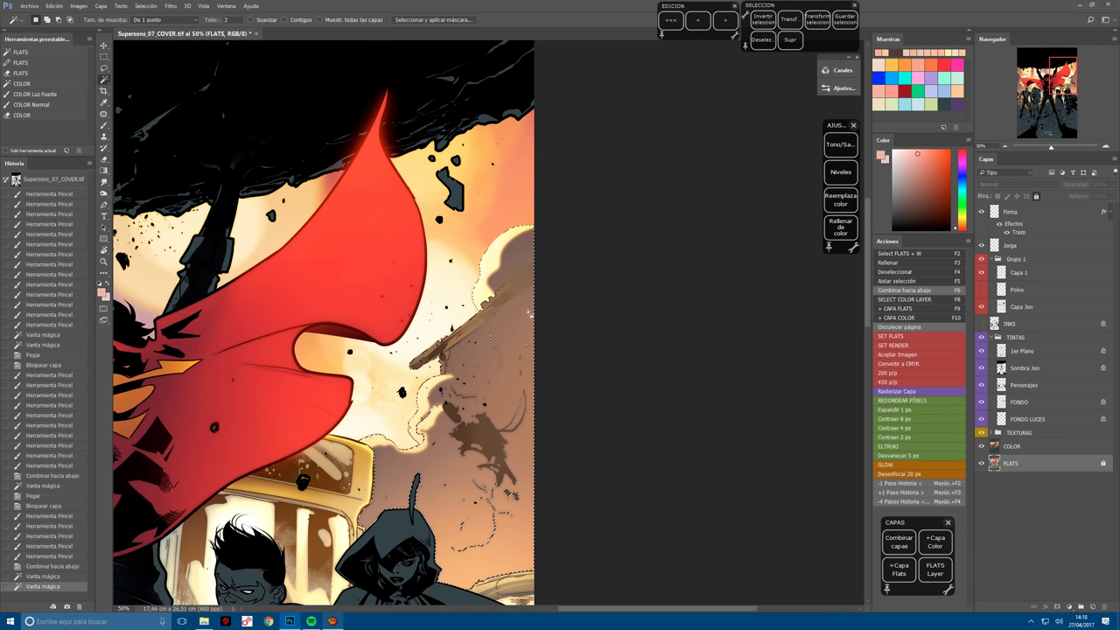
{"action": "key", "text": "F10"}
Sample the smoke's brown, brush the cloud in Normal mode, dab its lower edge at size 175, and merge the layer down.
{"action": "left_click", "coordinate": [529, 309], "text": "alt"}
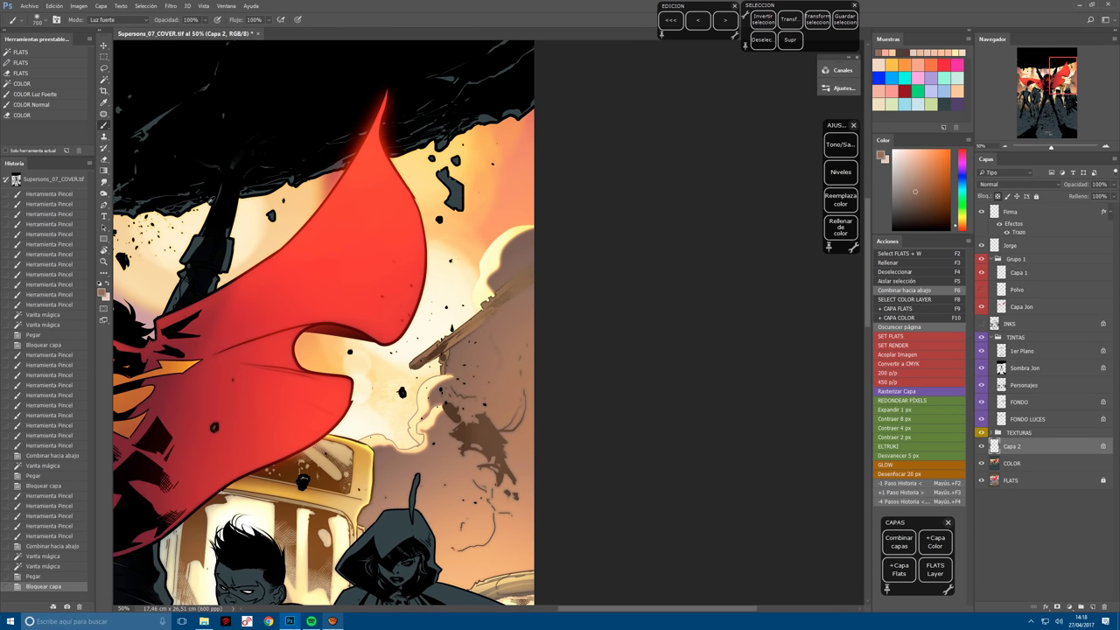
{"action": "key", "text": "F11"}
{"action": "left_click_drag", "start_coordinate": [497, 262], "coordinate": [525, 238]}
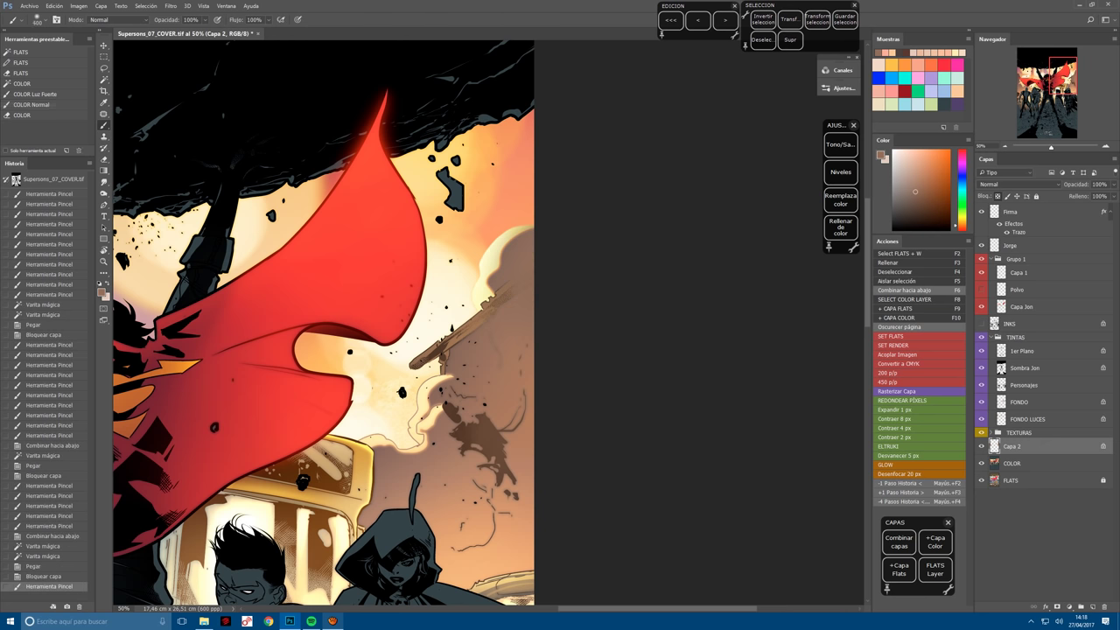
{"action": "key", "text": "bracketleft"}
{"action": "left_click", "coordinate": [429, 383]}
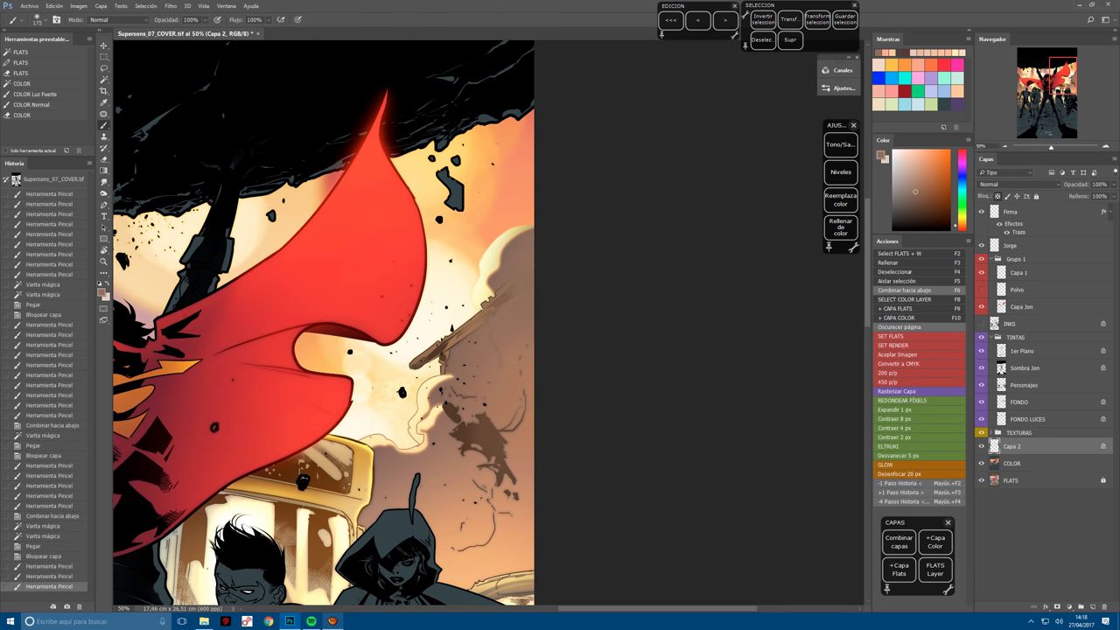
{"action": "left_click", "coordinate": [429, 384]}
{"action": "left_click", "coordinate": [429, 383]}
{"action": "left_click", "coordinate": [429, 384]}
{"action": "left_click", "coordinate": [429, 383]}
{"action": "left_click", "coordinate": [429, 384]}
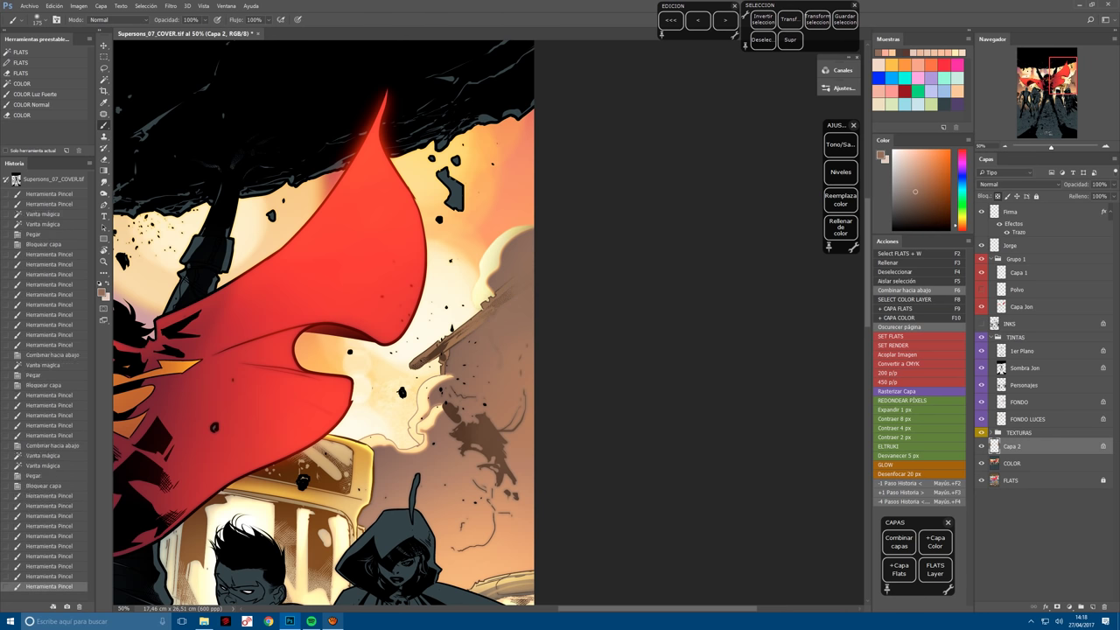
{"action": "key", "text": "F6"}
Select the broken beam's area on the FLATS layer and copy its color to a new transparency-locked layer.
{"action": "key", "text": "F2"}
{"action": "left_click", "coordinate": [429, 383]}
{"action": "key", "text": "ctrl+v"}
{"action": "key", "text": "slash"}
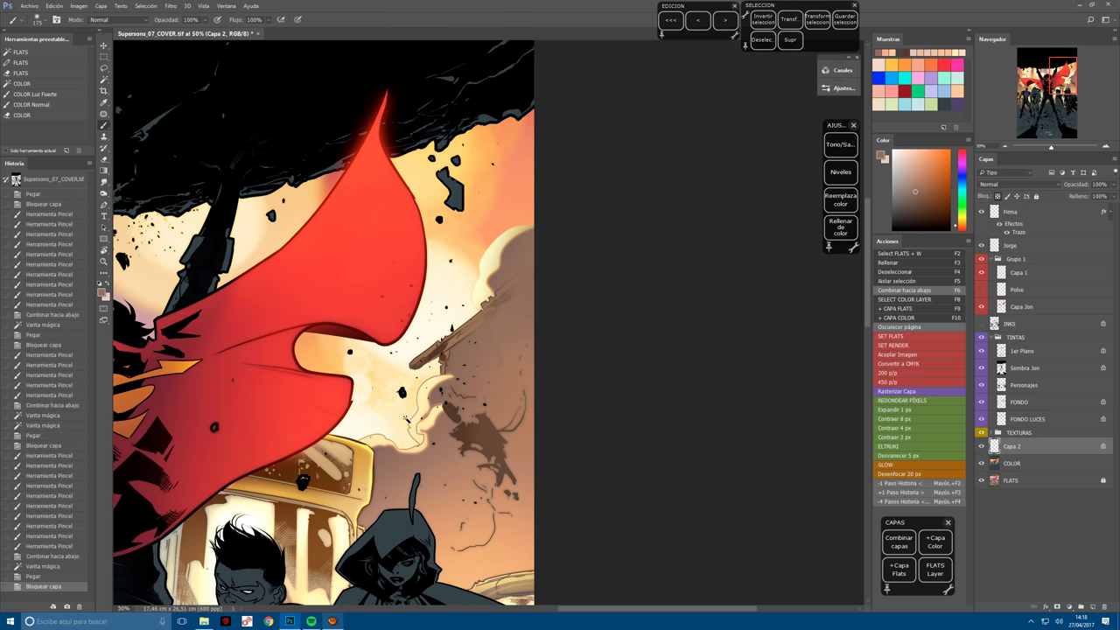
{"action": "key", "text": "ctrl+plus"}
{"action": "key", "text": "ctrl+plus"}
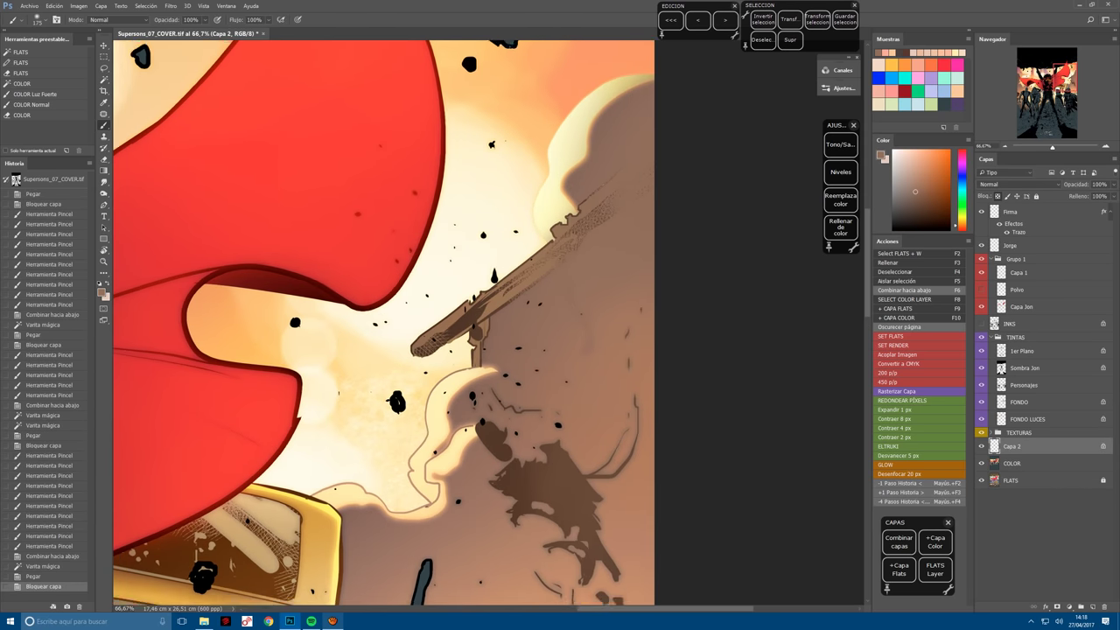
On the FONDO layer, brush a dark brown at size 400 over the crack lines in the smoke beneath the broken beam.
{"action": "left_click", "coordinate": [1039, 402]}
{"action": "key", "text": "l"}
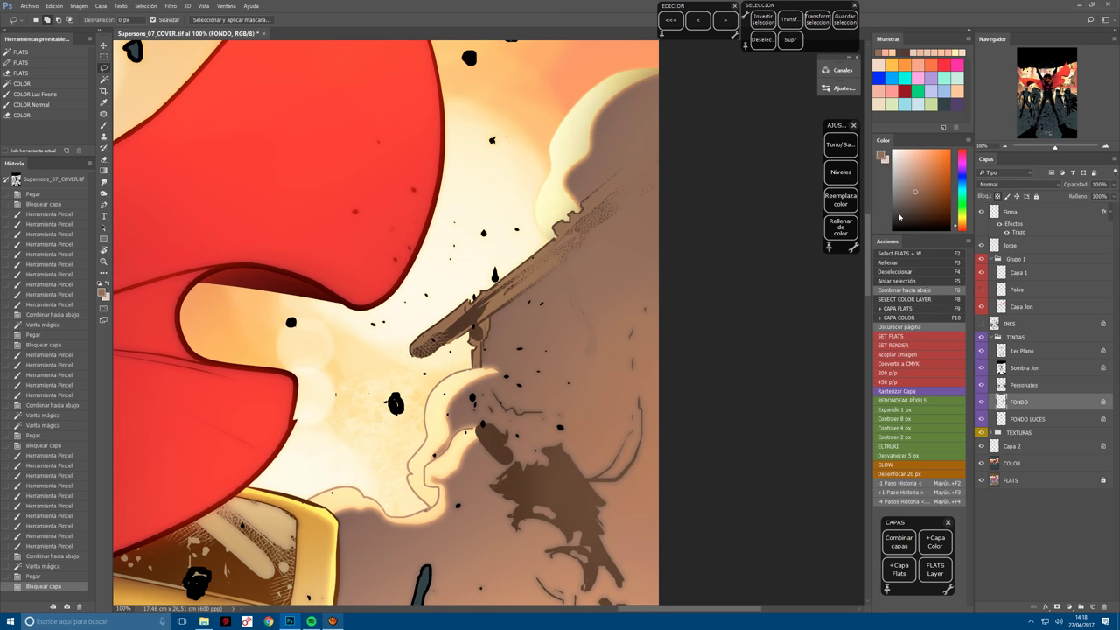
{"action": "left_click_drag", "start_coordinate": [601, 289], "coordinate": [588, 324]}
{"action": "key", "text": "Delete"}
{"action": "key", "text": "Return"}
{"action": "key", "text": "ctrl+d"}
{"action": "key", "text": "b"}
{"action": "left_click_drag", "start_coordinate": [588, 340], "coordinate": [592, 352]}
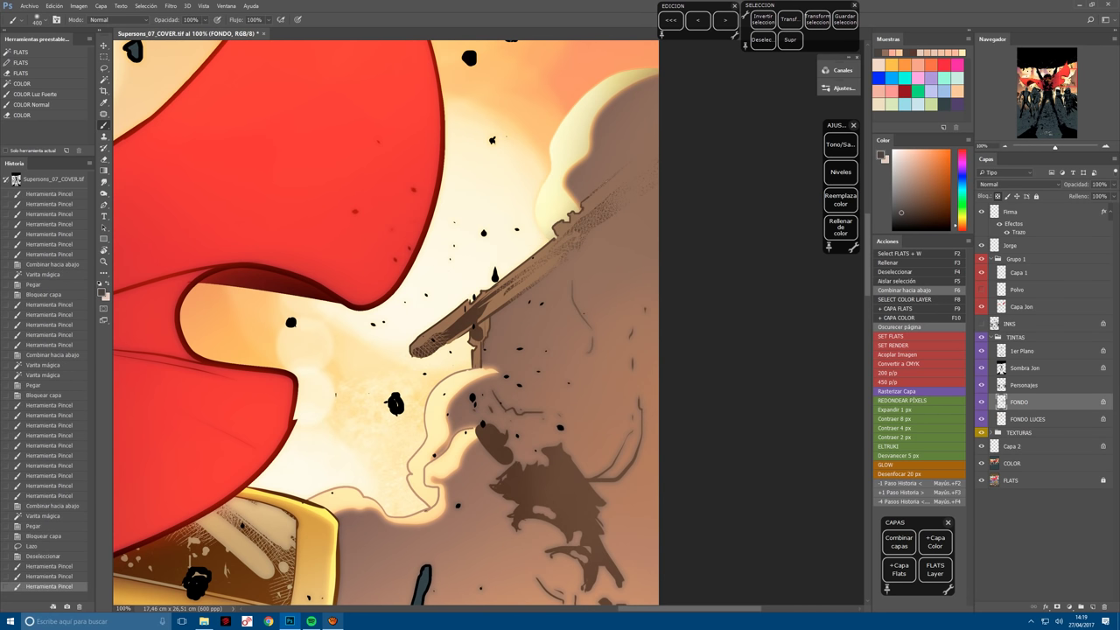
{"action": "left_click_drag", "start_coordinate": [578, 307], "coordinate": [593, 351]}
{"action": "mouse_move", "coordinate": [595, 294]}
{"action": "left_mouse_down"}
{"action": "mouse_move", "coordinate": [604, 297]}
{"action": "mouse_move", "coordinate": [581, 311]}
{"action": "left_mouse_up"}
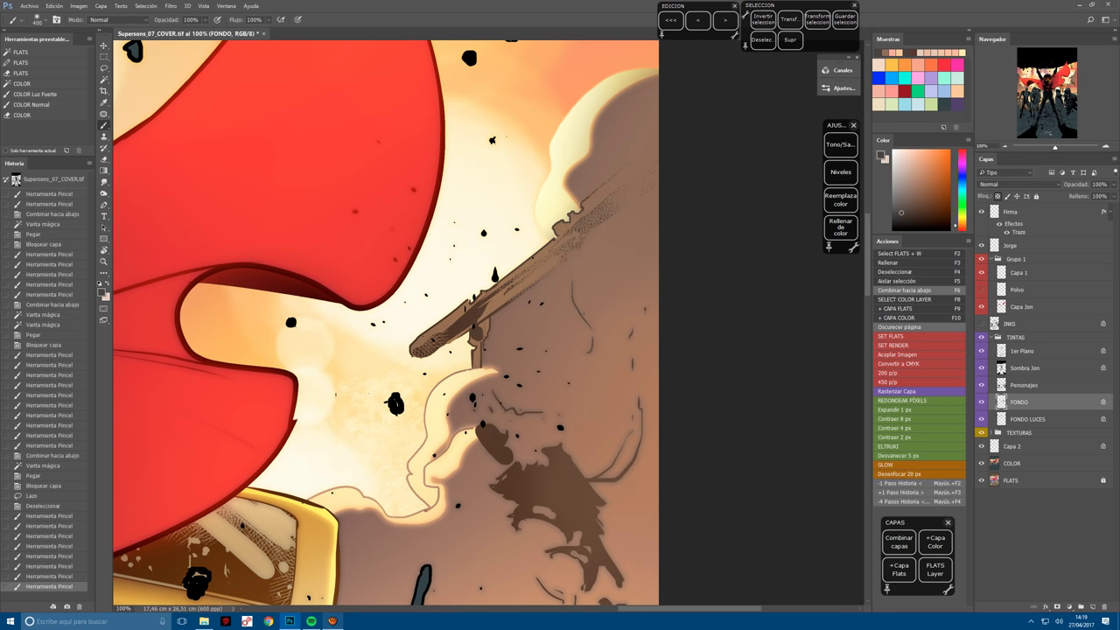
On Capa 2, lasso around the broken beam and hide the selection edges.
{"action": "left_click", "coordinate": [1016, 446]}
{"action": "key", "text": "l"}
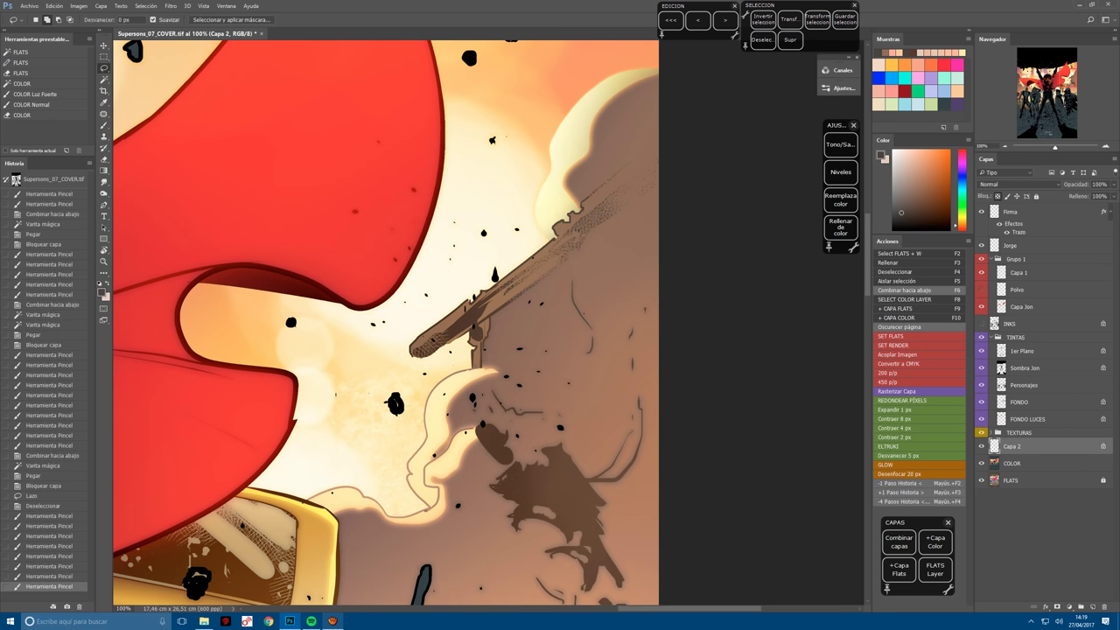
{"action": "mouse_move", "coordinate": [419, 352]}
{"action": "left_mouse_down"}
{"action": "mouse_move", "coordinate": [548, 265]}
{"action": "mouse_move", "coordinate": [565, 229]}
{"action": "mouse_move", "coordinate": [633, 187]}
{"action": "mouse_move", "coordinate": [661, 144]}
{"action": "mouse_move", "coordinate": [327, 365]}
{"action": "left_mouse_up"}
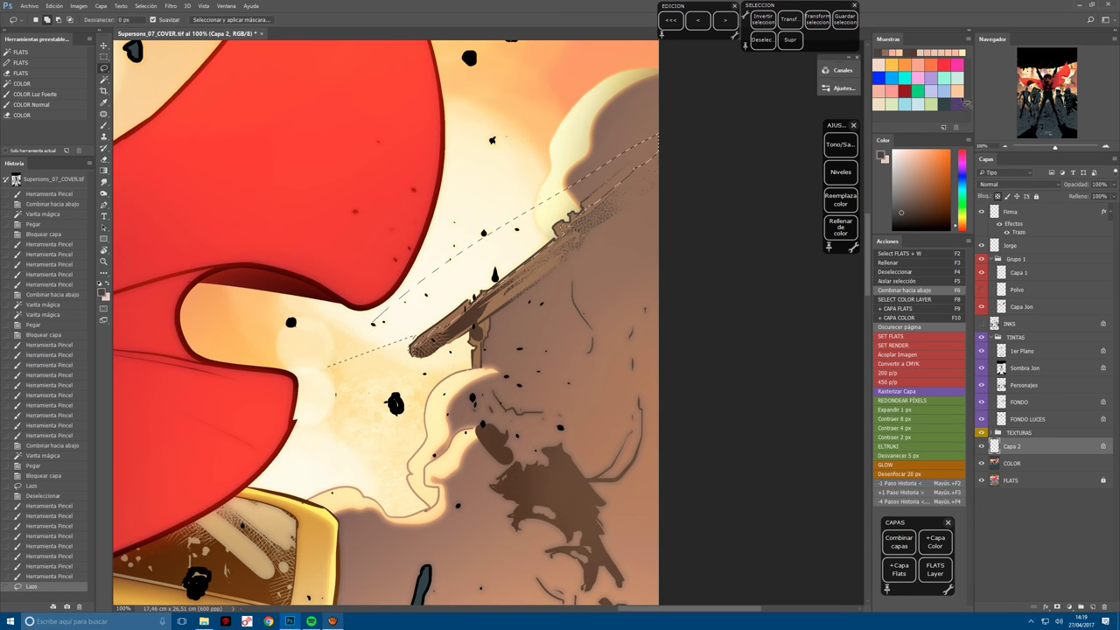
{"action": "key", "text": "ctrl+h"}
Brush light orange over the lassoed broken beam in Normal and Luz fuerte (Hard Light) modes, and clear the selection.
{"action": "key", "text": "b"}
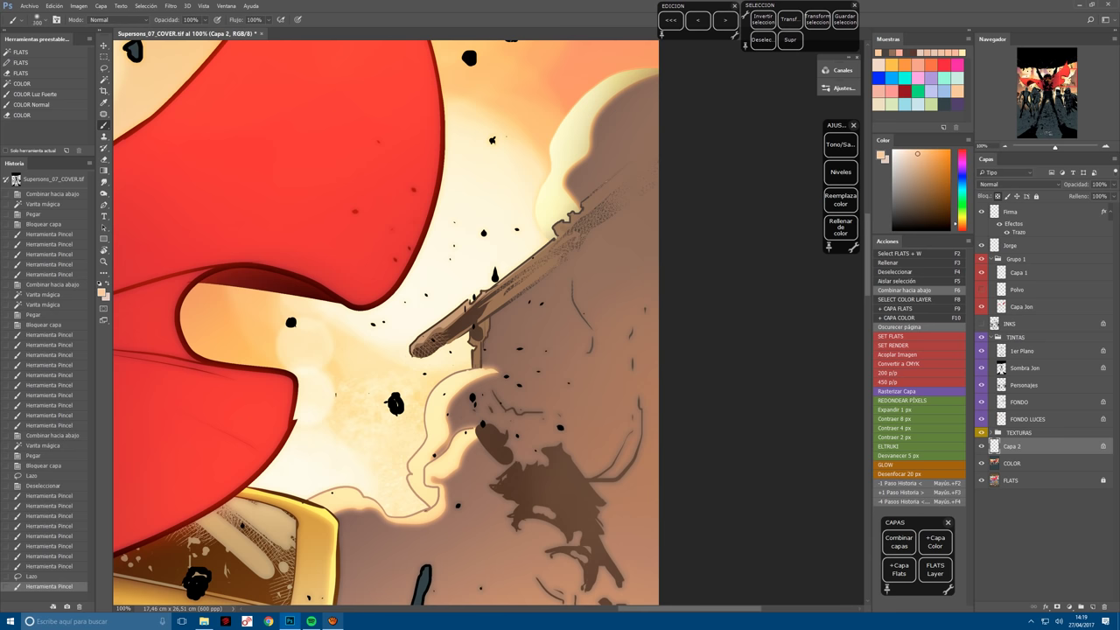
{"action": "left_click_drag", "start_coordinate": [617, 180], "coordinate": [557, 235]}
{"action": "left_click", "coordinate": [63, 94]}
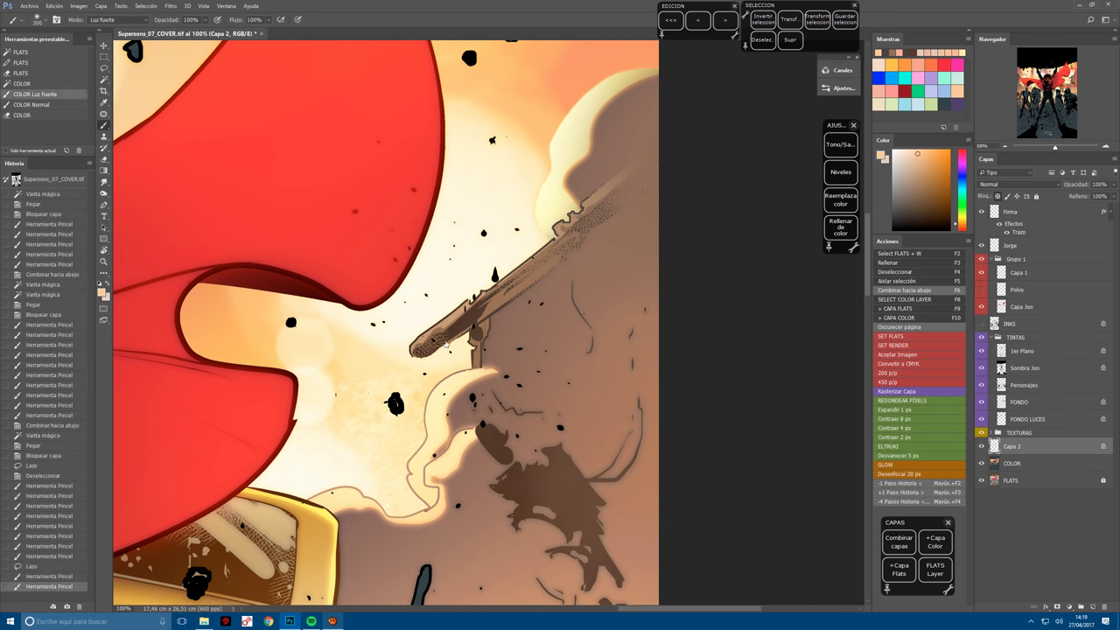
{"action": "mouse_move", "coordinate": [446, 343]}
{"action": "left_mouse_down"}
{"action": "mouse_move", "coordinate": [420, 320]}
{"action": "mouse_move", "coordinate": [455, 333]}
{"action": "left_mouse_up"}
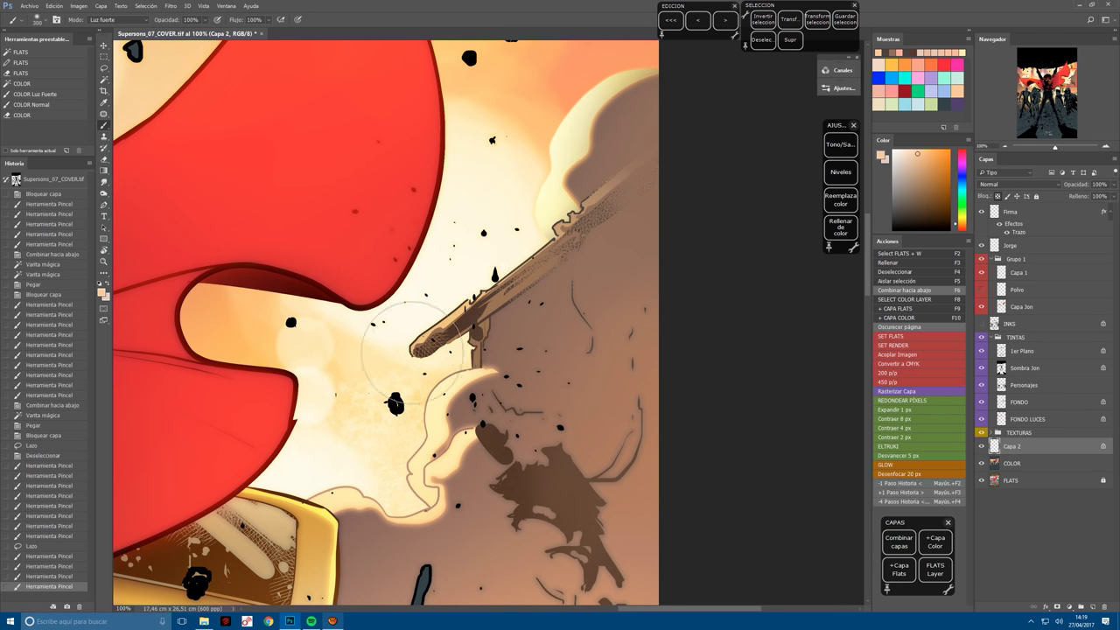
{"action": "left_click_drag", "start_coordinate": [495, 224], "coordinate": [551, 213]}
{"action": "key", "text": "l"}
{"action": "key", "text": "ctrl+d"}
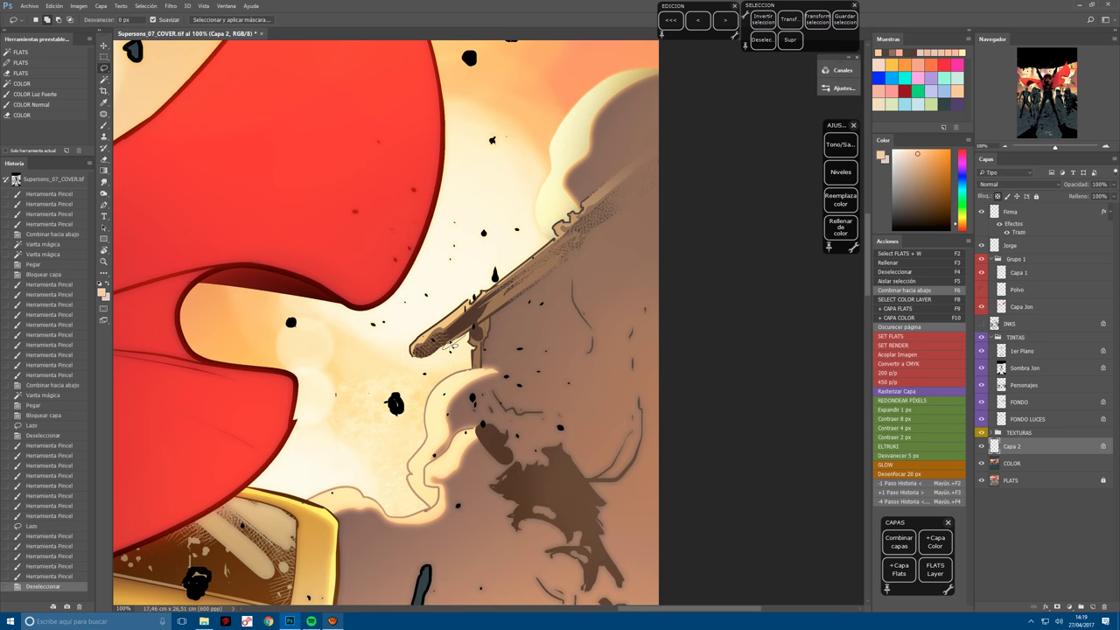
Lasso facets along the broken beam and the post under it, brush Luz fuerte highlights inside them down to size 250, and sample a lighter tone.
{"action": "mouse_move", "coordinate": [476, 344]}
{"action": "left_mouse_down"}
{"action": "mouse_move", "coordinate": [453, 326]}
{"action": "mouse_move", "coordinate": [474, 351]}
{"action": "left_mouse_up"}
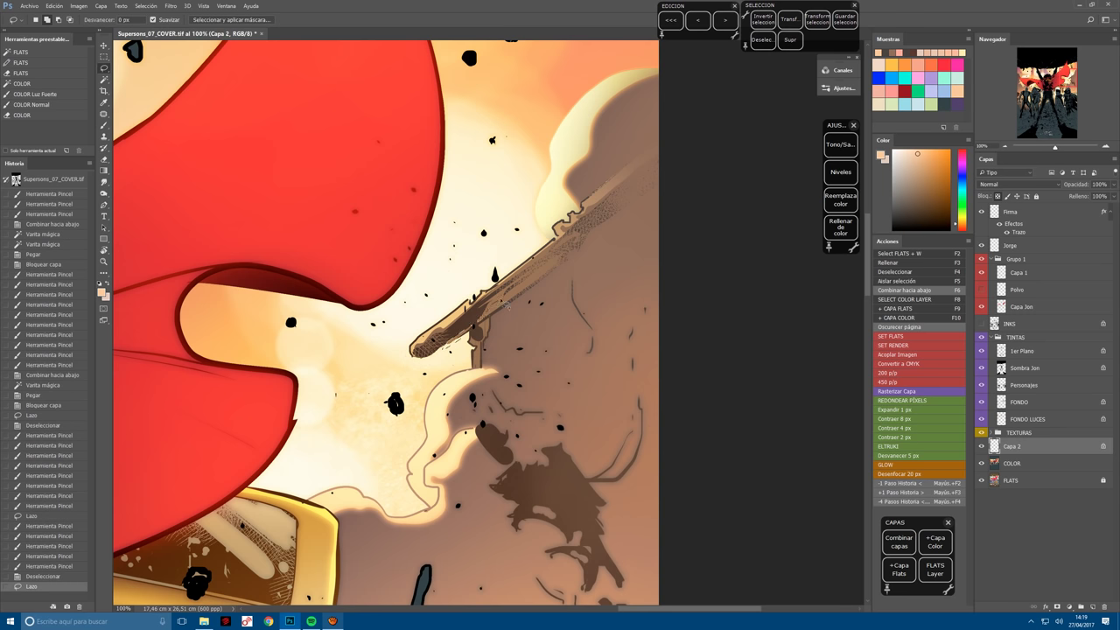
{"action": "key", "text": "alt"}
{"action": "left_click_drag", "start_coordinate": [554, 273], "coordinate": [516, 304]}
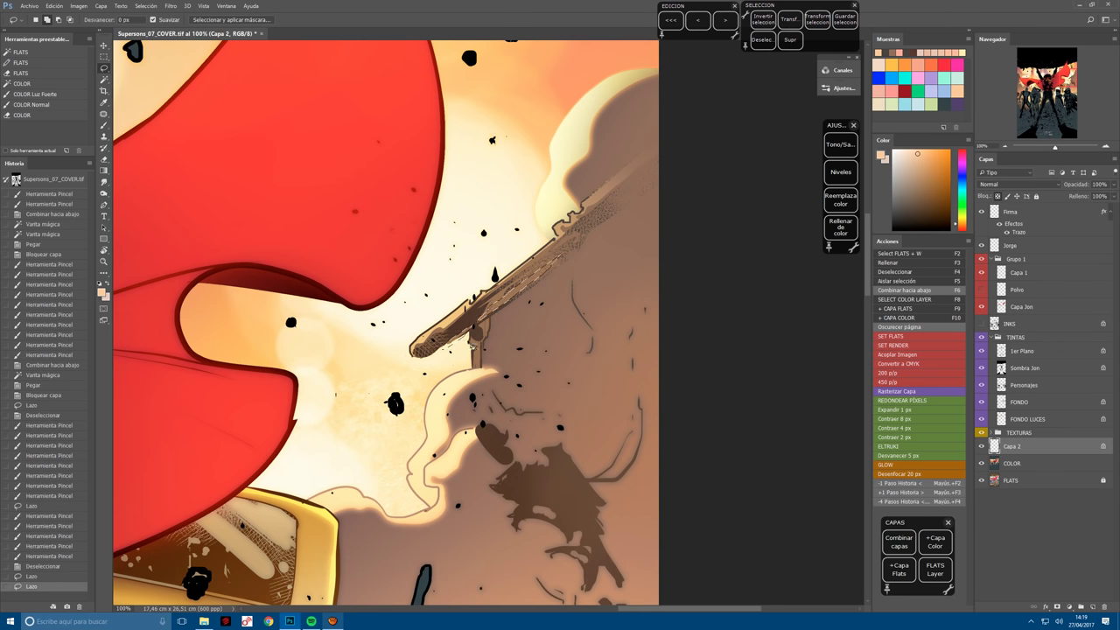
{"action": "mouse_move", "coordinate": [480, 357]}
{"action": "left_mouse_down"}
{"action": "mouse_move", "coordinate": [475, 394]}
{"action": "mouse_move", "coordinate": [460, 357]}
{"action": "mouse_move", "coordinate": [473, 350]}
{"action": "left_mouse_up"}
{"action": "key", "text": "b"}
{"action": "left_click_drag", "start_coordinate": [543, 272], "coordinate": [464, 341]}
{"action": "key", "text": "bracketleft"}
{"action": "left_click_drag", "start_coordinate": [512, 293], "coordinate": [451, 342]}
{"action": "left_click", "coordinate": [477, 350], "text": "alt"}
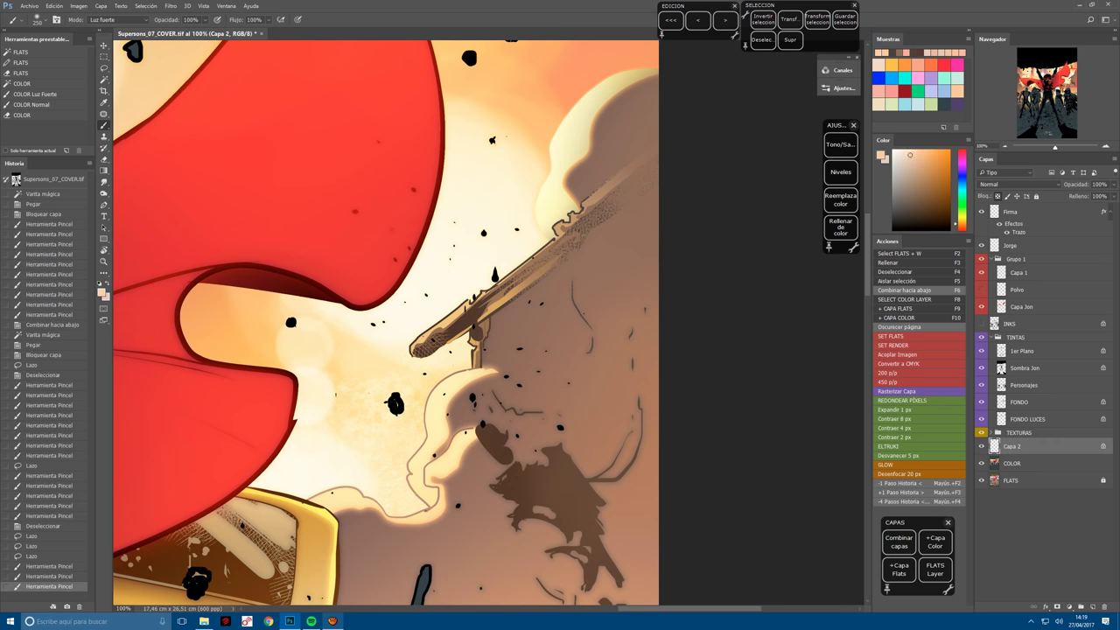
Merge the beam's Capa 2 down into COLOR, make FLATS the active layer, and save the cover file.
{"action": "key", "text": "ctrl+minus"}
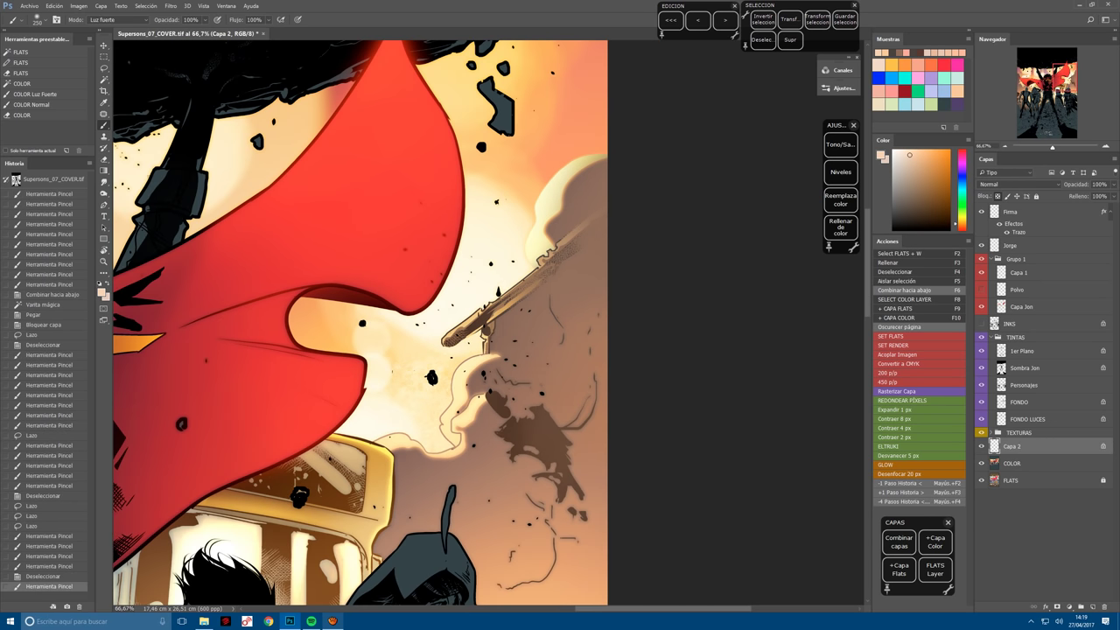
{"action": "key", "text": "ctrl+0"}
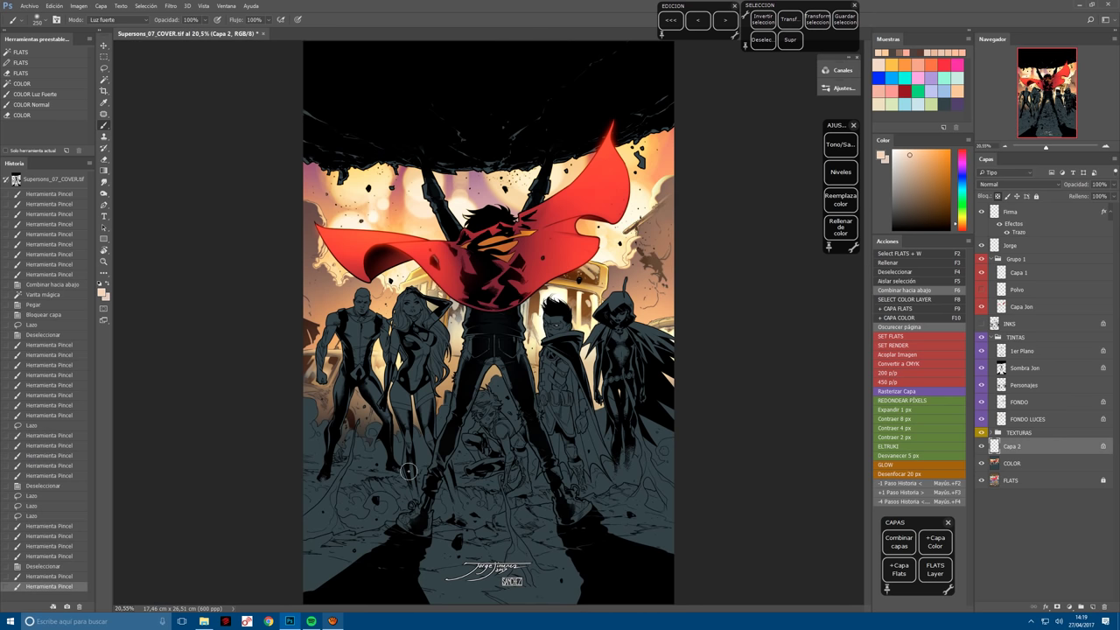
{"action": "key", "text": "F6"}
{"action": "key", "text": "F2"}
{"action": "key", "text": "ctrl+s"}
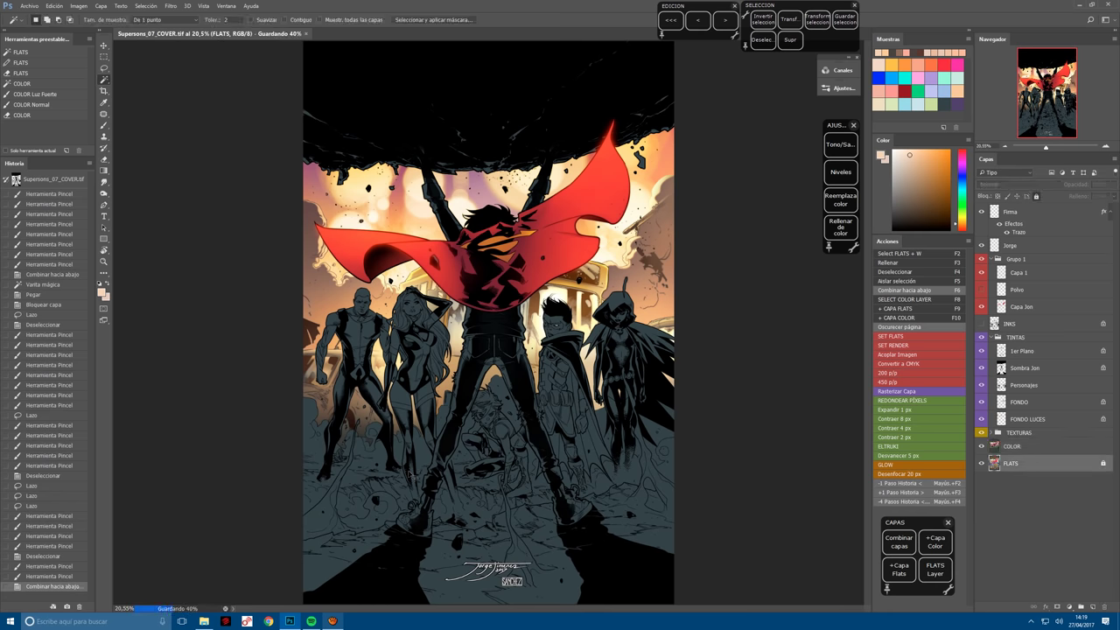
Copy a flat background area to a new transparency-locked color layer and brush light orange in Luz fuerte mode beside the central figure's waist.
{"action": "key", "text": "ctrl+plus"}
{"action": "key", "text": "ctrl+plus"}
{"action": "key", "text": "ctrl+plus"}
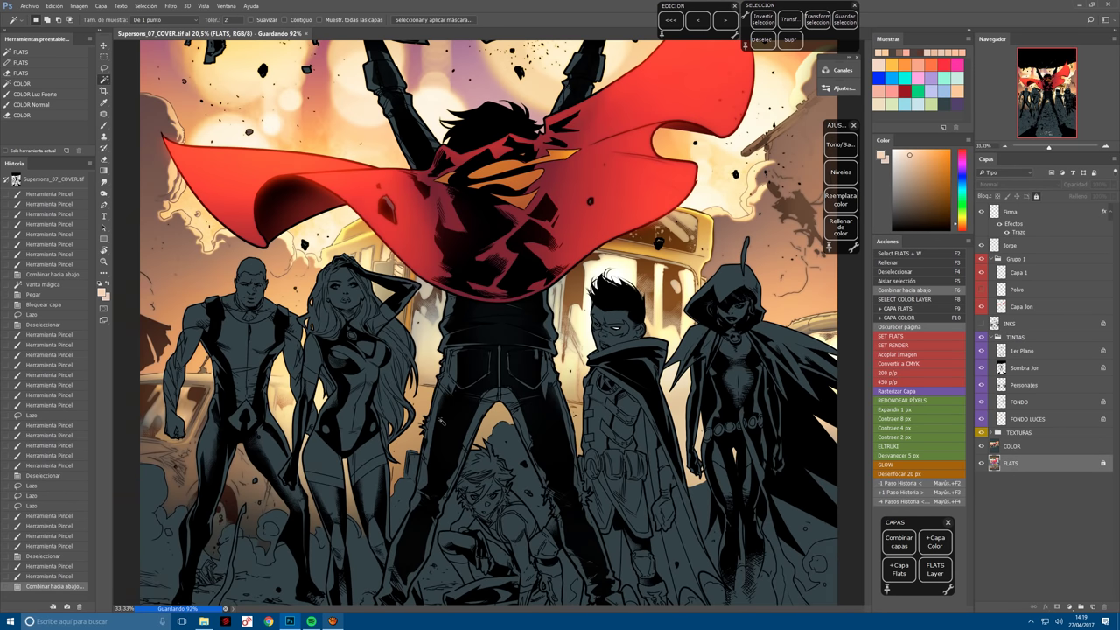
{"action": "key", "text": "F10"}
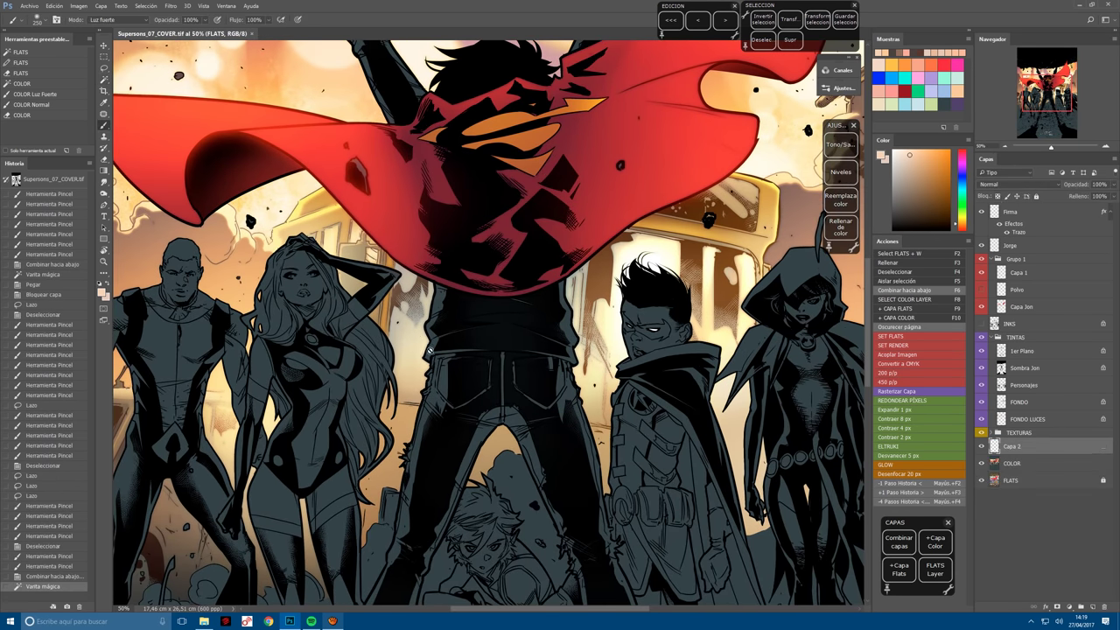
{"action": "left_click_drag", "start_coordinate": [407, 293], "coordinate": [427, 322]}
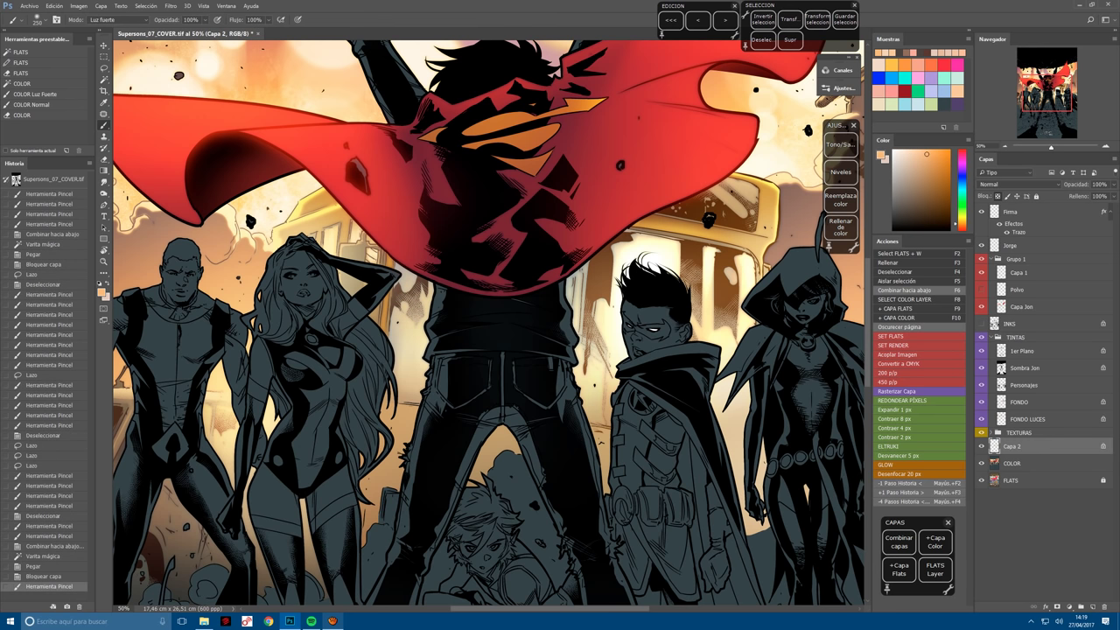
{"action": "key", "text": "ctrl+minus"}
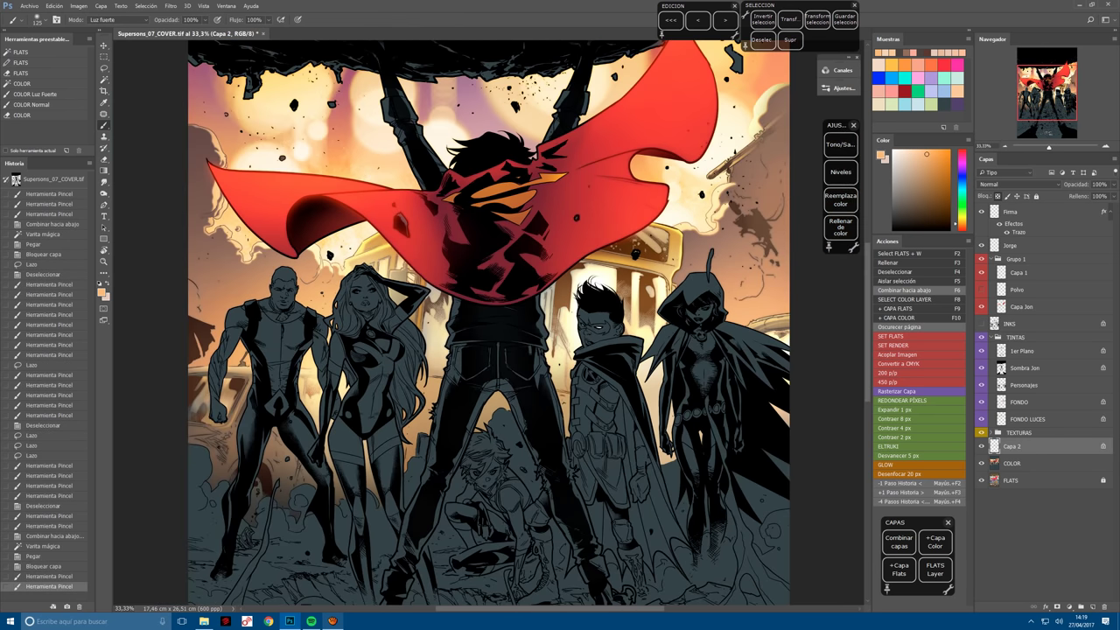
Merge the working layer Capa 2 down into the COLOR layer and save the cover file.
{"action": "key", "text": "bracketright"}
{"action": "key", "text": "bracketright"}
{"action": "key", "text": "bracketright"}
{"action": "key", "text": "bracketright"}
{"action": "key", "text": "bracketright"}
{"action": "key", "text": "bracketright"}
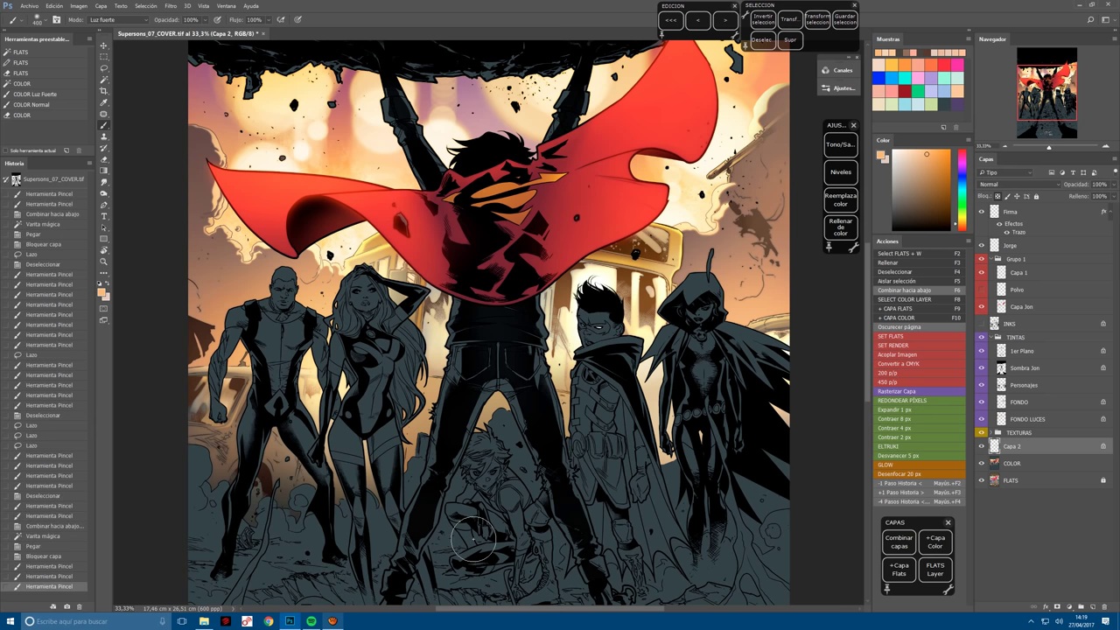
{"action": "key", "text": "F6"}
{"action": "key", "text": "F2"}
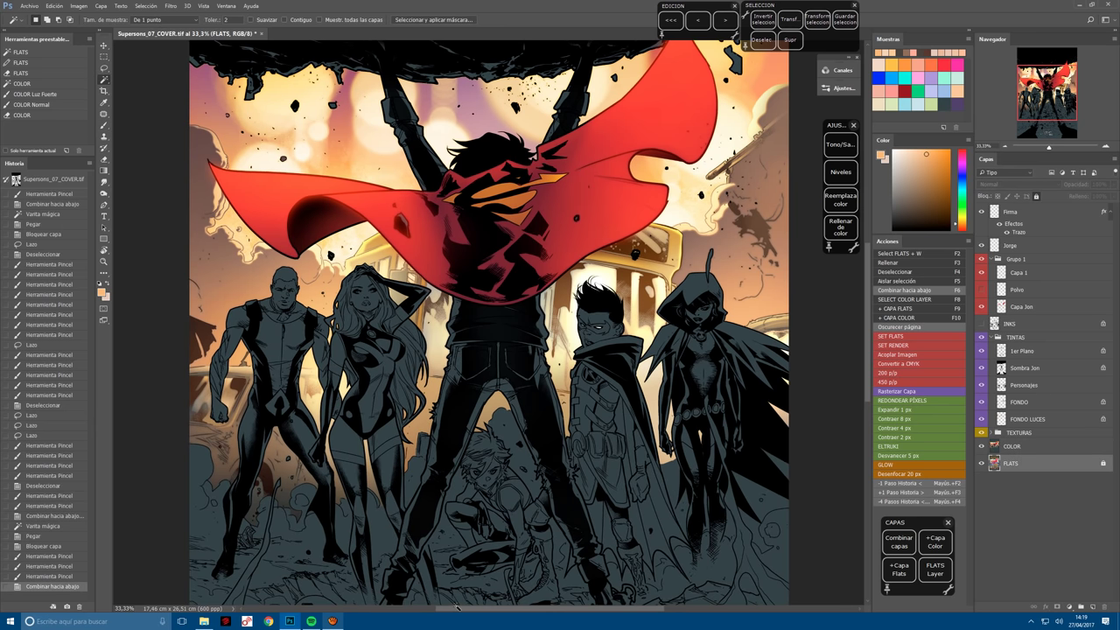
{"action": "key", "text": "ctrl+0"}
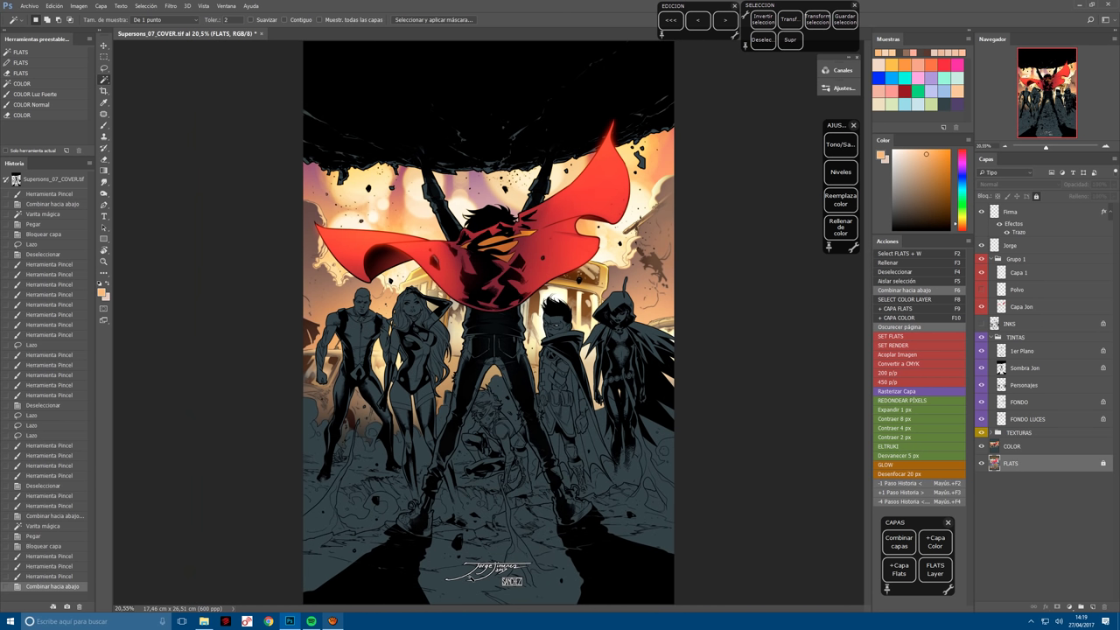
{"action": "key", "text": "ctrl+s"}
Darken the FONDO layer with Levels at a midtone value of 0,78 and save the file.
{"action": "left_click", "coordinate": [1033, 404]}
{"action": "key", "text": "l"}
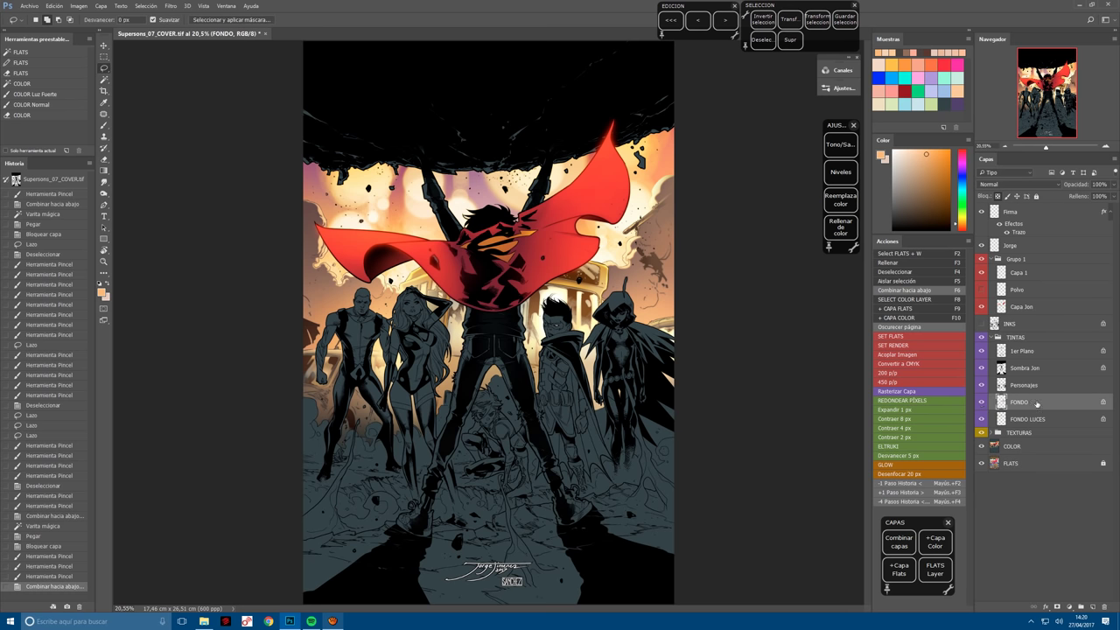
{"action": "left_click", "coordinate": [841, 172]}
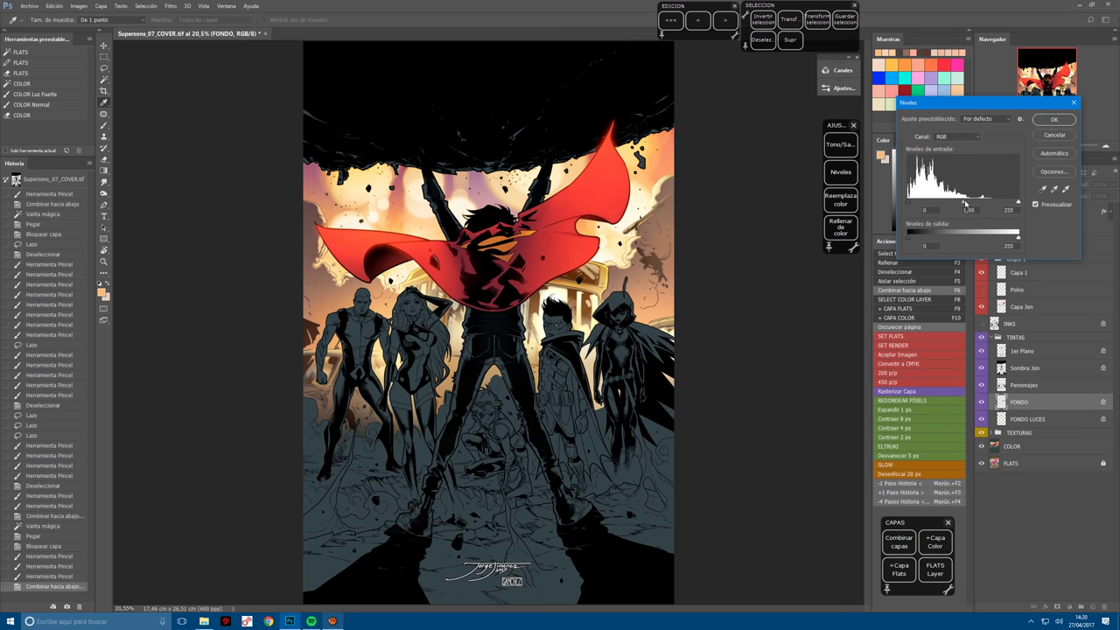
{"action": "left_click_drag", "start_coordinate": [965, 203], "coordinate": [969, 204]}
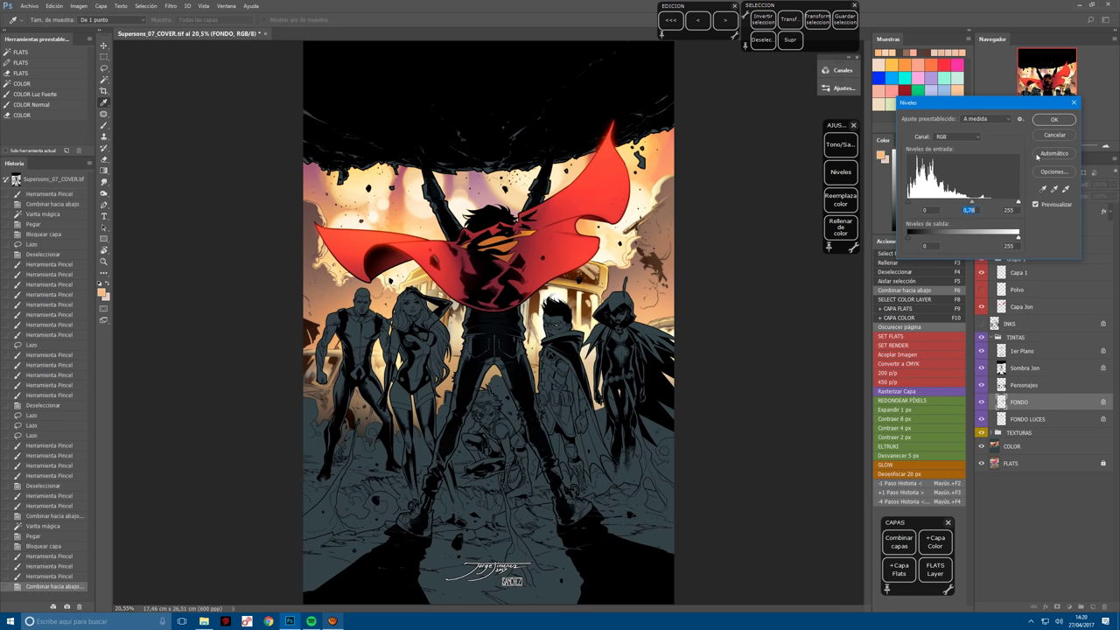
{"action": "left_click", "coordinate": [1054, 119]}
{"action": "left_click", "coordinate": [1008, 464]}
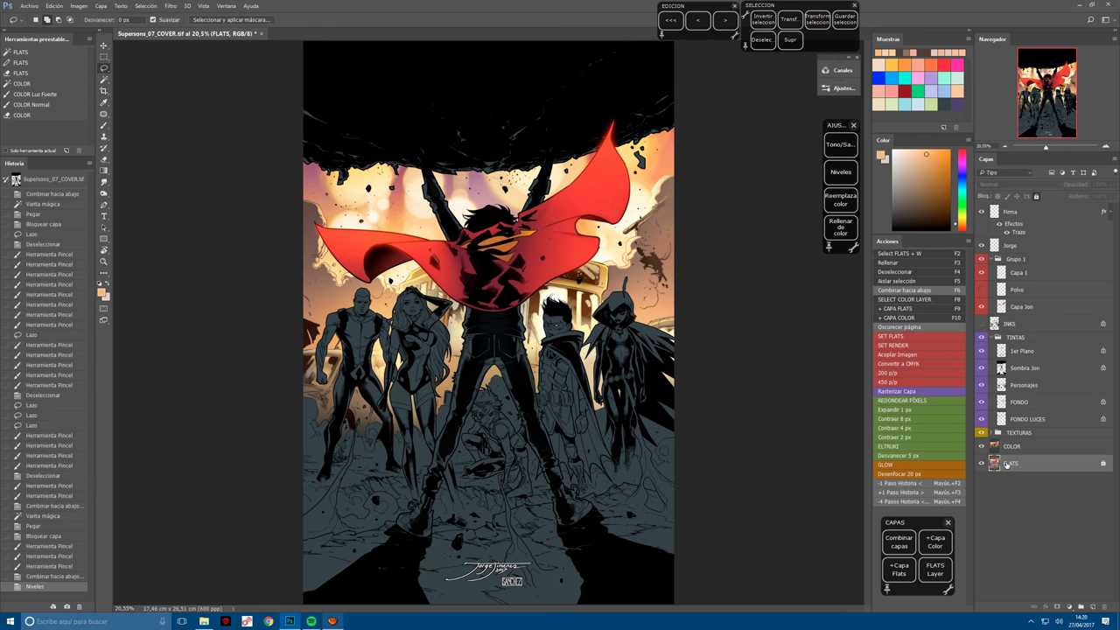
{"action": "key", "text": "ctrl+s"}
Select the dust-cloud flats behind the figures' legs with the Magic Wand and copy them onto a new locked color layer.
{"action": "scroll", "coordinate": [343, 516], "scroll_direction": "up", "scroll_amount": 1}
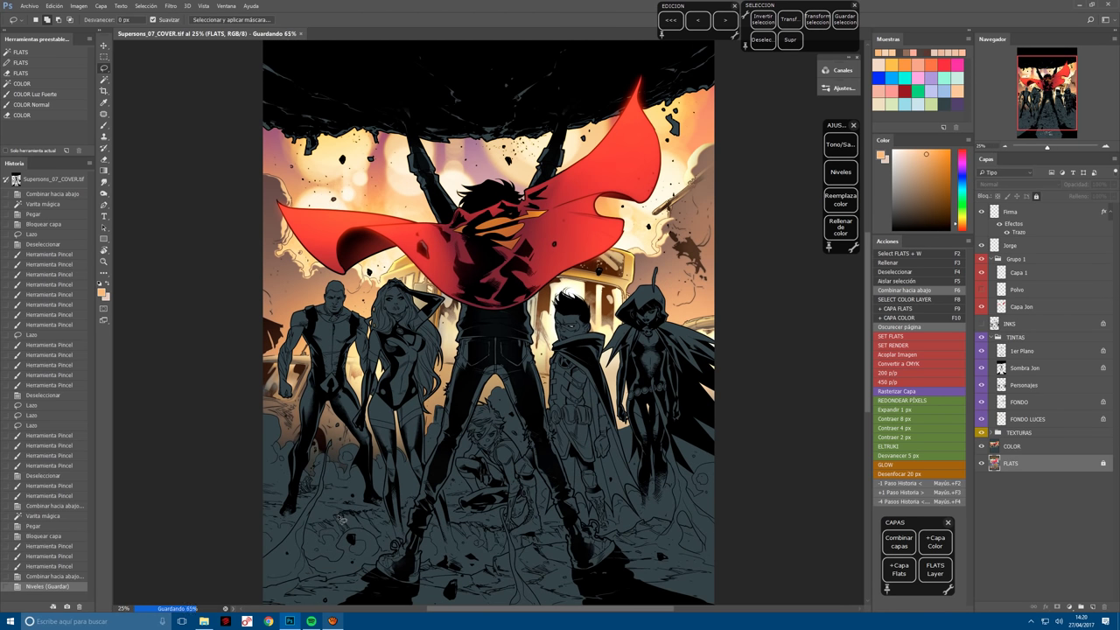
{"action": "left_click_drag", "start_coordinate": [386, 447], "coordinate": [424, 411]}
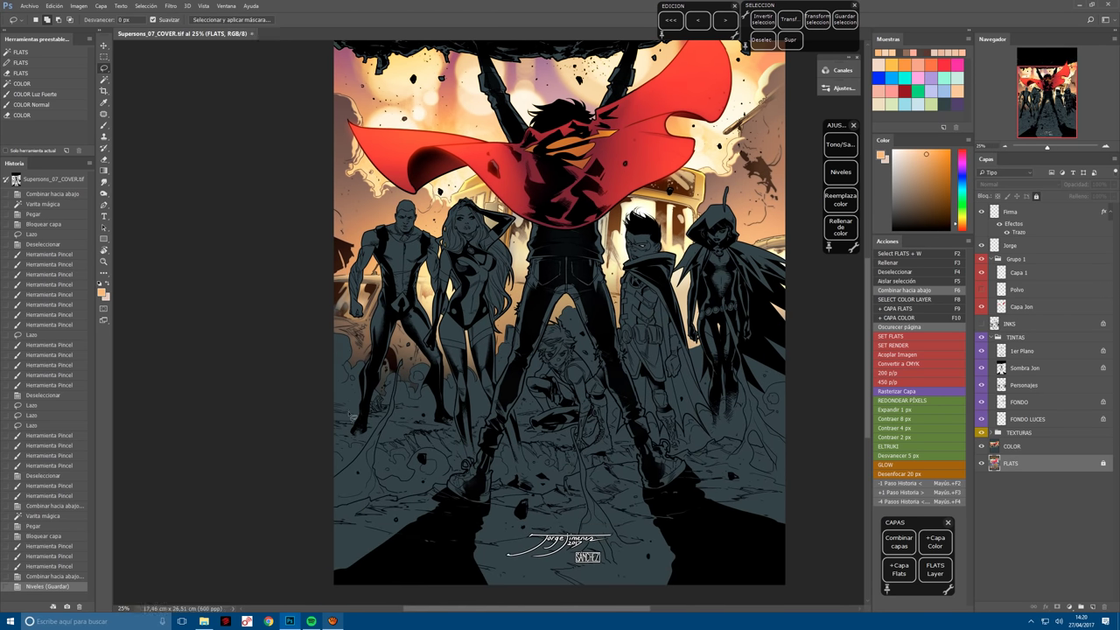
{"action": "key", "text": "w"}
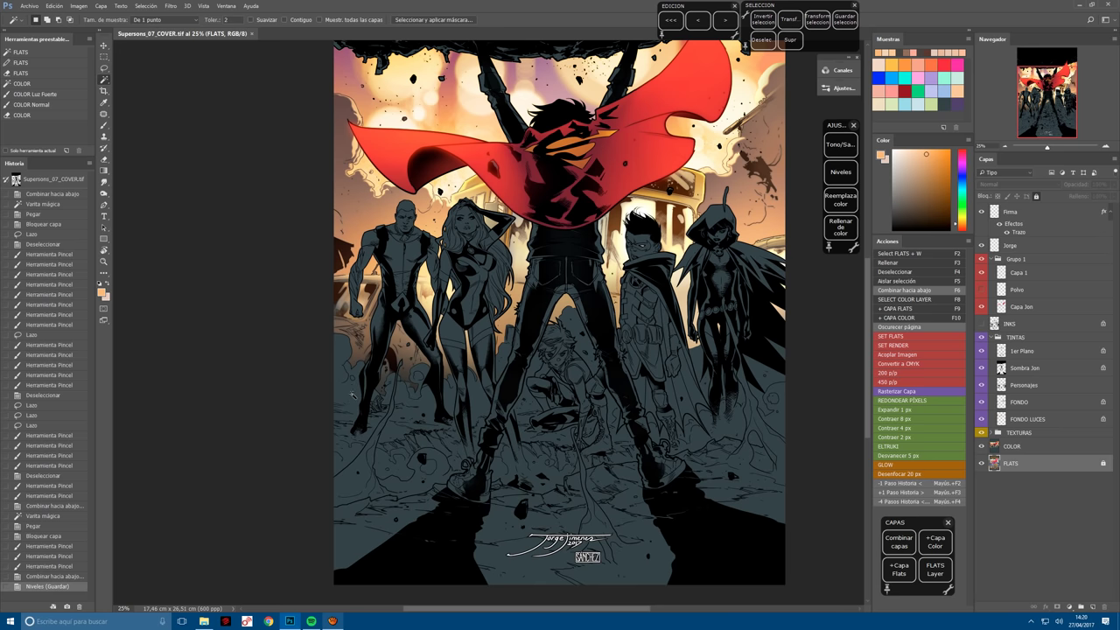
{"action": "left_click", "coordinate": [354, 395]}
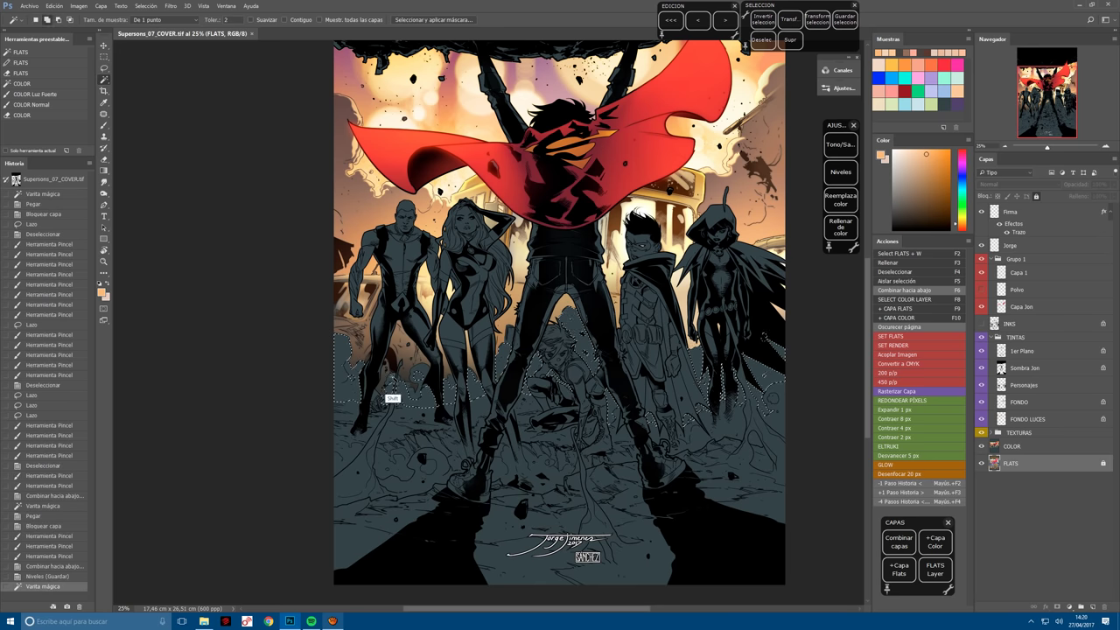
{"action": "left_click", "coordinate": [737, 377], "text": "shift"}
{"action": "left_click_drag", "start_coordinate": [737, 377], "coordinate": [620, 372]}
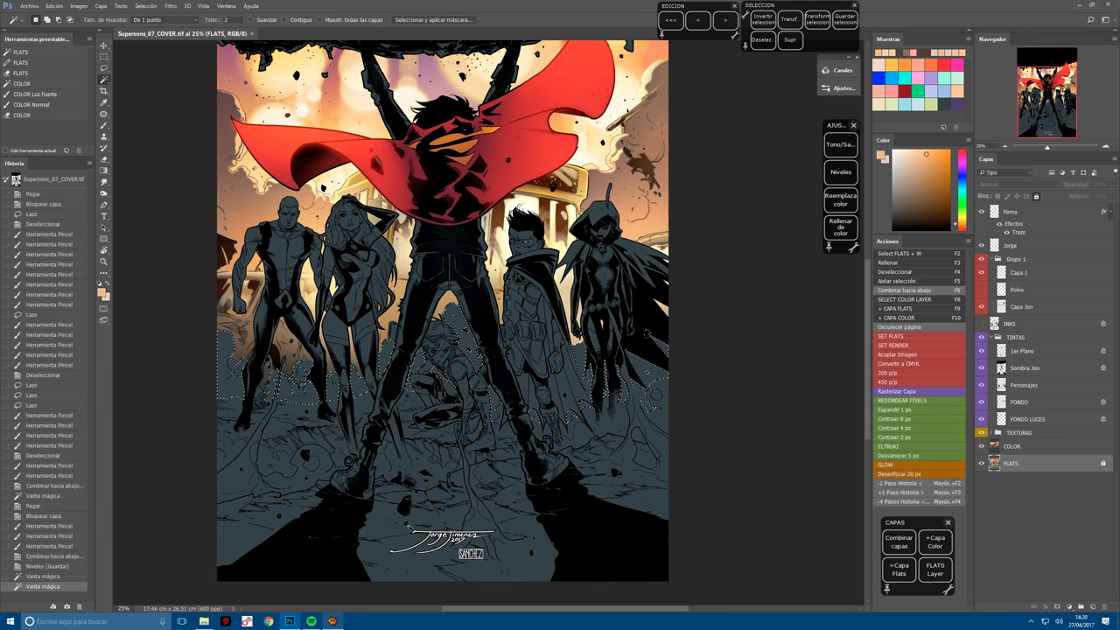
{"action": "left_click", "coordinate": [652, 409], "text": "shift"}
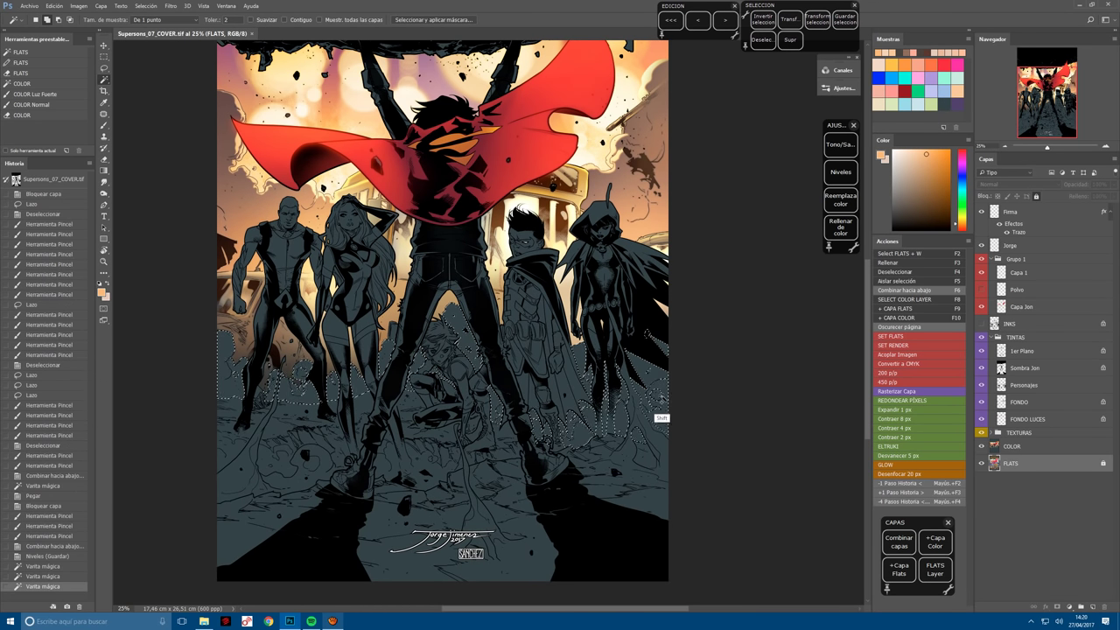
{"action": "left_click", "coordinate": [550, 480], "text": "shift"}
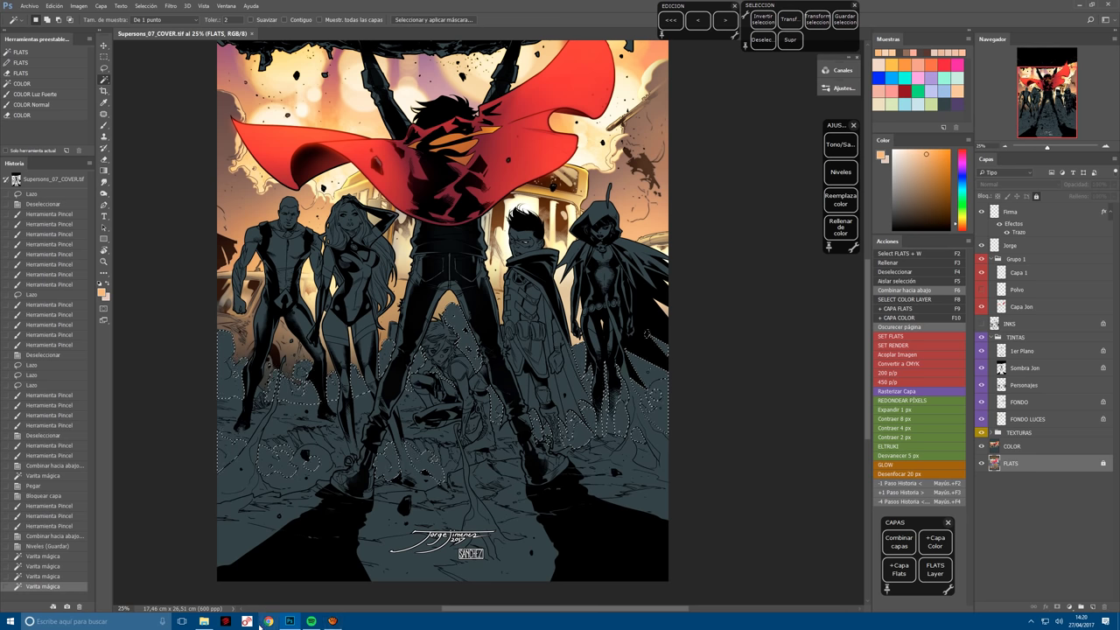
{"action": "key", "text": "ctrl+z"}
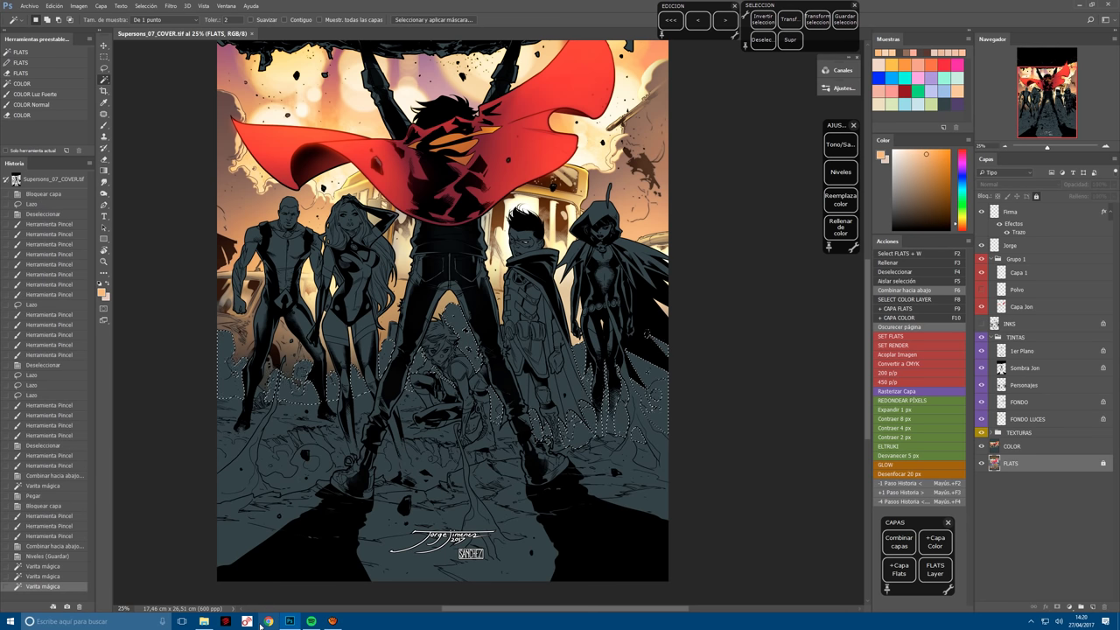
{"action": "key", "text": "F10"}
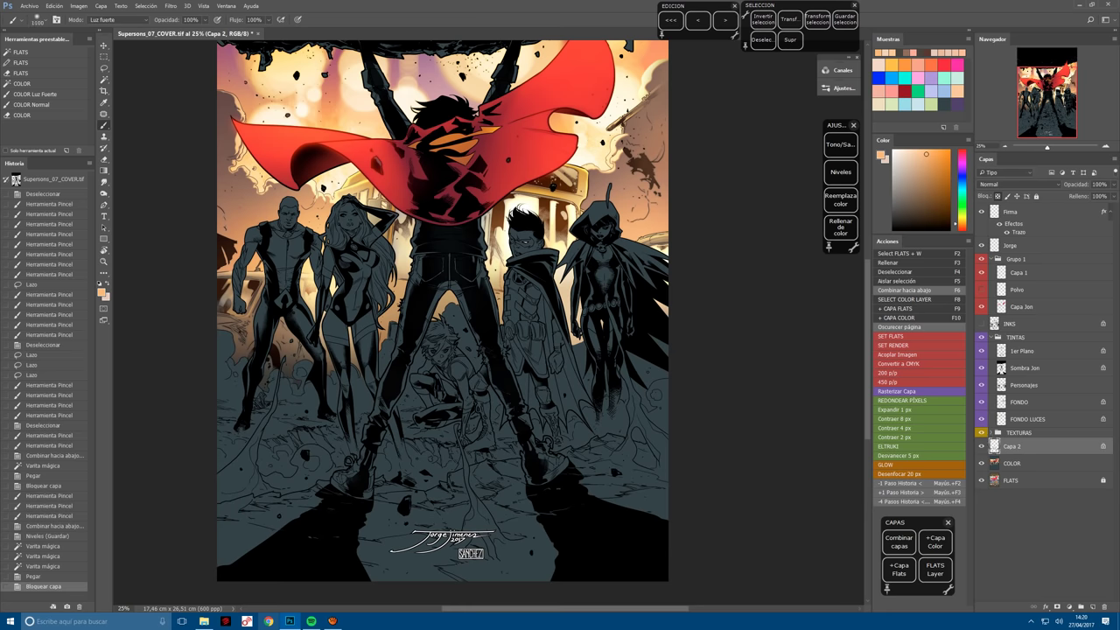
Paint a warm Hard Light glow over the dust clouds behind the figures with the large 1100 px brush.
{"action": "key", "text": "ctrl+plus"}
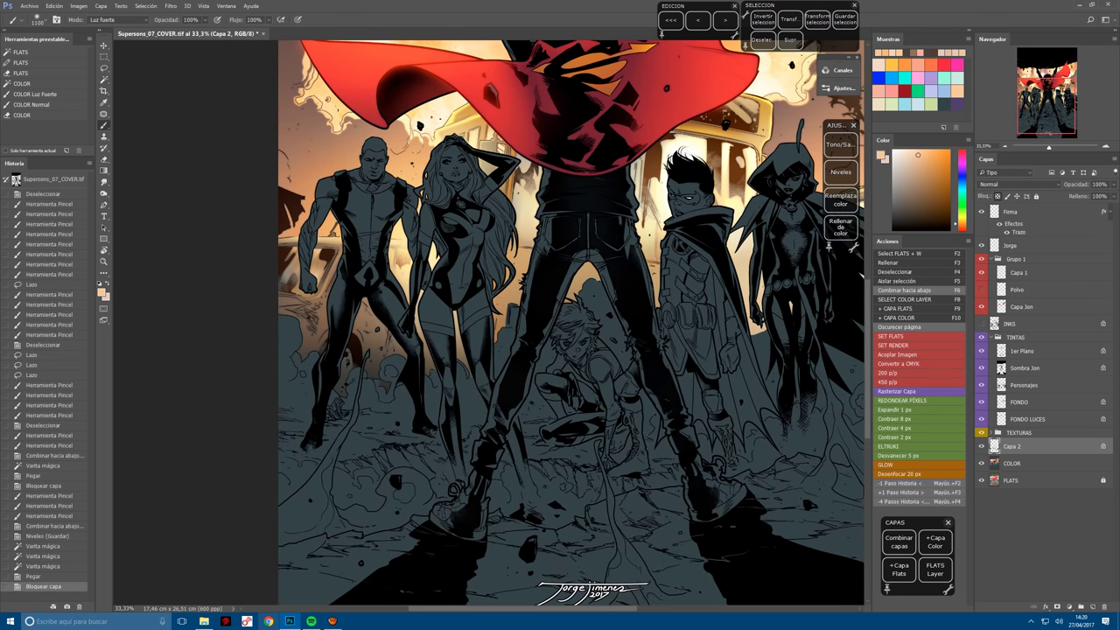
{"action": "left_click_drag", "start_coordinate": [301, 338], "coordinate": [308, 343]}
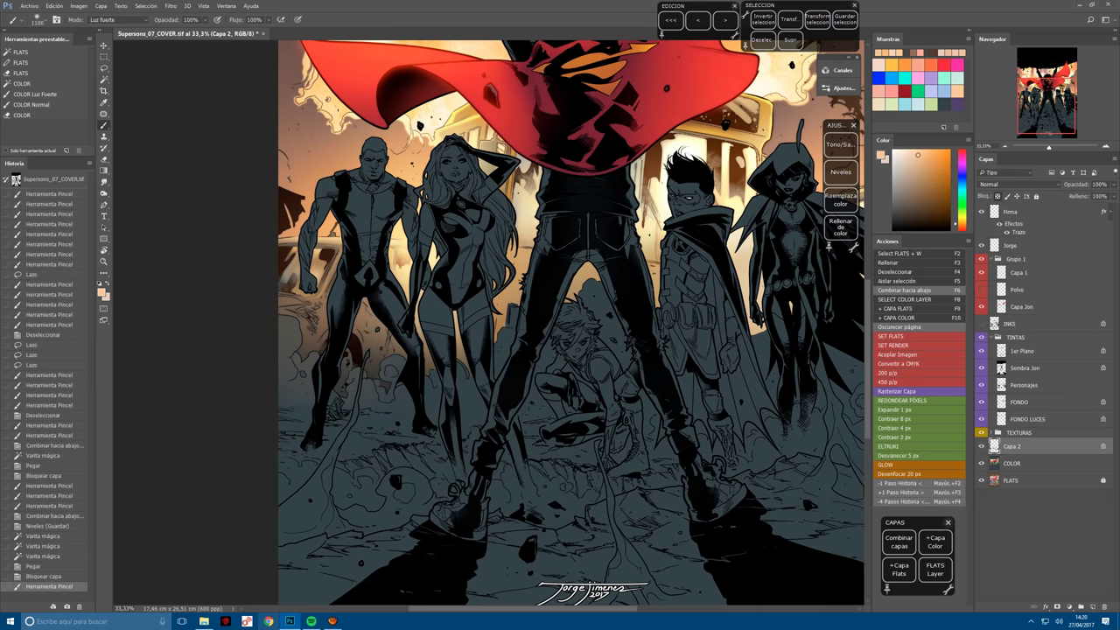
{"action": "left_click_drag", "start_coordinate": [464, 317], "coordinate": [525, 323]}
{"action": "mouse_move", "coordinate": [490, 288]}
{"action": "left_mouse_down"}
{"action": "mouse_move", "coordinate": [517, 324]}
{"action": "mouse_move", "coordinate": [483, 319]}
{"action": "left_mouse_up"}
{"action": "left_click_drag", "start_coordinate": [625, 271], "coordinate": [477, 245]}
{"action": "left_click", "coordinate": [477, 245]}
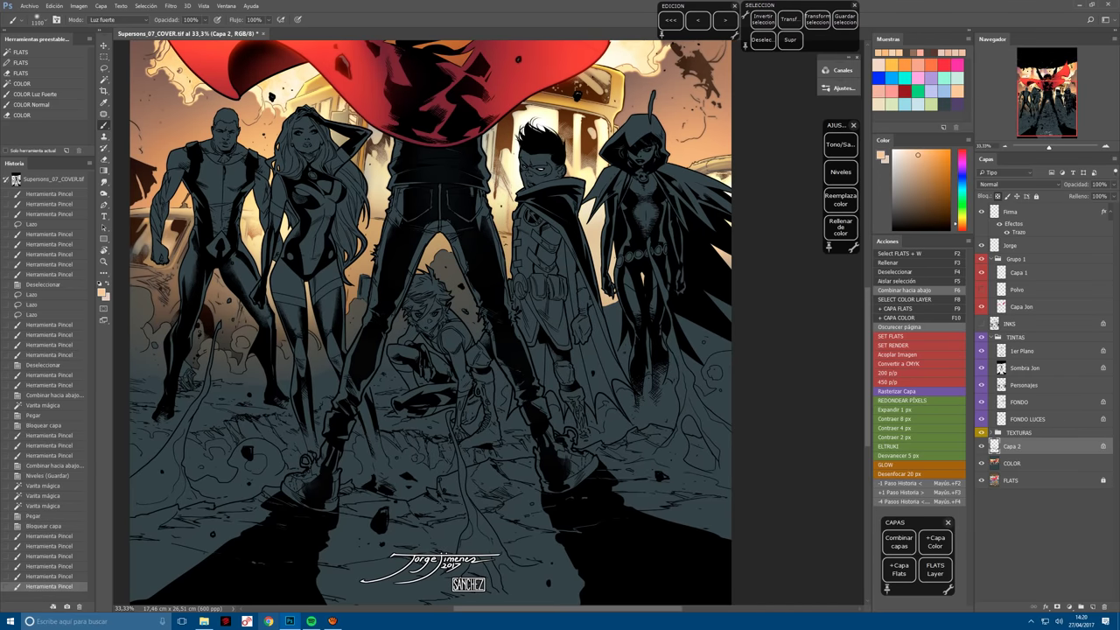
{"action": "mouse_move", "coordinate": [727, 245]}
{"action": "left_mouse_down"}
{"action": "mouse_move", "coordinate": [722, 358]}
{"action": "mouse_move", "coordinate": [727, 332]}
{"action": "mouse_move", "coordinate": [622, 289]}
{"action": "left_mouse_up"}
{"action": "left_click", "coordinate": [727, 333]}
Reduce the brush to 300 px and lighten the dust between the caped boy and the hooded girl.
{"action": "key", "text": "bracketleft"}
{"action": "key", "text": "bracketleft"}
{"action": "key", "text": "bracketleft"}
{"action": "key", "text": "bracketleft"}
{"action": "key", "text": "bracketleft"}
{"action": "key", "text": "bracketleft"}
{"action": "key", "text": "bracketleft"}
{"action": "key", "text": "bracketleft"}
{"action": "left_click", "coordinate": [625, 339]}
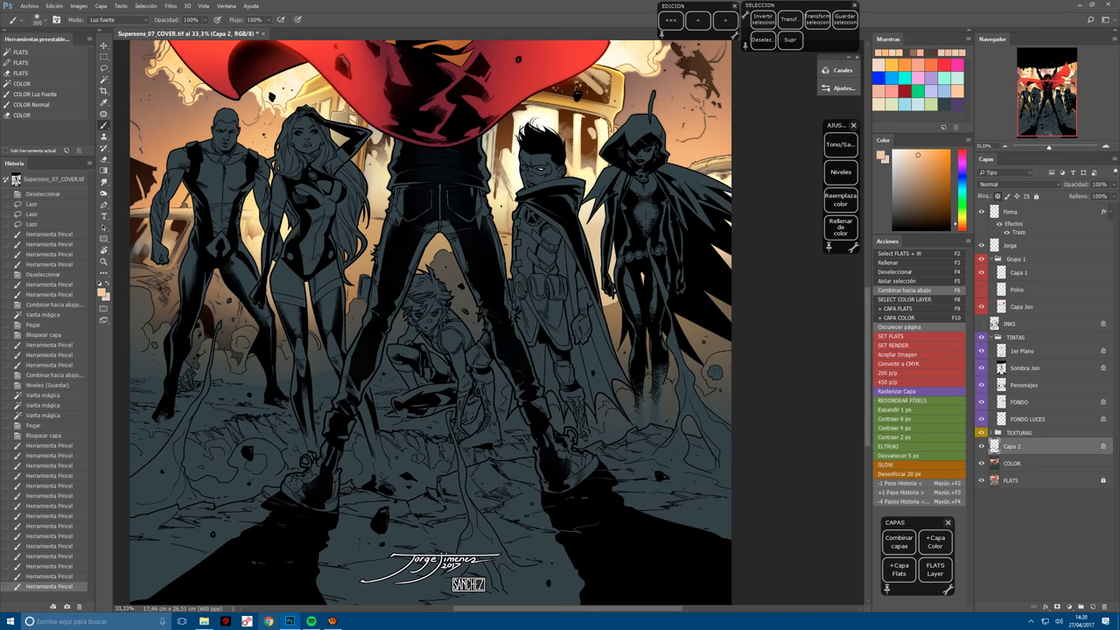
{"action": "left_click", "coordinate": [614, 332]}
{"action": "left_click", "coordinate": [622, 355]}
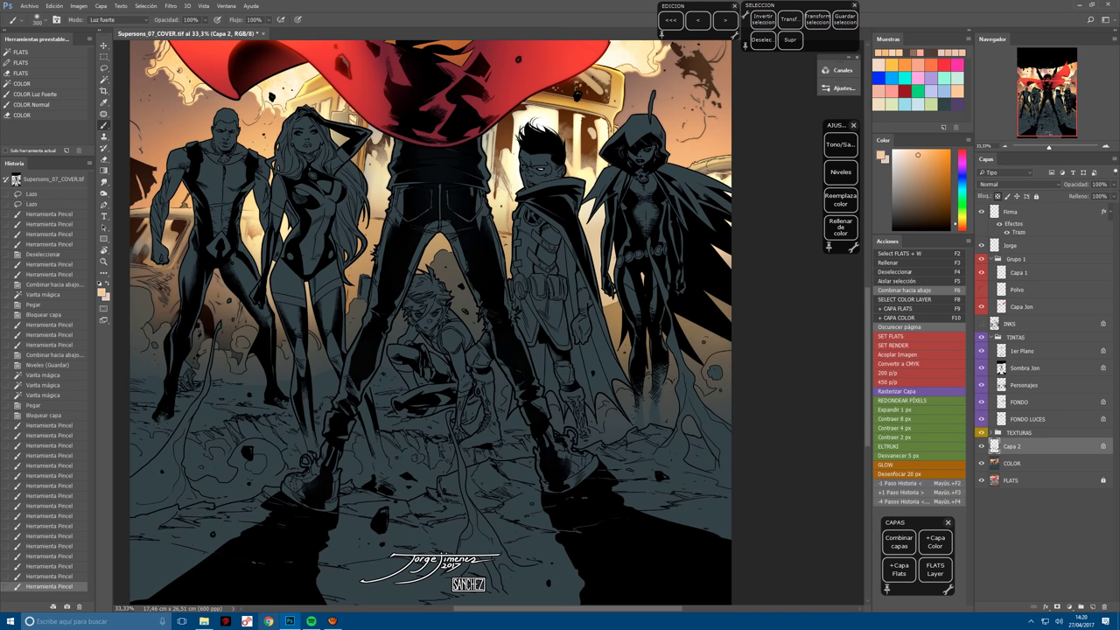
Brighten the dust on both sides of the hooded girl with a paler peach tone and an 800 px brush.
{"action": "left_click", "coordinate": [718, 340]}
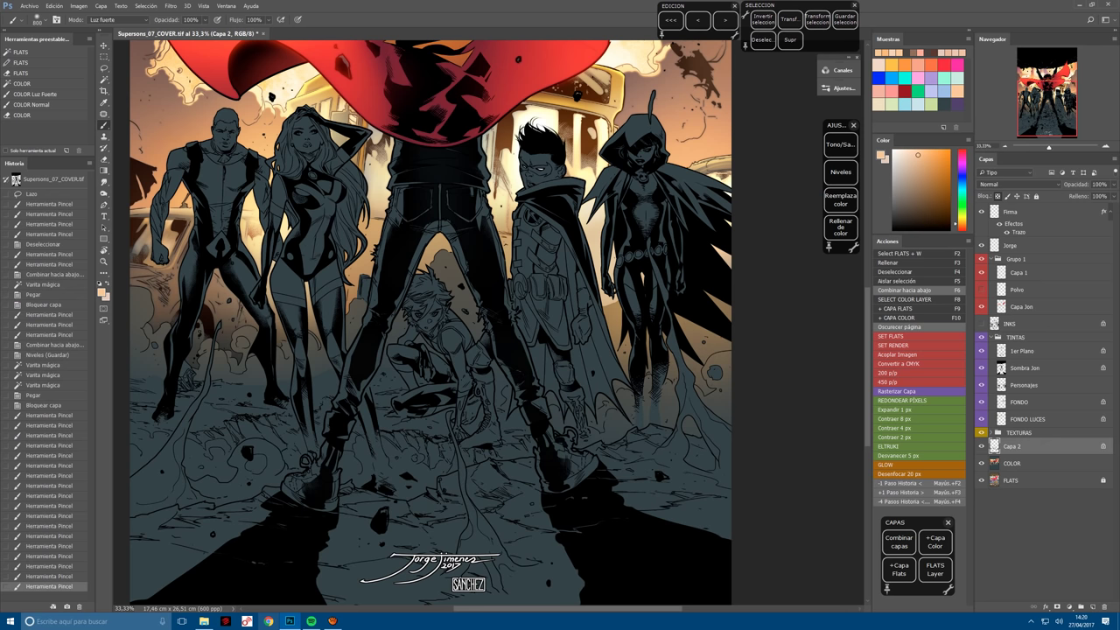
{"action": "left_click", "coordinate": [702, 329]}
{"action": "key", "text": "bracketright"}
{"action": "key", "text": "bracketright"}
{"action": "key", "text": "bracketright"}
{"action": "key", "text": "bracketright"}
{"action": "key", "text": "bracketright"}
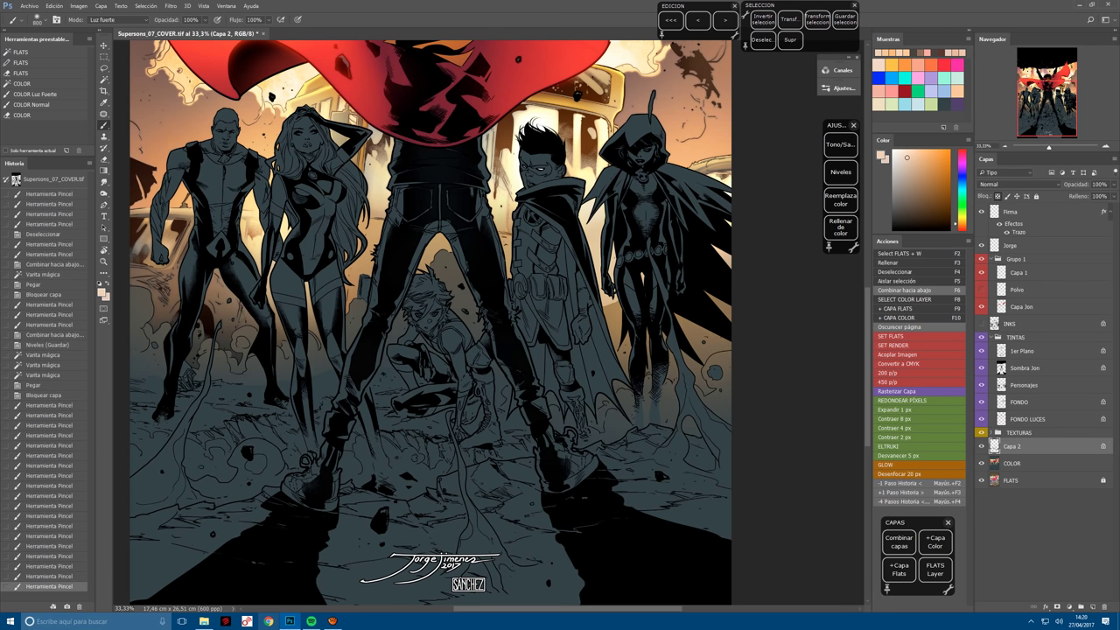
{"action": "left_click", "coordinate": [722, 331]}
{"action": "left_click", "coordinate": [631, 316]}
{"action": "left_click", "coordinate": [631, 315]}
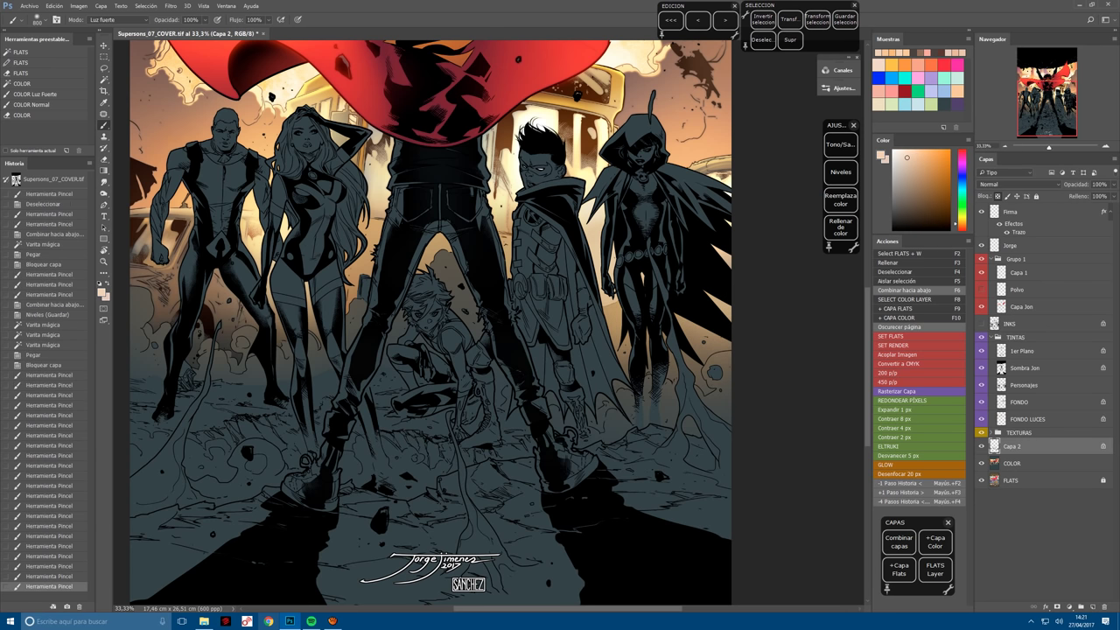
Touch up the dust beside the hooded girl with the COLOR Normal brush preset and merge the layer down into COLOR.
{"action": "left_click", "coordinate": [58, 105]}
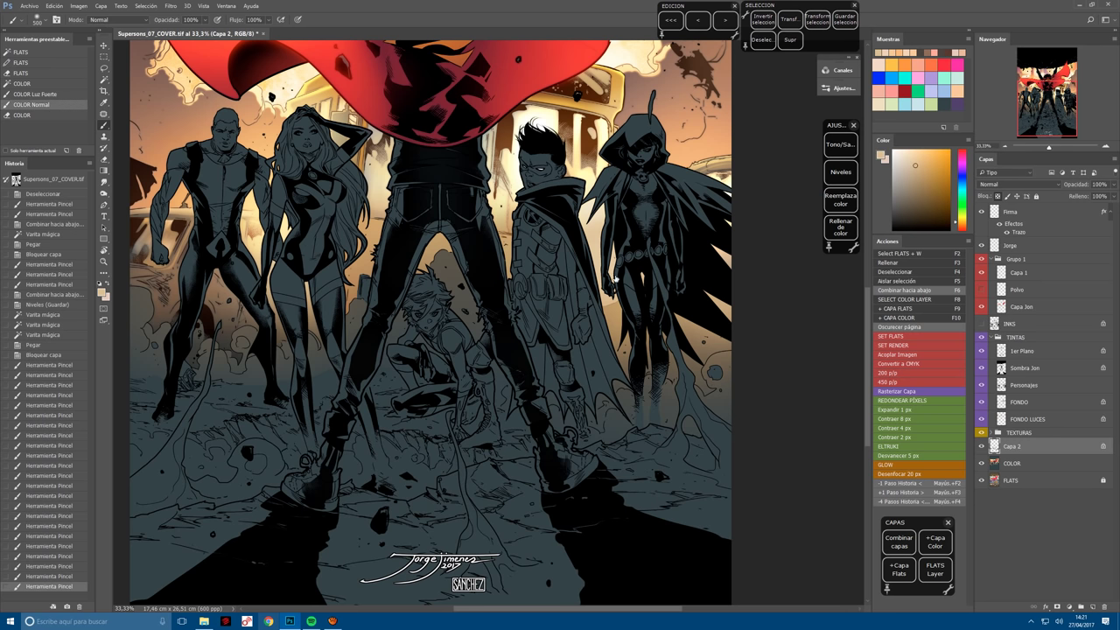
{"action": "left_click", "coordinate": [616, 324]}
{"action": "key", "text": "F6"}
Select the dust flats around the hooded girl from the FLATS layer and copy them onto a new locked color layer.
{"action": "key", "text": "F2"}
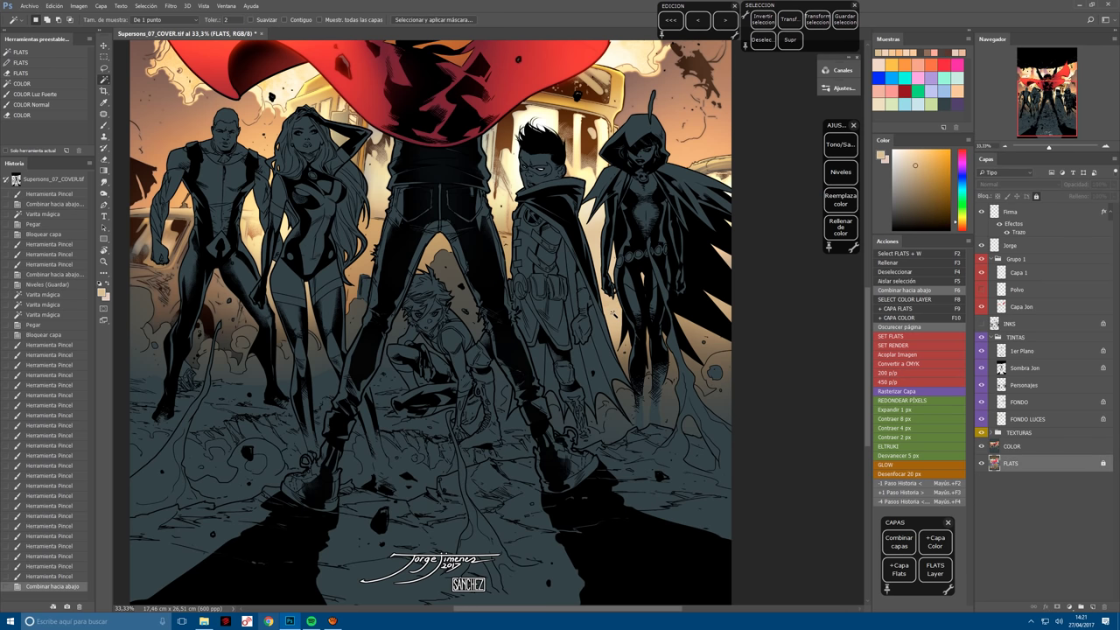
{"action": "left_click", "coordinate": [613, 320], "text": "shift"}
{"action": "left_click", "coordinate": [652, 359], "text": "shift"}
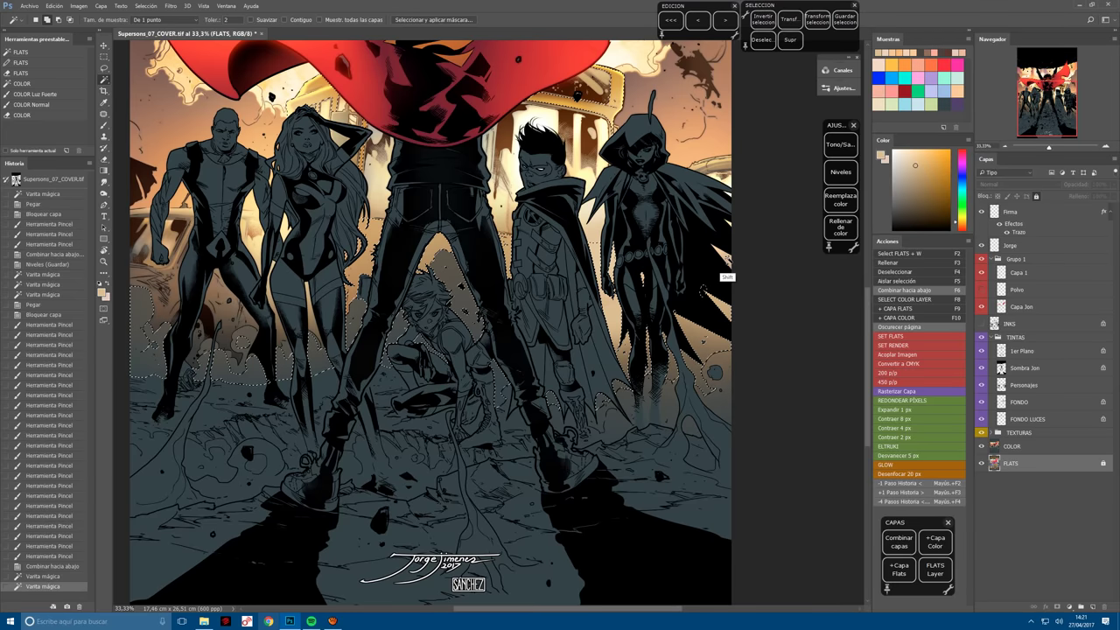
{"action": "left_click", "coordinate": [729, 338], "text": "shift"}
{"action": "key", "text": "F10"}
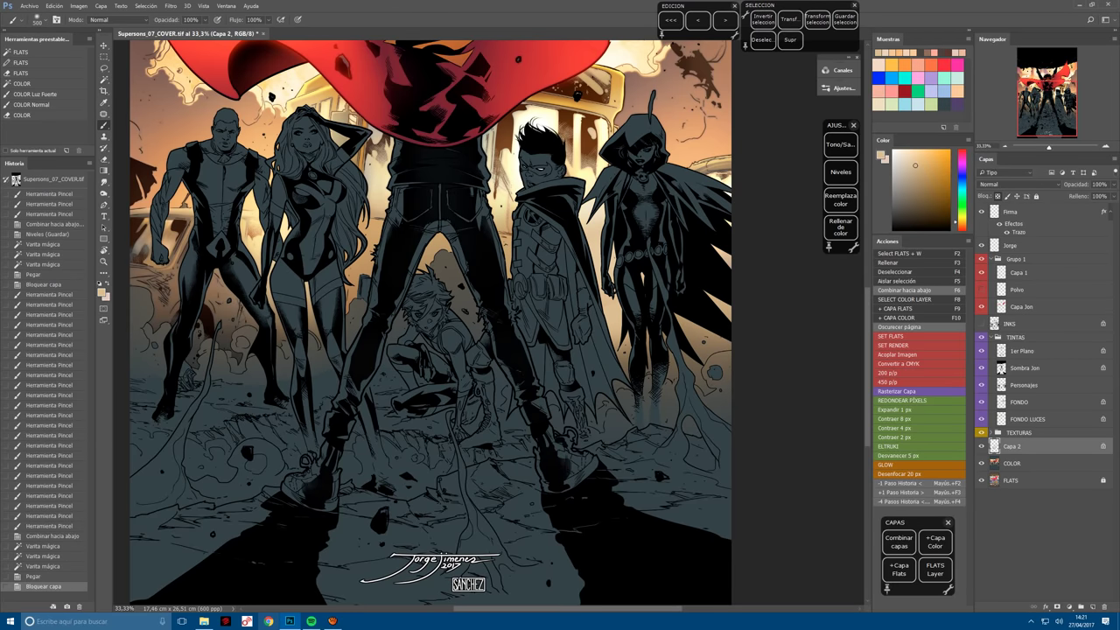
Blend sampled tan tones into the dust around the hooded girl's legs with the 500 px Normal brush.
{"action": "left_click", "coordinate": [725, 350]}
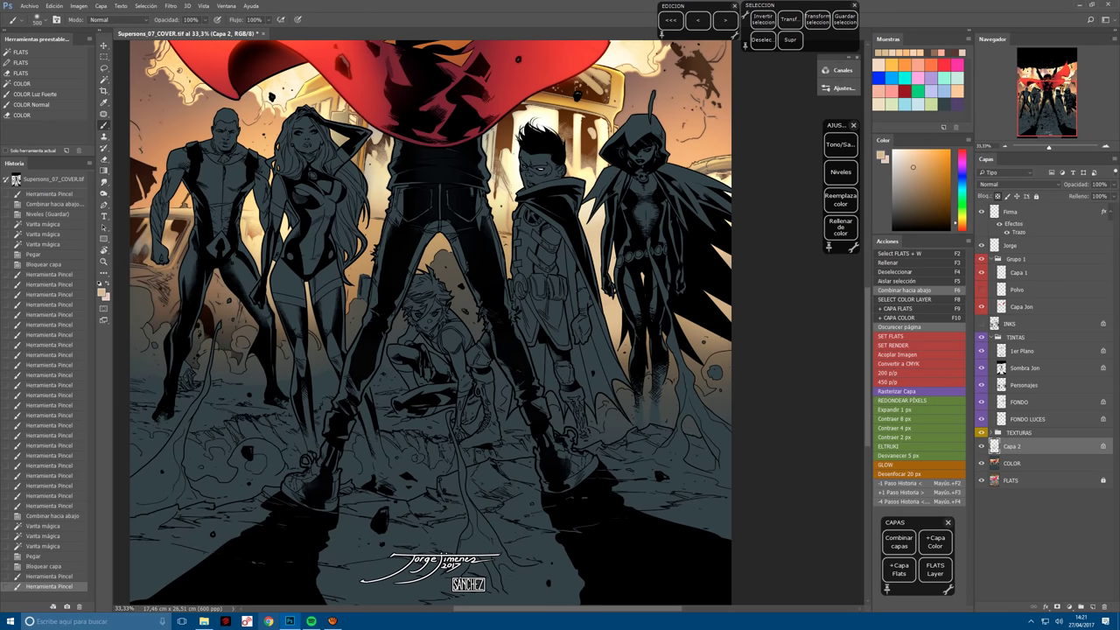
{"action": "left_click", "coordinate": [612, 311], "text": "alt"}
{"action": "left_click", "coordinate": [612, 333]}
{"action": "left_click", "coordinate": [613, 359]}
{"action": "left_click", "coordinate": [608, 385]}
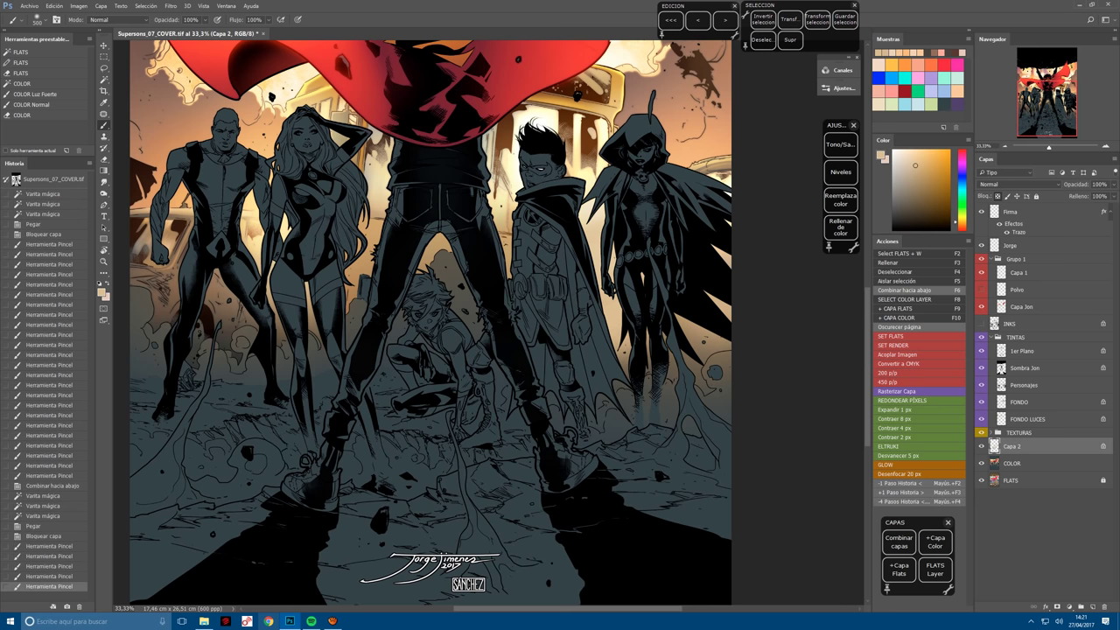
{"action": "left_click", "coordinate": [622, 350]}
{"action": "left_click", "coordinate": [613, 367]}
{"action": "left_click", "coordinate": [613, 385]}
{"action": "left_click", "coordinate": [613, 402]}
Sample the tan above the crouching boy and paint it over the dust behind him with a 600 px brush.
{"action": "left_click_drag", "start_coordinate": [293, 500], "coordinate": [427, 522]}
{"action": "left_click", "coordinate": [594, 325]}
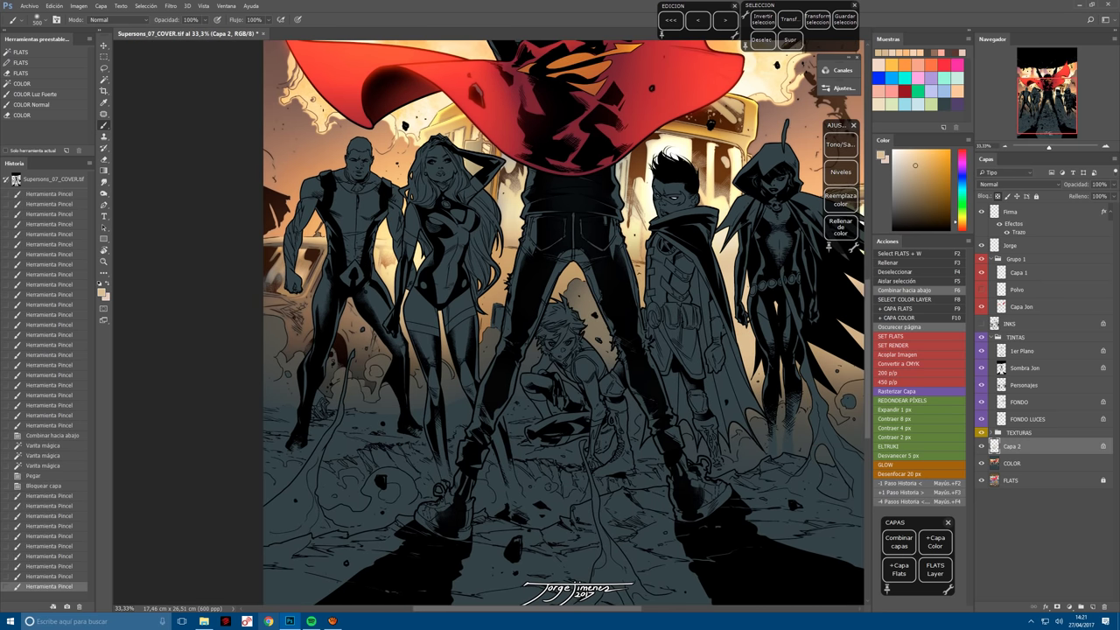
{"action": "key", "text": "bracketright"}
{"action": "key", "text": "bracketright"}
{"action": "key", "text": "bracketright"}
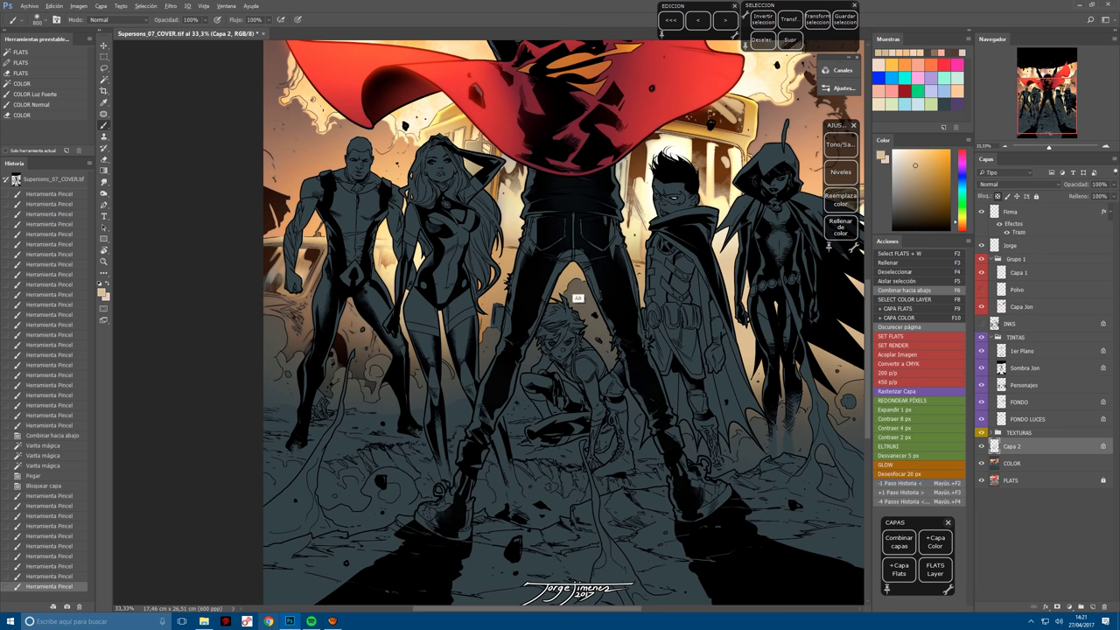
{"action": "left_click", "coordinate": [578, 302], "text": "alt"}
{"action": "key", "text": "bracketleft"}
{"action": "left_click", "coordinate": [601, 335]}
{"action": "left_click", "coordinate": [644, 329]}
{"action": "left_click", "coordinate": [604, 343]}
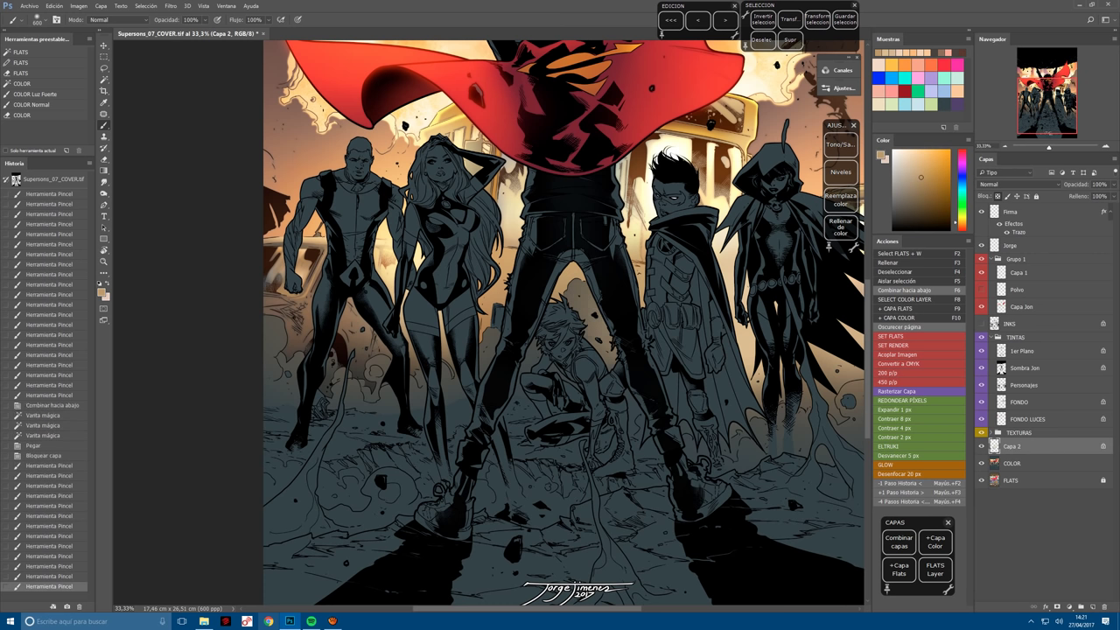
{"action": "left_click", "coordinate": [630, 377]}
{"action": "left_click", "coordinate": [613, 389]}
{"action": "left_click", "coordinate": [633, 408]}
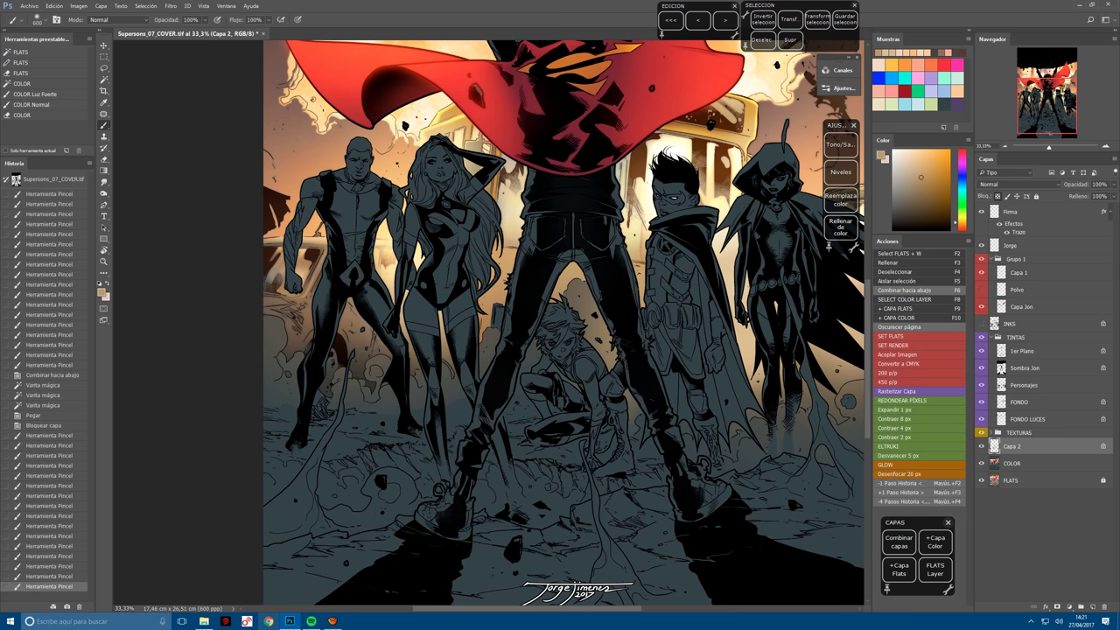
{"action": "left_click", "coordinate": [634, 410]}
Merge the painted dust layer into COLOR and copy the next dust flat onto a new locked color layer.
{"action": "key", "text": "bracketleft"}
{"action": "key", "text": "bracketleft"}
{"action": "key", "text": "bracketleft"}
{"action": "key", "text": "bracketleft"}
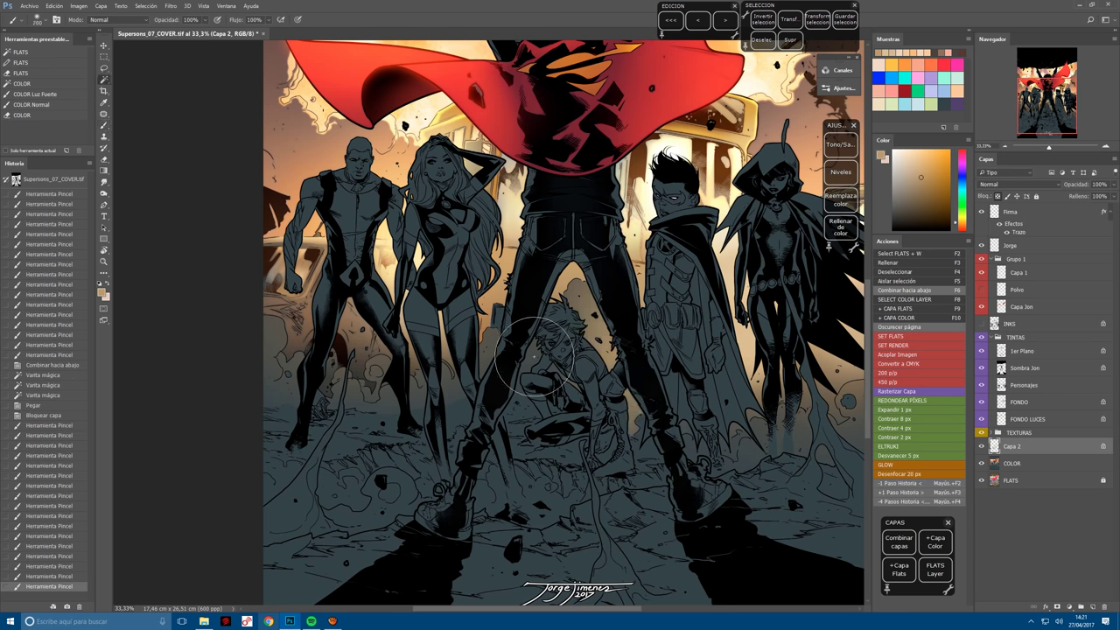
{"action": "key", "text": "F6"}
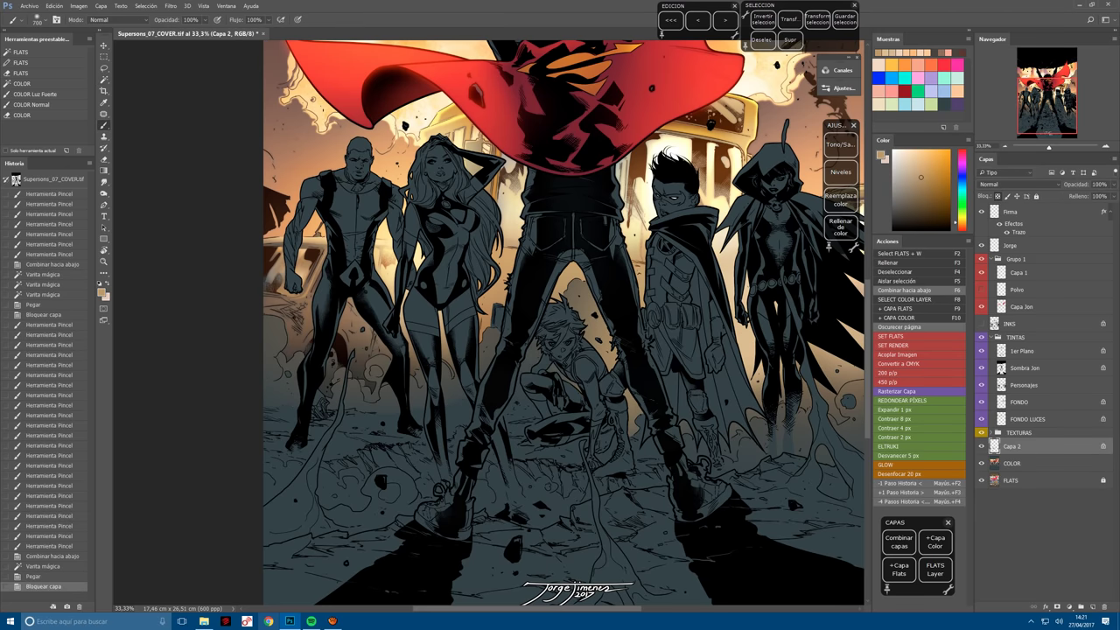
Brush tan light into the dust around the crouching boy with the brush at 400 to 500 px.
{"action": "left_click", "coordinate": [549, 356]}
{"action": "left_click_drag", "start_coordinate": [549, 356], "coordinate": [540, 374]}
{"action": "left_click", "coordinate": [517, 367]}
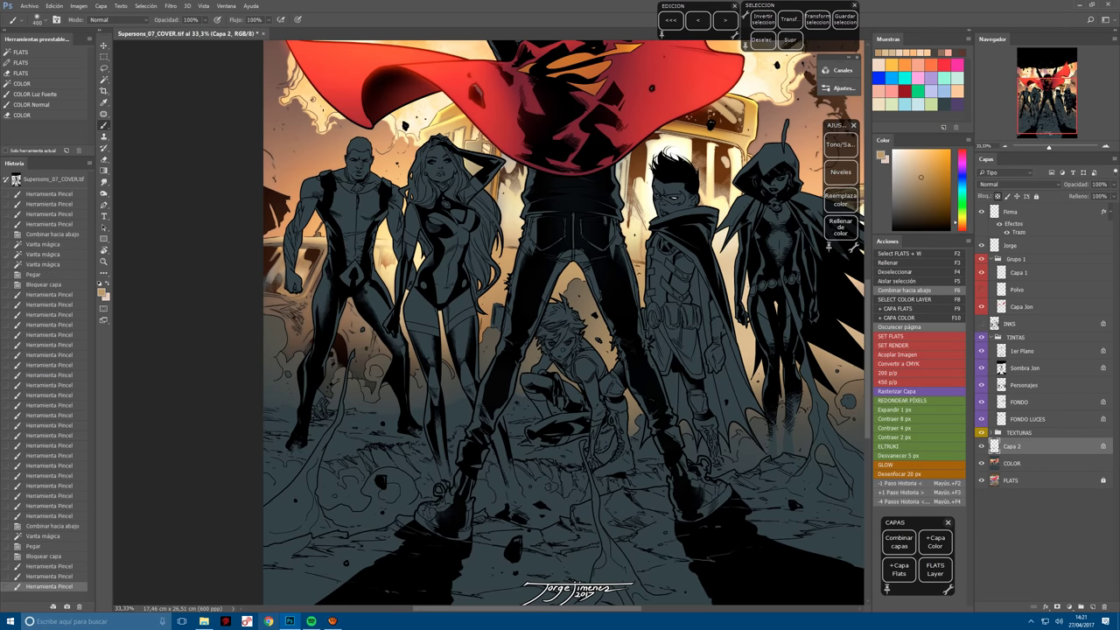
{"action": "left_click", "coordinate": [564, 405]}
{"action": "left_click", "coordinate": [563, 405]}
{"action": "left_click", "coordinate": [564, 405]}
{"action": "left_click", "coordinate": [563, 405]}
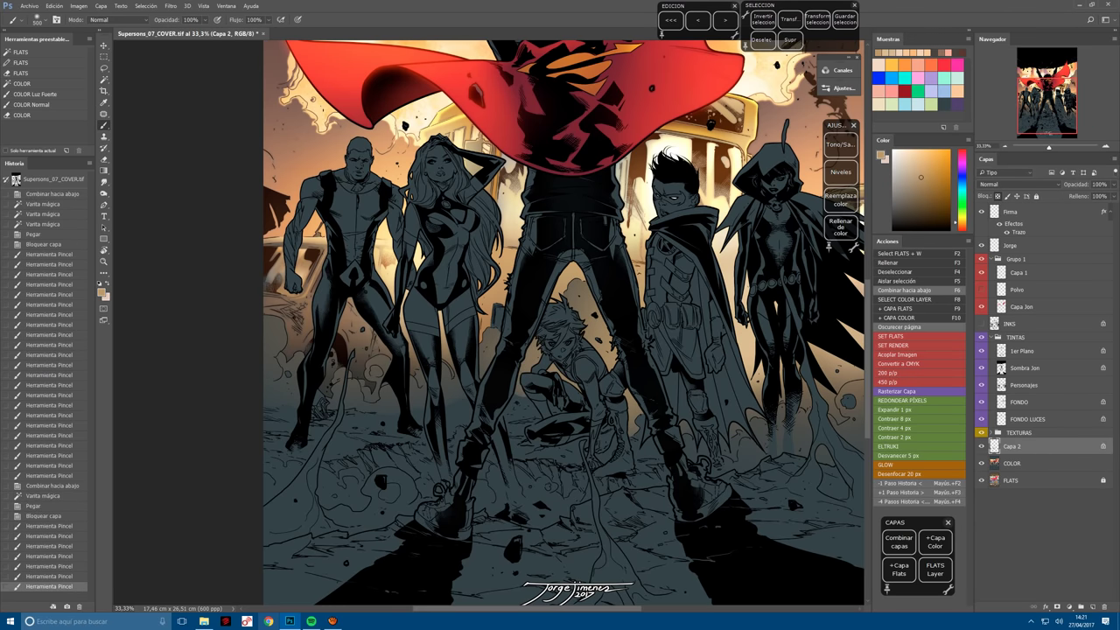
Brush tan over the dust behind the long-haired woman's legs with a 600 px brush.
{"action": "left_click", "coordinate": [473, 381]}
{"action": "left_click", "coordinate": [472, 381]}
{"action": "left_click", "coordinate": [472, 381]}
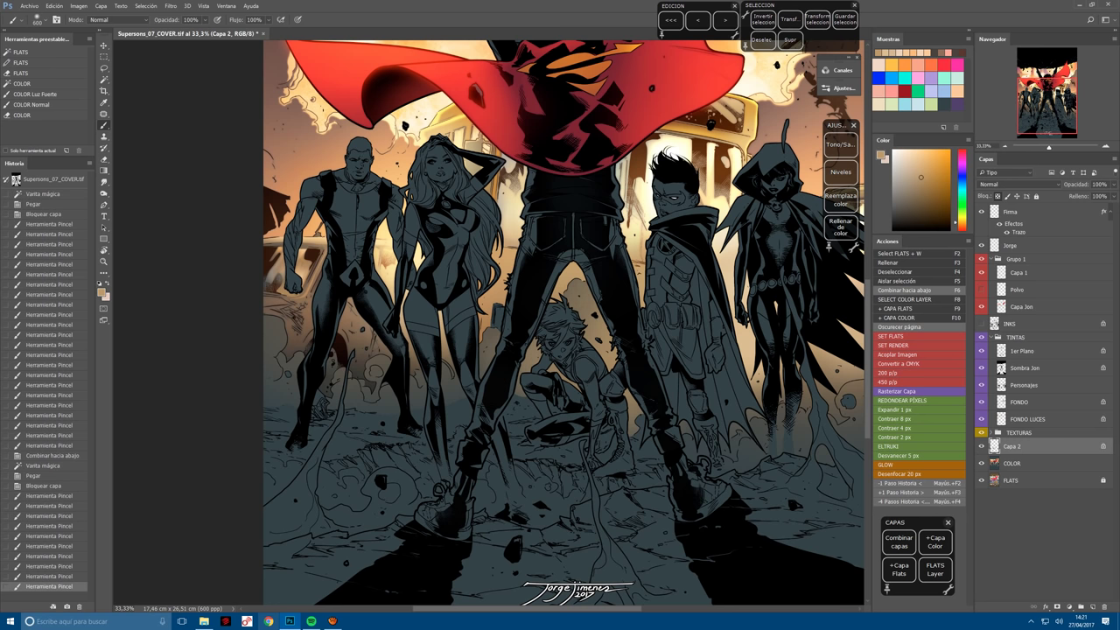
{"action": "left_click", "coordinate": [503, 373]}
{"action": "left_click", "coordinate": [504, 373]}
{"action": "left_click", "coordinate": [444, 349]}
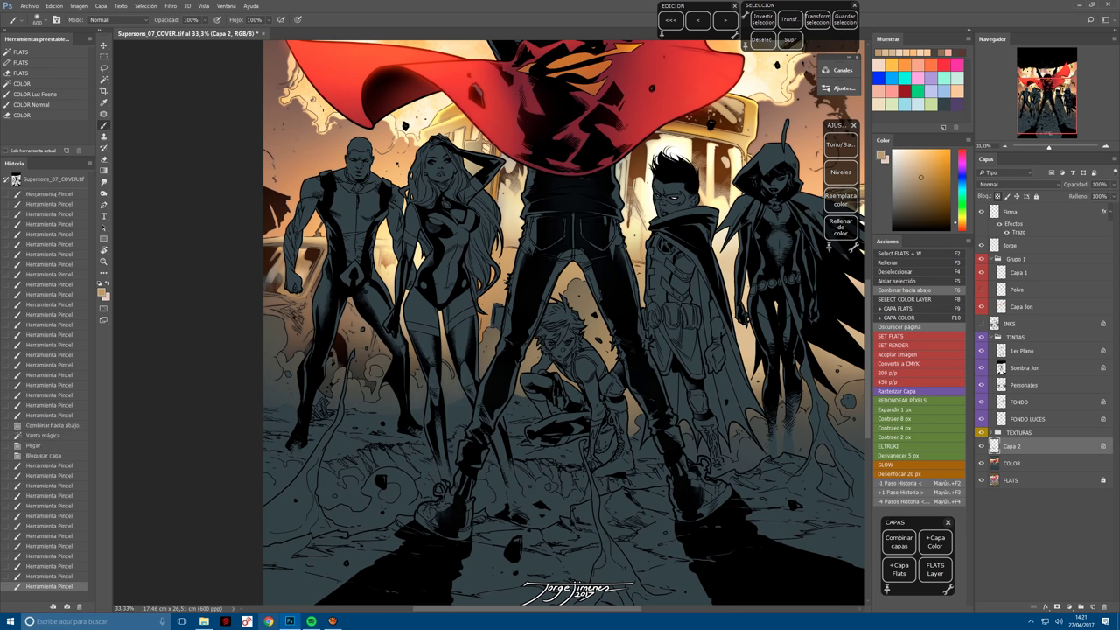
{"action": "left_click", "coordinate": [386, 396]}
{"action": "left_click", "coordinate": [386, 395]}
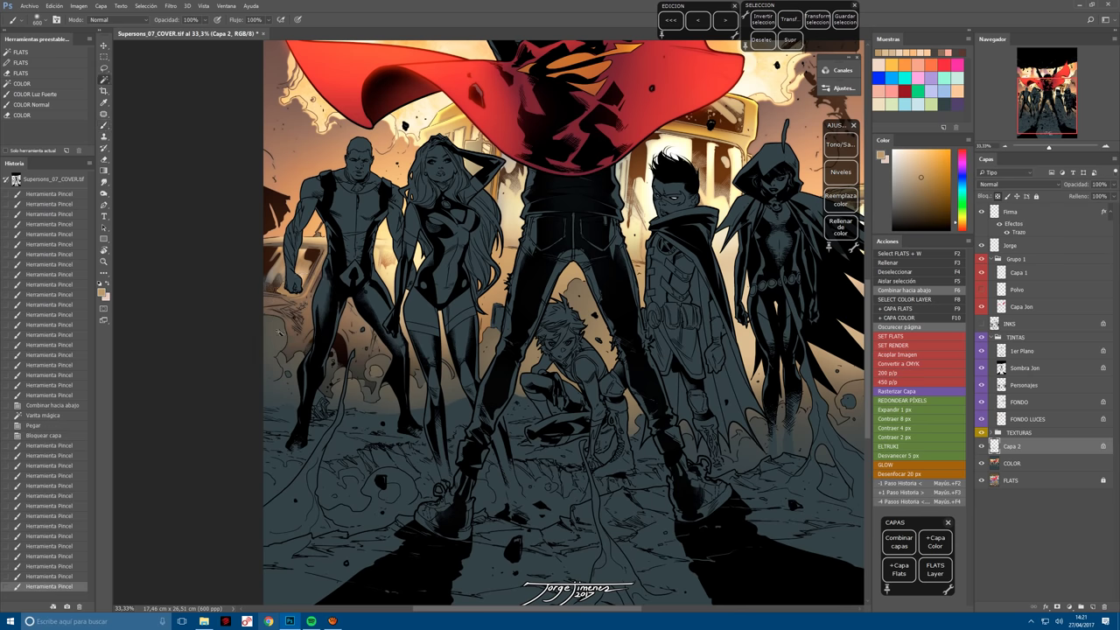
Merge the layer into COLOR and brush tan over the next copied dust flat around the bald man's legs at 600 px.
{"action": "key", "text": "F6"}
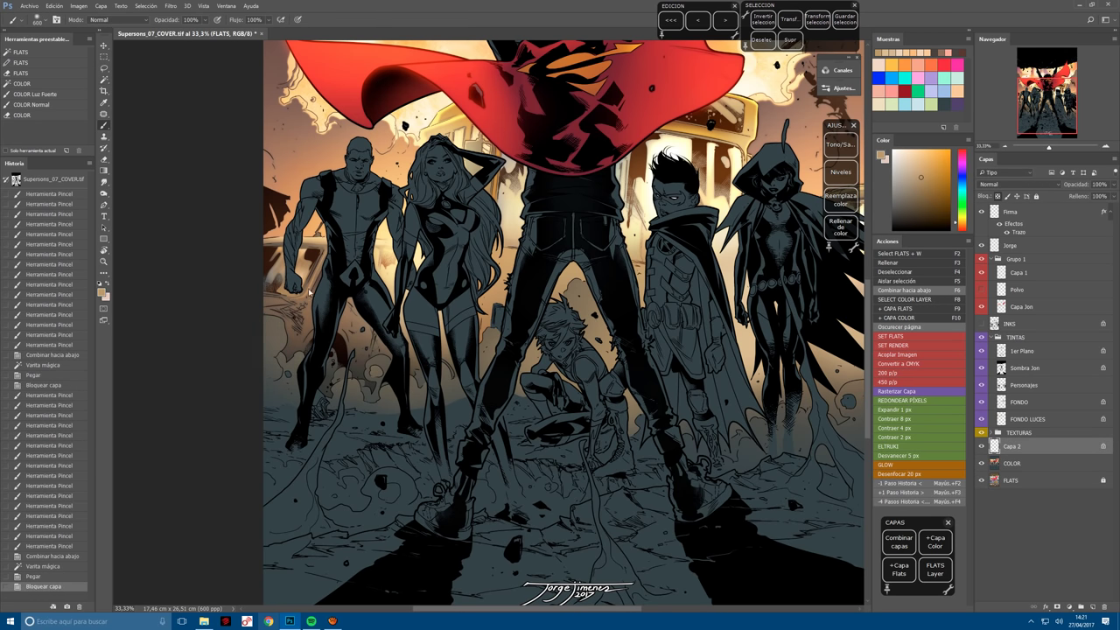
{"action": "left_click", "coordinate": [275, 334]}
{"action": "left_click", "coordinate": [274, 335]}
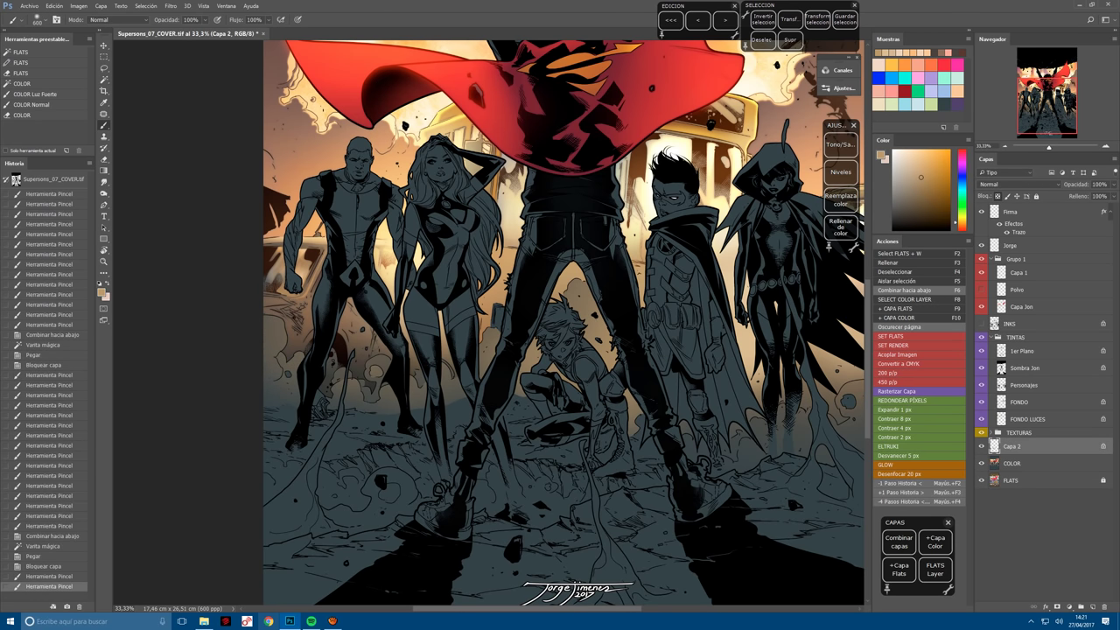
{"action": "left_click", "coordinate": [375, 421]}
Merge the layer into COLOR and copy the dust cloud flats around the bald man's legs onto a new locked color layer.
{"action": "key", "text": "r"}
{"action": "mouse_move", "coordinate": [490, 323]}
{"action": "left_mouse_down"}
{"action": "mouse_move", "coordinate": [548, 413]}
{"action": "mouse_move", "coordinate": [336, 473]}
{"action": "mouse_move", "coordinate": [510, 463]}
{"action": "left_mouse_up"}
{"action": "key", "text": "ctrl+plus"}
{"action": "key", "text": "ctrl+plus"}
{"action": "key", "text": "F6"}
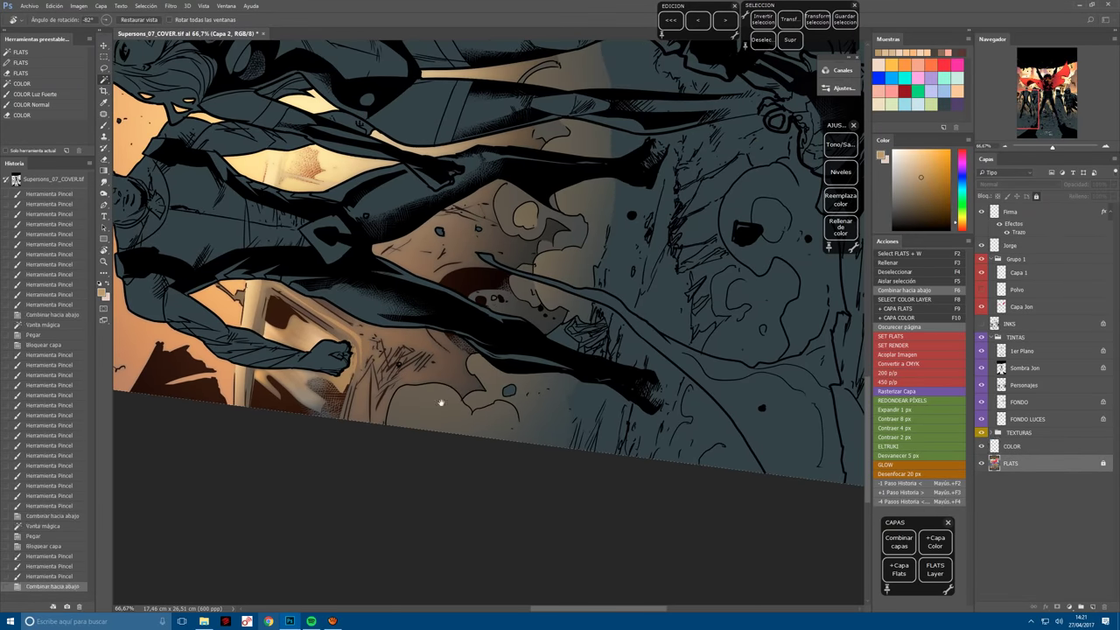
{"action": "key", "text": "w"}
{"action": "left_click", "coordinate": [400, 475]}
{"action": "key", "text": "F10"}
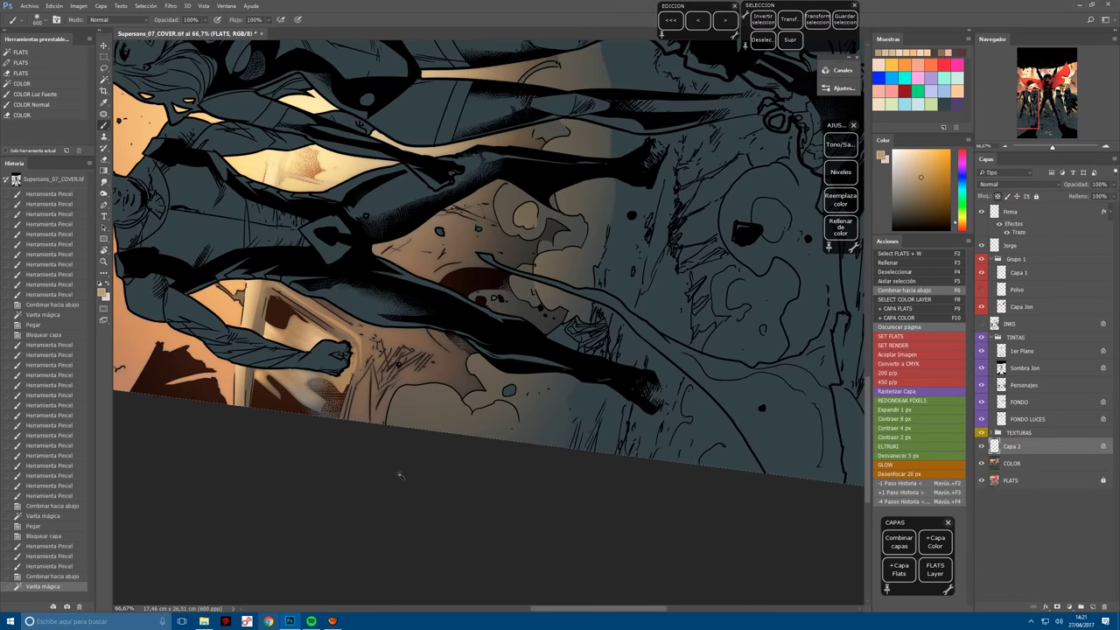
Lasso rim-light shapes along the inked edges of the dust cloud between the bald man's outer leg and the page edge.
{"action": "key", "text": "ctrl+plus"}
{"action": "key", "text": "l"}
{"action": "left_click_drag", "start_coordinate": [377, 395], "coordinate": [348, 496]}
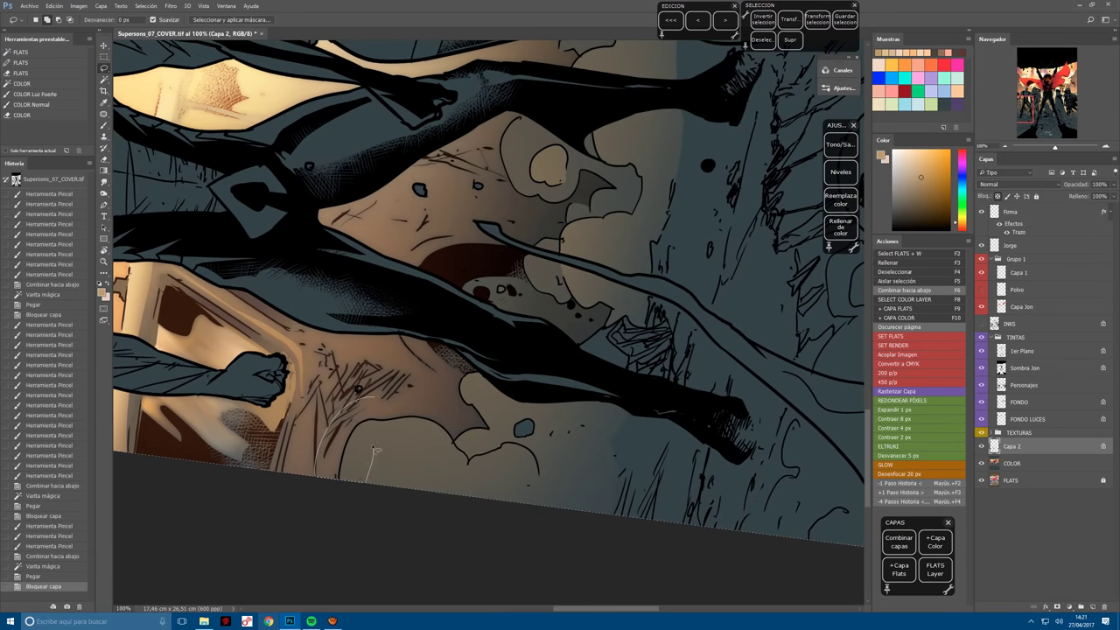
{"action": "mouse_move", "coordinate": [454, 450]}
{"action": "left_mouse_down"}
{"action": "mouse_move", "coordinate": [404, 395]}
{"action": "mouse_move", "coordinate": [540, 443]}
{"action": "left_mouse_up"}
{"action": "key", "text": "r"}
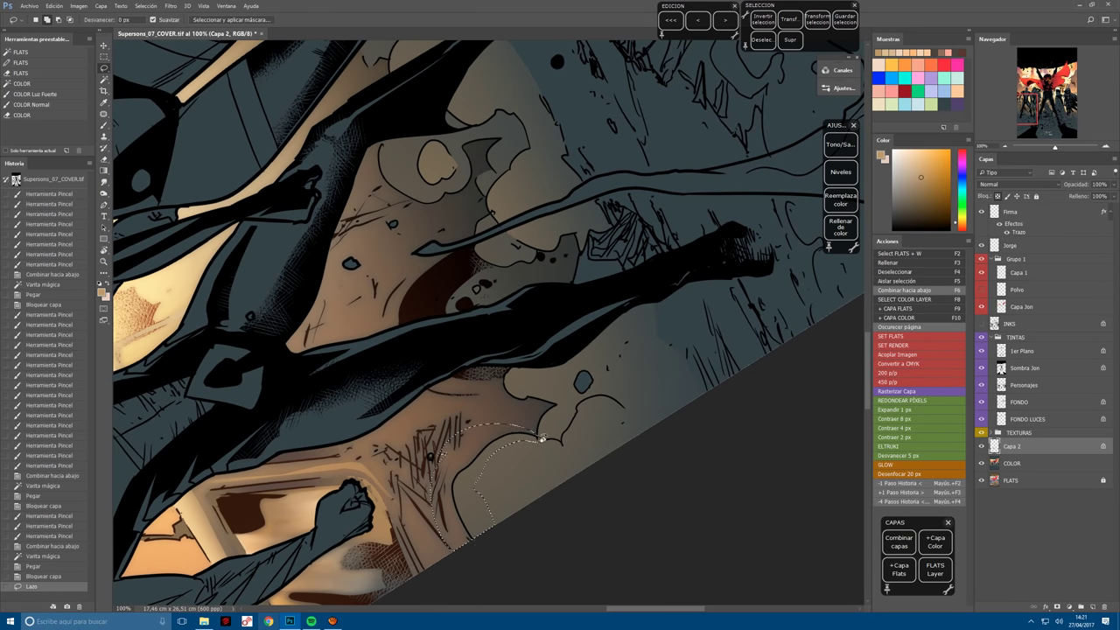
{"action": "left_click_drag", "start_coordinate": [475, 540], "coordinate": [377, 470]}
{"action": "key", "text": "ctrl+plus"}
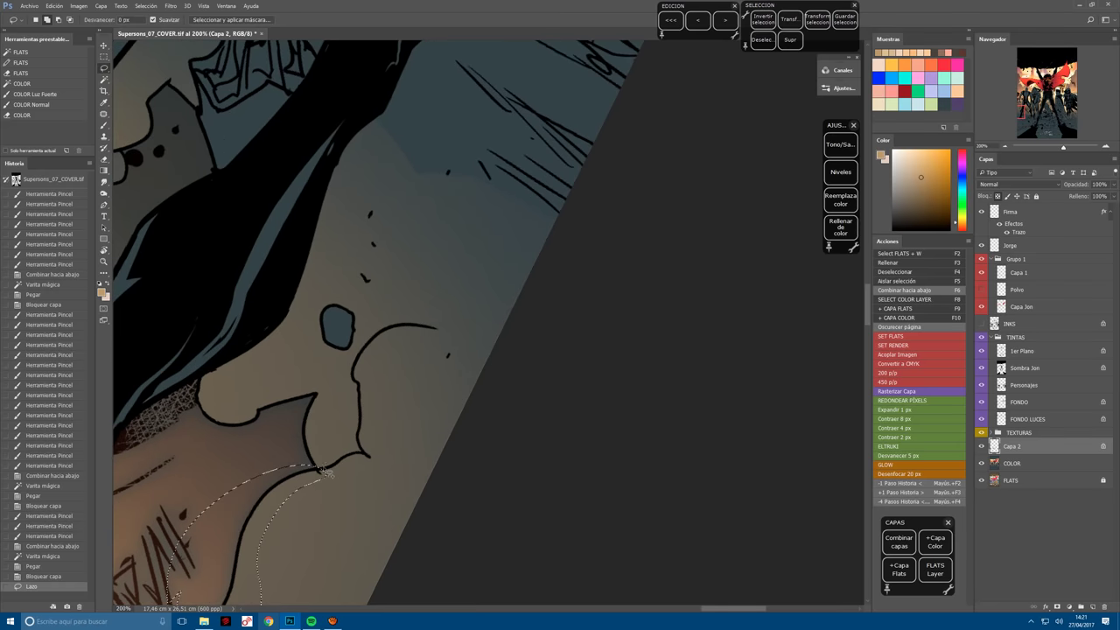
{"action": "left_click_drag", "start_coordinate": [301, 490], "coordinate": [380, 470]}
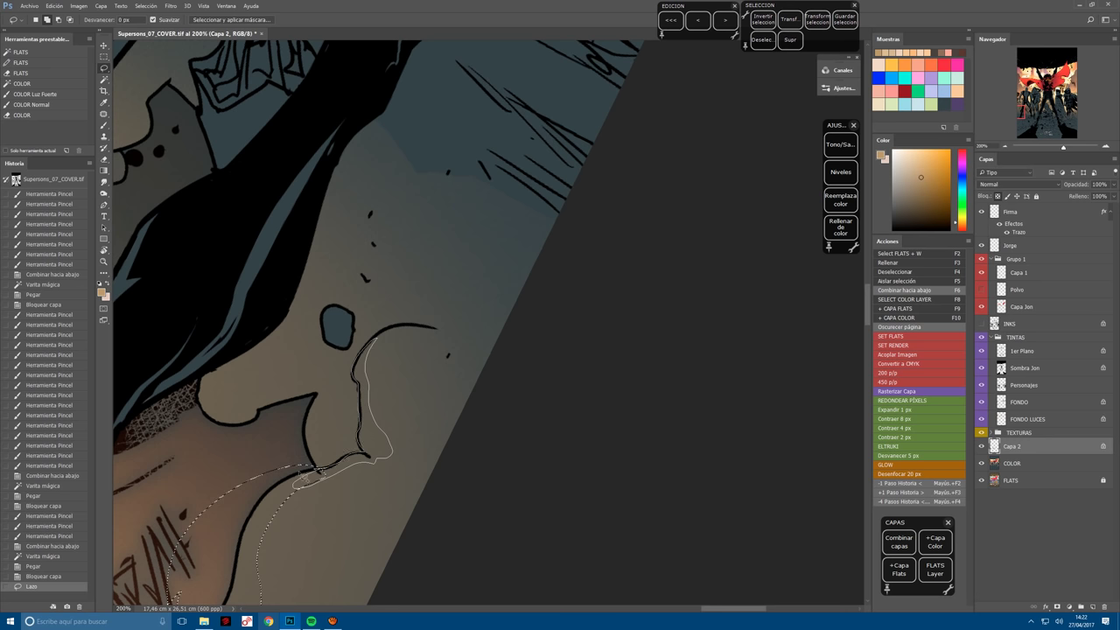
{"action": "left_click_drag", "start_coordinate": [308, 475], "coordinate": [305, 478]}
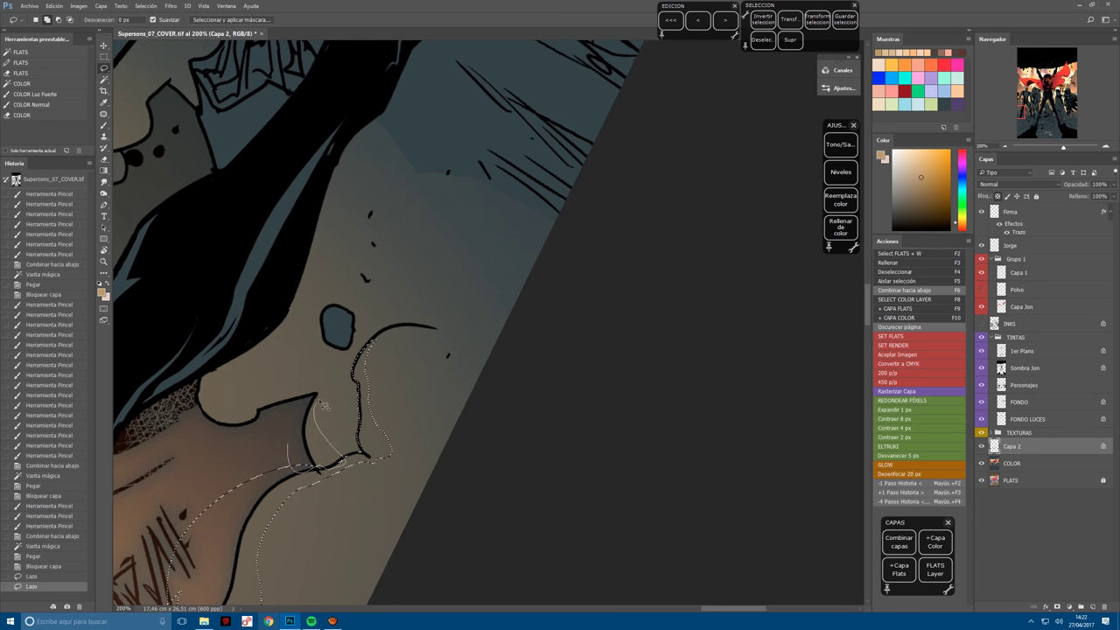
Add the last rim shape to the selection and brush a tan highlight into that cloud's edges at 600 px.
{"action": "mouse_move", "coordinate": [236, 410]}
{"action": "left_mouse_down"}
{"action": "mouse_move", "coordinate": [251, 464]}
{"action": "mouse_move", "coordinate": [280, 468]}
{"action": "mouse_move", "coordinate": [280, 265]}
{"action": "mouse_move", "coordinate": [497, 190]}
{"action": "left_mouse_up"}
{"action": "key", "text": "ctrl+minus"}
{"action": "key", "text": "ctrl+minus"}
{"action": "key", "text": "b"}
{"action": "key", "text": "r"}
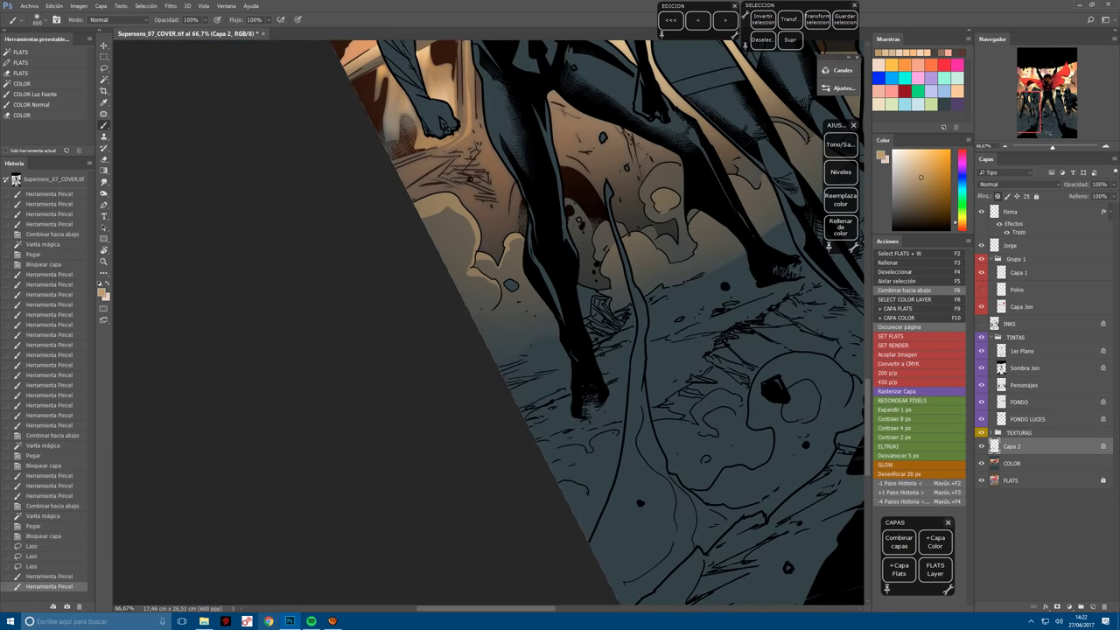
{"action": "key", "text": "ctrl+plus"}
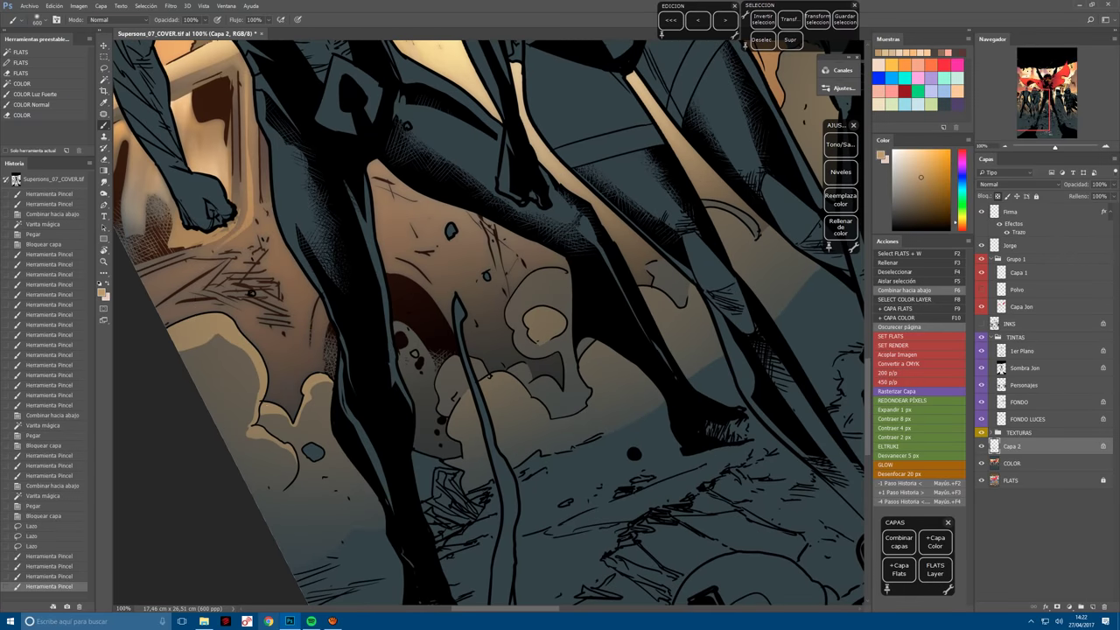
Clear the selection and lasso new rim-light shapes on the dust puffs between the bald man's legs.
{"action": "key", "text": "r"}
{"action": "left_click_drag", "start_coordinate": [386, 437], "coordinate": [467, 468]}
{"action": "key", "text": "l"}
{"action": "key", "text": "ctrl+d"}
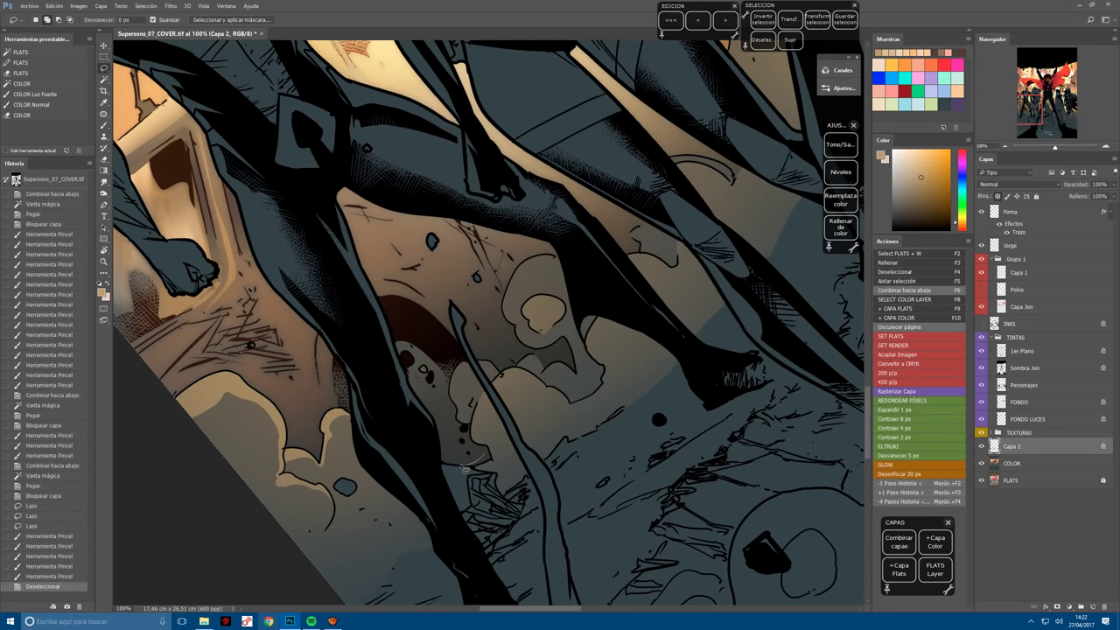
{"action": "mouse_move", "coordinate": [526, 384]}
{"action": "left_mouse_down"}
{"action": "mouse_move", "coordinate": [516, 357]}
{"action": "mouse_move", "coordinate": [510, 491]}
{"action": "mouse_move", "coordinate": [560, 333]}
{"action": "left_mouse_up"}
{"action": "key", "text": "r"}
{"action": "key", "text": "l"}
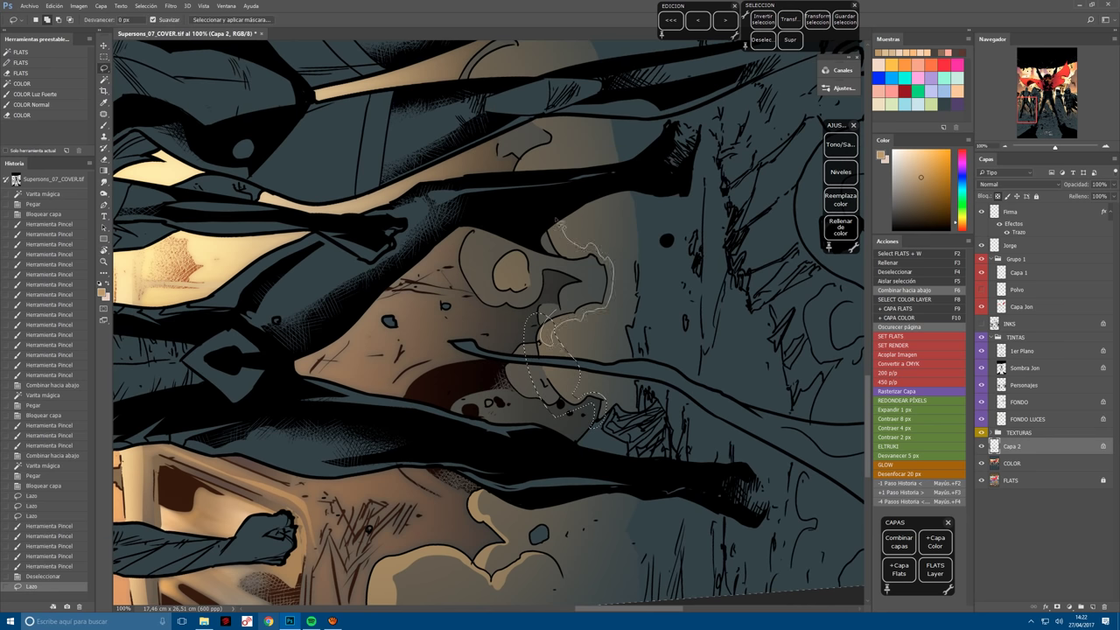
{"action": "mouse_move", "coordinate": [545, 343]}
{"action": "left_mouse_down"}
{"action": "mouse_move", "coordinate": [521, 294]}
{"action": "mouse_move", "coordinate": [512, 358]}
{"action": "mouse_move", "coordinate": [532, 289]}
{"action": "left_mouse_up"}
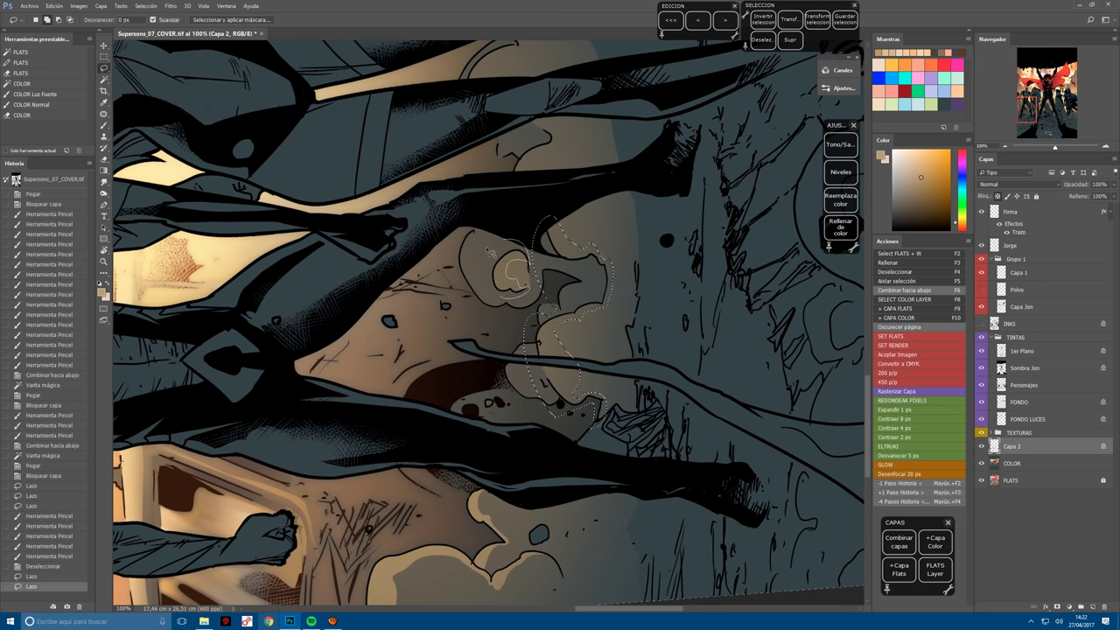
{"action": "mouse_move", "coordinate": [489, 251]}
{"action": "left_mouse_down"}
{"action": "mouse_move", "coordinate": [525, 292]}
{"action": "mouse_move", "coordinate": [577, 280]}
{"action": "left_mouse_up"}
Brush tan highlights into the selected rims of the dust puffs between the bald man's legs at 500 px.
{"action": "key", "text": "b"}
{"action": "key", "text": "r"}
{"action": "mouse_move", "coordinate": [491, 298]}
{"action": "left_mouse_down"}
{"action": "mouse_move", "coordinate": [475, 315]}
{"action": "mouse_move", "coordinate": [523, 350]}
{"action": "mouse_move", "coordinate": [543, 341]}
{"action": "mouse_move", "coordinate": [491, 437]}
{"action": "mouse_move", "coordinate": [452, 472]}
{"action": "left_mouse_up"}
{"action": "key", "text": "r"}
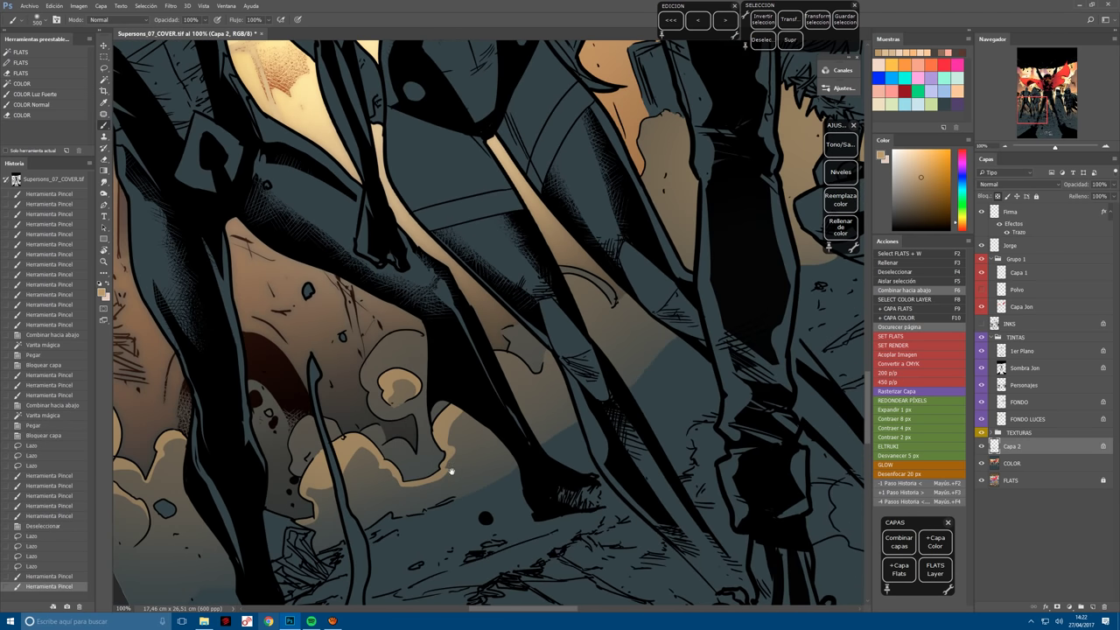
Lasso the rim of the small dust puff beside the long-haired woman's knee and highlight it in tan at 200 px.
{"action": "key", "text": "l"}
{"action": "key", "text": "ctrl+d"}
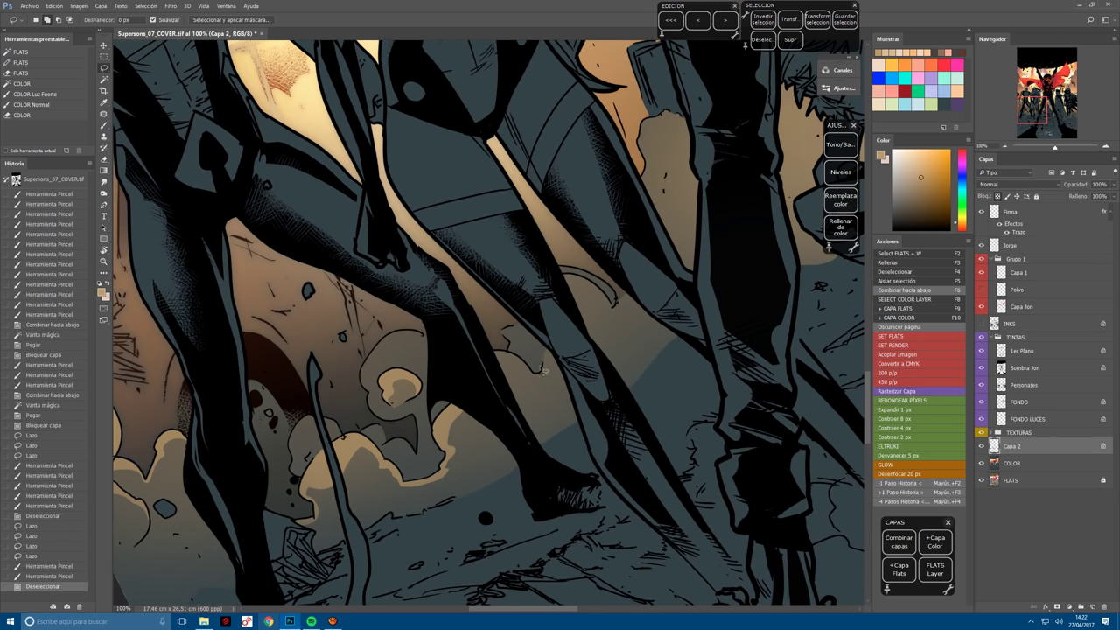
{"action": "left_click_drag", "start_coordinate": [496, 375], "coordinate": [539, 379]}
{"action": "key", "text": "b"}
Merge the highlights into COLOR and copy the inner dust puff flats onto a new locked color layer.
{"action": "key", "text": "F6"}
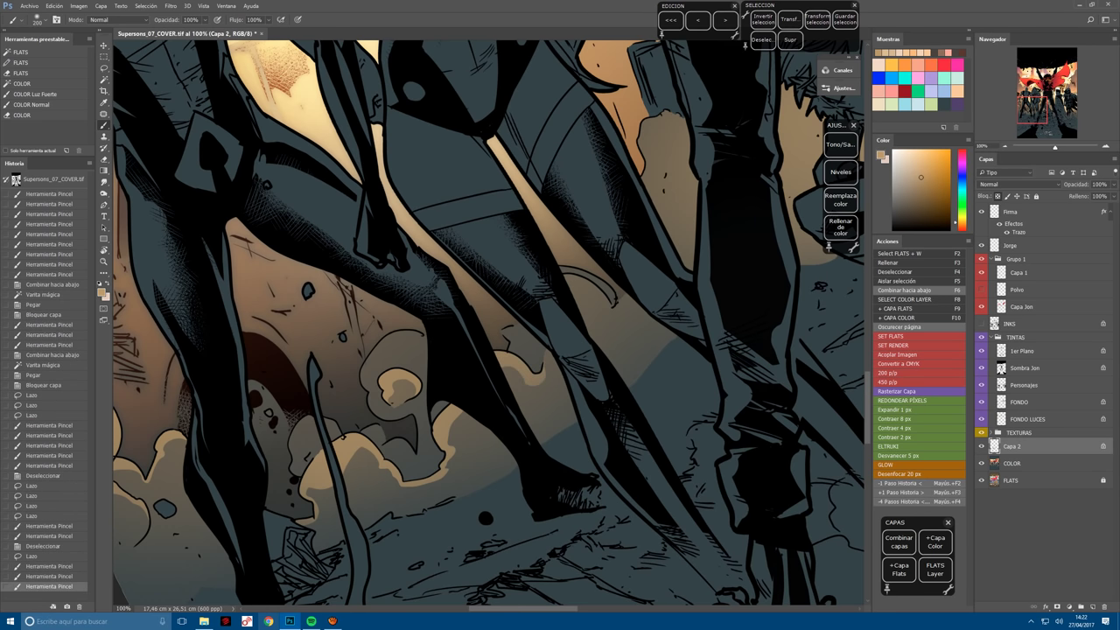
{"action": "key", "text": "F2"}
{"action": "left_click_drag", "start_coordinate": [469, 440], "coordinate": [523, 423]}
{"action": "left_click", "coordinate": [524, 423]}
{"action": "key", "text": "F5"}
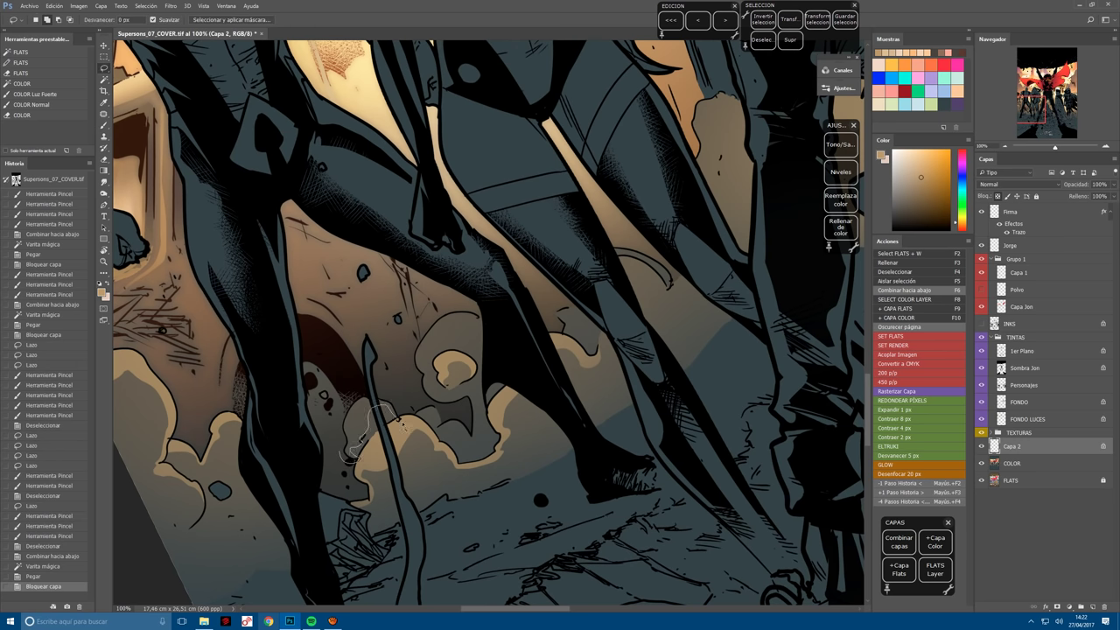
Lasso rim shapes on the inner dust puffs between the bald man's legs and brush tan highlights into them at 700 px.
{"action": "mouse_move", "coordinate": [402, 425]}
{"action": "left_mouse_down"}
{"action": "mouse_move", "coordinate": [404, 377]}
{"action": "mouse_move", "coordinate": [448, 440]}
{"action": "mouse_move", "coordinate": [474, 445]}
{"action": "mouse_move", "coordinate": [445, 434]}
{"action": "mouse_move", "coordinate": [463, 445]}
{"action": "mouse_move", "coordinate": [433, 478]}
{"action": "mouse_move", "coordinate": [479, 442]}
{"action": "mouse_move", "coordinate": [429, 439]}
{"action": "mouse_move", "coordinate": [463, 476]}
{"action": "mouse_move", "coordinate": [481, 432]}
{"action": "mouse_move", "coordinate": [472, 400]}
{"action": "mouse_move", "coordinate": [444, 398]}
{"action": "left_mouse_up"}
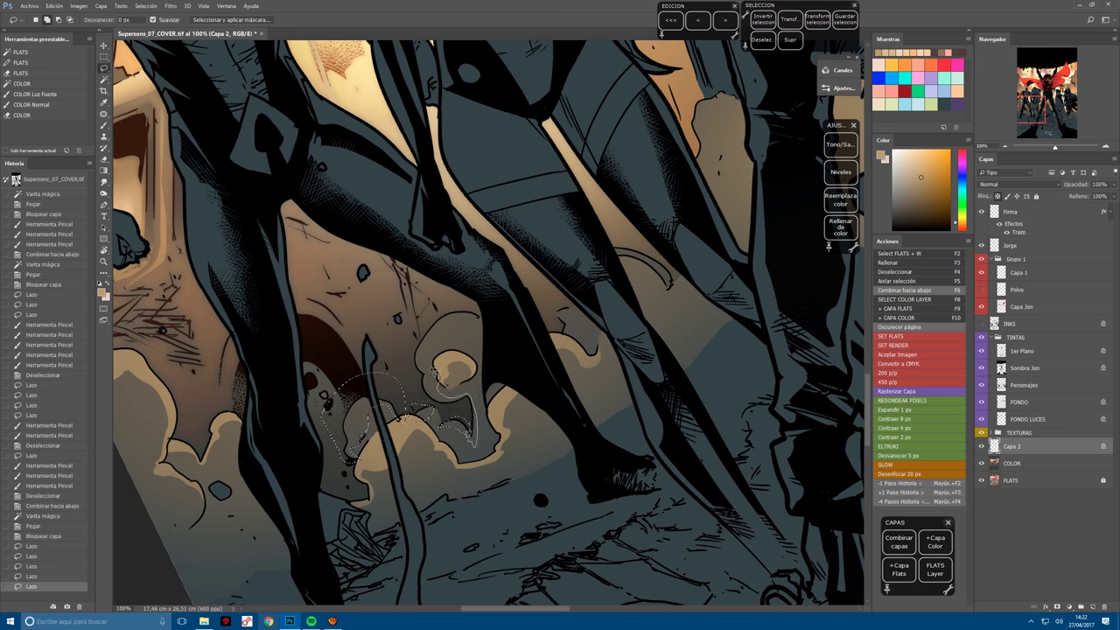
{"action": "mouse_move", "coordinate": [466, 325]}
{"action": "left_mouse_down"}
{"action": "mouse_move", "coordinate": [481, 315]}
{"action": "mouse_move", "coordinate": [414, 371]}
{"action": "left_mouse_up"}
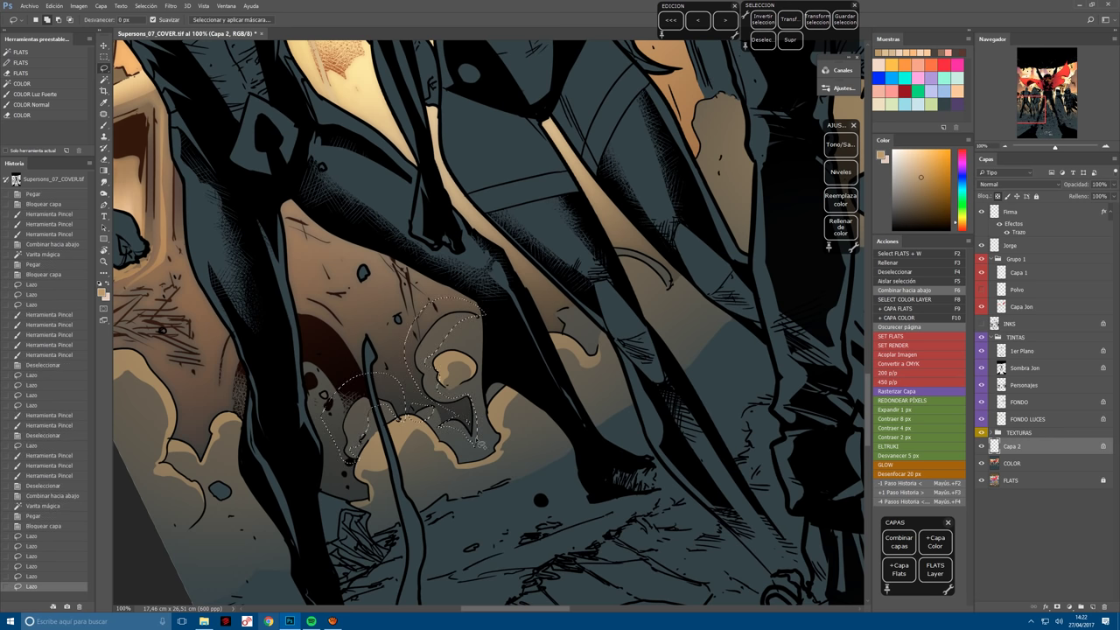
{"action": "key", "text": "ctrl+h"}
{"action": "key", "text": "b"}
{"action": "left_click_drag", "start_coordinate": [425, 411], "coordinate": [447, 350]}
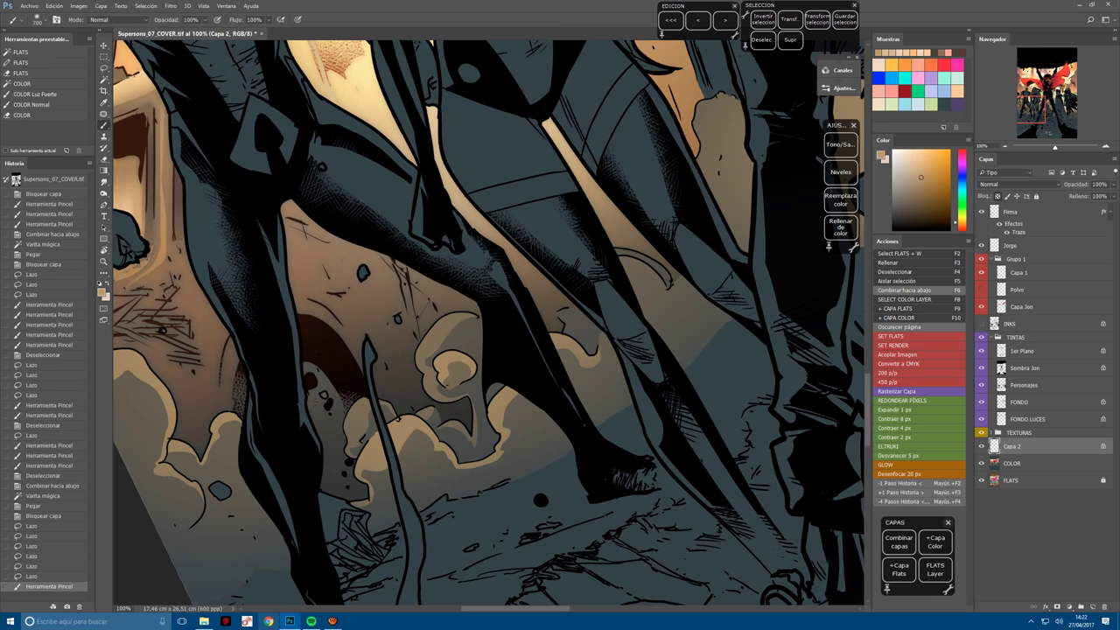
{"action": "left_click_drag", "start_coordinate": [434, 398], "coordinate": [473, 385]}
Clear the selection, then lasso the jagged dust edge beside the long-haired woman's knee and brush in a tan highlight.
{"action": "key", "text": "r"}
{"action": "mouse_move", "coordinate": [616, 404]}
{"action": "left_mouse_down"}
{"action": "mouse_move", "coordinate": [553, 459]}
{"action": "mouse_move", "coordinate": [523, 396]}
{"action": "left_mouse_up"}
{"action": "key", "text": "l"}
{"action": "key", "text": "ctrl+d"}
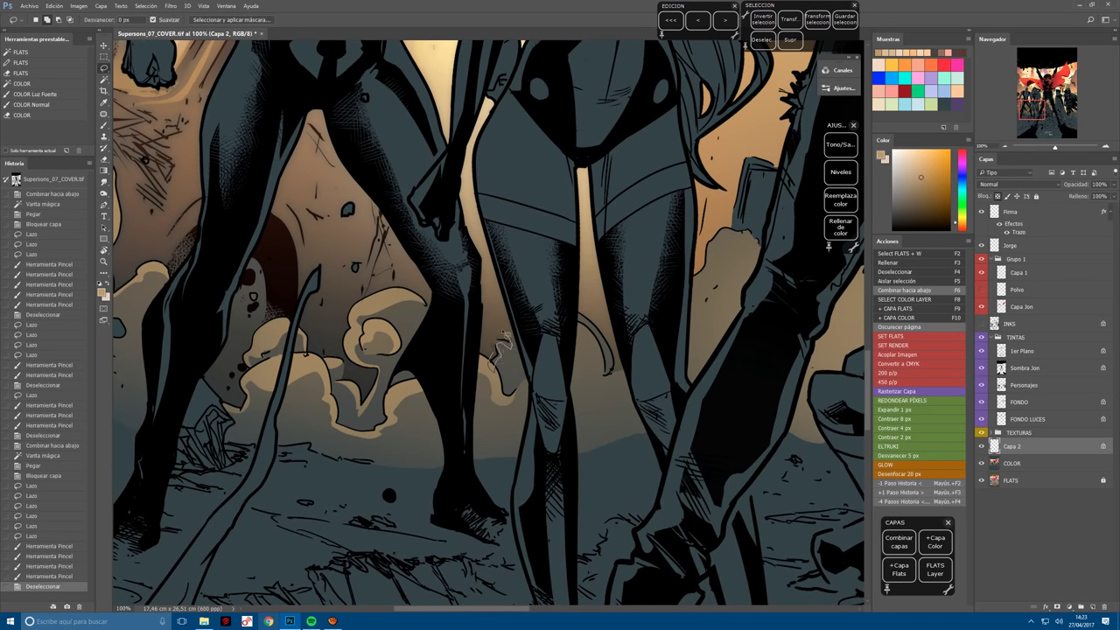
{"action": "key", "text": "b"}
{"action": "left_click_drag", "start_coordinate": [498, 343], "coordinate": [521, 390]}
Deselect, merge the highlights into COLOR, and copy the dust flat between the long-haired woman's legs onto a new locked layer.
{"action": "key", "text": "l"}
{"action": "key", "text": "ctrl+d"}
{"action": "key", "text": "b"}
{"action": "key", "text": "r"}
{"action": "left_click_drag", "start_coordinate": [613, 376], "coordinate": [464, 383]}
{"action": "left_click_drag", "start_coordinate": [445, 435], "coordinate": [449, 473]}
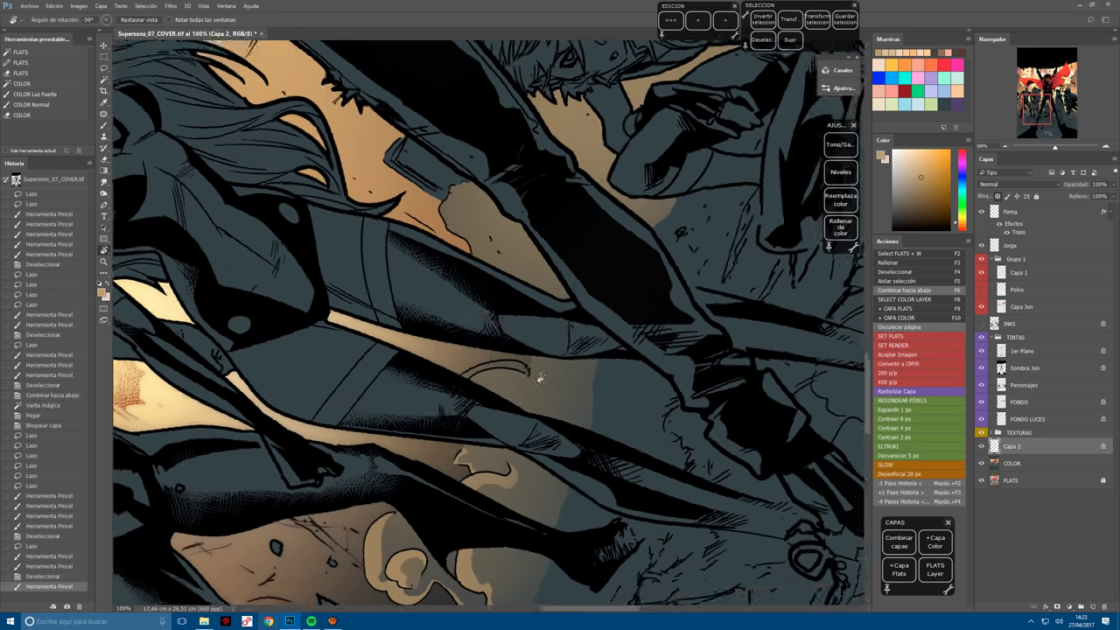
{"action": "key", "text": "F6"}
{"action": "key", "text": "F2"}
{"action": "left_click", "coordinate": [450, 488]}
{"action": "key", "text": "b"}
{"action": "key", "text": "F9"}
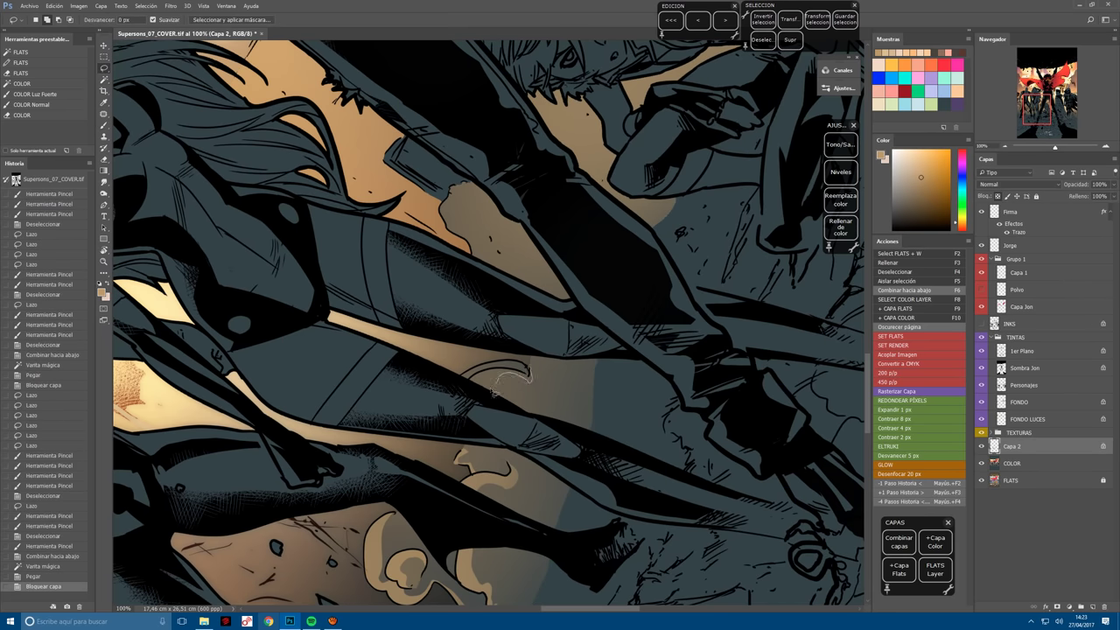
Highlight the lassoed curl of dust between the long-haired woman's legs at 200 px and set up a new locked color layer.
{"action": "mouse_move", "coordinate": [528, 376]}
{"action": "left_mouse_down"}
{"action": "mouse_move", "coordinate": [490, 394]}
{"action": "mouse_move", "coordinate": [525, 382]}
{"action": "left_mouse_up"}
{"action": "key", "text": "b"}
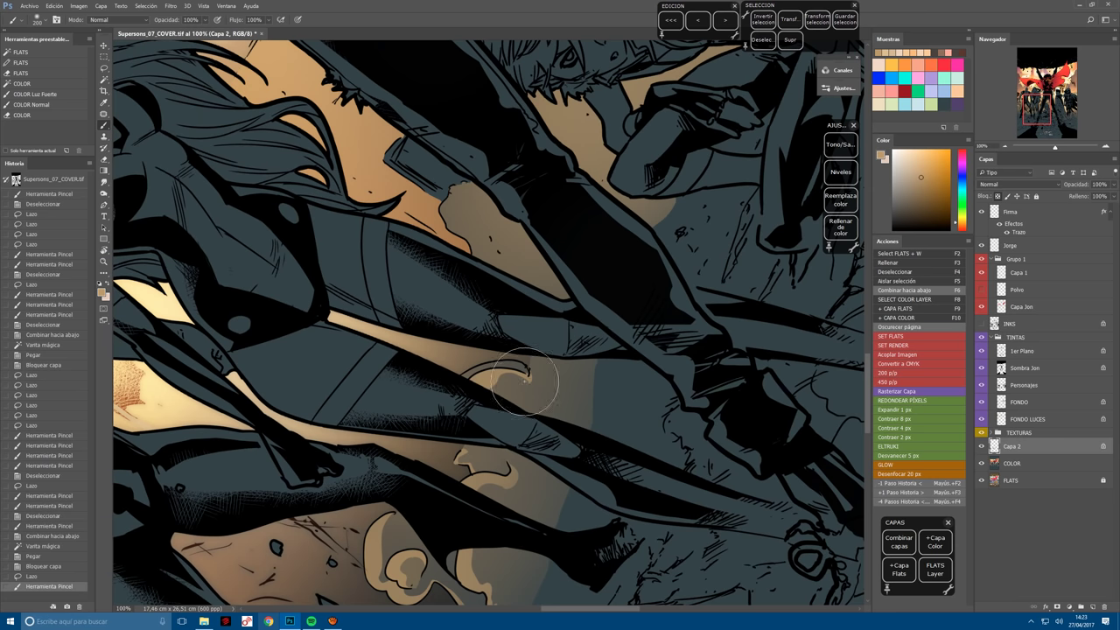
{"action": "key", "text": "F6"}
{"action": "key", "text": "F2"}
{"action": "left_click", "coordinate": [473, 372]}
{"action": "key", "text": "F9"}
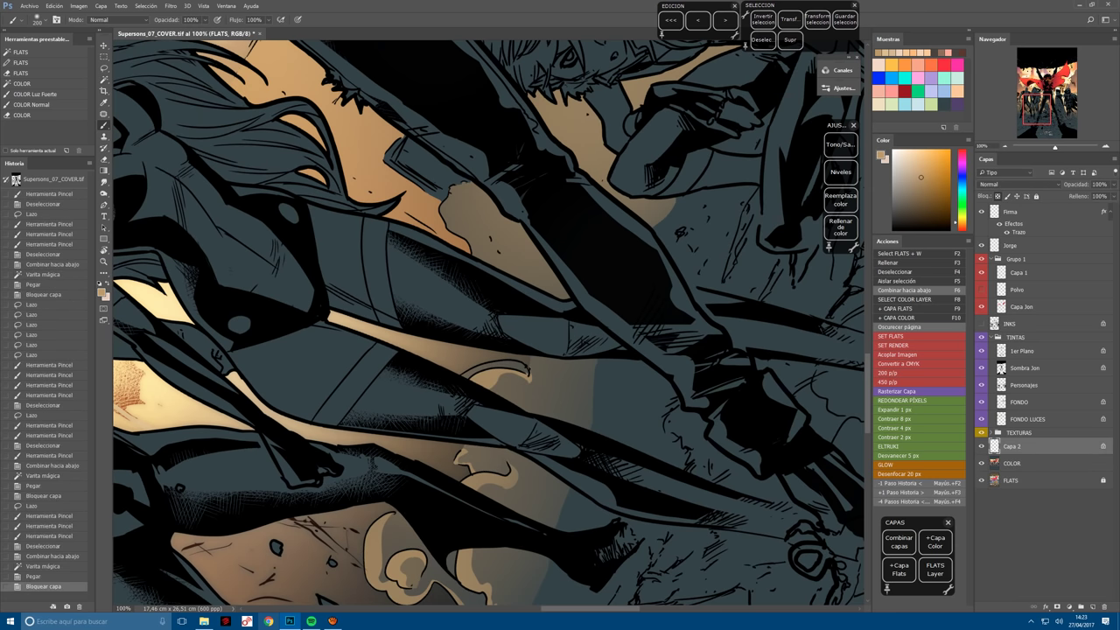
Touch up the dust around the curl with the brush, merge it into COLOR, and copy the next flat onto a locked layer.
{"action": "left_click_drag", "start_coordinate": [490, 372], "coordinate": [525, 368]}
{"action": "left_click_drag", "start_coordinate": [455, 333], "coordinate": [516, 359]}
{"action": "mouse_move", "coordinate": [464, 350]}
{"action": "left_mouse_down"}
{"action": "mouse_move", "coordinate": [525, 376]}
{"action": "mouse_move", "coordinate": [477, 377]}
{"action": "left_mouse_up"}
{"action": "key", "text": "r"}
{"action": "key", "text": "F6"}
{"action": "key", "text": "F2"}
{"action": "left_click", "coordinate": [477, 377]}
{"action": "key", "text": "F9"}
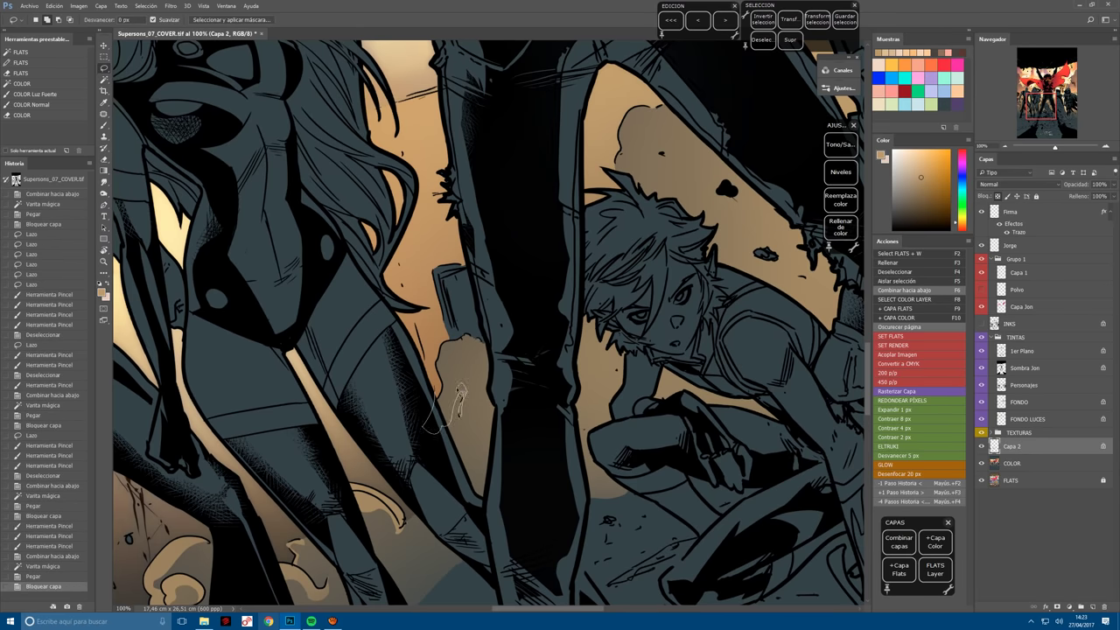
Lasso light shapes on the dust puff between the long-haired woman and the jeans-clad figure's leg and brush them tan.
{"action": "mouse_move", "coordinate": [448, 370]}
{"action": "left_mouse_down"}
{"action": "mouse_move", "coordinate": [486, 350]}
{"action": "mouse_move", "coordinate": [446, 337]}
{"action": "mouse_move", "coordinate": [464, 403]}
{"action": "mouse_move", "coordinate": [459, 350]}
{"action": "left_mouse_up"}
{"action": "key", "text": "b"}
{"action": "mouse_move", "coordinate": [455, 359]}
{"action": "left_mouse_down"}
{"action": "mouse_move", "coordinate": [464, 385]}
{"action": "mouse_move", "coordinate": [468, 355]}
{"action": "left_mouse_up"}
Lasso light shapes along the upper edge of the dust puff between the jeans-clad figure's legs and brush them tan.
{"action": "key", "text": "r"}
{"action": "left_click_drag", "start_coordinate": [473, 368], "coordinate": [448, 284]}
{"action": "key", "text": "l"}
{"action": "key", "text": "ctrl+d"}
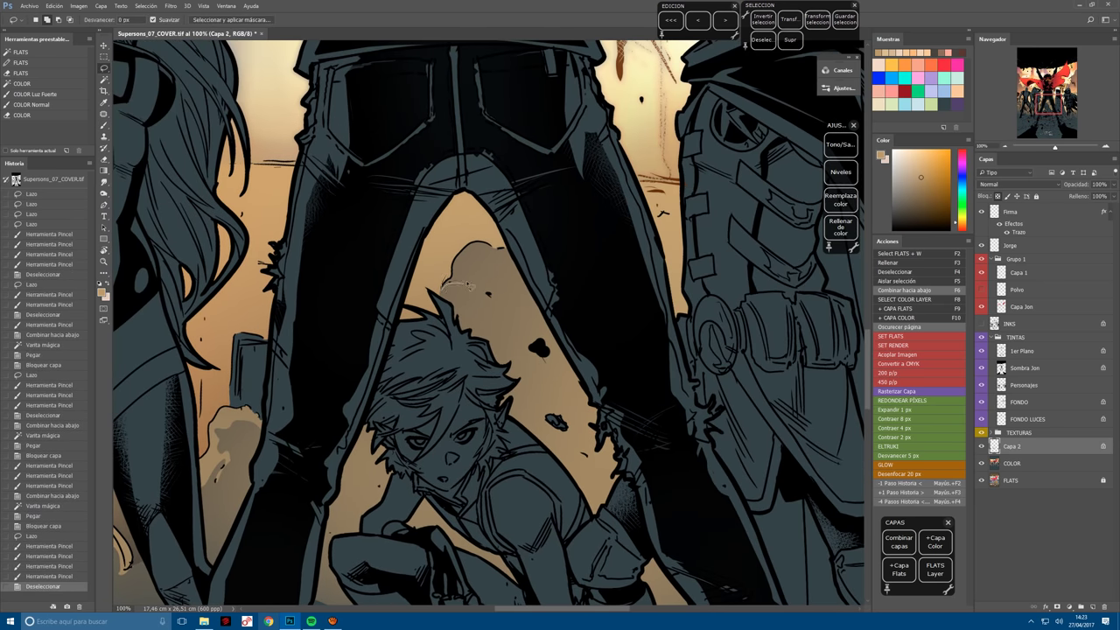
{"action": "mouse_move", "coordinate": [494, 249]}
{"action": "left_mouse_down"}
{"action": "mouse_move", "coordinate": [460, 221]}
{"action": "mouse_move", "coordinate": [444, 282]}
{"action": "left_mouse_up"}
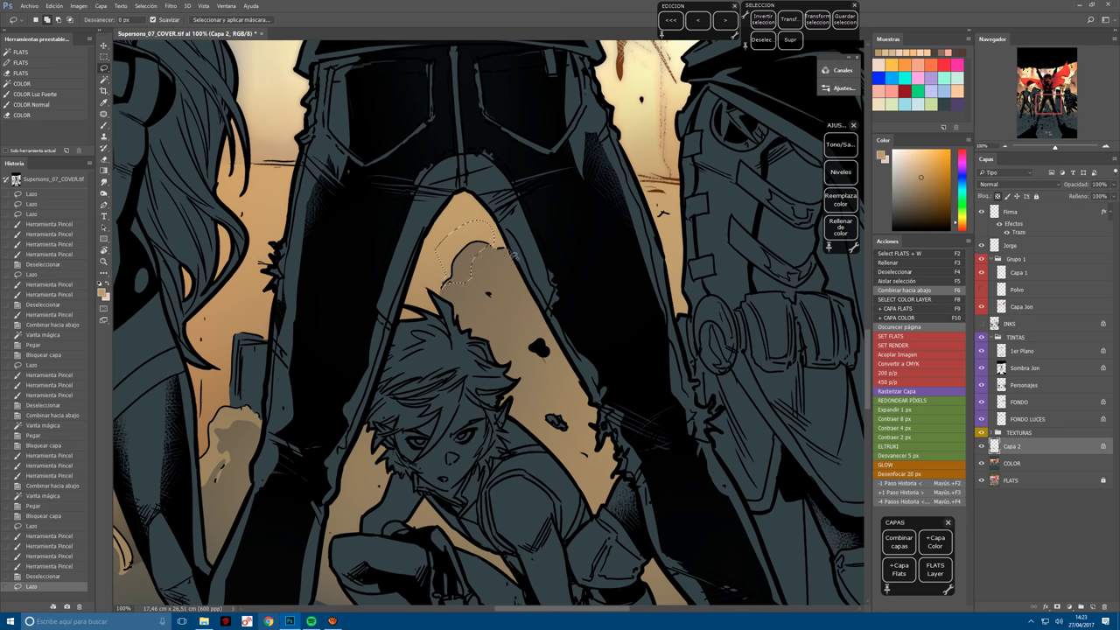
{"action": "mouse_move", "coordinate": [515, 255]}
{"action": "left_mouse_down"}
{"action": "mouse_move", "coordinate": [498, 254]}
{"action": "mouse_move", "coordinate": [524, 242]}
{"action": "mouse_move", "coordinate": [477, 267]}
{"action": "left_mouse_up"}
{"action": "key", "text": "b"}
{"action": "mouse_move", "coordinate": [460, 219]}
{"action": "left_mouse_down"}
{"action": "mouse_move", "coordinate": [503, 276]}
{"action": "mouse_move", "coordinate": [491, 271]}
{"action": "left_mouse_up"}
{"action": "key", "text": "ctrl+d"}
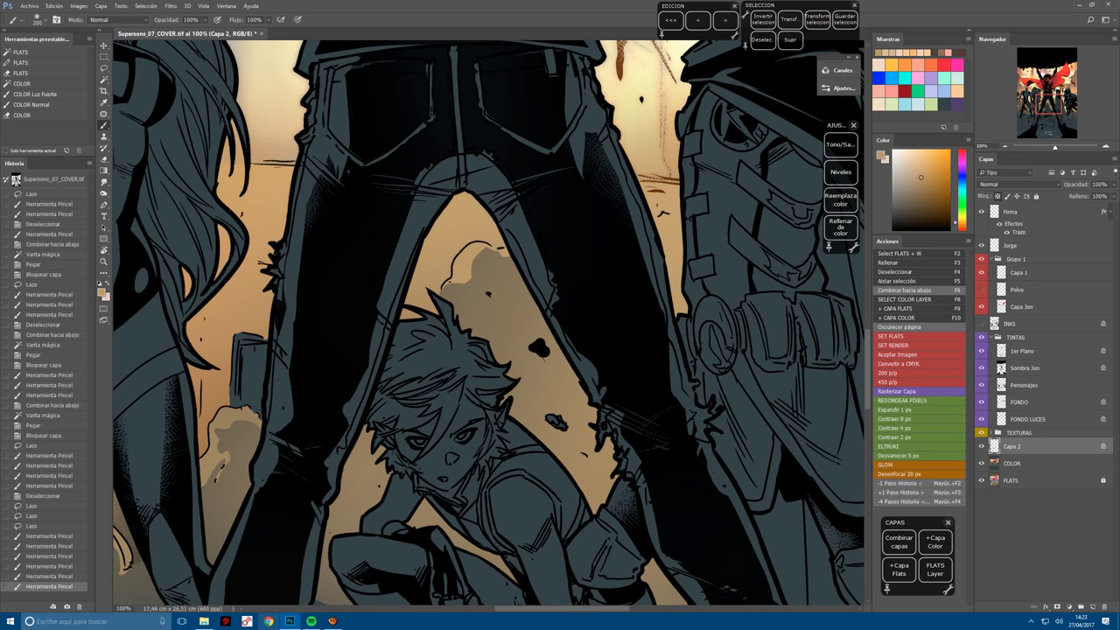
Lasso a thinner rim on the same dust puff, highlight it using the COLOR Luz Fuerte brush preset, and deselect.
{"action": "key", "text": "l"}
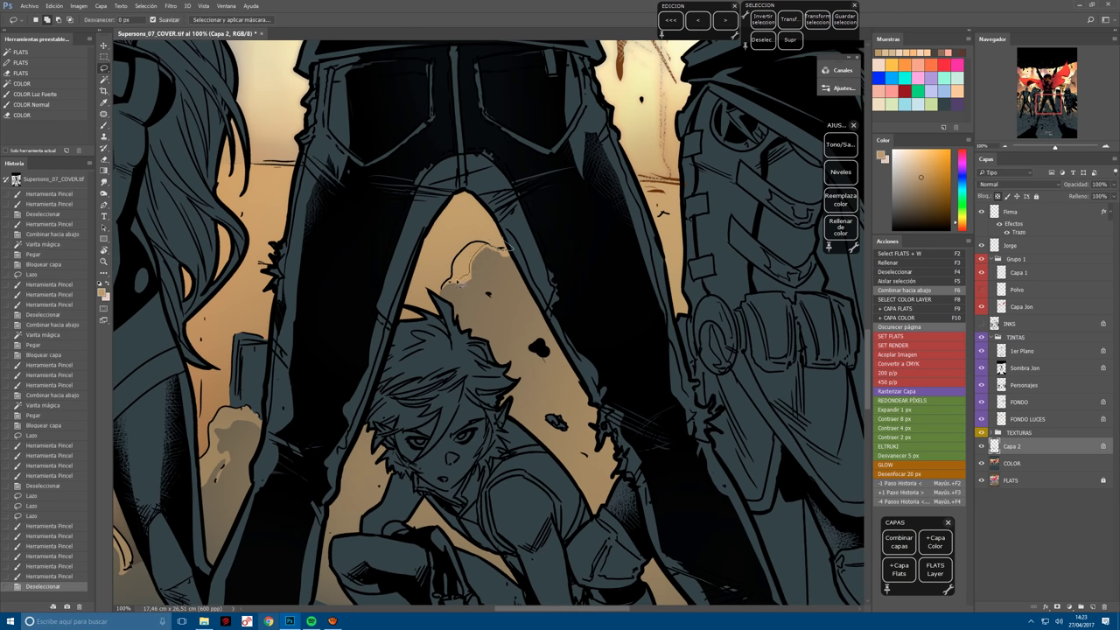
{"action": "mouse_move", "coordinate": [501, 248]}
{"action": "left_mouse_down"}
{"action": "mouse_move", "coordinate": [498, 267]}
{"action": "mouse_move", "coordinate": [481, 267]}
{"action": "mouse_move", "coordinate": [480, 280]}
{"action": "left_mouse_up"}
{"action": "key", "text": "b"}
{"action": "left_click", "coordinate": [35, 94]}
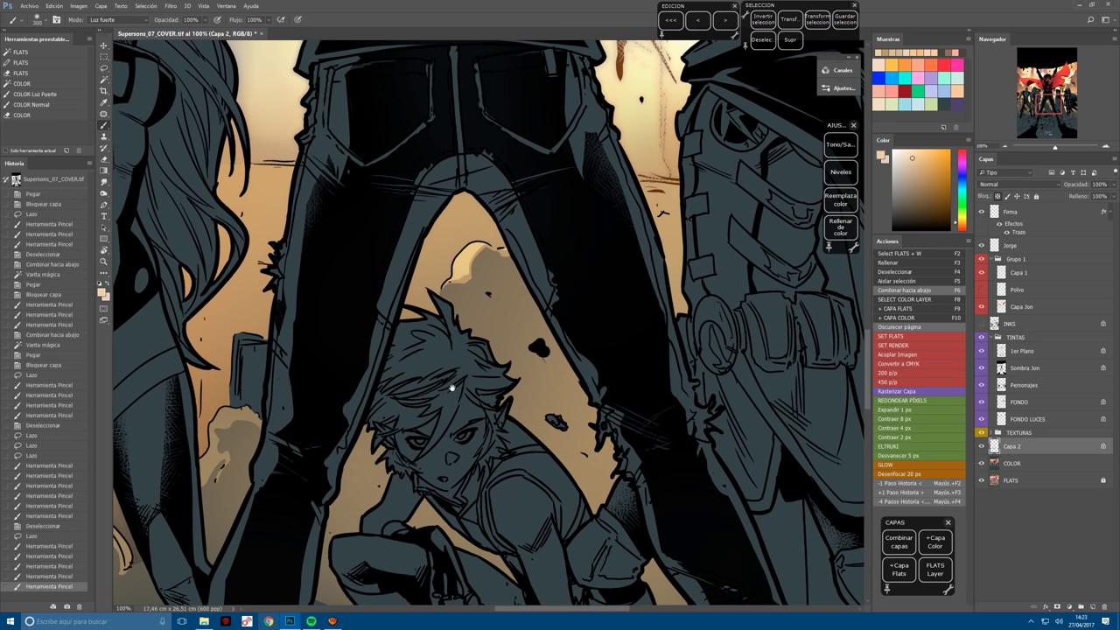
{"action": "mouse_move", "coordinate": [452, 388]}
{"action": "left_mouse_down"}
{"action": "mouse_move", "coordinate": [535, 302]}
{"action": "mouse_move", "coordinate": [675, 274]}
{"action": "left_mouse_up"}
{"action": "key", "text": "l"}
{"action": "key", "text": "ctrl+d"}
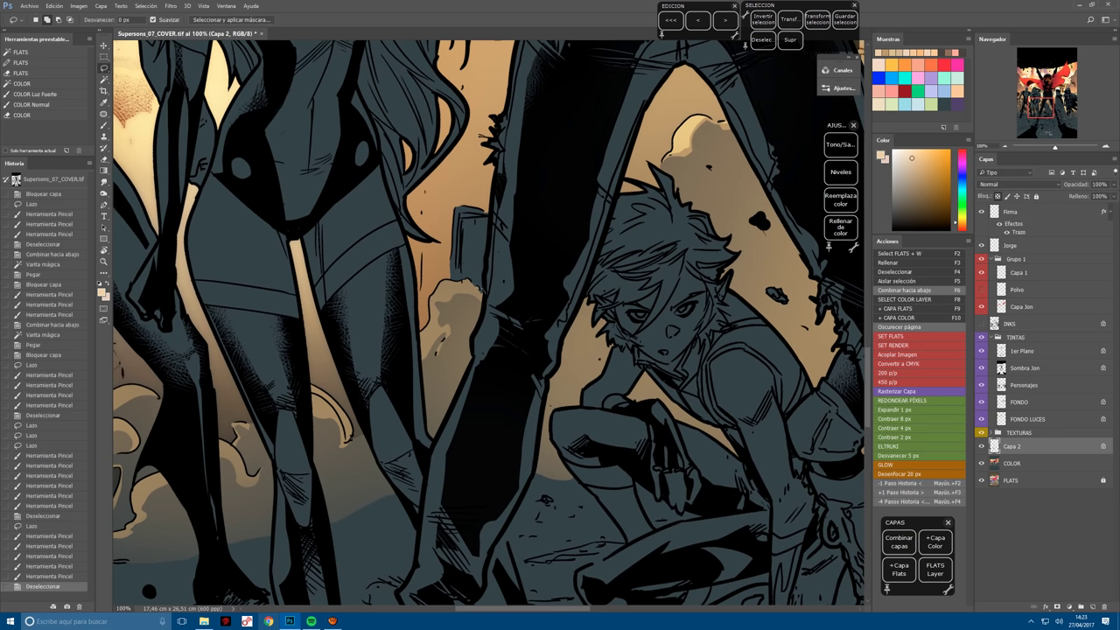
Lasso a rim on the dust puff beside the long-haired woman's legs, brush a Luz Fuerte highlight into it, and deselect.
{"action": "left_click_drag", "start_coordinate": [411, 355], "coordinate": [442, 337]}
{"action": "key", "text": "b"}
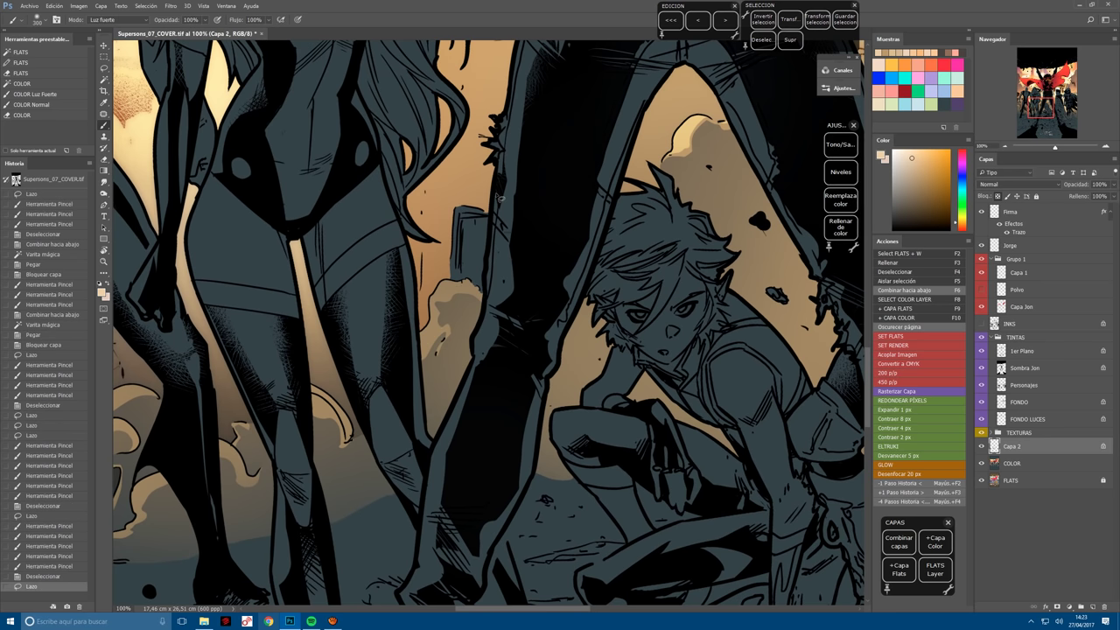
{"action": "mouse_move", "coordinate": [437, 298]}
{"action": "left_mouse_down"}
{"action": "mouse_move", "coordinate": [473, 324]}
{"action": "mouse_move", "coordinate": [469, 341]}
{"action": "left_mouse_up"}
{"action": "key", "text": "ctrl+minus"}
{"action": "left_click_drag", "start_coordinate": [509, 474], "coordinate": [426, 518]}
{"action": "key", "text": "ctrl+d"}
Brush a soft Luz Fuerte glow over the dust around the jeans-clad figure's legs, and save the file.
{"action": "left_click_drag", "start_coordinate": [538, 293], "coordinate": [517, 317]}
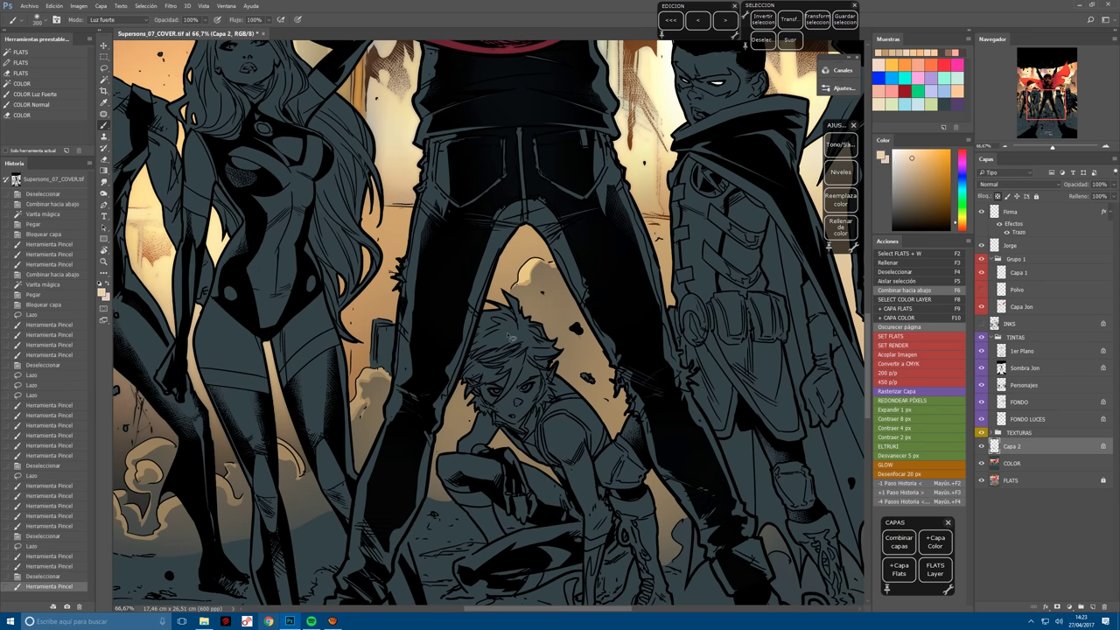
{"action": "key", "text": "bracketleft"}
{"action": "key", "text": "bracketleft"}
{"action": "left_click", "coordinate": [489, 315]}
{"action": "left_click", "coordinate": [488, 315]}
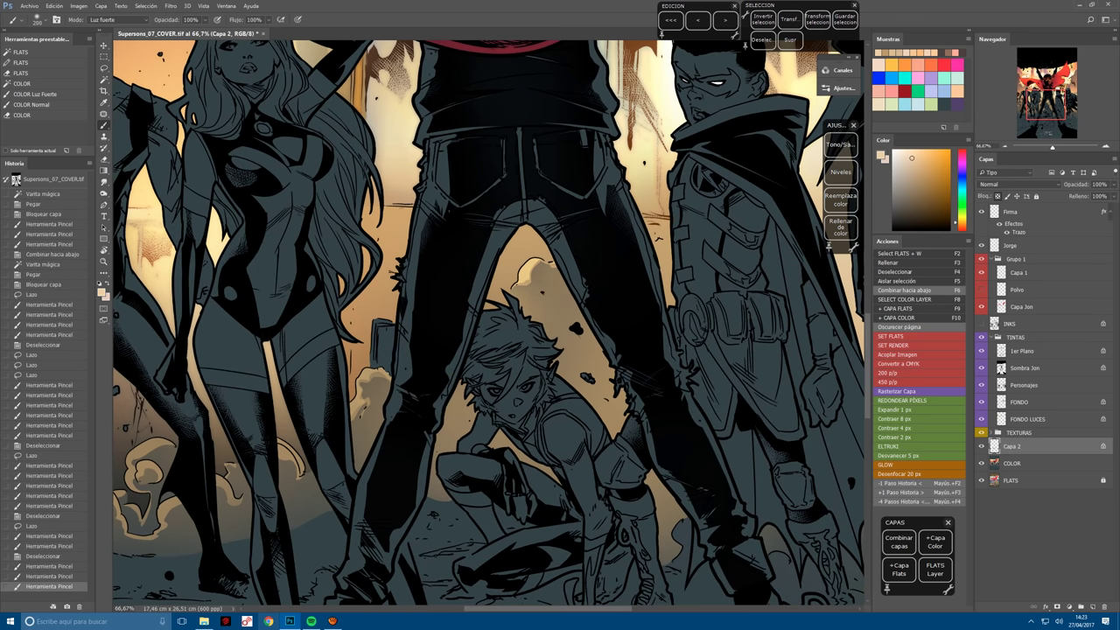
{"action": "left_click", "coordinate": [489, 315]}
{"action": "left_click", "coordinate": [488, 315]}
{"action": "key", "text": "ctrl+minus"}
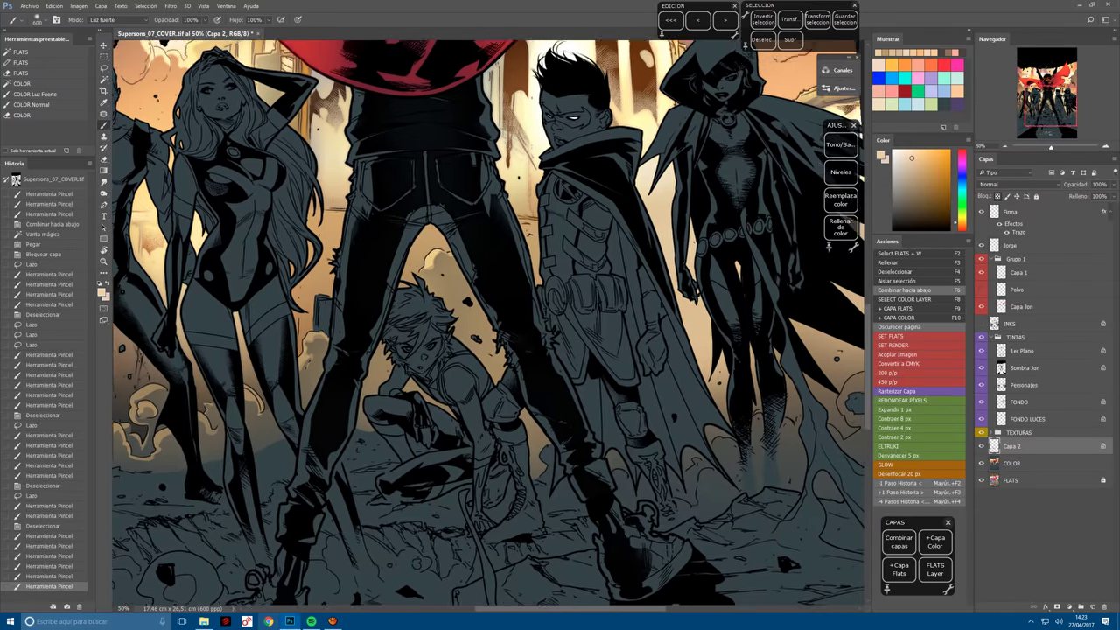
{"action": "key", "text": "ctrl+minus"}
{"action": "left_click_drag", "start_coordinate": [525, 368], "coordinate": [513, 404]}
{"action": "key", "text": "ctrl+s"}
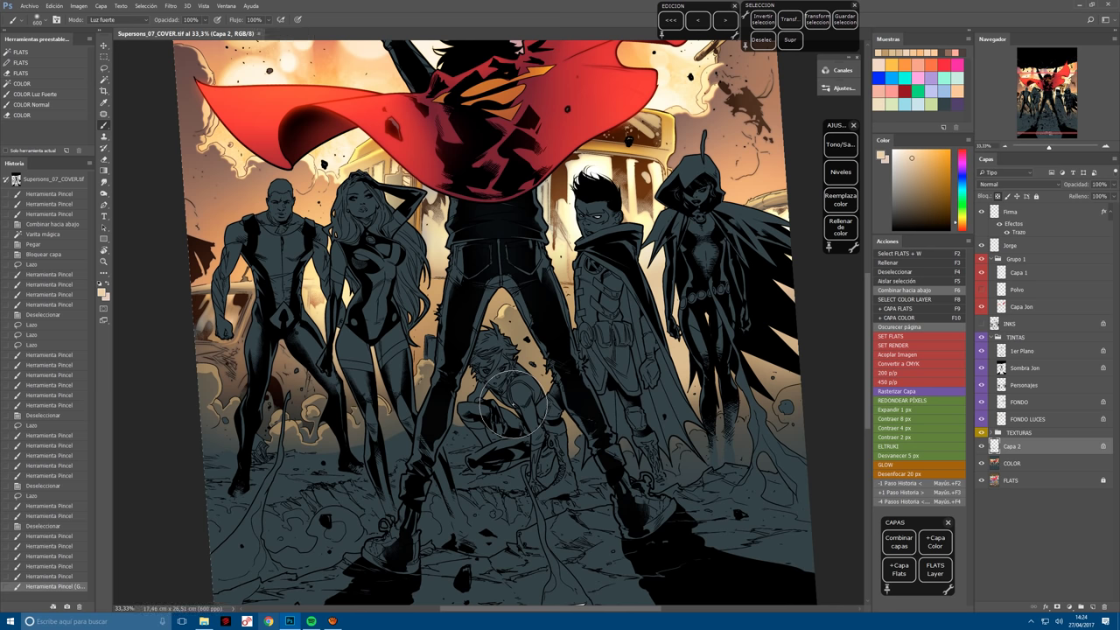
Raise the saturation of the FONDO LUCES layer to +33 with Hue/Saturation.
{"action": "key", "text": "ctrl+0"}
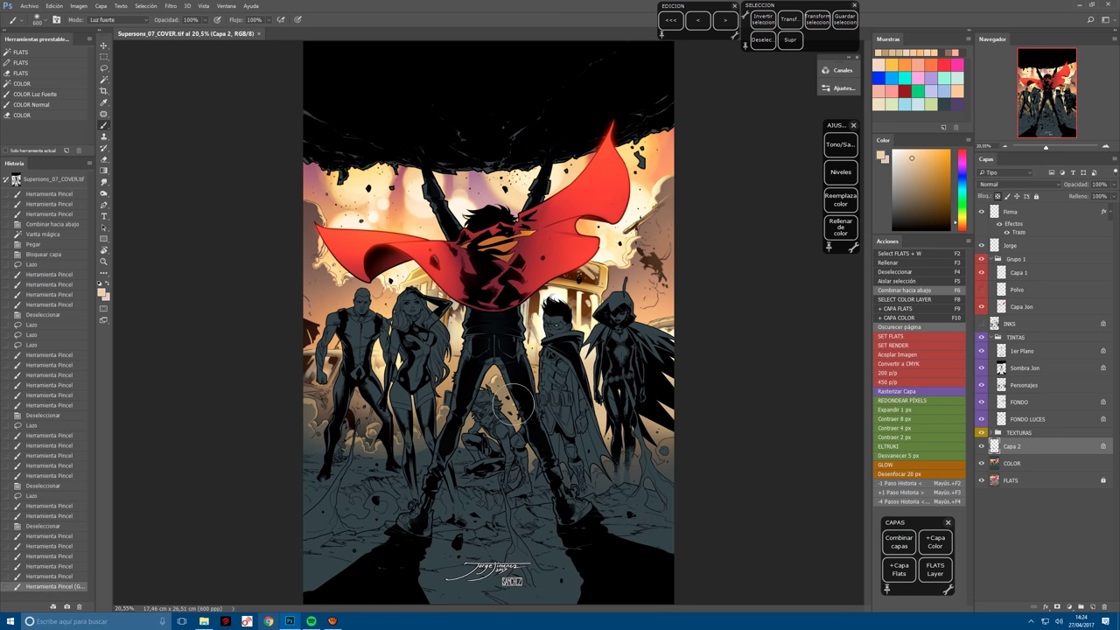
{"action": "key", "text": "alt+bracketright"}
{"action": "left_click", "coordinate": [841, 145]}
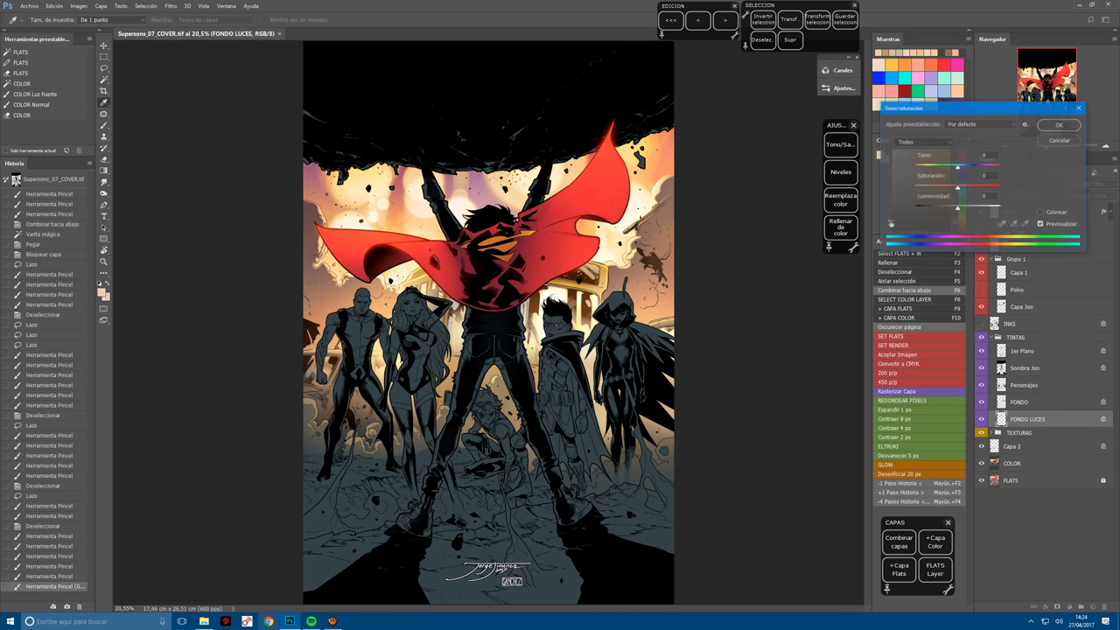
{"action": "mouse_move", "coordinate": [957, 187]}
{"action": "left_mouse_down"}
{"action": "mouse_move", "coordinate": [991, 189]}
{"action": "mouse_move", "coordinate": [969, 190]}
{"action": "left_mouse_up"}
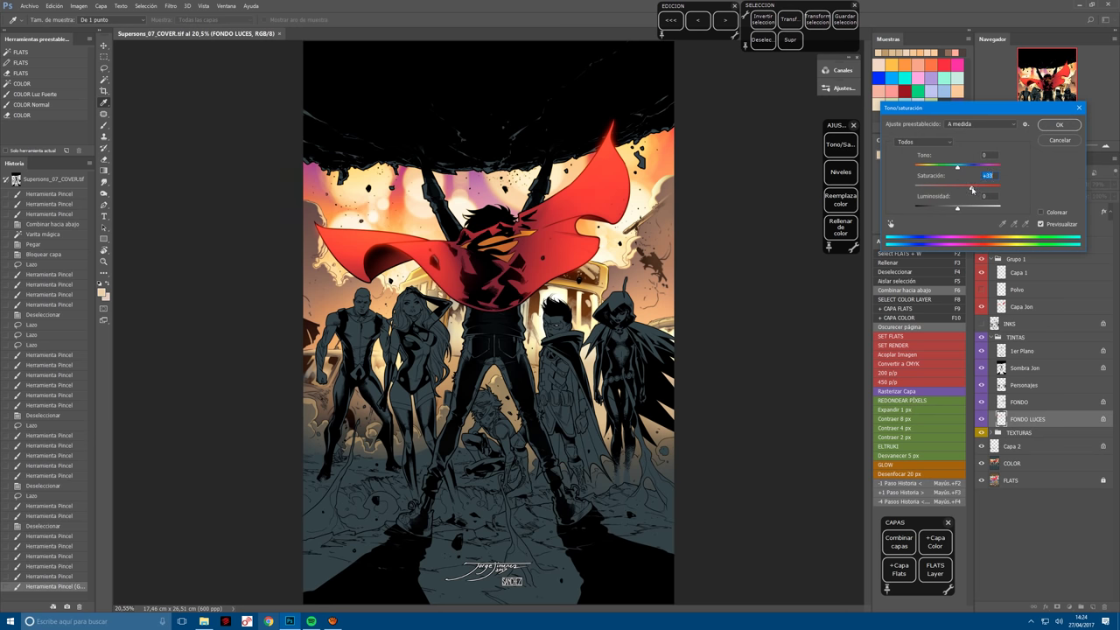
{"action": "left_click", "coordinate": [1058, 123]}
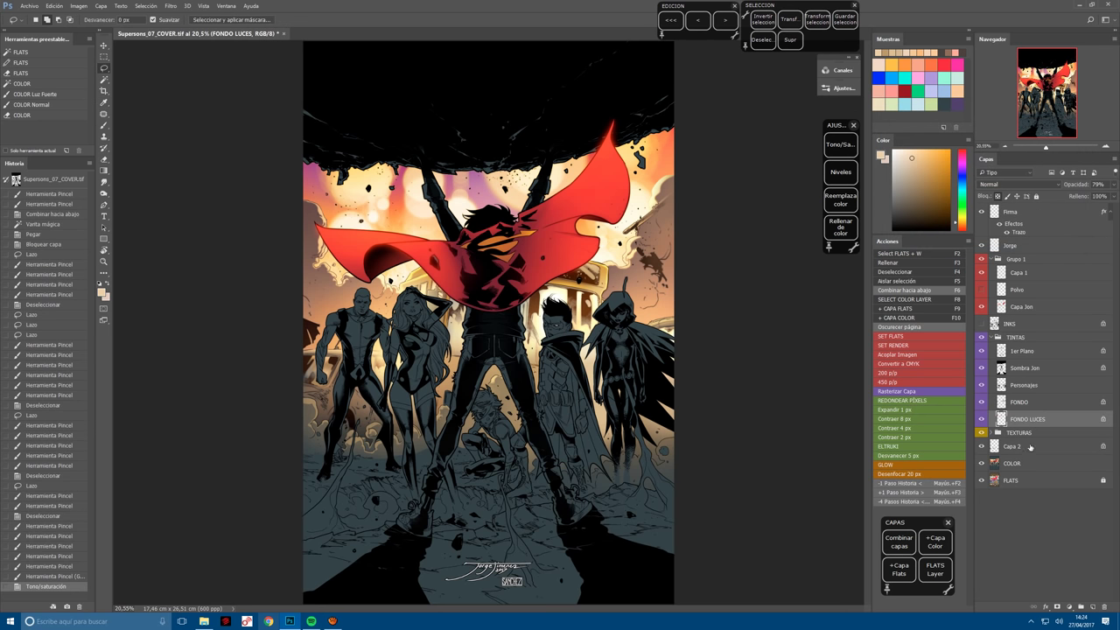
Merge Capa 2 into COLOR and copy the dust flat around the hooded woman's legs onto a new locked layer.
{"action": "left_click", "coordinate": [1030, 448]}
{"action": "scroll", "coordinate": [414, 403], "scroll_direction": "up", "scroll_amount": 4}
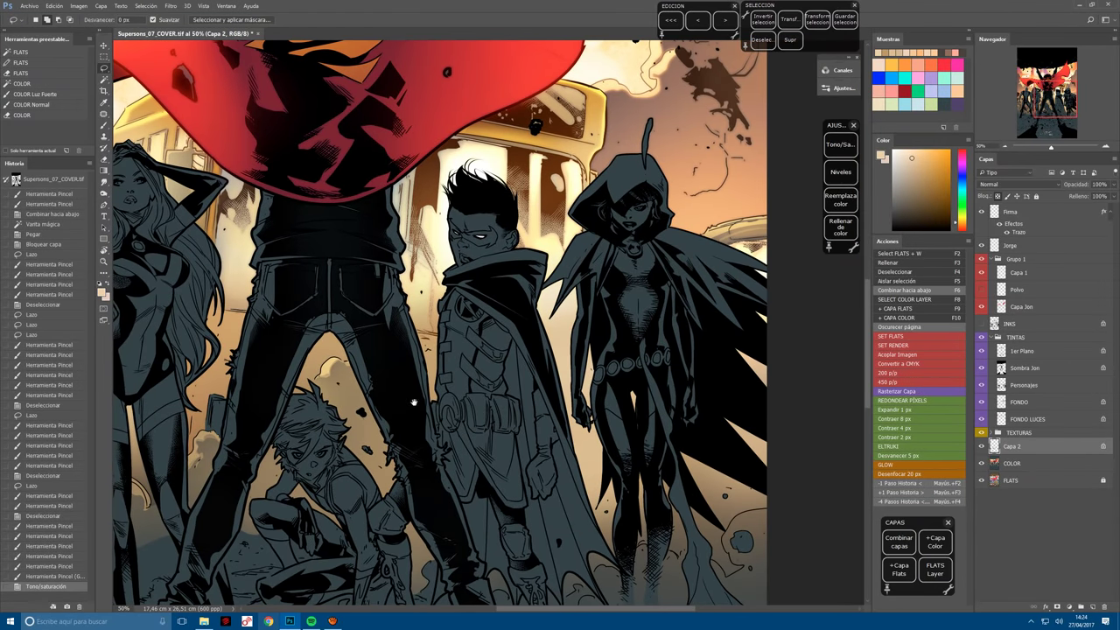
{"action": "scroll", "coordinate": [437, 351], "scroll_direction": "down", "scroll_amount": 5}
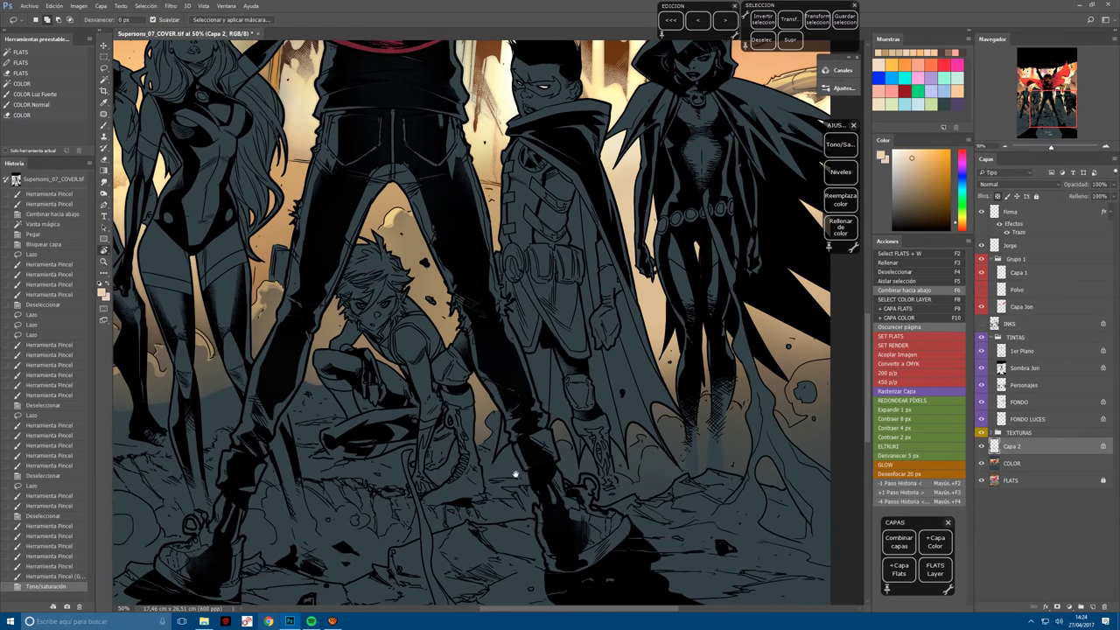
{"action": "left_click_drag", "start_coordinate": [412, 376], "coordinate": [442, 440]}
{"action": "scroll", "coordinate": [527, 429], "scroll_direction": "up", "scroll_amount": 1}
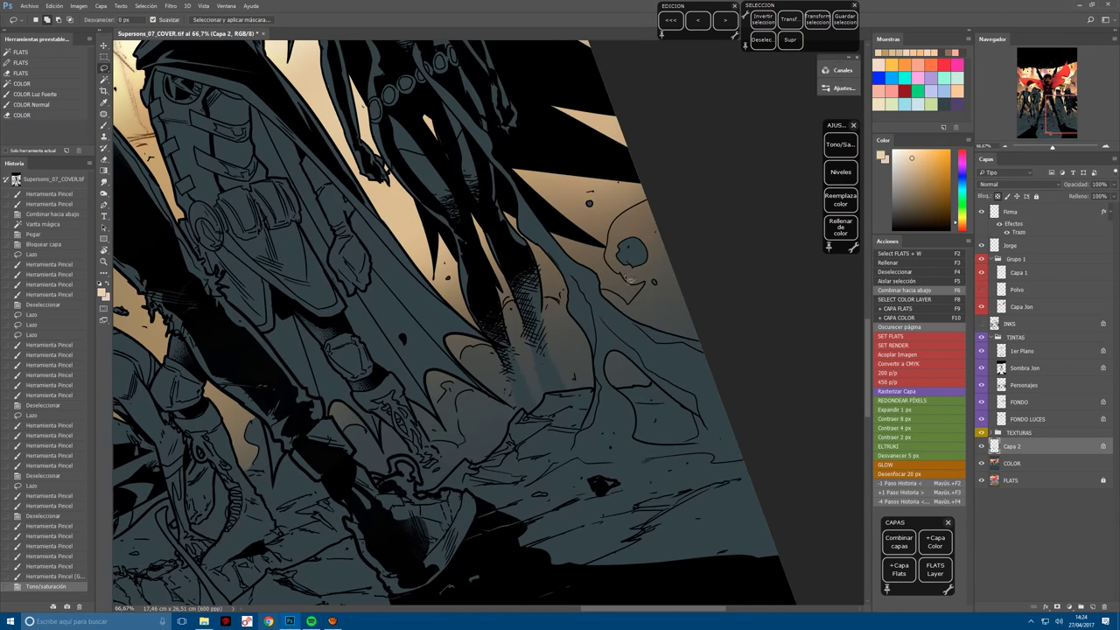
{"action": "key", "text": "F6"}
{"action": "key", "text": "b"}
{"action": "key", "text": "ctrl+plus"}
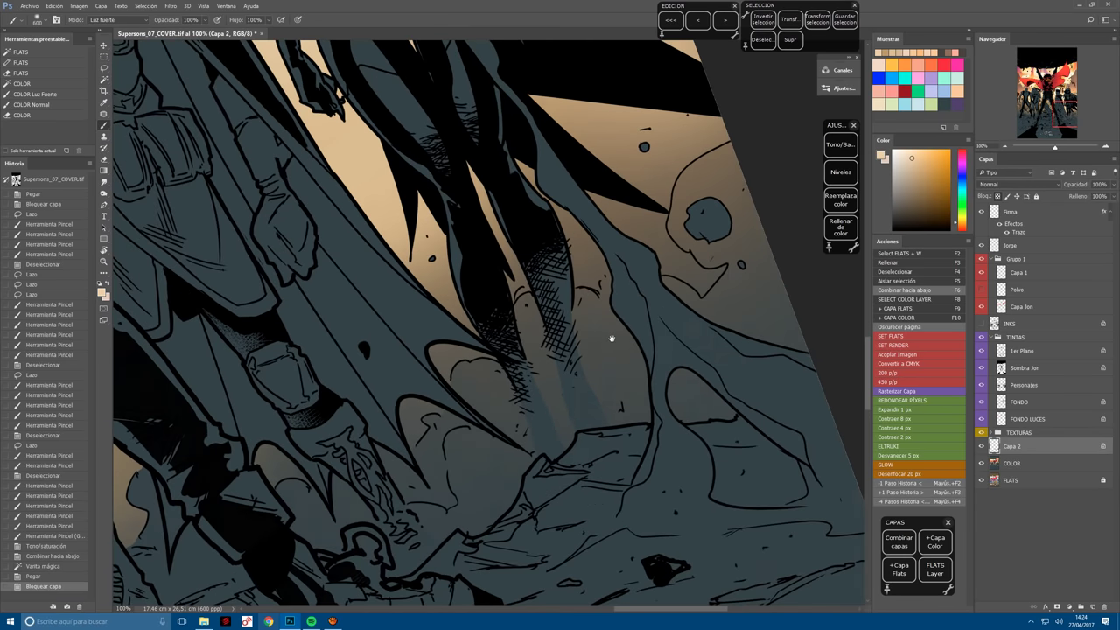
{"action": "mouse_move", "coordinate": [612, 338]}
{"action": "left_mouse_down"}
{"action": "mouse_move", "coordinate": [544, 425]}
{"action": "mouse_move", "coordinate": [575, 384]}
{"action": "left_mouse_up"}
Lasso rim shapes on the dust puffs beside and behind the hooded woman's legs.
{"action": "key", "text": "l"}
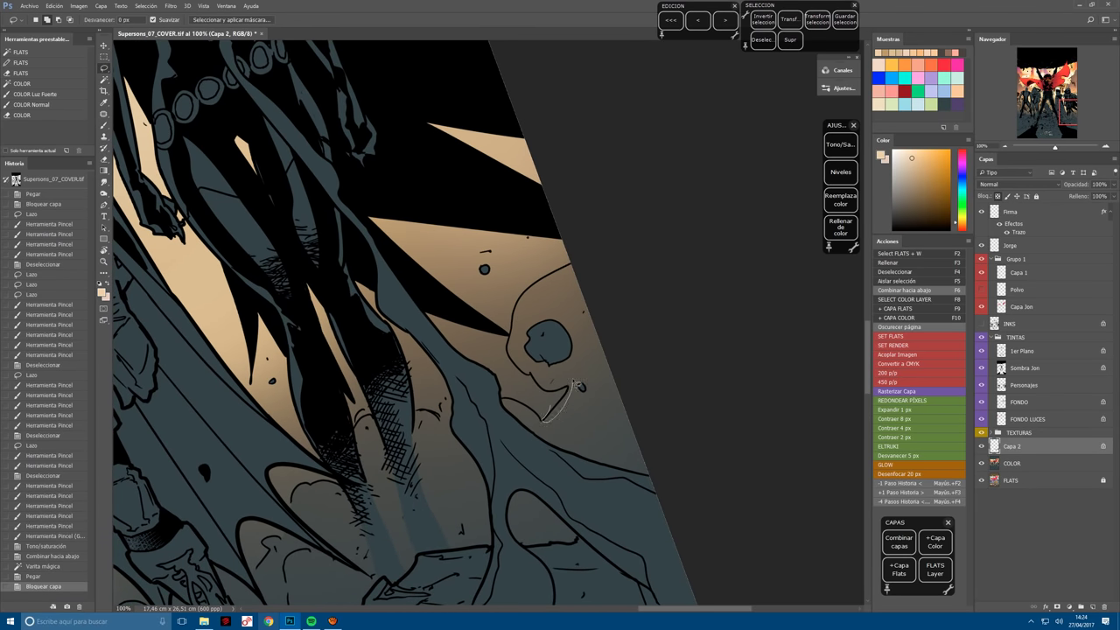
{"action": "mouse_move", "coordinate": [518, 357]}
{"action": "left_mouse_down"}
{"action": "mouse_move", "coordinate": [583, 277]}
{"action": "mouse_move", "coordinate": [494, 346]}
{"action": "mouse_move", "coordinate": [506, 374]}
{"action": "left_mouse_up"}
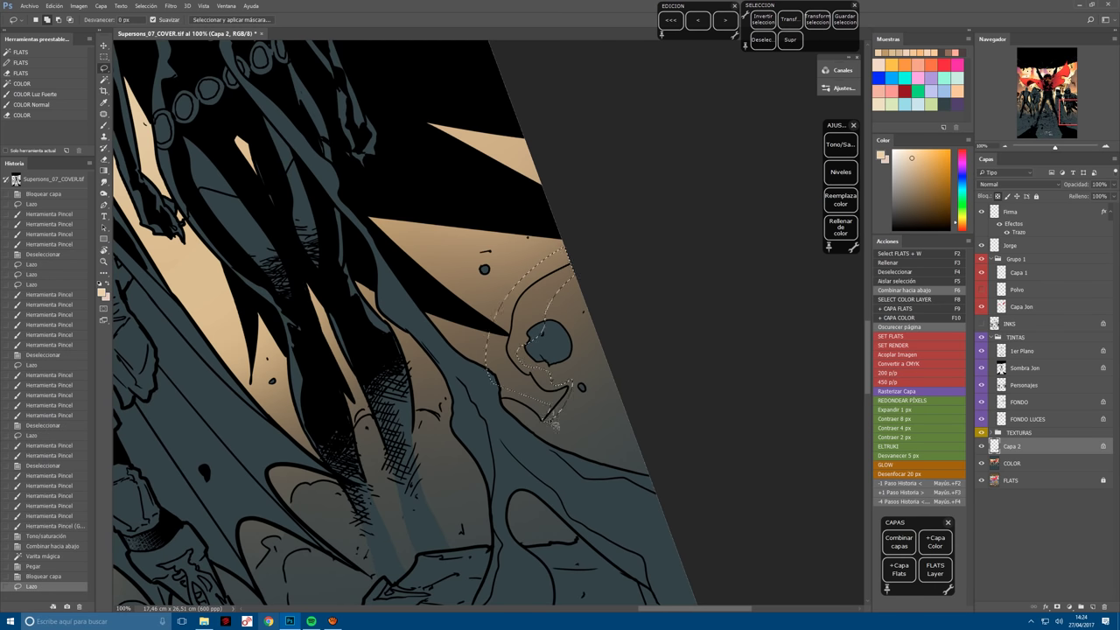
{"action": "mouse_move", "coordinate": [527, 414]}
{"action": "left_mouse_down"}
{"action": "mouse_move", "coordinate": [486, 385]}
{"action": "mouse_move", "coordinate": [452, 398]}
{"action": "mouse_move", "coordinate": [442, 431]}
{"action": "mouse_move", "coordinate": [412, 410]}
{"action": "mouse_move", "coordinate": [396, 428]}
{"action": "mouse_move", "coordinate": [353, 421]}
{"action": "mouse_move", "coordinate": [350, 434]}
{"action": "left_mouse_up"}
{"action": "mouse_move", "coordinate": [350, 487]}
{"action": "left_mouse_down"}
{"action": "mouse_move", "coordinate": [344, 506]}
{"action": "mouse_move", "coordinate": [313, 501]}
{"action": "mouse_move", "coordinate": [299, 516]}
{"action": "mouse_move", "coordinate": [317, 437]}
{"action": "left_mouse_up"}
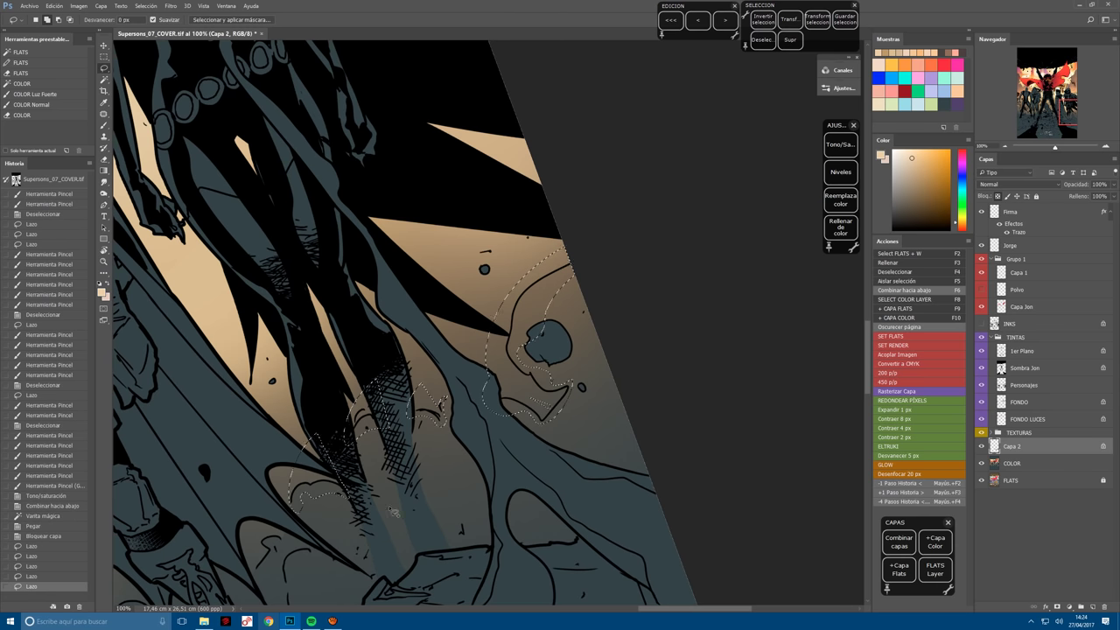
Brush soft Luz Fuerte highlights into the lassoed dust shapes around the hooded woman's legs with a 900 px brush.
{"action": "key", "text": "b"}
{"action": "key", "text": "ctrl+minus"}
{"action": "key", "text": "bracketright"}
{"action": "key", "text": "bracketright"}
{"action": "key", "text": "bracketright"}
{"action": "key", "text": "bracketright"}
{"action": "key", "text": "bracketright"}
{"action": "key", "text": "bracketright"}
{"action": "key", "text": "bracketright"}
{"action": "key", "text": "bracketright"}
{"action": "left_click", "coordinate": [438, 314]}
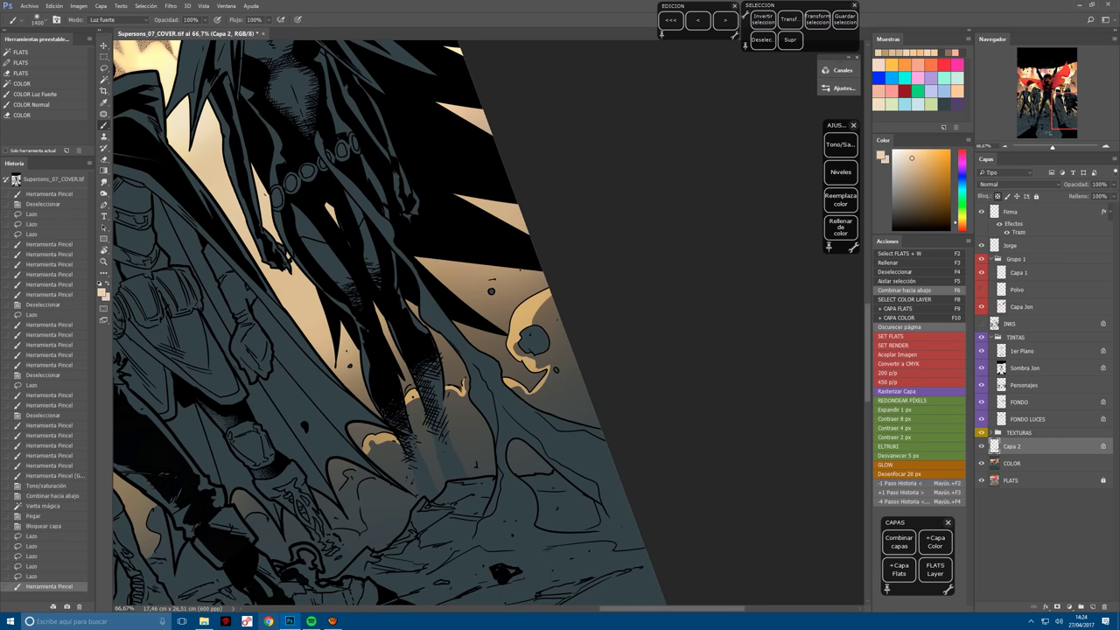
{"action": "left_click", "coordinate": [526, 341]}
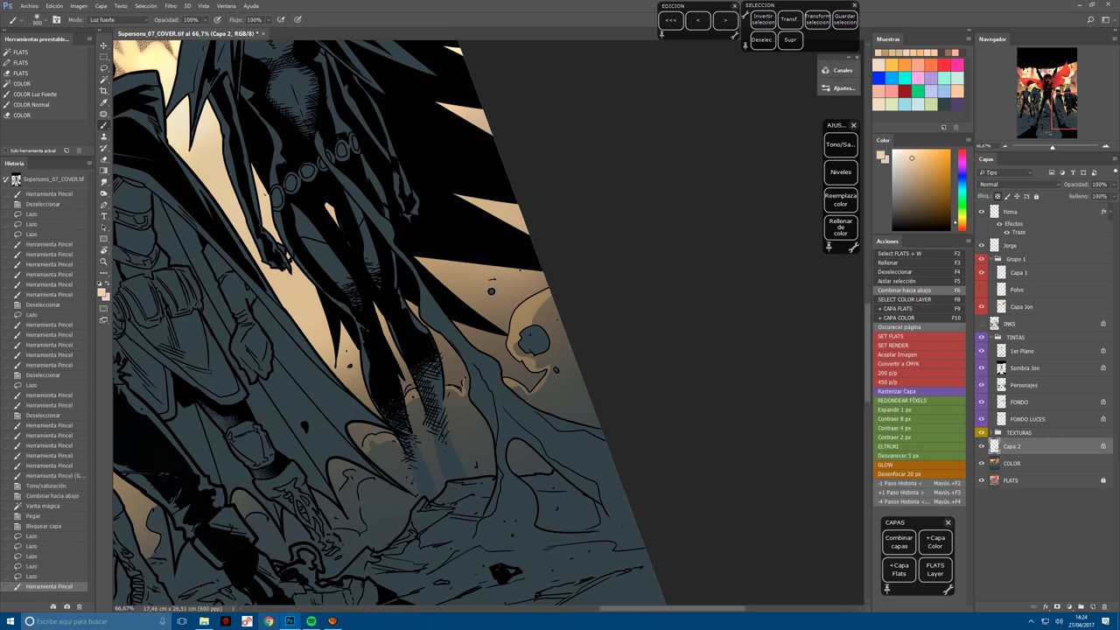
{"action": "left_click", "coordinate": [418, 230]}
{"action": "left_click", "coordinate": [418, 230]}
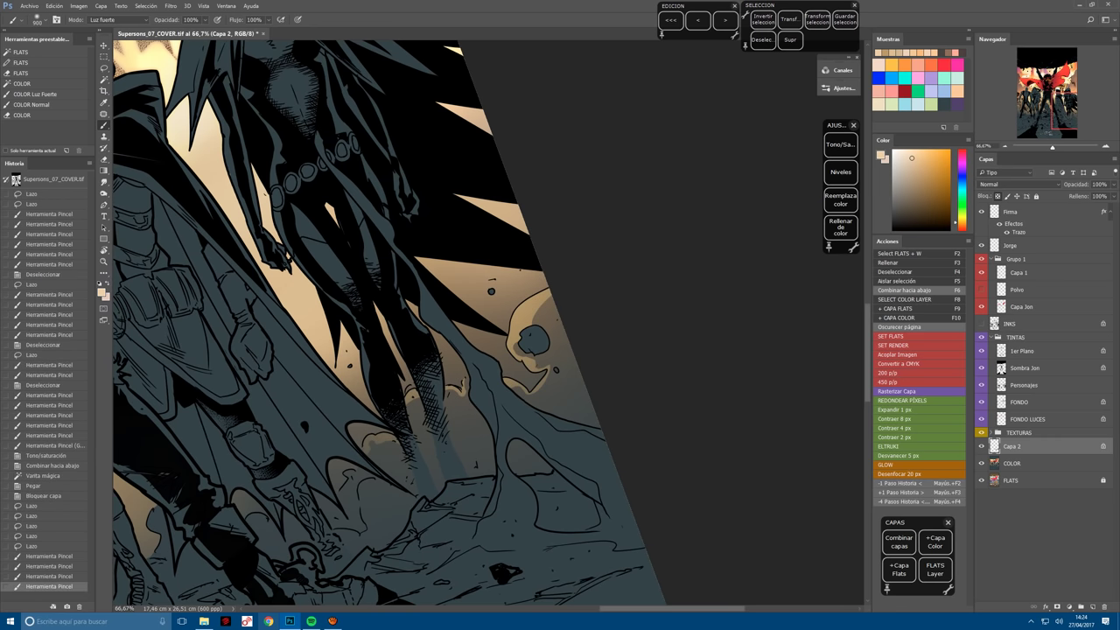
{"action": "left_click", "coordinate": [402, 219]}
{"action": "left_click", "coordinate": [455, 229]}
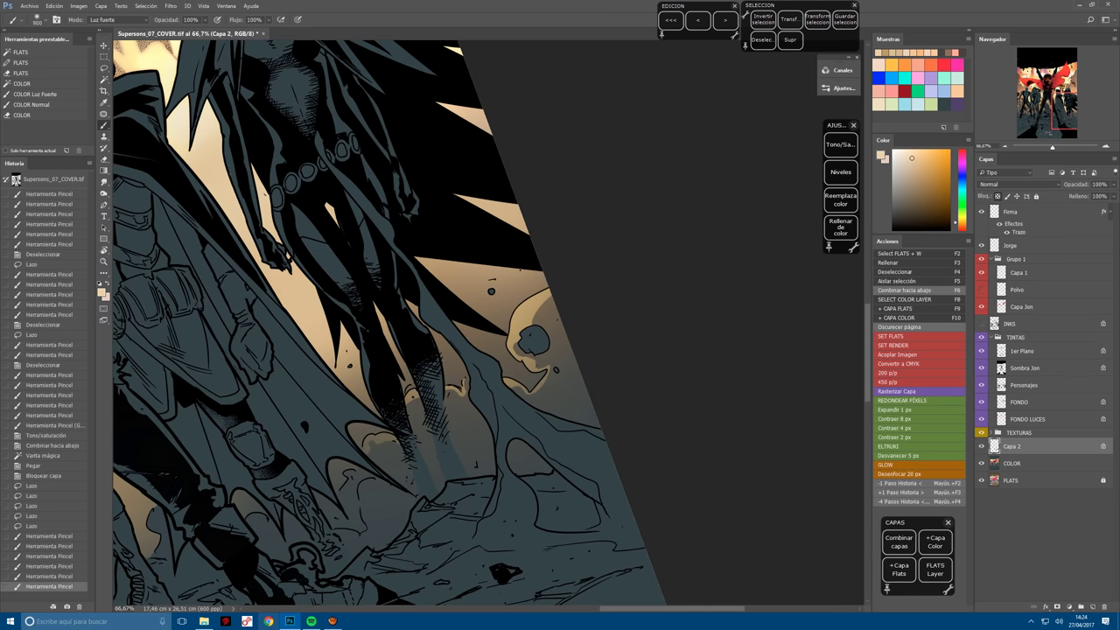
Lasso the small curl of dust below the boy's scalloped cape, brush a highlight into it, and deselect.
{"action": "scroll", "coordinate": [490, 324], "scroll_direction": "down", "scroll_amount": 3}
{"action": "key", "text": "ctrl+plus"}
{"action": "key", "text": "l"}
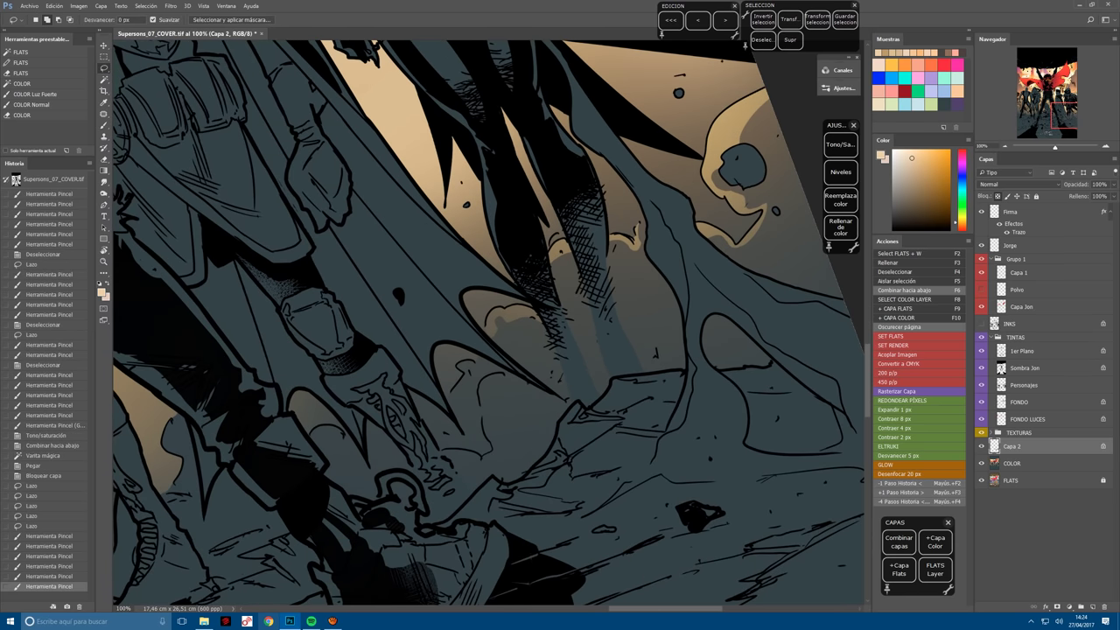
{"action": "key", "text": "ctrl+d"}
{"action": "left_click_drag", "start_coordinate": [465, 376], "coordinate": [446, 337]}
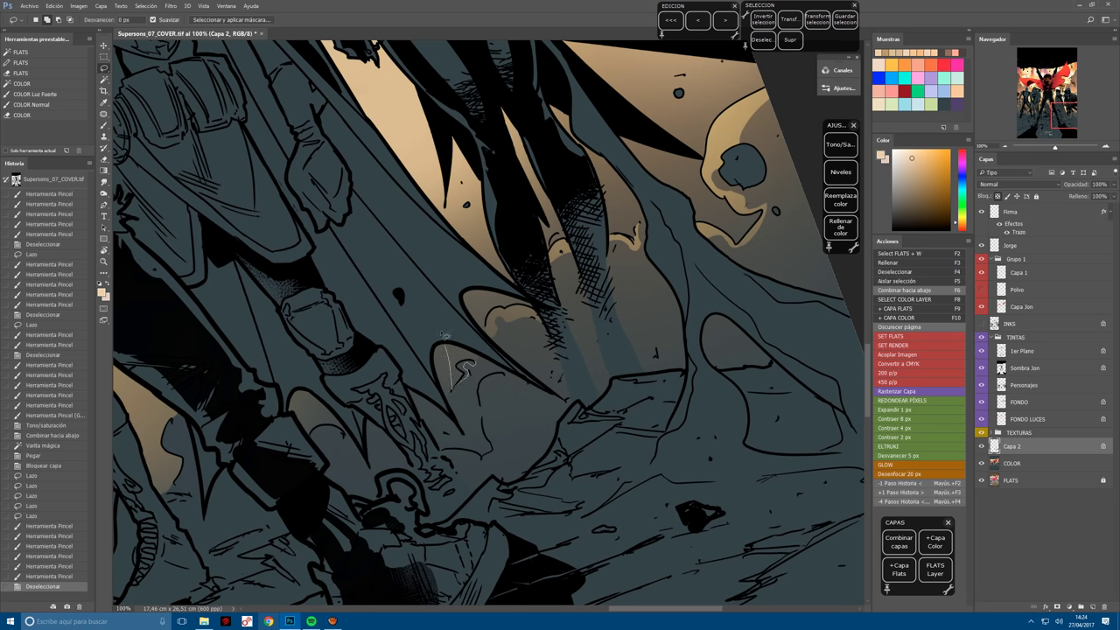
{"action": "key", "text": "b"}
{"action": "left_click", "coordinate": [464, 368]}
{"action": "key", "text": "ctrl+d"}
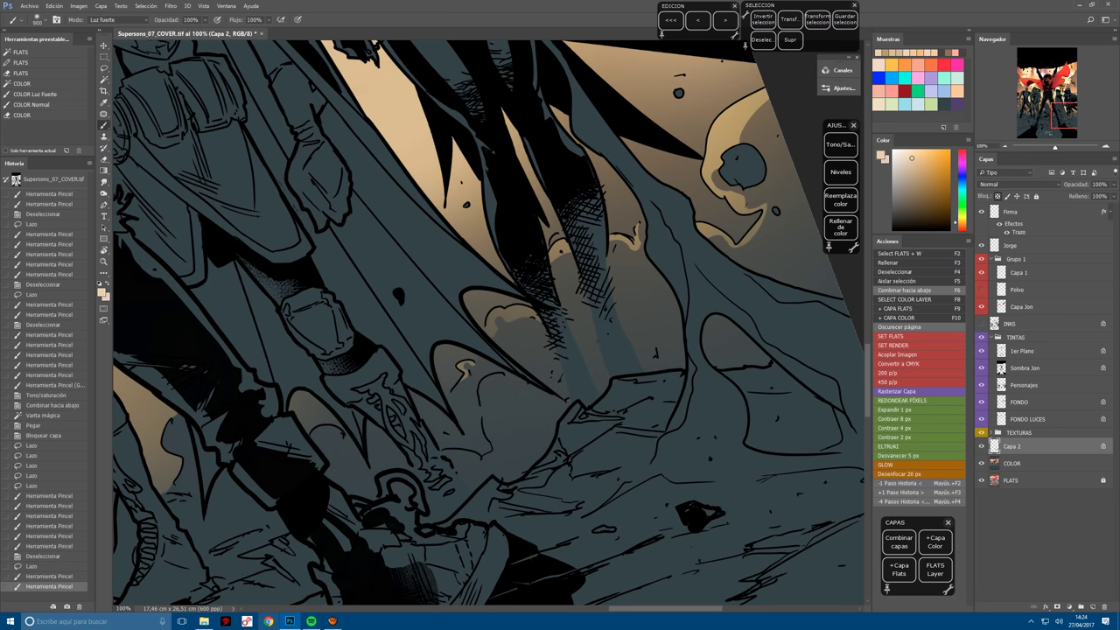
Lasso the larger dust curl beside the caped boy's boot and subtract a notch from the selection's inner edge.
{"action": "key", "text": "l"}
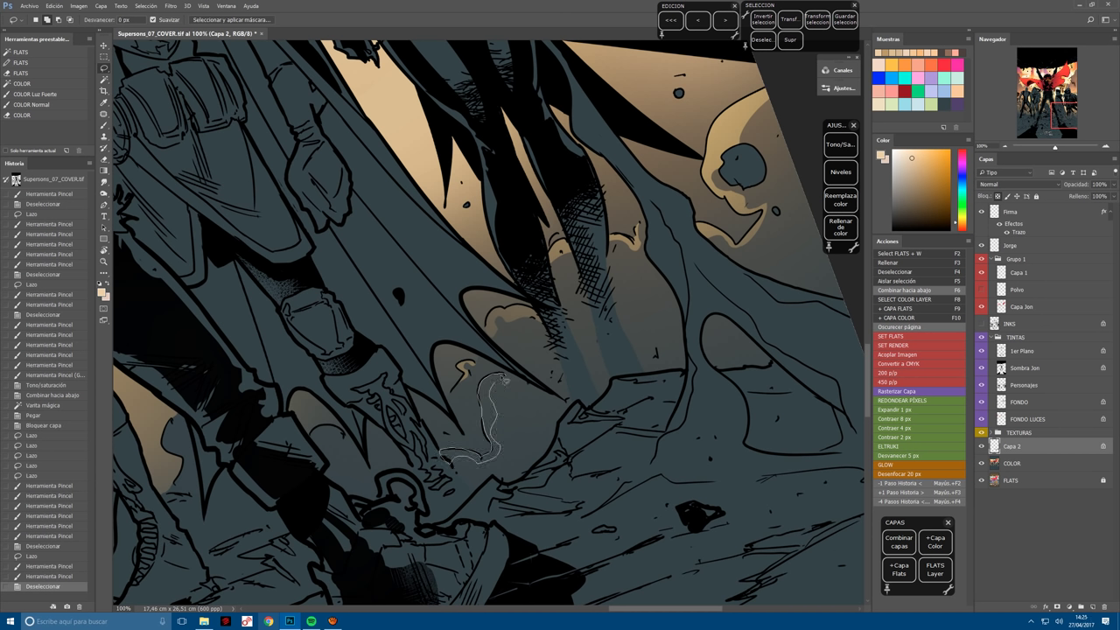
{"action": "left_click_drag", "start_coordinate": [505, 378], "coordinate": [503, 383]}
{"action": "scroll", "coordinate": [496, 382], "scroll_direction": "up", "scroll_amount": 2}
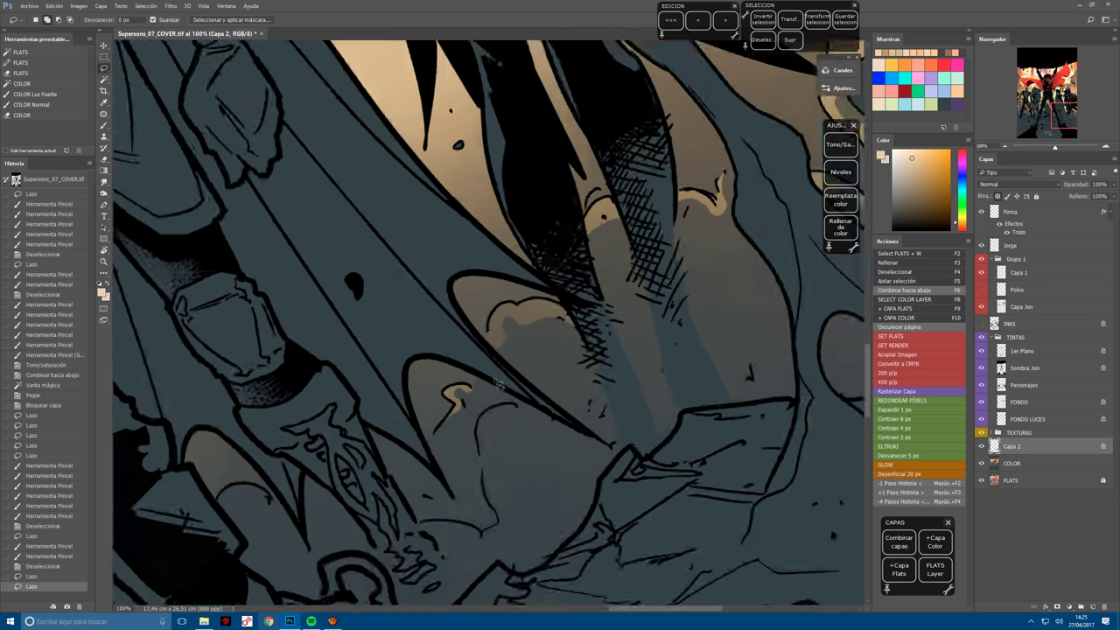
{"action": "scroll", "coordinate": [497, 383], "scroll_direction": "up", "scroll_amount": 2}
{"action": "scroll", "coordinate": [496, 382], "scroll_direction": "down", "scroll_amount": 2}
{"action": "mouse_move", "coordinate": [499, 291]}
{"action": "left_mouse_down"}
{"action": "mouse_move", "coordinate": [465, 457]}
{"action": "mouse_move", "coordinate": [376, 451]}
{"action": "left_mouse_up"}
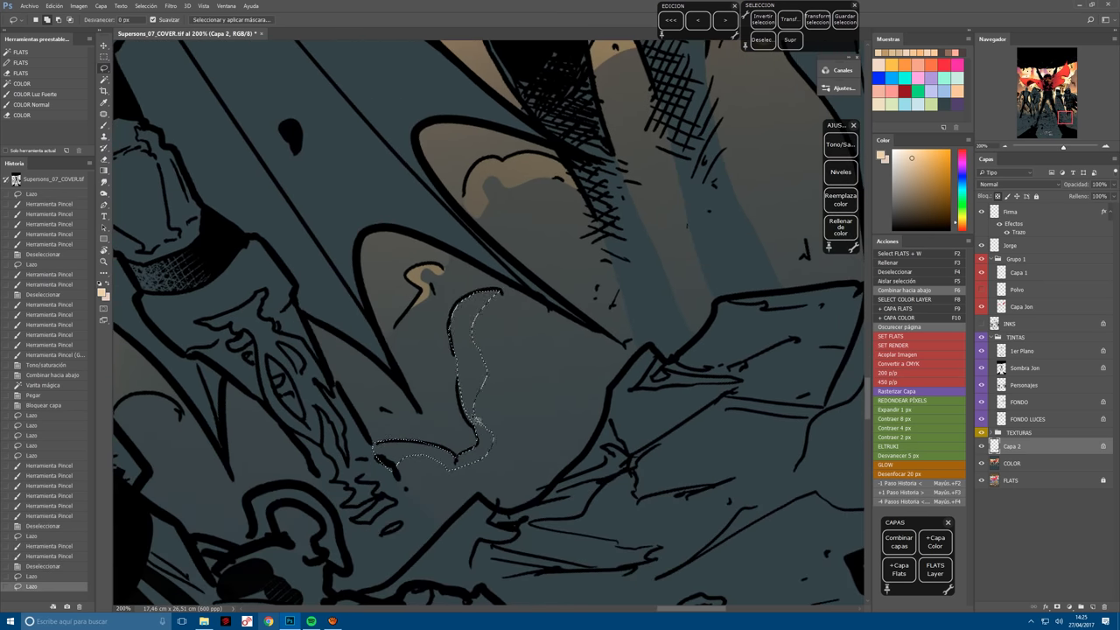
{"action": "mouse_move", "coordinate": [477, 420]}
{"action": "left_mouse_down"}
{"action": "mouse_move", "coordinate": [464, 393]}
{"action": "mouse_move", "coordinate": [505, 468]}
{"action": "left_mouse_up"}
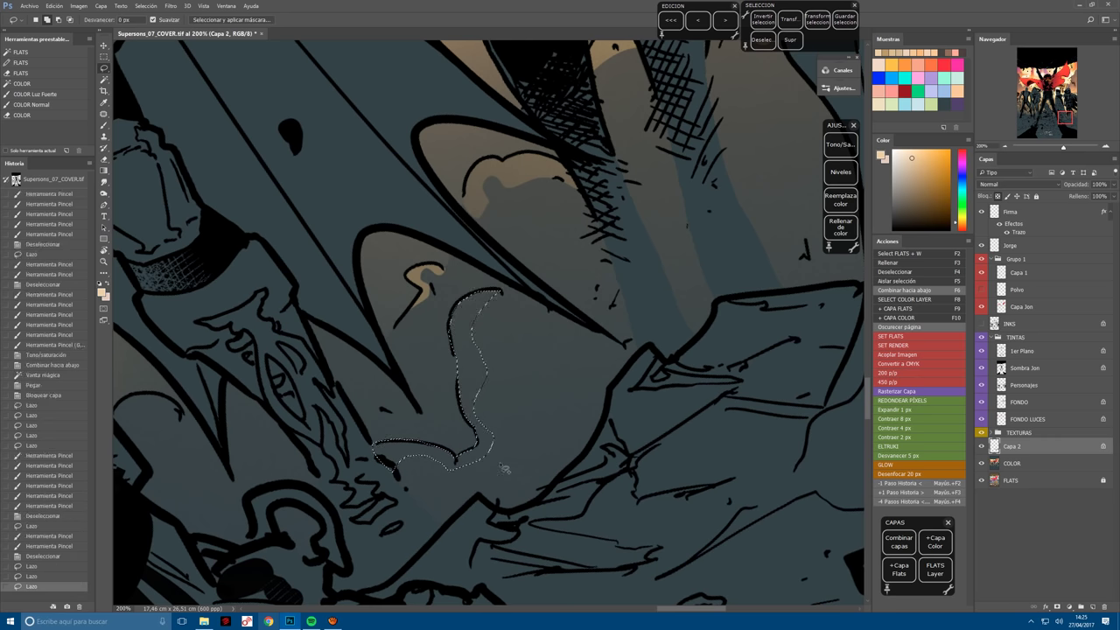
{"action": "key", "text": "alt"}
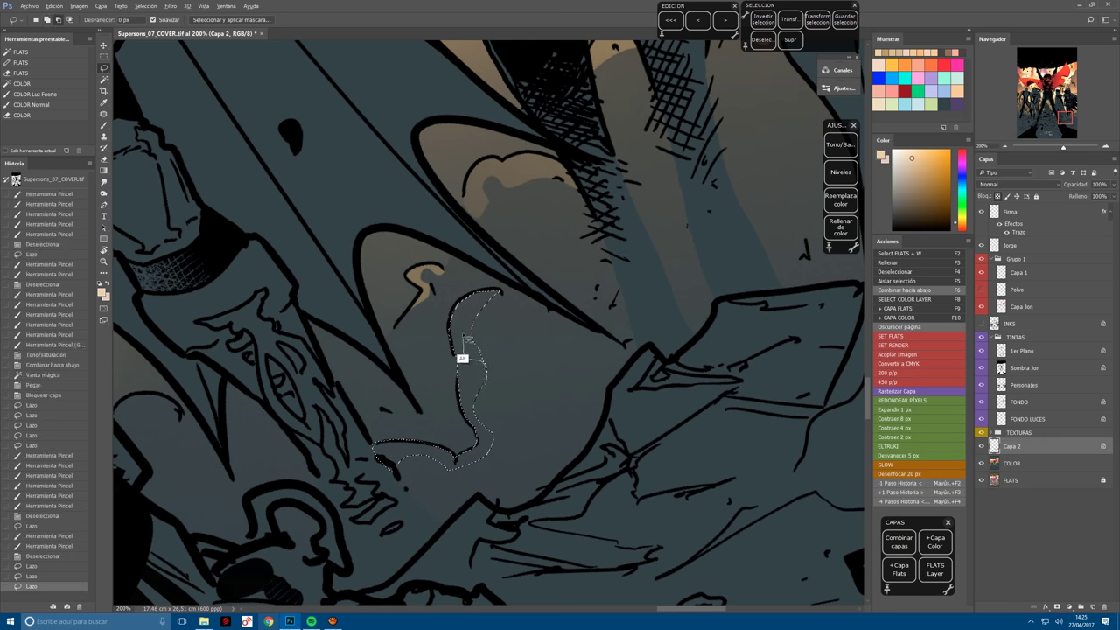
{"action": "mouse_move", "coordinate": [463, 359]}
{"action": "left_mouse_down"}
{"action": "mouse_move", "coordinate": [507, 296]}
{"action": "mouse_move", "coordinate": [525, 327]}
{"action": "left_mouse_up"}
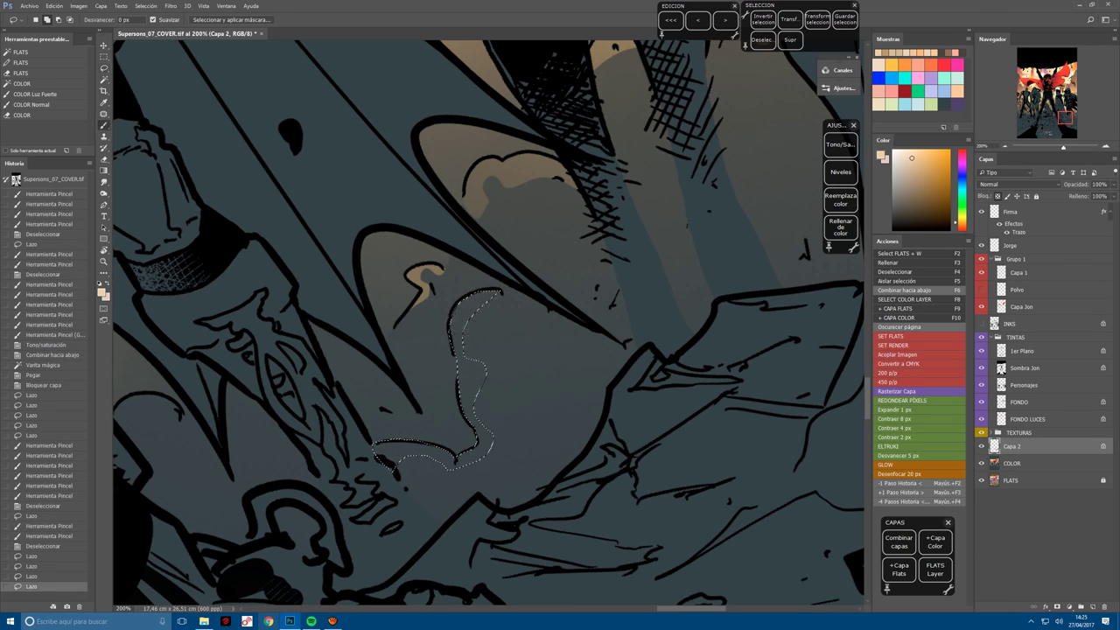
Brush a Luz Fuerte highlight into the lassoed dust curl beside the caped boy's boot and deselect.
{"action": "key", "text": "ctrl+minus"}
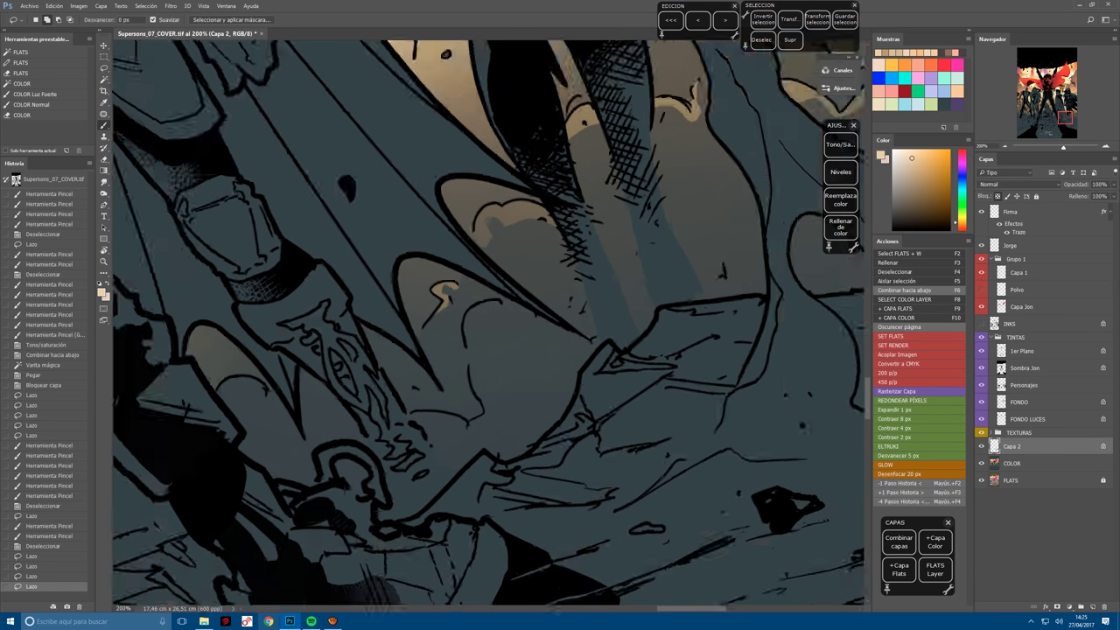
{"action": "key", "text": "b"}
{"action": "left_click_drag", "start_coordinate": [482, 337], "coordinate": [492, 385]}
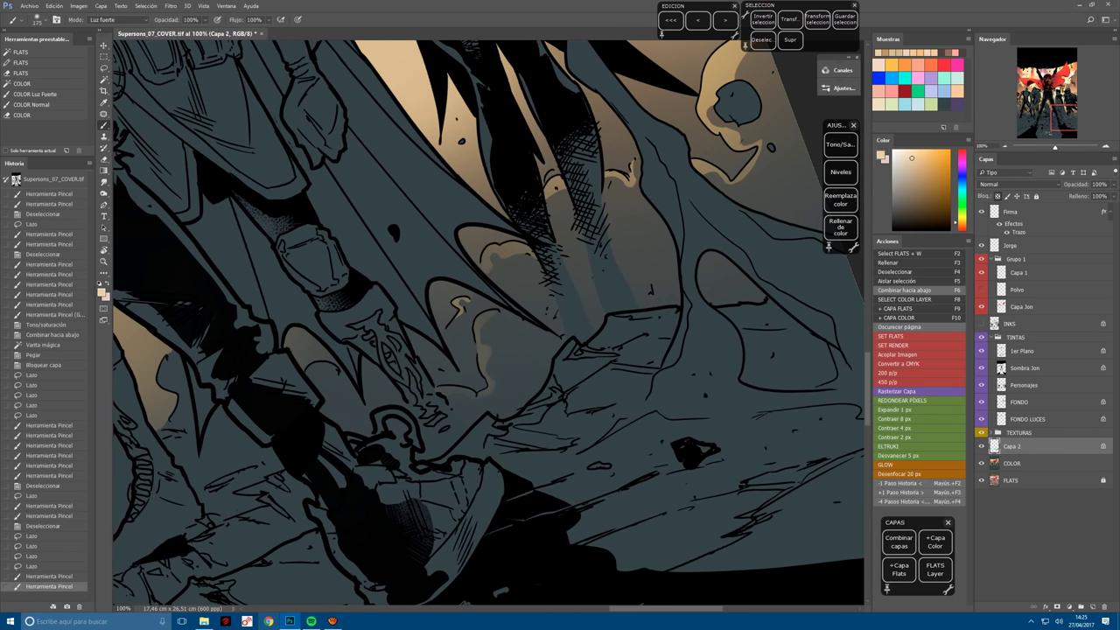
{"action": "scroll", "coordinate": [784, 239], "scroll_direction": "down", "scroll_amount": 1}
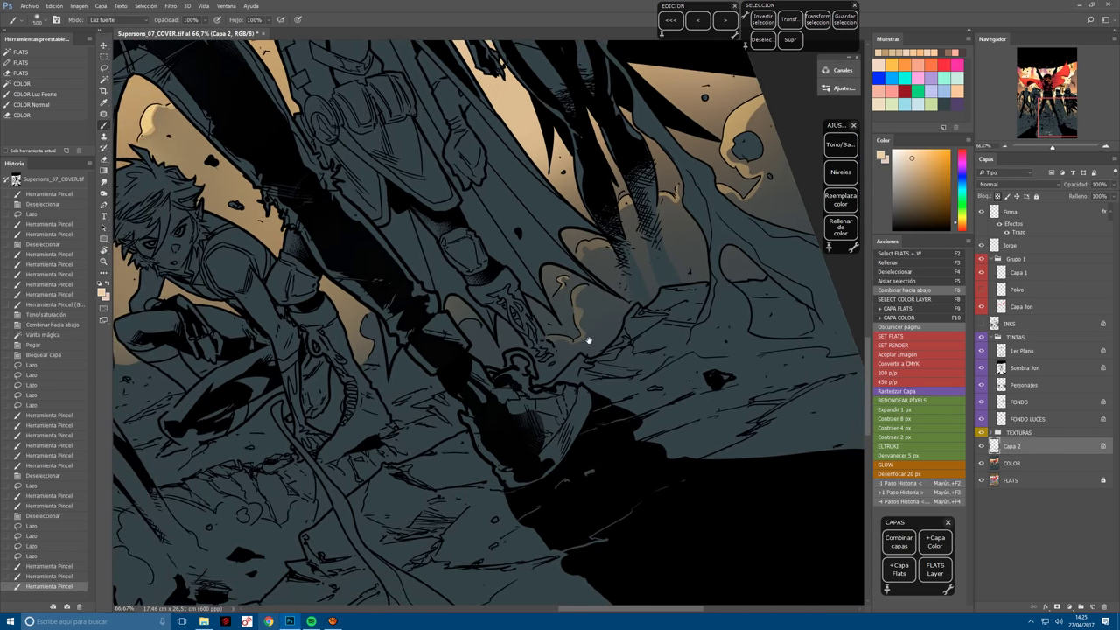
{"action": "key", "text": "l"}
{"action": "key", "text": "ctrl+d"}
{"action": "key", "text": "b"}
Brush soft Luz Fuerte light over the background dust around the caped boy's boot with a 500 px brush.
{"action": "left_click_drag", "start_coordinate": [579, 335], "coordinate": [597, 258]}
{"action": "key", "text": "ctrl+minus"}
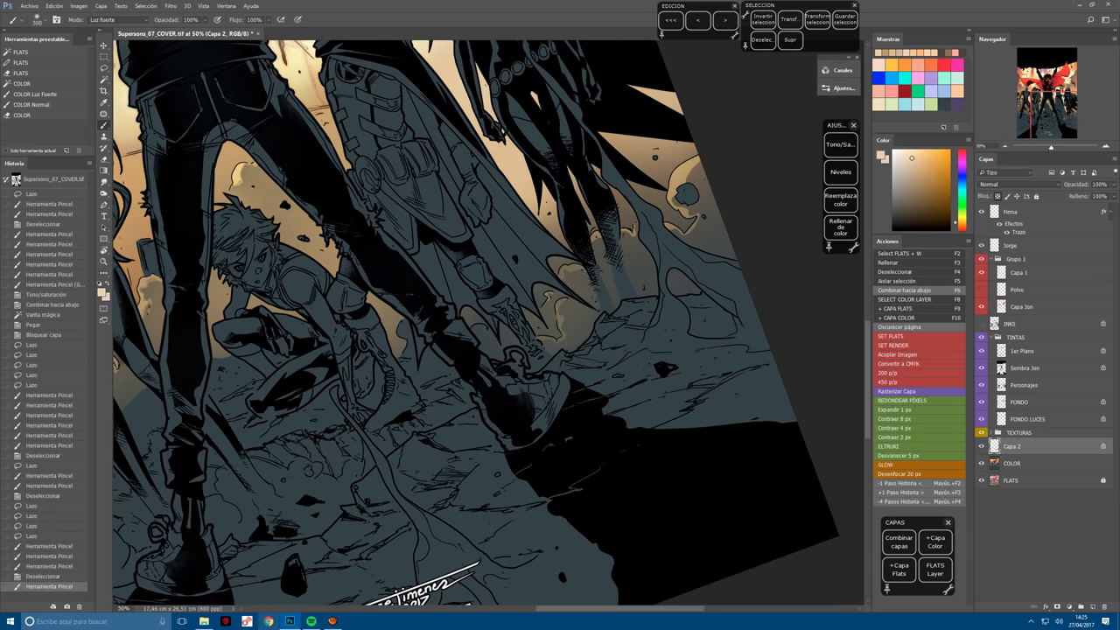
{"action": "left_click_drag", "start_coordinate": [482, 331], "coordinate": [499, 355]}
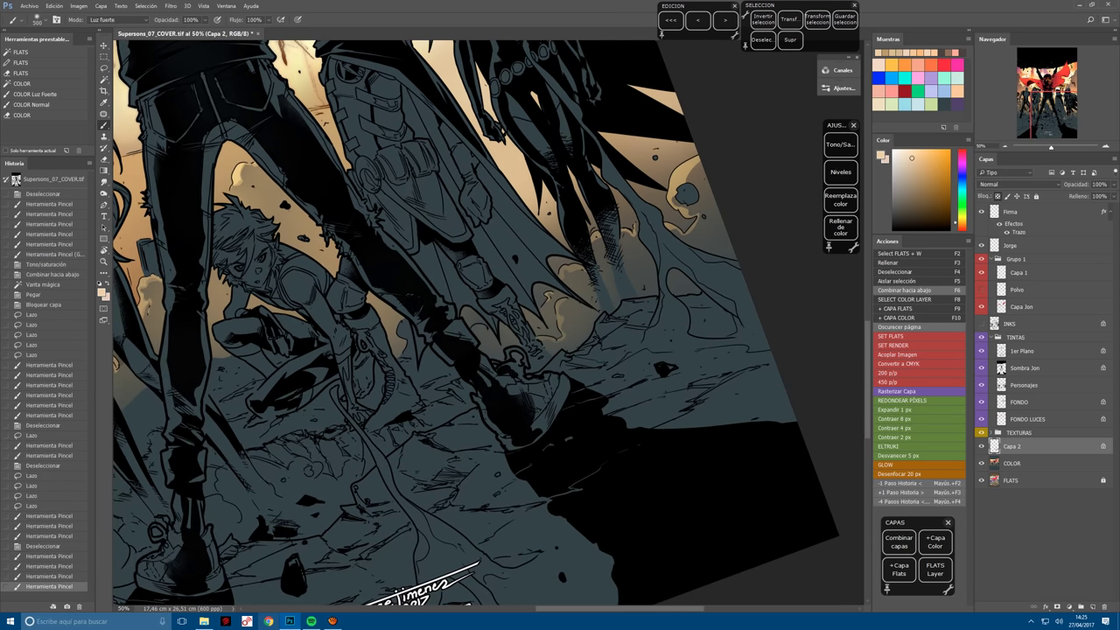
{"action": "left_click_drag", "start_coordinate": [385, 245], "coordinate": [418, 274]}
Lasso a small rim on the dust patch between the caped boy's boot and the central figure's leg, highlight it, and deselect.
{"action": "key", "text": "ctrl+plus"}
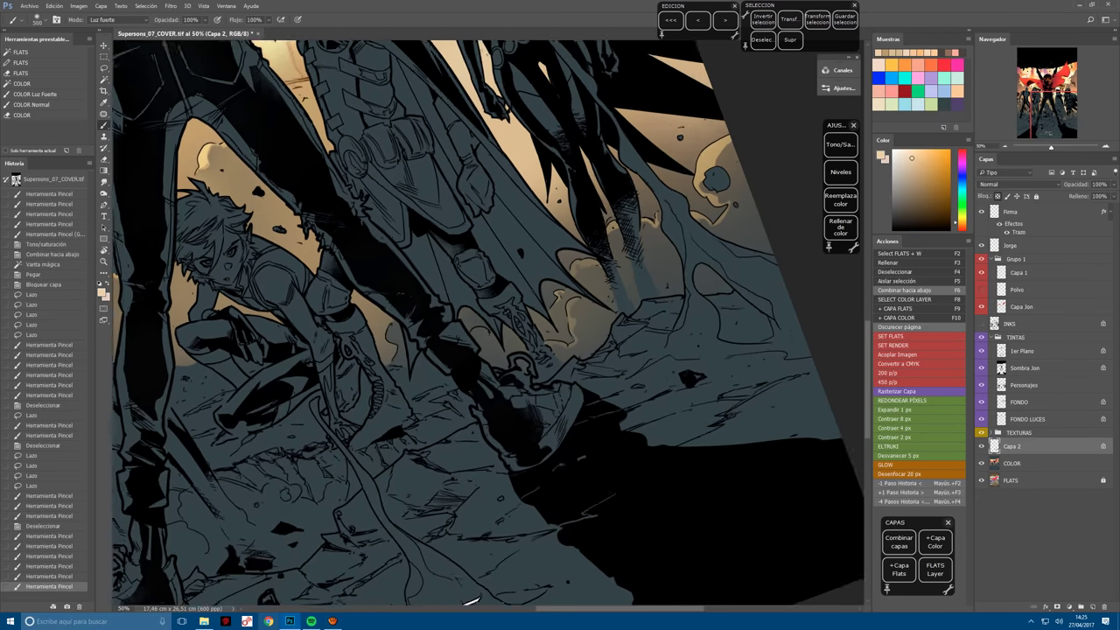
{"action": "key", "text": "l"}
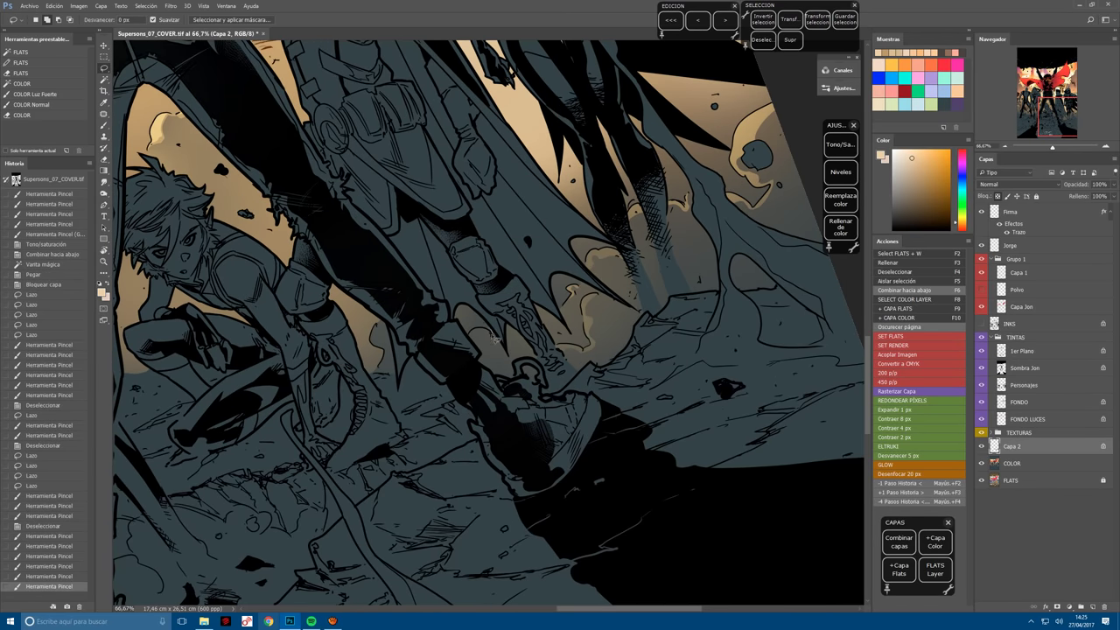
{"action": "key", "text": "b"}
{"action": "mouse_move", "coordinate": [481, 337]}
{"action": "left_mouse_down"}
{"action": "mouse_move", "coordinate": [464, 350]}
{"action": "mouse_move", "coordinate": [489, 341]}
{"action": "left_mouse_up"}
{"action": "key", "text": "l"}
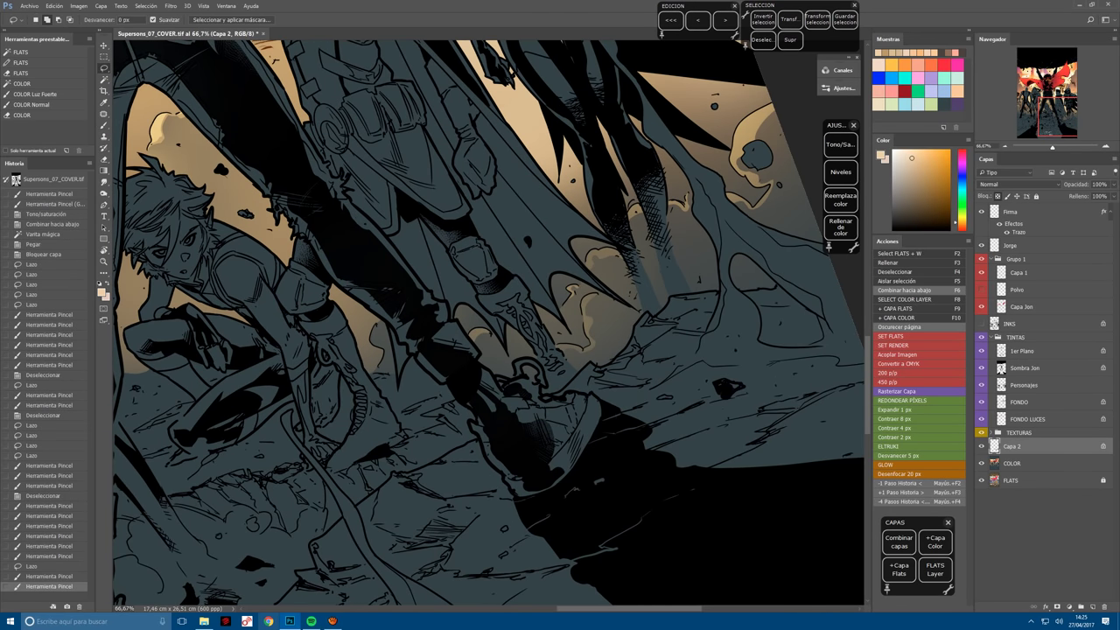
{"action": "key", "text": "ctrl+d"}
Lasso a rim on the dust puff behind the crouching boy's back, brush a highlight into it, and deselect.
{"action": "mouse_move", "coordinate": [383, 318]}
{"action": "left_mouse_down"}
{"action": "mouse_move", "coordinate": [383, 343]}
{"action": "mouse_move", "coordinate": [410, 381]}
{"action": "left_mouse_up"}
{"action": "key", "text": "b"}
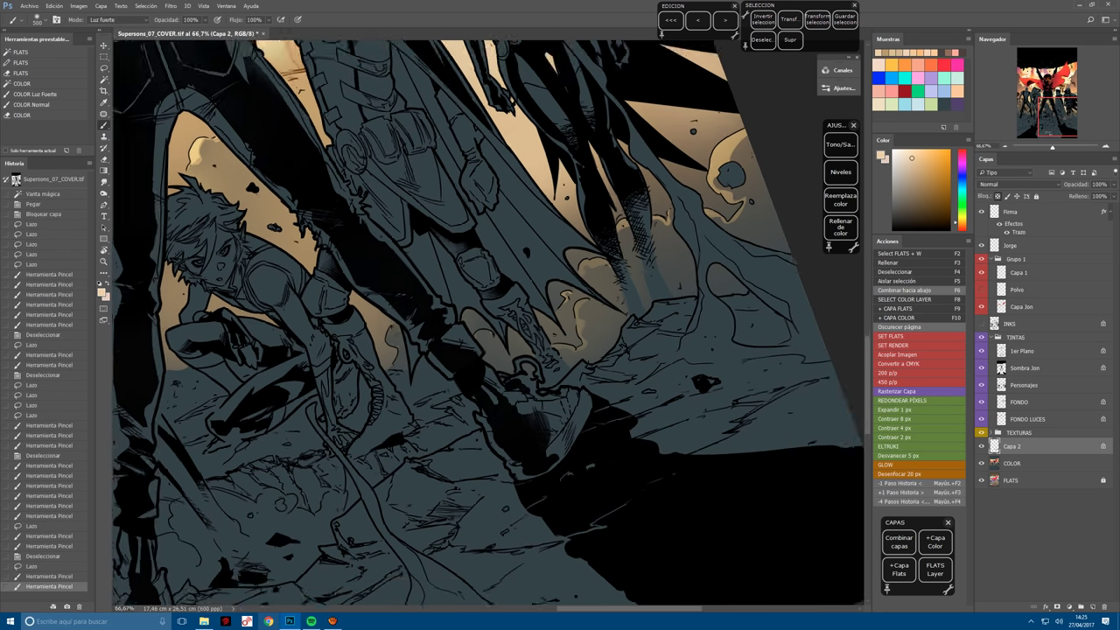
{"action": "key", "text": "ctrl+minus"}
{"action": "key", "text": "ctrl+d"}
Brush broad soft light over the background dust behind the figures with an 800 px brush.
{"action": "left_click_drag", "start_coordinate": [513, 407], "coordinate": [507, 403]}
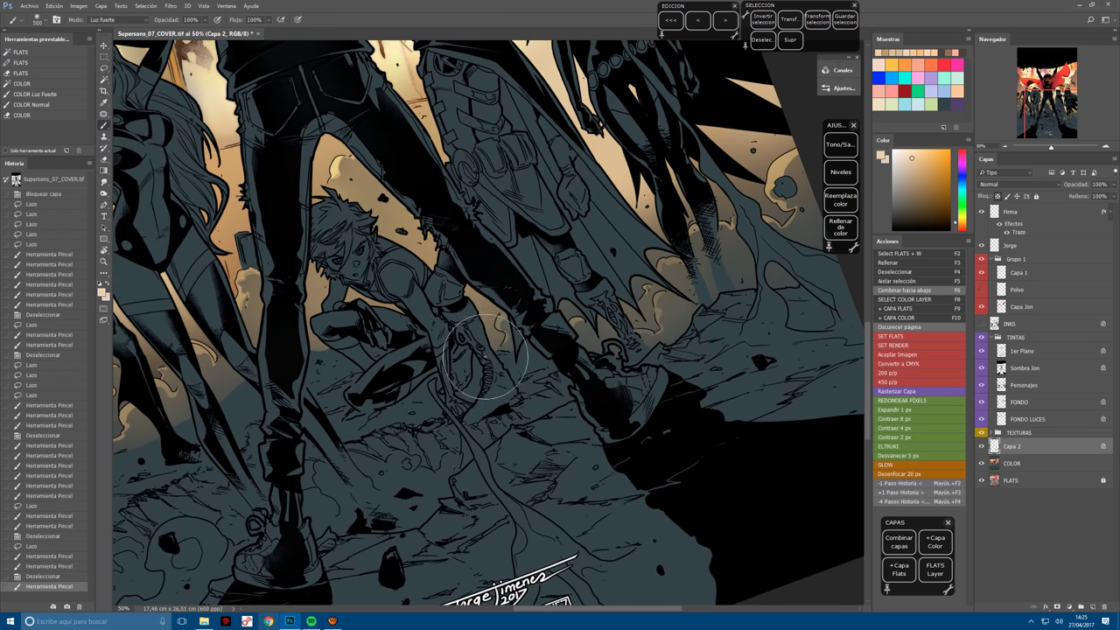
{"action": "key", "text": "ctrl+minus"}
{"action": "left_click_drag", "start_coordinate": [429, 446], "coordinate": [531, 409]}
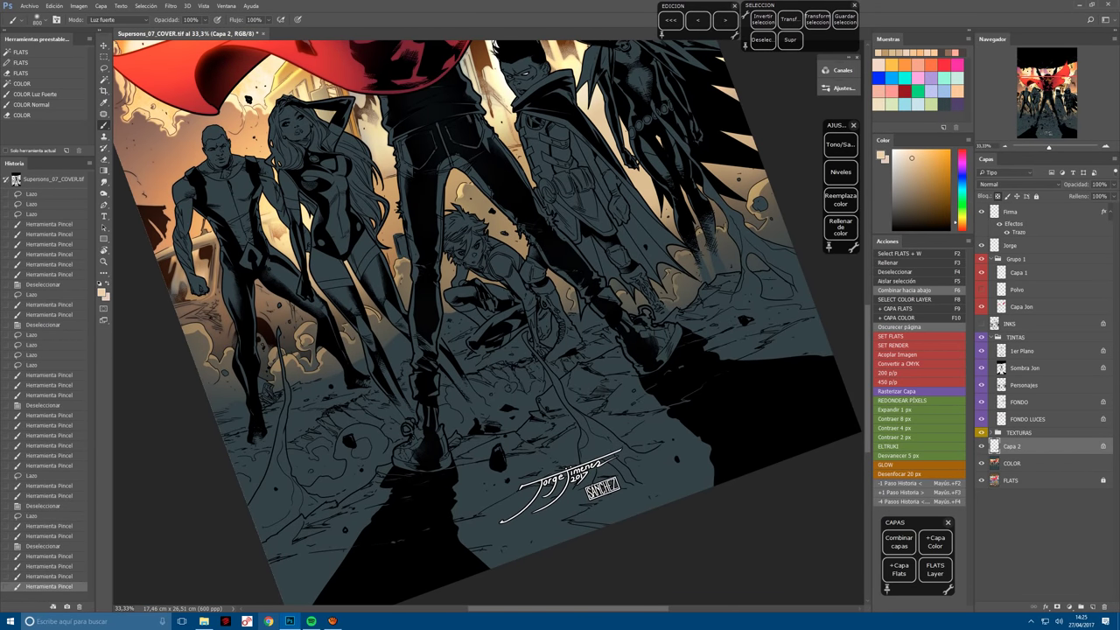
{"action": "key", "text": "bracketright"}
{"action": "key", "text": "bracketright"}
{"action": "key", "text": "bracketright"}
{"action": "left_click", "coordinate": [704, 278]}
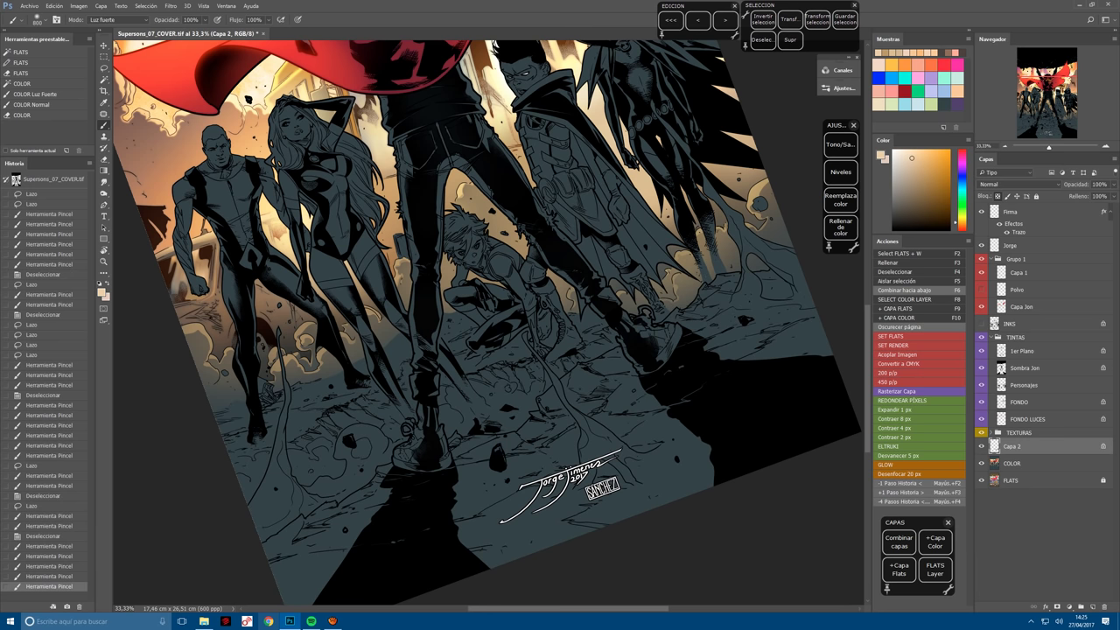
{"action": "left_click_drag", "start_coordinate": [361, 544], "coordinate": [402, 549]}
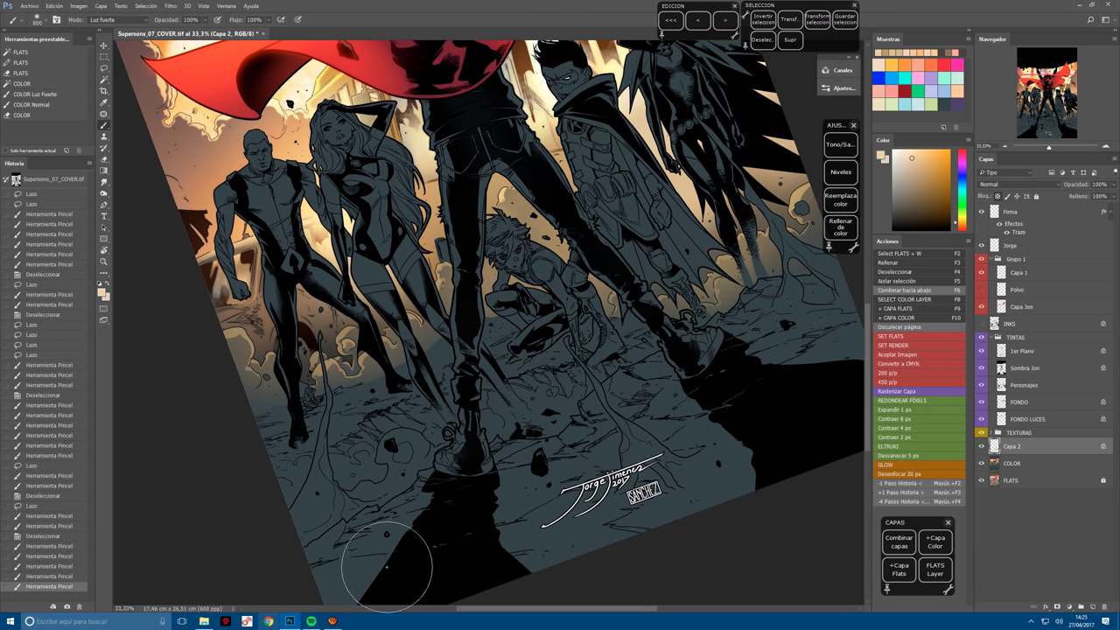
{"action": "left_click_drag", "start_coordinate": [387, 567], "coordinate": [486, 403]}
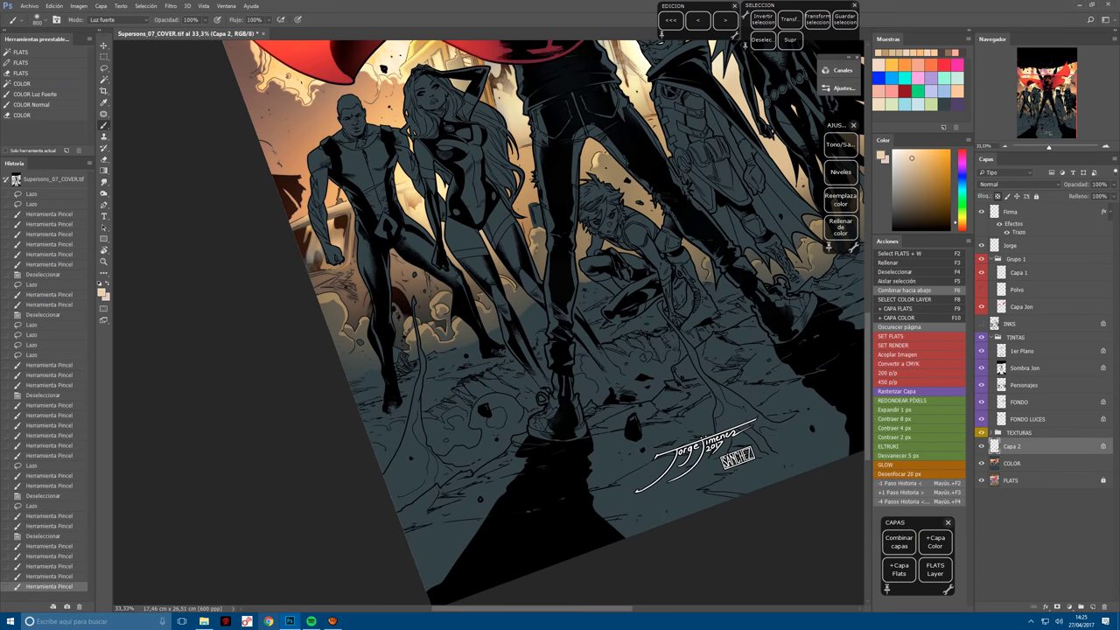
Merge the dust layer down, isolate the background ground on a new colour layer, and brush pale green Luz Fuerte light onto it.
{"action": "key", "text": "F6"}
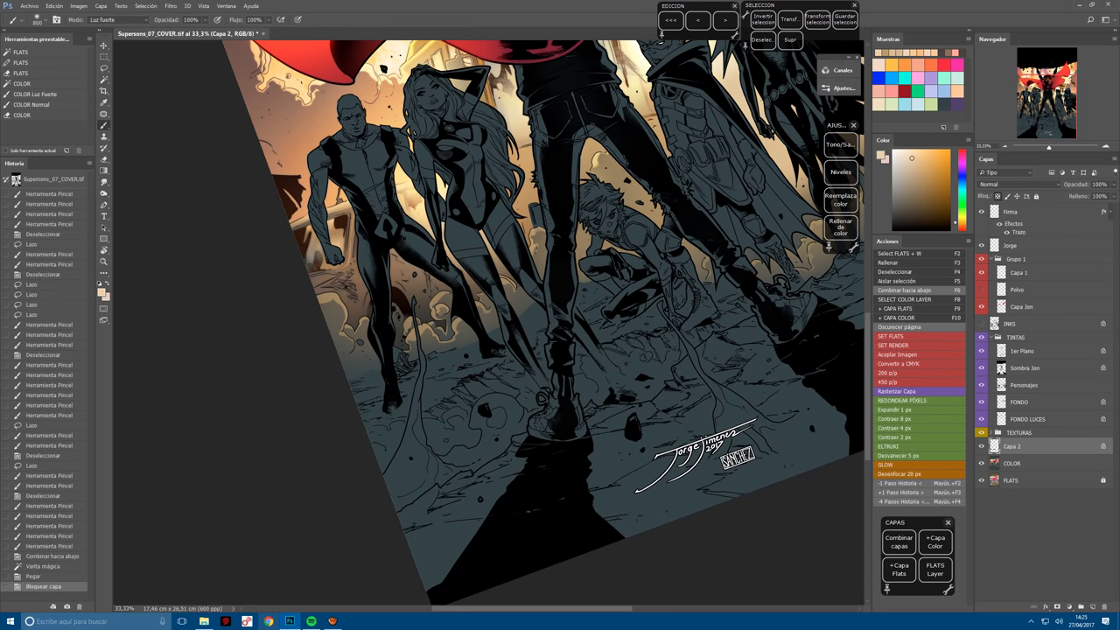
{"action": "left_click", "coordinate": [934, 103]}
{"action": "left_click", "coordinate": [595, 291]}
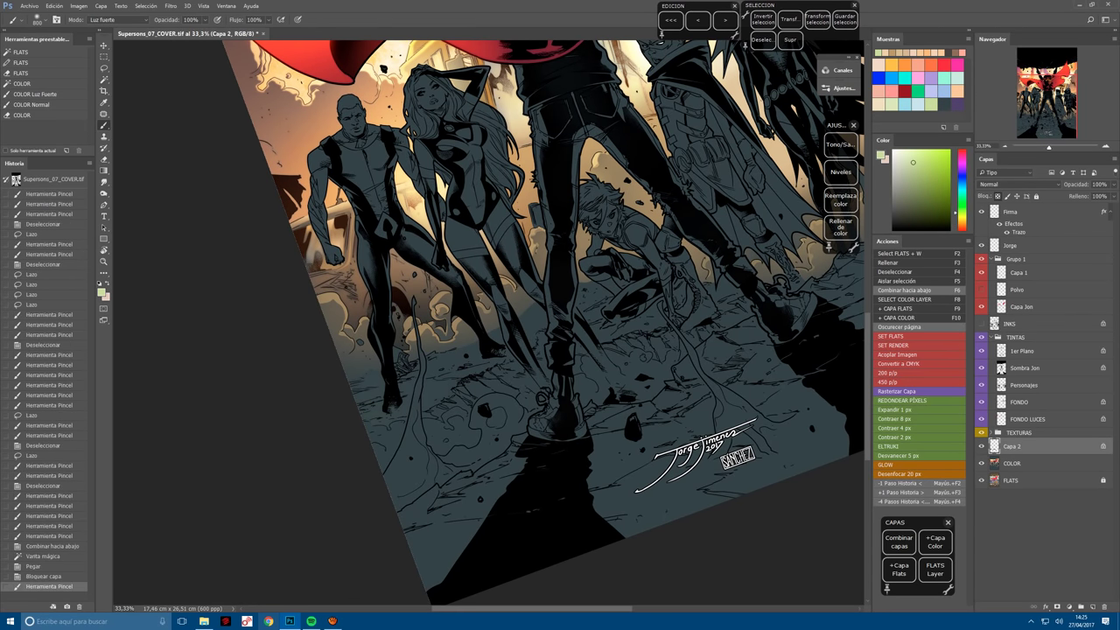
{"action": "left_click", "coordinate": [596, 291]}
{"action": "left_click", "coordinate": [595, 292]}
{"action": "left_click", "coordinate": [595, 291]}
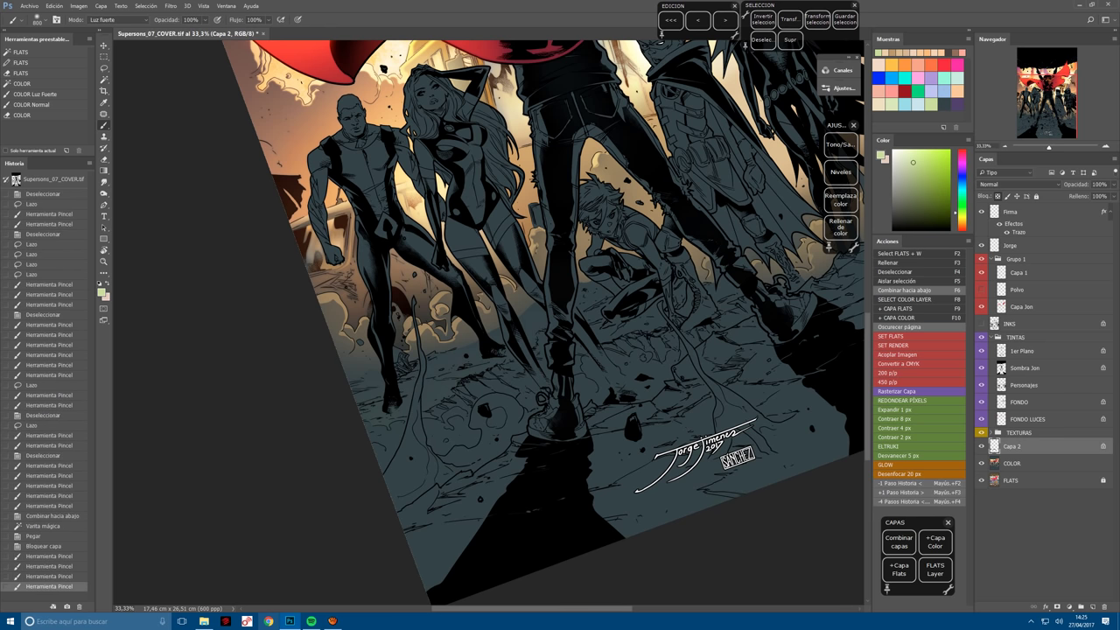
Load the ground selection, contract it, feather it by 5 px, and brush pale green light inside it.
{"action": "left_click", "coordinate": [947, 466]}
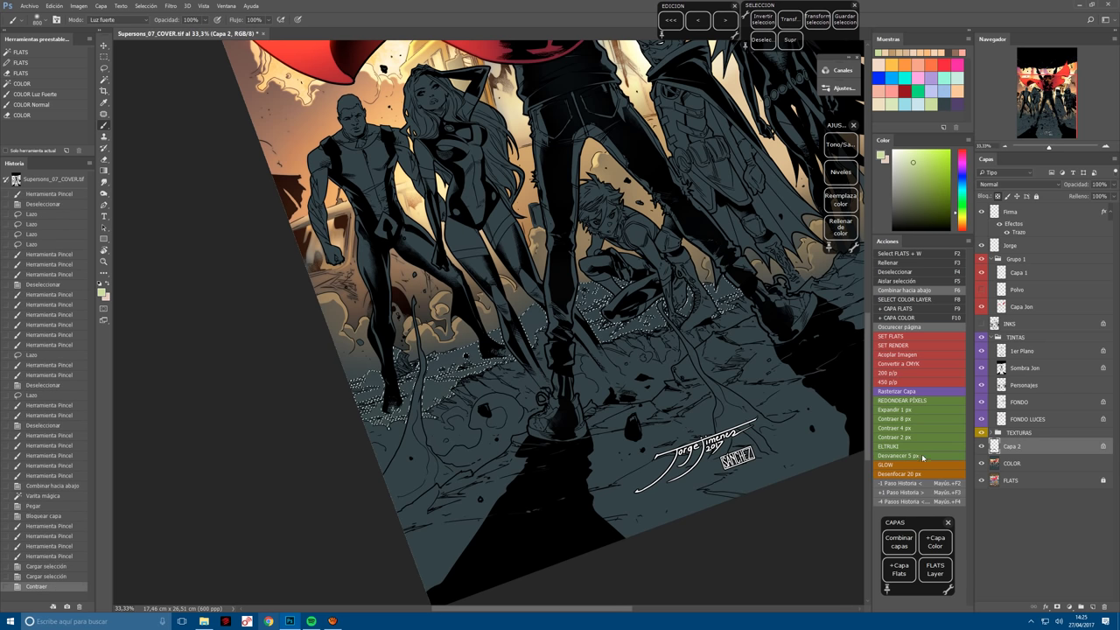
{"action": "left_click", "coordinate": [562, 343]}
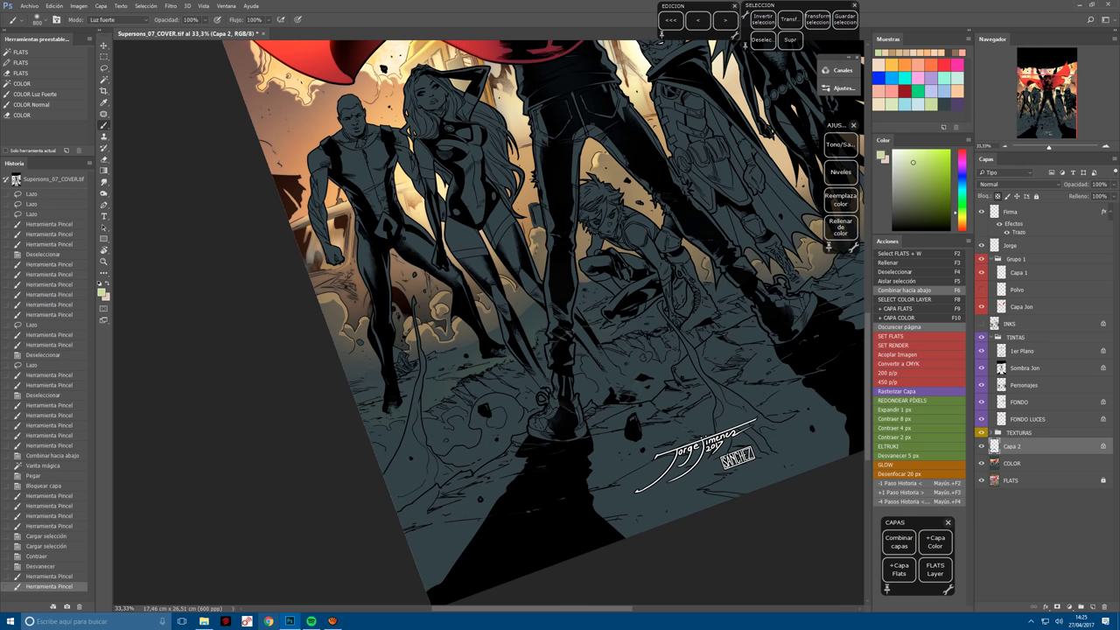
{"action": "left_click", "coordinate": [569, 408]}
{"action": "left_click", "coordinate": [649, 381]}
{"action": "left_click", "coordinate": [649, 381]}
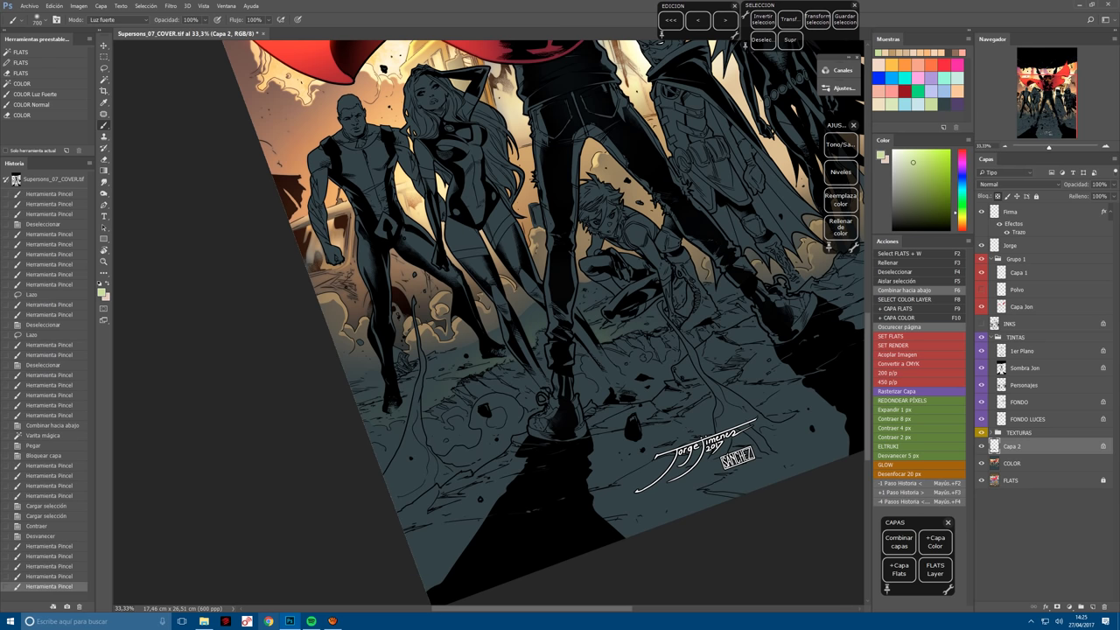
{"action": "left_click", "coordinate": [413, 438]}
Brush more pale green light over the ground around the standing couple's feet with a smaller brush and deselect.
{"action": "key", "text": "r"}
{"action": "mouse_move", "coordinate": [413, 438]}
{"action": "left_mouse_down"}
{"action": "mouse_move", "coordinate": [503, 461]}
{"action": "mouse_move", "coordinate": [554, 416]}
{"action": "mouse_move", "coordinate": [490, 455]}
{"action": "left_mouse_up"}
{"action": "key", "text": "ctrl+plus"}
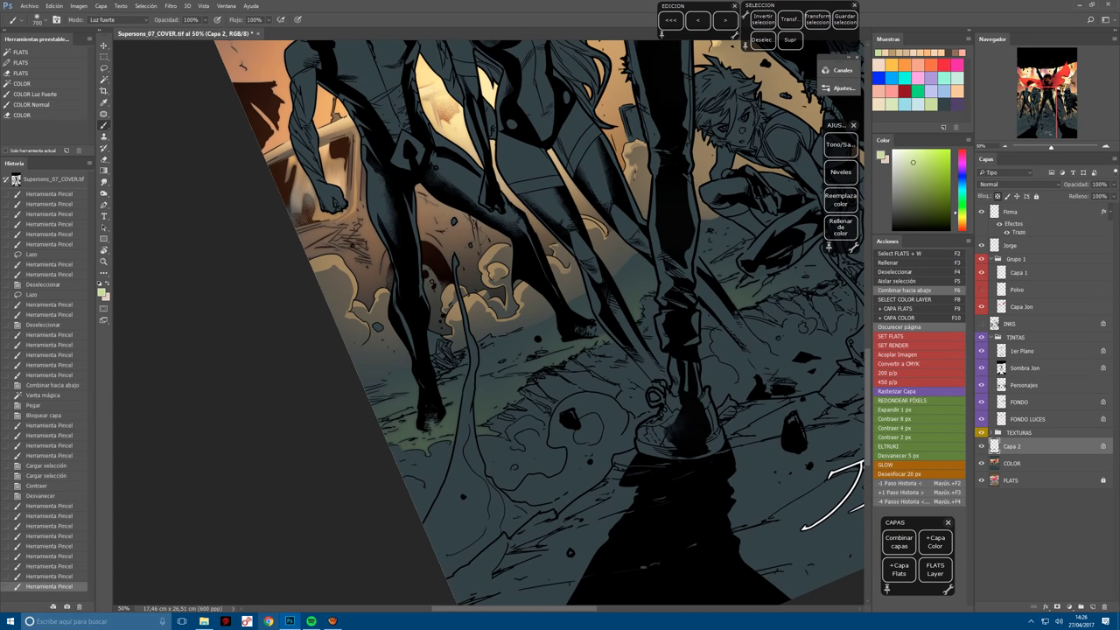
{"action": "left_click", "coordinate": [495, 350]}
{"action": "key", "text": "ctrl+d"}
{"action": "left_click", "coordinate": [490, 355]}
{"action": "key", "text": "bracketleft"}
{"action": "key", "text": "bracketleft"}
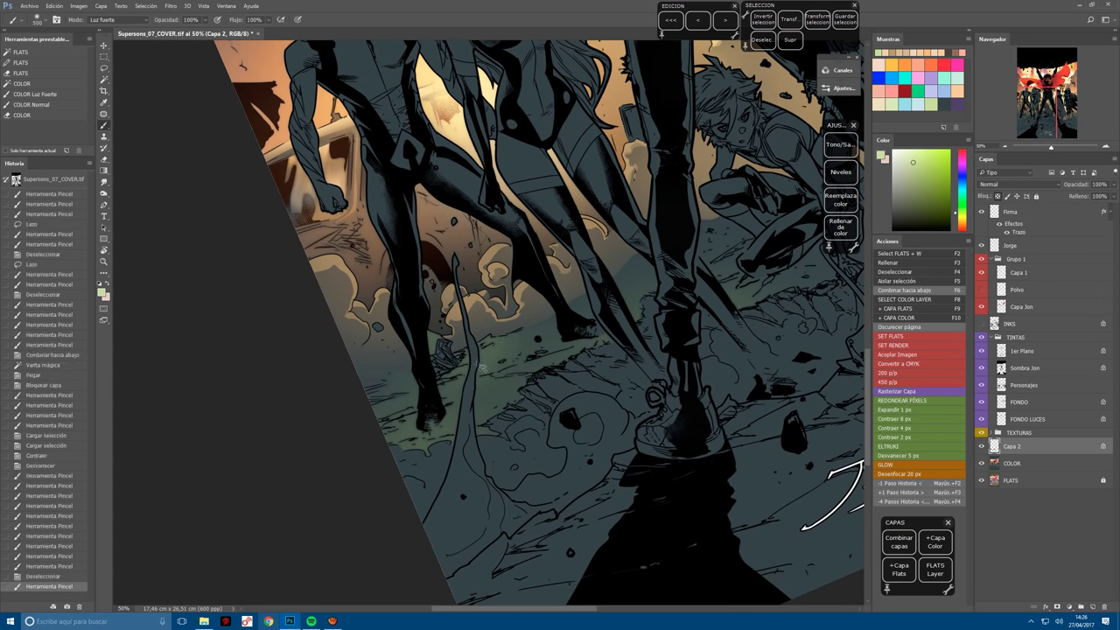
{"action": "key", "text": "bracketright"}
{"action": "key", "text": "ctrl+d"}
Change the brush colour to a muted orange-brown and brush it over the ground near the standing man's feet.
{"action": "left_click", "coordinate": [963, 218]}
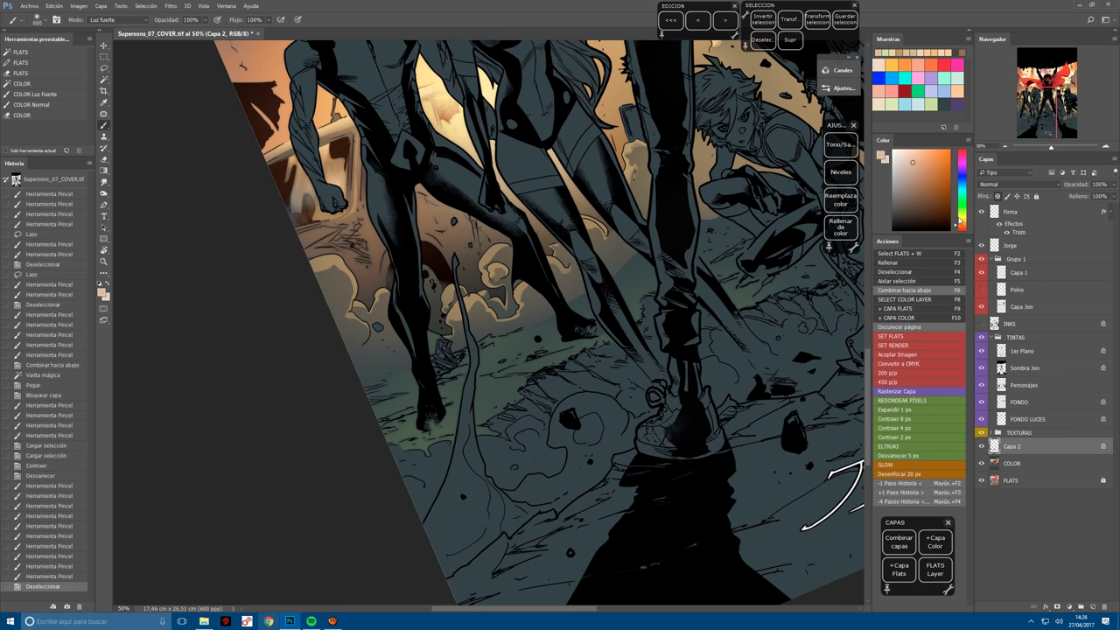
{"action": "left_click", "coordinate": [913, 191]}
{"action": "left_click", "coordinate": [467, 366]}
{"action": "left_click", "coordinate": [466, 367]}
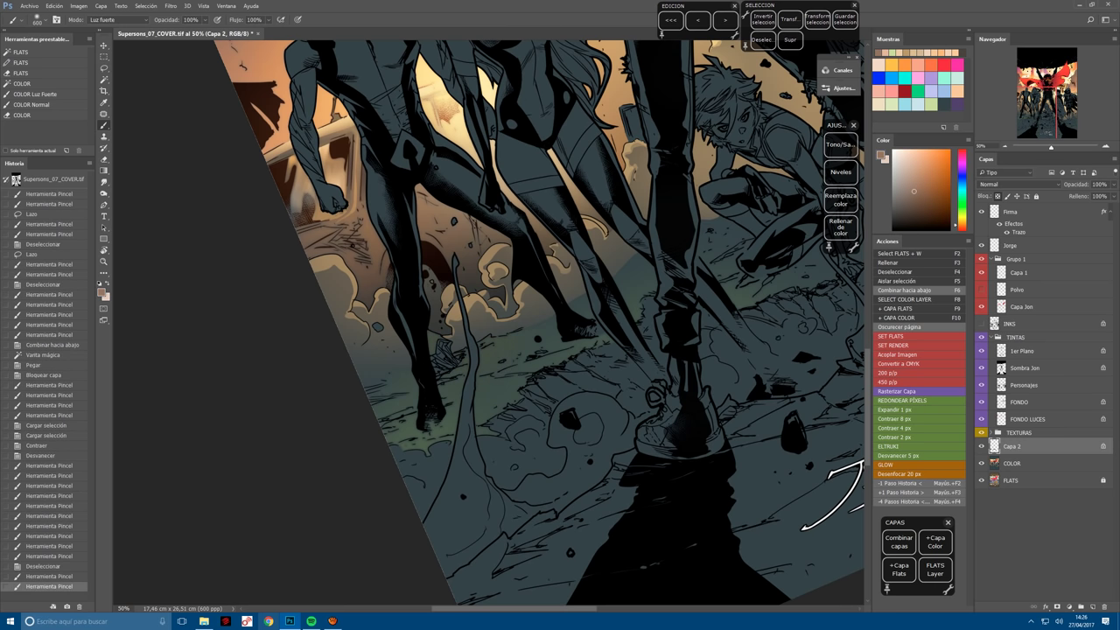
Return to the pale green swatch and brush more light over the ground with the 600 px brush.
{"action": "left_click", "coordinate": [927, 104]}
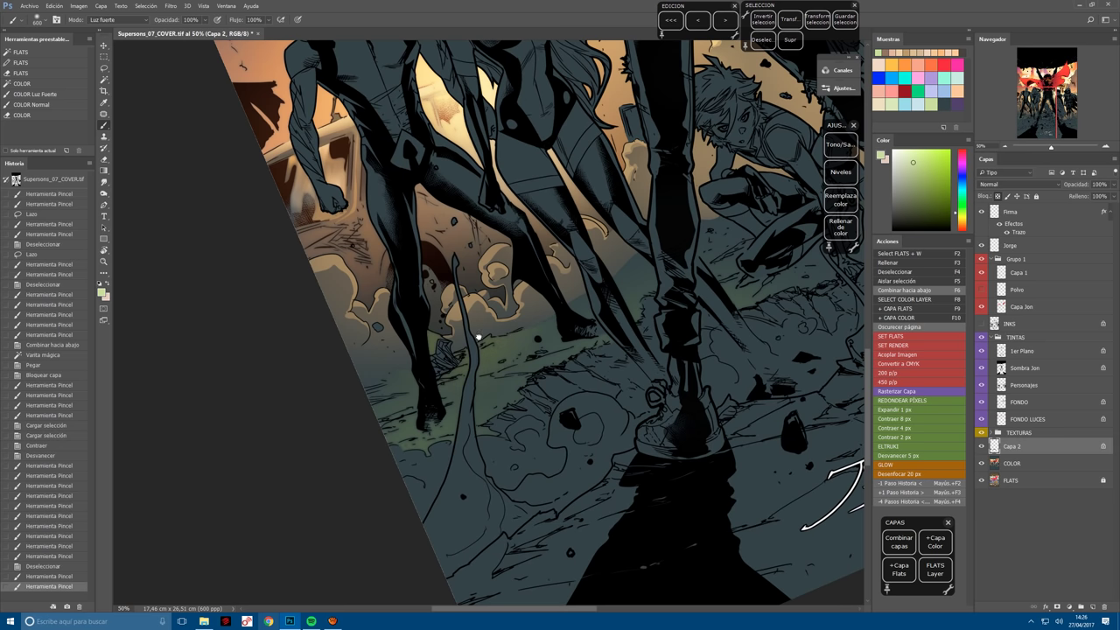
{"action": "left_click", "coordinate": [467, 366]}
{"action": "left_click", "coordinate": [467, 367]}
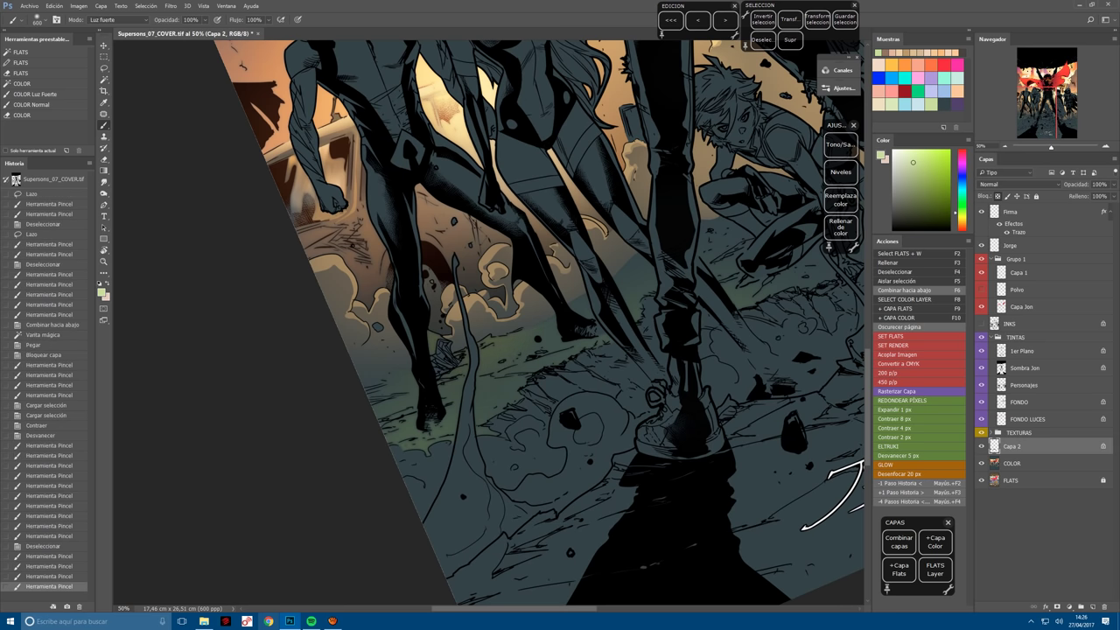
{"action": "left_click", "coordinate": [467, 367]}
Merge the ground layer down, magic-wand both the dust and ground flats, and copy them to a new locked colour layer.
{"action": "key", "text": "r"}
{"action": "mouse_move", "coordinate": [814, 515]}
{"action": "left_mouse_down"}
{"action": "mouse_move", "coordinate": [858, 403]}
{"action": "mouse_move", "coordinate": [836, 451]}
{"action": "left_mouse_up"}
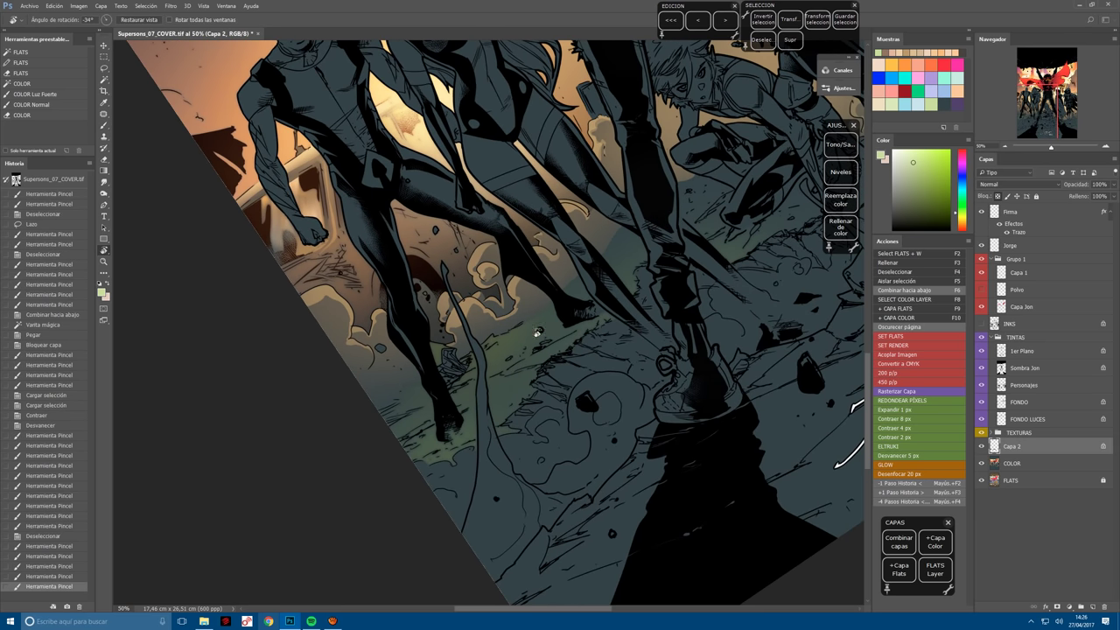
{"action": "key", "text": "F6"}
{"action": "key", "text": "F2"}
{"action": "left_click", "coordinate": [545, 320]}
{"action": "left_click", "coordinate": [515, 373], "text": "shift"}
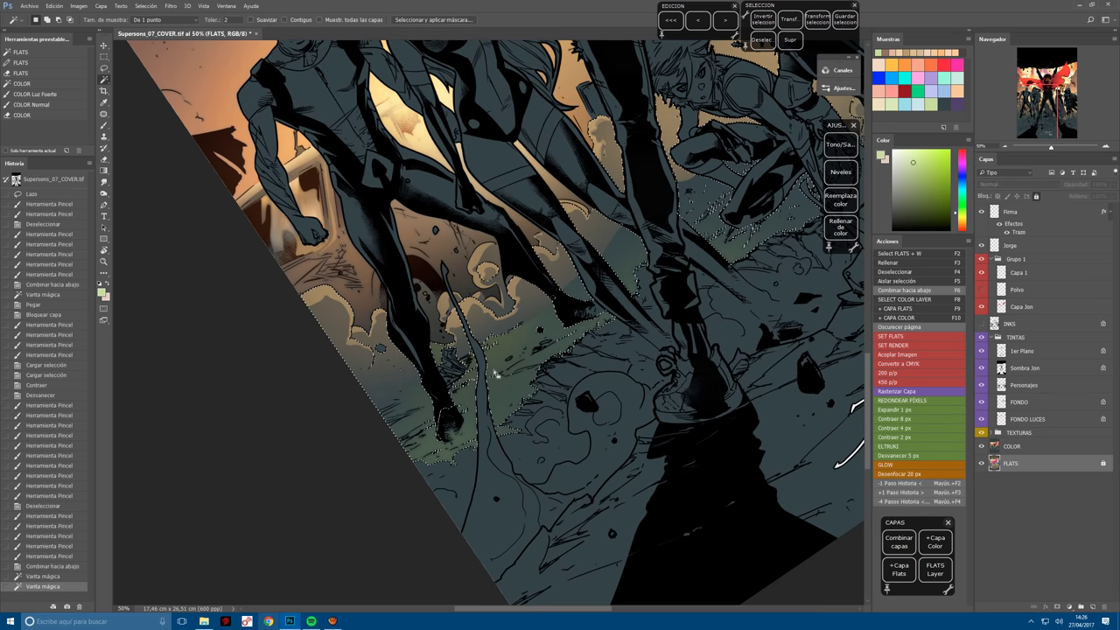
{"action": "key", "text": "F10"}
Sample a dark grey-green and paint with a small COLOR Normal brush where the dust meets the ground around the standing man's feet.
{"action": "left_click", "coordinate": [568, 304], "text": "alt"}
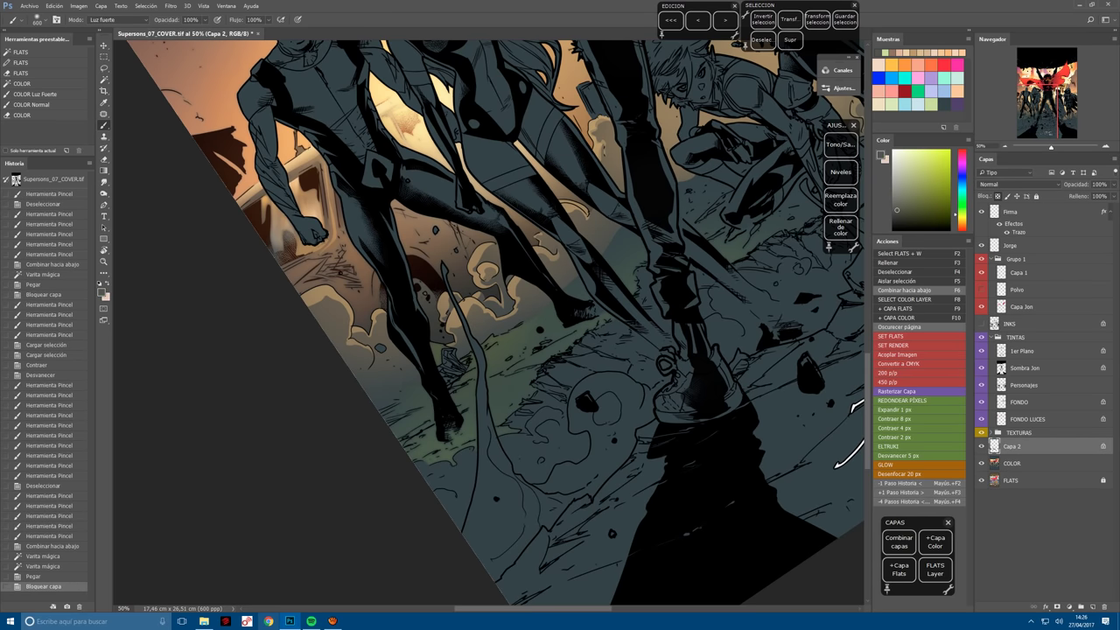
{"action": "left_click", "coordinate": [40, 104]}
{"action": "left_click", "coordinate": [460, 363]}
{"action": "left_click", "coordinate": [460, 363]}
{"action": "key", "text": "bracketleft"}
{"action": "key", "text": "bracketleft"}
{"action": "key", "text": "bracketleft"}
{"action": "key", "text": "bracketleft"}
{"action": "key", "text": "bracketleft"}
{"action": "key", "text": "bracketleft"}
{"action": "key", "text": "bracketleft"}
{"action": "left_click", "coordinate": [460, 363]}
{"action": "left_click", "coordinate": [461, 363]}
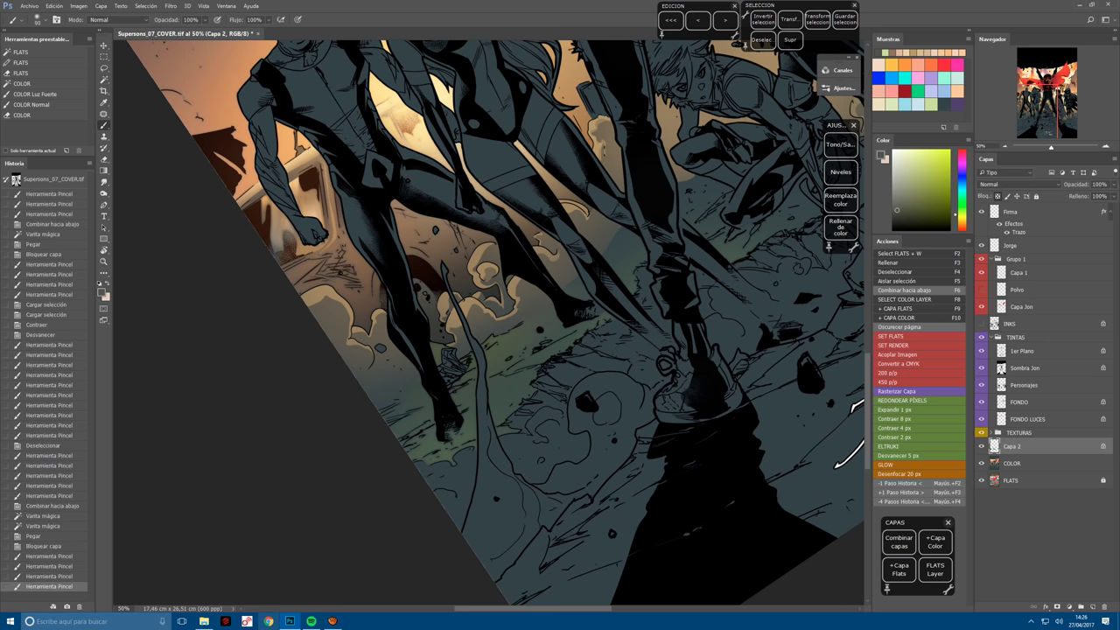
{"action": "left_click", "coordinate": [567, 304]}
{"action": "left_click", "coordinate": [567, 303]}
{"action": "left_click", "coordinate": [568, 304]}
Blend the edge between the dust and the green ground with a 125 px COLOR Normal brush.
{"action": "key", "text": "bracketright"}
{"action": "key", "text": "bracketright"}
{"action": "key", "text": "bracketright"}
{"action": "key", "text": "bracketright"}
{"action": "key", "text": "bracketright"}
{"action": "key", "text": "bracketright"}
{"action": "key", "text": "bracketright"}
{"action": "key", "text": "bracketright"}
{"action": "key", "text": "bracketright"}
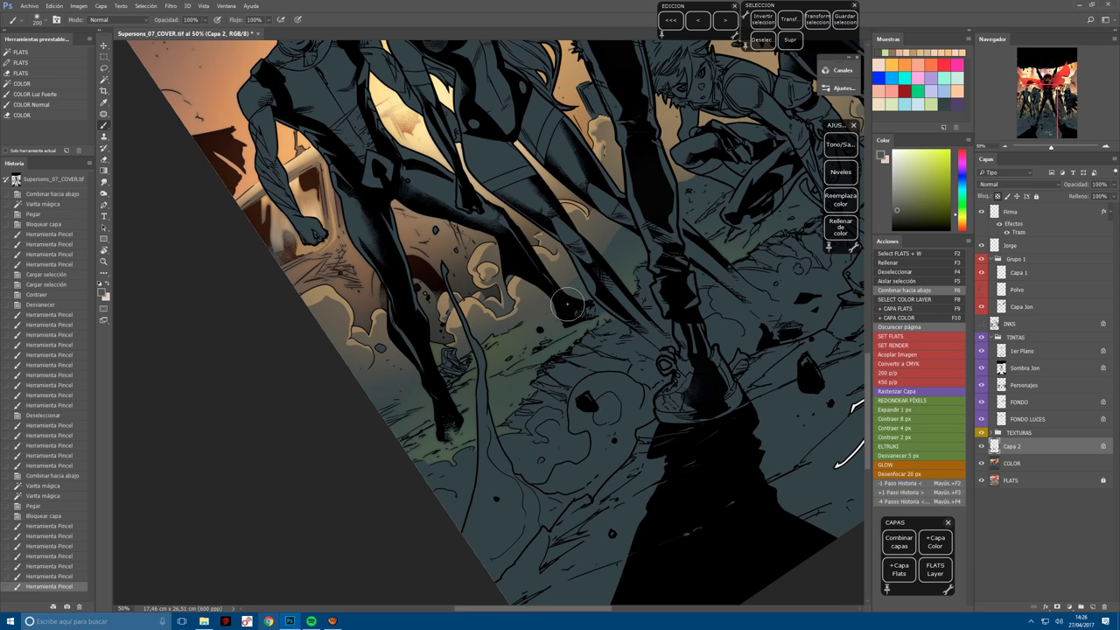
{"action": "key", "text": "bracketleft"}
{"action": "key", "text": "bracketleft"}
{"action": "key", "text": "bracketleft"}
{"action": "left_click", "coordinate": [567, 304]}
{"action": "left_click", "coordinate": [567, 304]}
{"action": "left_click", "coordinate": [567, 304]}
{"action": "left_click", "coordinate": [568, 303]}
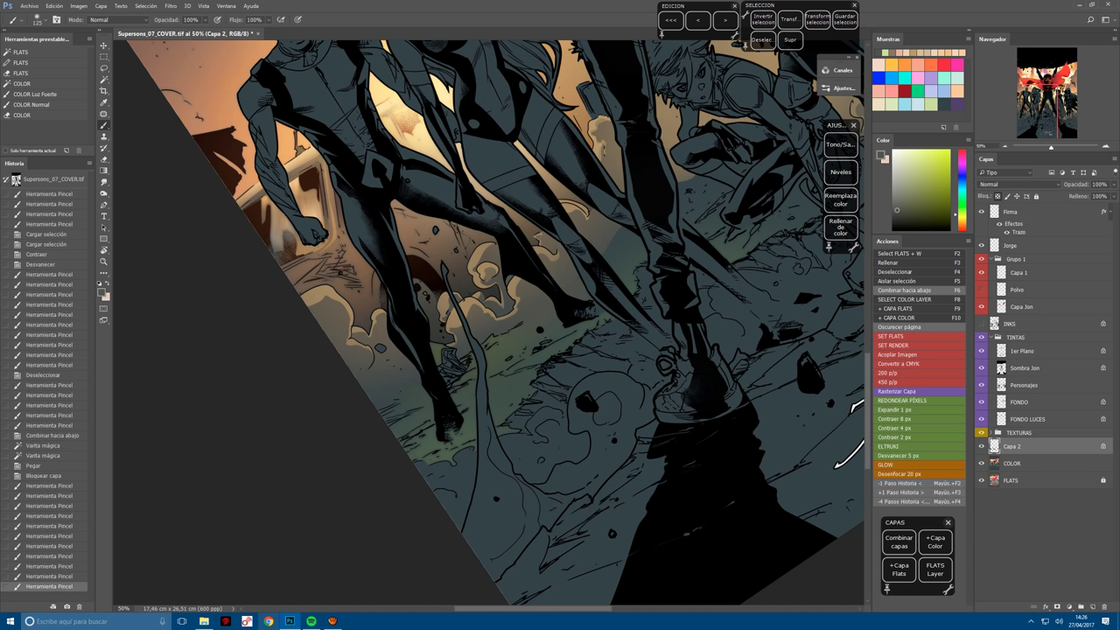
{"action": "left_click", "coordinate": [567, 303]}
{"action": "left_click", "coordinate": [567, 304]}
{"action": "left_click", "coordinate": [567, 303]}
{"action": "left_click", "coordinate": [568, 304]}
Soften the dust-to-ground transition behind the standing couple with a 200 px COLOR Normal brush.
{"action": "key", "text": "bracketright"}
{"action": "key", "text": "bracketright"}
{"action": "key", "text": "bracketright"}
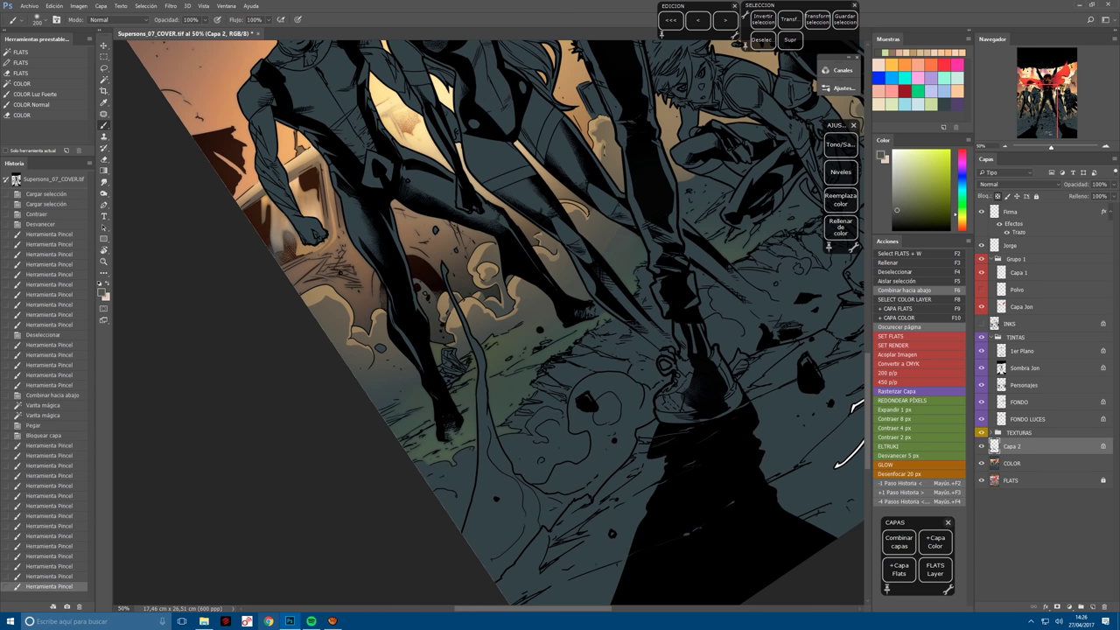
{"action": "left_click", "coordinate": [567, 304]}
{"action": "left_click", "coordinate": [567, 304]}
{"action": "left_click", "coordinate": [567, 304]}
{"action": "left_click", "coordinate": [568, 304]}
{"action": "left_click", "coordinate": [567, 303]}
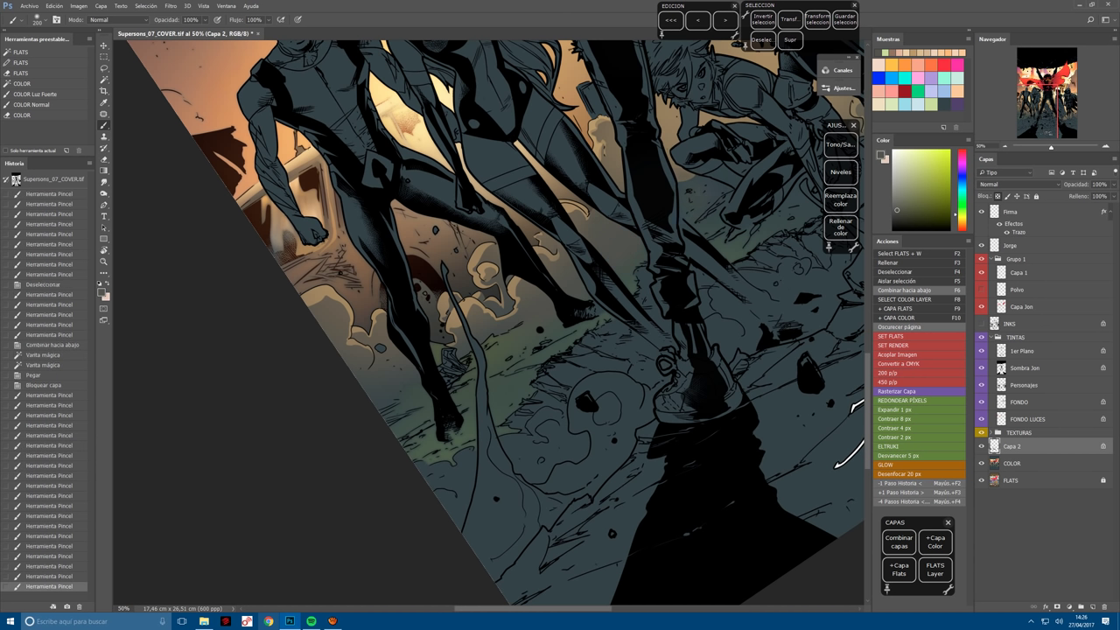
{"action": "left_click", "coordinate": [568, 304]}
Sample a dark olive-grey and blend the dust into the ground behind the couple's legs with the COLOR Normal brush at about 200 px.
{"action": "left_click", "coordinate": [687, 180], "text": "alt"}
{"action": "key", "text": "bracketleft"}
{"action": "left_click", "coordinate": [687, 179]}
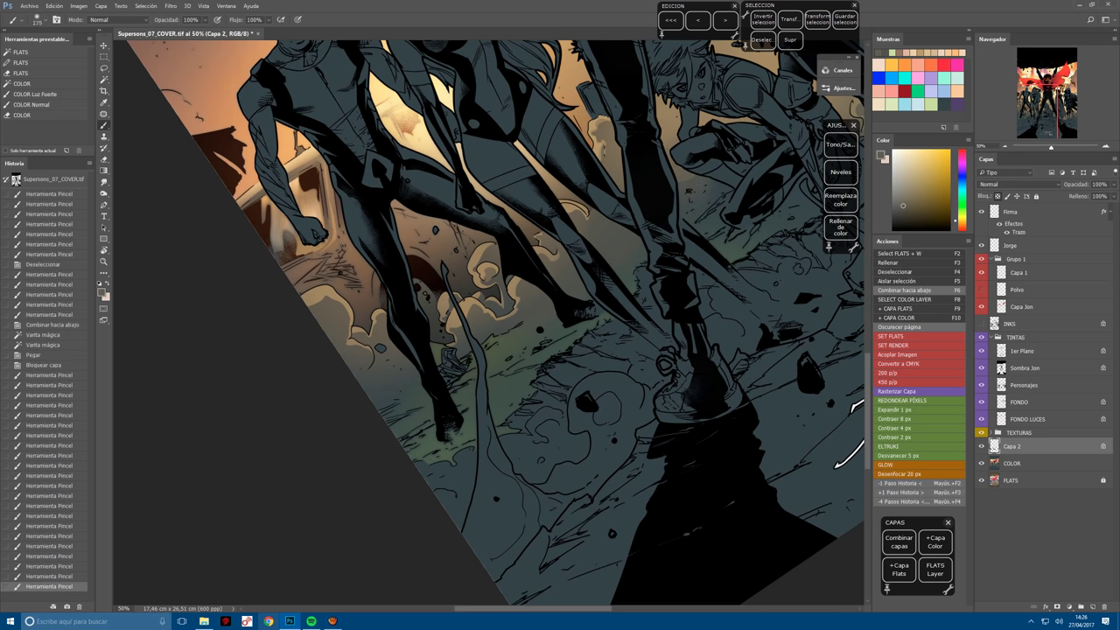
{"action": "key", "text": "bracketright"}
{"action": "left_click", "coordinate": [567, 303]}
{"action": "left_click", "coordinate": [567, 304]}
{"action": "left_click", "coordinate": [567, 303]}
{"action": "left_click", "coordinate": [567, 304]}
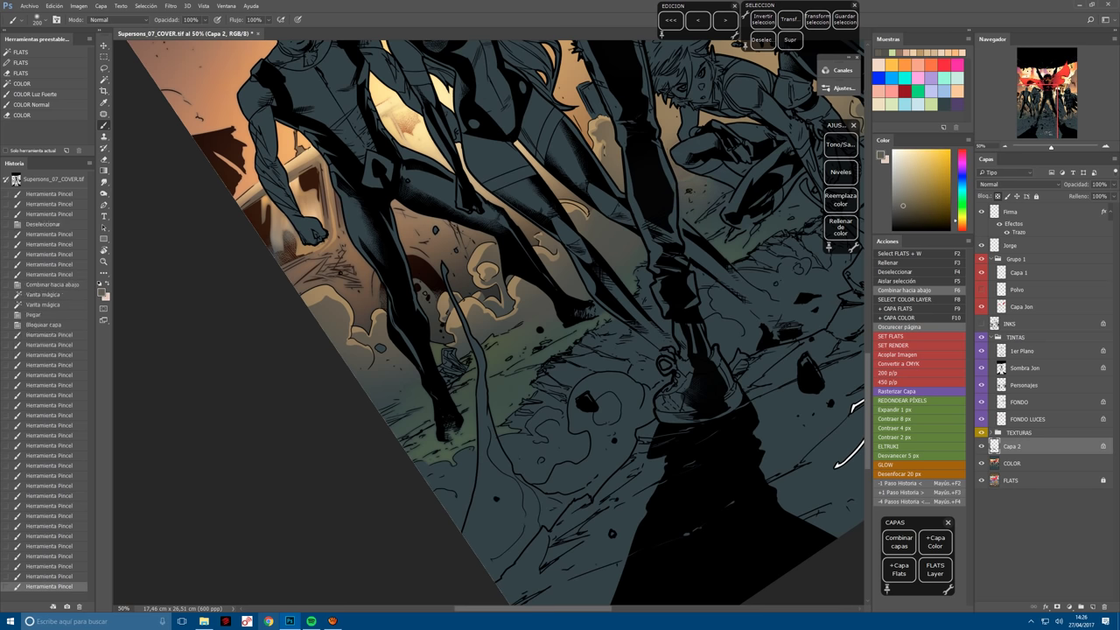
Soften the transition between the dust and the ground around the crouching figure with the COLOR Normal brush.
{"action": "key", "text": "ctrl+minus"}
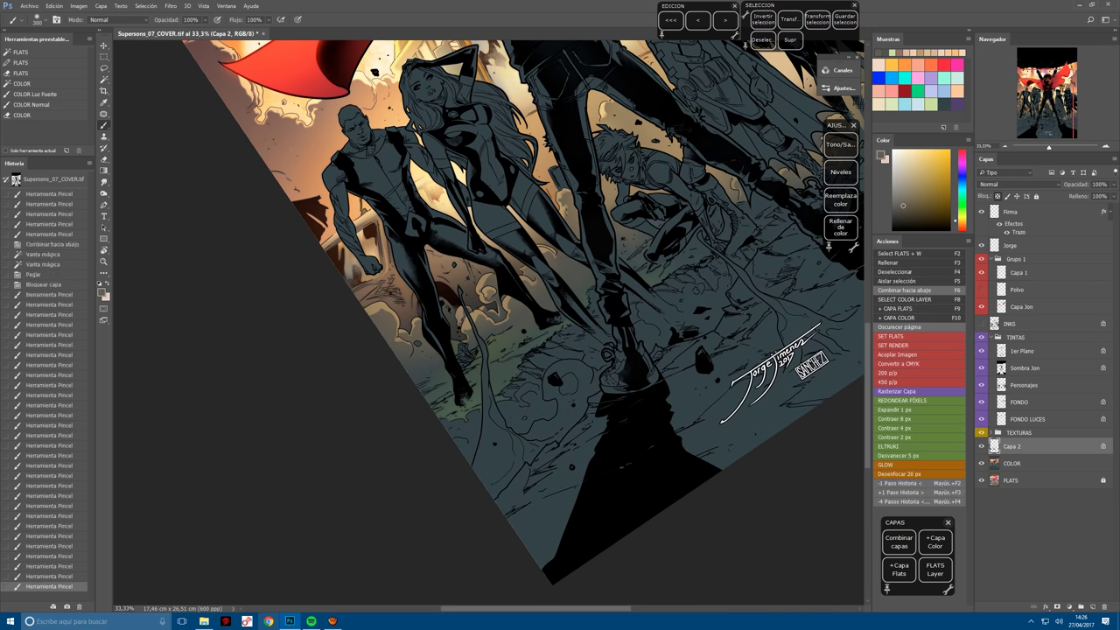
{"action": "left_click_drag", "start_coordinate": [740, 210], "coordinate": [551, 280]}
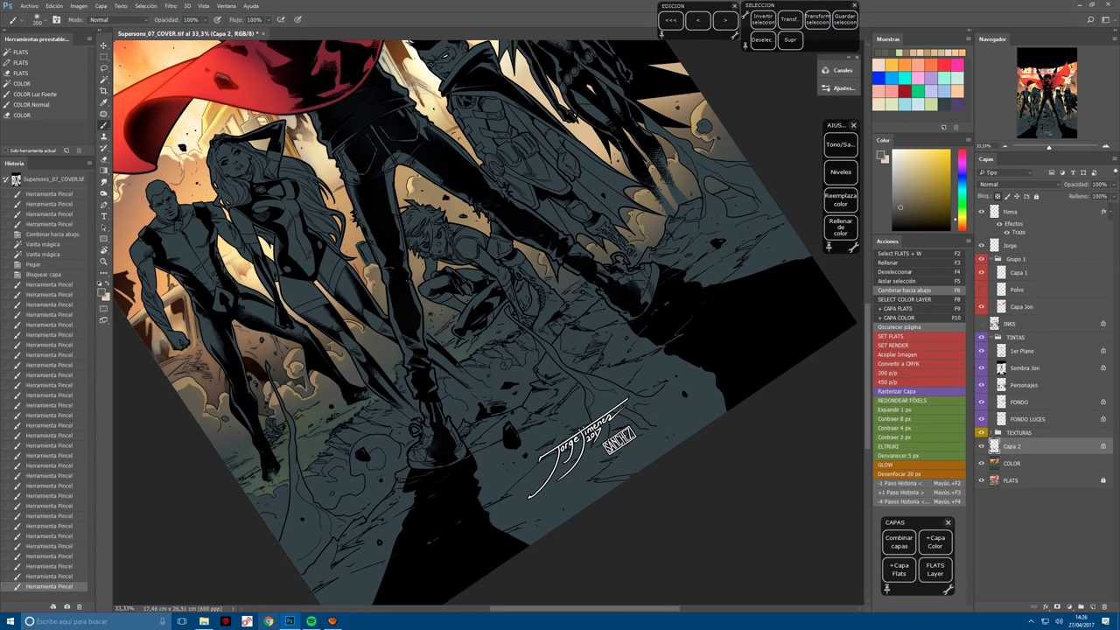
{"action": "left_click", "coordinate": [560, 279]}
{"action": "left_click", "coordinate": [561, 279]}
{"action": "left_click", "coordinate": [562, 278]}
{"action": "left_click", "coordinate": [561, 280]}
{"action": "left_click", "coordinate": [558, 282]}
{"action": "key", "text": "bracketright"}
{"action": "key", "text": "bracketright"}
{"action": "key", "text": "bracketright"}
{"action": "key", "text": "bracketright"}
{"action": "key", "text": "bracketright"}
{"action": "key", "text": "bracketright"}
{"action": "left_click", "coordinate": [551, 297]}
{"action": "left_click", "coordinate": [551, 298]}
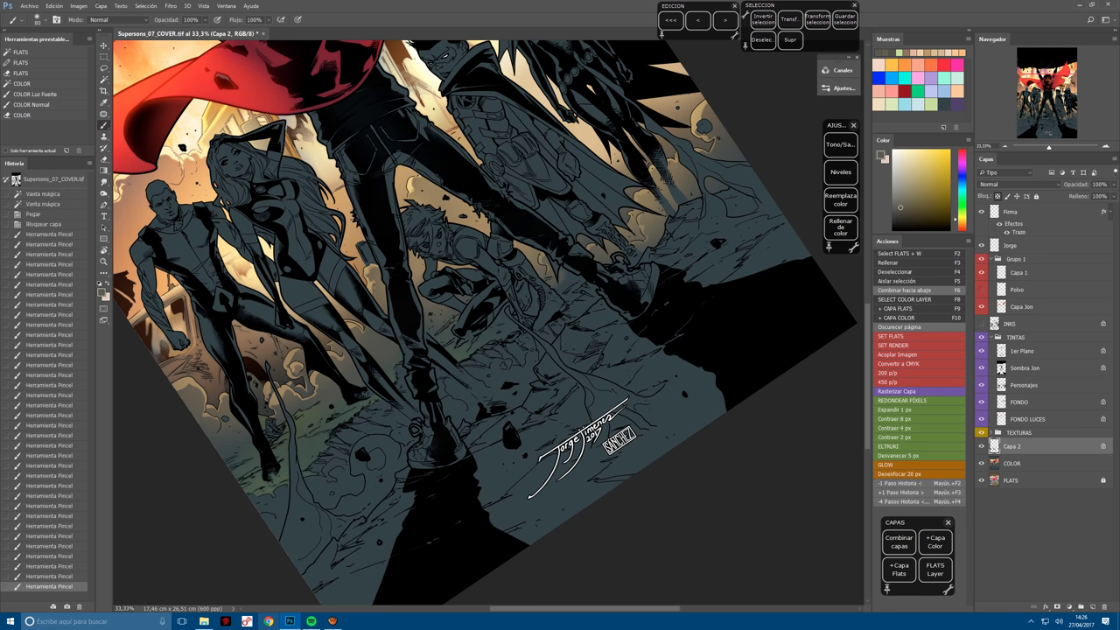
{"action": "left_click", "coordinate": [551, 298]}
{"action": "left_click", "coordinate": [550, 297]}
{"action": "left_click", "coordinate": [550, 298]}
{"action": "left_click", "coordinate": [551, 298]}
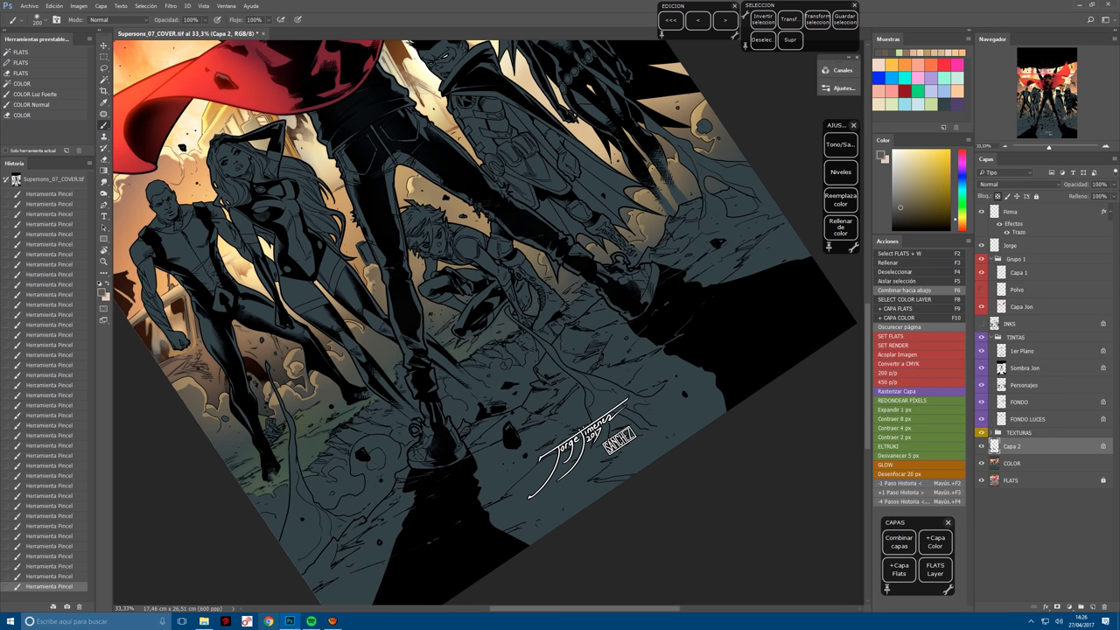
Apply a light peach glow to the dust beside the standing man's legs with a 500 px COLOR Luz Fuerte brush.
{"action": "left_click_drag", "start_coordinate": [439, 405], "coordinate": [513, 335]}
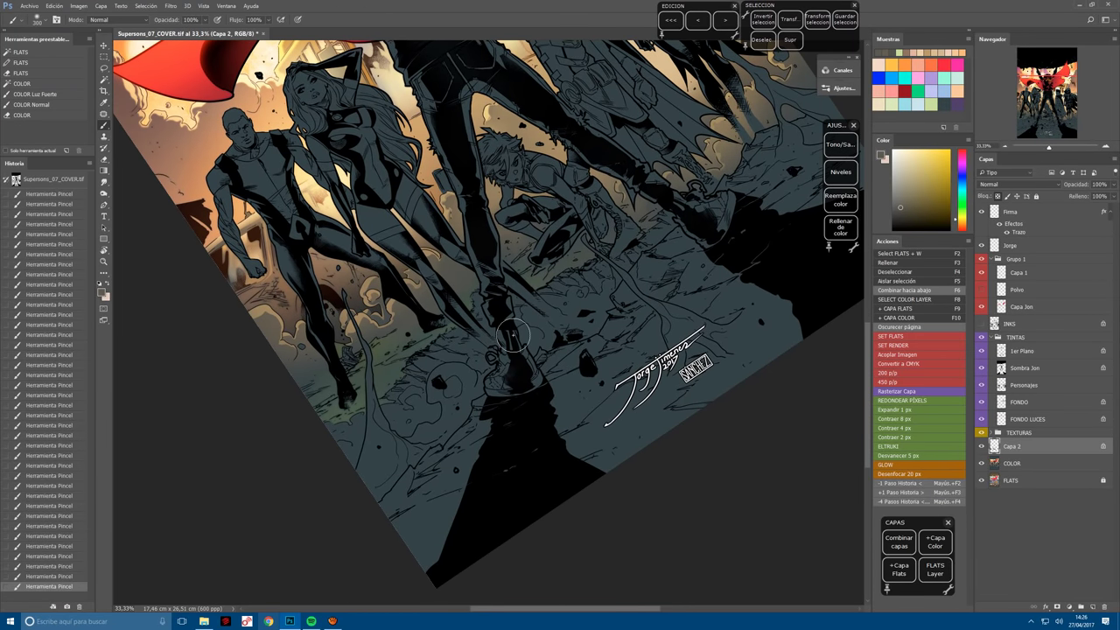
{"action": "key", "text": "ctrl+plus"}
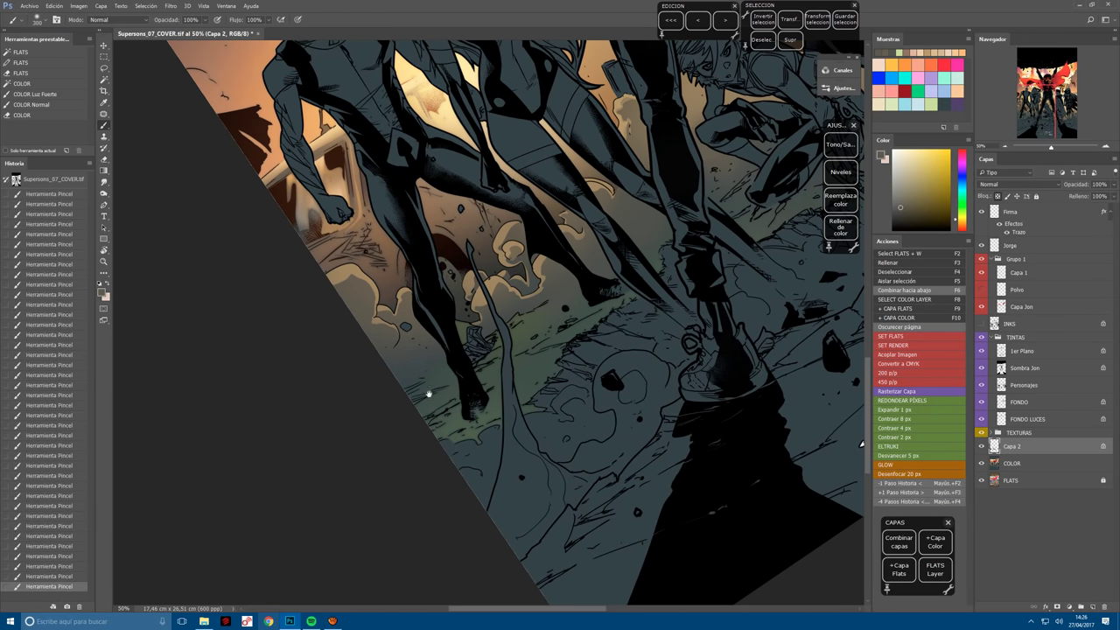
{"action": "left_click", "coordinate": [410, 398], "text": "alt"}
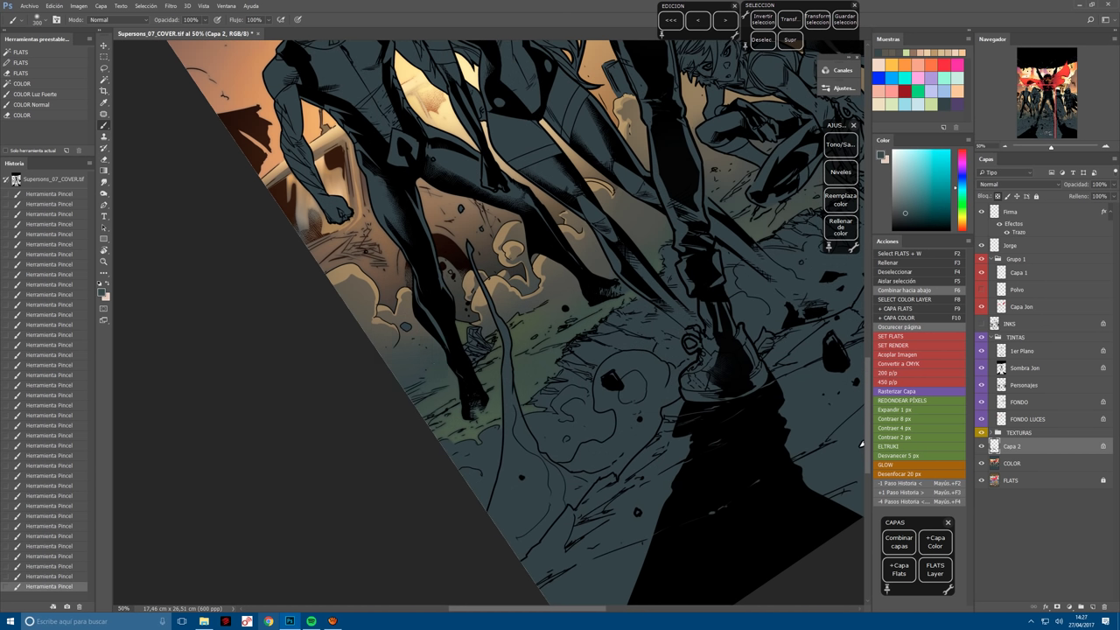
{"action": "left_click", "coordinate": [42, 93]}
{"action": "left_click", "coordinate": [957, 90]}
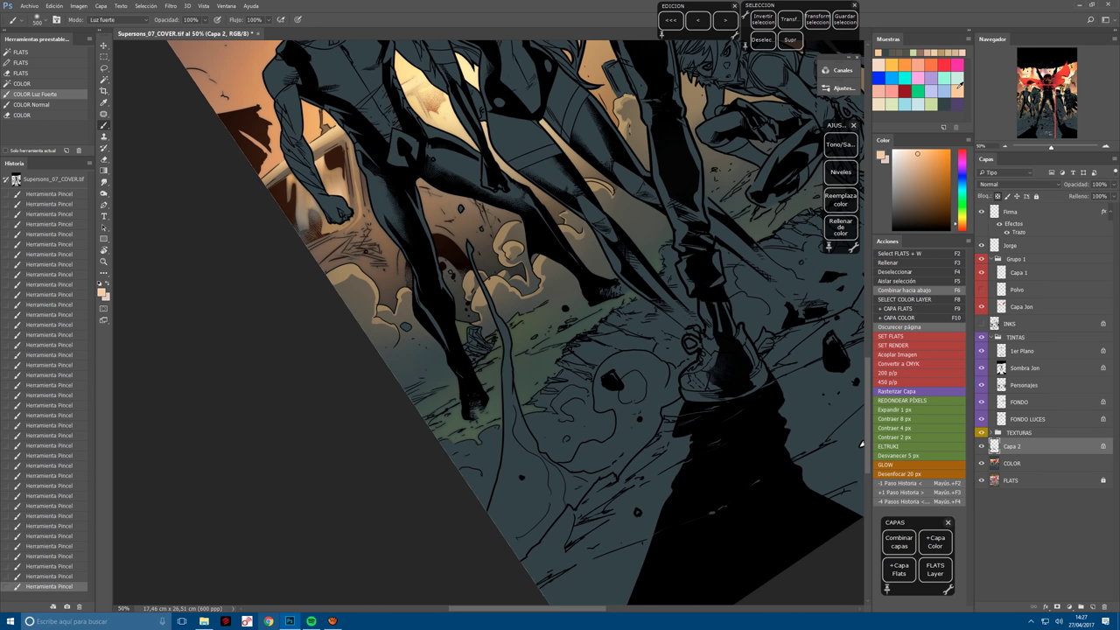
{"action": "left_click", "coordinate": [408, 365]}
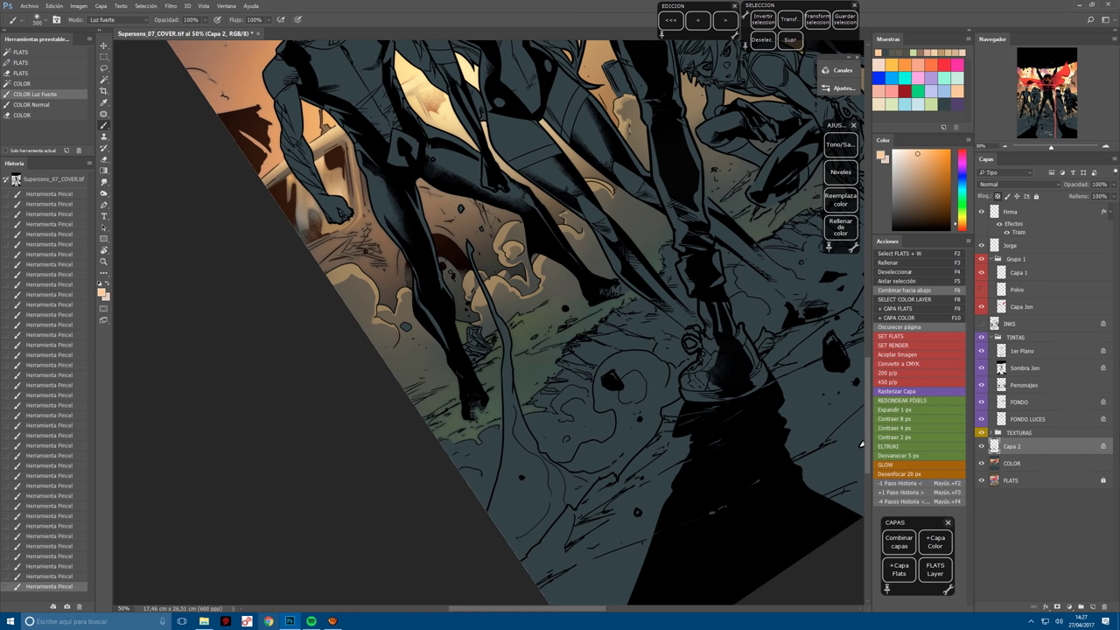
{"action": "key", "text": "r"}
{"action": "left_click_drag", "start_coordinate": [861, 445], "coordinate": [553, 442]}
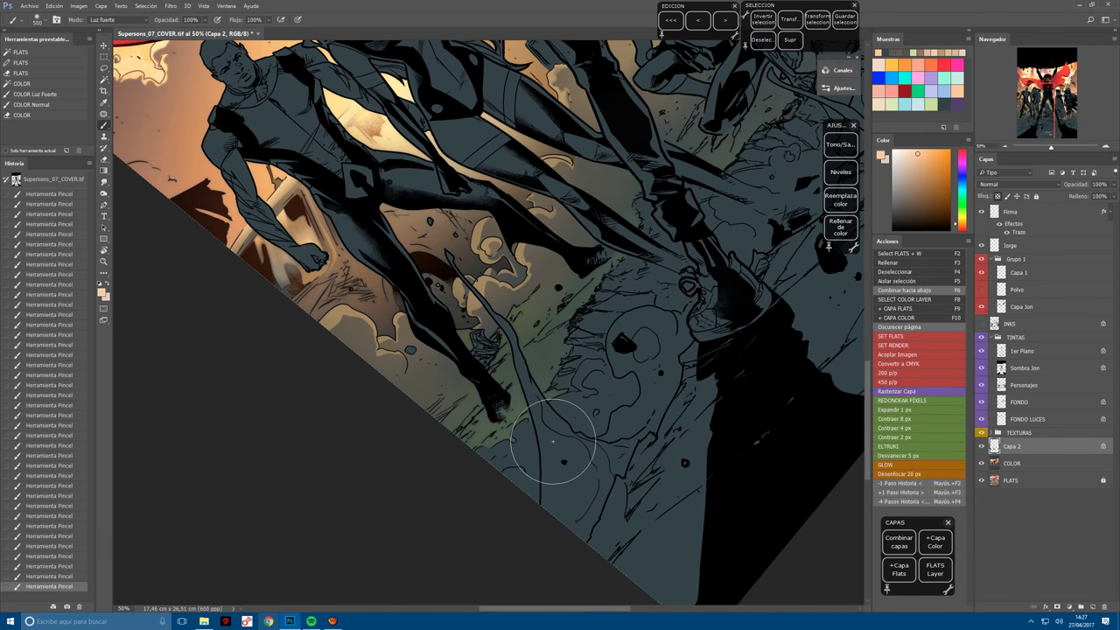
Merge the blended dust and ground layer down into COLOR, switch to the FLATS layer, and save the cover.
{"action": "key", "text": "ctrl+s"}
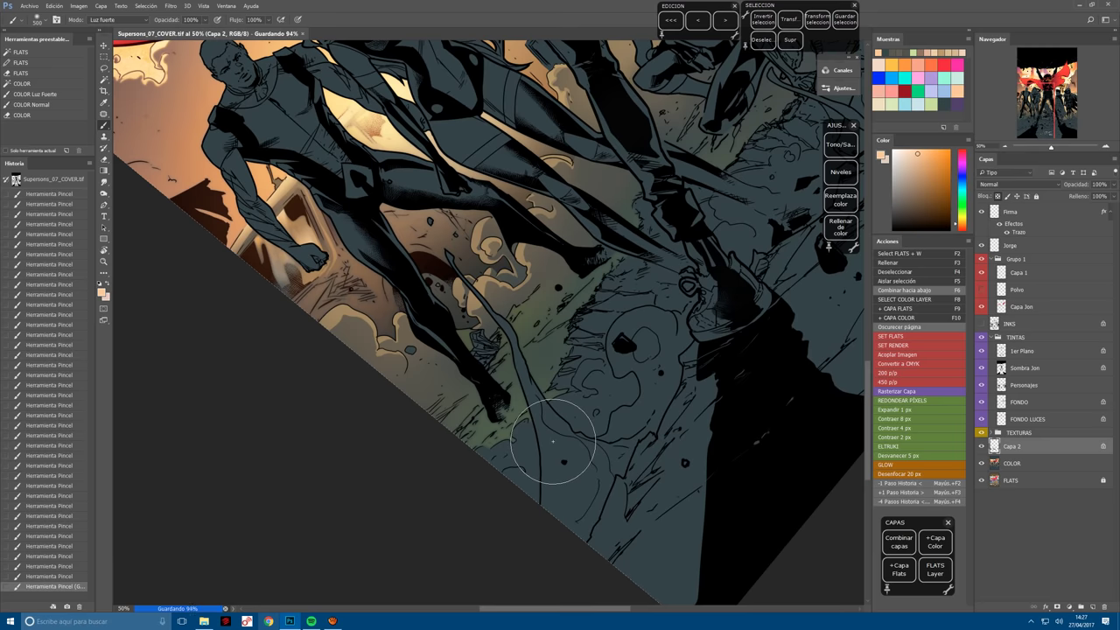
{"action": "key", "text": "ctrl+0"}
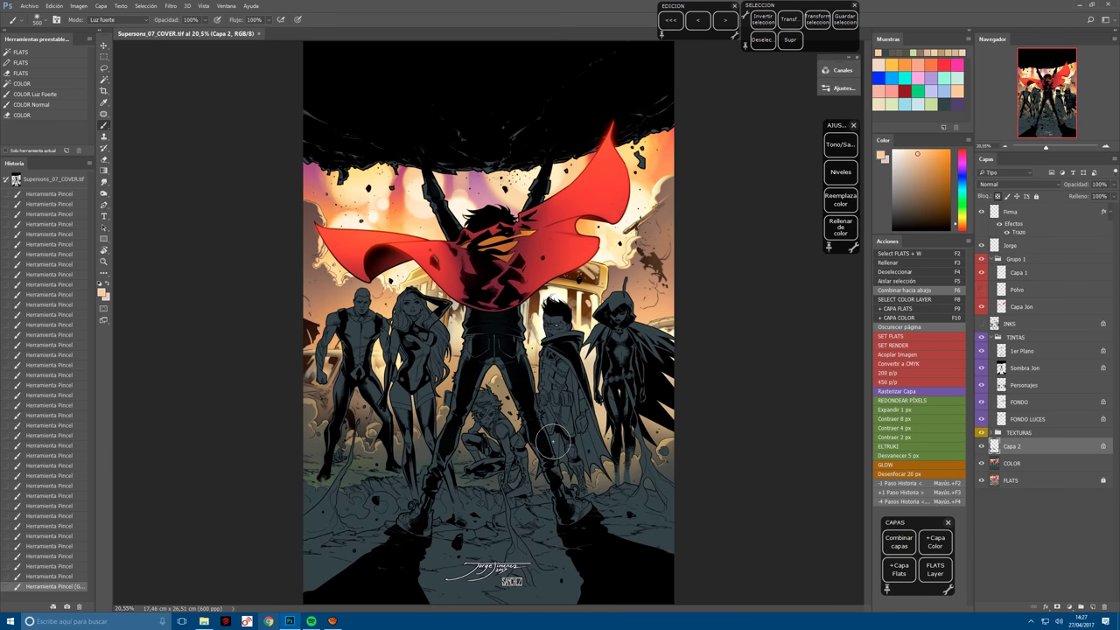
{"action": "key", "text": "F6"}
{"action": "key", "text": "F2"}
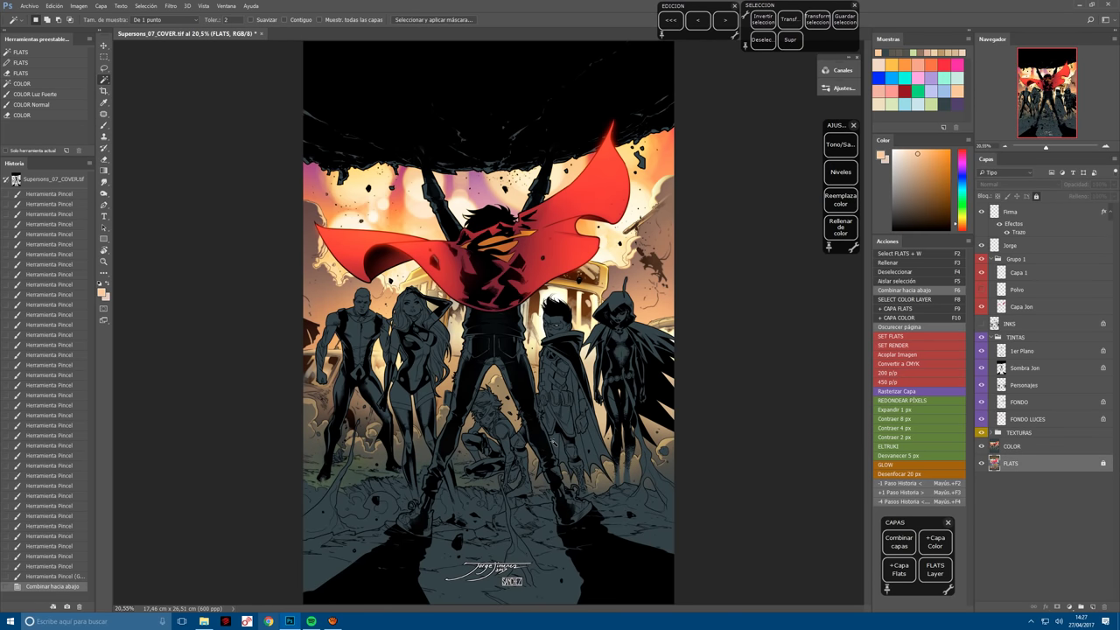
{"action": "key", "text": "ctrl+s"}
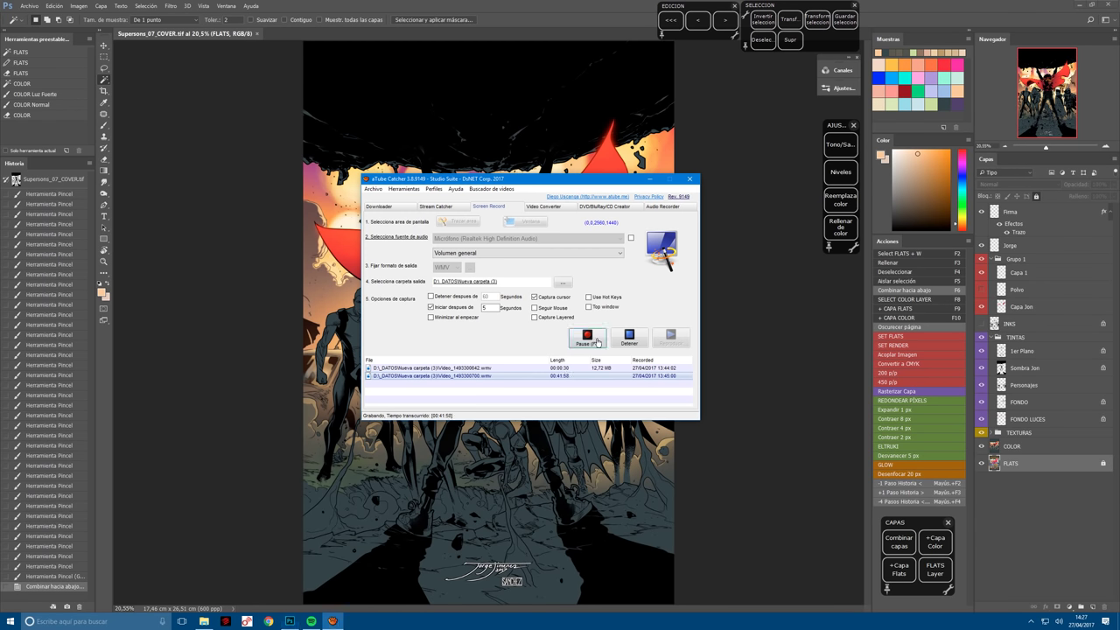
{"action": "key", "text": "alt+Tab"}
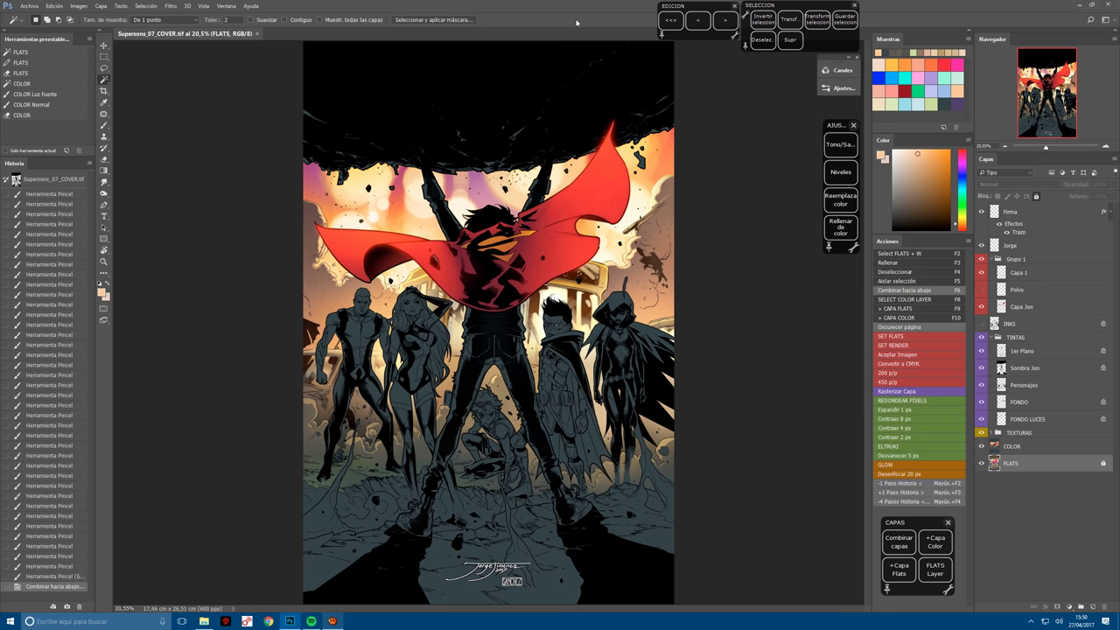
Magic-wand the skin flats of the standing man's face, neck and arms and copy them to a new locked colour layer.
{"action": "scroll", "coordinate": [487, 262], "scroll_direction": "up", "scroll_amount": 3}
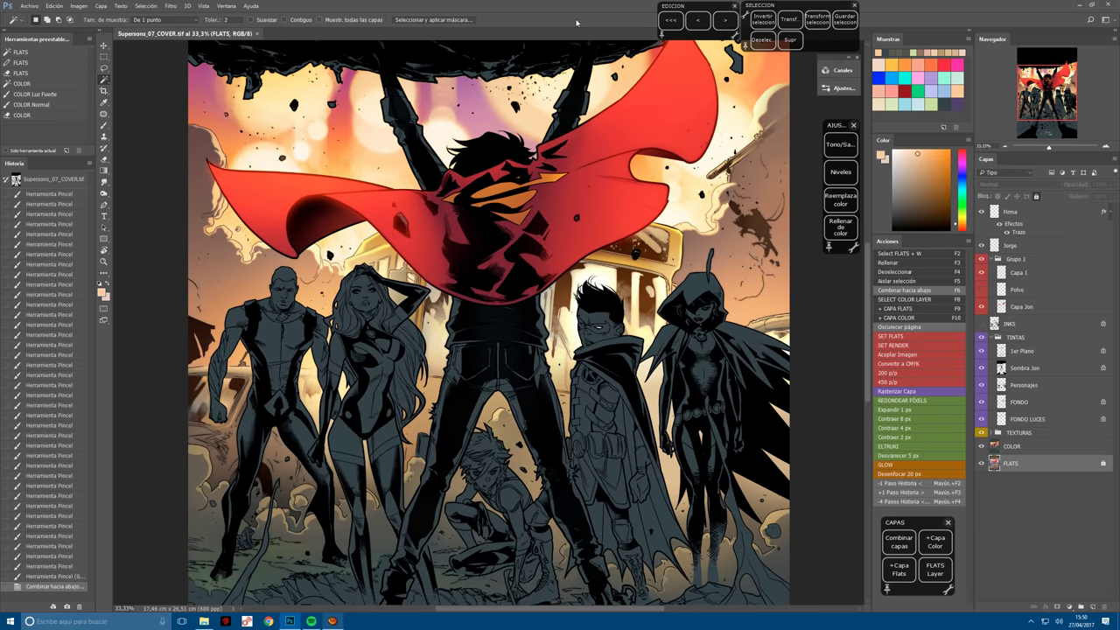
{"action": "left_click_drag", "start_coordinate": [400, 385], "coordinate": [479, 424]}
{"action": "scroll", "coordinate": [478, 425], "scroll_direction": "up", "scroll_amount": 2}
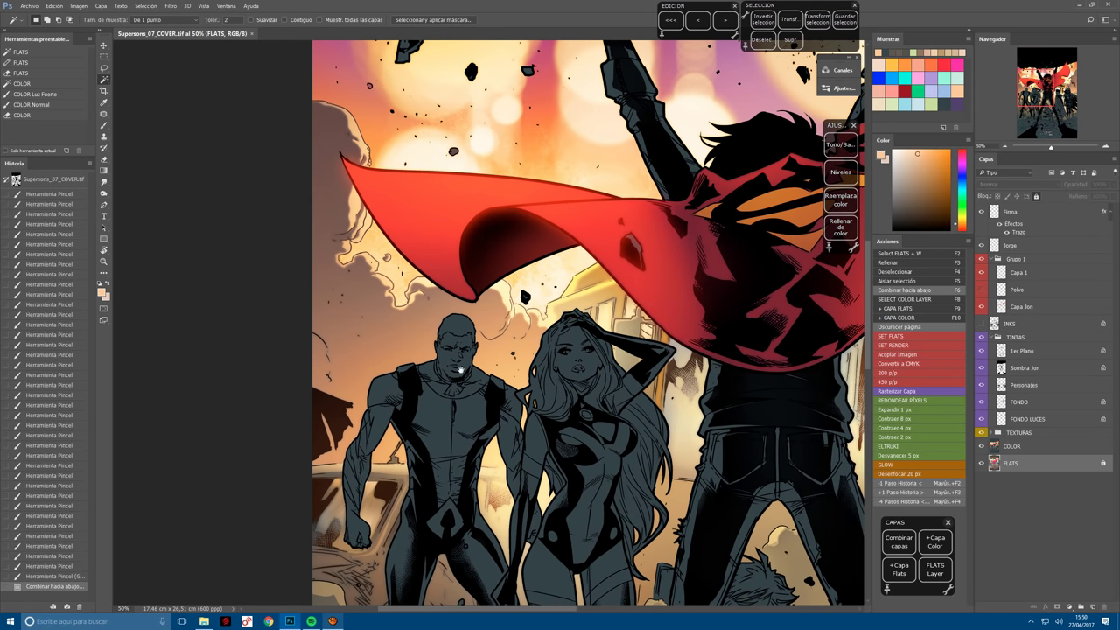
{"action": "left_click", "coordinate": [466, 359]}
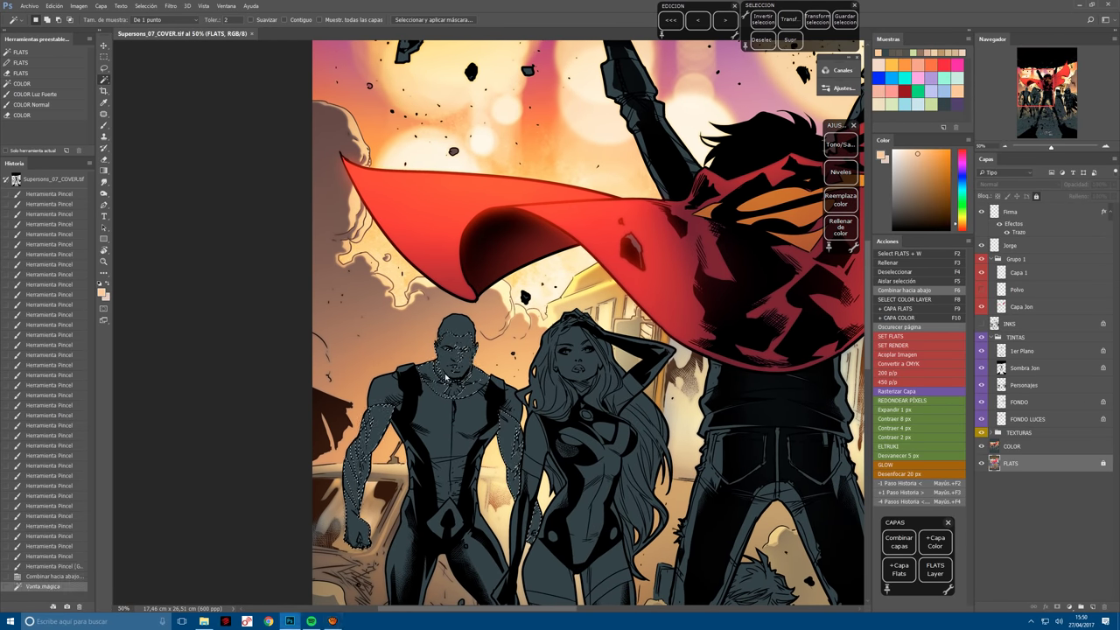
{"action": "left_click", "coordinate": [460, 356]}
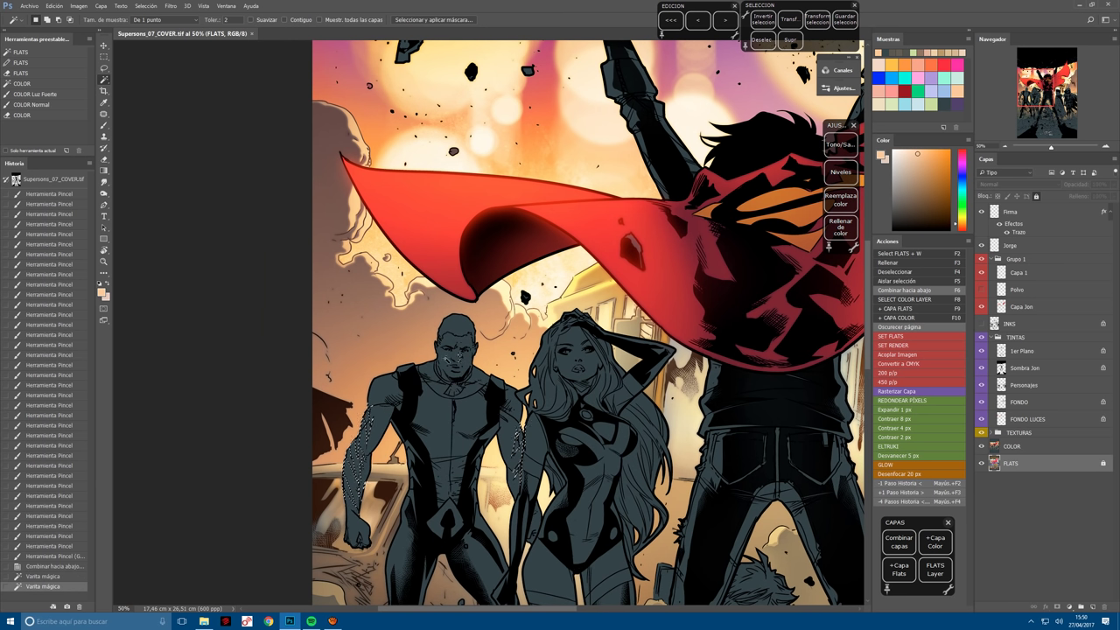
{"action": "key", "text": "shift"}
{"action": "left_click", "coordinate": [446, 377], "text": "shift"}
{"action": "key", "text": "F10"}
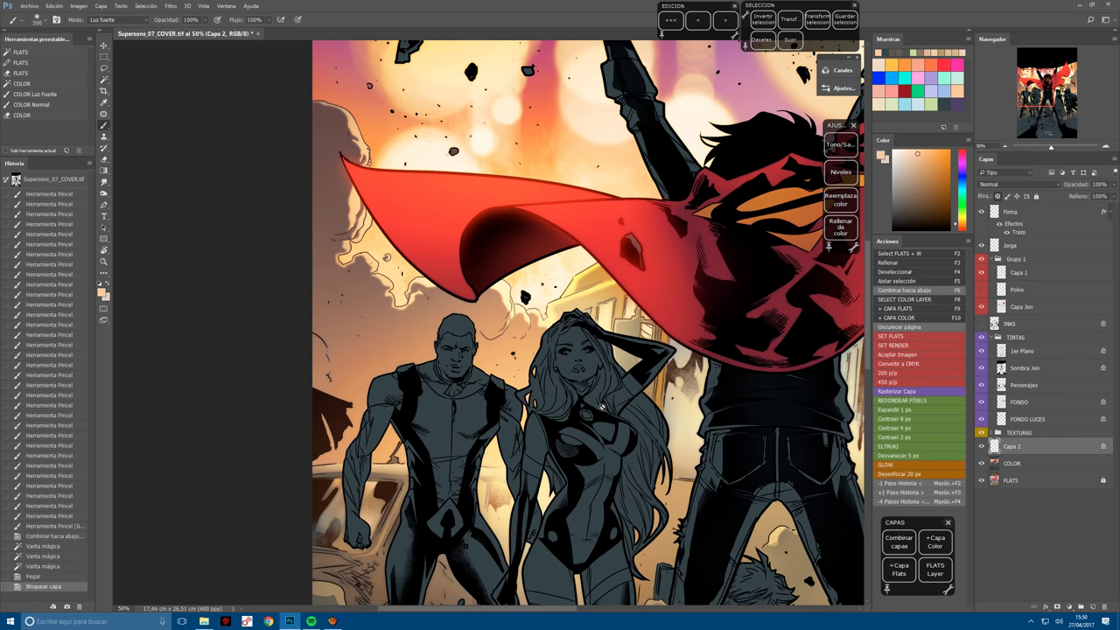
Recolour the man's copied skin to a dark brown with Hue/Saturation, shifting the hue and lowering the luminosity.
{"action": "left_click", "coordinate": [840, 144]}
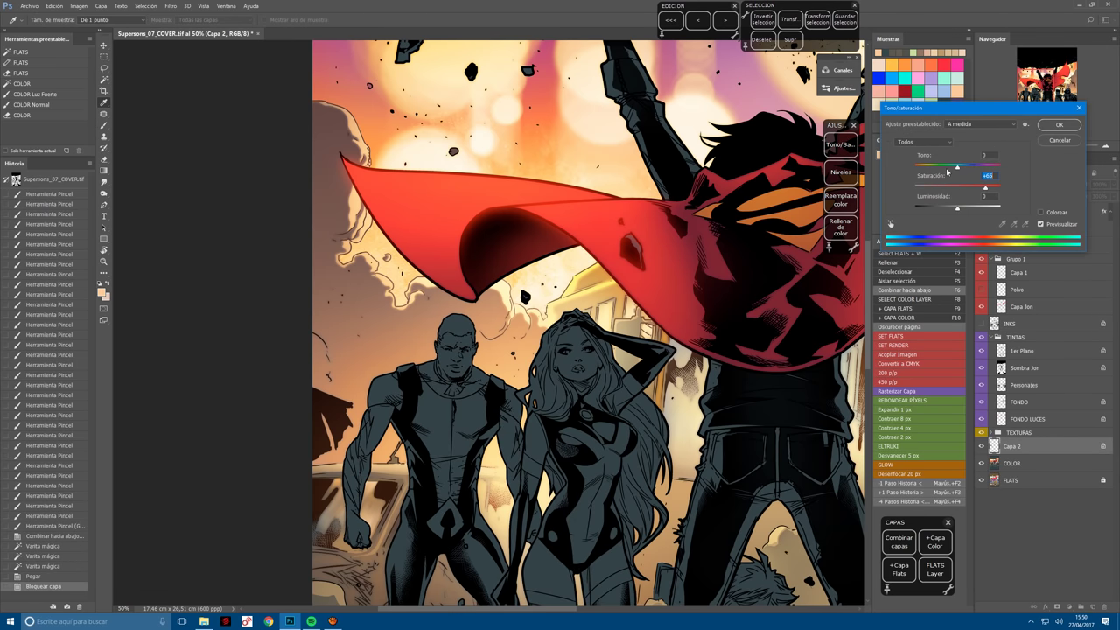
{"action": "left_click_drag", "start_coordinate": [935, 165], "coordinate": [920, 167]}
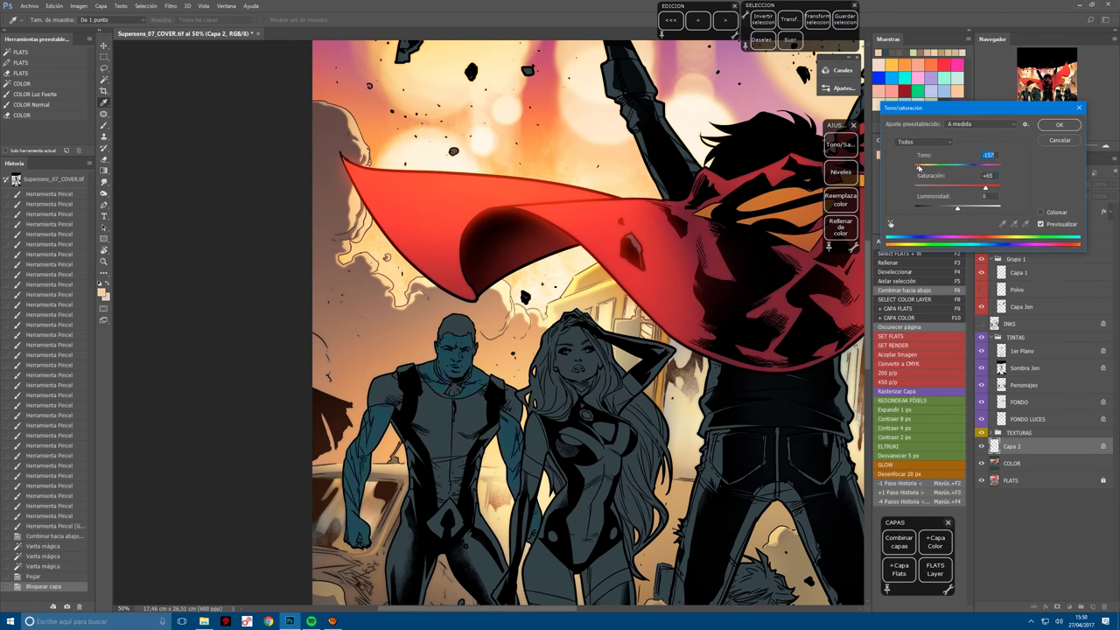
{"action": "left_click_drag", "start_coordinate": [985, 187], "coordinate": [952, 210]}
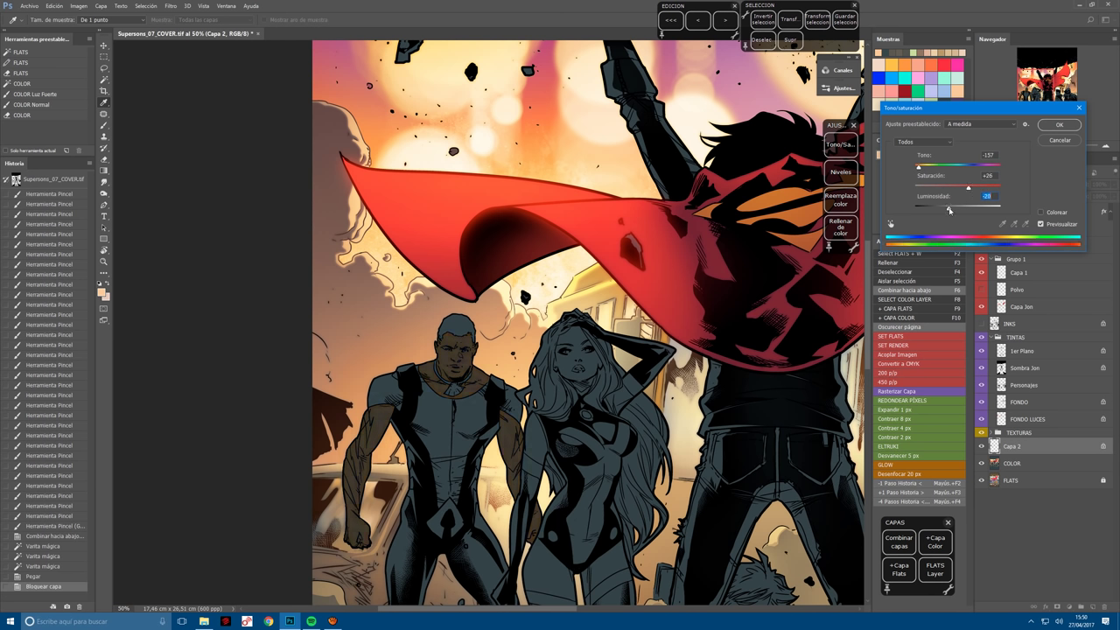
{"action": "left_click_drag", "start_coordinate": [919, 167], "coordinate": [953, 210]}
{"action": "left_click", "coordinate": [1053, 127]}
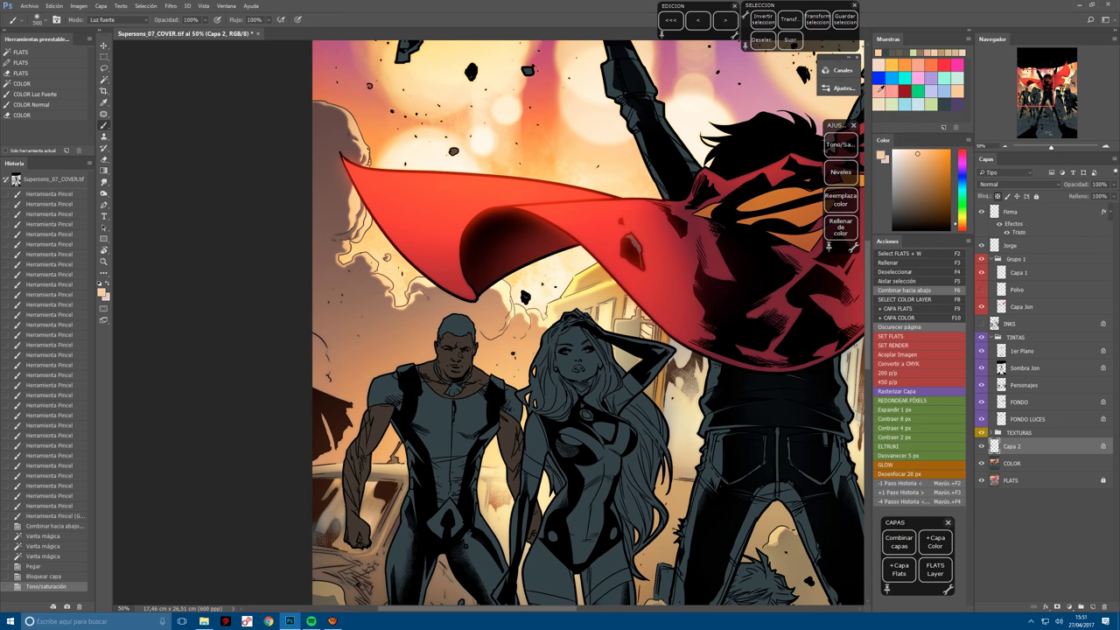
Tint the man's skin salmon pink with a 1500 px COLOR Luz Fuerte brush, merge it down and recopy it to a locked layer.
{"action": "left_click", "coordinate": [879, 88]}
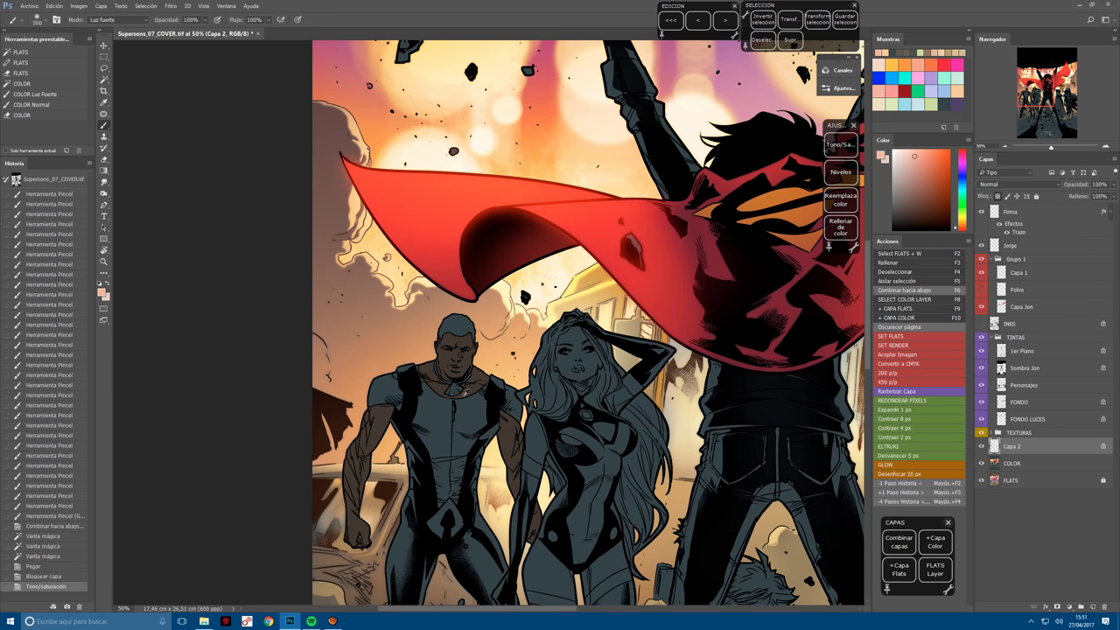
{"action": "scroll", "coordinate": [587, 324], "scroll_direction": "down", "scroll_amount": 2}
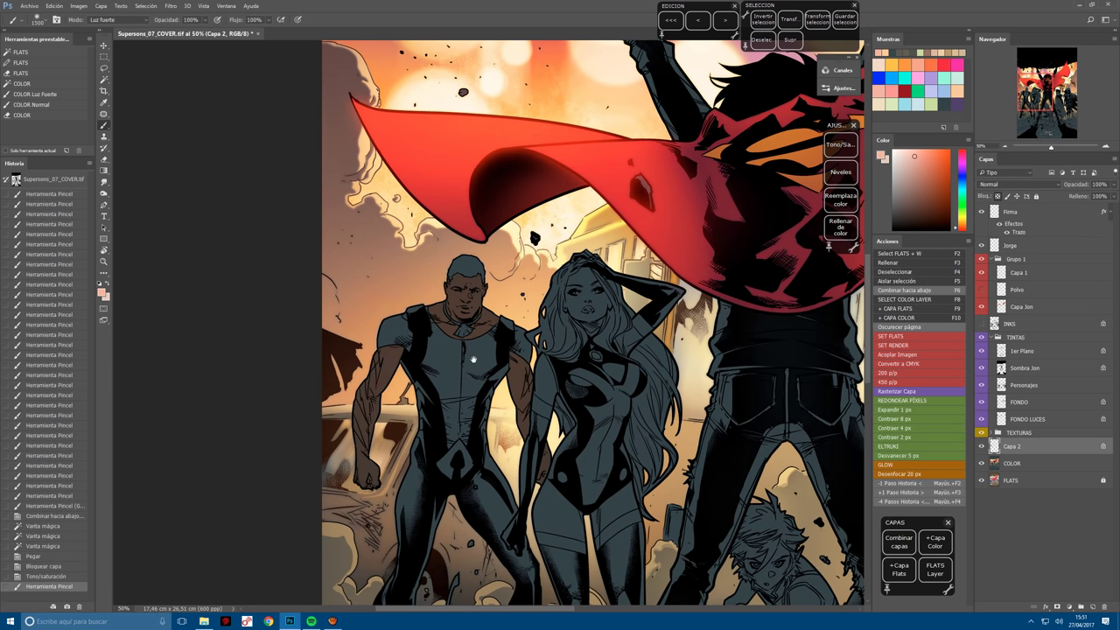
{"action": "left_click", "coordinate": [587, 350]}
{"action": "key", "text": "F6"}
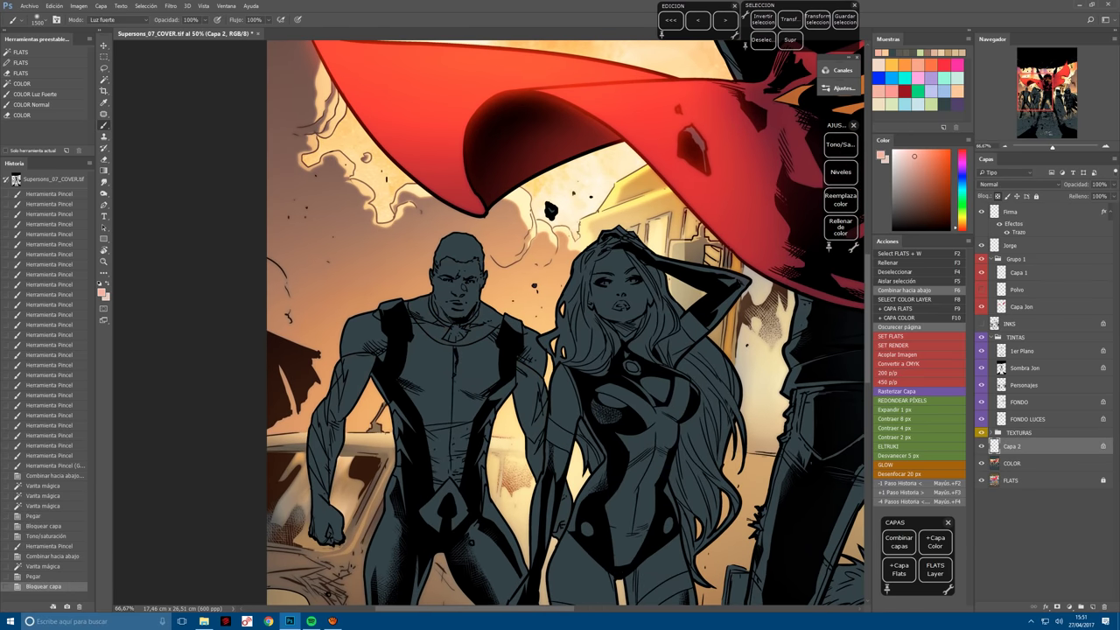
Lasso light shapes along the outer side of the man's face, jaw and neck, adding each to the selection.
{"action": "key", "text": "r"}
{"action": "left_click_drag", "start_coordinate": [578, 368], "coordinate": [456, 512]}
{"action": "key", "text": "l"}
{"action": "mouse_move", "coordinate": [393, 385]}
{"action": "left_mouse_down"}
{"action": "mouse_move", "coordinate": [398, 425]}
{"action": "mouse_move", "coordinate": [417, 368]}
{"action": "mouse_move", "coordinate": [445, 371]}
{"action": "mouse_move", "coordinate": [421, 343]}
{"action": "mouse_move", "coordinate": [428, 335]}
{"action": "left_mouse_up"}
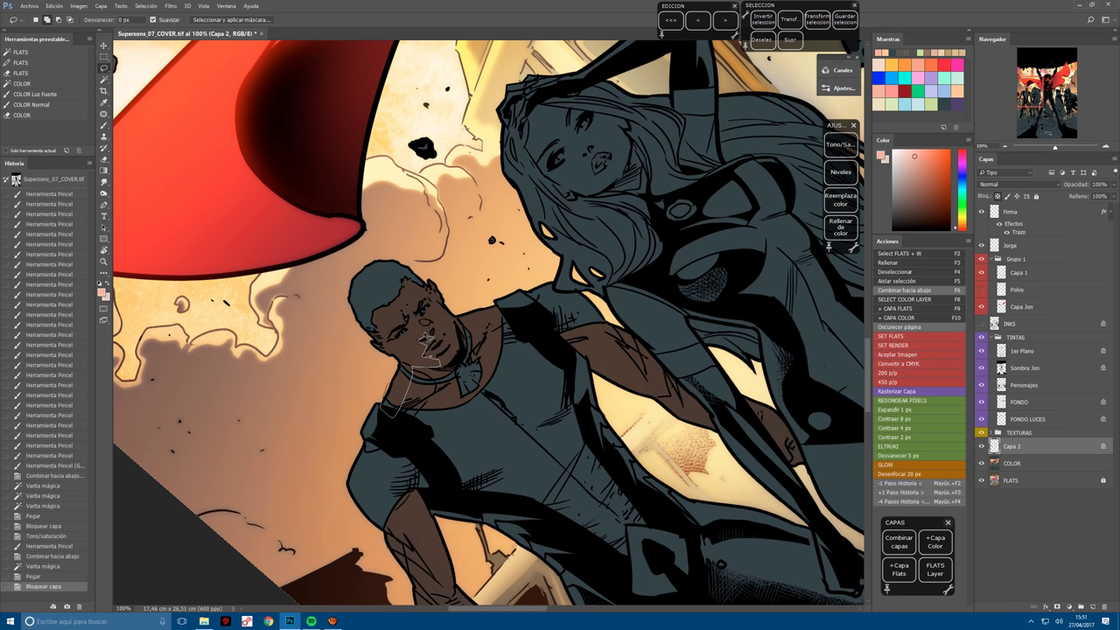
{"action": "mouse_move", "coordinate": [418, 335]}
{"action": "left_mouse_down"}
{"action": "mouse_move", "coordinate": [429, 321]}
{"action": "mouse_move", "coordinate": [458, 330]}
{"action": "left_mouse_up"}
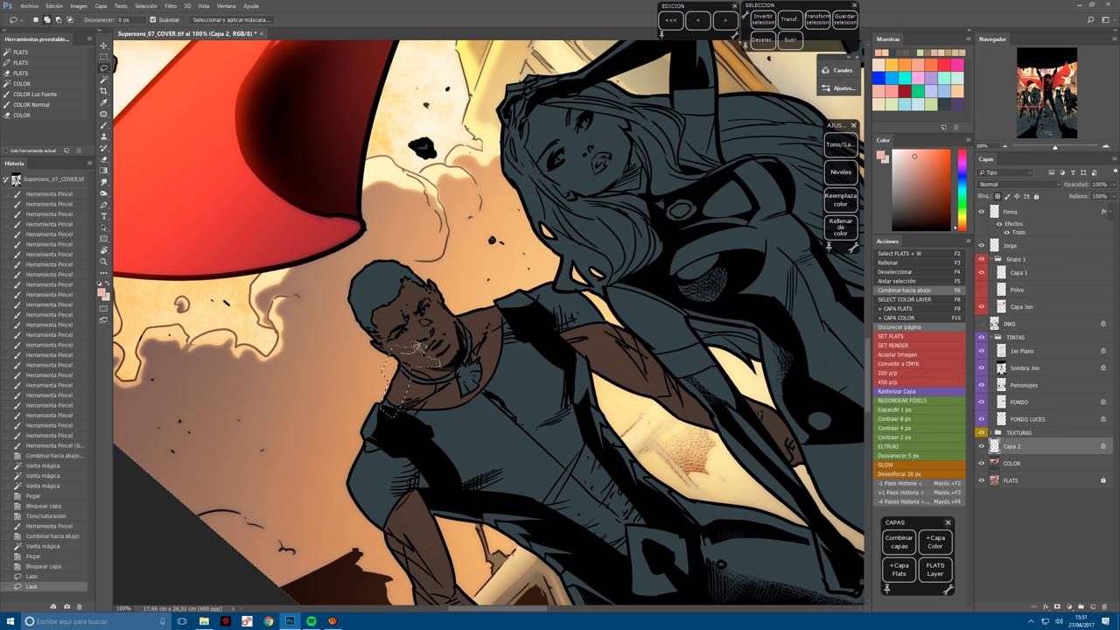
{"action": "mouse_move", "coordinate": [391, 346]}
{"action": "left_mouse_down"}
{"action": "mouse_move", "coordinate": [404, 331]}
{"action": "mouse_move", "coordinate": [381, 303]}
{"action": "mouse_move", "coordinate": [362, 331]}
{"action": "mouse_move", "coordinate": [395, 410]}
{"action": "mouse_move", "coordinate": [399, 305]}
{"action": "mouse_move", "coordinate": [404, 325]}
{"action": "mouse_move", "coordinate": [386, 343]}
{"action": "mouse_move", "coordinate": [383, 298]}
{"action": "mouse_move", "coordinate": [386, 378]}
{"action": "mouse_move", "coordinate": [366, 383]}
{"action": "left_mouse_up"}
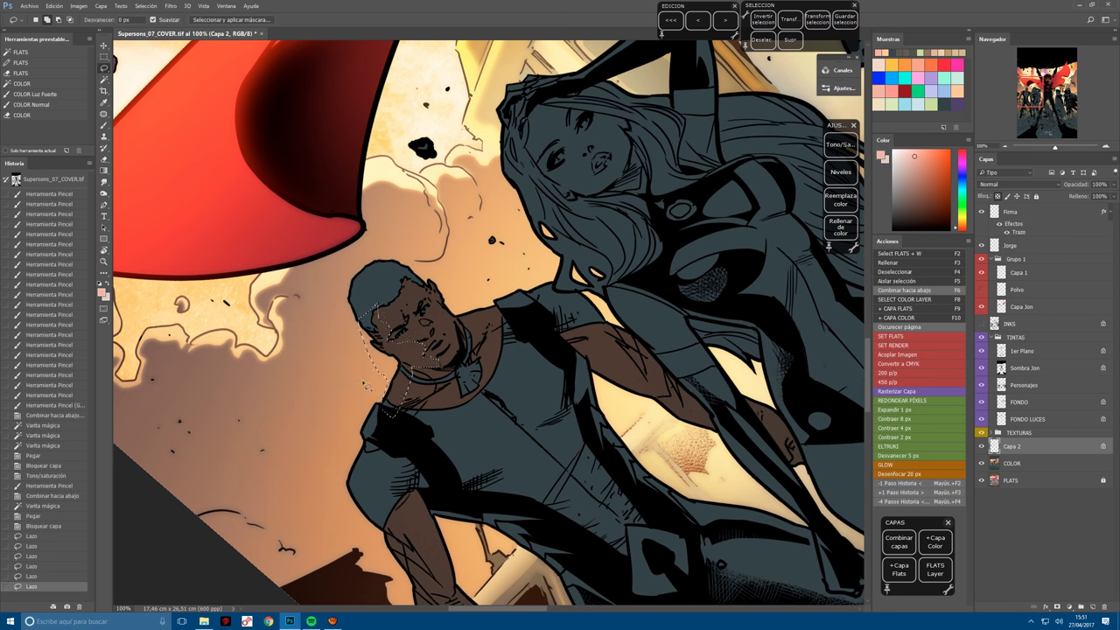
{"action": "left_click", "coordinate": [509, 405]}
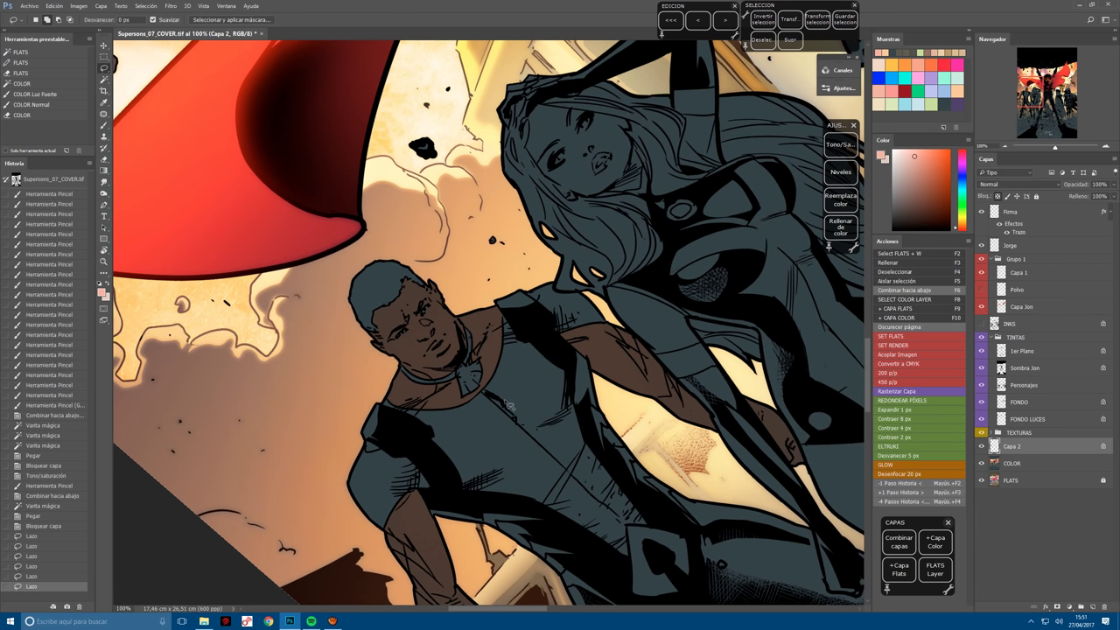
Lasso light shapes on the woman-facing side of the man's face, neck and shoulder, adding each to the selection.
{"action": "key", "text": "r"}
{"action": "left_click_drag", "start_coordinate": [509, 405], "coordinate": [443, 329]}
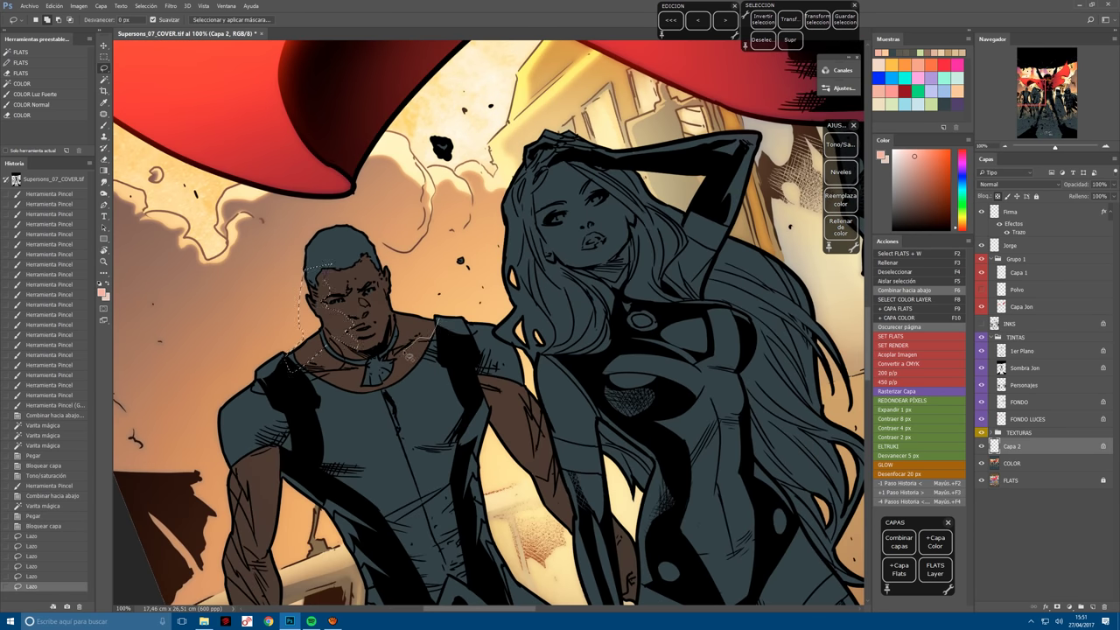
{"action": "mouse_move", "coordinate": [418, 332]}
{"action": "left_mouse_down"}
{"action": "mouse_move", "coordinate": [428, 292]}
{"action": "mouse_move", "coordinate": [415, 331]}
{"action": "mouse_move", "coordinate": [428, 344]}
{"action": "mouse_move", "coordinate": [404, 357]}
{"action": "mouse_move", "coordinate": [454, 352]}
{"action": "mouse_move", "coordinate": [424, 327]}
{"action": "mouse_move", "coordinate": [375, 343]}
{"action": "left_mouse_up"}
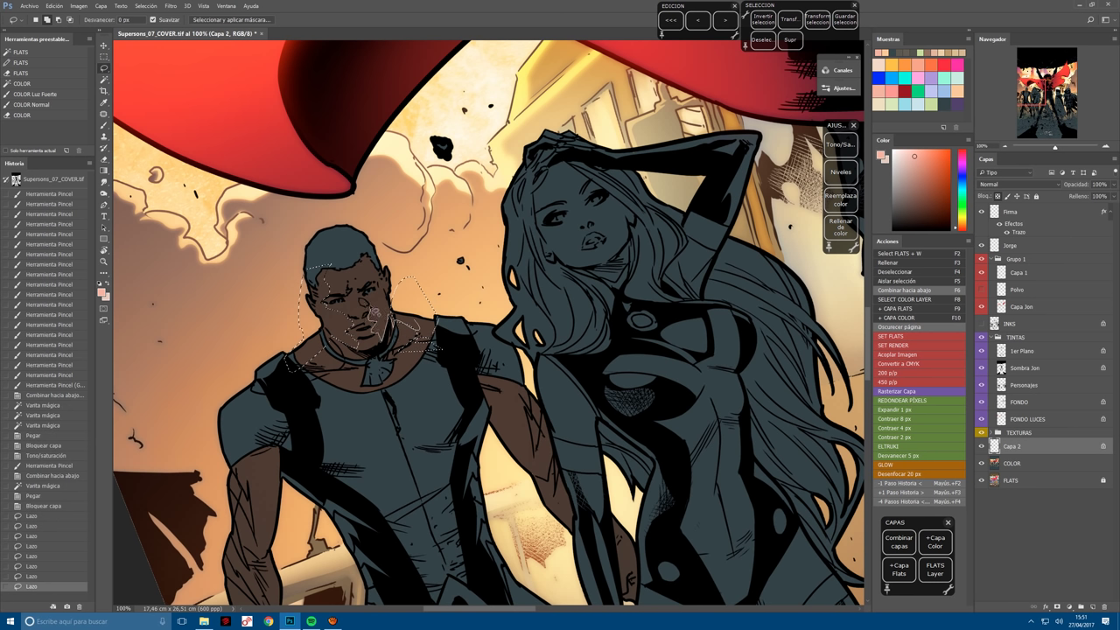
{"action": "left_click_drag", "start_coordinate": [376, 311], "coordinate": [389, 254]}
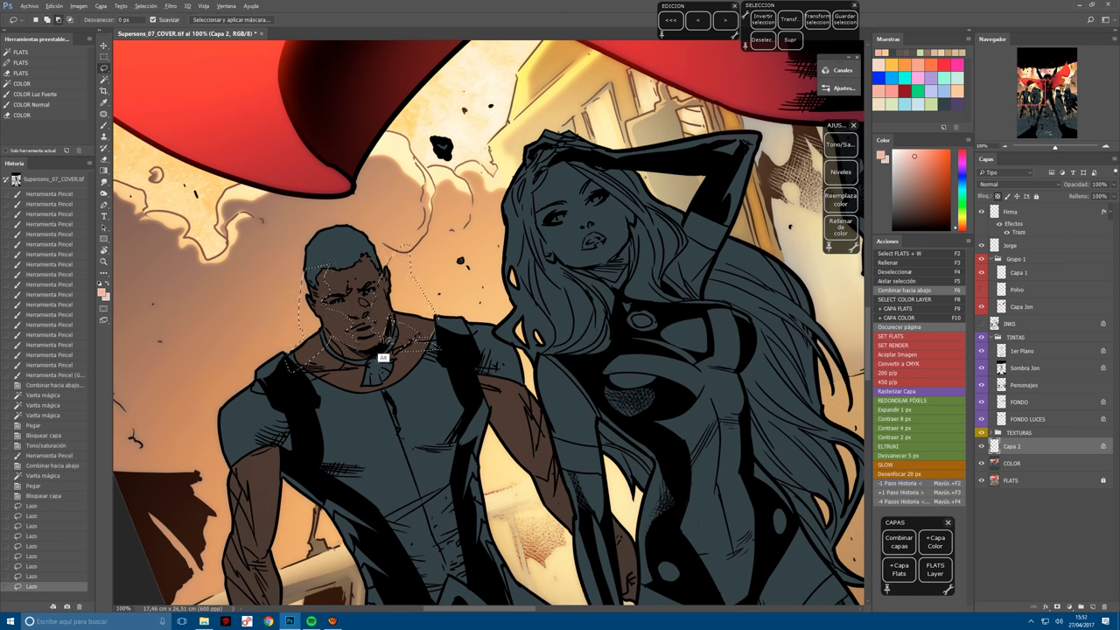
{"action": "mouse_move", "coordinate": [382, 358]}
{"action": "left_mouse_down"}
{"action": "mouse_move", "coordinate": [375, 305]}
{"action": "mouse_move", "coordinate": [368, 371]}
{"action": "mouse_move", "coordinate": [385, 289]}
{"action": "left_mouse_up"}
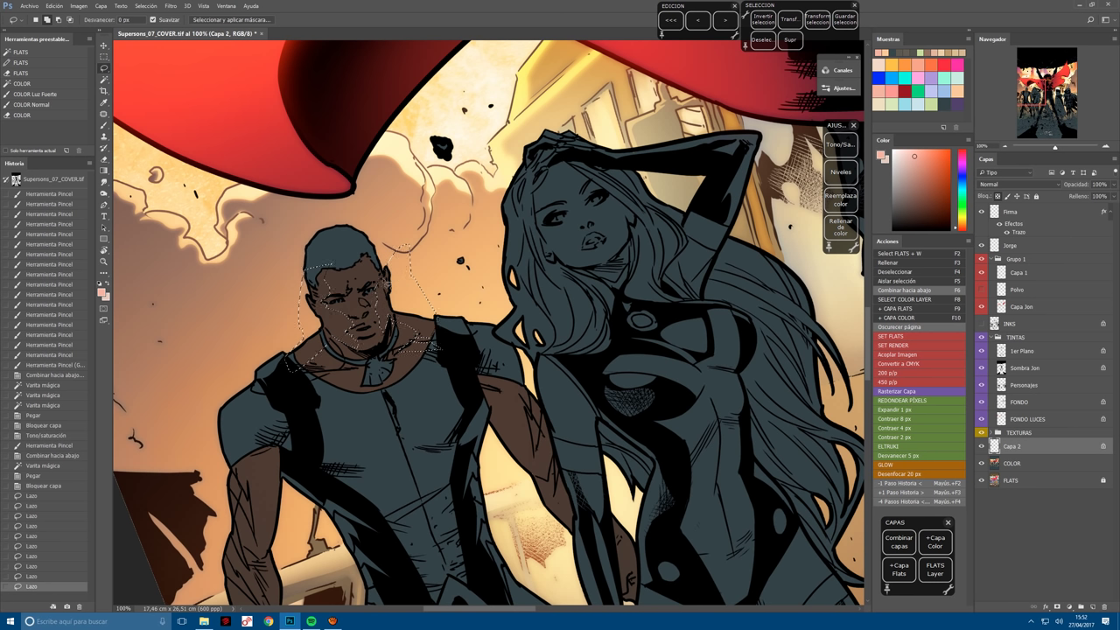
{"action": "mouse_move", "coordinate": [385, 286]}
{"action": "left_mouse_down"}
{"action": "mouse_move", "coordinate": [352, 254]}
{"action": "mouse_move", "coordinate": [412, 214]}
{"action": "mouse_move", "coordinate": [420, 271]}
{"action": "mouse_move", "coordinate": [464, 182]}
{"action": "left_mouse_up"}
Brush salmon light onto the selected face and neck shapes with the Luz Fuerte brush reduced to 600 px.
{"action": "key", "text": "b"}
{"action": "key", "text": "r"}
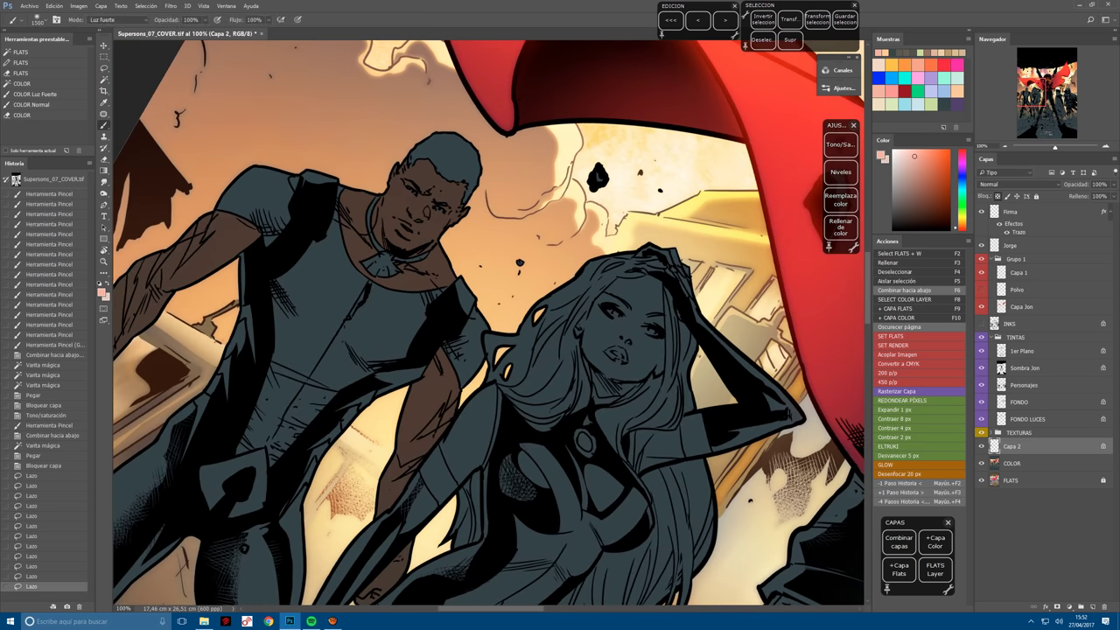
{"action": "left_click_drag", "start_coordinate": [398, 167], "coordinate": [411, 219]}
{"action": "key", "text": "bracketleft"}
{"action": "key", "text": "bracketleft"}
{"action": "key", "text": "bracketleft"}
{"action": "key", "text": "bracketleft"}
{"action": "key", "text": "bracketleft"}
{"action": "key", "text": "bracketleft"}
{"action": "left_click_drag", "start_coordinate": [403, 171], "coordinate": [455, 210]}
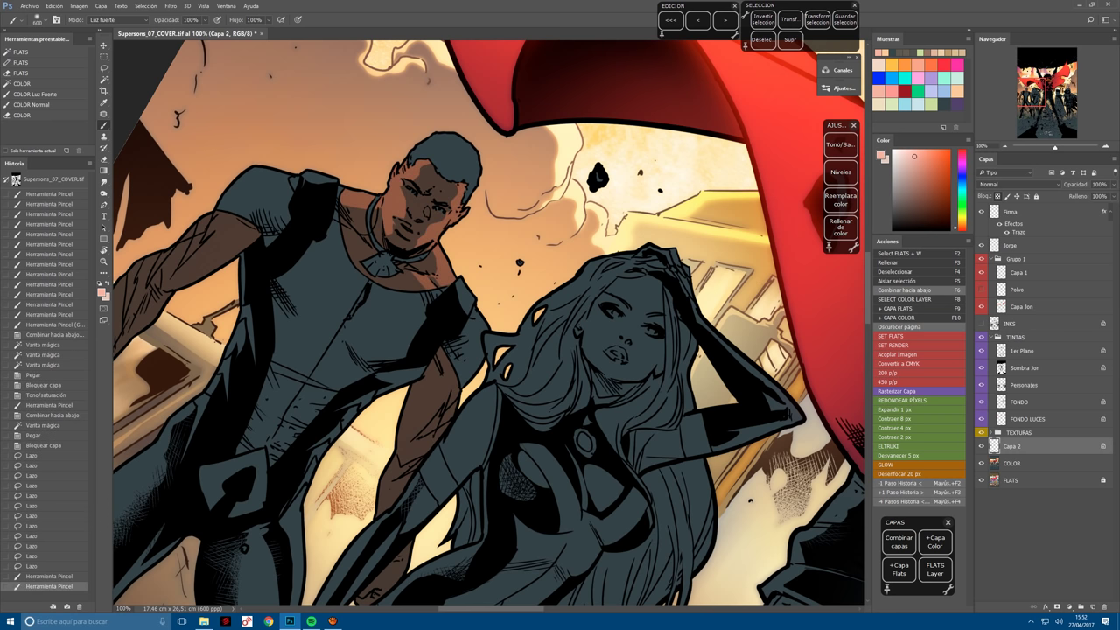
Brush a further salmon pass over the man's lit skin, clear the selection and touch up his face freehand.
{"action": "left_click_drag", "start_coordinate": [433, 284], "coordinate": [438, 362]}
{"action": "left_click_drag", "start_coordinate": [420, 271], "coordinate": [516, 184]}
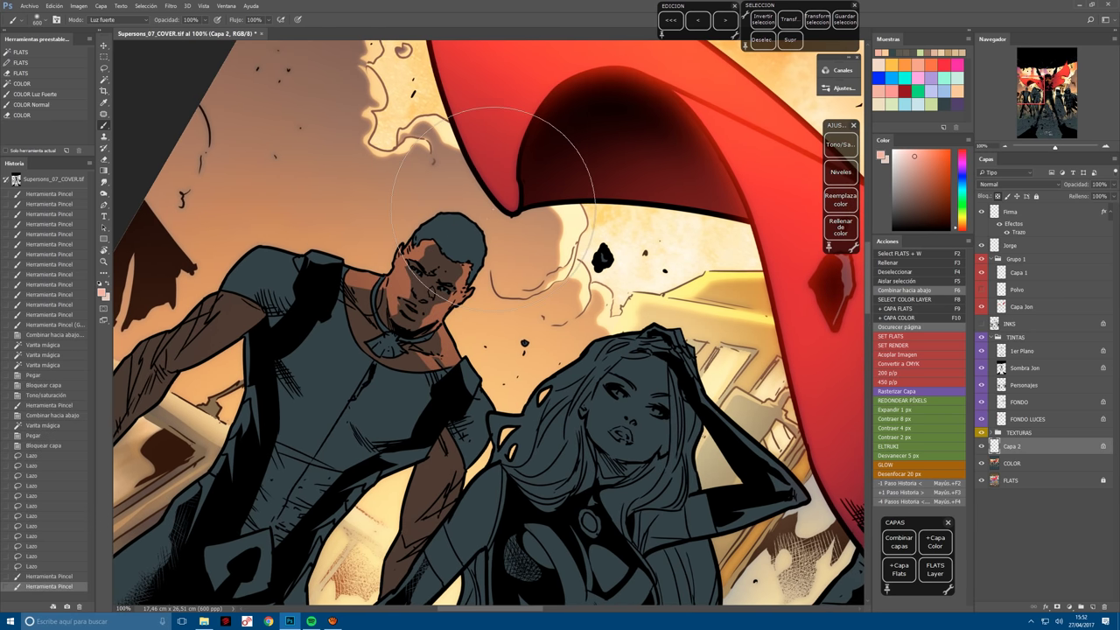
{"action": "mouse_move", "coordinate": [403, 288]}
{"action": "left_mouse_down"}
{"action": "mouse_move", "coordinate": [451, 214]}
{"action": "mouse_move", "coordinate": [504, 210]}
{"action": "left_mouse_up"}
{"action": "key", "text": "r"}
{"action": "key", "text": "ctrl+d"}
{"action": "left_click", "coordinate": [417, 347]}
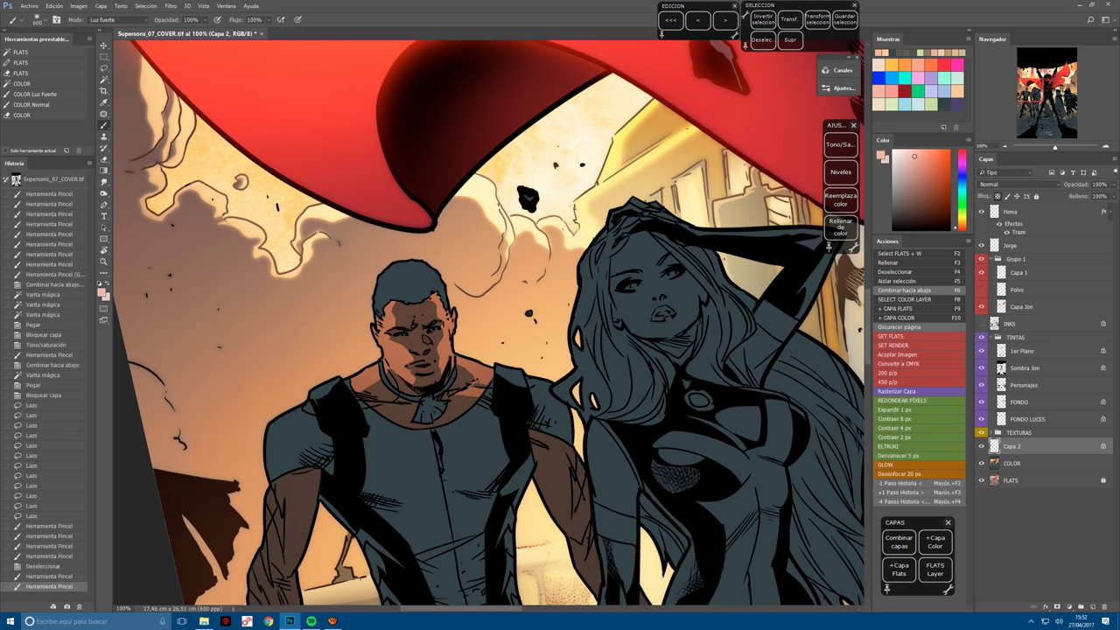
Lasso narrower highlight shapes inside the light on the man's woman-facing shoulder, neck and cheek.
{"action": "key", "text": "l"}
{"action": "key", "text": "r"}
{"action": "mouse_move", "coordinate": [424, 412]}
{"action": "left_mouse_down"}
{"action": "mouse_move", "coordinate": [505, 431]}
{"action": "mouse_move", "coordinate": [513, 389]}
{"action": "mouse_move", "coordinate": [461, 425]}
{"action": "mouse_move", "coordinate": [504, 374]}
{"action": "mouse_move", "coordinate": [404, 366]}
{"action": "mouse_move", "coordinate": [497, 372]}
{"action": "left_mouse_up"}
{"action": "scroll", "coordinate": [505, 431], "scroll_direction": "up", "scroll_amount": 1}
{"action": "mouse_move", "coordinate": [404, 367]}
{"action": "left_mouse_down"}
{"action": "mouse_move", "coordinate": [406, 410]}
{"action": "mouse_move", "coordinate": [395, 398]}
{"action": "left_mouse_up"}
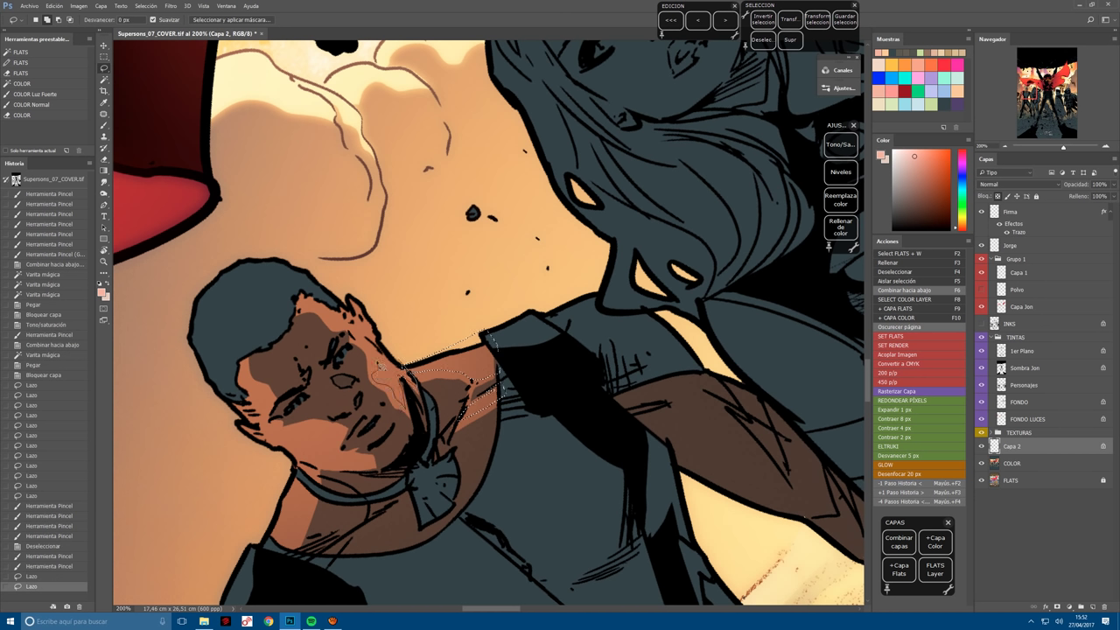
{"action": "mouse_move", "coordinate": [350, 335]}
{"action": "left_mouse_down"}
{"action": "mouse_move", "coordinate": [321, 317]}
{"action": "mouse_move", "coordinate": [307, 276]}
{"action": "mouse_move", "coordinate": [411, 366]}
{"action": "mouse_move", "coordinate": [386, 389]}
{"action": "mouse_move", "coordinate": [378, 340]}
{"action": "mouse_move", "coordinate": [354, 301]}
{"action": "mouse_move", "coordinate": [384, 302]}
{"action": "mouse_move", "coordinate": [363, 324]}
{"action": "mouse_move", "coordinate": [354, 306]}
{"action": "mouse_move", "coordinate": [477, 372]}
{"action": "left_mouse_up"}
Undo the 600 px stroke and repaint the selected shoulder and cheek highlights in pale peach with a 250 px brush.
{"action": "key", "text": "b"}
{"action": "key", "text": "ctrl+h"}
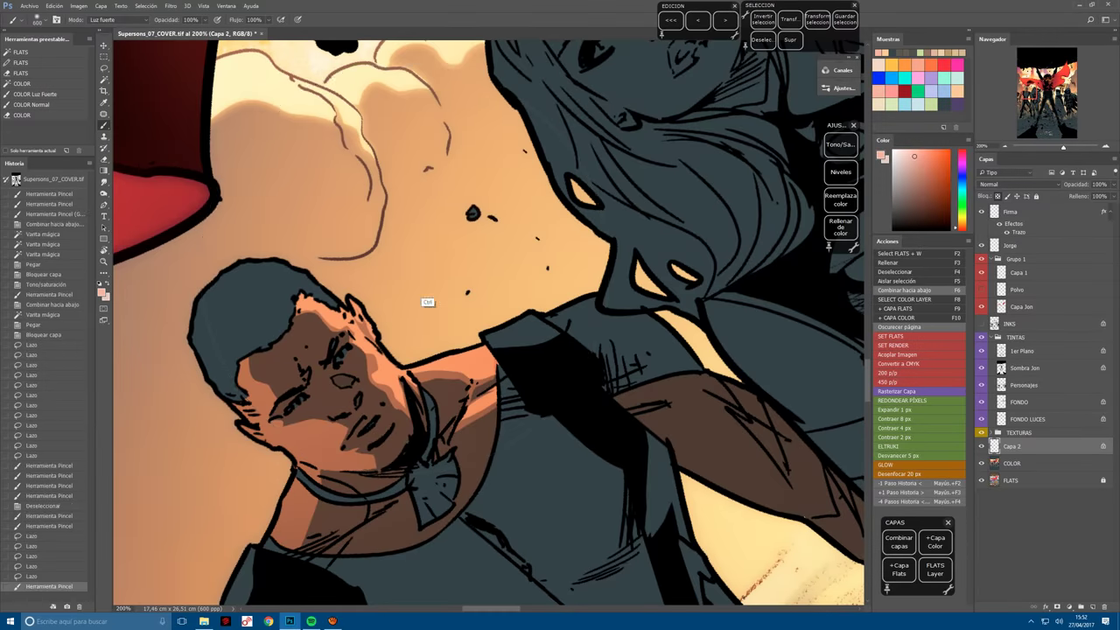
{"action": "key", "text": "ctrl+z"}
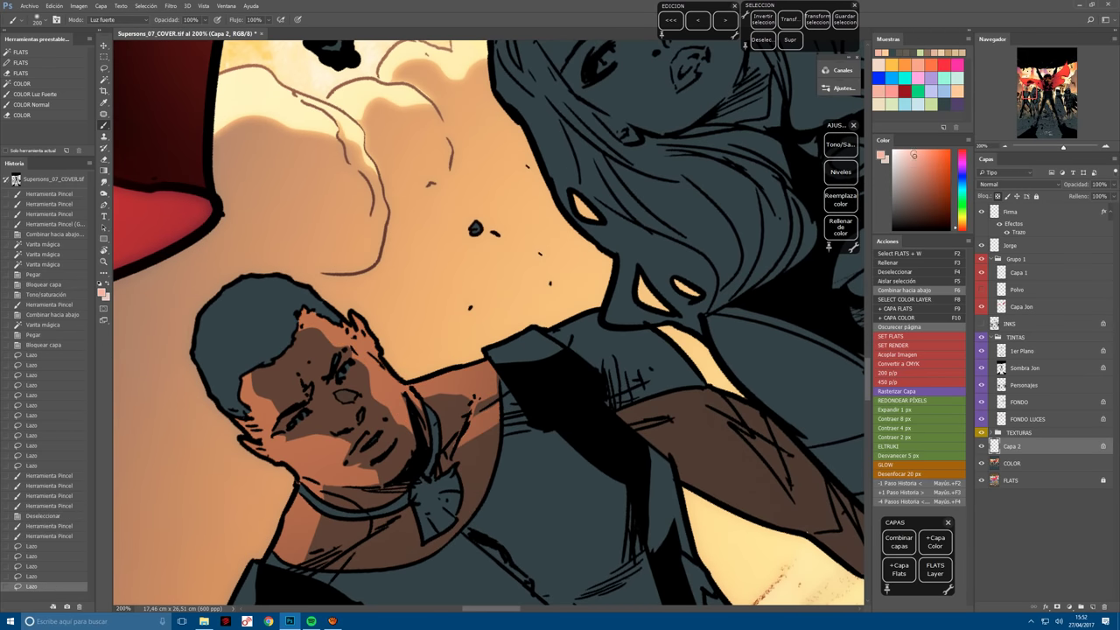
{"action": "key", "text": "ctrl+minus"}
{"action": "left_click_drag", "start_coordinate": [398, 332], "coordinate": [490, 355]}
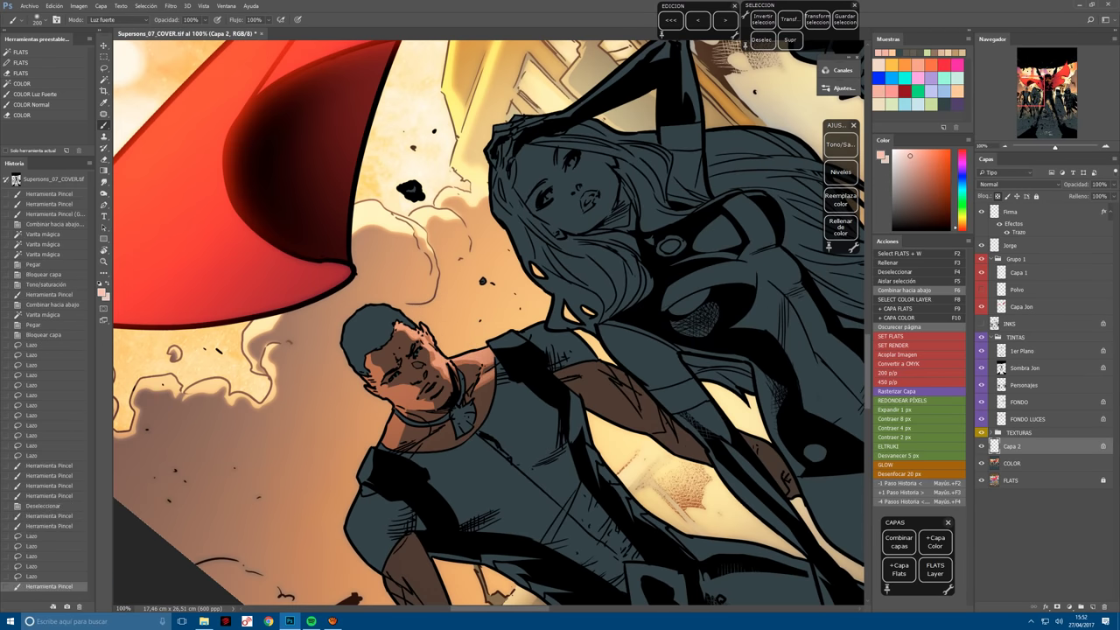
{"action": "key", "text": "ctrl+z"}
{"action": "mouse_move", "coordinate": [401, 331]}
{"action": "left_mouse_down"}
{"action": "mouse_move", "coordinate": [477, 350]}
{"action": "mouse_move", "coordinate": [492, 381]}
{"action": "mouse_move", "coordinate": [492, 362]}
{"action": "left_mouse_up"}
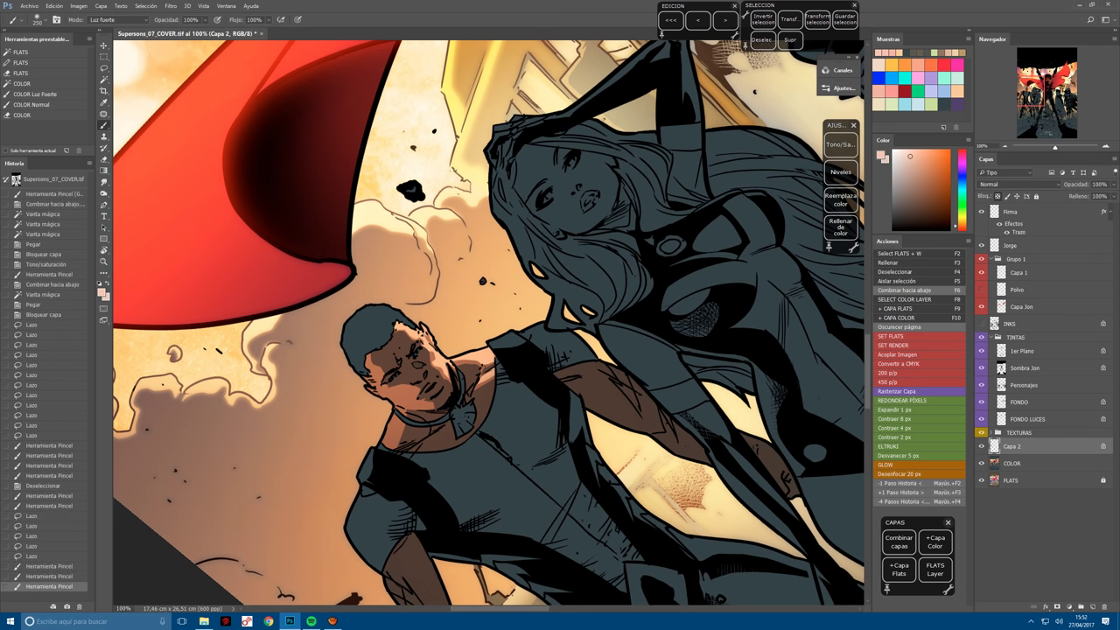
{"action": "left_click_drag", "start_coordinate": [438, 298], "coordinate": [494, 337]}
Clear the selection and lasso highlight shapes on the opposite side of the man's neck, jaw, cheek and temple.
{"action": "key", "text": "l"}
{"action": "scroll", "coordinate": [344, 353], "scroll_direction": "up", "scroll_amount": 5}
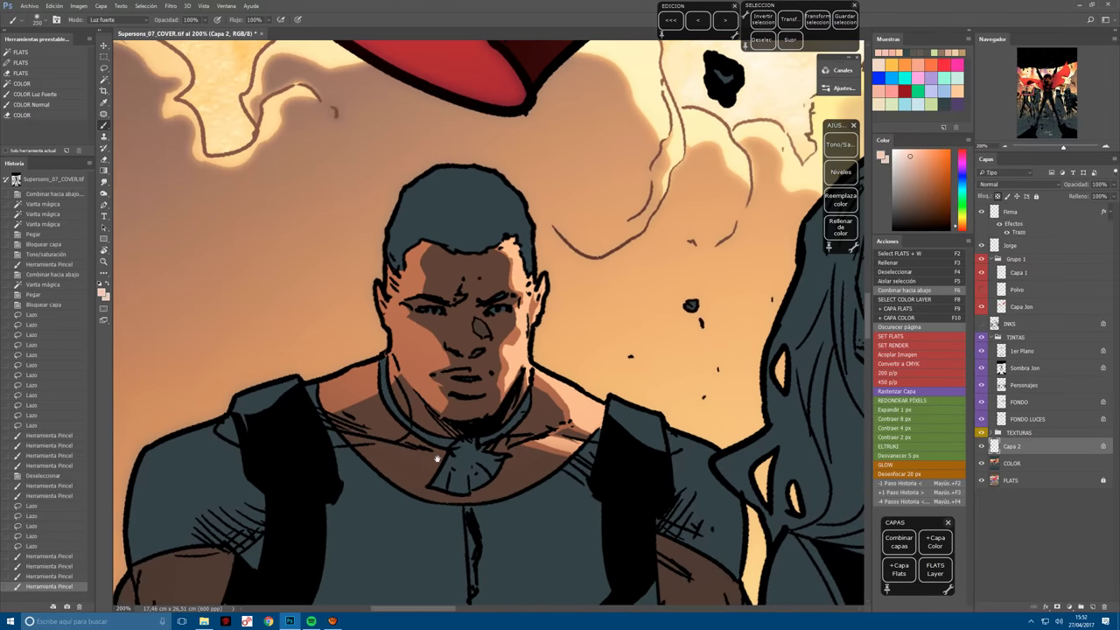
{"action": "key", "text": "ctrl+d"}
{"action": "mouse_move", "coordinate": [344, 354]}
{"action": "left_mouse_down"}
{"action": "mouse_move", "coordinate": [322, 411]}
{"action": "mouse_move", "coordinate": [397, 380]}
{"action": "mouse_move", "coordinate": [396, 365]}
{"action": "mouse_move", "coordinate": [439, 414]}
{"action": "left_mouse_up"}
{"action": "left_click_drag", "start_coordinate": [429, 375], "coordinate": [445, 368]}
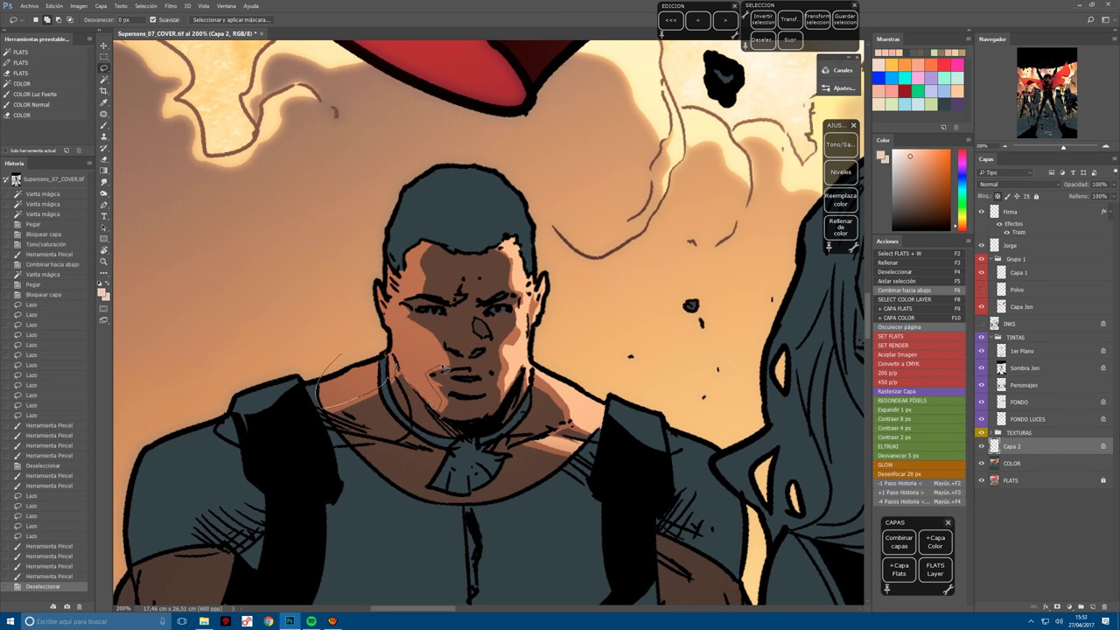
{"action": "mouse_move", "coordinate": [405, 308]}
{"action": "left_mouse_down"}
{"action": "mouse_move", "coordinate": [417, 269]}
{"action": "mouse_move", "coordinate": [437, 238]}
{"action": "mouse_move", "coordinate": [395, 263]}
{"action": "mouse_move", "coordinate": [393, 325]}
{"action": "mouse_move", "coordinate": [342, 354]}
{"action": "mouse_move", "coordinate": [384, 348]}
{"action": "left_mouse_up"}
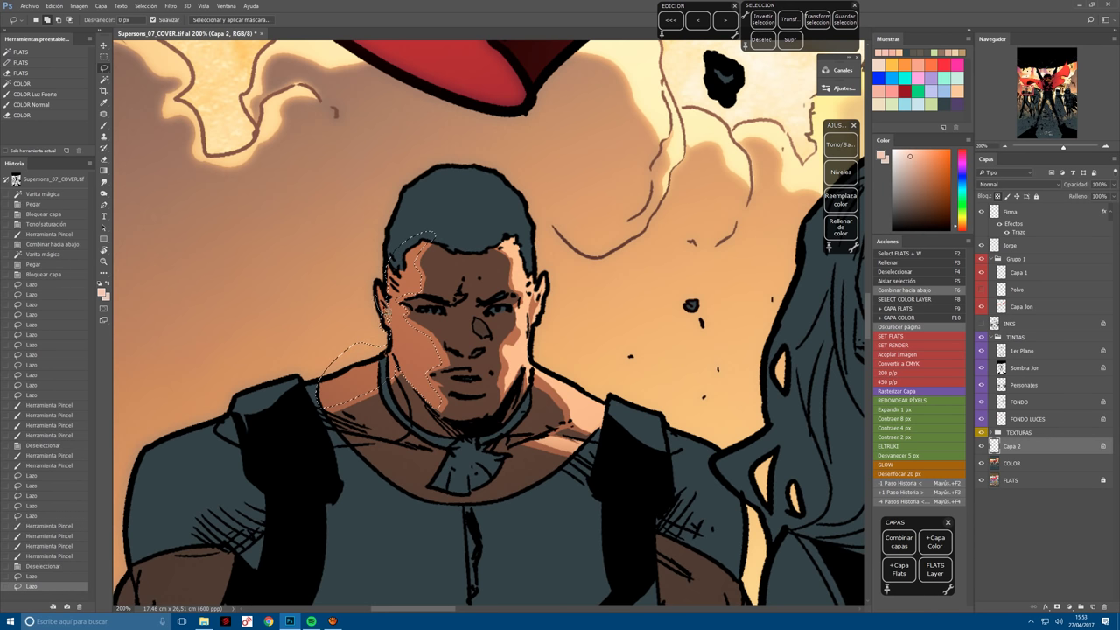
Paint pale peach highlights into the selected neck and face shapes with the 250 px Luz Fuerte brush, and deselect.
{"action": "key", "text": "b"}
{"action": "left_click_drag", "start_coordinate": [382, 294], "coordinate": [394, 282]}
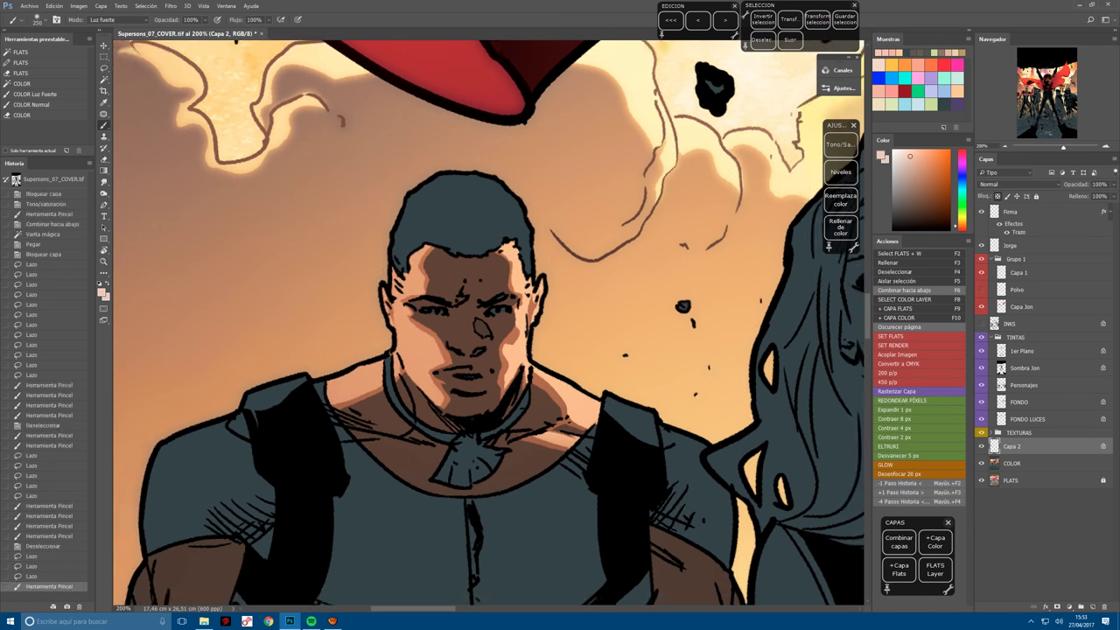
{"action": "key", "text": "ctrl+minus"}
{"action": "left_click_drag", "start_coordinate": [446, 333], "coordinate": [403, 280]}
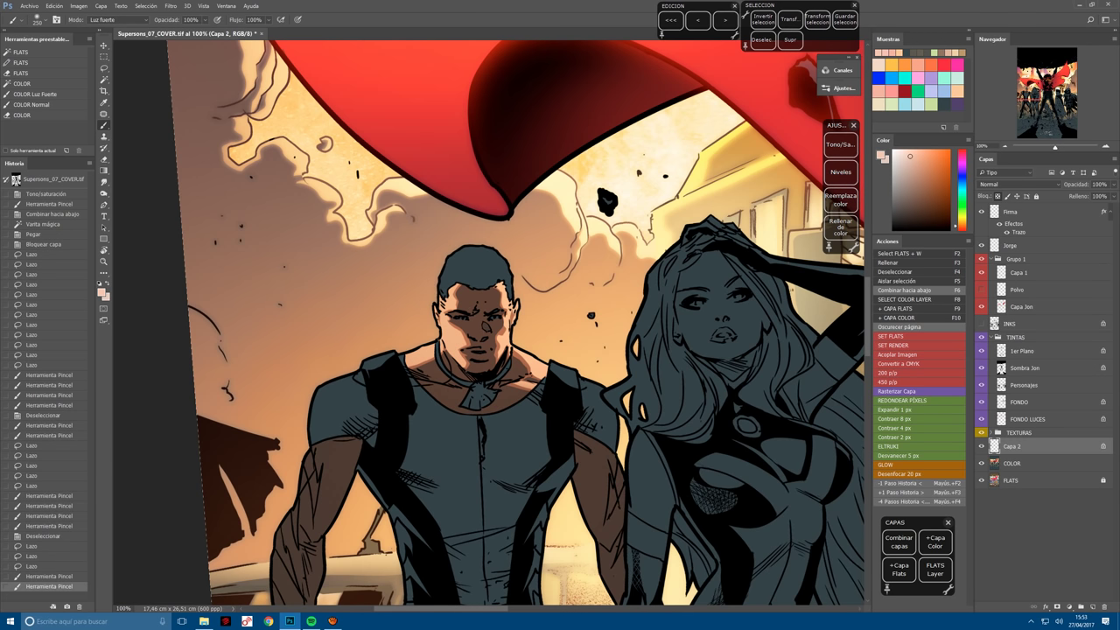
{"action": "mouse_move", "coordinate": [367, 541]}
{"action": "left_mouse_down"}
{"action": "mouse_move", "coordinate": [425, 483]}
{"action": "mouse_move", "coordinate": [399, 376]}
{"action": "mouse_move", "coordinate": [404, 385]}
{"action": "left_mouse_up"}
{"action": "key", "text": "ctrl+d"}
Merge the skin layer into COLOR, magic-wand the man's arm flats and copy them to a new locked colour layer.
{"action": "left_click_drag", "start_coordinate": [412, 490], "coordinate": [461, 396]}
{"action": "key", "text": "F2"}
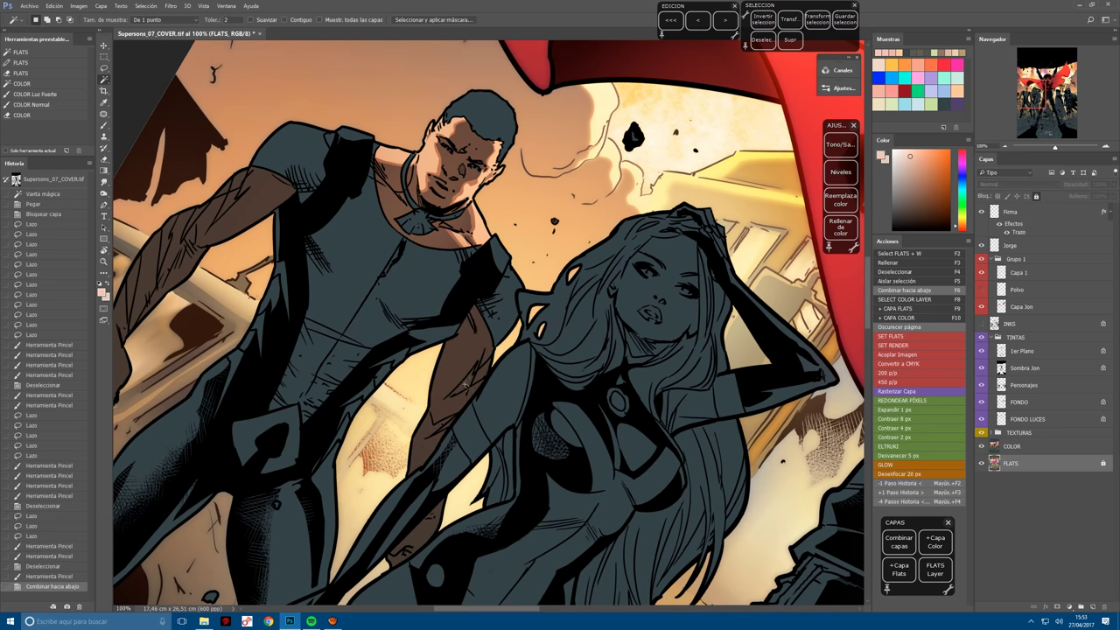
{"action": "left_click", "coordinate": [467, 376]}
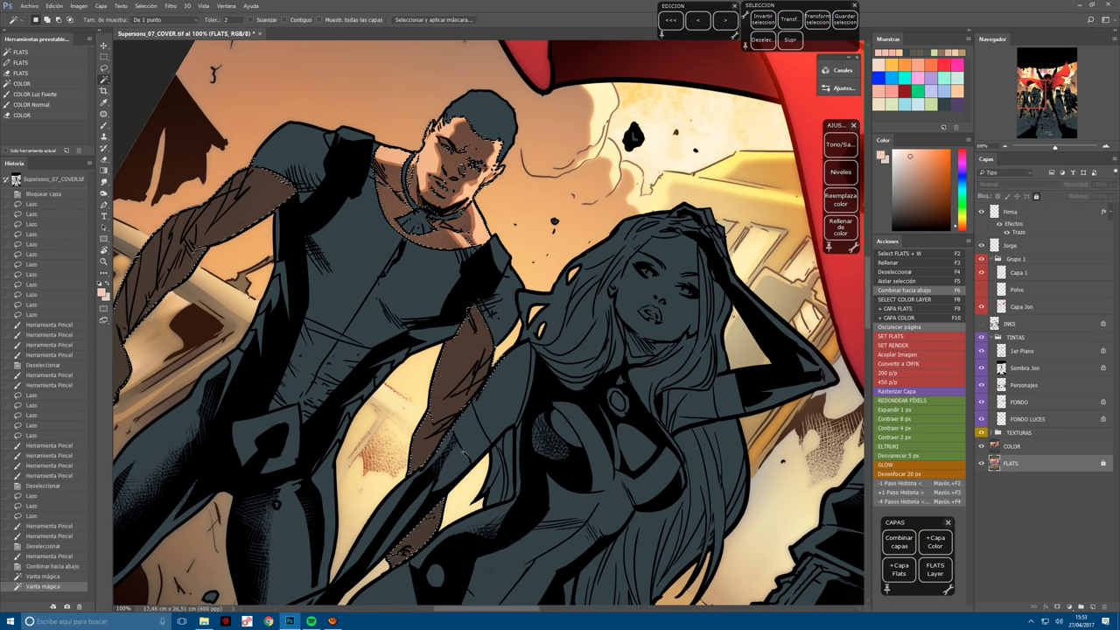
{"action": "key", "text": "F10"}
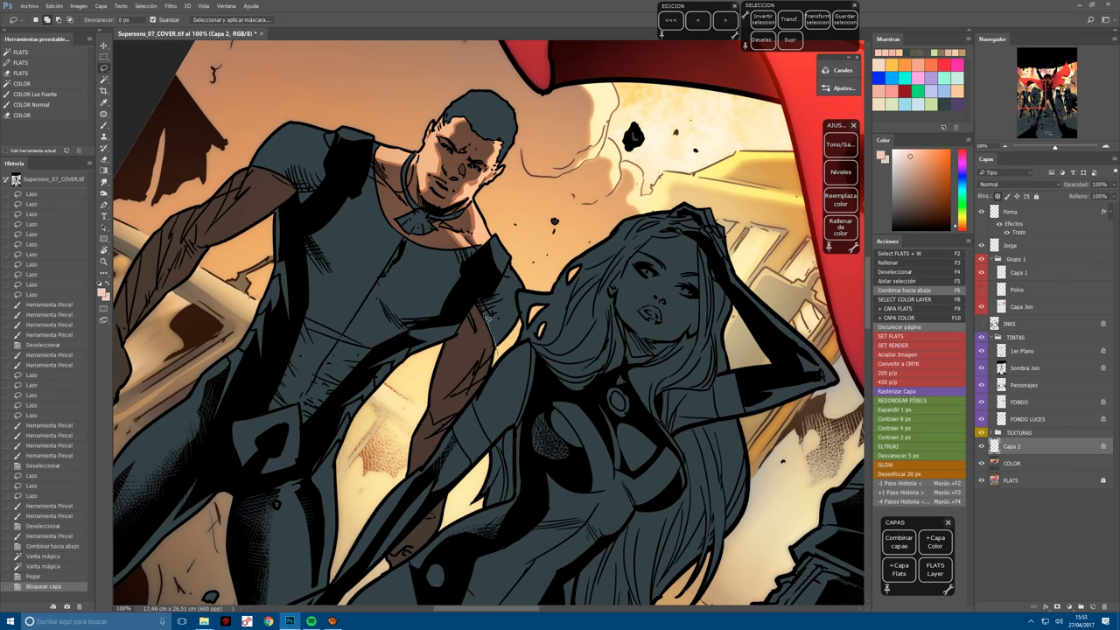
Lasso the outer edge of the man's woman-facing arm and brush salmon light into it, undoing and redoing the stroke.
{"action": "mouse_move", "coordinate": [486, 315]}
{"action": "left_mouse_down"}
{"action": "mouse_move", "coordinate": [463, 391]}
{"action": "mouse_move", "coordinate": [468, 406]}
{"action": "mouse_move", "coordinate": [484, 387]}
{"action": "mouse_move", "coordinate": [482, 413]}
{"action": "mouse_move", "coordinate": [443, 435]}
{"action": "mouse_move", "coordinate": [435, 464]}
{"action": "mouse_move", "coordinate": [487, 429]}
{"action": "mouse_move", "coordinate": [434, 472]}
{"action": "mouse_move", "coordinate": [429, 557]}
{"action": "left_mouse_up"}
{"action": "left_click", "coordinate": [487, 313]}
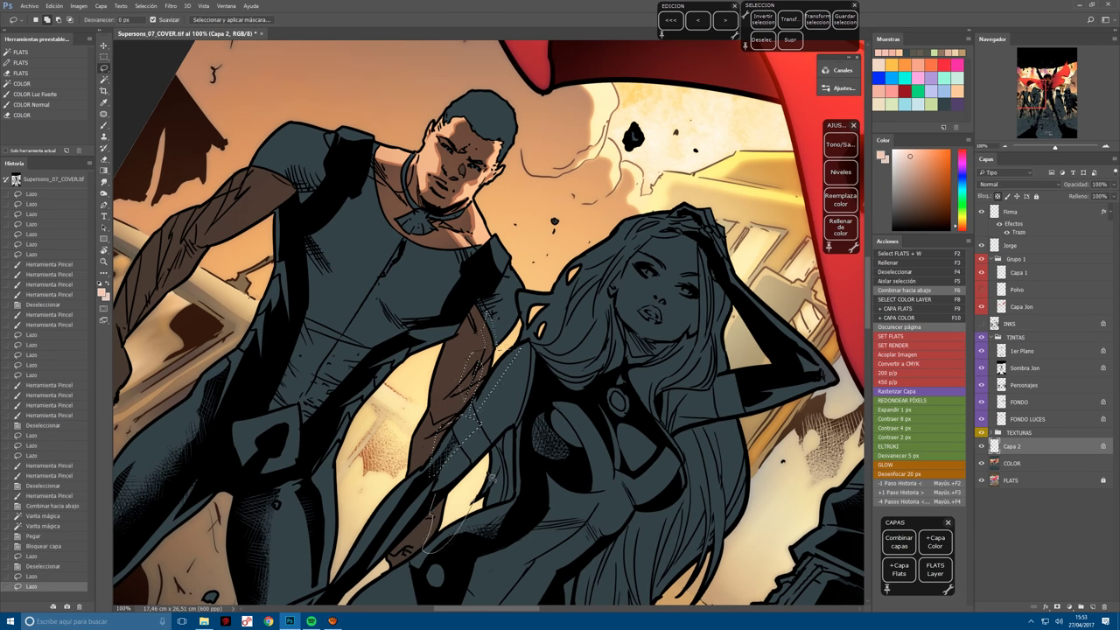
{"action": "key", "text": "b"}
{"action": "mouse_move", "coordinate": [486, 299]}
{"action": "left_mouse_down"}
{"action": "mouse_move", "coordinate": [440, 522]}
{"action": "mouse_move", "coordinate": [463, 493]}
{"action": "mouse_move", "coordinate": [518, 258]}
{"action": "left_mouse_up"}
{"action": "key", "text": "ctrl+z"}
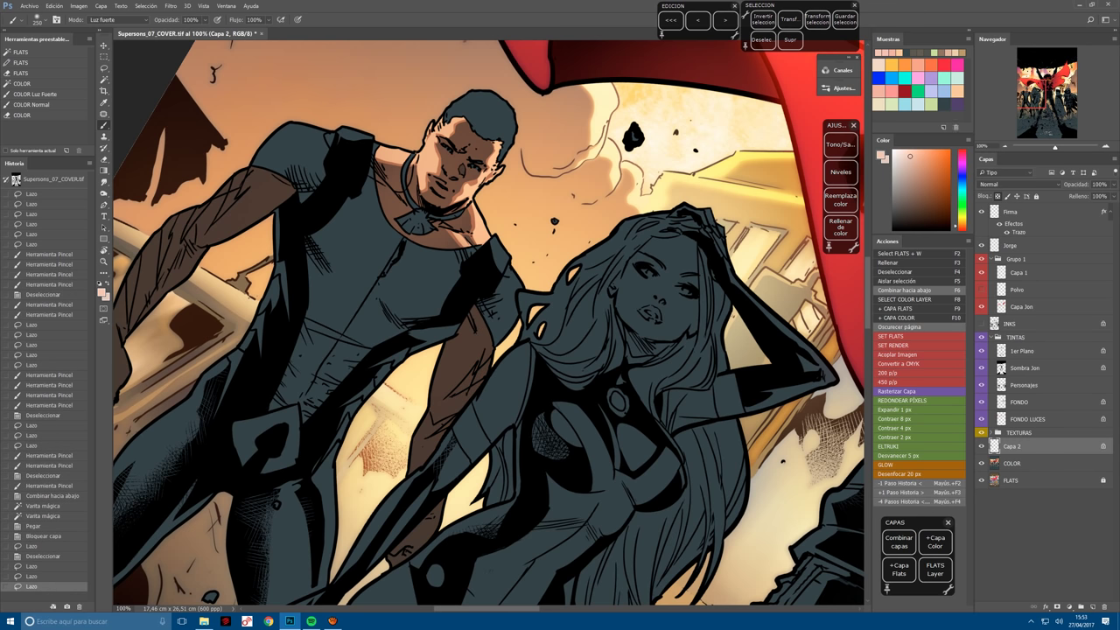
{"action": "mouse_move", "coordinate": [473, 350]}
{"action": "left_mouse_down"}
{"action": "mouse_move", "coordinate": [439, 542]}
{"action": "mouse_move", "coordinate": [481, 331]}
{"action": "mouse_move", "coordinate": [442, 526]}
{"action": "mouse_move", "coordinate": [469, 366]}
{"action": "mouse_move", "coordinate": [436, 520]}
{"action": "mouse_move", "coordinate": [487, 344]}
{"action": "mouse_move", "coordinate": [467, 385]}
{"action": "mouse_move", "coordinate": [471, 401]}
{"action": "mouse_move", "coordinate": [483, 366]}
{"action": "mouse_move", "coordinate": [488, 401]}
{"action": "mouse_move", "coordinate": [529, 328]}
{"action": "left_mouse_up"}
Lasso narrower highlight shapes along the same upper arm and forearm and paint them pale peach, redoing the first strokes.
{"action": "key", "text": "l"}
{"action": "key", "text": "ctrl+d"}
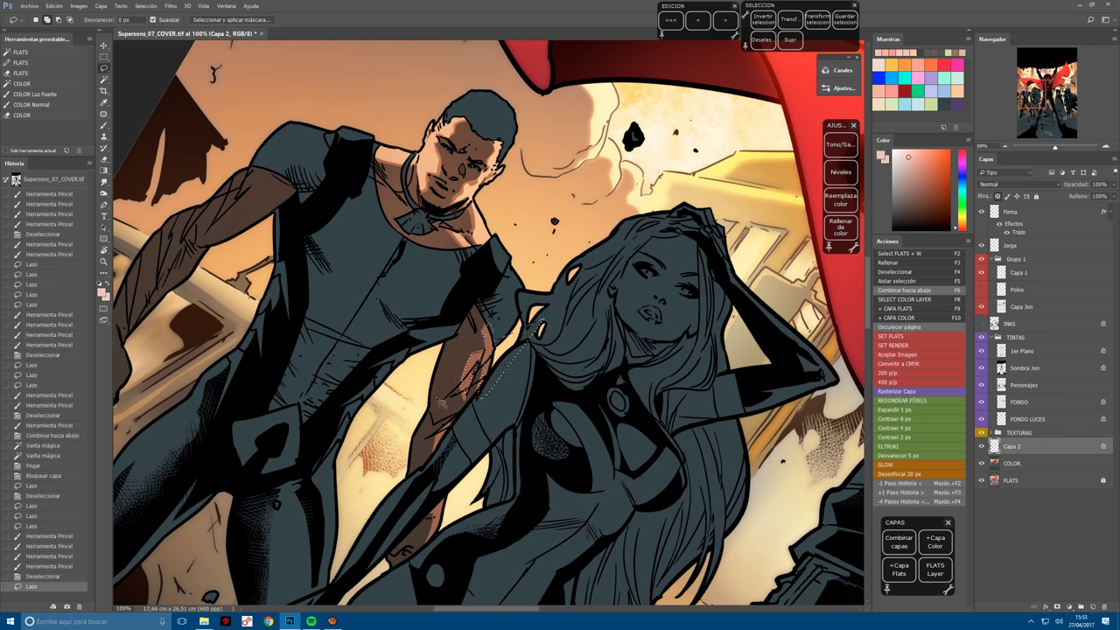
{"action": "mouse_move", "coordinate": [479, 435]}
{"action": "left_mouse_down"}
{"action": "mouse_move", "coordinate": [440, 445]}
{"action": "mouse_move", "coordinate": [450, 504]}
{"action": "mouse_move", "coordinate": [441, 484]}
{"action": "mouse_move", "coordinate": [435, 552]}
{"action": "left_mouse_up"}
{"action": "key", "text": "b"}
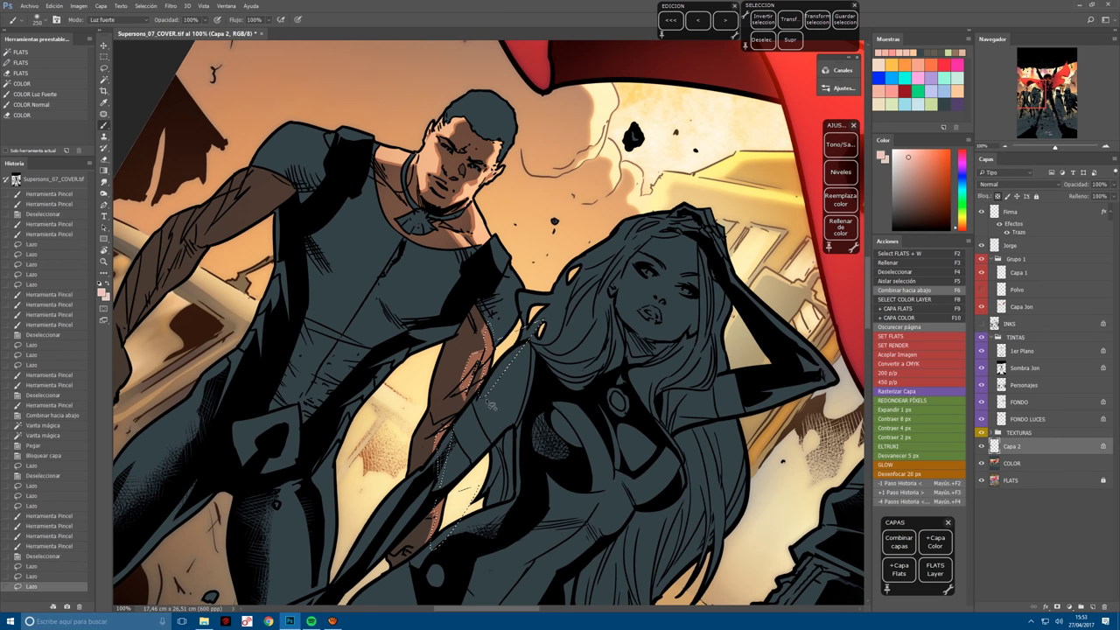
{"action": "left_click_drag", "start_coordinate": [490, 399], "coordinate": [472, 333]}
{"action": "left_click_drag", "start_coordinate": [438, 501], "coordinate": [440, 535]}
{"action": "key", "text": "ctrl+z"}
{"action": "left_click_drag", "start_coordinate": [479, 405], "coordinate": [477, 367]}
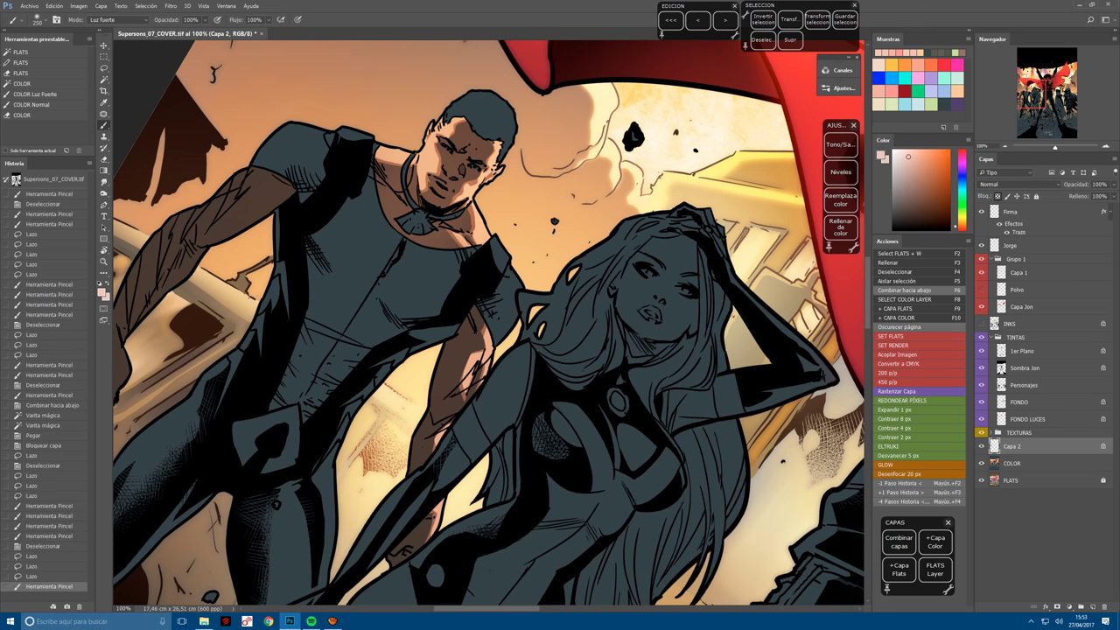
{"action": "left_click_drag", "start_coordinate": [438, 503], "coordinate": [439, 534]}
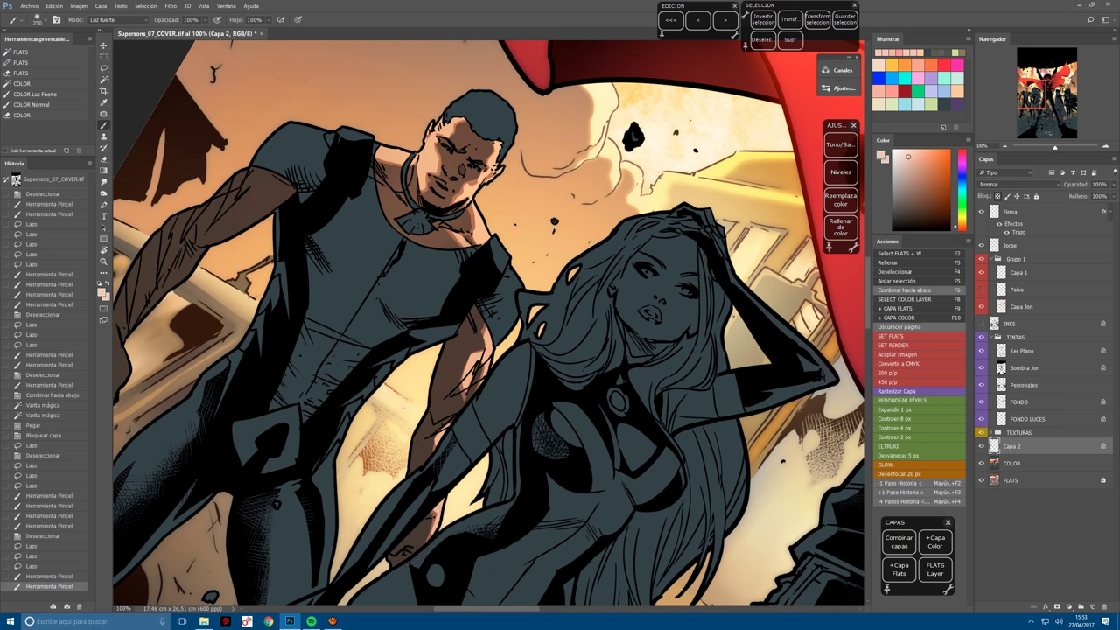
Clear the selection, lasso a light shape along the outer edge of the man's other arm and hide the selection outline.
{"action": "left_click_drag", "start_coordinate": [281, 329], "coordinate": [496, 402]}
{"action": "key", "text": "l"}
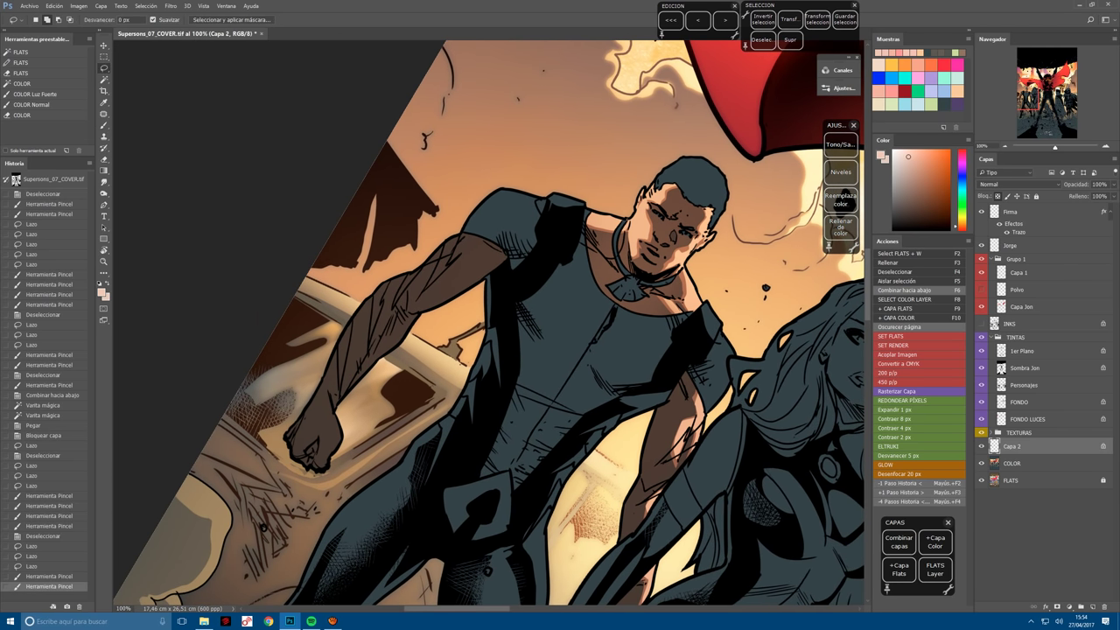
{"action": "key", "text": "ctrl+d"}
{"action": "mouse_move", "coordinate": [464, 235]}
{"action": "left_mouse_down"}
{"action": "mouse_move", "coordinate": [478, 230]}
{"action": "mouse_move", "coordinate": [352, 337]}
{"action": "mouse_move", "coordinate": [302, 442]}
{"action": "mouse_move", "coordinate": [291, 437]}
{"action": "mouse_move", "coordinate": [304, 359]}
{"action": "left_mouse_up"}
{"action": "key", "text": "b"}
{"action": "key", "text": "ctrl+h"}
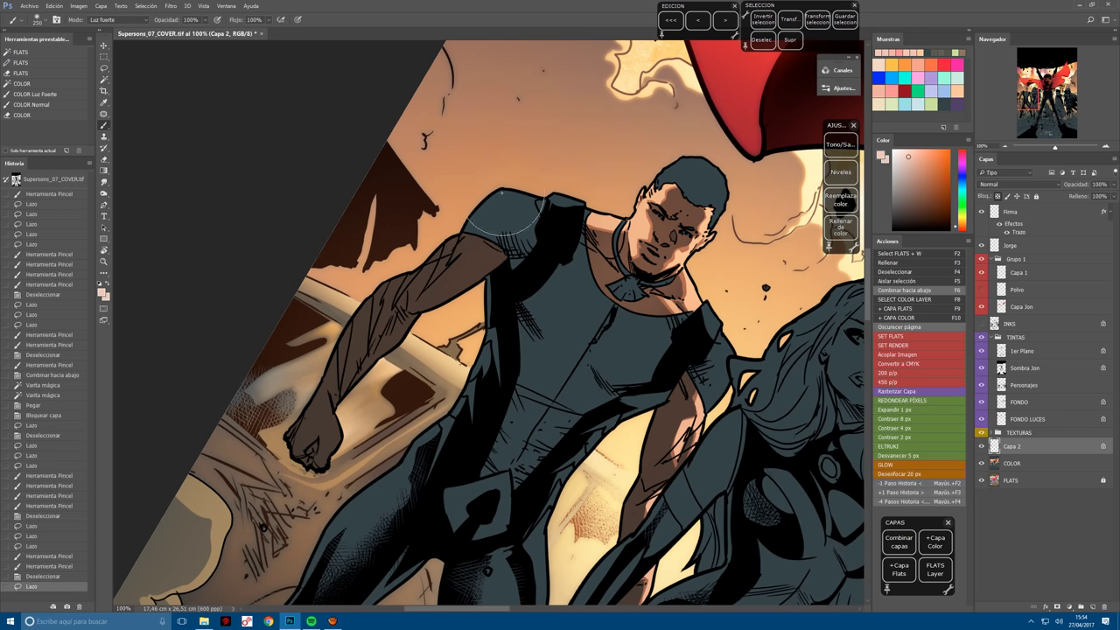
Pick the salmon swatch, try brushing it along the arm's outer edge and undo the strokes.
{"action": "mouse_move", "coordinate": [507, 216]}
{"action": "left_mouse_down"}
{"action": "mouse_move", "coordinate": [322, 405]}
{"action": "mouse_move", "coordinate": [484, 220]}
{"action": "left_mouse_up"}
{"action": "left_click", "coordinate": [885, 93]}
{"action": "left_click_drag", "start_coordinate": [394, 332], "coordinate": [350, 376]}
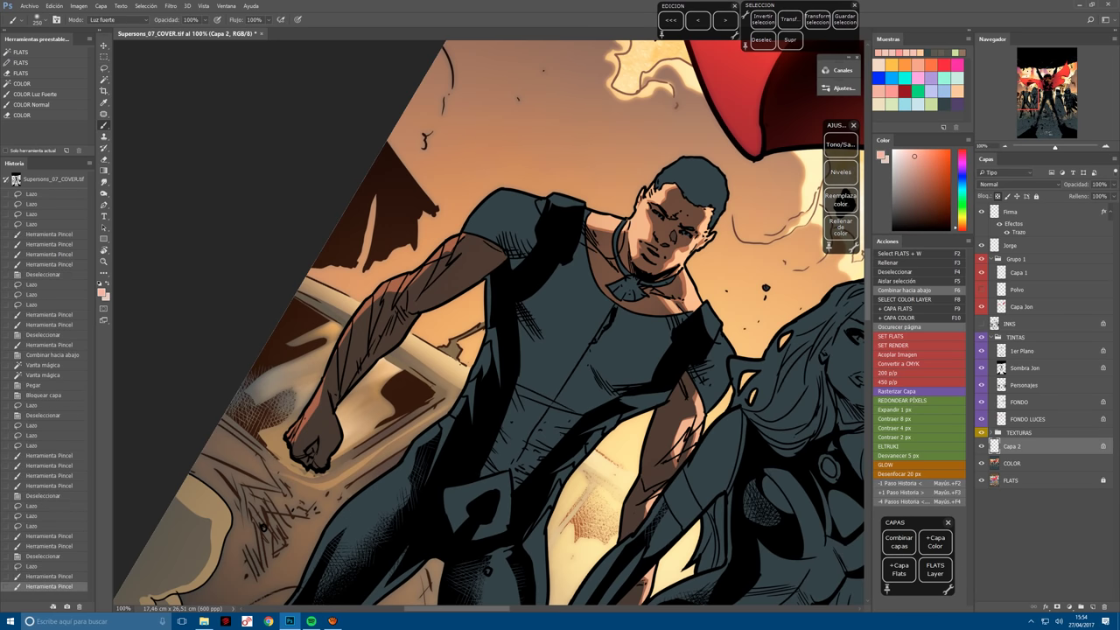
{"action": "left_click", "coordinate": [705, 23]}
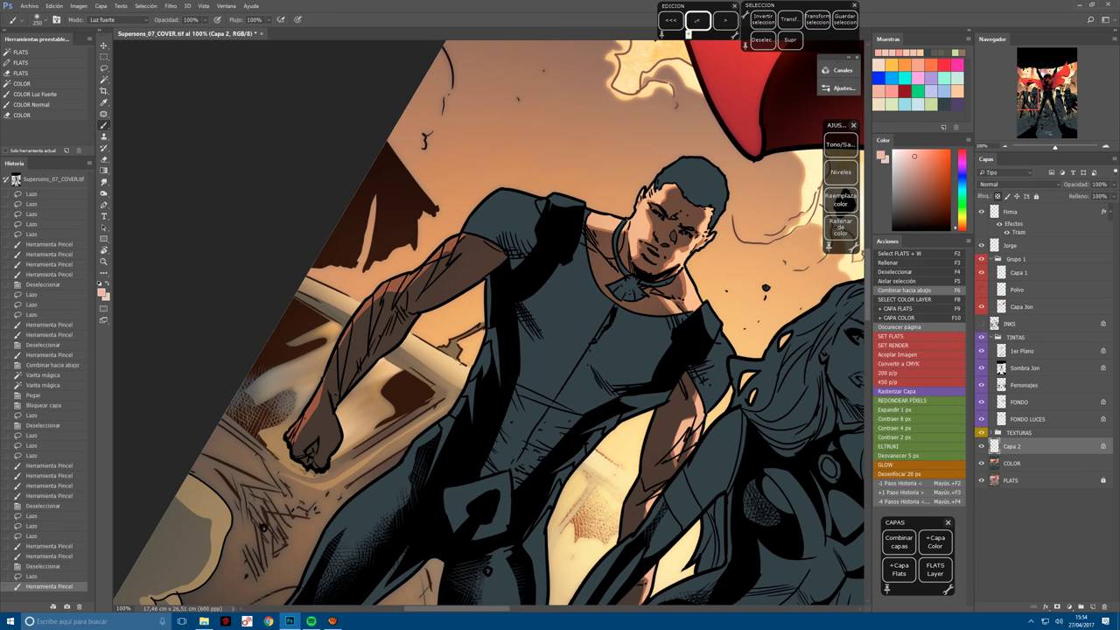
{"action": "left_click", "coordinate": [698, 21]}
Lasso additional light shapes down the forearm and brush salmon light along the selected arm edge.
{"action": "key", "text": "l"}
{"action": "mouse_move", "coordinate": [395, 286]}
{"action": "left_mouse_down"}
{"action": "mouse_move", "coordinate": [320, 398]}
{"action": "mouse_move", "coordinate": [317, 390]}
{"action": "mouse_move", "coordinate": [357, 344]}
{"action": "mouse_move", "coordinate": [320, 429]}
{"action": "left_mouse_up"}
{"action": "key", "text": "b"}
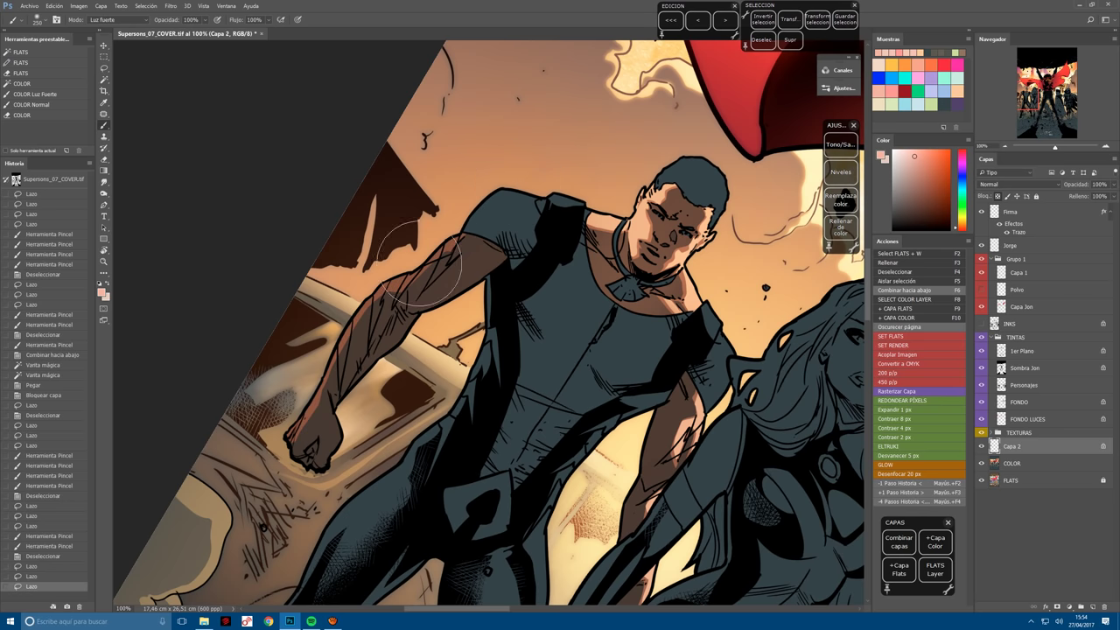
{"action": "left_click_drag", "start_coordinate": [437, 254], "coordinate": [385, 307]}
Lasso narrower highlight shapes along the same arm and fist and brush a paler salmon highlight into them.
{"action": "key", "text": "l"}
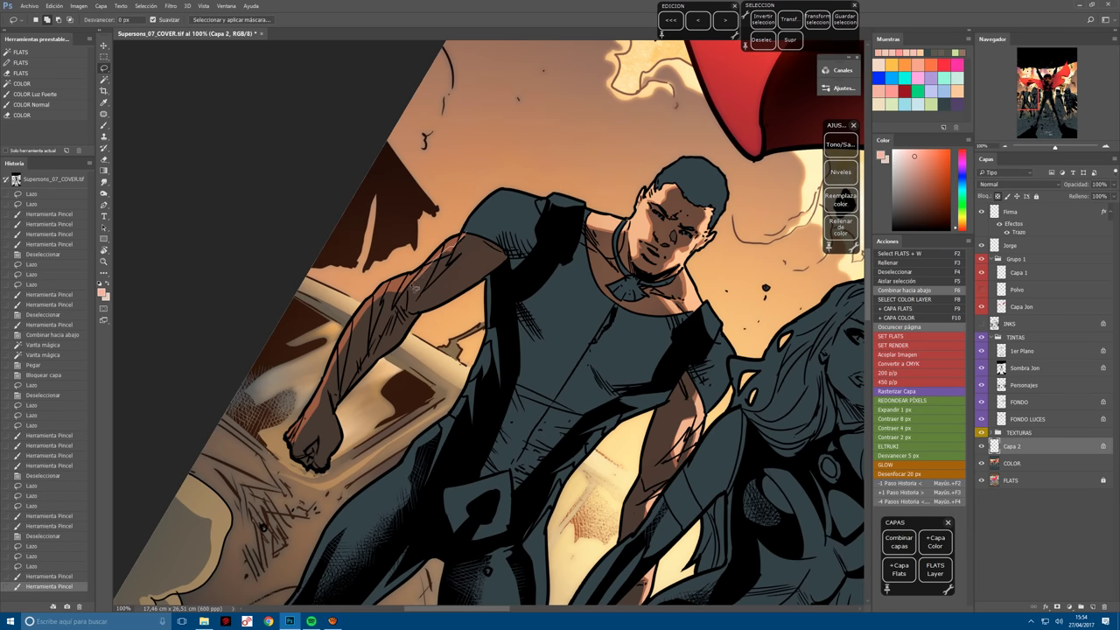
{"action": "left_click_drag", "start_coordinate": [340, 355], "coordinate": [292, 448]}
{"action": "key", "text": "b"}
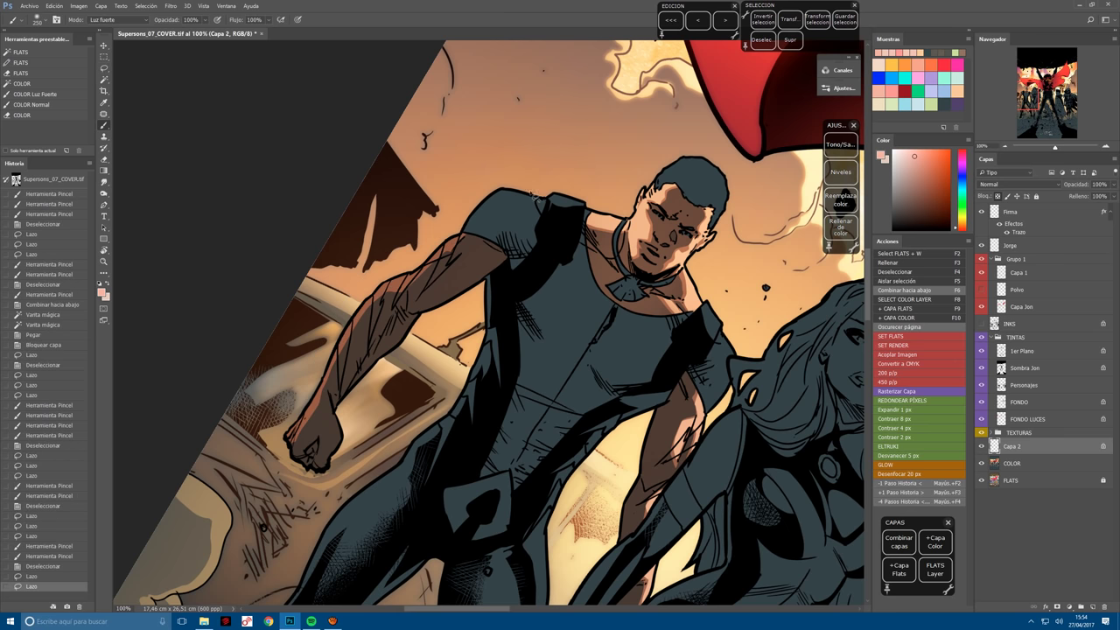
{"action": "left_click_drag", "start_coordinate": [420, 258], "coordinate": [297, 433]}
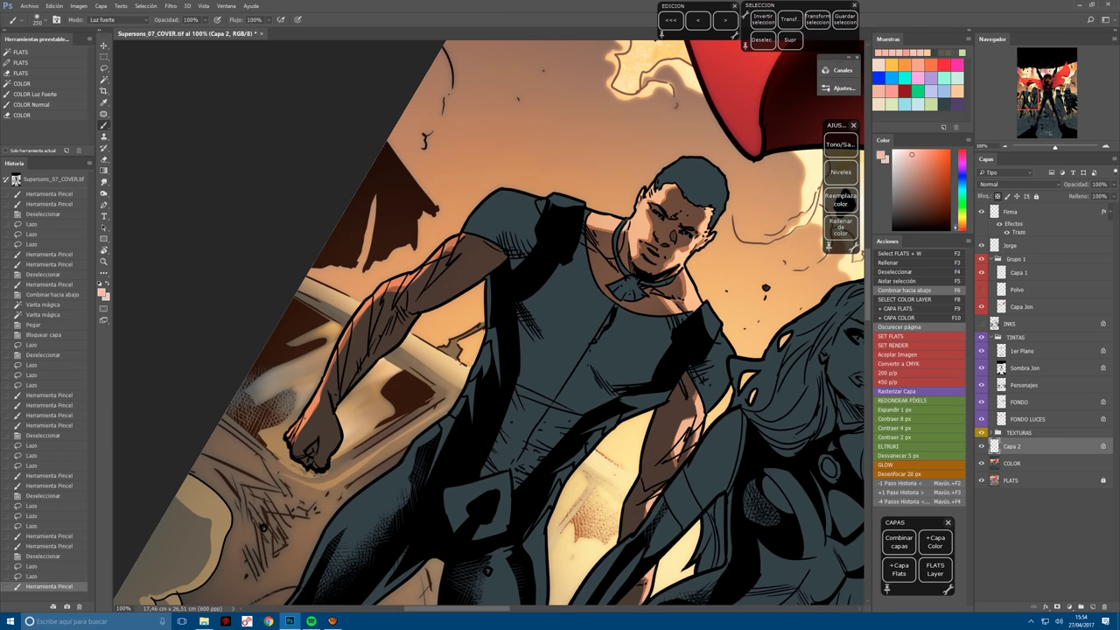
Brush the pale salmon highlight down the selected arm edge to the fist, clear the selection and save the file.
{"action": "mouse_move", "coordinate": [459, 240]}
{"action": "left_mouse_down"}
{"action": "mouse_move", "coordinate": [346, 350]}
{"action": "mouse_move", "coordinate": [293, 437]}
{"action": "left_mouse_up"}
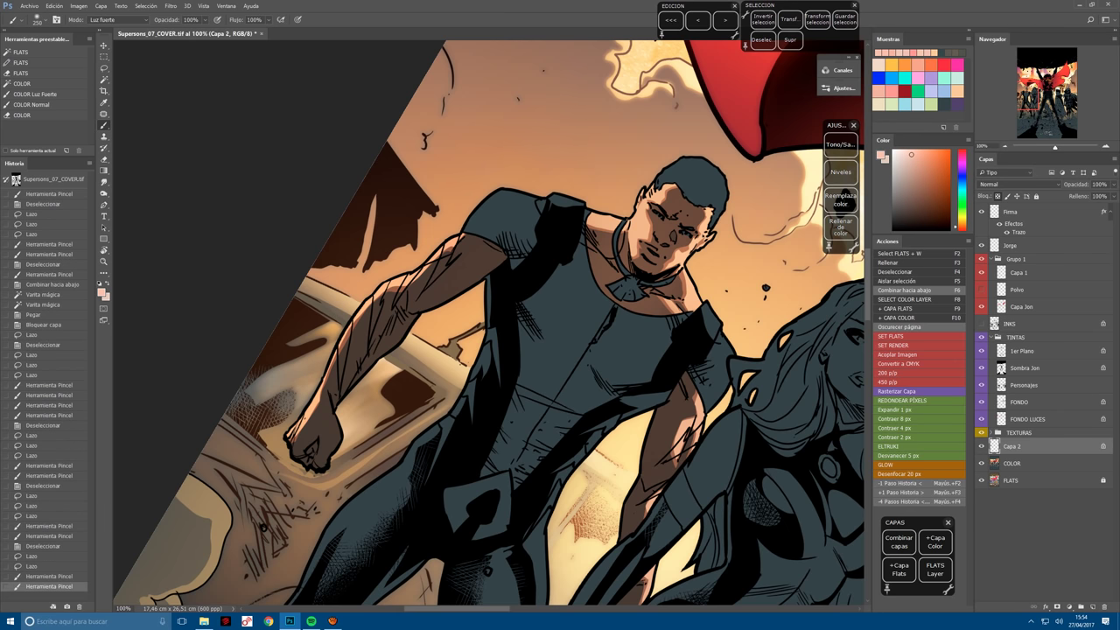
{"action": "key", "text": "r"}
{"action": "left_click_drag", "start_coordinate": [416, 451], "coordinate": [380, 460]}
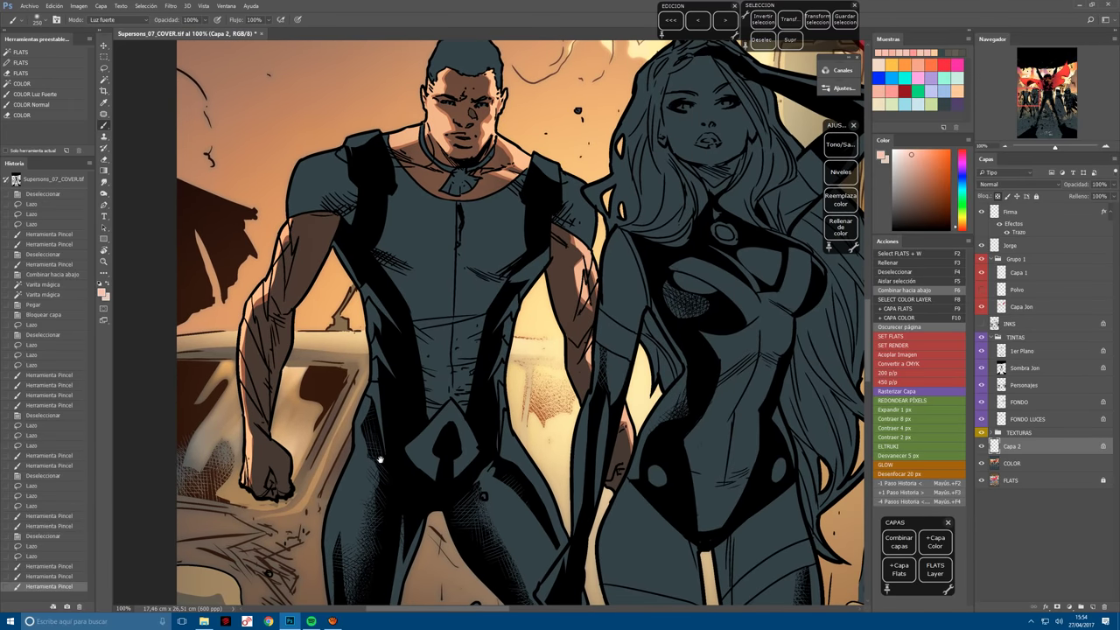
{"action": "key", "text": "l"}
{"action": "key", "text": "ctrl+d"}
{"action": "key", "text": "ctrl+s"}
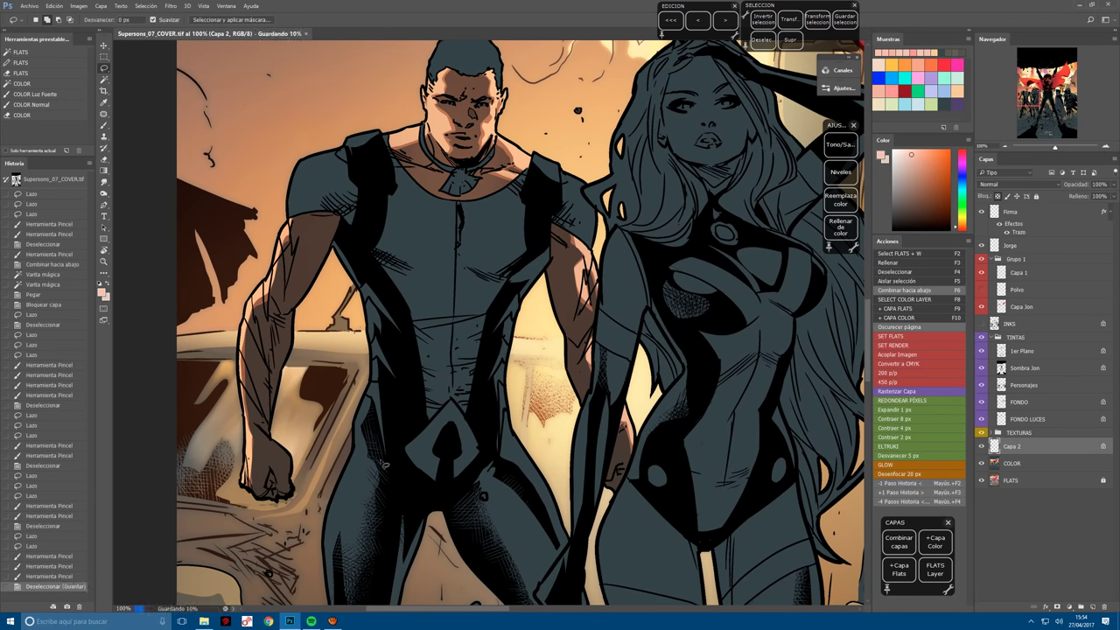
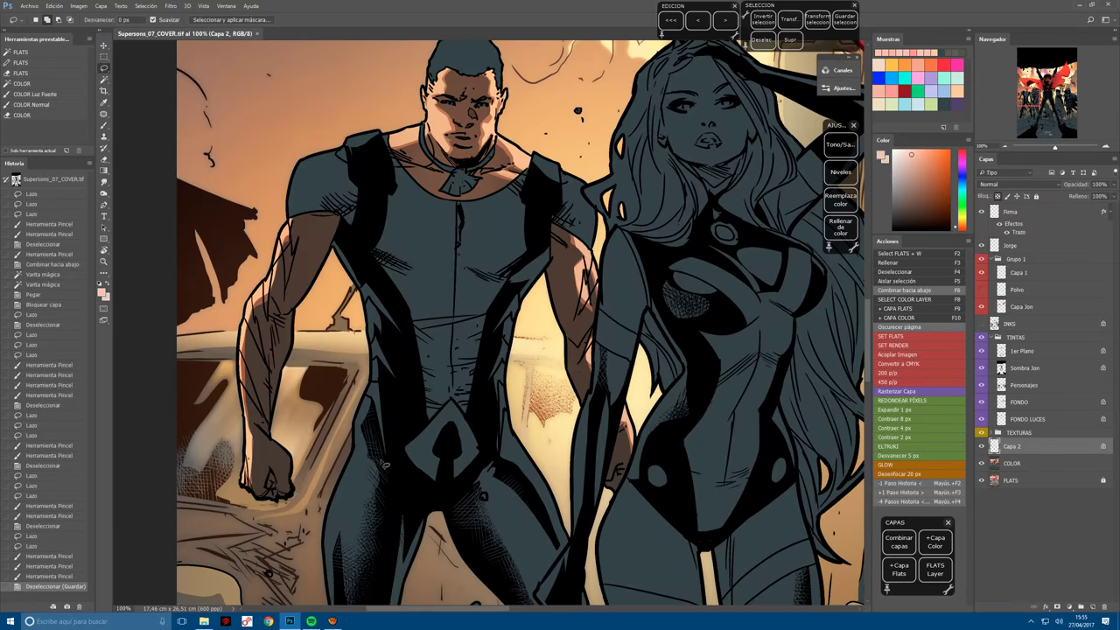
{"action": "key", "text": "ctrl+l"}
{"action": "key", "text": "ctrl+plus"}
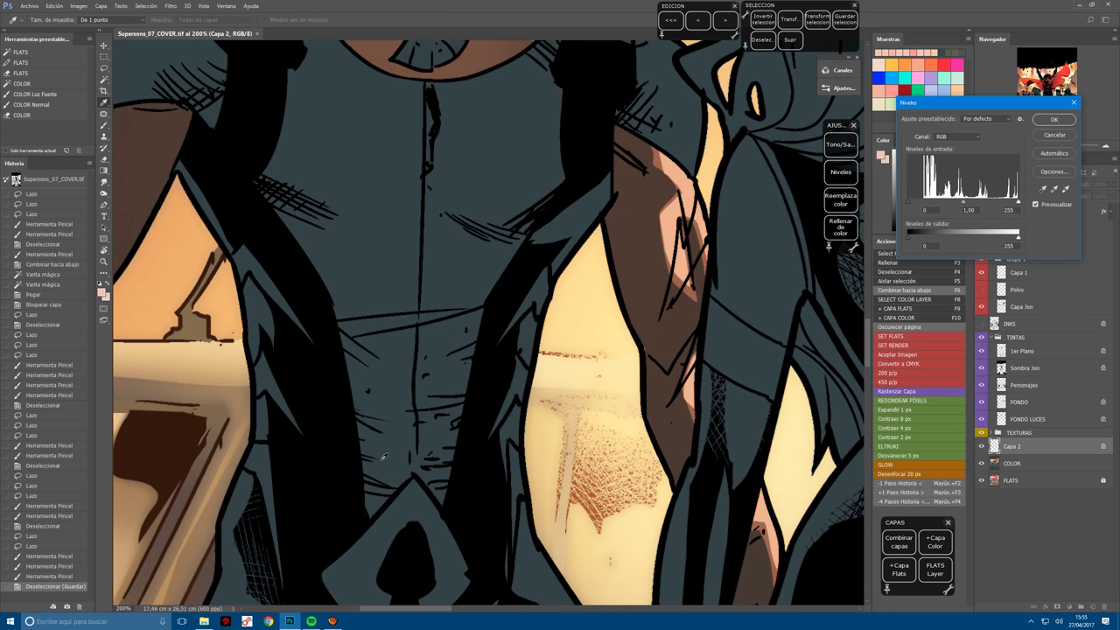
{"action": "key", "text": "ctrl+minus"}
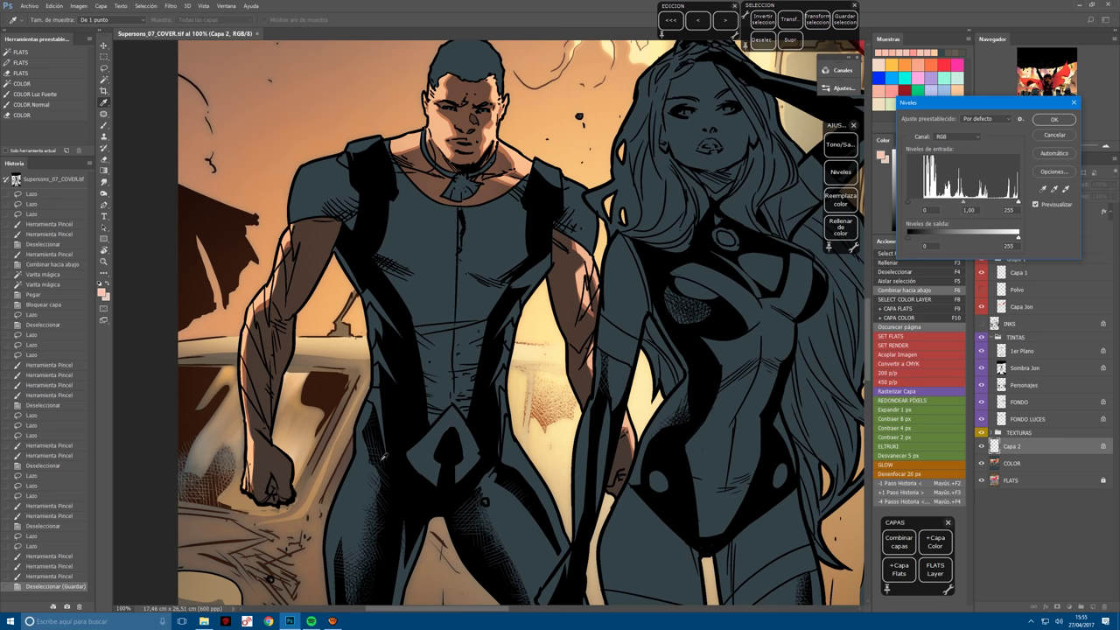
{"action": "left_click", "coordinate": [1073, 120]}
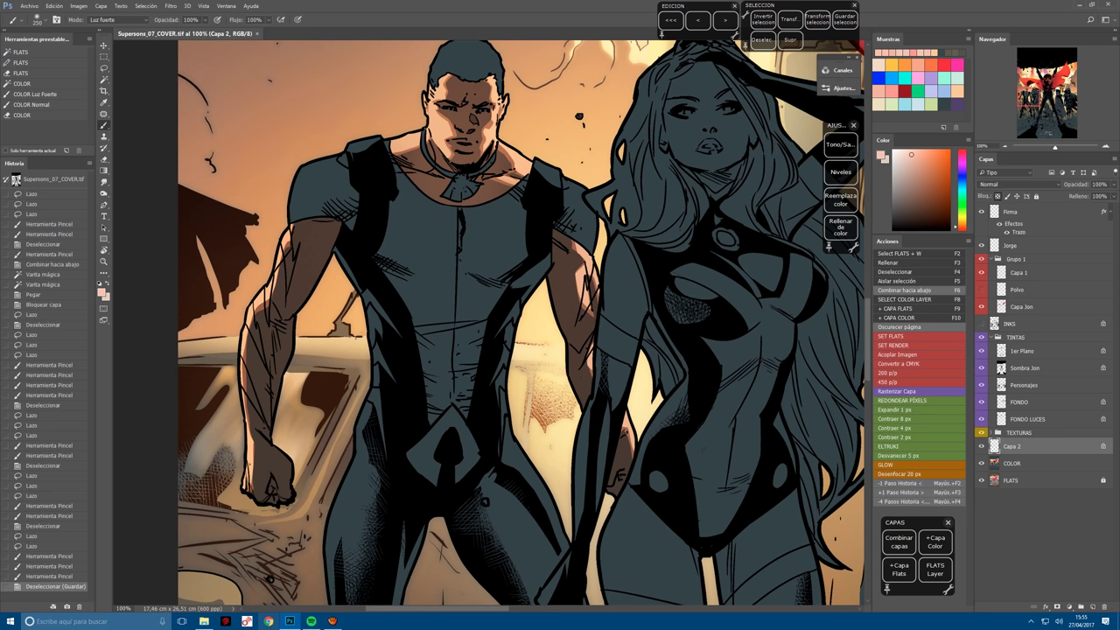
Merge the highlight layer down, copy the man's flat skin areas onto a new locked layer and try a stroke on the upper arm.
{"action": "key", "text": "F6"}
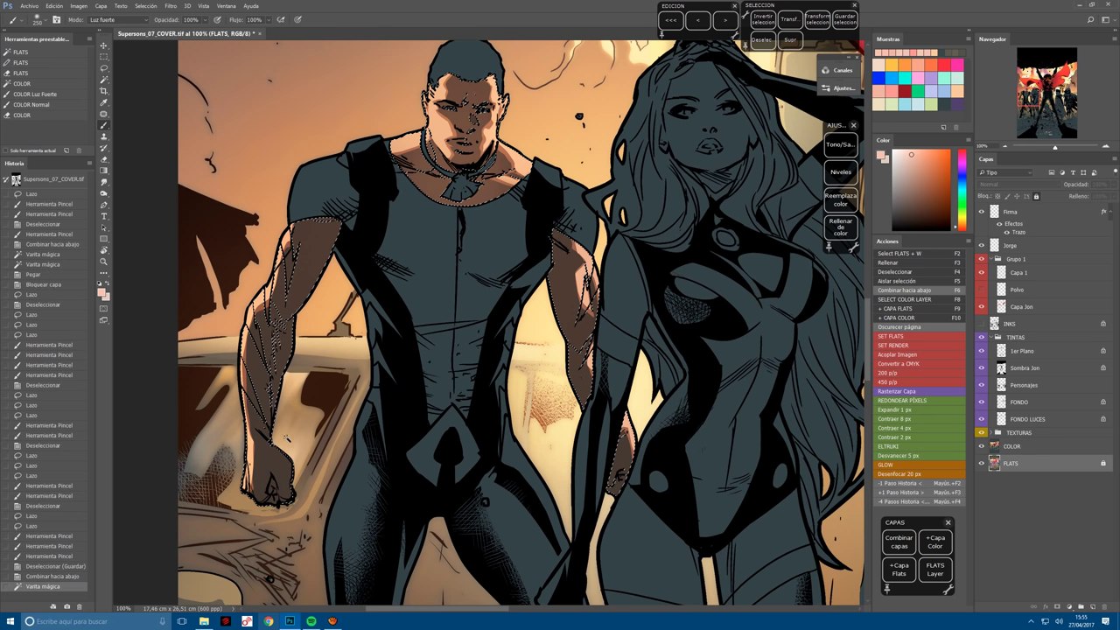
{"action": "key", "text": "F9"}
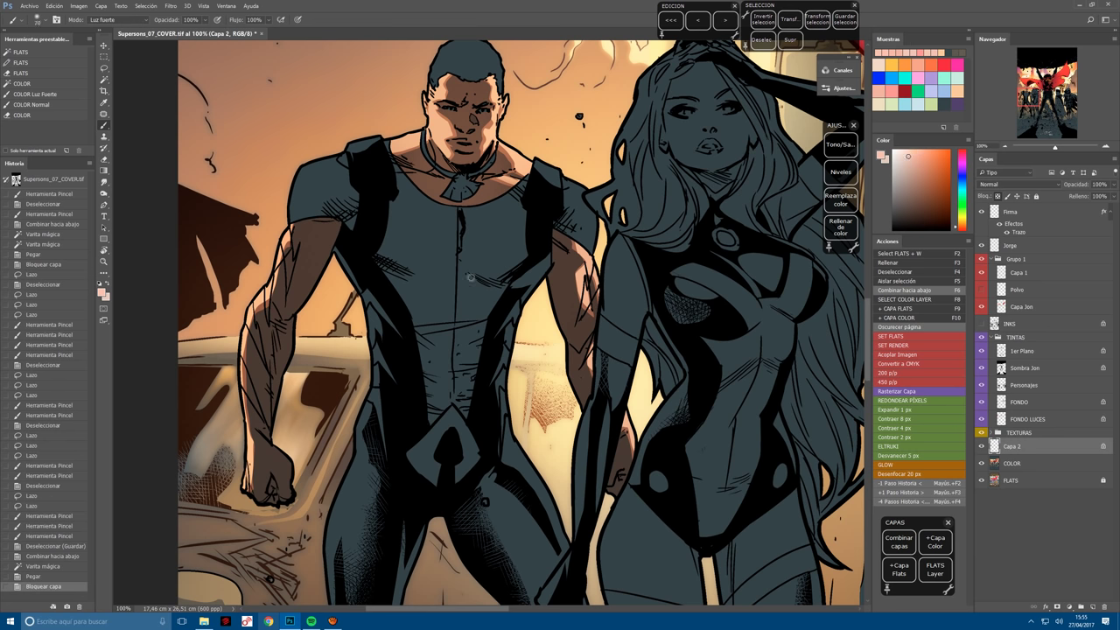
{"action": "left_click_drag", "start_coordinate": [317, 227], "coordinate": [307, 256]}
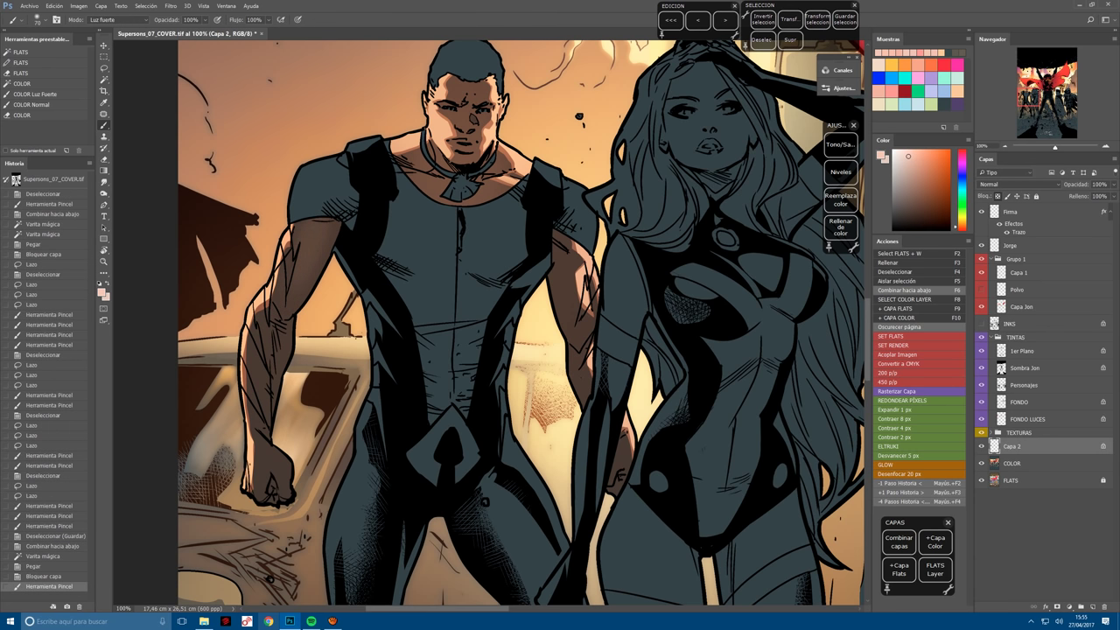
{"action": "key", "text": "ctrl+z"}
Lasso secondary light shapes inside the shadow of the upper arm, forearm and fist and brush soft light into them.
{"action": "key", "text": "l"}
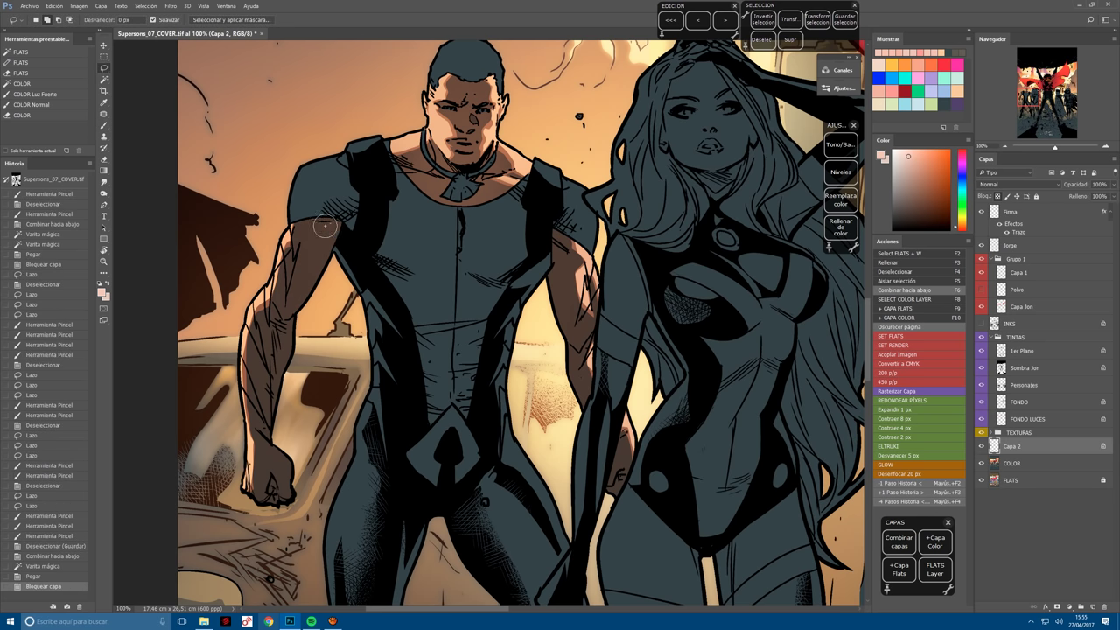
{"action": "mouse_move", "coordinate": [308, 229]}
{"action": "left_mouse_down"}
{"action": "mouse_move", "coordinate": [284, 317]}
{"action": "mouse_move", "coordinate": [288, 304]}
{"action": "left_mouse_up"}
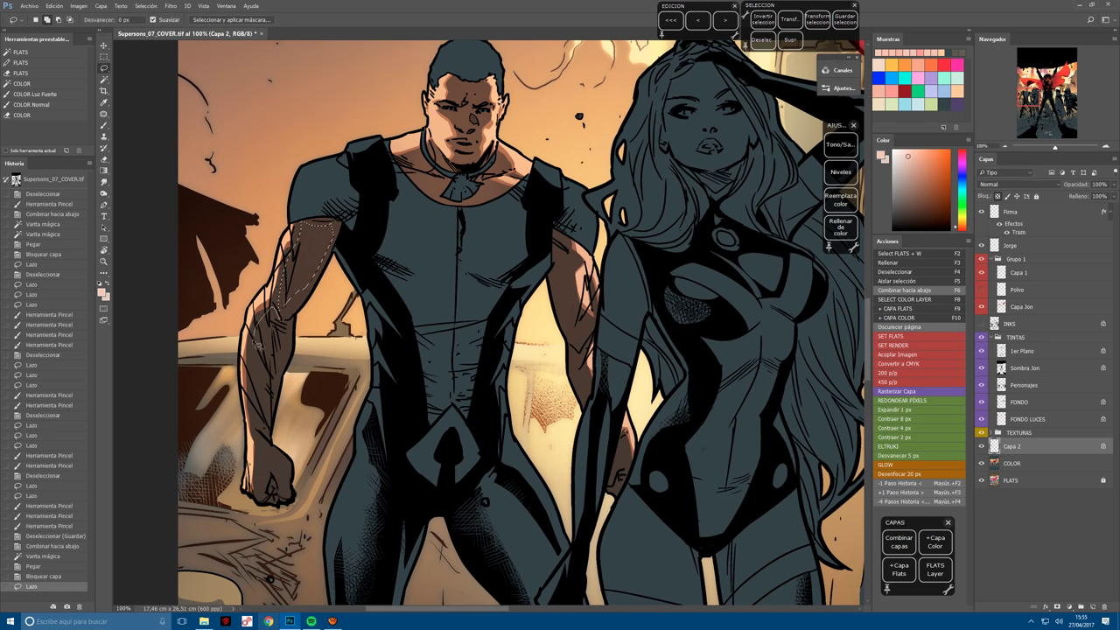
{"action": "mouse_move", "coordinate": [256, 343]}
{"action": "left_mouse_down"}
{"action": "mouse_move", "coordinate": [267, 436]}
{"action": "mouse_move", "coordinate": [280, 340]}
{"action": "mouse_move", "coordinate": [279, 377]}
{"action": "mouse_move", "coordinate": [290, 328]}
{"action": "left_mouse_up"}
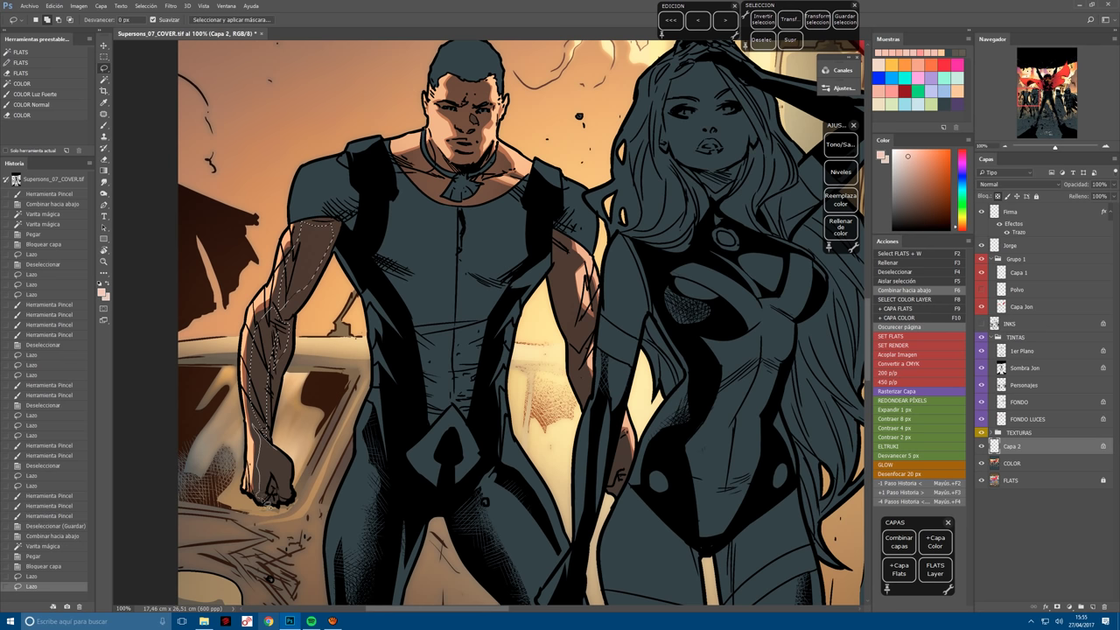
{"action": "mouse_move", "coordinate": [266, 495]}
{"action": "left_mouse_down"}
{"action": "mouse_move", "coordinate": [279, 471]}
{"action": "mouse_move", "coordinate": [280, 489]}
{"action": "mouse_move", "coordinate": [288, 484]}
{"action": "mouse_move", "coordinate": [282, 447]}
{"action": "mouse_move", "coordinate": [294, 480]}
{"action": "left_mouse_up"}
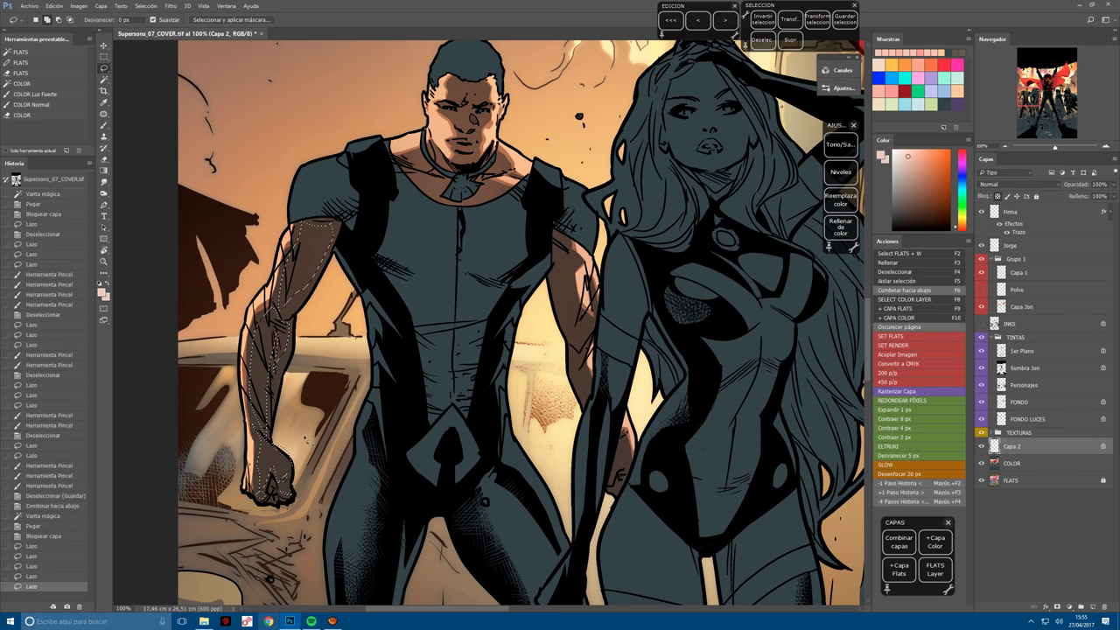
{"action": "key", "text": "b"}
{"action": "left_click_drag", "start_coordinate": [306, 254], "coordinate": [274, 463]}
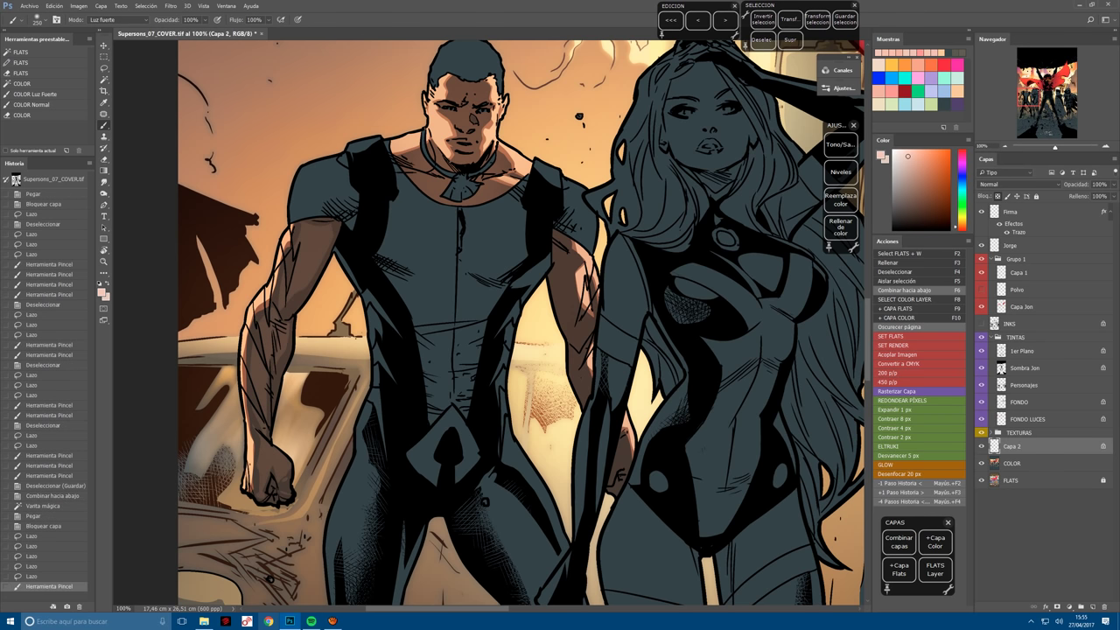
Clear the selection, lasso shadow-side light shapes on the man's other arm and hand, and brush soft light down them.
{"action": "mouse_move", "coordinate": [457, 441]}
{"action": "left_mouse_down"}
{"action": "mouse_move", "coordinate": [473, 376]}
{"action": "mouse_move", "coordinate": [474, 263]}
{"action": "mouse_move", "coordinate": [450, 302]}
{"action": "mouse_move", "coordinate": [471, 297]}
{"action": "mouse_move", "coordinate": [477, 262]}
{"action": "left_mouse_up"}
{"action": "key", "text": "r"}
{"action": "key", "text": "l"}
{"action": "key", "text": "ctrl+d"}
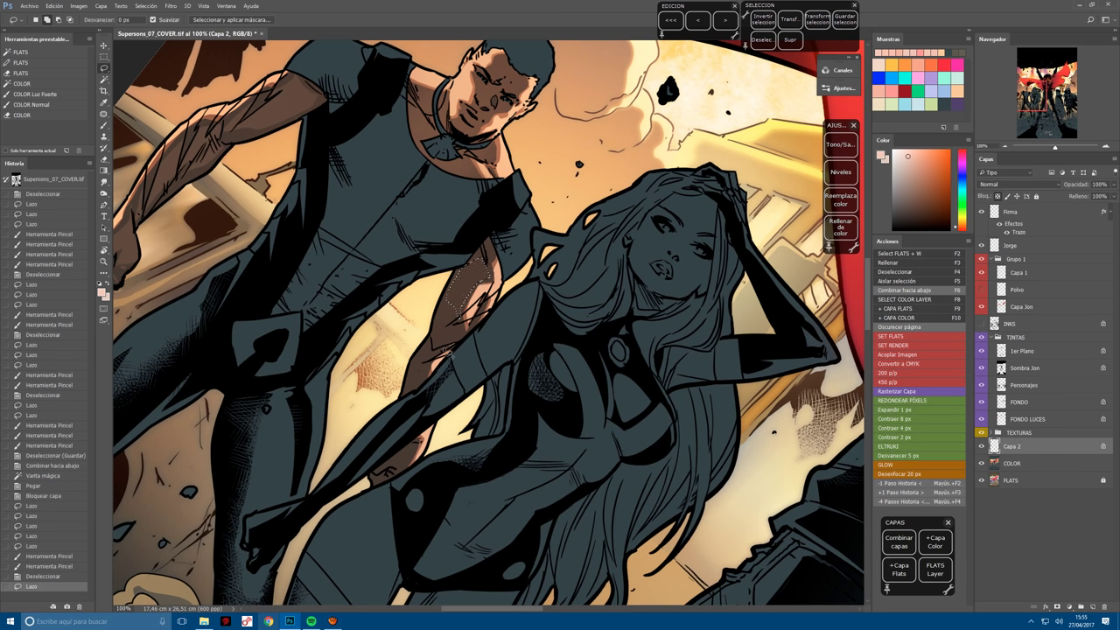
{"action": "mouse_move", "coordinate": [441, 345]}
{"action": "left_mouse_down"}
{"action": "mouse_move", "coordinate": [408, 423]}
{"action": "mouse_move", "coordinate": [441, 347]}
{"action": "left_mouse_up"}
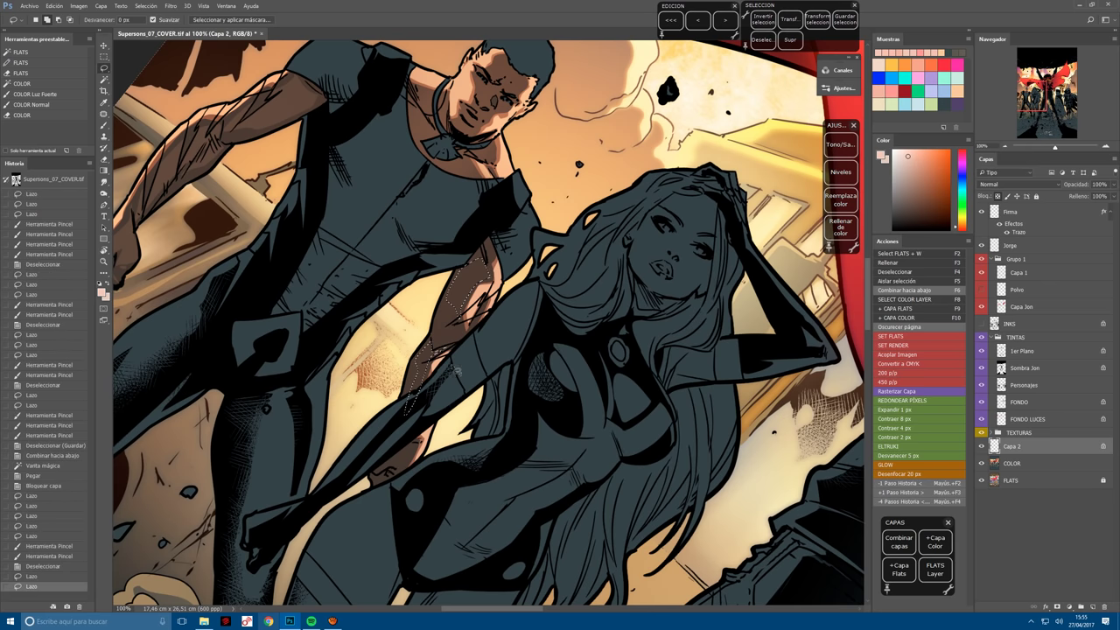
{"action": "mouse_move", "coordinate": [418, 446]}
{"action": "left_mouse_down"}
{"action": "mouse_move", "coordinate": [409, 473]}
{"action": "mouse_move", "coordinate": [386, 461]}
{"action": "left_mouse_up"}
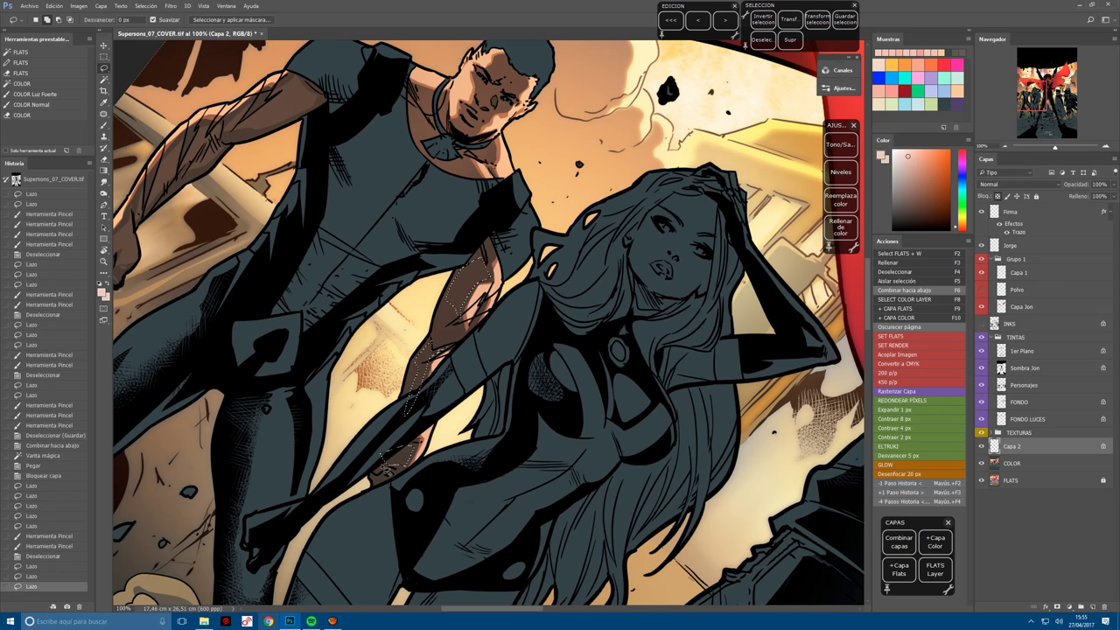
{"action": "key", "text": "b"}
{"action": "left_click_drag", "start_coordinate": [472, 276], "coordinate": [416, 429]}
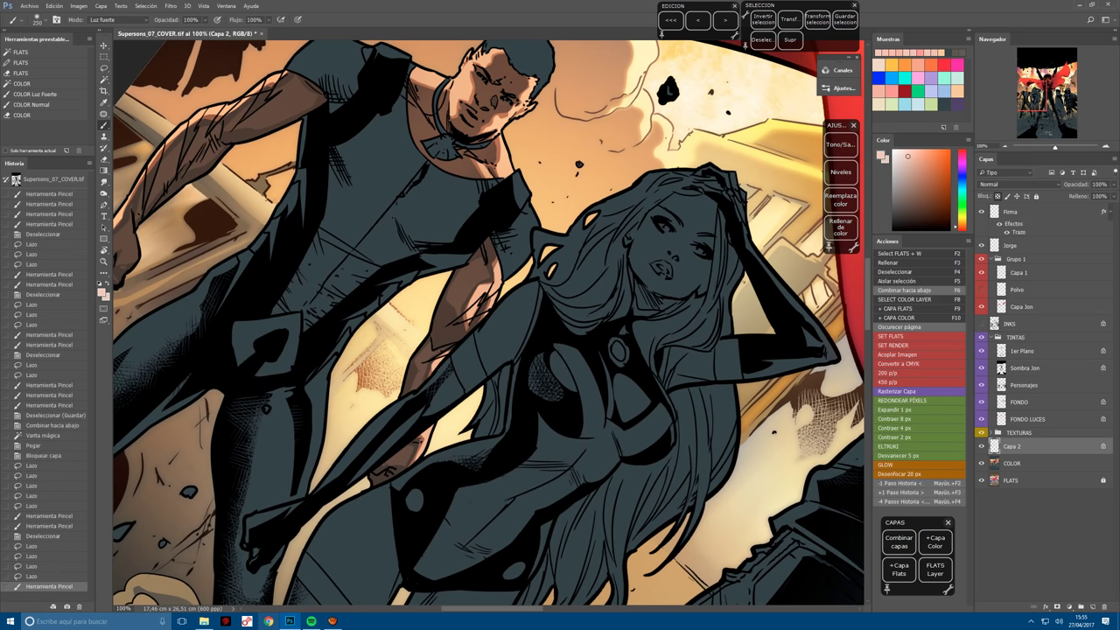
Clear the selection, lasso light shapes in the shadow of the man's neck and upper chest and brush soft light into them.
{"action": "mouse_move", "coordinate": [487, 320]}
{"action": "left_mouse_down"}
{"action": "mouse_move", "coordinate": [525, 263]}
{"action": "mouse_move", "coordinate": [382, 412]}
{"action": "mouse_move", "coordinate": [364, 477]}
{"action": "mouse_move", "coordinate": [274, 400]}
{"action": "mouse_move", "coordinate": [513, 233]}
{"action": "mouse_move", "coordinate": [560, 333]}
{"action": "left_mouse_up"}
{"action": "key", "text": "ctrl+plus"}
{"action": "key", "text": "l"}
{"action": "key", "text": "ctrl+d"}
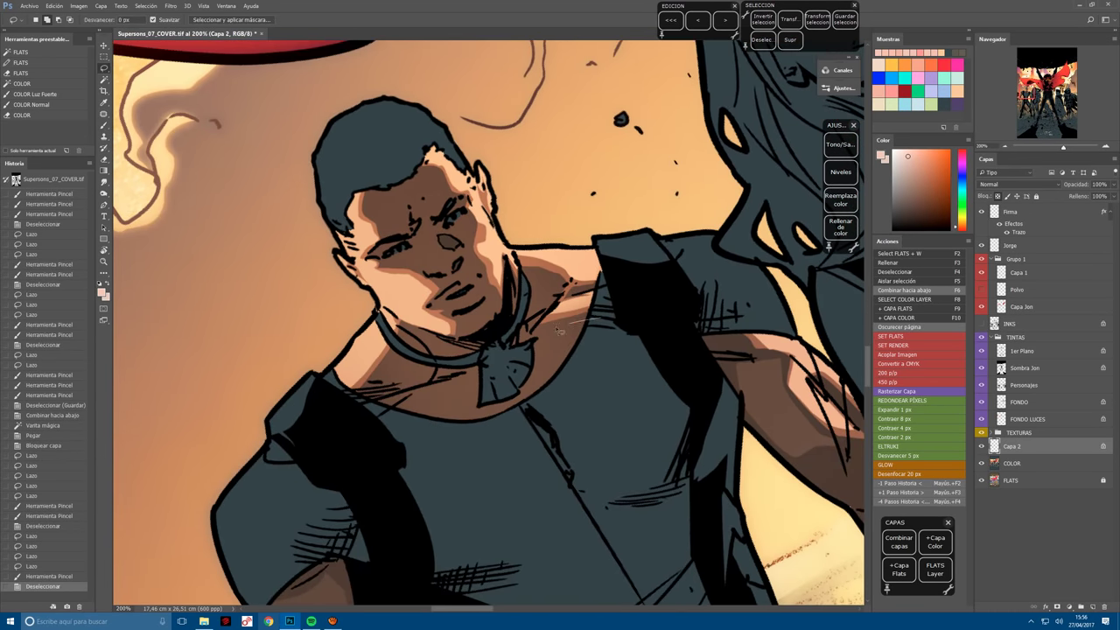
{"action": "mouse_move", "coordinate": [535, 376]}
{"action": "left_mouse_down"}
{"action": "mouse_move", "coordinate": [541, 408]}
{"action": "mouse_move", "coordinate": [517, 416]}
{"action": "mouse_move", "coordinate": [482, 408]}
{"action": "mouse_move", "coordinate": [465, 382]}
{"action": "mouse_move", "coordinate": [496, 418]}
{"action": "mouse_move", "coordinate": [568, 376]}
{"action": "left_mouse_up"}
{"action": "key", "text": "b"}
{"action": "key", "text": "ctrl+h"}
{"action": "key", "text": "r"}
{"action": "left_click_drag", "start_coordinate": [613, 219], "coordinate": [670, 297]}
{"action": "key", "text": "Escape"}
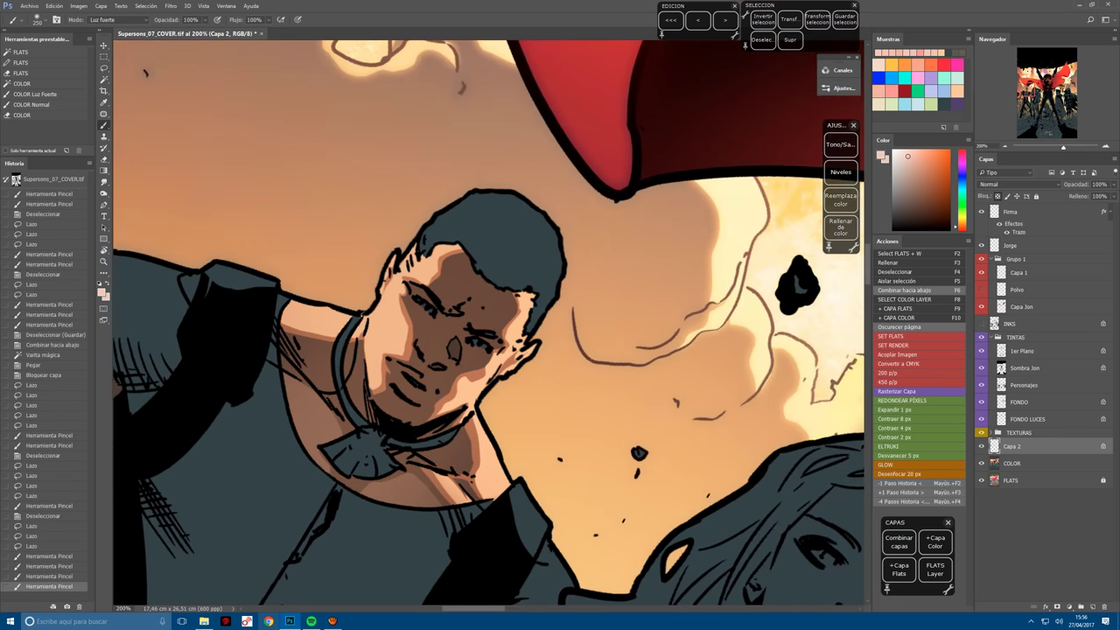
Lasso soft light shapes around the man's lips, chin and nose tip and brush light into them.
{"action": "key", "text": "l"}
{"action": "key", "text": "ctrl+d"}
{"action": "mouse_move", "coordinate": [419, 390]}
{"action": "left_mouse_down"}
{"action": "mouse_move", "coordinate": [399, 376]}
{"action": "mouse_move", "coordinate": [429, 398]}
{"action": "mouse_move", "coordinate": [404, 407]}
{"action": "mouse_move", "coordinate": [420, 426]}
{"action": "mouse_move", "coordinate": [408, 411]}
{"action": "left_mouse_up"}
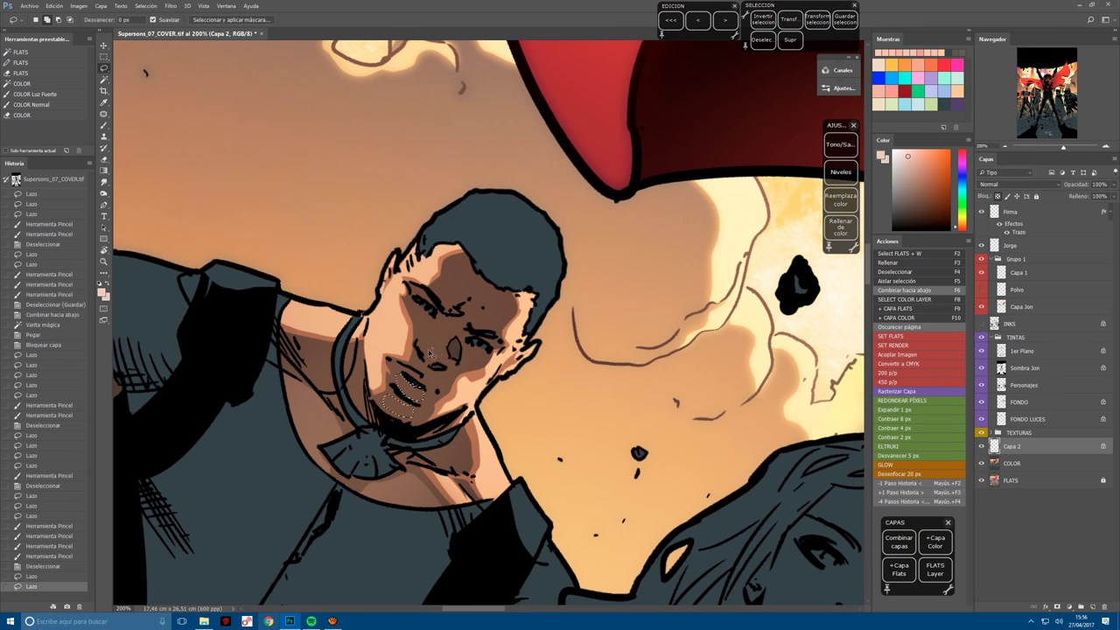
{"action": "left_click_drag", "start_coordinate": [435, 352], "coordinate": [437, 354]}
{"action": "key", "text": "b"}
{"action": "left_click", "coordinate": [434, 352]}
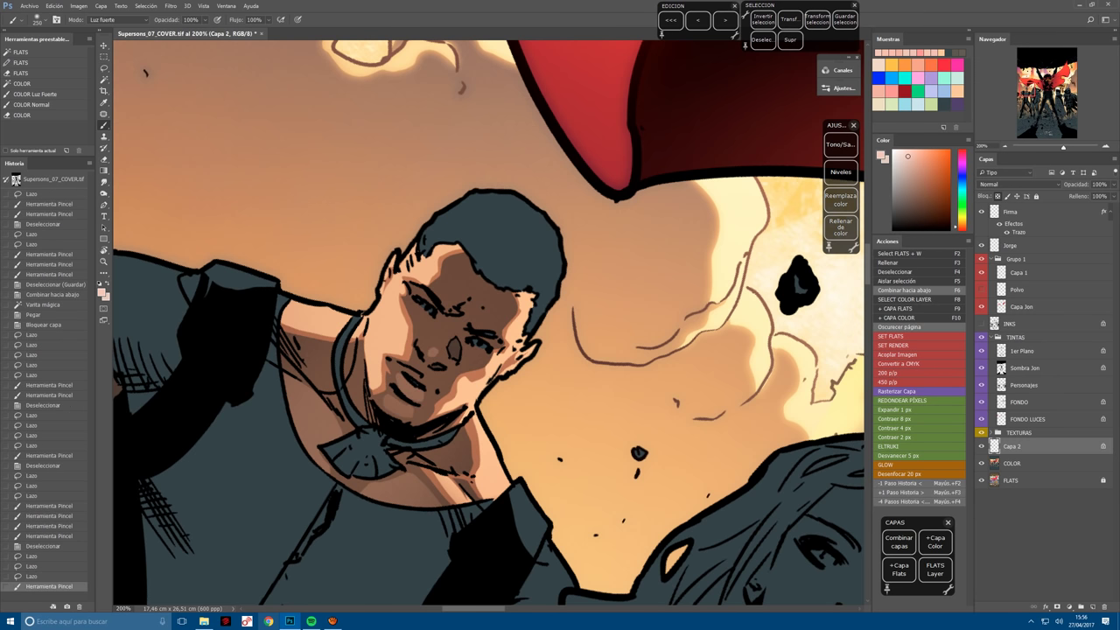
Clear the selection and dab an additional soft highlight on the tip of the man's nose.
{"action": "key", "text": "l"}
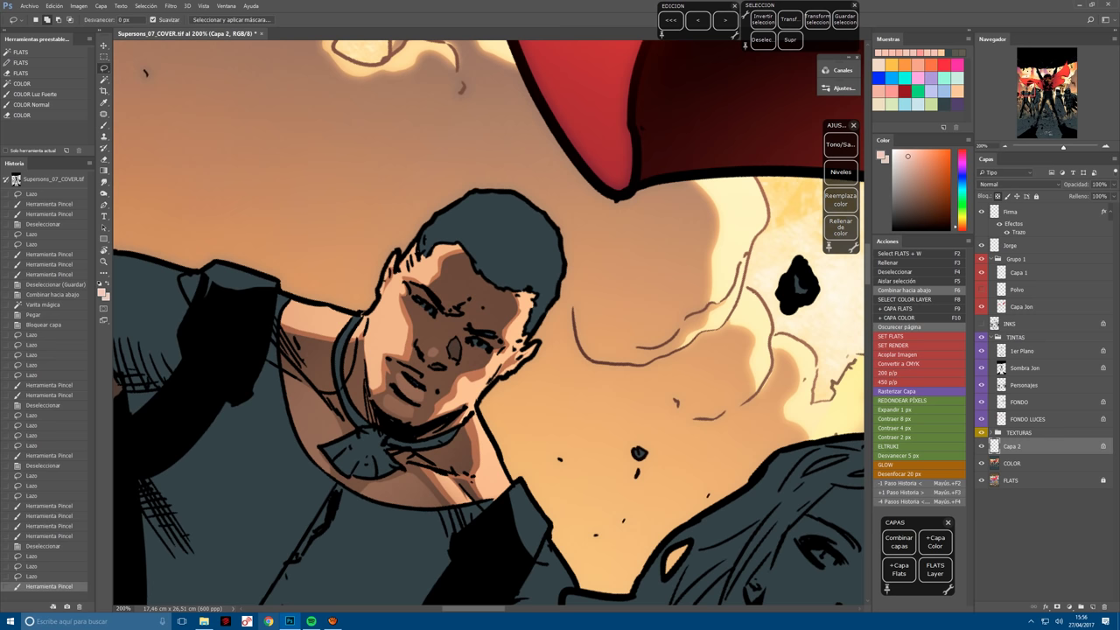
{"action": "key", "text": "ctrl+d"}
{"action": "key", "text": "b"}
{"action": "left_click_drag", "start_coordinate": [432, 352], "coordinate": [458, 479]}
{"action": "left_click", "coordinate": [433, 352]}
{"action": "left_click", "coordinate": [433, 353]}
{"action": "key", "text": "r"}
{"action": "key", "text": "b"}
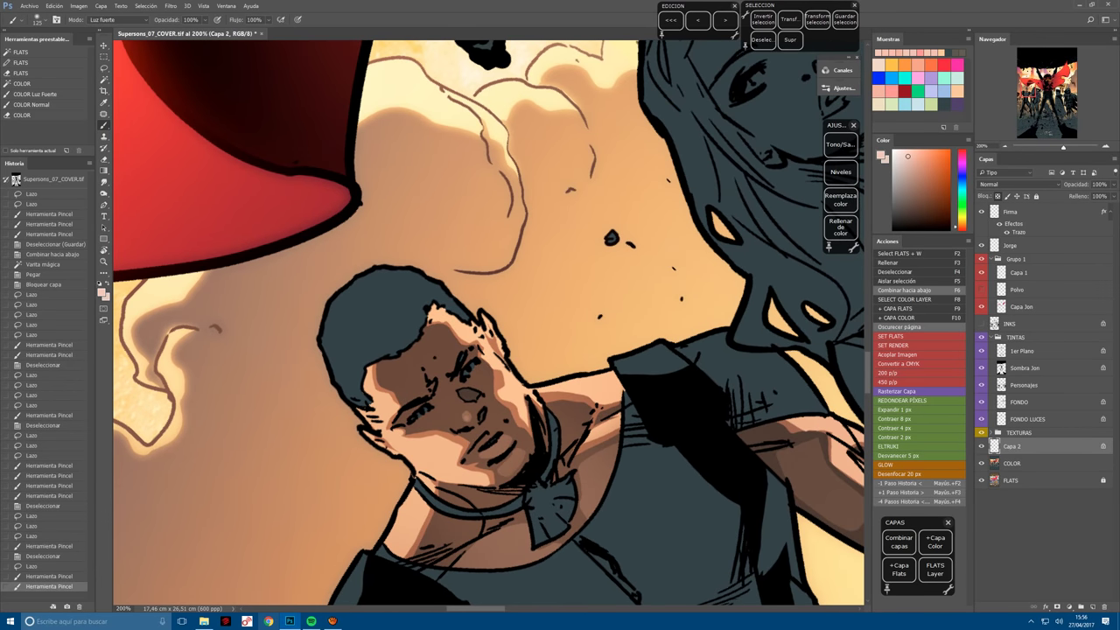
Clear the selection, lasso a curved shape across the shaded forehead below the hairline and brush soft light into it.
{"action": "key", "text": "l"}
{"action": "key", "text": "ctrl+d"}
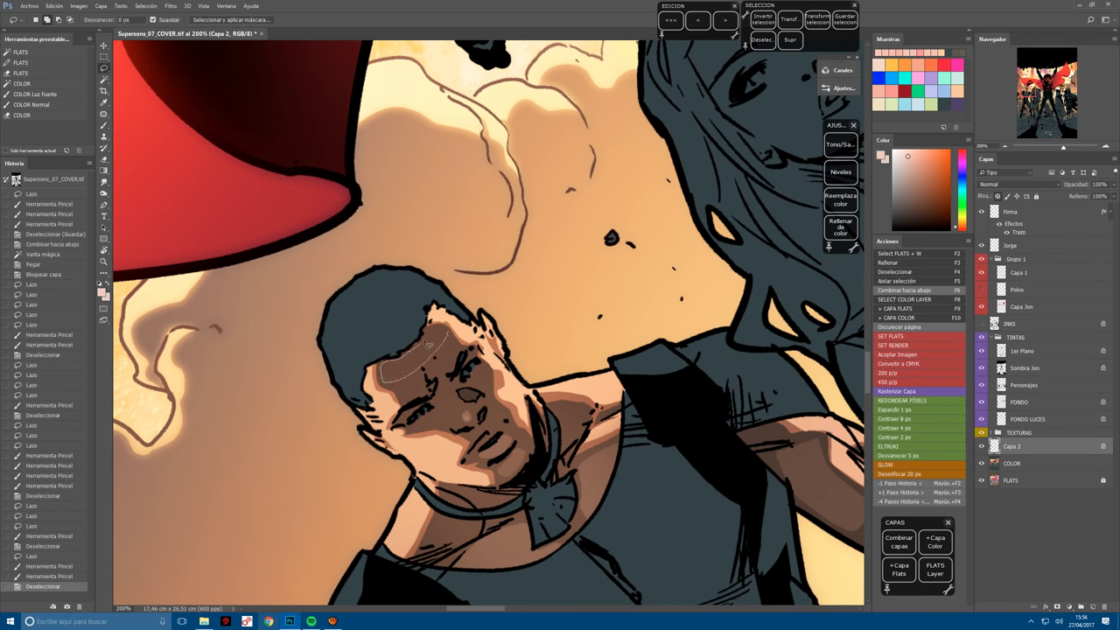
{"action": "left_click_drag", "start_coordinate": [445, 329], "coordinate": [432, 394]}
{"action": "key", "text": "b"}
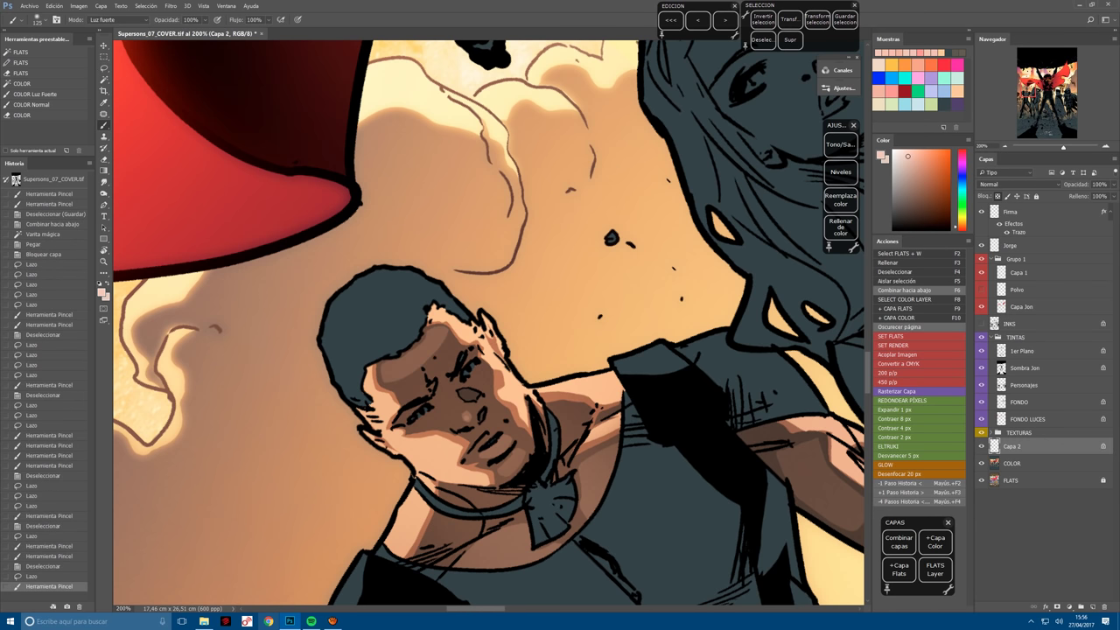
Lasso another light shape from the brow across the shaded upper face and brush soft light into it.
{"action": "key", "text": "l"}
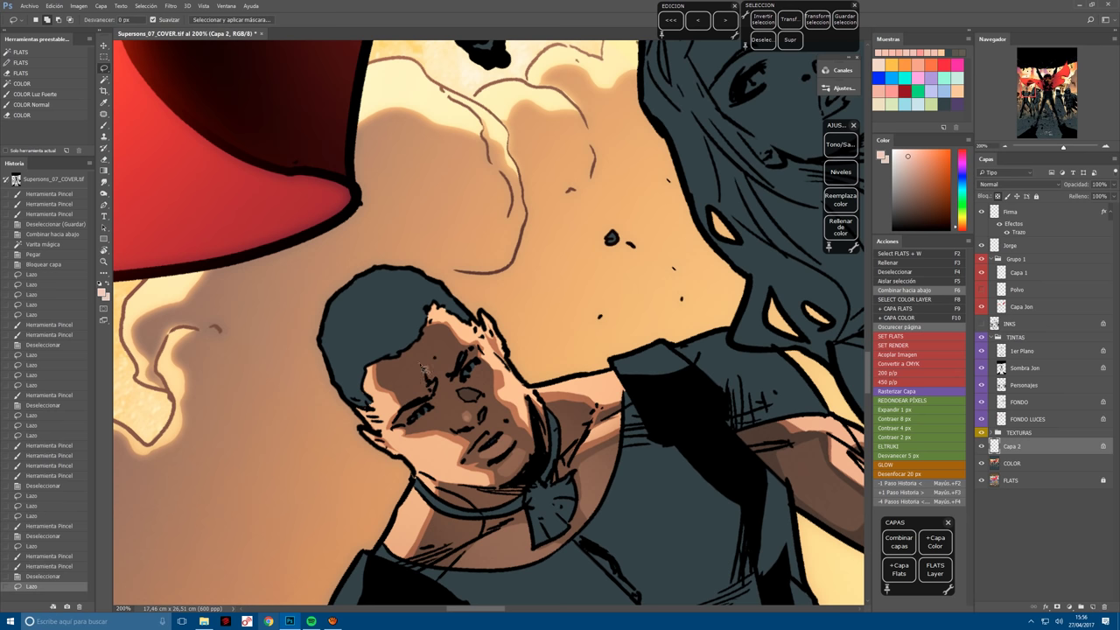
{"action": "mouse_move", "coordinate": [429, 391]}
{"action": "left_mouse_down"}
{"action": "mouse_move", "coordinate": [411, 401]}
{"action": "mouse_move", "coordinate": [386, 372]}
{"action": "mouse_move", "coordinate": [434, 331]}
{"action": "mouse_move", "coordinate": [493, 318]}
{"action": "mouse_move", "coordinate": [418, 467]}
{"action": "mouse_move", "coordinate": [487, 311]}
{"action": "left_mouse_up"}
{"action": "key", "text": "b"}
{"action": "key", "text": "r"}
{"action": "key", "text": "r"}
{"action": "key", "text": "r"}
{"action": "key", "text": "l"}
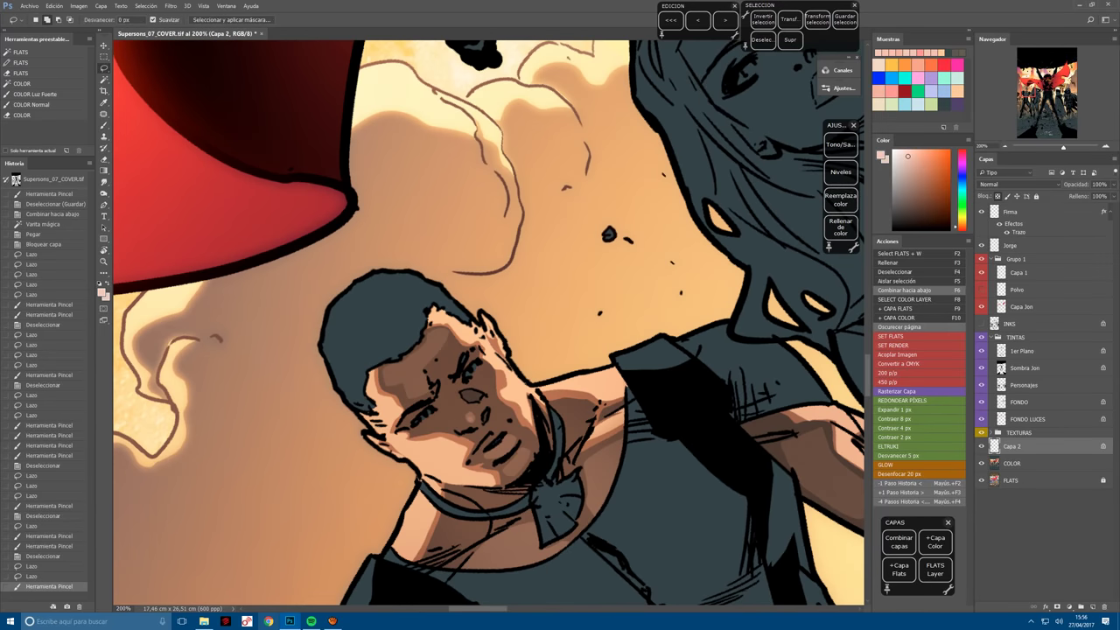
Clear the selection, lasso the man's eye and brow areas and brush light over them.
{"action": "key", "text": "ctrl+d"}
{"action": "mouse_move", "coordinate": [462, 372]}
{"action": "left_mouse_down"}
{"action": "mouse_move", "coordinate": [404, 433]}
{"action": "mouse_move", "coordinate": [438, 400]}
{"action": "left_mouse_up"}
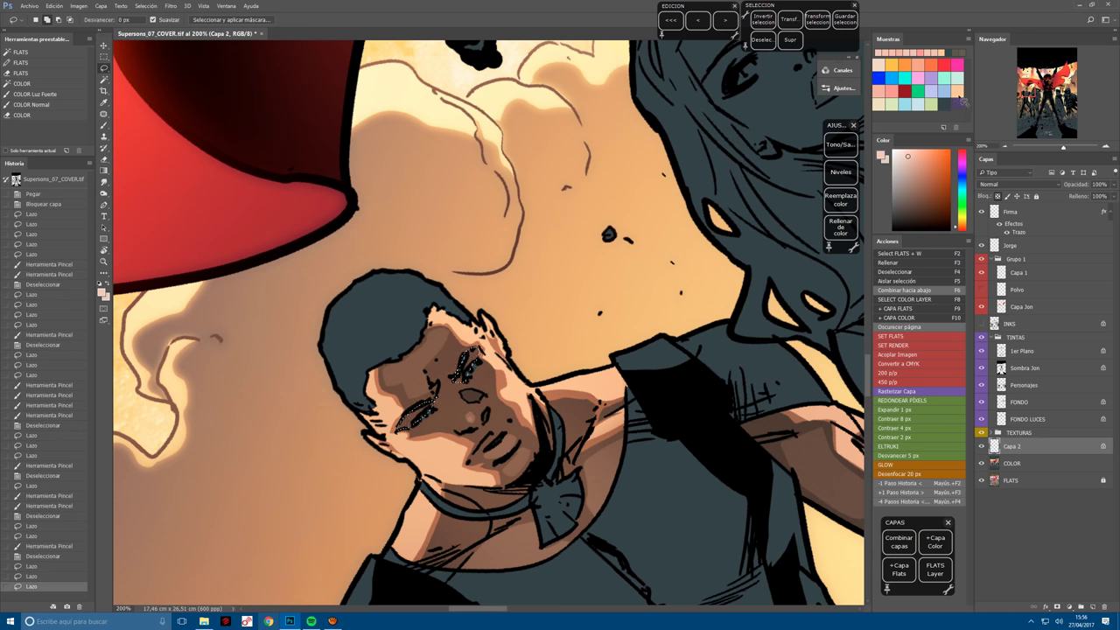
{"action": "key", "text": "b"}
{"action": "left_click_drag", "start_coordinate": [455, 354], "coordinate": [470, 372]}
{"action": "left_click_drag", "start_coordinate": [398, 424], "coordinate": [436, 401]}
{"action": "mouse_move", "coordinate": [404, 427]}
{"action": "left_mouse_down"}
{"action": "mouse_move", "coordinate": [464, 385]}
{"action": "mouse_move", "coordinate": [479, 399]}
{"action": "left_mouse_up"}
Merge the light layer down, start a new flats copy and fill the small patch on the man's nose with a sampled orange-brown.
{"action": "key", "text": "F6"}
{"action": "key", "text": "l"}
{"action": "key", "text": "b"}
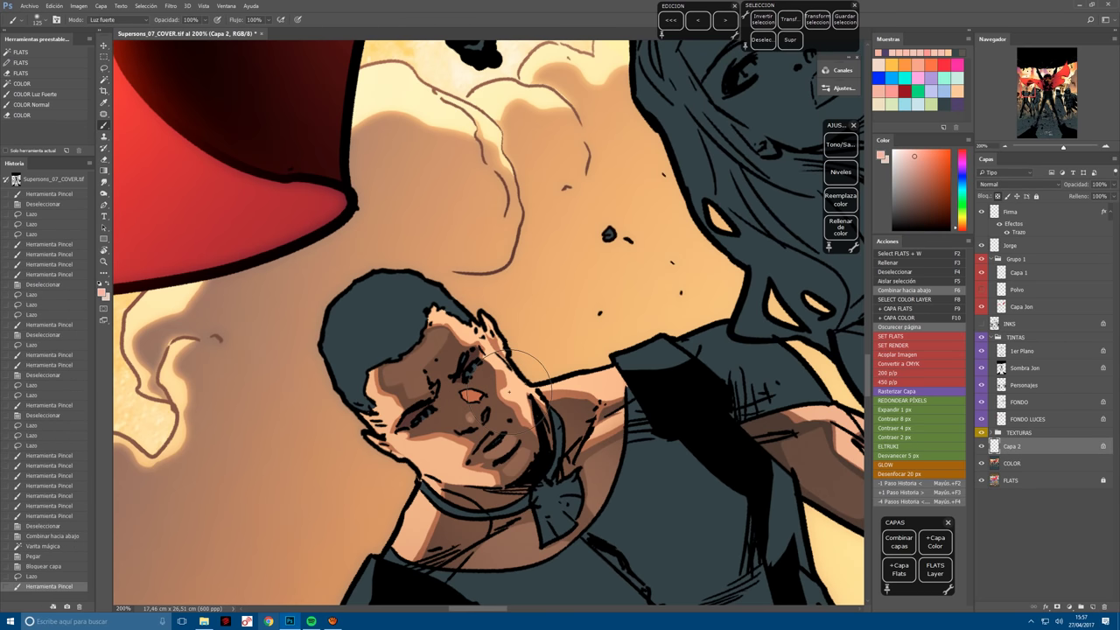
{"action": "left_click", "coordinate": [545, 341], "text": "alt"}
{"action": "left_click", "coordinate": [840, 227]}
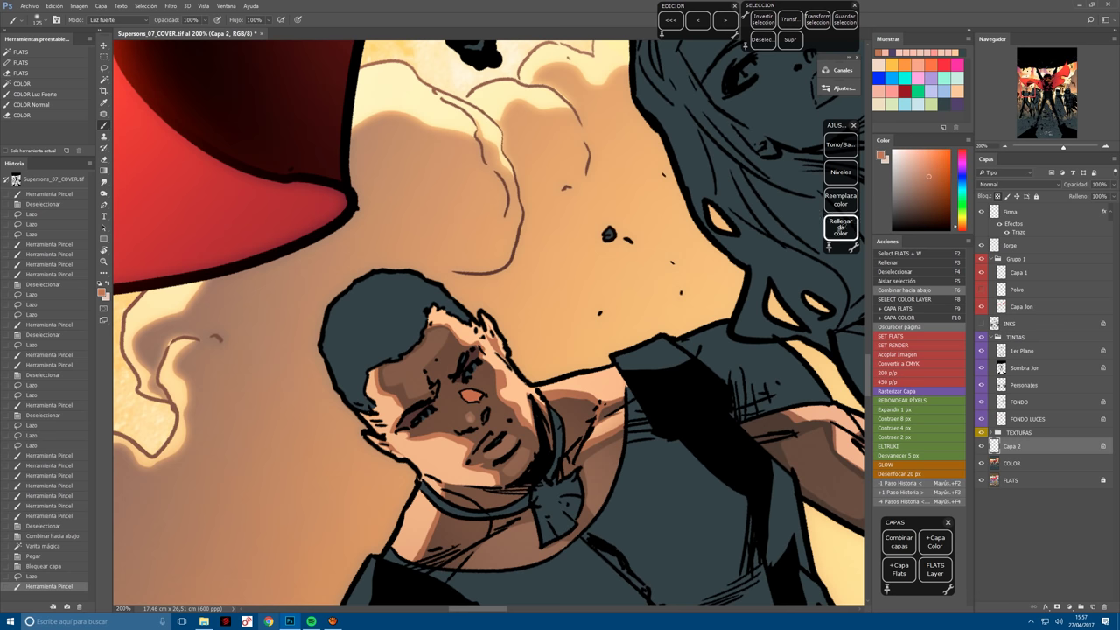
Lasso a highlight shape on the small nose patch, fill it with light peach and clear the selection.
{"action": "key", "text": "l"}
{"action": "left_click_drag", "start_coordinate": [466, 382], "coordinate": [480, 402]}
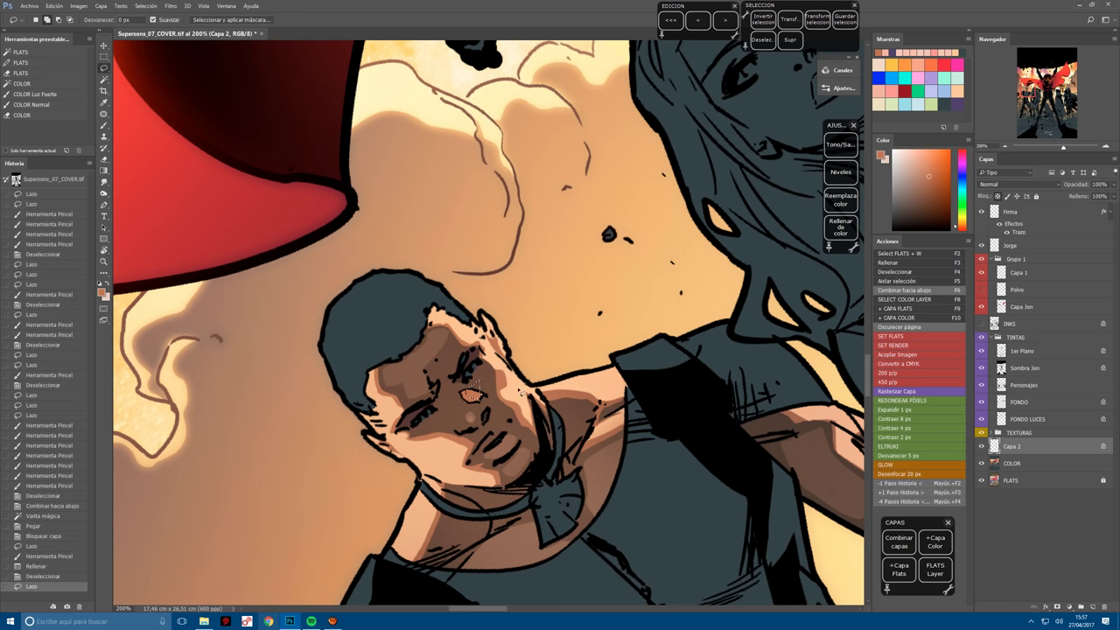
{"action": "key", "text": "b"}
{"action": "key", "text": "x"}
{"action": "left_click", "coordinate": [846, 225]}
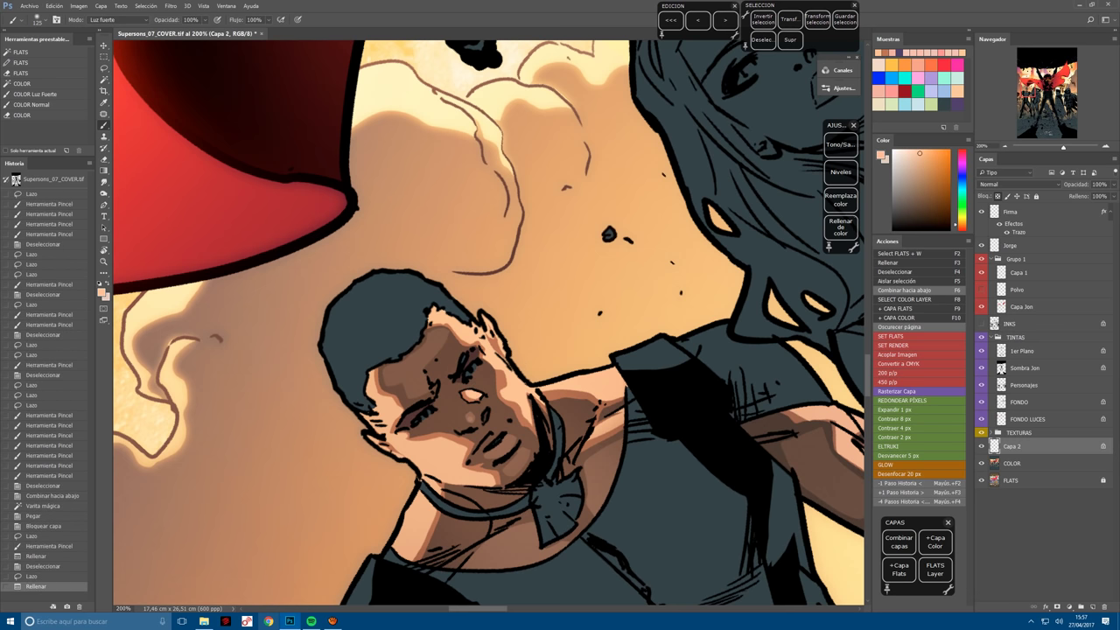
{"action": "key", "text": "Escape"}
{"action": "key", "text": "ctrl+minus"}
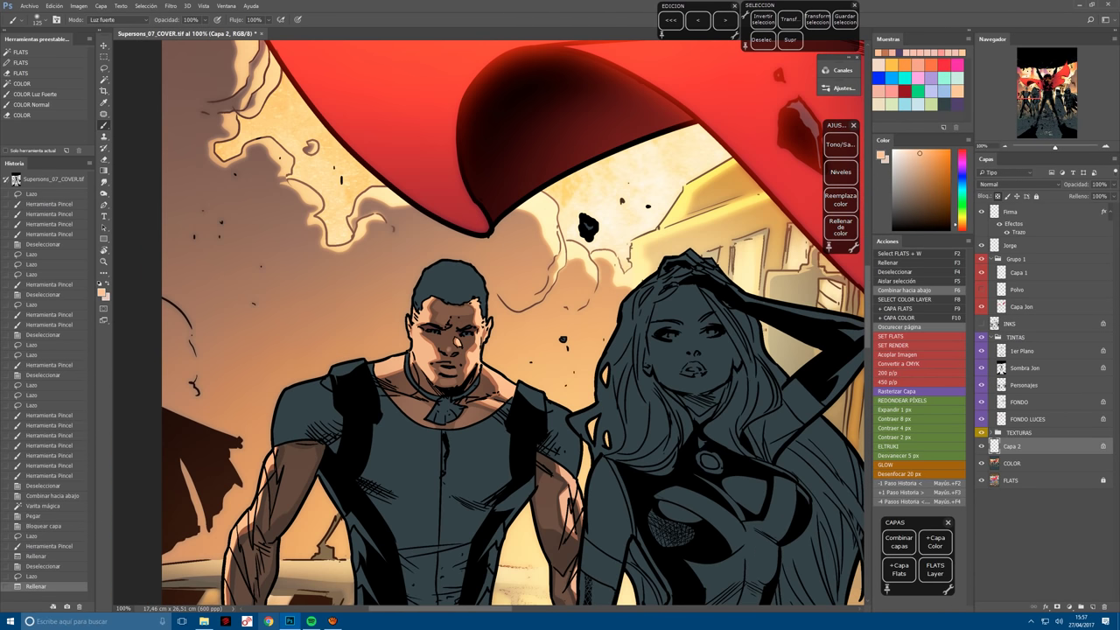
Clear the nose selection and merge it down, then isolate the man's eyes on a new layer, brush pale cream over them and merge down.
{"action": "key", "text": "F4"}
{"action": "key", "text": "F6"}
{"action": "key", "text": "F2"}
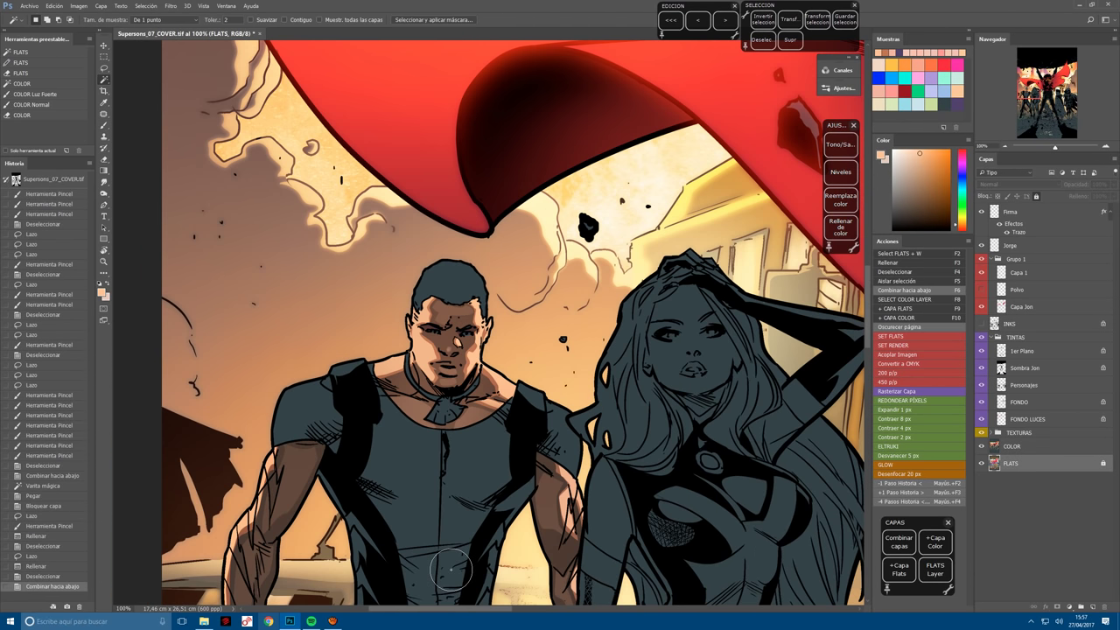
{"action": "key", "text": "ctrl+plus"}
{"action": "key", "text": "F10"}
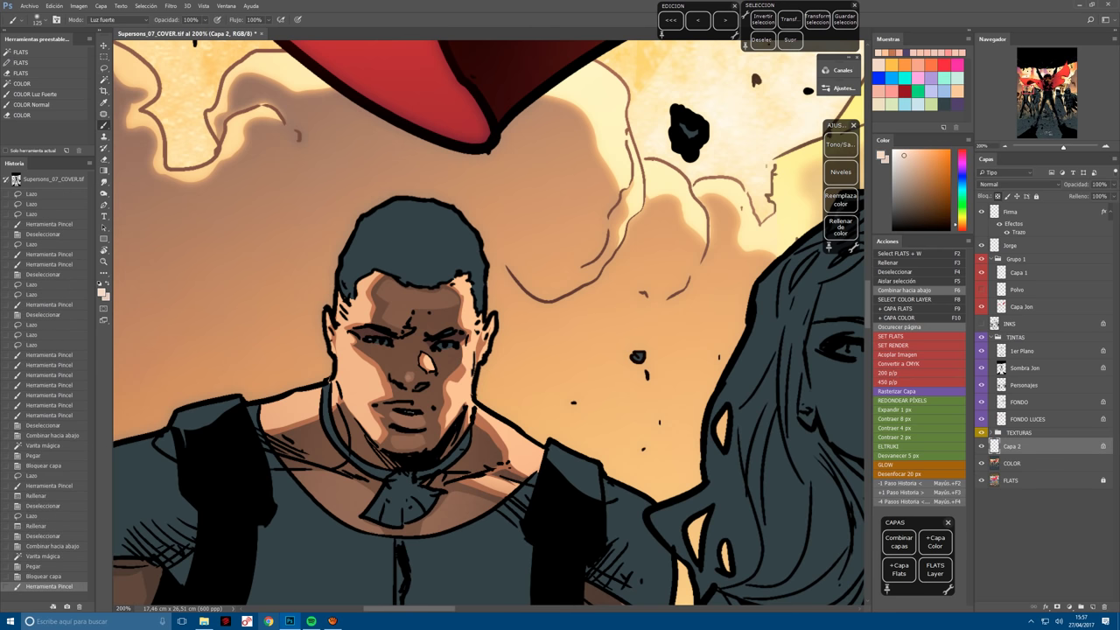
{"action": "key", "text": "F6"}
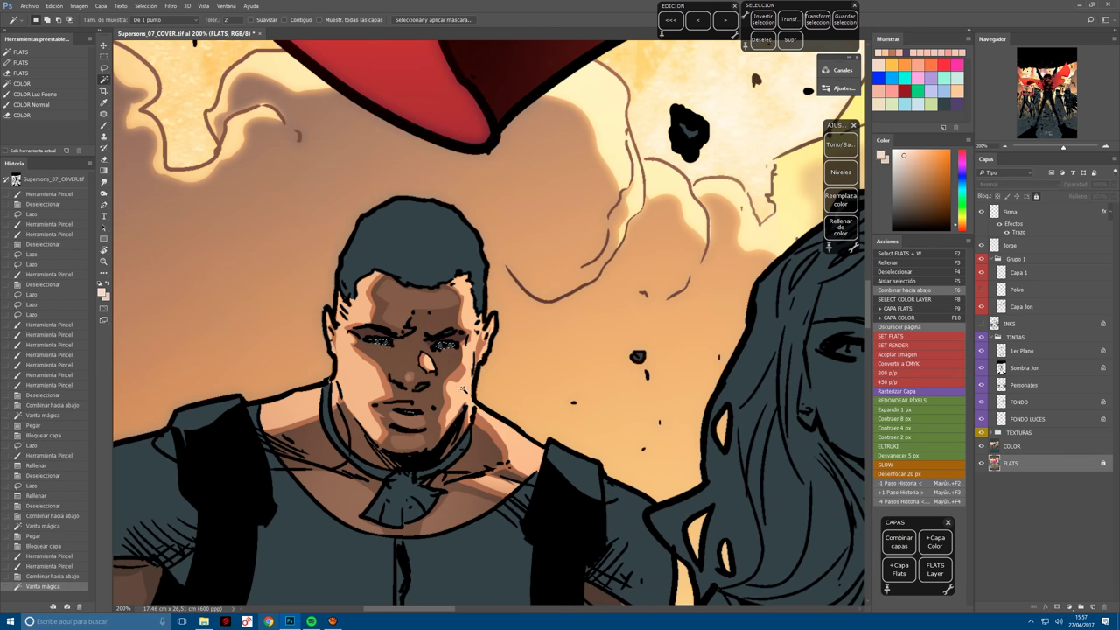
Isolate the man's irises on a new locked layer and brush them with light blue.
{"action": "key", "text": "F2"}
{"action": "key", "text": "F10"}
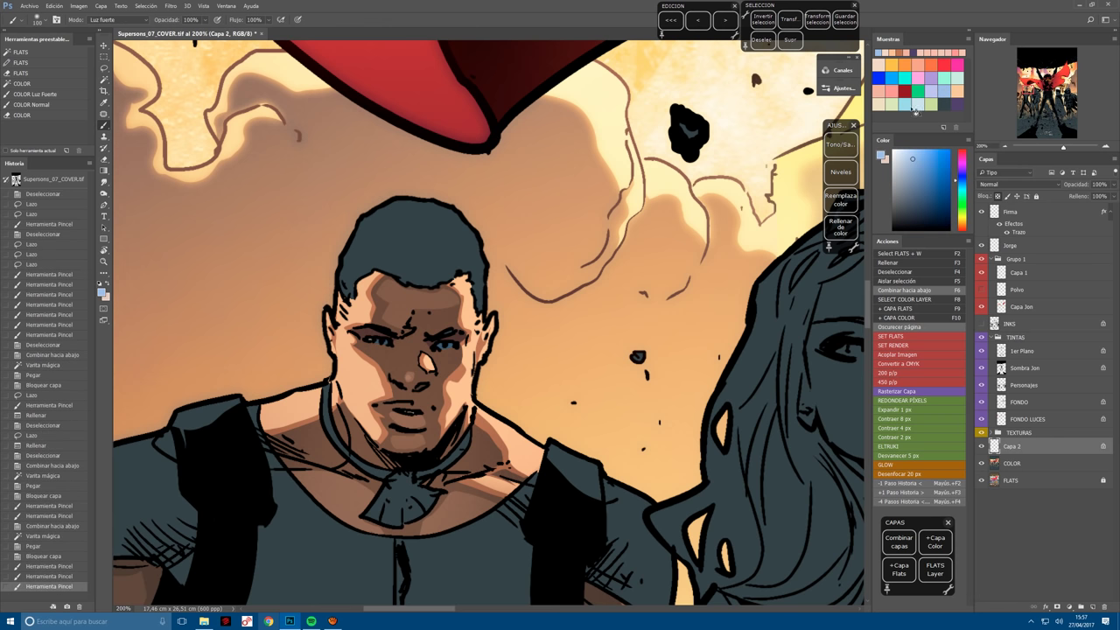
{"action": "left_click", "coordinate": [914, 106]}
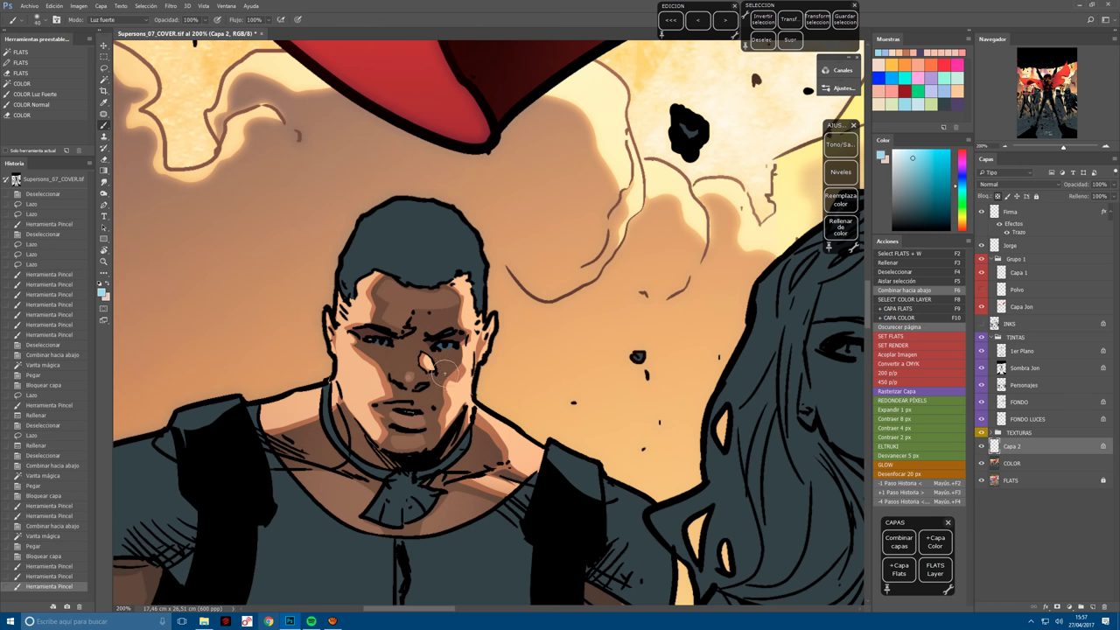
{"action": "left_click", "coordinate": [442, 370]}
{"action": "left_click", "coordinate": [442, 370]}
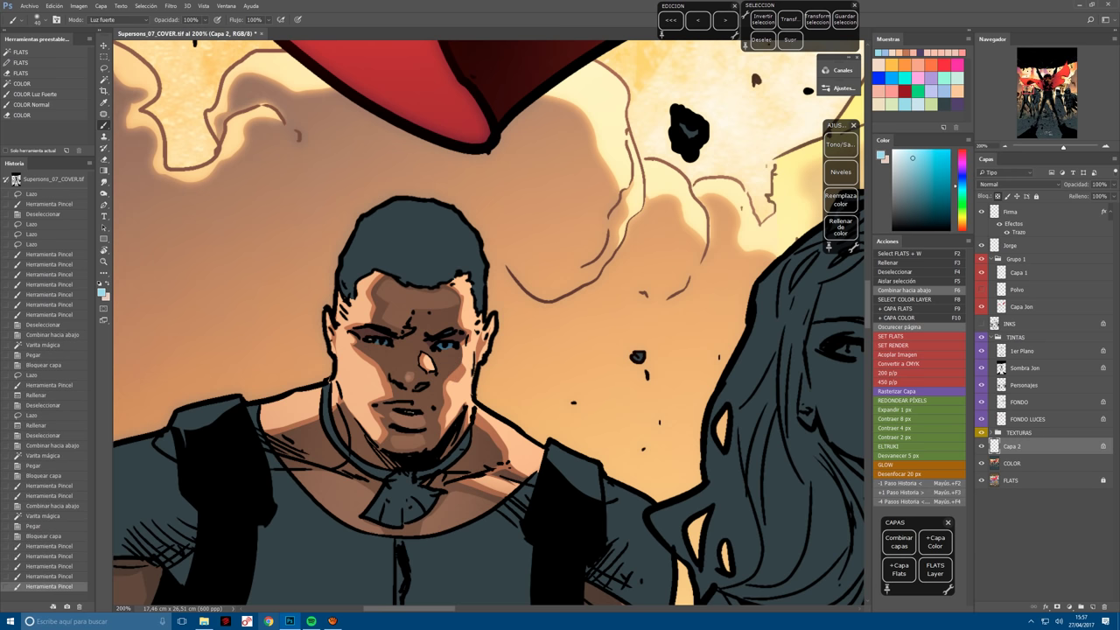
{"action": "left_click_drag", "start_coordinate": [362, 359], "coordinate": [381, 384]}
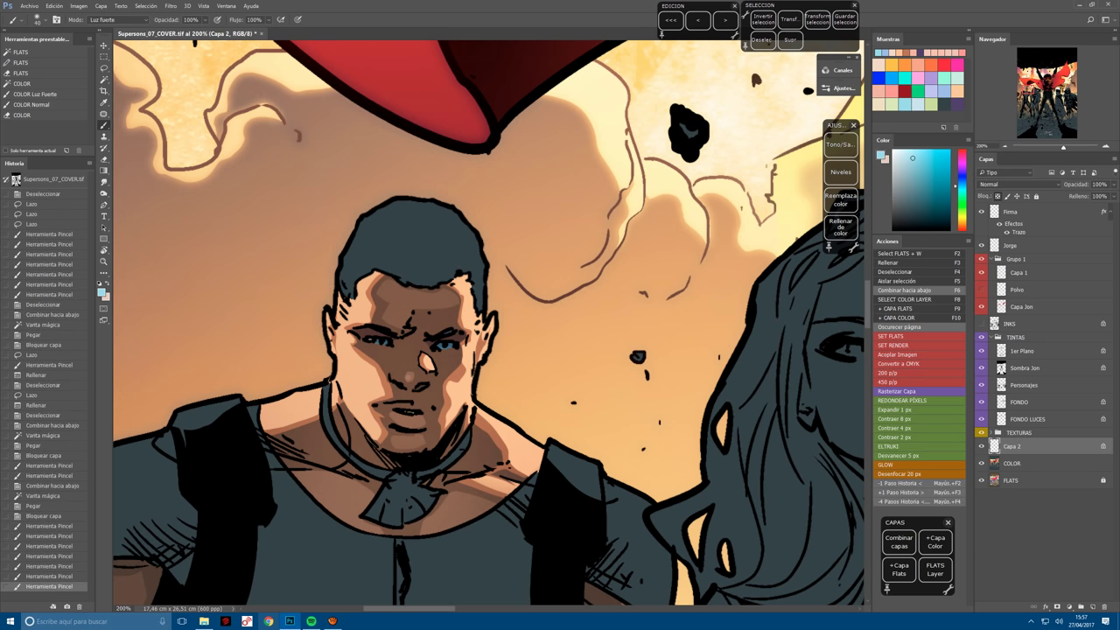
Isolate the man's hair on a new layer in brown, lasso a light shape around its edges, brush peach light in and deselect.
{"action": "key", "text": "w"}
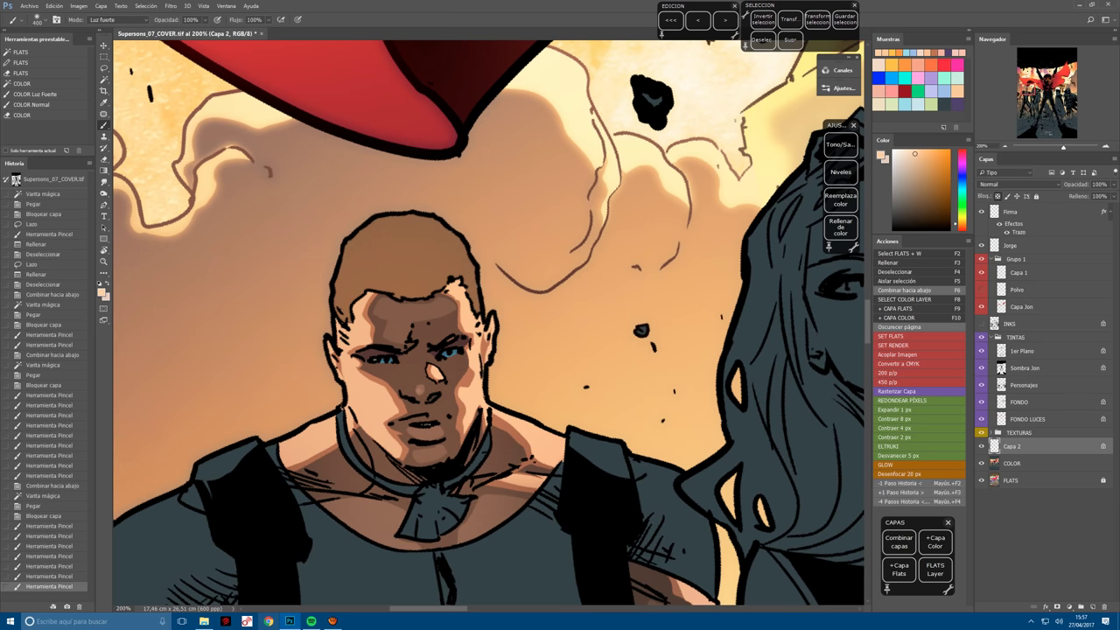
{"action": "key", "text": "r"}
{"action": "left_click_drag", "start_coordinate": [506, 374], "coordinate": [472, 375]}
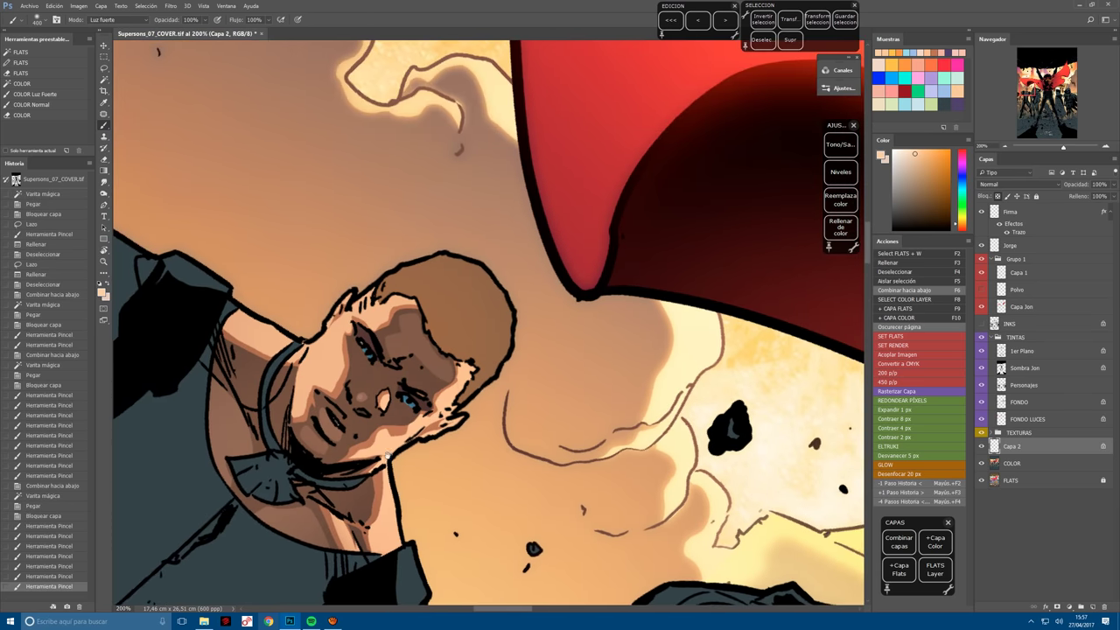
{"action": "key", "text": "l"}
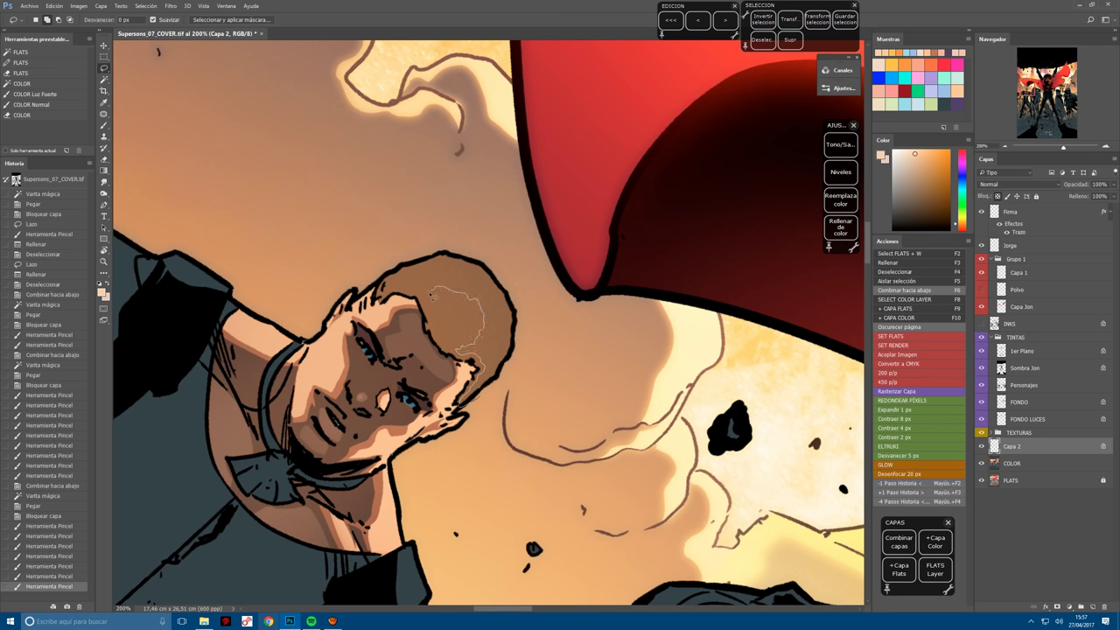
{"action": "mouse_move", "coordinate": [385, 304]}
{"action": "left_mouse_down"}
{"action": "mouse_move", "coordinate": [464, 333]}
{"action": "mouse_move", "coordinate": [455, 350]}
{"action": "left_mouse_up"}
{"action": "key", "text": "b"}
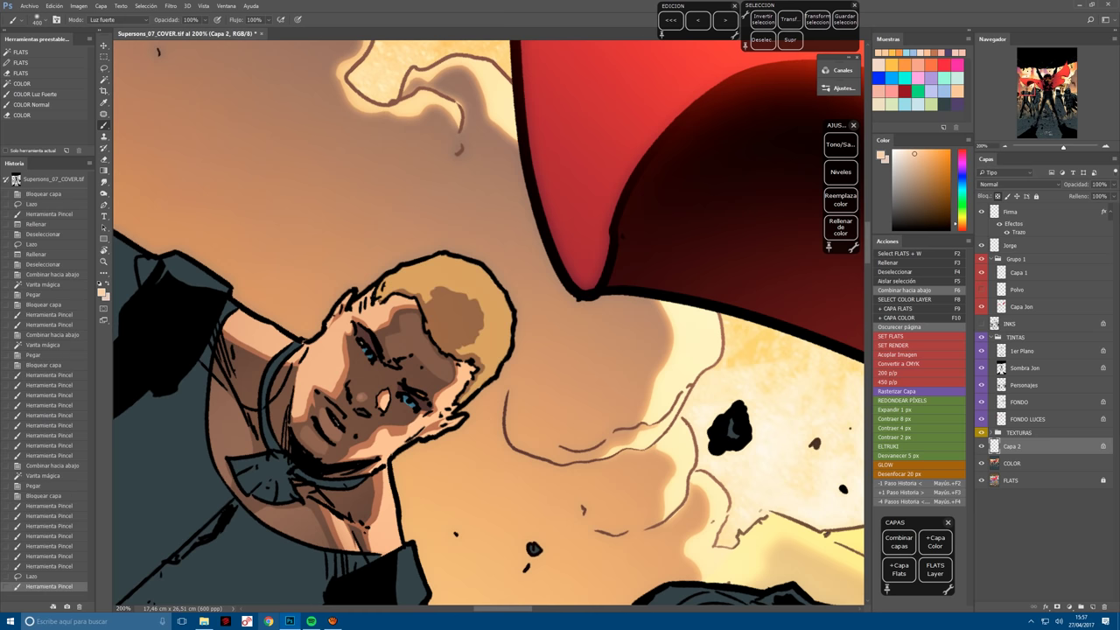
{"action": "key", "text": "ctrl+d"}
Lasso a second, tighter light shape inside the hair's lit rim and brush brighter yellow light into it.
{"action": "key", "text": "l"}
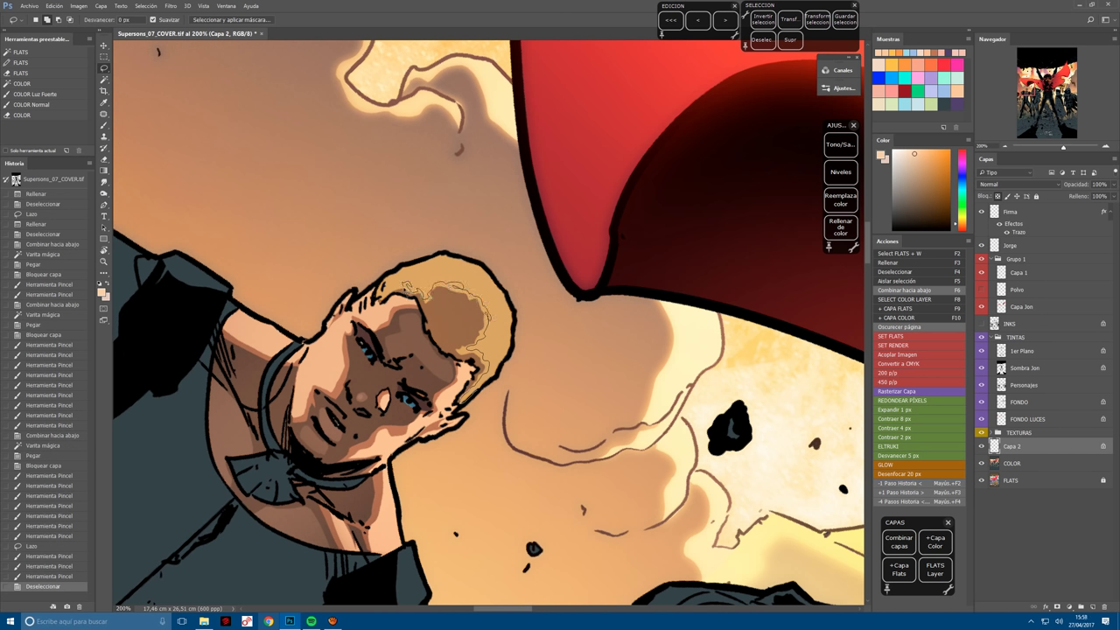
{"action": "left_click_drag", "start_coordinate": [376, 289], "coordinate": [381, 296]}
{"action": "key", "text": "b"}
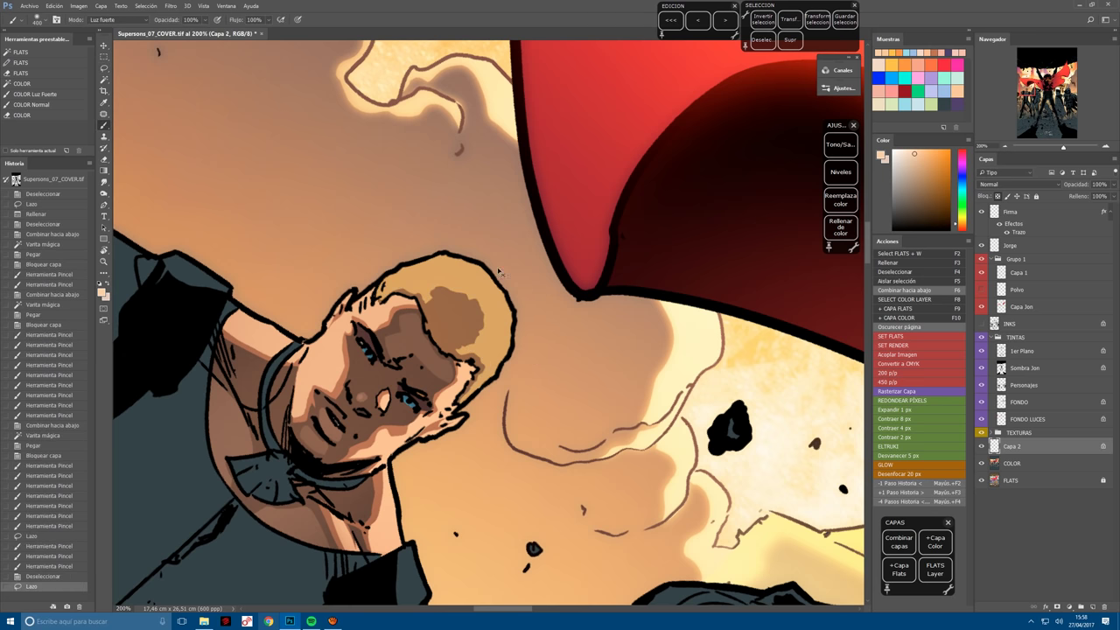
{"action": "left_click_drag", "start_coordinate": [499, 267], "coordinate": [438, 332]}
Lasso the shaded patch in the middle of the man's hair and brush soft lavender light into it.
{"action": "scroll", "coordinate": [489, 323], "scroll_direction": "down", "scroll_amount": 3}
{"action": "key", "text": "r"}
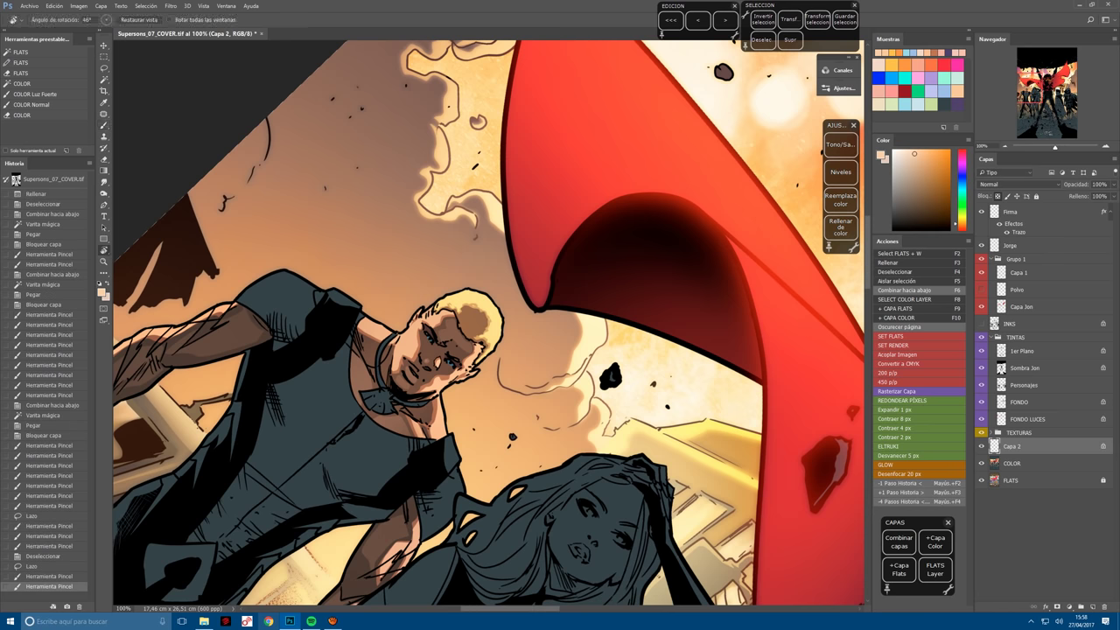
{"action": "left_click_drag", "start_coordinate": [560, 262], "coordinate": [493, 306]}
{"action": "key", "text": "ctrl+plus"}
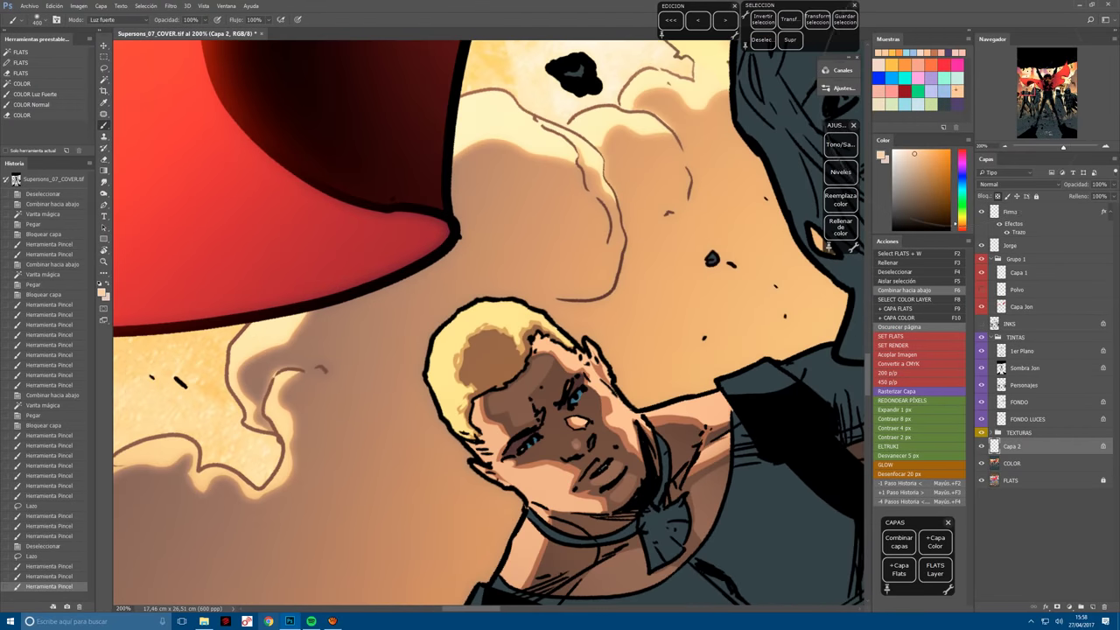
{"action": "key", "text": "l"}
{"action": "left_click", "coordinate": [523, 364]}
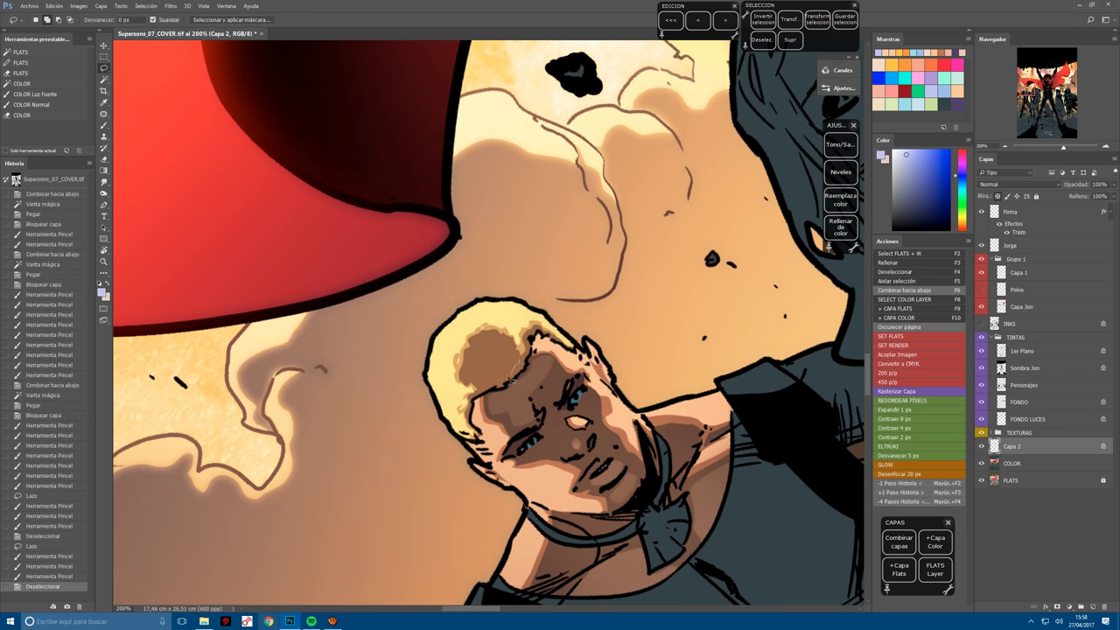
{"action": "mouse_move", "coordinate": [513, 344]}
{"action": "left_mouse_down"}
{"action": "mouse_move", "coordinate": [495, 368]}
{"action": "mouse_move", "coordinate": [503, 363]}
{"action": "left_mouse_up"}
{"action": "key", "text": "b"}
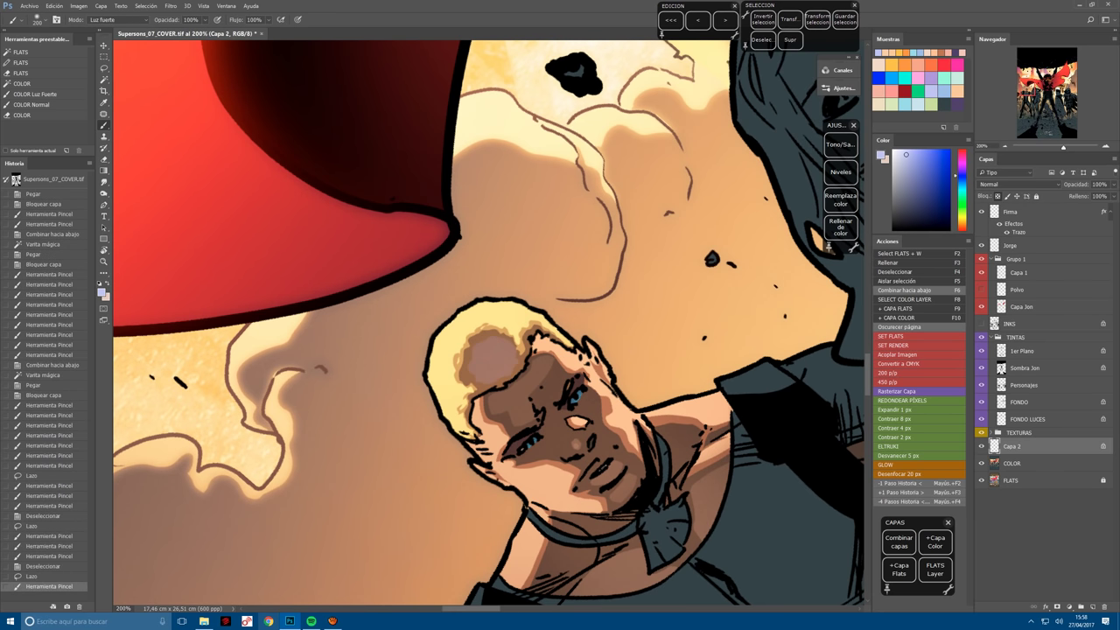
Clear the selection, merge the hair layer down and copy the man's neck band flat to a new layer with locked transparency.
{"action": "key", "text": "r"}
{"action": "key", "text": "Escape"}
{"action": "scroll", "coordinate": [512, 446], "scroll_direction": "down", "scroll_amount": 3}
{"action": "key", "text": "w"}
{"action": "key", "text": "ctrl+d"}
{"action": "key", "text": "ctrl+e"}
{"action": "left_click", "coordinate": [512, 446]}
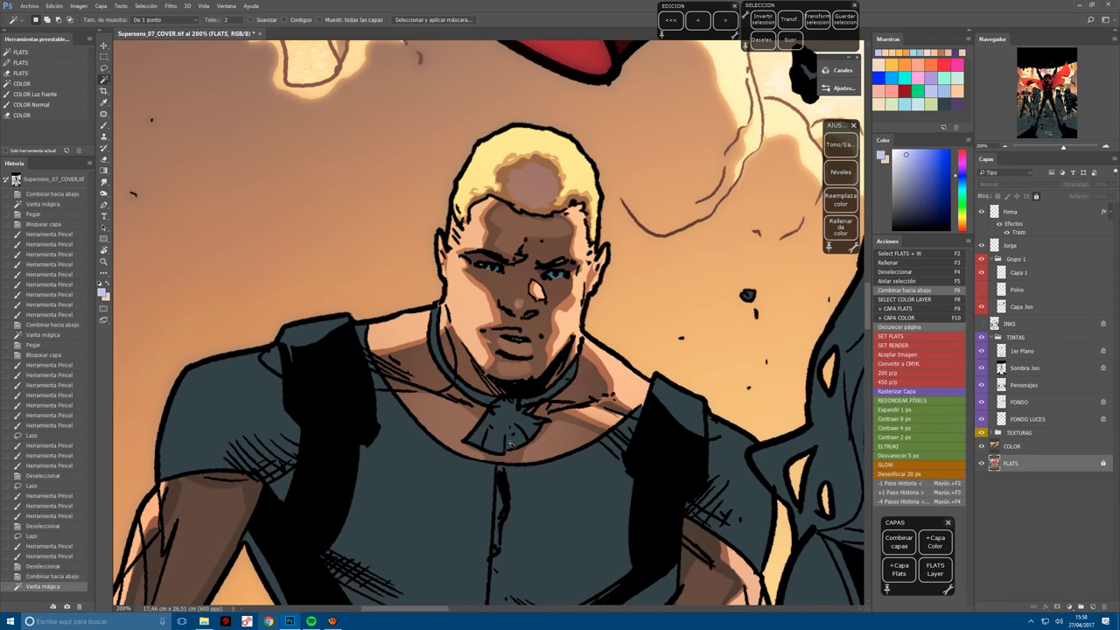
{"action": "key", "text": "b"}
{"action": "key", "text": "ctrl+c"}
{"action": "key", "text": "ctrl+v"}
{"action": "key", "text": "slash"}
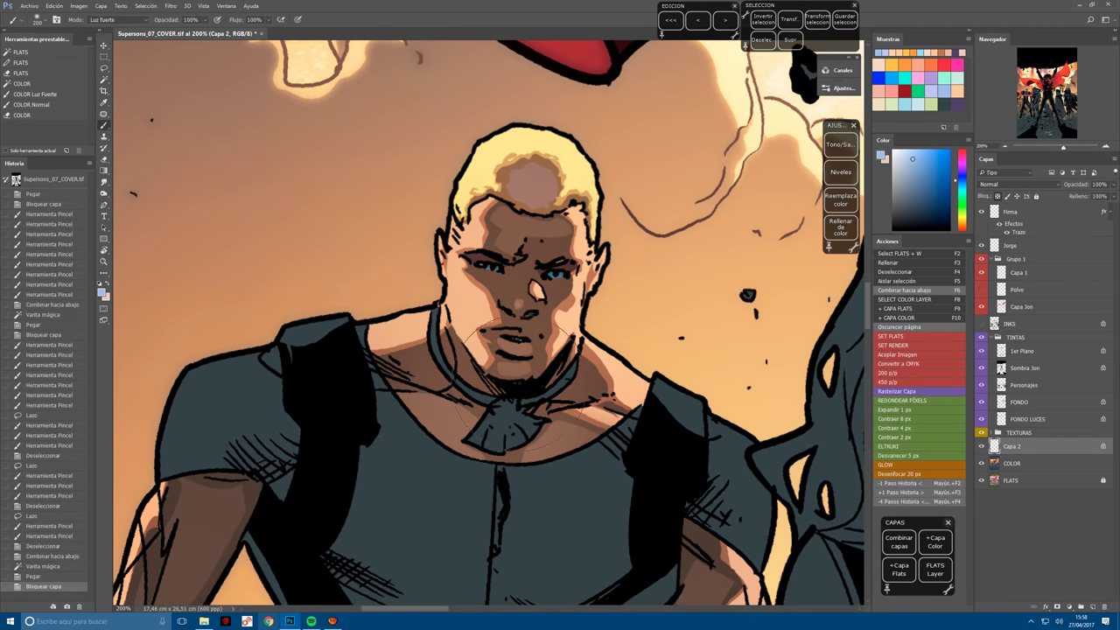
Brush light blue over the neck band, darken it with a Hue/Saturation lightness of -19 and merge it down.
{"action": "left_click_drag", "start_coordinate": [438, 350], "coordinate": [569, 399]}
{"action": "left_click_drag", "start_coordinate": [613, 263], "coordinate": [674, 376]}
{"action": "key", "text": "r"}
{"action": "left_click_drag", "start_coordinate": [613, 350], "coordinate": [543, 289]}
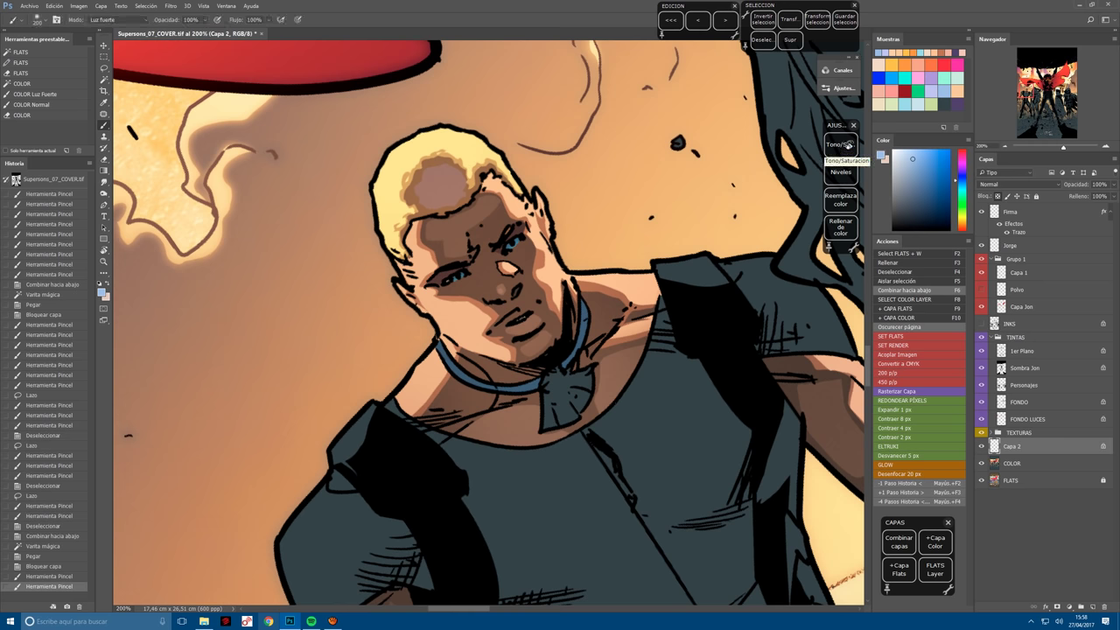
{"action": "left_click", "coordinate": [845, 145]}
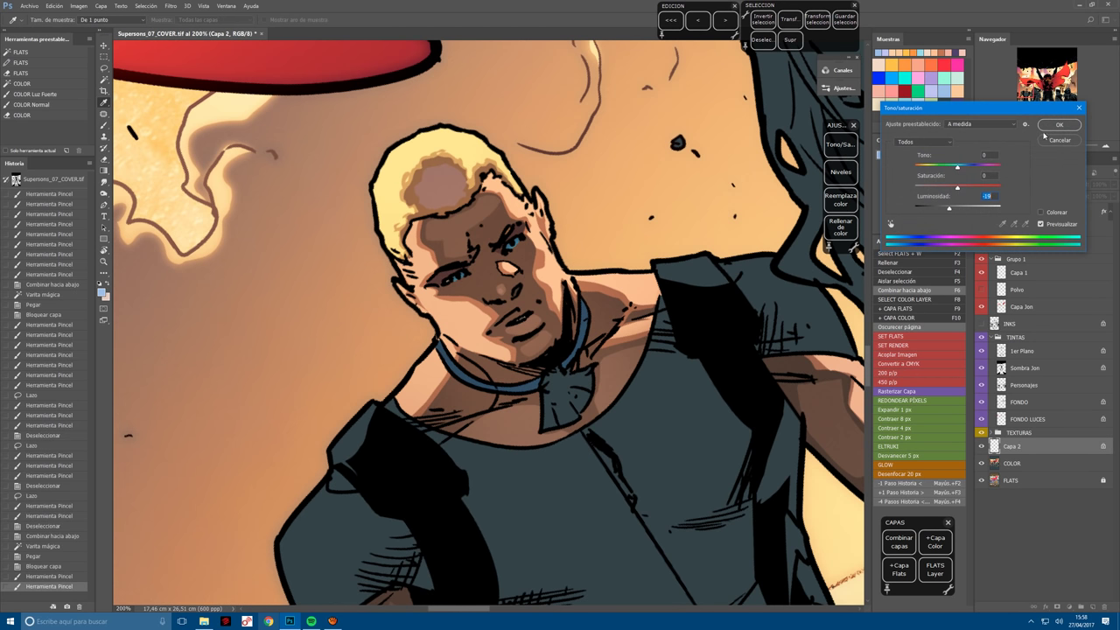
{"action": "left_click", "coordinate": [1058, 125]}
{"action": "left_click_drag", "start_coordinate": [612, 368], "coordinate": [655, 305]}
{"action": "key", "text": "ctrl+e"}
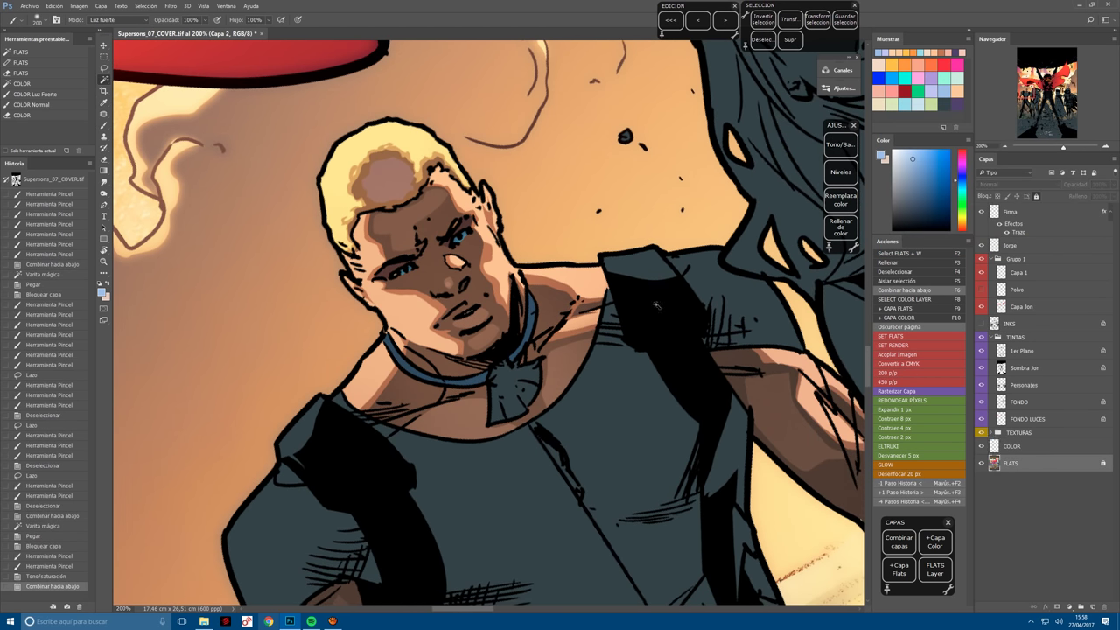
Isolate the neck pendant on a new layer and brush it with pale cream.
{"action": "key", "text": "F10"}
{"action": "mouse_move", "coordinate": [504, 372]}
{"action": "left_mouse_down"}
{"action": "mouse_move", "coordinate": [526, 389]}
{"action": "mouse_move", "coordinate": [512, 412]}
{"action": "mouse_move", "coordinate": [529, 411]}
{"action": "mouse_move", "coordinate": [529, 394]}
{"action": "left_mouse_up"}
{"action": "key", "text": "r"}
{"action": "mouse_move", "coordinate": [488, 324]}
{"action": "left_mouse_down"}
{"action": "mouse_move", "coordinate": [525, 297]}
{"action": "mouse_move", "coordinate": [512, 302]}
{"action": "left_mouse_up"}
Lasso light shapes across the pendant's folds, brush pale light into them and clear the selection.
{"action": "key", "text": "l"}
{"action": "mouse_move", "coordinate": [454, 368]}
{"action": "left_mouse_down"}
{"action": "mouse_move", "coordinate": [464, 399]}
{"action": "mouse_move", "coordinate": [499, 374]}
{"action": "mouse_move", "coordinate": [442, 386]}
{"action": "mouse_move", "coordinate": [482, 367]}
{"action": "left_mouse_up"}
{"action": "key", "text": "b"}
{"action": "left_click_drag", "start_coordinate": [411, 411], "coordinate": [486, 363]}
{"action": "key", "text": "l"}
{"action": "key", "text": "ctrl+d"}
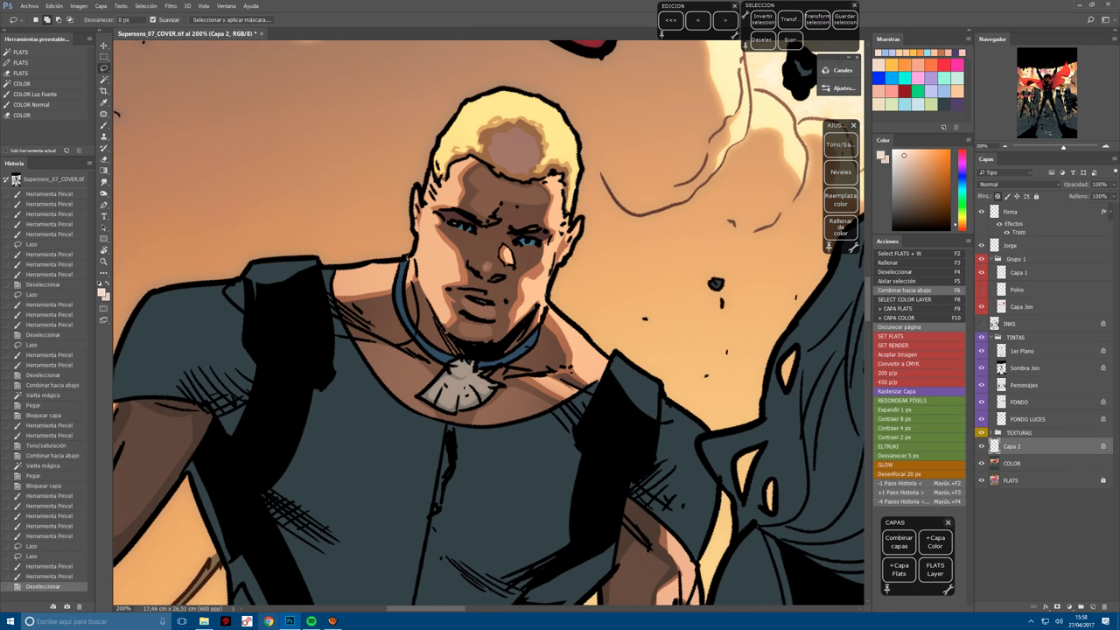
Brush a small bright highlight at the top of the pendant, clear the selection and merge the layer down.
{"action": "key", "text": "b"}
{"action": "left_click", "coordinate": [477, 363]}
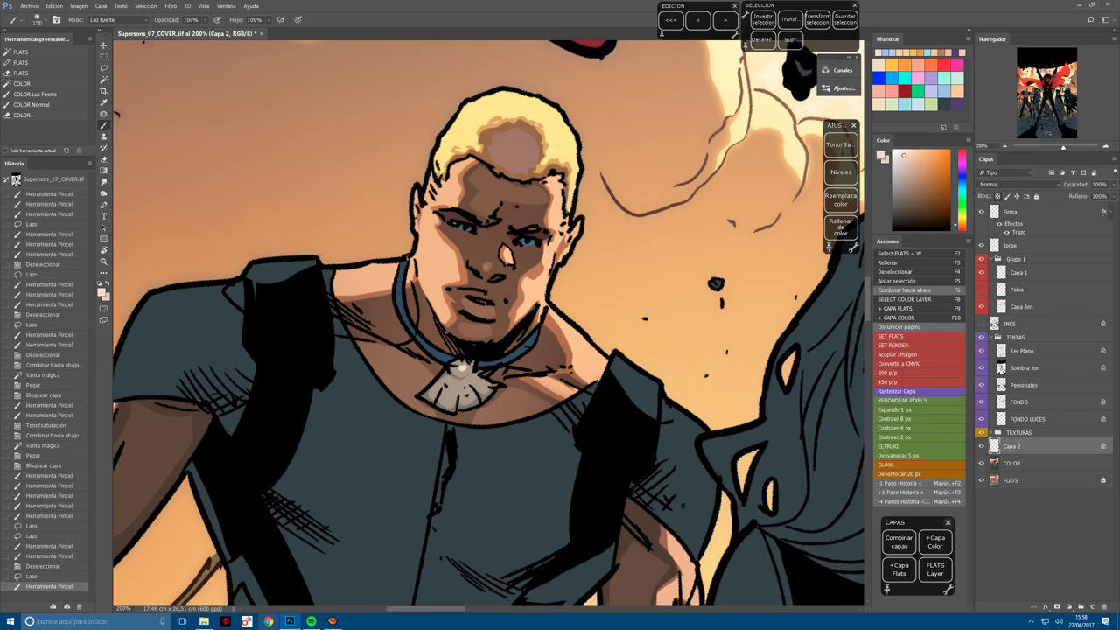
{"action": "left_click_drag", "start_coordinate": [466, 486], "coordinate": [580, 365]}
{"action": "key", "text": "ctrl+d"}
{"action": "key", "text": "F6"}
Copy the flat of the man's suit torso and sleeves to a new layer with locked transparency.
{"action": "key", "text": "F2"}
{"action": "left_click", "coordinate": [423, 451]}
{"action": "key", "text": "b"}
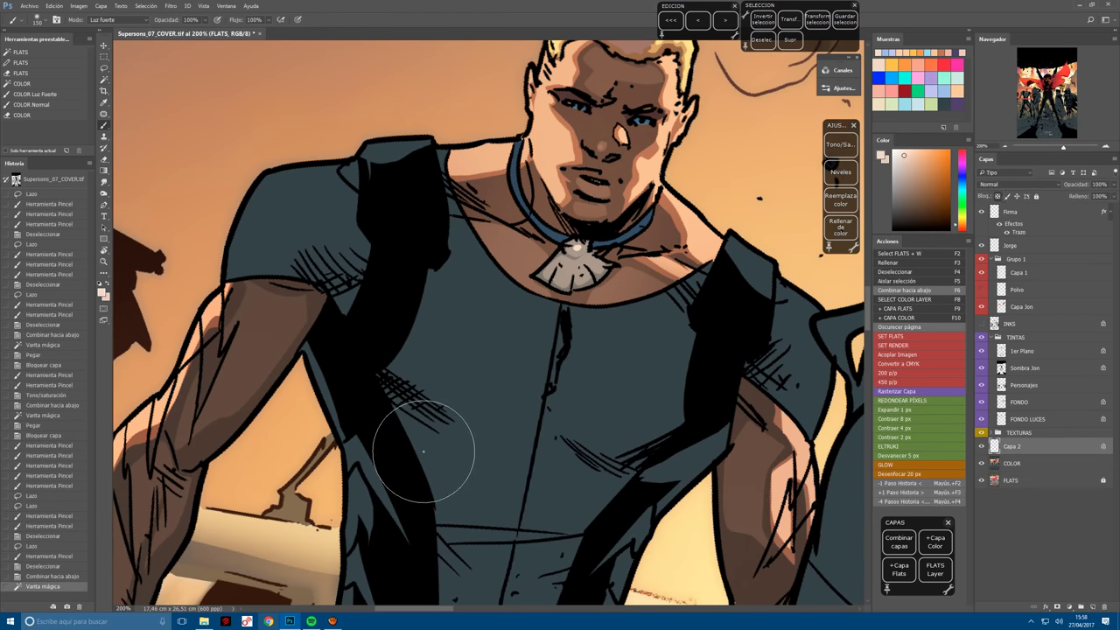
{"action": "key", "text": "ctrl+minus"}
{"action": "key", "text": "ctrl+minus"}
{"action": "key", "text": "ctrl+v"}
{"action": "key", "text": "slash"}
Choose a bright red swatch, enlarge the brush and paint the suit's torso and sleeves with it.
{"action": "left_click", "coordinate": [949, 62]}
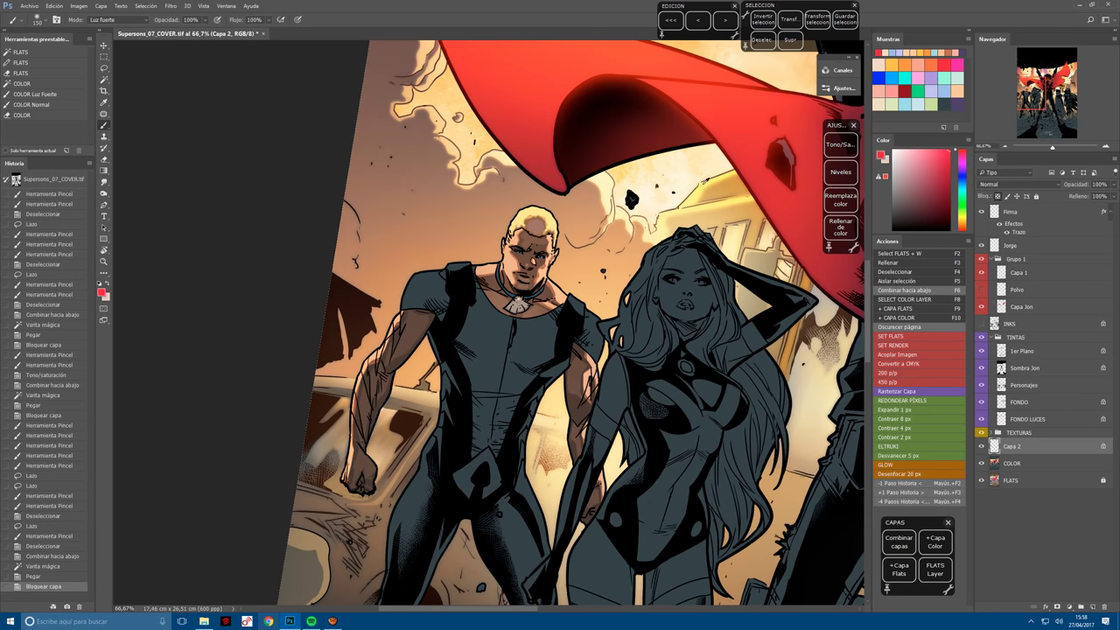
{"action": "key", "text": "bracketright"}
{"action": "key", "text": "bracketright"}
{"action": "key", "text": "bracketright"}
{"action": "key", "text": "bracketright"}
{"action": "key", "text": "bracketright"}
{"action": "mouse_move", "coordinate": [473, 367]}
{"action": "left_mouse_down"}
{"action": "mouse_move", "coordinate": [387, 537]}
{"action": "mouse_move", "coordinate": [377, 591]}
{"action": "left_mouse_up"}
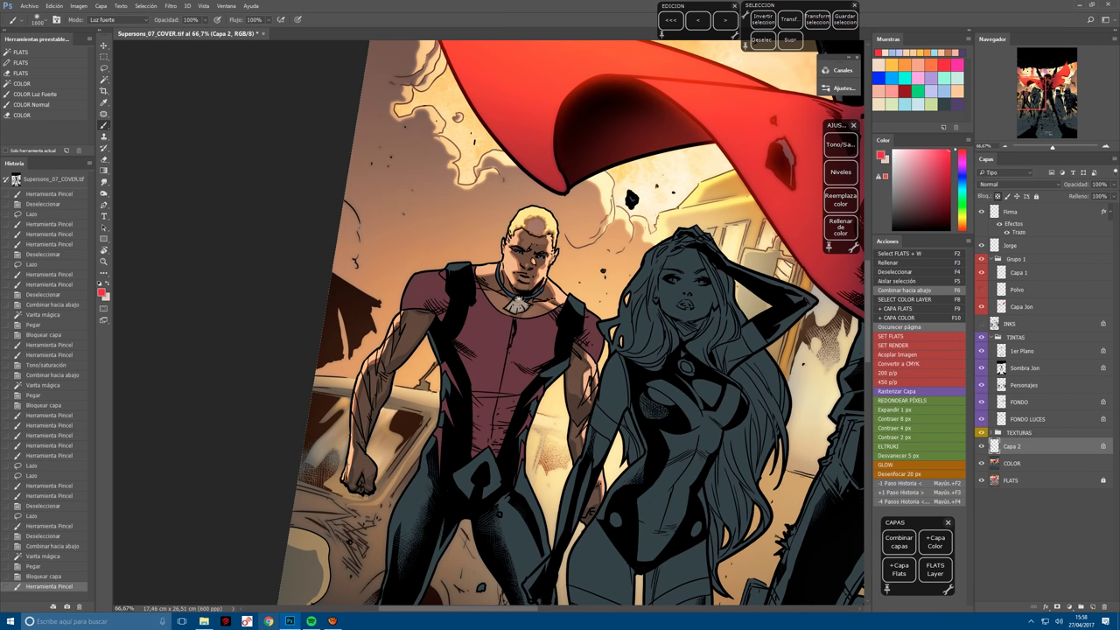
Darken the red suit area with a Hue/Saturation lightness of -21.
{"action": "left_click", "coordinate": [840, 144]}
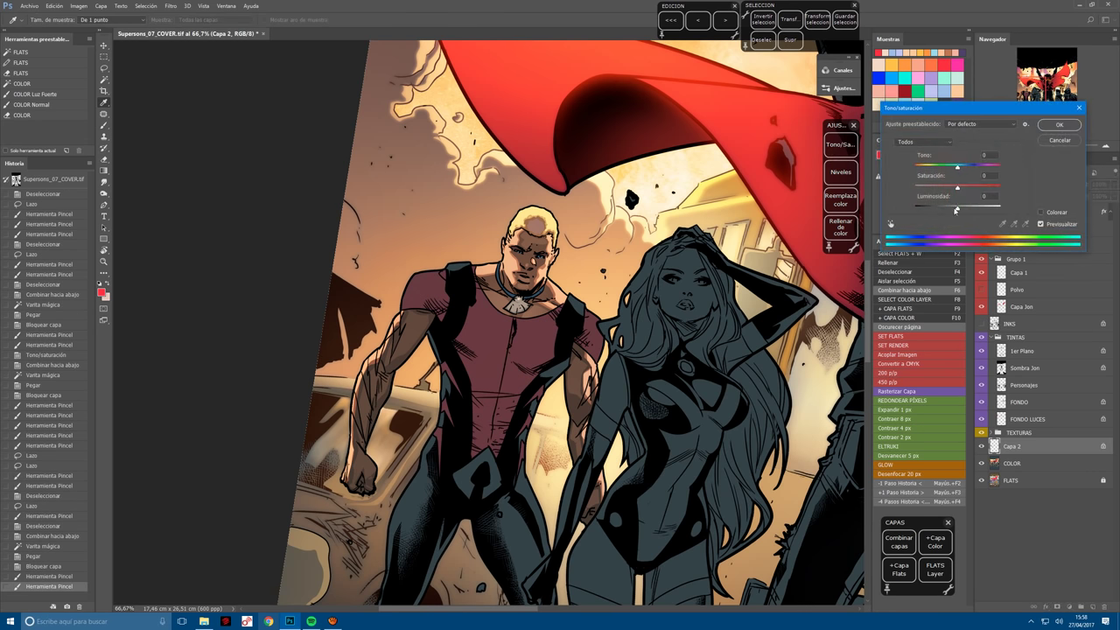
{"action": "left_click_drag", "start_coordinate": [956, 211], "coordinate": [948, 210]}
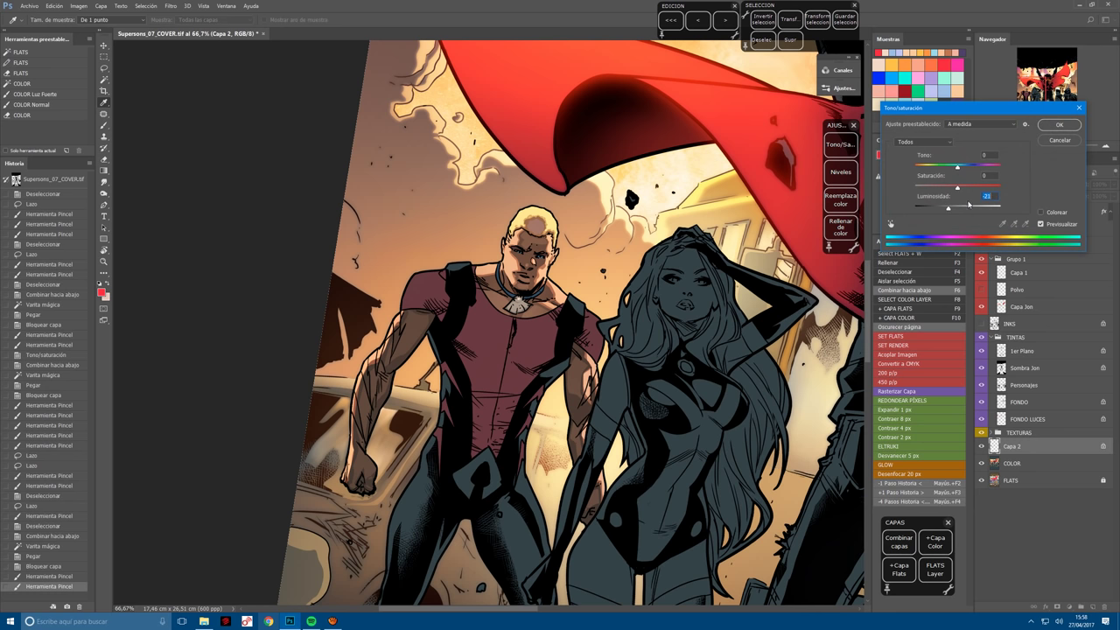
{"action": "left_click", "coordinate": [1054, 126]}
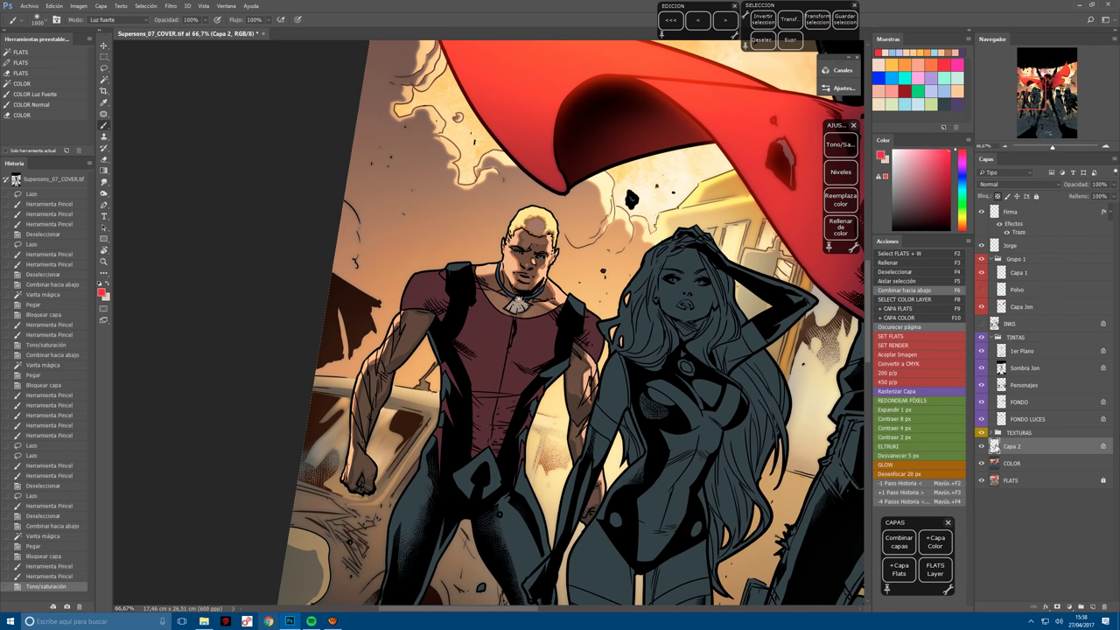
Choose a salmon pink swatch and lasso the lit top of the man's shoulder farthest from the woman, including the sliver beside his neck.
{"action": "key", "text": "ctrl+plus"}
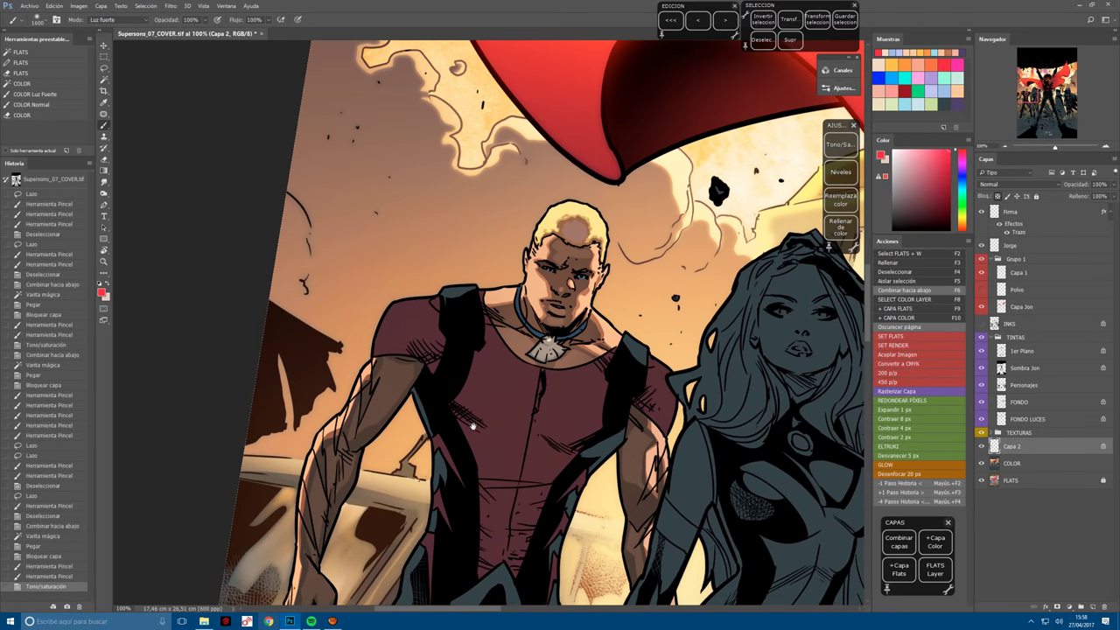
{"action": "left_click", "coordinate": [879, 90]}
{"action": "key", "text": "ctrl+plus"}
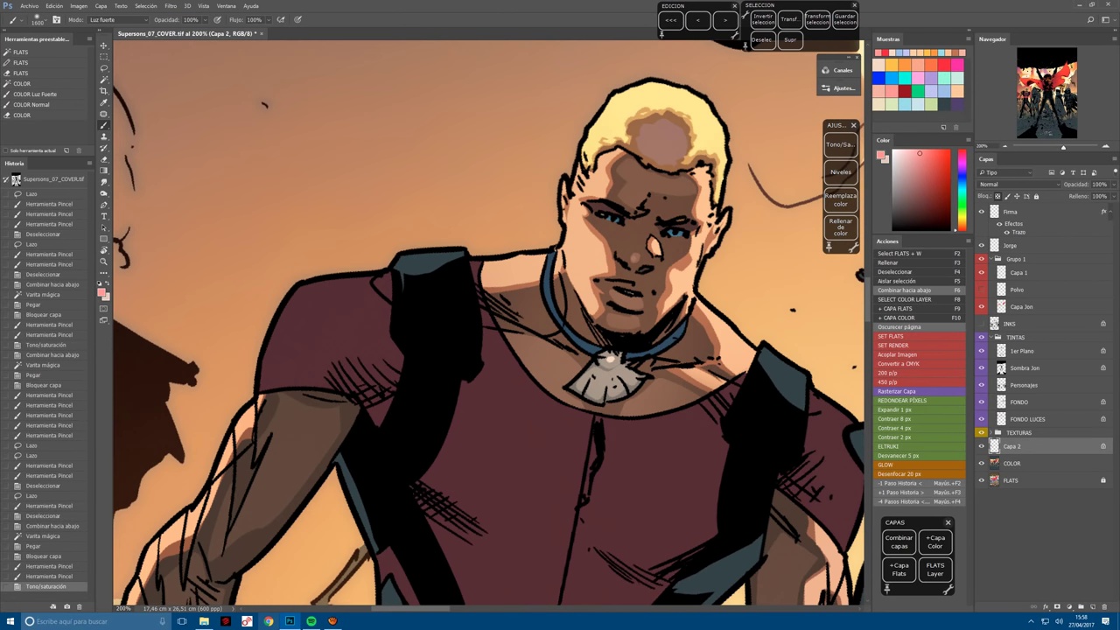
{"action": "key", "text": "l"}
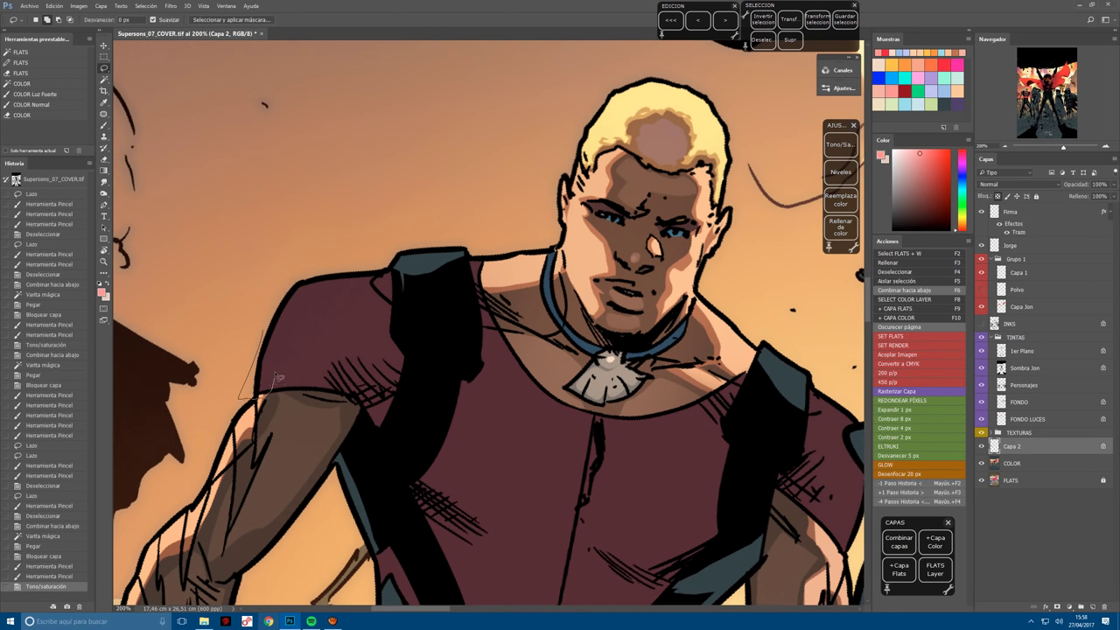
{"action": "mouse_move", "coordinate": [279, 376]}
{"action": "left_mouse_down"}
{"action": "mouse_move", "coordinate": [289, 330]}
{"action": "mouse_move", "coordinate": [324, 322]}
{"action": "left_mouse_up"}
{"action": "left_click_drag", "start_coordinate": [381, 298], "coordinate": [380, 244]}
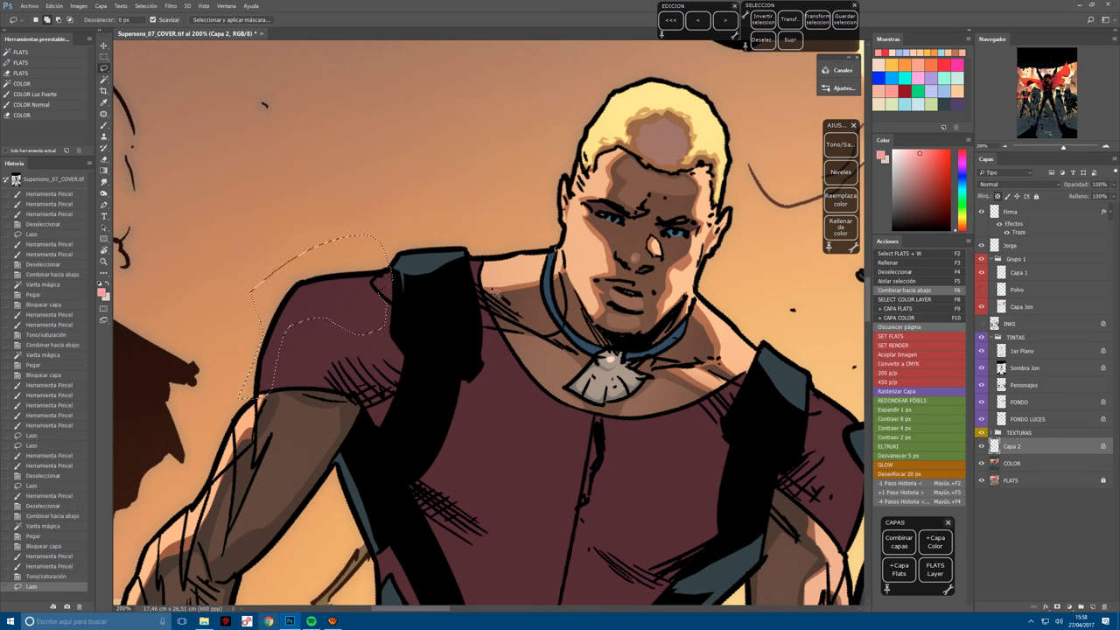
{"action": "left_click_drag", "start_coordinate": [495, 295], "coordinate": [486, 285]}
{"action": "key", "text": "ctrl+minus"}
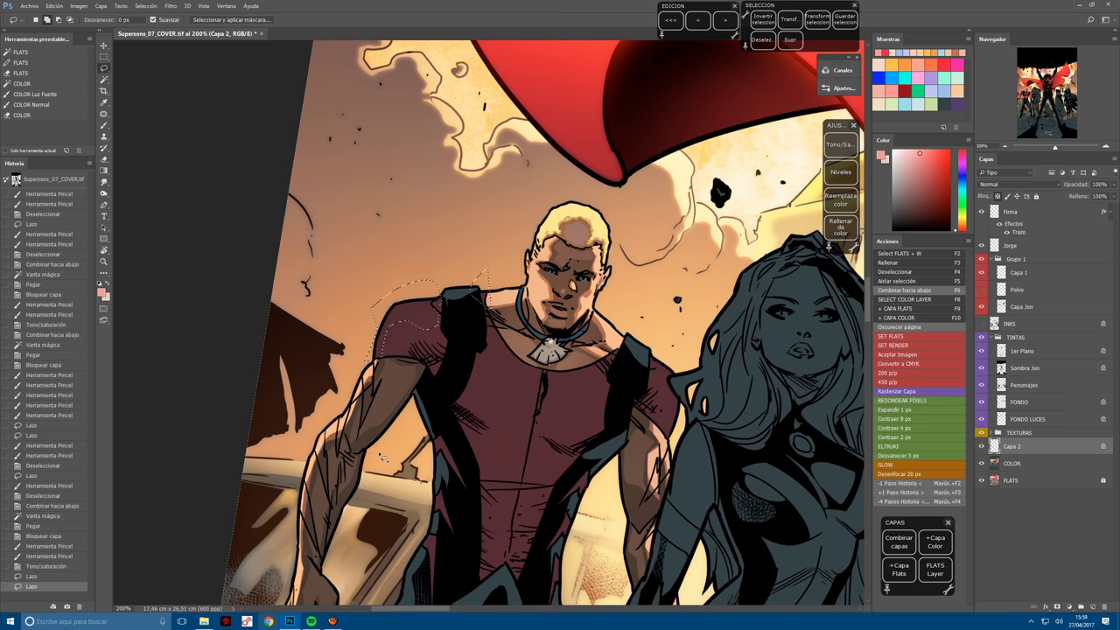
Reduce the brush size to 600, paint a bright red soft light inside the shoulder selection and deselect.
{"action": "key", "text": "b"}
{"action": "key", "text": "bracketleft"}
{"action": "key", "text": "bracketleft"}
{"action": "key", "text": "bracketleft"}
{"action": "key", "text": "bracketleft"}
{"action": "key", "text": "bracketleft"}
{"action": "key", "text": "bracketleft"}
{"action": "key", "text": "bracketleft"}
{"action": "key", "text": "bracketleft"}
{"action": "key", "text": "bracketleft"}
{"action": "key", "text": "bracketleft"}
{"action": "left_click", "coordinate": [412, 328]}
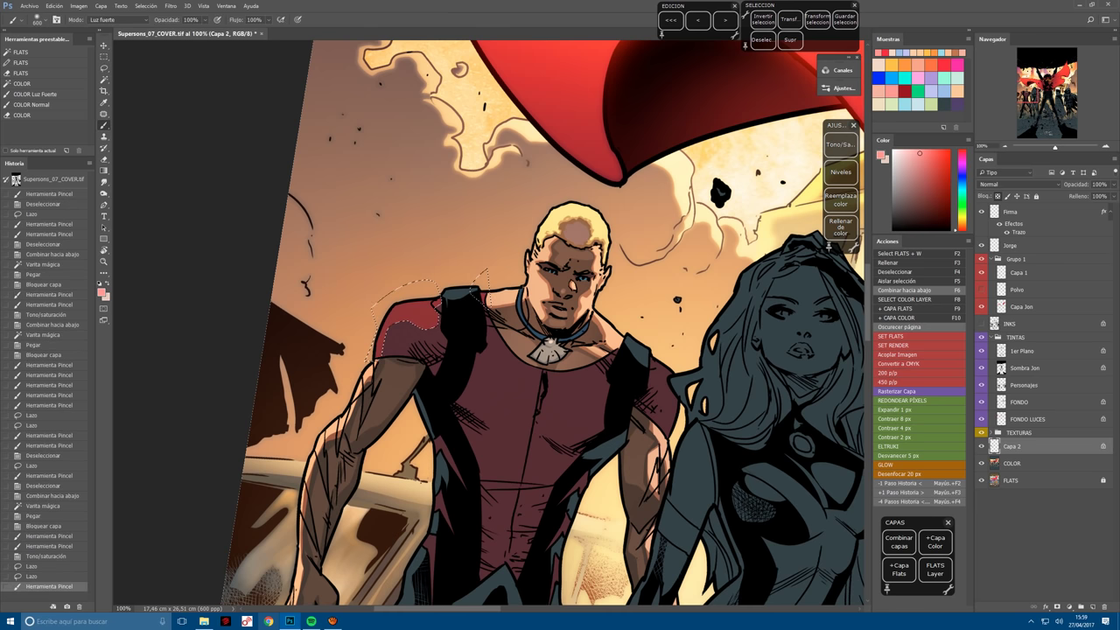
{"action": "left_click", "coordinate": [412, 329]}
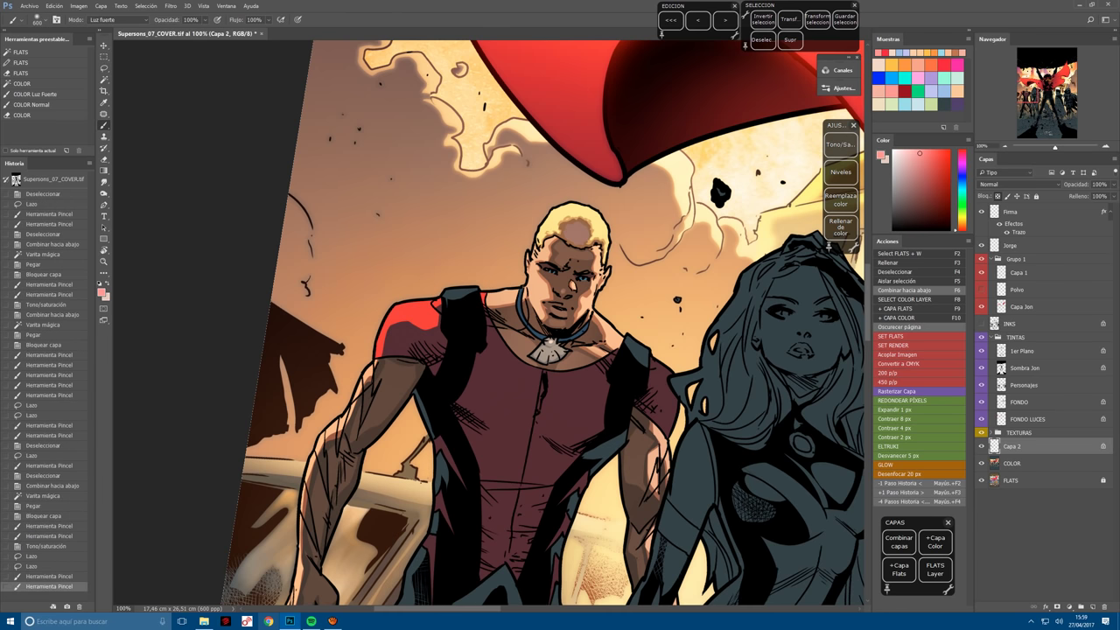
{"action": "key", "text": "ctrl+d"}
Lasso a slightly smaller area inside the same shoulder highlight and by the neck, brush it to a brighter orange and deselect.
{"action": "key", "text": "ctrl+plus"}
{"action": "key", "text": "l"}
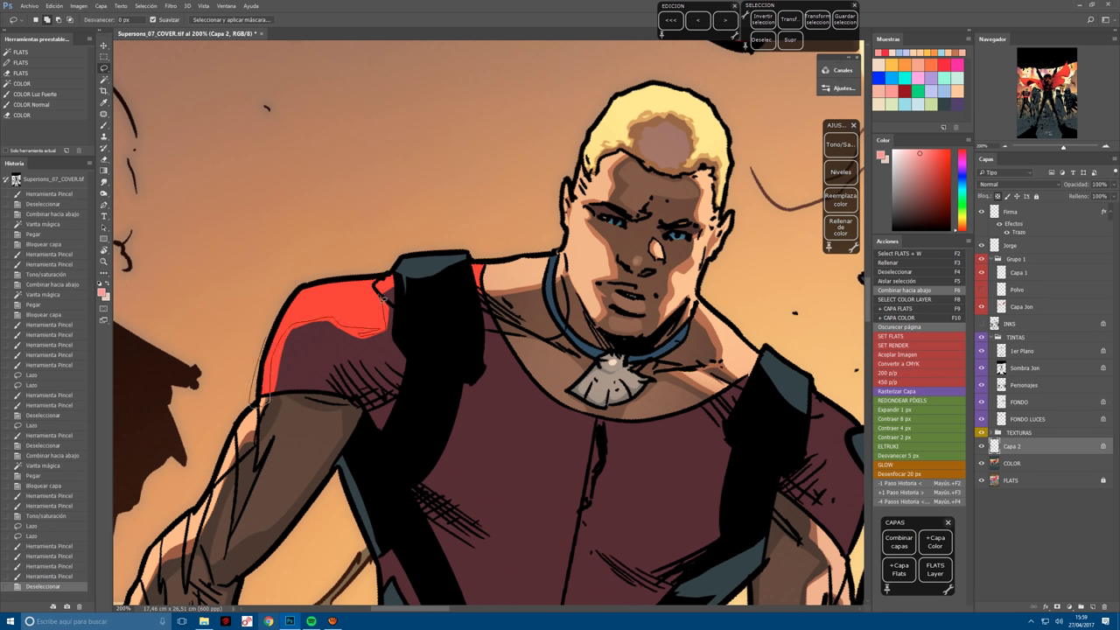
{"action": "mouse_move", "coordinate": [405, 273]}
{"action": "left_mouse_down"}
{"action": "mouse_move", "coordinate": [226, 337]}
{"action": "mouse_move", "coordinate": [256, 398]}
{"action": "left_mouse_up"}
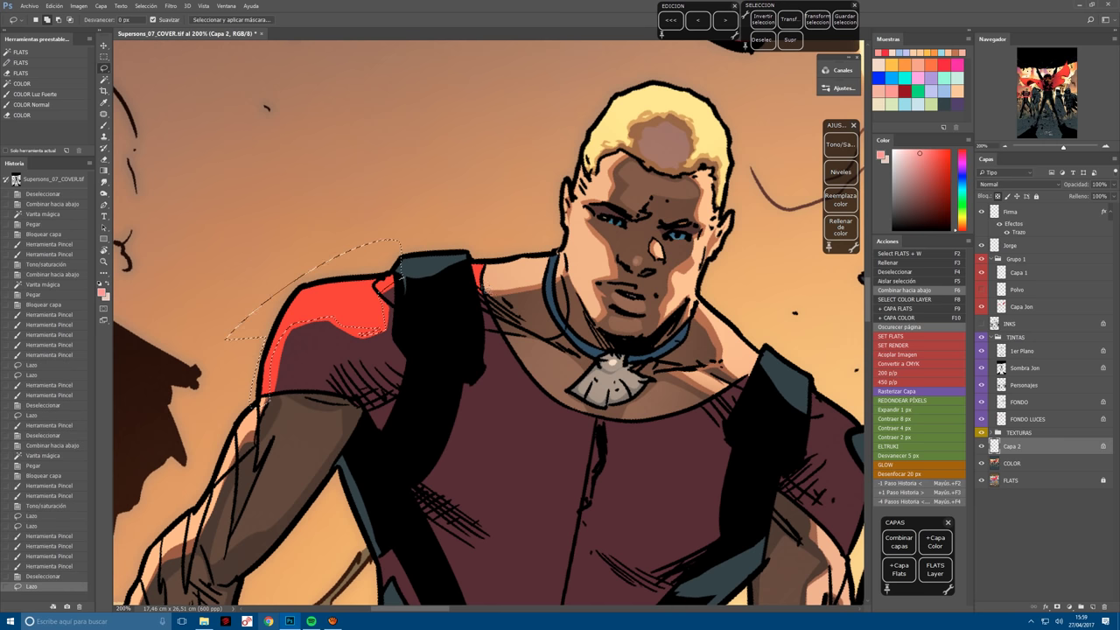
{"action": "left_click_drag", "start_coordinate": [446, 254], "coordinate": [391, 334]}
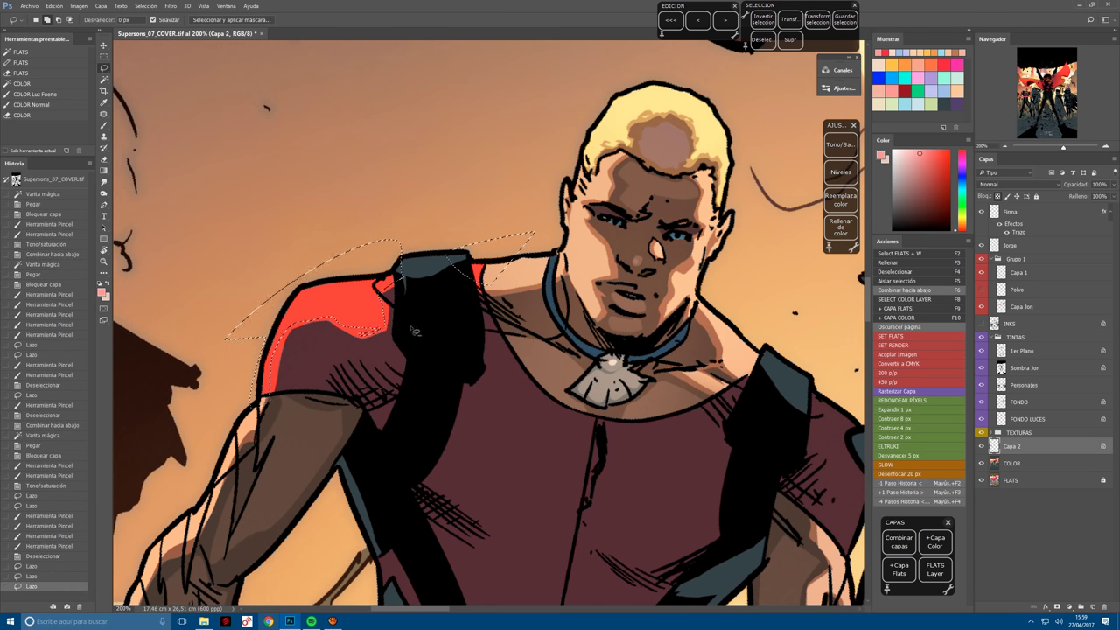
{"action": "key", "text": "b"}
{"action": "key", "text": "ctrl+minus"}
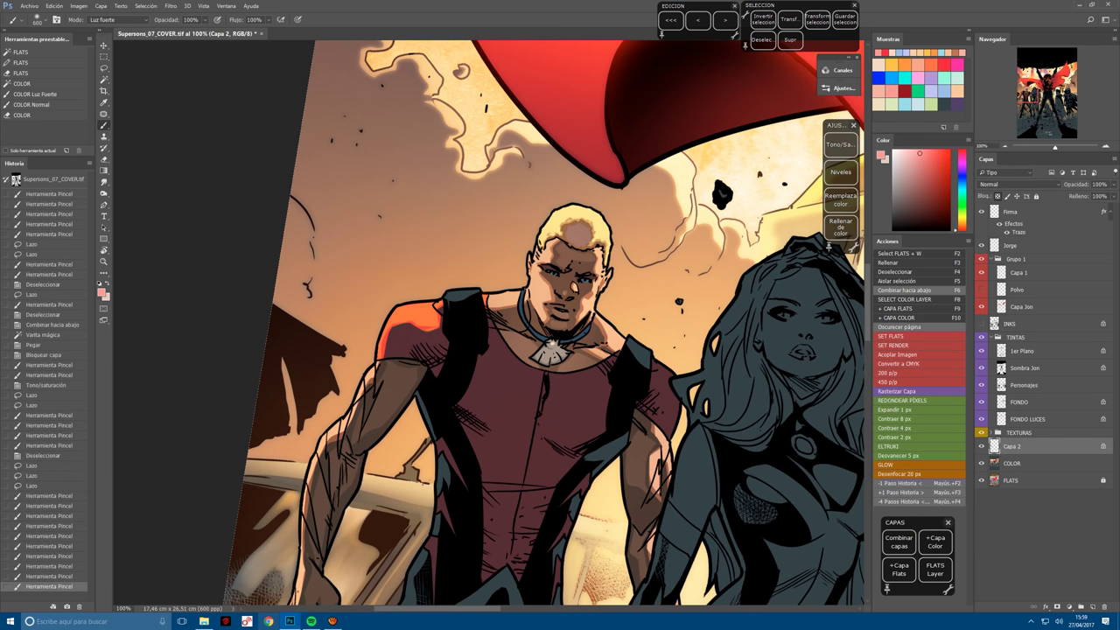
{"action": "scroll", "coordinate": [412, 500], "scroll_direction": "up", "scroll_amount": 5}
{"action": "key", "text": "l"}
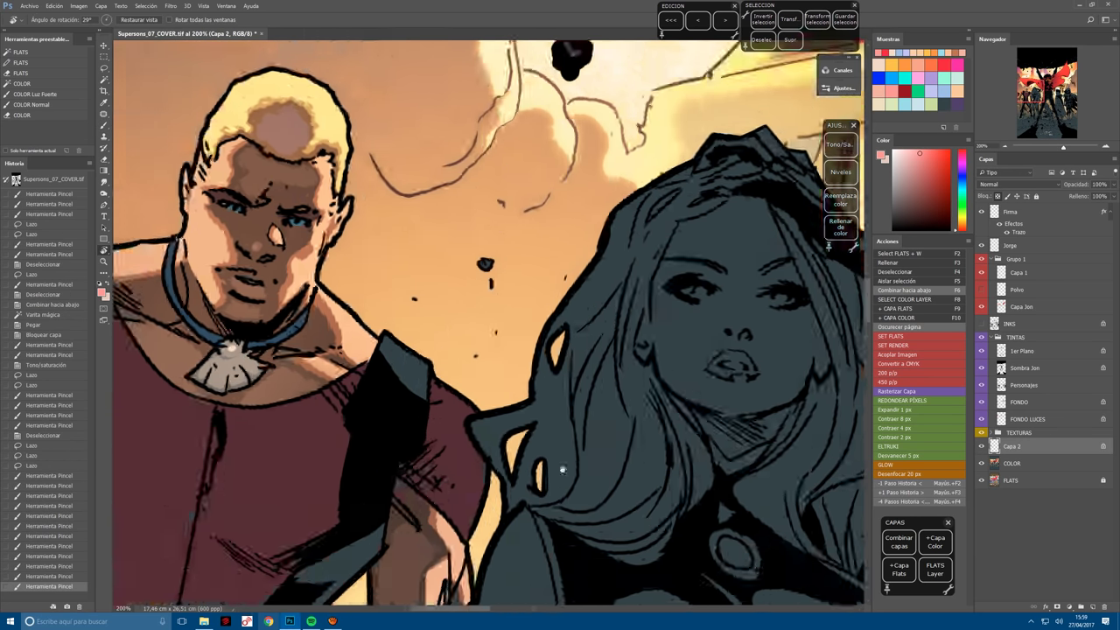
{"action": "key", "text": "ctrl+d"}
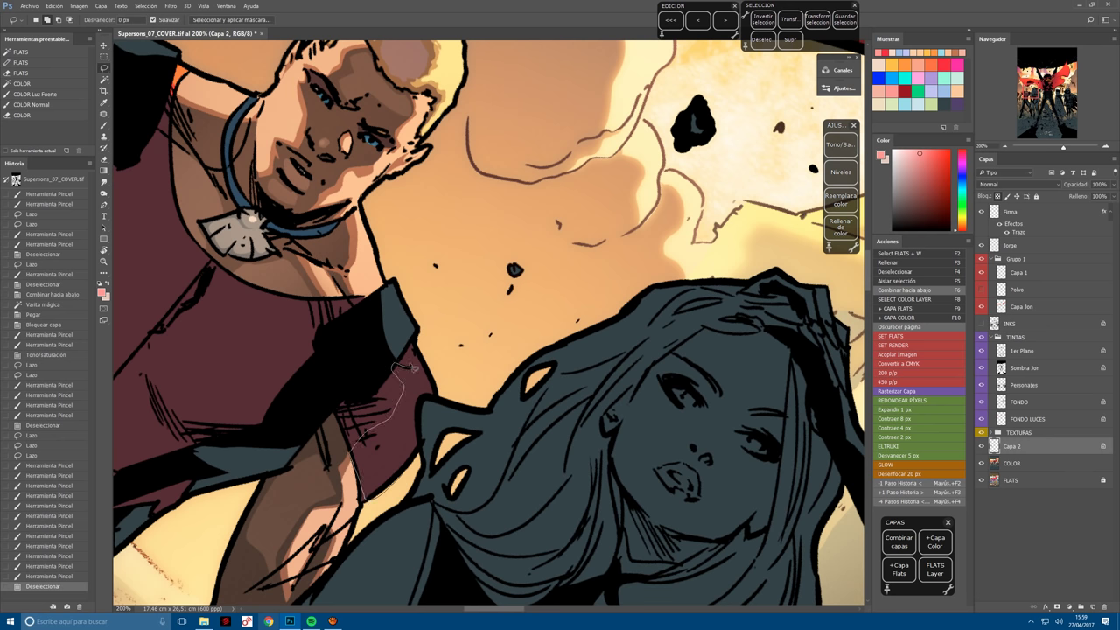
Lasso the outer edge of the sleeve beside the woman, brush a red light into it with a 300 brush and deselect.
{"action": "left_click_drag", "start_coordinate": [465, 358], "coordinate": [464, 360]}
{"action": "key", "text": "b"}
{"action": "left_click", "coordinate": [394, 420]}
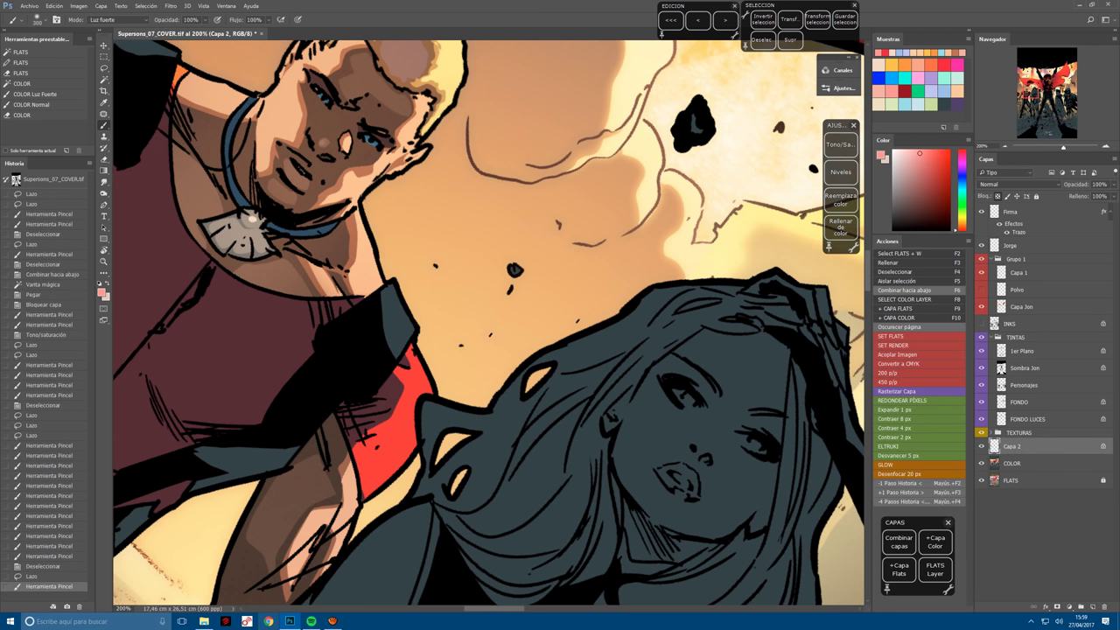
{"action": "left_click", "coordinate": [393, 422]}
{"action": "left_click", "coordinate": [393, 422]}
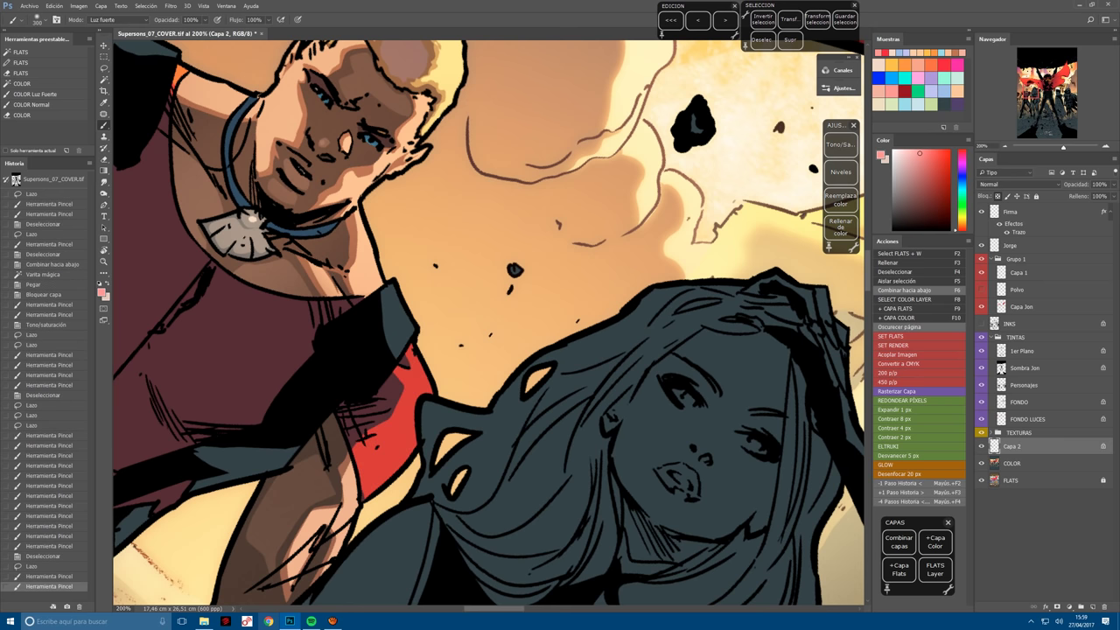
{"action": "key", "text": "l"}
{"action": "key", "text": "ctrl+d"}
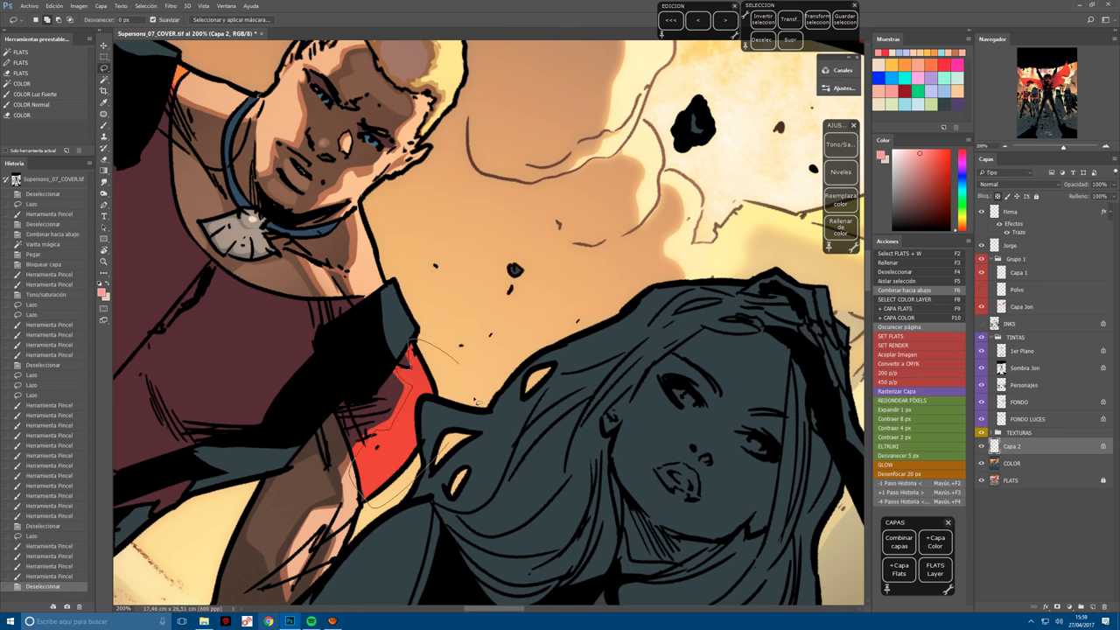
Lasso a narrower band within that sleeve highlight, brush it brighter orange, deselect and save the file.
{"action": "left_click_drag", "start_coordinate": [475, 400], "coordinate": [473, 398]}
{"action": "key", "text": "b"}
{"action": "left_click", "coordinate": [393, 420]}
{"action": "key", "text": "ctrl+minus"}
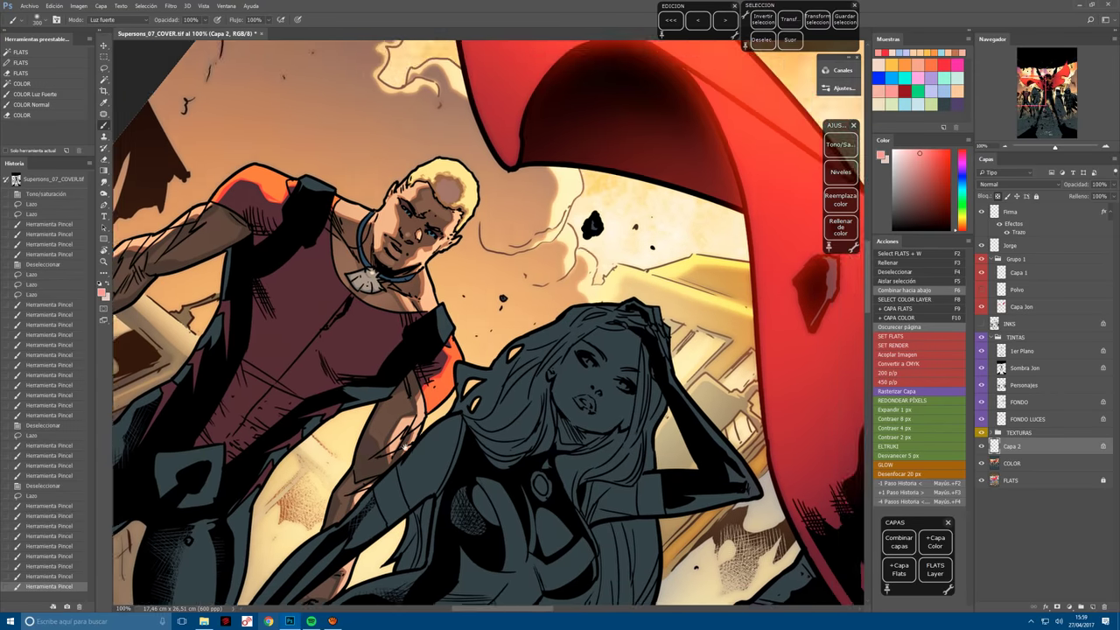
{"action": "left_click_drag", "start_coordinate": [405, 446], "coordinate": [489, 438]}
{"action": "key", "text": "l"}
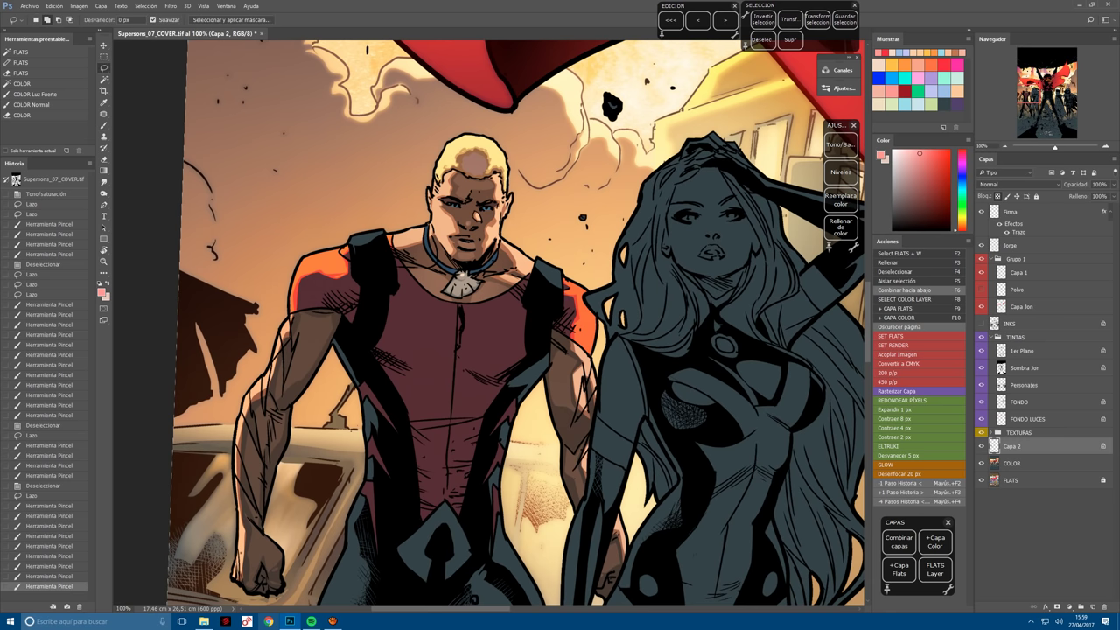
{"action": "key", "text": "ctrl+d"}
{"action": "key", "text": "ctrl+s"}
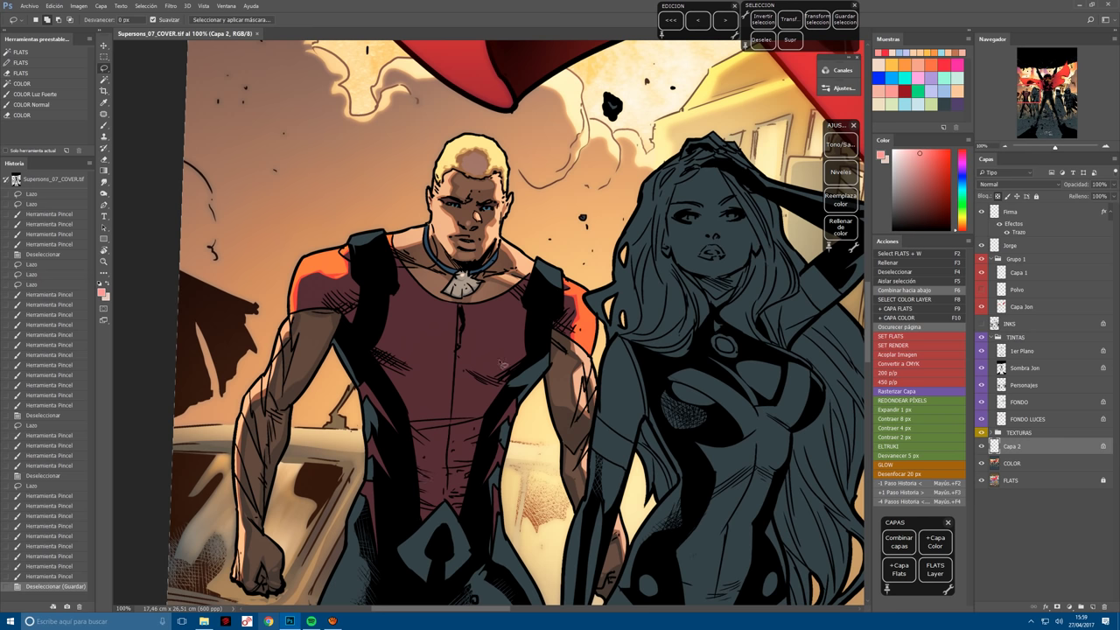
Lasso the red spikes along the man's waist on the woman's side, brush red light into them and deselect.
{"action": "scroll", "coordinate": [509, 355], "scroll_direction": "up", "scroll_amount": 5}
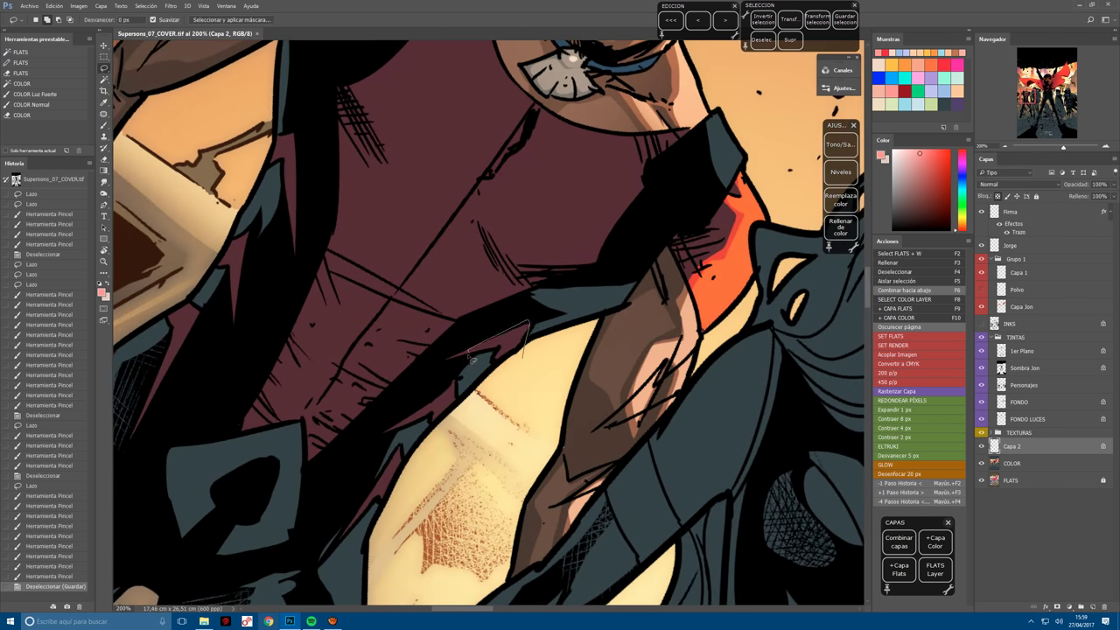
{"action": "mouse_move", "coordinate": [470, 359]}
{"action": "left_mouse_down"}
{"action": "mouse_move", "coordinate": [350, 498]}
{"action": "mouse_move", "coordinate": [343, 556]}
{"action": "left_mouse_up"}
{"action": "key", "text": "b"}
{"action": "left_click", "coordinate": [429, 429]}
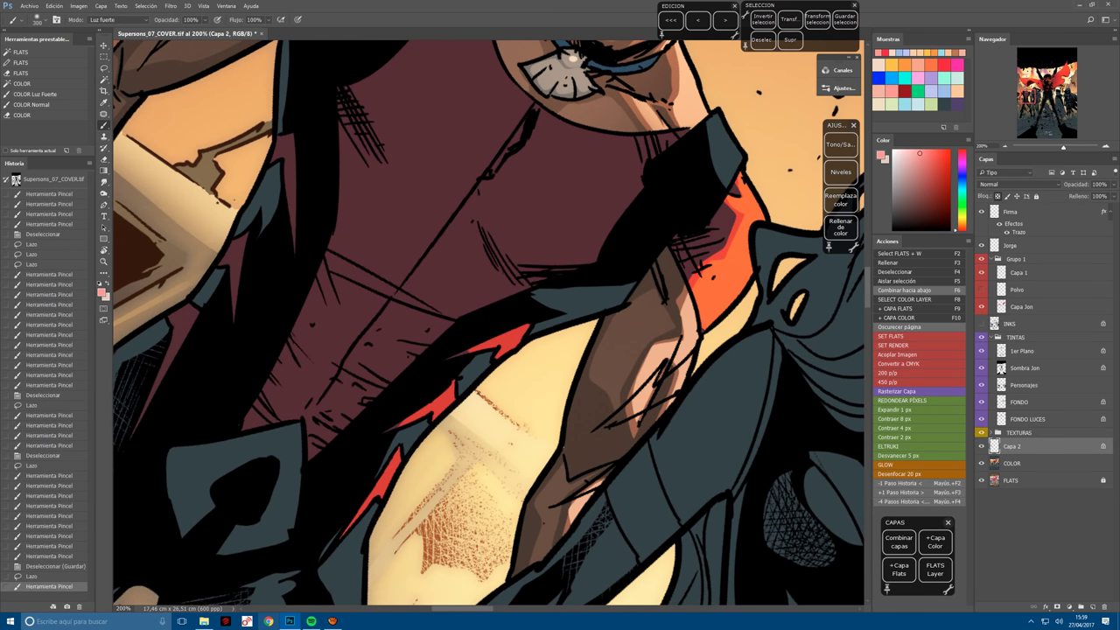
{"action": "key", "text": "l"}
{"action": "key", "text": "ctrl+d"}
Lasso the outer parts of those waist spikes and brush them to a brighter orange with the selection outline hidden.
{"action": "mouse_move", "coordinate": [493, 375]}
{"action": "left_mouse_down"}
{"action": "mouse_move", "coordinate": [458, 419]}
{"action": "mouse_move", "coordinate": [458, 394]}
{"action": "mouse_move", "coordinate": [391, 470]}
{"action": "left_mouse_up"}
{"action": "left_click_drag", "start_coordinate": [382, 529], "coordinate": [376, 534]}
{"action": "key", "text": "b"}
{"action": "key", "text": "ctrl+h"}
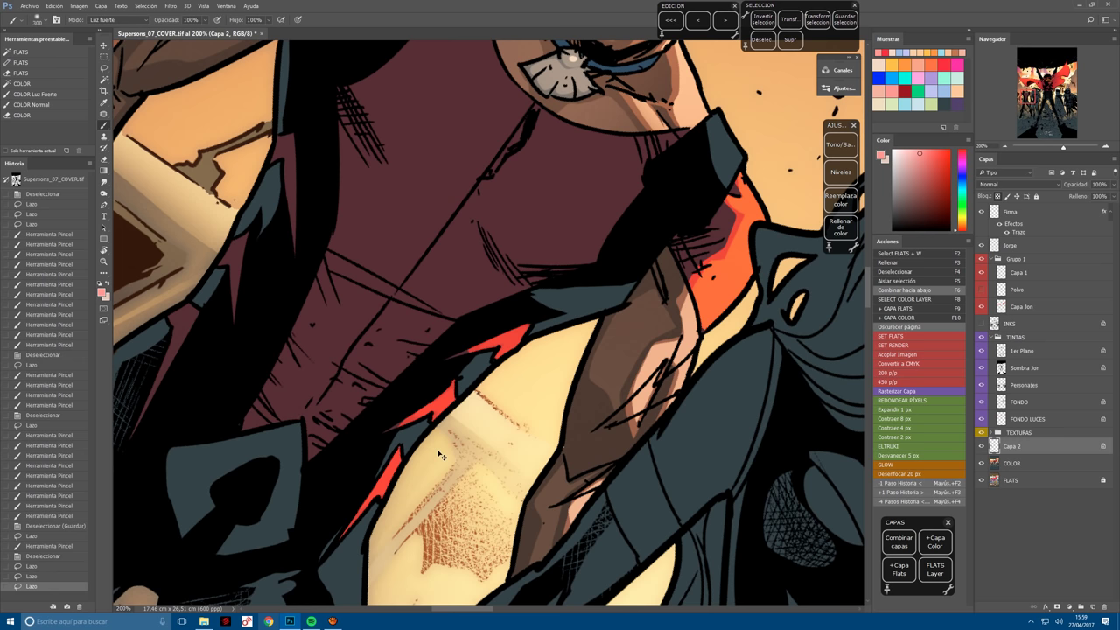
{"action": "left_click", "coordinate": [542, 356]}
{"action": "left_click", "coordinate": [542, 357]}
{"action": "mouse_move", "coordinate": [183, 352]}
{"action": "left_mouse_down"}
{"action": "mouse_move", "coordinate": [328, 420]}
{"action": "mouse_move", "coordinate": [331, 409]}
{"action": "left_mouse_up"}
Lasso the red spikes on the opposite side of the man's waist, brush red light into them and deselect.
{"action": "key", "text": "l"}
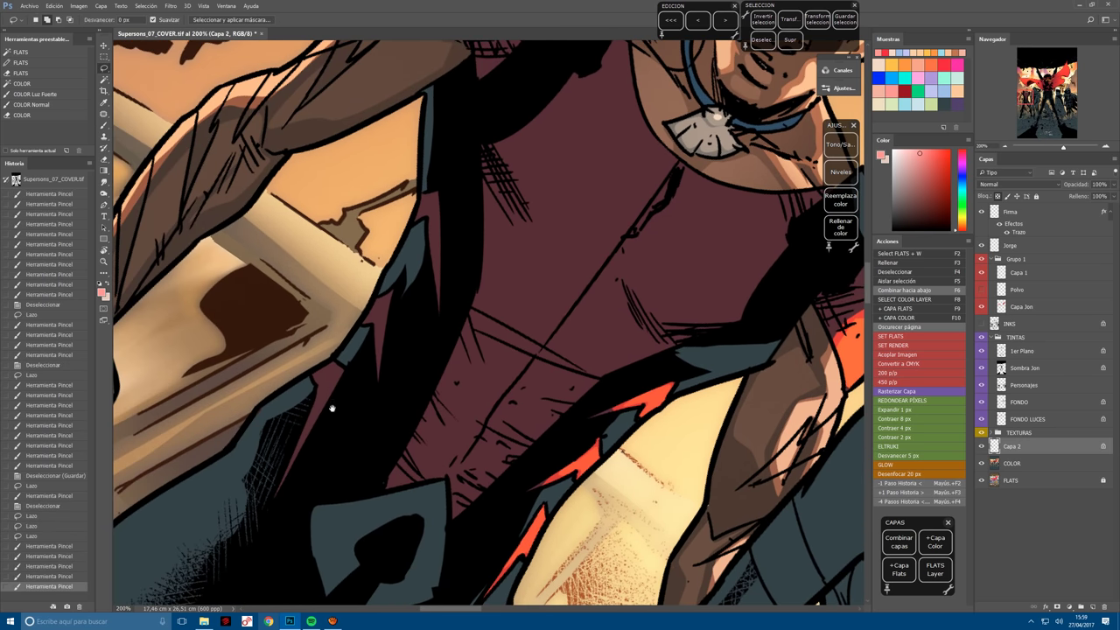
{"action": "mouse_move", "coordinate": [331, 338]}
{"action": "left_mouse_down"}
{"action": "mouse_move", "coordinate": [273, 515]}
{"action": "mouse_move", "coordinate": [444, 252]}
{"action": "mouse_move", "coordinate": [429, 155]}
{"action": "left_mouse_up"}
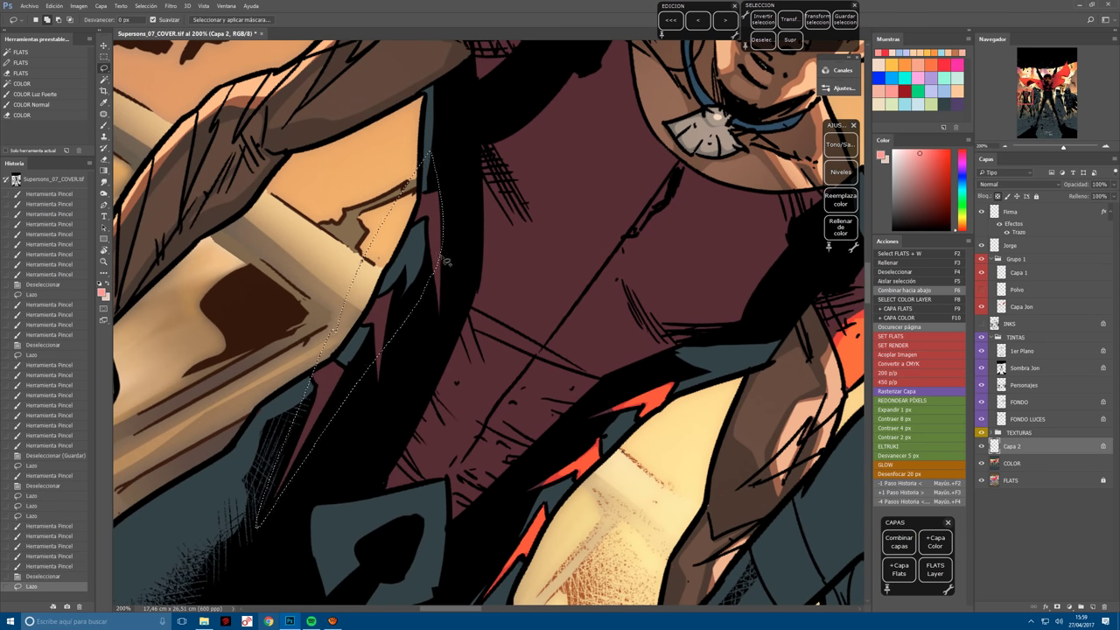
{"action": "mouse_move", "coordinate": [446, 261]}
{"action": "left_mouse_down"}
{"action": "mouse_move", "coordinate": [416, 290]}
{"action": "mouse_move", "coordinate": [385, 367]}
{"action": "left_mouse_up"}
{"action": "key", "text": "b"}
{"action": "key", "text": "ctrl+h"}
{"action": "mouse_move", "coordinate": [429, 175]}
{"action": "left_mouse_down"}
{"action": "mouse_move", "coordinate": [350, 403]}
{"action": "mouse_move", "coordinate": [299, 427]}
{"action": "mouse_move", "coordinate": [412, 189]}
{"action": "left_mouse_up"}
{"action": "mouse_move", "coordinate": [241, 506]}
{"action": "left_mouse_down"}
{"action": "mouse_move", "coordinate": [407, 194]}
{"action": "mouse_move", "coordinate": [285, 457]}
{"action": "left_mouse_up"}
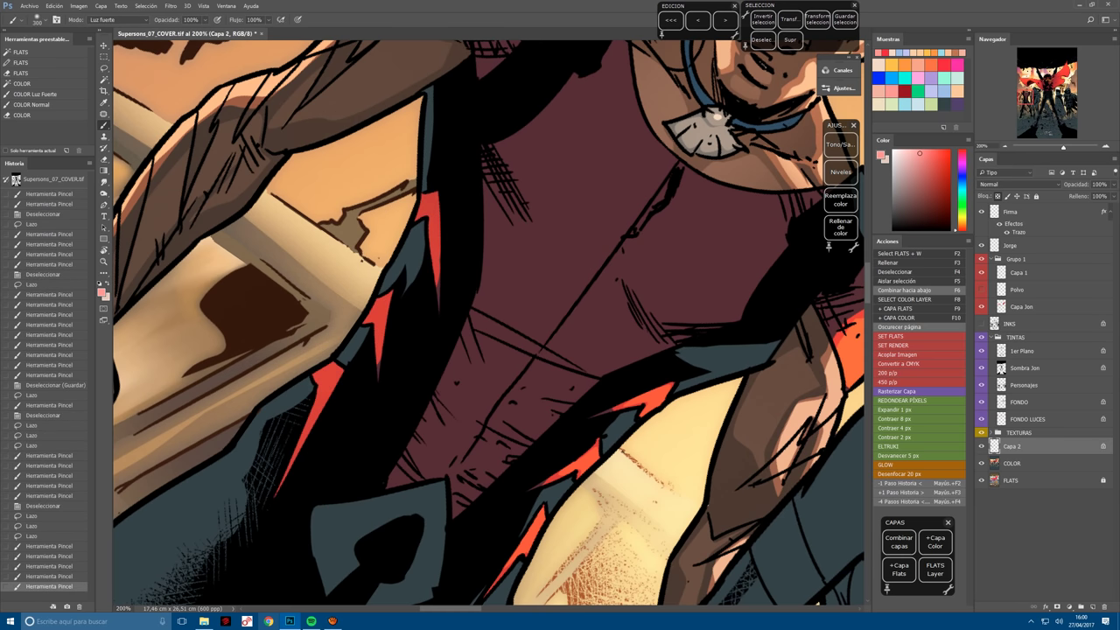
{"action": "left_click", "coordinate": [286, 460]}
{"action": "key", "text": "ctrl+d"}
Lasso the outer parts of these opposite waist spikes, brush them brighter orange and deselect.
{"action": "key", "text": "l"}
{"action": "mouse_move", "coordinate": [331, 348]}
{"action": "left_mouse_down"}
{"action": "mouse_move", "coordinate": [289, 483]}
{"action": "mouse_move", "coordinate": [331, 347]}
{"action": "mouse_move", "coordinate": [387, 307]}
{"action": "mouse_move", "coordinate": [420, 226]}
{"action": "mouse_move", "coordinate": [382, 324]}
{"action": "left_mouse_up"}
{"action": "key", "text": "b"}
{"action": "left_click_drag", "start_coordinate": [431, 197], "coordinate": [437, 271]}
{"action": "left_click_drag", "start_coordinate": [337, 366], "coordinate": [293, 464]}
{"action": "left_click_drag", "start_coordinate": [385, 298], "coordinate": [376, 359]}
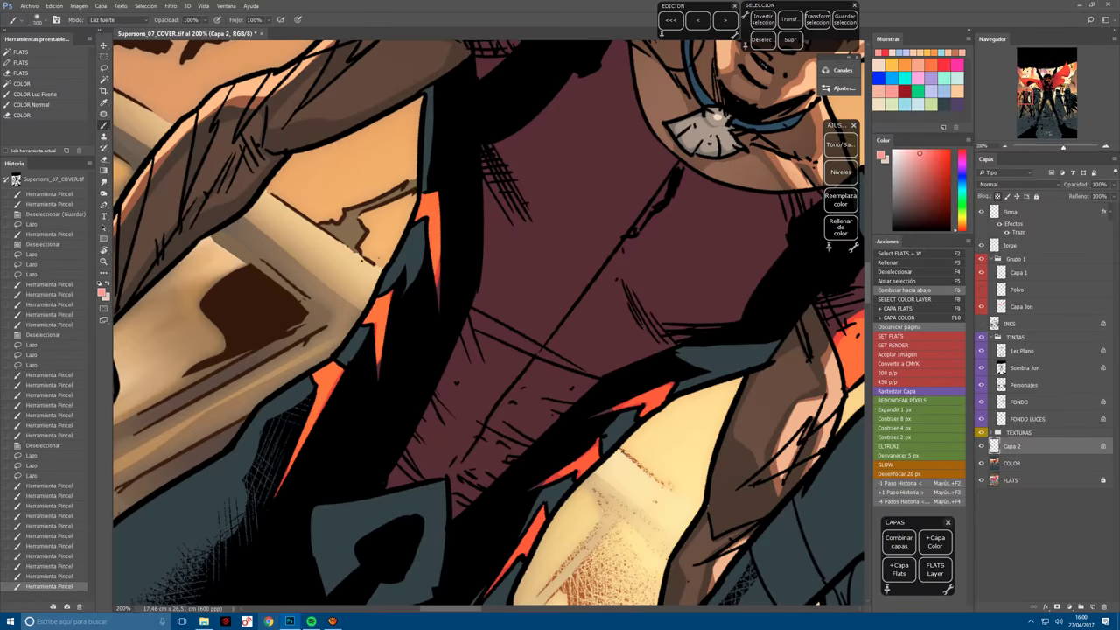
{"action": "key", "text": "ctrl+minus"}
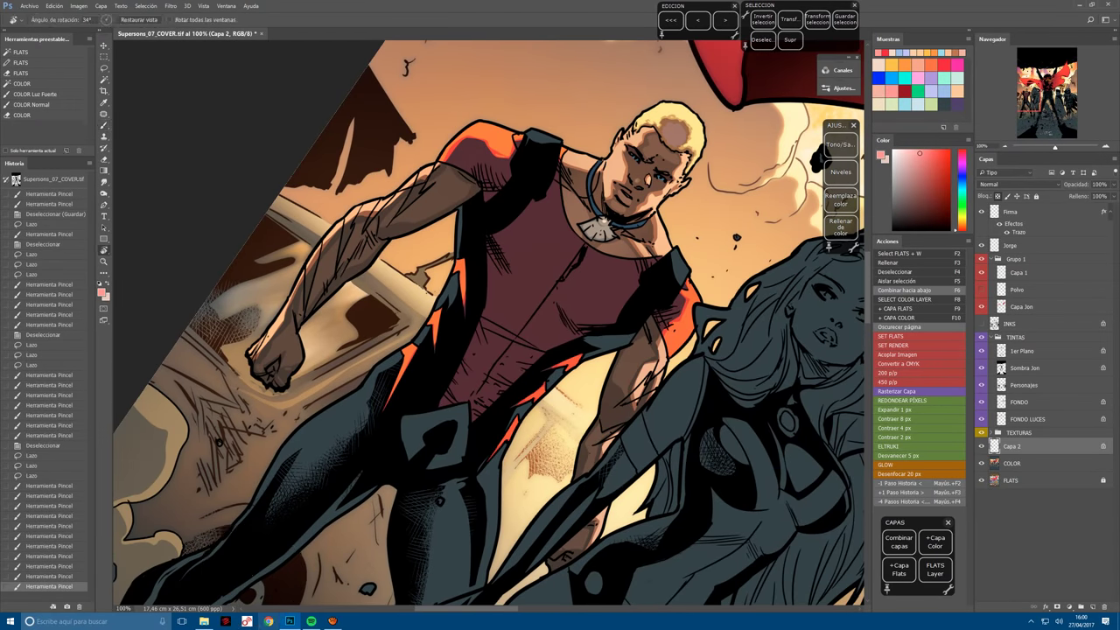
{"action": "left_click_drag", "start_coordinate": [700, 350], "coordinate": [648, 193]}
{"action": "key", "text": "ctrl+plus"}
{"action": "key", "text": "l"}
{"action": "key", "text": "ctrl+d"}
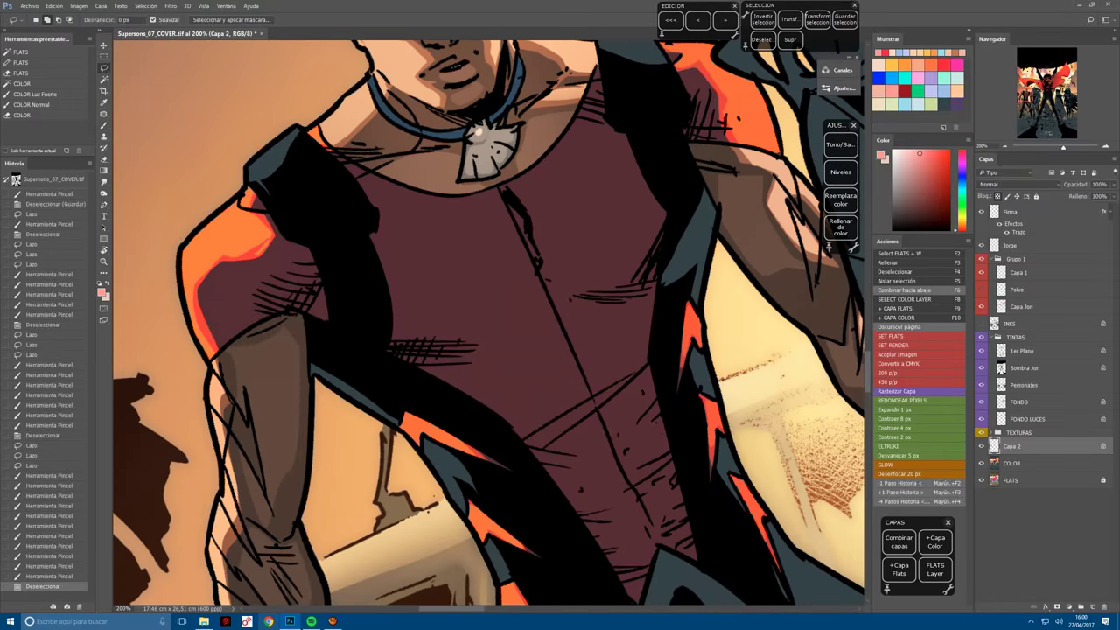
Lasso the chest area of the red suit from the neckline down to the lower edge of the pectorals.
{"action": "left_click_drag", "start_coordinate": [384, 334], "coordinate": [505, 324]}
{"action": "left_click_drag", "start_coordinate": [655, 235], "coordinate": [625, 286]}
{"action": "mouse_move", "coordinate": [574, 128]}
{"action": "left_mouse_down"}
{"action": "mouse_move", "coordinate": [535, 160]}
{"action": "mouse_move", "coordinate": [451, 183]}
{"action": "left_mouse_up"}
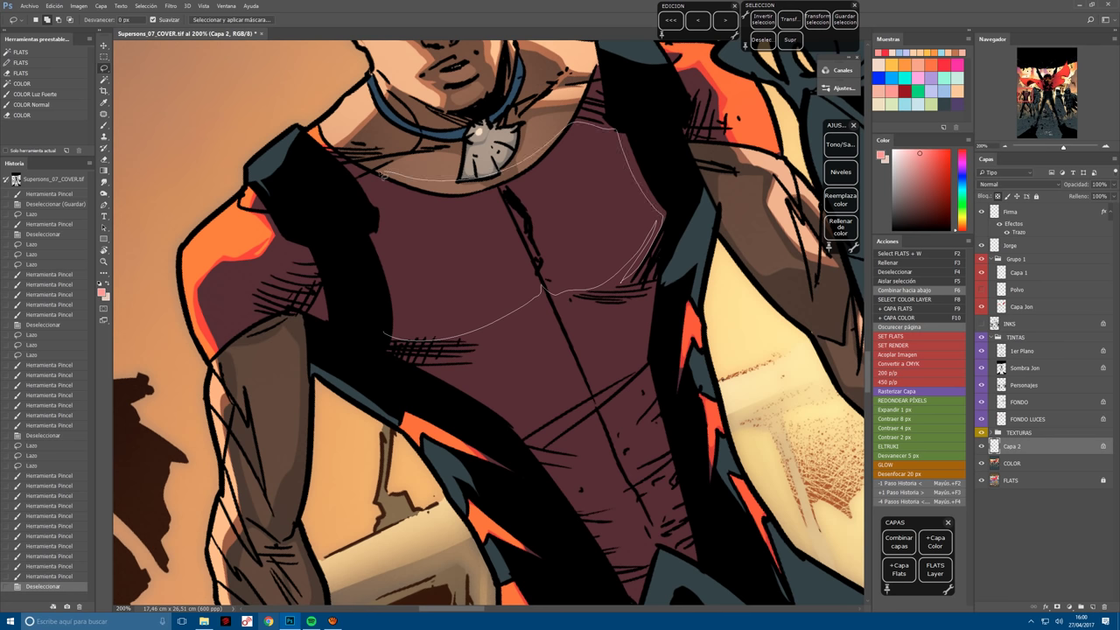
{"action": "left_click_drag", "start_coordinate": [351, 255], "coordinate": [345, 279]}
Subtract the black strap area and the fold along the centre seam from the chest selection.
{"action": "key", "text": "alt"}
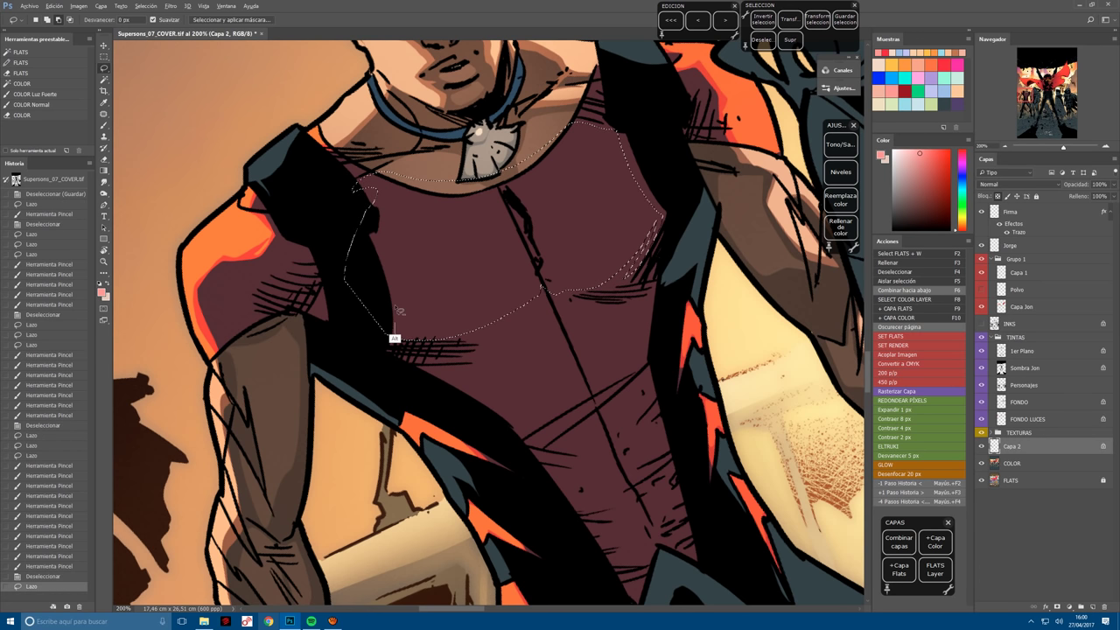
{"action": "mouse_move", "coordinate": [395, 335]}
{"action": "left_mouse_down"}
{"action": "mouse_move", "coordinate": [384, 208]}
{"action": "mouse_move", "coordinate": [363, 203]}
{"action": "mouse_move", "coordinate": [563, 438]}
{"action": "mouse_move", "coordinate": [347, 297]}
{"action": "mouse_move", "coordinate": [346, 280]}
{"action": "mouse_move", "coordinate": [456, 263]}
{"action": "mouse_move", "coordinate": [485, 231]}
{"action": "mouse_move", "coordinate": [483, 290]}
{"action": "mouse_move", "coordinate": [432, 288]}
{"action": "mouse_move", "coordinate": [350, 320]}
{"action": "left_mouse_up"}
{"action": "key", "text": "r"}
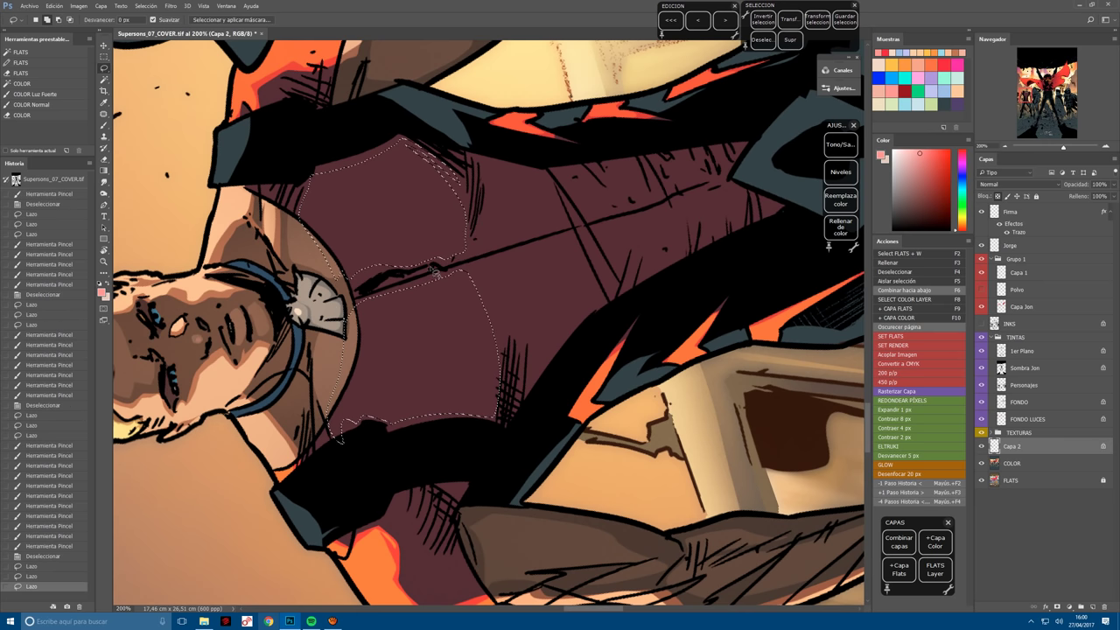
{"action": "mouse_move", "coordinate": [451, 268]}
{"action": "left_mouse_down"}
{"action": "mouse_move", "coordinate": [533, 420]}
{"action": "mouse_move", "coordinate": [500, 400]}
{"action": "left_mouse_up"}
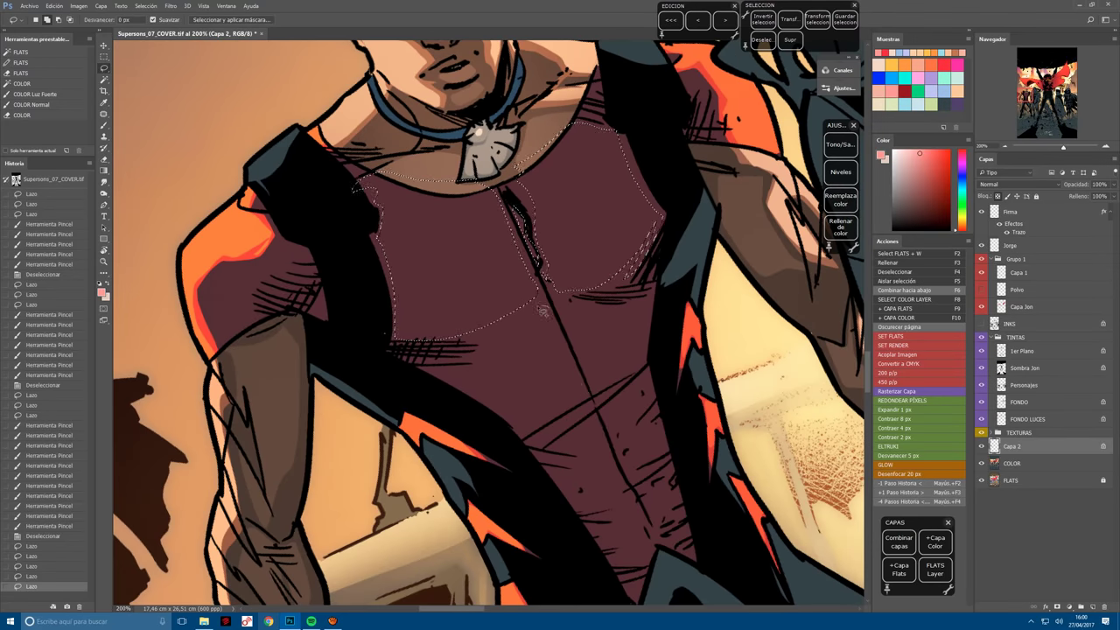
Add the upper abdominal muscles on both sides of the suit's centre seam to the lasso selection.
{"action": "left_click_drag", "start_coordinate": [548, 306], "coordinate": [506, 341]}
{"action": "left_click_drag", "start_coordinate": [586, 383], "coordinate": [557, 309]}
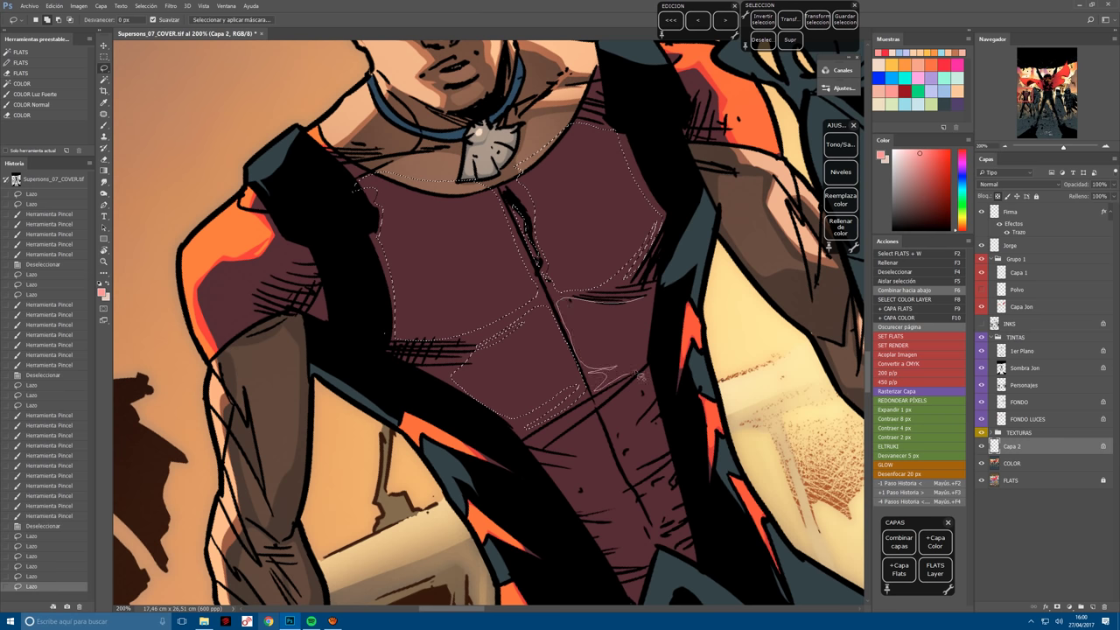
{"action": "mouse_move", "coordinate": [573, 443]}
{"action": "left_mouse_down"}
{"action": "mouse_move", "coordinate": [400, 377]}
{"action": "mouse_move", "coordinate": [429, 337]}
{"action": "left_mouse_up"}
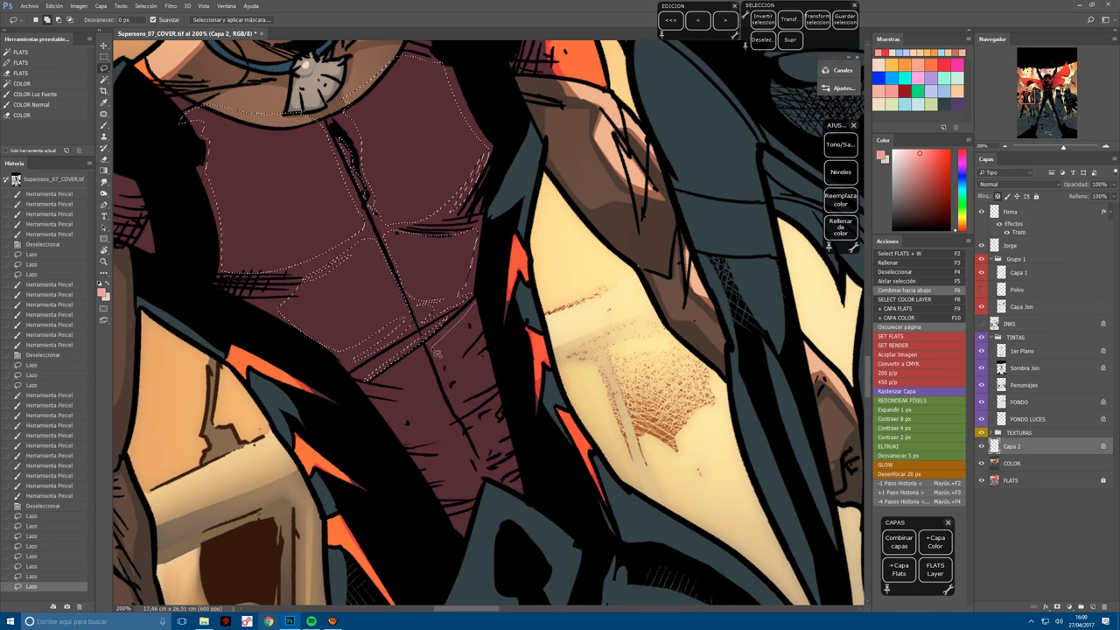
Add the lower abdominal areas between the ink folds, from the diagonal crease down to the belt buckle, to the selection.
{"action": "left_click_drag", "start_coordinate": [448, 378], "coordinate": [483, 329]}
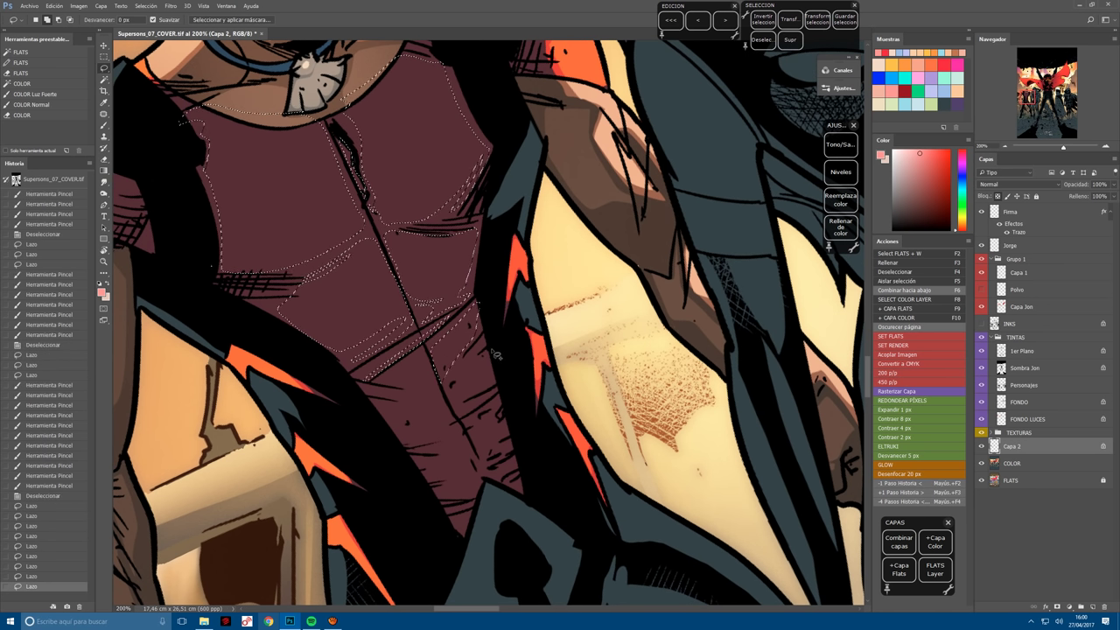
{"action": "mouse_move", "coordinate": [447, 368]}
{"action": "left_mouse_down"}
{"action": "mouse_move", "coordinate": [448, 389]}
{"action": "mouse_move", "coordinate": [535, 352]}
{"action": "mouse_move", "coordinate": [451, 385]}
{"action": "left_mouse_up"}
{"action": "mouse_move", "coordinate": [473, 427]}
{"action": "left_mouse_down"}
{"action": "mouse_move", "coordinate": [529, 390]}
{"action": "mouse_move", "coordinate": [464, 411]}
{"action": "left_mouse_up"}
{"action": "mouse_move", "coordinate": [484, 464]}
{"action": "left_mouse_down"}
{"action": "mouse_move", "coordinate": [524, 439]}
{"action": "mouse_move", "coordinate": [515, 460]}
{"action": "mouse_move", "coordinate": [490, 465]}
{"action": "mouse_move", "coordinate": [516, 461]}
{"action": "mouse_move", "coordinate": [467, 478]}
{"action": "mouse_move", "coordinate": [444, 505]}
{"action": "mouse_move", "coordinate": [477, 497]}
{"action": "mouse_move", "coordinate": [470, 469]}
{"action": "mouse_move", "coordinate": [438, 497]}
{"action": "left_mouse_up"}
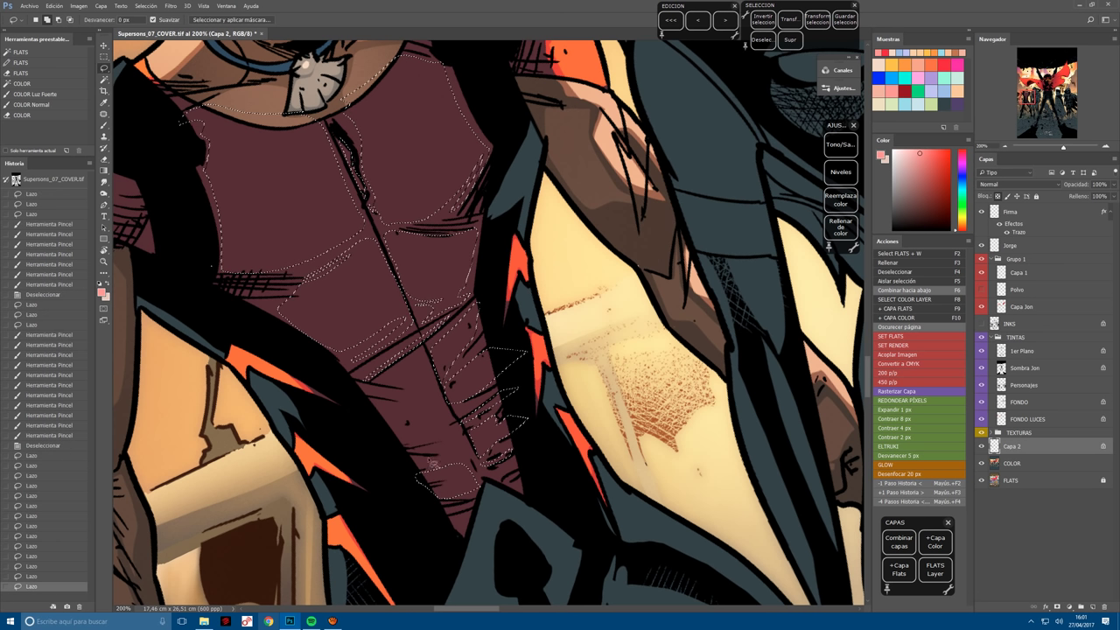
{"action": "left_click_drag", "start_coordinate": [464, 438], "coordinate": [411, 443]}
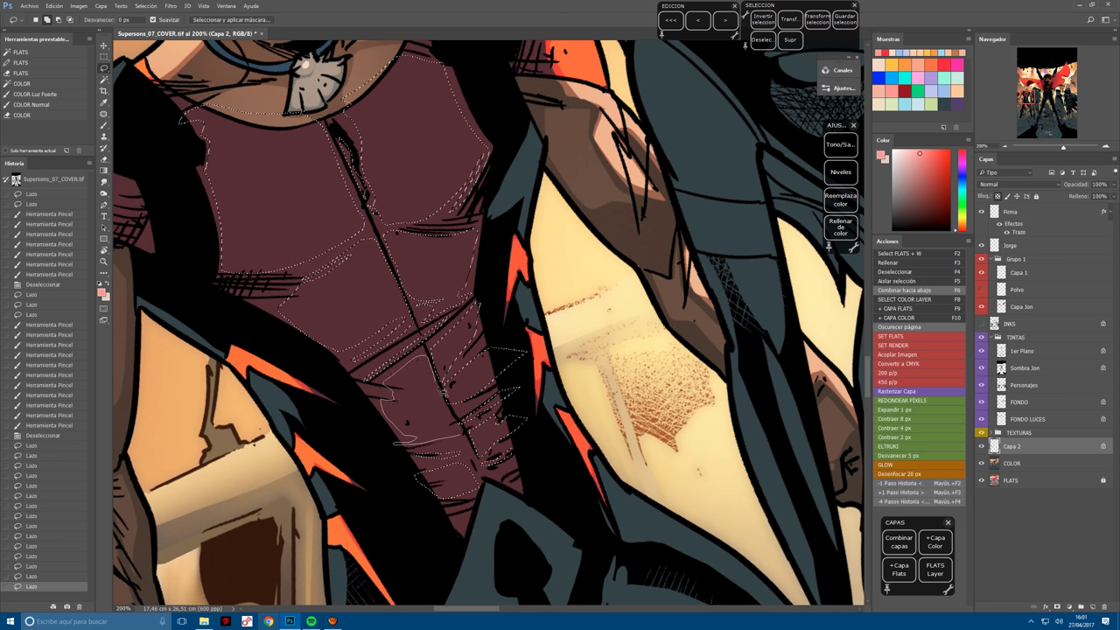
{"action": "left_click_drag", "start_coordinate": [455, 429], "coordinate": [464, 433]}
{"action": "mouse_move", "coordinate": [471, 494]}
{"action": "left_mouse_down"}
{"action": "mouse_move", "coordinate": [464, 518]}
{"action": "mouse_move", "coordinate": [532, 470]}
{"action": "mouse_move", "coordinate": [499, 480]}
{"action": "left_mouse_up"}
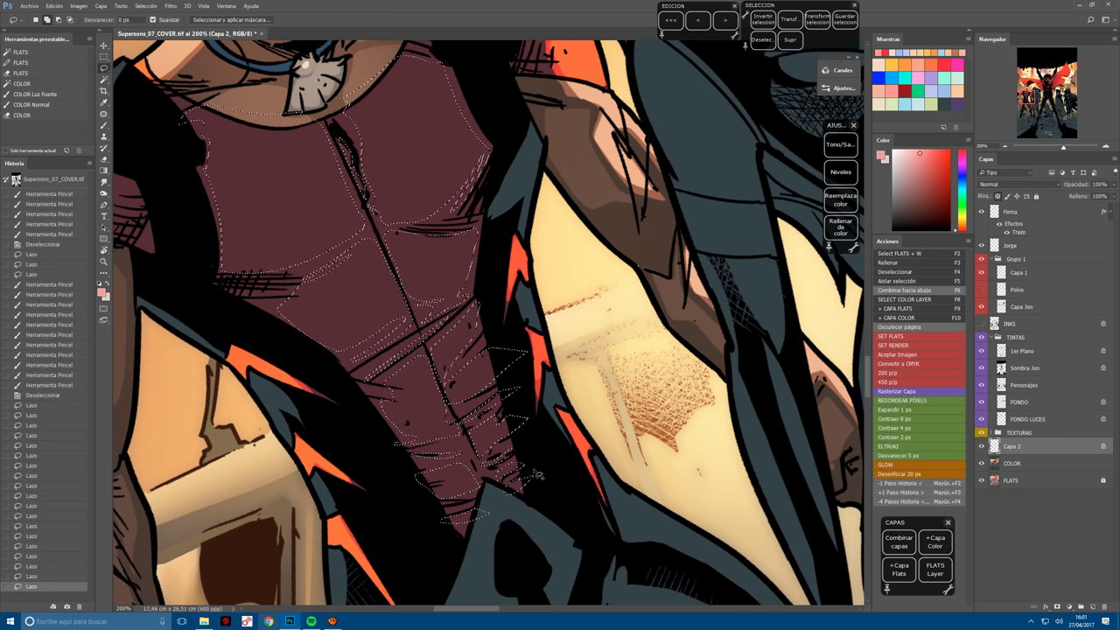
Brush light red into the selected chest and abdomen shapes with a large soft brush, and deselect.
{"action": "scroll", "coordinate": [537, 475], "scroll_direction": "down", "scroll_amount": 3}
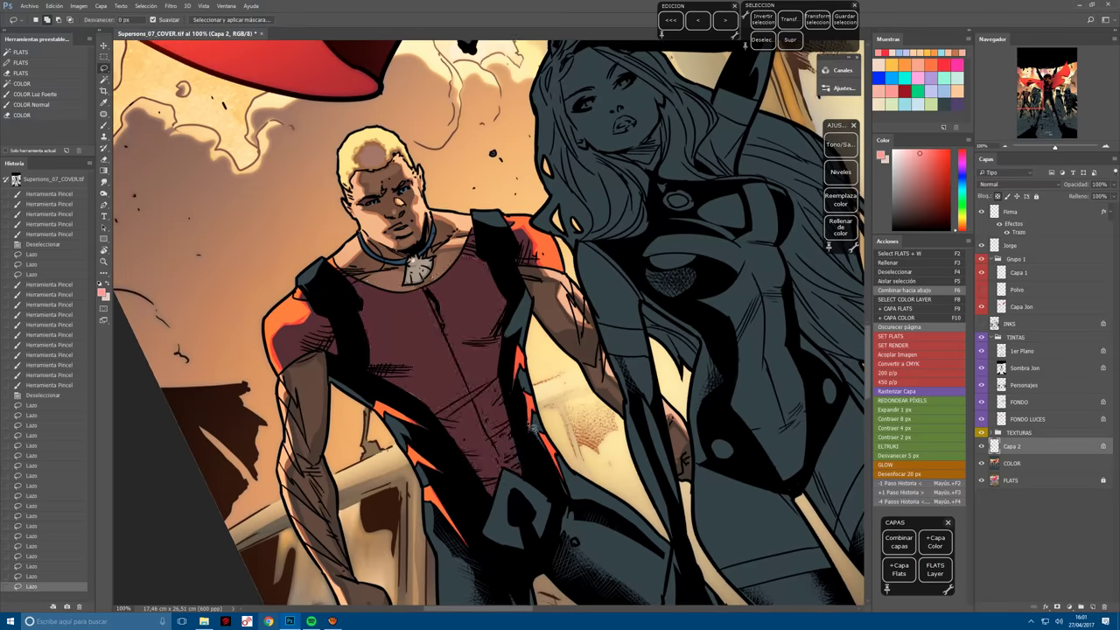
{"action": "key", "text": "b"}
{"action": "key", "text": "ctrl+h"}
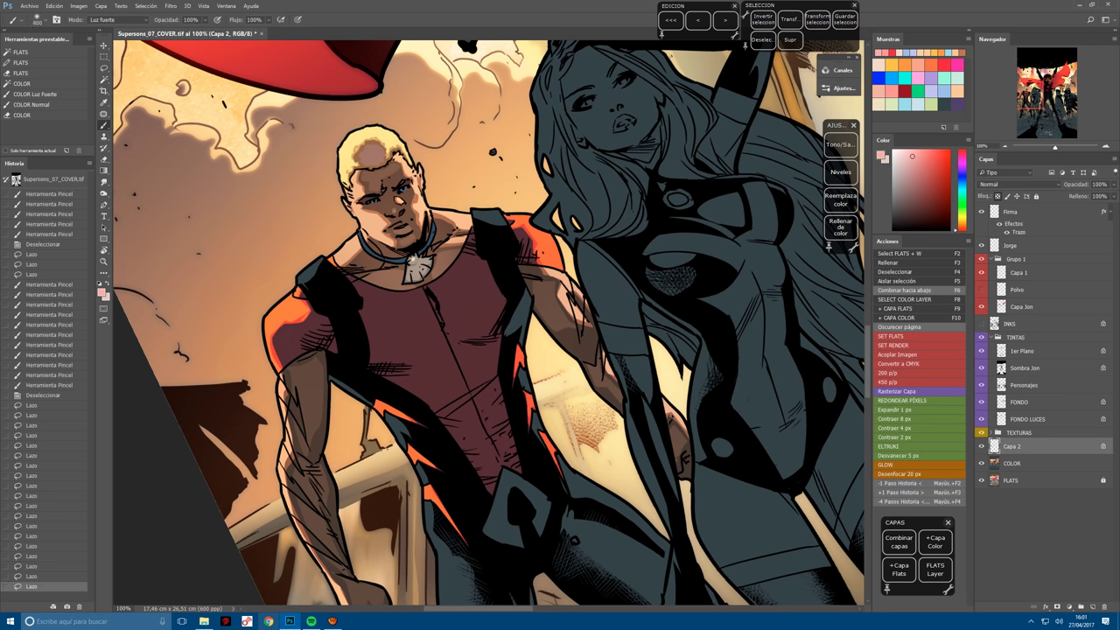
{"action": "left_click_drag", "start_coordinate": [368, 350], "coordinate": [490, 267]}
{"action": "left_click_drag", "start_coordinate": [368, 350], "coordinate": [490, 267]}
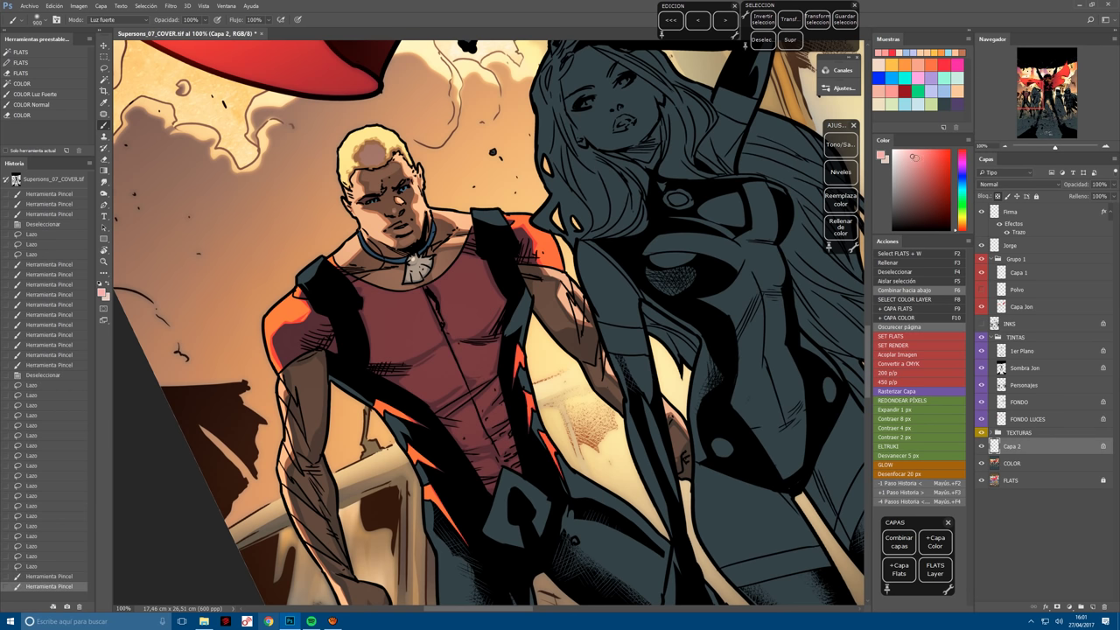
{"action": "left_click_drag", "start_coordinate": [411, 385], "coordinate": [490, 306]}
{"action": "key", "text": "r"}
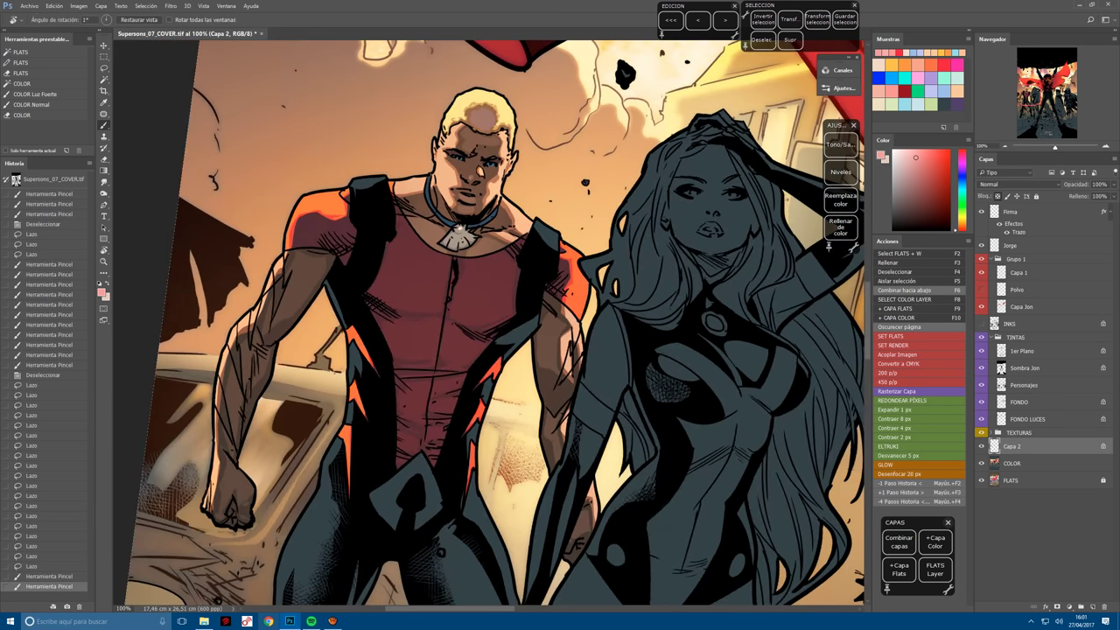
{"action": "left_click_drag", "start_coordinate": [351, 552], "coordinate": [444, 453]}
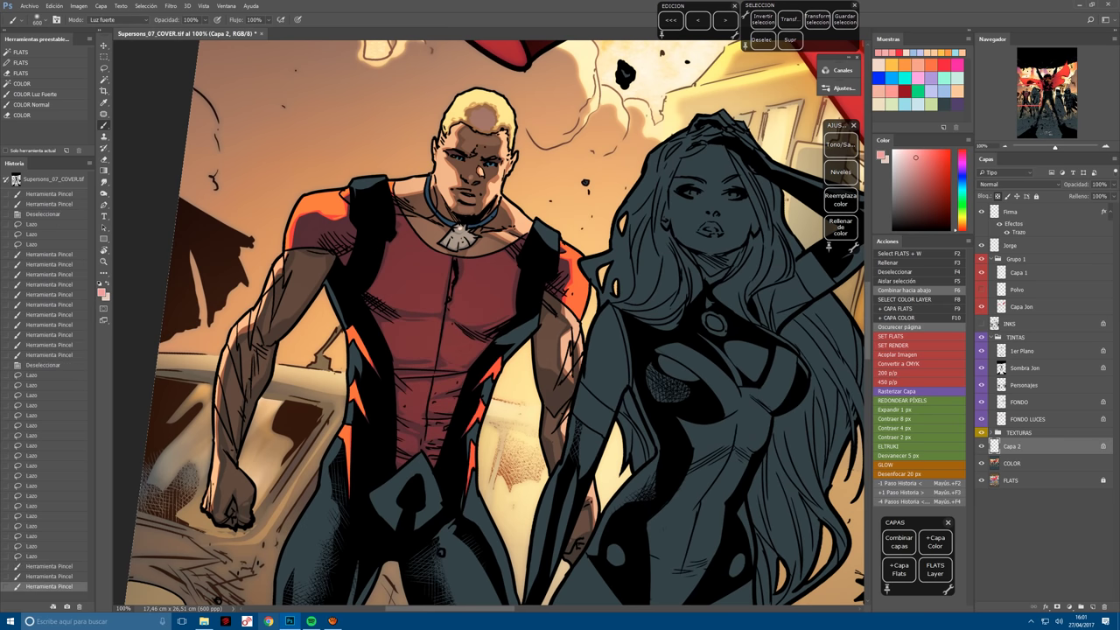
{"action": "scroll", "coordinate": [490, 333], "scroll_direction": "up", "scroll_amount": 2}
{"action": "key", "text": "l"}
{"action": "key", "text": "ctrl+d"}
Lasso the upper part of the dark red area on the man's sleeve below the orange shoulder, brush it lighter and deselect.
{"action": "key", "text": "ctrl+plus"}
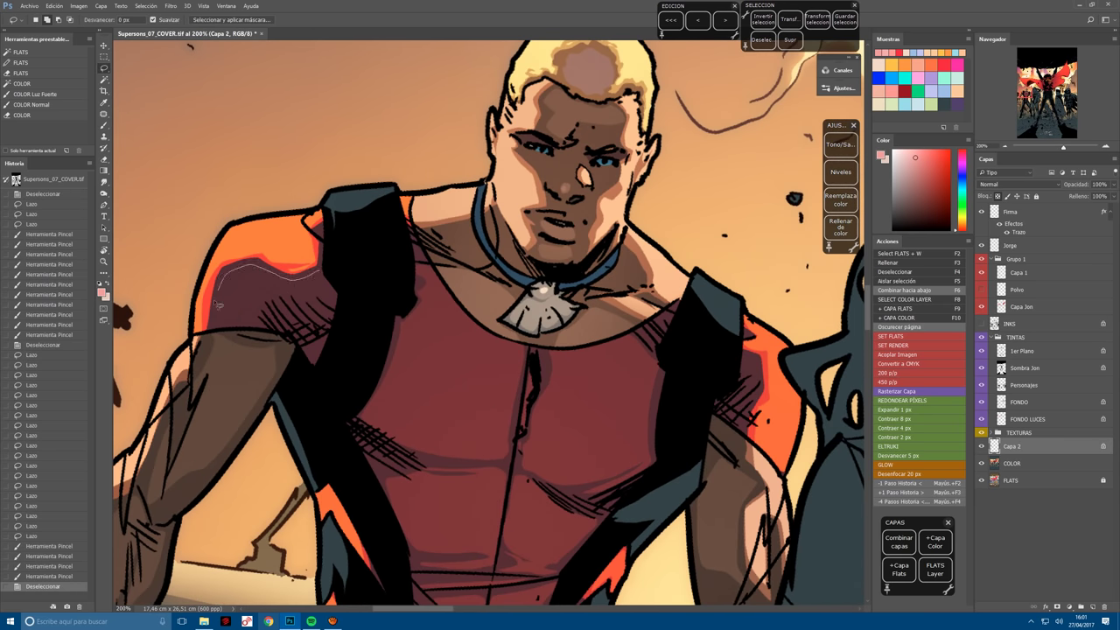
{"action": "left_click_drag", "start_coordinate": [337, 296], "coordinate": [339, 295]}
{"action": "key", "text": "b"}
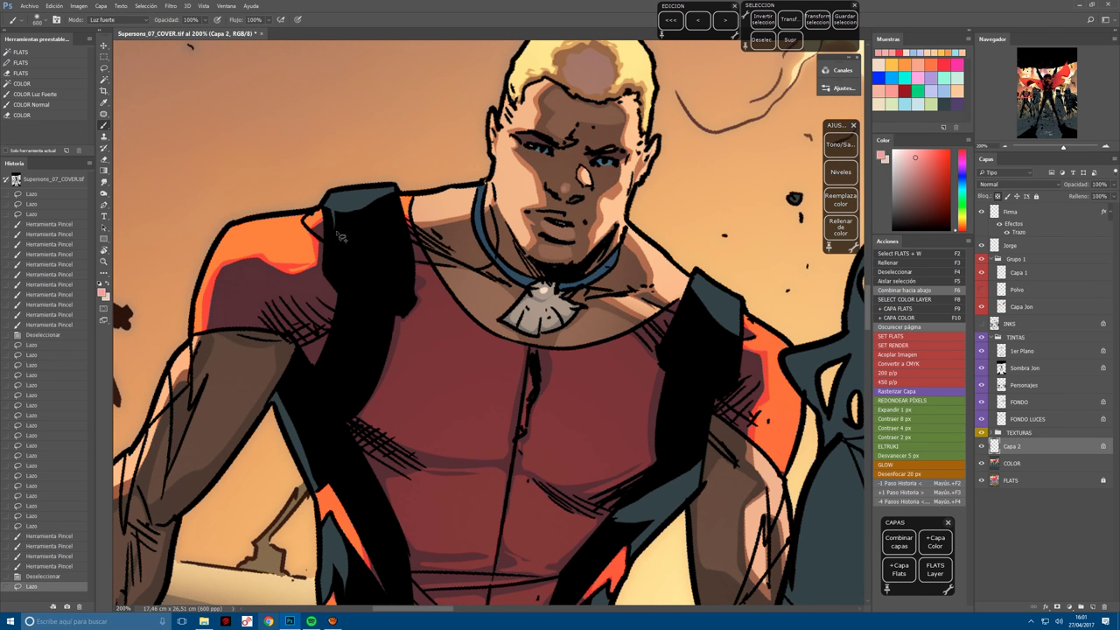
{"action": "left_click", "coordinate": [254, 297]}
{"action": "left_click", "coordinate": [254, 297]}
{"action": "mouse_move", "coordinate": [759, 390]}
{"action": "left_mouse_down"}
{"action": "mouse_move", "coordinate": [594, 342]}
{"action": "mouse_move", "coordinate": [588, 367]}
{"action": "left_mouse_up"}
{"action": "key", "text": "l"}
{"action": "key", "text": "ctrl+d"}
{"action": "key", "text": "ctrl+d"}
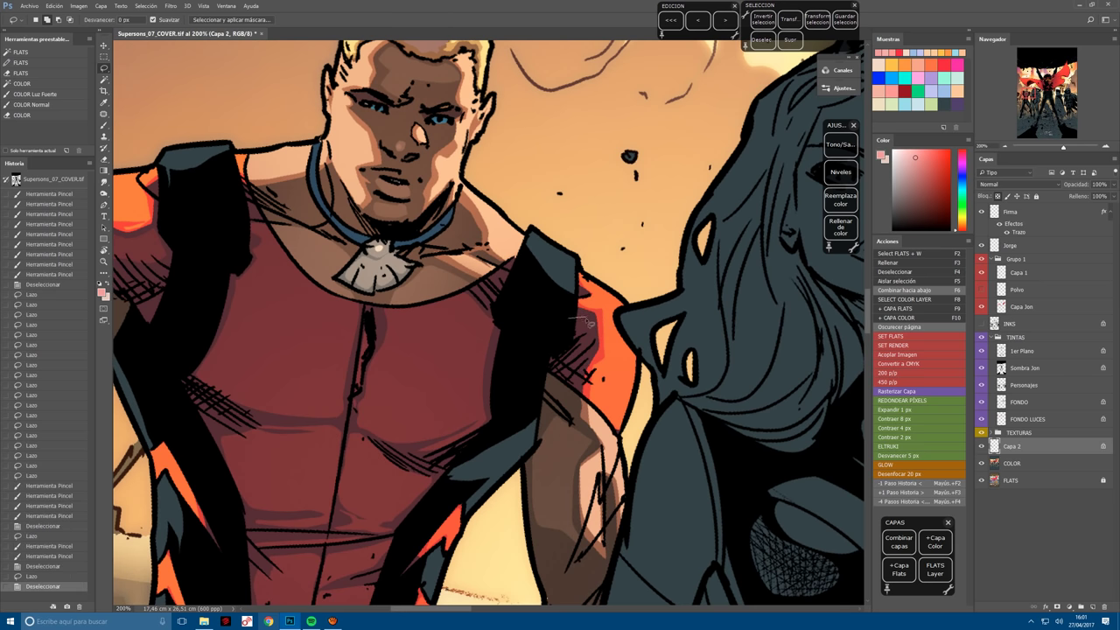
Lasso and brighten the dark red area of the opposite sleeve, deselect, and brush soft light over the lower torso.
{"action": "left_click_drag", "start_coordinate": [577, 316], "coordinate": [598, 355]}
{"action": "key", "text": "b"}
{"action": "left_click", "coordinate": [591, 342]}
{"action": "key", "text": "ctrl+minus"}
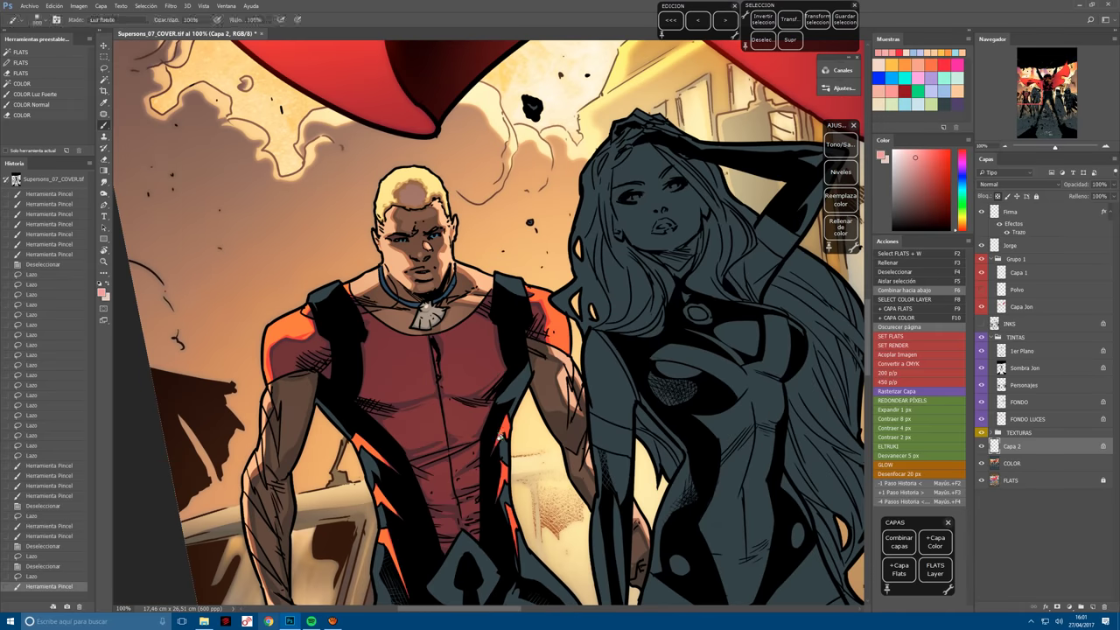
{"action": "key", "text": "ctrl+d"}
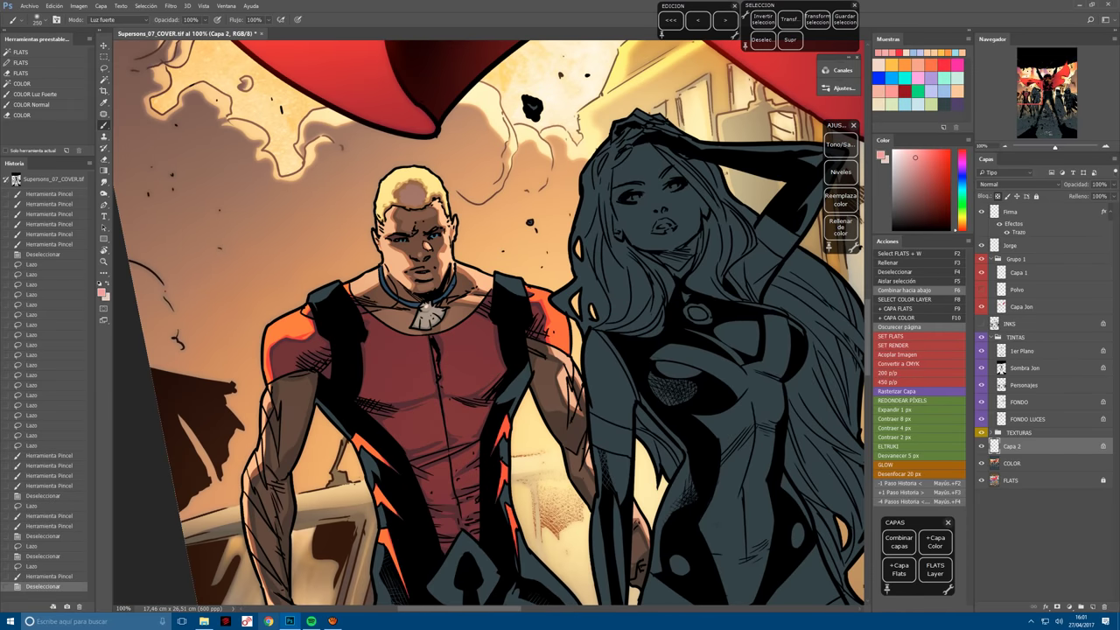
{"action": "mouse_move", "coordinate": [503, 442]}
{"action": "left_mouse_down"}
{"action": "mouse_move", "coordinate": [411, 355]}
{"action": "mouse_move", "coordinate": [420, 289]}
{"action": "mouse_move", "coordinate": [468, 474]}
{"action": "left_mouse_up"}
Lasso a thin rim along the suit's neckline on both sides of the pendant, brush it brighter red and deselect.
{"action": "key", "text": "r"}
{"action": "key", "text": "Escape"}
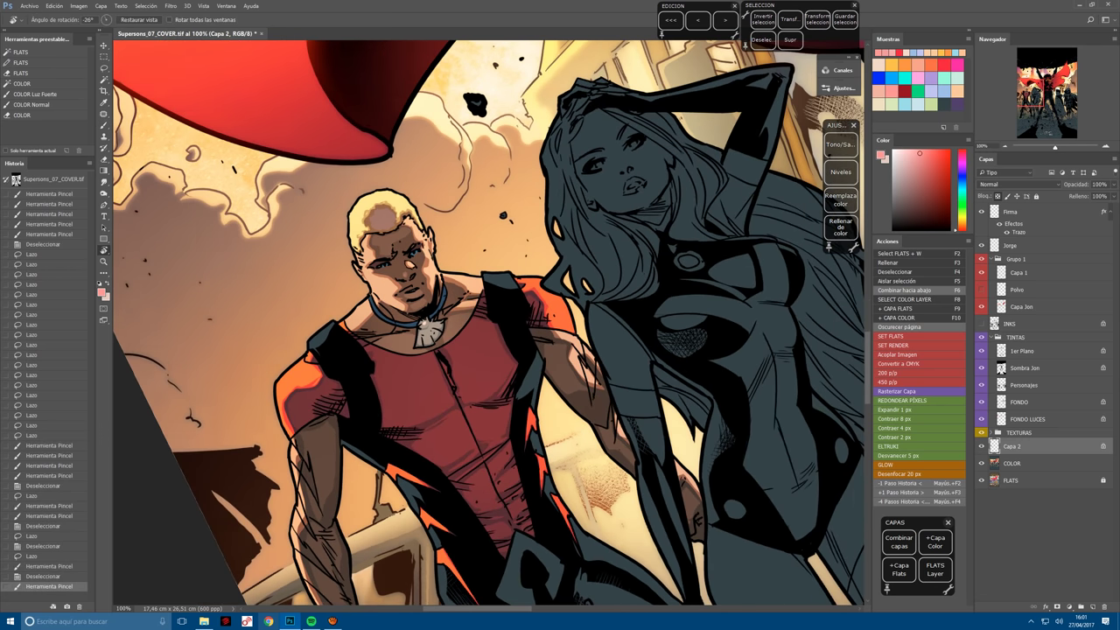
{"action": "key", "text": "l"}
{"action": "key", "text": "ctrl+plus"}
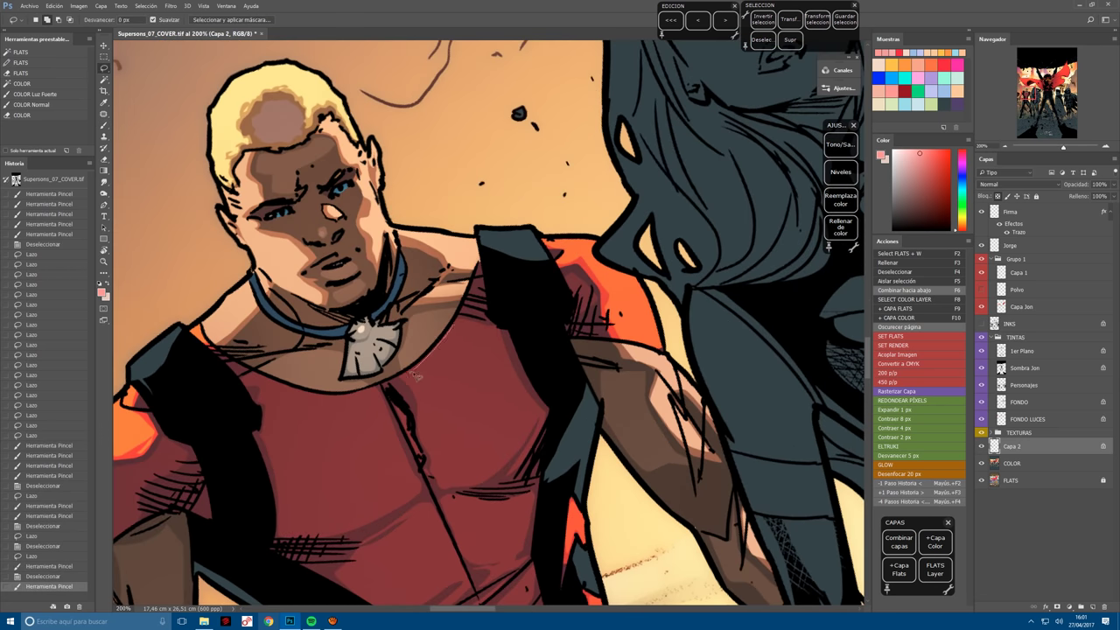
{"action": "mouse_move", "coordinate": [418, 376]}
{"action": "left_mouse_down"}
{"action": "mouse_move", "coordinate": [356, 398]}
{"action": "mouse_move", "coordinate": [292, 396]}
{"action": "mouse_move", "coordinate": [366, 396]}
{"action": "left_mouse_up"}
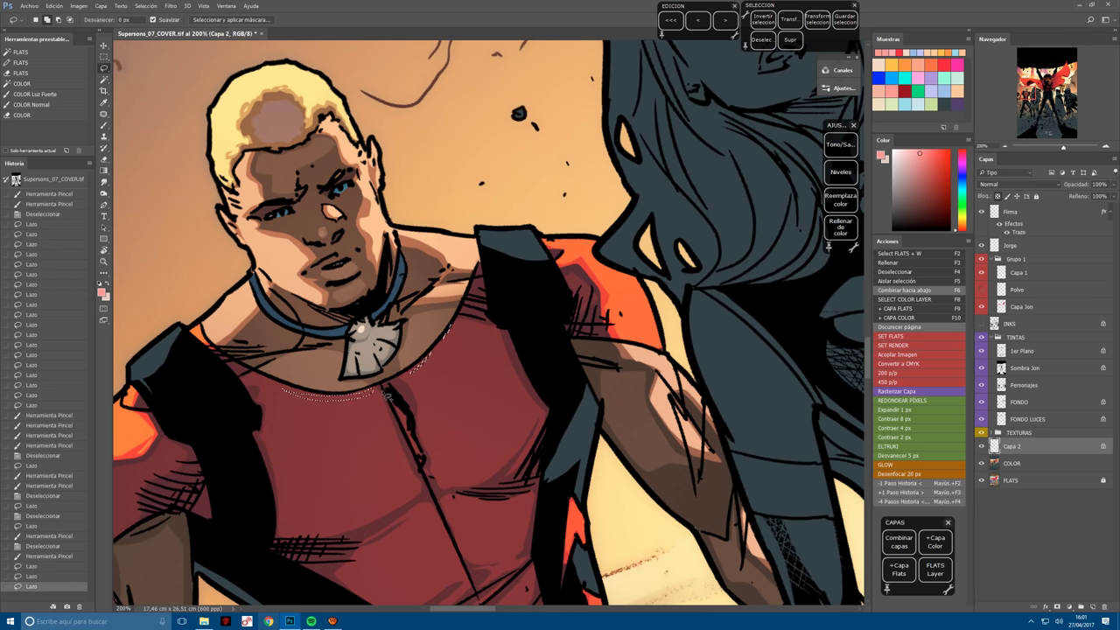
{"action": "key", "text": "b"}
{"action": "left_click", "coordinate": [422, 362]}
{"action": "key", "text": "ctrl+minus"}
{"action": "key", "text": "ctrl+minus"}
{"action": "key", "text": "ctrl+minus"}
{"action": "key", "text": "r"}
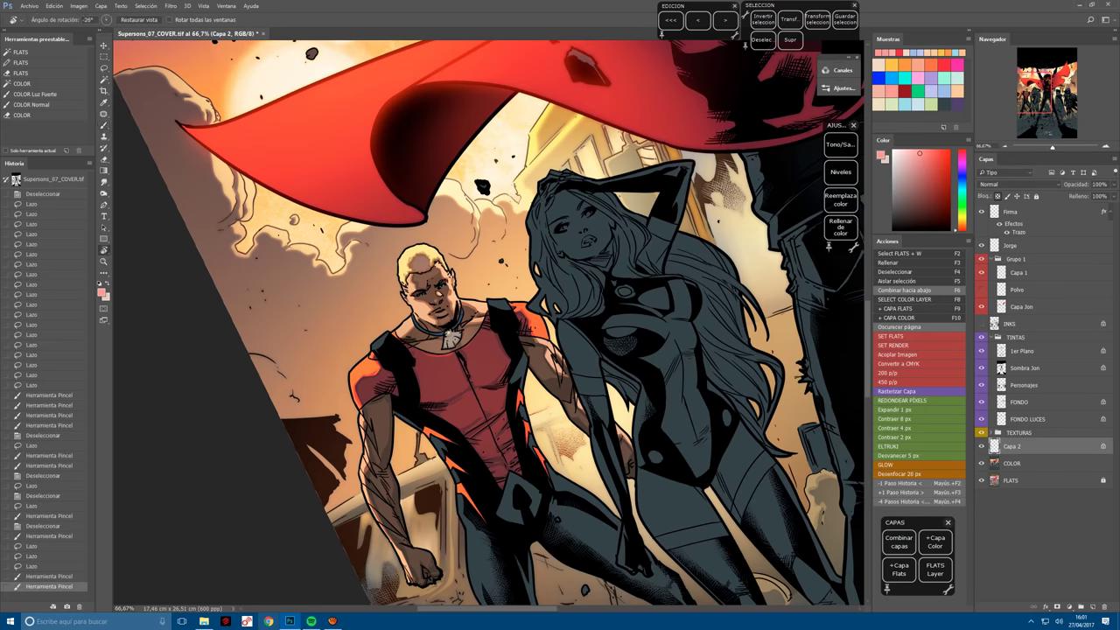
{"action": "mouse_move", "coordinate": [543, 350]}
{"action": "left_mouse_down"}
{"action": "mouse_move", "coordinate": [490, 324]}
{"action": "mouse_move", "coordinate": [455, 382]}
{"action": "left_mouse_up"}
{"action": "key", "text": "ctrl+plus"}
{"action": "key", "text": "ctrl+plus"}
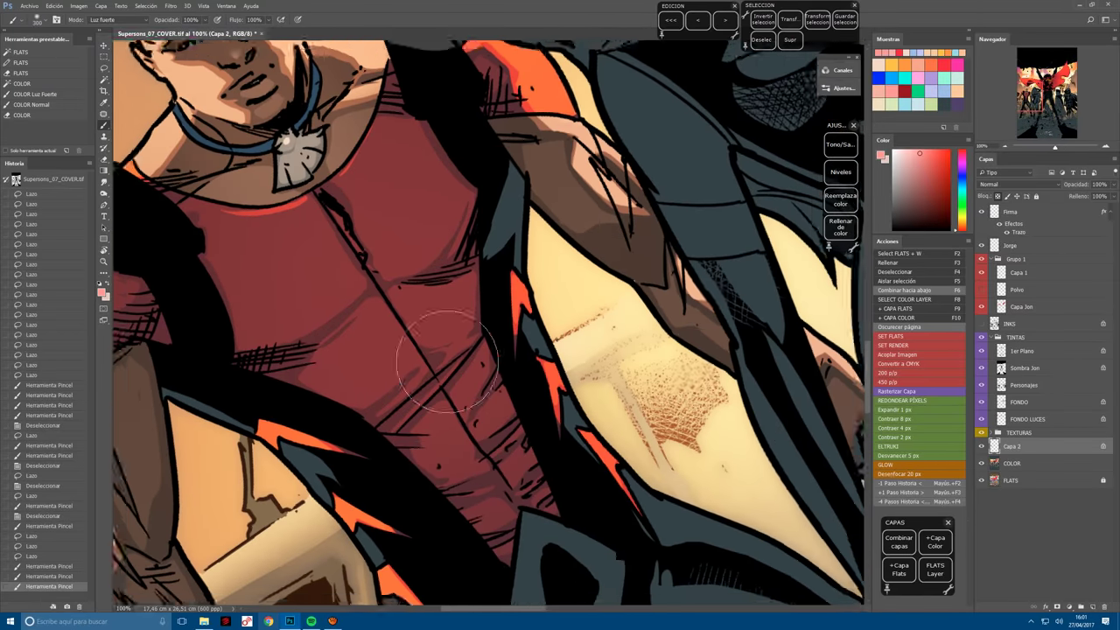
{"action": "key", "text": "l"}
{"action": "key", "text": "ctrl+d"}
Lasso highlights at the diagonal abdominal fold, brush them lighter, deselect and merge the working layer down into COLOR.
{"action": "mouse_move", "coordinate": [425, 385]}
{"action": "left_mouse_down"}
{"action": "mouse_move", "coordinate": [470, 350]}
{"action": "mouse_move", "coordinate": [450, 367]}
{"action": "left_mouse_up"}
{"action": "key", "text": "b"}
{"action": "key", "text": "ctrl+minus"}
{"action": "key", "text": "ctrl+minus"}
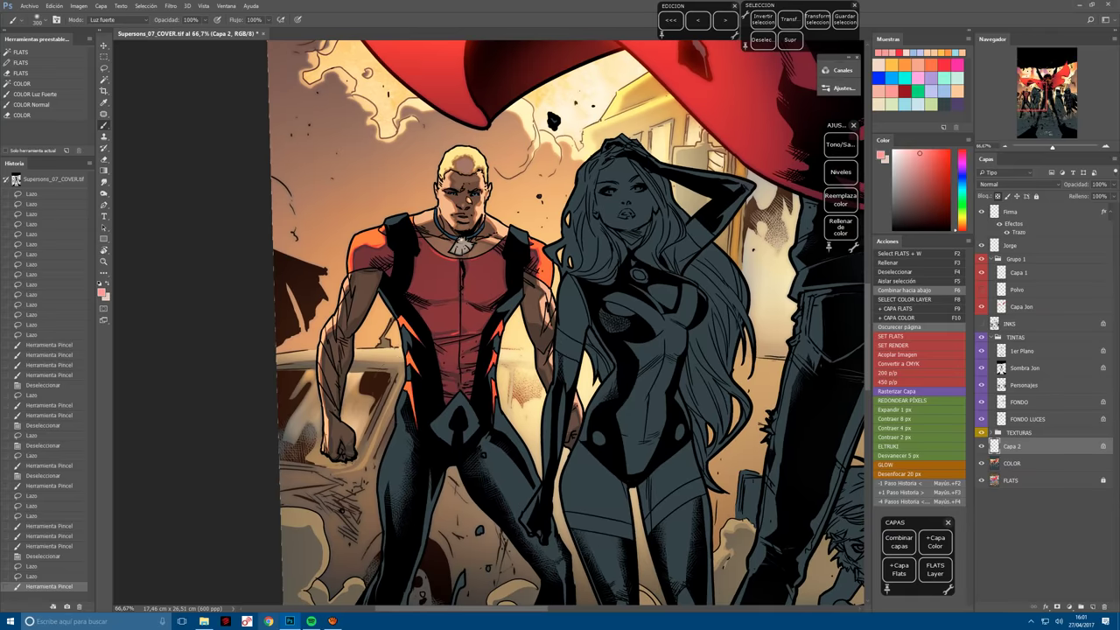
{"action": "left_click", "coordinate": [436, 519]}
{"action": "left_click", "coordinate": [437, 519]}
{"action": "left_click", "coordinate": [437, 519]}
{"action": "left_click_drag", "start_coordinate": [436, 519], "coordinate": [454, 502]}
{"action": "key", "text": "F6"}
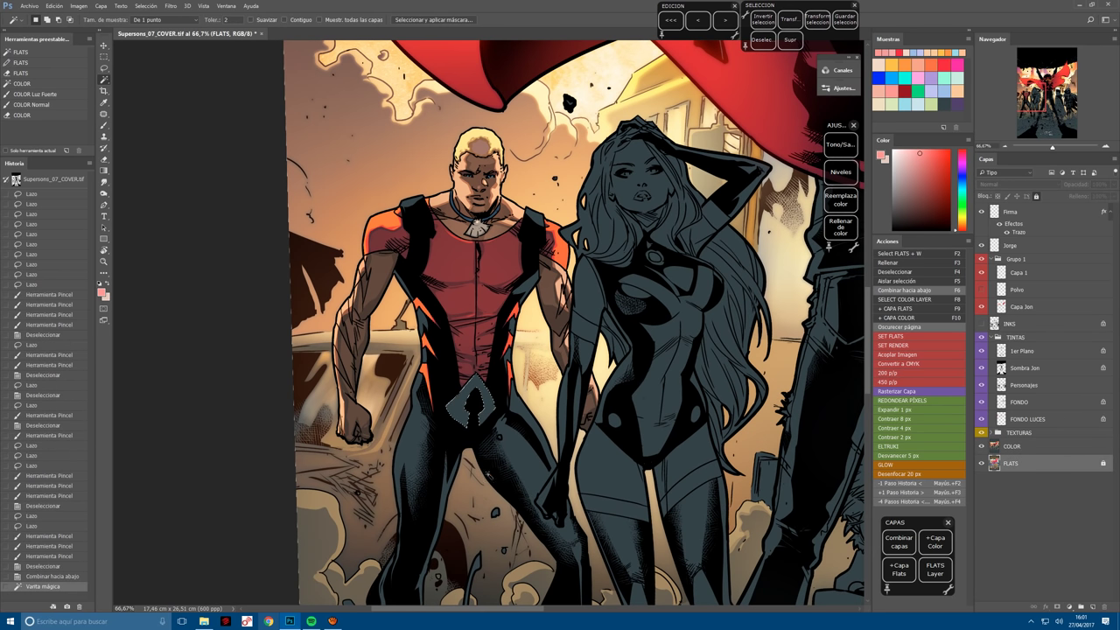
Copy the belt buckle from FLATS to a new transparency-locked layer, brush it orange-brown and choose a light orange swatch.
{"action": "left_click", "coordinate": [896, 56]}
{"action": "mouse_move", "coordinate": [463, 389]}
{"action": "left_mouse_down"}
{"action": "mouse_move", "coordinate": [477, 407]}
{"action": "mouse_move", "coordinate": [462, 421]}
{"action": "left_mouse_up"}
{"action": "left_click", "coordinate": [907, 53]}
{"action": "left_click", "coordinate": [928, 52]}
Lasso the lit facets of the belt buckle along its upper edges and around the inner opening.
{"action": "scroll", "coordinate": [490, 404], "scroll_direction": "up", "scroll_amount": 2}
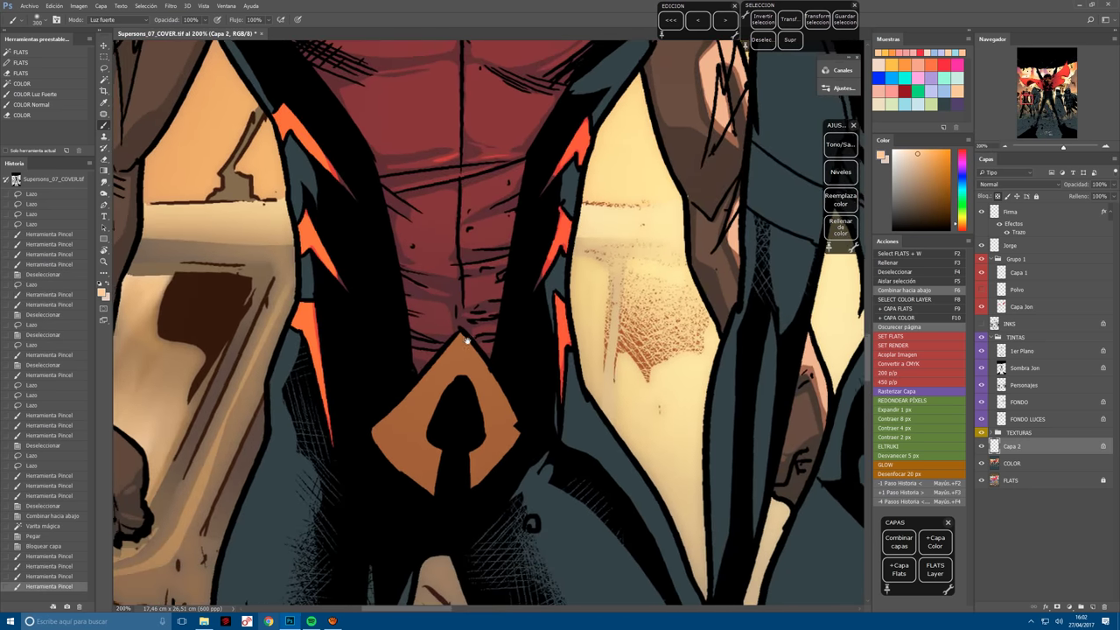
{"action": "key", "text": "l"}
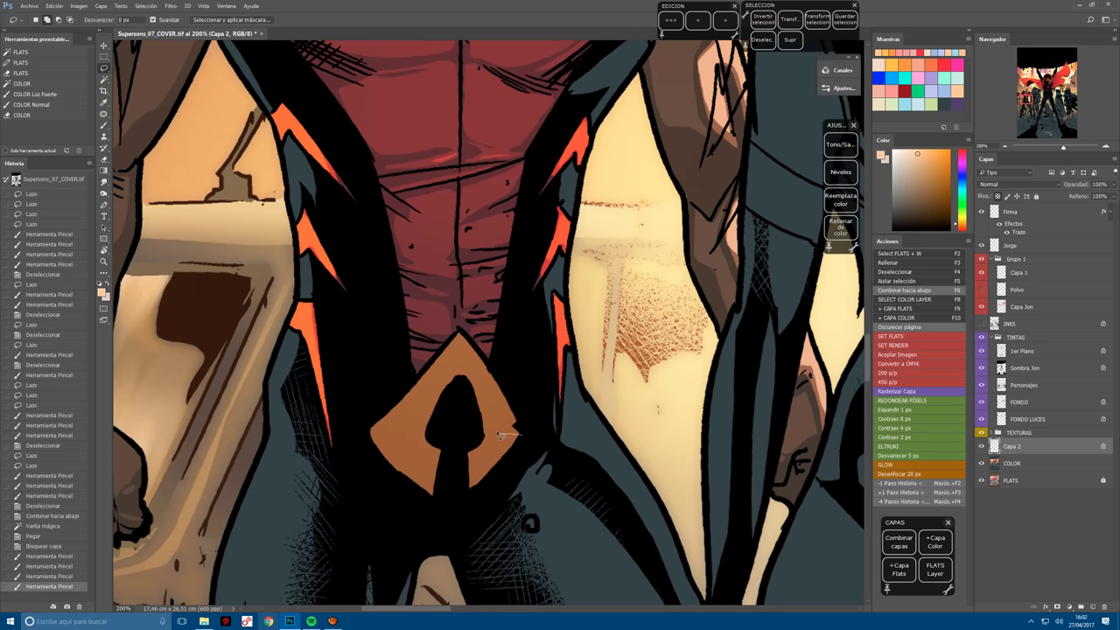
{"action": "left_click_drag", "start_coordinate": [462, 321], "coordinate": [461, 318]}
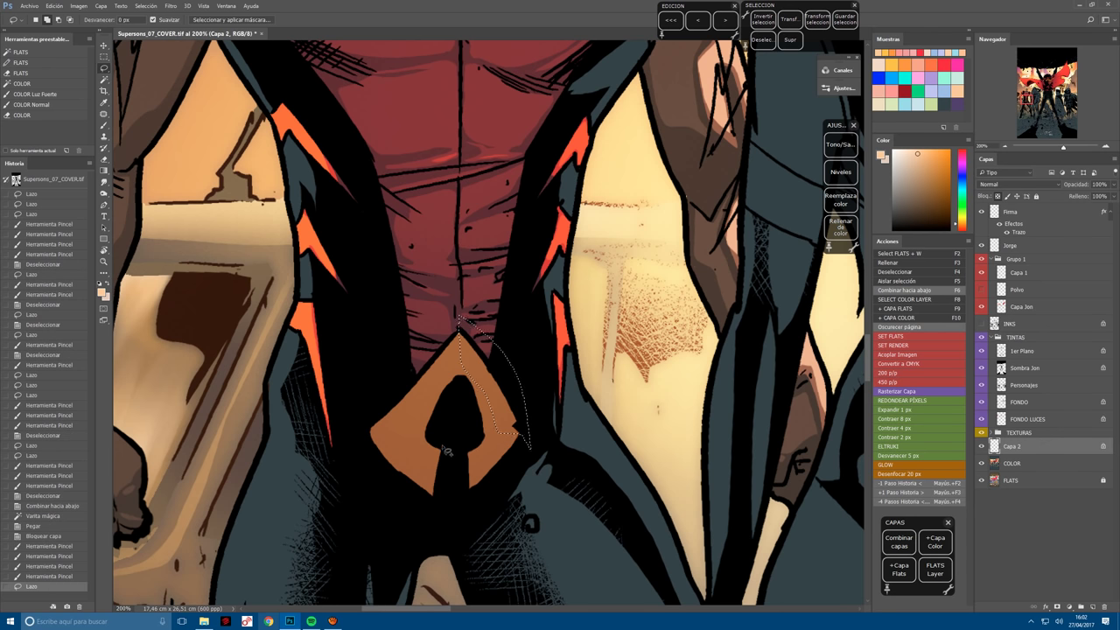
{"action": "mouse_move", "coordinate": [417, 442]}
{"action": "left_mouse_down"}
{"action": "mouse_move", "coordinate": [440, 407]}
{"action": "mouse_move", "coordinate": [438, 451]}
{"action": "left_mouse_up"}
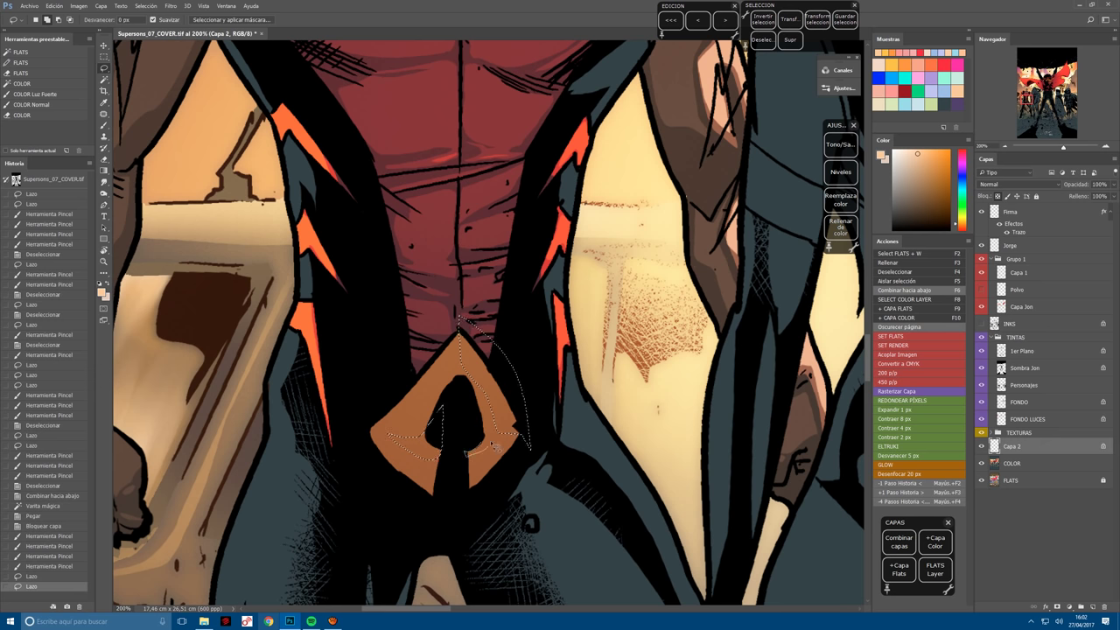
{"action": "left_click_drag", "start_coordinate": [484, 422], "coordinate": [475, 454]}
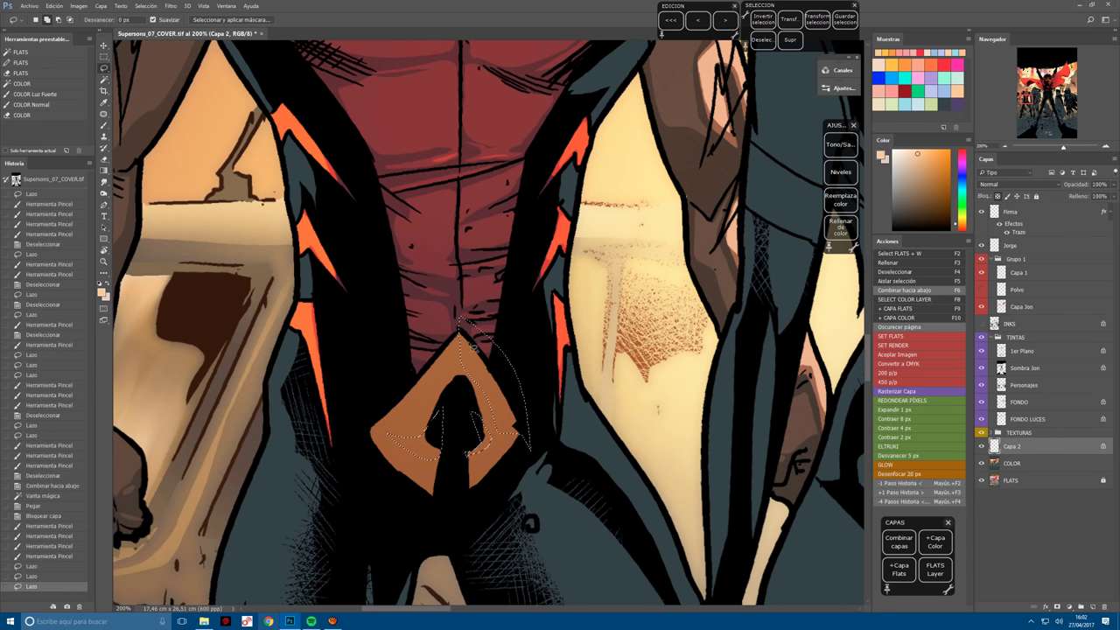
{"action": "mouse_move", "coordinate": [382, 431]}
{"action": "left_mouse_down"}
{"action": "mouse_move", "coordinate": [389, 473]}
{"action": "mouse_move", "coordinate": [455, 296]}
{"action": "left_mouse_up"}
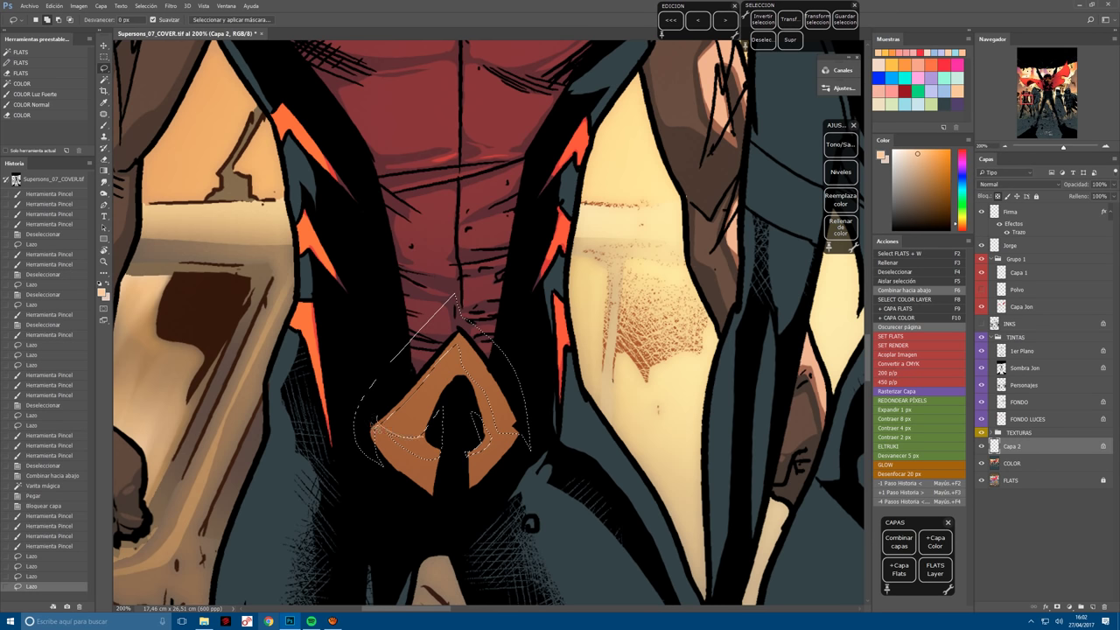
{"action": "mouse_move", "coordinate": [391, 360]}
{"action": "left_mouse_down"}
{"action": "mouse_move", "coordinate": [375, 444]}
{"action": "mouse_move", "coordinate": [422, 450]}
{"action": "left_mouse_up"}
Brush golden light into the selected buckle facets and deselect.
{"action": "key", "text": "b"}
{"action": "left_click_drag", "start_coordinate": [411, 411], "coordinate": [499, 386]}
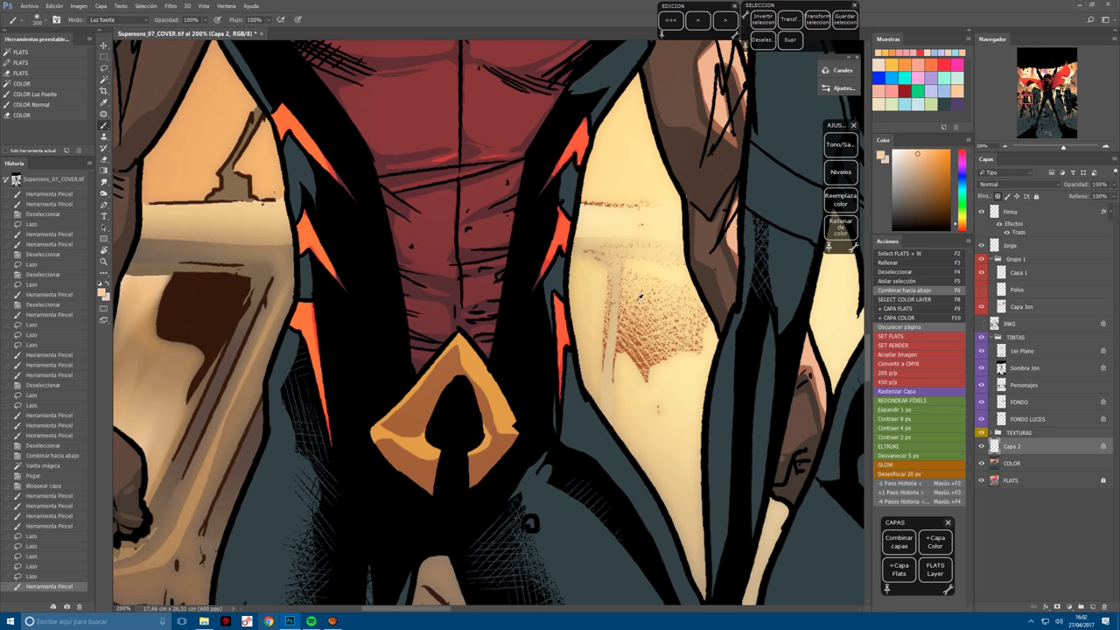
{"action": "key", "text": "r"}
{"action": "left_click_drag", "start_coordinate": [641, 297], "coordinate": [611, 229]}
{"action": "key", "text": "l"}
{"action": "key", "text": "ctrl+d"}
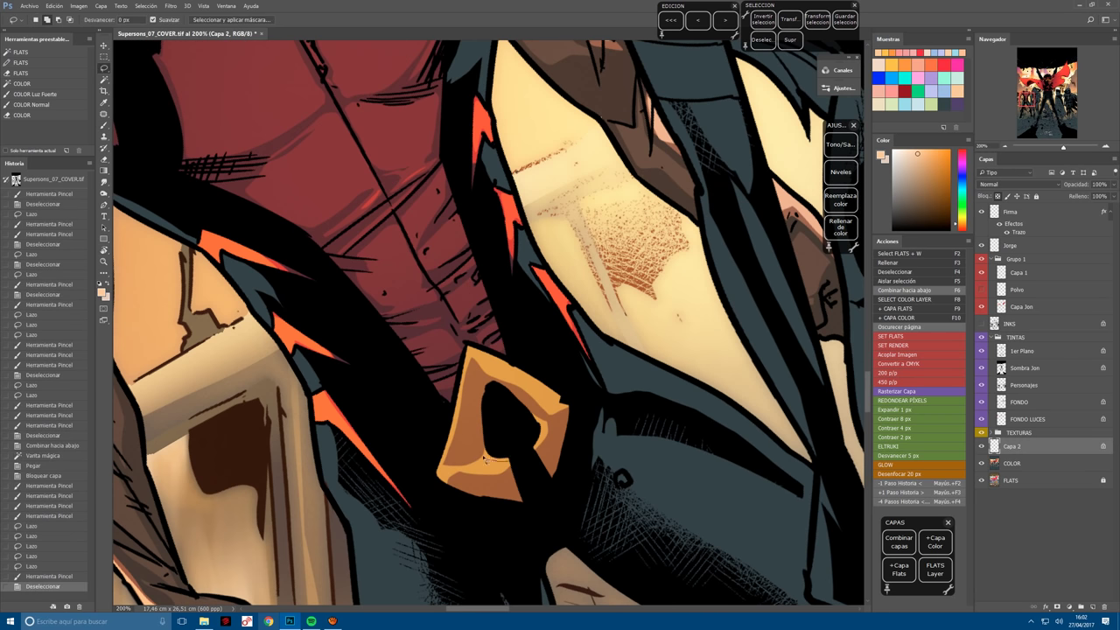
Lasso small highlights at the buckle's inner opening, side corner and upper rim, brush them brighter yellow and deselect.
{"action": "left_click_drag", "start_coordinate": [484, 457], "coordinate": [510, 442]}
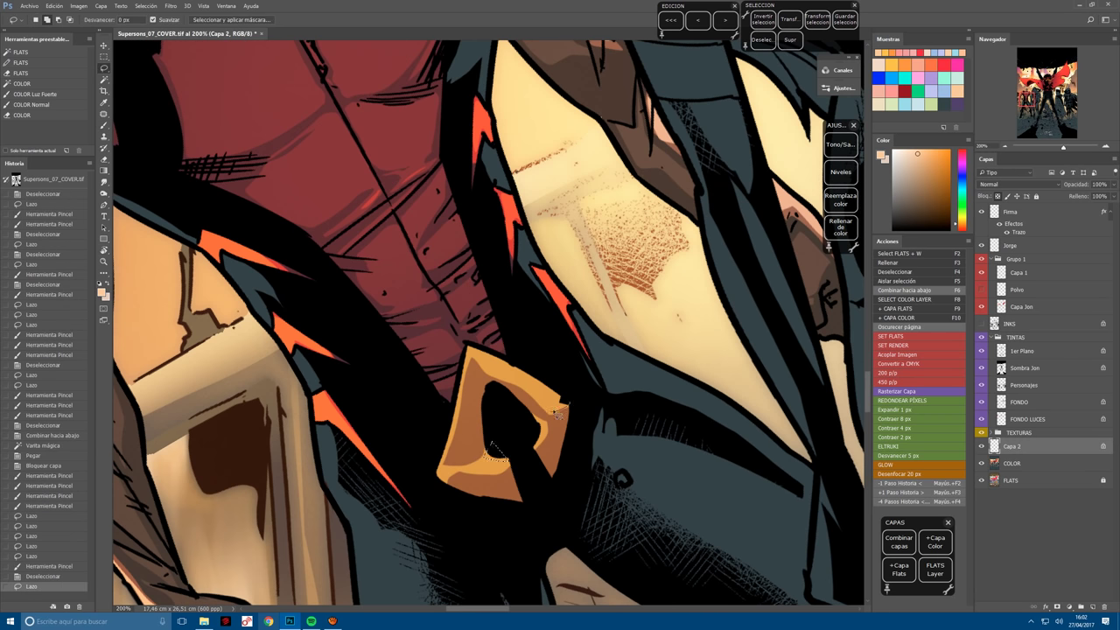
{"action": "mouse_move", "coordinate": [557, 414]}
{"action": "left_mouse_down"}
{"action": "mouse_move", "coordinate": [578, 384]}
{"action": "mouse_move", "coordinate": [570, 395]}
{"action": "left_mouse_up"}
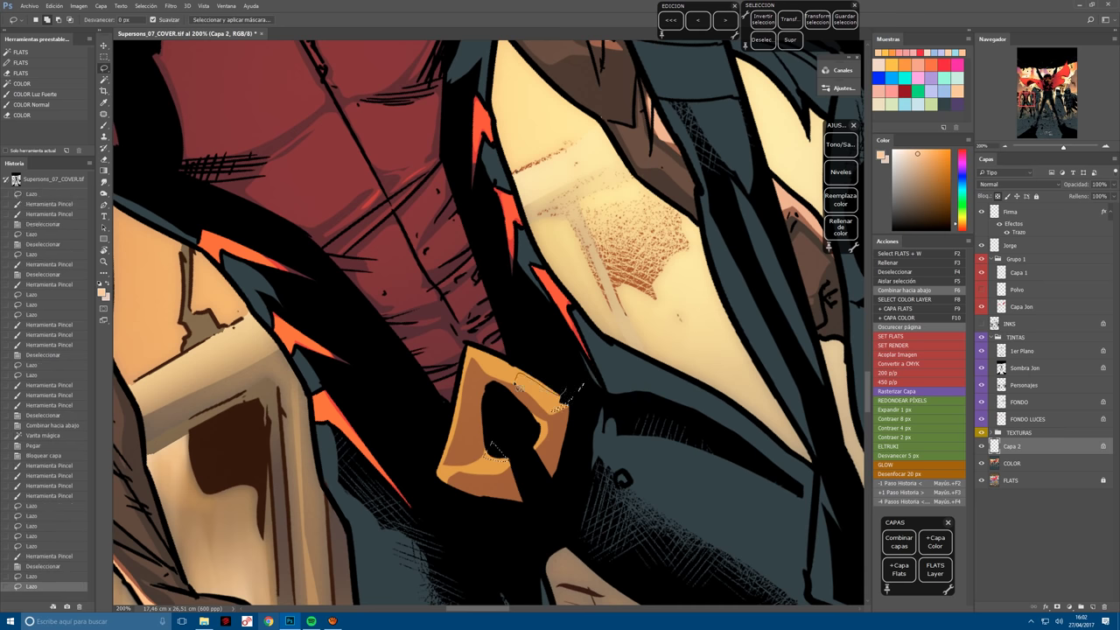
{"action": "left_click_drag", "start_coordinate": [462, 385], "coordinate": [464, 308]}
{"action": "key", "text": "b"}
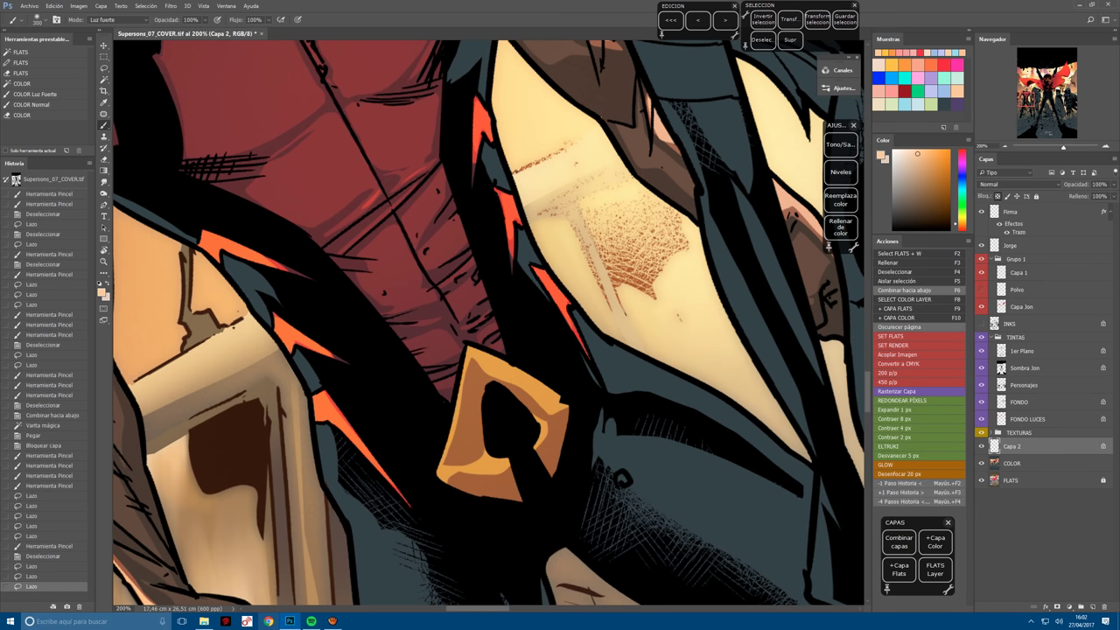
{"action": "left_click_drag", "start_coordinate": [490, 371], "coordinate": [552, 386]}
{"action": "key", "text": "l"}
{"action": "key", "text": "ctrl+d"}
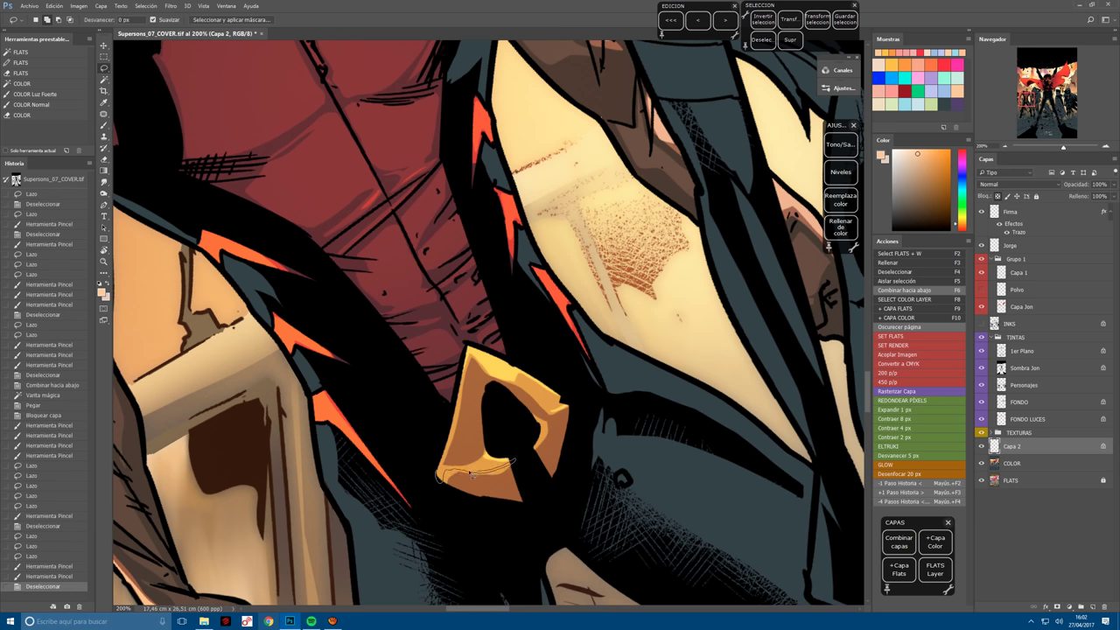
Brush bright yellow into the lassoed thin highlight along the belt buckle's lower inner edge and deselect.
{"action": "key", "text": "b"}
{"action": "left_click_drag", "start_coordinate": [435, 470], "coordinate": [512, 471]}
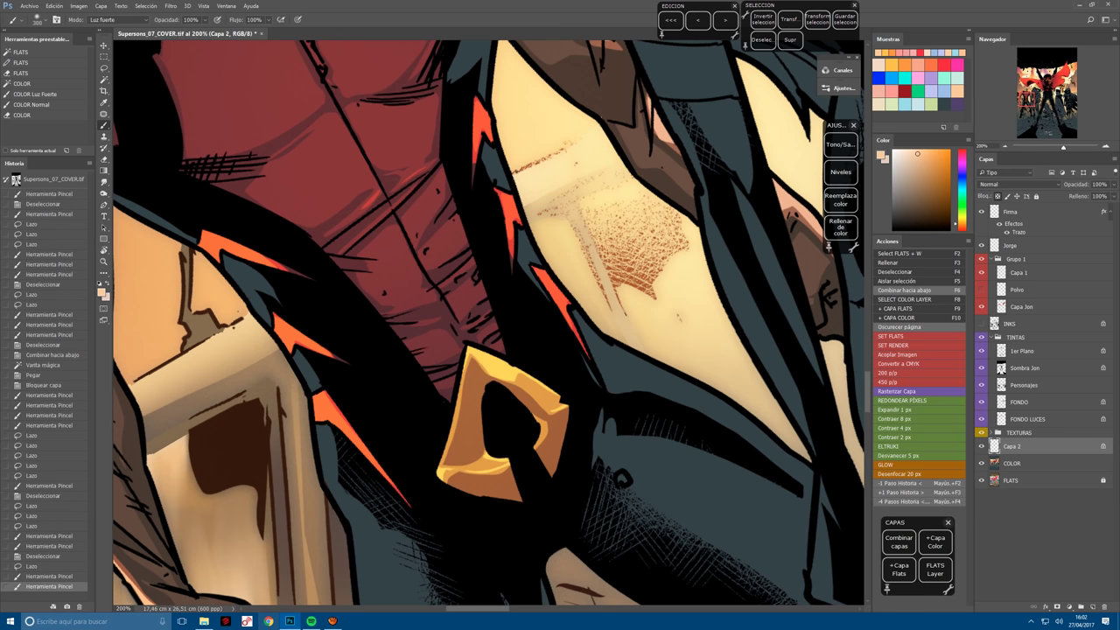
{"action": "key", "text": "r"}
{"action": "mouse_move", "coordinate": [437, 490]}
{"action": "left_mouse_down"}
{"action": "mouse_move", "coordinate": [477, 497]}
{"action": "mouse_move", "coordinate": [517, 465]}
{"action": "left_mouse_up"}
{"action": "key", "text": "r"}
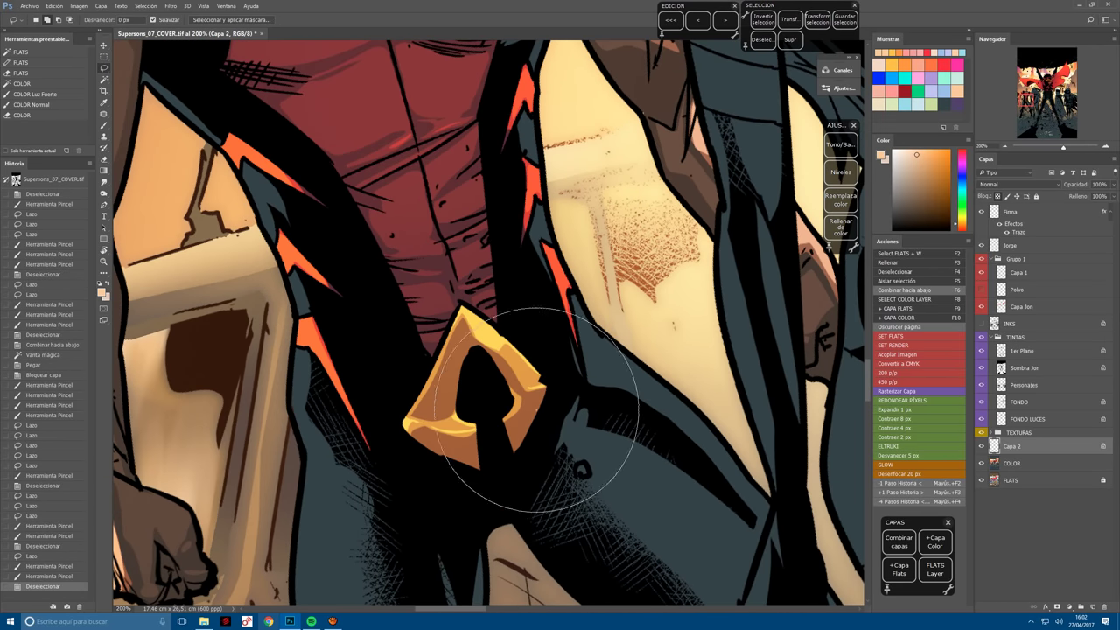
{"action": "key", "text": "l"}
{"action": "key", "text": "ctrl+d"}
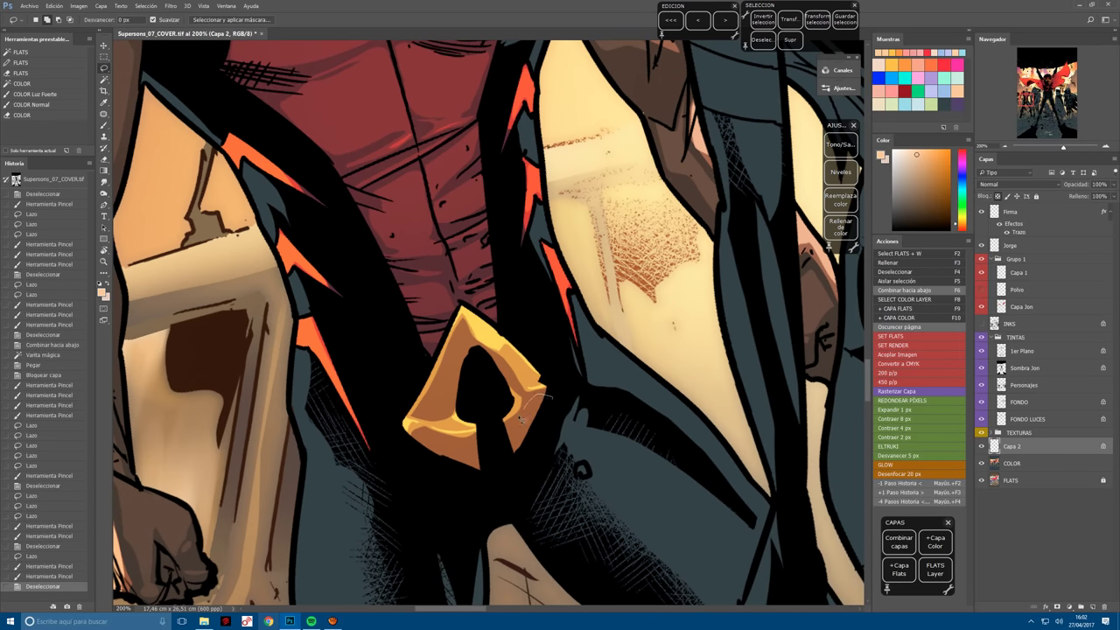
Lasso the two shaded facets on either side of the buckle's opening and choose a salmon-pink swatch.
{"action": "left_click_drag", "start_coordinate": [519, 420], "coordinate": [527, 450]}
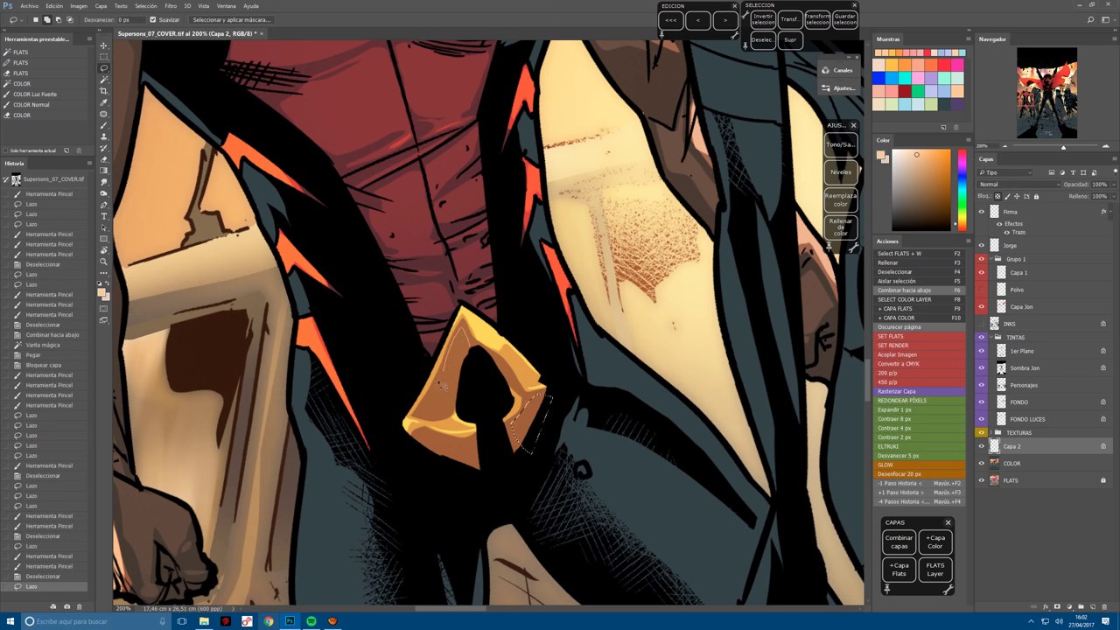
{"action": "mouse_move", "coordinate": [454, 415]}
{"action": "left_mouse_down"}
{"action": "mouse_move", "coordinate": [488, 334]}
{"action": "mouse_move", "coordinate": [462, 337]}
{"action": "left_mouse_up"}
{"action": "left_click", "coordinate": [905, 91]}
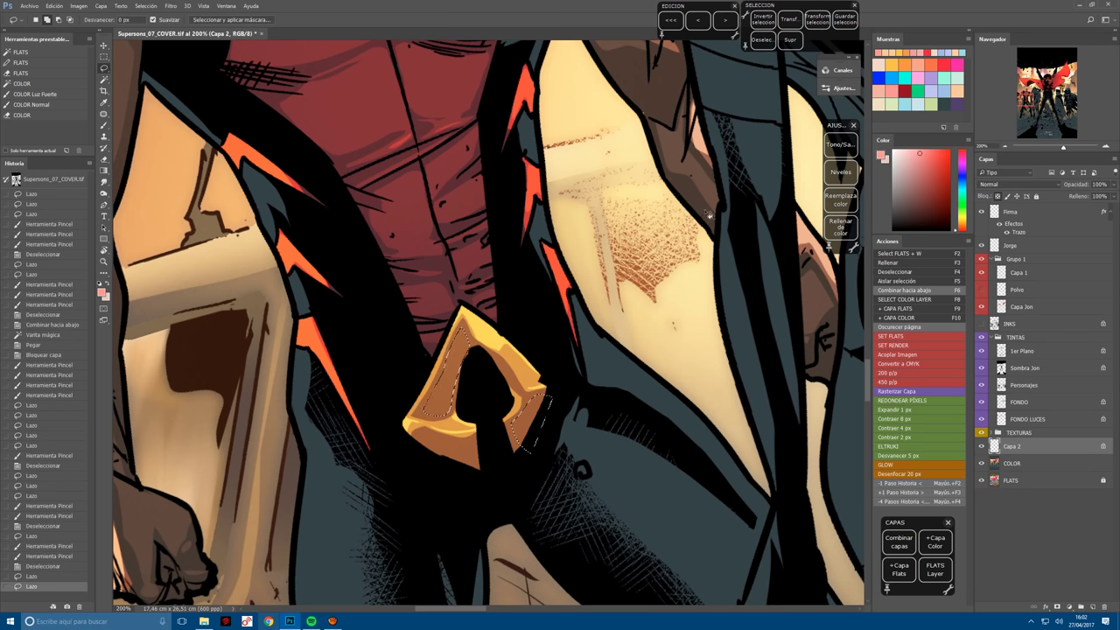
Brush reddish light into the selected buckle facets with the selection outline hidden, deselect and save the cover file.
{"action": "key", "text": "b"}
{"action": "key", "text": "ctrl+h"}
{"action": "left_click_drag", "start_coordinate": [459, 385], "coordinate": [469, 354]}
{"action": "key", "text": "l"}
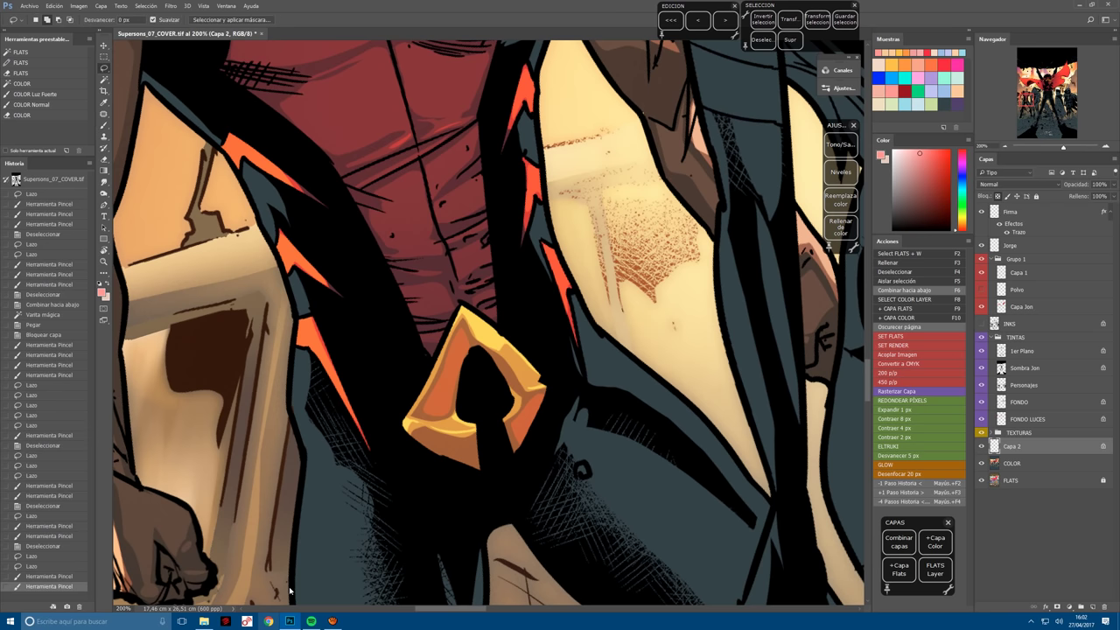
{"action": "key", "text": "ctrl+d"}
{"action": "key", "text": "ctrl+0"}
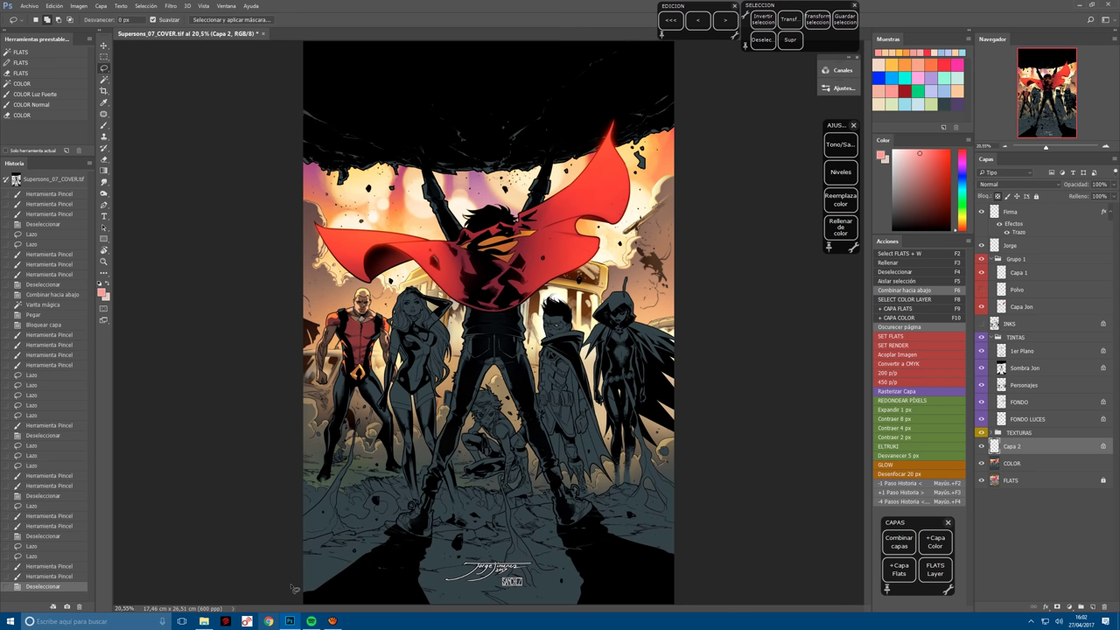
{"action": "key", "text": "ctrl+s"}
Merge the buckle layer down, copy the man's blond hair from FLATS to a new transparency-locked layer and brush it light orange.
{"action": "scroll", "coordinate": [309, 334], "scroll_direction": "up", "scroll_amount": 4}
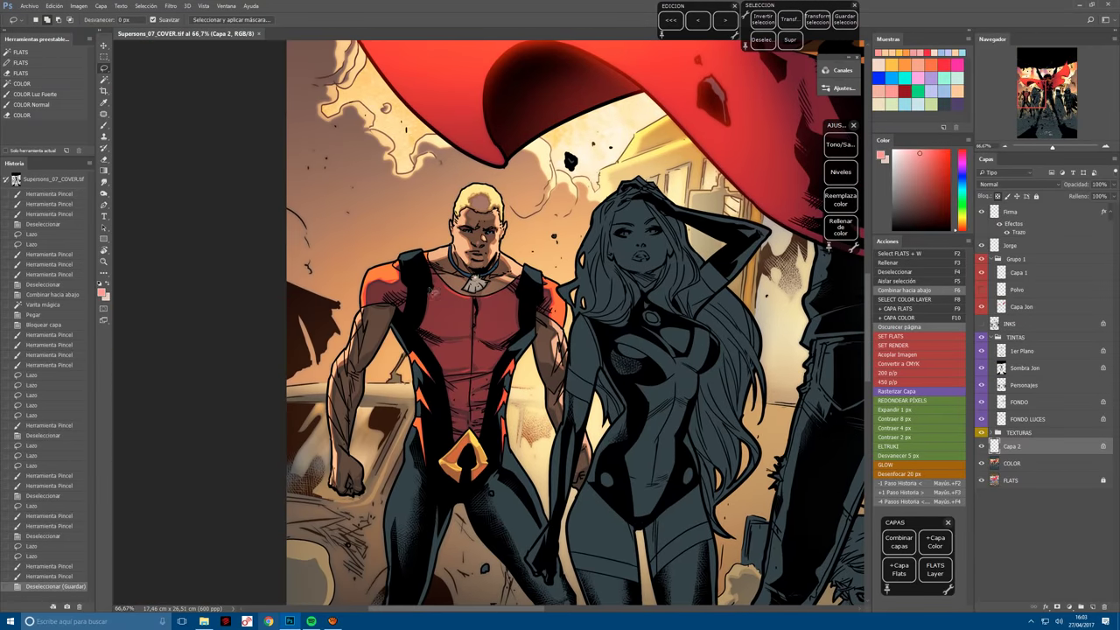
{"action": "key", "text": "F2"}
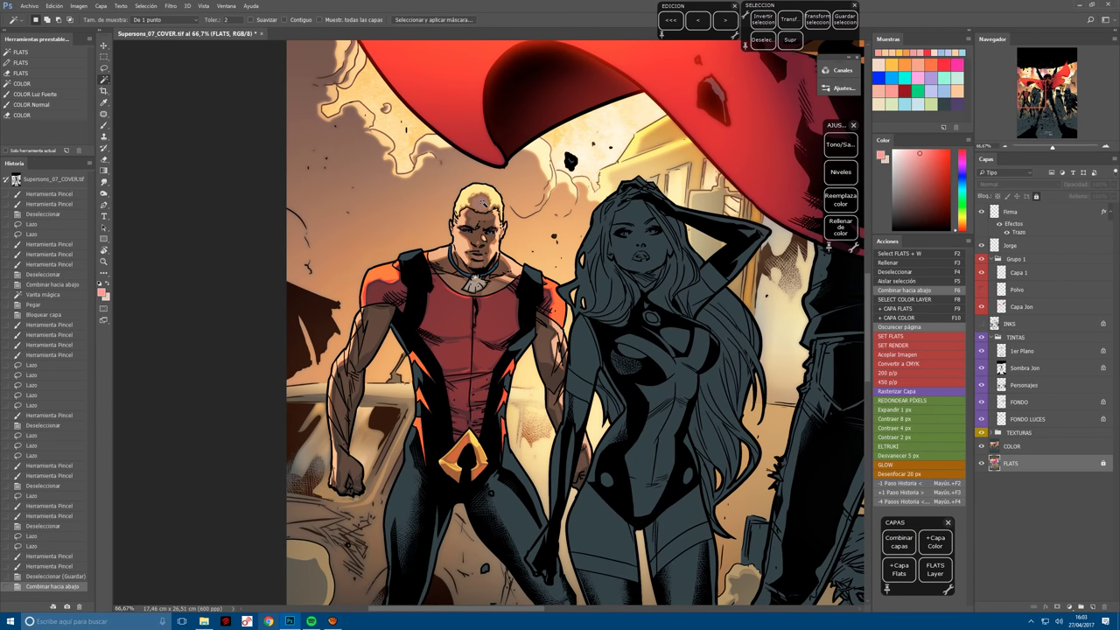
{"action": "key", "text": "ctrl+v"}
{"action": "key", "text": "/"}
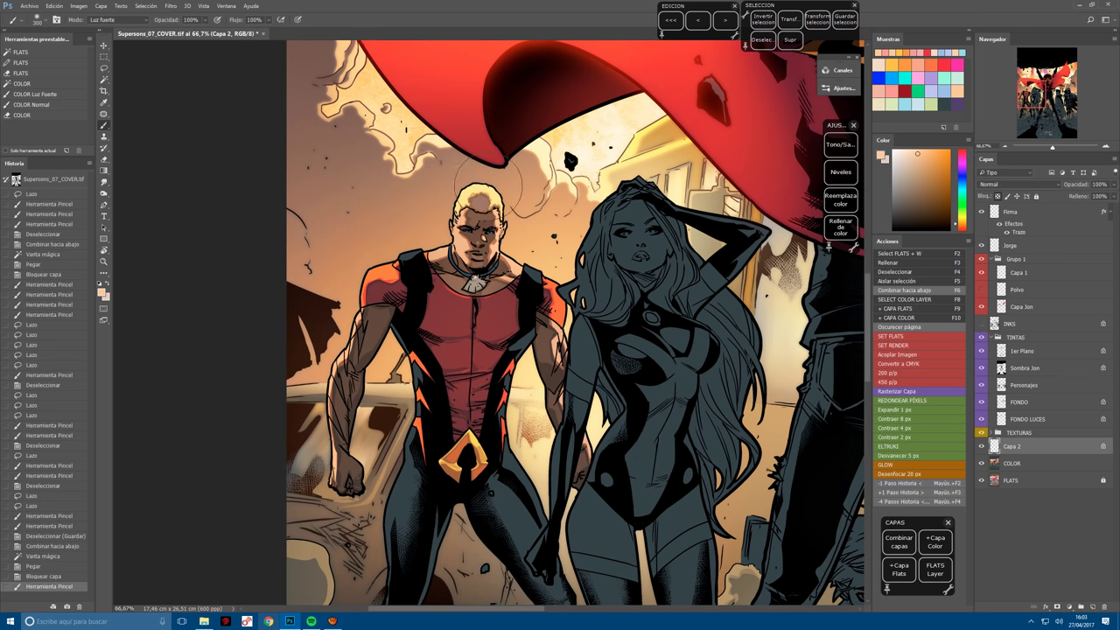
{"action": "left_click_drag", "start_coordinate": [464, 166], "coordinate": [490, 210]}
{"action": "left_click_drag", "start_coordinate": [464, 175], "coordinate": [486, 206]}
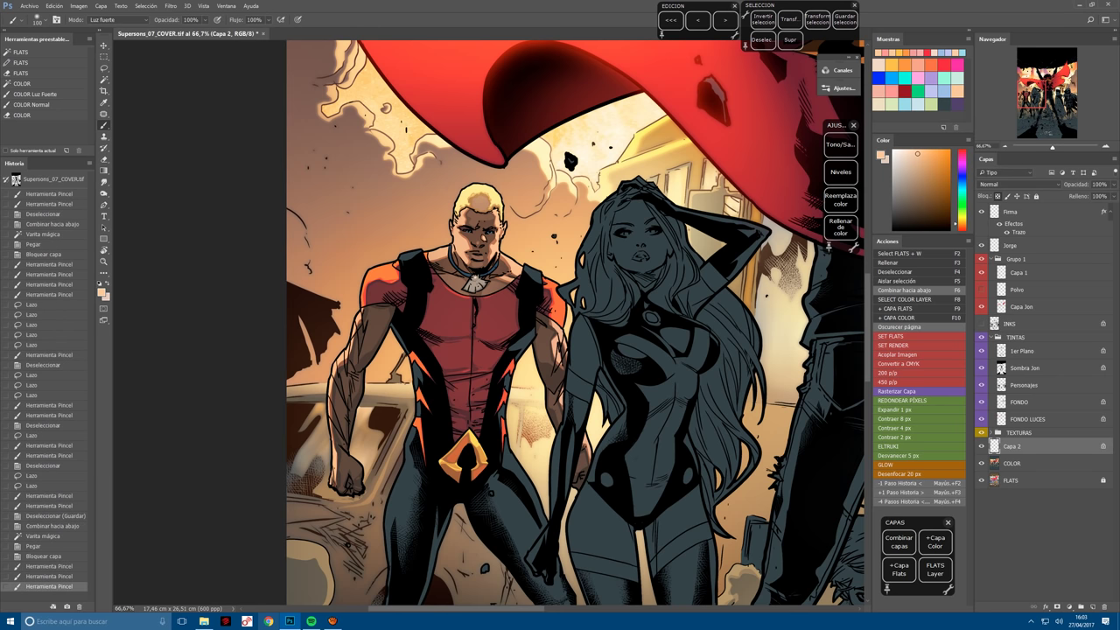
Merge the hair layer down and copy the man's leg area from FLATS to a new transparency-locked layer.
{"action": "scroll", "coordinate": [565, 324], "scroll_direction": "down", "scroll_amount": 4}
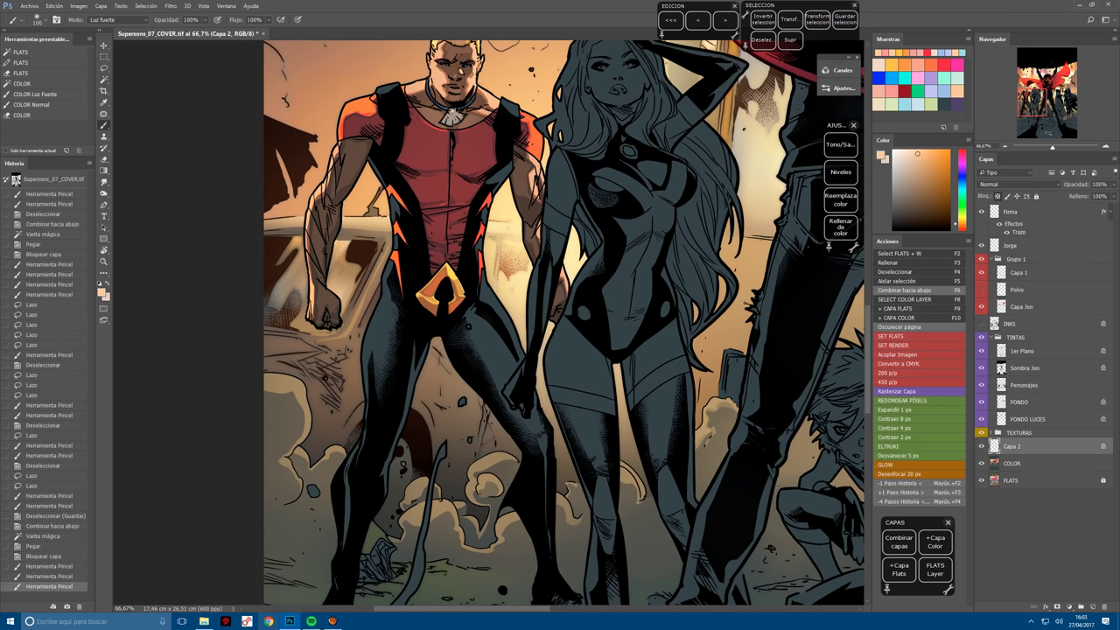
{"action": "key", "text": "F6"}
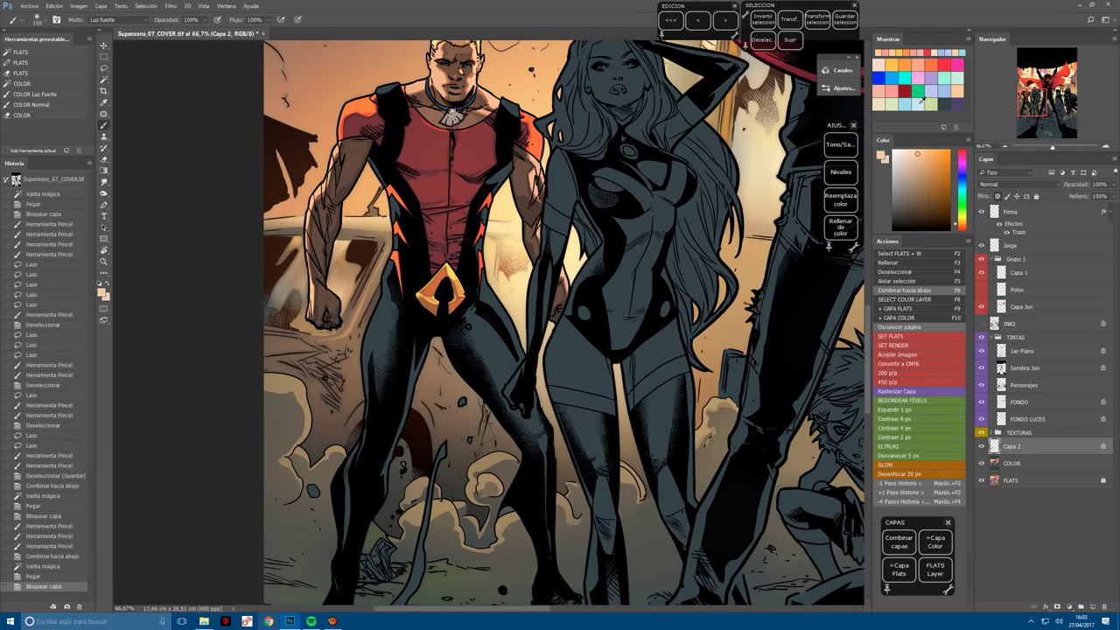
Lasso the inner edge of the blond man's far leg and brush a pale blue highlight along it, clearing the selection when finished.
{"action": "left_click", "coordinate": [921, 100]}
{"action": "scroll", "coordinate": [394, 367], "scroll_direction": "up", "scroll_amount": 2}
{"action": "key", "text": "l"}
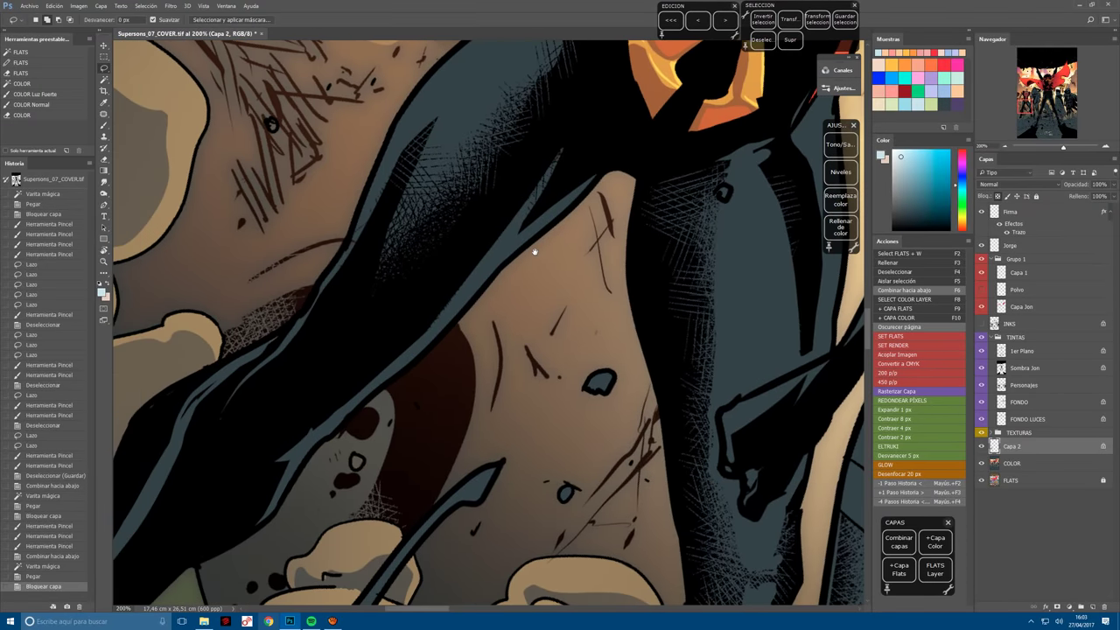
{"action": "mouse_move", "coordinate": [594, 184]}
{"action": "left_mouse_down"}
{"action": "mouse_move", "coordinate": [512, 244]}
{"action": "mouse_move", "coordinate": [553, 170]}
{"action": "mouse_move", "coordinate": [448, 323]}
{"action": "mouse_move", "coordinate": [316, 435]}
{"action": "mouse_move", "coordinate": [279, 530]}
{"action": "mouse_move", "coordinate": [302, 442]}
{"action": "left_mouse_up"}
{"action": "scroll", "coordinate": [302, 442], "scroll_direction": "down", "scroll_amount": 1}
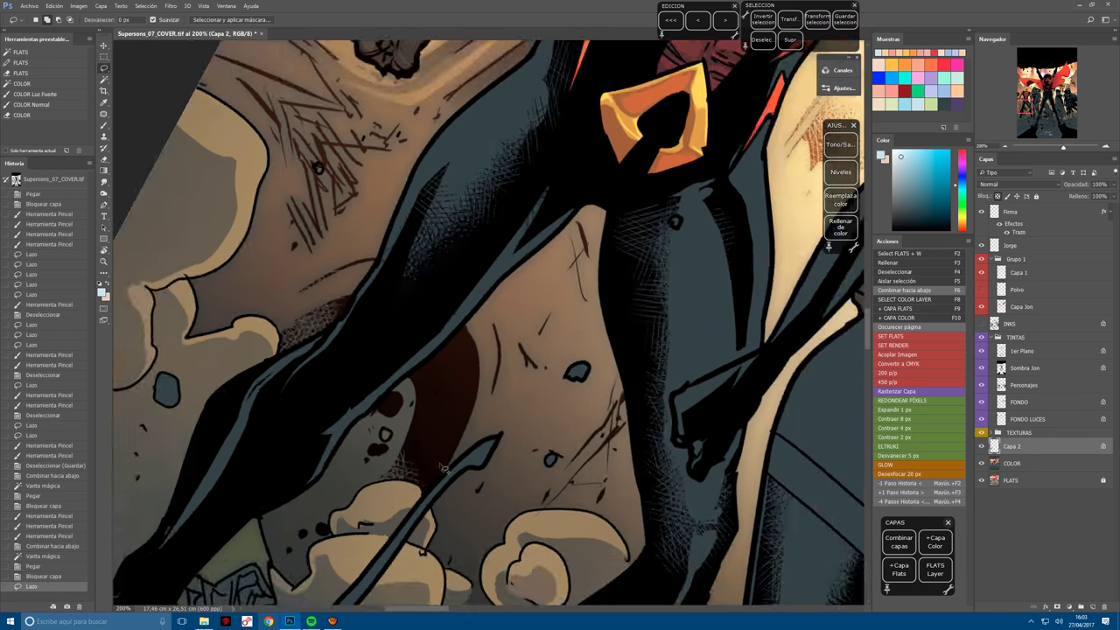
{"action": "key", "text": "b"}
{"action": "left_click_drag", "start_coordinate": [410, 382], "coordinate": [499, 294]}
{"action": "left_click_drag", "start_coordinate": [459, 335], "coordinate": [437, 394]}
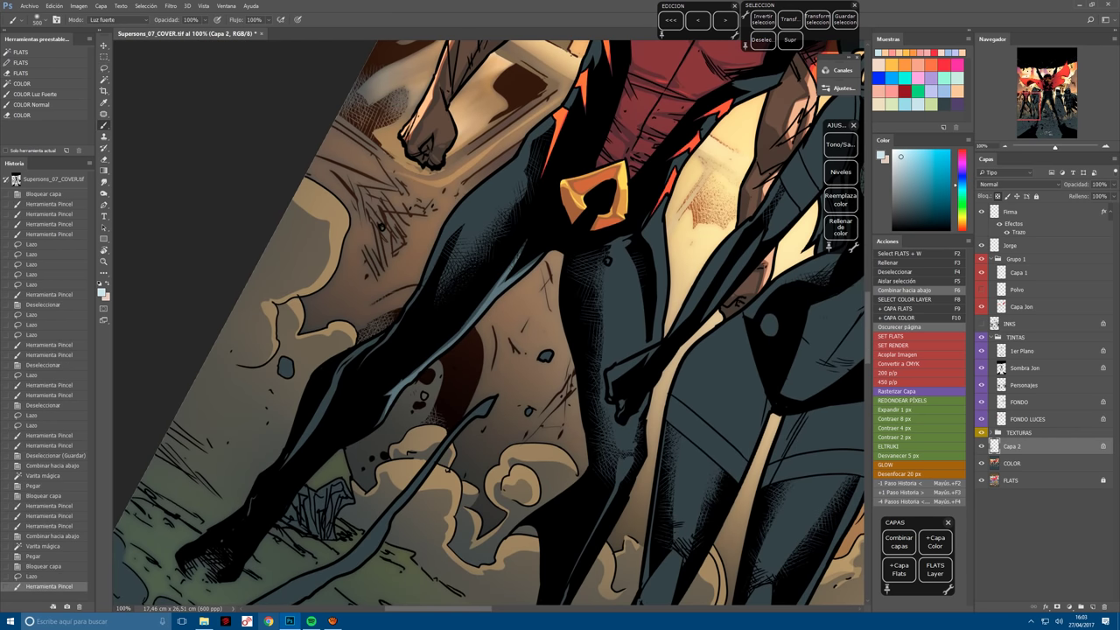
{"action": "left_click_drag", "start_coordinate": [407, 466], "coordinate": [455, 525]}
{"action": "key", "text": "l"}
{"action": "key", "text": "ctrl+d"}
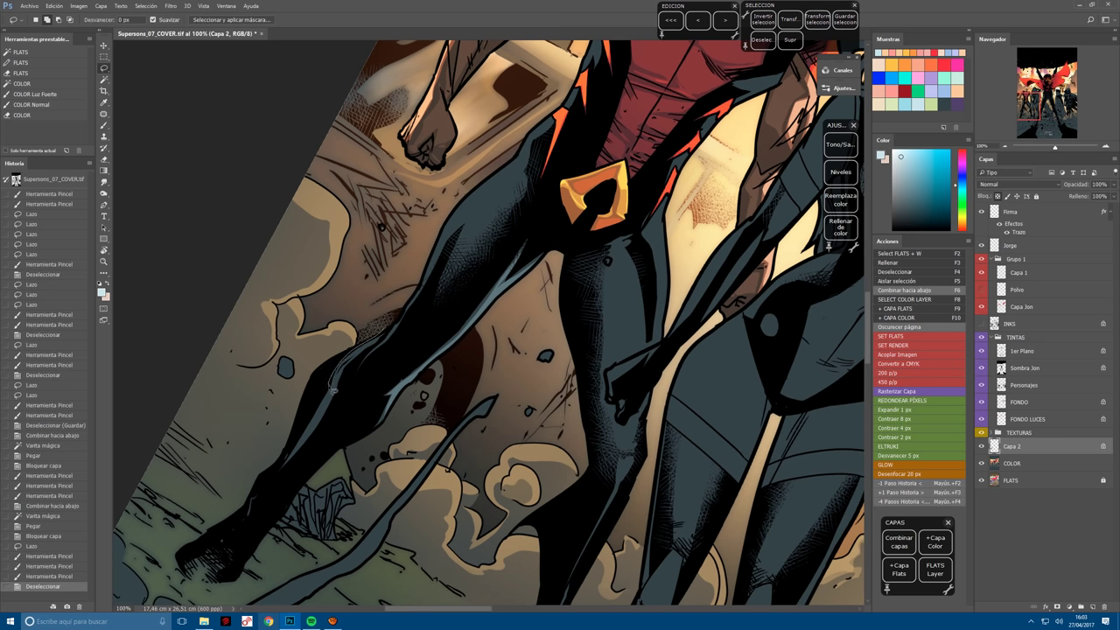
Lasso the outer shin, thigh and hip of the same leg plus the adjoining side panel of the torso.
{"action": "left_click_drag", "start_coordinate": [332, 390], "coordinate": [346, 372]}
{"action": "key", "text": "ctrl+d"}
{"action": "mouse_move", "coordinate": [386, 339]}
{"action": "left_mouse_down"}
{"action": "mouse_move", "coordinate": [313, 432]}
{"action": "mouse_move", "coordinate": [385, 341]}
{"action": "left_mouse_up"}
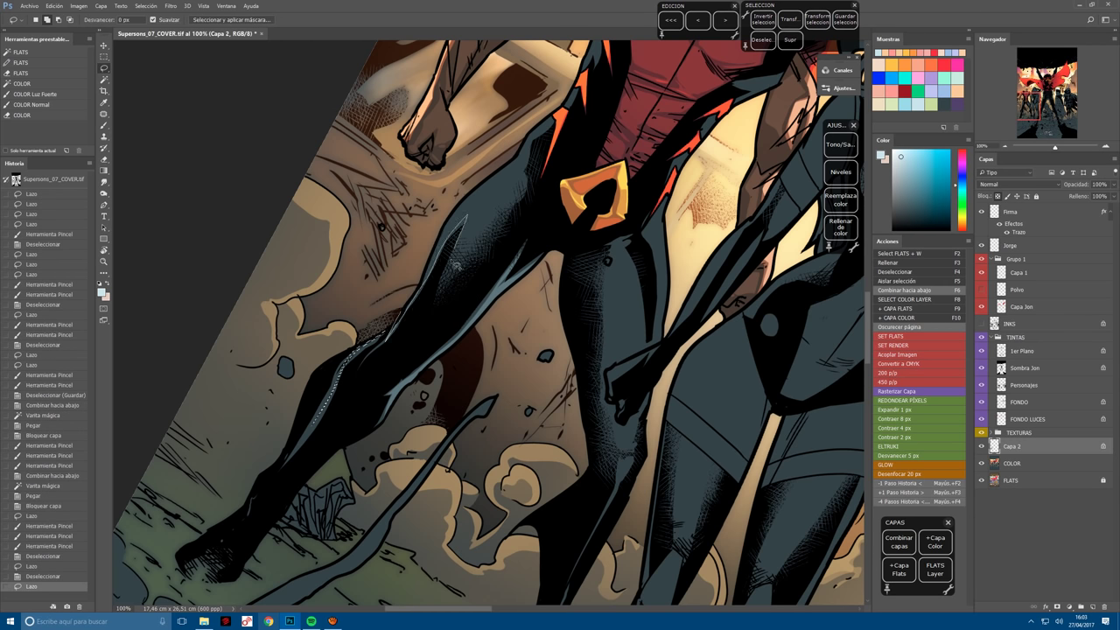
{"action": "mouse_move", "coordinate": [464, 219]}
{"action": "left_mouse_down"}
{"action": "mouse_move", "coordinate": [456, 305]}
{"action": "mouse_move", "coordinate": [517, 247]}
{"action": "mouse_move", "coordinate": [534, 204]}
{"action": "left_mouse_up"}
{"action": "mouse_move", "coordinate": [557, 123]}
{"action": "left_mouse_down"}
{"action": "mouse_move", "coordinate": [392, 293]}
{"action": "mouse_move", "coordinate": [400, 297]}
{"action": "mouse_move", "coordinate": [341, 445]}
{"action": "mouse_move", "coordinate": [396, 339]}
{"action": "left_mouse_up"}
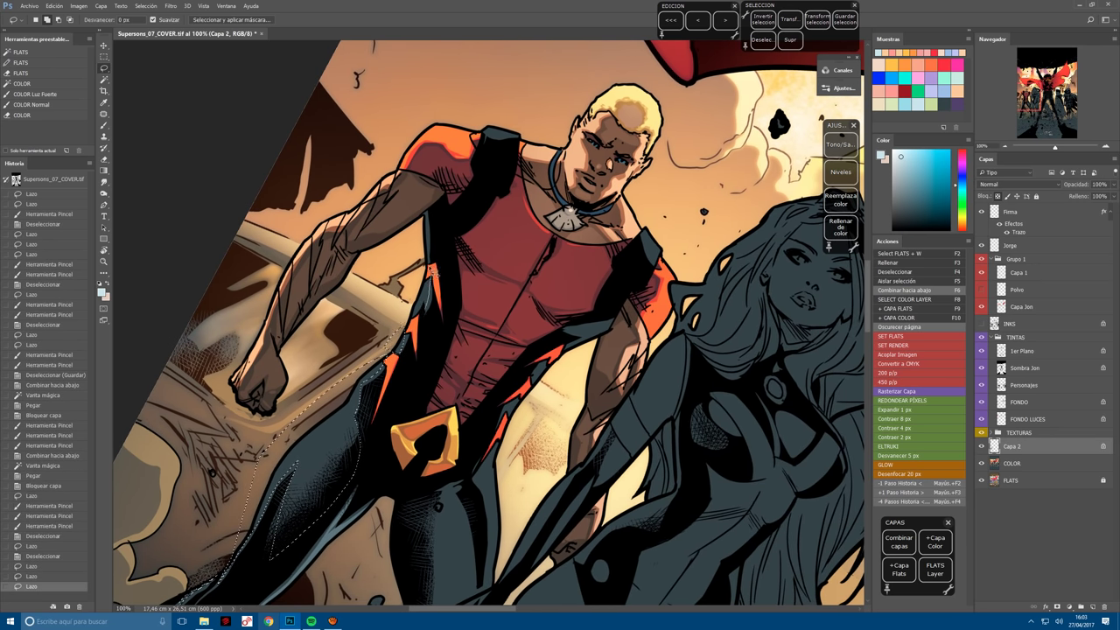
{"action": "left_click_drag", "start_coordinate": [435, 259], "coordinate": [427, 224]}
Brush pale blue highlights inside the selected areas on the outer leg and the side of the man's suit.
{"action": "key", "text": "b"}
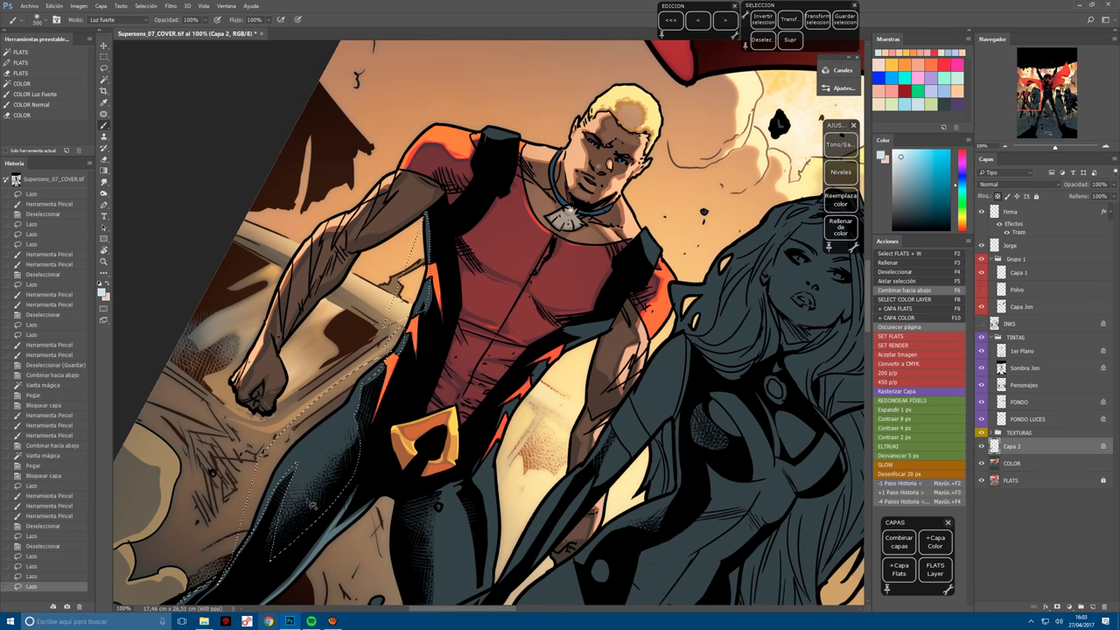
{"action": "mouse_move", "coordinate": [289, 425]}
{"action": "left_mouse_down"}
{"action": "mouse_move", "coordinate": [414, 307]}
{"action": "mouse_move", "coordinate": [472, 367]}
{"action": "left_mouse_up"}
{"action": "key", "text": "ctrl+minus"}
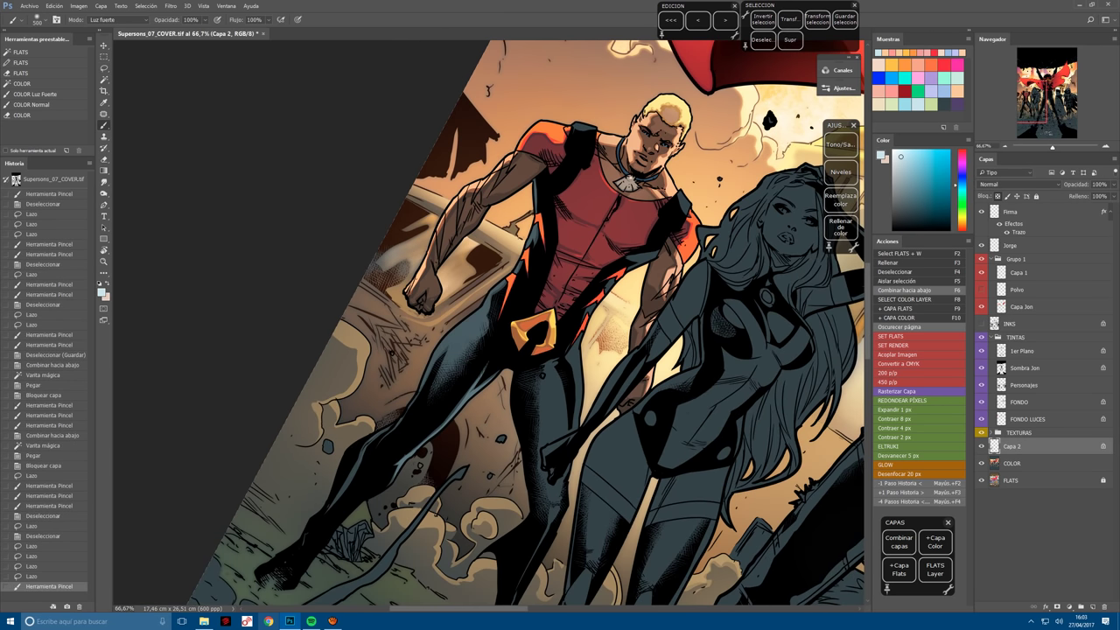
{"action": "left_click_drag", "start_coordinate": [516, 184], "coordinate": [443, 323]}
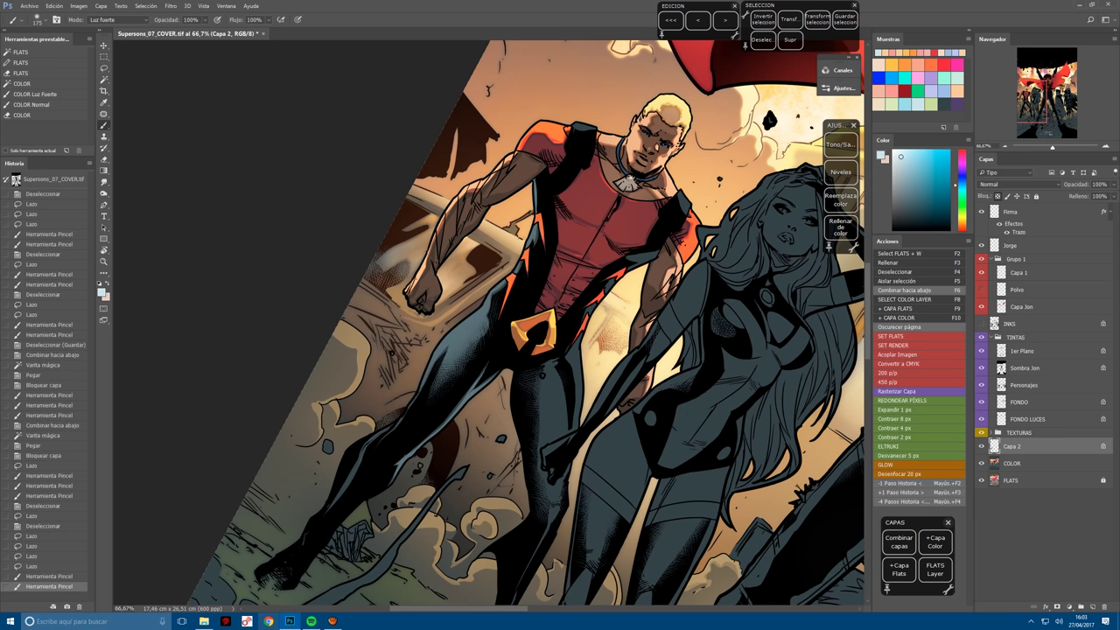
{"action": "left_click_drag", "start_coordinate": [560, 162], "coordinate": [578, 144]}
{"action": "left_click_drag", "start_coordinate": [569, 153], "coordinate": [586, 136]}
{"action": "left_click_drag", "start_coordinate": [420, 374], "coordinate": [429, 385]}
{"action": "left_click_drag", "start_coordinate": [569, 153], "coordinate": [582, 140]}
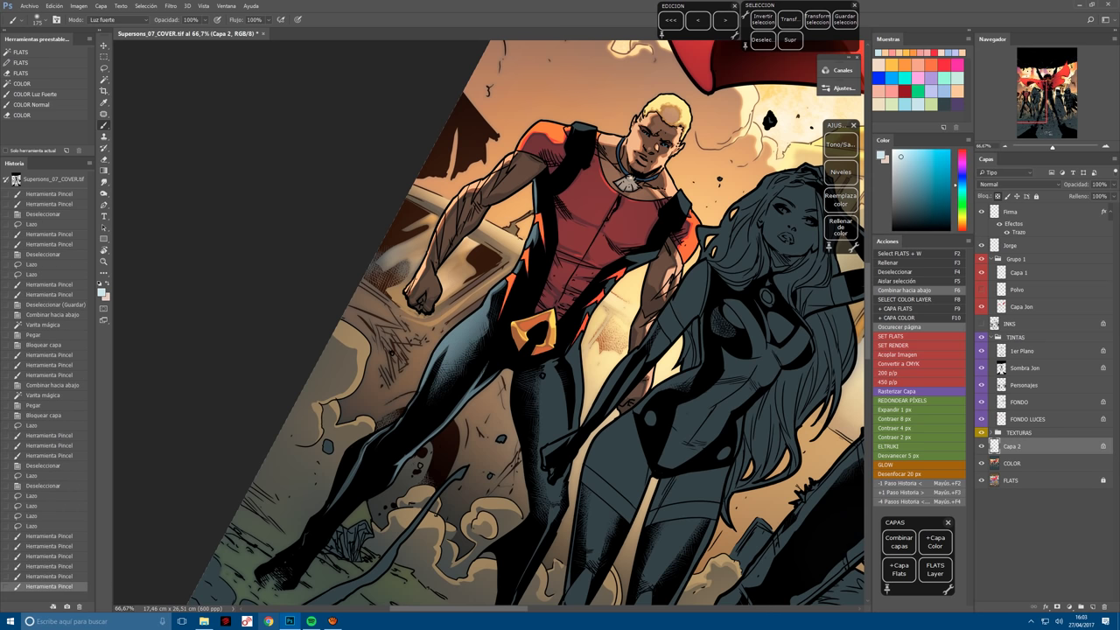
{"action": "key", "text": "ctrl+plus"}
{"action": "left_click_drag", "start_coordinate": [393, 493], "coordinate": [403, 503]}
{"action": "mouse_move", "coordinate": [411, 473]}
{"action": "left_mouse_down"}
{"action": "mouse_move", "coordinate": [420, 483]}
{"action": "mouse_move", "coordinate": [429, 465]}
{"action": "left_mouse_up"}
{"action": "key", "text": "ctrl+minus"}
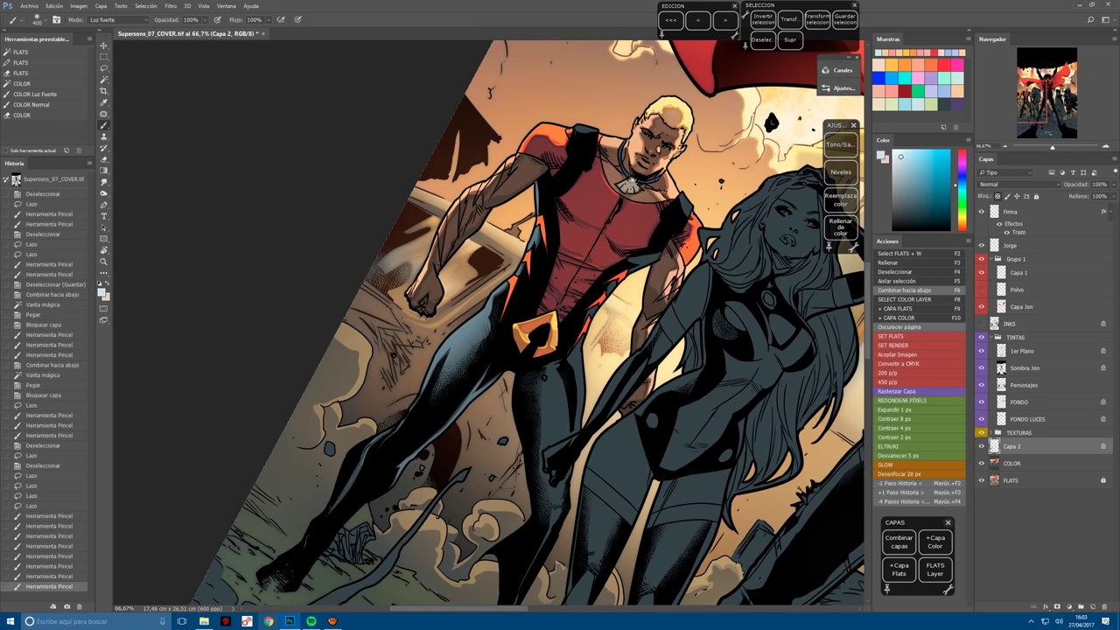
Clear the selection, lasso the front of the man's other leg from thigh to shin, and brush a soft pale blue light over it.
{"action": "key", "text": "ctrl+plus"}
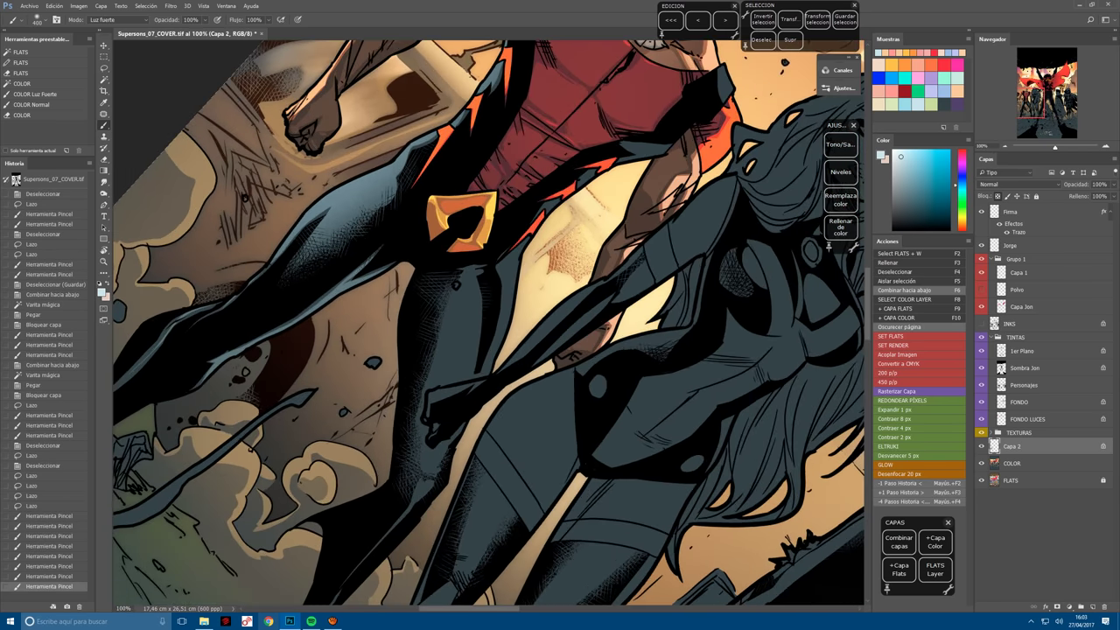
{"action": "key", "text": "l"}
{"action": "key", "text": "ctrl+d"}
{"action": "mouse_move", "coordinate": [422, 488]}
{"action": "left_mouse_down"}
{"action": "mouse_move", "coordinate": [419, 507]}
{"action": "mouse_move", "coordinate": [447, 470]}
{"action": "left_mouse_up"}
{"action": "mouse_move", "coordinate": [477, 412]}
{"action": "left_mouse_down"}
{"action": "mouse_move", "coordinate": [439, 475]}
{"action": "mouse_move", "coordinate": [427, 471]}
{"action": "mouse_move", "coordinate": [426, 420]}
{"action": "mouse_move", "coordinate": [478, 272]}
{"action": "left_mouse_up"}
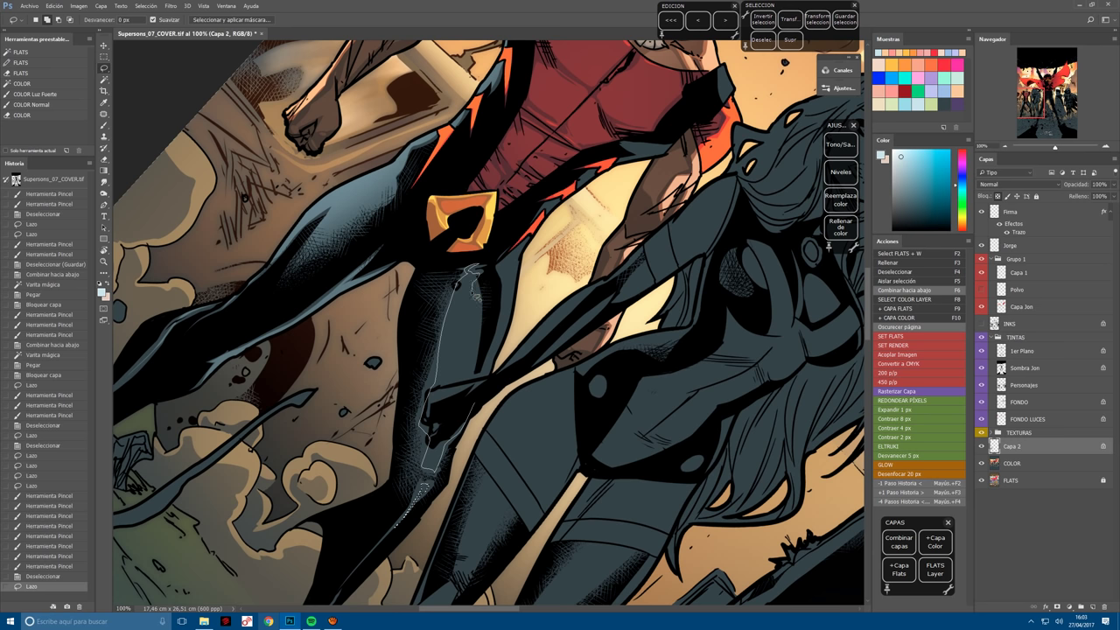
{"action": "left_click_drag", "start_coordinate": [480, 322], "coordinate": [475, 412]}
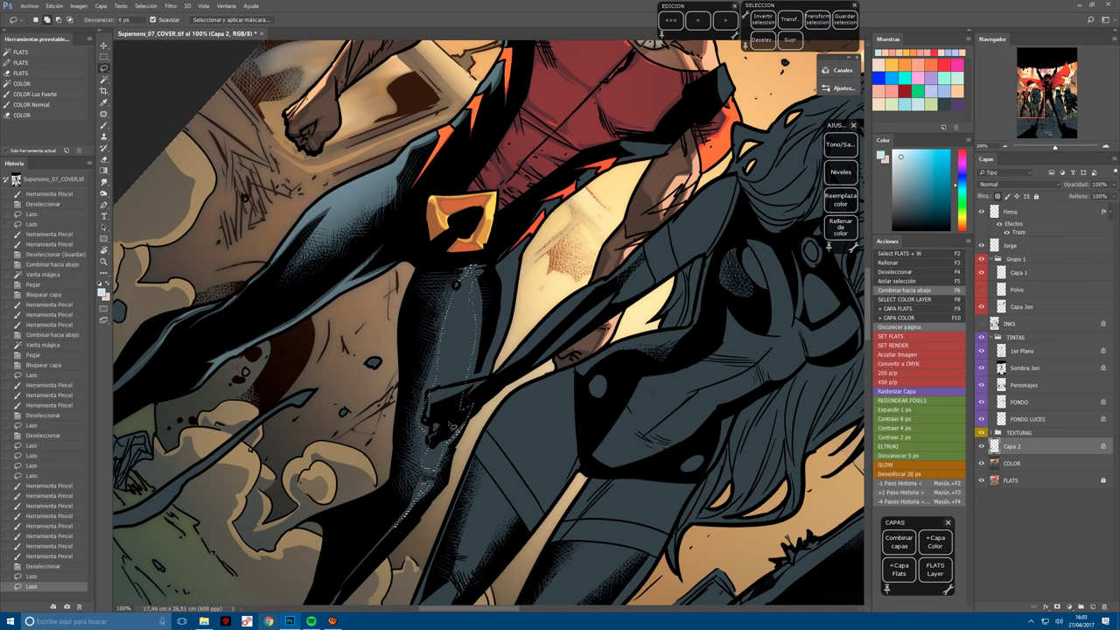
{"action": "key", "text": "b"}
{"action": "key", "text": "r"}
{"action": "left_click_drag", "start_coordinate": [478, 256], "coordinate": [348, 526]}
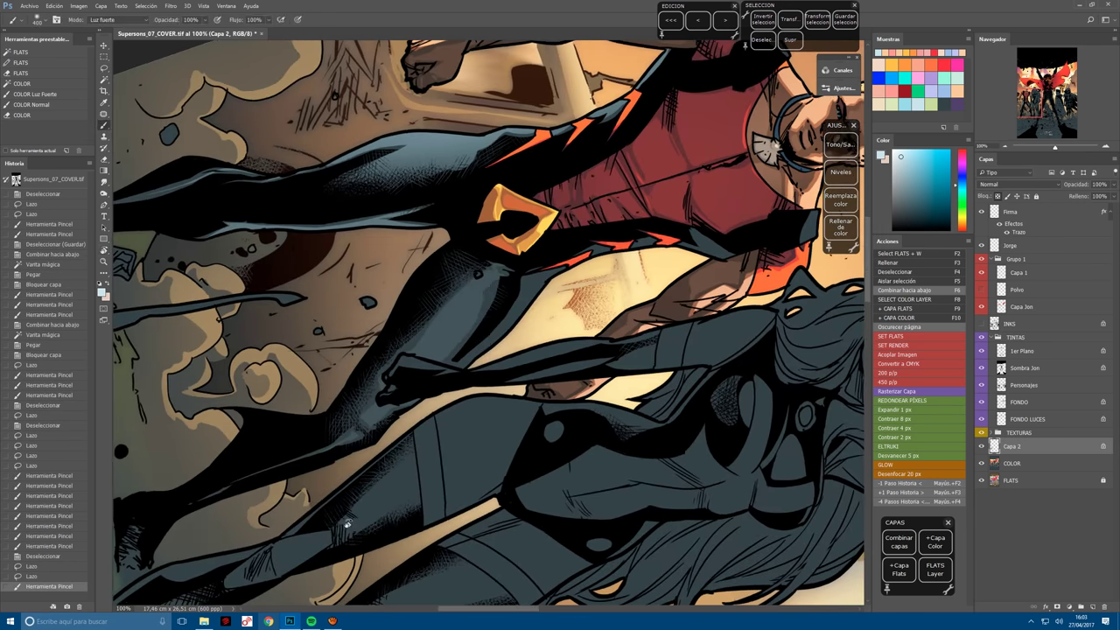
Lasso narrower shapes along that leg's thigh and knee and brush a second pale blue highlight inside them.
{"action": "key", "text": "l"}
{"action": "mouse_move", "coordinate": [427, 421]}
{"action": "left_mouse_down"}
{"action": "mouse_move", "coordinate": [365, 400]}
{"action": "mouse_move", "coordinate": [481, 273]}
{"action": "mouse_move", "coordinate": [490, 277]}
{"action": "mouse_move", "coordinate": [409, 378]}
{"action": "mouse_move", "coordinate": [503, 273]}
{"action": "left_mouse_up"}
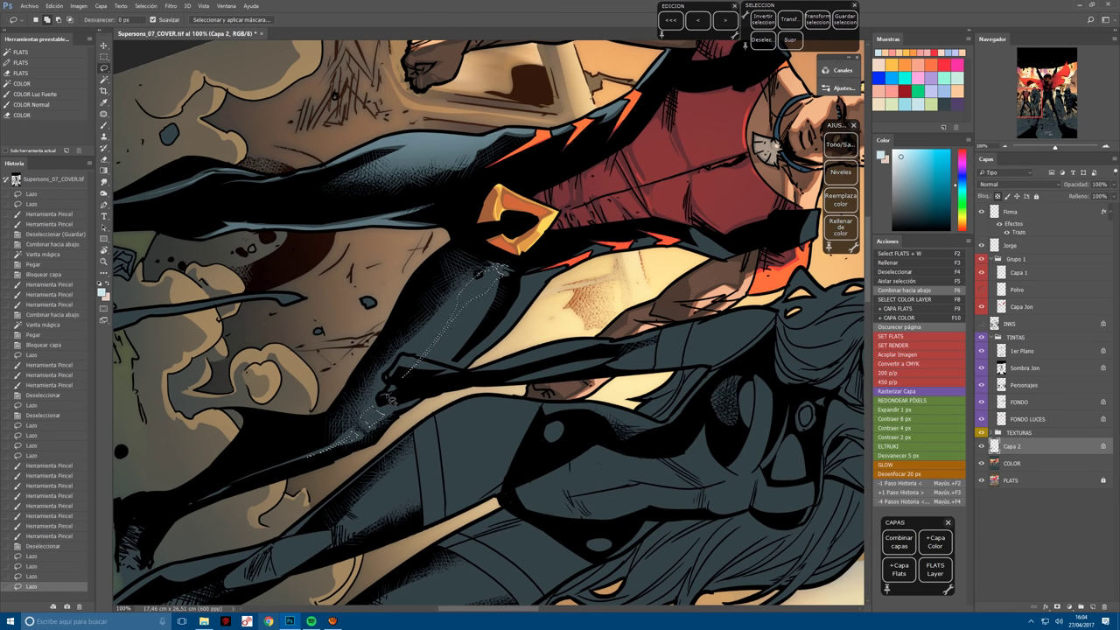
{"action": "left_click_drag", "start_coordinate": [377, 418], "coordinate": [401, 388]}
{"action": "key", "text": "b"}
{"action": "left_click_drag", "start_coordinate": [490, 279], "coordinate": [434, 352]}
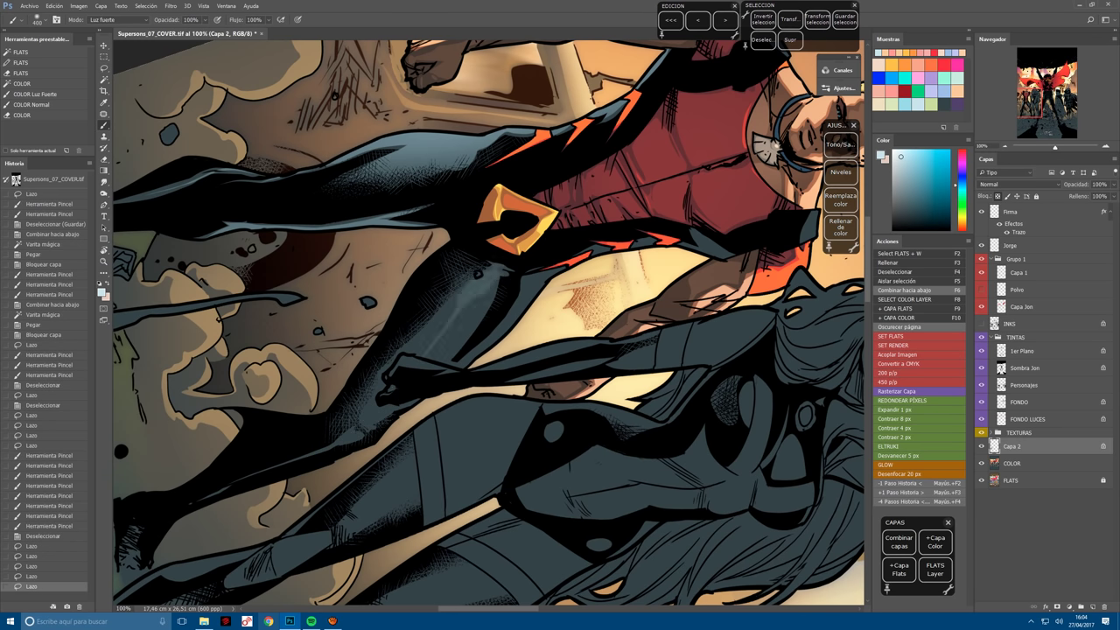
{"action": "left_click_drag", "start_coordinate": [385, 408], "coordinate": [343, 442]}
{"action": "key", "text": "ctrl+z"}
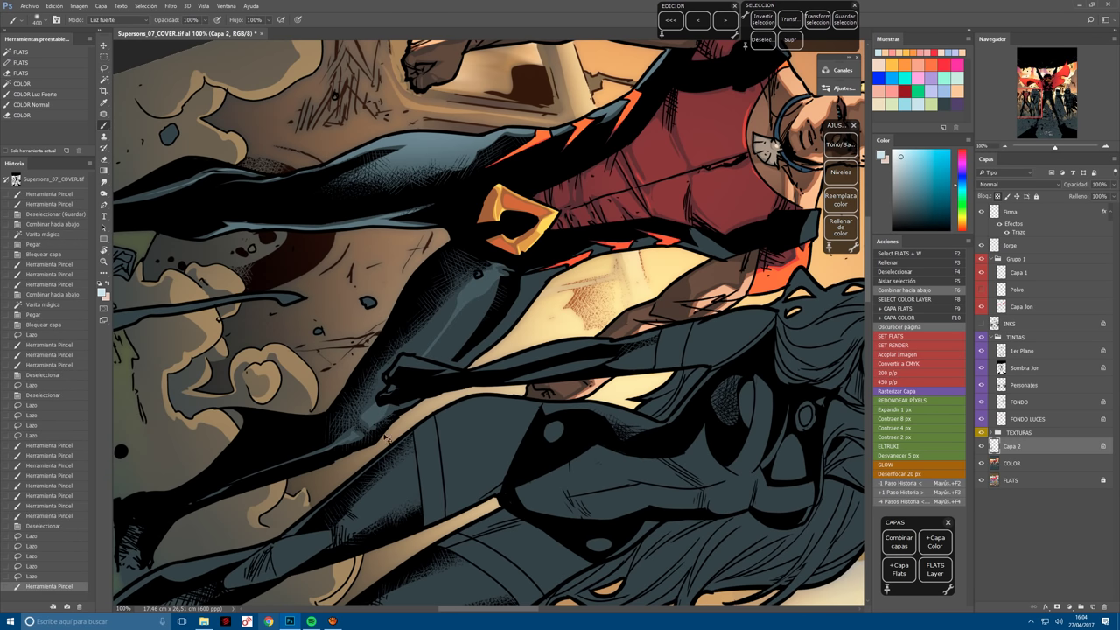
Lasso the outer edge of that thigh and the adjoining torso side, brush pale blue rim light there, and clear the selection.
{"action": "key", "text": "l"}
{"action": "left_click", "coordinate": [563, 295]}
{"action": "mouse_move", "coordinate": [578, 267]}
{"action": "left_mouse_down"}
{"action": "mouse_move", "coordinate": [668, 263]}
{"action": "mouse_move", "coordinate": [731, 262]}
{"action": "left_mouse_up"}
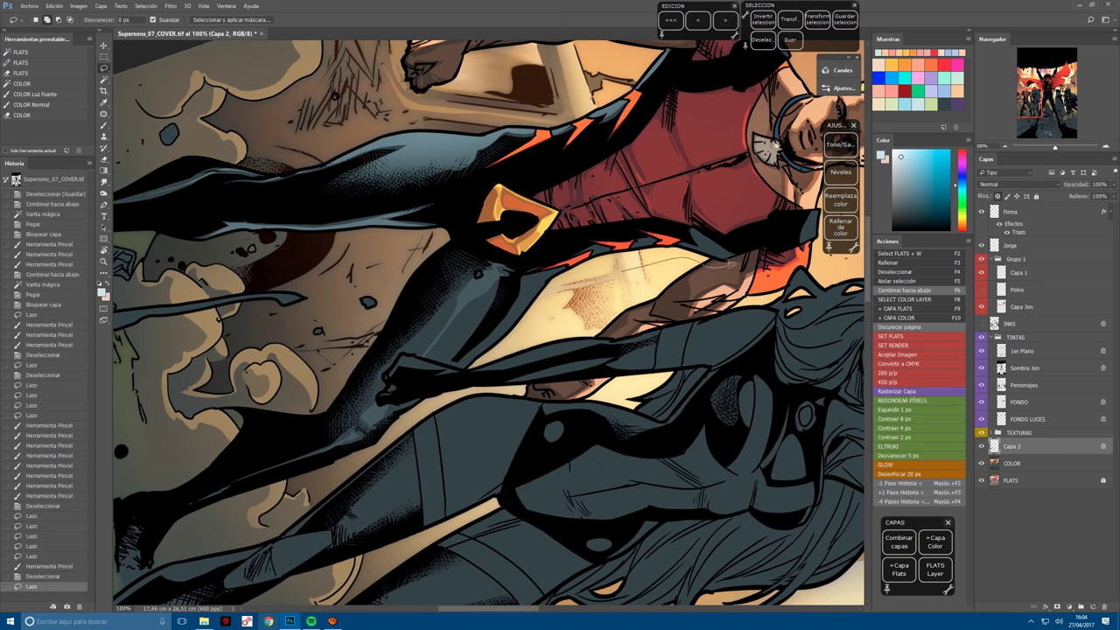
{"action": "left_click_drag", "start_coordinate": [639, 245], "coordinate": [600, 253]}
{"action": "left_click_drag", "start_coordinate": [515, 310], "coordinate": [408, 403]}
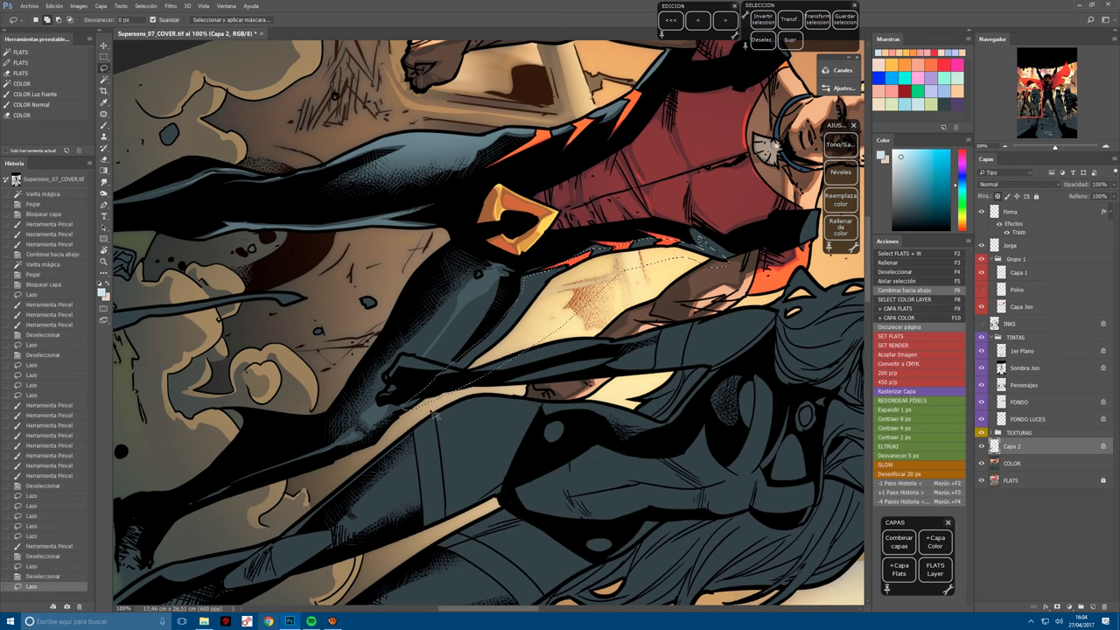
{"action": "key", "text": "b"}
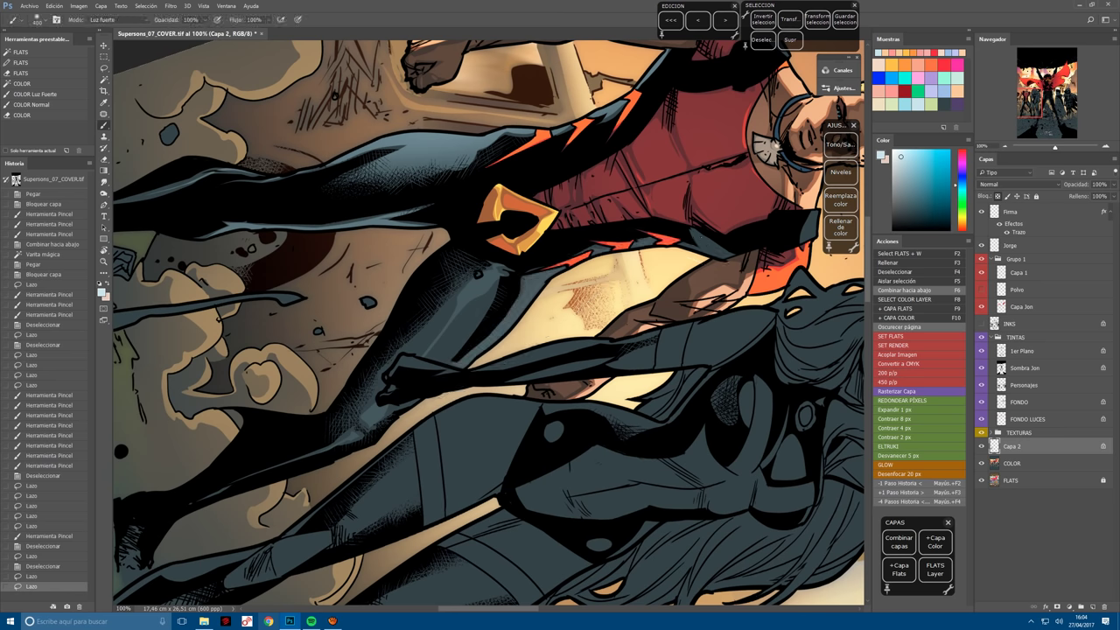
{"action": "left_click_drag", "start_coordinate": [509, 318], "coordinate": [484, 397]}
{"action": "mouse_move", "coordinate": [463, 359]}
{"action": "left_mouse_down"}
{"action": "mouse_move", "coordinate": [520, 311]}
{"action": "mouse_move", "coordinate": [455, 375]}
{"action": "left_mouse_up"}
{"action": "key", "text": "l"}
{"action": "key", "text": "ctrl+d"}
{"action": "key", "text": "ctrl+d"}
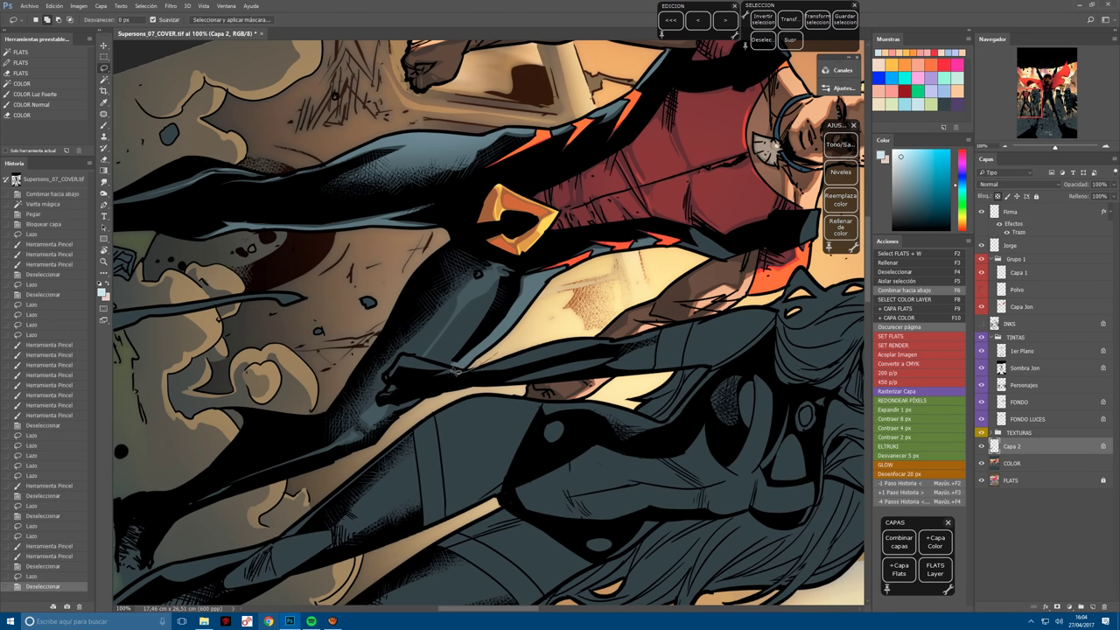
Lasso a thinner strip along the hip and torso side and brush a brighter pale blue rim light into it.
{"action": "mouse_move", "coordinate": [530, 280]}
{"action": "left_mouse_down"}
{"action": "mouse_move", "coordinate": [580, 304]}
{"action": "mouse_move", "coordinate": [610, 250]}
{"action": "mouse_move", "coordinate": [639, 254]}
{"action": "mouse_move", "coordinate": [613, 252]}
{"action": "mouse_move", "coordinate": [620, 280]}
{"action": "mouse_move", "coordinate": [726, 256]}
{"action": "left_mouse_up"}
{"action": "key", "text": "b"}
{"action": "left_click_drag", "start_coordinate": [490, 315], "coordinate": [647, 253]}
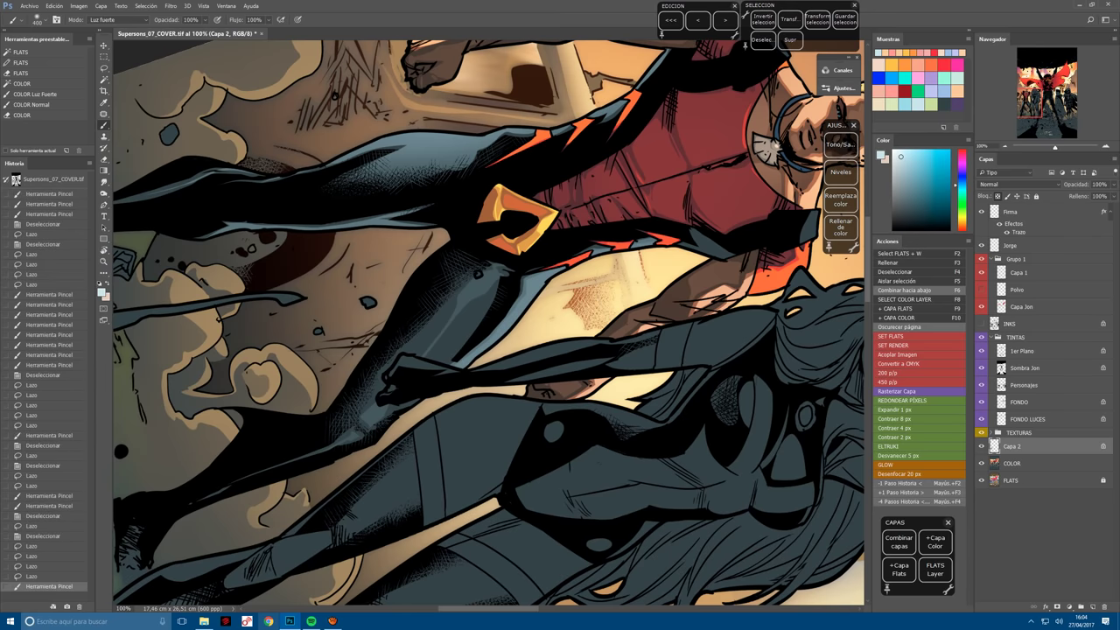
{"action": "left_click_drag", "start_coordinate": [569, 350], "coordinate": [674, 262]}
{"action": "key", "text": "Escape"}
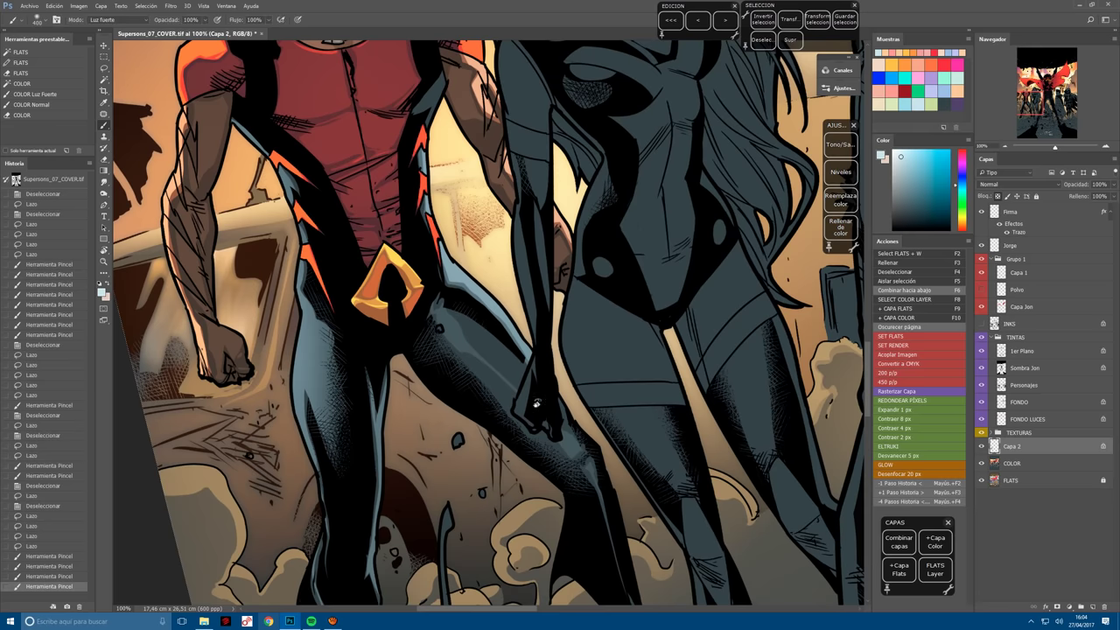
Hide and reshow the colour rendering to compare it with the flat colours.
{"action": "scroll", "coordinate": [570, 440], "scroll_direction": "up", "scroll_amount": 5}
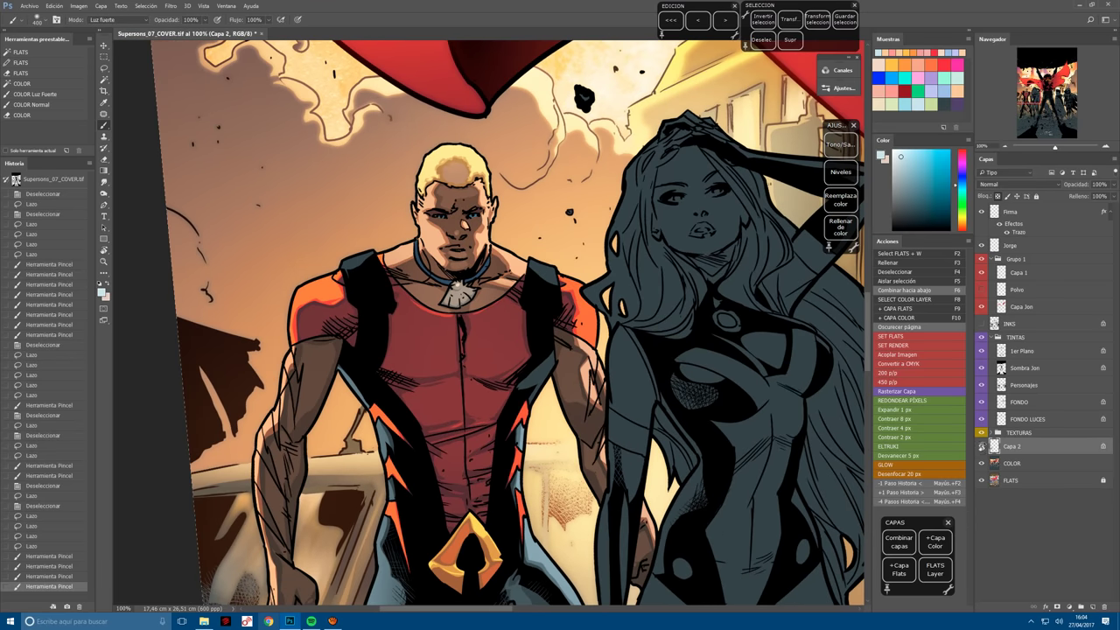
{"action": "left_click", "coordinate": [982, 463]}
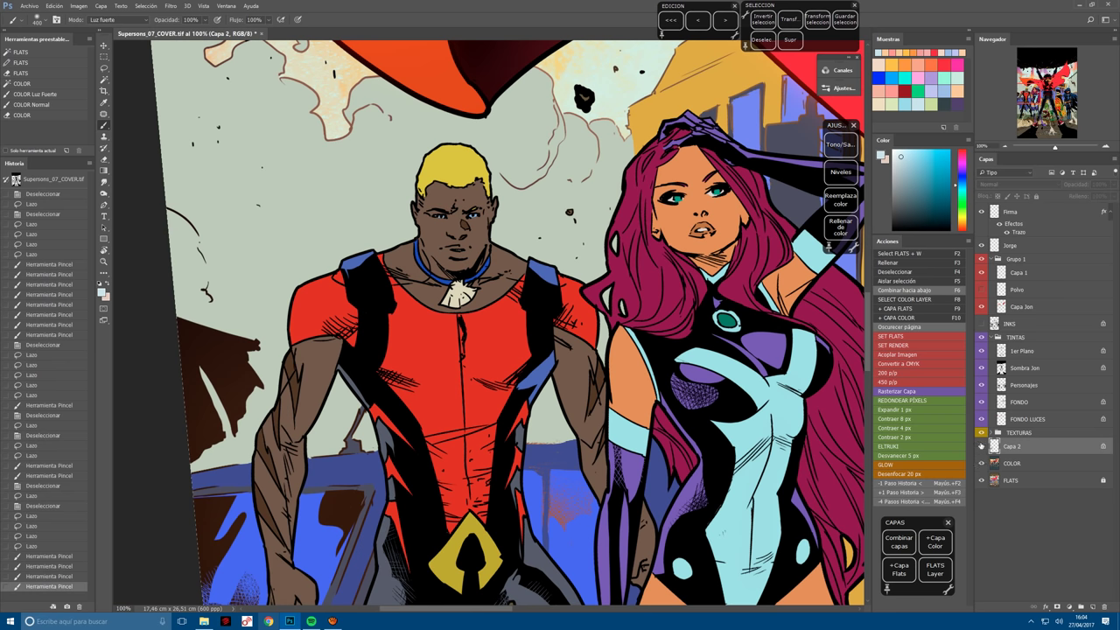
{"action": "left_click", "coordinate": [982, 463]}
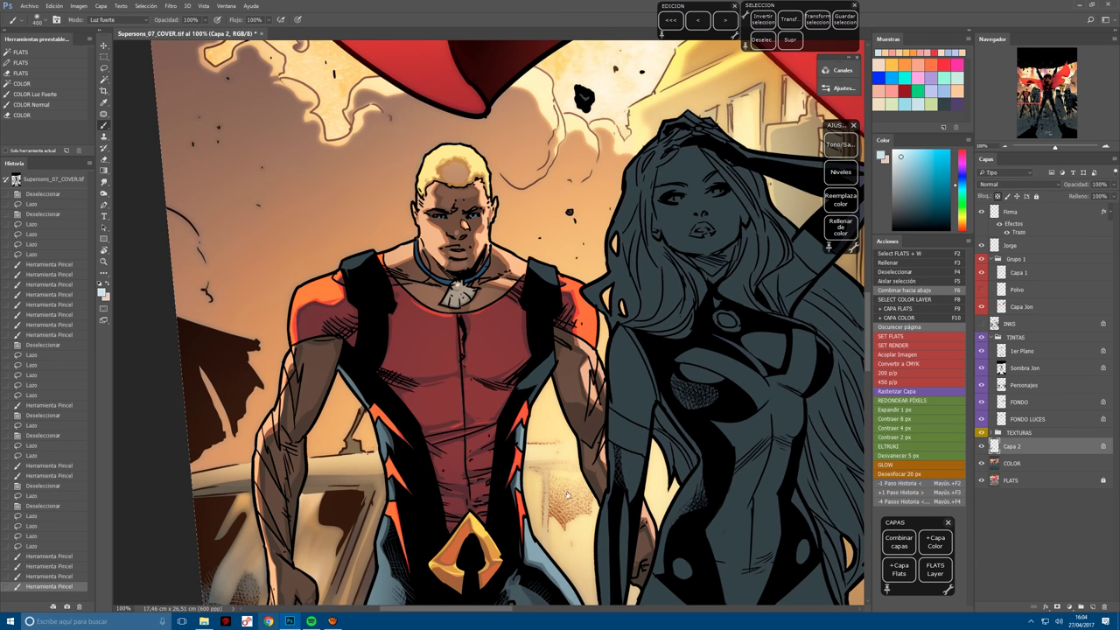
Clear the selection, sample a dark teal tone beside the man's foot, and dab it around the foot with the COLOR Normal brush.
{"action": "scroll", "coordinate": [498, 444], "scroll_direction": "down", "scroll_amount": 10}
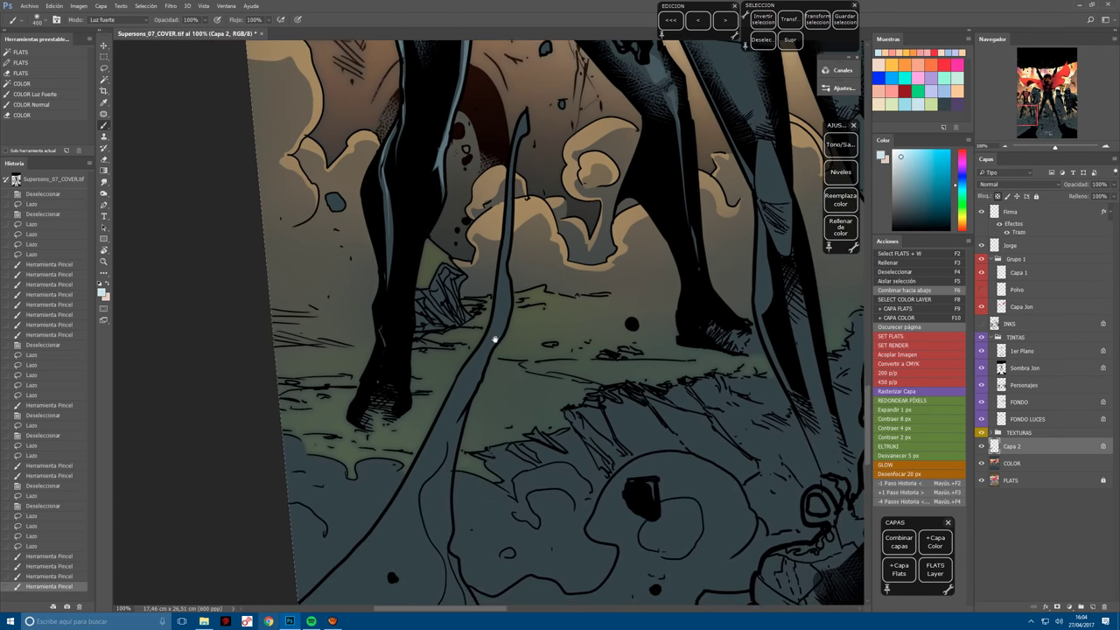
{"action": "scroll", "coordinate": [498, 444], "scroll_direction": "up", "scroll_amount": 3}
{"action": "scroll", "coordinate": [498, 444], "scroll_direction": "right", "scroll_amount": 7}
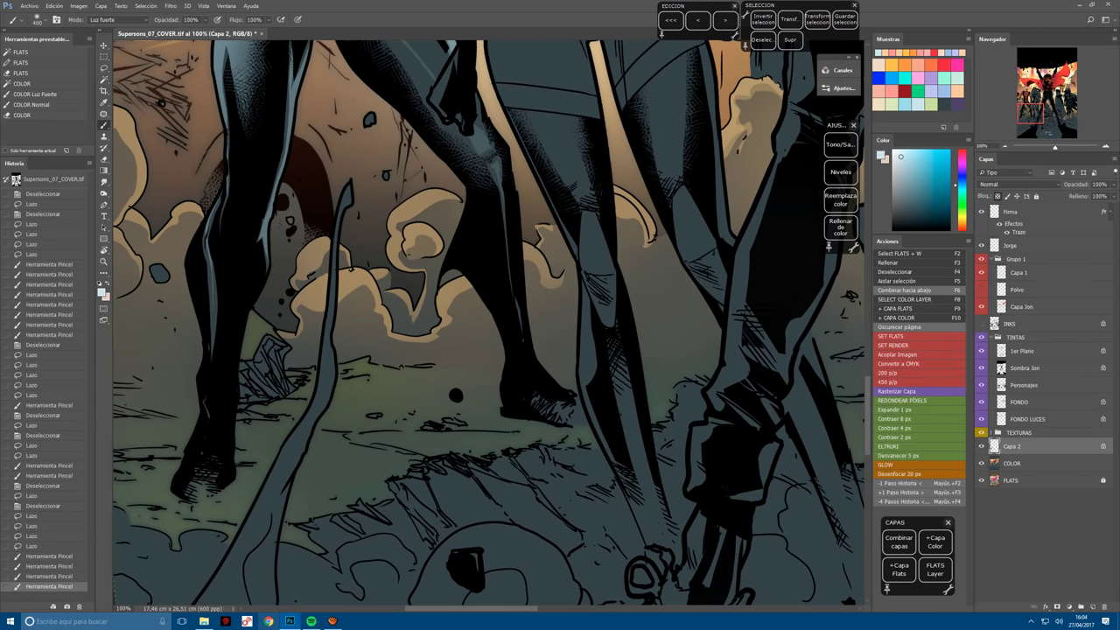
{"action": "key", "text": "ctrl+d"}
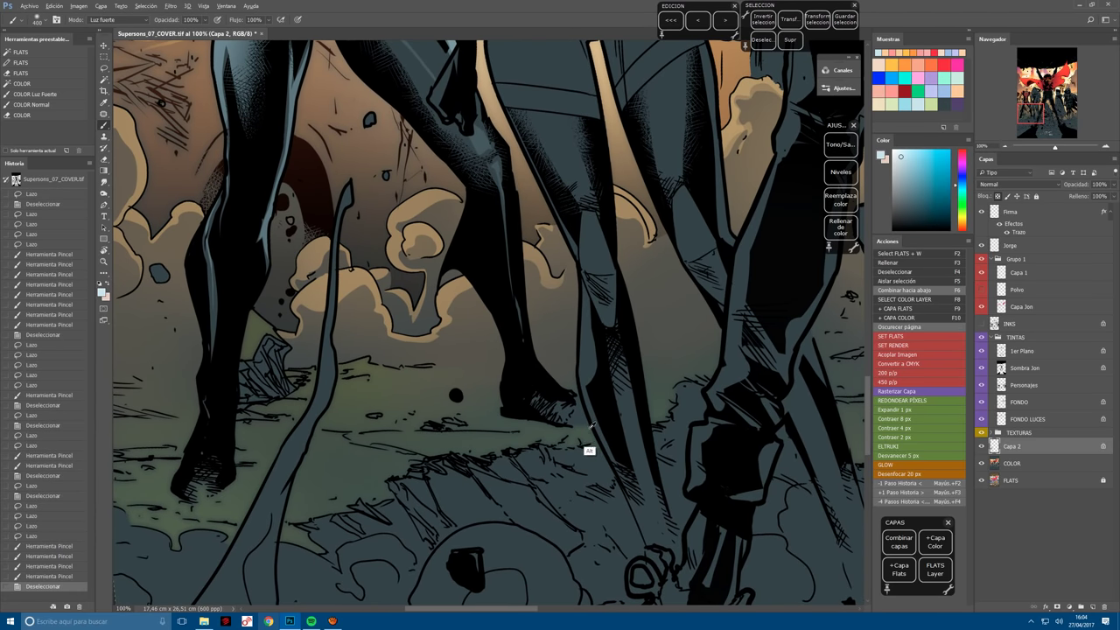
{"action": "left_click", "coordinate": [592, 425], "text": "alt"}
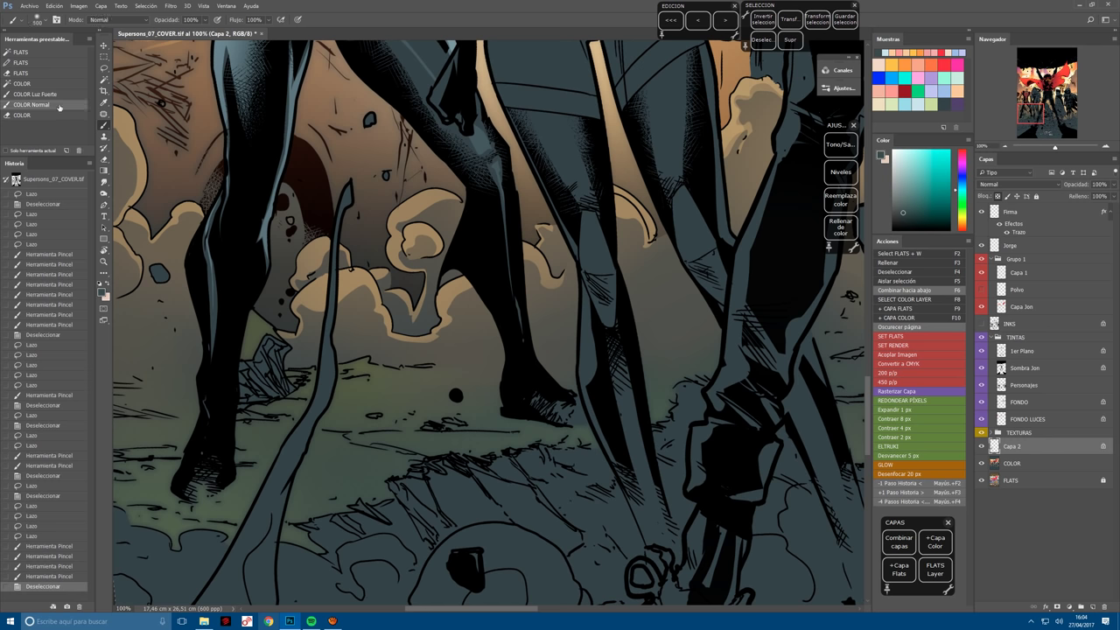
{"action": "left_click", "coordinate": [31, 104]}
{"action": "left_click", "coordinate": [594, 455]}
{"action": "left_click", "coordinate": [595, 454]}
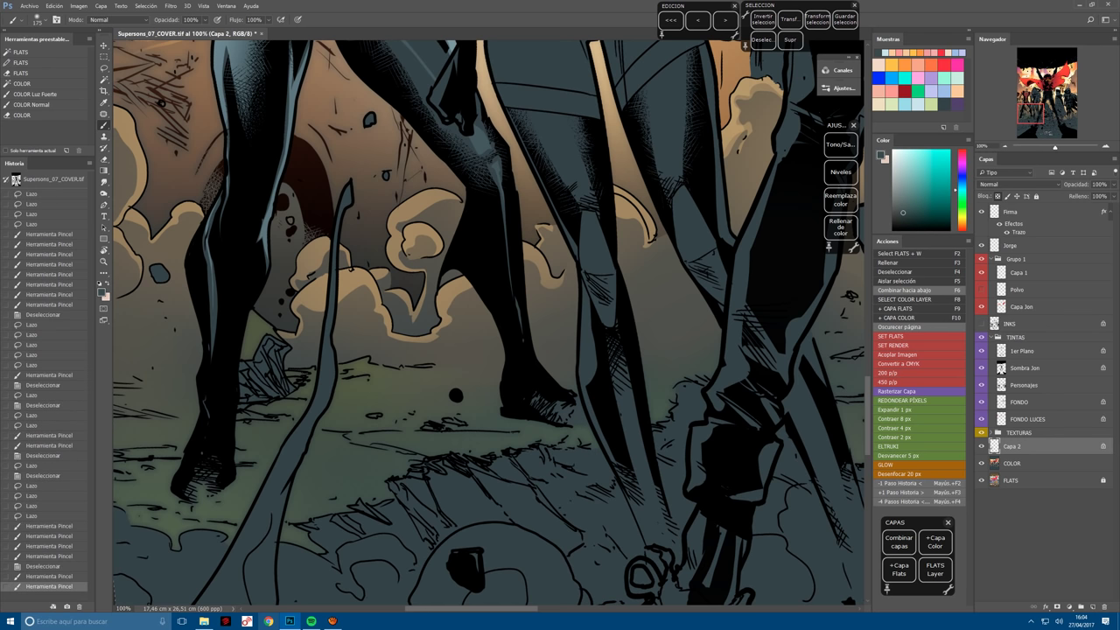
{"action": "left_click", "coordinate": [595, 454]}
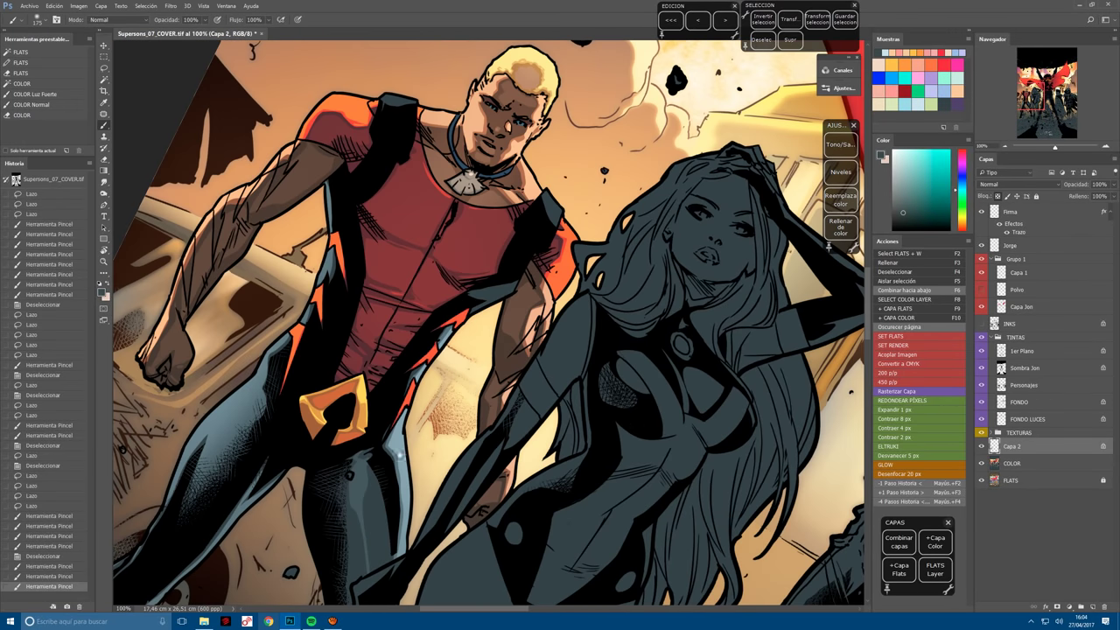
Switch back to the COLOR Luz Fuerte brush preset and merge the Capa 2 layer down into COLOR.
{"action": "left_click", "coordinate": [54, 95]}
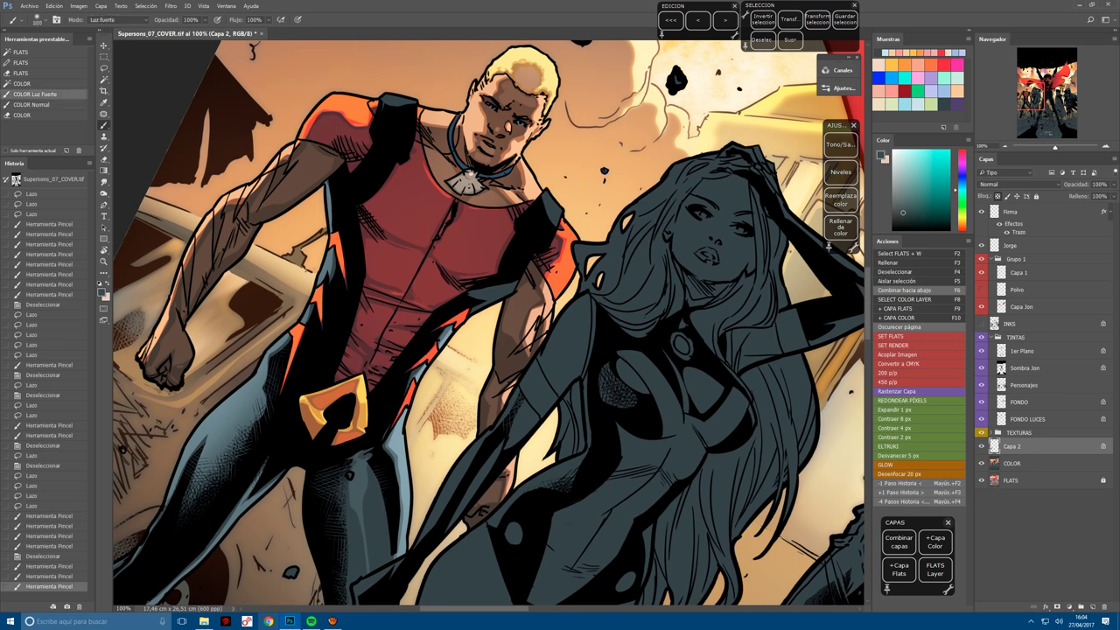
{"action": "key", "text": "F6"}
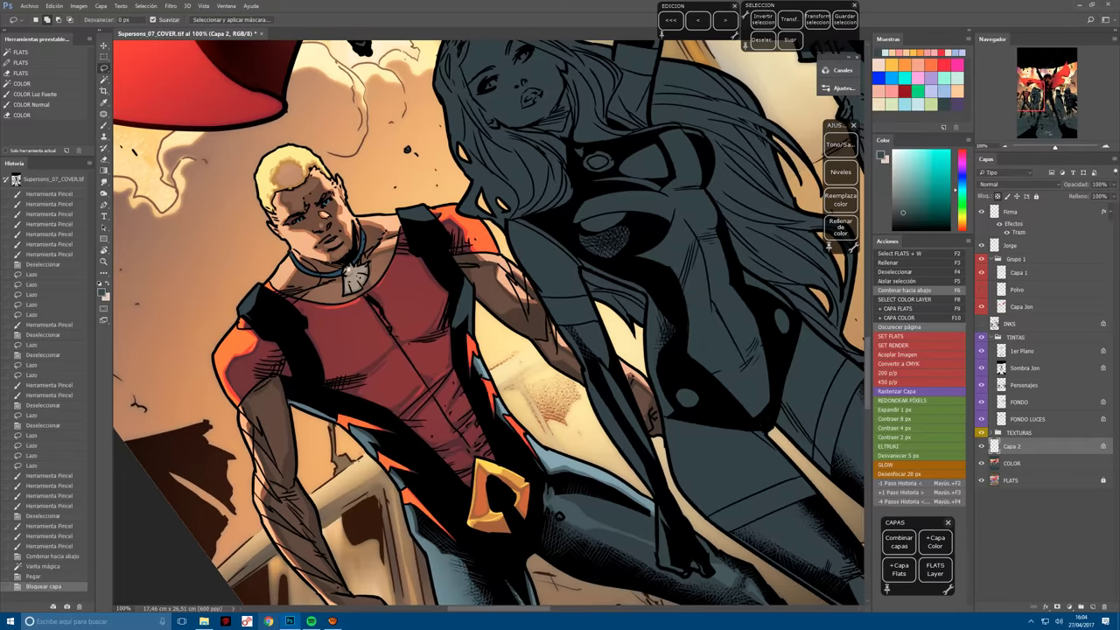
Lasso the suit panel at the side of the blond man's torso below the armpit and brush pale blue light into it.
{"action": "left_click_drag", "start_coordinate": [473, 324], "coordinate": [500, 289]}
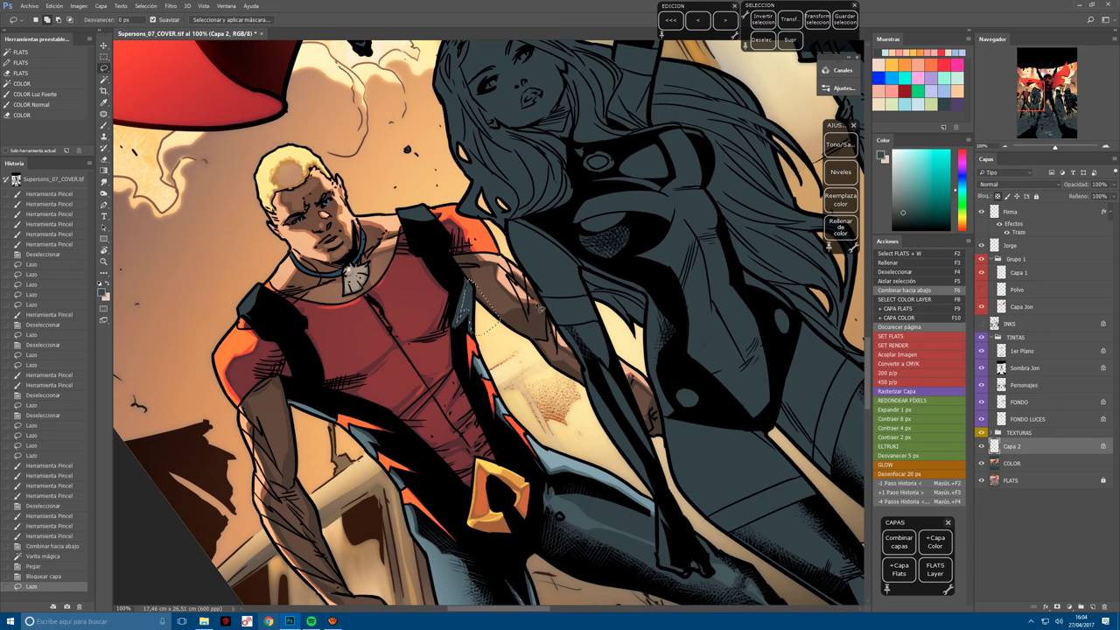
{"action": "key", "text": "b"}
{"action": "left_click", "coordinate": [935, 91]}
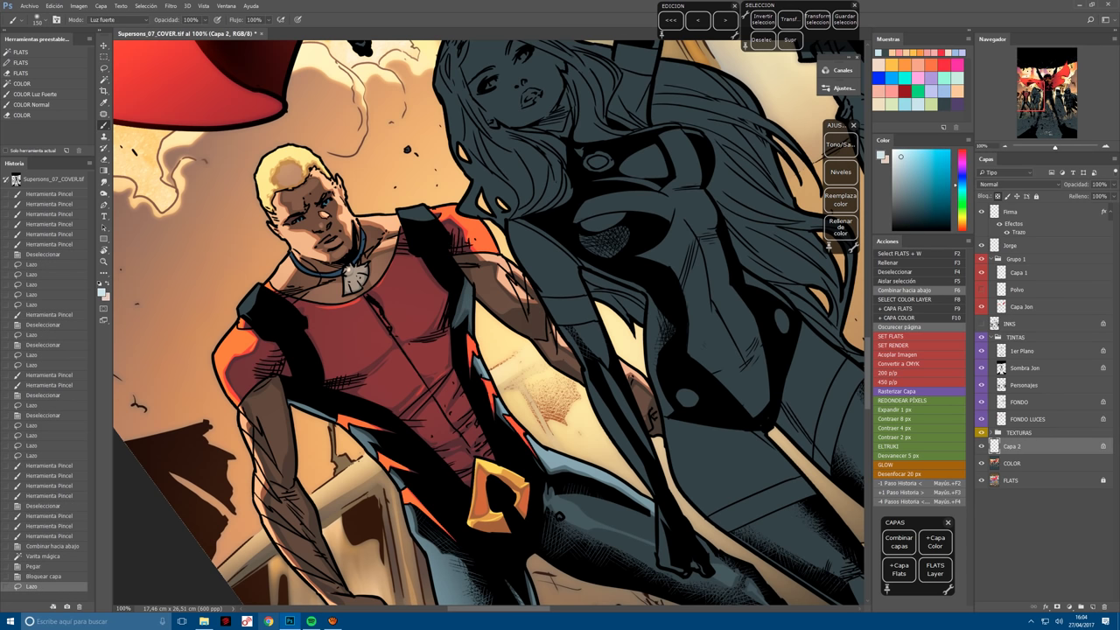
{"action": "mouse_move", "coordinate": [479, 317]}
{"action": "left_mouse_down"}
{"action": "mouse_move", "coordinate": [473, 326]}
{"action": "mouse_move", "coordinate": [480, 291]}
{"action": "mouse_move", "coordinate": [480, 317]}
{"action": "left_mouse_up"}
{"action": "key", "text": "l"}
{"action": "key", "text": "ctrl+d"}
{"action": "key", "text": "b"}
{"action": "left_click", "coordinate": [488, 320]}
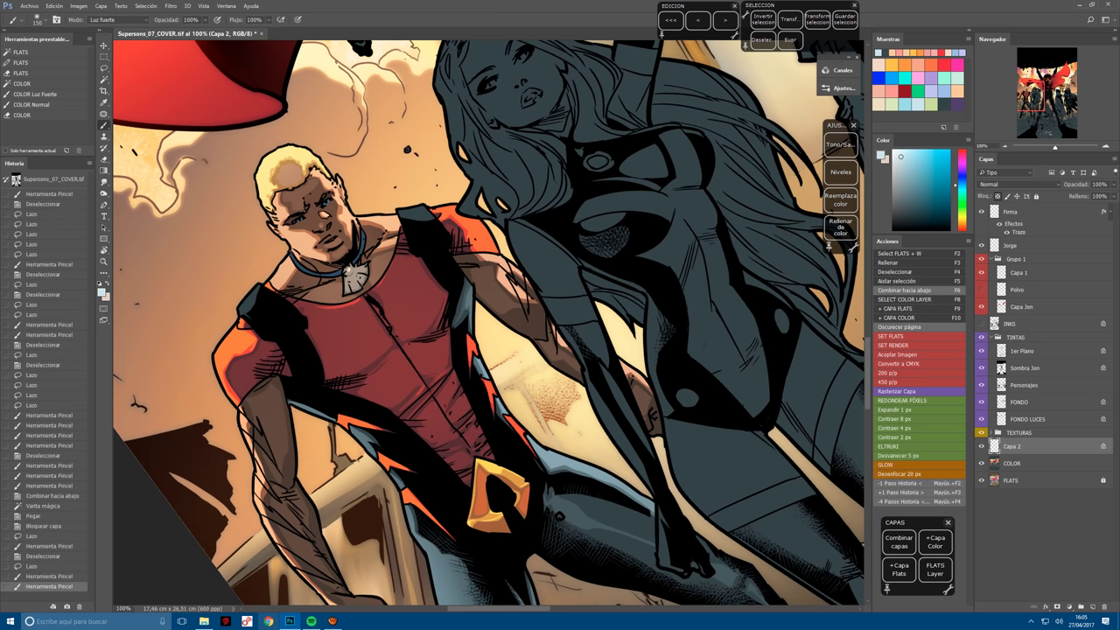
{"action": "key", "text": "r"}
{"action": "key", "text": "Escape"}
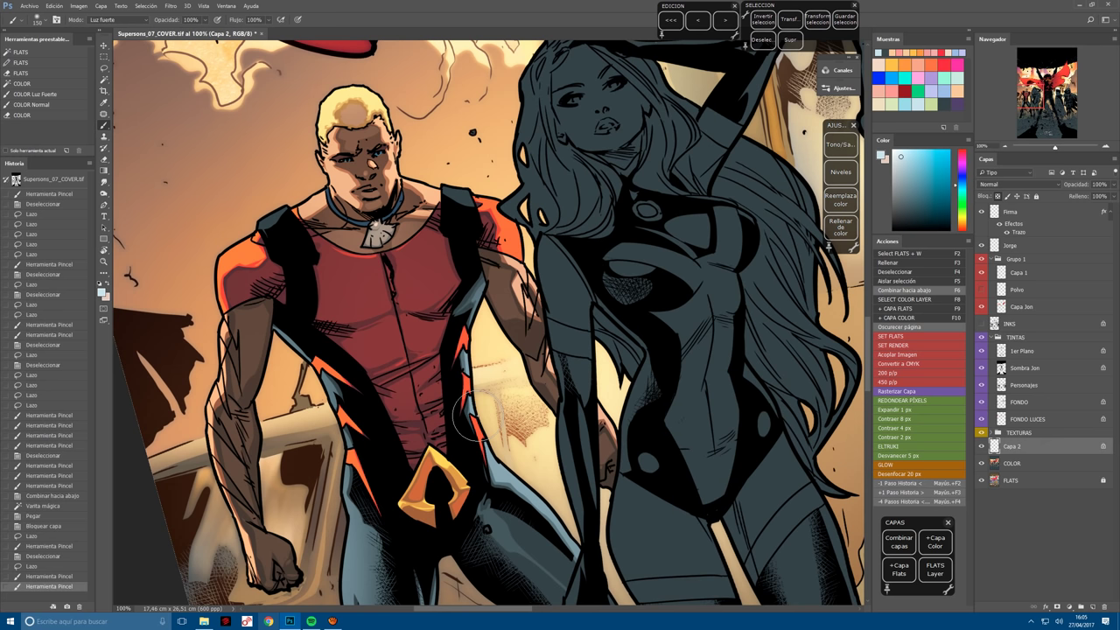
Merge Capa 2 down into COLOR, copy the shoulder pads' area to a new colour layer, and dab soft blue light onto both pads.
{"action": "key", "text": "F6"}
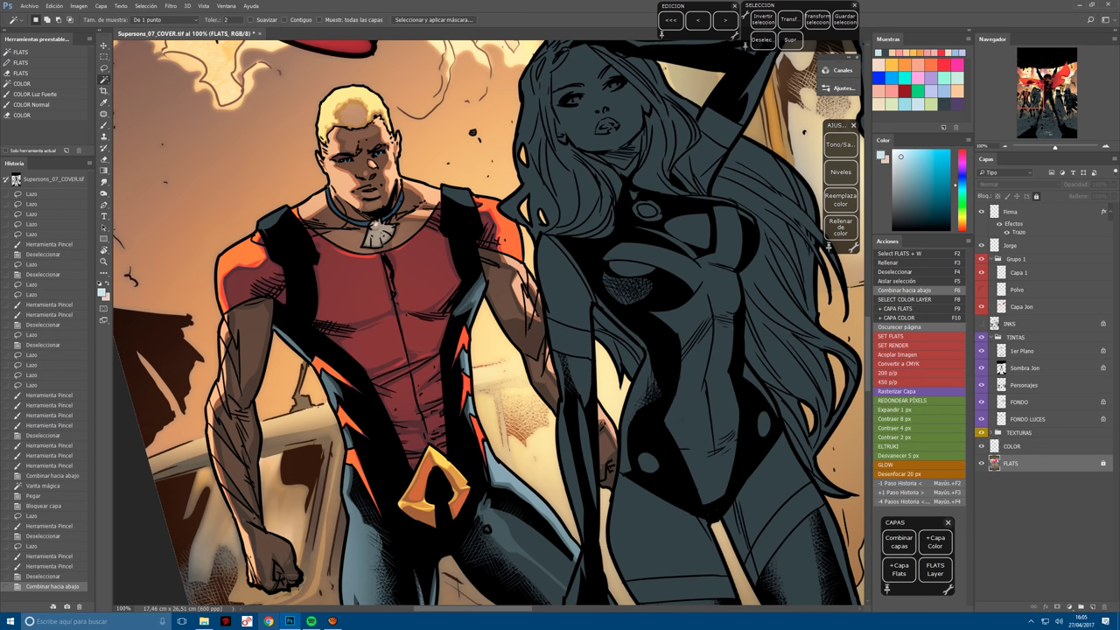
{"action": "left_click", "coordinate": [718, 126], "text": "alt"}
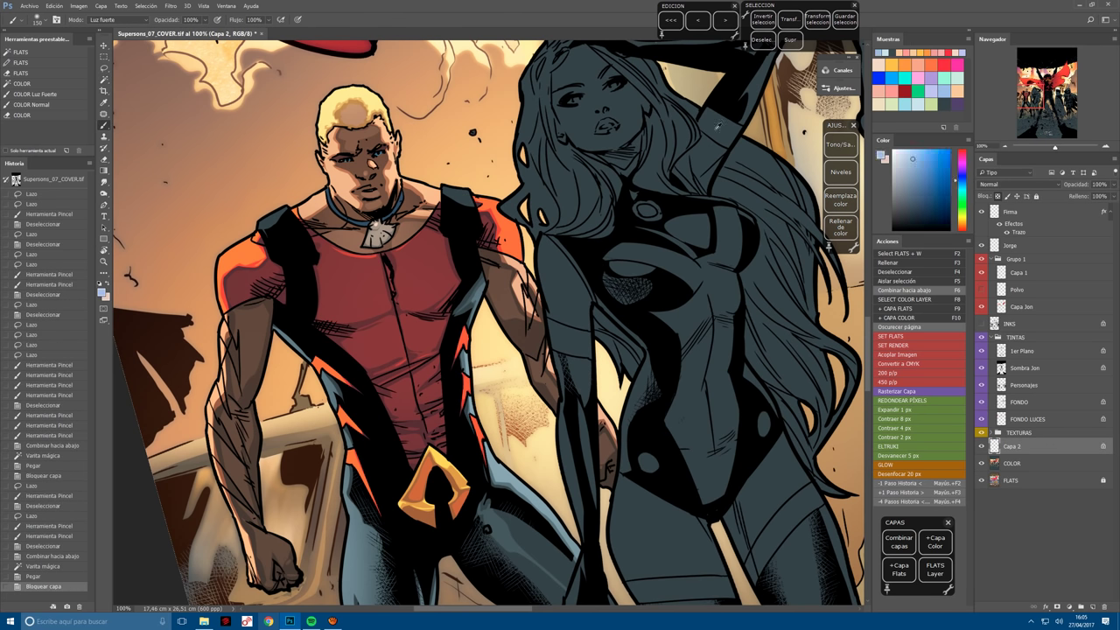
{"action": "left_click", "coordinate": [460, 197]}
{"action": "left_click", "coordinate": [273, 220]}
{"action": "left_click", "coordinate": [458, 197]}
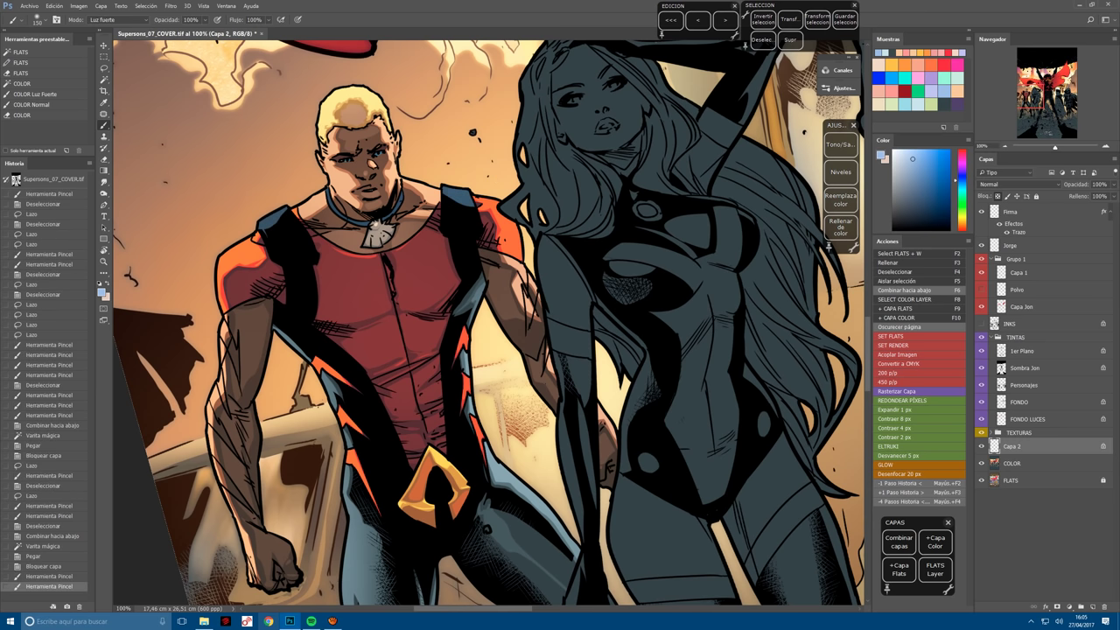
Lasso highlight shapes on the shoulder pad nearest the woman and brush a very pale blue light into them.
{"action": "key", "text": "ctrl+plus"}
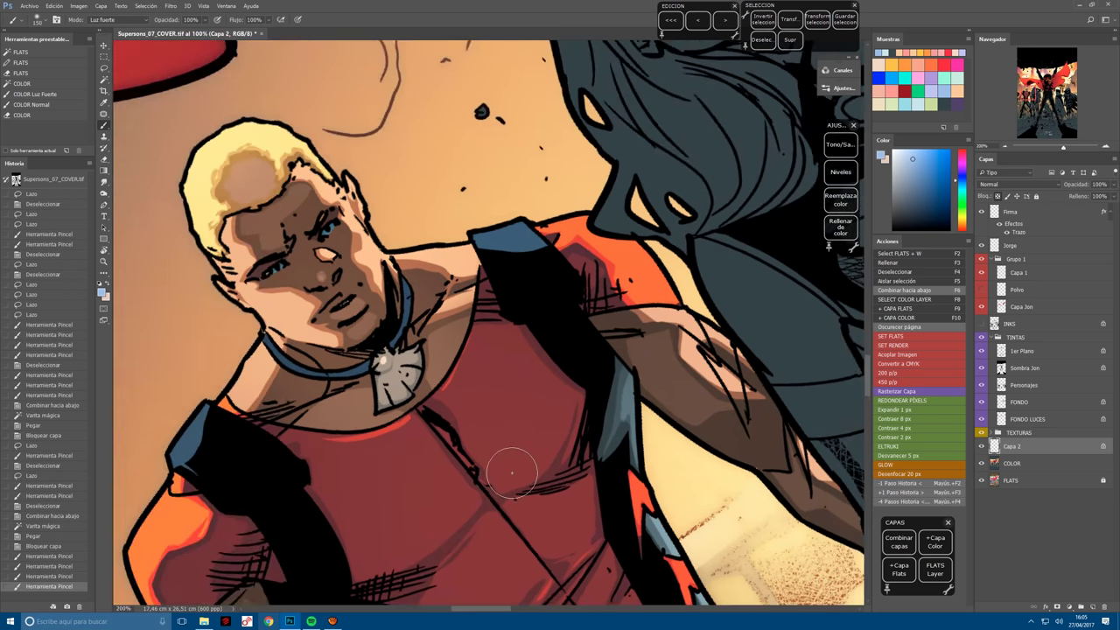
{"action": "left_click", "coordinate": [910, 106]}
{"action": "key", "text": "l"}
{"action": "mouse_move", "coordinate": [545, 240]}
{"action": "left_mouse_down"}
{"action": "mouse_move", "coordinate": [506, 245]}
{"action": "mouse_move", "coordinate": [473, 226]}
{"action": "left_mouse_up"}
{"action": "key", "text": "b"}
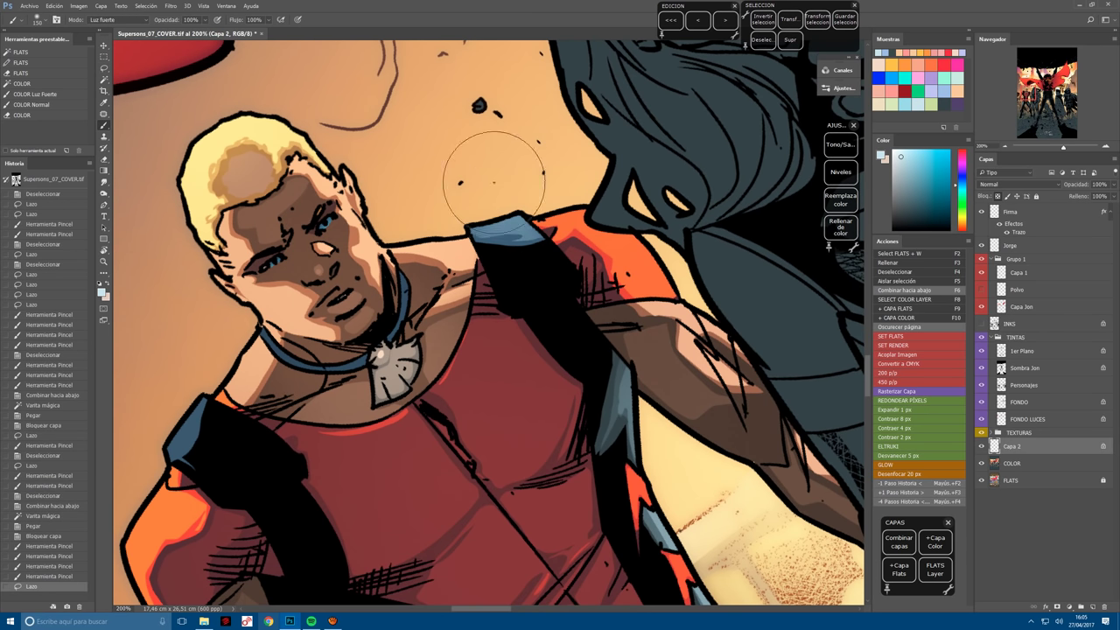
{"action": "left_click", "coordinate": [499, 230]}
{"action": "key", "text": "ctrl+d"}
{"action": "key", "text": "l"}
{"action": "mouse_move", "coordinate": [461, 221]}
{"action": "left_mouse_down"}
{"action": "mouse_move", "coordinate": [560, 203]}
{"action": "mouse_move", "coordinate": [608, 215]}
{"action": "mouse_move", "coordinate": [569, 217]}
{"action": "mouse_move", "coordinate": [613, 262]}
{"action": "mouse_move", "coordinate": [639, 350]}
{"action": "left_mouse_up"}
{"action": "key", "text": "r"}
{"action": "key", "text": "l"}
{"action": "key", "text": "ctrl+d"}
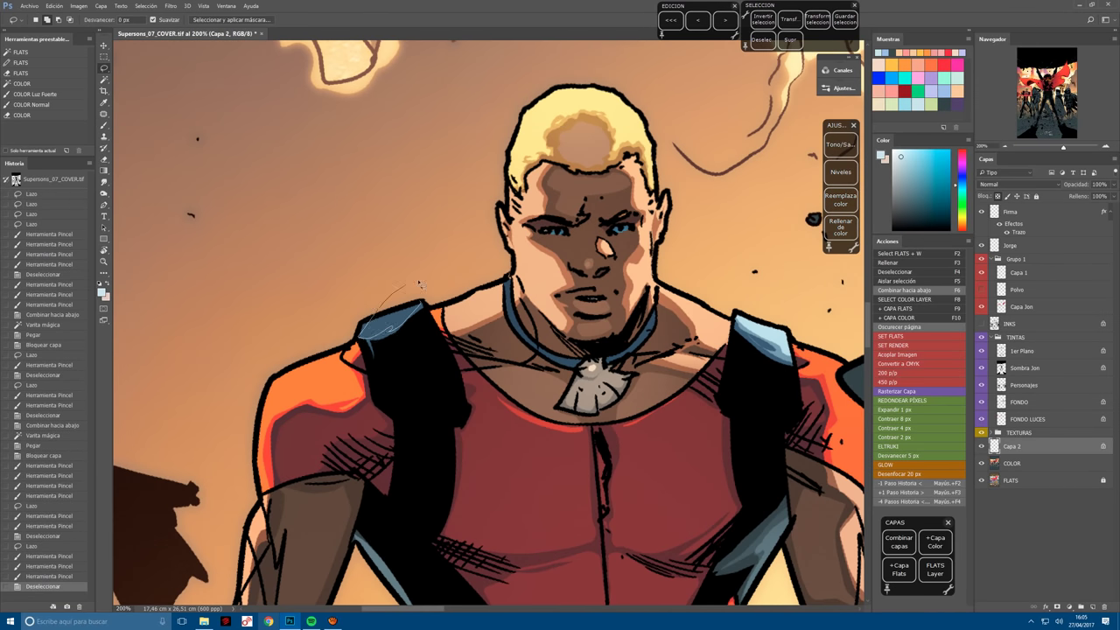
Lasso the upper edge of the man's other shoulder pad, brush the same pale blue light into it, and clear the selection.
{"action": "left_click_drag", "start_coordinate": [420, 283], "coordinate": [364, 331]}
{"action": "key", "text": "b"}
{"action": "mouse_move", "coordinate": [375, 325]}
{"action": "left_mouse_down"}
{"action": "mouse_move", "coordinate": [411, 307]}
{"action": "mouse_move", "coordinate": [364, 293]}
{"action": "mouse_move", "coordinate": [354, 349]}
{"action": "mouse_move", "coordinate": [420, 306]}
{"action": "left_mouse_up"}
{"action": "key", "text": "ctrl+d"}
{"action": "key", "text": "l"}
{"action": "key", "text": "b"}
{"action": "scroll", "coordinate": [407, 408], "scroll_direction": "down", "scroll_amount": 3}
{"action": "key", "text": "ctrl+d"}
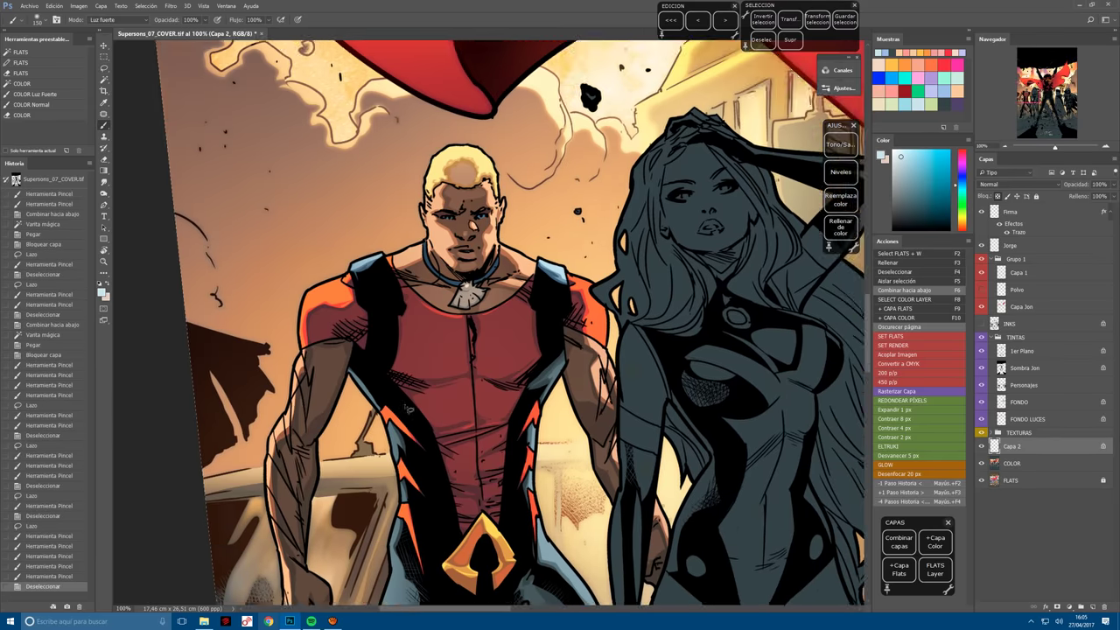
Merge the shoulder pad layer down into COLOR, return to the FLATS layer, and save the file.
{"action": "scroll", "coordinate": [407, 409], "scroll_direction": "down", "scroll_amount": 3}
{"action": "key", "text": "ctrl+0"}
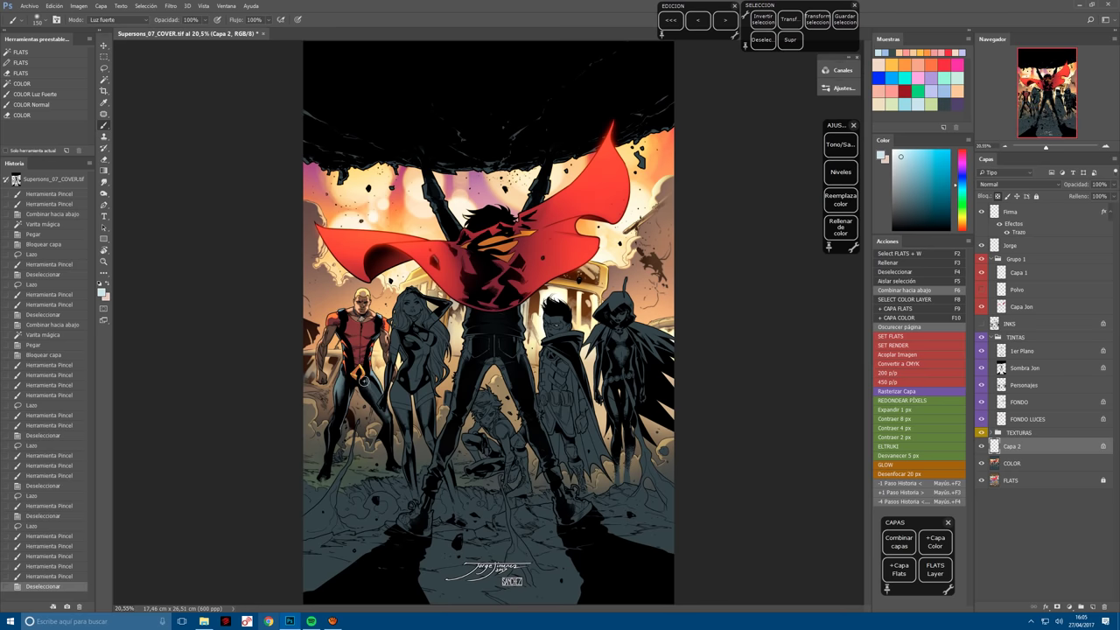
{"action": "key", "text": "F6"}
{"action": "key", "text": "F2"}
{"action": "key", "text": "ctrl+s"}
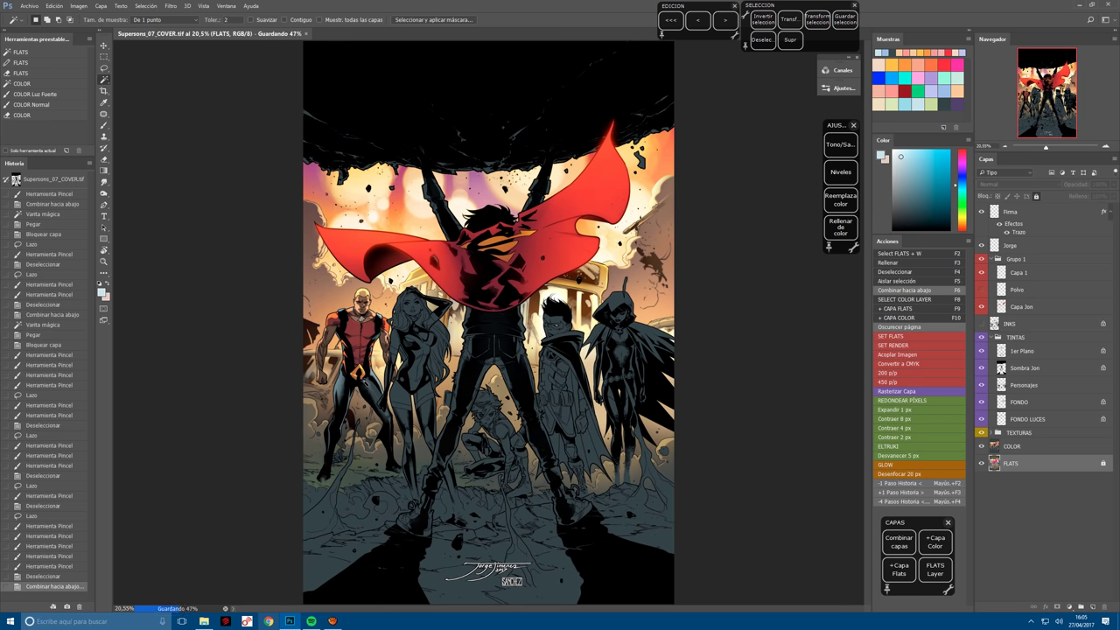
Select the long-haired woman's skin on the FLATS layer and copy that area to a new colour layer.
{"action": "key", "text": "ctrl+plus"}
{"action": "key", "text": "ctrl+plus"}
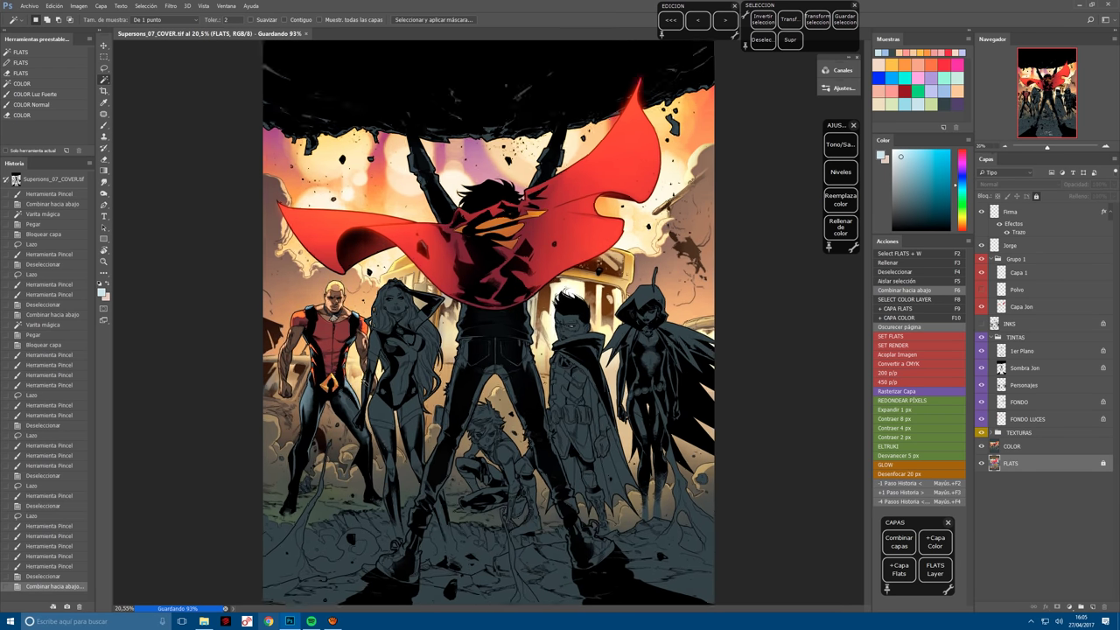
{"action": "scroll", "coordinate": [306, 245], "scroll_direction": "up", "scroll_amount": 2}
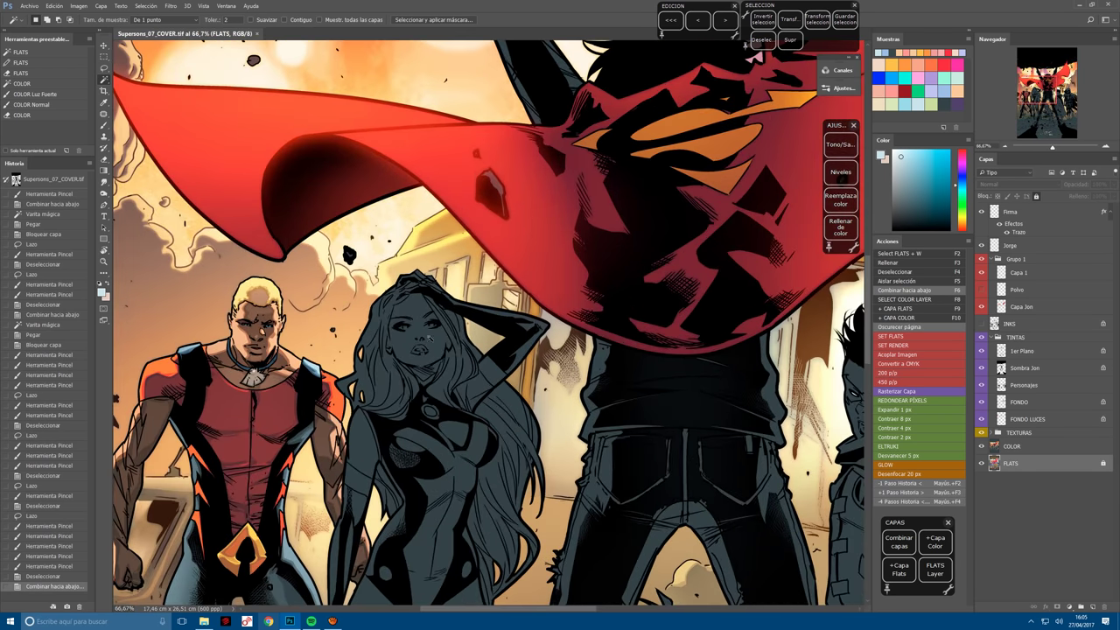
{"action": "left_click", "coordinate": [432, 340]}
{"action": "key", "text": "F10"}
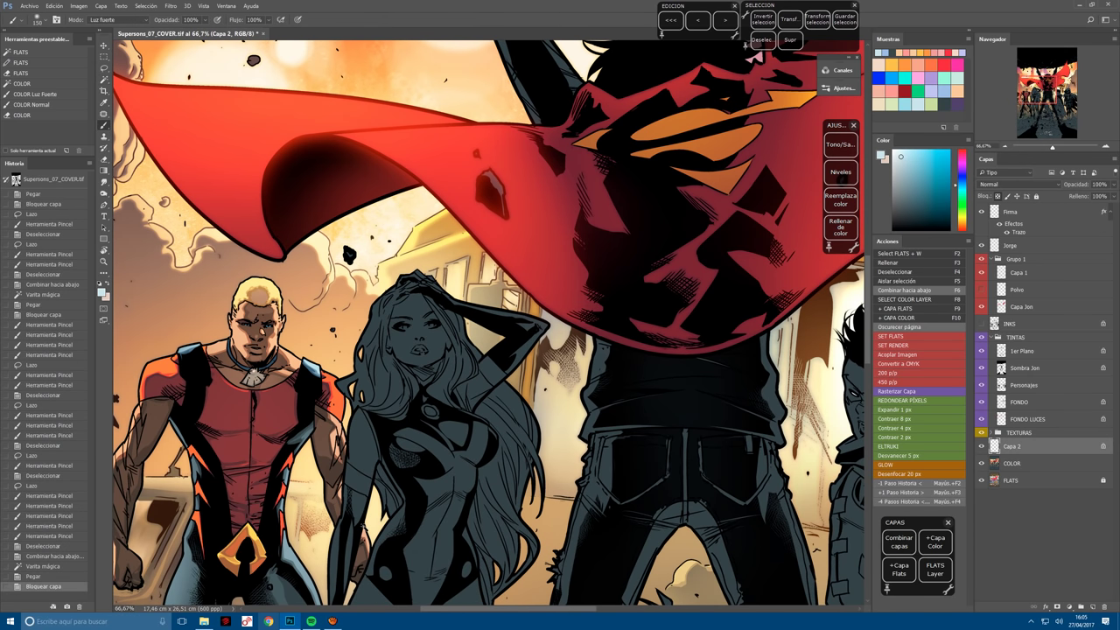
Fill the woman's skin with a brown sampled from the man's arm, and adjust it to hue -11, saturation +58 and lightness +11.
{"action": "scroll", "coordinate": [490, 324], "scroll_direction": "down", "scroll_amount": 3}
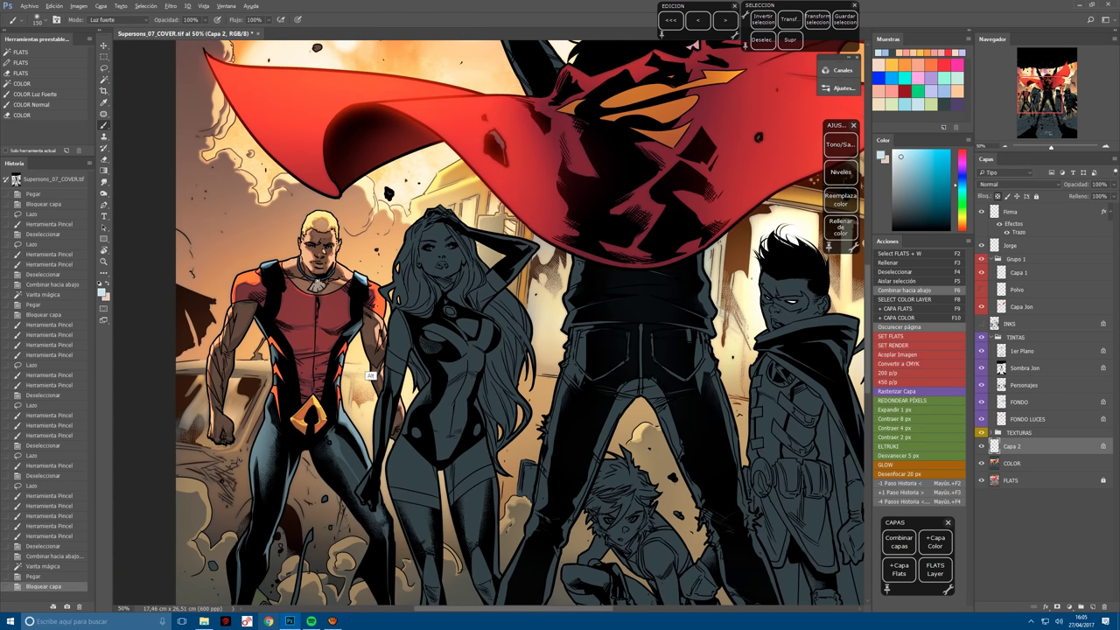
{"action": "left_click", "coordinate": [369, 375], "text": "alt"}
{"action": "left_click", "coordinate": [841, 227]}
{"action": "left_click", "coordinate": [840, 144]}
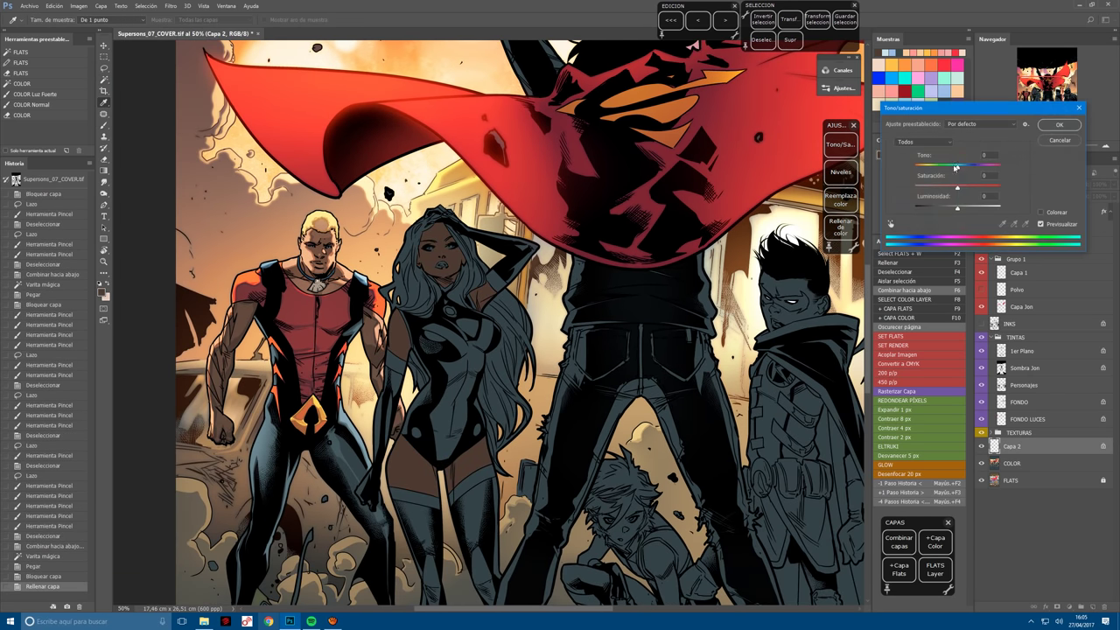
{"action": "left_click_drag", "start_coordinate": [955, 167], "coordinate": [952, 167]}
{"action": "left_click_drag", "start_coordinate": [956, 209], "coordinate": [974, 189]}
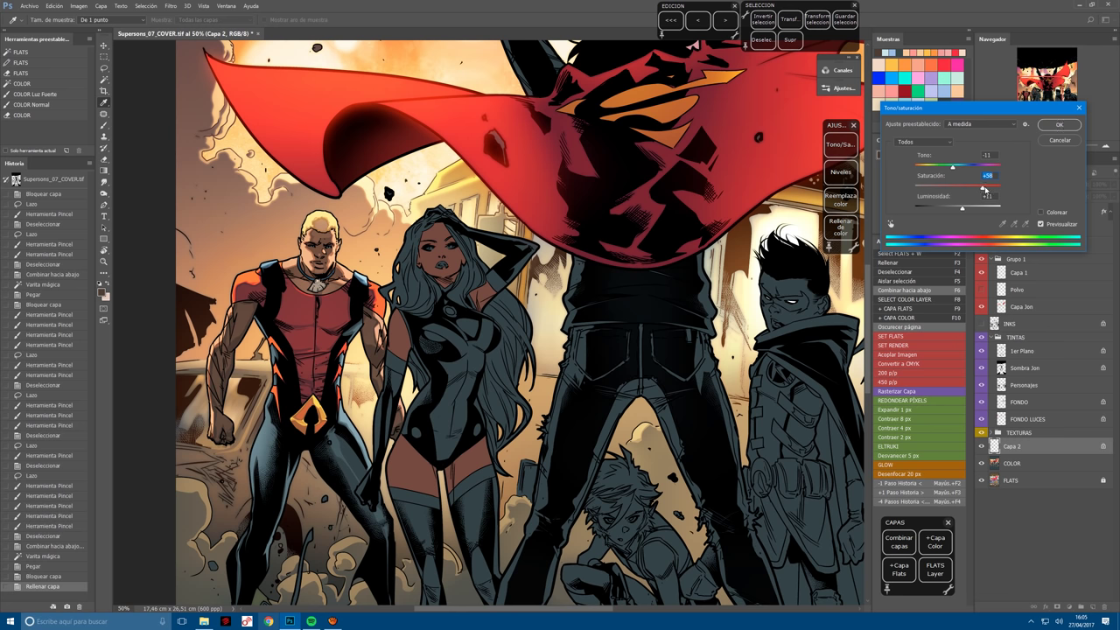
{"action": "left_click", "coordinate": [1059, 125]}
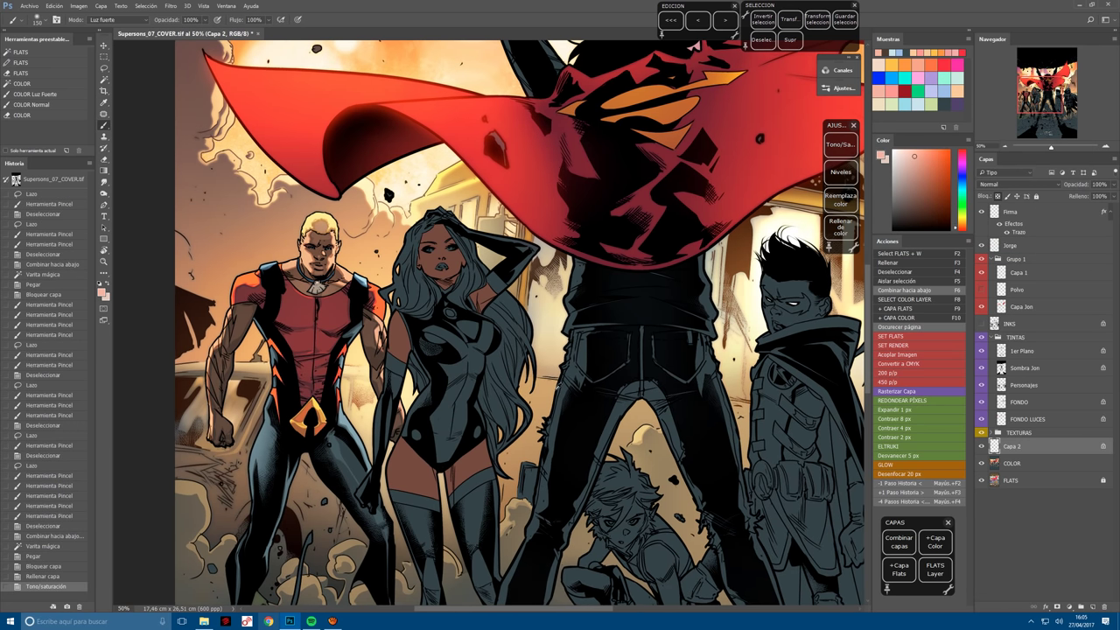
Lasso strips along the outer edges of the woman's two thighs, hide the selection outline, and brush salmon light into them.
{"action": "key", "text": "ctrl+plus"}
{"action": "key", "text": "r"}
{"action": "left_click_drag", "start_coordinate": [487, 324], "coordinate": [547, 280]}
{"action": "key", "text": "ctrl+plus"}
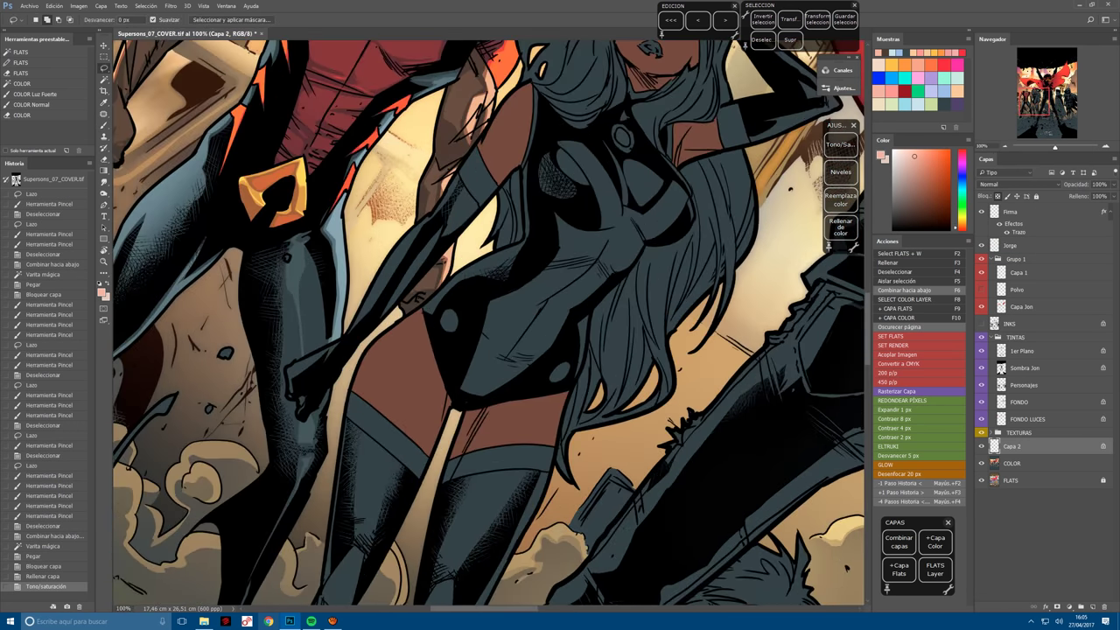
{"action": "mouse_move", "coordinate": [429, 321]}
{"action": "left_mouse_down"}
{"action": "mouse_move", "coordinate": [354, 405]}
{"action": "mouse_move", "coordinate": [346, 438]}
{"action": "mouse_move", "coordinate": [439, 263]}
{"action": "left_mouse_up"}
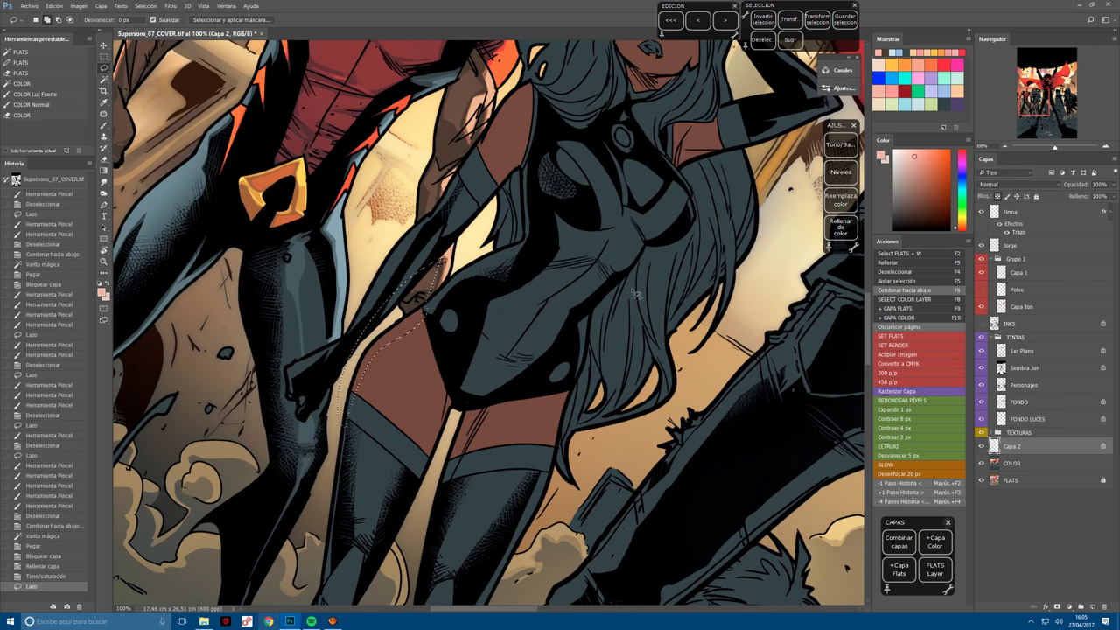
{"action": "left_click_drag", "start_coordinate": [571, 394], "coordinate": [536, 496]}
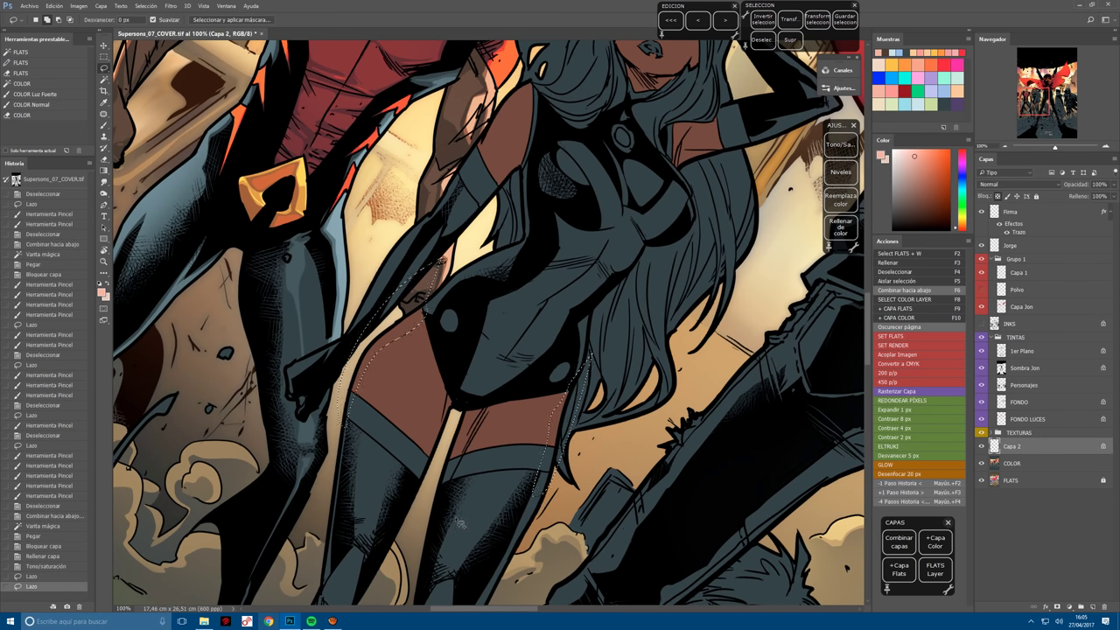
{"action": "key", "text": "ctrl+h"}
{"action": "key", "text": "b"}
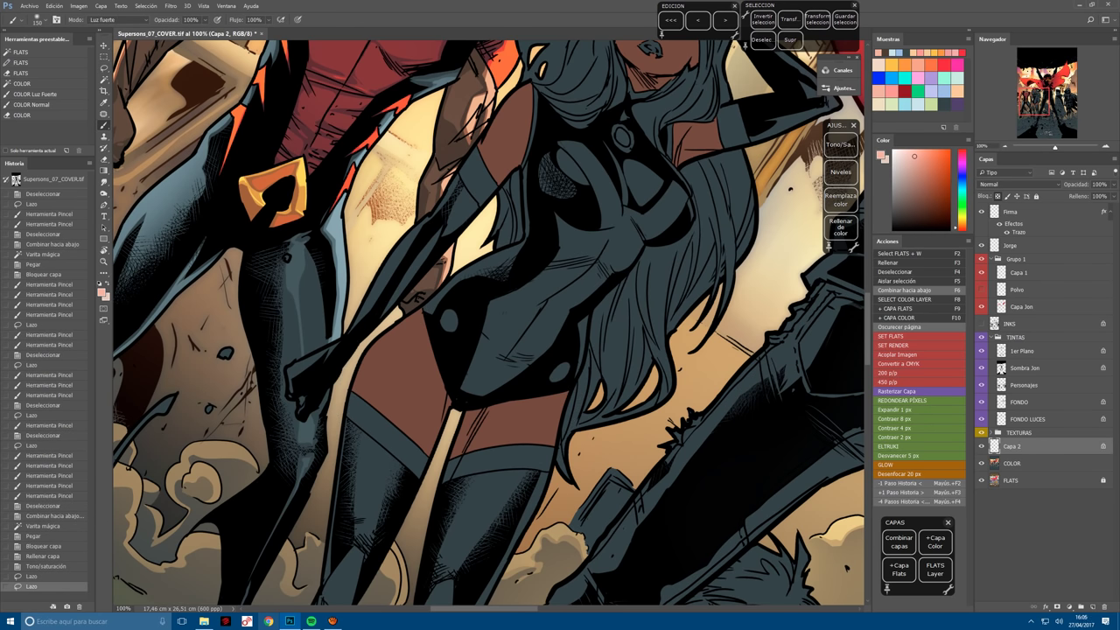
{"action": "left_click_drag", "start_coordinate": [376, 342], "coordinate": [559, 420]}
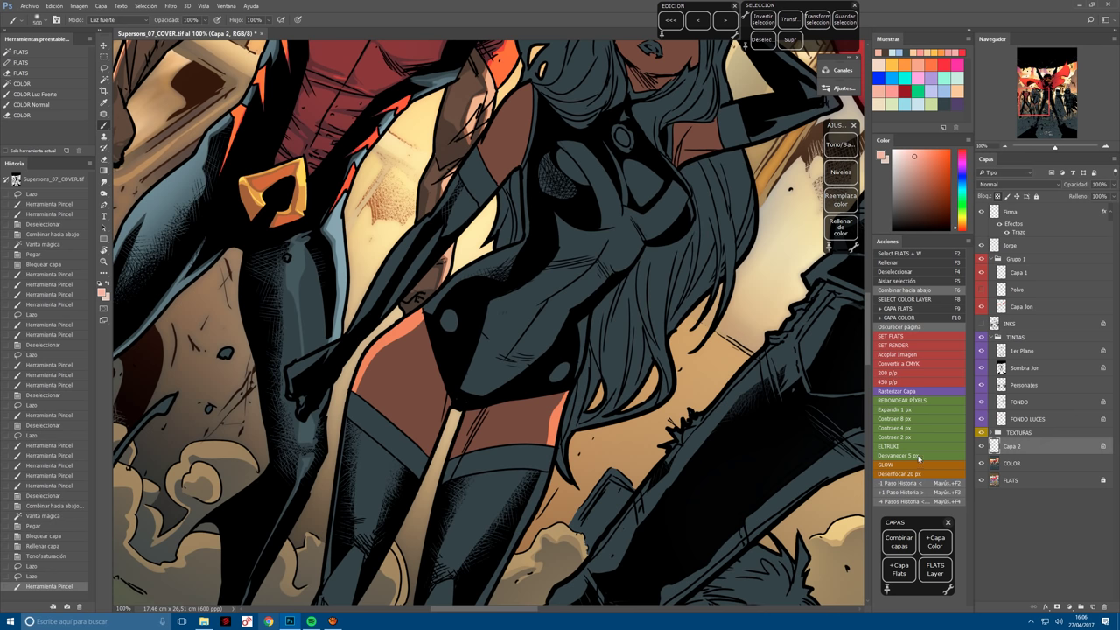
Feather the selection by 5 px twice, brush softer salmon light along the outer thigh edges, and clear the selection.
{"action": "left_click_drag", "start_coordinate": [360, 367], "coordinate": [407, 293]}
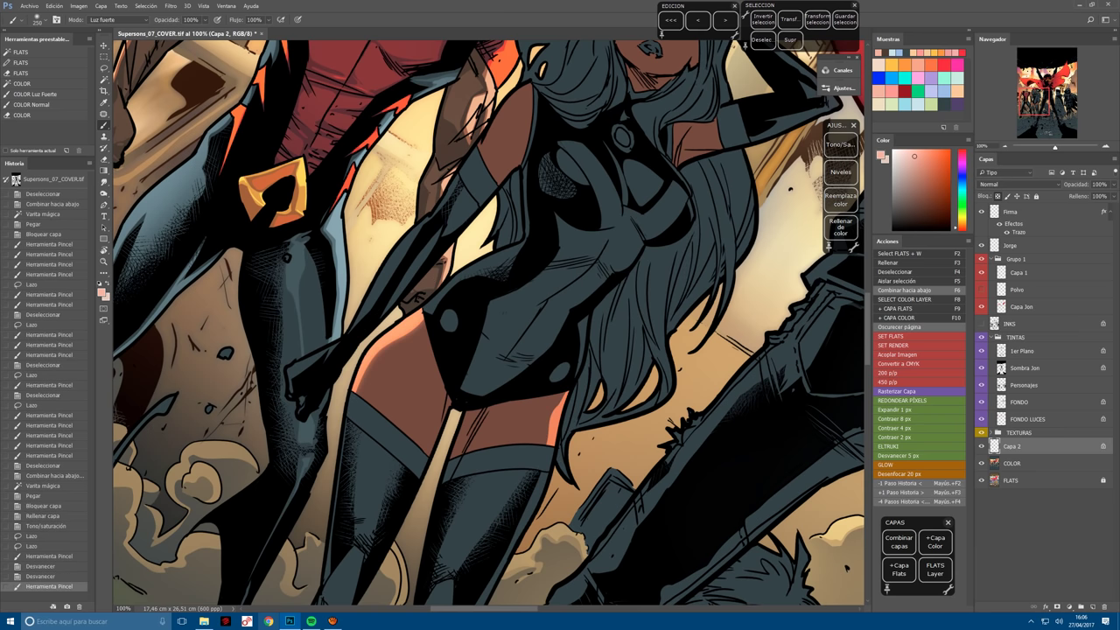
{"action": "left_click_drag", "start_coordinate": [386, 385], "coordinate": [420, 315]}
{"action": "left_click_drag", "start_coordinate": [363, 375], "coordinate": [424, 311]}
{"action": "left_click_drag", "start_coordinate": [548, 442], "coordinate": [567, 394]}
{"action": "left_click_drag", "start_coordinate": [550, 437], "coordinate": [566, 396]}
{"action": "key", "text": "ctrl+d"}
Lasso the inner edges of both thighs, brush warm light into them, and clear the selection.
{"action": "key", "text": "l"}
{"action": "mouse_move", "coordinate": [471, 408]}
{"action": "left_mouse_down"}
{"action": "mouse_move", "coordinate": [447, 476]}
{"action": "mouse_move", "coordinate": [427, 470]}
{"action": "mouse_move", "coordinate": [447, 404]}
{"action": "mouse_move", "coordinate": [502, 356]}
{"action": "mouse_move", "coordinate": [478, 401]}
{"action": "left_mouse_up"}
{"action": "mouse_move", "coordinate": [457, 470]}
{"action": "left_mouse_down"}
{"action": "mouse_move", "coordinate": [477, 423]}
{"action": "mouse_move", "coordinate": [469, 409]}
{"action": "left_mouse_up"}
{"action": "key", "text": "b"}
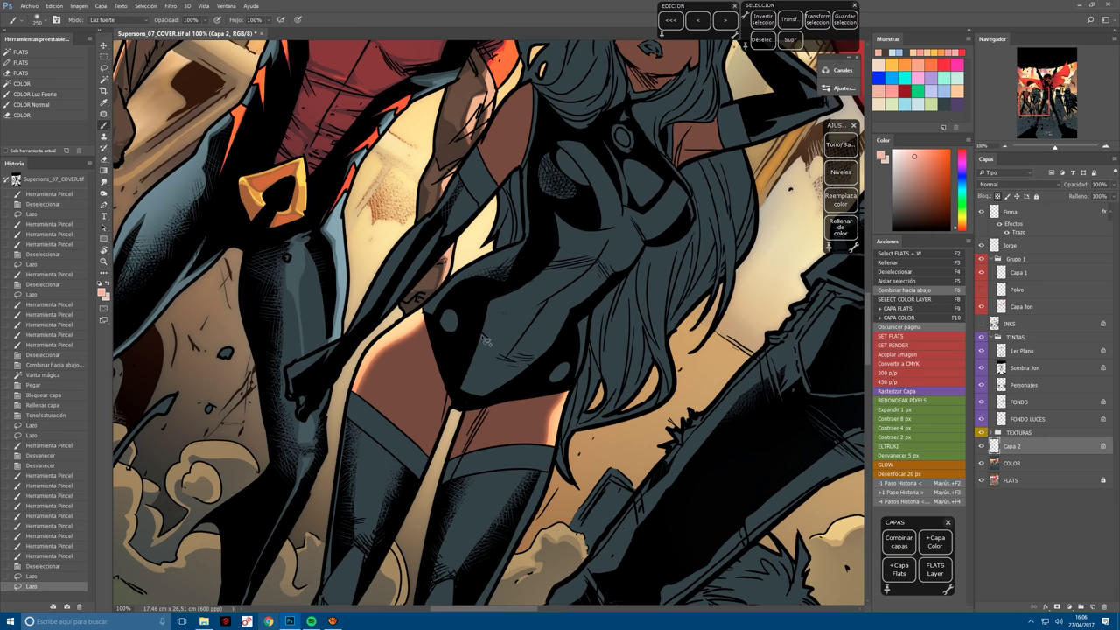
{"action": "mouse_move", "coordinate": [437, 448]}
{"action": "left_mouse_down"}
{"action": "mouse_move", "coordinate": [460, 415]}
{"action": "mouse_move", "coordinate": [435, 426]}
{"action": "left_mouse_up"}
{"action": "left_click_drag", "start_coordinate": [456, 457], "coordinate": [456, 435]}
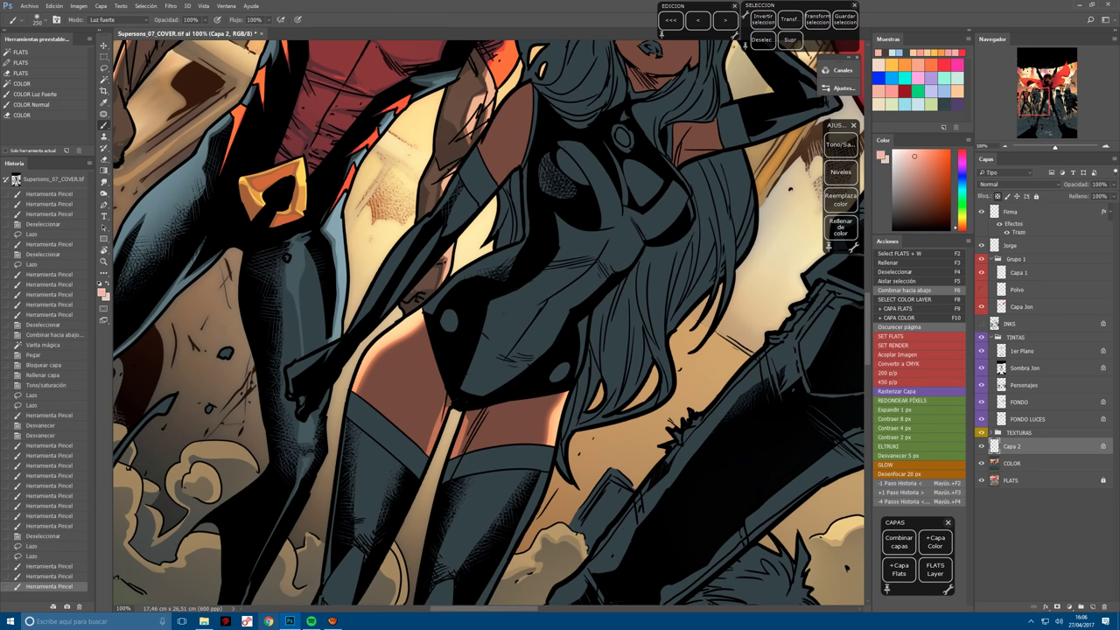
{"action": "left_click_drag", "start_coordinate": [437, 454], "coordinate": [439, 406]}
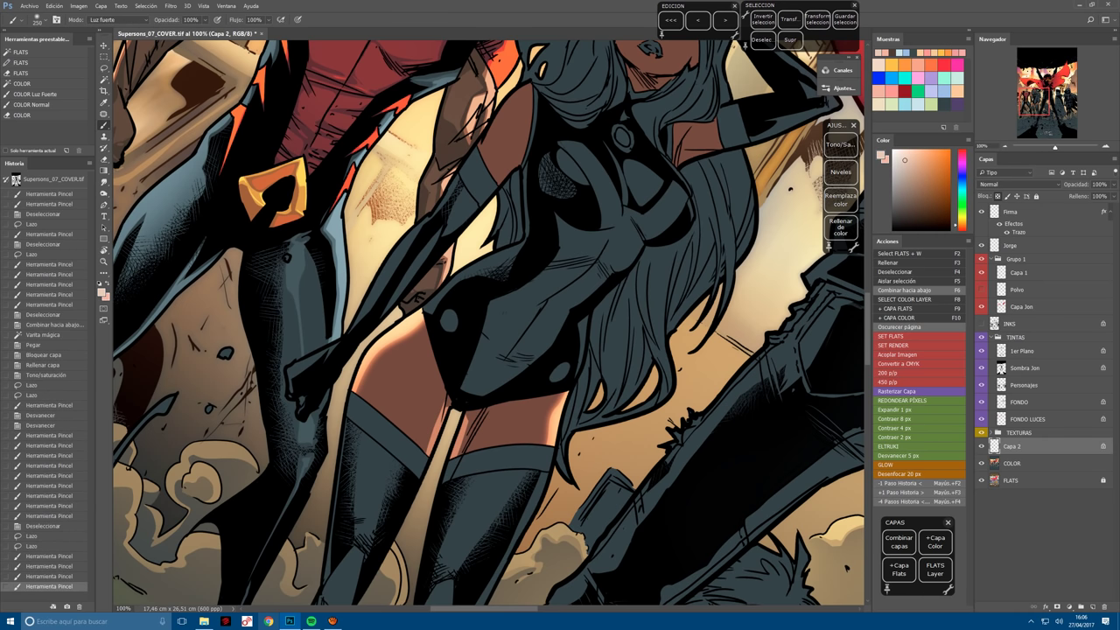
{"action": "key", "text": "ctrl+d"}
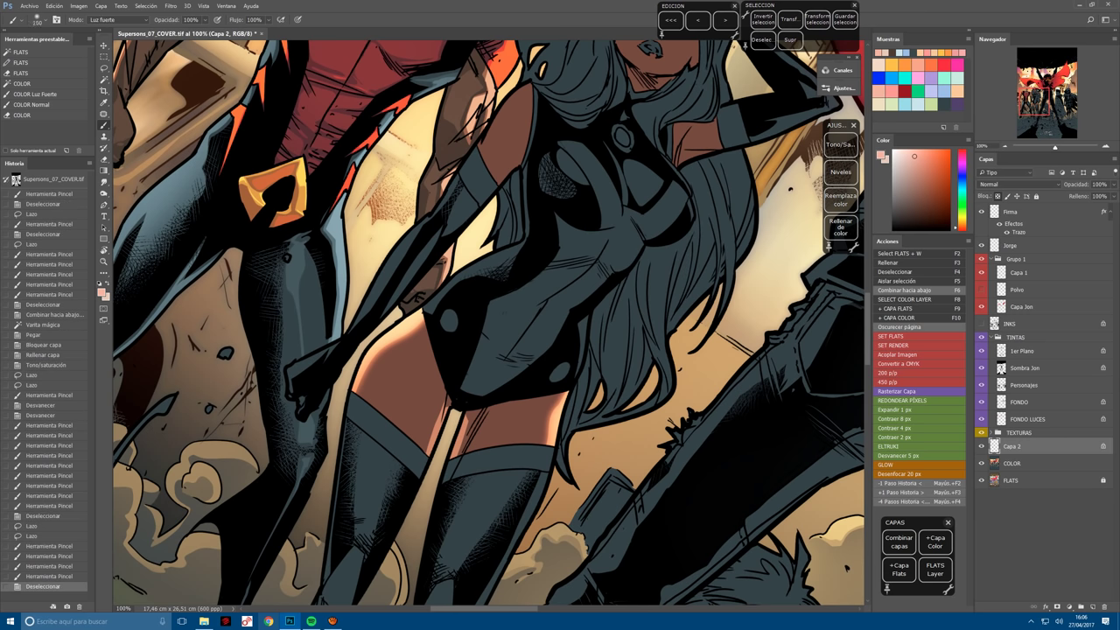
Lasso the middle of the thigh beside the man, feather the selection by 5 px, and dab soft salmon light into it.
{"action": "key", "text": "l"}
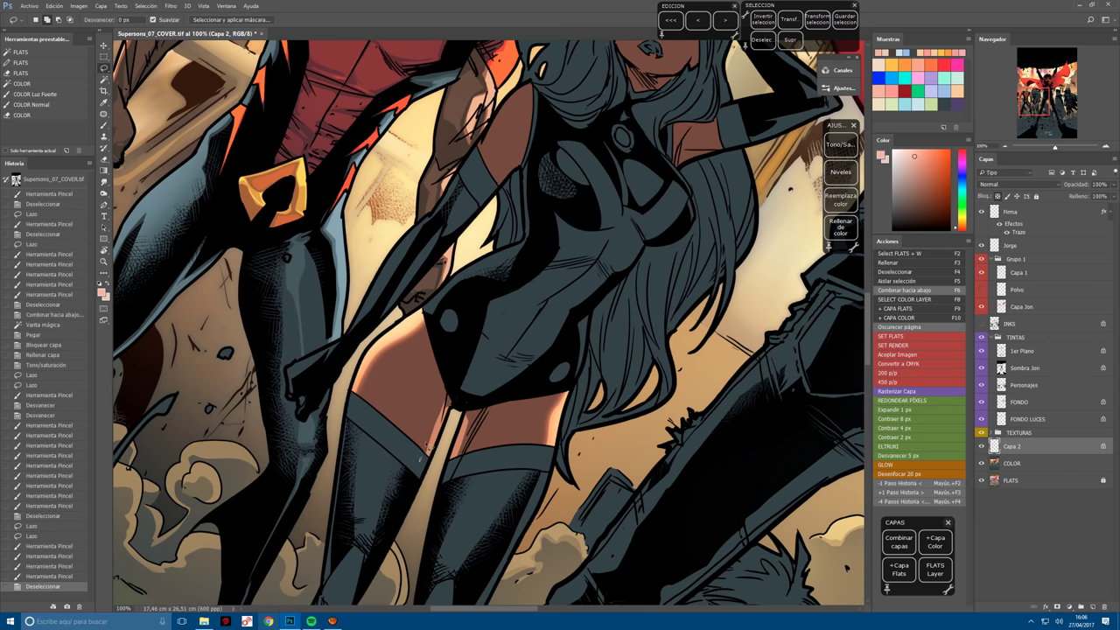
{"action": "mouse_move", "coordinate": [424, 457]}
{"action": "left_mouse_down"}
{"action": "mouse_move", "coordinate": [439, 384]}
{"action": "mouse_move", "coordinate": [417, 339]}
{"action": "mouse_move", "coordinate": [357, 485]}
{"action": "left_mouse_up"}
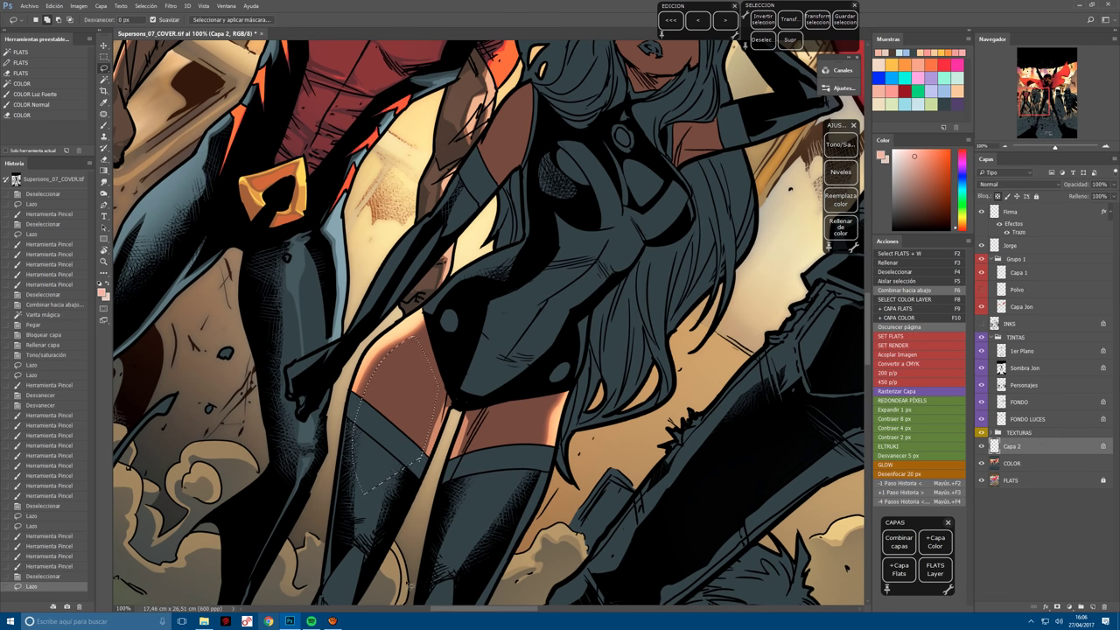
{"action": "left_click", "coordinate": [910, 456]}
{"action": "key", "text": "b"}
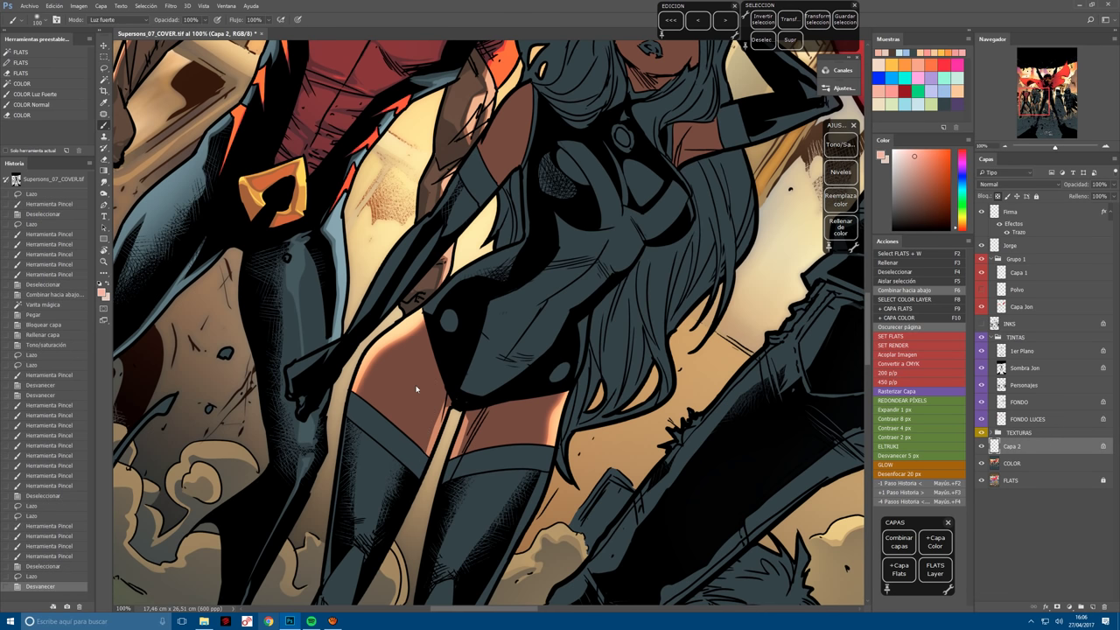
{"action": "left_click", "coordinate": [373, 510]}
{"action": "left_click", "coordinate": [376, 490]}
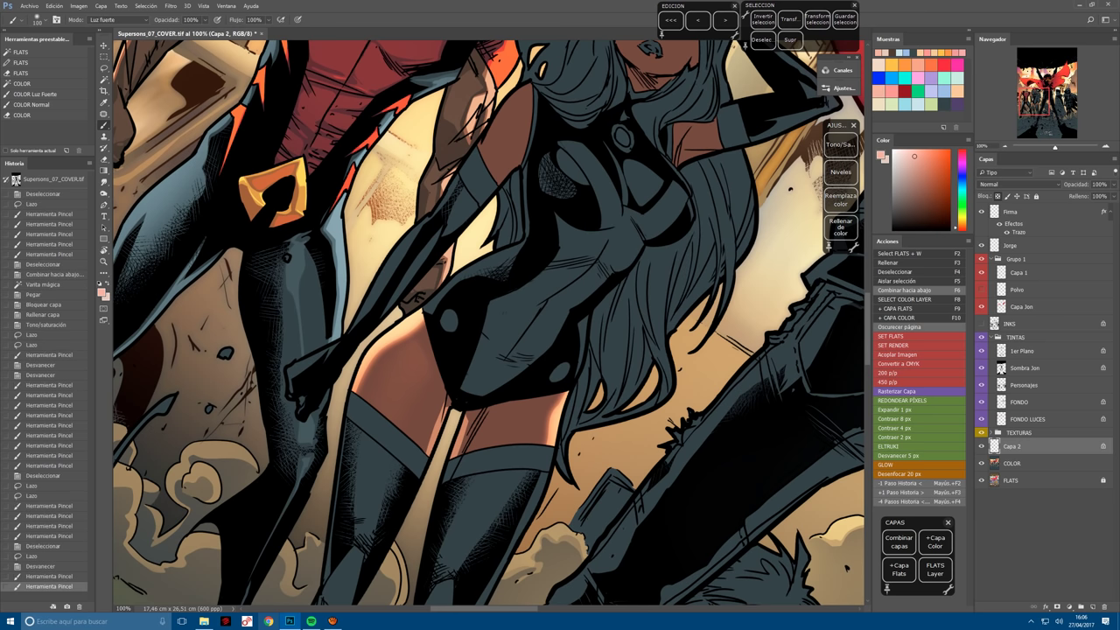
{"action": "left_click", "coordinate": [385, 455]}
{"action": "left_click", "coordinate": [394, 420]}
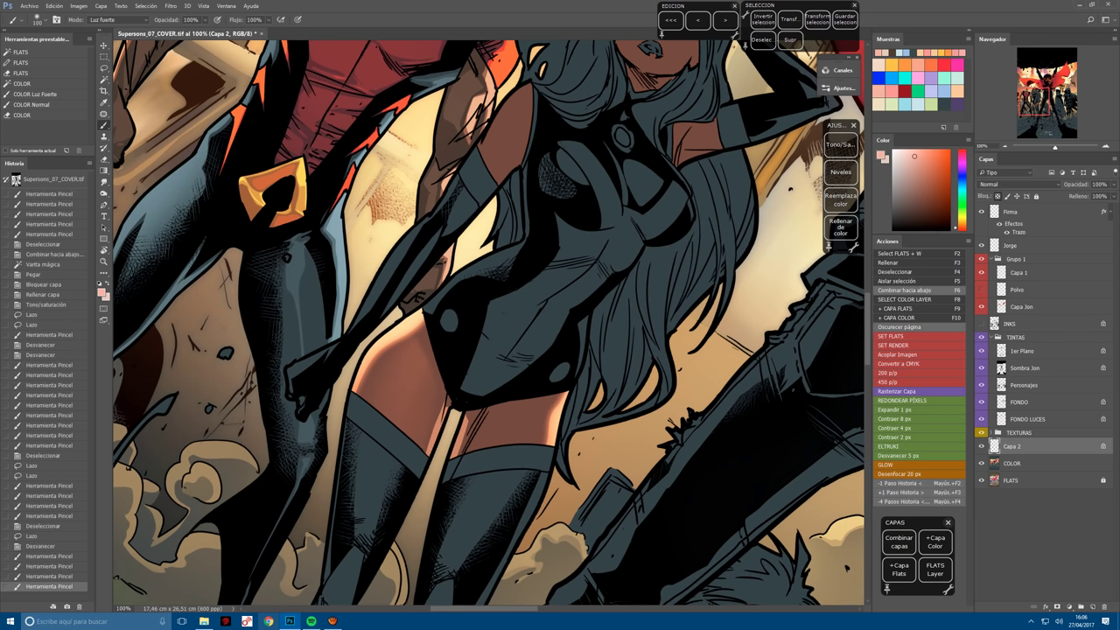
Dab more soft salmon light down the middle of the woman's thigh beside the man and clear the selection.
{"action": "left_click", "coordinate": [403, 394]}
{"action": "left_click", "coordinate": [412, 368]}
{"action": "left_click", "coordinate": [420, 350]}
{"action": "left_click", "coordinate": [393, 412]}
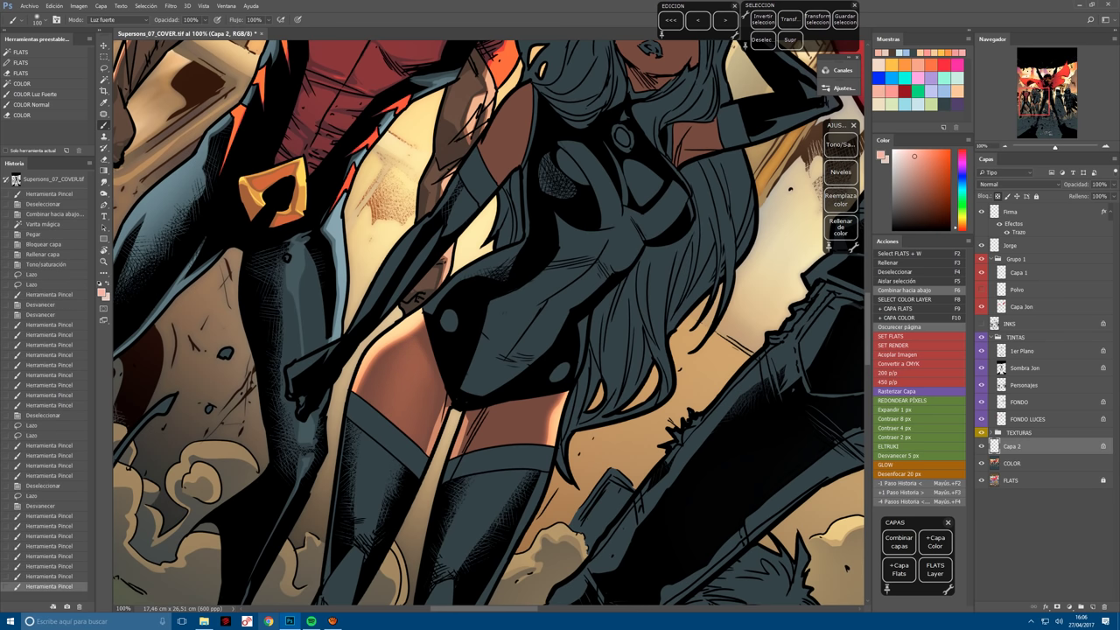
{"action": "left_click", "coordinate": [402, 390]}
{"action": "left_click", "coordinate": [412, 372]}
{"action": "left_click", "coordinate": [420, 359]}
{"action": "left_click", "coordinate": [429, 345]}
{"action": "mouse_move", "coordinate": [499, 435]}
{"action": "left_mouse_down"}
{"action": "mouse_move", "coordinate": [411, 418]}
{"action": "mouse_move", "coordinate": [432, 382]}
{"action": "mouse_move", "coordinate": [473, 359]}
{"action": "left_mouse_up"}
{"action": "key", "text": "ctrl+d"}
{"action": "key", "text": "l"}
{"action": "mouse_move", "coordinate": [479, 414]}
{"action": "left_mouse_down"}
{"action": "mouse_move", "coordinate": [417, 435]}
{"action": "mouse_move", "coordinate": [464, 394]}
{"action": "mouse_move", "coordinate": [446, 437]}
{"action": "mouse_move", "coordinate": [455, 420]}
{"action": "left_mouse_up"}
{"action": "left_click", "coordinate": [929, 456]}
{"action": "key", "text": "b"}
{"action": "key", "text": "l"}
{"action": "key", "text": "ctrl+d"}
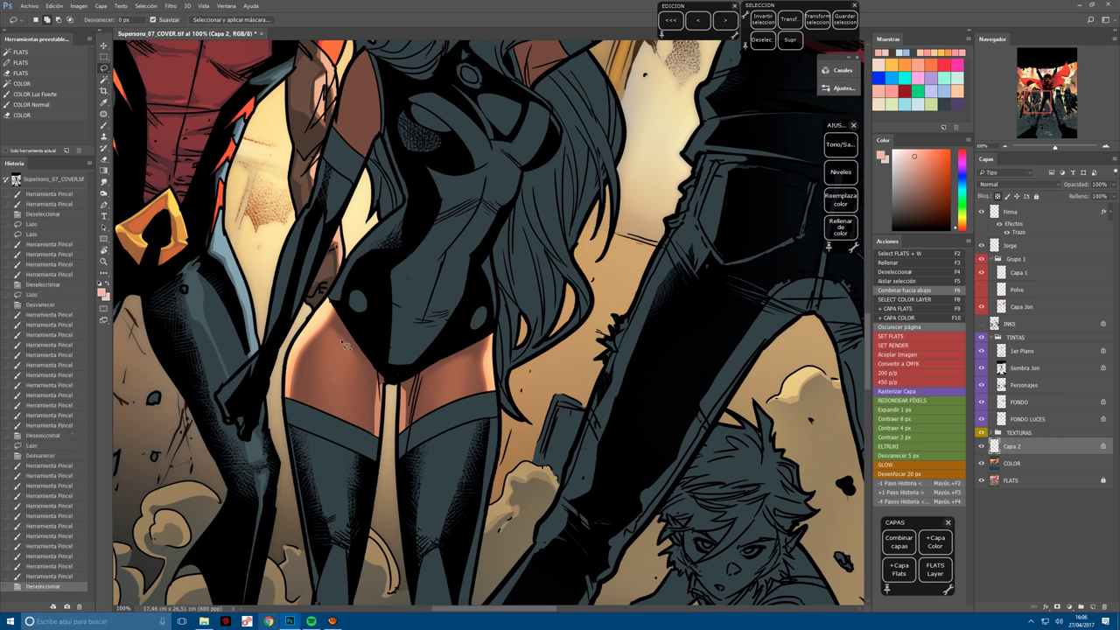
Lasso a highlight shape on the upper part of the thigh beside the man, brush light into it, and clear the selection.
{"action": "mouse_move", "coordinate": [341, 341]}
{"action": "left_mouse_down"}
{"action": "mouse_move", "coordinate": [334, 499]}
{"action": "mouse_move", "coordinate": [349, 330]}
{"action": "left_mouse_up"}
{"action": "key", "text": "b"}
{"action": "left_click_drag", "start_coordinate": [340, 372], "coordinate": [336, 535]}
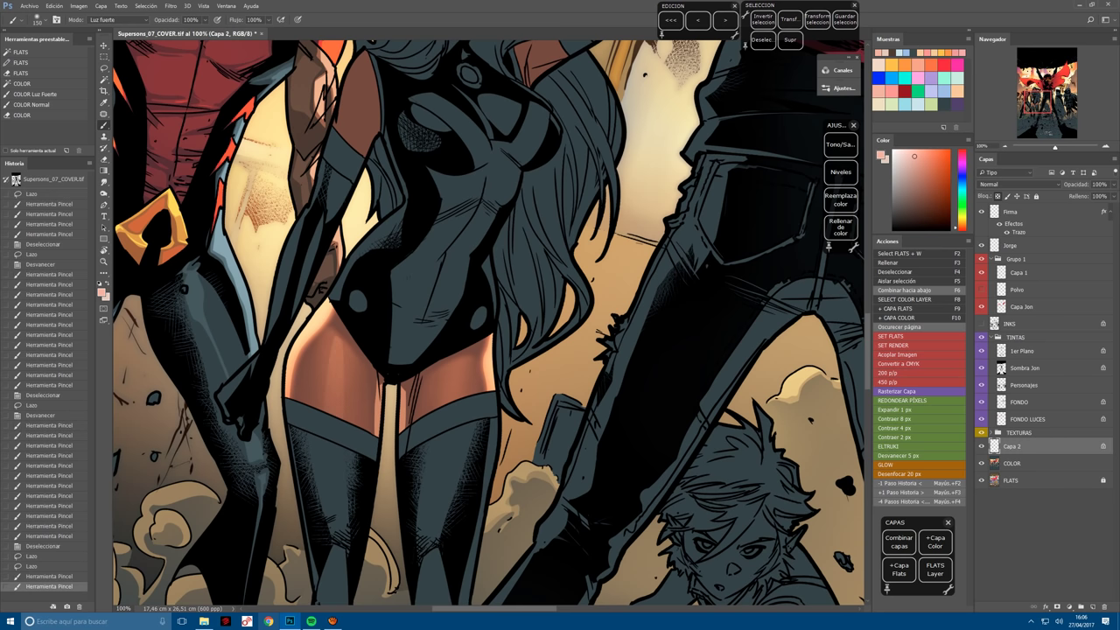
{"action": "key", "text": "ctrl+d"}
{"action": "key", "text": "l"}
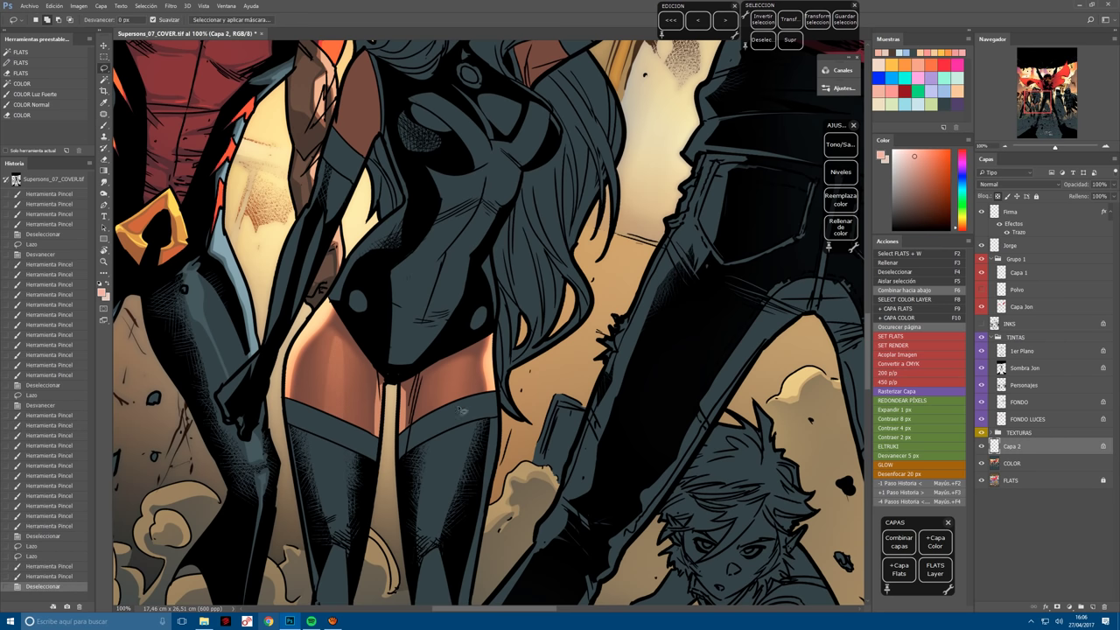
Lasso a highlight shape on the woman's other thigh, brush salmon light into it, and clear the selection.
{"action": "mouse_move", "coordinate": [461, 410]}
{"action": "left_mouse_down"}
{"action": "mouse_move", "coordinate": [464, 361]}
{"action": "mouse_move", "coordinate": [444, 461]}
{"action": "left_mouse_up"}
{"action": "key", "text": "b"}
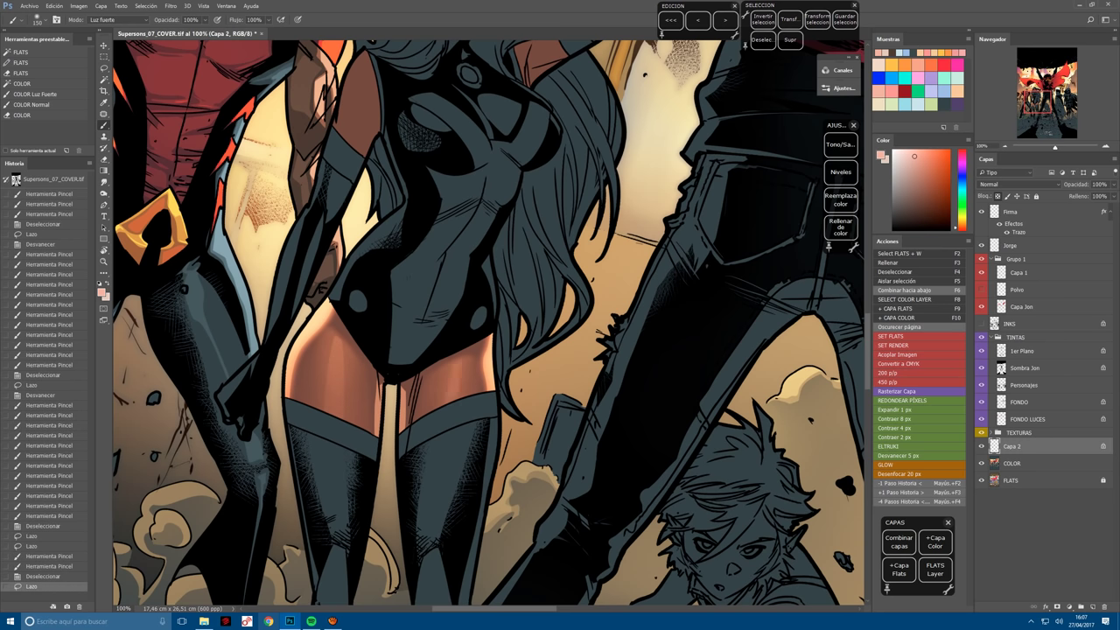
{"action": "mouse_move", "coordinate": [453, 366]}
{"action": "left_mouse_down"}
{"action": "mouse_move", "coordinate": [455, 401]}
{"action": "mouse_move", "coordinate": [569, 488]}
{"action": "mouse_move", "coordinate": [665, 525]}
{"action": "left_mouse_up"}
{"action": "key", "text": "r"}
{"action": "key", "text": "r"}
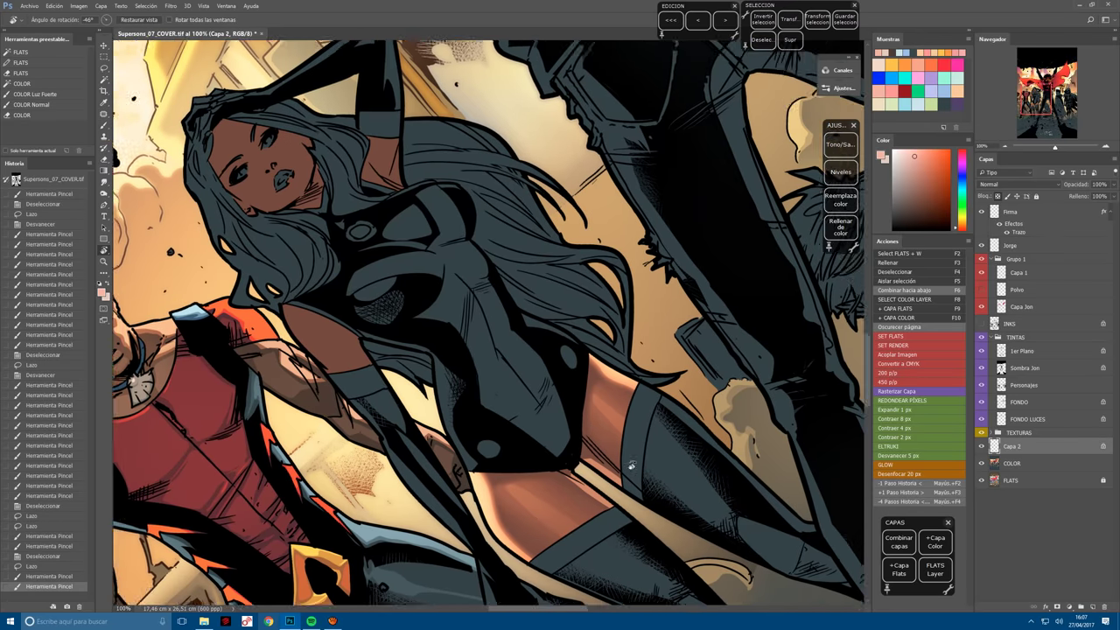
{"action": "left_click_drag", "start_coordinate": [553, 390], "coordinate": [571, 523]}
{"action": "key", "text": "Escape"}
{"action": "key", "text": "l"}
{"action": "key", "text": "ctrl+d"}
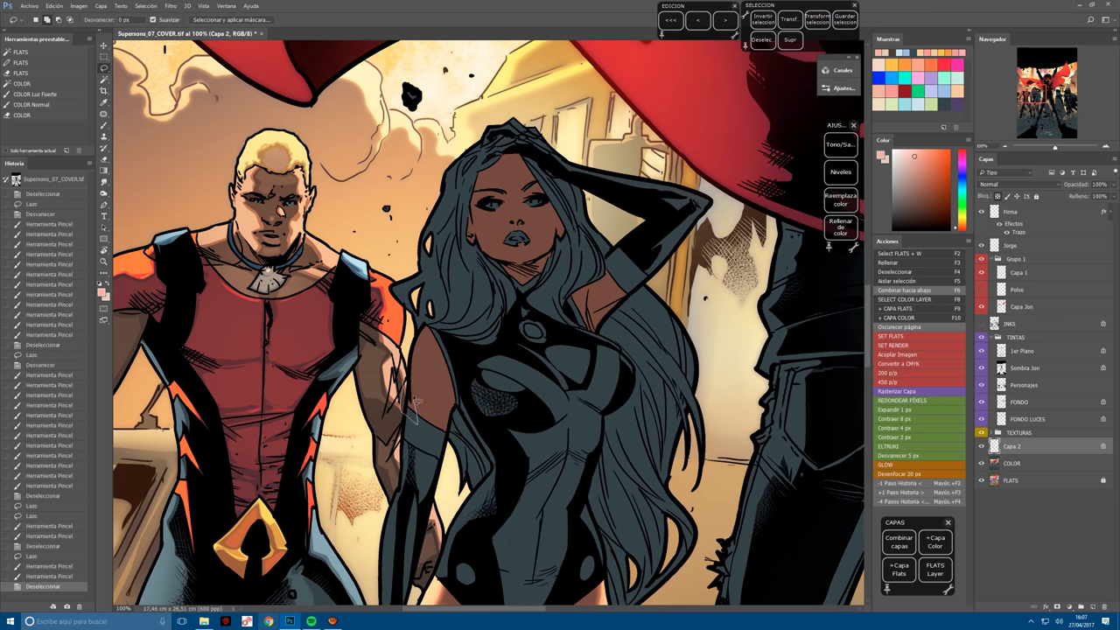
Lasso the woman's bare upper arm beside the man, brush light along it, feather the selection, brush softer light, and deselect.
{"action": "mouse_move", "coordinate": [429, 366]}
{"action": "left_mouse_down"}
{"action": "mouse_move", "coordinate": [423, 320]}
{"action": "mouse_move", "coordinate": [425, 390]}
{"action": "mouse_move", "coordinate": [413, 408]}
{"action": "mouse_move", "coordinate": [412, 397]}
{"action": "mouse_move", "coordinate": [479, 446]}
{"action": "left_mouse_up"}
{"action": "key", "text": "b"}
{"action": "left_click_drag", "start_coordinate": [420, 403], "coordinate": [425, 282]}
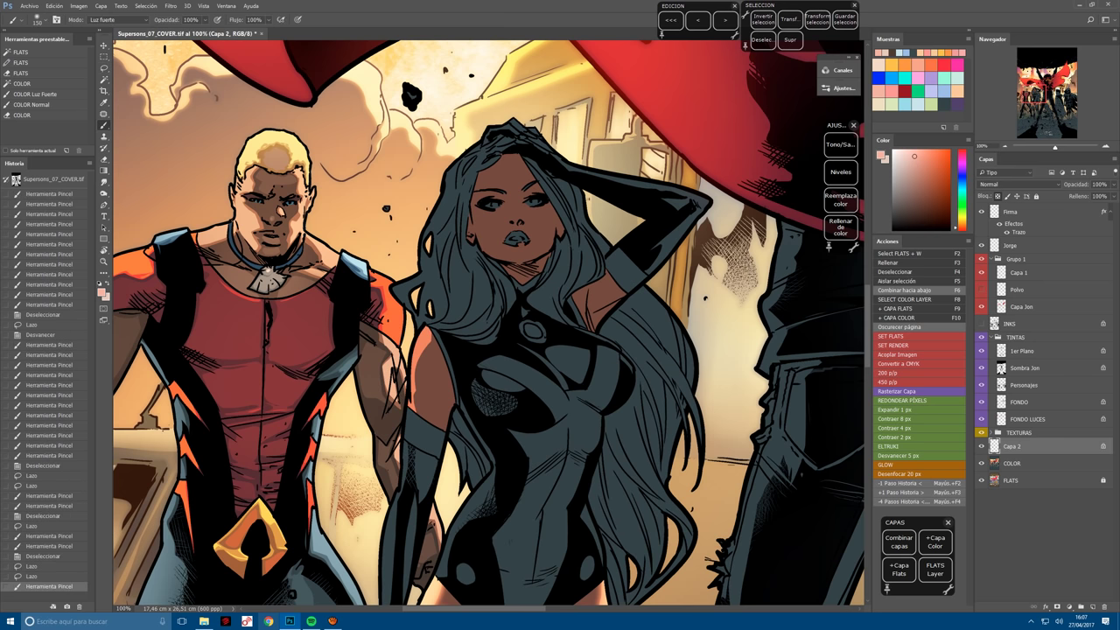
{"action": "mouse_move", "coordinate": [389, 346]}
{"action": "left_mouse_down"}
{"action": "mouse_move", "coordinate": [395, 409]}
{"action": "mouse_move", "coordinate": [415, 411]}
{"action": "left_mouse_up"}
{"action": "left_click_drag", "start_coordinate": [429, 328], "coordinate": [413, 411]}
{"action": "mouse_move", "coordinate": [620, 305]}
{"action": "left_mouse_down"}
{"action": "mouse_move", "coordinate": [541, 354]}
{"action": "mouse_move", "coordinate": [529, 372]}
{"action": "mouse_move", "coordinate": [553, 368]}
{"action": "mouse_move", "coordinate": [517, 385]}
{"action": "mouse_move", "coordinate": [525, 361]}
{"action": "left_mouse_up"}
{"action": "key", "text": "l"}
{"action": "key", "text": "ctrl+d"}
Dab salmon light with a 200 px brush into the selected skin of the raised upper arm and clear the selection.
{"action": "key", "text": "b"}
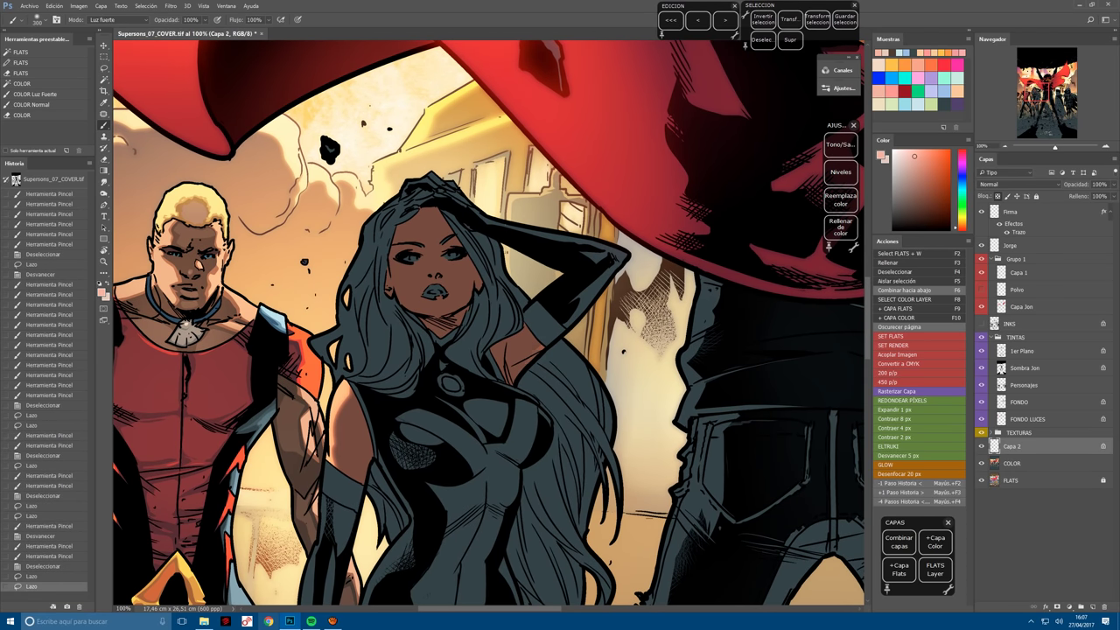
{"action": "left_click", "coordinate": [534, 359]}
{"action": "left_click", "coordinate": [539, 364]}
{"action": "left_click", "coordinate": [538, 363]}
{"action": "left_click", "coordinate": [538, 363]}
{"action": "left_click", "coordinate": [539, 363]}
{"action": "left_click", "coordinate": [538, 363]}
{"action": "left_click", "coordinate": [538, 363]}
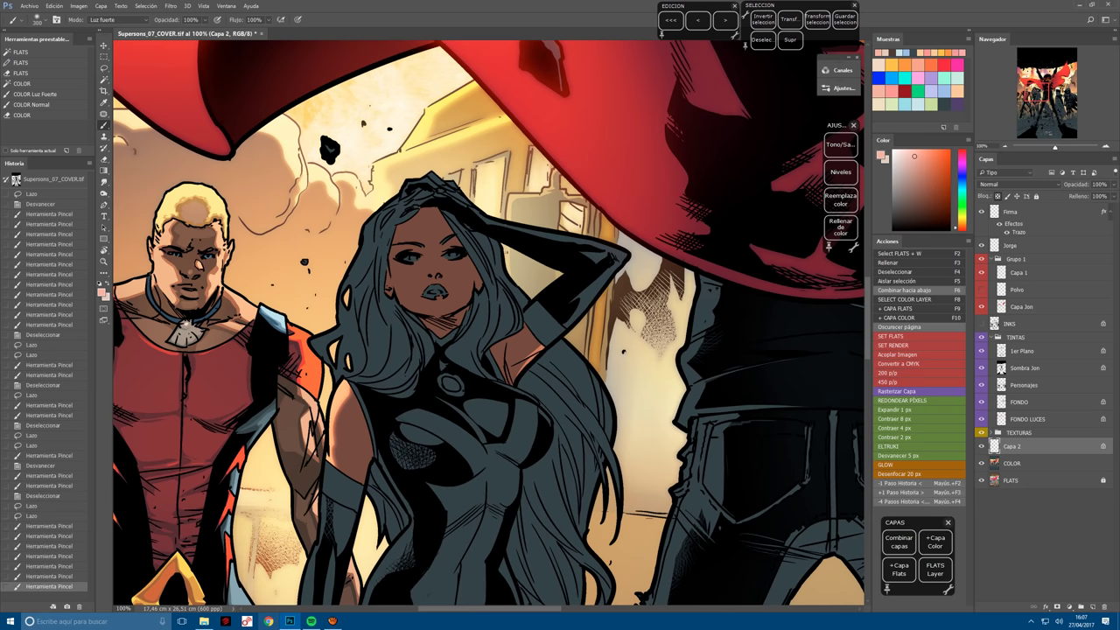
{"action": "left_click_drag", "start_coordinate": [445, 428], "coordinate": [569, 377]}
{"action": "key", "text": "ctrl+d"}
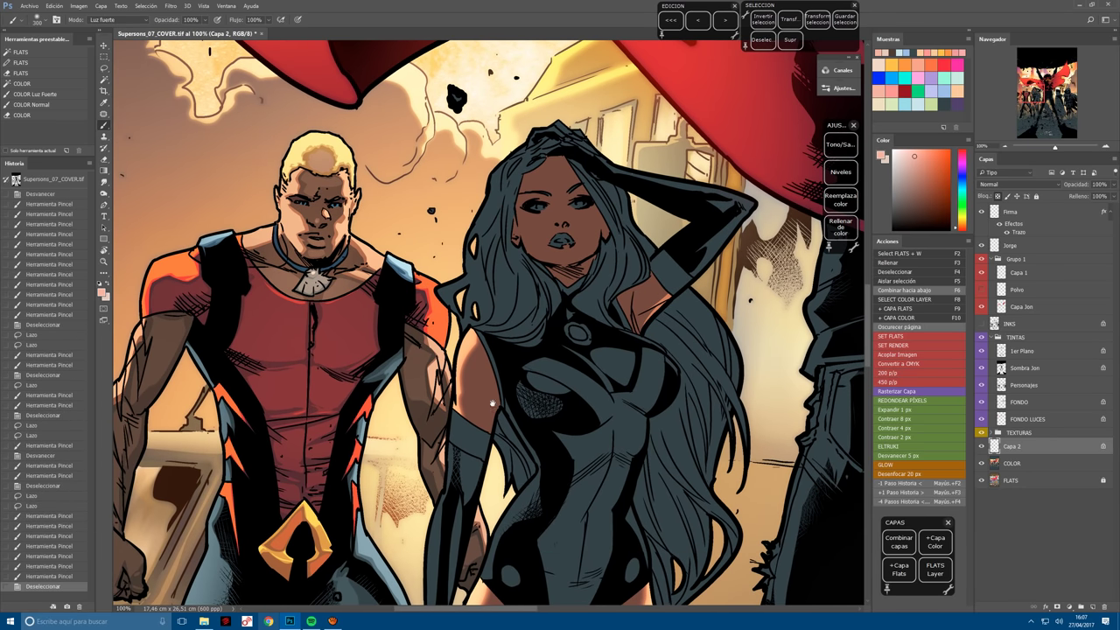
Dab small touches of soft light onto the skin of both upper arms with a smaller brush.
{"action": "left_click", "coordinate": [570, 377]}
{"action": "left_click", "coordinate": [570, 377]}
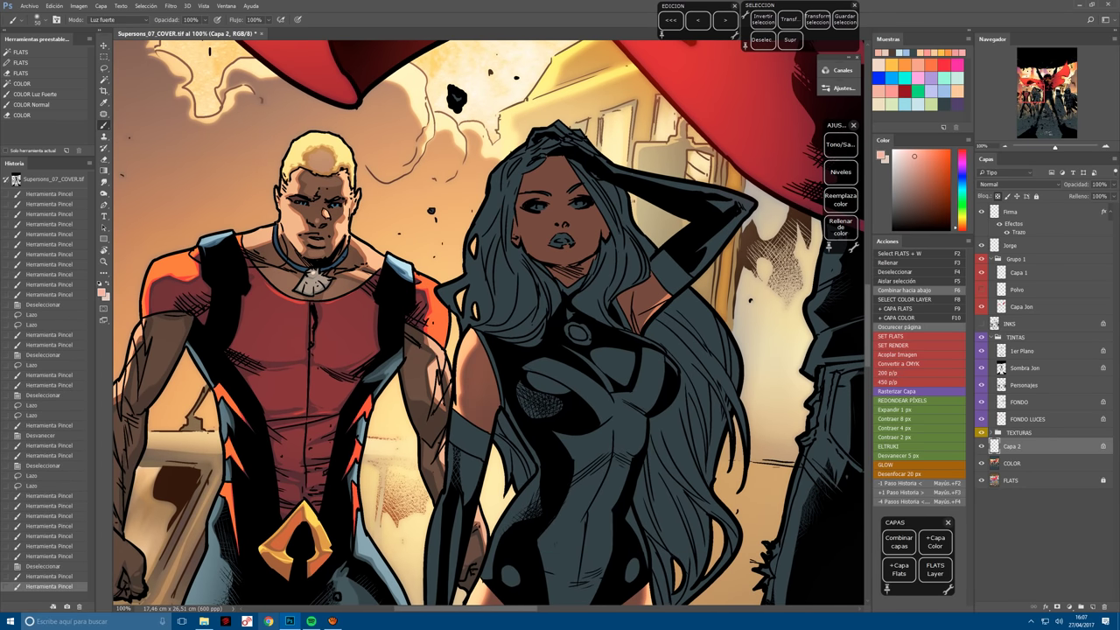
{"action": "left_click", "coordinate": [483, 423]}
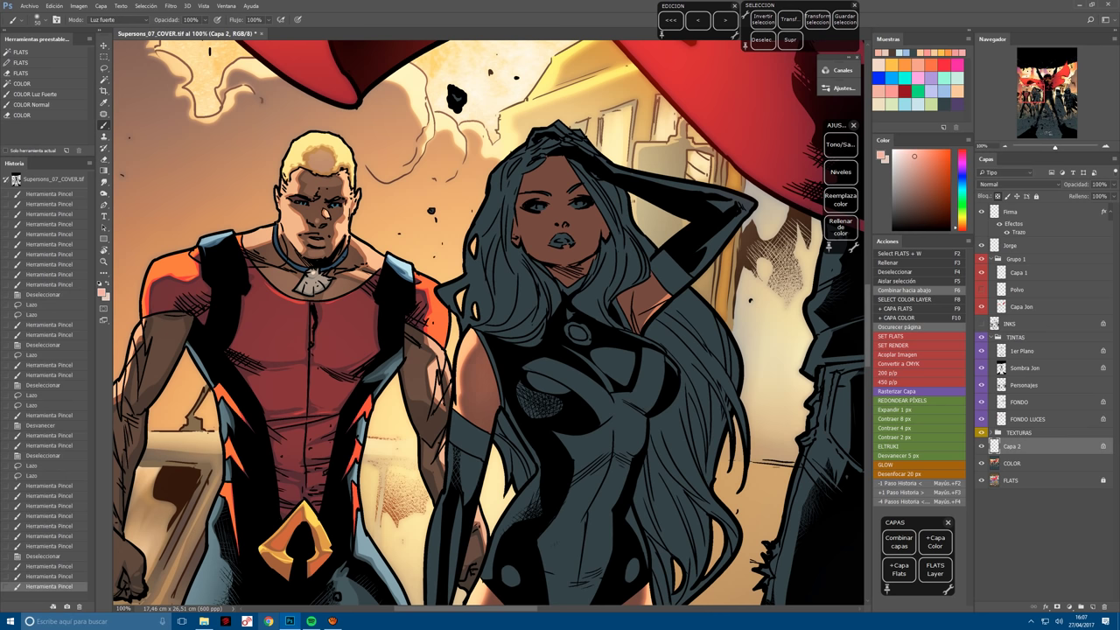
{"action": "left_click", "coordinate": [482, 465]}
{"action": "left_click", "coordinate": [482, 464]}
{"action": "left_click", "coordinate": [483, 464]}
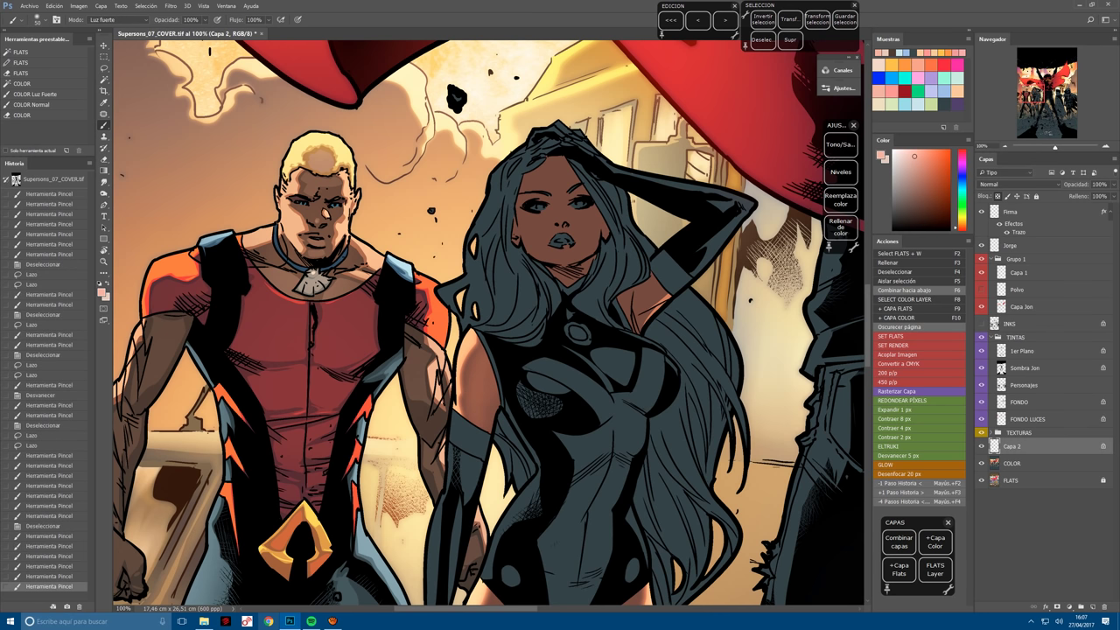
{"action": "left_click", "coordinate": [488, 363]}
{"action": "left_click", "coordinate": [650, 289]}
{"action": "left_click", "coordinate": [651, 289]}
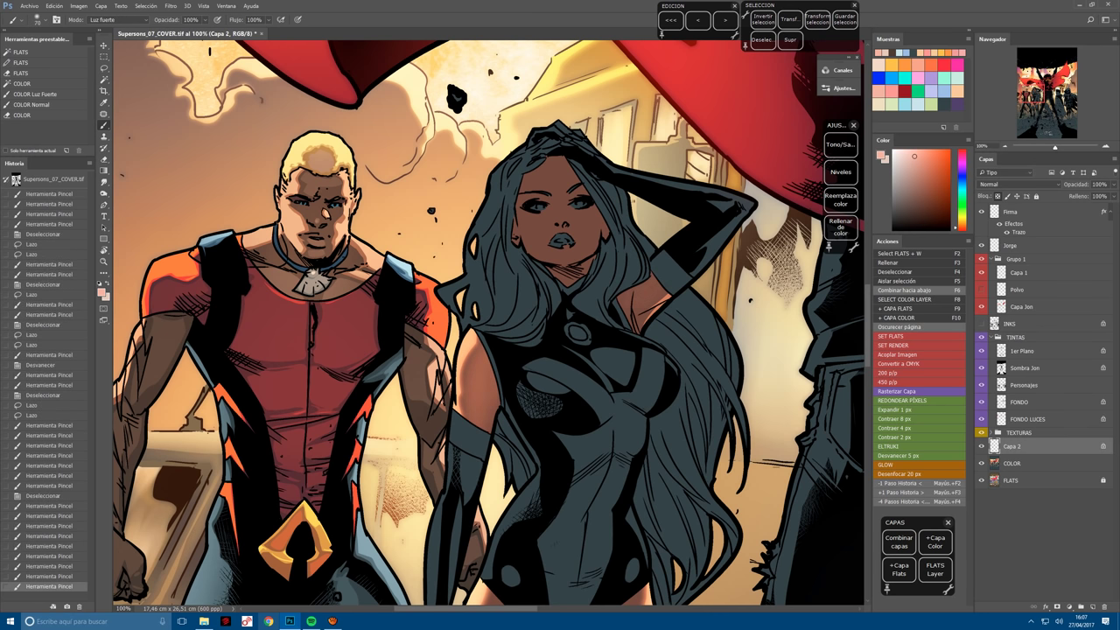
{"action": "left_click", "coordinate": [650, 289]}
{"action": "left_click", "coordinate": [651, 281]}
{"action": "left_click", "coordinate": [650, 282]}
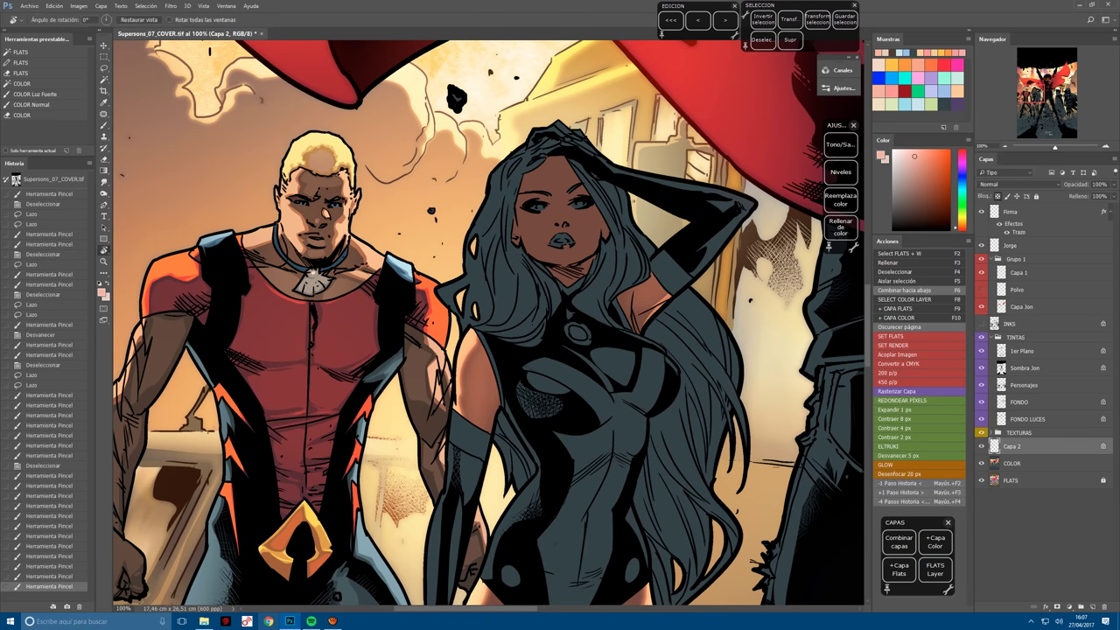
Lasso a curved muscle highlight on the upper arm beside the man, brush light into it, and clear the selection.
{"action": "left_click_drag", "start_coordinate": [651, 281], "coordinate": [613, 262]}
{"action": "key", "text": "ctrl+plus"}
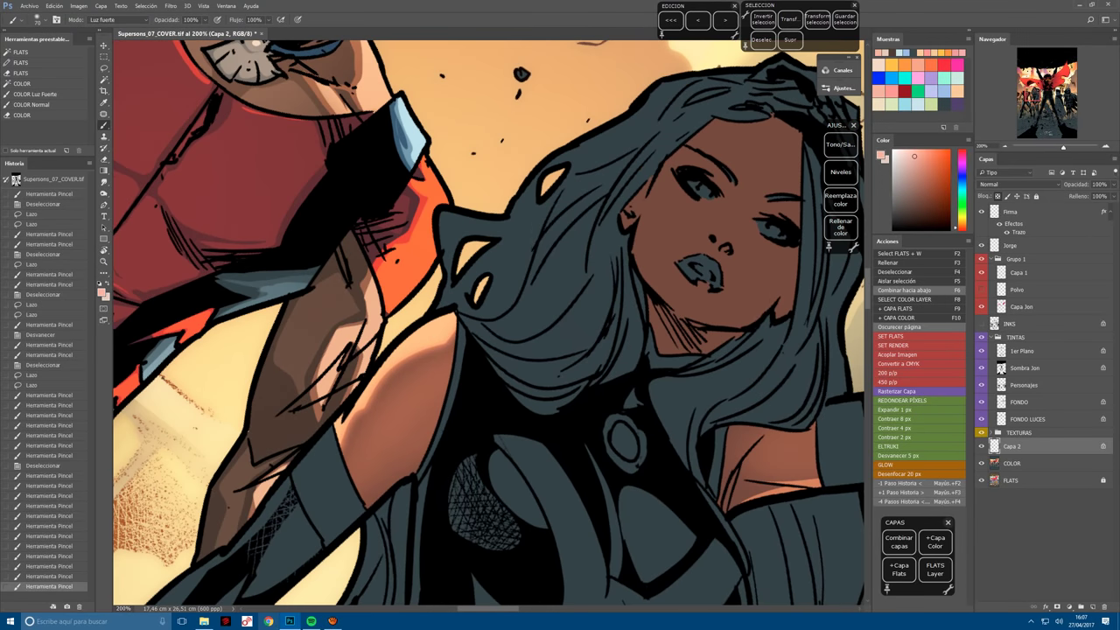
{"action": "key", "text": "l"}
{"action": "mouse_move", "coordinate": [433, 378]}
{"action": "left_mouse_down"}
{"action": "mouse_move", "coordinate": [360, 458]}
{"action": "mouse_move", "coordinate": [341, 522]}
{"action": "mouse_move", "coordinate": [355, 478]}
{"action": "mouse_move", "coordinate": [393, 437]}
{"action": "left_mouse_up"}
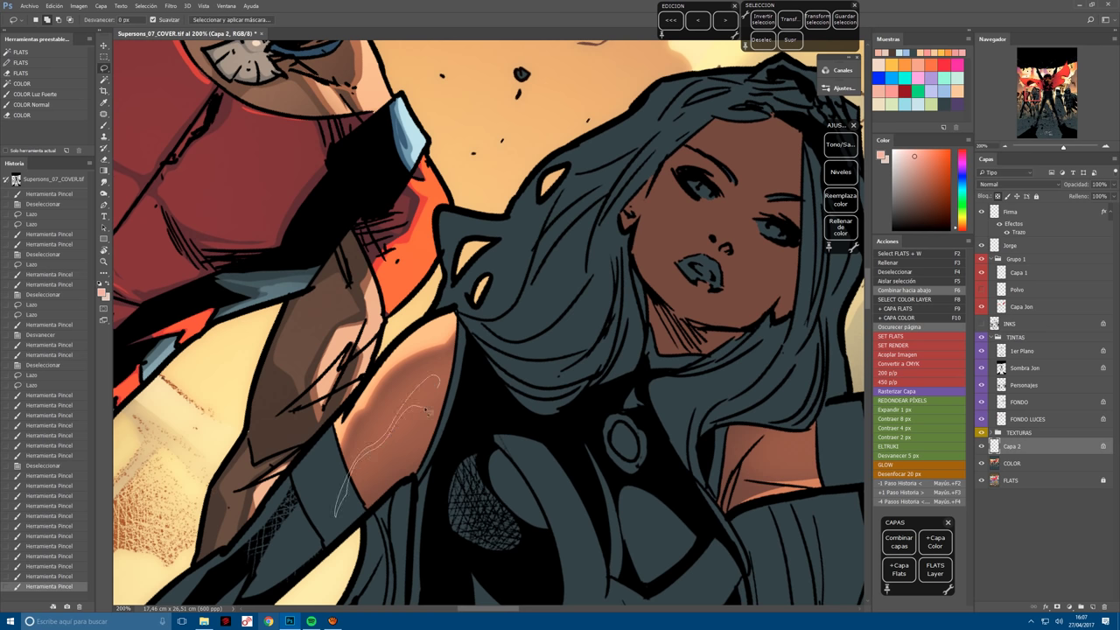
{"action": "left_click_drag", "start_coordinate": [444, 381], "coordinate": [435, 379]}
{"action": "key", "text": "b"}
{"action": "left_click_drag", "start_coordinate": [411, 393], "coordinate": [394, 428]}
{"action": "key", "text": "ctrl+minus"}
{"action": "key", "text": "ctrl+minus"}
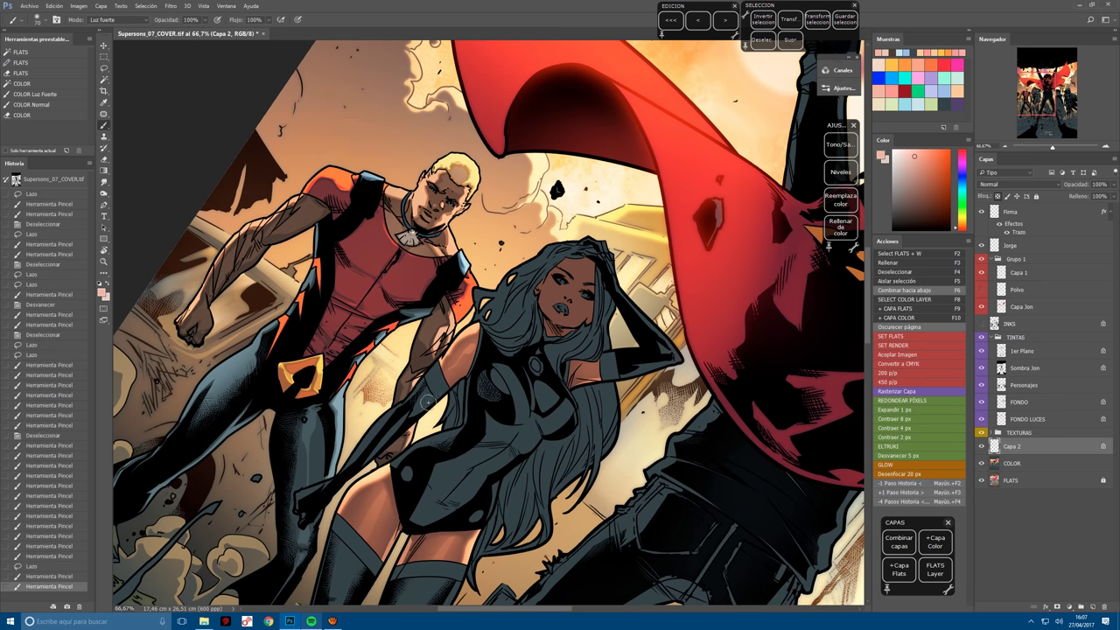
{"action": "scroll", "coordinate": [428, 402], "scroll_direction": "up", "scroll_amount": 8}
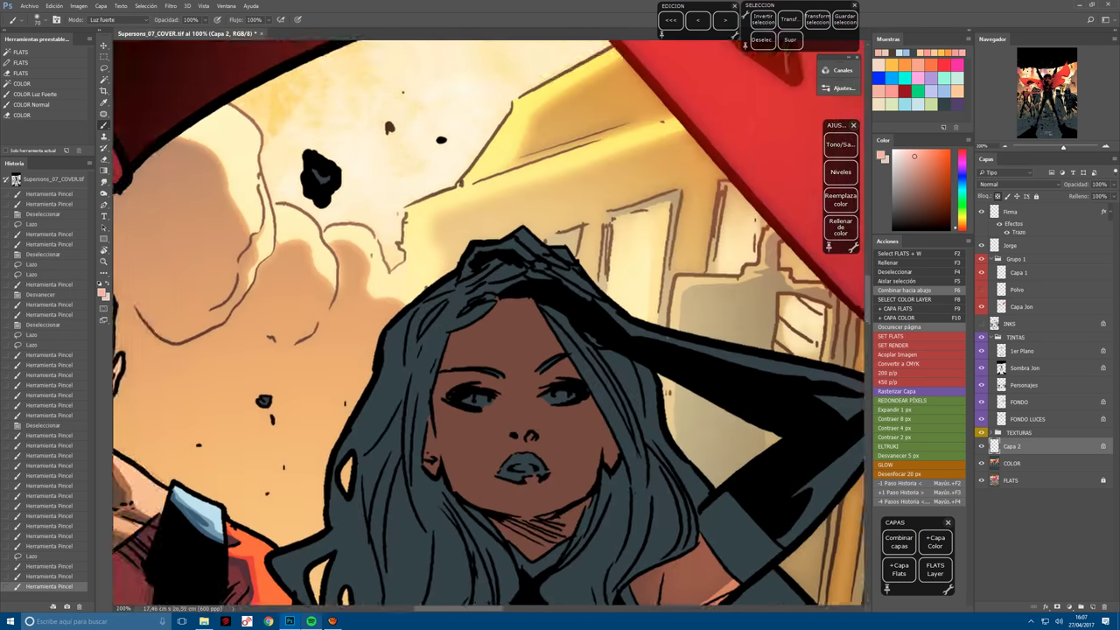
{"action": "key", "text": "ctrl+d"}
Lasso the lit area of the woman's face from forehead to chin, refining the outline around the nose and lips.
{"action": "key", "text": "l"}
{"action": "mouse_move", "coordinate": [565, 407]}
{"action": "left_mouse_down"}
{"action": "mouse_move", "coordinate": [506, 372]}
{"action": "mouse_move", "coordinate": [507, 361]}
{"action": "left_mouse_up"}
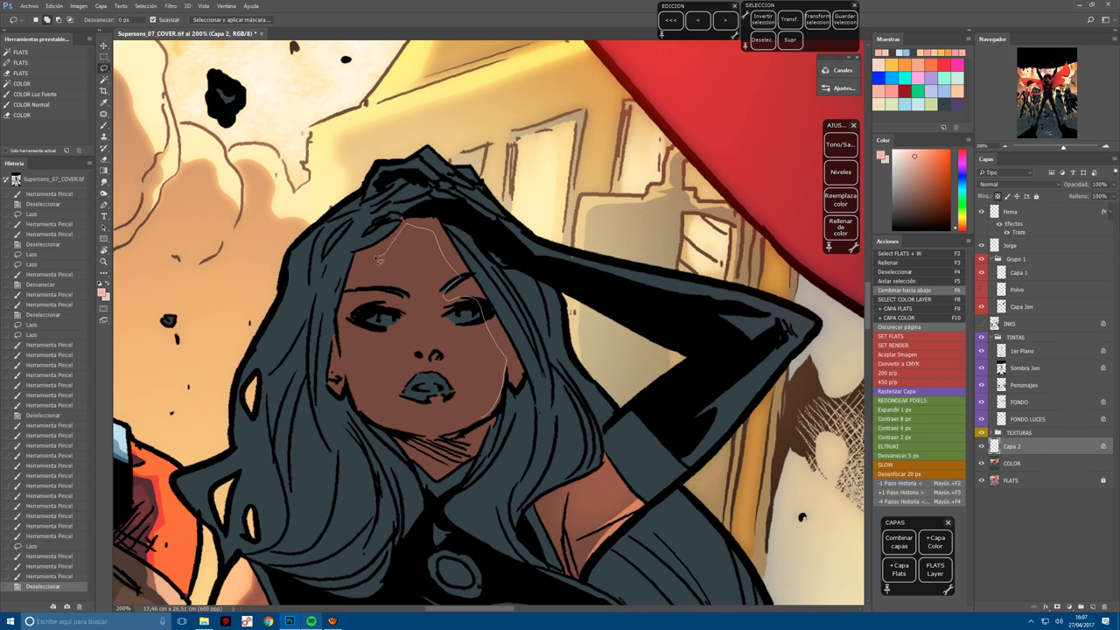
{"action": "mouse_move", "coordinate": [359, 272]}
{"action": "left_mouse_down"}
{"action": "mouse_move", "coordinate": [356, 296]}
{"action": "mouse_move", "coordinate": [389, 292]}
{"action": "mouse_move", "coordinate": [357, 398]}
{"action": "mouse_move", "coordinate": [385, 427]}
{"action": "mouse_move", "coordinate": [457, 436]}
{"action": "mouse_move", "coordinate": [487, 421]}
{"action": "left_mouse_up"}
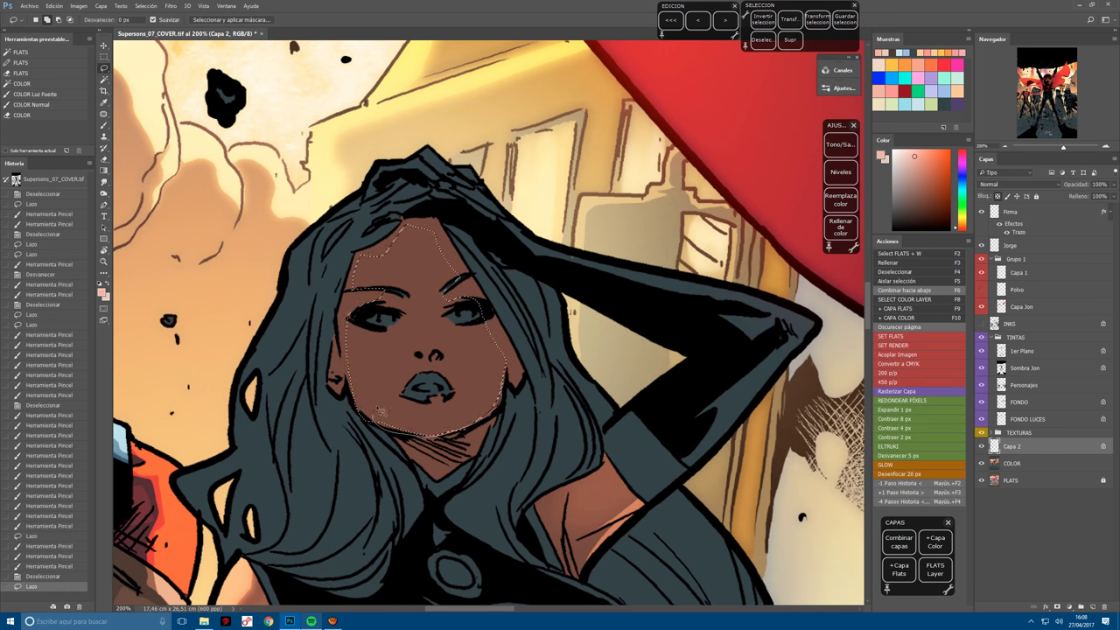
{"action": "mouse_move", "coordinate": [381, 410]}
{"action": "left_mouse_down"}
{"action": "mouse_move", "coordinate": [451, 361]}
{"action": "mouse_move", "coordinate": [412, 356]}
{"action": "mouse_move", "coordinate": [417, 392]}
{"action": "left_mouse_up"}
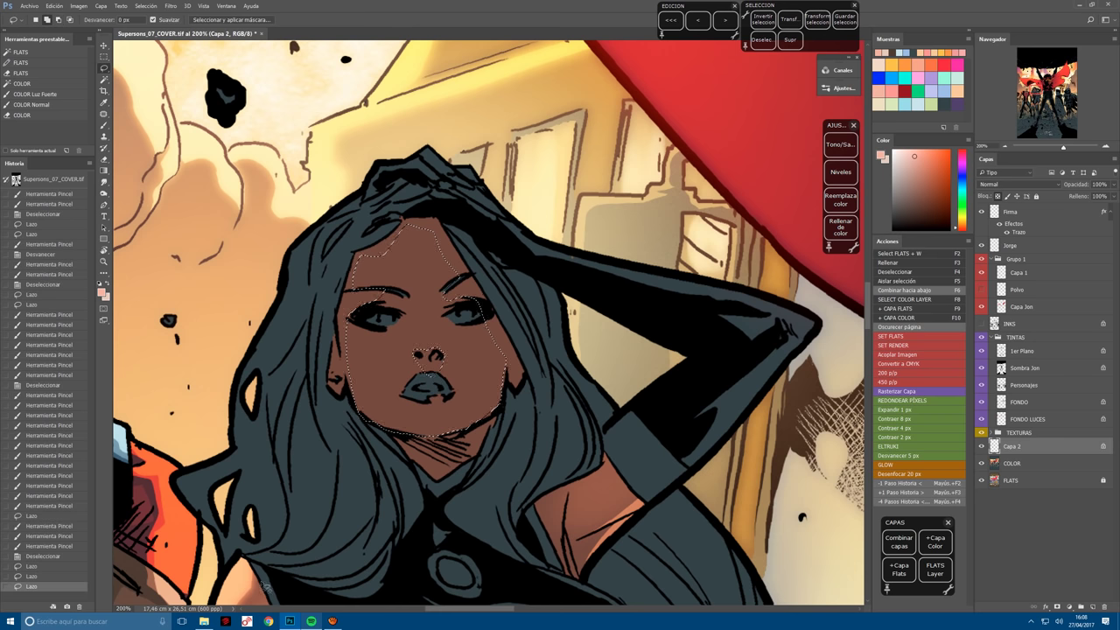
{"action": "key", "text": "r"}
{"action": "left_click_drag", "start_coordinate": [411, 376], "coordinate": [399, 357]}
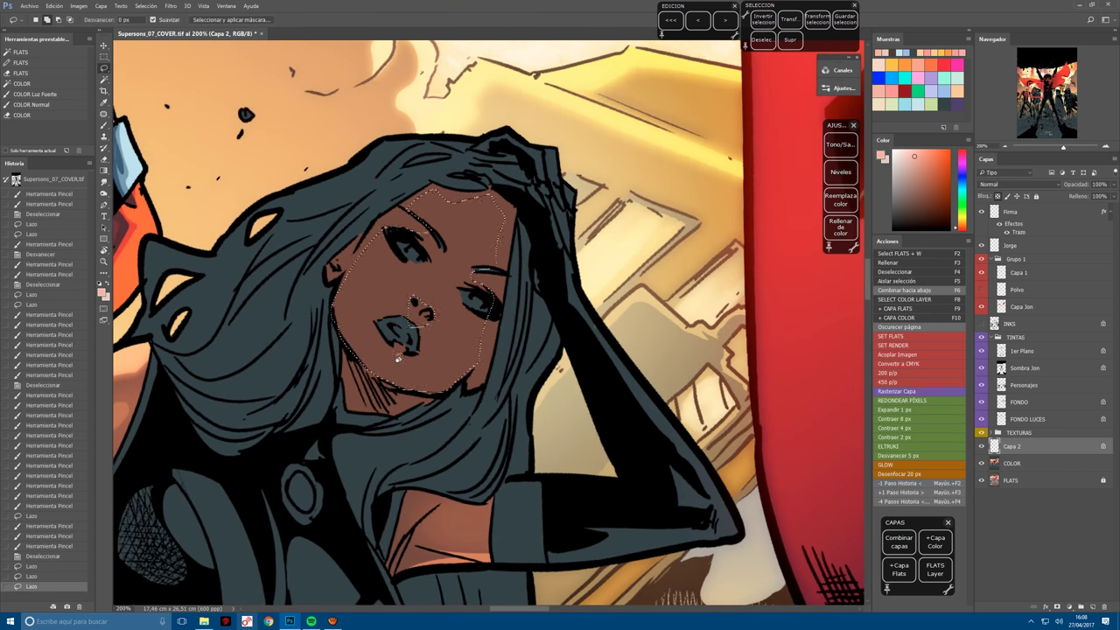
Hide the selection outline, brush soft salmon light over the selected area of the face with a large brush, and clear the selection.
{"action": "key", "text": "b"}
{"action": "key", "text": "ctrl+h"}
{"action": "left_click", "coordinate": [418, 291]}
{"action": "key", "text": "ctrl+minus"}
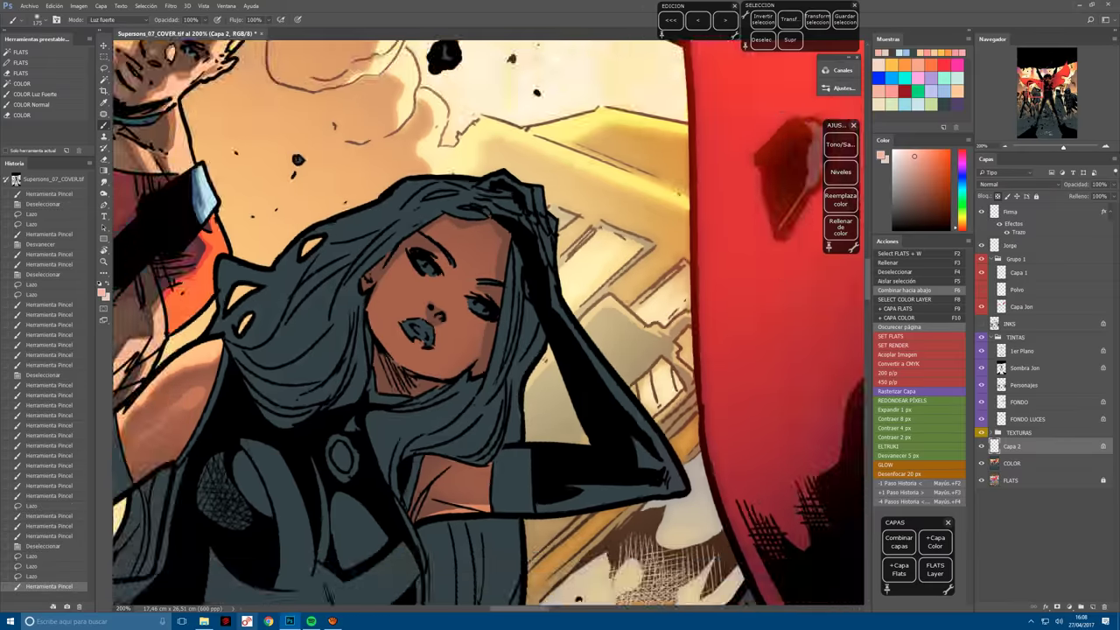
{"action": "left_click", "coordinate": [456, 289]}
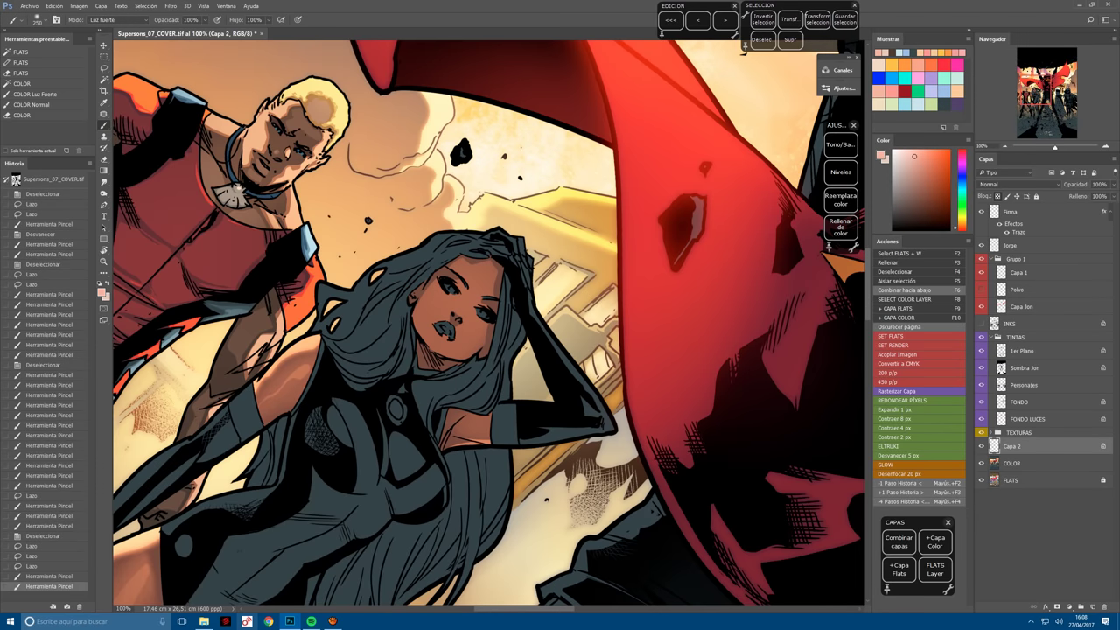
{"action": "left_click", "coordinate": [438, 291]}
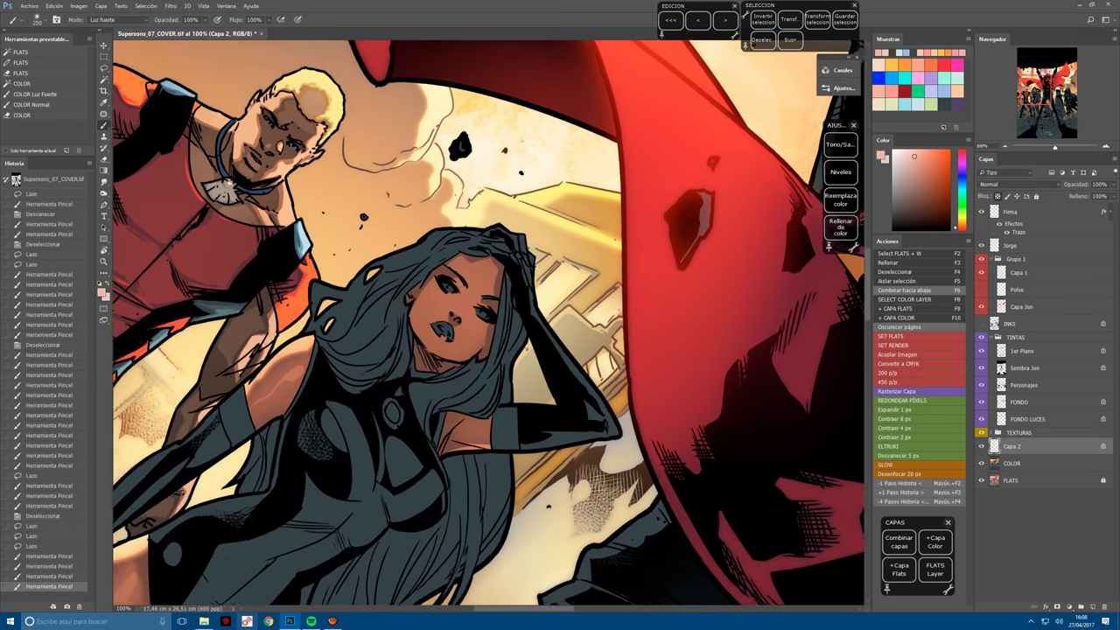
{"action": "key", "text": "ctrl+plus"}
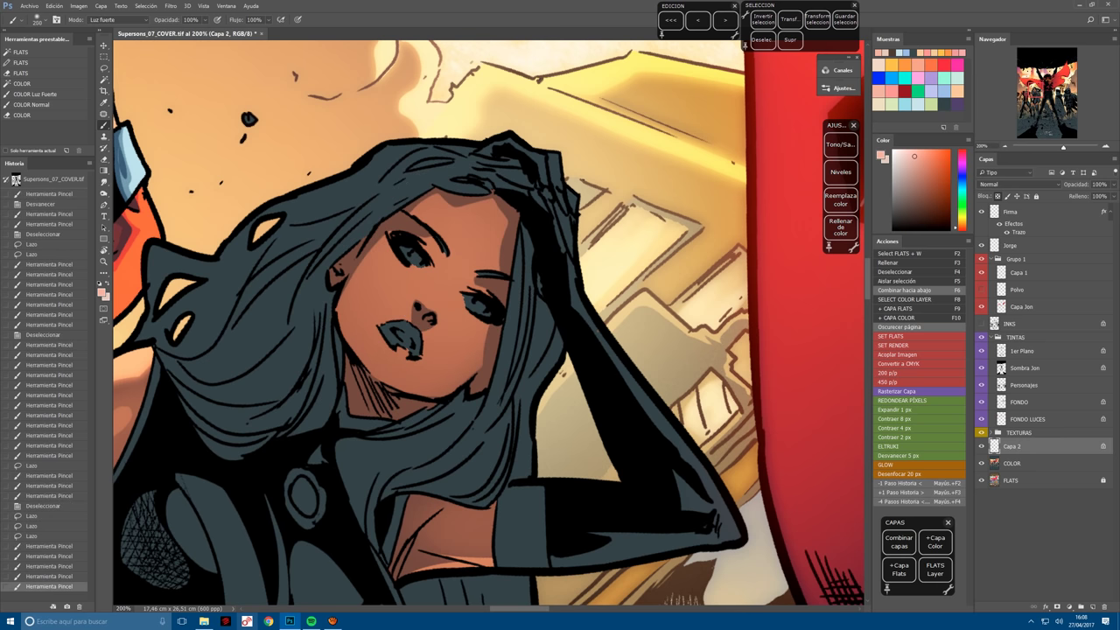
{"action": "key", "text": "ctrl+d"}
Lasso a small highlight on the woman's nose, dab light into it, and clear the selection.
{"action": "key", "text": "l"}
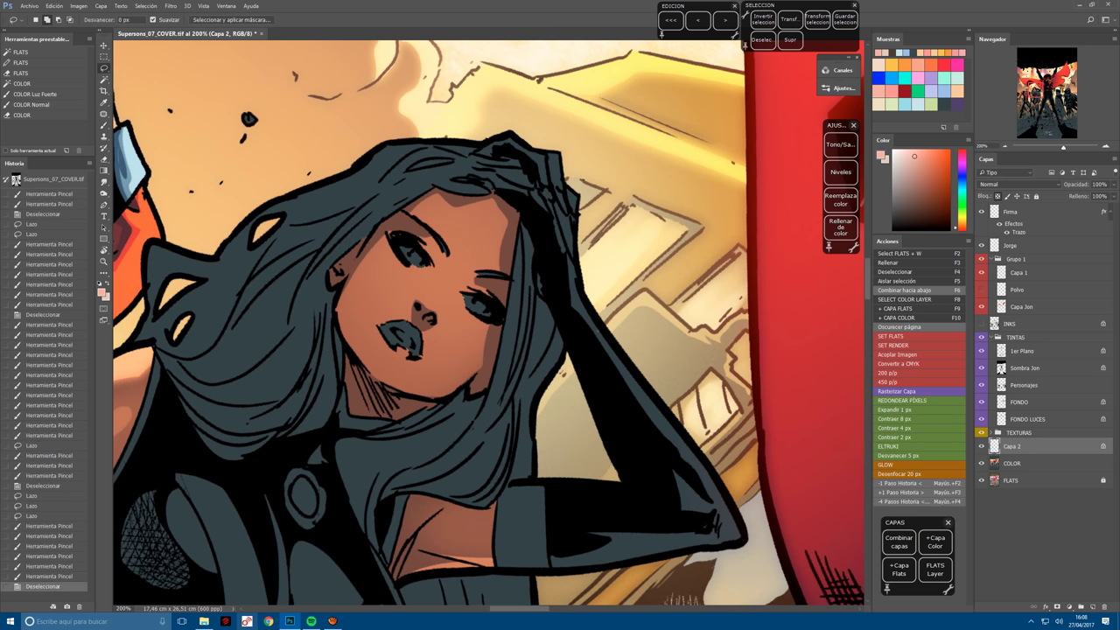
{"action": "key", "text": "b"}
{"action": "mouse_move", "coordinate": [429, 304]}
{"action": "left_mouse_down"}
{"action": "mouse_move", "coordinate": [473, 289]}
{"action": "mouse_move", "coordinate": [543, 342]}
{"action": "mouse_move", "coordinate": [499, 390]}
{"action": "mouse_move", "coordinate": [522, 413]}
{"action": "left_mouse_up"}
{"action": "left_click", "coordinate": [433, 304]}
{"action": "left_click", "coordinate": [433, 303]}
{"action": "left_click", "coordinate": [442, 311]}
{"action": "key", "text": "r"}
{"action": "key", "text": "ctrl+d"}
Lasso small highlight shapes around the woman's lips, dab bright light into them, and clear the selection.
{"action": "key", "text": "l"}
{"action": "key", "text": "b"}
{"action": "left_click", "coordinate": [516, 410]}
{"action": "left_click", "coordinate": [516, 410]}
{"action": "key", "text": "l"}
{"action": "key", "text": "ctrl+d"}
{"action": "key", "text": "b"}
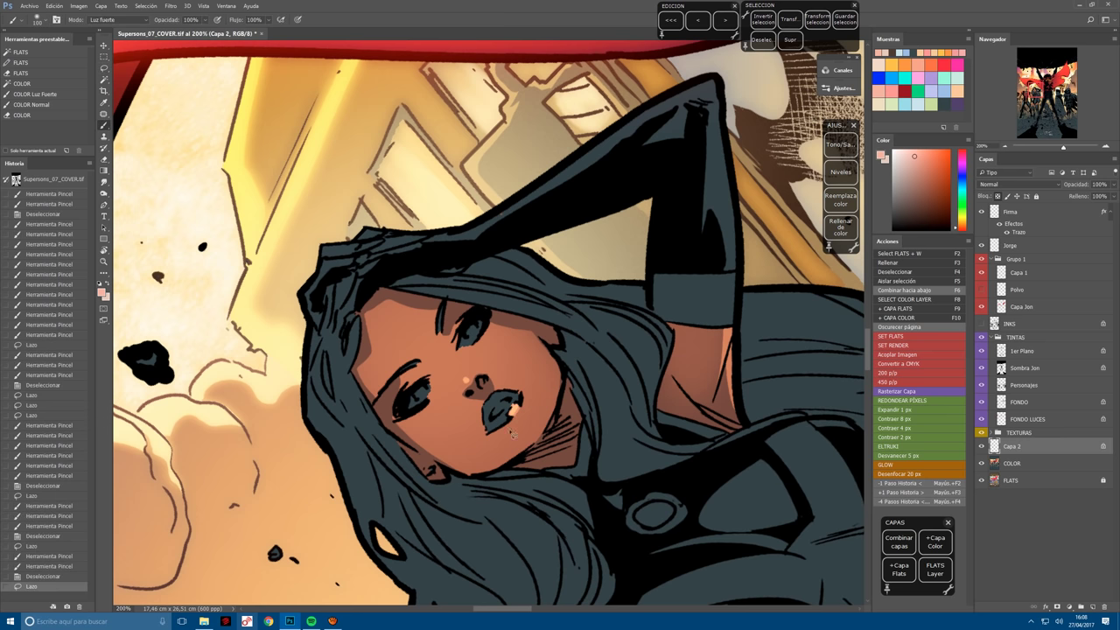
{"action": "left_click", "coordinate": [517, 410]}
{"action": "key", "text": "ctrl+d"}
Lasso small shapes at both of the woman's eyes, dab soft light into them, and clear the selection.
{"action": "key", "text": "l"}
{"action": "left_click_drag", "start_coordinate": [415, 395], "coordinate": [412, 389]}
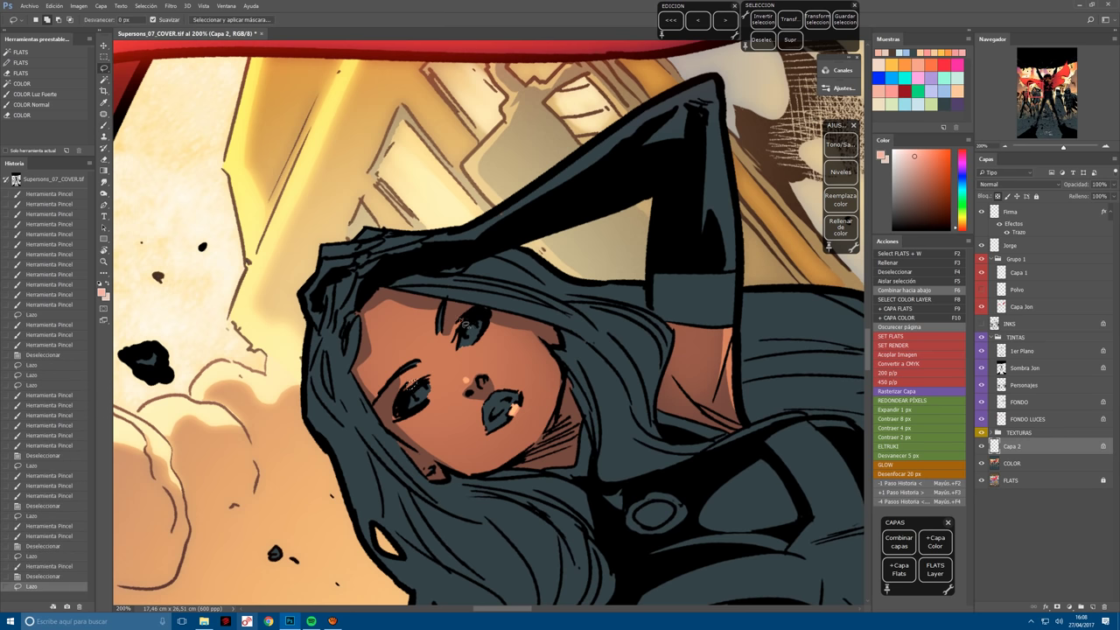
{"action": "key", "text": "b"}
{"action": "left_click", "coordinate": [411, 387]}
{"action": "left_click", "coordinate": [411, 388]}
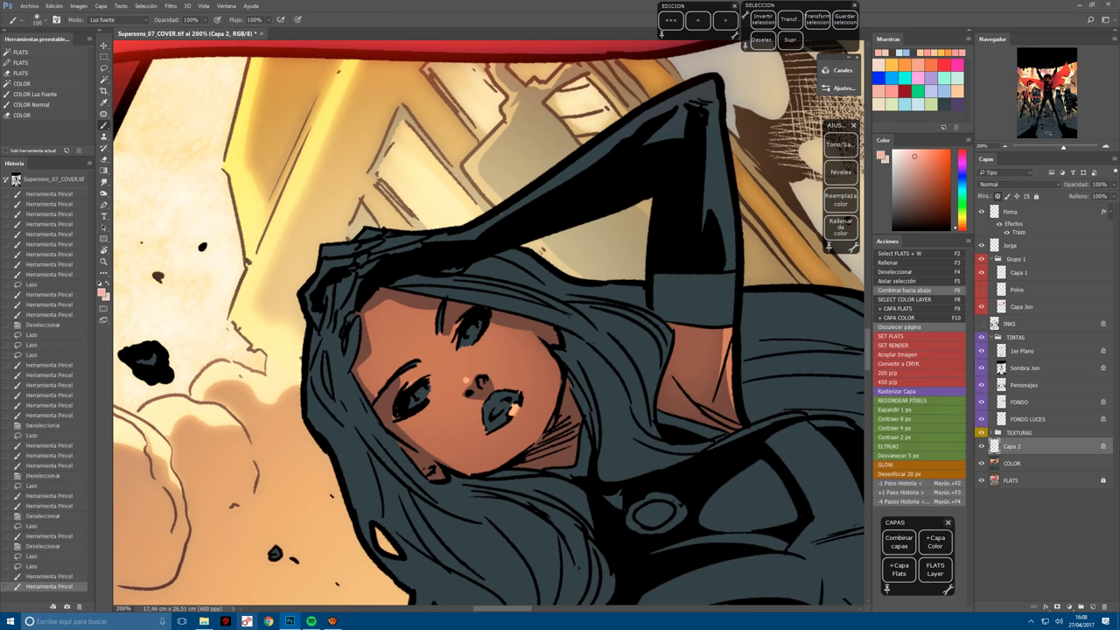
{"action": "left_click", "coordinate": [411, 388]}
{"action": "left_click", "coordinate": [411, 388]}
{"action": "left_click", "coordinate": [411, 388]}
{"action": "left_click", "coordinate": [412, 388]}
{"action": "key", "text": "ctrl+d"}
Lasso the woman's forehead down to between the eyebrows and brush soft salmon light into it.
{"action": "key", "text": "l"}
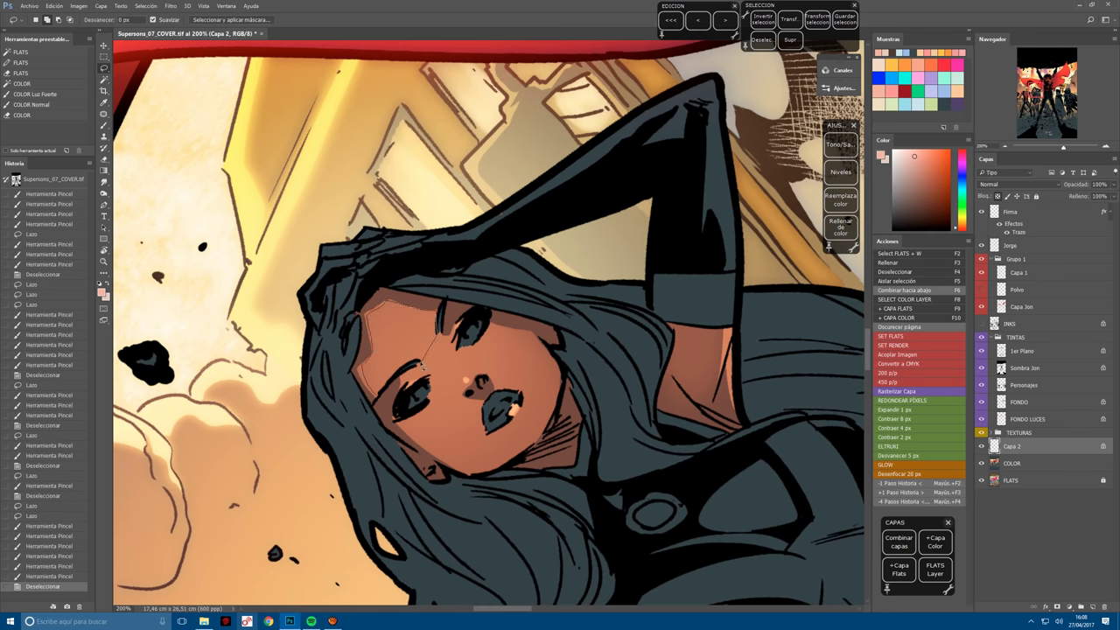
{"action": "left_click_drag", "start_coordinate": [382, 397], "coordinate": [385, 394]}
{"action": "key", "text": "b"}
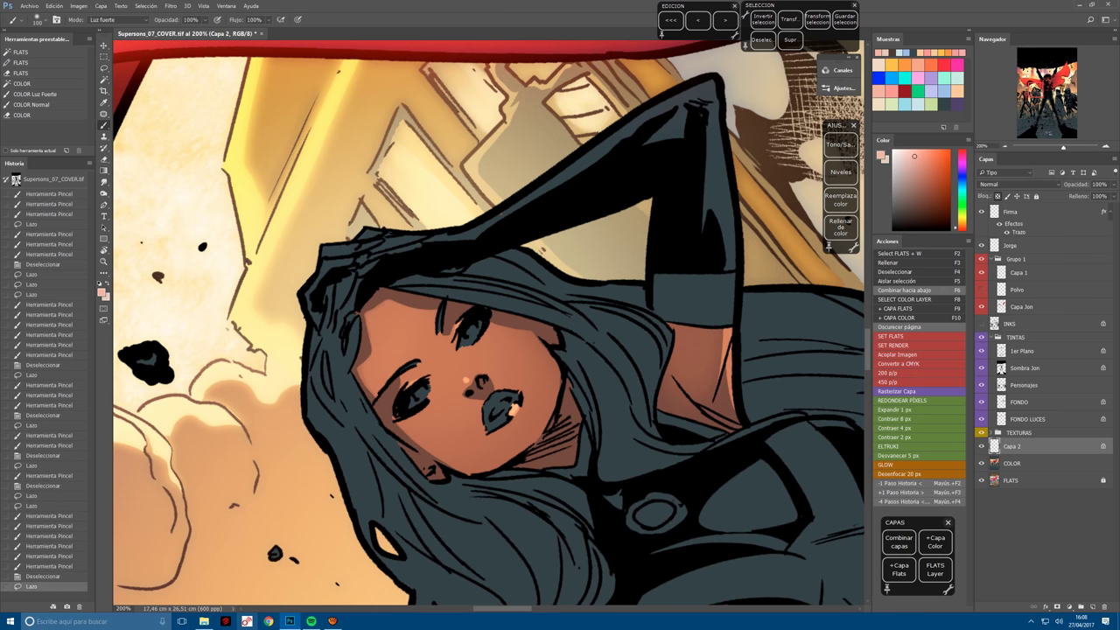
{"action": "left_click", "coordinate": [389, 367]}
{"action": "key", "text": "r"}
{"action": "mouse_move", "coordinate": [411, 241]}
{"action": "left_mouse_down"}
{"action": "mouse_move", "coordinate": [490, 206]}
{"action": "mouse_move", "coordinate": [537, 214]}
{"action": "mouse_move", "coordinate": [547, 197]}
{"action": "left_mouse_up"}
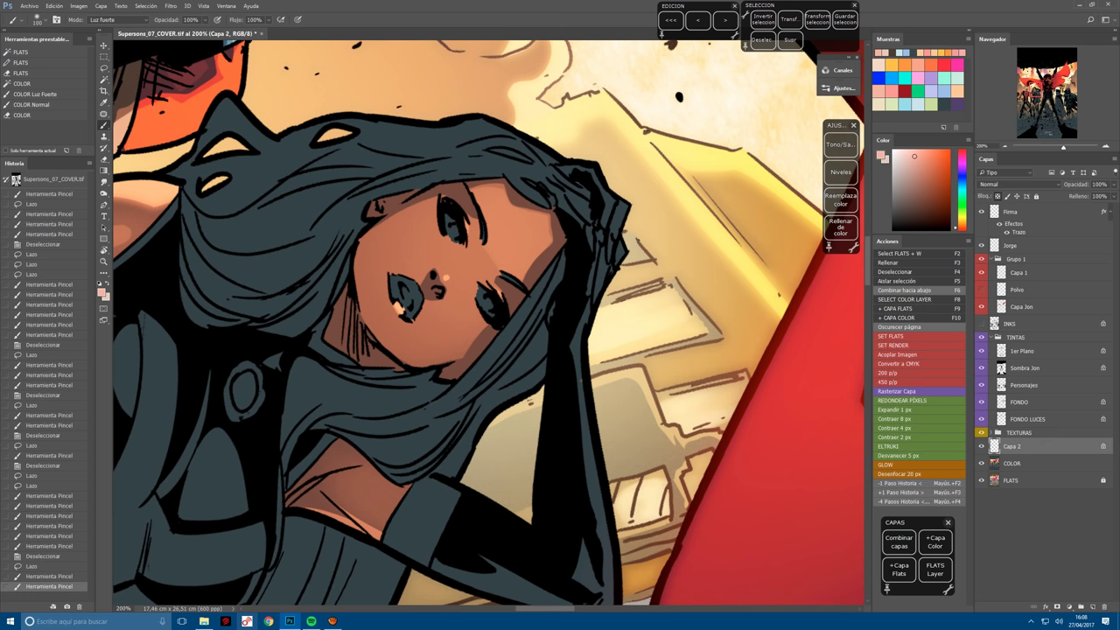
Finish the soft light on the woman's forehead and clear the selection.
{"action": "left_click", "coordinate": [536, 191]}
{"action": "key", "text": "r"}
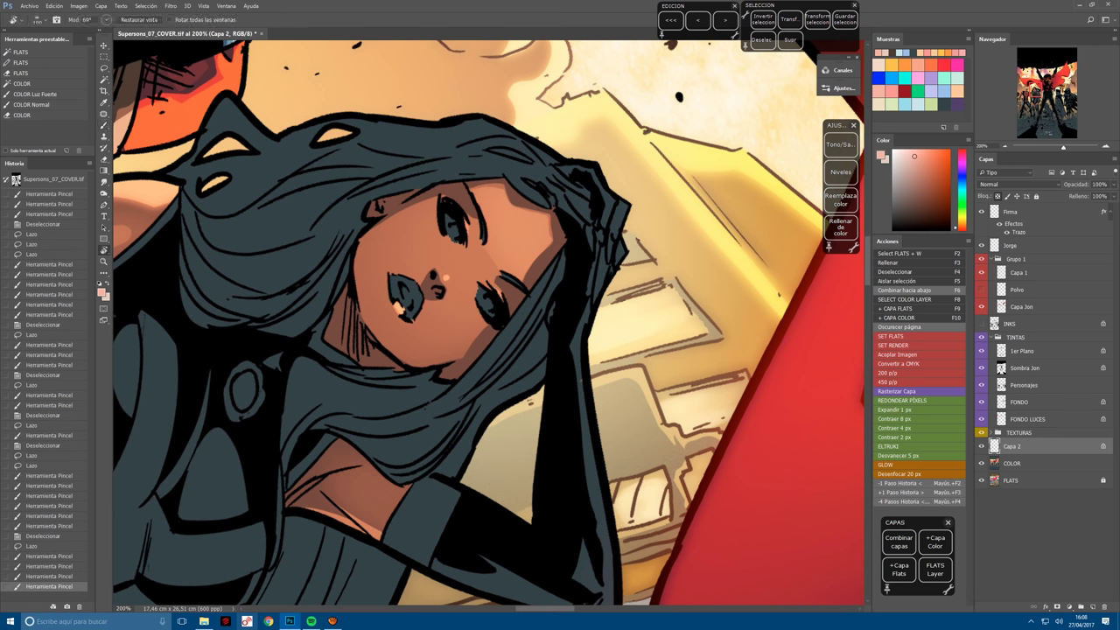
{"action": "mouse_move", "coordinate": [537, 190]}
{"action": "left_mouse_down"}
{"action": "mouse_move", "coordinate": [400, 225]}
{"action": "mouse_move", "coordinate": [358, 304]}
{"action": "mouse_move", "coordinate": [359, 345]}
{"action": "left_mouse_up"}
{"action": "key", "text": "Escape"}
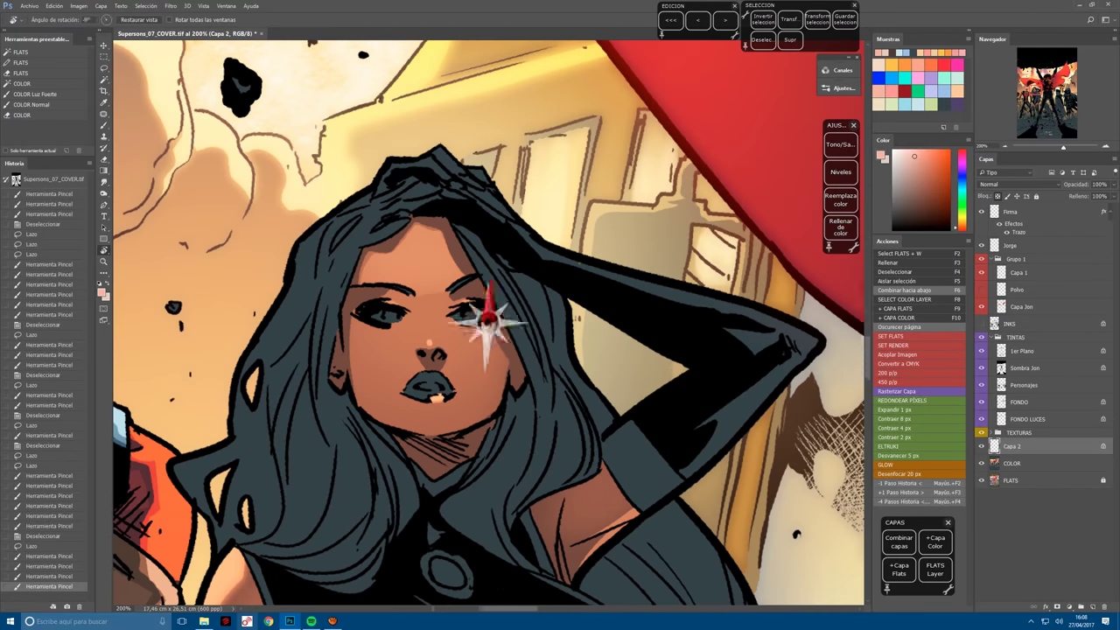
{"action": "key", "text": "l"}
{"action": "key", "text": "ctrl+d"}
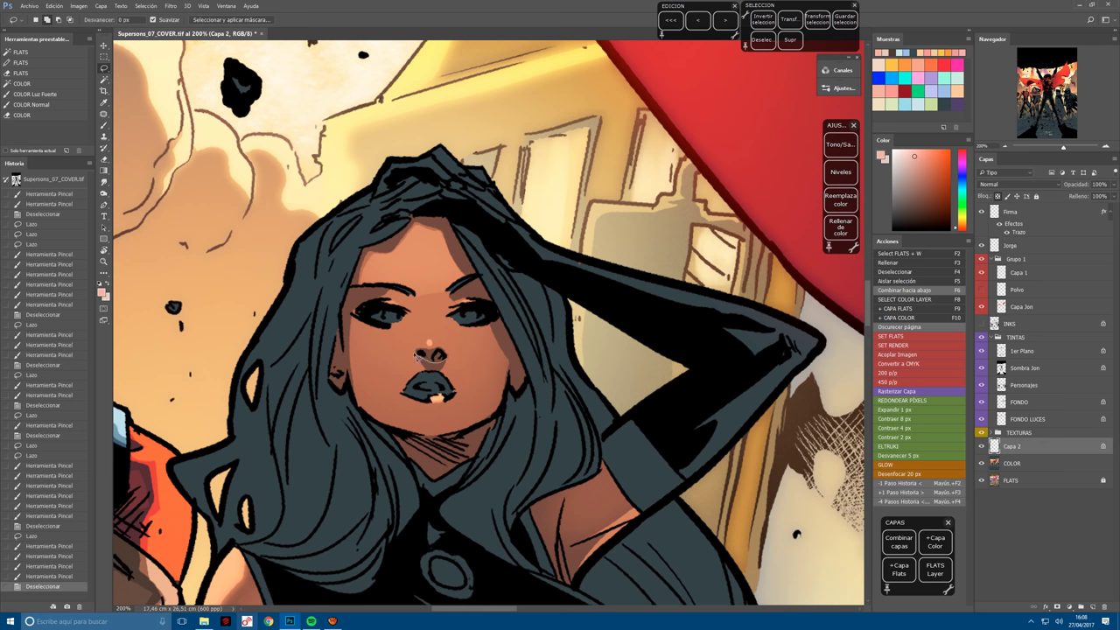
Lasso the woman's nose, feather the selection by 5 px, and brush red into its tip.
{"action": "left_click_drag", "start_coordinate": [448, 354], "coordinate": [446, 357]}
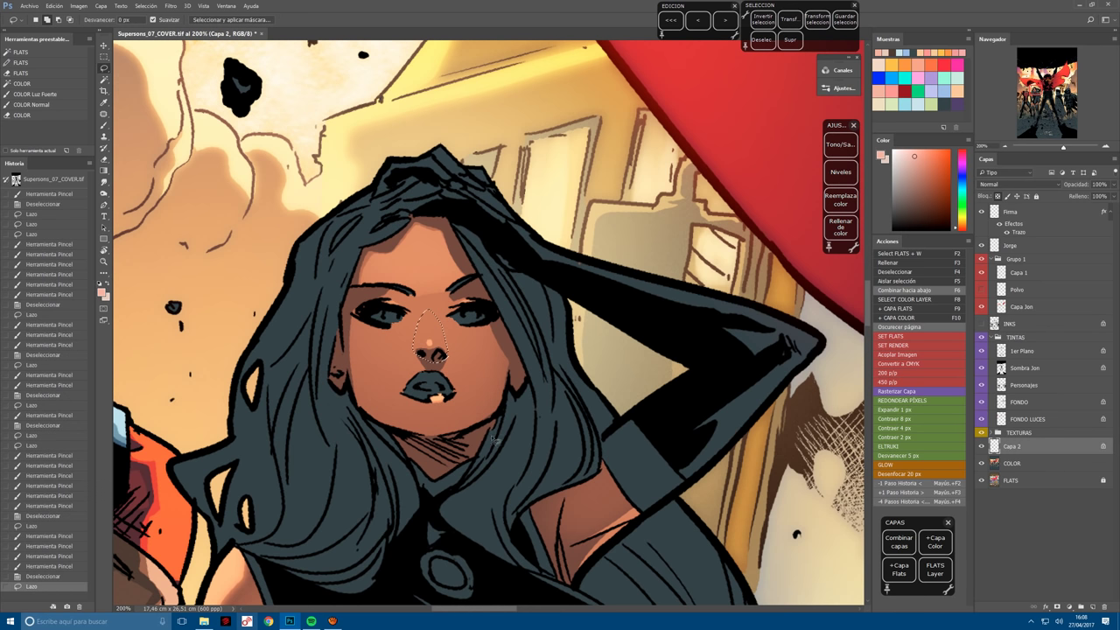
{"action": "left_click", "coordinate": [931, 454]}
{"action": "key", "text": "b"}
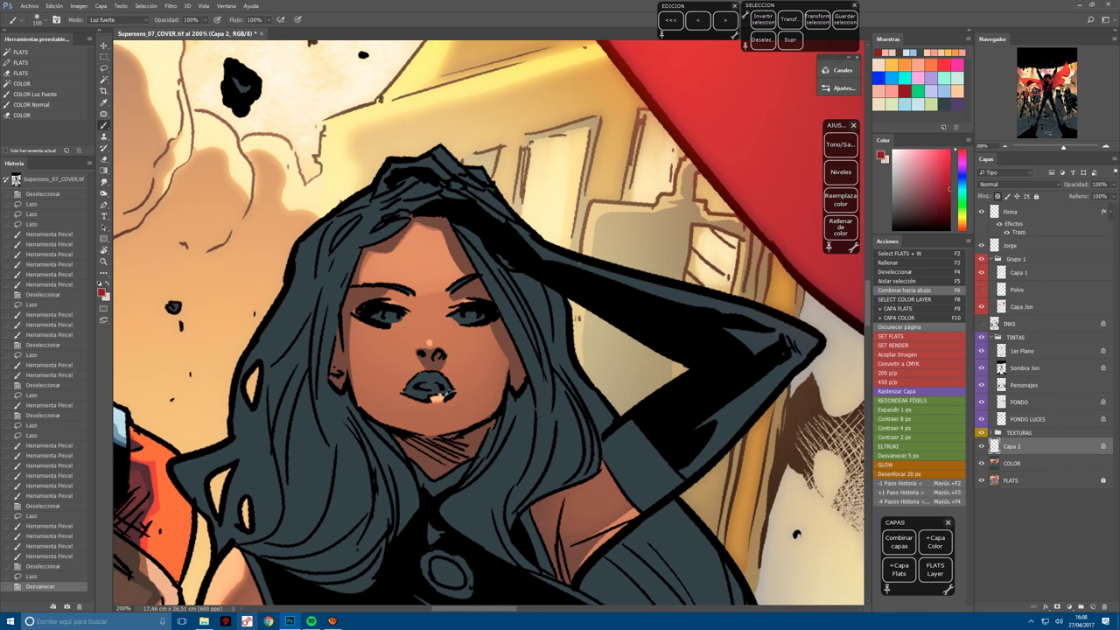
{"action": "left_click_drag", "start_coordinate": [427, 343], "coordinate": [432, 354]}
{"action": "left_click", "coordinate": [429, 343]}
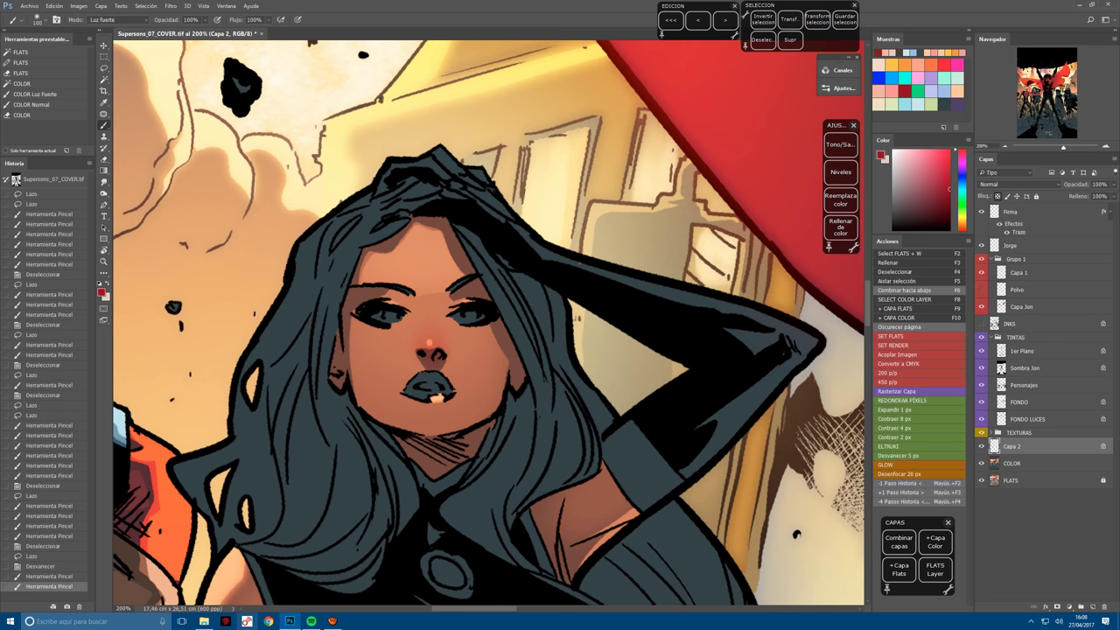
Dab a darker muted red over the tip of the woman's nose and clear the selection.
{"action": "left_click", "coordinate": [907, 207]}
{"action": "left_click", "coordinate": [429, 346]}
{"action": "left_click", "coordinate": [429, 345]}
{"action": "left_click", "coordinate": [431, 343]}
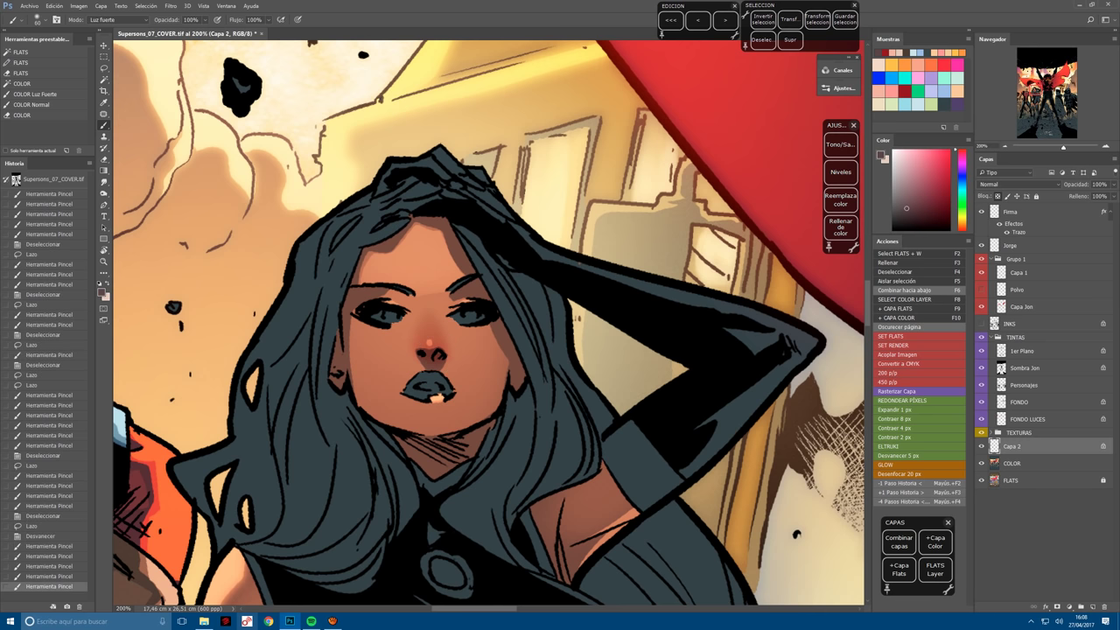
{"action": "key", "text": "ctrl+d"}
Lasso a small shape around the woman's nose, dab colour into it, and clear the selection.
{"action": "key", "text": "l"}
{"action": "mouse_move", "coordinate": [428, 340]}
{"action": "left_mouse_down"}
{"action": "mouse_move", "coordinate": [438, 352]}
{"action": "mouse_move", "coordinate": [550, 332]}
{"action": "mouse_move", "coordinate": [434, 324]}
{"action": "left_mouse_up"}
{"action": "key", "text": "b"}
{"action": "left_click", "coordinate": [422, 374]}
{"action": "left_click", "coordinate": [422, 374]}
{"action": "key", "text": "ctrl+d"}
{"action": "key", "text": "r"}
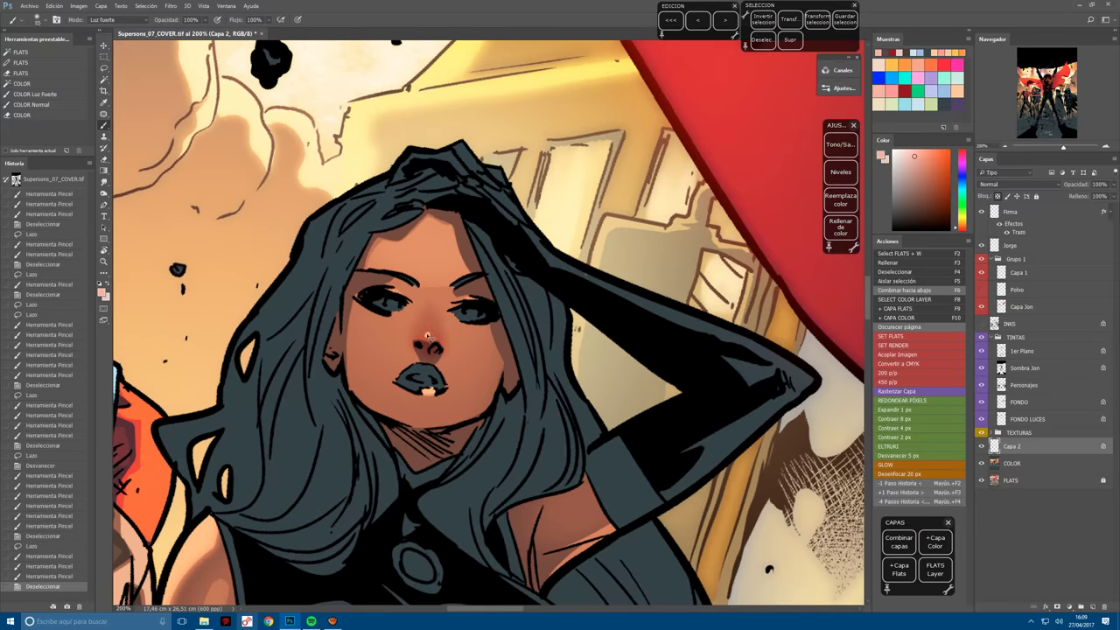
Dab small salmon highlights on the tip and bridge of the woman's nose.
{"action": "left_click", "coordinate": [428, 336]}
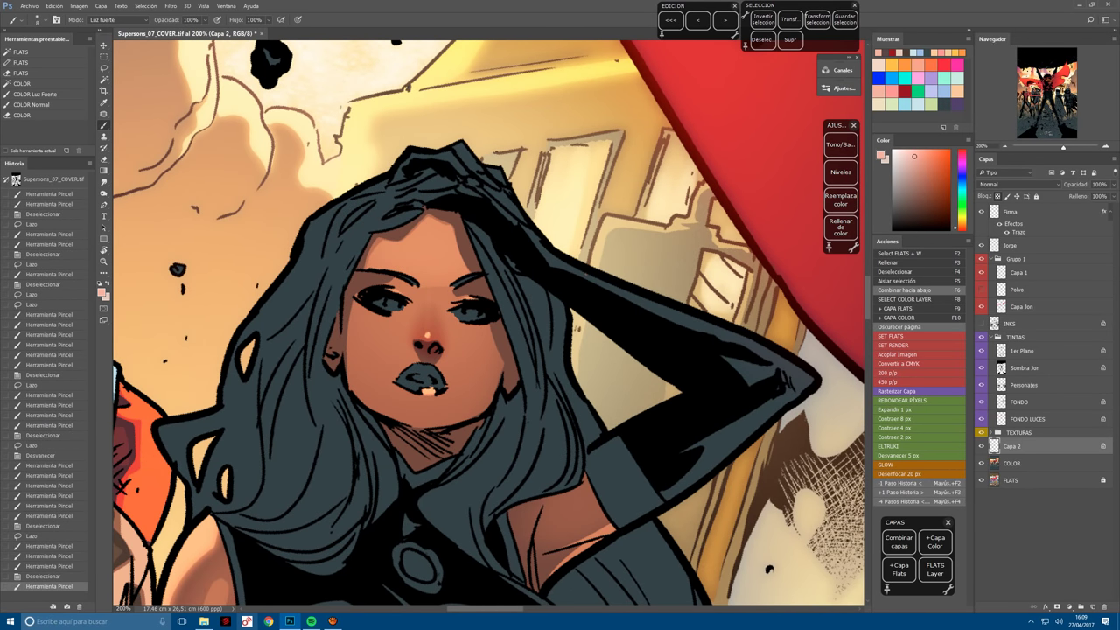
{"action": "left_click", "coordinate": [428, 337]}
{"action": "left_click", "coordinate": [428, 336]}
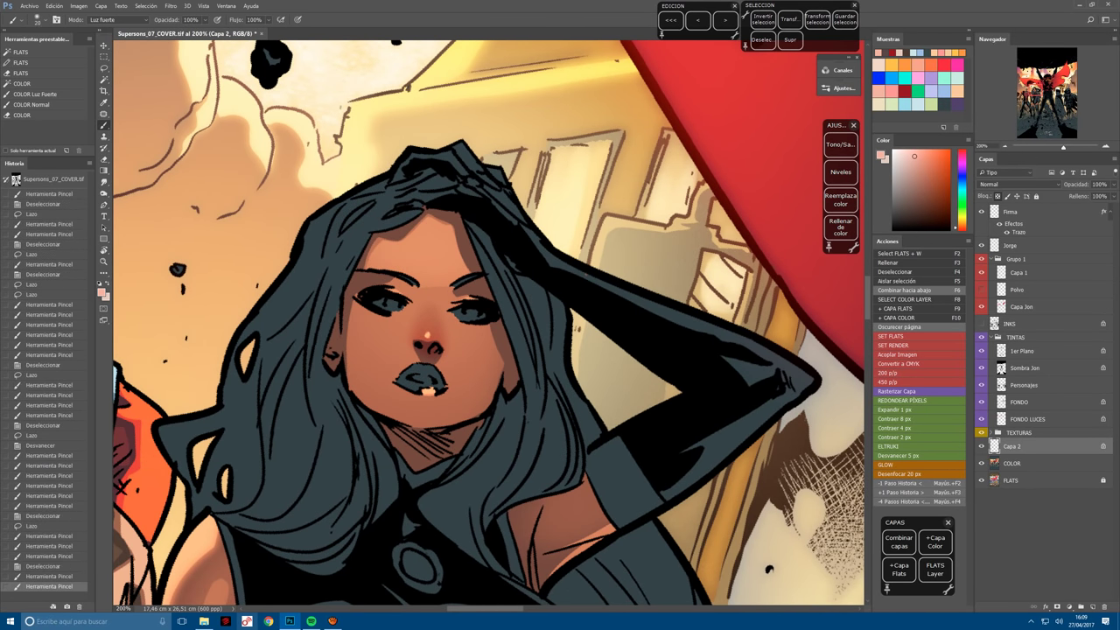
{"action": "left_click", "coordinate": [428, 336]}
{"action": "left_click", "coordinate": [428, 336]}
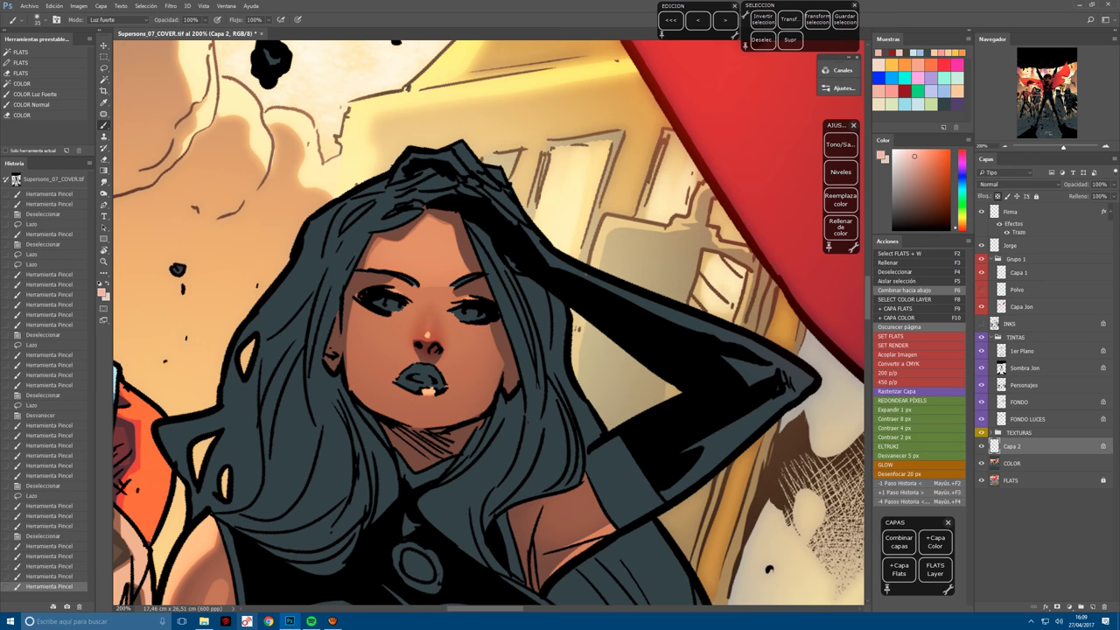
{"action": "left_click", "coordinate": [429, 308]}
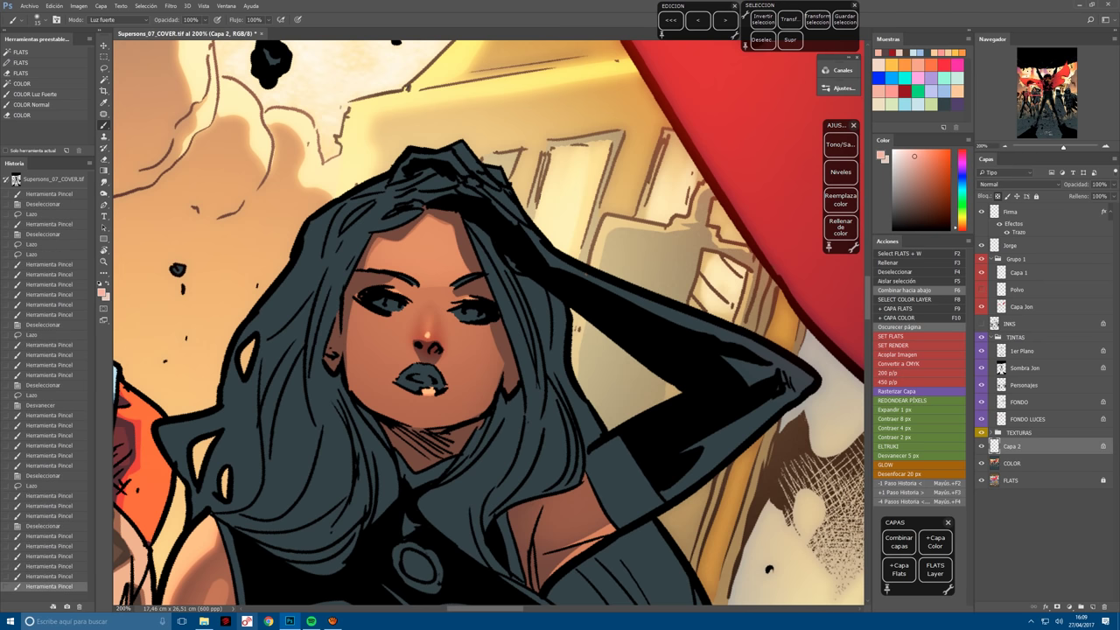
Lasso the woman's right cheek from below the eye to the jaw and brush soft salmon light into it.
{"action": "key", "text": "r"}
{"action": "left_click_drag", "start_coordinate": [429, 308], "coordinate": [477, 464]}
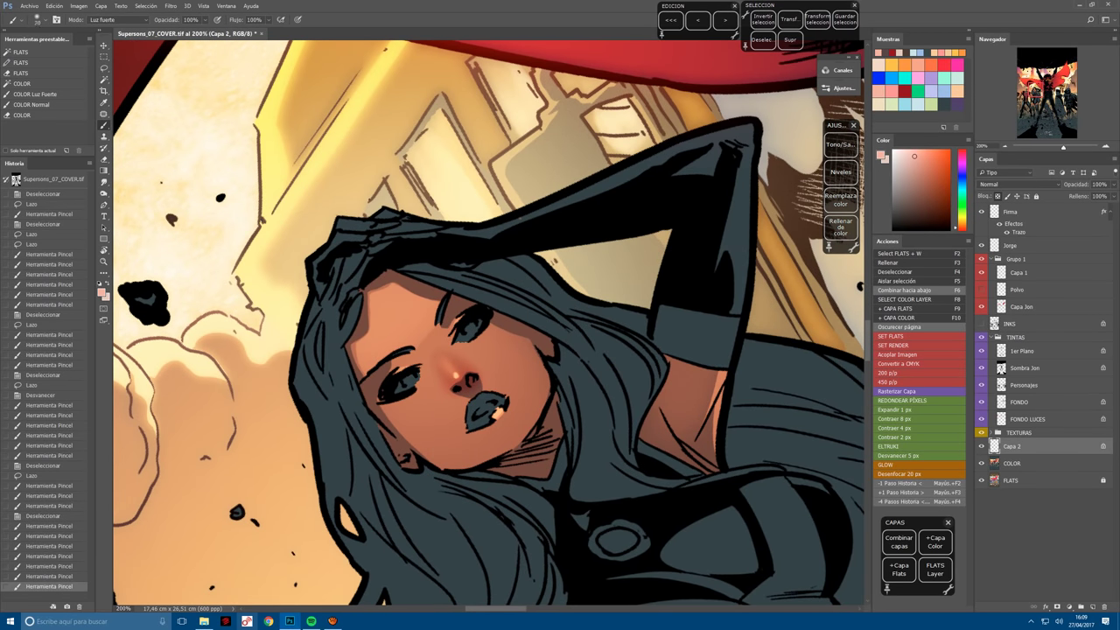
{"action": "key", "text": "r"}
{"action": "mouse_move", "coordinate": [476, 464]}
{"action": "left_mouse_down"}
{"action": "mouse_move", "coordinate": [541, 466]}
{"action": "mouse_move", "coordinate": [462, 456]}
{"action": "left_mouse_up"}
{"action": "key", "text": "l"}
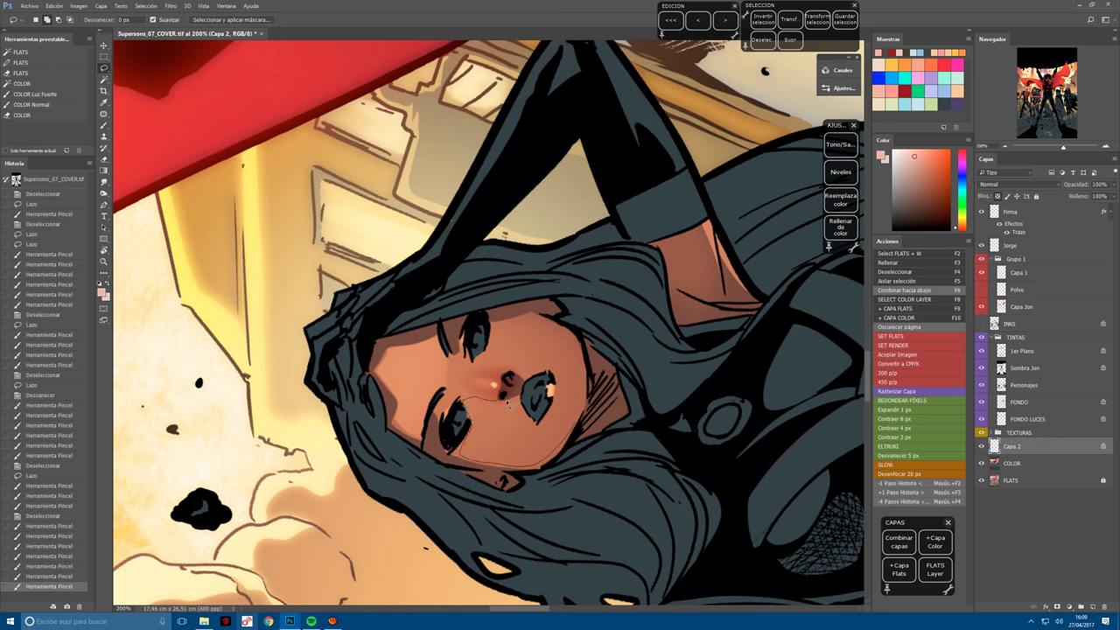
{"action": "mouse_move", "coordinate": [506, 404]}
{"action": "left_mouse_down"}
{"action": "mouse_move", "coordinate": [551, 390]}
{"action": "mouse_move", "coordinate": [622, 411]}
{"action": "left_mouse_up"}
{"action": "key", "text": "b"}
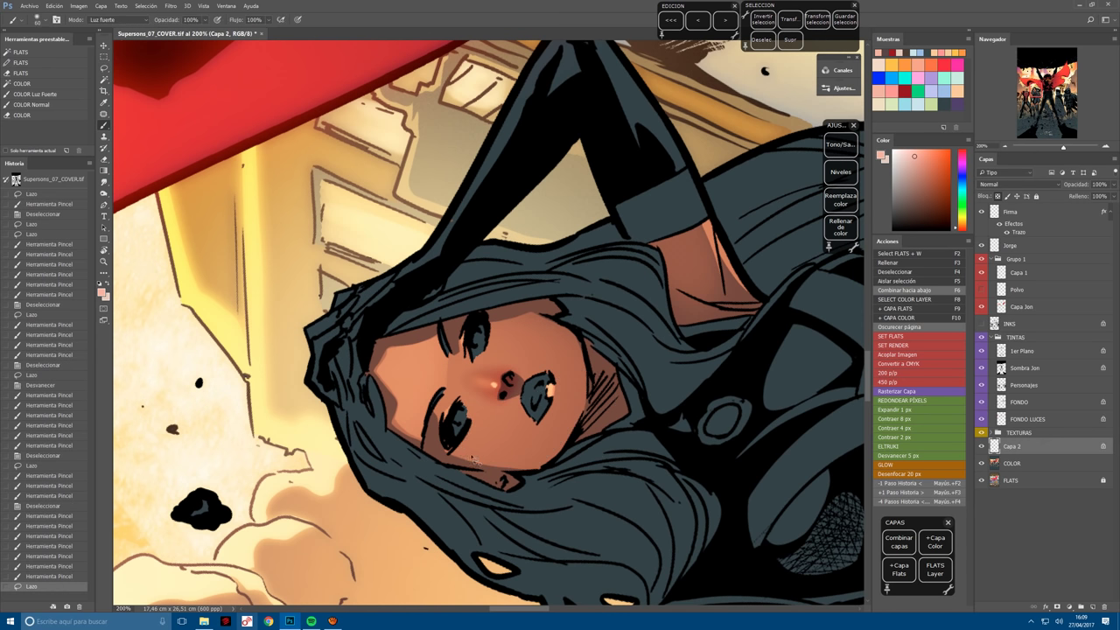
{"action": "left_click_drag", "start_coordinate": [525, 411], "coordinate": [560, 420]}
{"action": "mouse_move", "coordinate": [525, 412]}
{"action": "left_mouse_down"}
{"action": "mouse_move", "coordinate": [560, 421]}
{"action": "mouse_move", "coordinate": [471, 445]}
{"action": "mouse_move", "coordinate": [517, 417]}
{"action": "left_mouse_up"}
Lasso a thin sliver along the right cheekbone, brush light into it, and clear the selection.
{"action": "key", "text": "l"}
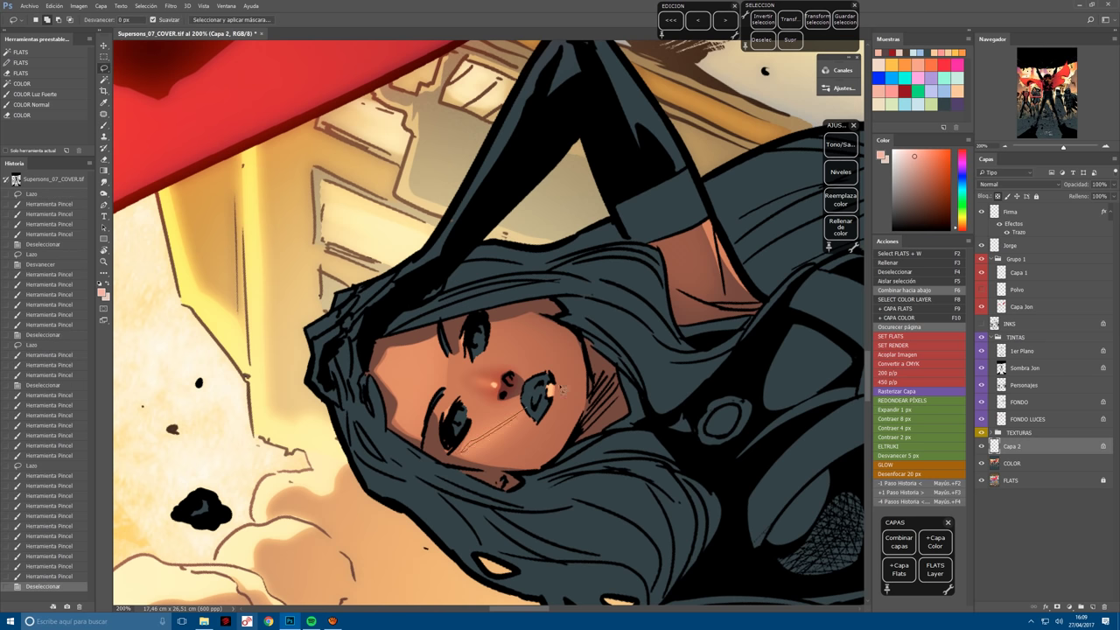
{"action": "key", "text": "b"}
{"action": "left_click_drag", "start_coordinate": [561, 385], "coordinate": [632, 343]}
{"action": "left_click_drag", "start_coordinate": [542, 402], "coordinate": [365, 494]}
Lasso the woman's left cheek and jaw, excluding the mouth area, brush soft salmon light into it, and clear the selection.
{"action": "key", "text": "l"}
{"action": "mouse_move", "coordinate": [492, 359]}
{"action": "left_mouse_down"}
{"action": "mouse_move", "coordinate": [483, 402]}
{"action": "mouse_move", "coordinate": [457, 416]}
{"action": "mouse_move", "coordinate": [500, 372]}
{"action": "mouse_move", "coordinate": [488, 330]}
{"action": "mouse_move", "coordinate": [464, 320]}
{"action": "left_mouse_up"}
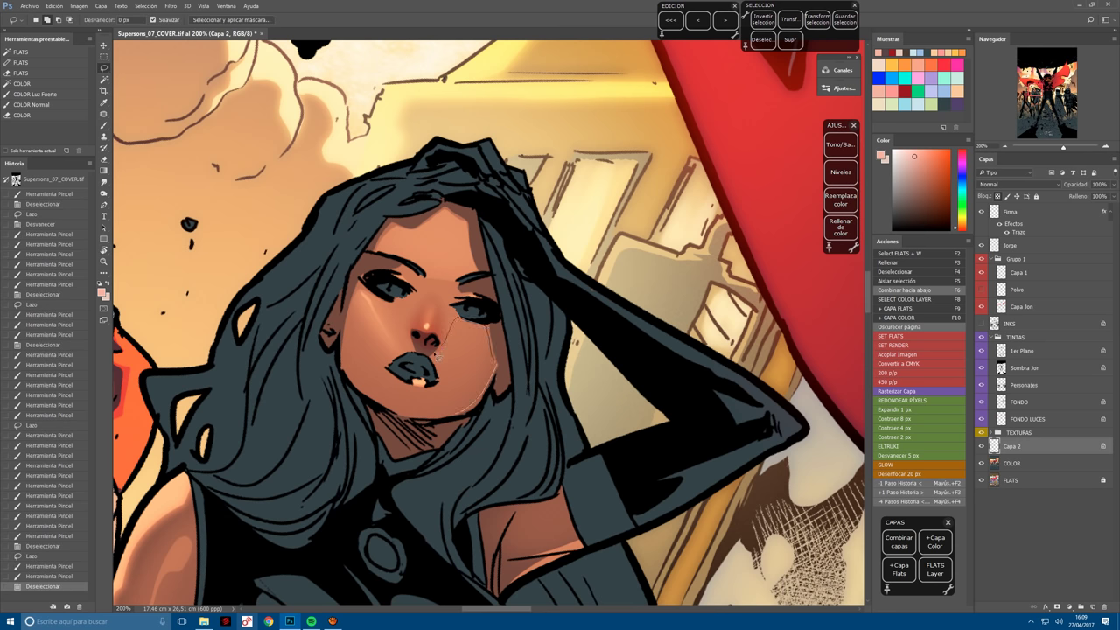
{"action": "left_click_drag", "start_coordinate": [436, 357], "coordinate": [307, 431]}
{"action": "mouse_move", "coordinate": [477, 403]}
{"action": "left_mouse_down"}
{"action": "mouse_move", "coordinate": [429, 363]}
{"action": "mouse_move", "coordinate": [376, 391]}
{"action": "left_mouse_up"}
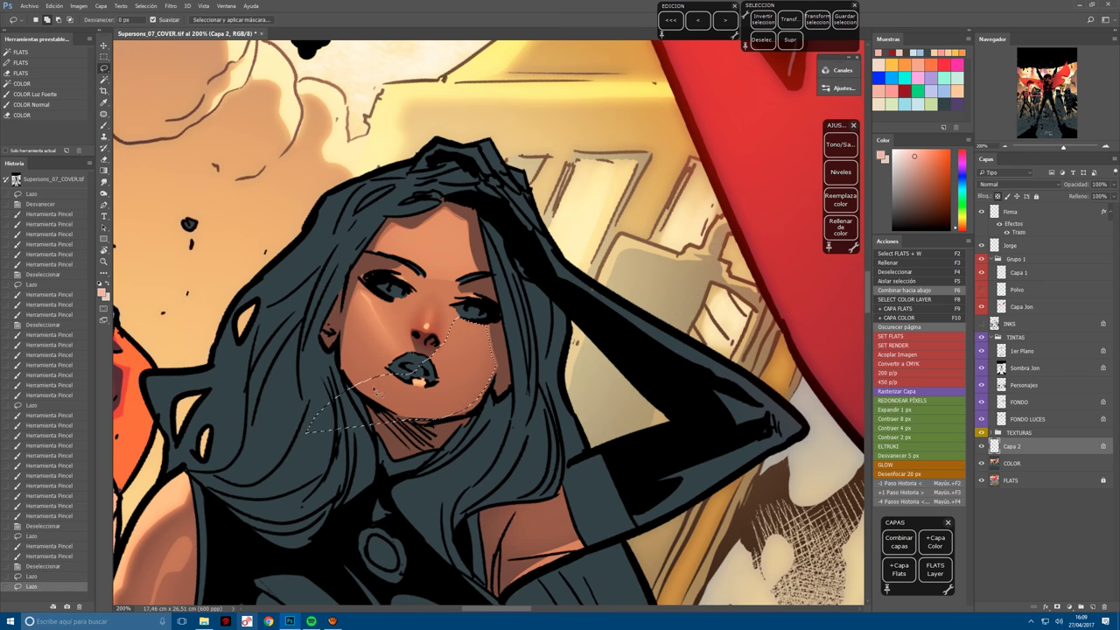
{"action": "key", "text": "b"}
{"action": "key", "text": "ctrl+h"}
{"action": "left_click_drag", "start_coordinate": [451, 332], "coordinate": [483, 357]}
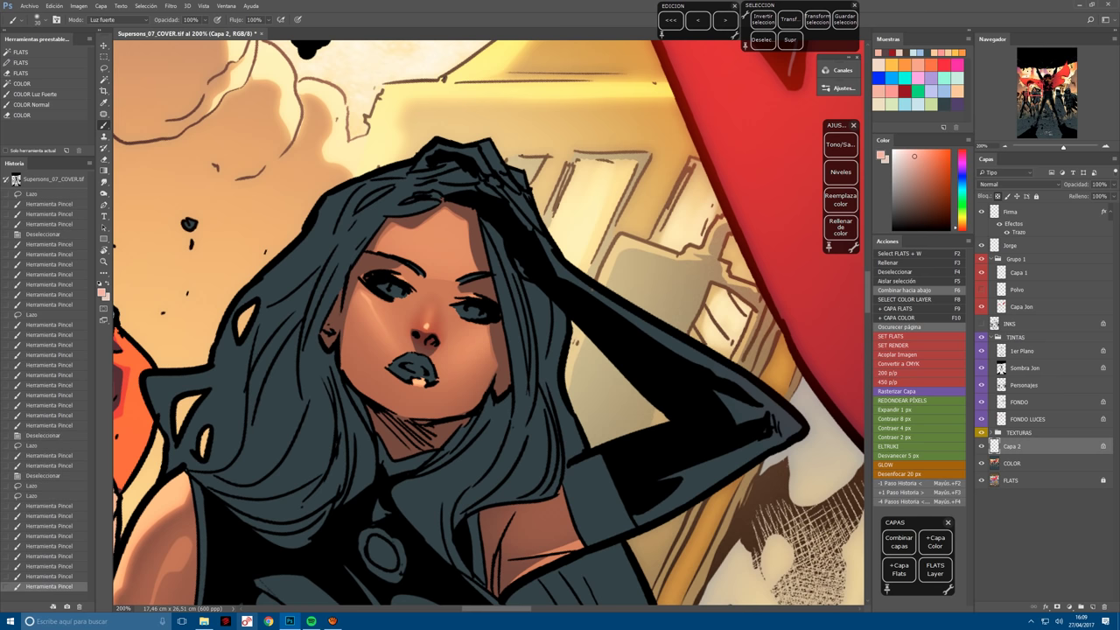
{"action": "key", "text": "ctrl+d"}
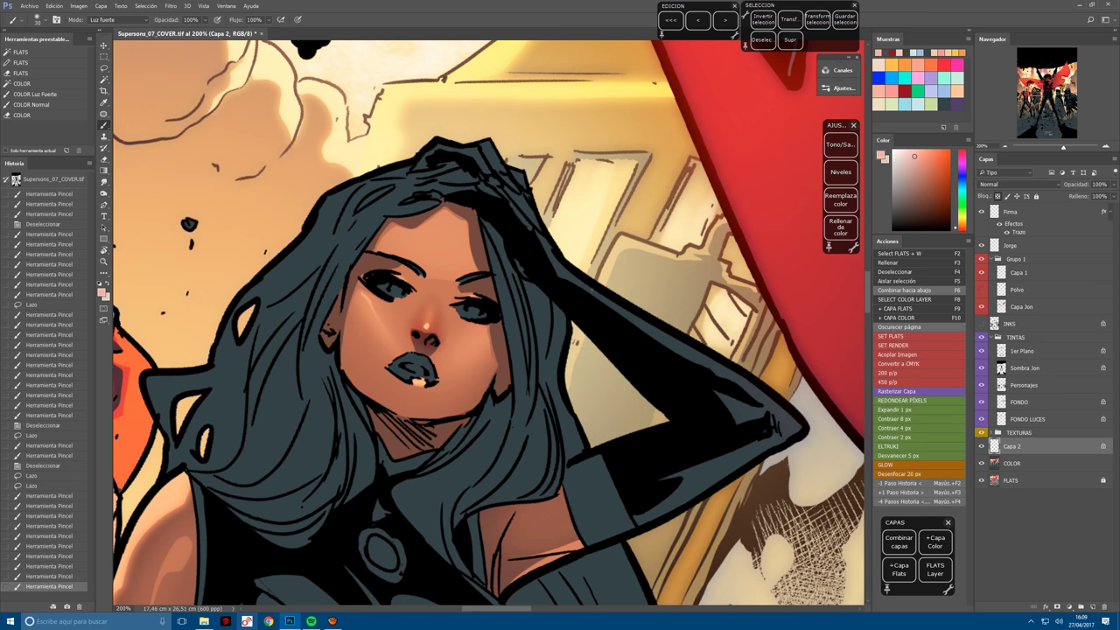
Dab light into a small lassoed shape below the woman's left eye and merge the working layer down.
{"action": "left_click_drag", "start_coordinate": [455, 333], "coordinate": [497, 337]}
{"action": "key", "text": "l"}
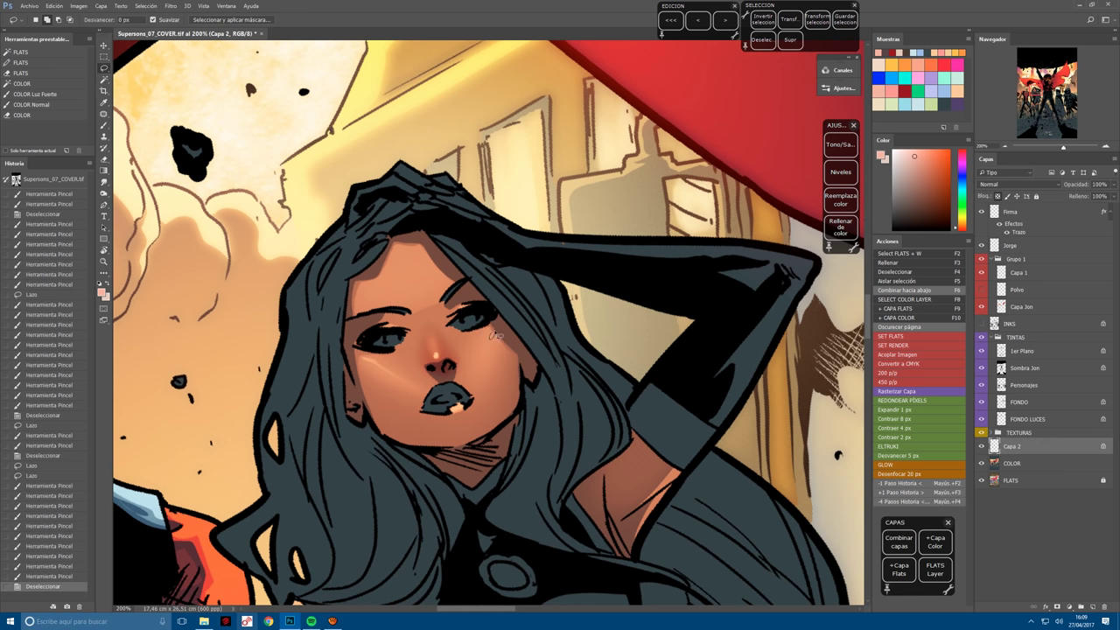
{"action": "key", "text": "b"}
{"action": "left_click", "coordinate": [433, 482]}
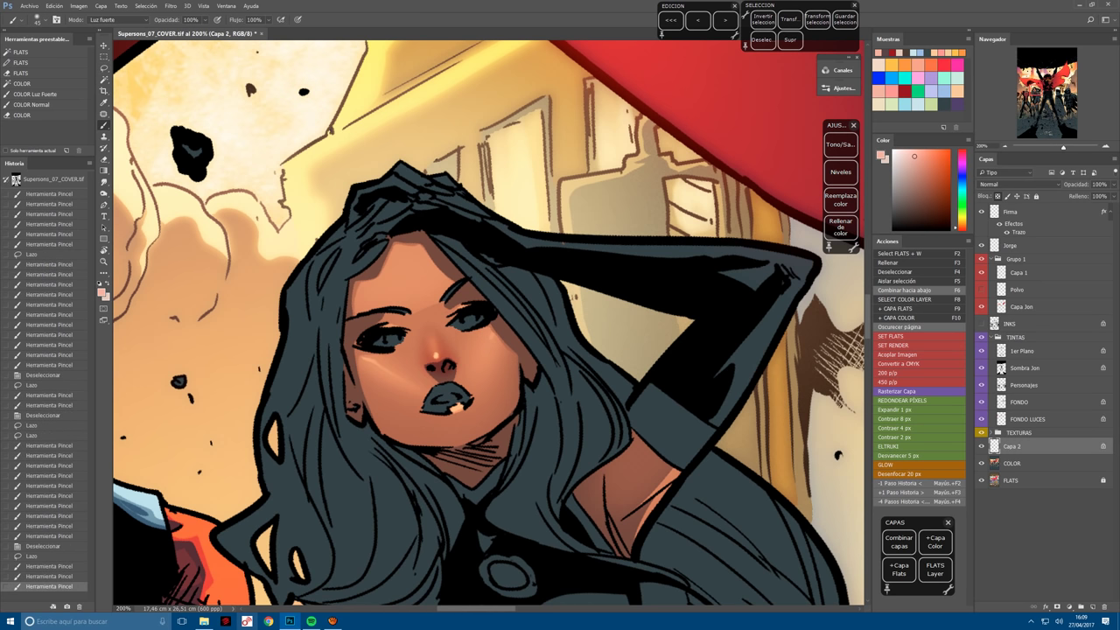
{"action": "key", "text": "r"}
{"action": "left_click_drag", "start_coordinate": [490, 333], "coordinate": [516, 350]}
{"action": "key", "text": "F6"}
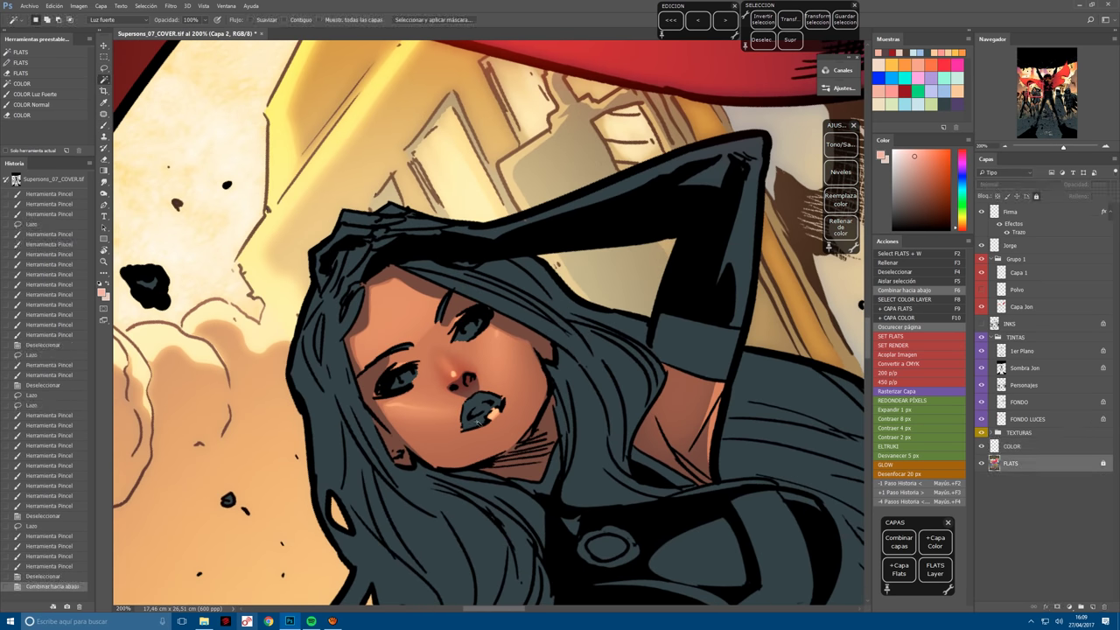
Isolate the woman's lips on a new locked layer and brush deep red over them.
{"action": "key", "text": "bracketright"}
{"action": "key", "text": "bracketright"}
{"action": "key", "text": "bracketright"}
{"action": "left_click_drag", "start_coordinate": [473, 416], "coordinate": [494, 404]}
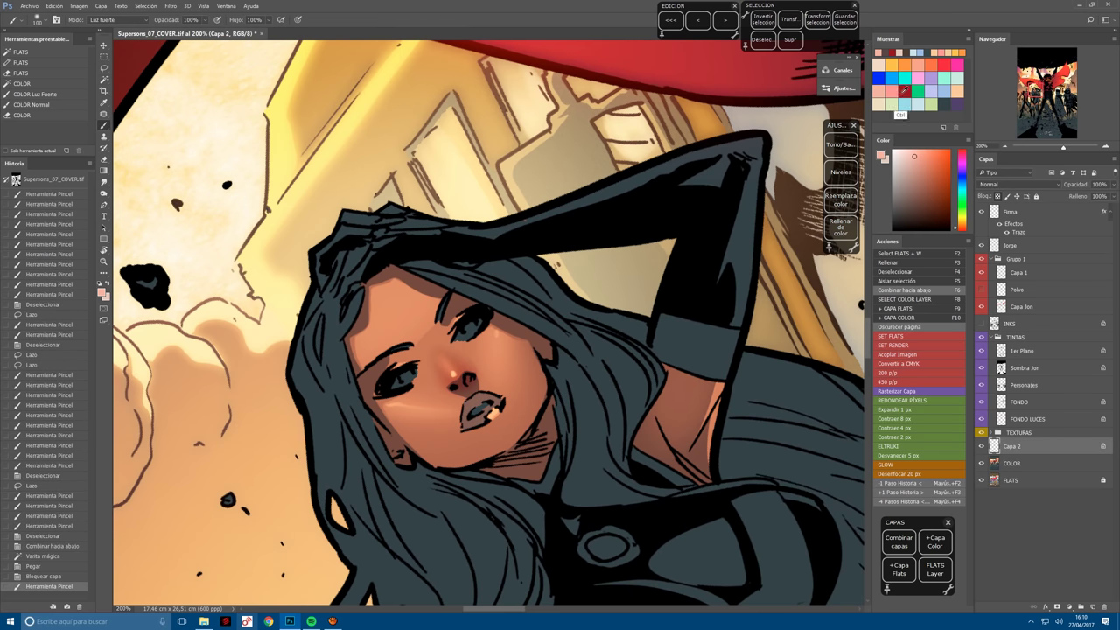
{"action": "left_click", "coordinate": [482, 411], "text": "alt"}
{"action": "left_click", "coordinate": [885, 53]}
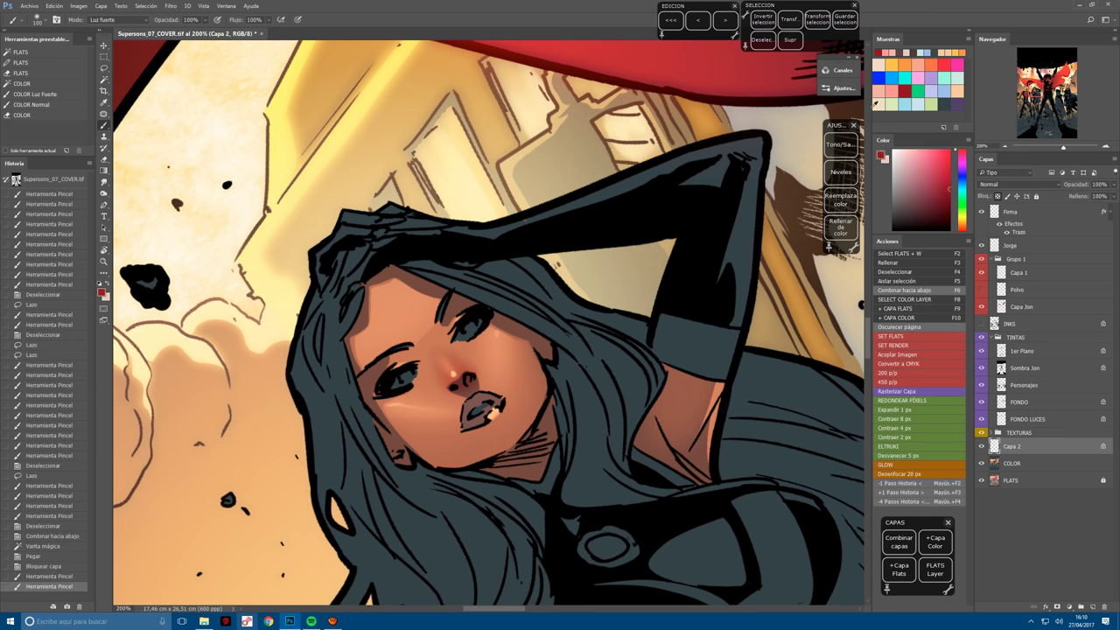
{"action": "mouse_move", "coordinate": [472, 415]}
{"action": "left_mouse_down"}
{"action": "mouse_move", "coordinate": [501, 396]}
{"action": "mouse_move", "coordinate": [458, 426]}
{"action": "mouse_move", "coordinate": [466, 404]}
{"action": "mouse_move", "coordinate": [499, 393]}
{"action": "left_mouse_up"}
Lasso part of the woman's lips, dab light salmon pink into it, and clear the selection.
{"action": "left_click", "coordinate": [880, 52]}
{"action": "key", "text": "l"}
{"action": "key", "text": "b"}
{"action": "left_click", "coordinate": [490, 410]}
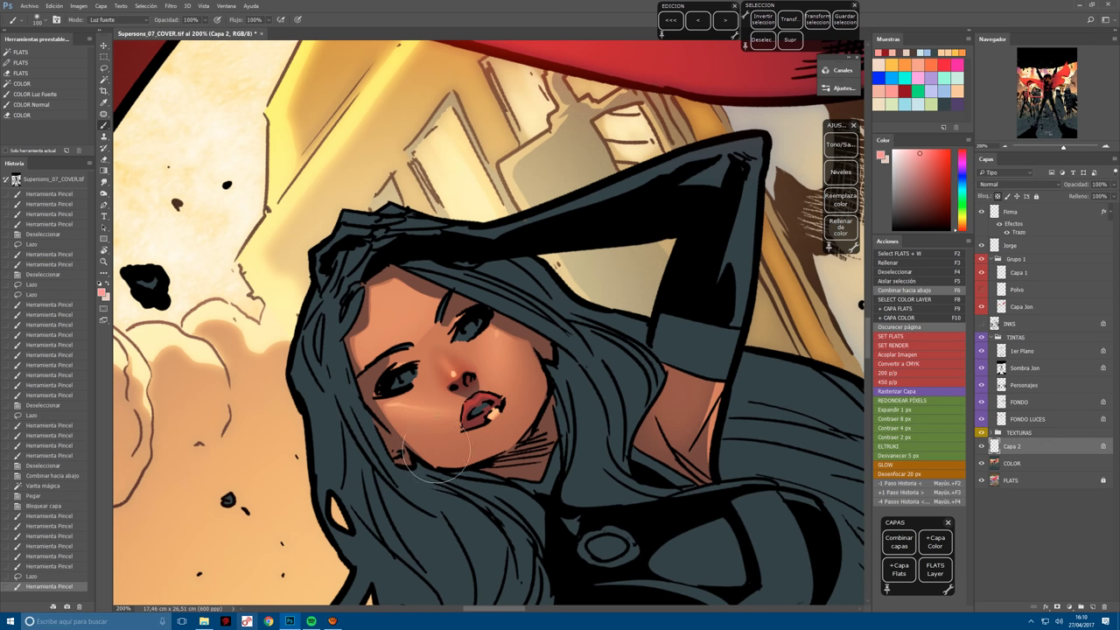
{"action": "left_click", "coordinate": [490, 409]}
{"action": "key", "text": "l"}
{"action": "key", "text": "ctrl+d"}
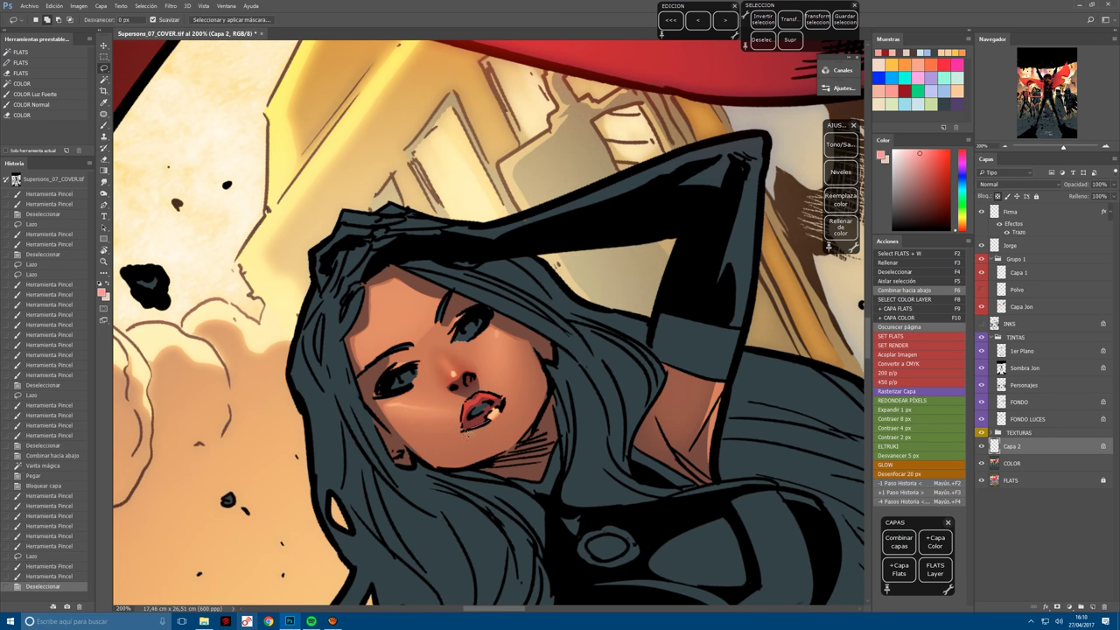
Lasso a highlight shape on the woman's lips, build up salmon pink light in it, and clear the selection.
{"action": "mouse_move", "coordinate": [496, 400]}
{"action": "left_mouse_down"}
{"action": "mouse_move", "coordinate": [464, 429]}
{"action": "mouse_move", "coordinate": [502, 404]}
{"action": "left_mouse_up"}
{"action": "key", "text": "b"}
{"action": "left_click", "coordinate": [481, 410]}
{"action": "left_click", "coordinate": [481, 409]}
{"action": "left_click", "coordinate": [482, 410]}
{"action": "left_click", "coordinate": [481, 410]}
{"action": "key", "text": "ctrl+d"}
Lasso further small shapes on the lips, dab brighter pink light into them, and clear the selection.
{"action": "key", "text": "l"}
{"action": "key", "text": "b"}
{"action": "left_click", "coordinate": [485, 411]}
{"action": "left_click", "coordinate": [486, 411]}
{"action": "left_click", "coordinate": [485, 411]}
{"action": "key", "text": "ctrl+d"}
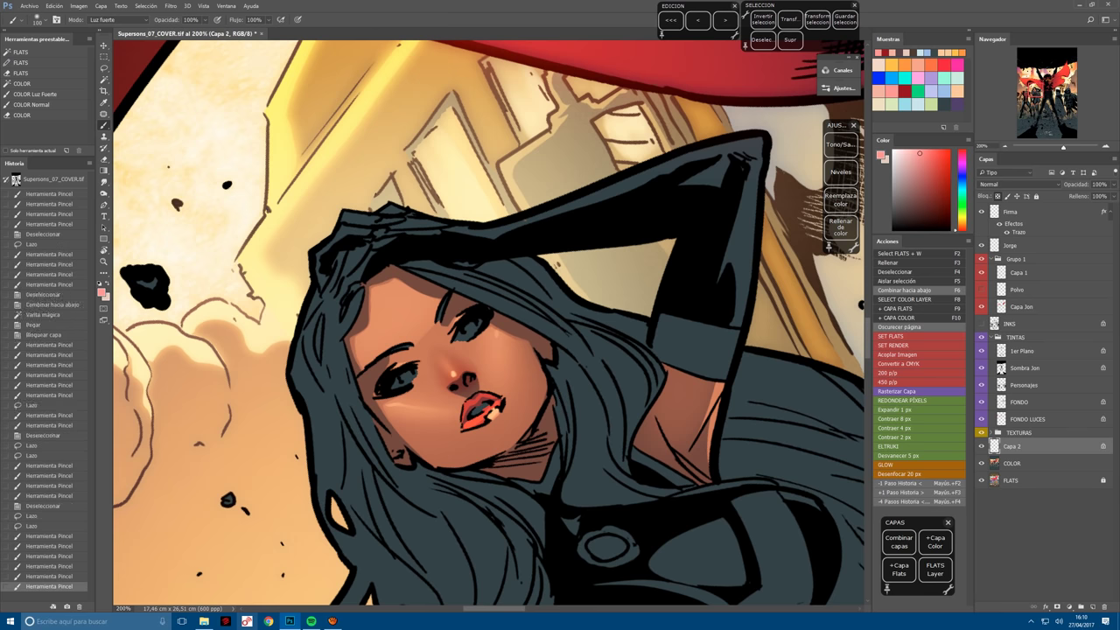
{"action": "left_click", "coordinate": [840, 144]}
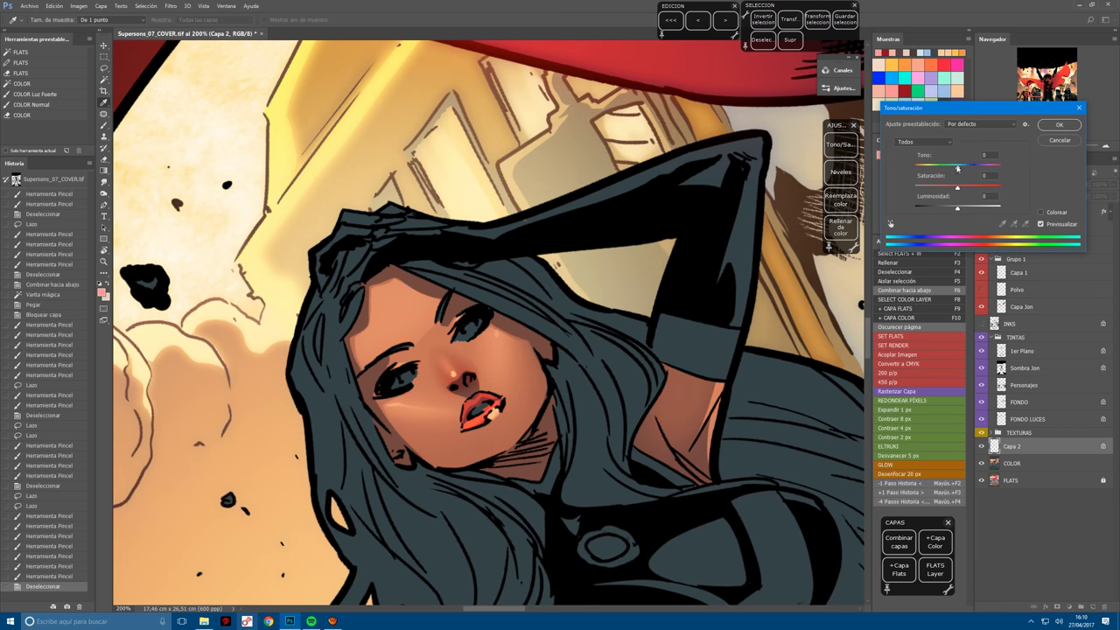
{"action": "left_click_drag", "start_coordinate": [957, 166], "coordinate": [957, 167]}
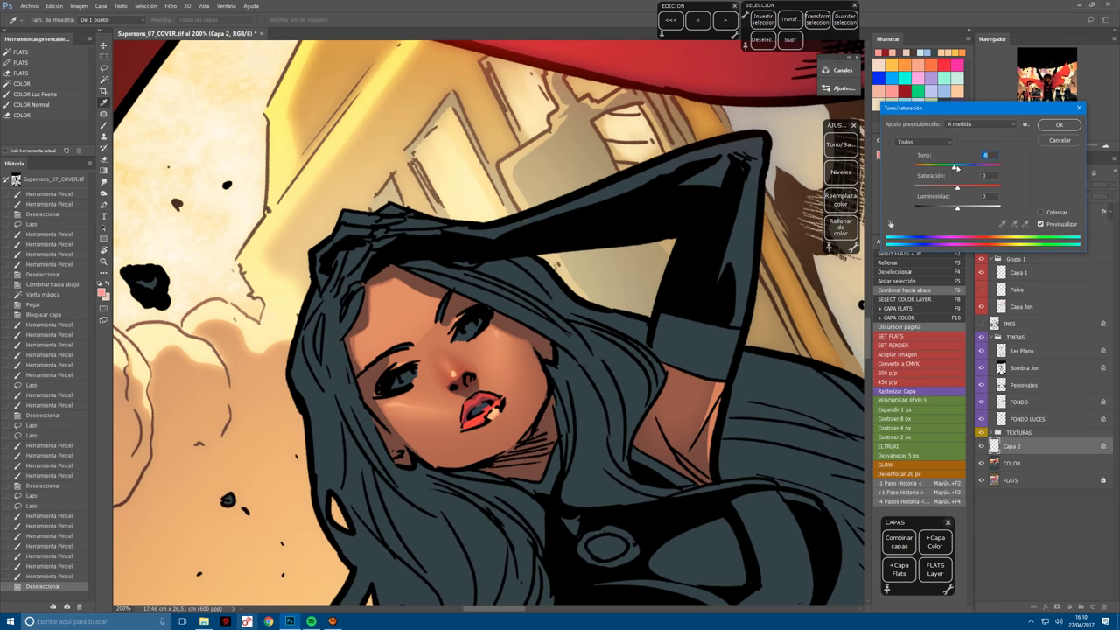
{"action": "left_click", "coordinate": [1060, 141]}
Shift the hue of the lips layer slightly toward a cooler red with Hue/Saturation.
{"action": "left_click", "coordinate": [840, 144]}
{"action": "left_click_drag", "start_coordinate": [958, 165], "coordinate": [955, 166]}
{"action": "left_click", "coordinate": [1059, 124]}
Dab soft salmon pink light over the centre of the woman's lips.
{"action": "key", "text": "b"}
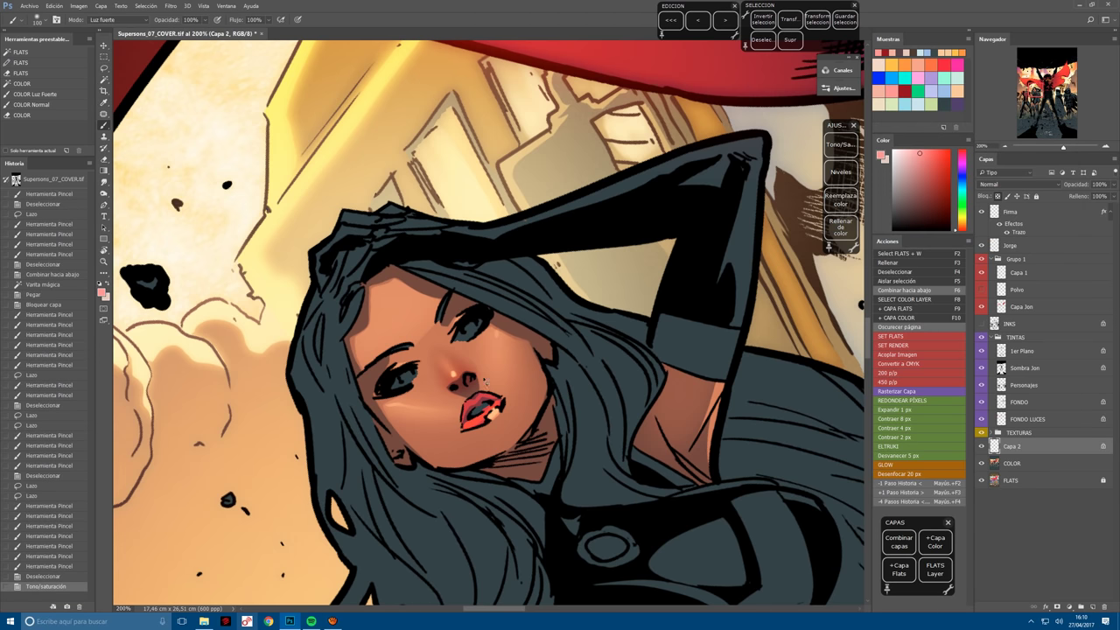
{"action": "left_click", "coordinate": [473, 387]}
{"action": "left_click", "coordinate": [480, 407]}
{"action": "left_click", "coordinate": [480, 408]}
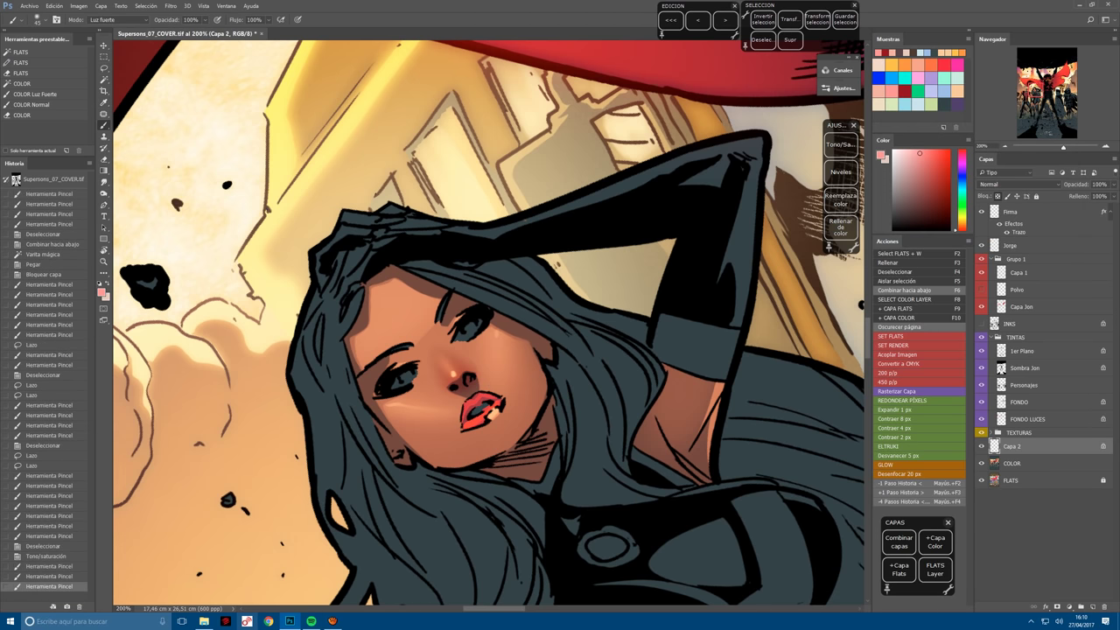
Merge the lips layer down, then lasso the pale highlight on the lower lip and tint it deep red.
{"action": "key", "text": "F6"}
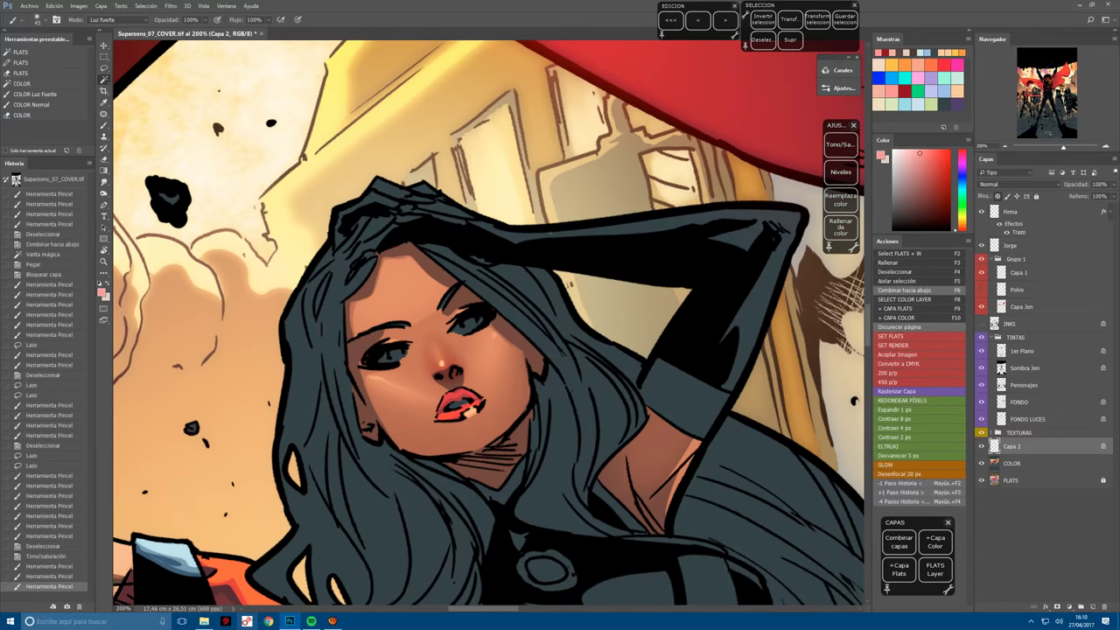
{"action": "left_click_drag", "start_coordinate": [464, 422], "coordinate": [480, 404]}
{"action": "key", "text": "b"}
{"action": "left_click", "coordinate": [480, 430], "text": "alt"}
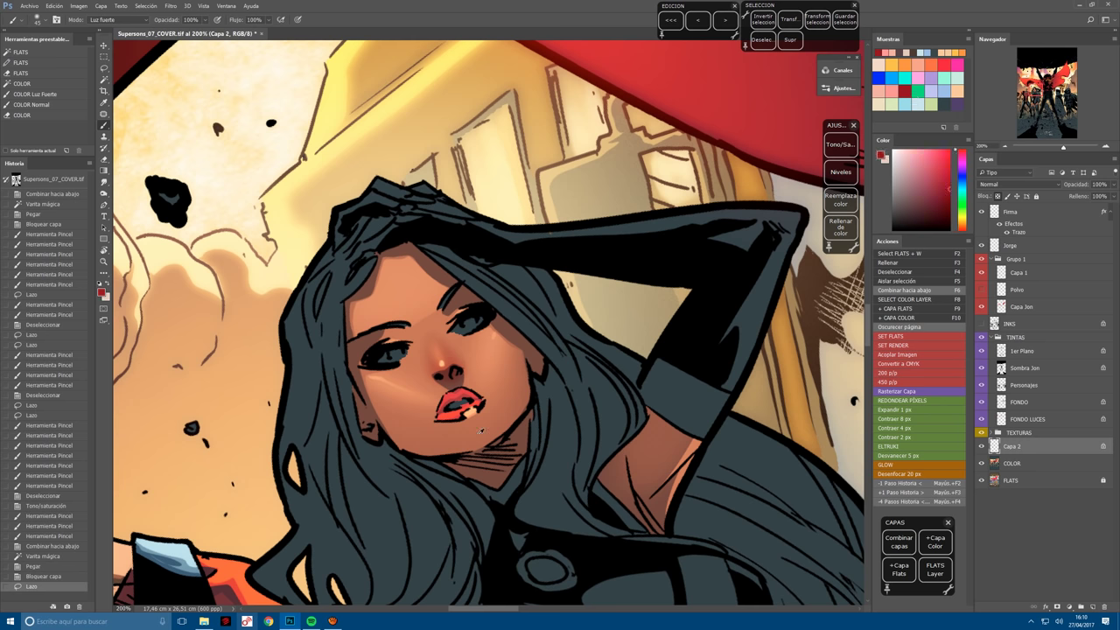
{"action": "left_click", "coordinate": [469, 423]}
{"action": "left_click", "coordinate": [470, 423]}
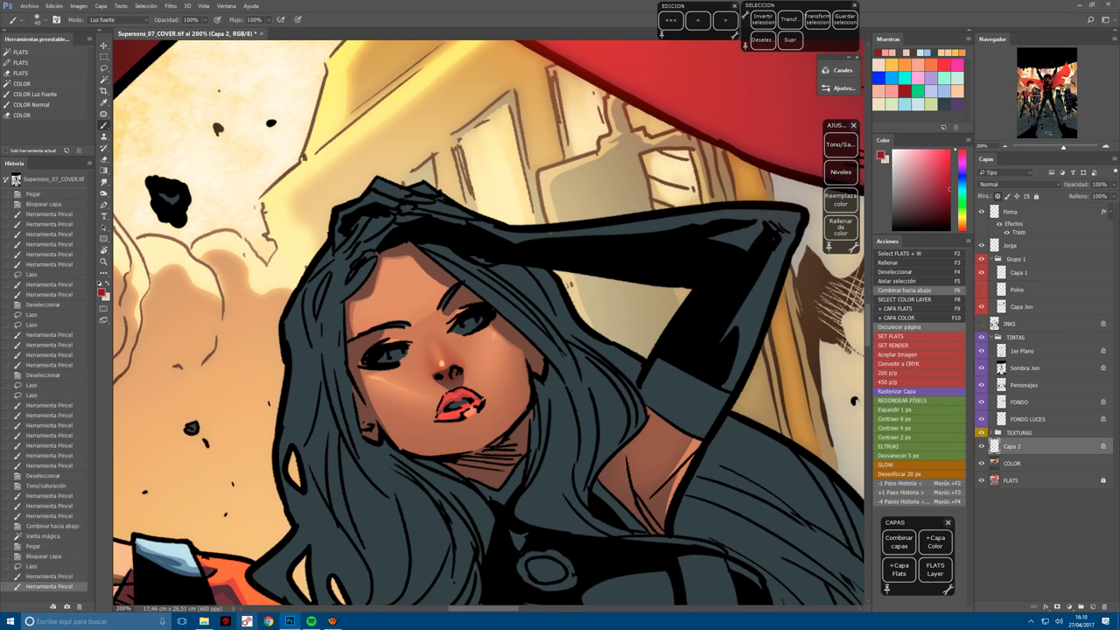
Sample the pale pink from the woman's lower lip, clear the selection, and dab soft salmon light over the lip highlight.
{"action": "left_click", "coordinate": [477, 410], "text": "alt"}
{"action": "key", "text": "l"}
{"action": "key", "text": "ctrl+d"}
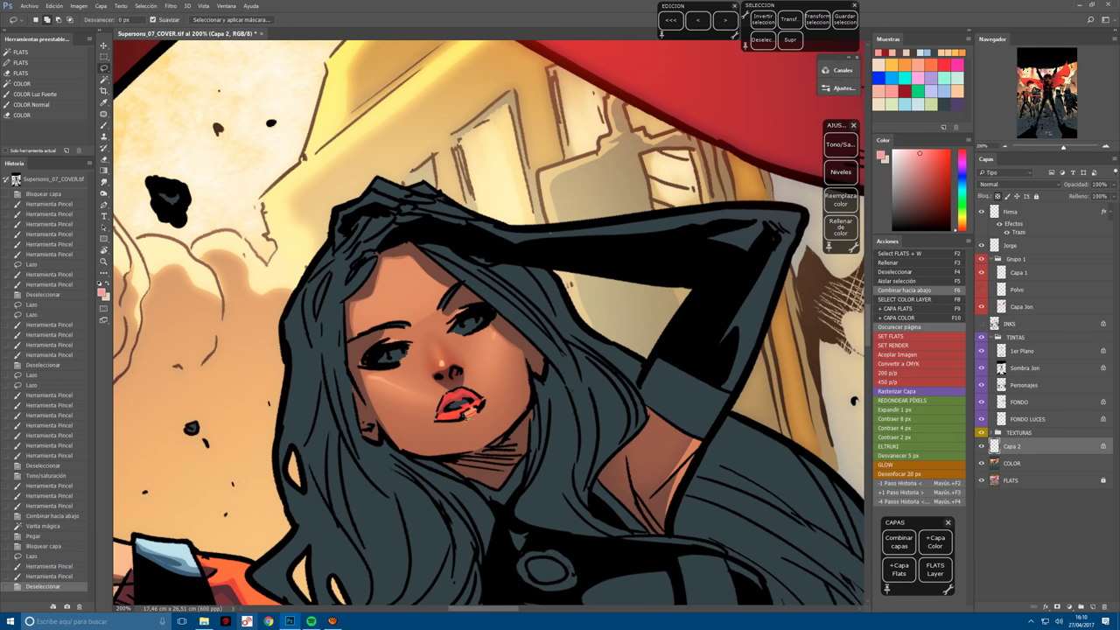
{"action": "key", "text": "b"}
{"action": "left_click", "coordinate": [468, 413]}
{"action": "left_click", "coordinate": [468, 413]}
{"action": "key", "text": "r"}
{"action": "left_click_drag", "start_coordinate": [468, 413], "coordinate": [431, 396]}
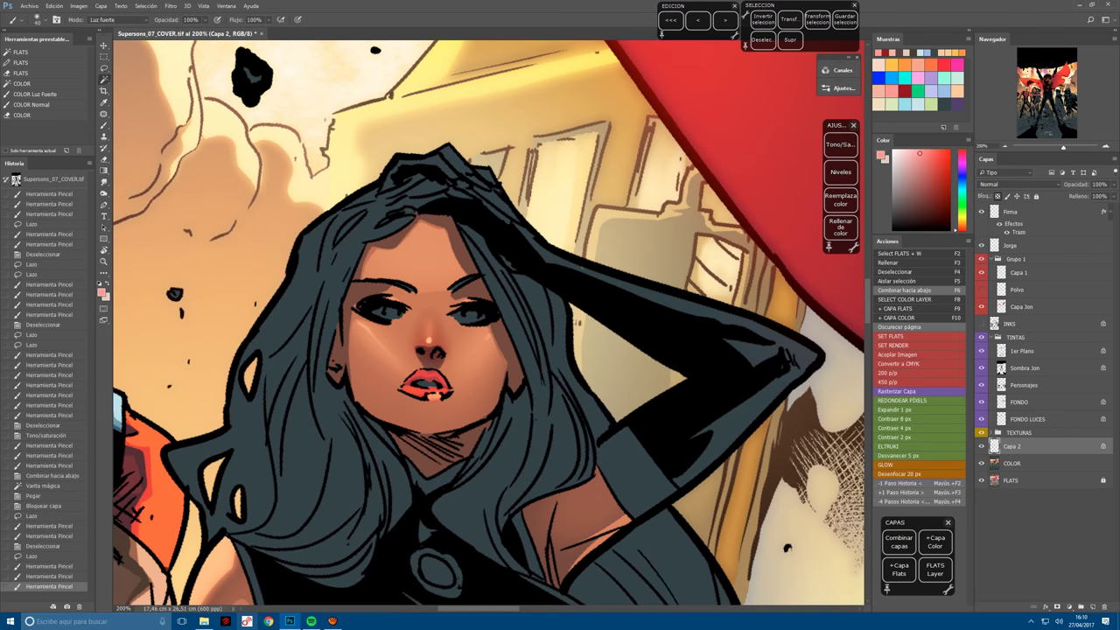
Merge the layer down, copy the woman's eye whites and teeth to a new layer, and brush pale peach light over them.
{"action": "key", "text": "F6"}
{"action": "left_click", "coordinate": [875, 67]}
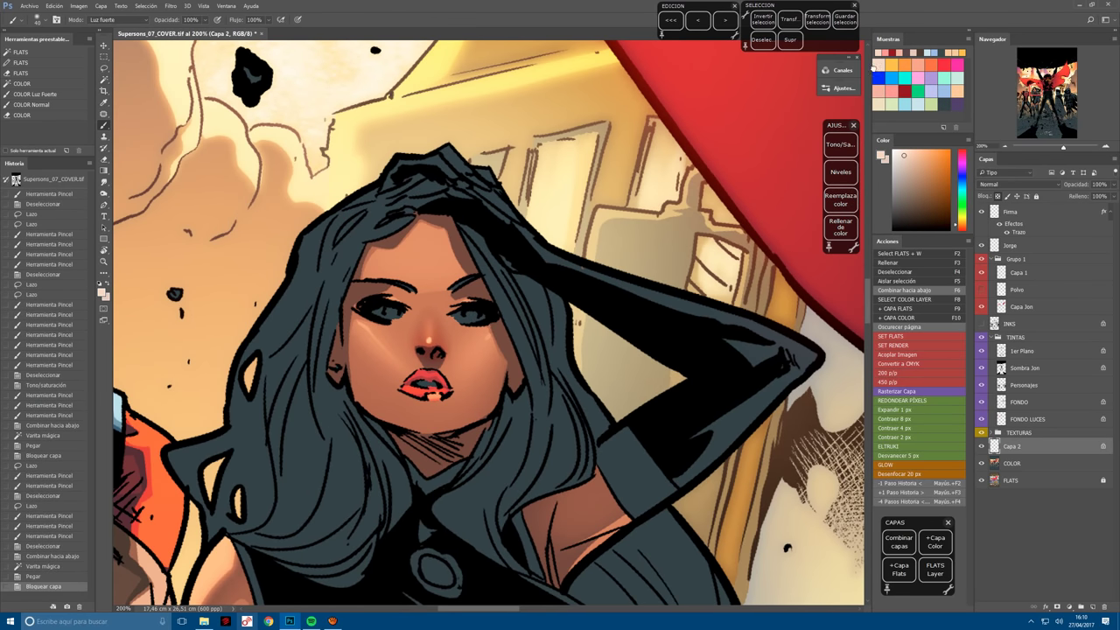
{"action": "left_click_drag", "start_coordinate": [385, 332], "coordinate": [472, 317]}
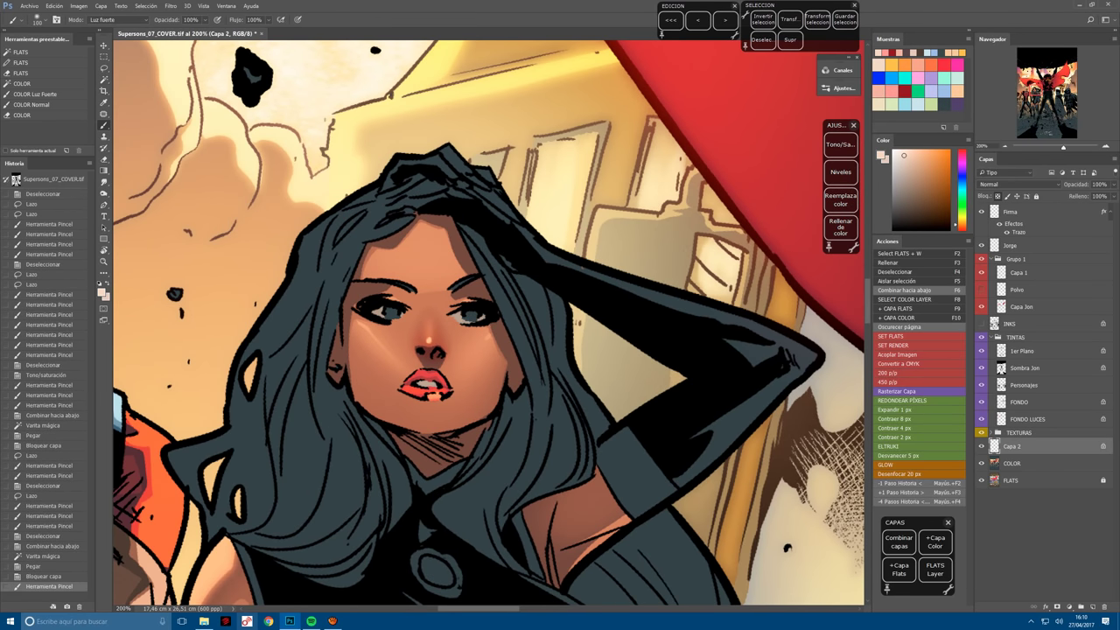
{"action": "key", "text": "r"}
{"action": "left_click_drag", "start_coordinate": [613, 394], "coordinate": [595, 263]}
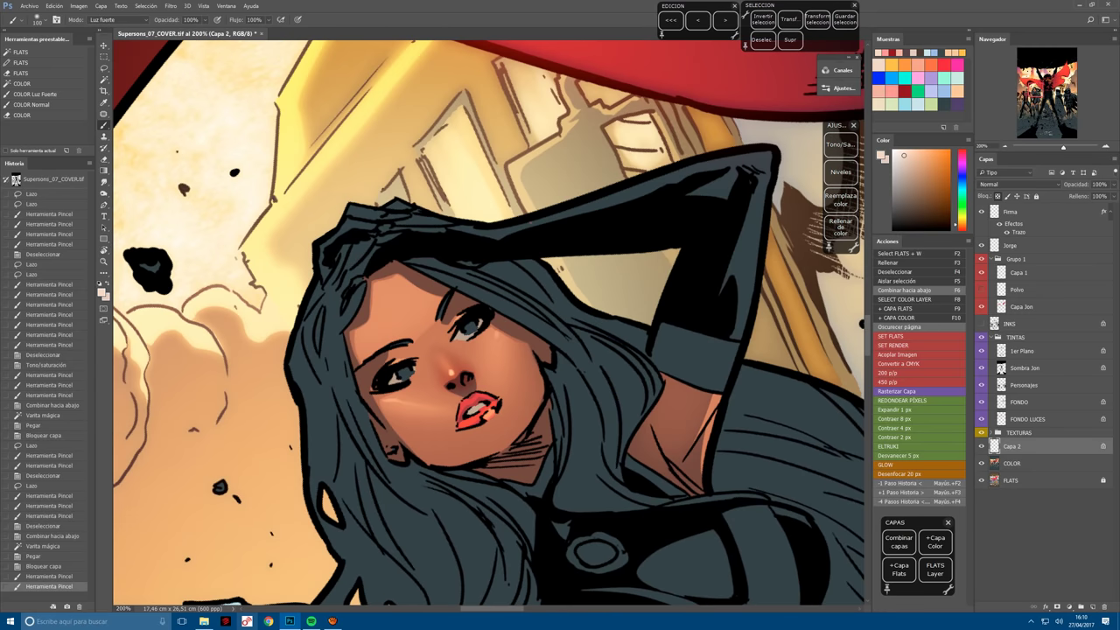
{"action": "left_click_drag", "start_coordinate": [394, 411], "coordinate": [455, 420]}
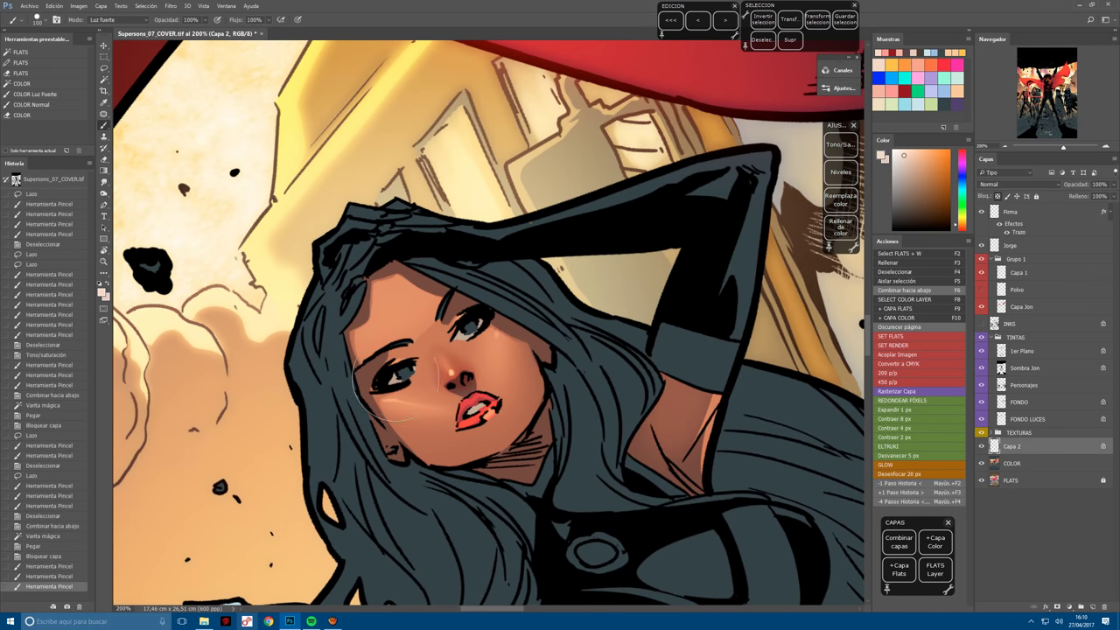
{"action": "mouse_move", "coordinate": [378, 390]}
{"action": "left_mouse_down"}
{"action": "mouse_move", "coordinate": [455, 367]}
{"action": "mouse_move", "coordinate": [481, 306]}
{"action": "left_mouse_up"}
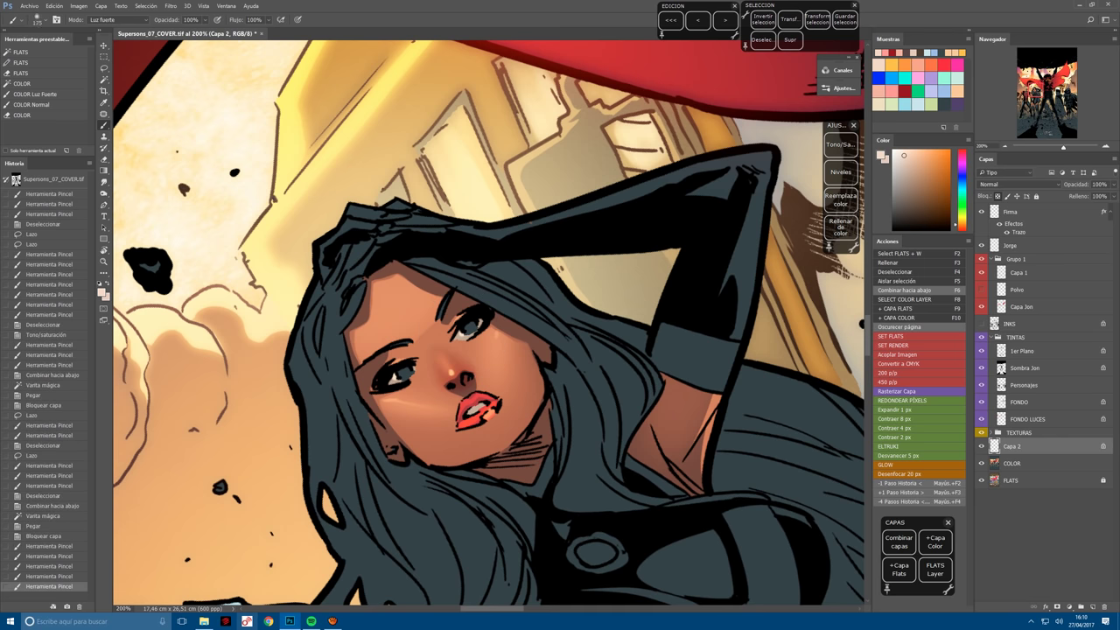
Merge down, copy the irises to a new layer, and paint mint green light into them, building up the one nearer the raised arm.
{"action": "key", "text": "F6"}
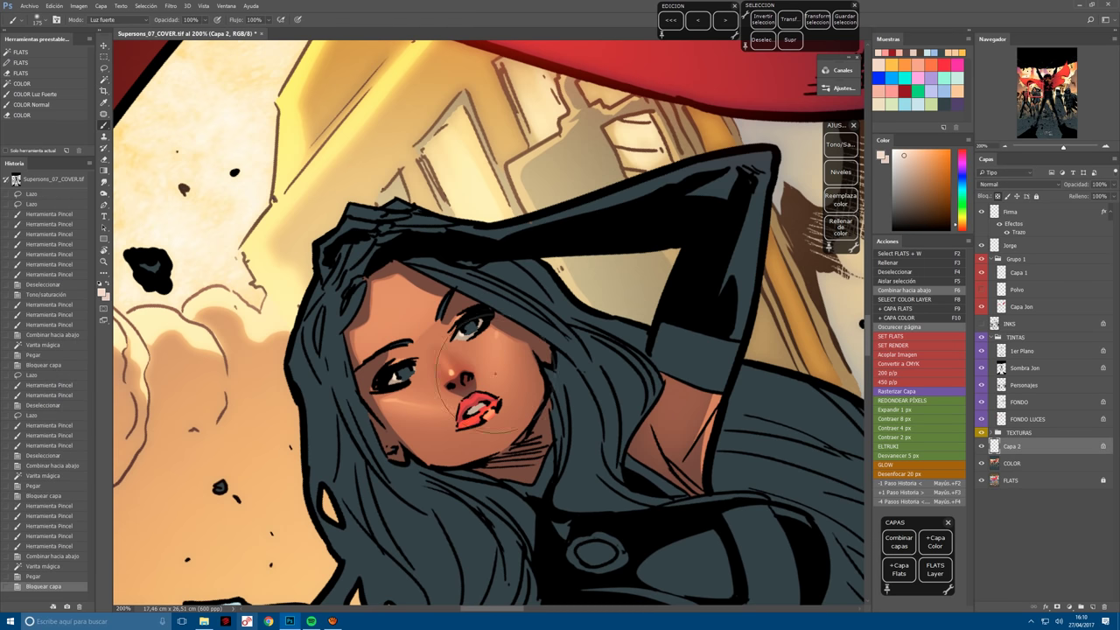
{"action": "left_click", "coordinate": [982, 463]}
{"action": "left_click", "coordinate": [982, 446]}
{"action": "left_click", "coordinate": [946, 76]}
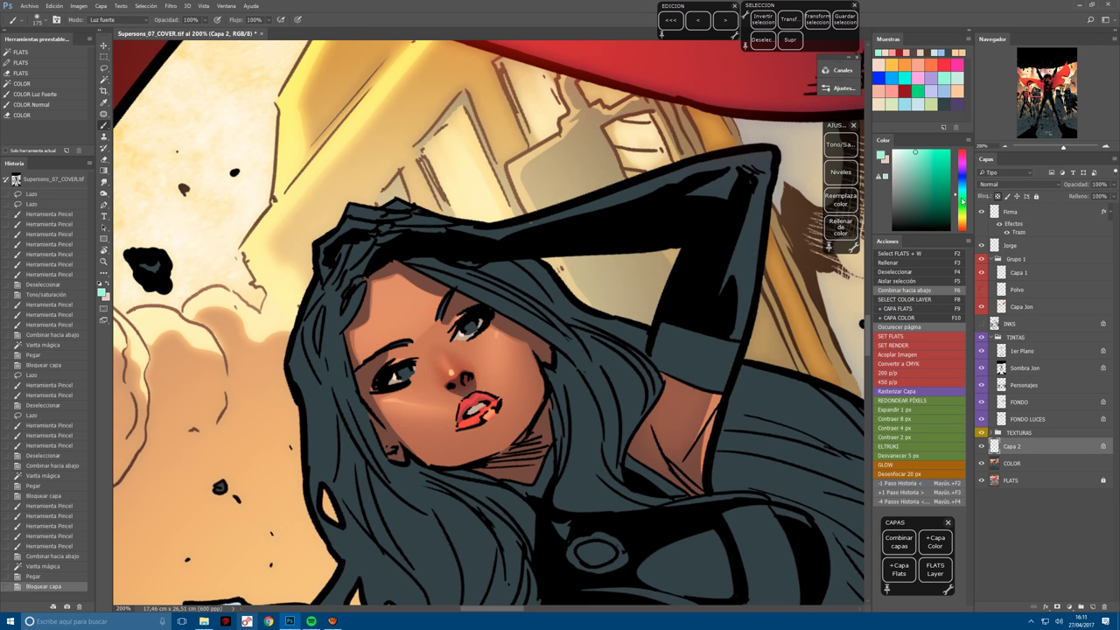
{"action": "left_click_drag", "start_coordinate": [473, 331], "coordinate": [405, 374]}
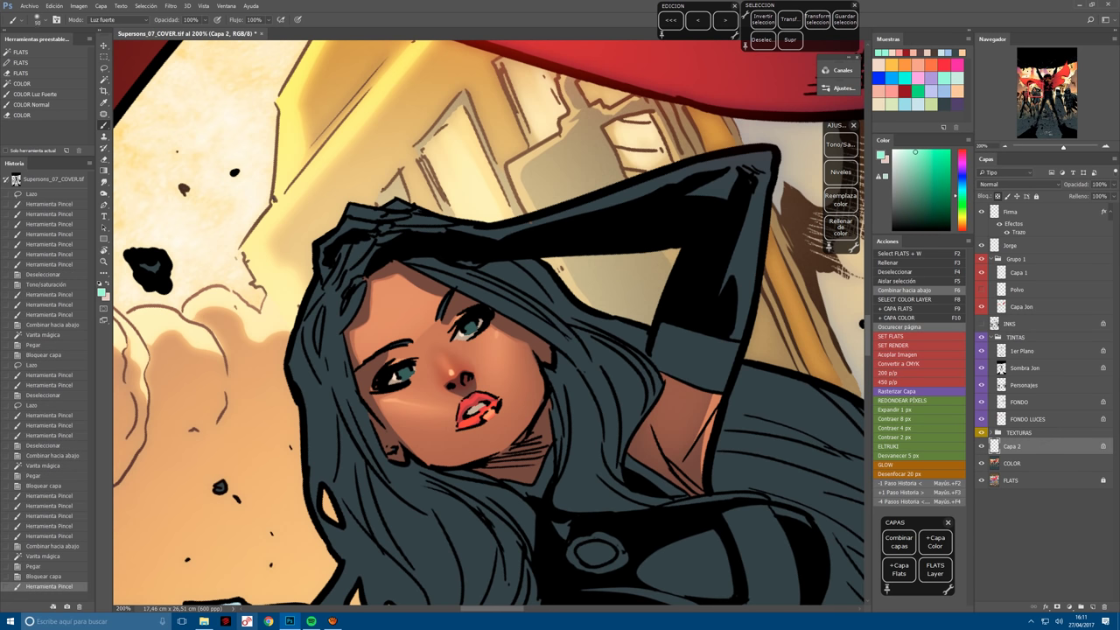
{"action": "left_click", "coordinate": [471, 333]}
{"action": "left_click", "coordinate": [476, 343]}
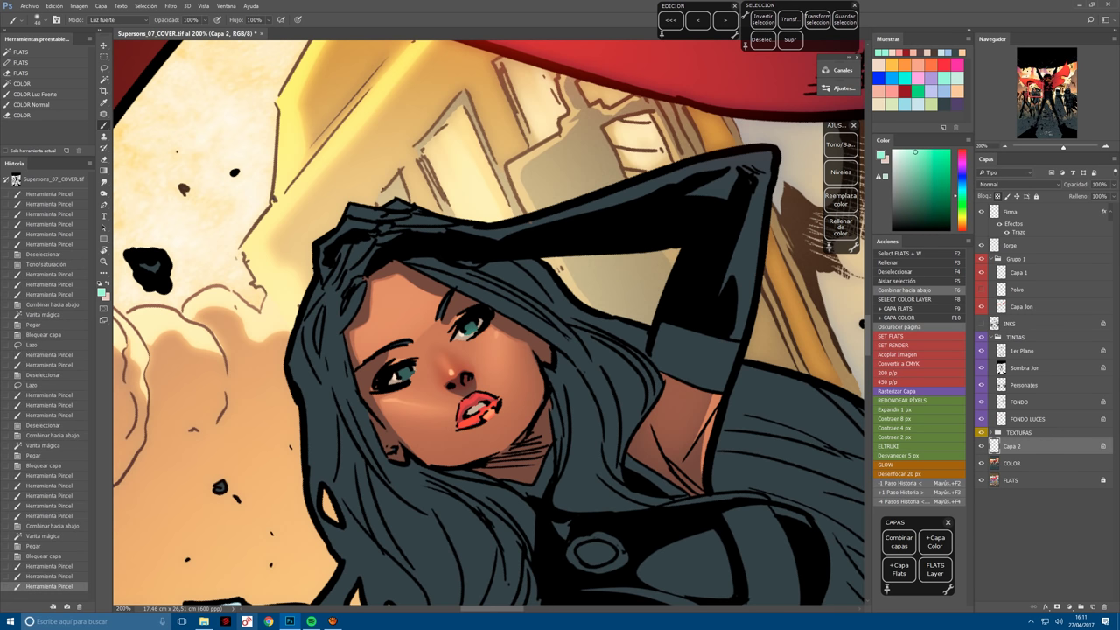
{"action": "left_click", "coordinate": [473, 334]}
Build up mint green light in the woman's other iris with repeated soft dabs.
{"action": "left_click", "coordinate": [406, 375]}
{"action": "left_click", "coordinate": [407, 376]}
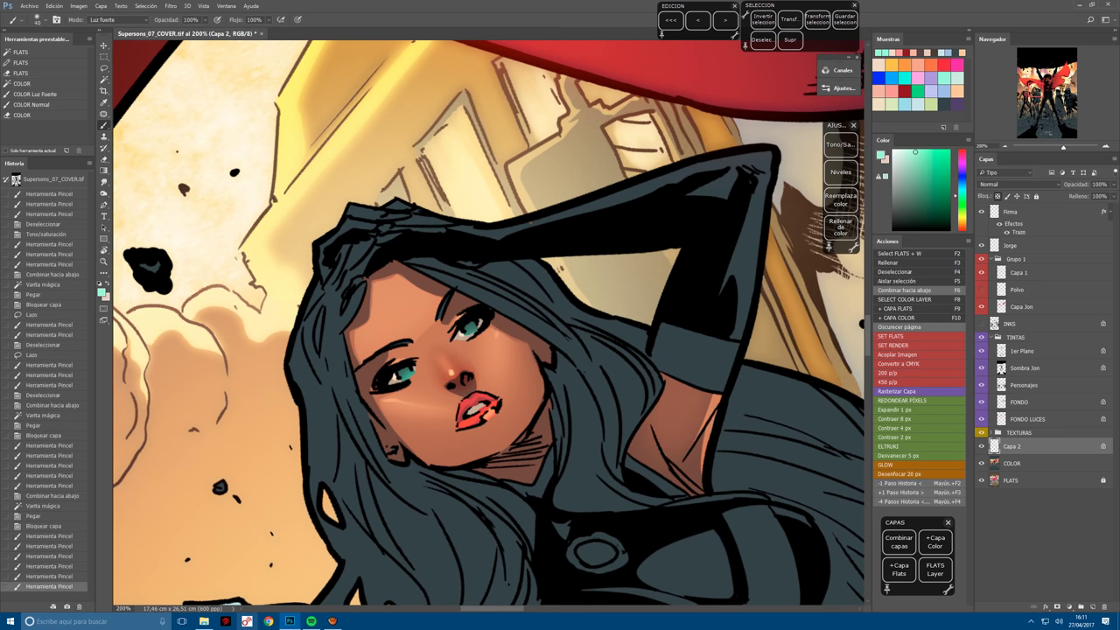
{"action": "left_click", "coordinate": [406, 375]}
{"action": "left_click", "coordinate": [407, 377]}
{"action": "left_click", "coordinate": [406, 375]}
{"action": "left_click", "coordinate": [406, 376]}
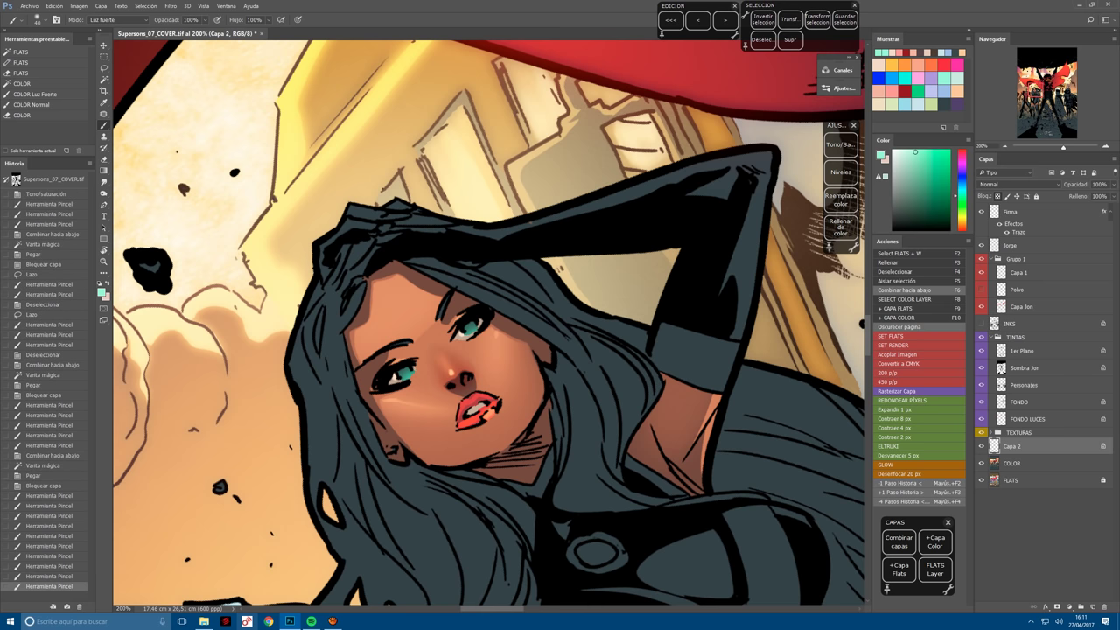
{"action": "left_click", "coordinate": [407, 375]}
{"action": "left_click", "coordinate": [406, 375]}
{"action": "left_click", "coordinate": [407, 376]}
{"action": "left_click", "coordinate": [406, 375]}
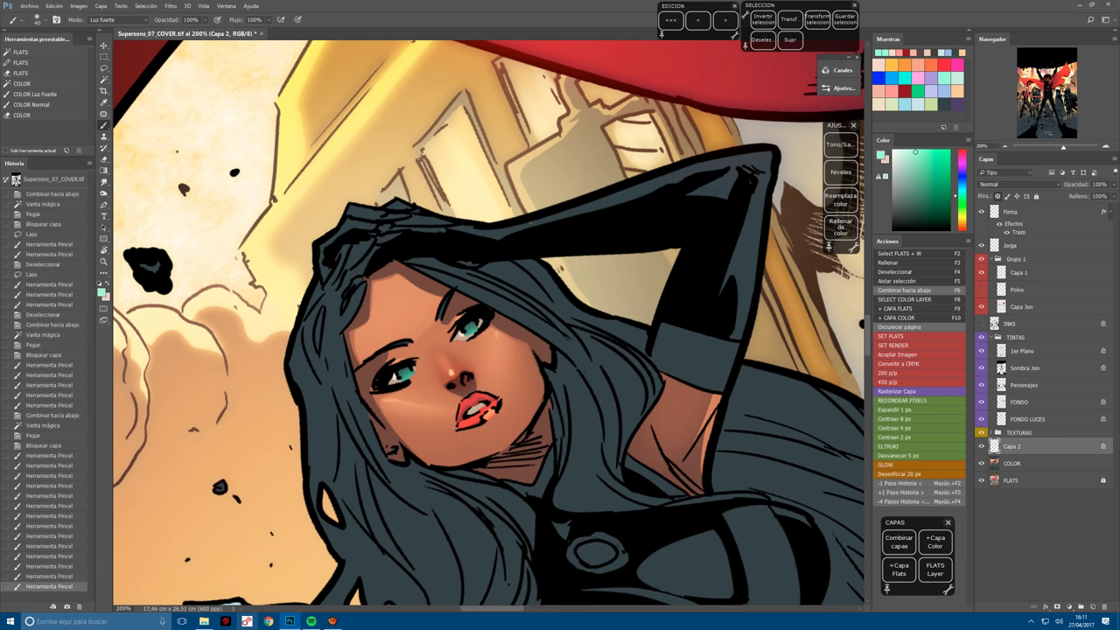
{"action": "key", "text": "r"}
{"action": "mouse_move", "coordinate": [406, 375]}
{"action": "left_mouse_down"}
{"action": "mouse_move", "coordinate": [385, 289]}
{"action": "mouse_move", "coordinate": [404, 367]}
{"action": "mouse_move", "coordinate": [490, 337]}
{"action": "left_mouse_up"}
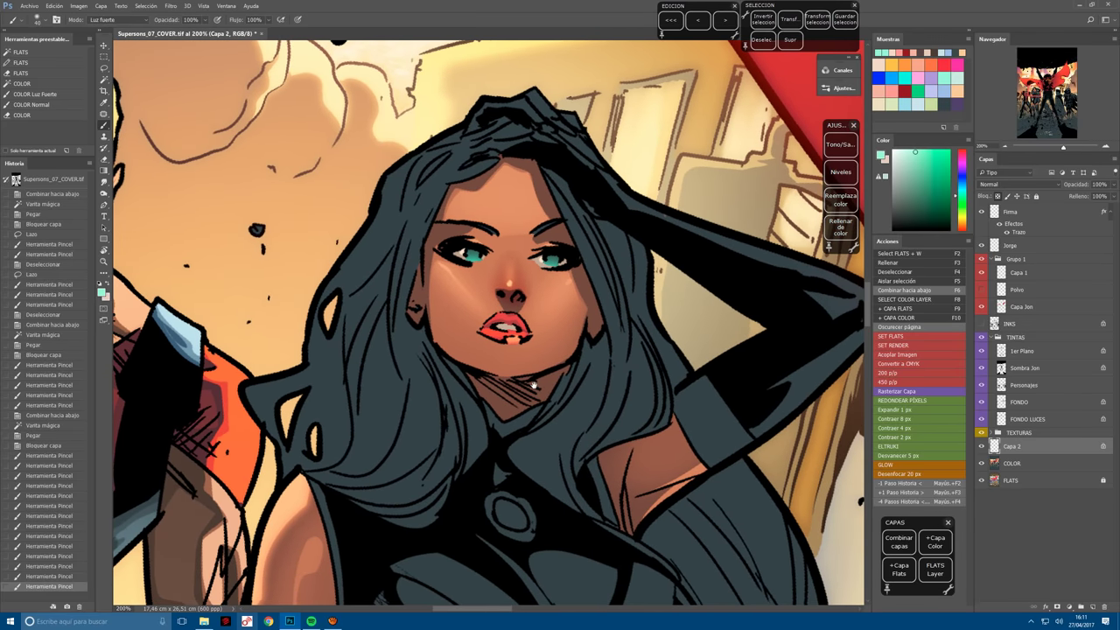
Merge the eyes layer down, copy the lips to a new layer, and darken them with Levels using a black input of 74.
{"action": "key", "text": "F6"}
{"action": "key", "text": "F2"}
{"action": "key", "text": "F10"}
{"action": "key", "text": "ctrl+l"}
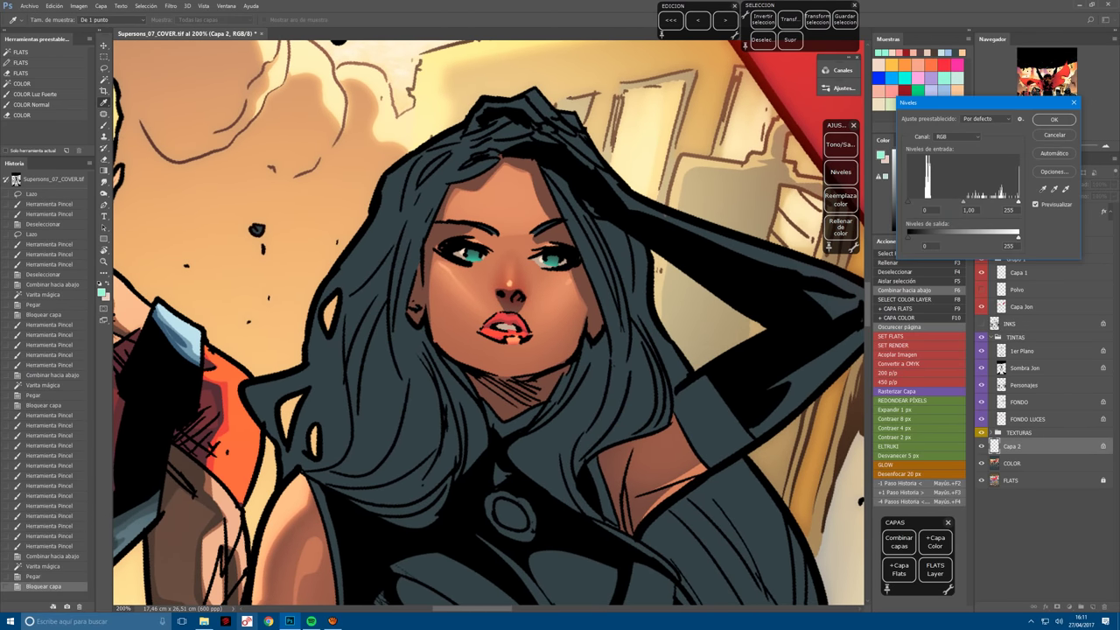
{"action": "left_click_drag", "start_coordinate": [910, 205], "coordinate": [955, 206]}
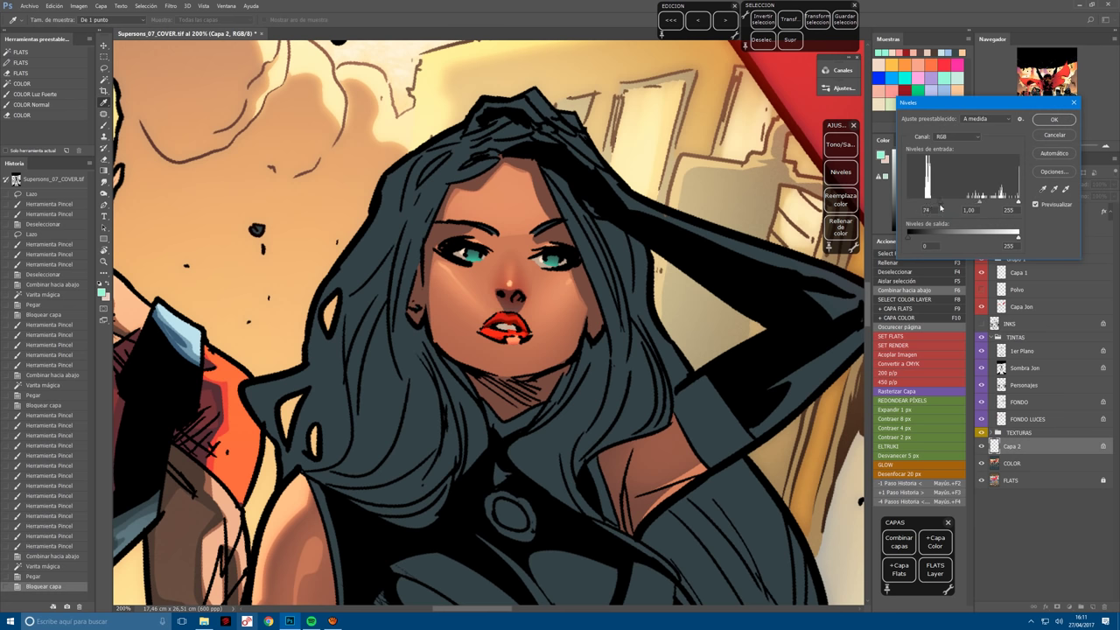
{"action": "key", "text": "Return"}
Shift the darkened lips toward a cooler, softer red with Hue/Saturation.
{"action": "left_click", "coordinate": [840, 146]}
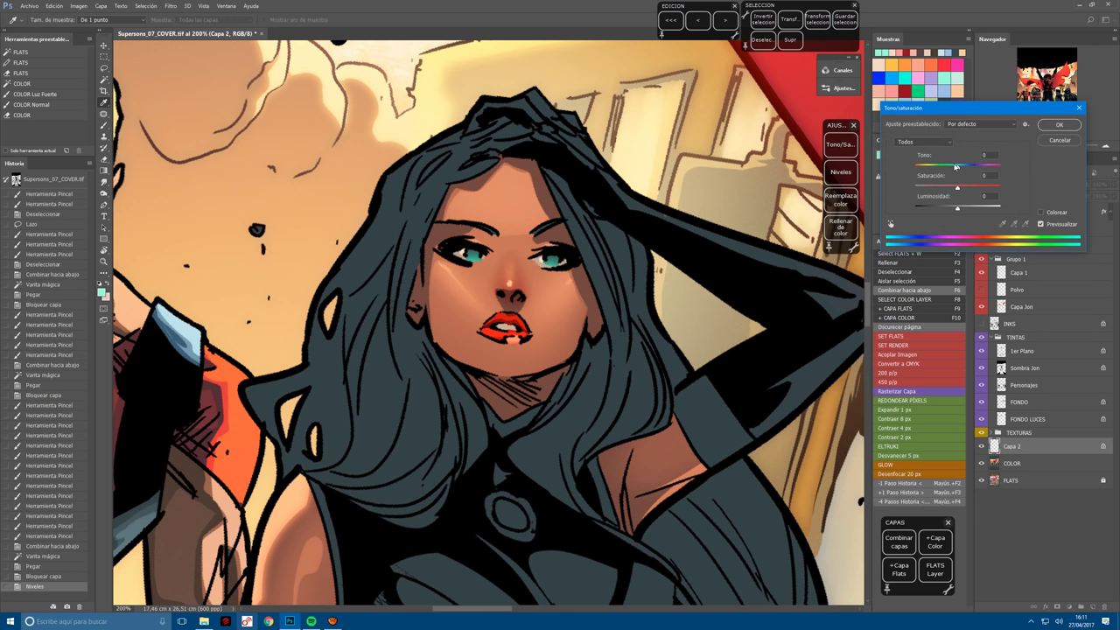
{"action": "left_click_drag", "start_coordinate": [955, 165], "coordinate": [951, 190]}
{"action": "left_click", "coordinate": [1059, 125]}
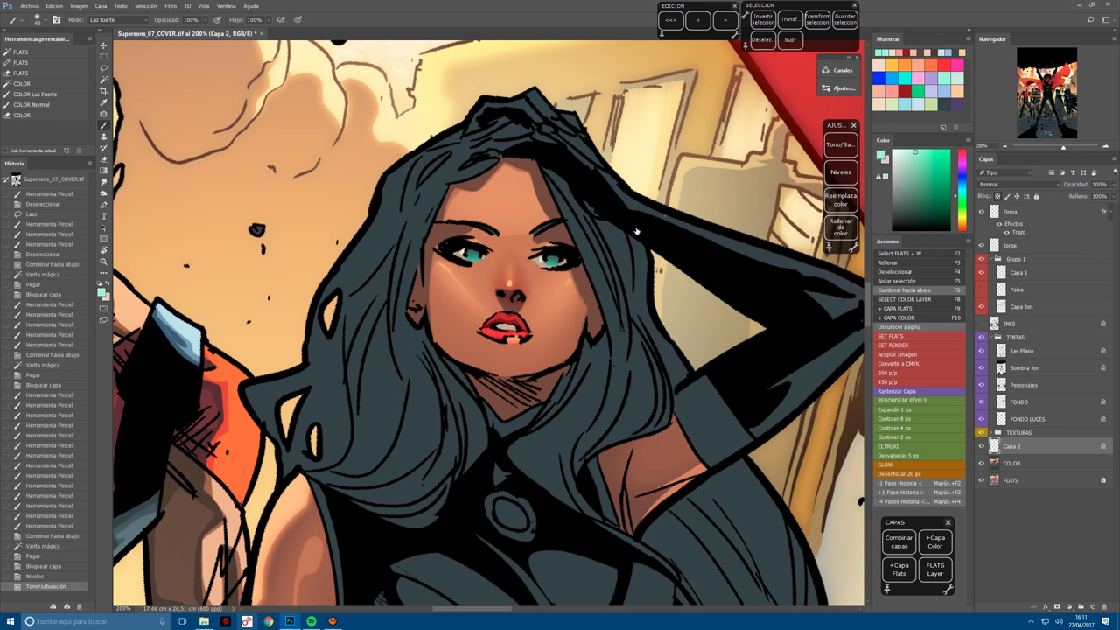
Lasso a small shape on the lips and dab soft salmon pink light into it.
{"action": "key", "text": "l"}
{"action": "left_click_drag", "start_coordinate": [496, 323], "coordinate": [496, 315]}
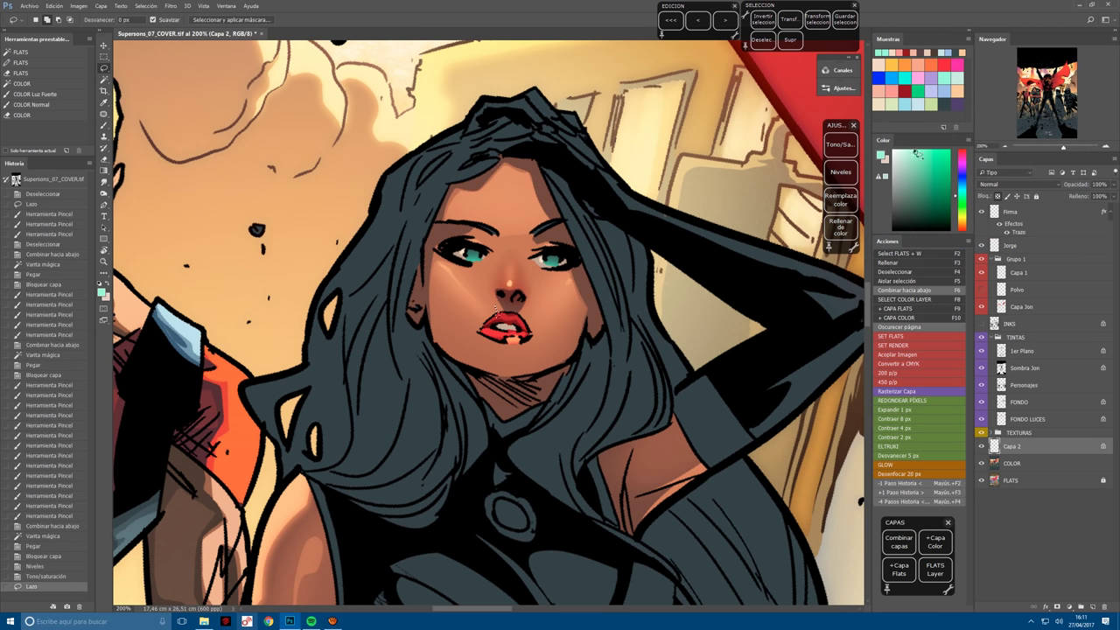
{"action": "key", "text": "b"}
{"action": "left_click_drag", "start_coordinate": [507, 359], "coordinate": [516, 416]}
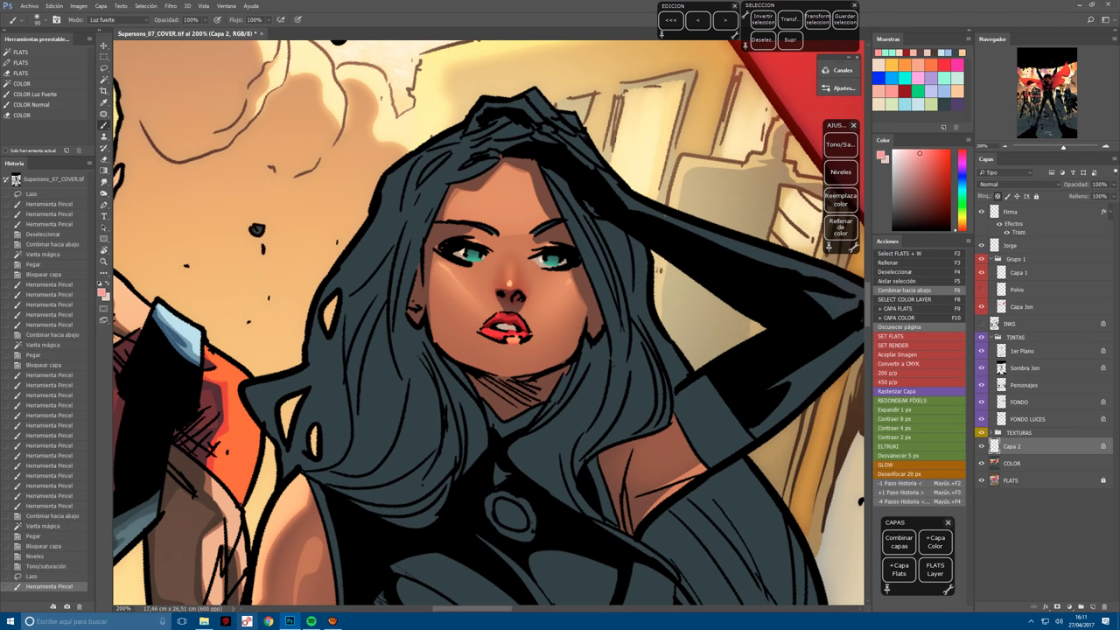
{"action": "left_click_drag", "start_coordinate": [508, 363], "coordinate": [517, 412]}
{"action": "left_click_drag", "start_coordinate": [512, 363], "coordinate": [515, 413]}
{"action": "left_click_drag", "start_coordinate": [517, 365], "coordinate": [519, 412]}
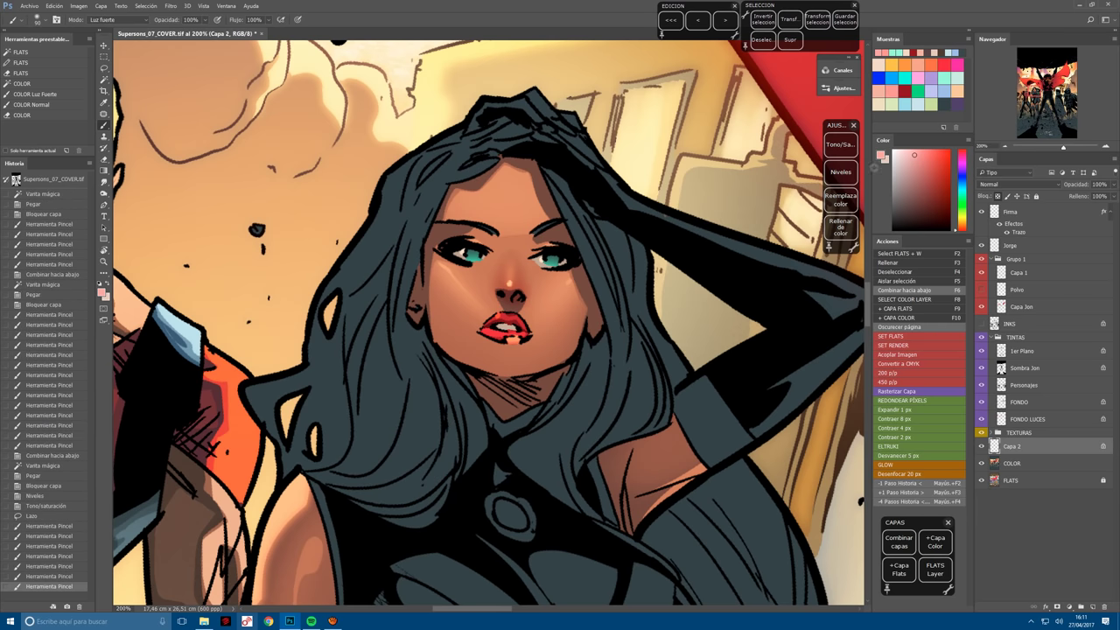
{"action": "left_click_drag", "start_coordinate": [506, 303], "coordinate": [509, 309]}
{"action": "left_click_drag", "start_coordinate": [508, 302], "coordinate": [510, 308]}
{"action": "left_click_drag", "start_coordinate": [506, 303], "coordinate": [511, 307]}
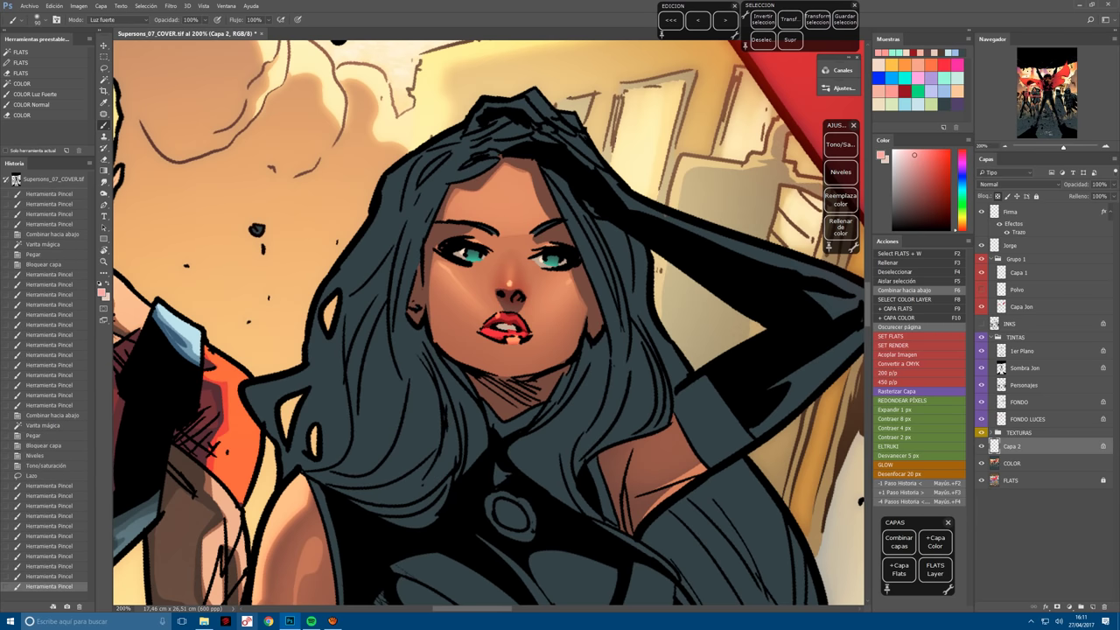
Merge the lips layer down, then select the woman's long hair from the flats and copy it to a new layer.
{"action": "key", "text": "ctrl+minus"}
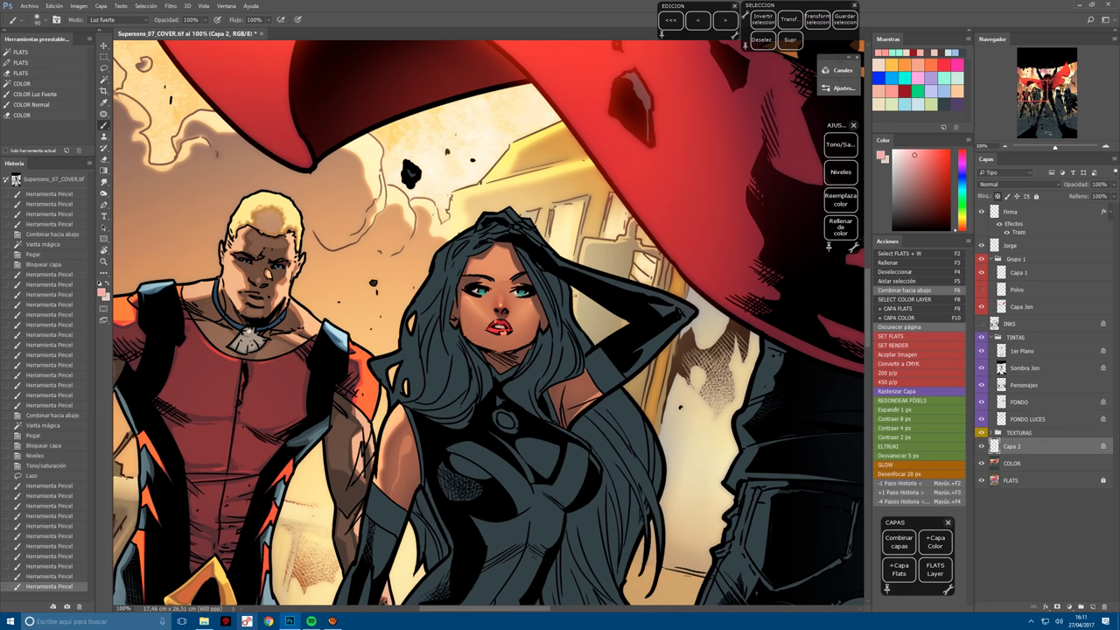
{"action": "key", "text": "F6"}
{"action": "key", "text": "F2"}
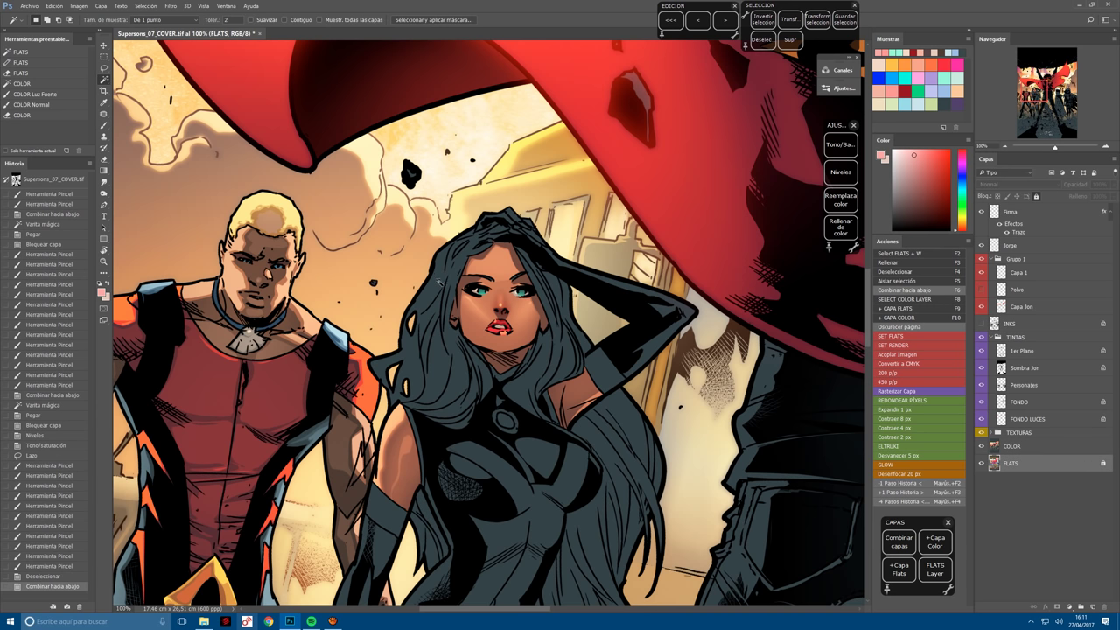
{"action": "left_click", "coordinate": [439, 276]}
{"action": "left_click_drag", "start_coordinate": [385, 606], "coordinate": [337, 519]}
{"action": "key", "text": "F10"}
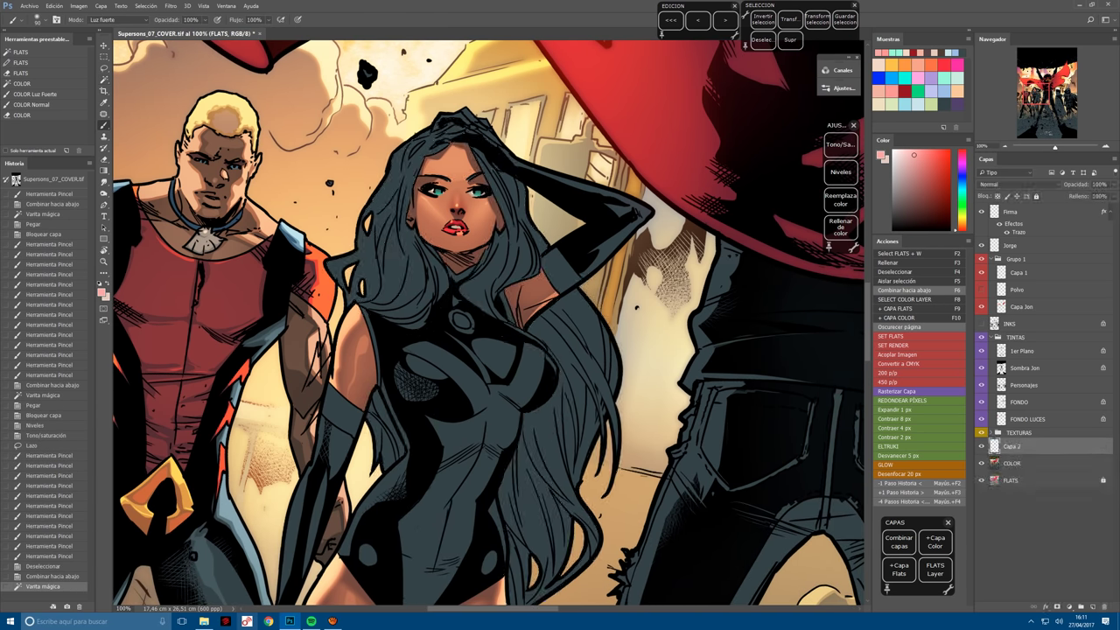
Recolour the hair layer from slate grey to a muted burgundy with Hue/Saturation.
{"action": "left_click", "coordinate": [840, 144]}
{"action": "mouse_move", "coordinate": [988, 166]}
{"action": "left_mouse_down"}
{"action": "mouse_move", "coordinate": [1033, 168]}
{"action": "mouse_move", "coordinate": [994, 167]}
{"action": "left_mouse_up"}
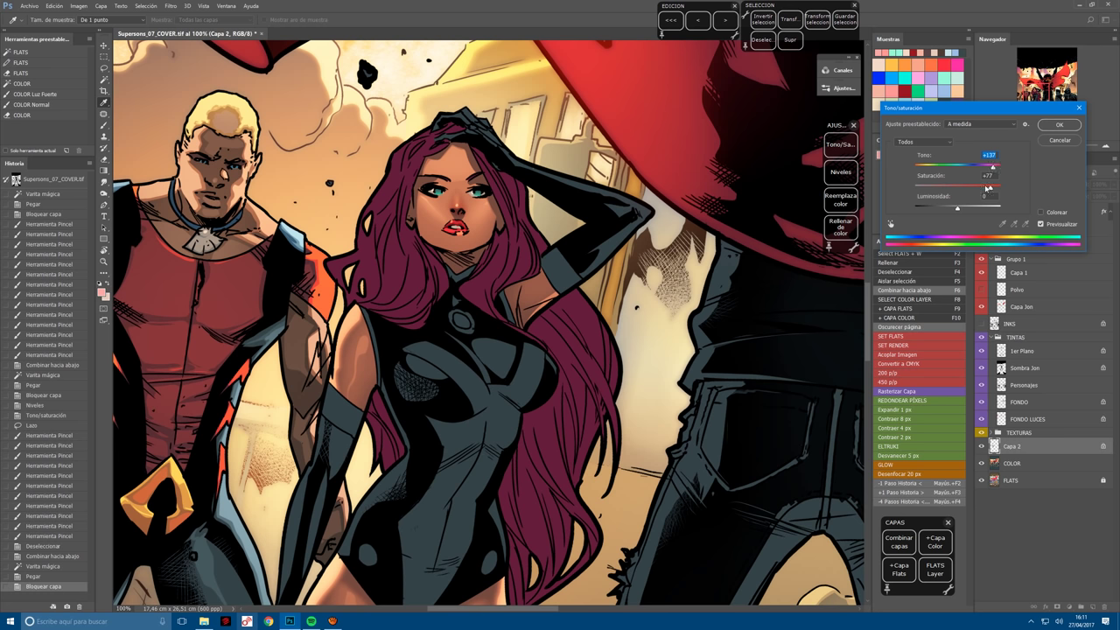
{"action": "left_click_drag", "start_coordinate": [988, 187], "coordinate": [995, 168]}
{"action": "left_click", "coordinate": [1060, 124]}
Load the hair as a selection, contract and feather it with the ELTRUKI action, and dab bright red light into it with a very large brush.
{"action": "left_click", "coordinate": [994, 447], "text": "ctrl"}
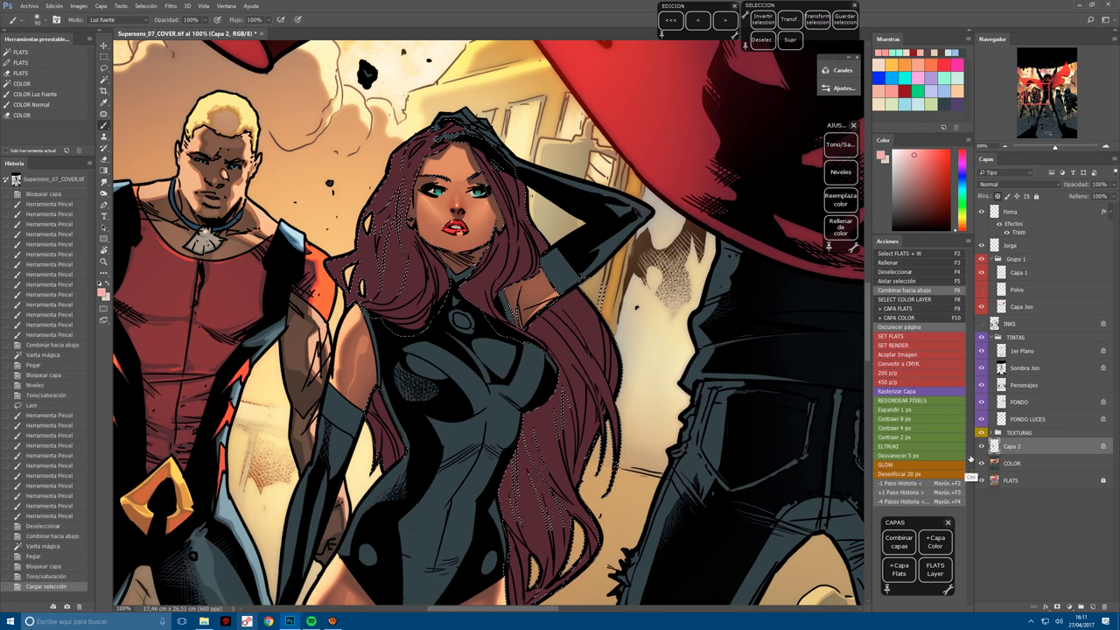
{"action": "left_click", "coordinate": [902, 446]}
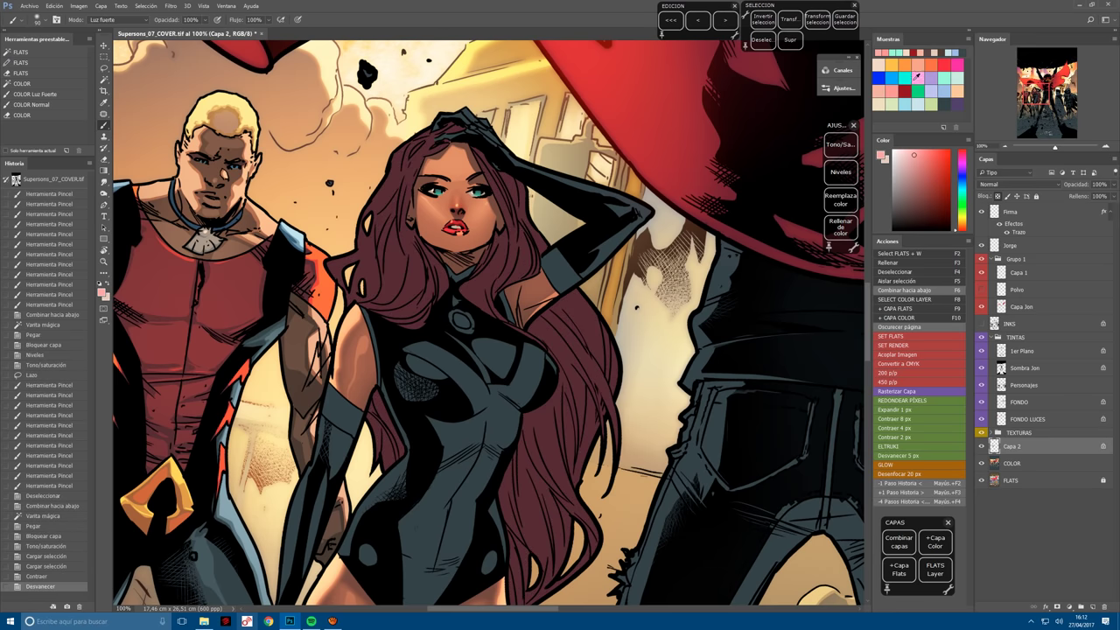
{"action": "left_click", "coordinate": [937, 61]}
{"action": "key", "text": "ctrl+minus"}
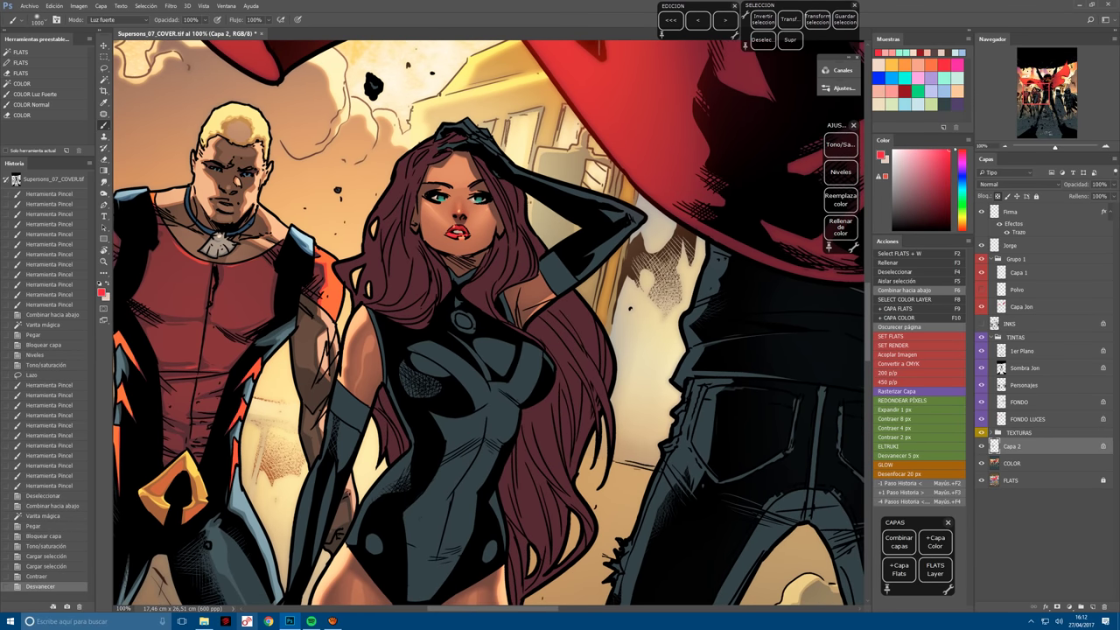
{"action": "left_click", "coordinate": [564, 253]}
{"action": "left_click", "coordinate": [563, 253]}
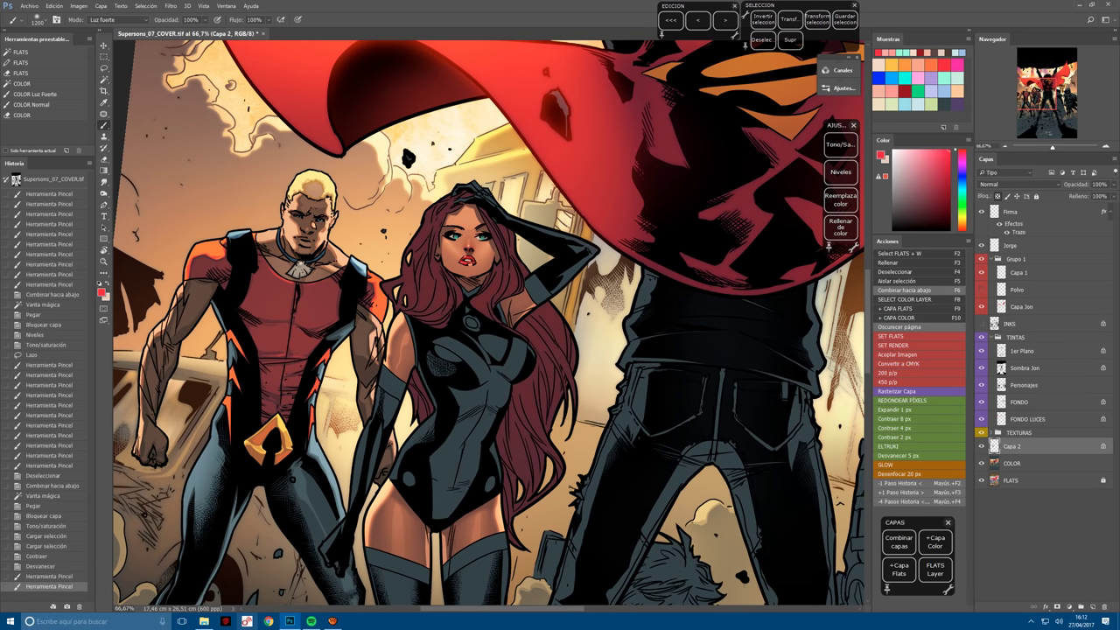
Dab salmon pink light over the hair, clear the selection, and add further large soft dabs around the face.
{"action": "left_click", "coordinate": [899, 91]}
{"action": "left_click", "coordinate": [564, 253]}
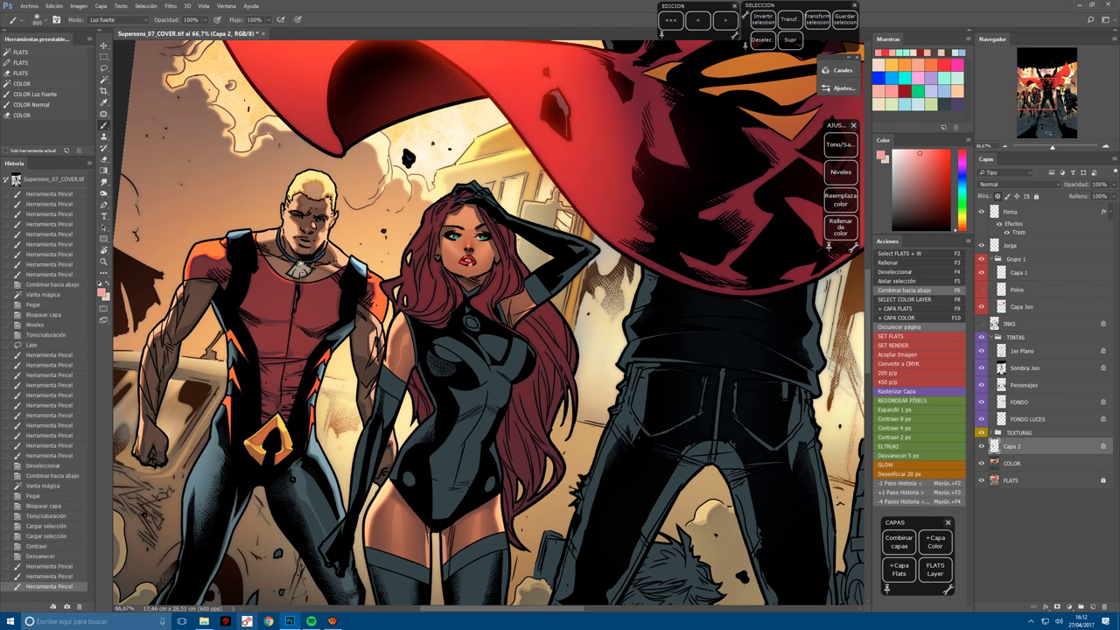
{"action": "left_click", "coordinate": [440, 230]}
{"action": "key", "text": "ctrl+d"}
{"action": "left_click", "coordinate": [440, 230]}
{"action": "key", "text": "bracketright"}
{"action": "left_click", "coordinate": [440, 230]}
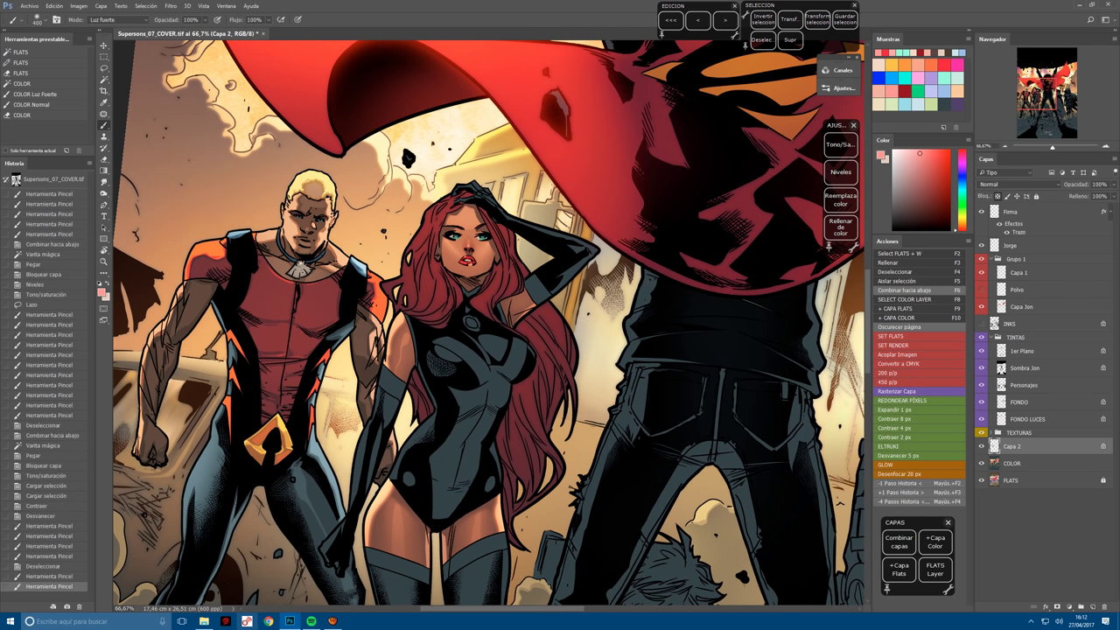
{"action": "left_click", "coordinate": [440, 230]}
{"action": "left_click", "coordinate": [441, 231]}
Toggle the hair layer's visibility and hide the COLOR layer to compare the rendering with the flats.
{"action": "left_click", "coordinate": [982, 447]}
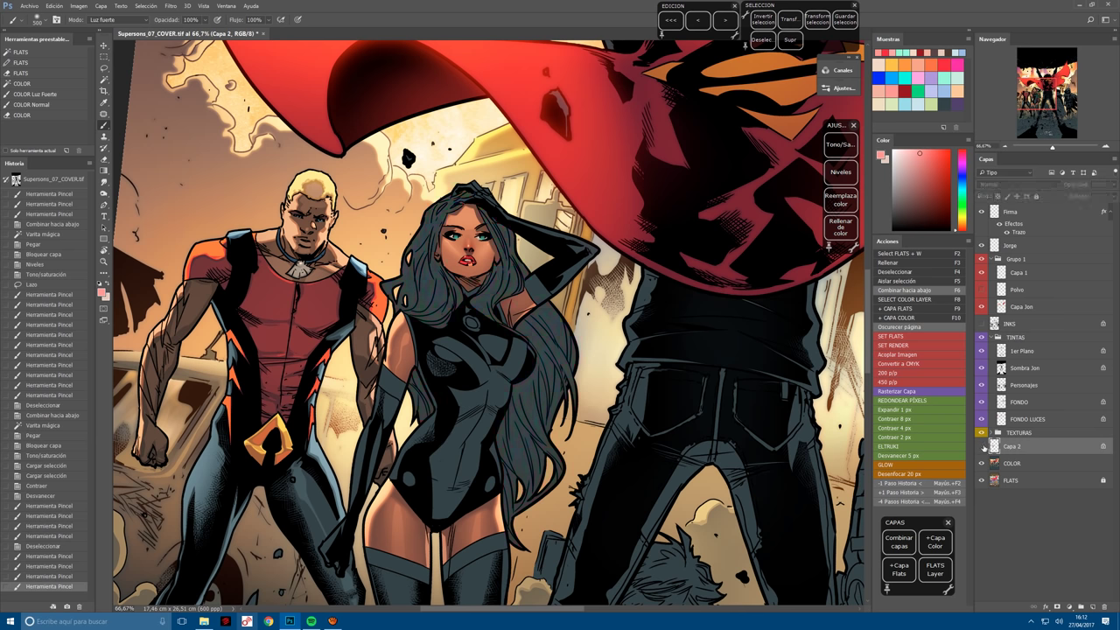
{"action": "left_click", "coordinate": [982, 447]}
{"action": "left_click", "coordinate": [982, 463]}
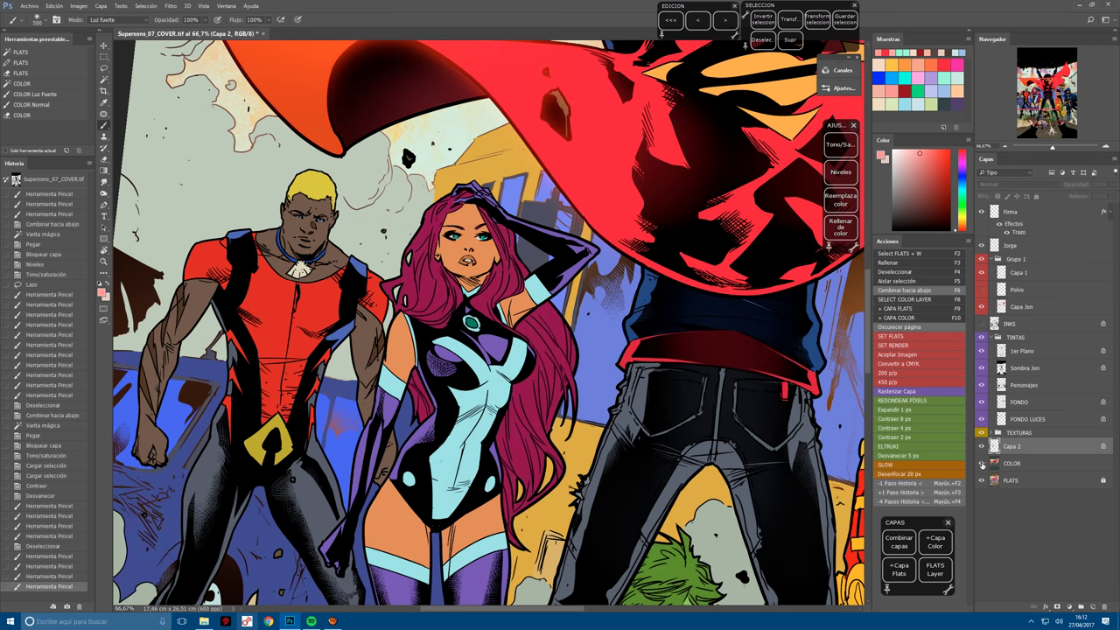
Show the COLOR layer again and dab more soft red light onto the lower lengths of the woman's hair.
{"action": "left_click", "coordinate": [982, 463]}
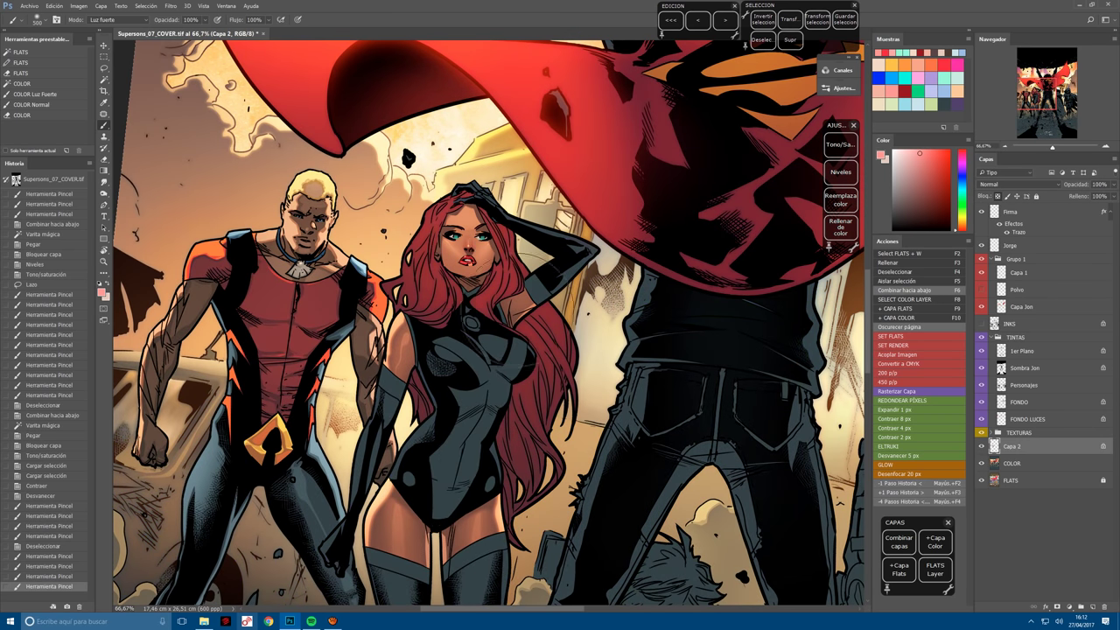
{"action": "left_click", "coordinate": [525, 377]}
{"action": "left_click", "coordinate": [525, 377]}
{"action": "left_click", "coordinate": [525, 377]}
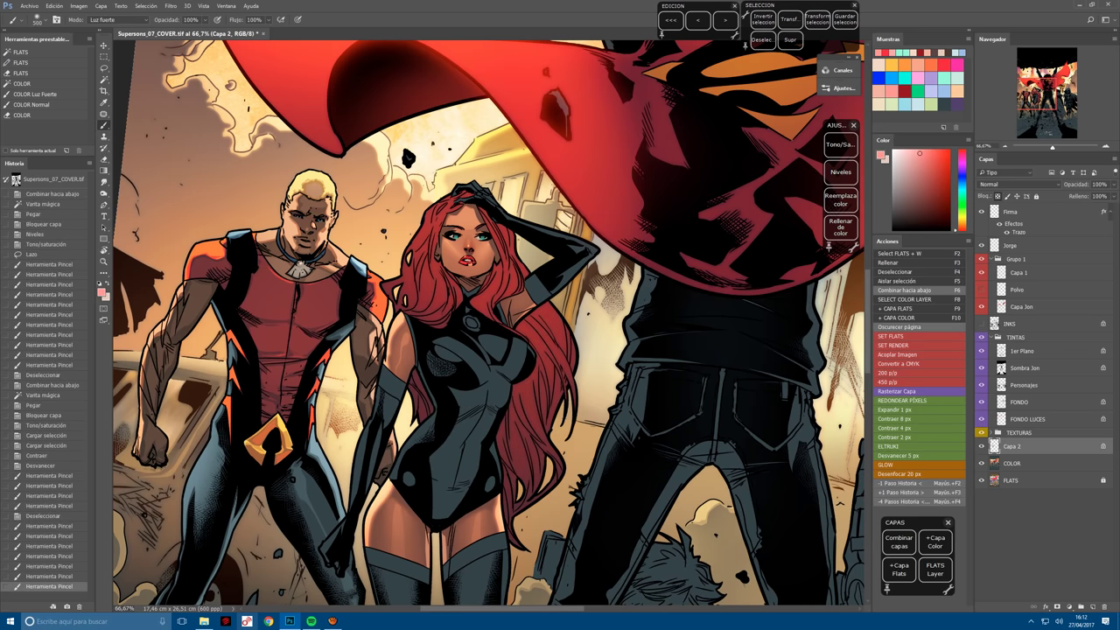
Lasso the light-catching strands on the side of the woman's hair nearest the blond man, from the crown to the flicked ends.
{"action": "scroll", "coordinate": [411, 139], "scroll_direction": "up", "scroll_amount": 2}
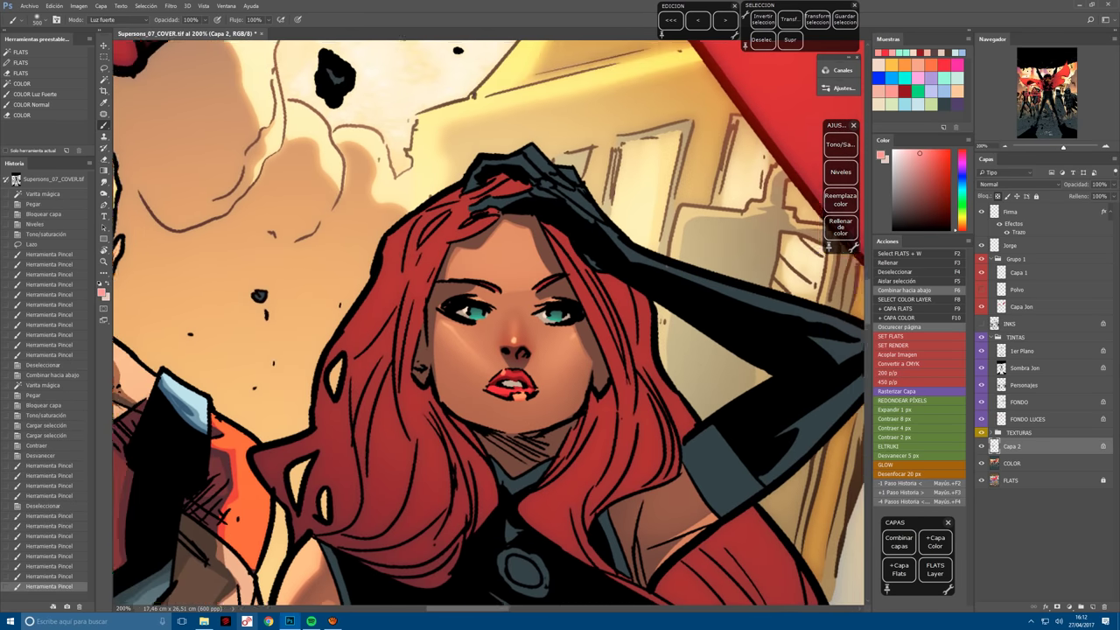
{"action": "key", "text": "l"}
{"action": "mouse_move", "coordinate": [438, 201]}
{"action": "left_mouse_down"}
{"action": "mouse_move", "coordinate": [525, 179]}
{"action": "mouse_move", "coordinate": [429, 249]}
{"action": "mouse_move", "coordinate": [433, 170]}
{"action": "mouse_move", "coordinate": [508, 208]}
{"action": "mouse_move", "coordinate": [438, 263]}
{"action": "mouse_move", "coordinate": [411, 325]}
{"action": "mouse_move", "coordinate": [451, 232]}
{"action": "left_mouse_up"}
{"action": "mouse_move", "coordinate": [445, 286]}
{"action": "left_mouse_down"}
{"action": "mouse_move", "coordinate": [419, 326]}
{"action": "mouse_move", "coordinate": [429, 333]}
{"action": "mouse_move", "coordinate": [429, 276]}
{"action": "mouse_move", "coordinate": [429, 289]}
{"action": "mouse_move", "coordinate": [411, 250]}
{"action": "mouse_move", "coordinate": [398, 314]}
{"action": "mouse_move", "coordinate": [372, 354]}
{"action": "mouse_move", "coordinate": [326, 387]}
{"action": "mouse_move", "coordinate": [386, 340]}
{"action": "left_mouse_up"}
{"action": "mouse_move", "coordinate": [429, 267]}
{"action": "left_mouse_down"}
{"action": "mouse_move", "coordinate": [368, 368]}
{"action": "mouse_move", "coordinate": [361, 403]}
{"action": "mouse_move", "coordinate": [408, 322]}
{"action": "mouse_move", "coordinate": [366, 437]}
{"action": "mouse_move", "coordinate": [403, 350]}
{"action": "left_mouse_up"}
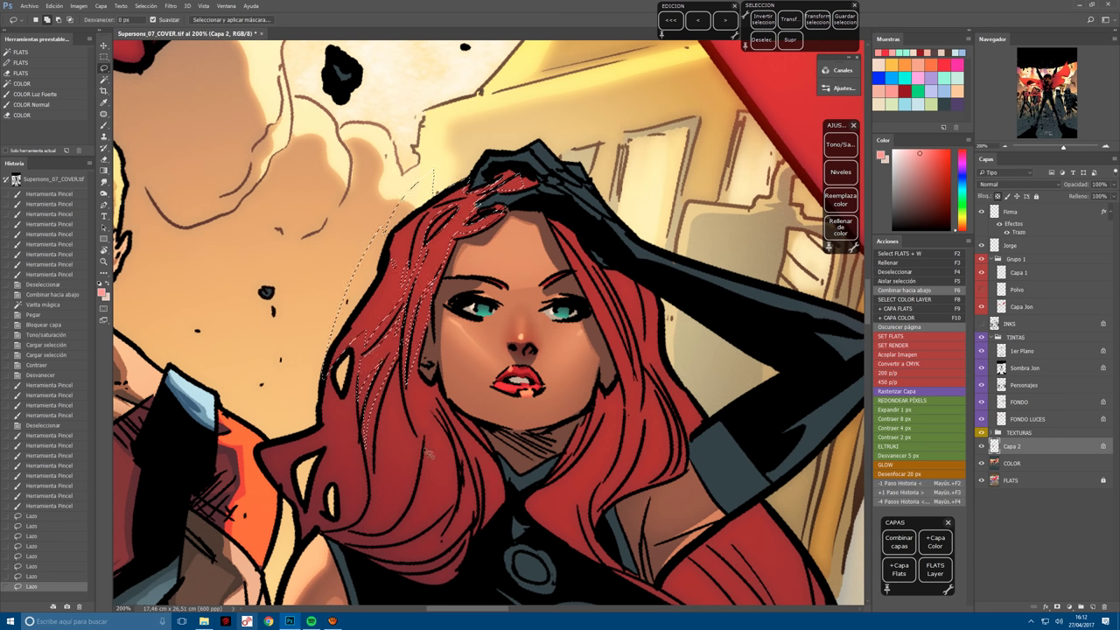
{"action": "mouse_move", "coordinate": [396, 534]}
{"action": "left_mouse_down"}
{"action": "mouse_move", "coordinate": [352, 538]}
{"action": "mouse_move", "coordinate": [385, 548]}
{"action": "mouse_move", "coordinate": [424, 524]}
{"action": "mouse_move", "coordinate": [429, 350]}
{"action": "left_mouse_up"}
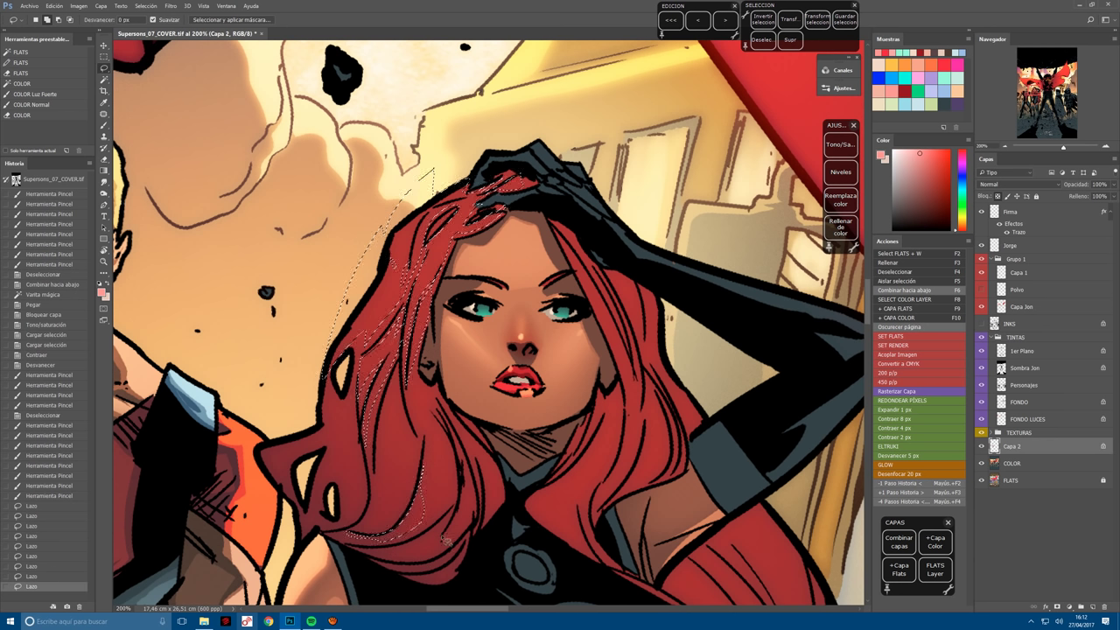
{"action": "mouse_move", "coordinate": [440, 544]}
{"action": "left_mouse_down"}
{"action": "mouse_move", "coordinate": [380, 557]}
{"action": "mouse_move", "coordinate": [439, 542]}
{"action": "left_mouse_up"}
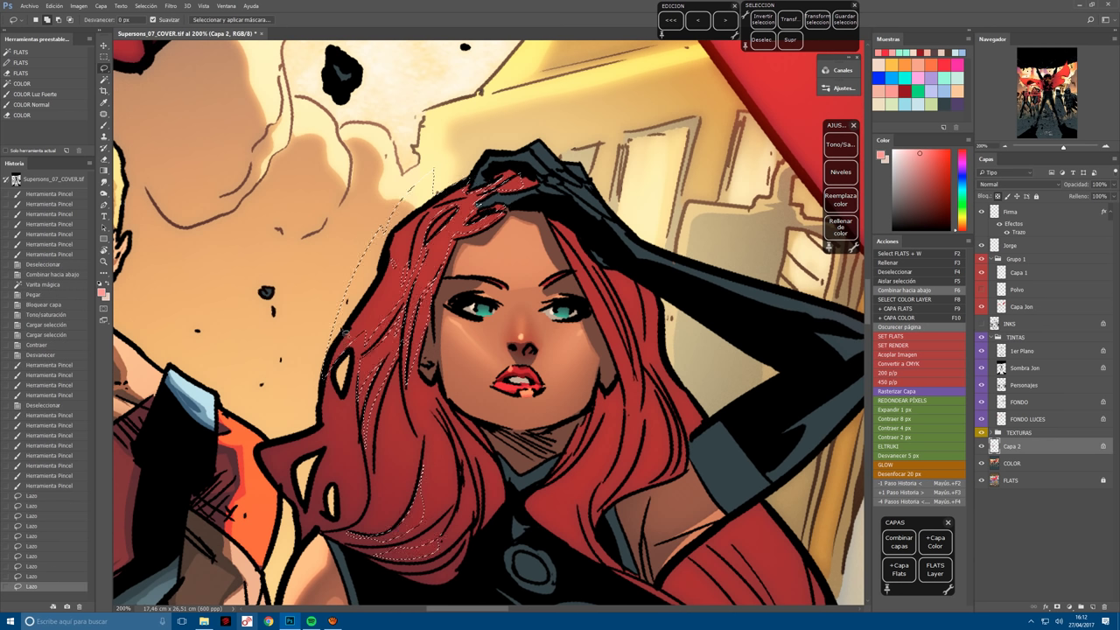
{"action": "mouse_move", "coordinate": [337, 407]}
{"action": "left_mouse_down"}
{"action": "mouse_move", "coordinate": [326, 447]}
{"action": "mouse_move", "coordinate": [288, 461]}
{"action": "mouse_move", "coordinate": [307, 515]}
{"action": "mouse_move", "coordinate": [291, 556]}
{"action": "mouse_move", "coordinate": [219, 411]}
{"action": "left_mouse_up"}
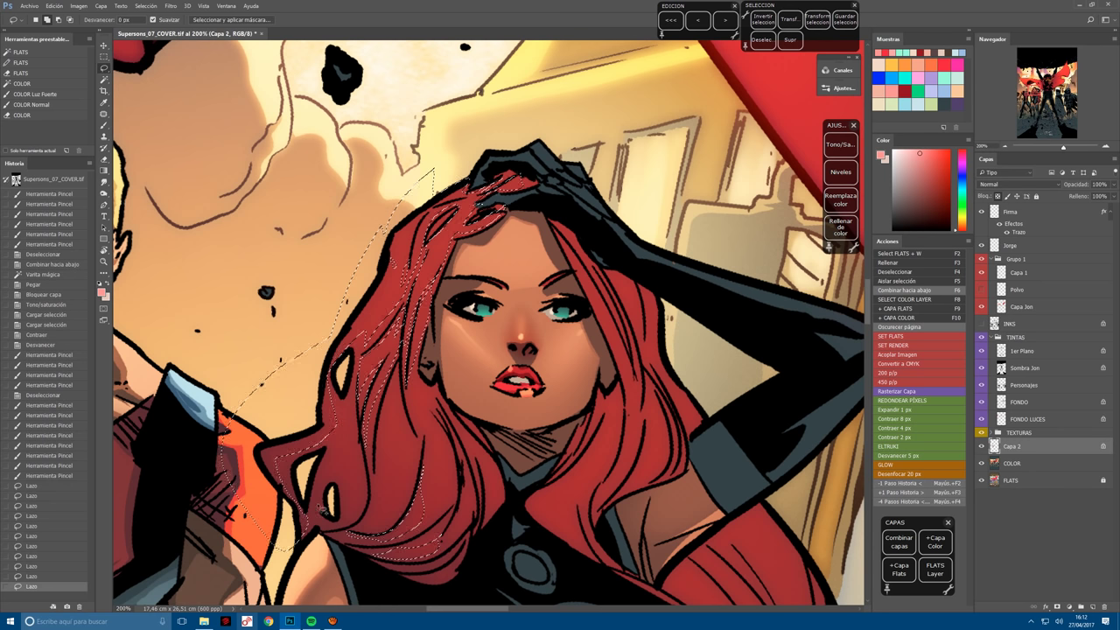
{"action": "mouse_move", "coordinate": [338, 423]}
{"action": "left_mouse_down"}
{"action": "mouse_move", "coordinate": [319, 516]}
{"action": "mouse_move", "coordinate": [346, 435]}
{"action": "left_mouse_up"}
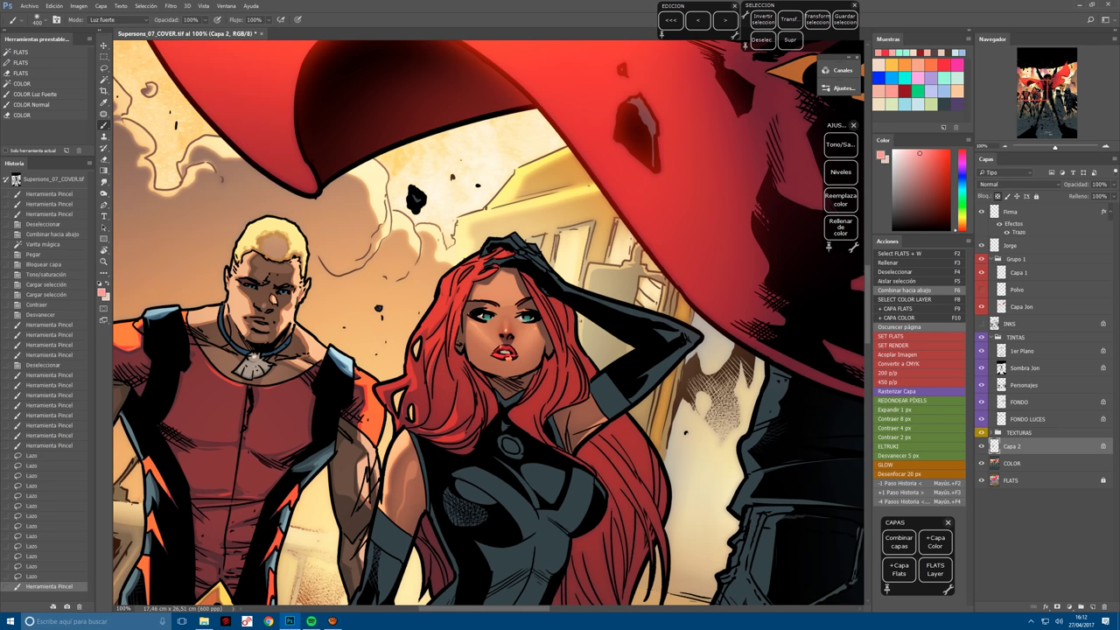
Brush bright orange-red light into the selected strands with a very large Hard Light brush and clear the selection.
{"action": "mouse_move", "coordinate": [455, 263]}
{"action": "left_mouse_down"}
{"action": "mouse_move", "coordinate": [363, 376]}
{"action": "mouse_move", "coordinate": [346, 333]}
{"action": "left_mouse_up"}
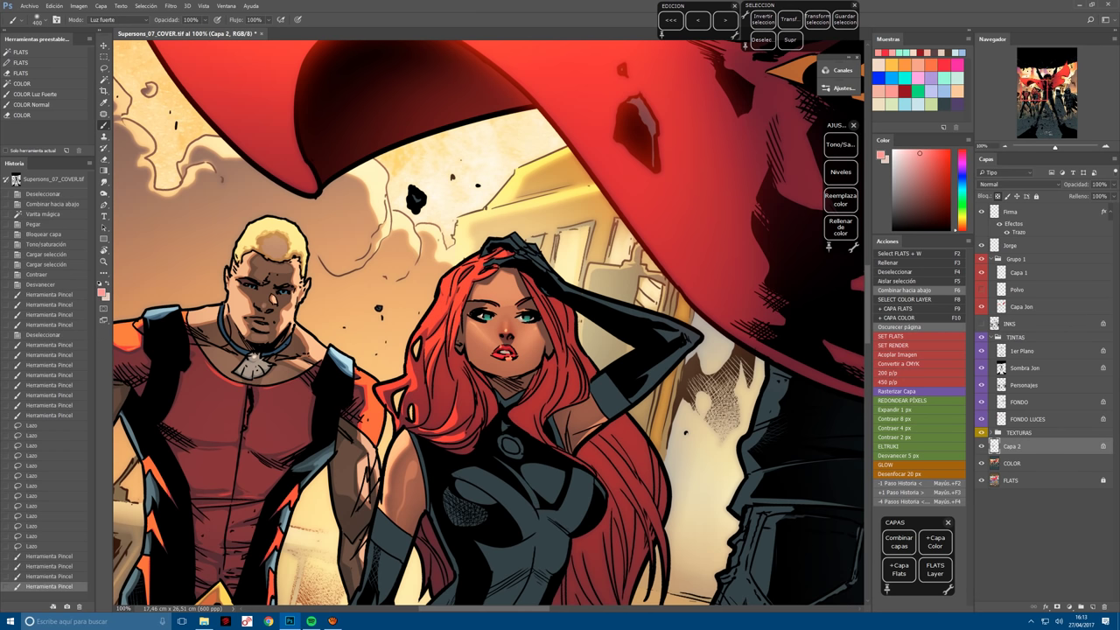
{"action": "left_click_drag", "start_coordinate": [461, 213], "coordinate": [437, 239]}
{"action": "left_click_drag", "start_coordinate": [438, 346], "coordinate": [442, 403]}
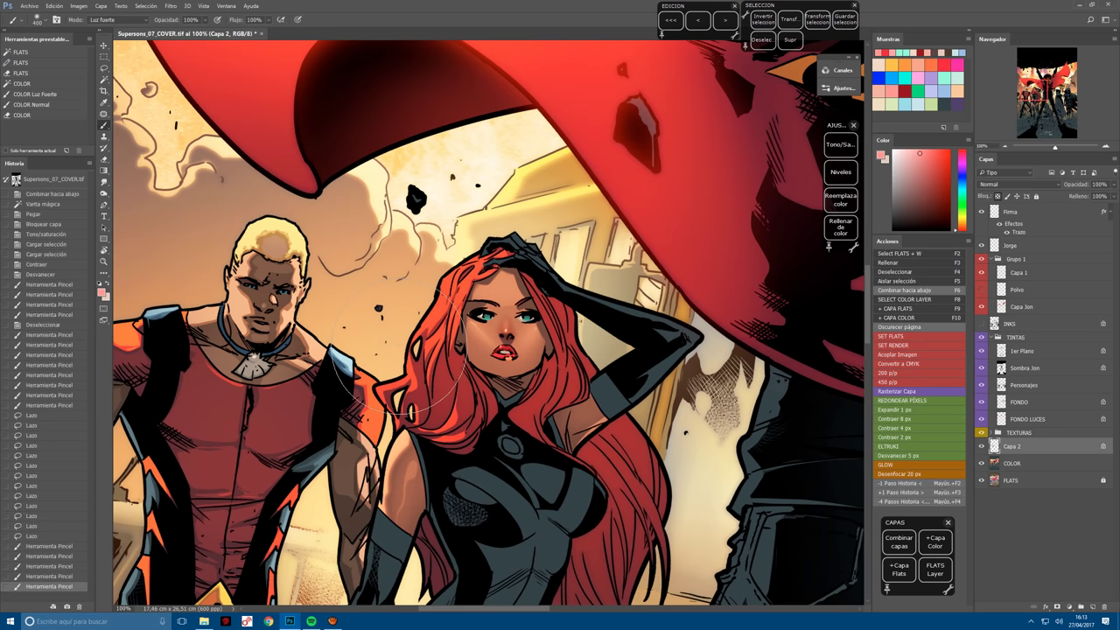
{"action": "scroll", "coordinate": [433, 395], "scroll_direction": "up", "scroll_amount": 2}
{"action": "key", "text": "l"}
{"action": "key", "text": "ctrl+d"}
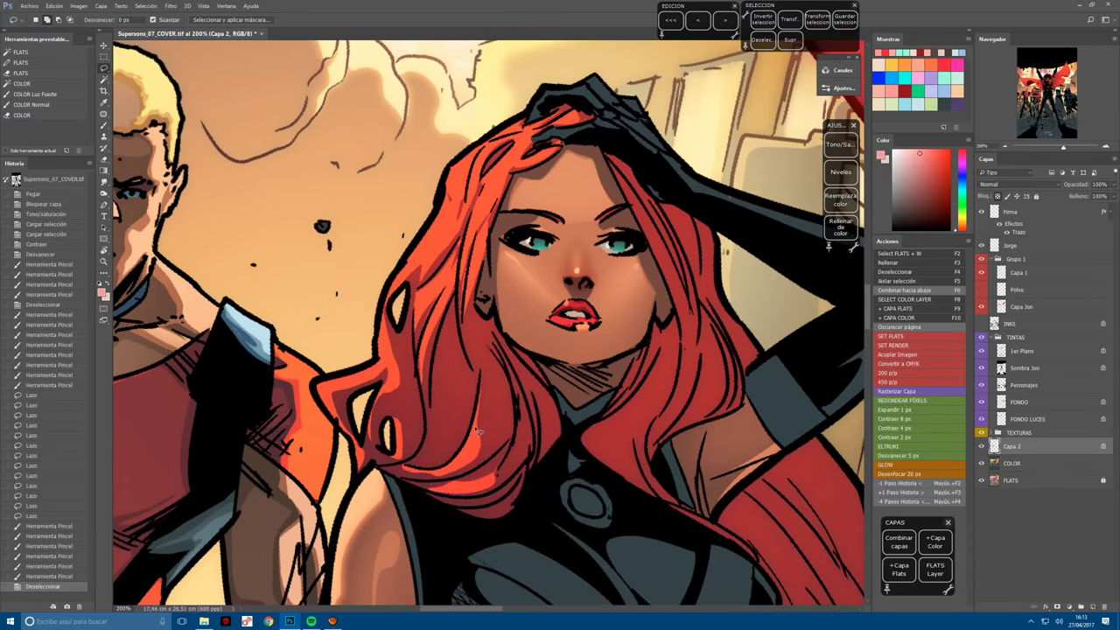
Lasso smaller highlight shapes inside the orange strands, from the lower curls to the outer edge and the crown.
{"action": "mouse_move", "coordinate": [480, 456]}
{"action": "left_mouse_down"}
{"action": "mouse_move", "coordinate": [451, 477]}
{"action": "mouse_move", "coordinate": [471, 437]}
{"action": "left_mouse_up"}
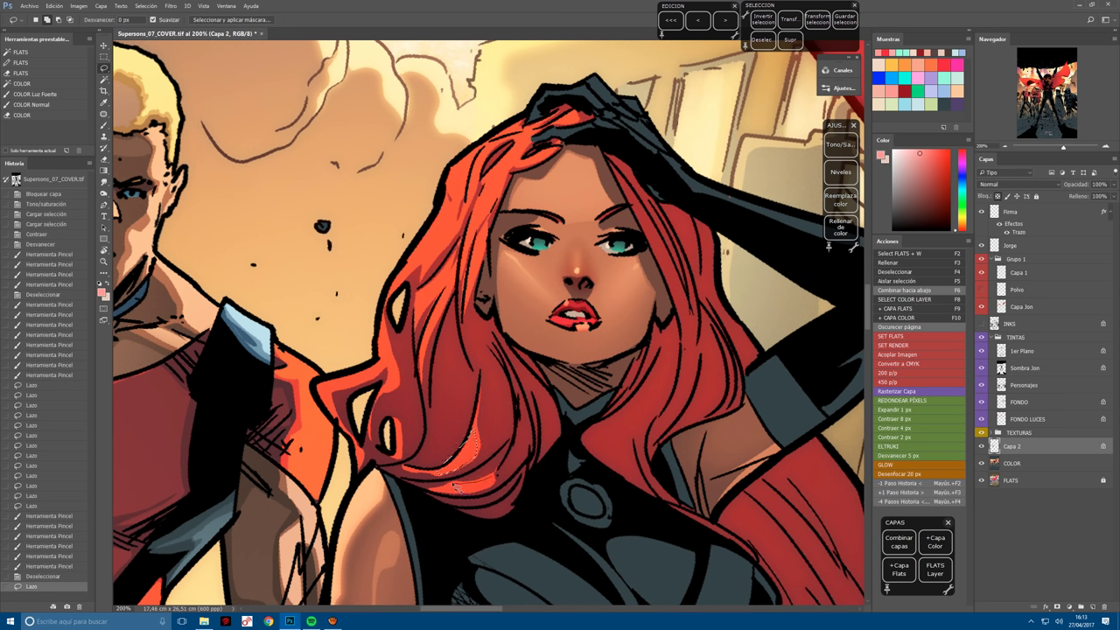
{"action": "mouse_move", "coordinate": [454, 485]}
{"action": "left_mouse_down"}
{"action": "mouse_move", "coordinate": [466, 497]}
{"action": "mouse_move", "coordinate": [481, 474]}
{"action": "left_mouse_up"}
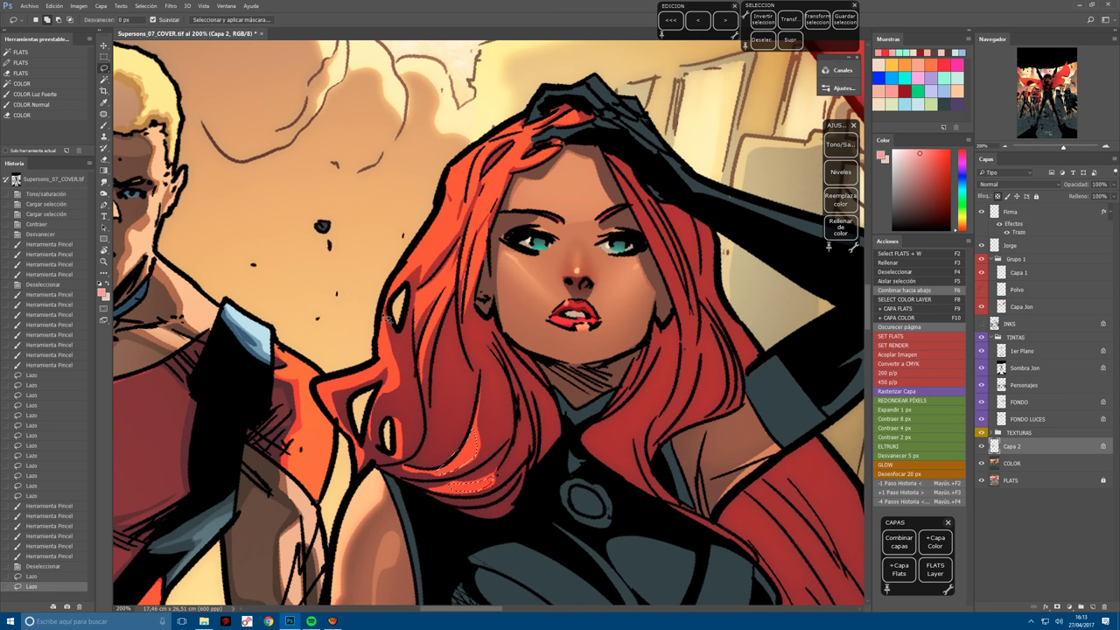
{"action": "mouse_move", "coordinate": [388, 341]}
{"action": "left_mouse_down"}
{"action": "mouse_move", "coordinate": [395, 390]}
{"action": "mouse_move", "coordinate": [394, 375]}
{"action": "mouse_move", "coordinate": [334, 394]}
{"action": "mouse_move", "coordinate": [335, 417]}
{"action": "mouse_move", "coordinate": [312, 386]}
{"action": "mouse_move", "coordinate": [427, 231]}
{"action": "mouse_move", "coordinate": [414, 291]}
{"action": "mouse_move", "coordinate": [316, 459]}
{"action": "mouse_move", "coordinate": [338, 479]}
{"action": "mouse_move", "coordinate": [340, 415]}
{"action": "mouse_move", "coordinate": [328, 468]}
{"action": "mouse_move", "coordinate": [403, 389]}
{"action": "mouse_move", "coordinate": [394, 378]}
{"action": "mouse_move", "coordinate": [421, 286]}
{"action": "mouse_move", "coordinate": [444, 289]}
{"action": "mouse_move", "coordinate": [409, 365]}
{"action": "mouse_move", "coordinate": [428, 315]}
{"action": "mouse_move", "coordinate": [464, 273]}
{"action": "left_mouse_up"}
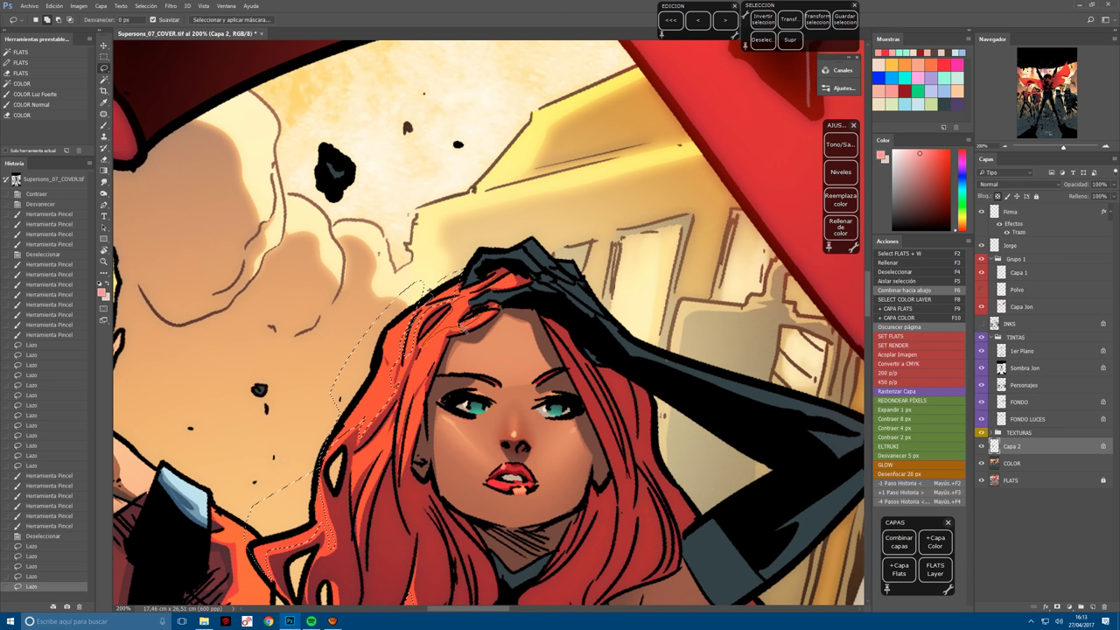
{"action": "mouse_move", "coordinate": [466, 313]}
{"action": "left_mouse_down"}
{"action": "mouse_move", "coordinate": [492, 284]}
{"action": "mouse_move", "coordinate": [501, 291]}
{"action": "mouse_move", "coordinate": [446, 352]}
{"action": "mouse_move", "coordinate": [449, 342]}
{"action": "mouse_move", "coordinate": [424, 388]}
{"action": "left_mouse_up"}
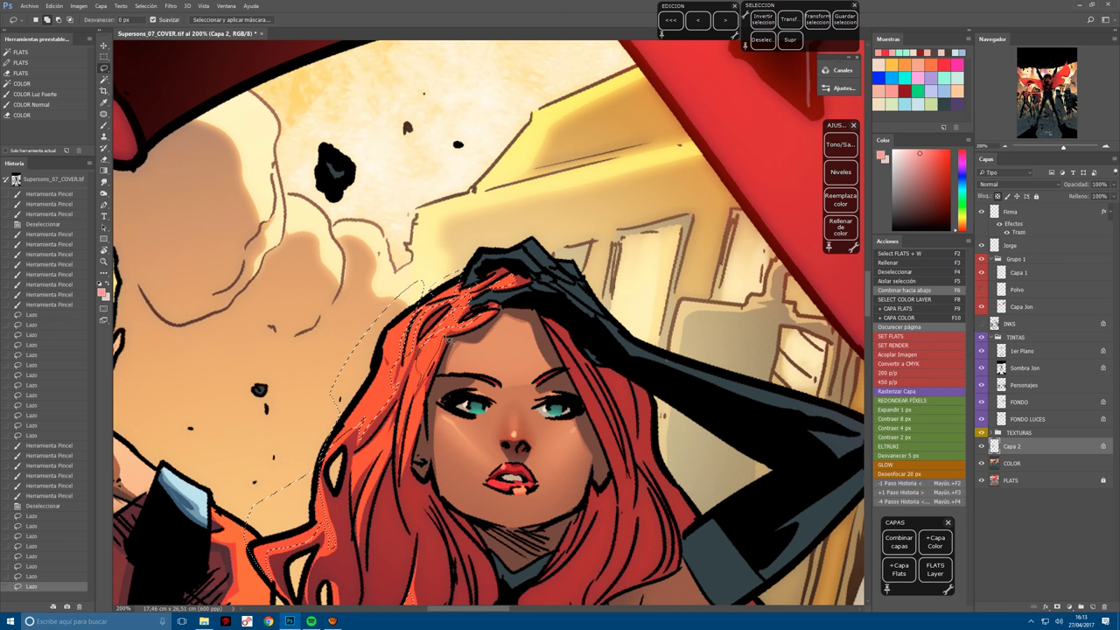
{"action": "mouse_move", "coordinate": [446, 339]}
{"action": "left_mouse_down"}
{"action": "mouse_move", "coordinate": [455, 294]}
{"action": "mouse_move", "coordinate": [412, 320]}
{"action": "mouse_move", "coordinate": [398, 455]}
{"action": "left_mouse_up"}
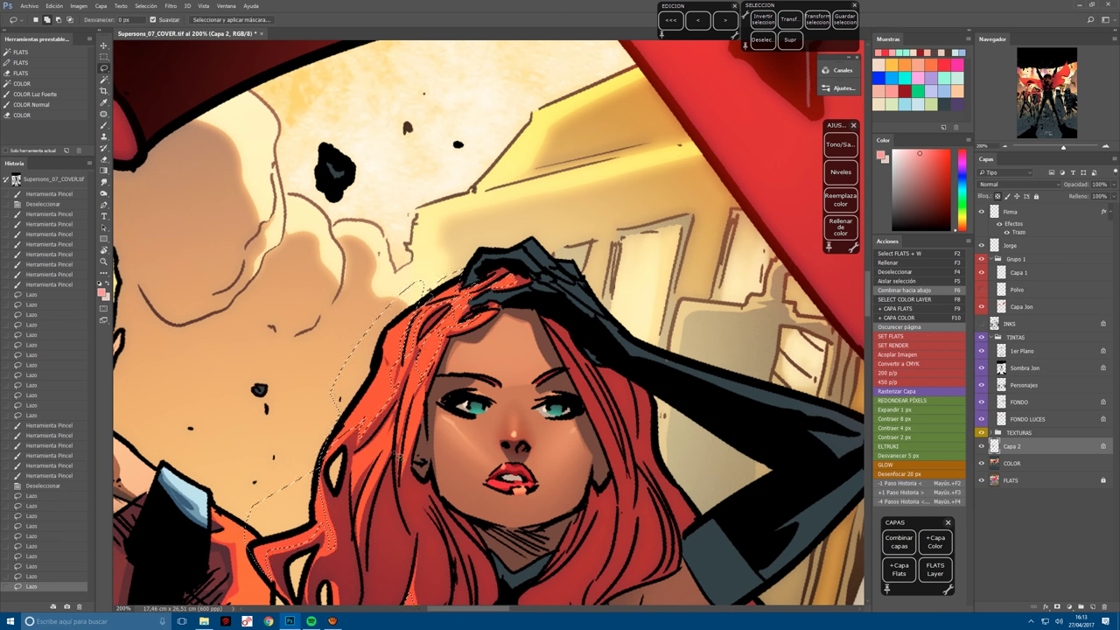
{"action": "mouse_move", "coordinate": [420, 390]}
{"action": "left_mouse_down"}
{"action": "mouse_move", "coordinate": [410, 332]}
{"action": "mouse_move", "coordinate": [412, 442]}
{"action": "mouse_move", "coordinate": [424, 411]}
{"action": "mouse_move", "coordinate": [408, 413]}
{"action": "left_mouse_up"}
Dab soft light into the selected hair highlights with the large Hard Light brush.
{"action": "key", "text": "b"}
{"action": "key", "text": "ctrl+minus"}
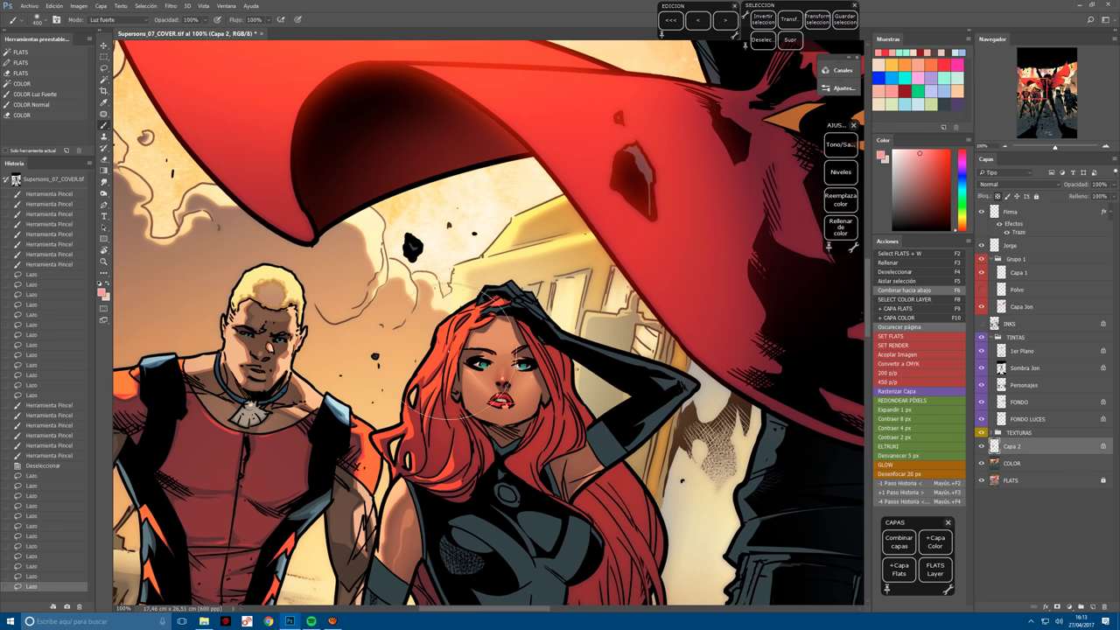
{"action": "left_click", "coordinate": [490, 368]}
{"action": "left_click", "coordinate": [490, 367]}
Adjust the selected highlights with Hue/Saturation to hue +8, saturation +100 and lightness +27.
{"action": "left_click", "coordinate": [841, 144]}
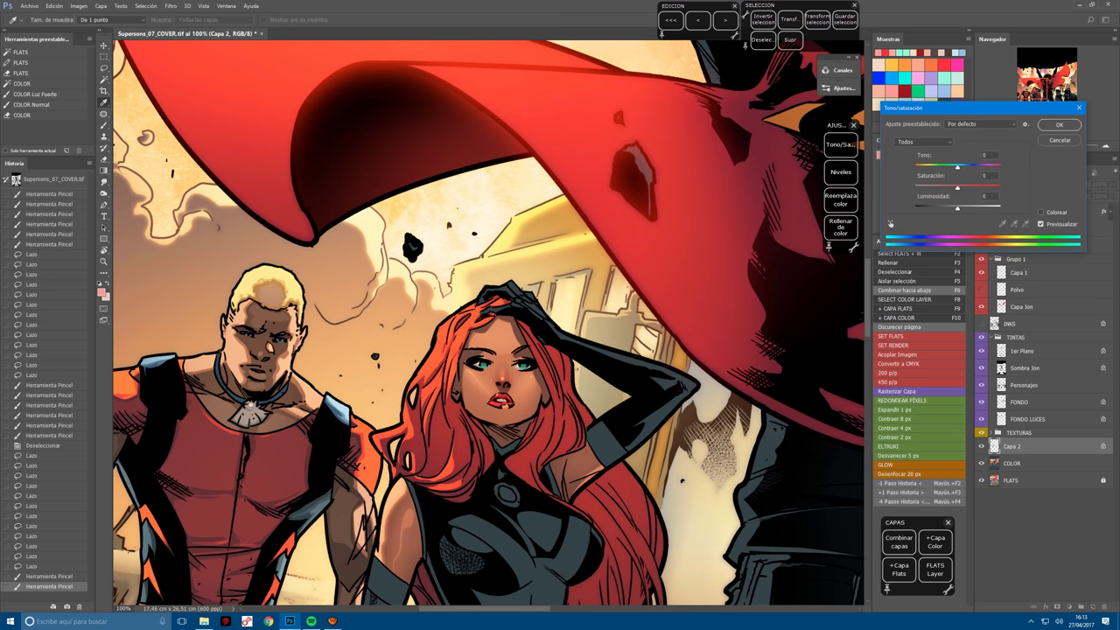
{"action": "left_click_drag", "start_coordinate": [957, 208], "coordinate": [1030, 186]}
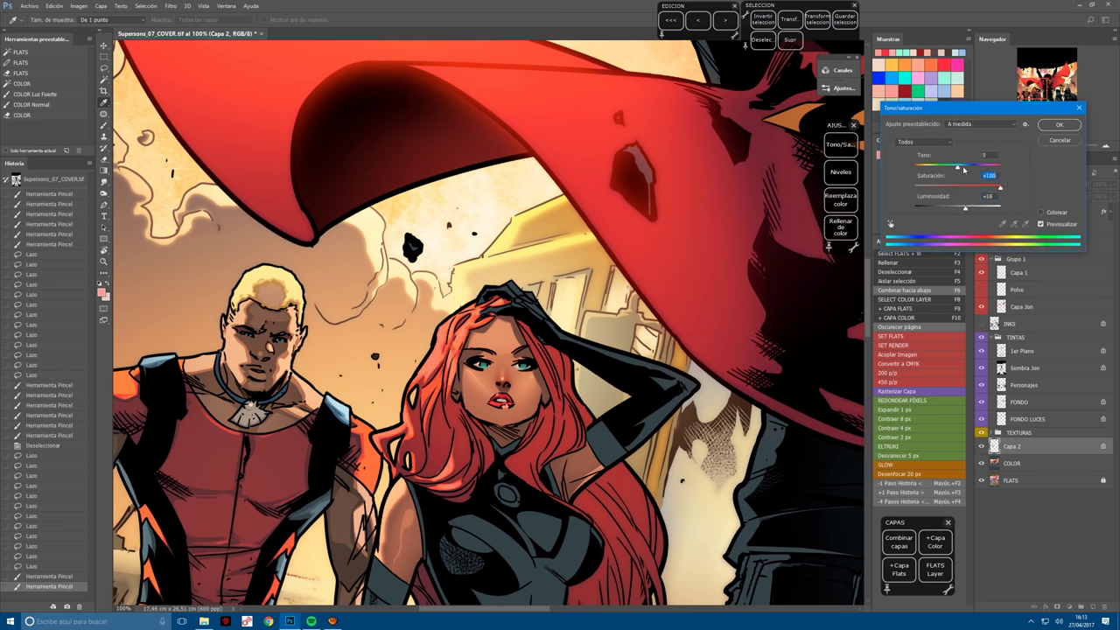
{"action": "left_click_drag", "start_coordinate": [963, 169], "coordinate": [962, 168]}
{"action": "left_click_drag", "start_coordinate": [972, 208], "coordinate": [970, 210]}
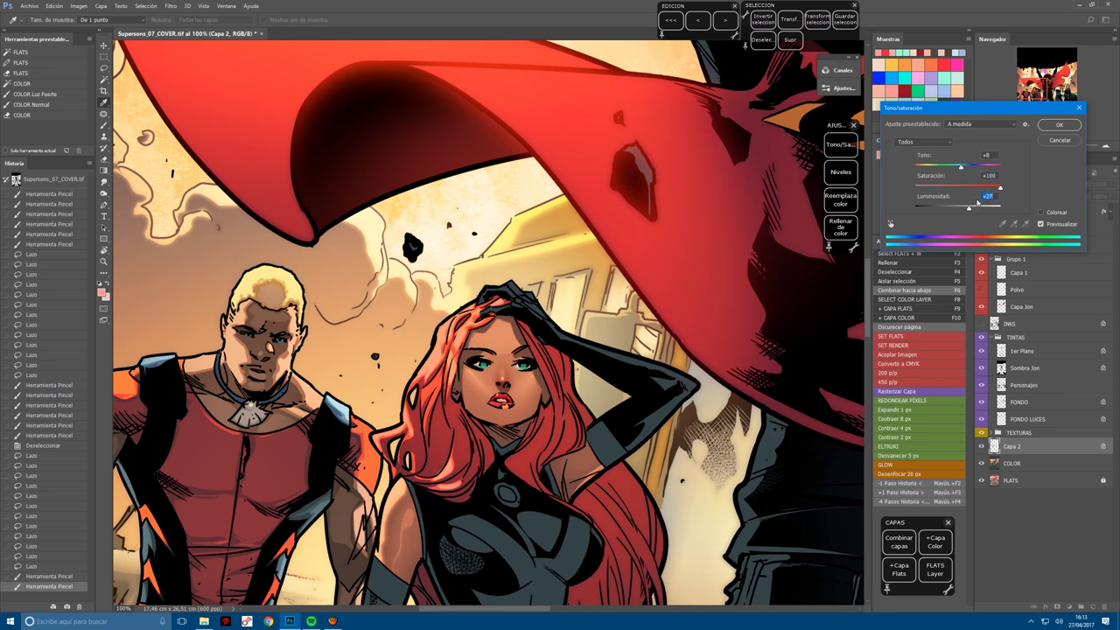
{"action": "left_click", "coordinate": [1058, 124]}
Clear the selection and lasso the outer edge of the hair beneath the raised arm, from beside the face to the long lengths.
{"action": "key", "text": "r"}
{"action": "left_click_drag", "start_coordinate": [585, 521], "coordinate": [340, 486]}
{"action": "key", "text": "l"}
{"action": "key", "text": "ctrl+d"}
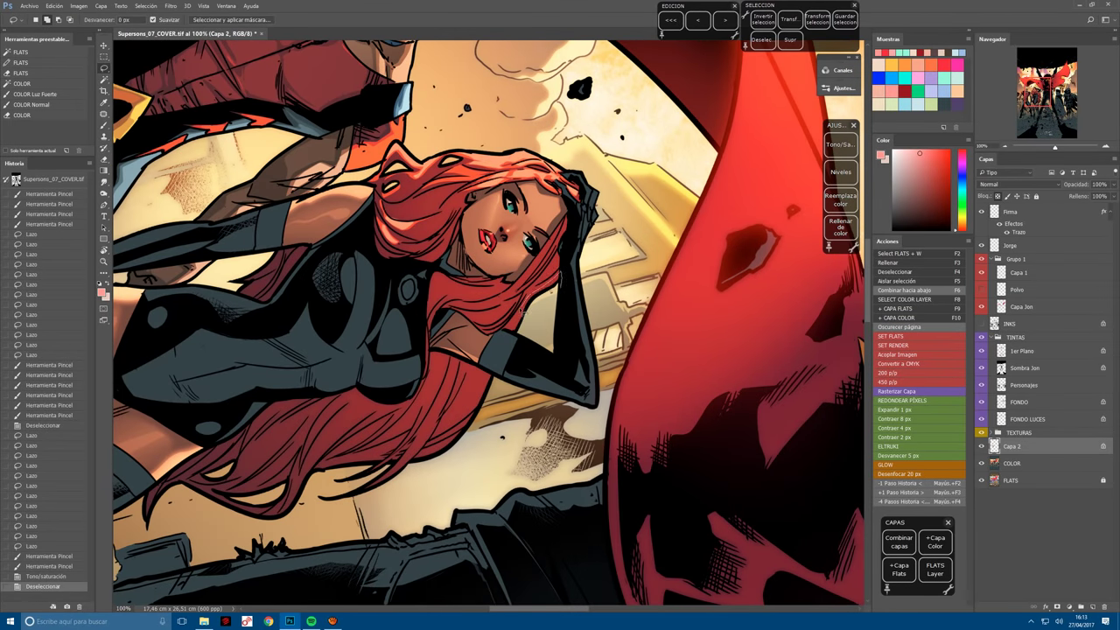
{"action": "mouse_move", "coordinate": [515, 325]}
{"action": "left_mouse_down"}
{"action": "mouse_move", "coordinate": [460, 430]}
{"action": "mouse_move", "coordinate": [477, 480]}
{"action": "mouse_move", "coordinate": [573, 307]}
{"action": "left_mouse_up"}
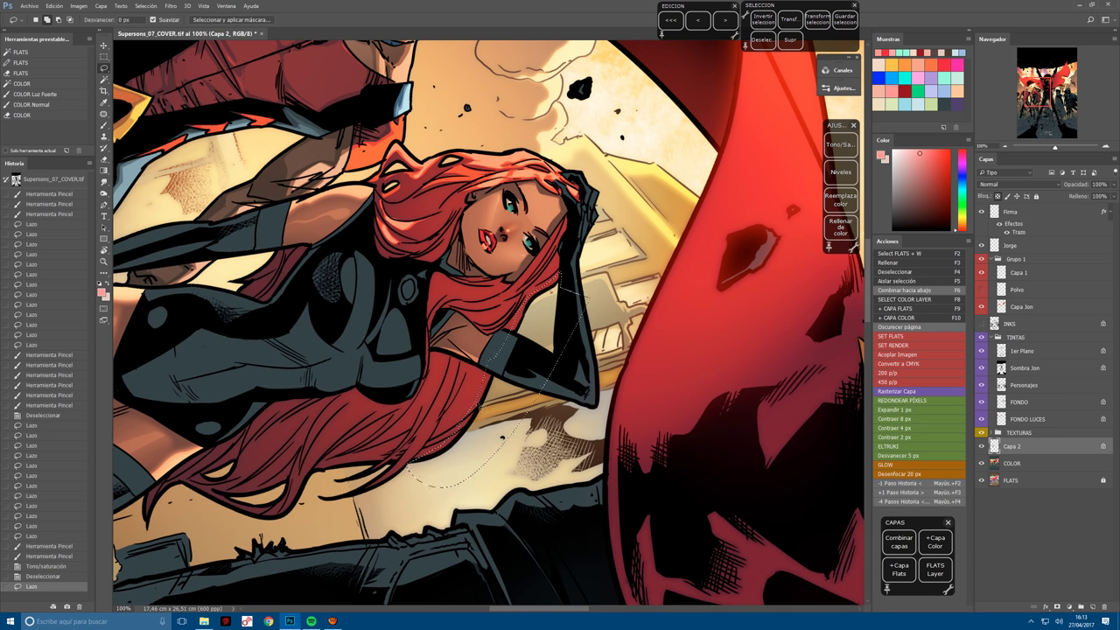
{"action": "left_click", "coordinate": [442, 429]}
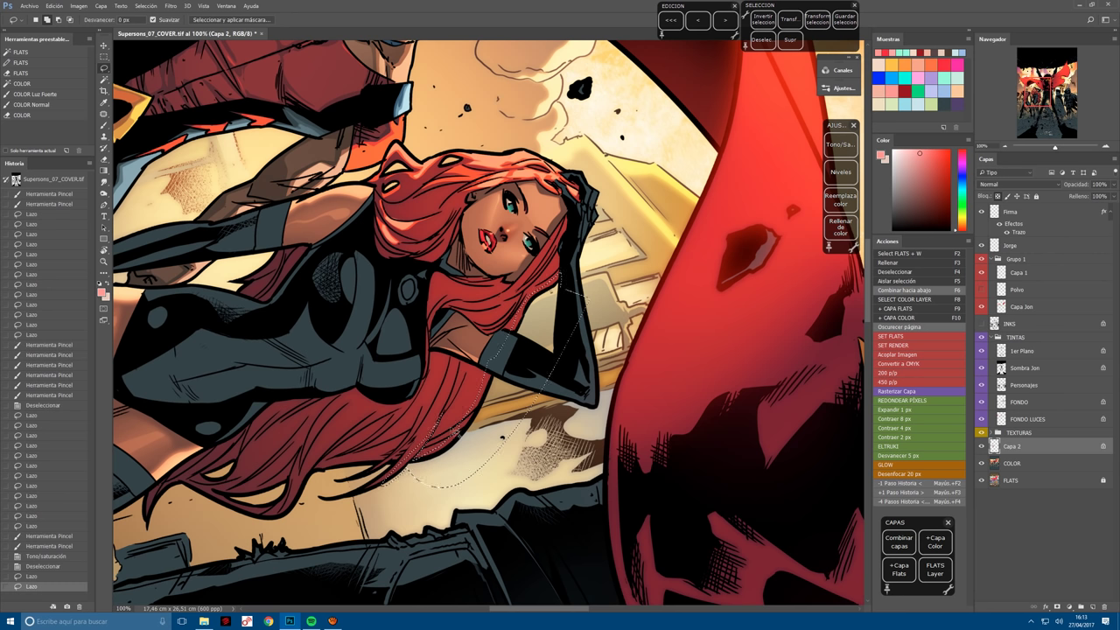
Brush bright red rim light along the selected outer edge of the long hair.
{"action": "key", "text": "b"}
{"action": "left_click_drag", "start_coordinate": [393, 472], "coordinate": [486, 377]}
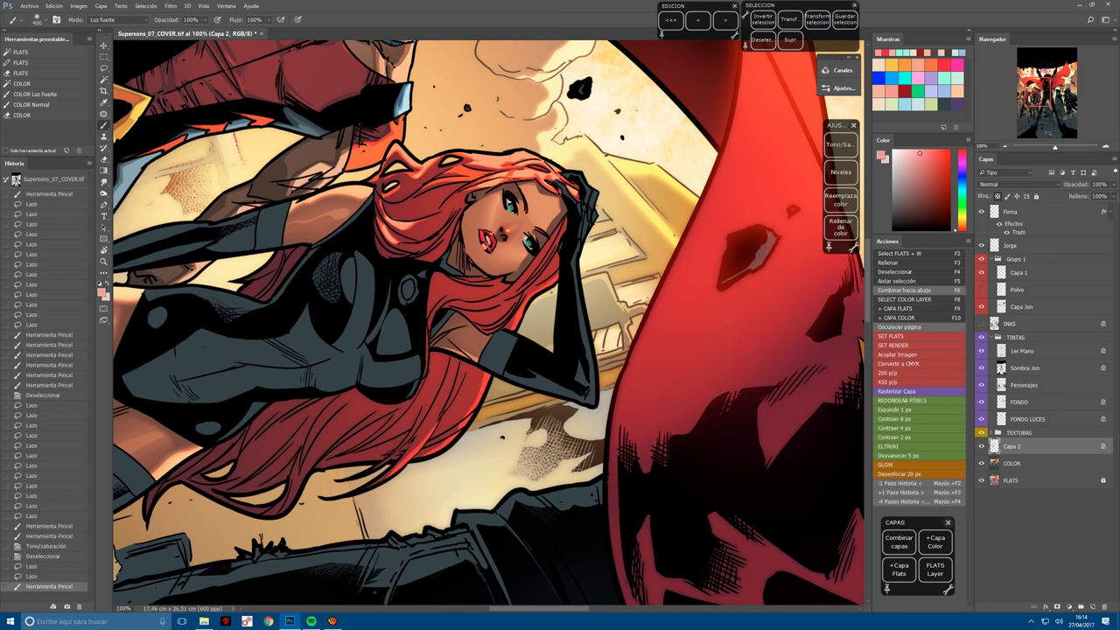
{"action": "left_click_drag", "start_coordinate": [420, 455], "coordinate": [473, 393]}
Clear the selection and lasso thinner highlight slivers inside the rim light along the hair's outer edge.
{"action": "key", "text": "l"}
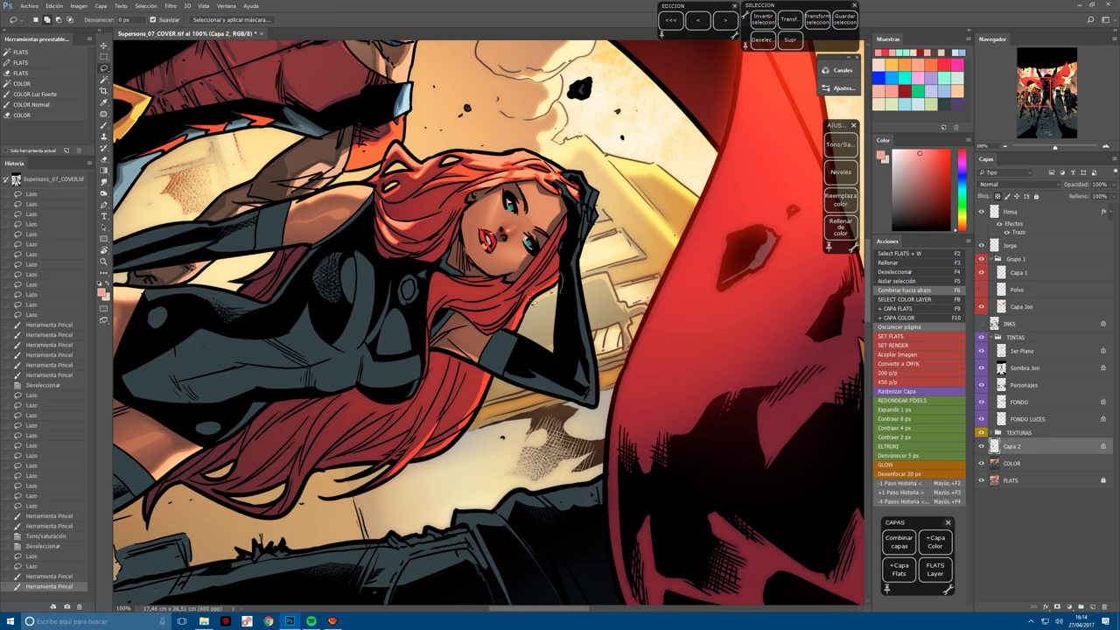
{"action": "left_click_drag", "start_coordinate": [517, 326], "coordinate": [518, 342]}
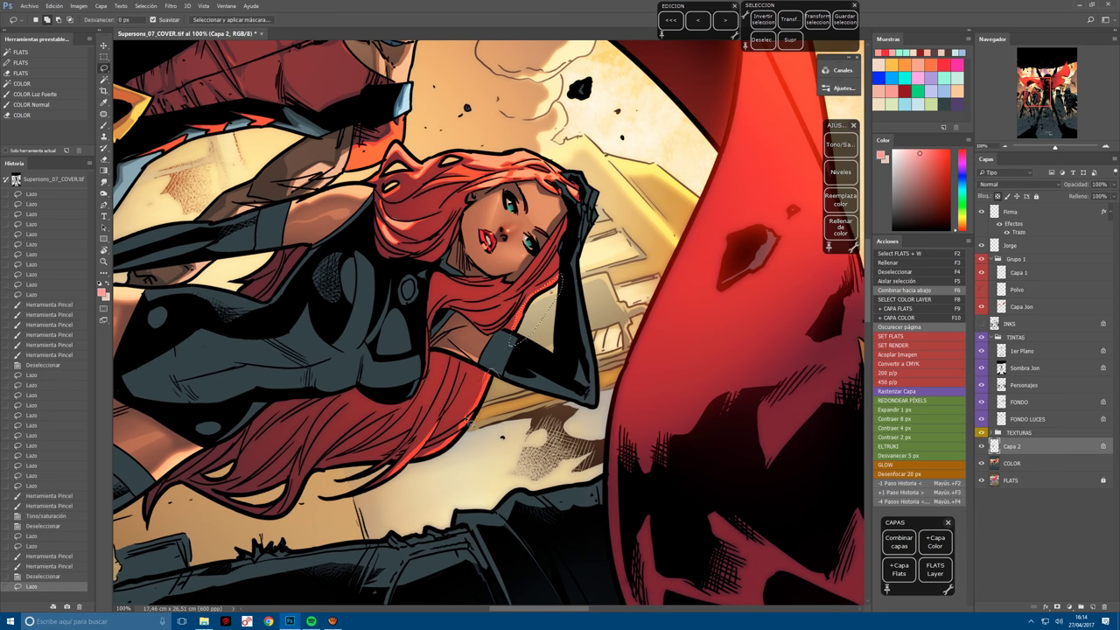
{"action": "left_click_drag", "start_coordinate": [432, 464], "coordinate": [396, 472]}
{"action": "left_click_drag", "start_coordinate": [430, 438], "coordinate": [408, 483]}
Sample the pale orange highlight from the crown of the hair, fill the selected slivers with it, and clear the selection.
{"action": "key", "text": "b"}
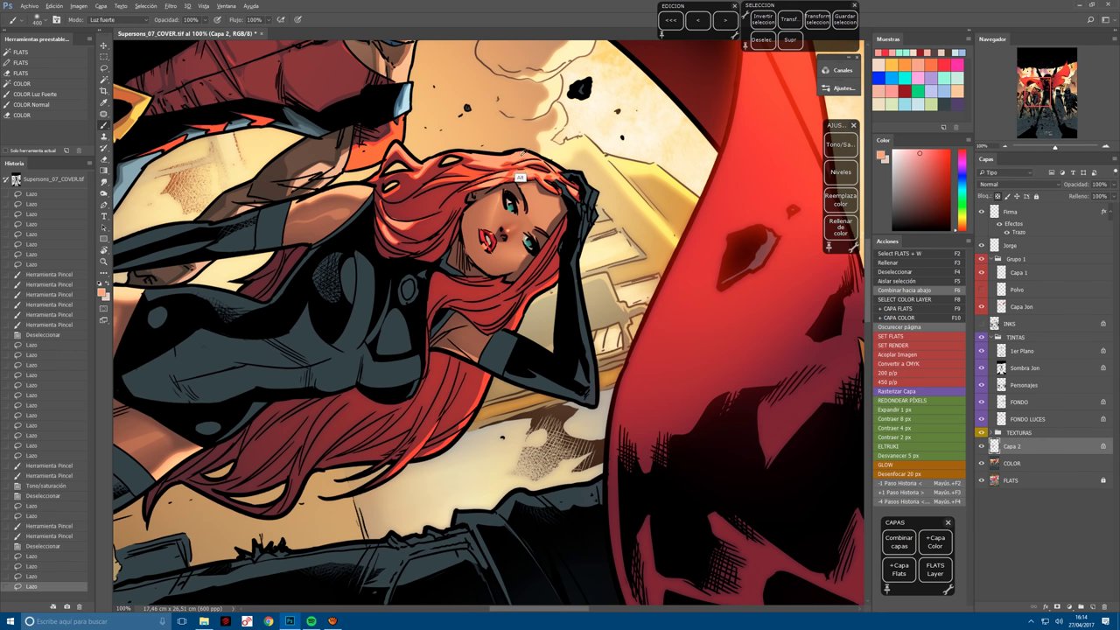
{"action": "left_click", "coordinate": [522, 168], "text": "alt"}
{"action": "left_click", "coordinate": [841, 228]}
{"action": "key", "text": "ctrl+d"}
{"action": "key", "text": "l"}
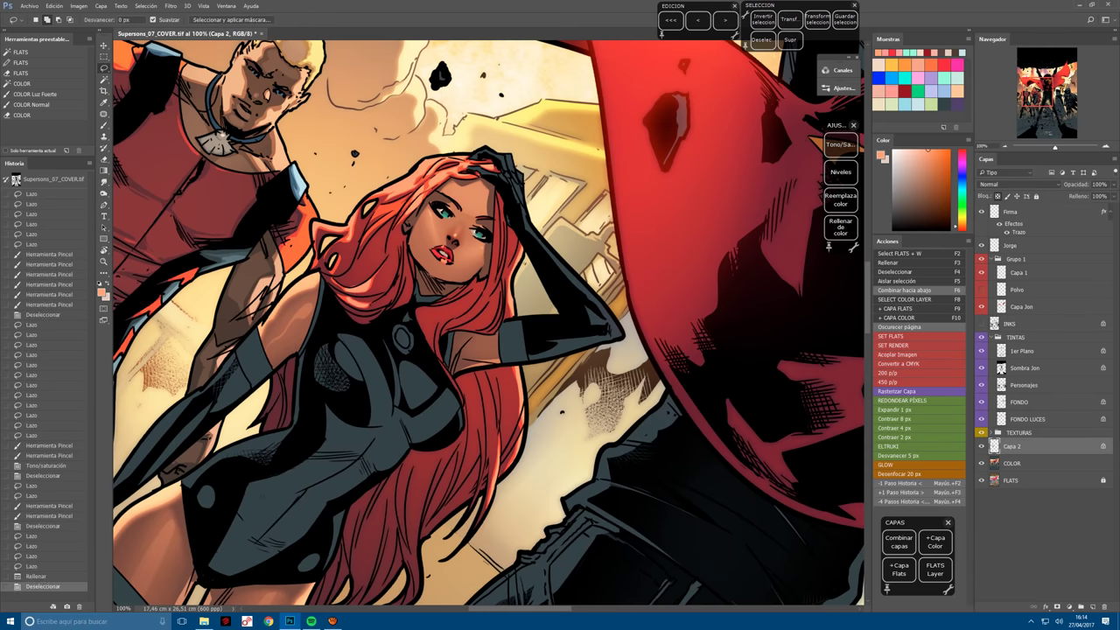
Try brushing a sampled bright orange over the woman's long hair with a size 700 brush, and undo the stroke.
{"action": "key", "text": "ctrl+minus"}
{"action": "key", "text": "ctrl+minus"}
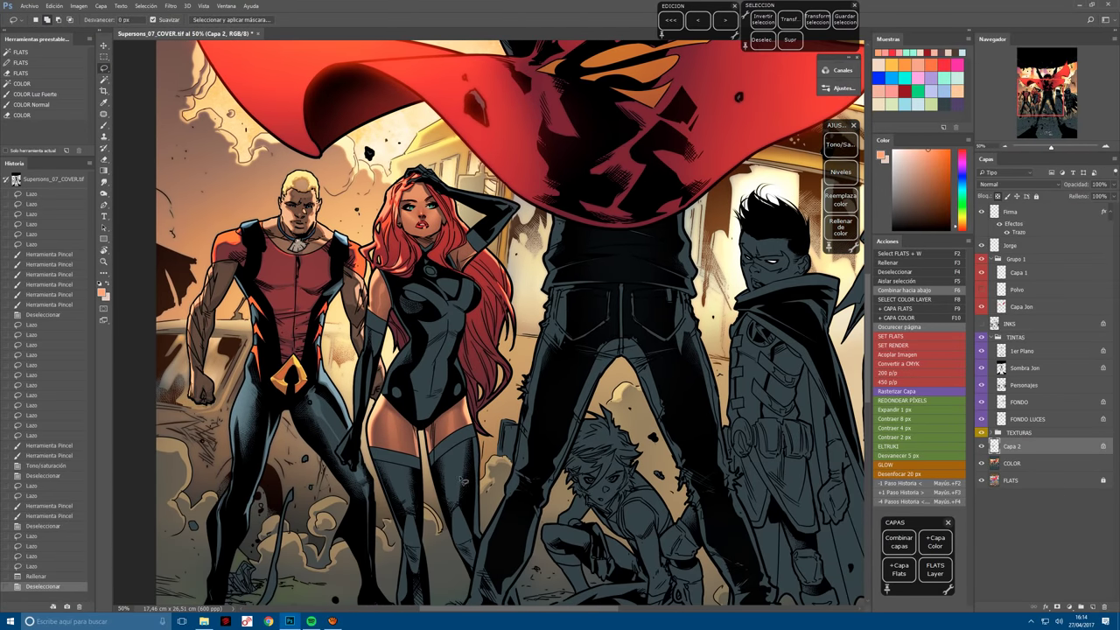
{"action": "key", "text": "r"}
{"action": "left_click_drag", "start_coordinate": [462, 471], "coordinate": [497, 525]}
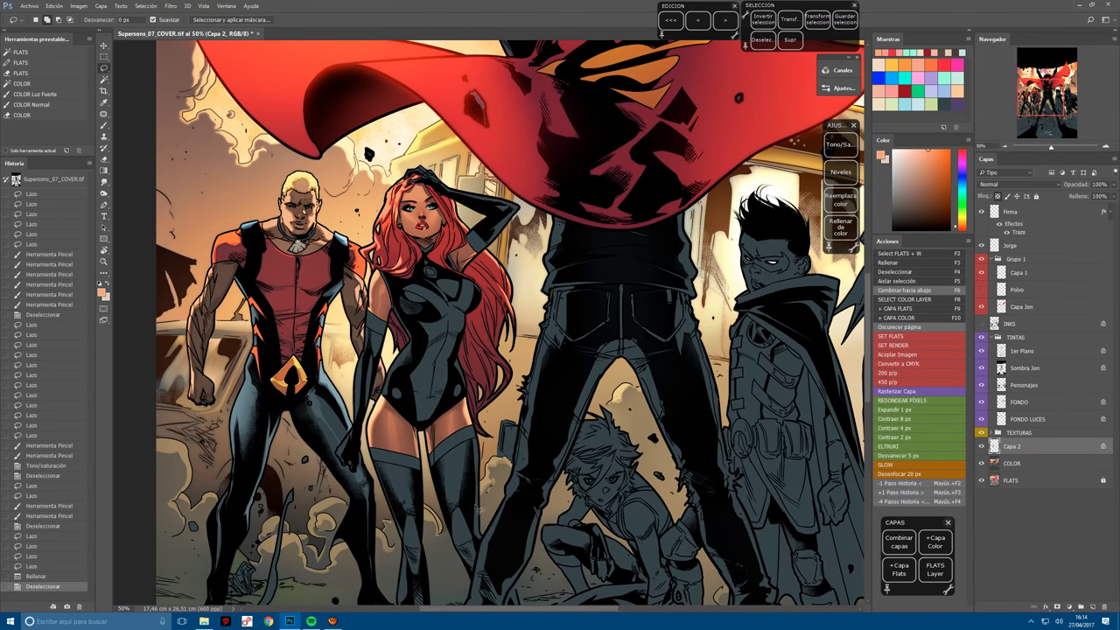
{"action": "key", "text": "b"}
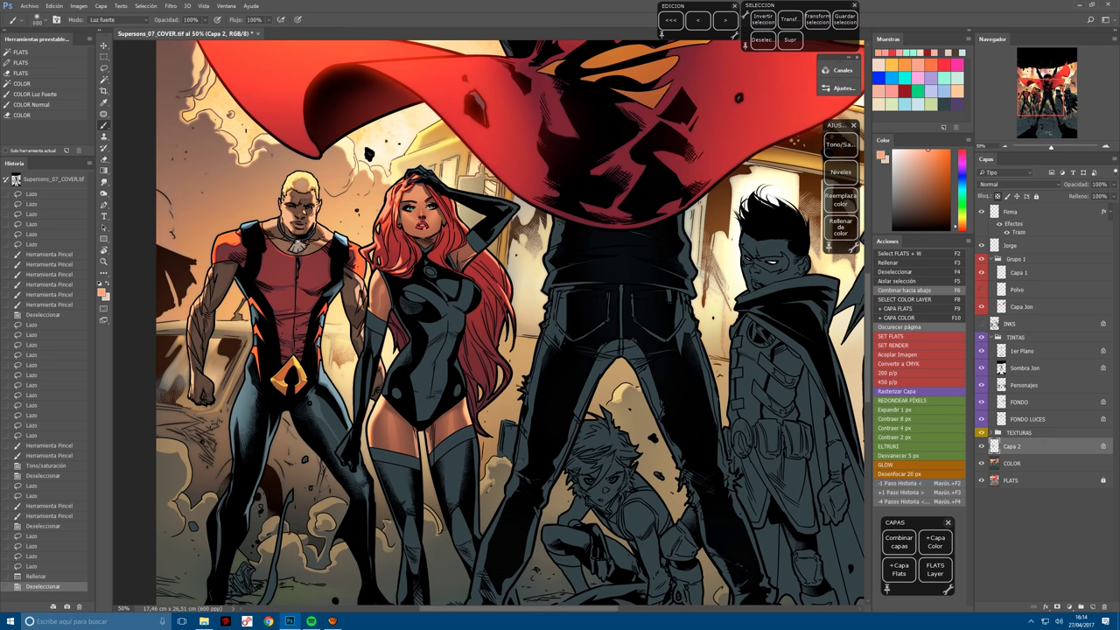
{"action": "left_click", "coordinate": [544, 393], "text": "alt"}
{"action": "left_click_drag", "start_coordinate": [481, 321], "coordinate": [495, 429]}
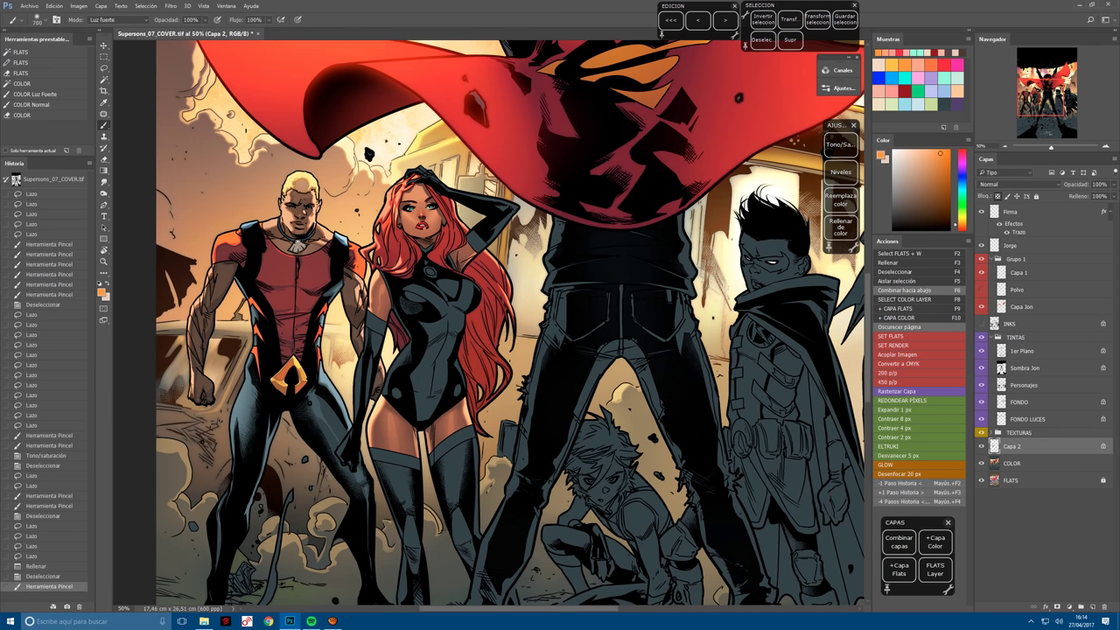
{"action": "key", "text": "ctrl+z"}
{"action": "key", "text": "ctrl+z"}
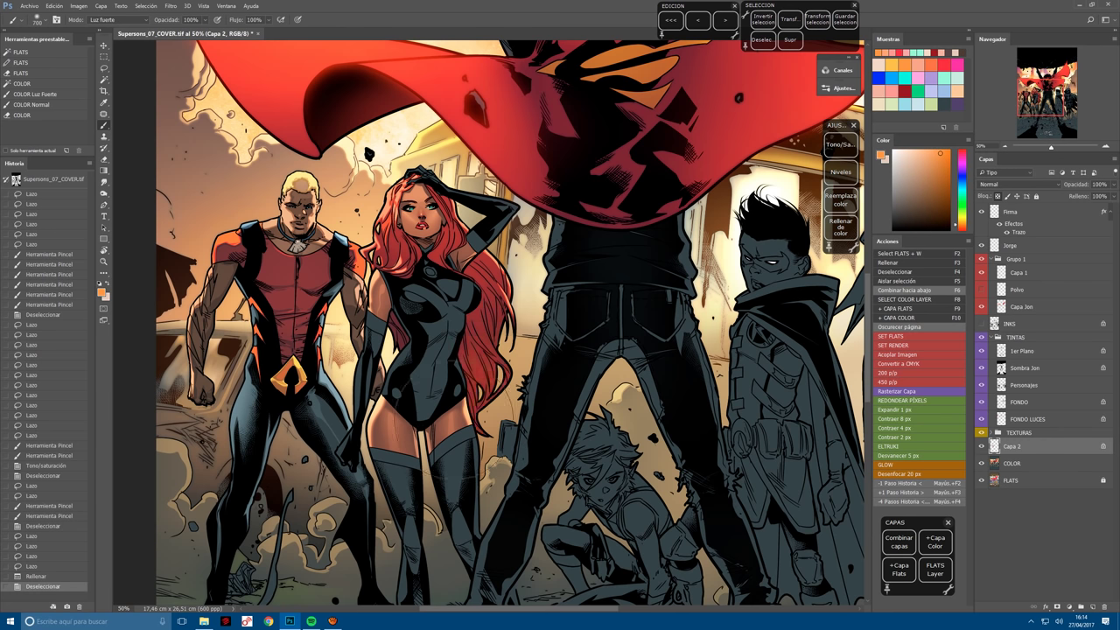
{"action": "key", "text": "ctrl+z"}
Sample a duller orange-tan and brush it softly over the lower lengths of the woman's hair.
{"action": "left_click", "coordinate": [804, 240], "text": "alt"}
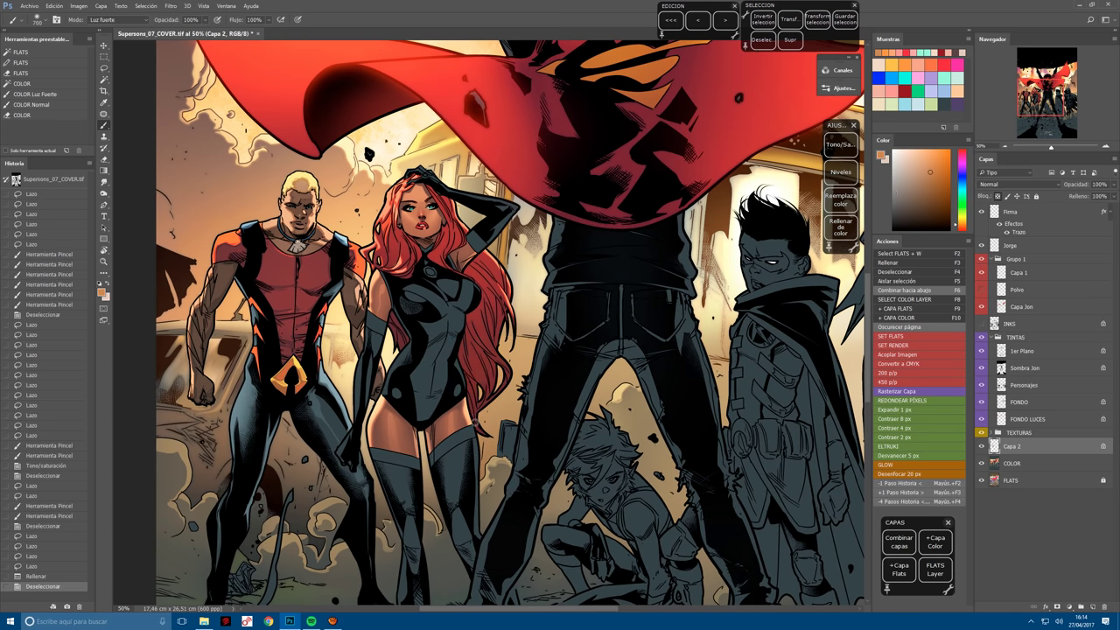
{"action": "mouse_move", "coordinate": [517, 393]}
{"action": "left_mouse_down"}
{"action": "mouse_move", "coordinate": [420, 403]}
{"action": "mouse_move", "coordinate": [437, 464]}
{"action": "left_mouse_up"}
{"action": "left_click_drag", "start_coordinate": [551, 463], "coordinate": [542, 368]}
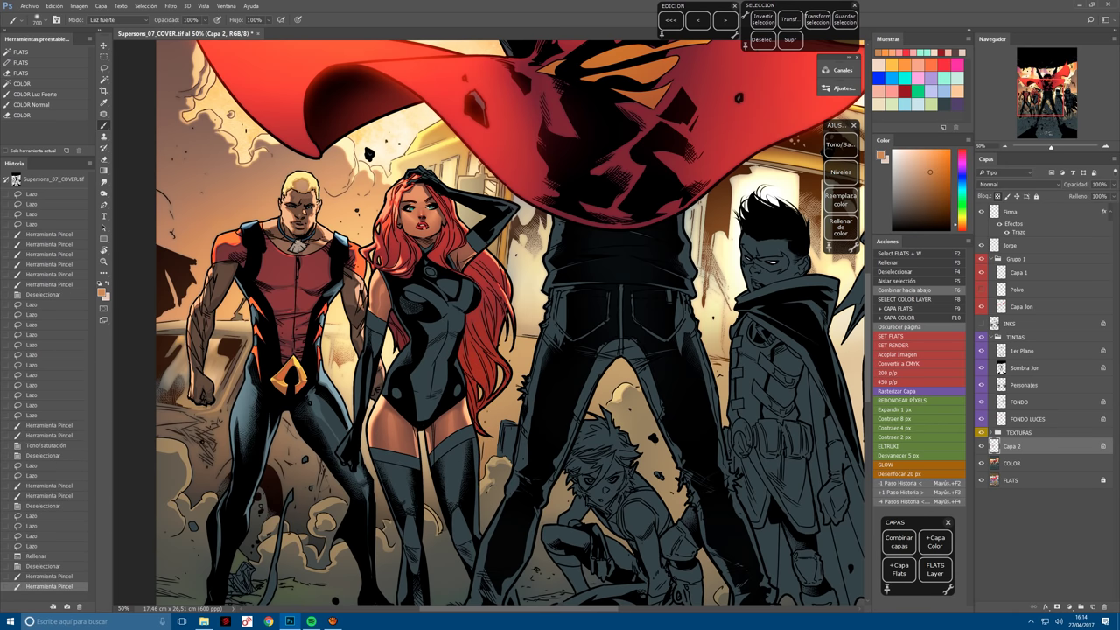
Sample a golden orange and brush it softly over the lower lengths and tips of the woman's hair.
{"action": "left_click", "coordinate": [570, 420], "text": "alt"}
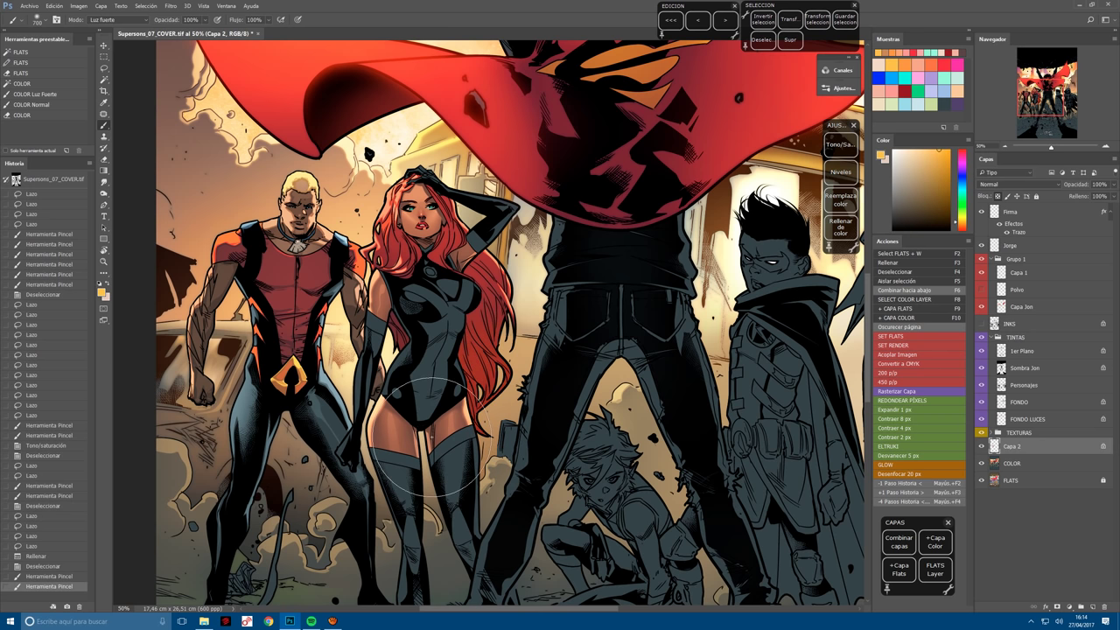
{"action": "left_click_drag", "start_coordinate": [499, 359], "coordinate": [507, 429]}
{"action": "left_click_drag", "start_coordinate": [512, 350], "coordinate": [517, 411]}
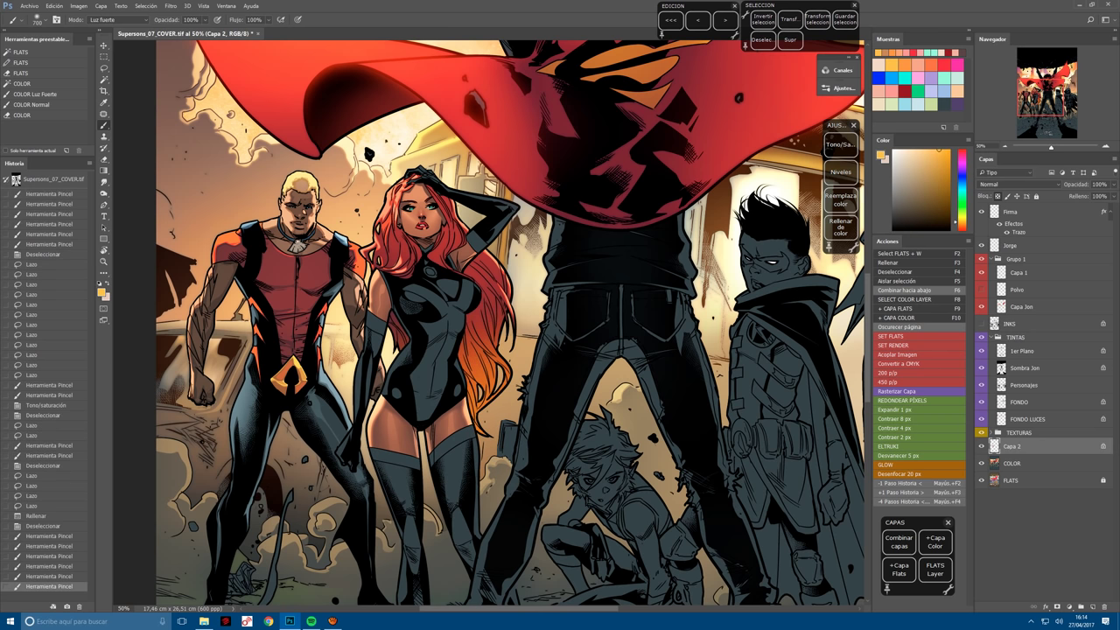
Pick the magenta swatch and tint the woman's hair softly with a brush reduced to size 150.
{"action": "left_click", "coordinate": [955, 55]}
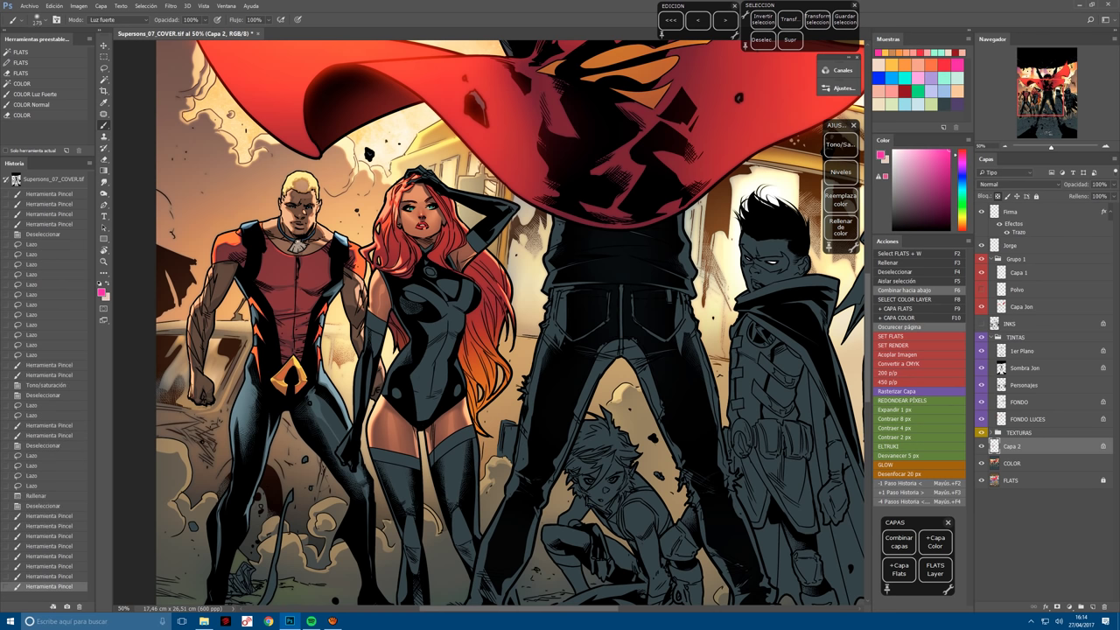
{"action": "key", "text": "bracketleft"}
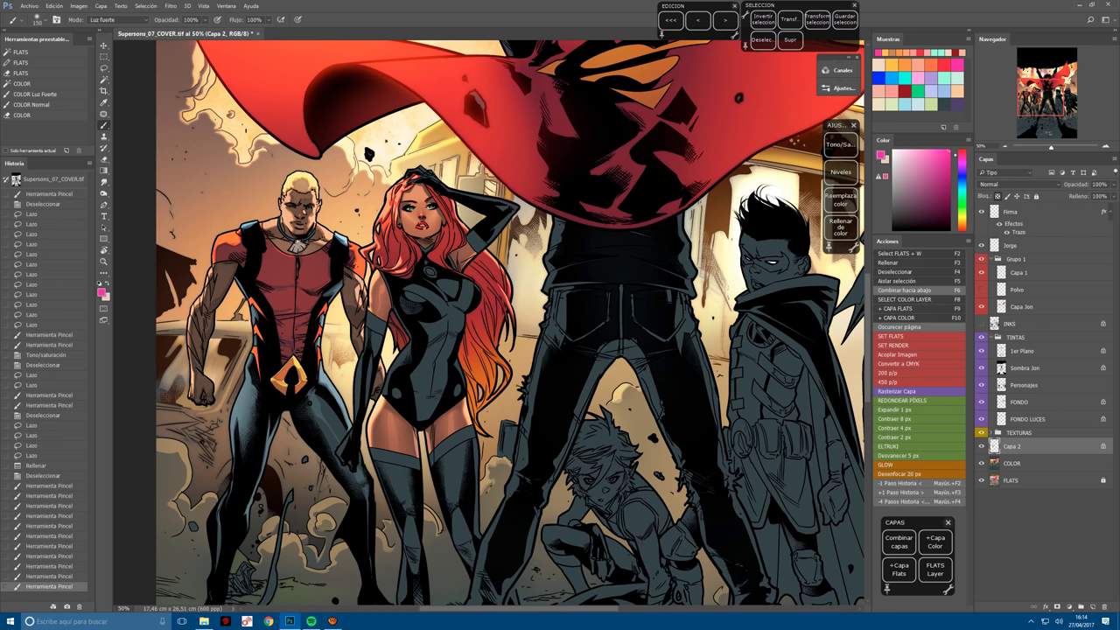
{"action": "scroll", "coordinate": [420, 561], "scroll_direction": "down", "scroll_amount": 1}
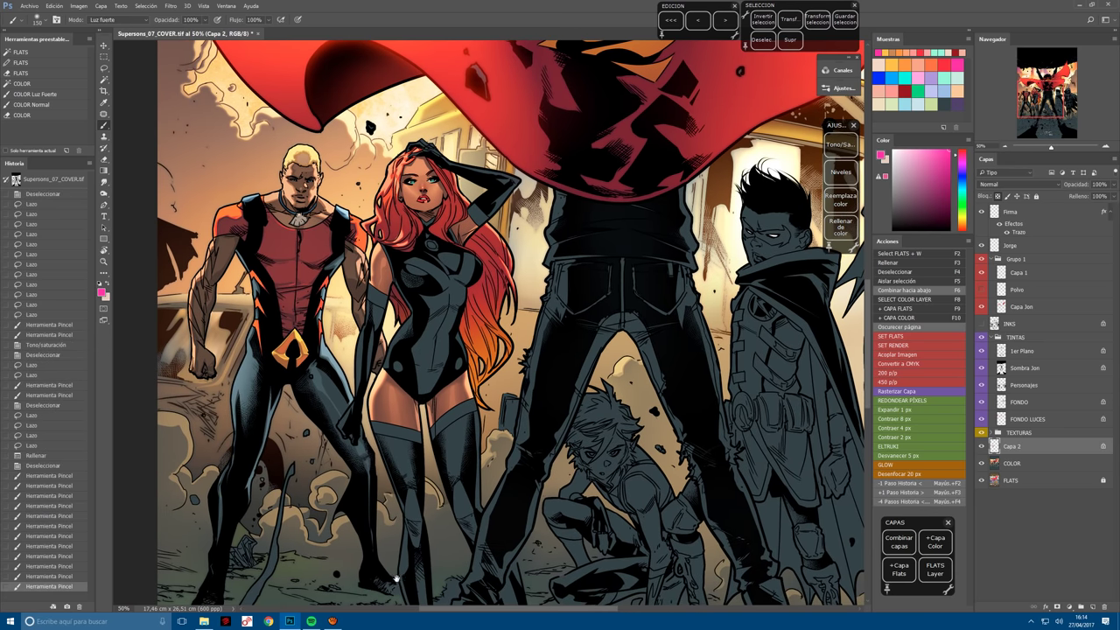
Merge the hair layer down and select the dark areas of the woman's suit, gloves and boots on the FLATS layer.
{"action": "key", "text": "l"}
{"action": "key", "text": "F6"}
{"action": "key", "text": "F2"}
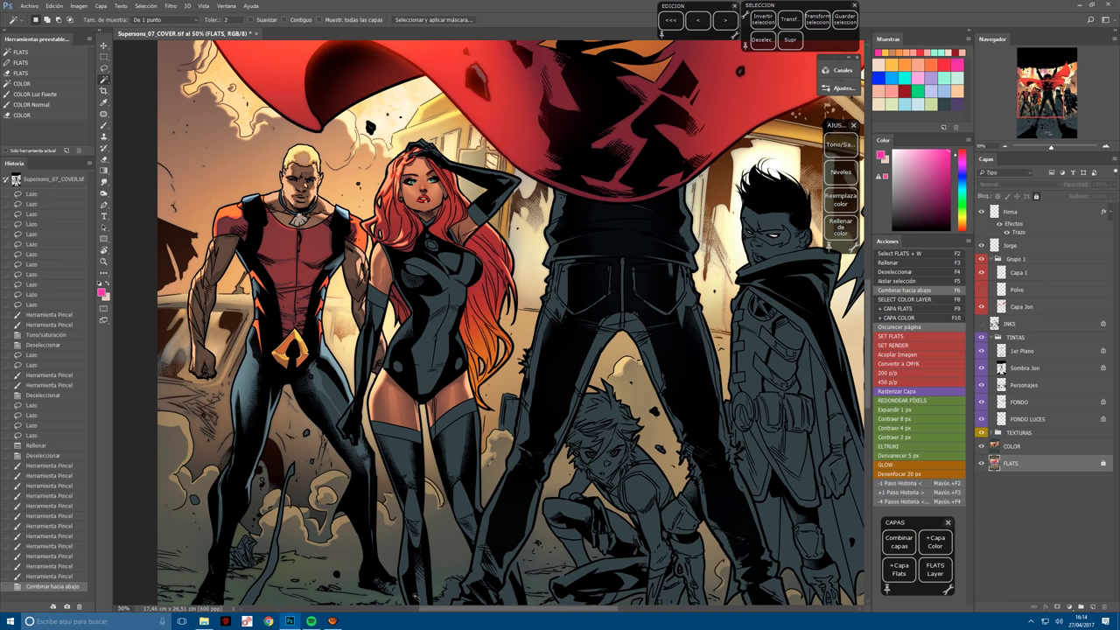
{"action": "left_click", "coordinate": [412, 289]}
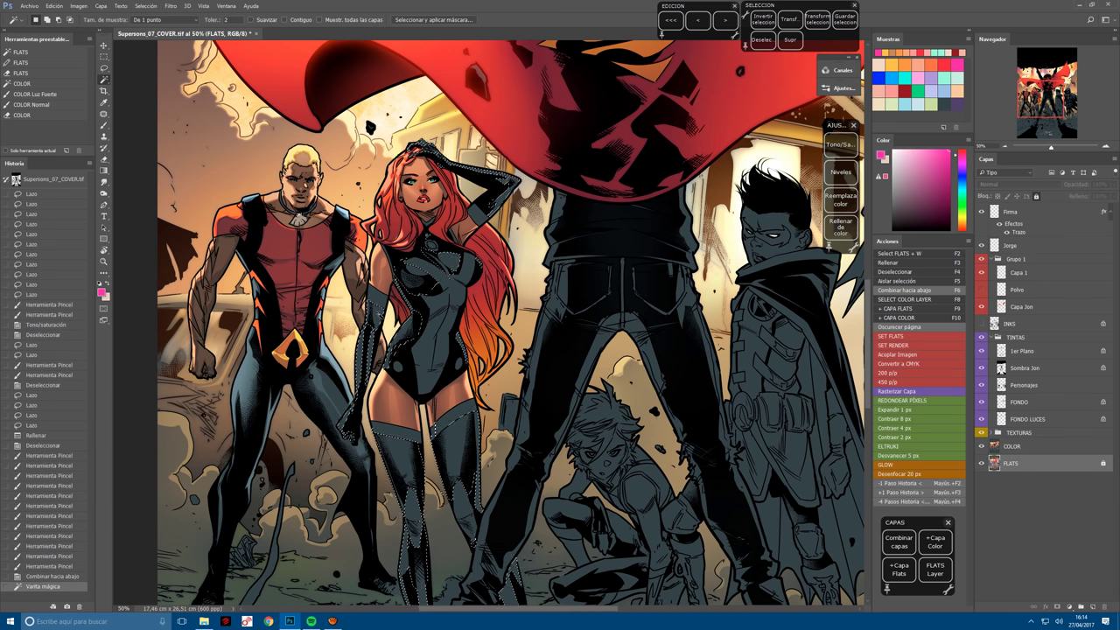
{"action": "left_click", "coordinate": [468, 276], "text": "shift"}
Shift the dark suit areas to blue-violet with Hue/Saturation on a new colour layer, and merge it down.
{"action": "key", "text": "b"}
{"action": "left_click", "coordinate": [846, 149]}
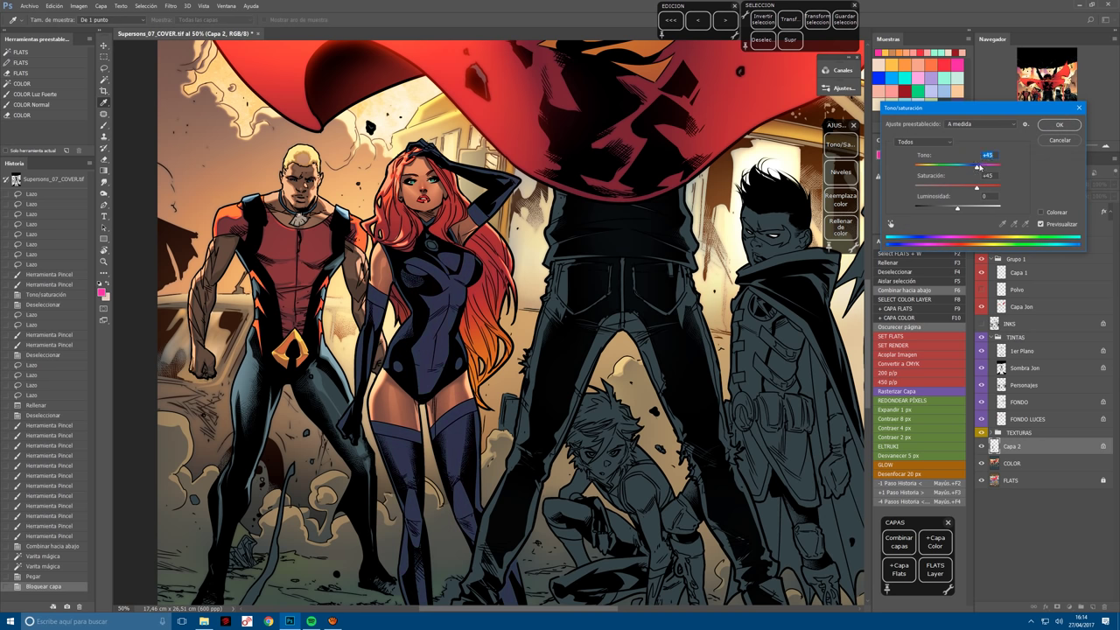
{"action": "left_click", "coordinate": [1059, 124]}
{"action": "key", "text": "ctrl+e"}
Select the light suit panels on FLATS and recolour them purple with Hue/Saturation, using saturation +48 and lightness +19.
{"action": "key", "text": "F2"}
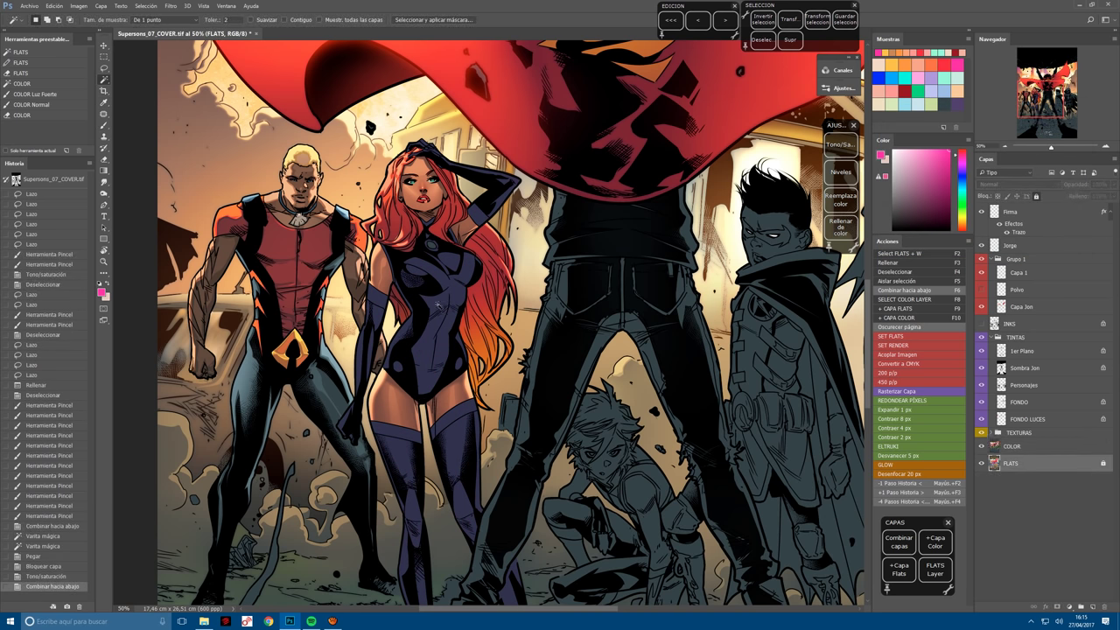
{"action": "left_click", "coordinate": [442, 308]}
{"action": "left_click", "coordinate": [840, 144]}
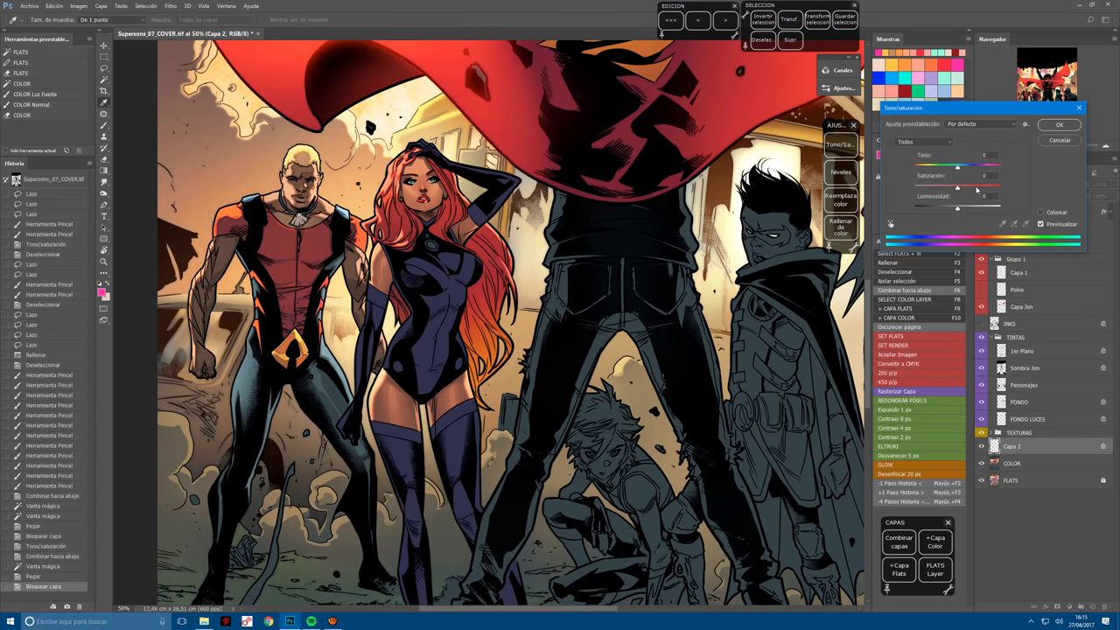
{"action": "left_click", "coordinate": [977, 188]}
{"action": "left_click", "coordinate": [963, 208]}
{"action": "left_click_drag", "start_coordinate": [957, 167], "coordinate": [968, 167]}
{"action": "left_click", "coordinate": [966, 210]}
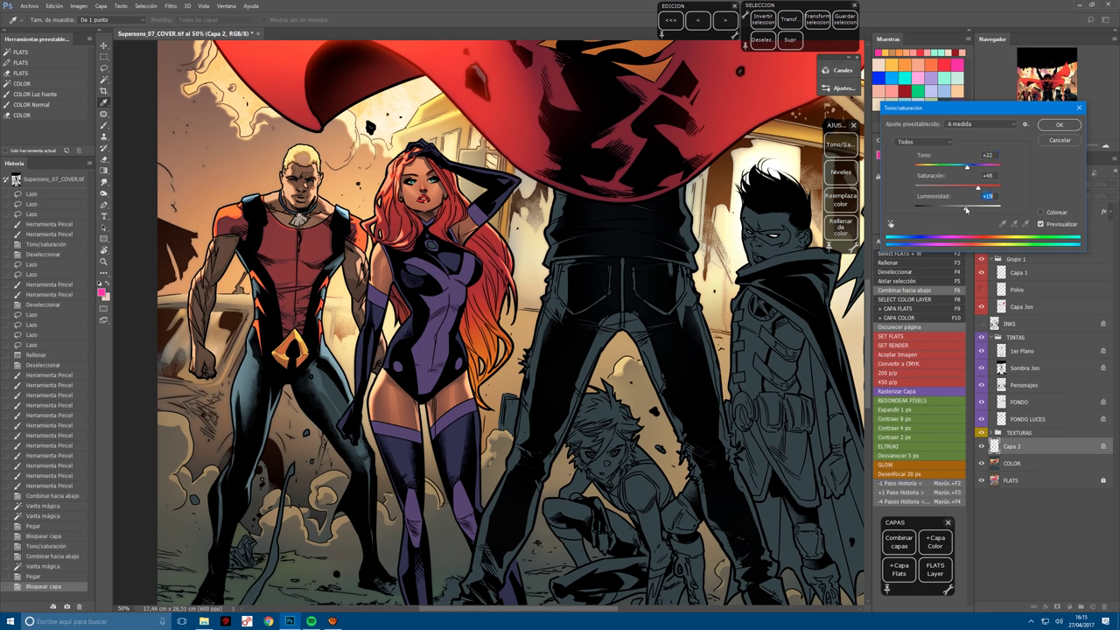
{"action": "left_click_drag", "start_coordinate": [980, 167], "coordinate": [972, 168]}
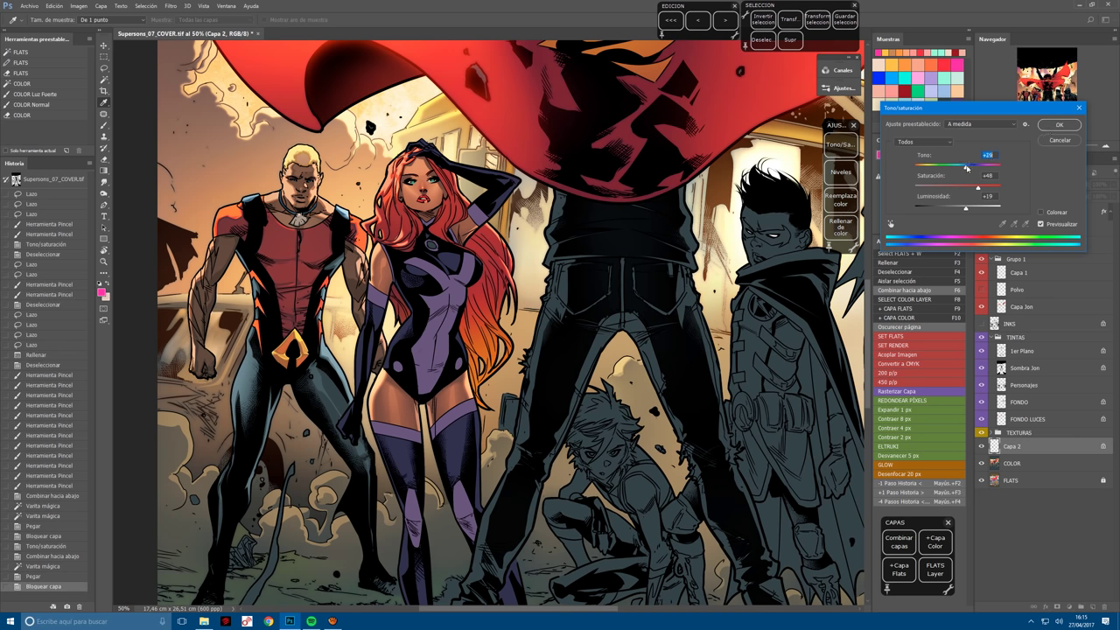
{"action": "left_click", "coordinate": [1055, 124]}
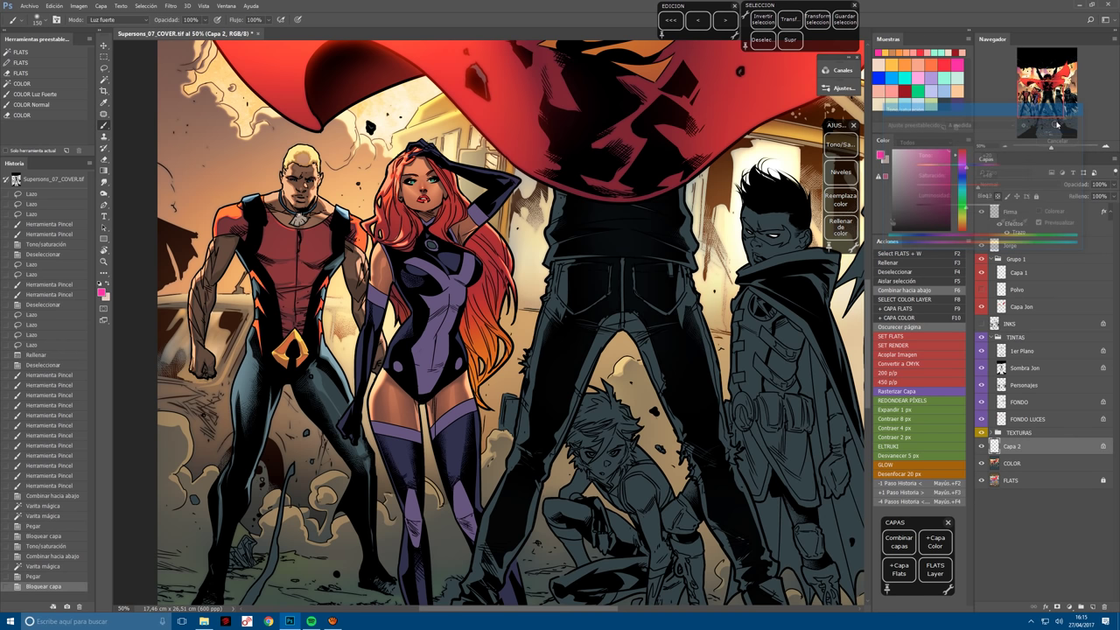
Merge the purple panels down into the COLOR layer, return to FLATS, and save the file.
{"action": "key", "text": "F6"}
{"action": "key", "text": "F2"}
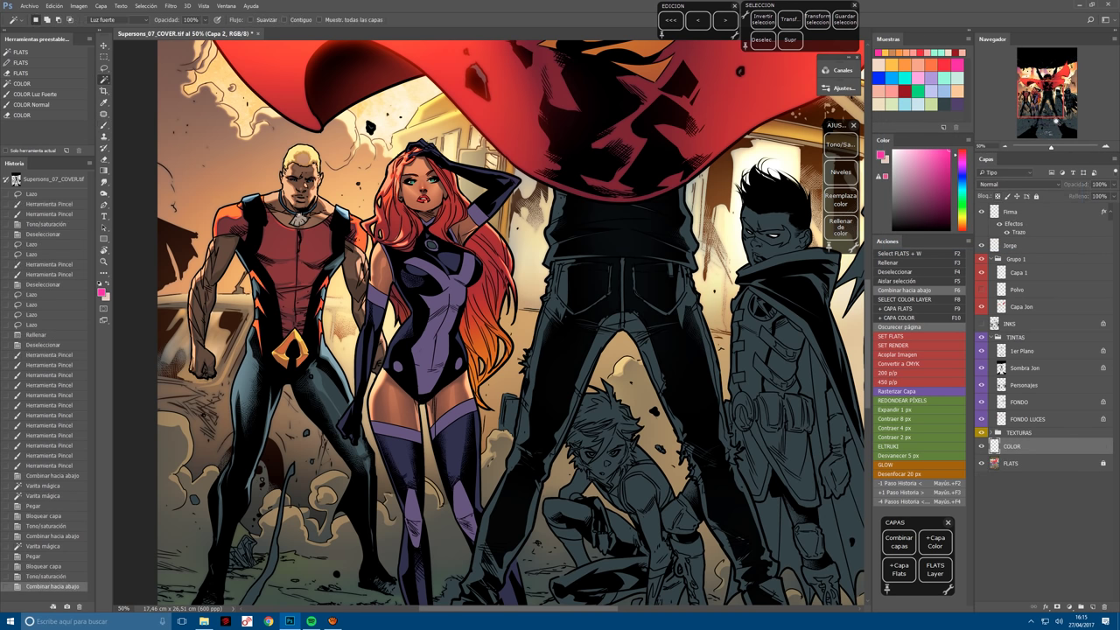
{"action": "key", "text": "ctrl+s"}
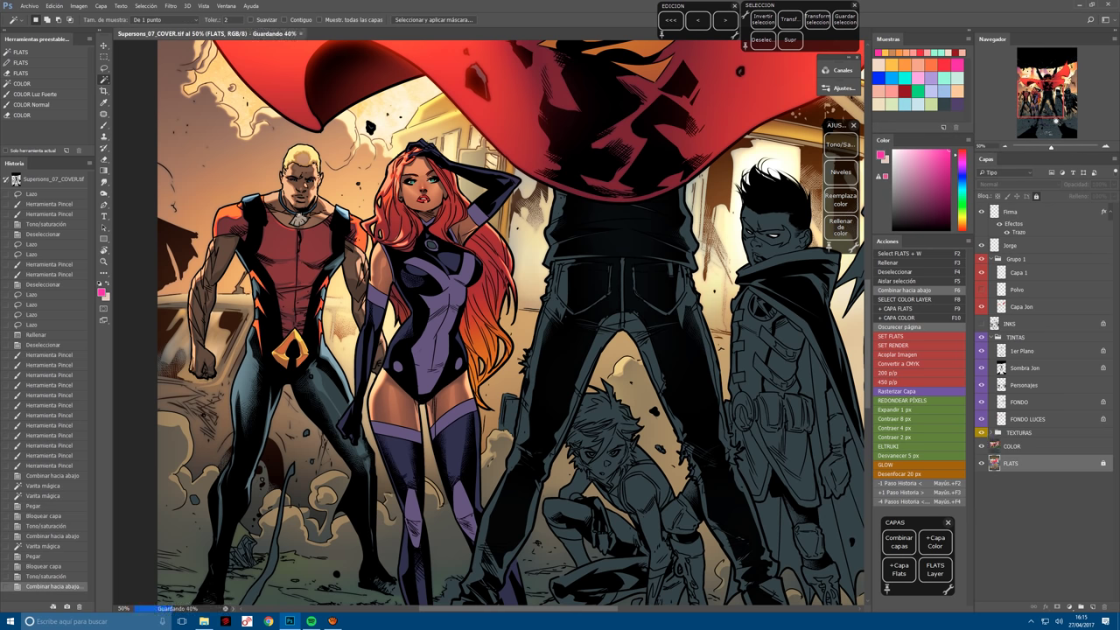
Isolate the light purple suit panels on a new colour layer and choose a pale pink as painting colour.
{"action": "scroll", "coordinate": [498, 358], "scroll_direction": "up", "scroll_amount": 2}
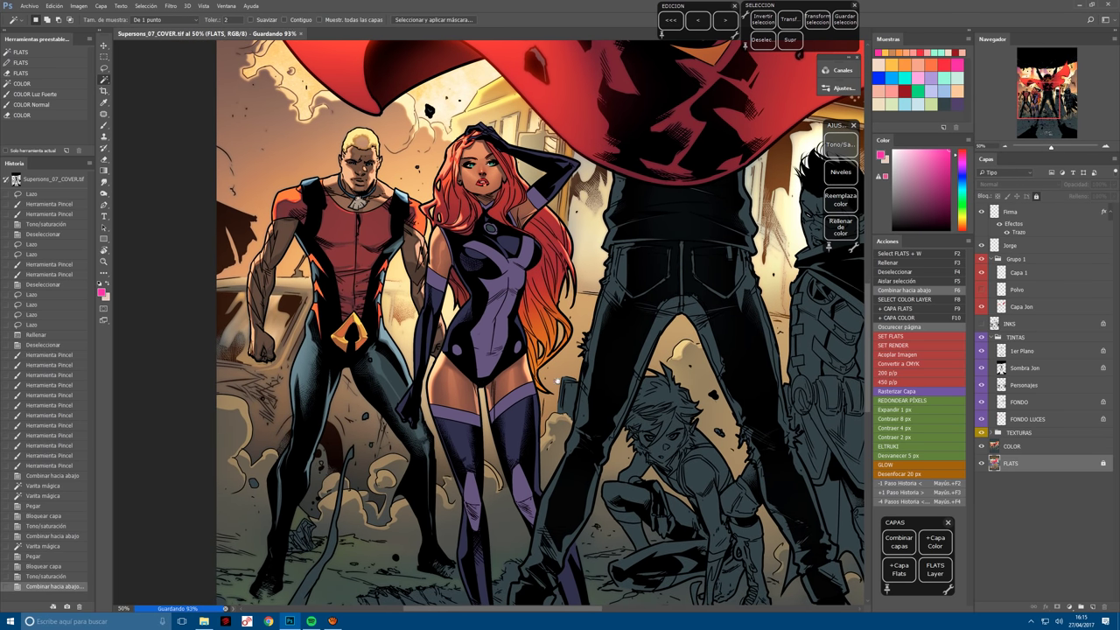
{"action": "scroll", "coordinate": [550, 389], "scroll_direction": "up", "scroll_amount": 2}
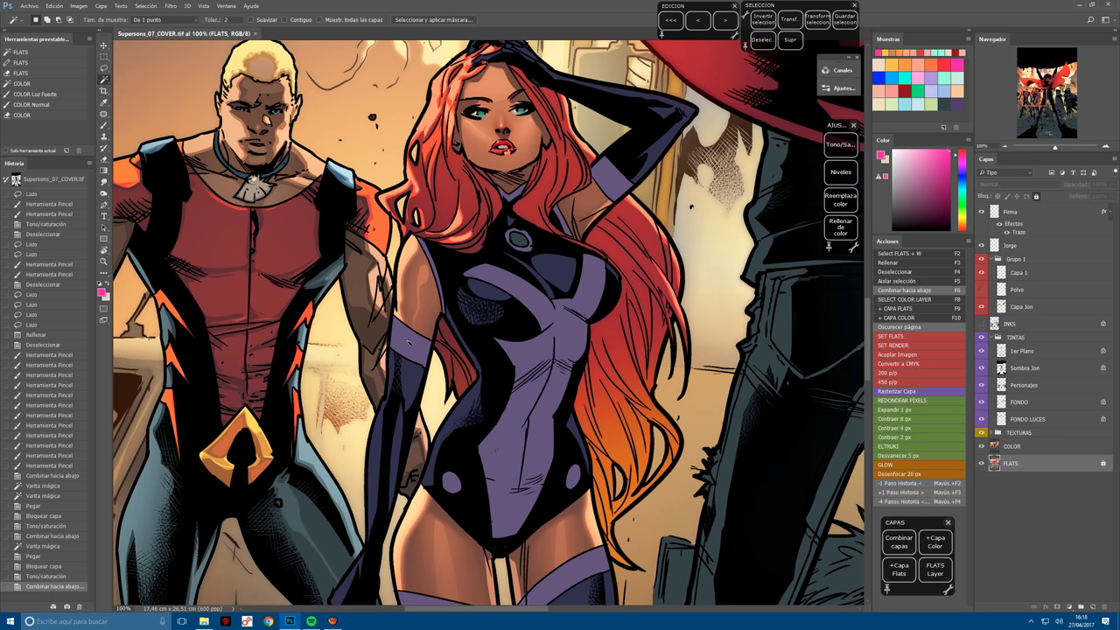
{"action": "key", "text": "F10"}
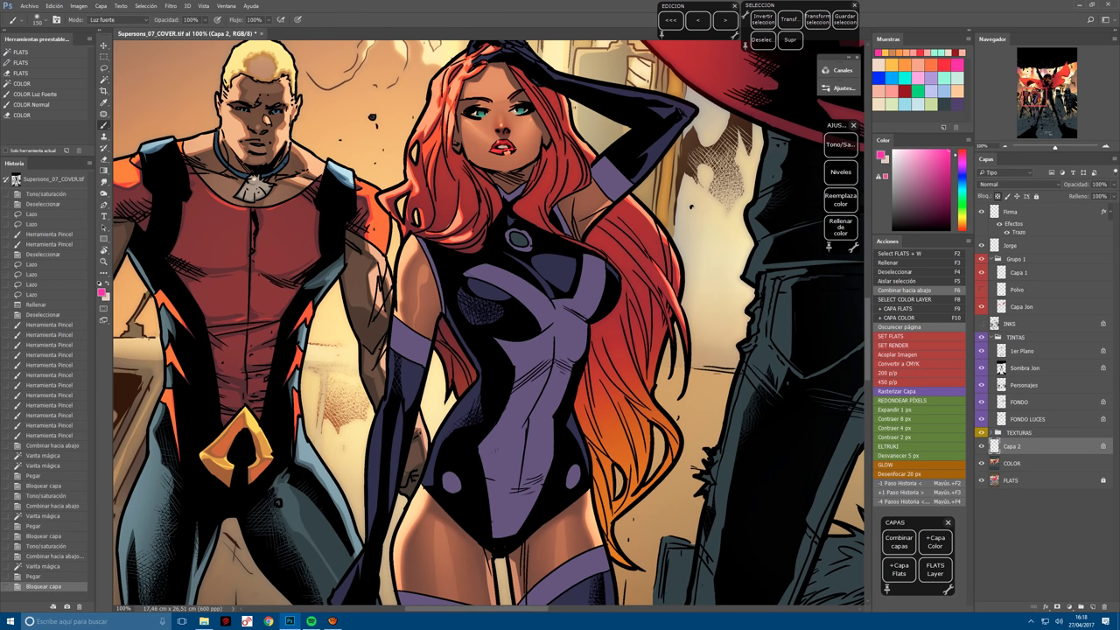
{"action": "left_click", "coordinate": [876, 88]}
{"action": "left_click", "coordinate": [961, 231]}
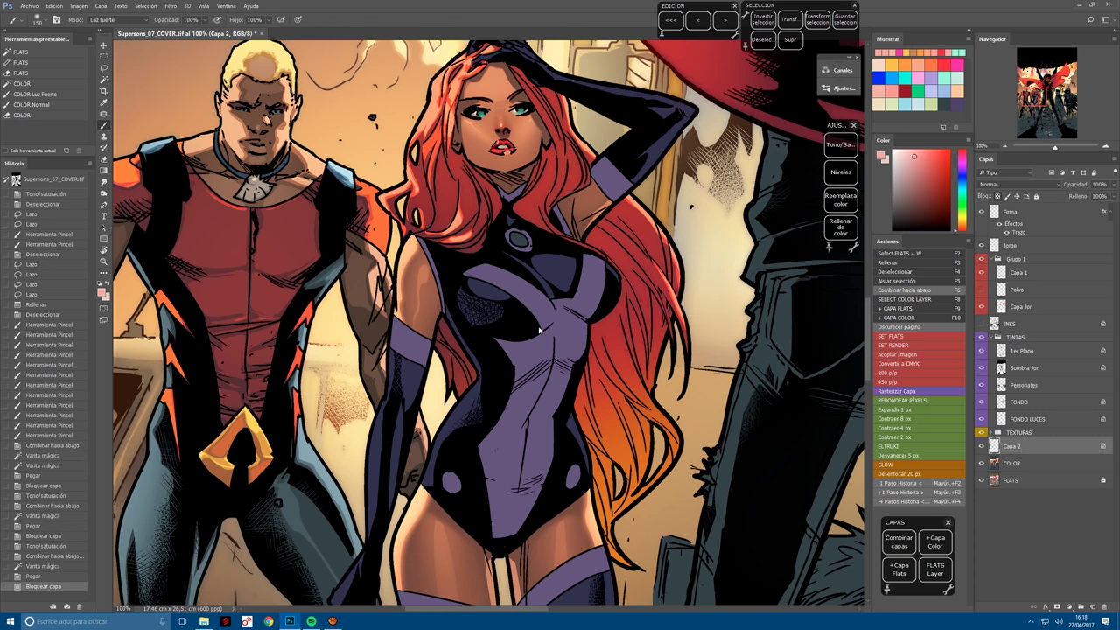
Lasso the lit part of the lowered arm's glove cuff, feather the selection 5 px, brush it pale pink, and deselect.
{"action": "key", "text": "l"}
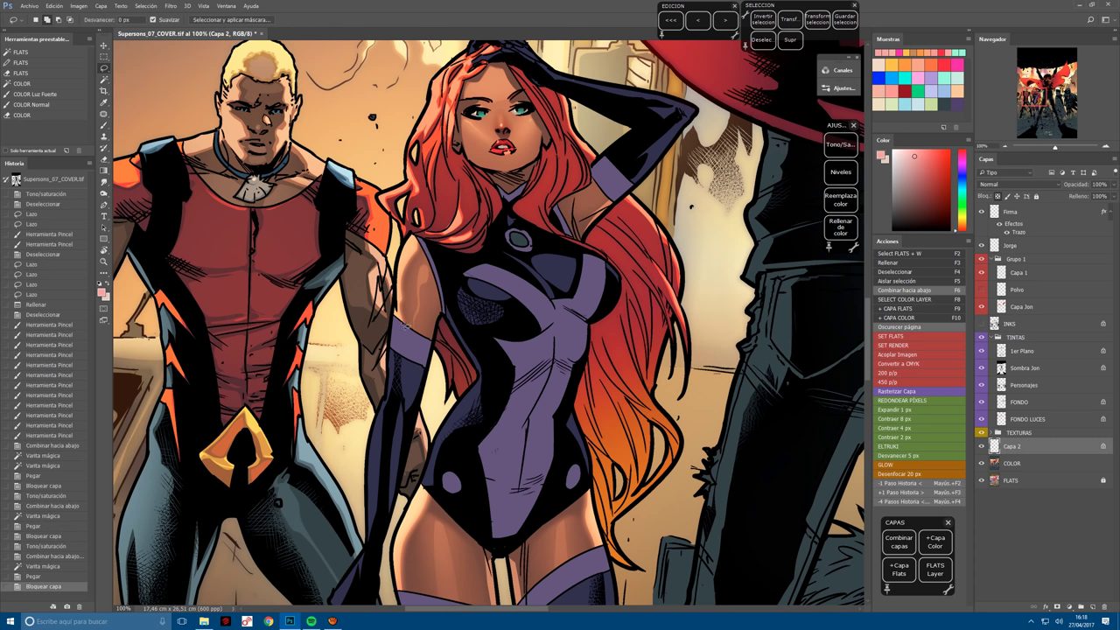
{"action": "mouse_move", "coordinate": [407, 327]}
{"action": "left_mouse_down"}
{"action": "mouse_move", "coordinate": [399, 380]}
{"action": "mouse_move", "coordinate": [399, 340]}
{"action": "mouse_move", "coordinate": [399, 350]}
{"action": "left_mouse_up"}
{"action": "key", "text": "b"}
{"action": "left_click", "coordinate": [914, 456]}
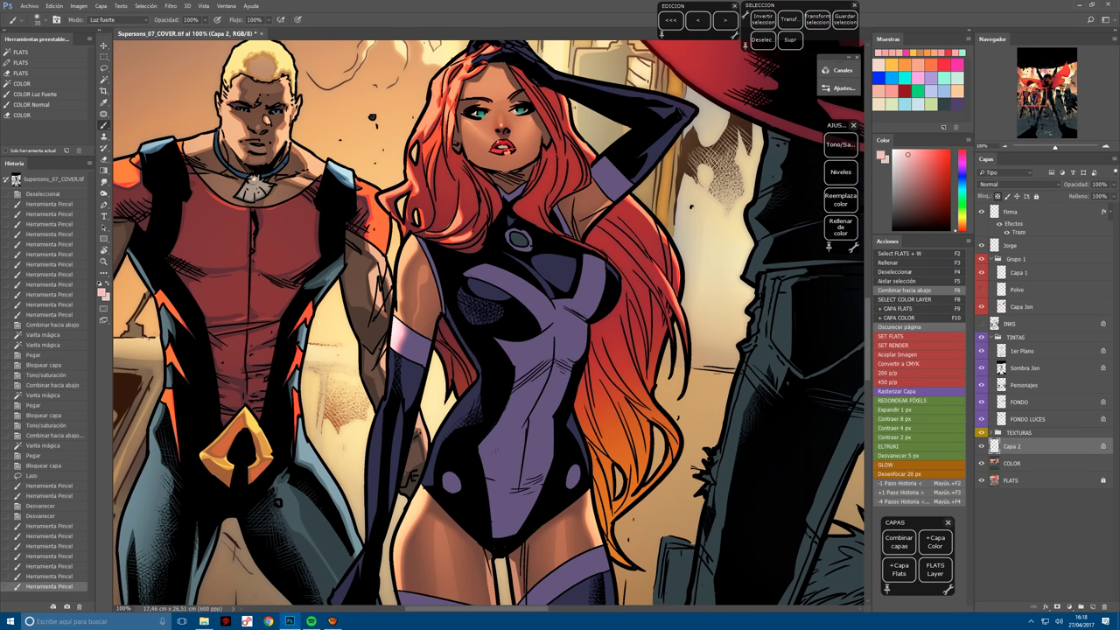
{"action": "key", "text": "r"}
{"action": "scroll", "coordinate": [429, 276], "scroll_direction": "up", "scroll_amount": 3}
{"action": "key", "text": "ctrl+d"}
Lasso a further light shape on the lowered arm's glove cuff and brush it pale pink.
{"action": "key", "text": "l"}
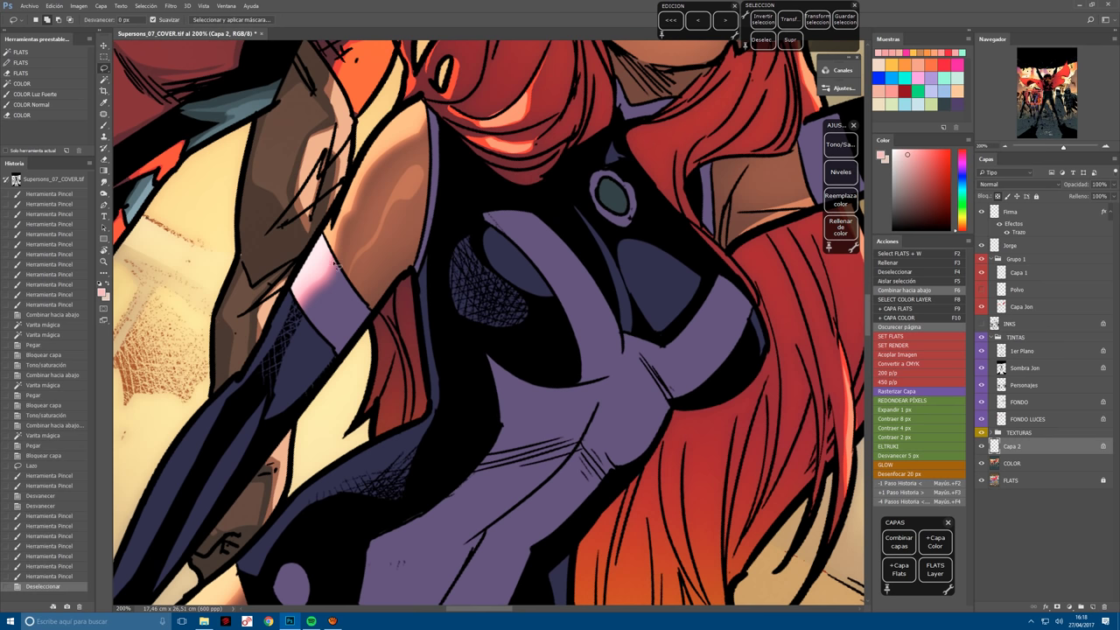
{"action": "mouse_move", "coordinate": [334, 275]}
{"action": "left_mouse_down"}
{"action": "mouse_move", "coordinate": [289, 317]}
{"action": "mouse_move", "coordinate": [324, 253]}
{"action": "mouse_move", "coordinate": [317, 296]}
{"action": "left_mouse_up"}
{"action": "key", "text": "b"}
{"action": "left_click_drag", "start_coordinate": [525, 263], "coordinate": [485, 225]}
{"action": "left_click_drag", "start_coordinate": [539, 296], "coordinate": [255, 522]}
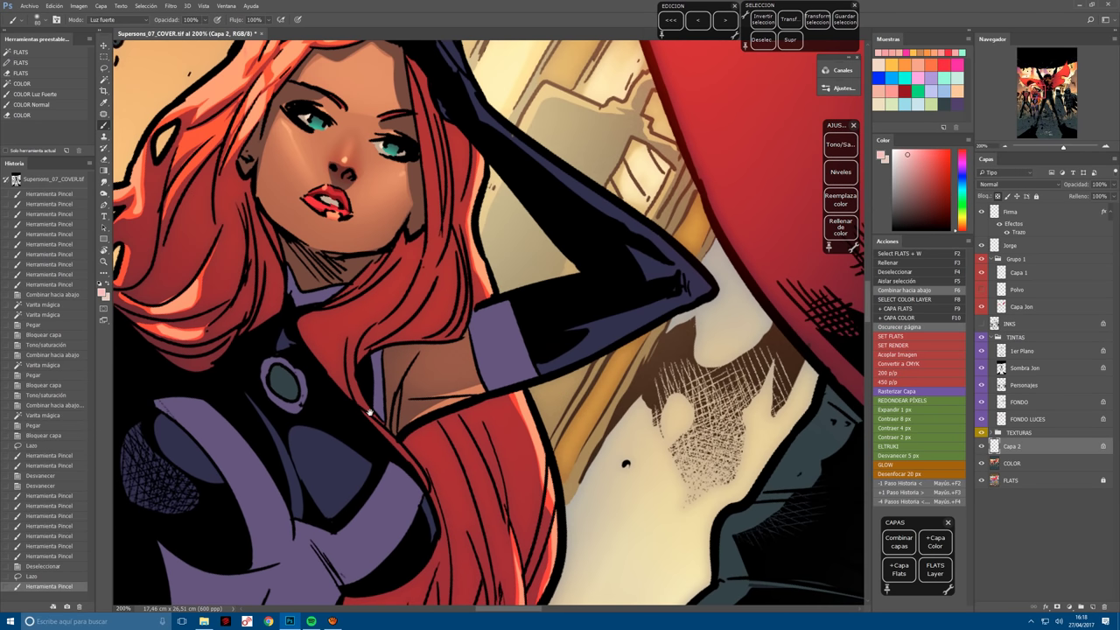
Brush a pale pink highlight on the upper edge of the raised arm's cuff, feathering the selection 5 px, and deselect.
{"action": "mouse_move", "coordinate": [430, 233]}
{"action": "left_mouse_down"}
{"action": "mouse_move", "coordinate": [483, 319]}
{"action": "mouse_move", "coordinate": [502, 302]}
{"action": "left_mouse_up"}
{"action": "key", "text": "l"}
{"action": "key", "text": "ctrl+d"}
{"action": "key", "text": "b"}
{"action": "left_click", "coordinate": [900, 455]}
{"action": "key", "text": "ctrl+d"}
Lasso a sliver along the lower edge of the raised arm's cuff and brush it pale pink.
{"action": "key", "text": "l"}
{"action": "mouse_move", "coordinate": [514, 385]}
{"action": "left_mouse_down"}
{"action": "mouse_move", "coordinate": [560, 332]}
{"action": "mouse_move", "coordinate": [517, 387]}
{"action": "mouse_move", "coordinate": [547, 355]}
{"action": "left_mouse_up"}
{"action": "key", "text": "b"}
{"action": "scroll", "coordinate": [490, 322], "scroll_direction": "down", "scroll_amount": 10}
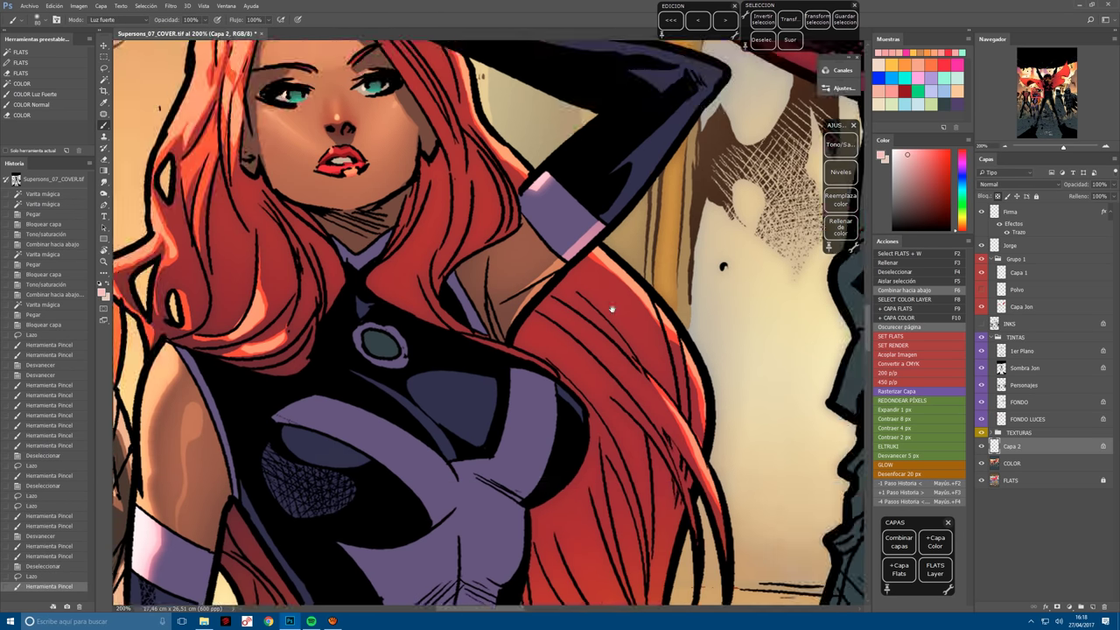
Clear the selection and lasso a highlight shape on the curved purple band across the woman's chest.
{"action": "left_click_drag", "start_coordinate": [501, 443], "coordinate": [570, 449]}
{"action": "key", "text": "ctrl+minus"}
{"action": "scroll", "coordinate": [490, 323], "scroll_direction": "down", "scroll_amount": 6}
{"action": "scroll", "coordinate": [490, 322], "scroll_direction": "up", "scroll_amount": 8}
{"action": "left_click_drag", "start_coordinate": [503, 375], "coordinate": [424, 400]}
{"action": "key", "text": "l"}
{"action": "key", "text": "ctrl+d"}
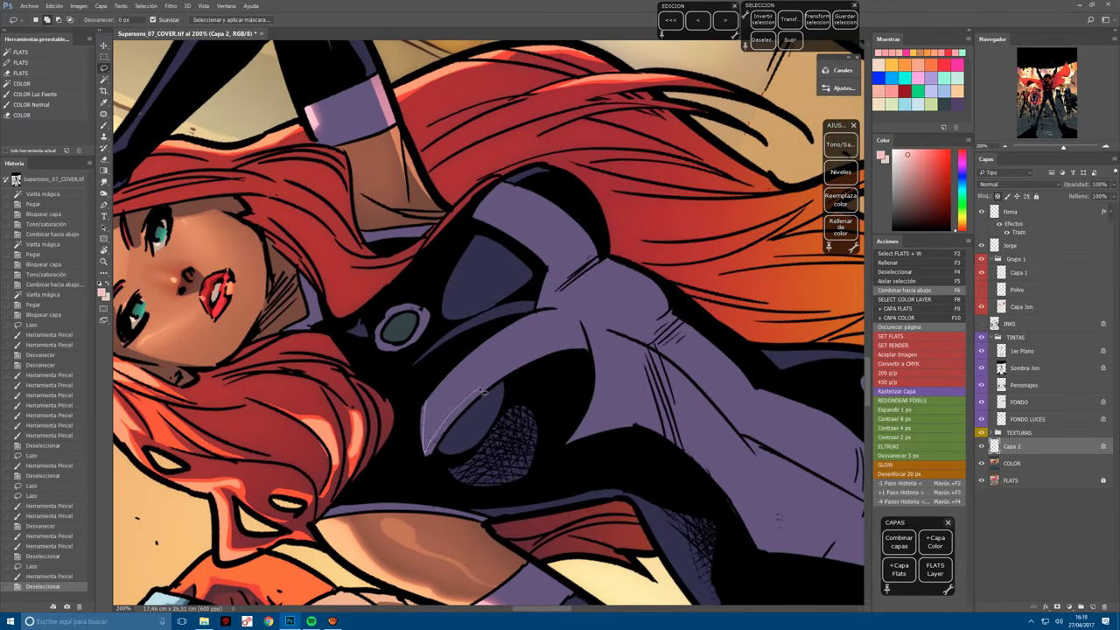
{"action": "left_click_drag", "start_coordinate": [431, 404], "coordinate": [477, 449]}
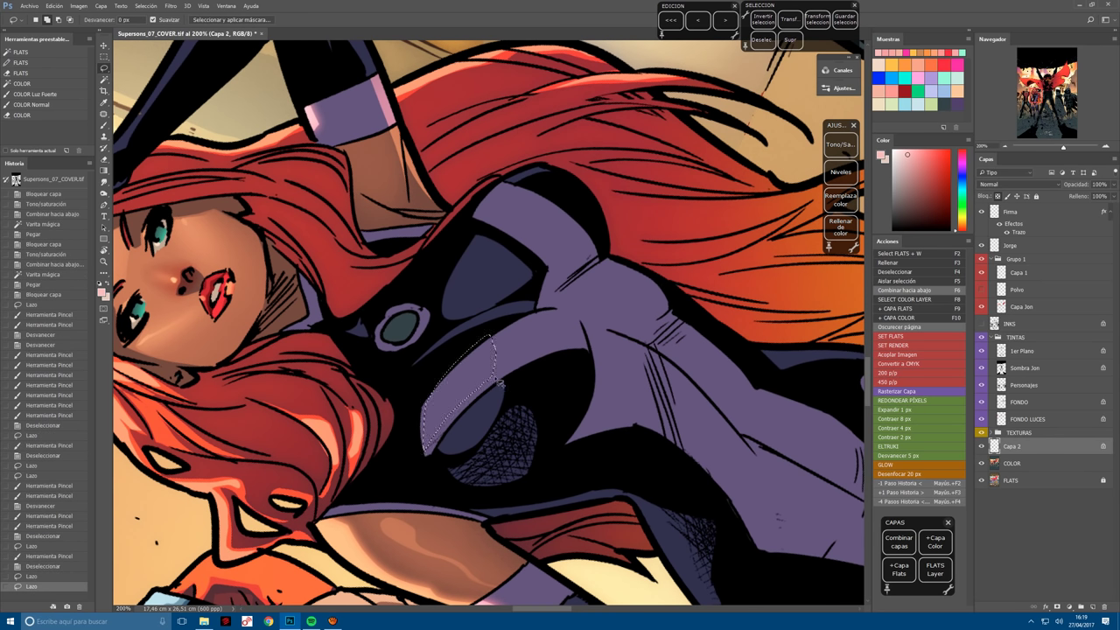
{"action": "left_click_drag", "start_coordinate": [494, 343], "coordinate": [503, 365]}
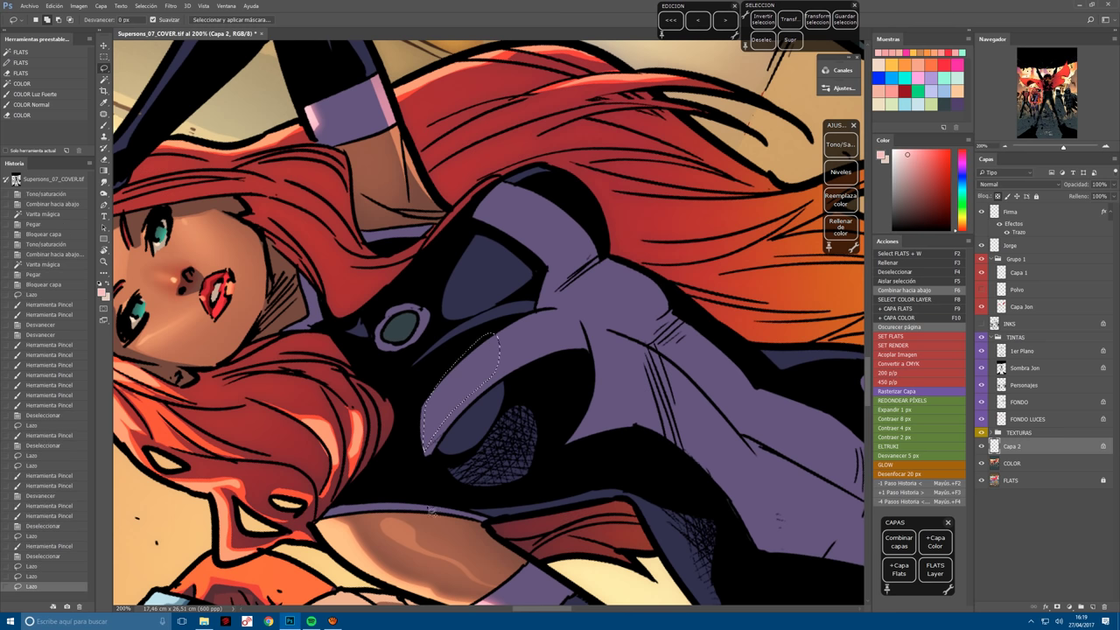
{"action": "left_click_drag", "start_coordinate": [431, 451], "coordinate": [502, 370]}
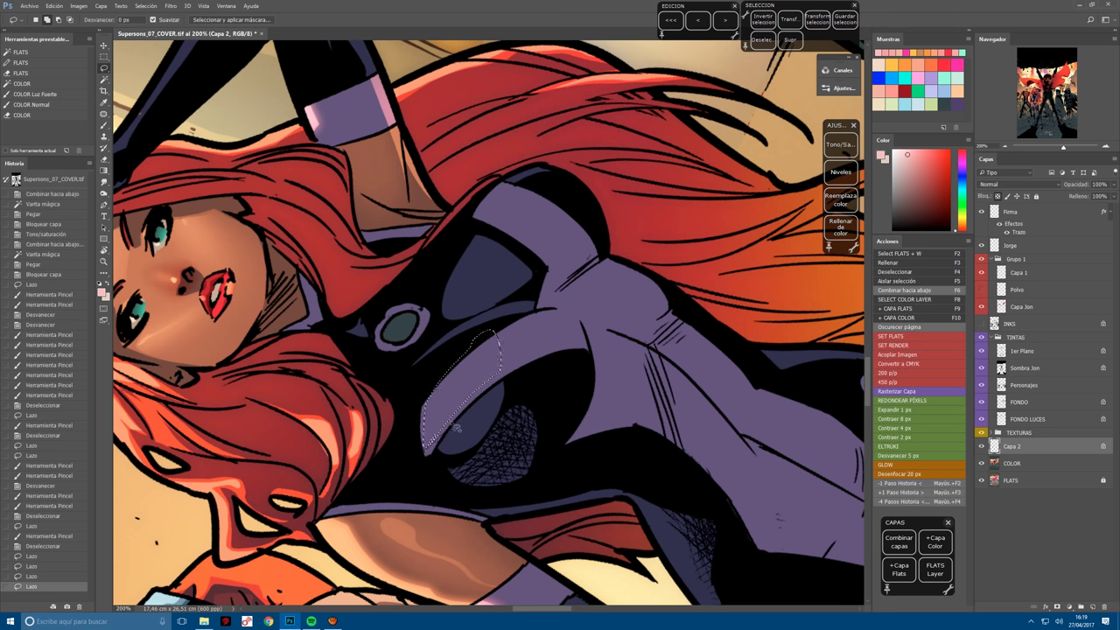
{"action": "mouse_move", "coordinate": [430, 458]}
{"action": "left_mouse_down"}
{"action": "mouse_move", "coordinate": [446, 387]}
{"action": "mouse_move", "coordinate": [496, 353]}
{"action": "left_mouse_up"}
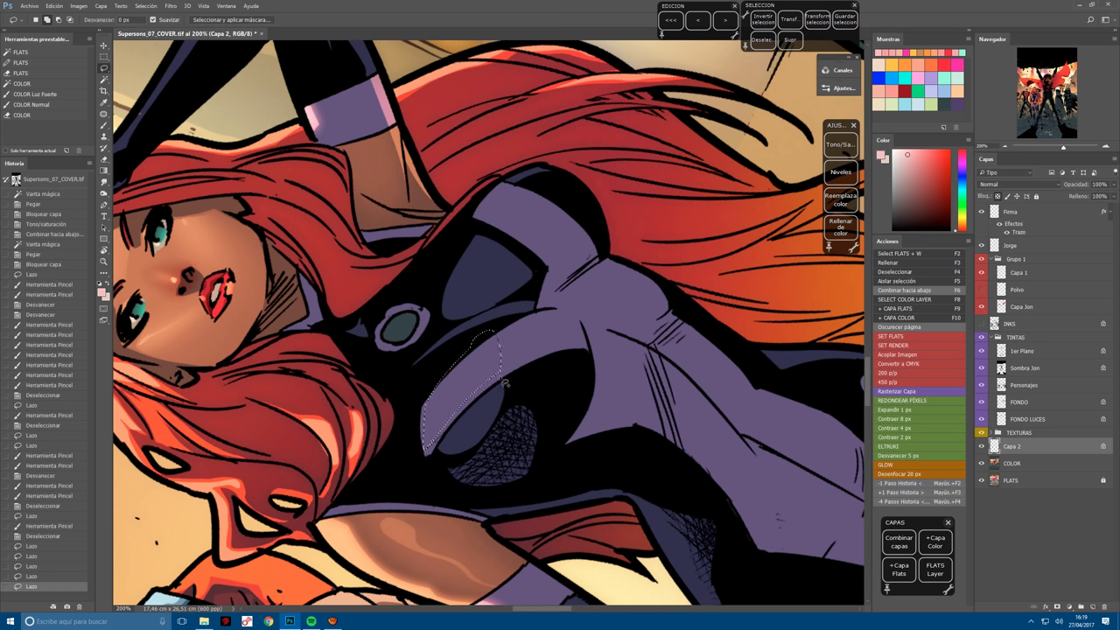
Brush pale pink over the selected chest band, feather the selection 5 px, and build up a softer, lighter highlight.
{"action": "key", "text": "b"}
{"action": "left_click", "coordinate": [506, 382]}
{"action": "left_click_drag", "start_coordinate": [464, 416], "coordinate": [455, 354]}
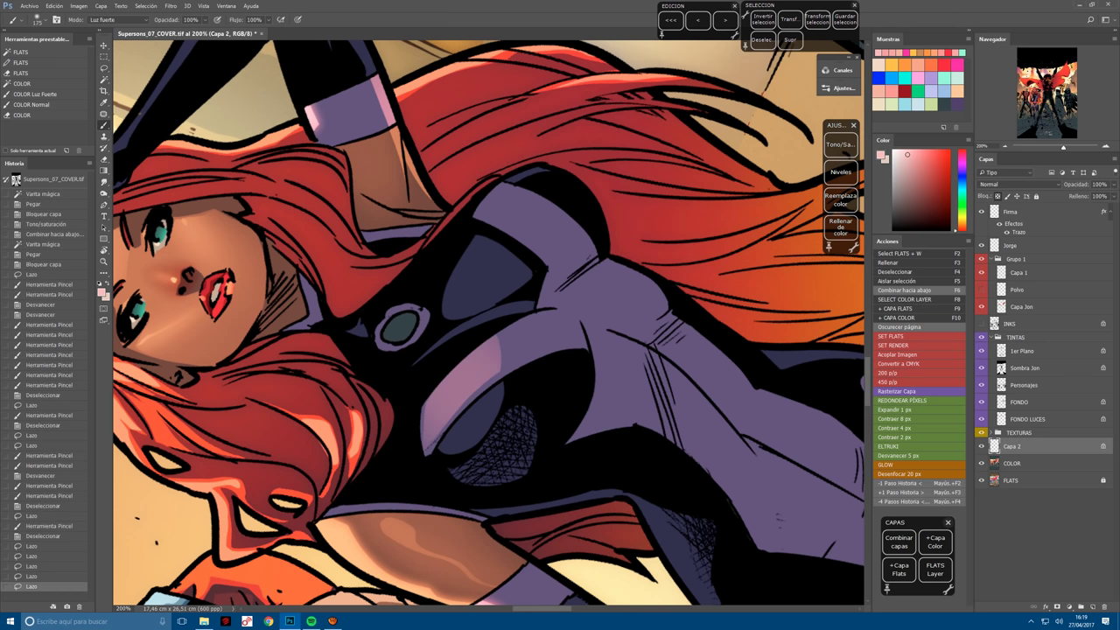
{"action": "mouse_move", "coordinate": [438, 411]}
{"action": "left_mouse_down"}
{"action": "mouse_move", "coordinate": [500, 325]}
{"action": "mouse_move", "coordinate": [534, 367]}
{"action": "left_mouse_up"}
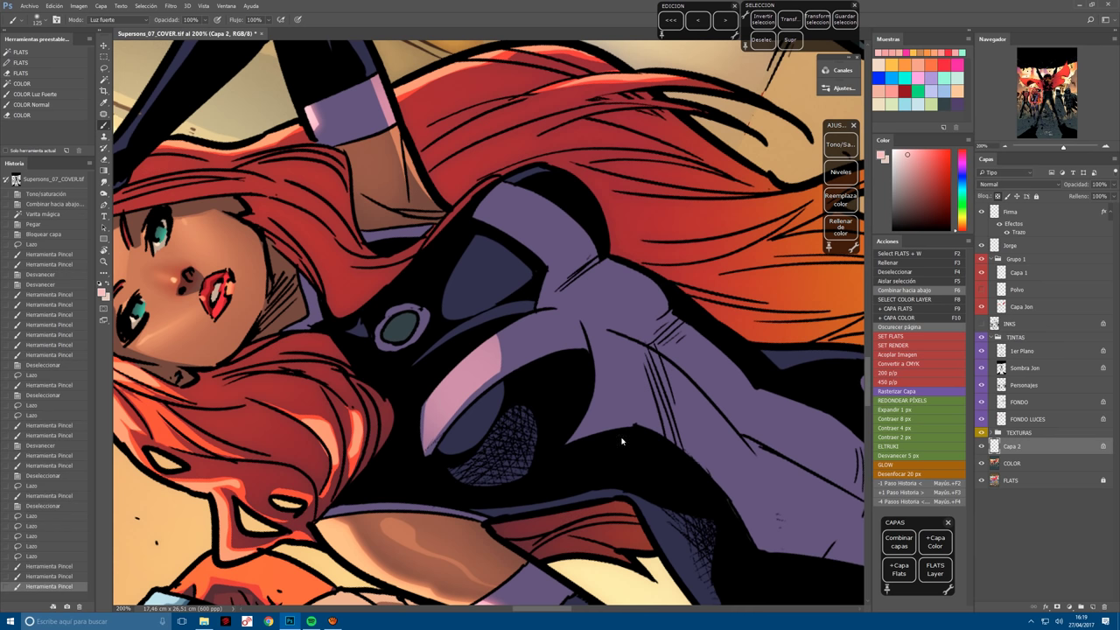
{"action": "mouse_move", "coordinate": [481, 412]}
{"action": "left_mouse_down"}
{"action": "mouse_move", "coordinate": [455, 367]}
{"action": "mouse_move", "coordinate": [473, 350]}
{"action": "left_mouse_up"}
{"action": "left_click", "coordinate": [922, 458]}
{"action": "left_click_drag", "start_coordinate": [473, 412], "coordinate": [459, 355]}
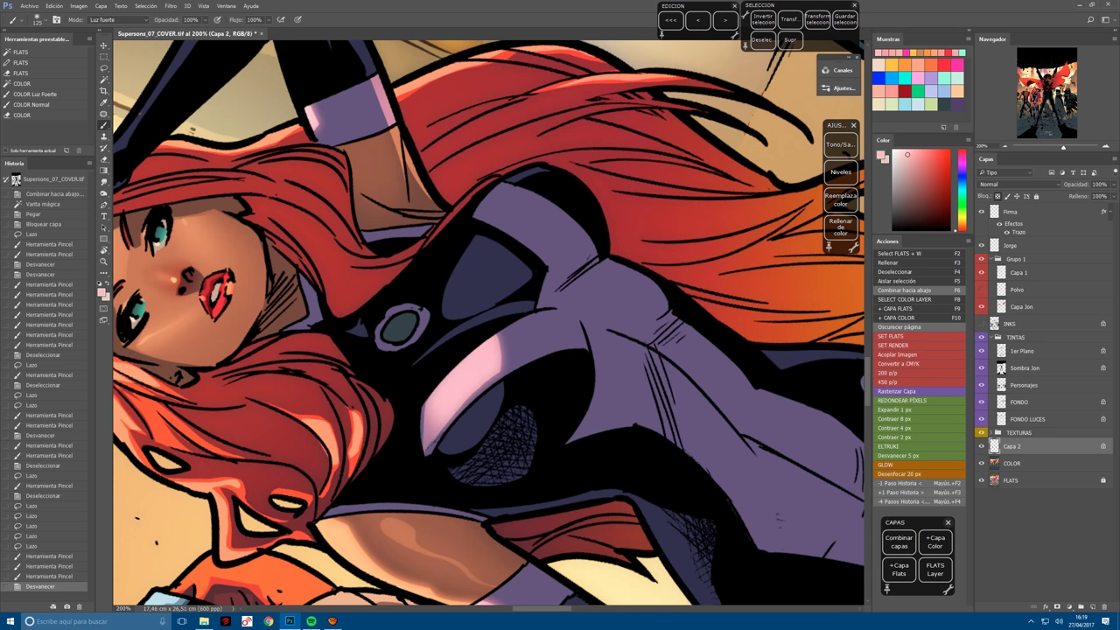
Undo and redo the last pink strokes on the chest band to compare them, and review the figure upright at 100% zoom.
{"action": "key", "text": "ctrl+z"}
{"action": "key", "text": "ctrl+z"}
{"action": "key", "text": "ctrl+z"}
{"action": "key", "text": "ctrl+z"}
{"action": "key", "text": "ctrl+z"}
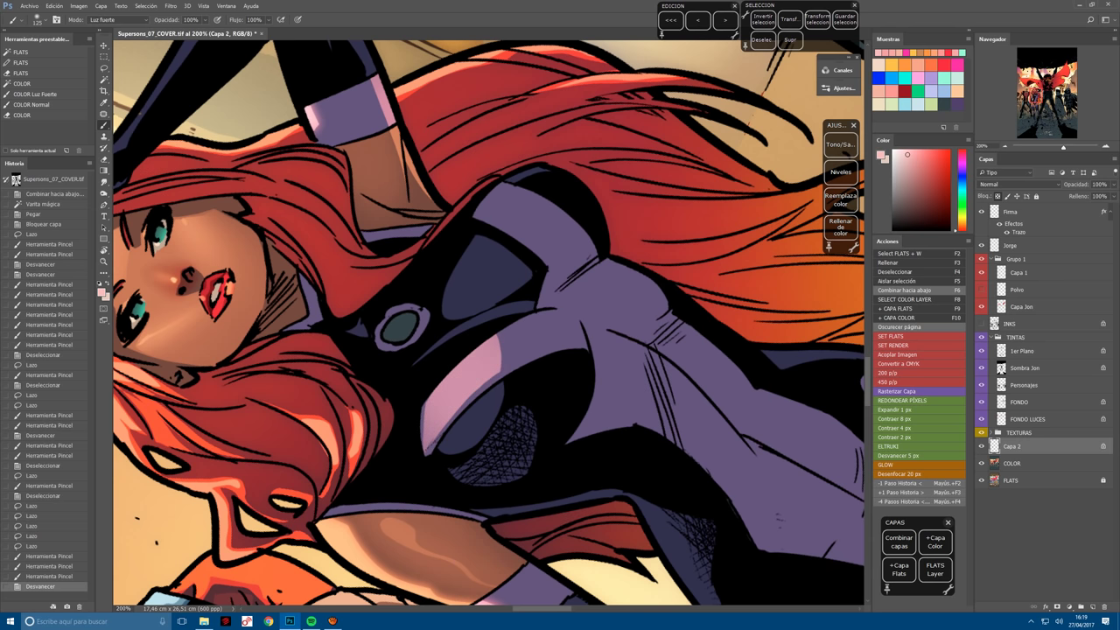
{"action": "key", "text": "ctrl+shift+z"}
{"action": "key", "text": "ctrl+shift+z"}
{"action": "key", "text": "ctrl+shift+z"}
{"action": "key", "text": "ctrl+shift+z"}
{"action": "key", "text": "r"}
{"action": "key", "text": "Escape"}
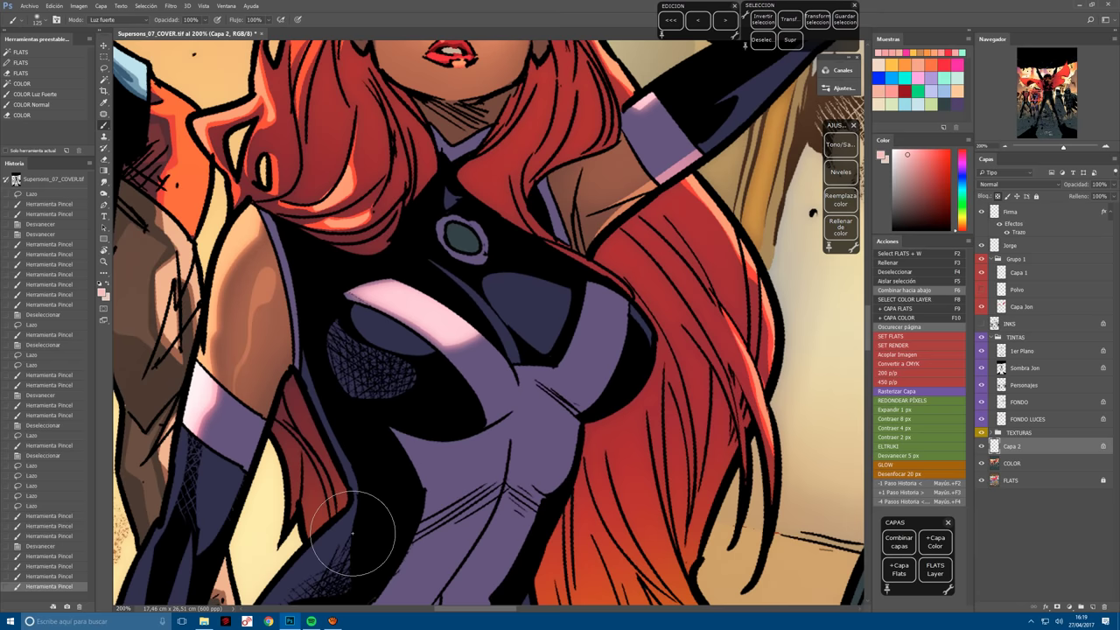
{"action": "key", "text": "ctrl+minus"}
{"action": "scroll", "coordinate": [337, 538], "scroll_direction": "down", "scroll_amount": 5}
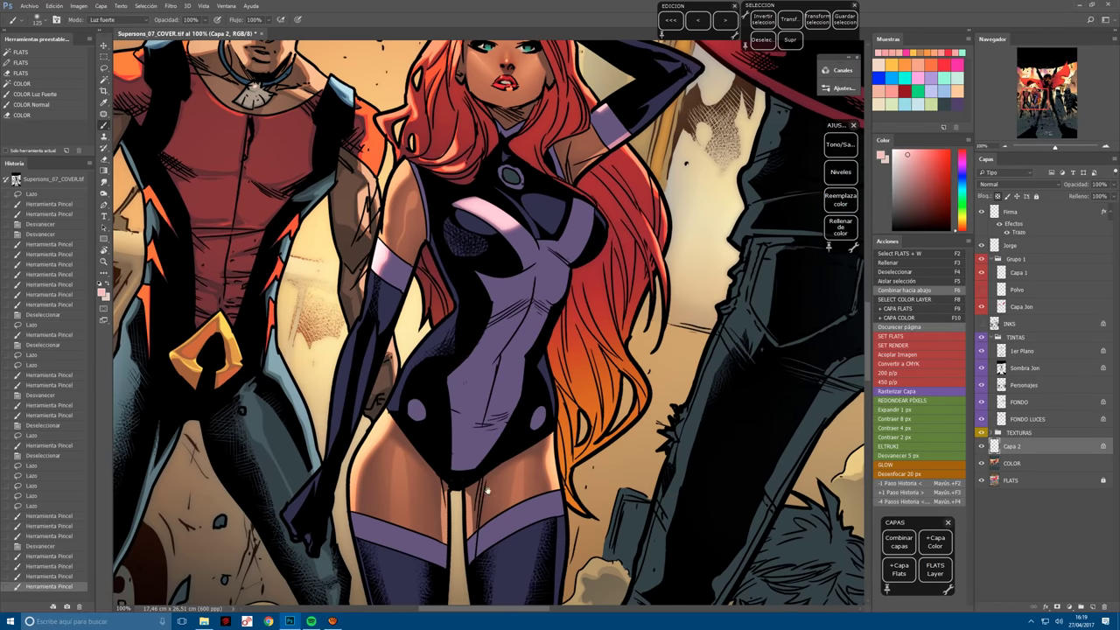
Clear the selection, lasso a highlight at the outer end of the left thigh band, and brush it pale pink.
{"action": "key", "text": "ctrl+plus"}
{"action": "left_click_drag", "start_coordinate": [581, 484], "coordinate": [325, 426]}
{"action": "key", "text": "l"}
{"action": "key", "text": "ctrl+d"}
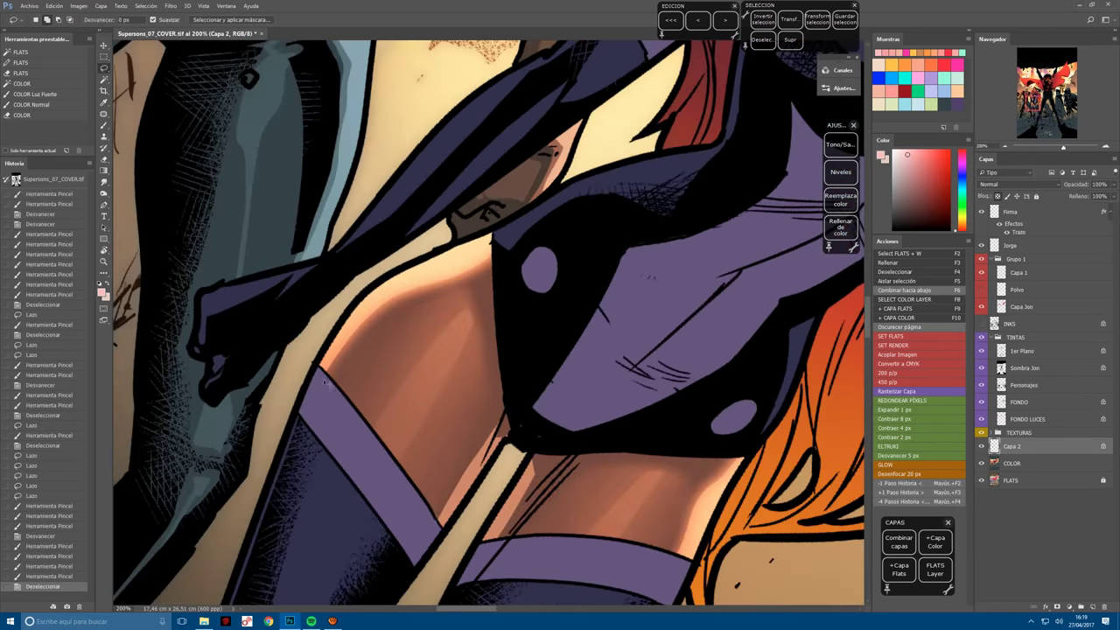
{"action": "mouse_move", "coordinate": [331, 385]}
{"action": "left_mouse_down"}
{"action": "mouse_move", "coordinate": [302, 414]}
{"action": "mouse_move", "coordinate": [320, 371]}
{"action": "mouse_move", "coordinate": [323, 500]}
{"action": "left_mouse_up"}
{"action": "key", "text": "b"}
Lasso a highlight at the outer end of the right thigh band and brush it pale pink.
{"action": "left_click_drag", "start_coordinate": [592, 495], "coordinate": [529, 393]}
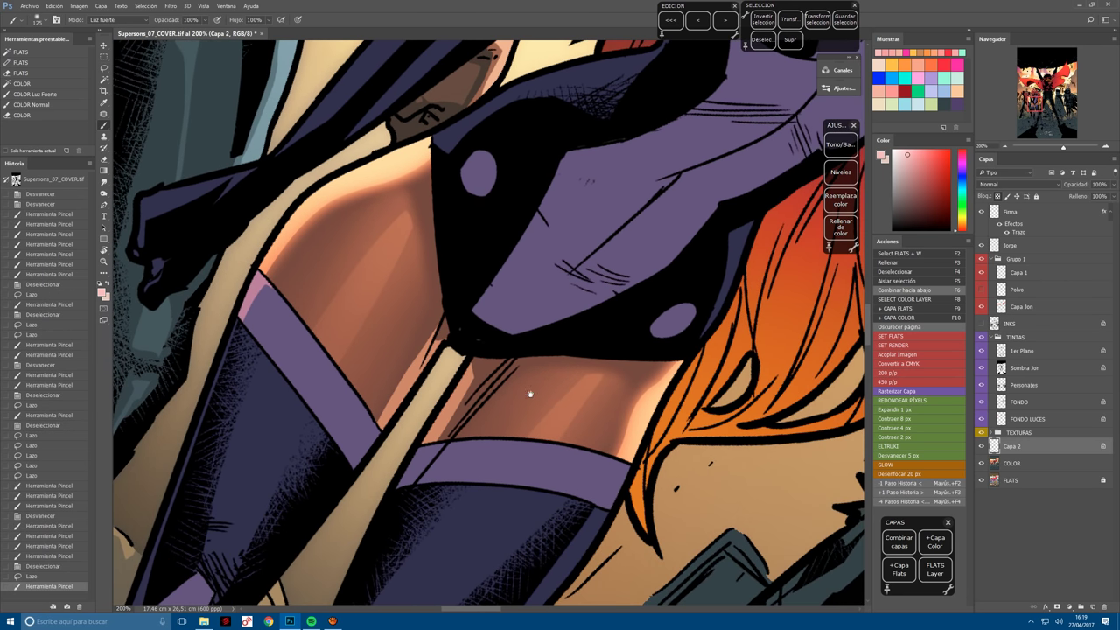
{"action": "key", "text": "l"}
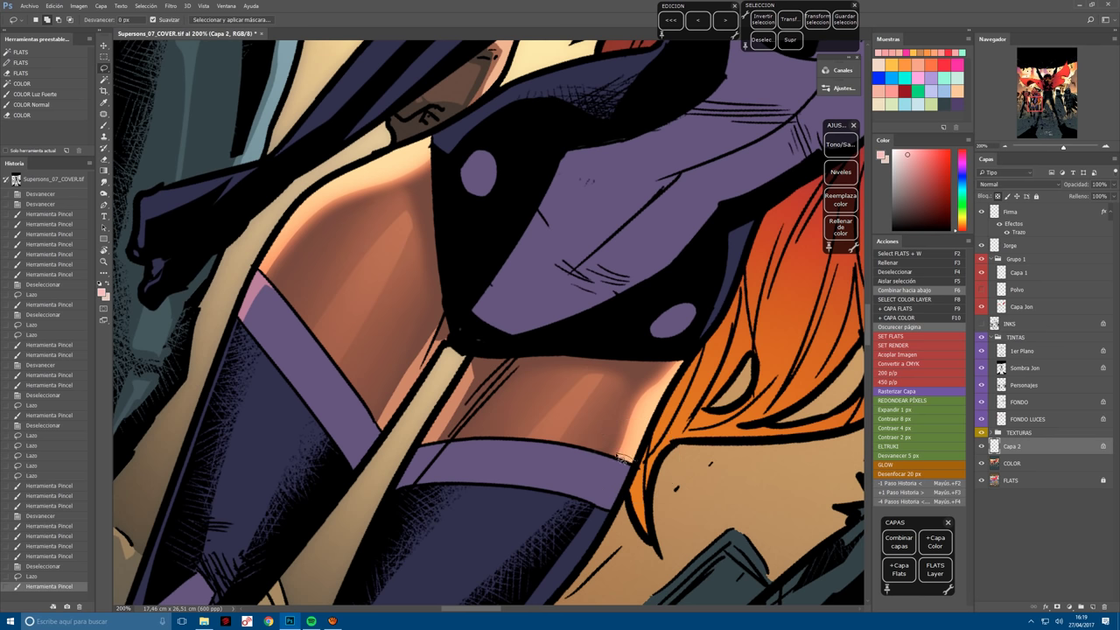
{"action": "left_click_drag", "start_coordinate": [613, 477], "coordinate": [623, 525]}
{"action": "key", "text": "b"}
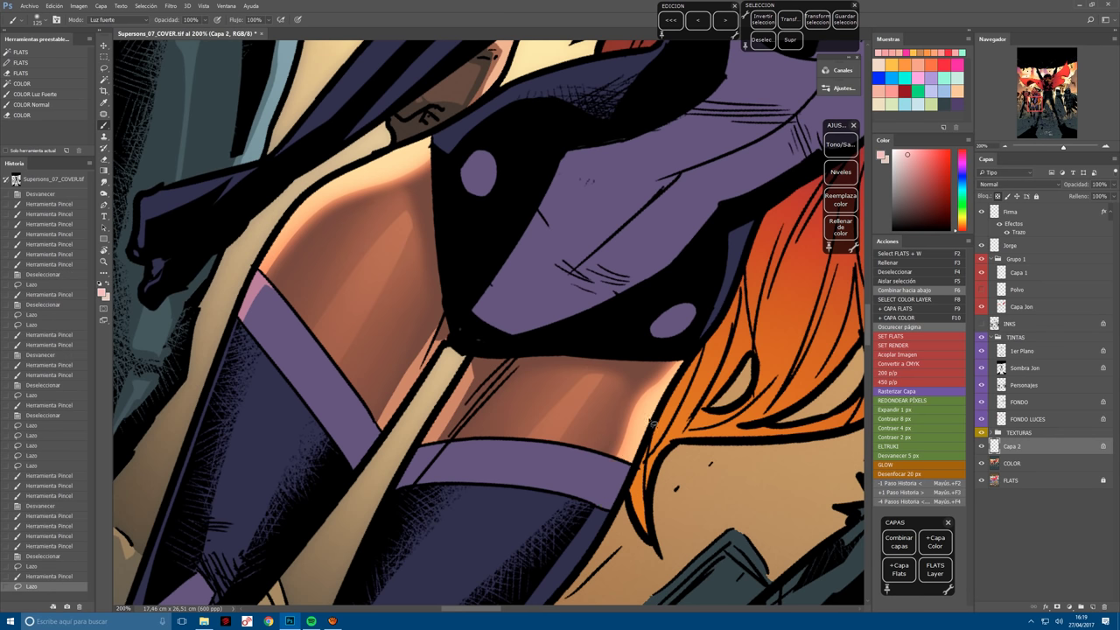
{"action": "left_click_drag", "start_coordinate": [615, 464], "coordinate": [609, 506]}
Feather the selection 5 px and build up softer, brighter pink at the outer ends of both thigh bands.
{"action": "key", "text": "ctrl+minus"}
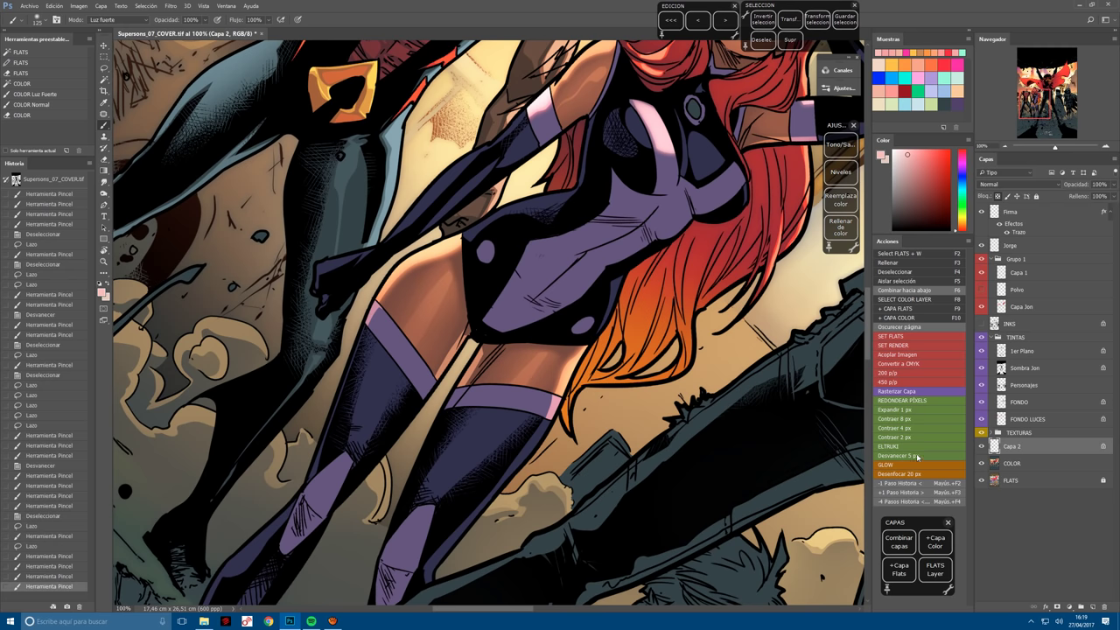
{"action": "left_click", "coordinate": [917, 457]}
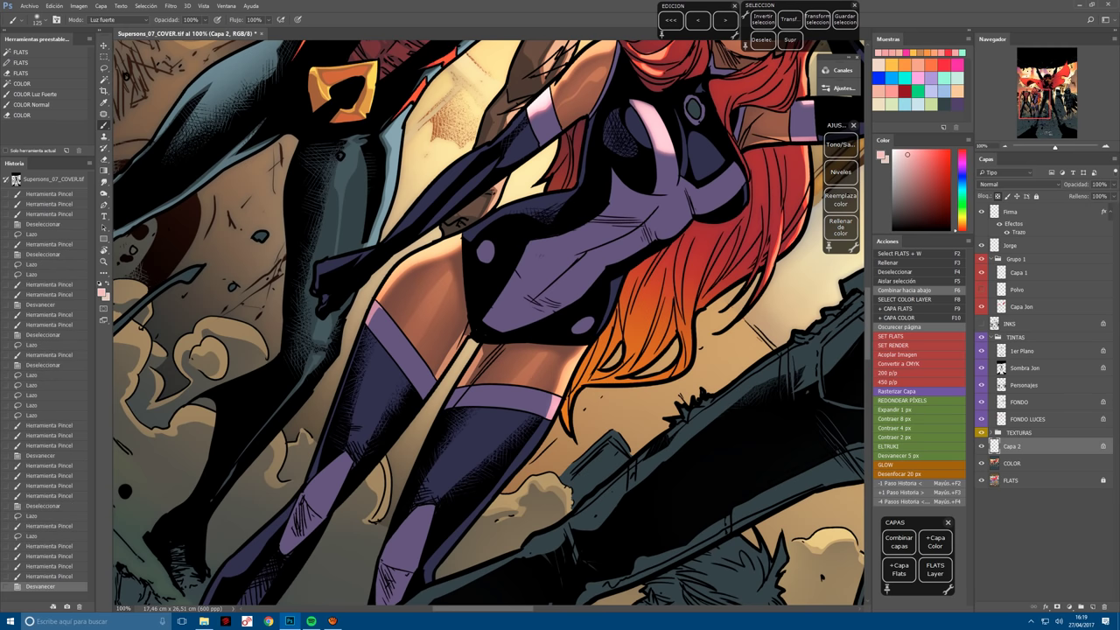
{"action": "left_click_drag", "start_coordinate": [550, 413], "coordinate": [553, 408]}
{"action": "left_click_drag", "start_coordinate": [371, 308], "coordinate": [377, 321]}
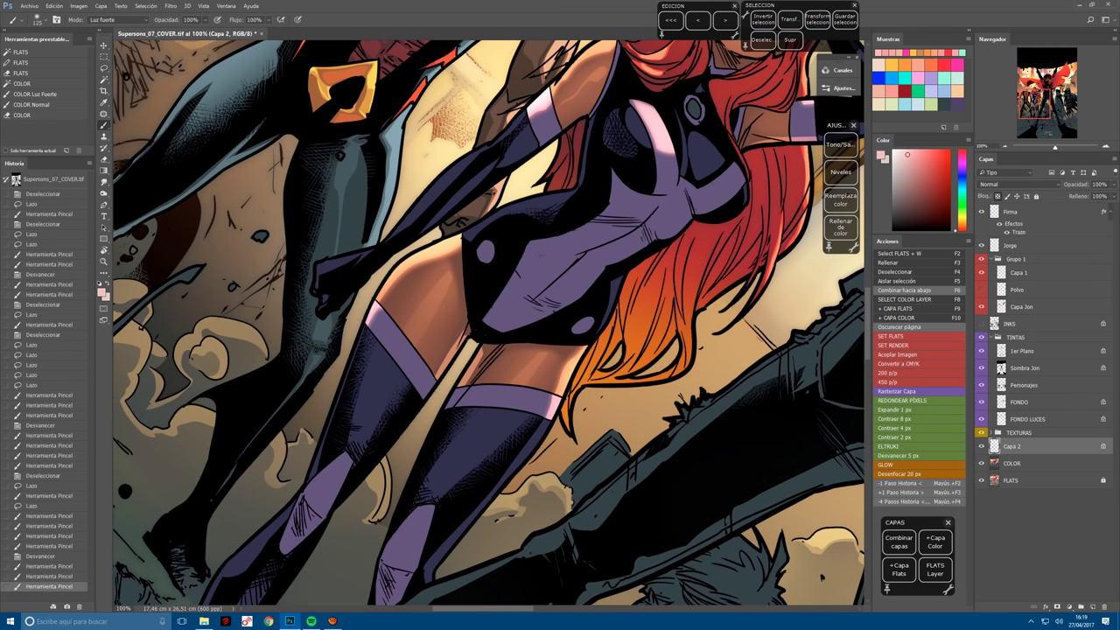
{"action": "left_click_drag", "start_coordinate": [550, 399], "coordinate": [556, 417]}
{"action": "left_click_drag", "start_coordinate": [372, 306], "coordinate": [376, 322]}
Lasso the outer edge of the left boot's purple knee panel, brush it pale pink, and soften the highlight with a 5 px feather.
{"action": "left_click_drag", "start_coordinate": [271, 604], "coordinate": [379, 516]}
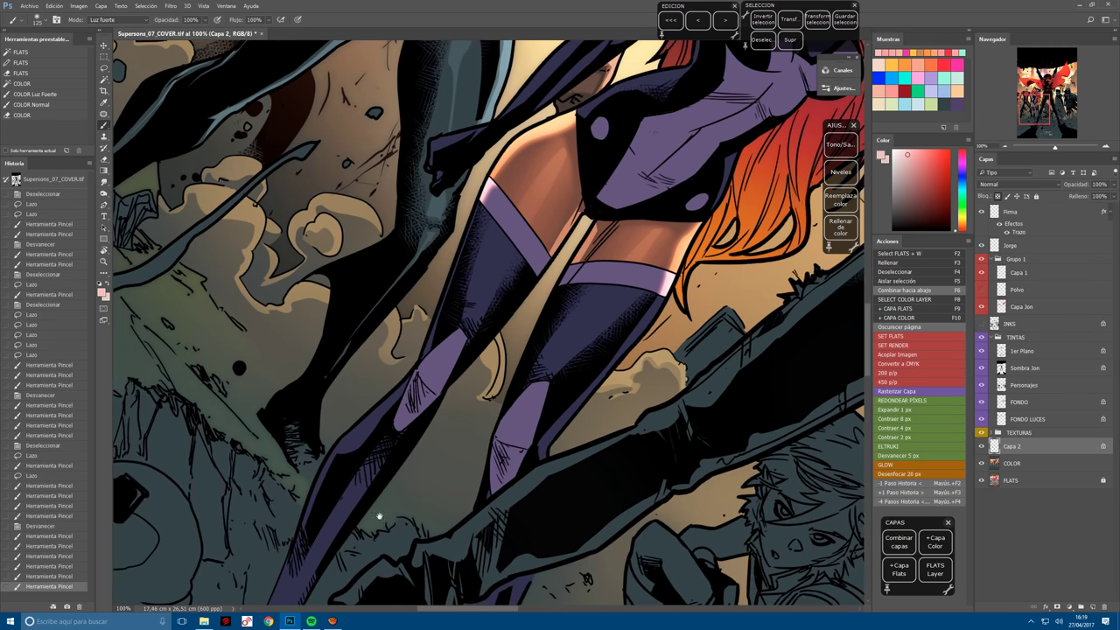
{"action": "scroll", "coordinate": [378, 383], "scroll_direction": "up", "scroll_amount": 3}
{"action": "key", "text": "l"}
{"action": "key", "text": "ctrl+d"}
{"action": "mouse_move", "coordinate": [341, 429]}
{"action": "left_mouse_down"}
{"action": "mouse_move", "coordinate": [306, 525]}
{"action": "mouse_move", "coordinate": [398, 378]}
{"action": "mouse_move", "coordinate": [394, 393]}
{"action": "left_mouse_up"}
{"action": "key", "text": "b"}
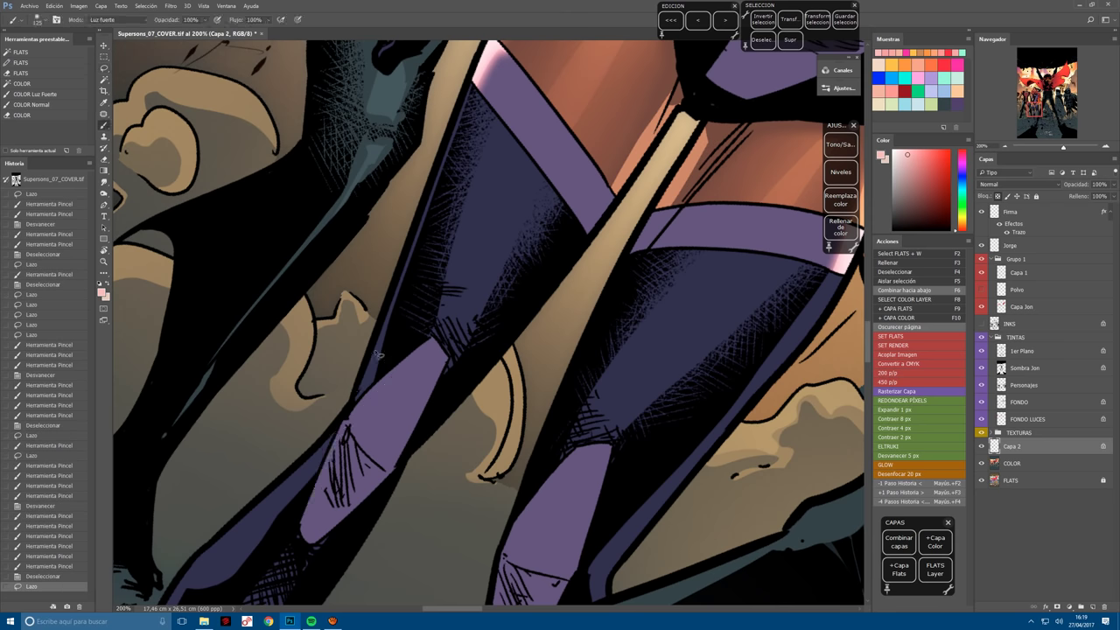
{"action": "left_click_drag", "start_coordinate": [380, 355], "coordinate": [345, 433]}
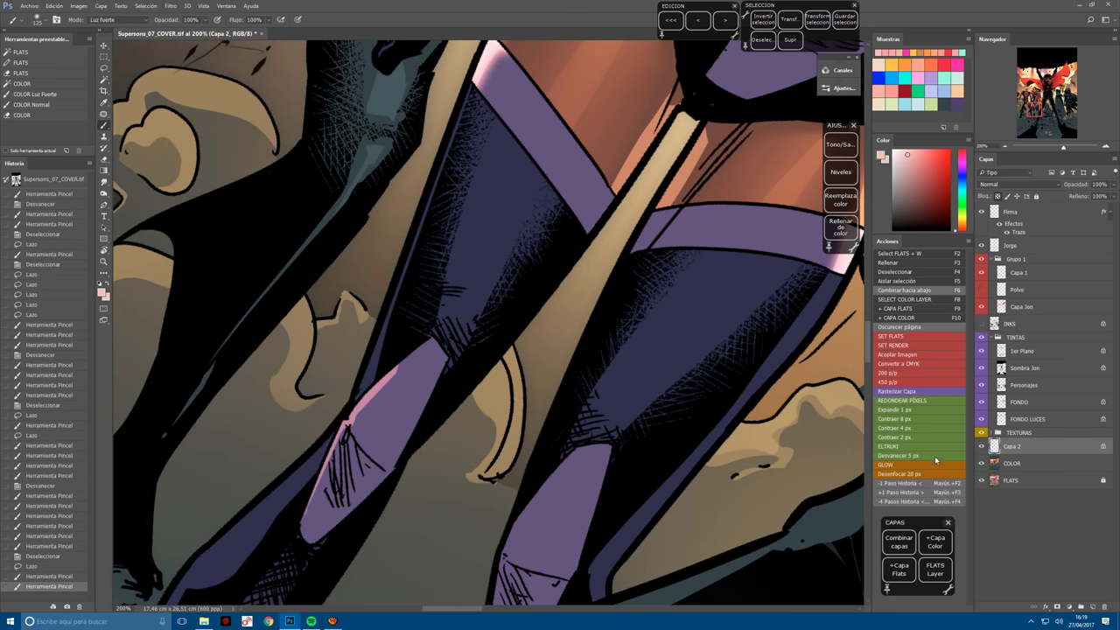
{"action": "left_click_drag", "start_coordinate": [385, 366], "coordinate": [340, 446]}
Lasso a thin strip along the outer edge of the right boot's knee panel and brush it pale pink.
{"action": "left_click_drag", "start_coordinate": [560, 487], "coordinate": [463, 328]}
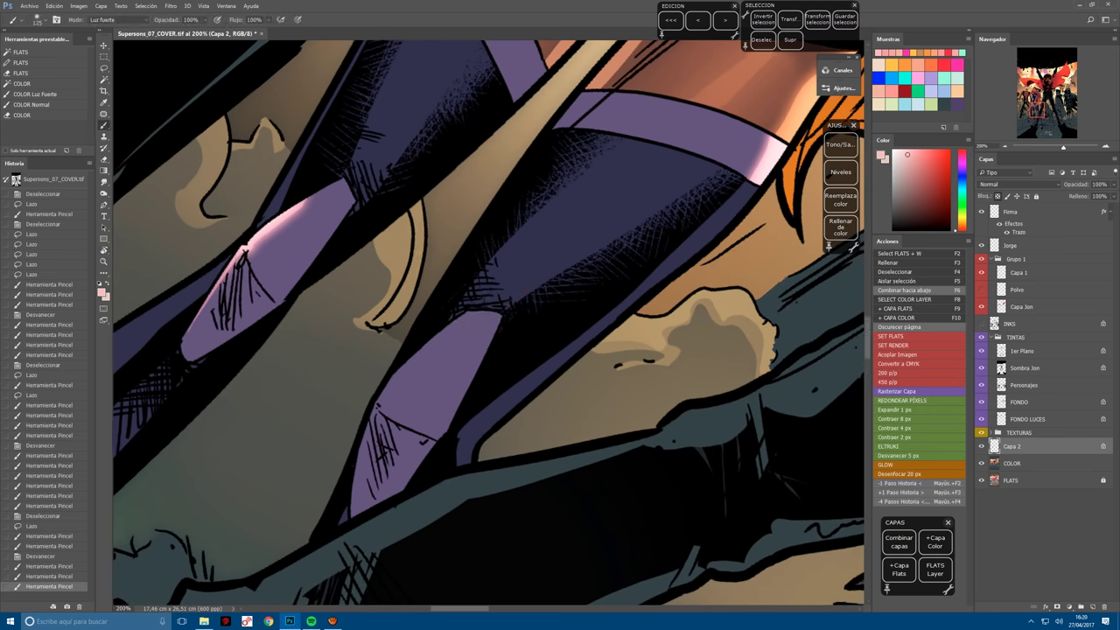
{"action": "key", "text": "ctrl+d"}
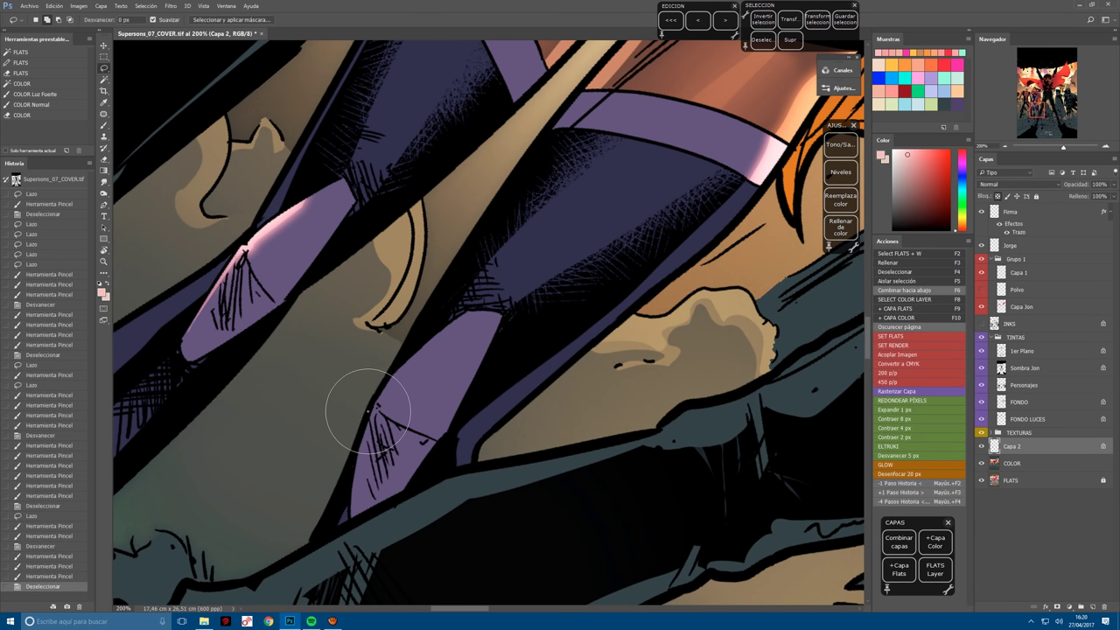
{"action": "key", "text": "l"}
{"action": "mouse_move", "coordinate": [365, 405]}
{"action": "left_mouse_down"}
{"action": "mouse_move", "coordinate": [355, 523]}
{"action": "mouse_move", "coordinate": [378, 407]}
{"action": "mouse_move", "coordinate": [385, 414]}
{"action": "mouse_move", "coordinate": [473, 306]}
{"action": "left_mouse_up"}
{"action": "key", "text": "b"}
{"action": "mouse_move", "coordinate": [382, 404]}
{"action": "left_mouse_down"}
{"action": "mouse_move", "coordinate": [465, 272]}
{"action": "mouse_move", "coordinate": [507, 289]}
{"action": "mouse_move", "coordinate": [569, 526]}
{"action": "mouse_move", "coordinate": [593, 321]}
{"action": "left_mouse_up"}
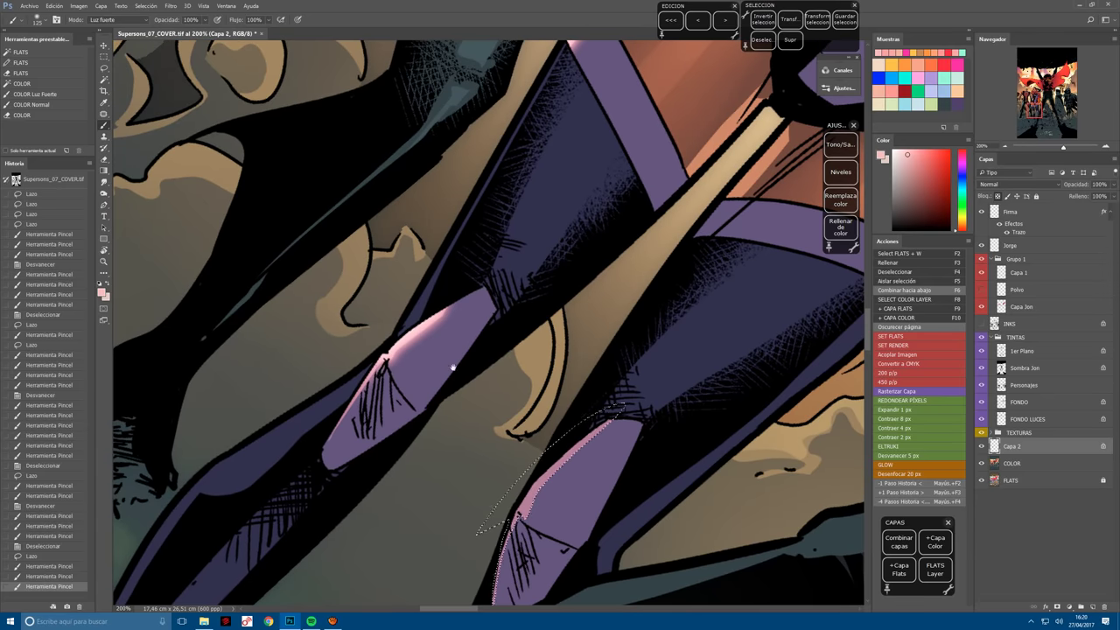
Lasso the upper facet of the left knee panel, tint it pale pink, then deselect and blend it with soft strokes.
{"action": "key", "text": "l"}
{"action": "key", "text": "ctrl+d"}
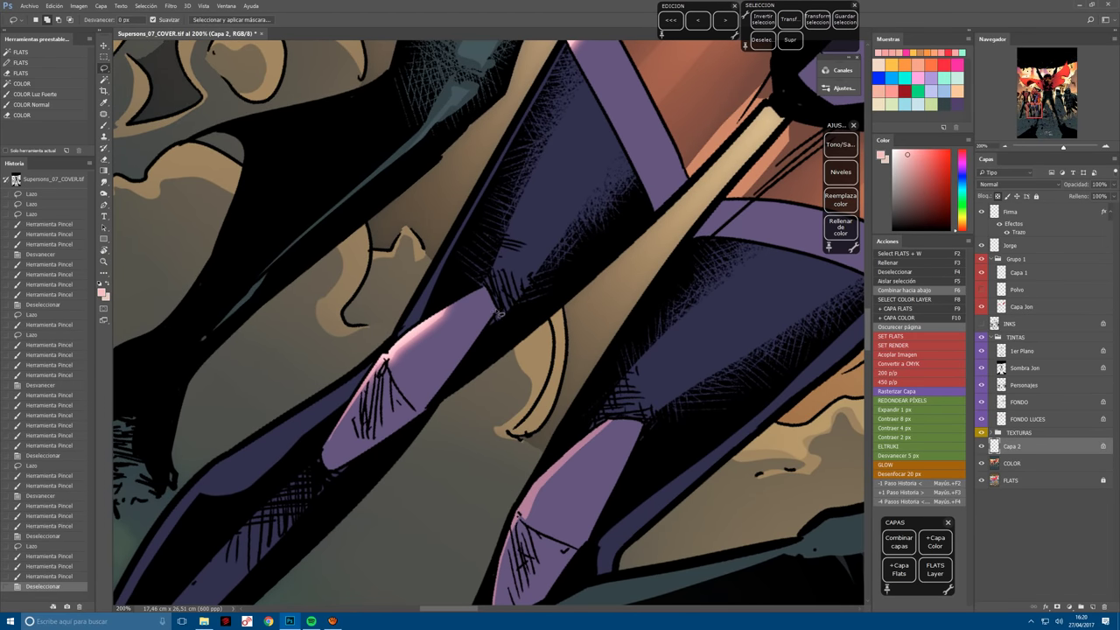
{"action": "mouse_move", "coordinate": [449, 322]}
{"action": "left_mouse_down"}
{"action": "mouse_move", "coordinate": [395, 367]}
{"action": "mouse_move", "coordinate": [426, 412]}
{"action": "left_mouse_up"}
{"action": "key", "text": "b"}
{"action": "mouse_move", "coordinate": [473, 307]}
{"action": "left_mouse_down"}
{"action": "mouse_move", "coordinate": [407, 390]}
{"action": "mouse_move", "coordinate": [389, 359]}
{"action": "mouse_move", "coordinate": [420, 408]}
{"action": "mouse_move", "coordinate": [398, 407]}
{"action": "left_mouse_up"}
{"action": "key", "text": "l"}
{"action": "key", "text": "ctrl+d"}
{"action": "key", "text": "b"}
{"action": "left_click_drag", "start_coordinate": [420, 367], "coordinate": [394, 404]}
Clear the selection, lasso the upper facet of the right knee panel, and brush it pale pink.
{"action": "mouse_move", "coordinate": [425, 372]}
{"action": "left_mouse_down"}
{"action": "mouse_move", "coordinate": [490, 321]}
{"action": "mouse_move", "coordinate": [324, 476]}
{"action": "mouse_move", "coordinate": [383, 470]}
{"action": "left_mouse_up"}
{"action": "key", "text": "r"}
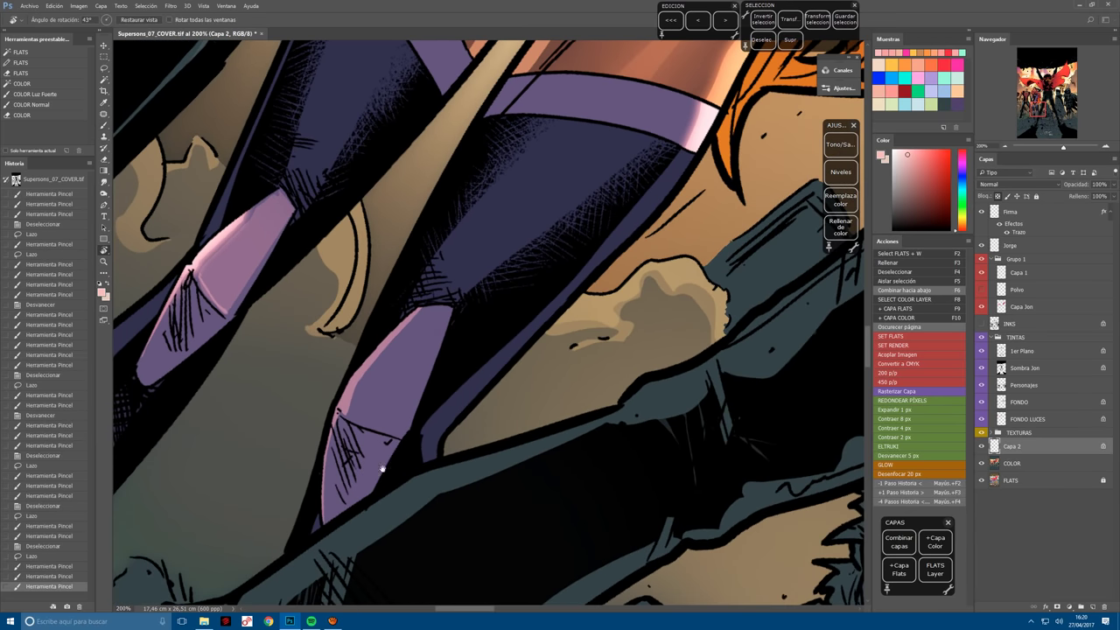
{"action": "key", "text": "l"}
{"action": "key", "text": "ctrl+d"}
{"action": "mouse_move", "coordinate": [398, 347]}
{"action": "left_mouse_down"}
{"action": "mouse_move", "coordinate": [349, 416]}
{"action": "mouse_move", "coordinate": [409, 429]}
{"action": "mouse_move", "coordinate": [422, 396]}
{"action": "left_mouse_up"}
{"action": "key", "text": "b"}
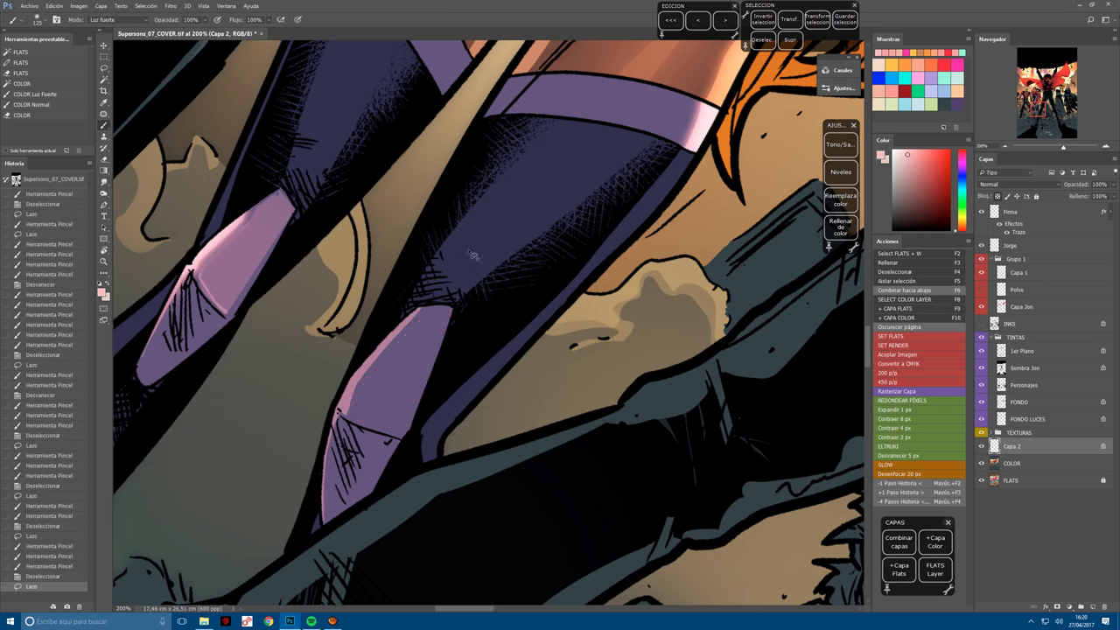
{"action": "left_click_drag", "start_coordinate": [438, 332], "coordinate": [381, 442]}
{"action": "left_click_drag", "start_coordinate": [409, 351], "coordinate": [387, 415]}
Lasso the right knee panel's upper facet again to refine its edge highlight, and add pink strokes to the knee panels.
{"action": "key", "text": "l"}
{"action": "key", "text": "ctrl+d"}
{"action": "mouse_move", "coordinate": [453, 312]}
{"action": "left_mouse_down"}
{"action": "mouse_move", "coordinate": [400, 440]}
{"action": "mouse_move", "coordinate": [352, 416]}
{"action": "mouse_move", "coordinate": [409, 434]}
{"action": "mouse_move", "coordinate": [451, 313]}
{"action": "mouse_move", "coordinate": [390, 426]}
{"action": "left_mouse_up"}
{"action": "key", "text": "b"}
{"action": "left_click_drag", "start_coordinate": [186, 272], "coordinate": [163, 350]}
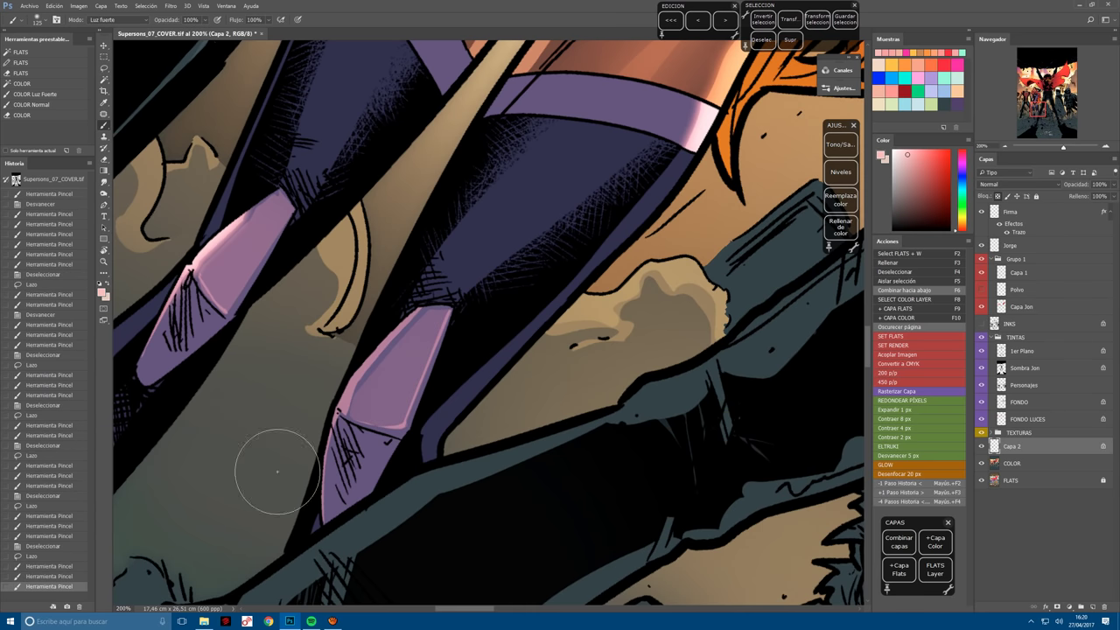
{"action": "left_click_drag", "start_coordinate": [350, 534], "coordinate": [433, 455]}
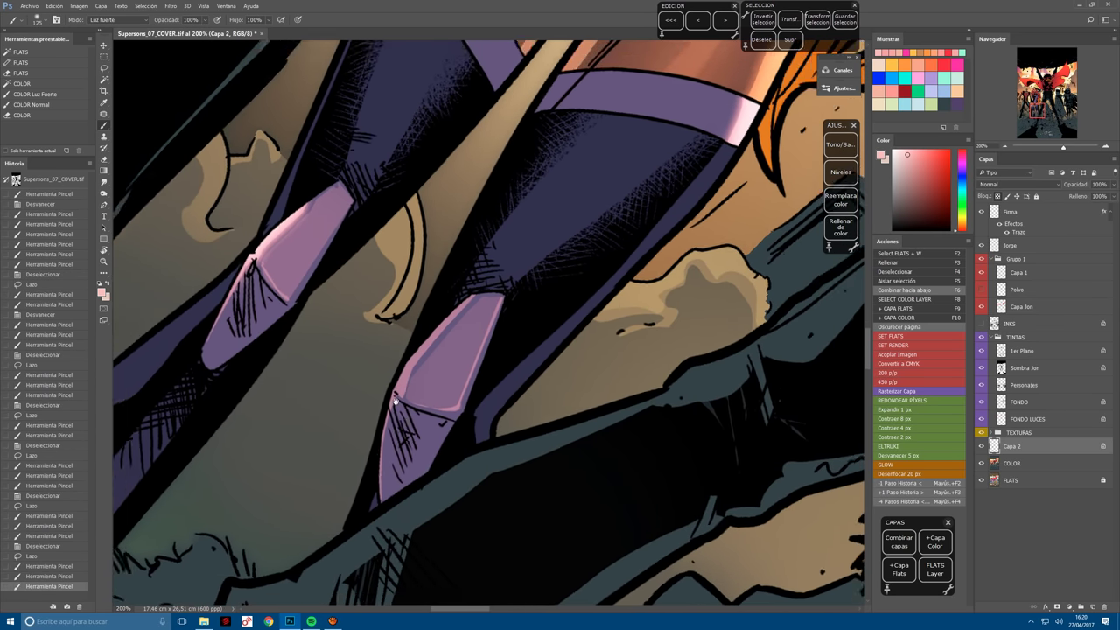
Clear the selection, lasso the inner ends of both thigh bands, and brush pale pink highlights there.
{"action": "key", "text": "ctrl+minus"}
{"action": "left_click_drag", "start_coordinate": [468, 352], "coordinate": [363, 509]}
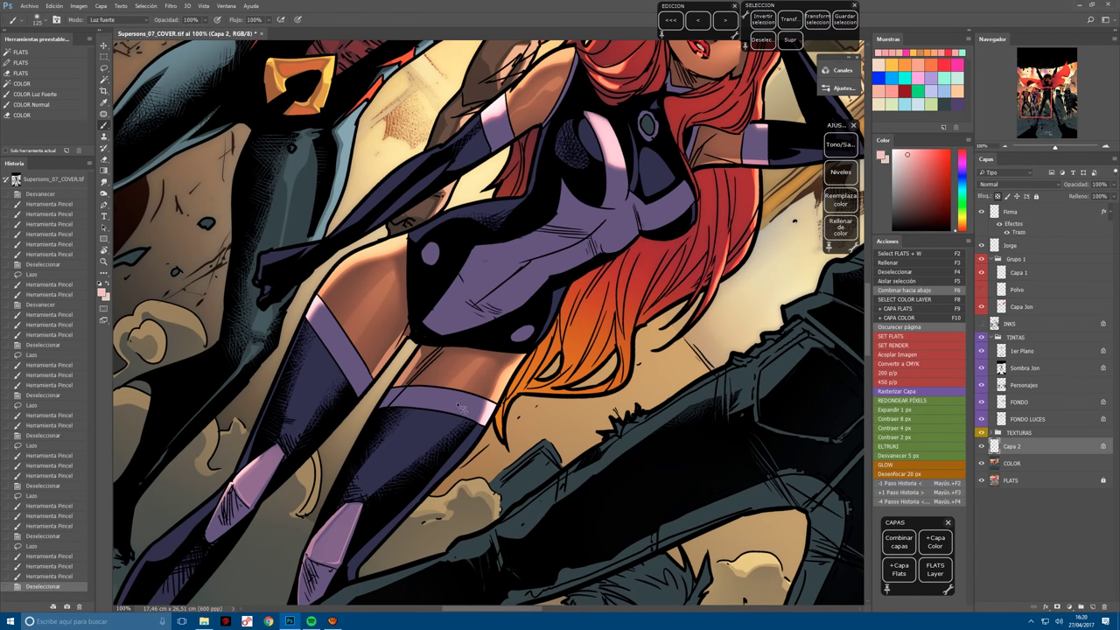
{"action": "key", "text": "ctrl+d"}
{"action": "key", "text": "ctrl+plus"}
{"action": "key", "text": "l"}
{"action": "mouse_move", "coordinate": [315, 450]}
{"action": "left_mouse_down"}
{"action": "mouse_move", "coordinate": [273, 508]}
{"action": "mouse_move", "coordinate": [259, 435]}
{"action": "mouse_move", "coordinate": [229, 473]}
{"action": "mouse_move", "coordinate": [298, 477]}
{"action": "left_mouse_up"}
{"action": "key", "text": "b"}
{"action": "left_click_drag", "start_coordinate": [232, 433], "coordinate": [293, 477]}
{"action": "left_click_drag", "start_coordinate": [236, 437], "coordinate": [302, 490]}
{"action": "left_click_drag", "start_coordinate": [228, 456], "coordinate": [306, 551]}
Clear the selection around the thigh-band highlights and review the whole figure upright at 66.7% zoom.
{"action": "key", "text": "ctrl+d"}
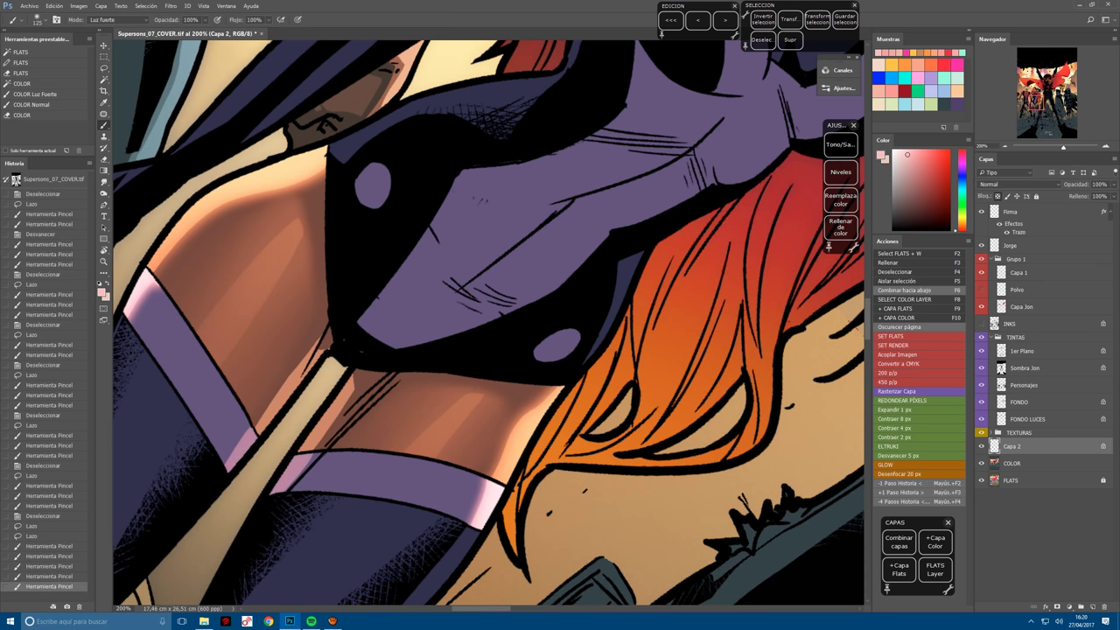
{"action": "left_click_drag", "start_coordinate": [350, 464], "coordinate": [433, 490]}
{"action": "key", "text": "ctrl+d"}
{"action": "key", "text": "ctrl+minus"}
{"action": "key", "text": "ctrl+minus"}
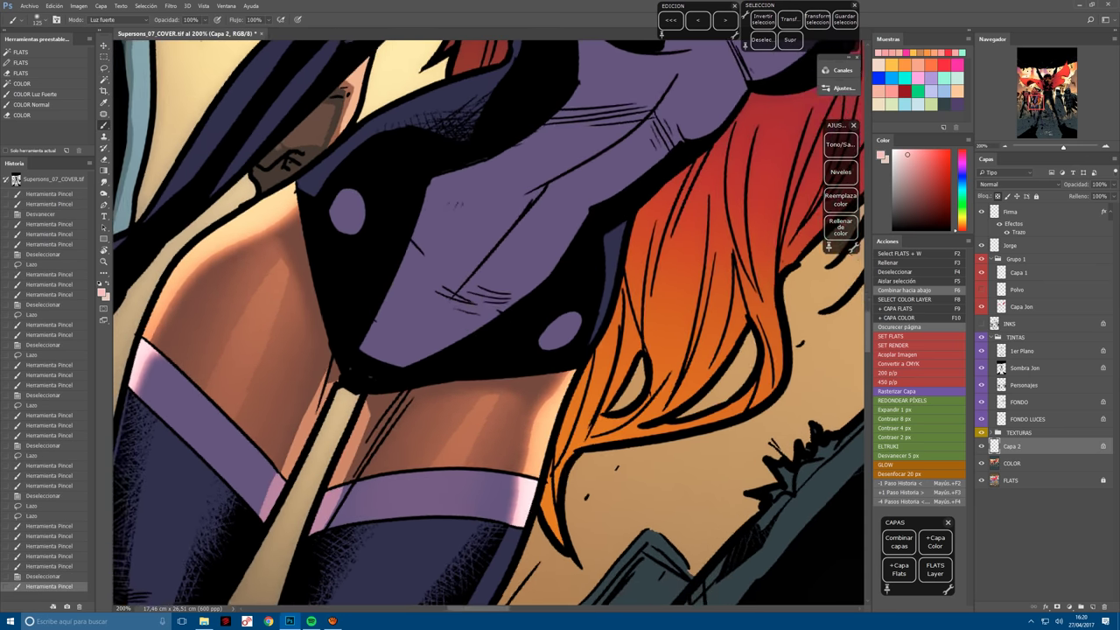
{"action": "key", "text": "Escape"}
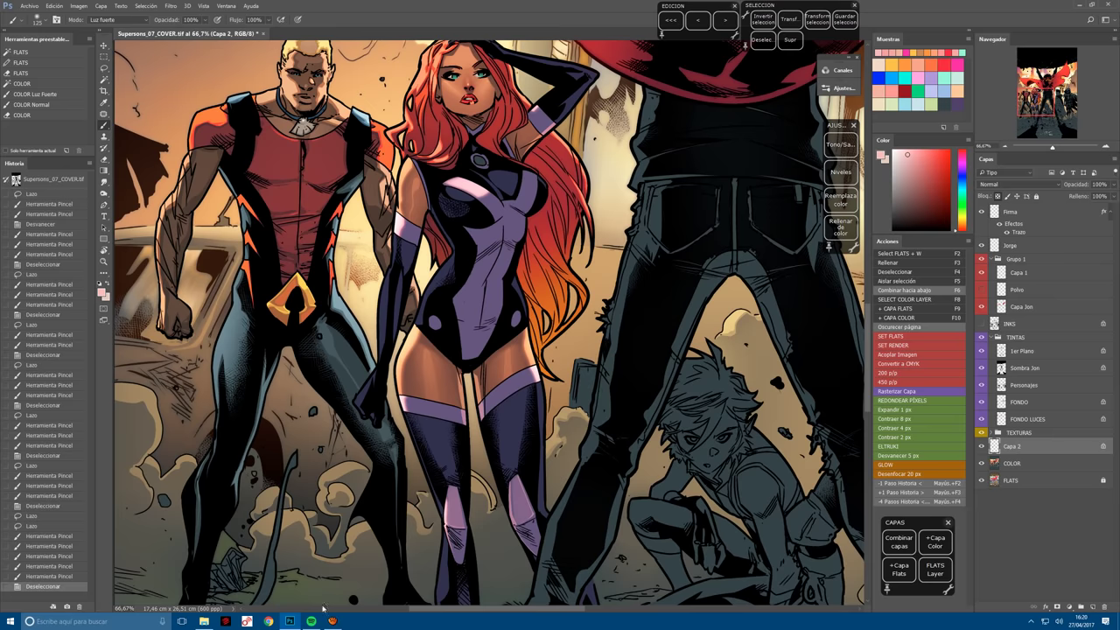
Apply a Levels adjustment to Capa 2 with the white input at 221 and the midtones at 0.93.
{"action": "left_click", "coordinate": [840, 171]}
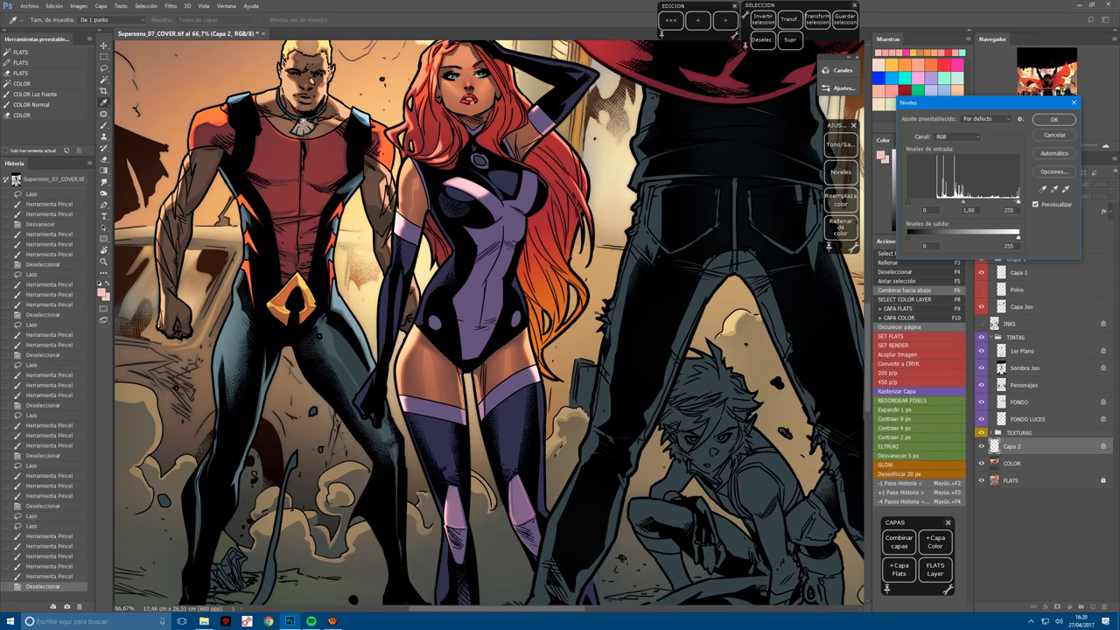
{"action": "left_click_drag", "start_coordinate": [1015, 203], "coordinate": [999, 204]}
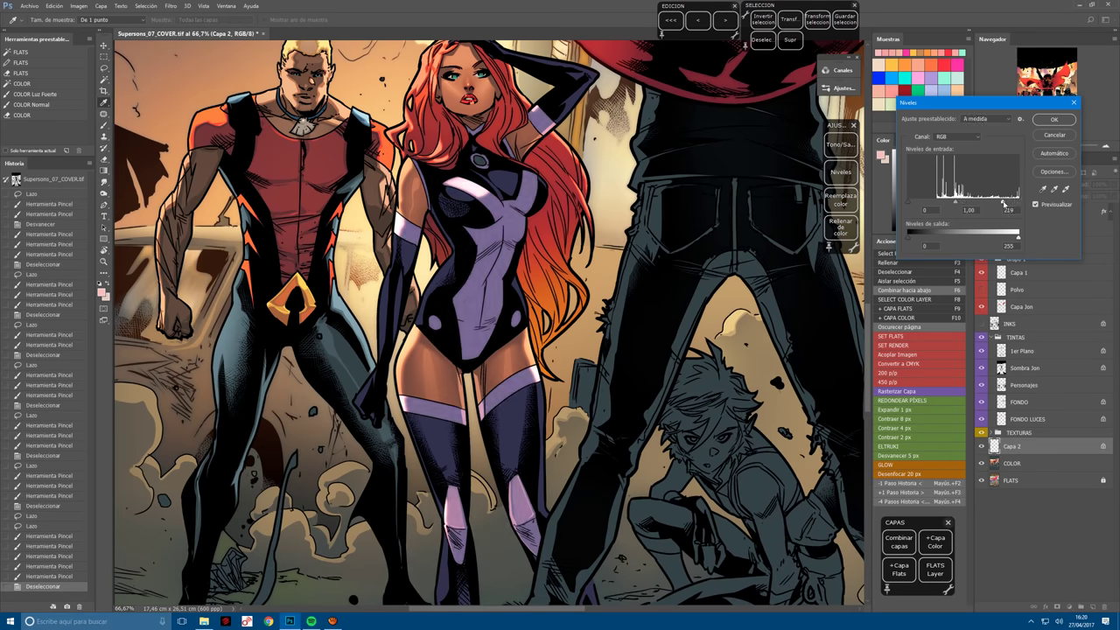
{"action": "left_click_drag", "start_coordinate": [964, 204], "coordinate": [963, 205]}
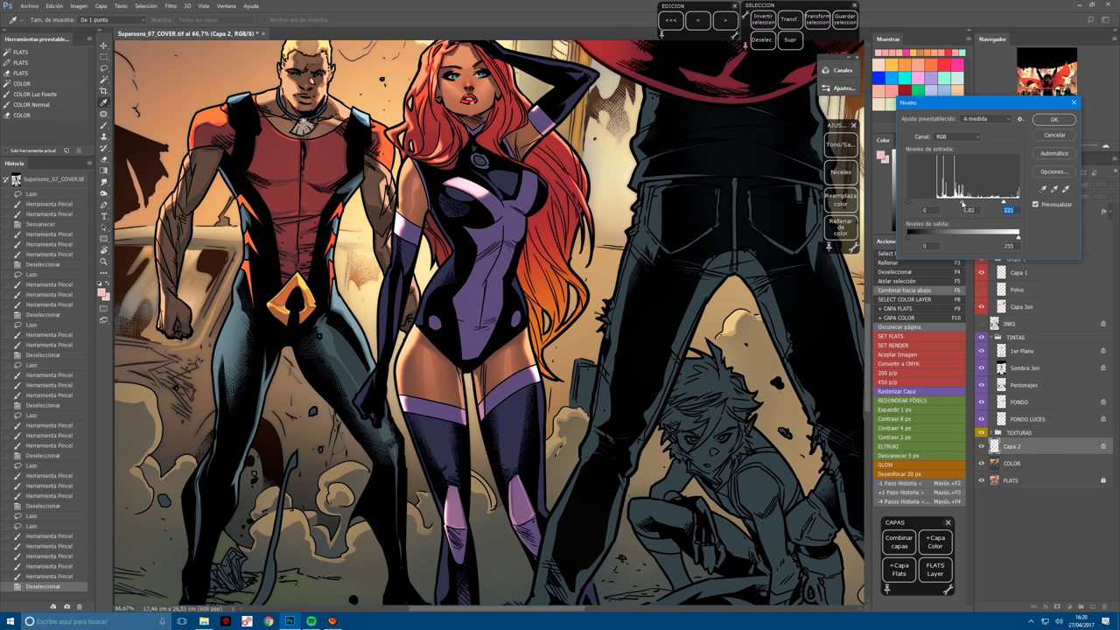
{"action": "left_click", "coordinate": [960, 203]}
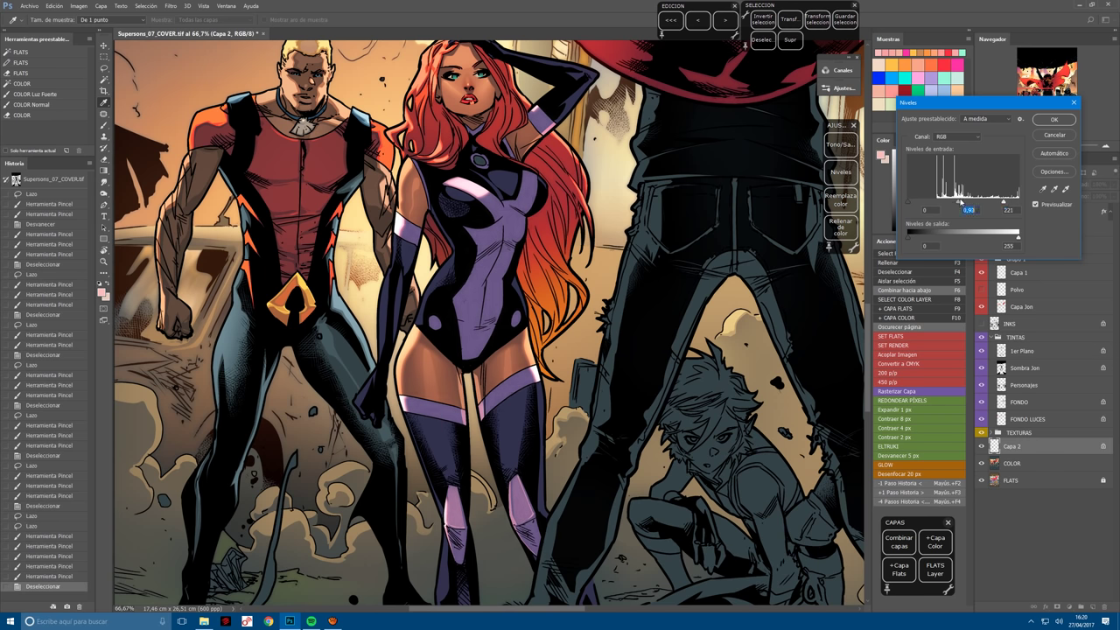
{"action": "left_click", "coordinate": [1053, 120]}
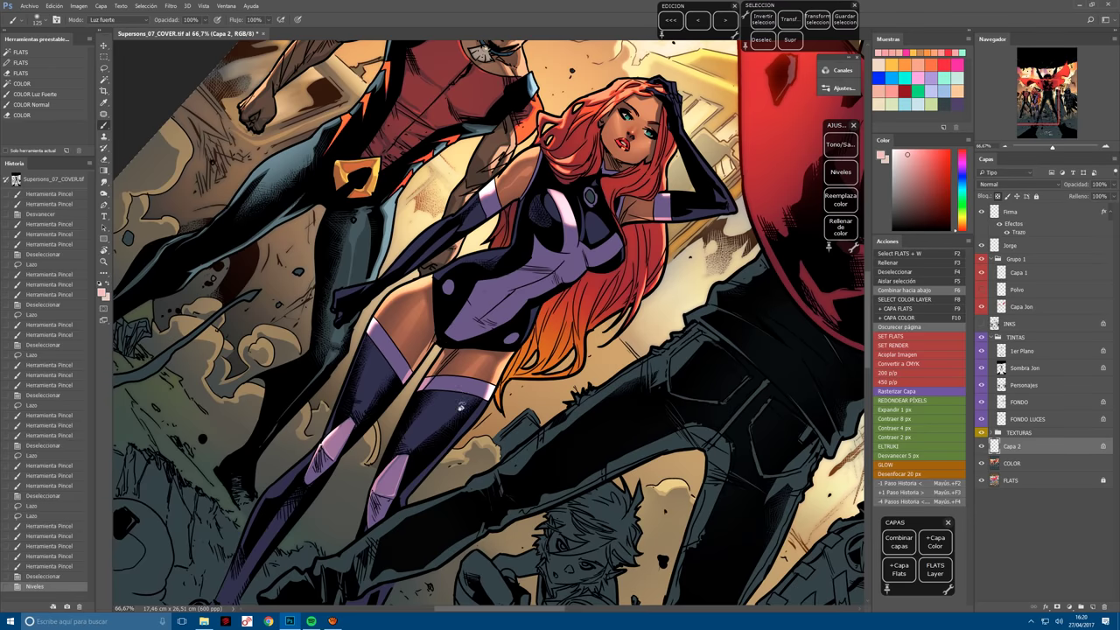
Enlarge the brush to 150 and sweep soft pale pink light along both thigh bands.
{"action": "key", "text": "ctrl+1"}
{"action": "left_click_drag", "start_coordinate": [422, 426], "coordinate": [478, 406]}
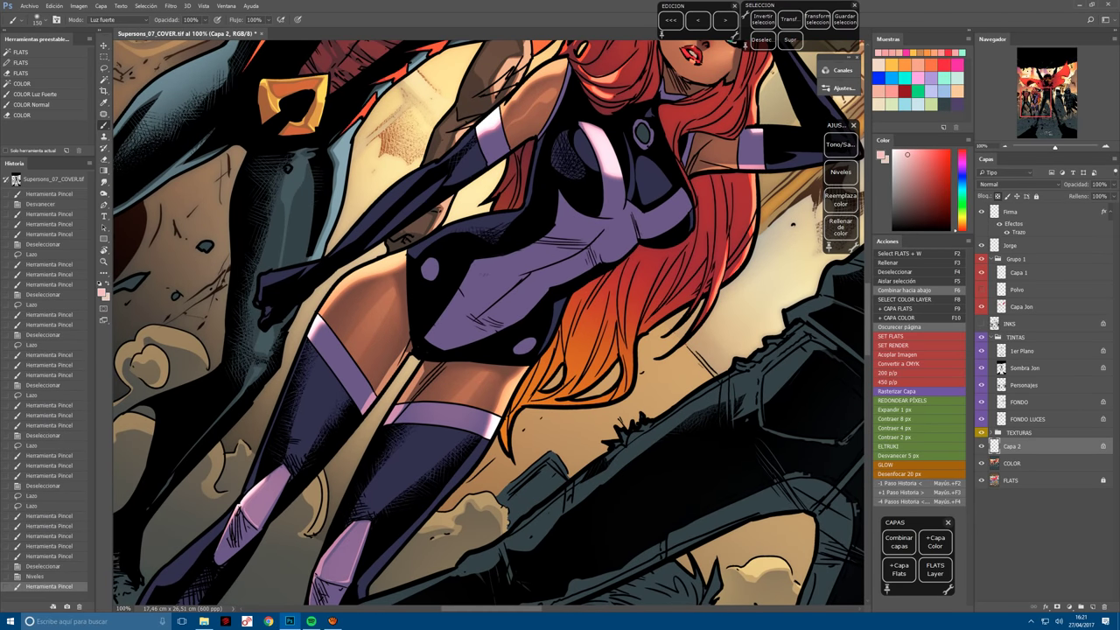
{"action": "left_click_drag", "start_coordinate": [423, 428], "coordinate": [487, 404]}
{"action": "mouse_move", "coordinate": [343, 350]}
{"action": "left_mouse_down"}
{"action": "mouse_move", "coordinate": [375, 329]}
{"action": "mouse_move", "coordinate": [325, 399]}
{"action": "mouse_move", "coordinate": [316, 359]}
{"action": "left_mouse_up"}
Lasso a reflection strip across the middle of the left thigh band, brush it pale pink, and deselect.
{"action": "scroll", "coordinate": [366, 322], "scroll_direction": "up", "scroll_amount": 3}
{"action": "key", "text": "l"}
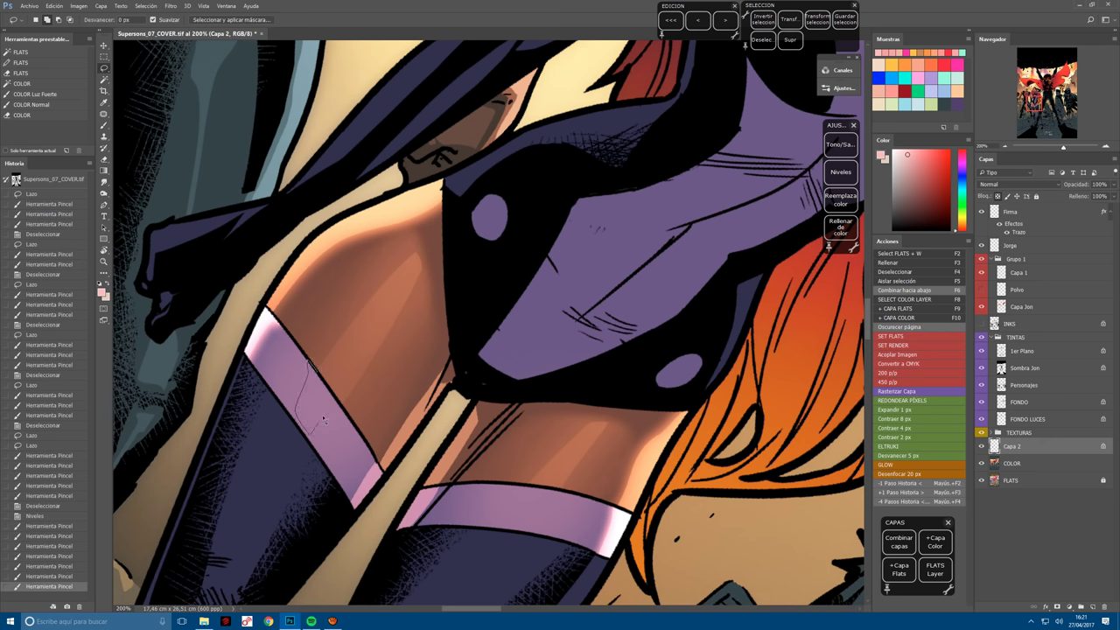
{"action": "left_click_drag", "start_coordinate": [333, 407], "coordinate": [354, 378]}
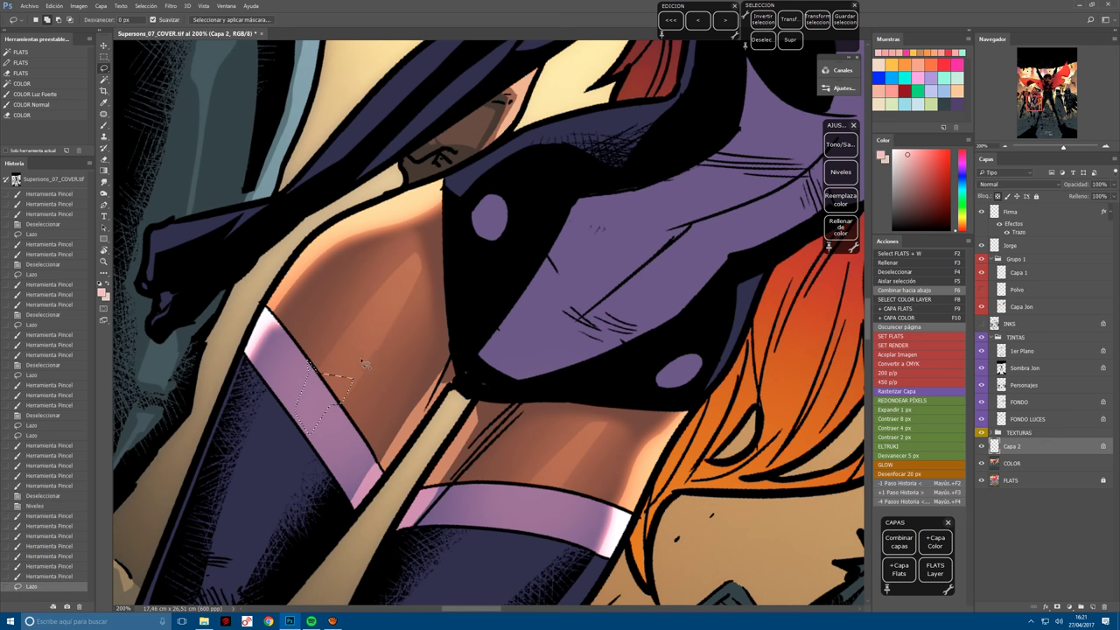
{"action": "key", "text": "b"}
{"action": "mouse_move", "coordinate": [333, 369]}
{"action": "left_mouse_down"}
{"action": "mouse_move", "coordinate": [303, 429]}
{"action": "mouse_move", "coordinate": [282, 382]}
{"action": "left_mouse_up"}
{"action": "key", "text": "ctrl+d"}
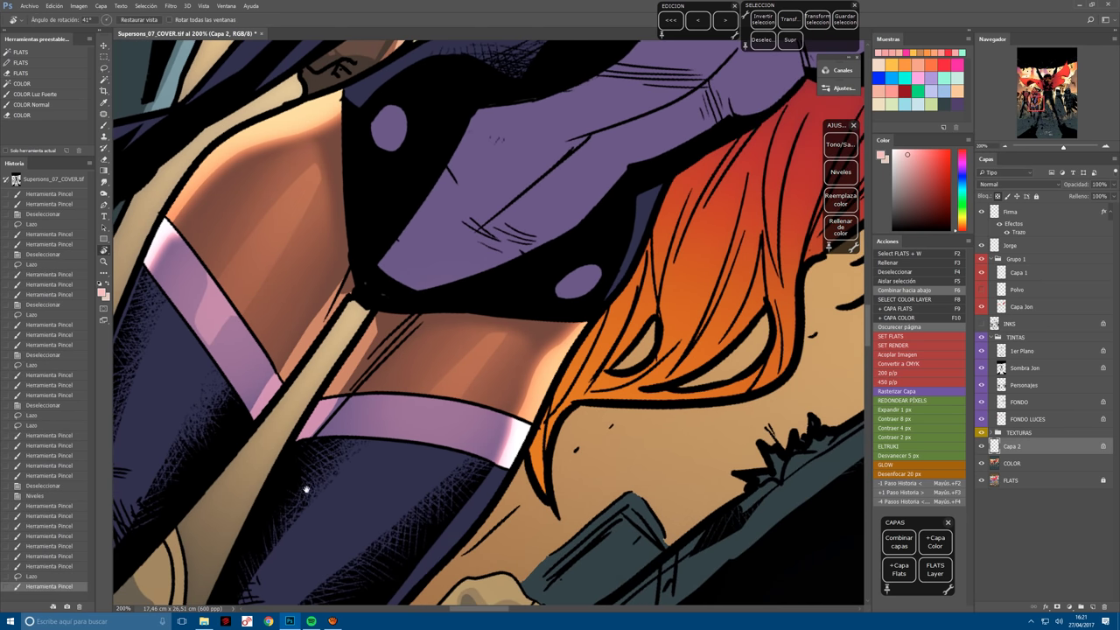
Lasso narrow reflection strips across the right thigh band and brush them pale pink.
{"action": "key", "text": "l"}
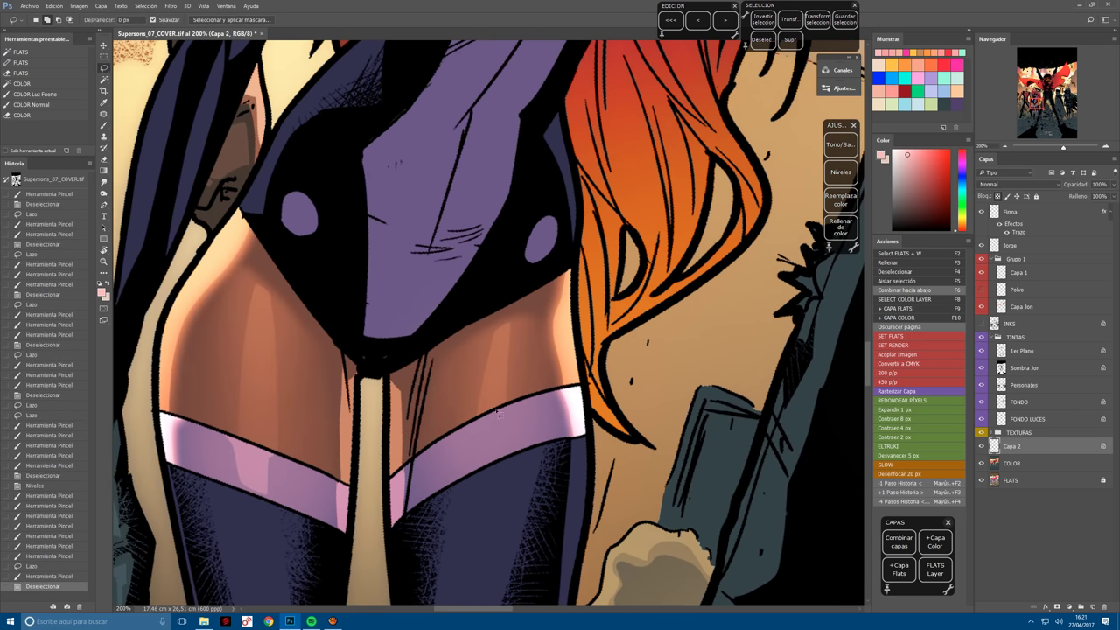
{"action": "left_click", "coordinate": [487, 421]}
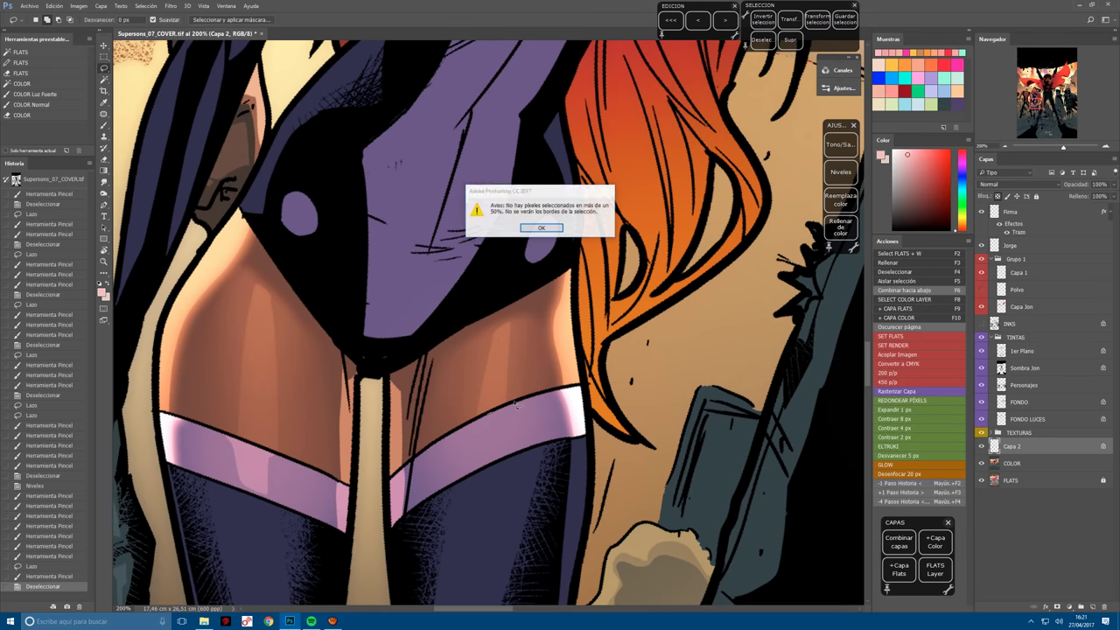
{"action": "left_click", "coordinate": [550, 226]}
{"action": "mouse_move", "coordinate": [482, 420]}
{"action": "left_mouse_down"}
{"action": "mouse_move", "coordinate": [481, 477]}
{"action": "mouse_move", "coordinate": [506, 437]}
{"action": "mouse_move", "coordinate": [512, 381]}
{"action": "mouse_move", "coordinate": [490, 473]}
{"action": "mouse_move", "coordinate": [508, 339]}
{"action": "mouse_move", "coordinate": [480, 420]}
{"action": "mouse_move", "coordinate": [490, 495]}
{"action": "mouse_move", "coordinate": [506, 474]}
{"action": "left_mouse_up"}
{"action": "key", "text": "b"}
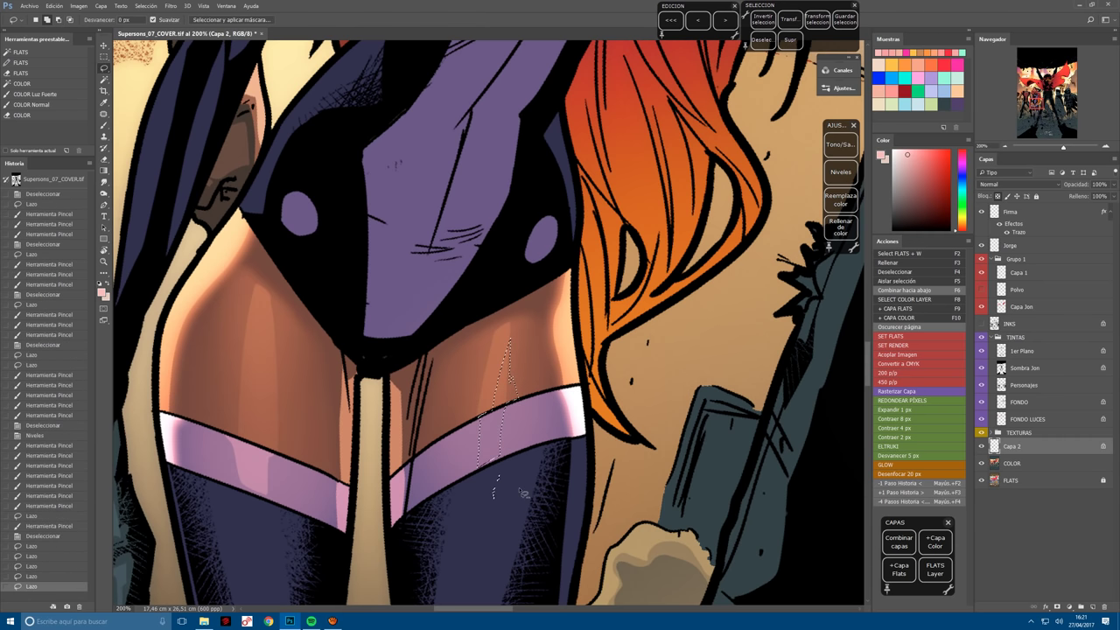
{"action": "left_click_drag", "start_coordinate": [495, 398], "coordinate": [479, 545]}
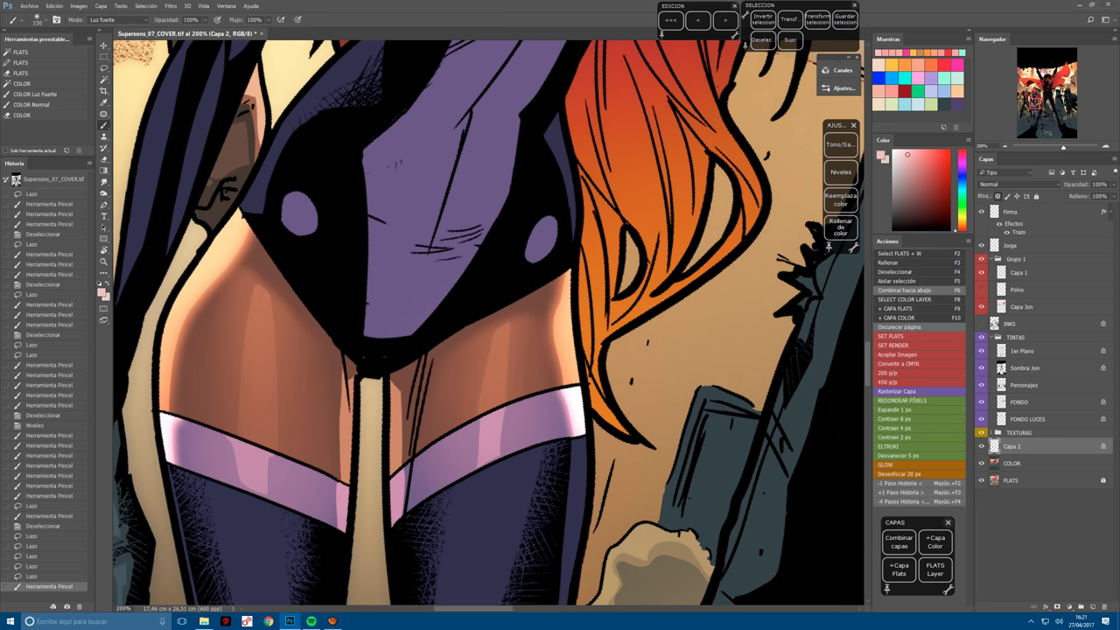
Lasso reflection areas on the two purple hip ovals and brush them pale pink.
{"action": "left_click_drag", "start_coordinate": [490, 394], "coordinate": [481, 526]}
{"action": "key", "text": "ctrl+minus"}
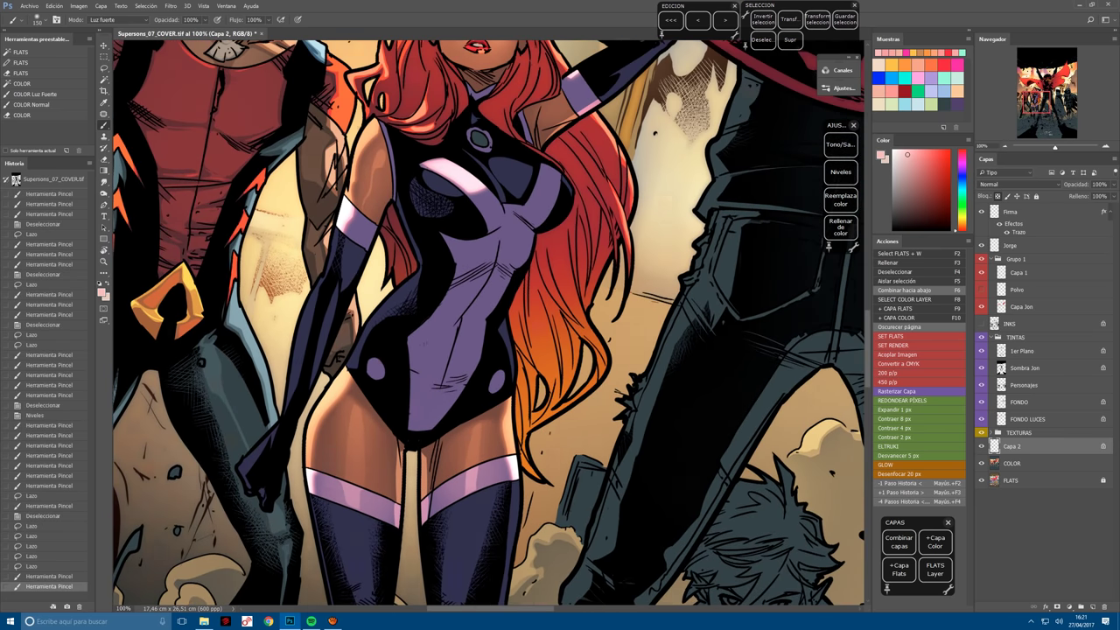
{"action": "key", "text": "ctrl+plus"}
{"action": "key", "text": "l"}
{"action": "key", "text": "ctrl+d"}
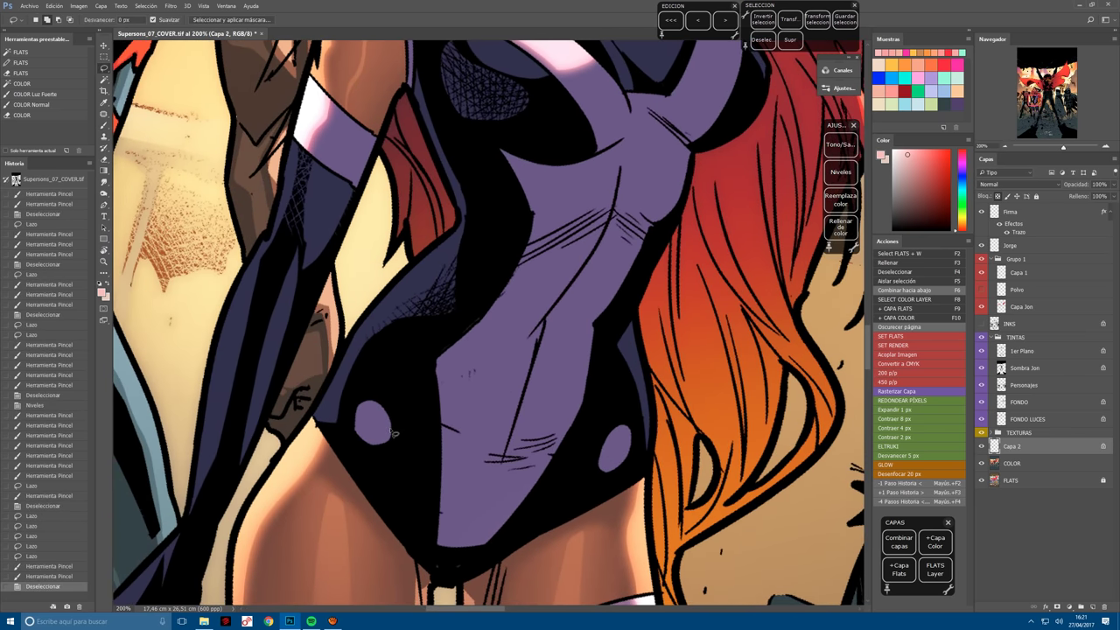
{"action": "left_click_drag", "start_coordinate": [373, 440], "coordinate": [374, 436]}
{"action": "mouse_move", "coordinate": [602, 469]}
{"action": "left_mouse_down"}
{"action": "mouse_move", "coordinate": [613, 429]}
{"action": "mouse_move", "coordinate": [592, 464]}
{"action": "mouse_move", "coordinate": [602, 469]}
{"action": "left_mouse_up"}
{"action": "key", "text": "b"}
{"action": "left_click", "coordinate": [492, 433]}
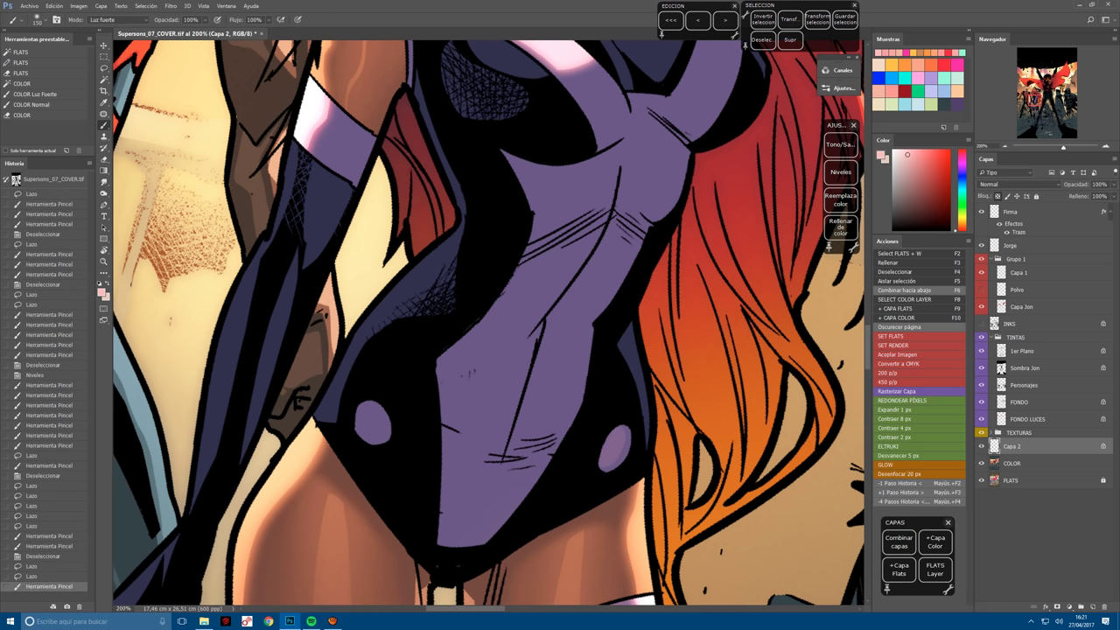
{"action": "left_click", "coordinate": [373, 421]}
{"action": "left_click", "coordinate": [372, 418]}
{"action": "left_click", "coordinate": [371, 415]}
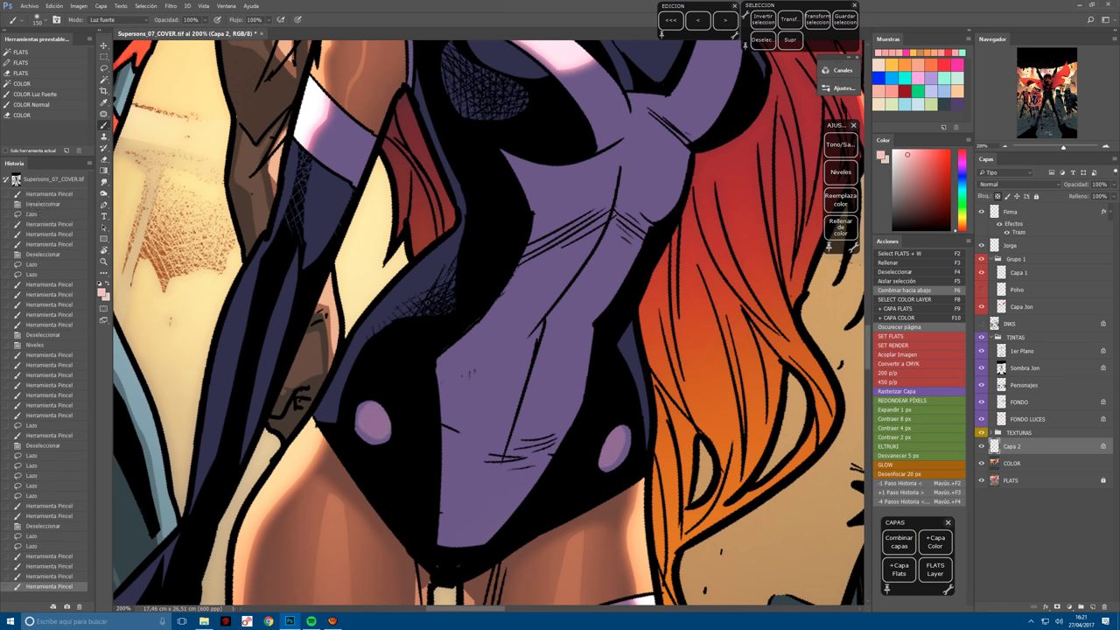
Lasso a small highlight spot inside the left hip oval and brush it bright pale pink.
{"action": "key", "text": "l"}
{"action": "left_click", "coordinate": [377, 420]}
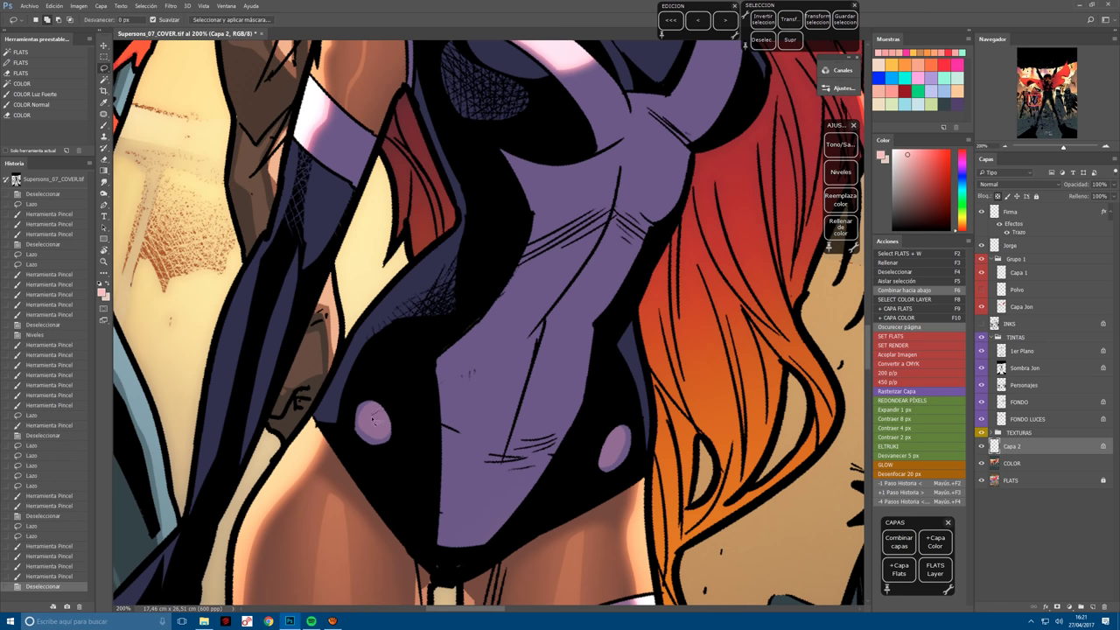
{"action": "left_click_drag", "start_coordinate": [378, 410], "coordinate": [382, 414]}
{"action": "key", "text": "b"}
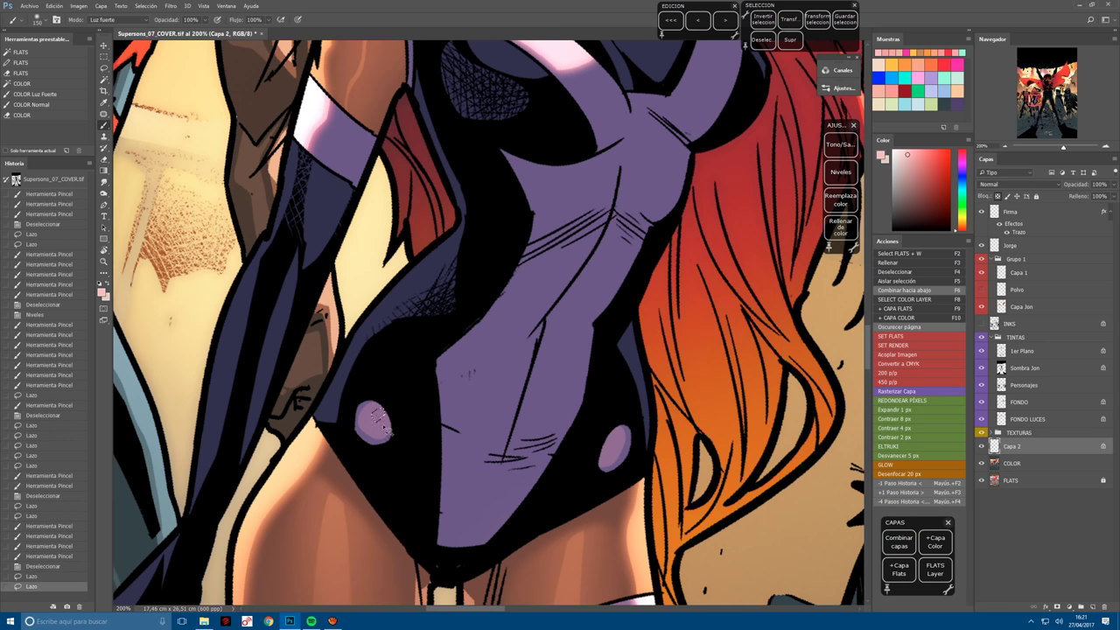
{"action": "left_click", "coordinate": [376, 415]}
{"action": "left_click", "coordinate": [377, 415]}
{"action": "left_click", "coordinate": [376, 417]}
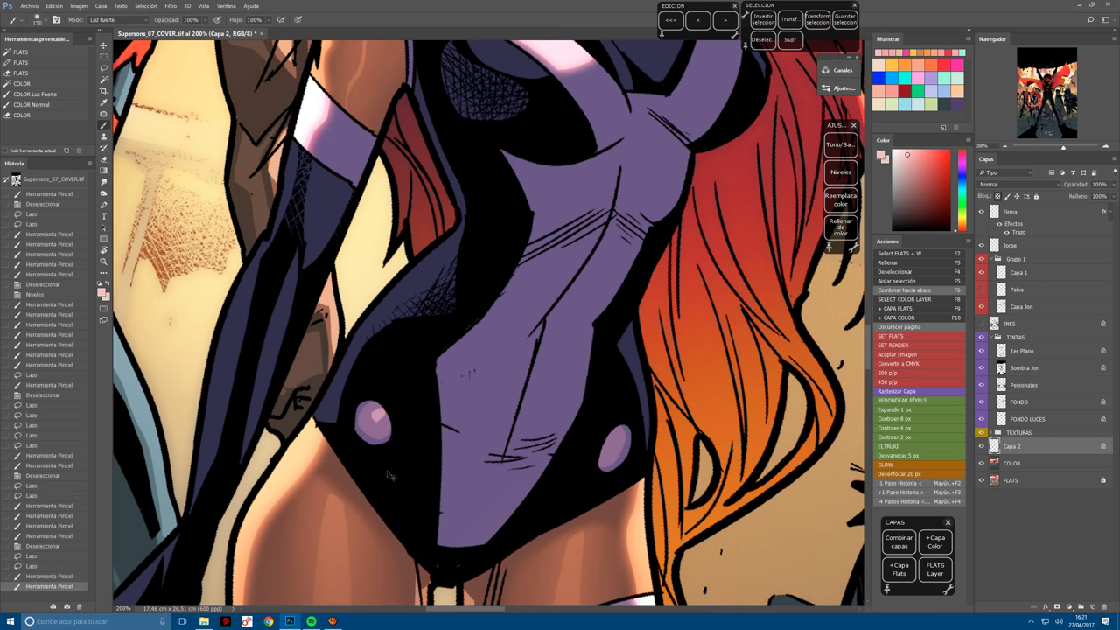
Lasso a small highlight spot inside the right hip oval and brush it bright pale pink.
{"action": "key", "text": "l"}
{"action": "left_click", "coordinate": [618, 441]}
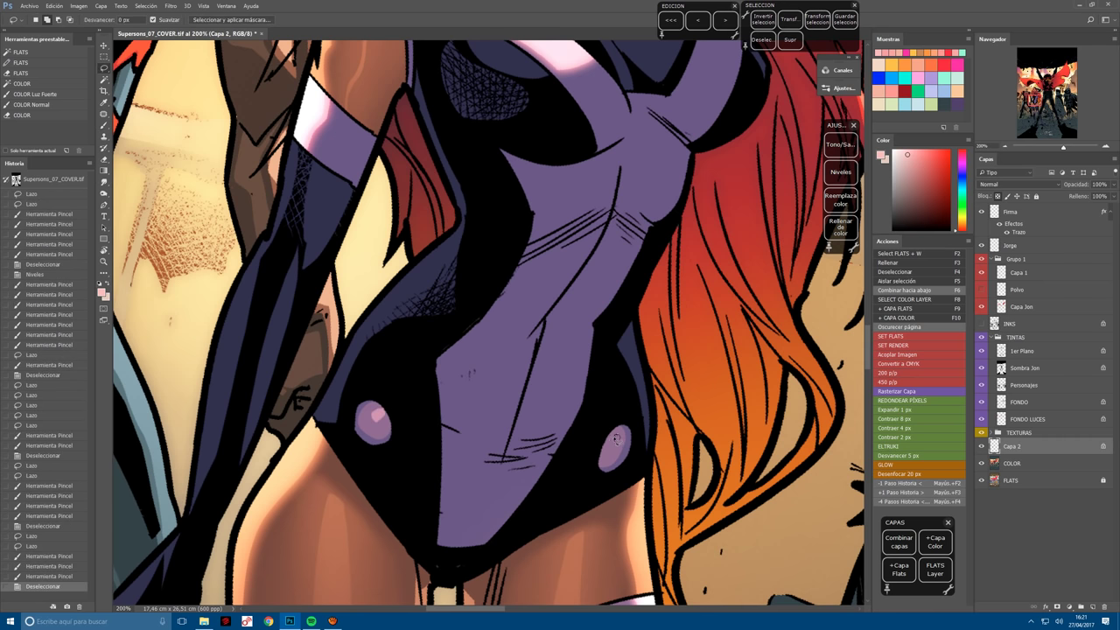
{"action": "key", "text": "b"}
{"action": "mouse_move", "coordinate": [618, 440]}
{"action": "left_mouse_down"}
{"action": "mouse_move", "coordinate": [540, 477]}
{"action": "mouse_move", "coordinate": [551, 376]}
{"action": "left_mouse_up"}
{"action": "left_click", "coordinate": [620, 437]}
{"action": "left_click", "coordinate": [621, 438]}
{"action": "left_click", "coordinate": [621, 438]}
Lasso the shaded end of the left chest band and brush it soft pale pink at brush size 100.
{"action": "left_click_drag", "start_coordinate": [490, 288], "coordinate": [447, 516]}
{"action": "left_click_drag", "start_coordinate": [482, 446], "coordinate": [444, 495]}
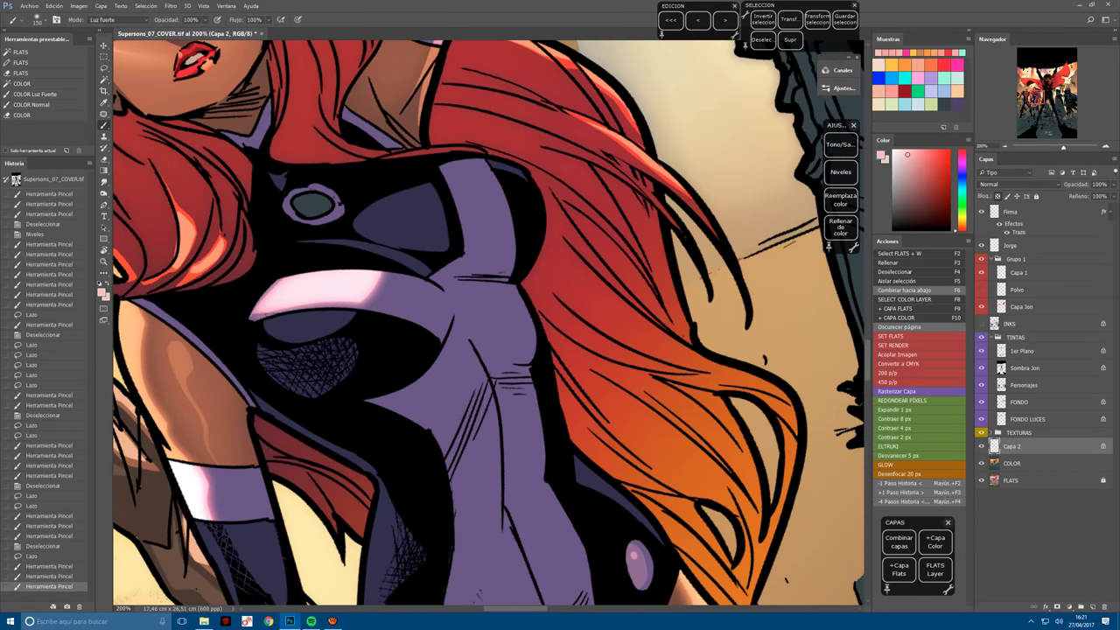
{"action": "key", "text": "l"}
{"action": "key", "text": "ctrl+d"}
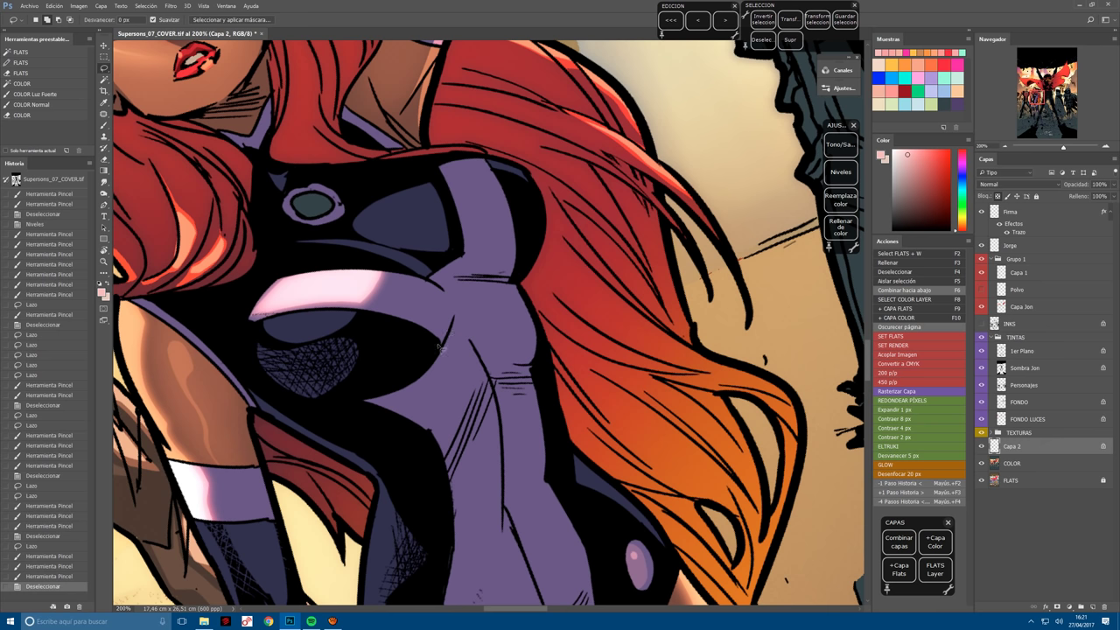
{"action": "mouse_move", "coordinate": [441, 347]}
{"action": "left_mouse_down"}
{"action": "mouse_move", "coordinate": [445, 301]}
{"action": "mouse_move", "coordinate": [363, 318]}
{"action": "mouse_move", "coordinate": [433, 344]}
{"action": "left_mouse_up"}
{"action": "key", "text": "b"}
{"action": "mouse_move", "coordinate": [376, 289]}
{"action": "left_mouse_down"}
{"action": "mouse_move", "coordinate": [438, 311]}
{"action": "mouse_move", "coordinate": [427, 307]}
{"action": "left_mouse_up"}
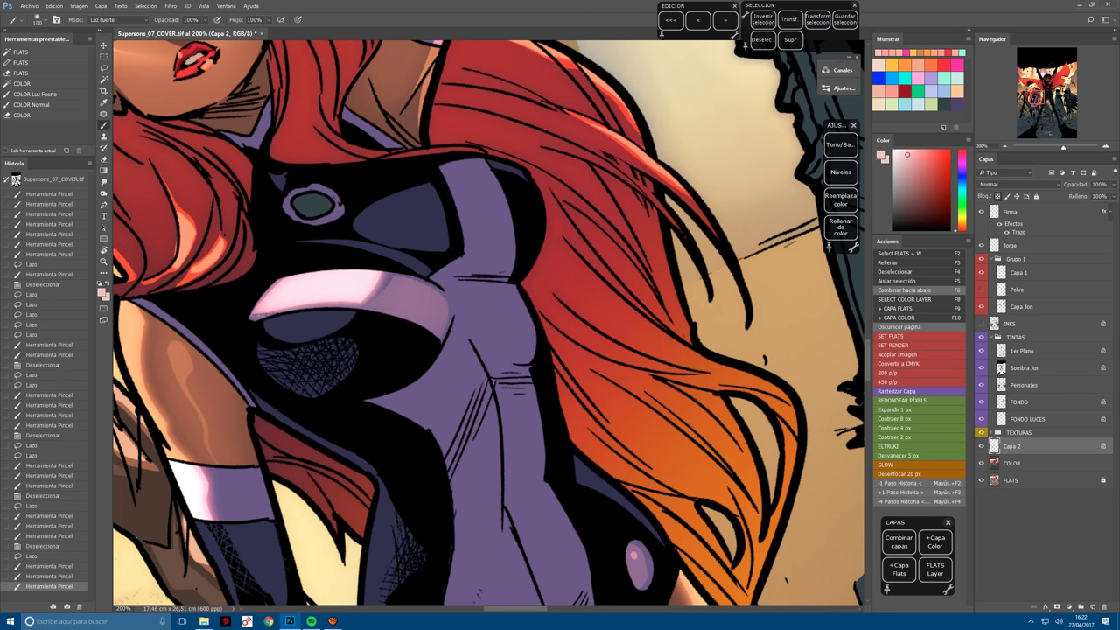
Lasso the purple band over the right breast and brush it soft pale pink.
{"action": "mouse_move", "coordinate": [426, 365]}
{"action": "left_mouse_down"}
{"action": "mouse_move", "coordinate": [490, 333]}
{"action": "mouse_move", "coordinate": [536, 278]}
{"action": "left_mouse_up"}
{"action": "key", "text": "l"}
{"action": "key", "text": "ctrl+d"}
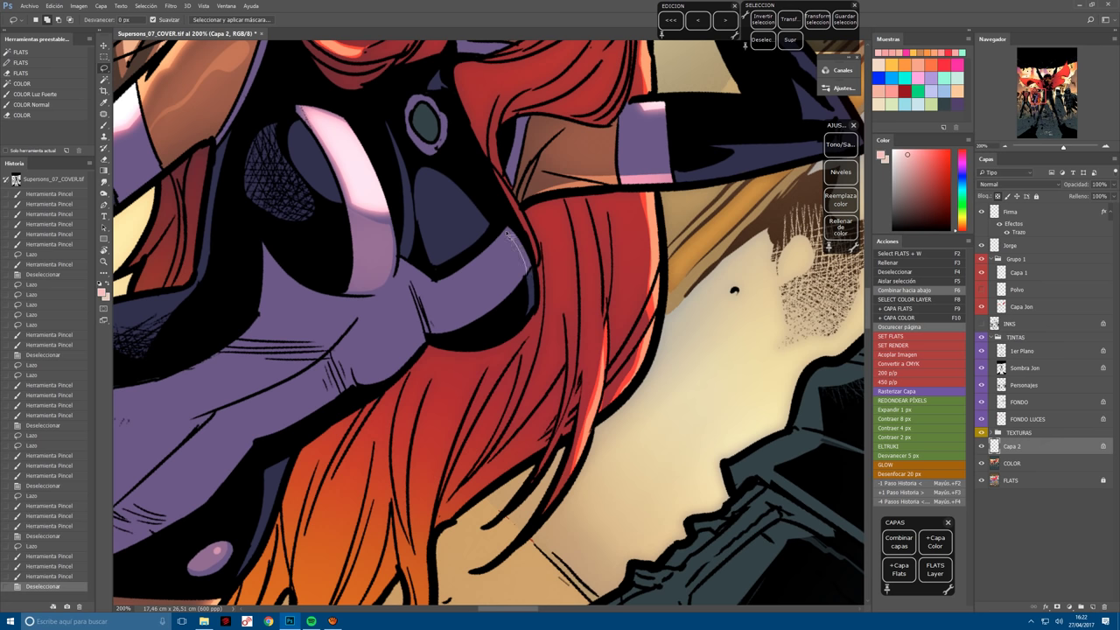
{"action": "mouse_move", "coordinate": [506, 232]}
{"action": "left_mouse_down"}
{"action": "mouse_move", "coordinate": [442, 278]}
{"action": "mouse_move", "coordinate": [439, 341]}
{"action": "mouse_move", "coordinate": [451, 348]}
{"action": "left_mouse_up"}
{"action": "key", "text": "b"}
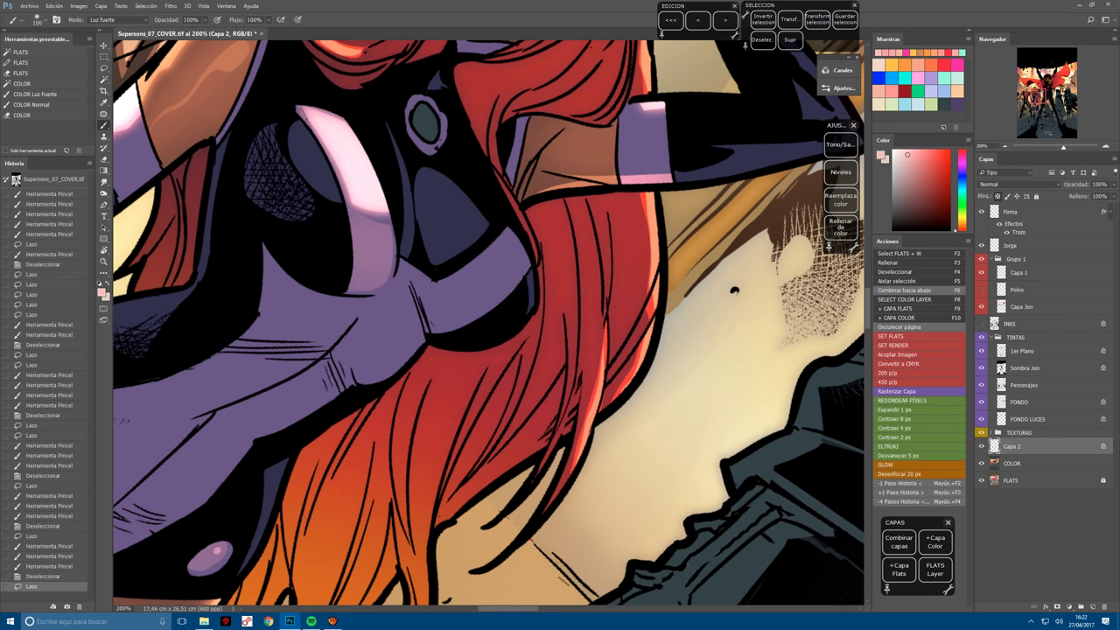
{"action": "left_click_drag", "start_coordinate": [437, 262], "coordinate": [512, 302]}
{"action": "left_click_drag", "start_coordinate": [455, 201], "coordinate": [516, 271]}
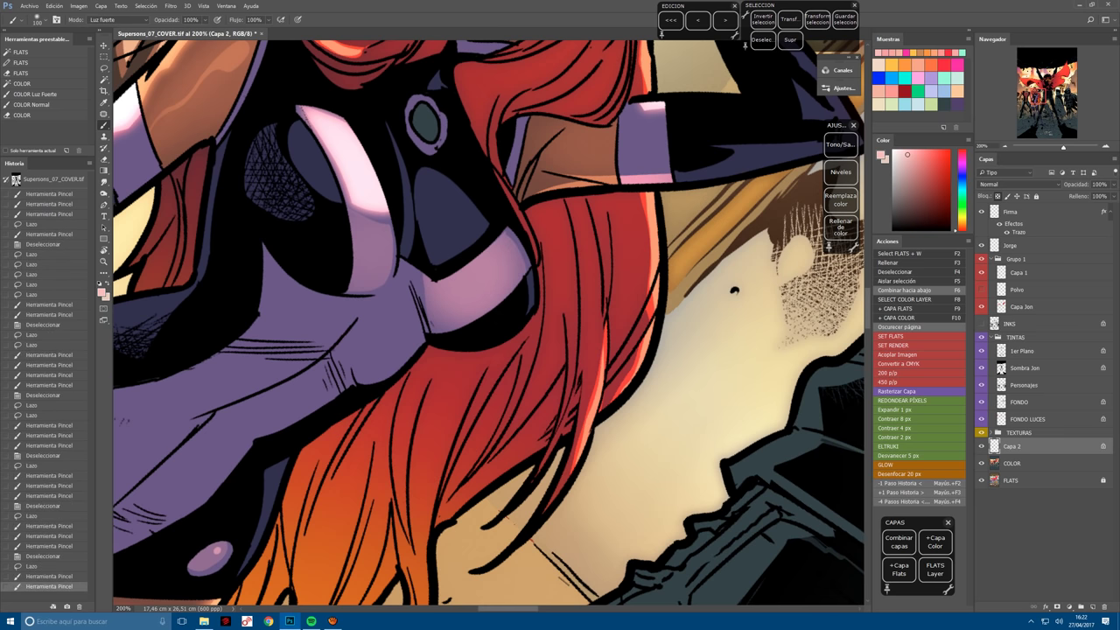
Lasso a narrow reflection strip across the right chest band and brush it brighter pale pink.
{"action": "key", "text": "r"}
{"action": "left_click_drag", "start_coordinate": [525, 219], "coordinate": [583, 340]}
{"action": "key", "text": "l"}
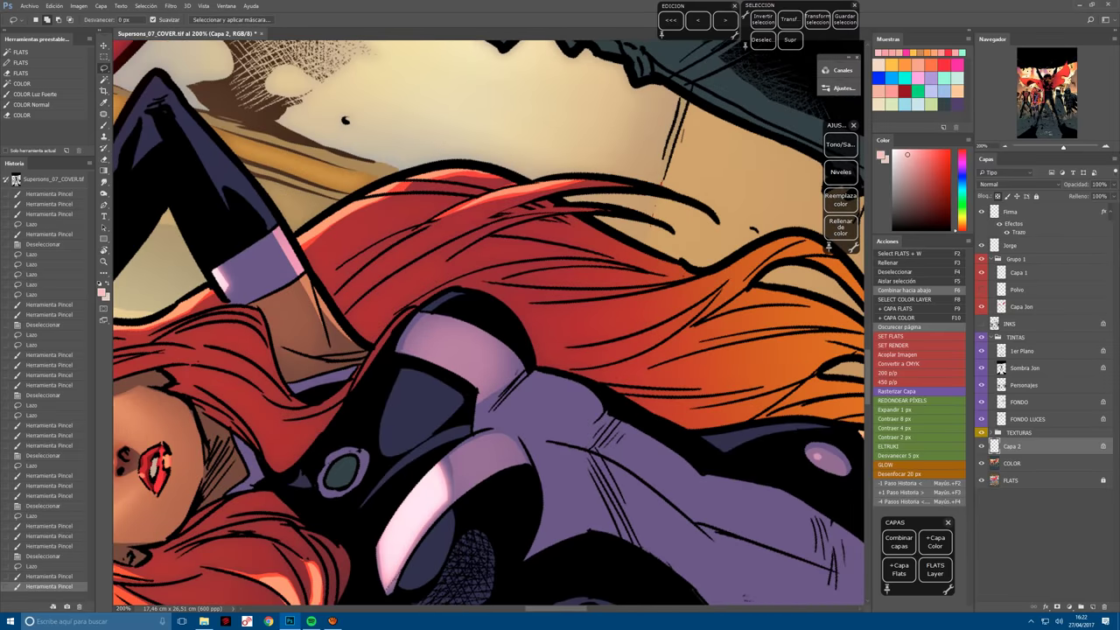
{"action": "key", "text": "ctrl+d"}
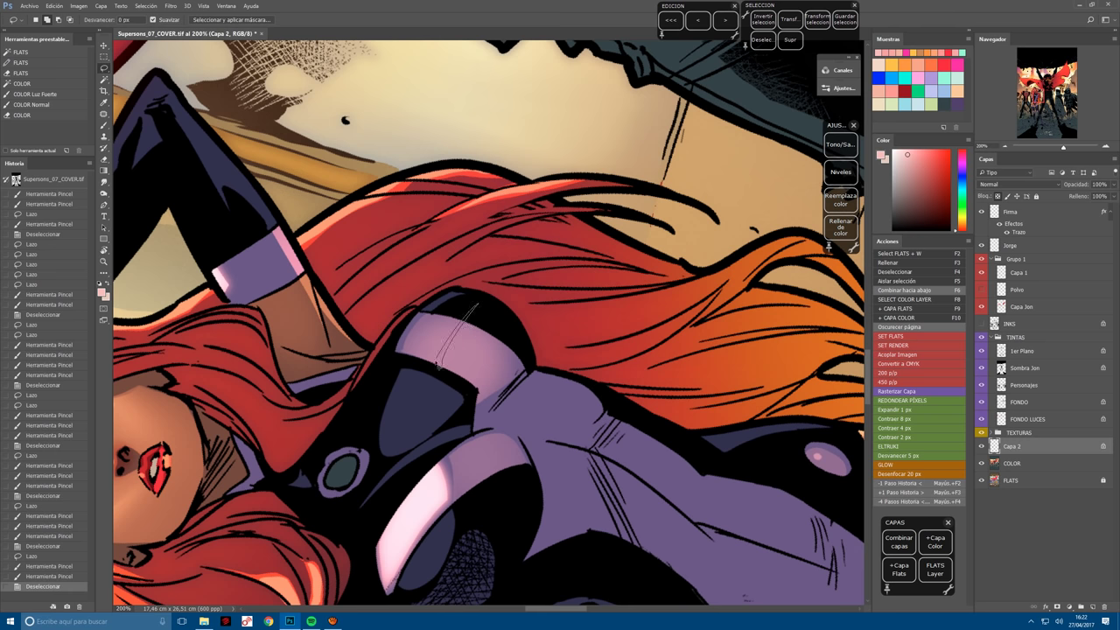
{"action": "left_click_drag", "start_coordinate": [435, 368], "coordinate": [434, 371]}
{"action": "key", "text": "b"}
{"action": "left_click_drag", "start_coordinate": [442, 361], "coordinate": [460, 328]}
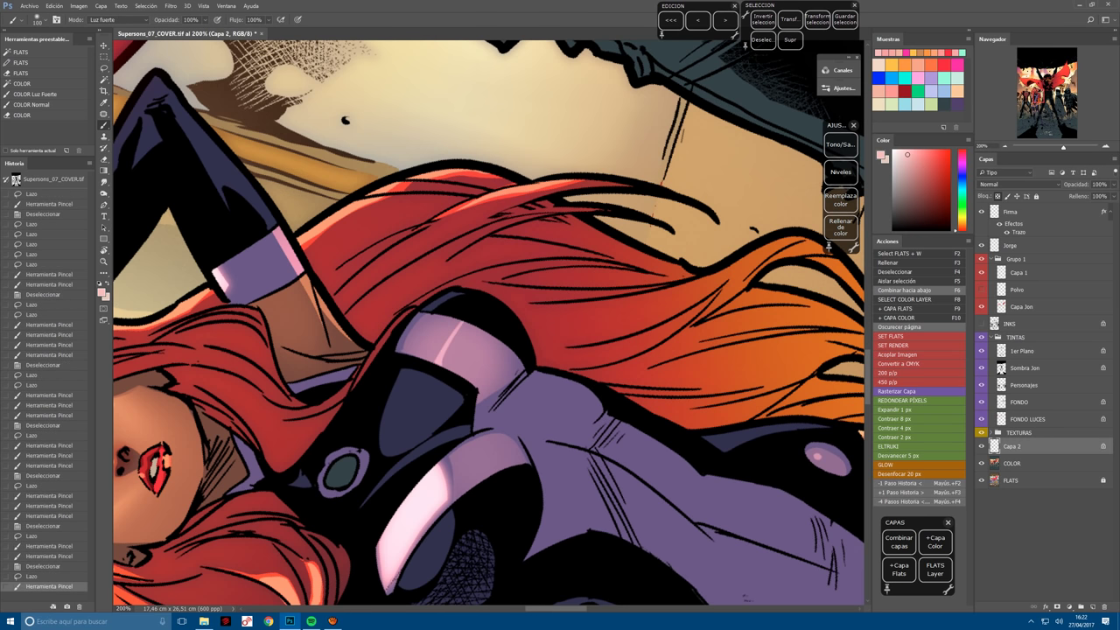
Deselect, then lasso the purple midriff area from below the bust to the waist folds.
{"action": "left_click_drag", "start_coordinate": [560, 263], "coordinate": [483, 308]}
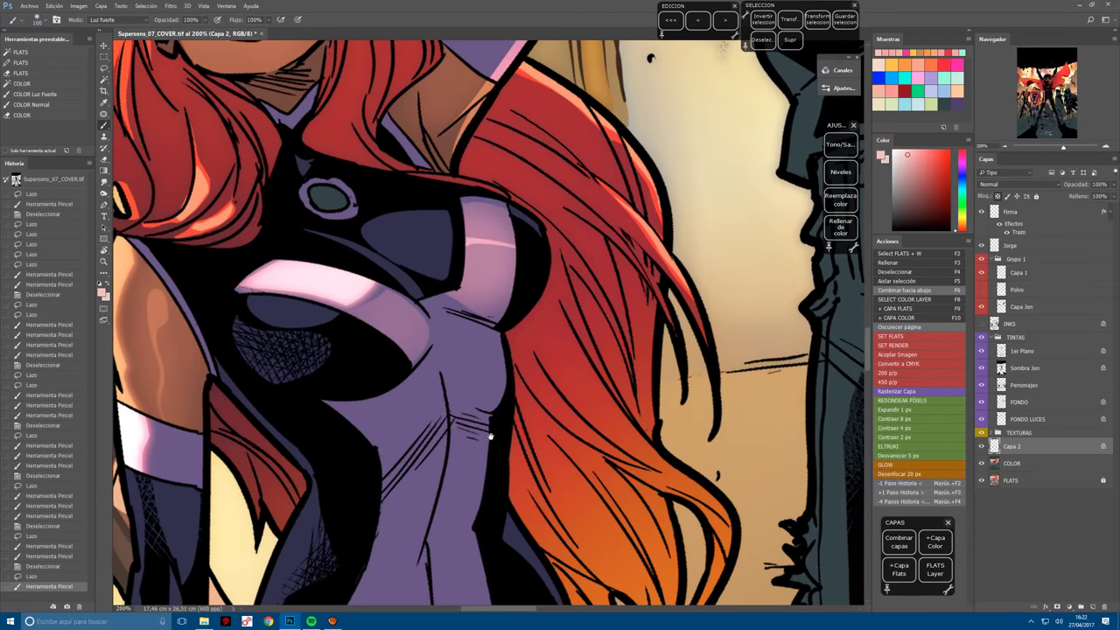
{"action": "key", "text": "ctrl+d"}
{"action": "key", "text": "l"}
{"action": "left_click_drag", "start_coordinate": [507, 400], "coordinate": [502, 338]}
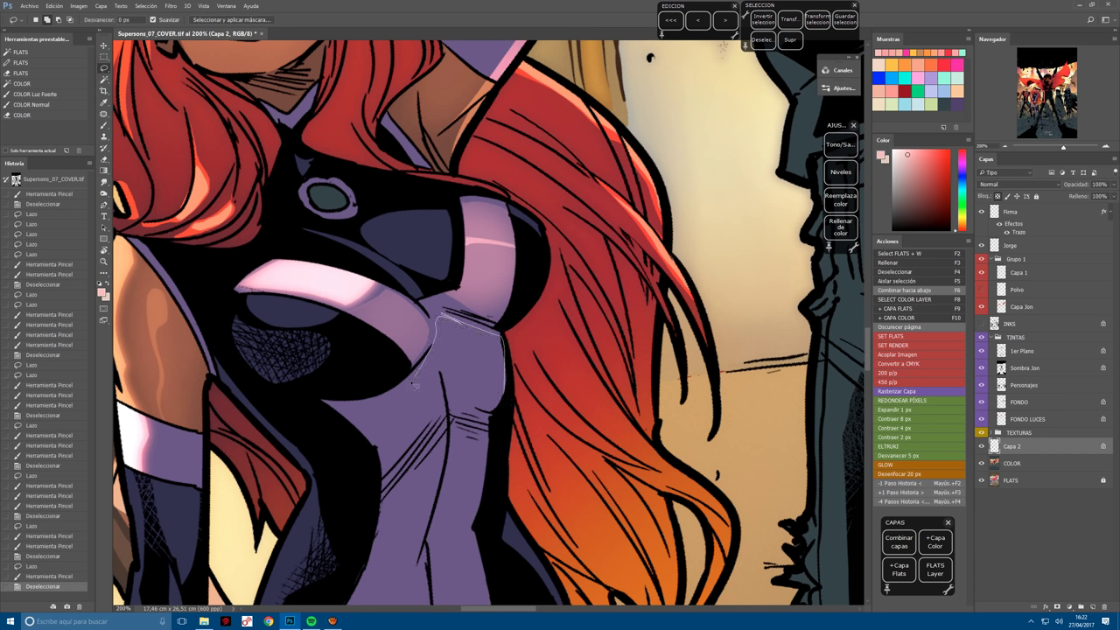
{"action": "mouse_move", "coordinate": [414, 386]}
{"action": "left_mouse_down"}
{"action": "mouse_move", "coordinate": [341, 421]}
{"action": "mouse_move", "coordinate": [363, 484]}
{"action": "mouse_move", "coordinate": [516, 394]}
{"action": "left_mouse_up"}
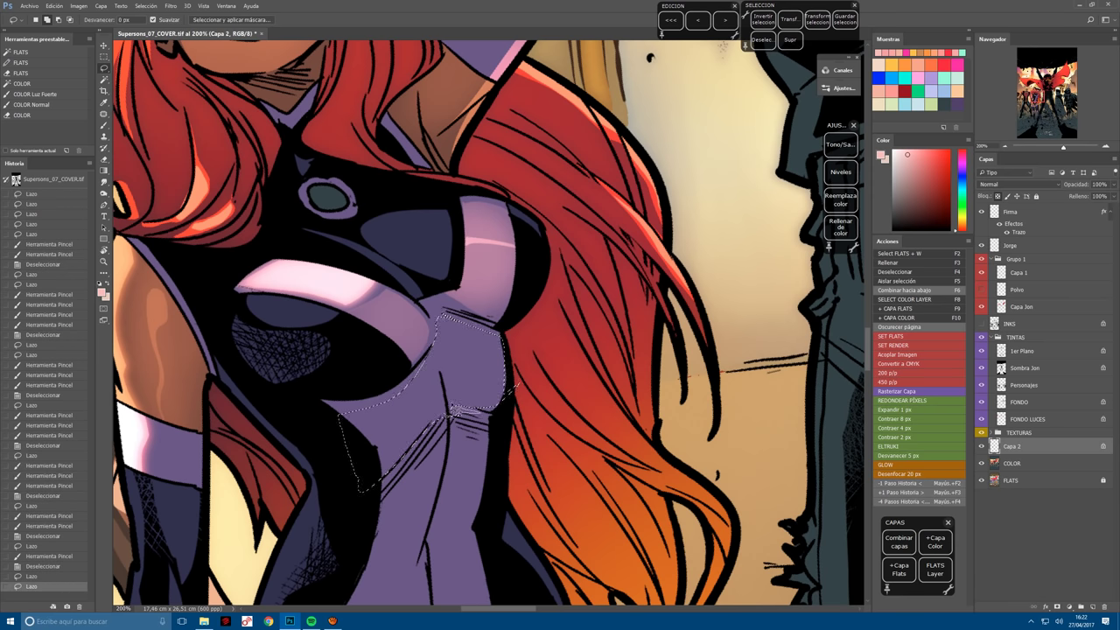
{"action": "key", "text": "r"}
{"action": "mouse_move", "coordinate": [455, 438]}
{"action": "left_mouse_down"}
{"action": "mouse_move", "coordinate": [513, 437]}
{"action": "mouse_move", "coordinate": [573, 402]}
{"action": "mouse_move", "coordinate": [467, 380]}
{"action": "mouse_move", "coordinate": [532, 310]}
{"action": "mouse_move", "coordinate": [490, 262]}
{"action": "mouse_move", "coordinate": [428, 360]}
{"action": "mouse_move", "coordinate": [271, 393]}
{"action": "mouse_move", "coordinate": [429, 359]}
{"action": "left_mouse_up"}
{"action": "key", "text": "l"}
{"action": "key", "text": "b"}
{"action": "key", "text": "ctrl+h"}
{"action": "key", "text": "r"}
{"action": "key", "text": "l"}
{"action": "key", "text": "ctrl+h"}
{"action": "key", "text": "r"}
{"action": "key", "text": "l"}
{"action": "key", "text": "b"}
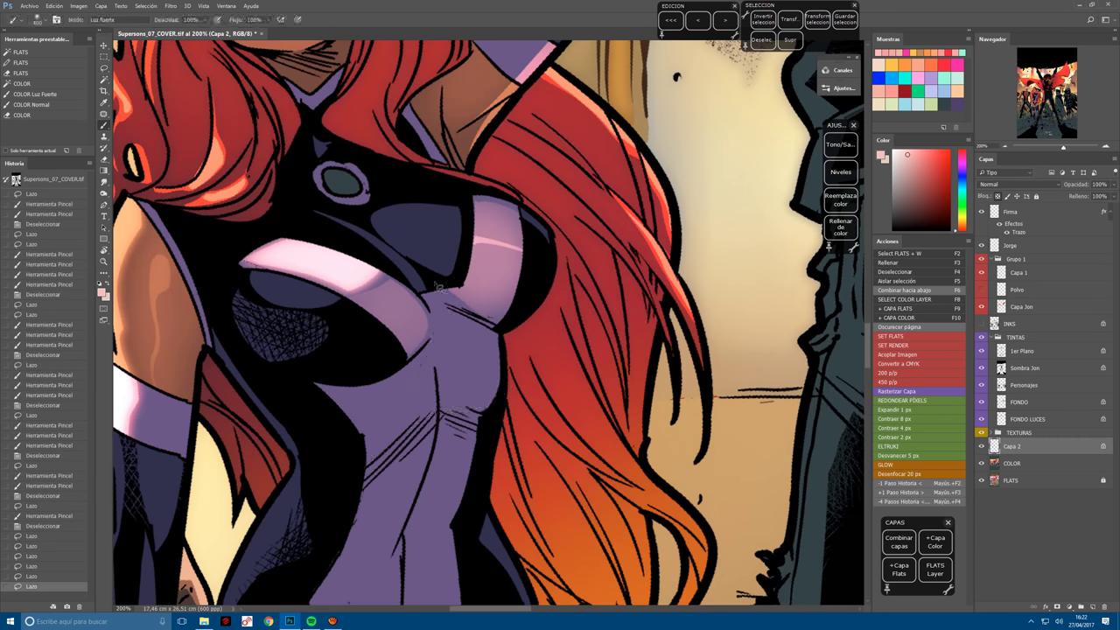
Hide the selection outline, sweep soft pale pink over the upper midriff at brush size 200, and deselect.
{"action": "key", "text": "ctrl+h"}
{"action": "mouse_move", "coordinate": [368, 420]}
{"action": "left_mouse_down"}
{"action": "mouse_move", "coordinate": [473, 350]}
{"action": "mouse_move", "coordinate": [464, 368]}
{"action": "left_mouse_up"}
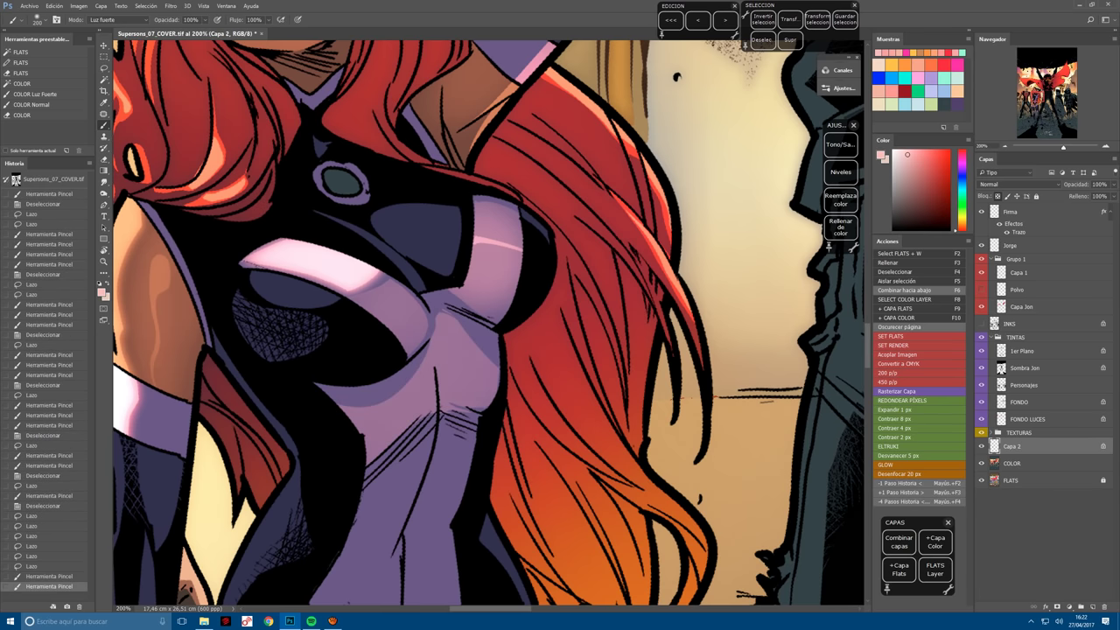
{"action": "left_click_drag", "start_coordinate": [376, 420], "coordinate": [455, 368]}
{"action": "left_click_drag", "start_coordinate": [490, 324], "coordinate": [491, 324]}
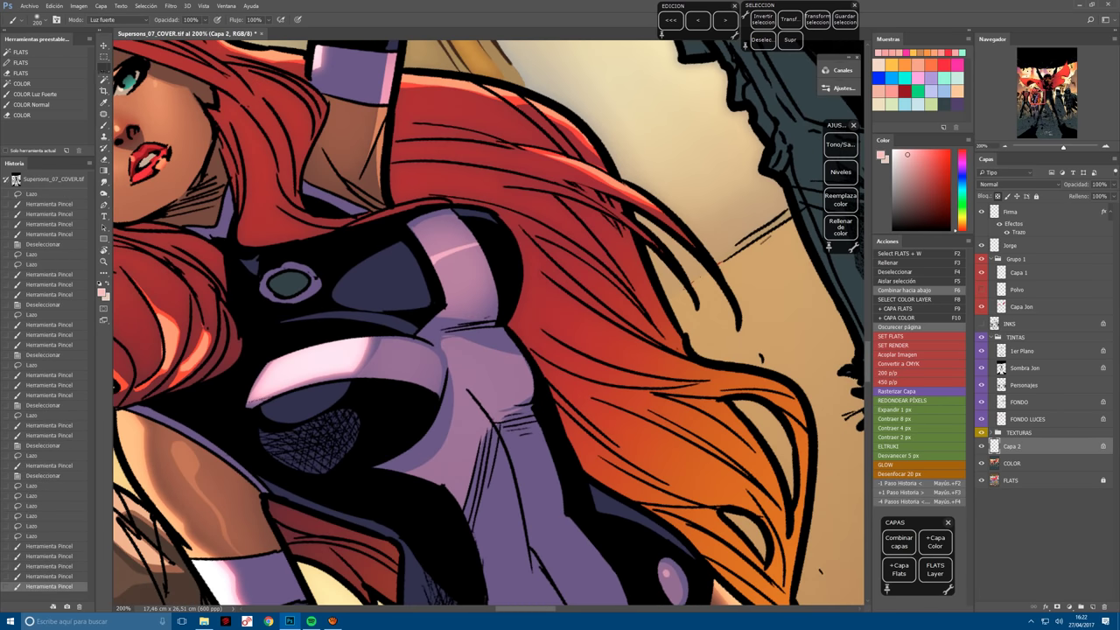
{"action": "key", "text": "l"}
{"action": "key", "text": "ctrl+d"}
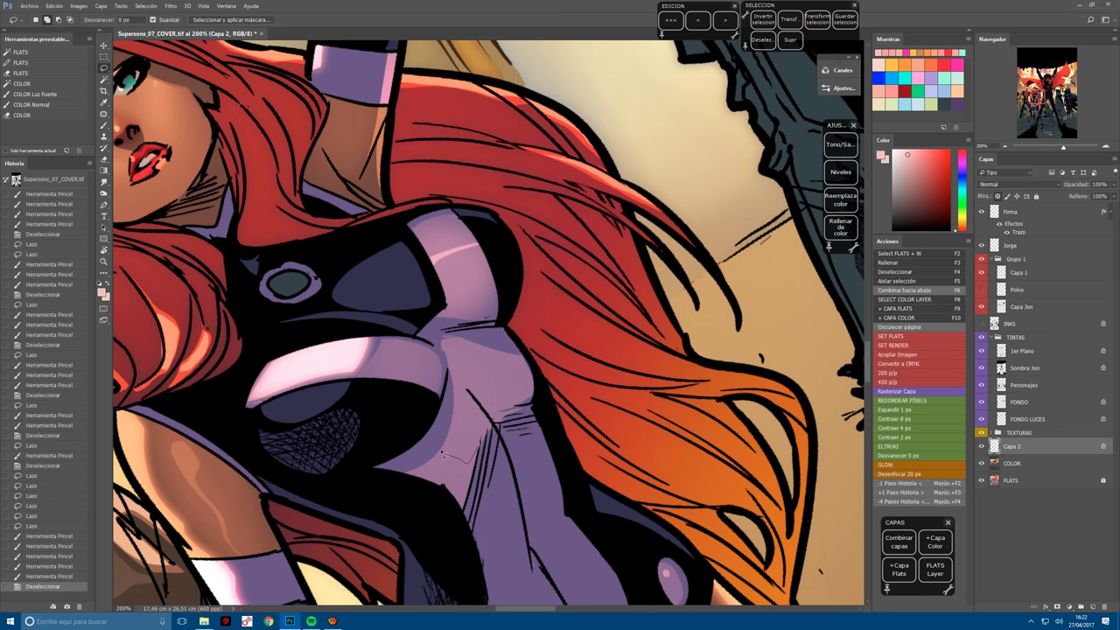
Lasso a reflection facet across the midriff below the bust and brush it pale pink.
{"action": "key", "text": "b"}
{"action": "mouse_move", "coordinate": [479, 447]}
{"action": "left_mouse_down"}
{"action": "mouse_move", "coordinate": [442, 455]}
{"action": "mouse_move", "coordinate": [473, 428]}
{"action": "mouse_move", "coordinate": [464, 455]}
{"action": "left_mouse_up"}
{"action": "key", "text": "ctrl+h"}
{"action": "left_click_drag", "start_coordinate": [416, 394], "coordinate": [447, 495]}
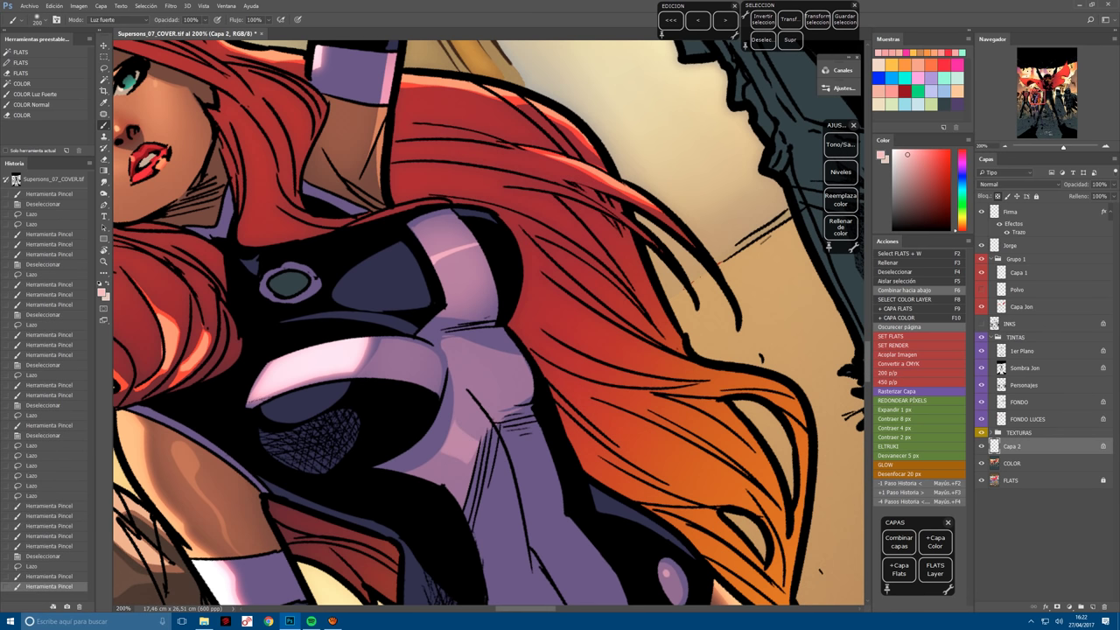
Undo the last lasso and brush strokes on the midriff.
{"action": "key", "text": "r"}
{"action": "mouse_move", "coordinate": [534, 455]}
{"action": "left_mouse_down"}
{"action": "mouse_move", "coordinate": [499, 471]}
{"action": "mouse_move", "coordinate": [480, 456]}
{"action": "left_mouse_up"}
{"action": "key", "text": "b"}
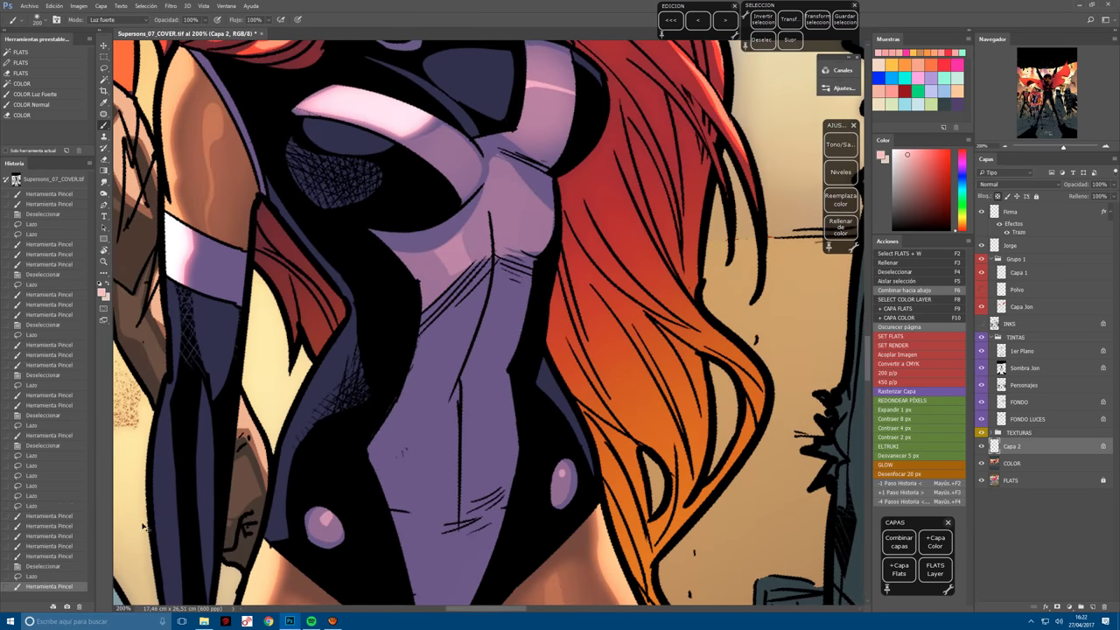
{"action": "key", "text": "shift+F2"}
{"action": "key", "text": "shift+F2"}
{"action": "left_click_drag", "start_coordinate": [402, 429], "coordinate": [377, 499]}
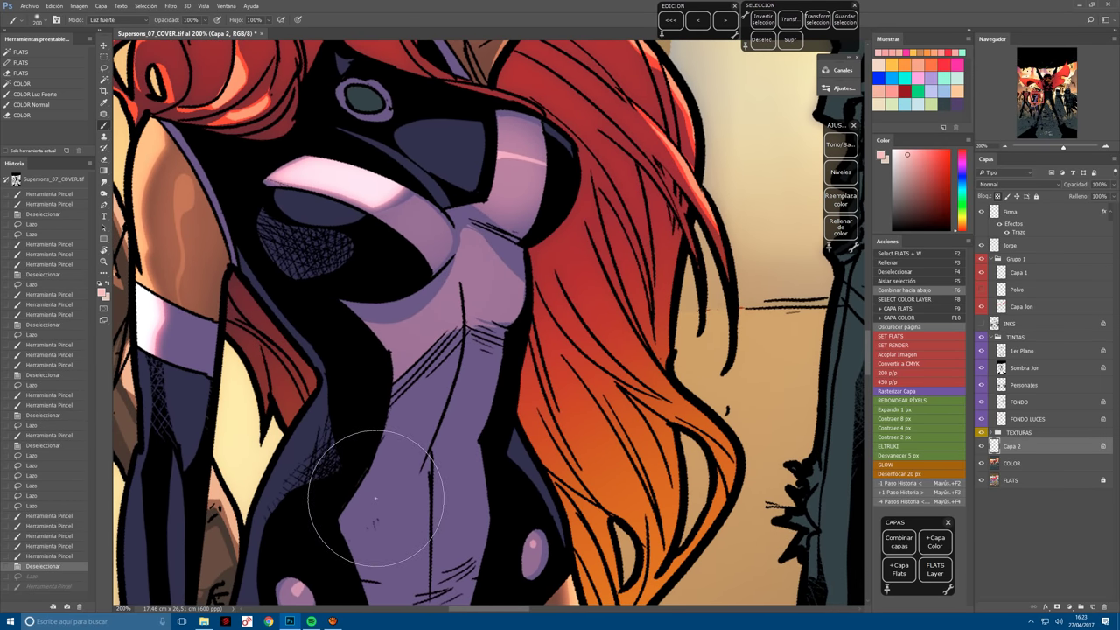
Save the file, then lasso a facet at the left ribs below the bust and brush it pale pink.
{"action": "key", "text": "l"}
{"action": "scroll", "coordinate": [388, 463], "scroll_direction": "down", "scroll_amount": 2}
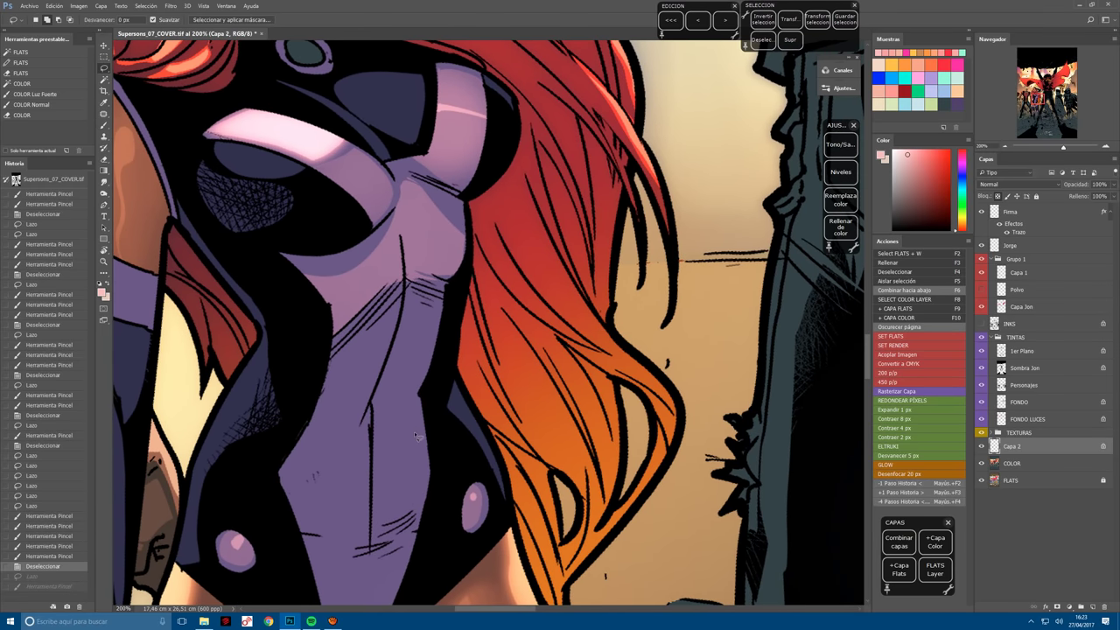
{"action": "key", "text": "ctrl+s"}
{"action": "left_click", "coordinate": [305, 274]}
{"action": "key", "text": "ctrl+shift+z"}
{"action": "key", "text": "b"}
{"action": "key", "text": "ctrl+shift+z"}
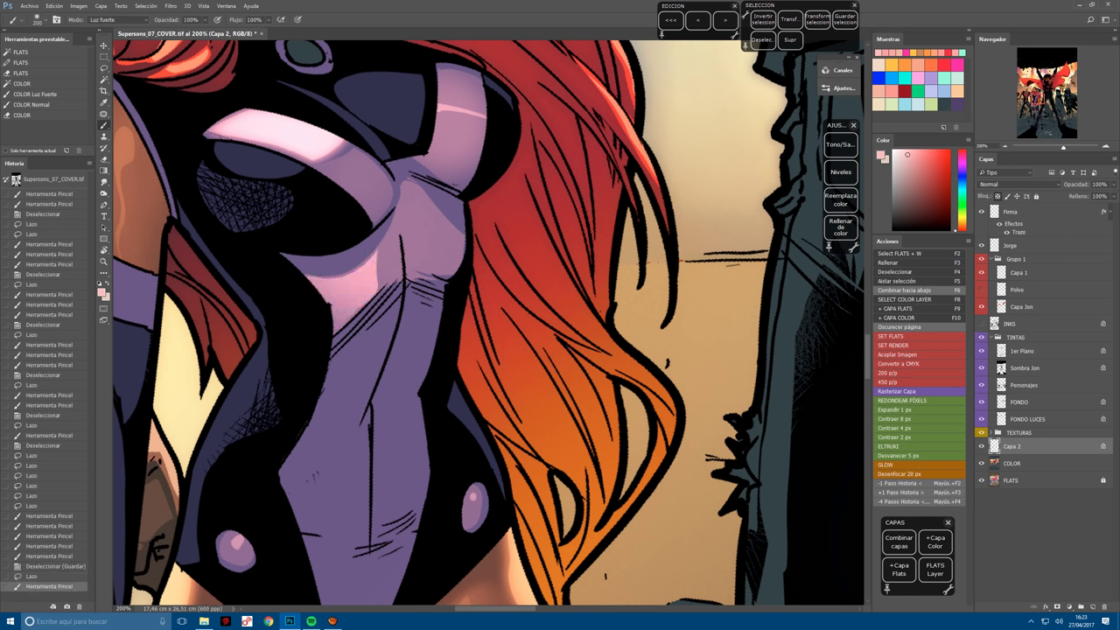
{"action": "left_click_drag", "start_coordinate": [311, 324], "coordinate": [374, 254]}
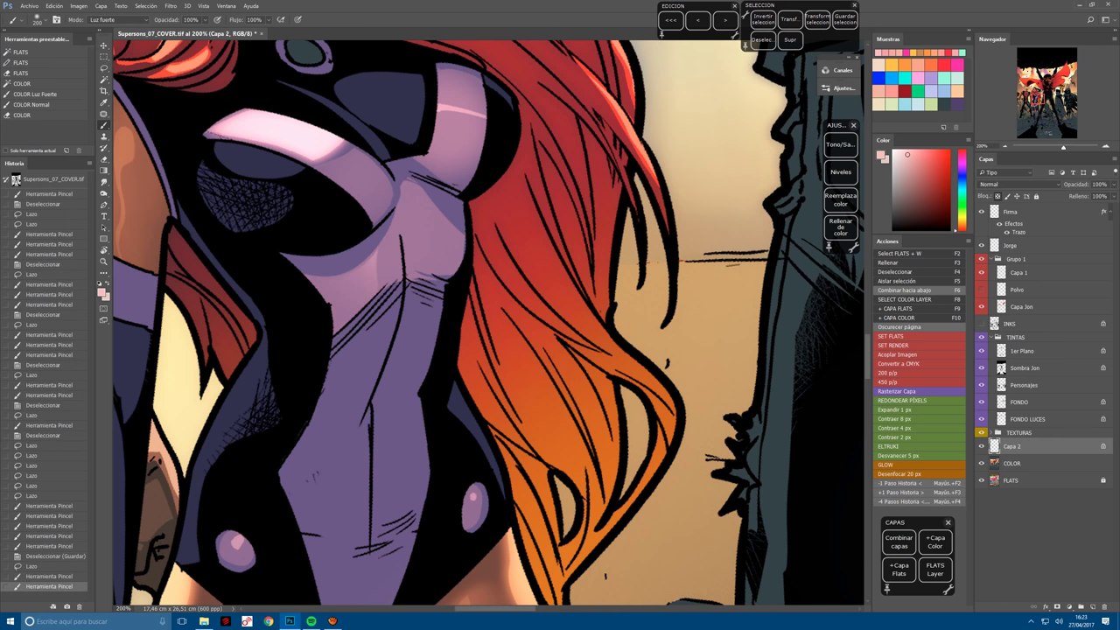
Deselect and lasso the purple lower belly panel from the waist down to the crotch.
{"action": "key", "text": "r"}
{"action": "left_click_drag", "start_coordinate": [475, 503], "coordinate": [466, 470]}
{"action": "key", "text": "Escape"}
{"action": "key", "text": "F4"}
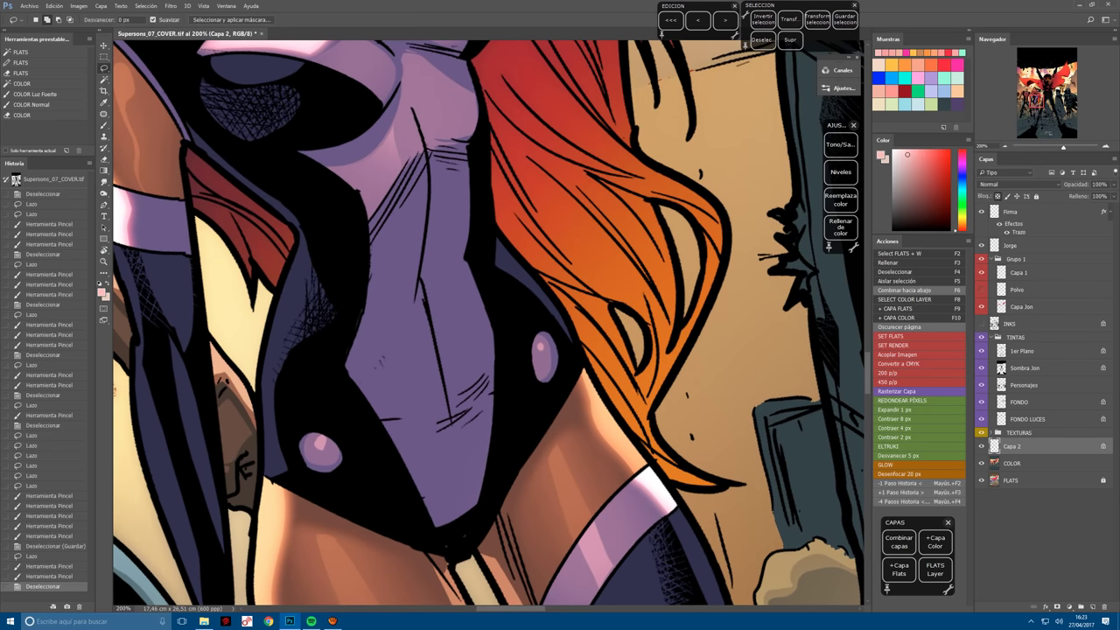
{"action": "left_click", "coordinate": [540, 228]}
{"action": "mouse_move", "coordinate": [464, 523]}
{"action": "left_mouse_down"}
{"action": "mouse_move", "coordinate": [502, 311]}
{"action": "mouse_move", "coordinate": [483, 246]}
{"action": "left_mouse_up"}
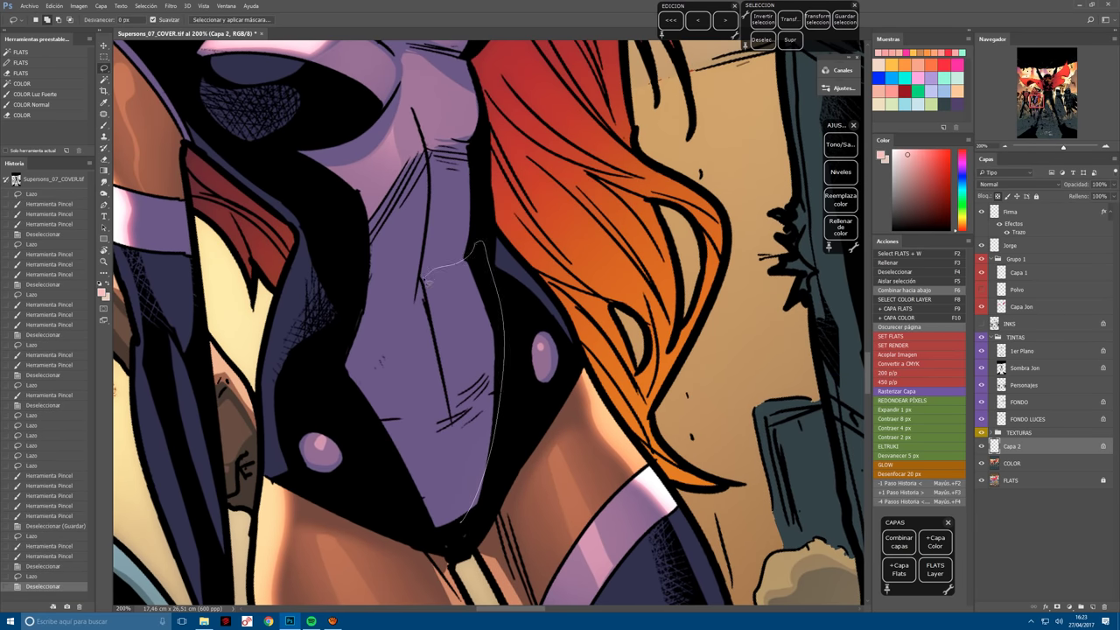
{"action": "mouse_move", "coordinate": [409, 313]}
{"action": "left_mouse_down"}
{"action": "mouse_move", "coordinate": [348, 404]}
{"action": "mouse_move", "coordinate": [438, 528]}
{"action": "left_mouse_up"}
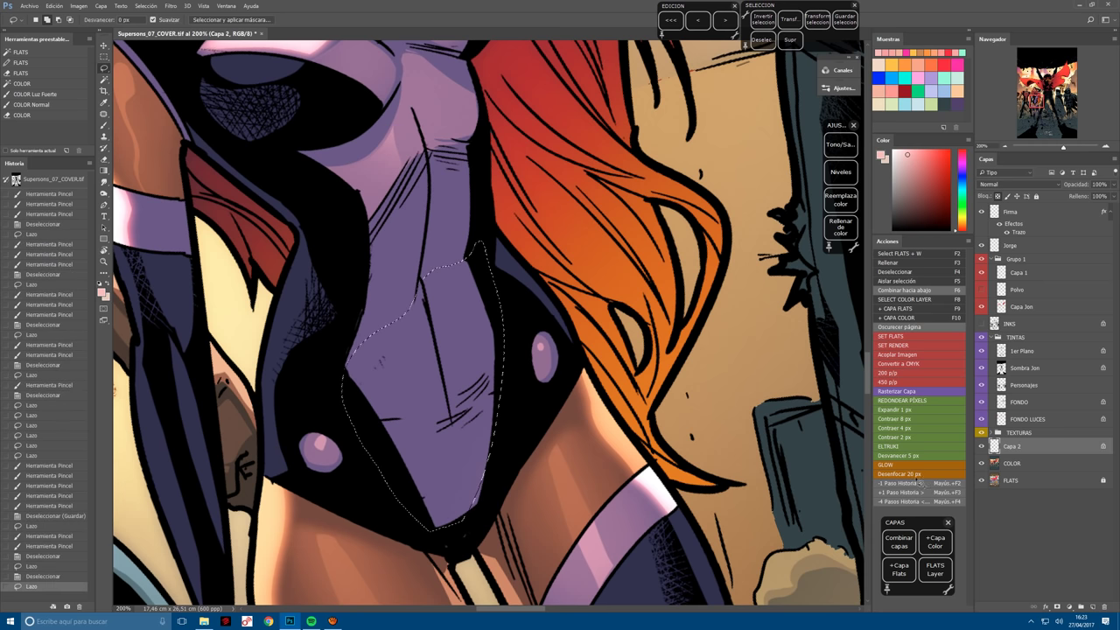
Feather the belly selection with the 5 px action and brush soft pale pink over the belly panel.
{"action": "left_click", "coordinate": [922, 458]}
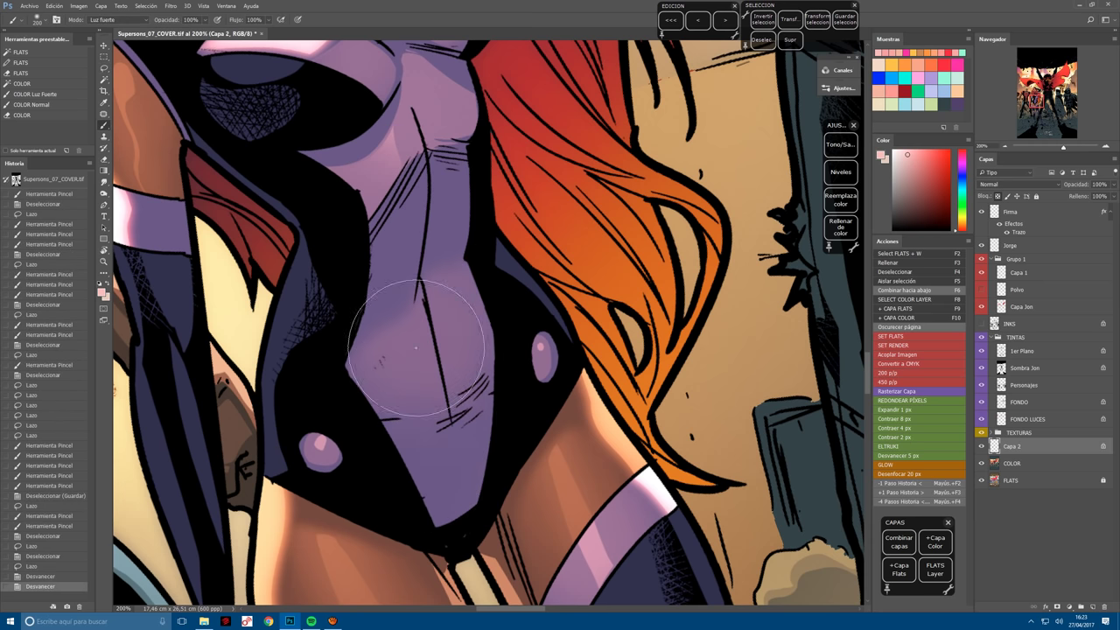
{"action": "left_click_drag", "start_coordinate": [376, 288], "coordinate": [456, 385]}
{"action": "key", "text": "ctrl+minus"}
{"action": "left_click_drag", "start_coordinate": [437, 315], "coordinate": [467, 363]}
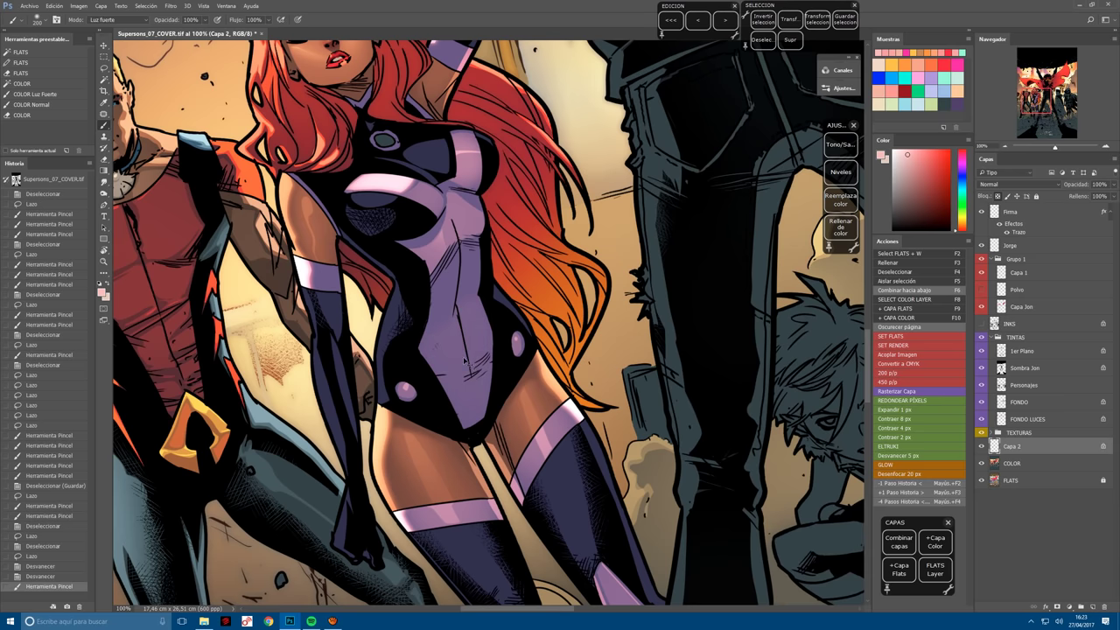
Deselect, lasso highlight shapes across the purple lower belly panel and brush them pale pink.
{"action": "key", "text": "ctrl+plus"}
{"action": "left_click_drag", "start_coordinate": [381, 352], "coordinate": [418, 375]}
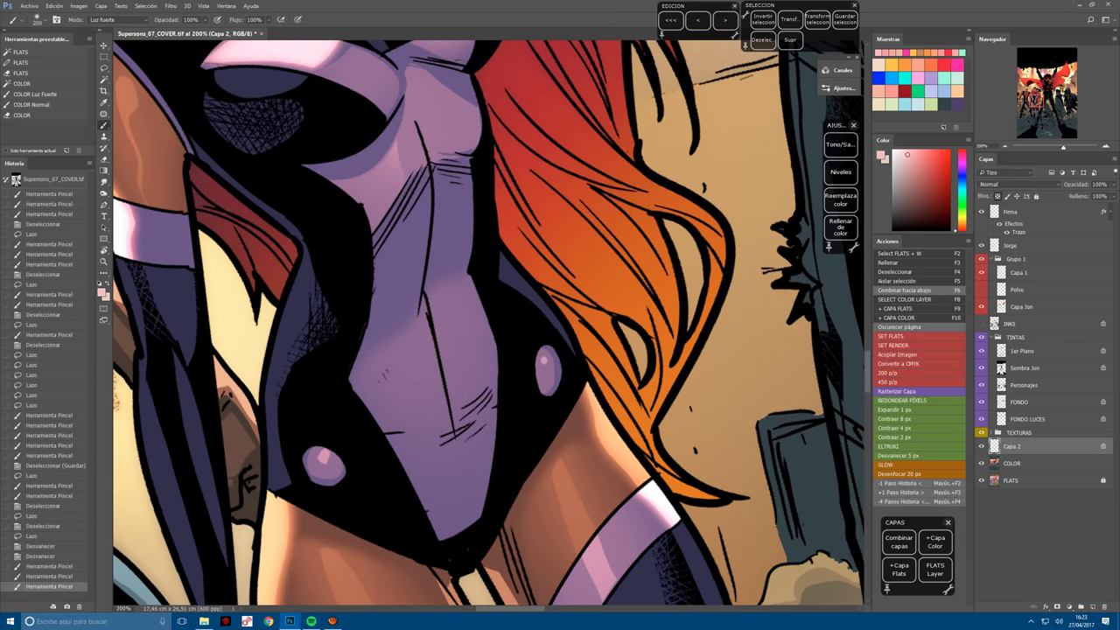
{"action": "key", "text": "ctrl+d"}
{"action": "key", "text": "l"}
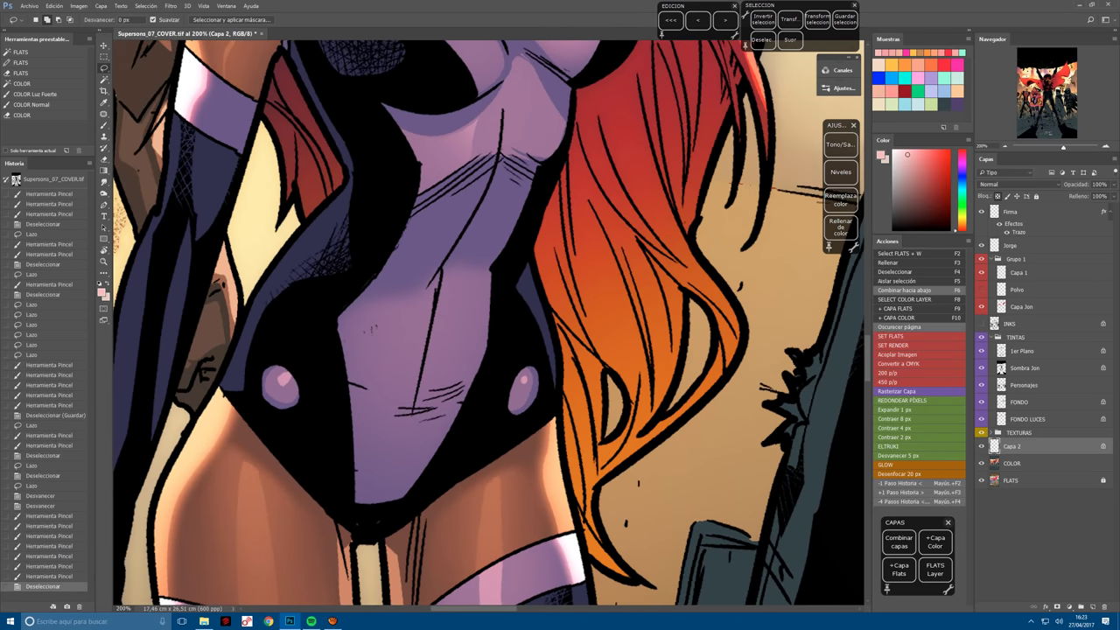
{"action": "mouse_move", "coordinate": [488, 364]}
{"action": "left_mouse_down"}
{"action": "mouse_move", "coordinate": [475, 285]}
{"action": "mouse_move", "coordinate": [441, 306]}
{"action": "mouse_move", "coordinate": [372, 525]}
{"action": "left_mouse_up"}
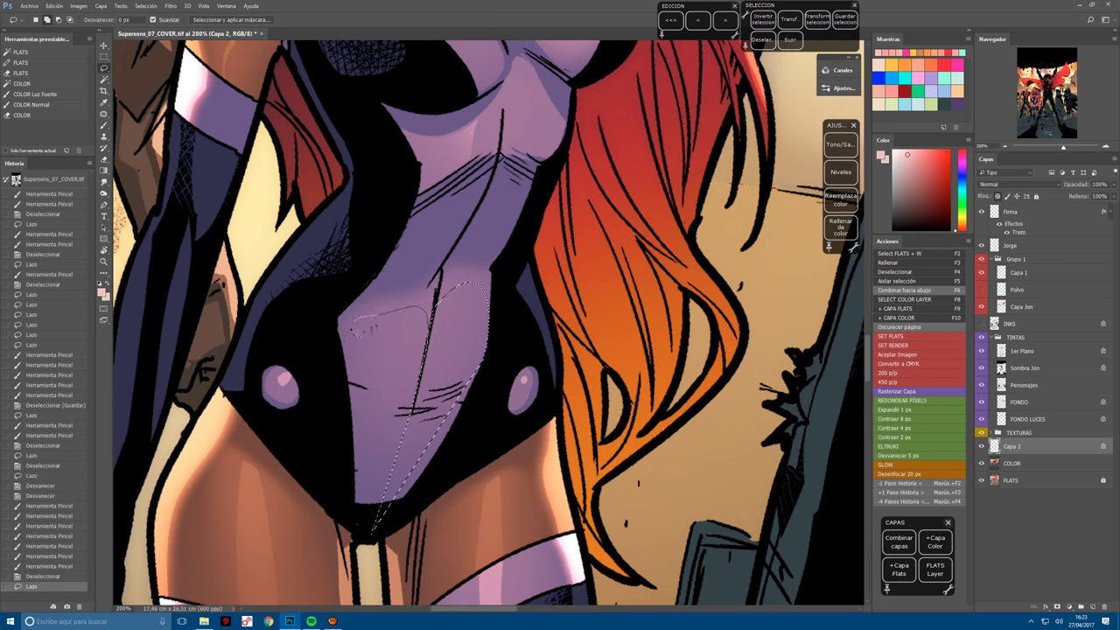
{"action": "scroll", "coordinate": [287, 379], "scroll_direction": "down", "scroll_amount": 2}
{"action": "key", "text": "b"}
{"action": "left_click_drag", "start_coordinate": [350, 350], "coordinate": [452, 327]}
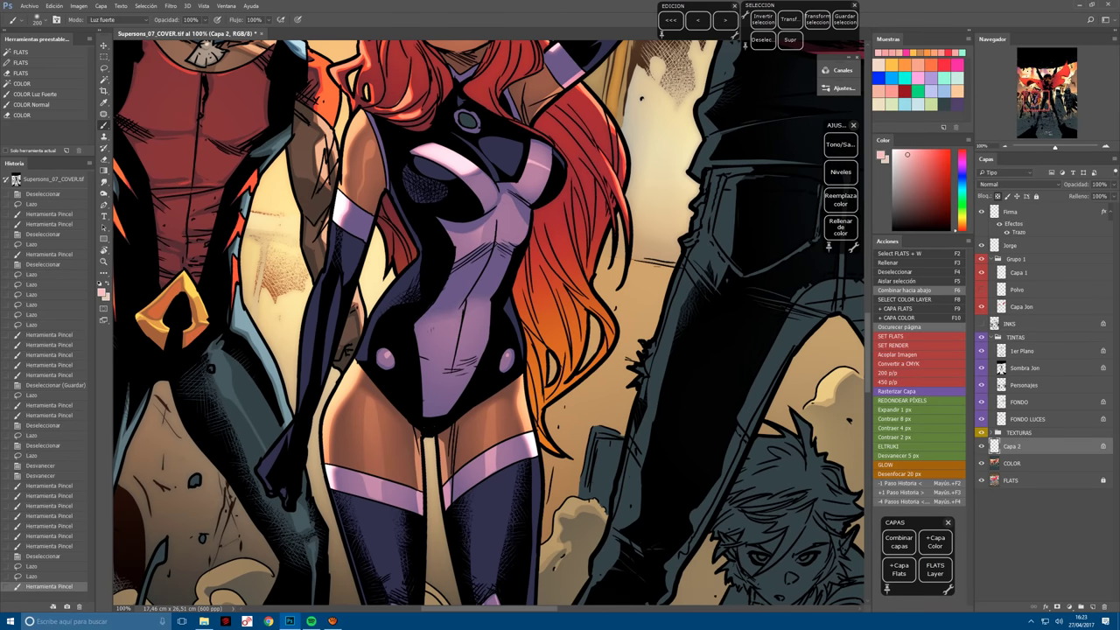
{"action": "left_click", "coordinate": [453, 328]}
{"action": "left_click", "coordinate": [440, 317]}
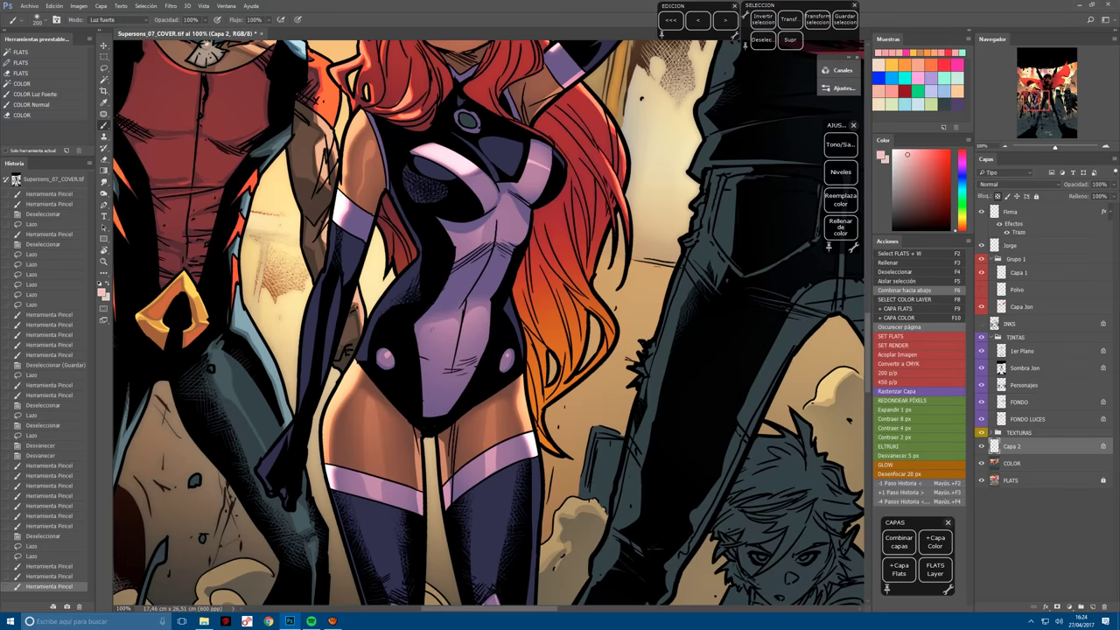
Merge the light layer down, select the chest gem's flat area and paste it onto a new locked layer.
{"action": "key", "text": "r"}
{"action": "mouse_move", "coordinate": [530, 500]}
{"action": "left_mouse_down"}
{"action": "mouse_move", "coordinate": [587, 477]}
{"action": "mouse_move", "coordinate": [626, 442]}
{"action": "left_mouse_up"}
{"action": "key", "text": "Escape"}
{"action": "key", "text": "b"}
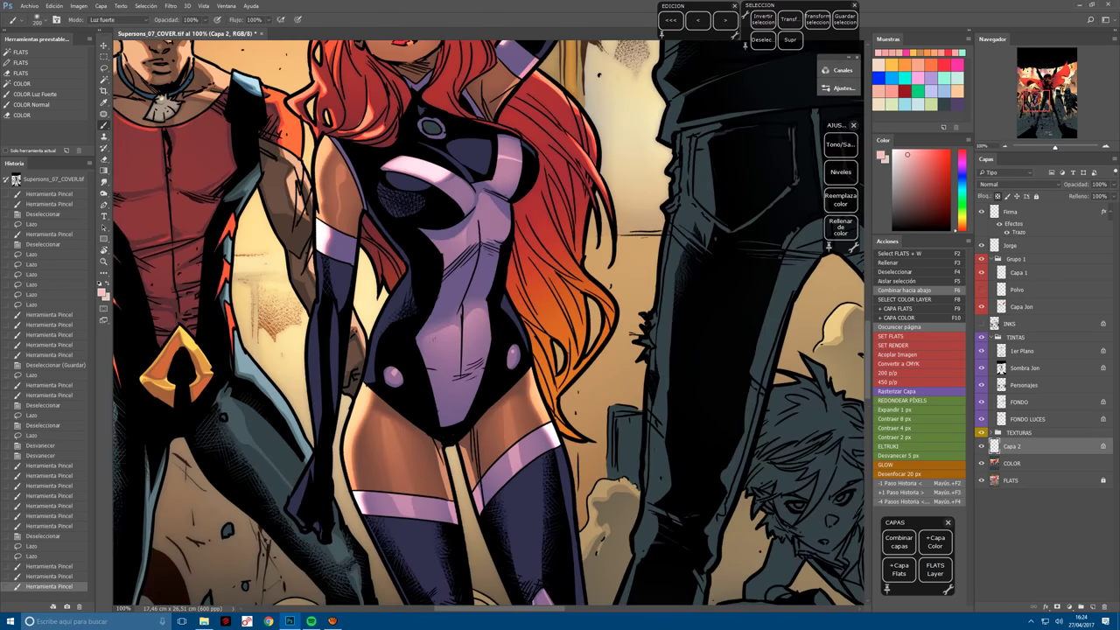
{"action": "scroll", "coordinate": [626, 442], "scroll_direction": "down", "scroll_amount": 2}
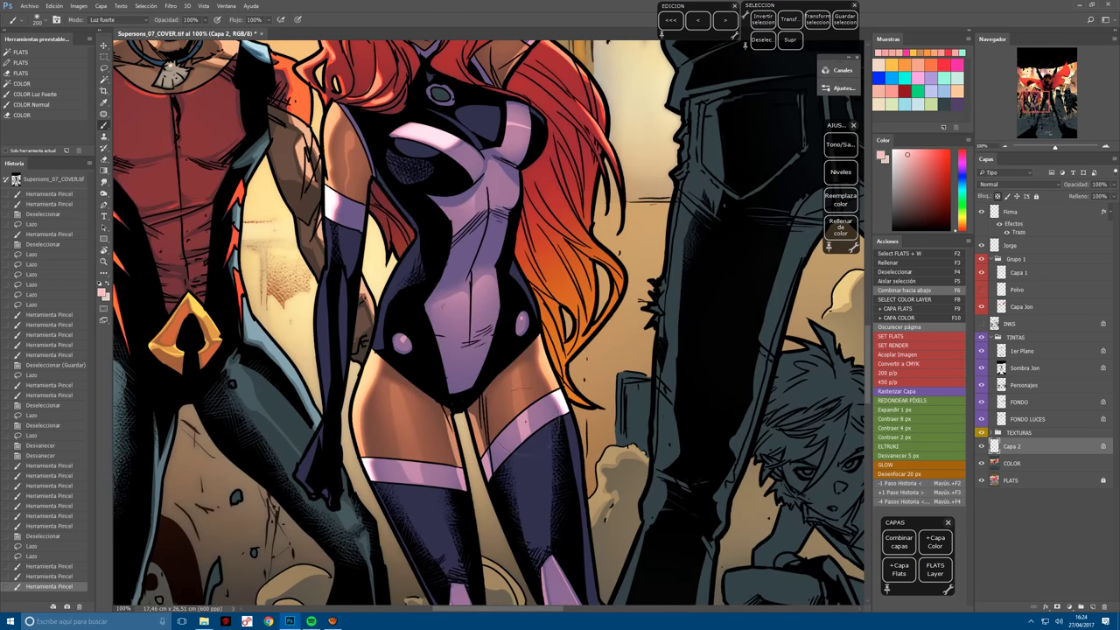
{"action": "scroll", "coordinate": [490, 324], "scroll_direction": "up", "scroll_amount": 6}
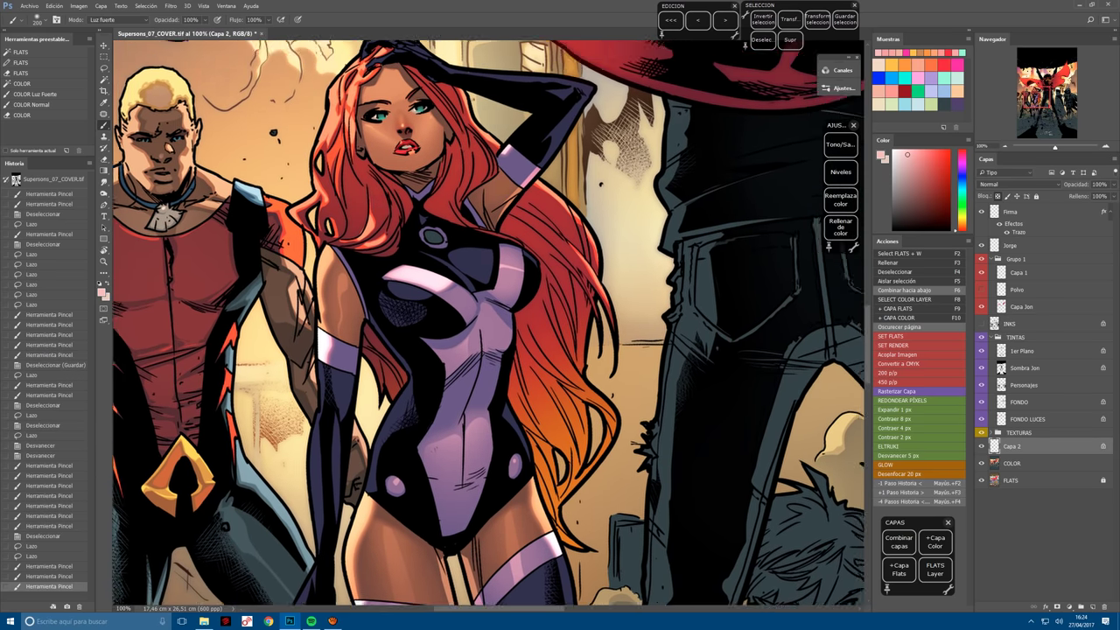
{"action": "key", "text": "F6"}
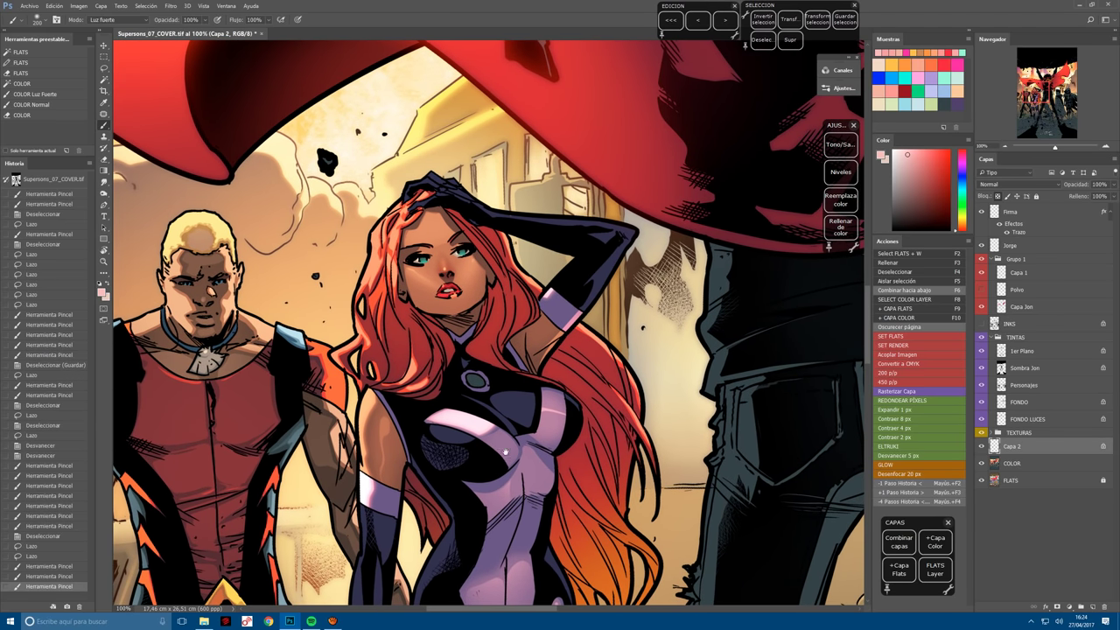
{"action": "key", "text": "F2"}
{"action": "key", "text": "F9"}
{"action": "key", "text": "ctrl+plus"}
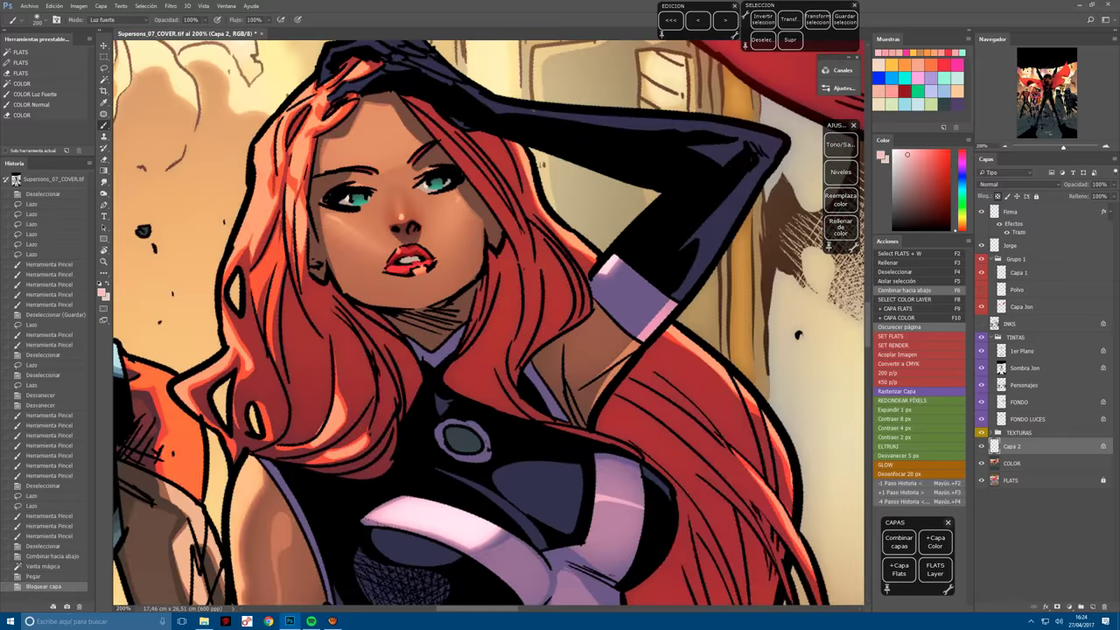
Choose the mint green swatch, compare against the hidden COLOR layer and brush a soft green glow into the chest gem.
{"action": "left_click", "coordinate": [947, 75]}
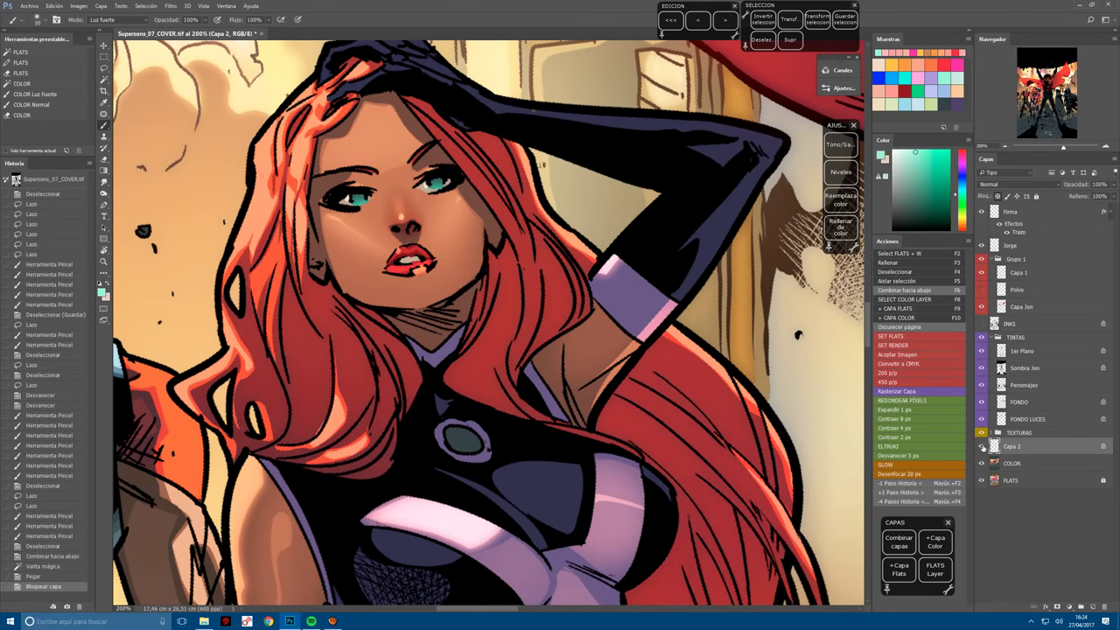
{"action": "left_click", "coordinate": [981, 464]}
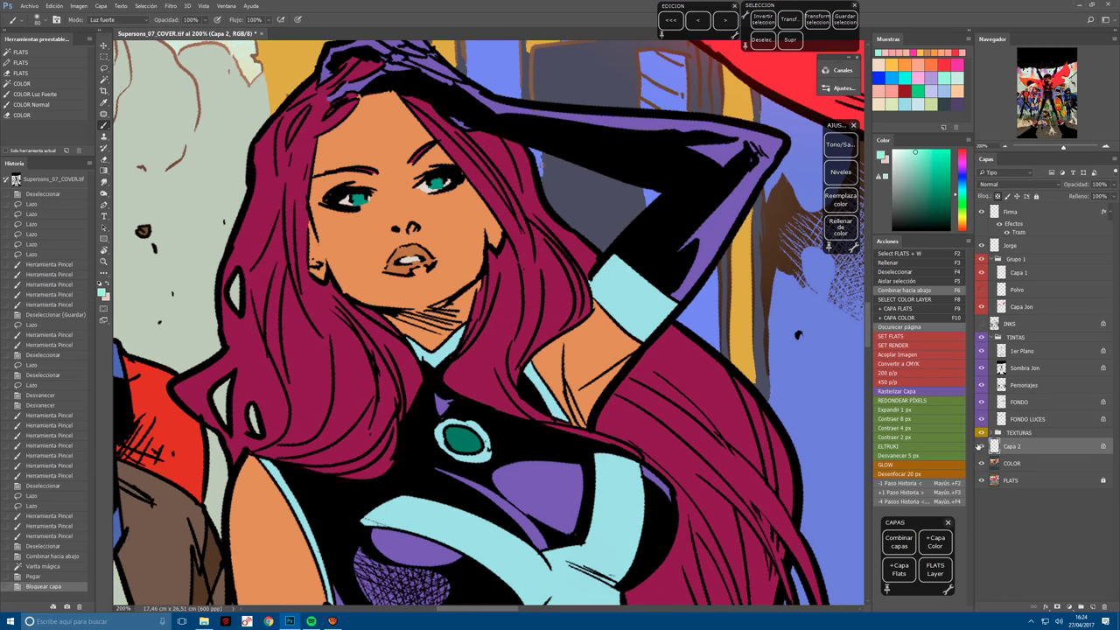
{"action": "left_click", "coordinate": [982, 464]}
{"action": "left_click", "coordinate": [466, 473]}
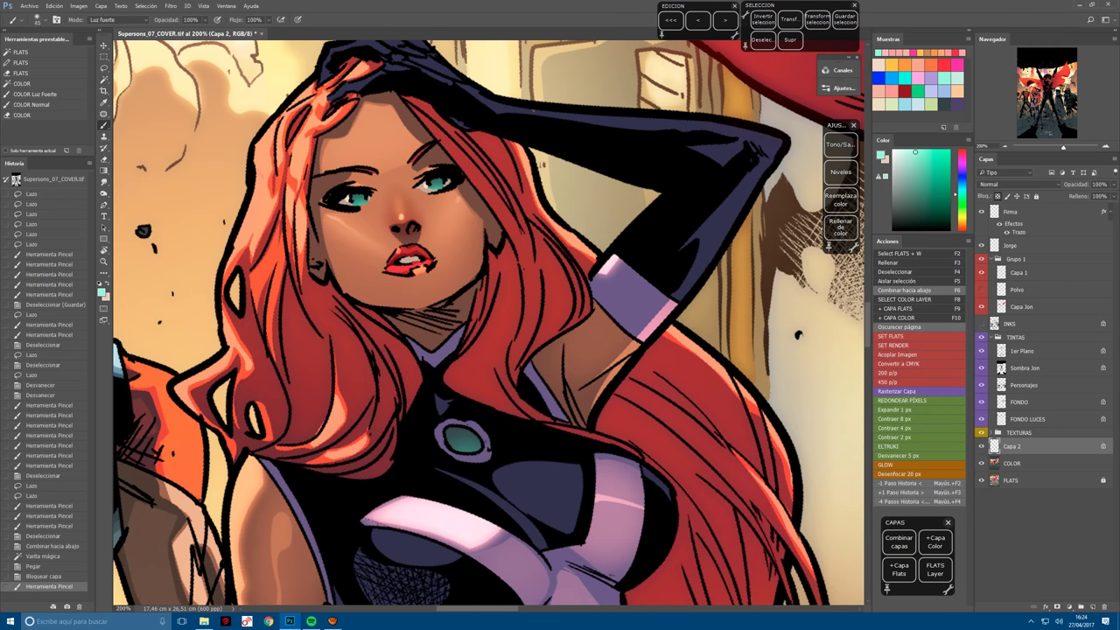
{"action": "left_click", "coordinate": [465, 474]}
{"action": "left_click", "coordinate": [462, 456]}
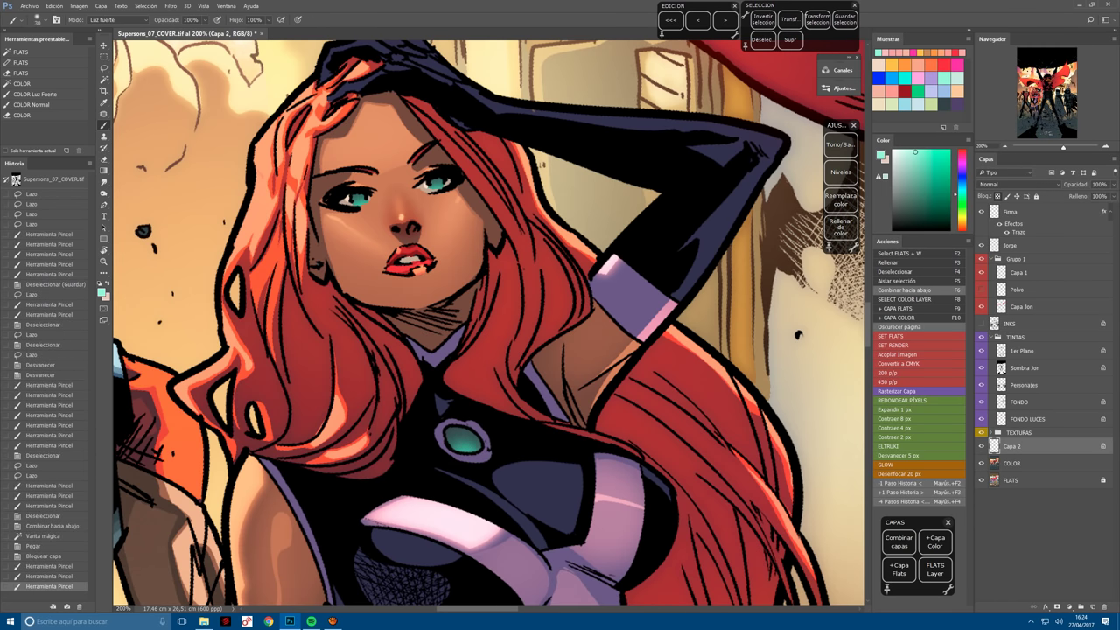
{"action": "left_click", "coordinate": [467, 445]}
{"action": "left_click", "coordinate": [465, 447]}
{"action": "left_click", "coordinate": [465, 447]}
{"action": "left_click", "coordinate": [466, 446]}
Switch to near-white and dab small shine spots on the upper part of the chest gem.
{"action": "key", "text": "r"}
{"action": "left_click_drag", "start_coordinate": [466, 446], "coordinate": [568, 420]}
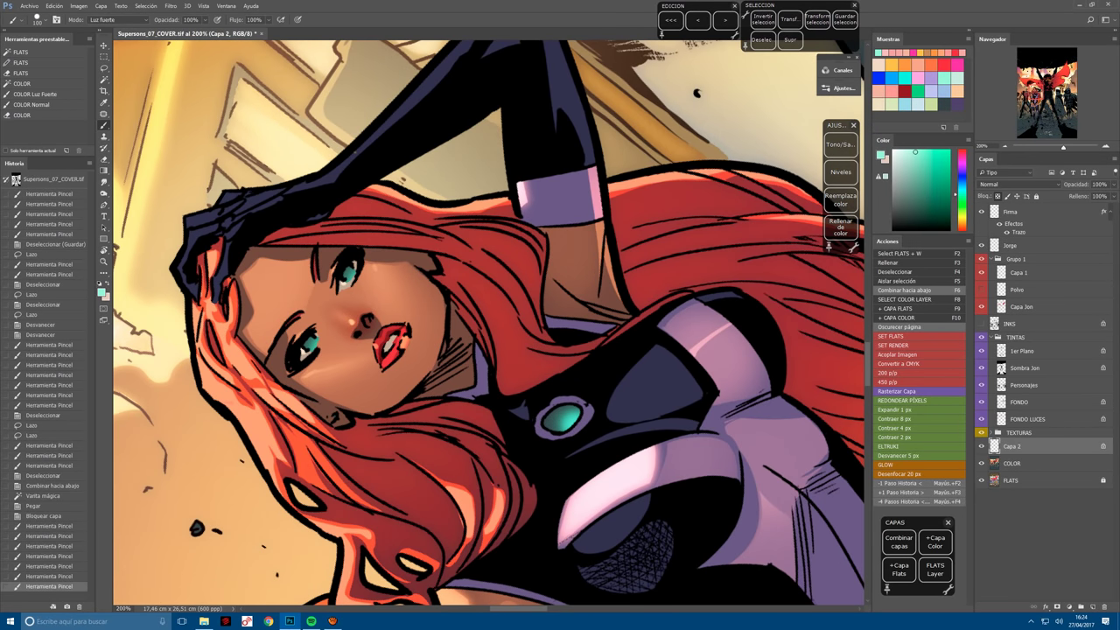
{"action": "left_click", "coordinate": [553, 418], "text": "alt"}
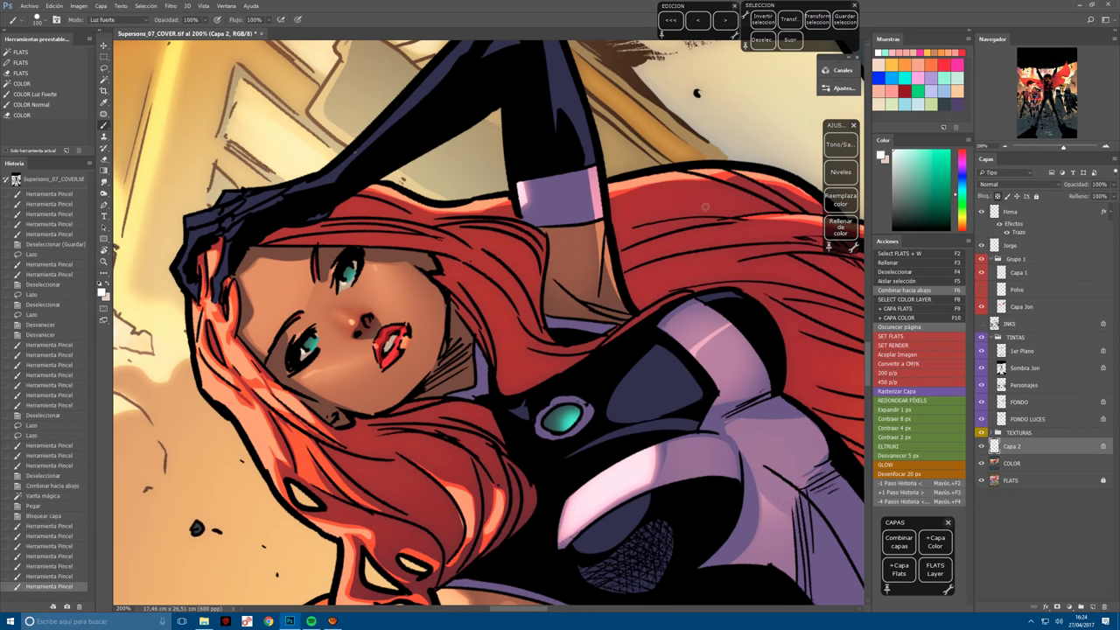
{"action": "left_click", "coordinate": [553, 419]}
{"action": "left_click", "coordinate": [557, 412]}
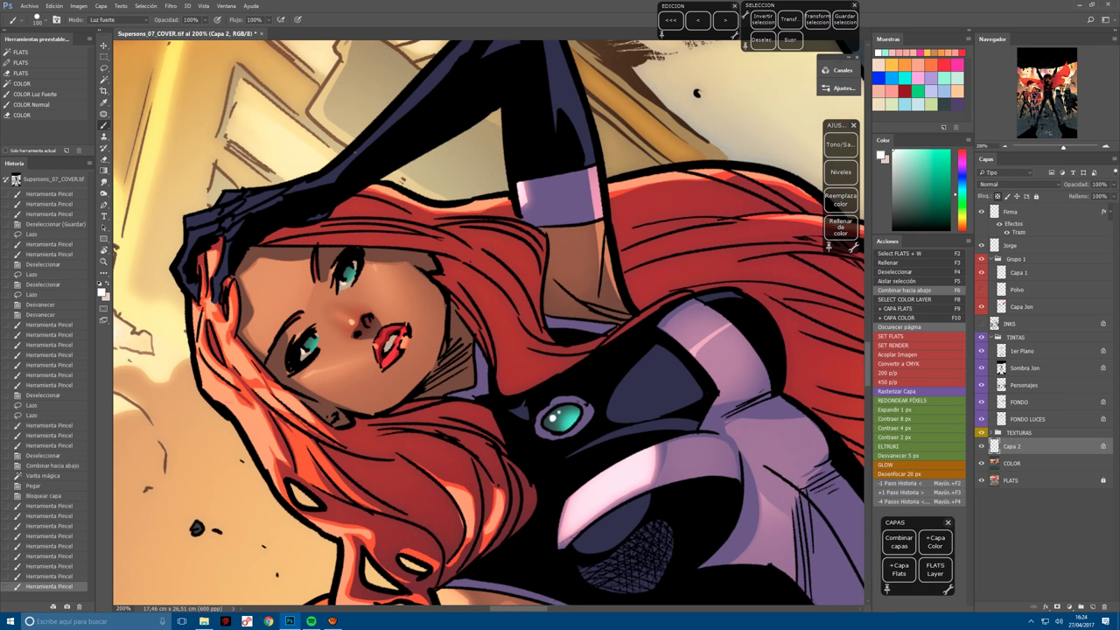
{"action": "left_click_drag", "start_coordinate": [557, 412], "coordinate": [500, 494]}
Merge the gem layer down, select the dark purple suit flats and copy them onto a new locked layer.
{"action": "key", "text": "ctrl+minus"}
{"action": "scroll", "coordinate": [501, 508], "scroll_direction": "down", "scroll_amount": 5}
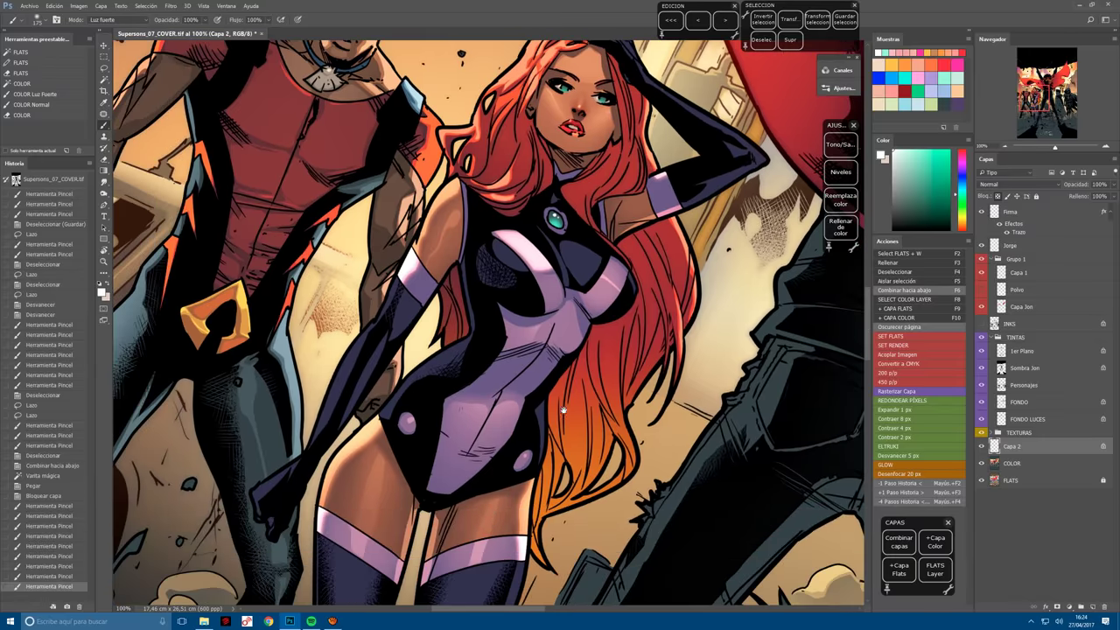
{"action": "scroll", "coordinate": [503, 525], "scroll_direction": "down", "scroll_amount": 2}
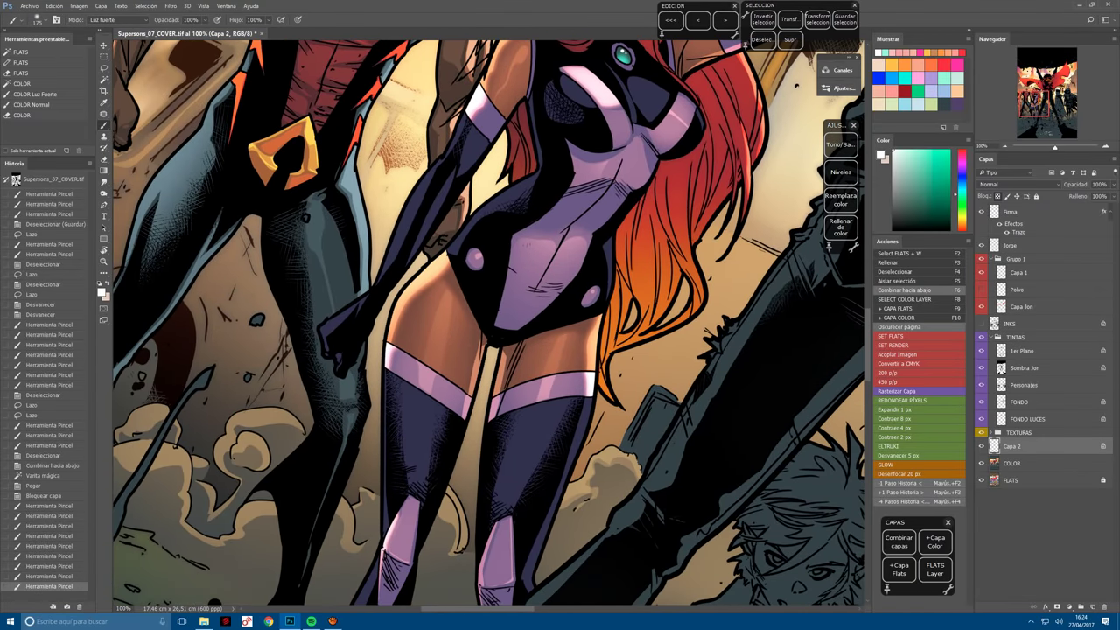
{"action": "key", "text": "F6"}
{"action": "key", "text": "F2"}
{"action": "left_click", "coordinate": [532, 440]}
{"action": "key", "text": "F9"}
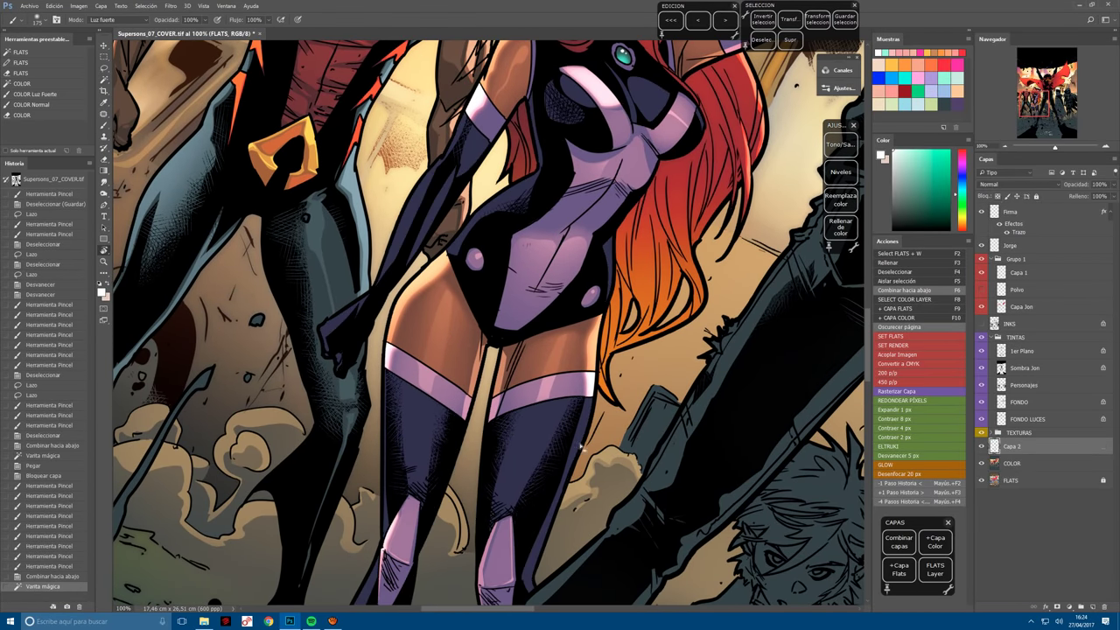
Lasso the outer thigh edge of the left boot and brush it with pale blue rim light.
{"action": "left_click_drag", "start_coordinate": [532, 440], "coordinate": [462, 522]}
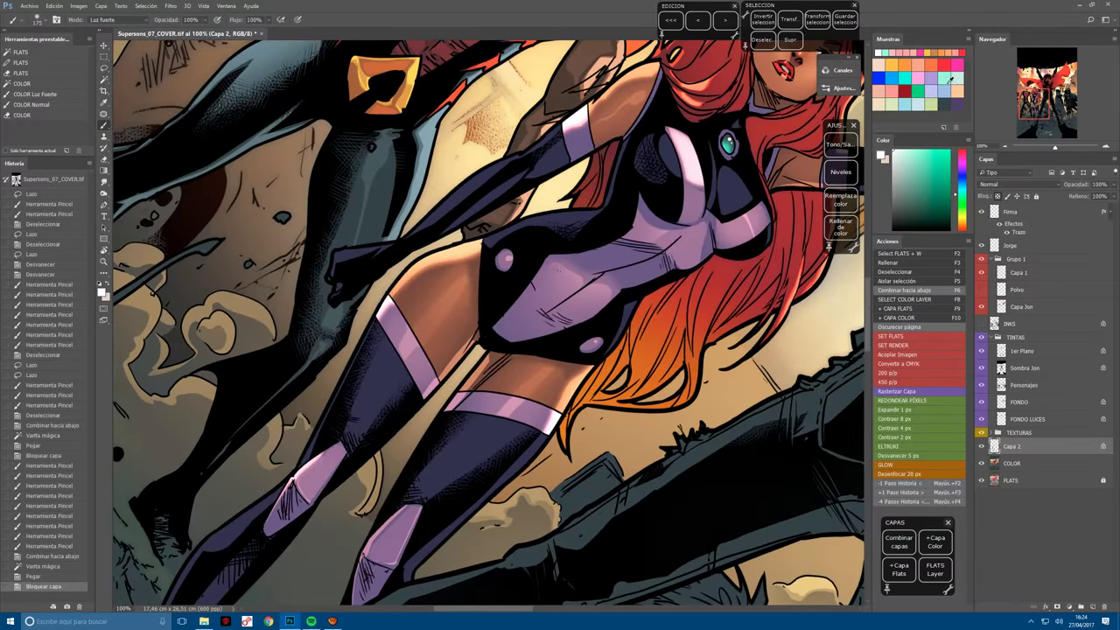
{"action": "mouse_move", "coordinate": [372, 315]}
{"action": "left_mouse_down"}
{"action": "mouse_move", "coordinate": [495, 272]}
{"action": "mouse_move", "coordinate": [464, 370]}
{"action": "mouse_move", "coordinate": [422, 418]}
{"action": "left_mouse_up"}
{"action": "key", "text": "l"}
{"action": "key", "text": "b"}
{"action": "left_click_drag", "start_coordinate": [490, 289], "coordinate": [429, 412]}
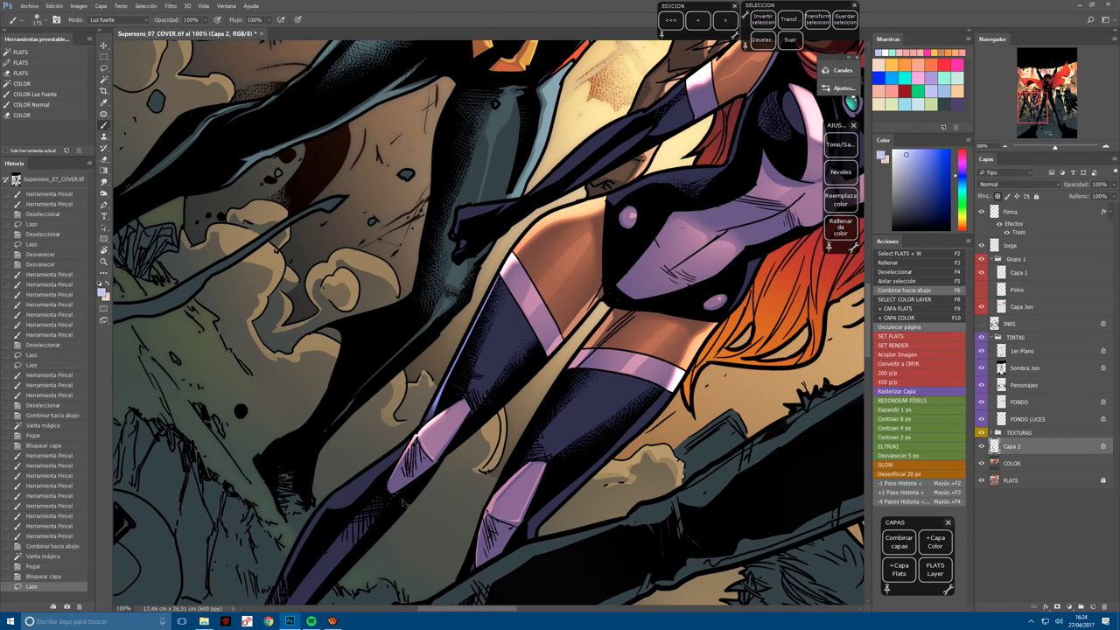
{"action": "left_click_drag", "start_coordinate": [490, 289], "coordinate": [428, 411]}
{"action": "left_click_drag", "start_coordinate": [401, 446], "coordinate": [506, 341]}
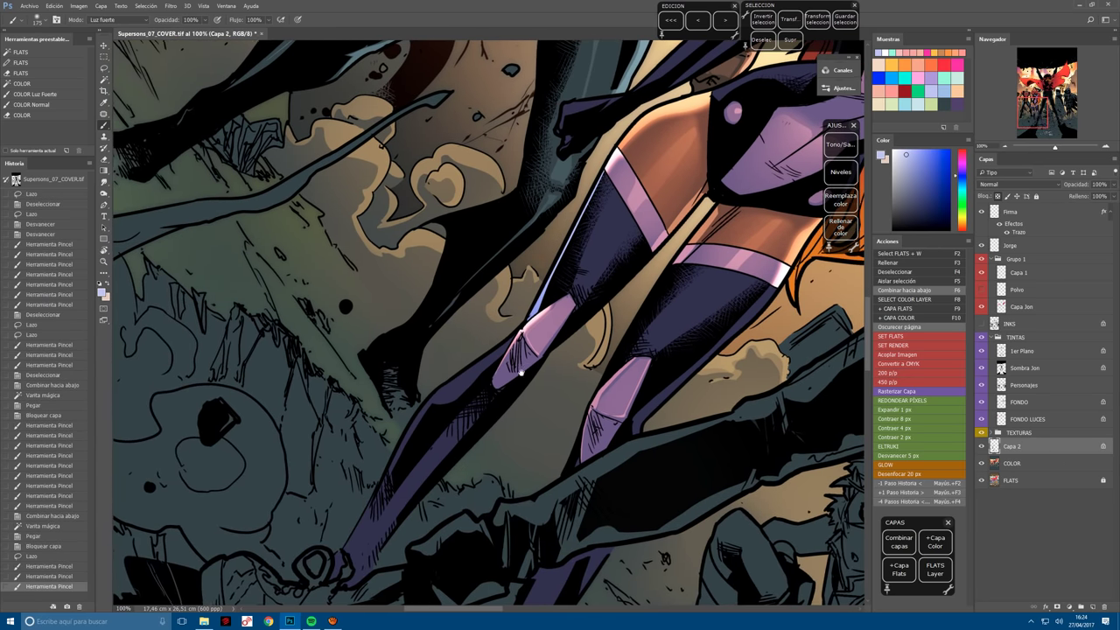
Deselect, lasso the outer shin edge of the left boot below the knee and brush it pale blue.
{"action": "key", "text": "ctrl+d"}
{"action": "key", "text": "l"}
{"action": "mouse_move", "coordinate": [470, 402]}
{"action": "left_mouse_down"}
{"action": "mouse_move", "coordinate": [434, 416]}
{"action": "mouse_move", "coordinate": [409, 446]}
{"action": "mouse_move", "coordinate": [348, 560]}
{"action": "left_mouse_up"}
{"action": "key", "text": "b"}
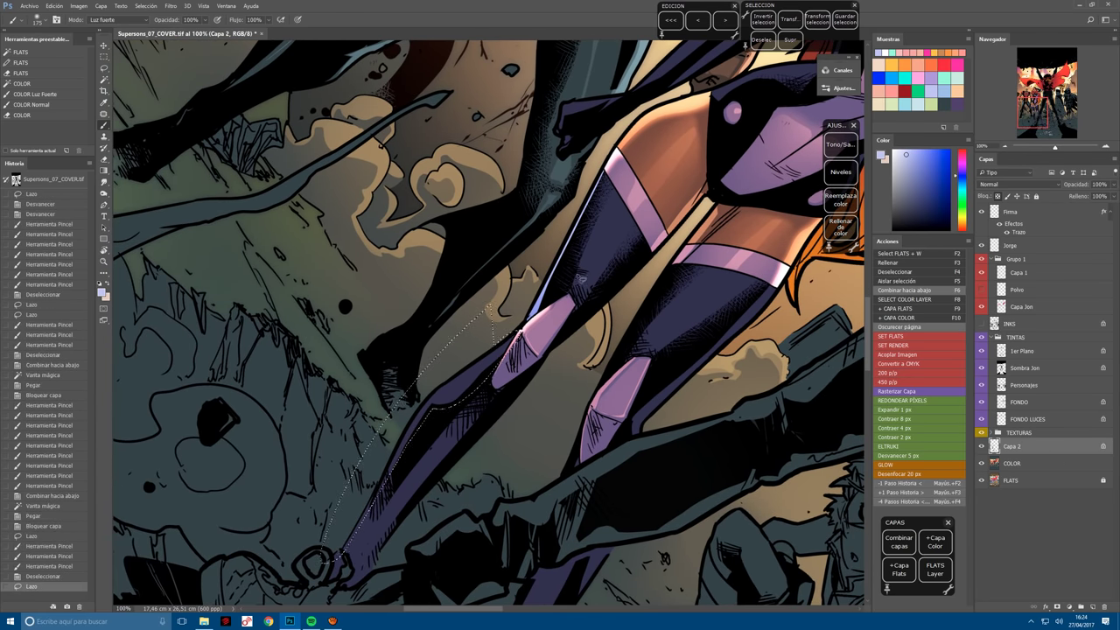
{"action": "left_click_drag", "start_coordinate": [507, 343], "coordinate": [385, 486]}
{"action": "left_click_drag", "start_coordinate": [504, 324], "coordinate": [444, 382]}
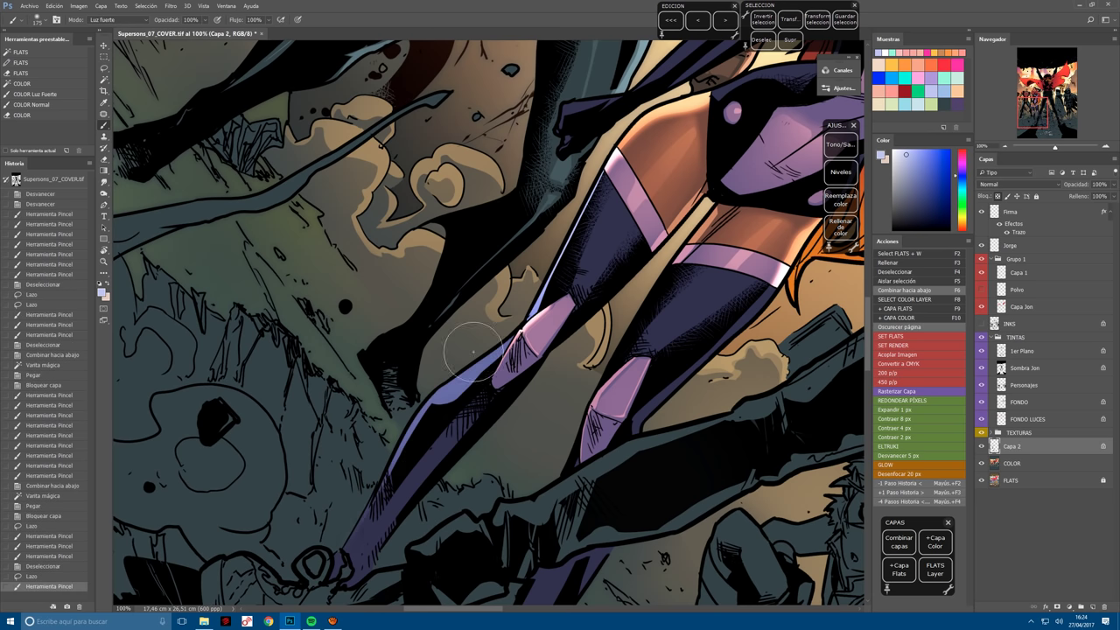
Lasso a narrower strip along the left boot's shin and brighten it with large pale blue brush strokes.
{"action": "key", "text": "l"}
{"action": "key", "text": "ctrl+d"}
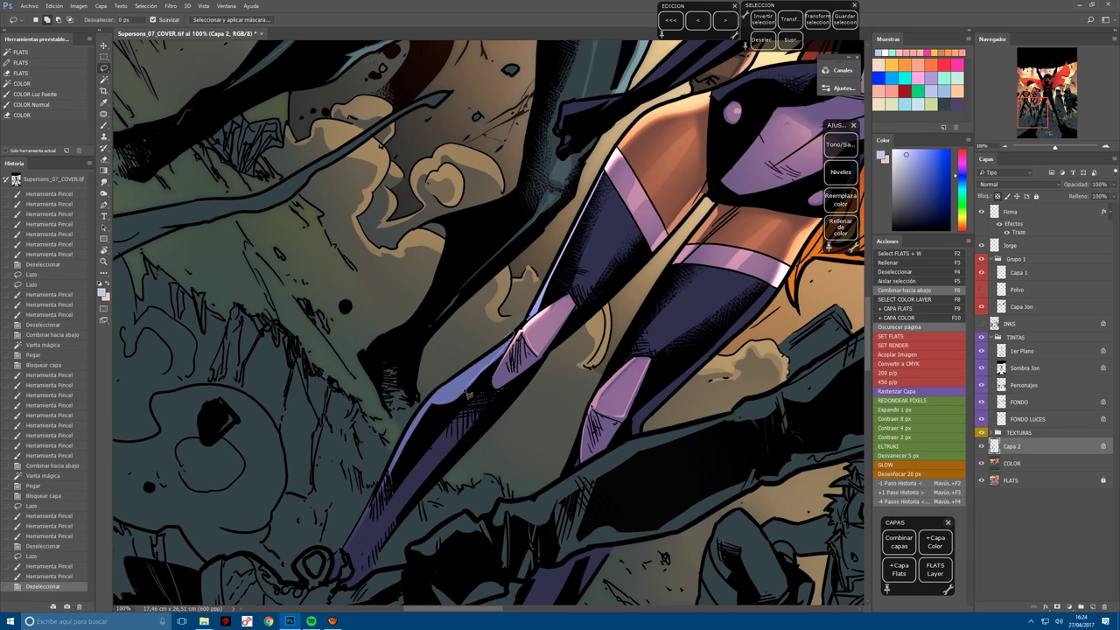
{"action": "left_click_drag", "start_coordinate": [434, 408], "coordinate": [344, 555]}
{"action": "key", "text": "b"}
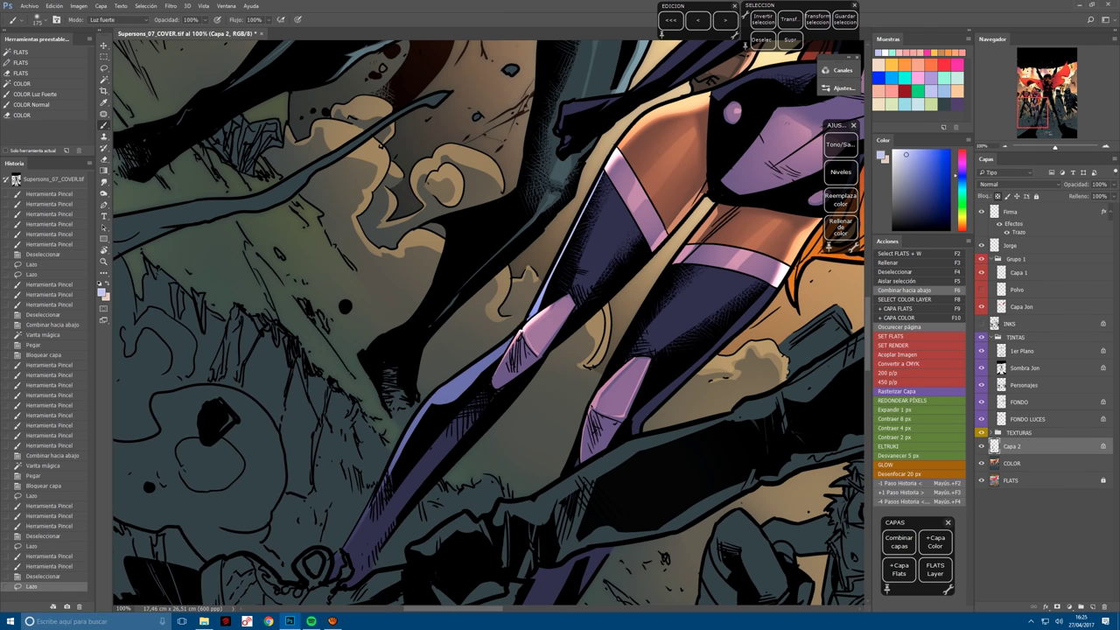
{"action": "left_click_drag", "start_coordinate": [438, 389], "coordinate": [499, 355]}
{"action": "left_click_drag", "start_coordinate": [429, 398], "coordinate": [494, 358]}
{"action": "left_click_drag", "start_coordinate": [411, 438], "coordinate": [499, 350]}
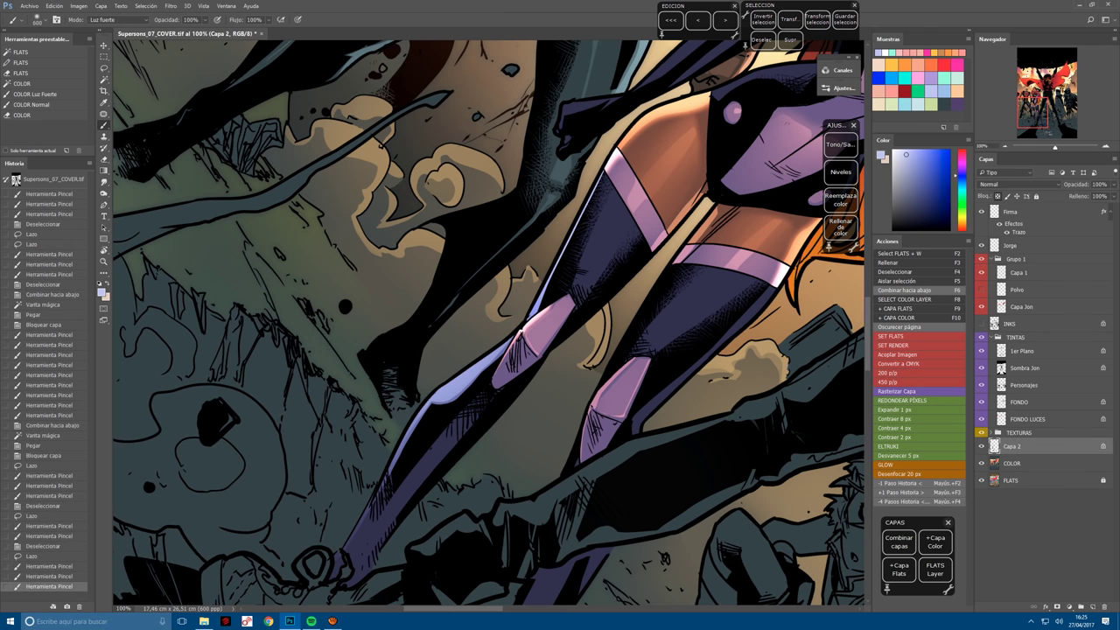
{"action": "left_click_drag", "start_coordinate": [366, 425], "coordinate": [454, 386]}
{"action": "left_click_drag", "start_coordinate": [352, 467], "coordinate": [499, 273]}
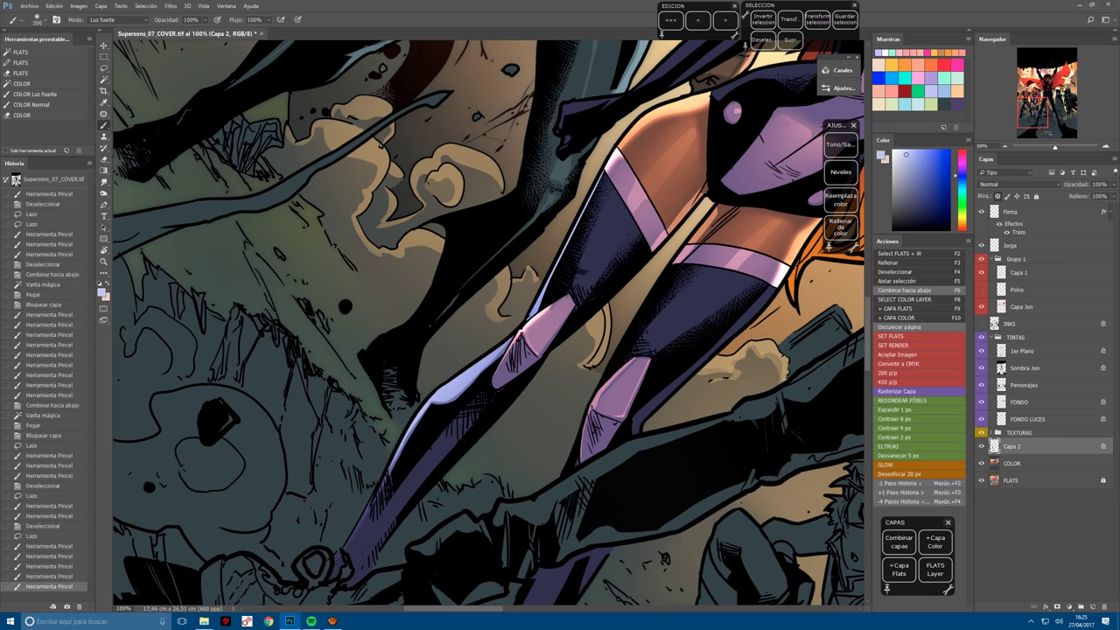
{"action": "mouse_move", "coordinate": [411, 438]}
{"action": "left_mouse_down"}
{"action": "mouse_move", "coordinate": [435, 350]}
{"action": "mouse_move", "coordinate": [482, 363]}
{"action": "left_mouse_up"}
{"action": "left_click_drag", "start_coordinate": [359, 451], "coordinate": [420, 389]}
Deselect, lasso the outer edge of the right boot from thigh to shin and brush soft pale blue light.
{"action": "left_click_drag", "start_coordinate": [585, 488], "coordinate": [398, 453]}
{"action": "key", "text": "l"}
{"action": "key", "text": "ctrl+d"}
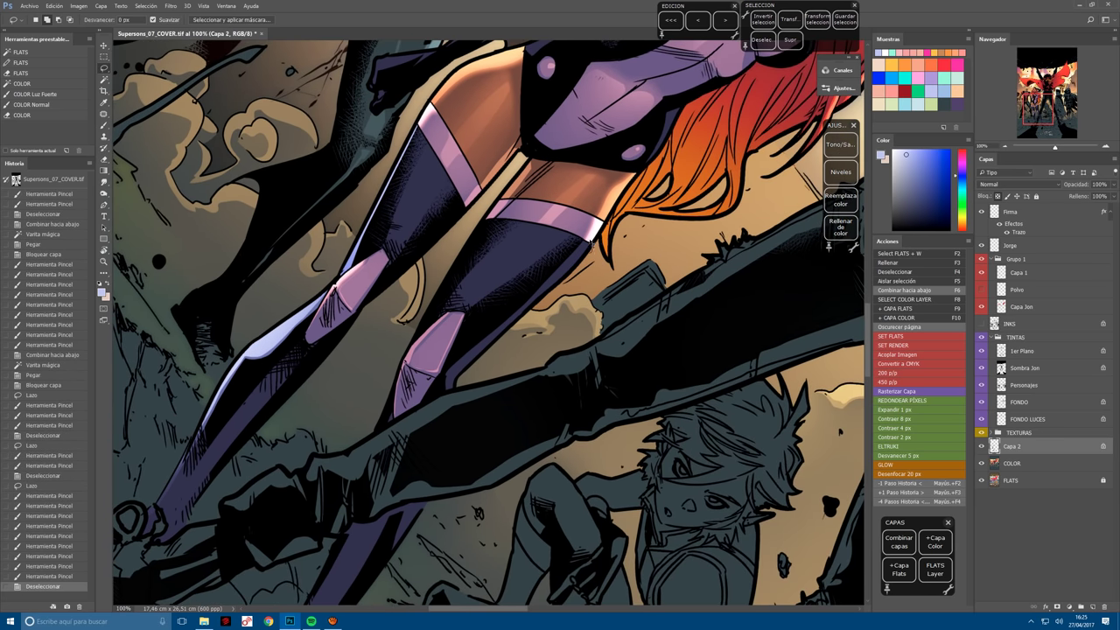
{"action": "mouse_move", "coordinate": [587, 245]}
{"action": "left_mouse_down"}
{"action": "mouse_move", "coordinate": [530, 320]}
{"action": "mouse_move", "coordinate": [447, 385]}
{"action": "mouse_move", "coordinate": [391, 568]}
{"action": "left_mouse_up"}
{"action": "key", "text": "b"}
{"action": "left_click", "coordinate": [562, 331]}
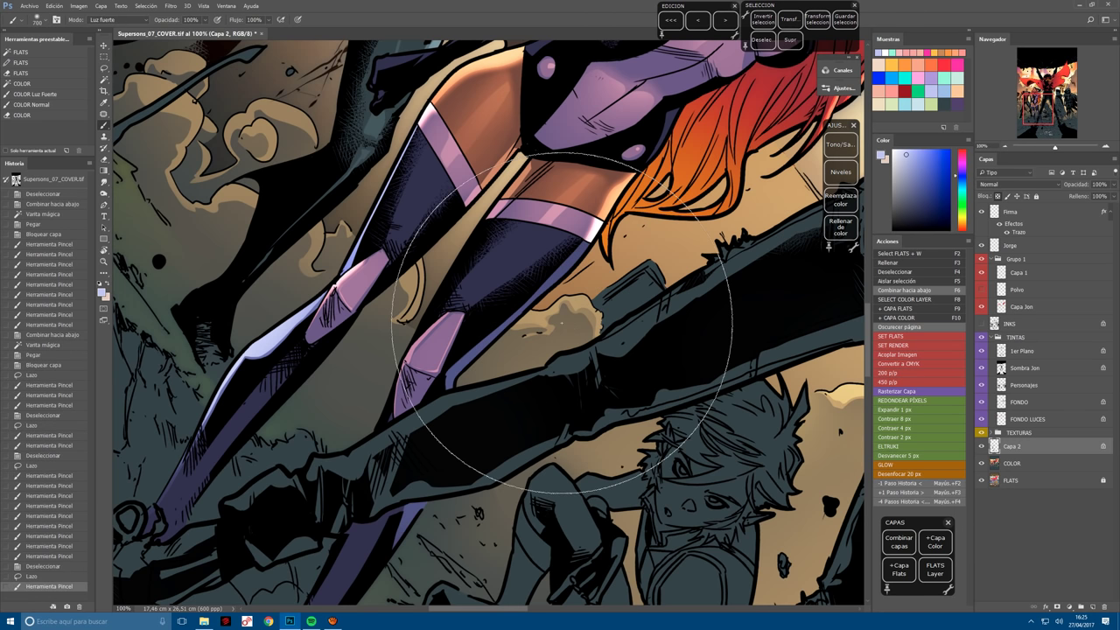
Lasso a thinner rim on the right boot's thigh and lower shin, and brush it brighter pale blue.
{"action": "key", "text": "ctrl+d"}
{"action": "key", "text": "l"}
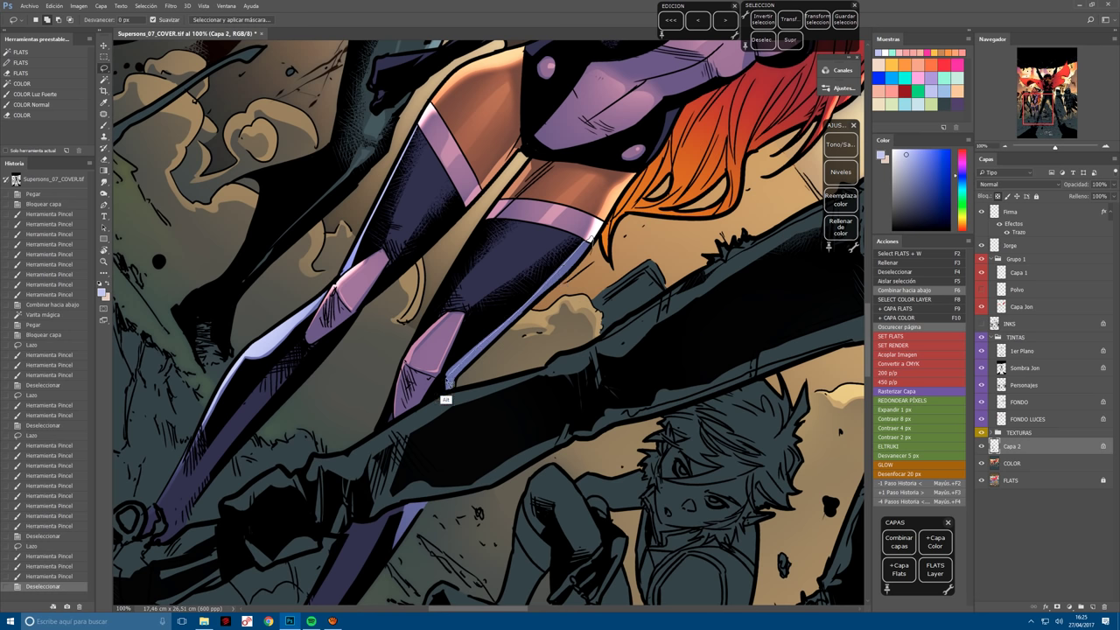
{"action": "left_click_drag", "start_coordinate": [447, 383], "coordinate": [459, 419]}
{"action": "mouse_move", "coordinate": [433, 501]}
{"action": "left_mouse_down"}
{"action": "mouse_move", "coordinate": [407, 523]}
{"action": "mouse_move", "coordinate": [389, 574]}
{"action": "left_mouse_up"}
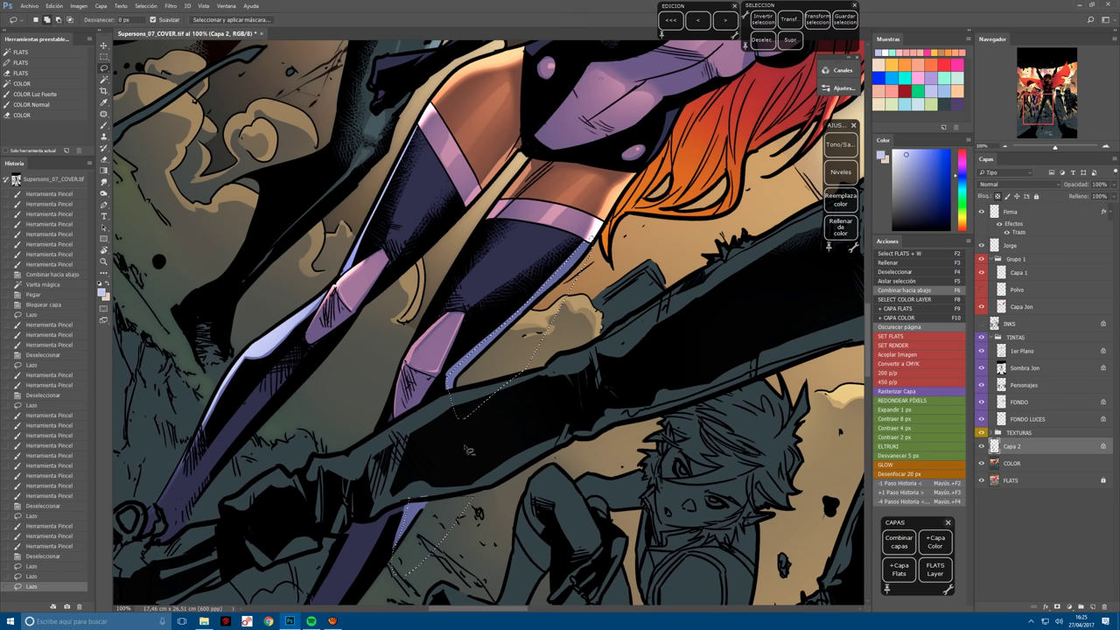
{"action": "key", "text": "b"}
{"action": "left_click_drag", "start_coordinate": [624, 375], "coordinate": [555, 400]}
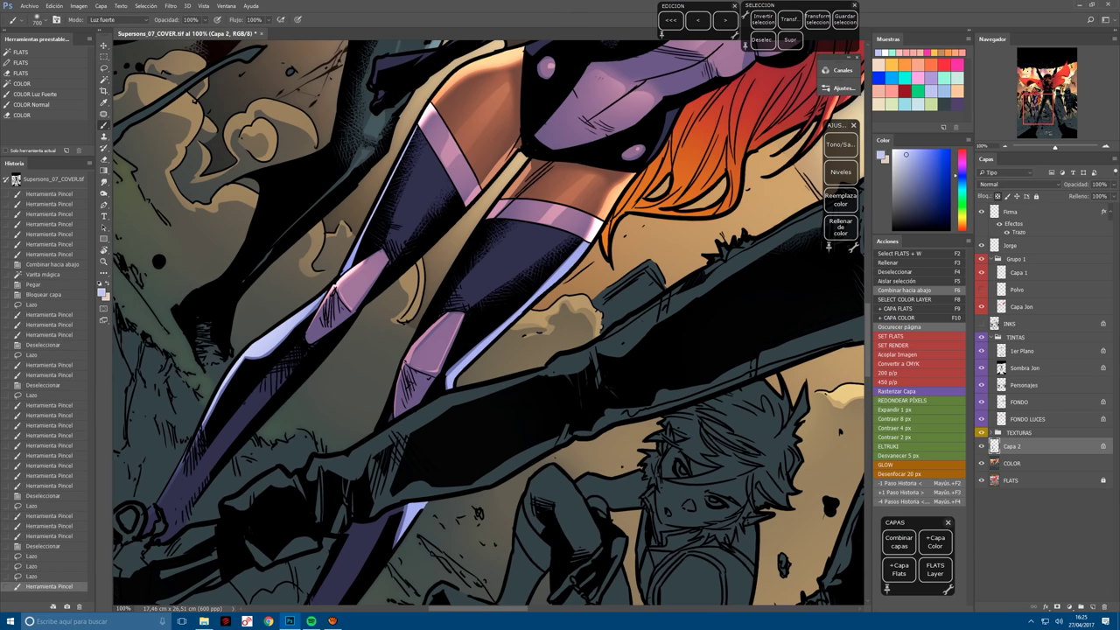
{"action": "left_click_drag", "start_coordinate": [613, 289], "coordinate": [538, 426]}
{"action": "left_click_drag", "start_coordinate": [491, 368], "coordinate": [438, 526]}
{"action": "key", "text": "ctrl+minus"}
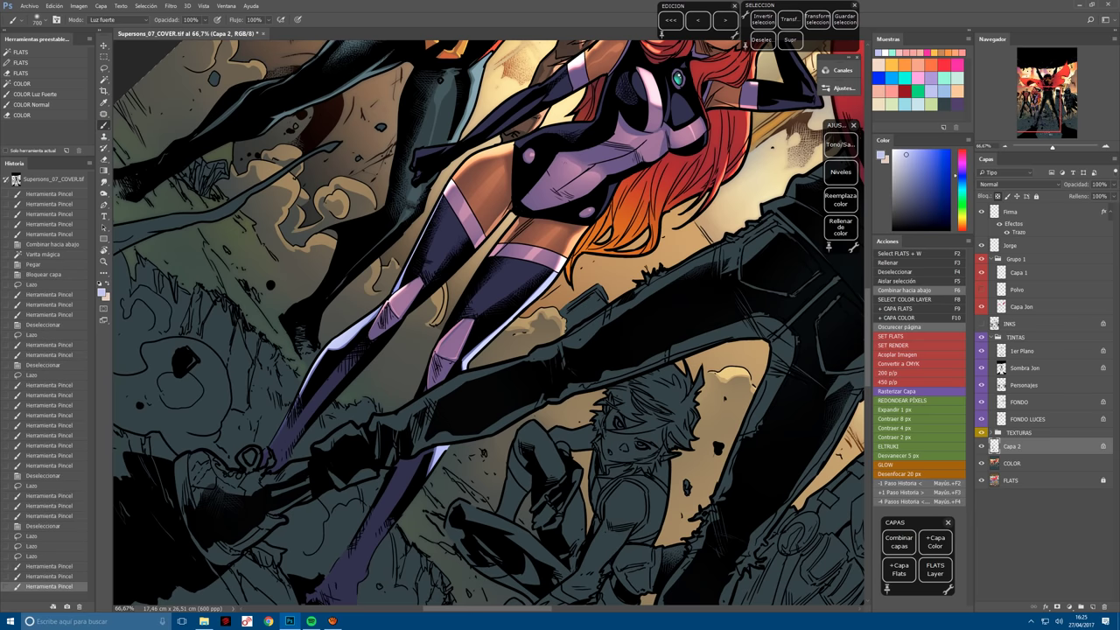
Deselect the boot area and brush further pale blue light onto the woman's dark purple suit.
{"action": "mouse_move", "coordinate": [490, 333]}
{"action": "left_mouse_down"}
{"action": "mouse_move", "coordinate": [569, 394]}
{"action": "mouse_move", "coordinate": [569, 473]}
{"action": "mouse_move", "coordinate": [578, 425]}
{"action": "mouse_move", "coordinate": [599, 405]}
{"action": "left_mouse_up"}
{"action": "key", "text": "ctrl+1"}
{"action": "key", "text": "l"}
{"action": "key", "text": "ctrl+d"}
{"action": "key", "text": "b"}
{"action": "mouse_move", "coordinate": [577, 415]}
{"action": "left_mouse_down"}
{"action": "mouse_move", "coordinate": [571, 466]}
{"action": "mouse_move", "coordinate": [591, 451]}
{"action": "mouse_move", "coordinate": [578, 460]}
{"action": "left_mouse_up"}
{"action": "key", "text": "ctrl+d"}
{"action": "key", "text": "l"}
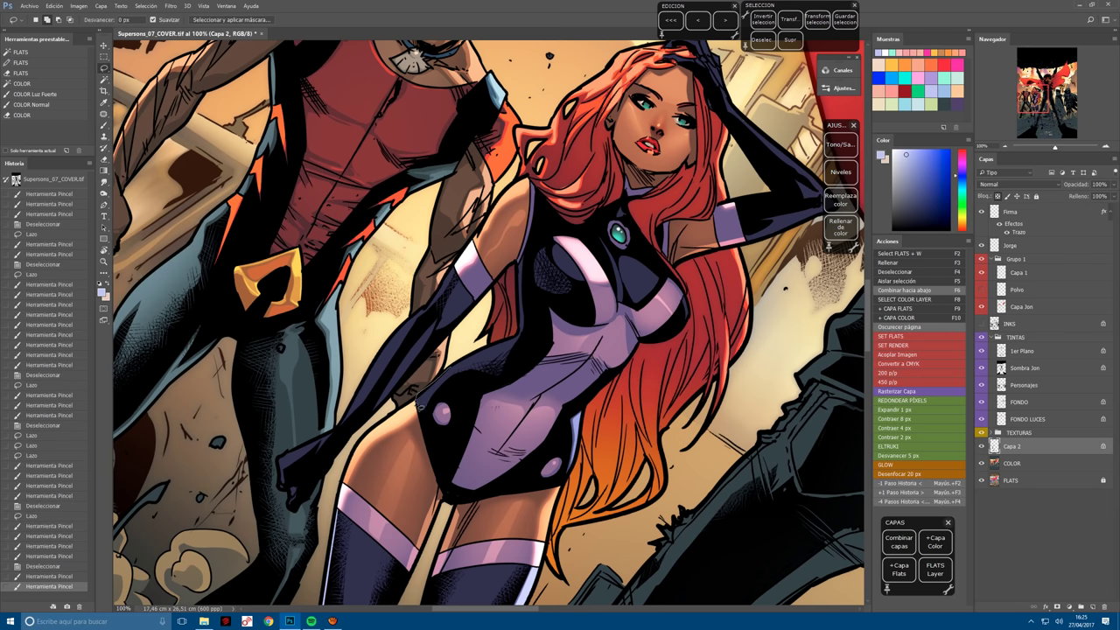
Lasso the bodysuit's side along the waist and torso, paint soft lavender Hard Light highlights inside it, and clear the selection.
{"action": "mouse_move", "coordinate": [424, 405]}
{"action": "left_mouse_down"}
{"action": "mouse_move", "coordinate": [470, 370]}
{"action": "mouse_move", "coordinate": [515, 259]}
{"action": "left_mouse_up"}
{"action": "key", "text": "b"}
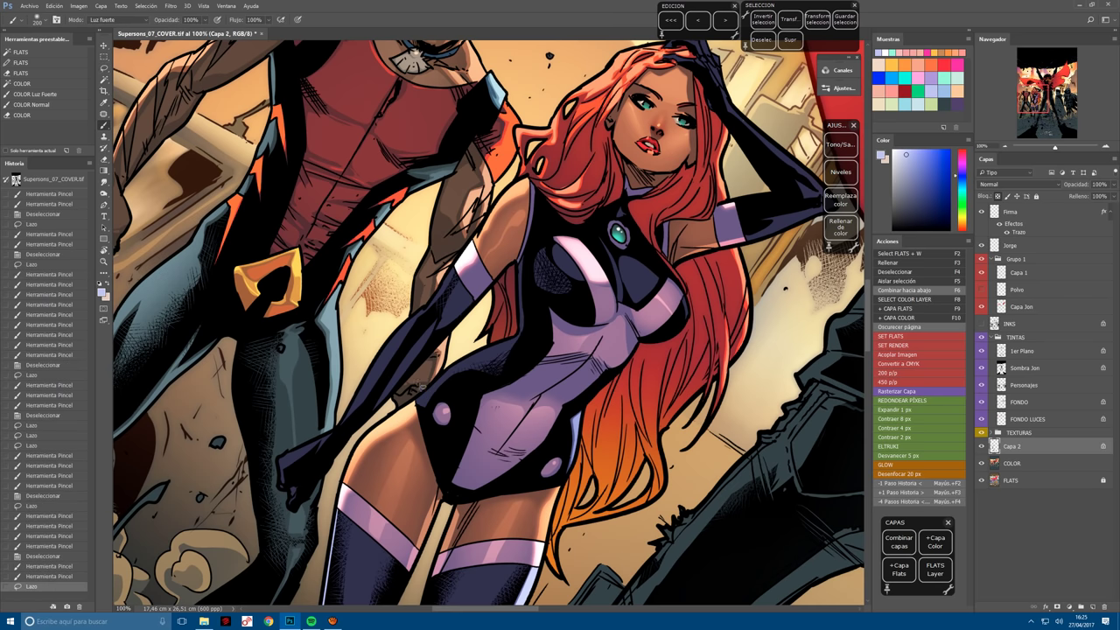
{"action": "mouse_move", "coordinate": [451, 385]}
{"action": "left_mouse_down"}
{"action": "mouse_move", "coordinate": [460, 372]}
{"action": "mouse_move", "coordinate": [437, 355]}
{"action": "mouse_move", "coordinate": [450, 372]}
{"action": "mouse_move", "coordinate": [491, 351]}
{"action": "left_mouse_up"}
{"action": "left_click_drag", "start_coordinate": [363, 428], "coordinate": [372, 420]}
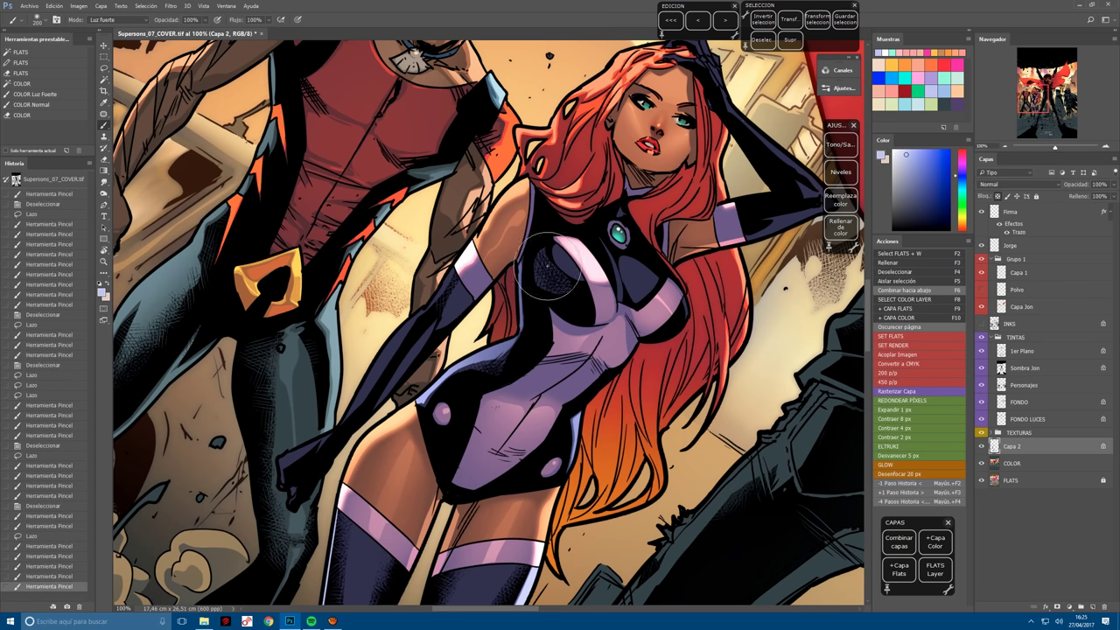
{"action": "left_click_drag", "start_coordinate": [548, 277], "coordinate": [543, 284]}
{"action": "left_click_drag", "start_coordinate": [455, 368], "coordinate": [464, 359]}
{"action": "left_click_drag", "start_coordinate": [525, 263], "coordinate": [411, 359]}
{"action": "key", "text": "r"}
{"action": "left_click_drag", "start_coordinate": [420, 485], "coordinate": [477, 490]}
{"action": "left_click_drag", "start_coordinate": [547, 435], "coordinate": [465, 483]}
{"action": "key", "text": "l"}
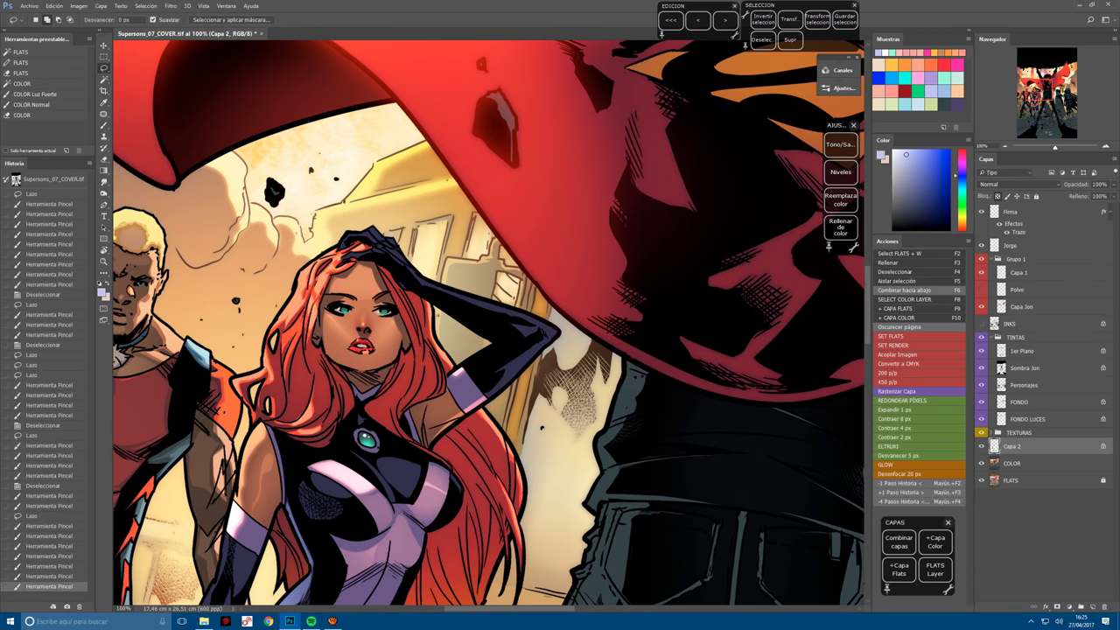
{"action": "key", "text": "ctrl+d"}
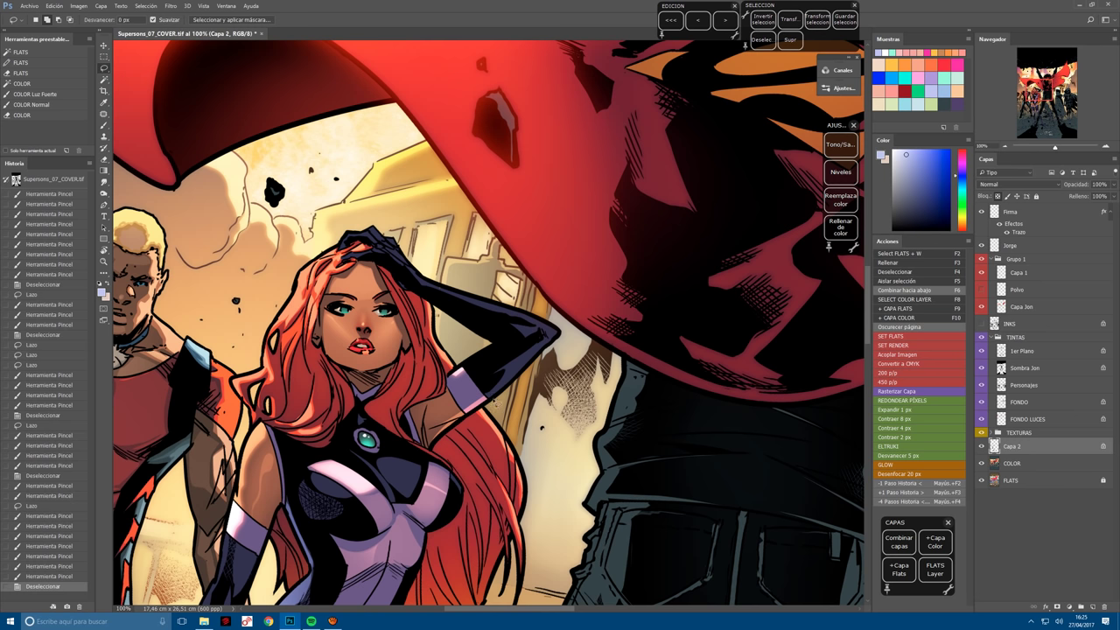
Lasso the outer edge of the raised arm's glove from elbow to hand and hide the selection outline.
{"action": "left_click_drag", "start_coordinate": [509, 371], "coordinate": [490, 394]}
{"action": "key", "text": "ctrl+d"}
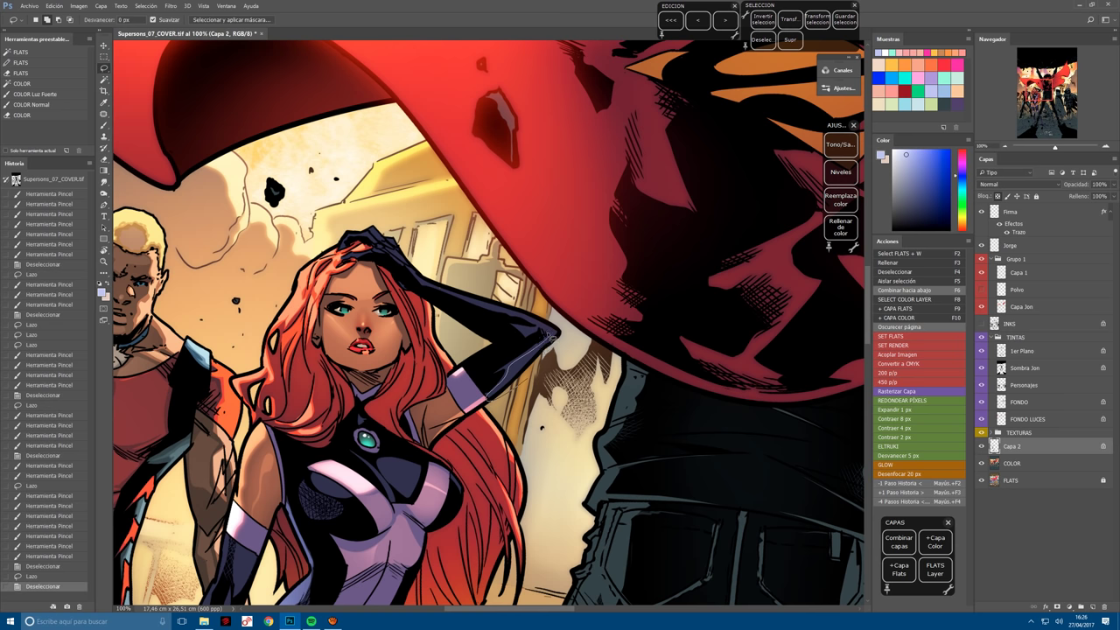
{"action": "mouse_move", "coordinate": [543, 333]}
{"action": "left_mouse_down"}
{"action": "mouse_move", "coordinate": [593, 334]}
{"action": "mouse_move", "coordinate": [450, 404]}
{"action": "mouse_move", "coordinate": [489, 319]}
{"action": "mouse_move", "coordinate": [492, 252]}
{"action": "mouse_move", "coordinate": [484, 284]}
{"action": "mouse_move", "coordinate": [510, 249]}
{"action": "mouse_move", "coordinate": [497, 292]}
{"action": "mouse_move", "coordinate": [442, 387]}
{"action": "mouse_move", "coordinate": [391, 424]}
{"action": "mouse_move", "coordinate": [389, 445]}
{"action": "mouse_move", "coordinate": [379, 394]}
{"action": "mouse_move", "coordinate": [399, 436]}
{"action": "left_mouse_up"}
{"action": "key", "text": "r"}
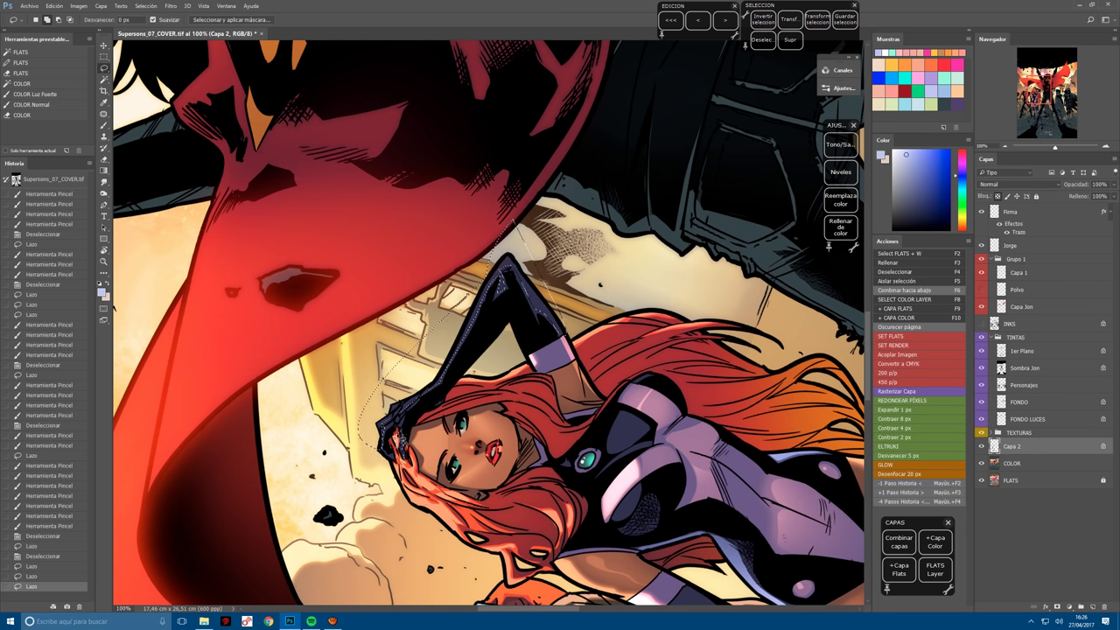
{"action": "key", "text": "b"}
{"action": "key", "text": "ctrl+h"}
Brush lavender Hard Light highlights along the raised glove with the brush reduced to 400 px, and clear the selection.
{"action": "left_click", "coordinate": [493, 326]}
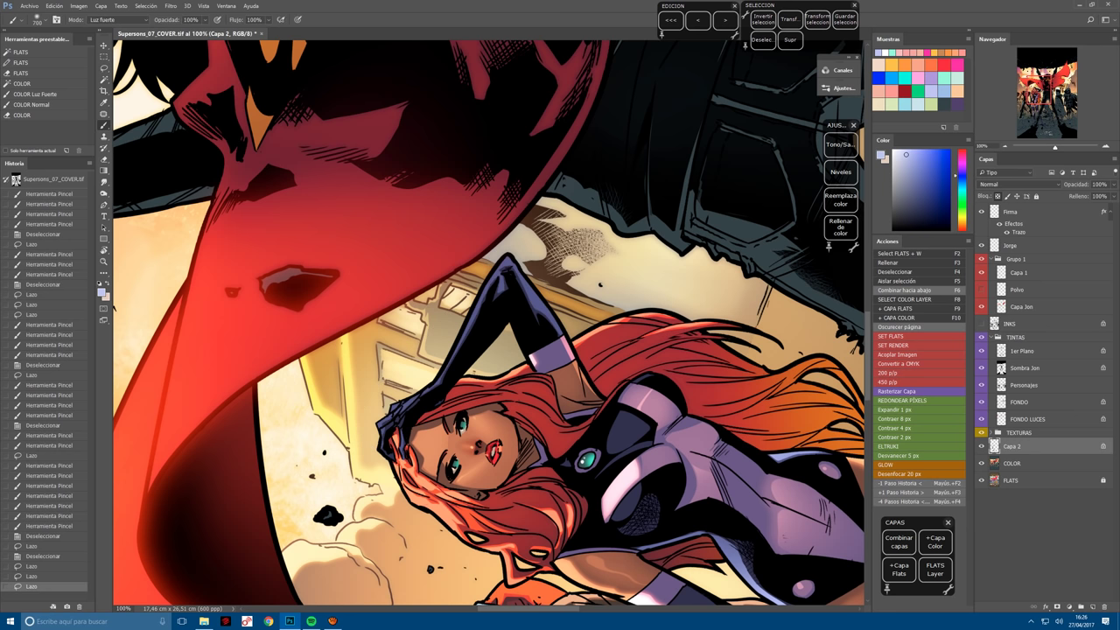
{"action": "key", "text": "bracketleft"}
{"action": "key", "text": "bracketleft"}
{"action": "key", "text": "bracketleft"}
{"action": "left_click", "coordinate": [560, 210]}
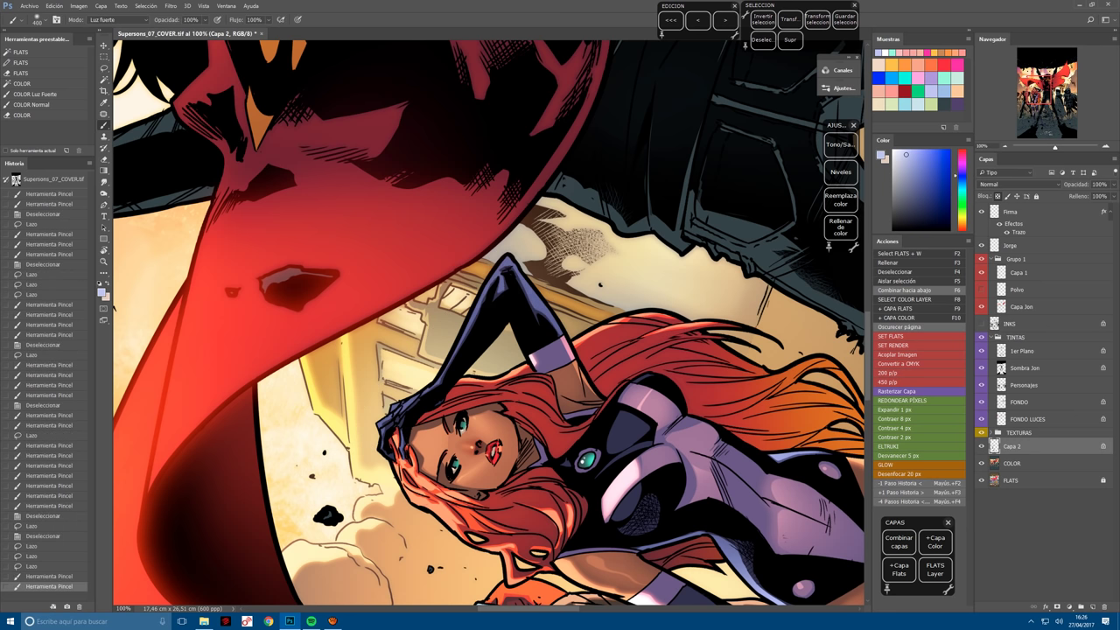
{"action": "left_click", "coordinate": [534, 210]}
{"action": "left_click", "coordinate": [451, 411]}
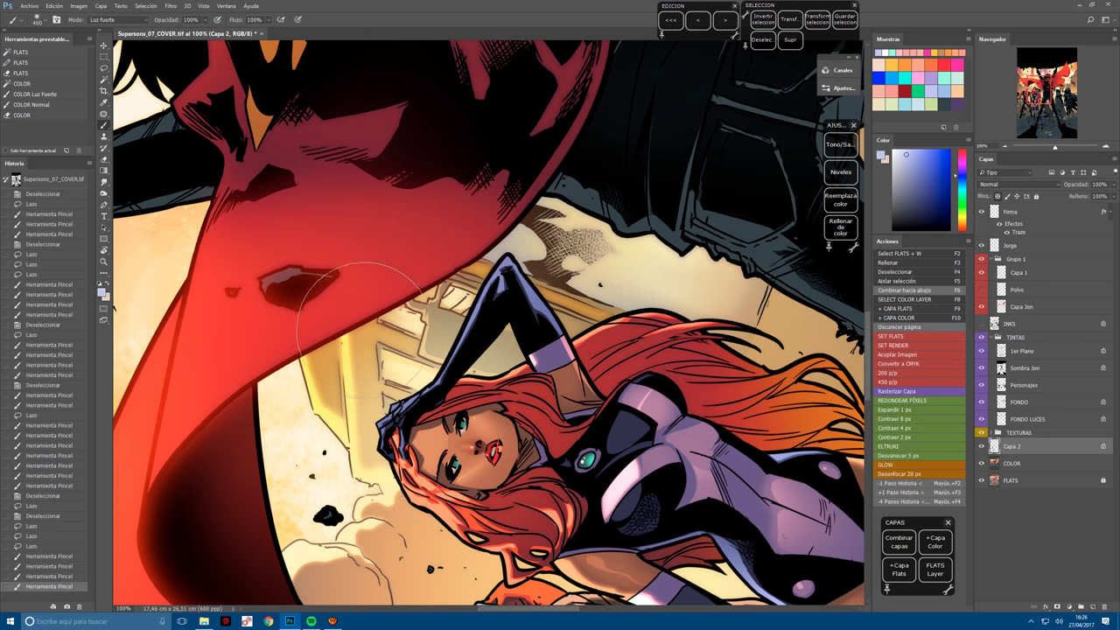
{"action": "left_click_drag", "start_coordinate": [394, 298], "coordinate": [411, 210]}
{"action": "key", "text": "r"}
{"action": "left_click_drag", "start_coordinate": [490, 263], "coordinate": [522, 284]}
{"action": "key", "text": "l"}
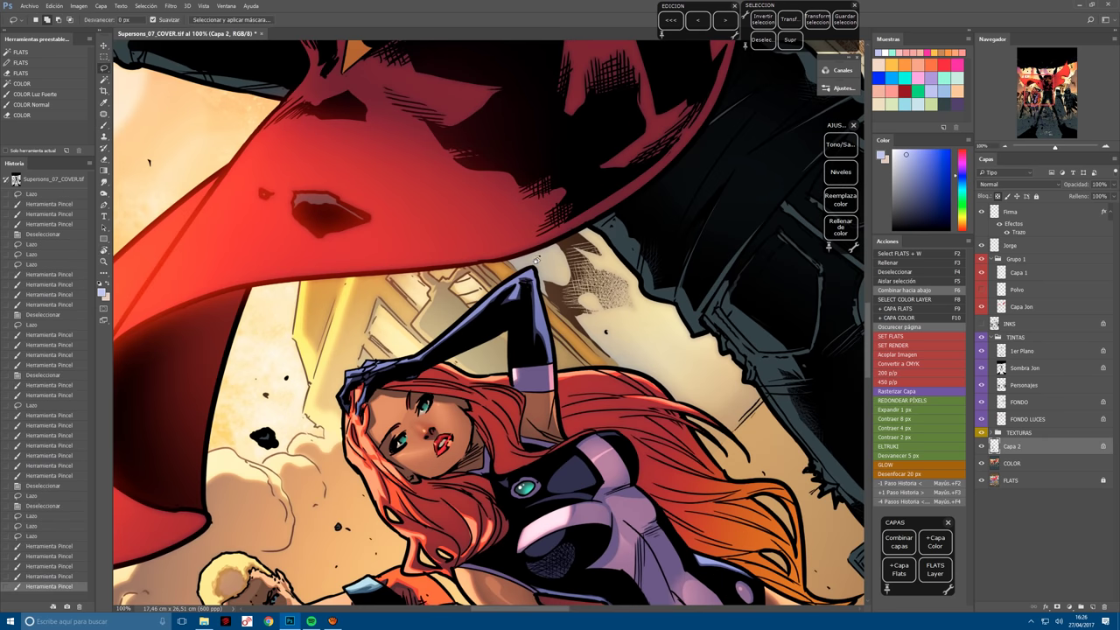
{"action": "key", "text": "ctrl+d"}
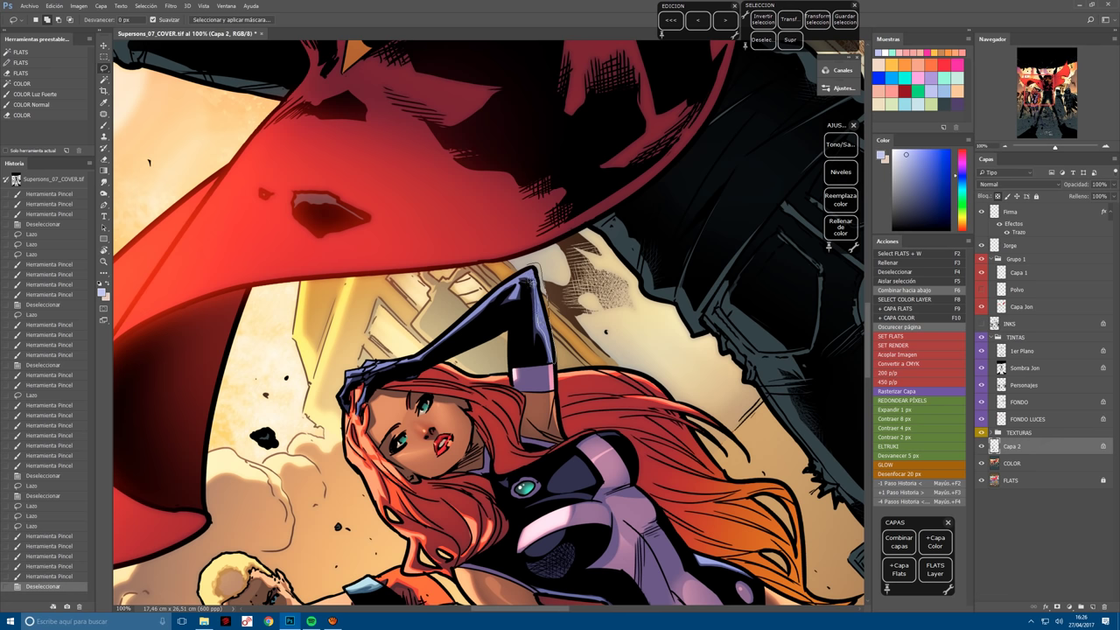
Lasso the raised glove's forearm from elbow to hand and brighten it with a 600 px lavender Hard Light brush.
{"action": "mouse_move", "coordinate": [527, 280]}
{"action": "left_mouse_down"}
{"action": "mouse_move", "coordinate": [525, 305]}
{"action": "mouse_move", "coordinate": [444, 360]}
{"action": "mouse_move", "coordinate": [355, 396]}
{"action": "mouse_move", "coordinate": [333, 368]}
{"action": "left_mouse_up"}
{"action": "key", "text": "b"}
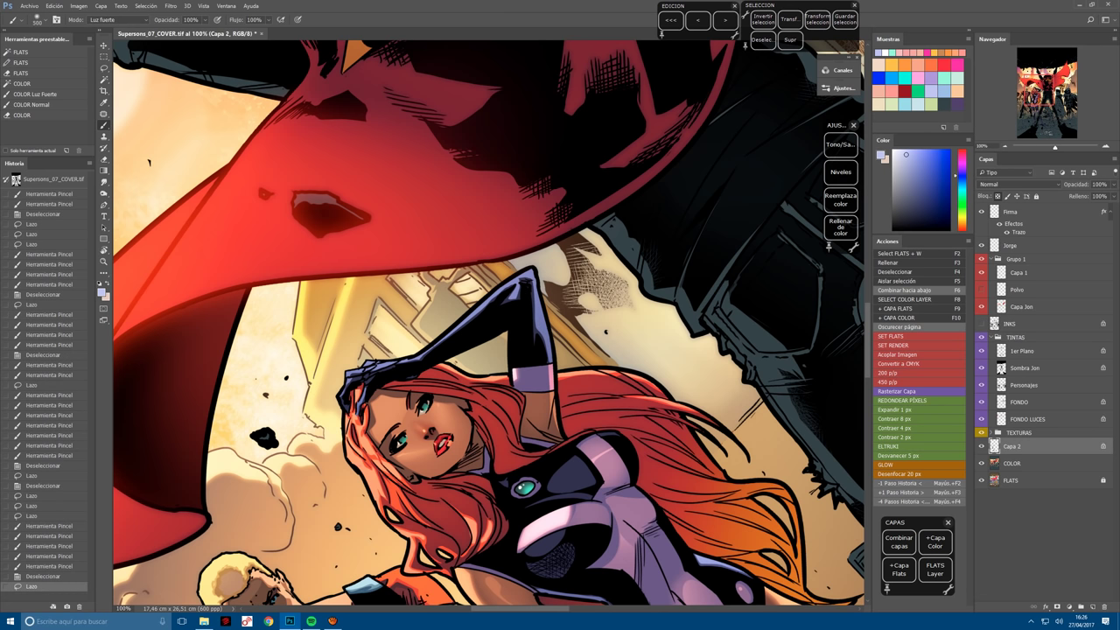
{"action": "key", "text": "bracketright"}
{"action": "key", "text": "bracketright"}
{"action": "left_click", "coordinate": [447, 341]}
{"action": "left_click", "coordinate": [485, 315]}
{"action": "left_click", "coordinate": [473, 326]}
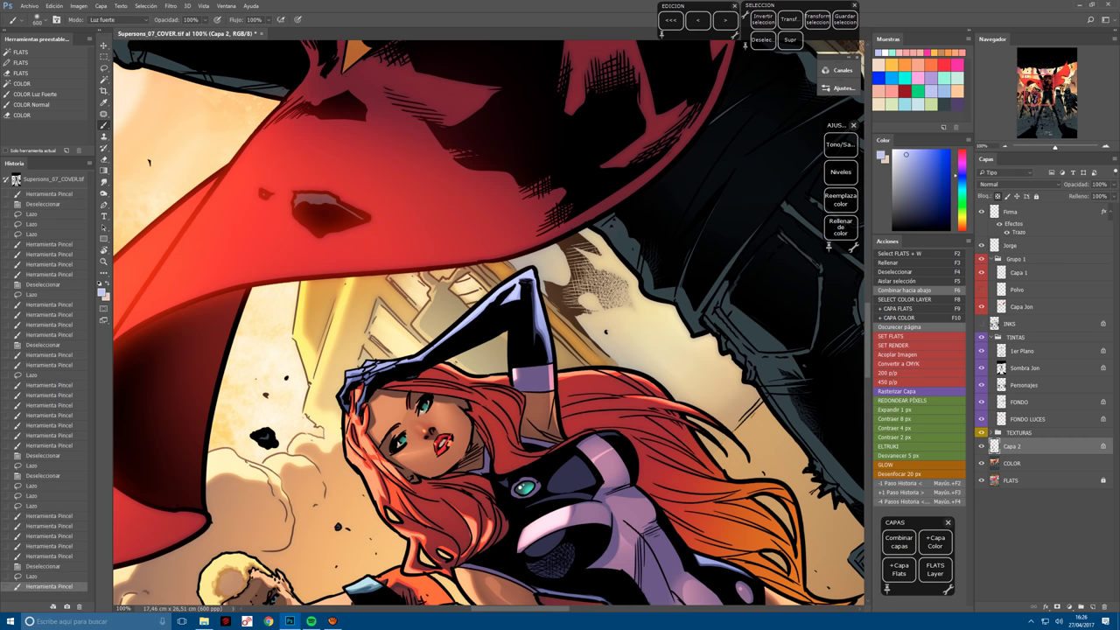
{"action": "key", "text": "bracketleft"}
{"action": "key", "text": "bracketleft"}
{"action": "key", "text": "bracketleft"}
{"action": "left_click_drag", "start_coordinate": [455, 411], "coordinate": [512, 264]}
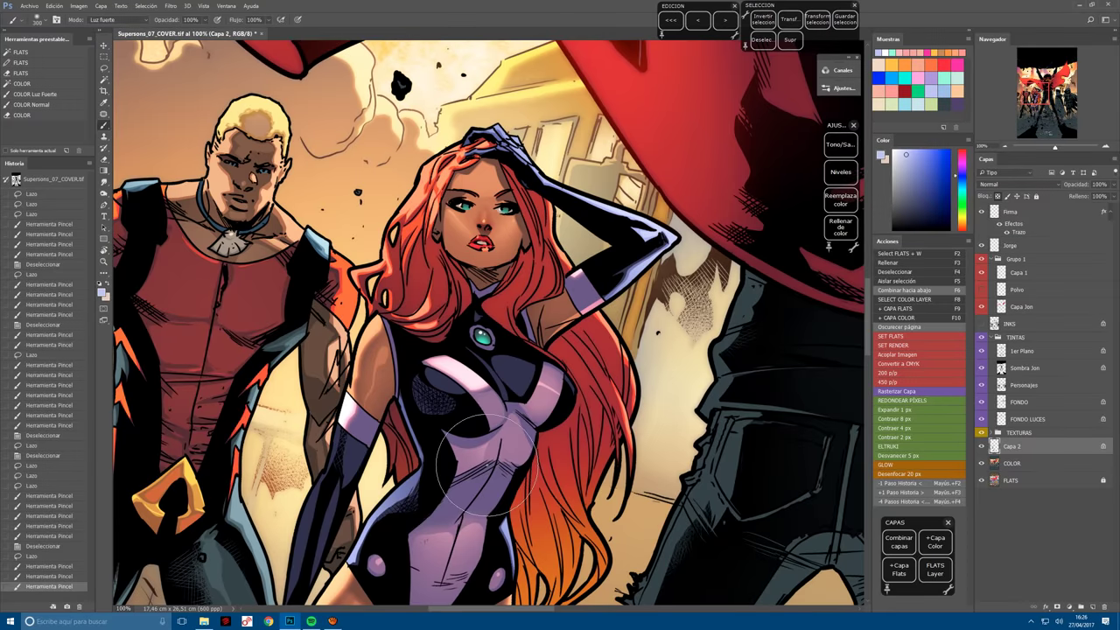
{"action": "left_click_drag", "start_coordinate": [484, 463], "coordinate": [595, 419]}
Merge the highlight layer down, isolate the next color area on a new locked layer, and paint light pink over the chest gem.
{"action": "key", "text": "F6"}
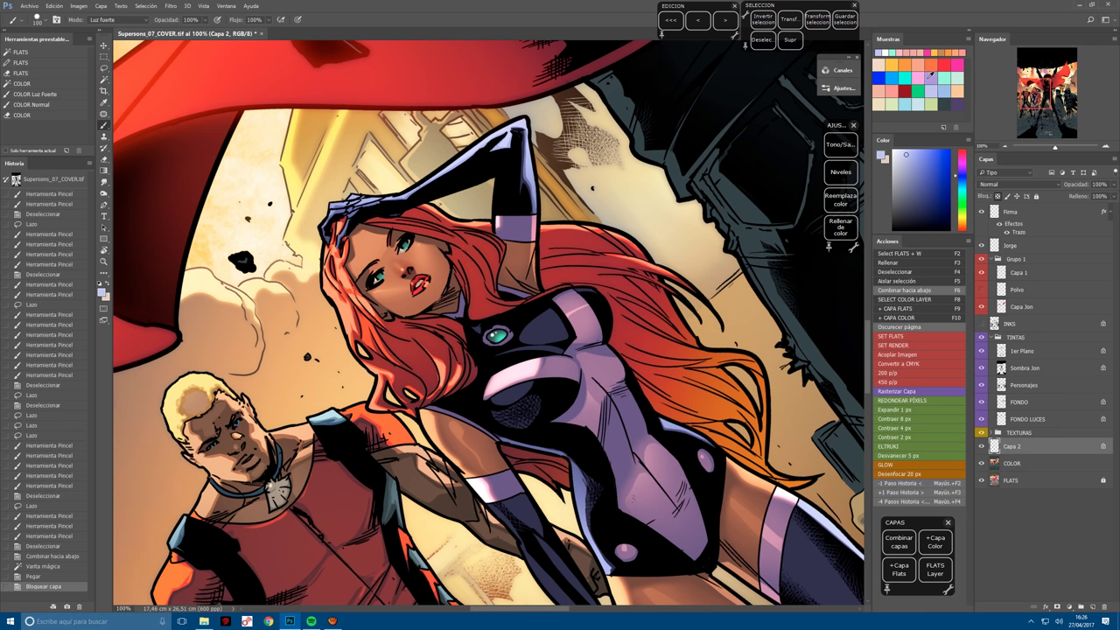
{"action": "left_click", "coordinate": [882, 87]}
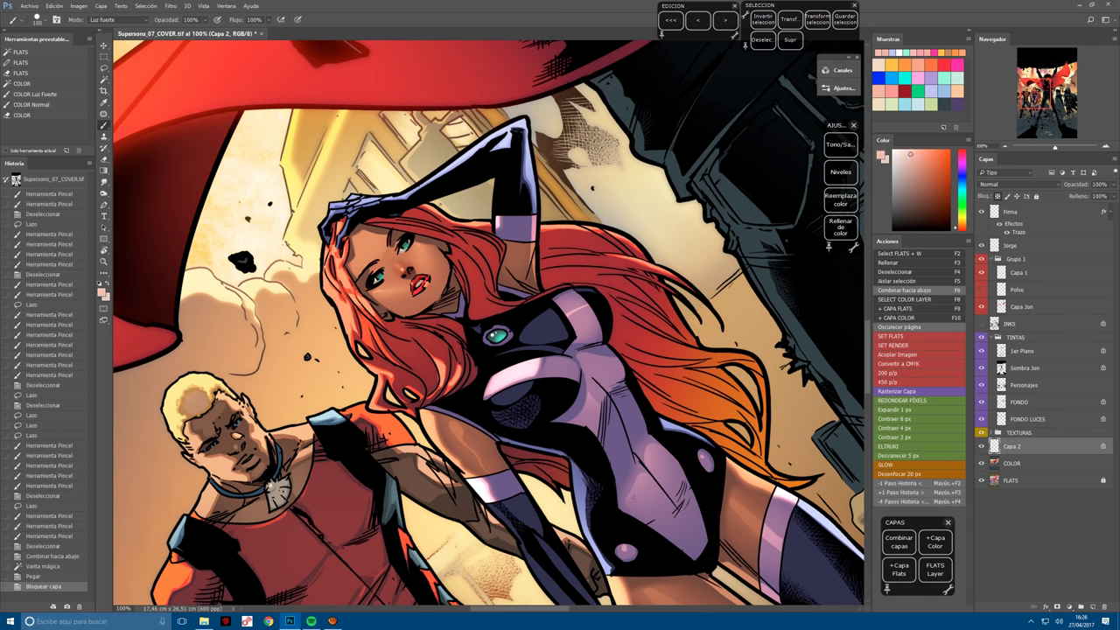
{"action": "left_click", "coordinate": [493, 328]}
{"action": "left_click", "coordinate": [493, 327]}
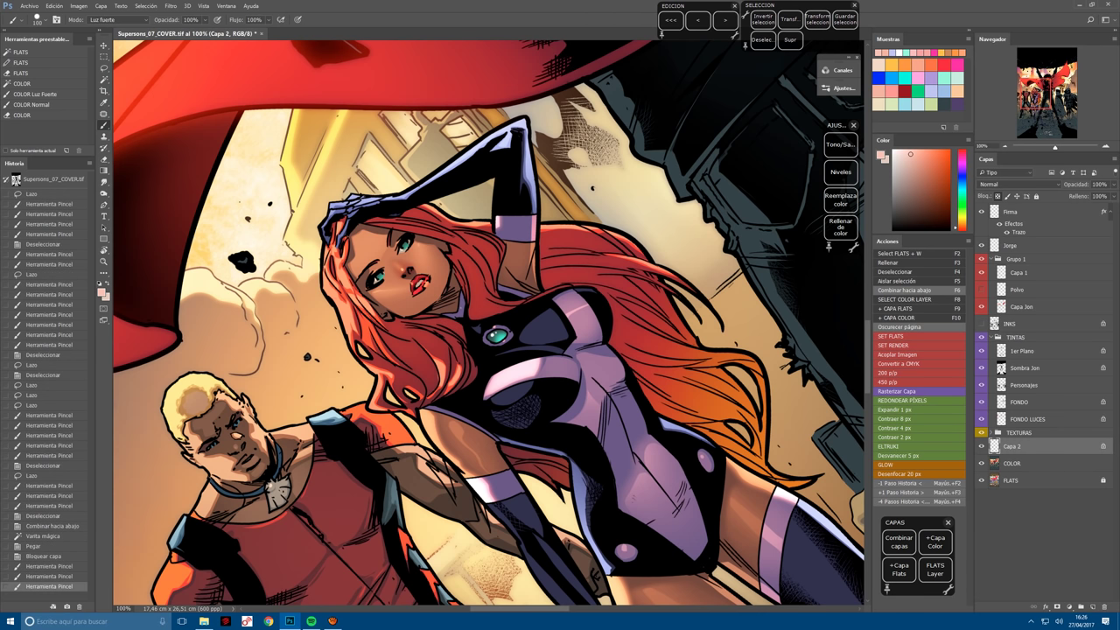
Merge the gem highlight layer down and copy the dark purple costume area onto a new locked layer.
{"action": "key", "text": "r"}
{"action": "key", "text": "Escape"}
{"action": "key", "text": "r"}
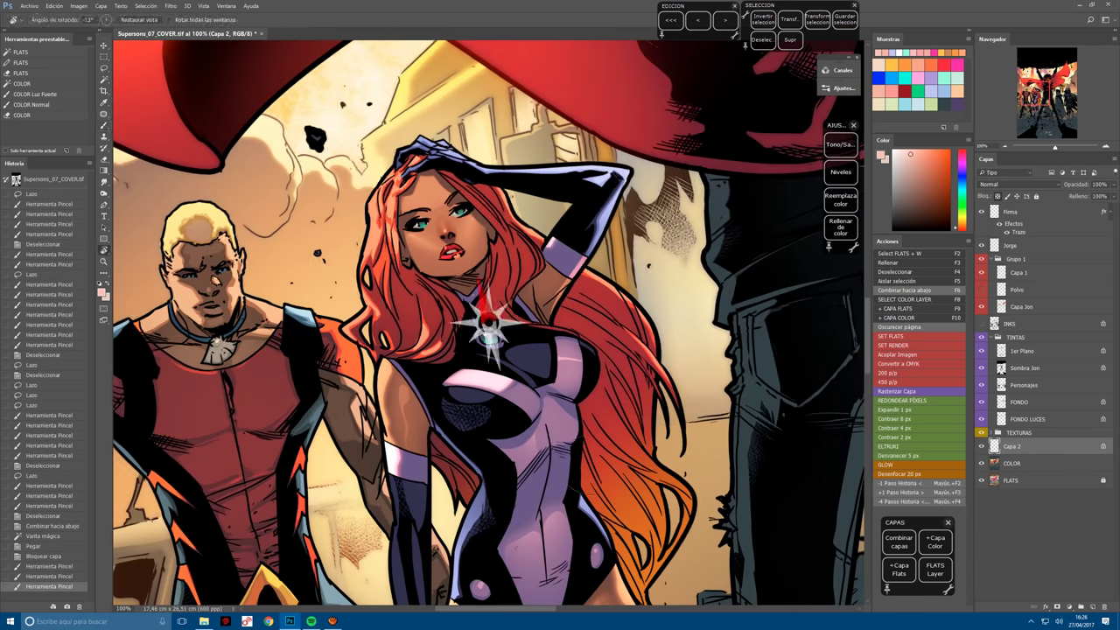
{"action": "left_click_drag", "start_coordinate": [490, 323], "coordinate": [525, 298]}
{"action": "left_click_drag", "start_coordinate": [480, 525], "coordinate": [540, 413]}
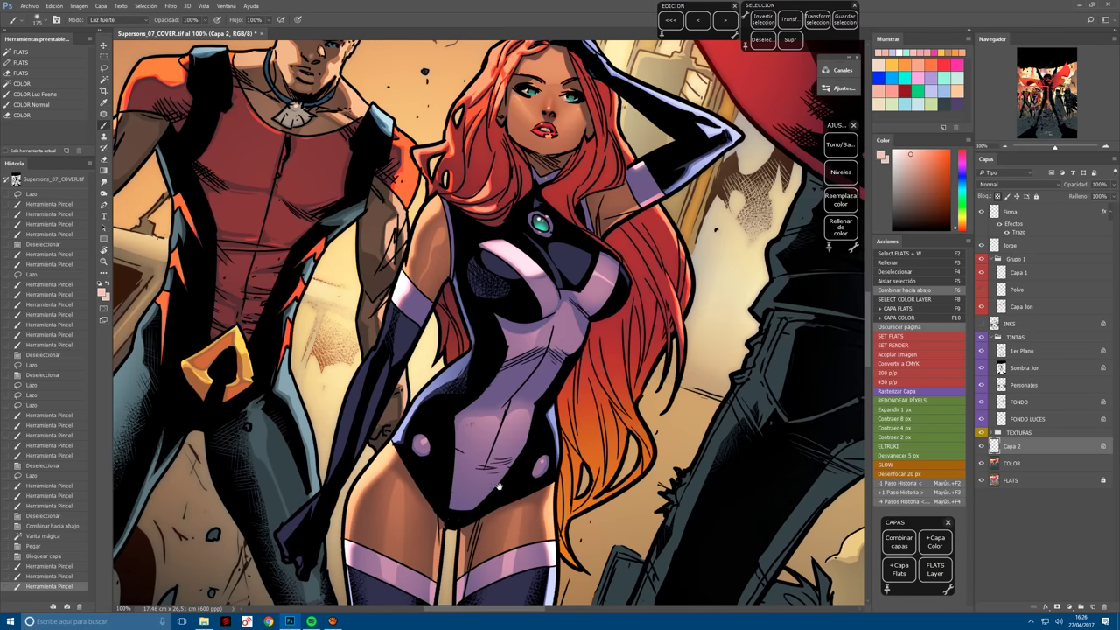
{"action": "key", "text": "shift+F2"}
{"action": "key", "text": "shift+F2"}
{"action": "key", "text": "shift+F2"}
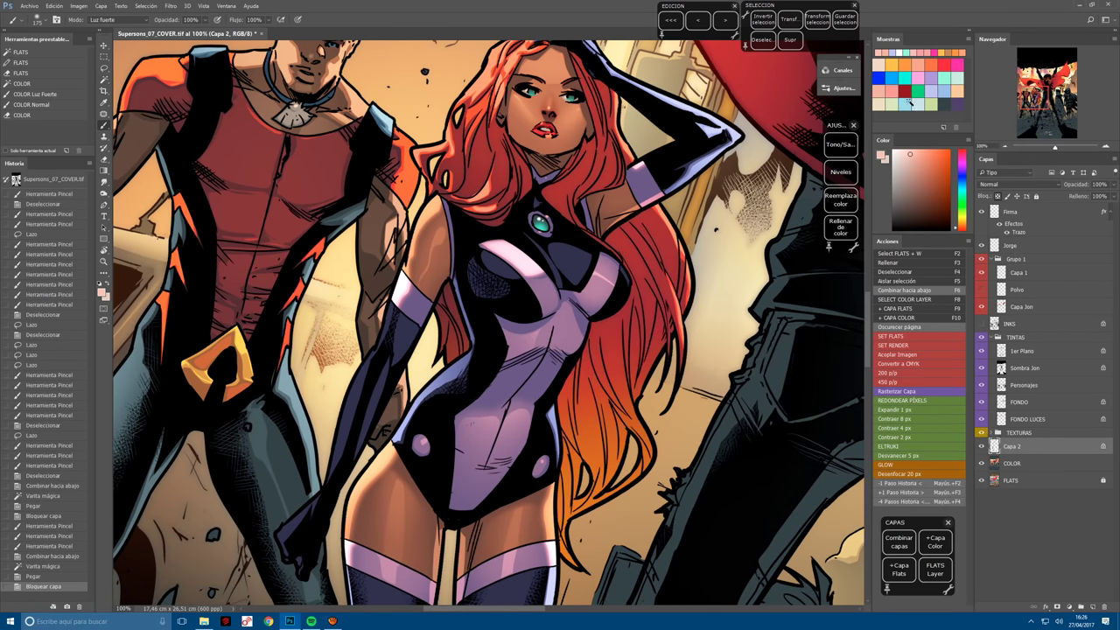
Lasso the outer edge of the lowered arm's glove, paint light lavender highlights inside it, and clear the selection.
{"action": "left_click", "coordinate": [932, 83]}
{"action": "key", "text": "r"}
{"action": "mouse_move", "coordinate": [398, 416]}
{"action": "left_mouse_down"}
{"action": "mouse_move", "coordinate": [406, 471]}
{"action": "mouse_move", "coordinate": [352, 438]}
{"action": "mouse_move", "coordinate": [396, 301]}
{"action": "mouse_move", "coordinate": [302, 413]}
{"action": "mouse_move", "coordinate": [221, 473]}
{"action": "left_mouse_up"}
{"action": "key", "text": "l"}
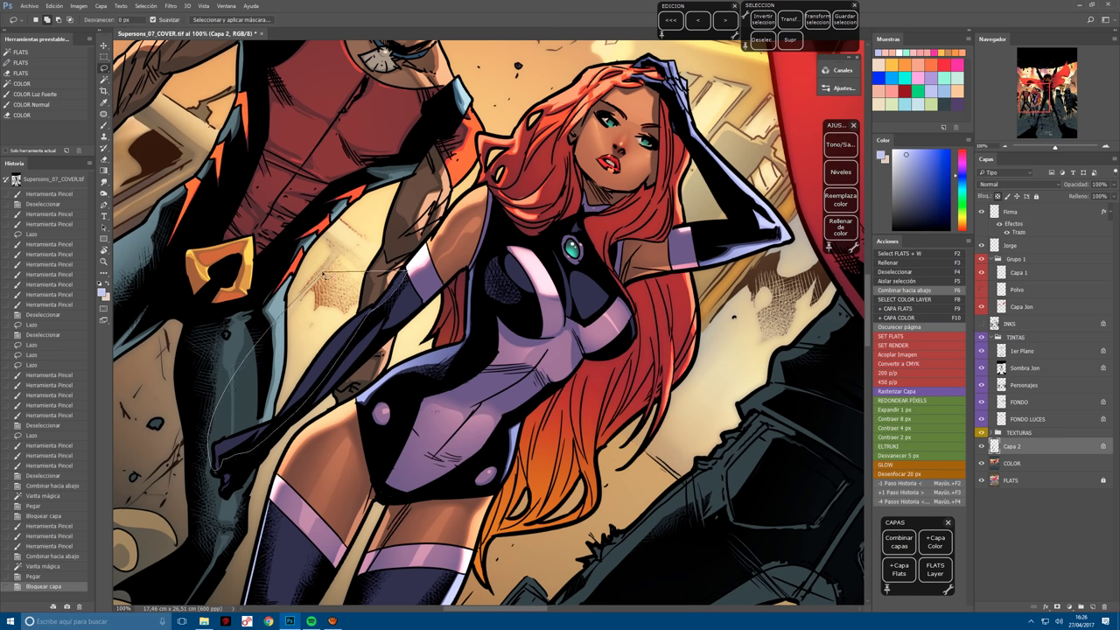
{"action": "key", "text": "b"}
{"action": "mouse_move", "coordinate": [398, 278]}
{"action": "left_mouse_down"}
{"action": "mouse_move", "coordinate": [229, 462]}
{"action": "mouse_move", "coordinate": [316, 383]}
{"action": "left_mouse_up"}
{"action": "key", "text": "ctrl+d"}
Lasso a strip along the lowered glove from cuff to hand, brighten it with broad lavender strokes, and clear the selection.
{"action": "key", "text": "l"}
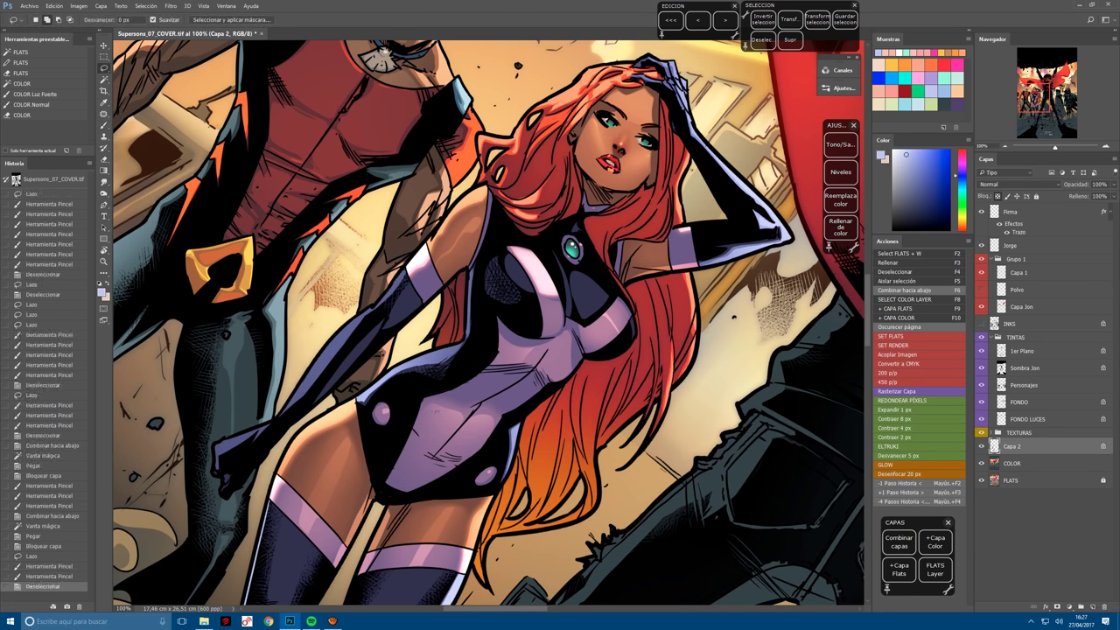
{"action": "mouse_move", "coordinate": [404, 282]}
{"action": "left_mouse_down"}
{"action": "mouse_move", "coordinate": [327, 373]}
{"action": "mouse_move", "coordinate": [311, 374]}
{"action": "mouse_move", "coordinate": [296, 407]}
{"action": "mouse_move", "coordinate": [320, 339]}
{"action": "mouse_move", "coordinate": [276, 424]}
{"action": "mouse_move", "coordinate": [217, 448]}
{"action": "left_mouse_up"}
{"action": "key", "text": "b"}
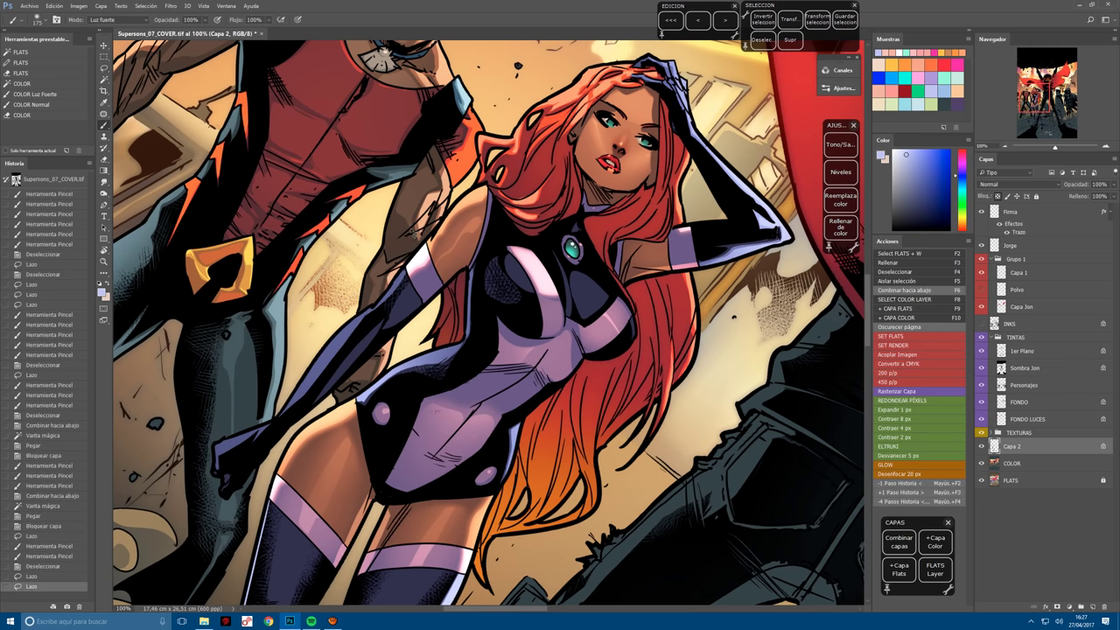
{"action": "mouse_move", "coordinate": [394, 280]}
{"action": "left_mouse_down"}
{"action": "mouse_move", "coordinate": [262, 434]}
{"action": "mouse_move", "coordinate": [245, 436]}
{"action": "mouse_move", "coordinate": [320, 368]}
{"action": "mouse_move", "coordinate": [224, 447]}
{"action": "left_mouse_up"}
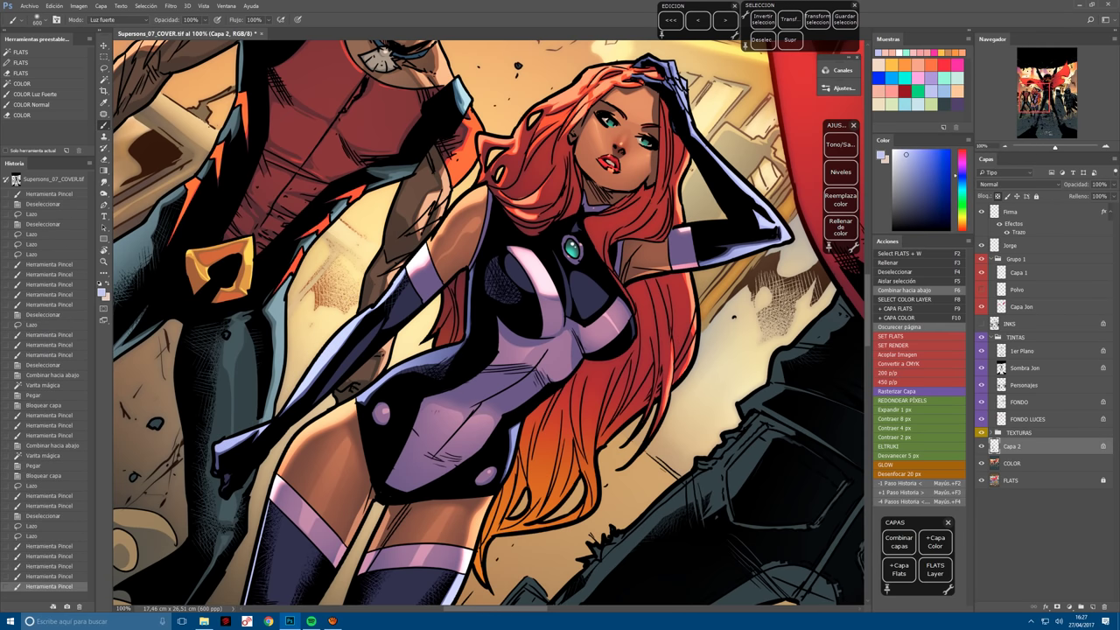
{"action": "left_click_drag", "start_coordinate": [372, 339], "coordinate": [460, 343]}
{"action": "key", "text": "l"}
{"action": "key", "text": "ctrl+d"}
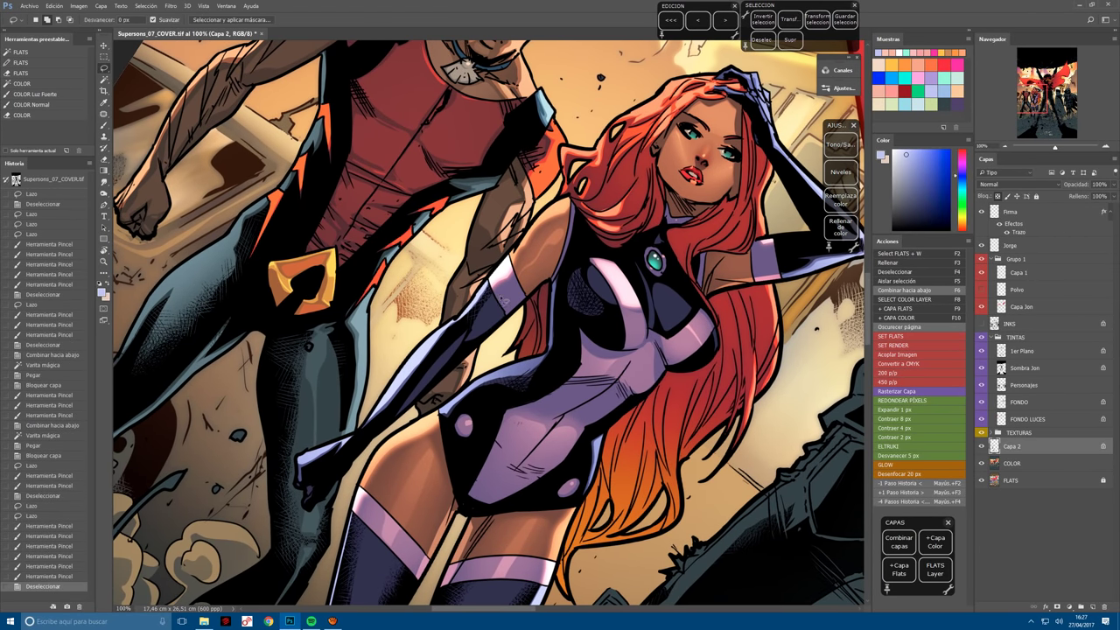
Add finer lavender highlights along the lowered glove's forearm, including a small lassoed patch near the cuff.
{"action": "key", "text": "b"}
{"action": "left_click_drag", "start_coordinate": [479, 329], "coordinate": [501, 302]}
{"action": "key", "text": "ctrl+z"}
{"action": "left_click_drag", "start_coordinate": [426, 383], "coordinate": [452, 353]}
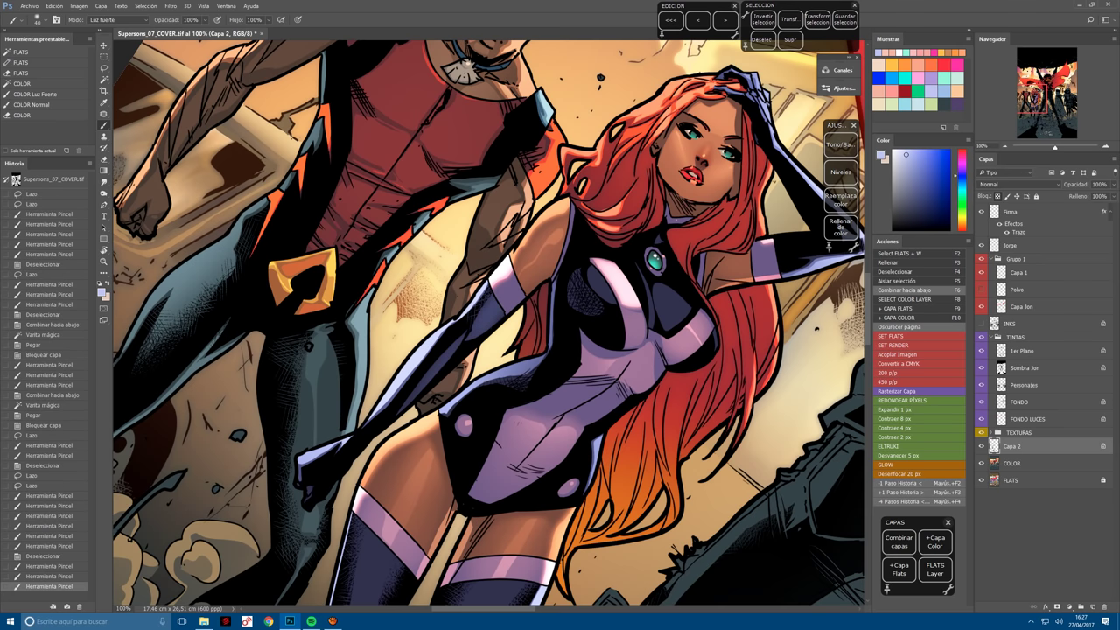
{"action": "key", "text": "l"}
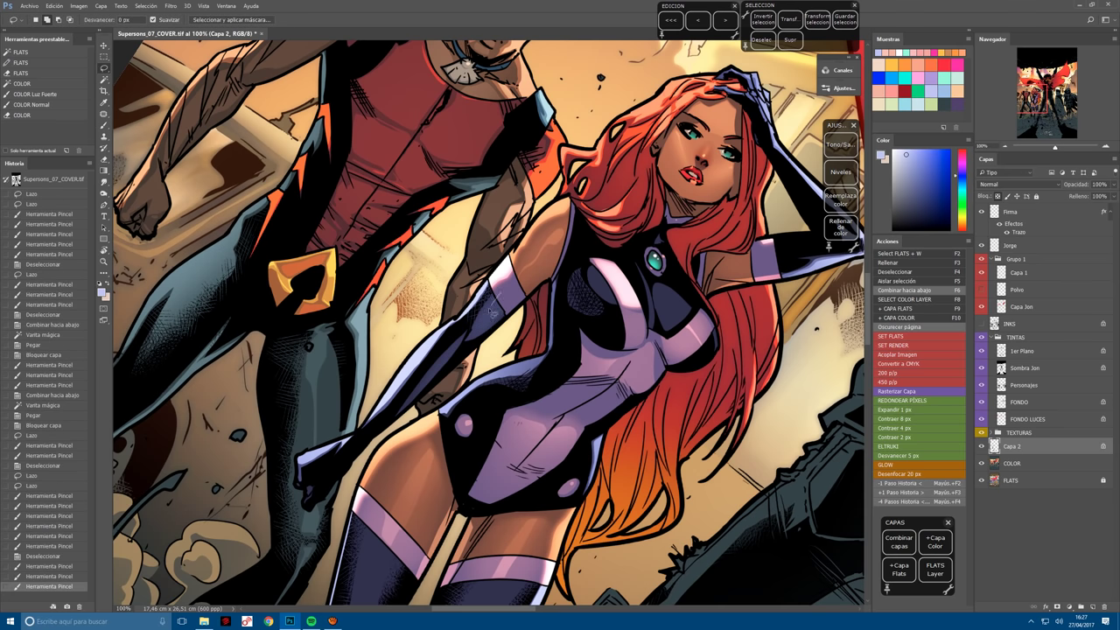
{"action": "mouse_move", "coordinate": [492, 312]}
{"action": "left_mouse_down"}
{"action": "mouse_move", "coordinate": [471, 346]}
{"action": "mouse_move", "coordinate": [516, 287]}
{"action": "mouse_move", "coordinate": [497, 304]}
{"action": "left_mouse_up"}
{"action": "key", "text": "b"}
{"action": "key", "text": "l"}
{"action": "key", "text": "ctrl+d"}
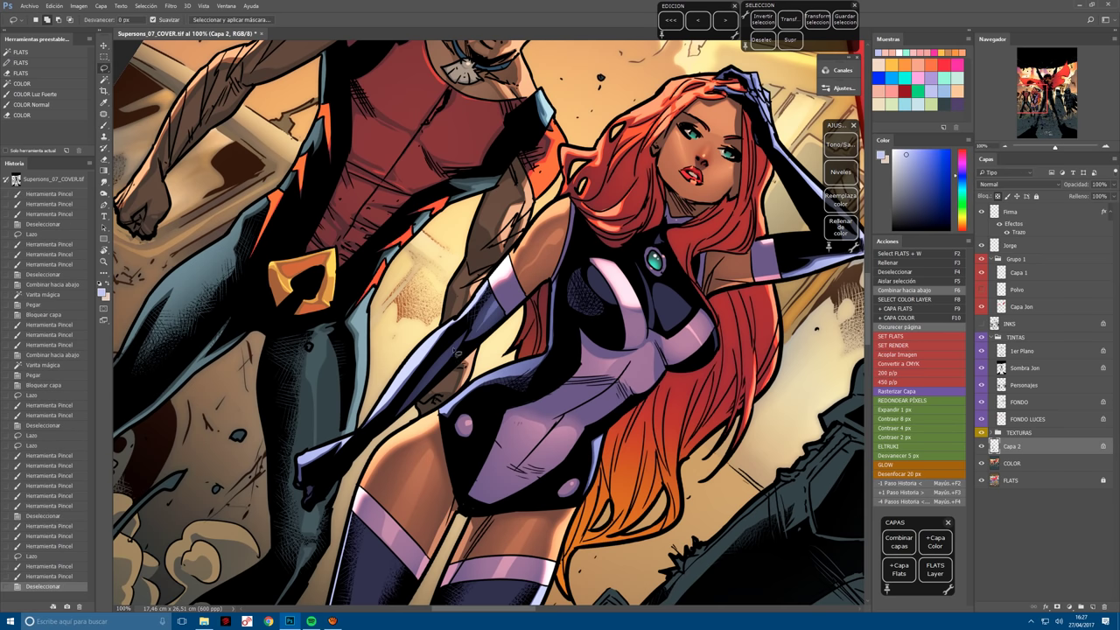
Paint soft lavender Hard Light highlights down the dark stocking on the woman's left leg, below the thigh band.
{"action": "scroll", "coordinate": [415, 492], "scroll_direction": "down", "scroll_amount": 3}
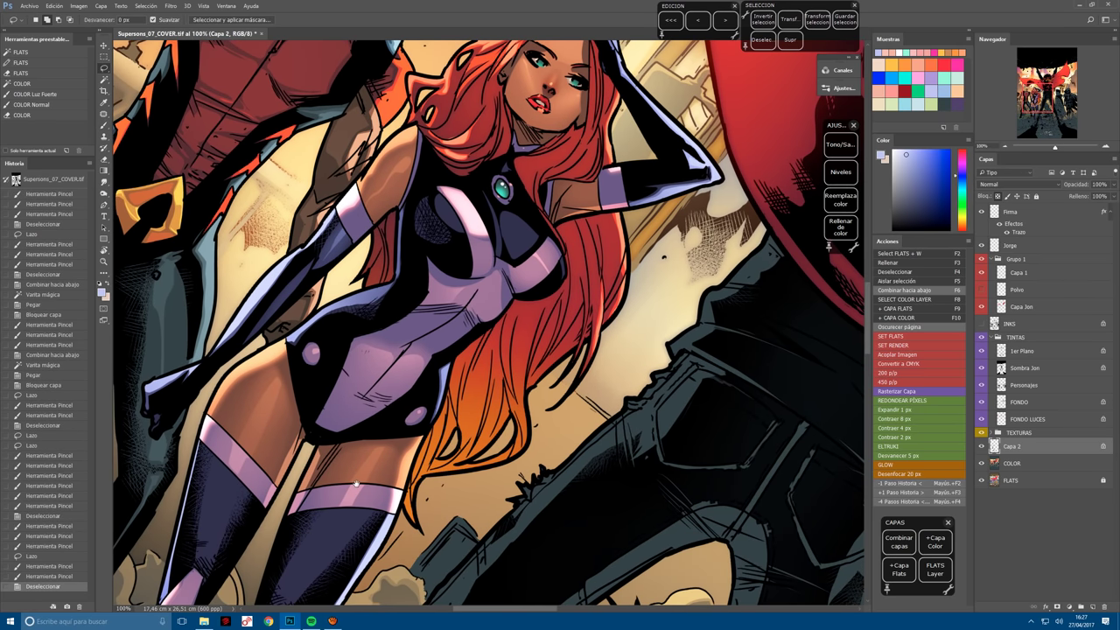
{"action": "scroll", "coordinate": [406, 431], "scroll_direction": "down", "scroll_amount": 5}
{"action": "key", "text": "b"}
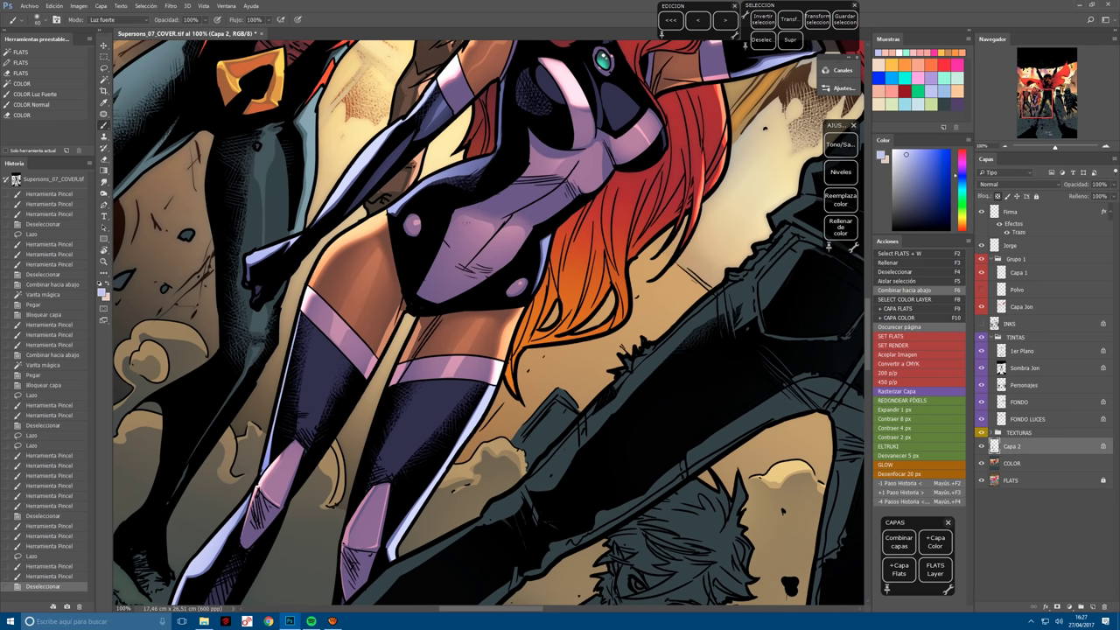
{"action": "key", "text": "l"}
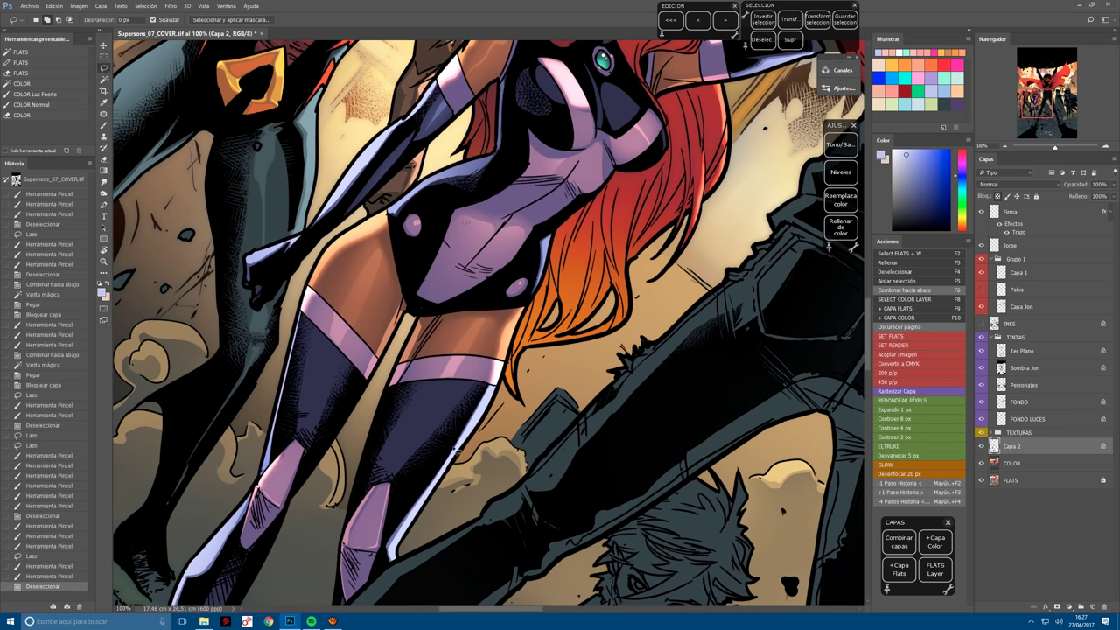
{"action": "left_click_drag", "start_coordinate": [480, 383], "coordinate": [456, 442]}
{"action": "key", "text": "ctrl+d"}
{"action": "key", "text": "b"}
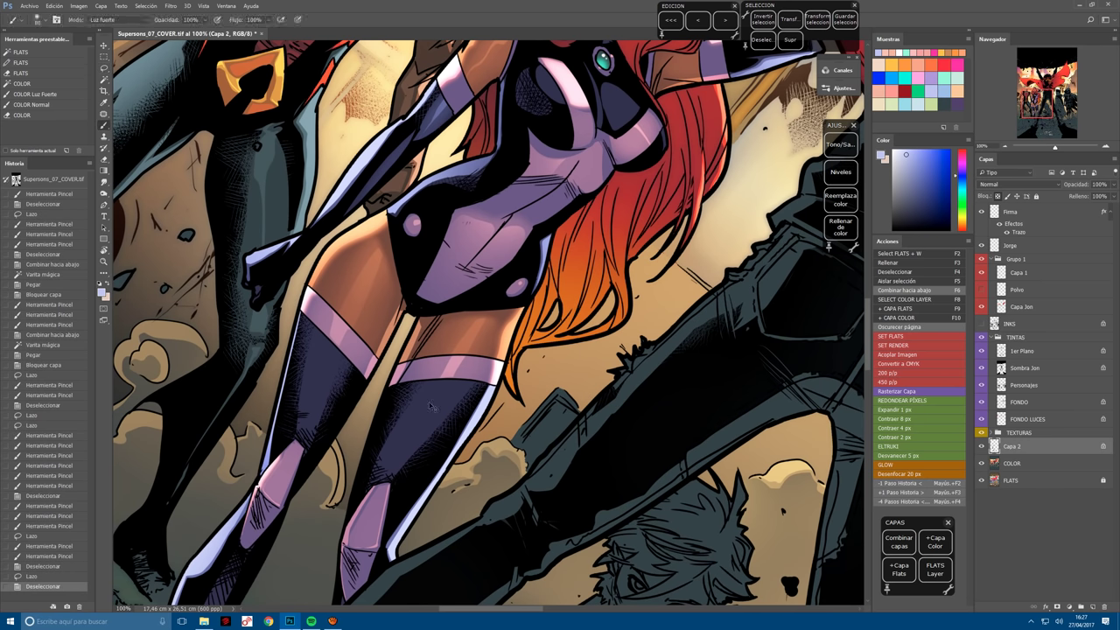
{"action": "left_click_drag", "start_coordinate": [456, 386], "coordinate": [400, 457]}
{"action": "left_click_drag", "start_coordinate": [455, 385], "coordinate": [411, 437]}
{"action": "left_click_drag", "start_coordinate": [455, 394], "coordinate": [411, 447]}
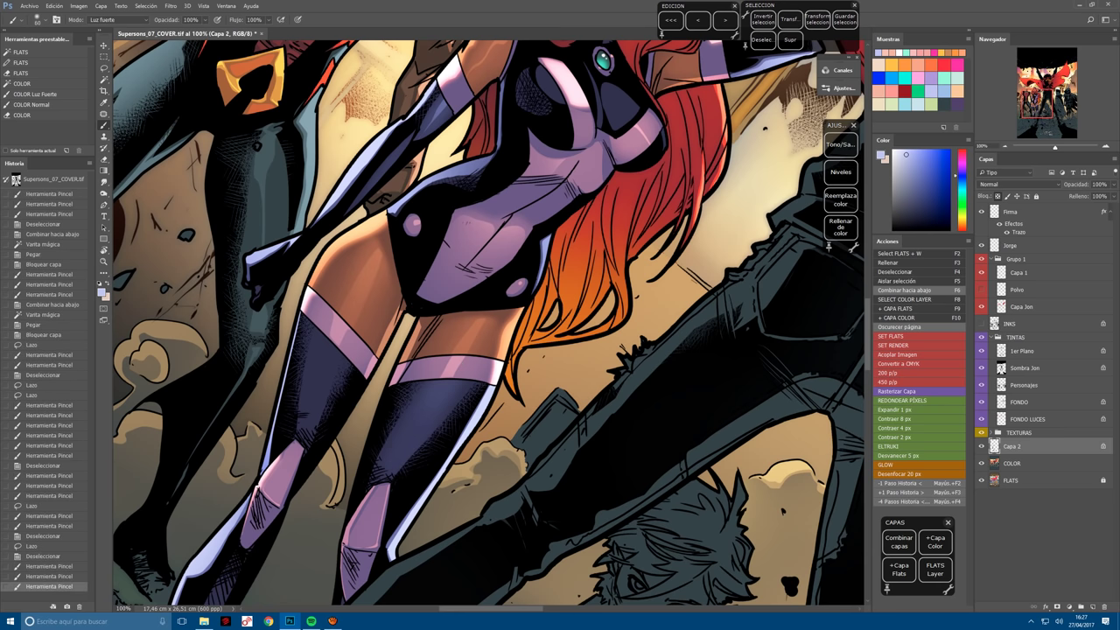
Brush soft lavender highlights down the upper part of the left-hand stocking, brighten a lassoed vertical strip in it, and clear the selection.
{"action": "left_click_drag", "start_coordinate": [336, 341], "coordinate": [296, 425]}
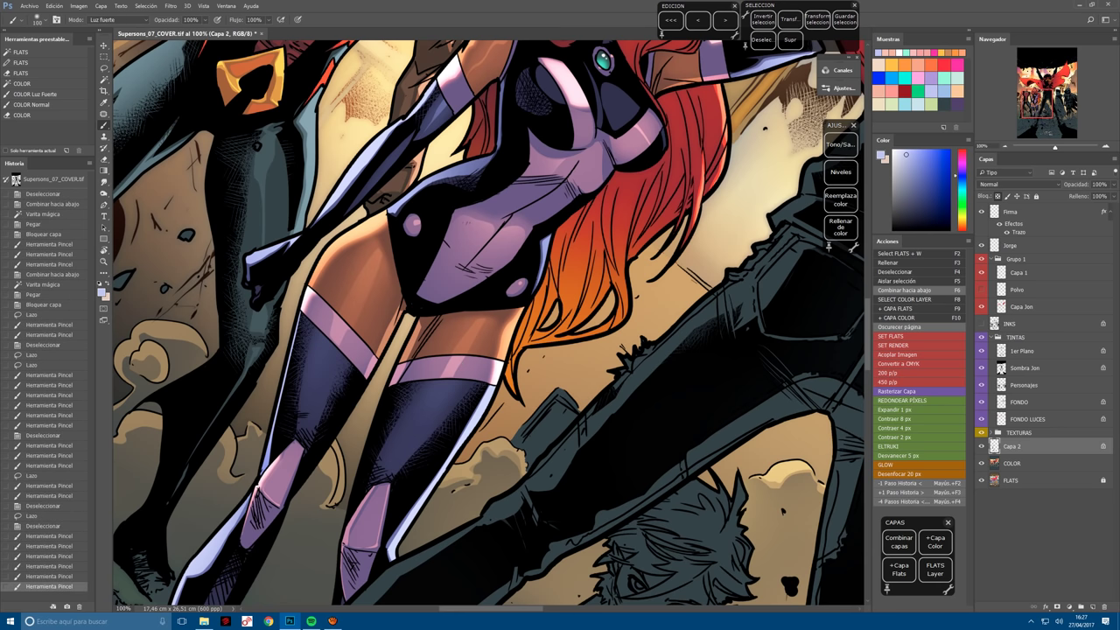
{"action": "left_click_drag", "start_coordinate": [342, 337], "coordinate": [319, 385]}
{"action": "key", "text": "l"}
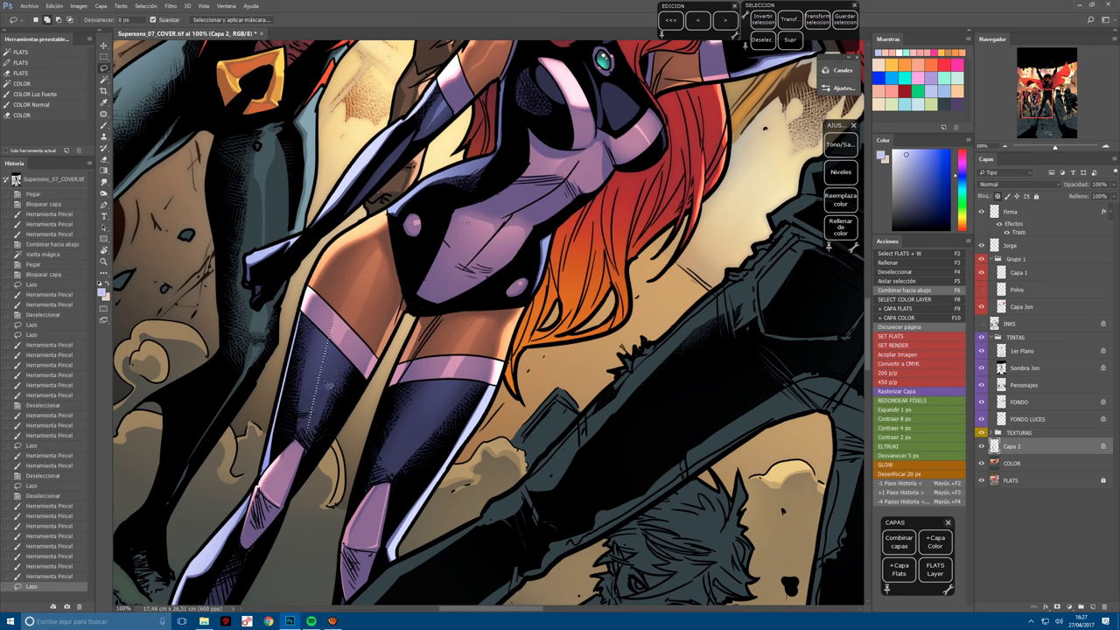
{"action": "key", "text": "ctrl+d"}
{"action": "left_click_drag", "start_coordinate": [348, 280], "coordinate": [313, 433]}
{"action": "key", "text": "b"}
{"action": "left_click_drag", "start_coordinate": [329, 341], "coordinate": [319, 400]}
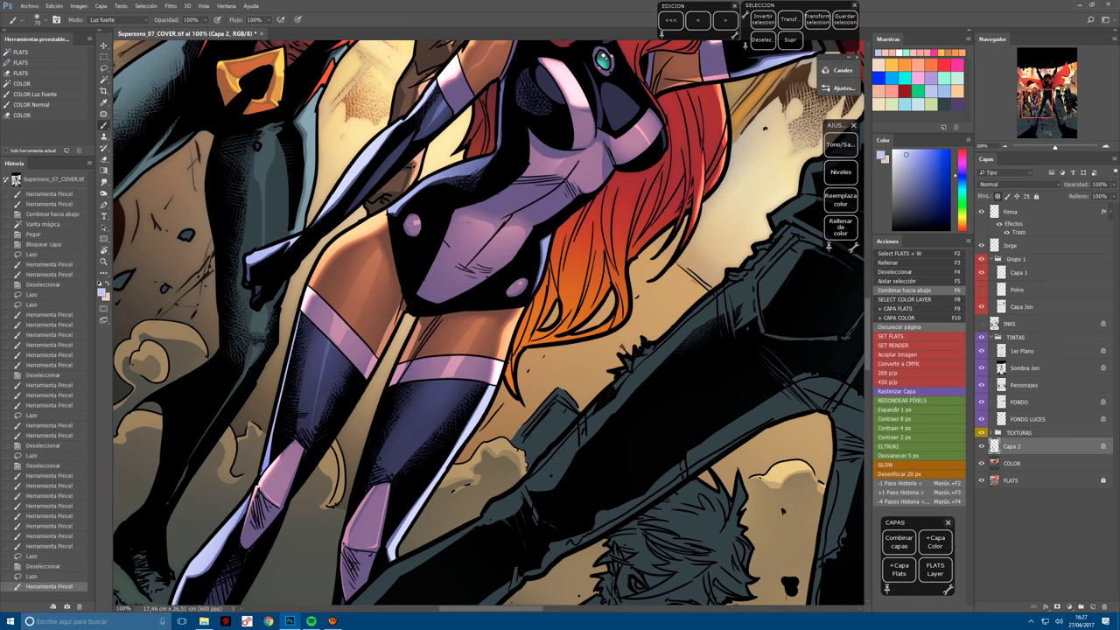
{"action": "key", "text": "l"}
{"action": "key", "text": "ctrl+d"}
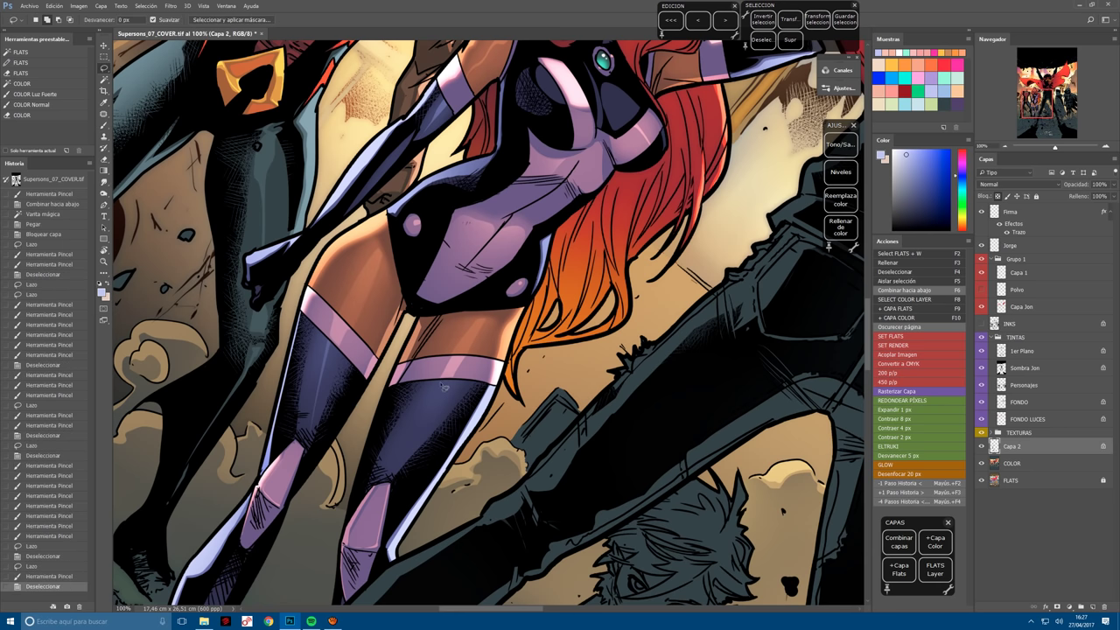
Brush soft lavender highlights onto the upper part of the right-hand stocking, just below its thigh band.
{"action": "mouse_move", "coordinate": [448, 380]}
{"action": "left_mouse_down"}
{"action": "mouse_move", "coordinate": [398, 470]}
{"action": "mouse_move", "coordinate": [516, 297]}
{"action": "mouse_move", "coordinate": [418, 382]}
{"action": "mouse_move", "coordinate": [416, 394]}
{"action": "mouse_move", "coordinate": [525, 254]}
{"action": "left_mouse_up"}
{"action": "key", "text": "b"}
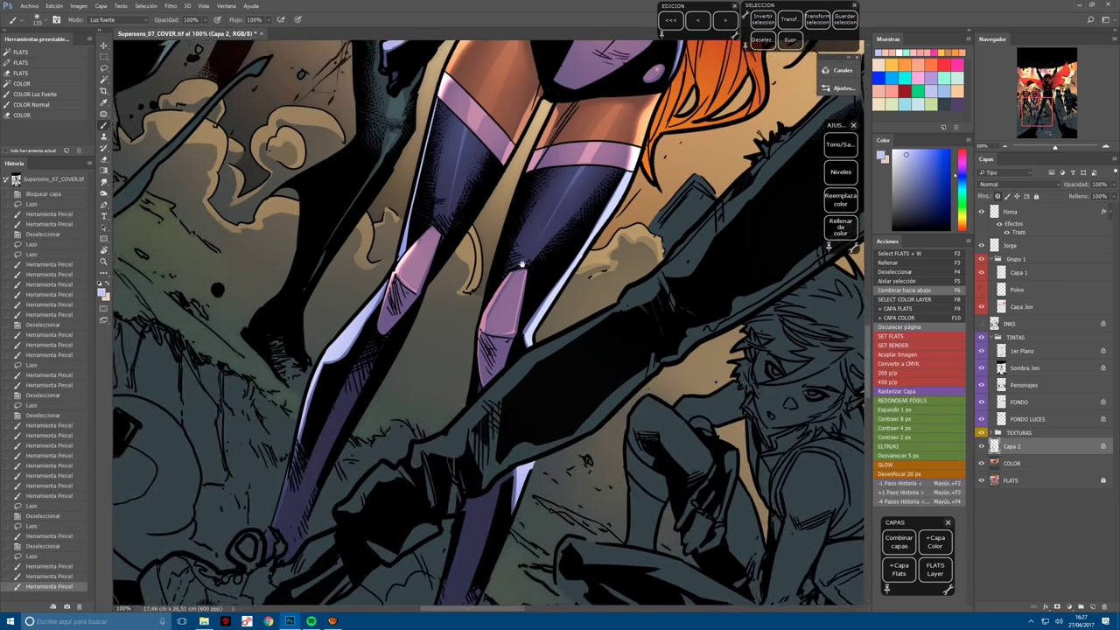
{"action": "left_click_drag", "start_coordinate": [477, 355], "coordinate": [465, 313]}
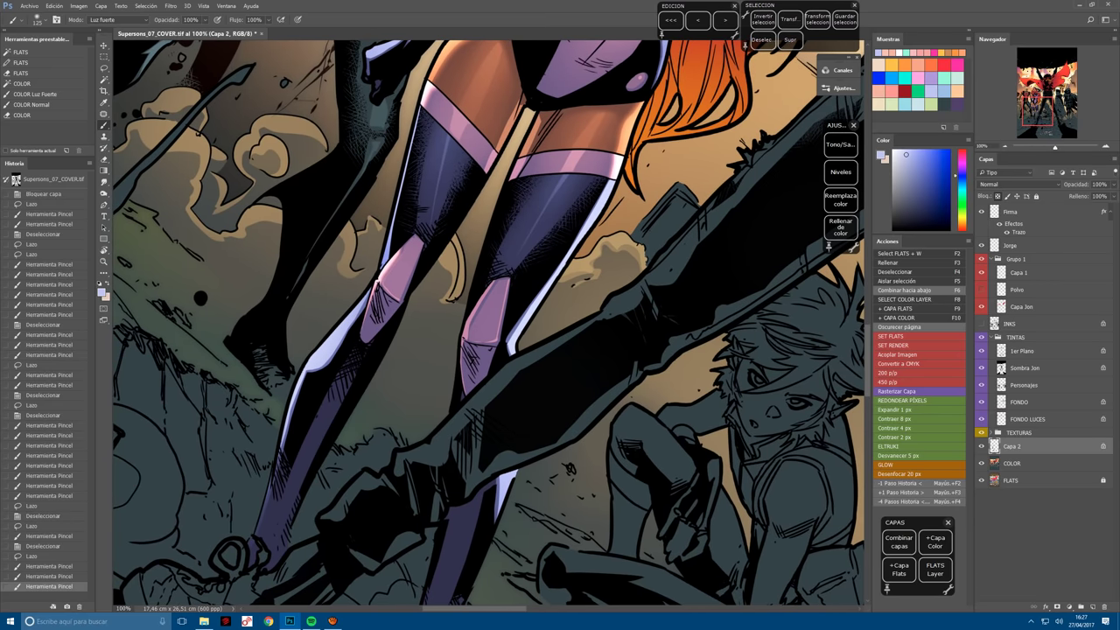
Lasso the crescent inside the woman's lower chest cutout, paint it light lavender, and fade the stroke.
{"action": "key", "text": "r"}
{"action": "mouse_move", "coordinate": [665, 219]}
{"action": "left_mouse_down"}
{"action": "mouse_move", "coordinate": [613, 158]}
{"action": "mouse_move", "coordinate": [411, 132]}
{"action": "left_mouse_up"}
{"action": "key", "text": "ctrl+plus"}
{"action": "key", "text": "l"}
{"action": "key", "text": "ctrl+d"}
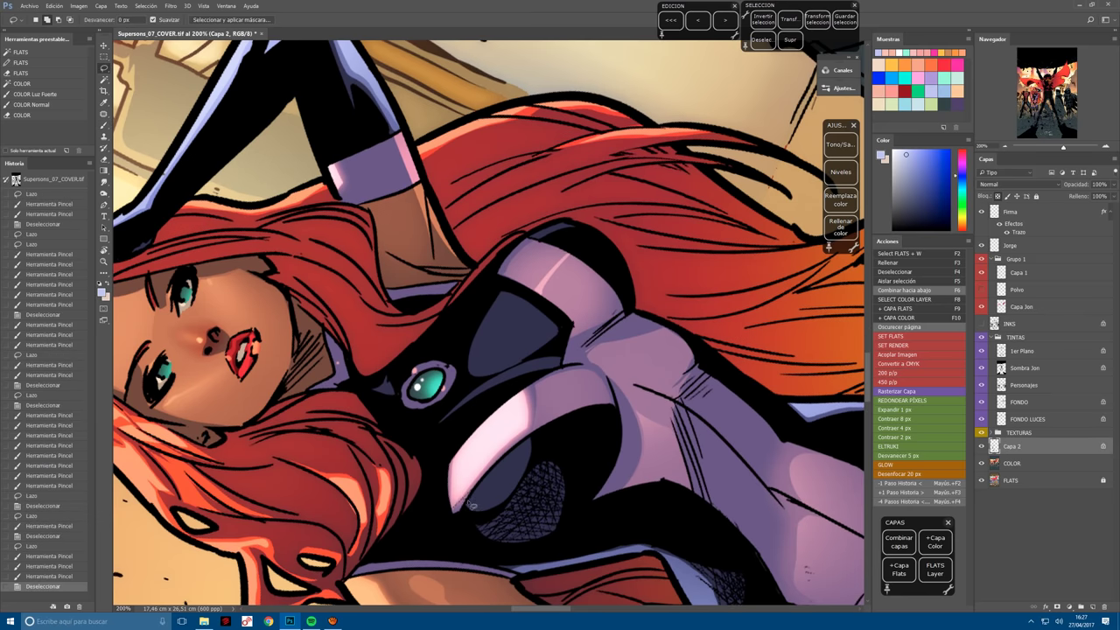
{"action": "mouse_move", "coordinate": [468, 505]}
{"action": "left_mouse_down"}
{"action": "mouse_move", "coordinate": [500, 508]}
{"action": "mouse_move", "coordinate": [532, 449]}
{"action": "mouse_move", "coordinate": [471, 506]}
{"action": "mouse_move", "coordinate": [517, 455]}
{"action": "mouse_move", "coordinate": [499, 490]}
{"action": "mouse_move", "coordinate": [495, 469]}
{"action": "left_mouse_up"}
{"action": "key", "text": "b"}
{"action": "key", "text": "ctrl+shift+f"}
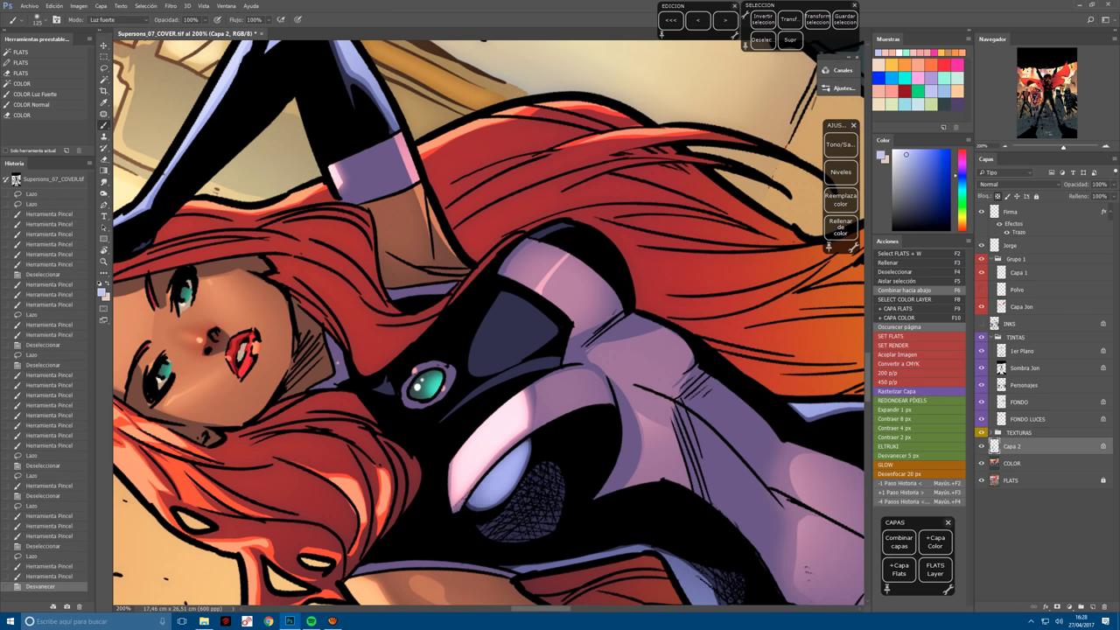
Lasso the lower edge of the dark chest panel beside the gem and brush a light lavender highlight inside it.
{"action": "key", "text": "r"}
{"action": "left_click_drag", "start_coordinate": [490, 350], "coordinate": [525, 376]}
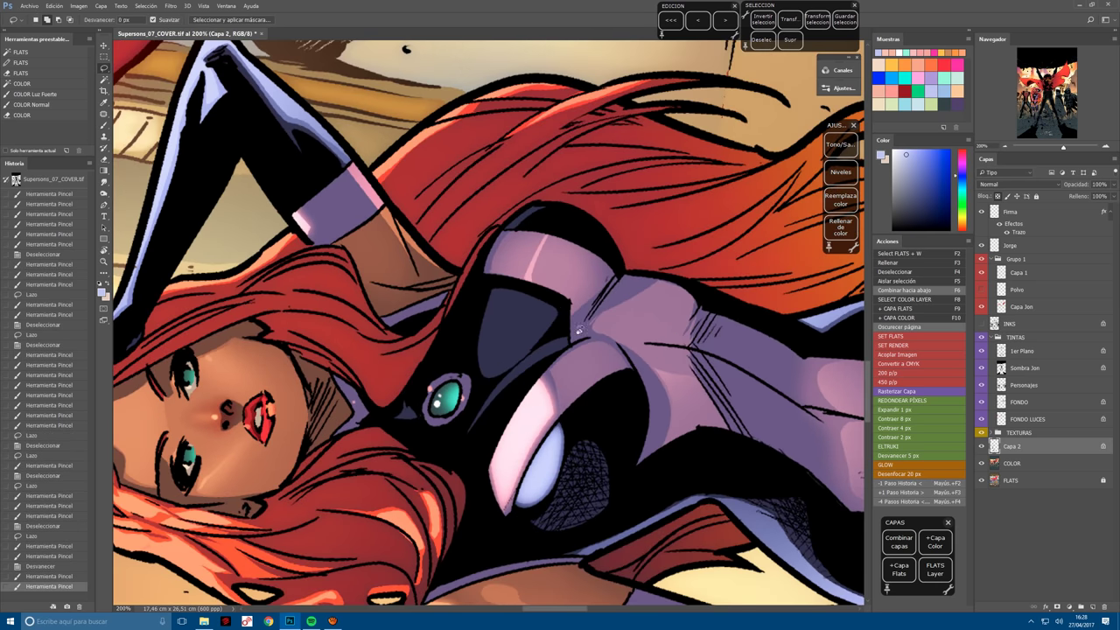
{"action": "key", "text": "ctrl+d"}
{"action": "mouse_move", "coordinate": [576, 340]}
{"action": "left_mouse_down"}
{"action": "mouse_move", "coordinate": [474, 424]}
{"action": "mouse_move", "coordinate": [577, 331]}
{"action": "left_mouse_up"}
{"action": "key", "text": "b"}
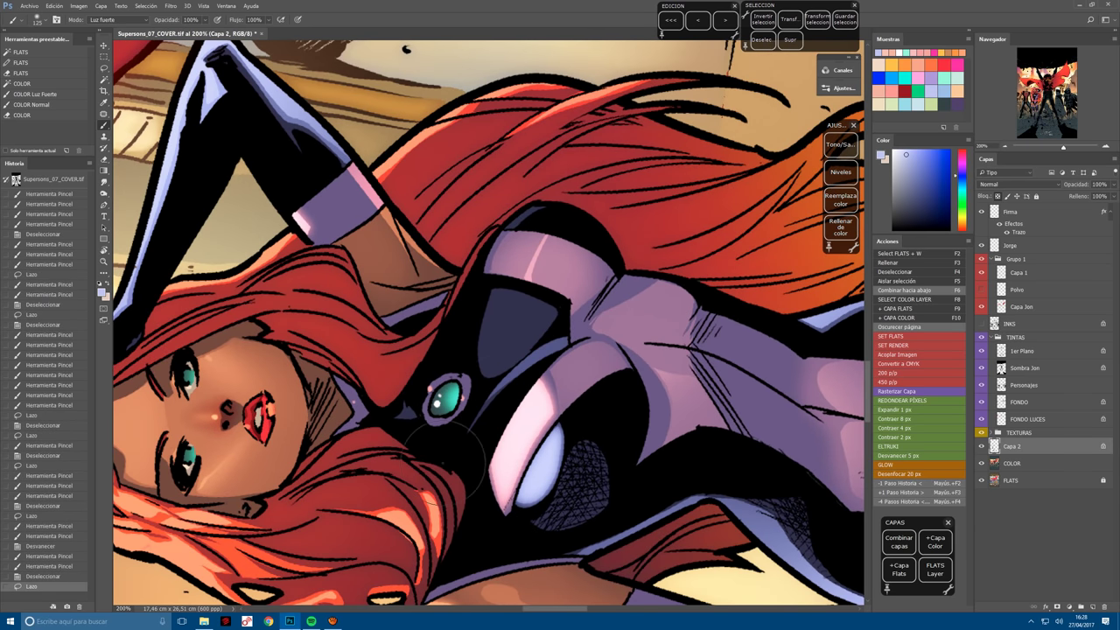
{"action": "left_click_drag", "start_coordinate": [490, 403], "coordinate": [556, 350]}
{"action": "key", "text": "ctrl+d"}
Brush softer lavender light across the rest of the dark chest panel beside the gem and clear the selection.
{"action": "key", "text": "b"}
{"action": "mouse_move", "coordinate": [496, 397]}
{"action": "left_mouse_down"}
{"action": "mouse_move", "coordinate": [596, 322]}
{"action": "mouse_move", "coordinate": [560, 346]}
{"action": "left_mouse_up"}
{"action": "mouse_move", "coordinate": [507, 376]}
{"action": "left_mouse_down"}
{"action": "mouse_move", "coordinate": [565, 342]}
{"action": "mouse_move", "coordinate": [538, 290]}
{"action": "mouse_move", "coordinate": [570, 246]}
{"action": "left_mouse_up"}
{"action": "key", "text": "ctrl+d"}
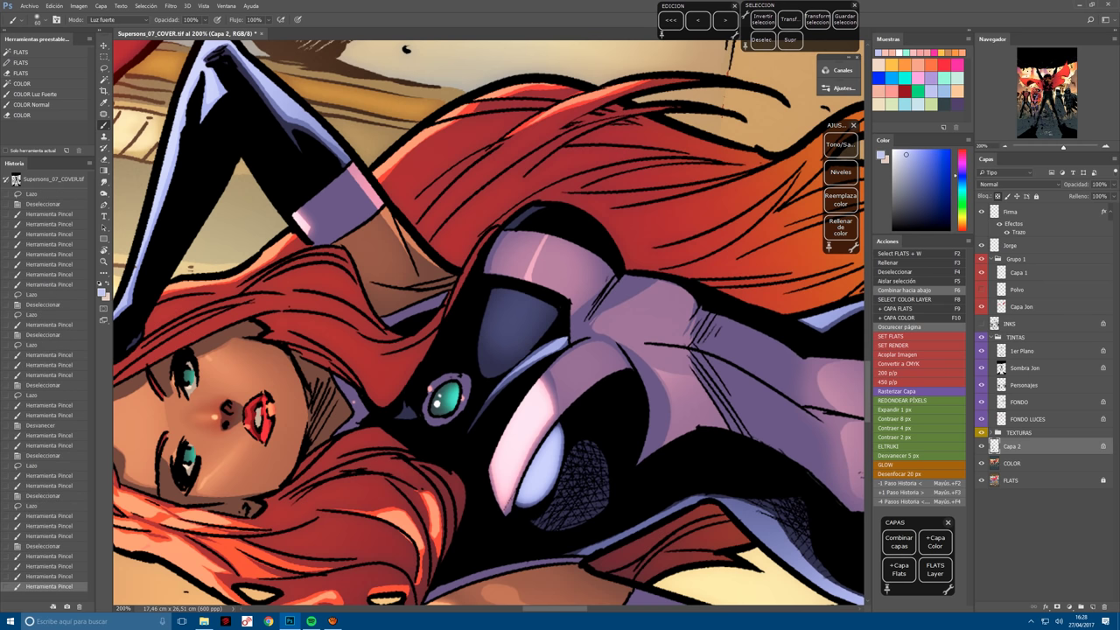
Undo the last brush stroke, merge the painted costume layer into COLOR, and make FLATS active for the Magic Wand.
{"action": "key", "text": "r"}
{"action": "key", "text": "ctrl+minus"}
{"action": "mouse_move", "coordinate": [368, 202]}
{"action": "left_mouse_down"}
{"action": "mouse_move", "coordinate": [490, 175]}
{"action": "mouse_move", "coordinate": [596, 201]}
{"action": "mouse_move", "coordinate": [665, 262]}
{"action": "mouse_move", "coordinate": [700, 332]}
{"action": "mouse_move", "coordinate": [423, 567]}
{"action": "left_mouse_up"}
{"action": "key", "text": "b"}
{"action": "key", "text": "ctrl+z"}
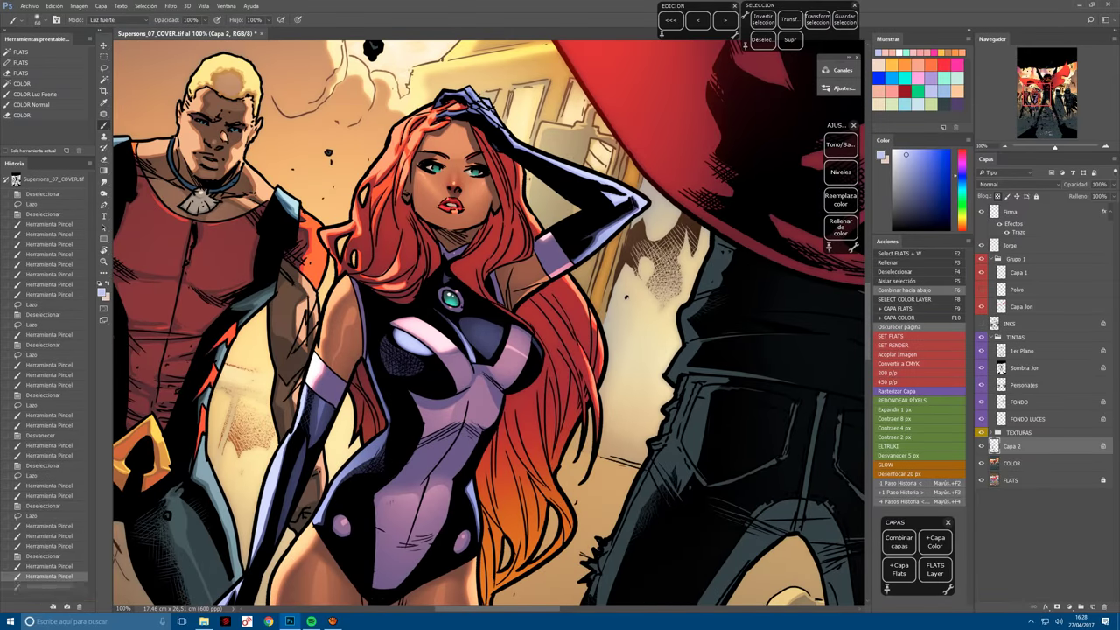
{"action": "left_click_drag", "start_coordinate": [412, 560], "coordinate": [446, 555]}
{"action": "key", "text": "ctrl+e"}
{"action": "key", "text": "ctrl+0"}
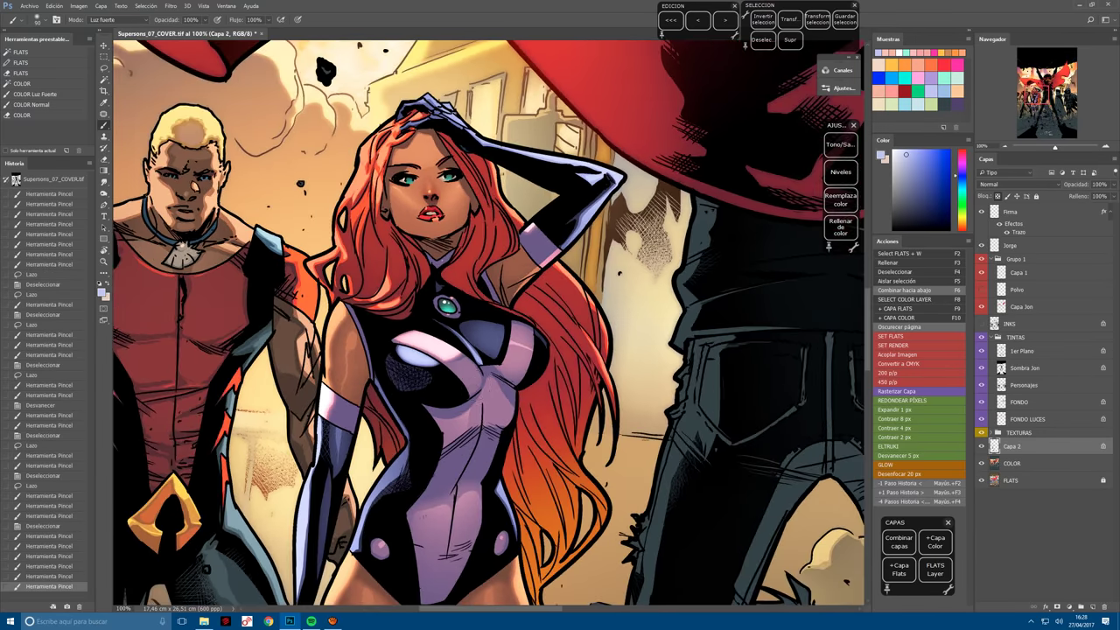
{"action": "key", "text": "w"}
{"action": "key", "text": "F2"}
Open the COVER folder in File Explorer and examine the Starfire colors in the reference image teen-titans11-3ad9f.
{"action": "key", "text": "ctrl+plus"}
{"action": "key", "text": "ctrl+plus"}
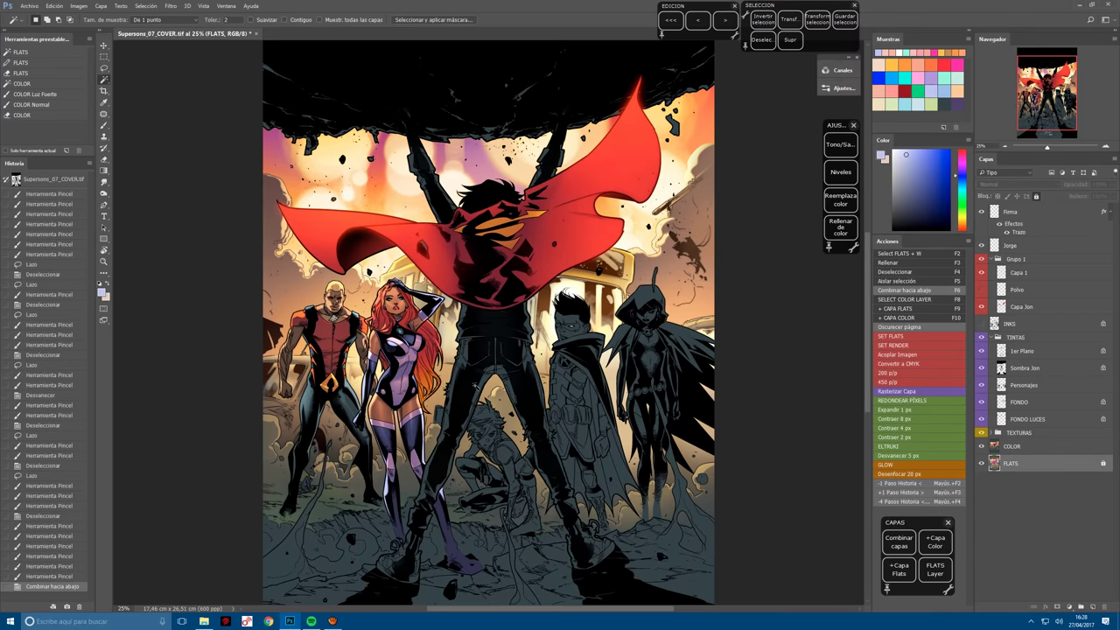
{"action": "scroll", "coordinate": [498, 261], "scroll_direction": "up", "scroll_amount": 2}
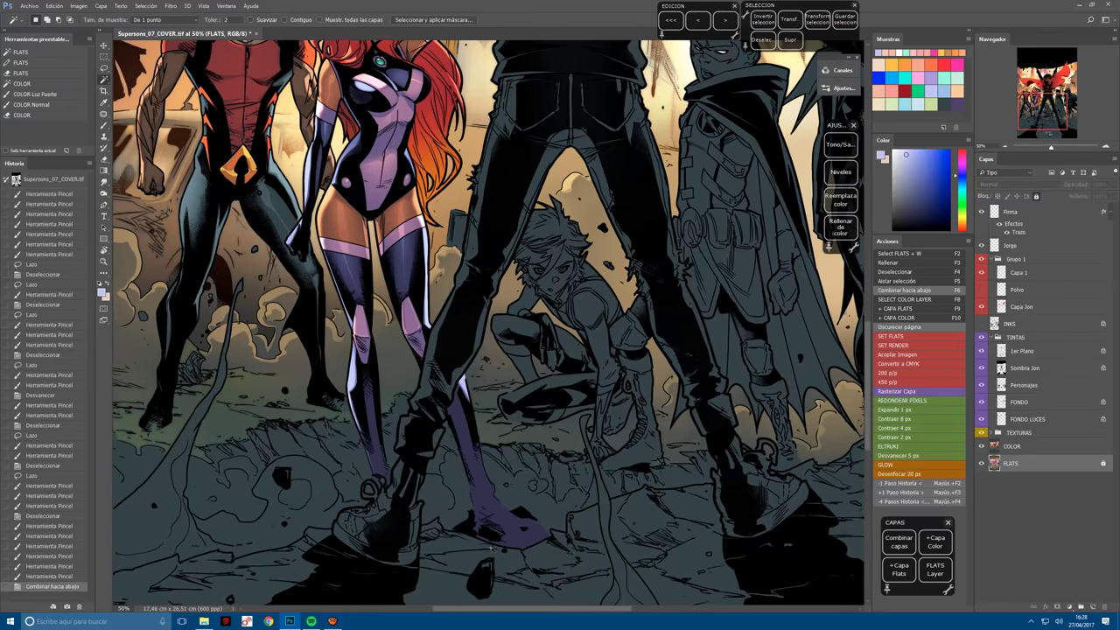
{"action": "scroll", "coordinate": [432, 433], "scroll_direction": "down", "scroll_amount": 2}
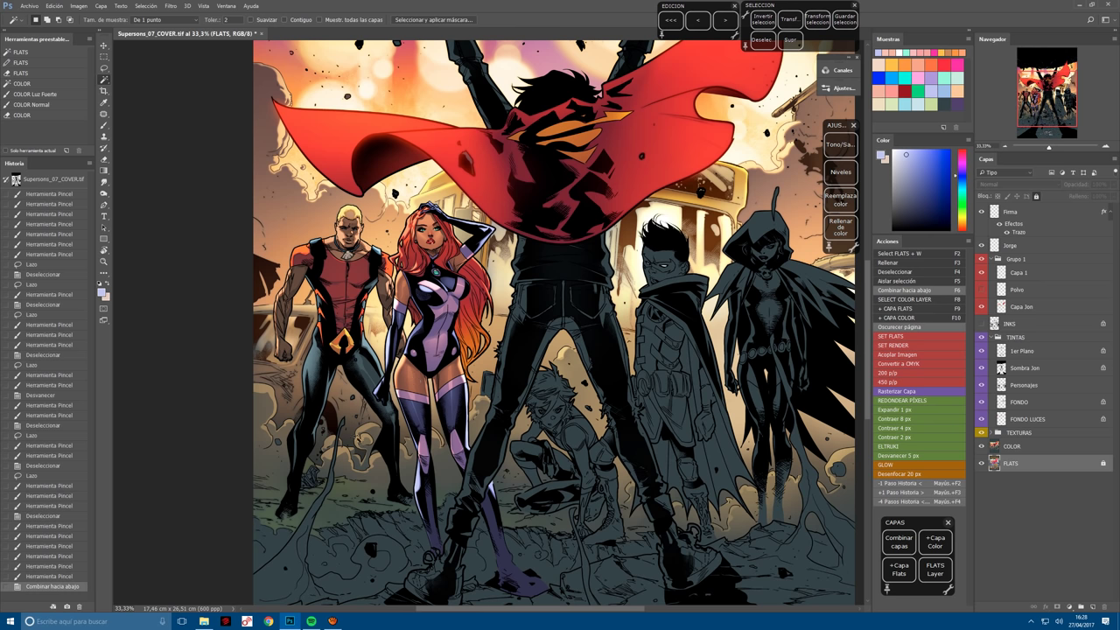
{"action": "left_click", "coordinate": [204, 622]}
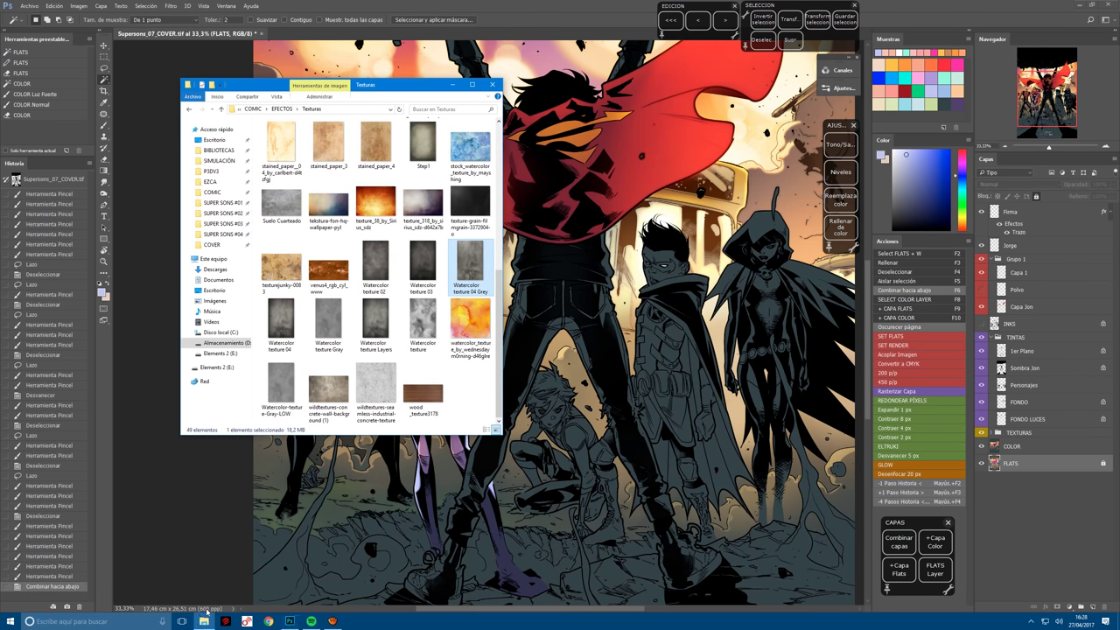
{"action": "left_click", "coordinate": [223, 234]}
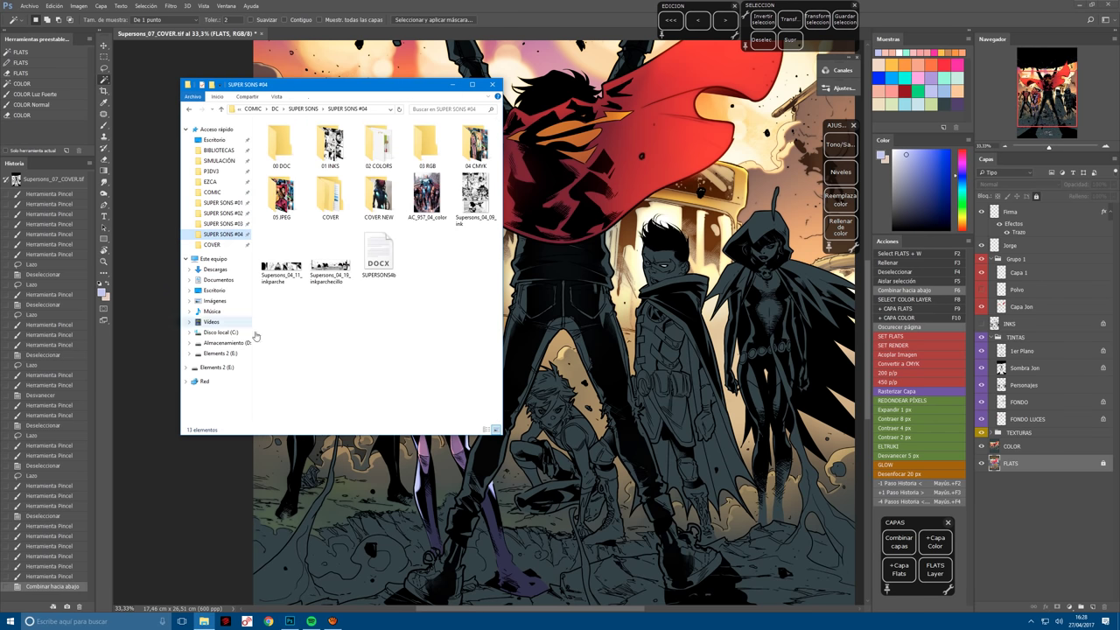
{"action": "left_click", "coordinate": [217, 245]}
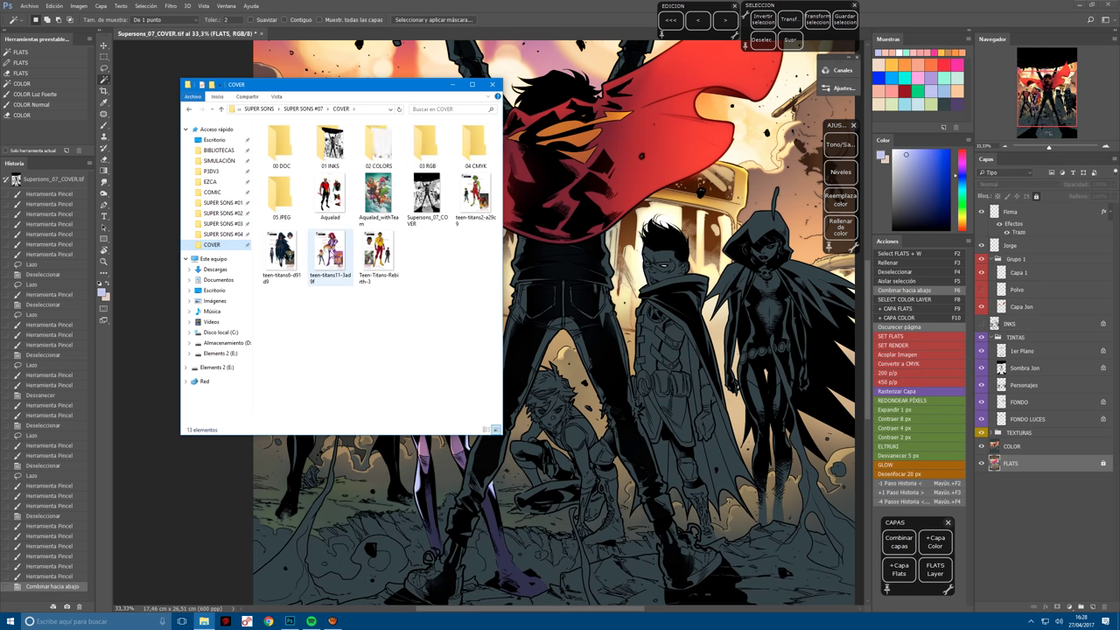
{"action": "double_click", "coordinate": [330, 253]}
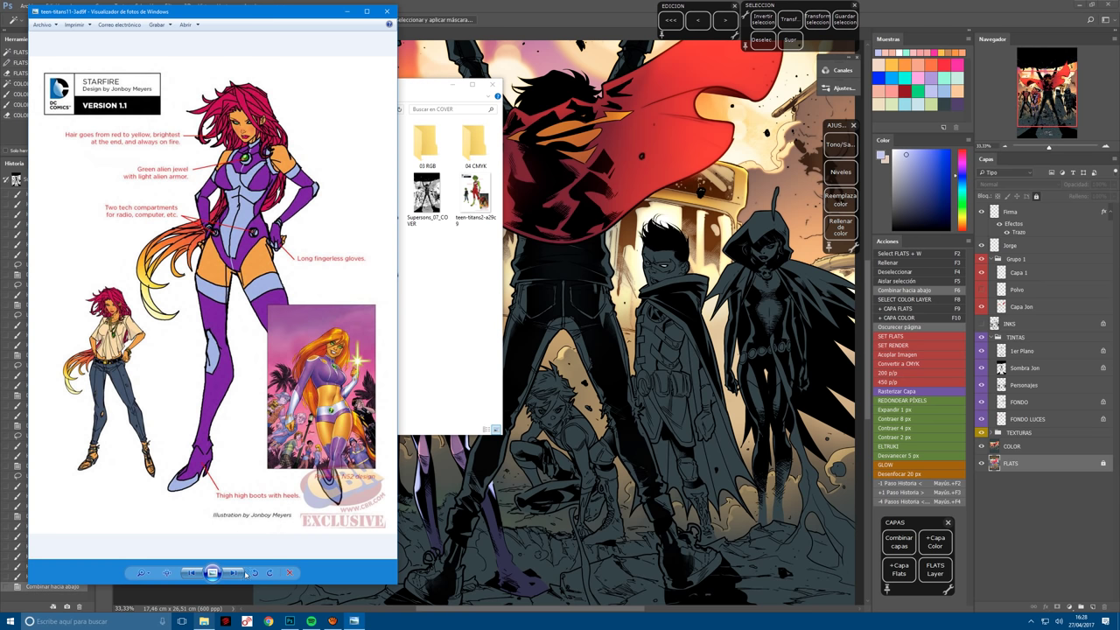
Back in Photoshop, copy the red-haired woman's skin to a new layer and brighten it with a Levels white input of about 196.
{"action": "left_click", "coordinate": [552, 19]}
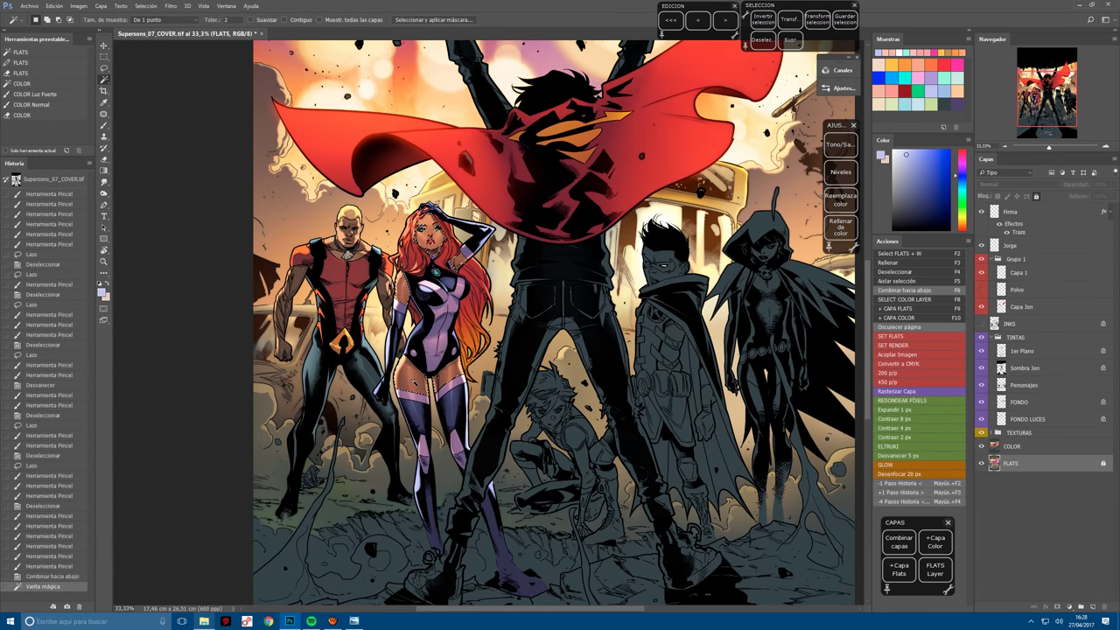
{"action": "key", "text": "F9"}
{"action": "left_click", "coordinate": [840, 172]}
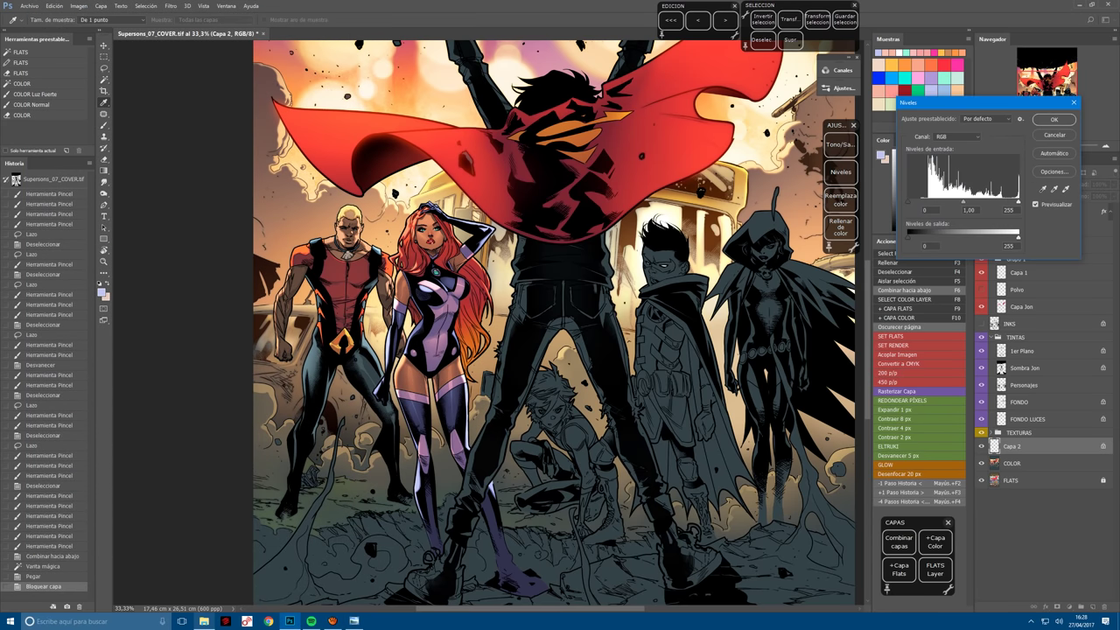
{"action": "left_click_drag", "start_coordinate": [1020, 204], "coordinate": [993, 206]}
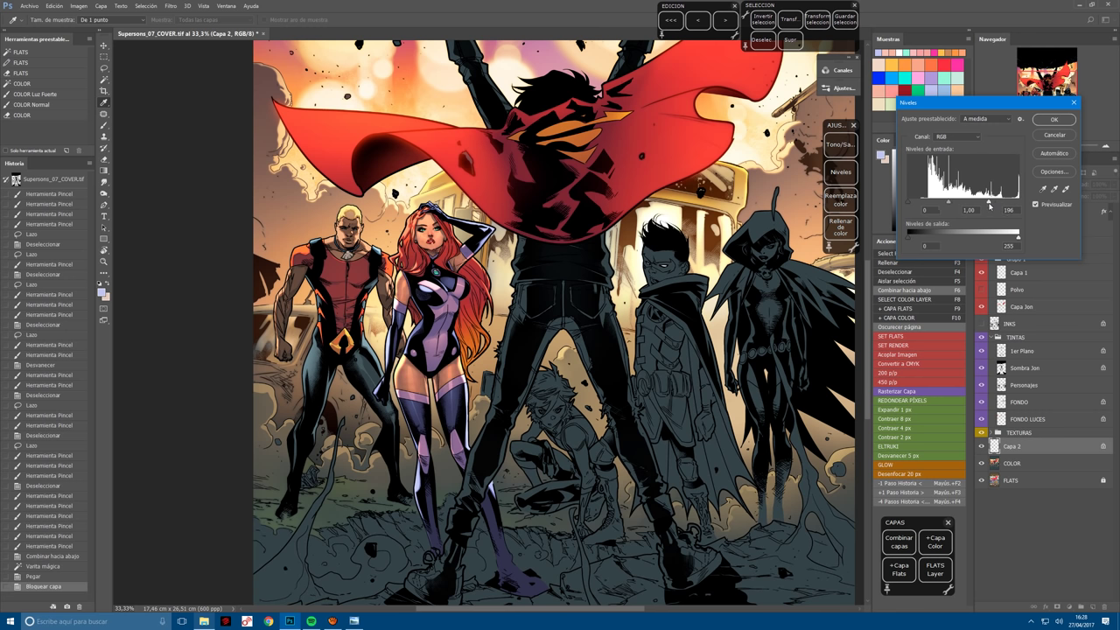
{"action": "left_click_drag", "start_coordinate": [993, 203], "coordinate": [992, 204]}
{"action": "left_click", "coordinate": [1059, 120]}
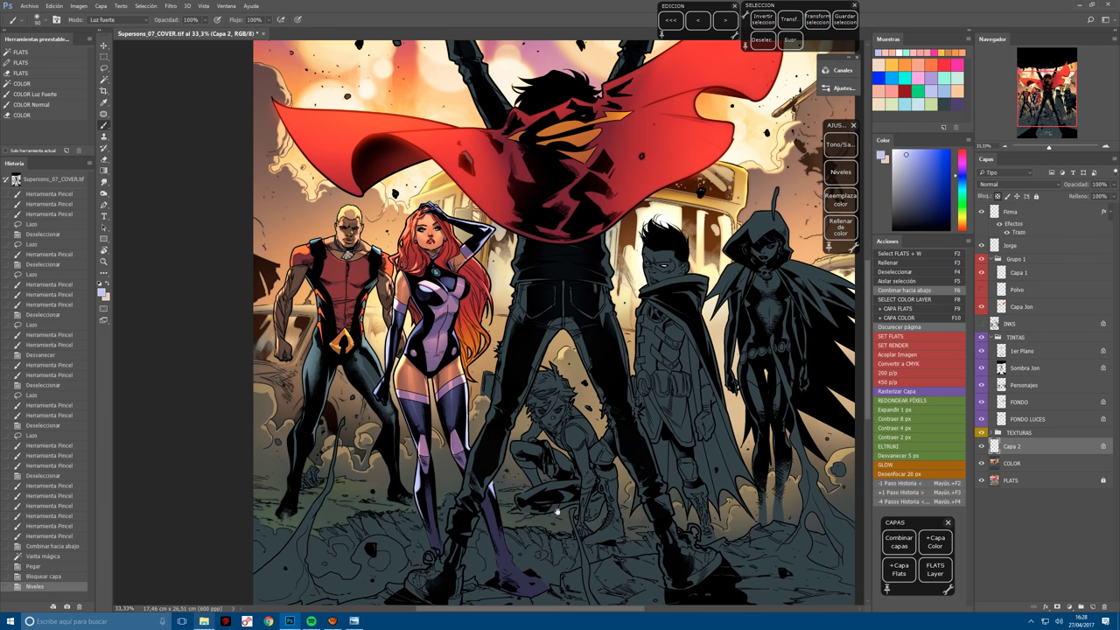
Raise the saturation of the woman's skin layer with Hue/Saturation, merge it into COLOR and save the cover.
{"action": "left_click_drag", "start_coordinate": [556, 512], "coordinate": [502, 497]}
{"action": "left_click", "coordinate": [841, 145]}
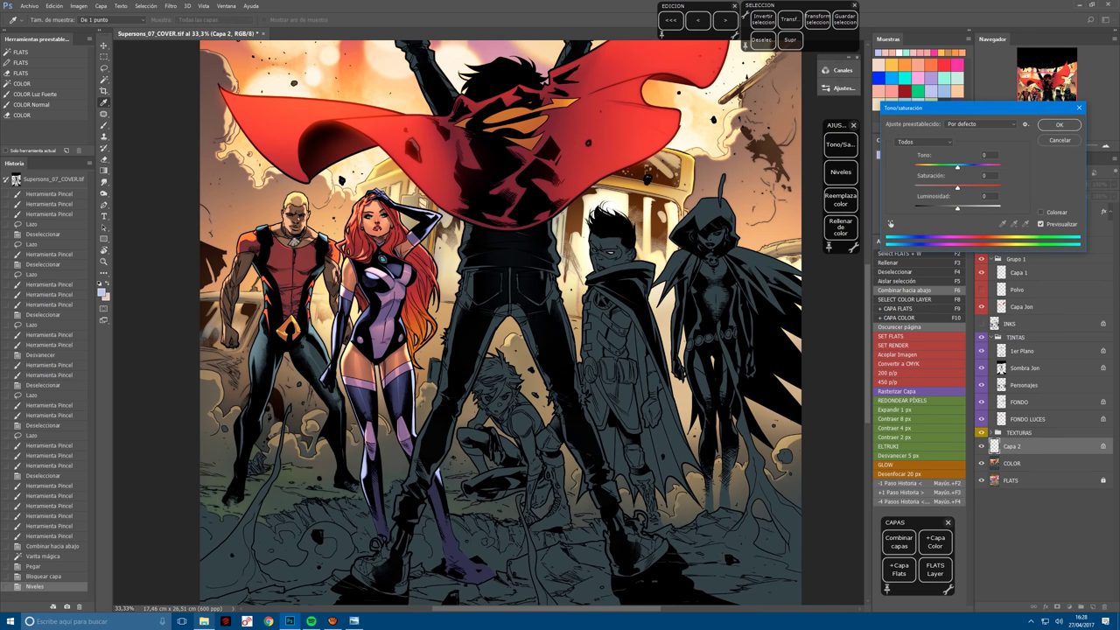
{"action": "left_click_drag", "start_coordinate": [958, 187], "coordinate": [973, 190]}
{"action": "left_click", "coordinate": [1059, 125]}
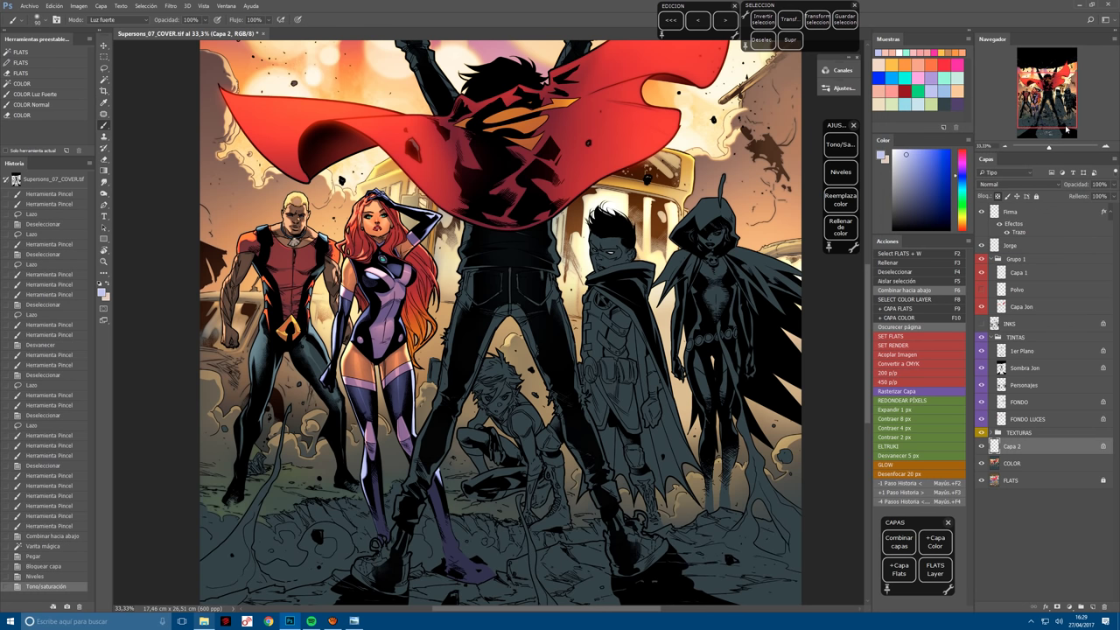
{"action": "key", "text": "F6"}
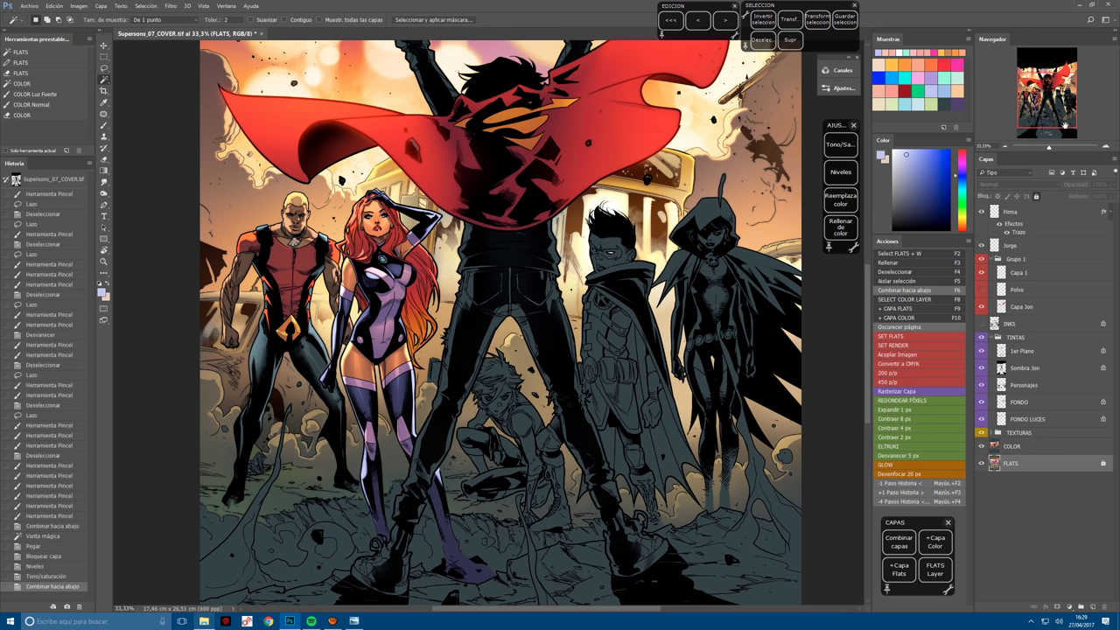
{"action": "key", "text": "ctrl+s"}
Copy the crouching boy's skin and hair areas to a new layer and brush them with the saturated green swatch in Hard Light.
{"action": "scroll", "coordinate": [517, 490], "scroll_direction": "up", "scroll_amount": 2}
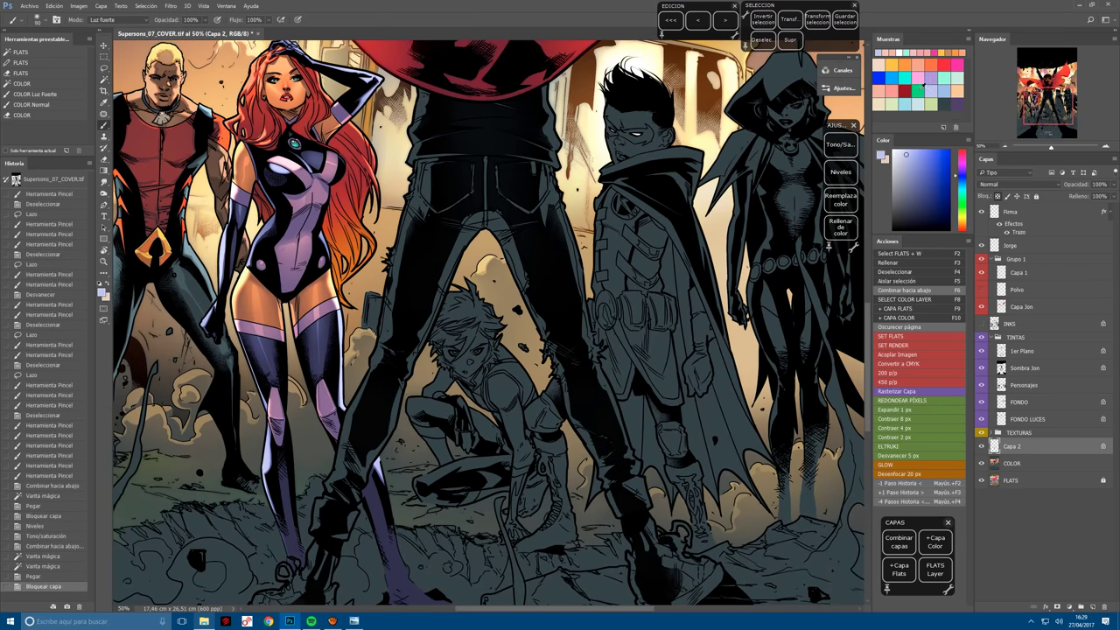
{"action": "left_click", "coordinate": [919, 89]}
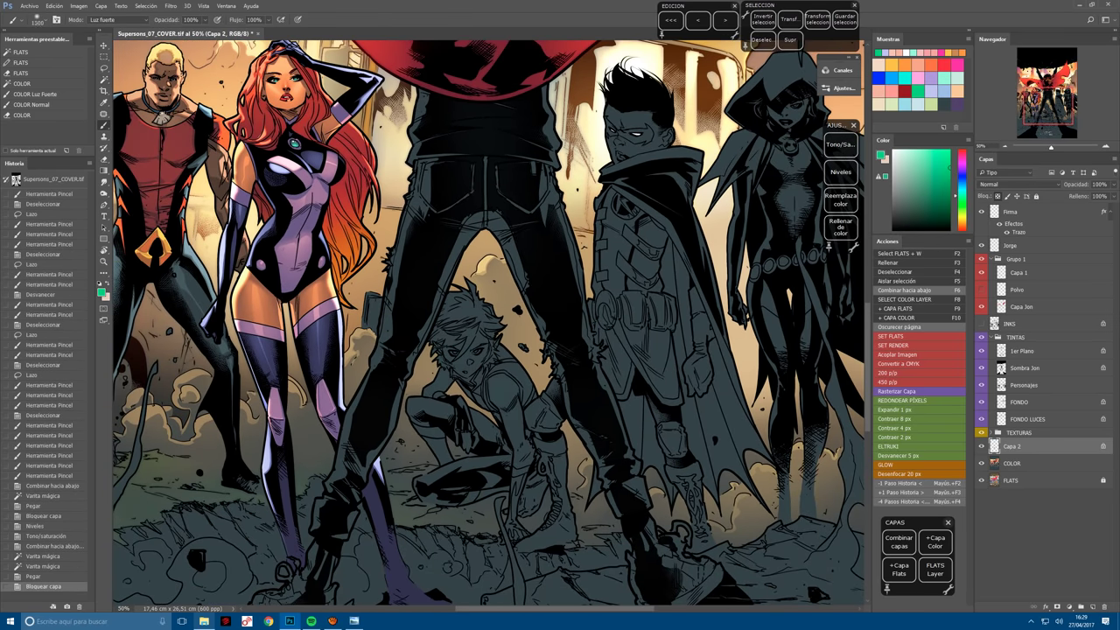
{"action": "mouse_move", "coordinate": [525, 525]}
{"action": "left_mouse_down"}
{"action": "mouse_move", "coordinate": [455, 403]}
{"action": "mouse_move", "coordinate": [490, 298]}
{"action": "mouse_move", "coordinate": [490, 333]}
{"action": "left_mouse_up"}
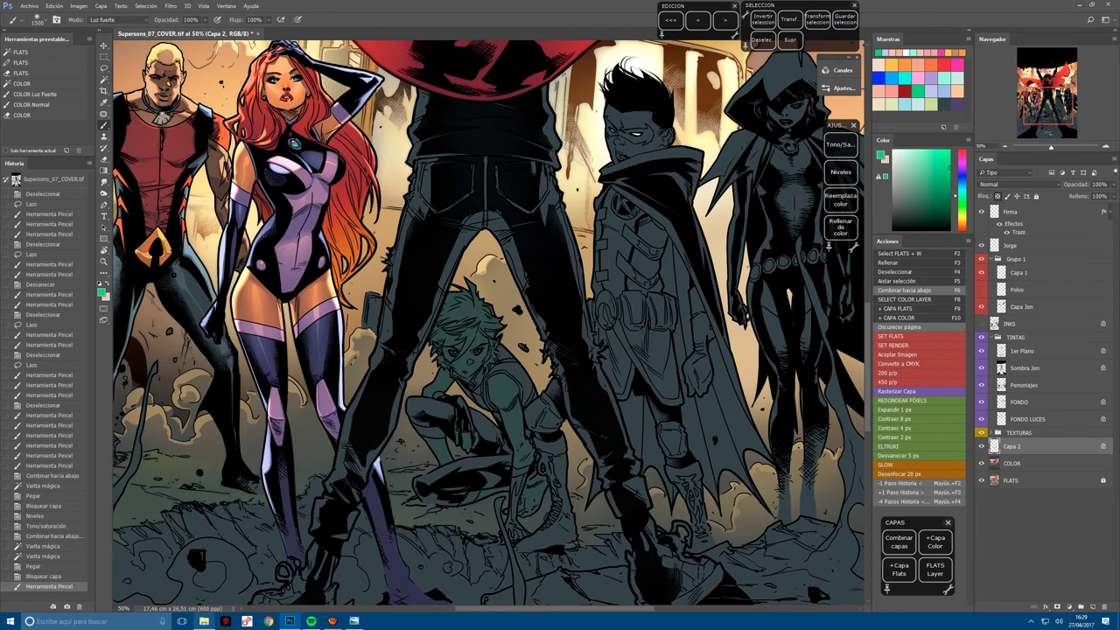
{"action": "left_click_drag", "start_coordinate": [601, 316], "coordinate": [600, 450]}
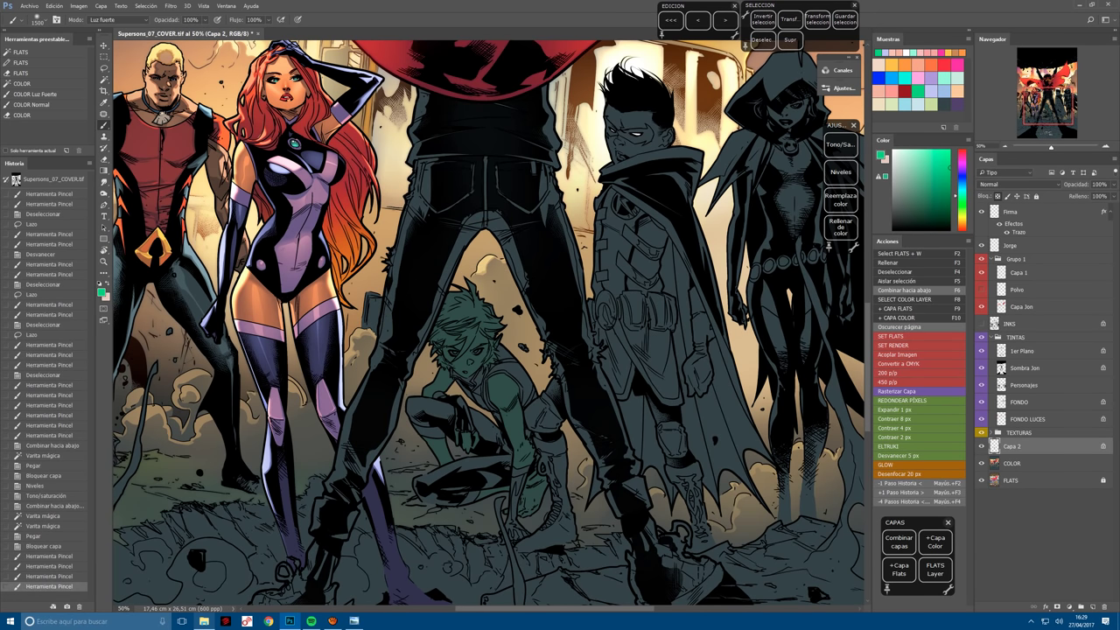
Merge the green layer down, isolate the boy's skin on a new layer, and brush it with the pale yellow-green swatch.
{"action": "key", "text": "F6"}
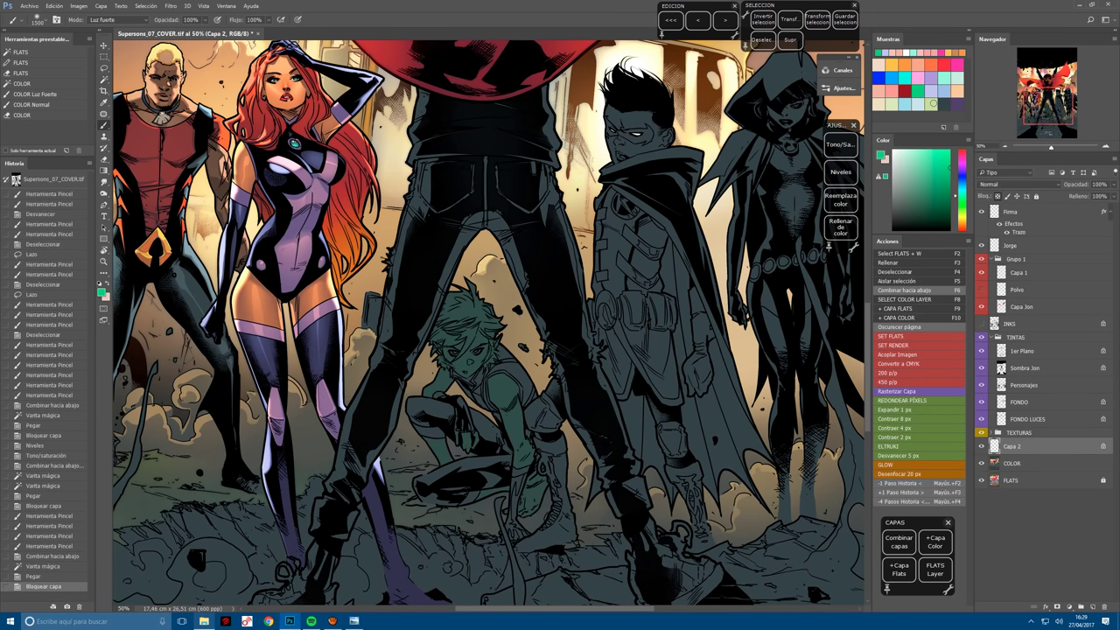
{"action": "left_click_drag", "start_coordinate": [411, 350], "coordinate": [543, 490]}
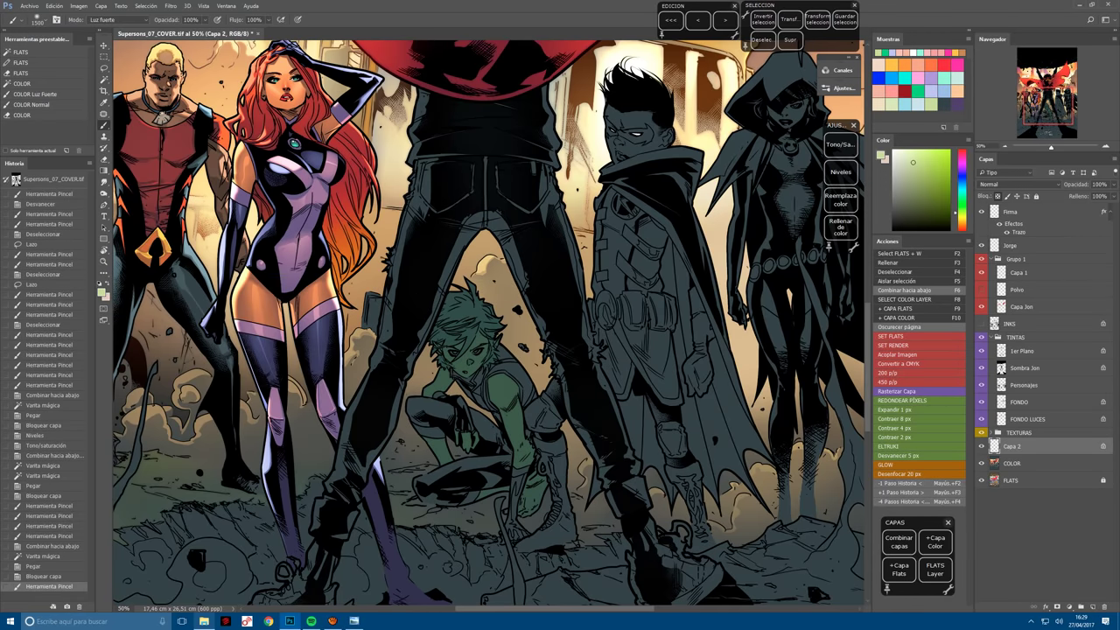
{"action": "key", "text": "ctrl+plus"}
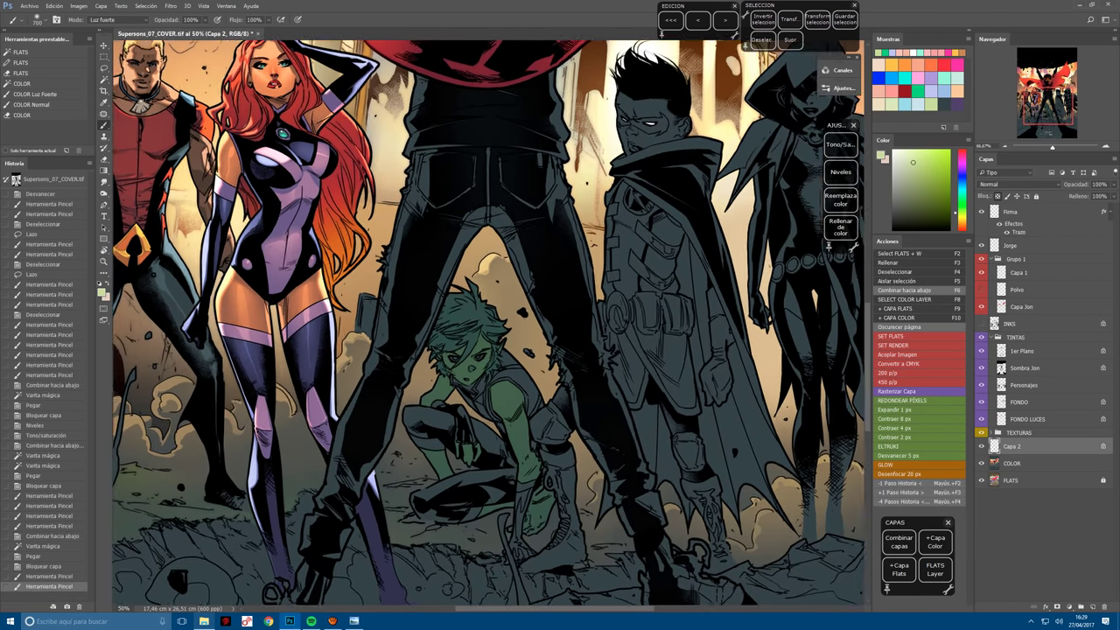
{"action": "key", "text": "ctrl+plus"}
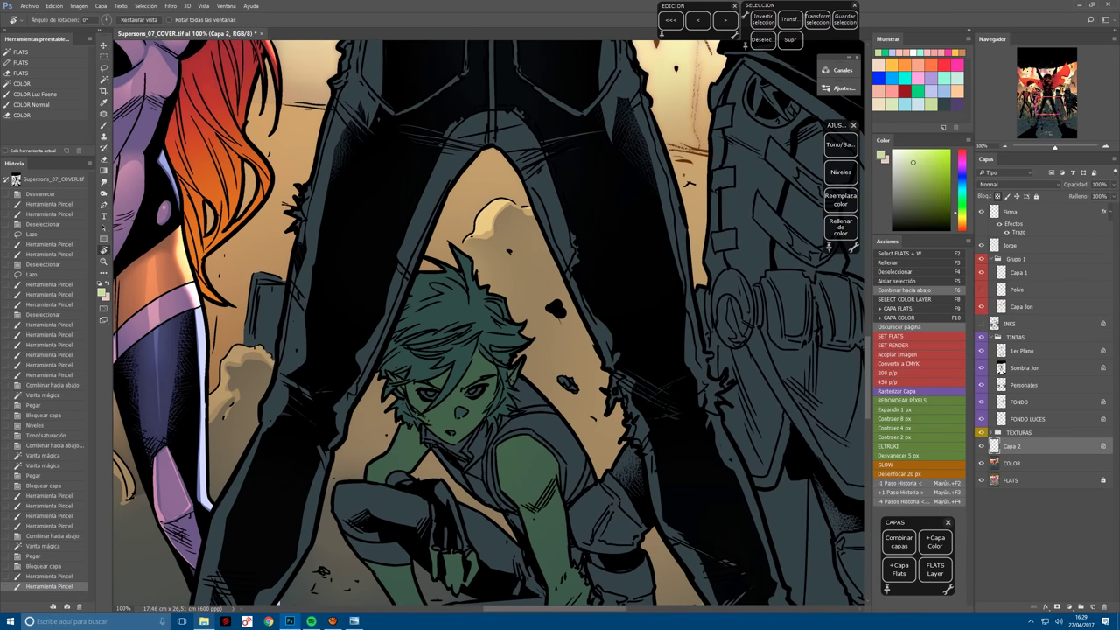
Merge the skin layer into COLOR, copy the crouching boy's hair to a new layer and lock that layer's transparency.
{"action": "key", "text": "F6"}
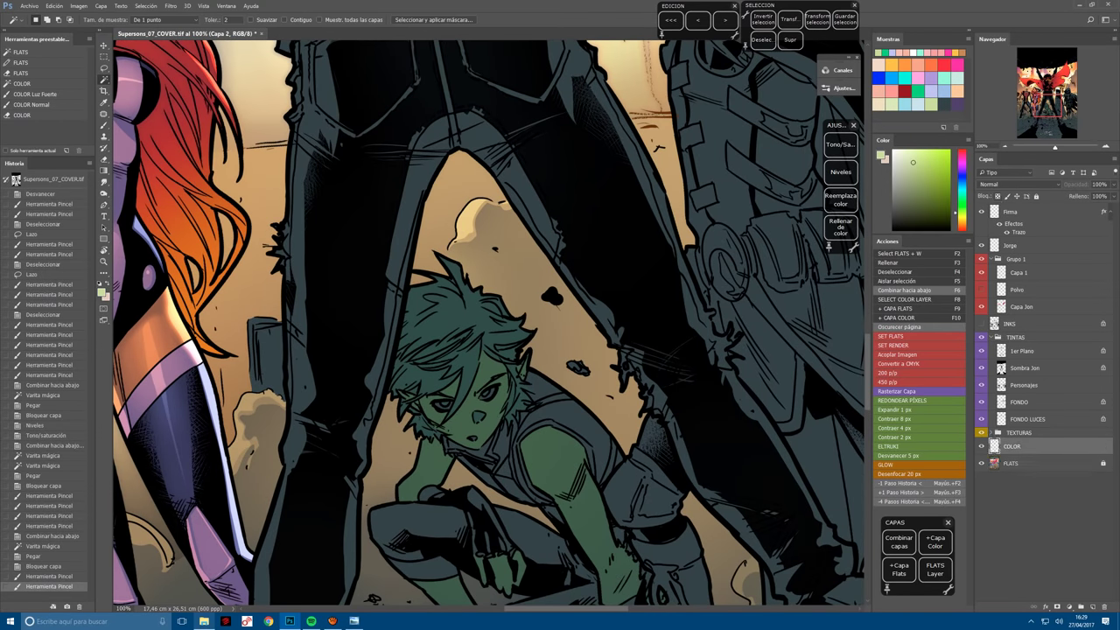
{"action": "key", "text": "ctrl+v"}
{"action": "key", "text": "slash"}
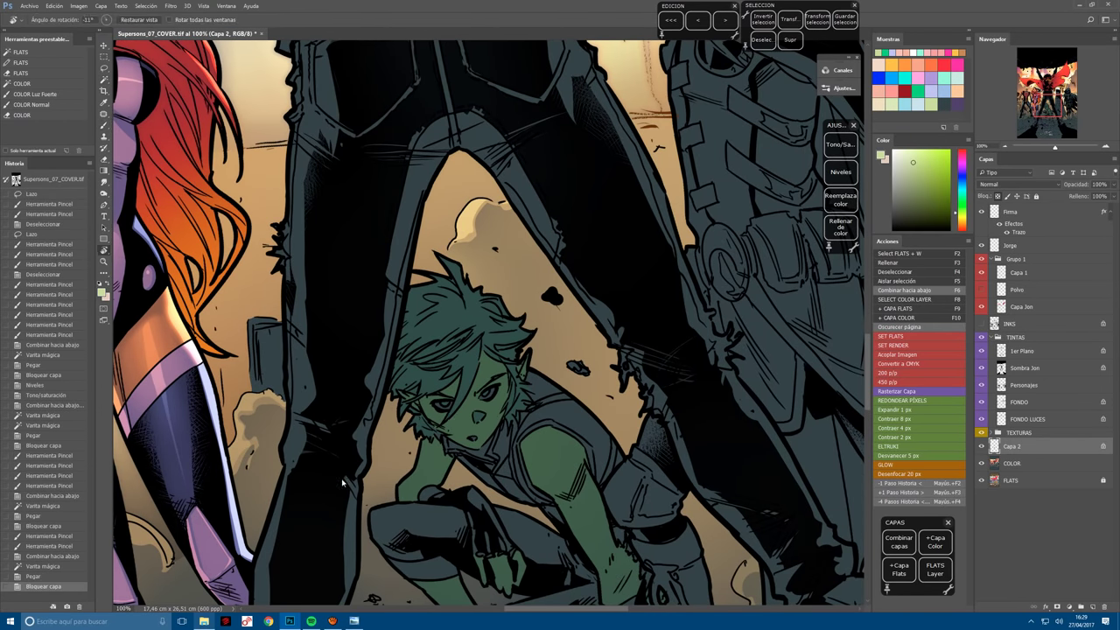
Lasso the lit areas on the crown of the boy's hair, including the raised tuft and the outer spikes.
{"action": "key", "text": "l"}
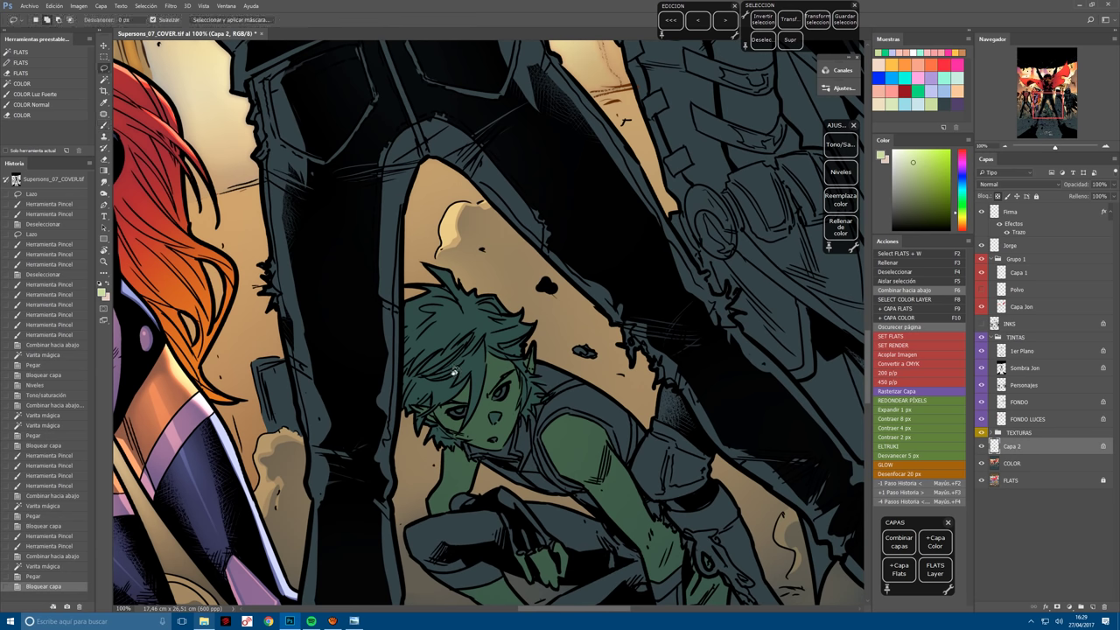
{"action": "mouse_move", "coordinate": [424, 350]}
{"action": "left_mouse_down"}
{"action": "mouse_move", "coordinate": [469, 331]}
{"action": "mouse_move", "coordinate": [448, 321]}
{"action": "mouse_move", "coordinate": [443, 292]}
{"action": "mouse_move", "coordinate": [358, 340]}
{"action": "left_mouse_up"}
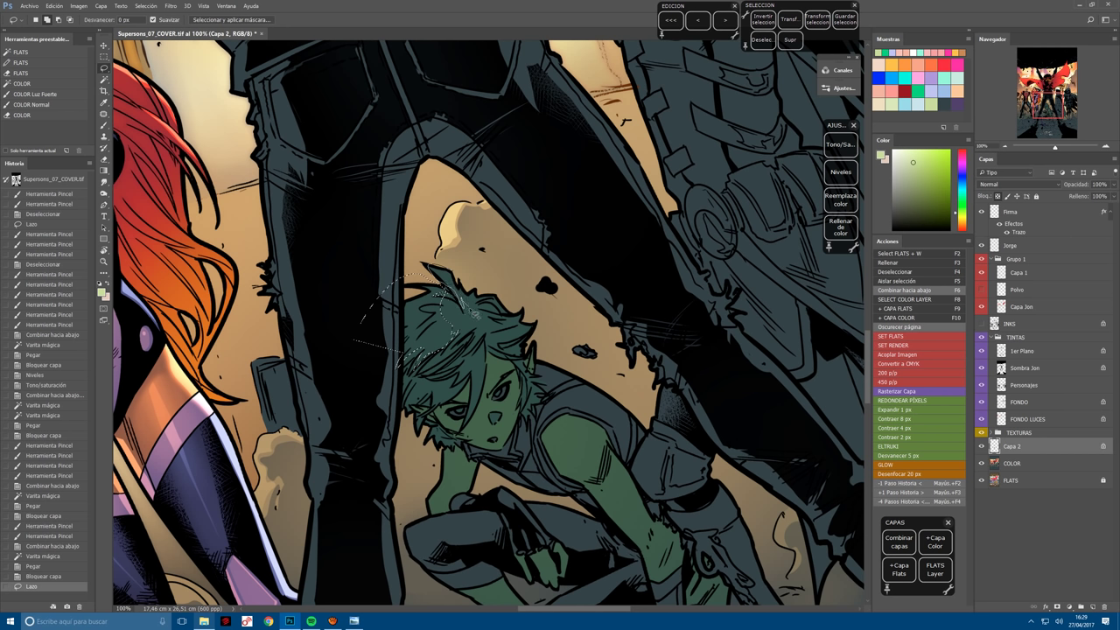
{"action": "left_click_drag", "start_coordinate": [504, 354], "coordinate": [532, 334]}
{"action": "mouse_move", "coordinate": [487, 299]}
{"action": "left_mouse_down"}
{"action": "mouse_move", "coordinate": [442, 350]}
{"action": "mouse_move", "coordinate": [463, 302]}
{"action": "mouse_move", "coordinate": [413, 318]}
{"action": "mouse_move", "coordinate": [499, 288]}
{"action": "left_mouse_up"}
{"action": "scroll", "coordinate": [526, 304], "scroll_direction": "up", "scroll_amount": 3}
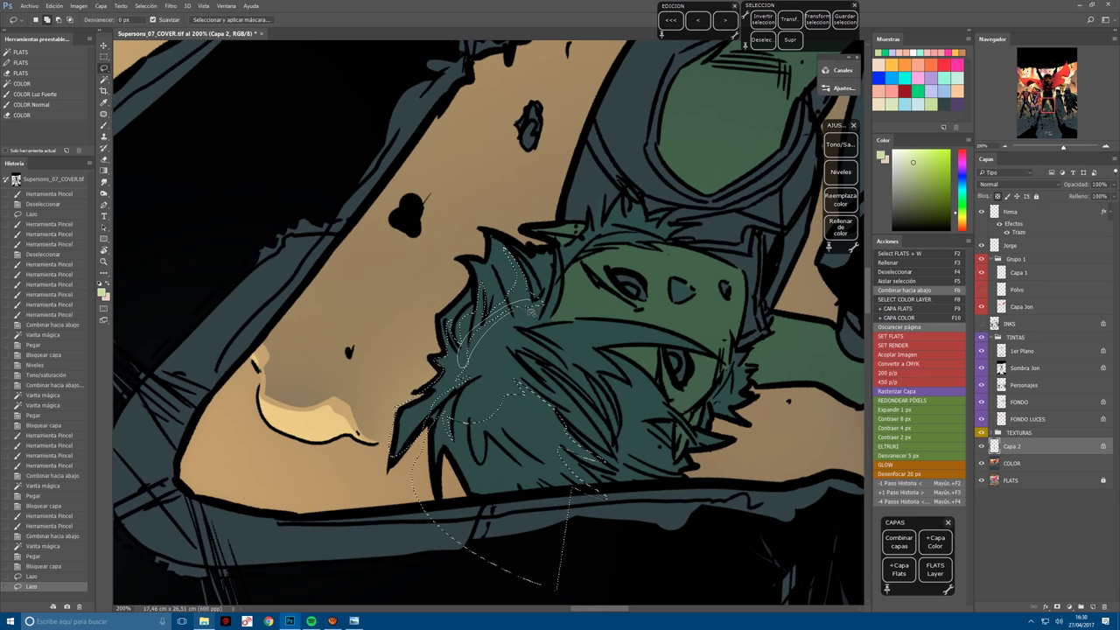
{"action": "mouse_move", "coordinate": [442, 384]}
{"action": "left_mouse_down"}
{"action": "mouse_move", "coordinate": [459, 376]}
{"action": "mouse_move", "coordinate": [525, 394]}
{"action": "mouse_move", "coordinate": [538, 327]}
{"action": "mouse_move", "coordinate": [465, 397]}
{"action": "mouse_move", "coordinate": [525, 307]}
{"action": "mouse_move", "coordinate": [561, 280]}
{"action": "left_mouse_up"}
{"action": "key", "text": "r"}
{"action": "key", "text": "r"}
{"action": "left_click_drag", "start_coordinate": [481, 354], "coordinate": [285, 473]}
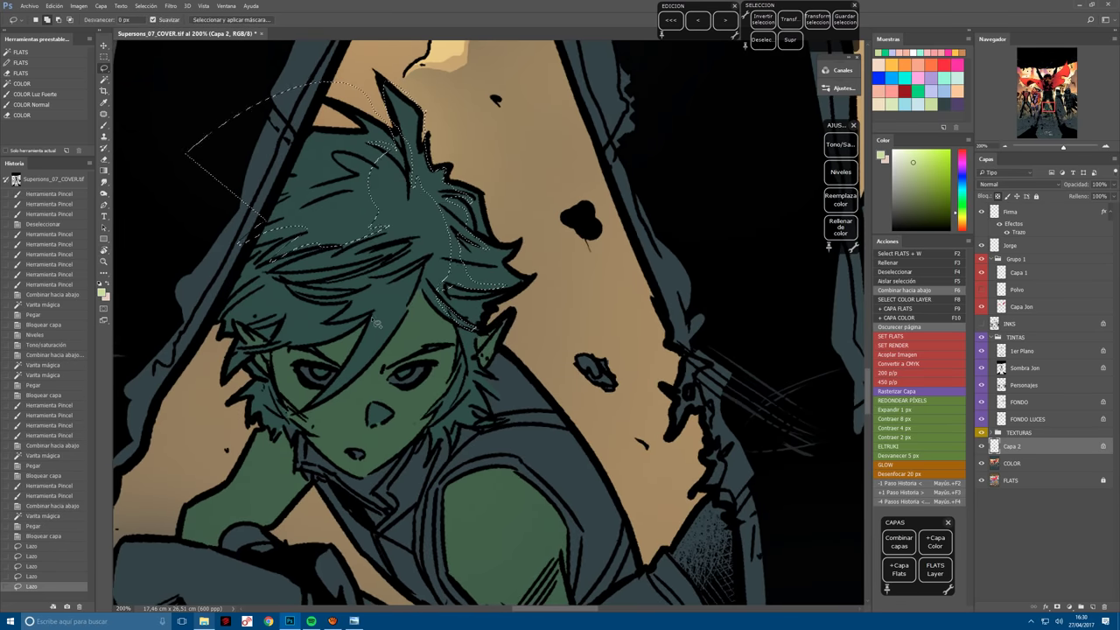
Add the fringe strands, the locks by the temple and the side tufts to the boy's hair selection.
{"action": "mouse_move", "coordinate": [374, 320]}
{"action": "left_mouse_down"}
{"action": "mouse_move", "coordinate": [320, 407]}
{"action": "mouse_move", "coordinate": [385, 348]}
{"action": "mouse_move", "coordinate": [424, 274]}
{"action": "mouse_move", "coordinate": [261, 517]}
{"action": "mouse_move", "coordinate": [378, 320]}
{"action": "mouse_move", "coordinate": [335, 334]}
{"action": "mouse_move", "coordinate": [408, 286]}
{"action": "mouse_move", "coordinate": [315, 309]}
{"action": "mouse_move", "coordinate": [381, 285]}
{"action": "mouse_move", "coordinate": [330, 285]}
{"action": "mouse_move", "coordinate": [426, 251]}
{"action": "mouse_move", "coordinate": [322, 268]}
{"action": "mouse_move", "coordinate": [400, 237]}
{"action": "mouse_move", "coordinate": [382, 250]}
{"action": "mouse_move", "coordinate": [398, 246]}
{"action": "mouse_move", "coordinate": [401, 264]}
{"action": "mouse_move", "coordinate": [436, 251]}
{"action": "left_mouse_up"}
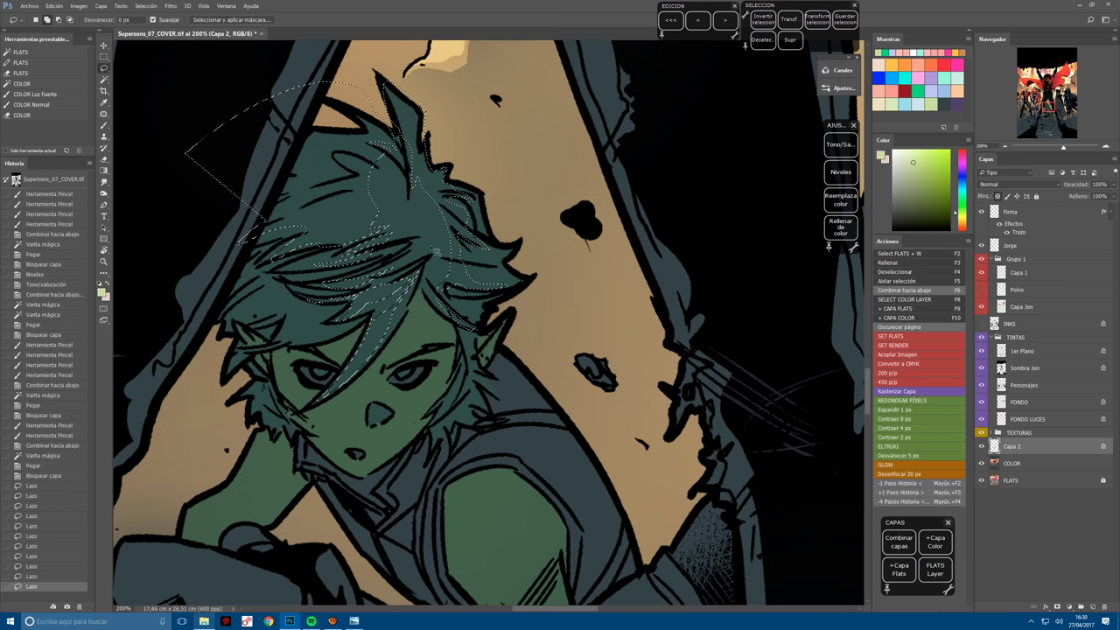
{"action": "key", "text": "r"}
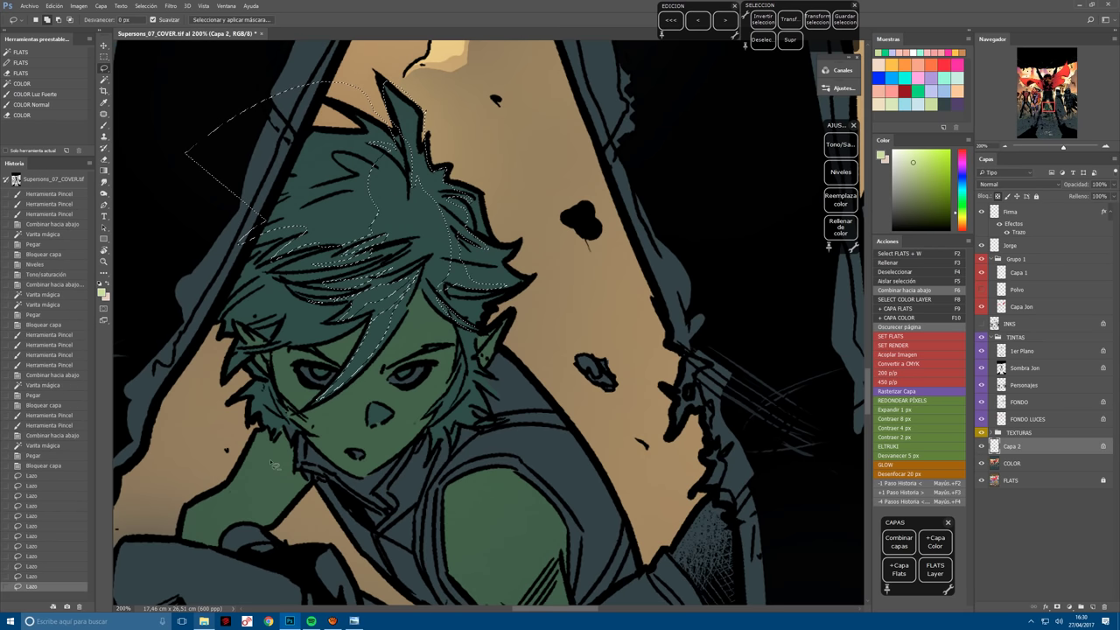
{"action": "left_click_drag", "start_coordinate": [346, 360], "coordinate": [329, 418]}
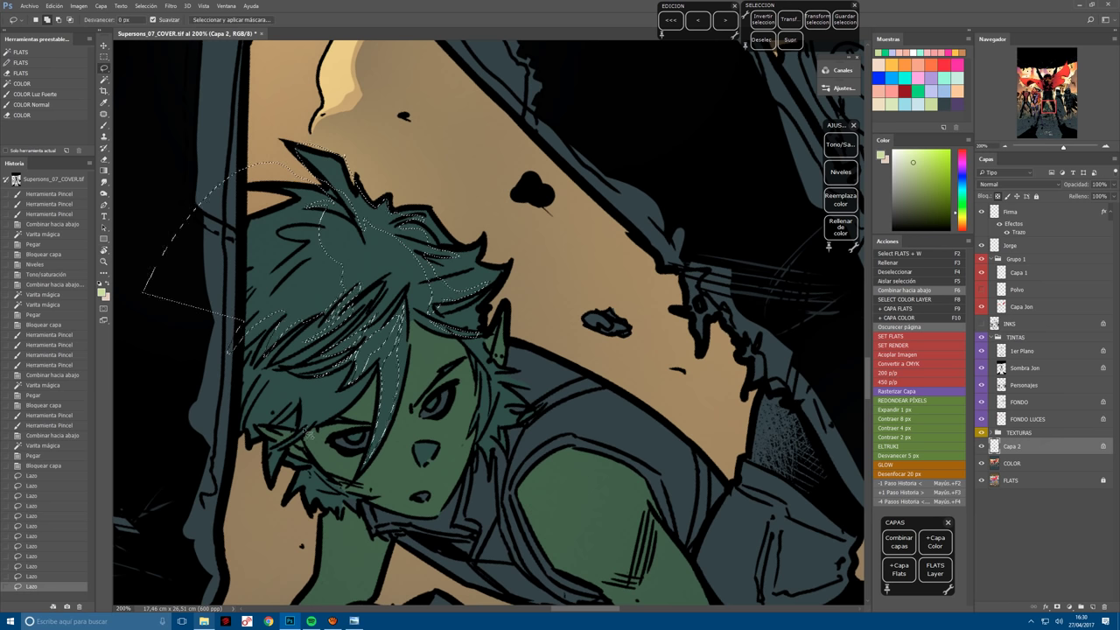
{"action": "mouse_move", "coordinate": [337, 408]}
{"action": "left_mouse_down"}
{"action": "mouse_move", "coordinate": [306, 422]}
{"action": "mouse_move", "coordinate": [291, 446]}
{"action": "left_mouse_up"}
{"action": "key", "text": "ctrl+minus"}
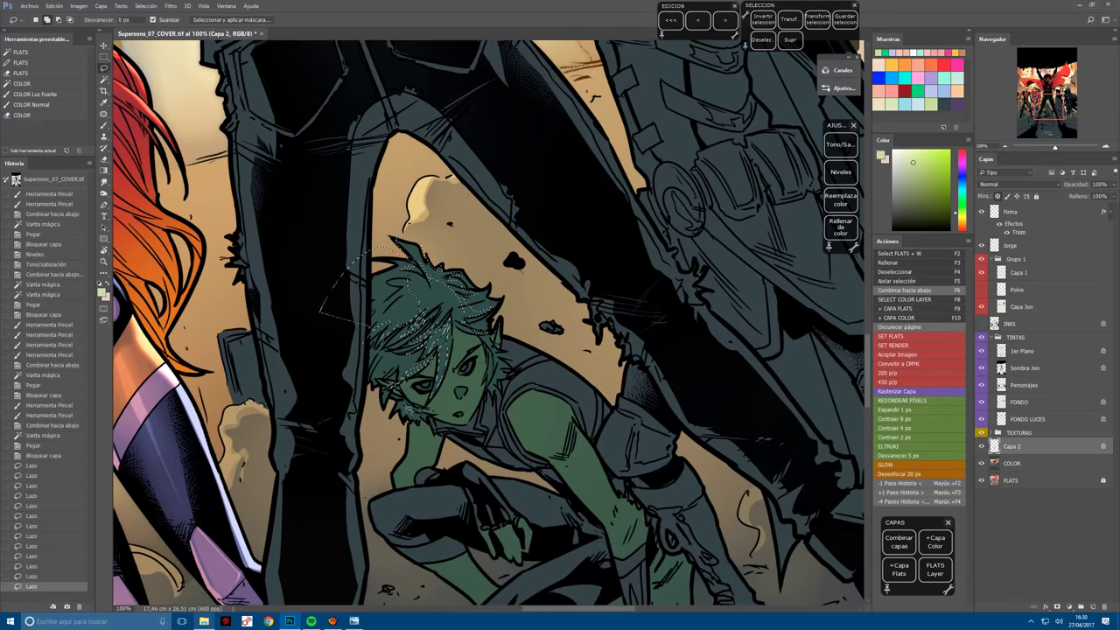
{"action": "mouse_move", "coordinate": [409, 408]}
{"action": "left_mouse_down"}
{"action": "mouse_move", "coordinate": [385, 420]}
{"action": "mouse_move", "coordinate": [399, 425]}
{"action": "left_mouse_up"}
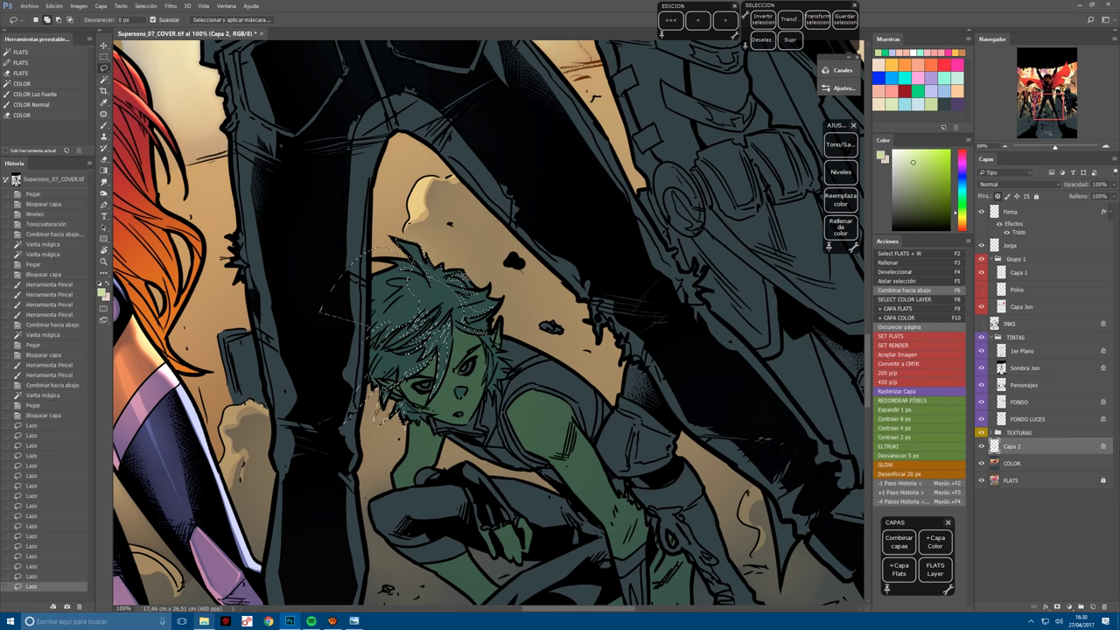
{"action": "left_click_drag", "start_coordinate": [419, 369], "coordinate": [394, 415]}
{"action": "left_click_drag", "start_coordinate": [409, 326], "coordinate": [387, 418]}
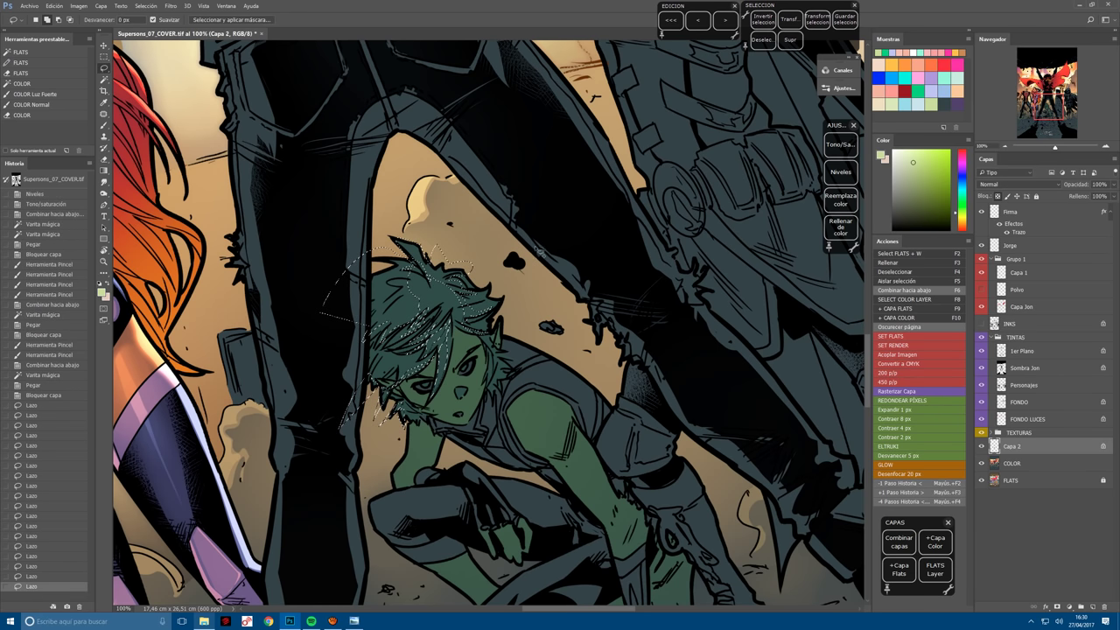
{"action": "mouse_move", "coordinate": [417, 326]}
{"action": "left_mouse_down"}
{"action": "mouse_move", "coordinate": [420, 364]}
{"action": "mouse_move", "coordinate": [385, 422]}
{"action": "left_mouse_up"}
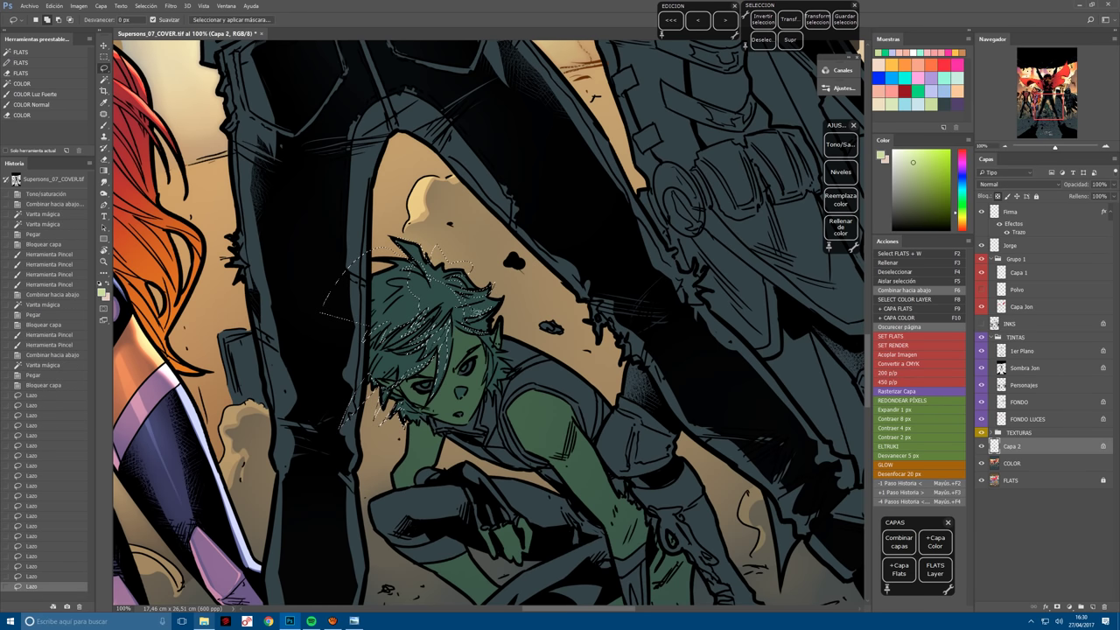
{"action": "mouse_move", "coordinate": [496, 306]}
{"action": "left_mouse_down"}
{"action": "mouse_move", "coordinate": [455, 330]}
{"action": "mouse_move", "coordinate": [417, 479]}
{"action": "left_mouse_up"}
{"action": "key", "text": "r"}
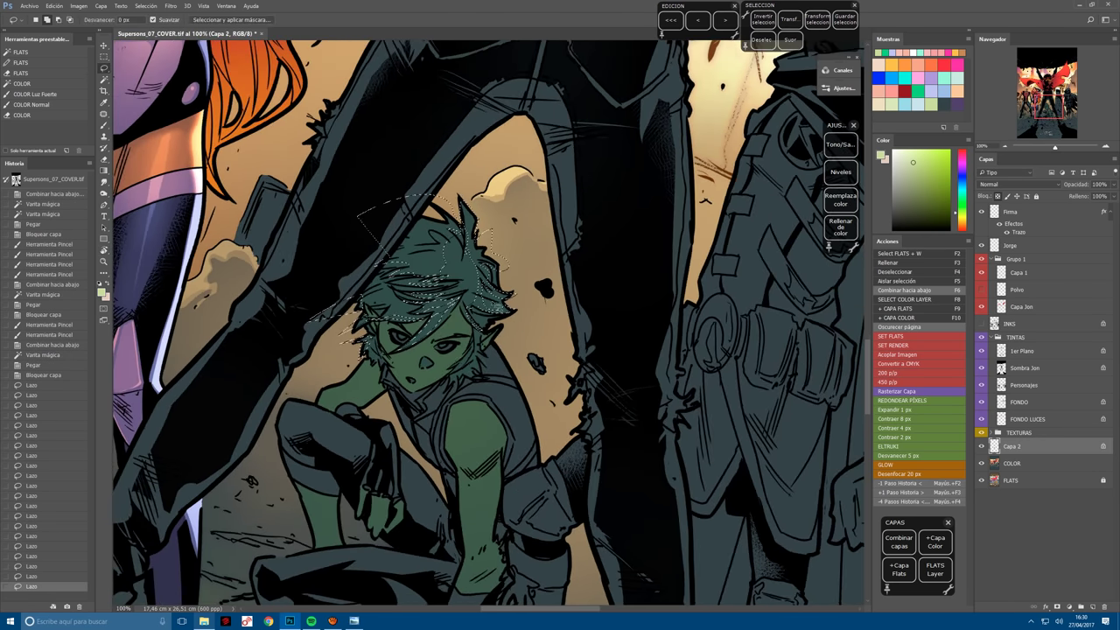
Hide the selection edges, brush the selected hair with the pale yellow-green in Hard Light, shrink the brush to 300 px and deselect.
{"action": "key", "text": "ctrl+h"}
{"action": "key", "text": "b"}
{"action": "left_click_drag", "start_coordinate": [411, 262], "coordinate": [462, 294]}
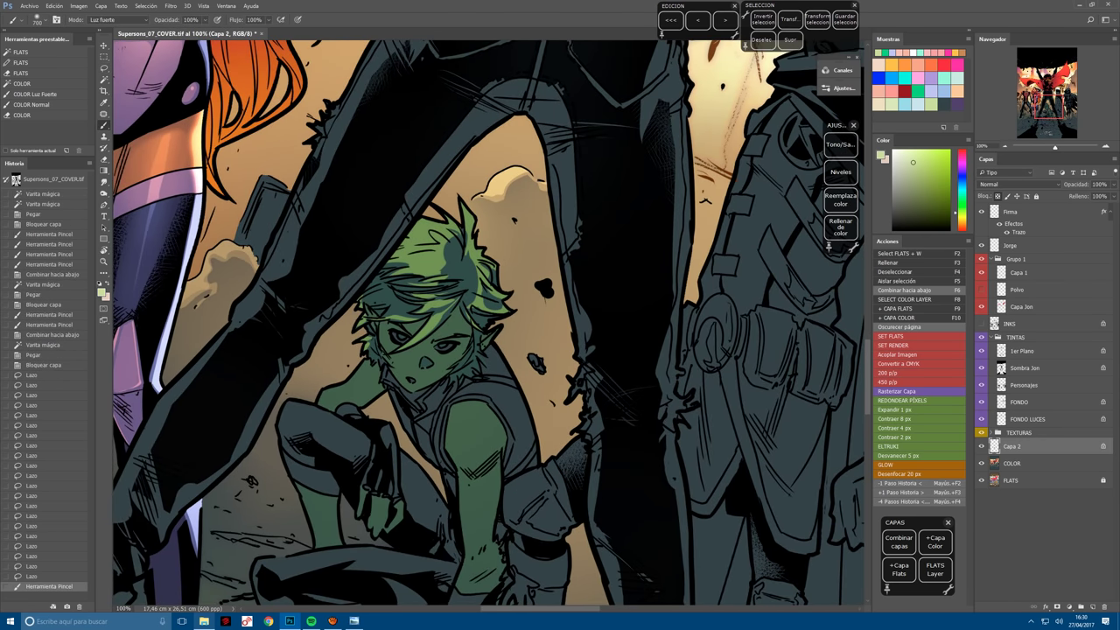
{"action": "key", "text": "bracketleft"}
{"action": "key", "text": "bracketleft"}
{"action": "key", "text": "bracketleft"}
{"action": "key", "text": "bracketleft"}
{"action": "key", "text": "ctrl+d"}
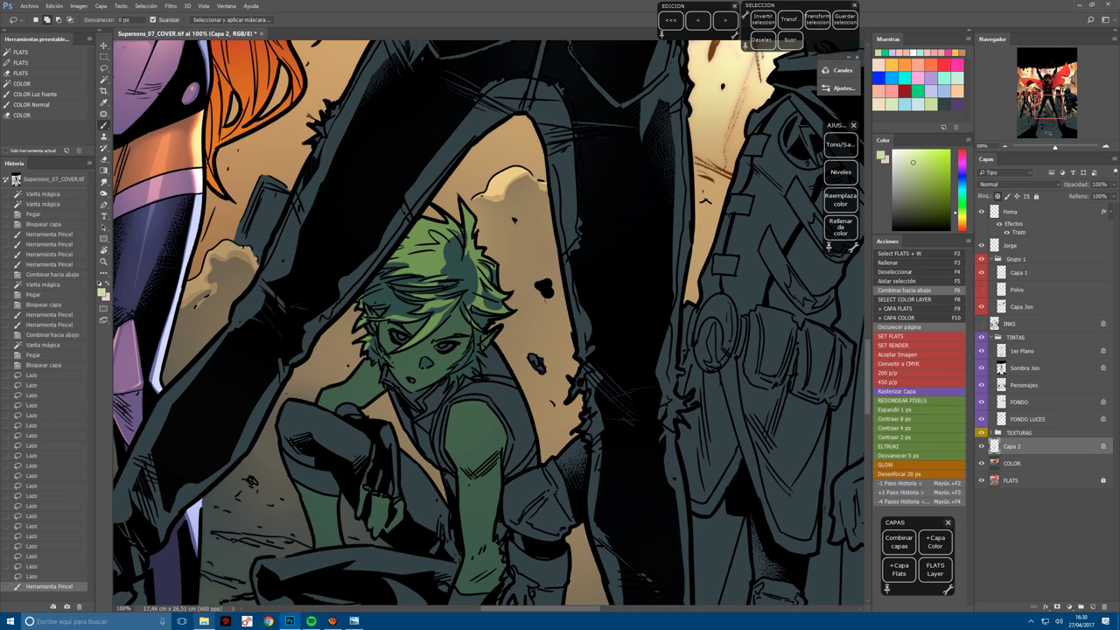
Soften the hair highlights with a few 300 px Hard Light strokes over the crown, tuft and side locks.
{"action": "left_click_drag", "start_coordinate": [412, 263], "coordinate": [473, 214]}
{"action": "left_click_drag", "start_coordinate": [389, 262], "coordinate": [403, 274]}
{"action": "left_click_drag", "start_coordinate": [375, 292], "coordinate": [391, 301]}
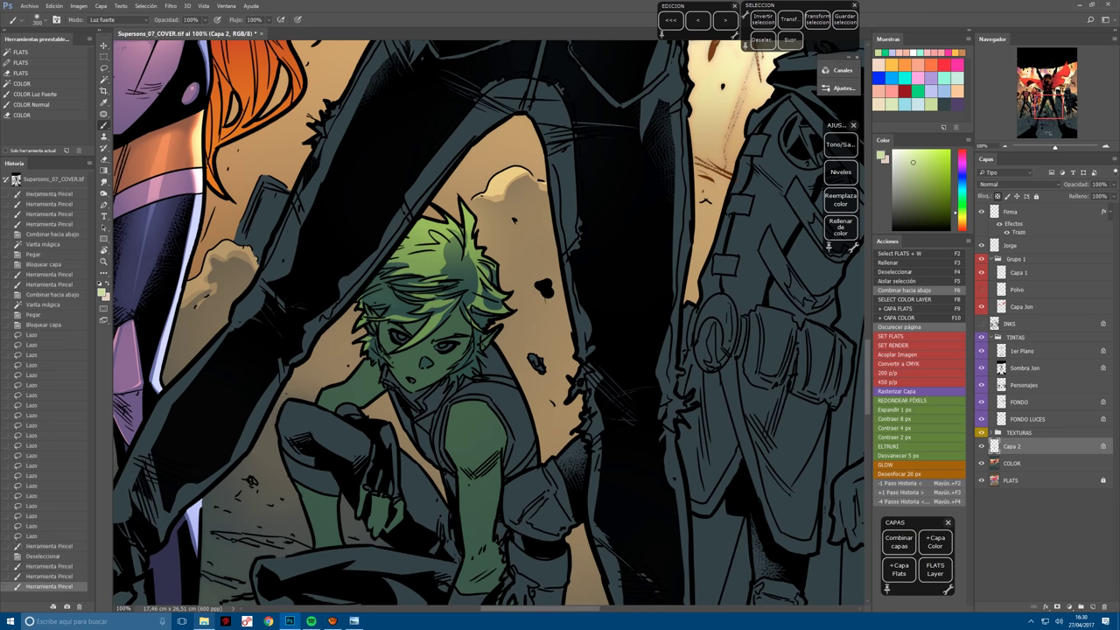
{"action": "key", "text": "ctrl+minus"}
{"action": "mouse_move", "coordinate": [463, 244]}
{"action": "left_mouse_down"}
{"action": "mouse_move", "coordinate": [466, 284]}
{"action": "mouse_move", "coordinate": [473, 275]}
{"action": "left_mouse_up"}
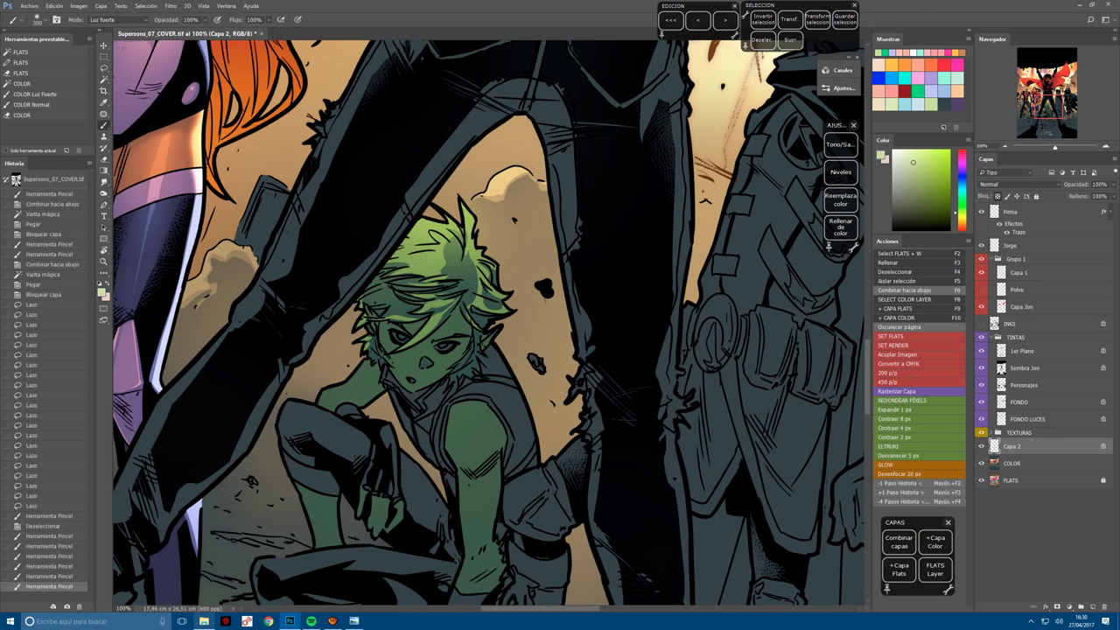
Lasso smaller second-level highlights on the boy's fringe strands and across the lit side of the crown.
{"action": "key", "text": "ctrl+plus"}
{"action": "scroll", "coordinate": [421, 328], "scroll_direction": "up", "scroll_amount": 2}
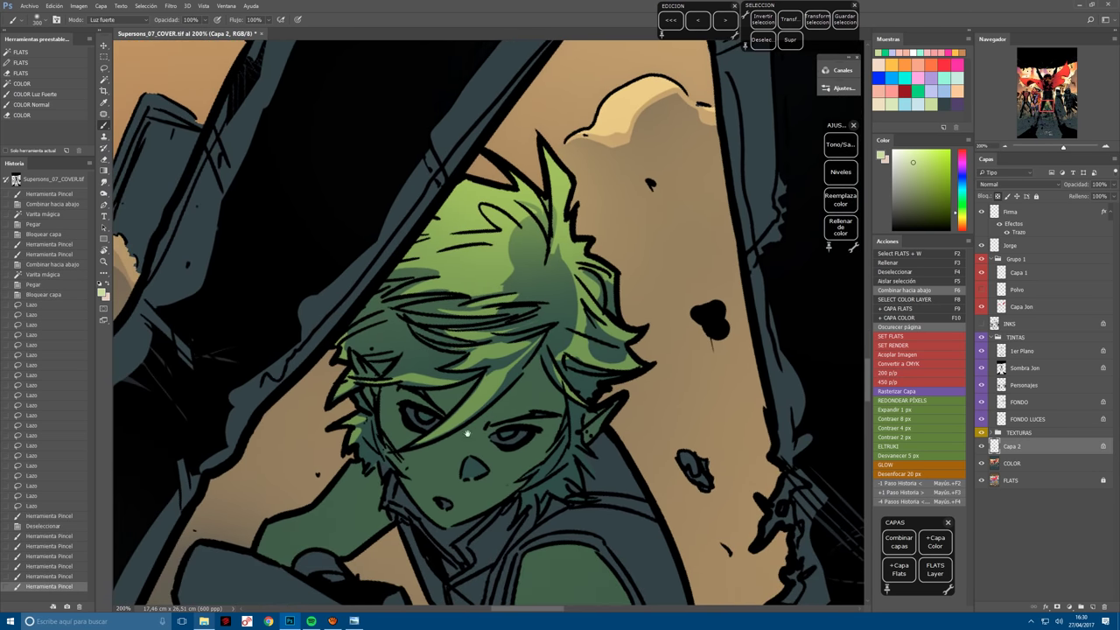
{"action": "key", "text": "l"}
{"action": "mouse_move", "coordinate": [454, 429]}
{"action": "left_mouse_down"}
{"action": "mouse_move", "coordinate": [438, 438]}
{"action": "mouse_move", "coordinate": [509, 374]}
{"action": "mouse_move", "coordinate": [508, 448]}
{"action": "left_mouse_up"}
{"action": "key", "text": "r"}
{"action": "key", "text": "l"}
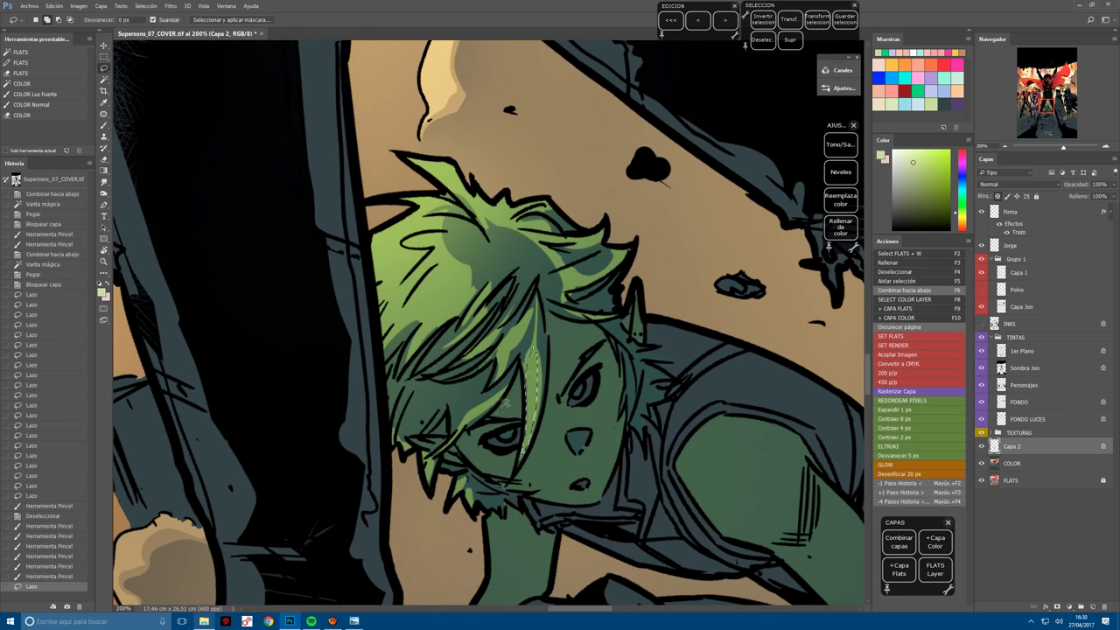
{"action": "mouse_move", "coordinate": [510, 398]}
{"action": "left_mouse_down"}
{"action": "mouse_move", "coordinate": [470, 426]}
{"action": "mouse_move", "coordinate": [517, 388]}
{"action": "mouse_move", "coordinate": [538, 320]}
{"action": "left_mouse_up"}
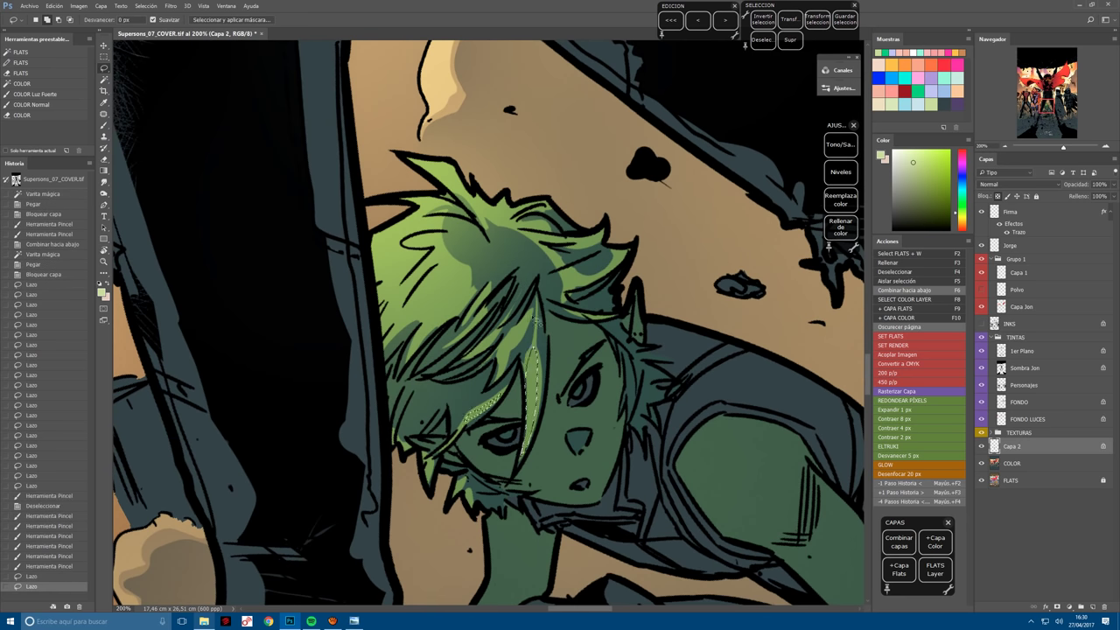
{"action": "left_click_drag", "start_coordinate": [507, 374], "coordinate": [496, 390]}
{"action": "mouse_move", "coordinate": [525, 315]}
{"action": "left_mouse_down"}
{"action": "mouse_move", "coordinate": [478, 357]}
{"action": "mouse_move", "coordinate": [510, 322]}
{"action": "mouse_move", "coordinate": [477, 302]}
{"action": "mouse_move", "coordinate": [490, 319]}
{"action": "mouse_move", "coordinate": [464, 311]}
{"action": "mouse_move", "coordinate": [472, 290]}
{"action": "mouse_move", "coordinate": [420, 348]}
{"action": "mouse_move", "coordinate": [402, 319]}
{"action": "left_mouse_up"}
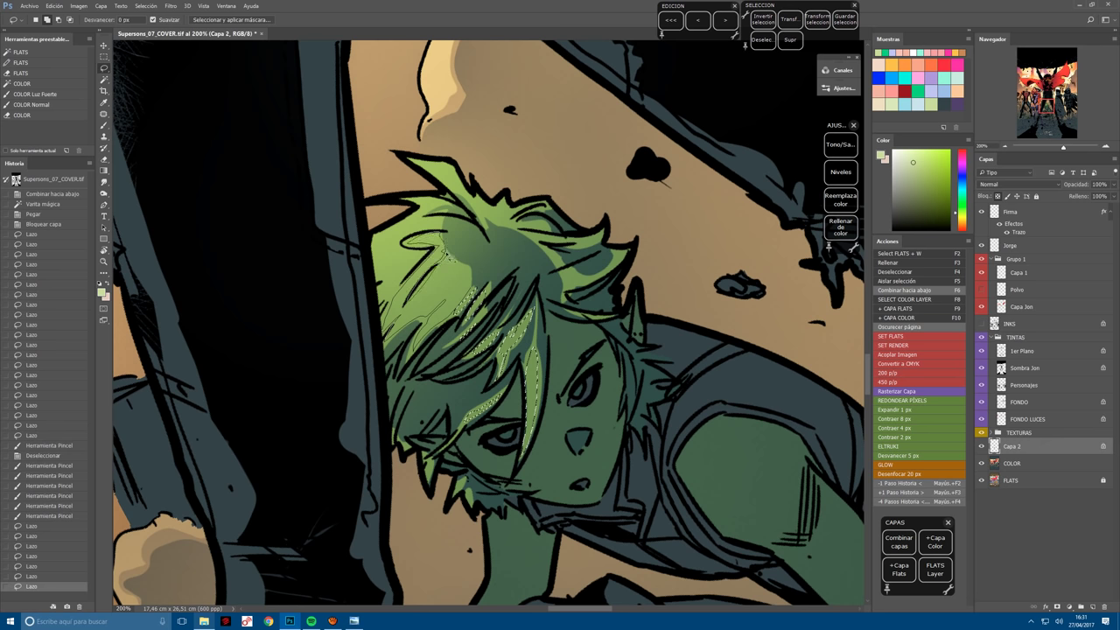
{"action": "left_click_drag", "start_coordinate": [467, 274], "coordinate": [448, 315]}
{"action": "left_click_drag", "start_coordinate": [368, 385], "coordinate": [379, 479]}
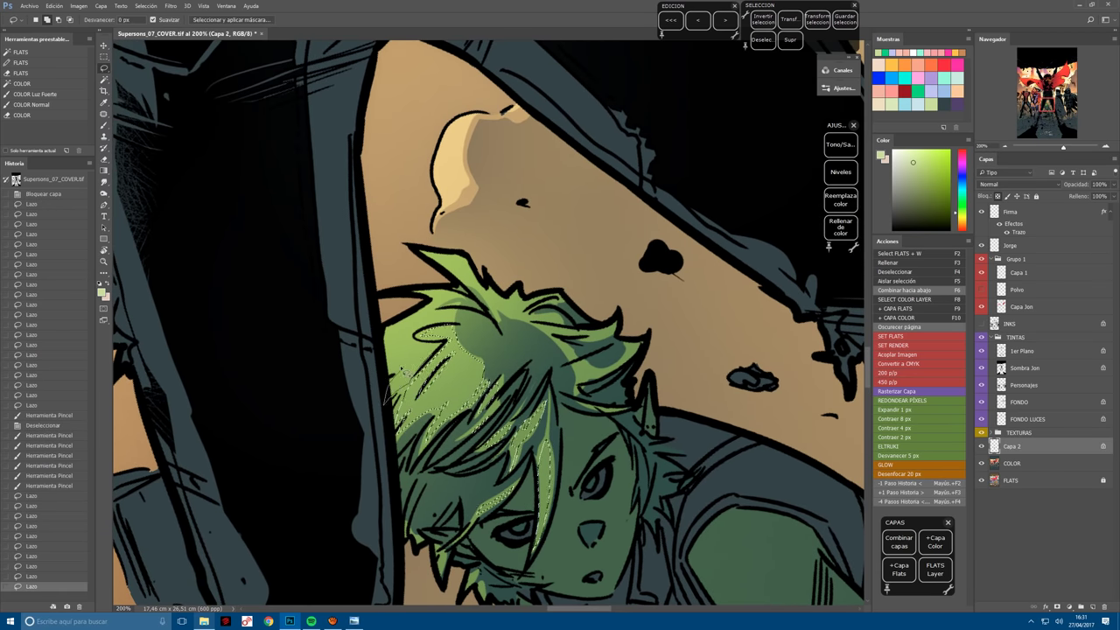
{"action": "mouse_move", "coordinate": [400, 372]}
{"action": "left_mouse_down"}
{"action": "mouse_move", "coordinate": [366, 354]}
{"action": "mouse_move", "coordinate": [372, 329]}
{"action": "mouse_move", "coordinate": [410, 315]}
{"action": "mouse_move", "coordinate": [425, 325]}
{"action": "mouse_move", "coordinate": [389, 337]}
{"action": "mouse_move", "coordinate": [464, 426]}
{"action": "left_mouse_up"}
Extend the highlight selection to the raised tuft, the outer hair spikes and the thin locks near the ear.
{"action": "key", "text": "r"}
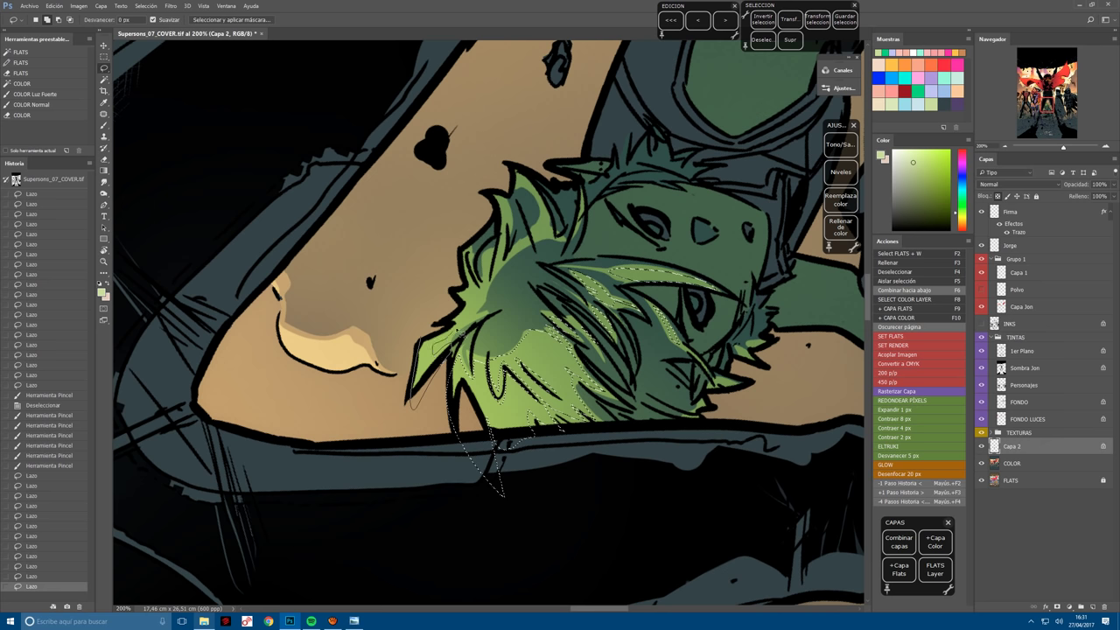
{"action": "left_click_drag", "start_coordinate": [463, 259], "coordinate": [373, 348]}
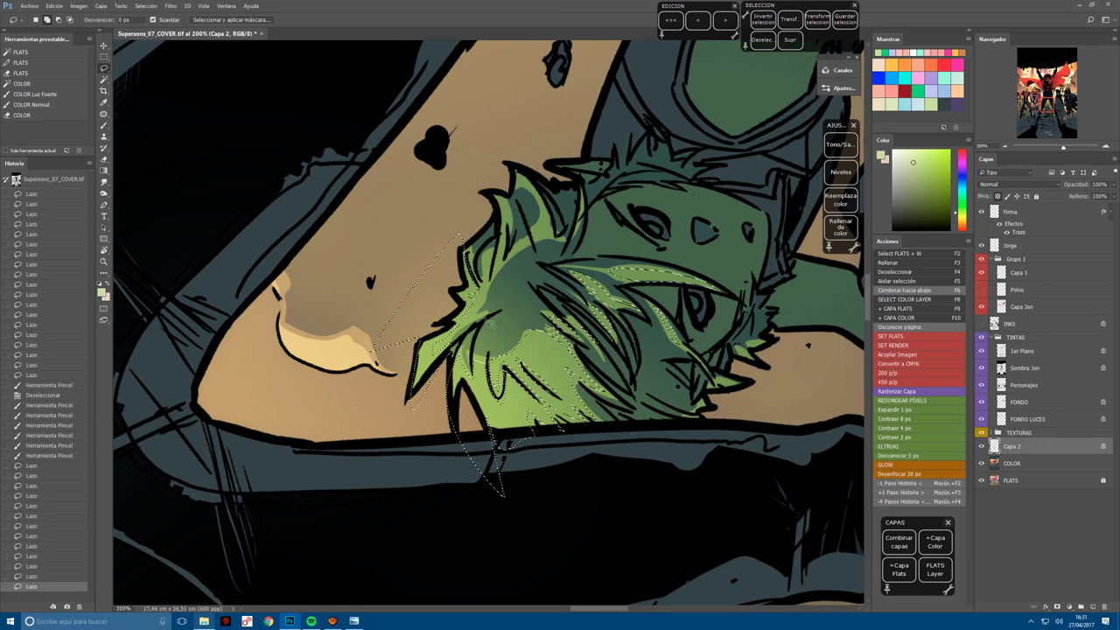
{"action": "left_click_drag", "start_coordinate": [473, 315], "coordinate": [487, 324]}
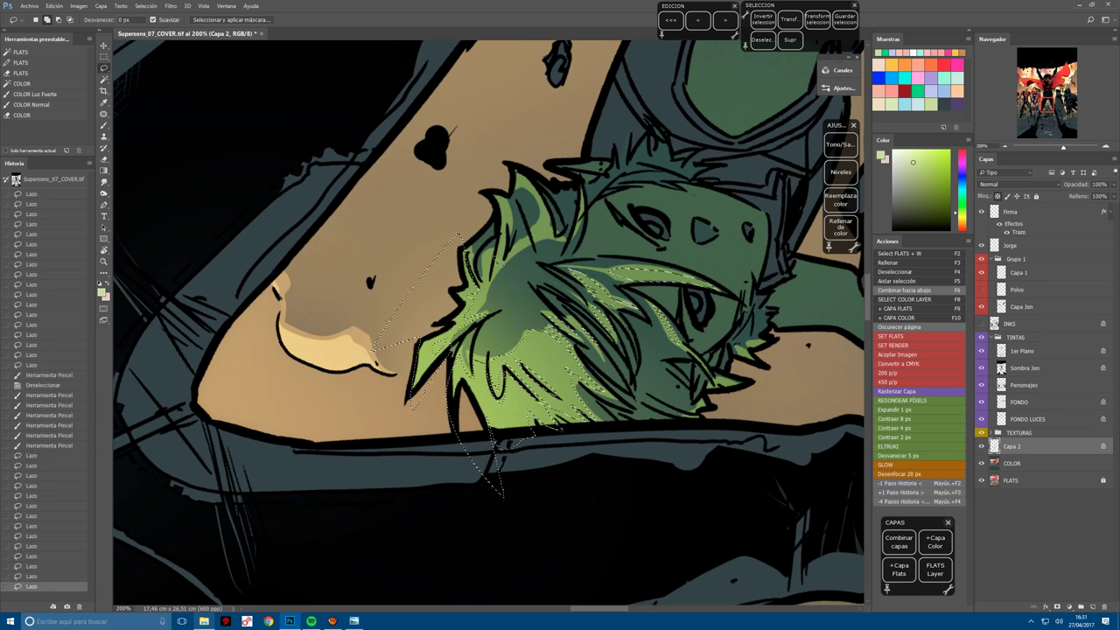
{"action": "mouse_move", "coordinate": [492, 263]}
{"action": "left_mouse_down"}
{"action": "mouse_move", "coordinate": [486, 288]}
{"action": "mouse_move", "coordinate": [480, 263]}
{"action": "left_mouse_up"}
{"action": "key", "text": "r"}
{"action": "mouse_move", "coordinate": [613, 262]}
{"action": "left_mouse_down"}
{"action": "mouse_move", "coordinate": [595, 368]}
{"action": "mouse_move", "coordinate": [525, 412]}
{"action": "mouse_move", "coordinate": [455, 420]}
{"action": "mouse_move", "coordinate": [414, 383]}
{"action": "mouse_move", "coordinate": [438, 368]}
{"action": "mouse_move", "coordinate": [385, 343]}
{"action": "mouse_move", "coordinate": [376, 411]}
{"action": "left_mouse_up"}
{"action": "key", "text": "l"}
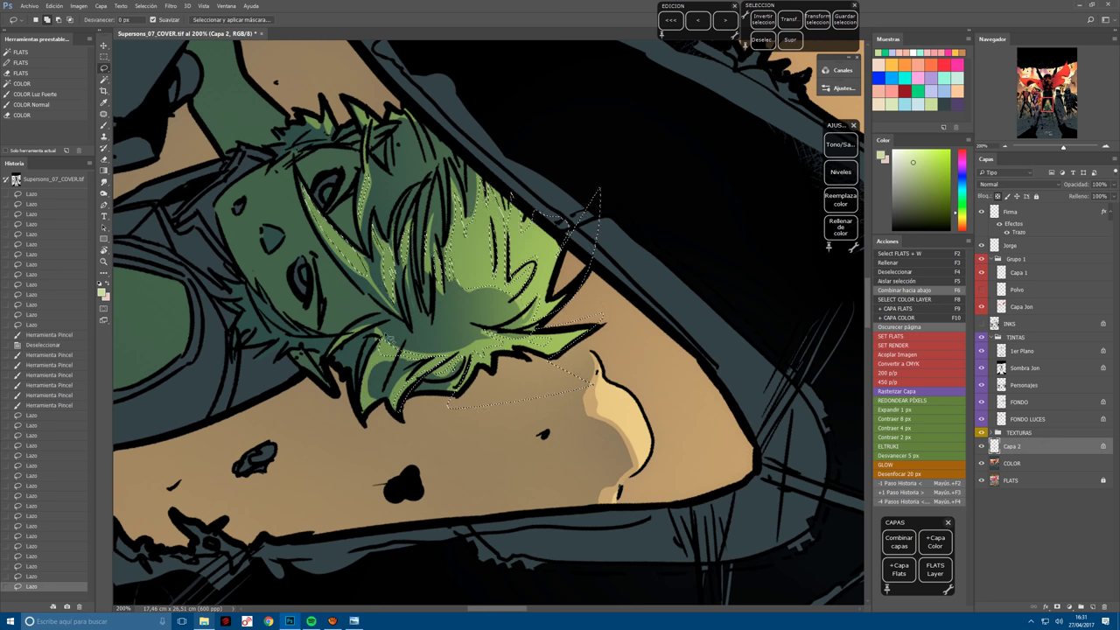
{"action": "key", "text": "r"}
{"action": "mouse_move", "coordinate": [378, 350]}
{"action": "left_mouse_down"}
{"action": "mouse_move", "coordinate": [376, 411]}
{"action": "mouse_move", "coordinate": [526, 289]}
{"action": "mouse_move", "coordinate": [608, 313]}
{"action": "left_mouse_up"}
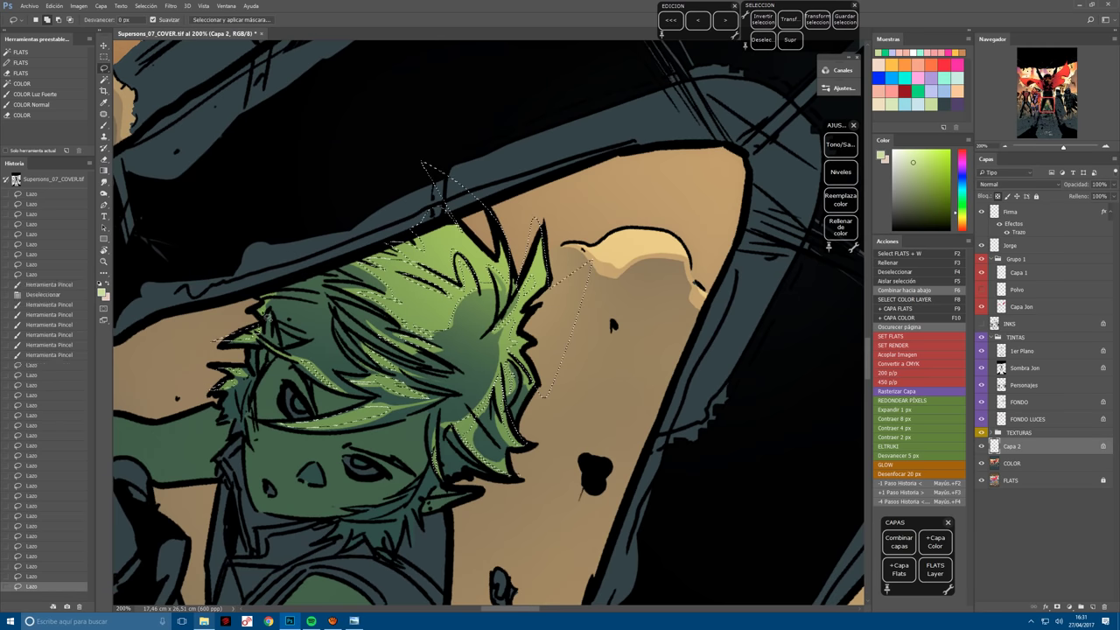
{"action": "left_click_drag", "start_coordinate": [259, 320], "coordinate": [292, 278]}
Brush the selected strands with the pale yellow-green in Hard Light, using a 500 px brush for brighter highlights.
{"action": "key", "text": "ctrl+minus"}
{"action": "key", "text": "b"}
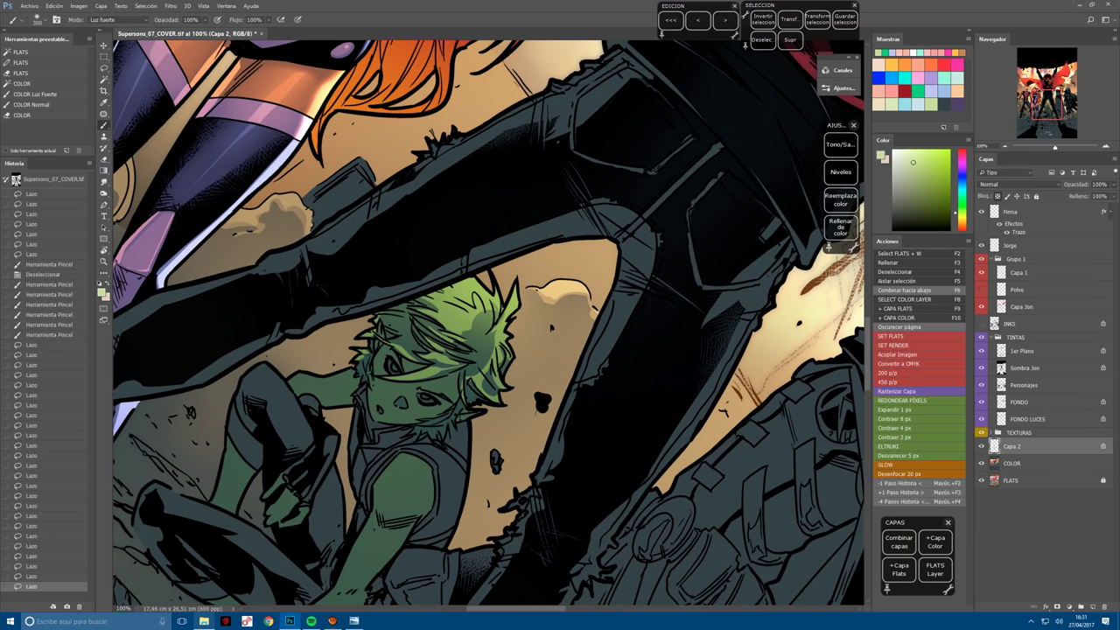
{"action": "left_click", "coordinate": [464, 310]}
{"action": "key", "text": "bracketleft"}
{"action": "key", "text": "bracketleft"}
{"action": "key", "text": "bracketleft"}
{"action": "key", "text": "bracketleft"}
{"action": "key", "text": "bracketleft"}
{"action": "key", "text": "bracketleft"}
{"action": "key", "text": "bracketleft"}
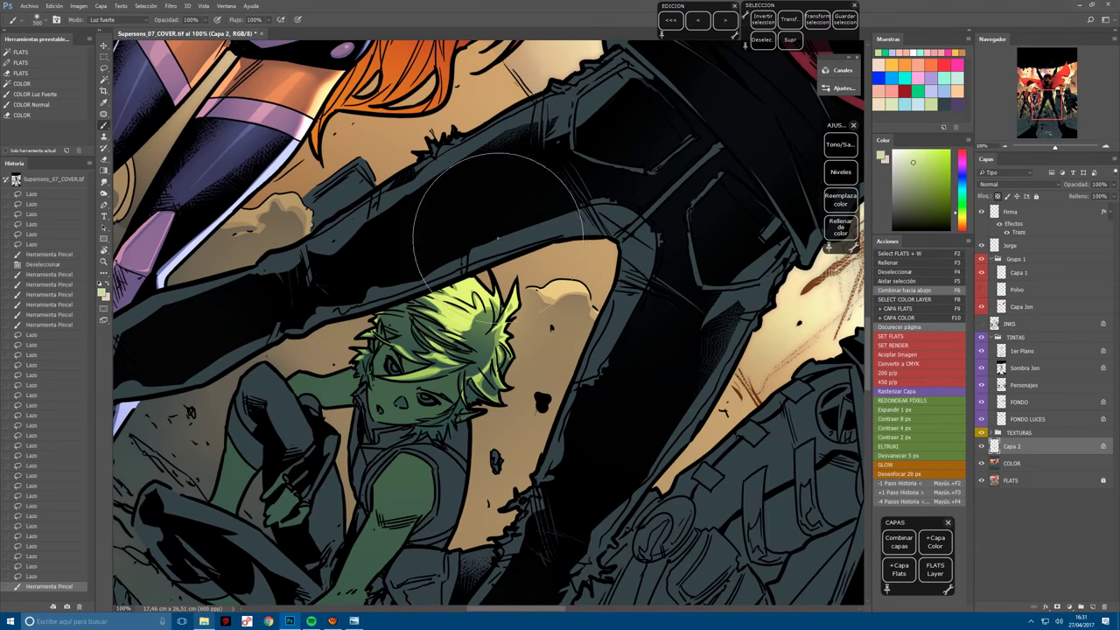
{"action": "left_click", "coordinate": [440, 306]}
Feather the selection by 5 px, brush more pale yellow-green light into the hair, deselect and blend with broad strokes.
{"action": "key", "text": "r"}
{"action": "left_click_drag", "start_coordinate": [440, 306], "coordinate": [508, 241]}
{"action": "left_click", "coordinate": [930, 459]}
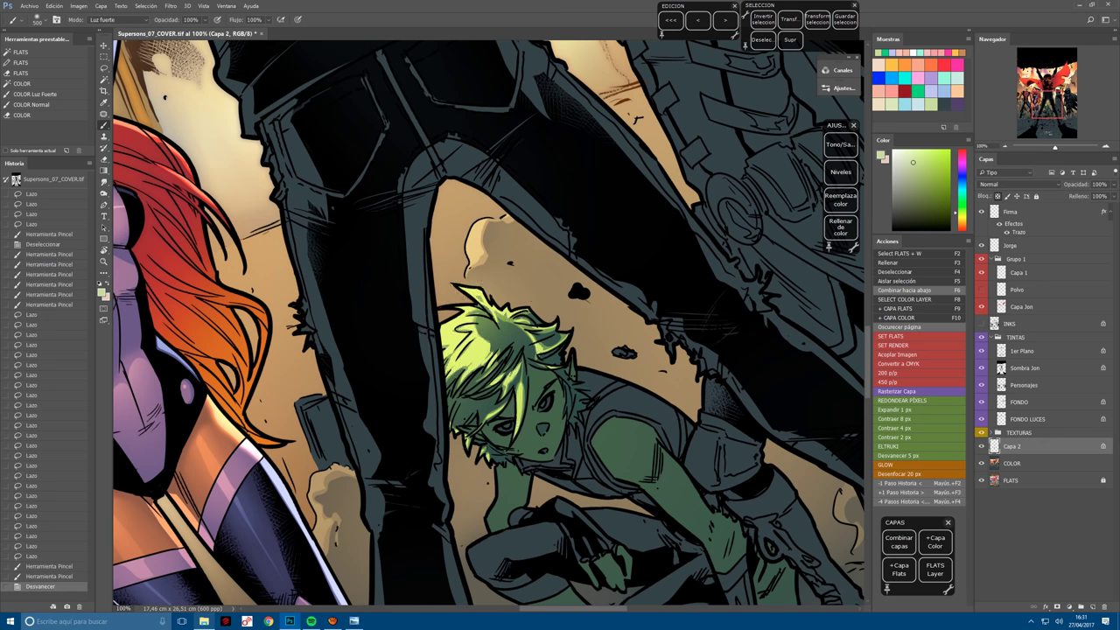
{"action": "left_click_drag", "start_coordinate": [486, 311], "coordinate": [512, 420]}
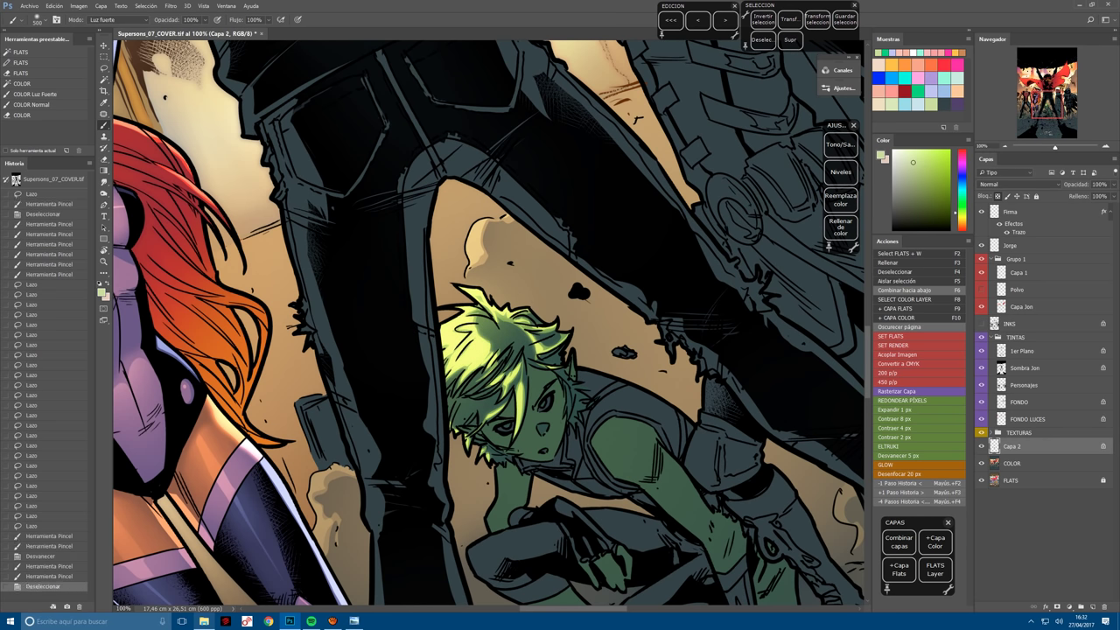
{"action": "left_click_drag", "start_coordinate": [473, 308], "coordinate": [523, 354]}
{"action": "key", "text": "ctrl+d"}
{"action": "left_click_drag", "start_coordinate": [485, 252], "coordinate": [492, 260]}
{"action": "mouse_move", "coordinate": [450, 373]}
{"action": "left_mouse_down"}
{"action": "mouse_move", "coordinate": [499, 457]}
{"action": "mouse_move", "coordinate": [410, 355]}
{"action": "mouse_move", "coordinate": [455, 333]}
{"action": "left_mouse_up"}
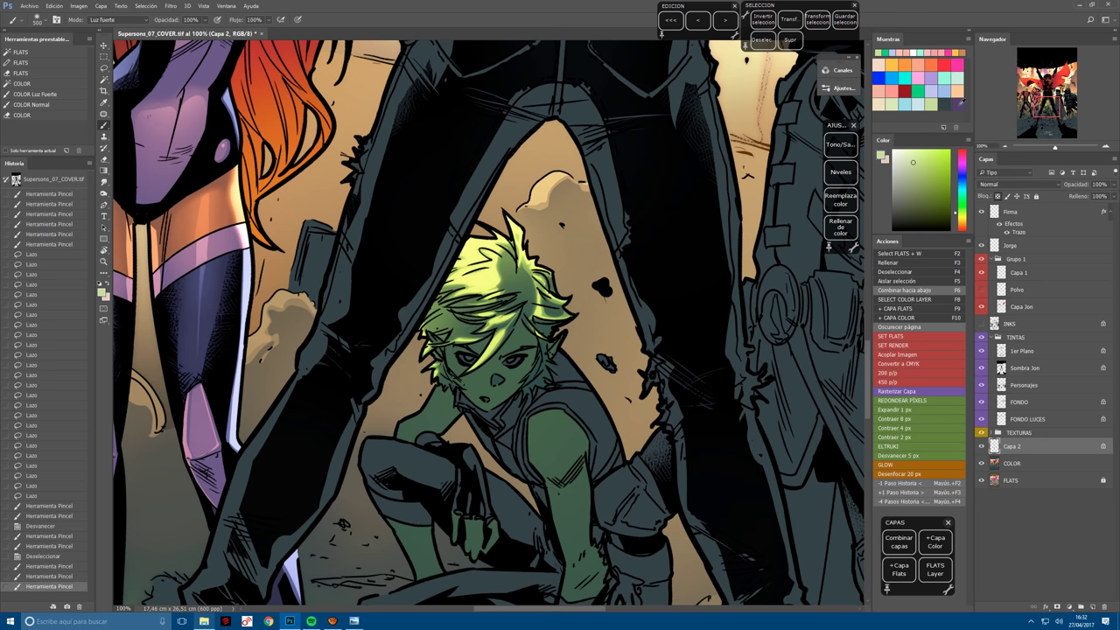
Sample the dark blue-grey and brush soft shadows into the lower parts of the boy's hair in Soft Light, using 200 to 250 px brushes.
{"action": "left_click", "coordinate": [513, 385], "text": "alt"}
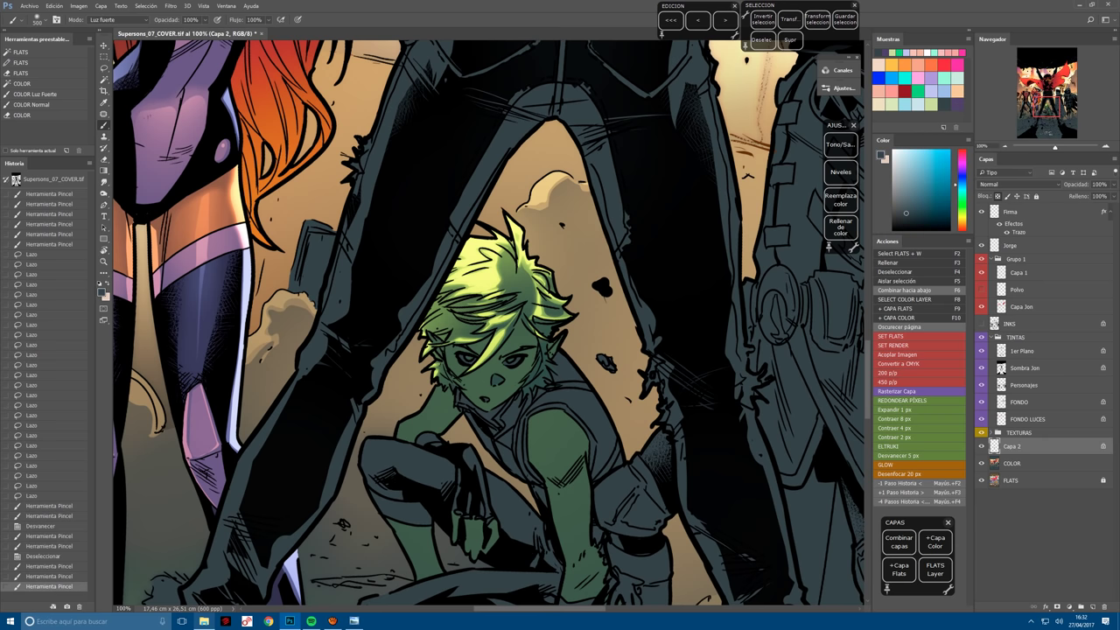
{"action": "left_click", "coordinate": [114, 19]}
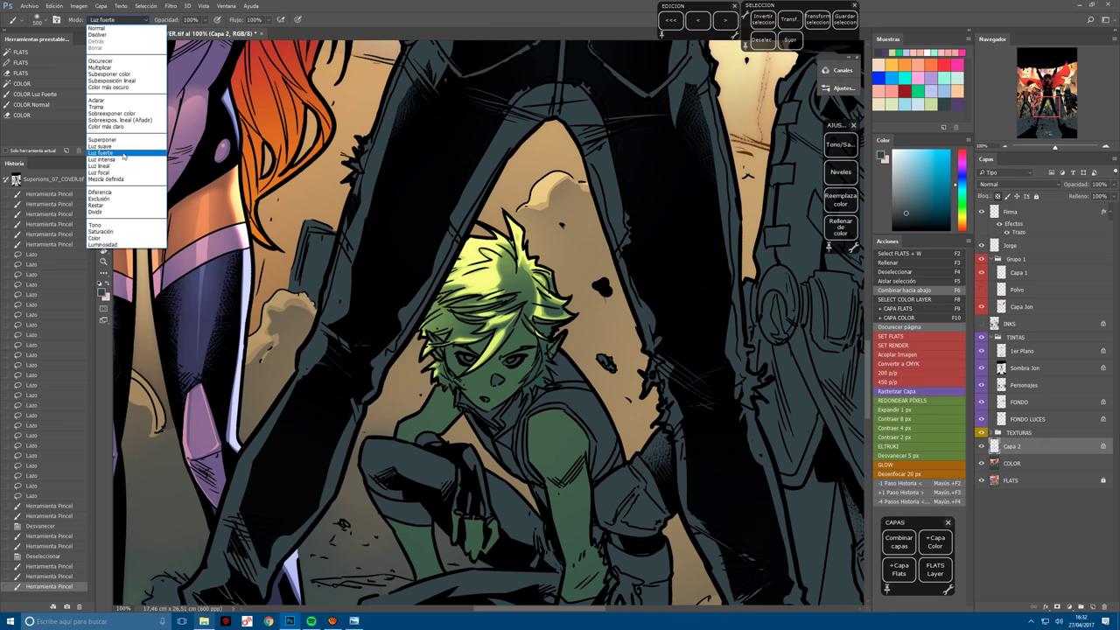
{"action": "left_click", "coordinate": [123, 147]}
{"action": "left_click_drag", "start_coordinate": [464, 333], "coordinate": [543, 368]}
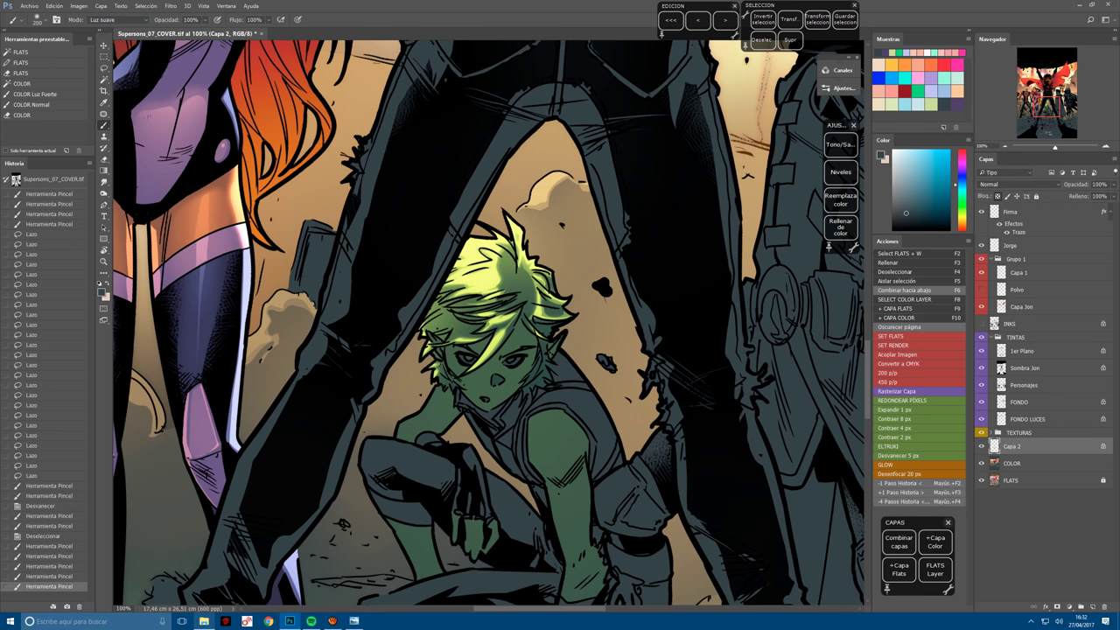
{"action": "left_click_drag", "start_coordinate": [507, 340], "coordinate": [494, 422]}
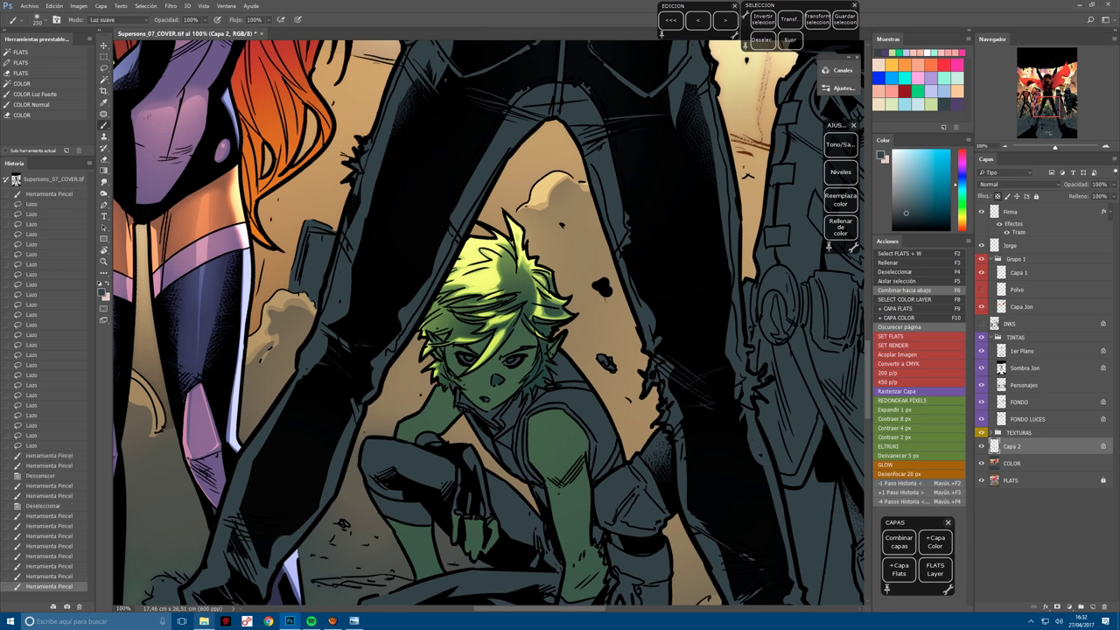
Merge the hair layer into COLOR, copy the boy's green skin areas to a new locked layer and choose the pale yellow-green colour.
{"action": "key", "text": "F6"}
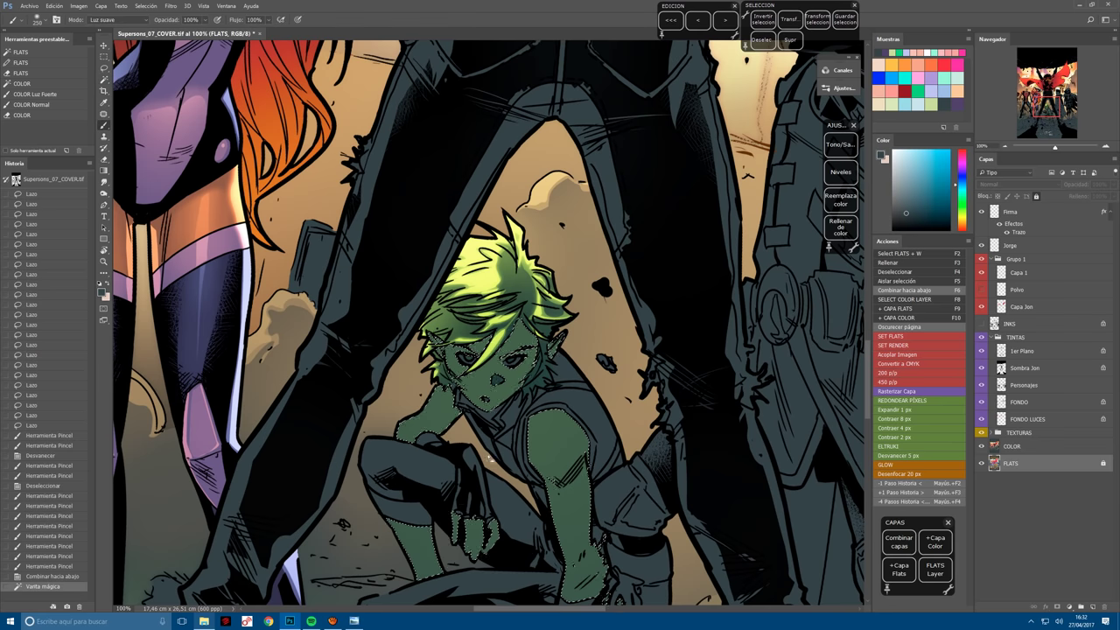
{"action": "left_click", "coordinate": [935, 105]}
{"action": "key", "text": "ctrl+minus"}
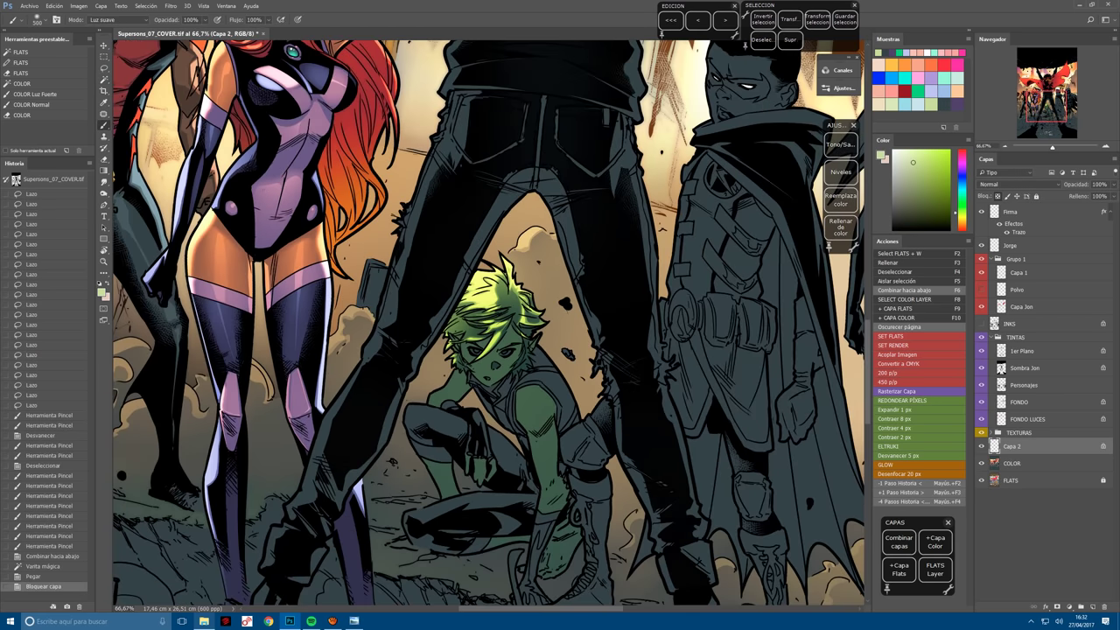
Brush Soft Light colour over the boy's skin and adjust its Hue/Saturation to hue -7, saturation +34 and lightness +6.
{"action": "left_click_drag", "start_coordinate": [471, 409], "coordinate": [472, 439]}
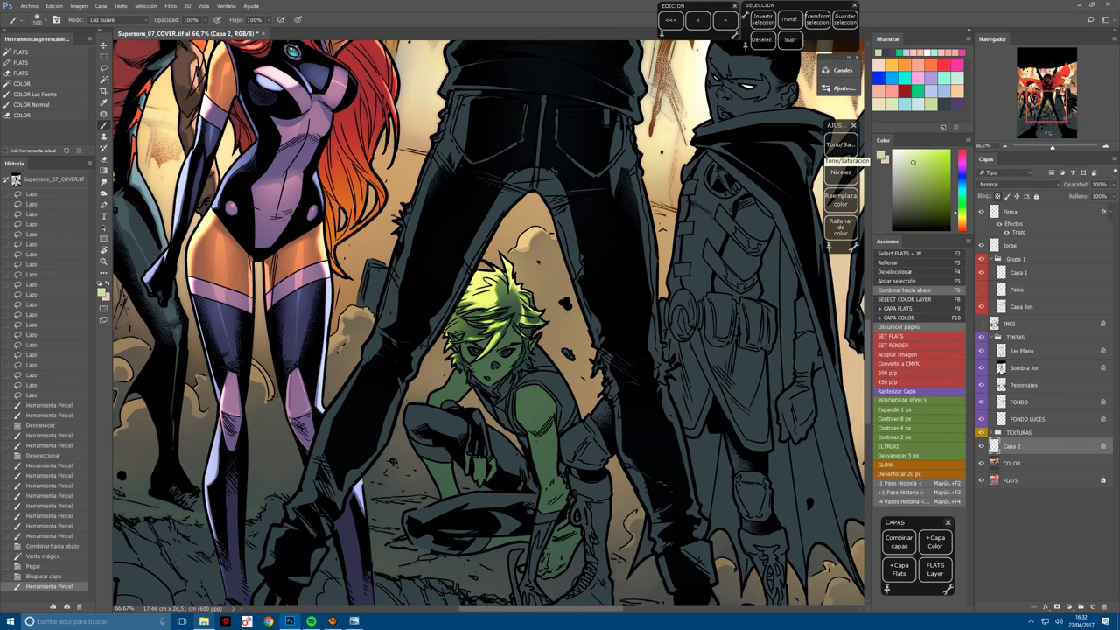
{"action": "left_click", "coordinate": [840, 145]}
{"action": "mouse_move", "coordinate": [958, 188]}
{"action": "left_mouse_down"}
{"action": "mouse_move", "coordinate": [967, 189]}
{"action": "mouse_move", "coordinate": [955, 169]}
{"action": "left_mouse_up"}
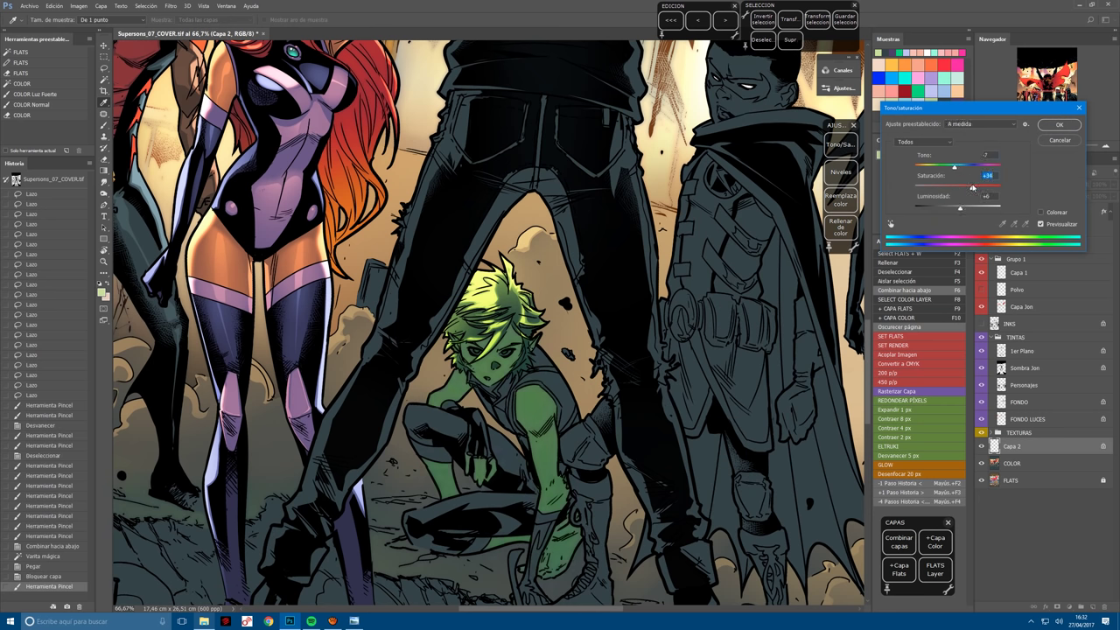
{"action": "key", "text": "Return"}
Lasso the lit side of the boy's face beside the fringe and brush it pale yellow-green in Soft Light at 150 px.
{"action": "scroll", "coordinate": [499, 350], "scroll_direction": "up", "scroll_amount": 2}
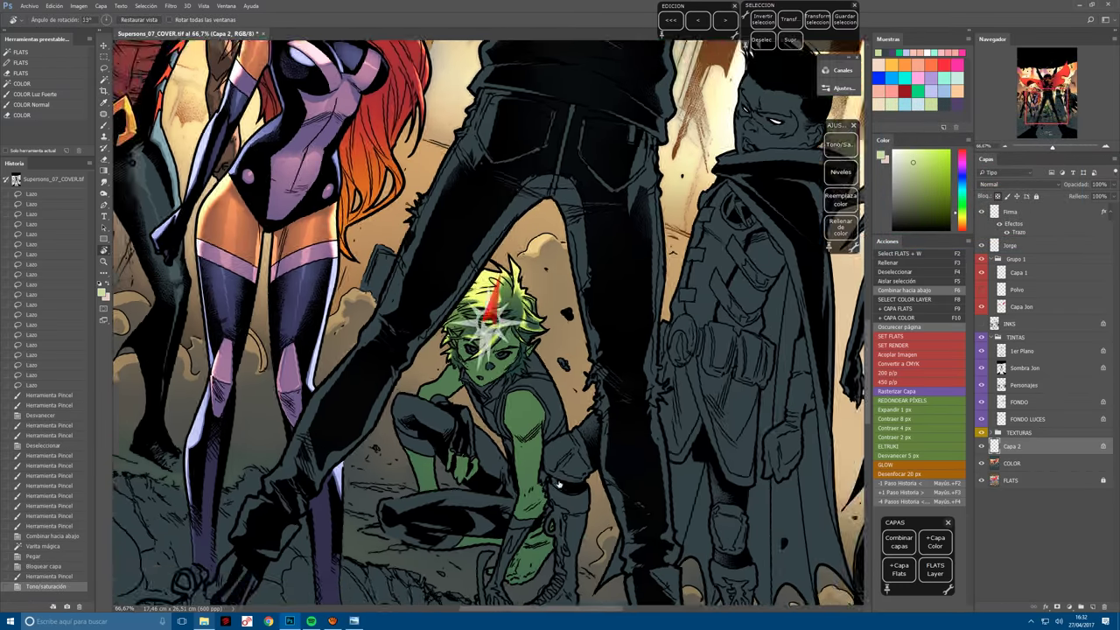
{"action": "mouse_move", "coordinate": [560, 192]}
{"action": "left_mouse_down"}
{"action": "mouse_move", "coordinate": [445, 262]}
{"action": "mouse_move", "coordinate": [473, 264]}
{"action": "mouse_move", "coordinate": [442, 273]}
{"action": "left_mouse_up"}
{"action": "key", "text": "l"}
{"action": "key", "text": "b"}
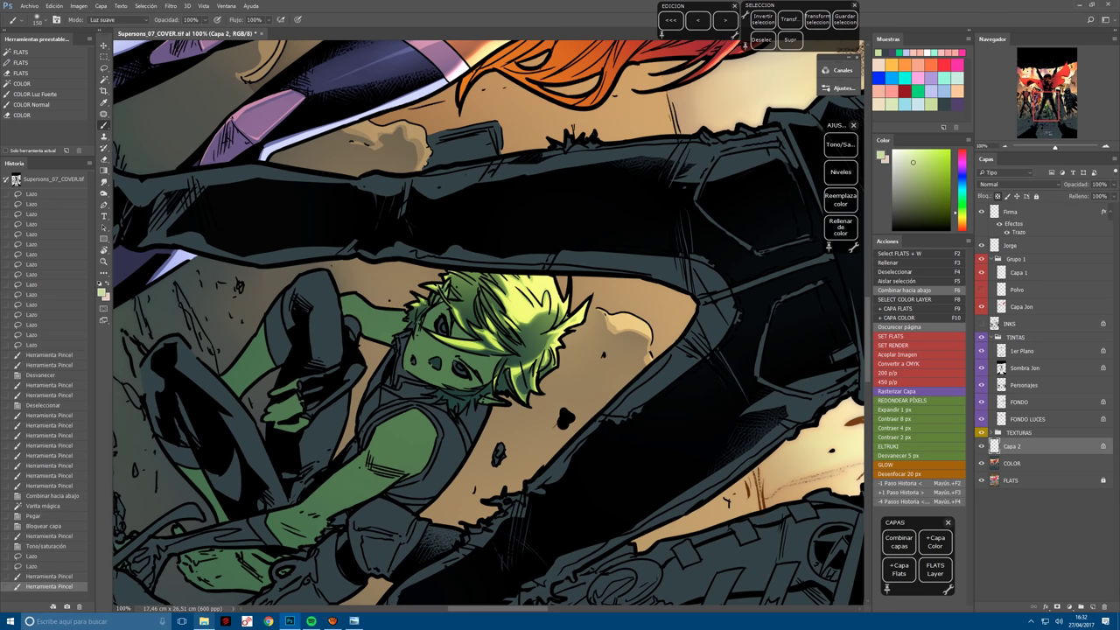
{"action": "mouse_move", "coordinate": [456, 288]}
{"action": "left_mouse_down"}
{"action": "mouse_move", "coordinate": [508, 302]}
{"action": "mouse_move", "coordinate": [473, 315]}
{"action": "left_mouse_up"}
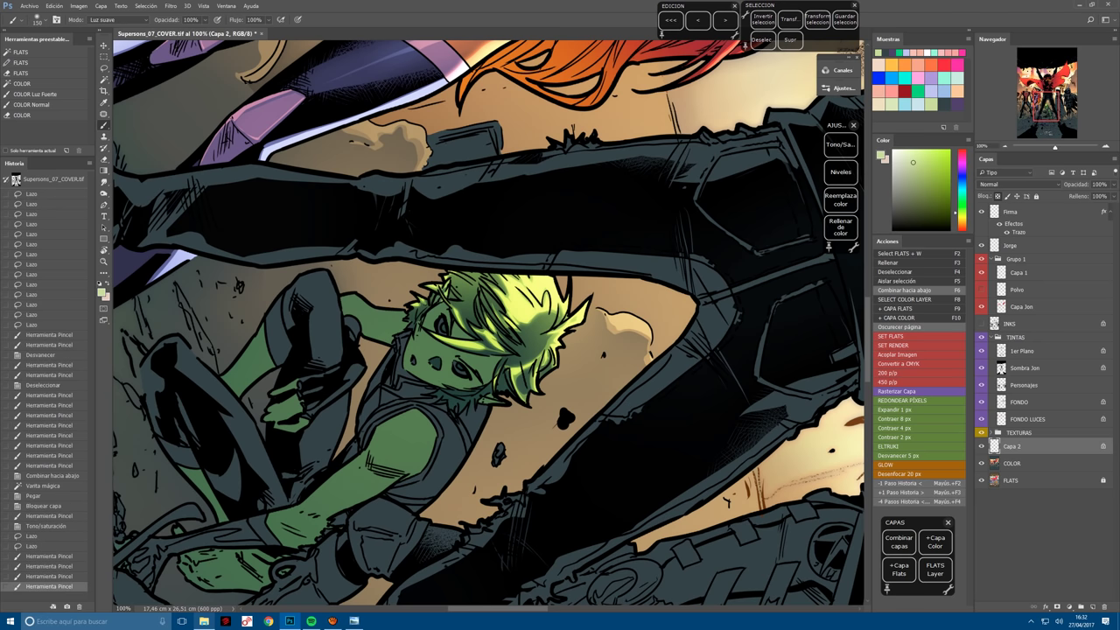
Lasso the narrow strip of face beside the eye and brush it pale yellow-green in Soft Light, then with the COLOR Luz Fuerte preset.
{"action": "key", "text": "ctrl+plus"}
{"action": "key", "text": "l"}
{"action": "key", "text": "ctrl+d"}
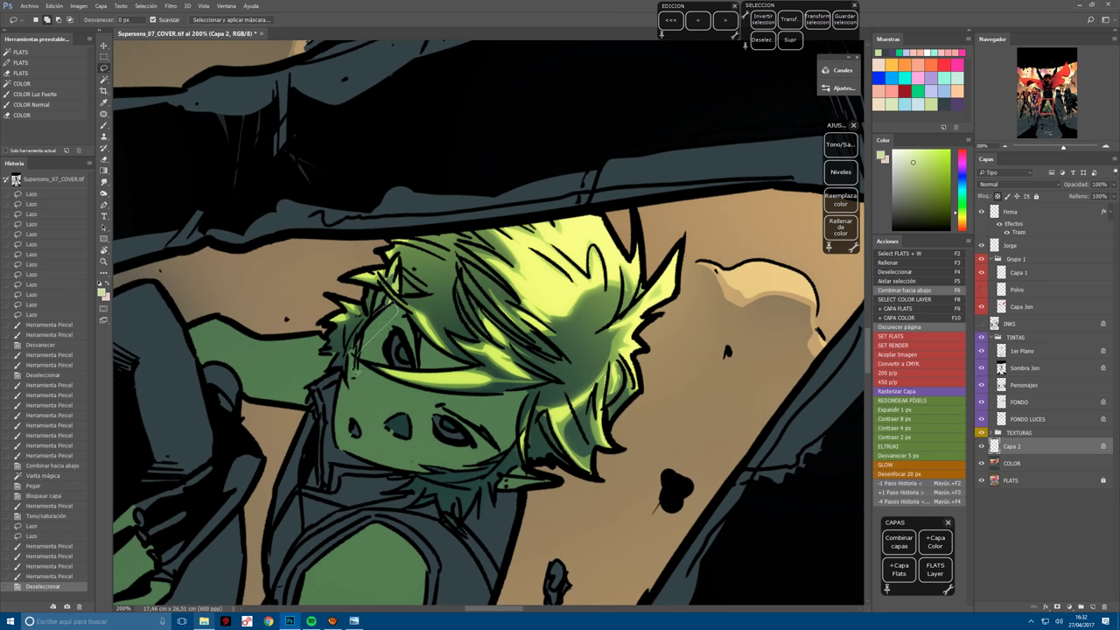
{"action": "mouse_move", "coordinate": [355, 361]}
{"action": "left_mouse_down"}
{"action": "mouse_move", "coordinate": [359, 313]}
{"action": "mouse_move", "coordinate": [364, 344]}
{"action": "left_mouse_up"}
{"action": "key", "text": "b"}
{"action": "left_click_drag", "start_coordinate": [396, 307], "coordinate": [366, 345]}
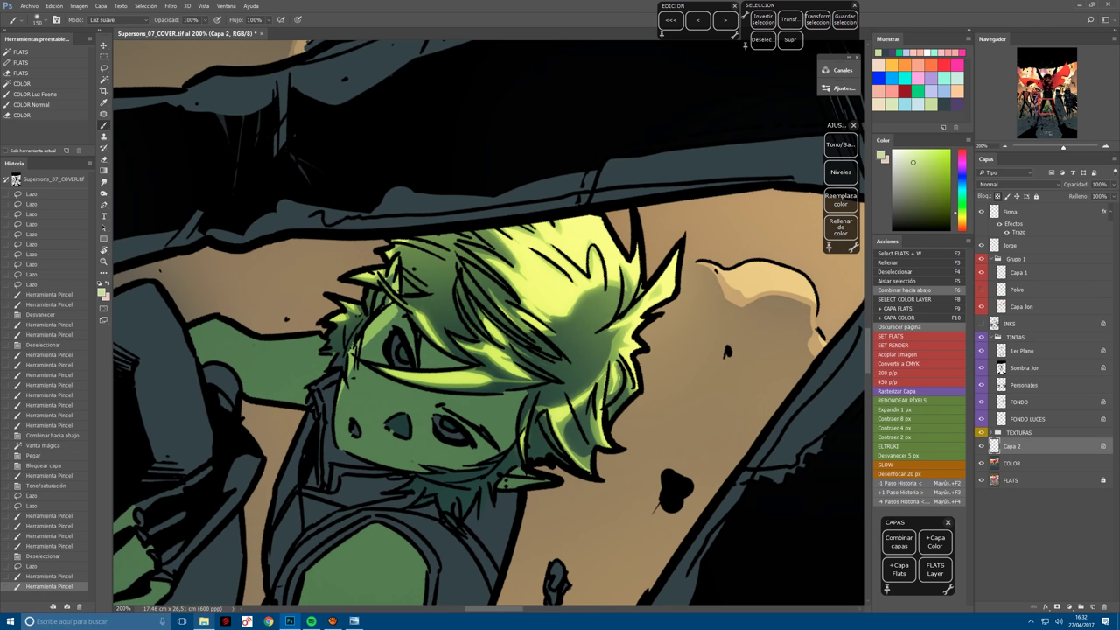
{"action": "left_click_drag", "start_coordinate": [396, 306], "coordinate": [364, 345]}
{"action": "left_click", "coordinate": [35, 94]}
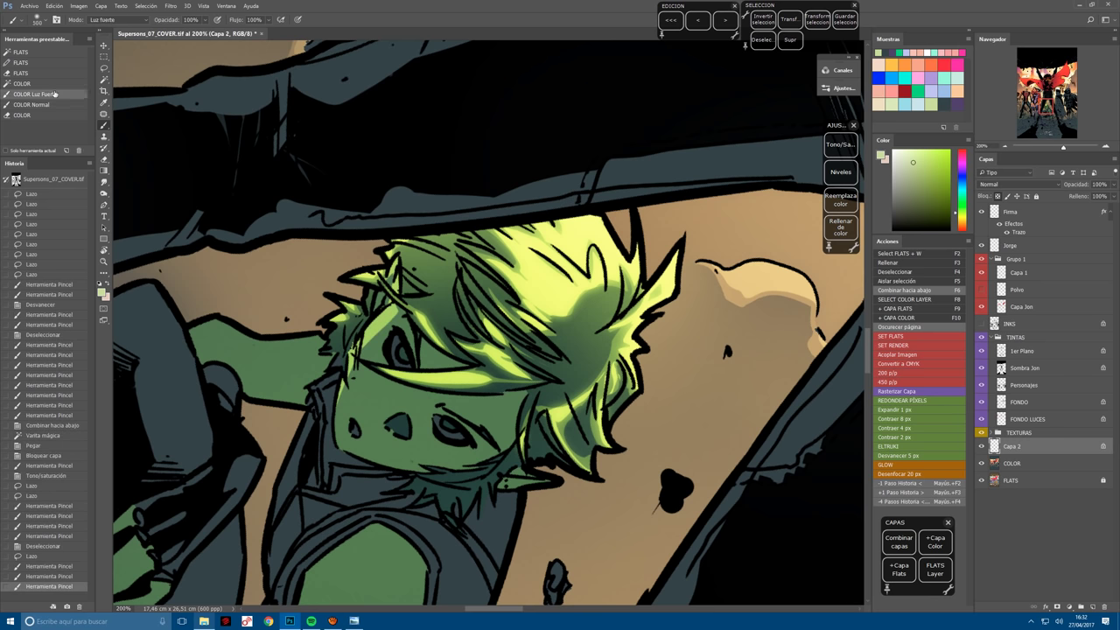
{"action": "mouse_move", "coordinate": [395, 306]}
{"action": "left_mouse_down"}
{"action": "mouse_move", "coordinate": [364, 344]}
{"action": "mouse_move", "coordinate": [575, 288]}
{"action": "mouse_move", "coordinate": [595, 295]}
{"action": "left_mouse_up"}
Lasso small highlights along the lit cheek edge, brush them in Hard Light at 125 px and deselect.
{"action": "key", "text": "l"}
{"action": "key", "text": "ctrl+d"}
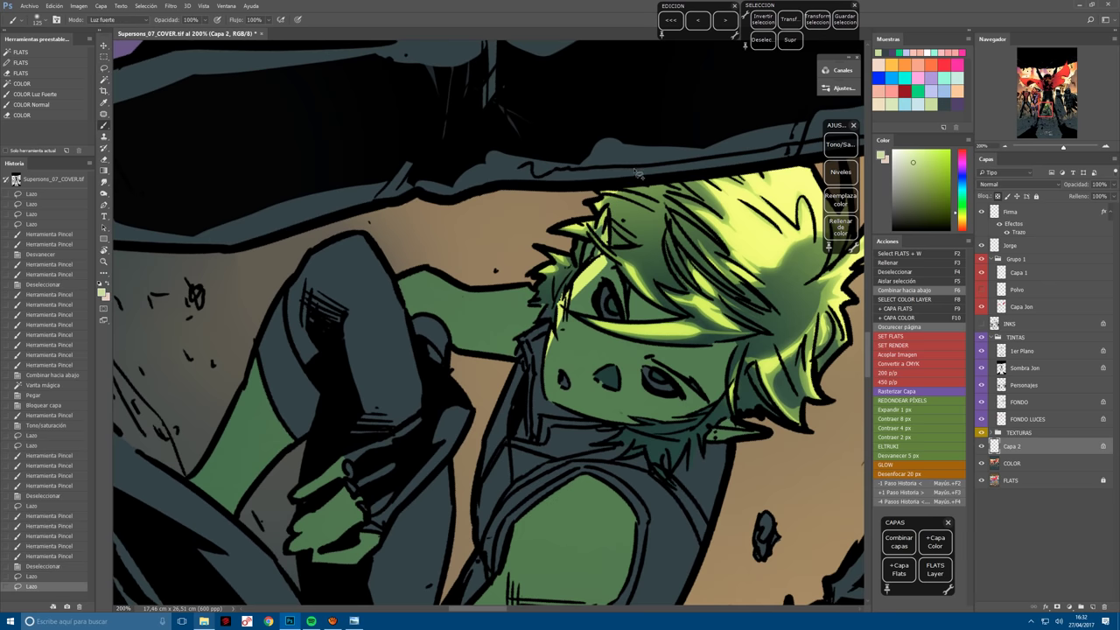
{"action": "key", "text": "r"}
{"action": "left_click_drag", "start_coordinate": [459, 451], "coordinate": [567, 426]}
{"action": "key", "text": "ctrl+d"}
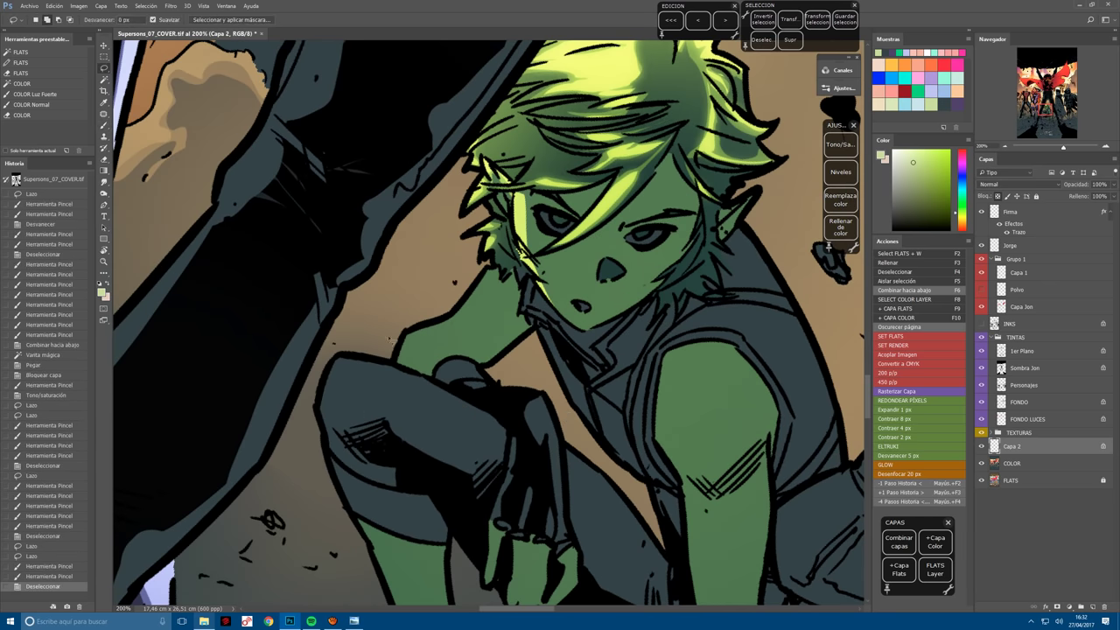
Lasso the lit part of the boy's bare arm behind the raised knee and brush it pale yellow-green in Hard Light.
{"action": "left_click_drag", "start_coordinate": [403, 313], "coordinate": [415, 382]}
{"action": "mouse_move", "coordinate": [495, 308]}
{"action": "left_mouse_down"}
{"action": "mouse_move", "coordinate": [398, 315]}
{"action": "mouse_move", "coordinate": [490, 289]}
{"action": "left_mouse_up"}
{"action": "key", "text": "b"}
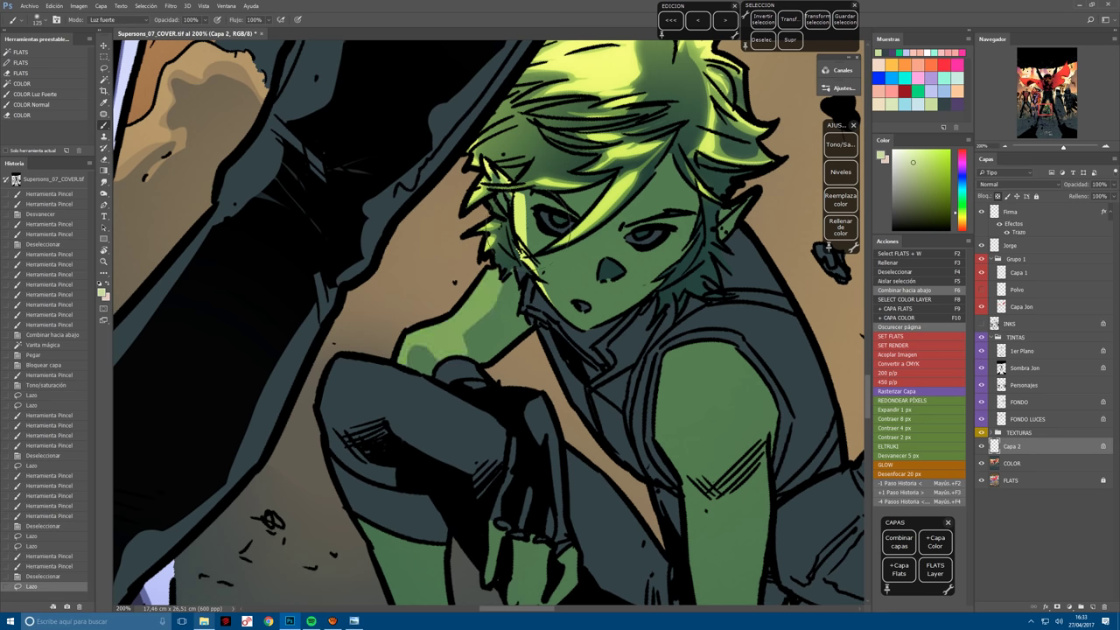
{"action": "left_click_drag", "start_coordinate": [354, 435], "coordinate": [400, 429]}
{"action": "left_click_drag", "start_coordinate": [536, 238], "coordinate": [587, 224]}
{"action": "left_click_drag", "start_coordinate": [399, 360], "coordinate": [471, 324]}
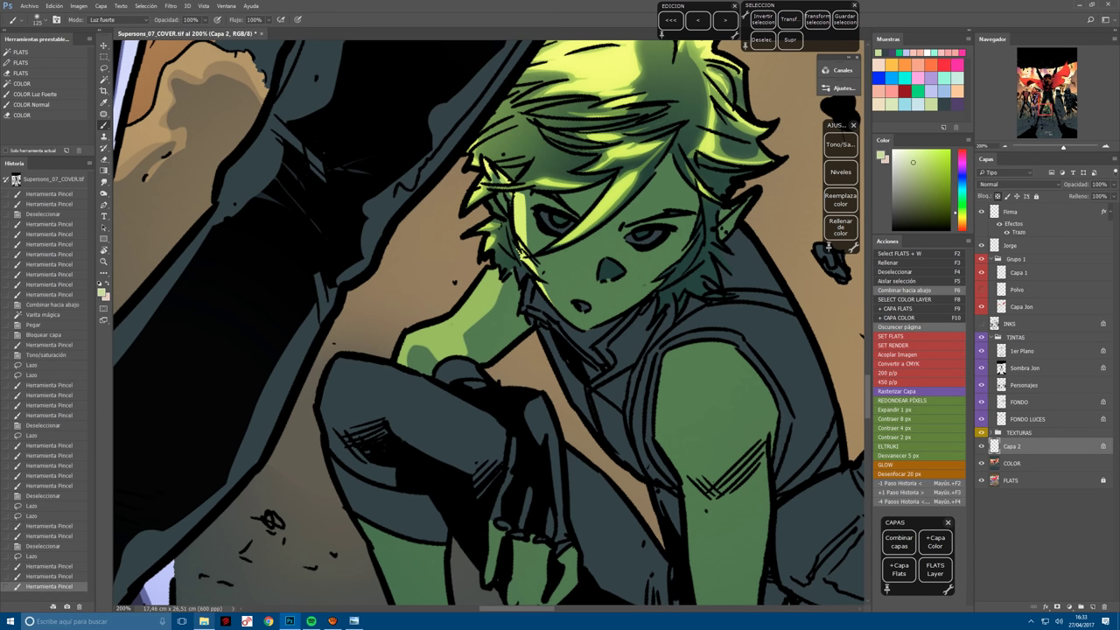
Feather the arm selection by 5 px and blend more pale yellow-green light into it with a 200 px brush.
{"action": "left_click", "coordinate": [936, 457]}
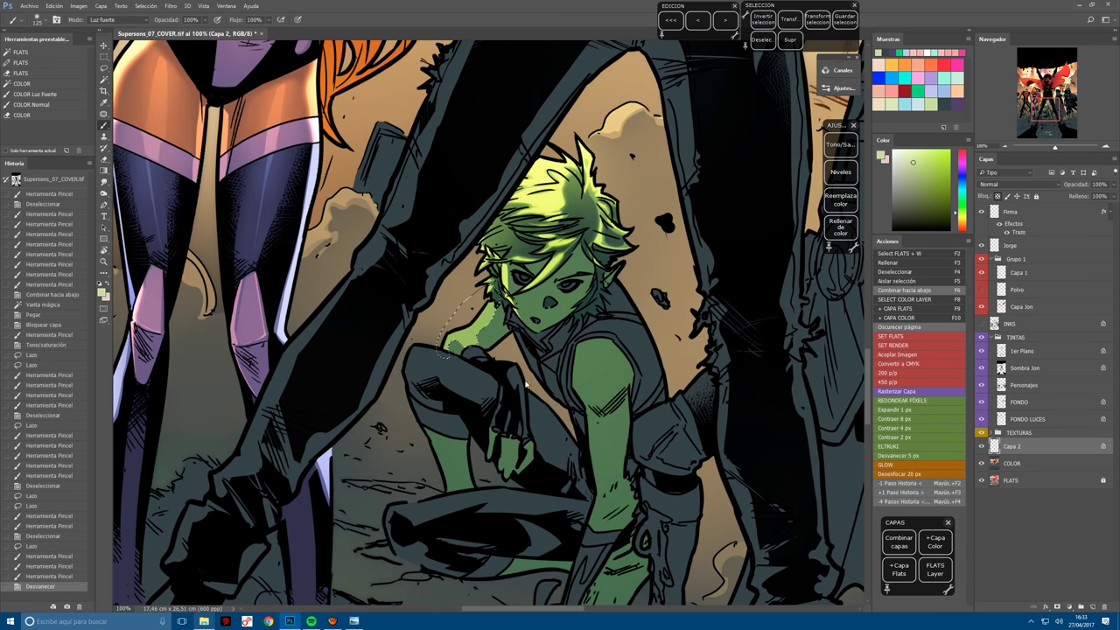
{"action": "mouse_move", "coordinate": [447, 349]}
{"action": "left_mouse_down"}
{"action": "mouse_move", "coordinate": [495, 305]}
{"action": "mouse_move", "coordinate": [499, 285]}
{"action": "left_mouse_up"}
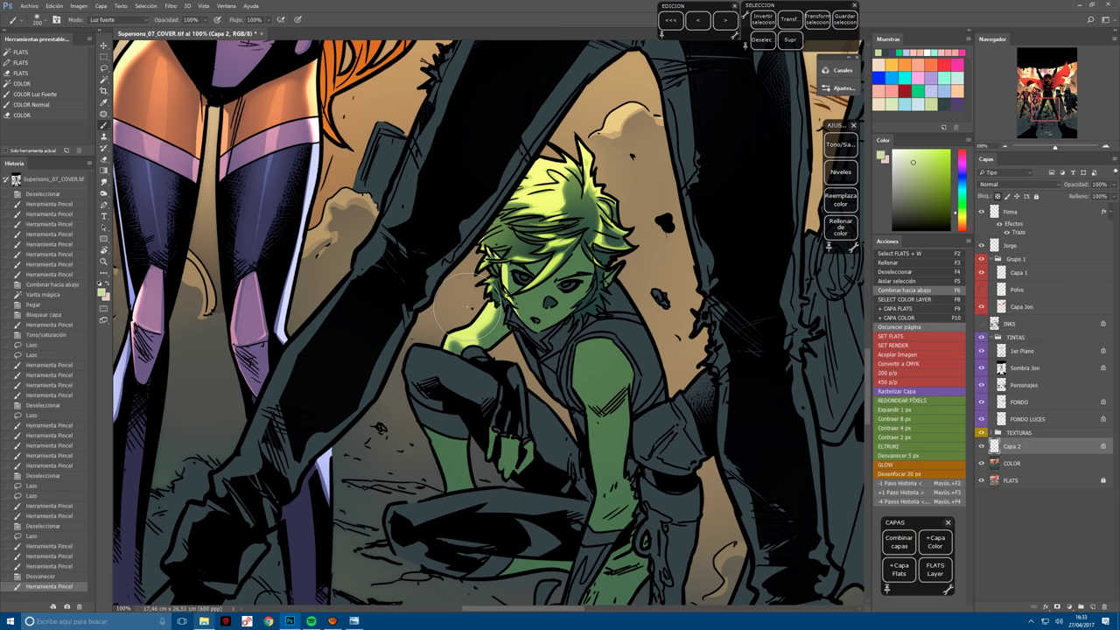
{"action": "left_click_drag", "start_coordinate": [448, 346], "coordinate": [560, 263]}
Lasso the outer edge of the boy's bare shin and brush a pale yellow-green Hard Light highlight along it.
{"action": "key", "text": "r"}
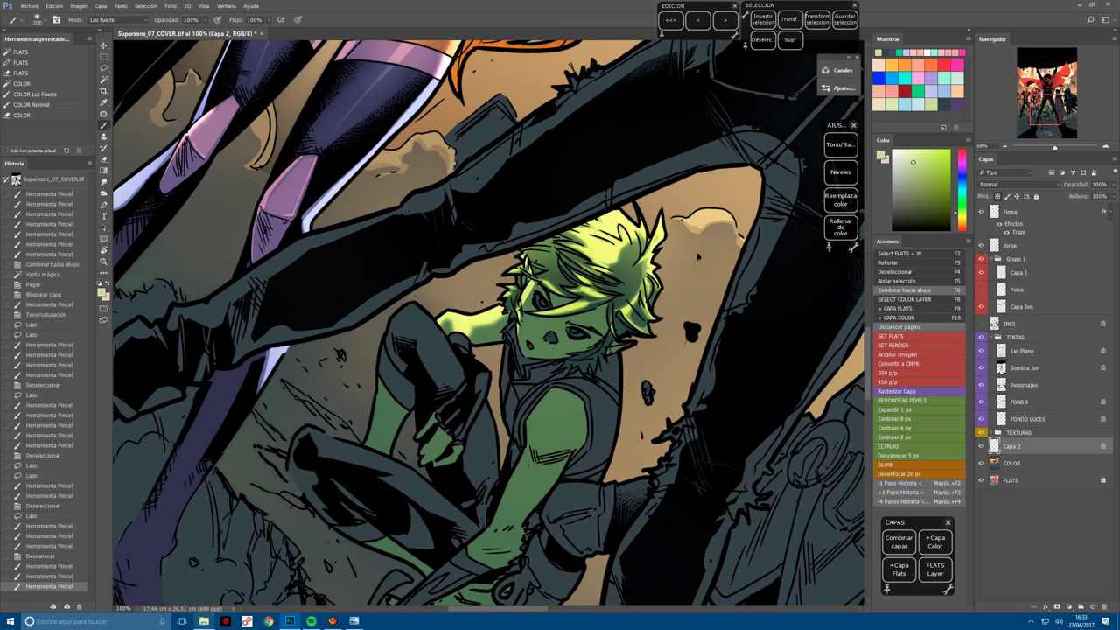
{"action": "key", "text": "l"}
{"action": "key", "text": "ctrl+d"}
{"action": "left_click_drag", "start_coordinate": [374, 446], "coordinate": [366, 457]}
{"action": "key", "text": "b"}
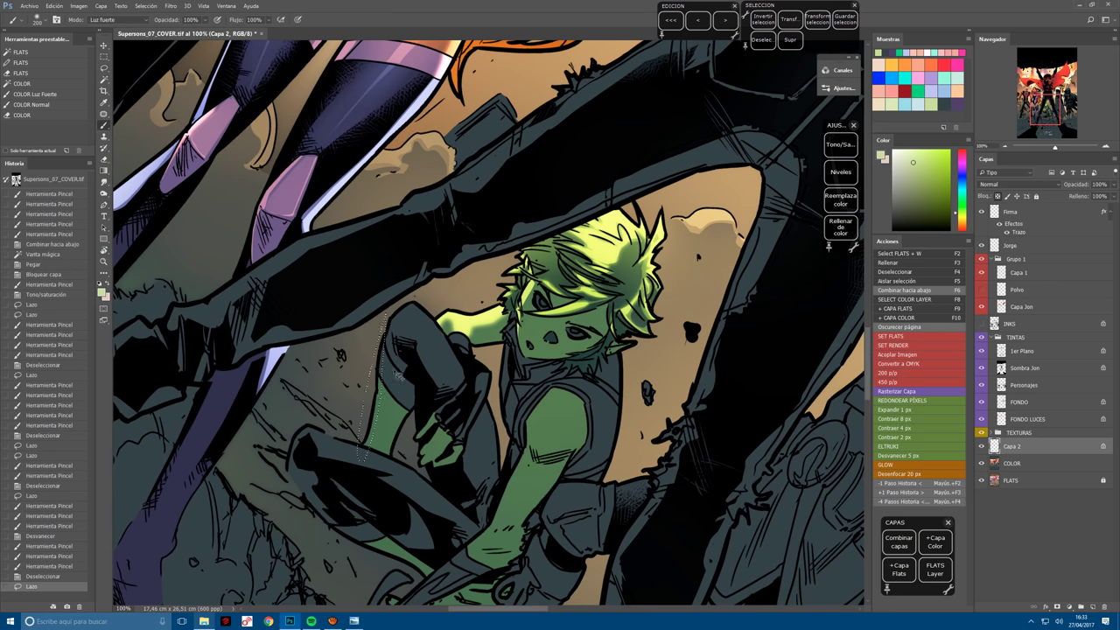
{"action": "left_click_drag", "start_coordinate": [385, 378], "coordinate": [377, 442]}
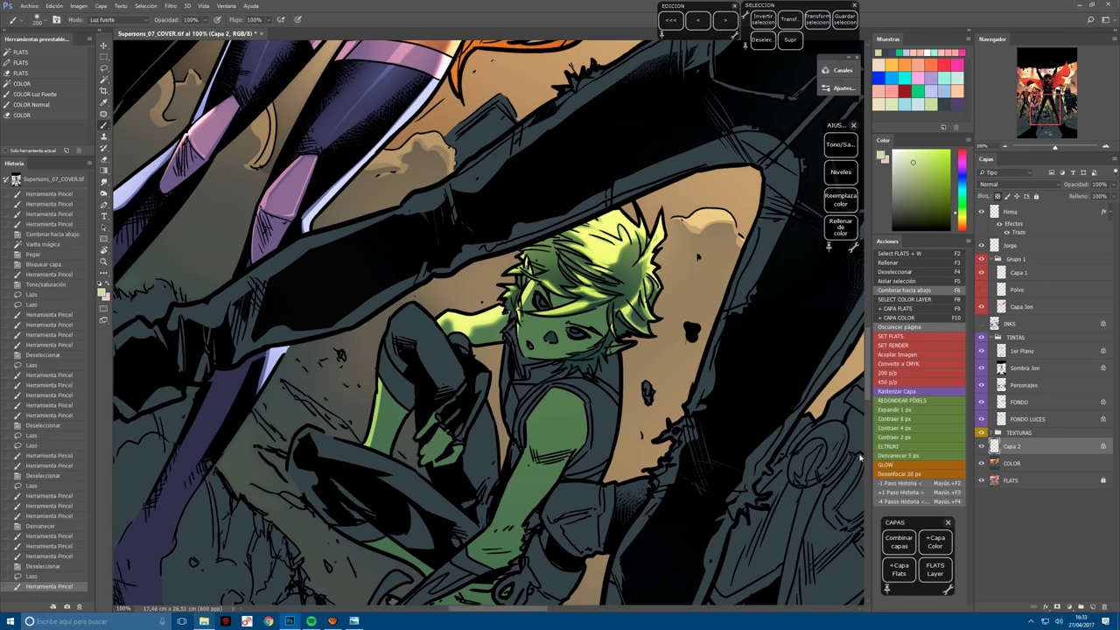
Feather the shin selection and brush more pale yellow-green light along the edge with the 200 px brush.
{"action": "key", "text": "ctrl+shift+f"}
{"action": "key", "text": "Return"}
{"action": "left_click_drag", "start_coordinate": [385, 378], "coordinate": [375, 438]}
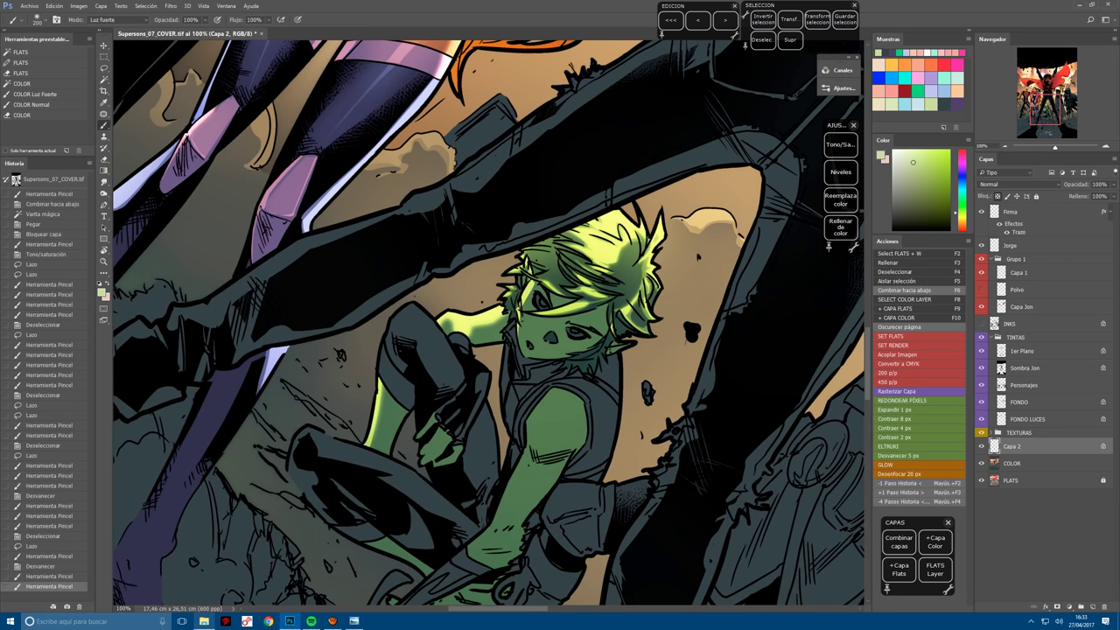
Lasso highlights on the exposed fingers of the boy's gloved hand, brush them pale yellow-green in Hard Light and deselect.
{"action": "left_click_drag", "start_coordinate": [490, 333], "coordinate": [473, 294]}
{"action": "key", "text": "l"}
{"action": "key", "text": "ctrl+d"}
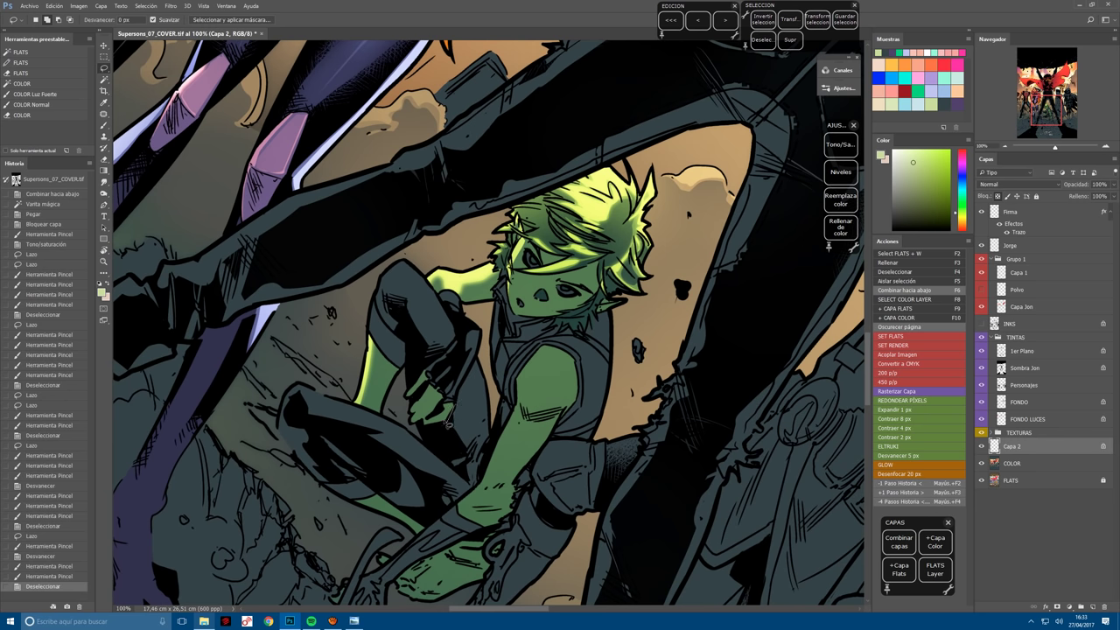
{"action": "mouse_move", "coordinate": [462, 402]}
{"action": "left_mouse_down"}
{"action": "mouse_move", "coordinate": [445, 376]}
{"action": "mouse_move", "coordinate": [448, 404]}
{"action": "left_mouse_up"}
{"action": "key", "text": "b"}
{"action": "left_click_drag", "start_coordinate": [448, 405], "coordinate": [361, 344]}
{"action": "key", "text": "l"}
{"action": "key", "text": "ctrl+d"}
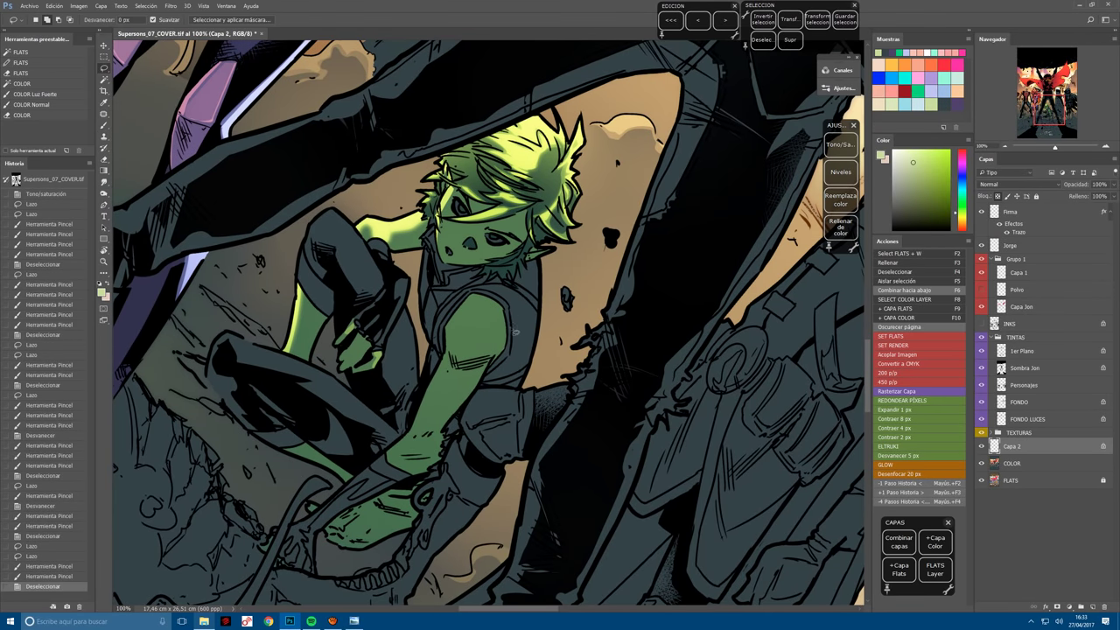
{"action": "key", "text": "r"}
{"action": "left_click_drag", "start_coordinate": [494, 339], "coordinate": [499, 391]}
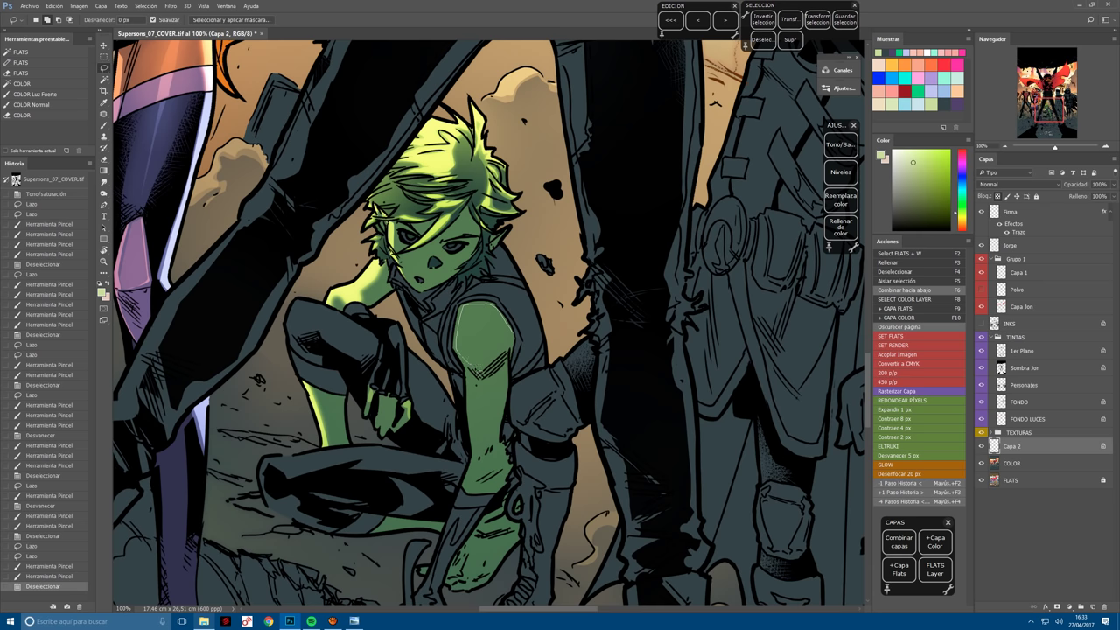
{"action": "mouse_move", "coordinate": [479, 372]}
{"action": "left_mouse_down"}
{"action": "mouse_move", "coordinate": [490, 375]}
{"action": "mouse_move", "coordinate": [460, 389]}
{"action": "mouse_move", "coordinate": [437, 385]}
{"action": "left_mouse_up"}
{"action": "key", "text": "ctrl+d"}
Lasso the lit edge of the boy's front arm from shoulder to wrist and brush it pale yellow-green in Hard Light.
{"action": "key", "text": "r"}
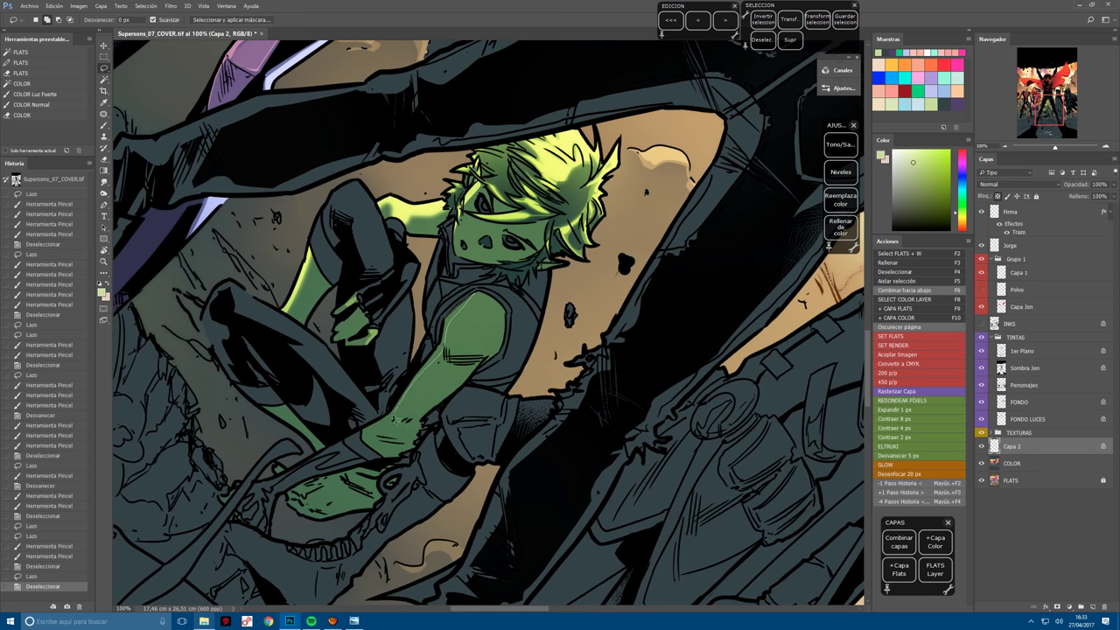
{"action": "left_click_drag", "start_coordinate": [361, 431], "coordinate": [466, 302]}
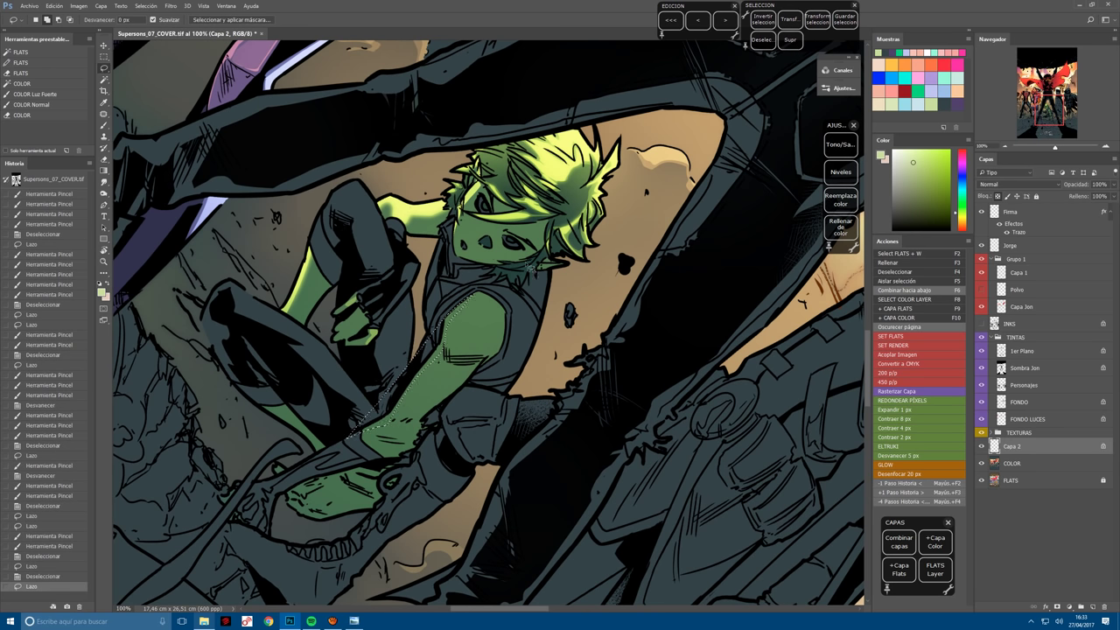
{"action": "key", "text": "b"}
{"action": "left_click_drag", "start_coordinate": [411, 378], "coordinate": [368, 428]}
{"action": "left_click_drag", "start_coordinate": [437, 339], "coordinate": [375, 421]}
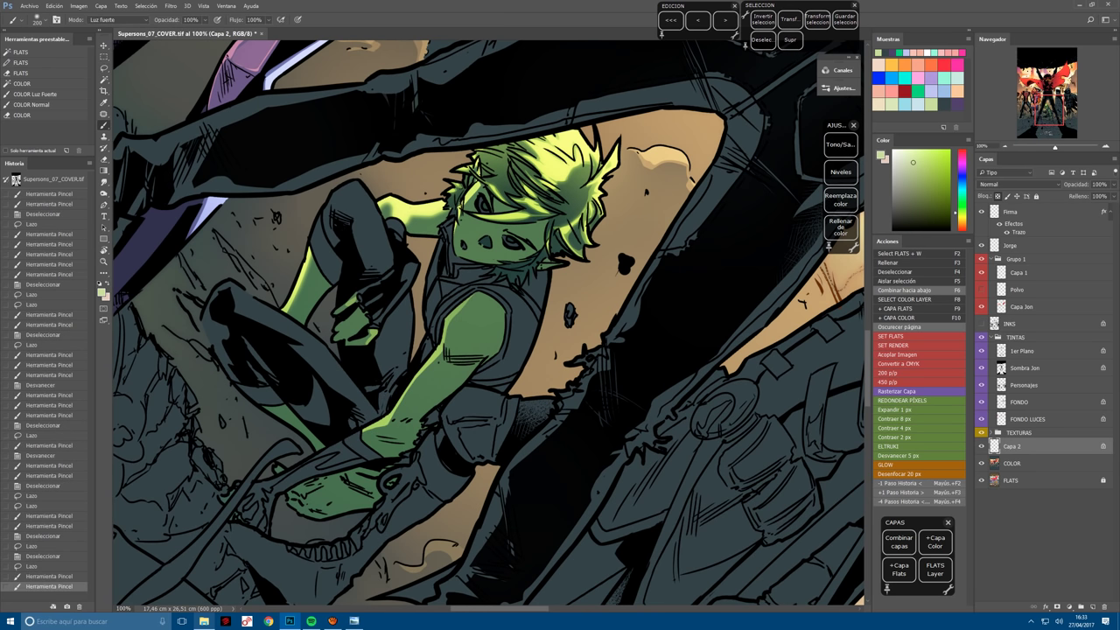
Feather the front arm selection and blend broader pale yellow-green light along its edge with a larger brush.
{"action": "key", "text": "shift+F6"}
{"action": "left_click_drag", "start_coordinate": [455, 313], "coordinate": [370, 429]}
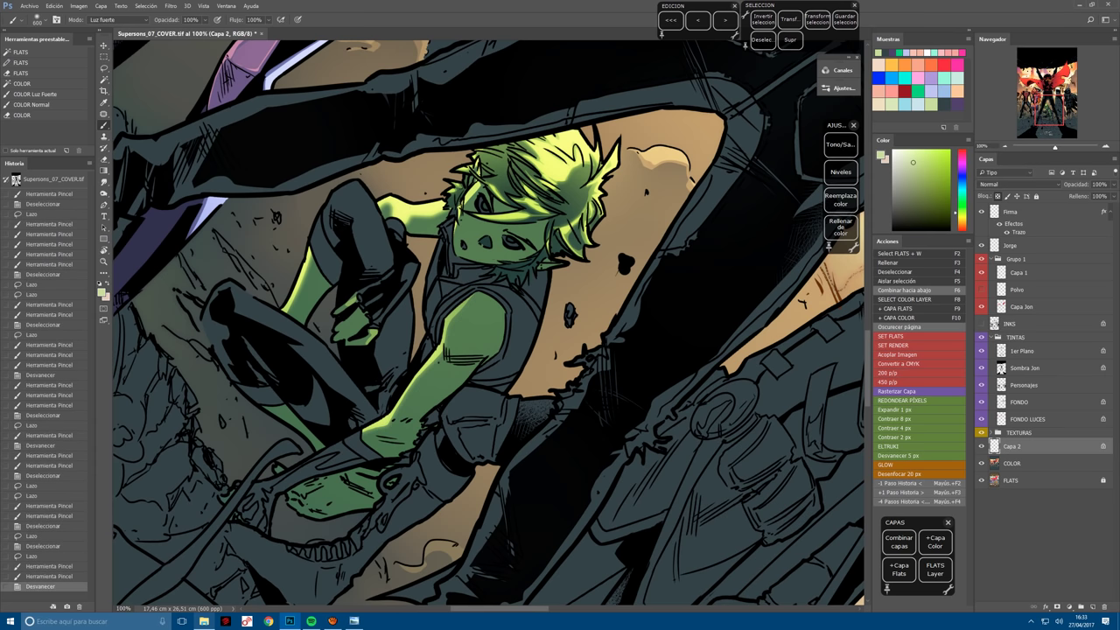
{"action": "key", "text": "bracketright"}
{"action": "left_click_drag", "start_coordinate": [442, 328], "coordinate": [367, 429]}
{"action": "left_click_drag", "start_coordinate": [418, 541], "coordinate": [402, 525]}
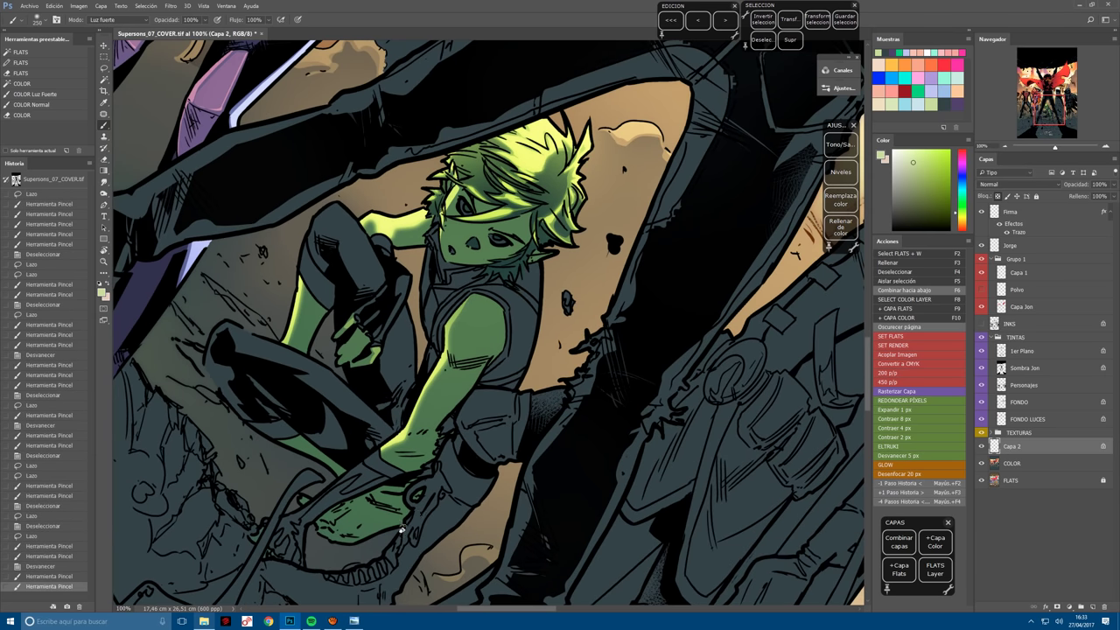
Lasso the inner shoulder and forearm areas of the boy's front arm, brush them pale yellow-green in Hard Light and deselect.
{"action": "key", "text": "l"}
{"action": "key", "text": "ctrl+d"}
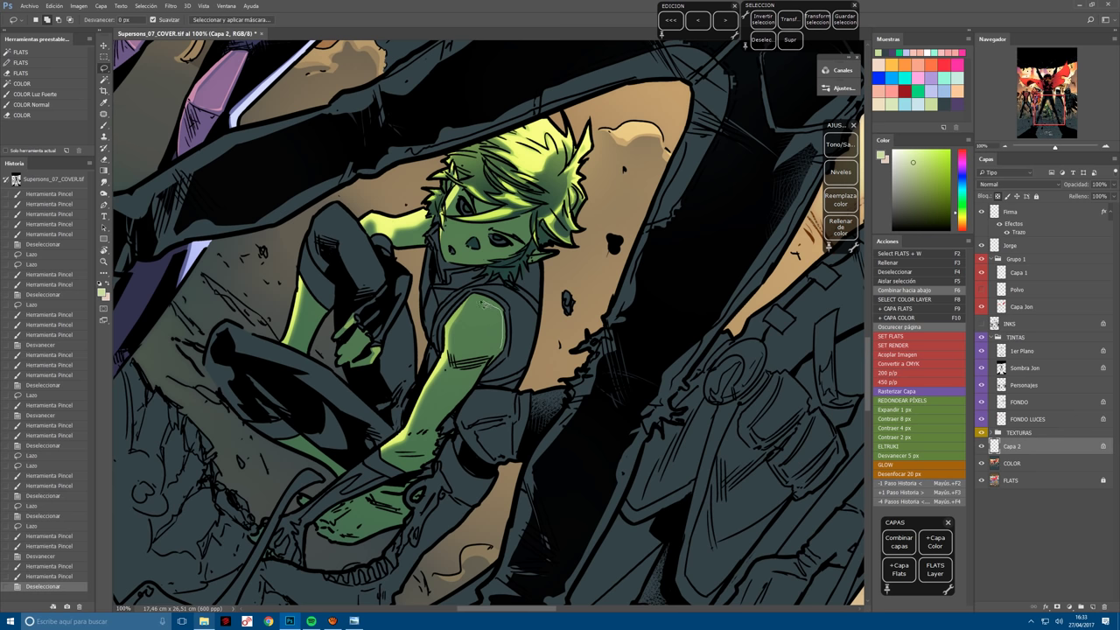
{"action": "mouse_move", "coordinate": [500, 356]}
{"action": "left_mouse_down"}
{"action": "mouse_move", "coordinate": [483, 371]}
{"action": "mouse_move", "coordinate": [448, 372]}
{"action": "left_mouse_up"}
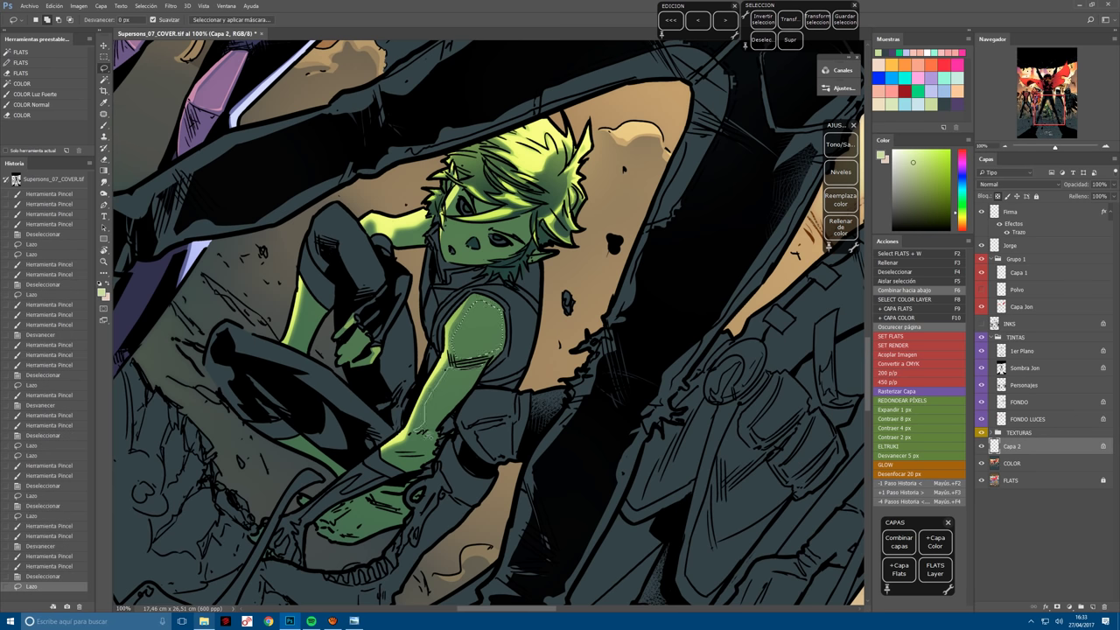
{"action": "left_click_drag", "start_coordinate": [449, 421], "coordinate": [454, 416]}
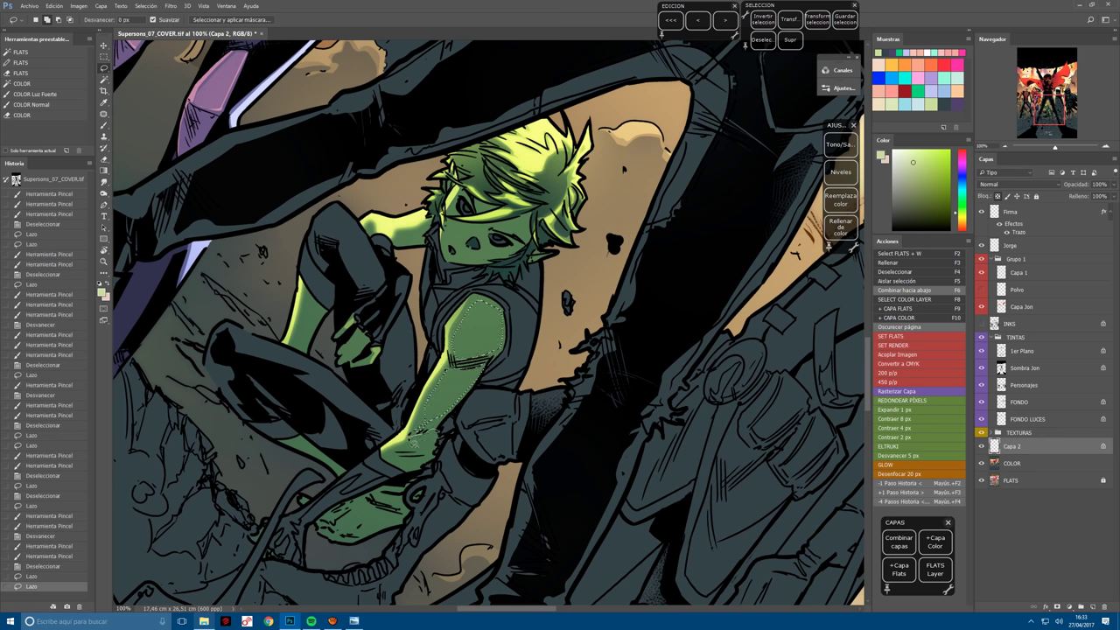
{"action": "mouse_move", "coordinate": [395, 453]}
{"action": "left_mouse_down"}
{"action": "mouse_move", "coordinate": [462, 473]}
{"action": "mouse_move", "coordinate": [442, 407]}
{"action": "mouse_move", "coordinate": [473, 315]}
{"action": "left_mouse_up"}
{"action": "key", "text": "b"}
{"action": "key", "text": "ctrl+d"}
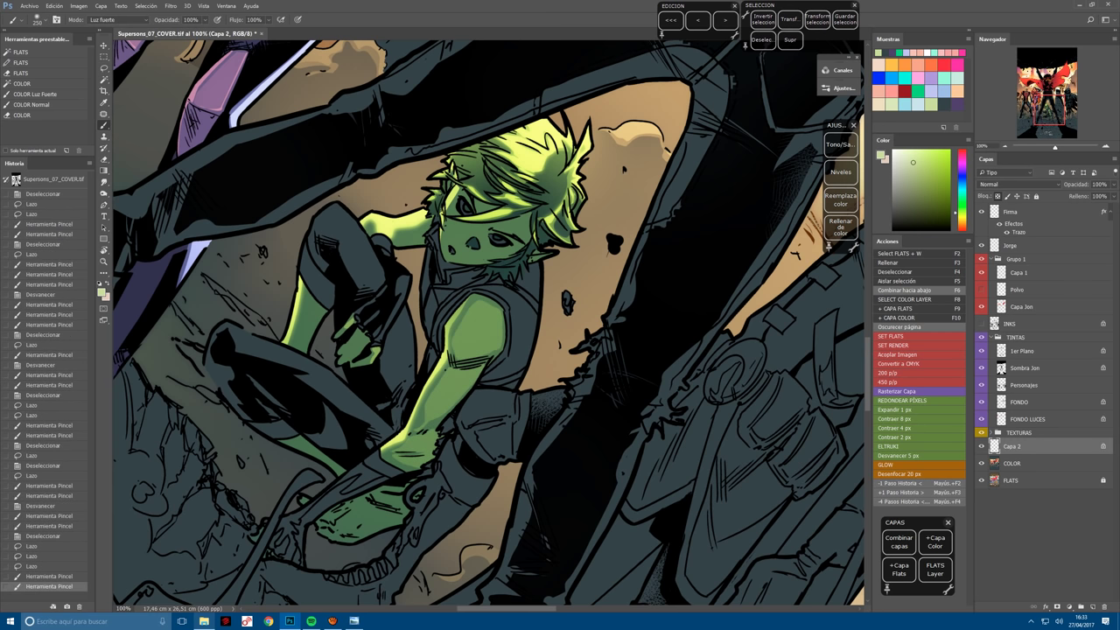
Lasso a small highlight on the boy's front shoulder, brush it pale yellow-green and deselect.
{"action": "key", "text": "l"}
{"action": "mouse_move", "coordinate": [494, 322]}
{"action": "left_mouse_down"}
{"action": "mouse_move", "coordinate": [506, 289]}
{"action": "mouse_move", "coordinate": [498, 306]}
{"action": "left_mouse_up"}
{"action": "key", "text": "b"}
{"action": "key", "text": "r"}
{"action": "left_click_drag", "start_coordinate": [525, 350], "coordinate": [490, 385]}
{"action": "key", "text": "ctrl+d"}
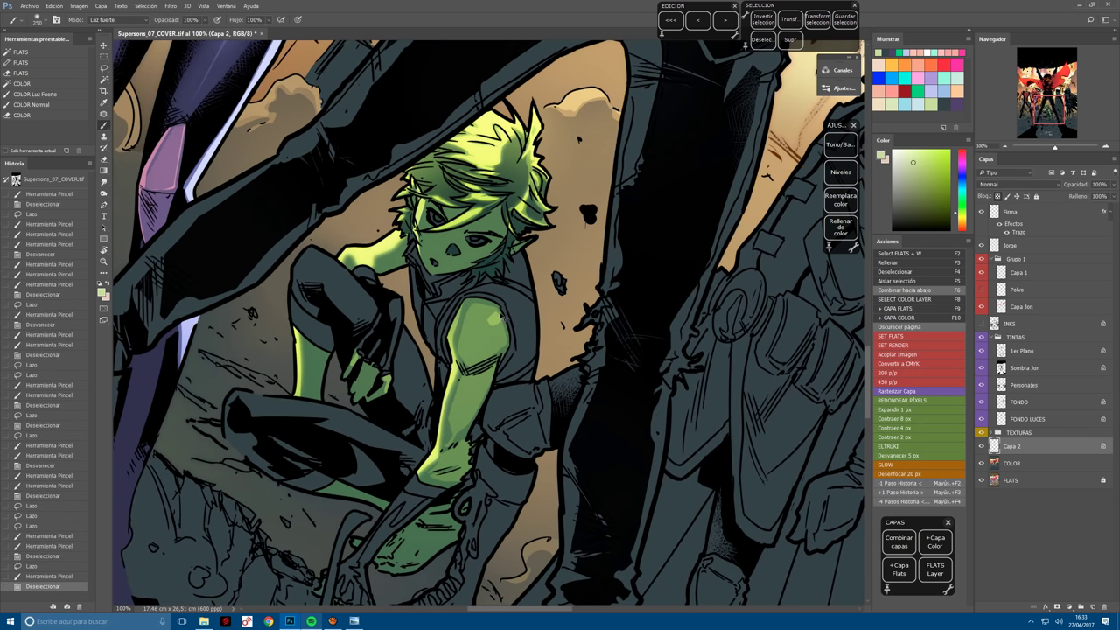
Brush soft pale yellow-green light over the boy's face in Hard Light, enlarging the brush from 100 to 150 px.
{"action": "mouse_move", "coordinate": [493, 328]}
{"action": "left_mouse_down"}
{"action": "mouse_move", "coordinate": [488, 320]}
{"action": "mouse_move", "coordinate": [517, 376]}
{"action": "mouse_move", "coordinate": [490, 395]}
{"action": "mouse_move", "coordinate": [443, 544]}
{"action": "left_mouse_up"}
{"action": "key", "text": "r"}
{"action": "key", "text": "b"}
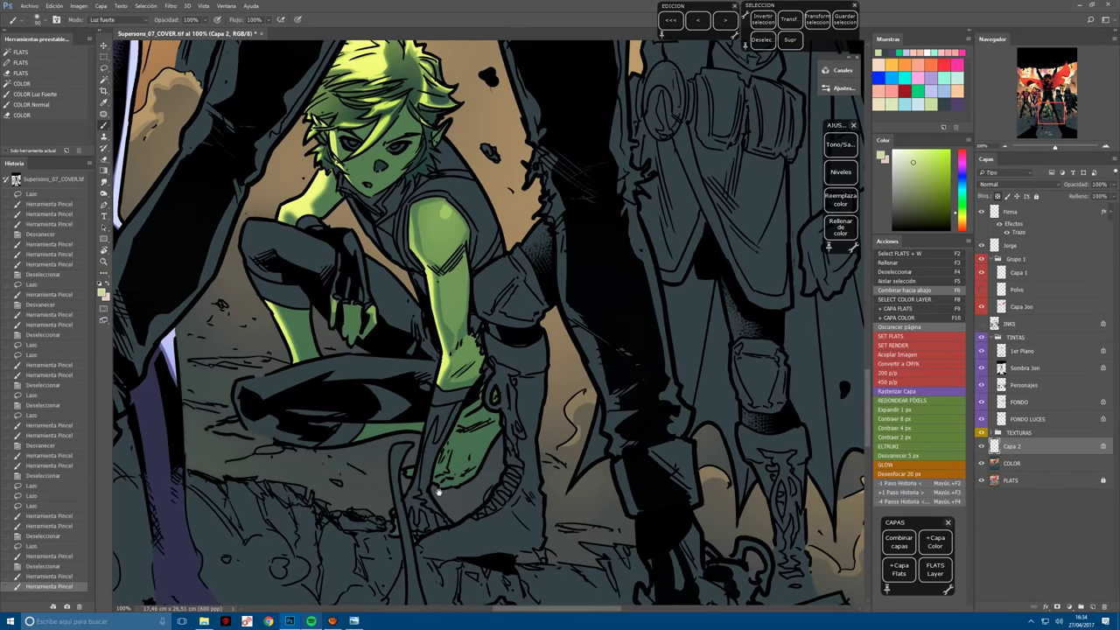
{"action": "left_click_drag", "start_coordinate": [440, 493], "coordinate": [460, 528]}
{"action": "left_click_drag", "start_coordinate": [388, 428], "coordinate": [433, 475]}
{"action": "key", "text": "ctrl+plus"}
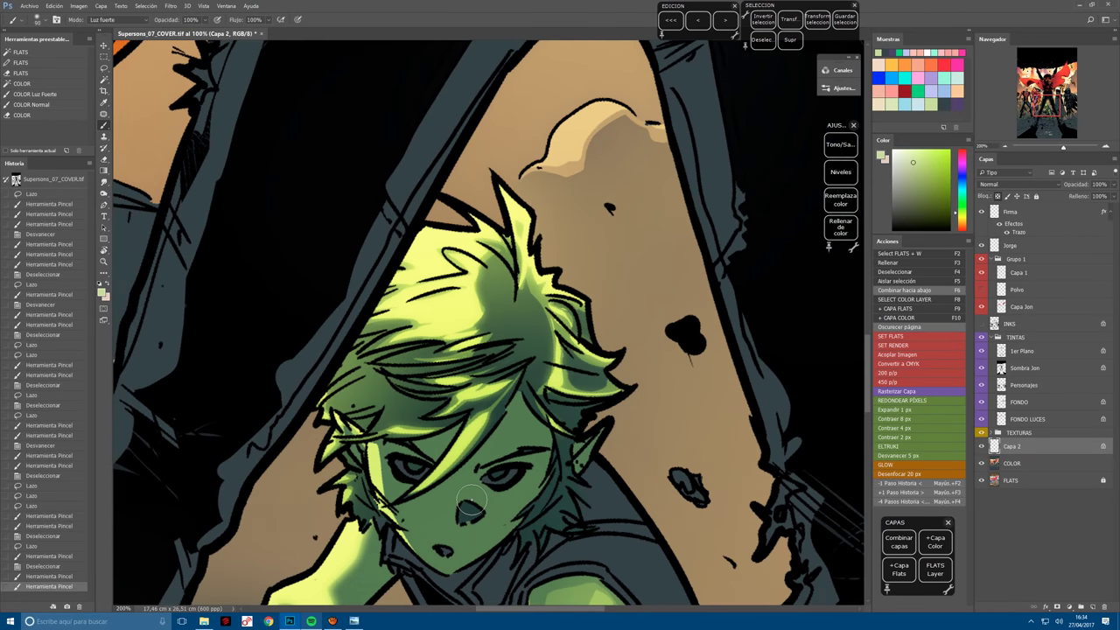
{"action": "left_click_drag", "start_coordinate": [626, 197], "coordinate": [604, 153]}
{"action": "left_click_drag", "start_coordinate": [479, 490], "coordinate": [459, 461]}
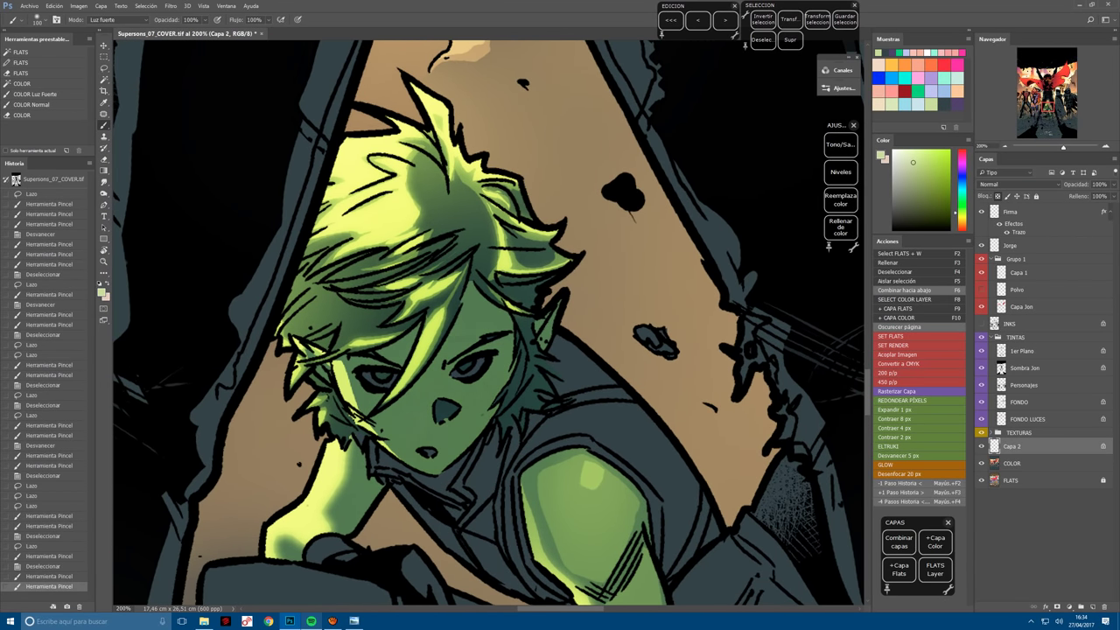
{"action": "left_click_drag", "start_coordinate": [408, 442], "coordinate": [499, 368]}
{"action": "left_click_drag", "start_coordinate": [473, 420], "coordinate": [507, 359]}
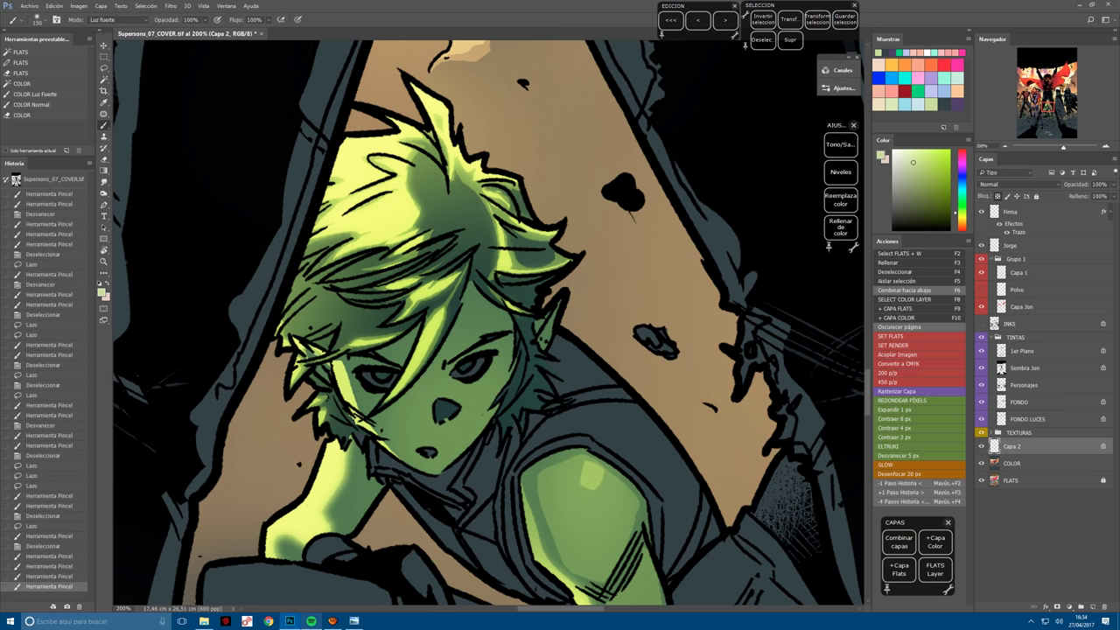
{"action": "left_click_drag", "start_coordinate": [437, 411], "coordinate": [490, 377]}
{"action": "left_click_drag", "start_coordinate": [560, 263], "coordinate": [543, 280]}
Lasso the shadows cast by the hair across the boy's forehead and eye, then brush them purple with the 150 px brush.
{"action": "key", "text": "x"}
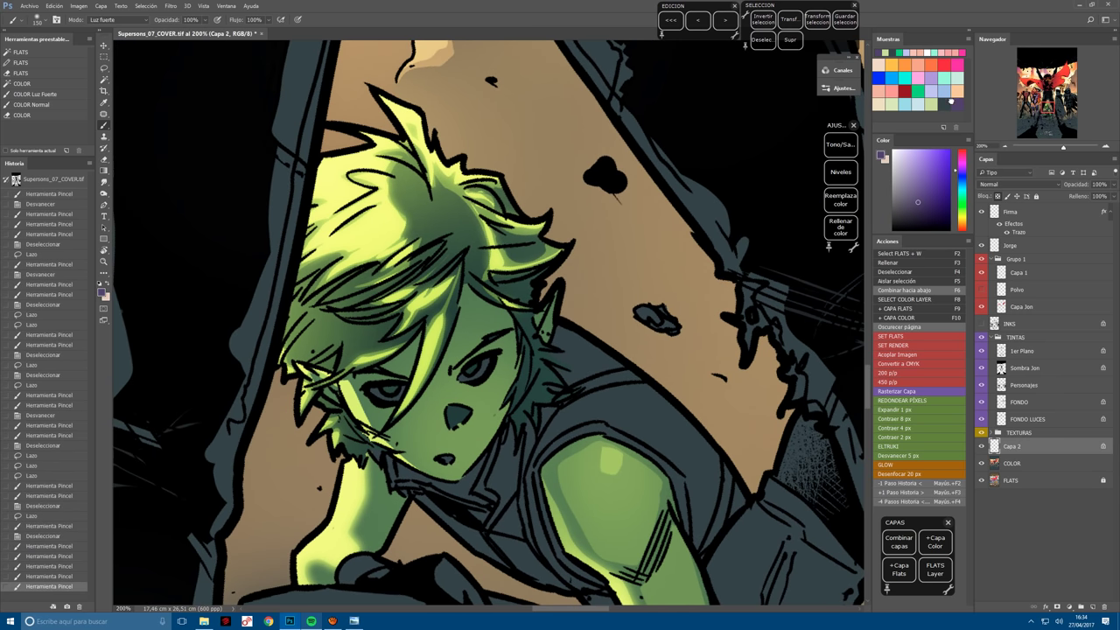
{"action": "key", "text": "l"}
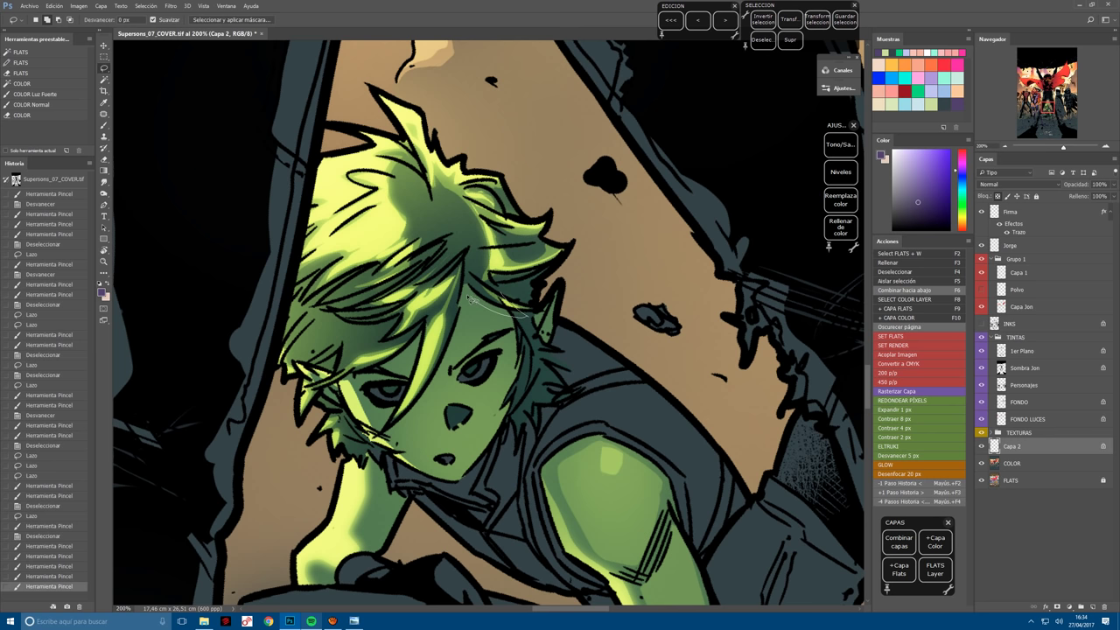
{"action": "mouse_move", "coordinate": [470, 300]}
{"action": "left_mouse_down"}
{"action": "mouse_move", "coordinate": [401, 435]}
{"action": "mouse_move", "coordinate": [424, 350]}
{"action": "mouse_move", "coordinate": [363, 372]}
{"action": "mouse_move", "coordinate": [508, 179]}
{"action": "left_mouse_up"}
{"action": "mouse_move", "coordinate": [435, 274]}
{"action": "left_mouse_down"}
{"action": "mouse_move", "coordinate": [405, 382]}
{"action": "mouse_move", "coordinate": [420, 410]}
{"action": "mouse_move", "coordinate": [364, 389]}
{"action": "mouse_move", "coordinate": [405, 393]}
{"action": "left_mouse_up"}
{"action": "left_click_drag", "start_coordinate": [488, 366], "coordinate": [408, 425]}
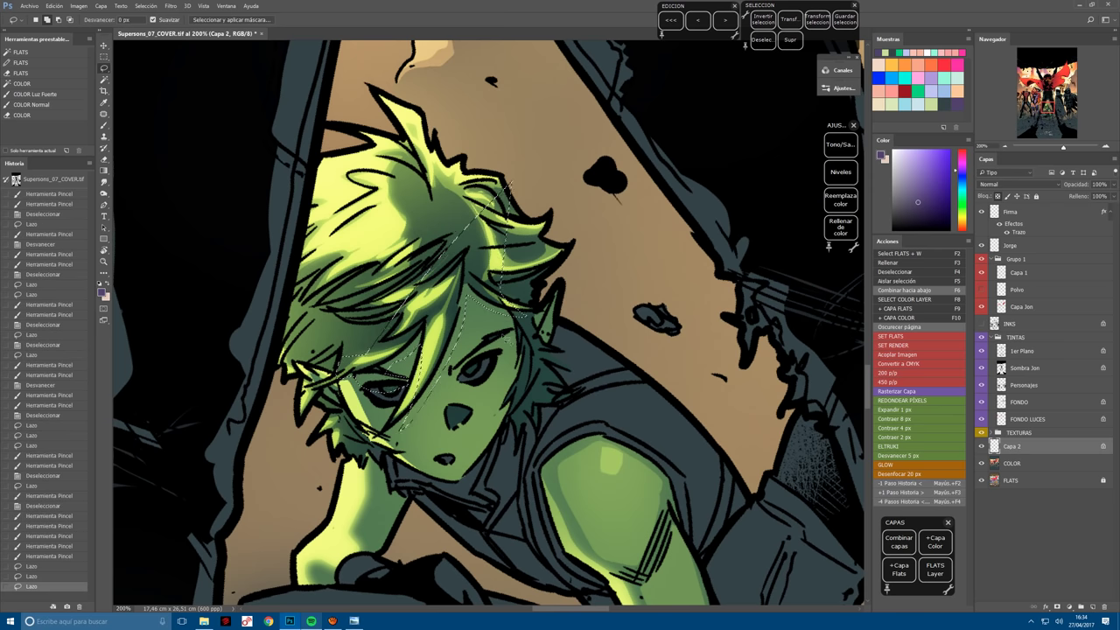
{"action": "mouse_move", "coordinate": [455, 378]}
{"action": "left_mouse_down"}
{"action": "mouse_move", "coordinate": [499, 341]}
{"action": "mouse_move", "coordinate": [490, 315]}
{"action": "left_mouse_up"}
{"action": "key", "text": "b"}
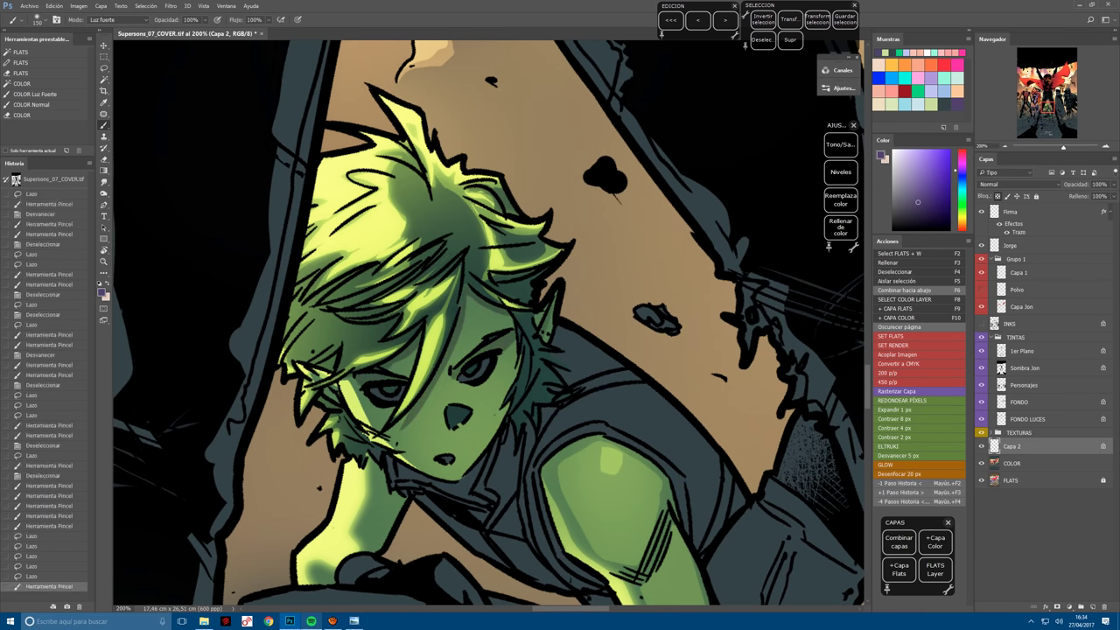
Merge the layer down, isolate the eyes and mouth on a new color layer and brush them pale yellow-green at 250 px.
{"action": "key", "text": "F6"}
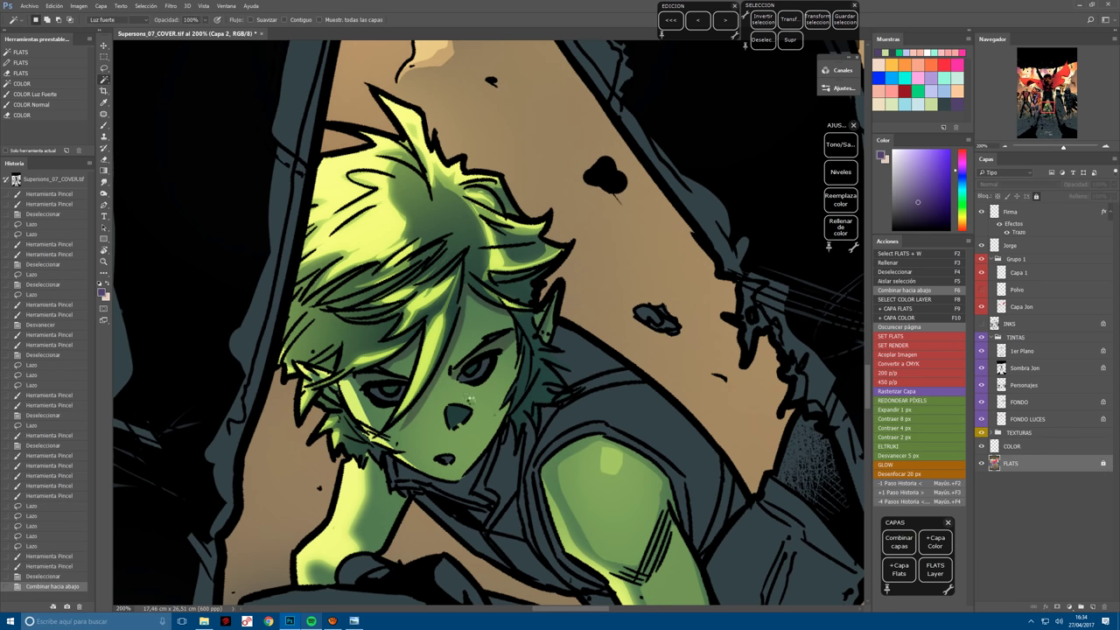
{"action": "left_click", "coordinate": [933, 103]}
{"action": "left_click_drag", "start_coordinate": [386, 394], "coordinate": [485, 368]}
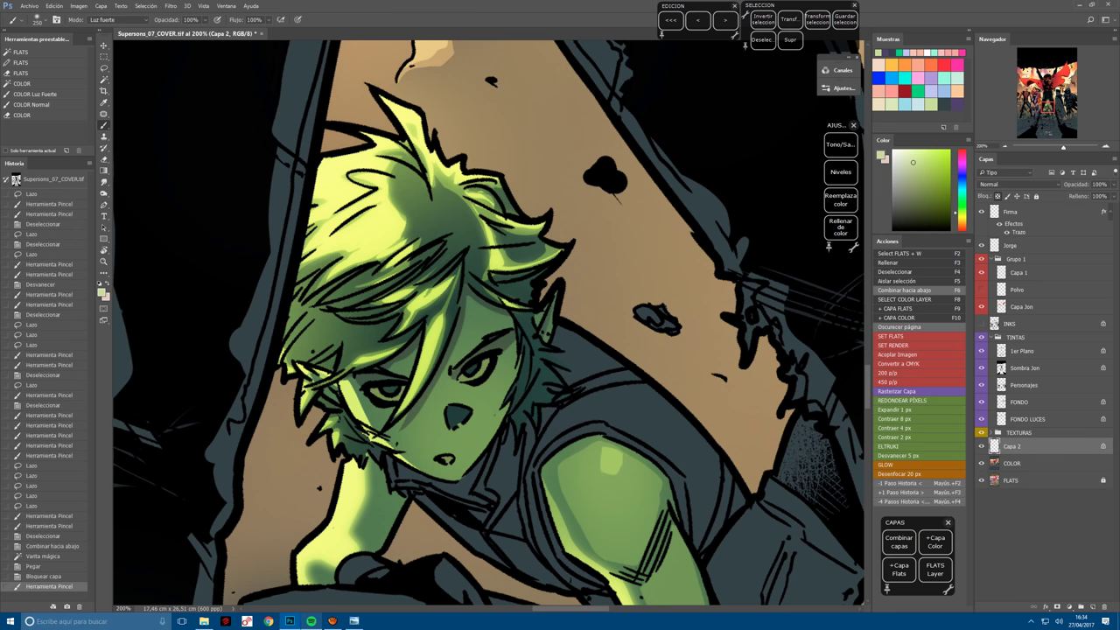
{"action": "left_click_drag", "start_coordinate": [348, 376], "coordinate": [411, 375]}
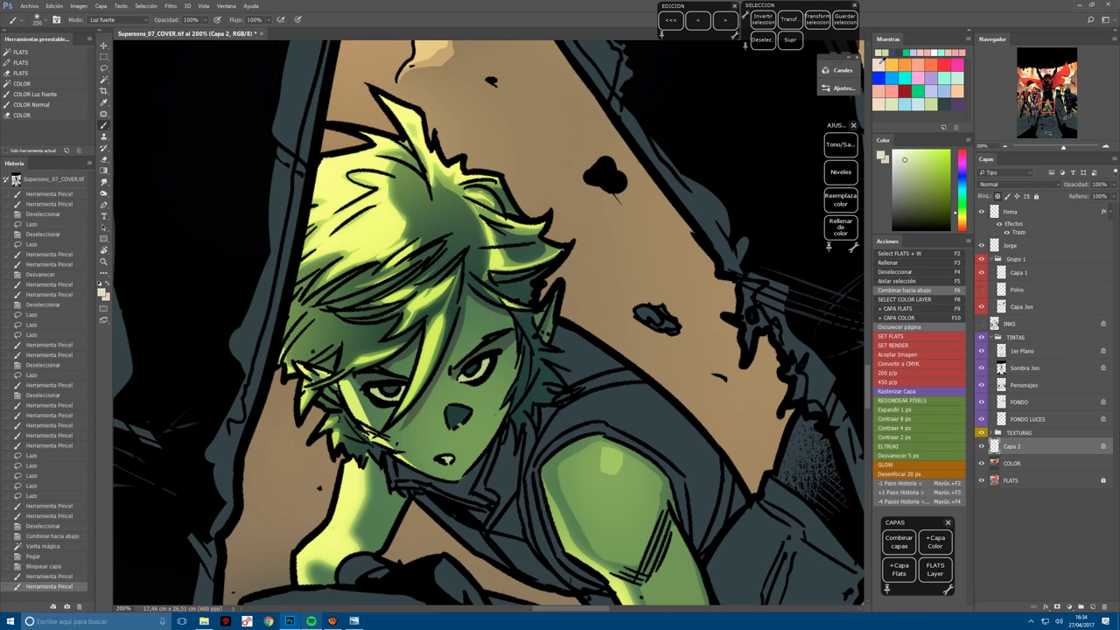
Lasso small areas inside the boy's eyes, fill them with white and deselect.
{"action": "key", "text": "l"}
{"action": "left_click_drag", "start_coordinate": [402, 397], "coordinate": [377, 399]}
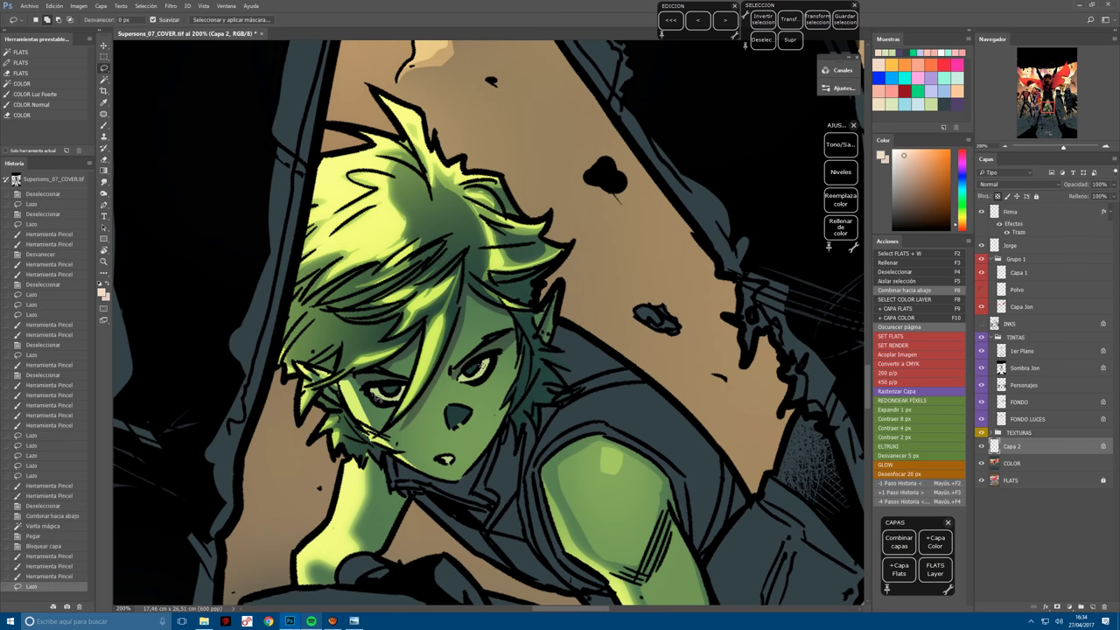
{"action": "key", "text": "F3"}
{"action": "key", "text": "F4"}
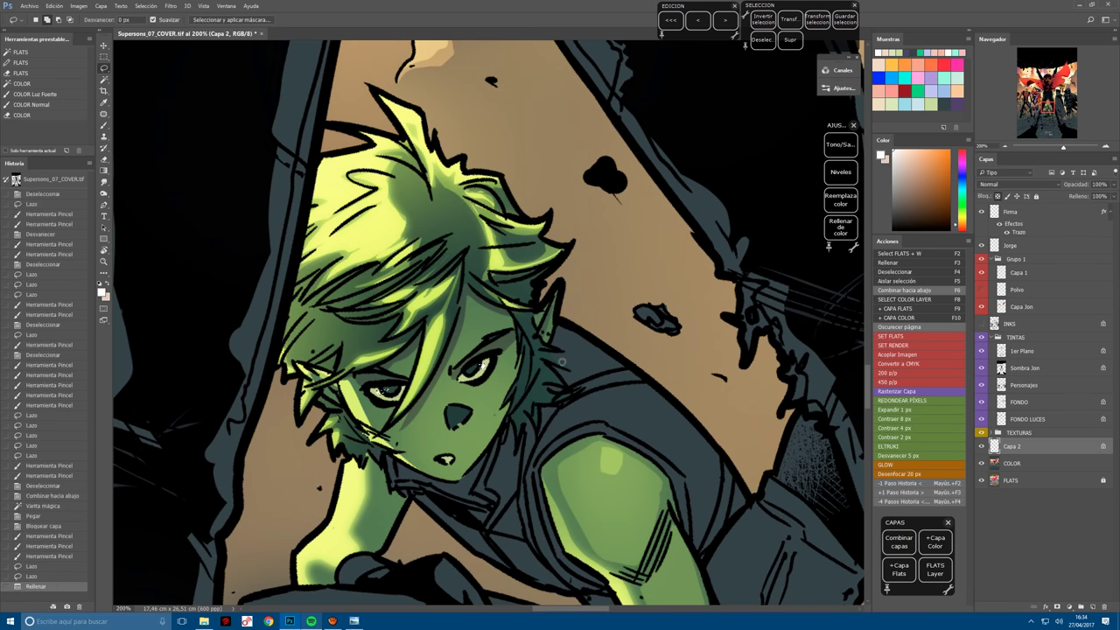
Merge the layer down, isolate the boy's nose on a new color layer and brush it pale yellow-green.
{"action": "key", "text": "r"}
{"action": "mouse_move", "coordinate": [586, 428]}
{"action": "left_mouse_down"}
{"action": "mouse_move", "coordinate": [466, 352]}
{"action": "mouse_move", "coordinate": [446, 390]}
{"action": "mouse_move", "coordinate": [456, 434]}
{"action": "mouse_move", "coordinate": [469, 434]}
{"action": "left_mouse_up"}
{"action": "key", "text": "l"}
{"action": "key", "text": "F6"}
{"action": "key", "text": "b"}
{"action": "left_click", "coordinate": [514, 417], "text": "alt"}
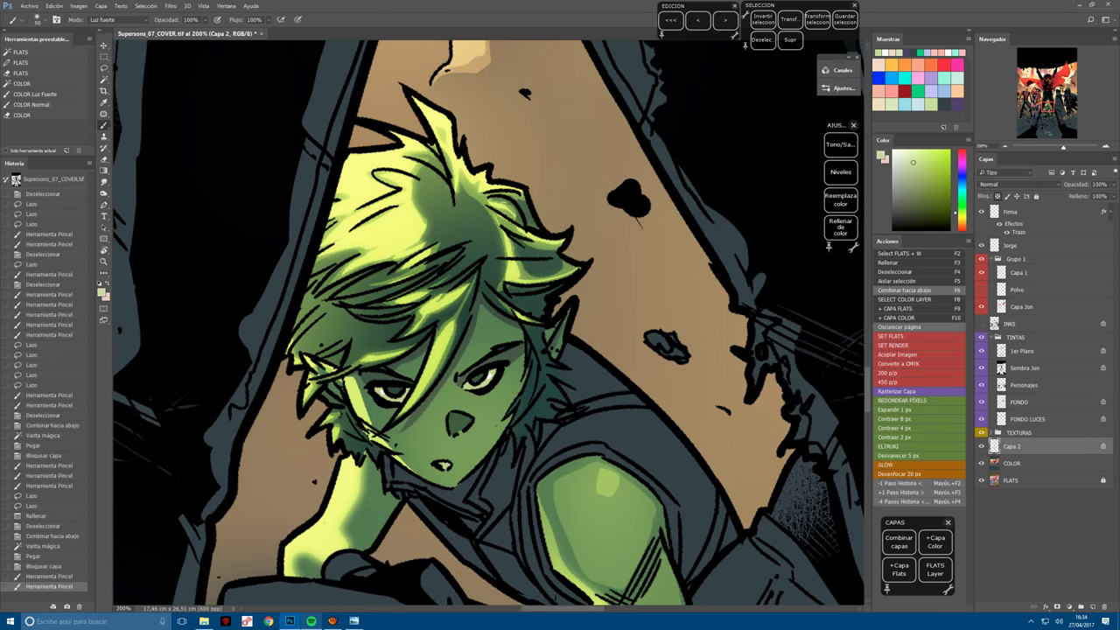
Merge the color layer down, set up a new locked color layer and check the Beast Boy design sheet in Windows Photo Viewer.
{"action": "key", "text": "F6"}
{"action": "key", "text": "F10"}
{"action": "left_click", "coordinate": [353, 621]}
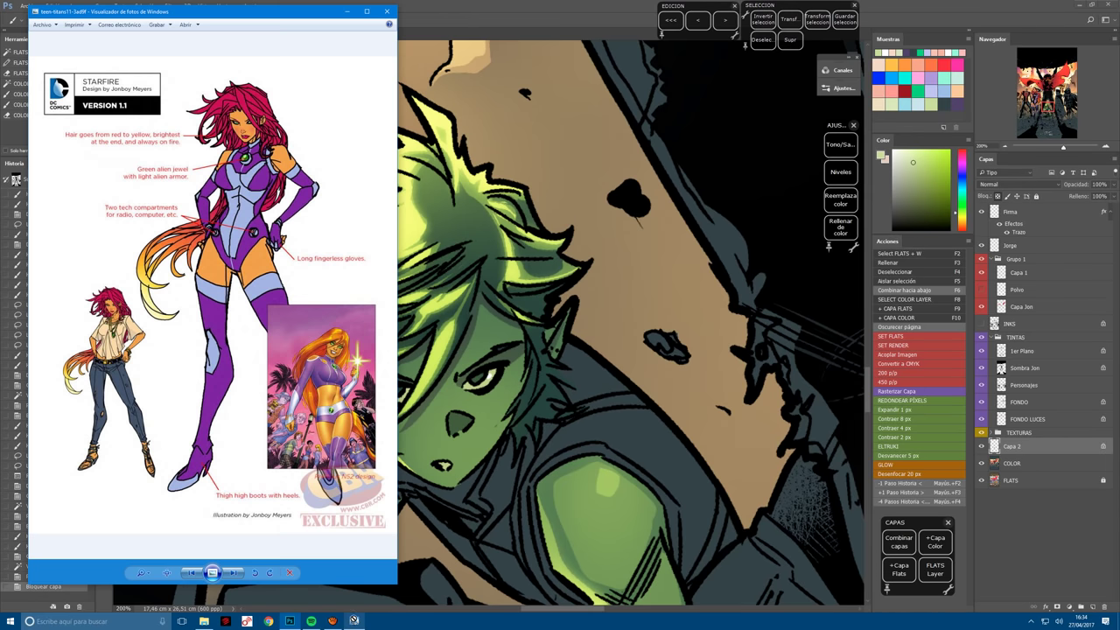
{"action": "key", "text": "Right"}
{"action": "key", "text": "Right"}
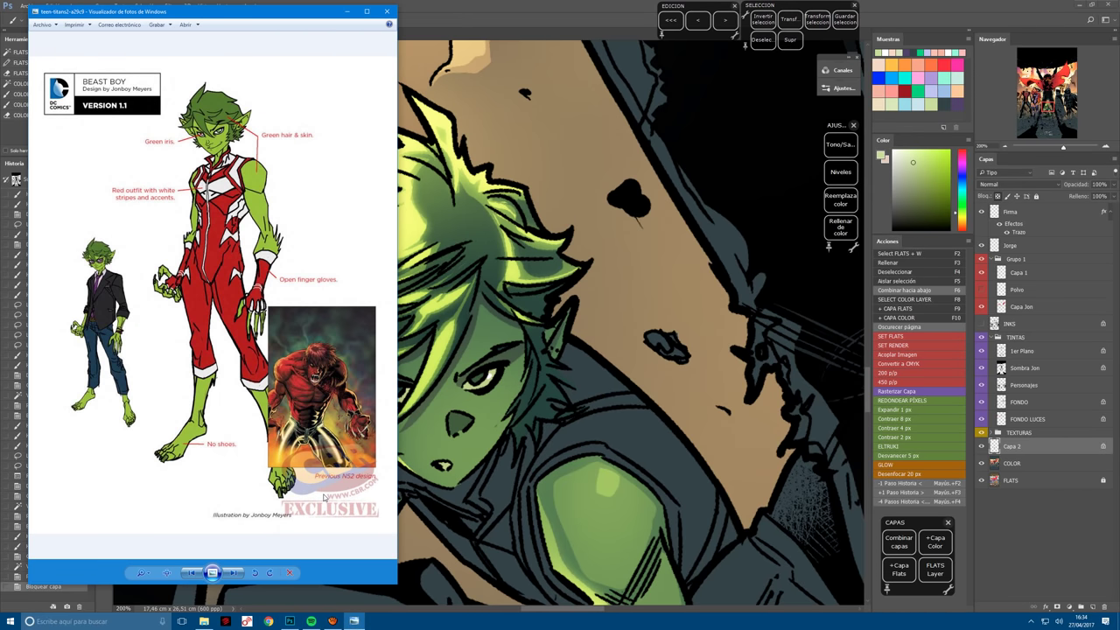
{"action": "left_click", "coordinate": [557, 12]}
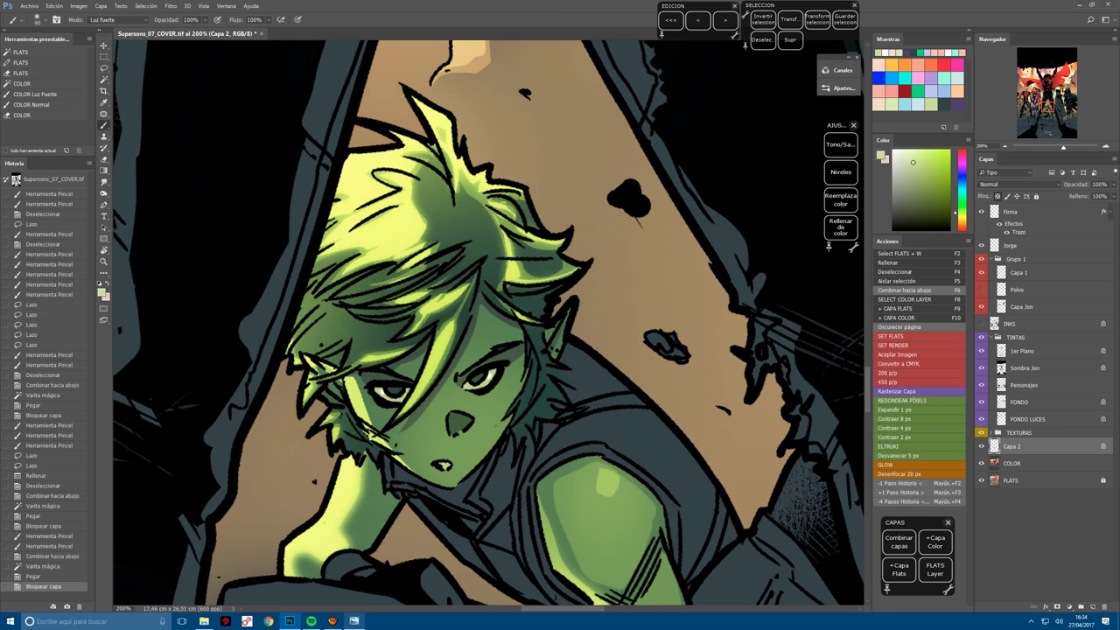
Brush the boy's eyes pale yellow-green in Hard Light, then lasso areas around both eyes and brush more light inside.
{"action": "left_click_drag", "start_coordinate": [450, 414], "coordinate": [471, 432]}
{"action": "mouse_move", "coordinate": [423, 373]}
{"action": "left_mouse_down"}
{"action": "mouse_move", "coordinate": [440, 393]}
{"action": "mouse_move", "coordinate": [404, 423]}
{"action": "left_mouse_up"}
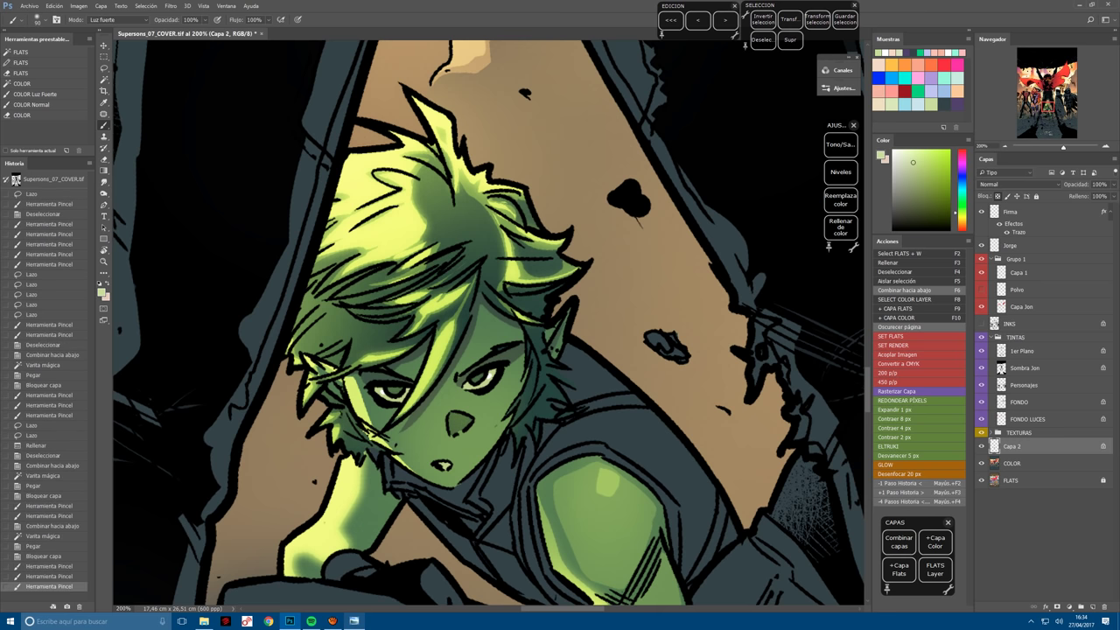
{"action": "key", "text": "l"}
{"action": "left_click_drag", "start_coordinate": [368, 363], "coordinate": [411, 418]}
{"action": "mouse_move", "coordinate": [448, 359]}
{"action": "left_mouse_down"}
{"action": "mouse_move", "coordinate": [490, 394]}
{"action": "mouse_move", "coordinate": [490, 376]}
{"action": "mouse_move", "coordinate": [508, 385]}
{"action": "left_mouse_up"}
{"action": "key", "text": "b"}
Deselect and dab extra pale yellow-green light onto both eyes with a smaller brush.
{"action": "key", "text": "ctrl+minus"}
{"action": "key", "text": "l"}
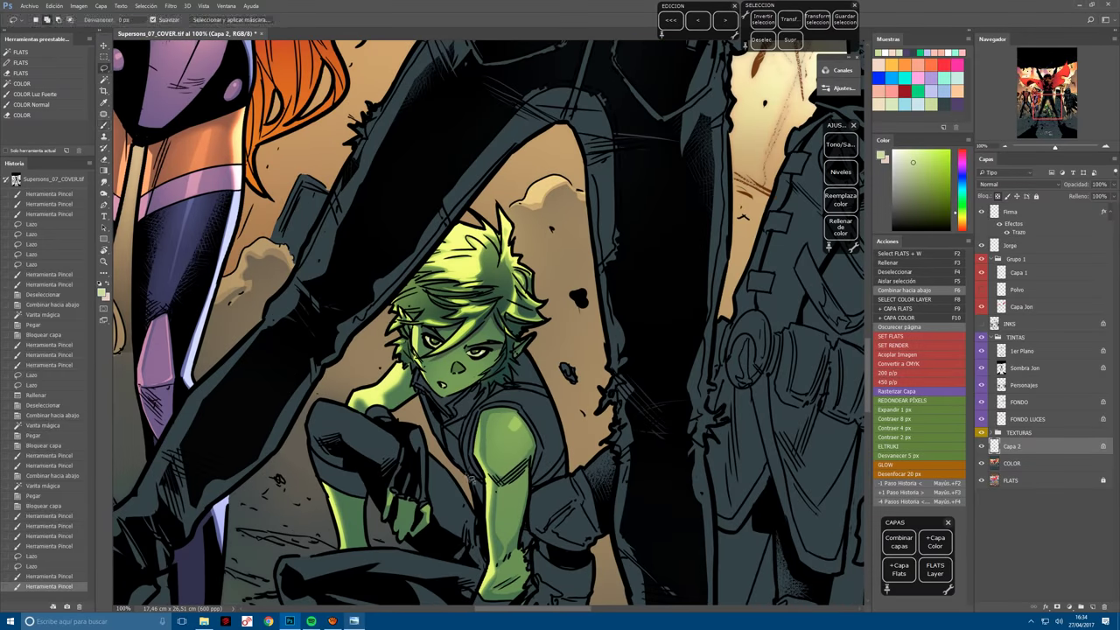
{"action": "key", "text": "b"}
{"action": "key", "text": "ctrl+d"}
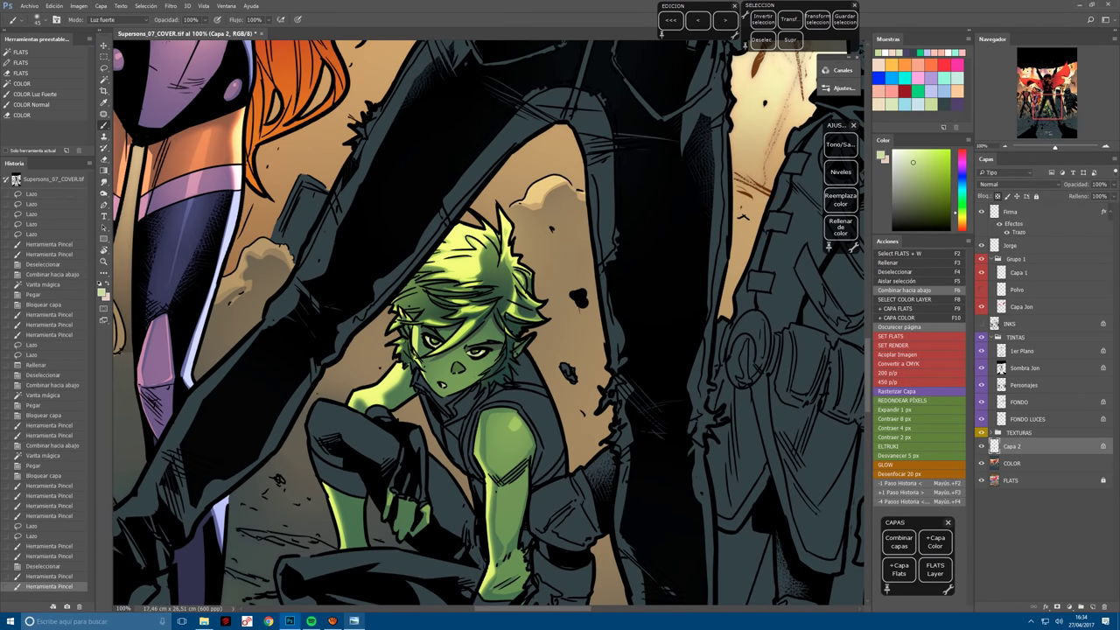
{"action": "left_click", "coordinate": [432, 350]}
{"action": "left_click", "coordinate": [473, 357]}
Merge the layer down, isolate the boy's suit on a new color layer and brush it red in Hard Light at 1300 px.
{"action": "scroll", "coordinate": [430, 320], "scroll_direction": "down", "scroll_amount": 5}
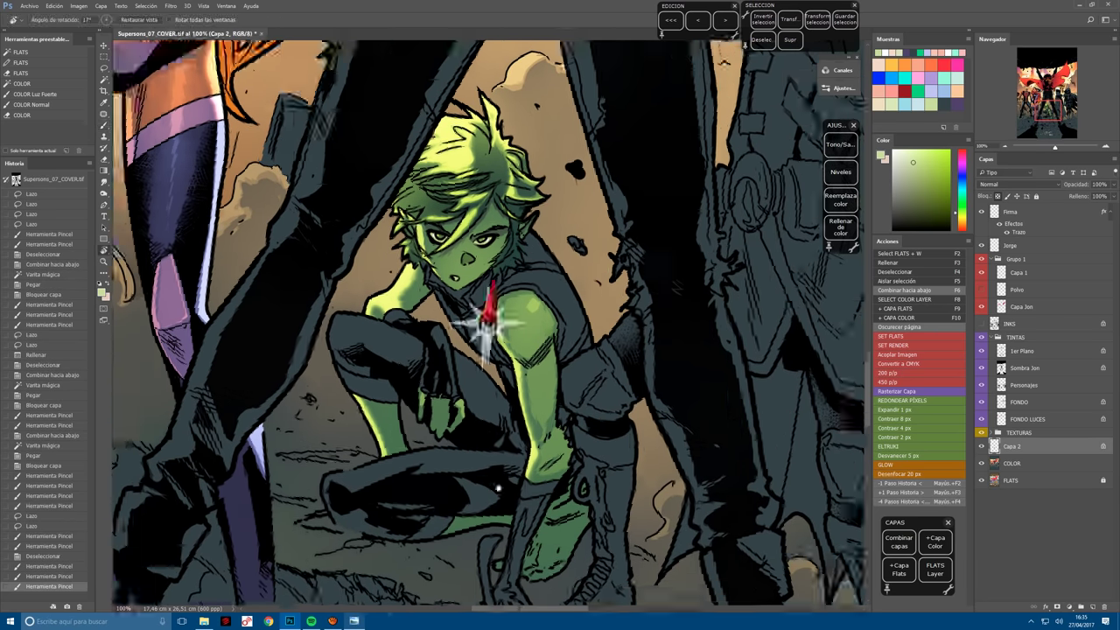
{"action": "key", "text": "ctrl+minus"}
{"action": "key", "text": "F6"}
{"action": "key", "text": "F2"}
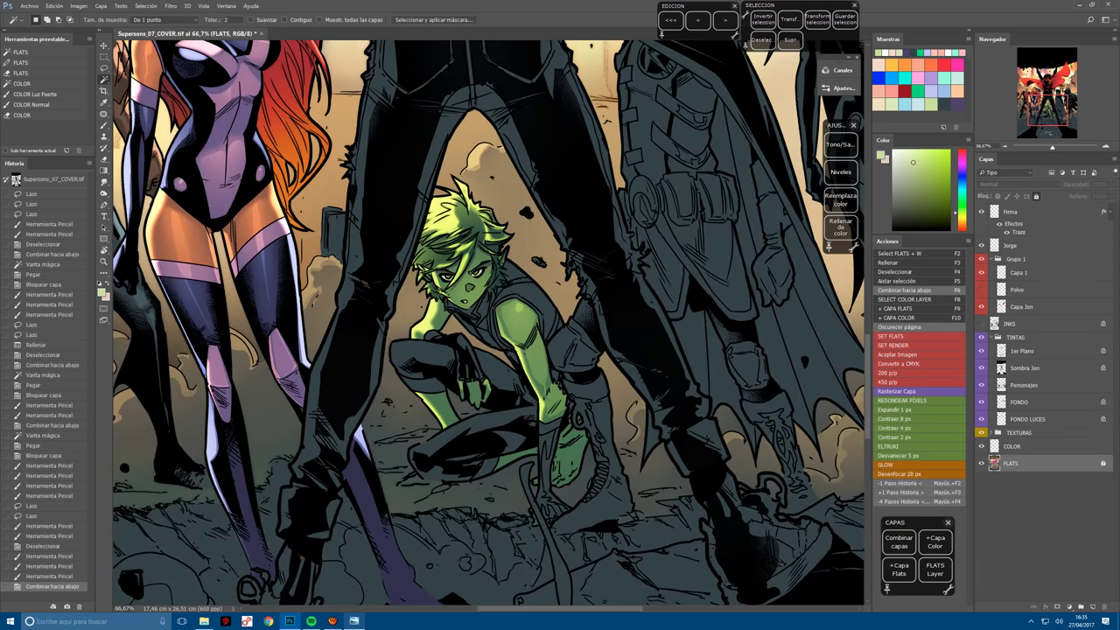
{"action": "left_click", "coordinate": [566, 408]}
{"action": "key", "text": "F10"}
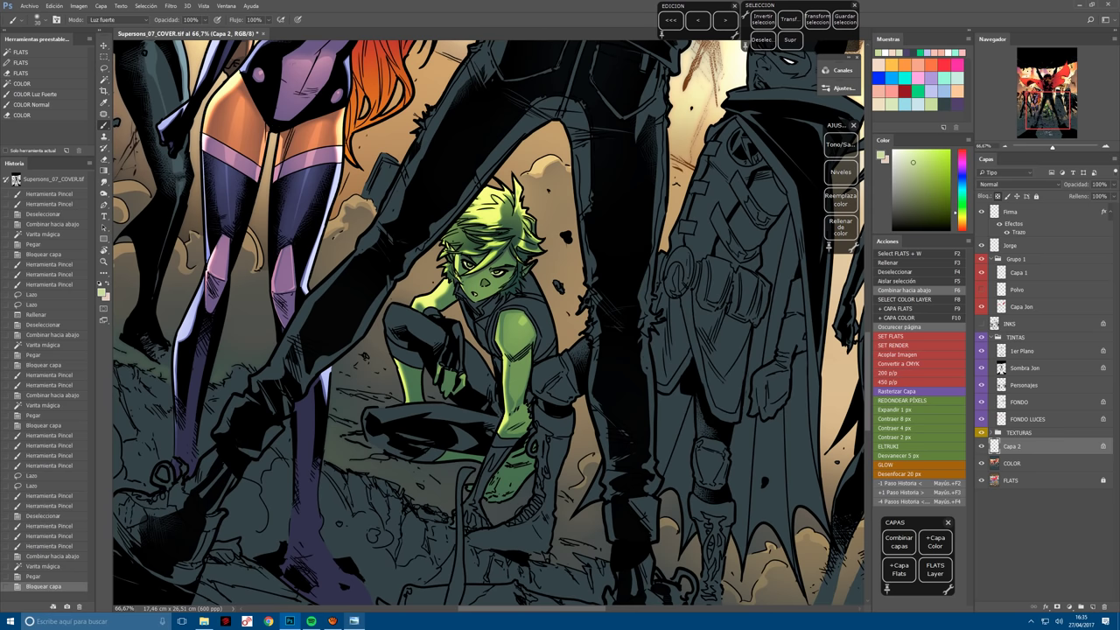
{"action": "left_click", "coordinate": [948, 63]}
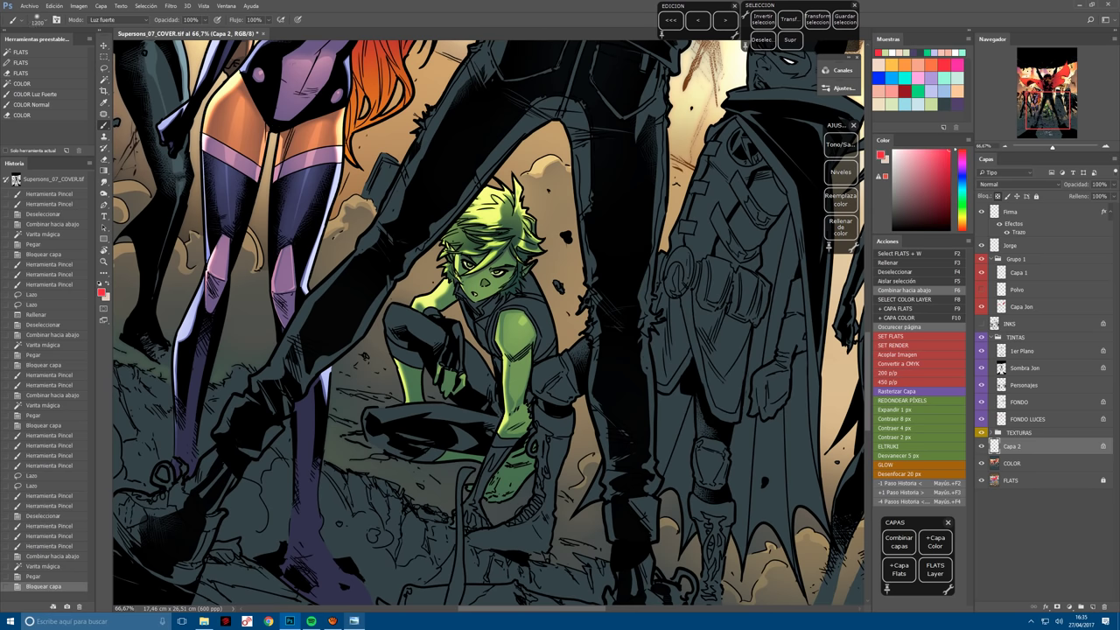
{"action": "left_click", "coordinate": [438, 367]}
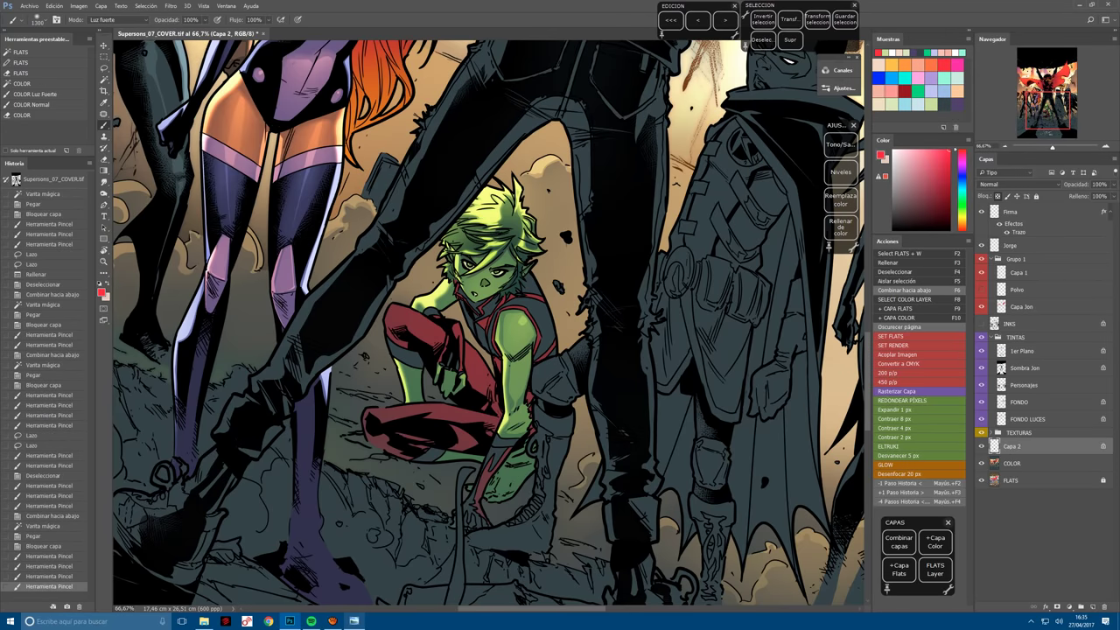
Lasso the lit areas of both red trouser legs and brush them light salmon in Hard Light with the 800 px brush.
{"action": "key", "text": "r"}
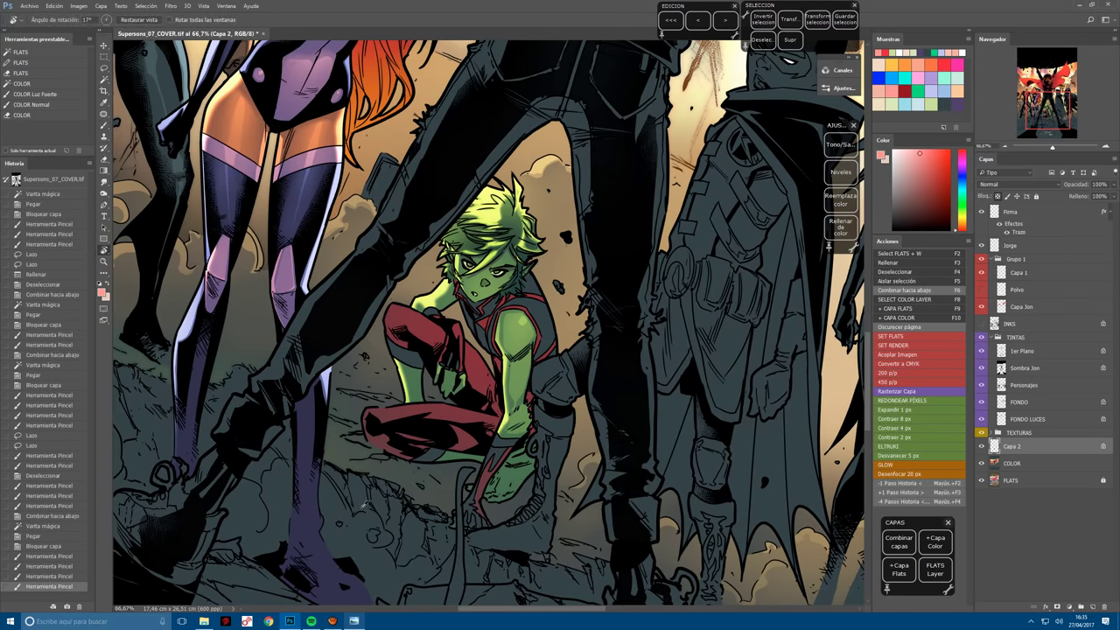
{"action": "left_click_drag", "start_coordinate": [363, 506], "coordinate": [525, 340]}
{"action": "scroll", "coordinate": [519, 350], "scroll_direction": "up", "scroll_amount": 2}
{"action": "key", "text": "l"}
{"action": "mouse_move", "coordinate": [378, 409]}
{"action": "left_mouse_down"}
{"action": "mouse_move", "coordinate": [411, 523]}
{"action": "mouse_move", "coordinate": [462, 514]}
{"action": "mouse_move", "coordinate": [390, 486]}
{"action": "mouse_move", "coordinate": [452, 517]}
{"action": "mouse_move", "coordinate": [411, 480]}
{"action": "mouse_move", "coordinate": [610, 223]}
{"action": "mouse_move", "coordinate": [649, 149]}
{"action": "mouse_move", "coordinate": [573, 187]}
{"action": "left_mouse_up"}
{"action": "mouse_move", "coordinate": [414, 365]}
{"action": "left_mouse_down"}
{"action": "mouse_move", "coordinate": [527, 443]}
{"action": "mouse_move", "coordinate": [569, 451]}
{"action": "left_mouse_up"}
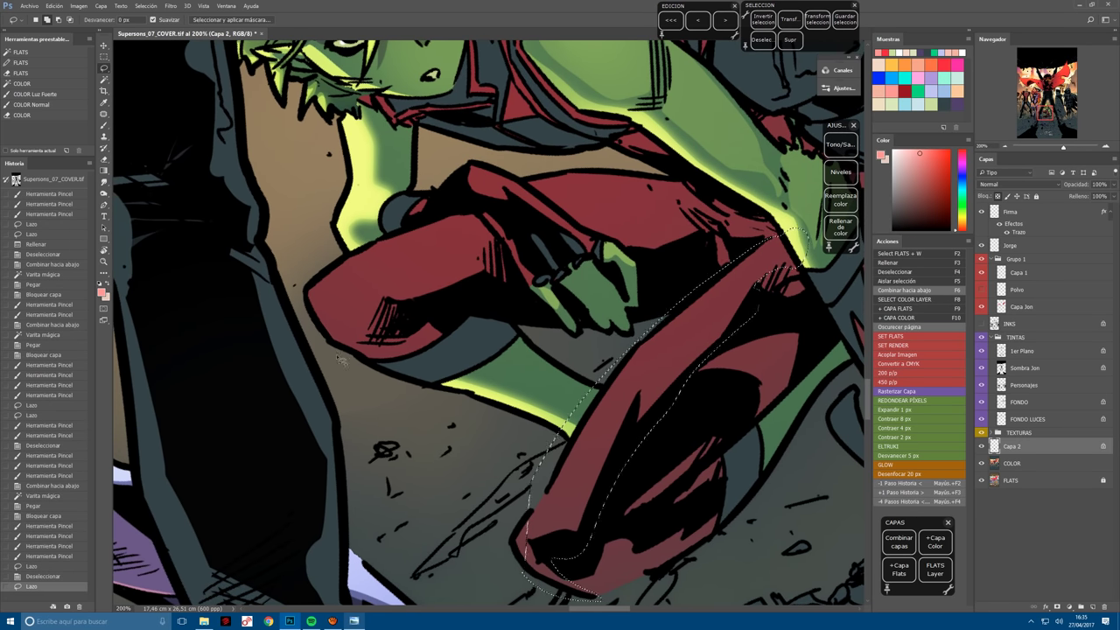
{"action": "mouse_move", "coordinate": [343, 359]}
{"action": "left_mouse_down"}
{"action": "mouse_move", "coordinate": [394, 365]}
{"action": "mouse_move", "coordinate": [354, 342]}
{"action": "mouse_move", "coordinate": [390, 287]}
{"action": "mouse_move", "coordinate": [451, 285]}
{"action": "mouse_move", "coordinate": [485, 234]}
{"action": "mouse_move", "coordinate": [396, 234]}
{"action": "mouse_move", "coordinate": [390, 245]}
{"action": "left_mouse_up"}
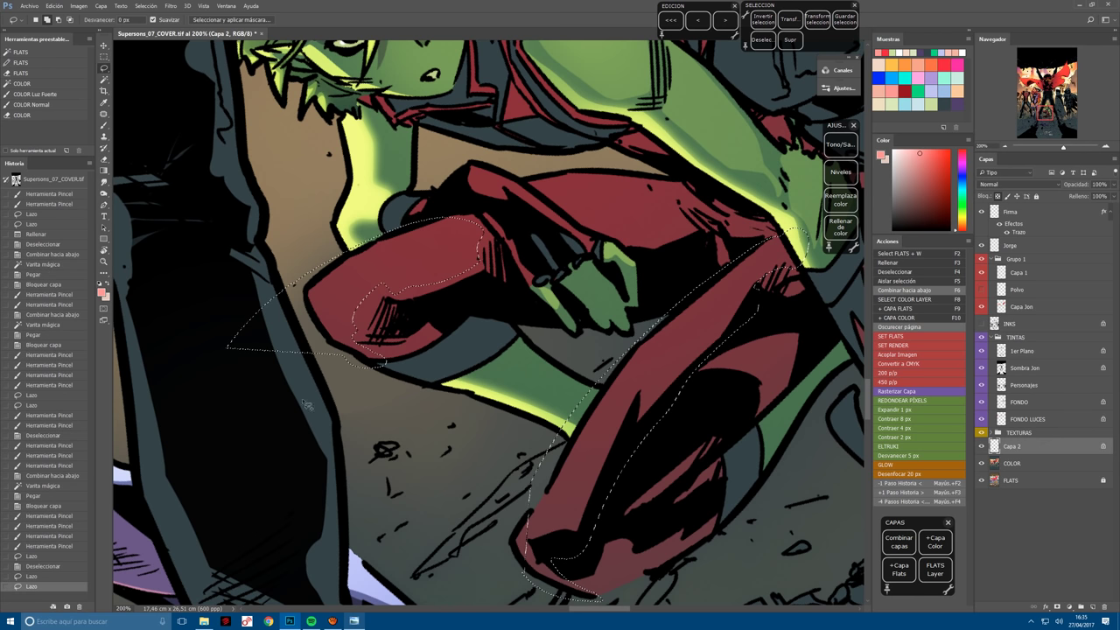
{"action": "key", "text": "b"}
{"action": "key", "text": "ctrl+minus"}
{"action": "left_click_drag", "start_coordinate": [513, 400], "coordinate": [525, 386]}
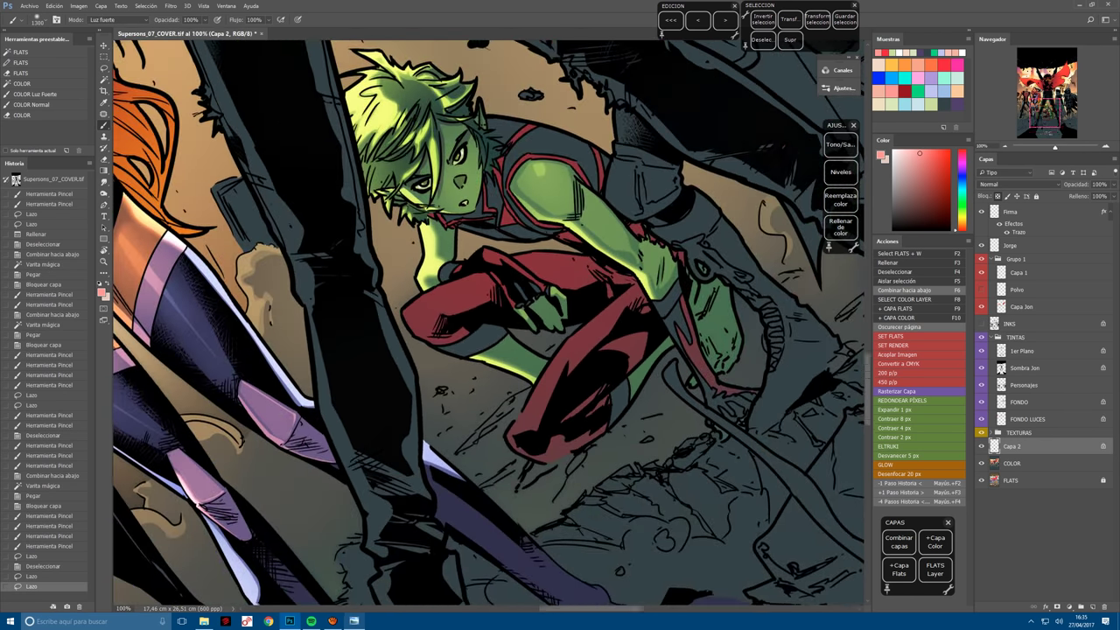
{"action": "left_click_drag", "start_coordinate": [420, 323], "coordinate": [473, 294]}
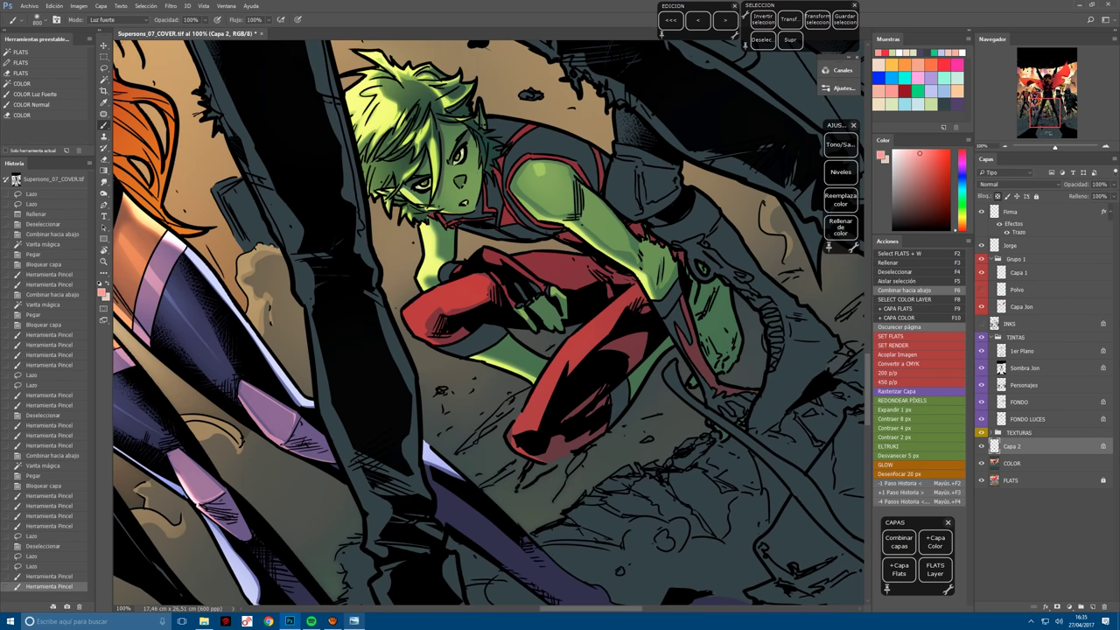
Lasso the upper edges of both red trouser legs and brush them light salmon in Hard Light, then deselect.
{"action": "left_click_drag", "start_coordinate": [525, 411], "coordinate": [538, 385]}
{"action": "key", "text": "r"}
{"action": "left_click", "coordinate": [485, 324]}
{"action": "left_click_drag", "start_coordinate": [486, 324], "coordinate": [525, 288]}
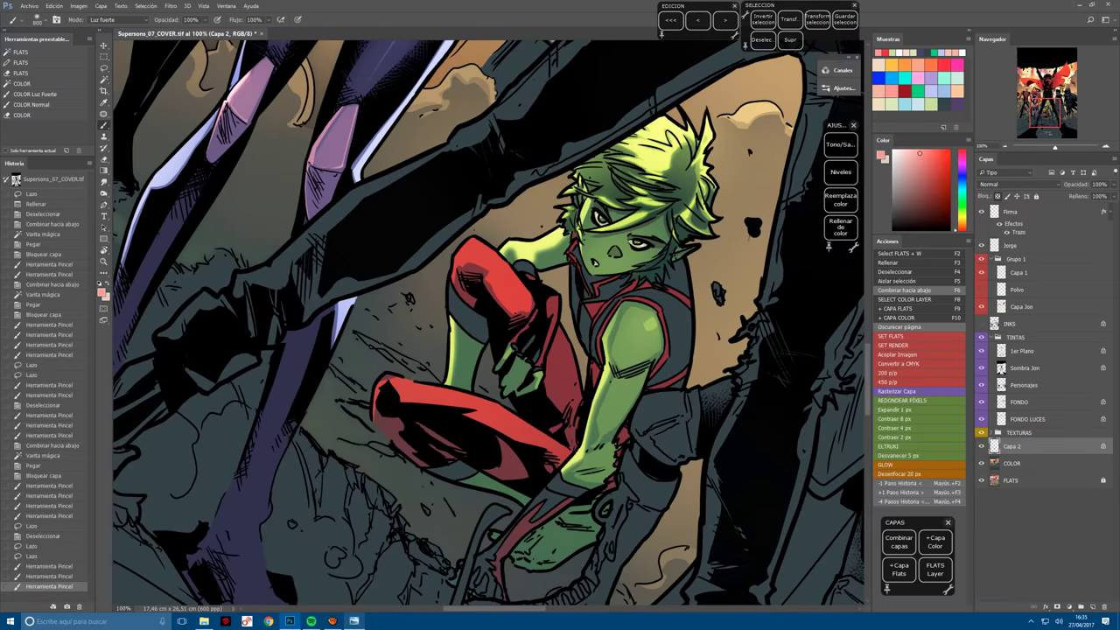
{"action": "key", "text": "Escape"}
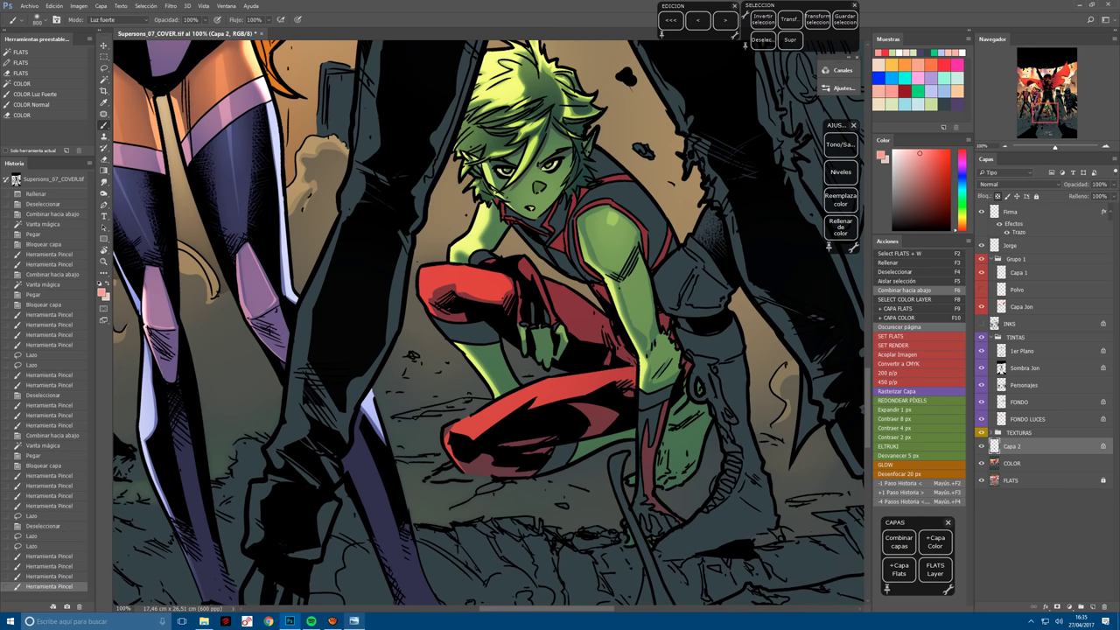
{"action": "left_click_drag", "start_coordinate": [449, 402], "coordinate": [446, 443]}
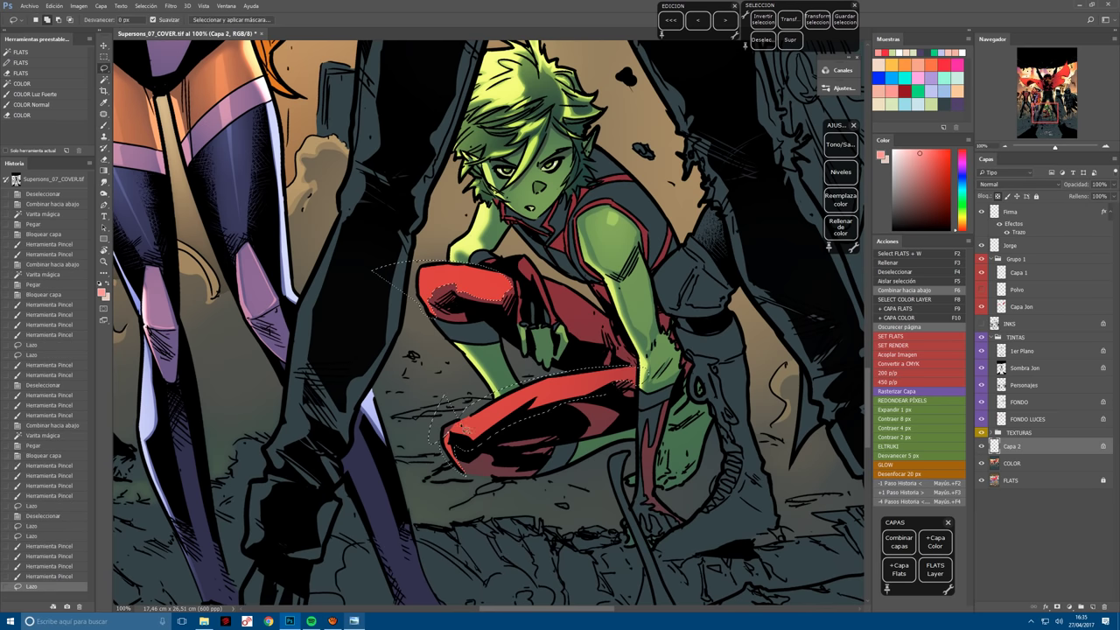
{"action": "key", "text": "b"}
{"action": "mouse_move", "coordinate": [450, 405]}
{"action": "left_mouse_down"}
{"action": "mouse_move", "coordinate": [446, 438]}
{"action": "mouse_move", "coordinate": [462, 448]}
{"action": "left_mouse_up"}
{"action": "mouse_move", "coordinate": [448, 424]}
{"action": "left_mouse_down"}
{"action": "mouse_move", "coordinate": [464, 452]}
{"action": "mouse_move", "coordinate": [455, 434]}
{"action": "mouse_move", "coordinate": [517, 453]}
{"action": "mouse_move", "coordinate": [506, 442]}
{"action": "mouse_move", "coordinate": [540, 411]}
{"action": "mouse_move", "coordinate": [539, 427]}
{"action": "mouse_move", "coordinate": [620, 313]}
{"action": "mouse_move", "coordinate": [644, 302]}
{"action": "mouse_move", "coordinate": [570, 346]}
{"action": "mouse_move", "coordinate": [546, 389]}
{"action": "mouse_move", "coordinate": [635, 300]}
{"action": "left_mouse_up"}
{"action": "key", "text": "l"}
{"action": "key", "text": "ctrl+d"}
Brush more light salmon on the lower leg, then lasso the raised knee's highlight and brush it at 175 px.
{"action": "key", "text": "b"}
{"action": "mouse_move", "coordinate": [537, 412]}
{"action": "left_mouse_down"}
{"action": "mouse_move", "coordinate": [530, 419]}
{"action": "mouse_move", "coordinate": [551, 345]}
{"action": "mouse_move", "coordinate": [525, 367]}
{"action": "mouse_move", "coordinate": [534, 385]}
{"action": "mouse_move", "coordinate": [520, 433]}
{"action": "mouse_move", "coordinate": [543, 368]}
{"action": "mouse_move", "coordinate": [538, 381]}
{"action": "left_mouse_up"}
{"action": "key", "text": "ctrl+d"}
{"action": "key", "text": "l"}
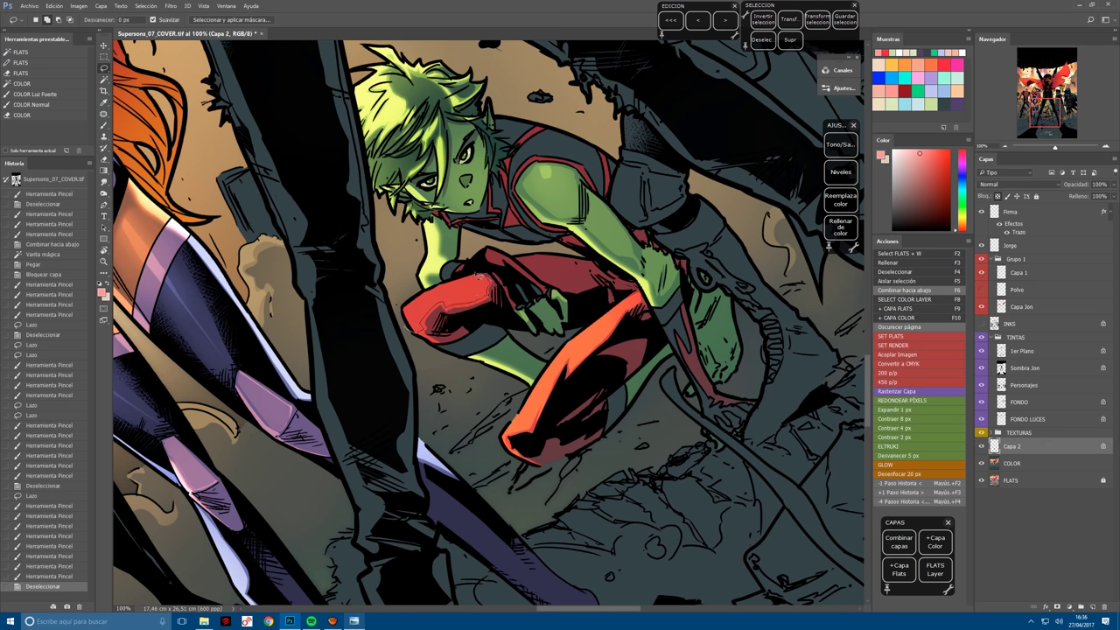
{"action": "left_click_drag", "start_coordinate": [478, 277], "coordinate": [479, 291]}
{"action": "key", "text": "b"}
{"action": "key", "text": "bracketleft"}
{"action": "left_click_drag", "start_coordinate": [420, 315], "coordinate": [477, 285]}
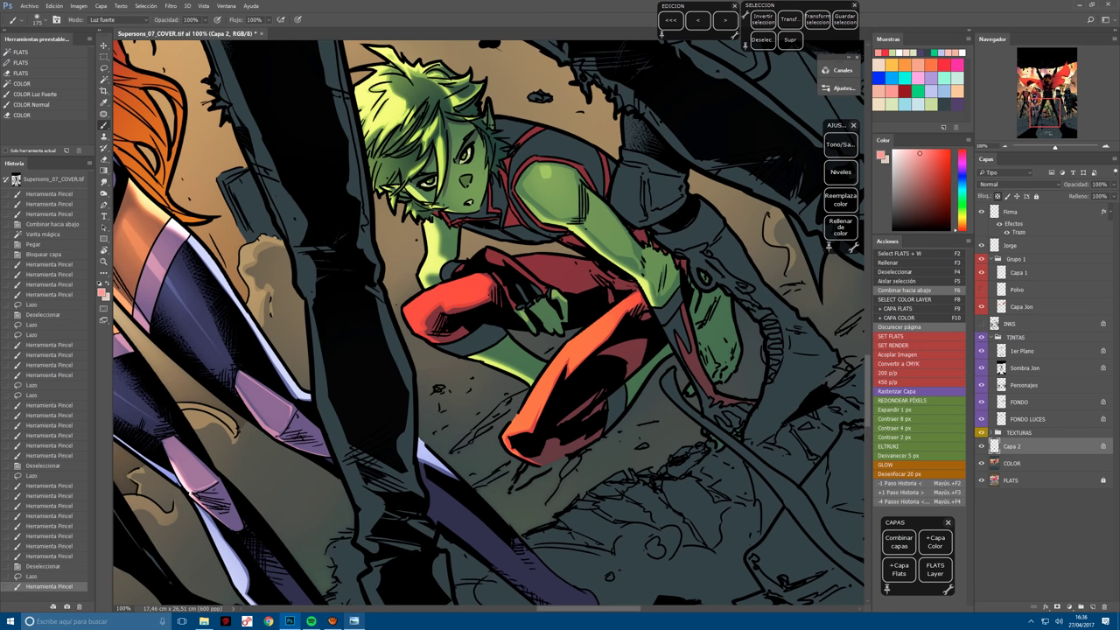
Brush additional light salmon strokes on the trouser highlights with a larger brush, then deselect.
{"action": "key", "text": "bracketright"}
{"action": "key", "text": "bracketright"}
{"action": "key", "text": "bracketright"}
{"action": "key", "text": "bracketright"}
{"action": "left_click_drag", "start_coordinate": [341, 254], "coordinate": [366, 229]}
{"action": "left_click_drag", "start_coordinate": [348, 250], "coordinate": [369, 233]}
{"action": "key", "text": "r"}
{"action": "mouse_move", "coordinate": [630, 473]}
{"action": "left_mouse_down"}
{"action": "mouse_move", "coordinate": [547, 514]}
{"action": "mouse_move", "coordinate": [486, 522]}
{"action": "mouse_move", "coordinate": [464, 420]}
{"action": "left_mouse_up"}
{"action": "key", "text": "l"}
{"action": "key", "text": "ctrl+d"}
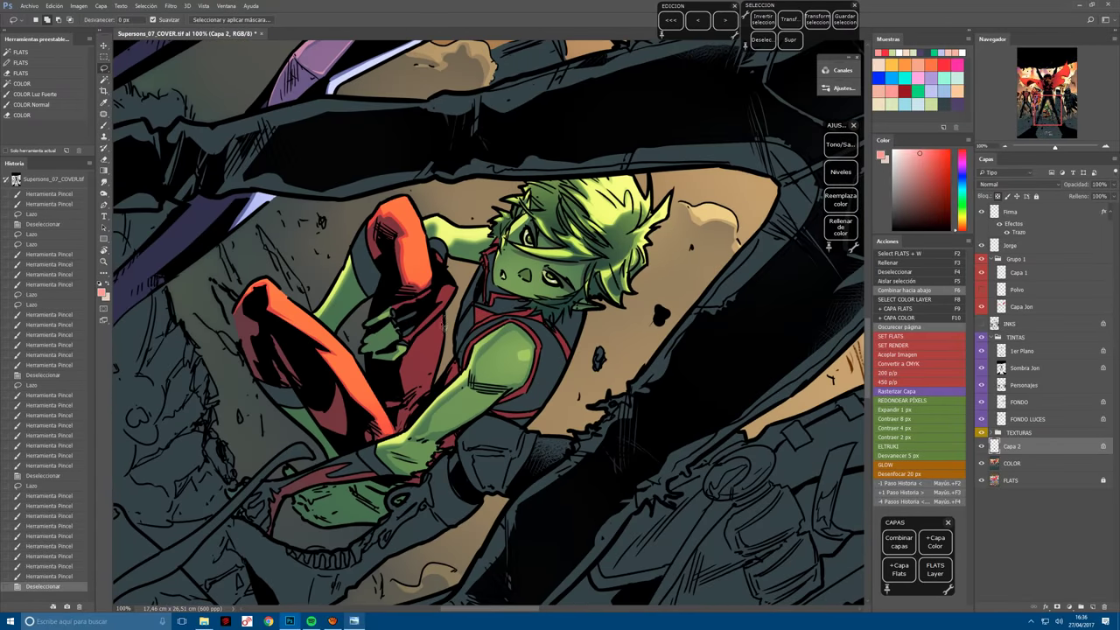
Lasso the raised leg's thigh behind the hand and brush it brighter red in Hard Light, then deselect.
{"action": "mouse_move", "coordinate": [411, 395]}
{"action": "left_mouse_down"}
{"action": "mouse_move", "coordinate": [451, 359]}
{"action": "mouse_move", "coordinate": [420, 332]}
{"action": "mouse_move", "coordinate": [408, 289]}
{"action": "left_mouse_up"}
{"action": "key", "text": "b"}
{"action": "key", "text": "l"}
{"action": "key", "text": "ctrl+d"}
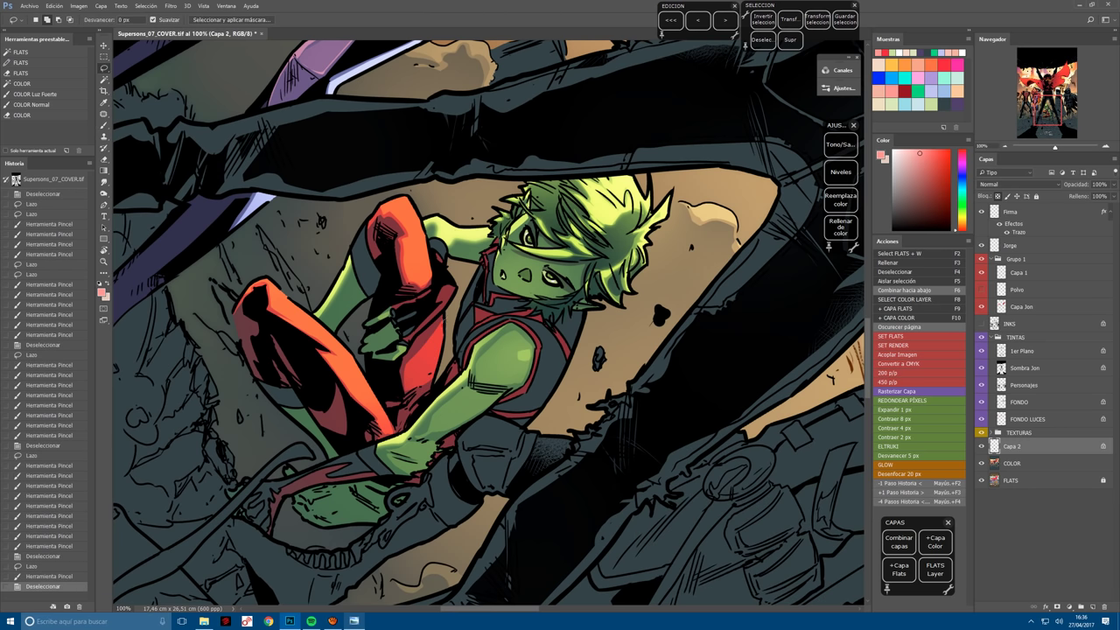
Lasso the outer edge of the raised leg's thigh and brush a stronger salmon highlight along it at 400 px.
{"action": "left_click_drag", "start_coordinate": [442, 371], "coordinate": [469, 323]}
{"action": "key", "text": "b"}
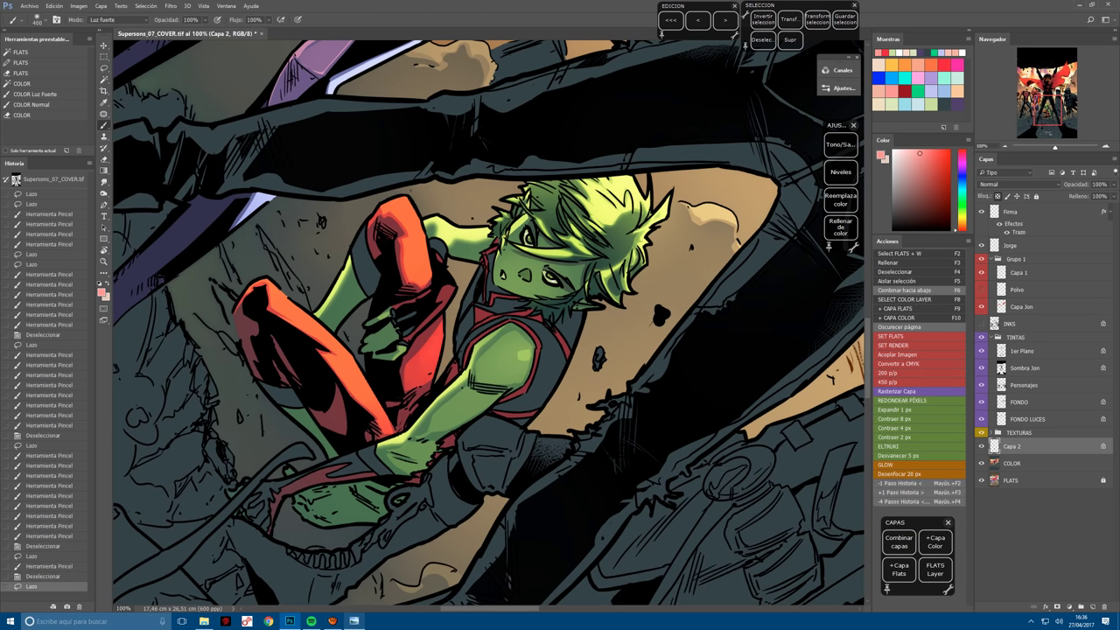
{"action": "left_click_drag", "start_coordinate": [442, 367], "coordinate": [463, 333]}
{"action": "left_click_drag", "start_coordinate": [442, 368], "coordinate": [464, 333]}
{"action": "key", "text": "l"}
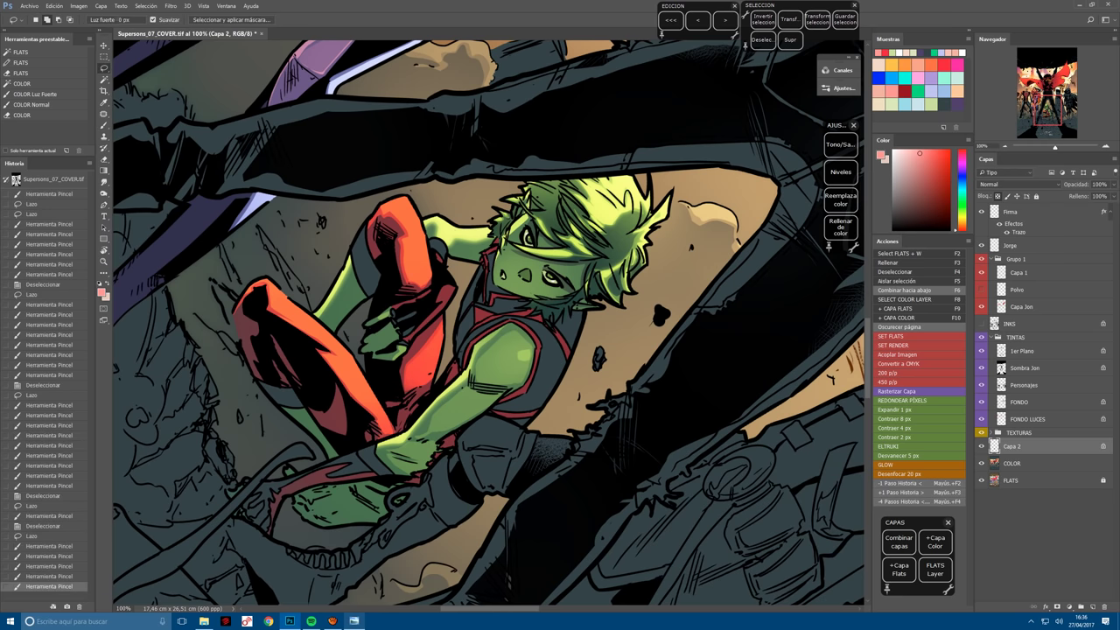
{"action": "key", "text": "ctrl+d"}
Lasso the red suit area beside the boy's forearm and brush light salmon inside it, then deselect.
{"action": "left_click_drag", "start_coordinate": [402, 429], "coordinate": [429, 390]}
{"action": "key", "text": "b"}
{"action": "left_click_drag", "start_coordinate": [411, 455], "coordinate": [455, 411]}
{"action": "key", "text": "r"}
{"action": "left_click_drag", "start_coordinate": [543, 262], "coordinate": [577, 385]}
{"action": "key", "text": "Escape"}
{"action": "key", "text": "l"}
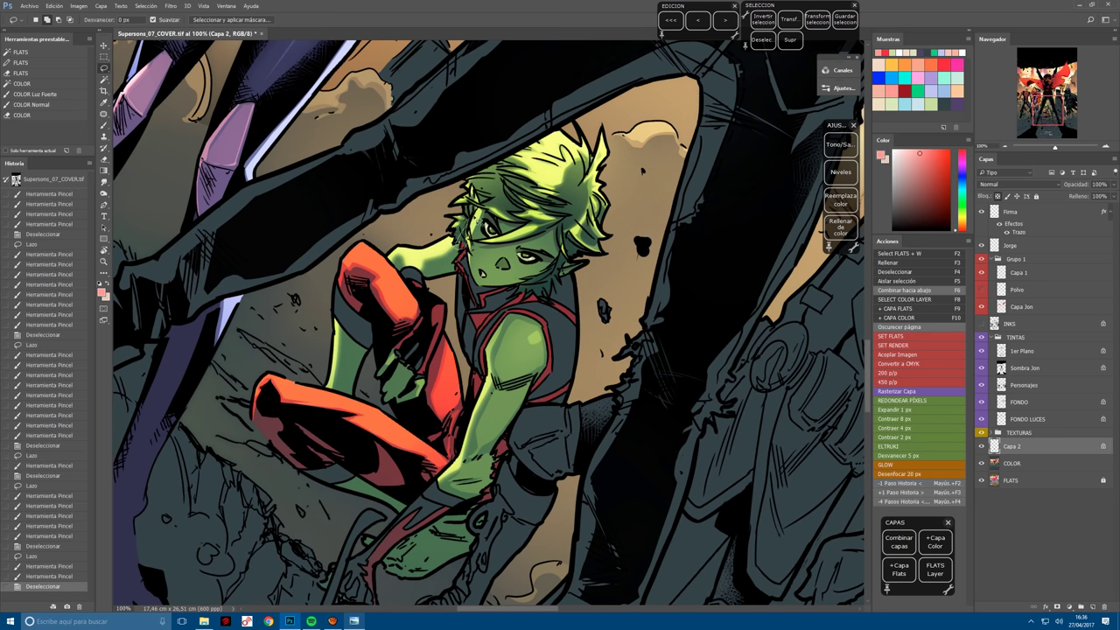
{"action": "key", "text": "ctrl+d"}
Lasso the lit parts of the red suit around the collar and brush them light salmon, then deselect.
{"action": "mouse_move", "coordinate": [455, 263]}
{"action": "left_mouse_down"}
{"action": "mouse_move", "coordinate": [473, 227]}
{"action": "mouse_move", "coordinate": [481, 340]}
{"action": "left_mouse_up"}
{"action": "key", "text": "b"}
{"action": "left_click_drag", "start_coordinate": [464, 226], "coordinate": [478, 296]}
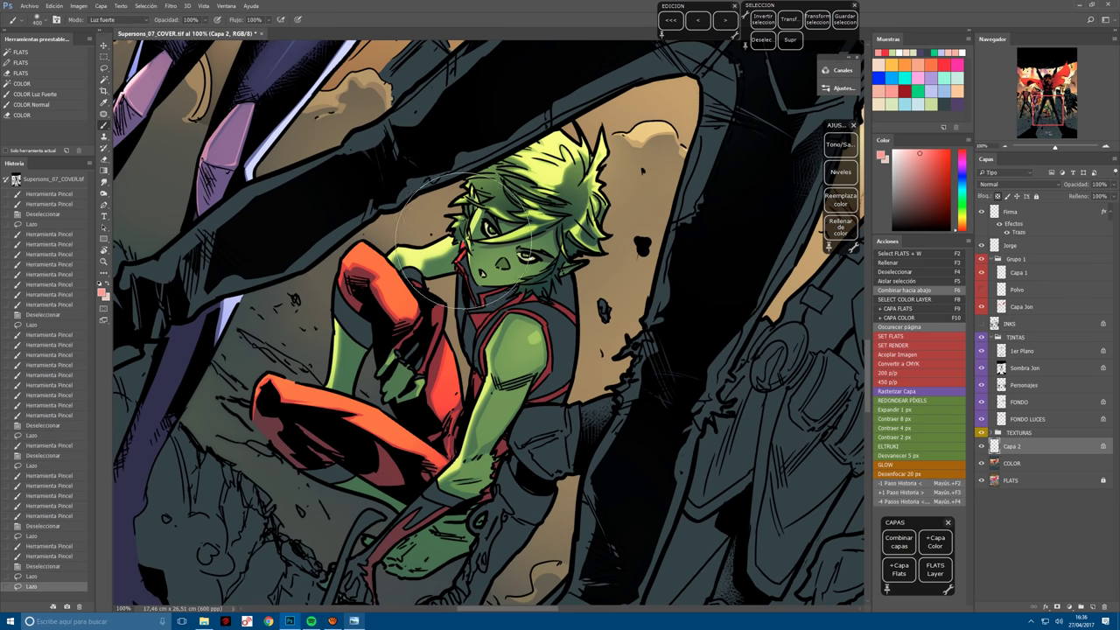
{"action": "mouse_move", "coordinate": [447, 193]}
{"action": "left_mouse_down"}
{"action": "mouse_move", "coordinate": [464, 280]}
{"action": "mouse_move", "coordinate": [564, 326]}
{"action": "left_mouse_up"}
{"action": "key", "text": "l"}
{"action": "key", "text": "ctrl+d"}
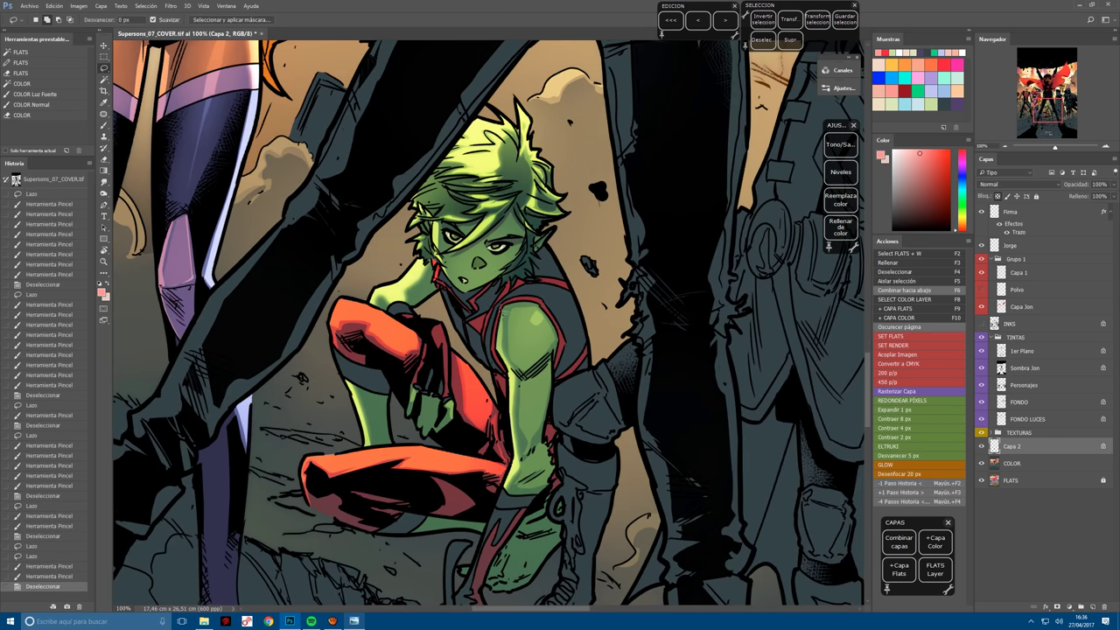
Lasso the red trim around the vest's armhole and chest and brush it light salmon in Hard Light.
{"action": "left_click_drag", "start_coordinate": [495, 308], "coordinate": [507, 375]}
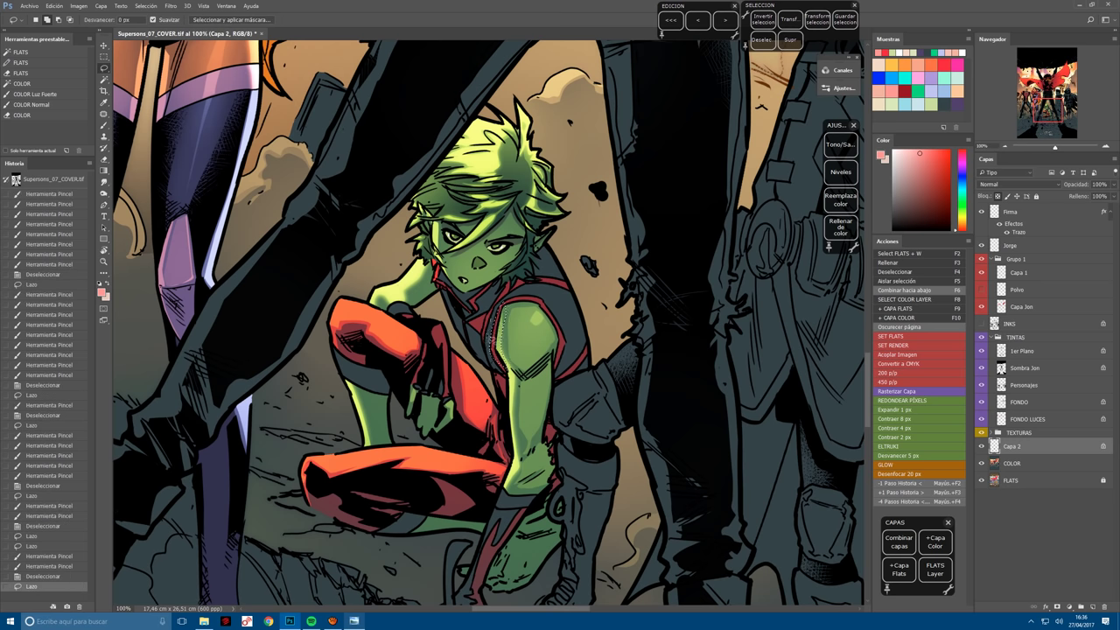
{"action": "mouse_move", "coordinate": [487, 337]}
{"action": "left_mouse_down"}
{"action": "mouse_move", "coordinate": [514, 328]}
{"action": "mouse_move", "coordinate": [492, 293]}
{"action": "mouse_move", "coordinate": [494, 327]}
{"action": "mouse_move", "coordinate": [499, 316]}
{"action": "mouse_move", "coordinate": [483, 337]}
{"action": "mouse_move", "coordinate": [473, 285]}
{"action": "left_mouse_up"}
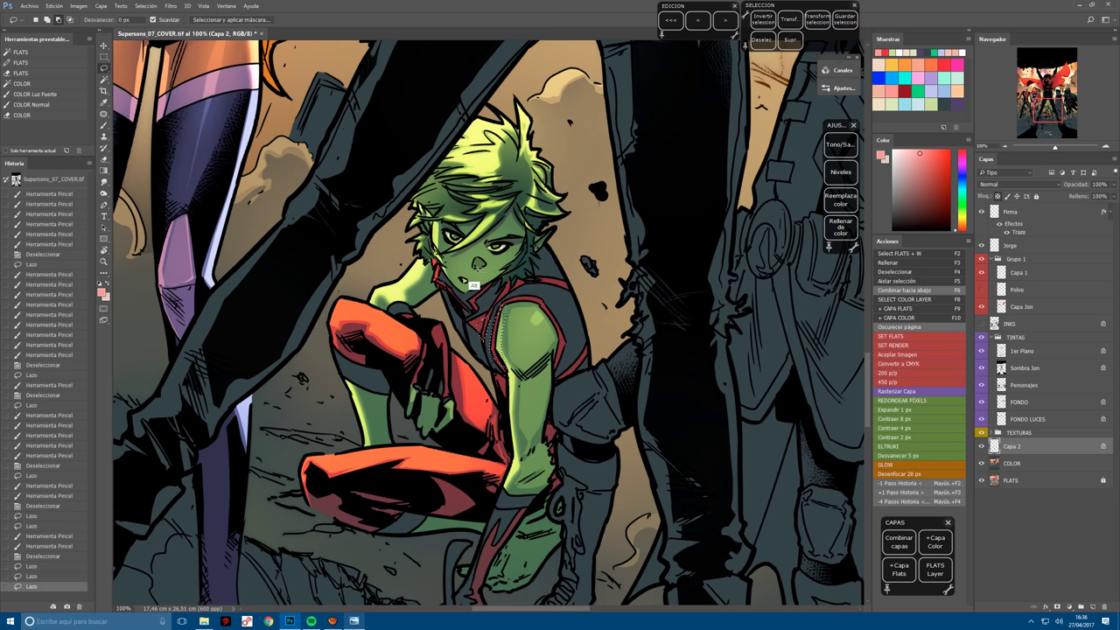
{"action": "key", "text": "b"}
{"action": "mouse_move", "coordinate": [489, 324]}
{"action": "left_mouse_down"}
{"action": "mouse_move", "coordinate": [497, 361]}
{"action": "mouse_move", "coordinate": [521, 350]}
{"action": "mouse_move", "coordinate": [525, 296]}
{"action": "mouse_move", "coordinate": [551, 340]}
{"action": "left_mouse_up"}
{"action": "key", "text": "l"}
{"action": "key", "text": "ctrl+d"}
{"action": "key", "text": "b"}
{"action": "mouse_move", "coordinate": [529, 306]}
{"action": "left_mouse_down"}
{"action": "mouse_move", "coordinate": [560, 337]}
{"action": "mouse_move", "coordinate": [526, 298]}
{"action": "mouse_move", "coordinate": [547, 337]}
{"action": "left_mouse_up"}
{"action": "key", "text": "l"}
{"action": "key", "text": "ctrl+d"}
Brush light salmon along the red trim on the vest's shoulder and back edge, then lasso and light the trim behind the neck.
{"action": "key", "text": "b"}
{"action": "left_click_drag", "start_coordinate": [530, 311], "coordinate": [588, 363]}
{"action": "key", "text": "l"}
{"action": "key", "text": "b"}
{"action": "left_click_drag", "start_coordinate": [582, 343], "coordinate": [587, 368]}
{"action": "key", "text": "l"}
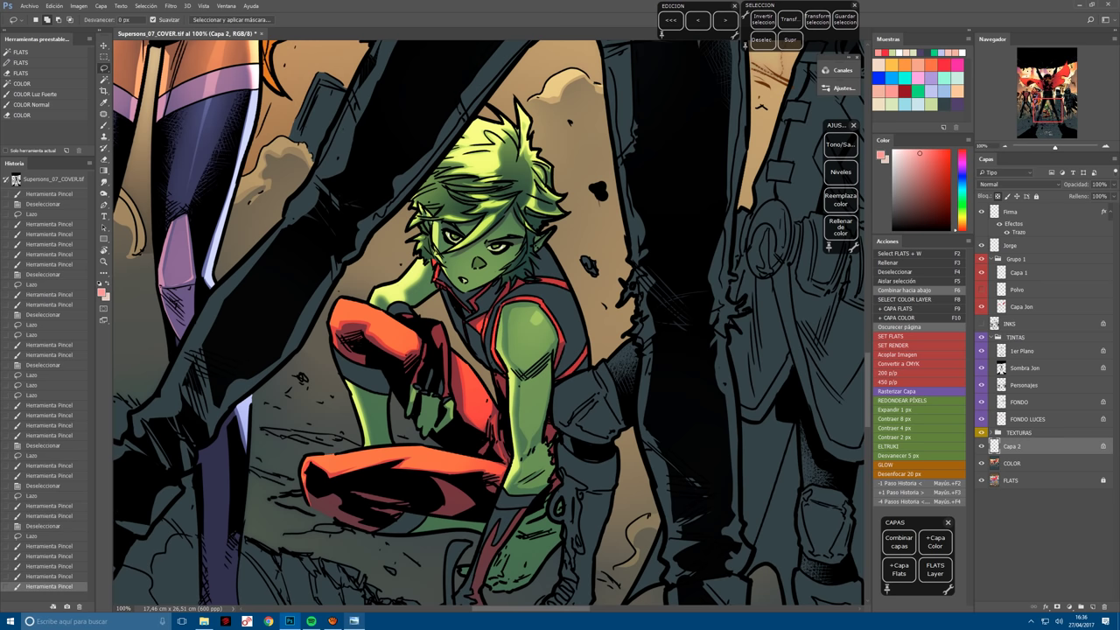
{"action": "key", "text": "ctrl+d"}
{"action": "mouse_move", "coordinate": [540, 302]}
{"action": "left_mouse_down"}
{"action": "mouse_move", "coordinate": [560, 341]}
{"action": "mouse_move", "coordinate": [557, 294]}
{"action": "left_mouse_up"}
{"action": "key", "text": "b"}
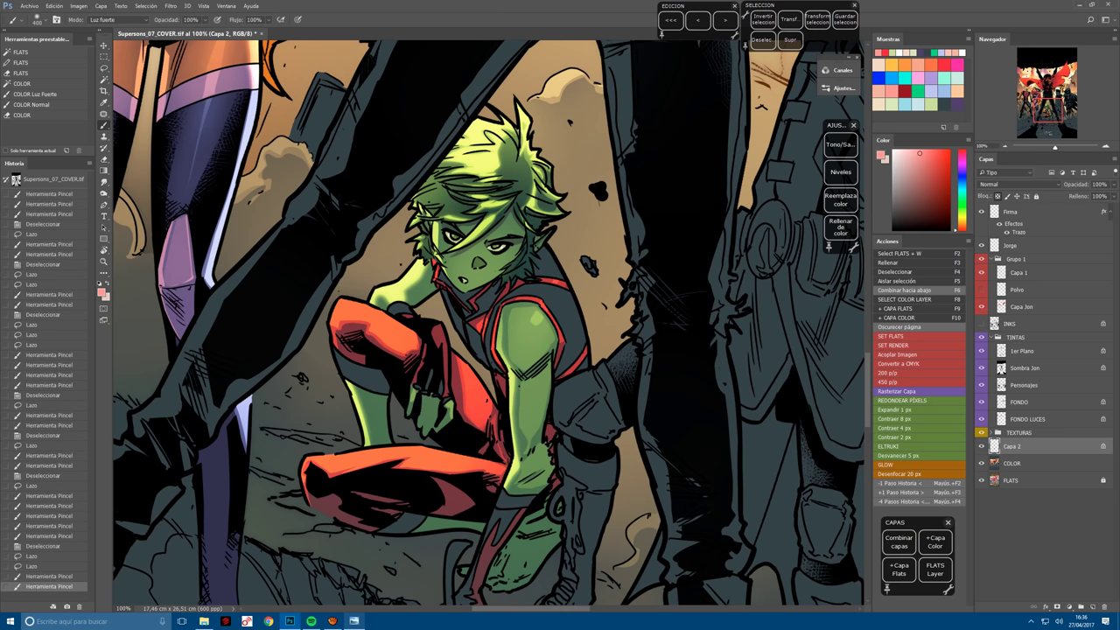
{"action": "key", "text": "ctrl+d"}
Merge the layer down, isolate the suit's gray parts on a new color layer and brush them pale mint at 1300 px.
{"action": "key", "text": "F6"}
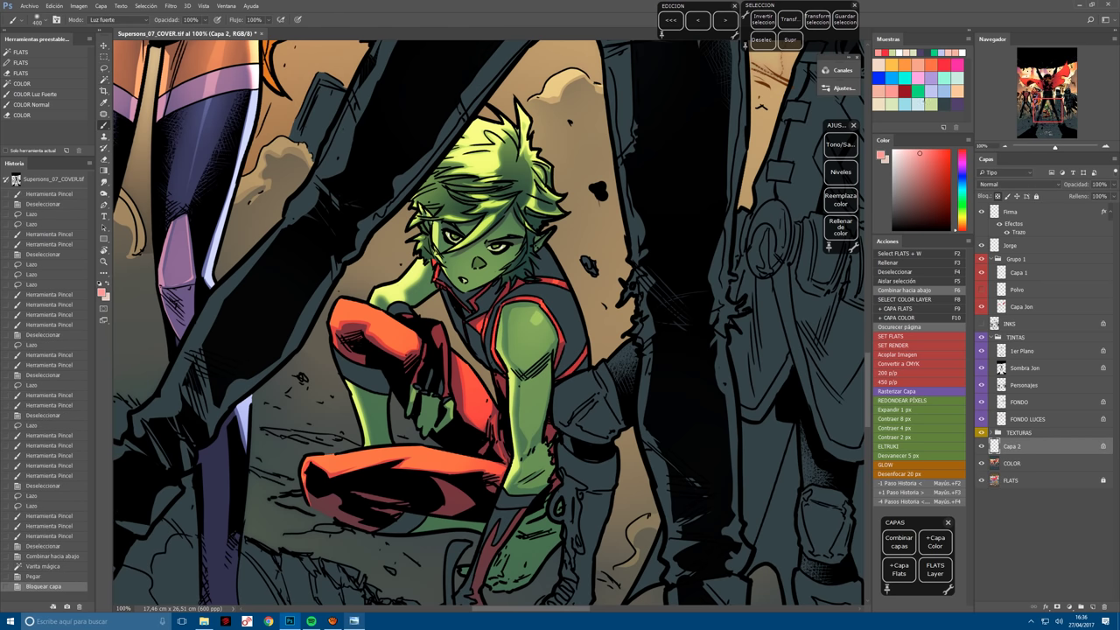
{"action": "key", "text": "x"}
{"action": "key", "text": "ctrl+minus"}
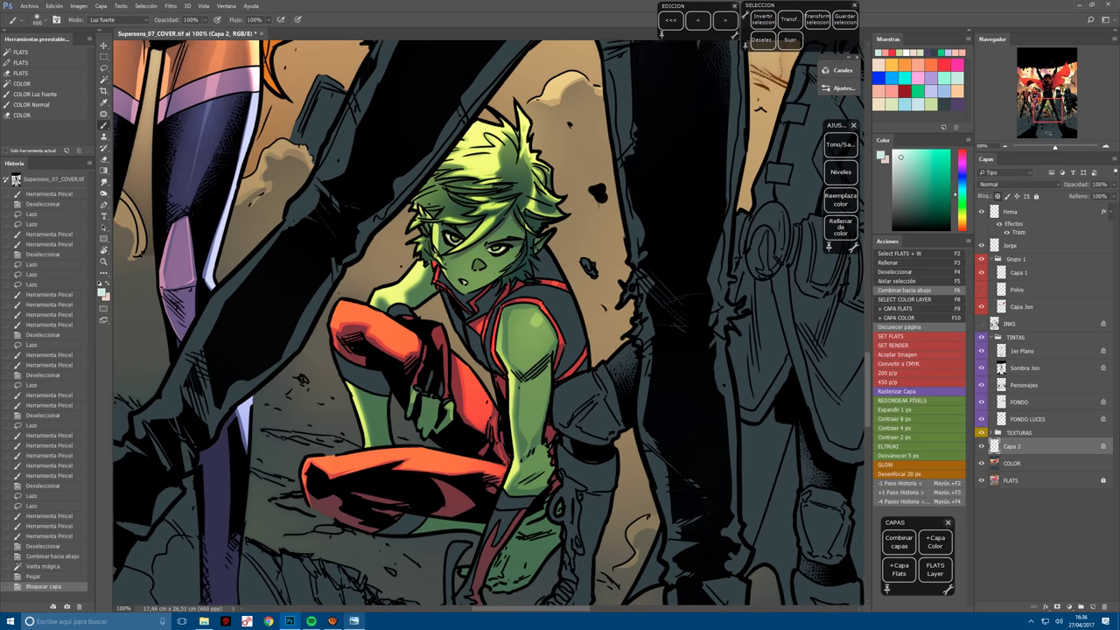
{"action": "left_click_drag", "start_coordinate": [490, 307], "coordinate": [551, 359]}
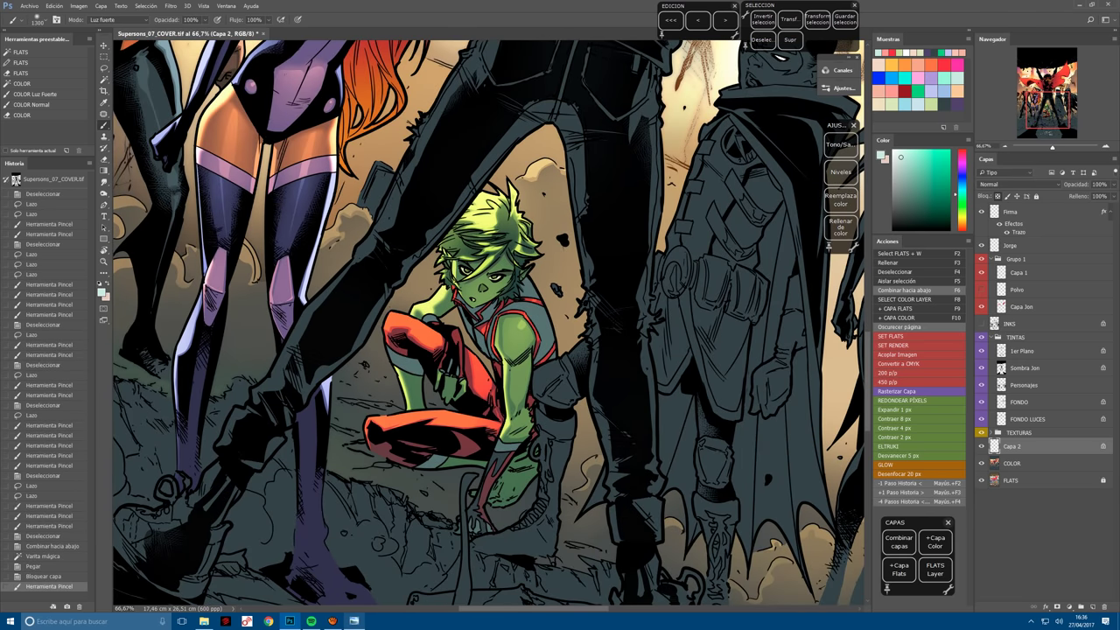
{"action": "left_click_drag", "start_coordinate": [499, 307], "coordinate": [547, 346]}
{"action": "left_click_drag", "start_coordinate": [503, 315], "coordinate": [543, 350]}
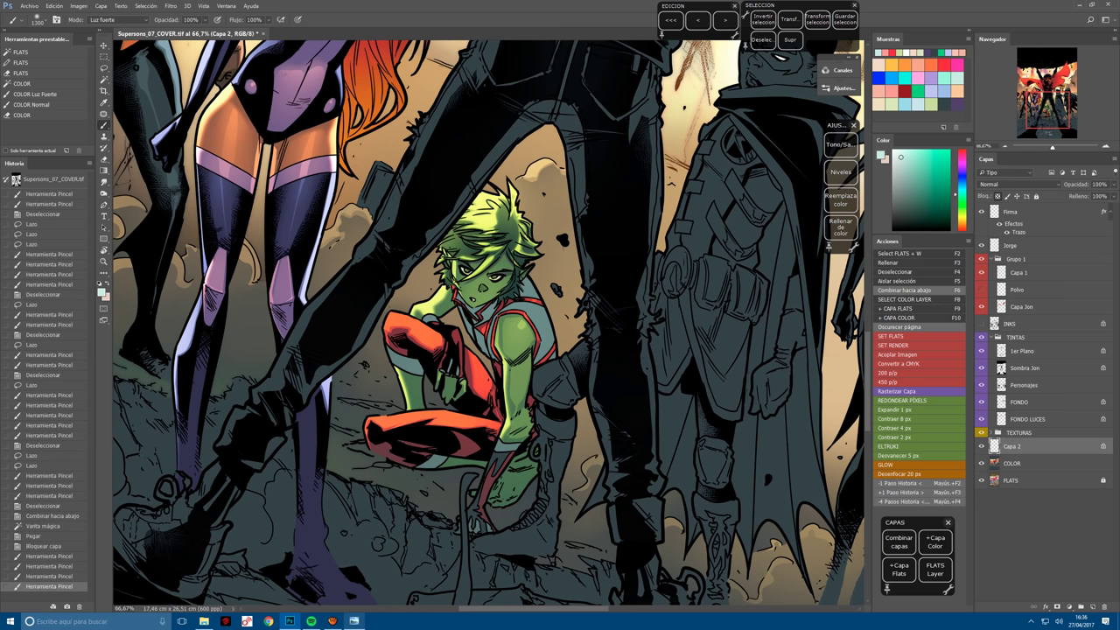
Lasso the lit sides of the gray knee and wrist cuffs, feather the selection 5 px and brush pale mint highlights inside.
{"action": "key", "text": "ctrl+plus"}
{"action": "key", "text": "l"}
{"action": "left_click_drag", "start_coordinate": [516, 505], "coordinate": [497, 522]}
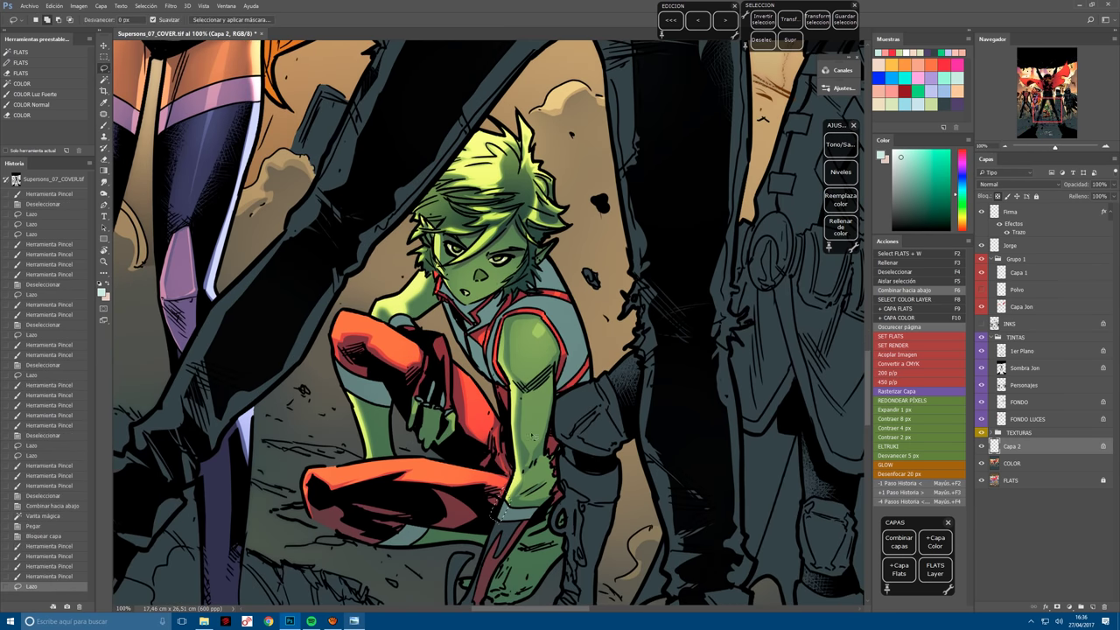
{"action": "mouse_move", "coordinate": [350, 369]}
{"action": "left_mouse_down"}
{"action": "mouse_move", "coordinate": [318, 349]}
{"action": "mouse_move", "coordinate": [317, 325]}
{"action": "left_mouse_up"}
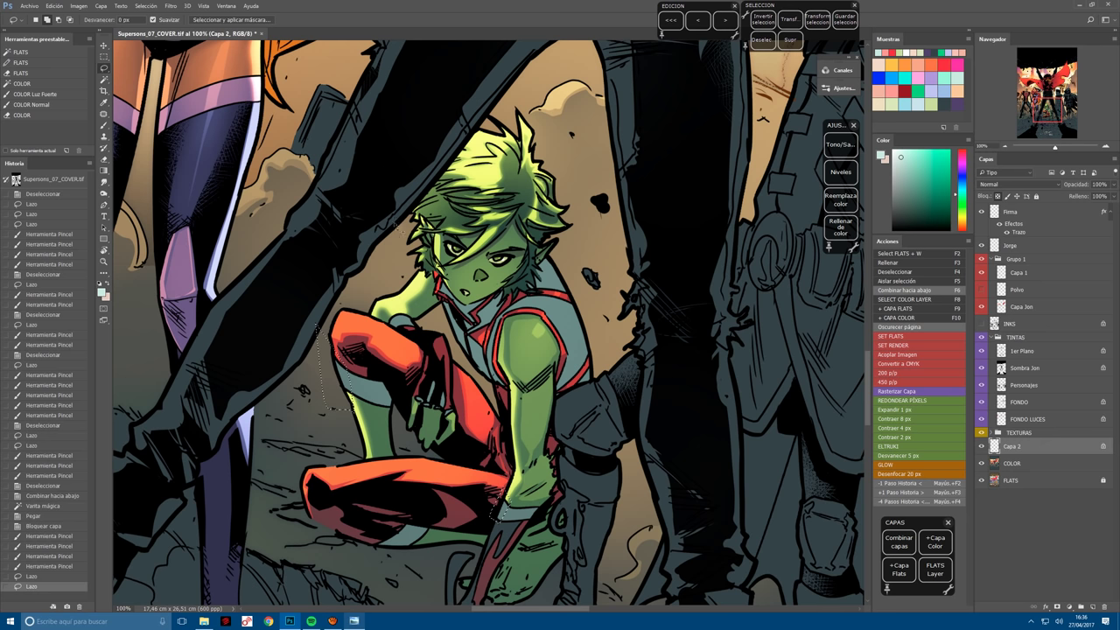
{"action": "left_click_drag", "start_coordinate": [408, 335], "coordinate": [401, 322]}
{"action": "key", "text": "b"}
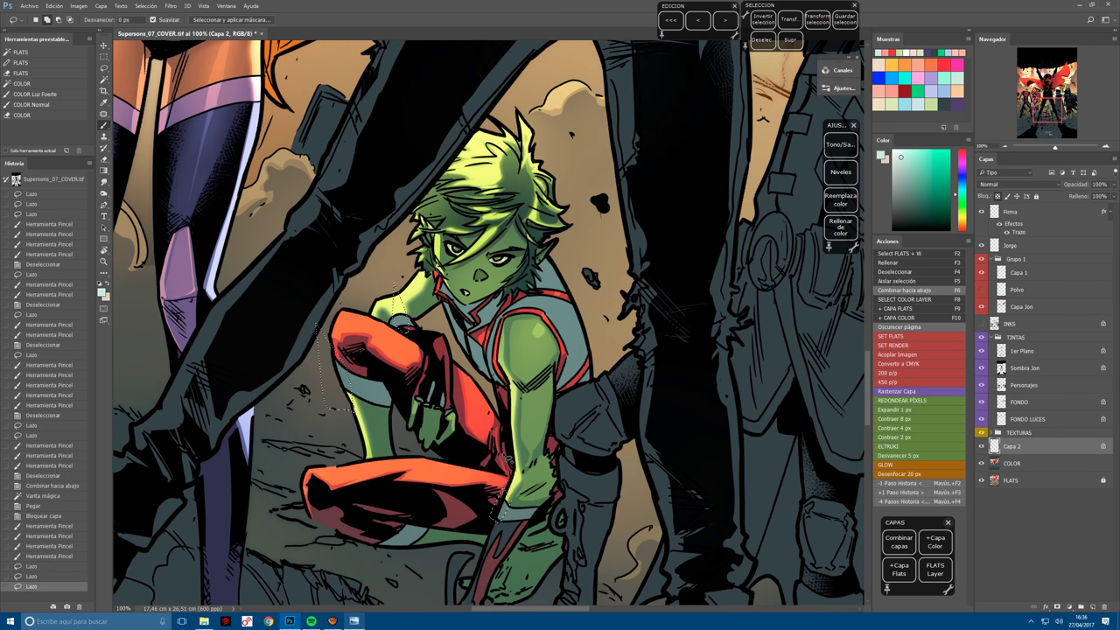
{"action": "left_click", "coordinate": [921, 456]}
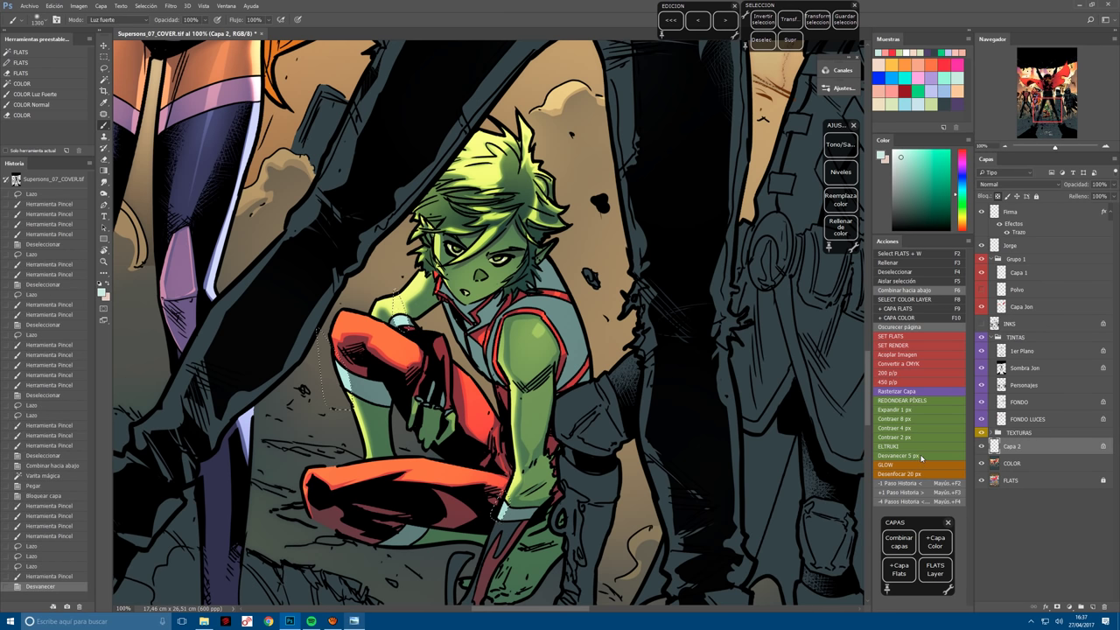
{"action": "left_click", "coordinate": [350, 382]}
{"action": "left_click", "coordinate": [506, 512]}
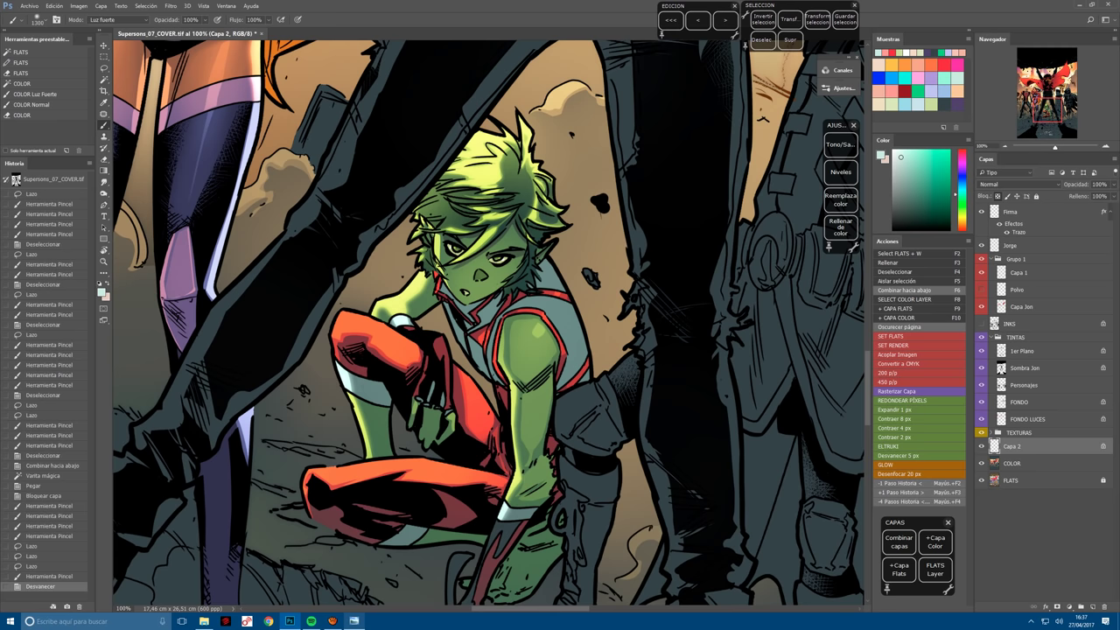
Lasso the lit area on the gray vest's back and brush pale mint light into it, then deselect.
{"action": "key", "text": "r"}
{"action": "mouse_move", "coordinate": [560, 368]}
{"action": "left_mouse_down"}
{"action": "mouse_move", "coordinate": [643, 386]}
{"action": "mouse_move", "coordinate": [648, 346]}
{"action": "mouse_move", "coordinate": [447, 221]}
{"action": "left_mouse_up"}
{"action": "key", "text": "ctrl+d"}
{"action": "key", "text": "l"}
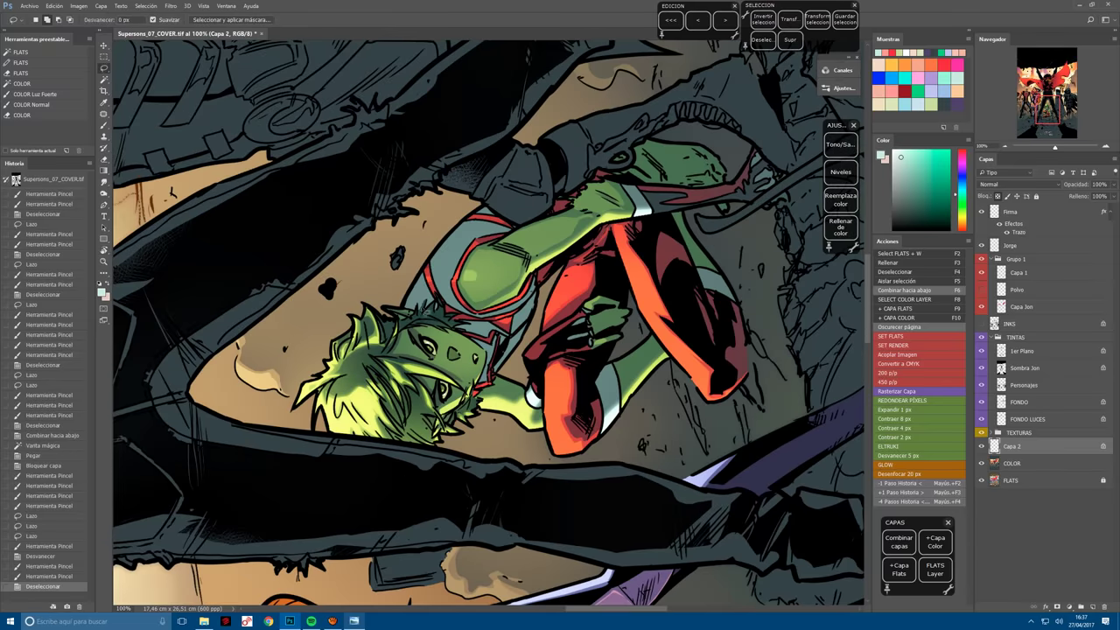
{"action": "mouse_move", "coordinate": [424, 317]}
{"action": "left_mouse_down"}
{"action": "mouse_move", "coordinate": [463, 245]}
{"action": "mouse_move", "coordinate": [526, 184]}
{"action": "mouse_move", "coordinate": [346, 357]}
{"action": "left_mouse_up"}
{"action": "key", "text": "b"}
{"action": "left_click_drag", "start_coordinate": [473, 224], "coordinate": [411, 306]}
{"action": "key", "text": "ctrl+d"}
Lasso the gray vest area beside the shoulder trim and brush pale mint light inside it.
{"action": "key", "text": "r"}
{"action": "left_click_drag", "start_coordinate": [401, 260], "coordinate": [464, 219]}
{"action": "key", "text": "l"}
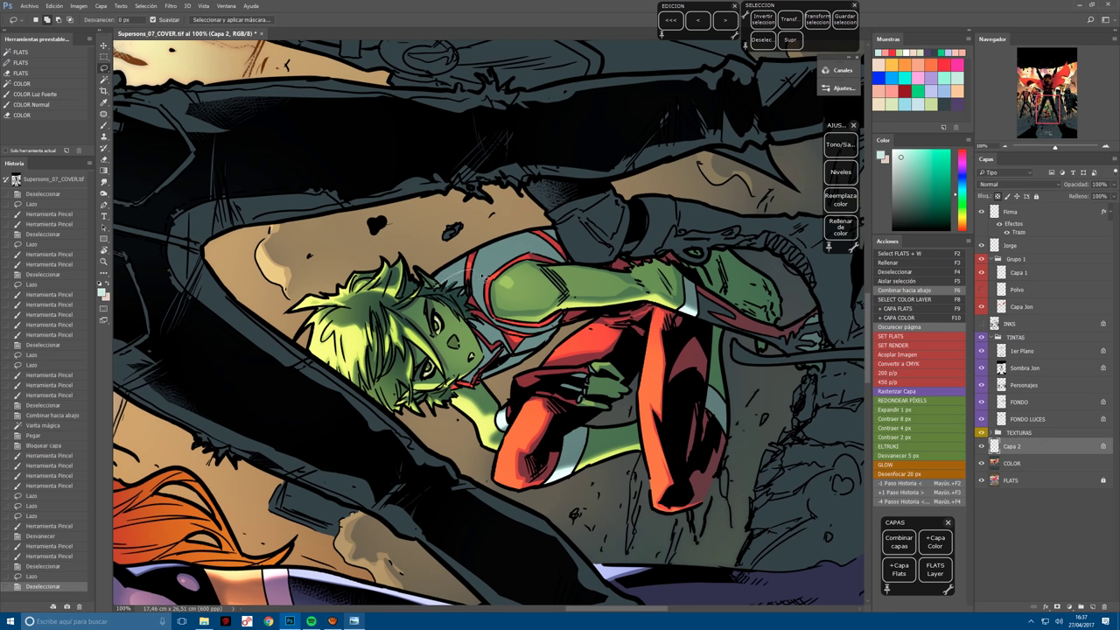
{"action": "left_click_drag", "start_coordinate": [500, 289], "coordinate": [490, 263]}
{"action": "key", "text": "b"}
{"action": "left_click", "coordinate": [475, 325]}
{"action": "key", "text": "r"}
{"action": "left_click_drag", "start_coordinate": [410, 450], "coordinate": [694, 435]}
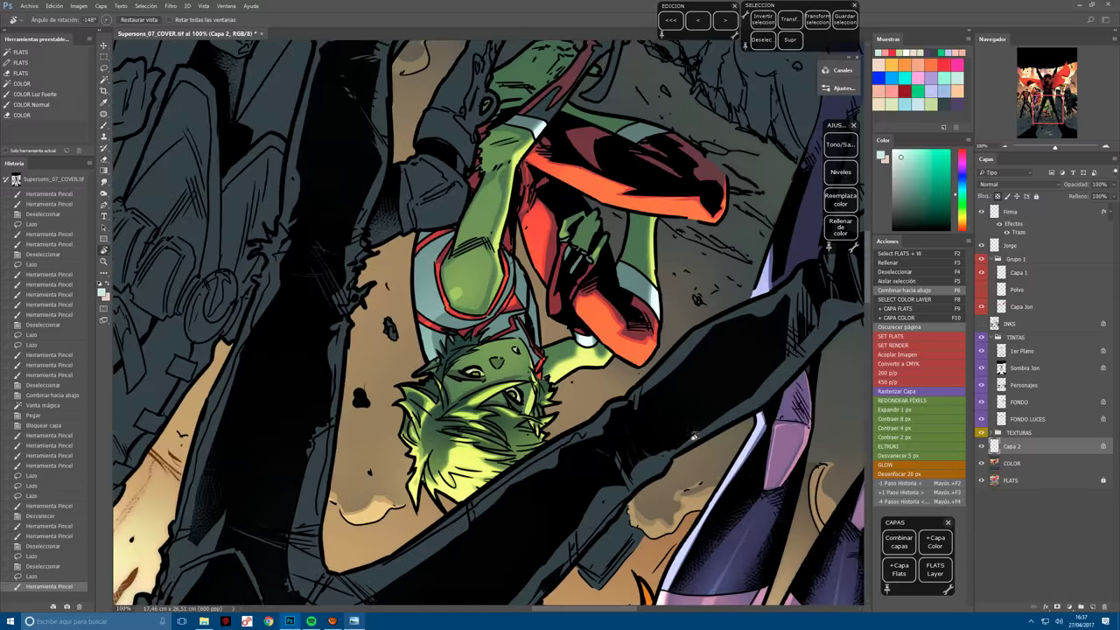
Brush stronger pale mint light on the vest's back, then feather the selection and add another stroke at 700 px.
{"action": "key", "text": "b"}
{"action": "left_click_drag", "start_coordinate": [435, 234], "coordinate": [428, 357]}
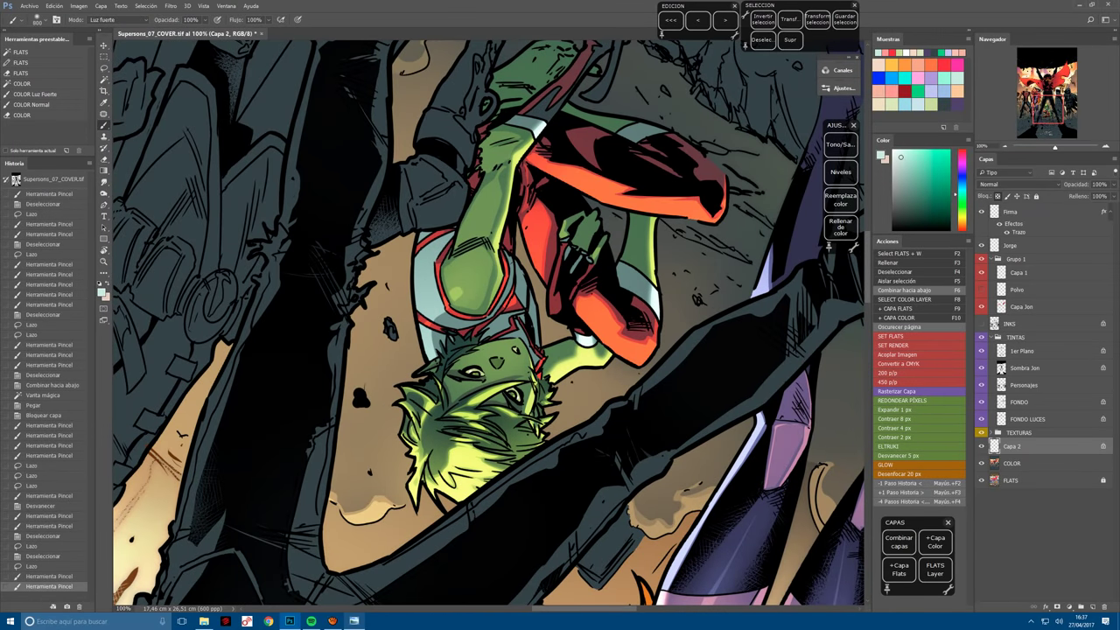
{"action": "left_click_drag", "start_coordinate": [433, 263], "coordinate": [429, 333]}
{"action": "key", "text": "ctrl+shift+f"}
{"action": "key", "text": "Return"}
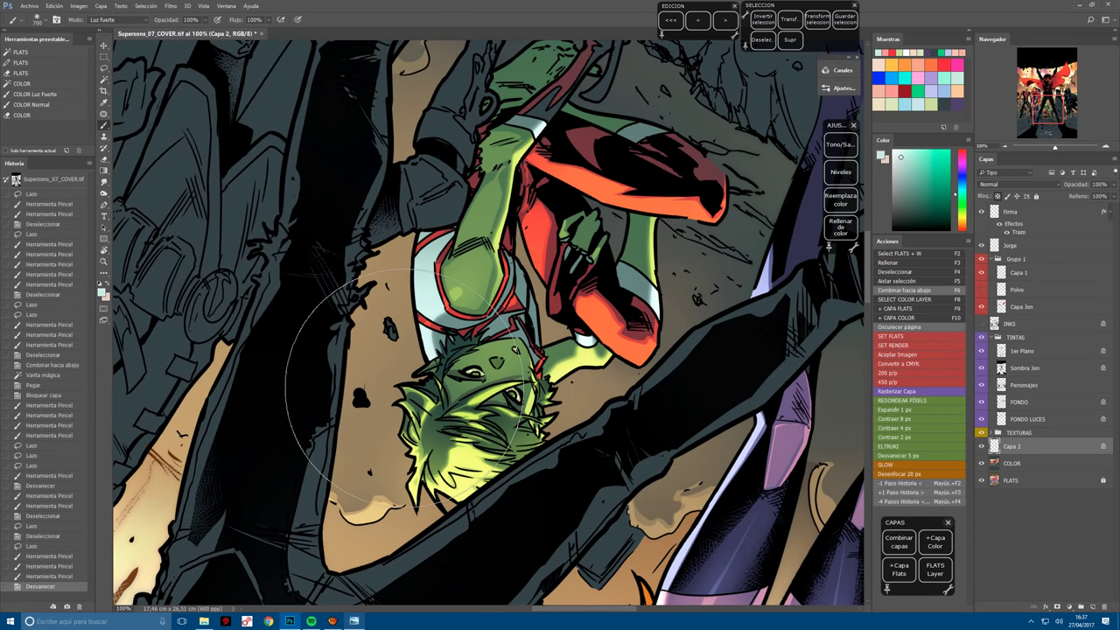
{"action": "left_click_drag", "start_coordinate": [433, 236], "coordinate": [429, 279]}
Merge the layer down and isolate the boy's hair on a new color layer.
{"action": "key", "text": "ctrl+minus"}
{"action": "key", "text": "r"}
{"action": "mouse_move", "coordinate": [398, 328]}
{"action": "left_mouse_down"}
{"action": "mouse_move", "coordinate": [437, 236]}
{"action": "mouse_move", "coordinate": [560, 246]}
{"action": "mouse_move", "coordinate": [595, 310]}
{"action": "left_mouse_up"}
{"action": "key", "text": "b"}
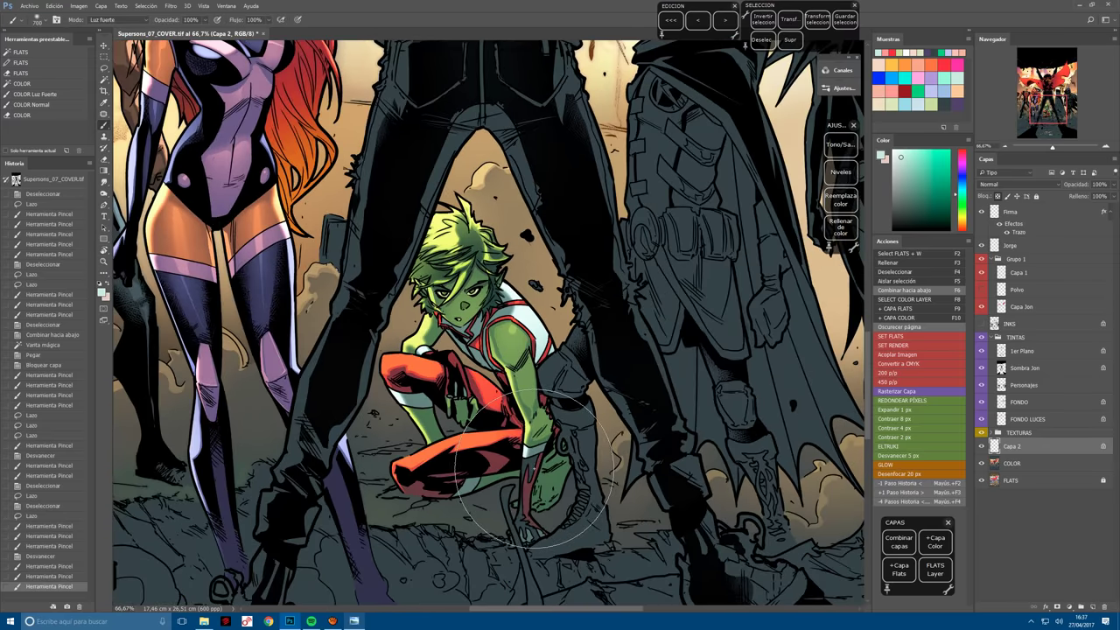
{"action": "key", "text": "ctrl+alt+z"}
{"action": "key", "text": "ctrl+alt+z"}
{"action": "key", "text": "ctrl+alt+z"}
{"action": "key", "text": "ctrl+alt+z"}
{"action": "key", "text": "ctrl+alt+z"}
{"action": "key", "text": "ctrl+alt+z"}
{"action": "key", "text": "ctrl+alt+z"}
{"action": "key", "text": "ctrl+alt+z"}
{"action": "key", "text": "ctrl+alt+z"}
{"action": "key", "text": "ctrl+alt+z"}
{"action": "key", "text": "ctrl+alt+z"}
{"action": "key", "text": "ctrl+alt+z"}
{"action": "key", "text": "ctrl+alt+z"}
{"action": "key", "text": "ctrl+alt+z"}
{"action": "key", "text": "ctrl+alt+z"}
{"action": "key", "text": "ctrl+alt+z"}
{"action": "key", "text": "ctrl+alt+z"}
{"action": "key", "text": "ctrl+alt+z"}
{"action": "key", "text": "ctrl+alt+z"}
{"action": "key", "text": "ctrl+alt+z"}
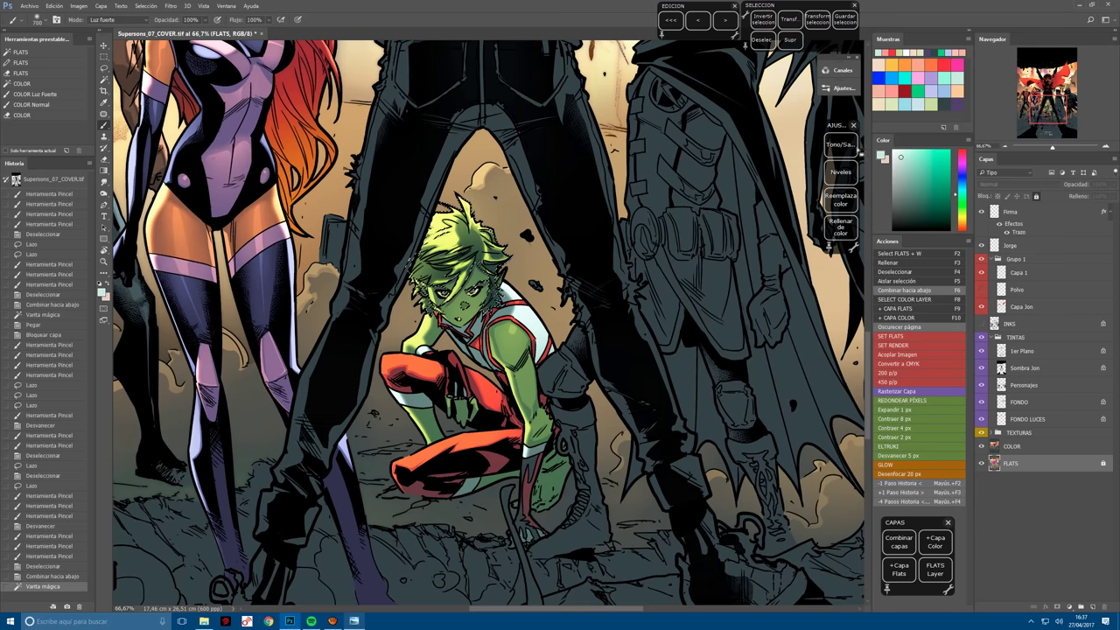
{"action": "left_click", "coordinate": [843, 144]}
{"action": "left_click_drag", "start_coordinate": [962, 168], "coordinate": [966, 168]}
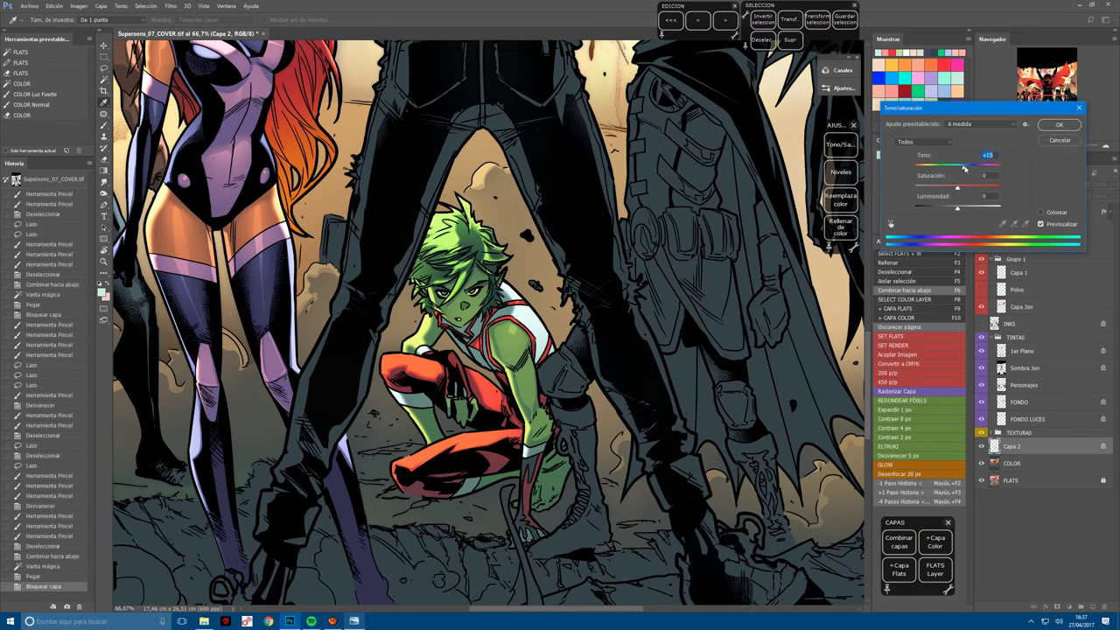
{"action": "left_click", "coordinate": [1059, 142]}
Use Replace Color on the boy's dark green hair shadows with tolerance 133 and a hue shift of +41.
{"action": "left_click", "coordinate": [840, 199]}
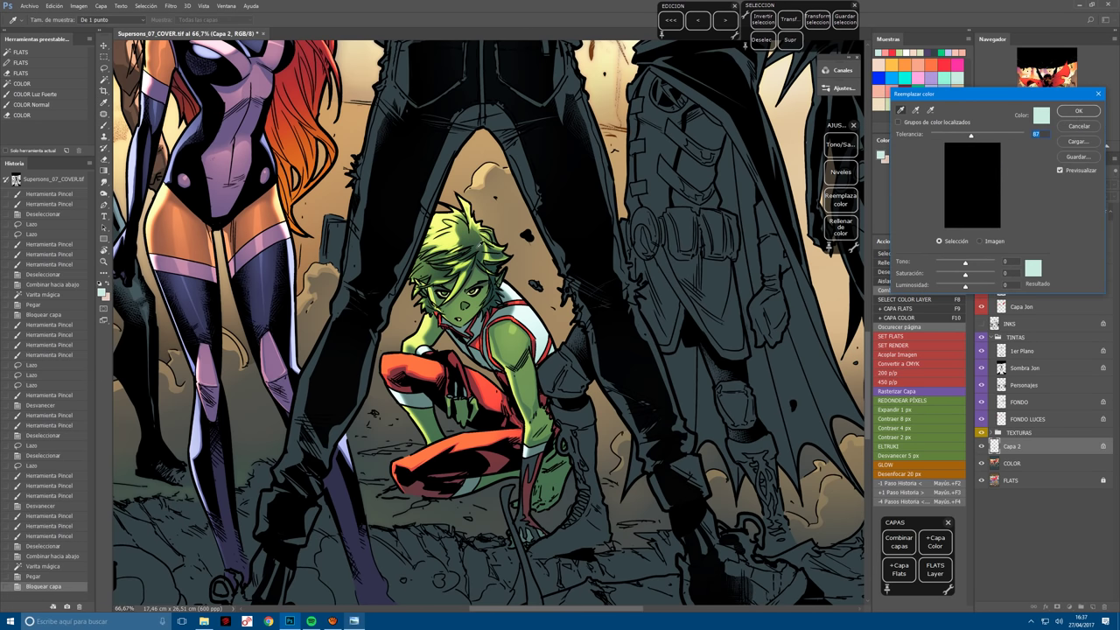
{"action": "left_click", "coordinate": [572, 268]}
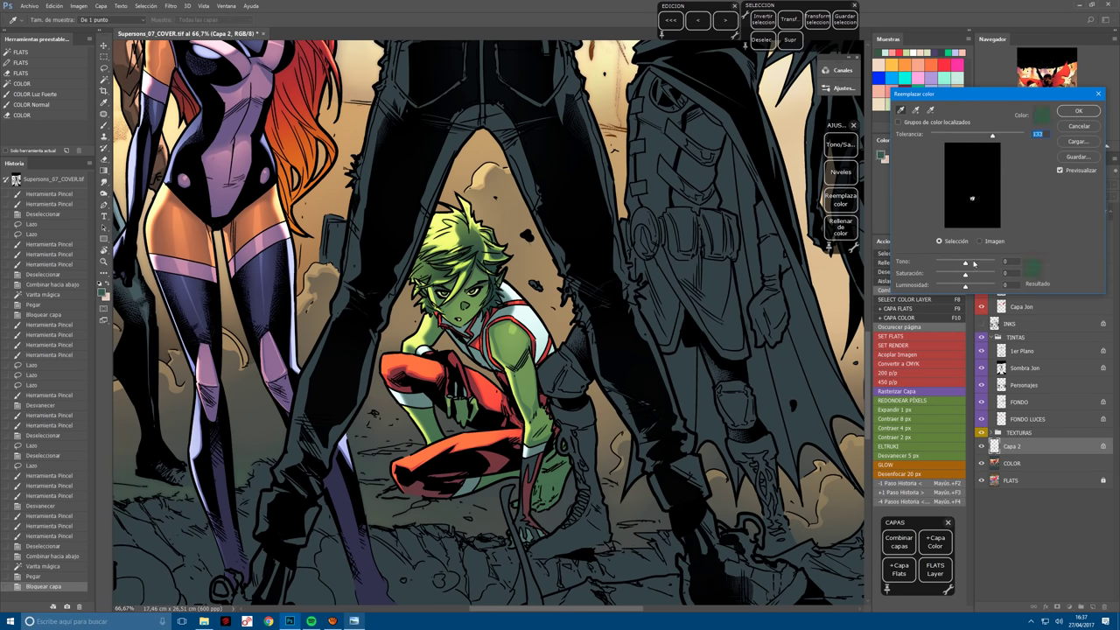
{"action": "left_click_drag", "start_coordinate": [973, 263], "coordinate": [971, 264]}
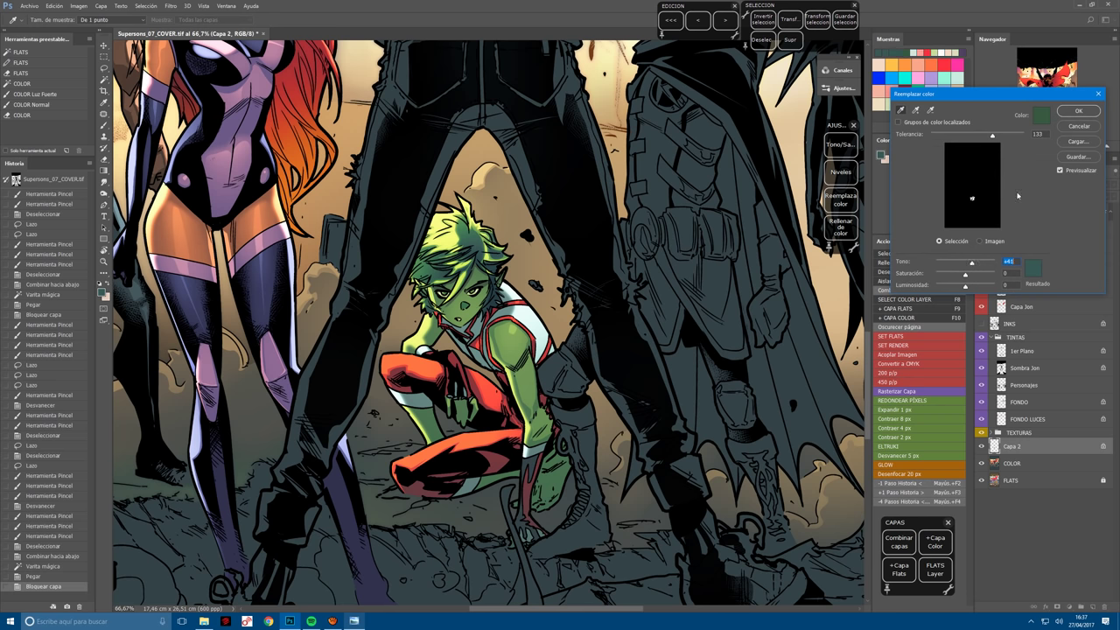
{"action": "left_click", "coordinate": [1079, 112]}
{"action": "key", "text": "l"}
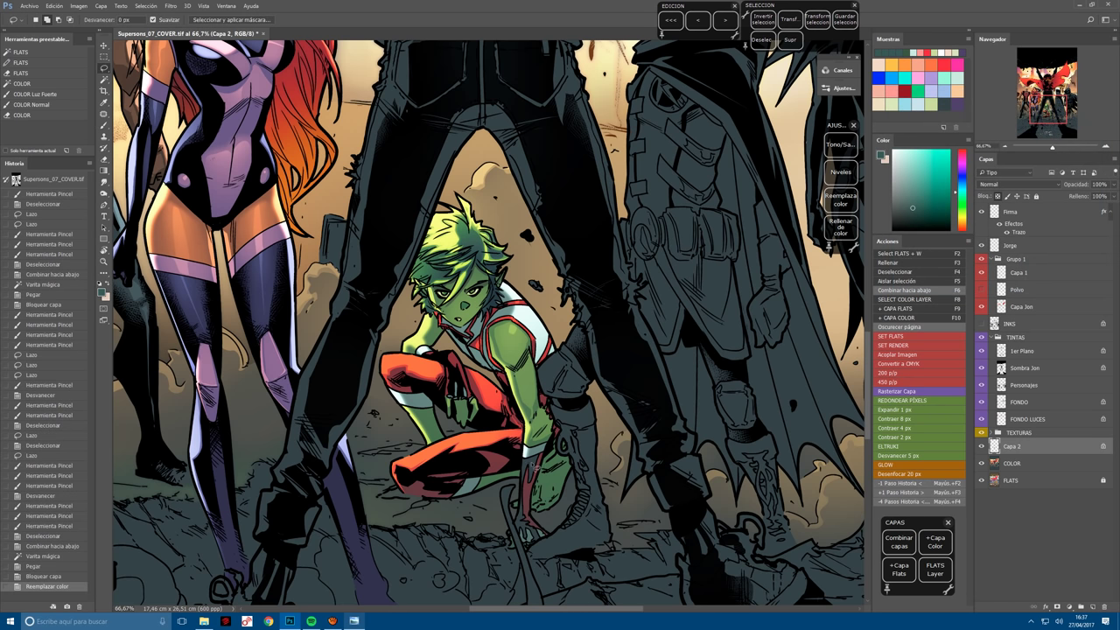
Merge the layer down, isolate the boy's red glove on a new locked layer, and brush light pink highlights onto it.
{"action": "key", "text": "F6"}
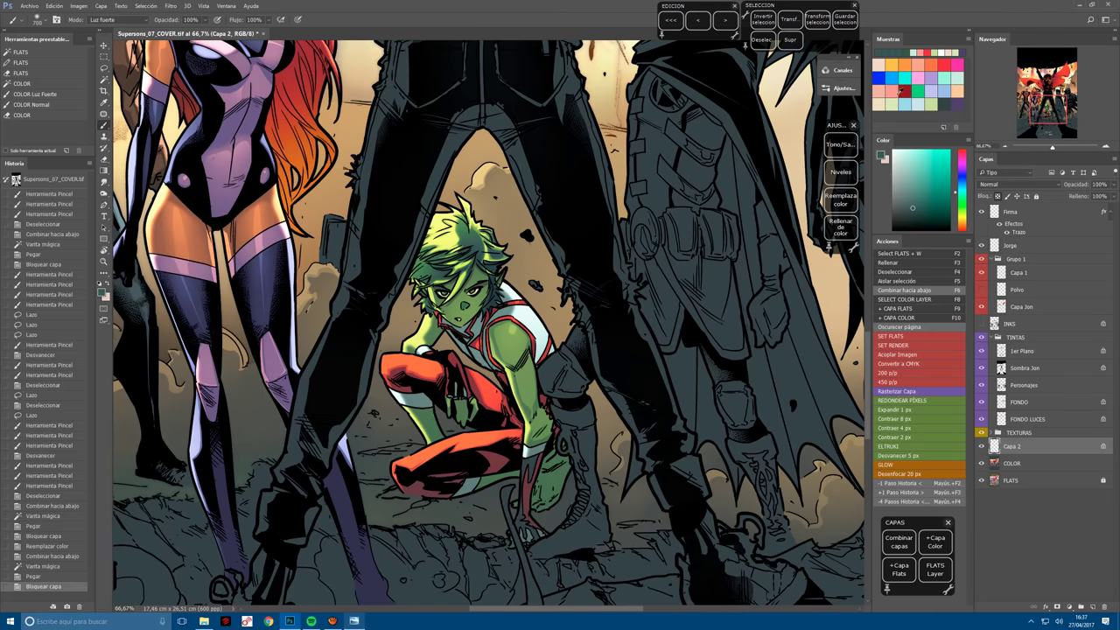
{"action": "left_click_drag", "start_coordinate": [535, 457], "coordinate": [523, 536]}
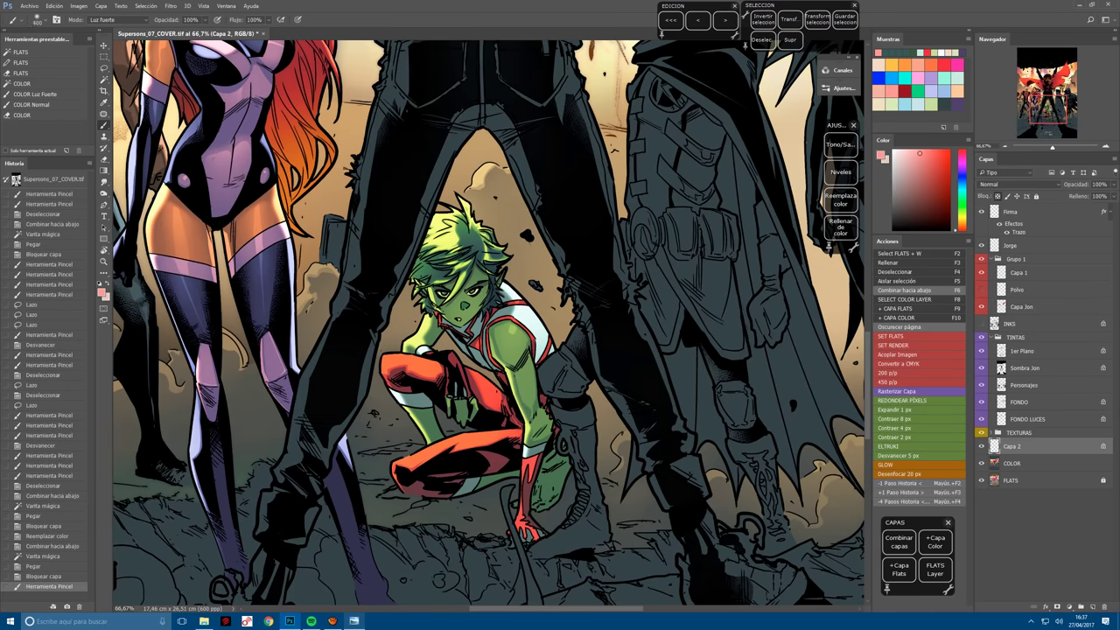
{"action": "left_click", "coordinate": [519, 501]}
Merge down, isolate the pale suit parts, then lasso the glove's fingertips and brush pale mint light into them.
{"action": "left_click_drag", "start_coordinate": [519, 602], "coordinate": [550, 492]}
{"action": "key", "text": "F6"}
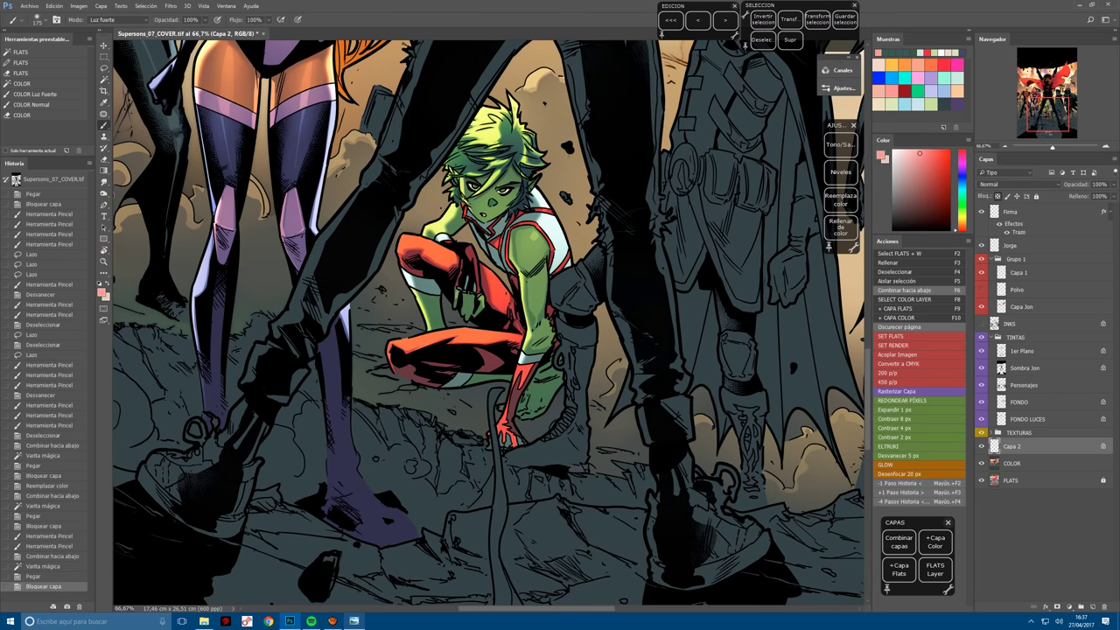
{"action": "key", "text": "x"}
{"action": "key", "text": "l"}
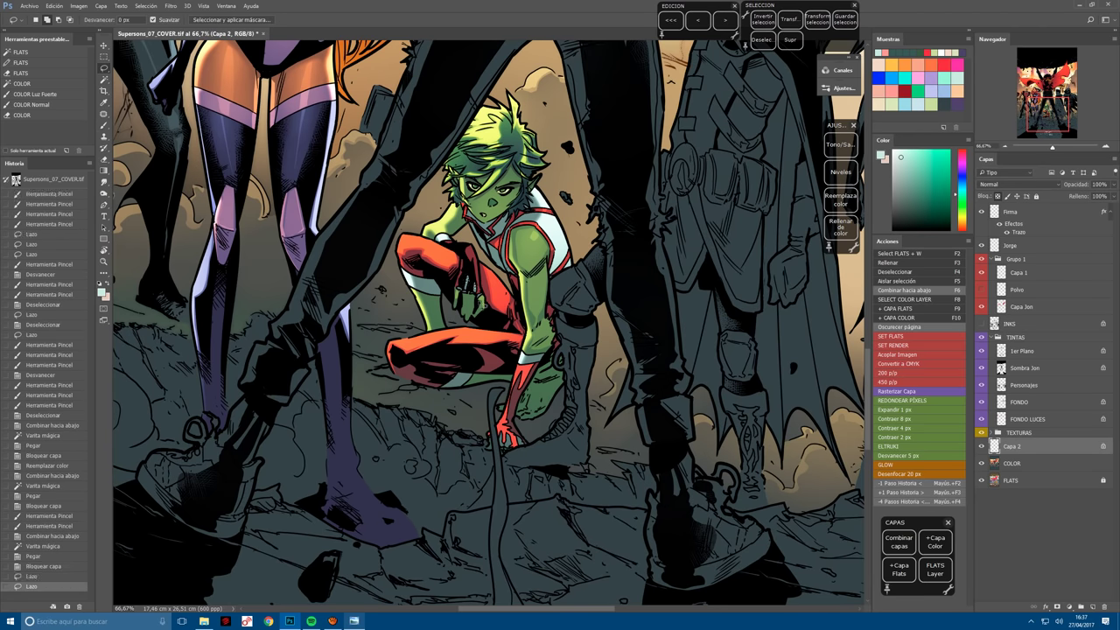
{"action": "left_click_drag", "start_coordinate": [510, 438], "coordinate": [523, 453]}
{"action": "key", "text": "b"}
{"action": "left_click_drag", "start_coordinate": [520, 448], "coordinate": [473, 492]}
{"action": "key", "text": "ctrl+minus"}
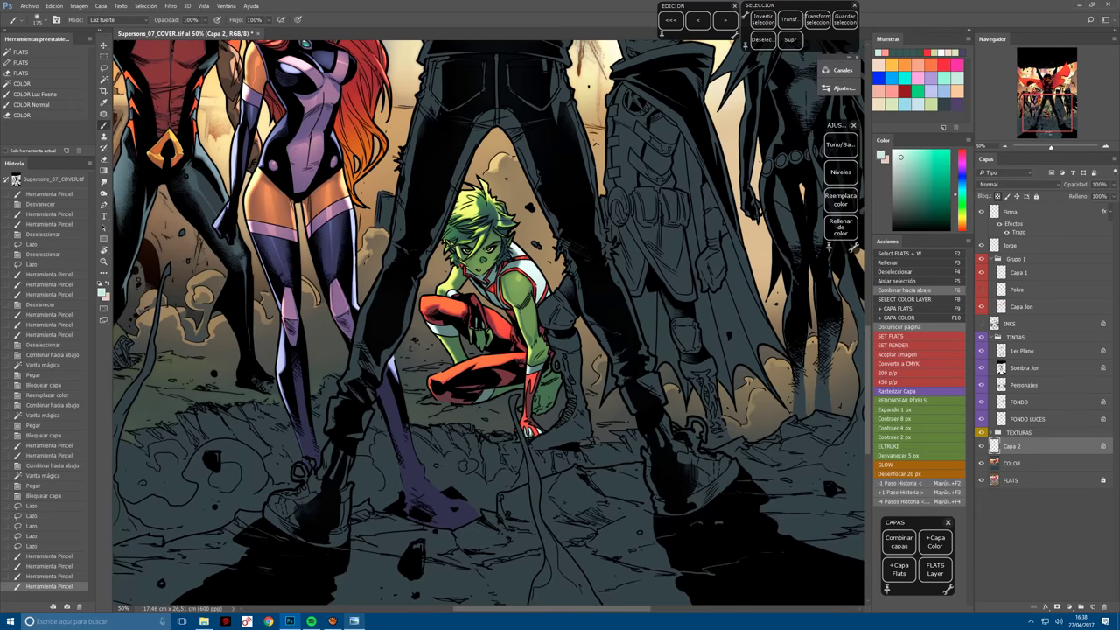
Deselect, merge the layer down, and save the cover file.
{"action": "left_click_drag", "start_coordinate": [569, 291], "coordinate": [464, 387]}
{"action": "key", "text": "F6"}
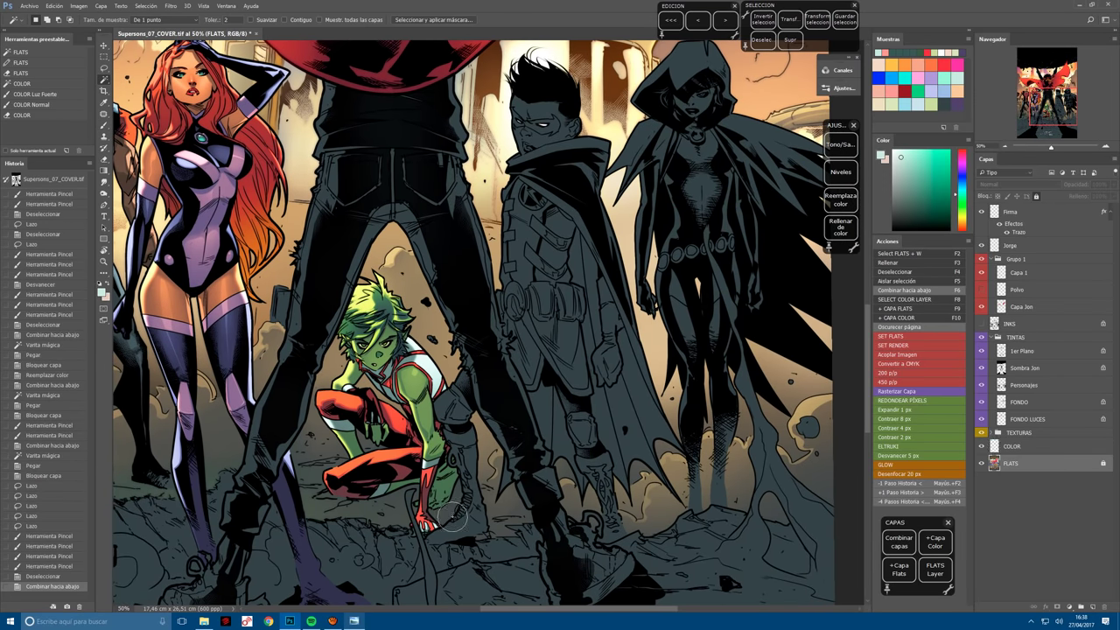
{"action": "key", "text": "ctrl+s"}
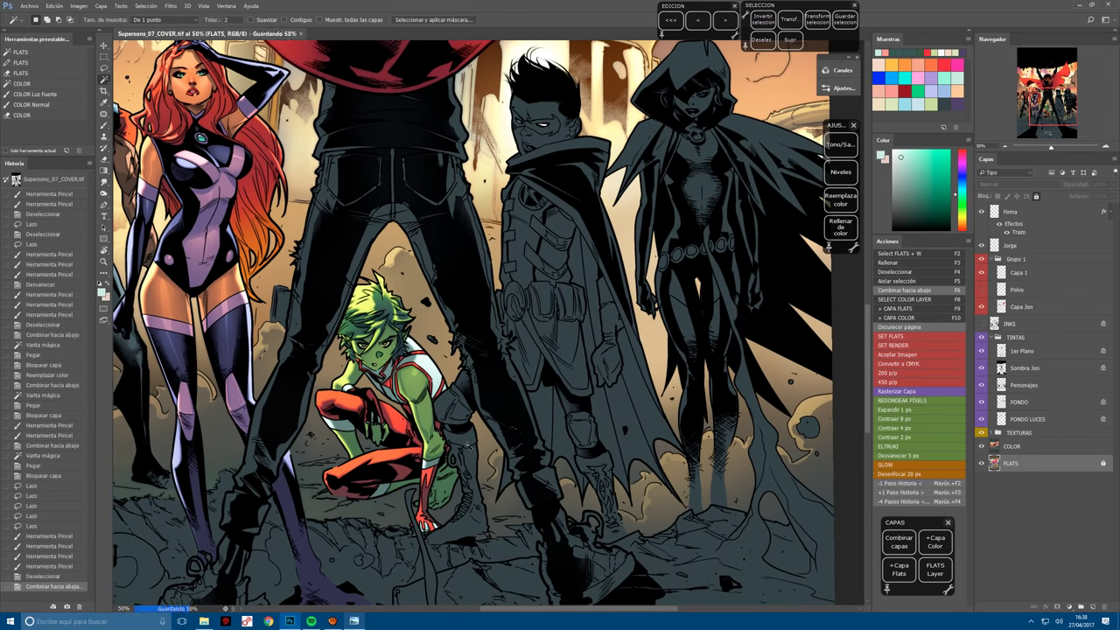
Select the caped boy's mask, glove and boots from FLATS and copy them to a new layer with locked transparency.
{"action": "left_click", "coordinate": [471, 443]}
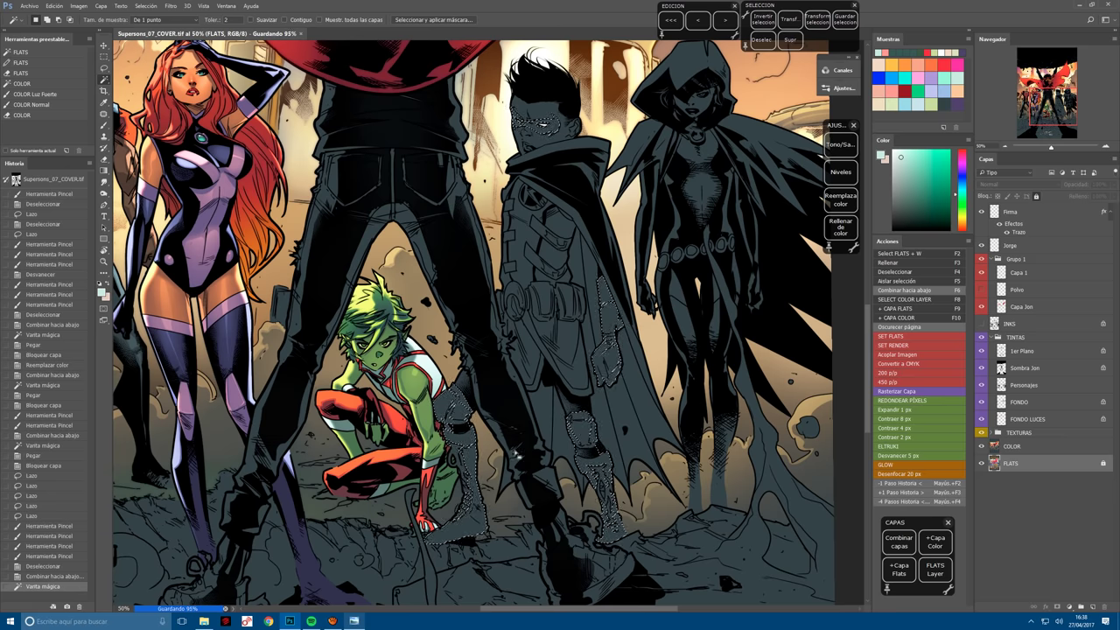
{"action": "key", "text": "b"}
{"action": "key", "text": "ctrl+c"}
{"action": "key", "text": "ctrl+v"}
{"action": "key", "text": "slash"}
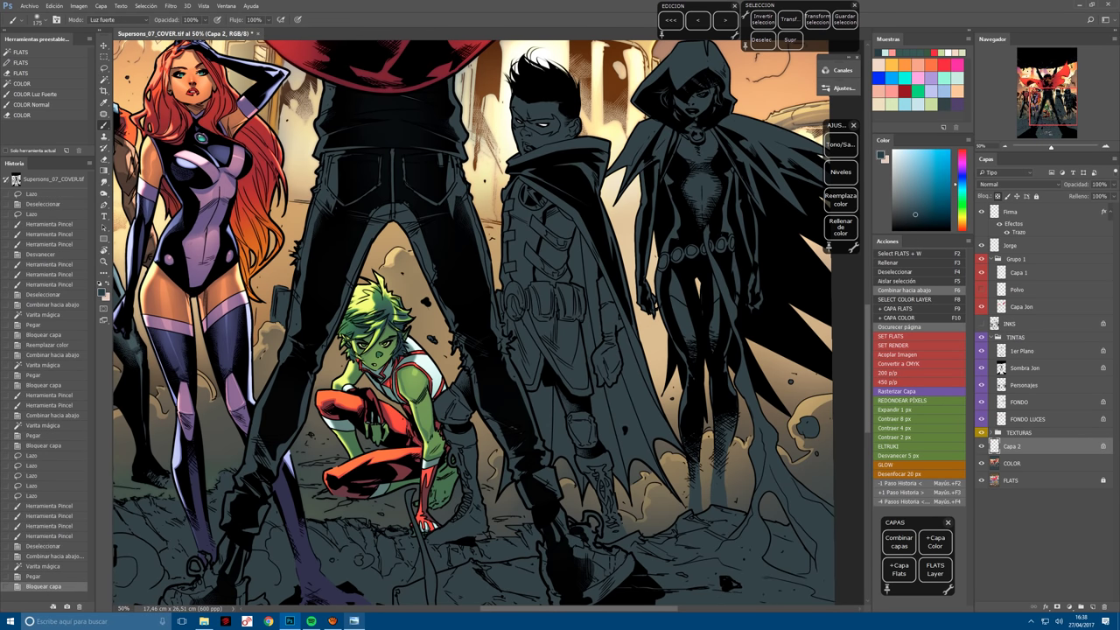
Fill the layer with dark blue and recolor it with hue -15, saturation +47 and lightness +4.
{"action": "left_click", "coordinate": [840, 144]}
{"action": "left_click", "coordinate": [951, 167]}
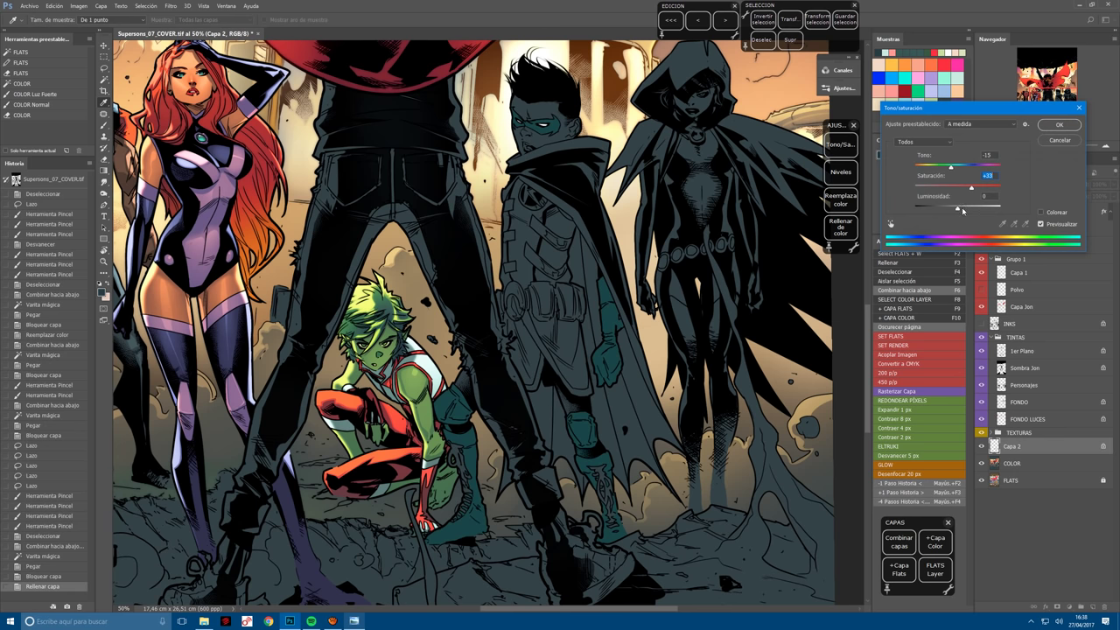
{"action": "left_click_drag", "start_coordinate": [962, 210], "coordinate": [979, 189]}
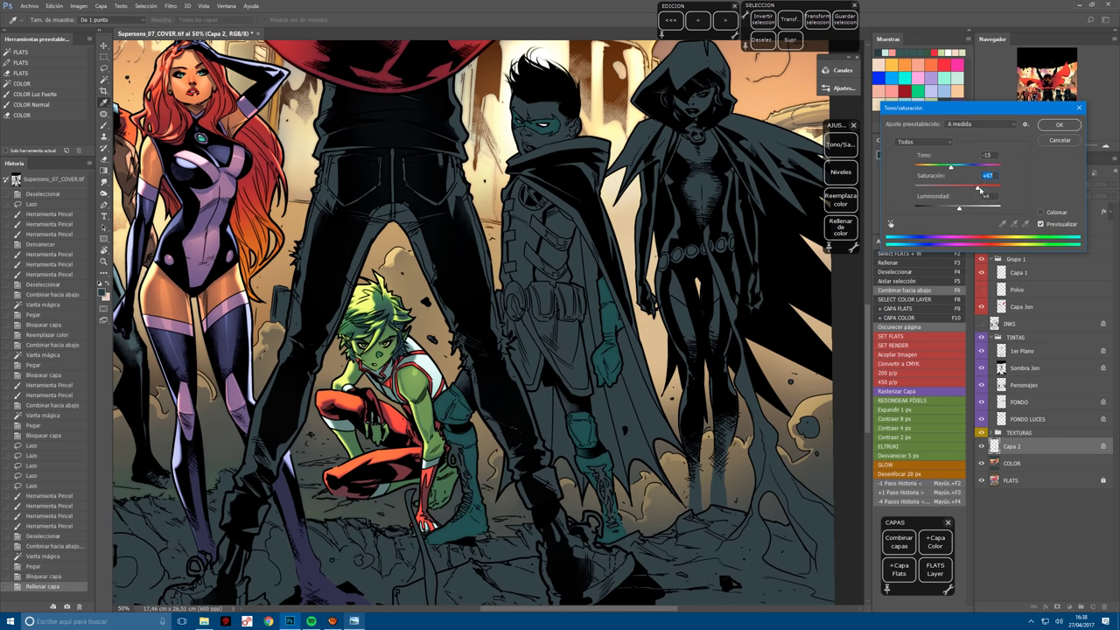
{"action": "left_click", "coordinate": [1057, 125]}
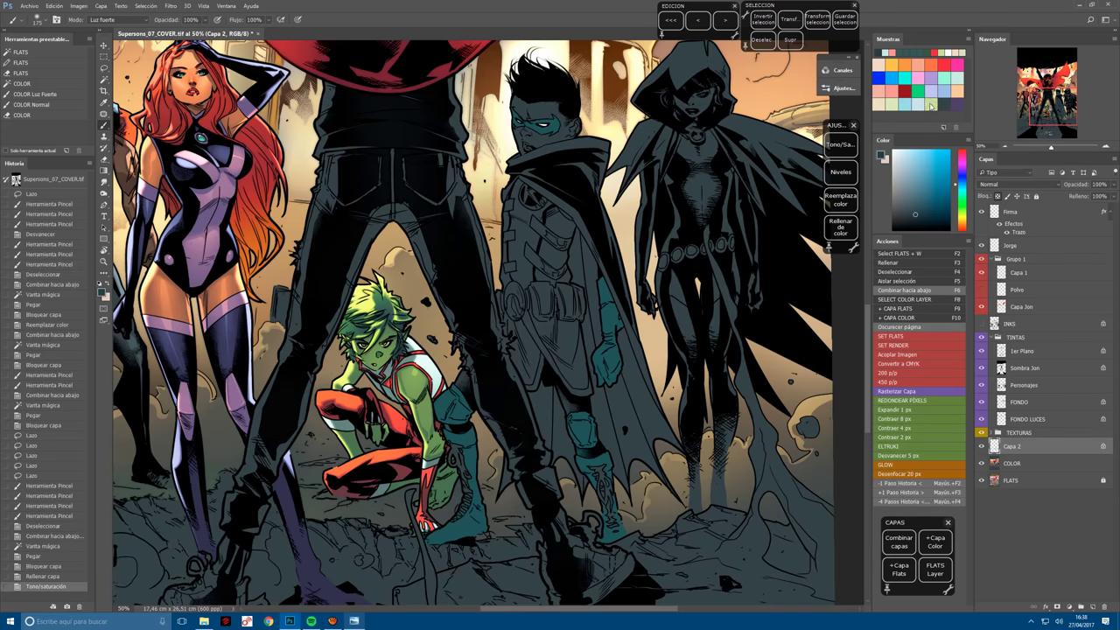
Choose a pale green, lasso the lit areas of the teal knee pad and boot beside the crouching boy, and hide the selection edges.
{"action": "key", "text": "b"}
{"action": "scroll", "coordinate": [472, 323], "scroll_direction": "up", "scroll_amount": 1}
{"action": "scroll", "coordinate": [516, 350], "scroll_direction": "up", "scroll_amount": 1}
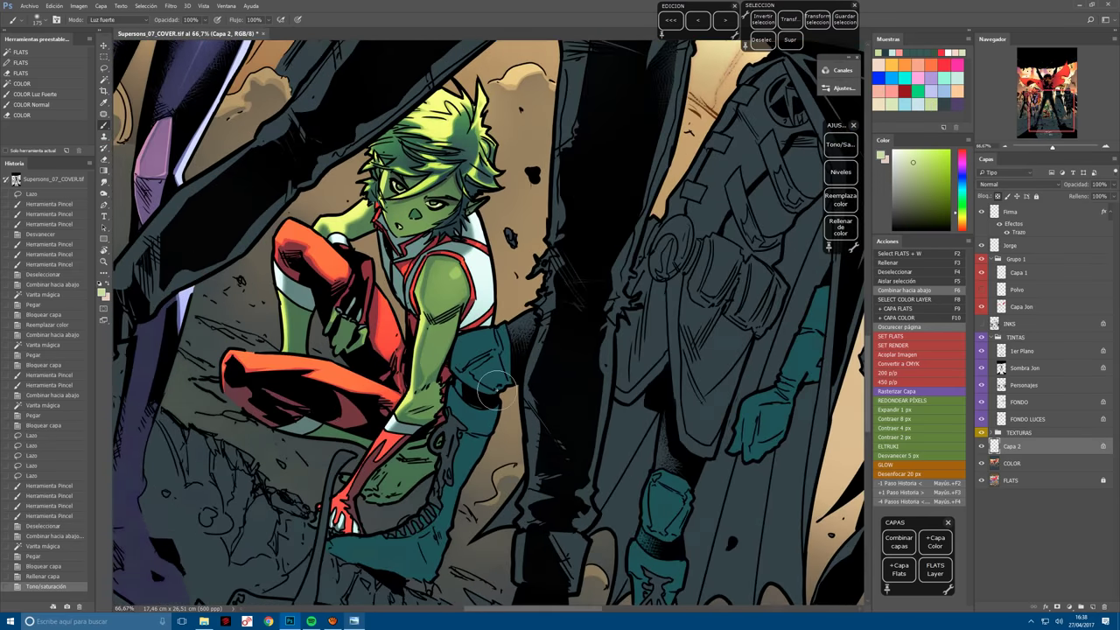
{"action": "key", "text": "l"}
{"action": "left_click_drag", "start_coordinate": [494, 310], "coordinate": [503, 350]}
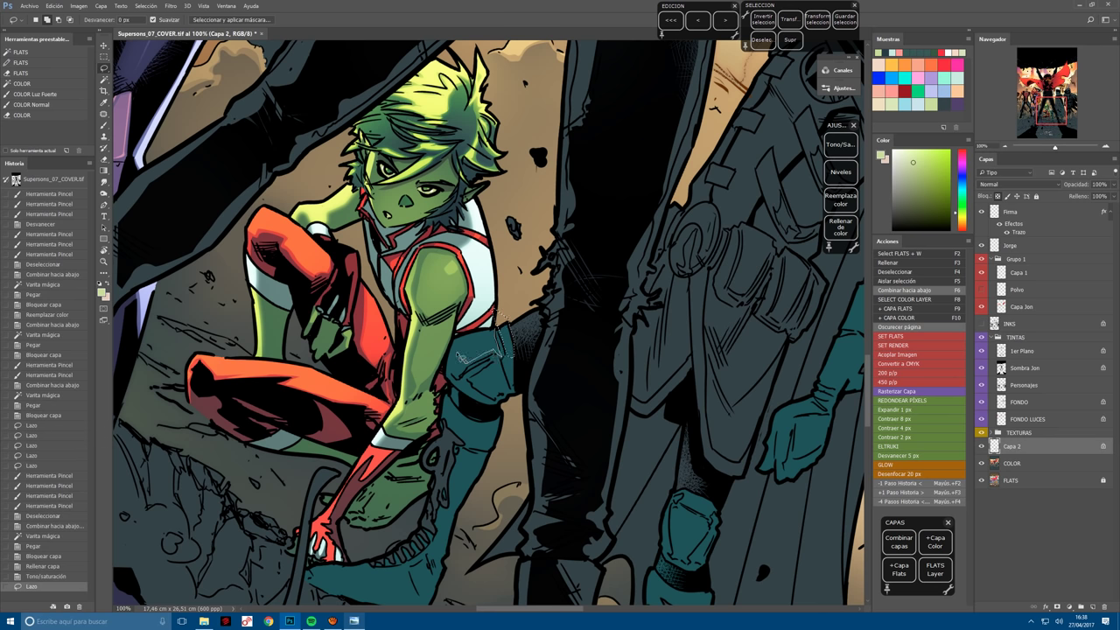
{"action": "left_click_drag", "start_coordinate": [453, 379], "coordinate": [448, 348]}
{"action": "mouse_move", "coordinate": [462, 412]}
{"action": "left_mouse_down"}
{"action": "mouse_move", "coordinate": [450, 396]}
{"action": "mouse_move", "coordinate": [462, 414]}
{"action": "mouse_move", "coordinate": [477, 337]}
{"action": "mouse_move", "coordinate": [455, 385]}
{"action": "mouse_move", "coordinate": [492, 267]}
{"action": "left_mouse_up"}
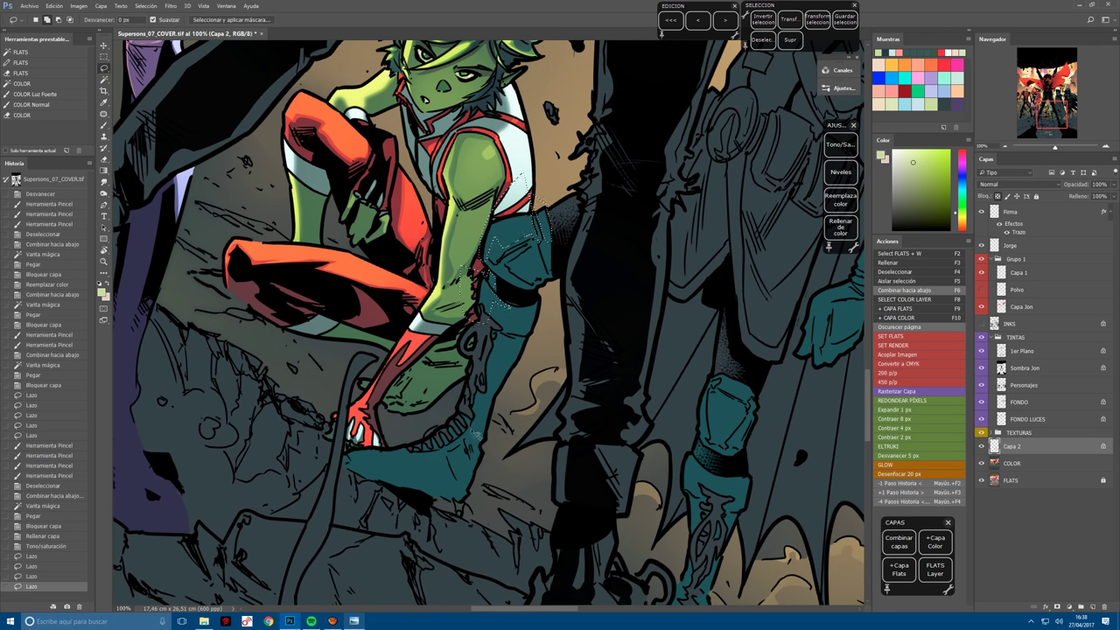
{"action": "mouse_move", "coordinate": [473, 435]}
{"action": "left_mouse_down"}
{"action": "mouse_move", "coordinate": [419, 454]}
{"action": "mouse_move", "coordinate": [456, 448]}
{"action": "mouse_move", "coordinate": [354, 456]}
{"action": "mouse_move", "coordinate": [451, 454]}
{"action": "mouse_move", "coordinate": [473, 436]}
{"action": "left_mouse_up"}
{"action": "key", "text": "ctrl+h"}
{"action": "key", "text": "b"}
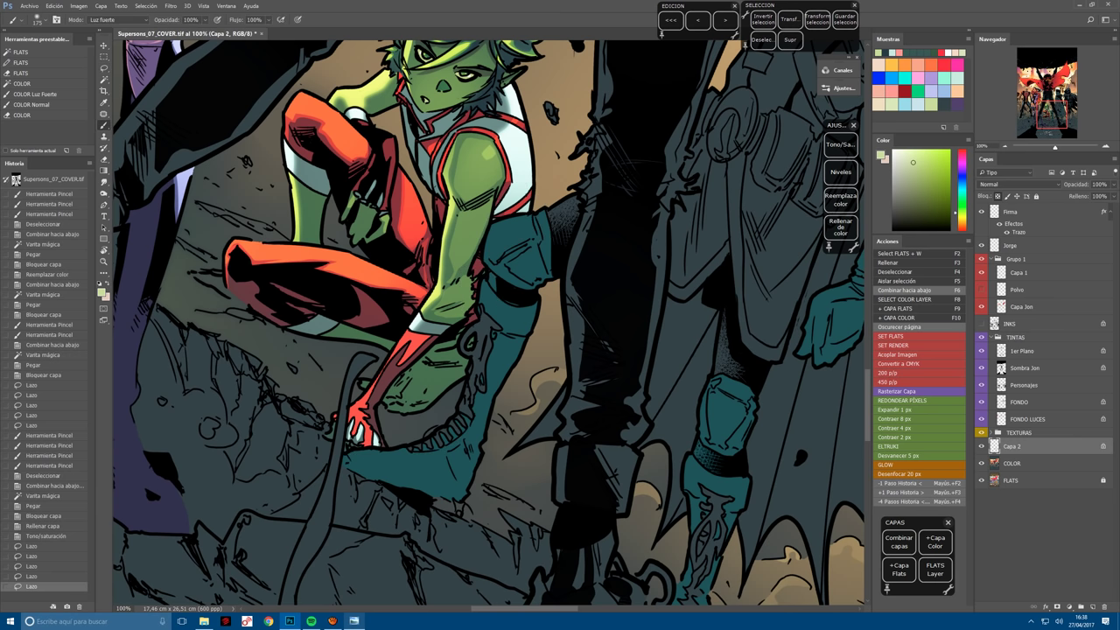
Brush pale green light at 600 px into the selected boot areas, feather the selection 5 px, and add another stroke.
{"action": "key", "text": "ctrl+minus"}
{"action": "left_click", "coordinate": [438, 411]}
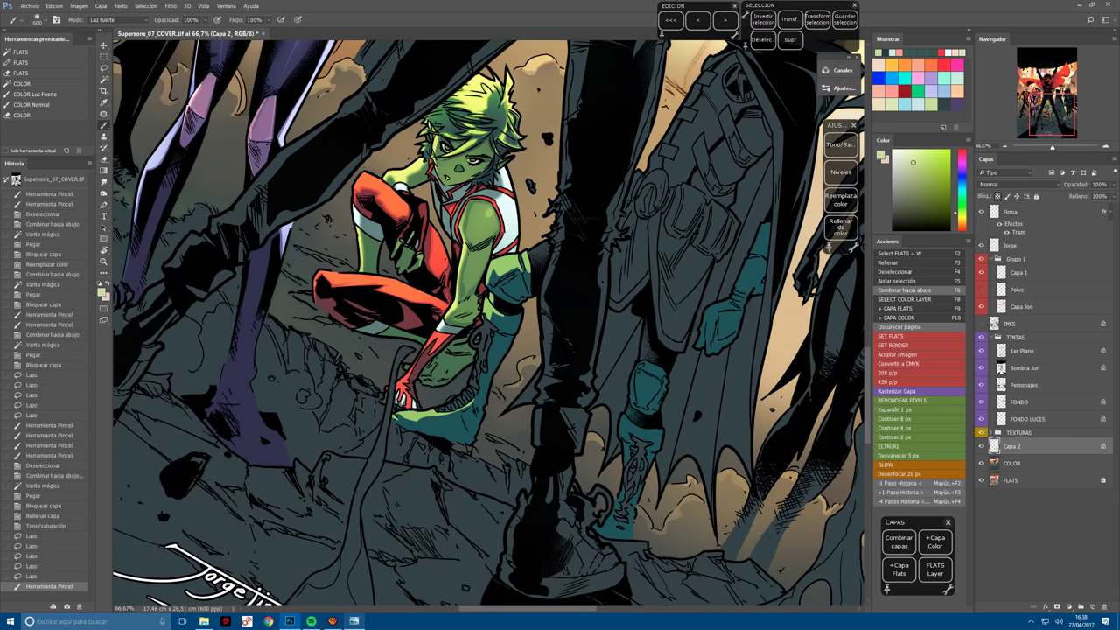
{"action": "left_click", "coordinate": [901, 455]}
{"action": "left_click", "coordinate": [439, 414]}
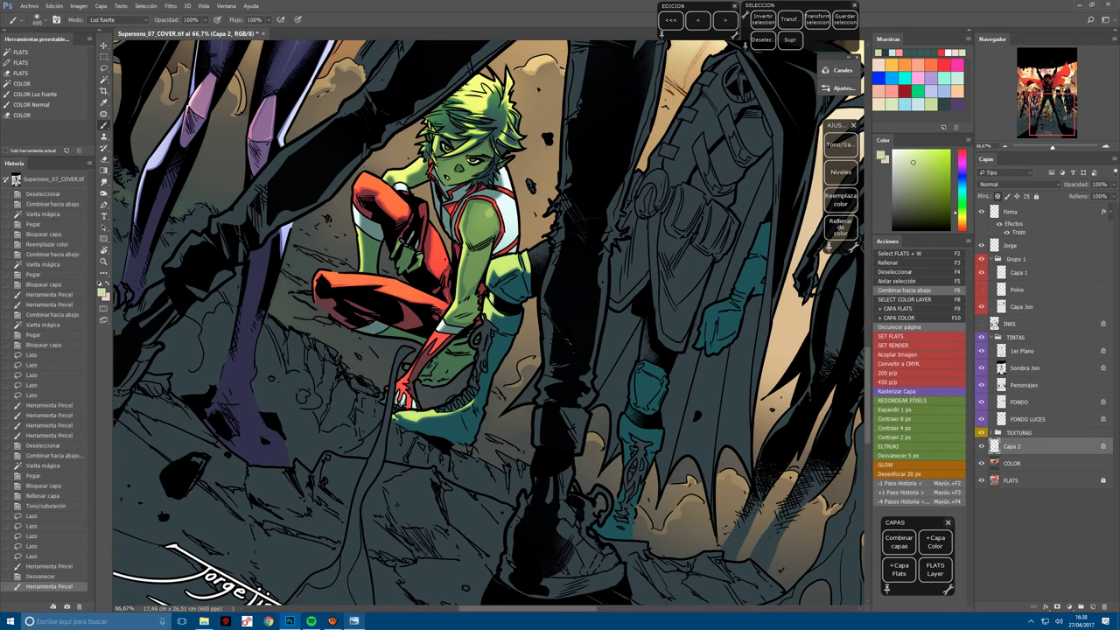
Rotate the canvas, clear the selection, and lasso the lit edges of the caped boy's other knee pad and boot.
{"action": "mouse_move", "coordinate": [525, 255]}
{"action": "left_mouse_down"}
{"action": "mouse_move", "coordinate": [490, 319]}
{"action": "mouse_move", "coordinate": [465, 506]}
{"action": "left_mouse_up"}
{"action": "key", "text": "r"}
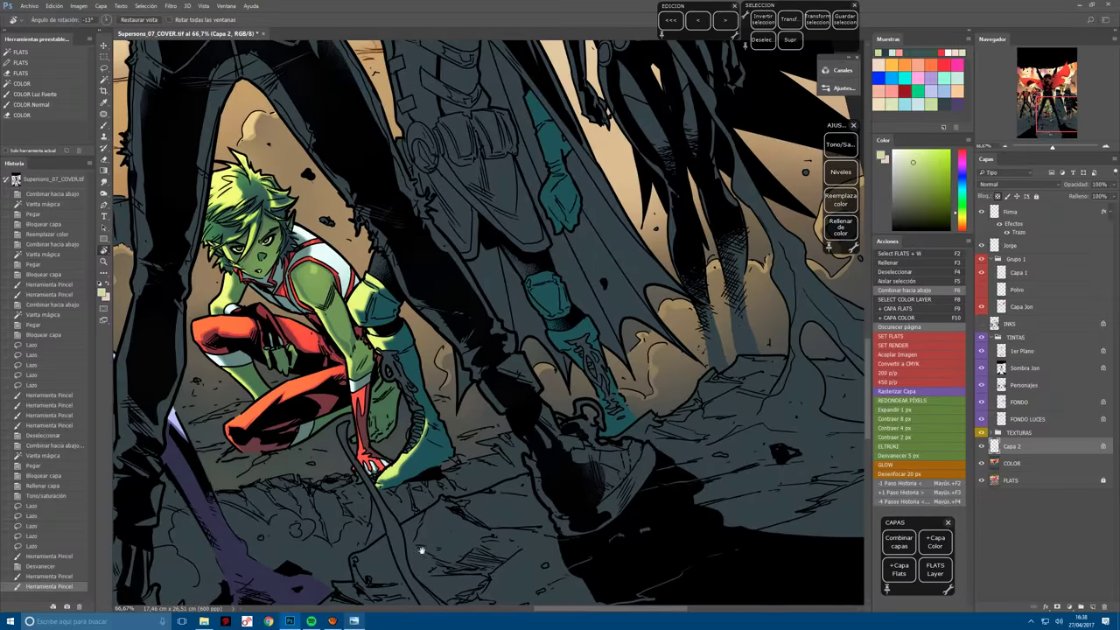
{"action": "left_click_drag", "start_coordinate": [421, 550], "coordinate": [355, 561]}
{"action": "key", "text": "ctrl+plus"}
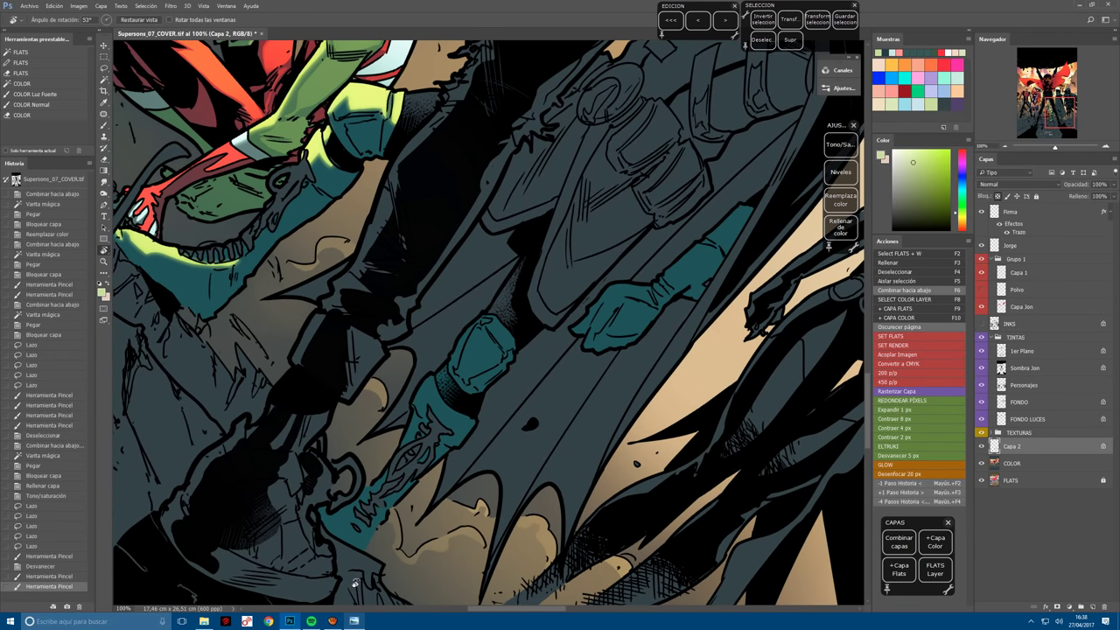
{"action": "key", "text": "l"}
{"action": "key", "text": "ctrl+d"}
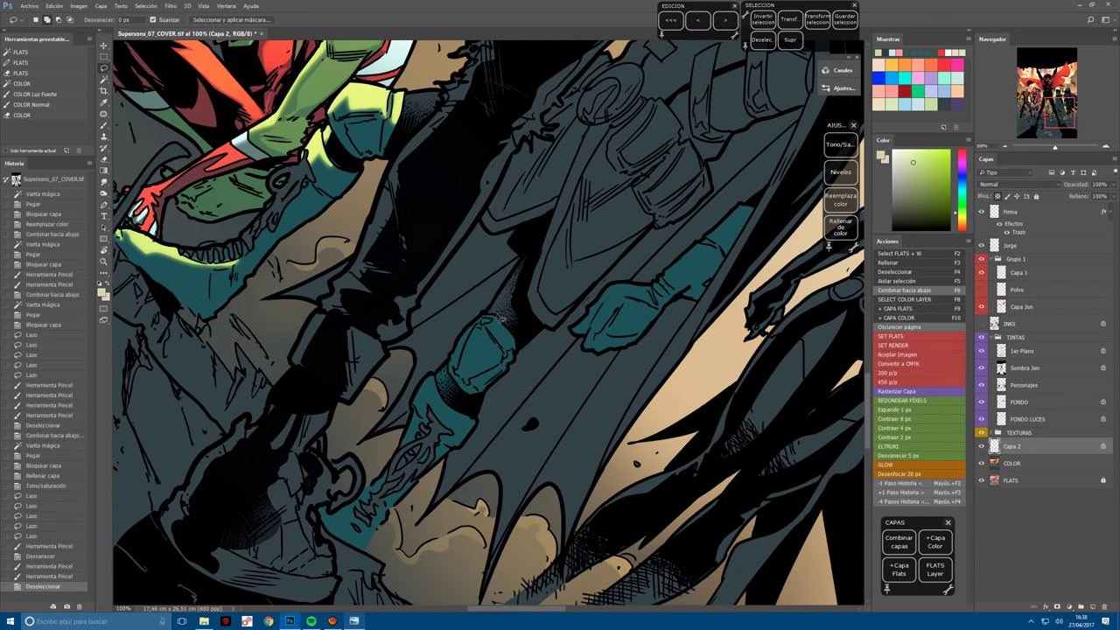
{"action": "left_click_drag", "start_coordinate": [493, 314], "coordinate": [499, 322]}
{"action": "left_click", "coordinate": [488, 313]}
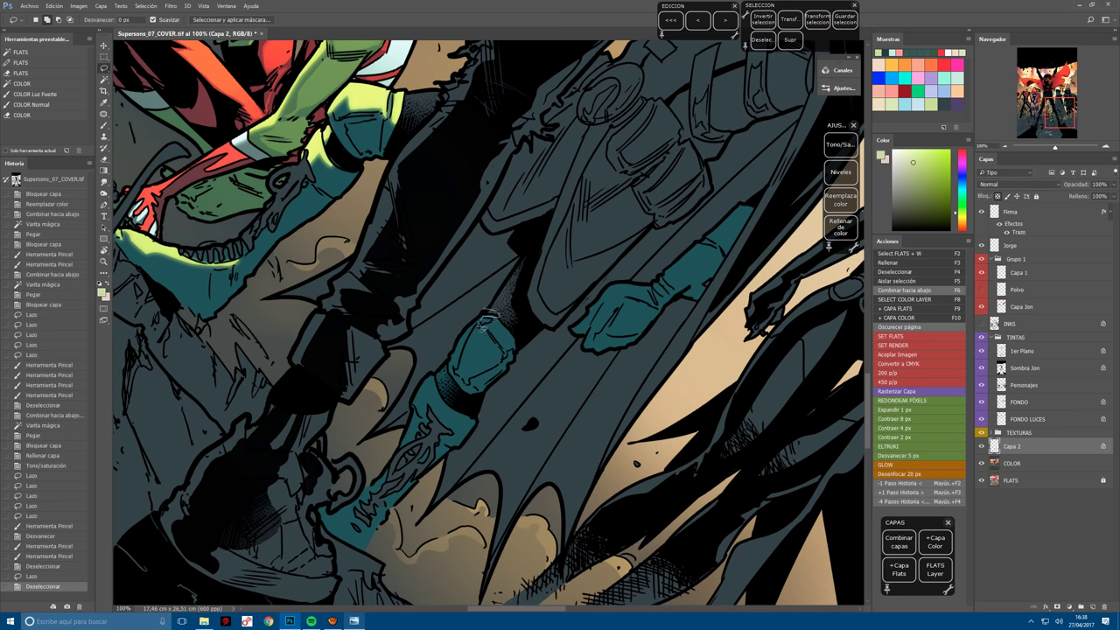
{"action": "mouse_move", "coordinate": [457, 366]}
{"action": "left_mouse_down"}
{"action": "mouse_move", "coordinate": [479, 335]}
{"action": "mouse_move", "coordinate": [457, 386]}
{"action": "left_mouse_up"}
{"action": "mouse_move", "coordinate": [482, 320]}
{"action": "left_mouse_down", "text": "shift"}
{"action": "mouse_move", "coordinate": [455, 366]}
{"action": "mouse_move", "coordinate": [462, 378]}
{"action": "mouse_move", "coordinate": [345, 492]}
{"action": "left_mouse_up", "text": "shift"}
Brush pale green light into the selected knee pad and boot edges, reducing the brush to 300 px for another stroke.
{"action": "key", "text": "b"}
{"action": "left_click_drag", "start_coordinate": [471, 333], "coordinate": [428, 390]}
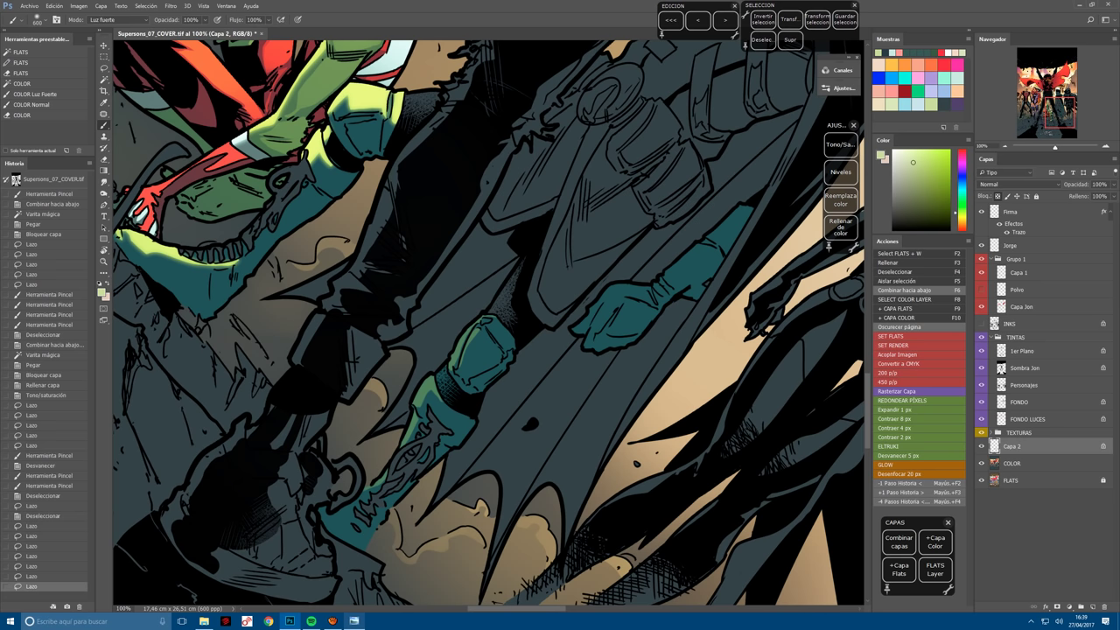
{"action": "key", "text": "bracketleft"}
{"action": "key", "text": "bracketleft"}
{"action": "key", "text": "bracketleft"}
{"action": "left_click_drag", "start_coordinate": [462, 331], "coordinate": [427, 401]}
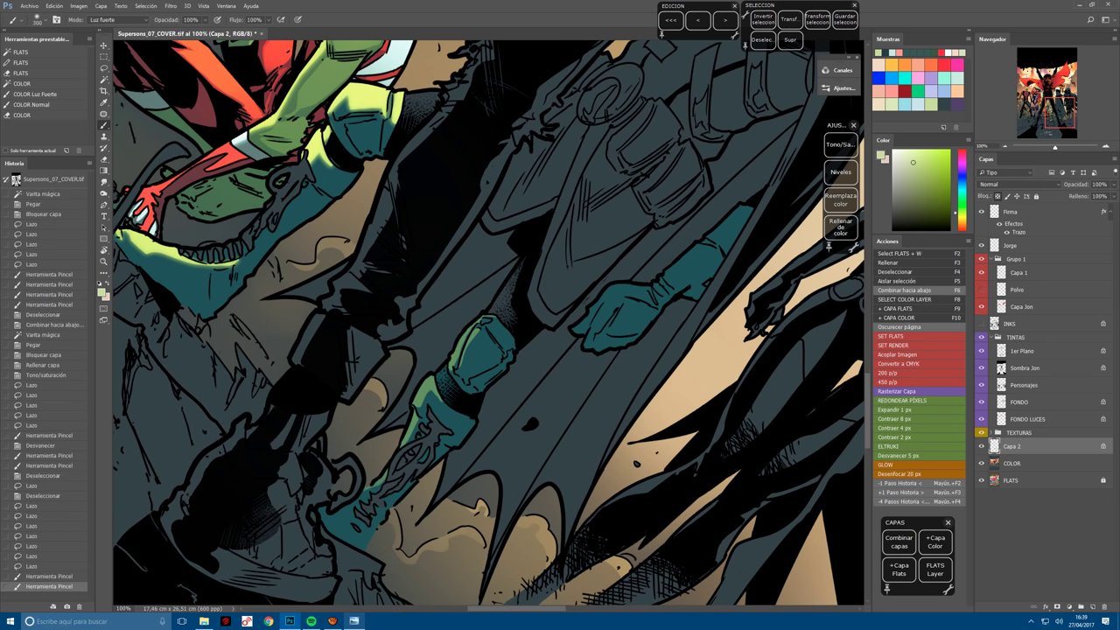
Deselect and lasso the lit shapes on the caped boy's teal glove, from the hand up to the forearm.
{"action": "left_click_drag", "start_coordinate": [550, 354], "coordinate": [437, 442]}
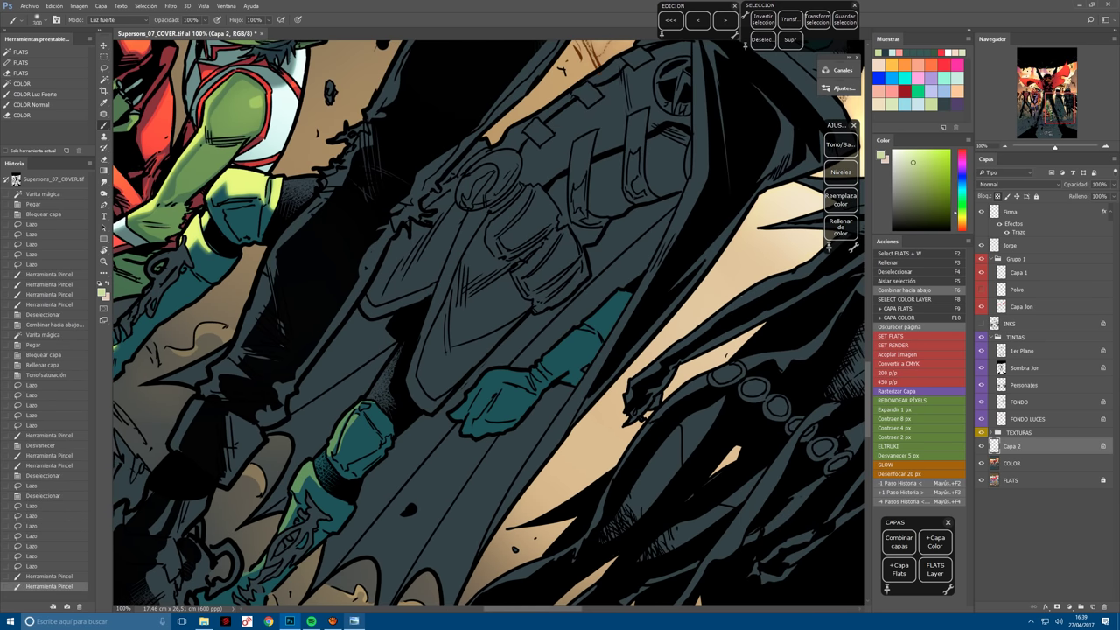
{"action": "key", "text": "l"}
{"action": "key", "text": "ctrl+d"}
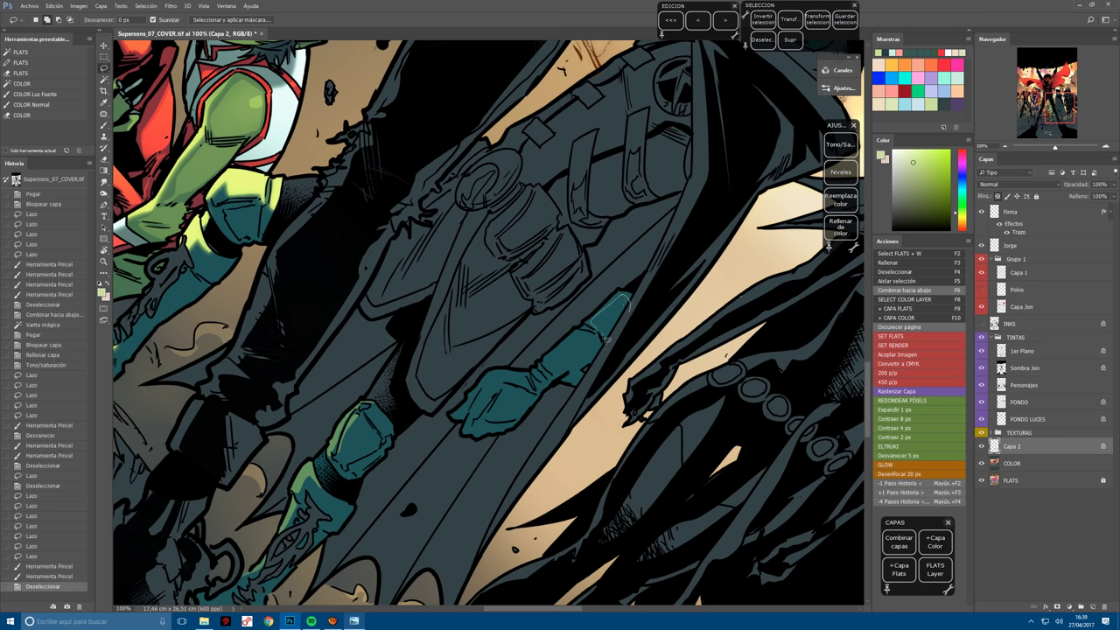
{"action": "mouse_move", "coordinate": [604, 338]}
{"action": "left_mouse_down"}
{"action": "mouse_move", "coordinate": [548, 367]}
{"action": "mouse_move", "coordinate": [557, 378]}
{"action": "mouse_move", "coordinate": [625, 341]}
{"action": "mouse_move", "coordinate": [548, 387]}
{"action": "mouse_move", "coordinate": [540, 376]}
{"action": "mouse_move", "coordinate": [555, 387]}
{"action": "mouse_move", "coordinate": [540, 397]}
{"action": "mouse_move", "coordinate": [518, 372]}
{"action": "mouse_move", "coordinate": [493, 372]}
{"action": "mouse_move", "coordinate": [459, 417]}
{"action": "mouse_move", "coordinate": [484, 393]}
{"action": "mouse_move", "coordinate": [476, 434]}
{"action": "mouse_move", "coordinate": [485, 416]}
{"action": "mouse_move", "coordinate": [518, 427]}
{"action": "mouse_move", "coordinate": [539, 401]}
{"action": "left_mouse_up"}
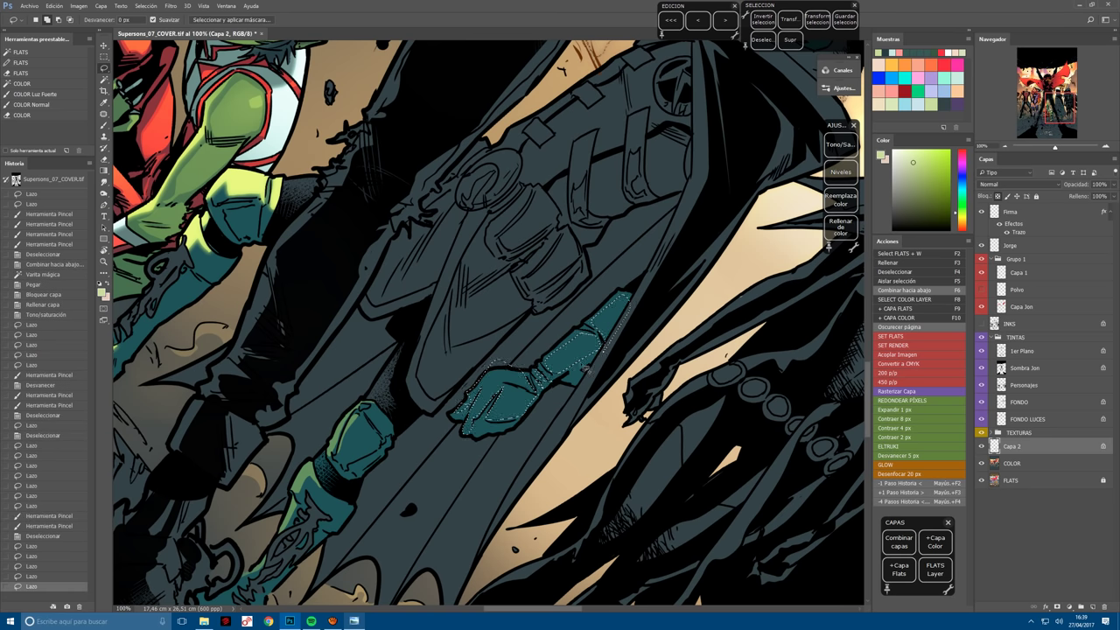
{"action": "mouse_move", "coordinate": [617, 302]}
{"action": "left_mouse_down"}
{"action": "mouse_move", "coordinate": [587, 365]}
{"action": "mouse_move", "coordinate": [625, 353]}
{"action": "left_mouse_up"}
Brush pale green light over the glove's selected hand and forearm areas, then deselect.
{"action": "key", "text": "b"}
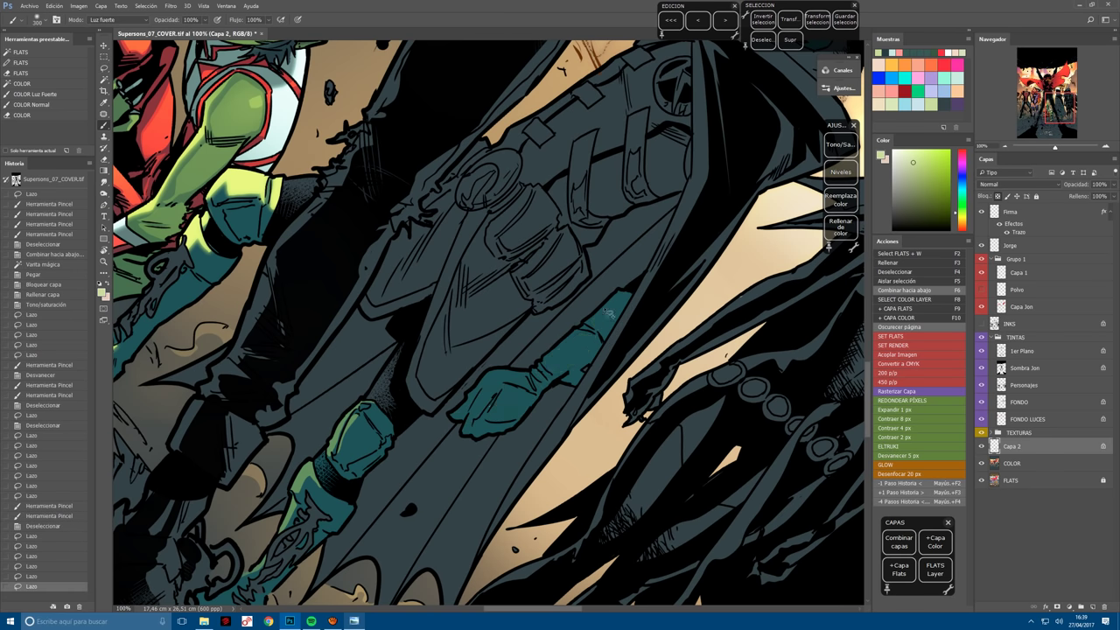
{"action": "left_click_drag", "start_coordinate": [490, 407], "coordinate": [577, 350]}
{"action": "left_click", "coordinate": [602, 312]}
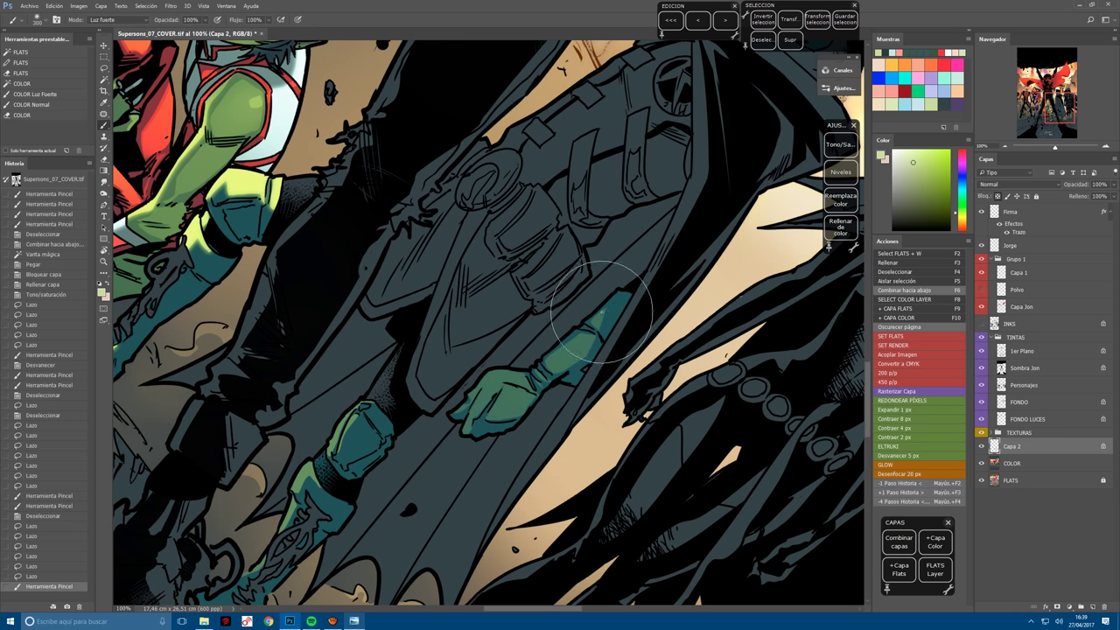
{"action": "left_click", "coordinate": [615, 293]}
{"action": "key", "text": "l"}
{"action": "key", "text": "ctrl+d"}
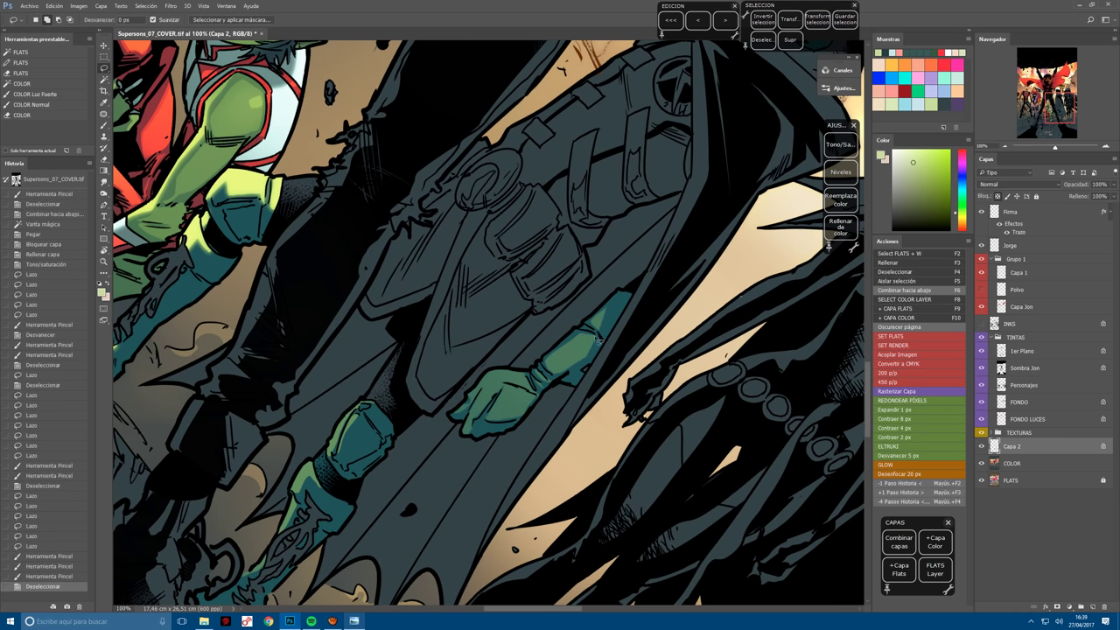
Lasso highlight shapes on the forearm and hand of the caped boy's teal glove and brush pale green light into them.
{"action": "mouse_move", "coordinate": [600, 341]}
{"action": "left_mouse_down"}
{"action": "mouse_move", "coordinate": [557, 376]}
{"action": "mouse_move", "coordinate": [546, 364]}
{"action": "mouse_move", "coordinate": [600, 332]}
{"action": "left_mouse_up"}
{"action": "left_click_drag", "start_coordinate": [600, 332], "coordinate": [599, 331]}
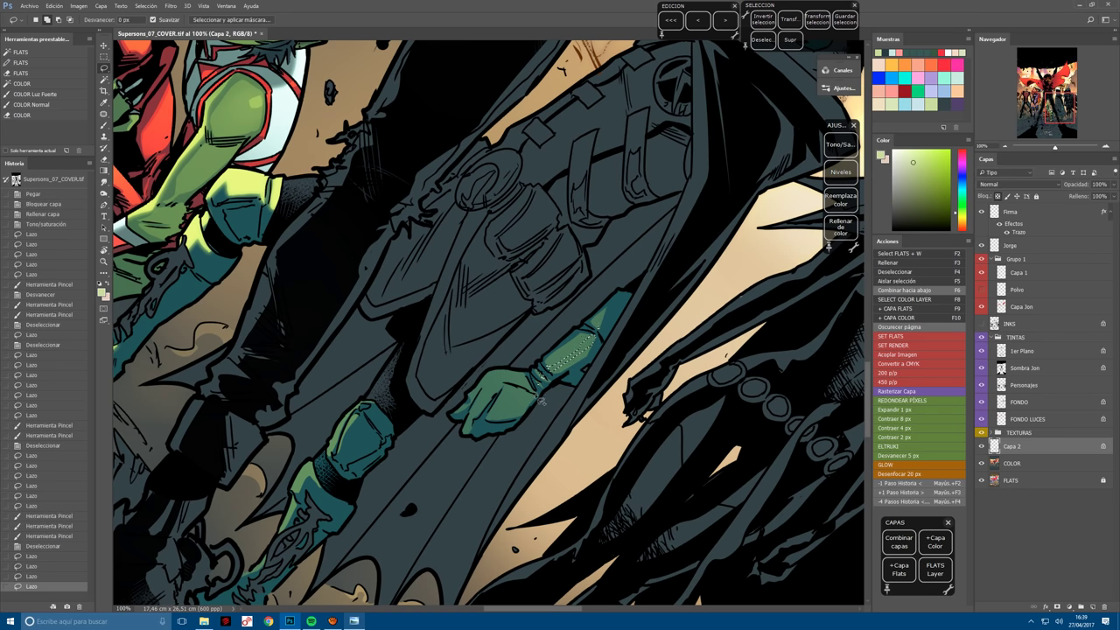
{"action": "mouse_move", "coordinate": [540, 399]}
{"action": "left_mouse_down"}
{"action": "mouse_move", "coordinate": [510, 391]}
{"action": "mouse_move", "coordinate": [521, 385]}
{"action": "left_mouse_up"}
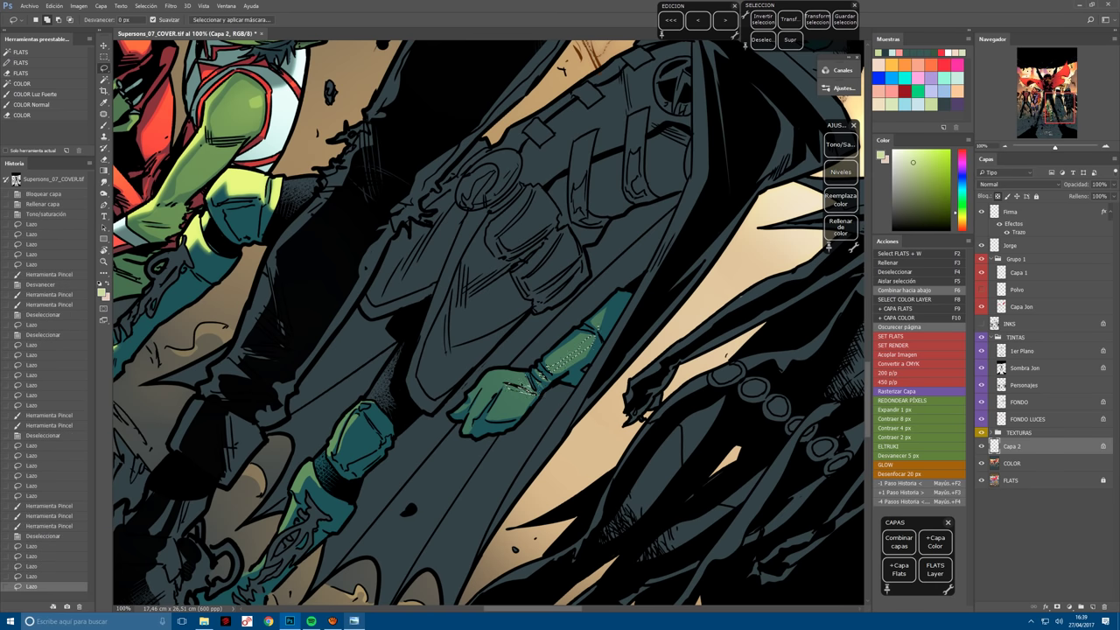
{"action": "mouse_move", "coordinate": [477, 421]}
{"action": "left_mouse_down"}
{"action": "mouse_move", "coordinate": [477, 385]}
{"action": "mouse_move", "coordinate": [516, 377]}
{"action": "left_mouse_up"}
{"action": "key", "text": "b"}
{"action": "left_click_drag", "start_coordinate": [578, 335], "coordinate": [512, 379]}
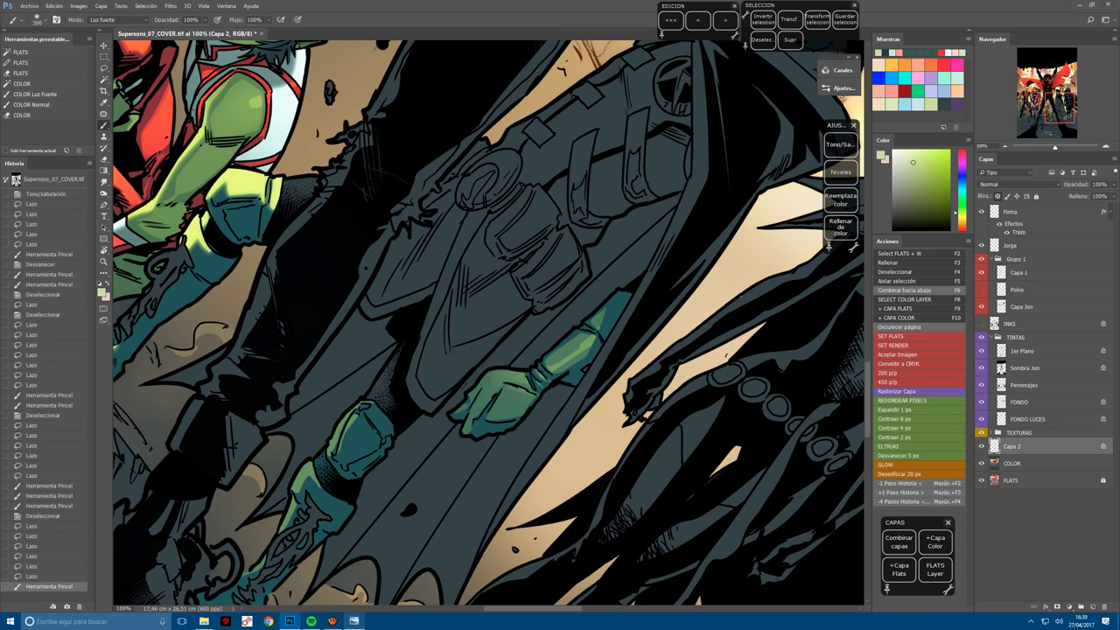
{"action": "left_click_drag", "start_coordinate": [573, 350], "coordinate": [499, 394]}
{"action": "left_click_drag", "start_coordinate": [560, 345], "coordinate": [495, 389]}
Deselect, lasso the lit edge of the caped boy's teal mask, and brush pale green light into it, fading the first stroke.
{"action": "key", "text": "r"}
{"action": "left_click_drag", "start_coordinate": [525, 280], "coordinate": [428, 254]}
{"action": "mouse_move", "coordinate": [460, 44]}
{"action": "left_mouse_down"}
{"action": "mouse_move", "coordinate": [418, 302]}
{"action": "mouse_move", "coordinate": [418, 262]}
{"action": "mouse_move", "coordinate": [427, 280]}
{"action": "mouse_move", "coordinate": [443, 270]}
{"action": "mouse_move", "coordinate": [425, 282]}
{"action": "left_mouse_up"}
{"action": "key", "text": "l"}
{"action": "key", "text": "ctrl+d"}
{"action": "key", "text": "b"}
{"action": "left_click_drag", "start_coordinate": [436, 322], "coordinate": [444, 335]}
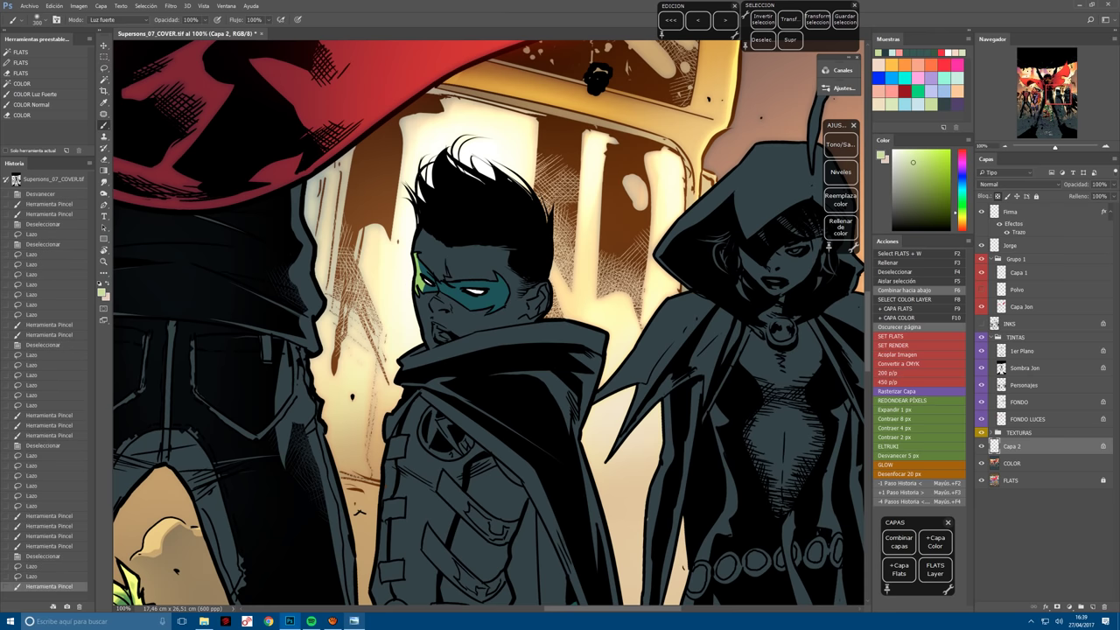
{"action": "left_click", "coordinate": [929, 458]}
{"action": "left_click_drag", "start_coordinate": [408, 242], "coordinate": [411, 303]}
{"action": "mouse_move", "coordinate": [417, 254]}
{"action": "left_mouse_down"}
{"action": "mouse_move", "coordinate": [425, 294]}
{"action": "mouse_move", "coordinate": [423, 246]}
{"action": "left_mouse_up"}
Choose a pale lavender blue, lasso the shaded sides of the standing leg's knee pad and boot, brush over them, and deselect.
{"action": "scroll", "coordinate": [564, 464], "scroll_direction": "down", "scroll_amount": 5}
{"action": "scroll", "coordinate": [564, 463], "scroll_direction": "down", "scroll_amount": 1}
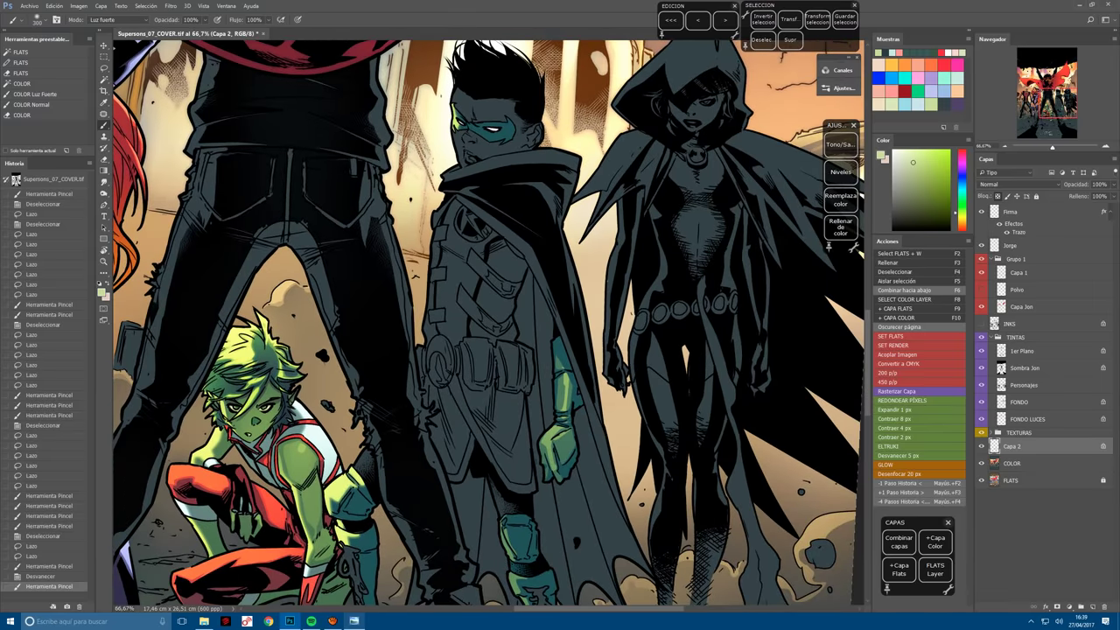
{"action": "scroll", "coordinate": [565, 464], "scroll_direction": "down", "scroll_amount": 6}
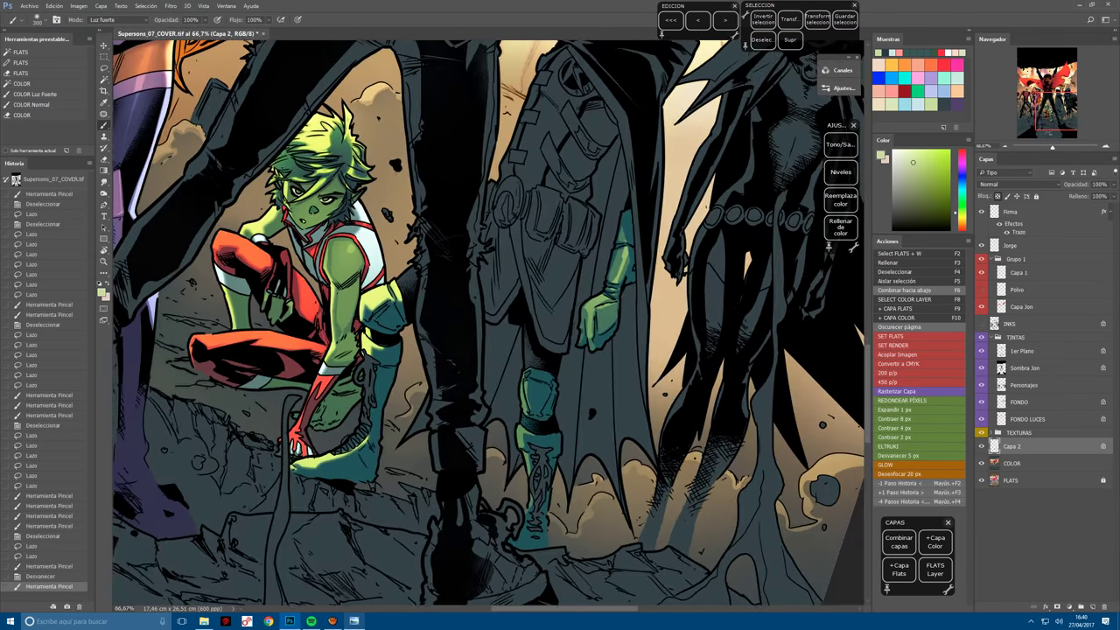
{"action": "scroll", "coordinate": [565, 464], "scroll_direction": "up", "scroll_amount": 1}
{"action": "scroll", "coordinate": [564, 464], "scroll_direction": "right", "scroll_amount": 2}
{"action": "key", "text": "r"}
{"action": "left_click_drag", "start_coordinate": [503, 490], "coordinate": [419, 473]}
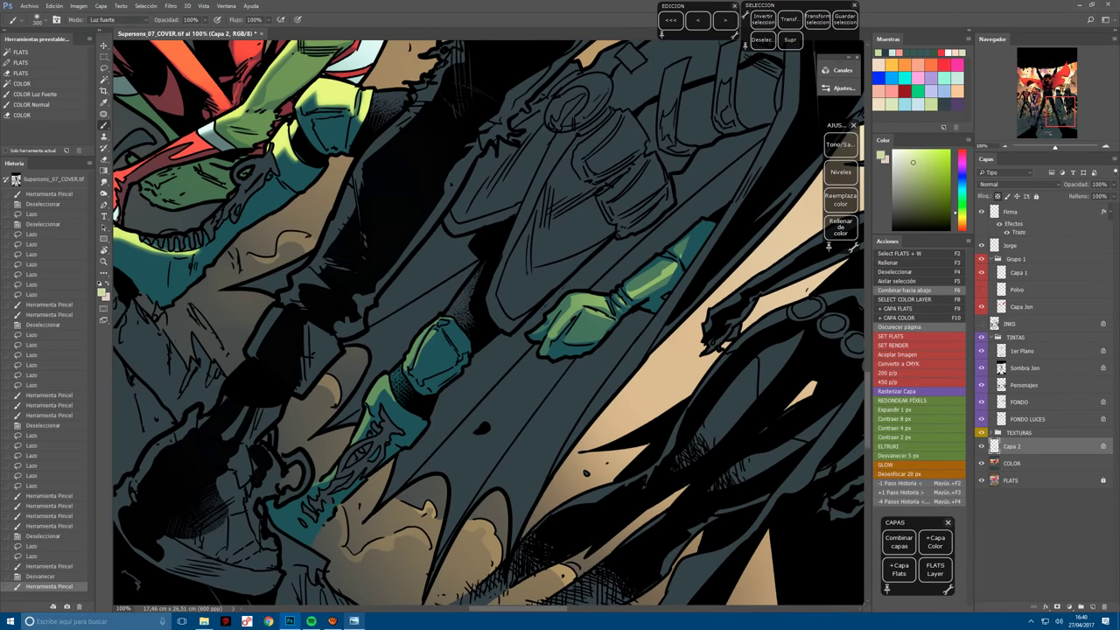
{"action": "left_click", "coordinate": [932, 83]}
{"action": "key", "text": "l"}
{"action": "key", "text": "ctrl+d"}
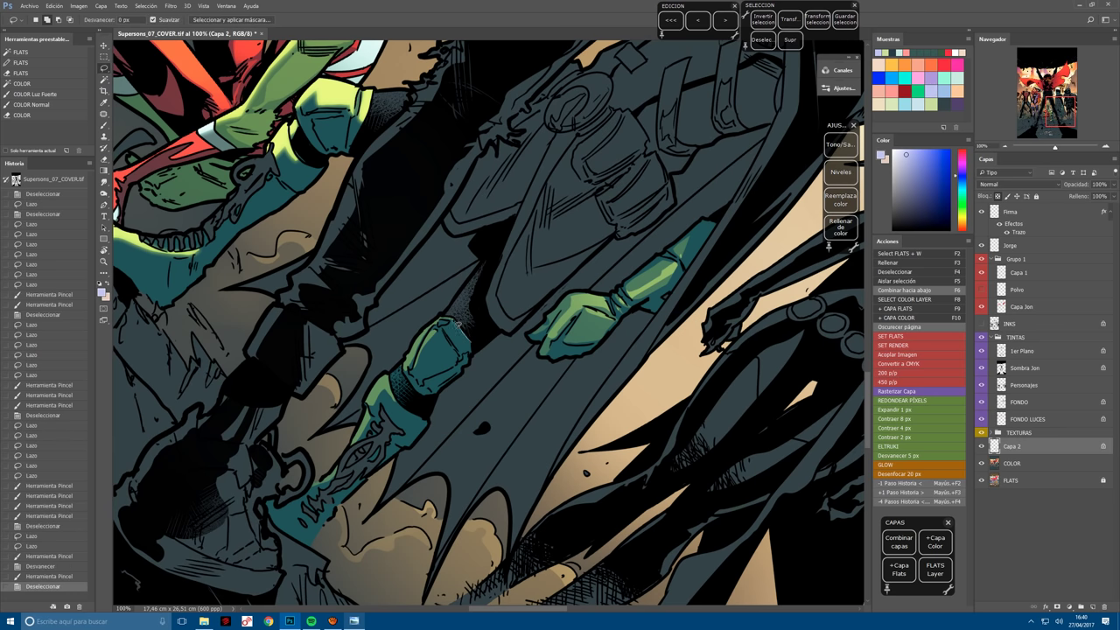
{"action": "mouse_move", "coordinate": [470, 348]}
{"action": "left_mouse_down"}
{"action": "mouse_move", "coordinate": [446, 324]}
{"action": "mouse_move", "coordinate": [419, 355]}
{"action": "mouse_move", "coordinate": [464, 366]}
{"action": "mouse_move", "coordinate": [442, 337]}
{"action": "left_mouse_up"}
{"action": "mouse_move", "coordinate": [433, 376]}
{"action": "left_mouse_down"}
{"action": "mouse_move", "coordinate": [381, 412]}
{"action": "mouse_move", "coordinate": [407, 436]}
{"action": "mouse_move", "coordinate": [396, 432]}
{"action": "mouse_move", "coordinate": [403, 451]}
{"action": "mouse_move", "coordinate": [426, 420]}
{"action": "left_mouse_up"}
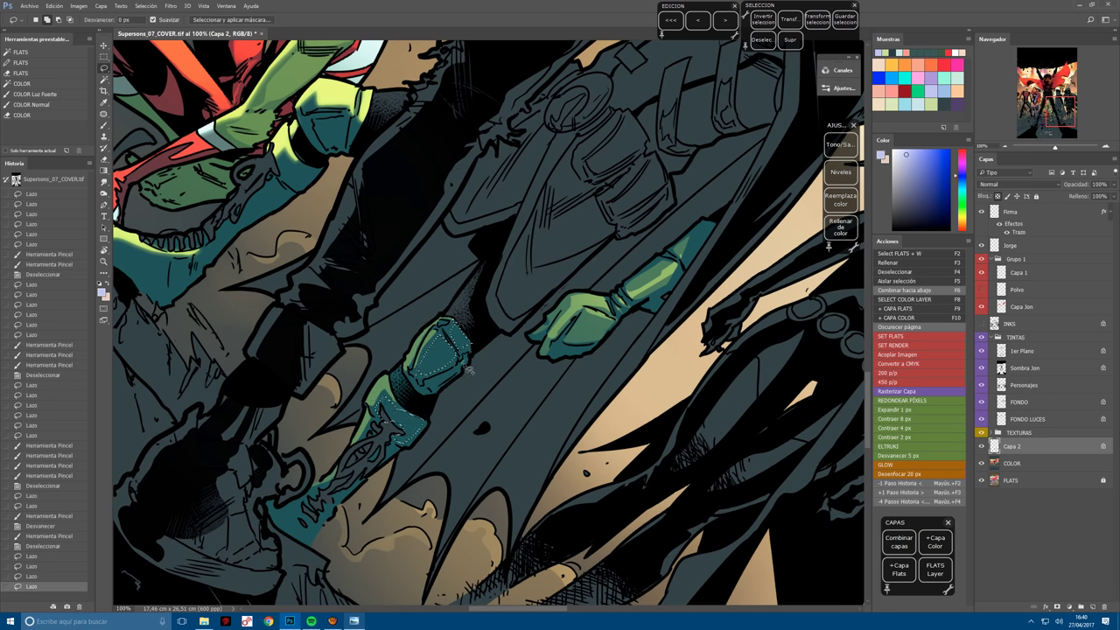
{"action": "key", "text": "b"}
{"action": "mouse_move", "coordinate": [484, 335]}
{"action": "left_mouse_down"}
{"action": "mouse_move", "coordinate": [385, 472]}
{"action": "mouse_move", "coordinate": [511, 326]}
{"action": "left_mouse_up"}
{"action": "key", "text": "l"}
{"action": "key", "text": "ctrl+d"}
Lasso the shaded part of the knee pad beside the crouching green boy, brush pale lavender blue over it, and deselect.
{"action": "mouse_move", "coordinate": [403, 182]}
{"action": "left_mouse_down"}
{"action": "mouse_move", "coordinate": [347, 405]}
{"action": "mouse_move", "coordinate": [420, 404]}
{"action": "left_mouse_up"}
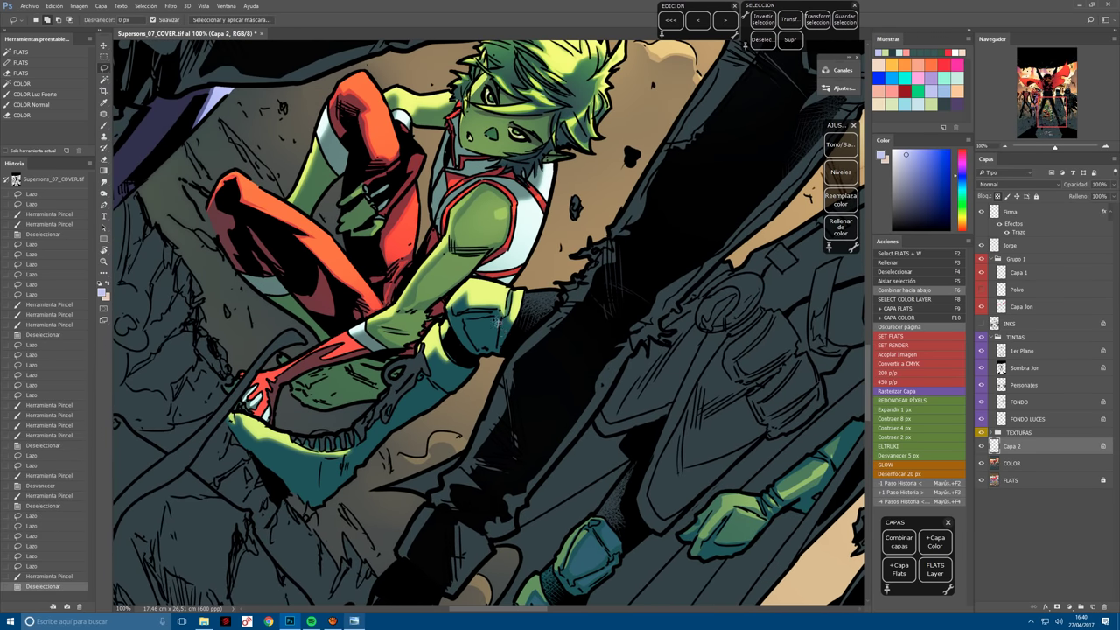
{"action": "mouse_move", "coordinate": [495, 324]}
{"action": "left_mouse_down"}
{"action": "mouse_move", "coordinate": [442, 361]}
{"action": "mouse_move", "coordinate": [434, 376]}
{"action": "mouse_move", "coordinate": [451, 390]}
{"action": "mouse_move", "coordinate": [475, 368]}
{"action": "mouse_move", "coordinate": [446, 401]}
{"action": "mouse_move", "coordinate": [421, 410]}
{"action": "mouse_move", "coordinate": [419, 395]}
{"action": "mouse_move", "coordinate": [355, 471]}
{"action": "mouse_move", "coordinate": [418, 396]}
{"action": "left_mouse_up"}
{"action": "key", "text": "b"}
{"action": "key", "text": "l"}
{"action": "key", "text": "ctrl+d"}
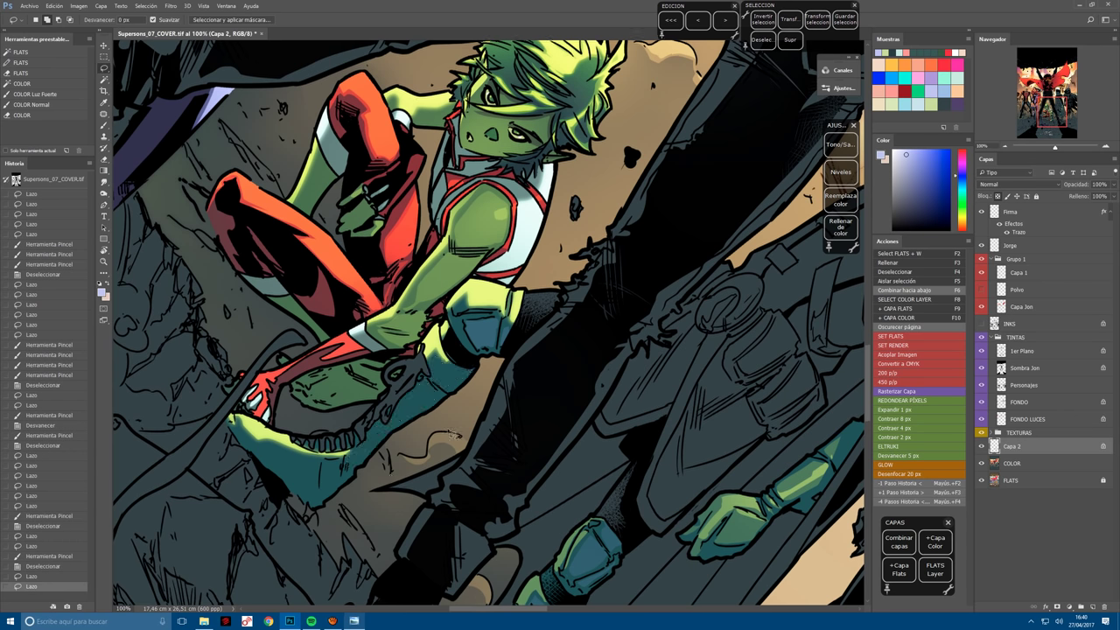
Lasso the shaded side of the teal boot beside the crouching boy and brush pale lavender blue over it.
{"action": "mouse_move", "coordinate": [343, 481]}
{"action": "left_mouse_down"}
{"action": "mouse_move", "coordinate": [492, 388]}
{"action": "mouse_move", "coordinate": [422, 358]}
{"action": "mouse_move", "coordinate": [477, 398]}
{"action": "mouse_move", "coordinate": [462, 410]}
{"action": "mouse_move", "coordinate": [419, 375]}
{"action": "mouse_move", "coordinate": [459, 405]}
{"action": "left_mouse_up"}
{"action": "key", "text": "ctrl+h"}
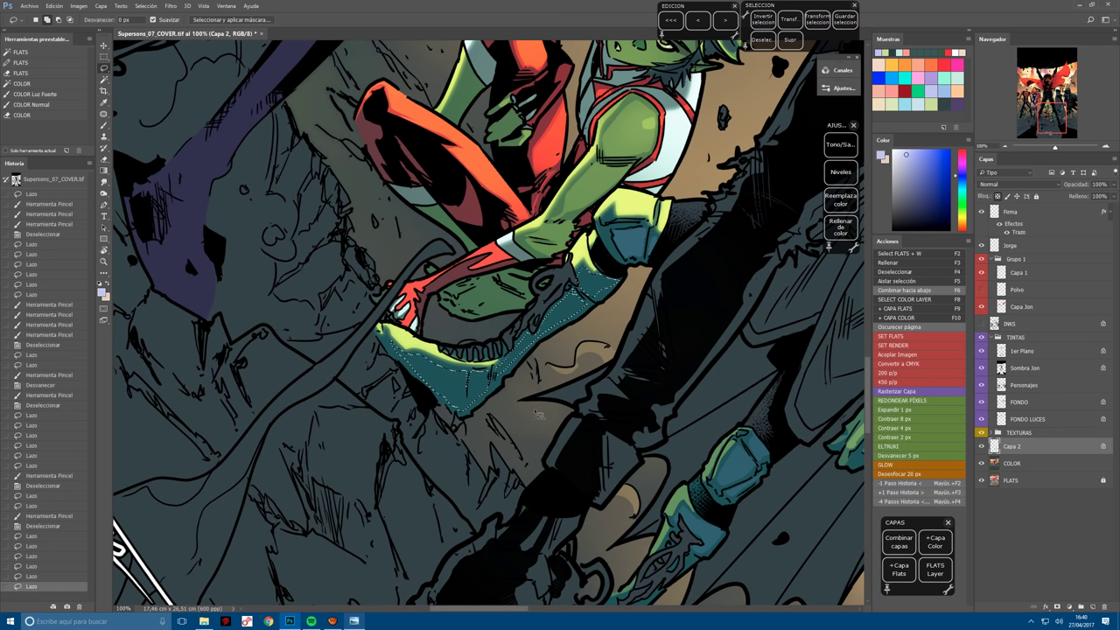
{"action": "key", "text": "b"}
{"action": "left_click_drag", "start_coordinate": [429, 385], "coordinate": [552, 324]}
{"action": "left_click_drag", "start_coordinate": [477, 376], "coordinate": [560, 294]}
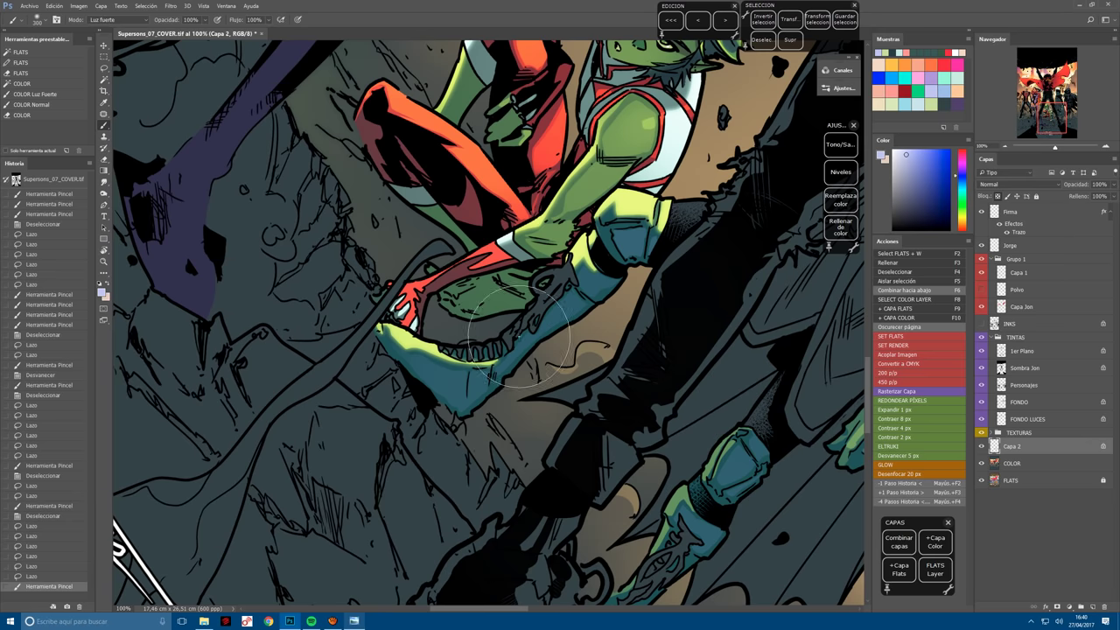
Merge the working layer down, select the caped boy's tunic from the FLATS layer, and isolate it on a new color layer.
{"action": "mouse_move", "coordinate": [762, 437]}
{"action": "left_mouse_down"}
{"action": "mouse_move", "coordinate": [525, 377]}
{"action": "mouse_move", "coordinate": [400, 378]}
{"action": "left_mouse_up"}
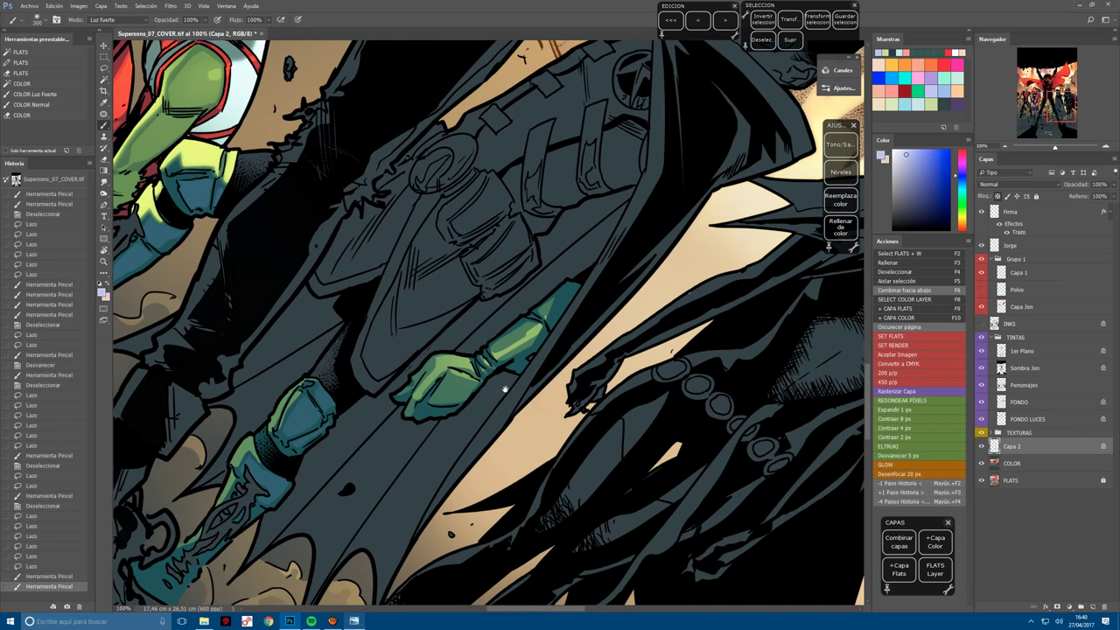
{"action": "left_click_drag", "start_coordinate": [504, 329], "coordinate": [517, 359]}
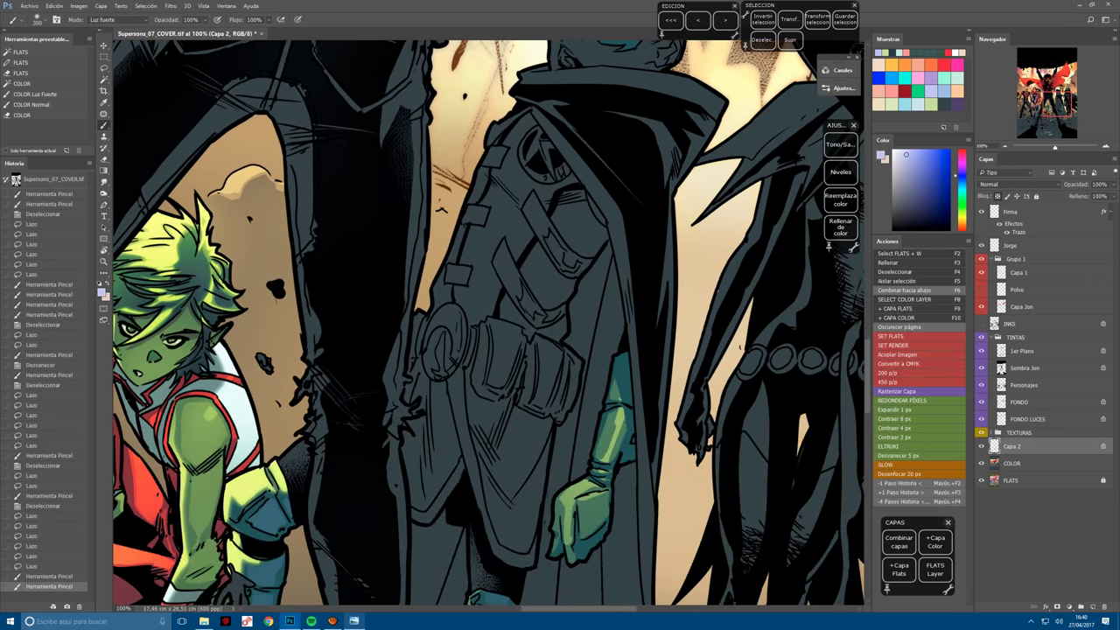
{"action": "key", "text": "F6"}
{"action": "key", "text": "F2"}
{"action": "key", "text": "ctrl+minus"}
{"action": "left_click", "coordinate": [514, 410]}
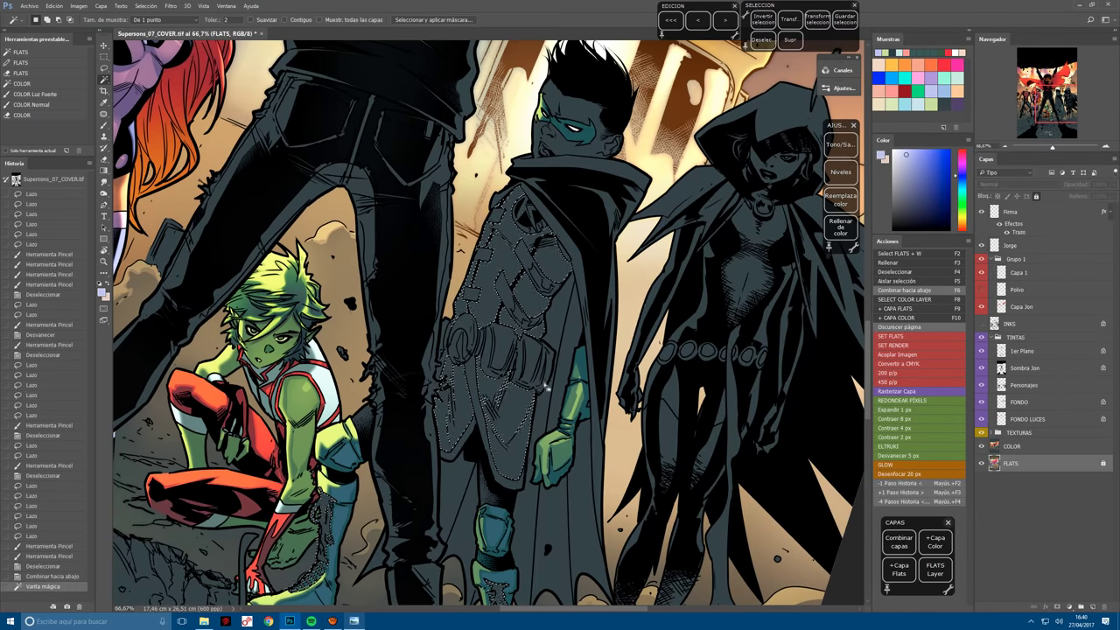
{"action": "key", "text": "F10"}
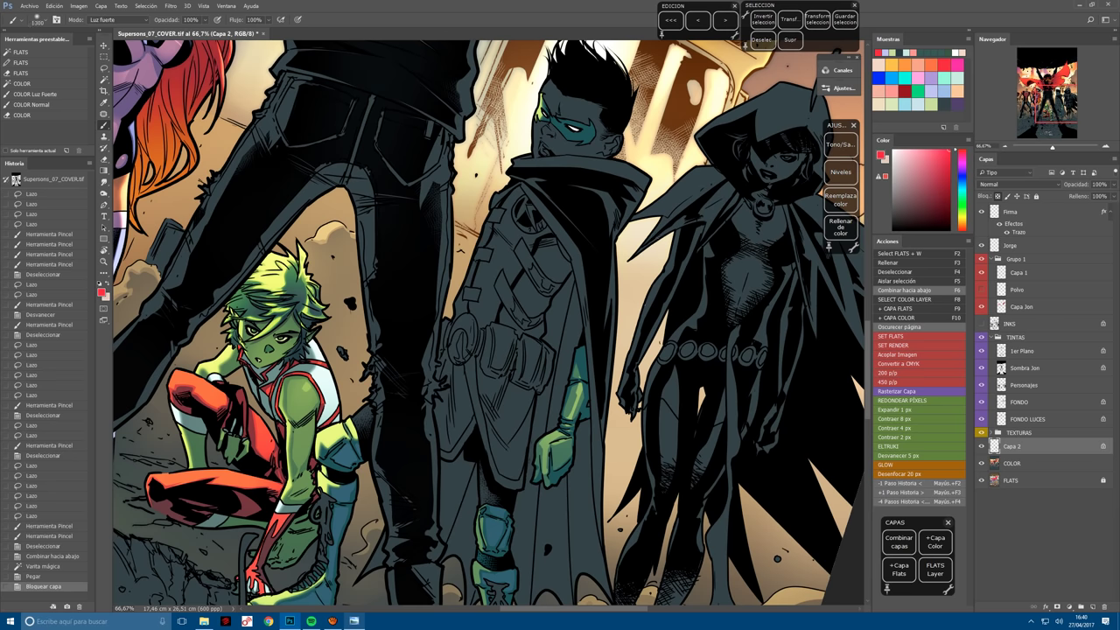
Brush the caped boy's tunic red and adjust it with hue -3 and saturation -7.
{"action": "mouse_move", "coordinate": [403, 487]}
{"action": "left_mouse_down"}
{"action": "mouse_move", "coordinate": [525, 263]}
{"action": "mouse_move", "coordinate": [412, 424]}
{"action": "mouse_move", "coordinate": [490, 438]}
{"action": "mouse_move", "coordinate": [503, 455]}
{"action": "left_mouse_up"}
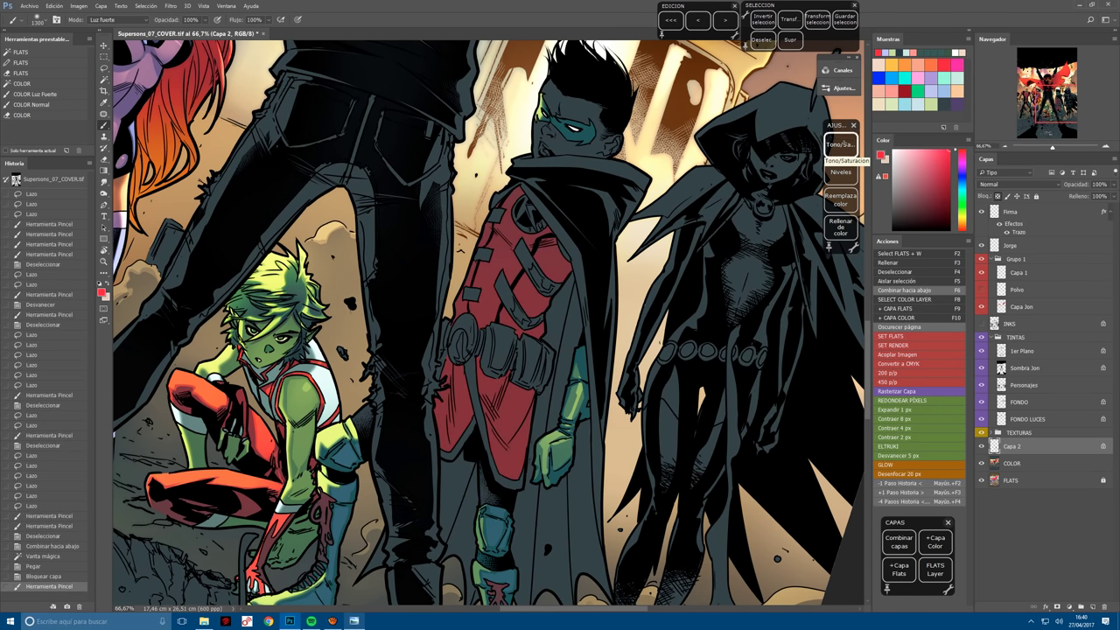
{"action": "left_click", "coordinate": [840, 144]}
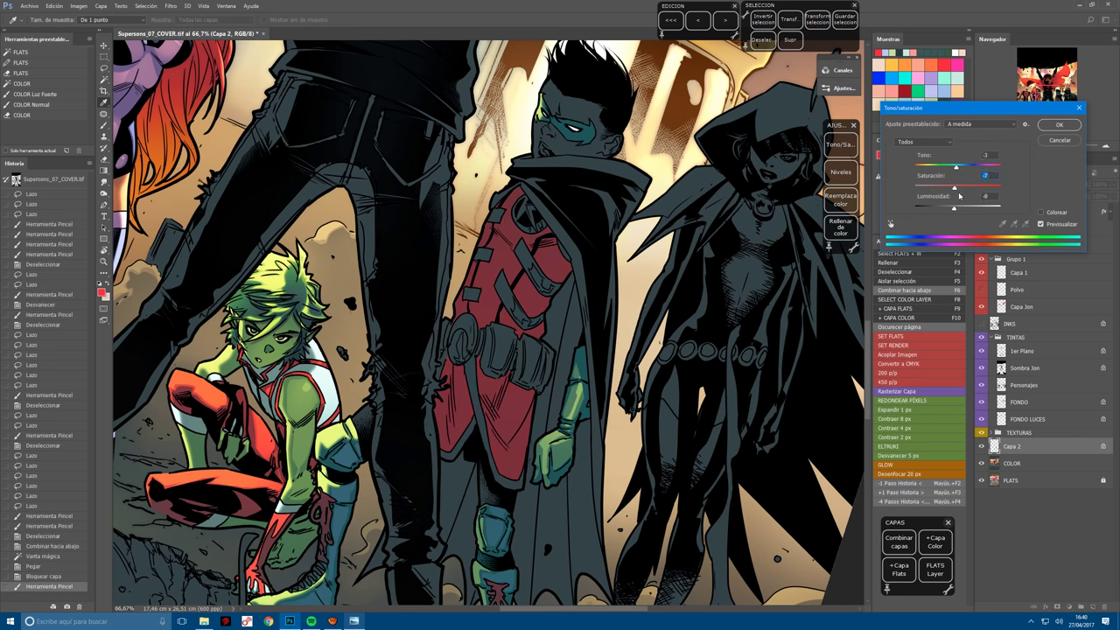
{"action": "left_click", "coordinate": [1057, 125]}
Lasso the lit front edge of the red tunic's torso, brush light pink over it, and fade the stroke.
{"action": "key", "text": "l"}
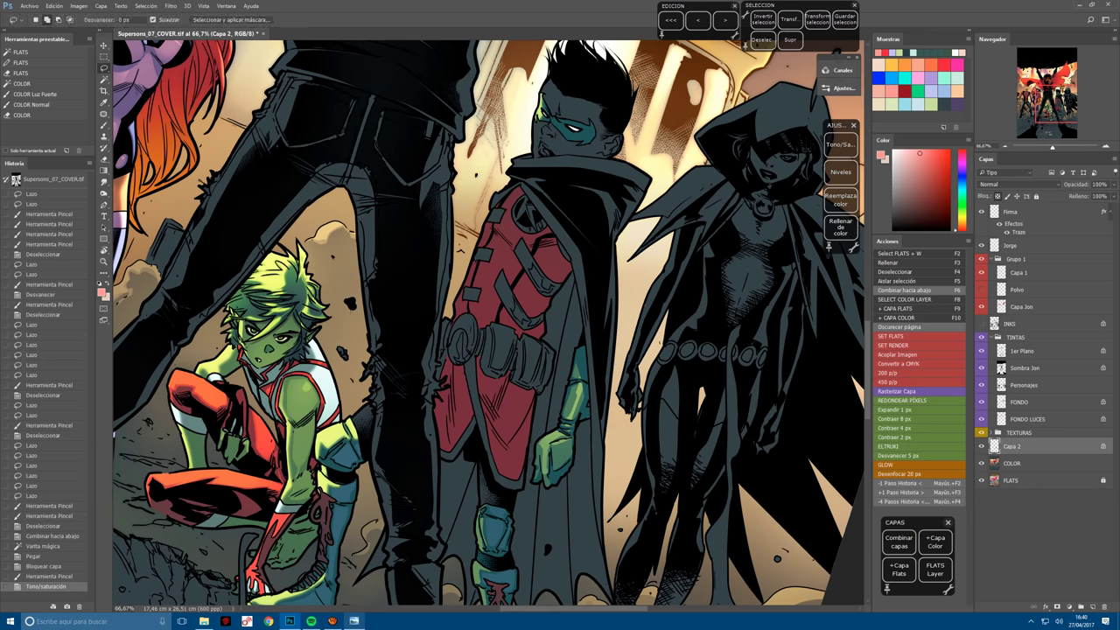
{"action": "scroll", "coordinate": [473, 323], "scroll_direction": "up", "scroll_amount": 3}
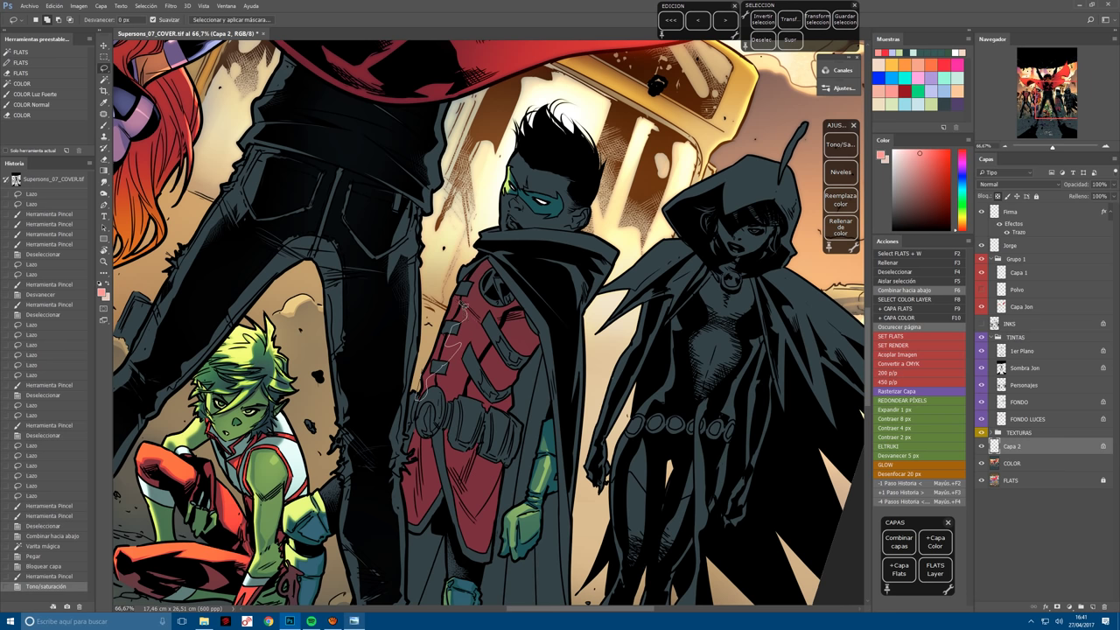
{"action": "left_click_drag", "start_coordinate": [426, 390], "coordinate": [438, 368]}
{"action": "key", "text": "b"}
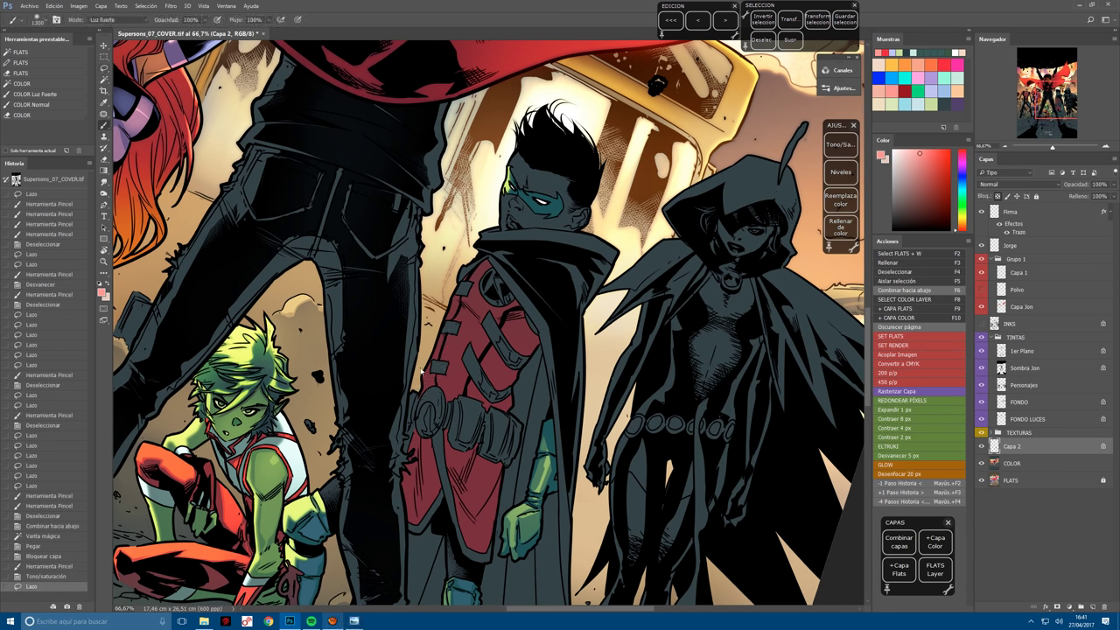
{"action": "left_click_drag", "start_coordinate": [464, 280], "coordinate": [438, 377]}
{"action": "key", "text": "ctrl+shift+f"}
{"action": "key", "text": "Return"}
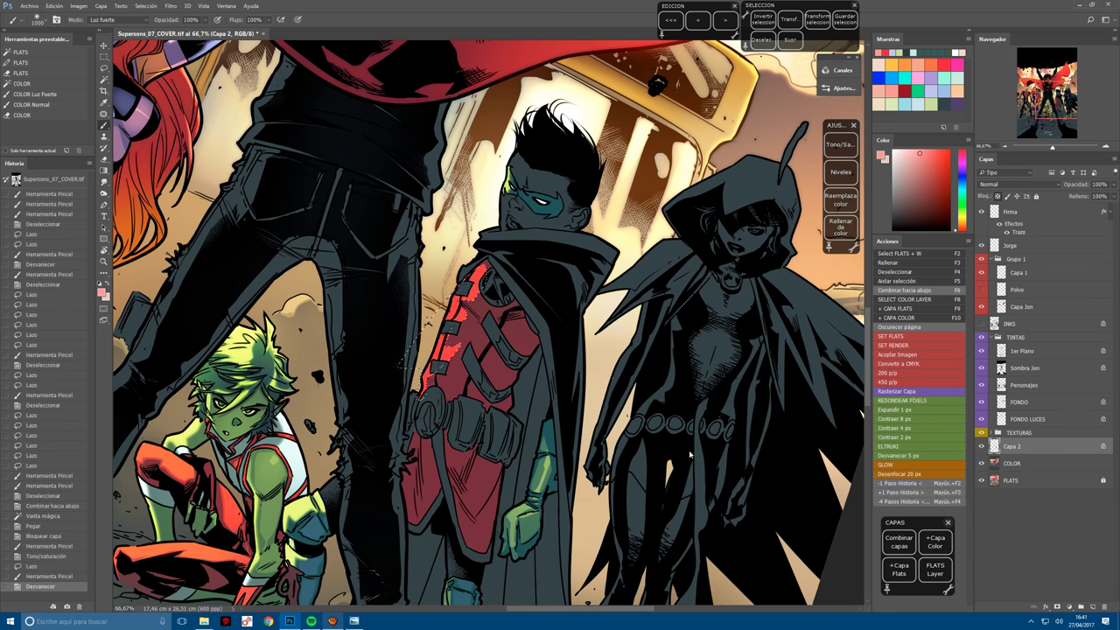
Build up the light on the torso's front edge with further strokes, reducing the brush to 700 px and down to 300 px.
{"action": "key", "text": "bracketleft"}
{"action": "key", "text": "bracketleft"}
{"action": "key", "text": "bracketleft"}
{"action": "left_click_drag", "start_coordinate": [455, 289], "coordinate": [438, 377]}
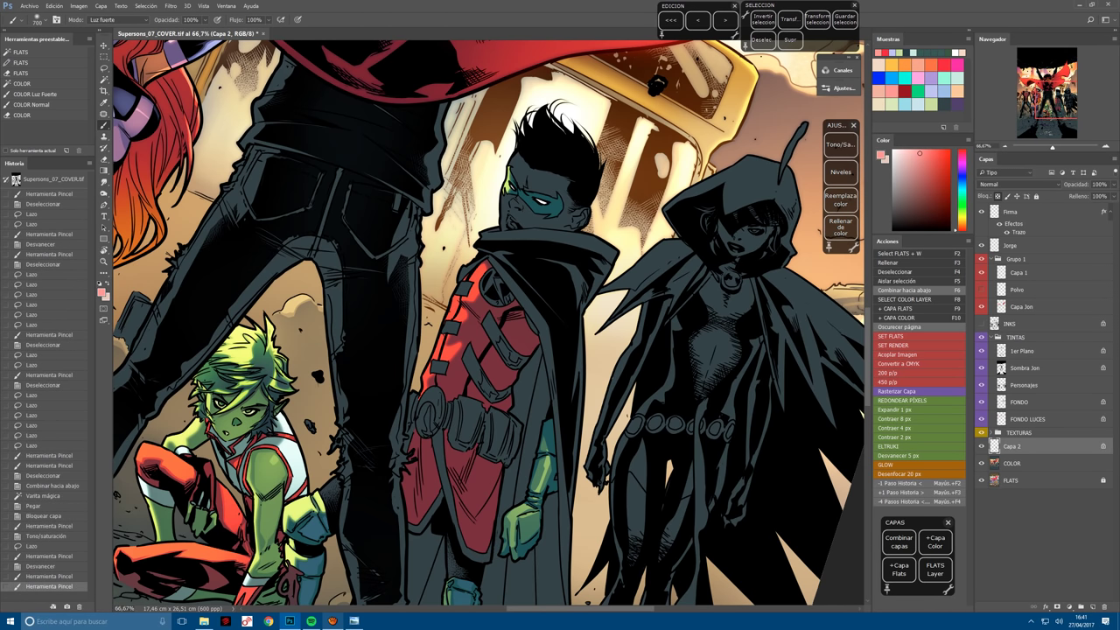
{"action": "key", "text": "bracketleft"}
{"action": "left_click_drag", "start_coordinate": [455, 289], "coordinate": [438, 377]}
{"action": "left_click_drag", "start_coordinate": [455, 289], "coordinate": [437, 377]}
{"action": "left_click_drag", "start_coordinate": [455, 289], "coordinate": [438, 377]}
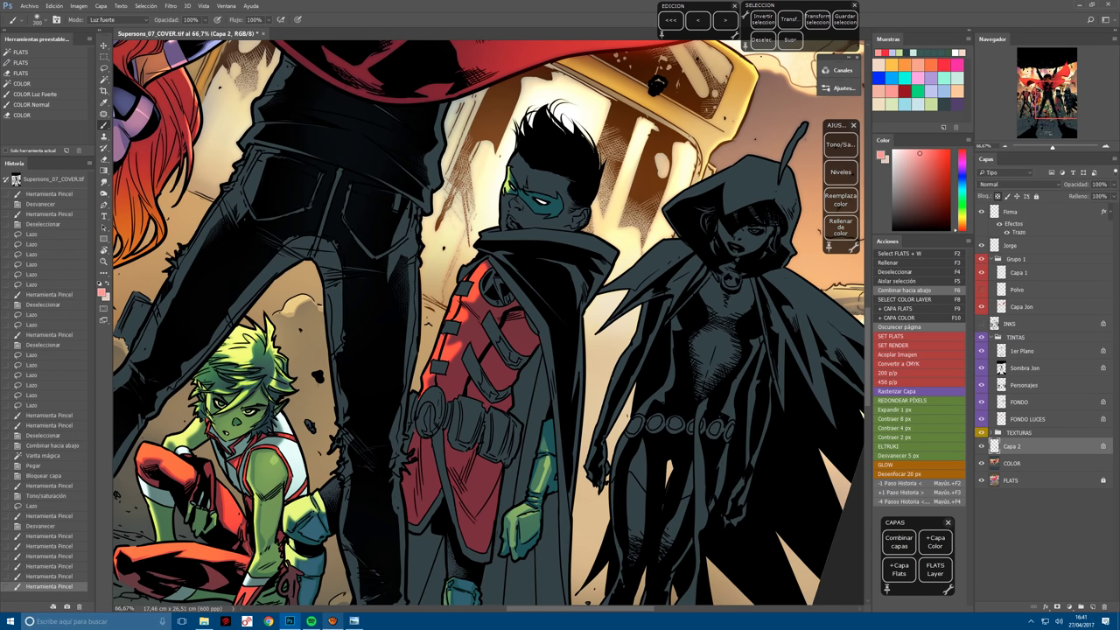
Deselect, lasso light shapes on the tunic's skirt panels below the belt, and brush light pink over them.
{"action": "key", "text": "r"}
{"action": "left_click_drag", "start_coordinate": [508, 534], "coordinate": [442, 537]}
{"action": "key", "text": "l"}
{"action": "key", "text": "ctrl+d"}
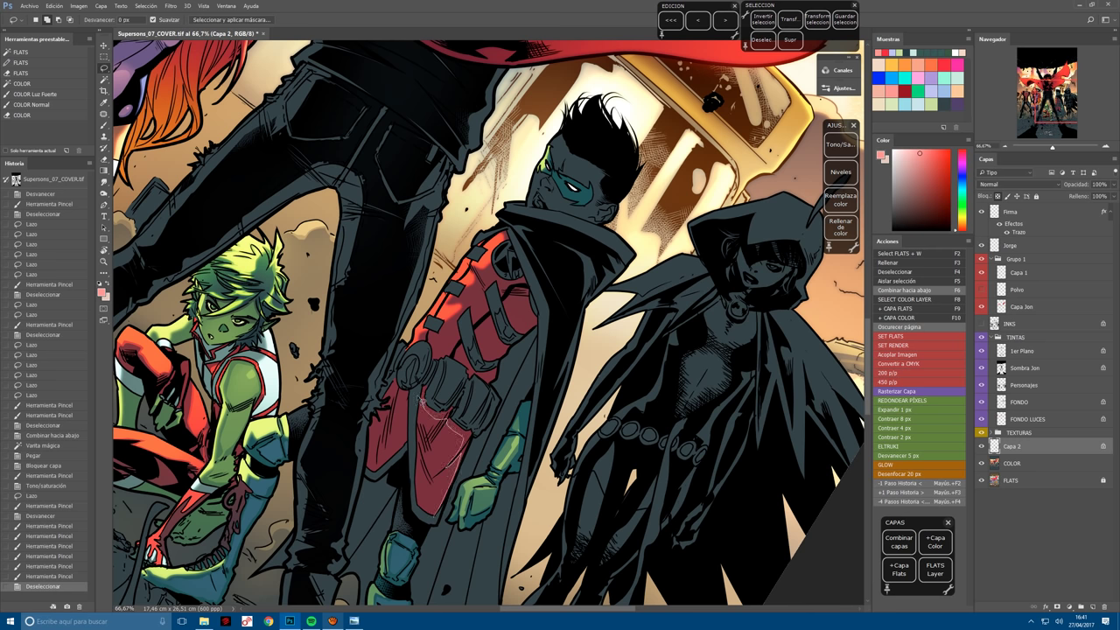
{"action": "mouse_move", "coordinate": [420, 400]}
{"action": "left_mouse_down"}
{"action": "mouse_move", "coordinate": [422, 518]}
{"action": "mouse_move", "coordinate": [363, 525]}
{"action": "left_mouse_up"}
{"action": "key", "text": "b"}
{"action": "mouse_move", "coordinate": [394, 402]}
{"action": "left_mouse_down"}
{"action": "mouse_move", "coordinate": [437, 437]}
{"action": "mouse_move", "coordinate": [429, 495]}
{"action": "left_mouse_up"}
{"action": "mouse_move", "coordinate": [490, 272]}
{"action": "left_mouse_down"}
{"action": "mouse_move", "coordinate": [394, 403]}
{"action": "mouse_move", "coordinate": [526, 245]}
{"action": "left_mouse_up"}
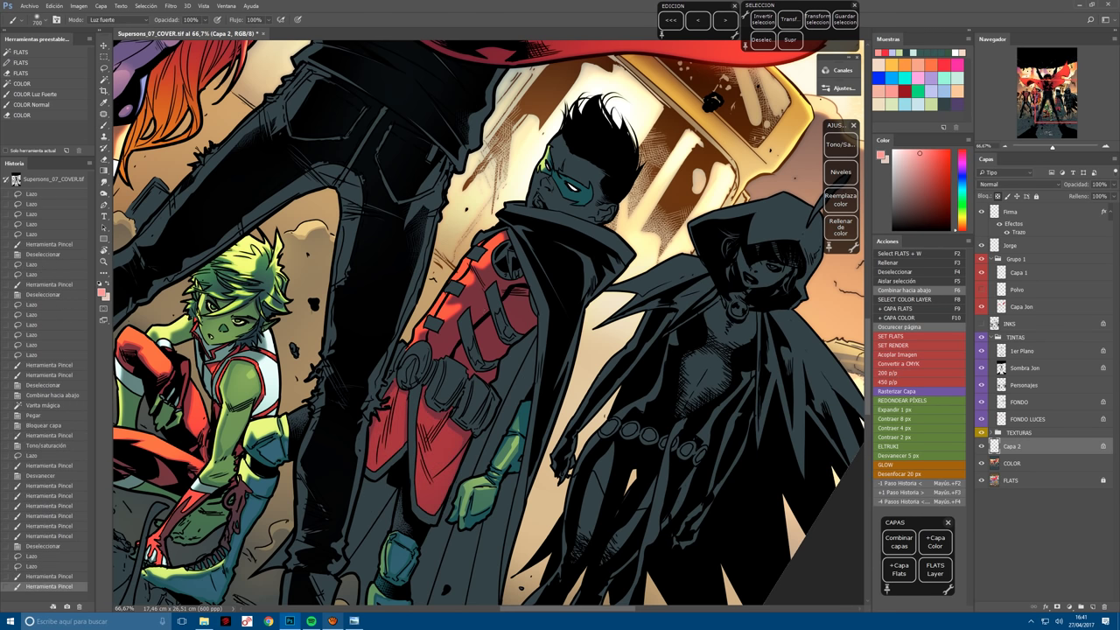
Deselect, lasso light shapes across the tunic's chest and abdomen between the straps, and brush light pink over them.
{"action": "key", "text": "r"}
{"action": "key", "text": "Escape"}
{"action": "key", "text": "l"}
{"action": "key", "text": "ctrl+d"}
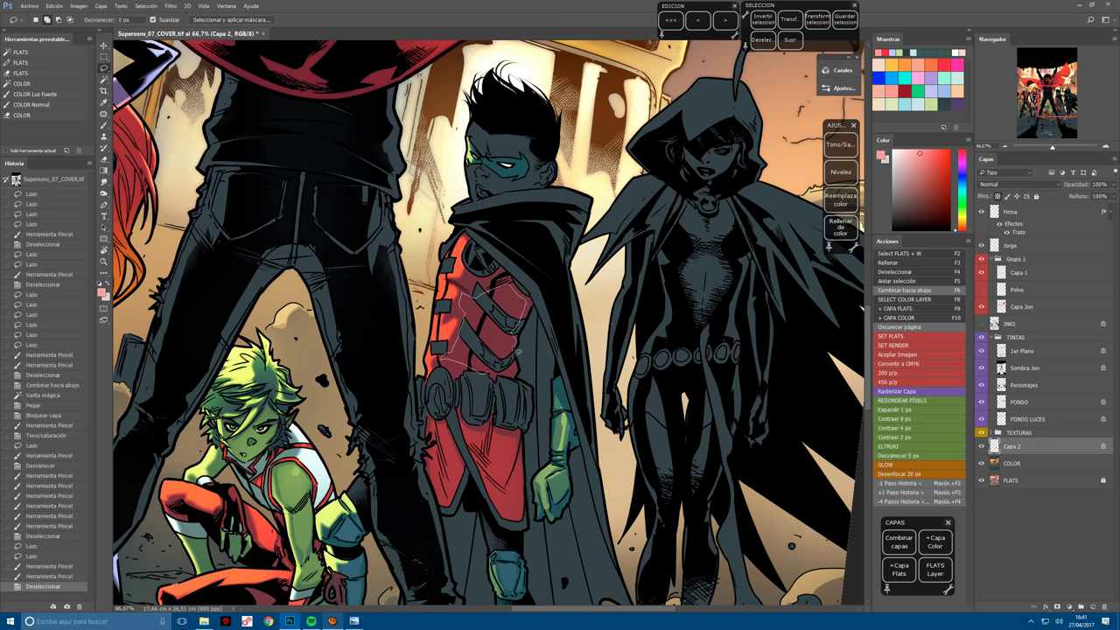
{"action": "mouse_move", "coordinate": [451, 355]}
{"action": "left_mouse_down"}
{"action": "mouse_move", "coordinate": [460, 297]}
{"action": "mouse_move", "coordinate": [500, 295]}
{"action": "mouse_move", "coordinate": [480, 271]}
{"action": "mouse_move", "coordinate": [495, 372]}
{"action": "mouse_move", "coordinate": [448, 354]}
{"action": "mouse_move", "coordinate": [477, 254]}
{"action": "mouse_move", "coordinate": [510, 232]}
{"action": "mouse_move", "coordinate": [504, 279]}
{"action": "left_mouse_up"}
{"action": "key", "text": "b"}
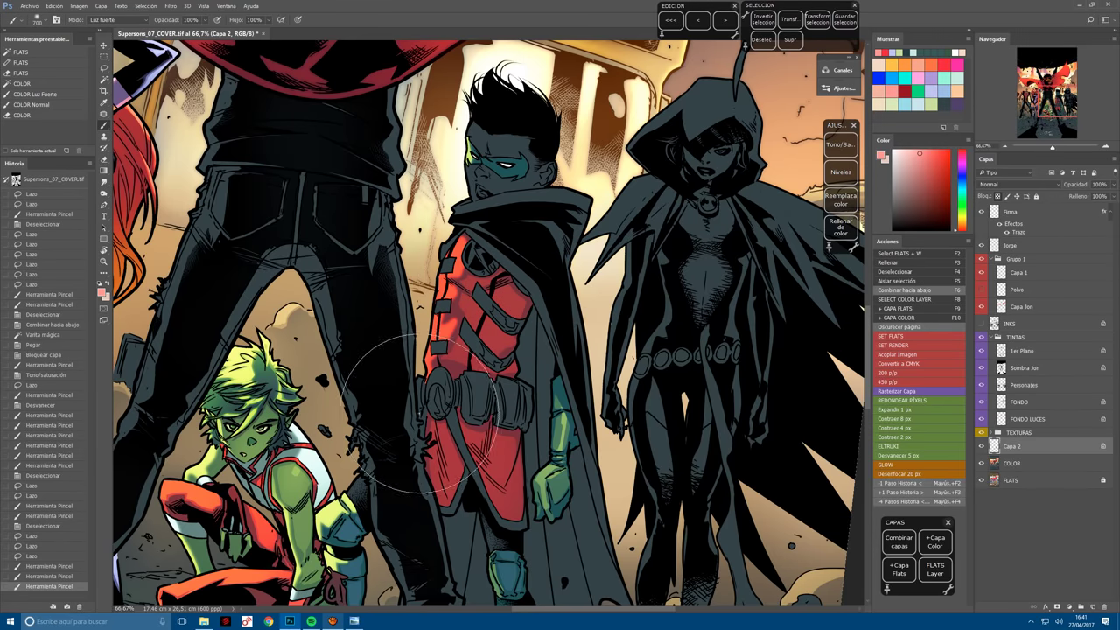
{"action": "mouse_move", "coordinate": [421, 411]}
{"action": "left_mouse_down"}
{"action": "mouse_move", "coordinate": [472, 385]}
{"action": "mouse_move", "coordinate": [512, 411]}
{"action": "mouse_move", "coordinate": [565, 354]}
{"action": "left_mouse_up"}
Deselect, lasso a strip of the tunic just above the belt, and brush light pink into it with a 300 px brush.
{"action": "key", "text": "l"}
{"action": "key", "text": "ctrl+d"}
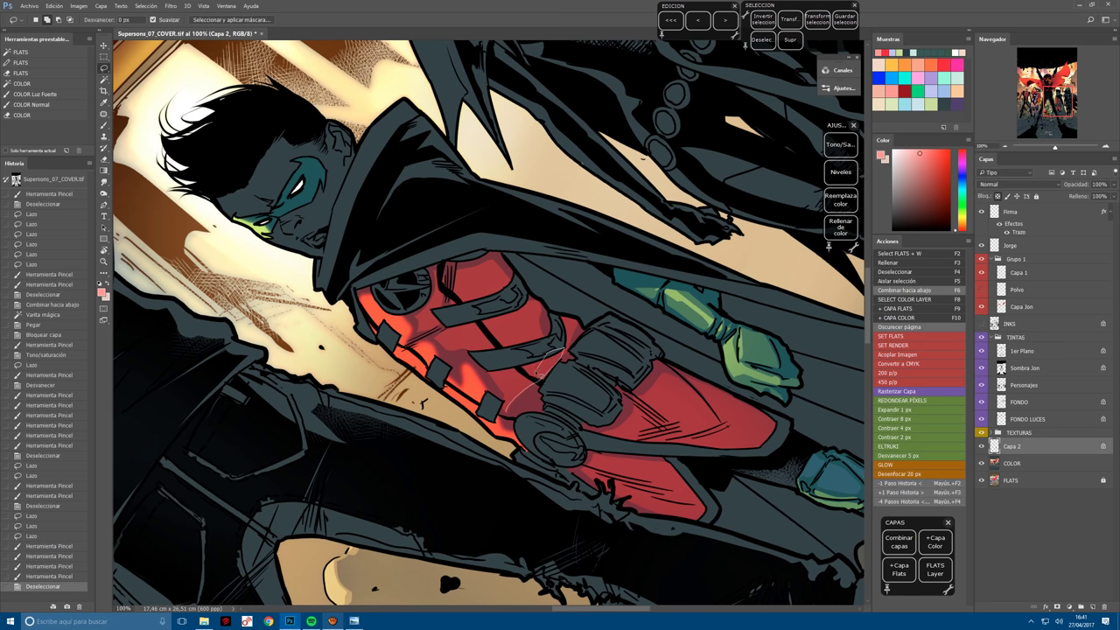
{"action": "left_click_drag", "start_coordinate": [508, 411], "coordinate": [518, 403]}
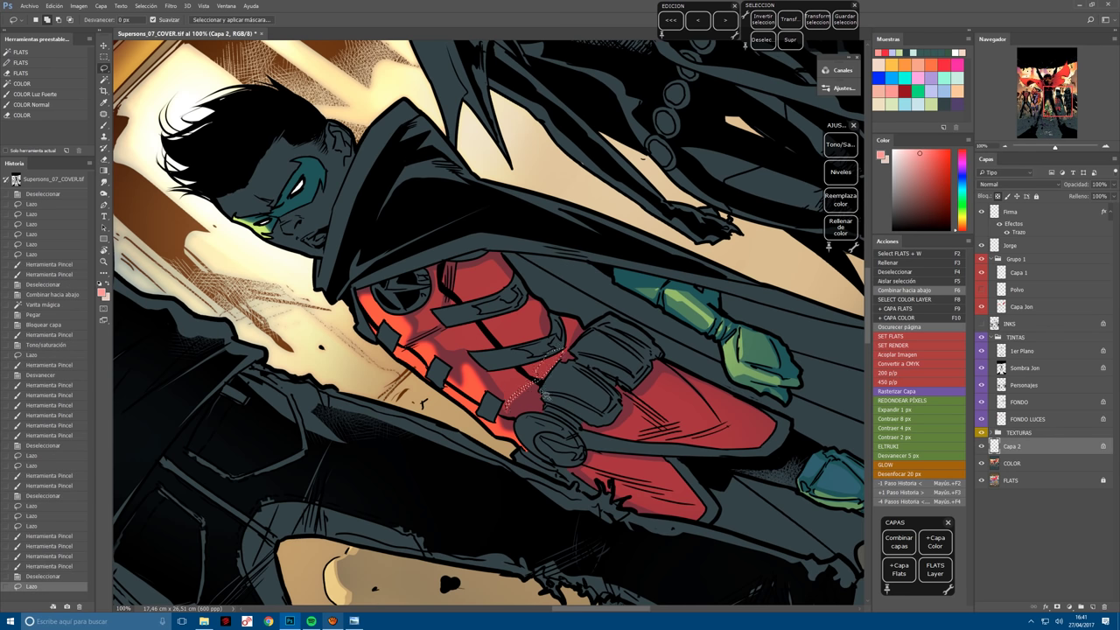
{"action": "key", "text": "b"}
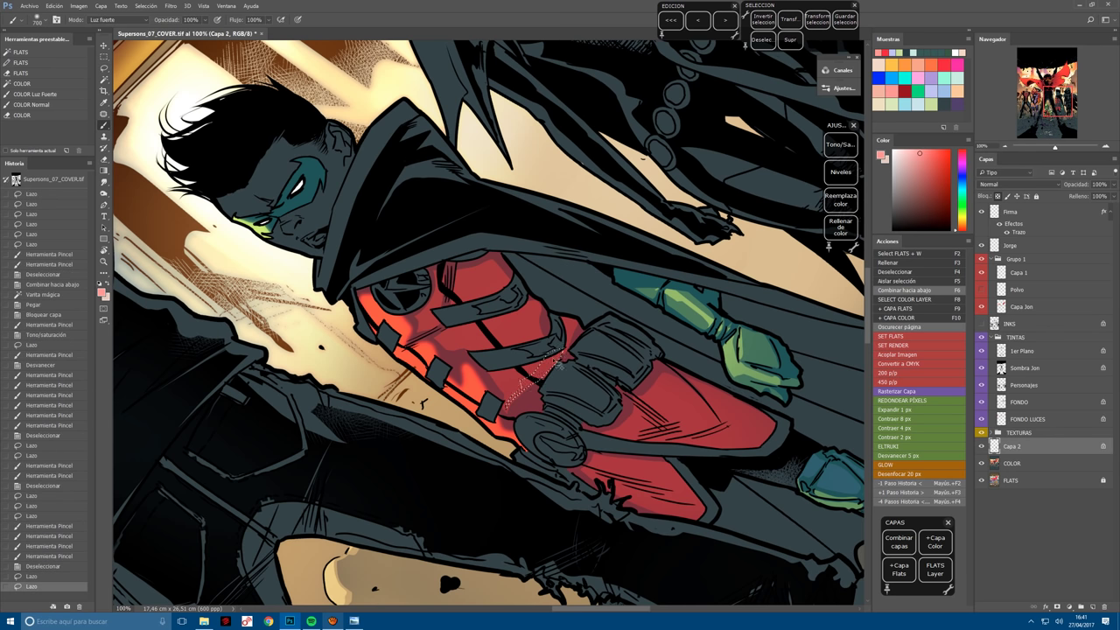
{"action": "left_click", "coordinate": [526, 412]}
{"action": "left_click", "coordinate": [526, 424]}
{"action": "left_click", "coordinate": [618, 364]}
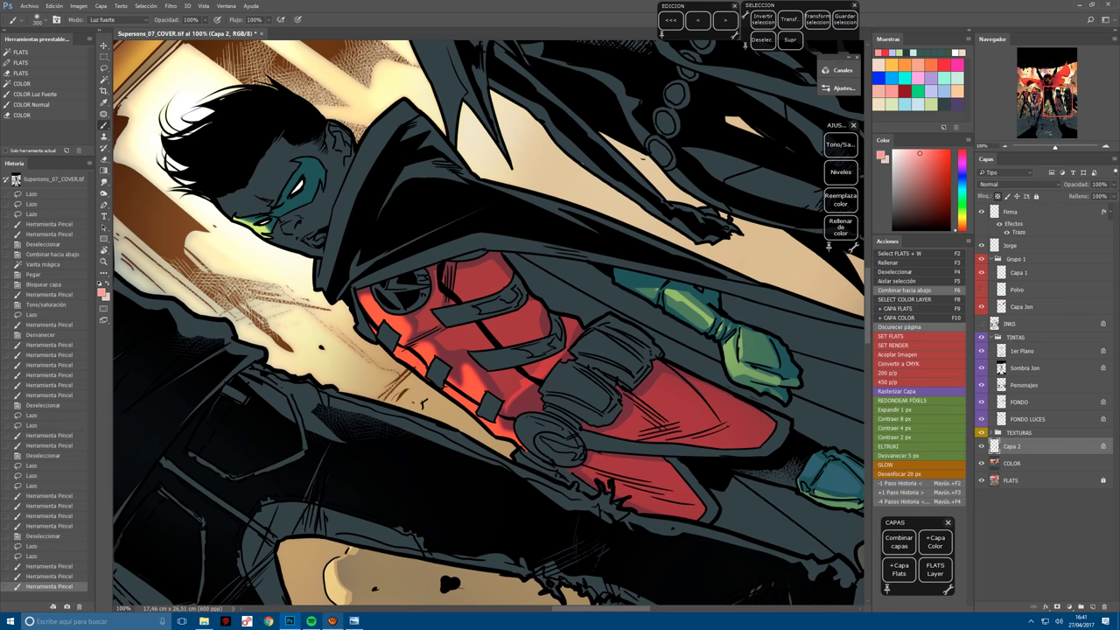
Deselect, lasso the area of the tunic beside the chest emblem, and dab light pink into it.
{"action": "key", "text": "r"}
{"action": "key", "text": "ctrl+d"}
{"action": "mouse_move", "coordinate": [618, 364]}
{"action": "left_mouse_down"}
{"action": "mouse_move", "coordinate": [620, 346]}
{"action": "mouse_move", "coordinate": [433, 345]}
{"action": "left_mouse_up"}
{"action": "key", "text": "l"}
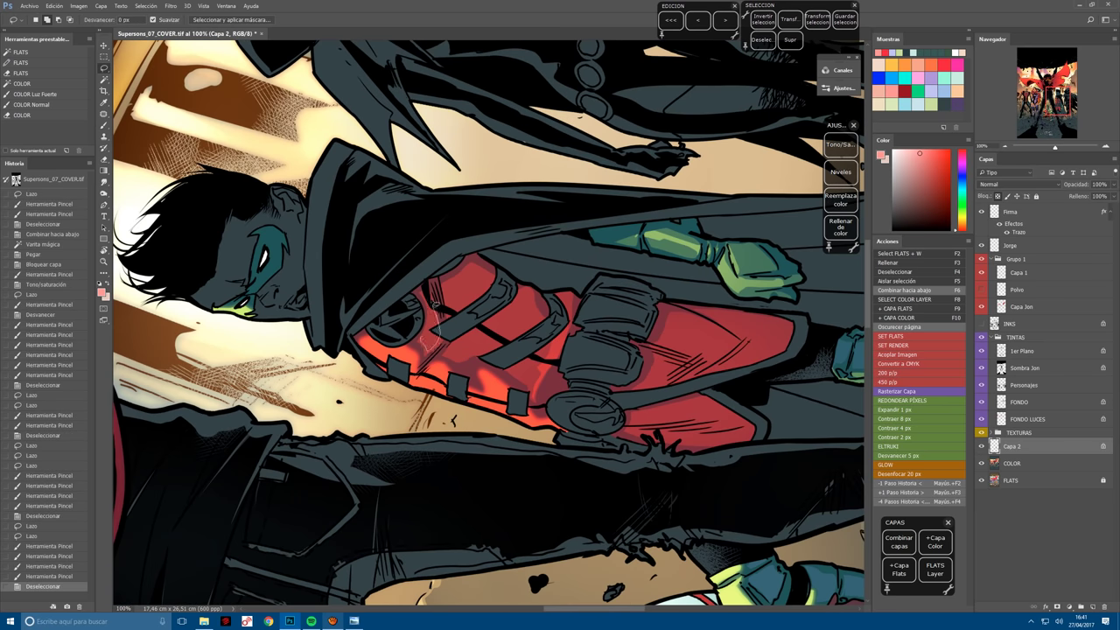
{"action": "left_click_drag", "start_coordinate": [431, 308], "coordinate": [426, 302]}
{"action": "key", "text": "b"}
{"action": "left_click", "coordinate": [429, 324]}
{"action": "left_click", "coordinate": [429, 328]}
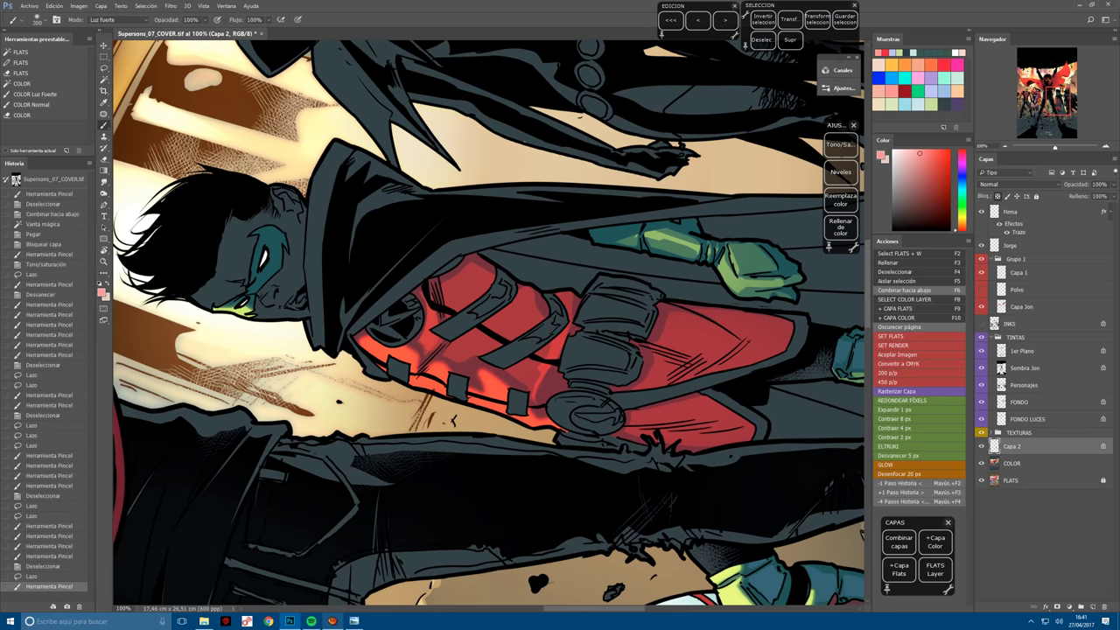
Undo the last two brush strokes on the tunic.
{"action": "key", "text": "r"}
{"action": "key", "text": "Escape"}
{"action": "key", "text": "b"}
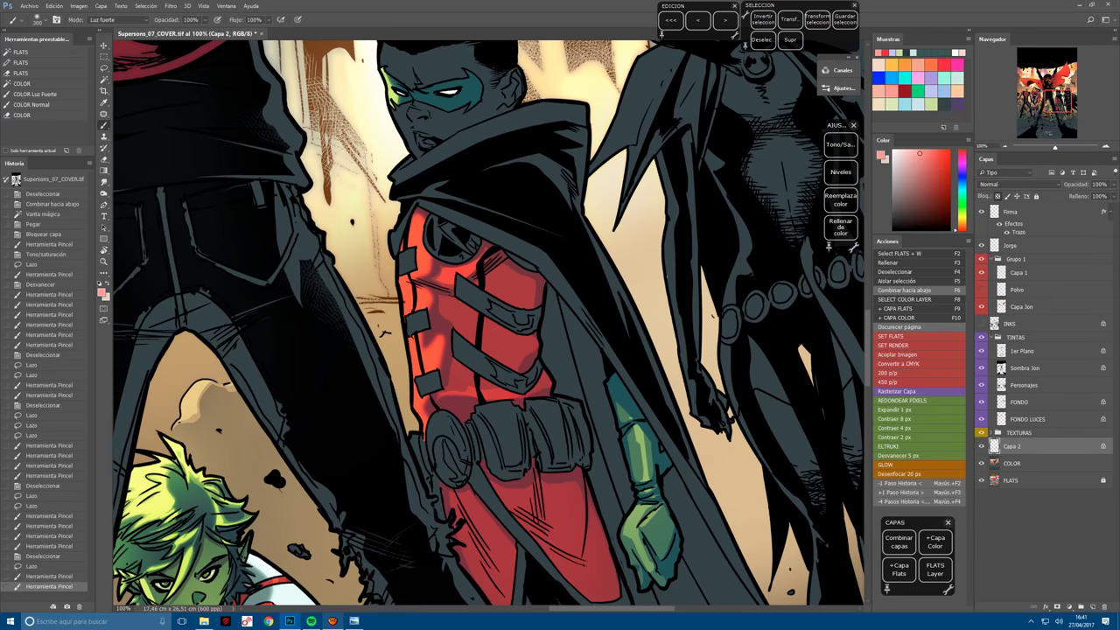
{"action": "left_click_drag", "start_coordinate": [613, 525], "coordinate": [838, 602]}
{"action": "key", "text": "ctrl+alt+z"}
{"action": "key", "text": "ctrl+alt+z"}
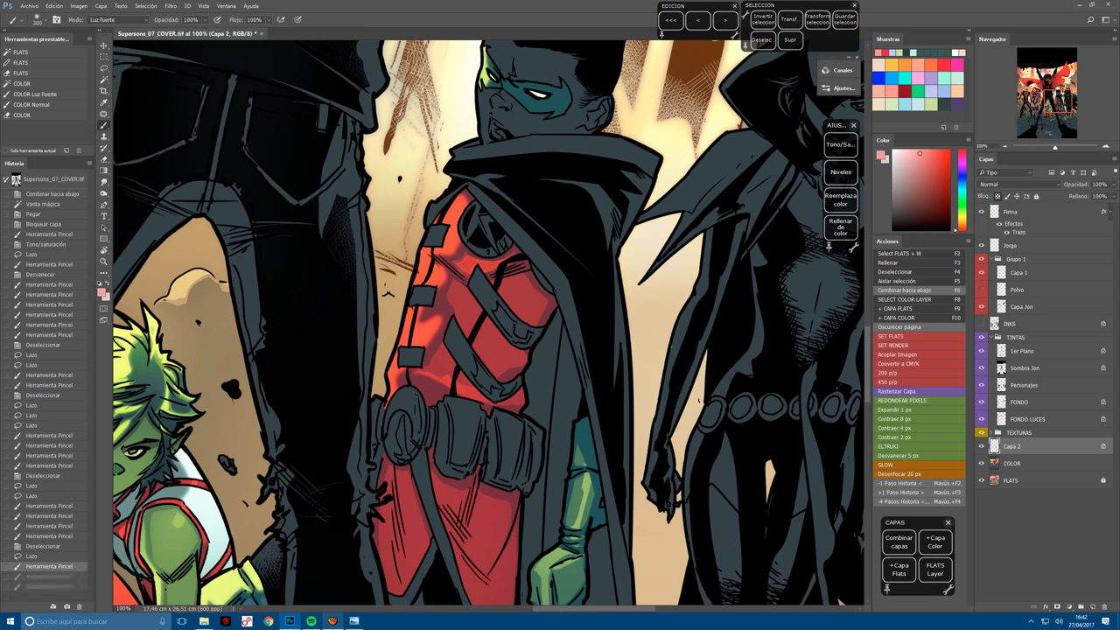
{"action": "left_click_drag", "start_coordinate": [543, 412], "coordinate": [493, 442]}
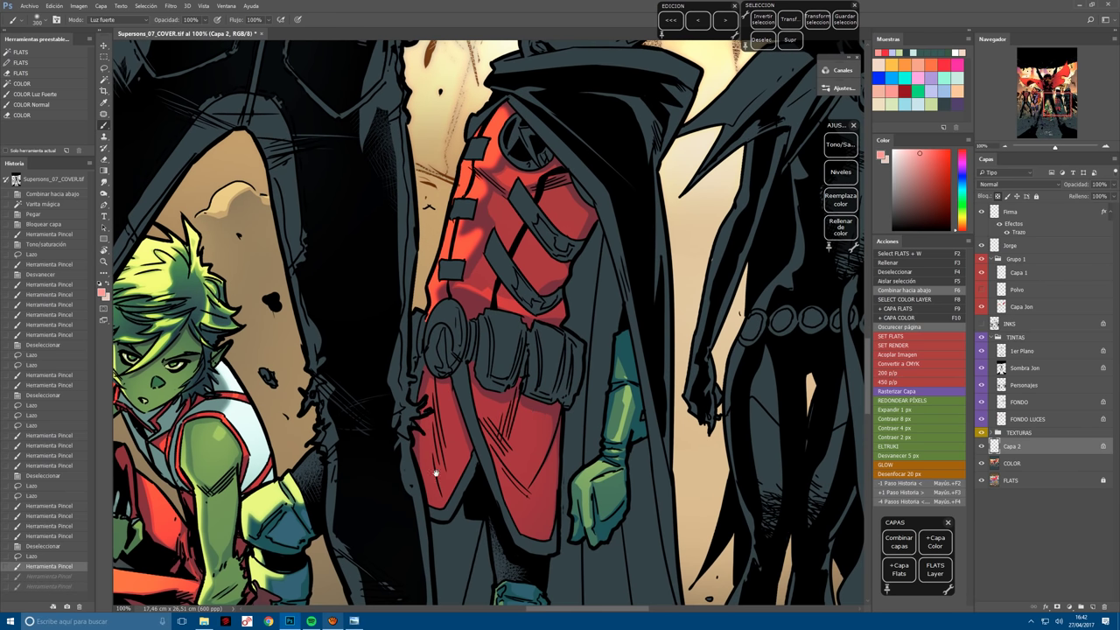
{"action": "left_click_drag", "start_coordinate": [436, 474], "coordinate": [409, 475]}
{"action": "mouse_move", "coordinate": [420, 375]}
{"action": "left_mouse_down"}
{"action": "mouse_move", "coordinate": [392, 492]}
{"action": "mouse_move", "coordinate": [405, 490]}
{"action": "mouse_move", "coordinate": [400, 462]}
{"action": "left_mouse_up"}
Deselect and lasso highlight shapes along the tunic's lit edge, between and beside the side tabs from belt to shoulder.
{"action": "key", "text": "l"}
{"action": "key", "text": "ctrl+d"}
{"action": "key", "text": "ctrl+d"}
{"action": "mouse_move", "coordinate": [389, 459]}
{"action": "left_mouse_down"}
{"action": "mouse_move", "coordinate": [387, 506]}
{"action": "mouse_move", "coordinate": [410, 480]}
{"action": "left_mouse_up"}
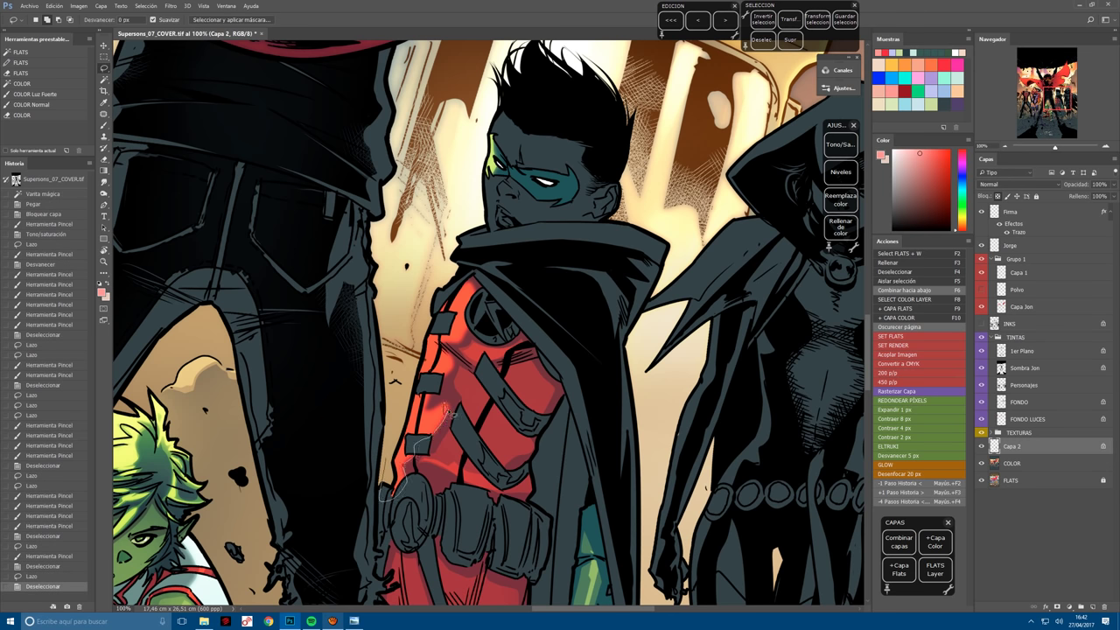
{"action": "mouse_move", "coordinate": [429, 408]}
{"action": "left_mouse_down"}
{"action": "mouse_move", "coordinate": [372, 426]}
{"action": "mouse_move", "coordinate": [382, 480]}
{"action": "left_mouse_up"}
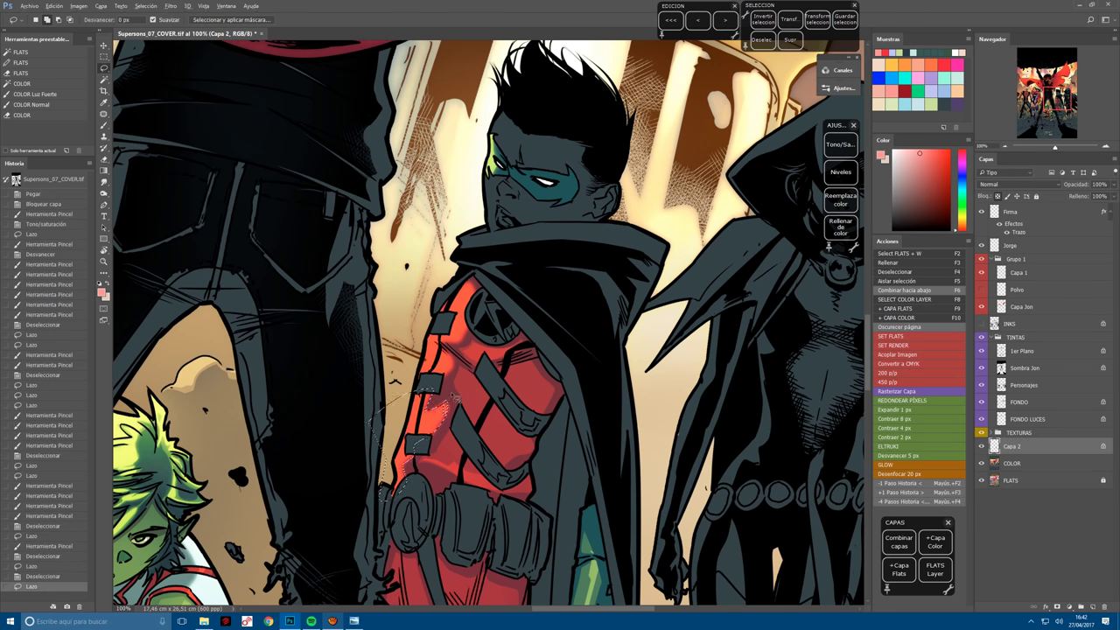
{"action": "mouse_move", "coordinate": [437, 405]}
{"action": "left_mouse_down"}
{"action": "mouse_move", "coordinate": [455, 411]}
{"action": "mouse_move", "coordinate": [443, 417]}
{"action": "mouse_move", "coordinate": [438, 405]}
{"action": "left_mouse_up"}
{"action": "mouse_move", "coordinate": [429, 400]}
{"action": "left_mouse_down"}
{"action": "mouse_move", "coordinate": [458, 418]}
{"action": "mouse_move", "coordinate": [435, 390]}
{"action": "mouse_move", "coordinate": [442, 409]}
{"action": "mouse_move", "coordinate": [420, 395]}
{"action": "mouse_move", "coordinate": [460, 361]}
{"action": "left_mouse_up"}
{"action": "mouse_move", "coordinate": [439, 349]}
{"action": "left_mouse_down"}
{"action": "mouse_move", "coordinate": [464, 340]}
{"action": "mouse_move", "coordinate": [479, 289]}
{"action": "left_mouse_up"}
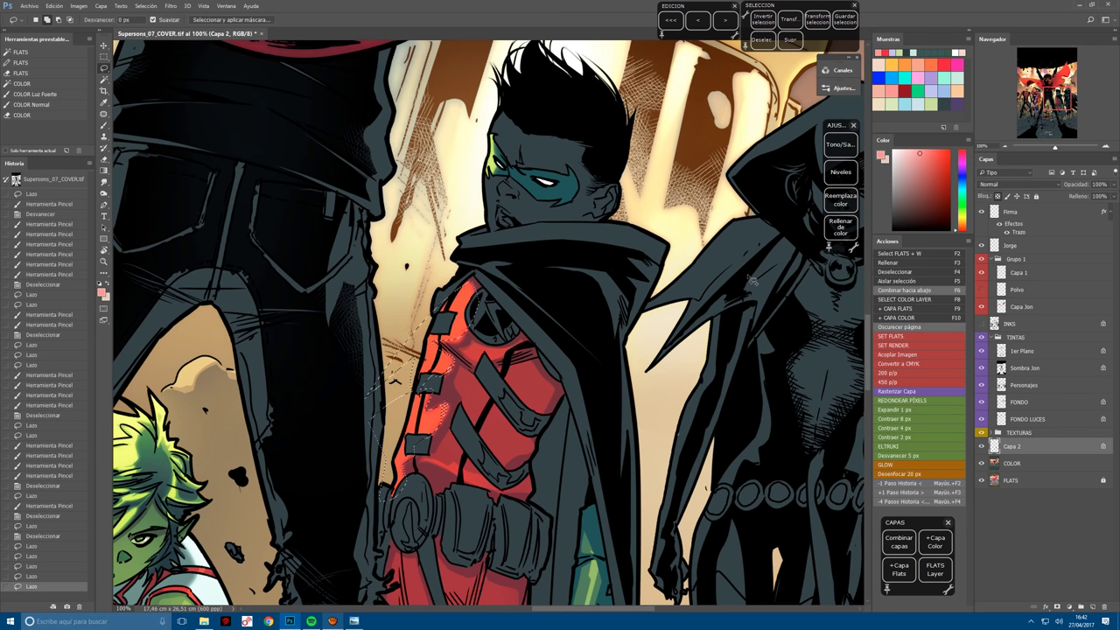
Adjust the selected tunic highlights with Hue/Saturation: slightly raised hue, saturation +100 and lightness +21.
{"action": "left_click", "coordinate": [840, 144]}
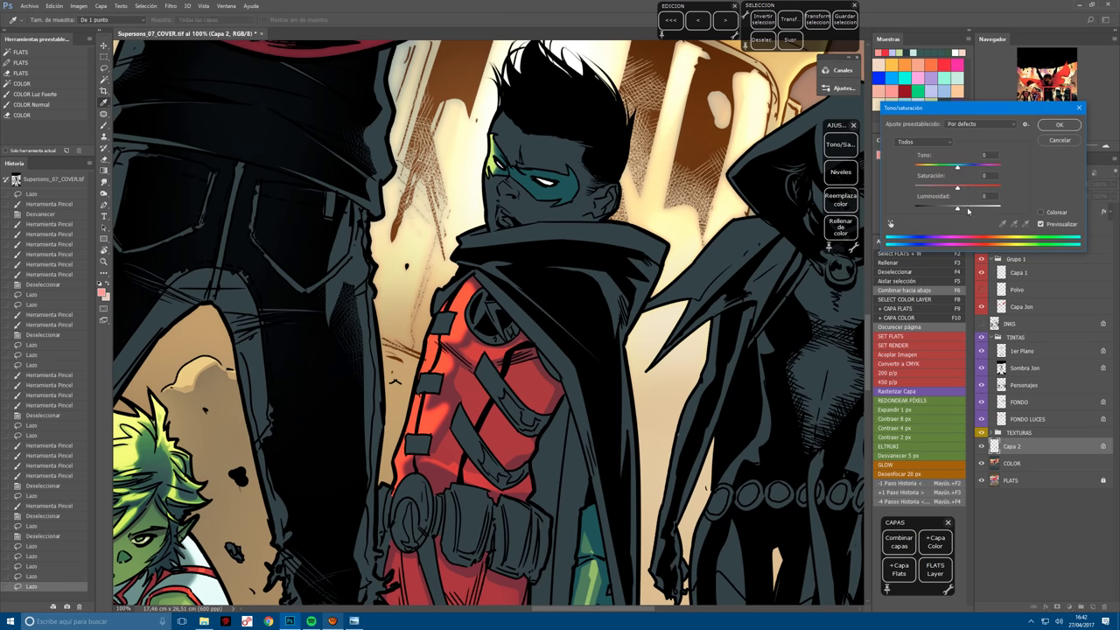
{"action": "left_click_drag", "start_coordinate": [958, 208], "coordinate": [961, 168]}
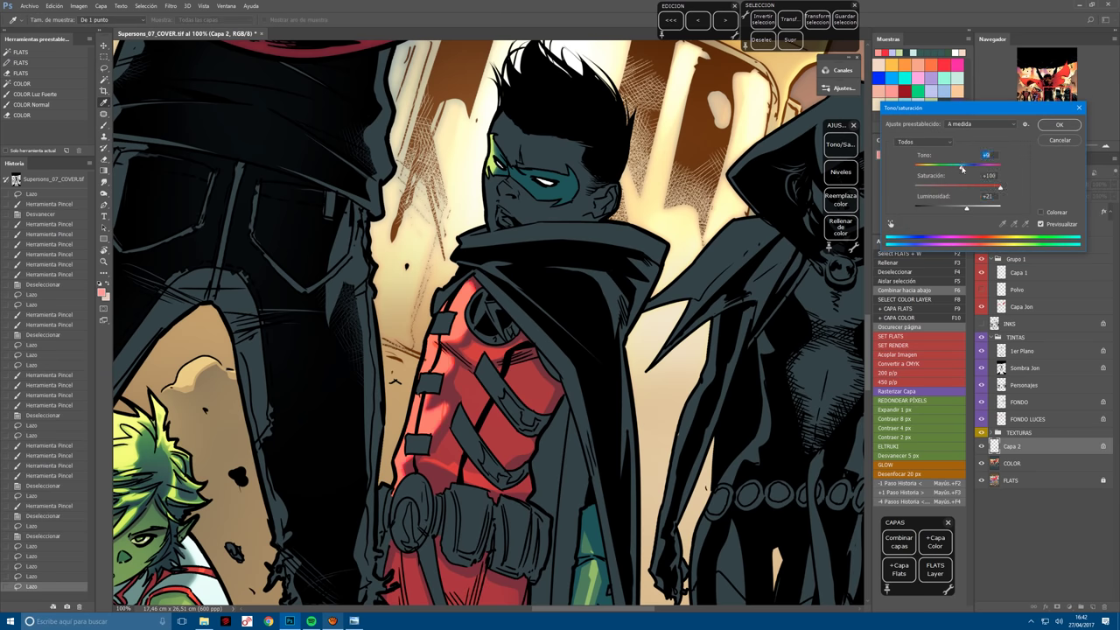
{"action": "left_click", "coordinate": [1062, 125]}
Deselect, merge the tunic layer down into COLOR, and isolate the belt's flat color area on a new locked layer.
{"action": "scroll", "coordinate": [477, 389], "scroll_direction": "down", "scroll_amount": 5}
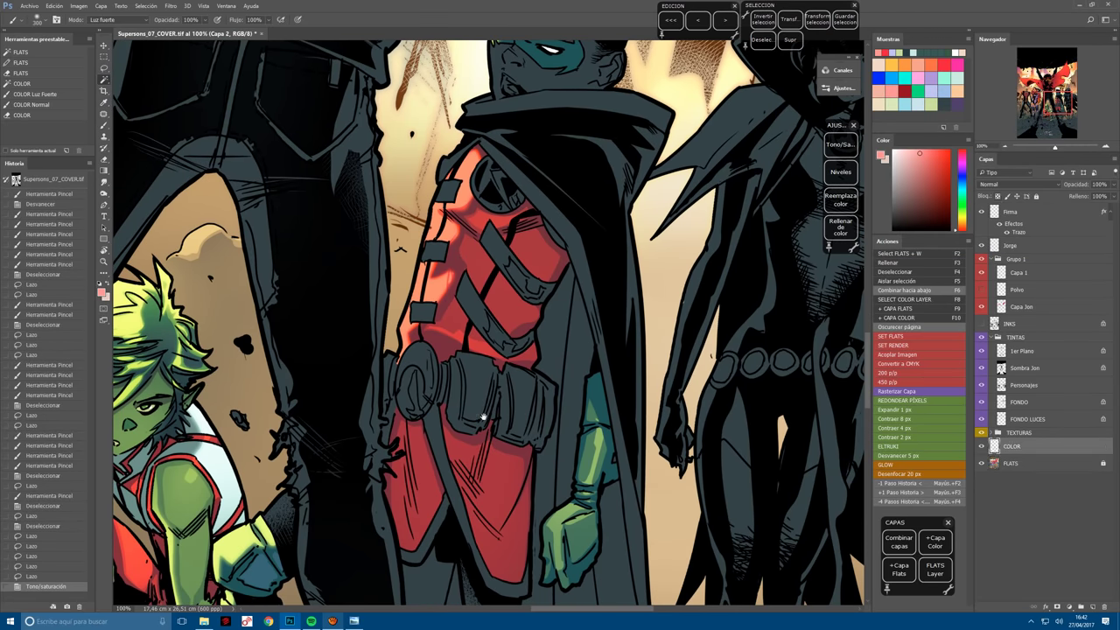
{"action": "key", "text": "F4"}
{"action": "key", "text": "F6"}
{"action": "key", "text": "F2"}
{"action": "left_click", "coordinate": [478, 389]}
{"action": "key", "text": "F5"}
Paint the belt, straps and cape lining with an orange swatch and a lighter orange swatch, using a 1800 px brush.
{"action": "scroll", "coordinate": [477, 389], "scroll_direction": "down", "scroll_amount": 4}
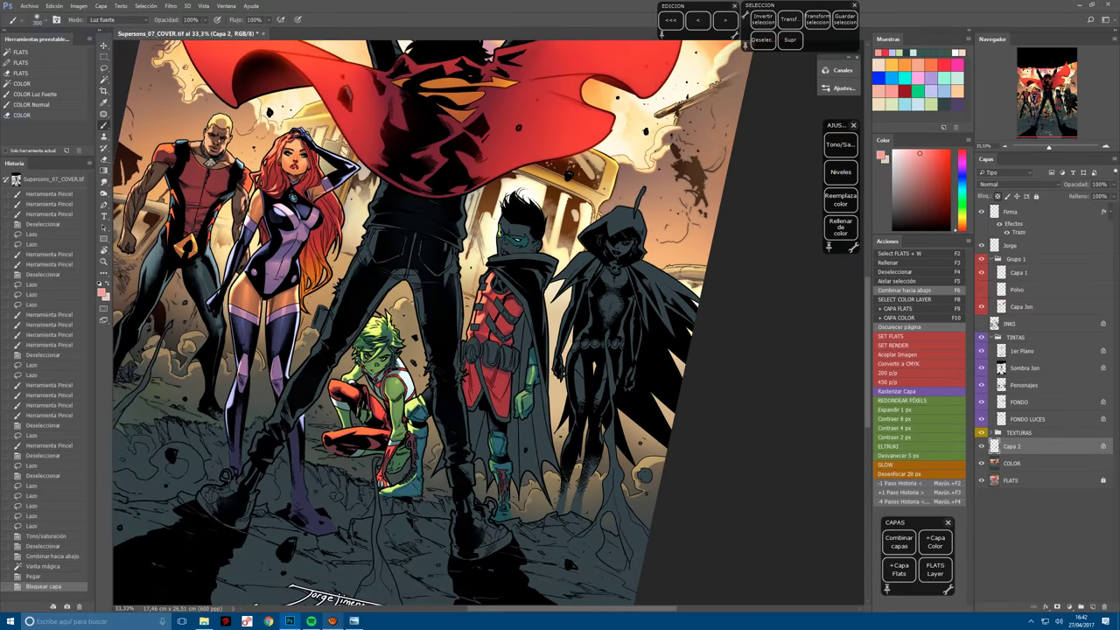
{"action": "left_click", "coordinate": [891, 67]}
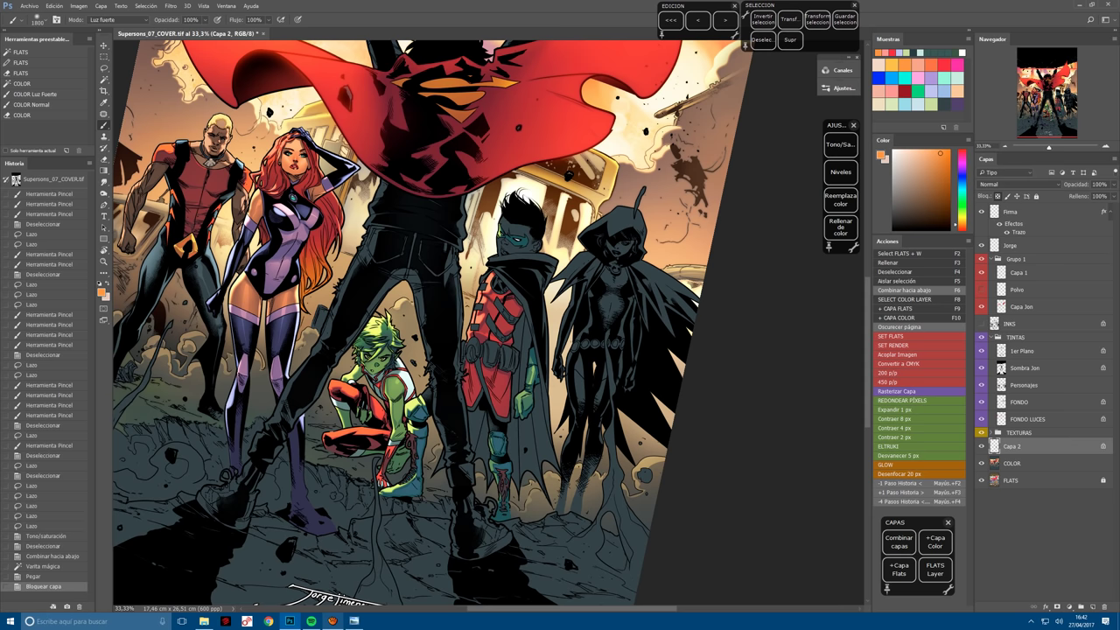
{"action": "mouse_move", "coordinate": [468, 227]}
{"action": "left_mouse_down"}
{"action": "mouse_move", "coordinate": [473, 341]}
{"action": "mouse_move", "coordinate": [483, 332]}
{"action": "left_mouse_up"}
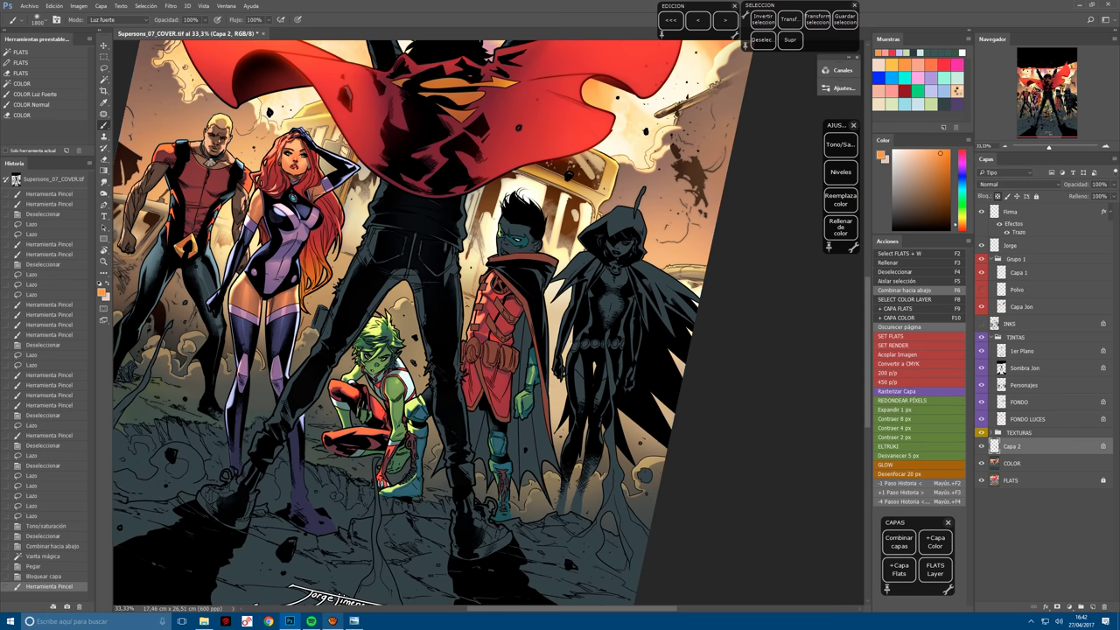
{"action": "left_click", "coordinate": [921, 52]}
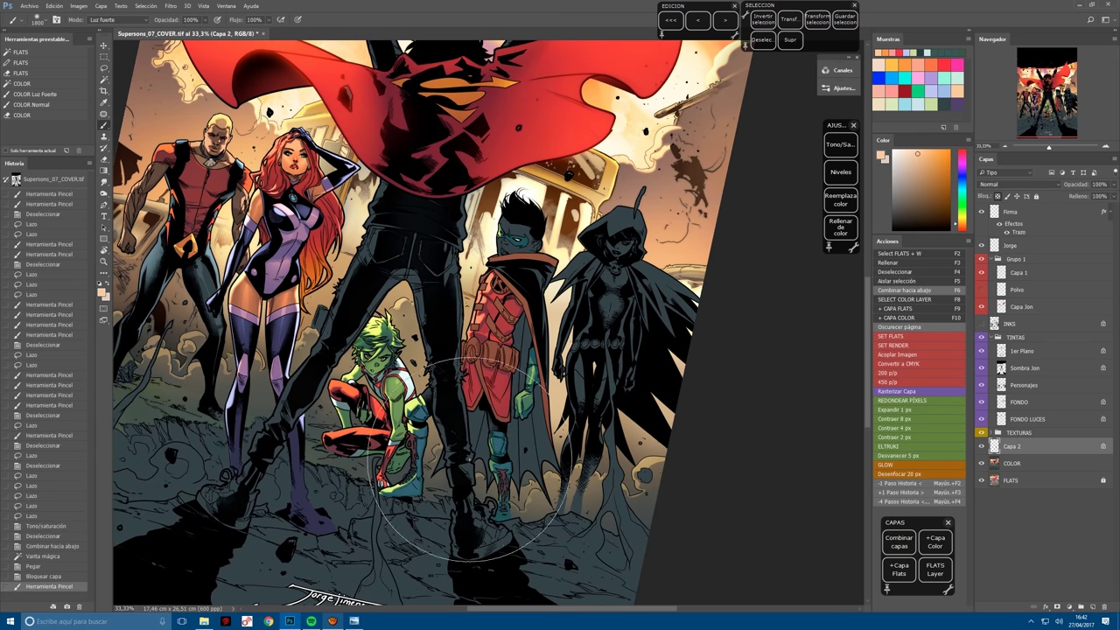
{"action": "left_click", "coordinate": [474, 460]}
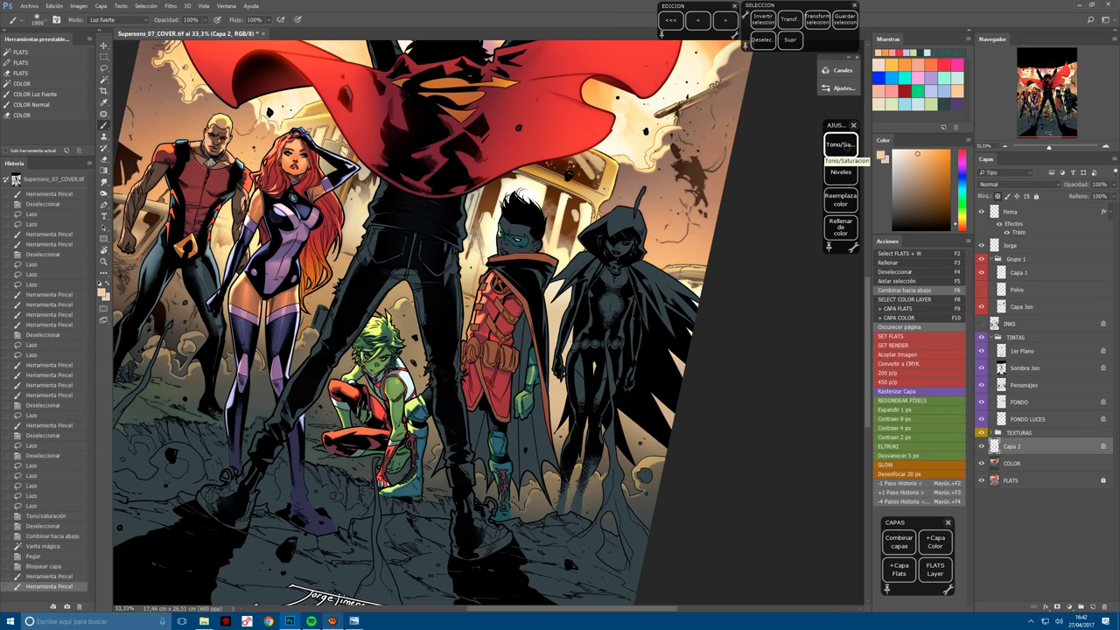
Adjust the orange layer with Hue/Saturation, setting saturation to +30 and slightly raising the lightness.
{"action": "left_click", "coordinate": [840, 146]}
{"action": "left_click_drag", "start_coordinate": [958, 209], "coordinate": [964, 208]}
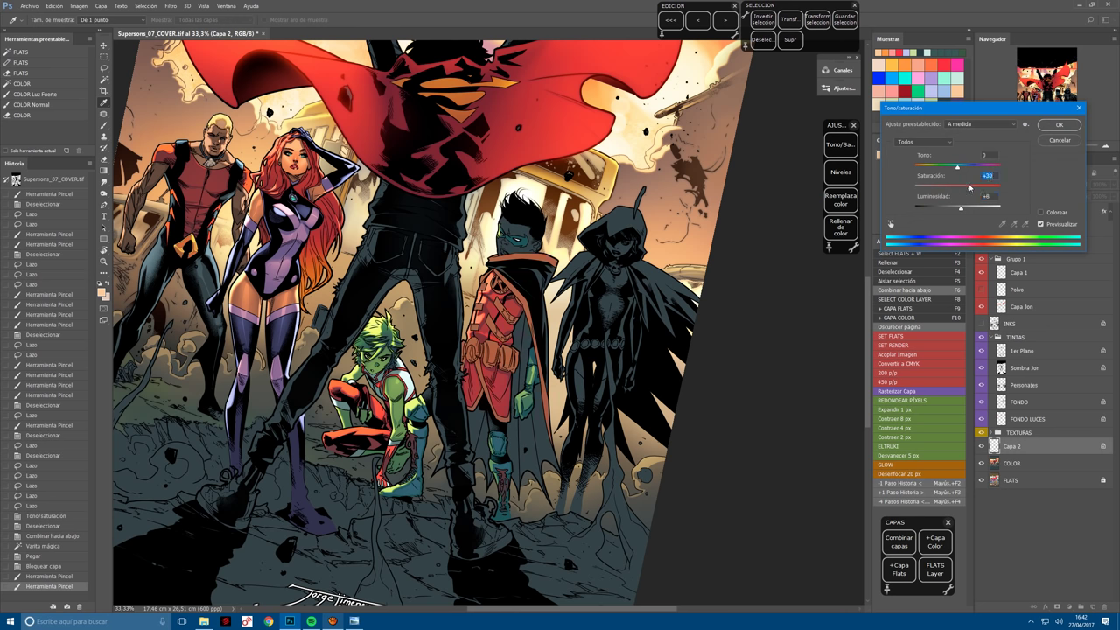
{"action": "left_click", "coordinate": [1061, 124]}
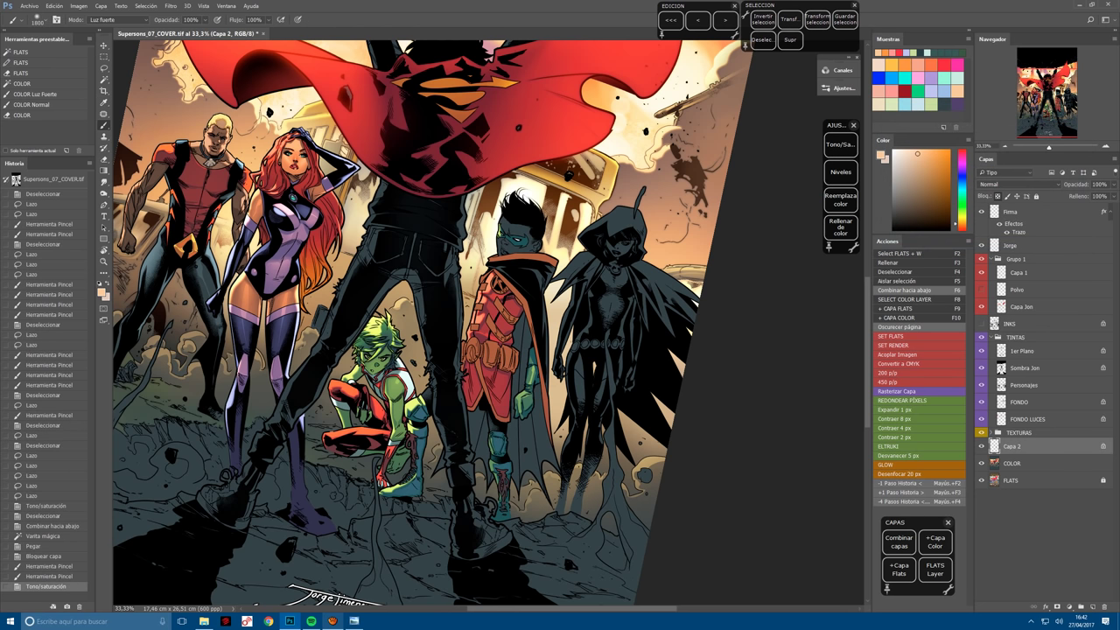
Lasso light shapes on the belt buckle, the belt's outer edge and the tunic's lower side tabs.
{"action": "scroll", "coordinate": [525, 324], "scroll_direction": "up", "scroll_amount": 6}
{"action": "key", "text": "l"}
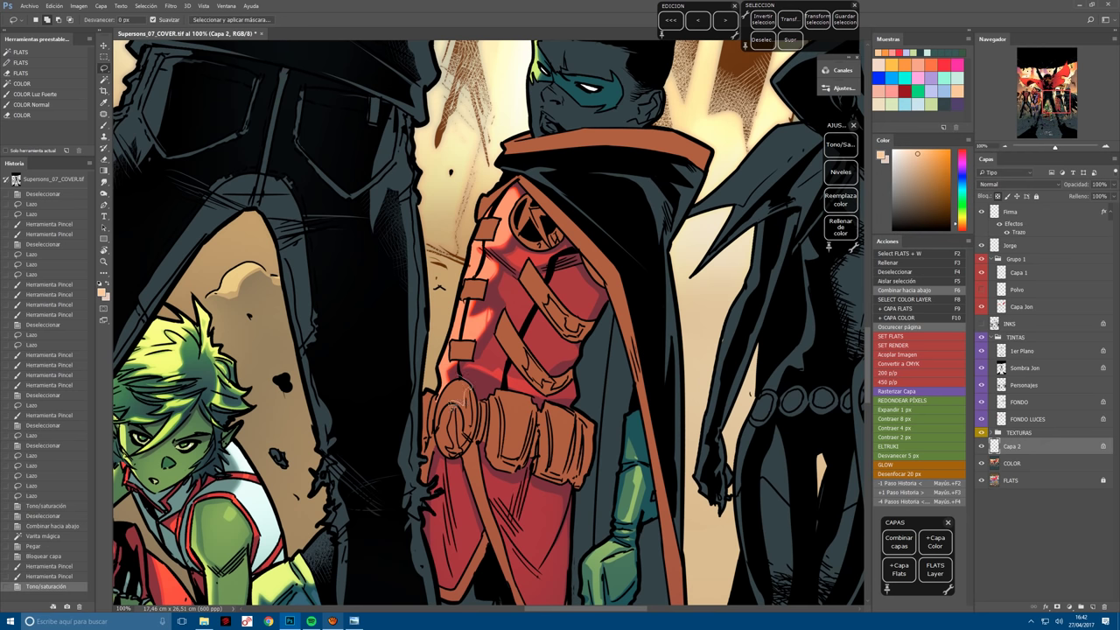
{"action": "mouse_move", "coordinate": [469, 385]}
{"action": "left_mouse_down"}
{"action": "mouse_move", "coordinate": [435, 391]}
{"action": "mouse_move", "coordinate": [413, 444]}
{"action": "left_mouse_up"}
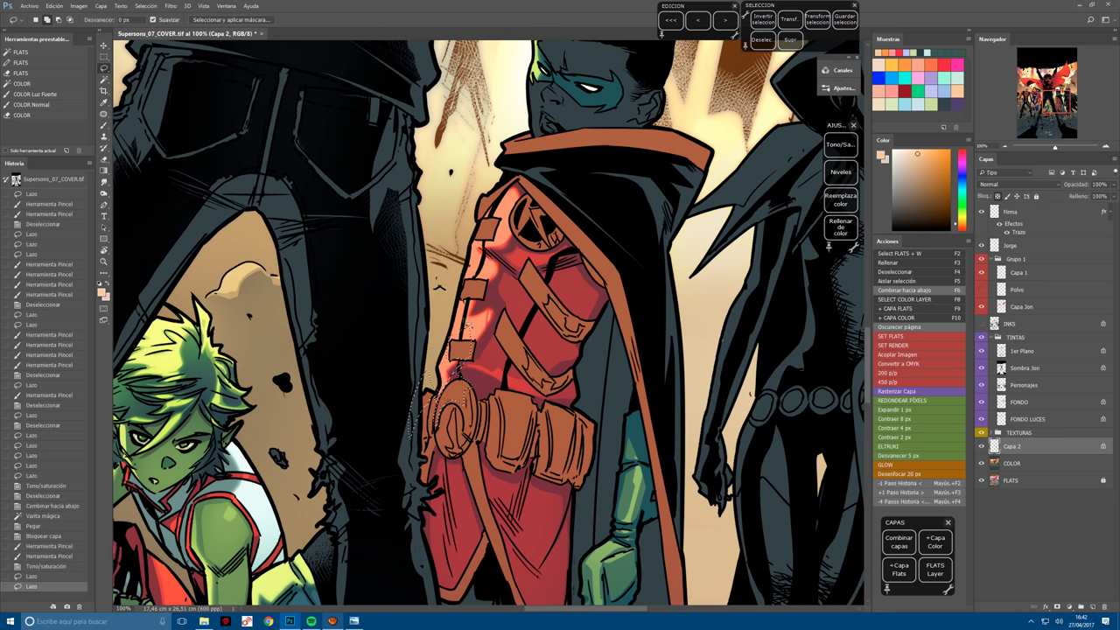
{"action": "left_click_drag", "start_coordinate": [429, 390], "coordinate": [438, 407]}
{"action": "mouse_move", "coordinate": [464, 307]}
{"action": "left_mouse_down"}
{"action": "mouse_move", "coordinate": [491, 290]}
{"action": "mouse_move", "coordinate": [464, 289]}
{"action": "left_mouse_up"}
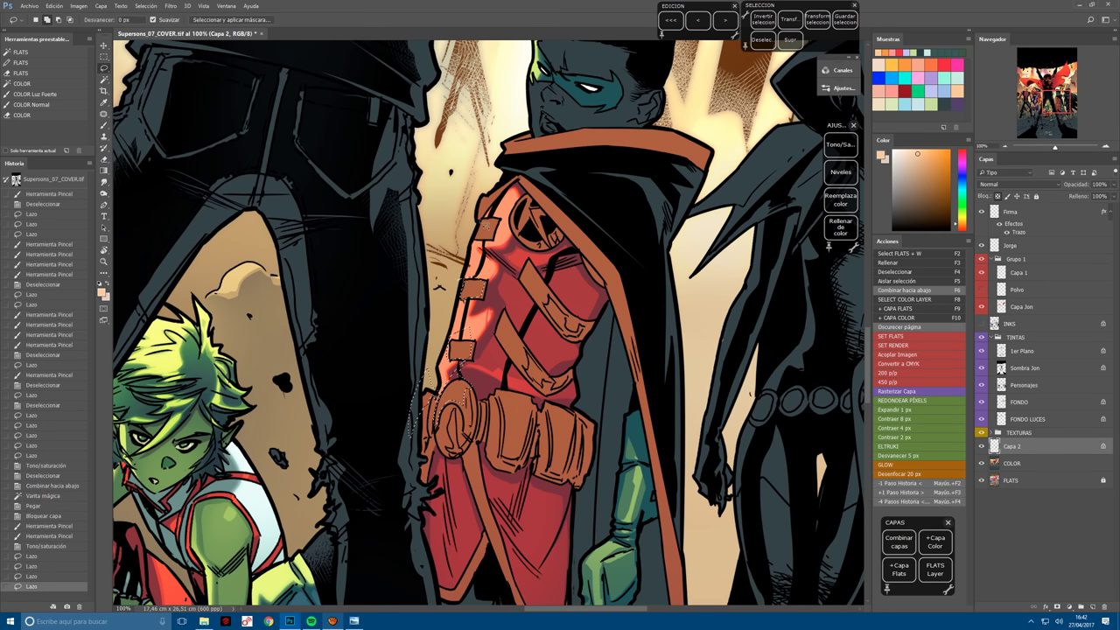
Add lasso shapes over the upper side tabs, chest emblem, cape collar and the outer edge of the tunic's skirt.
{"action": "mouse_move", "coordinate": [477, 224]}
{"action": "left_mouse_down"}
{"action": "mouse_move", "coordinate": [503, 219]}
{"action": "mouse_move", "coordinate": [477, 203]}
{"action": "mouse_move", "coordinate": [520, 180]}
{"action": "left_mouse_up"}
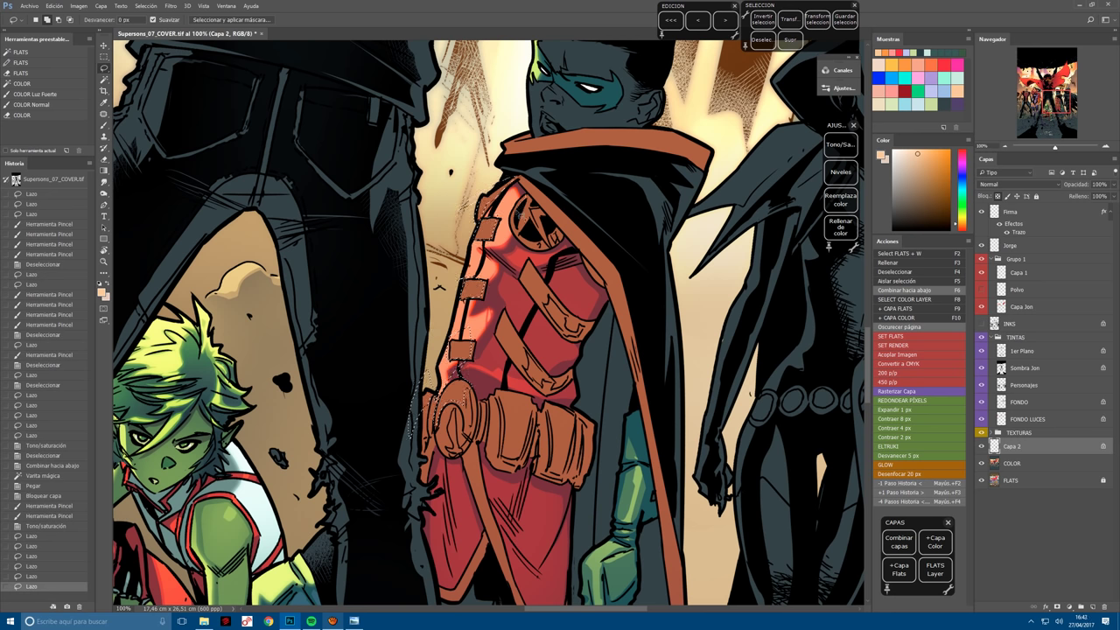
{"action": "mouse_move", "coordinate": [517, 234]}
{"action": "left_mouse_down"}
{"action": "mouse_move", "coordinate": [548, 165]}
{"action": "mouse_move", "coordinate": [476, 203]}
{"action": "mouse_move", "coordinate": [535, 221]}
{"action": "left_mouse_up"}
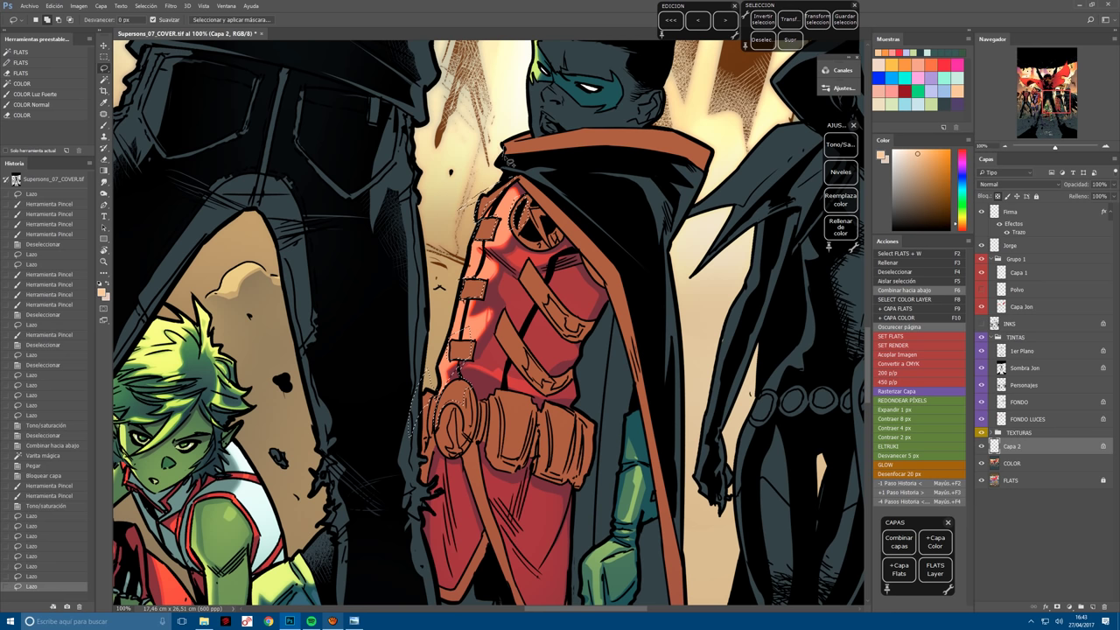
{"action": "mouse_move", "coordinate": [543, 153]}
{"action": "left_mouse_down"}
{"action": "mouse_move", "coordinate": [585, 130]}
{"action": "mouse_move", "coordinate": [516, 133]}
{"action": "mouse_move", "coordinate": [439, 256]}
{"action": "left_mouse_up"}
{"action": "scroll", "coordinate": [472, 359], "scroll_direction": "down", "scroll_amount": 2}
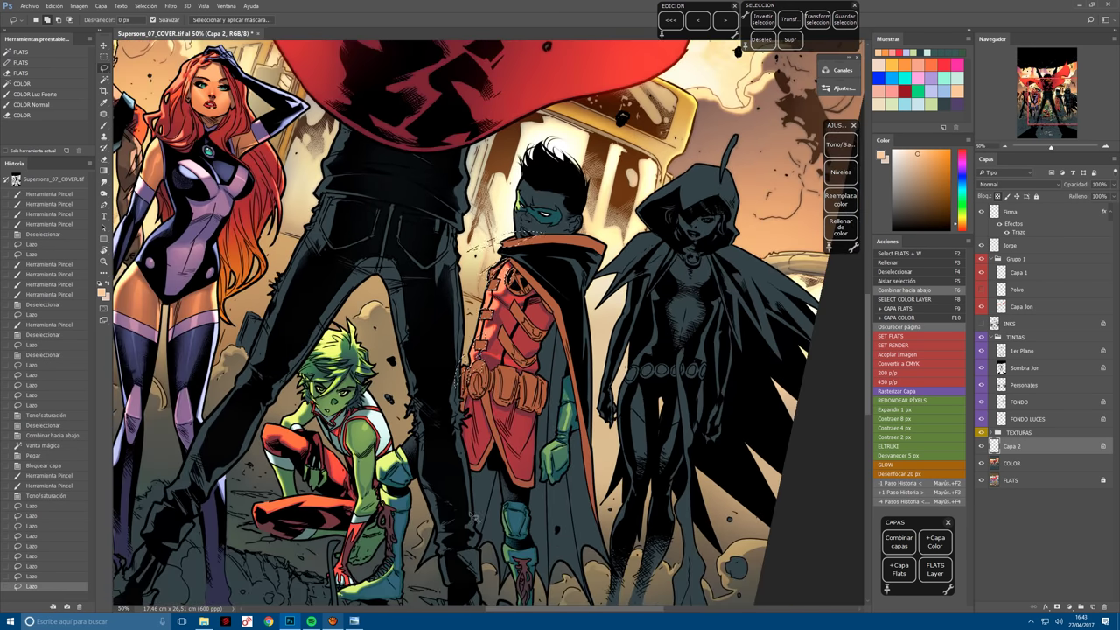
{"action": "left_click_drag", "start_coordinate": [469, 400], "coordinate": [448, 473]}
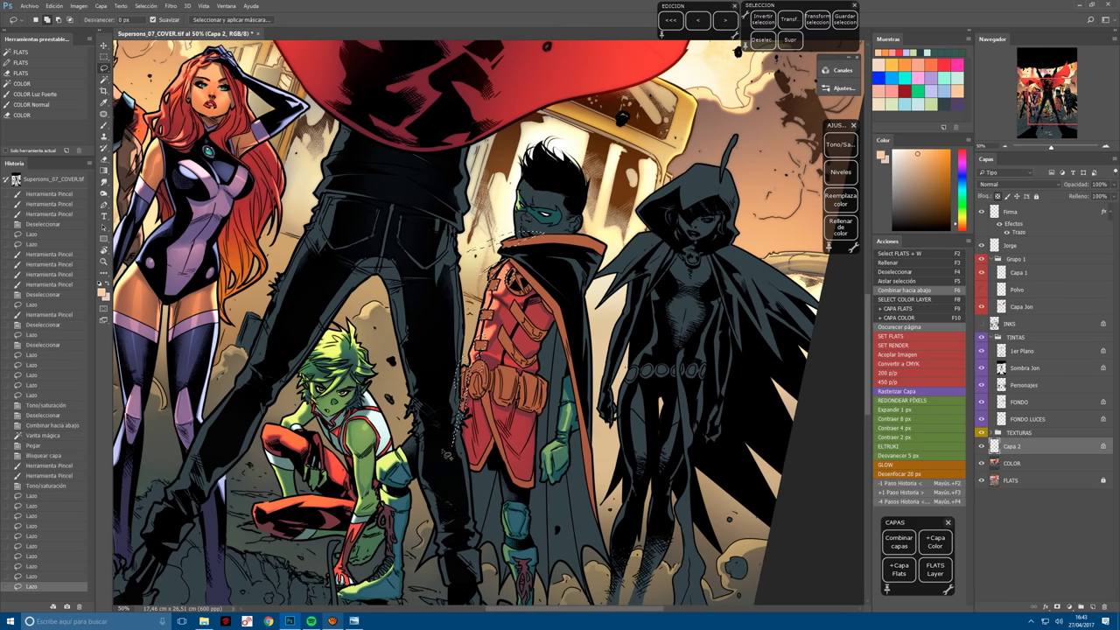
Brush light orange into the lassoed highlights, feather the selection by 5 px, and build up more strokes with a smaller brush.
{"action": "key", "text": "b"}
{"action": "left_click_drag", "start_coordinate": [528, 200], "coordinate": [536, 206]}
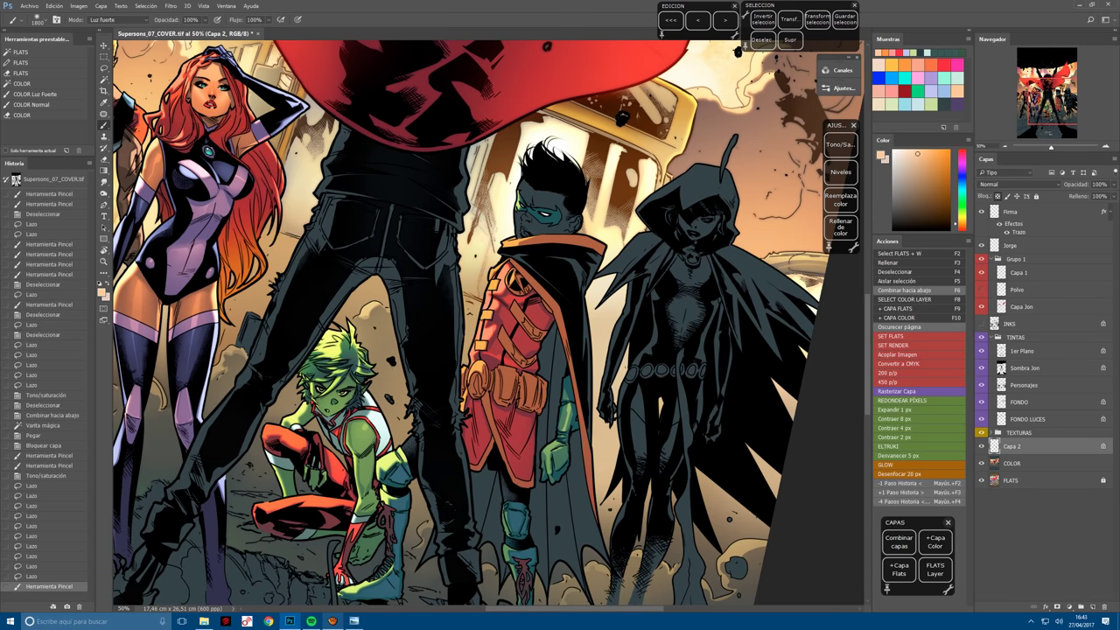
{"action": "left_click", "coordinate": [917, 459]}
{"action": "left_click_drag", "start_coordinate": [460, 392], "coordinate": [490, 271]}
{"action": "left_click_drag", "start_coordinate": [477, 376], "coordinate": [525, 240]}
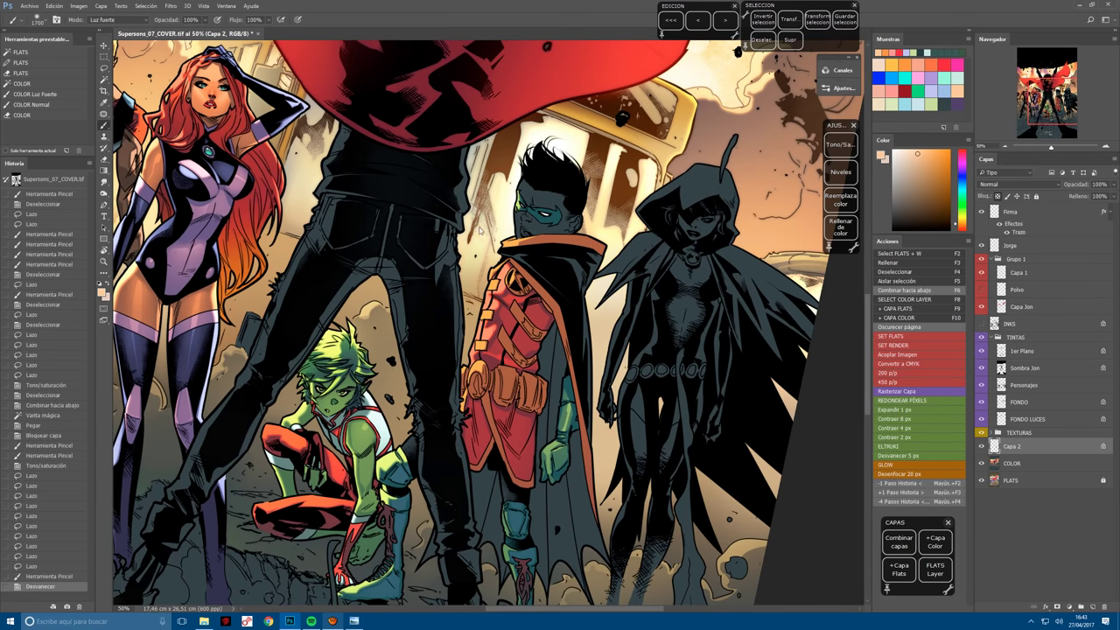
{"action": "left_click_drag", "start_coordinate": [464, 389], "coordinate": [408, 210]}
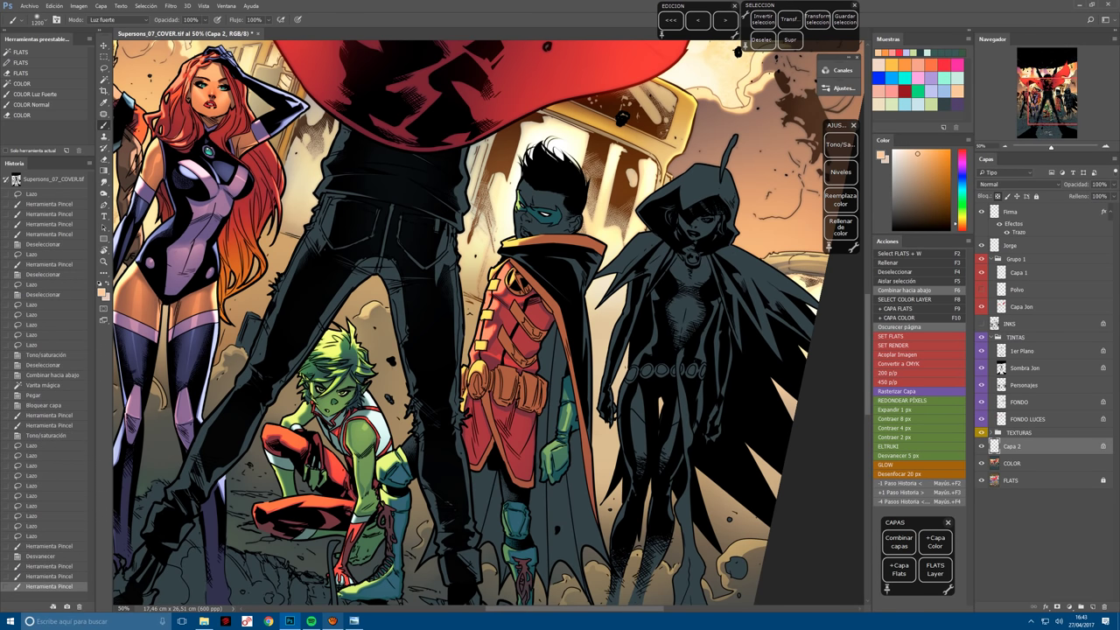
{"action": "key", "text": "ctrl+z"}
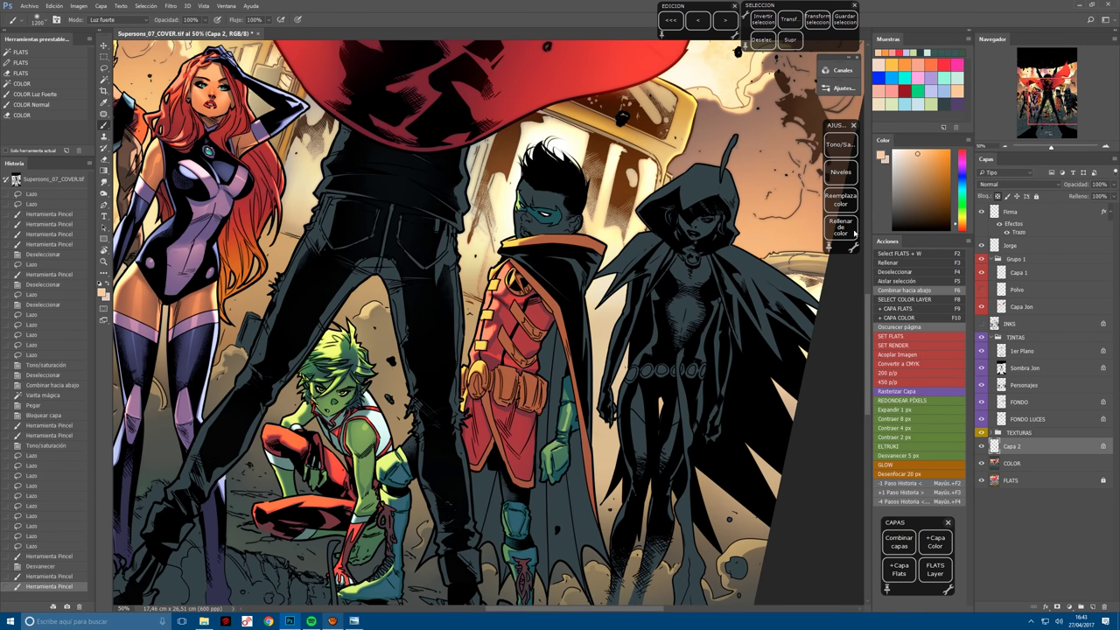
Lighten the yellow highlights with Replace Color, using tolerance 58 and lightness +30.
{"action": "key", "text": "ctrl+plus"}
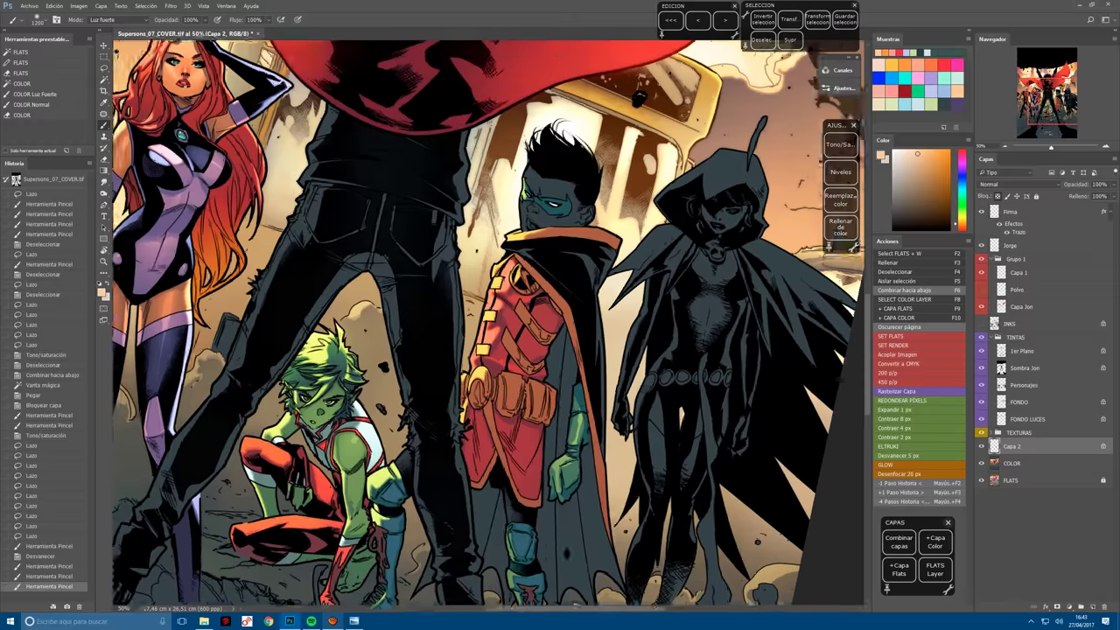
{"action": "key", "text": "ctrl+shift+r"}
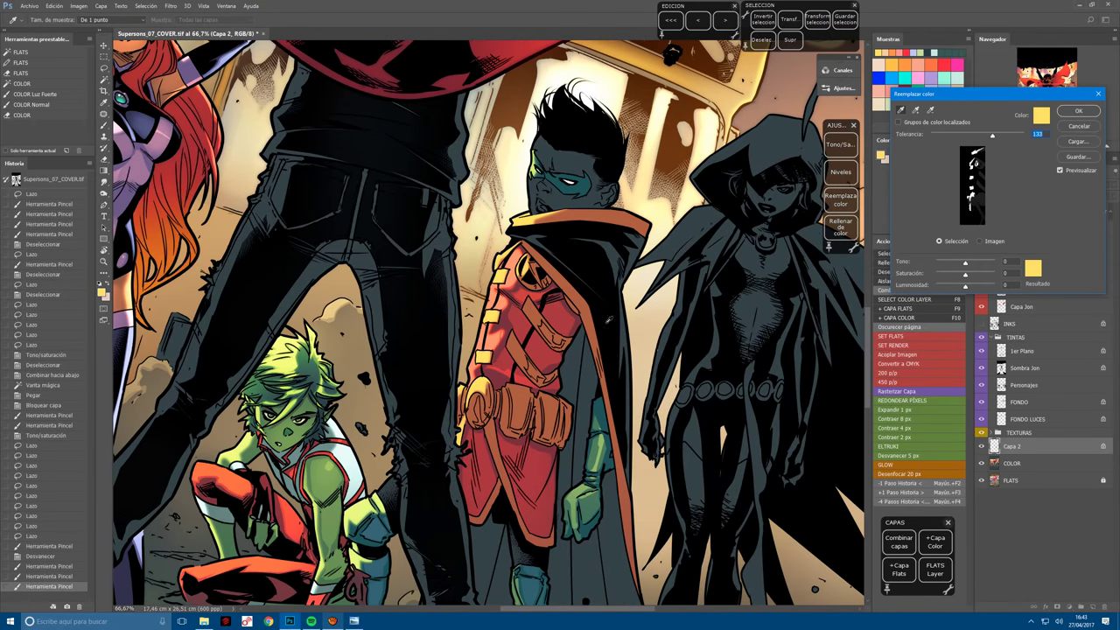
{"action": "left_click_drag", "start_coordinate": [994, 139], "coordinate": [958, 138]}
{"action": "left_click_drag", "start_coordinate": [982, 288], "coordinate": [974, 288]}
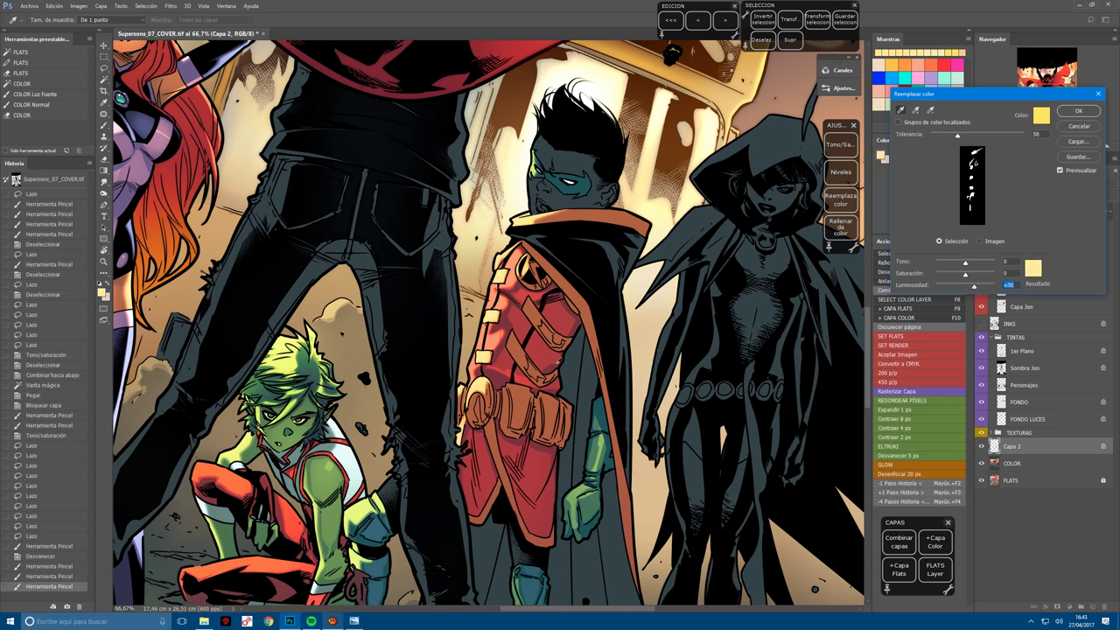
{"action": "left_click_drag", "start_coordinate": [543, 445], "coordinate": [524, 436]}
{"action": "key", "text": "Return"}
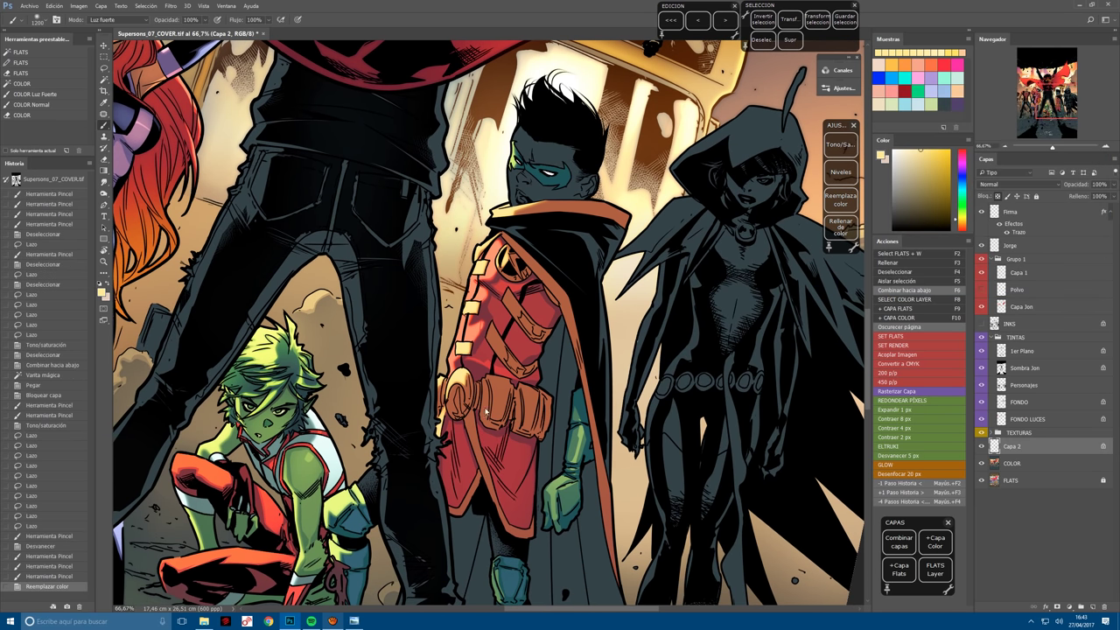
Deselect and lasso a light shape along the rim of the belt buckle.
{"action": "key", "text": "ctrl+d"}
{"action": "key", "text": "r"}
{"action": "left_click_drag", "start_coordinate": [490, 350], "coordinate": [412, 383]}
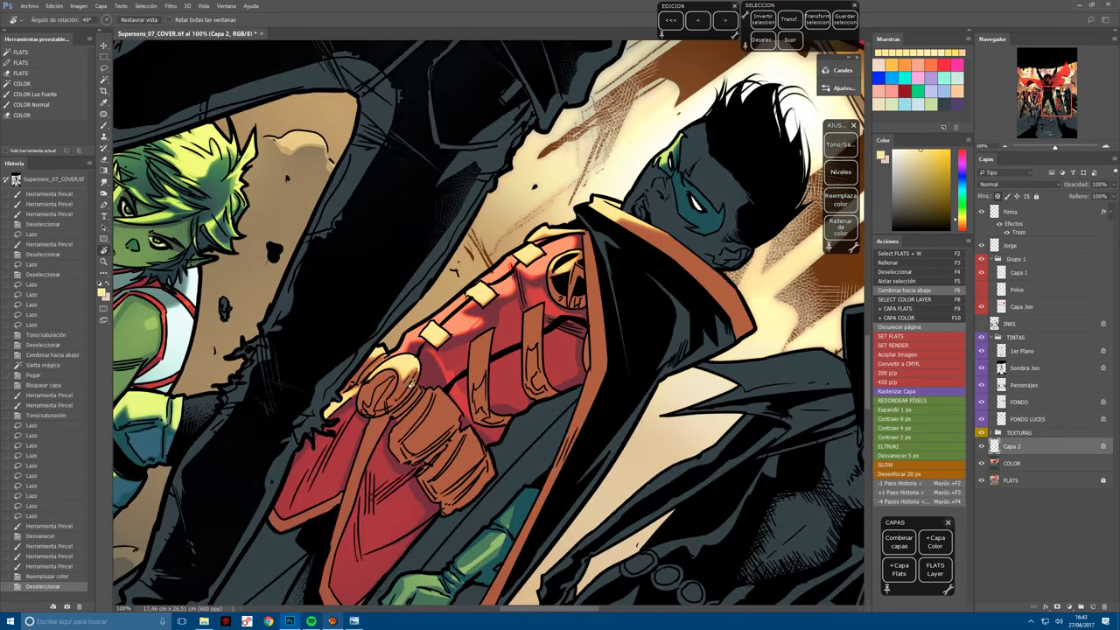
{"action": "key", "text": "l"}
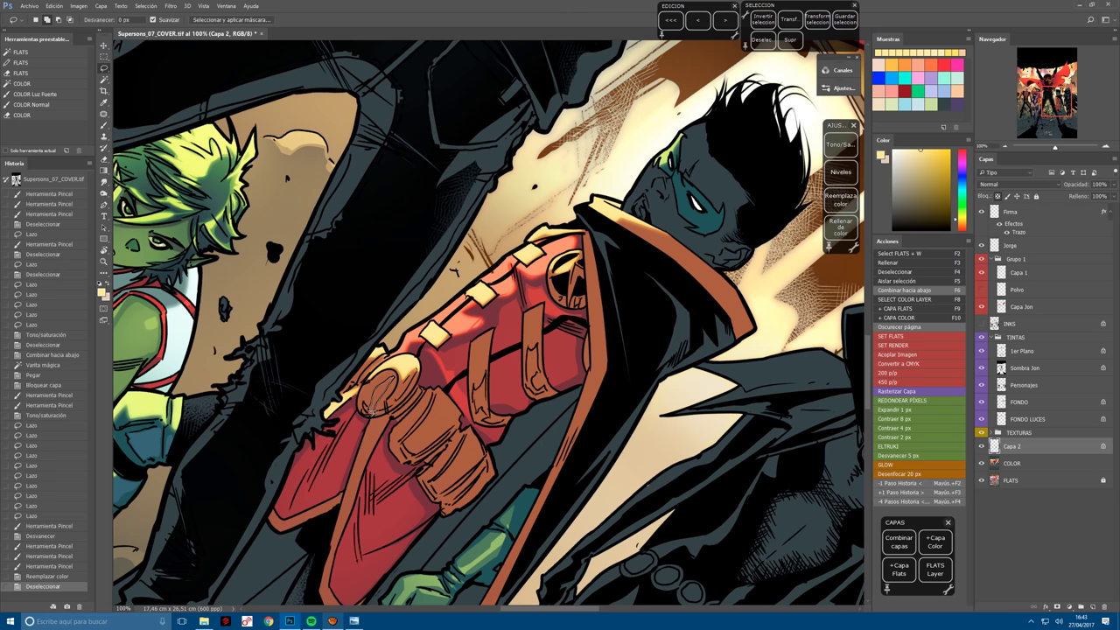
{"action": "left_click_drag", "start_coordinate": [371, 409], "coordinate": [420, 367]}
Brush light orange into the lassoed rim of the belt buckle with a smaller brush and deselect.
{"action": "key", "text": "b"}
{"action": "left_click", "coordinate": [602, 254], "text": "alt"}
{"action": "key", "text": "bracketleft"}
{"action": "key", "text": "bracketleft"}
{"action": "key", "text": "bracketleft"}
{"action": "key", "text": "bracketleft"}
{"action": "key", "text": "bracketleft"}
{"action": "key", "text": "bracketleft"}
{"action": "key", "text": "bracketleft"}
{"action": "left_click_drag", "start_coordinate": [315, 473], "coordinate": [438, 350]}
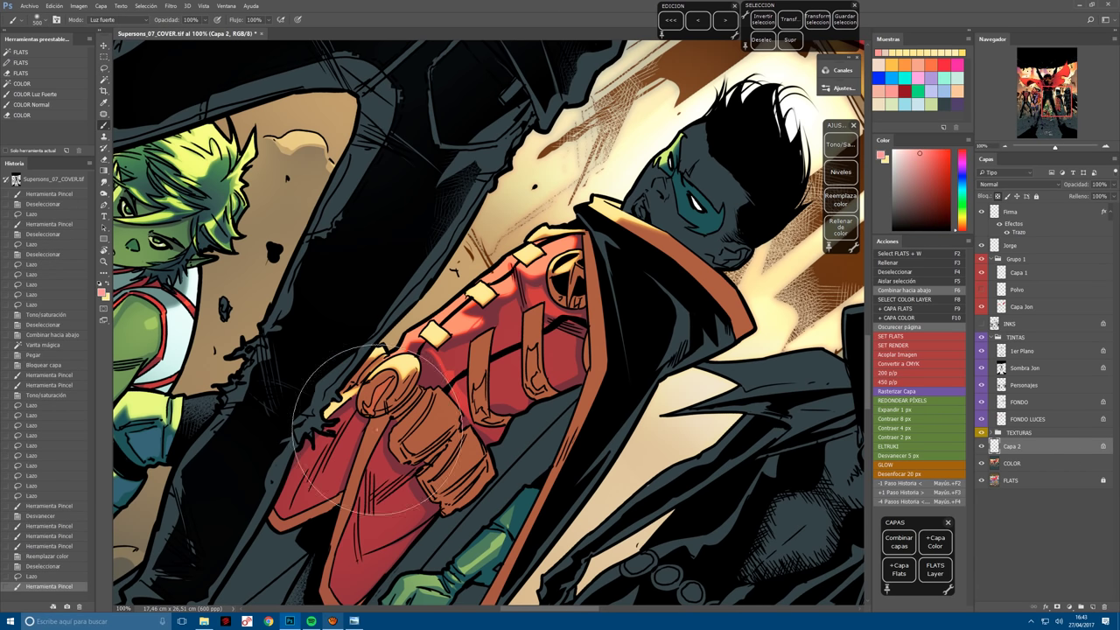
{"action": "left_click", "coordinate": [956, 91]}
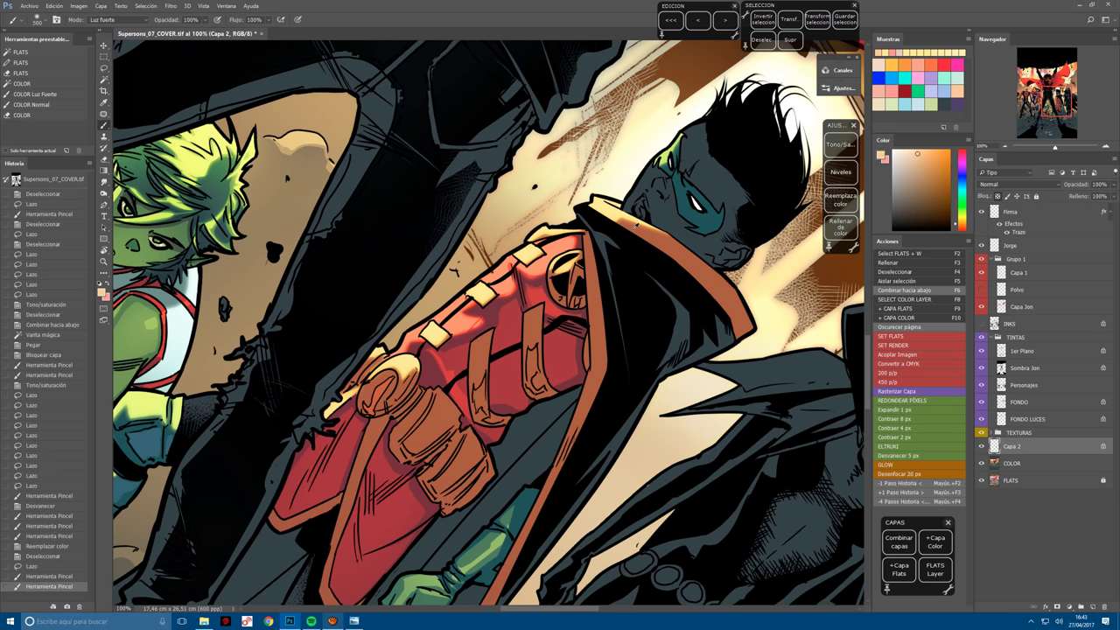
{"action": "key", "text": "l"}
{"action": "key", "text": "ctrl+d"}
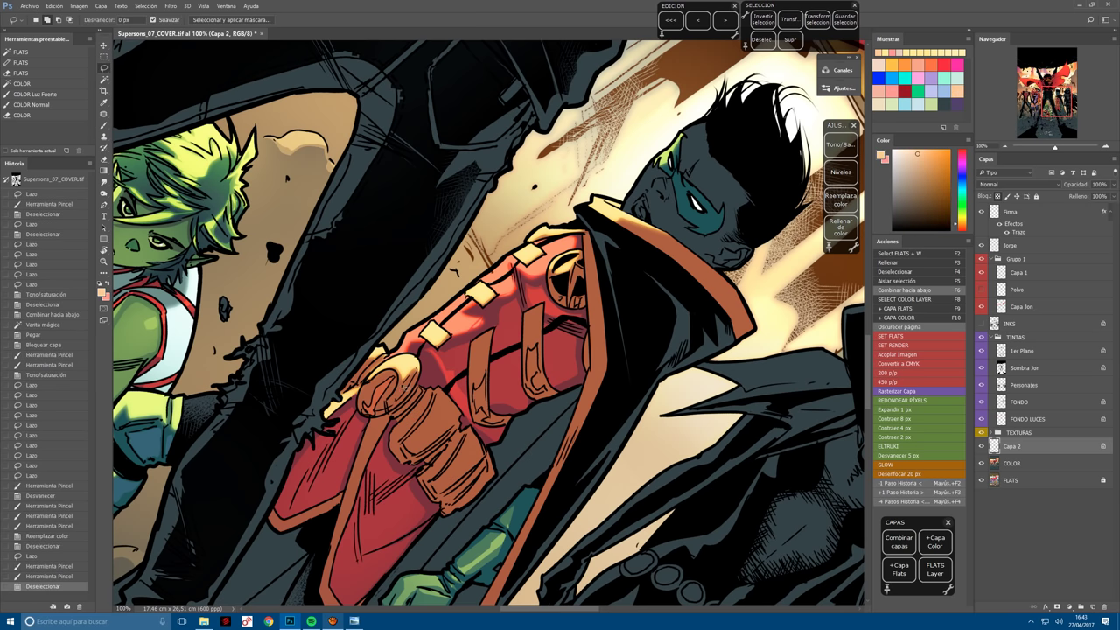
Lasso a light shape across the buckle's inner face, brush light orange into it and deselect.
{"action": "mouse_move", "coordinate": [371, 411]}
{"action": "left_mouse_down"}
{"action": "mouse_move", "coordinate": [411, 378]}
{"action": "mouse_move", "coordinate": [423, 382]}
{"action": "left_mouse_up"}
{"action": "key", "text": "b"}
{"action": "left_click", "coordinate": [394, 398]}
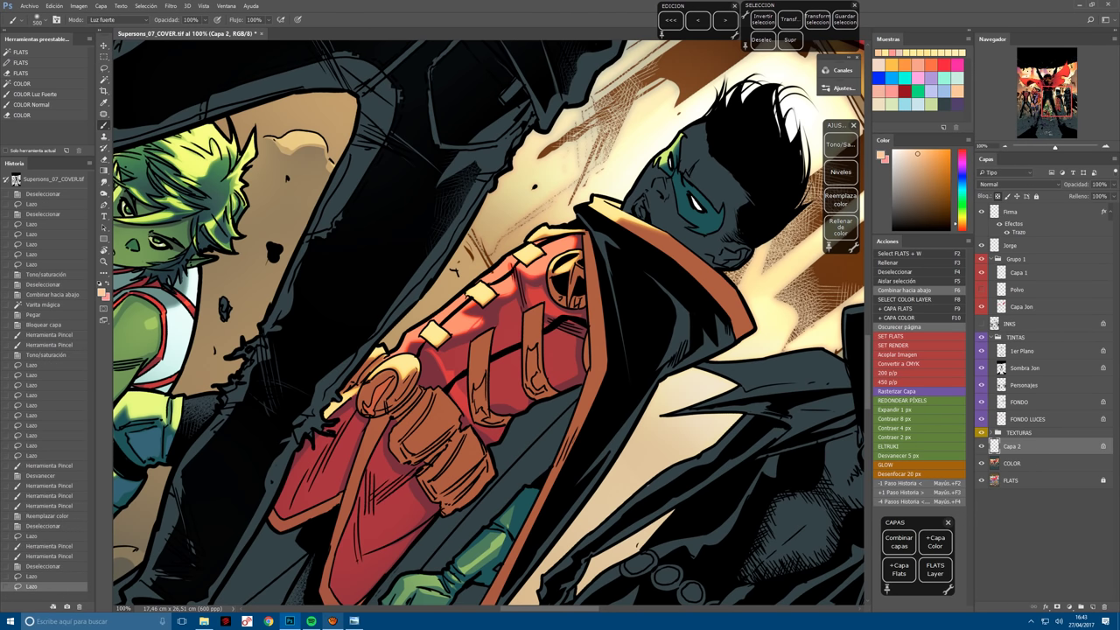
{"action": "left_click", "coordinate": [390, 395]}
{"action": "left_click", "coordinate": [395, 395]}
{"action": "key", "text": "l"}
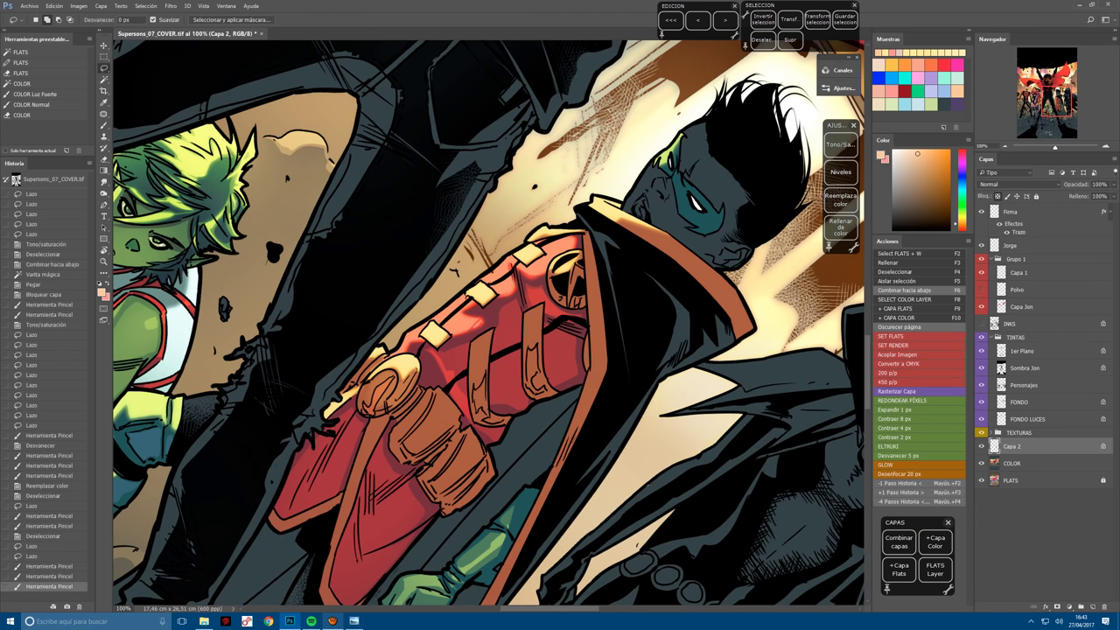
{"action": "key", "text": "ctrl+d"}
Lasso a smaller highlight on the buckle's inner relief, brush it light orange and deselect.
{"action": "mouse_move", "coordinate": [401, 396]}
{"action": "left_mouse_down"}
{"action": "mouse_move", "coordinate": [416, 380]}
{"action": "mouse_move", "coordinate": [400, 396]}
{"action": "left_mouse_up"}
{"action": "key", "text": "b"}
{"action": "left_click", "coordinate": [397, 395]}
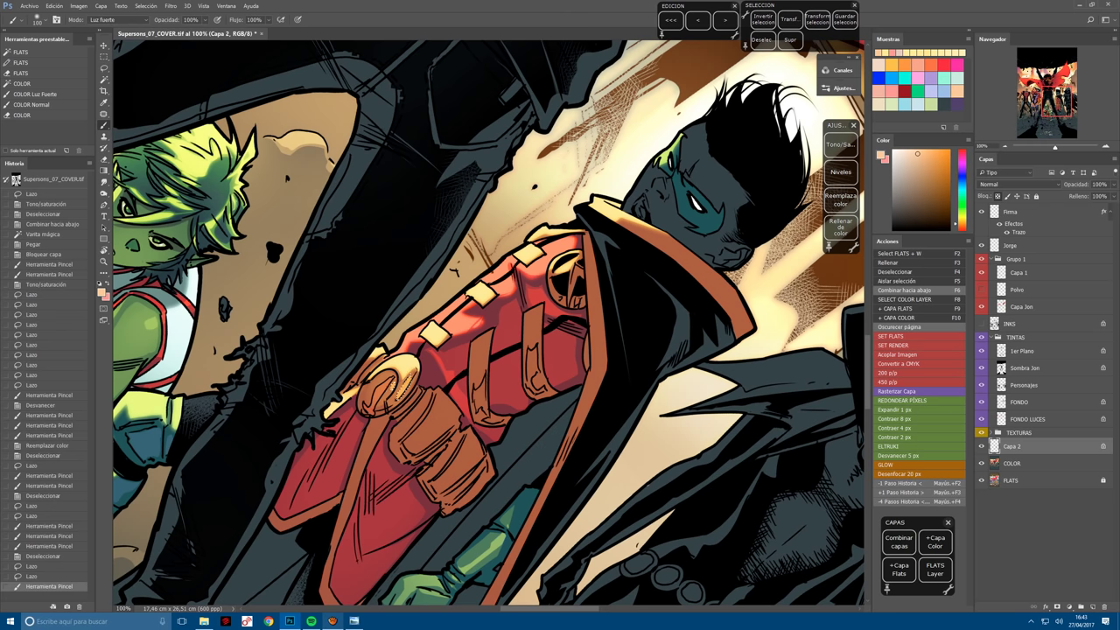
{"action": "key", "text": "l"}
{"action": "key", "text": "ctrl+d"}
Lasso the orange trim of both tunic skirt flaps, brush light orange along it and deselect.
{"action": "scroll", "coordinate": [383, 475], "scroll_direction": "down", "scroll_amount": 3}
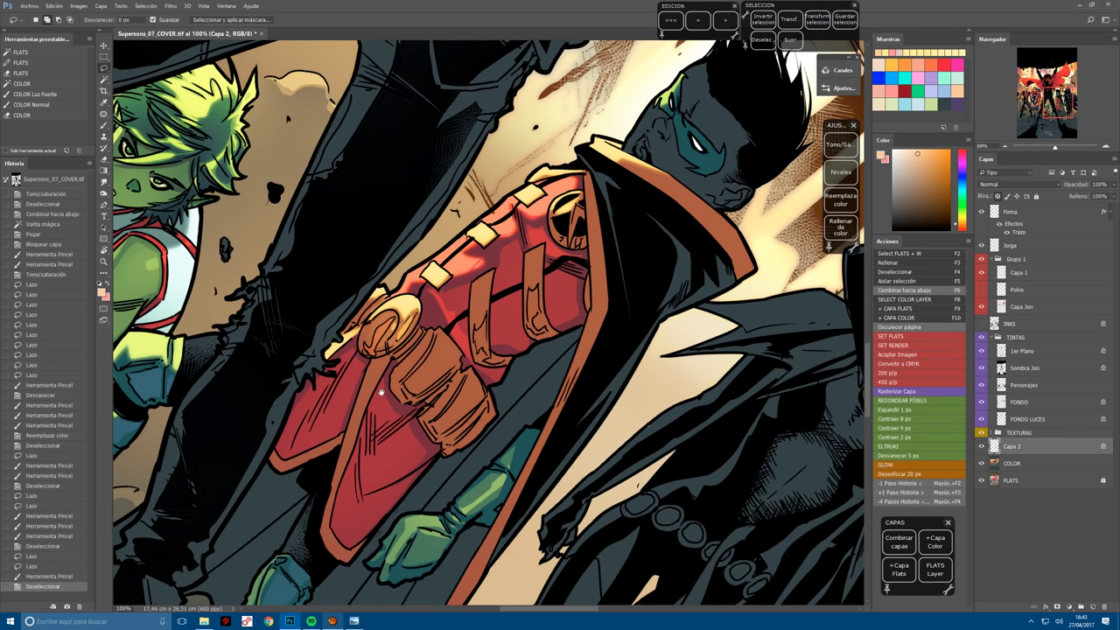
{"action": "mouse_move", "coordinate": [371, 369]}
{"action": "left_mouse_down"}
{"action": "mouse_move", "coordinate": [335, 463]}
{"action": "mouse_move", "coordinate": [322, 557]}
{"action": "mouse_move", "coordinate": [340, 573]}
{"action": "mouse_move", "coordinate": [357, 570]}
{"action": "mouse_move", "coordinate": [388, 490]}
{"action": "left_mouse_up"}
{"action": "mouse_move", "coordinate": [346, 449]}
{"action": "left_mouse_down"}
{"action": "mouse_move", "coordinate": [340, 435]}
{"action": "mouse_move", "coordinate": [302, 481]}
{"action": "mouse_move", "coordinate": [272, 464]}
{"action": "left_mouse_up"}
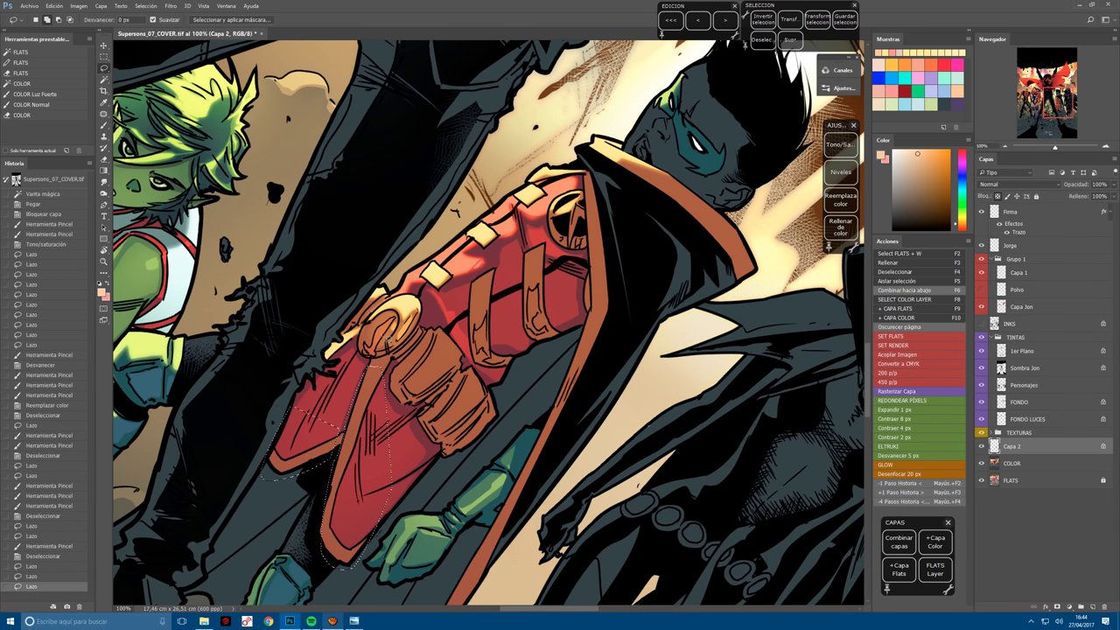
{"action": "key", "text": "b"}
{"action": "left_click_drag", "start_coordinate": [372, 372], "coordinate": [326, 536]}
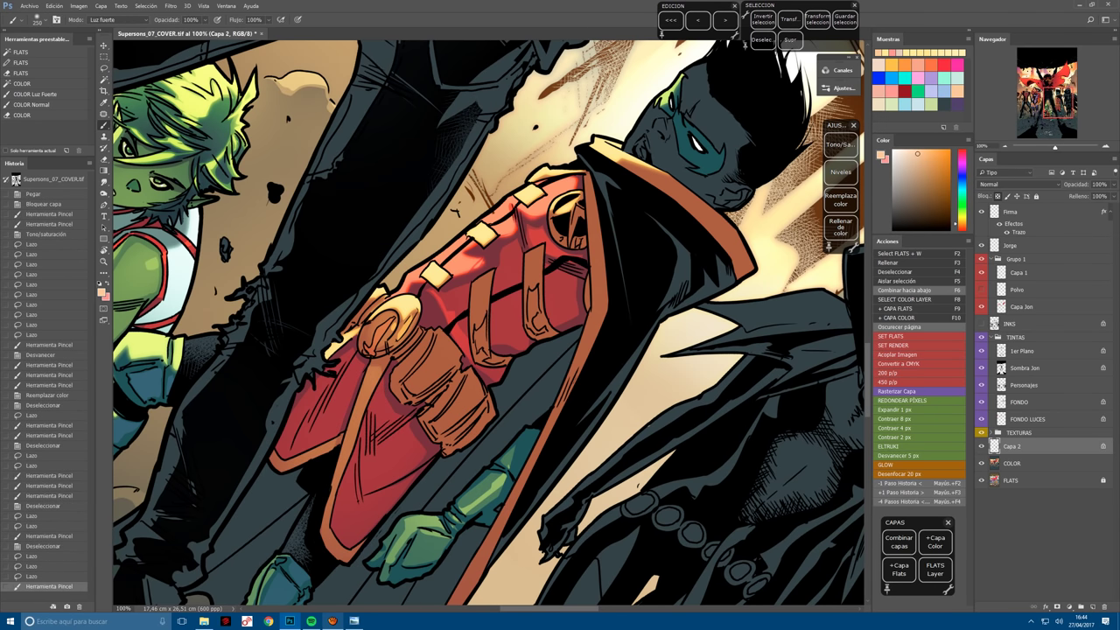
{"action": "left_click_drag", "start_coordinate": [375, 372], "coordinate": [327, 534]}
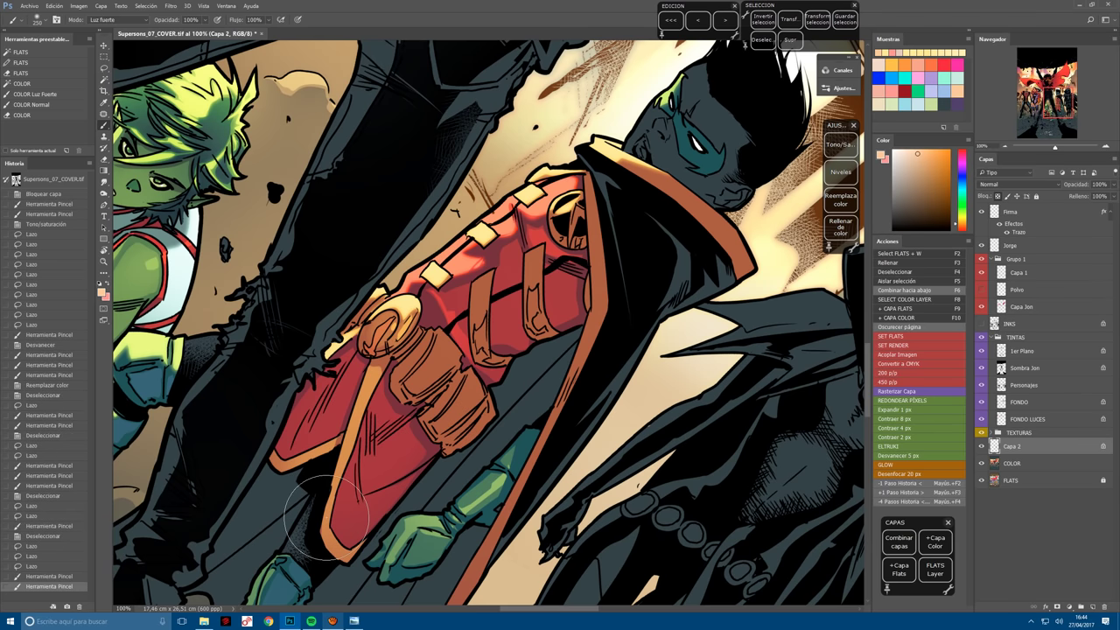
{"action": "key", "text": "ctrl+d"}
Lasso the lit faces of the two belt pouches and brush light orange over them.
{"action": "key", "text": "l"}
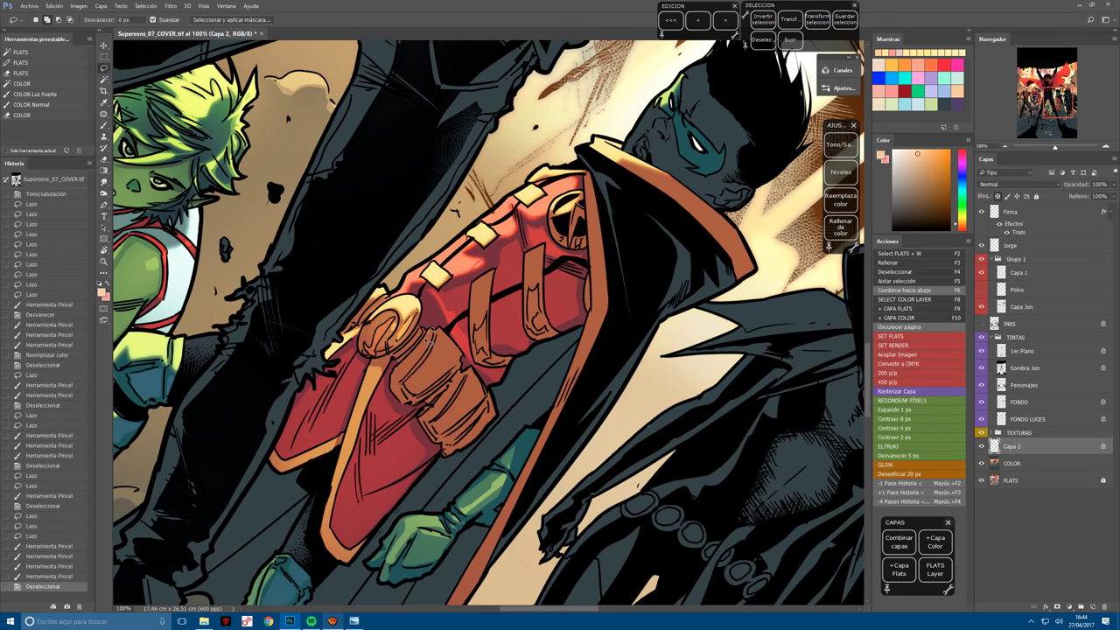
{"action": "left_click_drag", "start_coordinate": [398, 368], "coordinate": [446, 329]}
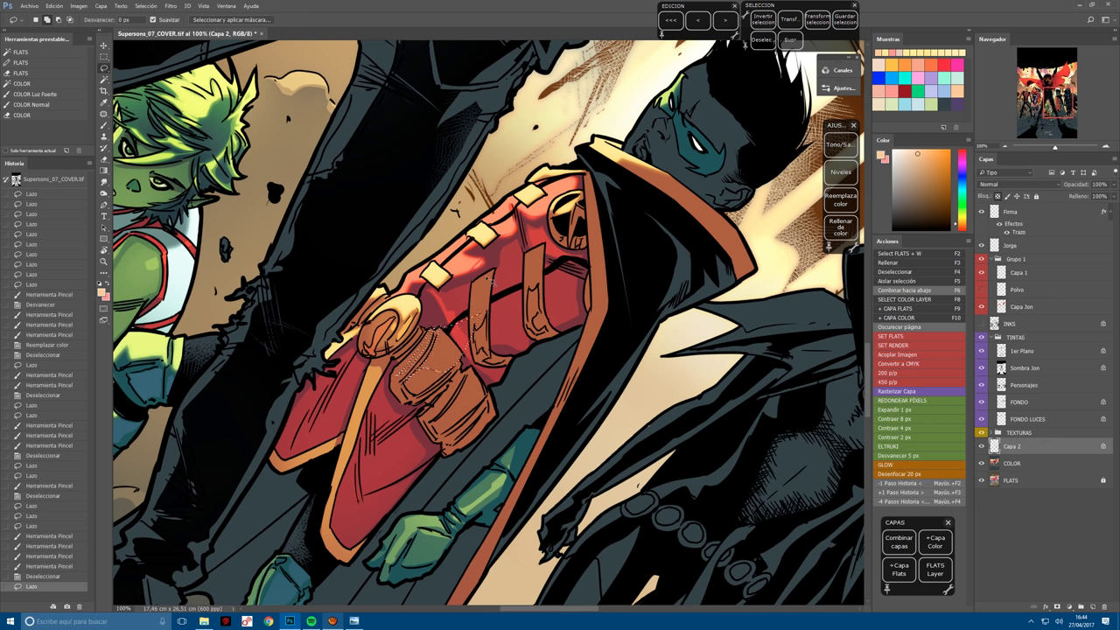
{"action": "mouse_move", "coordinate": [431, 372]}
{"action": "left_mouse_down"}
{"action": "mouse_move", "coordinate": [477, 372]}
{"action": "mouse_move", "coordinate": [462, 378]}
{"action": "mouse_move", "coordinate": [486, 395]}
{"action": "mouse_move", "coordinate": [453, 447]}
{"action": "mouse_move", "coordinate": [482, 432]}
{"action": "left_mouse_up"}
{"action": "key", "text": "ctrl+h"}
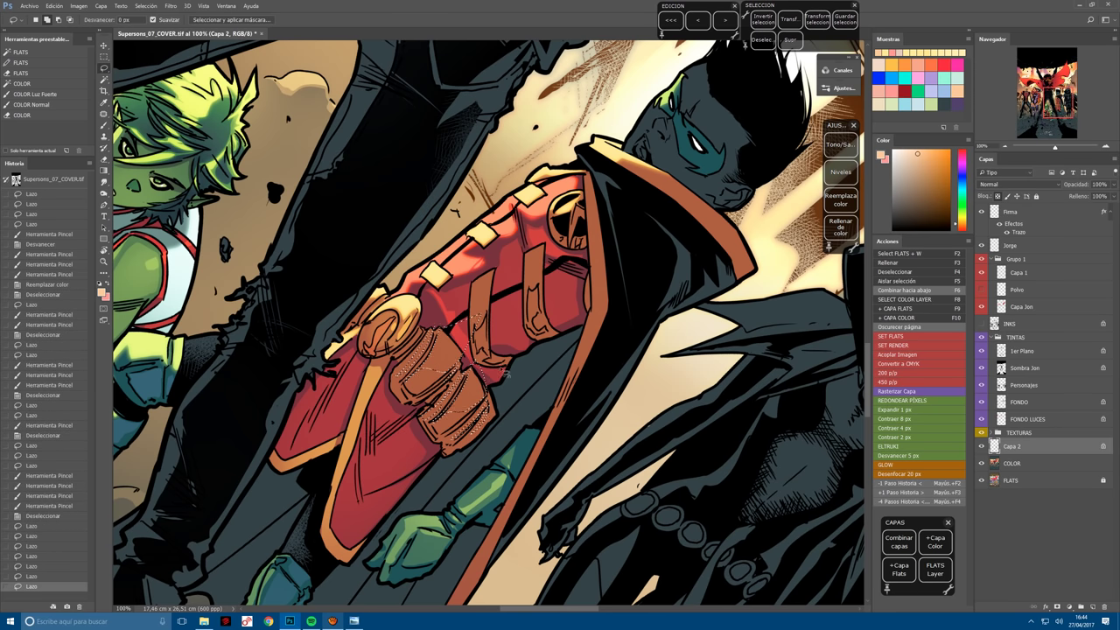
{"action": "key", "text": "b"}
{"action": "left_click_drag", "start_coordinate": [433, 346], "coordinate": [468, 428]}
{"action": "key", "text": "ctrl+z"}
{"action": "key", "text": "ctrl+z"}
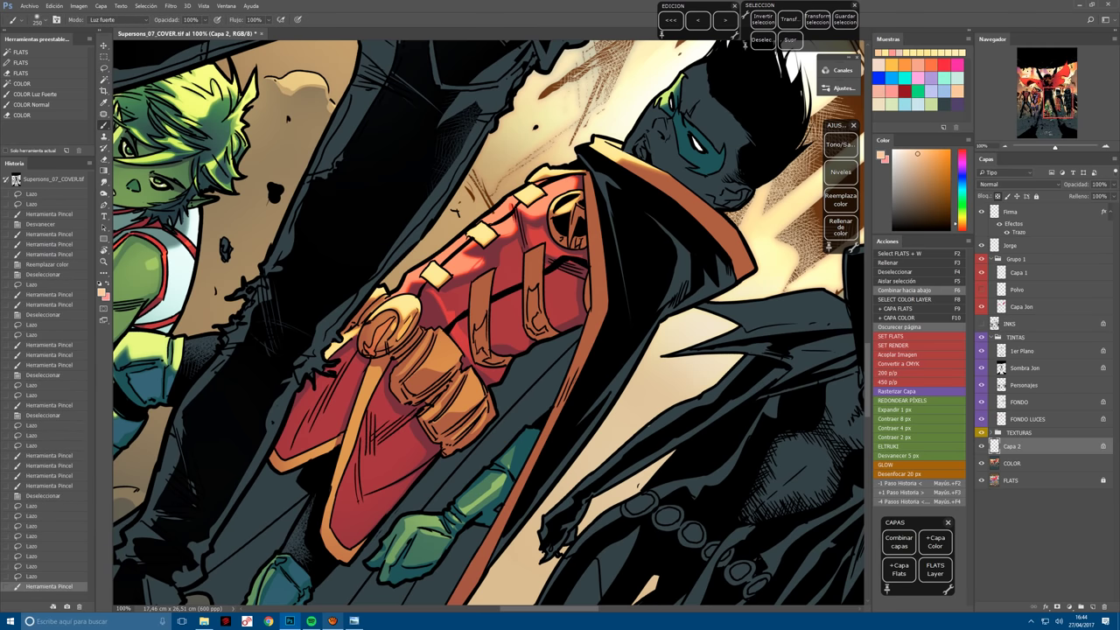
{"action": "left_click_drag", "start_coordinate": [420, 385], "coordinate": [490, 451]}
Deselect and lasso narrow highlights on the pouch nearest the buckle, brushing them light orange.
{"action": "key", "text": "r"}
{"action": "left_click_drag", "start_coordinate": [455, 411], "coordinate": [405, 435]}
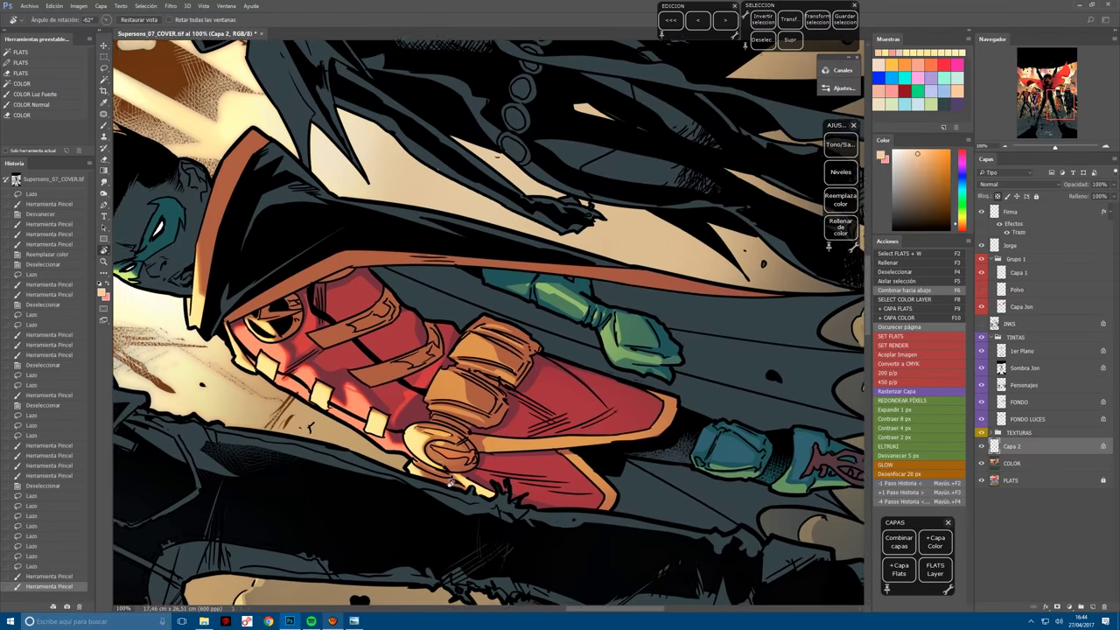
{"action": "key", "text": "ctrl+plus"}
{"action": "key", "text": "l"}
{"action": "key", "text": "ctrl+d"}
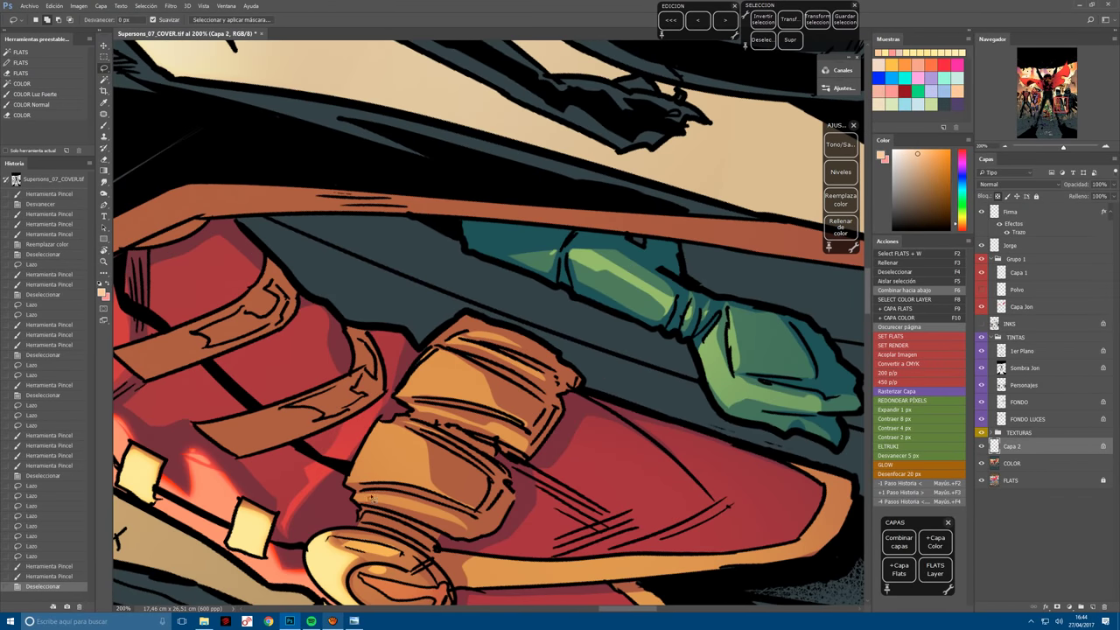
{"action": "left_click_drag", "start_coordinate": [371, 498], "coordinate": [384, 482]}
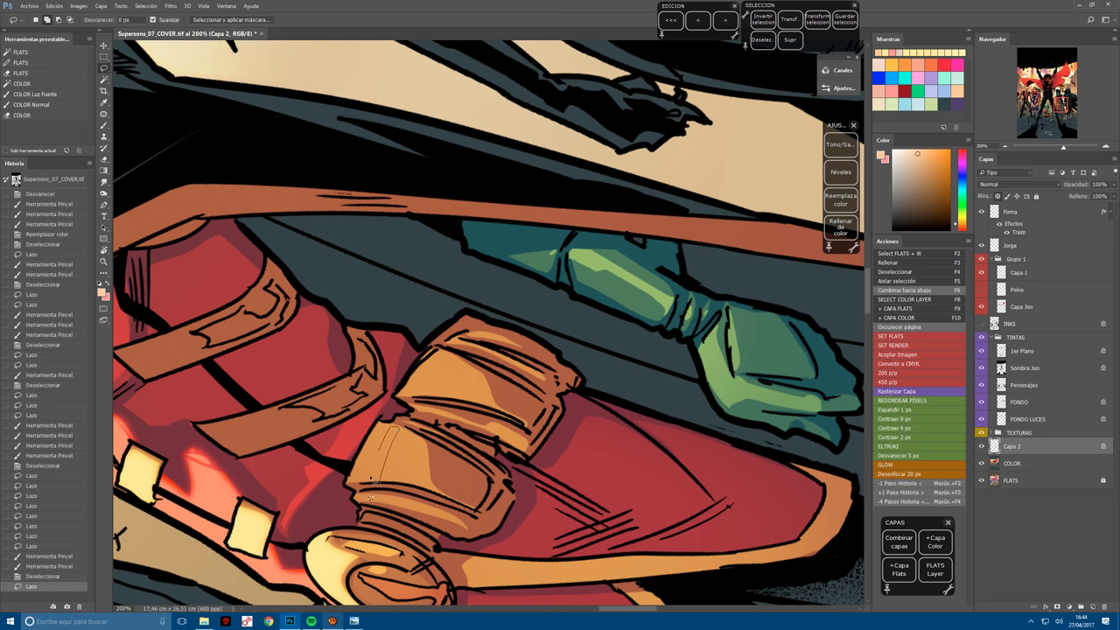
{"action": "mouse_move", "coordinate": [371, 479]}
{"action": "left_mouse_down"}
{"action": "mouse_move", "coordinate": [382, 492]}
{"action": "mouse_move", "coordinate": [385, 433]}
{"action": "left_mouse_up"}
{"action": "key", "text": "b"}
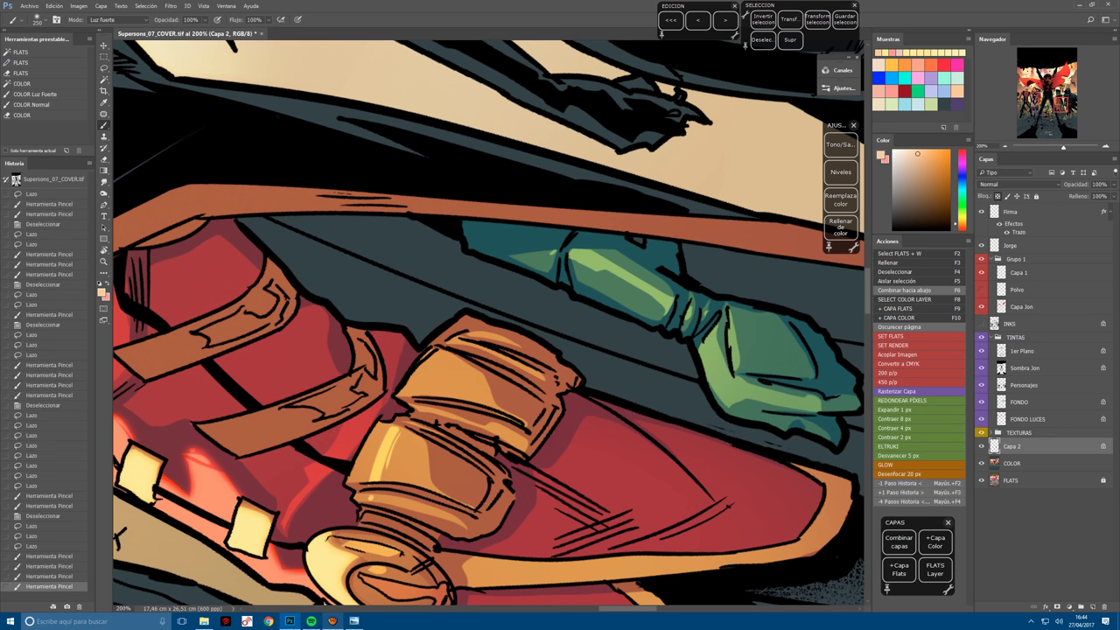
Deselect, lasso matching highlights on the pouch farther from the buckle and brush them light orange.
{"action": "key", "text": "l"}
{"action": "key", "text": "ctrl+d"}
{"action": "mouse_move", "coordinate": [441, 370]}
{"action": "left_mouse_down"}
{"action": "mouse_move", "coordinate": [458, 346]}
{"action": "mouse_move", "coordinate": [433, 359]}
{"action": "left_mouse_up"}
{"action": "key", "text": "b"}
Deselect, lasso the upper ends of the two chest straps and brush them light orange.
{"action": "key", "text": "ctrl+minus"}
{"action": "left_click_drag", "start_coordinate": [578, 201], "coordinate": [665, 350]}
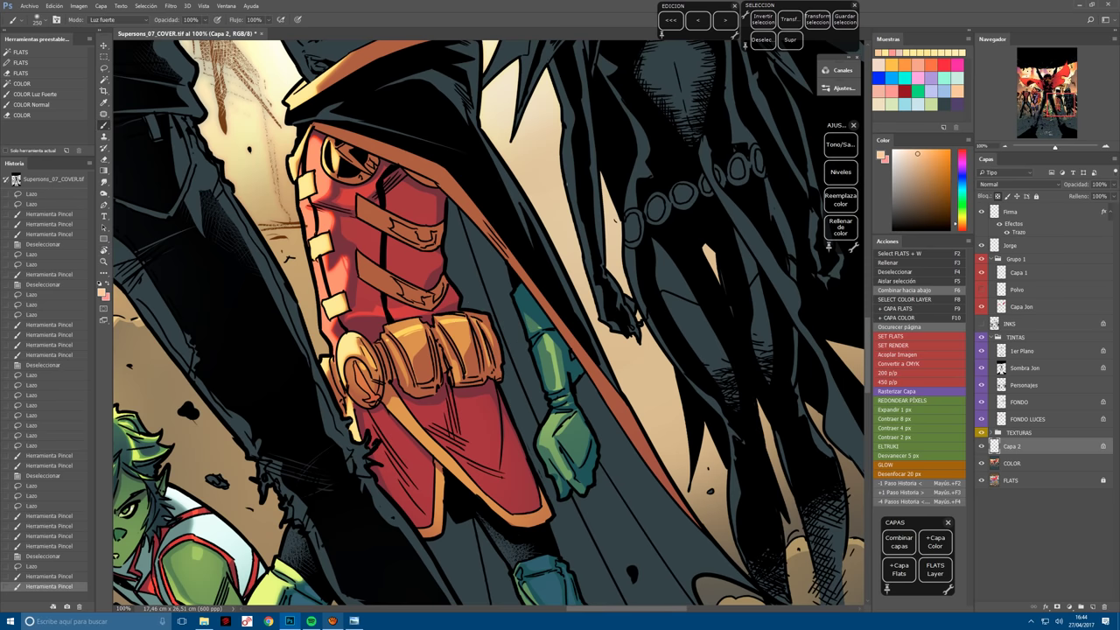
{"action": "key", "text": "Escape"}
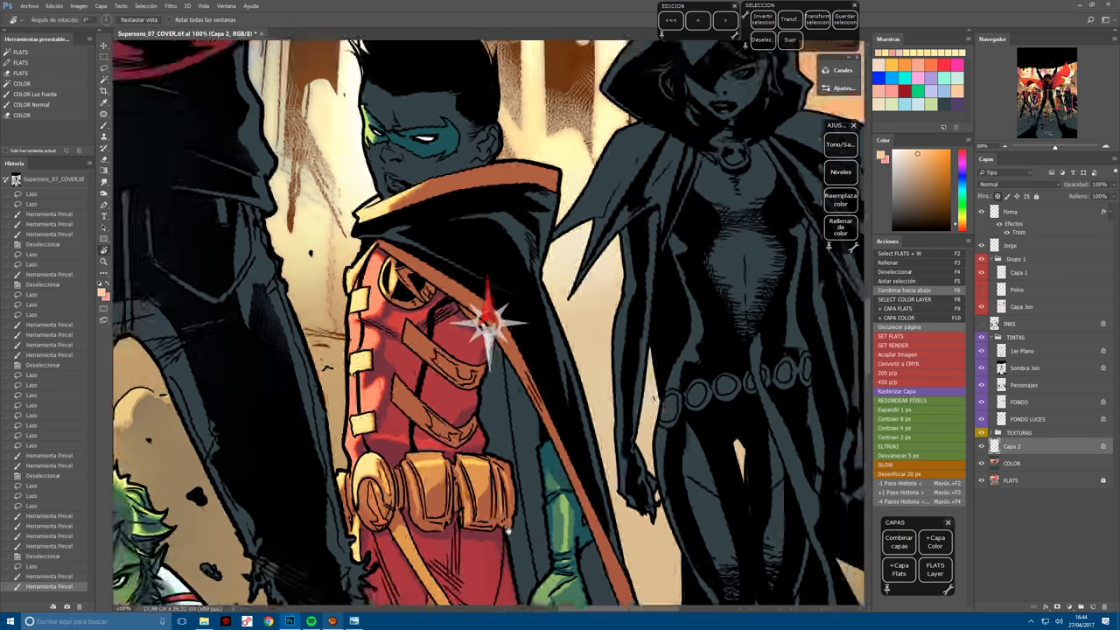
{"action": "key", "text": "ctrl+plus"}
{"action": "mouse_move", "coordinate": [487, 317]}
{"action": "left_mouse_down"}
{"action": "mouse_move", "coordinate": [350, 372]}
{"action": "mouse_move", "coordinate": [423, 326]}
{"action": "left_mouse_up"}
{"action": "key", "text": "l"}
{"action": "key", "text": "ctrl+d"}
{"action": "left_click_drag", "start_coordinate": [534, 285], "coordinate": [443, 345]}
{"action": "key", "text": "b"}
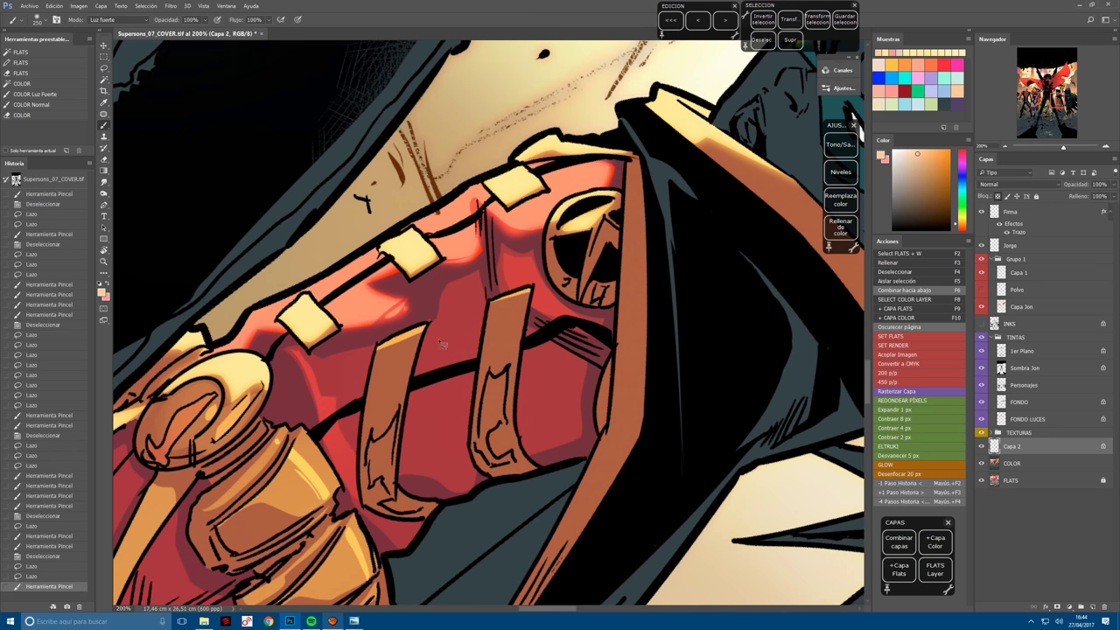
Feather the strap selection by 5 px, brush a soft light orange glow into the strap ends and deselect.
{"action": "left_click", "coordinate": [910, 455]}
{"action": "mouse_move", "coordinate": [525, 298]}
{"action": "left_mouse_down"}
{"action": "mouse_move", "coordinate": [394, 342]}
{"action": "mouse_move", "coordinate": [398, 500]}
{"action": "left_mouse_up"}
{"action": "key", "text": "l"}
{"action": "key", "text": "ctrl+d"}
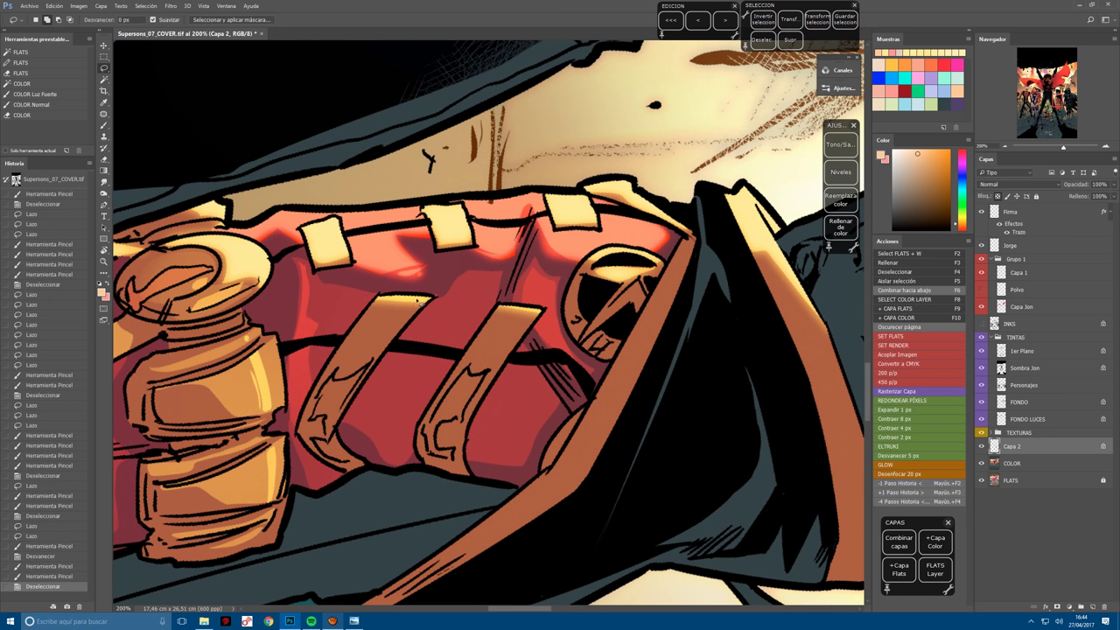
Lasso light shapes on the lower part of the chest strap nearest the belt, brush them light orange and deselect.
{"action": "left_click_drag", "start_coordinate": [372, 367], "coordinate": [330, 438]}
{"action": "left_click_drag", "start_coordinate": [364, 376], "coordinate": [366, 375]}
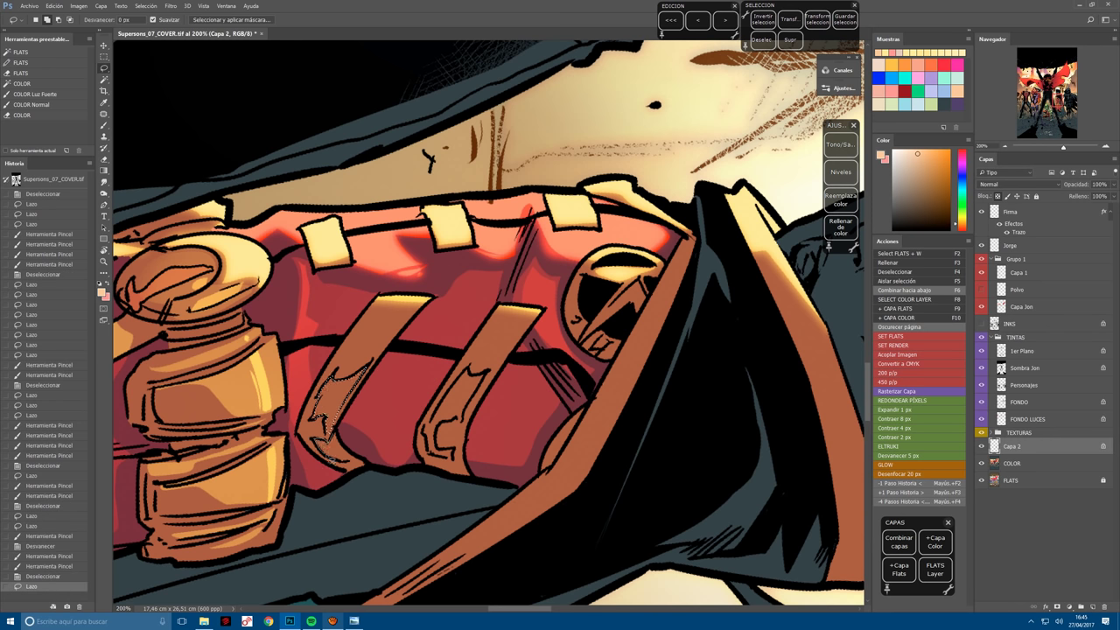
{"action": "mouse_move", "coordinate": [343, 455]}
{"action": "left_mouse_down"}
{"action": "mouse_move", "coordinate": [322, 448]}
{"action": "mouse_move", "coordinate": [353, 455]}
{"action": "left_mouse_up"}
{"action": "key", "text": "b"}
{"action": "left_click", "coordinate": [369, 456]}
{"action": "left_click", "coordinate": [425, 493]}
{"action": "key", "text": "ctrl+d"}
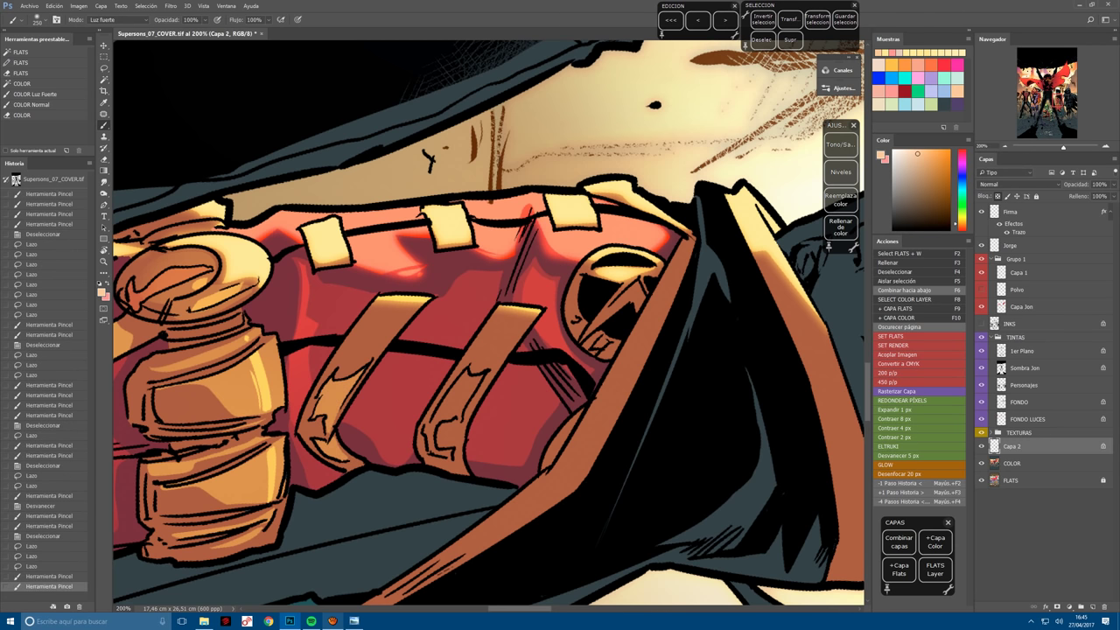
Lasso light shapes on the lower part of the strap nearest the emblem and brush them light orange.
{"action": "key", "text": "l"}
{"action": "left_click_drag", "start_coordinate": [487, 381], "coordinate": [467, 420]}
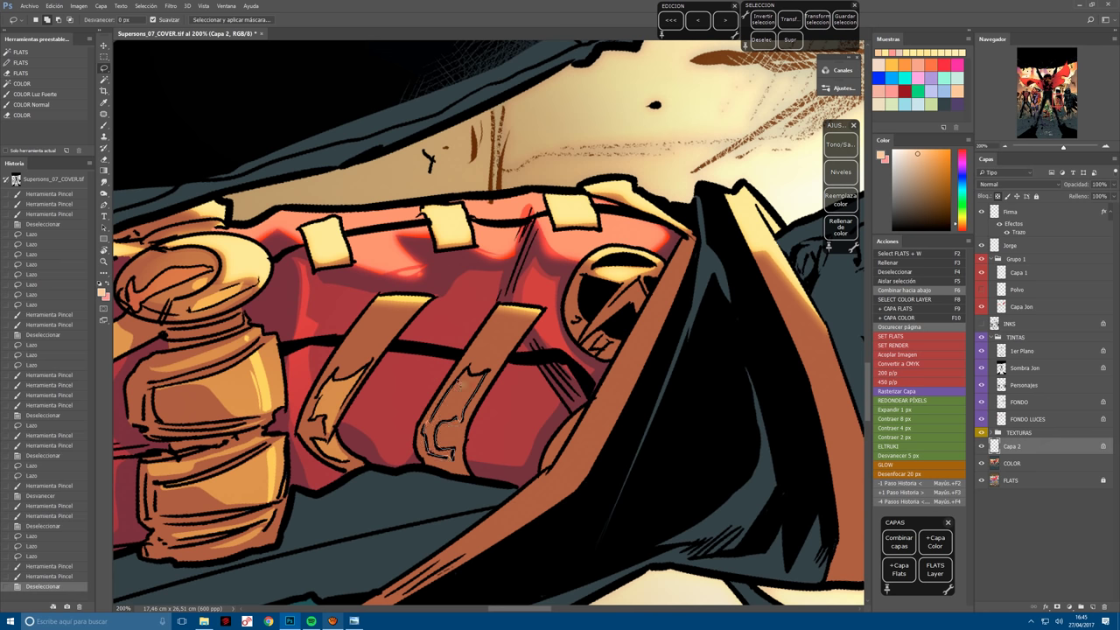
{"action": "left_click_drag", "start_coordinate": [437, 450], "coordinate": [483, 382]}
{"action": "key", "text": "b"}
{"action": "left_click", "coordinate": [454, 409]}
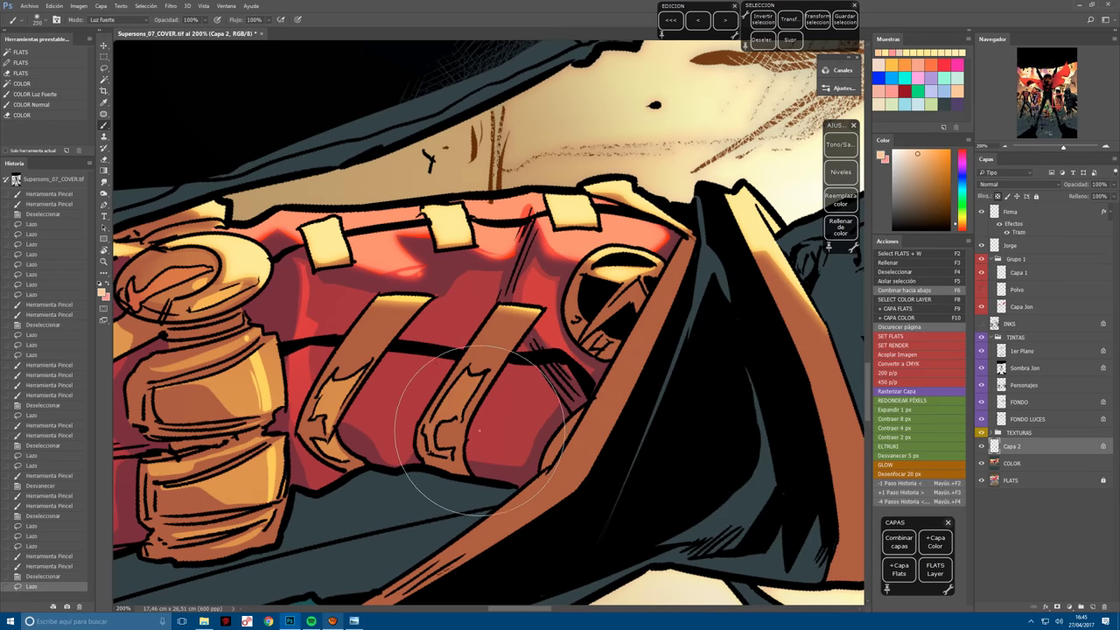
{"action": "left_click", "coordinate": [454, 413]}
Deselect and lasso a light shape along the cape's orange front edge.
{"action": "key", "text": "ctrl+minus"}
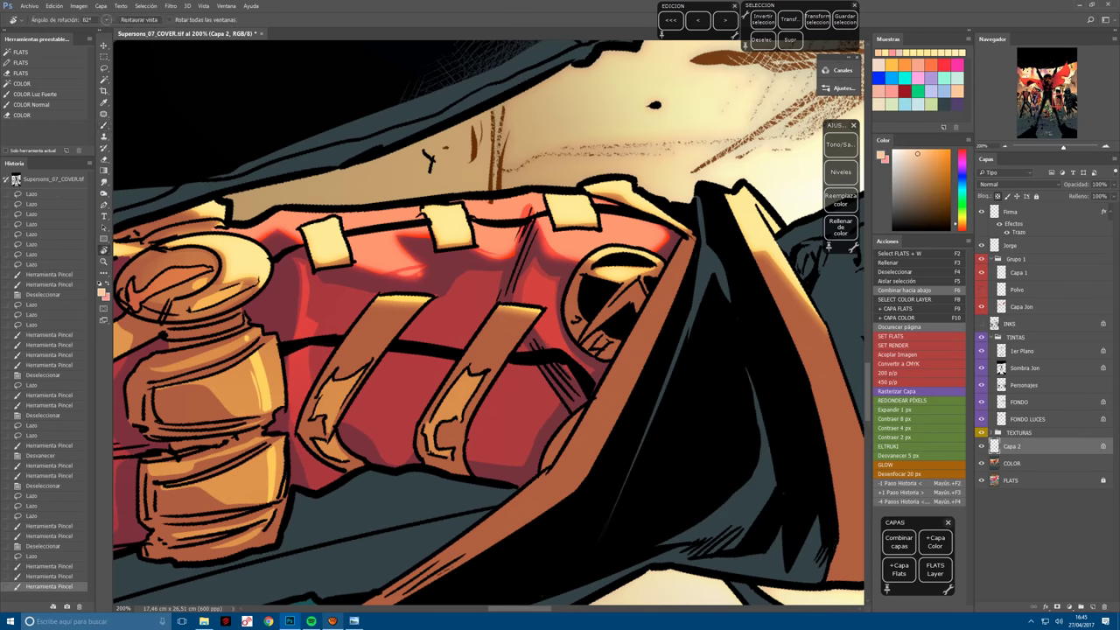
{"action": "left_click_drag", "start_coordinate": [490, 324], "coordinate": [547, 531]}
{"action": "key", "text": "ctrl+minus"}
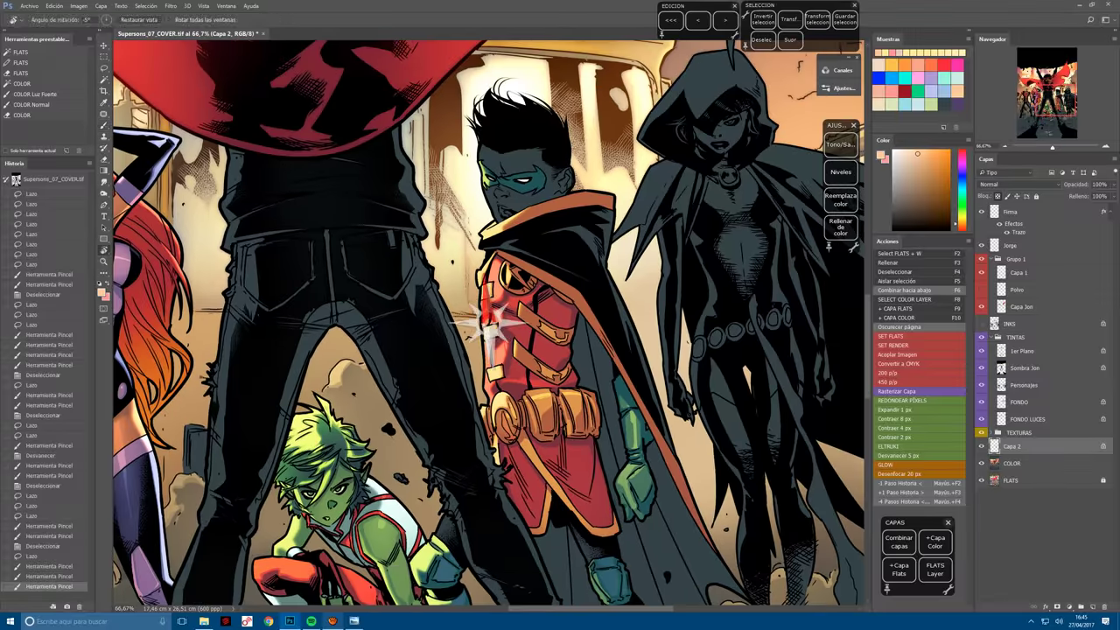
{"action": "left_click_drag", "start_coordinate": [365, 324], "coordinate": [472, 228]}
{"action": "key", "text": "l"}
{"action": "key", "text": "ctrl+d"}
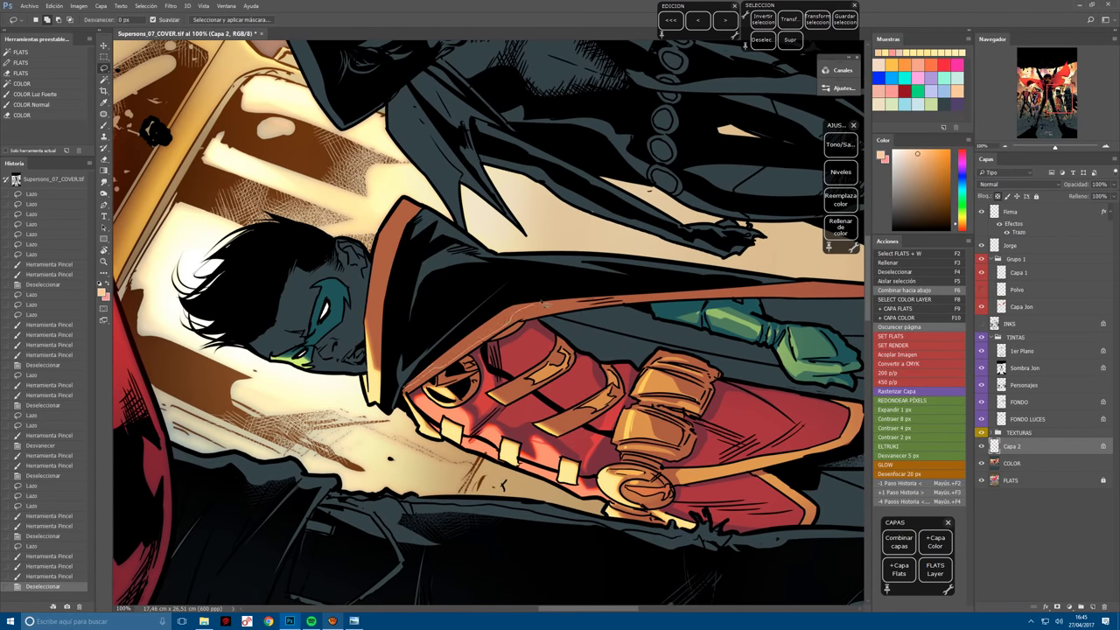
{"action": "mouse_move", "coordinate": [542, 302]}
{"action": "left_mouse_down"}
{"action": "mouse_move", "coordinate": [341, 427]}
{"action": "mouse_move", "coordinate": [654, 223]}
{"action": "mouse_move", "coordinate": [552, 278]}
{"action": "left_mouse_up"}
{"action": "key", "text": "r"}
Brush light orange into the lassoed front edge of the cape with a large brush and deselect.
{"action": "key", "text": "b"}
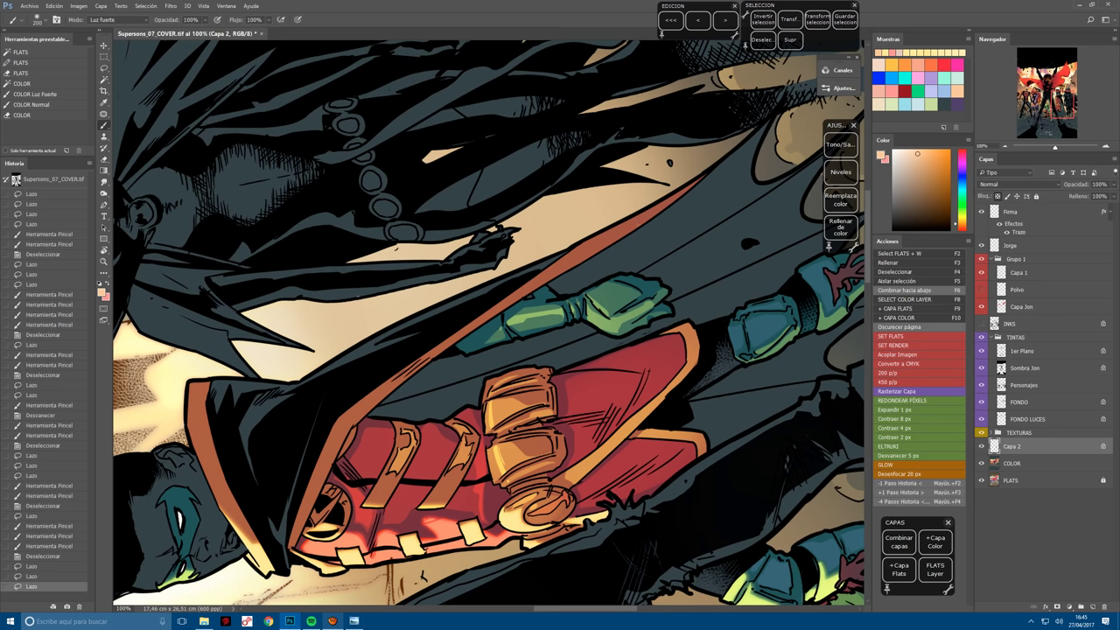
{"action": "left_click_drag", "start_coordinate": [630, 232], "coordinate": [297, 534]}
{"action": "left_click_drag", "start_coordinate": [350, 412], "coordinate": [301, 510]}
{"action": "left_click_drag", "start_coordinate": [648, 217], "coordinate": [476, 320]}
{"action": "key", "text": "ctrl+d"}
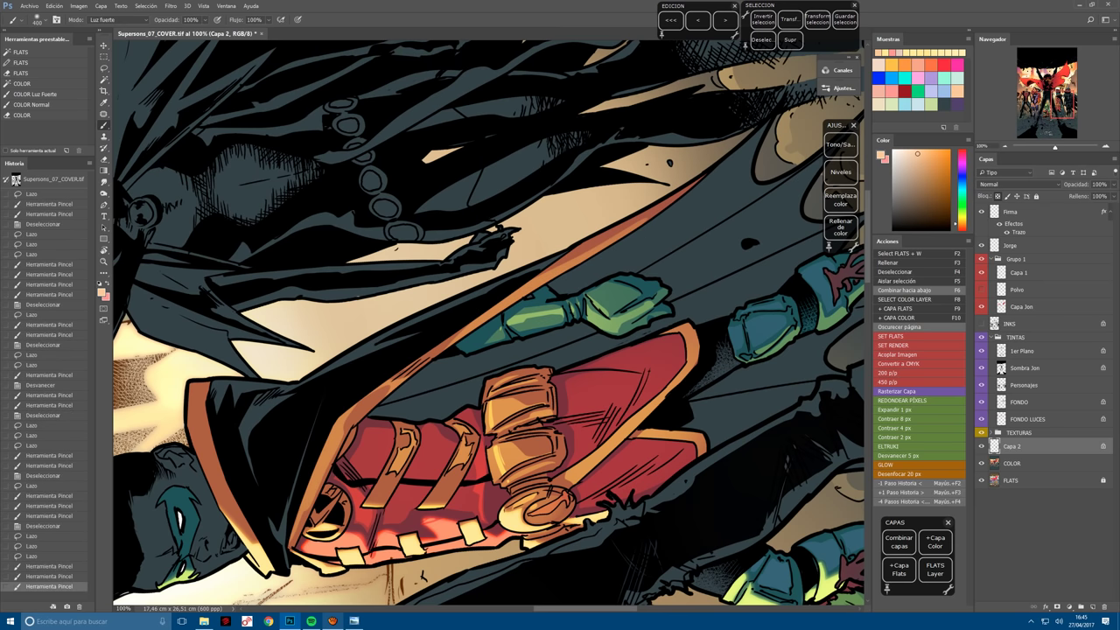
Lasso the lower stretch of the cape's orange edge, brush it light orange, feather by 5 px and brush again.
{"action": "key", "text": "l"}
{"action": "key", "text": "b"}
{"action": "left_click_drag", "start_coordinate": [691, 179], "coordinate": [521, 278]}
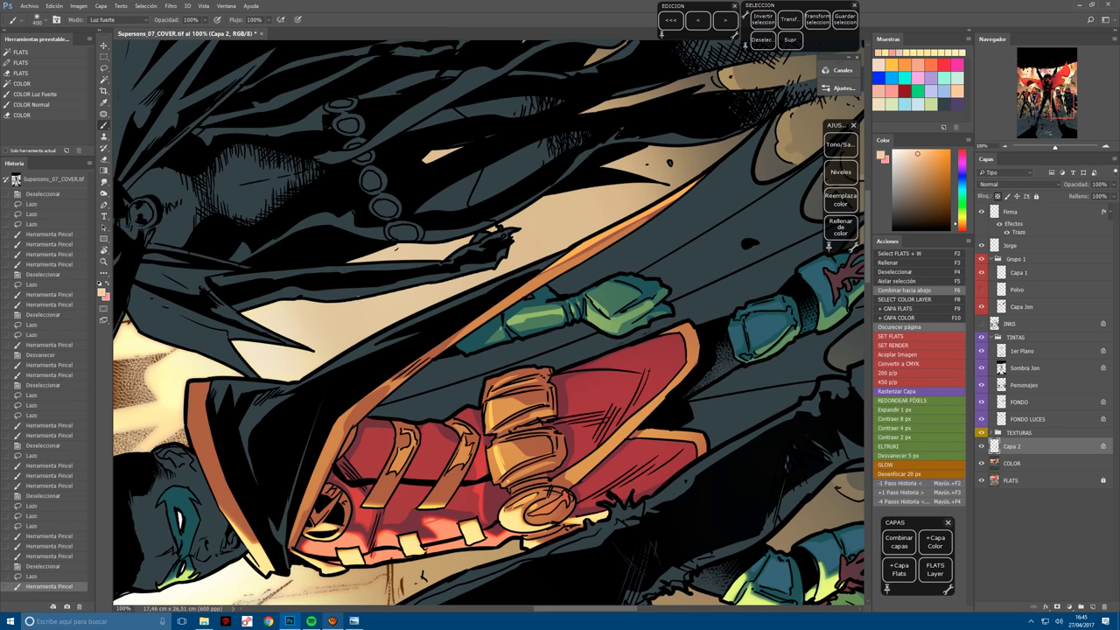
{"action": "left_click", "coordinate": [935, 457]}
{"action": "left_click_drag", "start_coordinate": [657, 210], "coordinate": [538, 282]}
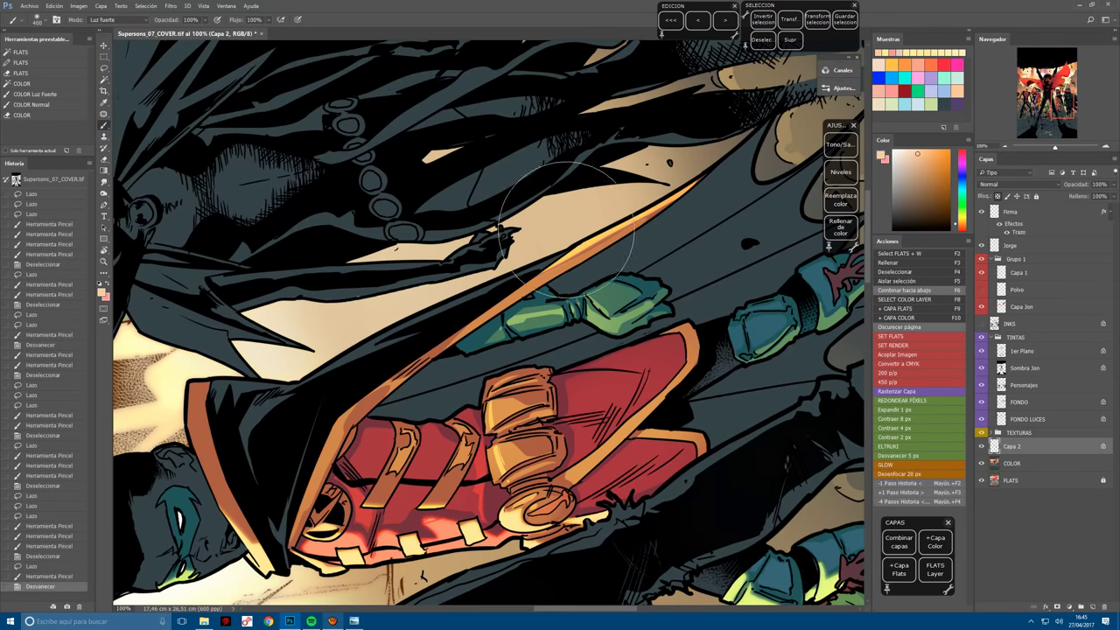
{"action": "left_click_drag", "start_coordinate": [691, 184], "coordinate": [560, 262]}
Lasso a light shape on the back end of the cape collar's orange trim, brush it light orange and deselect.
{"action": "key", "text": "r"}
{"action": "mouse_move", "coordinate": [490, 322]}
{"action": "left_mouse_down"}
{"action": "mouse_move", "coordinate": [560, 263]}
{"action": "mouse_move", "coordinate": [604, 285]}
{"action": "left_mouse_up"}
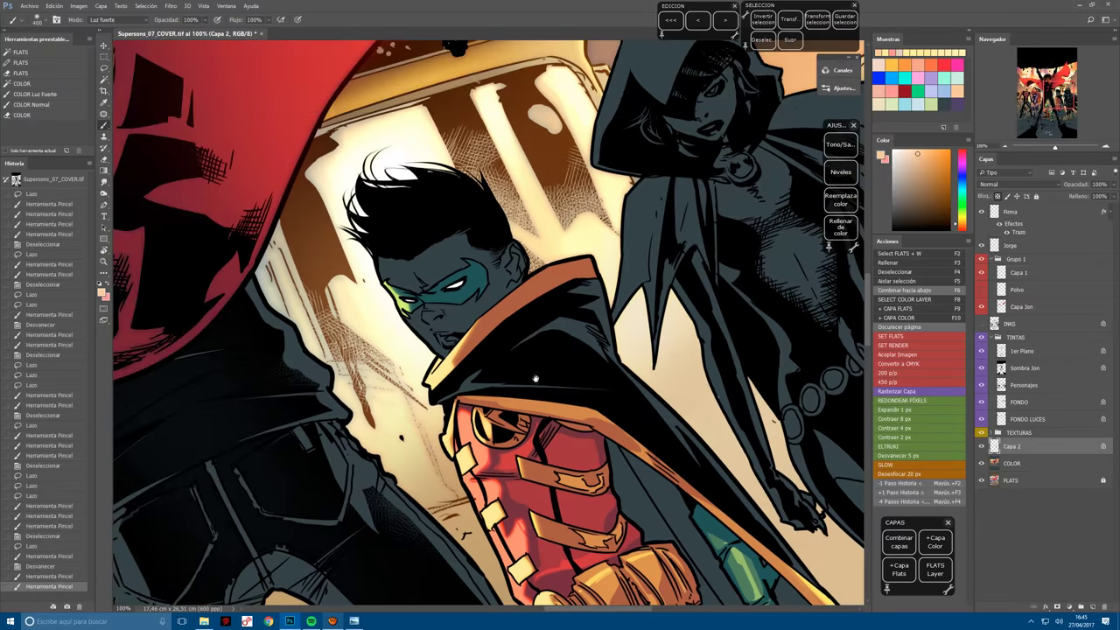
{"action": "key", "text": "l"}
{"action": "key", "text": "ctrl+d"}
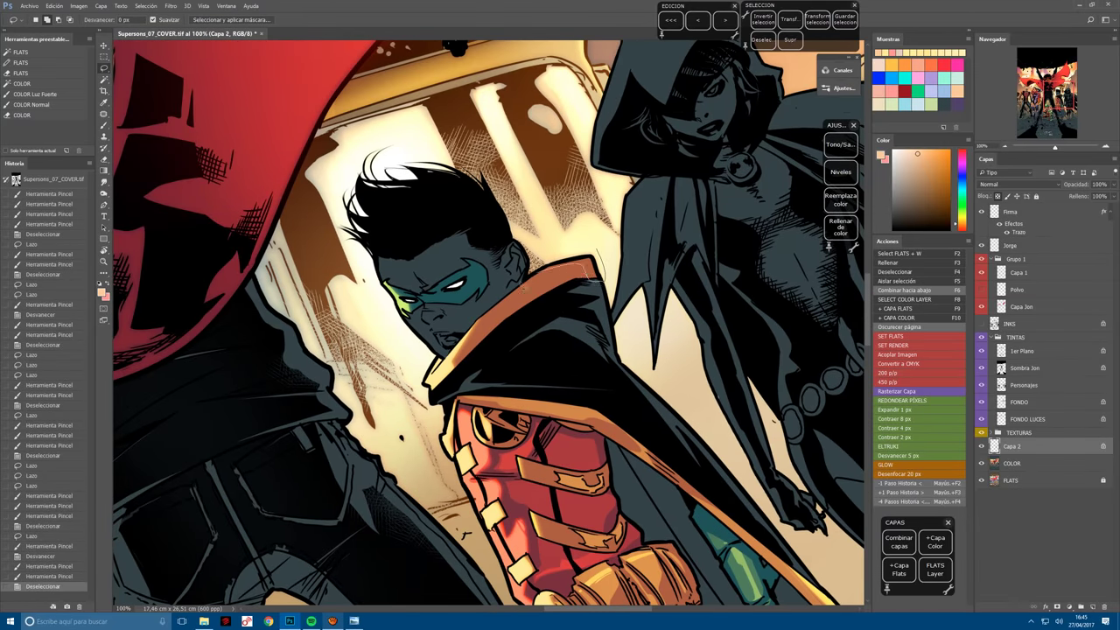
{"action": "key", "text": "b"}
{"action": "left_click_drag", "start_coordinate": [545, 261], "coordinate": [595, 276]}
{"action": "key", "text": "l"}
{"action": "key", "text": "ctrl+d"}
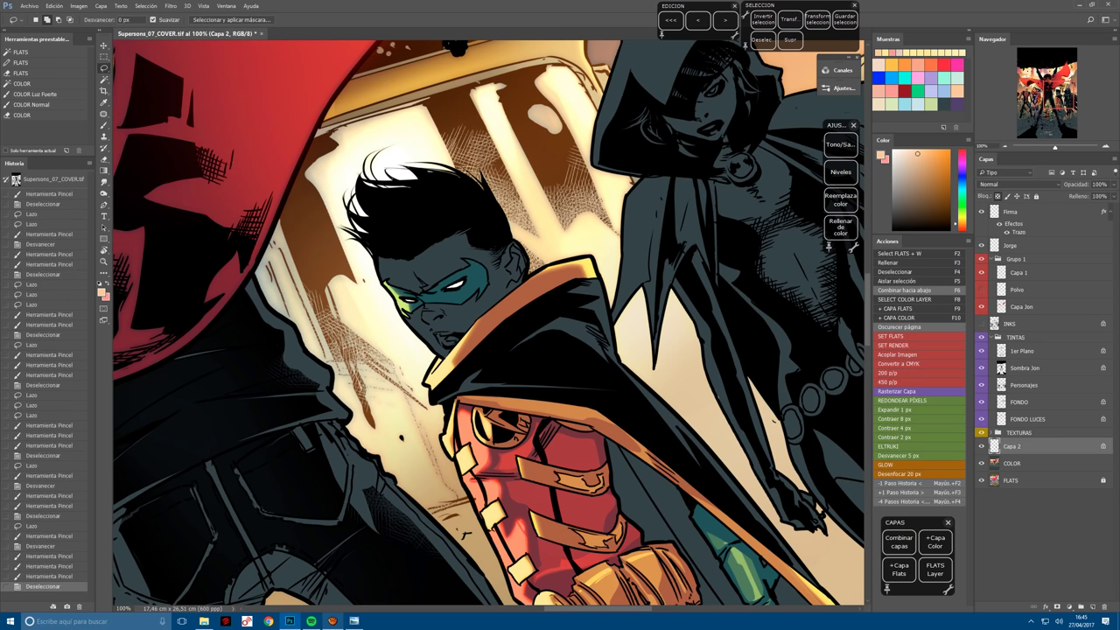
Lasso the front stretch of the collar's orange trim, brush it light orange and deselect.
{"action": "mouse_move", "coordinate": [486, 326]}
{"action": "left_mouse_down"}
{"action": "mouse_move", "coordinate": [565, 280]}
{"action": "mouse_move", "coordinate": [550, 274]}
{"action": "mouse_move", "coordinate": [490, 317]}
{"action": "left_mouse_up"}
{"action": "key", "text": "b"}
{"action": "mouse_move", "coordinate": [542, 278]}
{"action": "left_mouse_down"}
{"action": "mouse_move", "coordinate": [495, 319]}
{"action": "mouse_move", "coordinate": [516, 298]}
{"action": "left_mouse_up"}
{"action": "key", "text": "l"}
{"action": "key", "text": "ctrl+d"}
{"action": "key", "text": "b"}
{"action": "key", "text": "ctrl+minus"}
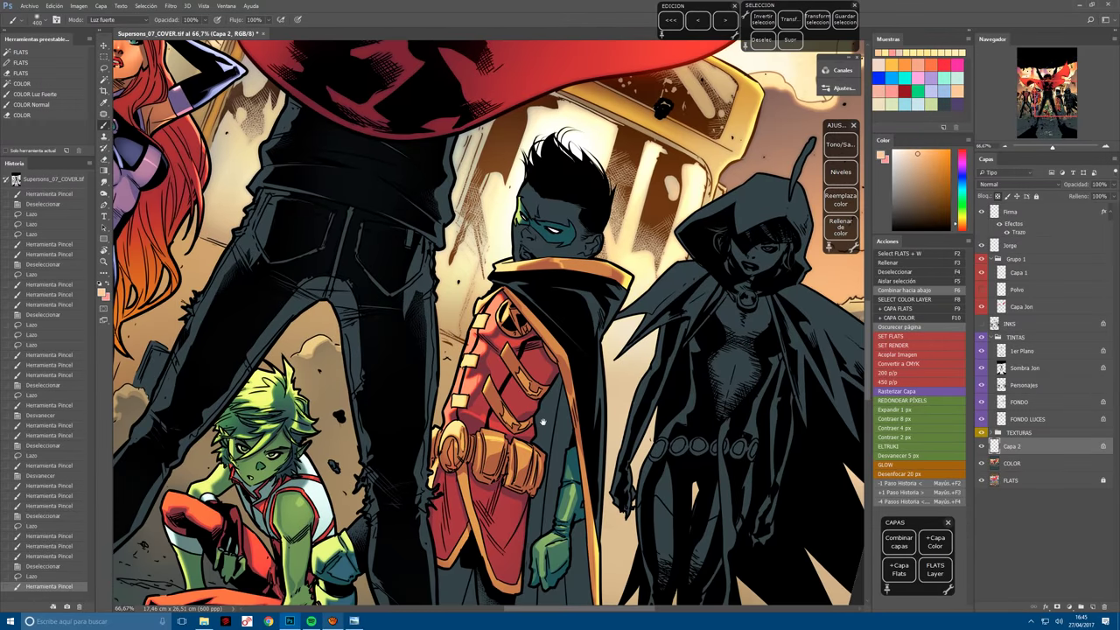
Merge the highlight layer down and copy the cape's inner lining from FLATS onto a new layer with locked transparency.
{"action": "key", "text": "F6"}
{"action": "key", "text": "F2"}
{"action": "left_click", "coordinate": [600, 420]}
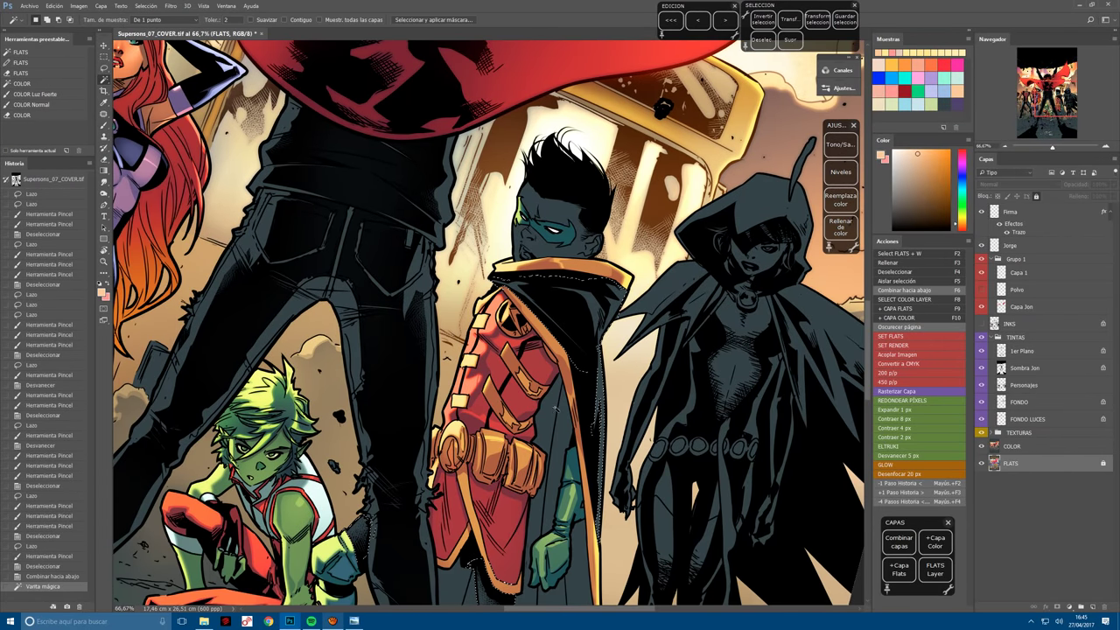
{"action": "left_click", "coordinate": [600, 421]}
{"action": "key", "text": "b"}
{"action": "key", "text": "ctrl+c"}
{"action": "key", "text": "ctrl+v"}
{"action": "key", "text": "slash"}
Pick a yellow-orange swatch and brush it over the inner lining of the cape with a large brush.
{"action": "key", "text": "ctrl+minus"}
{"action": "key", "text": "r"}
{"action": "left_click_drag", "start_coordinate": [552, 359], "coordinate": [705, 245]}
{"action": "left_click", "coordinate": [897, 58]}
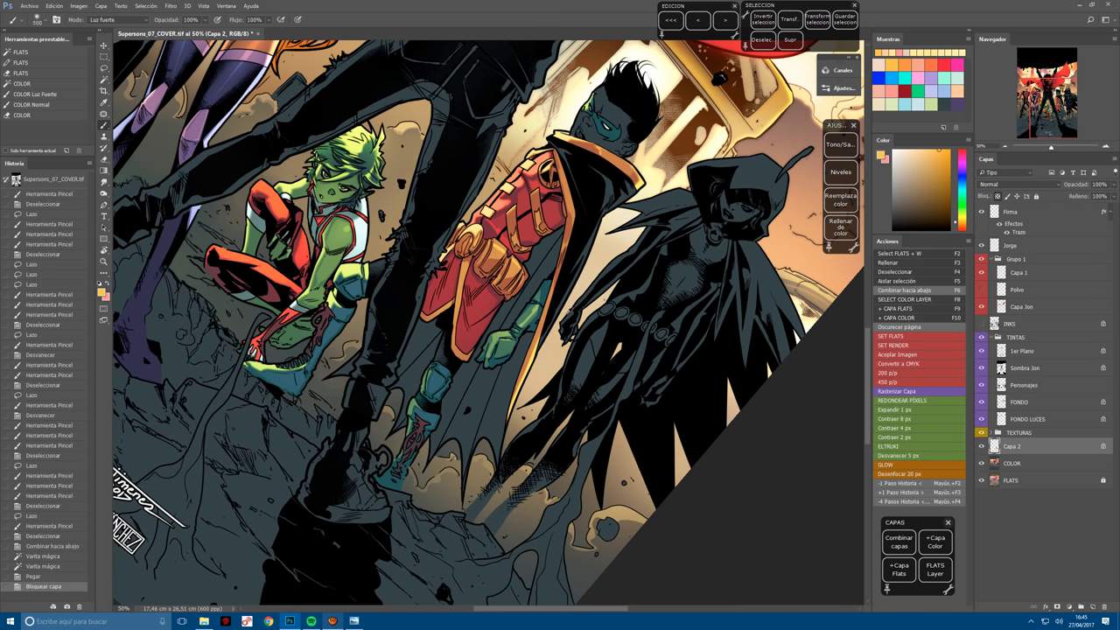
{"action": "mouse_move", "coordinate": [490, 289]}
{"action": "left_mouse_down"}
{"action": "mouse_move", "coordinate": [525, 403]}
{"action": "mouse_move", "coordinate": [377, 491]}
{"action": "mouse_move", "coordinate": [455, 420]}
{"action": "mouse_move", "coordinate": [396, 518]}
{"action": "left_mouse_up"}
{"action": "key", "text": "ctrl+minus"}
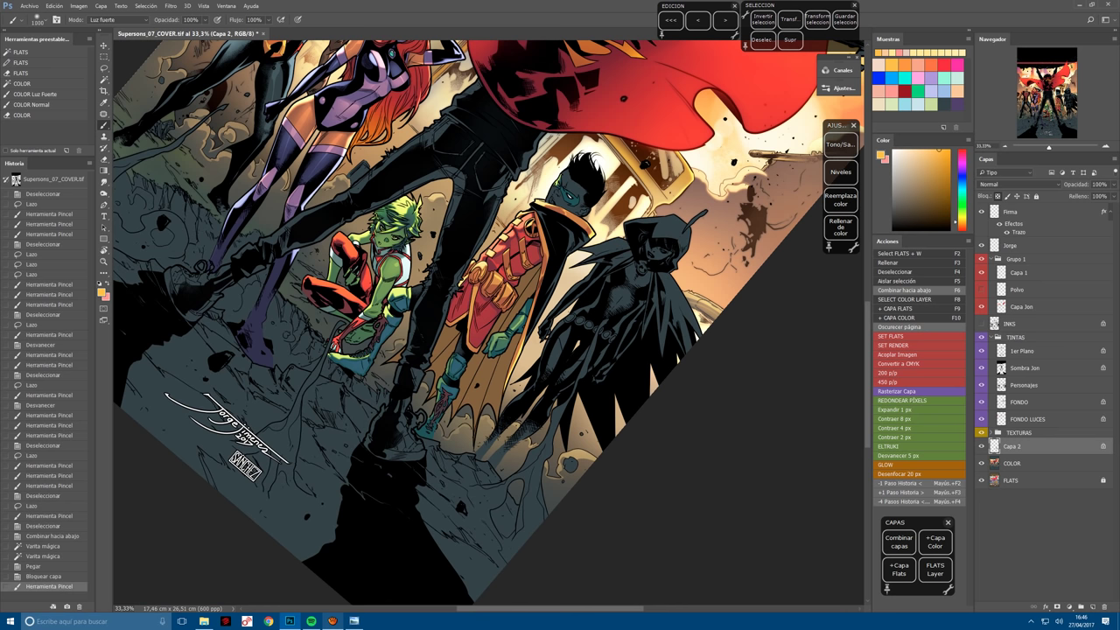
{"action": "mouse_move", "coordinate": [516, 280]}
{"action": "left_mouse_down"}
{"action": "mouse_move", "coordinate": [446, 376]}
{"action": "mouse_move", "coordinate": [472, 429]}
{"action": "left_mouse_up"}
{"action": "left_click_drag", "start_coordinate": [491, 341], "coordinate": [491, 446]}
Load the lining as a selection, contract and feather it, and brush more yellow-orange inside before deselecting.
{"action": "key", "text": "F5"}
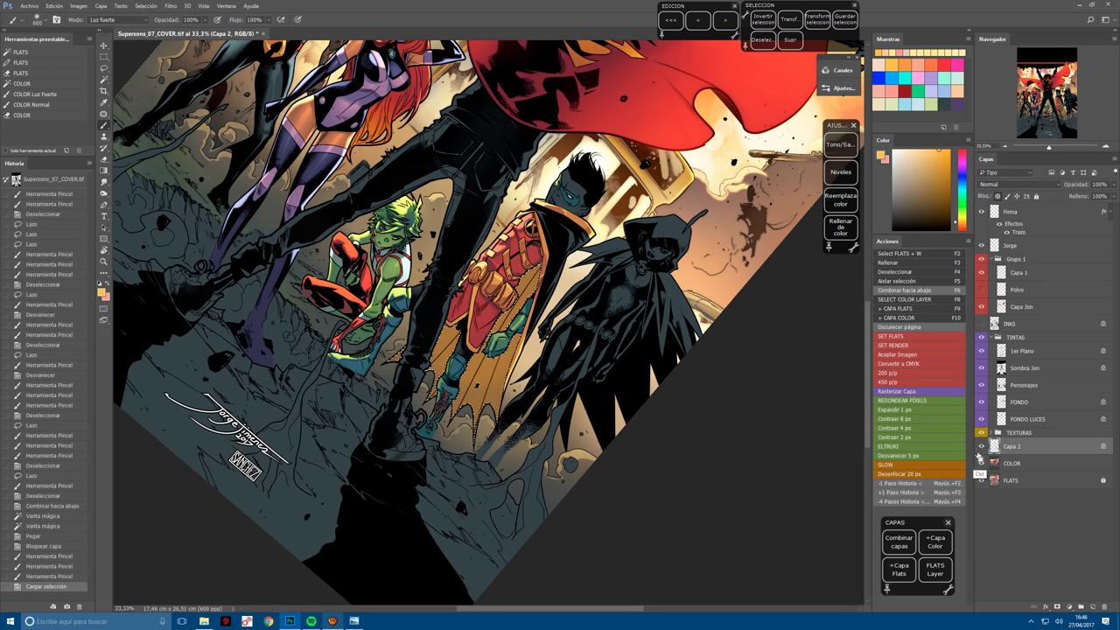
{"action": "left_click_drag", "start_coordinate": [525, 270], "coordinate": [494, 363]}
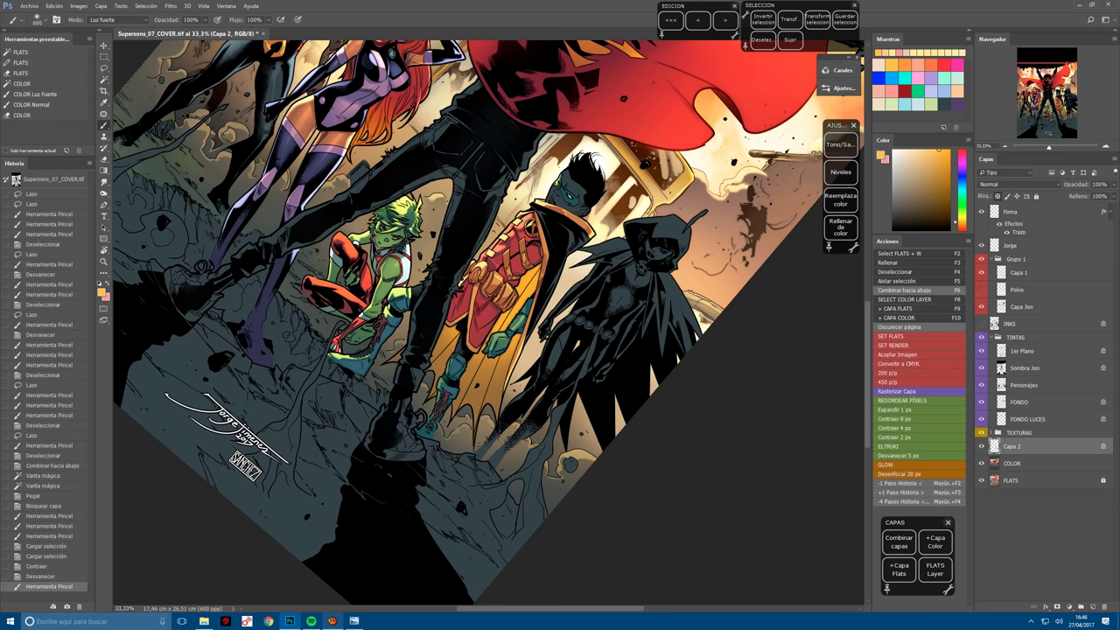
{"action": "mouse_move", "coordinate": [516, 267]}
{"action": "left_mouse_down"}
{"action": "mouse_move", "coordinate": [495, 359]}
{"action": "mouse_move", "coordinate": [468, 398]}
{"action": "left_mouse_up"}
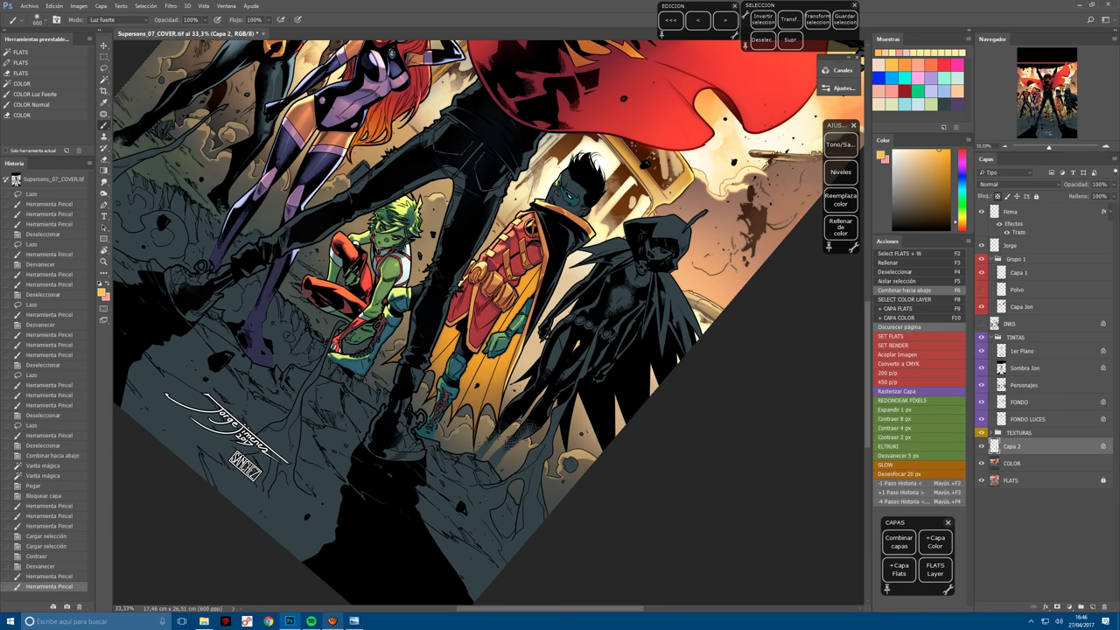
{"action": "left_click_drag", "start_coordinate": [525, 312], "coordinate": [484, 315]}
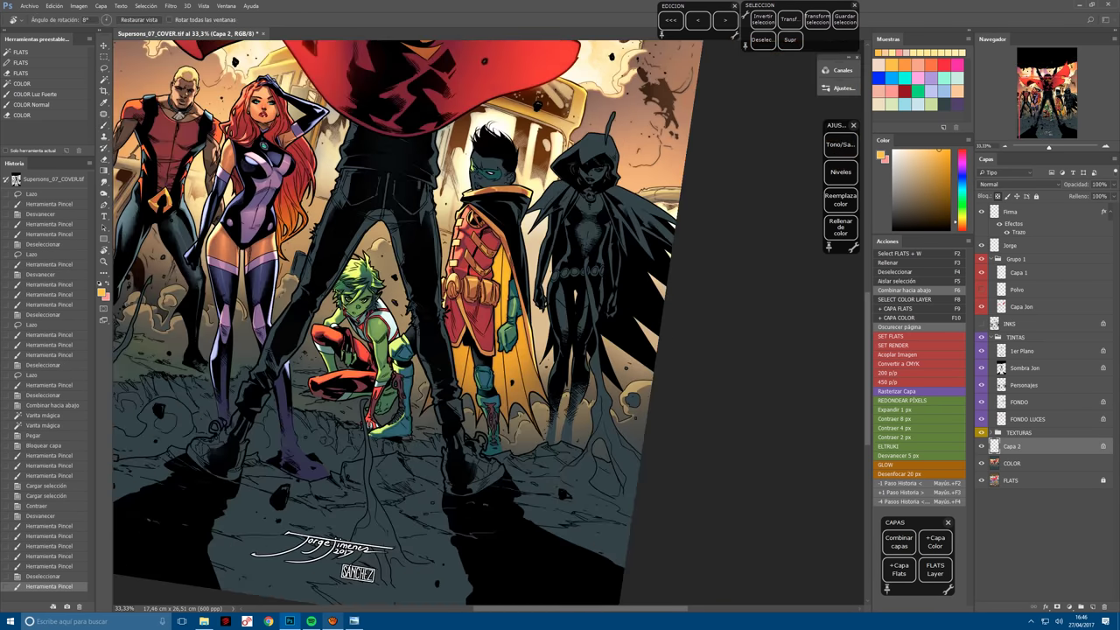
Lasso rim-light shapes along the back edge of the boy's dark cape and brush them light blue on a locked copy layer.
{"action": "key", "text": "r"}
{"action": "key", "text": "Escape"}
{"action": "key", "text": "ctrl+plus"}
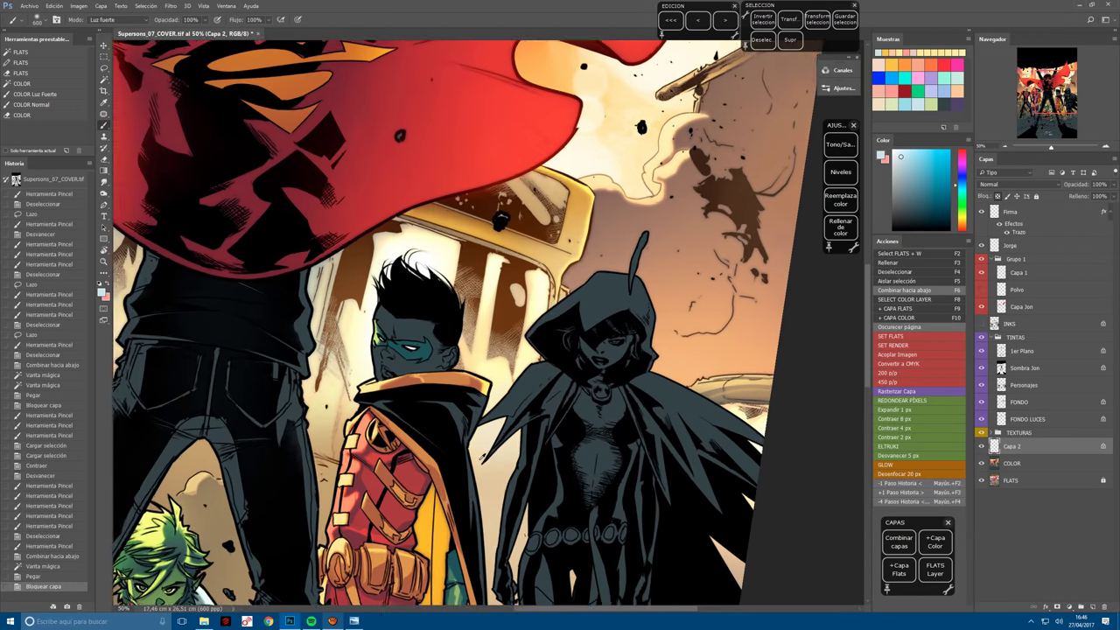
{"action": "key", "text": "ctrl+plus"}
{"action": "key", "text": "l"}
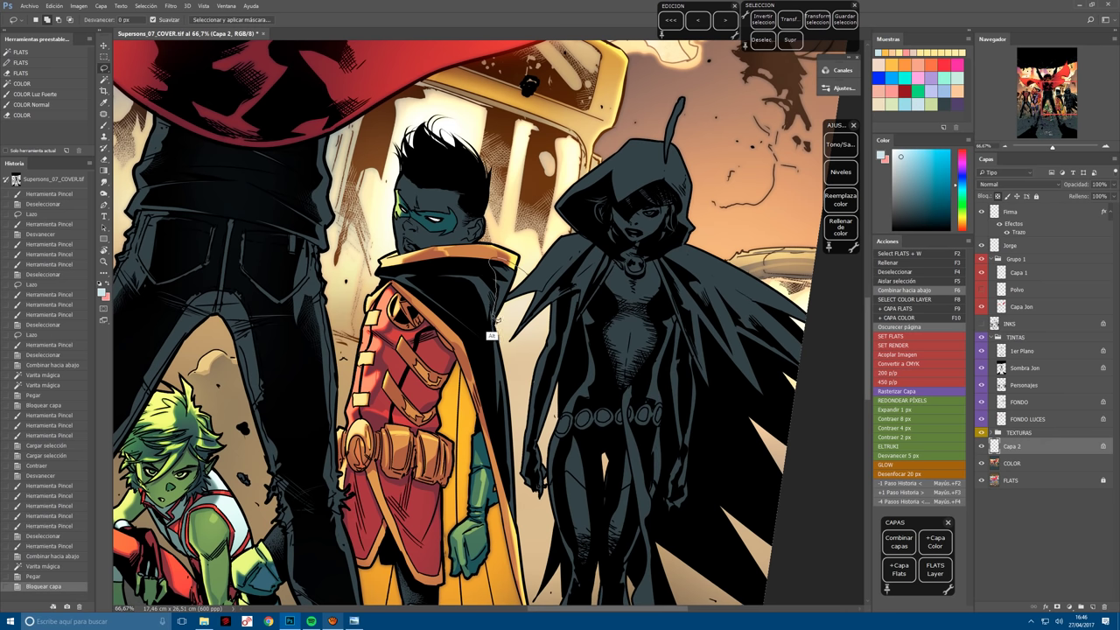
{"action": "mouse_move", "coordinate": [492, 336]}
{"action": "left_mouse_down"}
{"action": "mouse_move", "coordinate": [492, 402]}
{"action": "mouse_move", "coordinate": [536, 557]}
{"action": "mouse_move", "coordinate": [537, 517]}
{"action": "left_mouse_up"}
{"action": "key", "text": "b"}
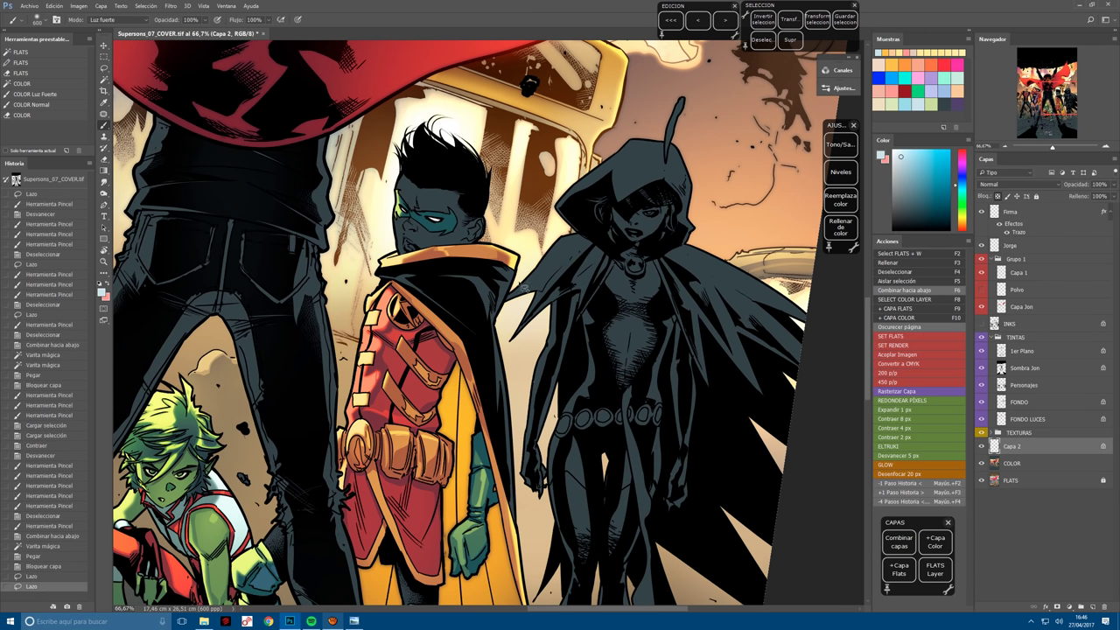
{"action": "left_click_drag", "start_coordinate": [503, 269], "coordinate": [503, 521]}
{"action": "mouse_move", "coordinate": [503, 271]}
{"action": "left_mouse_down"}
{"action": "mouse_move", "coordinate": [503, 438]}
{"action": "mouse_move", "coordinate": [503, 378]}
{"action": "left_mouse_up"}
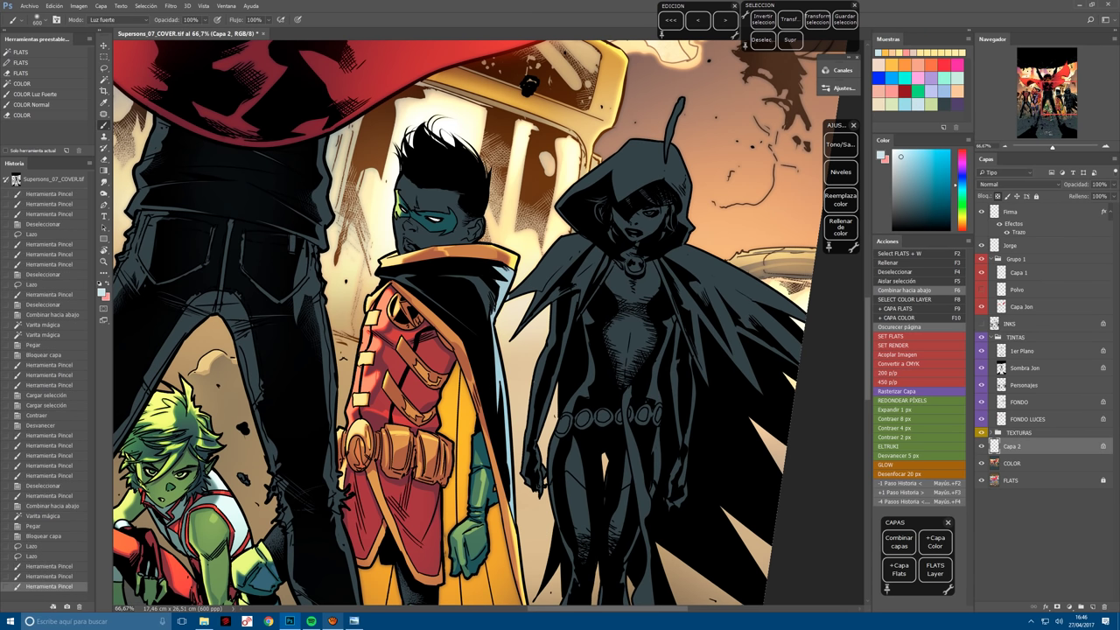
Merge the current colour layer down and isolate the masked boy's skin on a new colour layer.
{"action": "left_click_drag", "start_coordinate": [420, 350], "coordinate": [551, 331]}
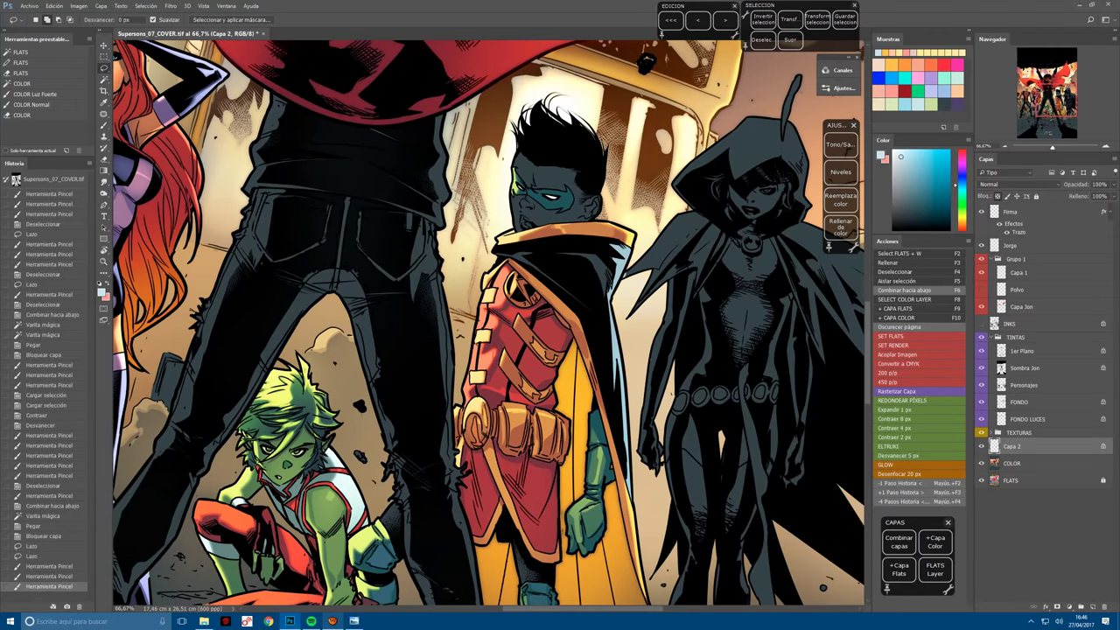
{"action": "key", "text": "ctrl+d"}
{"action": "key", "text": "ctrl+e"}
{"action": "key", "text": "F2"}
{"action": "left_click", "coordinate": [544, 188]}
{"action": "key", "text": "F10"}
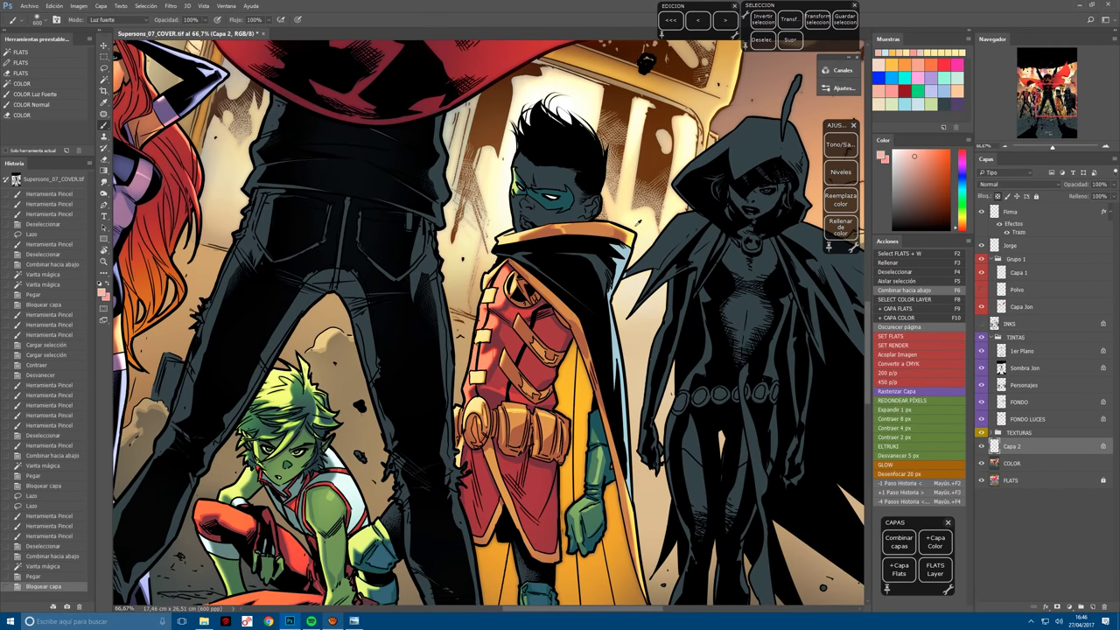
Brush a light salmon skin tone over the masked boy's face in Hard Light mode at 600 px.
{"action": "left_click_drag", "start_coordinate": [526, 175], "coordinate": [595, 210]}
{"action": "left_click_drag", "start_coordinate": [560, 262], "coordinate": [525, 342]}
{"action": "left_click_drag", "start_coordinate": [490, 490], "coordinate": [517, 333]}
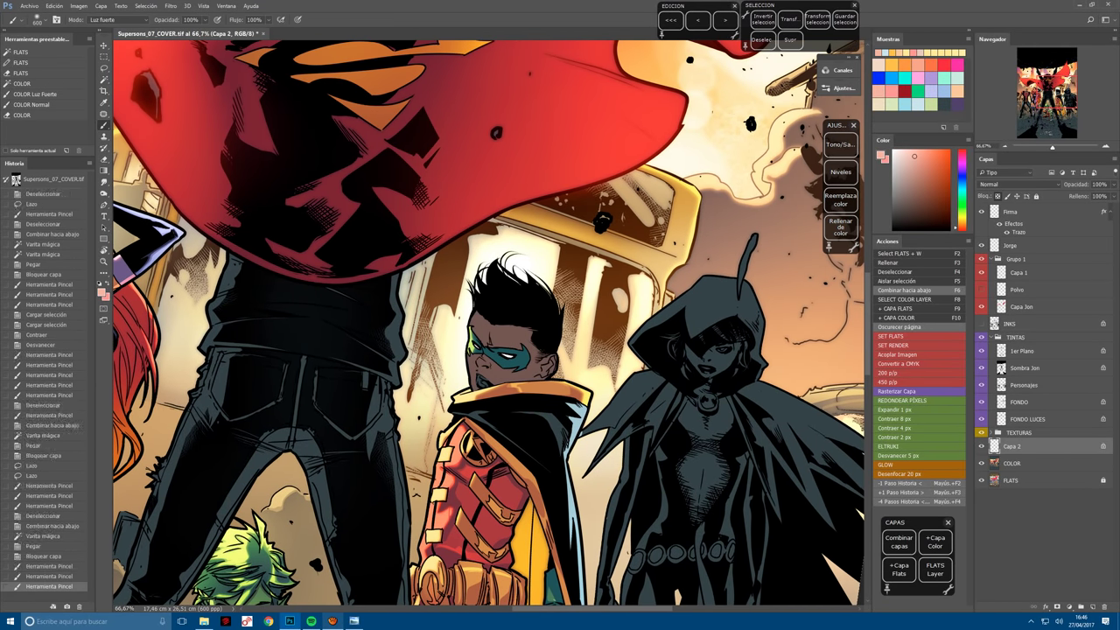
{"action": "key", "text": "ctrl+1"}
{"action": "key", "text": "l"}
{"action": "key", "text": "b"}
{"action": "left_click_drag", "start_coordinate": [490, 368], "coordinate": [561, 376]}
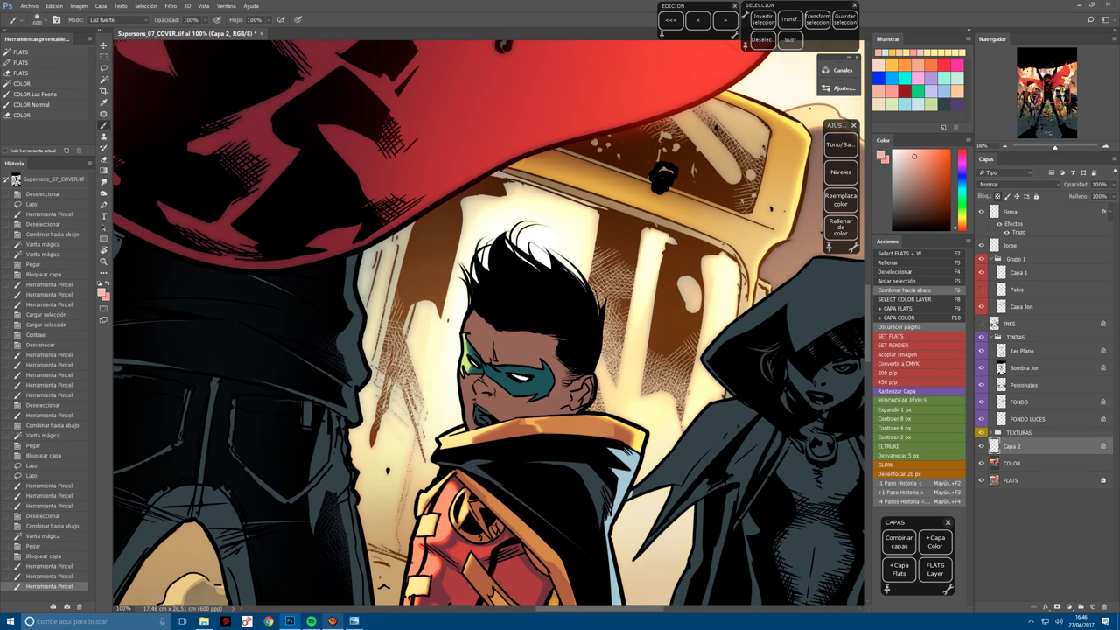
Lasso the lit edge of the boy's face, paint it light salmon, feather the selection and blend the highlight.
{"action": "key", "text": "l"}
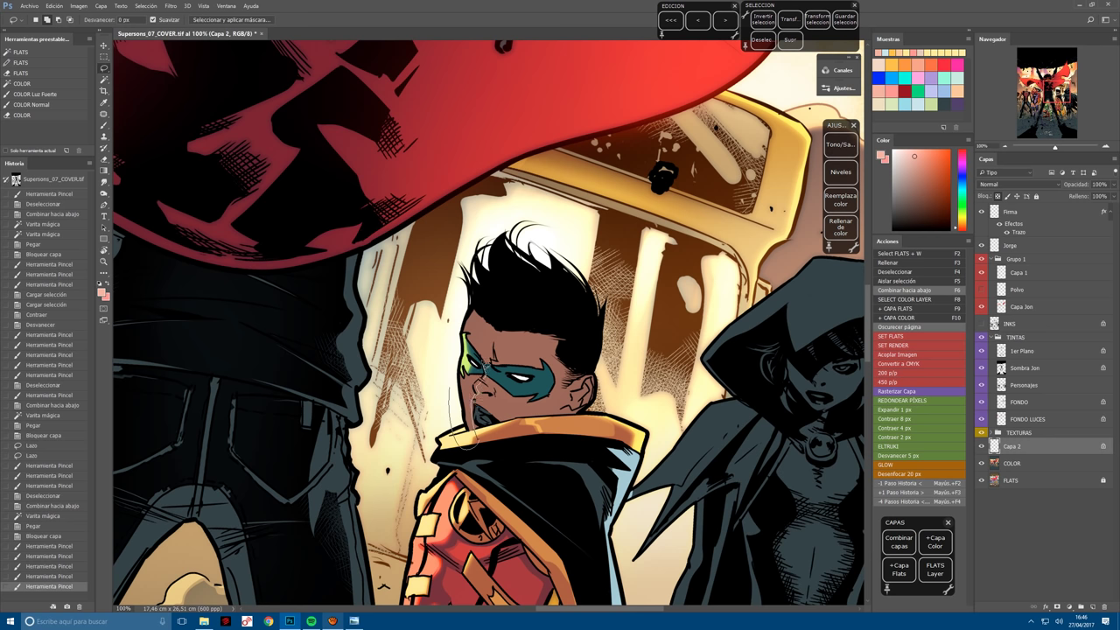
{"action": "mouse_move", "coordinate": [494, 344]}
{"action": "left_mouse_down"}
{"action": "mouse_move", "coordinate": [433, 359]}
{"action": "mouse_move", "coordinate": [417, 429]}
{"action": "left_mouse_up"}
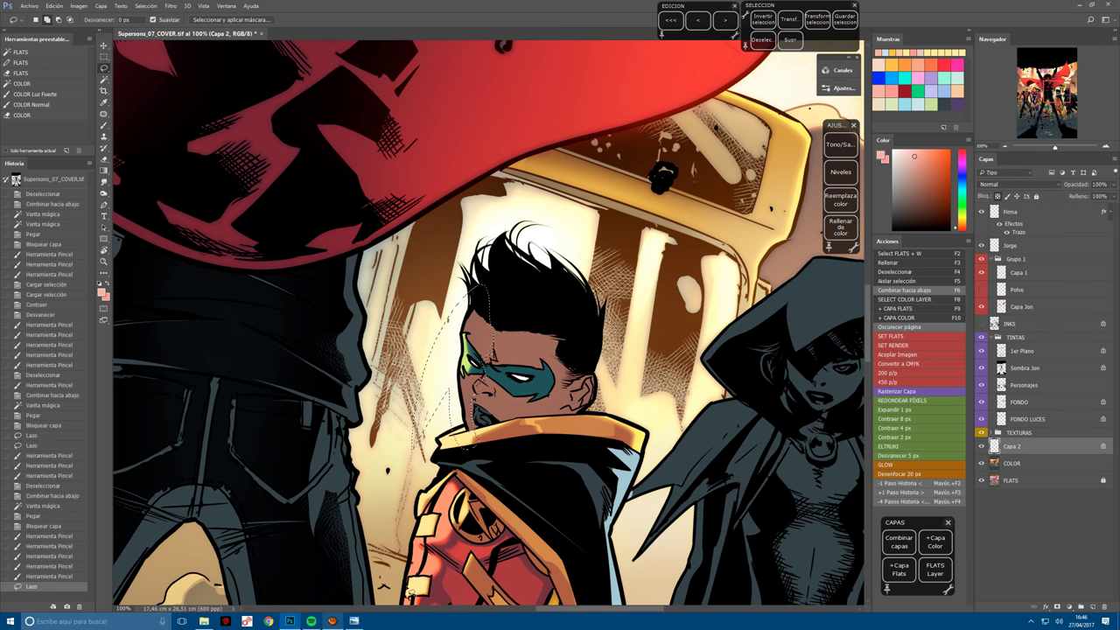
{"action": "key", "text": "b"}
{"action": "mouse_move", "coordinate": [472, 324]}
{"action": "left_mouse_down"}
{"action": "mouse_move", "coordinate": [477, 351]}
{"action": "mouse_move", "coordinate": [455, 411]}
{"action": "left_mouse_up"}
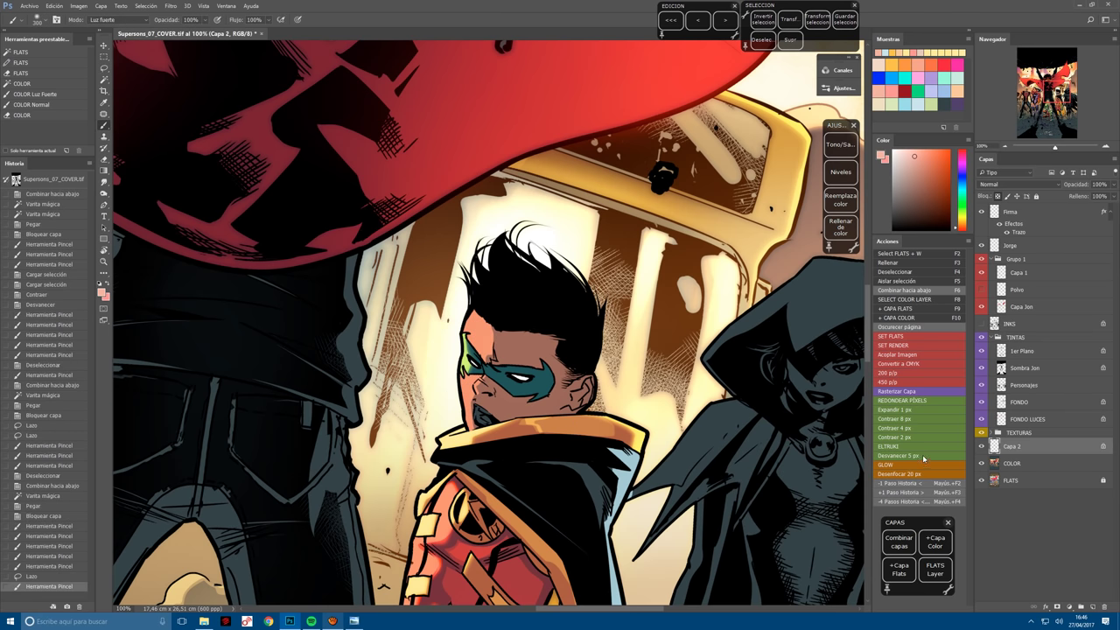
{"action": "left_click_drag", "start_coordinate": [478, 314], "coordinate": [472, 427]}
{"action": "key", "text": "shift+F6"}
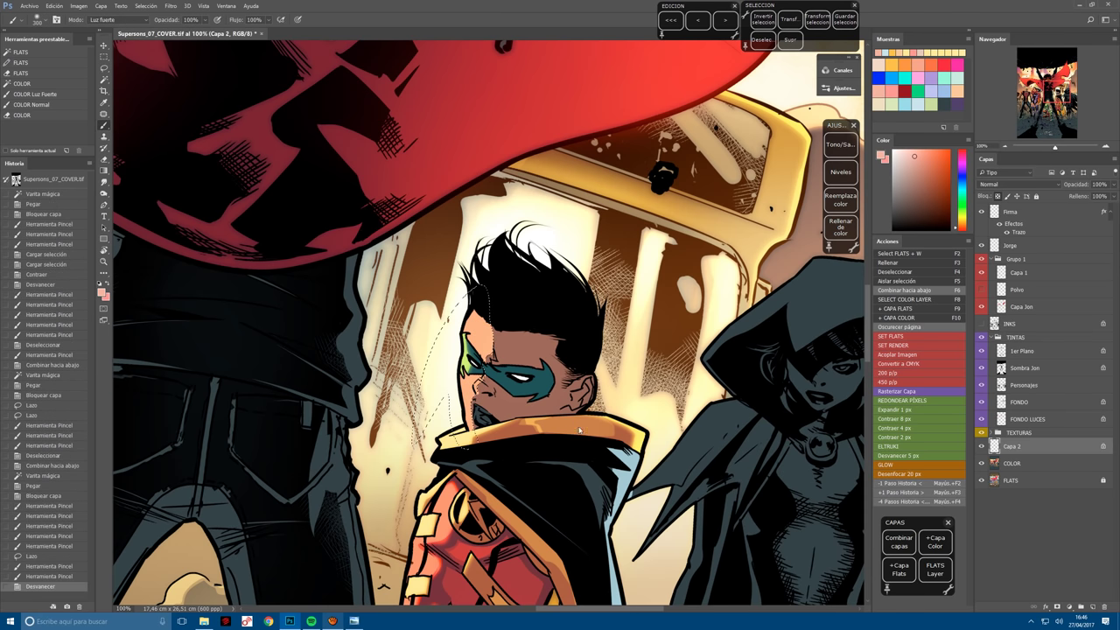
{"action": "left_click_drag", "start_coordinate": [481, 320], "coordinate": [471, 420]}
{"action": "left_click_drag", "start_coordinate": [473, 381], "coordinate": [471, 429]}
{"action": "key", "text": "ctrl+d"}
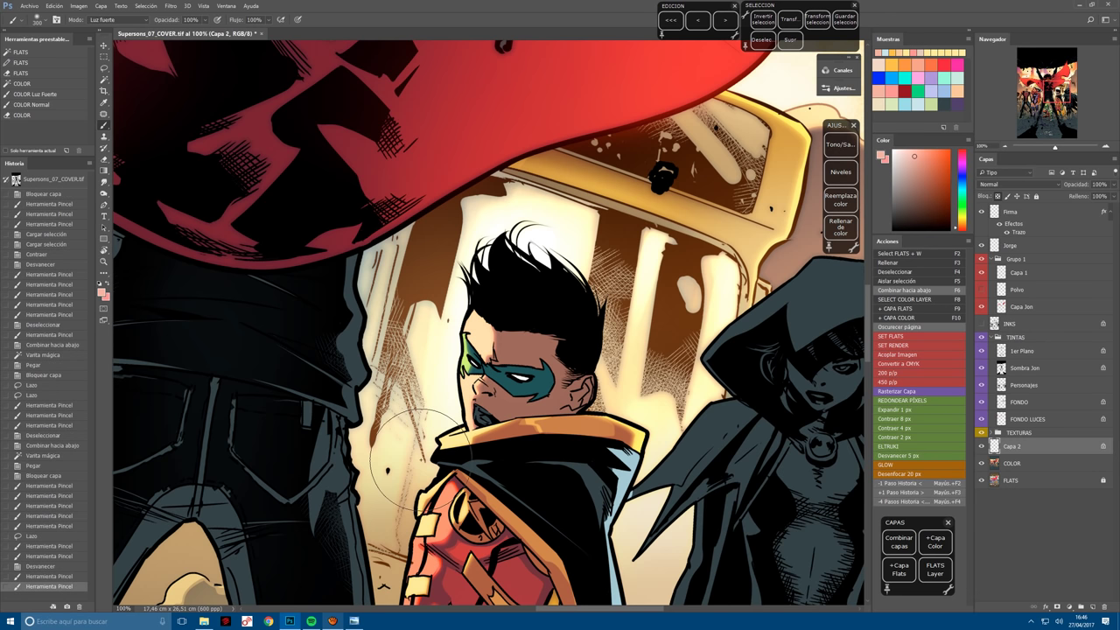
Lasso the area around the boy's nose, redden it with a dark red 250 px brush and return to the light salmon colour.
{"action": "key", "text": "l"}
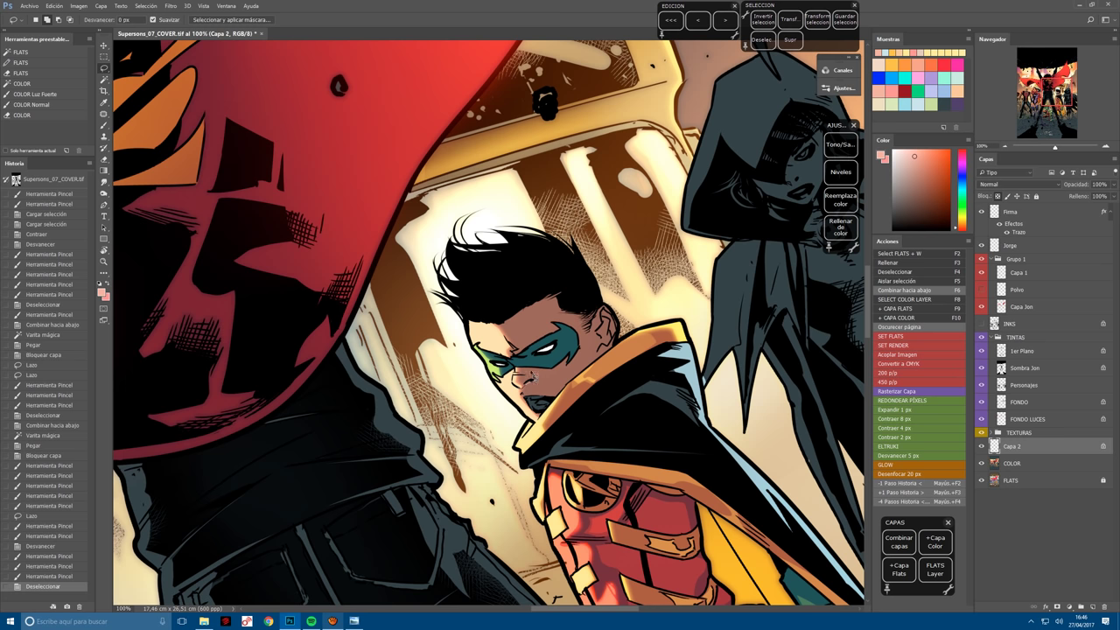
{"action": "left_click_drag", "start_coordinate": [531, 374], "coordinate": [478, 438]}
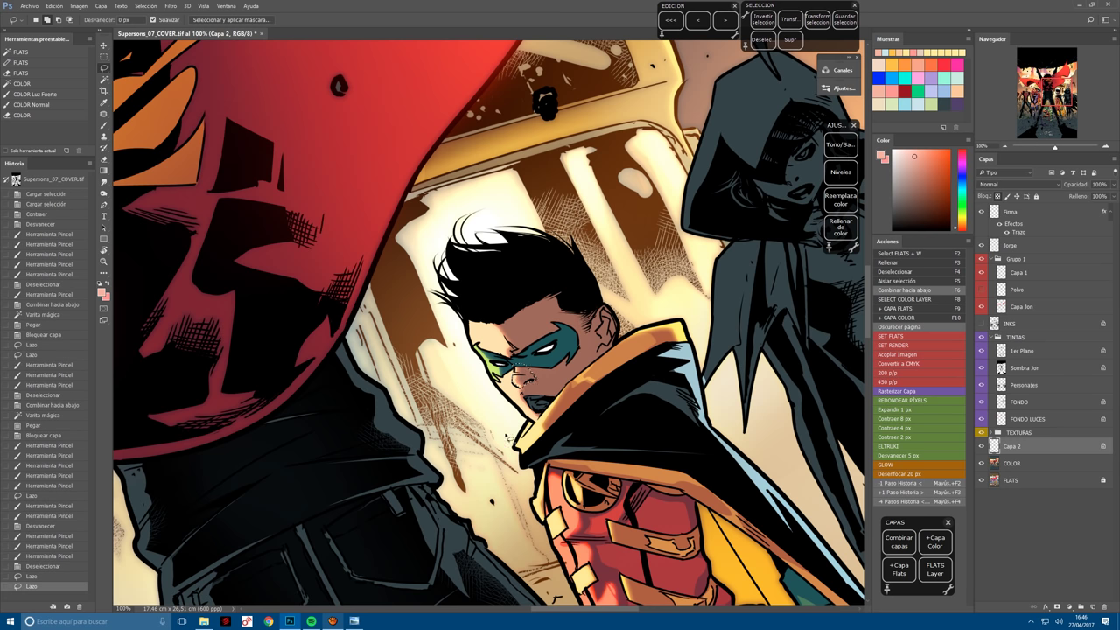
{"action": "key", "text": "b"}
{"action": "left_click", "coordinate": [909, 88]}
{"action": "key", "text": "bracketleft"}
{"action": "key", "text": "bracketleft"}
{"action": "key", "text": "bracketleft"}
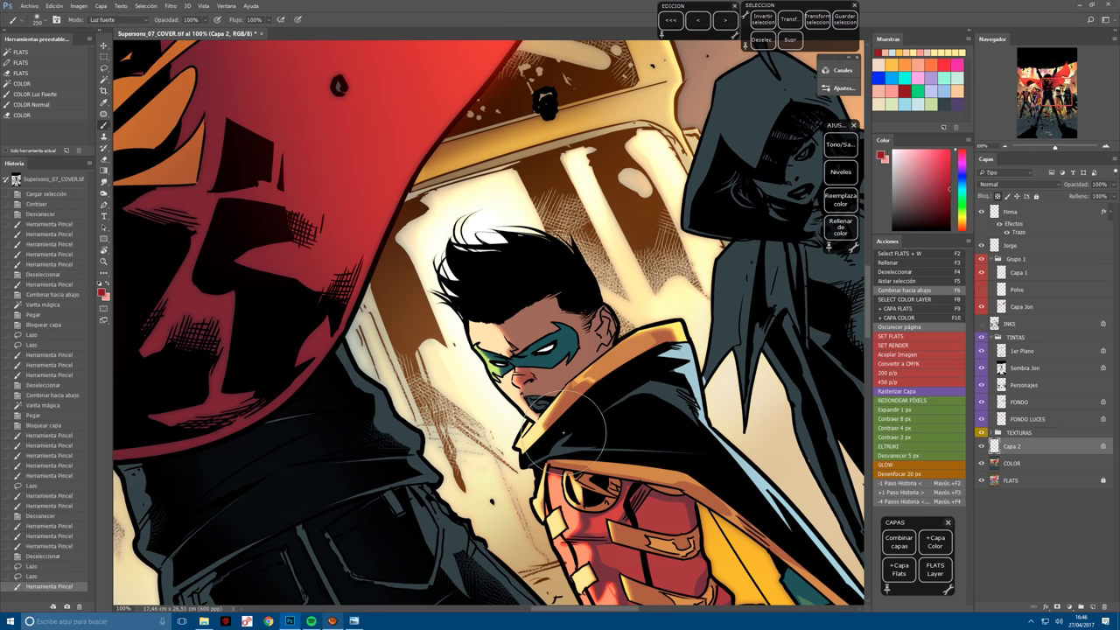
{"action": "mouse_move", "coordinate": [525, 378]}
{"action": "left_mouse_down"}
{"action": "mouse_move", "coordinate": [598, 367]}
{"action": "mouse_move", "coordinate": [611, 347]}
{"action": "mouse_move", "coordinate": [600, 395]}
{"action": "mouse_move", "coordinate": [611, 341]}
{"action": "mouse_move", "coordinate": [592, 392]}
{"action": "mouse_move", "coordinate": [609, 343]}
{"action": "mouse_move", "coordinate": [595, 385]}
{"action": "mouse_move", "coordinate": [612, 346]}
{"action": "mouse_move", "coordinate": [608, 361]}
{"action": "left_mouse_up"}
{"action": "left_click", "coordinate": [960, 105]}
{"action": "left_click", "coordinate": [525, 383], "text": "alt"}
{"action": "key", "text": "l"}
{"action": "key", "text": "ctrl+d"}
Paint light salmon highlights on the boy's ear and the skin beside it within small lasso selections.
{"action": "key", "text": "b"}
{"action": "key", "text": "r"}
{"action": "key", "text": "l"}
{"action": "key", "text": "ctrl+d"}
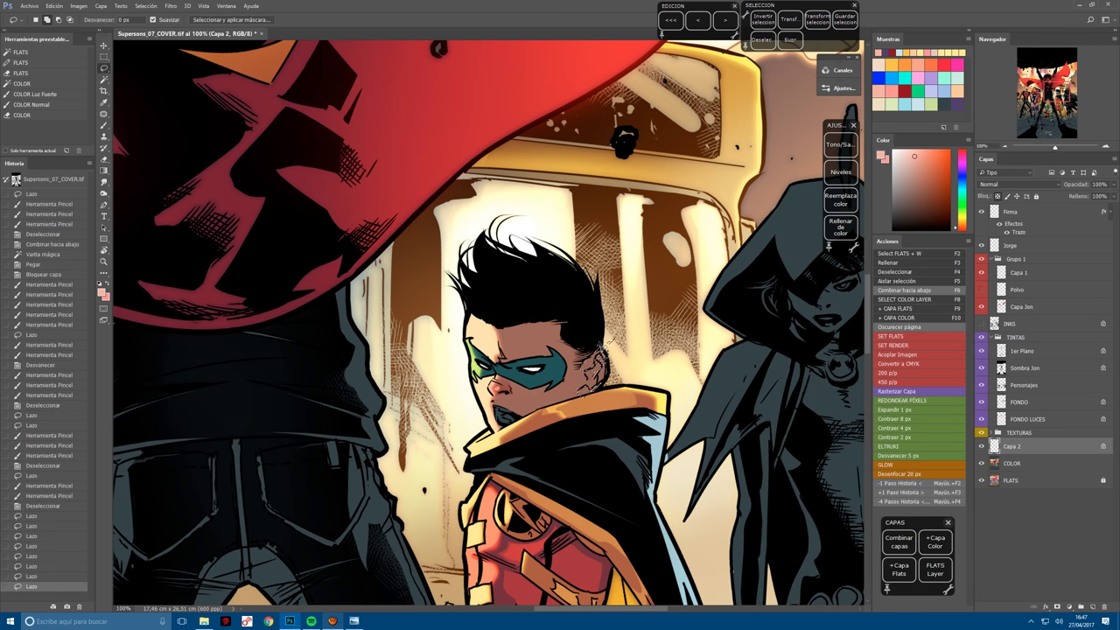
{"action": "key", "text": "b"}
{"action": "mouse_move", "coordinate": [602, 313]}
{"action": "left_mouse_down"}
{"action": "mouse_move", "coordinate": [584, 398]}
{"action": "mouse_move", "coordinate": [595, 373]}
{"action": "left_mouse_up"}
{"action": "key", "text": "l"}
{"action": "key", "text": "ctrl+d"}
{"action": "key", "text": "b"}
{"action": "left_click_drag", "start_coordinate": [600, 357], "coordinate": [594, 375]}
{"action": "key", "text": "l"}
{"action": "key", "text": "ctrl+d"}
{"action": "key", "text": "b"}
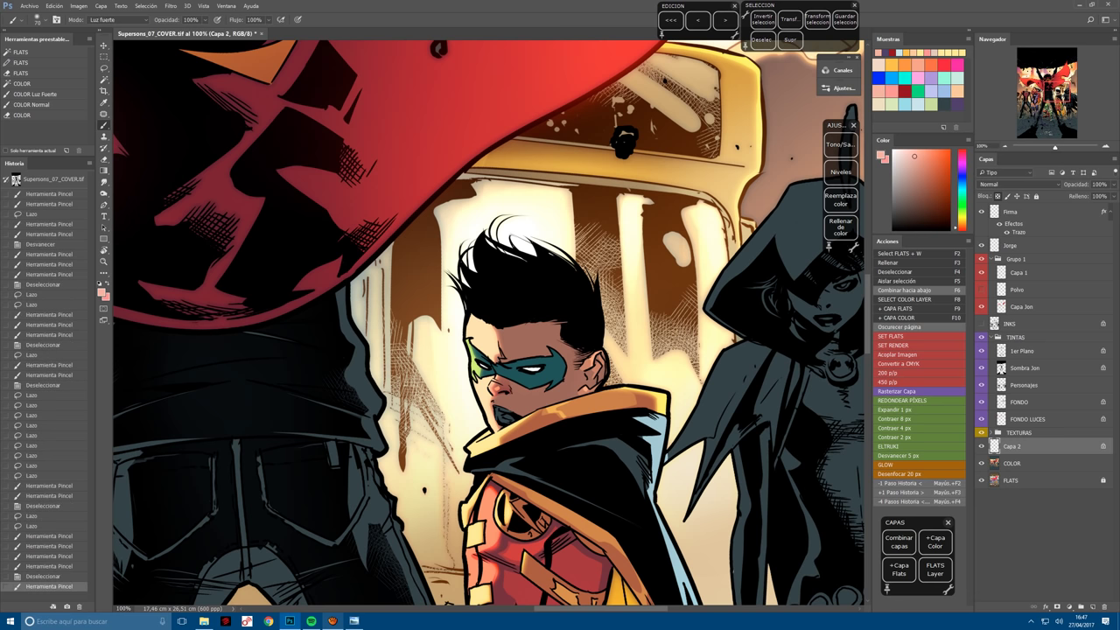
Lasso the boy's cheek and forehead area and brush soft light salmon tones inside it.
{"action": "key", "text": "l"}
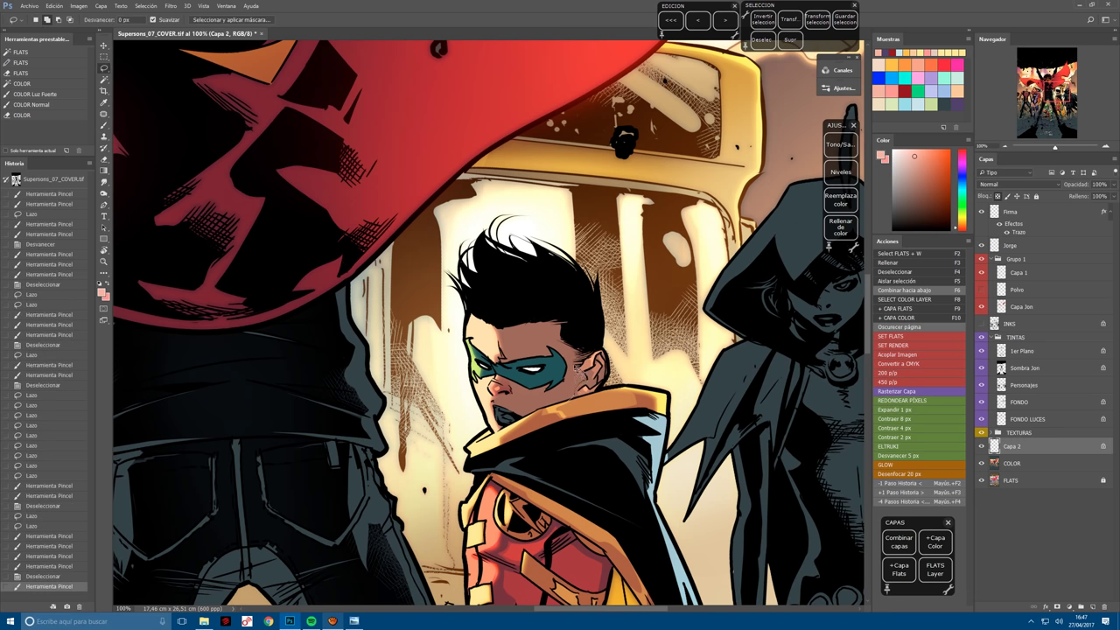
{"action": "left_click_drag", "start_coordinate": [579, 354], "coordinate": [502, 321]}
{"action": "mouse_move", "coordinate": [564, 374]}
{"action": "left_mouse_down"}
{"action": "mouse_move", "coordinate": [517, 383]}
{"action": "mouse_move", "coordinate": [503, 411]}
{"action": "left_mouse_up"}
{"action": "key", "text": "b"}
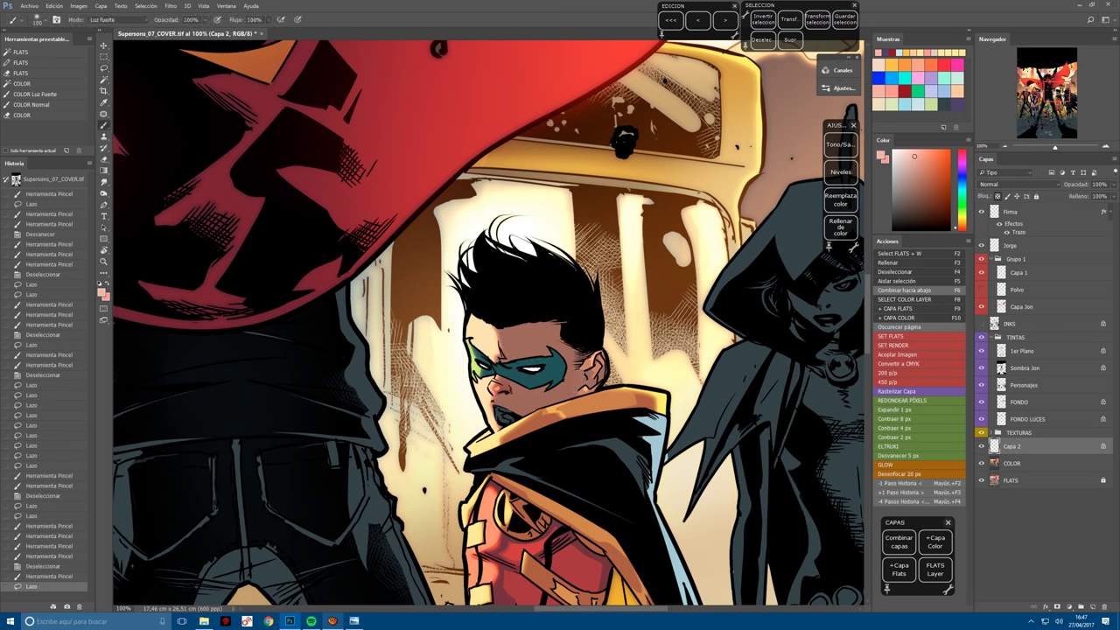
{"action": "left_click_drag", "start_coordinate": [512, 350], "coordinate": [568, 394]}
{"action": "left_click_drag", "start_coordinate": [503, 377], "coordinate": [560, 451]}
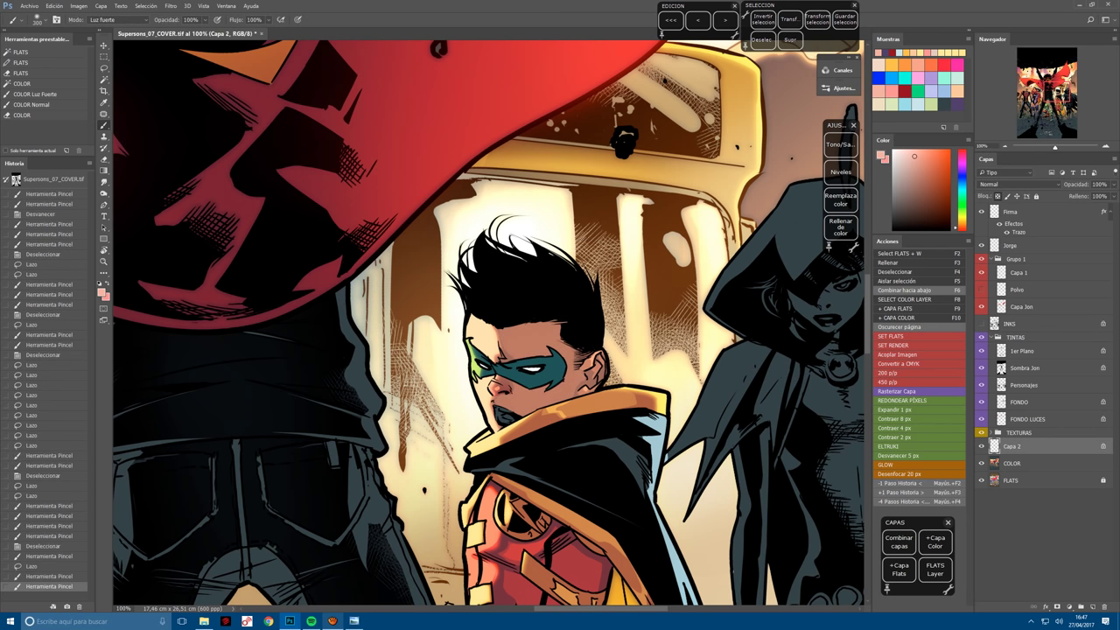
{"action": "mouse_move", "coordinate": [595, 311]}
{"action": "left_mouse_down"}
{"action": "mouse_move", "coordinate": [528, 377]}
{"action": "mouse_move", "coordinate": [560, 394]}
{"action": "mouse_move", "coordinate": [554, 352]}
{"action": "mouse_move", "coordinate": [569, 376]}
{"action": "mouse_move", "coordinate": [560, 393]}
{"action": "left_mouse_up"}
{"action": "key", "text": "ctrl+d"}
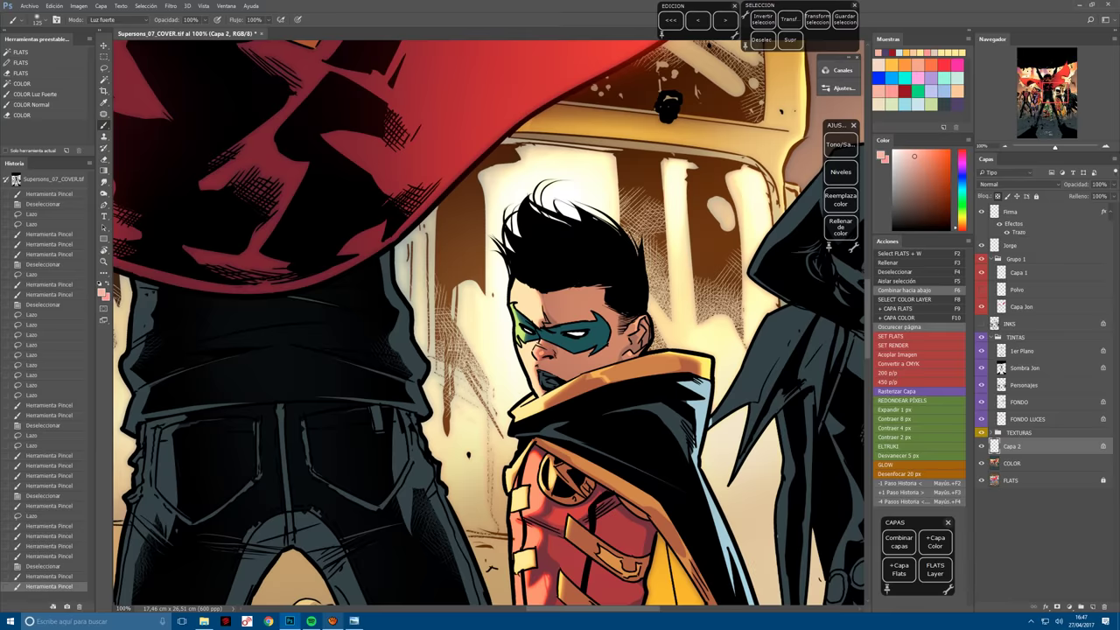
Add broad soft brush strokes across the boy's face to unify the skin light.
{"action": "key", "text": "ctrl+minus"}
{"action": "key", "text": "ctrl+minus"}
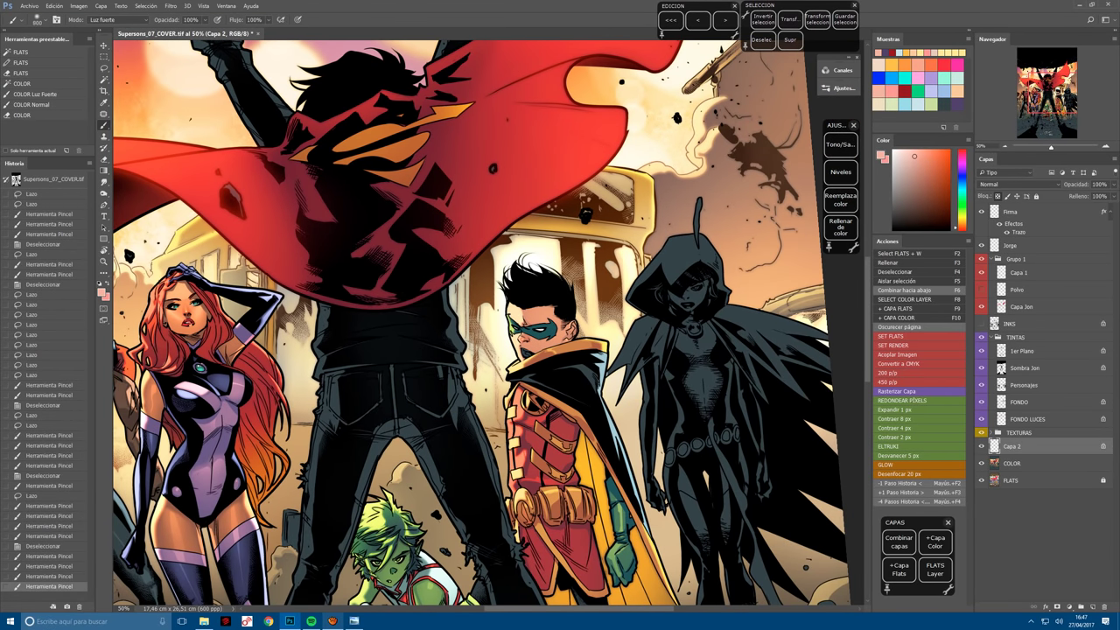
{"action": "left_click_drag", "start_coordinate": [499, 323], "coordinate": [588, 306]}
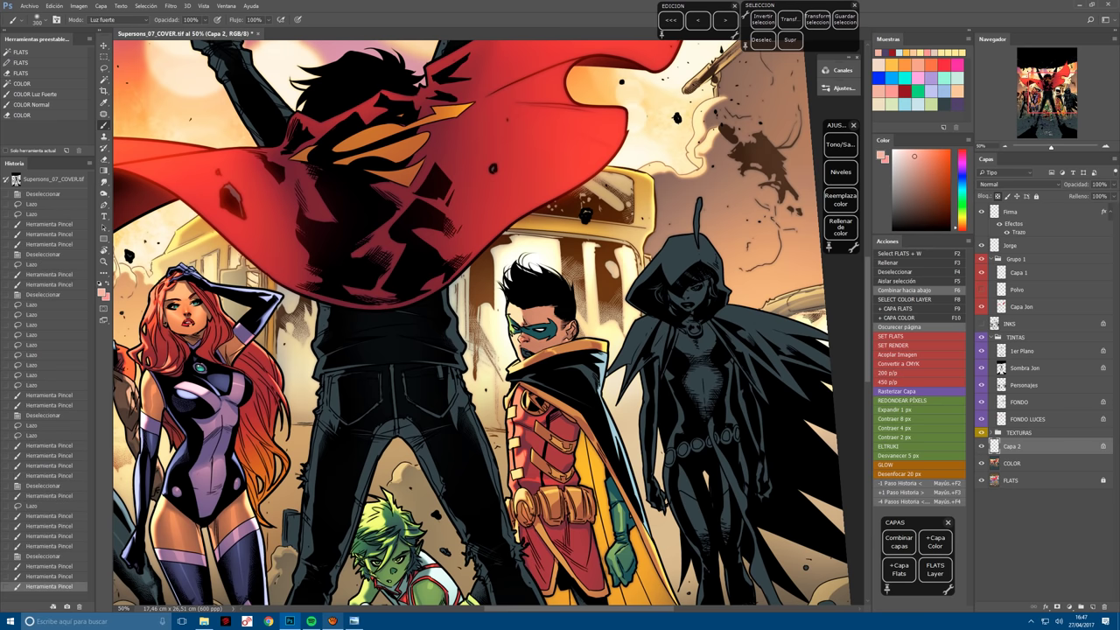
Merge the skin layer down, isolate the boy's teeth on a new colour layer and paint them off-white.
{"action": "key", "text": "F6"}
{"action": "key", "text": "F2"}
{"action": "left_click", "coordinate": [526, 374]}
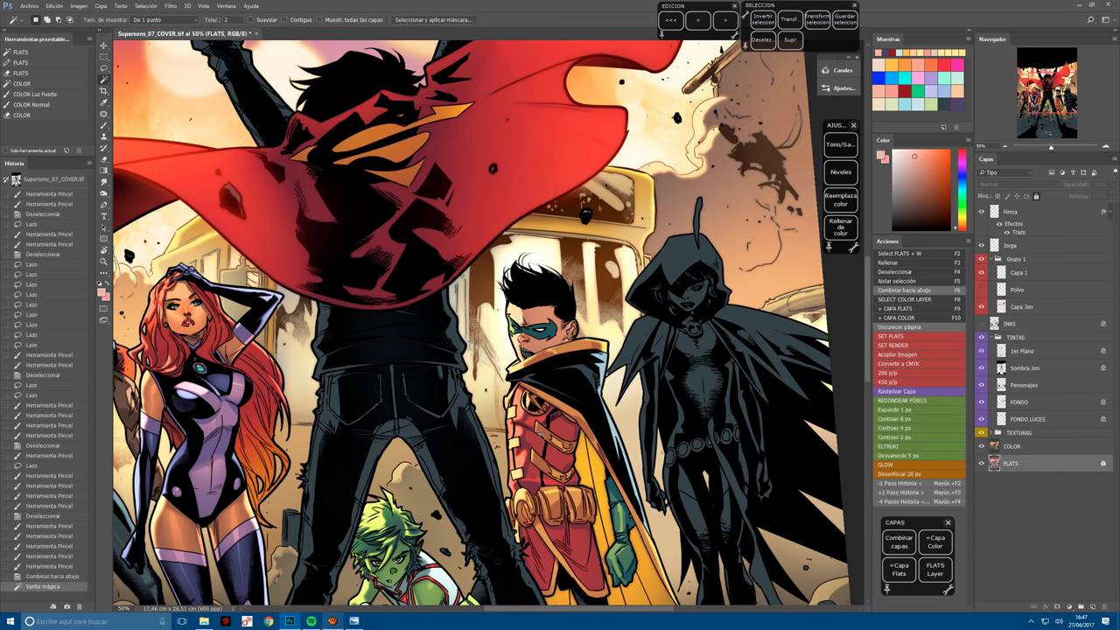
{"action": "key", "text": "F10"}
{"action": "key", "text": "ctrl+plus"}
{"action": "key", "text": "ctrl+plus"}
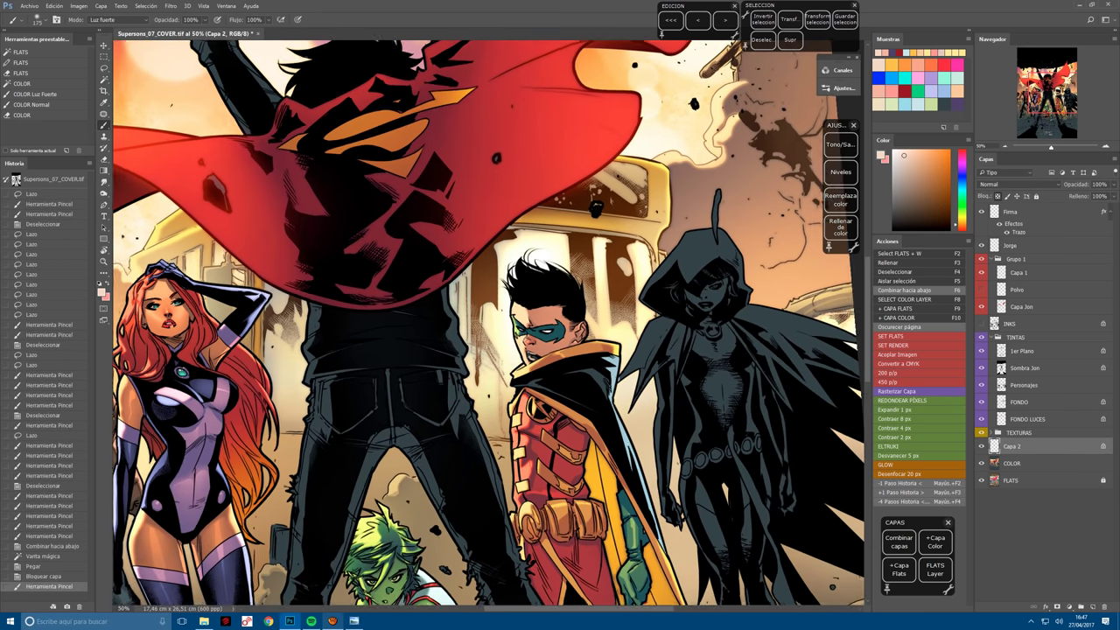
Merge the teeth layer down, isolate the inside of the boy's mouth on a new colour layer and paint it pink.
{"action": "key", "text": "F6"}
{"action": "key", "text": "F10"}
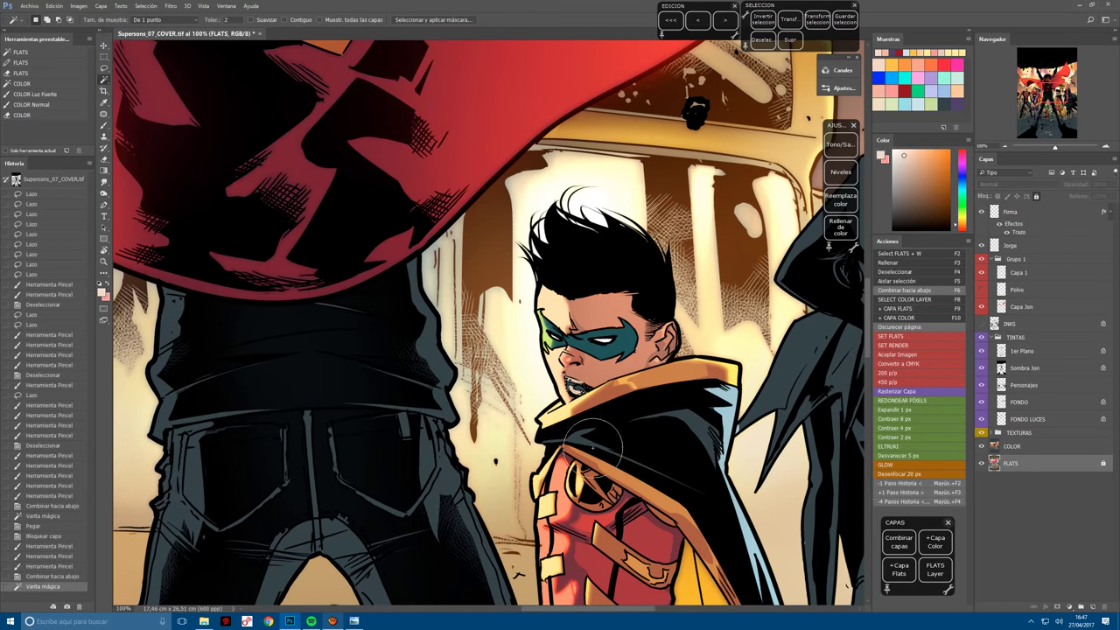
{"action": "left_click_drag", "start_coordinate": [201, 368], "coordinate": [263, 490]}
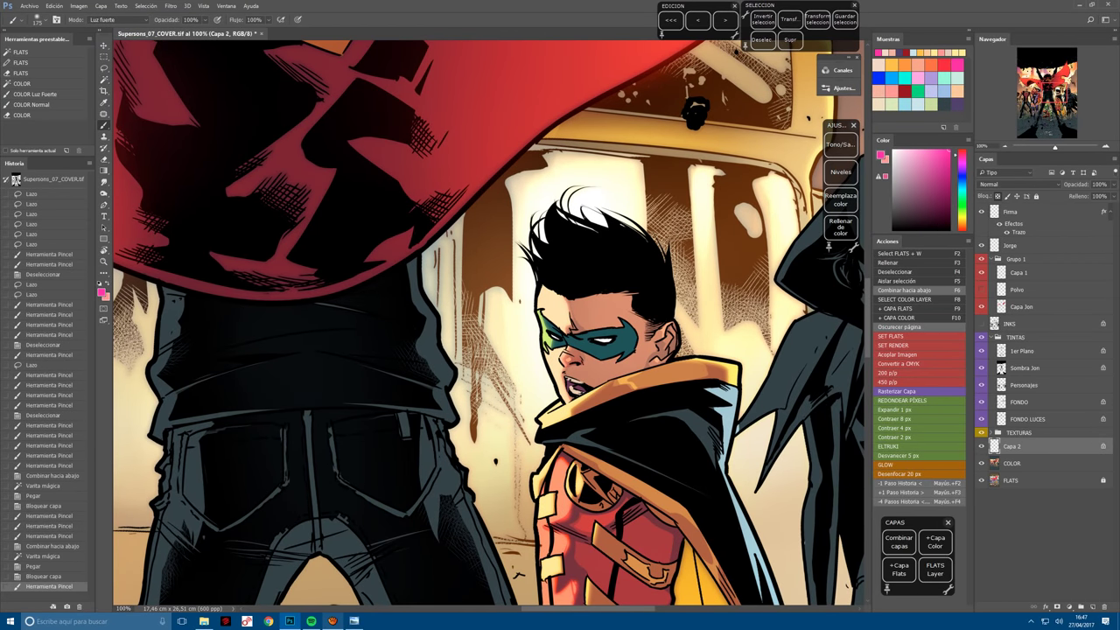
{"action": "left_click", "coordinate": [919, 153]}
{"action": "left_click_drag", "start_coordinate": [210, 350], "coordinate": [280, 525]}
{"action": "key", "text": "ctrl+minus"}
{"action": "key", "text": "ctrl+minus"}
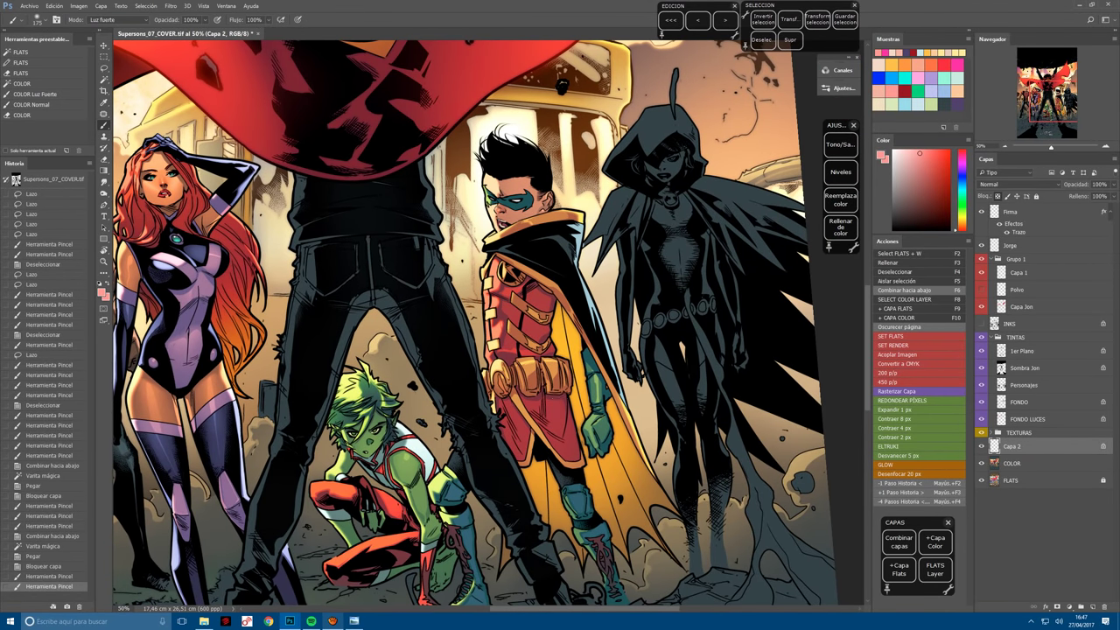
Merge the mouth colour layer down and save the cover file.
{"action": "left_click_drag", "start_coordinate": [555, 408], "coordinate": [510, 466]}
{"action": "key", "text": "F6"}
{"action": "key", "text": "F2"}
{"action": "key", "text": "ctrl+s"}
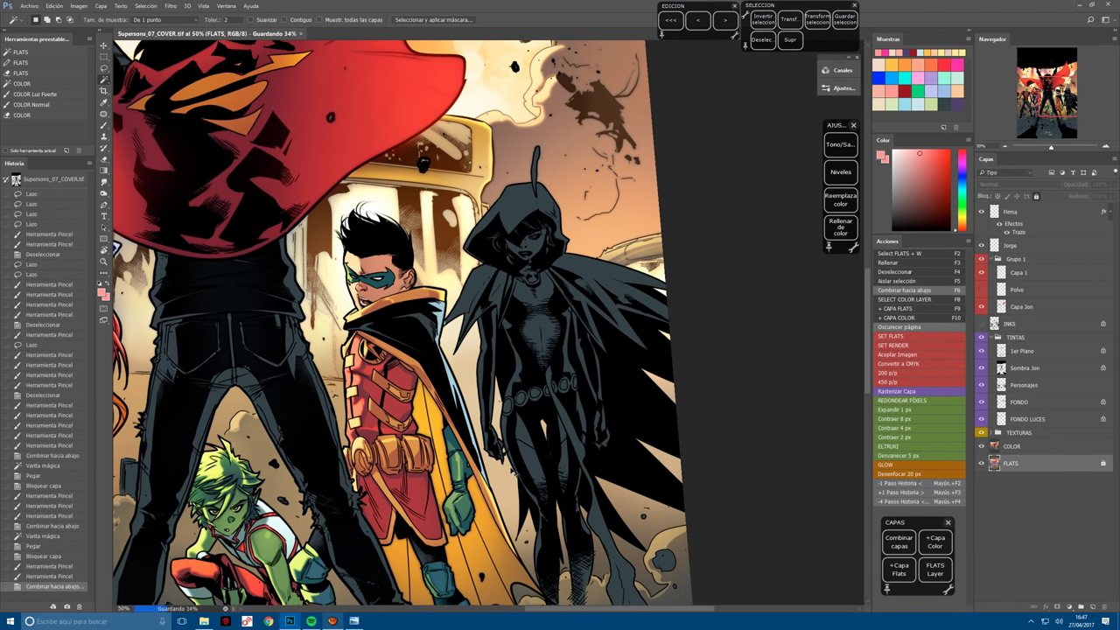
Isolate the hooded woman's skin on a new colour layer and check the Raven character design reference image.
{"action": "key", "text": "F10"}
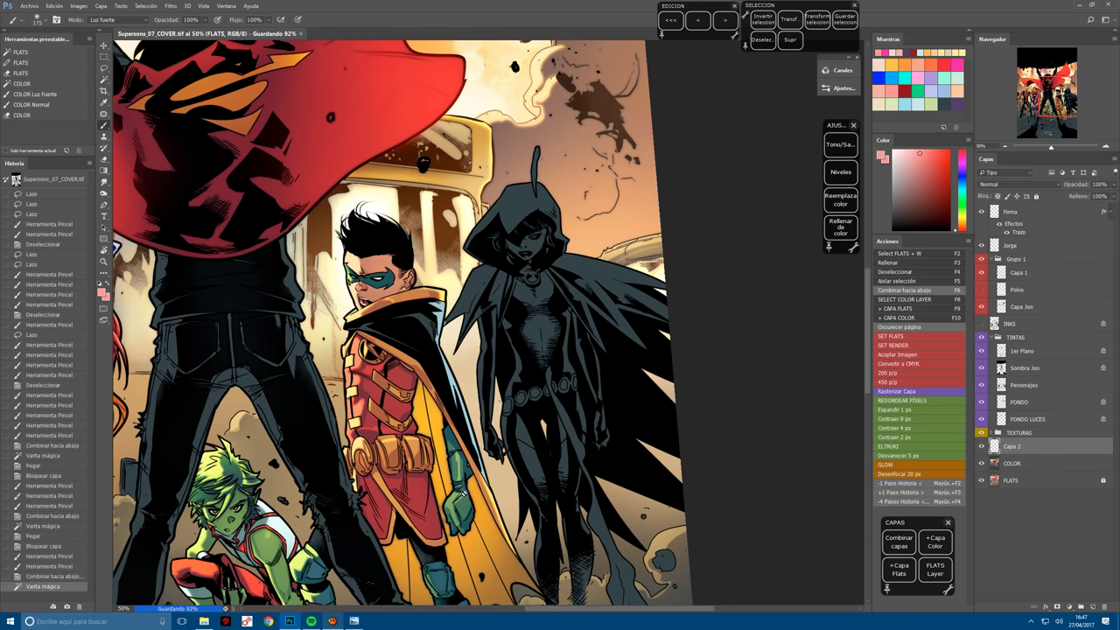
{"action": "left_click", "coordinate": [353, 621]}
{"action": "scroll", "coordinate": [338, 394], "scroll_direction": "down", "scroll_amount": 2}
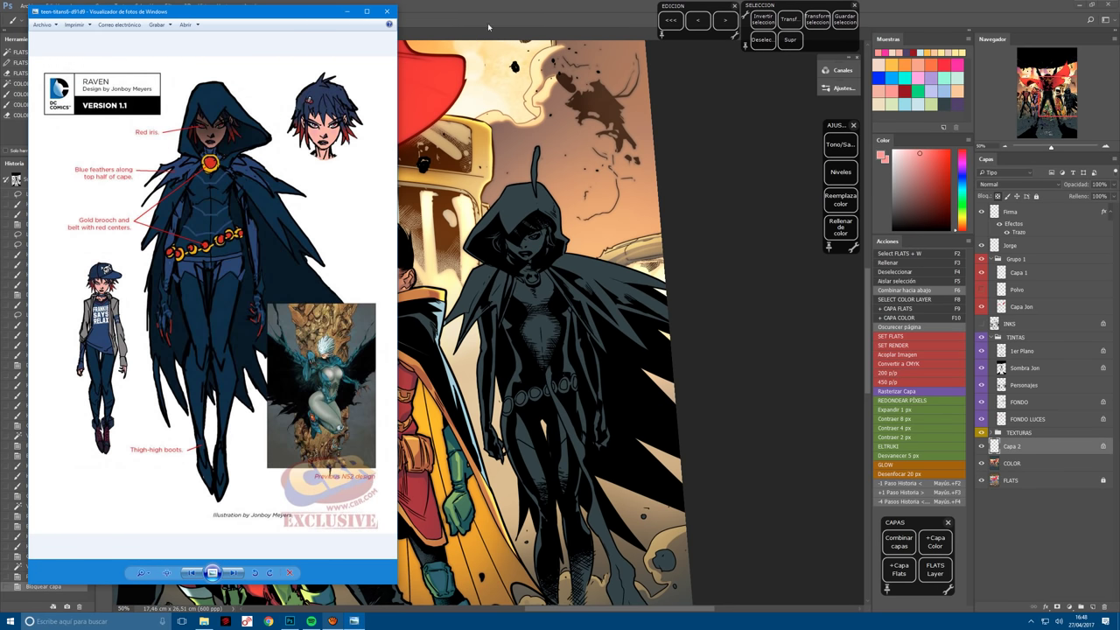
{"action": "left_click", "coordinate": [501, 21]}
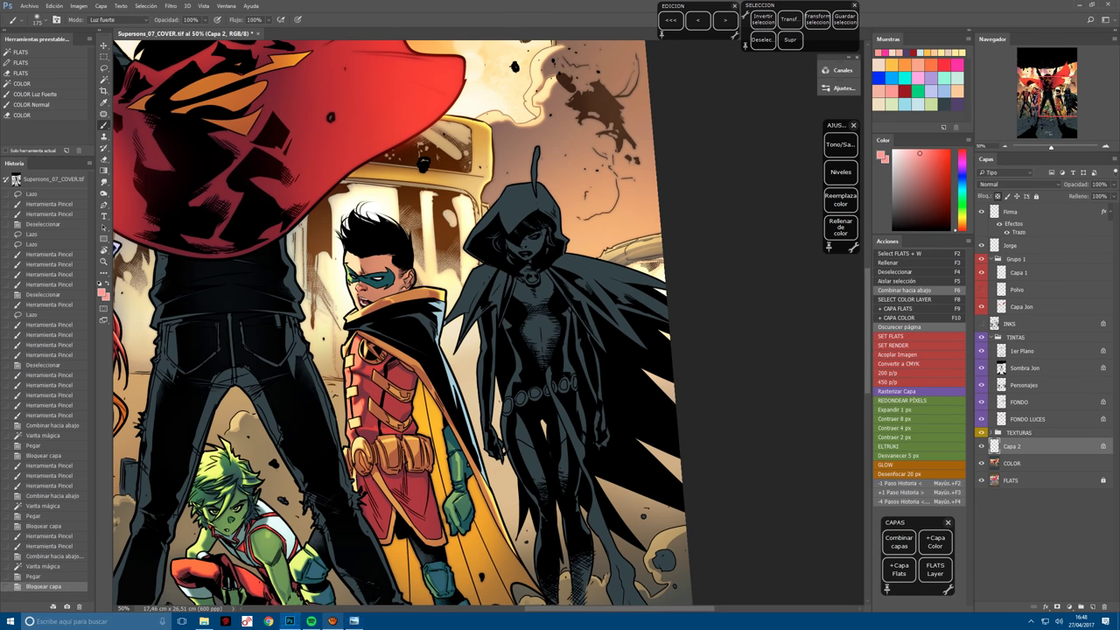
Pick a light salmon colour and brush it over Raven's face with a large 500 px brush.
{"action": "left_click", "coordinate": [915, 156]}
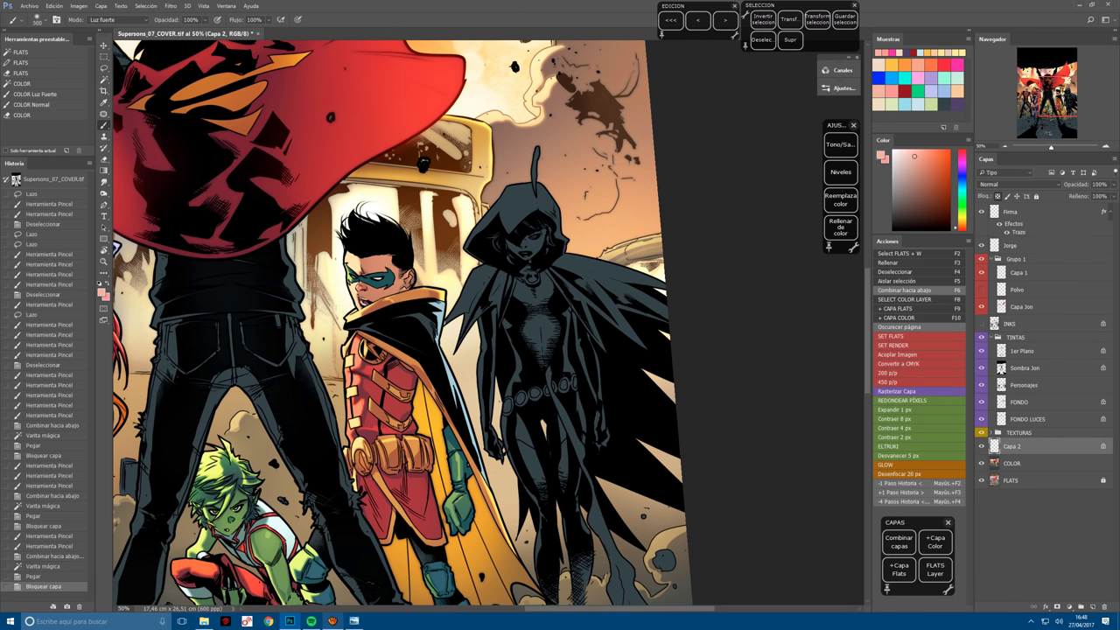
{"action": "key", "text": "bracketright"}
{"action": "left_click", "coordinate": [527, 246]}
{"action": "left_click", "coordinate": [965, 233]}
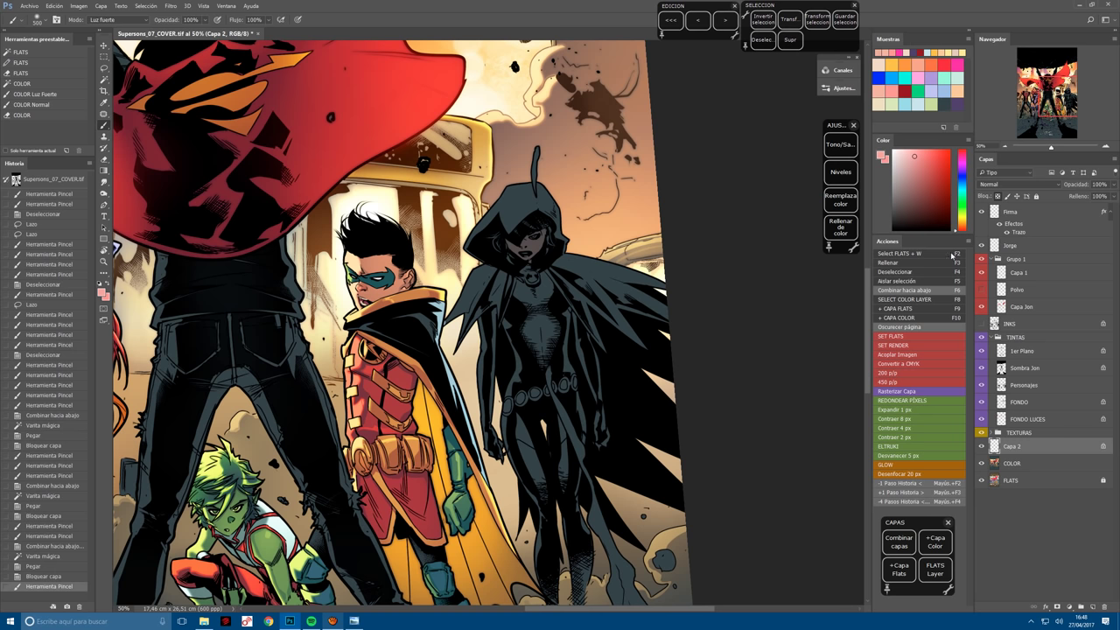
{"action": "left_click", "coordinate": [526, 250]}
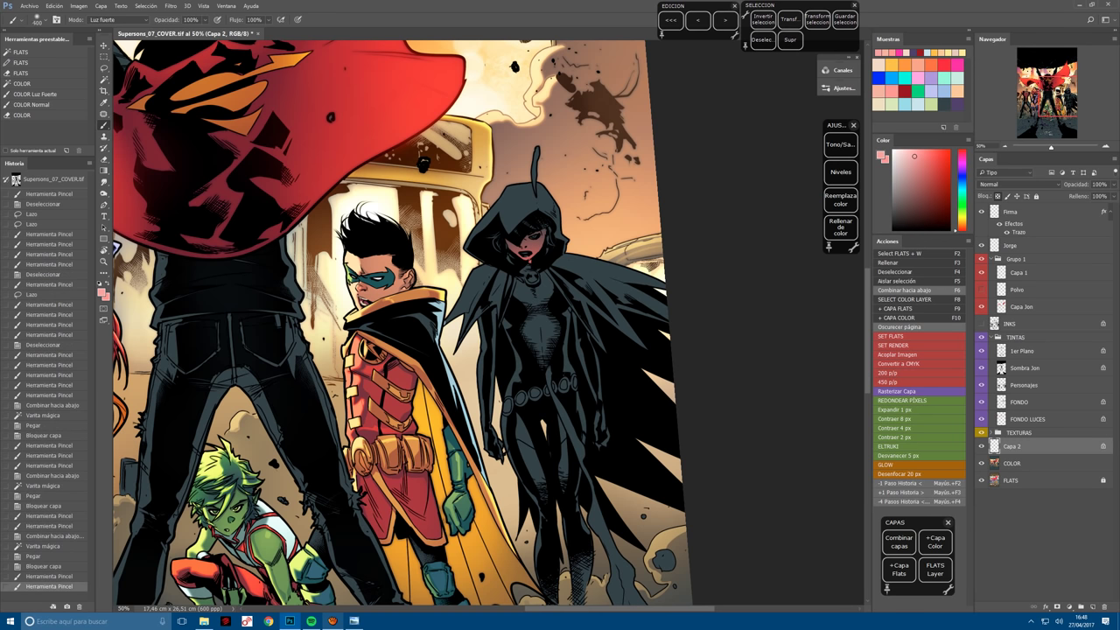
Build up lighter skin tones on Raven's lower face and chin, reducing the brush to 250 px.
{"action": "left_click", "coordinate": [534, 288]}
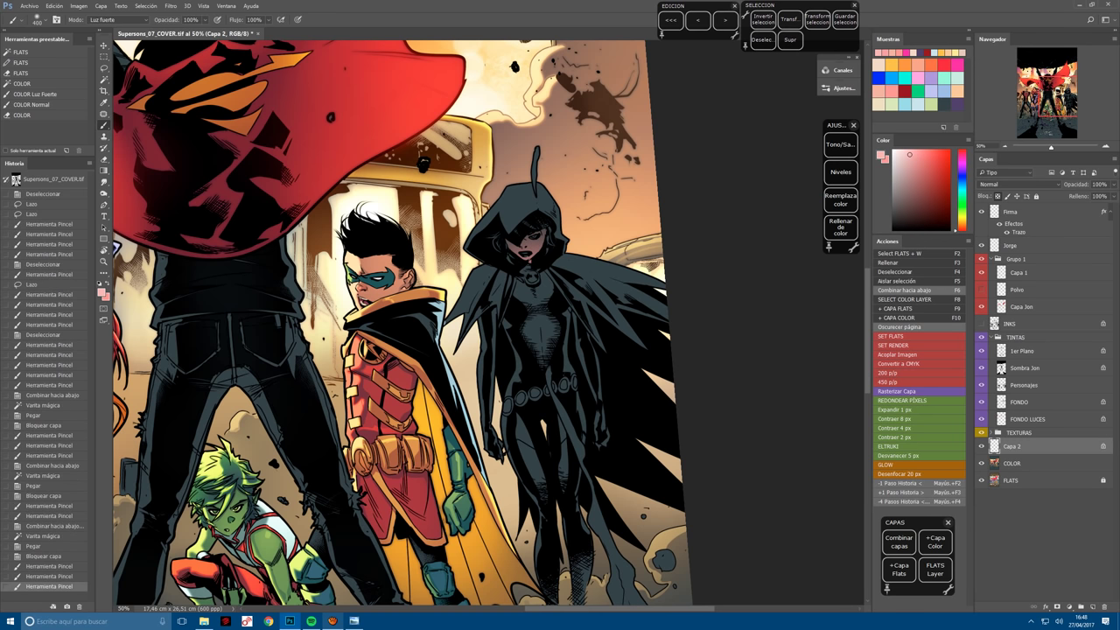
{"action": "left_click", "coordinate": [530, 281]}
{"action": "key", "text": "bracketleft"}
{"action": "key", "text": "bracketleft"}
{"action": "left_click", "coordinate": [532, 277]}
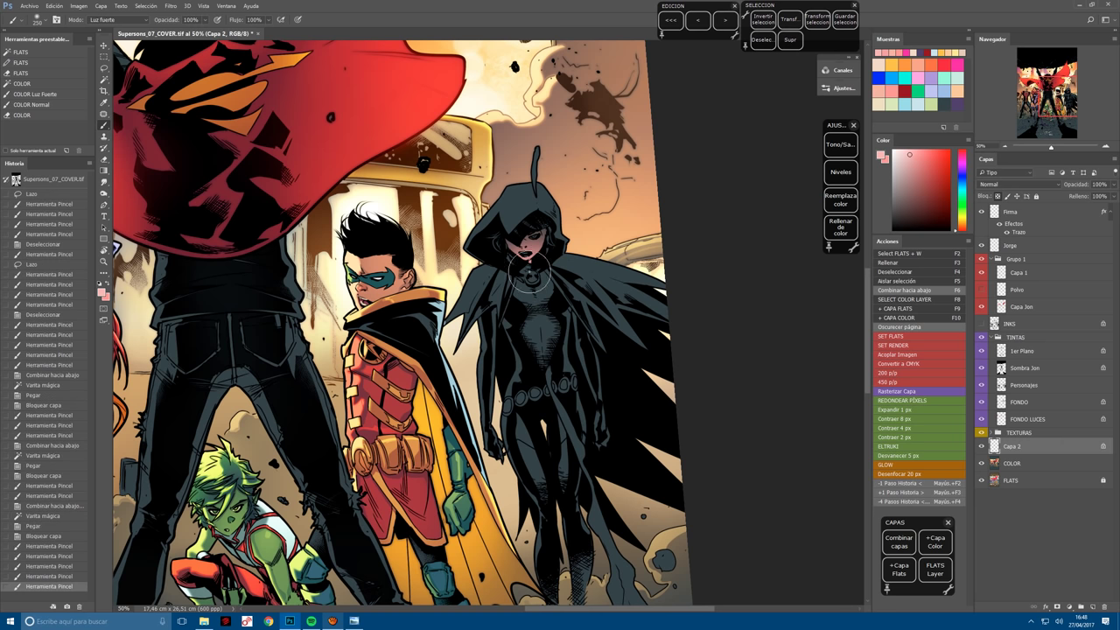
{"action": "left_click", "coordinate": [530, 275]}
{"action": "left_click", "coordinate": [531, 280]}
{"action": "left_click", "coordinate": [531, 278]}
{"action": "key", "text": "ctrl+plus"}
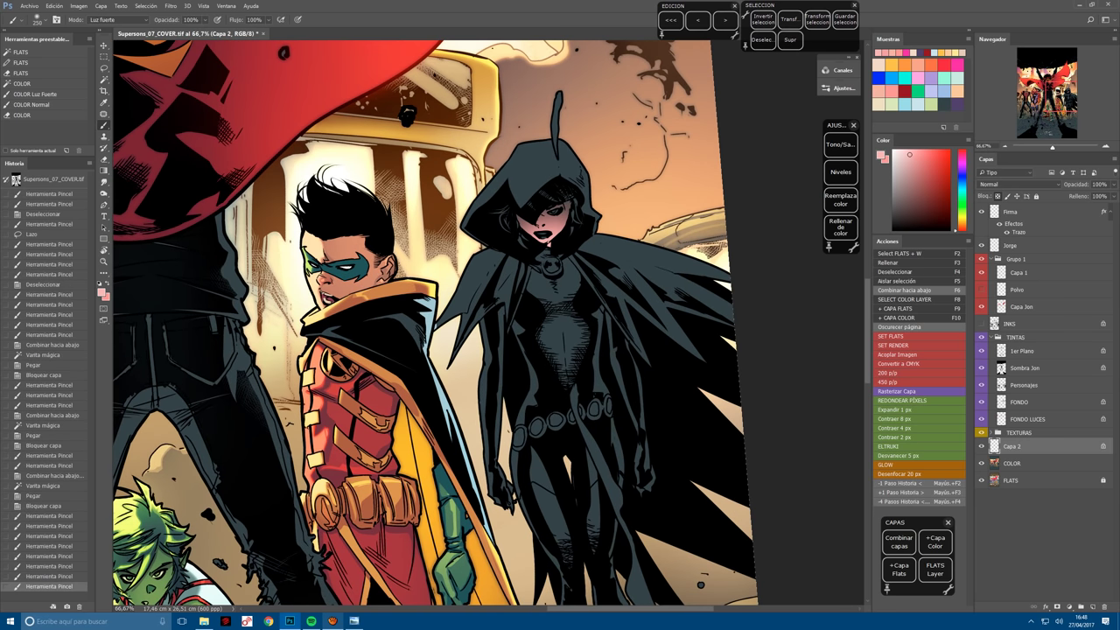
Sample a salmon tone from Raven's skin, brush light over a lassoed part of her lower face, and clear the selection.
{"action": "left_click", "coordinate": [550, 263], "text": "alt"}
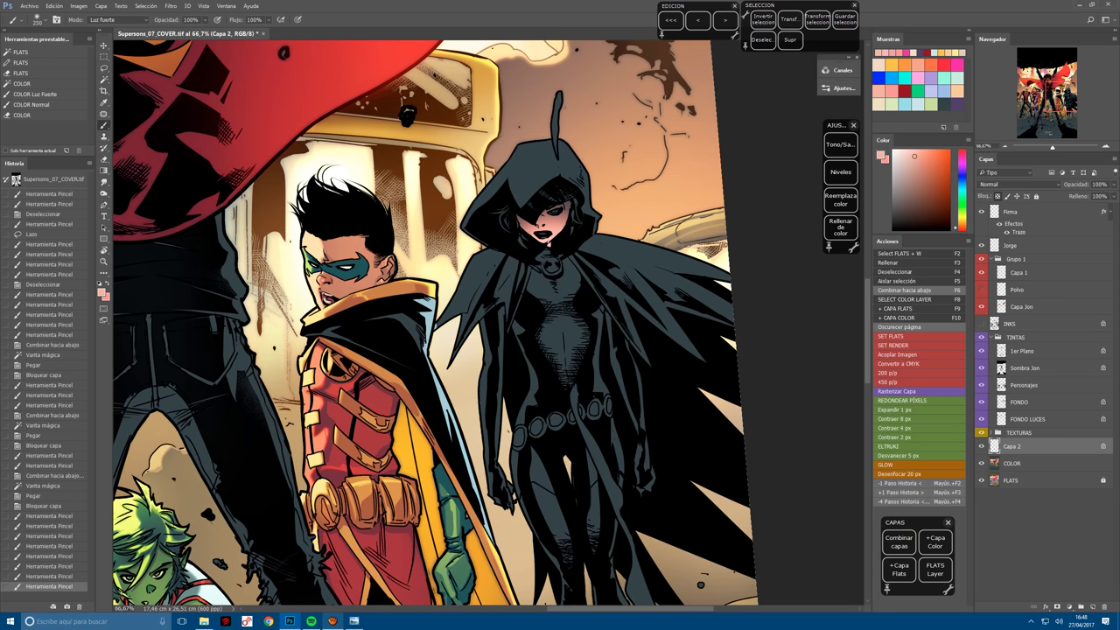
{"action": "left_click", "coordinate": [543, 226]}
{"action": "key", "text": "l"}
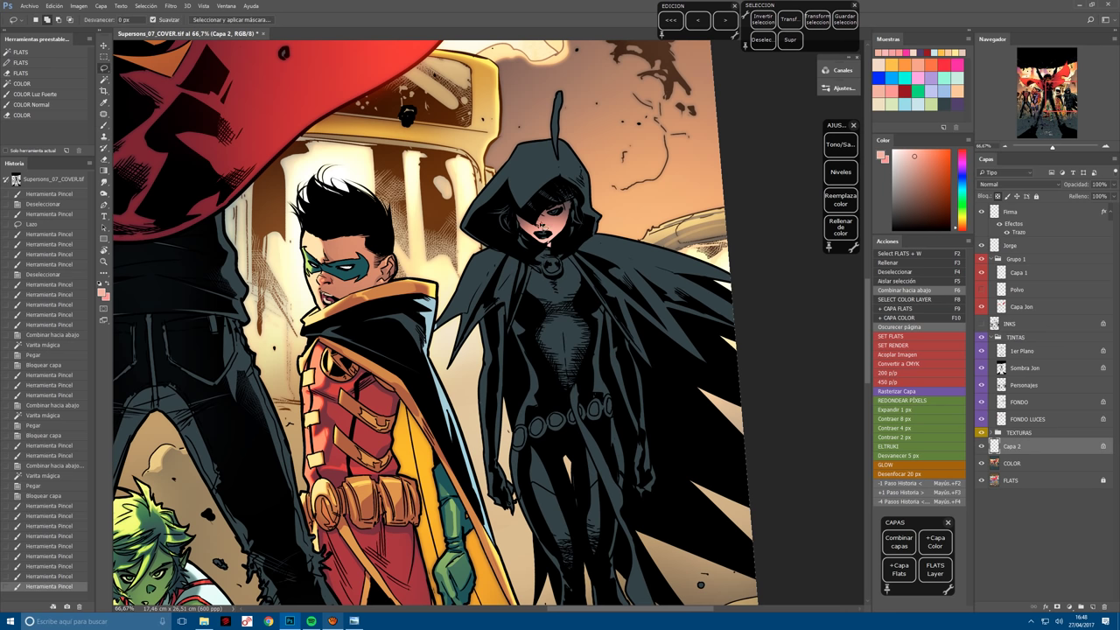
{"action": "key", "text": "b"}
{"action": "mouse_move", "coordinate": [518, 210]}
{"action": "left_mouse_down"}
{"action": "mouse_move", "coordinate": [567, 252]}
{"action": "mouse_move", "coordinate": [560, 241]}
{"action": "left_mouse_up"}
{"action": "key", "text": "ctrl+plus"}
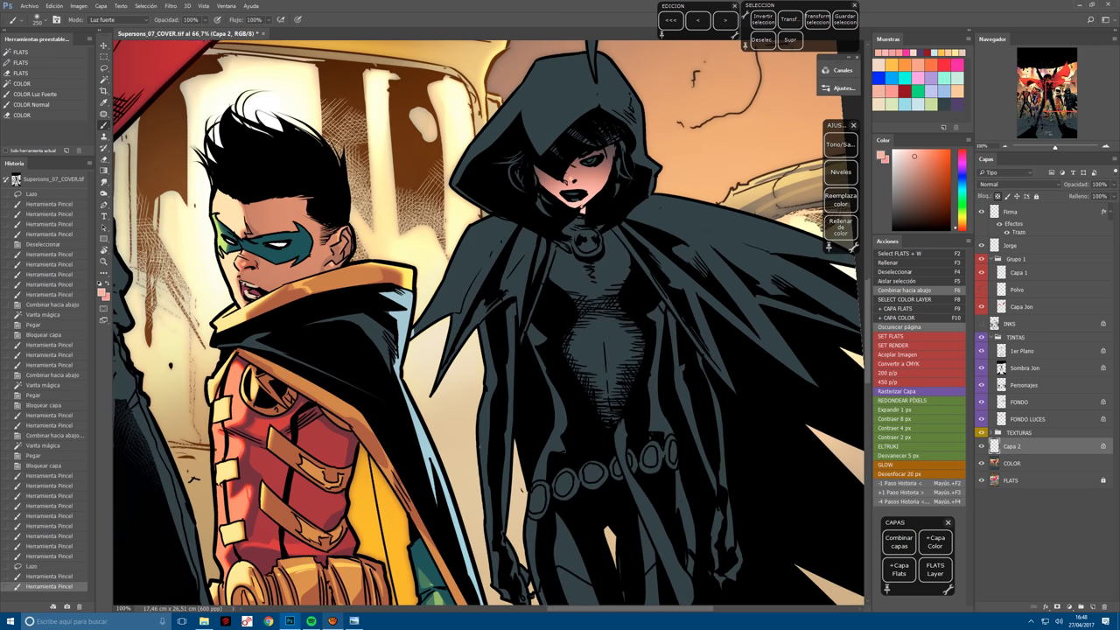
{"action": "key", "text": "ctrl+plus"}
{"action": "key", "text": "ctrl+d"}
Lasso the tip of Raven's nose, feather the selection by 5 px and brush dark red over it.
{"action": "key", "text": "l"}
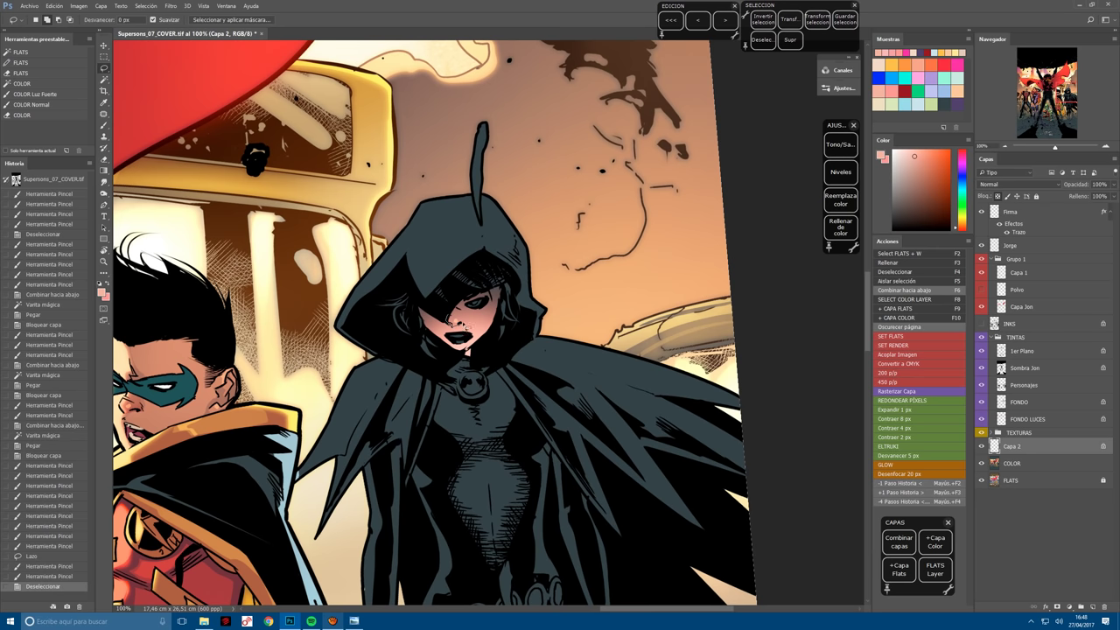
{"action": "left_click_drag", "start_coordinate": [467, 328], "coordinate": [464, 326]}
{"action": "left_click", "coordinate": [930, 455]}
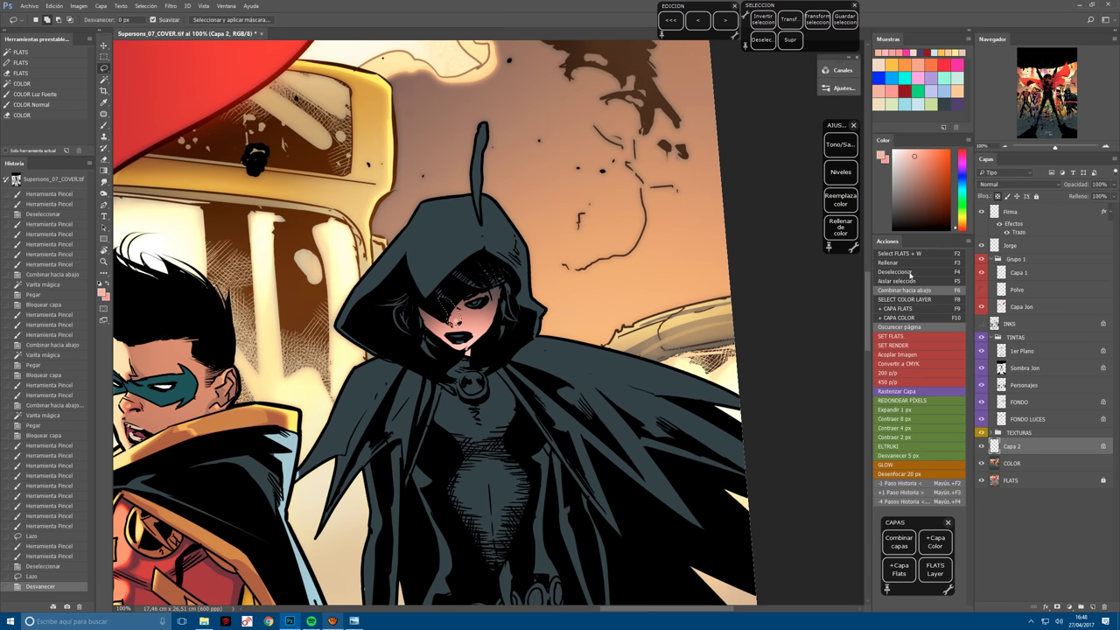
{"action": "key", "text": "b"}
{"action": "left_click", "coordinate": [914, 53]}
{"action": "mouse_move", "coordinate": [482, 371]}
{"action": "left_mouse_down"}
{"action": "mouse_move", "coordinate": [452, 317]}
{"action": "mouse_move", "coordinate": [459, 322]}
{"action": "left_mouse_up"}
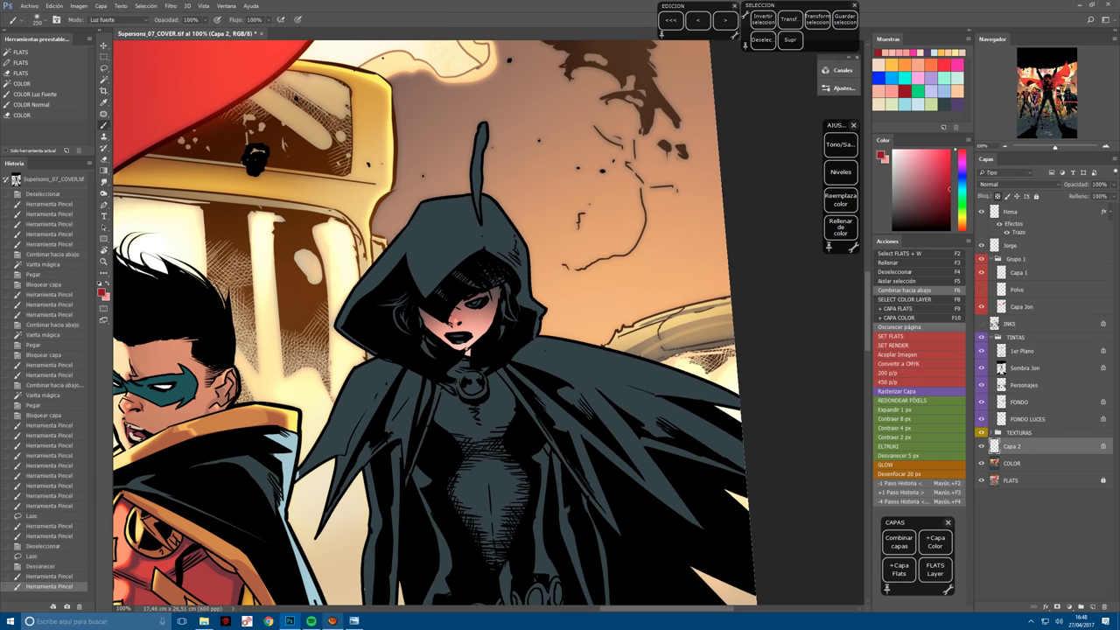
Dab muted purple and dark red shading around Raven's nose, reducing the brush from 60 to 35 px.
{"action": "left_click", "coordinate": [919, 52]}
{"action": "left_click", "coordinate": [464, 324]}
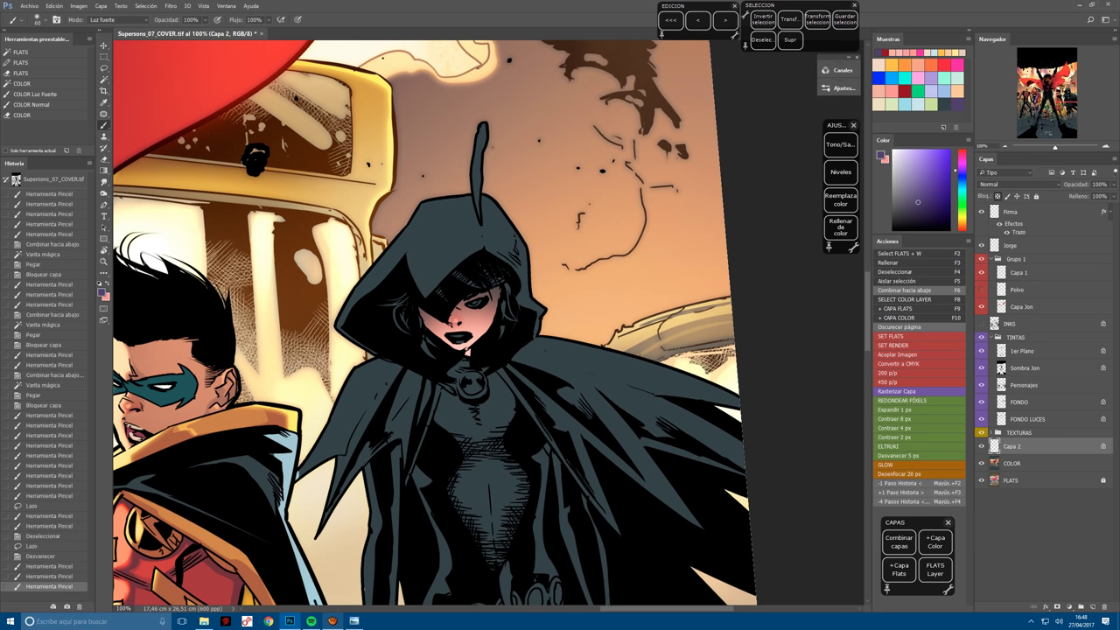
{"action": "left_click", "coordinate": [463, 323]}
{"action": "left_click", "coordinate": [464, 324]}
{"action": "left_click", "coordinate": [463, 324]}
{"action": "key", "text": "x"}
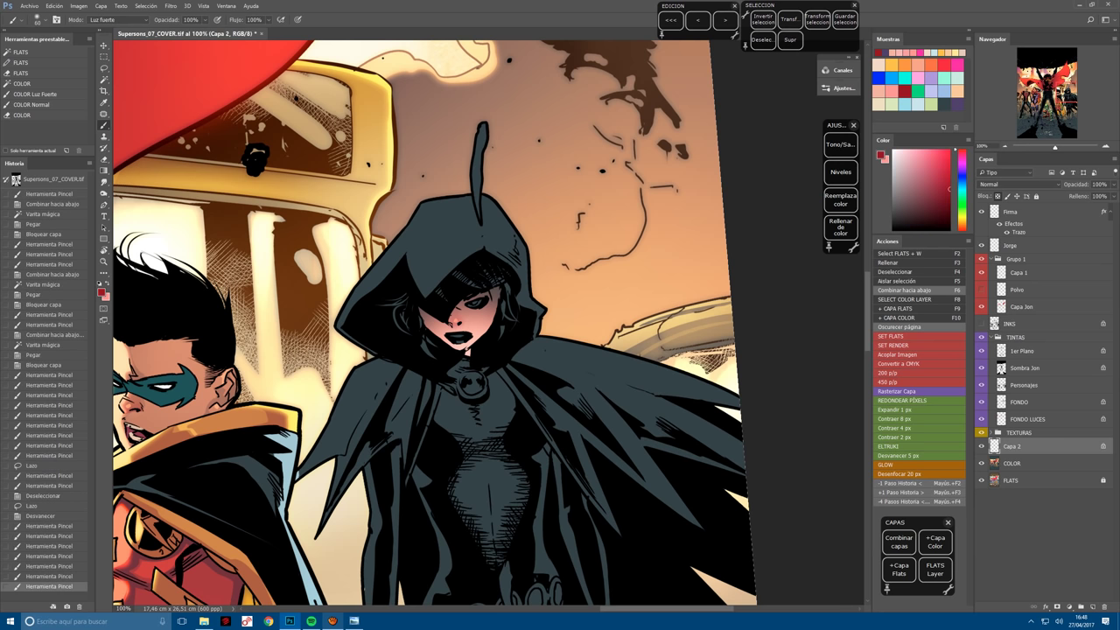
{"action": "left_click", "coordinate": [445, 325]}
{"action": "left_click", "coordinate": [446, 325]}
{"action": "left_click", "coordinate": [446, 325]}
{"action": "left_click", "coordinate": [445, 325]}
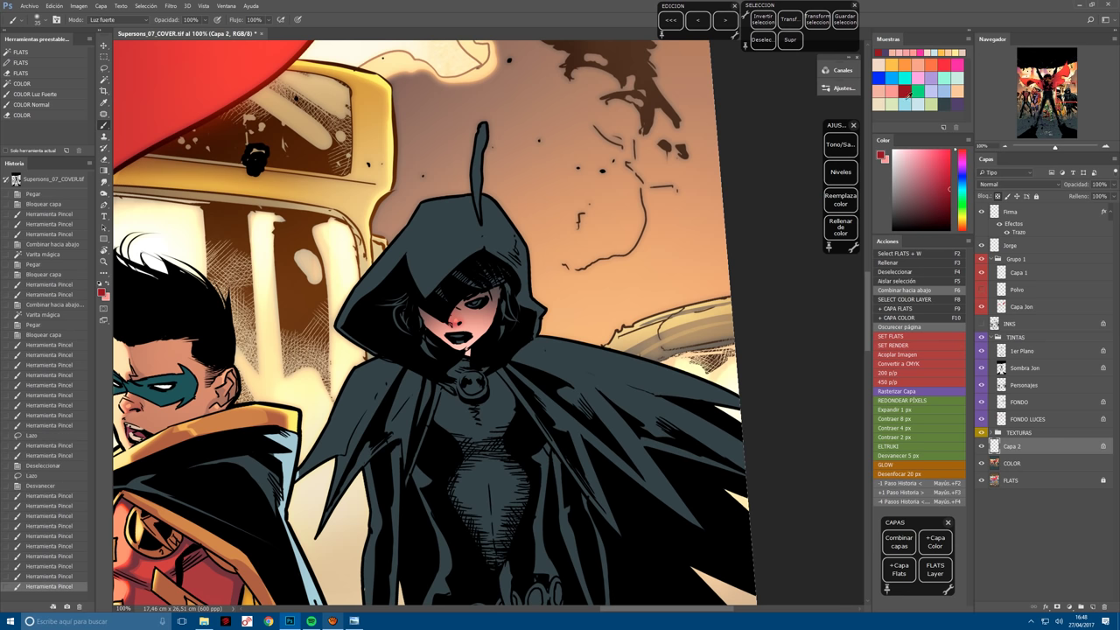
Pick light salmon, dab a small highlight inside a lasso selection on Raven's nose, and clear the selection.
{"action": "left_click", "coordinate": [886, 53]}
{"action": "key", "text": "l"}
{"action": "key", "text": "ctrl+d"}
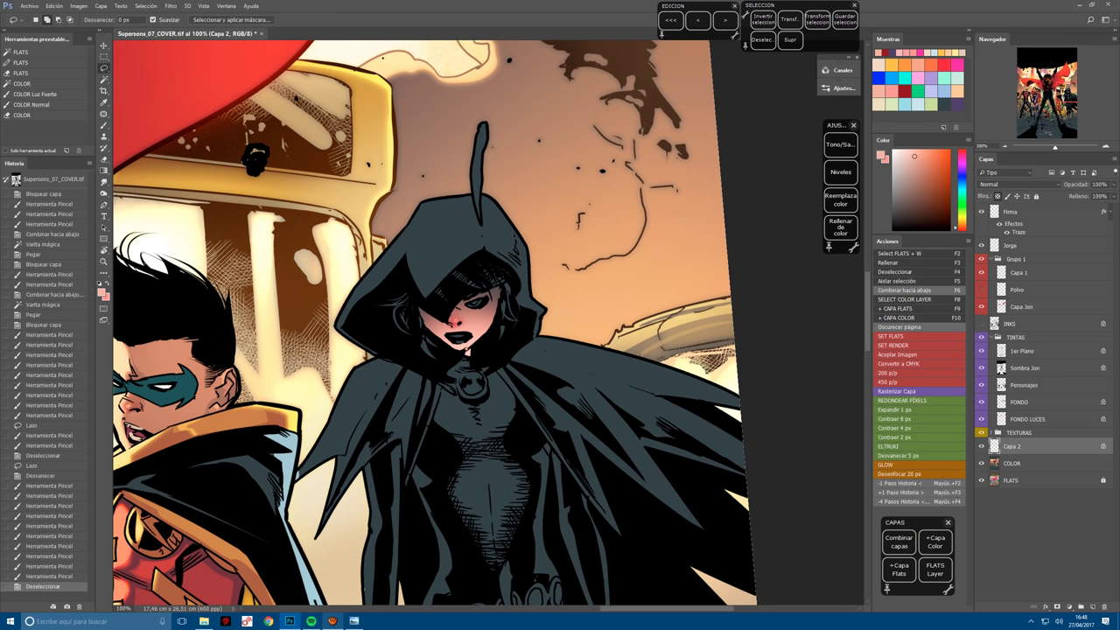
{"action": "left_click_drag", "start_coordinate": [455, 320], "coordinate": [464, 329]}
{"action": "left_click", "coordinate": [459, 324]}
{"action": "left_click", "coordinate": [460, 324]}
{"action": "key", "text": "ctrl+d"}
{"action": "key", "text": "b"}
{"action": "left_click", "coordinate": [460, 325]}
{"action": "key", "text": "ctrl+d"}
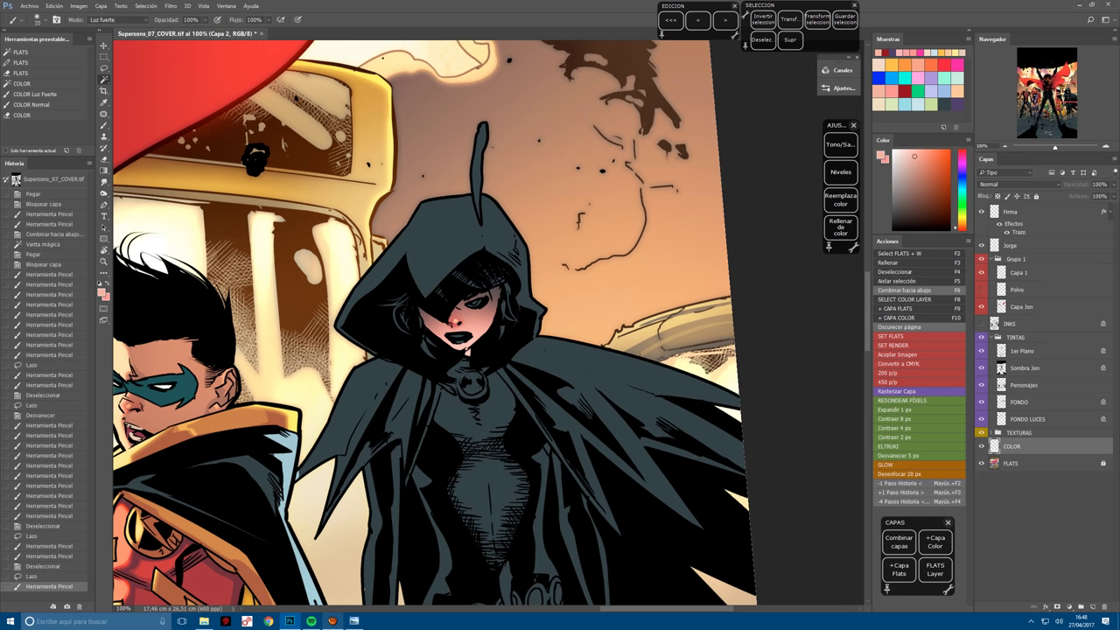
Merge the skin layer down and isolate Raven's eye whites and teeth on a new colour layer.
{"action": "key", "text": "F6"}
{"action": "key", "text": "F2"}
{"action": "left_click", "coordinate": [458, 337]}
{"action": "key", "text": "F10"}
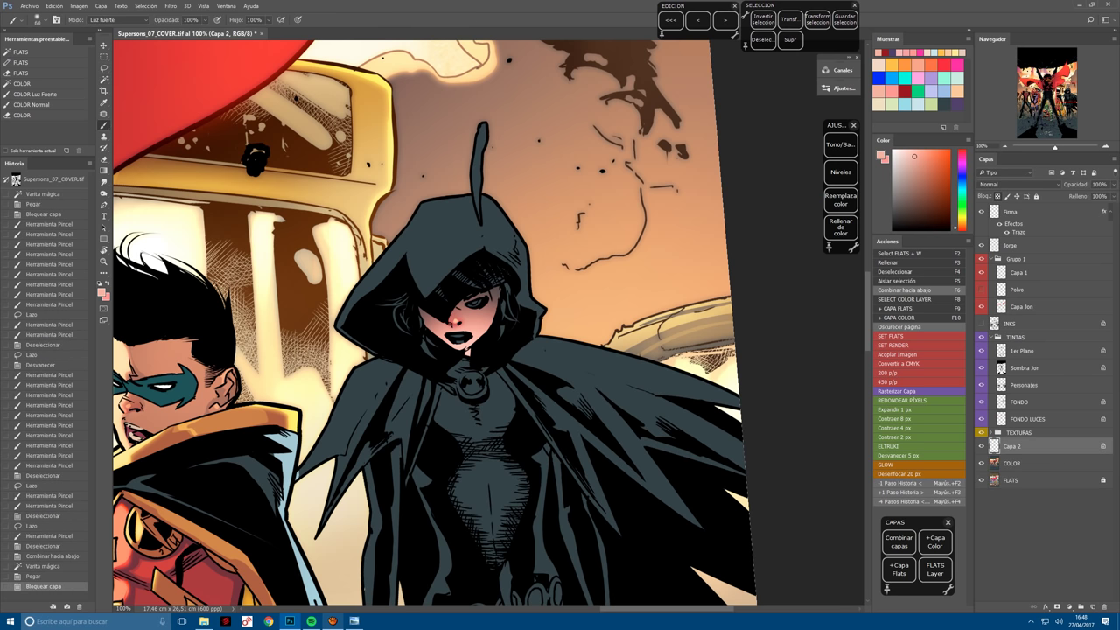
Sample a pale cream colour and brighten Raven's eye white with a 250 px brush.
{"action": "left_click", "coordinate": [371, 473], "text": "alt"}
{"action": "left_click", "coordinate": [475, 304]}
{"action": "left_click", "coordinate": [475, 304]}
{"action": "left_click", "coordinate": [475, 304]}
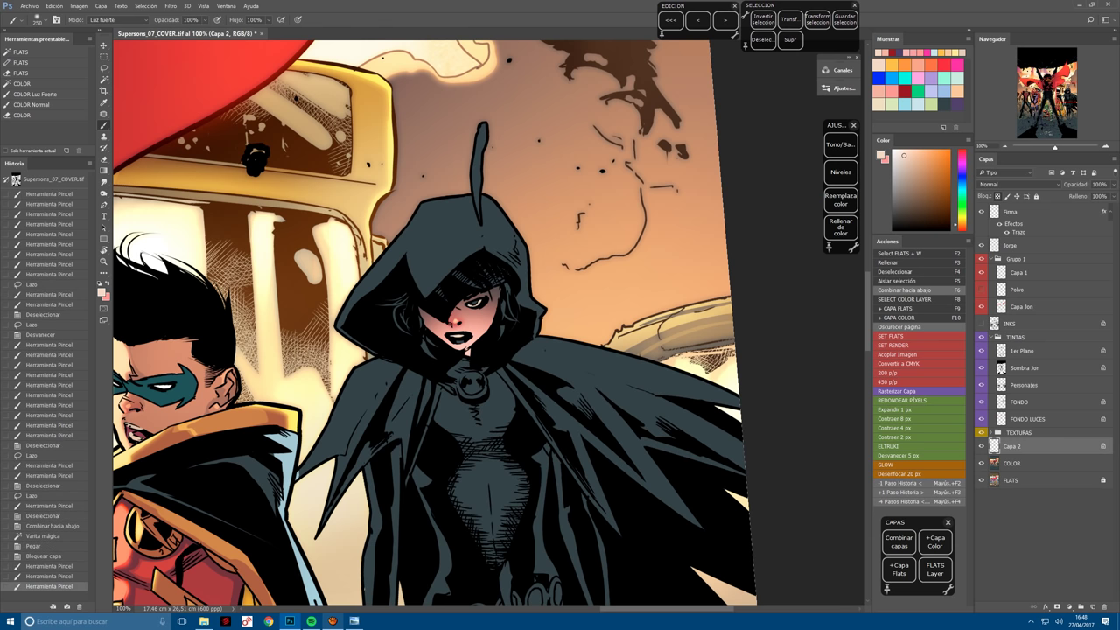
{"action": "left_click", "coordinate": [475, 304]}
Isolate the next small facial detail on a new colour layer and tint it with red and salmon, consulting the Raven reference.
{"action": "key", "text": "F6"}
{"action": "key", "text": "F2"}
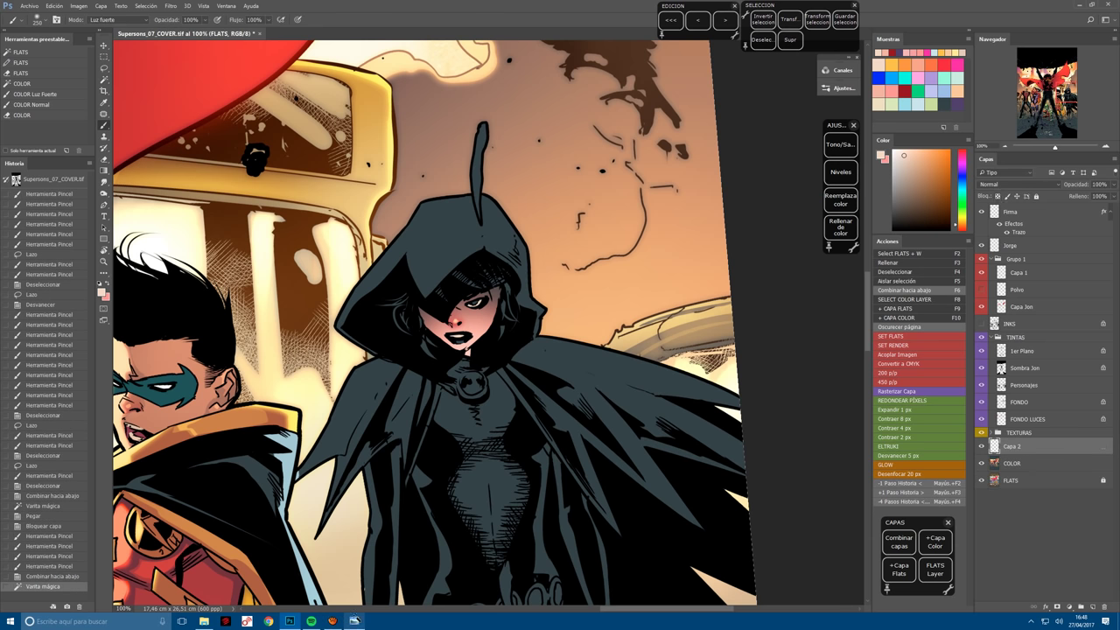
{"action": "left_click", "coordinate": [355, 621]}
{"action": "left_click", "coordinate": [354, 621]}
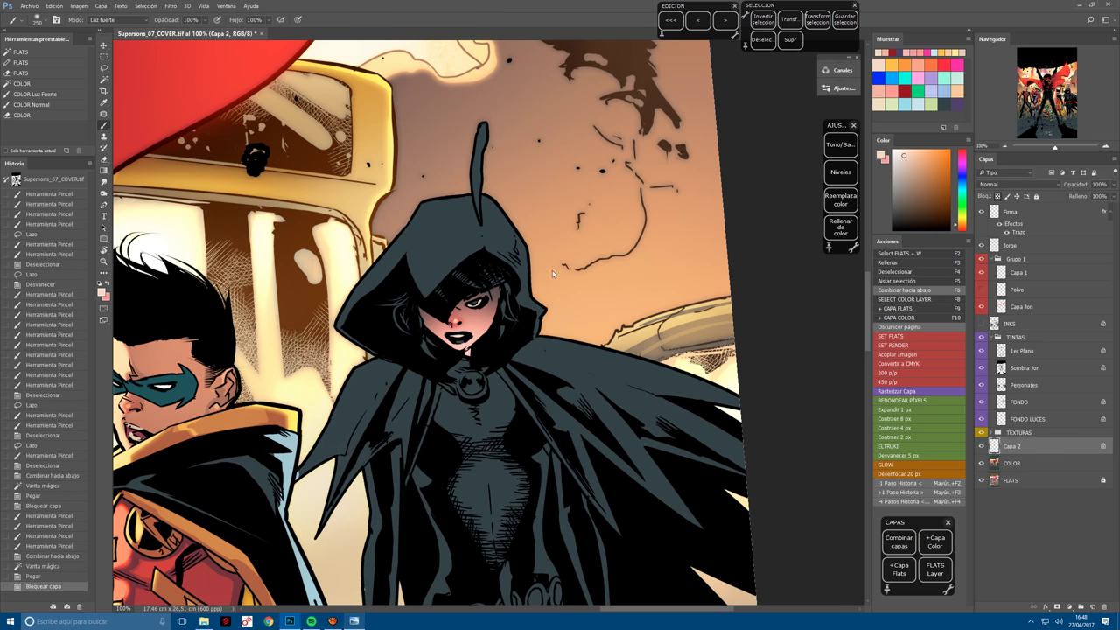
{"action": "left_click", "coordinate": [945, 56]}
{"action": "left_click", "coordinate": [390, 443]}
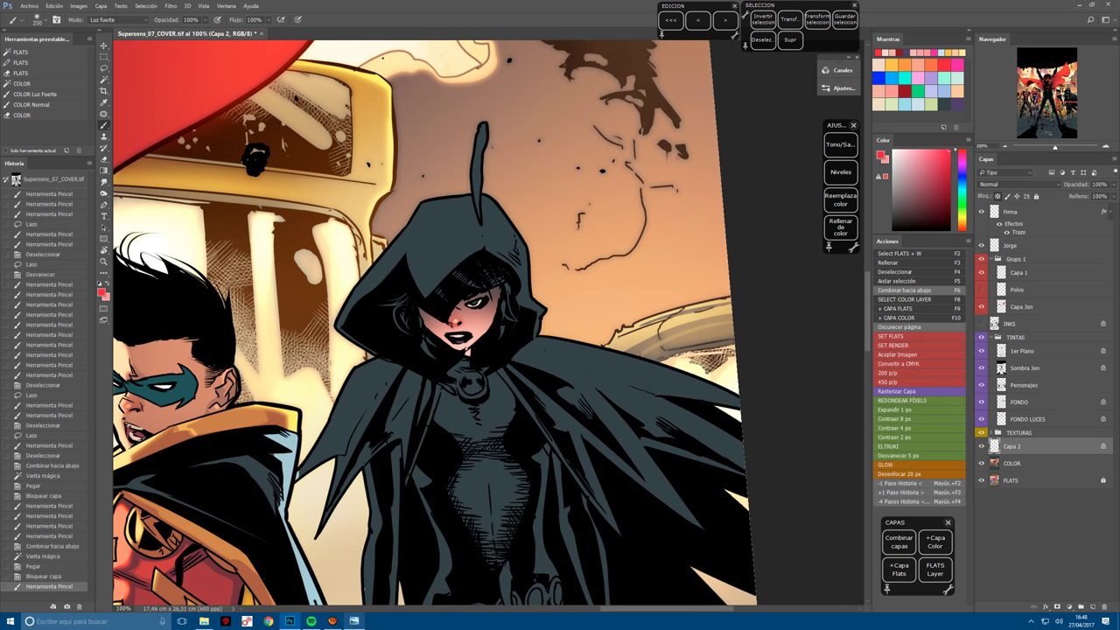
{"action": "left_click_drag", "start_coordinate": [613, 192], "coordinate": [473, 131]}
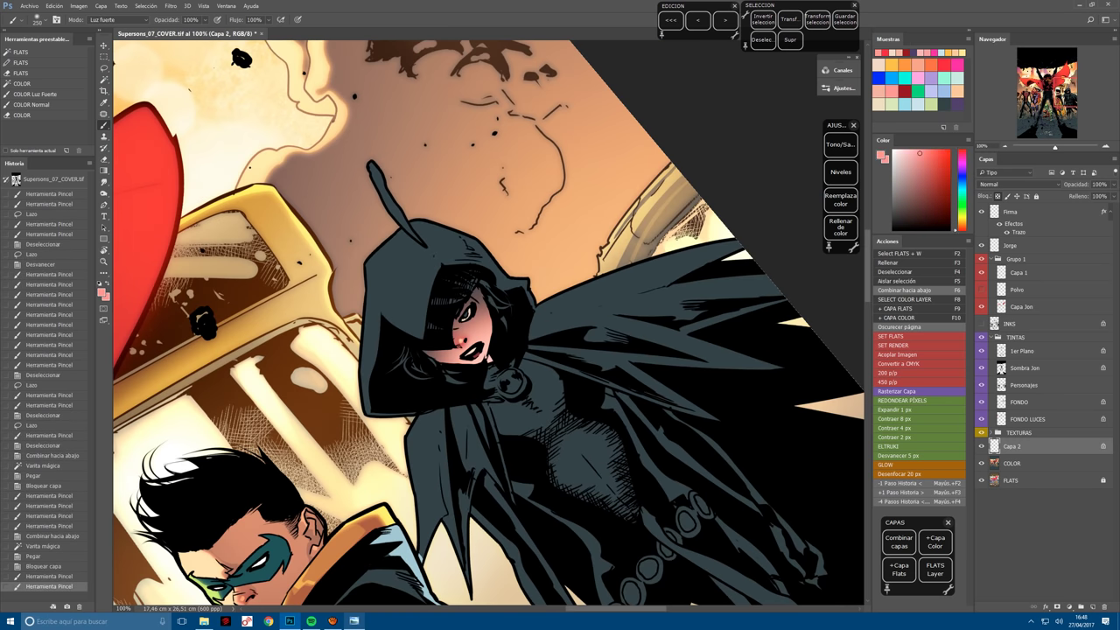
Isolate Raven's iris on a new colour layer and paint it red, consulting the character design reference.
{"action": "key", "text": "F2"}
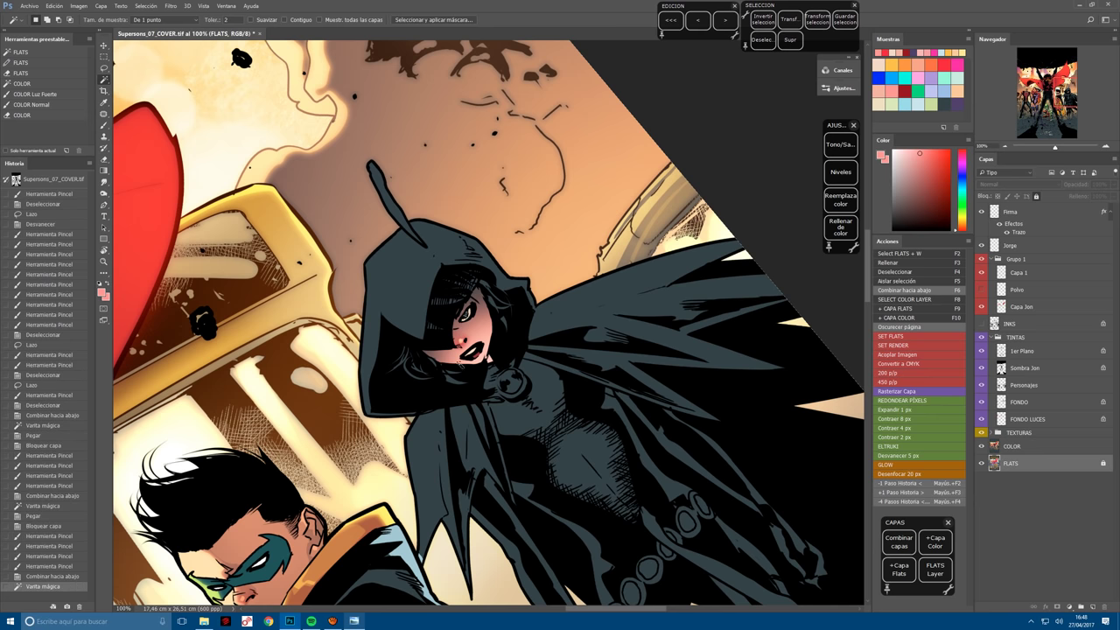
{"action": "left_click", "coordinate": [356, 623]}
{"action": "left_click", "coordinate": [354, 621]}
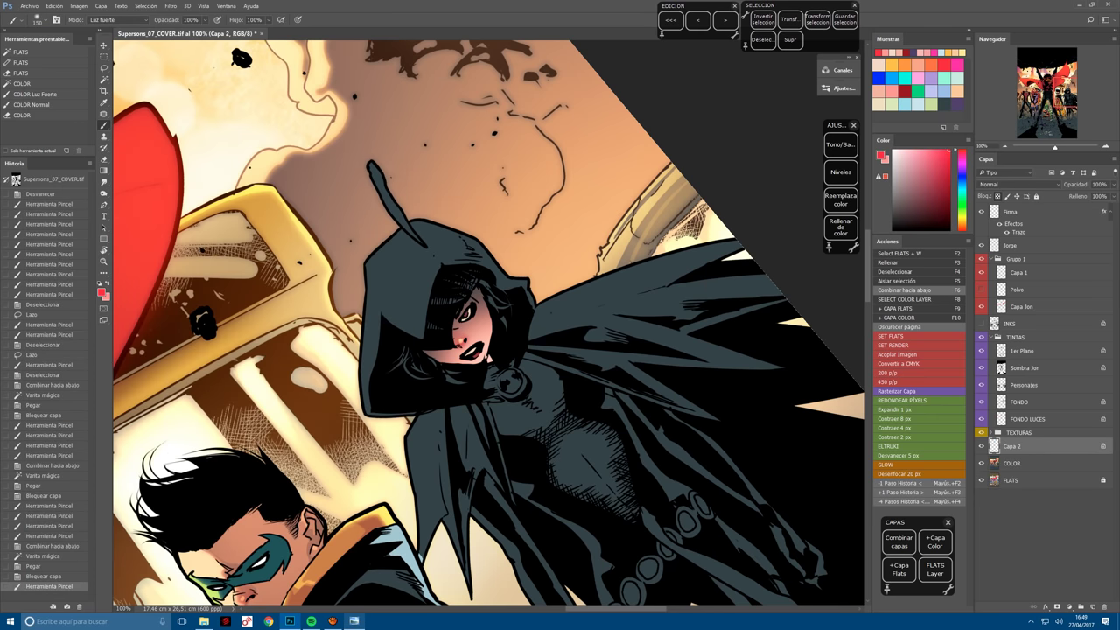
{"action": "left_click", "coordinate": [882, 52]}
{"action": "left_click", "coordinate": [475, 322]}
{"action": "left_click", "coordinate": [474, 322]}
{"action": "left_click", "coordinate": [475, 322]}
{"action": "left_click", "coordinate": [474, 322]}
Merge the iris layer down, isolate Raven's hair on a new colour layer and check the character design reference.
{"action": "key", "text": "r"}
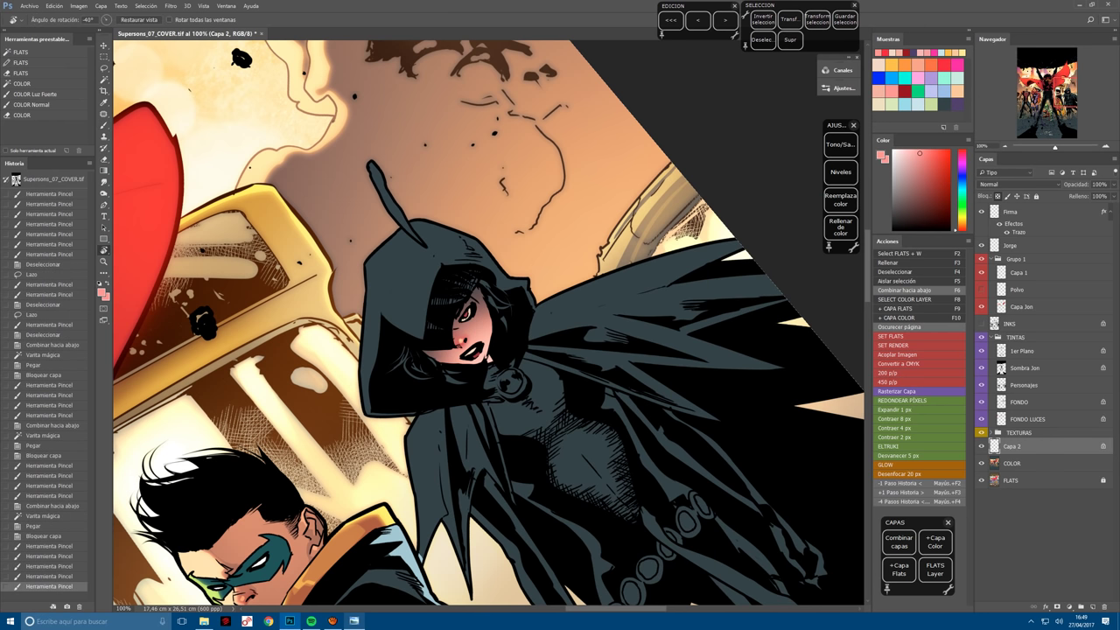
{"action": "key", "text": "Escape"}
{"action": "key", "text": "F6"}
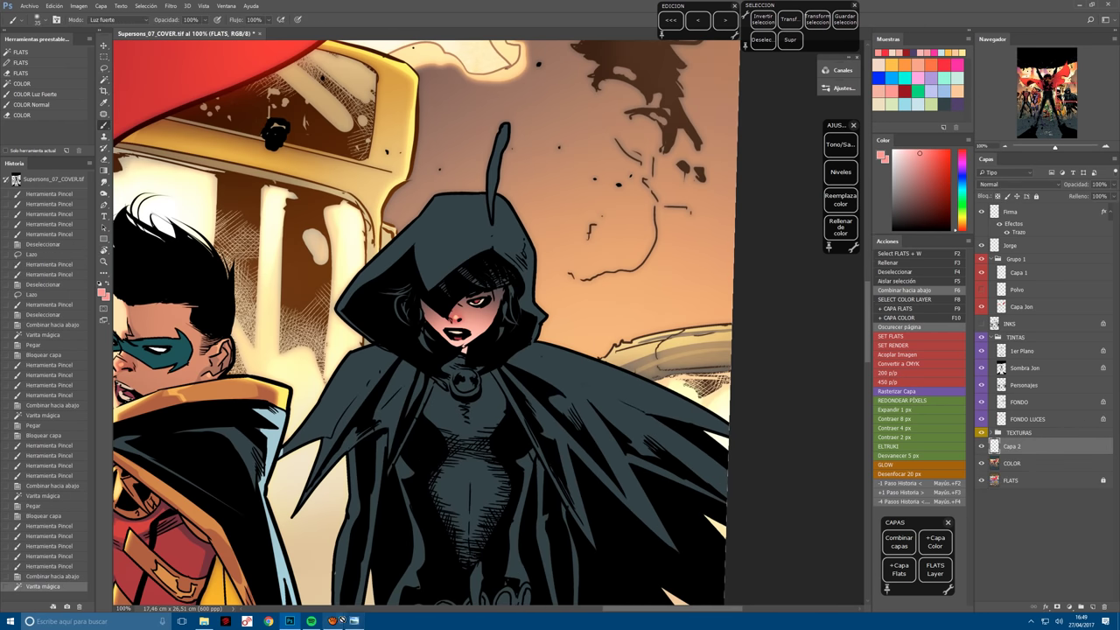
{"action": "left_click", "coordinate": [354, 620]}
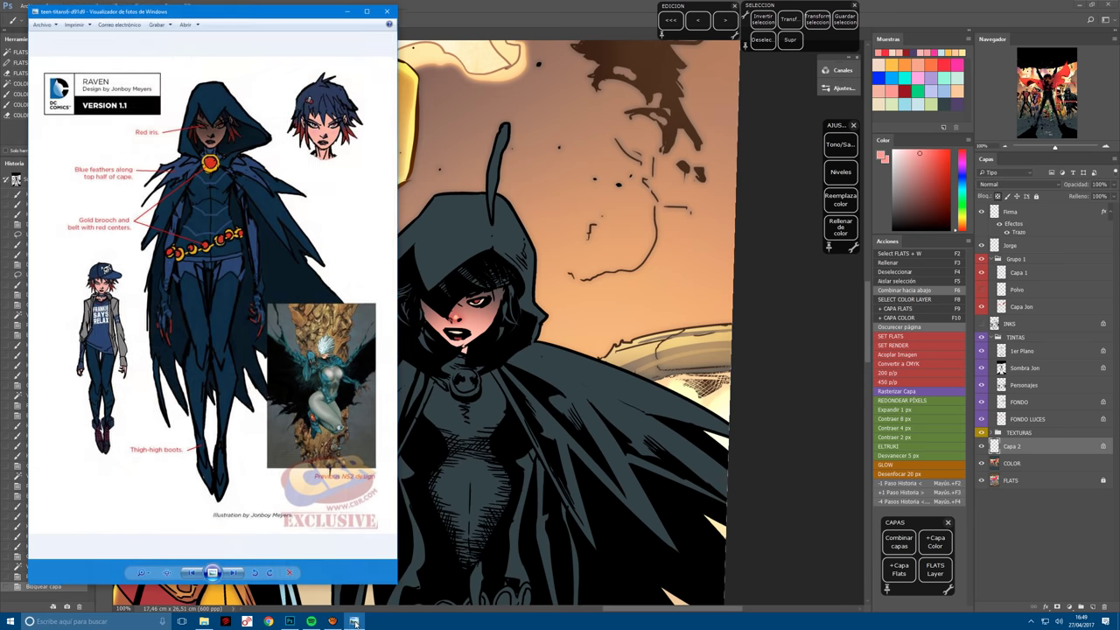
{"action": "left_click", "coordinate": [354, 620]}
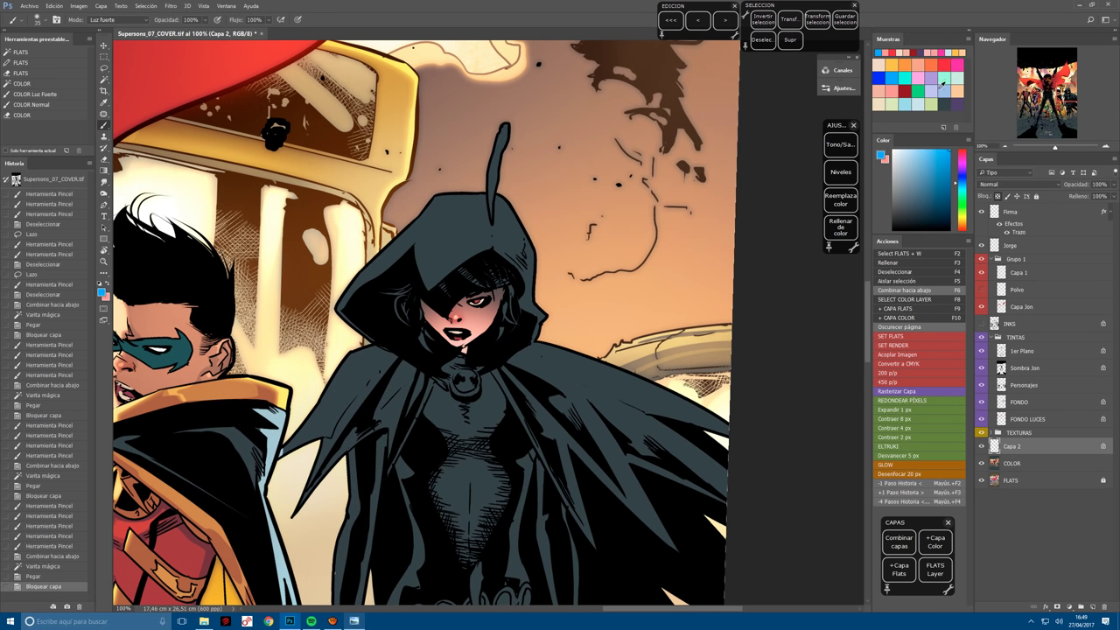
Pick pale lavender blue and brush highlights onto both sides of Raven's hair with a 250 px brush.
{"action": "left_click", "coordinate": [932, 87]}
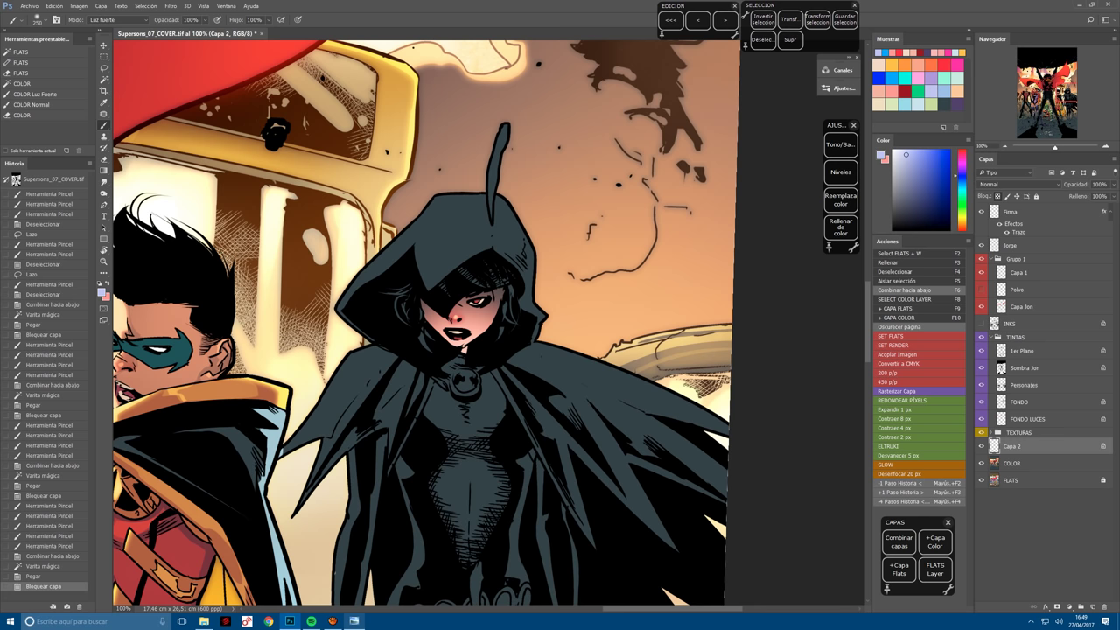
{"action": "left_click_drag", "start_coordinate": [395, 294], "coordinate": [405, 322]}
{"action": "left_click_drag", "start_coordinate": [420, 335], "coordinate": [427, 348]}
{"action": "left_click_drag", "start_coordinate": [515, 287], "coordinate": [501, 338]}
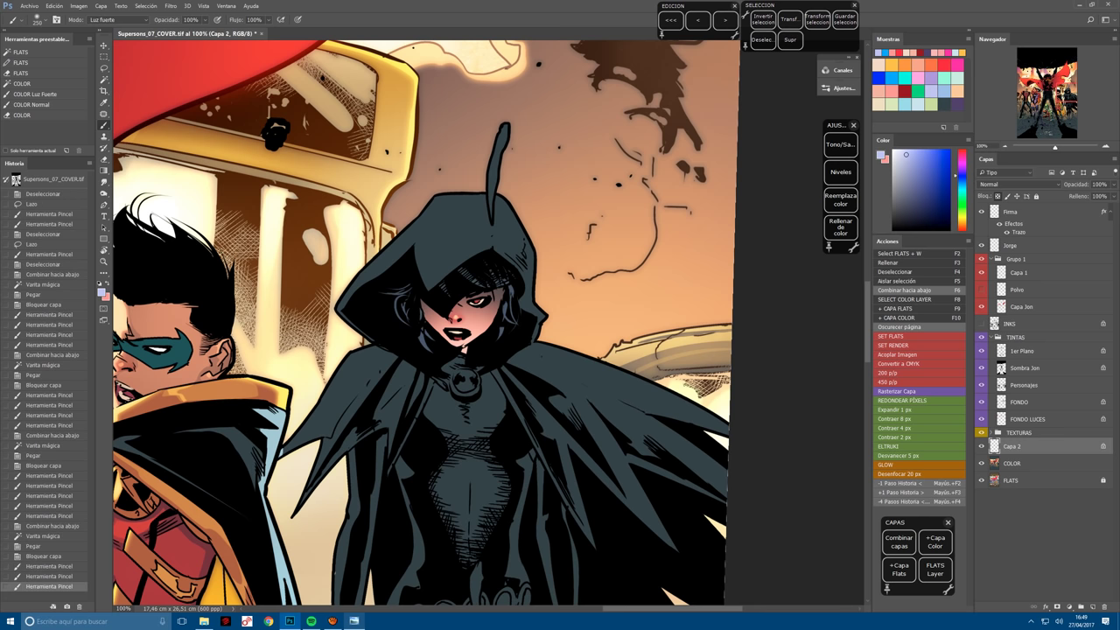
Pick bright red, reduce the brush to 100 px and tint the hair tips beside Raven's visible eye.
{"action": "left_click", "coordinate": [886, 53]}
{"action": "key", "text": "bracketleft"}
{"action": "key", "text": "bracketleft"}
{"action": "key", "text": "bracketleft"}
{"action": "key", "text": "bracketleft"}
{"action": "key", "text": "bracketleft"}
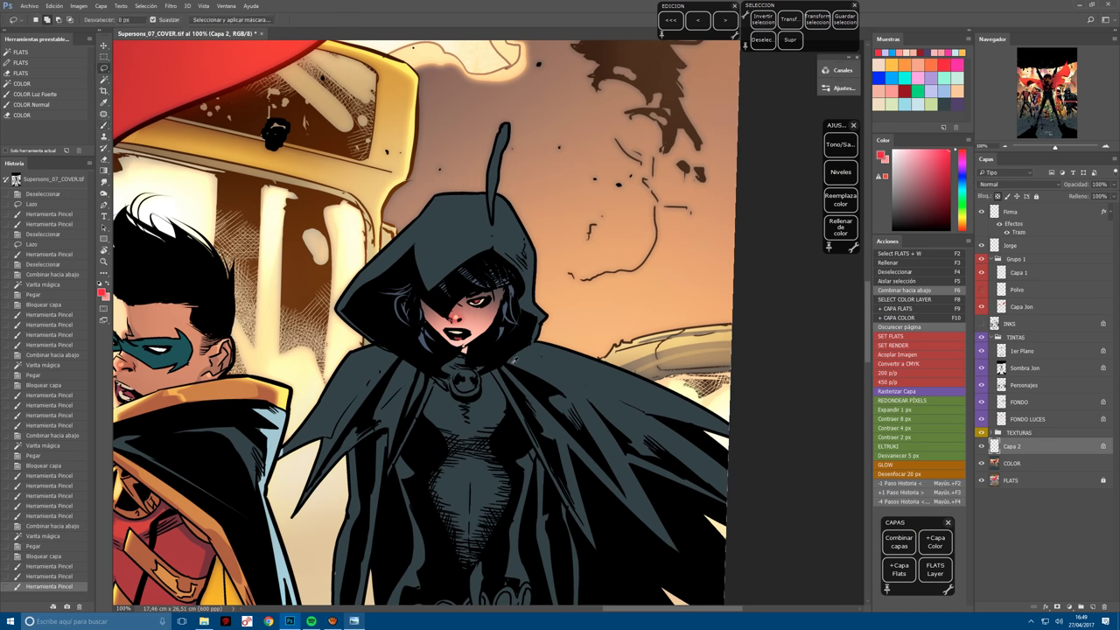
{"action": "mouse_move", "coordinate": [522, 345]}
{"action": "left_mouse_down"}
{"action": "mouse_move", "coordinate": [531, 297]}
{"action": "mouse_move", "coordinate": [496, 355]}
{"action": "left_mouse_up"}
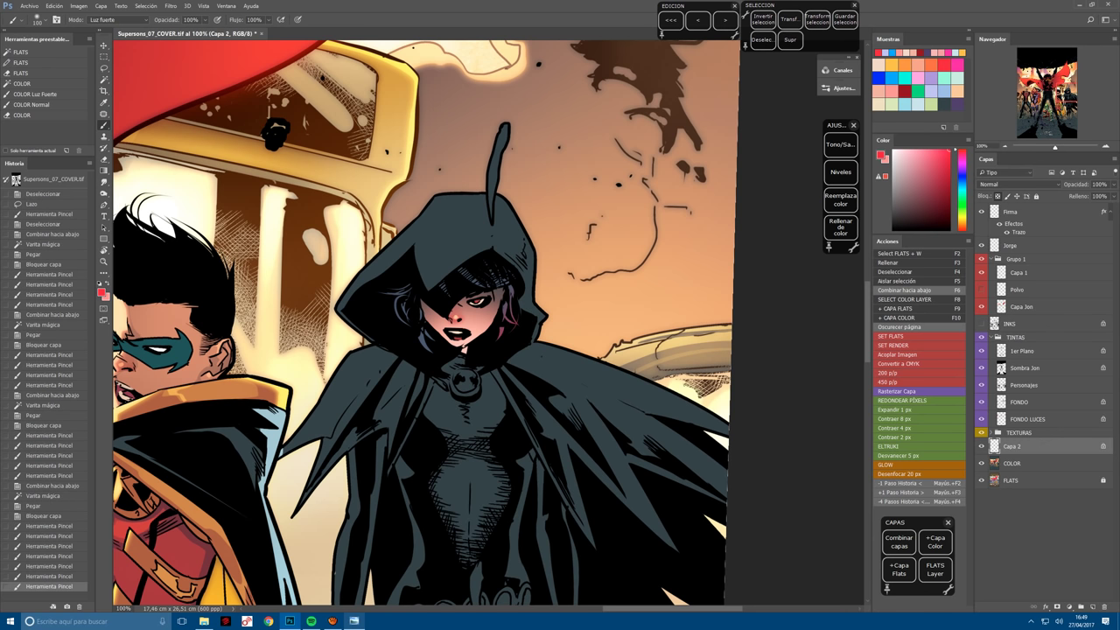
Lasso the hair lock on the shadowed side of Raven's face and brush its tips red.
{"action": "key", "text": "l"}
{"action": "mouse_move", "coordinate": [407, 325]}
{"action": "left_mouse_down"}
{"action": "mouse_move", "coordinate": [401, 307]}
{"action": "mouse_move", "coordinate": [417, 348]}
{"action": "mouse_move", "coordinate": [409, 340]}
{"action": "left_mouse_up"}
{"action": "key", "text": "b"}
{"action": "key", "text": "ctrl+d"}
{"action": "left_click_drag", "start_coordinate": [406, 329], "coordinate": [411, 342]}
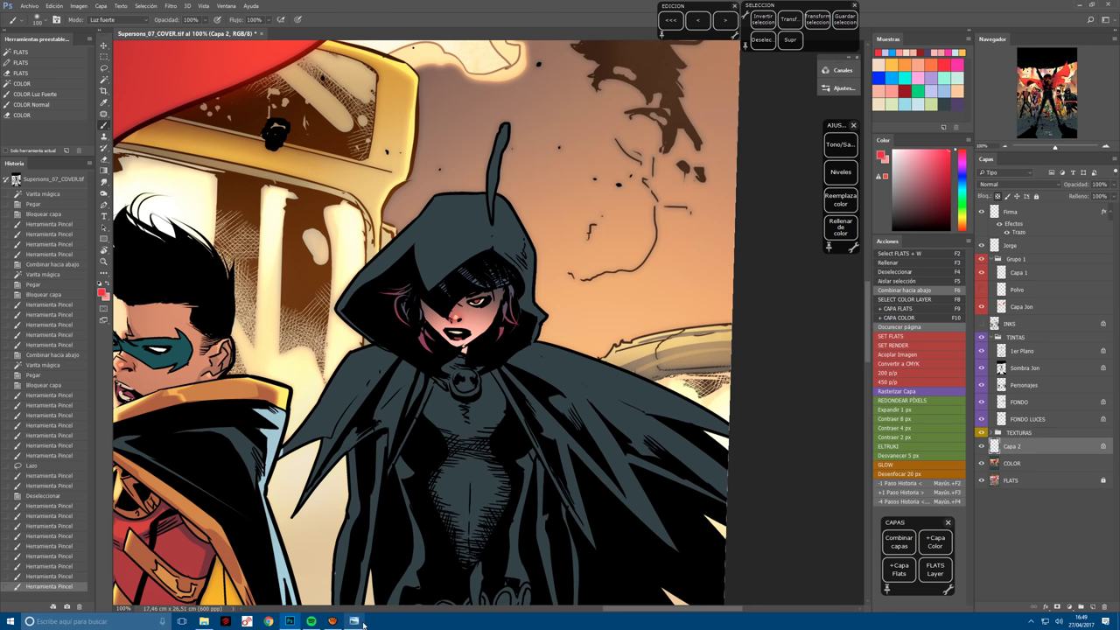
Merge the hair layer down, isolate the brooch and belt gems on a new colour layer and fill them with dark red.
{"action": "key", "text": "ctrl+minus"}
{"action": "scroll", "coordinate": [420, 324], "scroll_direction": "down", "scroll_amount": 1}
{"action": "key", "text": "ctrl+e"}
{"action": "key", "text": "F10"}
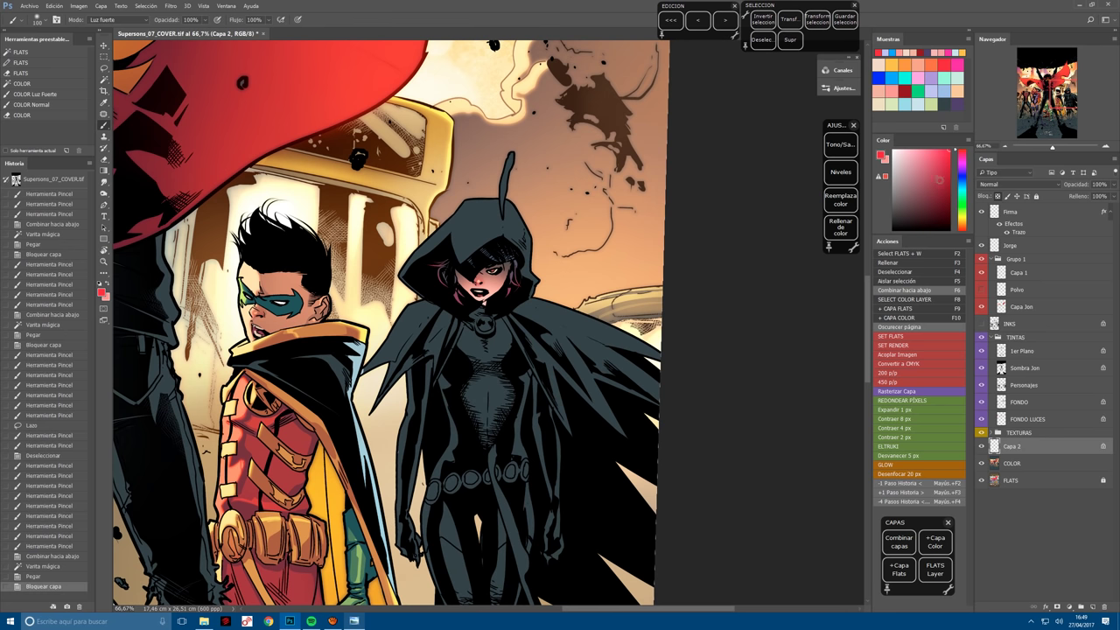
{"action": "left_click", "coordinate": [931, 197]}
{"action": "key", "text": "F3"}
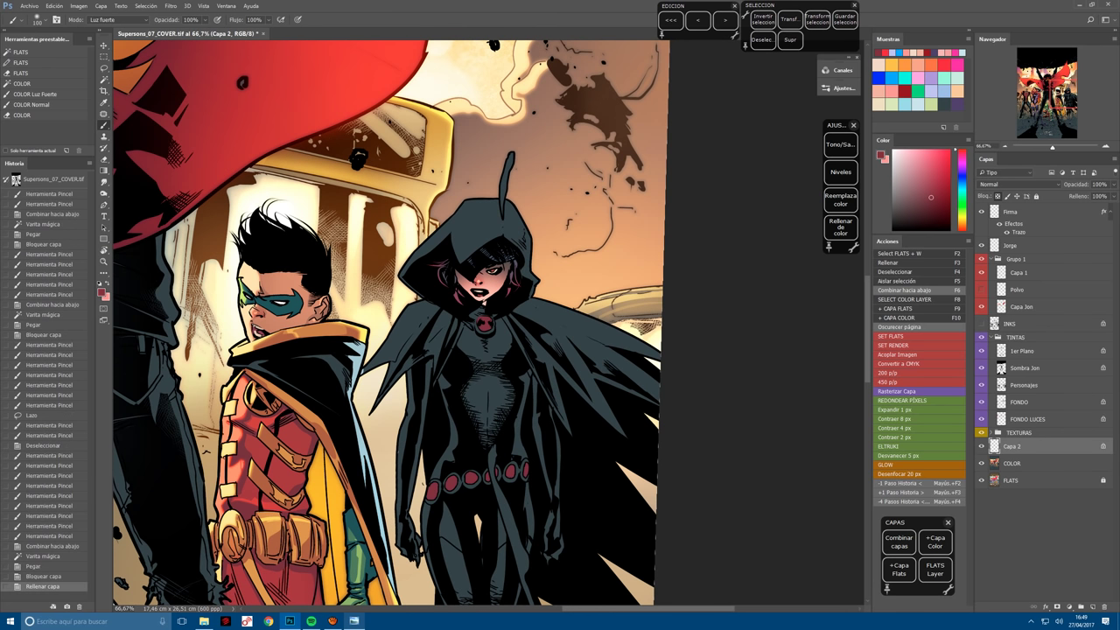
Switch to the light salmon colour and dab highlights on Raven's brooch with a 60 px brush.
{"action": "key", "text": "x"}
{"action": "left_click", "coordinate": [486, 336]}
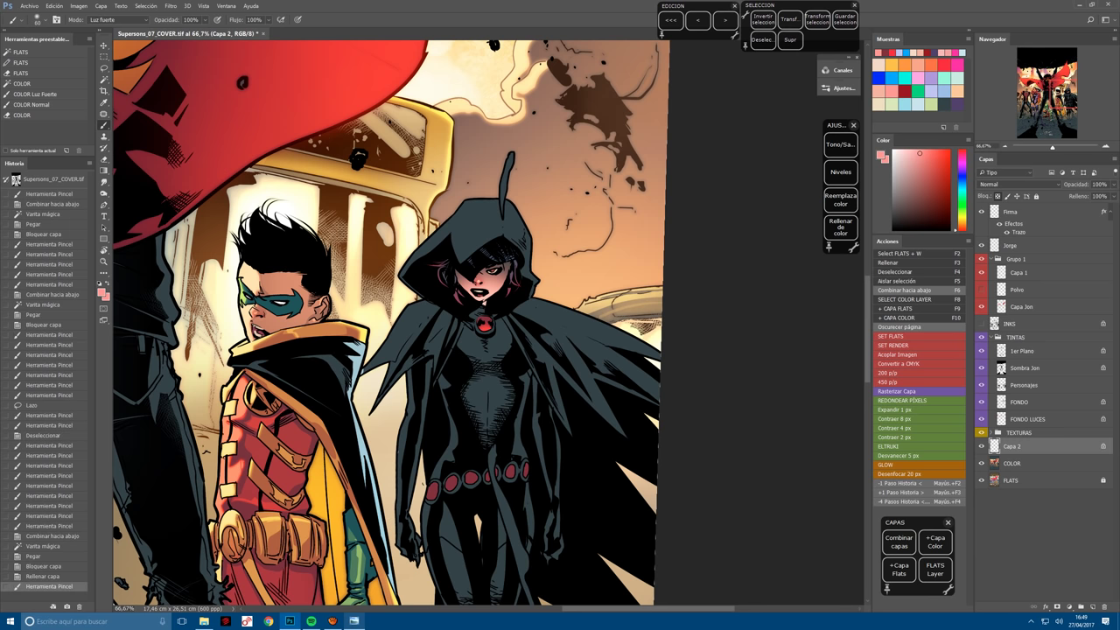
{"action": "left_click", "coordinate": [485, 335]}
{"action": "left_click", "coordinate": [486, 335]}
Dab light salmon highlights onto Raven's belt gems one by one with a 50 px brush.
{"action": "key", "text": "ctrl+plus"}
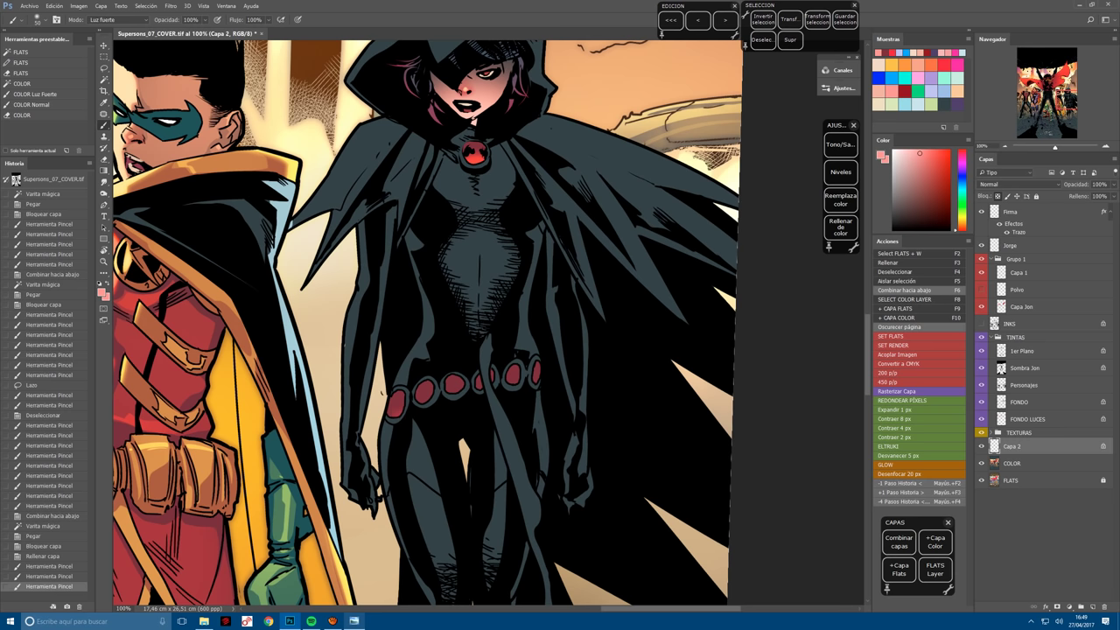
{"action": "left_click", "coordinate": [402, 418]}
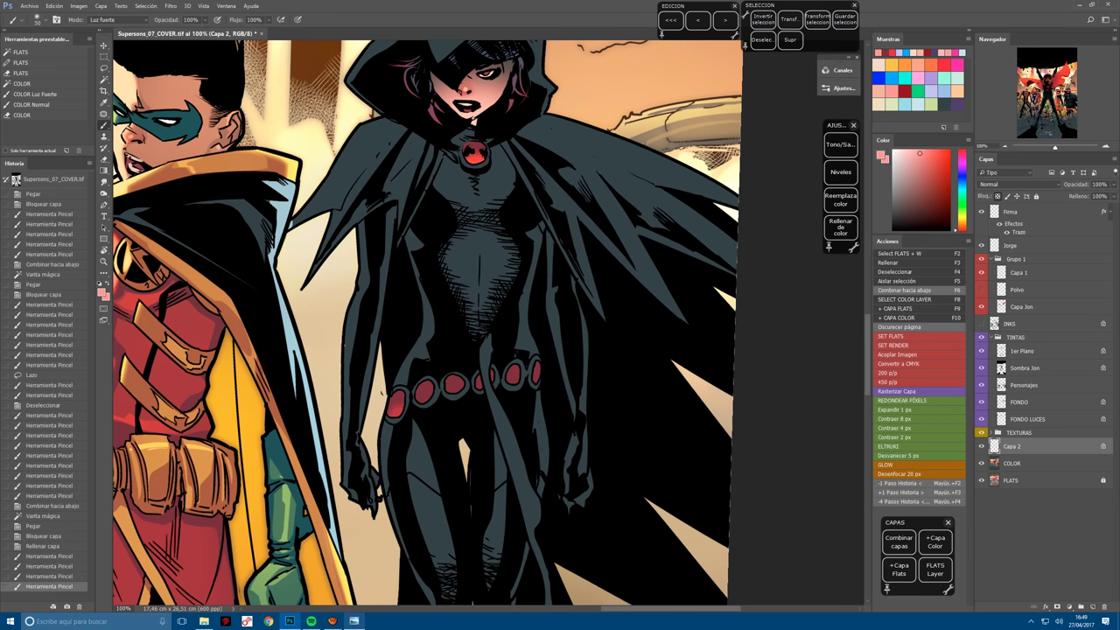
{"action": "left_click", "coordinate": [427, 403]}
{"action": "left_click", "coordinate": [427, 403]}
{"action": "left_click", "coordinate": [455, 392]}
{"action": "left_click", "coordinate": [454, 391]}
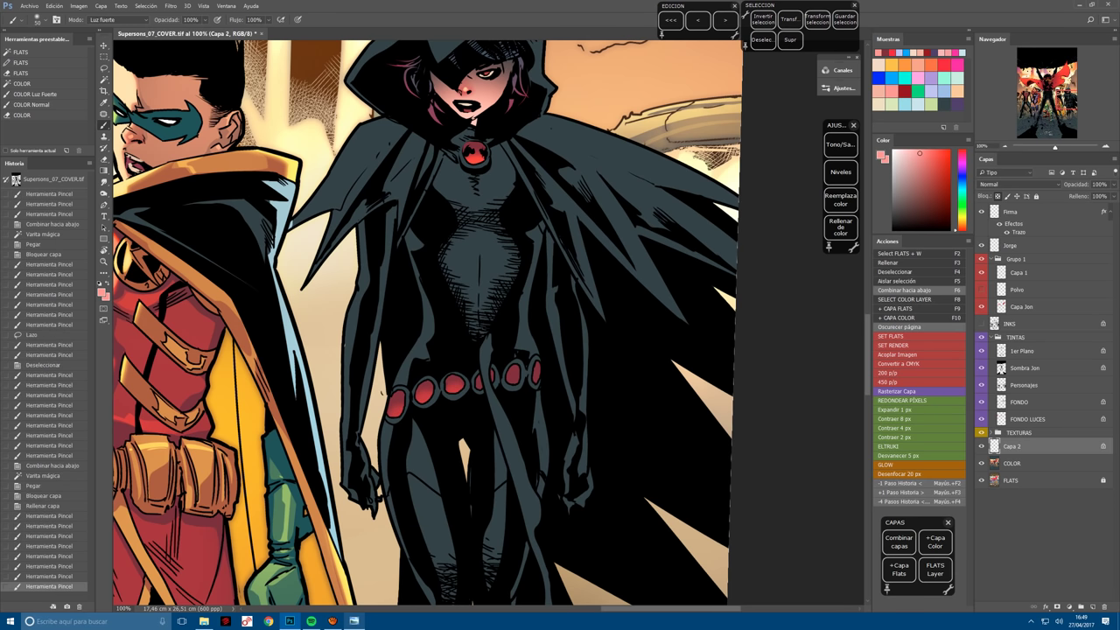
{"action": "left_click", "coordinate": [454, 392]}
{"action": "left_click", "coordinate": [486, 391]}
{"action": "left_click", "coordinate": [536, 376]}
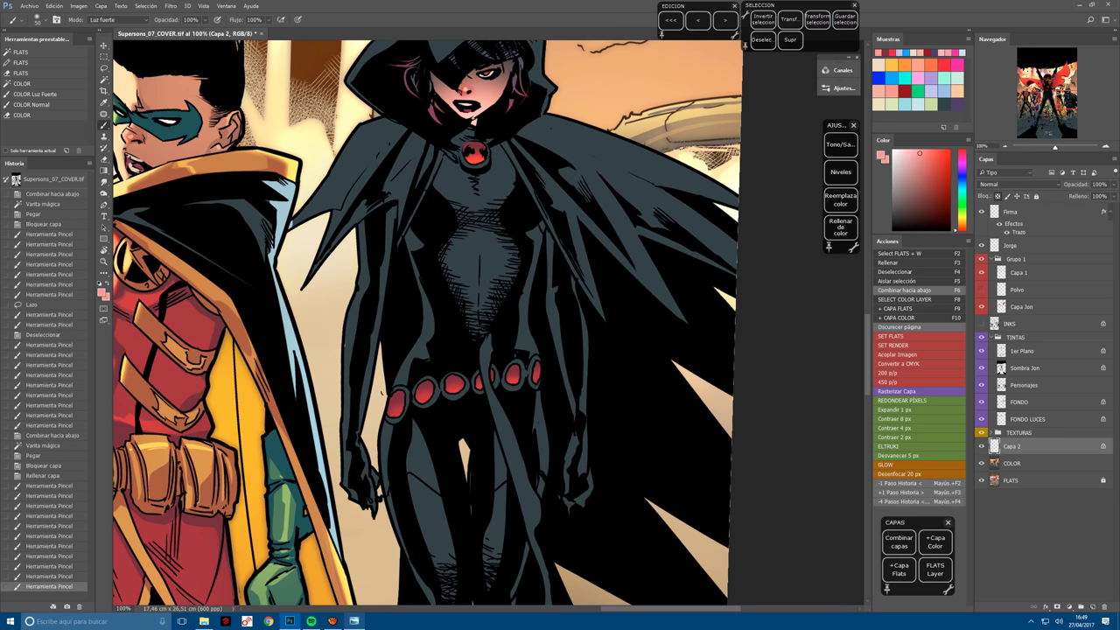
Dab small light salmon highlights onto Raven's belt gems, reducing the brush to 15 px.
{"action": "left_click", "coordinate": [538, 394]}
{"action": "left_click", "coordinate": [538, 381]}
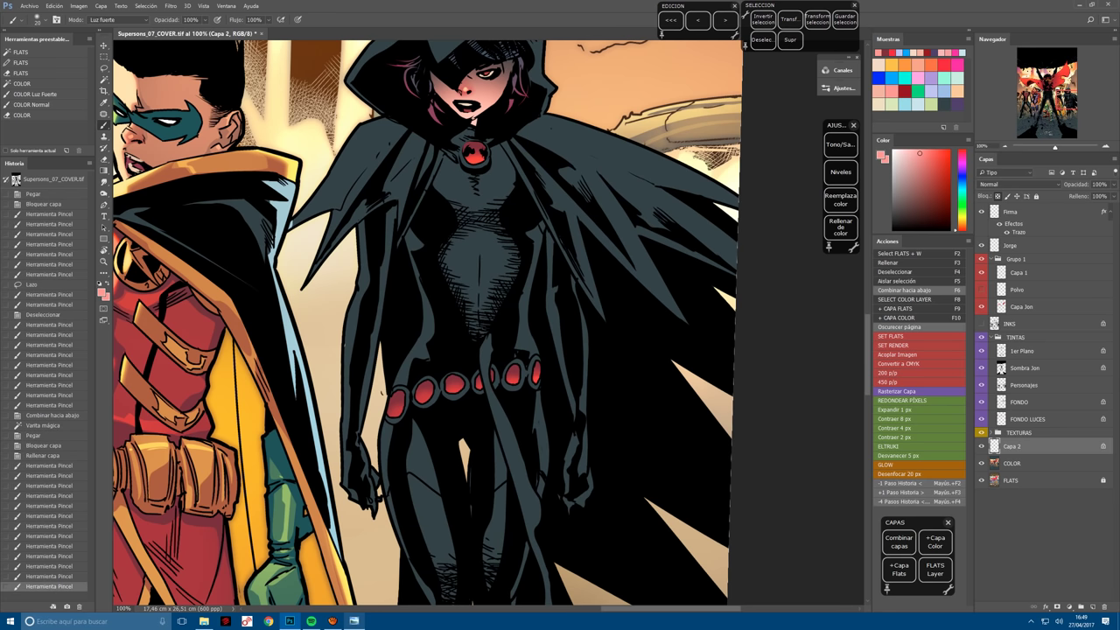
{"action": "left_click", "coordinate": [538, 380]}
{"action": "left_click", "coordinate": [538, 381]}
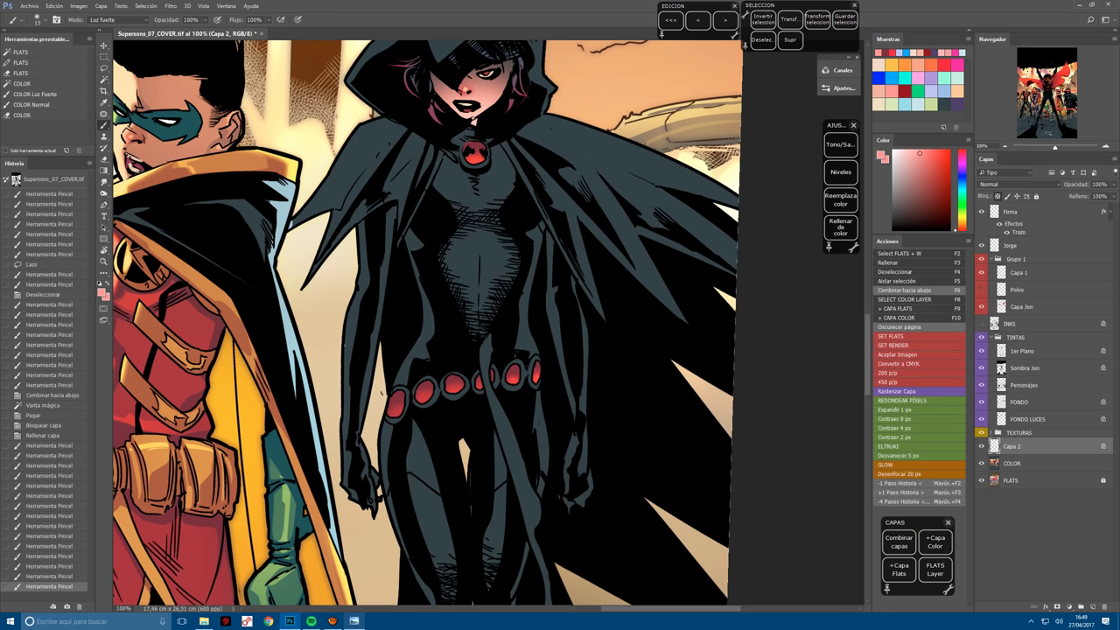
{"action": "left_click", "coordinate": [539, 380]}
{"action": "left_click", "coordinate": [538, 381]}
{"action": "left_click", "coordinate": [538, 381]}
{"action": "left_click", "coordinate": [538, 381]}
{"action": "left_click", "coordinate": [539, 381]}
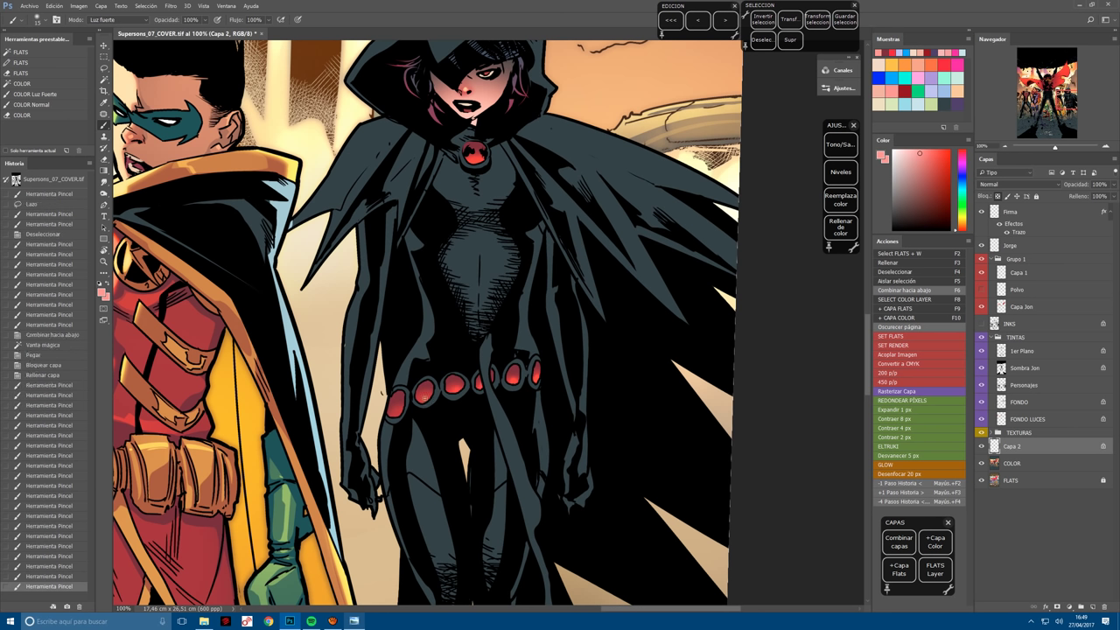
{"action": "left_click", "coordinate": [539, 381]}
{"action": "left_click", "coordinate": [539, 381]}
{"action": "left_click", "coordinate": [538, 381]}
{"action": "left_click", "coordinate": [538, 381]}
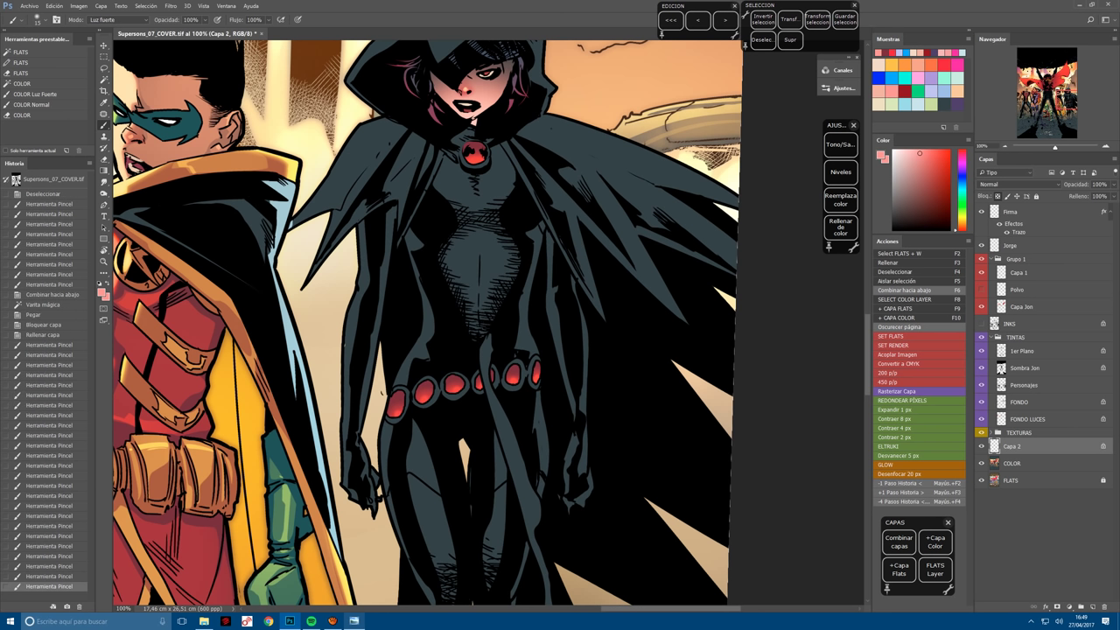
Lasso part of the large belt gem at the end nearest Robin and brush it near-white with a soft brush up to 200 px.
{"action": "key", "text": "l"}
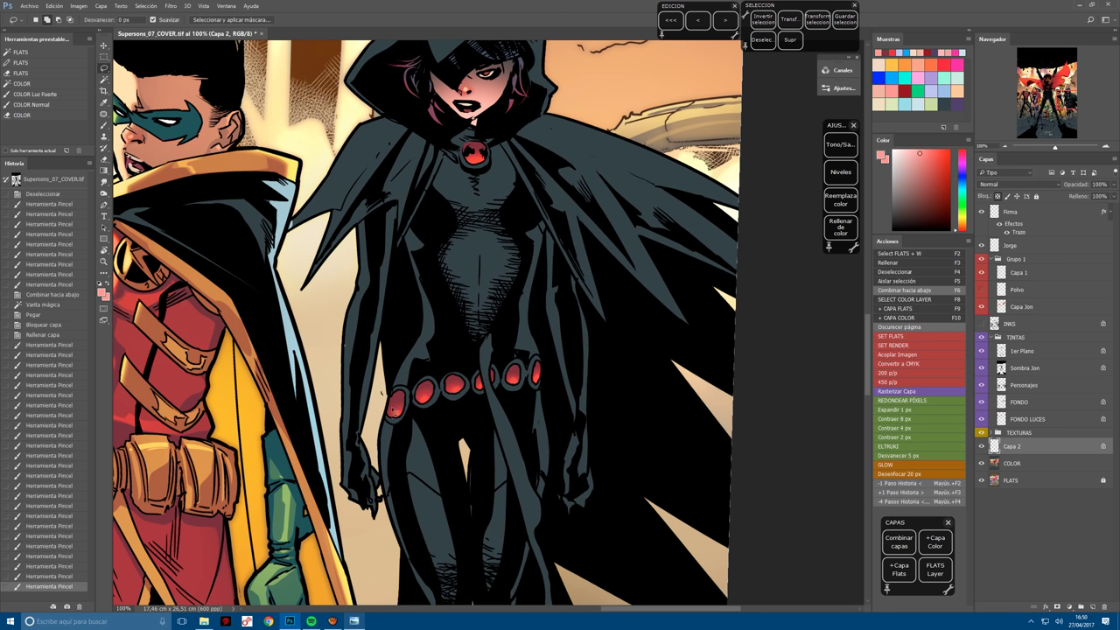
{"action": "mouse_move", "coordinate": [389, 392]}
{"action": "left_mouse_down"}
{"action": "mouse_move", "coordinate": [411, 385]}
{"action": "mouse_move", "coordinate": [390, 418]}
{"action": "left_mouse_up"}
{"action": "key", "text": "b"}
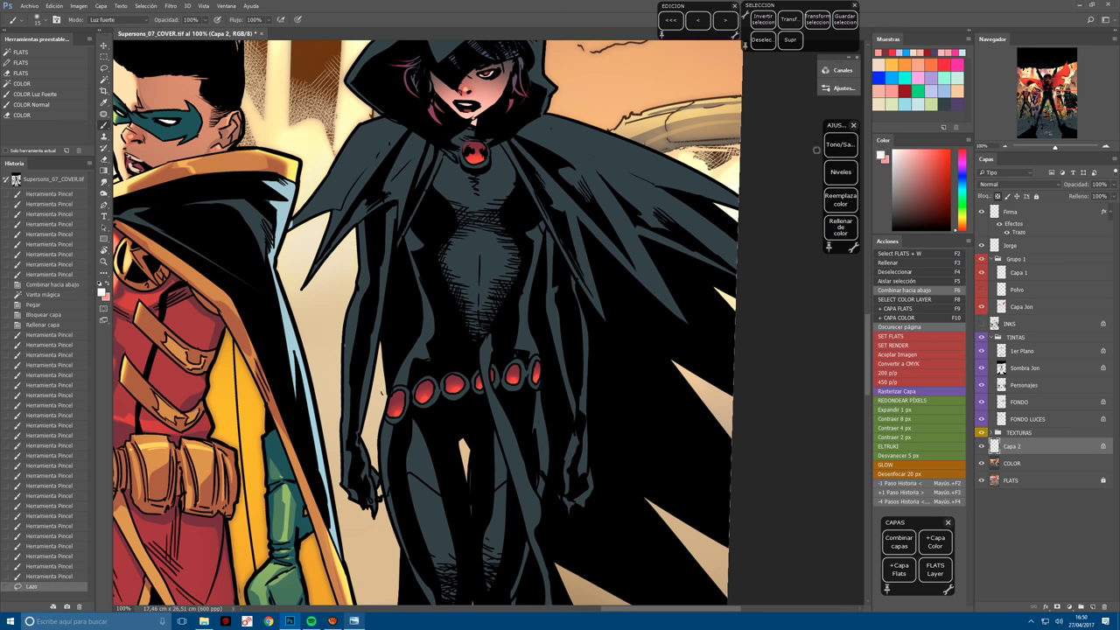
{"action": "left_click", "coordinate": [396, 405]}
{"action": "left_click", "coordinate": [396, 404]}
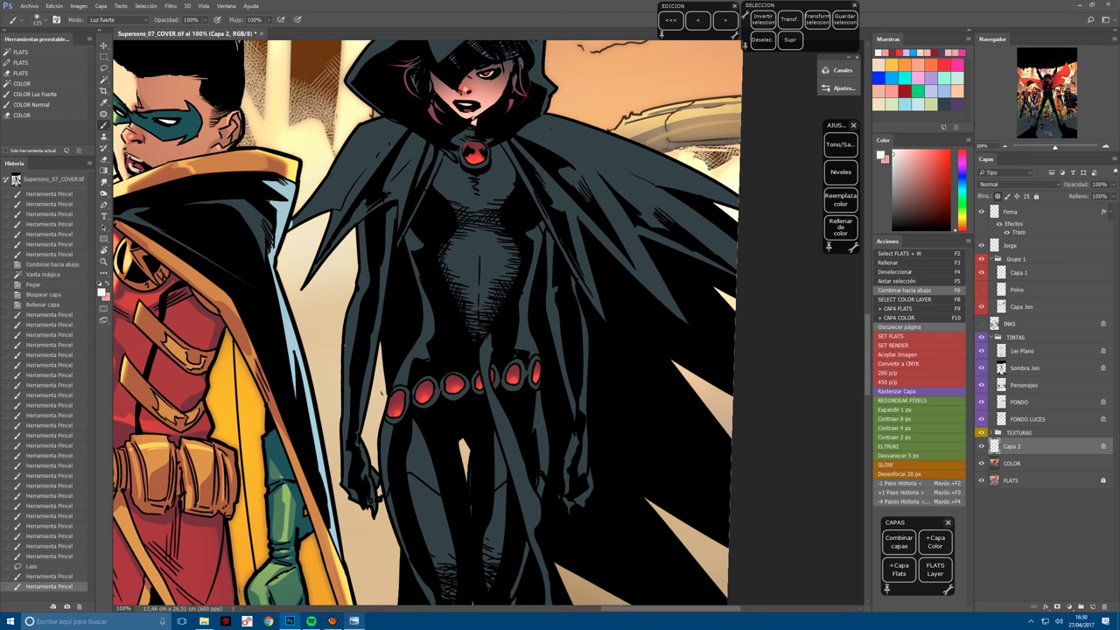
{"action": "left_click", "coordinate": [396, 405]}
{"action": "left_click", "coordinate": [396, 405]}
{"action": "left_click", "coordinate": [395, 405]}
{"action": "left_click", "coordinate": [396, 405]}
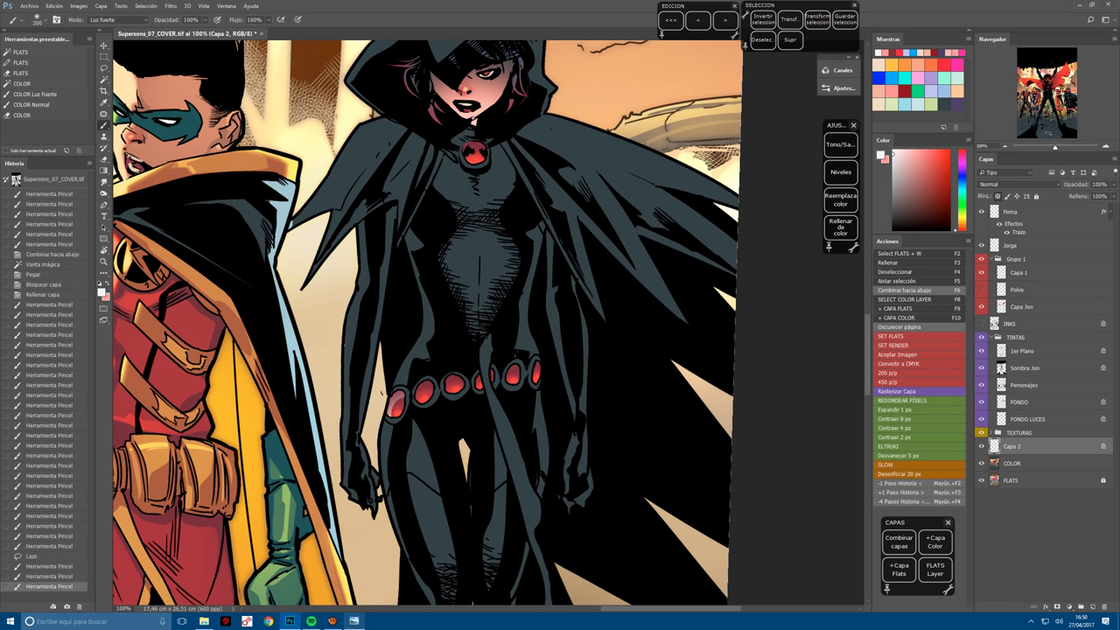
Lasso a reflection on the second belt gem from Robin's side, brush it near-white with a 200 px brush and deselect.
{"action": "key", "text": "r"}
{"action": "left_click_drag", "start_coordinate": [396, 405], "coordinate": [455, 426]}
{"action": "key", "text": "l"}
{"action": "key", "text": "ctrl+d"}
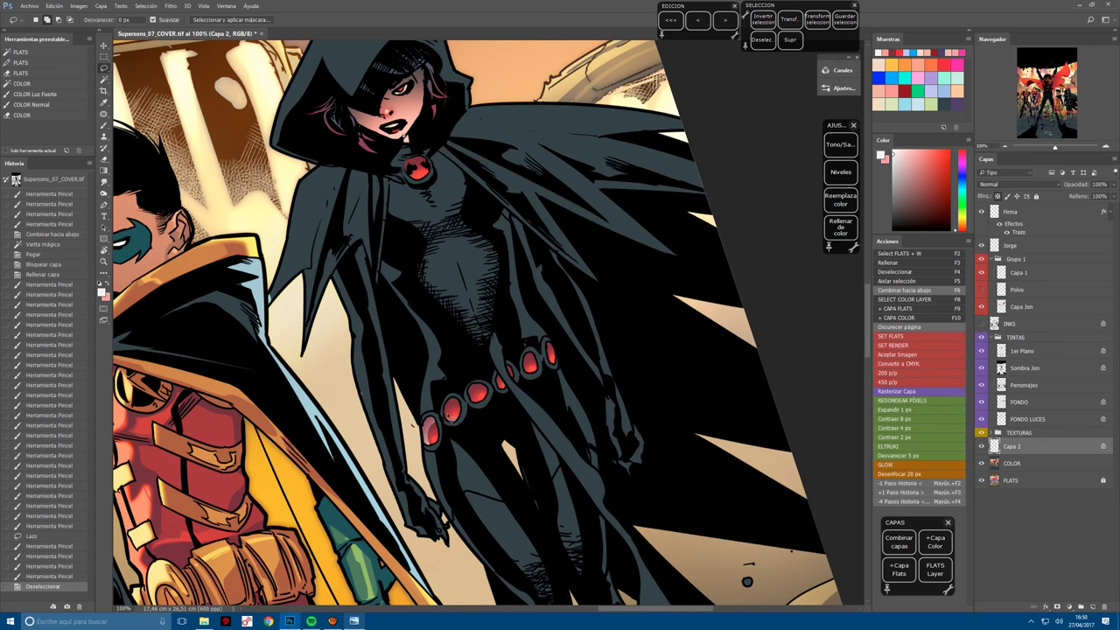
{"action": "left_click_drag", "start_coordinate": [455, 426], "coordinate": [451, 385]}
{"action": "key", "text": "b"}
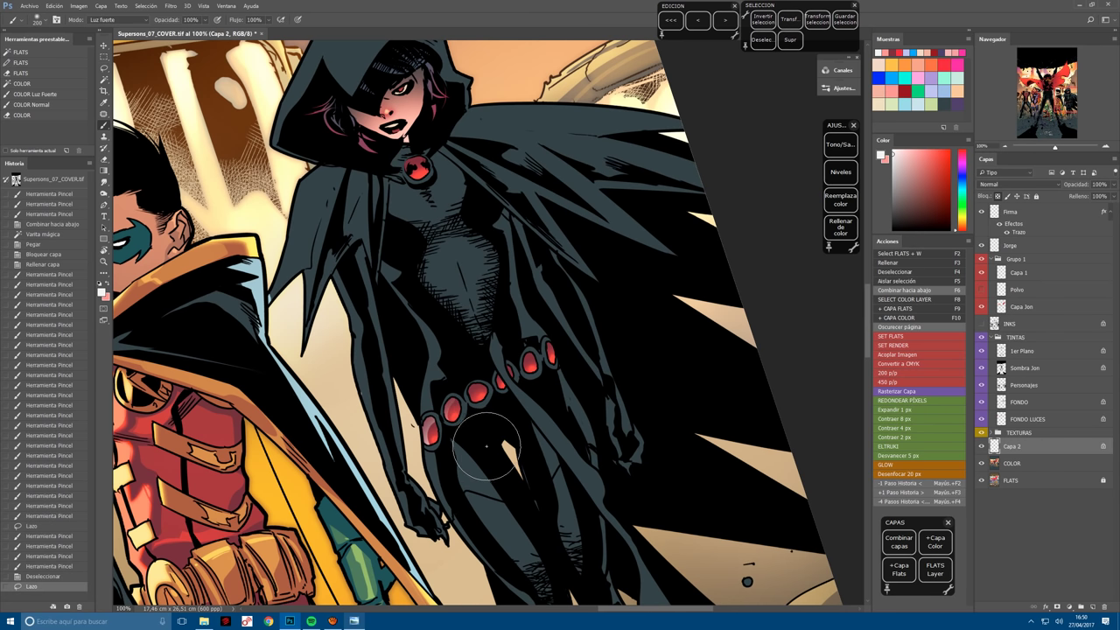
{"action": "left_click", "coordinate": [487, 447]}
{"action": "left_click", "coordinate": [487, 446]}
{"action": "key", "text": "ctrl+d"}
Lasso a reflection on the third belt gem, brush it near-white with a 125 px brush and deselect.
{"action": "key", "text": "l"}
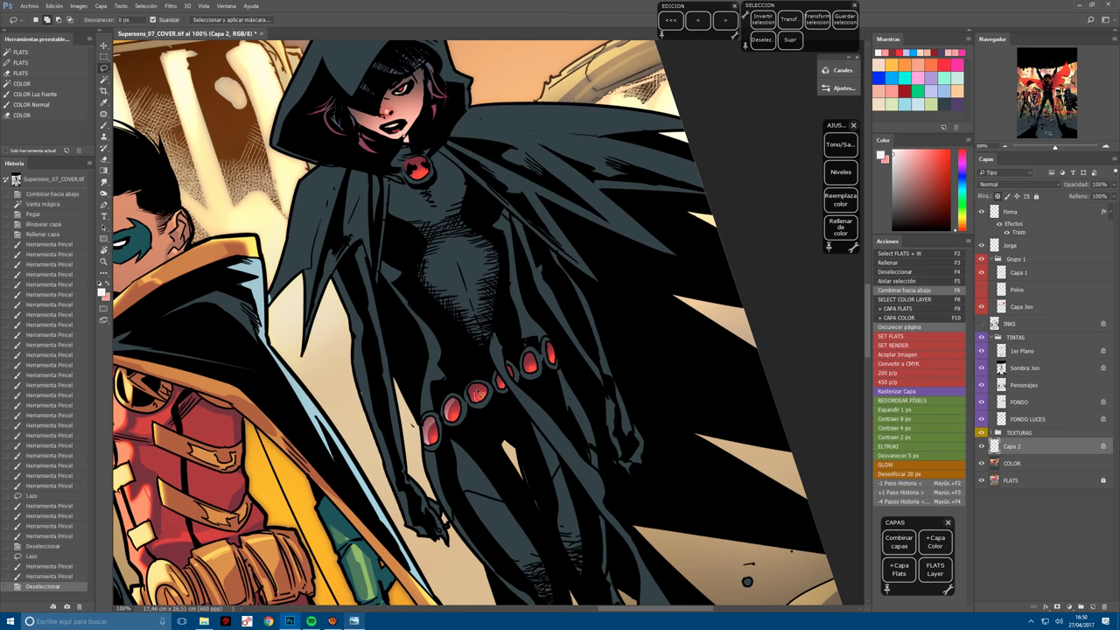
{"action": "left_click_drag", "start_coordinate": [478, 395], "coordinate": [479, 385]}
{"action": "key", "text": "b"}
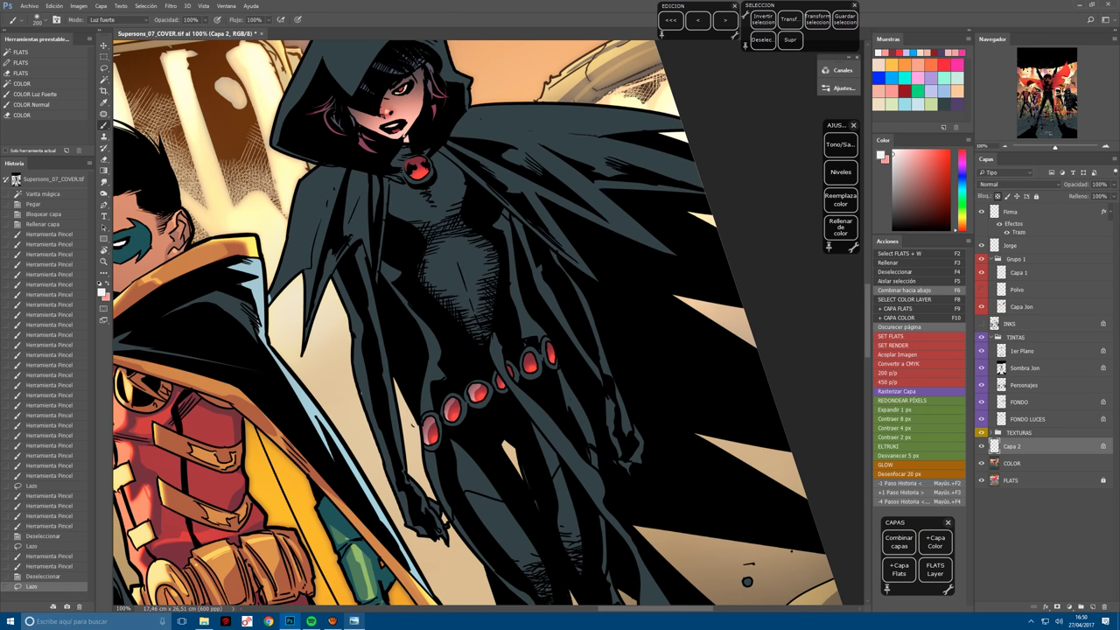
{"action": "key", "text": "bracketleft"}
{"action": "key", "text": "bracketleft"}
{"action": "key", "text": "bracketleft"}
{"action": "left_click", "coordinate": [506, 416]}
{"action": "left_click", "coordinate": [506, 416]}
{"action": "left_click", "coordinate": [506, 416]}
{"action": "left_click", "coordinate": [506, 416]}
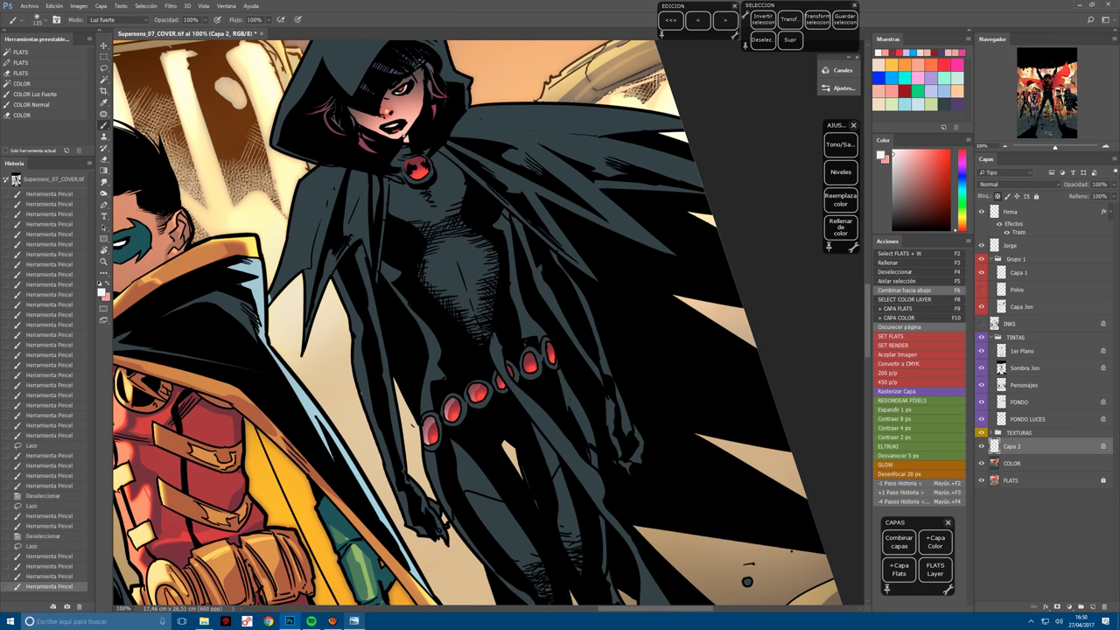
{"action": "key", "text": "ctrl+d"}
Dab near-white glints on the belt gems with a 100 px brush, stepping back through the history to redo the first gem.
{"action": "key", "text": "bracketleft"}
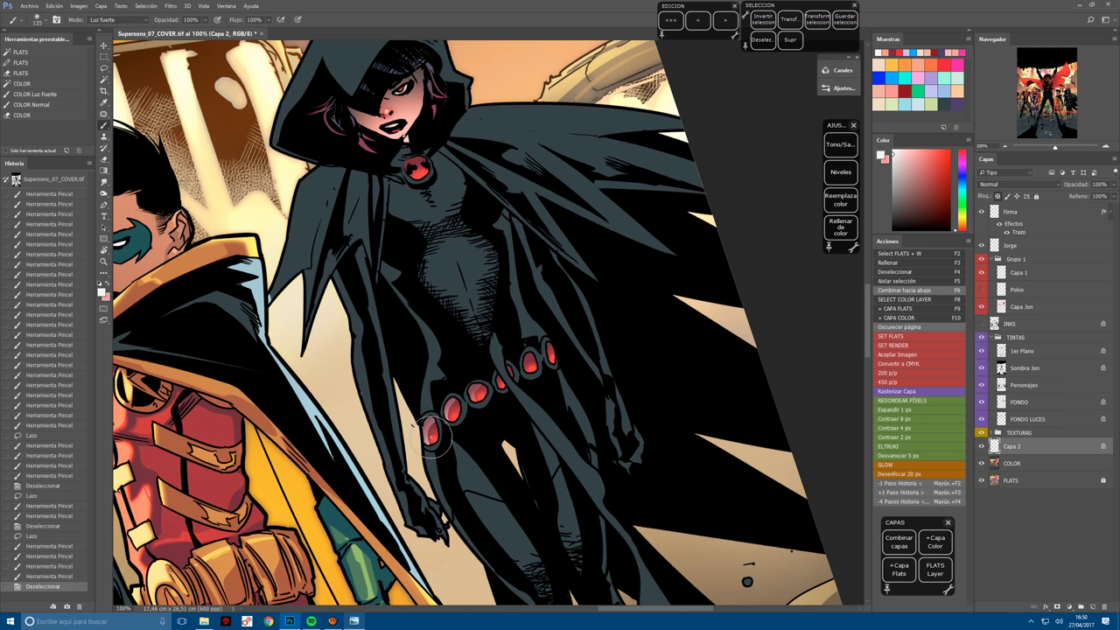
{"action": "left_click", "coordinate": [429, 426]}
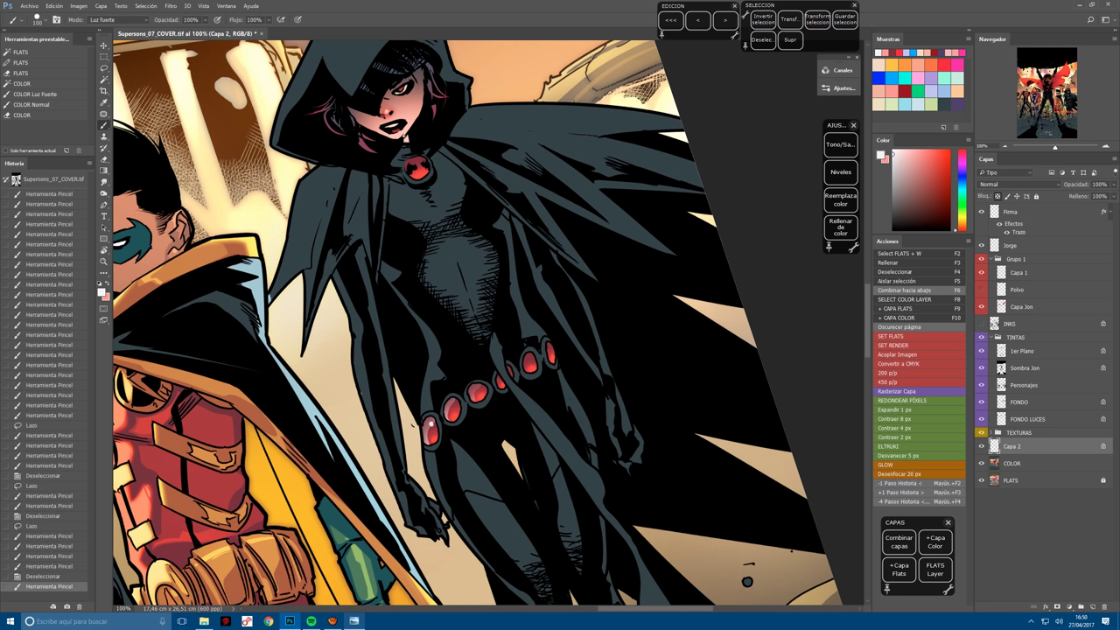
{"action": "left_click", "coordinate": [430, 426]}
{"action": "left_click", "coordinate": [430, 426]}
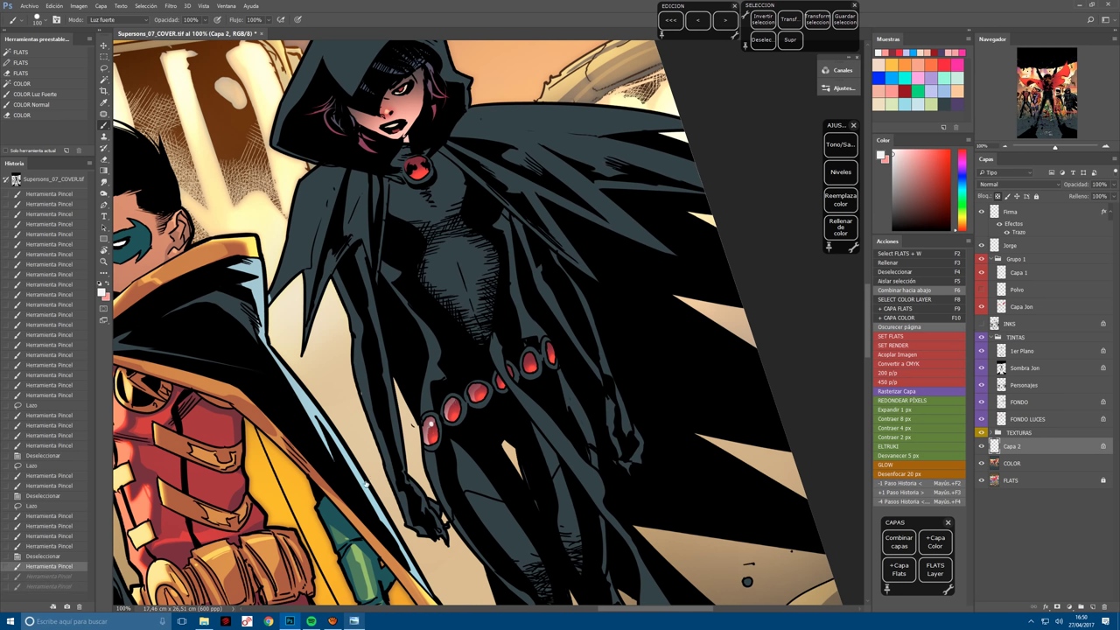
{"action": "left_click", "coordinate": [65, 568]}
{"action": "left_click", "coordinate": [430, 426]}
{"action": "left_click", "coordinate": [478, 387]}
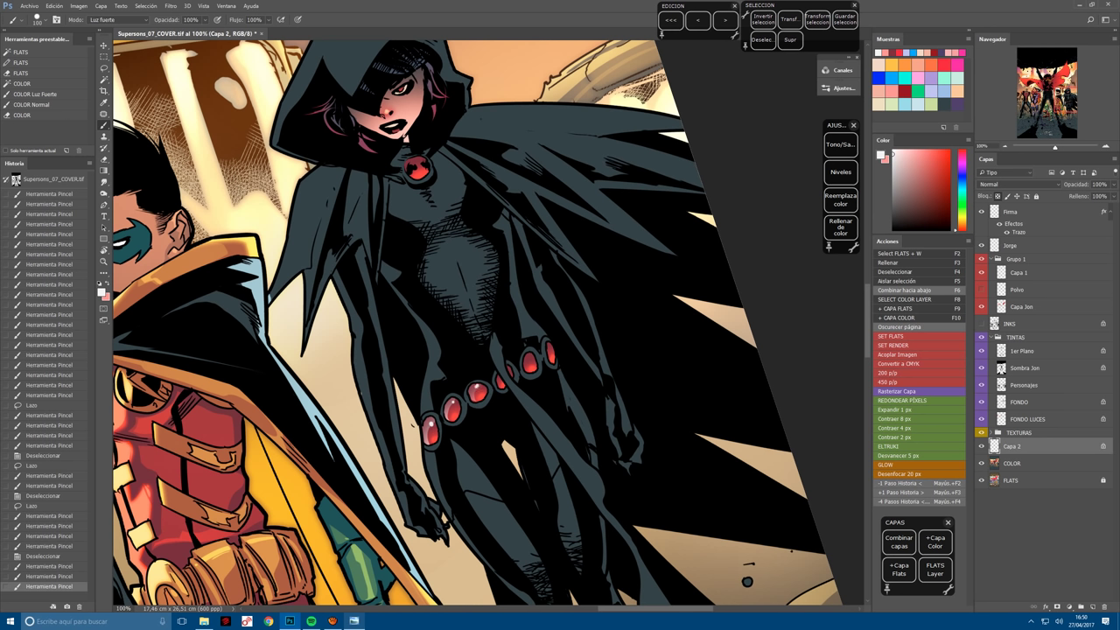
{"action": "left_click", "coordinate": [508, 369]}
{"action": "left_click", "coordinate": [529, 361]}
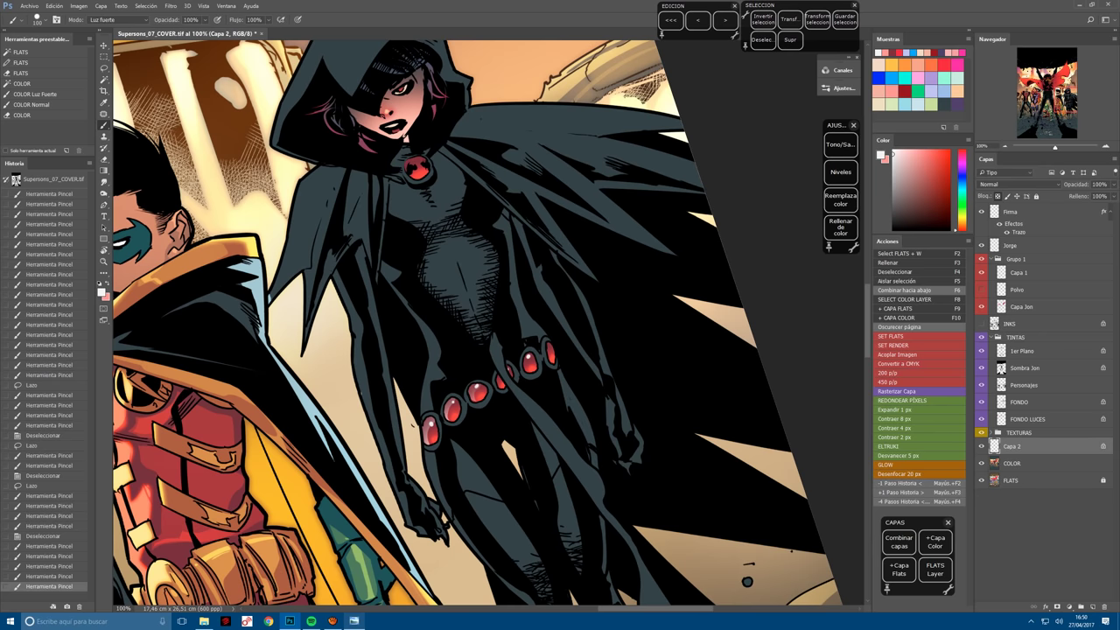
{"action": "left_click", "coordinate": [550, 352]}
Lasso a reflection on Raven's brooch gem, brush near-white glints into it with a 100 px brush and deselect.
{"action": "key", "text": "r"}
{"action": "left_click_drag", "start_coordinate": [550, 353], "coordinate": [486, 253]}
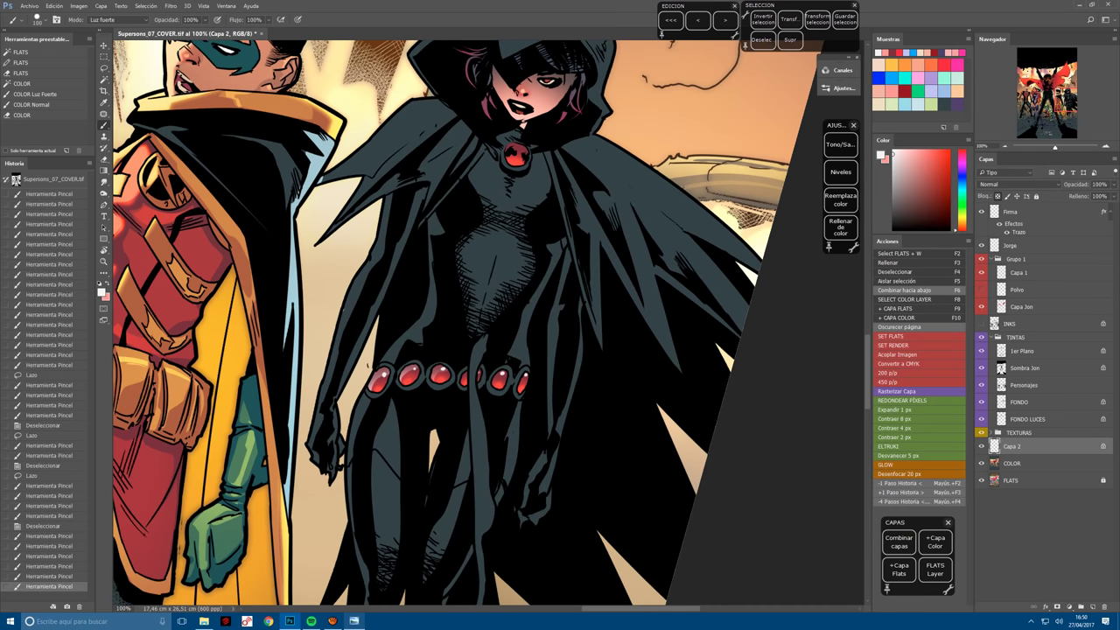
{"action": "key", "text": "l"}
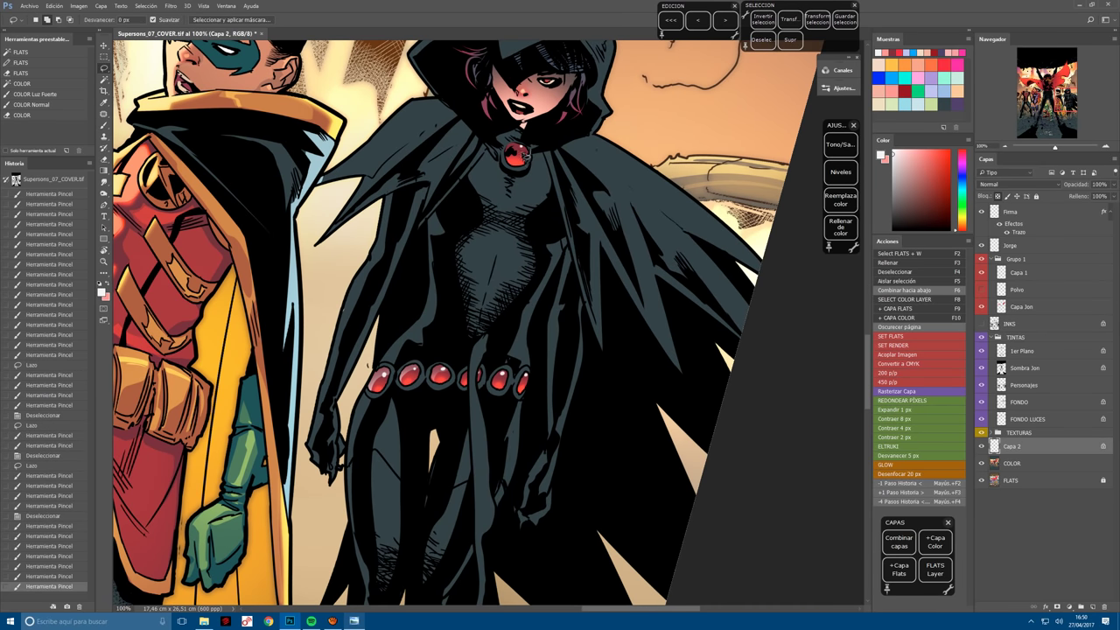
{"action": "left_click_drag", "start_coordinate": [504, 145], "coordinate": [506, 147]}
{"action": "key", "text": "b"}
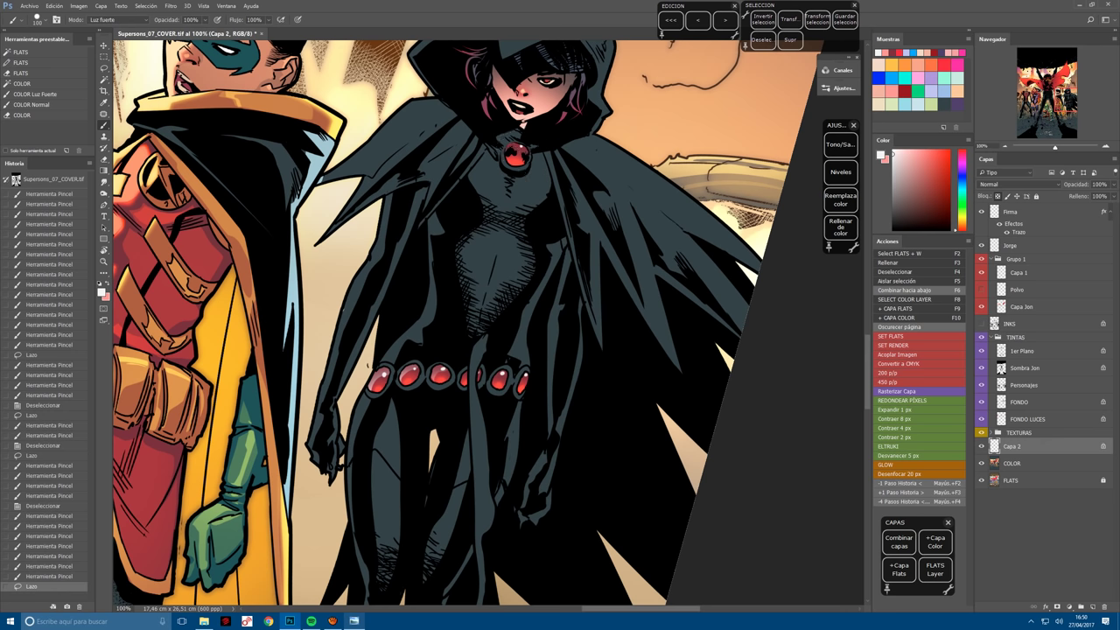
{"action": "left_click", "coordinate": [515, 154]}
{"action": "left_click", "coordinate": [511, 149]}
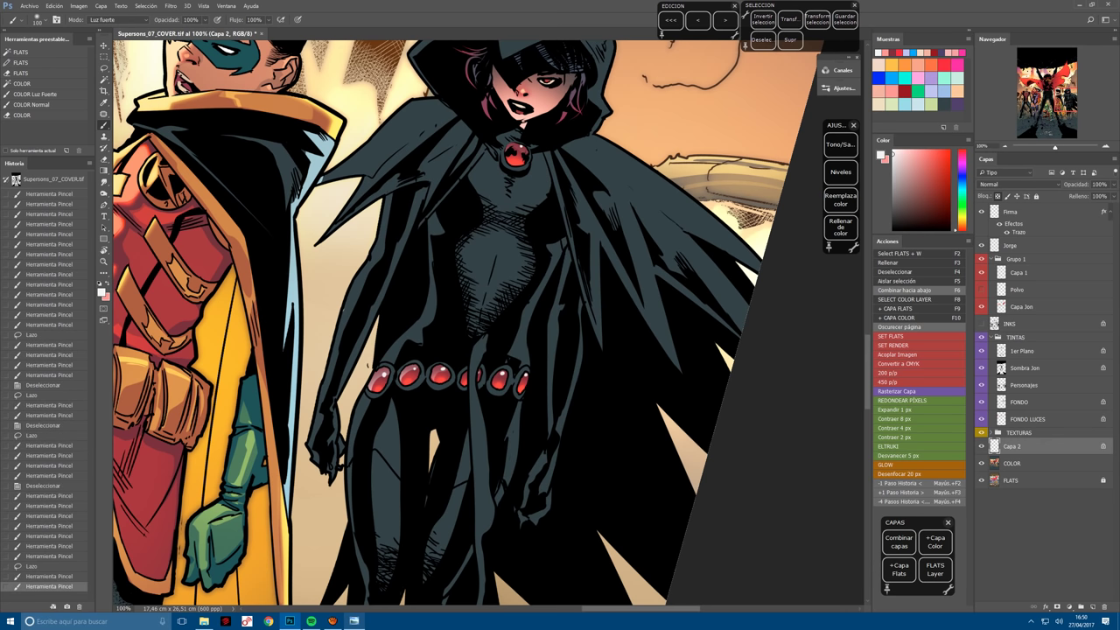
{"action": "left_click", "coordinate": [511, 149]}
{"action": "left_click_drag", "start_coordinate": [525, 377], "coordinate": [512, 470]}
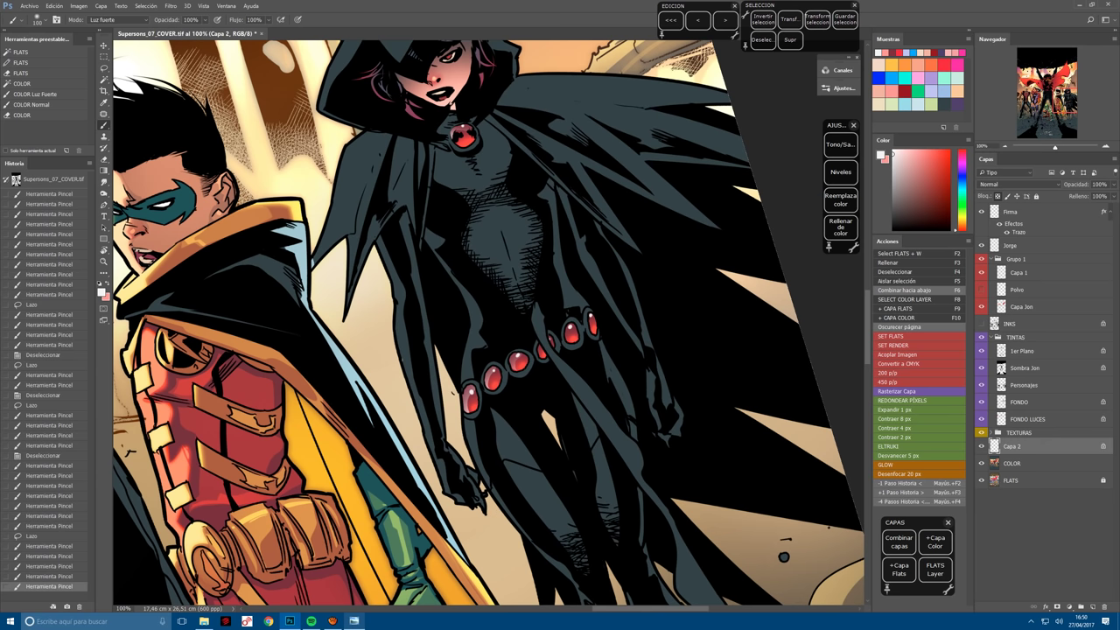
{"action": "key", "text": "F4"}
Merge the gem layer down and isolate the brooch and belt gem settings on a new colour layer with locked transparency.
{"action": "key", "text": "F6"}
{"action": "key", "text": "F2"}
{"action": "left_click", "coordinate": [525, 372]}
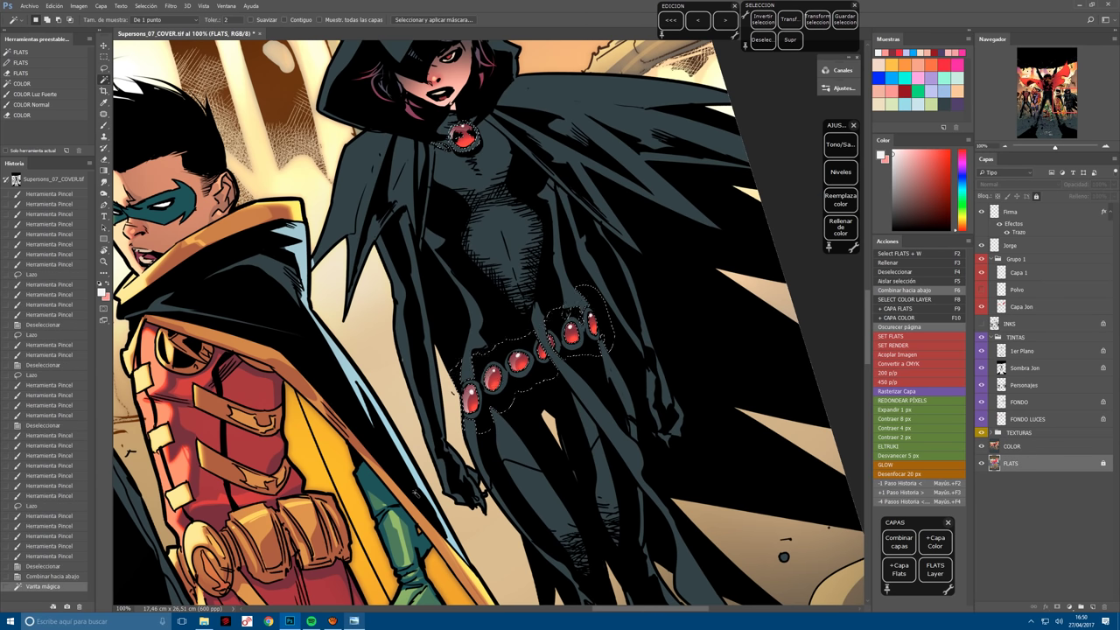
{"action": "key", "text": "ctrl+c"}
{"action": "key", "text": "ctrl+v"}
{"action": "key", "text": "slash"}
Sample the orange-brown from Robin's belt and fill the brooch and belt gem settings with it.
{"action": "key", "text": "b"}
{"action": "left_click", "coordinate": [264, 444], "text": "alt"}
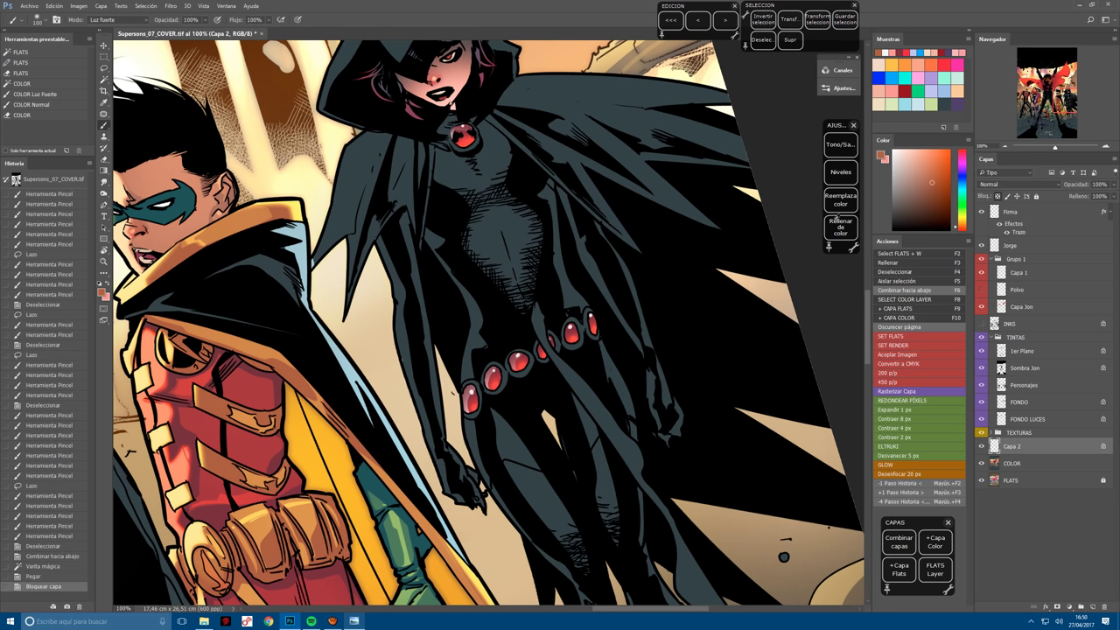
{"action": "left_click", "coordinate": [840, 227]}
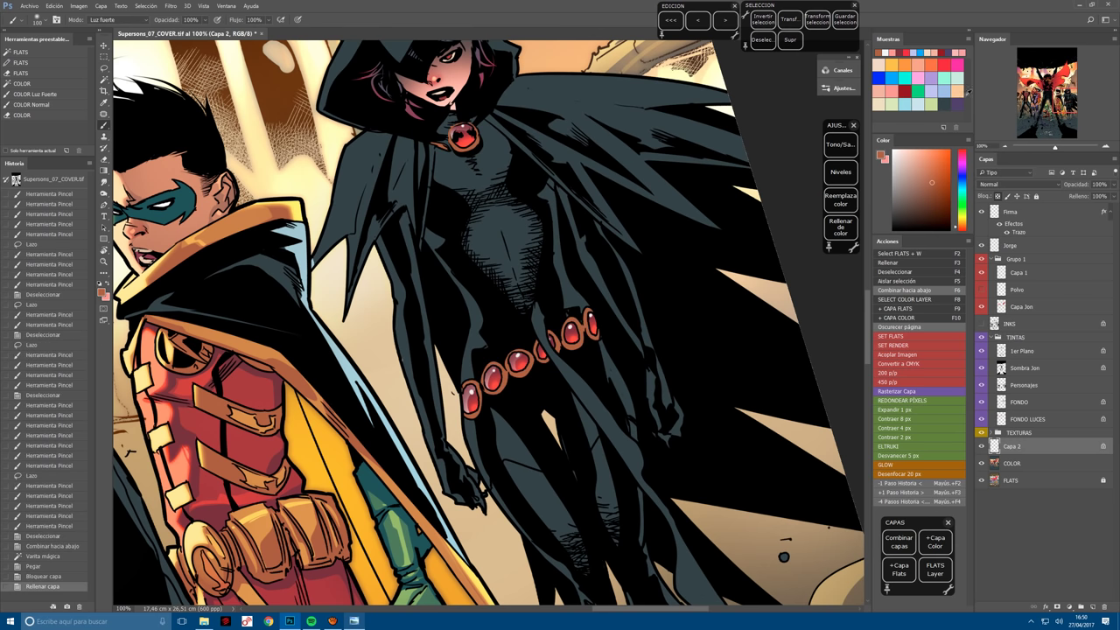
Pick light orange, lasso edges of the belt settings, feather the selection 5 px, brush in highlights and deselect.
{"action": "left_click", "coordinate": [964, 92]}
{"action": "key", "text": "l"}
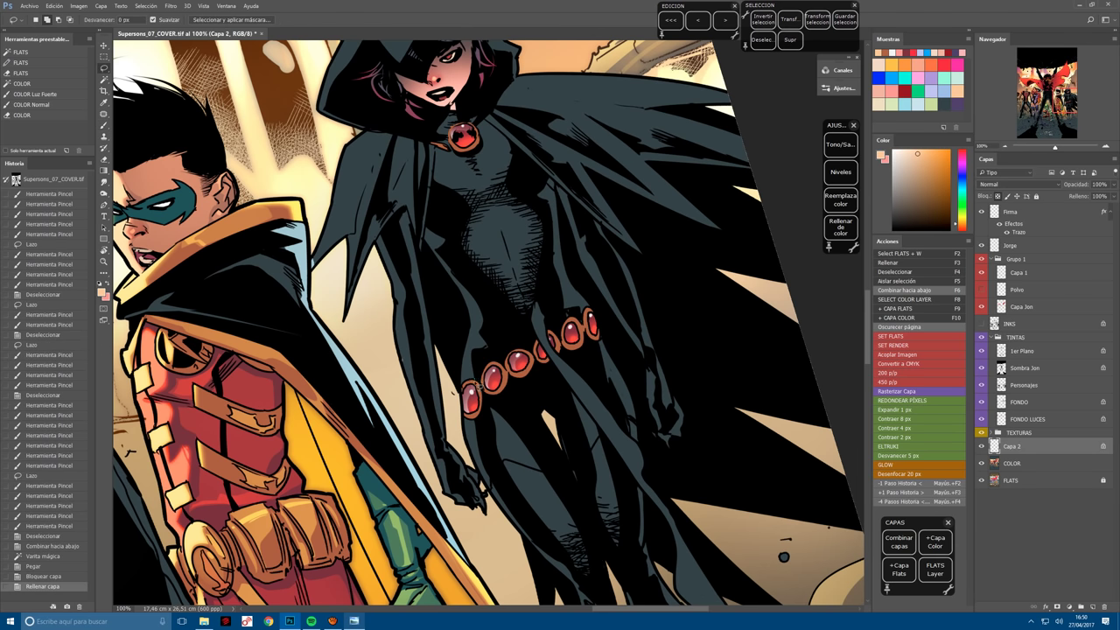
{"action": "left_click_drag", "start_coordinate": [473, 411], "coordinate": [477, 427]}
{"action": "mouse_move", "coordinate": [460, 368]}
{"action": "left_mouse_down"}
{"action": "mouse_move", "coordinate": [472, 398]}
{"action": "mouse_move", "coordinate": [490, 343]}
{"action": "left_mouse_up"}
{"action": "key", "text": "b"}
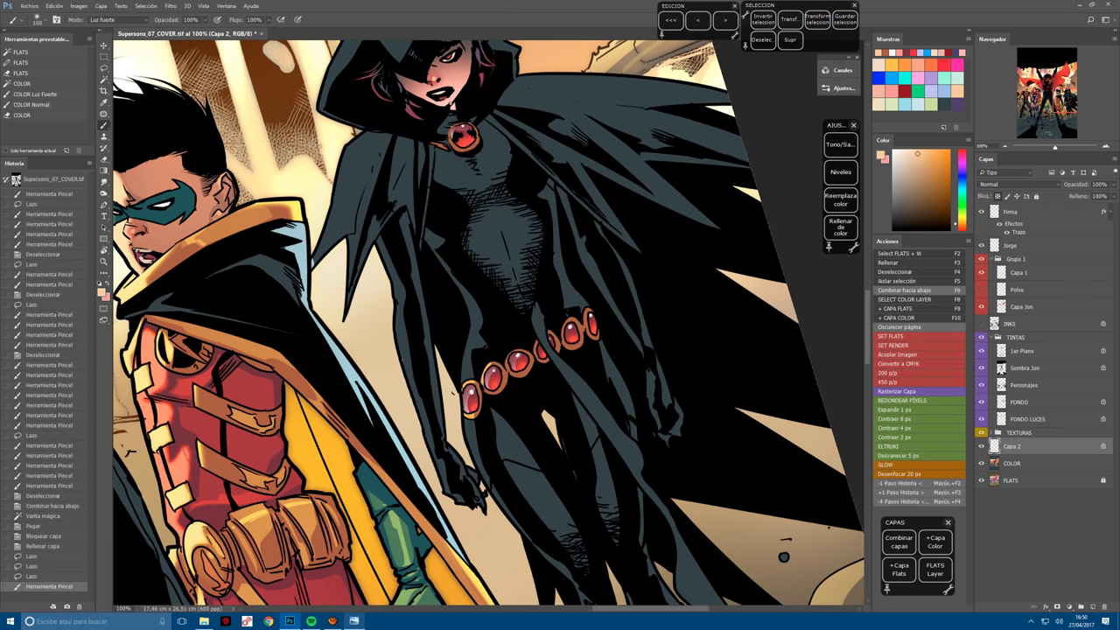
{"action": "left_click", "coordinate": [933, 458]}
{"action": "mouse_move", "coordinate": [464, 389]}
{"action": "left_mouse_down"}
{"action": "mouse_move", "coordinate": [490, 367]}
{"action": "mouse_move", "coordinate": [508, 385]}
{"action": "mouse_move", "coordinate": [604, 342]}
{"action": "left_mouse_up"}
{"action": "key", "text": "ctrl+d"}
Lasso more facets along the belt settings, brush them light orange with a 500 px brush and deselect.
{"action": "key", "text": "l"}
{"action": "key", "text": "b"}
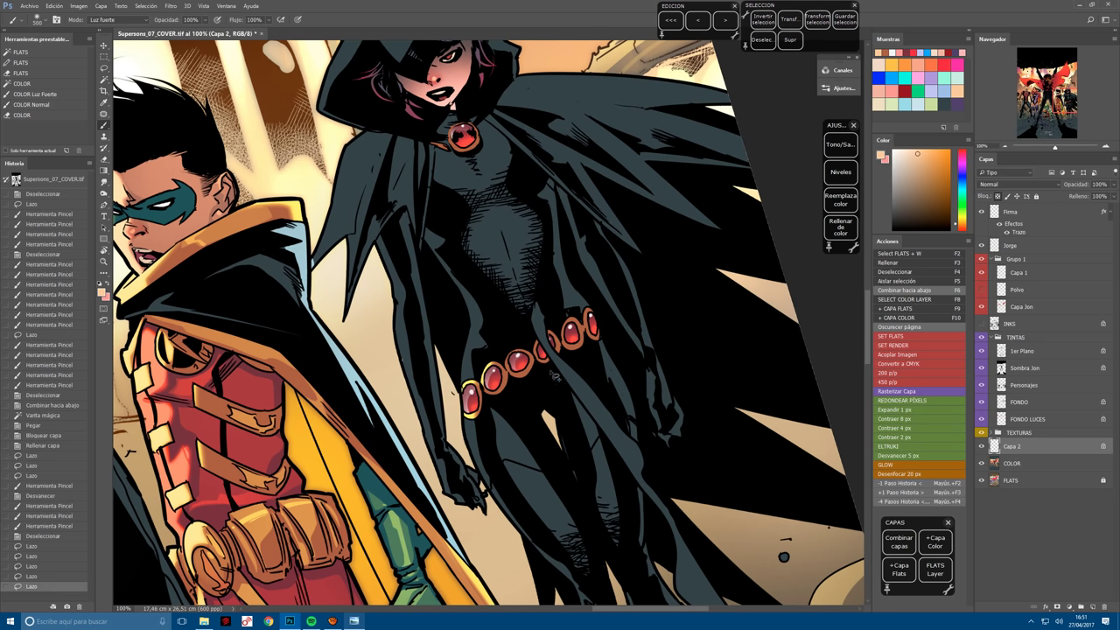
{"action": "left_click_drag", "start_coordinate": [556, 376], "coordinate": [564, 372]}
{"action": "mouse_move", "coordinate": [518, 412]}
{"action": "left_mouse_down"}
{"action": "mouse_move", "coordinate": [527, 404]}
{"action": "mouse_move", "coordinate": [499, 383]}
{"action": "mouse_move", "coordinate": [516, 355]}
{"action": "mouse_move", "coordinate": [593, 308]}
{"action": "left_mouse_up"}
{"action": "key", "text": "l"}
{"action": "key", "text": "ctrl+d"}
Brush light orange onto the remaining selected facets of the belt settings and clear the selection.
{"action": "key", "text": "b"}
{"action": "left_click_drag", "start_coordinate": [490, 399], "coordinate": [495, 404]}
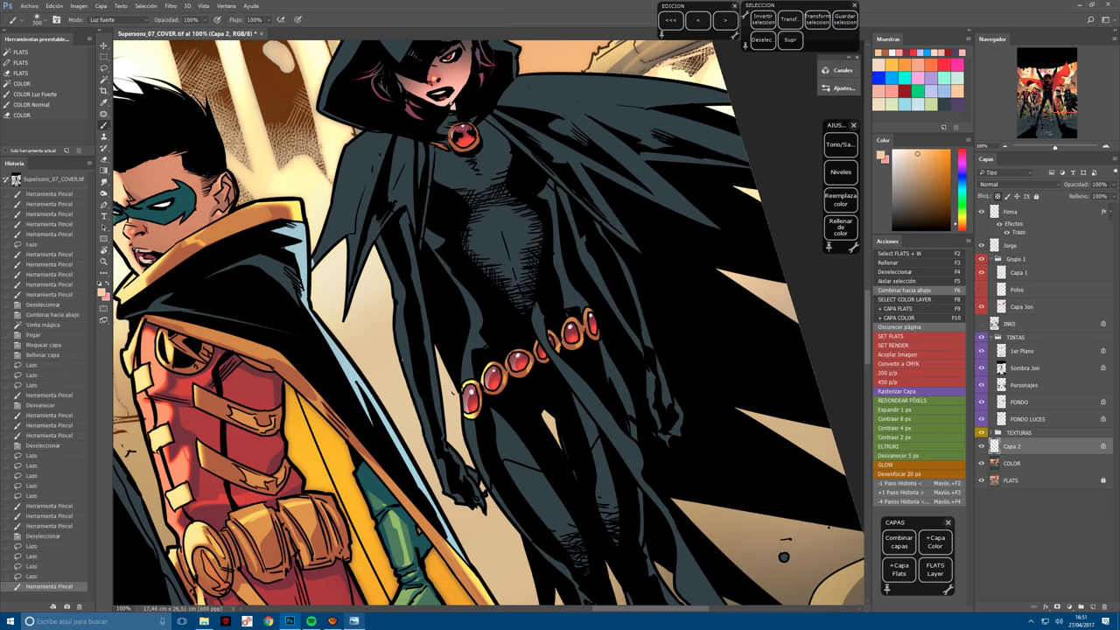
{"action": "left_click_drag", "start_coordinate": [528, 370], "coordinate": [536, 372]}
{"action": "key", "text": "ctrl+d"}
Switch to a pale cream colour and brush bright glints along the belt settings with a 100 px brush.
{"action": "left_click", "coordinate": [578, 313], "text": "alt"}
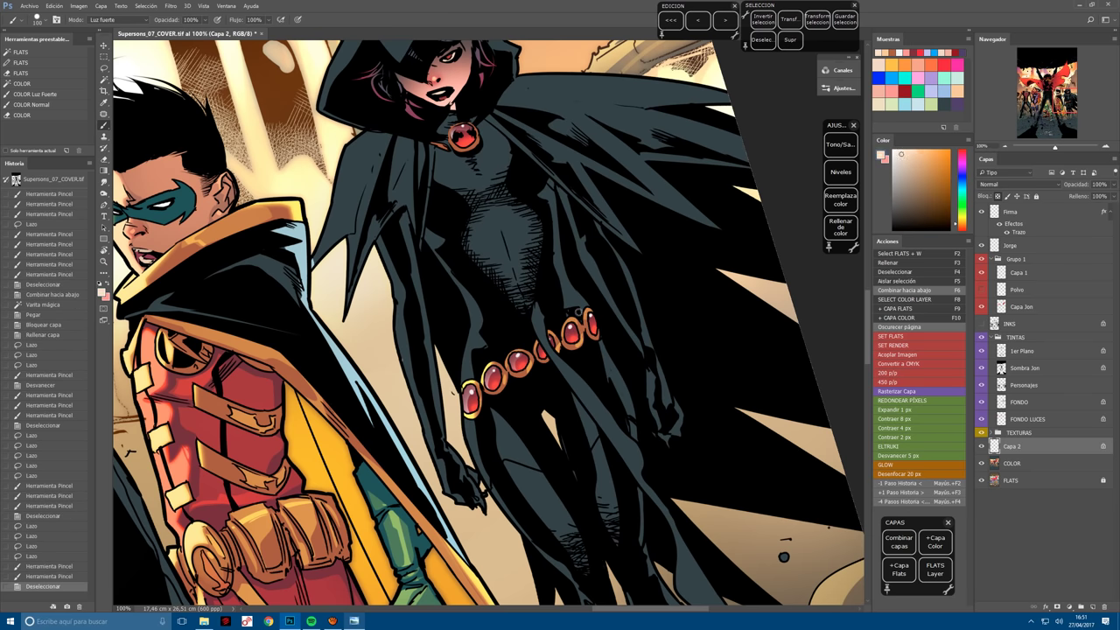
{"action": "left_click_drag", "start_coordinate": [585, 311], "coordinate": [553, 331]}
{"action": "mouse_move", "coordinate": [561, 316]}
{"action": "left_mouse_down"}
{"action": "mouse_move", "coordinate": [534, 348]}
{"action": "mouse_move", "coordinate": [543, 340]}
{"action": "left_mouse_up"}
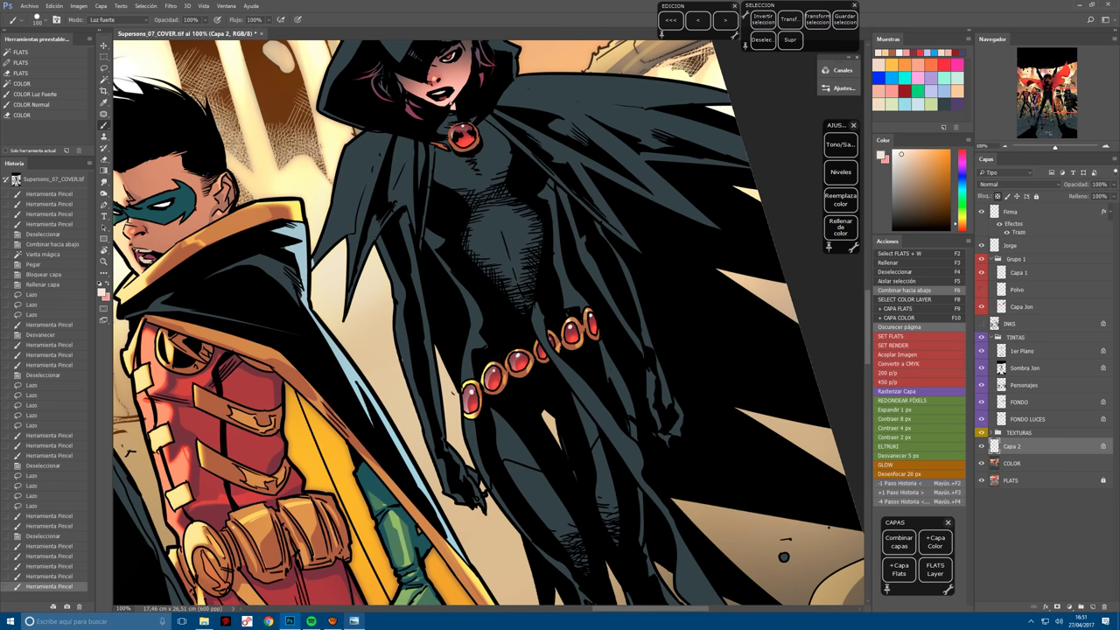
Lasso sections of Raven's brooch setting, brush them with light orange and pale cream highlights and deselect.
{"action": "scroll", "coordinate": [488, 324], "scroll_direction": "up", "scroll_amount": 4}
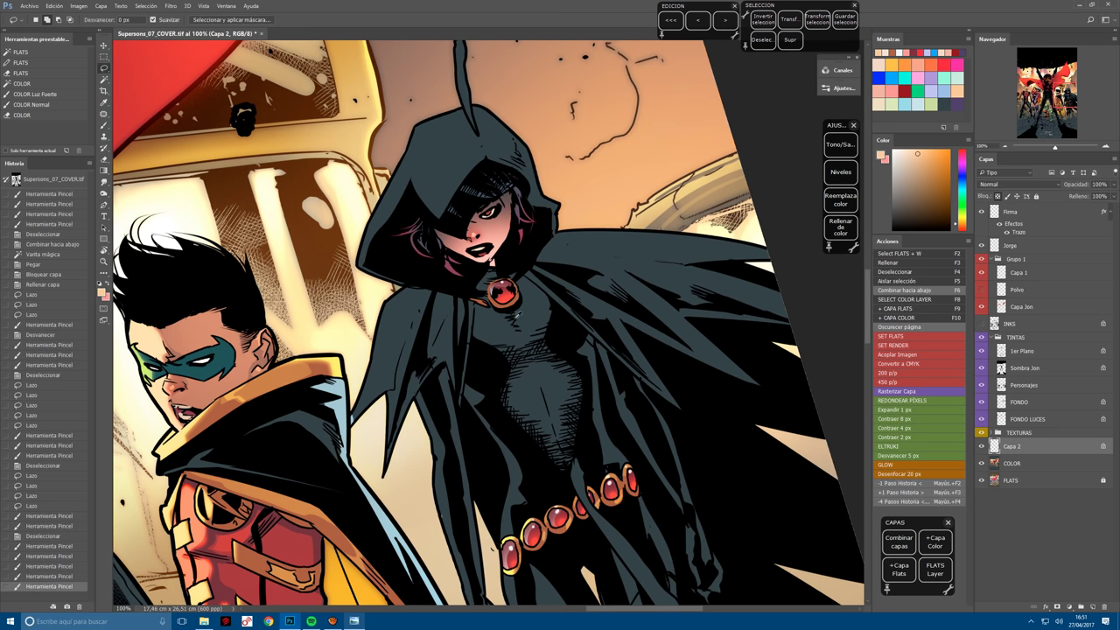
{"action": "key", "text": "l"}
{"action": "mouse_move", "coordinate": [522, 298]}
{"action": "left_mouse_down"}
{"action": "mouse_move", "coordinate": [504, 313]}
{"action": "mouse_move", "coordinate": [542, 302]}
{"action": "mouse_move", "coordinate": [512, 302]}
{"action": "left_mouse_up"}
{"action": "key", "text": "b"}
{"action": "key", "text": "ctrl+d"}
{"action": "key", "text": "l"}
{"action": "key", "text": "b"}
{"action": "key", "text": "l"}
{"action": "key", "text": "b"}
{"action": "key", "text": "ctrl+d"}
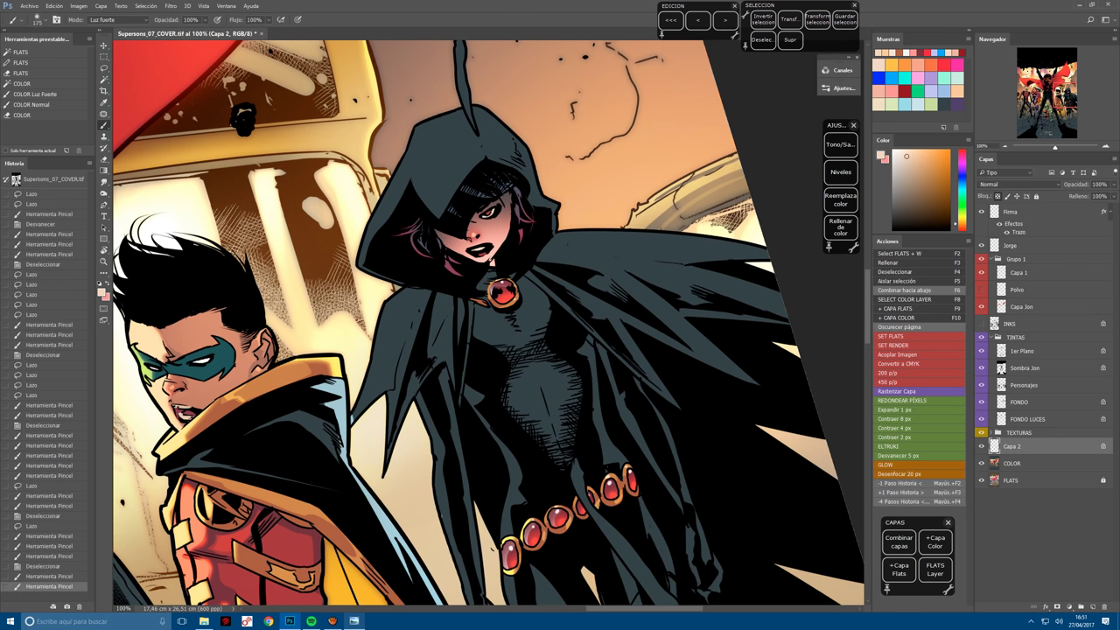
Merge the layer with the rendered brooch and belt down into the COLOR layer and save the cover.
{"action": "key", "text": "F6"}
{"action": "key", "text": "F2"}
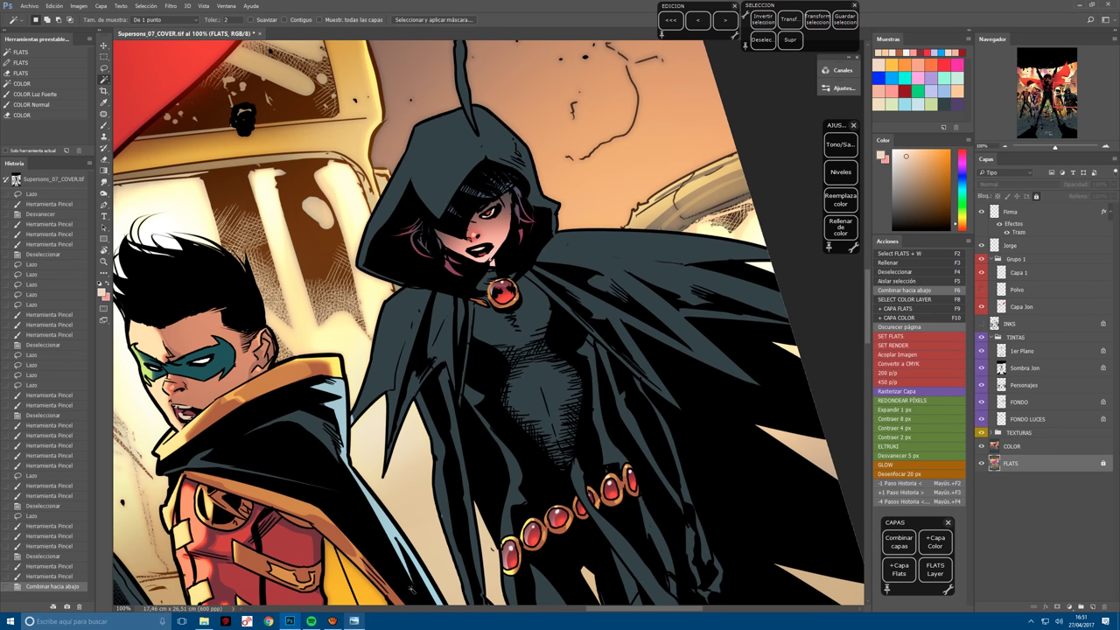
{"action": "key", "text": "ctrl+s"}
{"action": "key", "text": "ctrl+minus"}
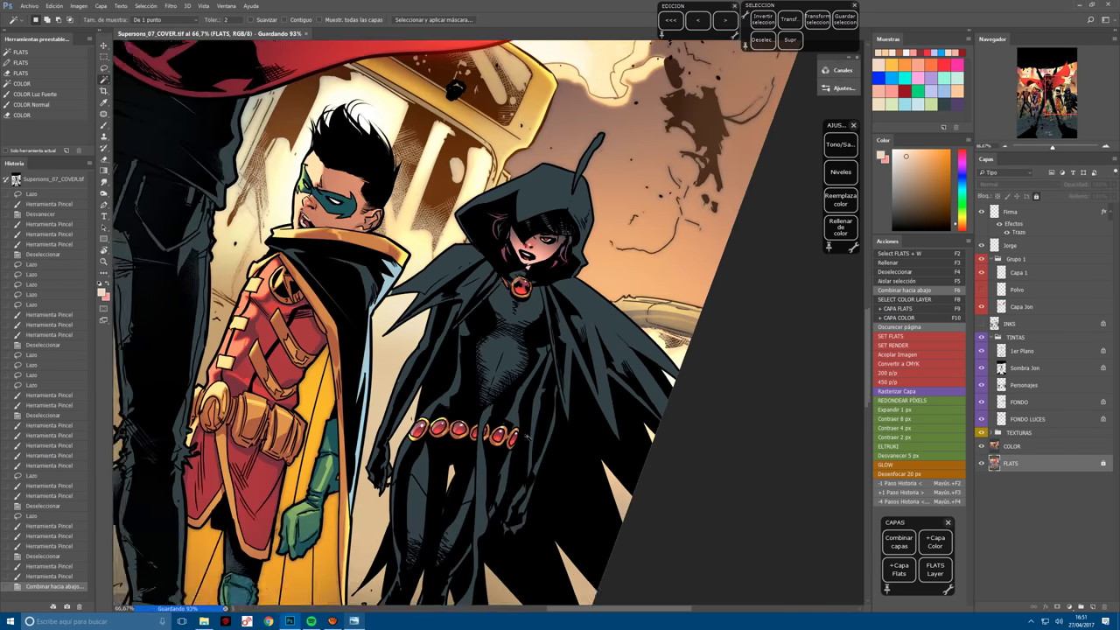
{"action": "left_click_drag", "start_coordinate": [525, 433], "coordinate": [467, 429]}
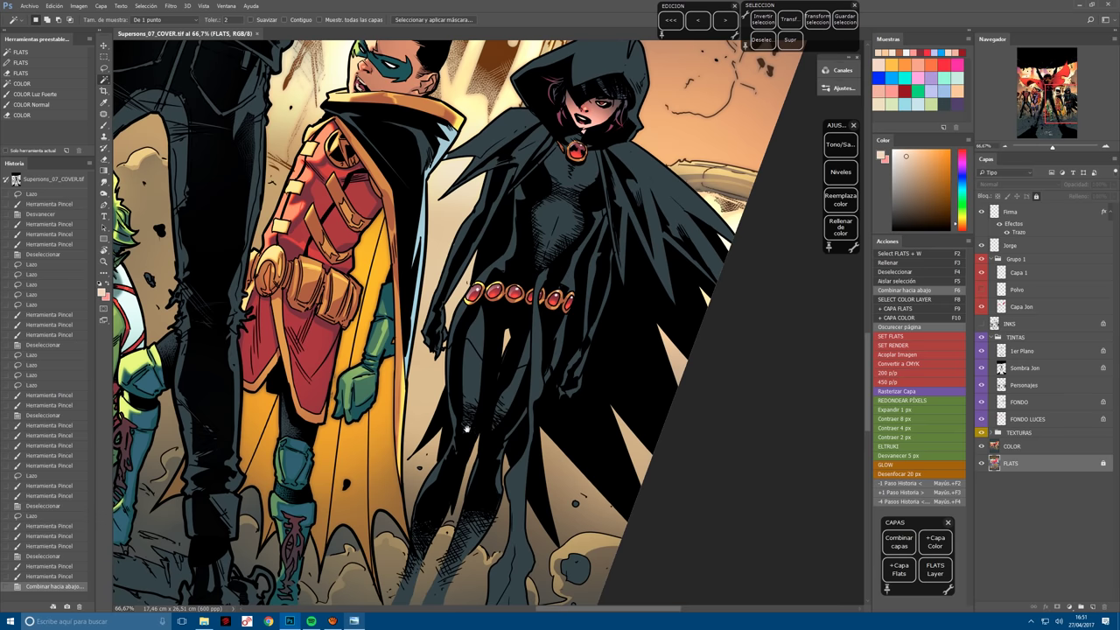
Recolour Raven's bodysuit deep blue on its own layer with Hue/Saturation, setting the hue to +20 and raising the saturation.
{"action": "left_click", "coordinate": [354, 622]}
{"action": "left_click", "coordinate": [354, 622]}
{"action": "left_click", "coordinate": [840, 144]}
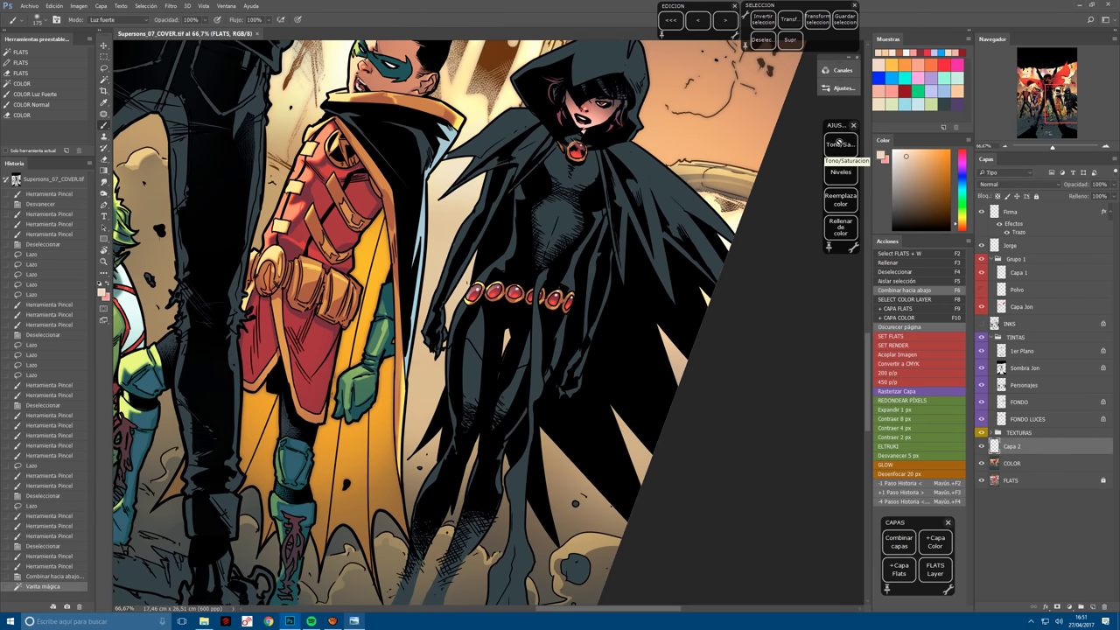
{"action": "left_click_drag", "start_coordinate": [977, 191], "coordinate": [966, 167]}
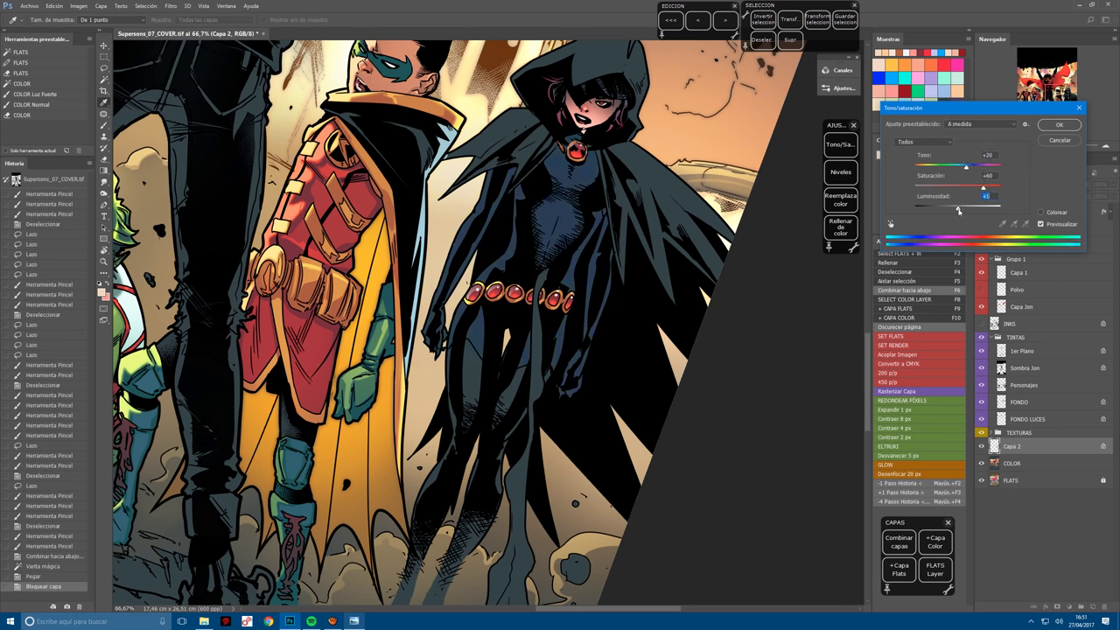
{"action": "left_click_drag", "start_coordinate": [985, 188], "coordinate": [989, 188]}
{"action": "key", "text": "Return"}
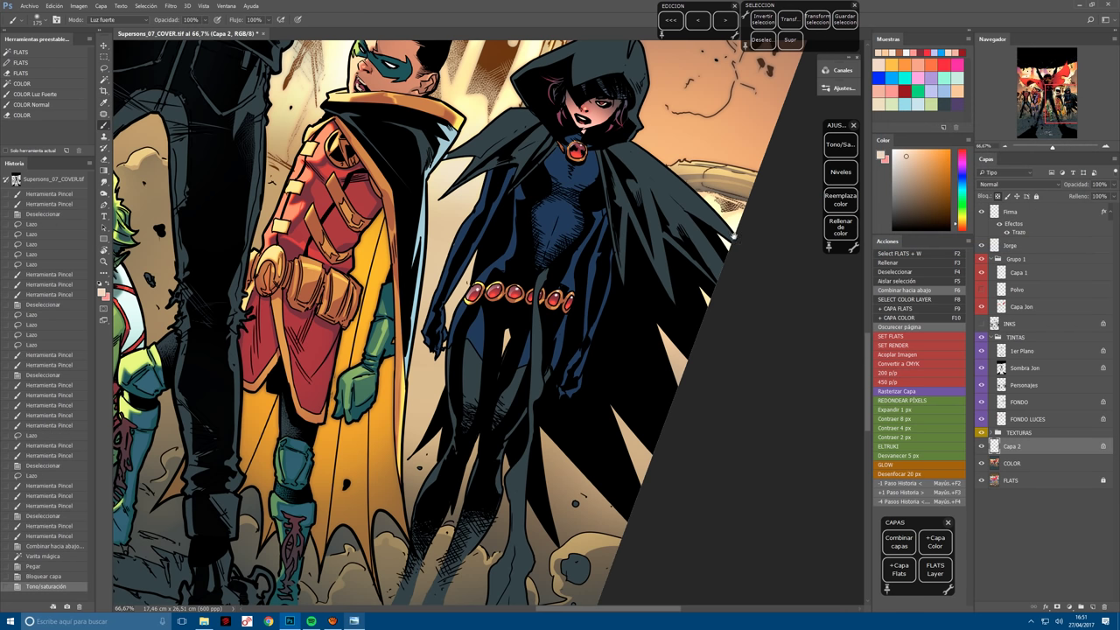
Pick light blue, lasso the outer edge of Raven's arm nearest Robin, brush a rim light along it and deselect.
{"action": "key", "text": "ctrl+plus"}
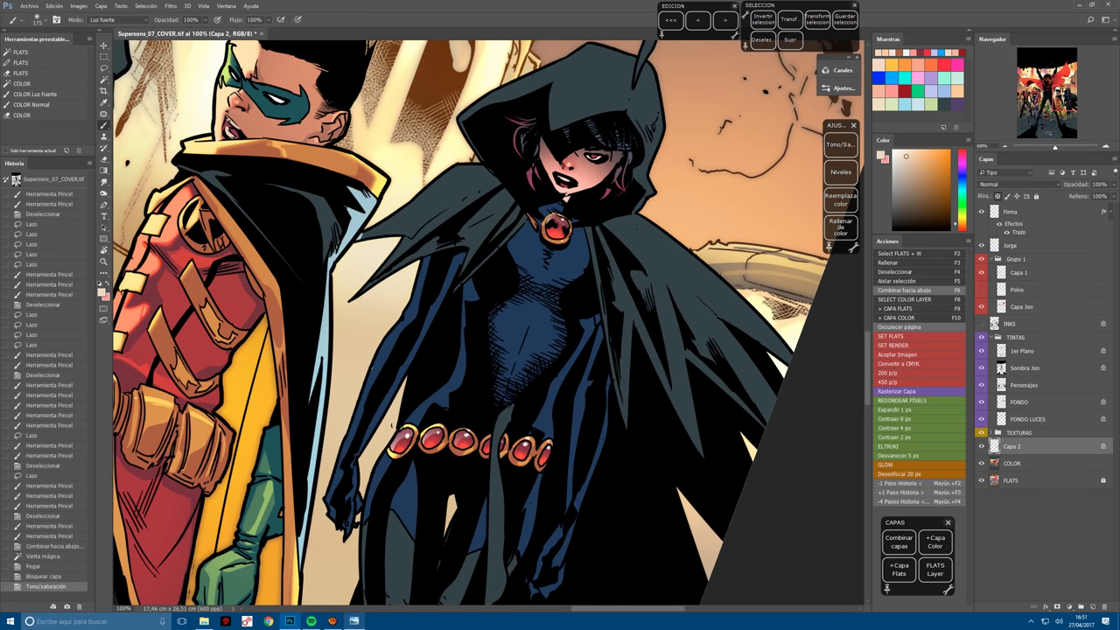
{"action": "left_click", "coordinate": [947, 83]}
{"action": "key", "text": "l"}
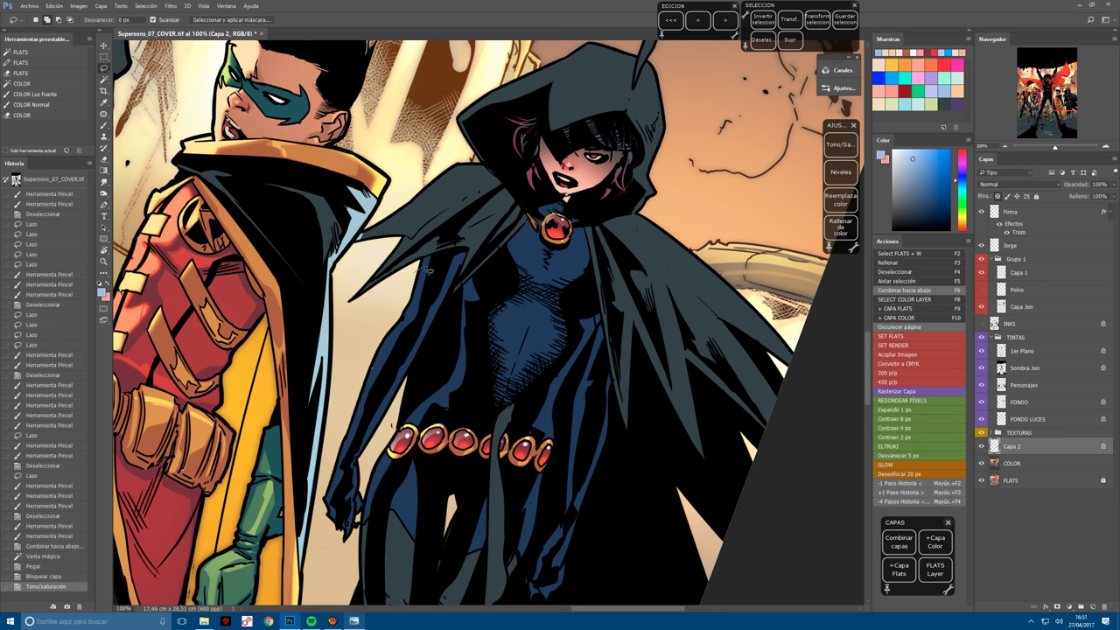
{"action": "left_click", "coordinate": [427, 270]}
{"action": "mouse_move", "coordinate": [427, 269]}
{"action": "left_mouse_down"}
{"action": "mouse_move", "coordinate": [413, 330]}
{"action": "mouse_move", "coordinate": [324, 525]}
{"action": "left_mouse_up"}
{"action": "key", "text": "b"}
{"action": "left_click_drag", "start_coordinate": [425, 267], "coordinate": [333, 516]}
{"action": "key", "text": "ctrl+z"}
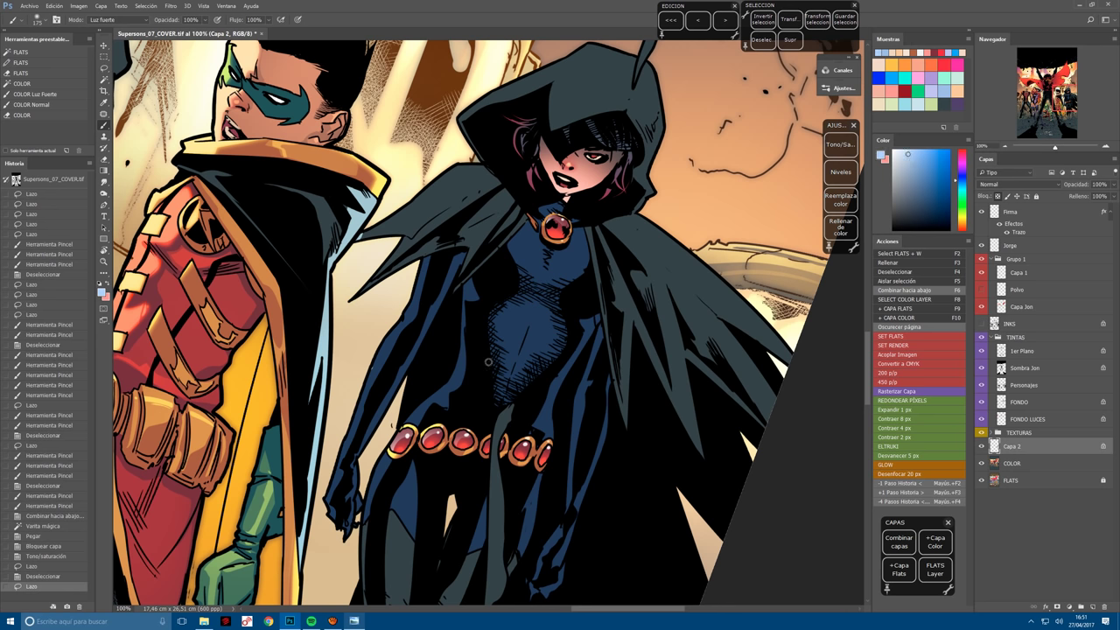
{"action": "key", "text": "ctrl+z"}
{"action": "key", "text": "l"}
{"action": "key", "text": "ctrl+d"}
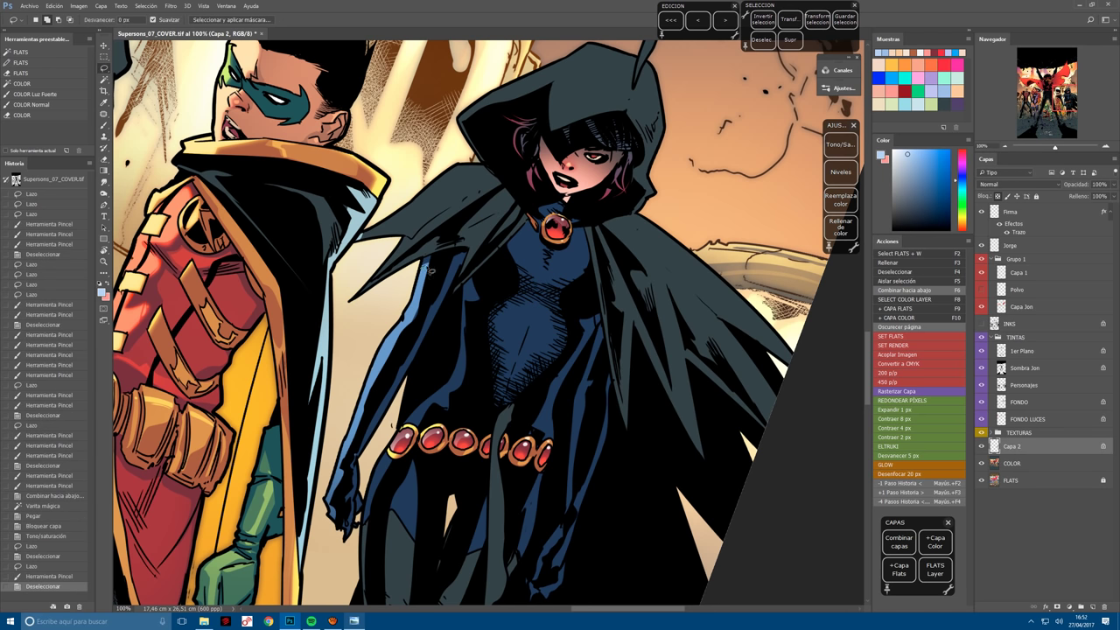
Lasso a narrower strip along the same arm, brush a brighter light blue highlight with a 175 px brush and deselect.
{"action": "mouse_move", "coordinate": [428, 270]}
{"action": "left_mouse_down"}
{"action": "mouse_move", "coordinate": [418, 320]}
{"action": "mouse_move", "coordinate": [373, 390]}
{"action": "mouse_move", "coordinate": [324, 522]}
{"action": "left_mouse_up"}
{"action": "key", "text": "b"}
{"action": "left_click_drag", "start_coordinate": [416, 316], "coordinate": [336, 493]}
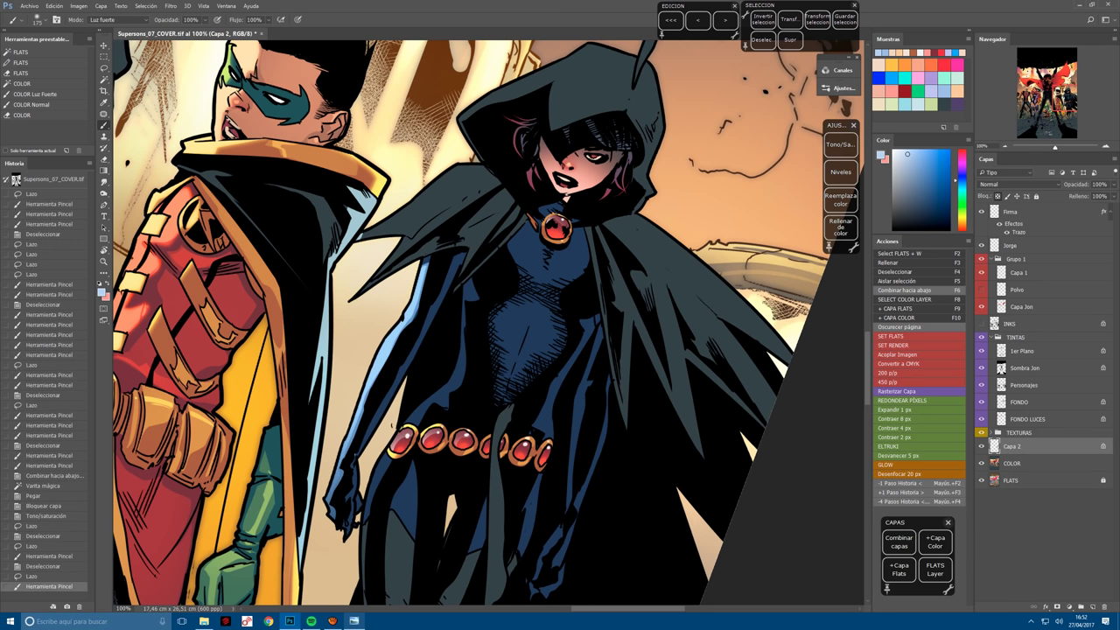
{"action": "left_click_drag", "start_coordinate": [426, 267], "coordinate": [351, 436]}
{"action": "left_click_drag", "start_coordinate": [560, 350], "coordinate": [545, 258]}
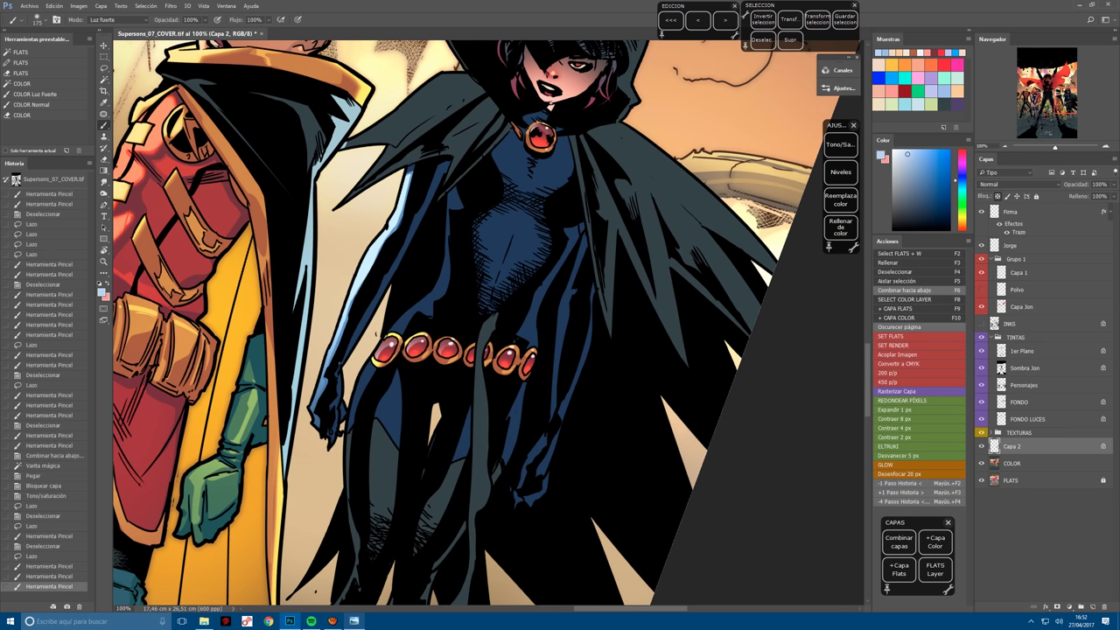
{"action": "key", "text": "ctrl+d"}
Lasso the side of Raven's torso and hip nearest Robin, brush a soft light blue tone over it and deselect.
{"action": "key", "text": "l"}
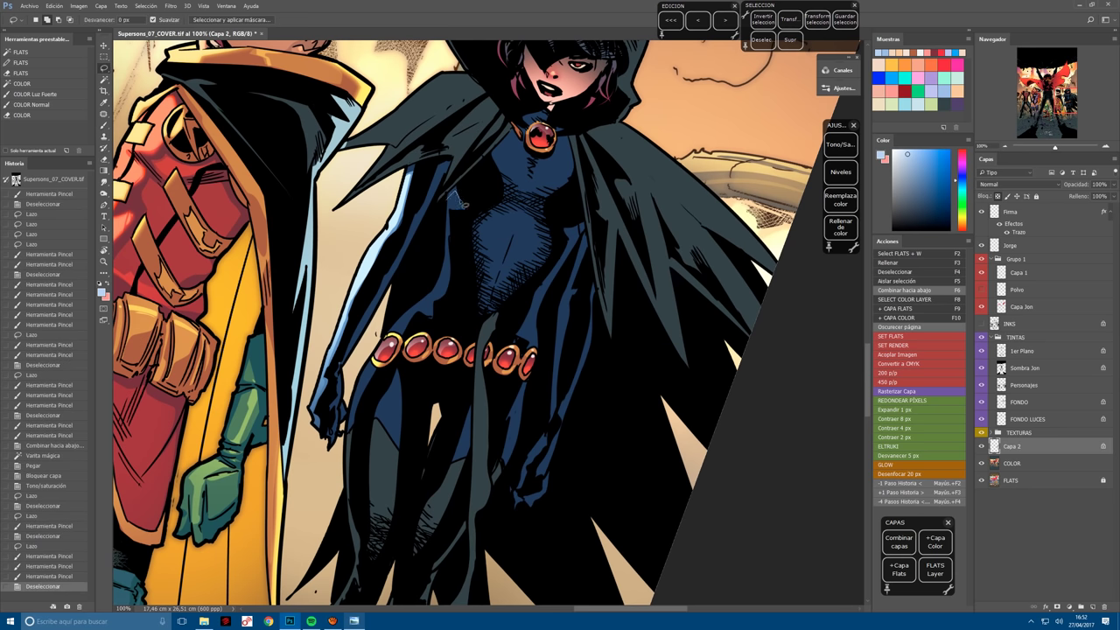
{"action": "mouse_move", "coordinate": [444, 203]}
{"action": "left_mouse_down"}
{"action": "mouse_move", "coordinate": [458, 302]}
{"action": "mouse_move", "coordinate": [347, 439]}
{"action": "mouse_move", "coordinate": [372, 398]}
{"action": "left_mouse_up"}
{"action": "key", "text": "b"}
{"action": "left_click_drag", "start_coordinate": [464, 188], "coordinate": [407, 333]}
{"action": "left_click_drag", "start_coordinate": [442, 236], "coordinate": [415, 342]}
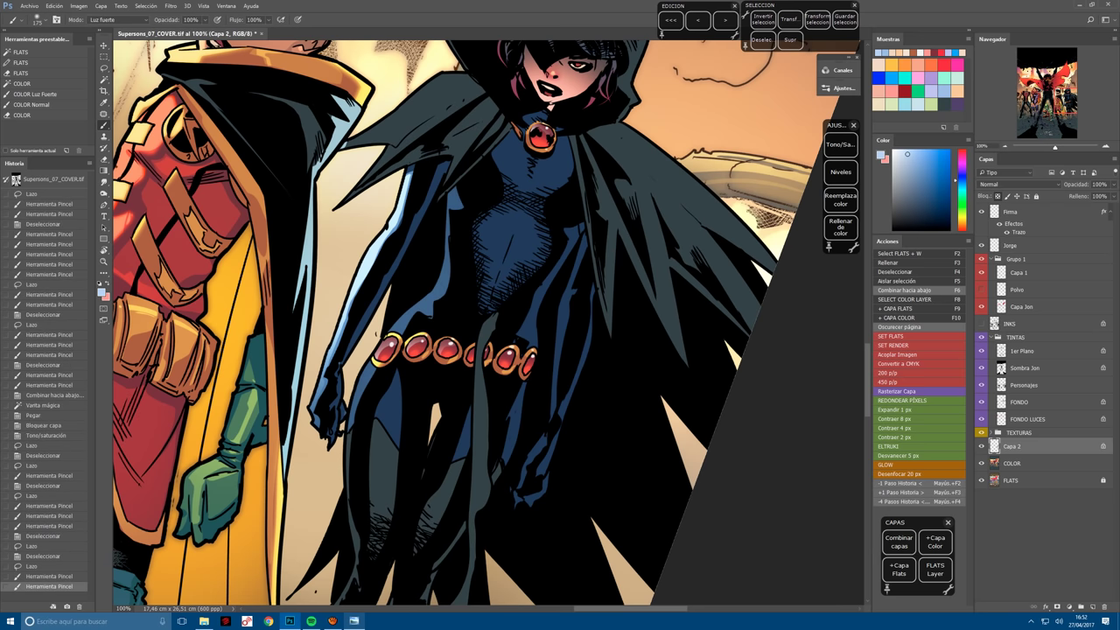
{"action": "key", "text": "l"}
{"action": "key", "text": "ctrl+d"}
Lasso narrower strips along the same side of the torso and hip and brush brighter light blue with a 400 px brush.
{"action": "left_click_drag", "start_coordinate": [459, 198], "coordinate": [452, 284]}
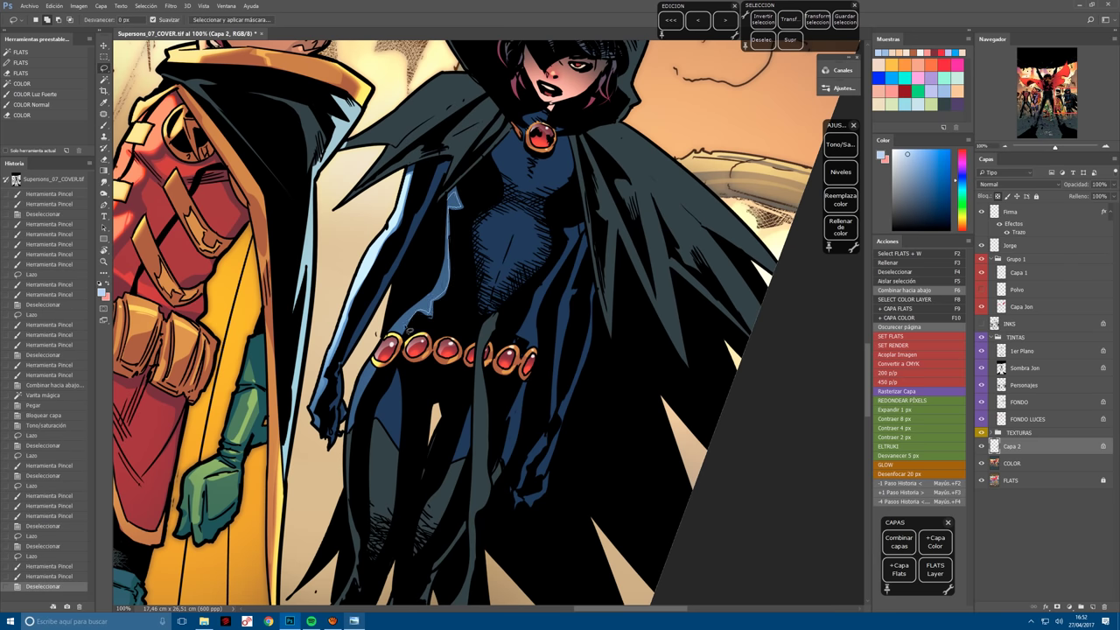
{"action": "mouse_move", "coordinate": [400, 331]}
{"action": "left_mouse_down"}
{"action": "mouse_move", "coordinate": [451, 252]}
{"action": "mouse_move", "coordinate": [351, 437]}
{"action": "left_mouse_up"}
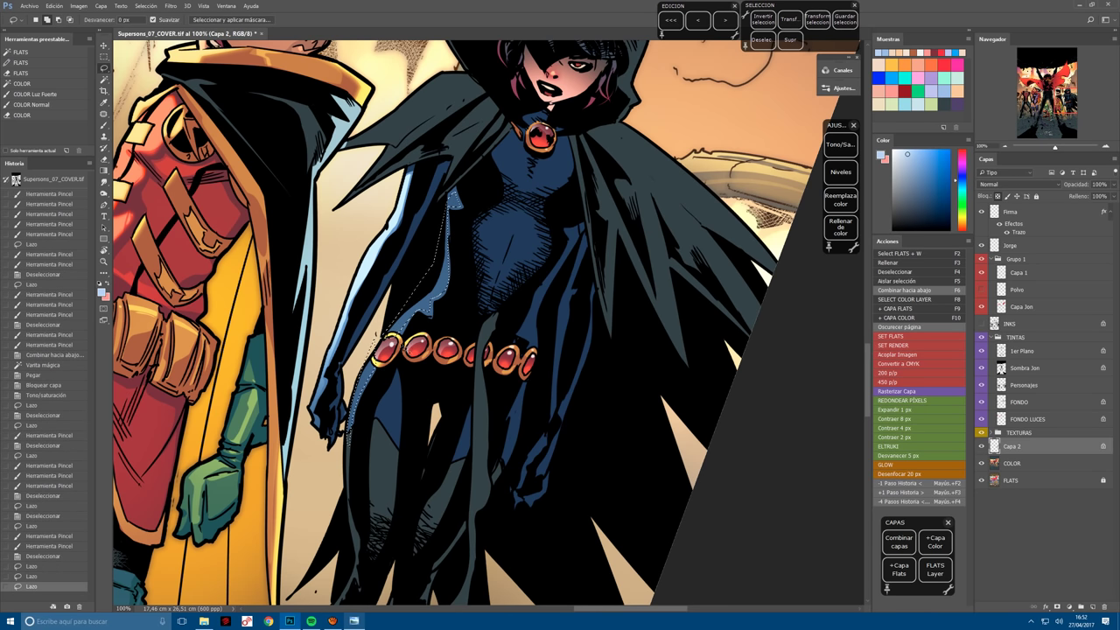
{"action": "key", "text": "b"}
{"action": "left_click_drag", "start_coordinate": [448, 238], "coordinate": [362, 410]}
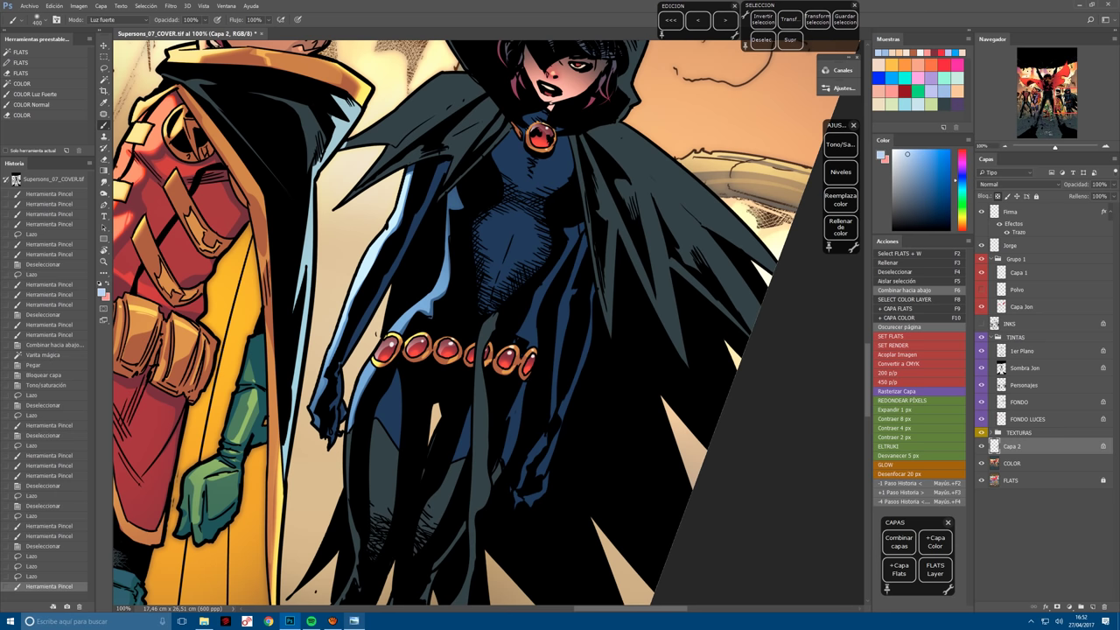
{"action": "left_click_drag", "start_coordinate": [442, 245], "coordinate": [365, 404]}
{"action": "left_click_drag", "start_coordinate": [455, 194], "coordinate": [448, 229]}
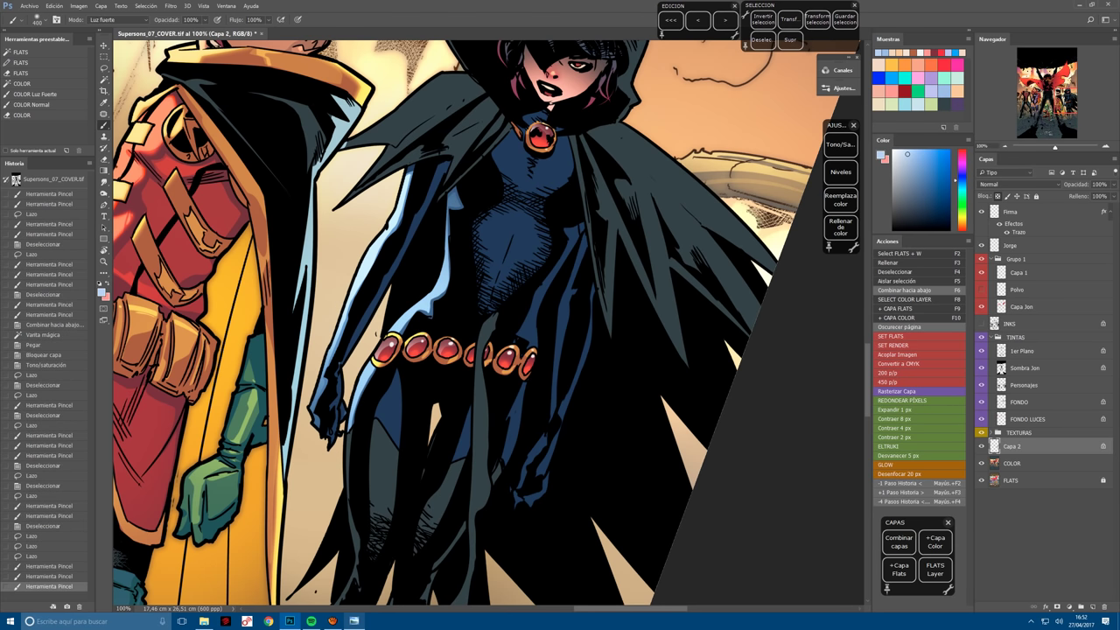
Lasso Raven's other arm, brush a light blue tone over it with the 400 px brush and deselect.
{"action": "left_click", "coordinate": [536, 206]}
{"action": "key", "text": "r"}
{"action": "left_click_drag", "start_coordinate": [560, 512], "coordinate": [434, 519]}
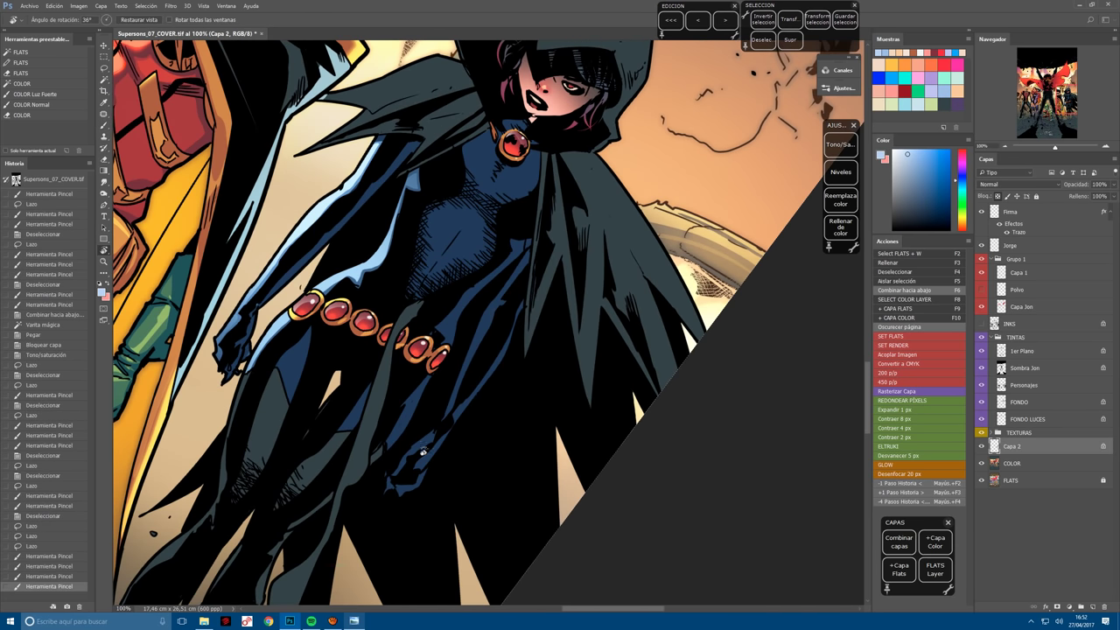
{"action": "left_click_drag", "start_coordinate": [423, 451], "coordinate": [443, 501]}
{"action": "key", "text": "l"}
{"action": "key", "text": "ctrl+d"}
{"action": "mouse_move", "coordinate": [490, 457]}
{"action": "left_mouse_down"}
{"action": "mouse_move", "coordinate": [454, 527]}
{"action": "mouse_move", "coordinate": [480, 302]}
{"action": "mouse_move", "coordinate": [526, 235]}
{"action": "mouse_move", "coordinate": [530, 378]}
{"action": "left_mouse_up"}
{"action": "key", "text": "b"}
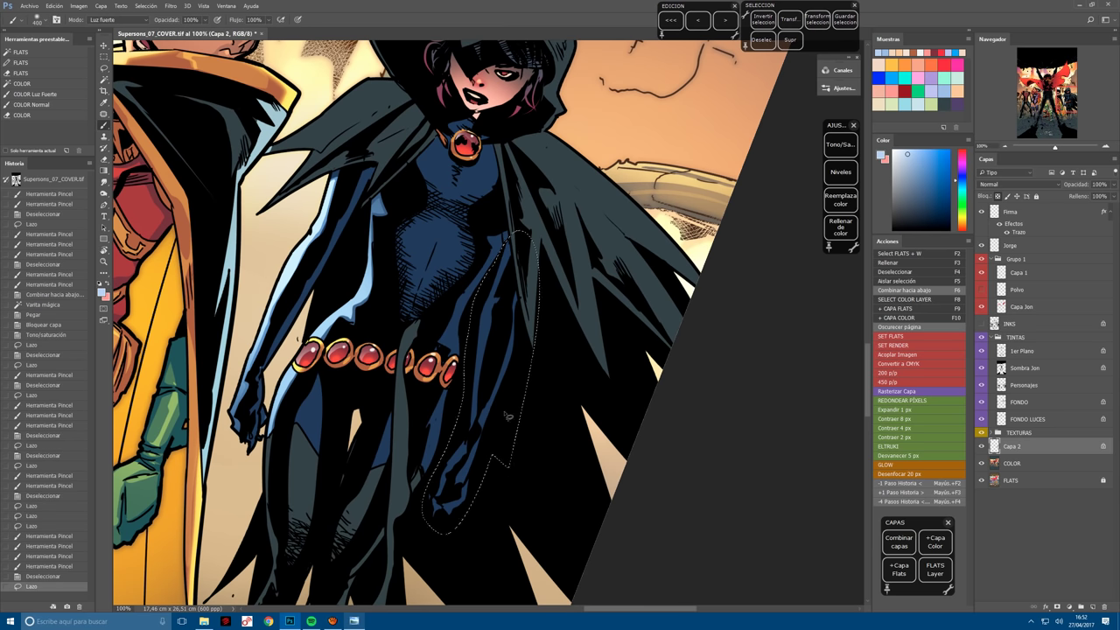
{"action": "left_click_drag", "start_coordinate": [530, 262], "coordinate": [483, 418]}
{"action": "key", "text": "l"}
{"action": "key", "text": "ctrl+d"}
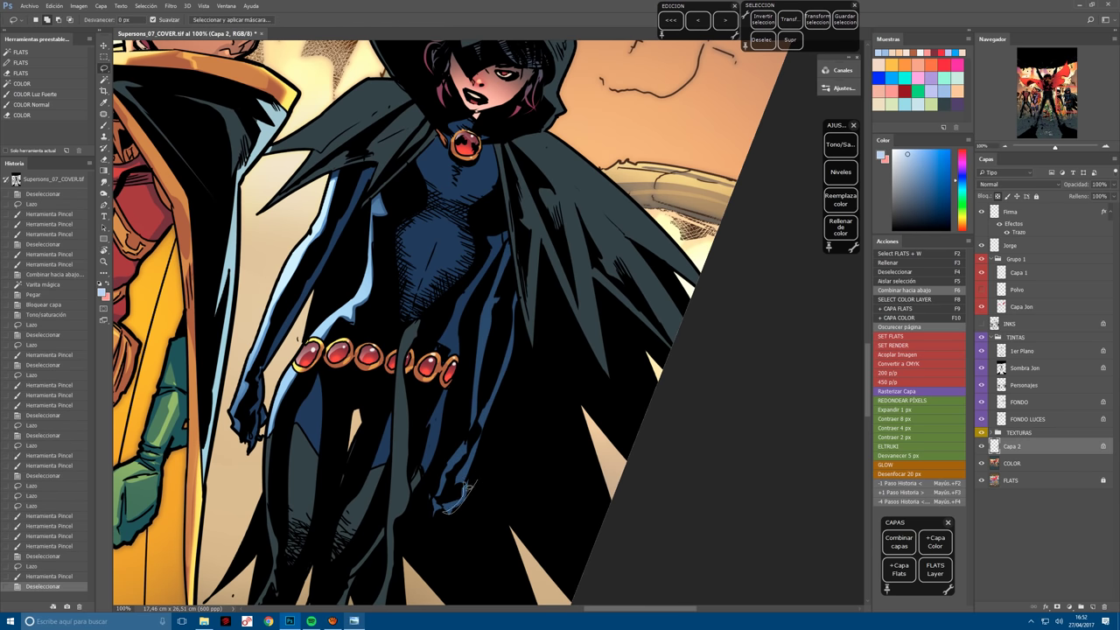
Lasso the edges of that forearm and glove and the hip beside them, brush brighter light blue highlights and deselect.
{"action": "mouse_move", "coordinate": [468, 472]}
{"action": "left_mouse_down"}
{"action": "mouse_move", "coordinate": [504, 389]}
{"action": "mouse_move", "coordinate": [520, 304]}
{"action": "mouse_move", "coordinate": [525, 343]}
{"action": "left_mouse_up"}
{"action": "key", "text": "b"}
{"action": "left_click_drag", "start_coordinate": [507, 307], "coordinate": [512, 380]}
{"action": "mouse_move", "coordinate": [512, 328]}
{"action": "left_mouse_down"}
{"action": "mouse_move", "coordinate": [469, 482]}
{"action": "mouse_move", "coordinate": [446, 464]}
{"action": "mouse_move", "coordinate": [456, 378]}
{"action": "mouse_move", "coordinate": [429, 477]}
{"action": "left_mouse_up"}
{"action": "key", "text": "l"}
{"action": "key", "text": "ctrl+d"}
{"action": "key", "text": "b"}
{"action": "mouse_move", "coordinate": [447, 403]}
{"action": "left_mouse_down"}
{"action": "mouse_move", "coordinate": [433, 477]}
{"action": "mouse_move", "coordinate": [451, 394]}
{"action": "mouse_move", "coordinate": [433, 480]}
{"action": "left_mouse_up"}
{"action": "key", "text": "l"}
{"action": "key", "text": "ctrl+d"}
Lasso the far side of Raven's waist above the belt and brush light blue highlights along it.
{"action": "key", "text": "b"}
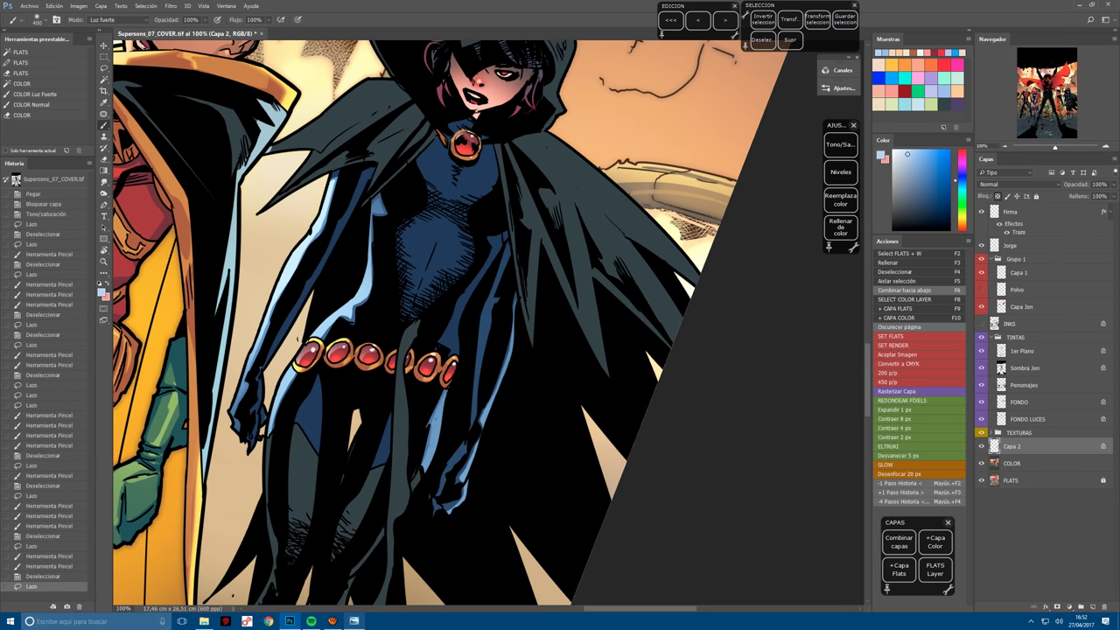
{"action": "key", "text": "l"}
{"action": "key", "text": "ctrl+d"}
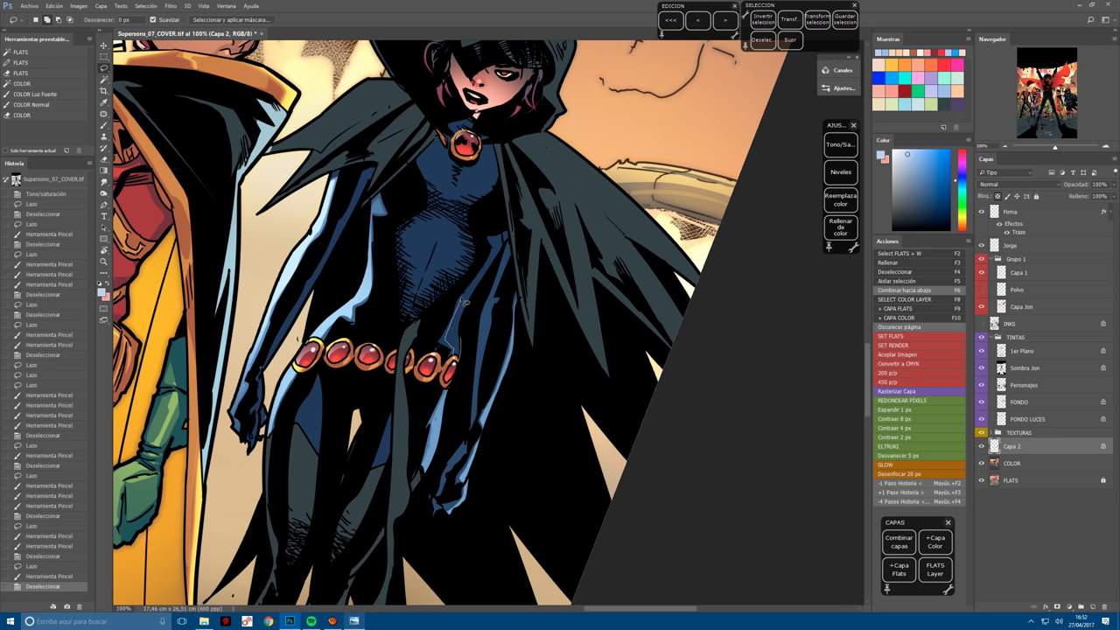
{"action": "key", "text": "b"}
{"action": "left_click_drag", "start_coordinate": [495, 272], "coordinate": [451, 355]}
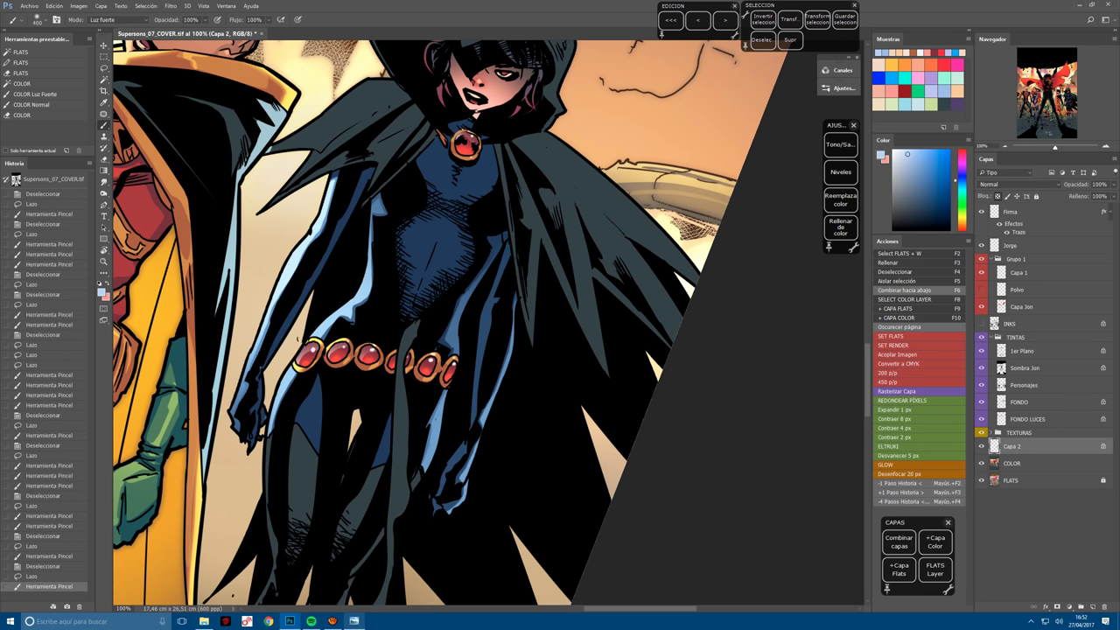
{"action": "left_click_drag", "start_coordinate": [490, 250], "coordinate": [451, 351]}
Clear the selection and brush small light blue accents onto the suit with a 60 px brush.
{"action": "mouse_move", "coordinate": [422, 434]}
{"action": "left_mouse_down"}
{"action": "mouse_move", "coordinate": [458, 463]}
{"action": "mouse_move", "coordinate": [376, 525]}
{"action": "left_mouse_up"}
{"action": "key", "text": "r"}
{"action": "key", "text": "b"}
{"action": "key", "text": "ctrl+d"}
{"action": "left_click_drag", "start_coordinate": [385, 473], "coordinate": [376, 525]}
{"action": "left_click_drag", "start_coordinate": [385, 473], "coordinate": [376, 526]}
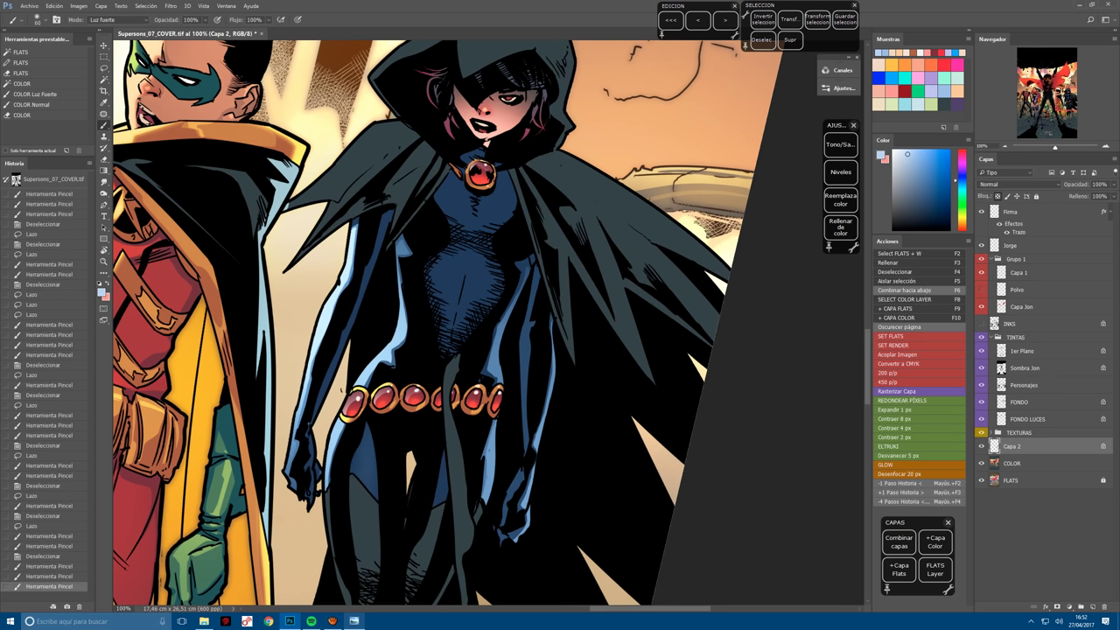
Lasso the upper thigh nearest Robin, redo the selection, brush a light blue highlight on it and deselect.
{"action": "key", "text": "l"}
{"action": "mouse_move", "coordinate": [367, 423]}
{"action": "left_mouse_down"}
{"action": "mouse_move", "coordinate": [381, 544]}
{"action": "mouse_move", "coordinate": [365, 399]}
{"action": "mouse_move", "coordinate": [375, 494]}
{"action": "left_mouse_up"}
{"action": "key", "text": "b"}
{"action": "key", "text": "ctrl+z"}
{"action": "key", "text": "l"}
{"action": "mouse_move", "coordinate": [365, 426]}
{"action": "left_mouse_down"}
{"action": "mouse_move", "coordinate": [378, 448]}
{"action": "mouse_move", "coordinate": [364, 479]}
{"action": "mouse_move", "coordinate": [368, 457]}
{"action": "mouse_move", "coordinate": [377, 490]}
{"action": "left_mouse_up"}
{"action": "key", "text": "b"}
{"action": "key", "text": "ctrl+d"}
Lasso the remaining lit areas of Raven's legs, brush light blue highlights inside them and clear the selection.
{"action": "key", "text": "l"}
{"action": "left_click_drag", "start_coordinate": [443, 454], "coordinate": [452, 483]}
{"action": "key", "text": "b"}
{"action": "left_click_drag", "start_coordinate": [429, 525], "coordinate": [415, 583]}
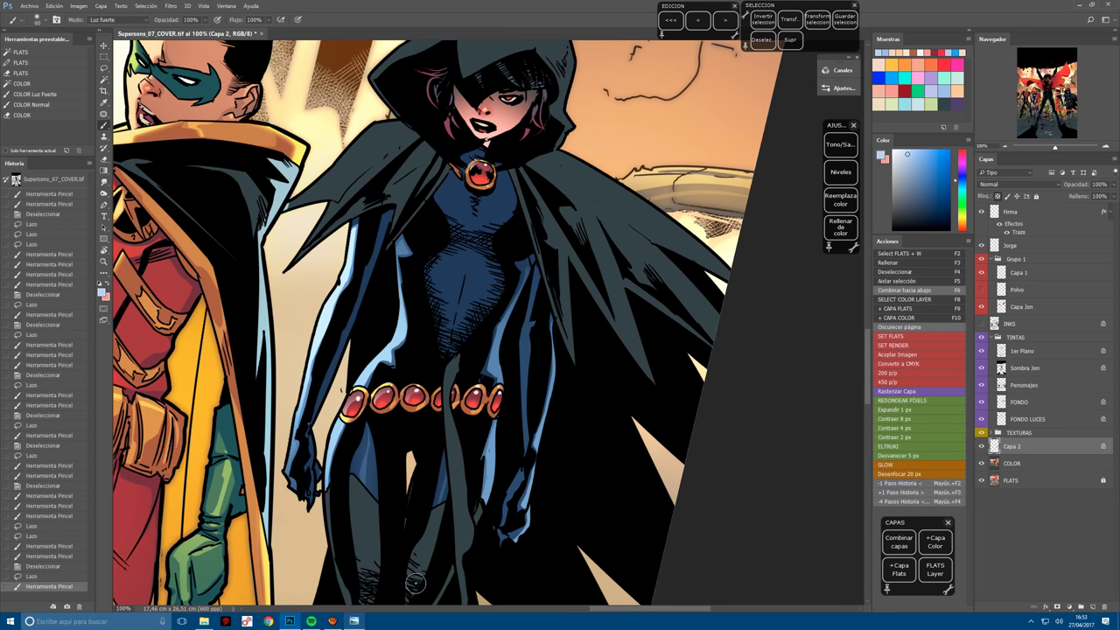
{"action": "key", "text": "r"}
{"action": "left_click_drag", "start_coordinate": [490, 263], "coordinate": [560, 367]}
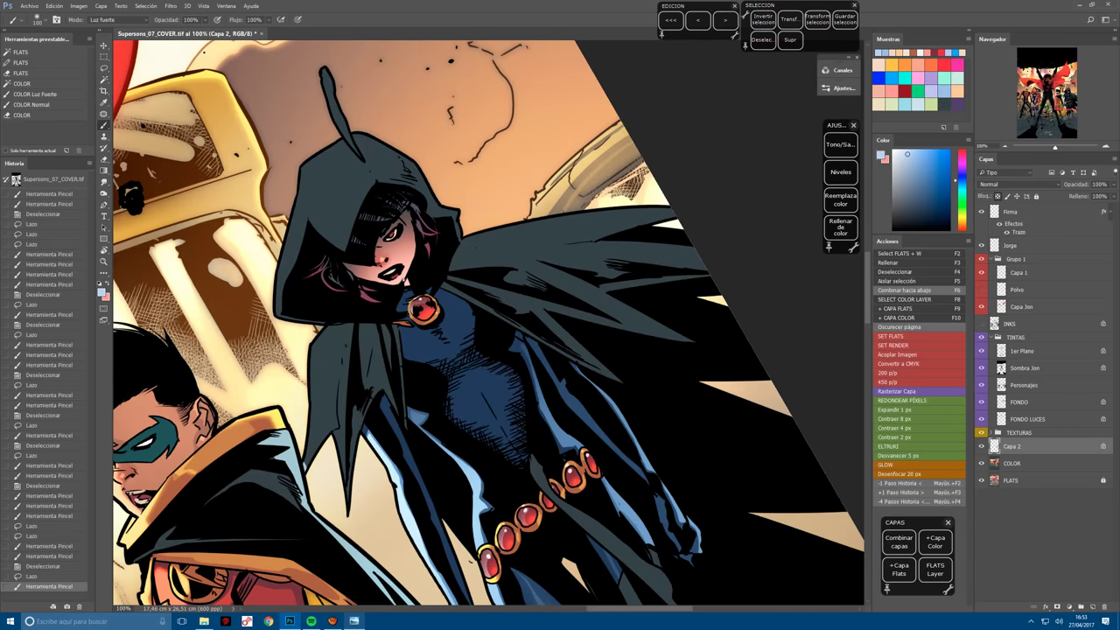
{"action": "key", "text": "ctrl+d"}
Lasso the chest of Raven's suit, brush a soft light blue highlight over it and deselect.
{"action": "key", "text": "l"}
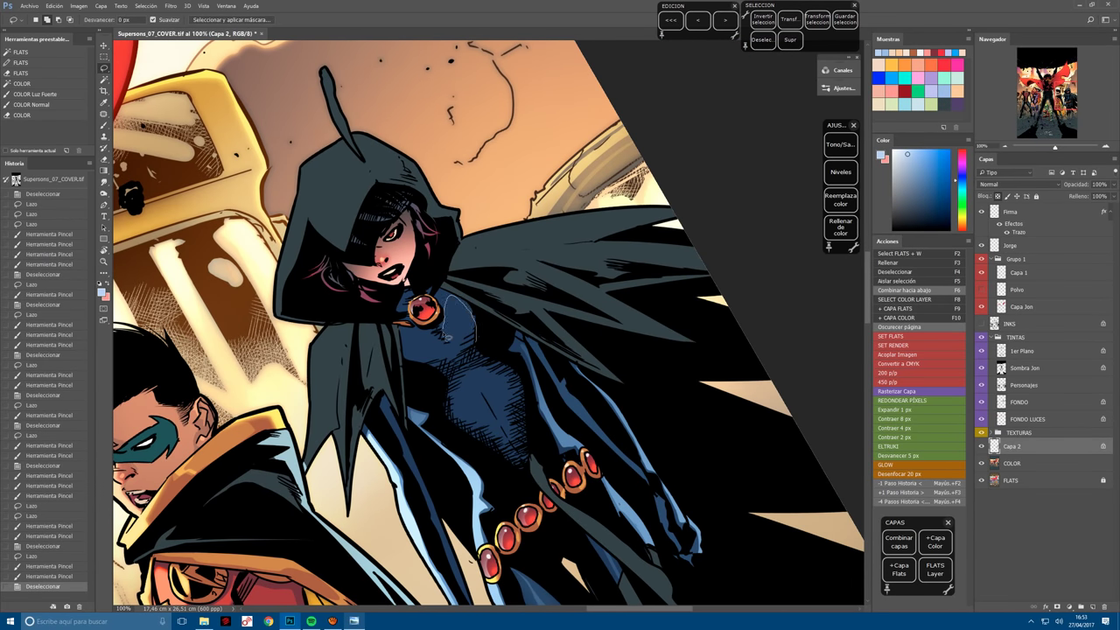
{"action": "mouse_move", "coordinate": [464, 360]}
{"action": "left_mouse_down"}
{"action": "mouse_move", "coordinate": [454, 303]}
{"action": "mouse_move", "coordinate": [470, 380]}
{"action": "left_mouse_up"}
{"action": "key", "text": "b"}
{"action": "key", "text": "ctrl+d"}
{"action": "key", "text": "l"}
{"action": "key", "text": "r"}
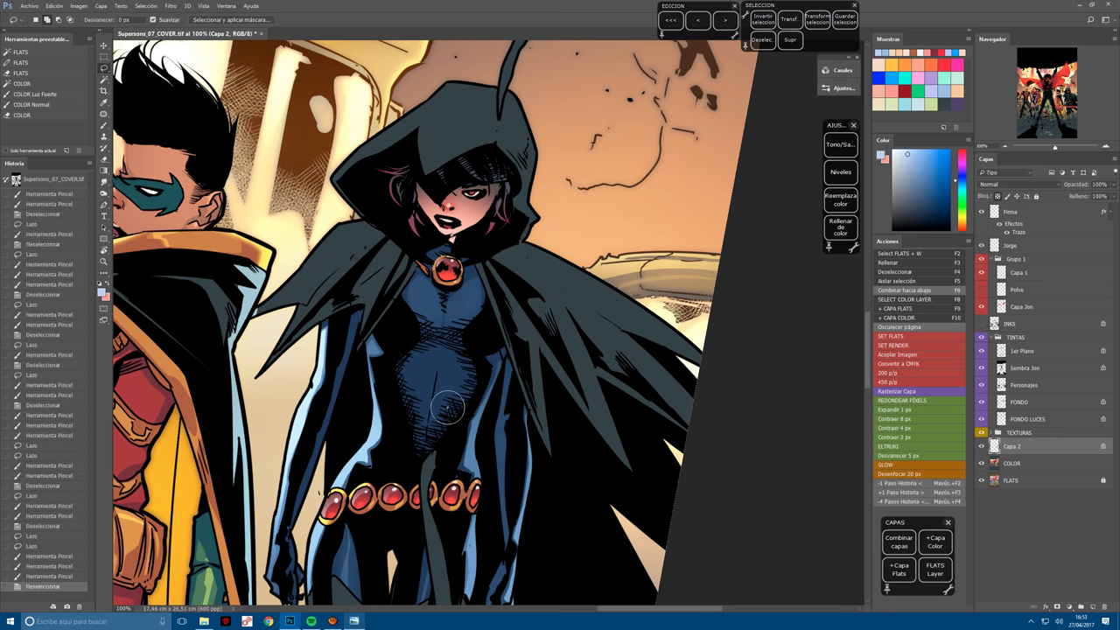
Lasso the abdomen of Raven's suit and brush soft light blue highlights on it, starting with a 150 px brush.
{"action": "mouse_move", "coordinate": [420, 385]}
{"action": "left_mouse_down"}
{"action": "mouse_move", "coordinate": [418, 345]}
{"action": "mouse_move", "coordinate": [489, 369]}
{"action": "mouse_move", "coordinate": [484, 407]}
{"action": "mouse_move", "coordinate": [491, 373]}
{"action": "mouse_move", "coordinate": [488, 393]}
{"action": "mouse_move", "coordinate": [473, 397]}
{"action": "mouse_move", "coordinate": [430, 381]}
{"action": "mouse_move", "coordinate": [391, 389]}
{"action": "mouse_move", "coordinate": [440, 408]}
{"action": "mouse_move", "coordinate": [484, 390]}
{"action": "mouse_move", "coordinate": [474, 406]}
{"action": "mouse_move", "coordinate": [402, 387]}
{"action": "mouse_move", "coordinate": [490, 360]}
{"action": "mouse_move", "coordinate": [451, 429]}
{"action": "left_mouse_up"}
{"action": "key", "text": "b"}
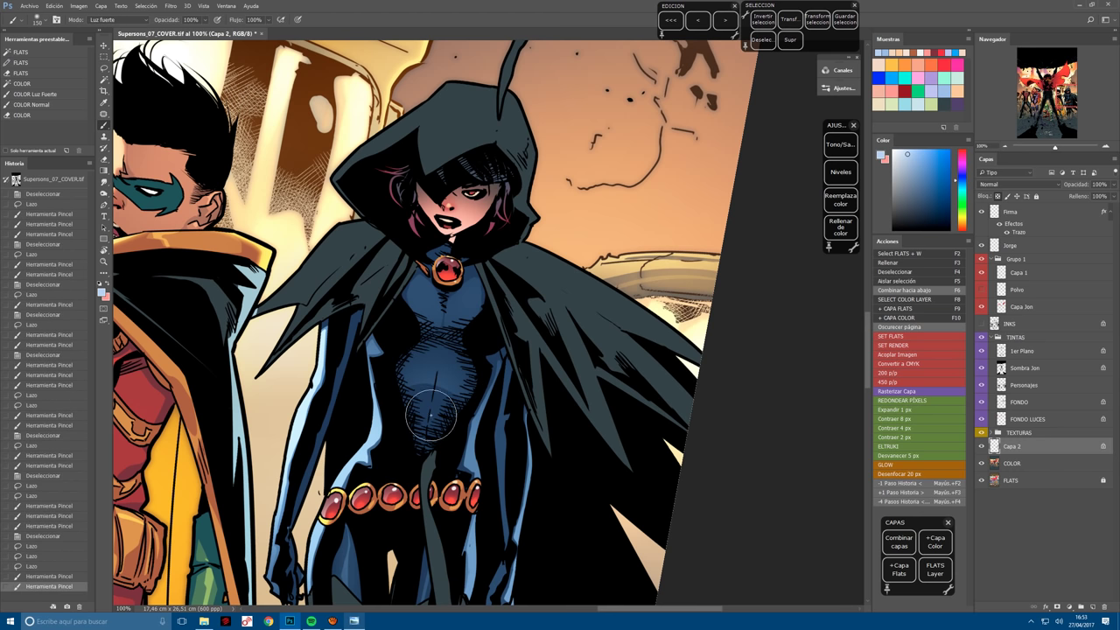
{"action": "left_click_drag", "start_coordinate": [417, 385], "coordinate": [448, 409]}
{"action": "left_click_drag", "start_coordinate": [419, 382], "coordinate": [450, 411]}
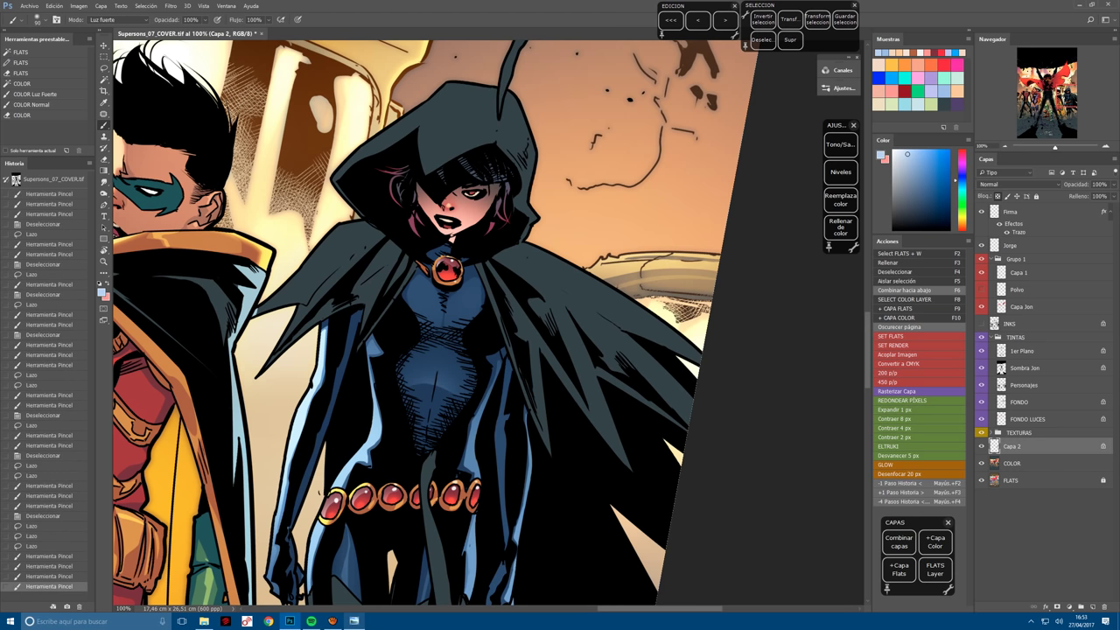
Put Raven's cape and hood on a new colour layer and recolour them dark blue, with saturation +51 and a slight hue shift.
{"action": "left_click_drag", "start_coordinate": [490, 368], "coordinate": [564, 361]}
{"action": "key", "text": "F10"}
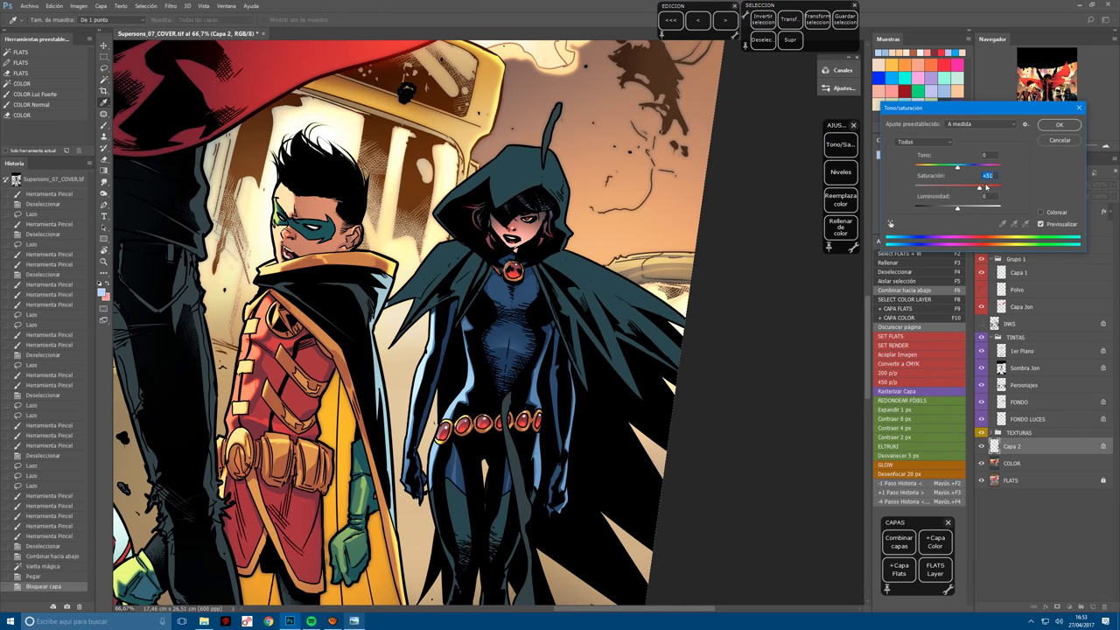
{"action": "left_click_drag", "start_coordinate": [958, 166], "coordinate": [961, 169]}
{"action": "left_click", "coordinate": [1060, 125]}
Choose a pale mint swatch as the painting colour and save the cover file.
{"action": "left_click", "coordinate": [958, 77]}
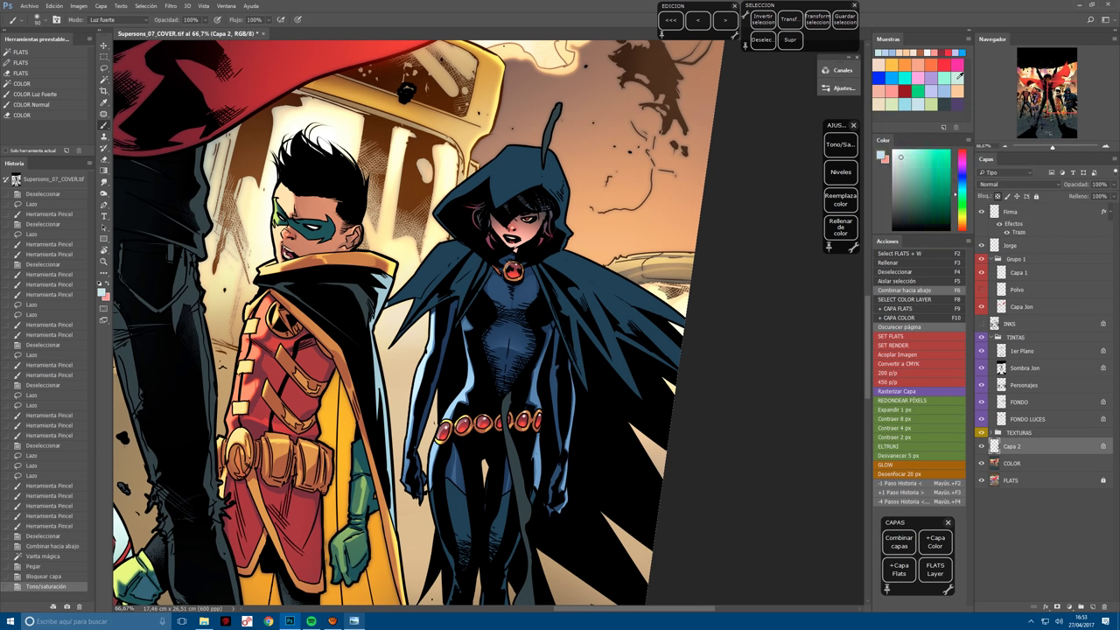
{"action": "key", "text": "ctrl+s"}
{"action": "key", "text": "ctrl+1"}
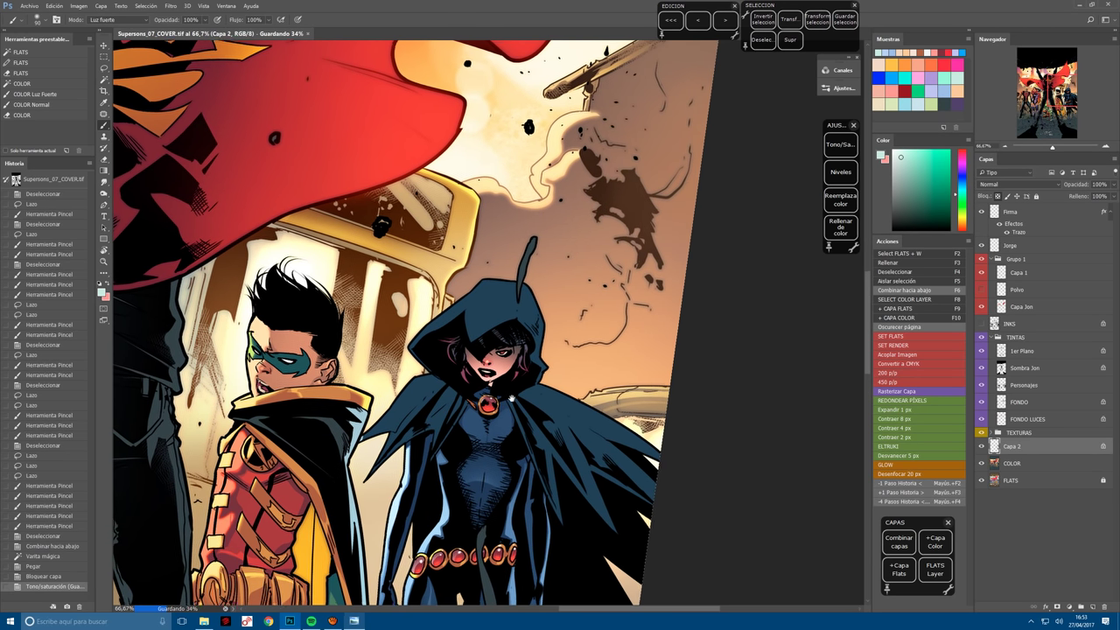
Lasso the lit outer areas of Raven's hood, leaving the shadowed side around the face opening out.
{"action": "key", "text": "l"}
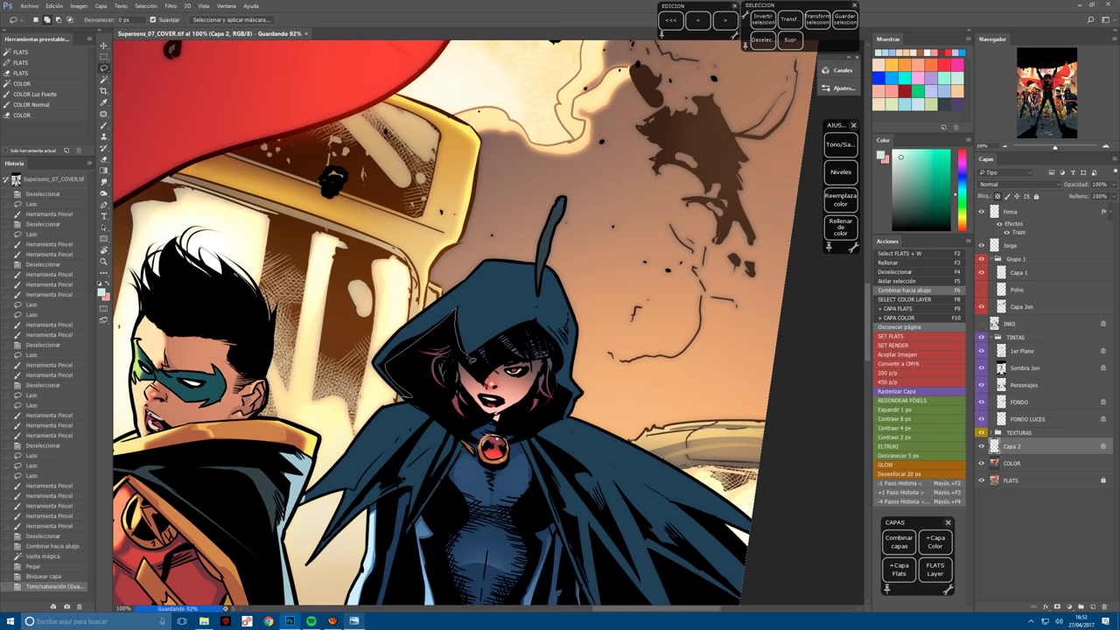
{"action": "left_click_drag", "start_coordinate": [471, 350], "coordinate": [529, 285]}
{"action": "left_click_drag", "start_coordinate": [569, 230], "coordinate": [560, 254]}
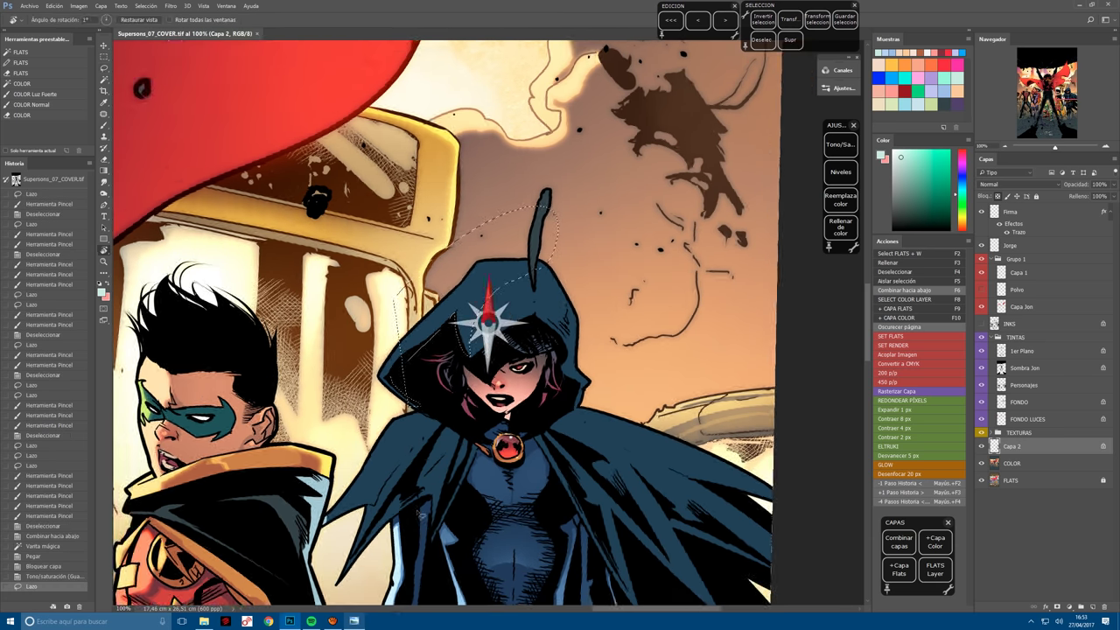
{"action": "key", "text": "r"}
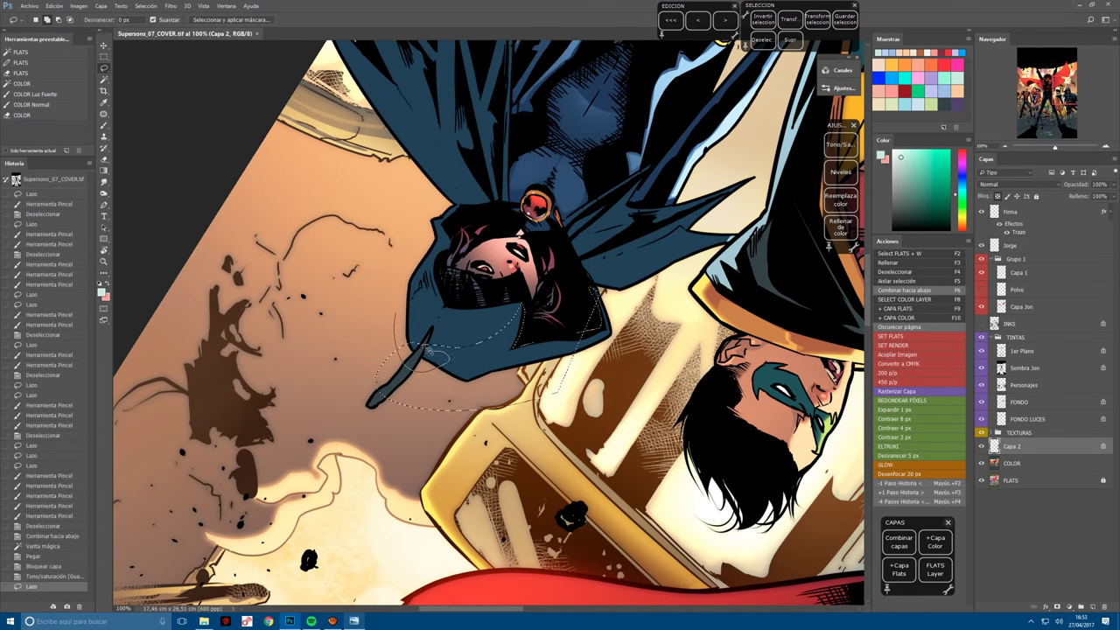
{"action": "left_click_drag", "start_coordinate": [418, 327], "coordinate": [422, 297]}
{"action": "left_click_drag", "start_coordinate": [407, 236], "coordinate": [412, 240]}
{"action": "key", "text": "b"}
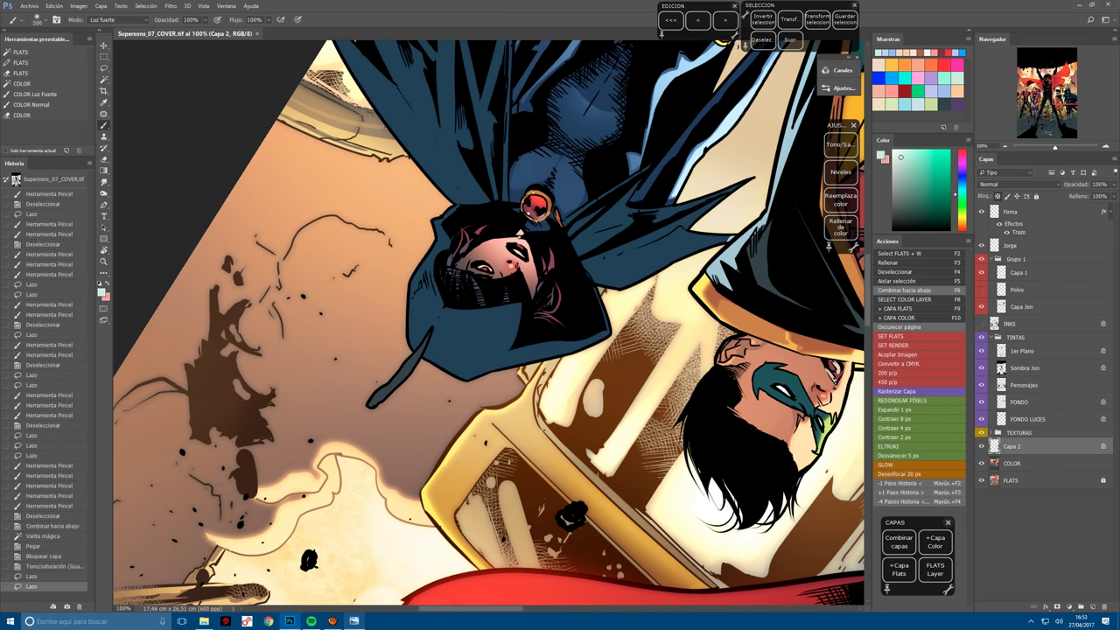
{"action": "mouse_move", "coordinate": [416, 333]}
{"action": "left_mouse_down"}
{"action": "mouse_move", "coordinate": [569, 350]}
{"action": "mouse_move", "coordinate": [613, 438]}
{"action": "left_mouse_up"}
{"action": "left_click_drag", "start_coordinate": [490, 350], "coordinate": [531, 446]}
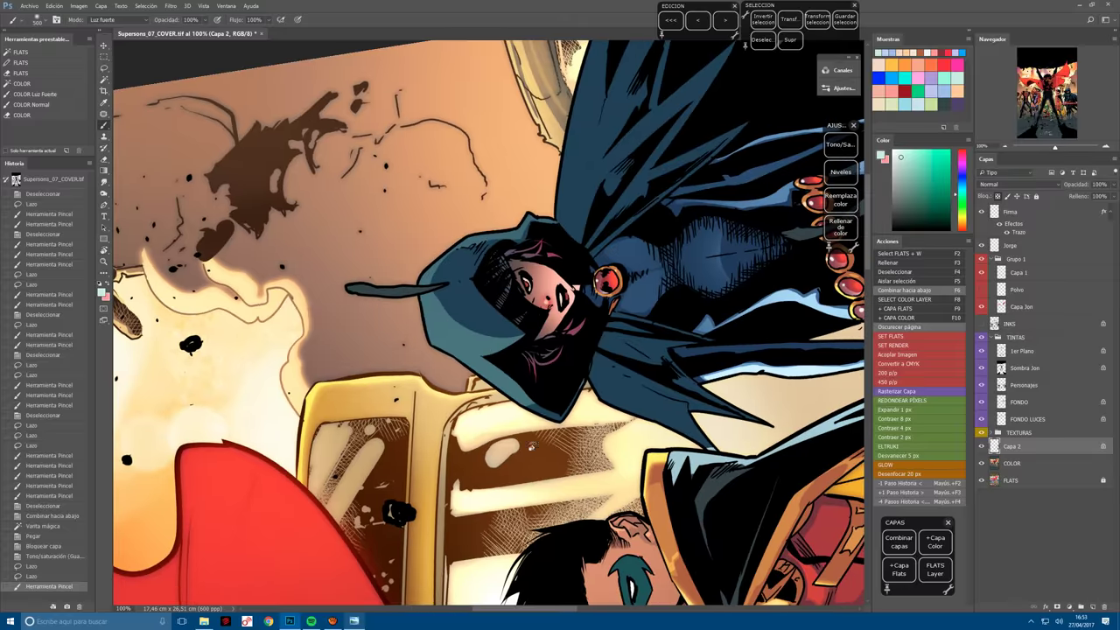
{"action": "key", "text": "ctrl+z"}
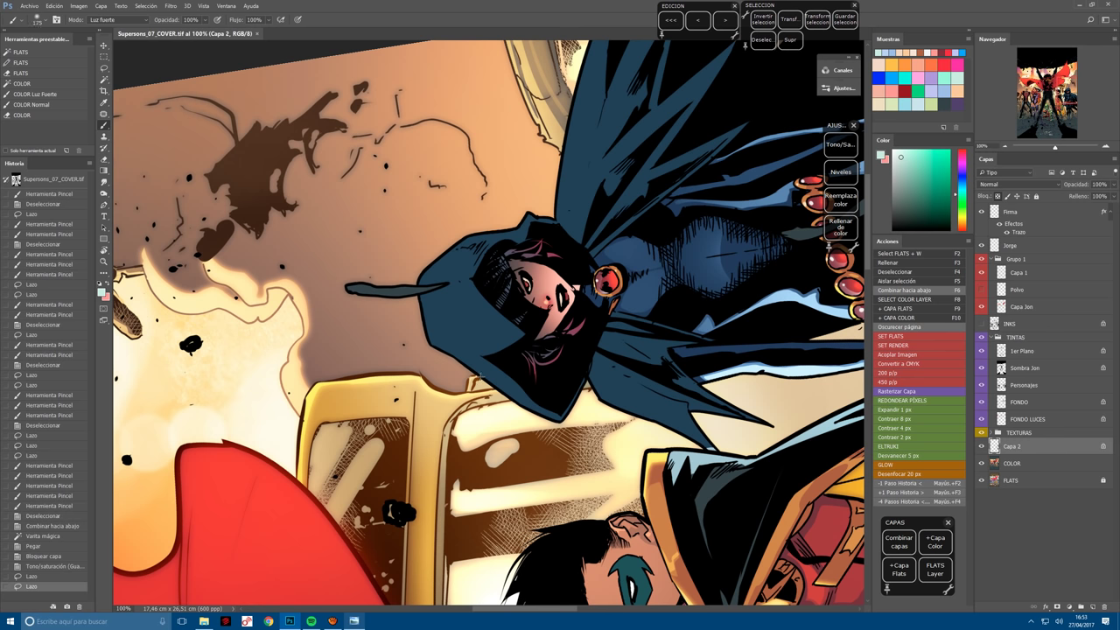
{"action": "key", "text": "ctrl+z"}
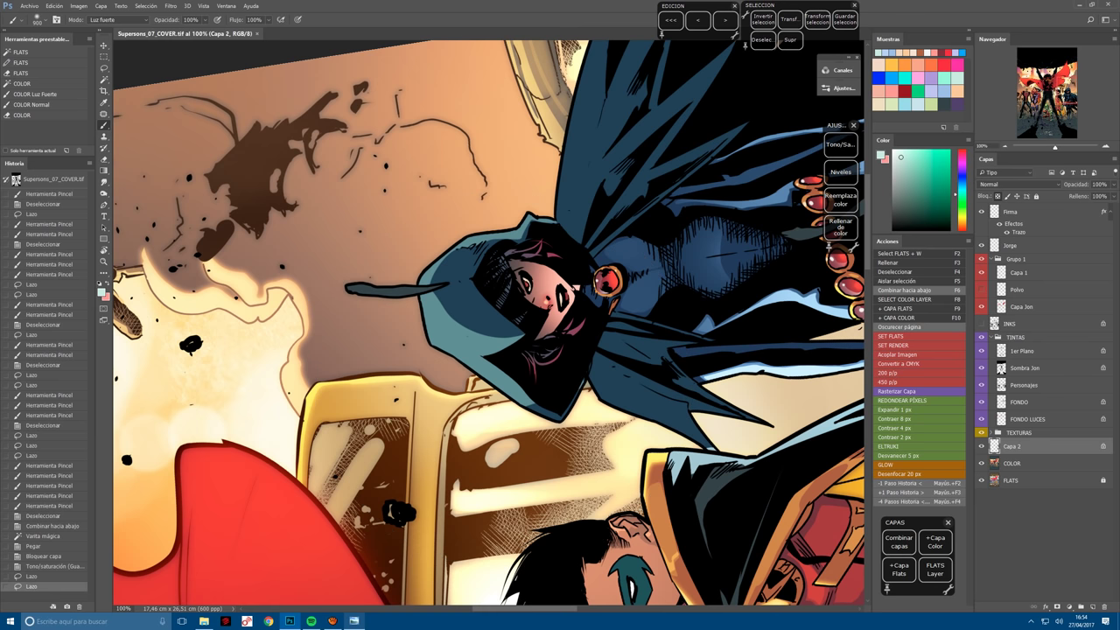
{"action": "key", "text": "ctrl+z"}
Extend the lasso selection along the hood's edge and brush pale mint light over it with a large brush, down to 700 px.
{"action": "key", "text": "l"}
{"action": "mouse_move", "coordinate": [538, 420]}
{"action": "left_mouse_down"}
{"action": "mouse_move", "coordinate": [574, 386]}
{"action": "mouse_move", "coordinate": [455, 262]}
{"action": "mouse_move", "coordinate": [490, 368]}
{"action": "left_mouse_up"}
{"action": "key", "text": "b"}
{"action": "key", "text": "r"}
{"action": "left_click_drag", "start_coordinate": [263, 263], "coordinate": [438, 87]}
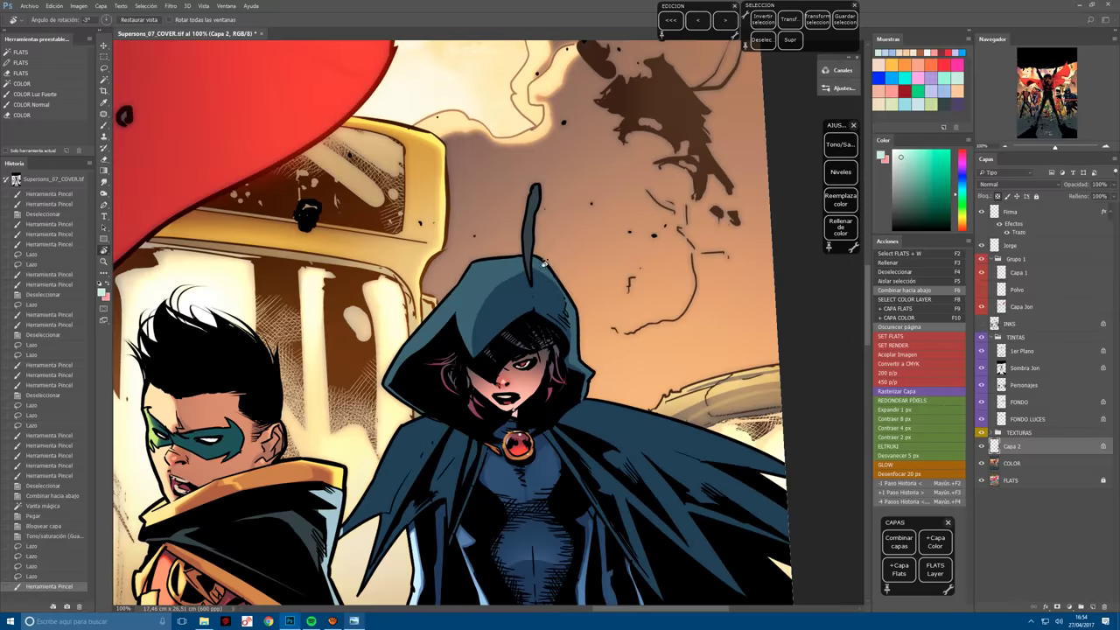
{"action": "key", "text": "b"}
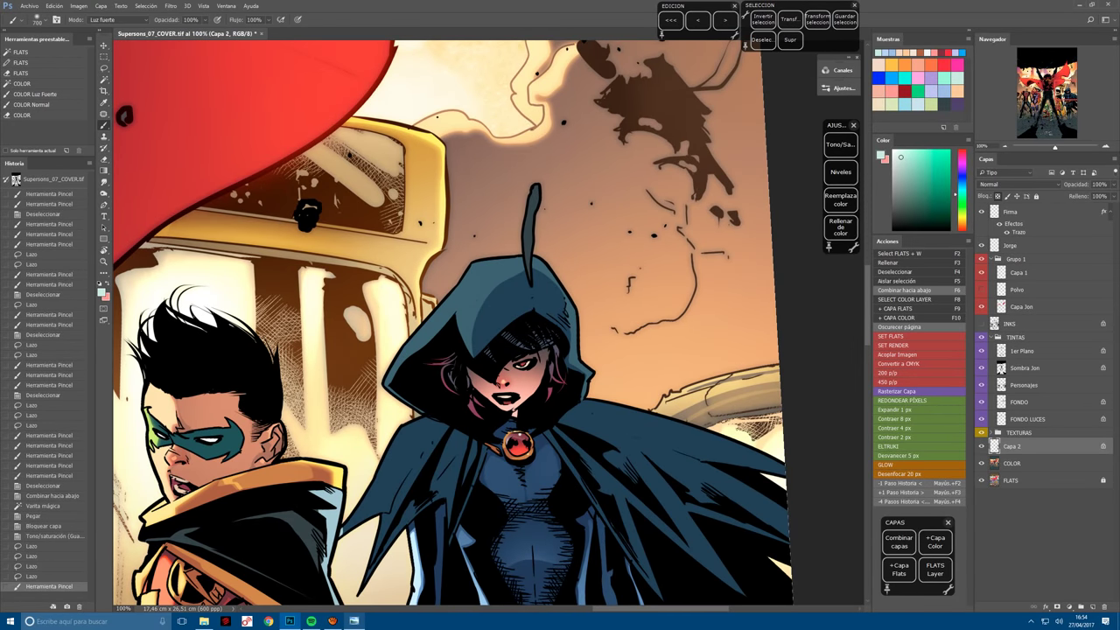
{"action": "mouse_move", "coordinate": [394, 403]}
{"action": "left_mouse_down"}
{"action": "mouse_move", "coordinate": [578, 368]}
{"action": "mouse_move", "coordinate": [402, 385]}
{"action": "left_mouse_up"}
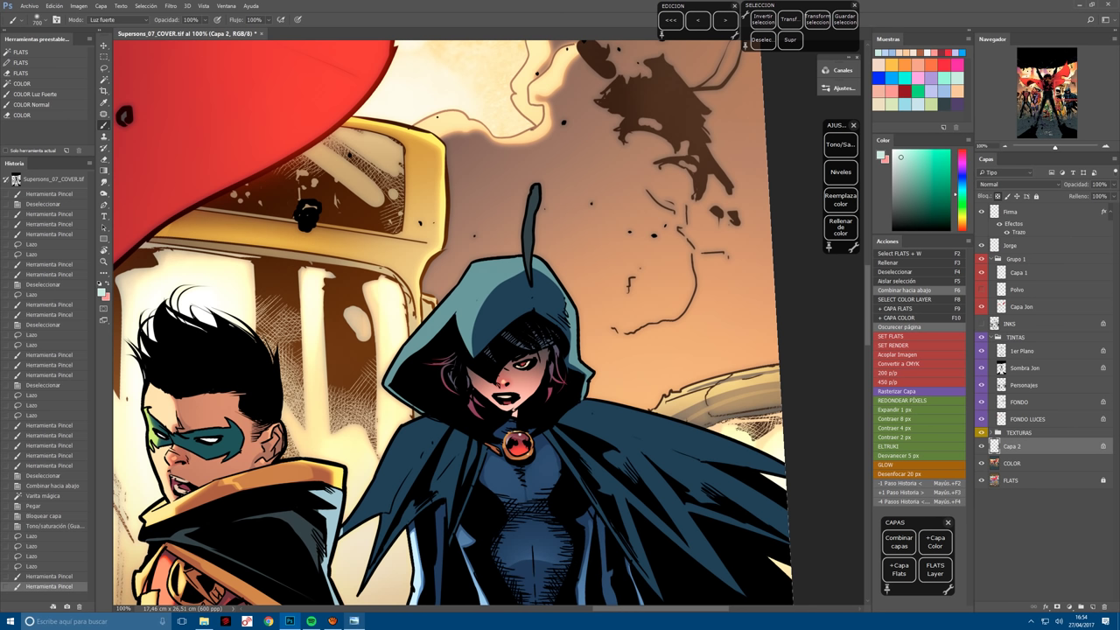
Lasso the brighter light areas of Raven's hood, hide the selection outline and feather the selection with the 5 px action.
{"action": "key", "text": "l"}
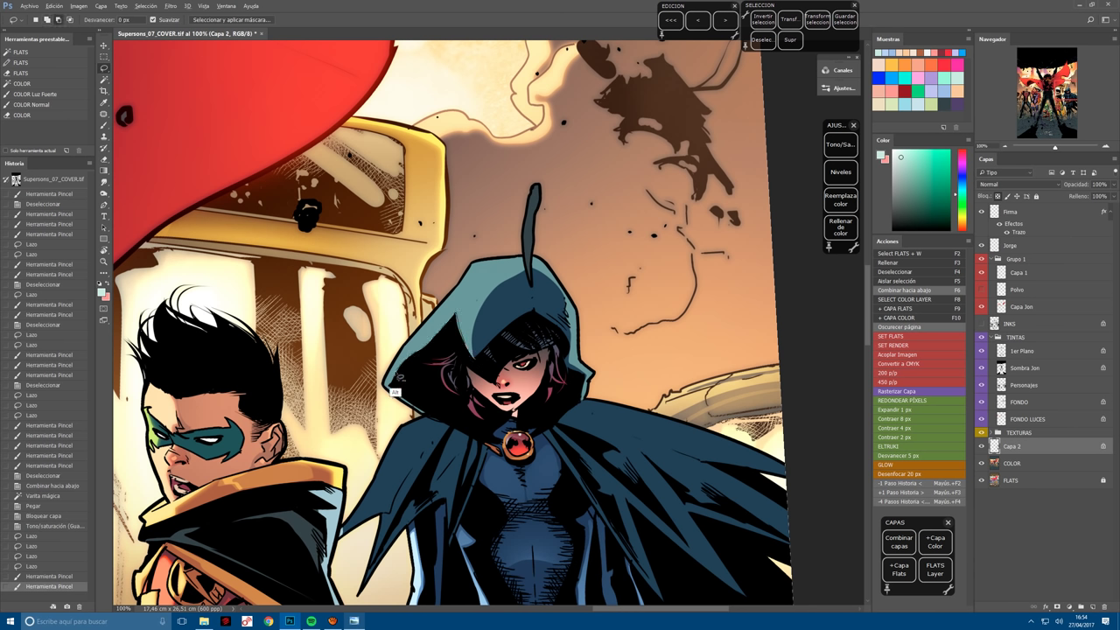
{"action": "mouse_move", "coordinate": [394, 392]}
{"action": "left_mouse_down"}
{"action": "mouse_move", "coordinate": [391, 410]}
{"action": "mouse_move", "coordinate": [444, 443]}
{"action": "left_mouse_up"}
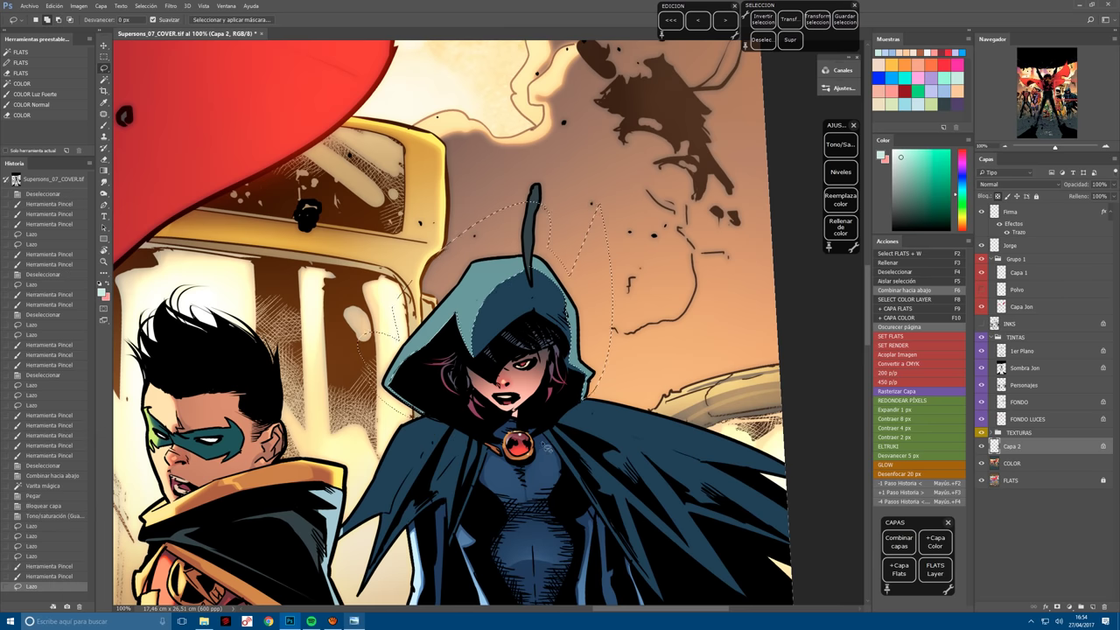
{"action": "key", "text": "b"}
{"action": "key", "text": "ctrl+h"}
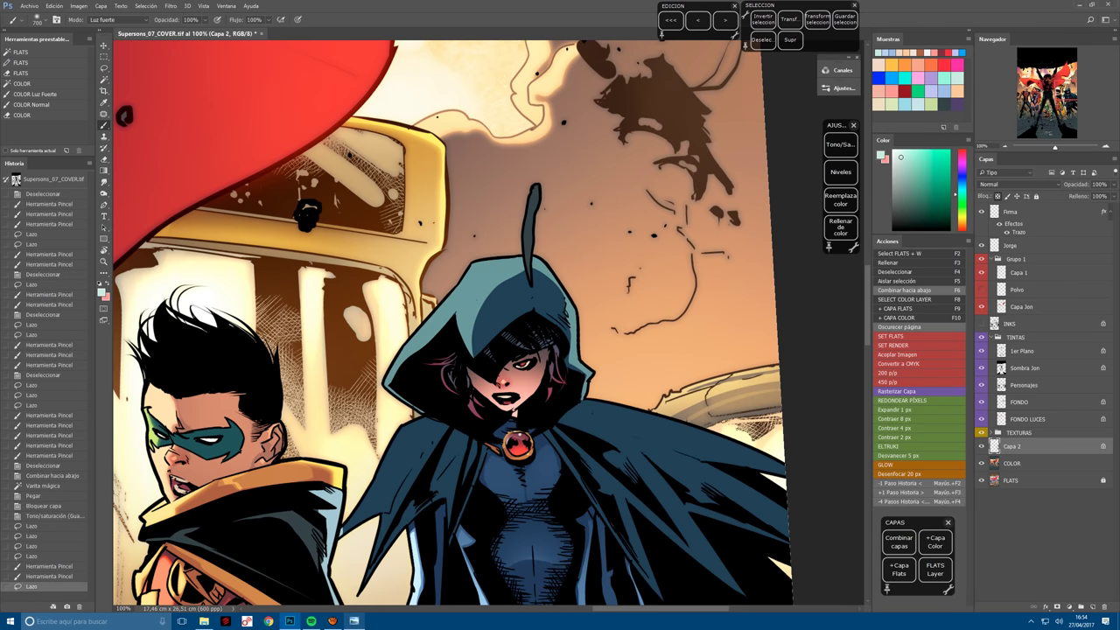
{"action": "left_click", "coordinate": [939, 458]}
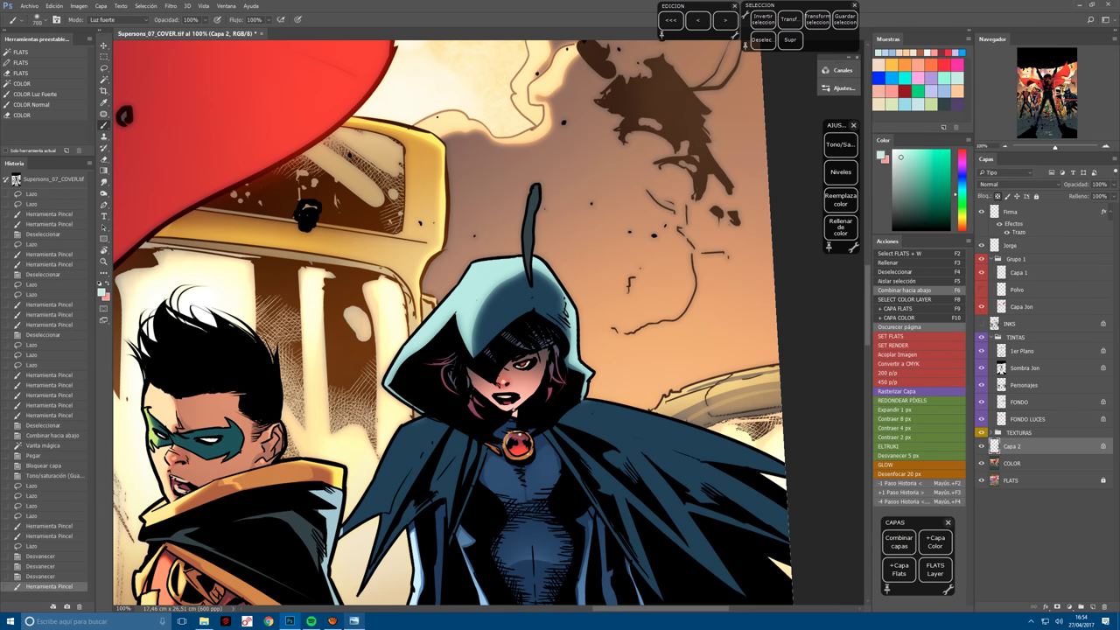
Brush brighter mint highlights on both sides of the hood, reducing the brush to 400 px, and deselect.
{"action": "key", "text": "bracketleft"}
{"action": "key", "text": "bracketleft"}
{"action": "key", "text": "bracketleft"}
{"action": "left_click_drag", "start_coordinate": [411, 315], "coordinate": [455, 385]}
{"action": "mouse_move", "coordinate": [516, 262]}
{"action": "left_mouse_down"}
{"action": "mouse_move", "coordinate": [569, 315]}
{"action": "mouse_move", "coordinate": [582, 385]}
{"action": "left_mouse_up"}
{"action": "key", "text": "ctrl+d"}
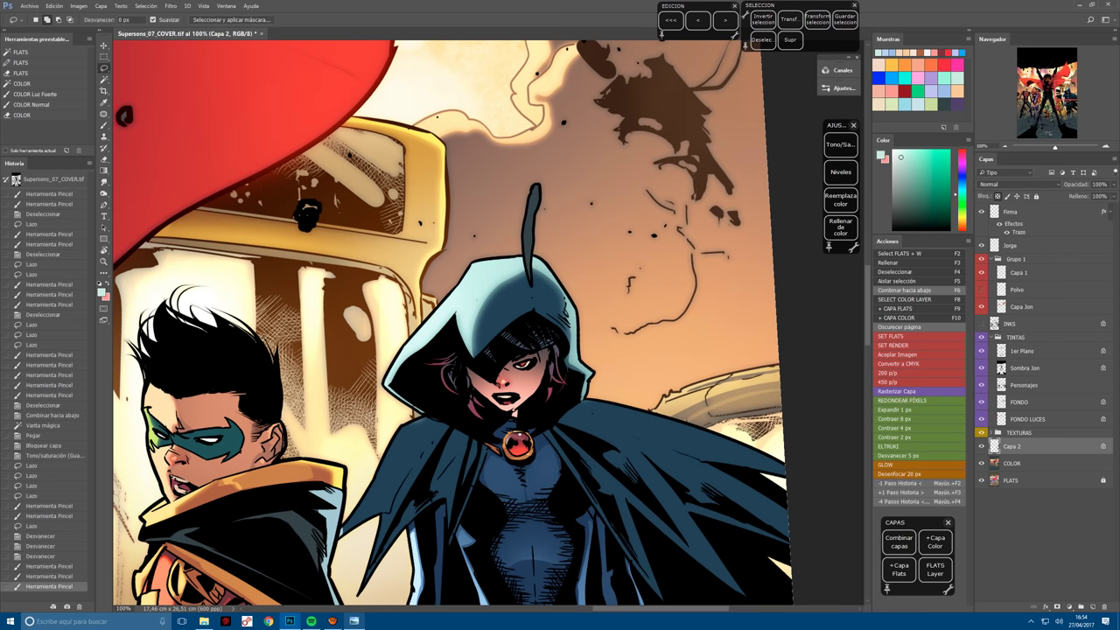
{"action": "mouse_move", "coordinate": [560, 197]}
{"action": "left_mouse_down"}
{"action": "mouse_move", "coordinate": [526, 297]}
{"action": "mouse_move", "coordinate": [569, 236]}
{"action": "mouse_move", "coordinate": [525, 306]}
{"action": "mouse_move", "coordinate": [538, 319]}
{"action": "mouse_move", "coordinate": [569, 280]}
{"action": "left_mouse_up"}
{"action": "key", "text": "ctrl+minus"}
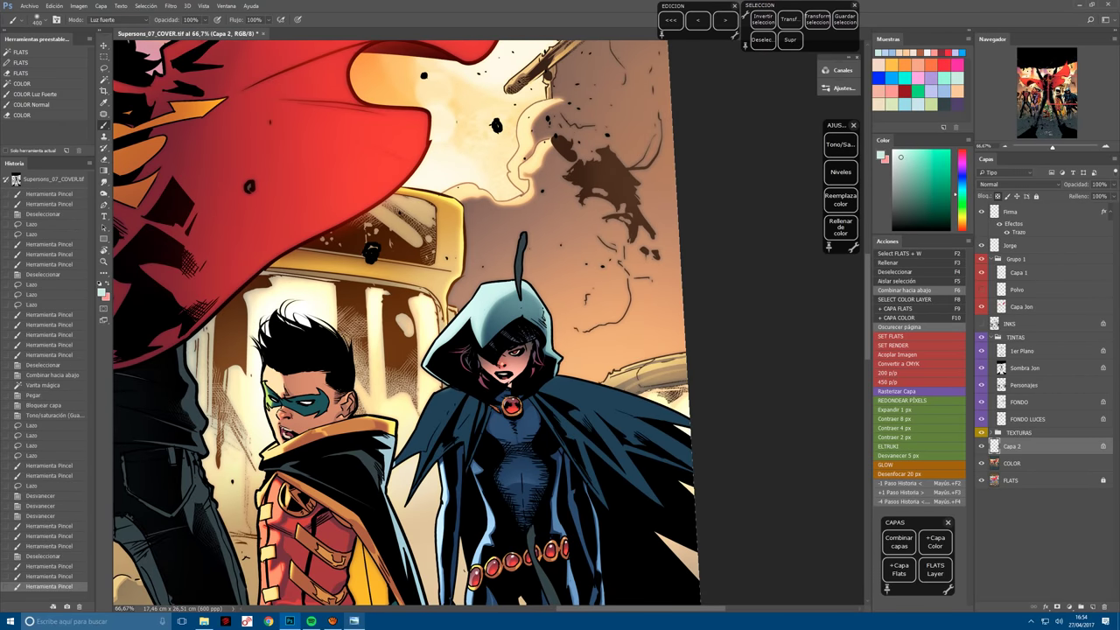
{"action": "mouse_move", "coordinate": [549, 477]}
{"action": "left_mouse_down"}
{"action": "mouse_move", "coordinate": [523, 372]}
{"action": "mouse_move", "coordinate": [541, 429]}
{"action": "mouse_move", "coordinate": [491, 490]}
{"action": "mouse_move", "coordinate": [464, 499]}
{"action": "mouse_move", "coordinate": [440, 484]}
{"action": "left_mouse_up"}
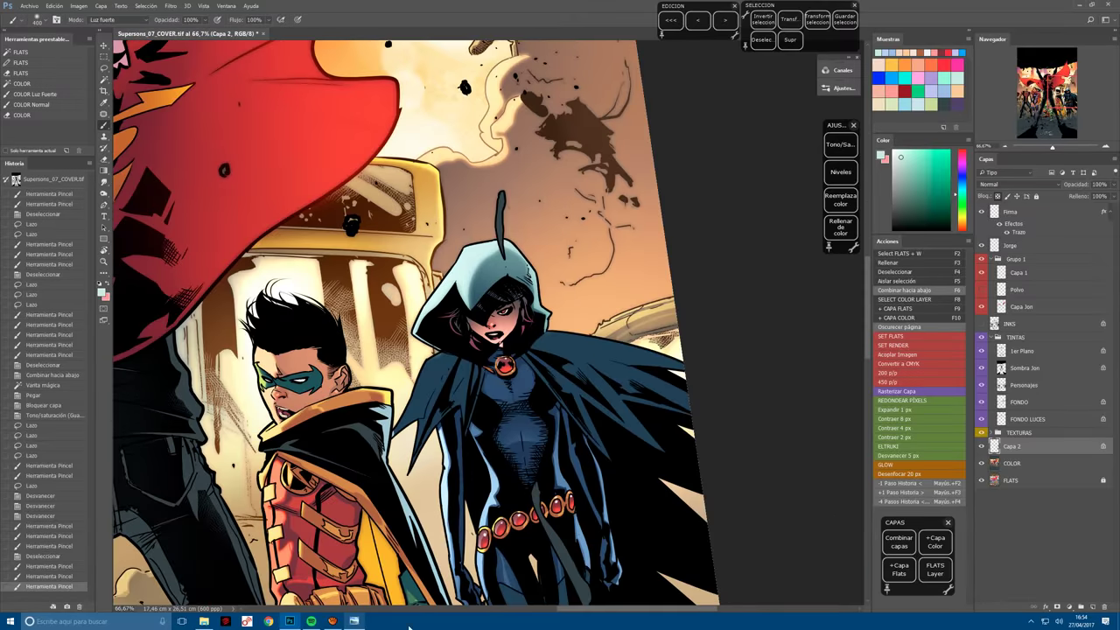
{"action": "left_click", "coordinate": [50, 517]}
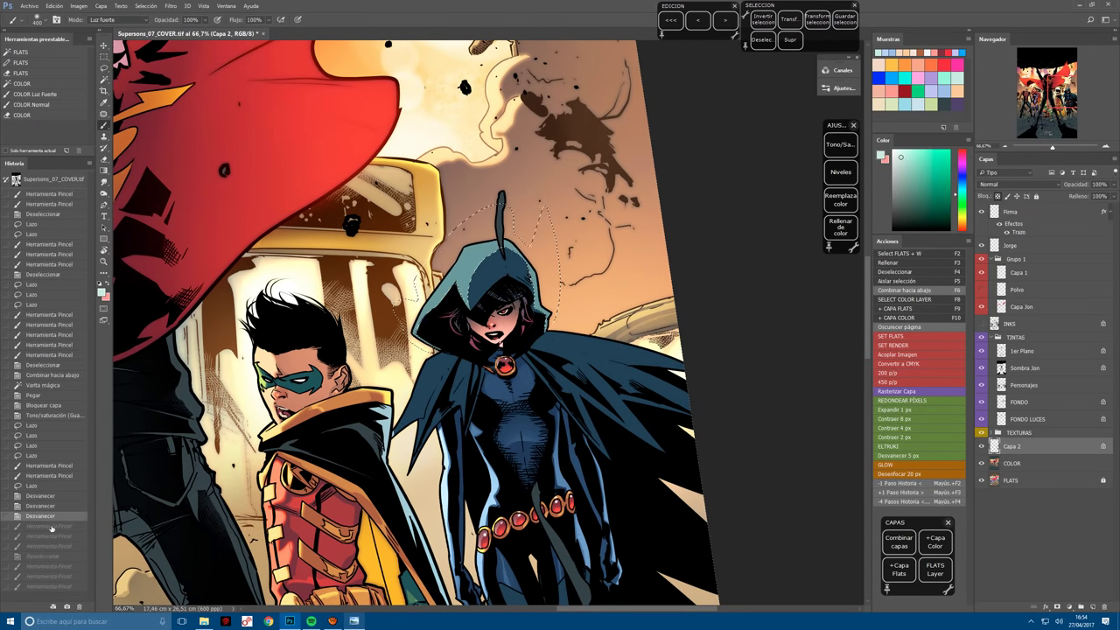
{"action": "left_click", "coordinate": [53, 537]}
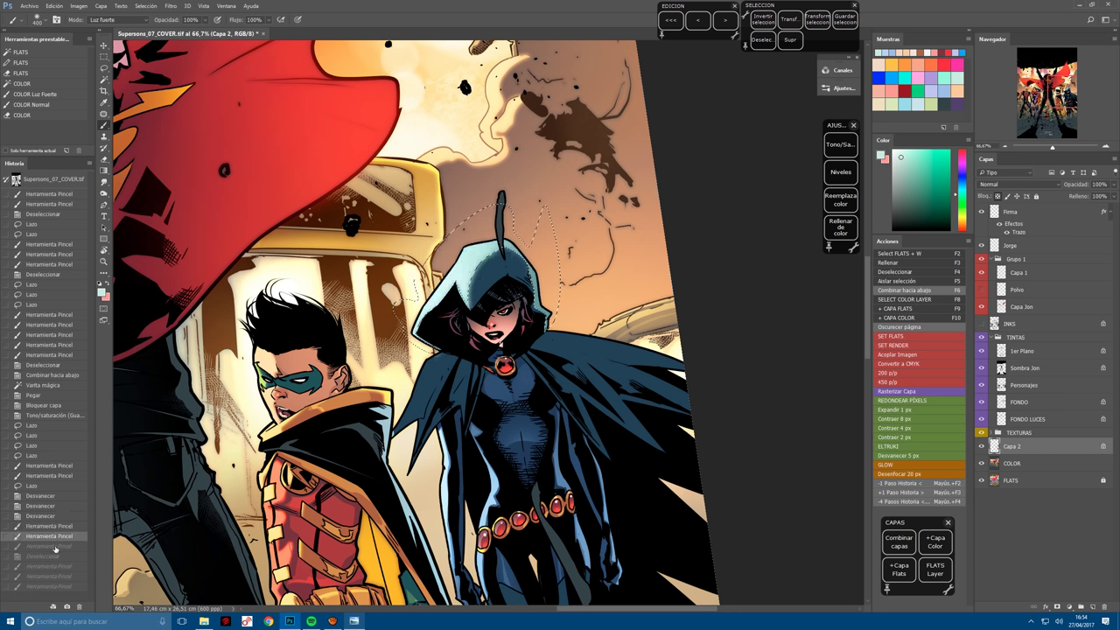
{"action": "left_click", "coordinate": [54, 546]}
{"action": "left_click", "coordinate": [55, 556]}
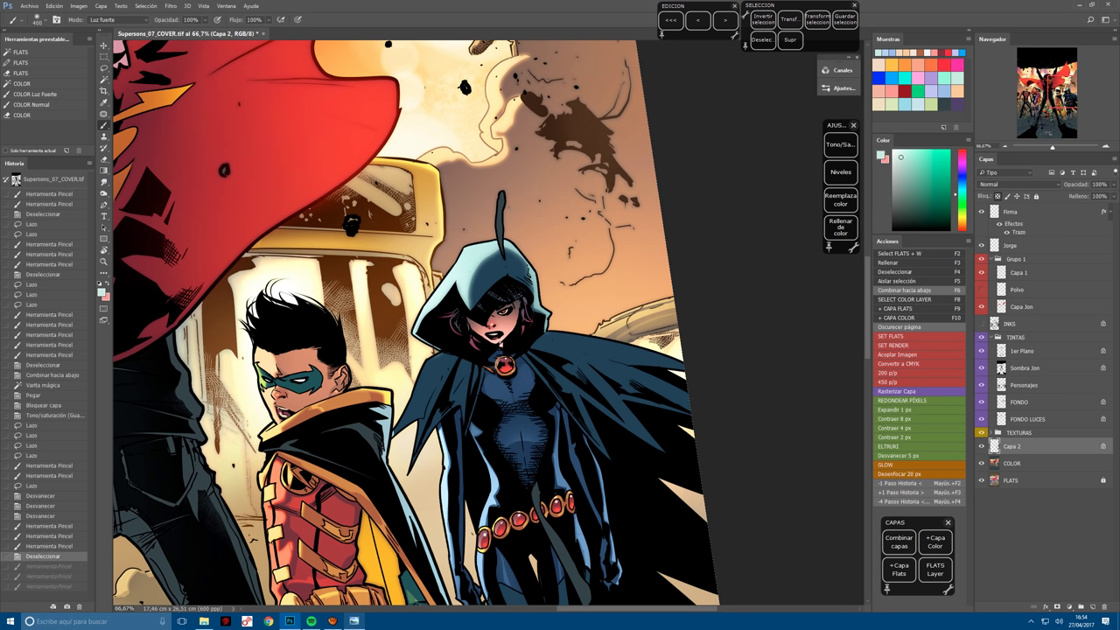
Brush a soft mint glow on the crown of Raven's hood, comparing it by undoing and redoing the stroke.
{"action": "left_click_drag", "start_coordinate": [487, 263], "coordinate": [504, 292]}
{"action": "key", "text": "ctrl+alt+z"}
{"action": "key", "text": "ctrl+shift+z"}
{"action": "key", "text": "ctrl+alt+z"}
{"action": "left_click_drag", "start_coordinate": [487, 255], "coordinate": [511, 279]}
Lasso the outer cape fold on Raven's shoulder nearest Robin and brush it pale mint with a 300 px brush.
{"action": "key", "text": "ctrl+plus"}
{"action": "key", "text": "l"}
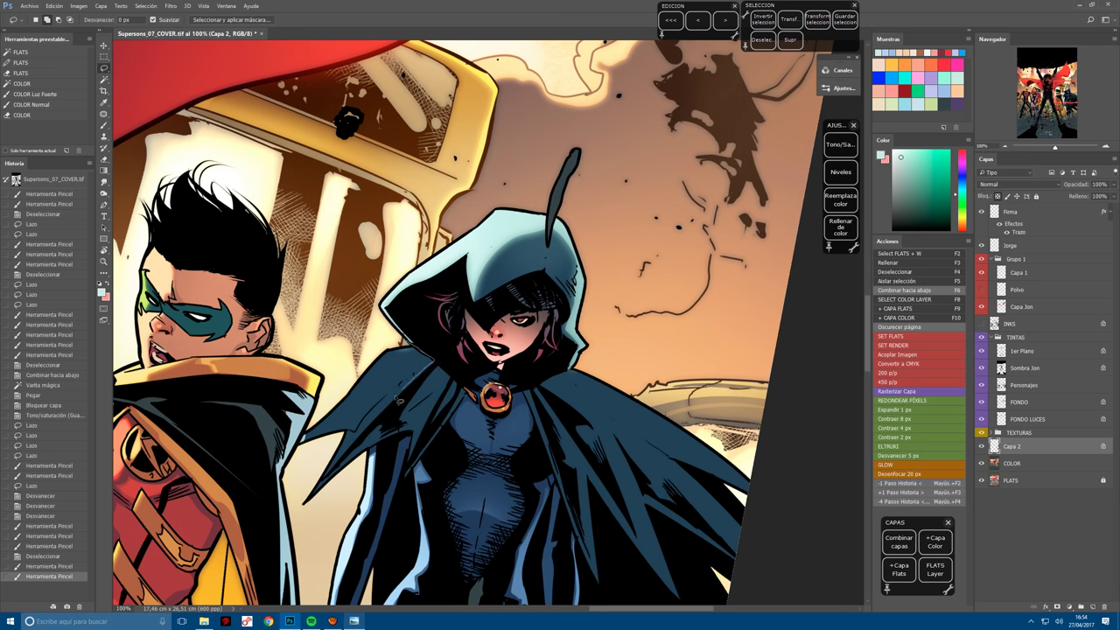
{"action": "mouse_move", "coordinate": [354, 445]}
{"action": "left_mouse_down"}
{"action": "mouse_move", "coordinate": [418, 379]}
{"action": "mouse_move", "coordinate": [355, 431]}
{"action": "mouse_move", "coordinate": [322, 418]}
{"action": "mouse_move", "coordinate": [353, 442]}
{"action": "left_mouse_up"}
{"action": "key", "text": "b"}
{"action": "left_click_drag", "start_coordinate": [411, 385], "coordinate": [324, 422]}
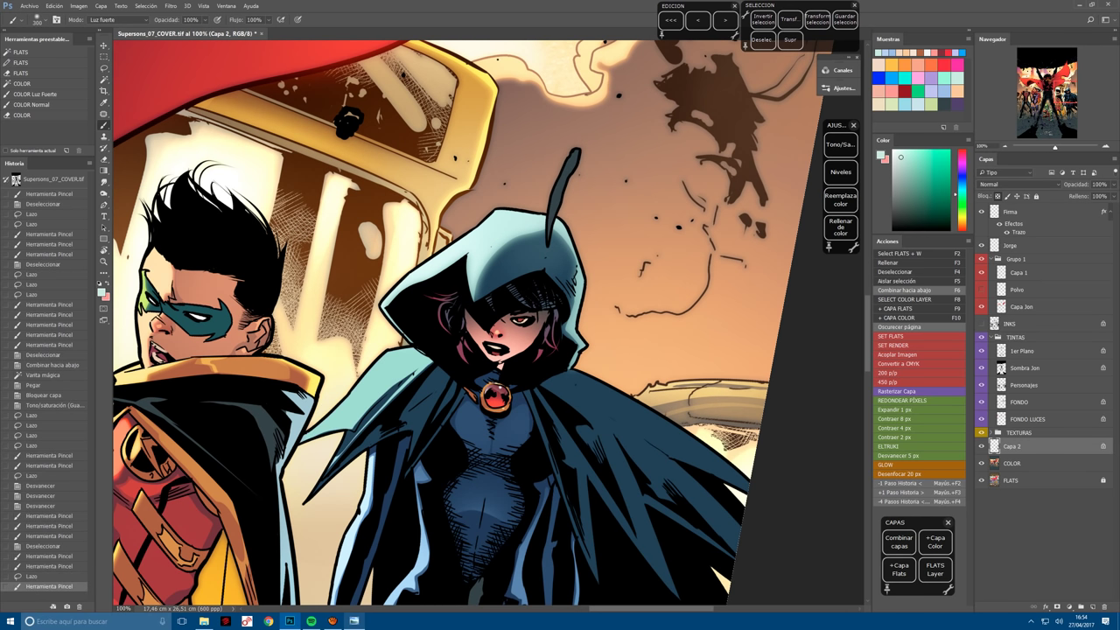
Lasso the inner light of the cape on the shoulder nearest Robin, feather it 5 px and brush mint highlights over it.
{"action": "left_click_drag", "start_coordinate": [588, 480], "coordinate": [582, 399]}
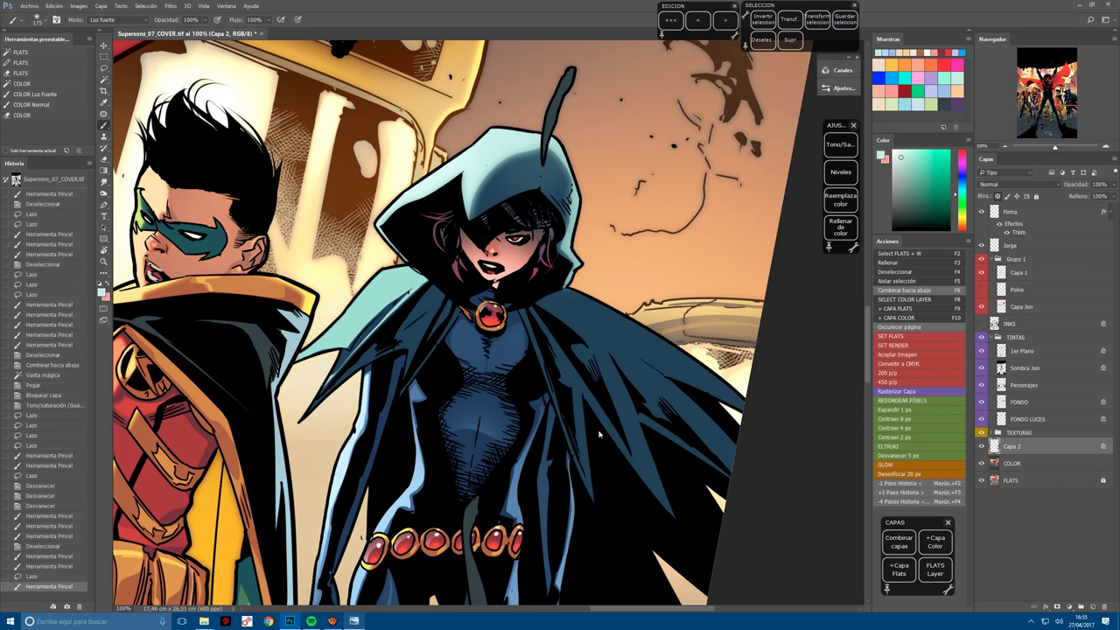
{"action": "key", "text": "l"}
{"action": "mouse_move", "coordinate": [450, 303]}
{"action": "left_mouse_down"}
{"action": "mouse_move", "coordinate": [399, 392]}
{"action": "mouse_move", "coordinate": [428, 315]}
{"action": "mouse_move", "coordinate": [421, 350]}
{"action": "left_mouse_up"}
{"action": "key", "text": "b"}
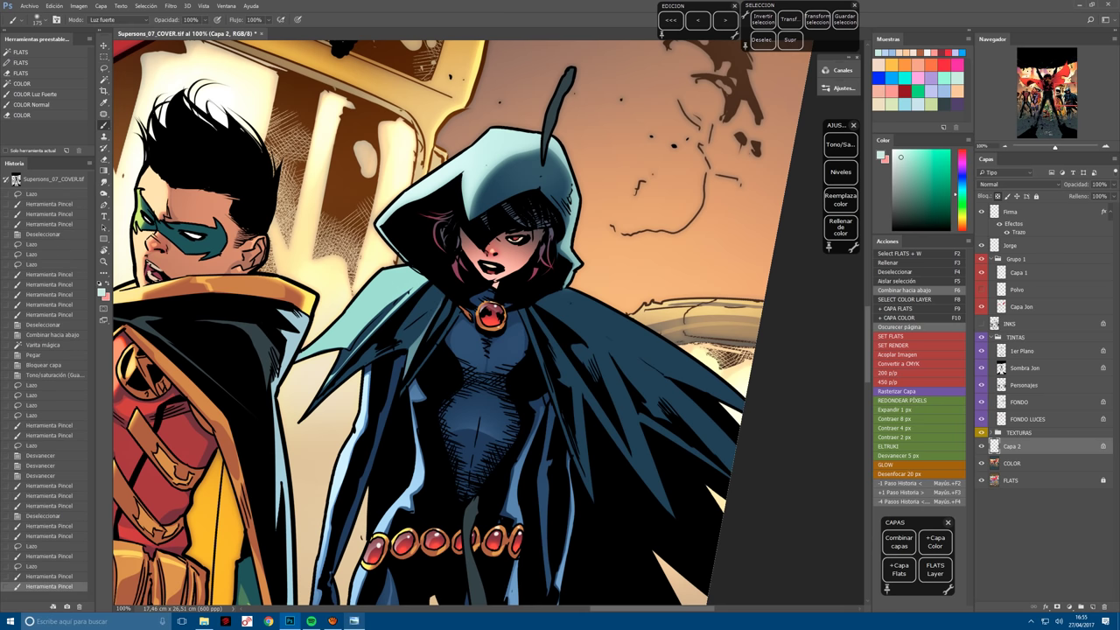
{"action": "left_click", "coordinate": [930, 456]}
{"action": "left_click_drag", "start_coordinate": [411, 280], "coordinate": [368, 341]}
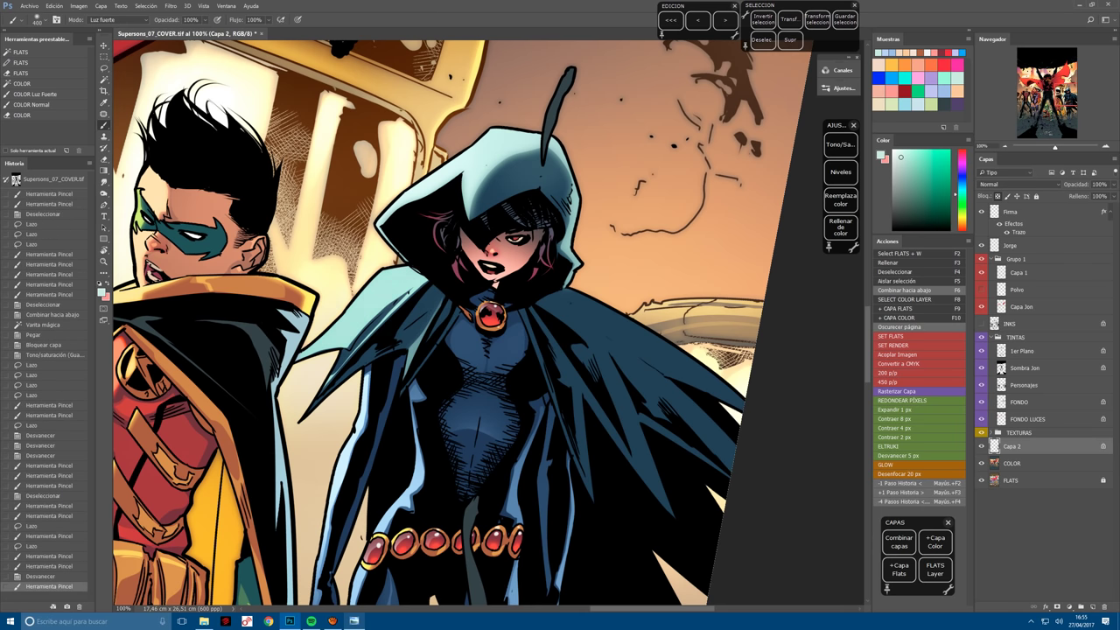
Clear the selection and lasso the outer folds of Raven's cape on the side away from Robin, subtracting the shadow gaps.
{"action": "mouse_move", "coordinate": [759, 531]}
{"action": "left_mouse_down"}
{"action": "mouse_move", "coordinate": [566, 510]}
{"action": "mouse_move", "coordinate": [593, 245]}
{"action": "mouse_move", "coordinate": [508, 197]}
{"action": "left_mouse_up"}
{"action": "key", "text": "r"}
{"action": "left_click", "coordinate": [566, 510]}
{"action": "key", "text": "l"}
{"action": "key", "text": "ctrl+d"}
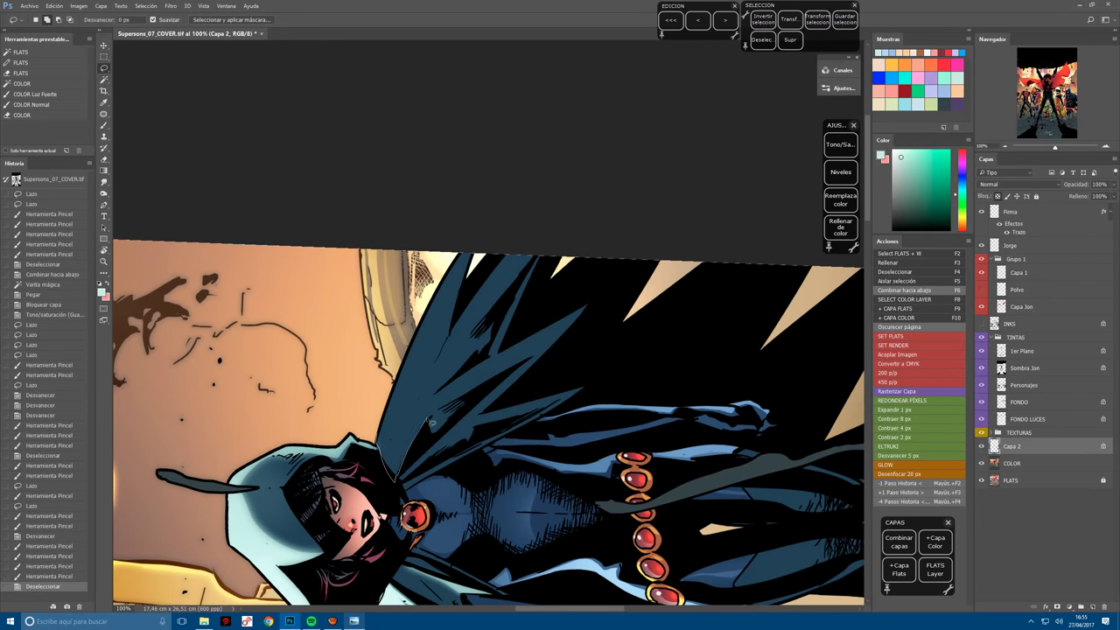
{"action": "mouse_move", "coordinate": [469, 340]}
{"action": "left_mouse_down"}
{"action": "mouse_move", "coordinate": [529, 248]}
{"action": "mouse_move", "coordinate": [445, 365]}
{"action": "mouse_move", "coordinate": [454, 324]}
{"action": "mouse_move", "coordinate": [370, 429]}
{"action": "left_mouse_up"}
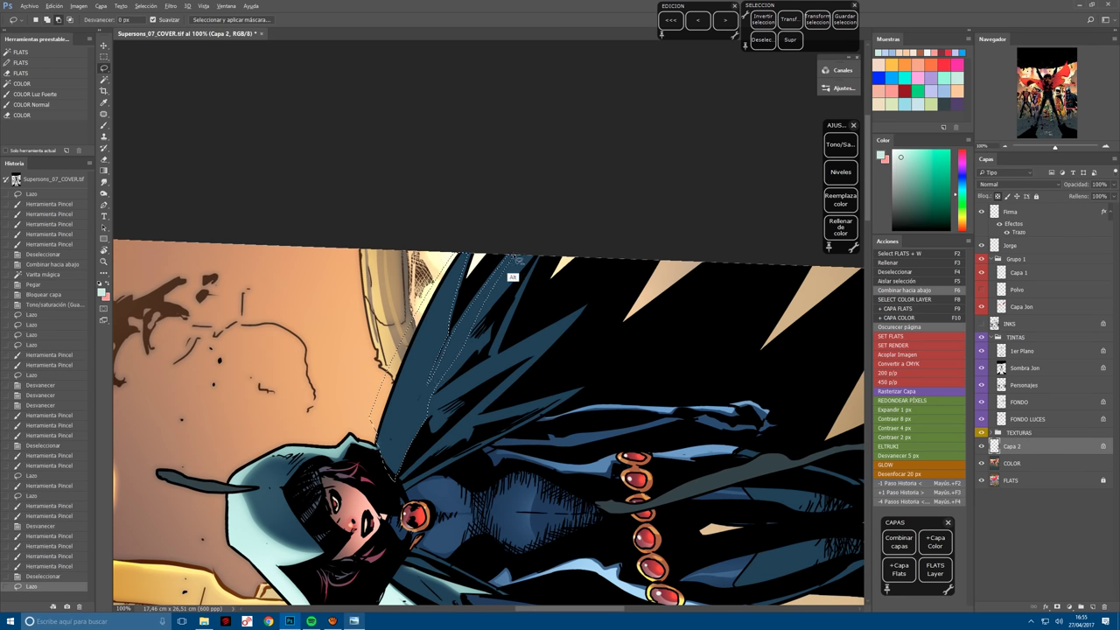
{"action": "left_click", "coordinate": [512, 248], "text": "alt"}
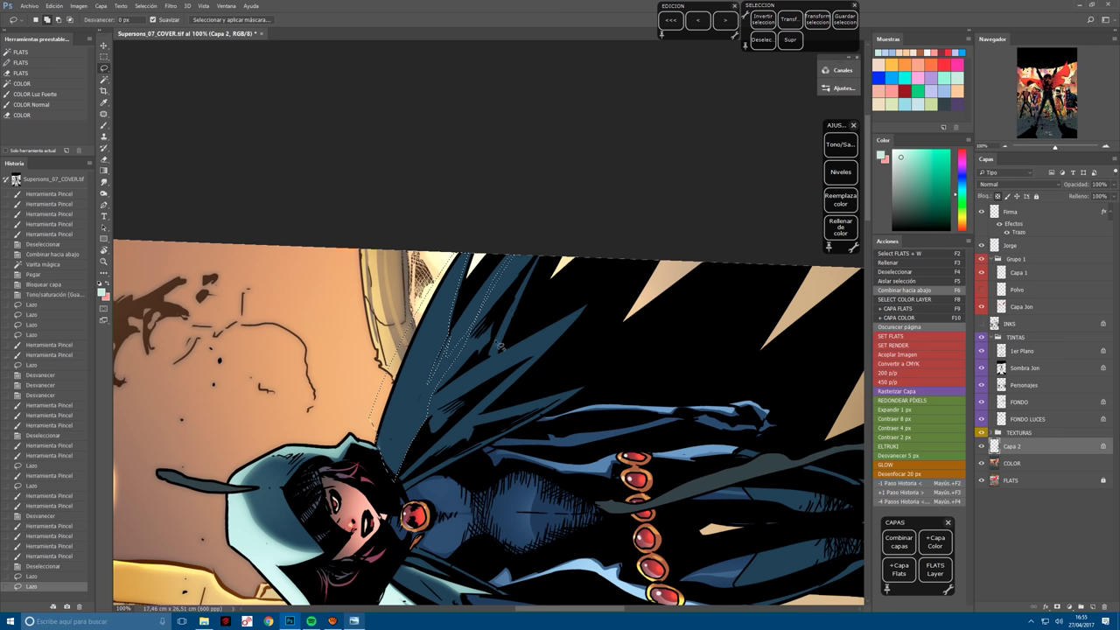
{"action": "left_click_drag", "start_coordinate": [390, 454], "coordinate": [385, 450]}
{"action": "left_click", "coordinate": [431, 430], "text": "alt"}
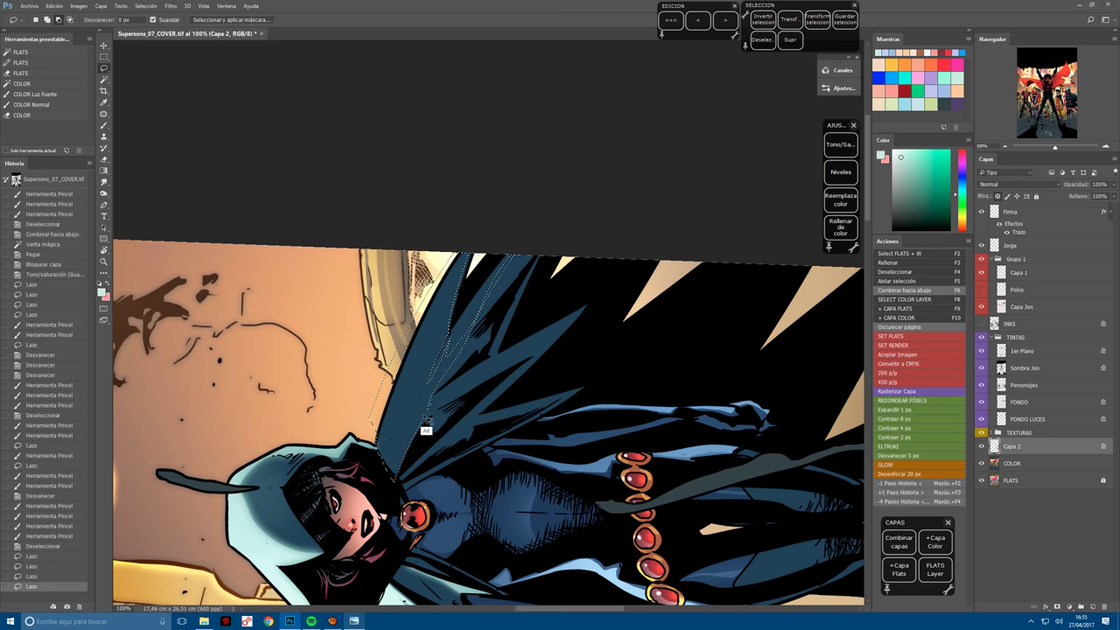
{"action": "left_click", "coordinate": [426, 430], "text": "alt"}
Brush mint light on the selected outer cape folds, feather the selection 5 px and strengthen the highlight with a 300 px brush.
{"action": "key", "text": "b"}
{"action": "left_click_drag", "start_coordinate": [394, 437], "coordinate": [464, 263]}
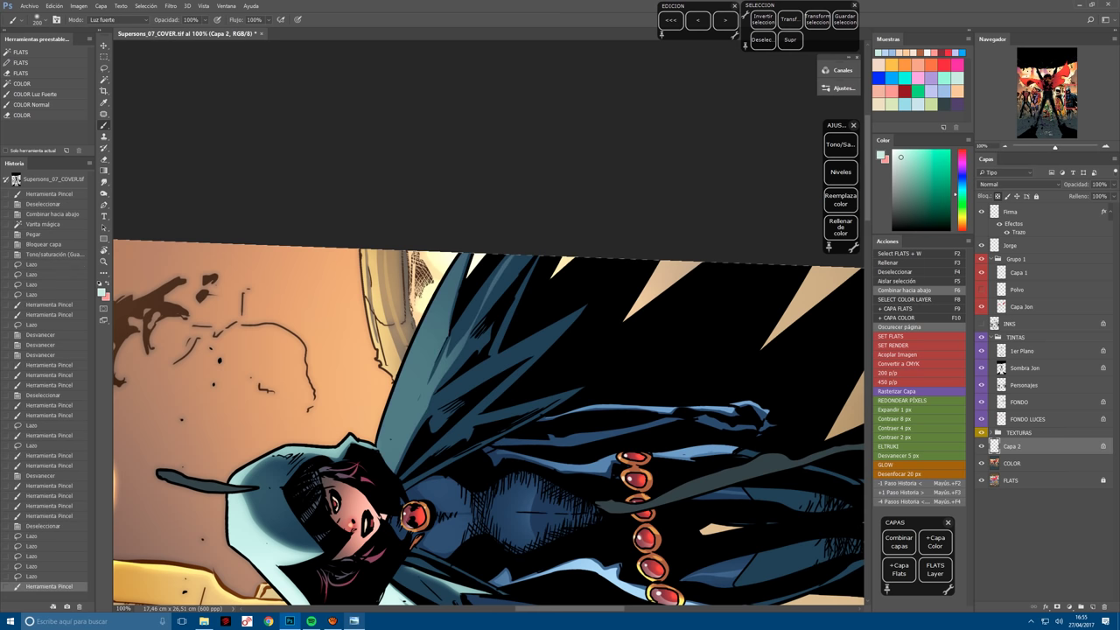
{"action": "left_click", "coordinate": [922, 458]}
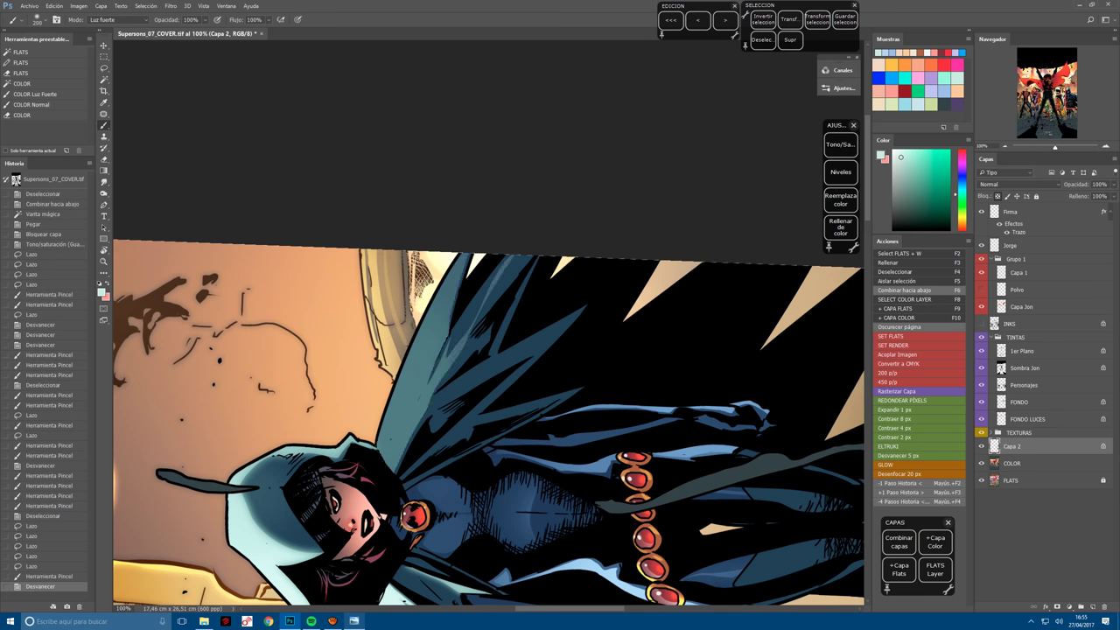
{"action": "left_click_drag", "start_coordinate": [393, 438], "coordinate": [451, 263]}
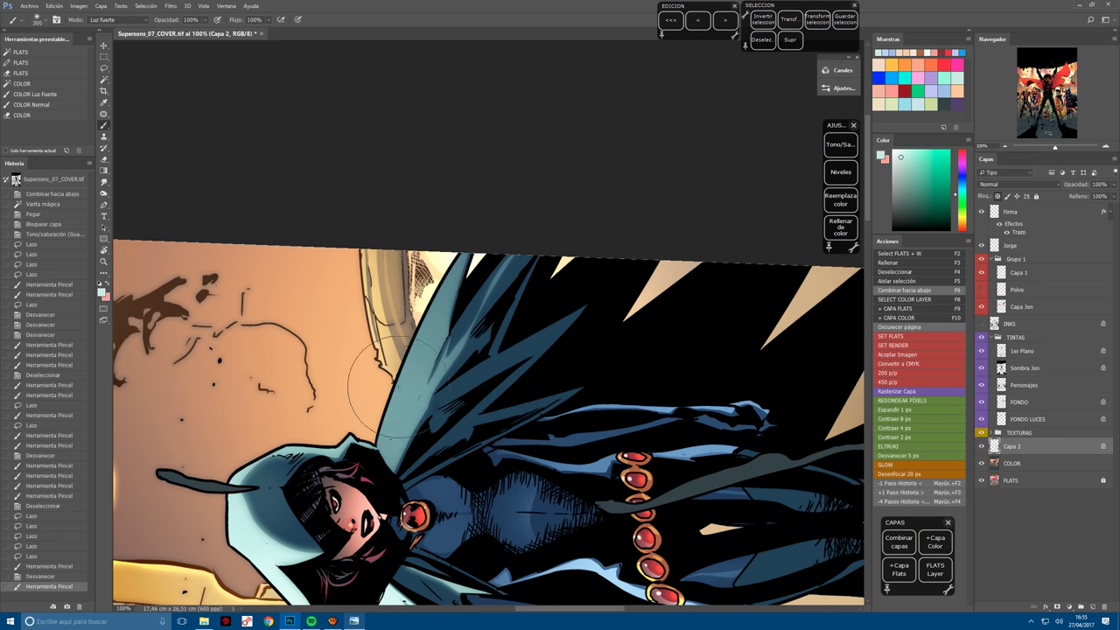
{"action": "left_click_drag", "start_coordinate": [394, 399], "coordinate": [437, 289]}
{"action": "key", "text": "r"}
{"action": "mouse_move", "coordinate": [396, 469]}
{"action": "left_mouse_down"}
{"action": "mouse_move", "coordinate": [476, 312]}
{"action": "mouse_move", "coordinate": [525, 394]}
{"action": "mouse_move", "coordinate": [512, 420]}
{"action": "mouse_move", "coordinate": [539, 467]}
{"action": "mouse_move", "coordinate": [520, 385]}
{"action": "left_mouse_up"}
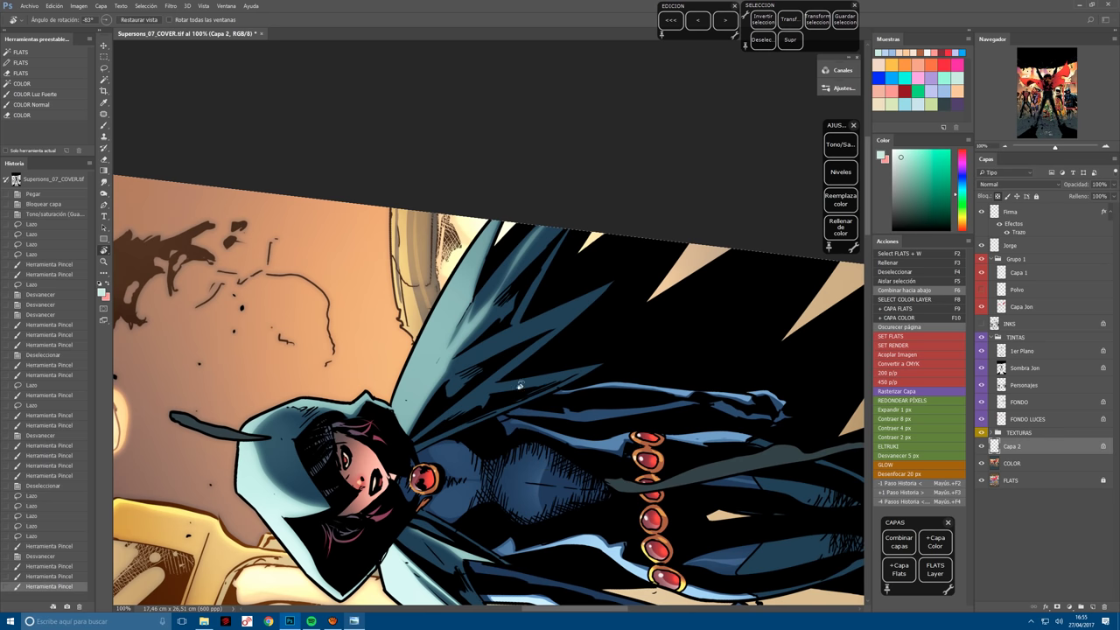
Clear the selection, lasso the remaining folds of Raven's cape on the shoulder away from Robin and brush mint light over them.
{"action": "key", "text": "l"}
{"action": "key", "text": "ctrl+d"}
{"action": "mouse_move", "coordinate": [613, 287]}
{"action": "left_mouse_down"}
{"action": "mouse_move", "coordinate": [466, 366]}
{"action": "mouse_move", "coordinate": [623, 279]}
{"action": "mouse_move", "coordinate": [613, 289]}
{"action": "left_mouse_up"}
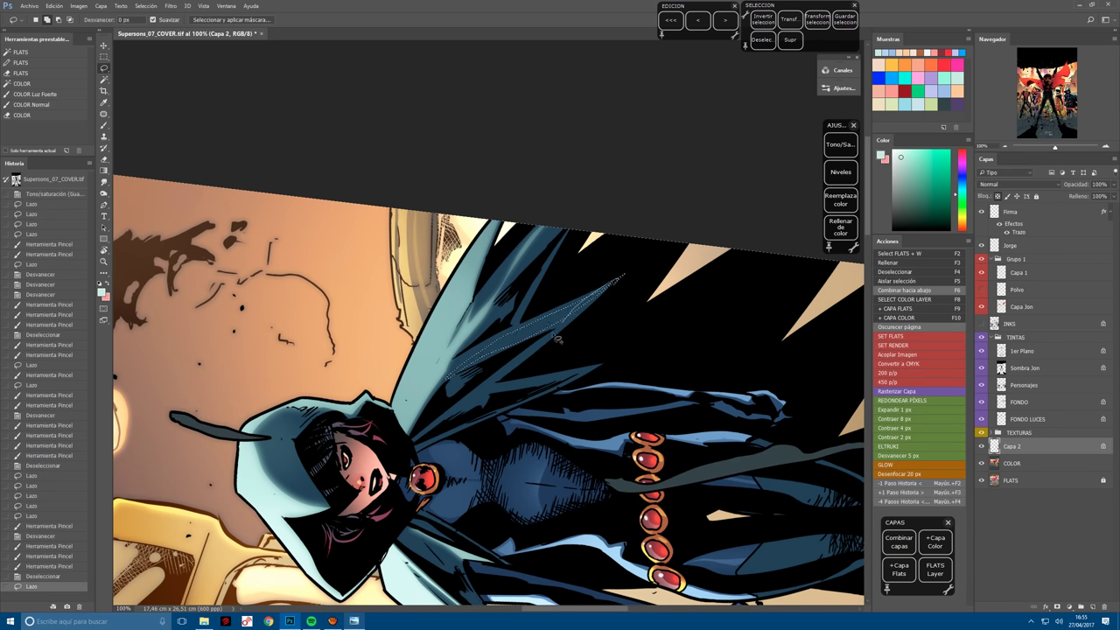
{"action": "mouse_move", "coordinate": [546, 352]}
{"action": "left_mouse_down"}
{"action": "mouse_move", "coordinate": [572, 340]}
{"action": "mouse_move", "coordinate": [474, 405]}
{"action": "mouse_move", "coordinate": [589, 373]}
{"action": "mouse_move", "coordinate": [575, 386]}
{"action": "mouse_move", "coordinate": [667, 320]}
{"action": "left_mouse_up"}
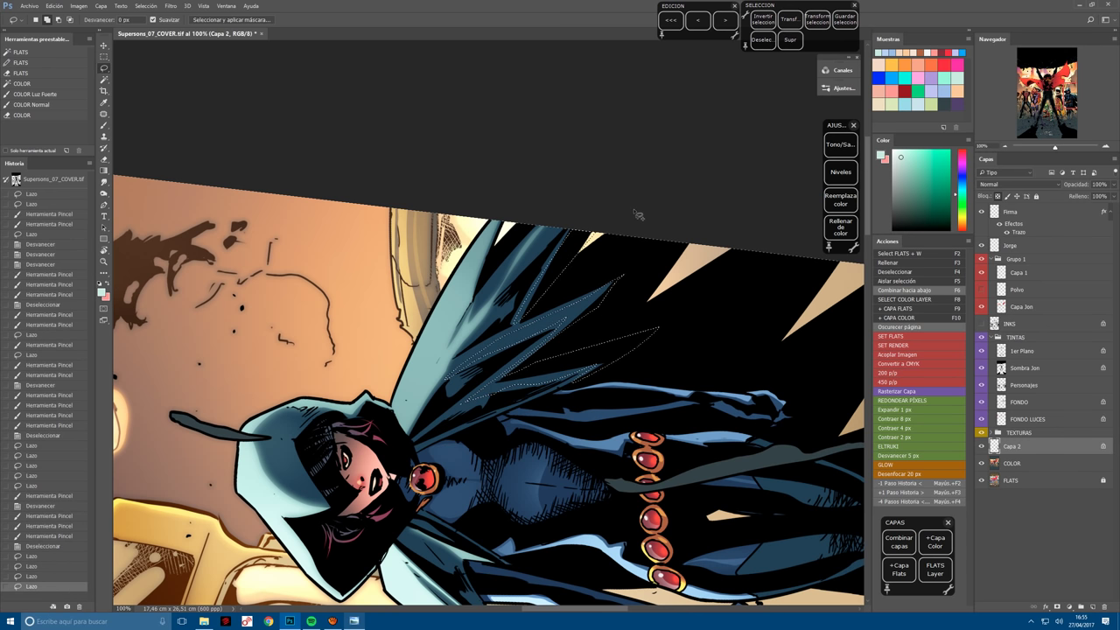
{"action": "key", "text": "b"}
{"action": "mouse_move", "coordinate": [580, 372]}
{"action": "left_mouse_down"}
{"action": "mouse_move", "coordinate": [534, 293]}
{"action": "mouse_move", "coordinate": [472, 377]}
{"action": "mouse_move", "coordinate": [526, 455]}
{"action": "mouse_move", "coordinate": [490, 490]}
{"action": "left_mouse_up"}
{"action": "key", "text": "r"}
{"action": "mouse_move", "coordinate": [299, 197]}
{"action": "left_mouse_down"}
{"action": "mouse_move", "coordinate": [464, 245]}
{"action": "mouse_move", "coordinate": [398, 297]}
{"action": "mouse_move", "coordinate": [377, 351]}
{"action": "left_mouse_up"}
{"action": "key", "text": "l"}
{"action": "key", "text": "ctrl+d"}
{"action": "key", "text": "b"}
{"action": "left_click_drag", "start_coordinate": [491, 438], "coordinate": [490, 254]}
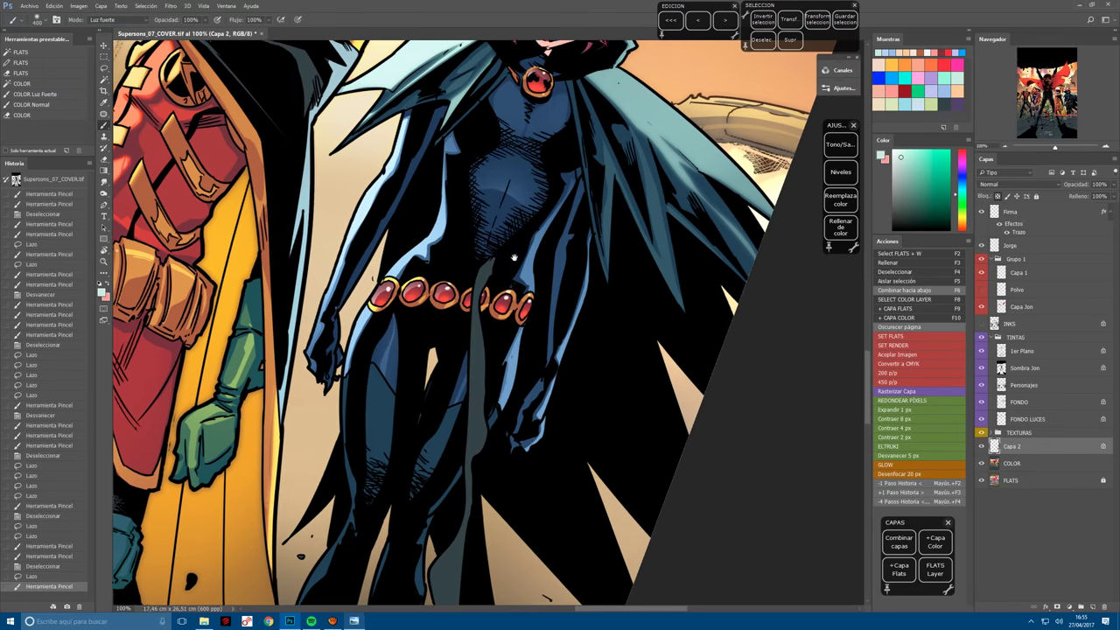
Clear the selection, lasso the outer edge of Raven's leg nearest Robin and brush a mint rim light along it.
{"action": "key", "text": "r"}
{"action": "mouse_move", "coordinate": [535, 481]}
{"action": "left_mouse_down"}
{"action": "mouse_move", "coordinate": [464, 488]}
{"action": "mouse_move", "coordinate": [532, 440]}
{"action": "left_mouse_up"}
{"action": "key", "text": "l"}
{"action": "key", "text": "ctrl+d"}
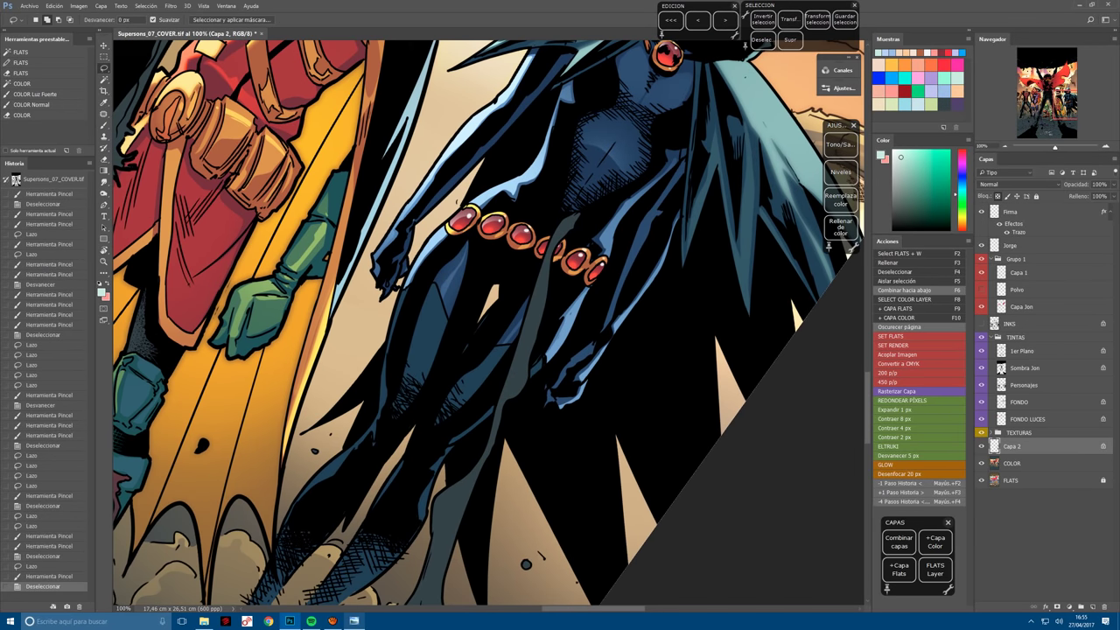
{"action": "left_click_drag", "start_coordinate": [419, 275], "coordinate": [395, 407]}
{"action": "left_click_drag", "start_coordinate": [375, 459], "coordinate": [282, 530]}
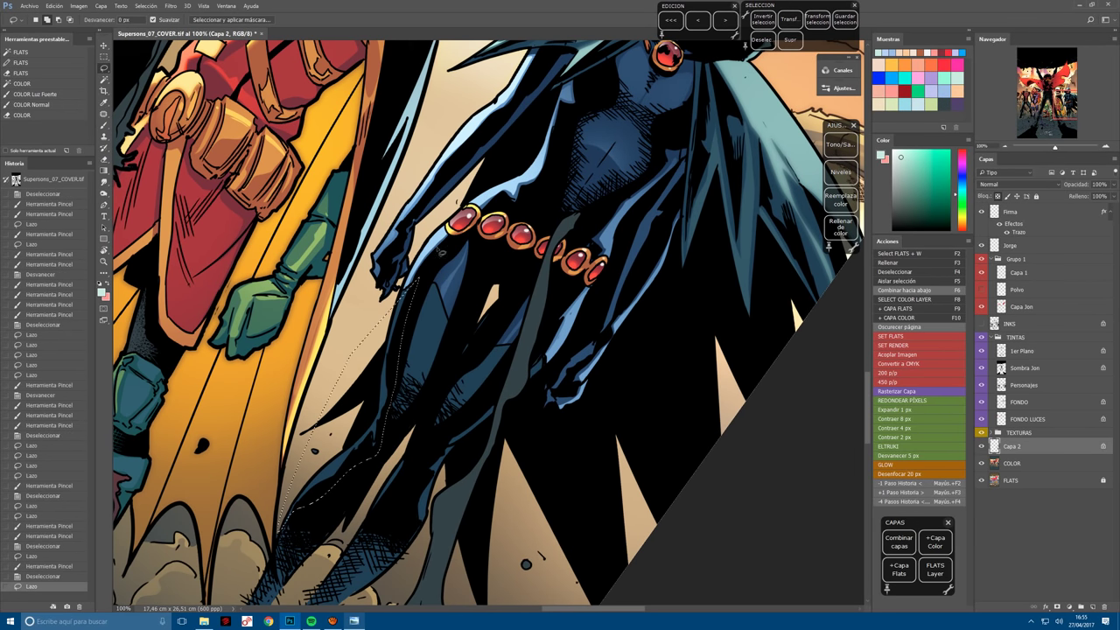
{"action": "key", "text": "b"}
{"action": "left_click", "coordinate": [407, 293]}
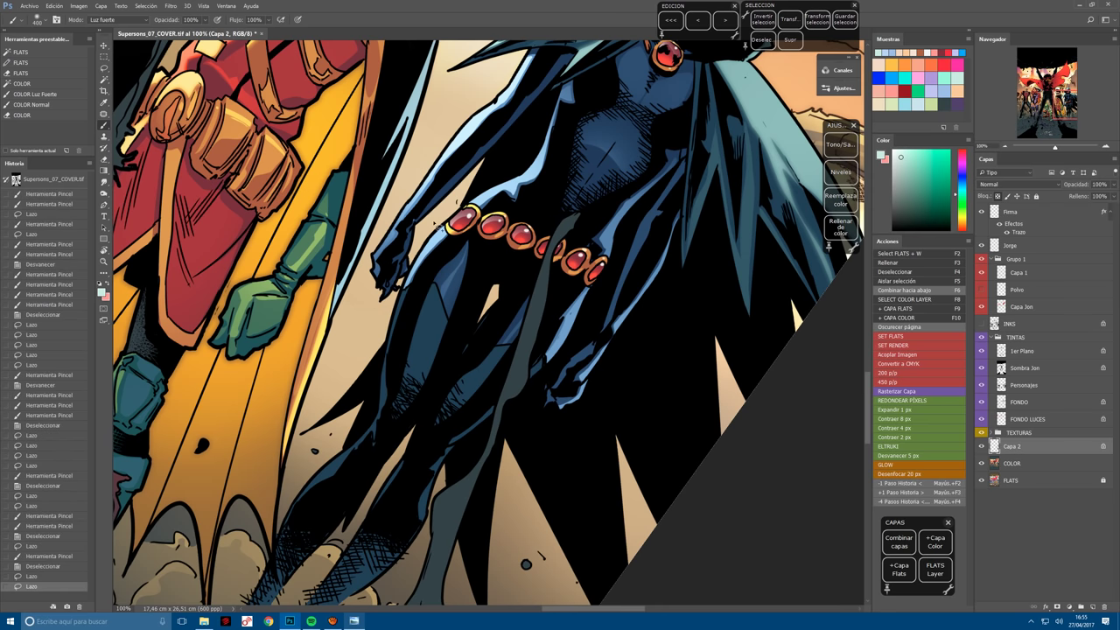
{"action": "left_click_drag", "start_coordinate": [407, 293], "coordinate": [298, 499]}
Lasso a narrower strip along the outer edge of Raven's leg nearest Robin and brush its rim light brighter.
{"action": "key", "text": "l"}
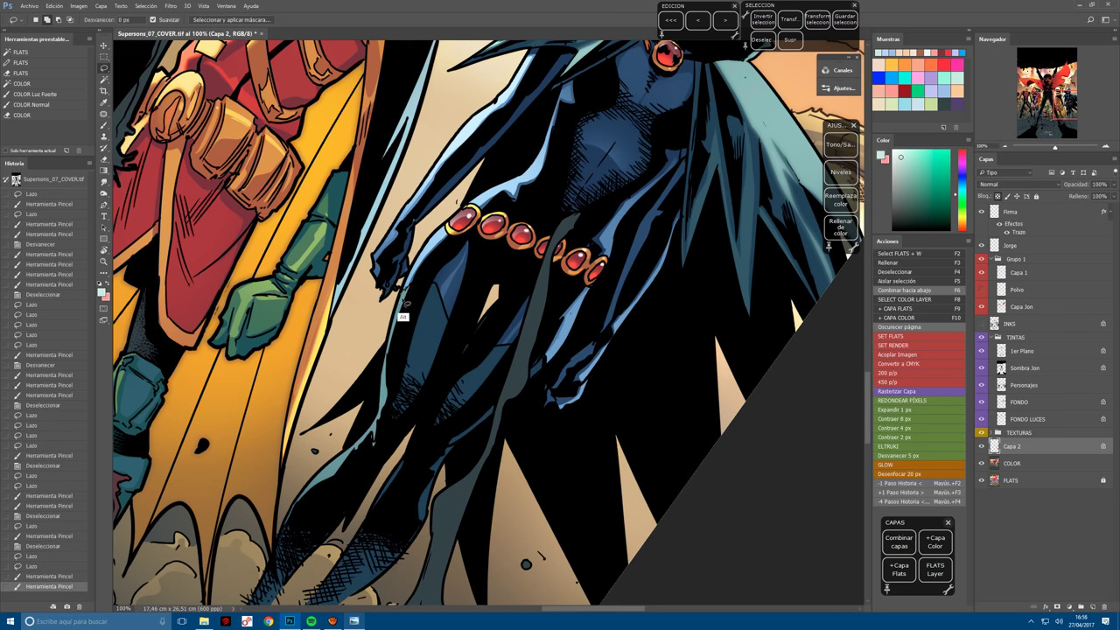
{"action": "left_click_drag", "start_coordinate": [405, 300], "coordinate": [388, 398]}
{"action": "mouse_move", "coordinate": [366, 445]}
{"action": "left_mouse_down"}
{"action": "mouse_move", "coordinate": [336, 494]}
{"action": "mouse_move", "coordinate": [319, 486]}
{"action": "mouse_move", "coordinate": [271, 526]}
{"action": "left_mouse_up"}
{"action": "key", "text": "b"}
{"action": "left_click_drag", "start_coordinate": [399, 302], "coordinate": [306, 491]}
{"action": "left_click_drag", "start_coordinate": [383, 366], "coordinate": [363, 438]}
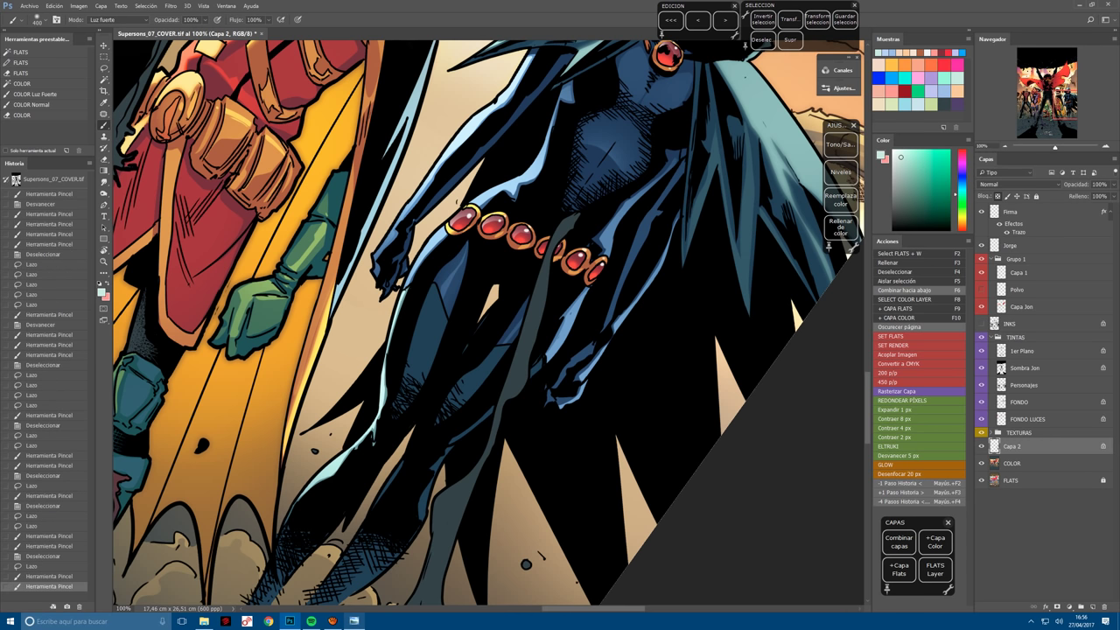
Lasso the edge of Raven's other leg, brush a mint rim light on it and clear the selection.
{"action": "mouse_move", "coordinate": [474, 427]}
{"action": "left_mouse_down"}
{"action": "mouse_move", "coordinate": [438, 449]}
{"action": "mouse_move", "coordinate": [479, 402]}
{"action": "mouse_move", "coordinate": [429, 499]}
{"action": "mouse_move", "coordinate": [490, 419]}
{"action": "left_mouse_up"}
{"action": "key", "text": "l"}
{"action": "key", "text": "b"}
{"action": "key", "text": "ctrl+z"}
{"action": "key", "text": "l"}
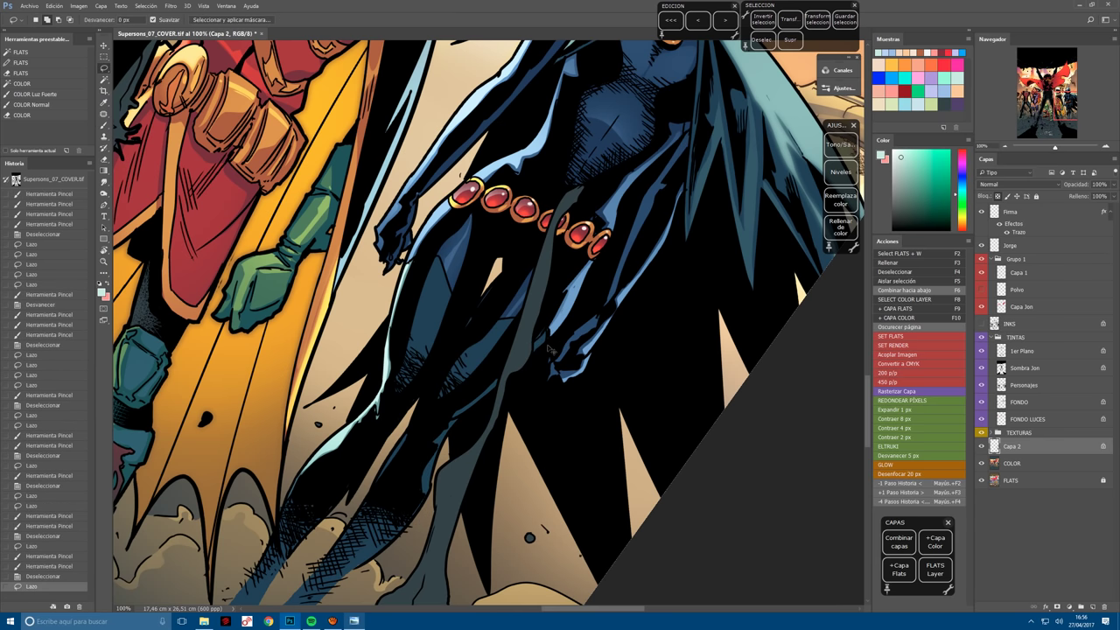
{"action": "left_click_drag", "start_coordinate": [548, 348], "coordinate": [529, 333]}
{"action": "key", "text": "b"}
{"action": "mouse_move", "coordinate": [456, 418]}
{"action": "left_mouse_down"}
{"action": "mouse_move", "coordinate": [495, 381]}
{"action": "mouse_move", "coordinate": [447, 280]}
{"action": "left_mouse_up"}
{"action": "mouse_move", "coordinate": [455, 289]}
{"action": "left_mouse_down"}
{"action": "mouse_move", "coordinate": [499, 335]}
{"action": "mouse_move", "coordinate": [486, 352]}
{"action": "mouse_move", "coordinate": [524, 315]}
{"action": "mouse_move", "coordinate": [473, 255]}
{"action": "left_mouse_up"}
{"action": "key", "text": "ctrl+d"}
Lasso the inner plane of Raven's thigh nearest Robin and brush a soft mint light over it.
{"action": "key", "text": "l"}
{"action": "key", "text": "b"}
{"action": "left_click", "coordinate": [527, 297]}
{"action": "key", "text": "r"}
{"action": "key", "text": "l"}
{"action": "key", "text": "ctrl+d"}
{"action": "left_click_drag", "start_coordinate": [439, 294], "coordinate": [485, 252]}
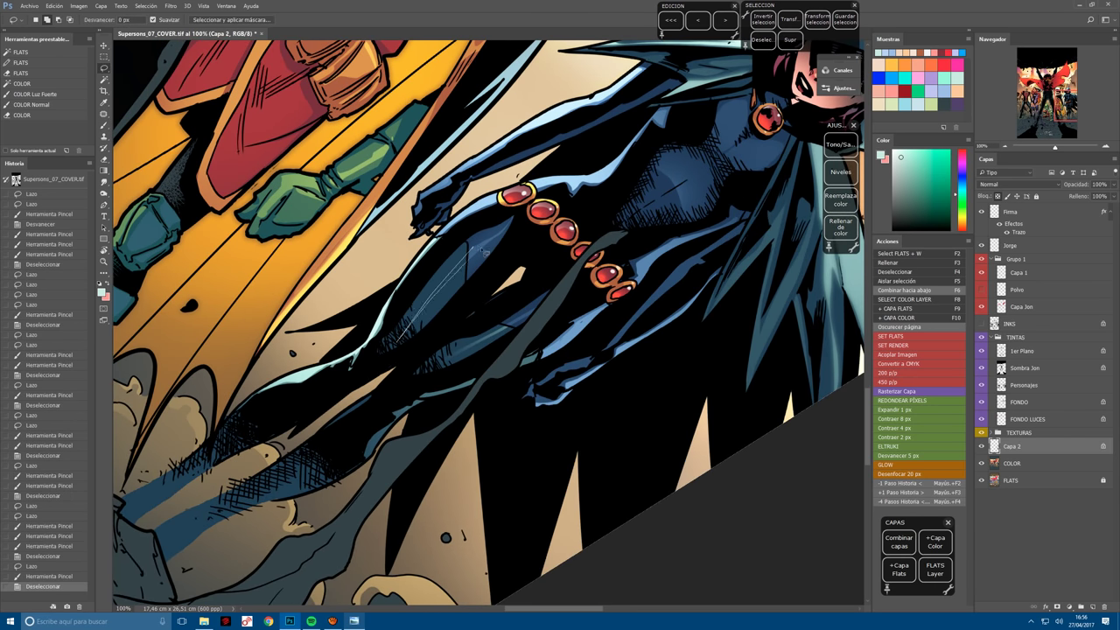
{"action": "key", "text": "b"}
{"action": "left_click", "coordinate": [495, 231]}
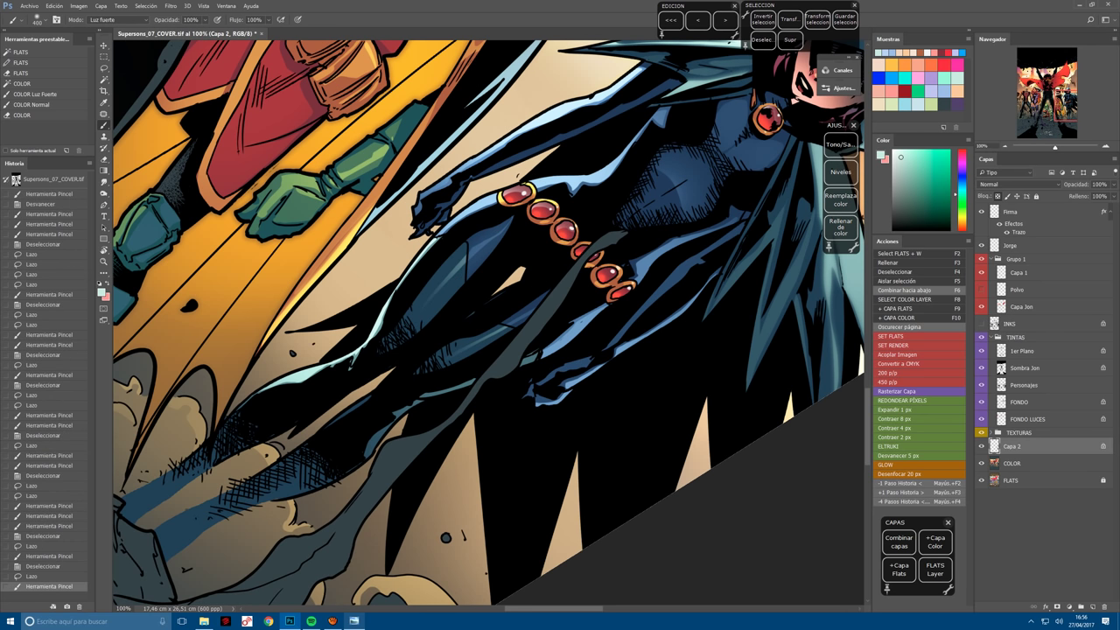
Examine Raven's rendering beside Robin from the hood down to the feet.
{"action": "key", "text": "ctrl+0"}
{"action": "scroll", "coordinate": [499, 494], "scroll_direction": "up", "scroll_amount": 2}
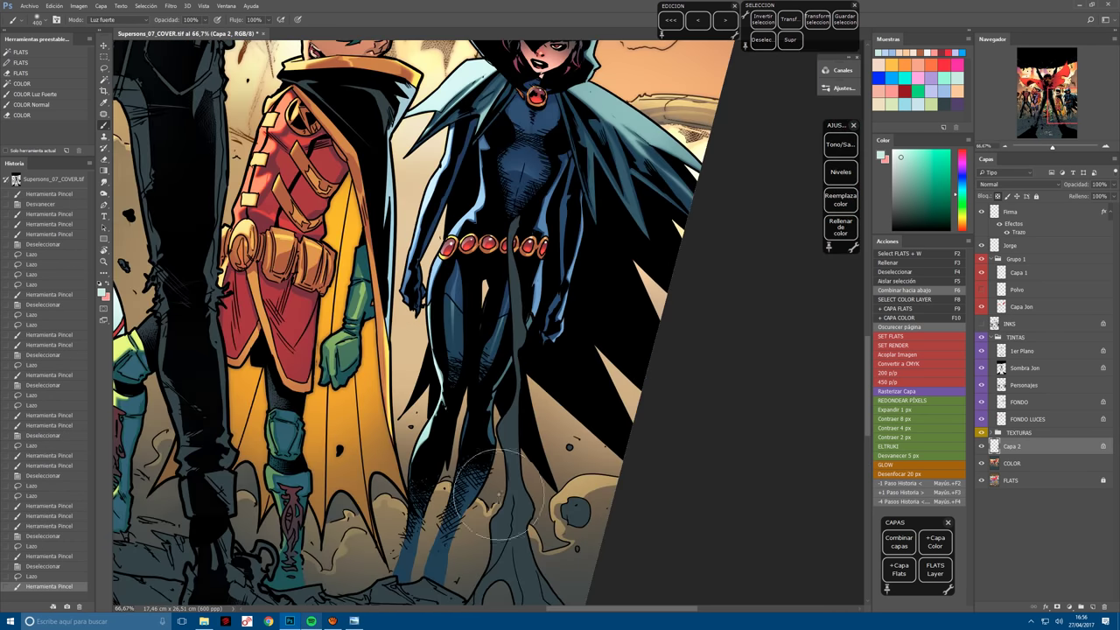
{"action": "scroll", "coordinate": [503, 455], "scroll_direction": "down", "scroll_amount": 1}
{"action": "scroll", "coordinate": [504, 420], "scroll_direction": "up", "scroll_amount": 5}
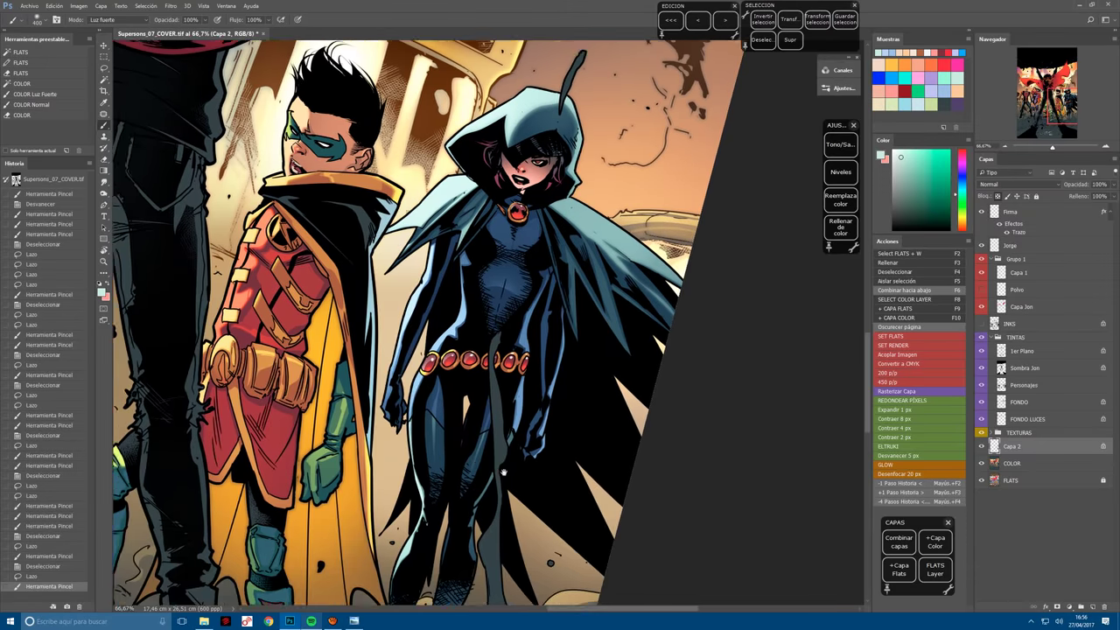
{"action": "scroll", "coordinate": [483, 408], "scroll_direction": "up", "scroll_amount": 1}
{"action": "scroll", "coordinate": [525, 403], "scroll_direction": "down", "scroll_amount": 5}
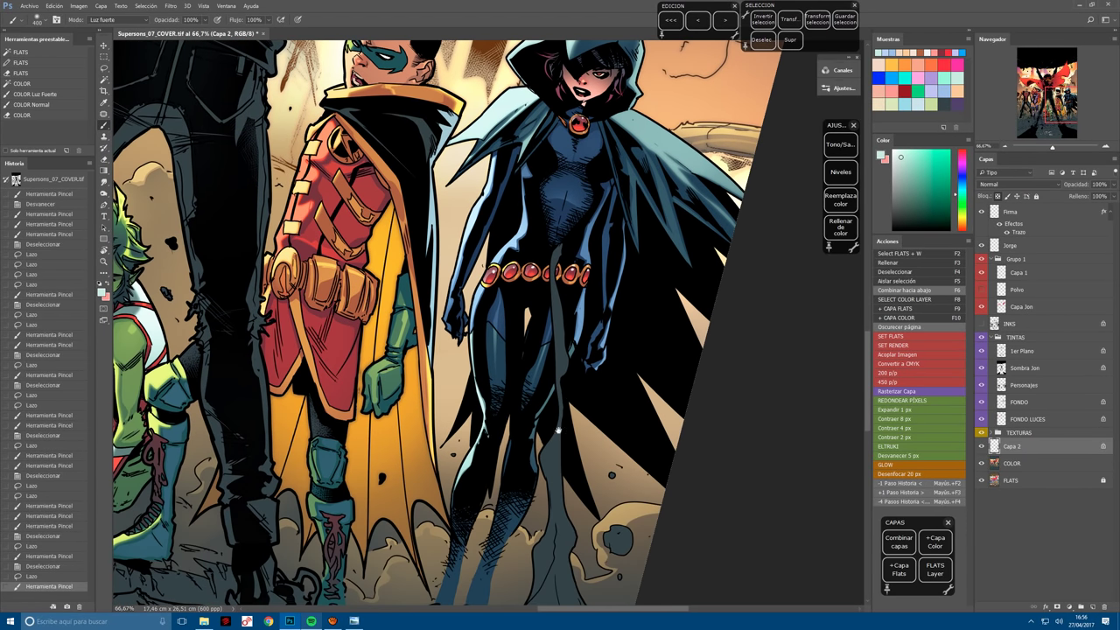
{"action": "scroll", "coordinate": [569, 400], "scroll_direction": "down", "scroll_amount": 3}
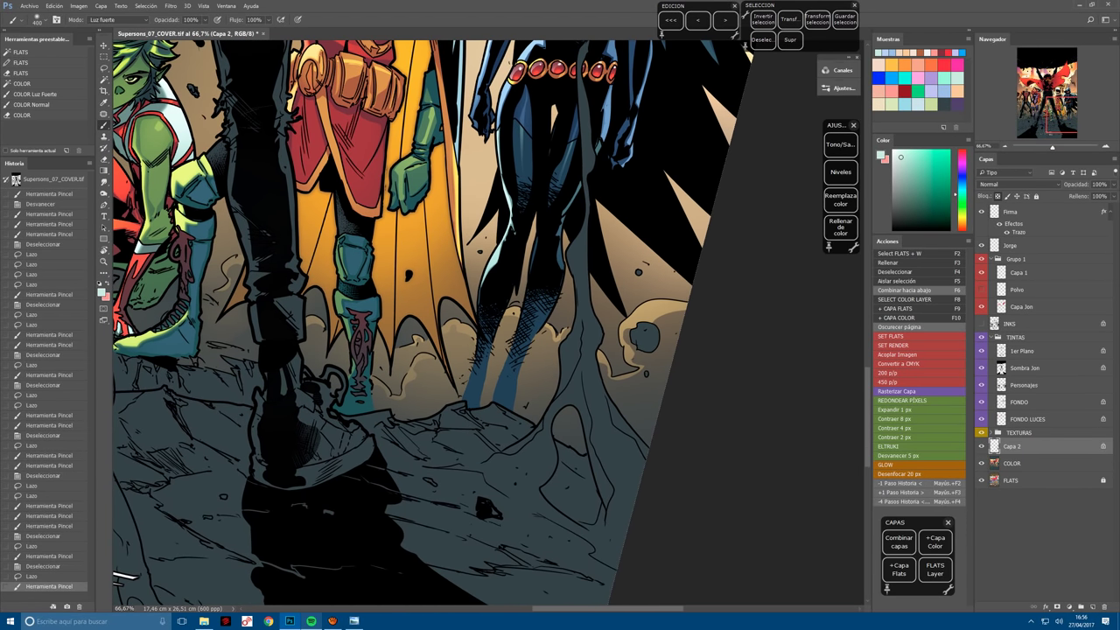
Merge Capa 2 into COLOR, select Raven's blue suit from FLATS and copy its colour to a new layer with locked transparency.
{"action": "key", "text": "F6"}
{"action": "key", "text": "F2"}
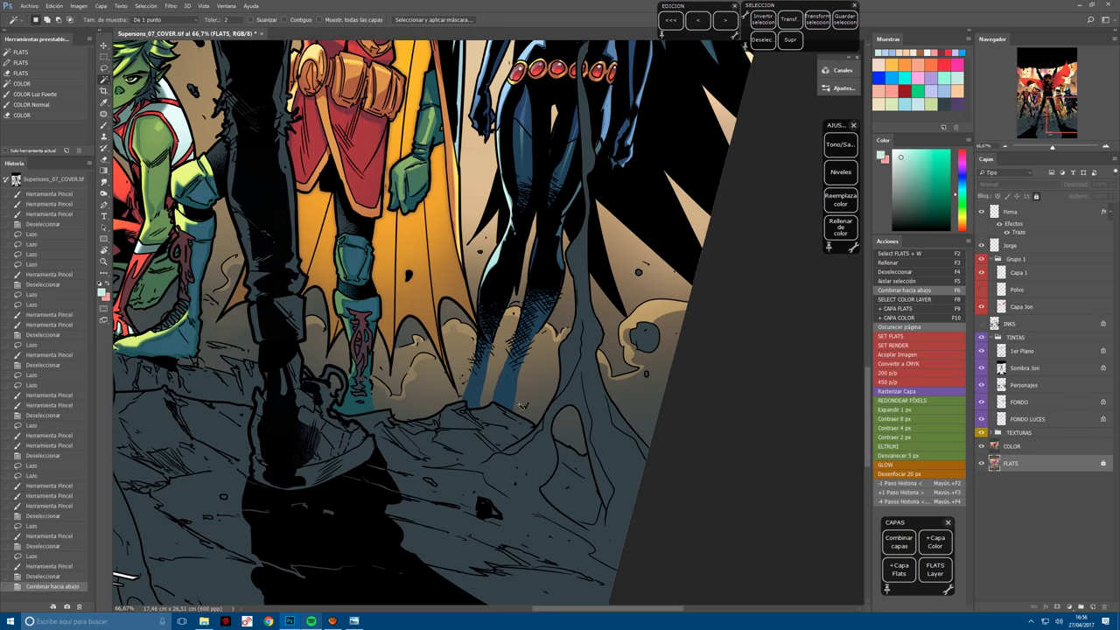
{"action": "left_click", "coordinate": [515, 398]}
{"action": "key", "text": "b"}
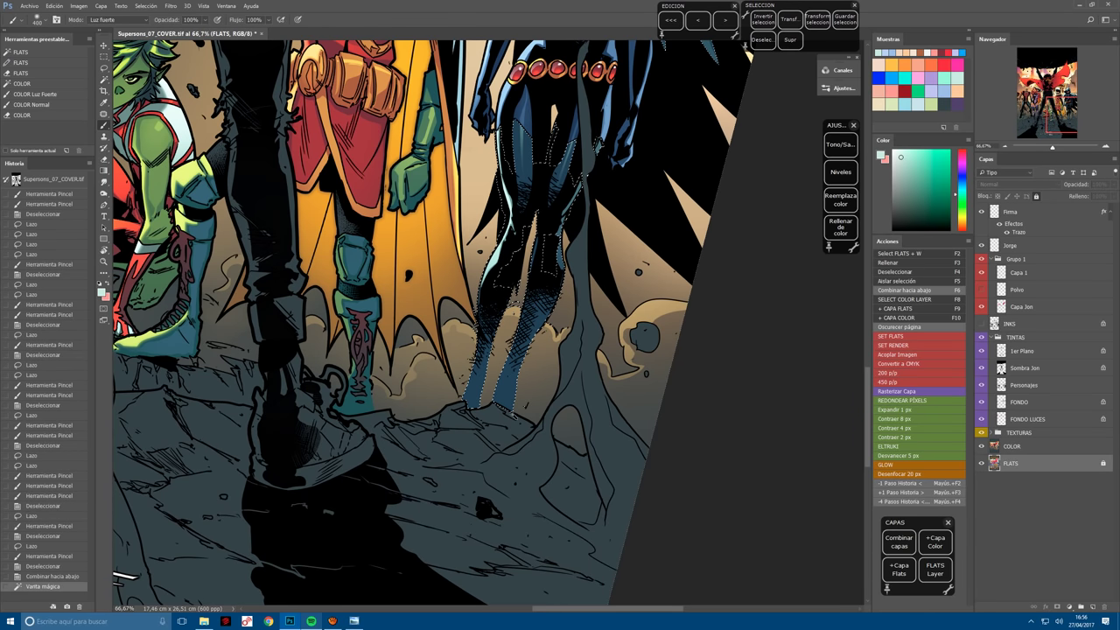
{"action": "key", "text": "ctrl+c"}
{"action": "key", "text": "ctrl+v"}
{"action": "key", "text": "slash"}
Sample the brown of the dust and fade Raven's lower legs into it with a 500 px brush in Normal mode.
{"action": "left_click", "coordinate": [536, 359], "text": "alt"}
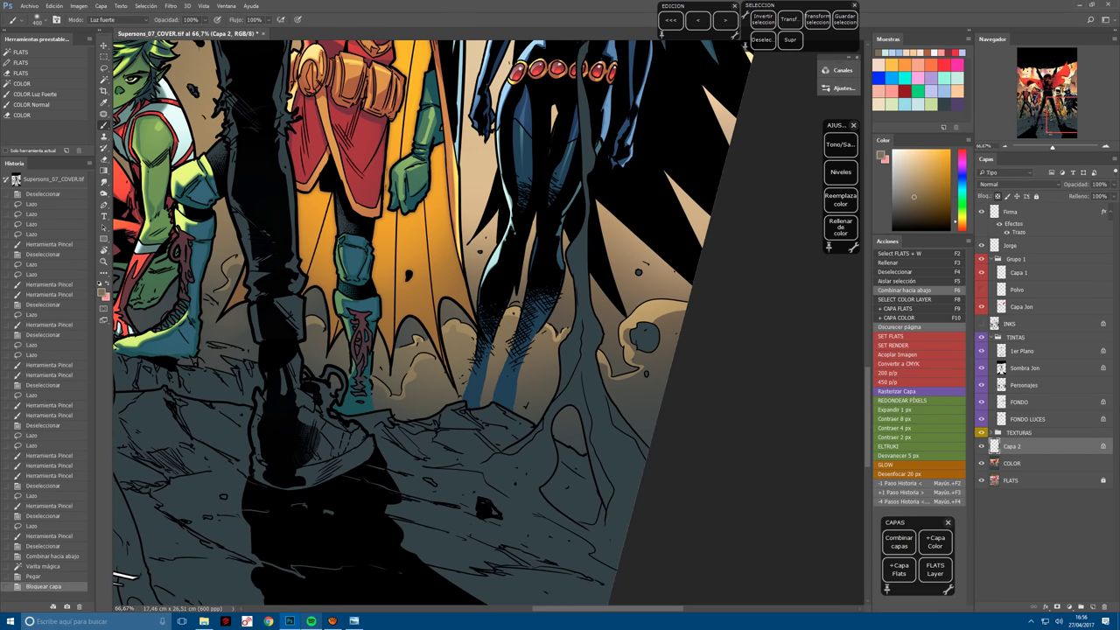
{"action": "mouse_move", "coordinate": [480, 392]}
{"action": "left_mouse_down"}
{"action": "mouse_move", "coordinate": [512, 350]}
{"action": "mouse_move", "coordinate": [471, 371]}
{"action": "left_mouse_up"}
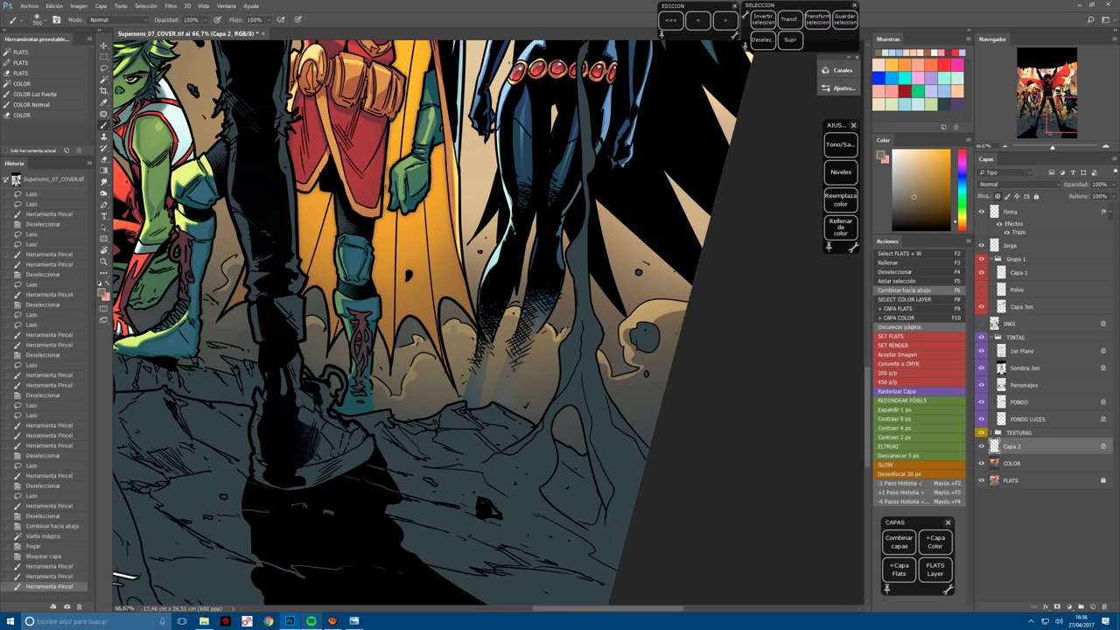
{"action": "left_click", "coordinate": [473, 431]}
{"action": "left_click", "coordinate": [473, 430]}
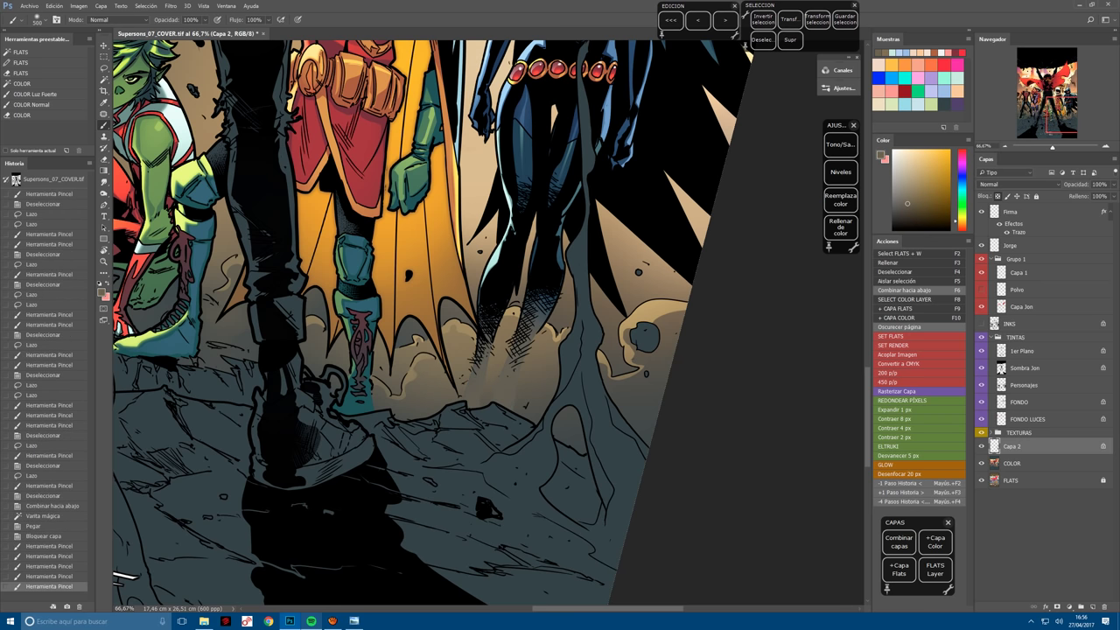
{"action": "left_click", "coordinate": [483, 455]}
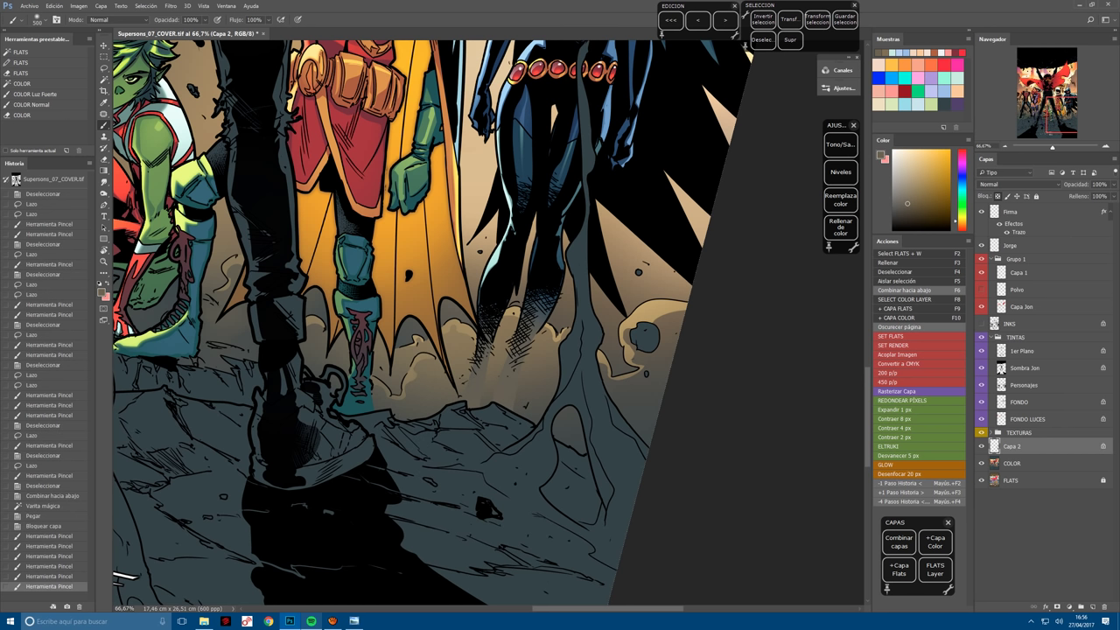
Merge the layer into COLOR, select Raven's suit and the background from FLATS and copy their colour to a new locked layer.
{"action": "key", "text": "F6"}
{"action": "key", "text": "F2"}
{"action": "left_click", "coordinate": [508, 417]}
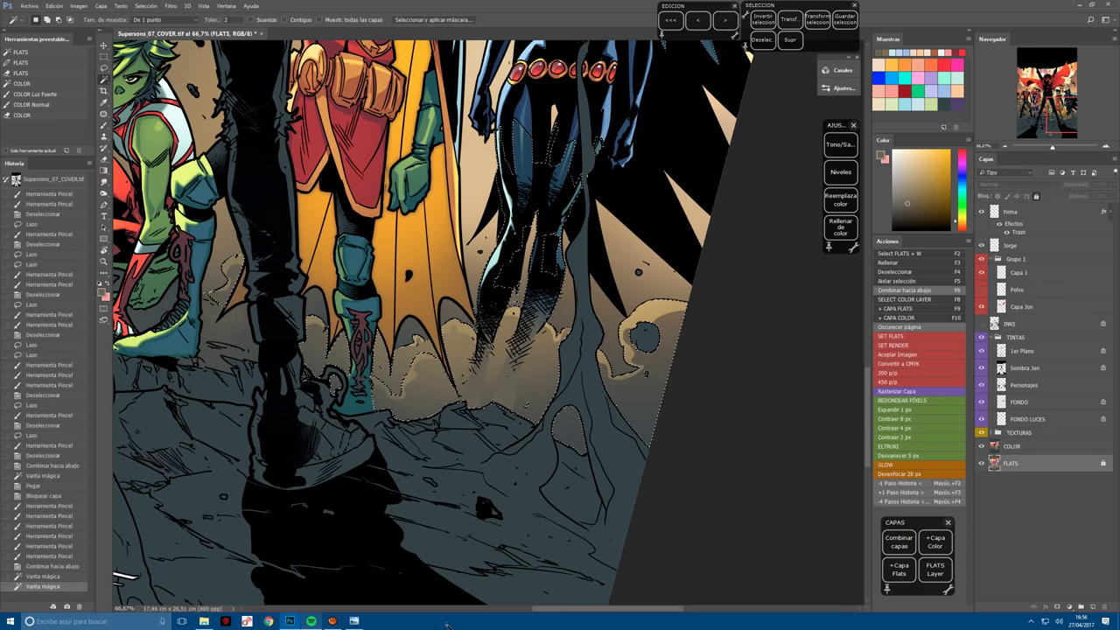
{"action": "left_click", "coordinate": [479, 444], "text": "shift"}
{"action": "key", "text": "F10"}
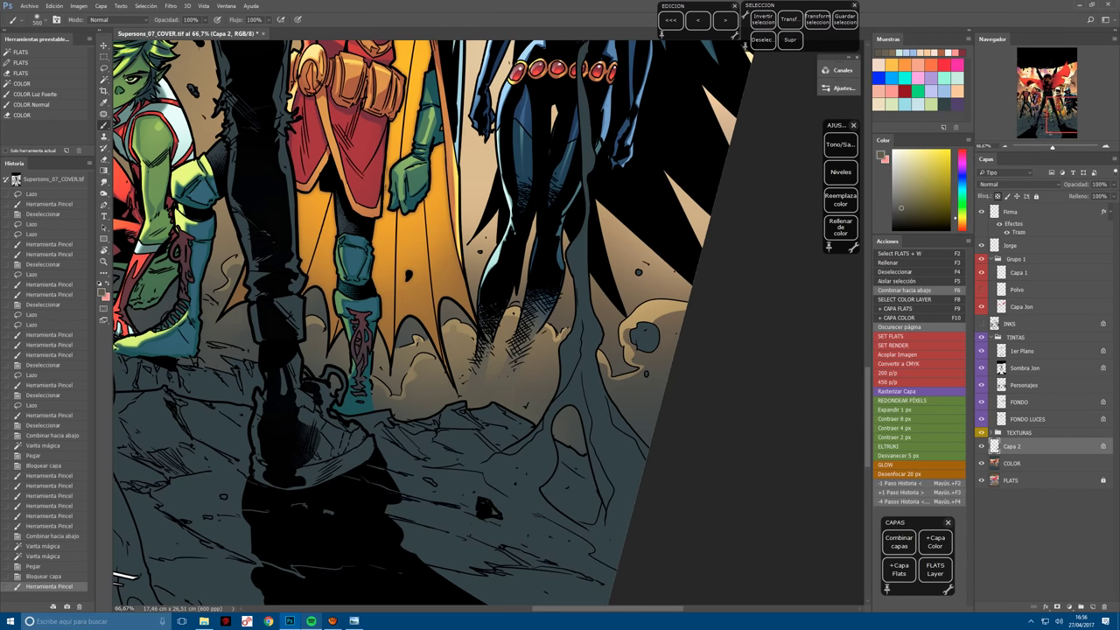
Brush the dark olive-brown dust tone over the area around Raven's feet.
{"action": "left_click", "coordinate": [481, 380]}
{"action": "left_click", "coordinate": [480, 380]}
{"action": "left_click", "coordinate": [480, 380]}
{"action": "left_click", "coordinate": [480, 380]}
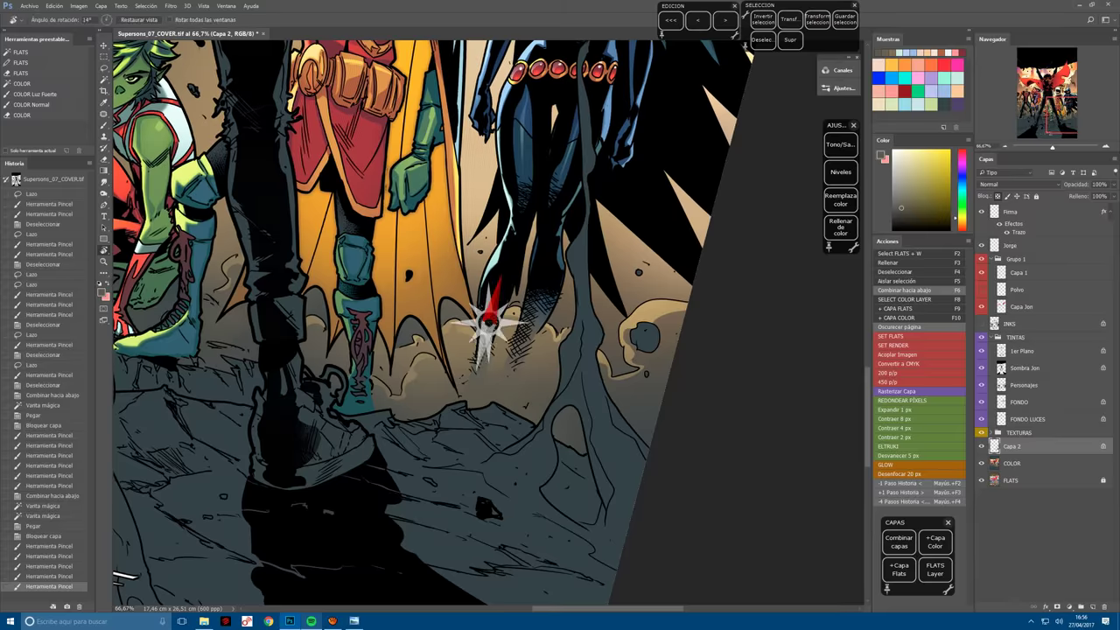
Lasso the shapes of Raven's two lower legs down to the ground and feather the selection 5 px.
{"action": "key", "text": "r"}
{"action": "left_click_drag", "start_coordinate": [480, 380], "coordinate": [525, 332]}
{"action": "key", "text": "l"}
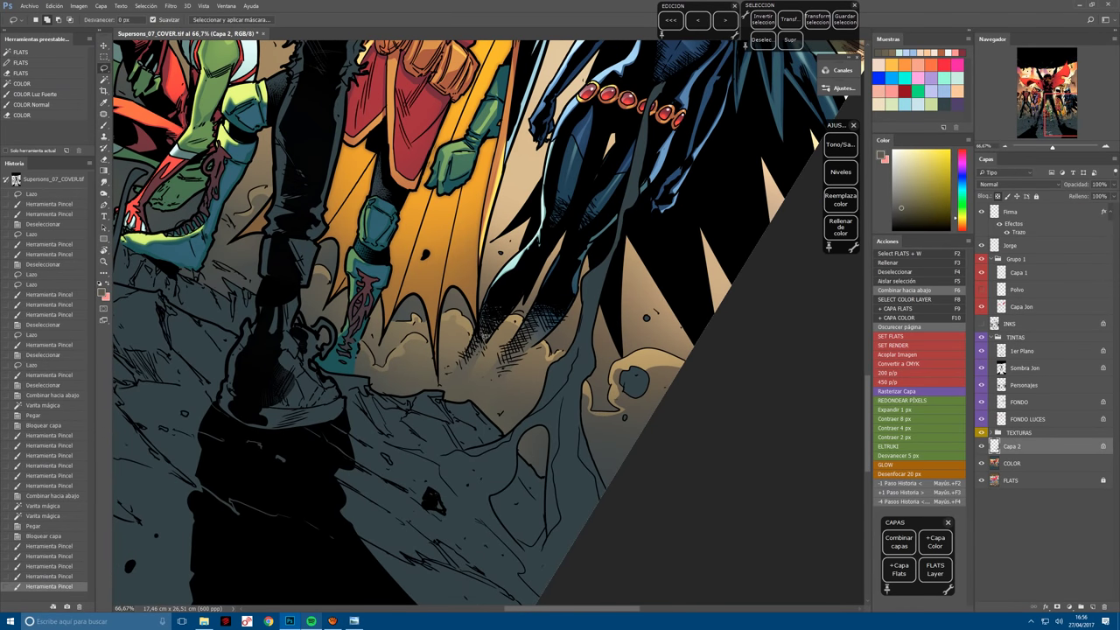
{"action": "mouse_move", "coordinate": [437, 399]}
{"action": "left_mouse_down"}
{"action": "mouse_move", "coordinate": [518, 339]}
{"action": "mouse_move", "coordinate": [464, 434]}
{"action": "mouse_move", "coordinate": [439, 400]}
{"action": "left_mouse_up"}
{"action": "mouse_move", "coordinate": [521, 352]}
{"action": "left_mouse_down"}
{"action": "mouse_move", "coordinate": [563, 321]}
{"action": "mouse_move", "coordinate": [527, 346]}
{"action": "mouse_move", "coordinate": [560, 281]}
{"action": "mouse_move", "coordinate": [525, 325]}
{"action": "left_mouse_up"}
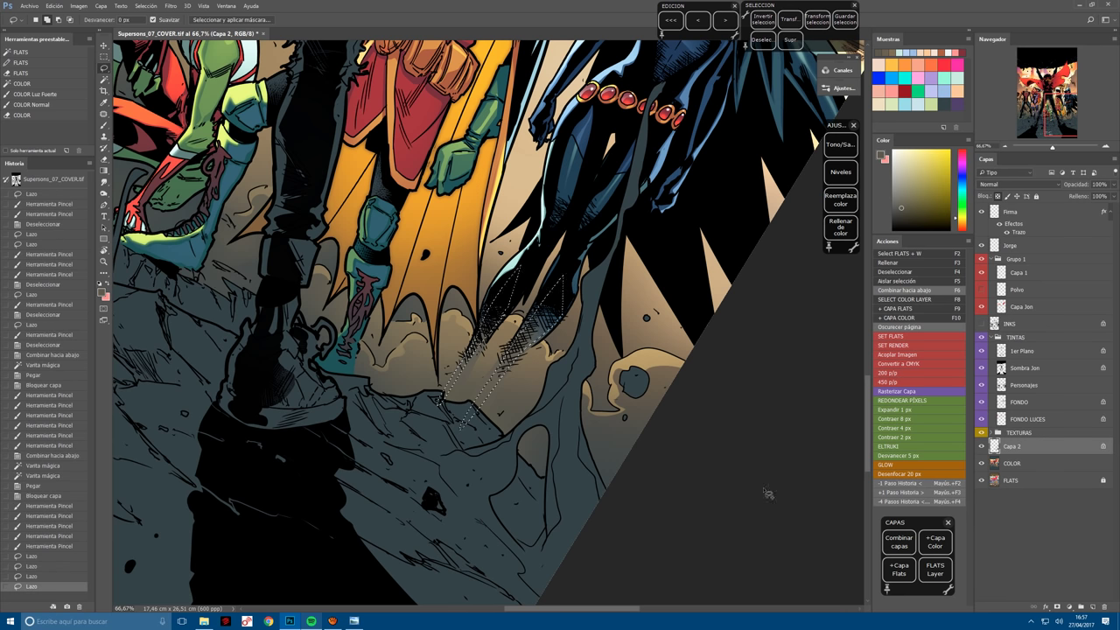
{"action": "left_click", "coordinate": [930, 456]}
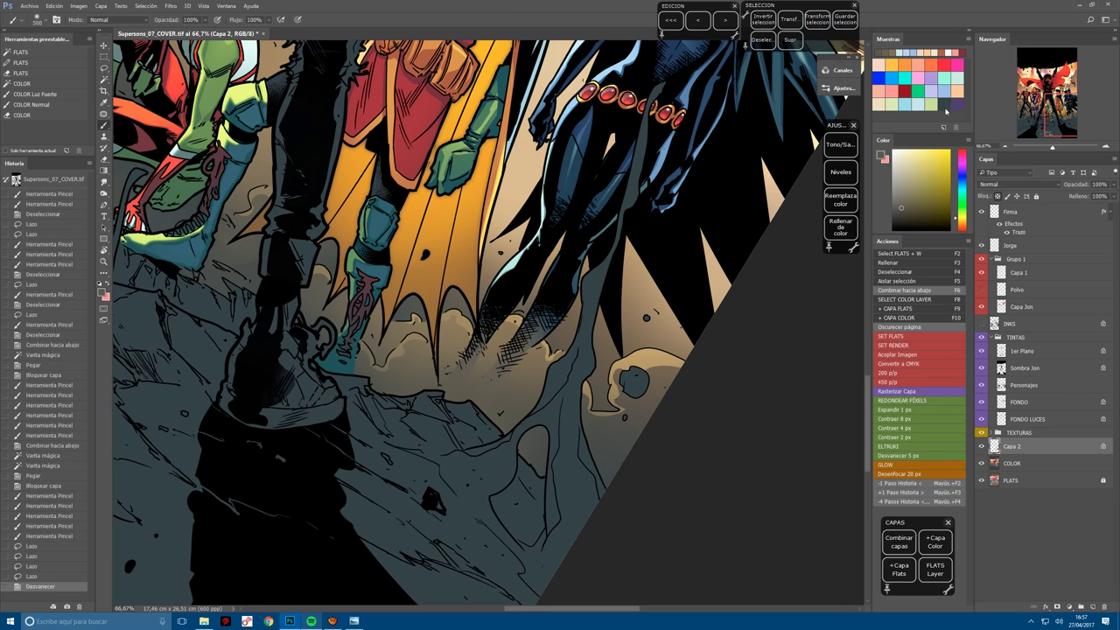
Pick a dark blue-grey, brush it over the selected lower legs with a smaller brush and clear the selection.
{"action": "left_click", "coordinate": [945, 103]}
{"action": "mouse_move", "coordinate": [483, 360]}
{"action": "left_mouse_down"}
{"action": "mouse_move", "coordinate": [495, 370]}
{"action": "mouse_move", "coordinate": [525, 350]}
{"action": "left_mouse_up"}
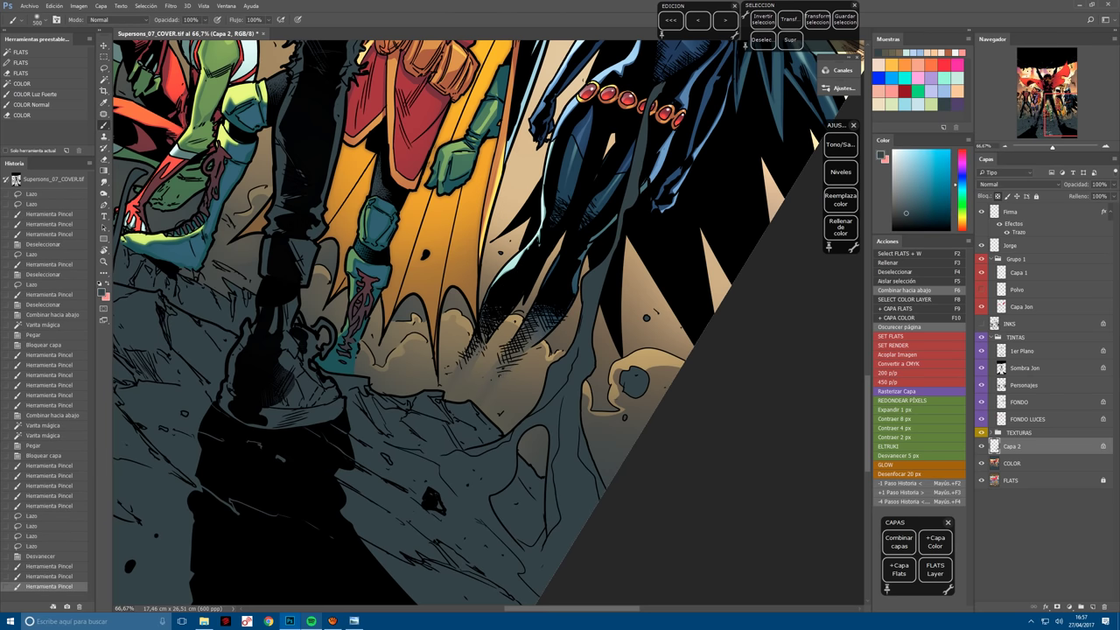
{"action": "key", "text": "bracketleft"}
{"action": "key", "text": "bracketleft"}
{"action": "mouse_move", "coordinate": [491, 315]}
{"action": "left_mouse_down"}
{"action": "mouse_move", "coordinate": [525, 350]}
{"action": "mouse_move", "coordinate": [516, 368]}
{"action": "mouse_move", "coordinate": [525, 359]}
{"action": "mouse_move", "coordinate": [543, 394]}
{"action": "mouse_move", "coordinate": [594, 413]}
{"action": "left_mouse_up"}
{"action": "key", "text": "r"}
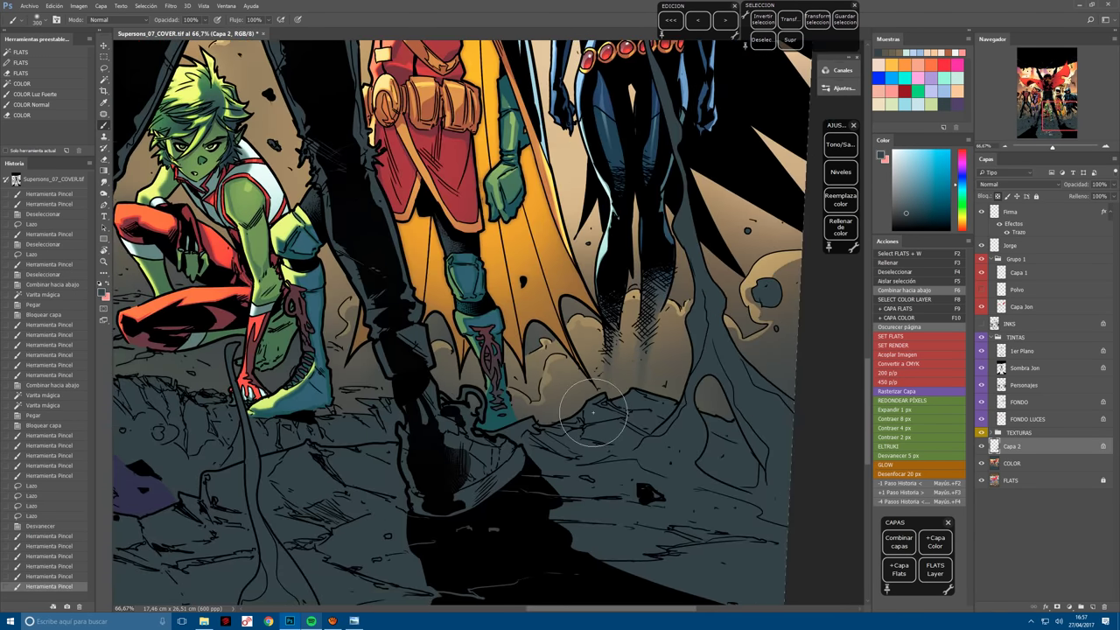
{"action": "key", "text": "ctrl+d"}
Check the whole cover, merge the working layer into COLOR, return to FLATS and save the file.
{"action": "key", "text": "l"}
{"action": "scroll", "coordinate": [593, 413], "scroll_direction": "up", "scroll_amount": 3}
{"action": "scroll", "coordinate": [561, 420], "scroll_direction": "down", "scroll_amount": 1}
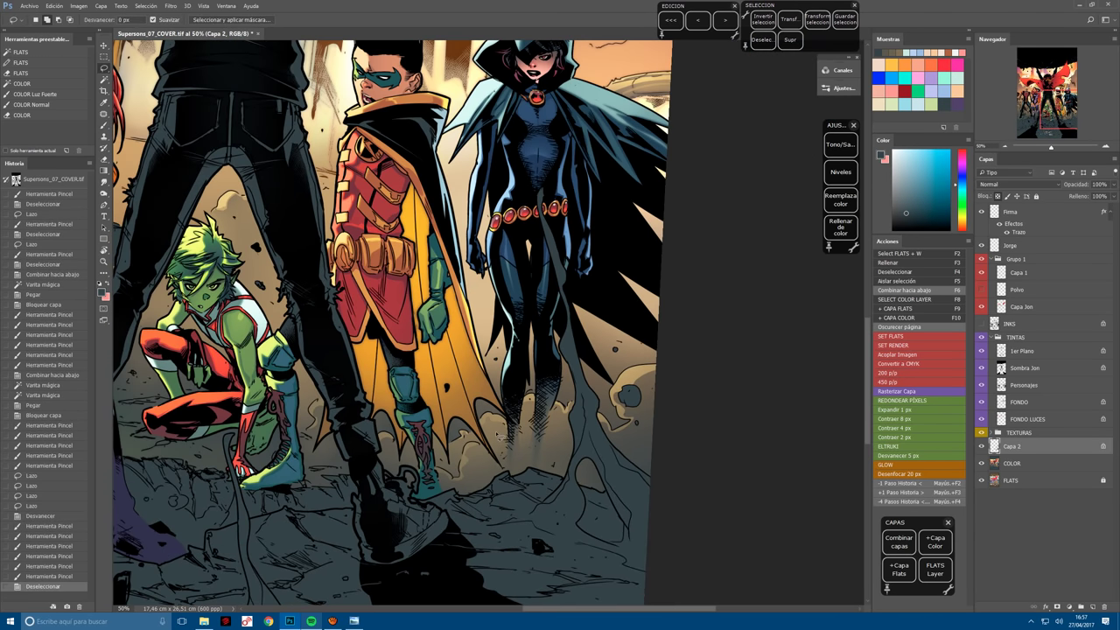
{"action": "key", "text": "ctrl+0"}
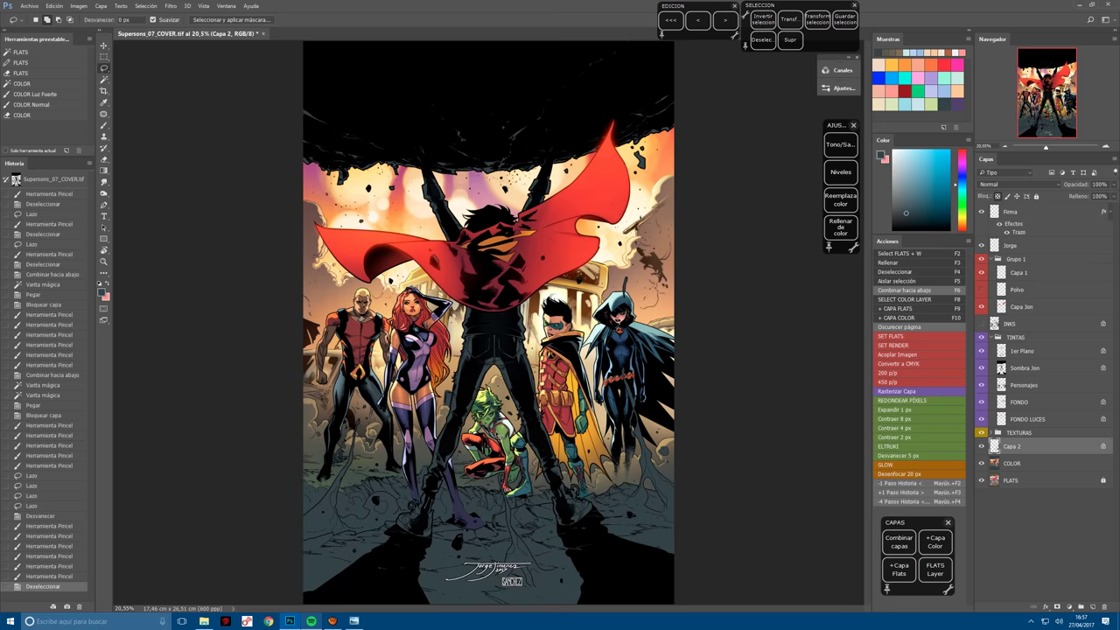
{"action": "key", "text": "F6"}
{"action": "key", "text": "F2"}
{"action": "key", "text": "ctrl+s"}
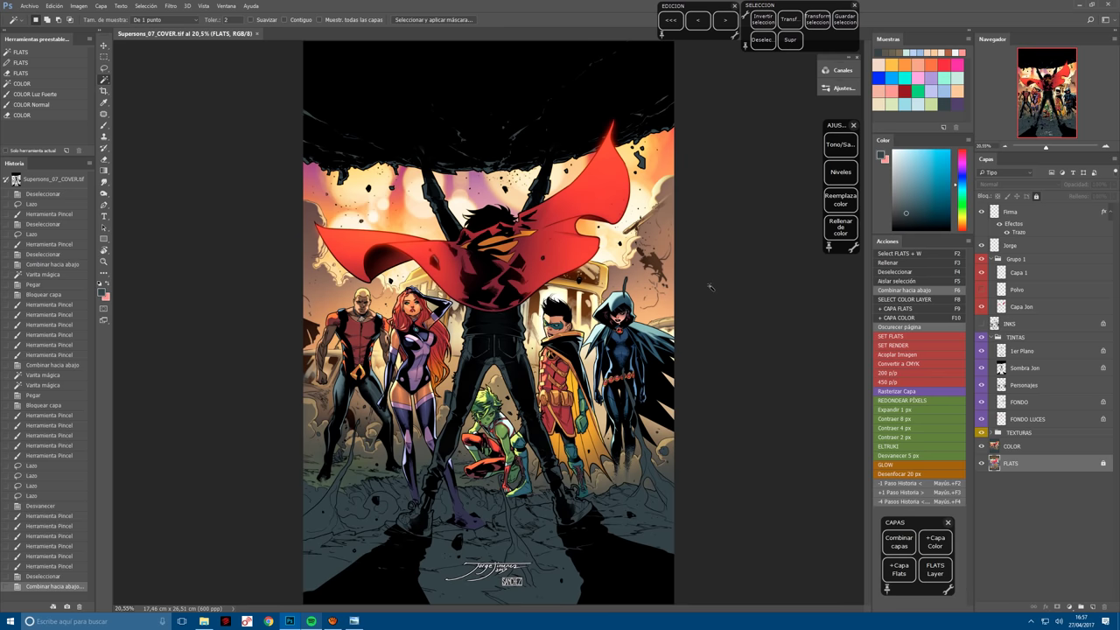
Copy the rocky ground's flat area onto a new locked layer above COLOR and brush it lightly with the light cream swatch.
{"action": "key", "text": "ctrl+plus"}
{"action": "scroll", "coordinate": [482, 253], "scroll_direction": "down", "scroll_amount": 5}
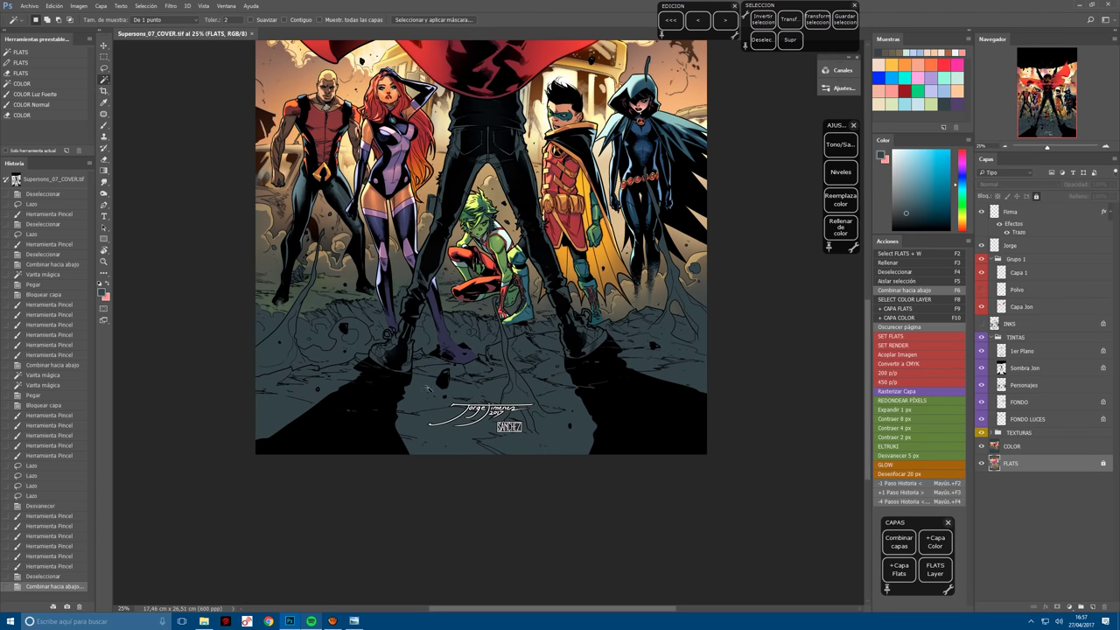
{"action": "left_click", "coordinate": [429, 389]}
{"action": "key", "text": "F10"}
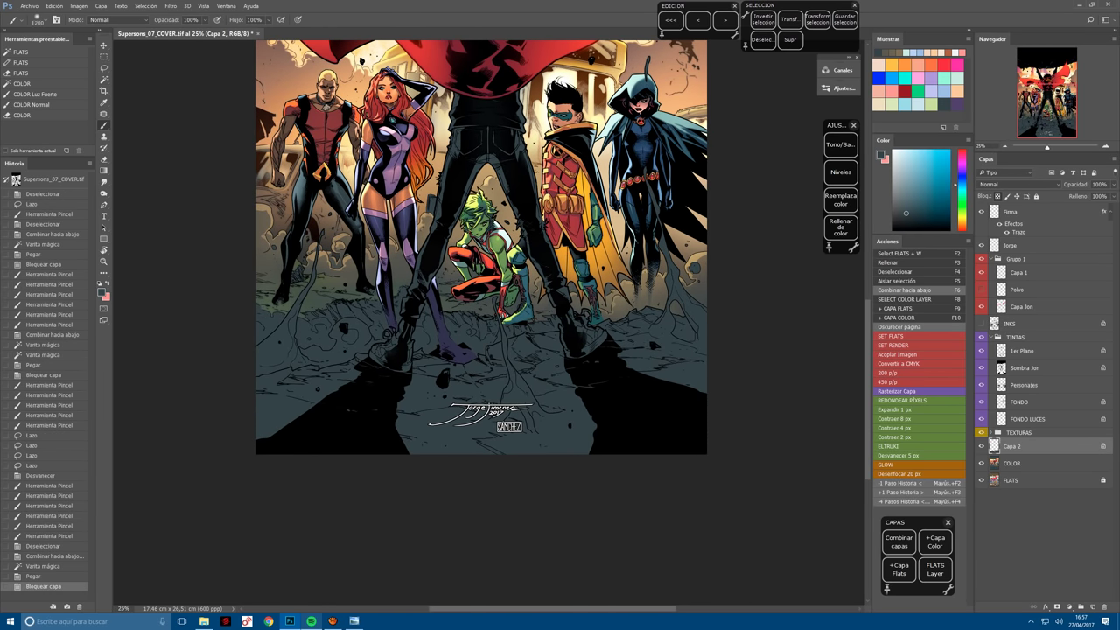
{"action": "left_click", "coordinate": [886, 92]}
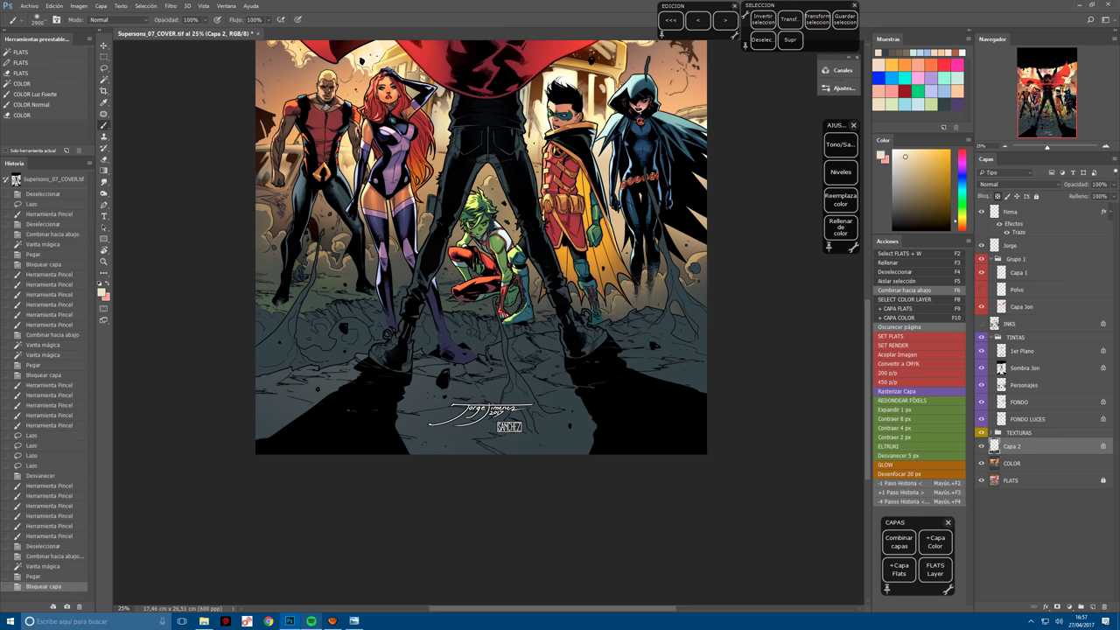
{"action": "left_click_drag", "start_coordinate": [652, 263], "coordinate": [675, 262]}
{"action": "left_click", "coordinate": [674, 262]}
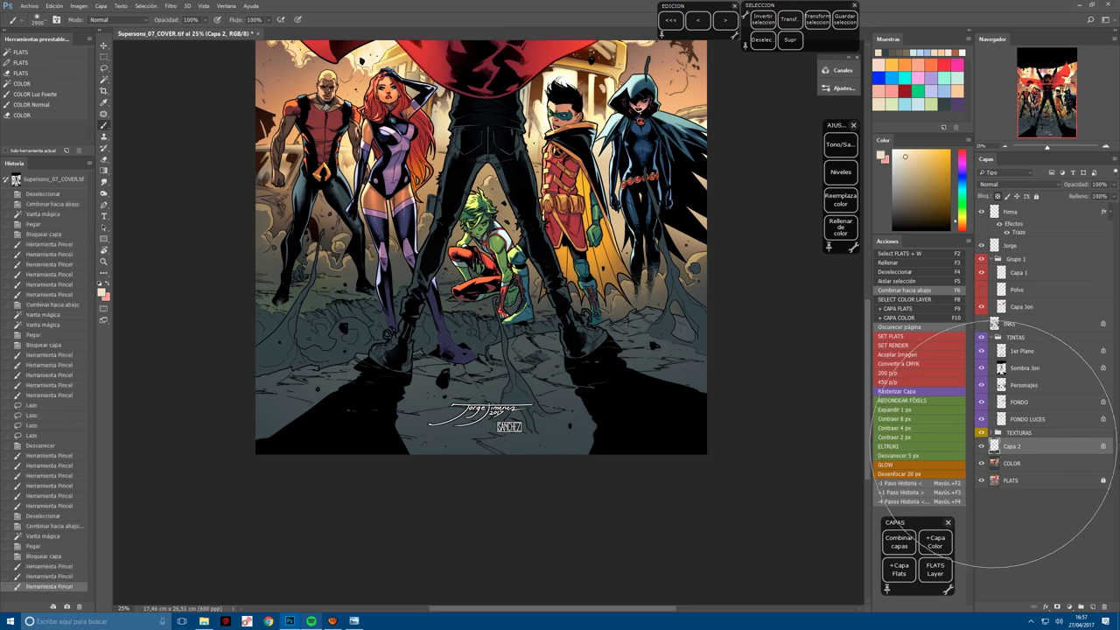
Load the ground layer's shape as a selection, contracted 2 px and feathered 5 px, and brush cream light over it with the COLOR Luz fuerte preset.
{"action": "left_click", "coordinate": [994, 446], "text": "ctrl"}
{"action": "left_click", "coordinate": [919, 437]}
{"action": "left_click", "coordinate": [919, 455]}
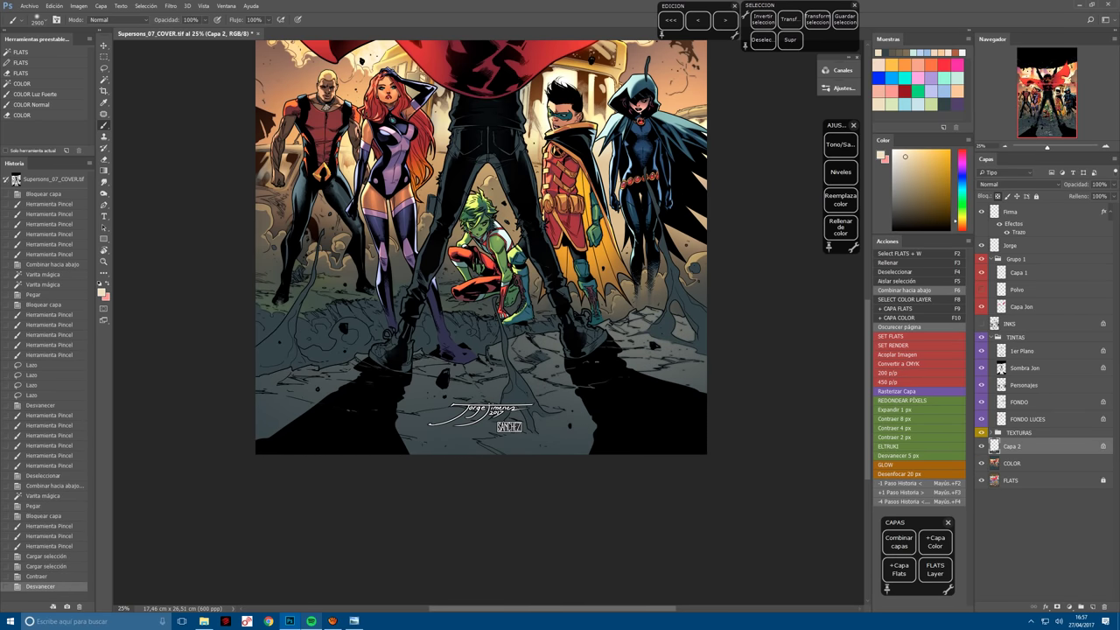
{"action": "left_click", "coordinate": [35, 94]}
{"action": "left_click", "coordinate": [382, 277]}
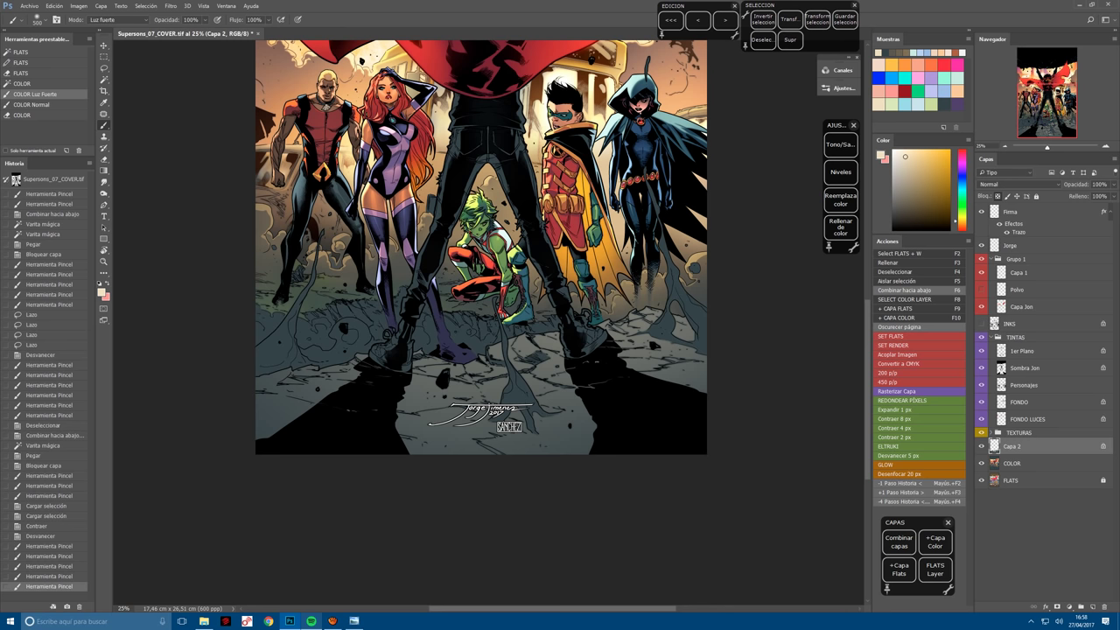
{"action": "left_click", "coordinate": [341, 280]}
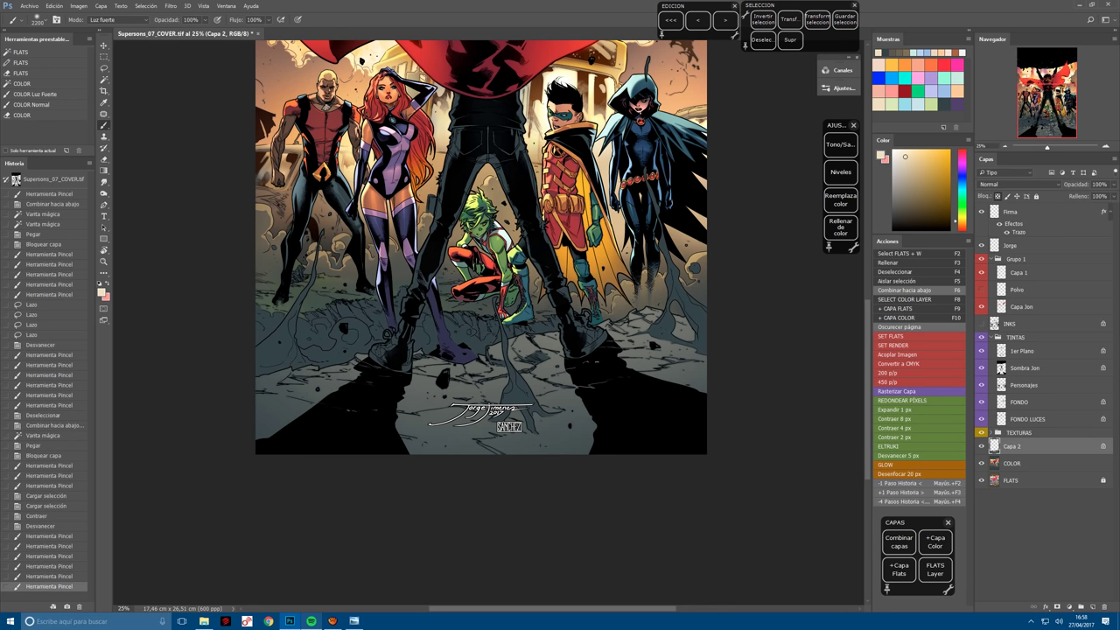
{"action": "left_click", "coordinate": [472, 389]}
Brush light orange and salmon swatch tones, followed by the sampled cream, over the selected ground in Luz fuerte mode.
{"action": "left_click", "coordinate": [962, 86]}
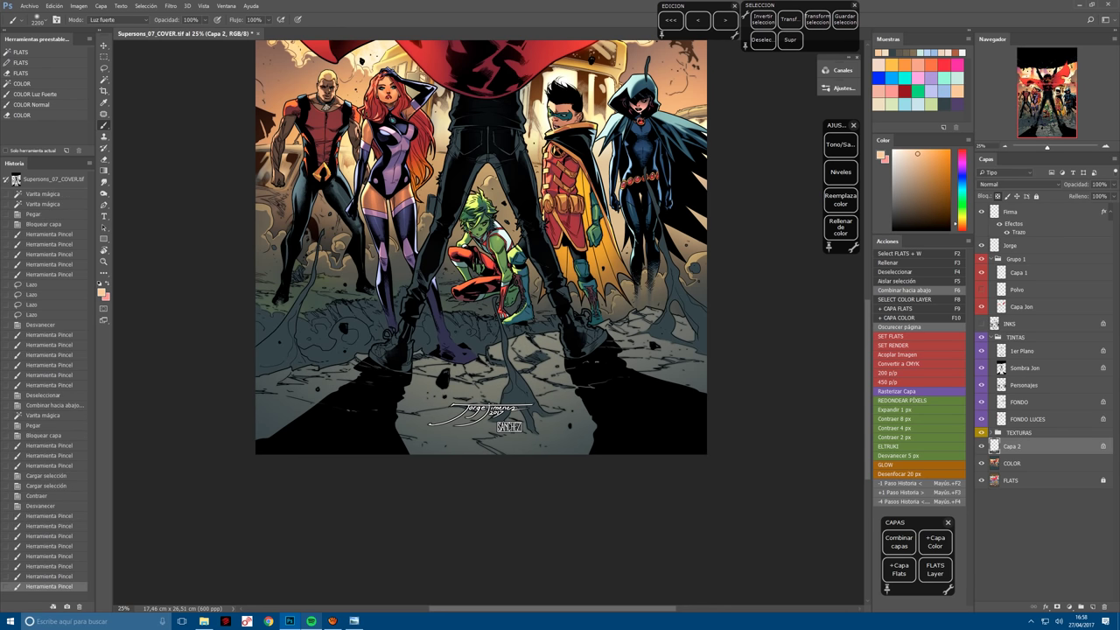
{"action": "left_click", "coordinate": [883, 89]}
{"action": "left_click", "coordinate": [656, 316]}
{"action": "left_click", "coordinate": [613, 333]}
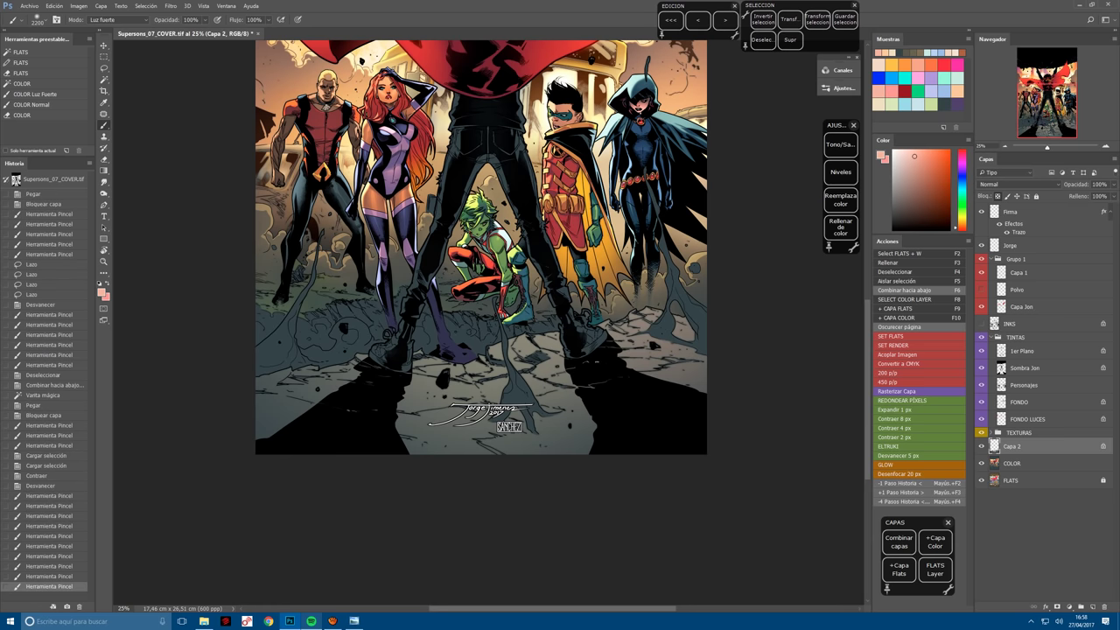
{"action": "left_click", "coordinate": [691, 96], "text": "alt"}
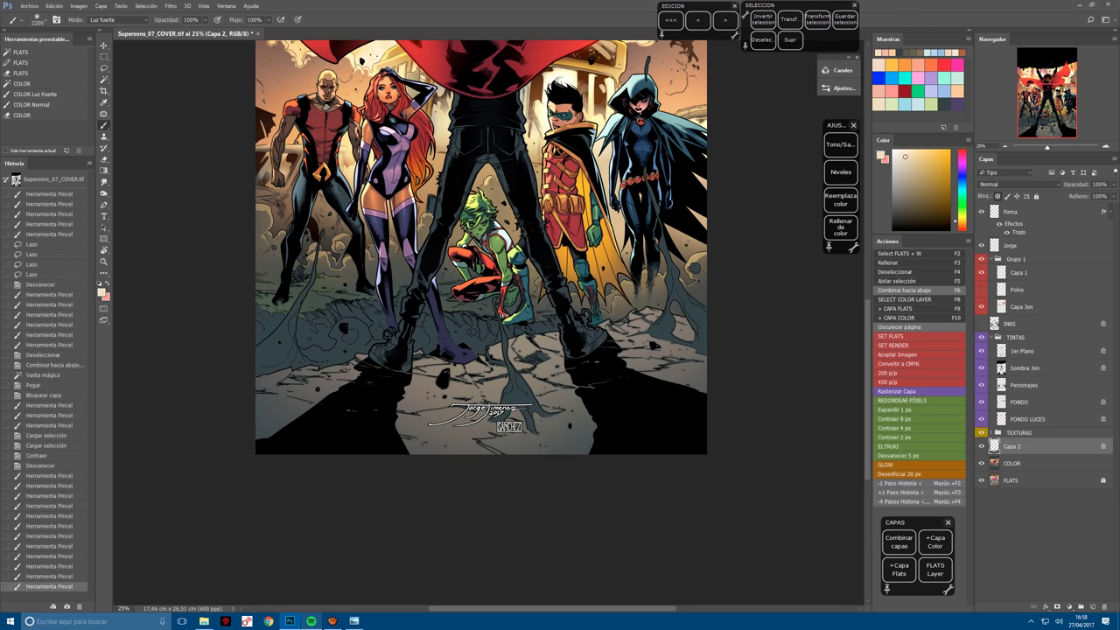
{"action": "left_click", "coordinate": [551, 359]}
{"action": "left_click", "coordinate": [553, 398]}
Clear the selection and brush more cream Luz fuerte light over the ground below Raven and beside the cast shadow.
{"action": "key", "text": "l"}
{"action": "left_click", "coordinate": [683, 329]}
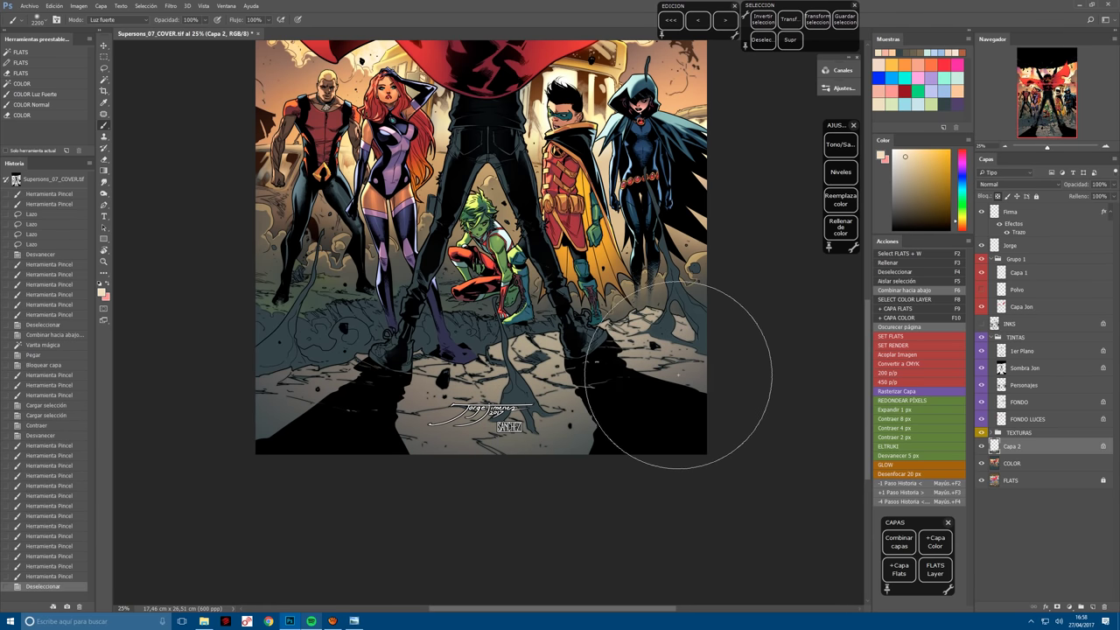
{"action": "left_click", "coordinate": [630, 324]}
{"action": "key", "text": "ctrl+d"}
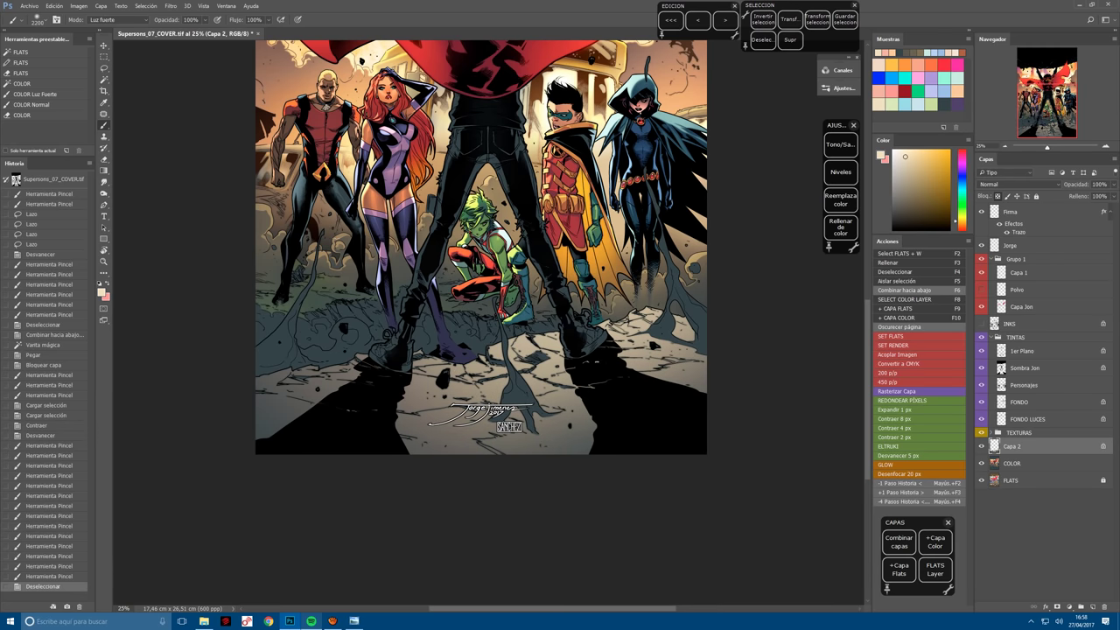
{"action": "left_click", "coordinate": [665, 263]}
{"action": "left_click", "coordinate": [744, 228]}
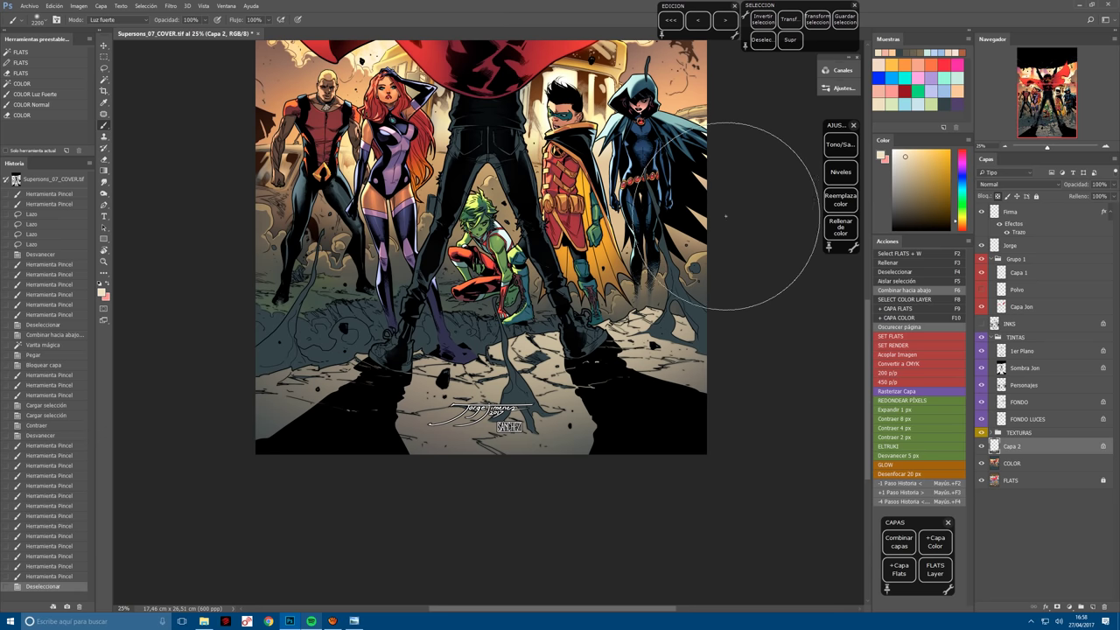
{"action": "left_click", "coordinate": [630, 315]}
{"action": "left_click", "coordinate": [630, 385]}
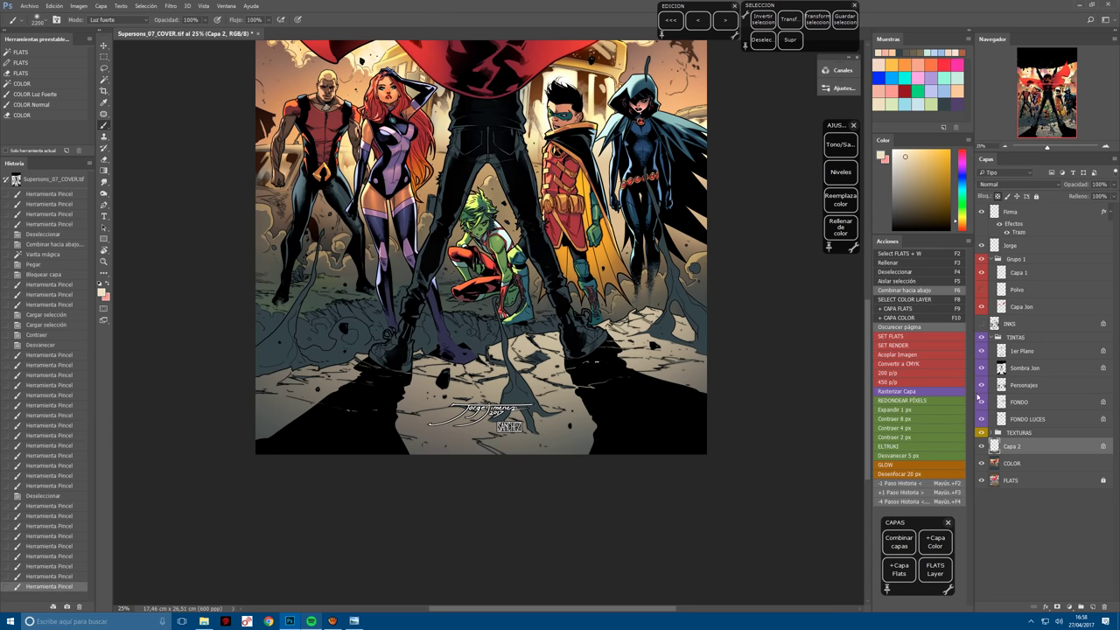
Load the Sombra Jon layer as a selection, expand it 1 px three times, round its pixels and expand it 1 px five more times.
{"action": "left_click", "coordinate": [1002, 367], "text": "ctrl"}
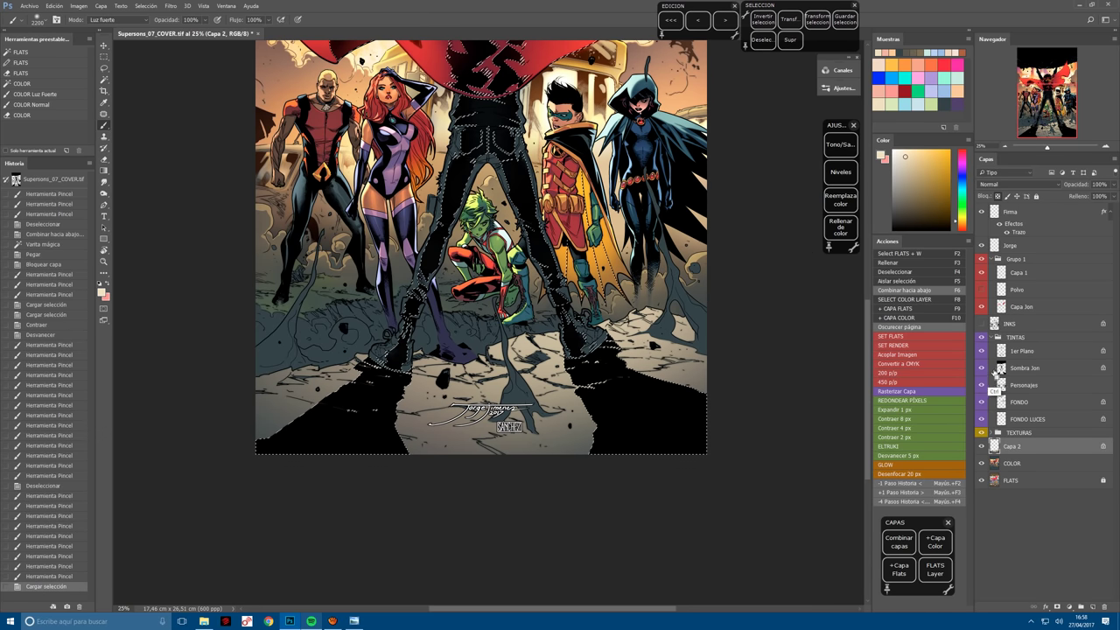
{"action": "left_click", "coordinate": [919, 410]}
{"action": "left_click", "coordinate": [918, 409]}
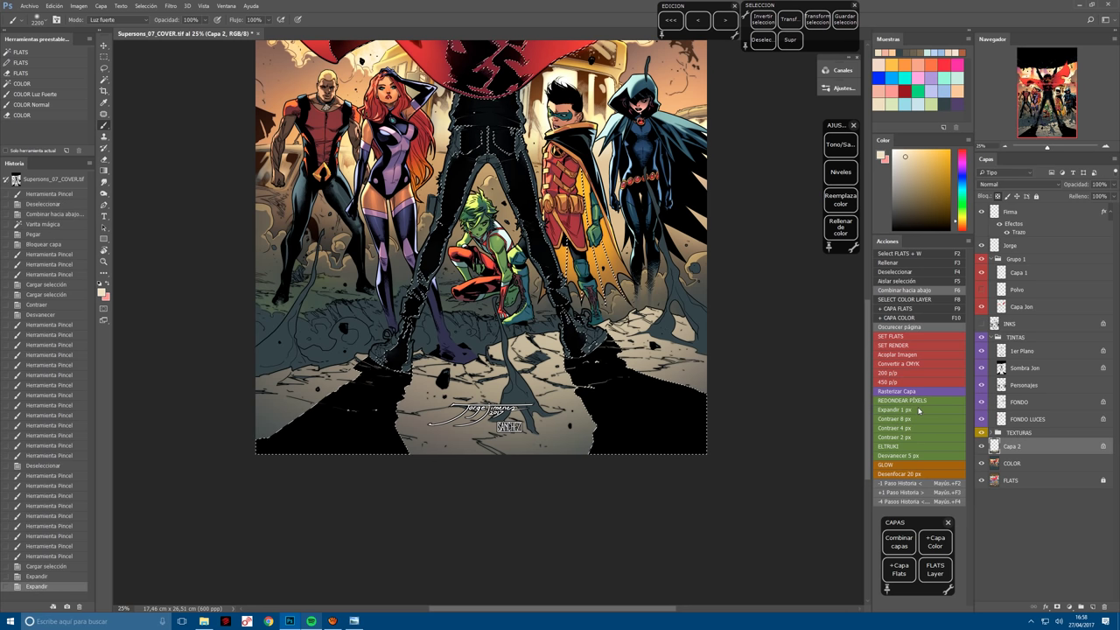
{"action": "left_click", "coordinate": [920, 407]}
{"action": "left_click", "coordinate": [901, 400]}
{"action": "left_click", "coordinate": [916, 410]}
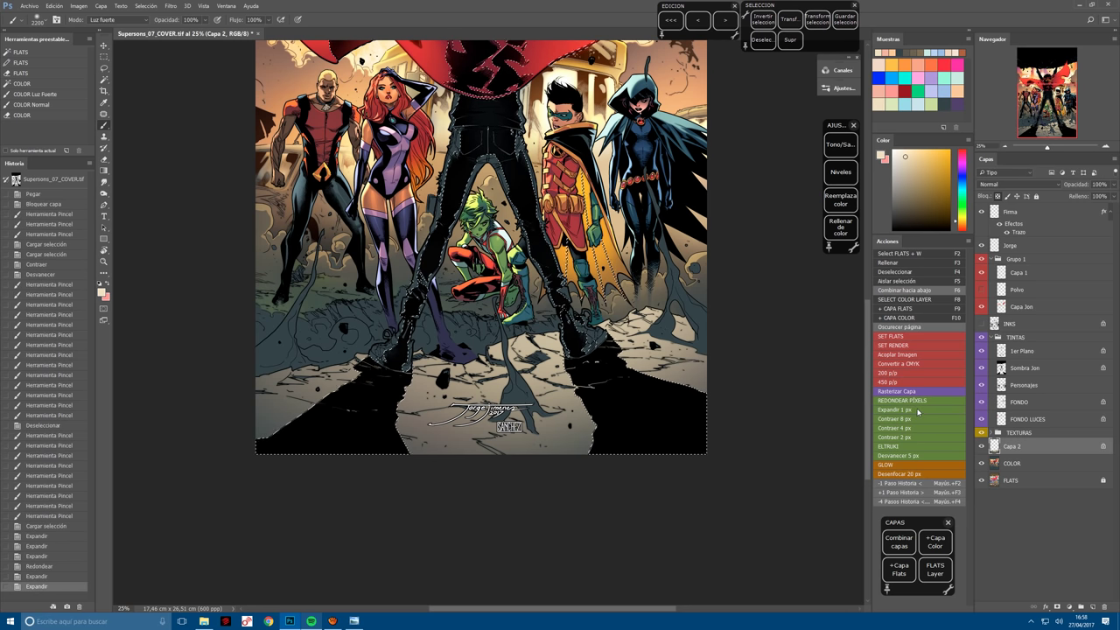
{"action": "left_click", "coordinate": [915, 411]}
{"action": "left_click", "coordinate": [917, 412]}
{"action": "left_click", "coordinate": [917, 412]}
{"action": "left_click", "coordinate": [916, 412]}
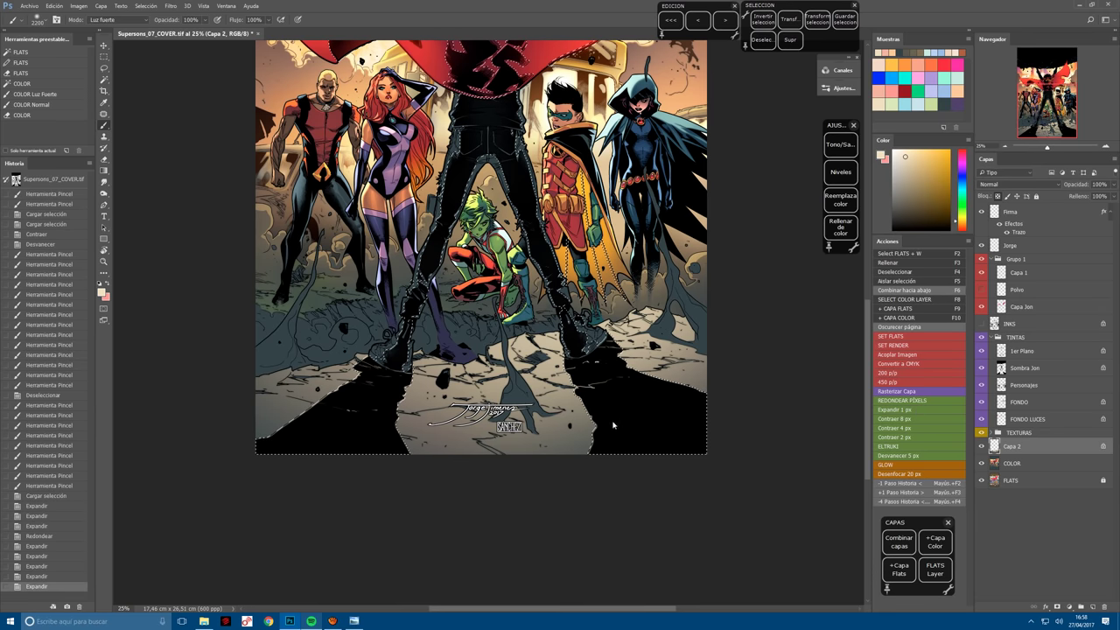
Sample the dark blue-grey, brush it along the edges of the two cast shadows with the COLOR Normal preset and clear the selection.
{"action": "left_click", "coordinate": [257, 436], "text": "alt"}
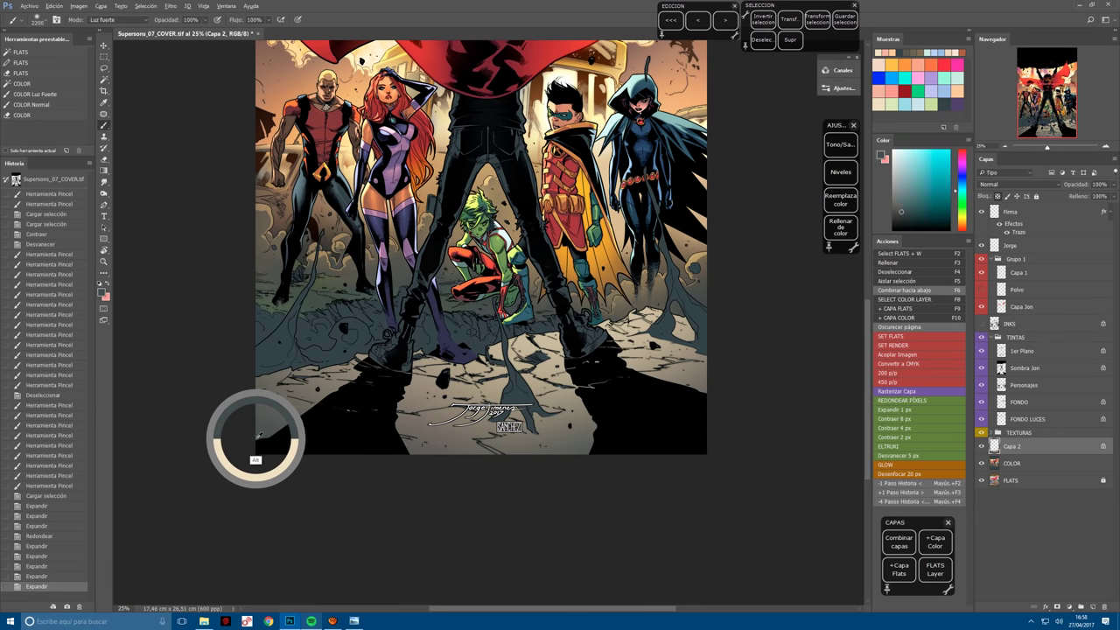
{"action": "left_click", "coordinate": [50, 105]}
{"action": "left_click_drag", "start_coordinate": [385, 385], "coordinate": [442, 501]}
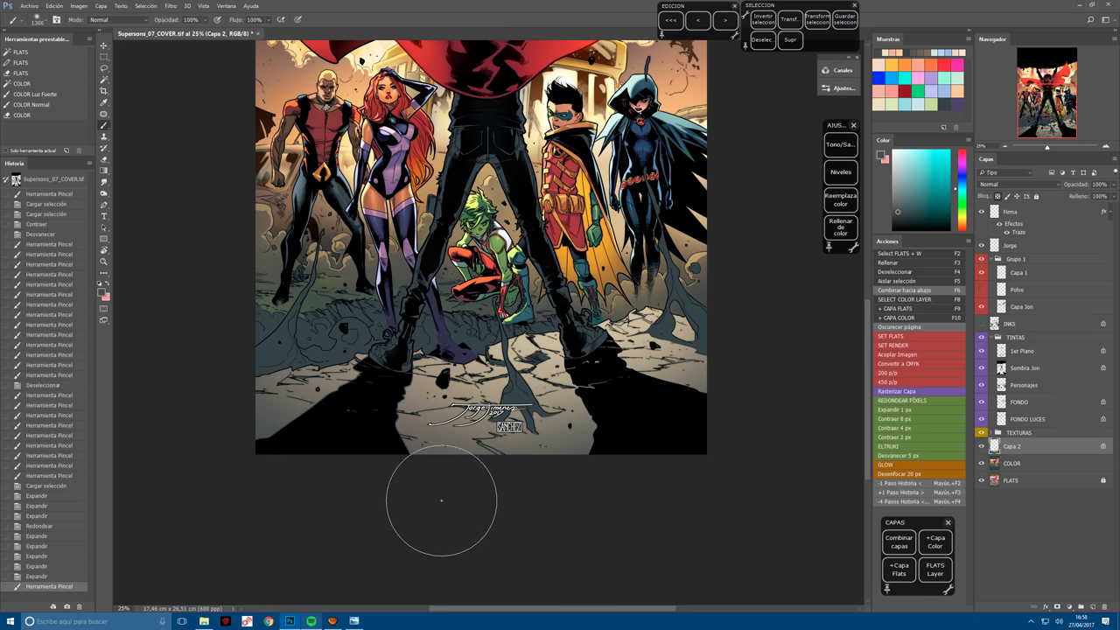
{"action": "mouse_move", "coordinate": [638, 471]}
{"action": "left_mouse_down"}
{"action": "mouse_move", "coordinate": [588, 311]}
{"action": "mouse_move", "coordinate": [612, 342]}
{"action": "left_mouse_up"}
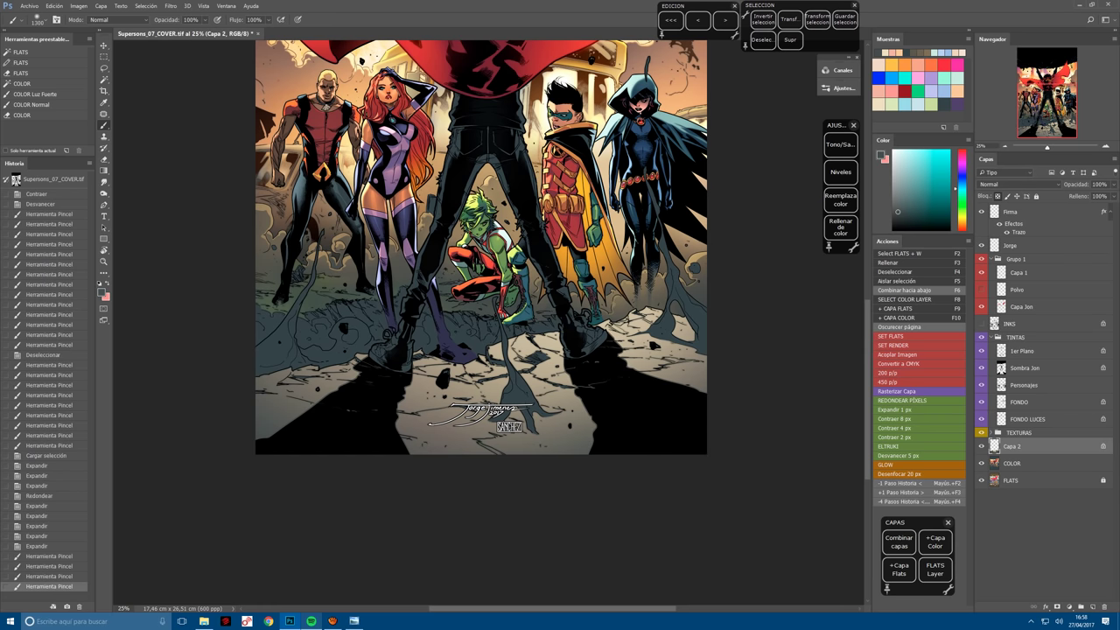
{"action": "key", "text": "l"}
{"action": "key", "text": "ctrl+d"}
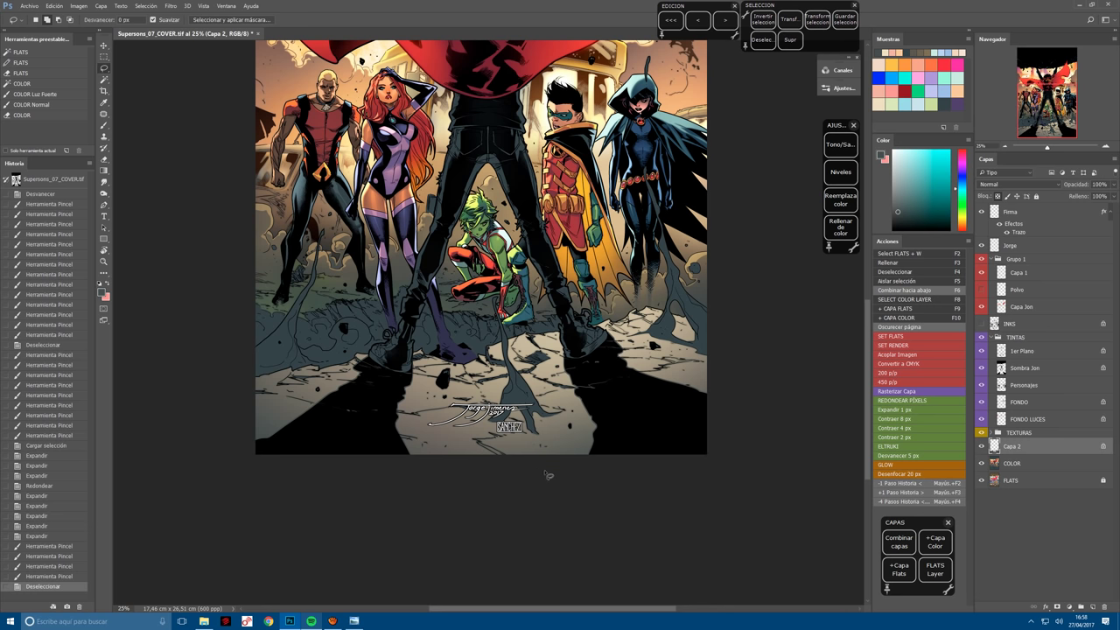
Brush the dark blue-grey softly over the foreground ground around both cast shadows and the signature using a larger brush.
{"action": "key", "text": "b"}
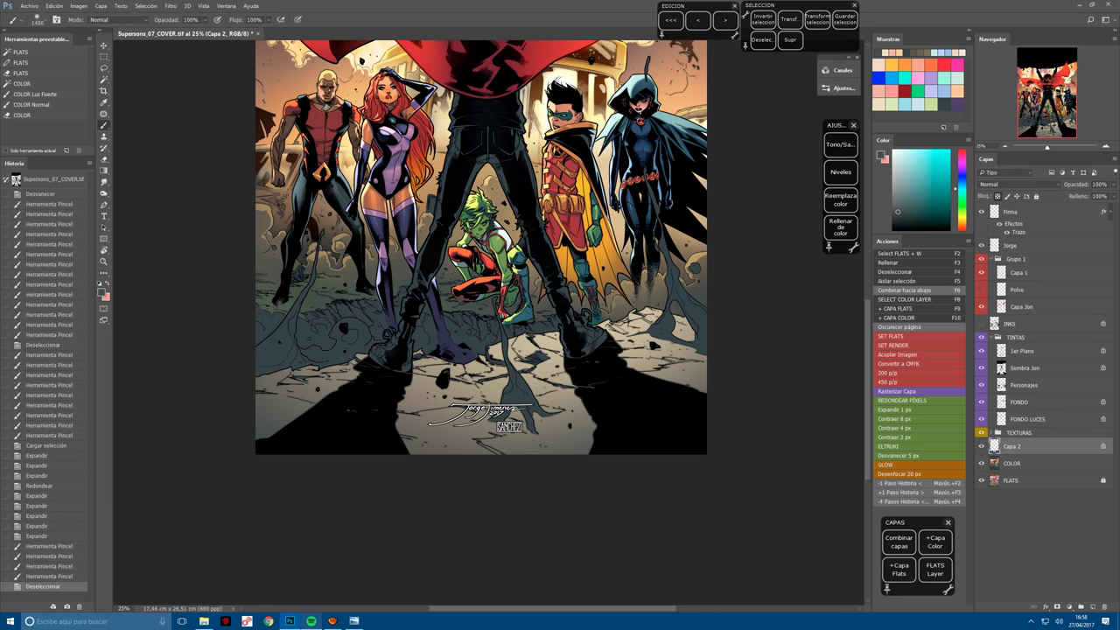
{"action": "mouse_move", "coordinate": [688, 388]}
{"action": "left_mouse_down"}
{"action": "mouse_move", "coordinate": [647, 337]}
{"action": "mouse_move", "coordinate": [647, 362]}
{"action": "left_mouse_up"}
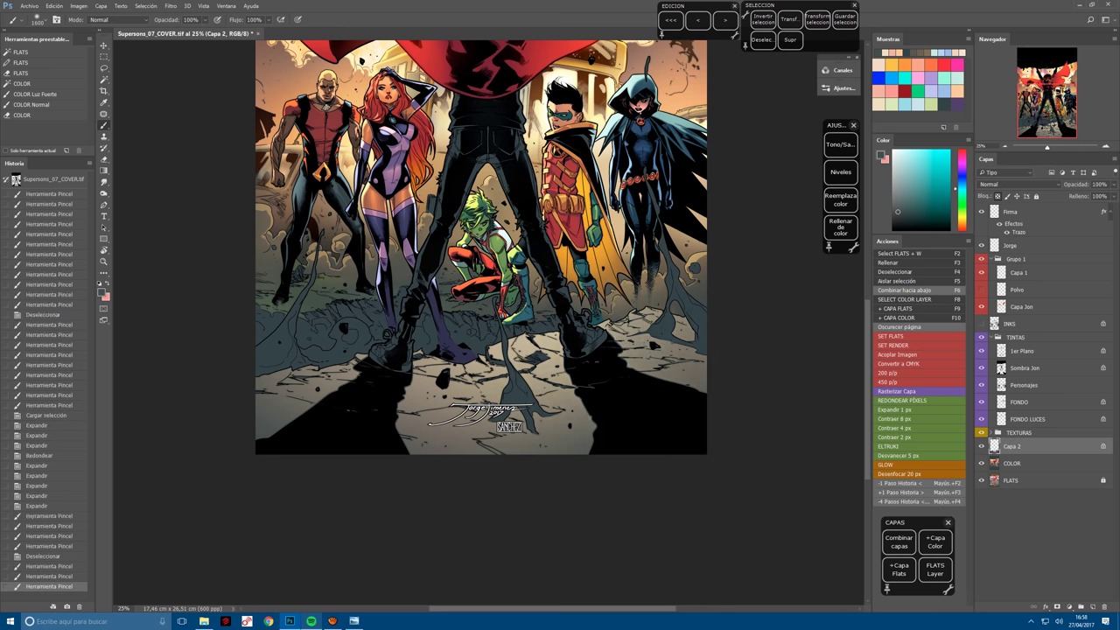
{"action": "left_click_drag", "start_coordinate": [490, 389], "coordinate": [350, 421]}
{"action": "left_click_drag", "start_coordinate": [289, 402], "coordinate": [333, 429]}
{"action": "mouse_move", "coordinate": [411, 411]}
{"action": "left_mouse_down"}
{"action": "mouse_move", "coordinate": [433, 431]}
{"action": "mouse_move", "coordinate": [455, 363]}
{"action": "mouse_move", "coordinate": [411, 390]}
{"action": "left_mouse_up"}
{"action": "left_click_drag", "start_coordinate": [262, 376], "coordinate": [376, 407]}
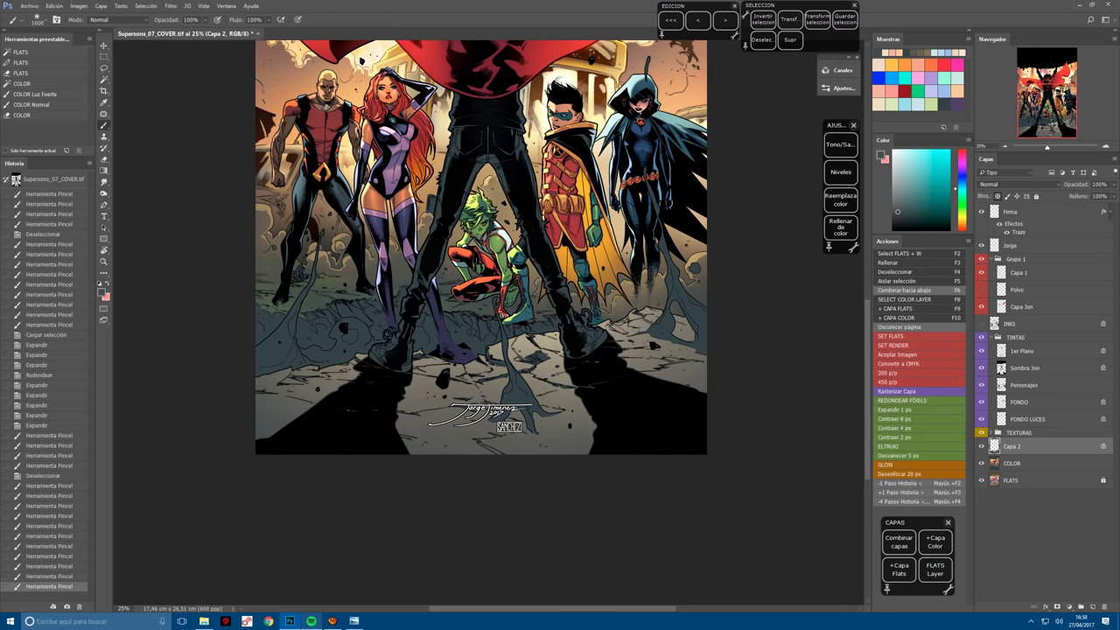
Lasso the rock facets around Jon's left boot, brush them with light cream and clear the selection.
{"action": "key", "text": "ctrl+plus"}
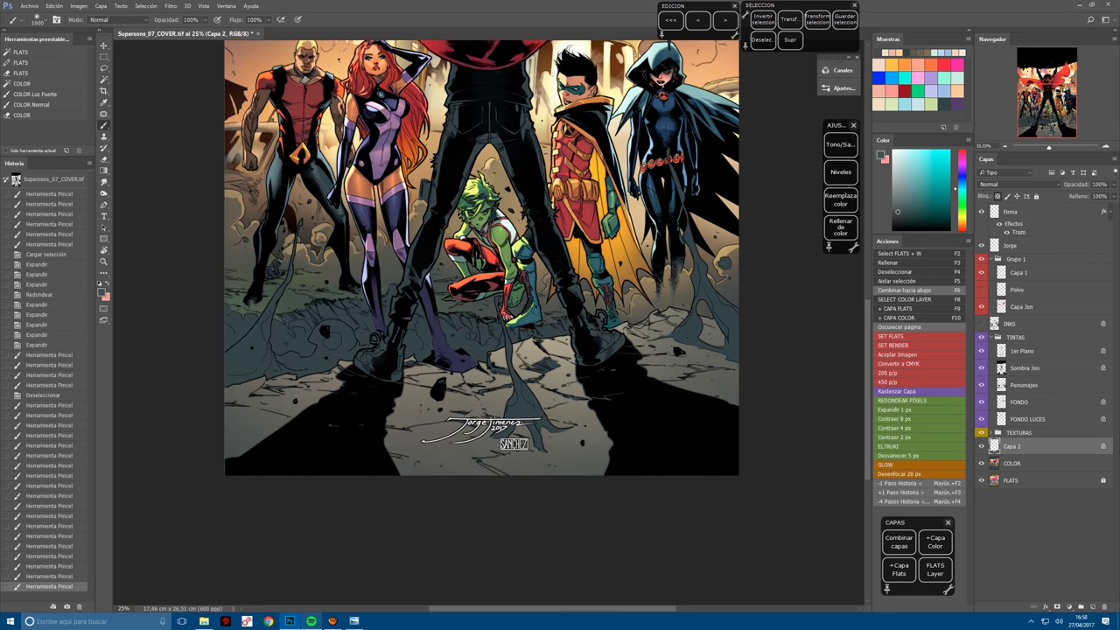
{"action": "key", "text": "r"}
{"action": "left_click_drag", "start_coordinate": [666, 333], "coordinate": [543, 158]}
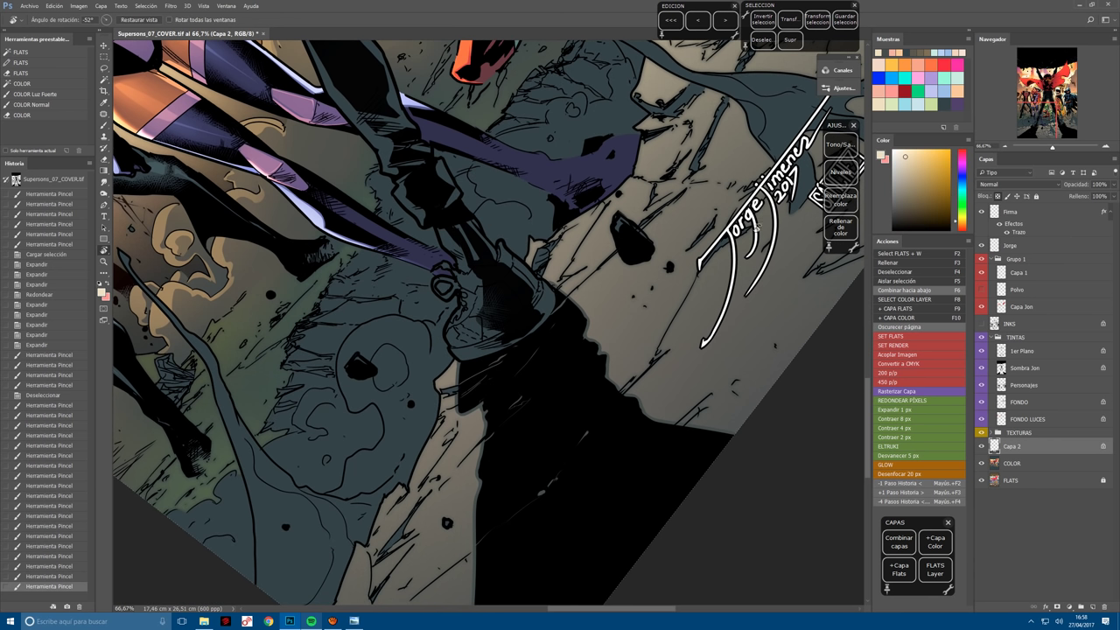
{"action": "key", "text": "l"}
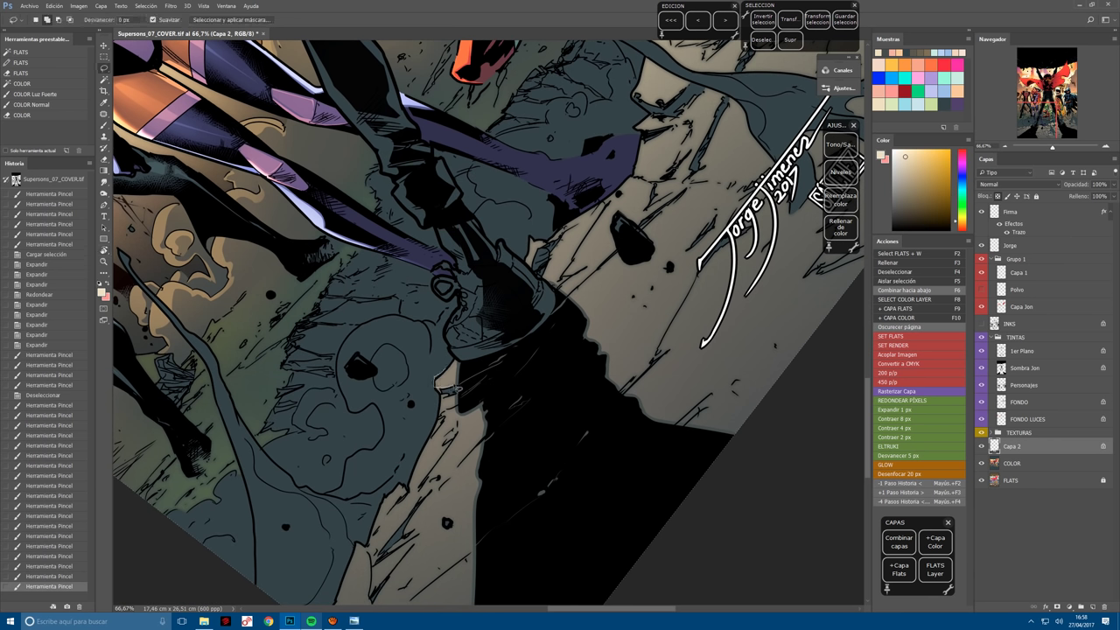
{"action": "left_click_drag", "start_coordinate": [464, 350], "coordinate": [408, 418]}
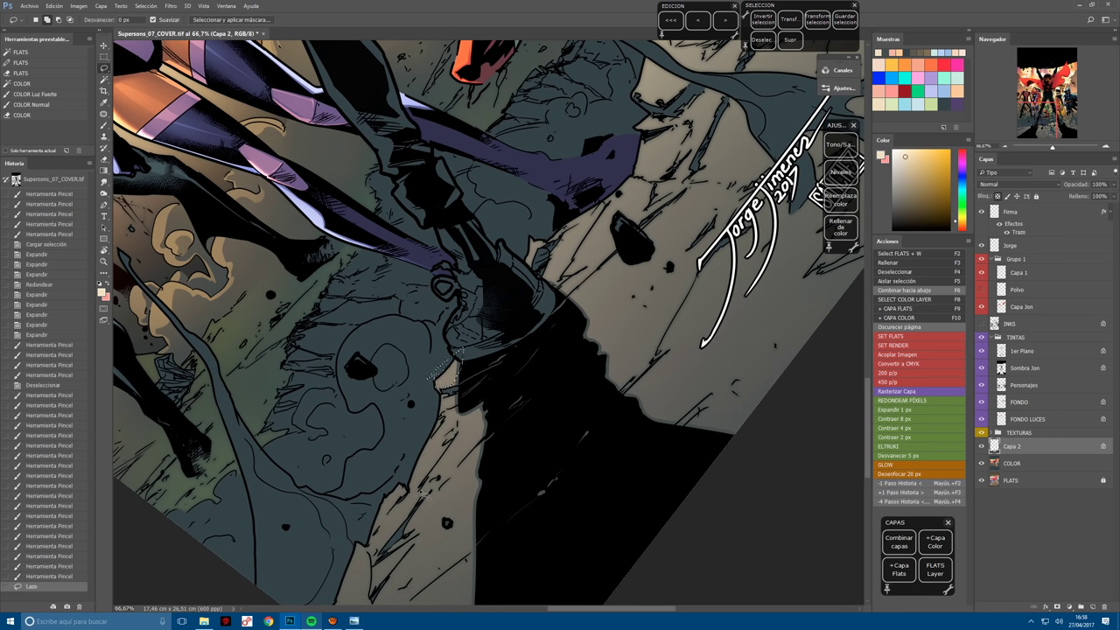
{"action": "mouse_move", "coordinate": [436, 372]}
{"action": "left_mouse_down"}
{"action": "mouse_move", "coordinate": [455, 400]}
{"action": "mouse_move", "coordinate": [437, 424]}
{"action": "left_mouse_up"}
{"action": "mouse_move", "coordinate": [532, 273]}
{"action": "left_mouse_down"}
{"action": "mouse_move", "coordinate": [536, 244]}
{"action": "mouse_move", "coordinate": [525, 278]}
{"action": "left_mouse_up"}
{"action": "key", "text": "b"}
{"action": "key", "text": "ctrl+minus"}
{"action": "left_click_drag", "start_coordinate": [455, 357], "coordinate": [471, 372]}
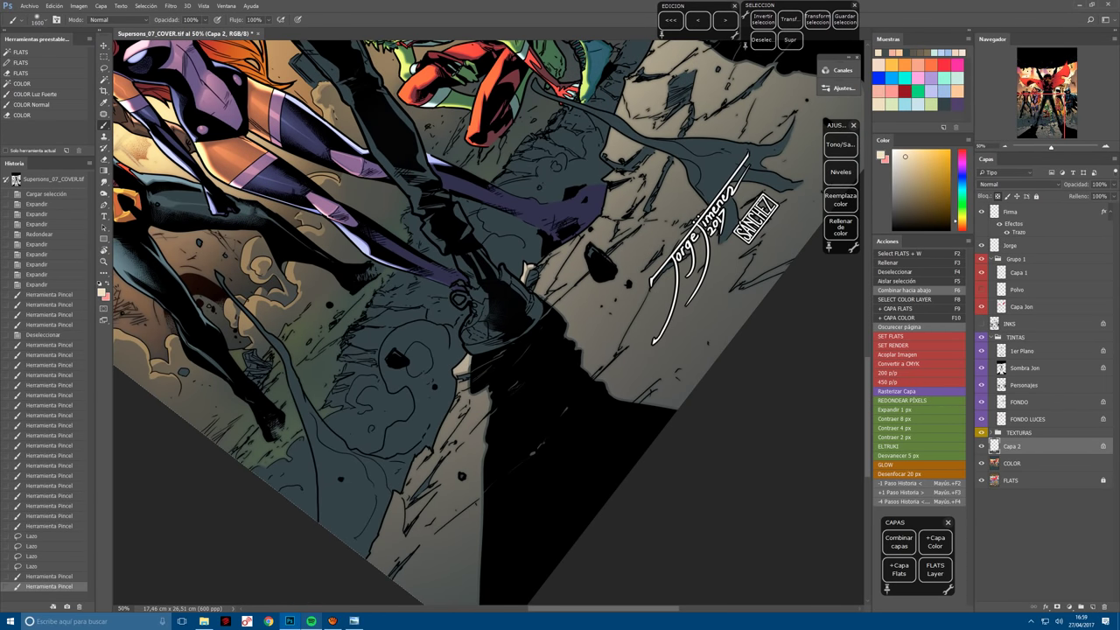
{"action": "key", "text": "ctrl+d"}
Lasso a facet on the broken slab edge beside the left cast shadow, brush it with cream and clear the selection.
{"action": "key", "text": "l"}
{"action": "mouse_move", "coordinate": [431, 450]}
{"action": "left_mouse_down"}
{"action": "mouse_move", "coordinate": [408, 487]}
{"action": "mouse_move", "coordinate": [429, 433]}
{"action": "left_mouse_up"}
{"action": "key", "text": "b"}
{"action": "left_click_drag", "start_coordinate": [413, 477], "coordinate": [436, 446]}
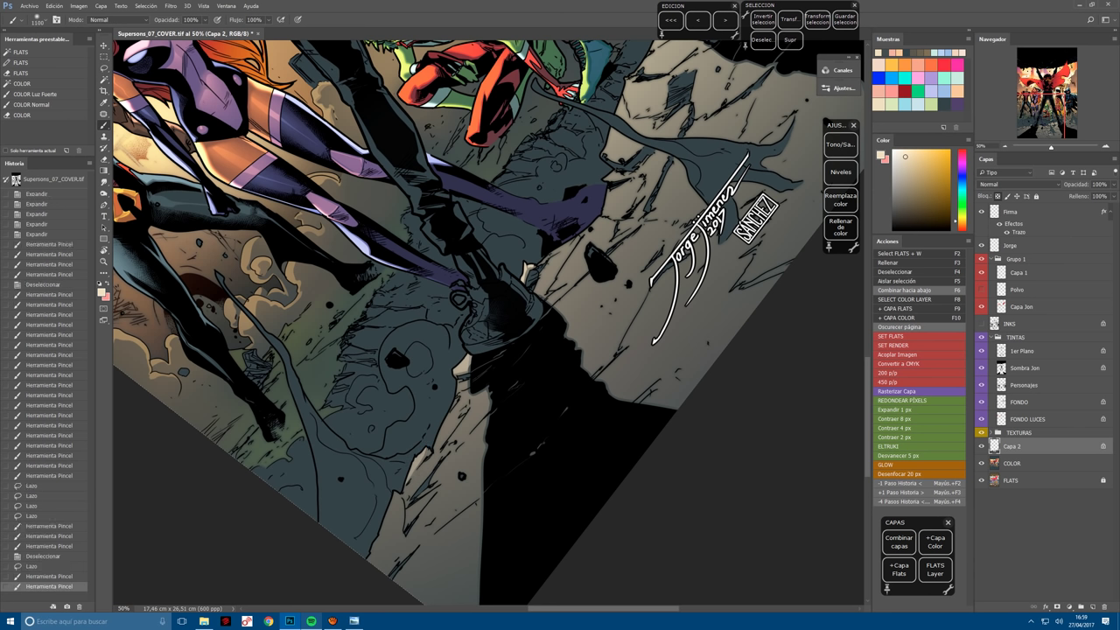
{"action": "key", "text": "l"}
{"action": "key", "text": "ctrl+d"}
Lasso the slab facets closer to the page's left edge, brush cream light into them and clear each selection.
{"action": "mouse_move", "coordinate": [375, 549]}
{"action": "left_mouse_down"}
{"action": "mouse_move", "coordinate": [390, 536]}
{"action": "mouse_move", "coordinate": [378, 527]}
{"action": "mouse_move", "coordinate": [372, 547]}
{"action": "mouse_move", "coordinate": [401, 536]}
{"action": "mouse_move", "coordinate": [407, 512]}
{"action": "mouse_move", "coordinate": [387, 483]}
{"action": "mouse_move", "coordinate": [391, 528]}
{"action": "mouse_move", "coordinate": [410, 511]}
{"action": "mouse_move", "coordinate": [424, 454]}
{"action": "left_mouse_up"}
{"action": "key", "text": "b"}
{"action": "key", "text": "l"}
{"action": "key", "text": "ctrl+d"}
{"action": "key", "text": "b"}
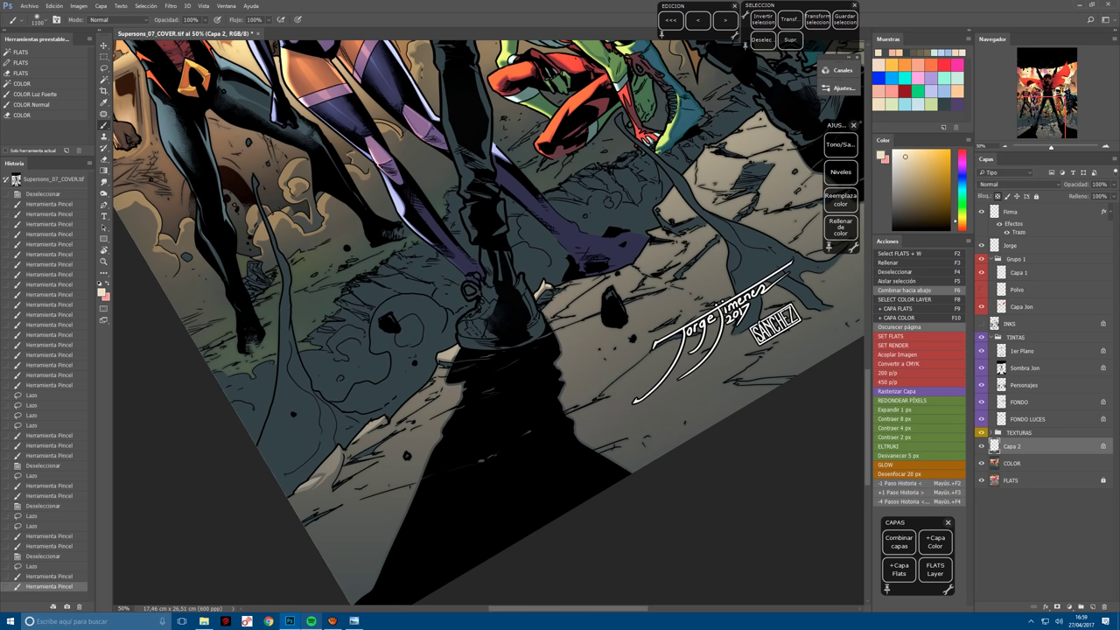
{"action": "key", "text": "l"}
{"action": "key", "text": "ctrl+d"}
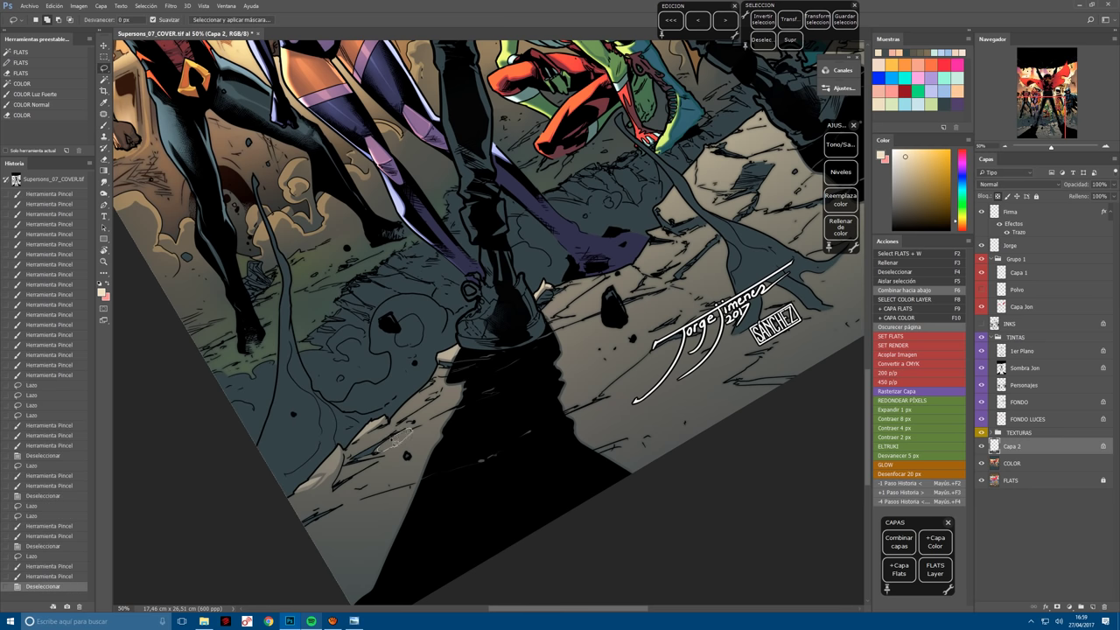
Brush cream light into another small rock facet, continue onto the ground between the legs and clear the selection.
{"action": "key", "text": "b"}
{"action": "mouse_move", "coordinate": [395, 439]}
{"action": "left_mouse_down"}
{"action": "mouse_move", "coordinate": [377, 453]}
{"action": "mouse_move", "coordinate": [404, 436]}
{"action": "mouse_move", "coordinate": [389, 444]}
{"action": "left_mouse_up"}
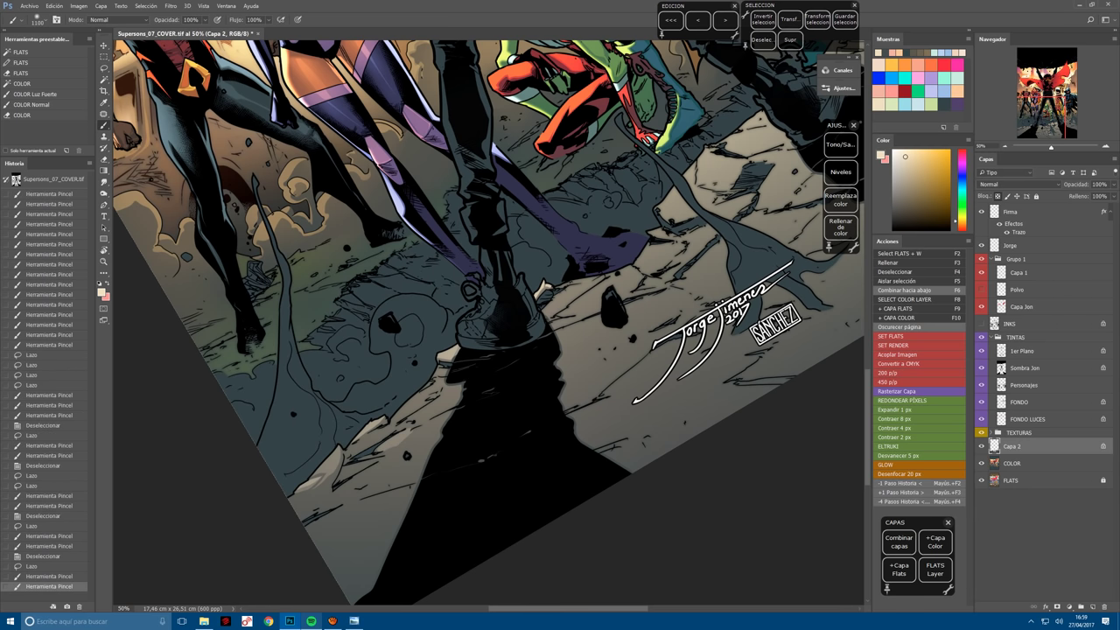
{"action": "left_click_drag", "start_coordinate": [853, 258], "coordinate": [696, 346]}
{"action": "key", "text": "l"}
{"action": "key", "text": "ctrl+d"}
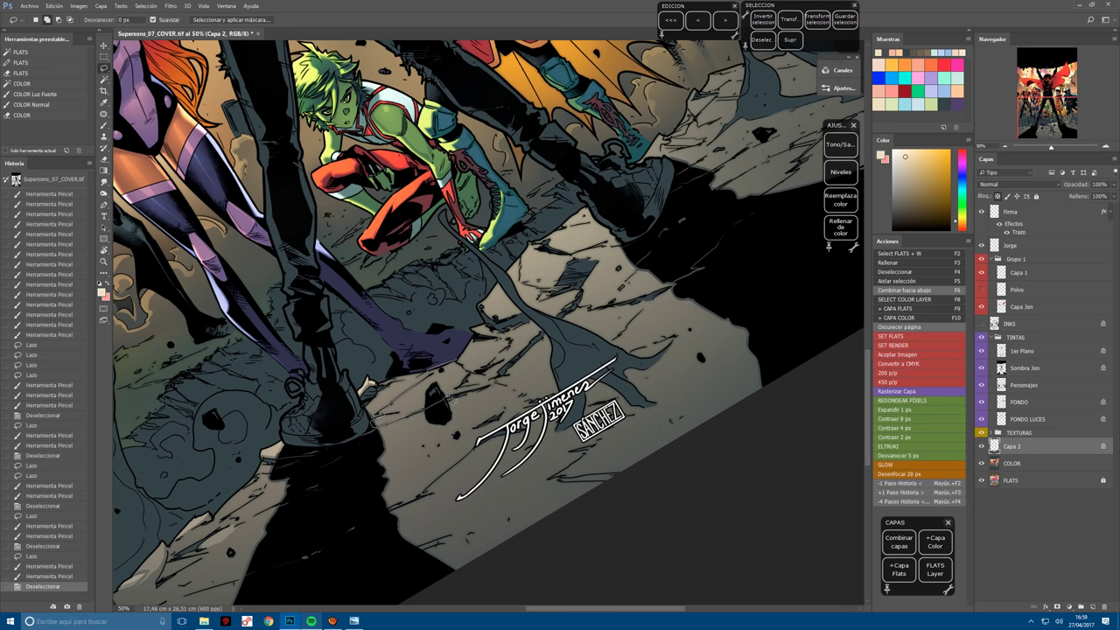
Lasso the ground strip between Jon's left boot and the purple boot, brush it with cream and clear the selection.
{"action": "left_click_drag", "start_coordinate": [459, 365], "coordinate": [438, 401]}
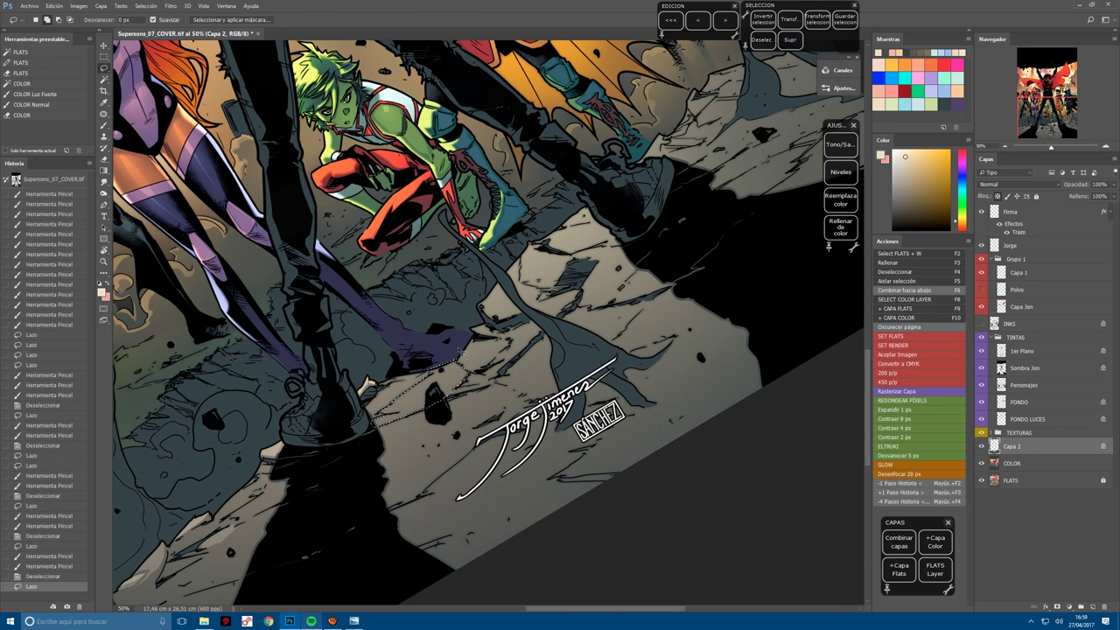
{"action": "key", "text": "b"}
{"action": "left_click_drag", "start_coordinate": [429, 289], "coordinate": [498, 446]}
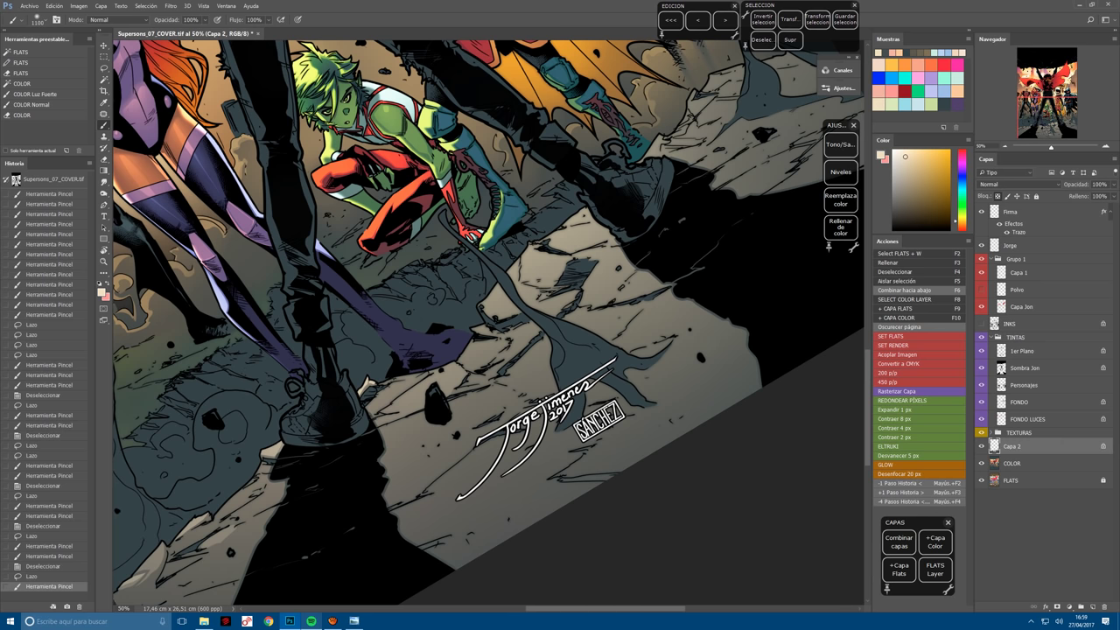
{"action": "key", "text": "ctrl+d"}
{"action": "key", "text": "l"}
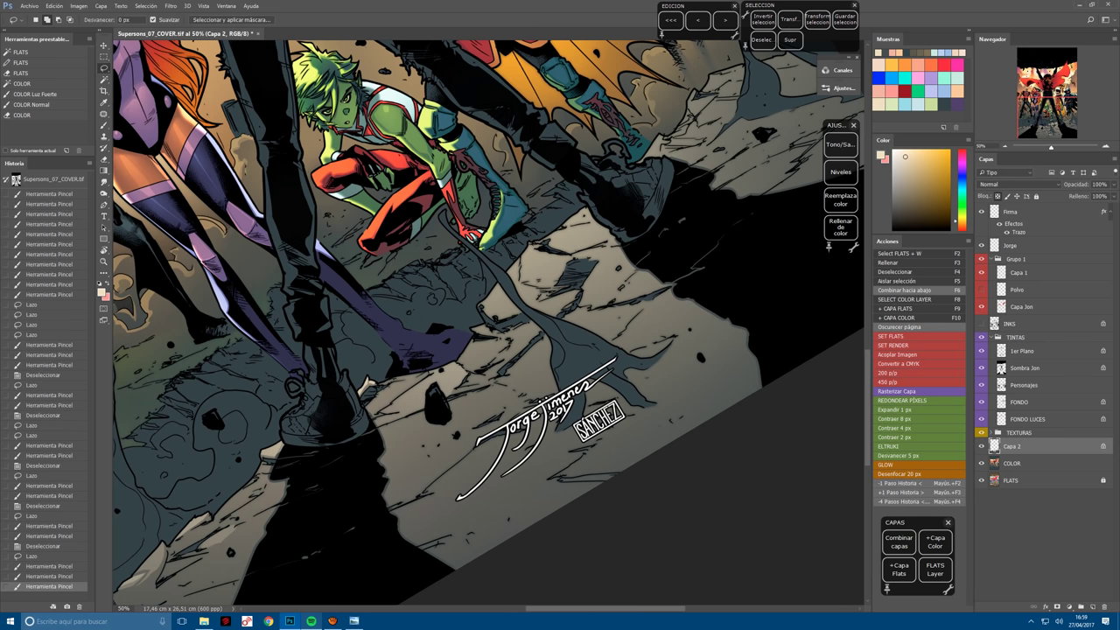
Brush cream light into lassoed rock facets just beyond the purple boot's toe, clearing each selection.
{"action": "left_click_drag", "start_coordinate": [487, 348], "coordinate": [477, 326]}
{"action": "key", "text": "b"}
{"action": "mouse_move", "coordinate": [467, 277]}
{"action": "left_mouse_down"}
{"action": "mouse_move", "coordinate": [525, 325]}
{"action": "mouse_move", "coordinate": [481, 299]}
{"action": "mouse_move", "coordinate": [491, 338]}
{"action": "left_mouse_up"}
{"action": "key", "text": "r"}
{"action": "key", "text": "l"}
{"action": "key", "text": "ctrl+d"}
{"action": "key", "text": "b"}
{"action": "mouse_move", "coordinate": [487, 334]}
{"action": "left_mouse_down"}
{"action": "mouse_move", "coordinate": [492, 298]}
{"action": "mouse_move", "coordinate": [445, 396]}
{"action": "left_mouse_up"}
{"action": "key", "text": "r"}
{"action": "key", "text": "l"}
{"action": "key", "text": "ctrl+d"}
Lasso the broken slab edge along the blue-grey shadow below the green hero's hand, brush it with cream and clear the selection.
{"action": "key", "text": "r"}
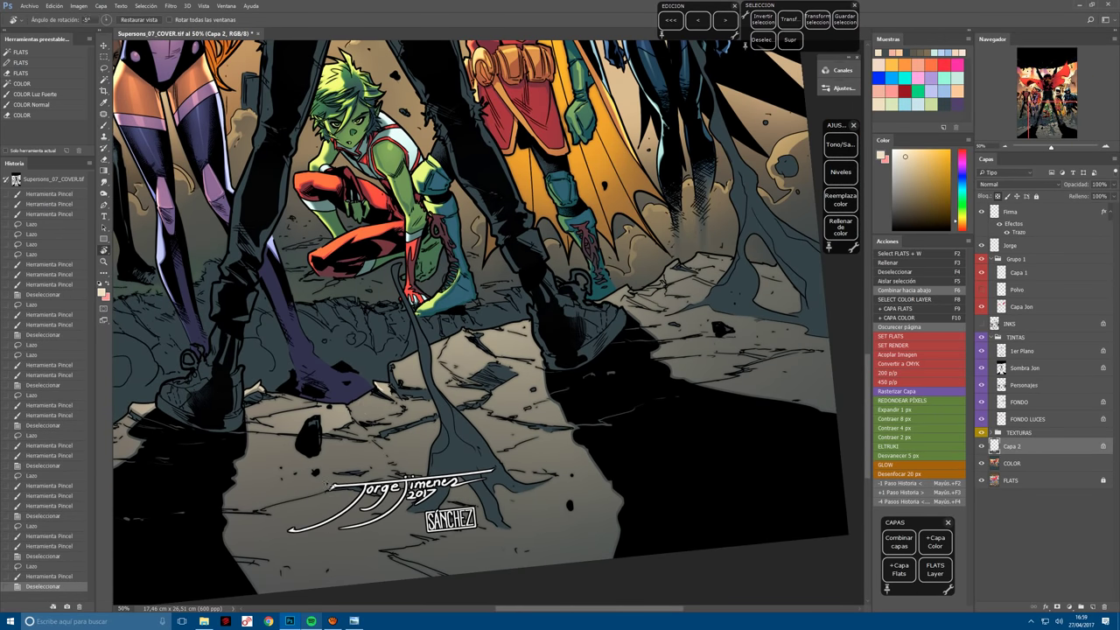
{"action": "left_click_drag", "start_coordinate": [587, 485], "coordinate": [635, 442]}
{"action": "key", "text": "l"}
{"action": "mouse_move", "coordinate": [518, 391]}
{"action": "left_mouse_down"}
{"action": "mouse_move", "coordinate": [442, 473]}
{"action": "mouse_move", "coordinate": [488, 396]}
{"action": "mouse_move", "coordinate": [525, 385]}
{"action": "left_mouse_up"}
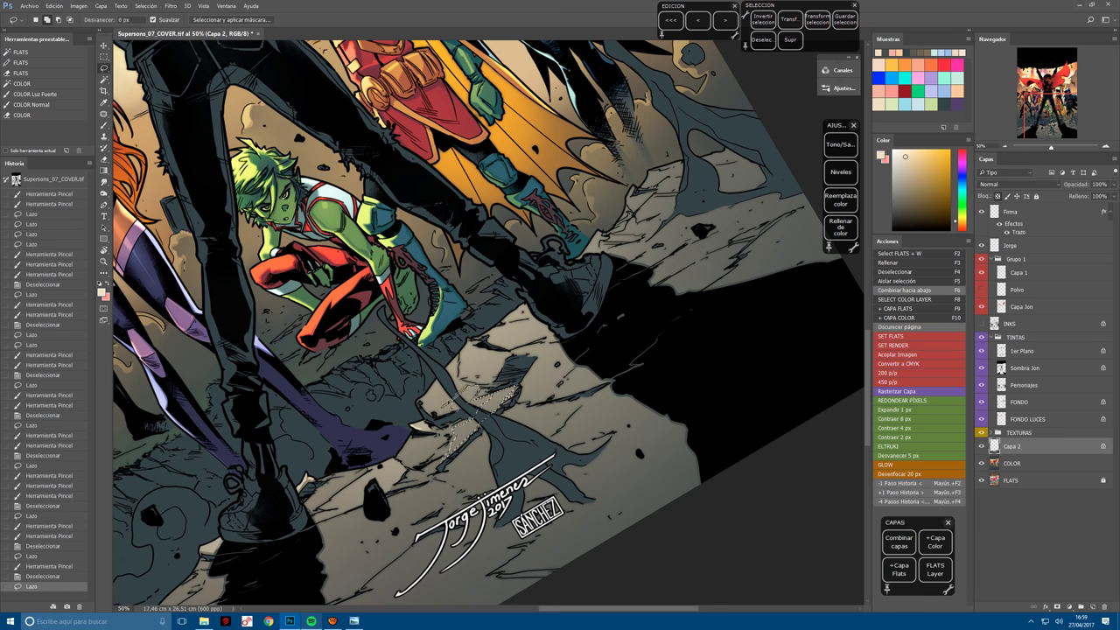
{"action": "mouse_move", "coordinate": [464, 347]}
{"action": "left_mouse_down"}
{"action": "mouse_move", "coordinate": [410, 413]}
{"action": "mouse_move", "coordinate": [456, 416]}
{"action": "mouse_move", "coordinate": [456, 376]}
{"action": "mouse_move", "coordinate": [446, 403]}
{"action": "mouse_move", "coordinate": [420, 350]}
{"action": "mouse_move", "coordinate": [473, 394]}
{"action": "left_mouse_up"}
{"action": "key", "text": "b"}
{"action": "left_click_drag", "start_coordinate": [634, 442], "coordinate": [647, 426]}
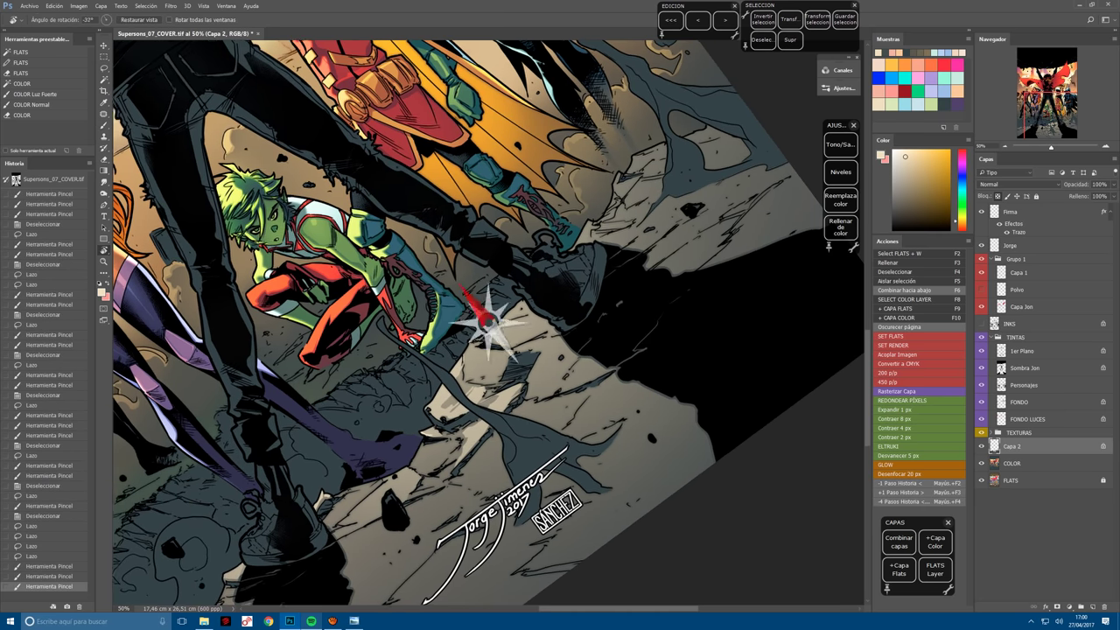
{"action": "key", "text": "l"}
{"action": "key", "text": "ctrl+d"}
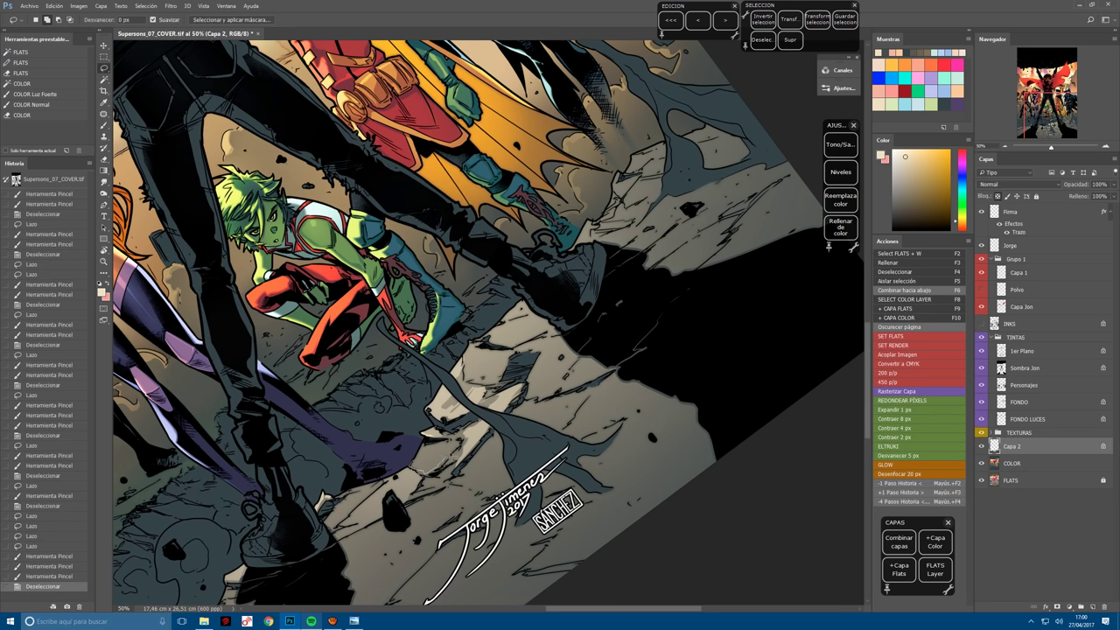
Highlight the small facets between the purple boot's tip and the signature with cream, clearing each lasso selection.
{"action": "key", "text": "b"}
{"action": "mouse_move", "coordinate": [422, 445]}
{"action": "left_mouse_down"}
{"action": "mouse_move", "coordinate": [376, 367]}
{"action": "mouse_move", "coordinate": [438, 464]}
{"action": "left_mouse_up"}
{"action": "key", "text": "l"}
{"action": "key", "text": "ctrl+d"}
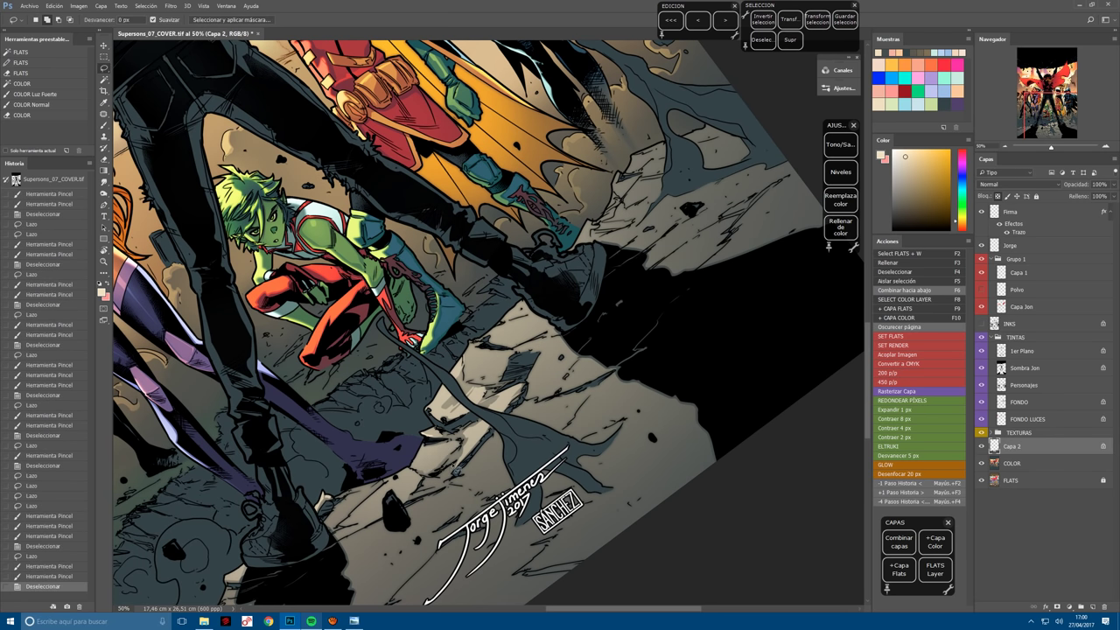
{"action": "left_click_drag", "start_coordinate": [460, 481], "coordinate": [442, 468]}
{"action": "key", "text": "b"}
{"action": "key", "text": "l"}
{"action": "key", "text": "ctrl+d"}
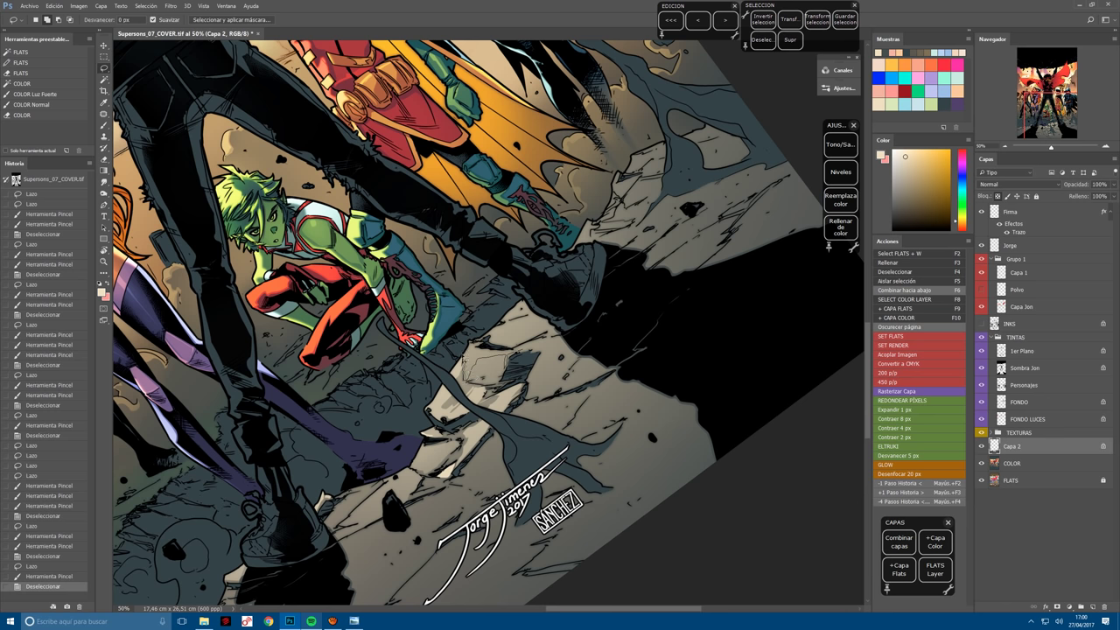
Brush cream light onto the faces of the raised rock block beside the crouching green hero and clear the selections.
{"action": "key", "text": "b"}
{"action": "left_click_drag", "start_coordinate": [525, 349], "coordinate": [473, 372]}
{"action": "key", "text": "l"}
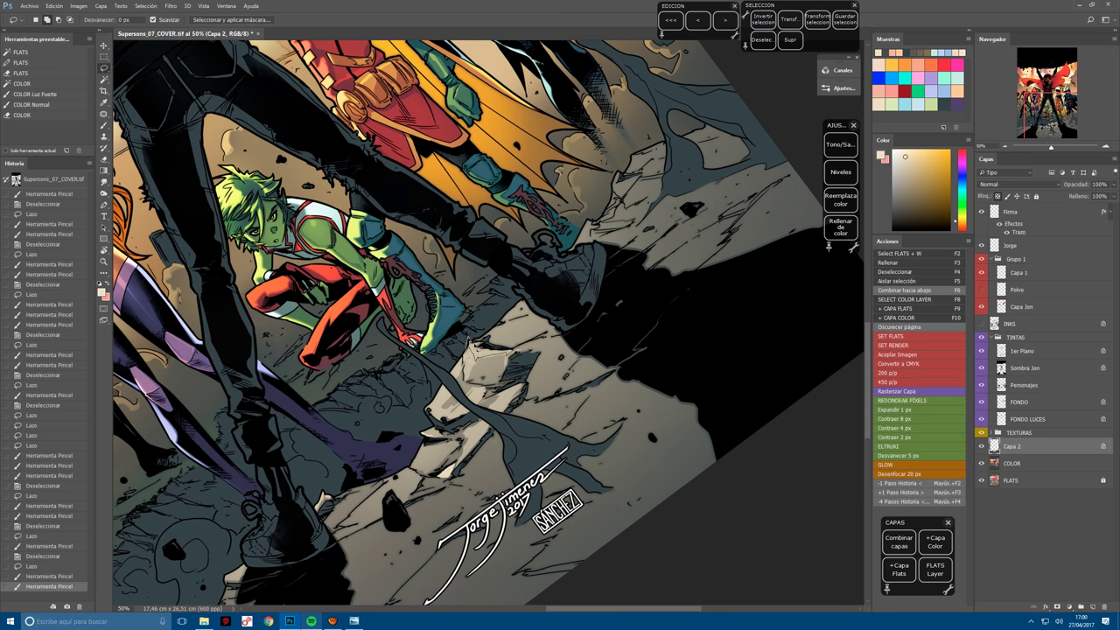
{"action": "key", "text": "ctrl+d"}
{"action": "mouse_move", "coordinate": [521, 350]}
{"action": "left_mouse_down"}
{"action": "mouse_move", "coordinate": [469, 363]}
{"action": "mouse_move", "coordinate": [447, 407]}
{"action": "left_mouse_up"}
{"action": "key", "text": "b"}
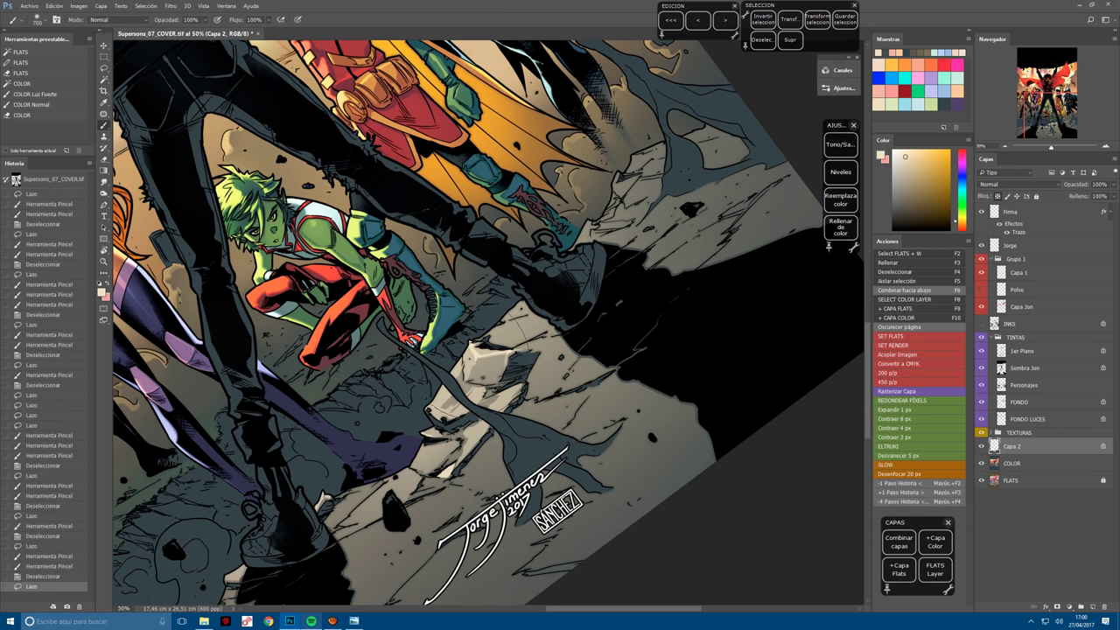
{"action": "key", "text": "r"}
{"action": "left_click", "coordinate": [489, 326]}
{"action": "mouse_move", "coordinate": [488, 325]}
{"action": "left_mouse_down"}
{"action": "mouse_move", "coordinate": [508, 490]}
{"action": "mouse_move", "coordinate": [555, 513]}
{"action": "mouse_move", "coordinate": [603, 487]}
{"action": "left_mouse_up"}
{"action": "key", "text": "ctrl+d"}
Lasso the rock between the green hero's foot and Jon's right boot, brush it with cream and clear the selection.
{"action": "mouse_move", "coordinate": [455, 393]}
{"action": "left_mouse_down"}
{"action": "mouse_move", "coordinate": [494, 366]}
{"action": "mouse_move", "coordinate": [457, 390]}
{"action": "mouse_move", "coordinate": [477, 418]}
{"action": "mouse_move", "coordinate": [520, 385]}
{"action": "left_mouse_up"}
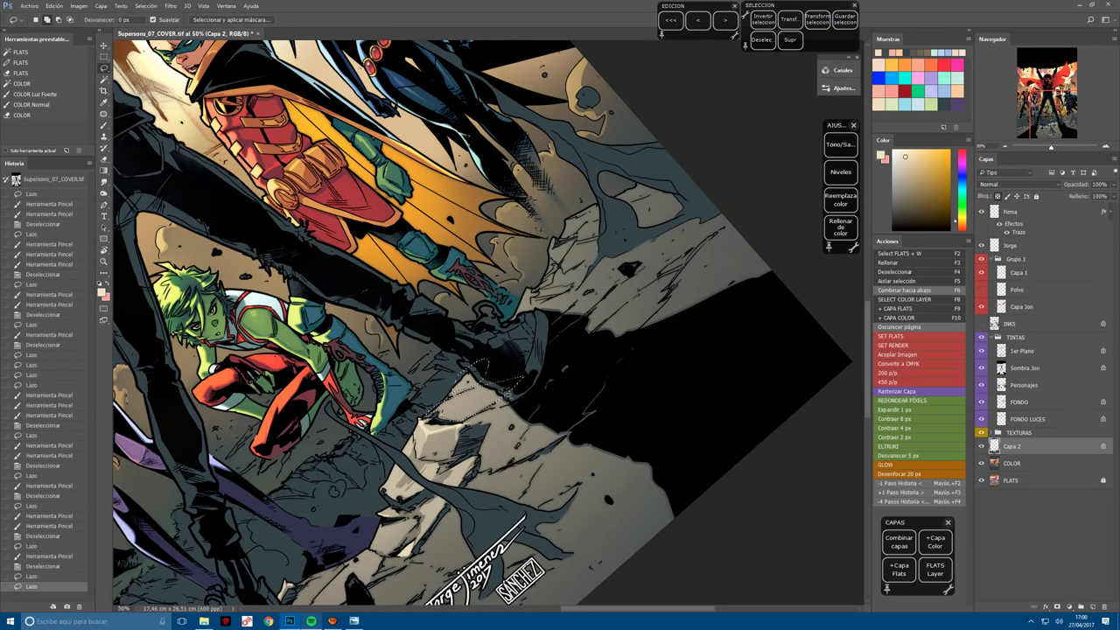
{"action": "key", "text": "b"}
{"action": "left_click_drag", "start_coordinate": [438, 407], "coordinate": [498, 393]}
{"action": "left_click_drag", "start_coordinate": [403, 376], "coordinate": [473, 289]}
{"action": "left_click_drag", "start_coordinate": [455, 359], "coordinate": [551, 262]}
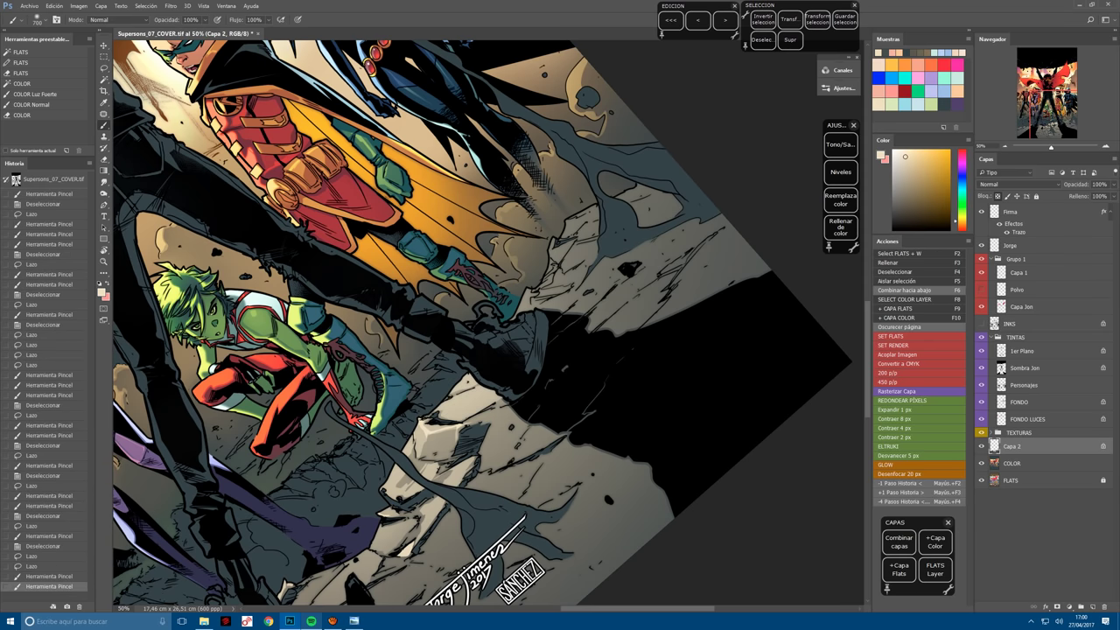
{"action": "key", "text": "l"}
{"action": "key", "text": "ctrl+d"}
Lasso a slab facet along the edge of Jon's right cast shadow, brush cream light into it and clear the selection.
{"action": "mouse_move", "coordinate": [540, 431]}
{"action": "left_mouse_down"}
{"action": "mouse_move", "coordinate": [516, 464]}
{"action": "mouse_move", "coordinate": [573, 423]}
{"action": "mouse_move", "coordinate": [540, 431]}
{"action": "left_mouse_up"}
{"action": "key", "text": "b"}
{"action": "left_click_drag", "start_coordinate": [521, 451], "coordinate": [569, 407]}
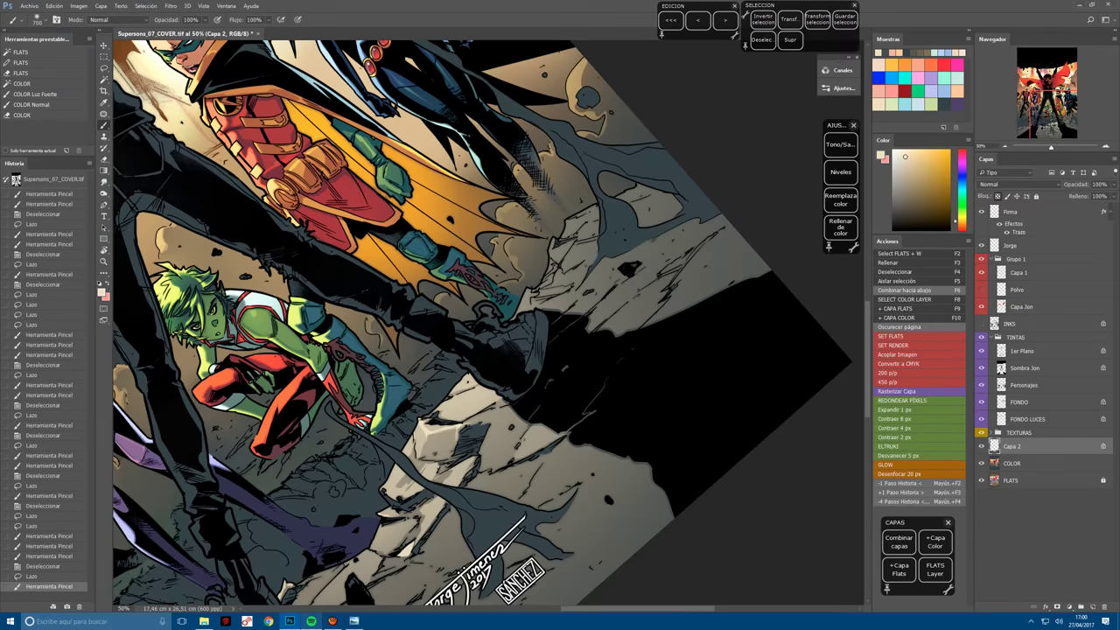
{"action": "left_click_drag", "start_coordinate": [561, 360], "coordinate": [443, 430]}
{"action": "key", "text": "l"}
{"action": "key", "text": "ctrl+d"}
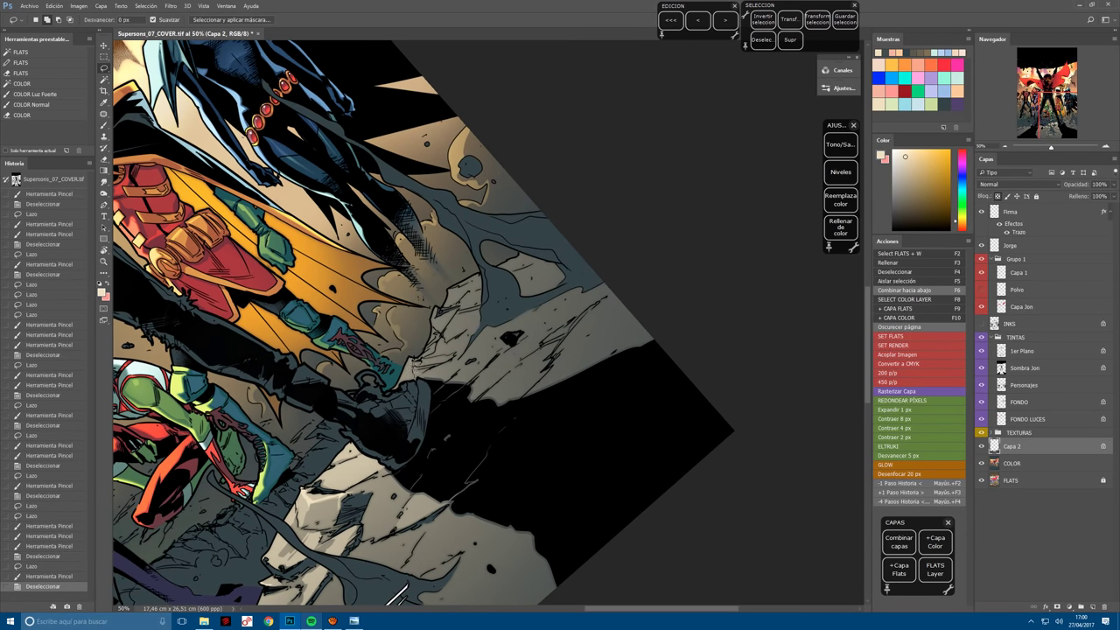
Lasso the small facet between Robin's boot and Jon's right boot, fill it with bright cream and clear the selection.
{"action": "mouse_move", "coordinate": [411, 356]}
{"action": "left_mouse_down"}
{"action": "mouse_move", "coordinate": [378, 405]}
{"action": "mouse_move", "coordinate": [396, 388]}
{"action": "left_mouse_up"}
{"action": "key", "text": "b"}
{"action": "key", "text": "l"}
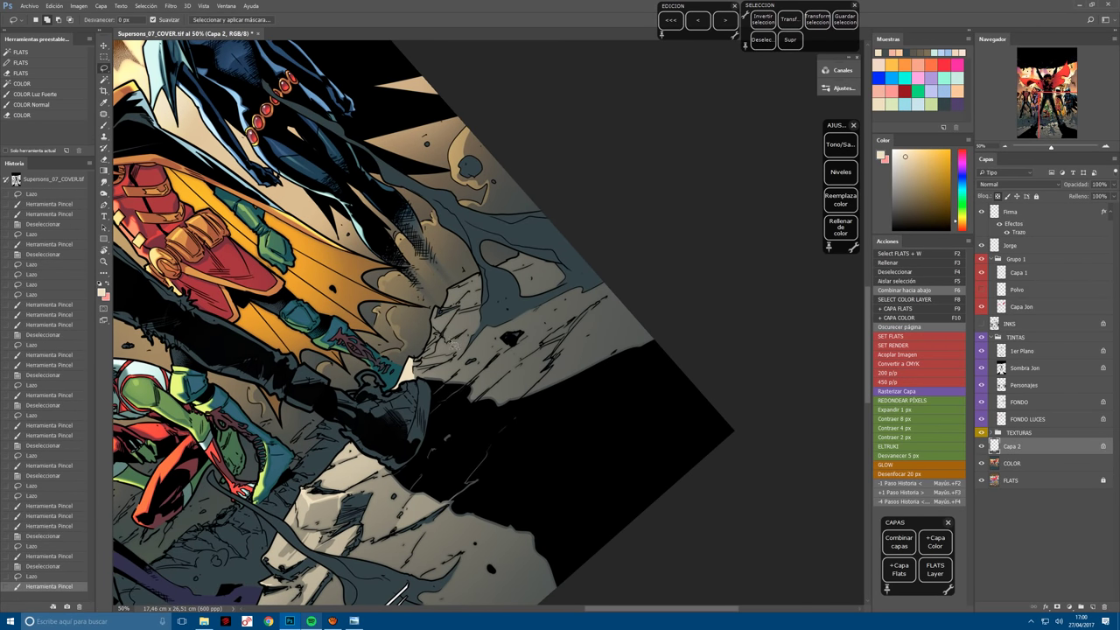
{"action": "key", "text": "ctrl+d"}
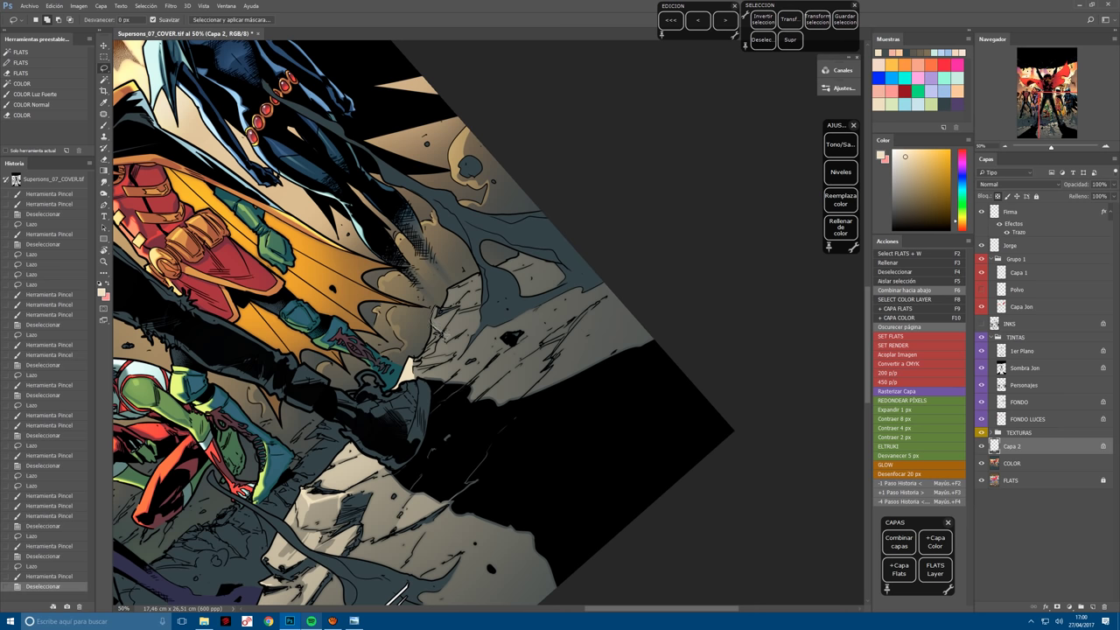
Brush cream light into the narrow rock facet above Robin's boot toe and clear the selection.
{"action": "key", "text": "b"}
{"action": "mouse_move", "coordinate": [439, 303]}
{"action": "left_mouse_down"}
{"action": "mouse_move", "coordinate": [432, 329]}
{"action": "mouse_move", "coordinate": [442, 326]}
{"action": "left_mouse_up"}
{"action": "left_click_drag", "start_coordinate": [443, 310], "coordinate": [436, 327]}
{"action": "key", "text": "l"}
{"action": "key", "text": "ctrl+d"}
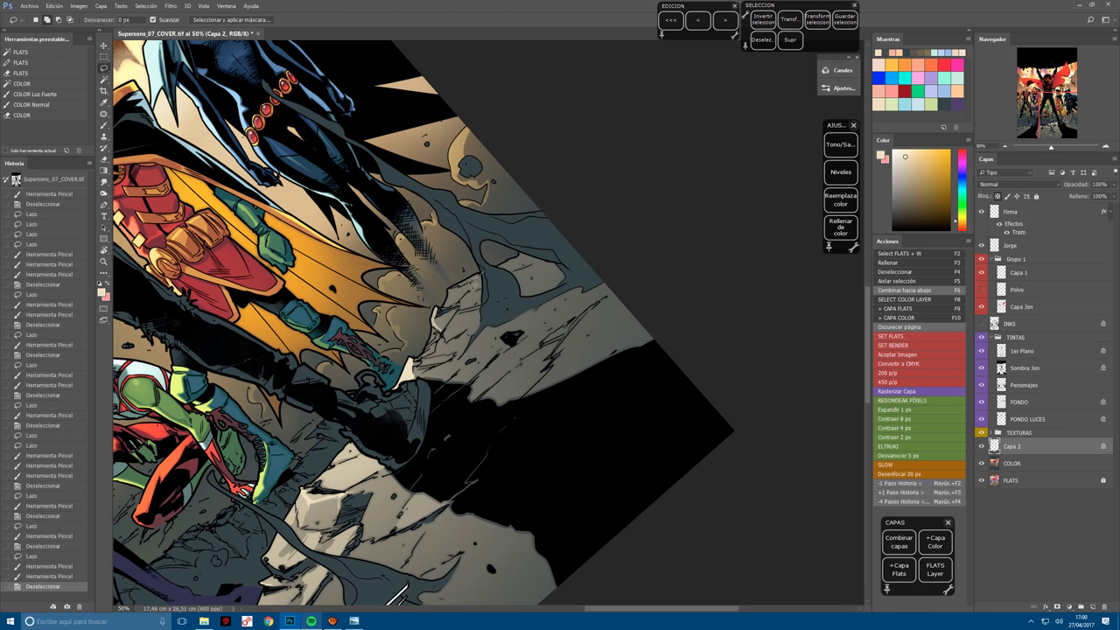
Highlight the upper facets of the broken slab behind Robin's boot with cream, clearing each selection.
{"action": "key", "text": "b"}
{"action": "mouse_move", "coordinate": [473, 274]}
{"action": "left_mouse_down"}
{"action": "mouse_move", "coordinate": [451, 290]}
{"action": "mouse_move", "coordinate": [465, 292]}
{"action": "left_mouse_up"}
{"action": "key", "text": "l"}
{"action": "key", "text": "ctrl+d"}
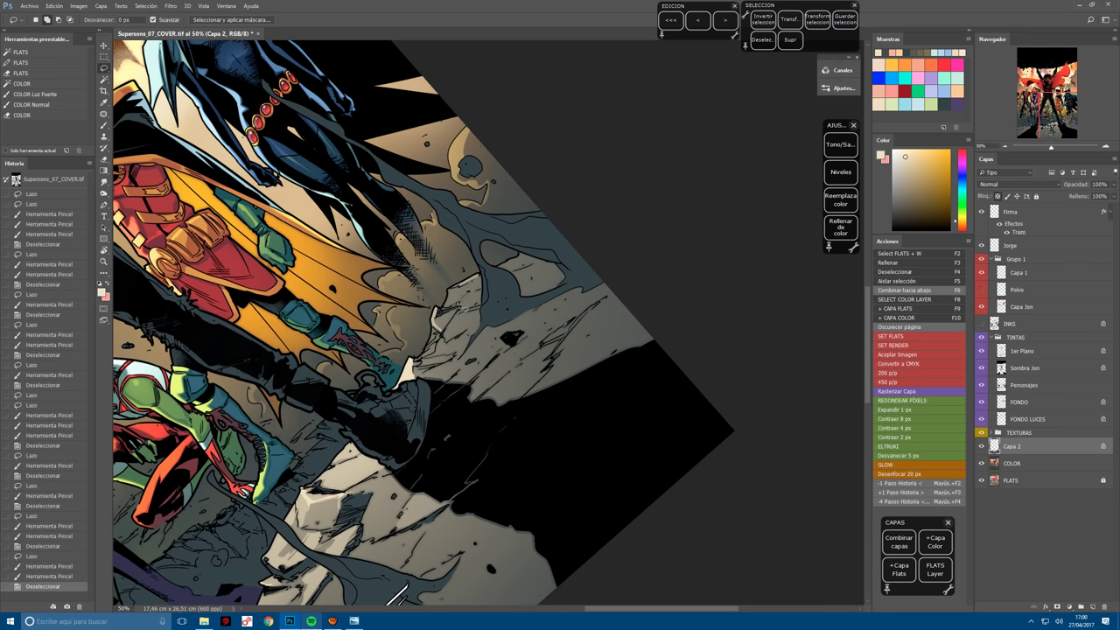
{"action": "key", "text": "b"}
{"action": "left_click_drag", "start_coordinate": [477, 298], "coordinate": [482, 306]}
{"action": "left_click_drag", "start_coordinate": [463, 297], "coordinate": [479, 308]}
{"action": "key", "text": "l"}
{"action": "key", "text": "ctrl+d"}
Brush cream light into the ground patch enclosed by the blue-grey shadow near the page's right edge, undoing one excess stroke.
{"action": "mouse_move", "coordinate": [516, 271]}
{"action": "left_mouse_down"}
{"action": "mouse_move", "coordinate": [574, 263]}
{"action": "mouse_move", "coordinate": [512, 278]}
{"action": "mouse_move", "coordinate": [547, 267]}
{"action": "mouse_move", "coordinate": [516, 256]}
{"action": "mouse_move", "coordinate": [492, 267]}
{"action": "mouse_move", "coordinate": [522, 256]}
{"action": "left_mouse_up"}
{"action": "key", "text": "b"}
{"action": "key", "text": "l"}
{"action": "key", "text": "ctrl+d"}
{"action": "key", "text": "b"}
{"action": "left_click_drag", "start_coordinate": [496, 272], "coordinate": [518, 260]}
{"action": "key", "text": "ctrl+z"}
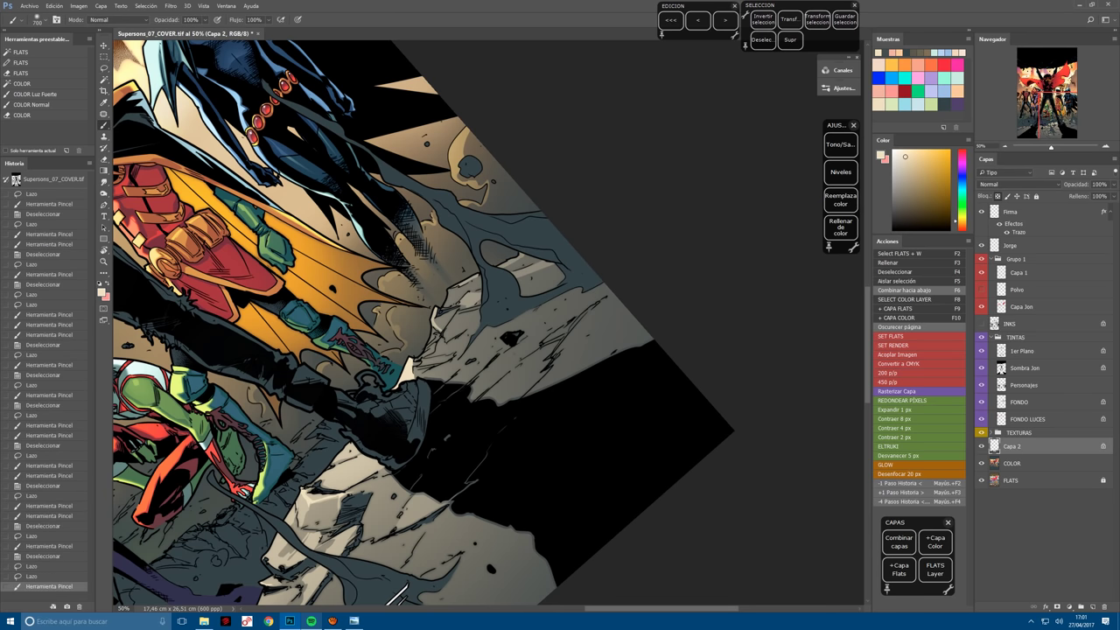
{"action": "key", "text": "l"}
{"action": "key", "text": "ctrl+d"}
Lasso the cracked ground between the small black stone and Jon's right cast shadow, brush it with cream and clear the selection.
{"action": "mouse_move", "coordinate": [487, 348]}
{"action": "left_mouse_down"}
{"action": "mouse_move", "coordinate": [463, 376]}
{"action": "mouse_move", "coordinate": [517, 331]}
{"action": "mouse_move", "coordinate": [456, 389]}
{"action": "left_mouse_up"}
{"action": "key", "text": "b"}
{"action": "left_click", "coordinate": [428, 418]}
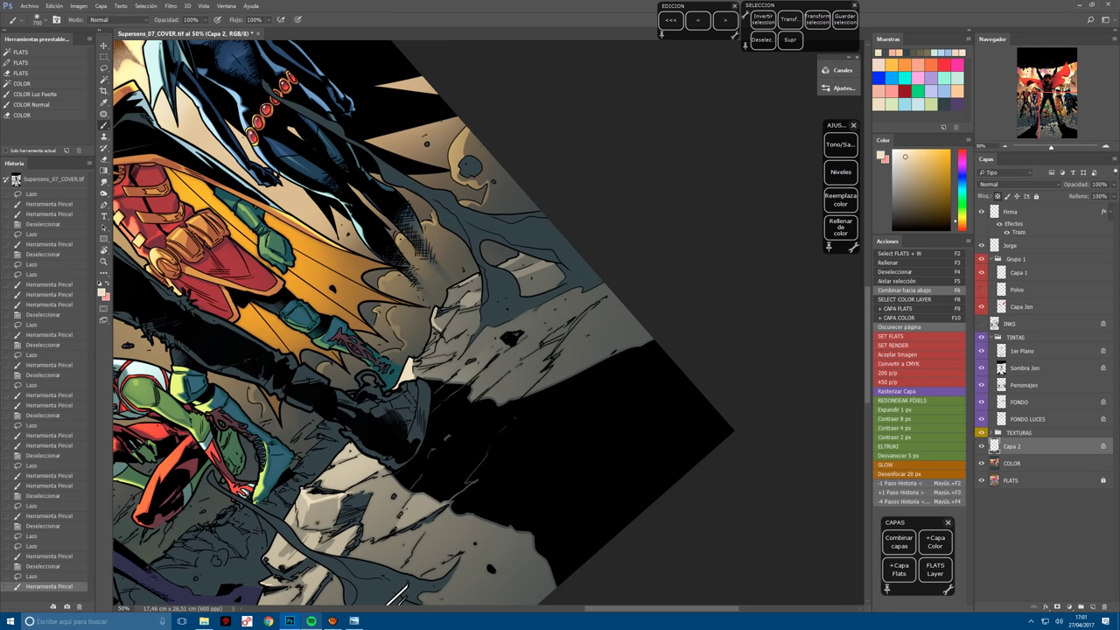
{"action": "left_click", "coordinate": [536, 392]}
{"action": "key", "text": "l"}
{"action": "key", "text": "ctrl+d"}
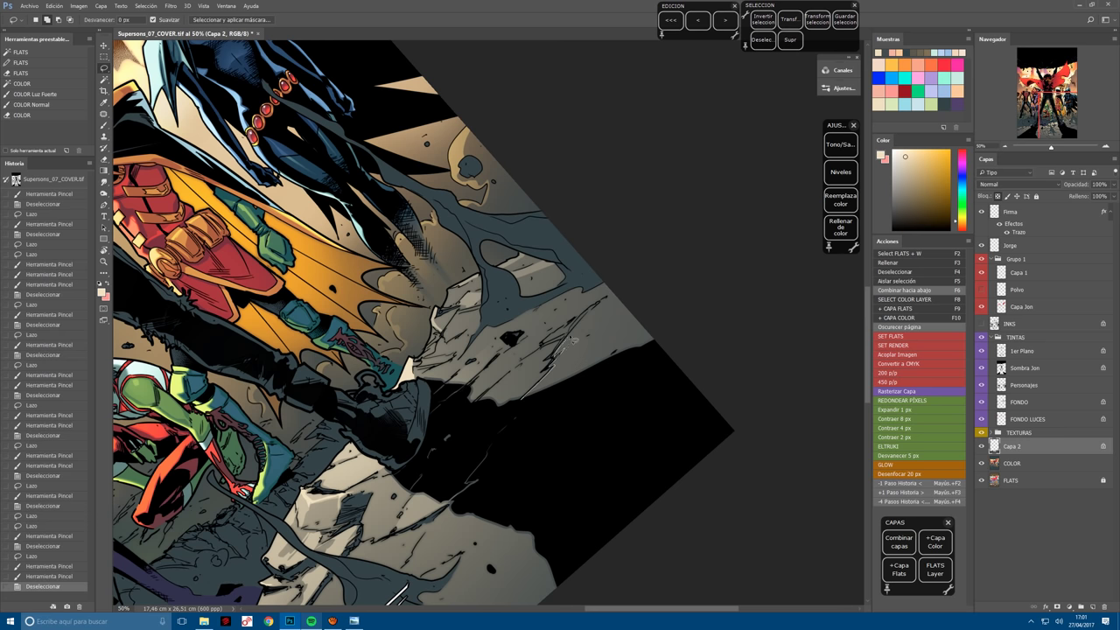
Lasso the cracked slab closest to the page's right edge, brush cream light into it and clear the selection.
{"action": "mouse_move", "coordinate": [571, 340]}
{"action": "left_mouse_down"}
{"action": "mouse_move", "coordinate": [667, 253]}
{"action": "mouse_move", "coordinate": [634, 267]}
{"action": "mouse_move", "coordinate": [519, 409]}
{"action": "mouse_move", "coordinate": [663, 352]}
{"action": "left_mouse_up"}
{"action": "mouse_move", "coordinate": [560, 359]}
{"action": "left_mouse_down"}
{"action": "mouse_move", "coordinate": [618, 298]}
{"action": "mouse_move", "coordinate": [659, 308]}
{"action": "mouse_move", "coordinate": [595, 346]}
{"action": "mouse_move", "coordinate": [560, 350]}
{"action": "mouse_move", "coordinate": [604, 316]}
{"action": "left_mouse_up"}
{"action": "key", "text": "b"}
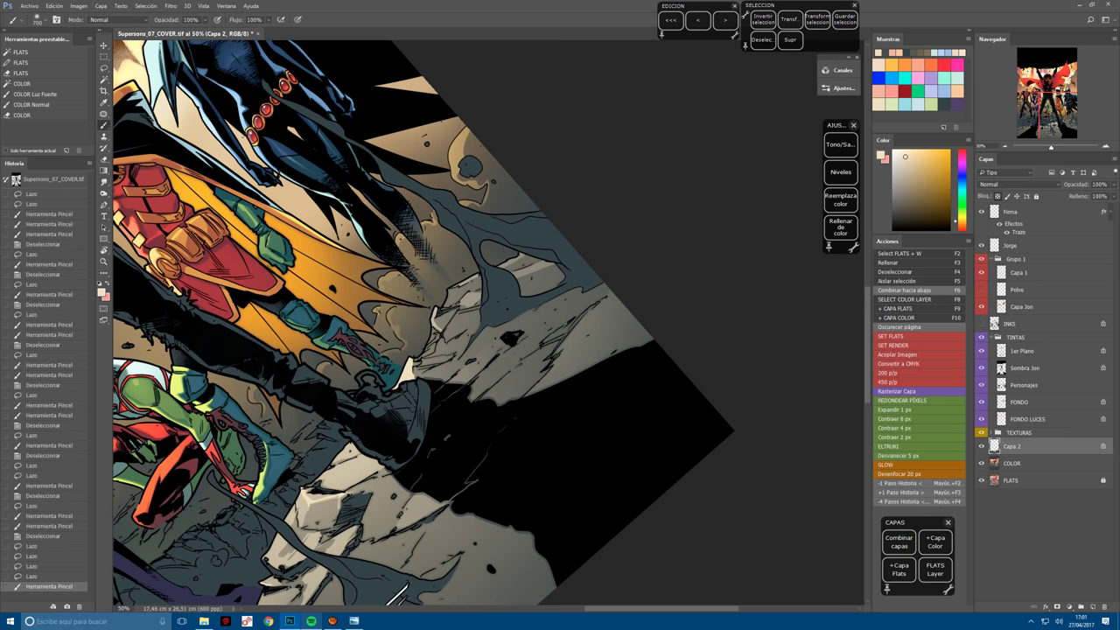
{"action": "left_click", "coordinate": [558, 358]}
{"action": "key", "text": "ctrl+d"}
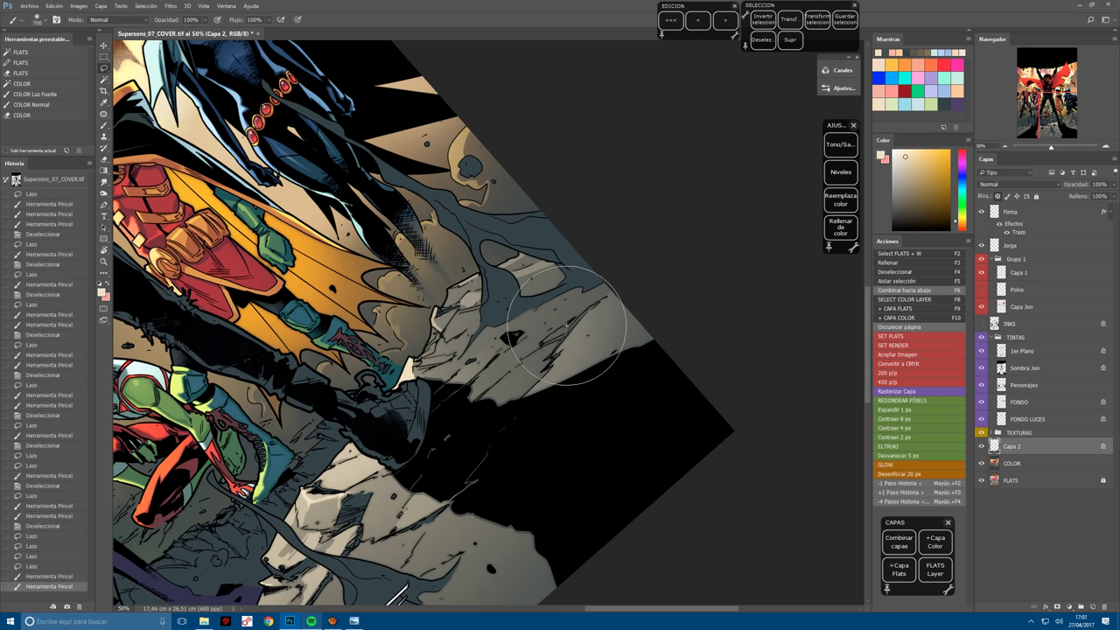
Brush cream light into lassoed facets between the small black stone and the blue-grey shadow, clearing each selection.
{"action": "key", "text": "l"}
{"action": "left_click_drag", "start_coordinate": [547, 344], "coordinate": [582, 317]}
{"action": "key", "text": "b"}
{"action": "left_click", "coordinate": [532, 356]}
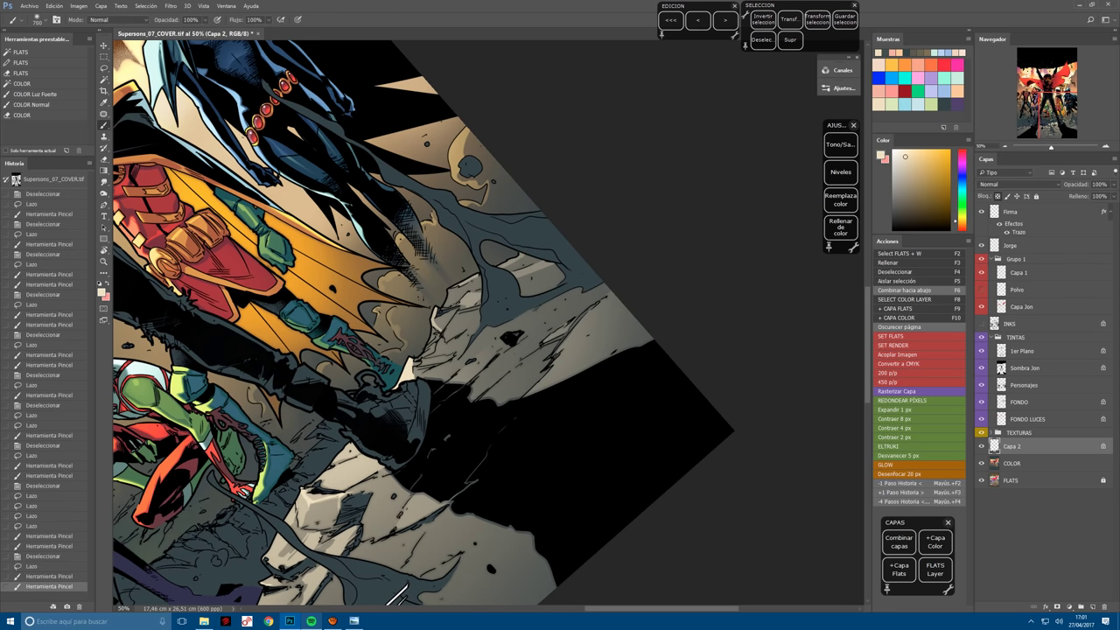
{"action": "mouse_move", "coordinate": [486, 557]}
{"action": "left_mouse_down"}
{"action": "mouse_move", "coordinate": [589, 419]}
{"action": "mouse_move", "coordinate": [577, 383]}
{"action": "mouse_move", "coordinate": [596, 343]}
{"action": "mouse_move", "coordinate": [591, 304]}
{"action": "left_mouse_up"}
{"action": "key", "text": "l"}
{"action": "key", "text": "ctrl+d"}
{"action": "mouse_move", "coordinate": [570, 253]}
{"action": "left_mouse_down"}
{"action": "mouse_move", "coordinate": [502, 315]}
{"action": "mouse_move", "coordinate": [525, 316]}
{"action": "mouse_move", "coordinate": [551, 302]}
{"action": "mouse_move", "coordinate": [571, 253]}
{"action": "mouse_move", "coordinate": [526, 289]}
{"action": "mouse_move", "coordinate": [472, 302]}
{"action": "left_mouse_up"}
{"action": "key", "text": "b"}
{"action": "key", "text": "ctrl+d"}
{"action": "left_click_drag", "start_coordinate": [591, 304], "coordinate": [681, 219]}
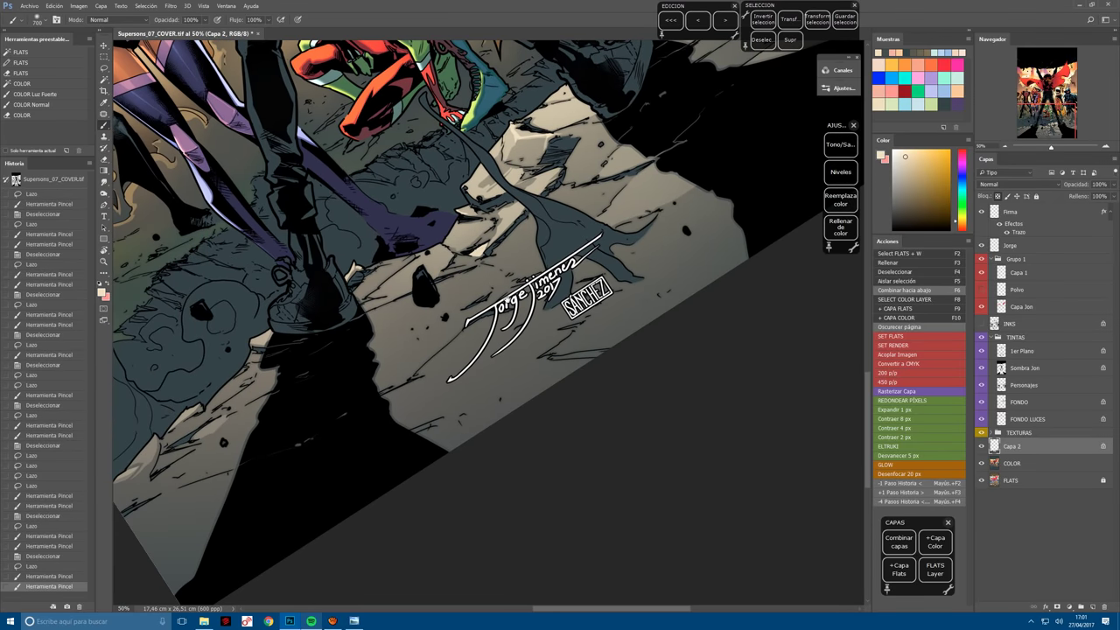
Clear the lasso selection beside the signature and hide the two signature layers.
{"action": "key", "text": "l"}
{"action": "mouse_move", "coordinate": [551, 286]}
{"action": "left_mouse_down"}
{"action": "mouse_move", "coordinate": [531, 301]}
{"action": "mouse_move", "coordinate": [547, 308]}
{"action": "left_mouse_up"}
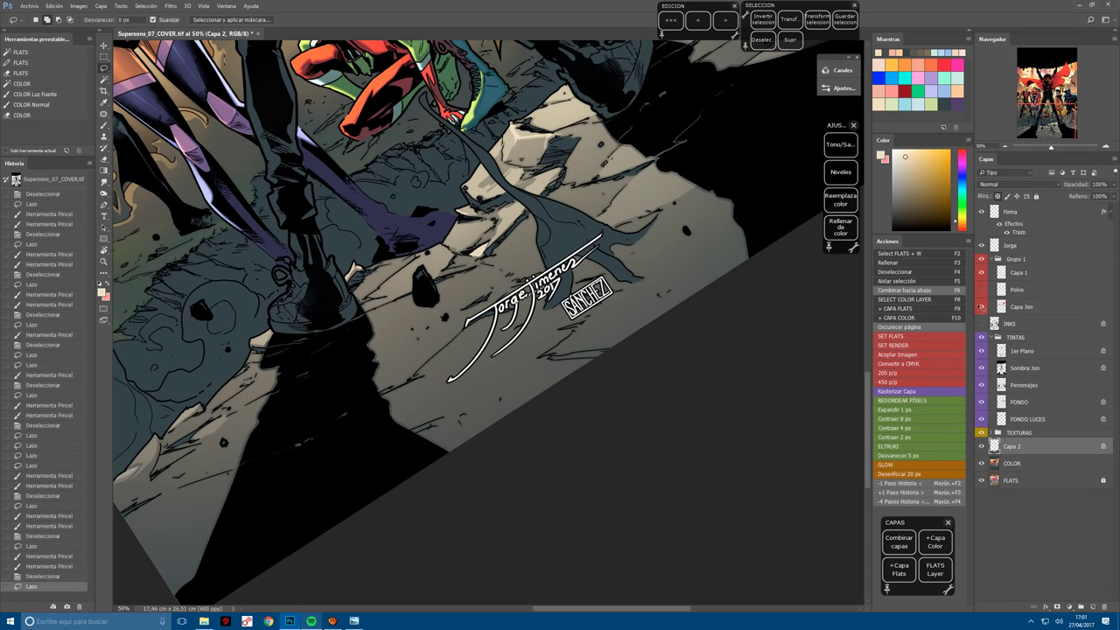
{"action": "key", "text": "ctrl+d"}
{"action": "left_click", "coordinate": [981, 211]}
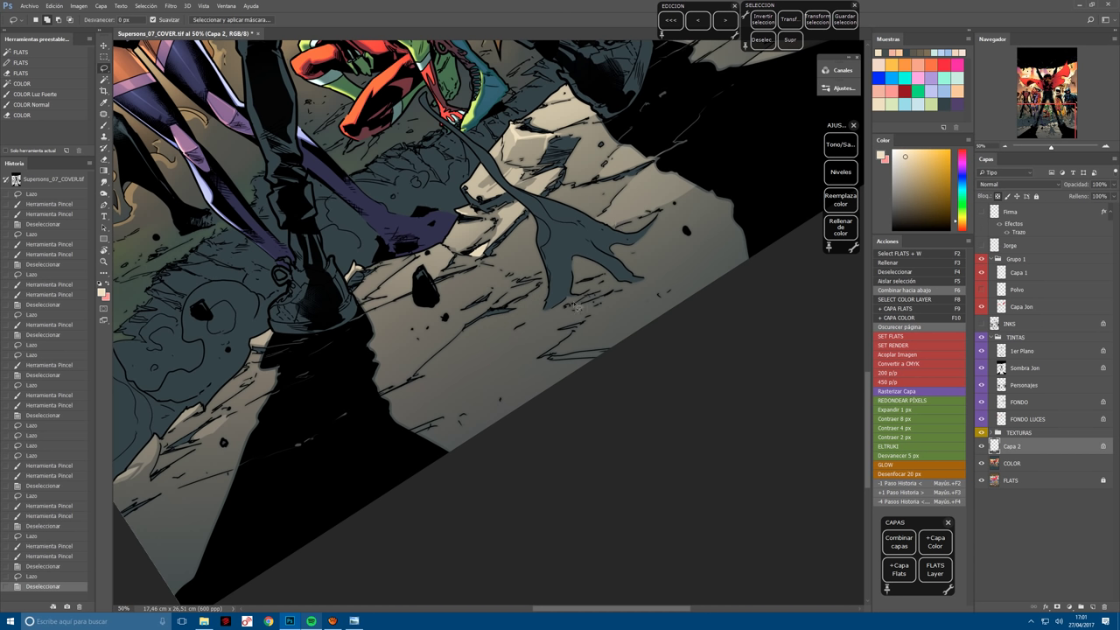
Lasso the long slab where the signature was, brush cream light along its edge and clear the selection.
{"action": "mouse_move", "coordinate": [573, 306]}
{"action": "left_mouse_down"}
{"action": "mouse_move", "coordinate": [517, 333]}
{"action": "mouse_move", "coordinate": [385, 431]}
{"action": "mouse_move", "coordinate": [413, 432]}
{"action": "mouse_move", "coordinate": [534, 364]}
{"action": "mouse_move", "coordinate": [592, 317]}
{"action": "mouse_move", "coordinate": [576, 308]}
{"action": "left_mouse_up"}
{"action": "key", "text": "b"}
{"action": "left_click", "coordinate": [455, 372]}
{"action": "left_click", "coordinate": [455, 372]}
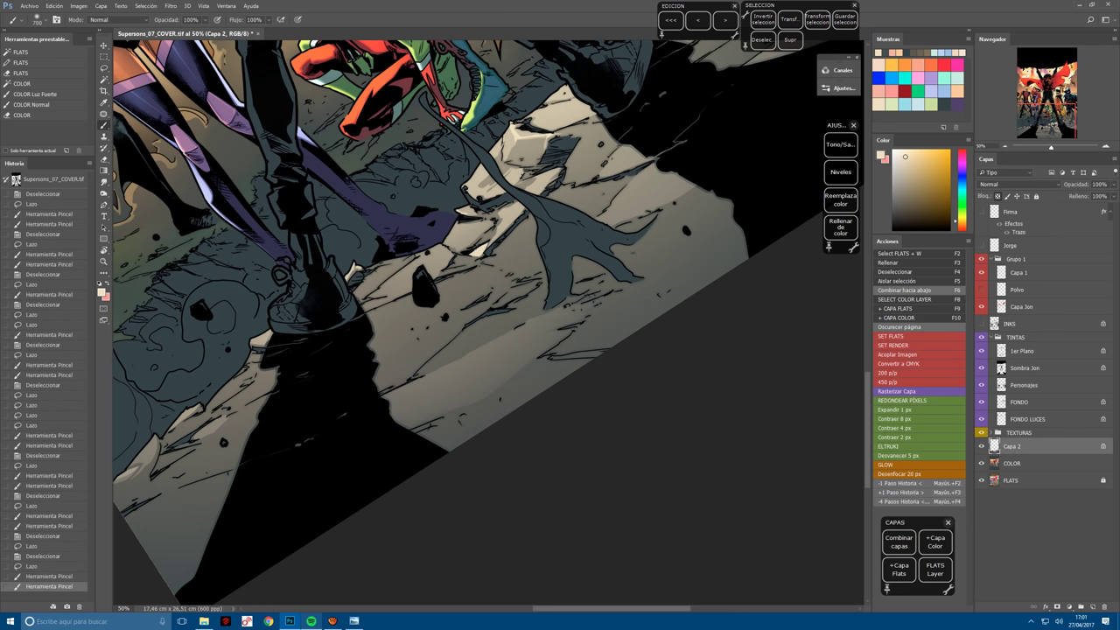
{"action": "left_click", "coordinate": [548, 366]}
{"action": "key", "text": "l"}
{"action": "key", "text": "ctrl+d"}
Lasso the ground along the page's bottom edge beside Jon's left cast shadow, brush it with cream and clear the selection.
{"action": "mouse_move", "coordinate": [523, 376]}
{"action": "left_mouse_down"}
{"action": "mouse_move", "coordinate": [438, 429]}
{"action": "mouse_move", "coordinate": [495, 463]}
{"action": "left_mouse_up"}
{"action": "key", "text": "b"}
{"action": "left_click", "coordinate": [453, 410]}
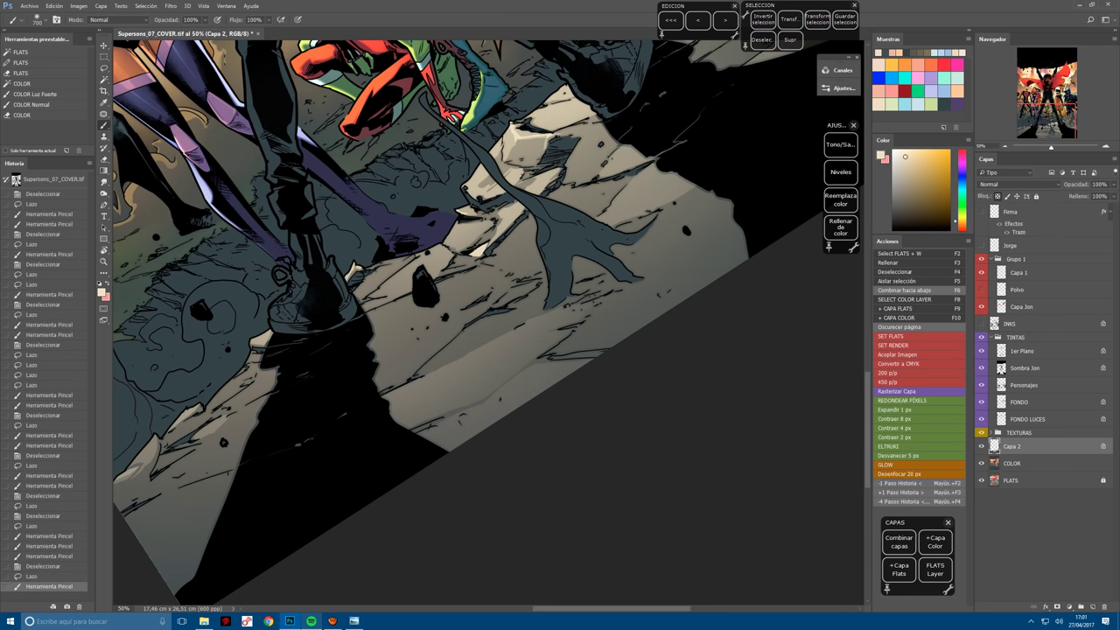
{"action": "left_click", "coordinate": [453, 410]}
{"action": "key", "text": "l"}
{"action": "key", "text": "ctrl+d"}
Lasso the large slab between the blue-grey shadow and Jon's right cast shadow, brush it with cream and clear the selection.
{"action": "mouse_move", "coordinate": [618, 345]}
{"action": "left_mouse_down"}
{"action": "mouse_move", "coordinate": [547, 361]}
{"action": "mouse_move", "coordinate": [740, 186]}
{"action": "mouse_move", "coordinate": [628, 264]}
{"action": "mouse_move", "coordinate": [719, 201]}
{"action": "left_mouse_up"}
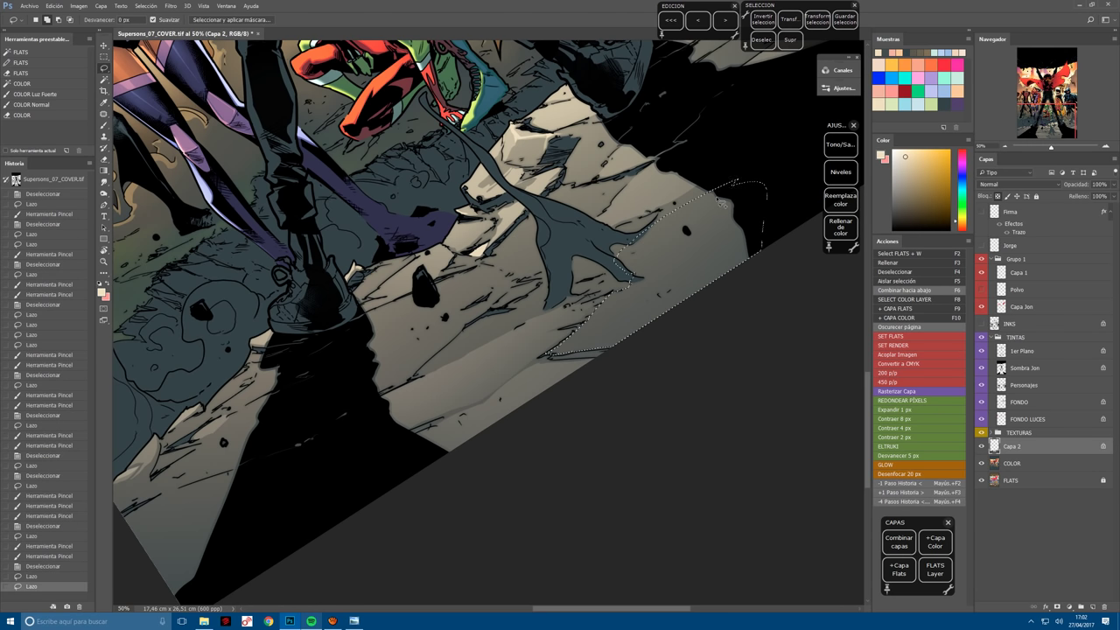
{"action": "key", "text": "b"}
{"action": "mouse_move", "coordinate": [634, 341]}
{"action": "left_mouse_down"}
{"action": "mouse_move", "coordinate": [650, 337]}
{"action": "mouse_move", "coordinate": [736, 181]}
{"action": "left_mouse_up"}
{"action": "key", "text": "ctrl+d"}
{"action": "key", "text": "l"}
{"action": "key", "text": "b"}
{"action": "key", "text": "ctrl+d"}
Lasso a small ground facet at the blue-grey shadow's outer tip, brush it with cream and clear the selection.
{"action": "key", "text": "l"}
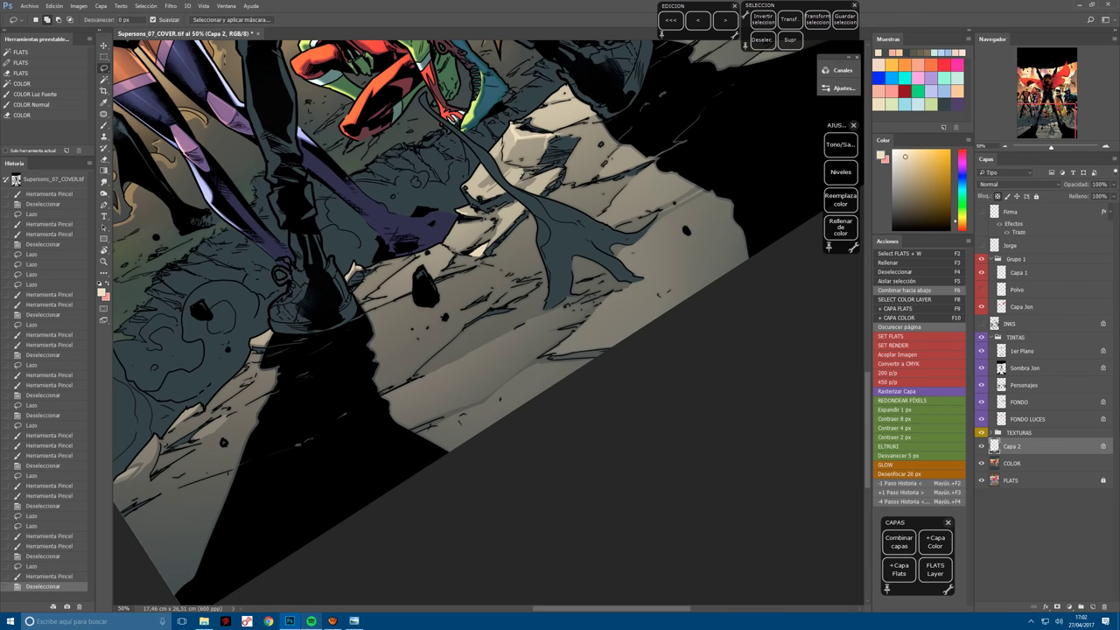
{"action": "mouse_move", "coordinate": [621, 237]}
{"action": "left_mouse_down"}
{"action": "mouse_move", "coordinate": [644, 223]}
{"action": "mouse_move", "coordinate": [629, 230]}
{"action": "left_mouse_up"}
{"action": "key", "text": "b"}
{"action": "key", "text": "l"}
{"action": "key", "text": "ctrl+d"}
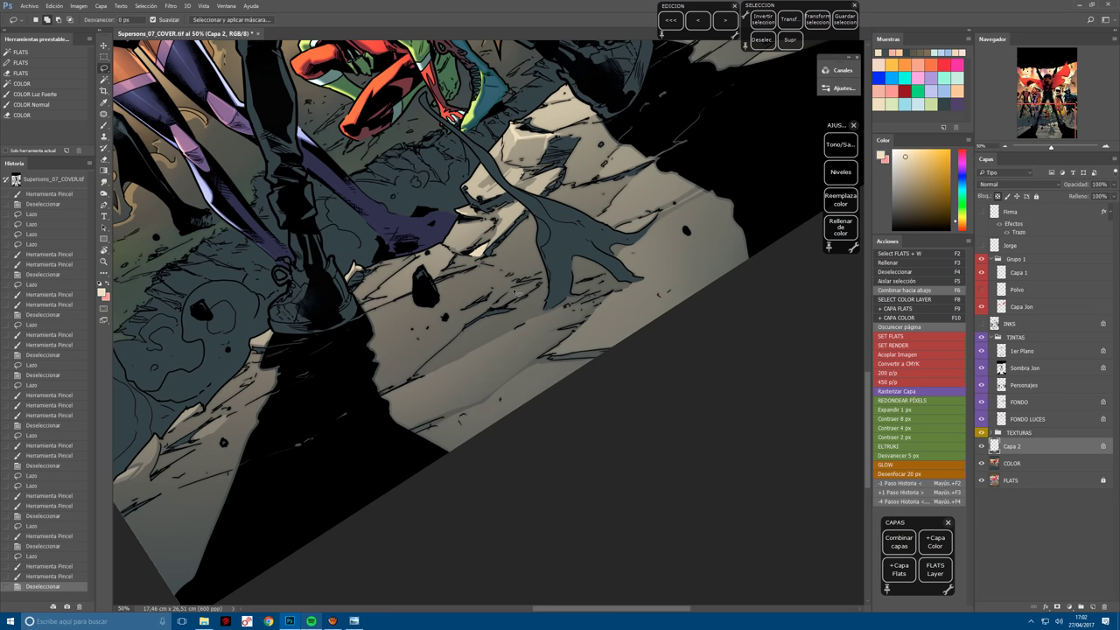
Lasso the cracked ground strip around the black rock between the two cast shadows, brush it with cream and clear the selection.
{"action": "mouse_move", "coordinate": [376, 391]}
{"action": "left_mouse_down"}
{"action": "mouse_move", "coordinate": [425, 371]}
{"action": "mouse_move", "coordinate": [500, 299]}
{"action": "left_mouse_up"}
{"action": "mouse_move", "coordinate": [473, 273]}
{"action": "left_mouse_down"}
{"action": "mouse_move", "coordinate": [446, 301]}
{"action": "mouse_move", "coordinate": [360, 336]}
{"action": "mouse_move", "coordinate": [372, 391]}
{"action": "left_mouse_up"}
{"action": "key", "text": "b"}
{"action": "mouse_move", "coordinate": [393, 350]}
{"action": "left_mouse_down"}
{"action": "mouse_move", "coordinate": [508, 280]}
{"action": "mouse_move", "coordinate": [499, 289]}
{"action": "left_mouse_up"}
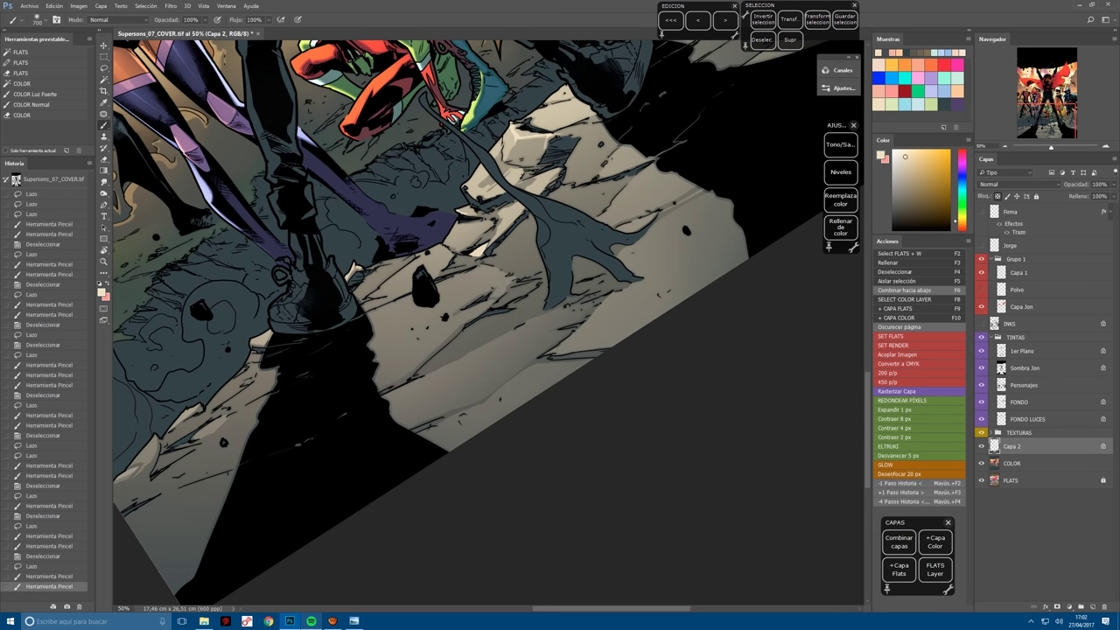
{"action": "key", "text": "ctrl+d"}
{"action": "key", "text": "l"}
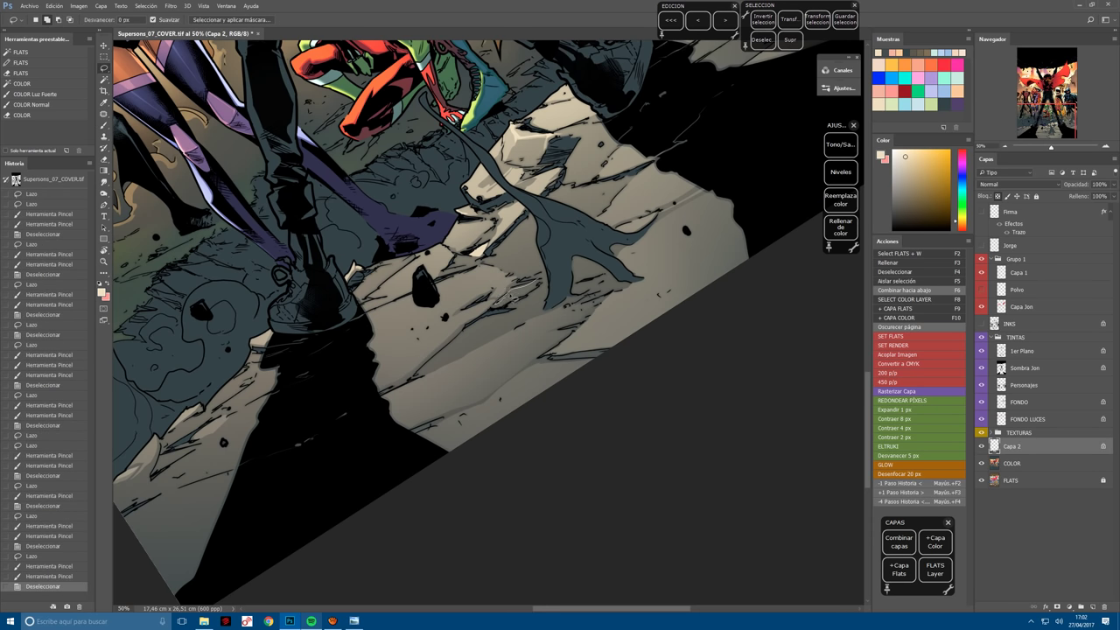
Lasso a ground facet between the black rock and the blue-grey shadow and brush it with cream.
{"action": "mouse_move", "coordinate": [535, 284]}
{"action": "left_mouse_down"}
{"action": "mouse_move", "coordinate": [497, 303]}
{"action": "mouse_move", "coordinate": [529, 306]}
{"action": "mouse_move", "coordinate": [512, 316]}
{"action": "mouse_move", "coordinate": [542, 284]}
{"action": "left_mouse_up"}
{"action": "key", "text": "b"}
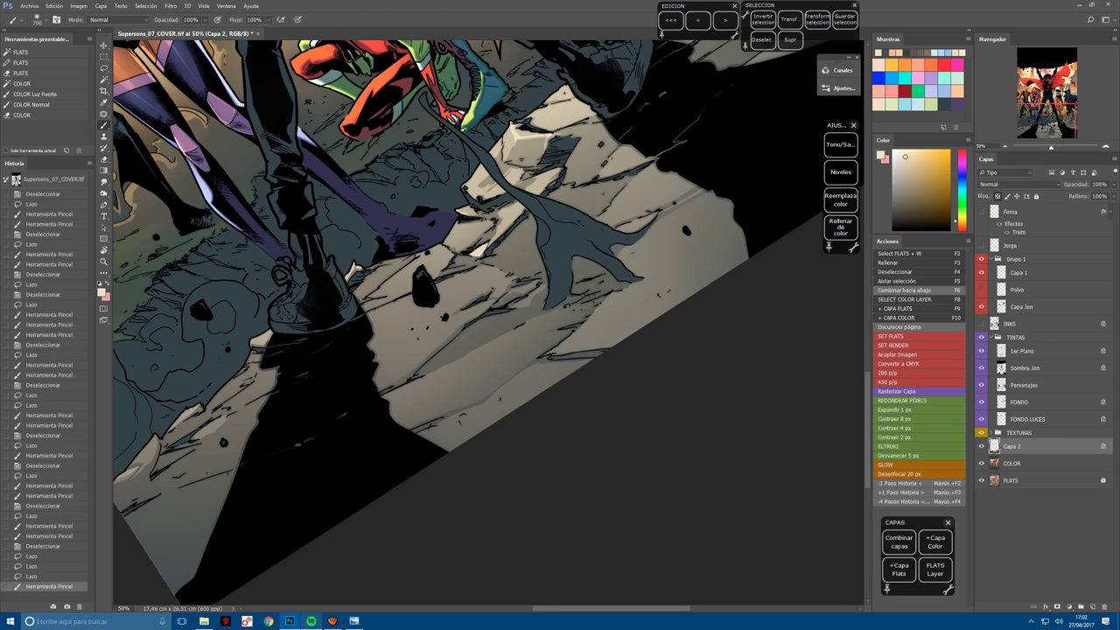
{"action": "left_click_drag", "start_coordinate": [451, 413], "coordinate": [609, 349]}
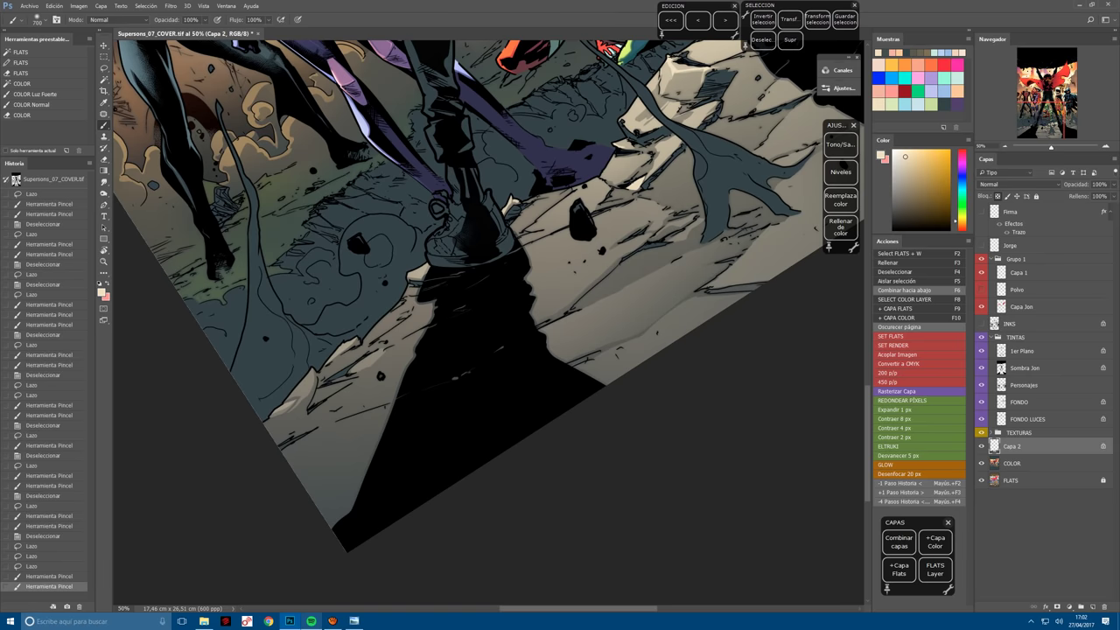
Lasso a facet of the ground on the outer side of Jon's left cast shadow and brush it with cream.
{"action": "mouse_move", "coordinate": [398, 411]}
{"action": "left_mouse_down"}
{"action": "mouse_move", "coordinate": [424, 432]}
{"action": "mouse_move", "coordinate": [348, 493]}
{"action": "mouse_move", "coordinate": [398, 602]}
{"action": "left_mouse_up"}
{"action": "key", "text": "l"}
{"action": "key", "text": "b"}
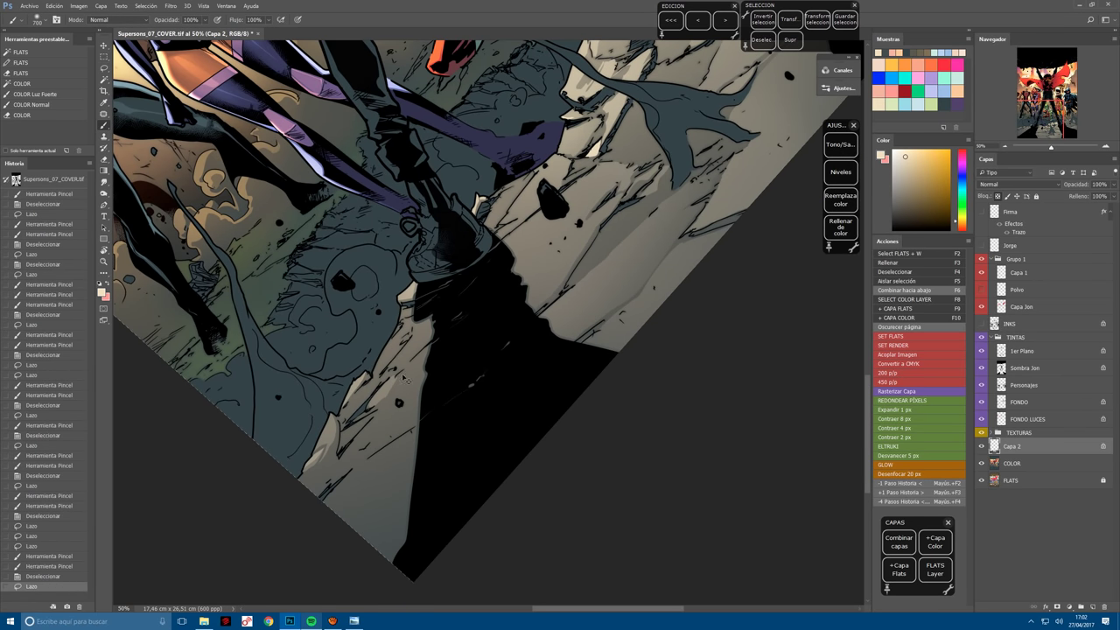
{"action": "left_click_drag", "start_coordinate": [367, 438], "coordinate": [385, 508]}
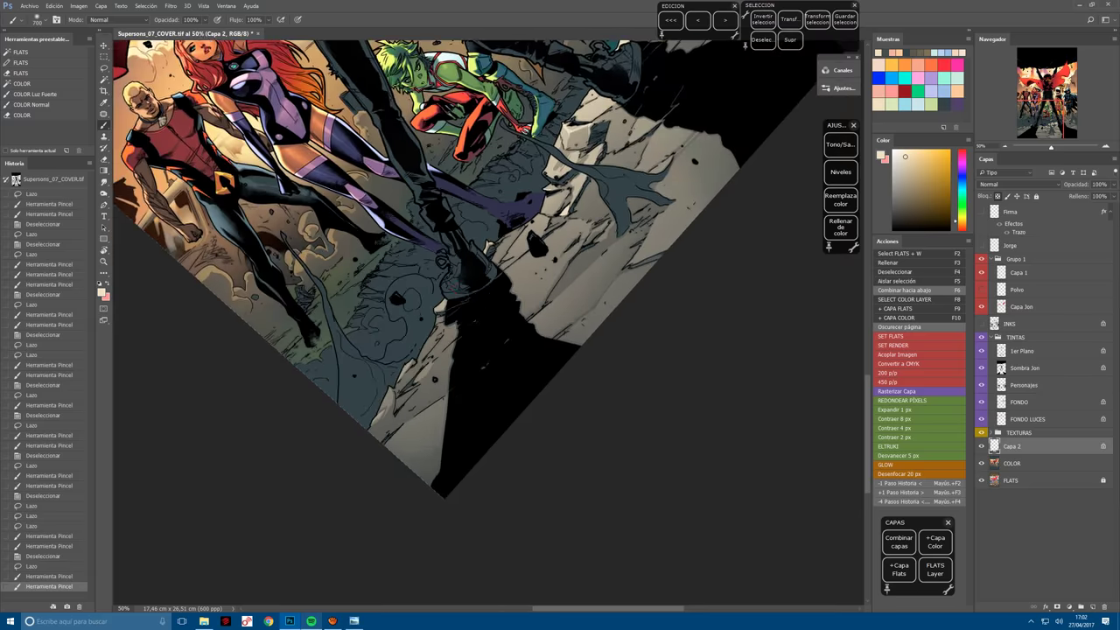
Clear the remaining selection and save the cover file.
{"action": "key", "text": "r"}
{"action": "key", "text": "ctrl+minus"}
{"action": "left_click_drag", "start_coordinate": [491, 377], "coordinate": [519, 465]}
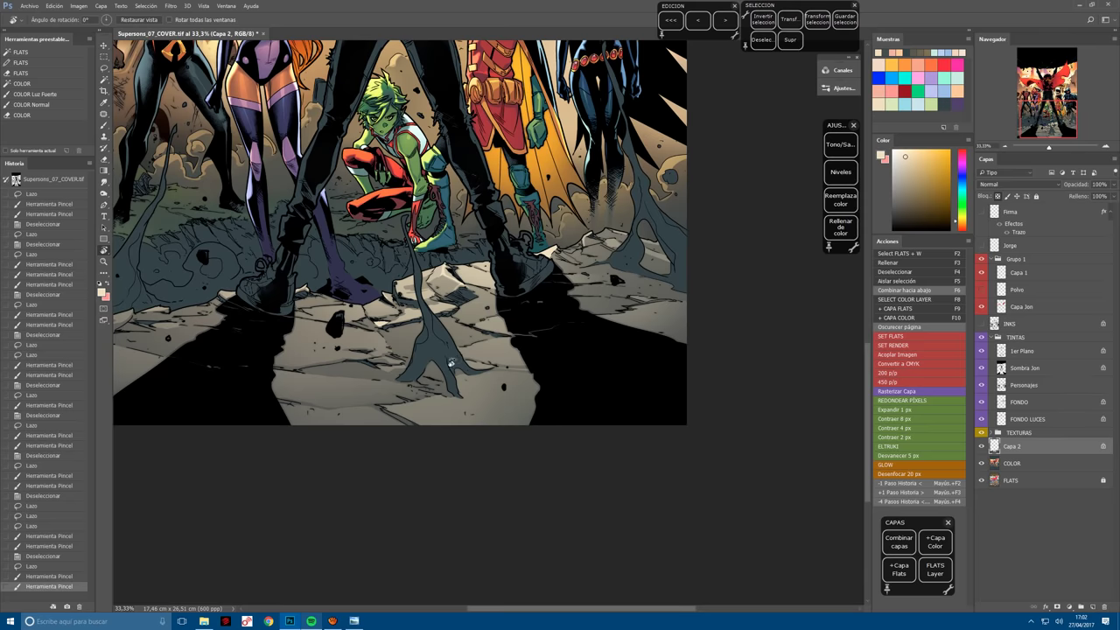
{"action": "key", "text": "l"}
{"action": "left_click_drag", "start_coordinate": [451, 362], "coordinate": [520, 368]}
{"action": "key", "text": "ctrl+d"}
{"action": "key", "text": "ctrl+s"}
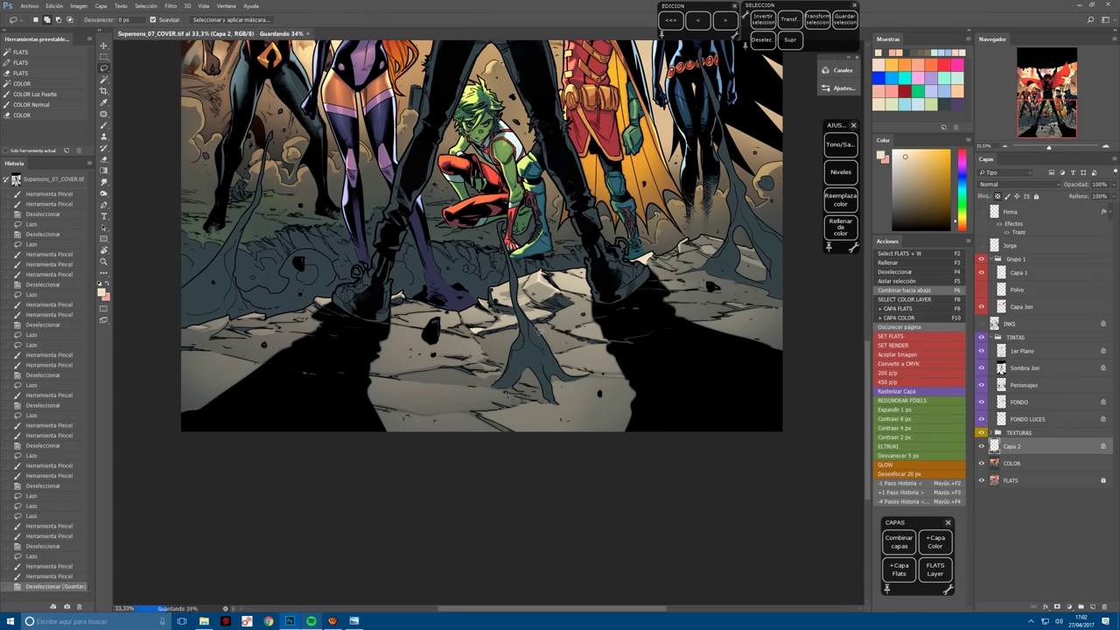
Expand the TEXTURAS group and make the Watercolor texture 04 Grey layer visible and active.
{"action": "left_click", "coordinate": [993, 434]}
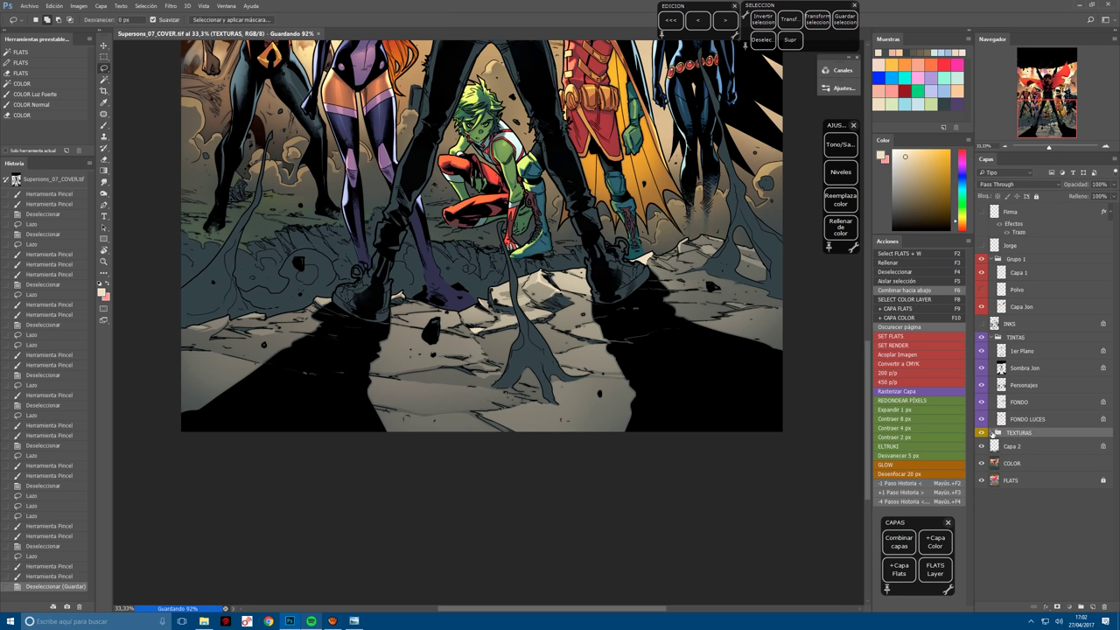
{"action": "left_click", "coordinate": [996, 434]}
{"action": "left_click", "coordinate": [1037, 480]}
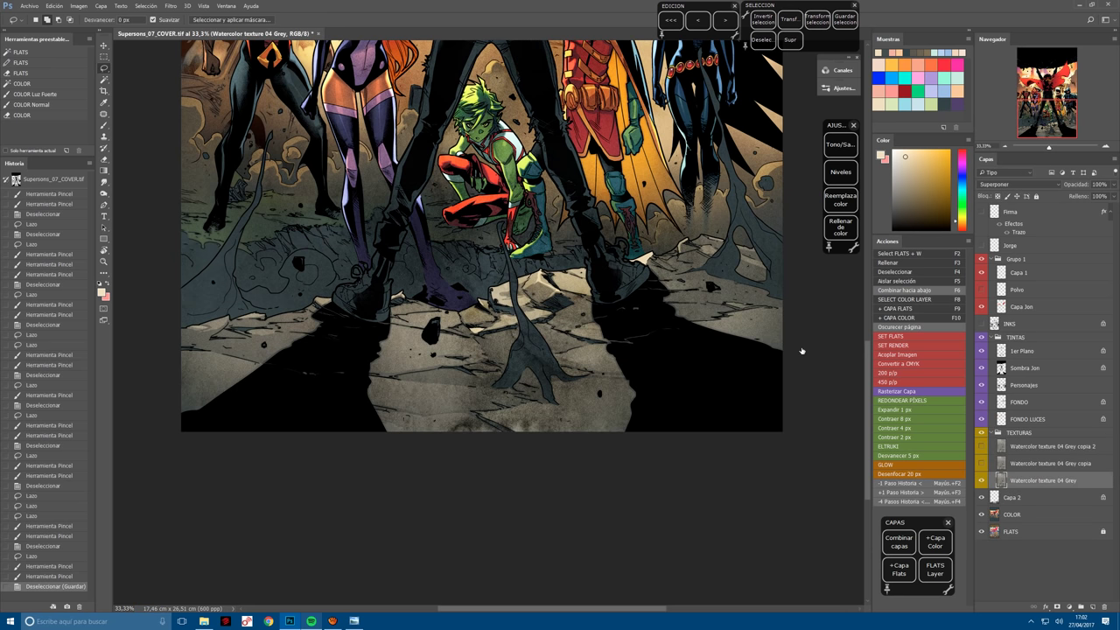
{"action": "key", "text": "ctrl+minus"}
{"action": "scroll", "coordinate": [801, 351], "scroll_direction": "up", "scroll_amount": 3}
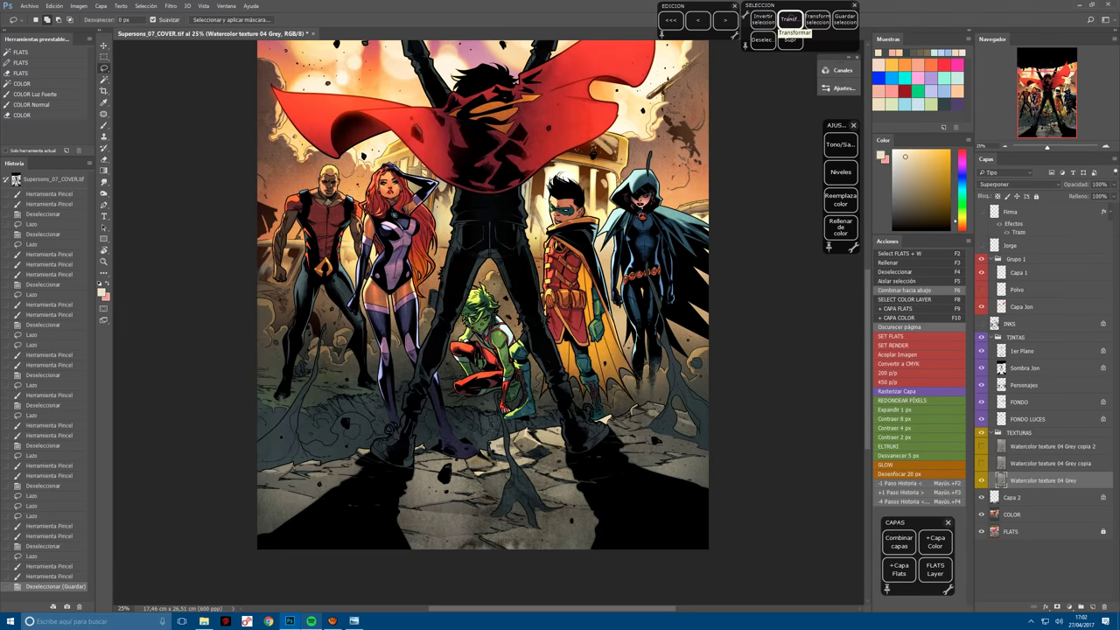
Squash and distort the Watercolor texture 04 Grey layer in perspective so it covers only the ground along the page's lower edge.
{"action": "left_click", "coordinate": [791, 19]}
{"action": "scroll", "coordinate": [501, 96], "scroll_direction": "up", "scroll_amount": 5}
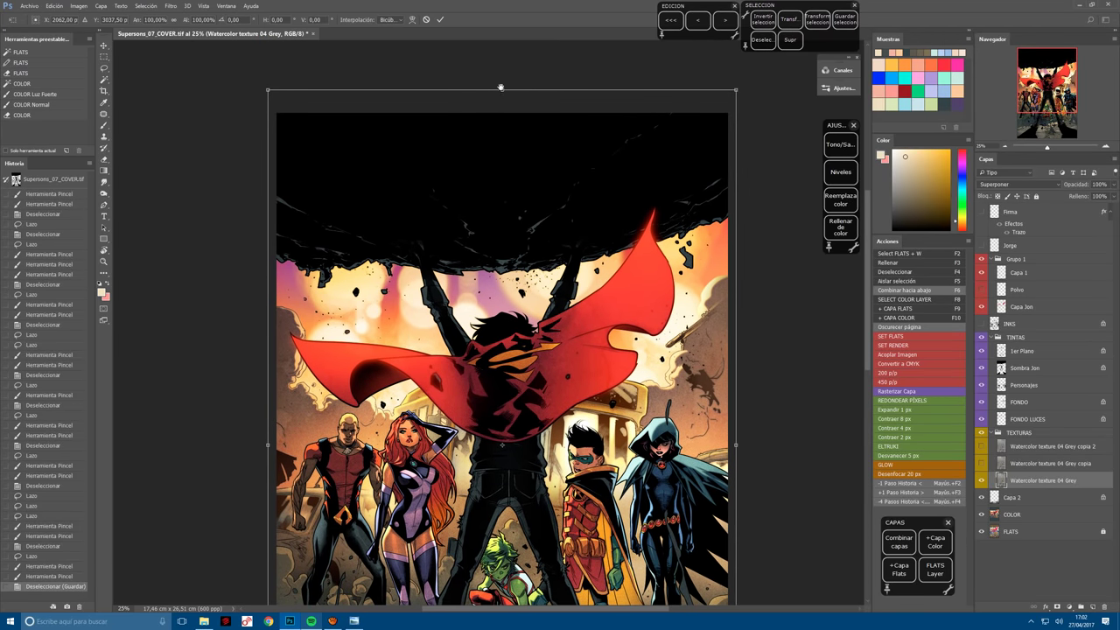
{"action": "left_click_drag", "start_coordinate": [501, 87], "coordinate": [501, 488]}
{"action": "scroll", "coordinate": [510, 181], "scroll_direction": "down", "scroll_amount": 5}
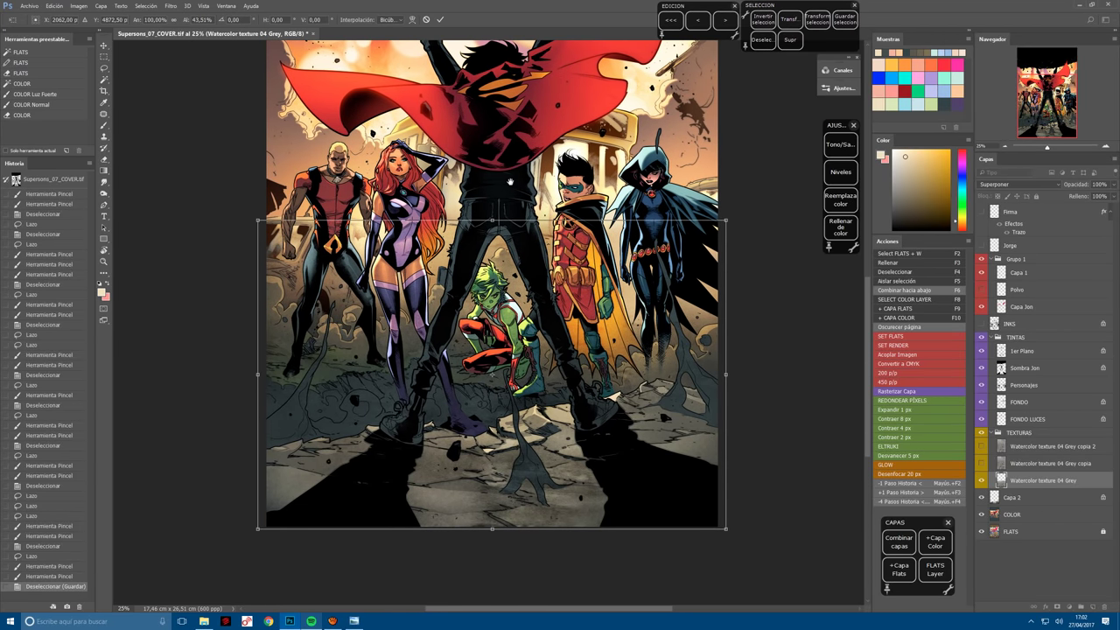
{"action": "left_click_drag", "start_coordinate": [492, 221], "coordinate": [492, 289]}
{"action": "left_click_drag", "start_coordinate": [726, 530], "coordinate": [809, 534]}
{"action": "left_click_drag", "start_coordinate": [727, 292], "coordinate": [718, 363]}
{"action": "left_click_drag", "start_coordinate": [258, 292], "coordinate": [251, 389]}
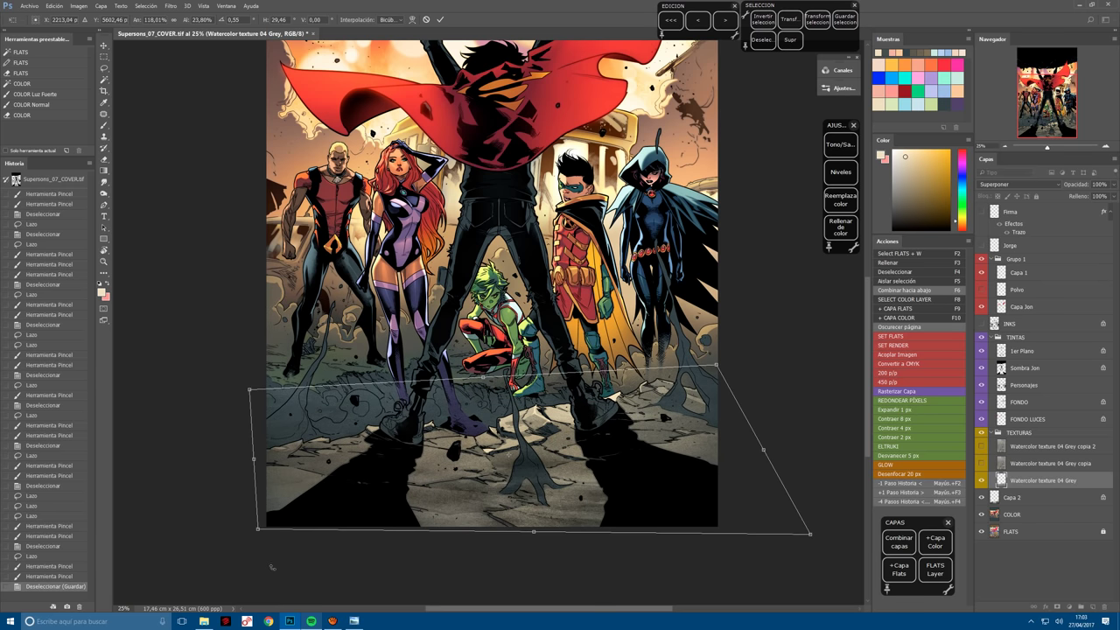
{"action": "key", "text": "l"}
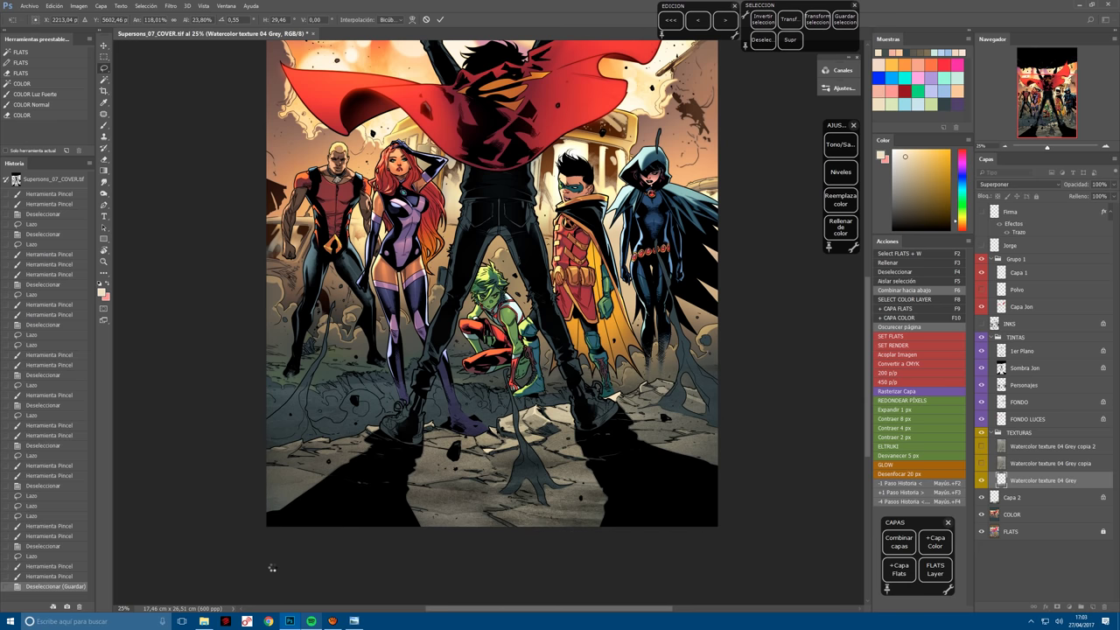
Select the ground colours on FLATS, delete everything outside them from the Watercolor texture 04 Grey layer and clear the selection.
{"action": "left_click", "coordinate": [1007, 528]}
{"action": "key", "text": "ctrl+plus"}
{"action": "scroll", "coordinate": [490, 306], "scroll_direction": "down", "scroll_amount": 3}
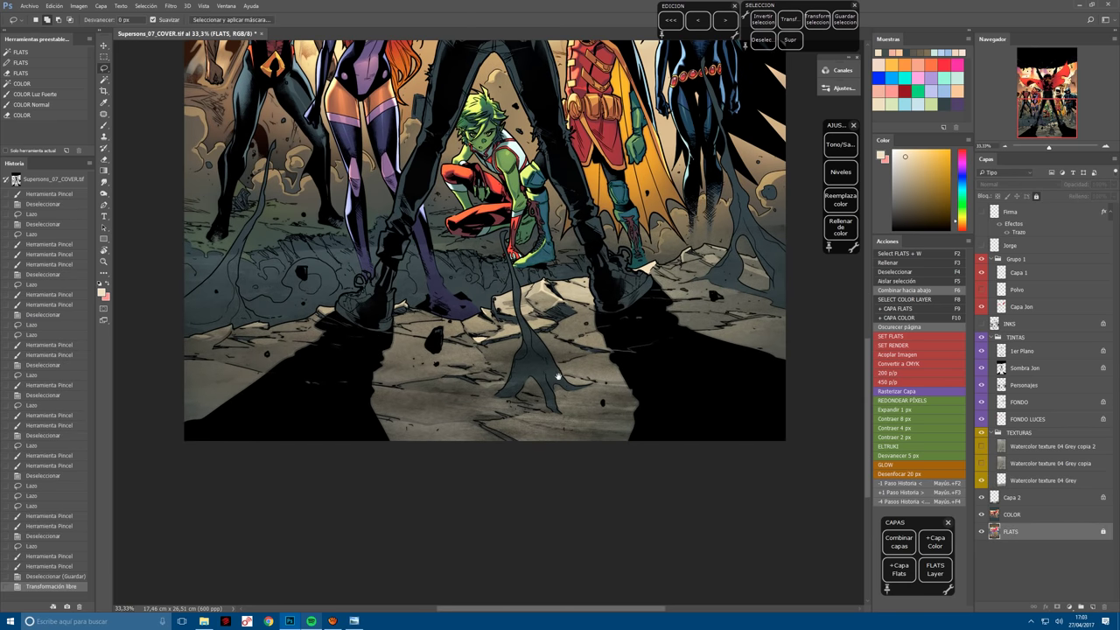
{"action": "key", "text": "w"}
{"action": "left_click", "coordinate": [558, 312]}
{"action": "left_click", "coordinate": [520, 422], "text": "shift"}
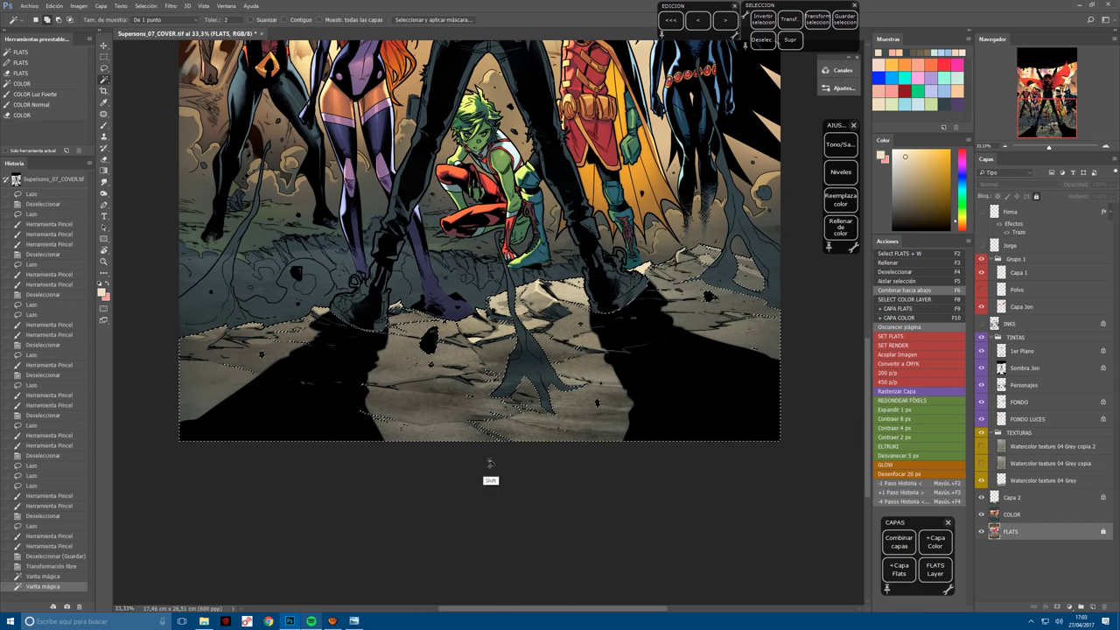
{"action": "left_click", "coordinate": [1042, 481]}
{"action": "left_click", "coordinate": [758, 24]}
{"action": "left_click", "coordinate": [790, 39]}
{"action": "key", "text": "ctrl+d"}
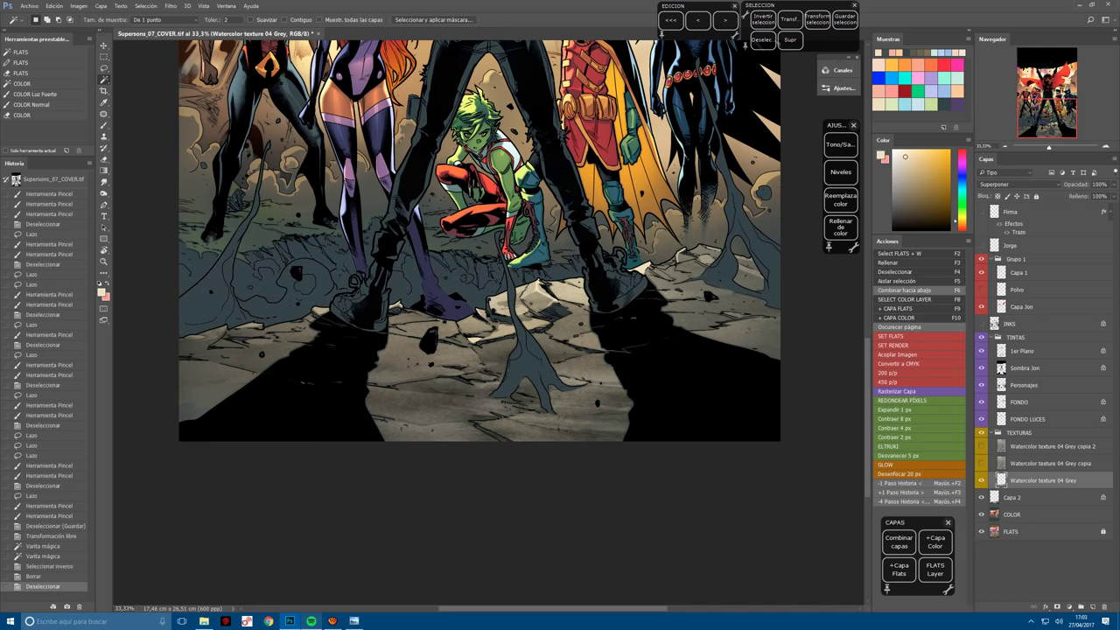
Merge Capa 2 down, rebuild it as a locked layer from FLATS and brush it broadly around the blue-grey shadow at 1500 px.
{"action": "left_click", "coordinate": [1027, 496]}
{"action": "key", "text": "F6"}
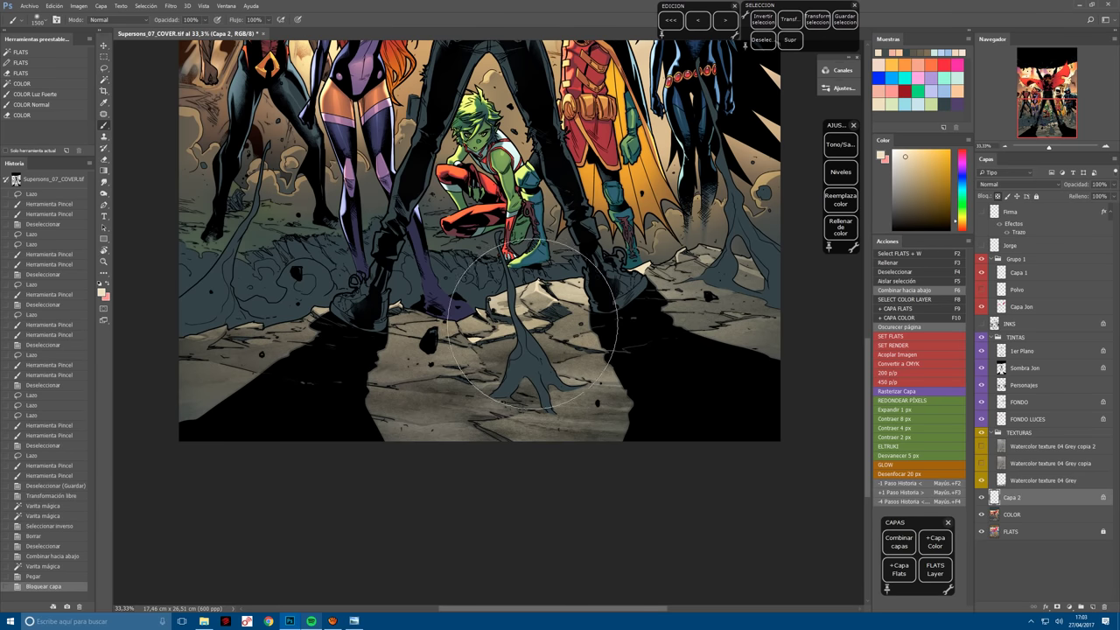
{"action": "mouse_move", "coordinate": [531, 355]}
{"action": "left_mouse_down"}
{"action": "mouse_move", "coordinate": [543, 315]}
{"action": "mouse_move", "coordinate": [555, 322]}
{"action": "left_mouse_up"}
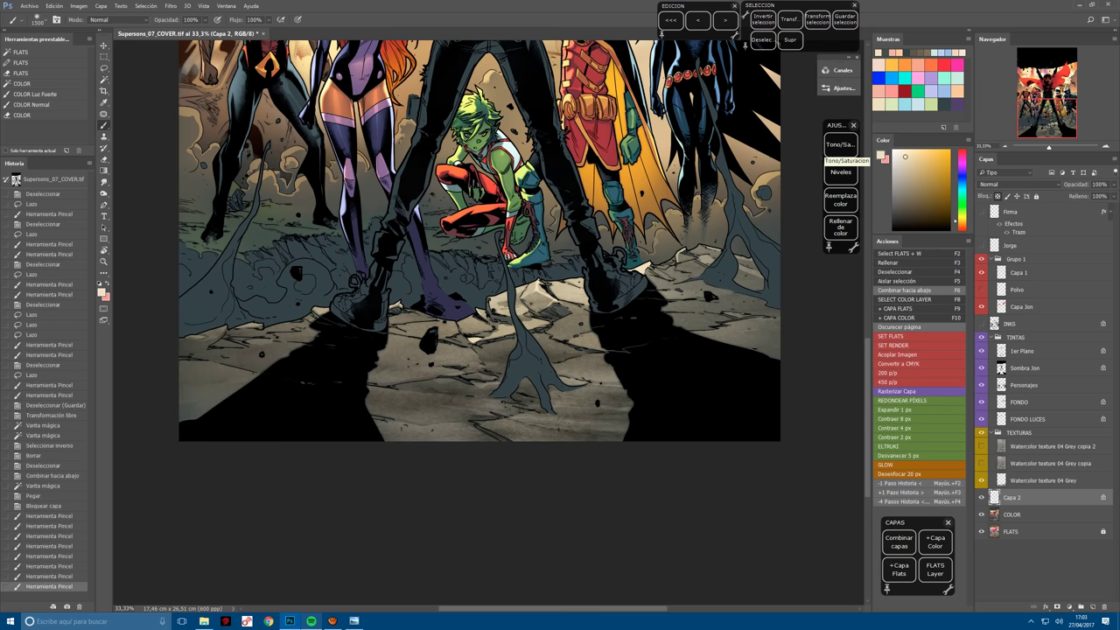
Adjust Capa 2 with Hue/Saturation, setting the hue to -31 and the lightness to -11.
{"action": "left_click", "coordinate": [840, 144]}
{"action": "left_click_drag", "start_coordinate": [953, 169], "coordinate": [945, 168]}
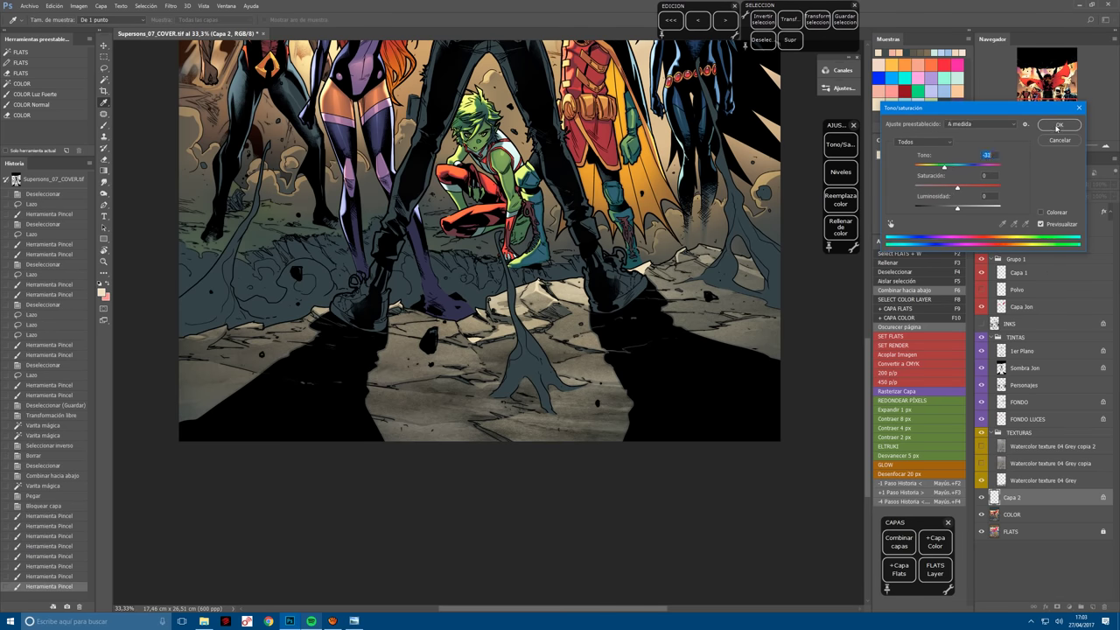
{"action": "left_click_drag", "start_coordinate": [956, 210], "coordinate": [952, 210]}
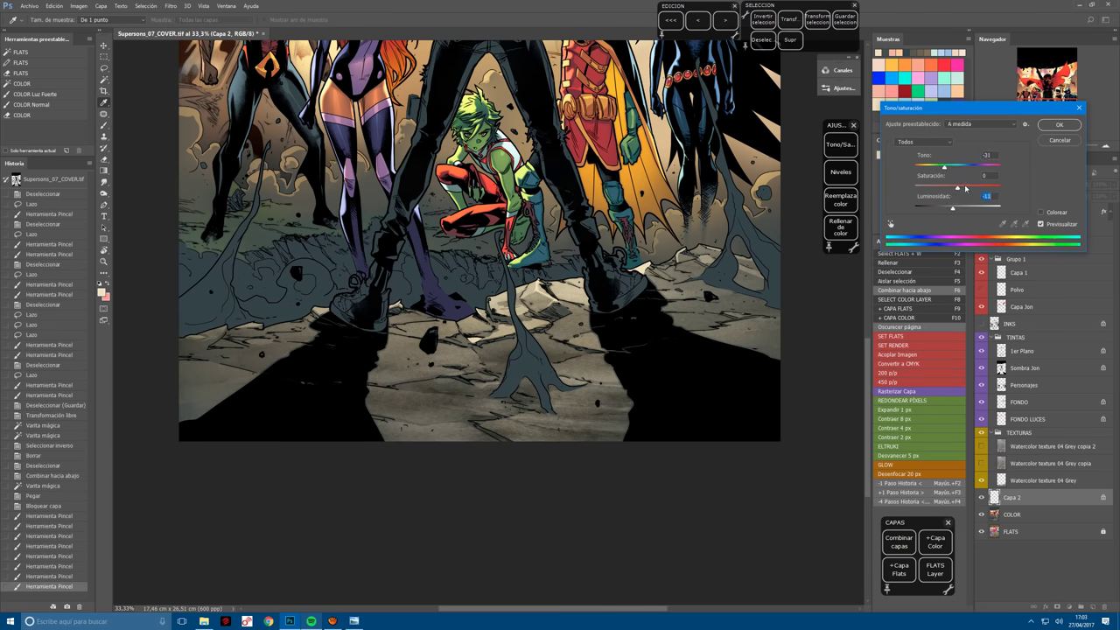
{"action": "left_click", "coordinate": [1049, 128]}
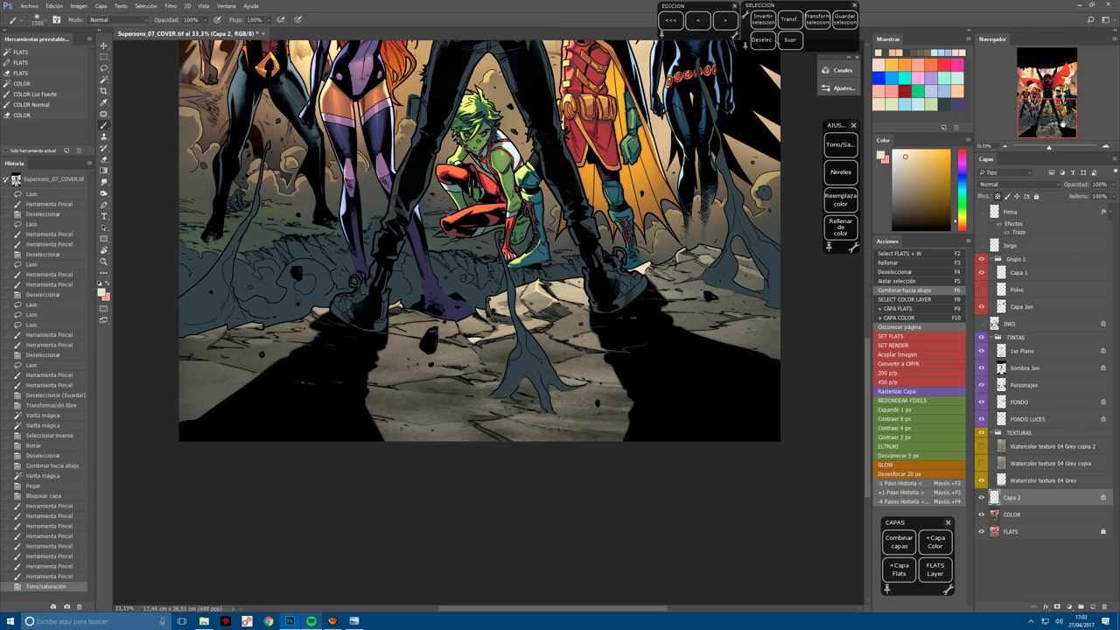
Merge the adjusted Capa 2 down and recreate it as a locked layer from the ground area on FLATS.
{"action": "key", "text": "F6"}
{"action": "key", "text": "F2"}
{"action": "left_click", "coordinate": [500, 357]}
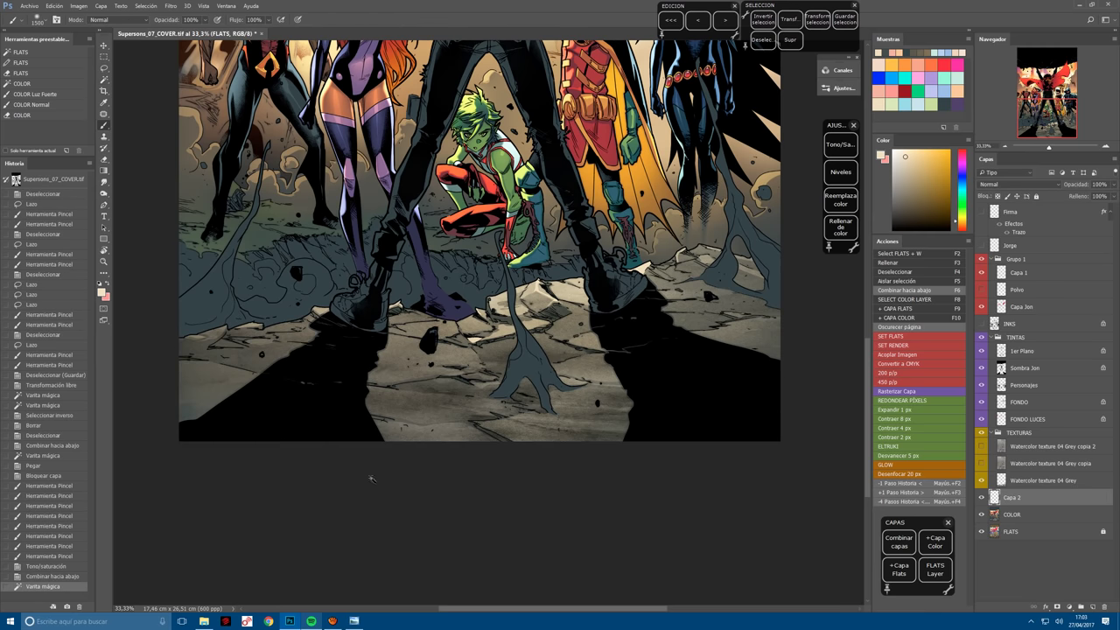
Lasso the ground facet between Jon's left boot and the black rock, brush it with cream and clear the selection.
{"action": "key", "text": "r"}
{"action": "left_click_drag", "start_coordinate": [371, 478], "coordinate": [424, 488]}
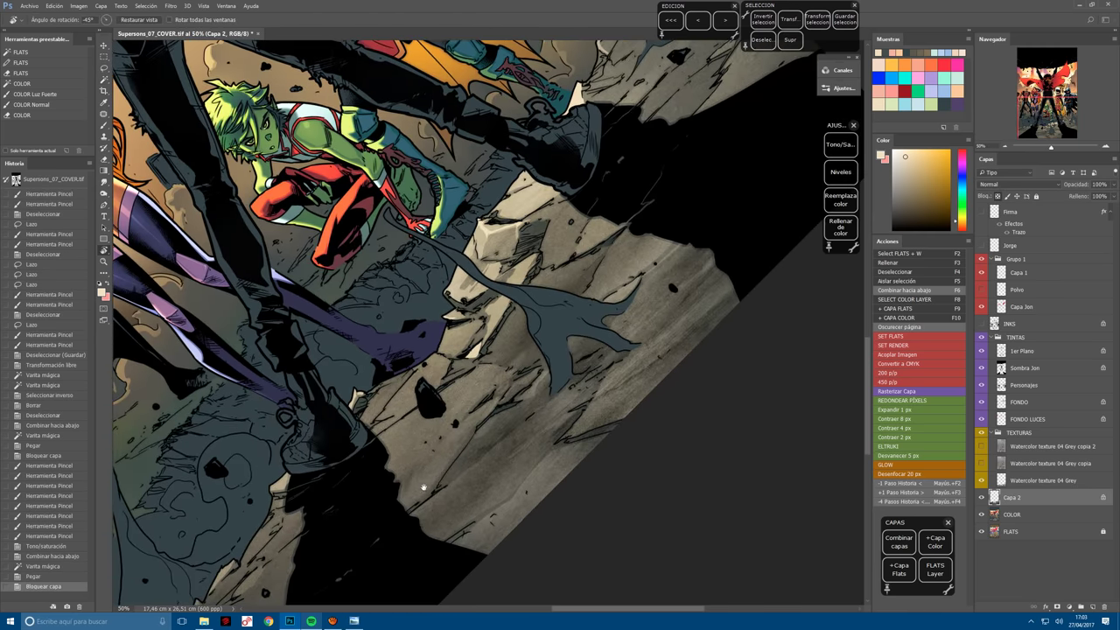
{"action": "key", "text": "l"}
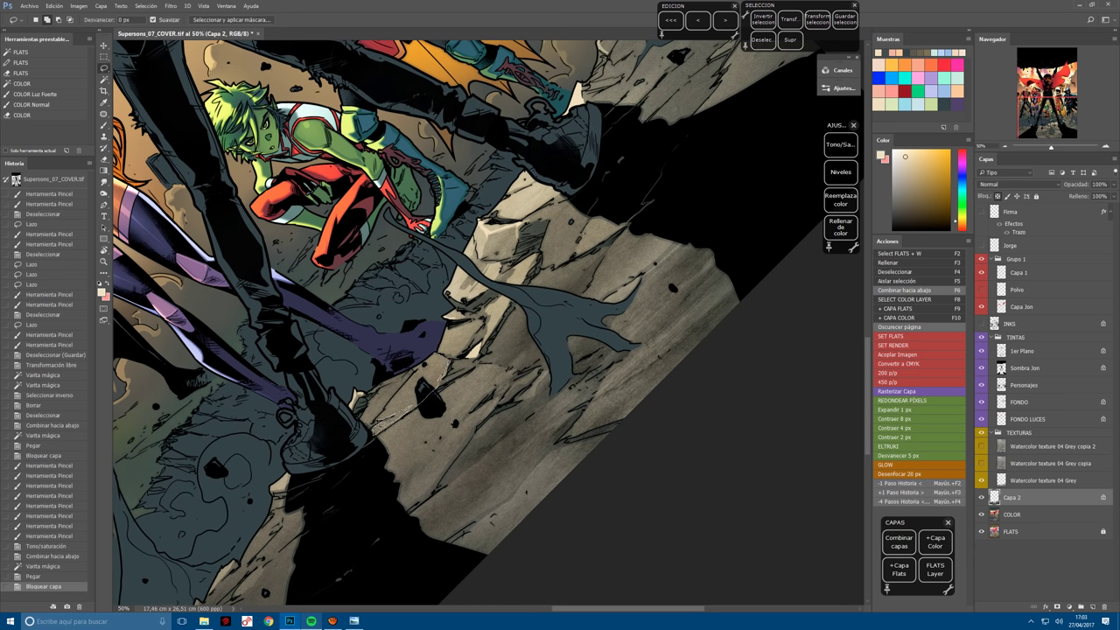
{"action": "mouse_move", "coordinate": [427, 358]}
{"action": "left_mouse_down"}
{"action": "mouse_move", "coordinate": [398, 418]}
{"action": "mouse_move", "coordinate": [438, 367]}
{"action": "left_mouse_up"}
{"action": "key", "text": "b"}
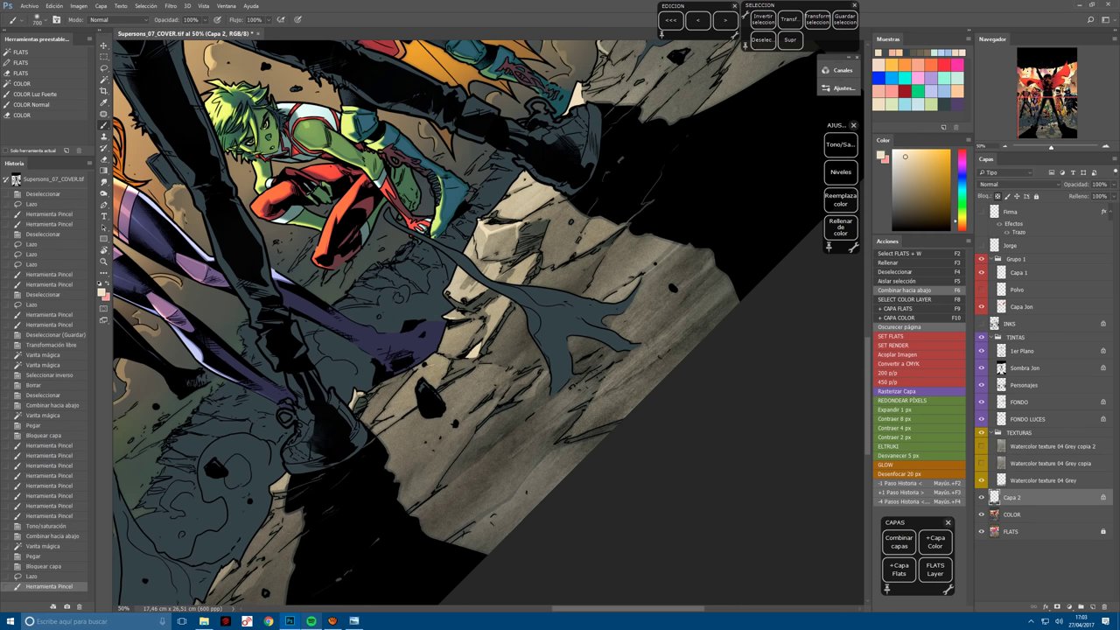
{"action": "left_click_drag", "start_coordinate": [393, 412], "coordinate": [442, 359]}
{"action": "key", "text": "l"}
{"action": "key", "text": "ctrl+d"}
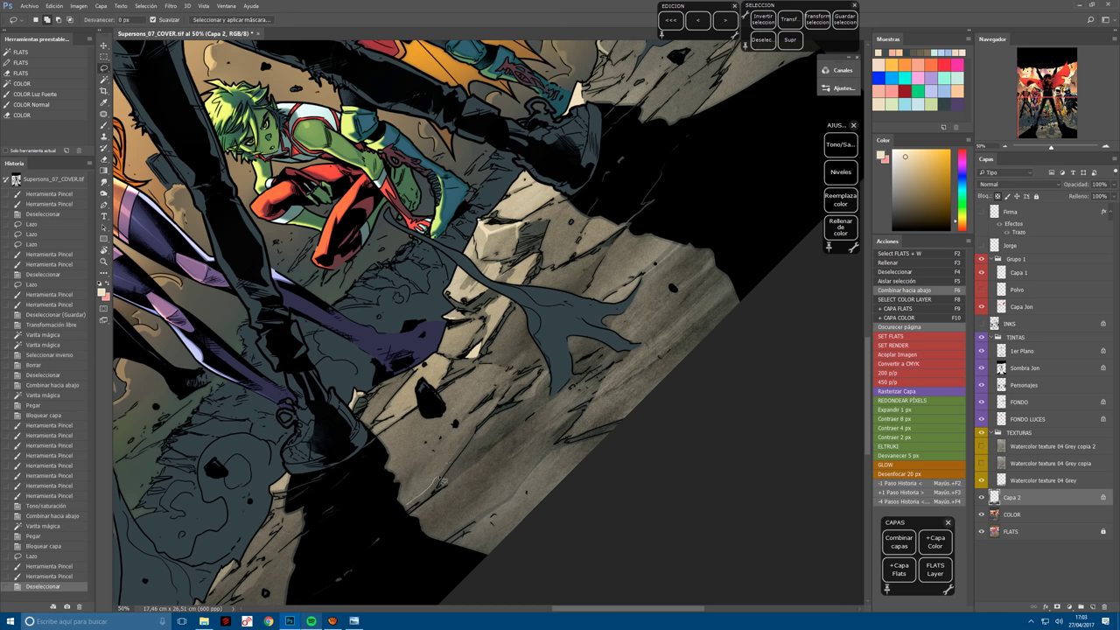
Lasso the slab around the black rock beside Jon's left cast shadow and brush it with cream.
{"action": "mouse_move", "coordinate": [444, 481]}
{"action": "left_mouse_down"}
{"action": "mouse_move", "coordinate": [427, 493]}
{"action": "mouse_move", "coordinate": [473, 428]}
{"action": "left_mouse_up"}
{"action": "left_click_drag", "start_coordinate": [473, 428], "coordinate": [438, 484]}
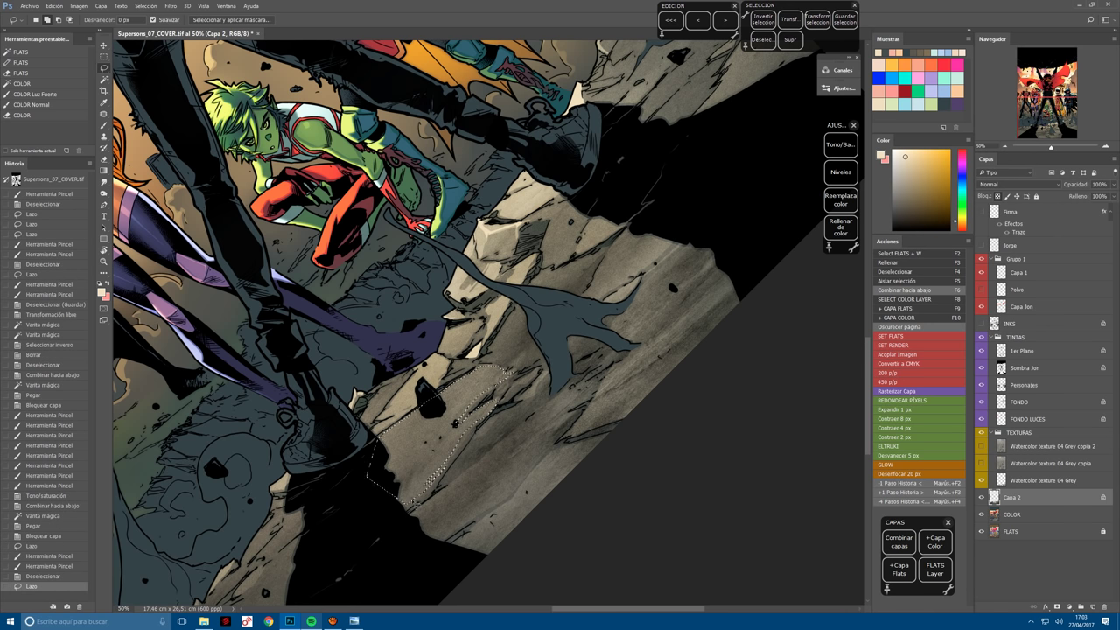
{"action": "key", "text": "b"}
{"action": "left_click_drag", "start_coordinate": [490, 377], "coordinate": [420, 473]}
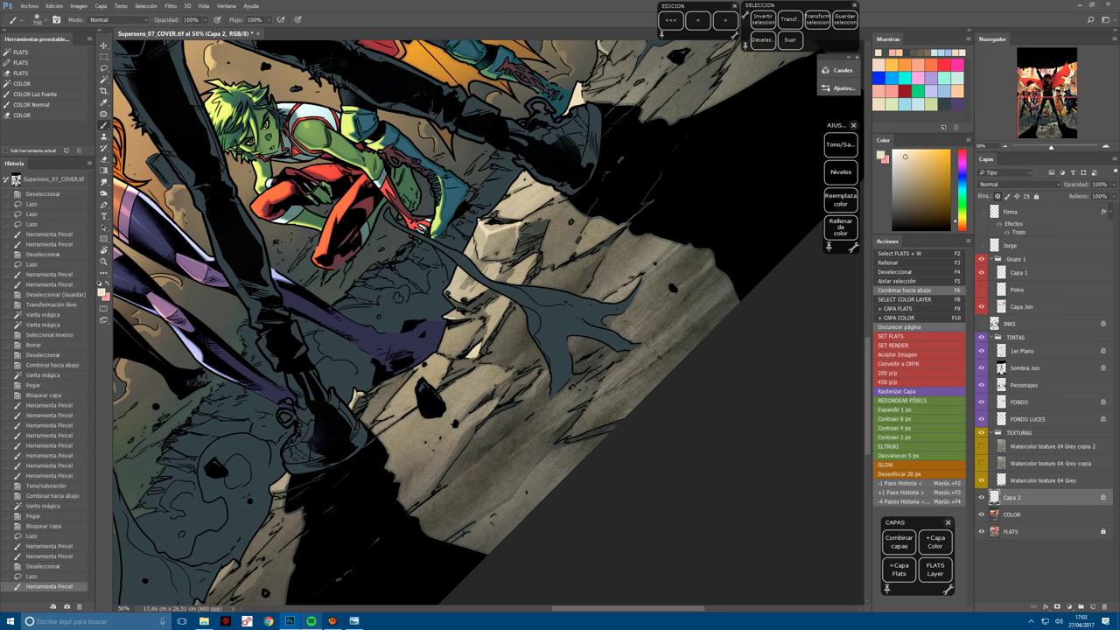
{"action": "left_click_drag", "start_coordinate": [503, 377], "coordinate": [399, 477]}
{"action": "left_click_drag", "start_coordinate": [666, 293], "coordinate": [582, 325]}
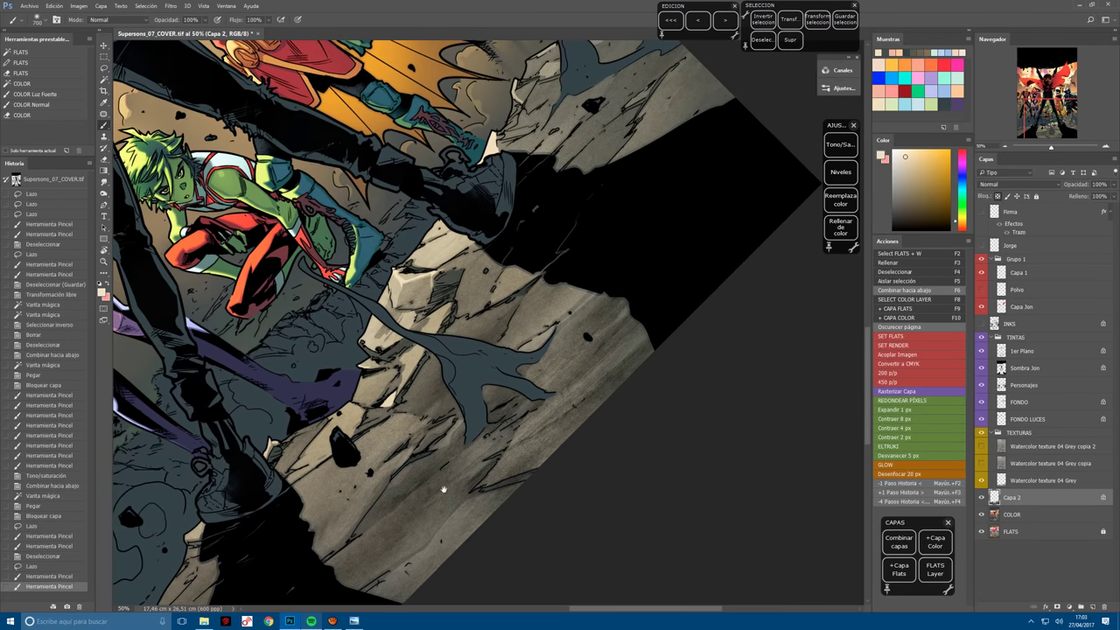
{"action": "key", "text": "ctrl+minus"}
{"action": "key", "text": "r"}
{"action": "left_click_drag", "start_coordinate": [613, 219], "coordinate": [657, 302]}
Clear the selection and brush cream light freehand over the ground around the blue-grey shadow with a 600 px brush.
{"action": "key", "text": "bracketleft"}
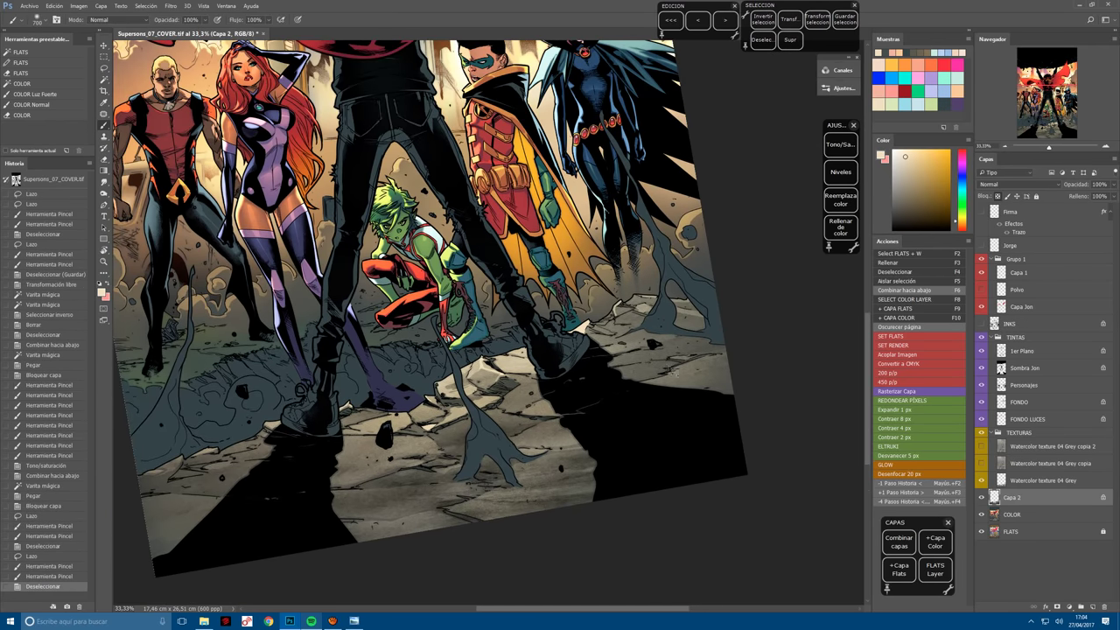
{"action": "key", "text": "ctrl+d"}
{"action": "left_click_drag", "start_coordinate": [455, 429], "coordinate": [477, 534]}
{"action": "left_click", "coordinate": [655, 355]}
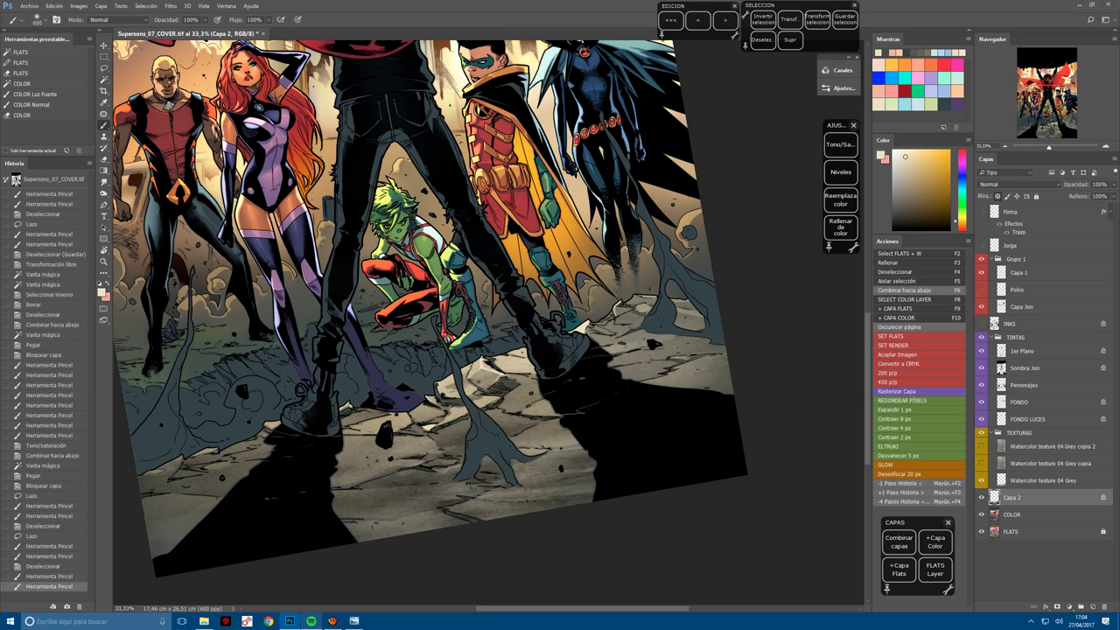
Shade the ground below Raven with a large dark teal brush in Luz suave mode, undoing the stray stroke.
{"action": "key", "text": "r"}
{"action": "left_click_drag", "start_coordinate": [386, 429], "coordinate": [411, 457]}
{"action": "left_click", "coordinate": [945, 106]}
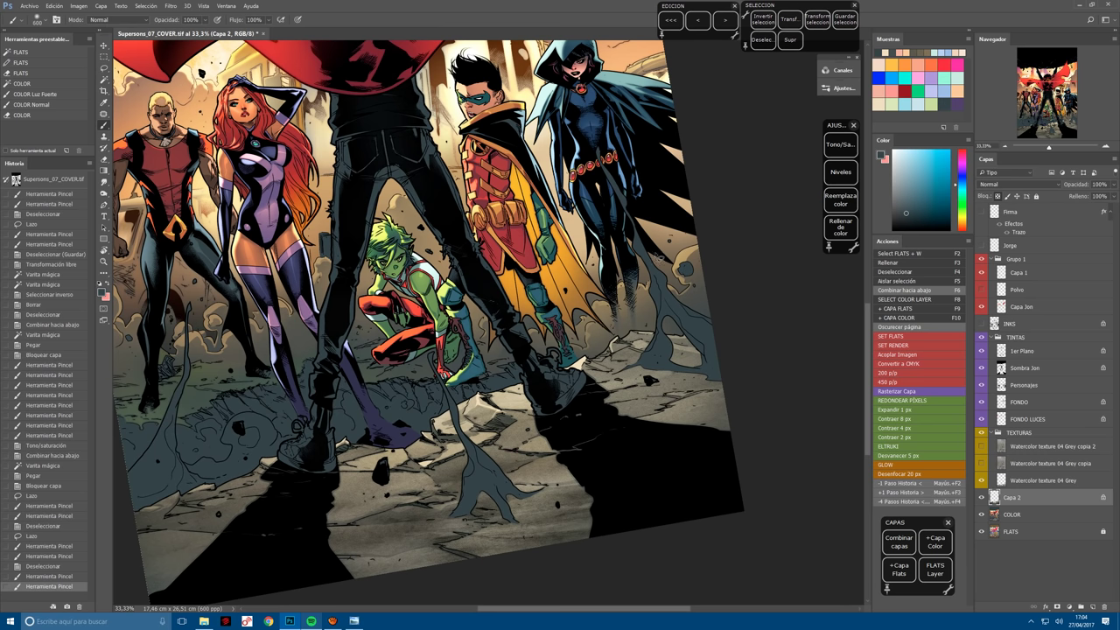
{"action": "left_click", "coordinate": [118, 19]}
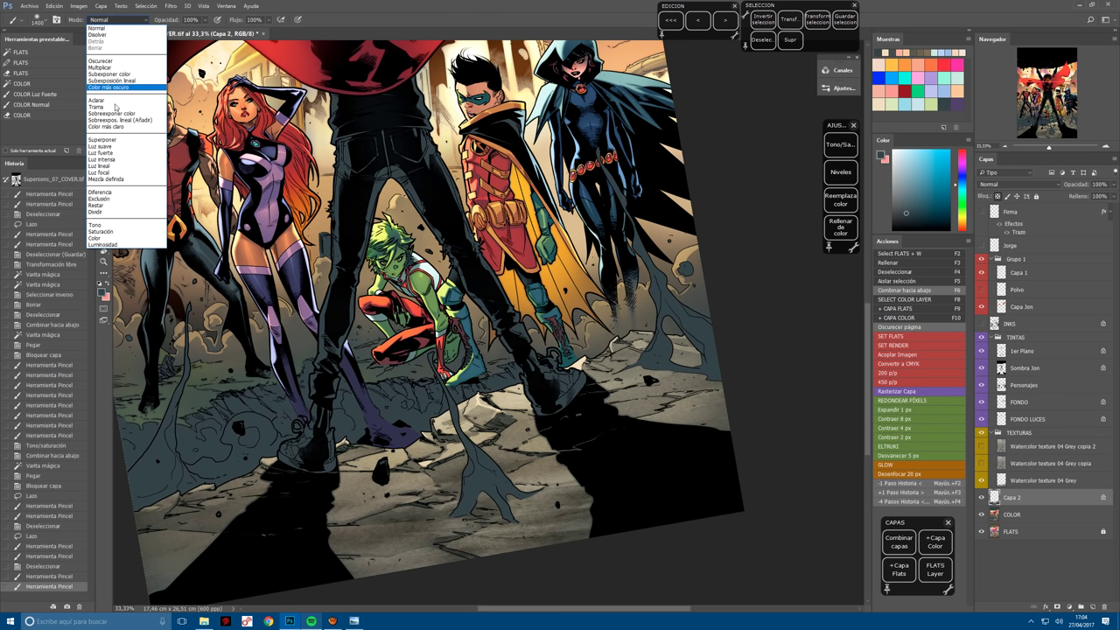
{"action": "left_click", "coordinate": [115, 156]}
{"action": "left_click", "coordinate": [705, 315]}
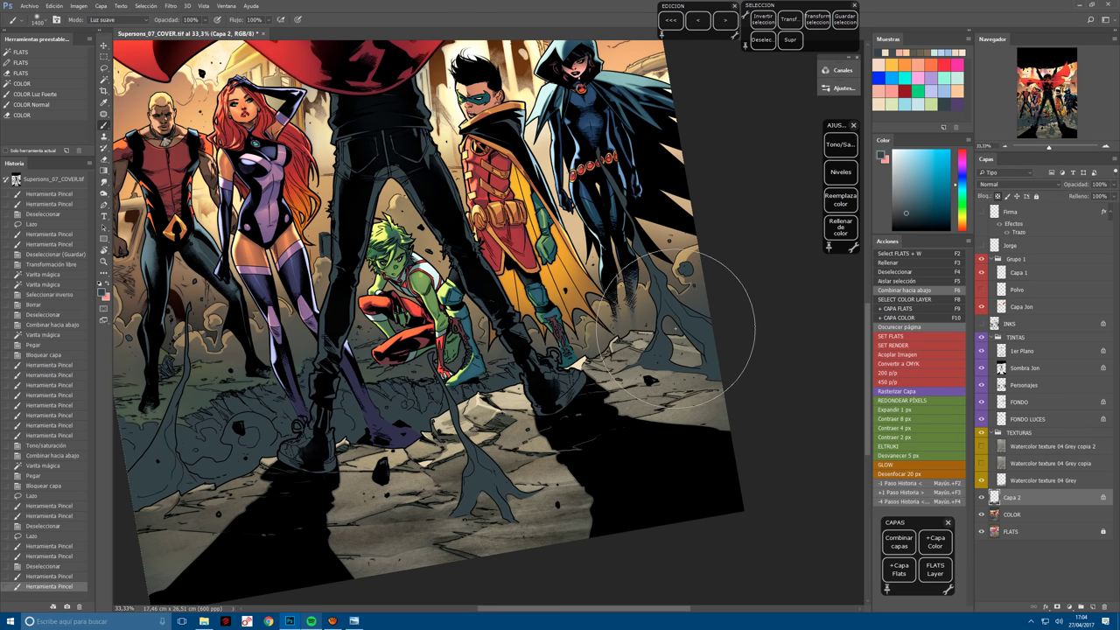
{"action": "key", "text": "ctrl+z"}
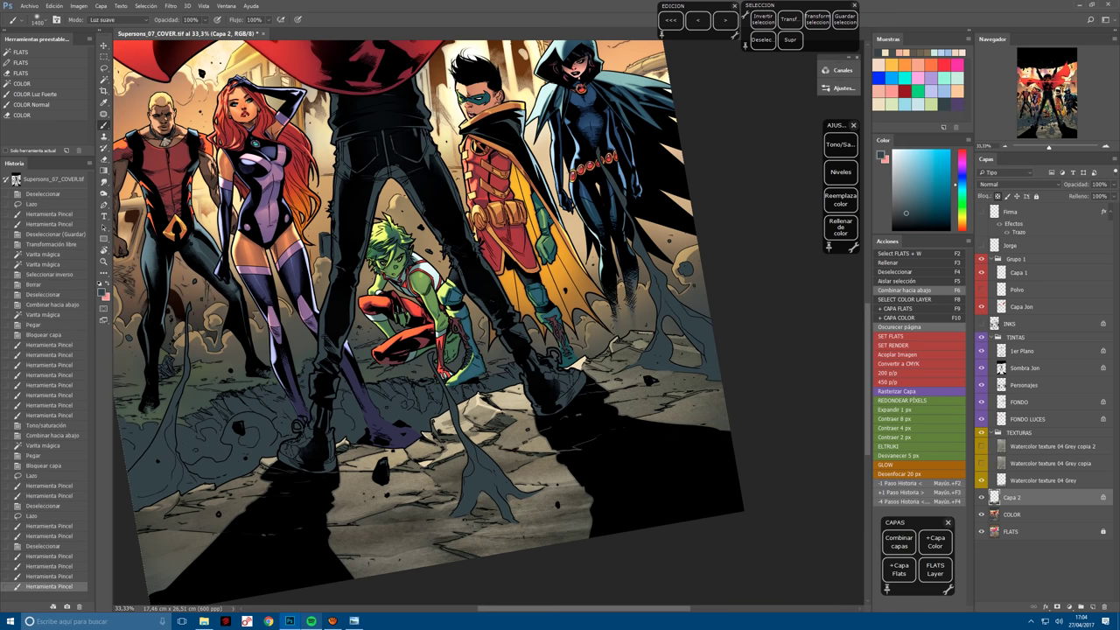
Undo the last dark teal stroke and shade the ground again with a 1400 px brush in Luz suave mode.
{"action": "key", "text": "ctrl+z"}
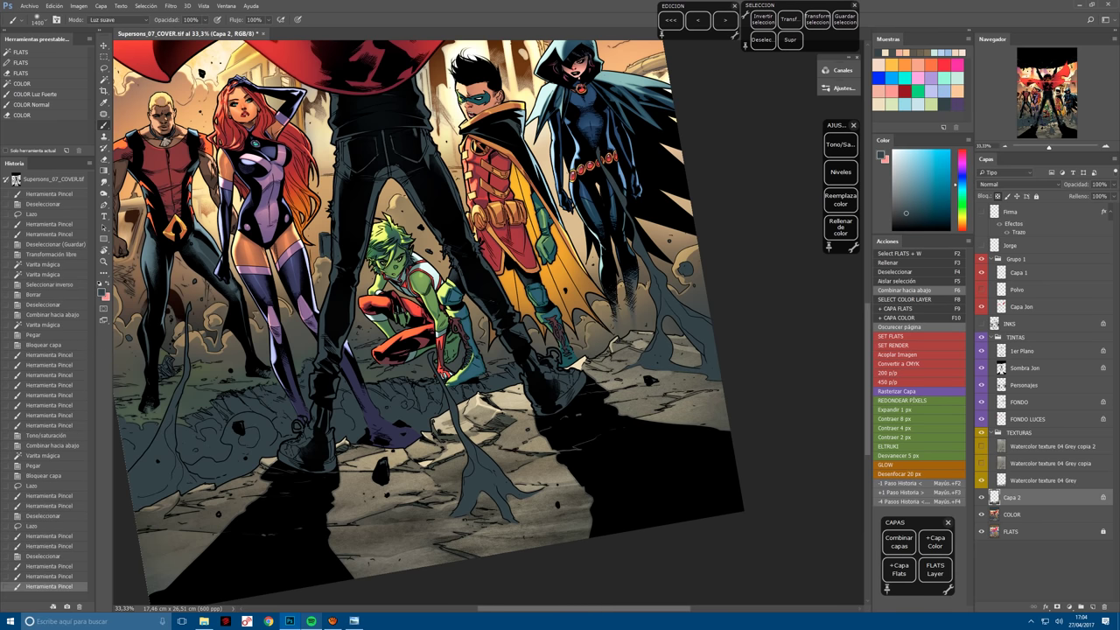
{"action": "left_click", "coordinate": [693, 403]}
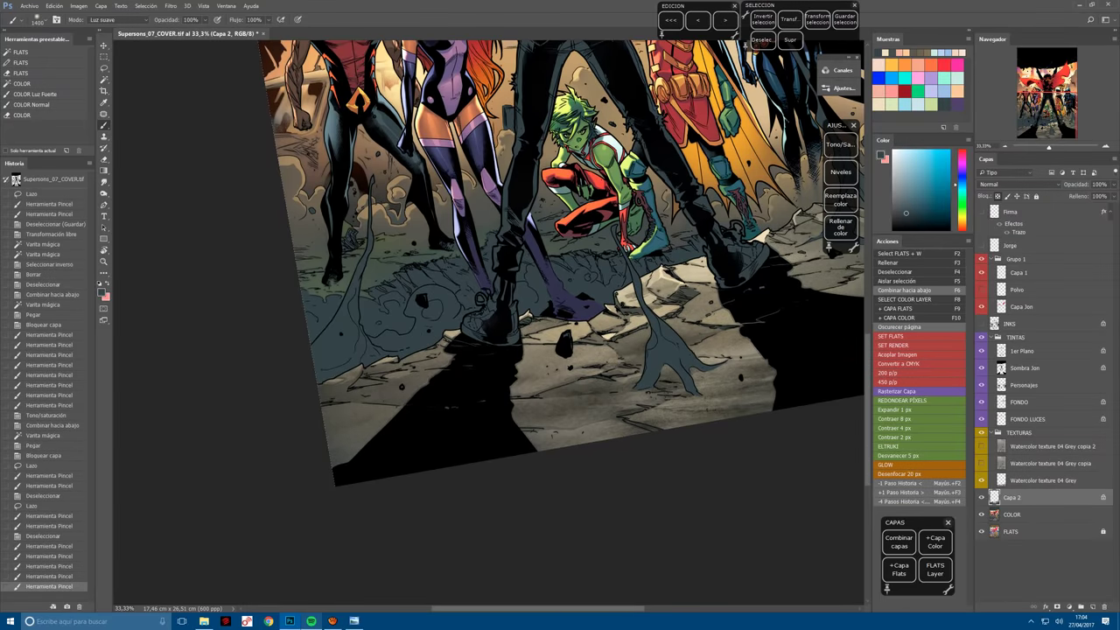
{"action": "left_click", "coordinate": [416, 429]}
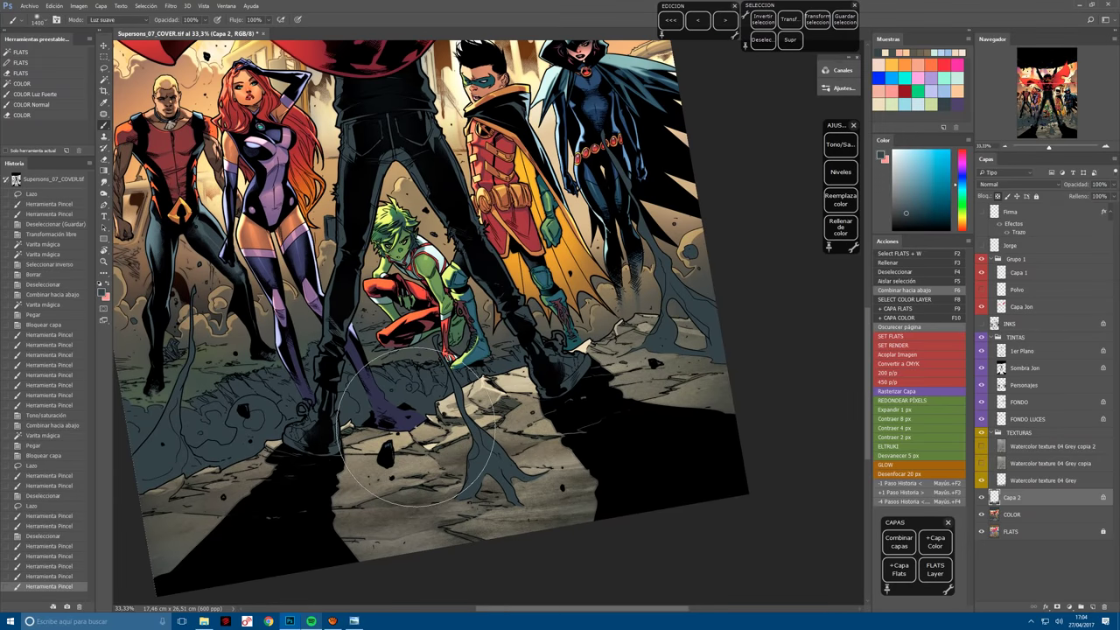
Brush cream light over the ground below Raven and undo the extra stroke made with the COLOR Luz Fuerte brush.
{"action": "left_click", "coordinate": [879, 54]}
{"action": "left_click", "coordinate": [659, 343]}
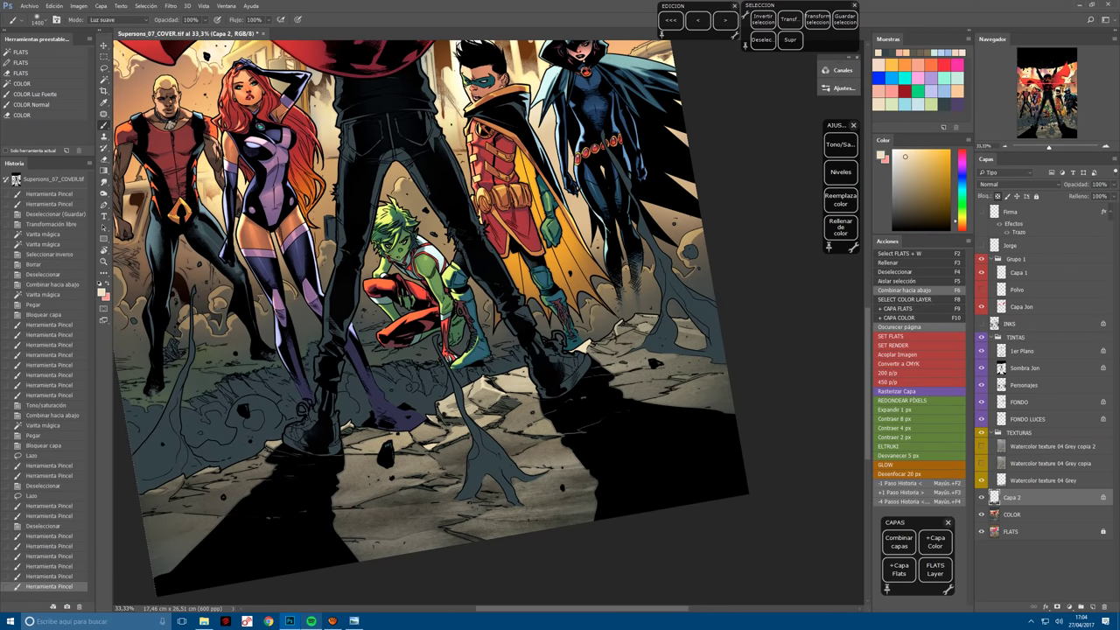
{"action": "left_click", "coordinate": [35, 94]}
{"action": "left_click", "coordinate": [688, 333]}
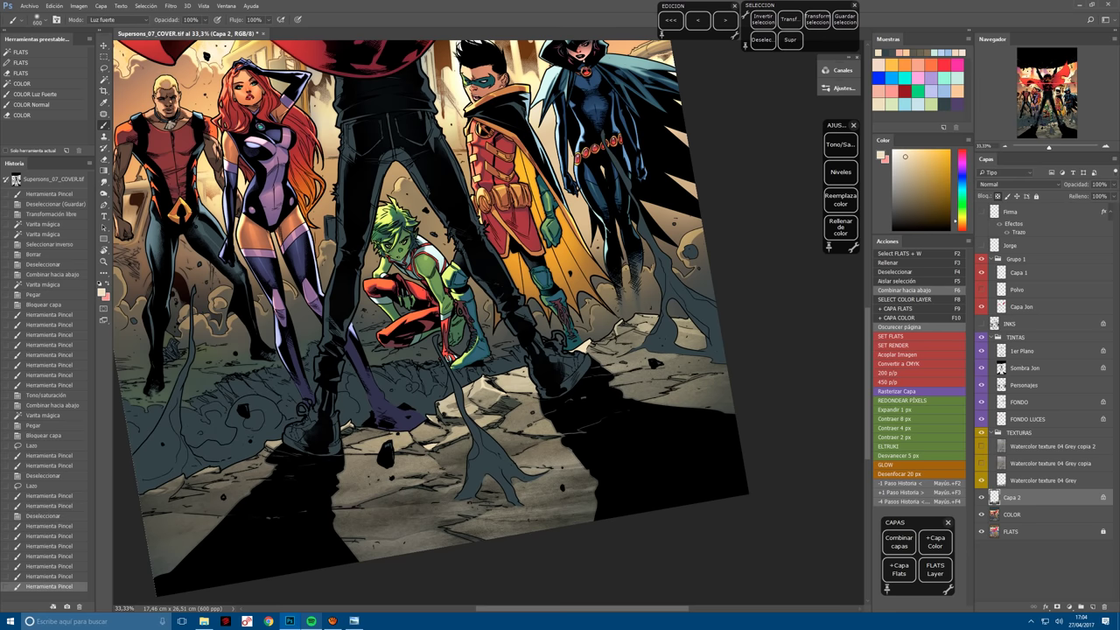
{"action": "key", "text": "ctrl+z"}
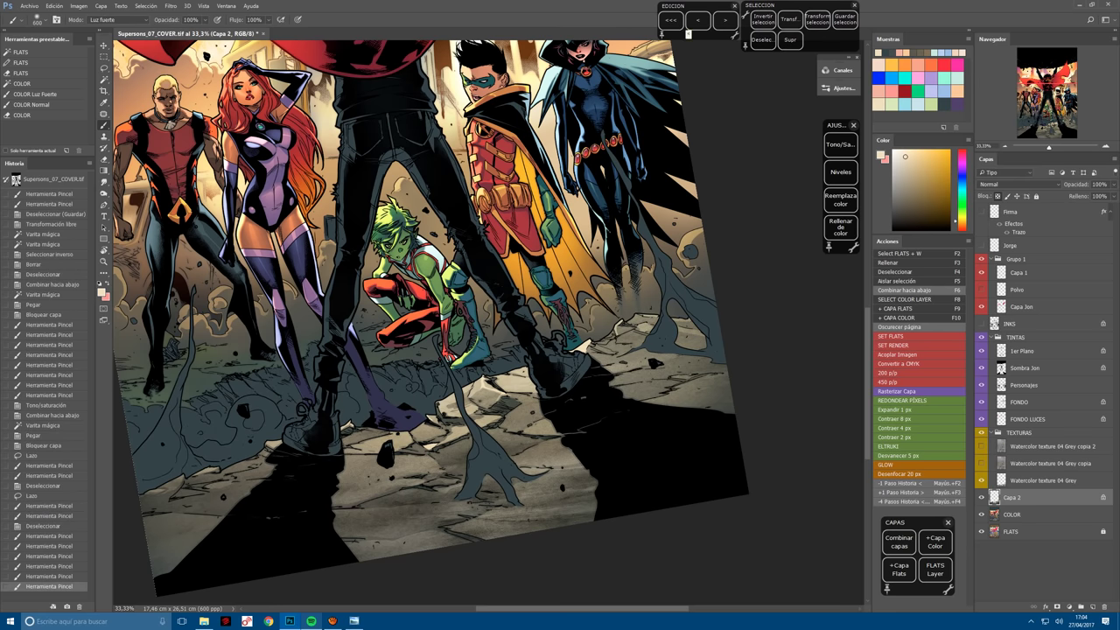
{"action": "key", "text": "ctrl+alt+z"}
{"action": "key", "text": "ctrl+shift+z"}
Lasso the ground facets around the blue-grey smoke below Raven, brush them with cream in Luz fuerte mode and clear the selection.
{"action": "left_click_drag", "start_coordinate": [525, 332], "coordinate": [438, 288]}
{"action": "key", "text": "l"}
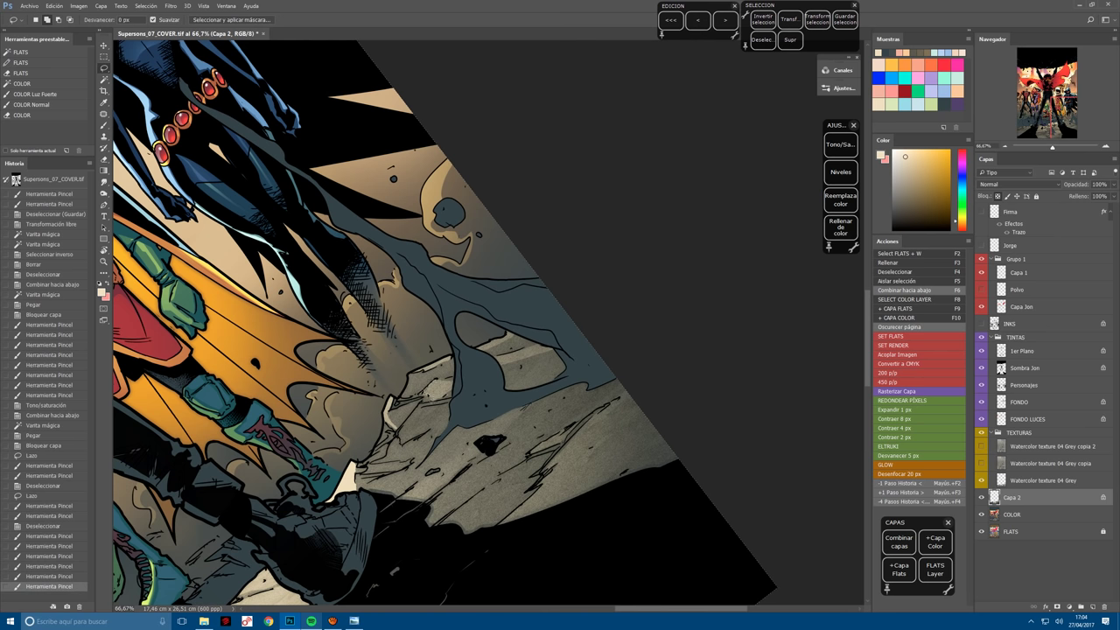
{"action": "mouse_move", "coordinate": [436, 399]}
{"action": "left_mouse_down"}
{"action": "mouse_move", "coordinate": [444, 420]}
{"action": "mouse_move", "coordinate": [456, 389]}
{"action": "mouse_move", "coordinate": [421, 409]}
{"action": "mouse_move", "coordinate": [437, 411]}
{"action": "mouse_move", "coordinate": [454, 381]}
{"action": "mouse_move", "coordinate": [494, 367]}
{"action": "mouse_move", "coordinate": [509, 330]}
{"action": "left_mouse_up"}
{"action": "key", "text": "b"}
{"action": "key", "text": "l"}
{"action": "key", "text": "ctrl+d"}
{"action": "key", "text": "b"}
{"action": "left_click_drag", "start_coordinate": [422, 357], "coordinate": [455, 365]}
{"action": "key", "text": "ctrl+d"}
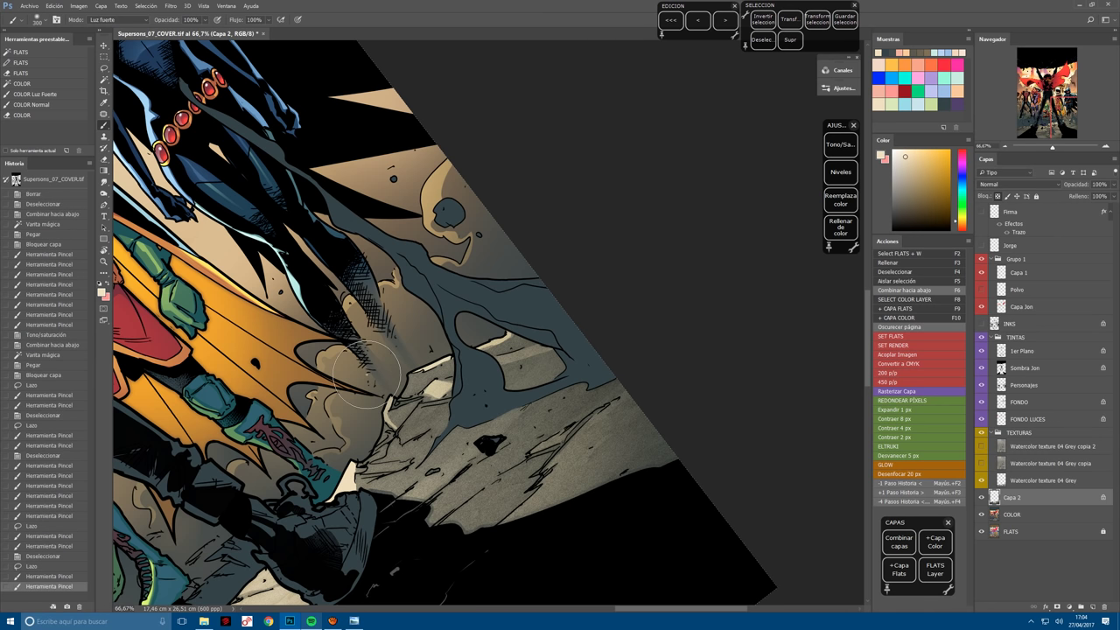
Lasso the broken rock edge between Robin's boot and Raven's smoke and brush it with cream using a 300 px brush.
{"action": "key", "text": "l"}
{"action": "scroll", "coordinate": [368, 379], "scroll_direction": "down", "scroll_amount": 1}
{"action": "left_click_drag", "start_coordinate": [368, 379], "coordinate": [512, 401]}
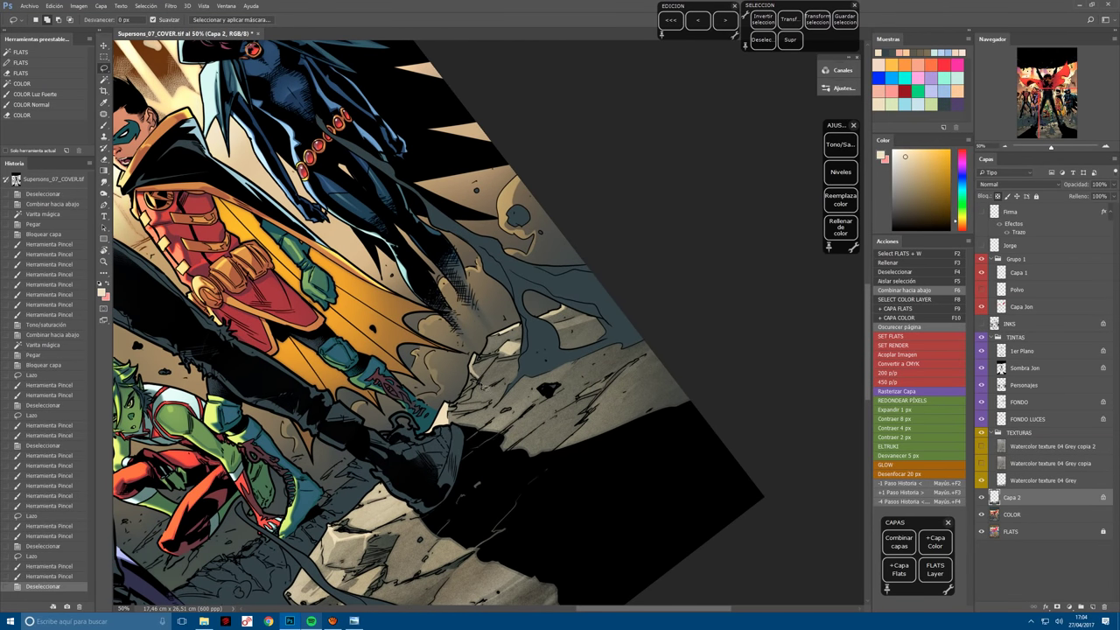
{"action": "key", "text": "b"}
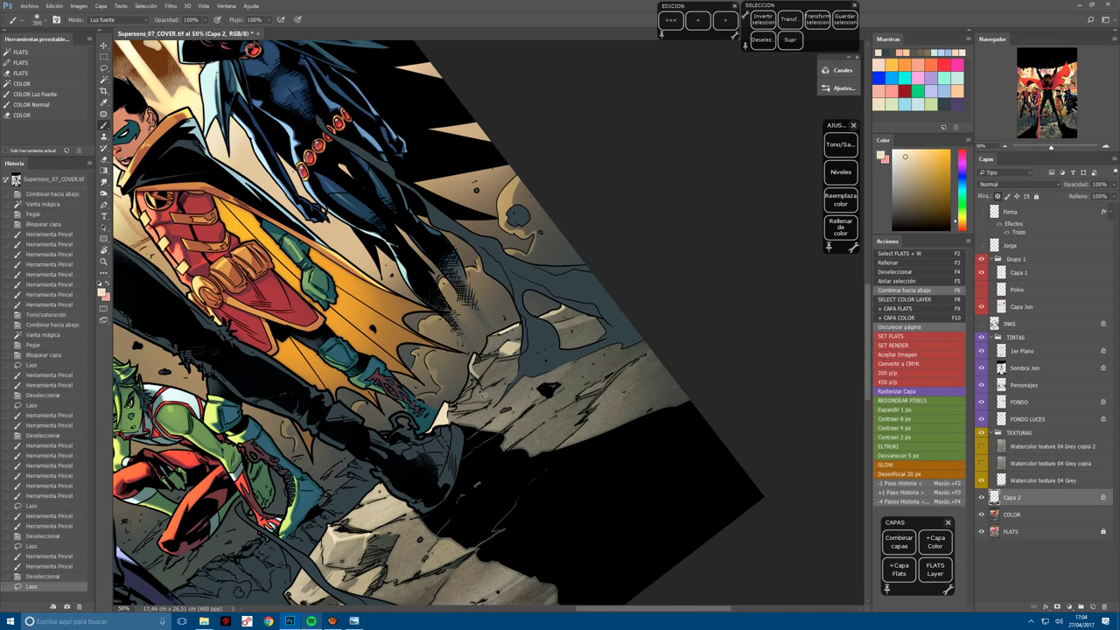
{"action": "left_click_drag", "start_coordinate": [497, 372], "coordinate": [506, 357]}
{"action": "left_click_drag", "start_coordinate": [486, 420], "coordinate": [490, 364]}
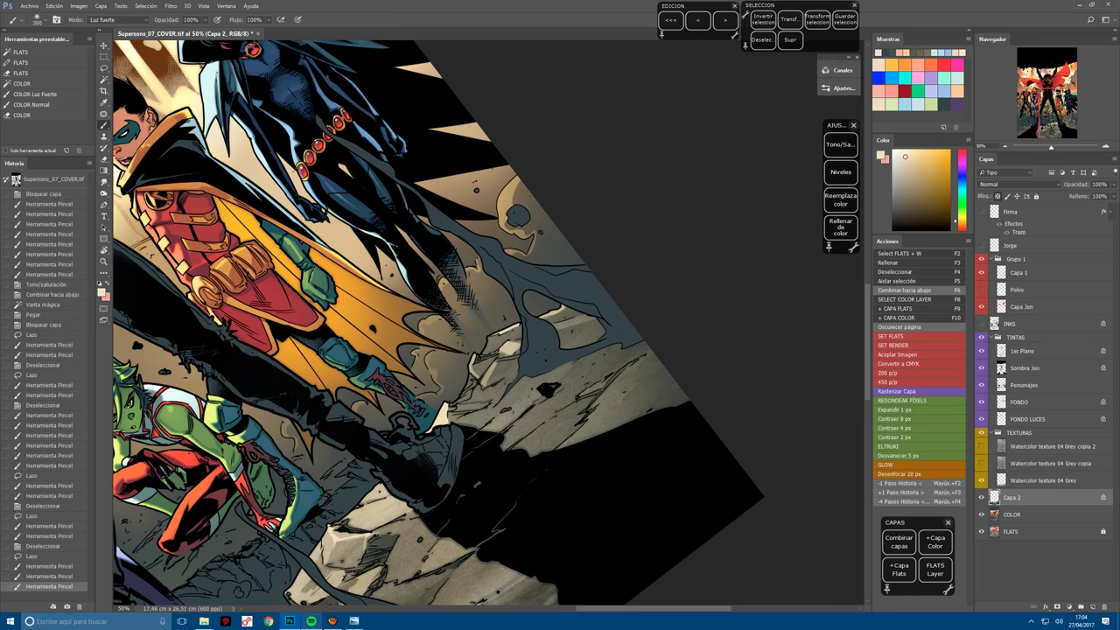
Clear the selection and merge the ground layer Capa 2 down into COLOR.
{"action": "scroll", "coordinate": [486, 368], "scroll_direction": "down", "scroll_amount": 1}
{"action": "left_click_drag", "start_coordinate": [496, 461], "coordinate": [446, 499]}
{"action": "scroll", "coordinate": [445, 500], "scroll_direction": "down", "scroll_amount": 1}
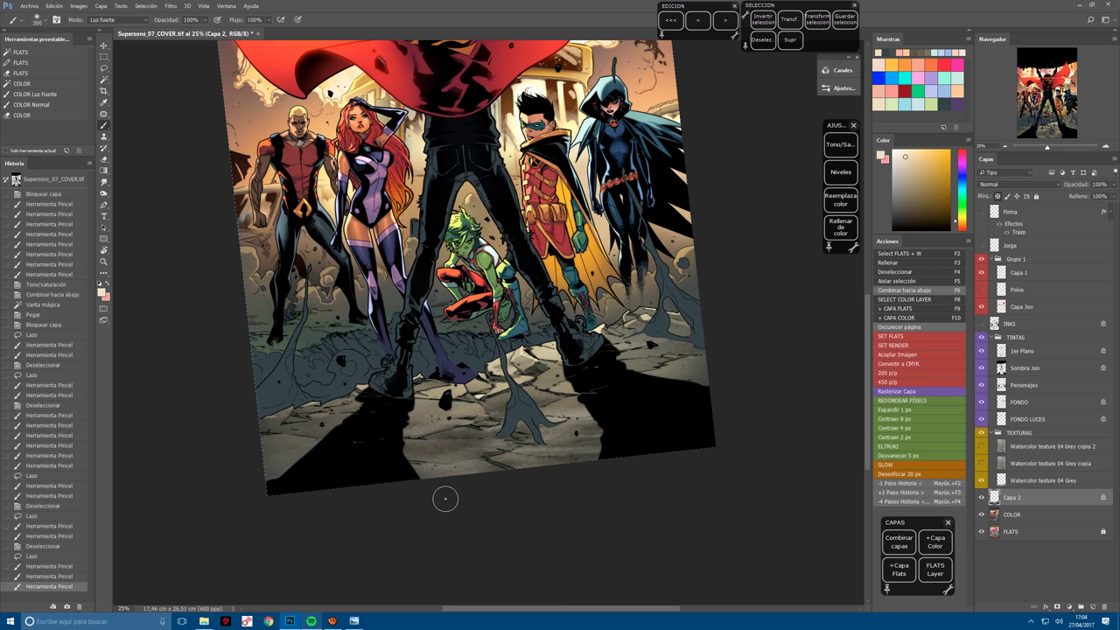
{"action": "scroll", "coordinate": [516, 263], "scroll_direction": "left", "scroll_amount": 3}
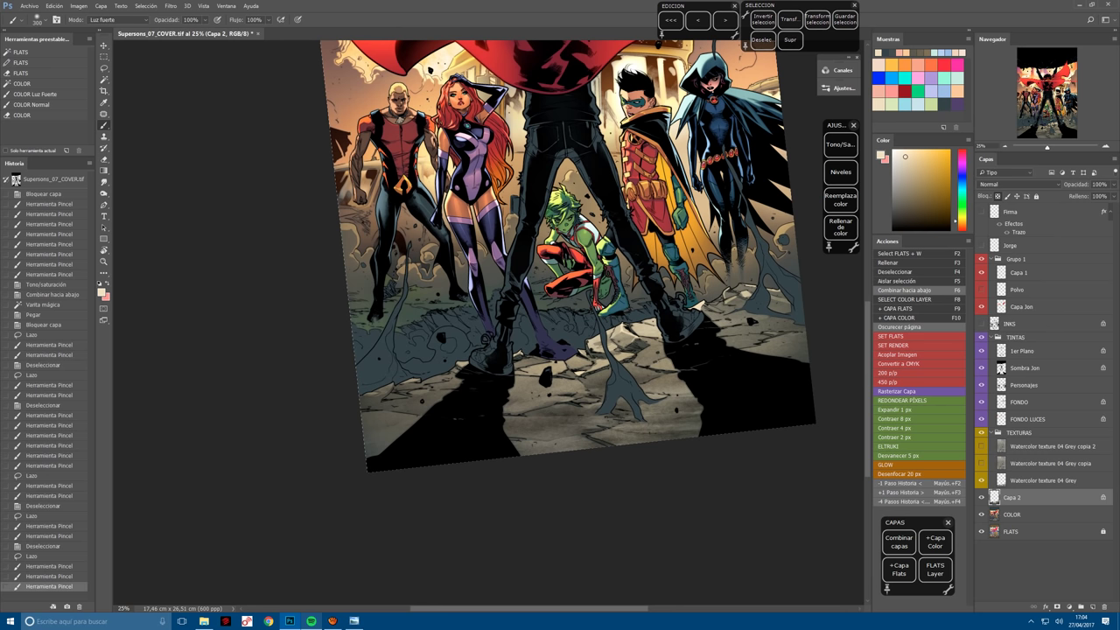
{"action": "key", "text": "F4"}
{"action": "key", "text": "F6"}
Isolate the blue-grey foreground smoke from FLATS on its own layer and brush cream over it at 1600 px in Luz fuerte mode.
{"action": "key", "text": "F2"}
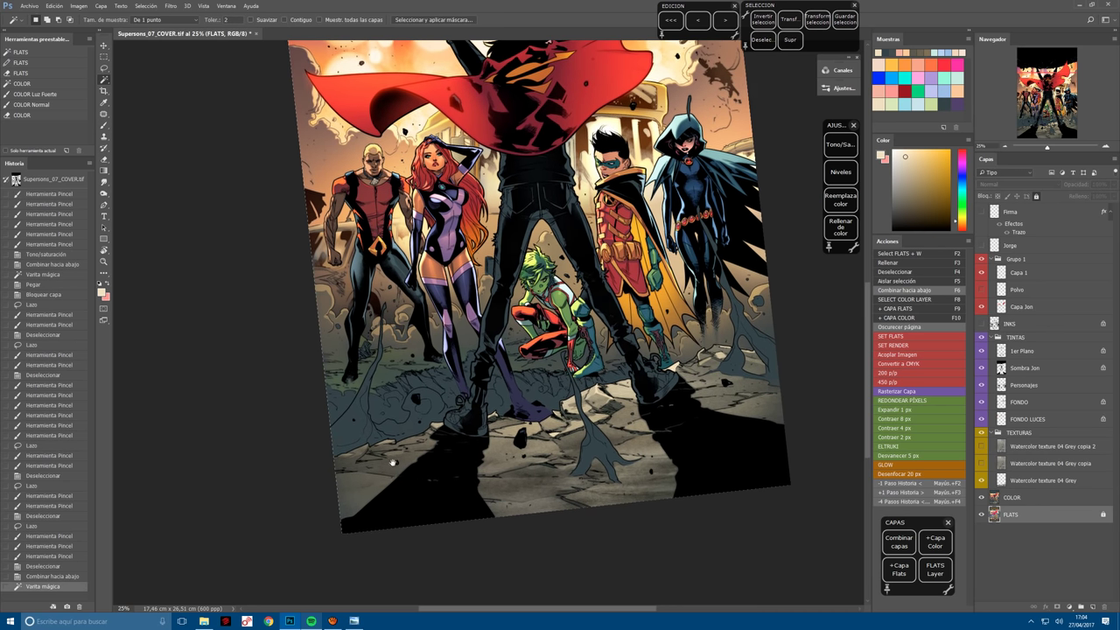
{"action": "key", "text": "F5"}
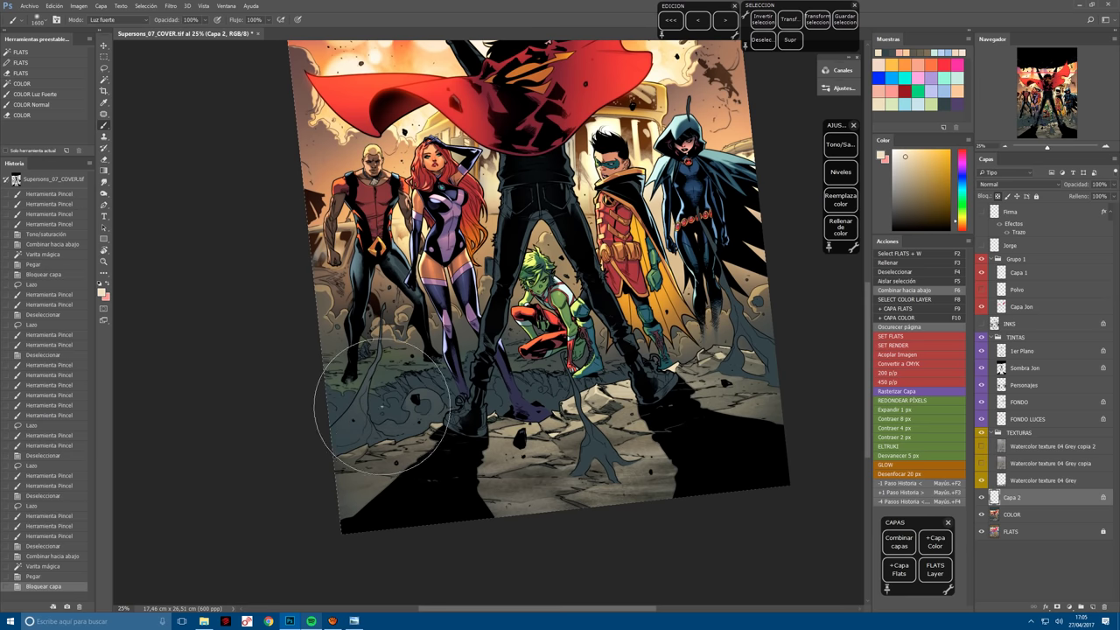
{"action": "left_click_drag", "start_coordinate": [392, 413], "coordinate": [342, 441]}
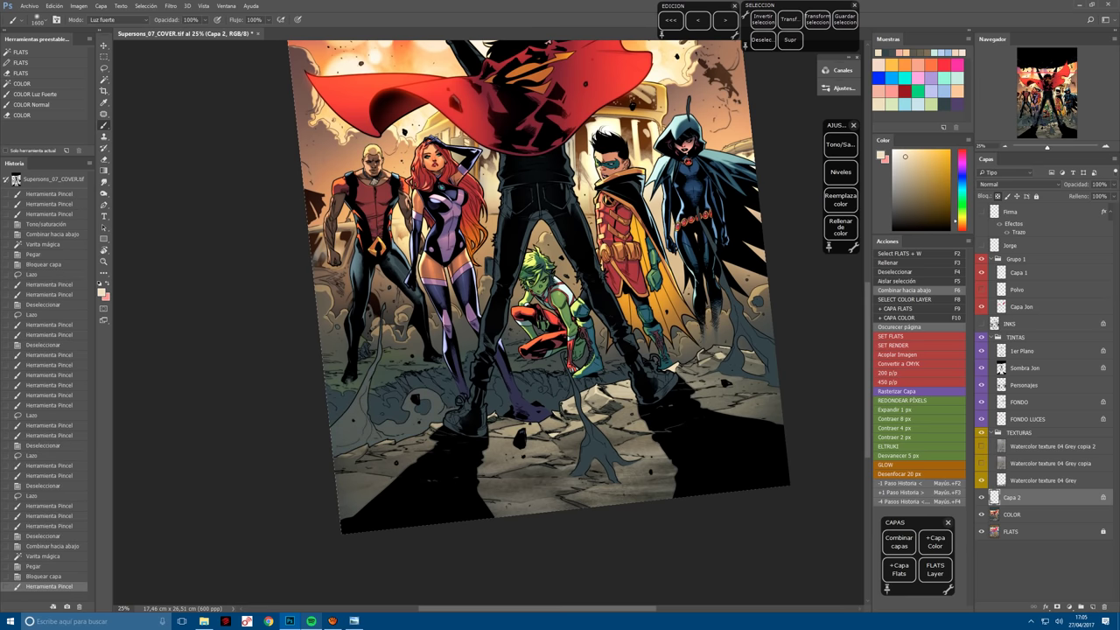
{"action": "mouse_move", "coordinate": [401, 390]}
{"action": "left_mouse_down"}
{"action": "mouse_move", "coordinate": [415, 367]}
{"action": "mouse_move", "coordinate": [402, 358]}
{"action": "mouse_move", "coordinate": [391, 389]}
{"action": "mouse_move", "coordinate": [374, 288]}
{"action": "mouse_move", "coordinate": [373, 450]}
{"action": "mouse_move", "coordinate": [545, 368]}
{"action": "left_mouse_up"}
Lasso the upper edge of the smoke curl beside Jon's boot near Starfire's feet and brush it with cream.
{"action": "key", "text": "ctrl+plus"}
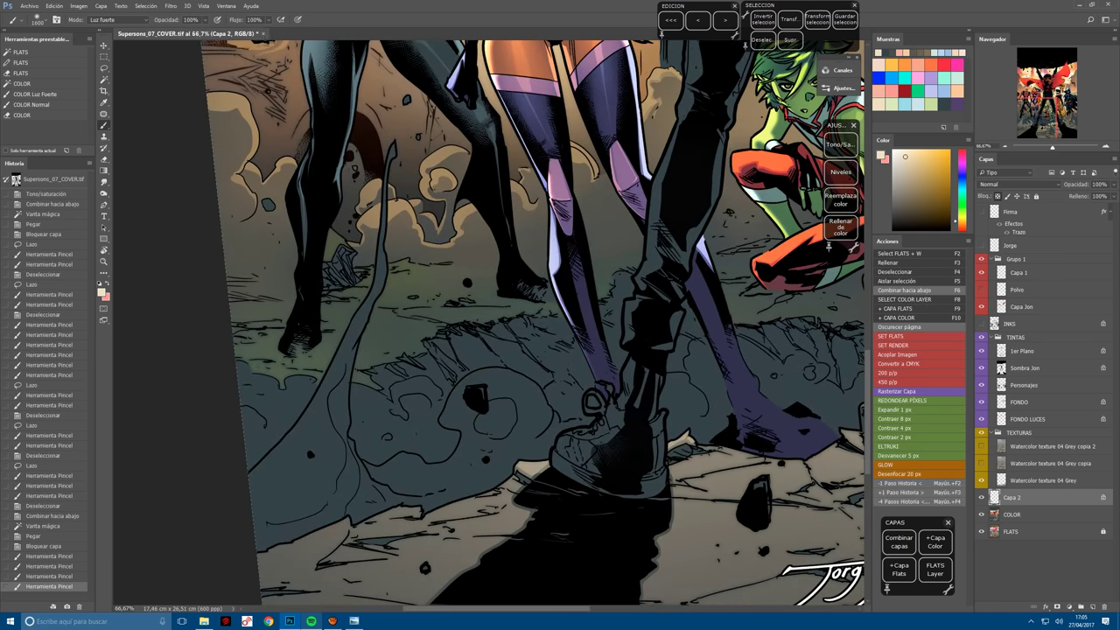
{"action": "key", "text": "l"}
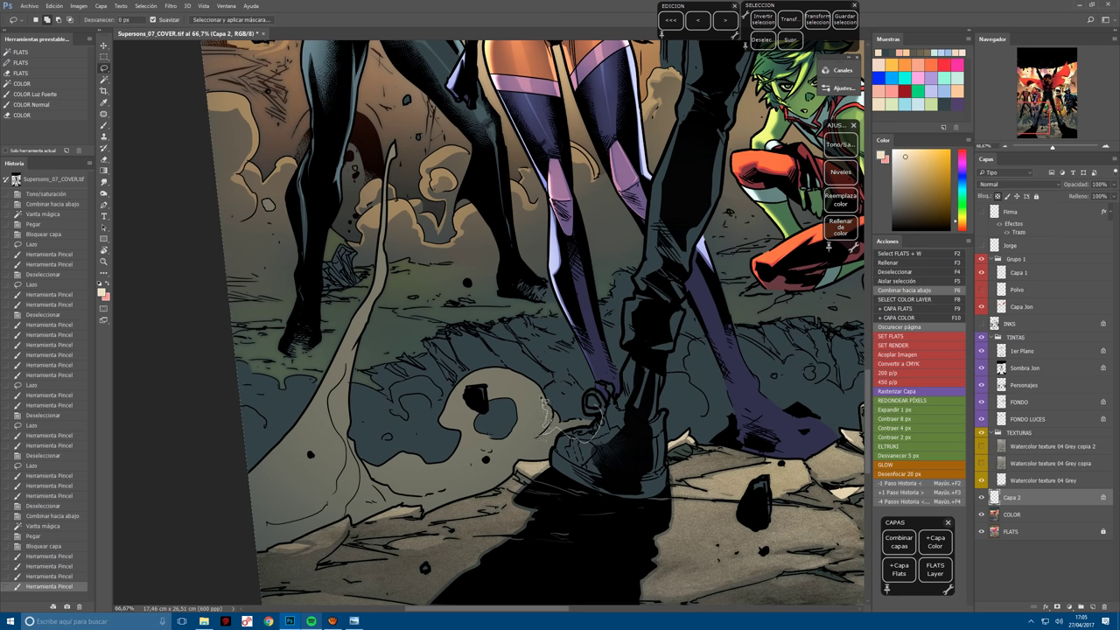
{"action": "mouse_move", "coordinate": [499, 405]}
{"action": "left_mouse_down"}
{"action": "mouse_move", "coordinate": [451, 421]}
{"action": "mouse_move", "coordinate": [438, 378]}
{"action": "left_mouse_up"}
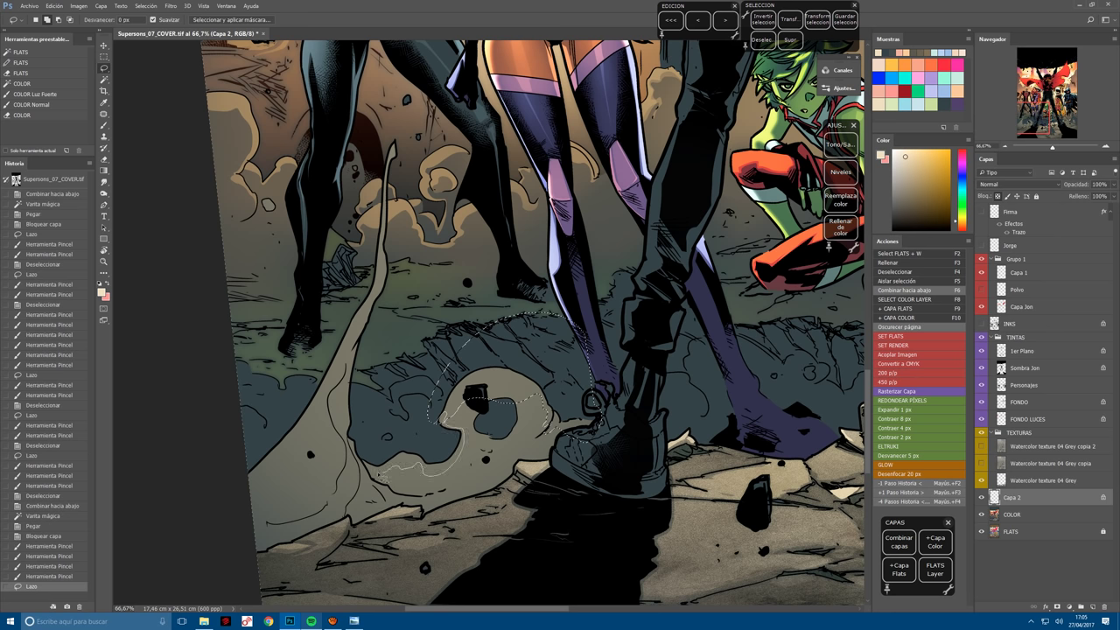
{"action": "key", "text": "r"}
{"action": "mouse_move", "coordinate": [504, 365]}
{"action": "left_mouse_down"}
{"action": "mouse_move", "coordinate": [543, 289]}
{"action": "mouse_move", "coordinate": [589, 318]}
{"action": "left_mouse_up"}
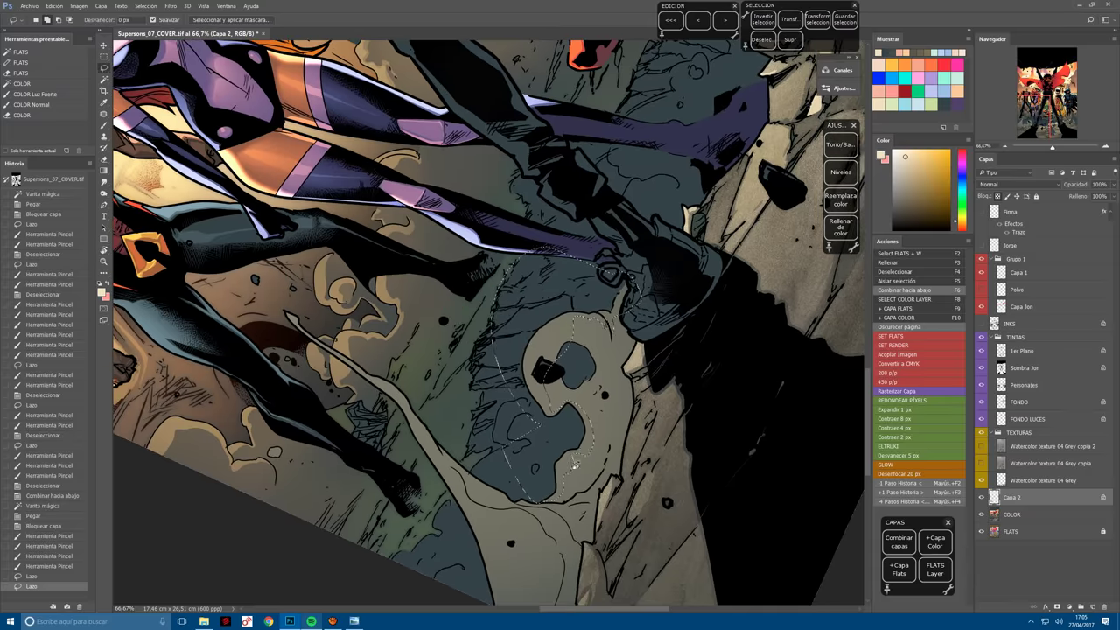
{"action": "key", "text": "b"}
{"action": "left_click_drag", "start_coordinate": [560, 367], "coordinate": [582, 403]}
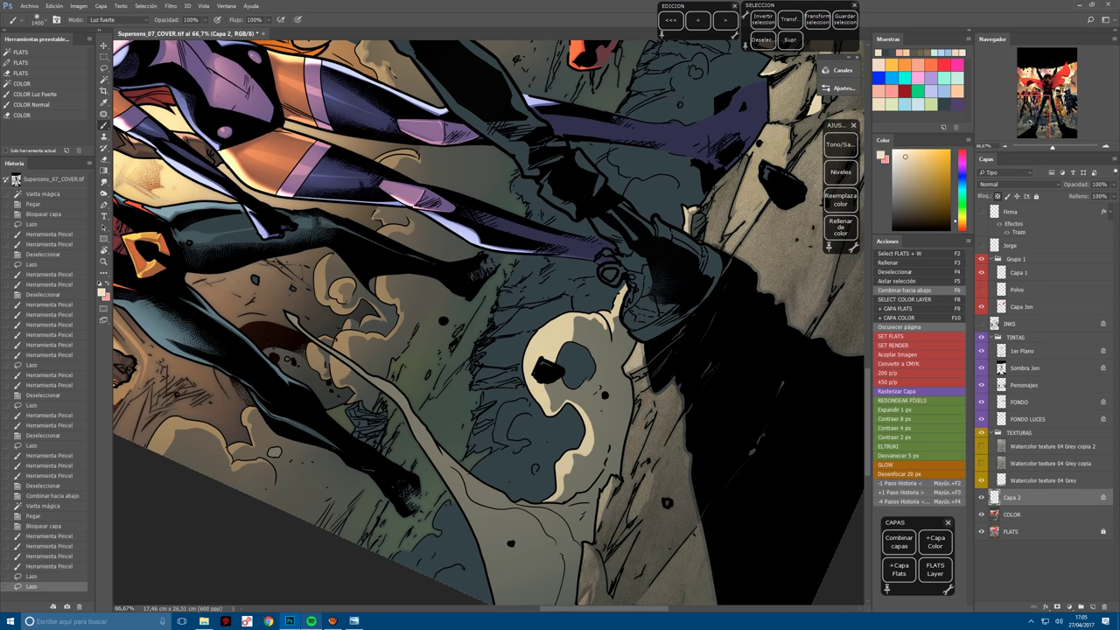
{"action": "key", "text": "bracketleft"}
{"action": "key", "text": "bracketleft"}
{"action": "left_click_drag", "start_coordinate": [544, 331], "coordinate": [567, 343]}
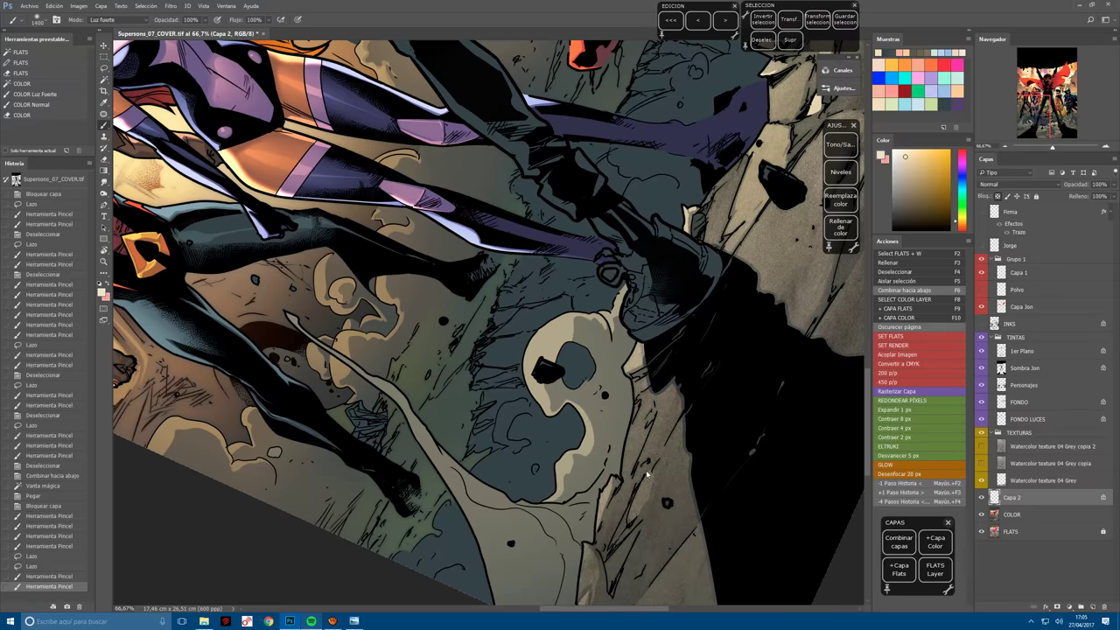
Fade the cream stroke and build up more cream light along the selected upper edge of the smoke curl.
{"action": "key", "text": "r"}
{"action": "left_click_drag", "start_coordinate": [648, 475], "coordinate": [683, 289]}
{"action": "key", "text": "b"}
{"action": "left_click_drag", "start_coordinate": [472, 385], "coordinate": [577, 416]}
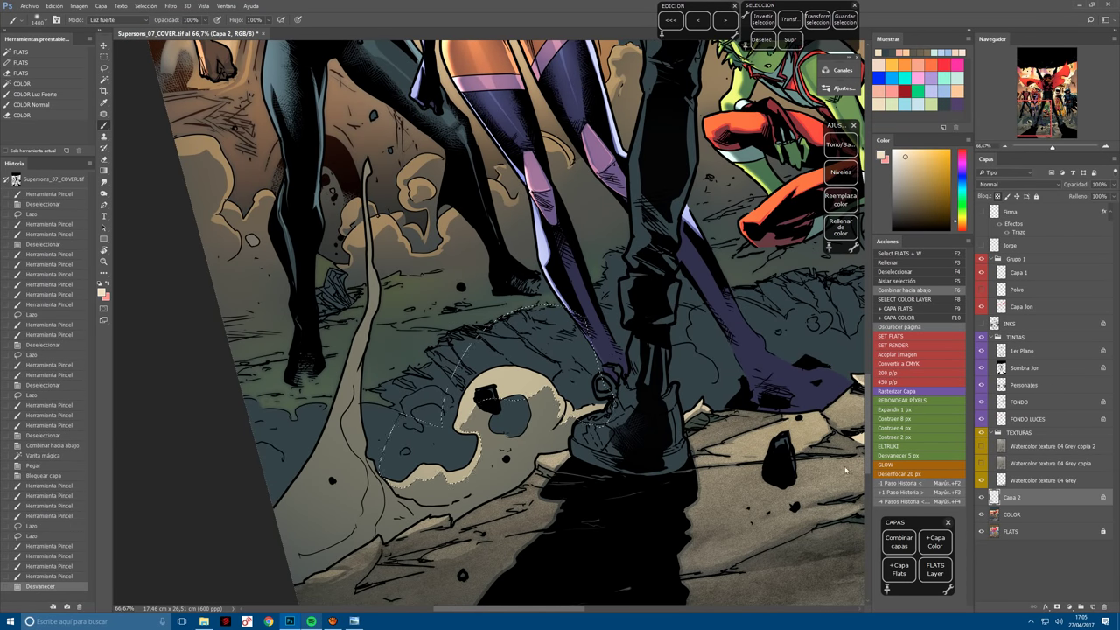
{"action": "left_click_drag", "start_coordinate": [460, 375], "coordinate": [547, 422]}
{"action": "left_click_drag", "start_coordinate": [459, 385], "coordinate": [560, 422]}
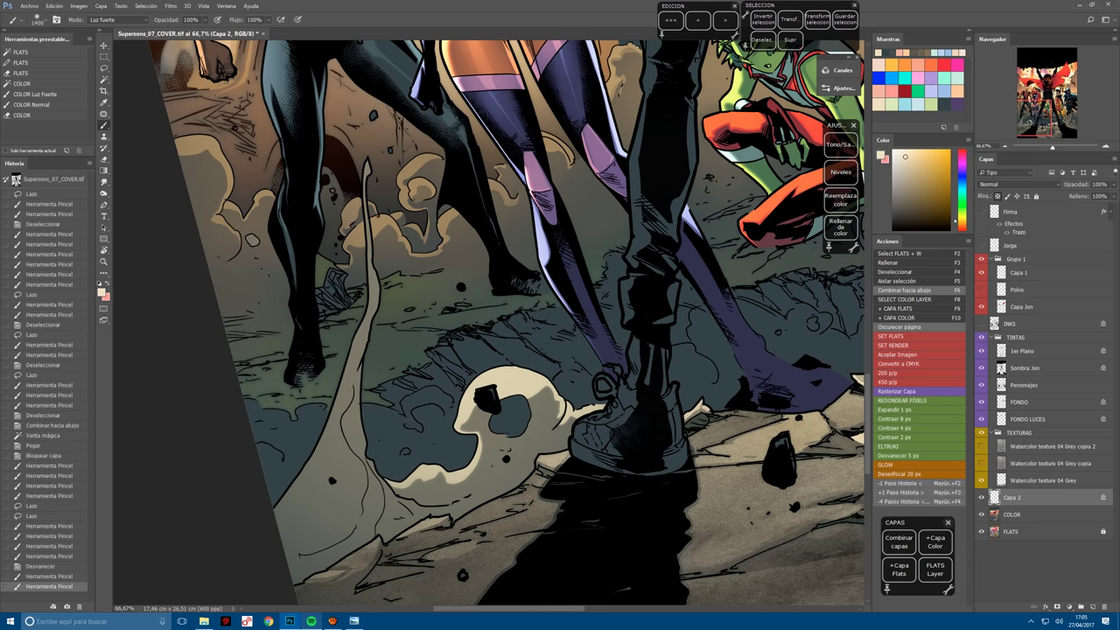
{"action": "left_click_drag", "start_coordinate": [442, 385], "coordinate": [569, 350]}
Clear the selection and lasso the fold where the smoke curl meets the base of the tall smoke column.
{"action": "key", "text": "r"}
{"action": "left_click_drag", "start_coordinate": [512, 475], "coordinate": [568, 456]}
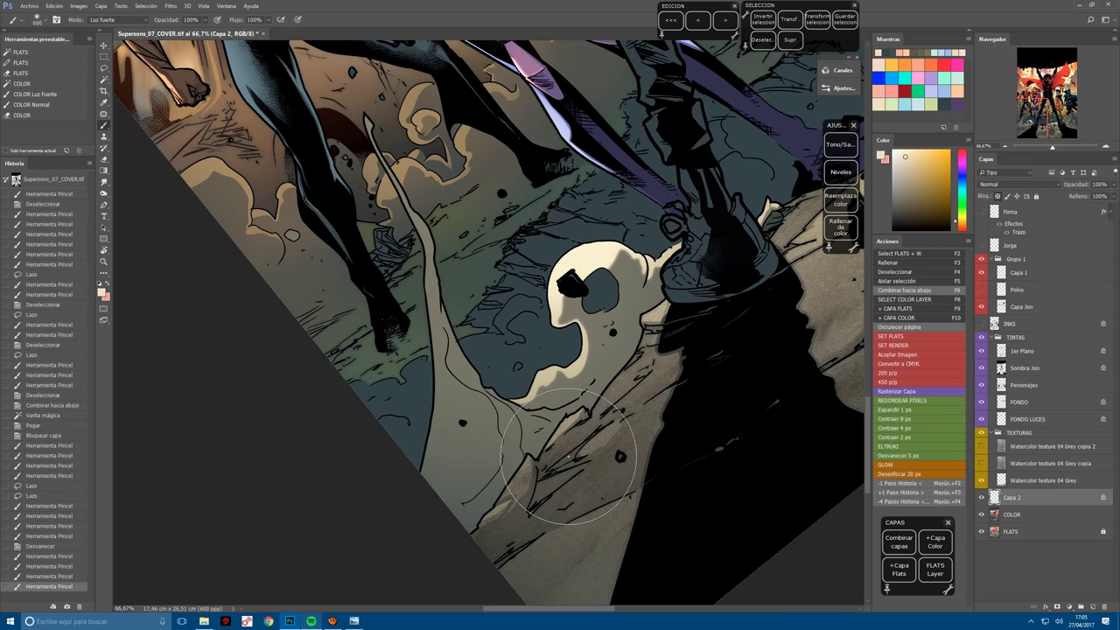
{"action": "left_click_drag", "start_coordinate": [569, 456], "coordinate": [608, 423]}
{"action": "key", "text": "ctrl+plus"}
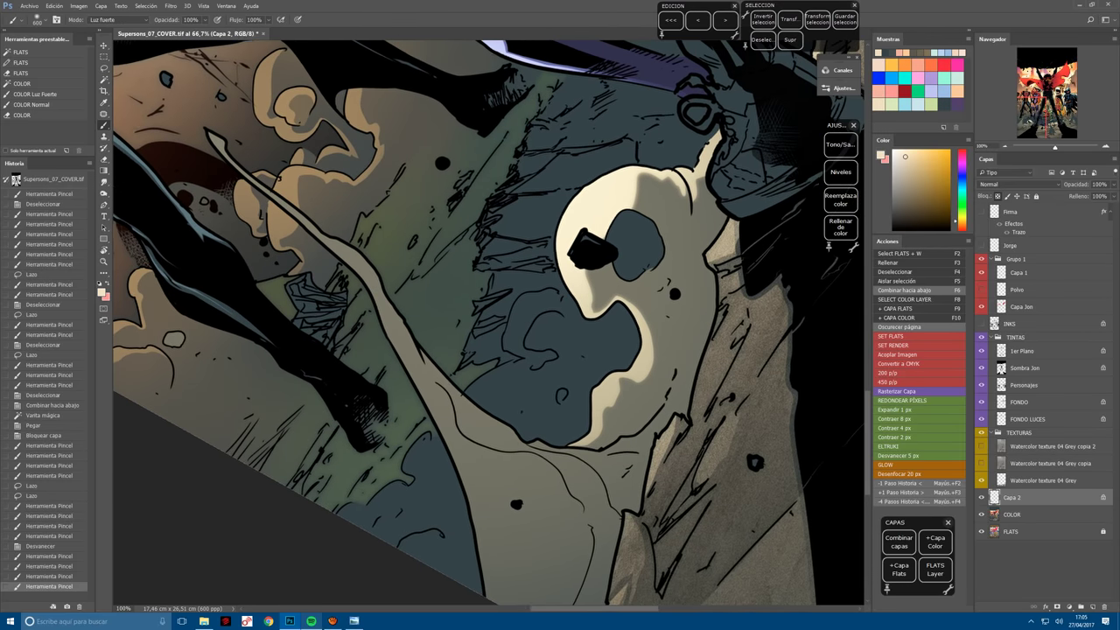
{"action": "key", "text": "l"}
{"action": "key", "text": "ctrl+d"}
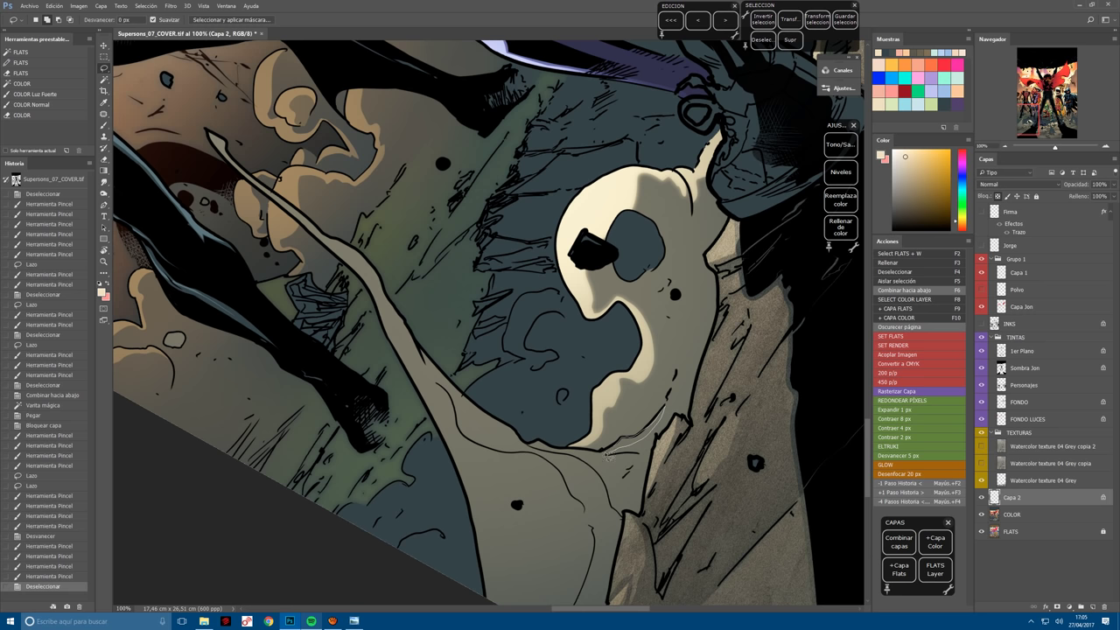
{"action": "mouse_move", "coordinate": [609, 455]}
{"action": "left_mouse_down"}
{"action": "mouse_move", "coordinate": [653, 430]}
{"action": "mouse_move", "coordinate": [620, 450]}
{"action": "left_mouse_up"}
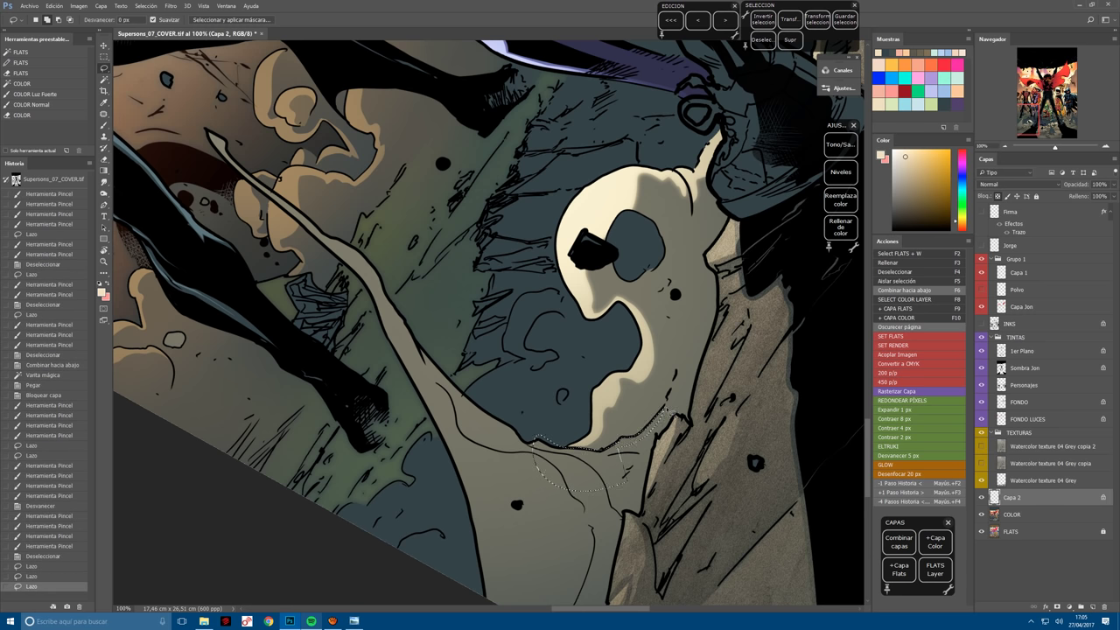
{"action": "mouse_move", "coordinate": [670, 405]}
{"action": "left_mouse_down"}
{"action": "mouse_move", "coordinate": [623, 451]}
{"action": "mouse_move", "coordinate": [662, 429]}
{"action": "mouse_move", "coordinate": [642, 458]}
{"action": "mouse_move", "coordinate": [649, 434]}
{"action": "mouse_move", "coordinate": [628, 451]}
{"action": "left_mouse_up"}
{"action": "mouse_move", "coordinate": [664, 407]}
{"action": "left_mouse_down"}
{"action": "mouse_move", "coordinate": [632, 445]}
{"action": "mouse_move", "coordinate": [642, 470]}
{"action": "mouse_move", "coordinate": [572, 499]}
{"action": "mouse_move", "coordinate": [569, 490]}
{"action": "left_mouse_up"}
Refine the lasso selection along the folds at the base of the tall smoke column, adding and subtracting narrow light shapes.
{"action": "key", "text": "r"}
{"action": "left_click", "coordinate": [488, 321]}
{"action": "left_click_drag", "start_coordinate": [487, 321], "coordinate": [420, 525]}
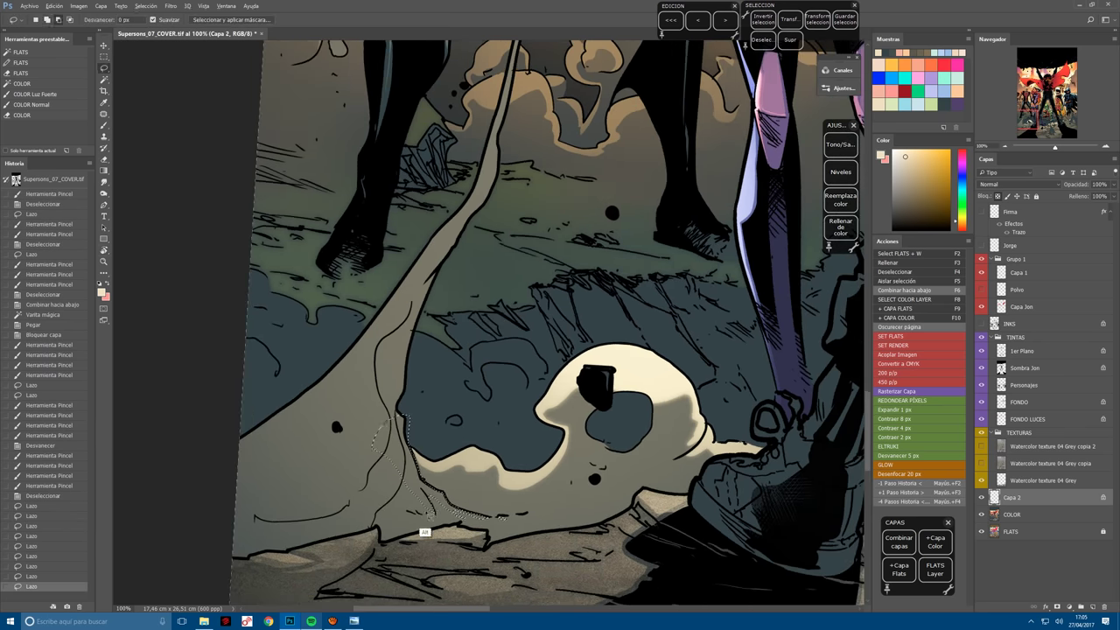
{"action": "left_click_drag", "start_coordinate": [395, 464], "coordinate": [398, 462]}
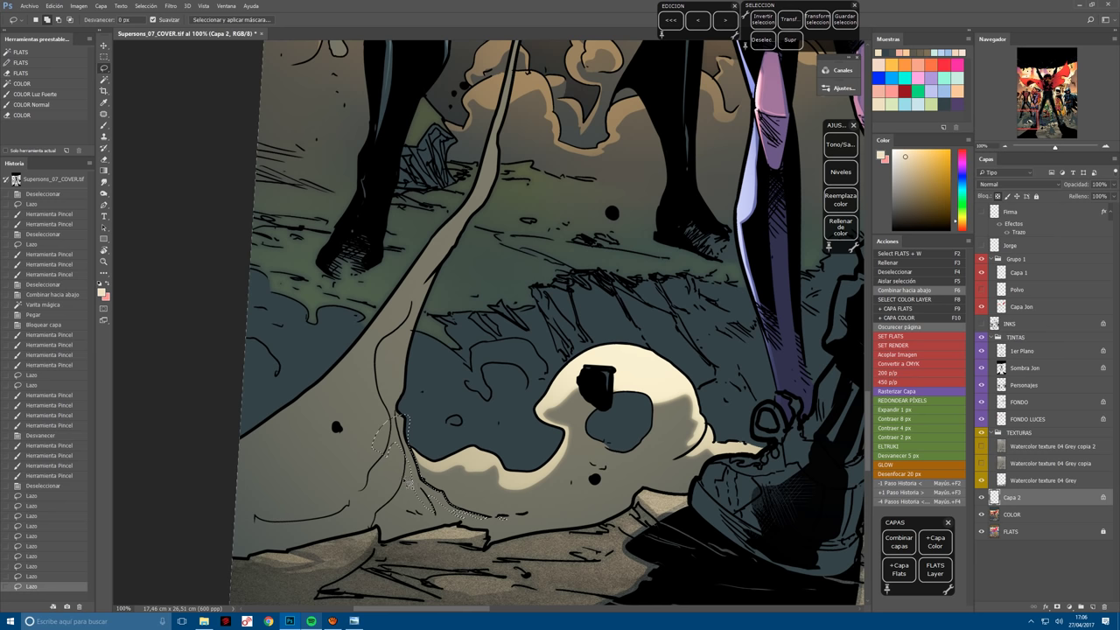
{"action": "left_click_drag", "start_coordinate": [401, 433], "coordinate": [409, 460]}
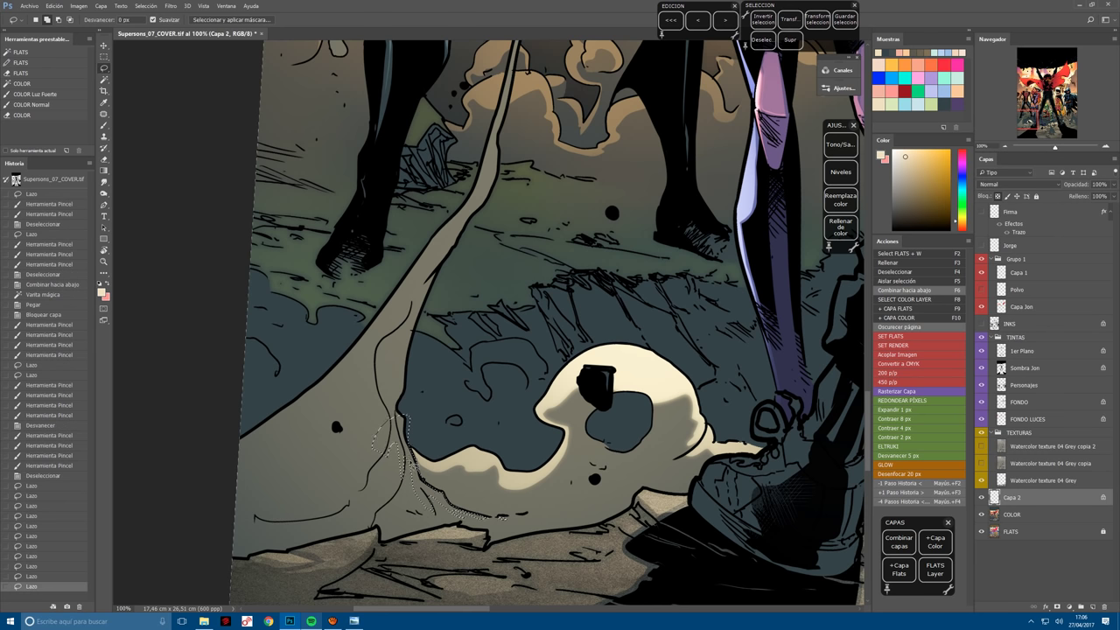
{"action": "left_click_drag", "start_coordinate": [408, 417], "coordinate": [396, 507]}
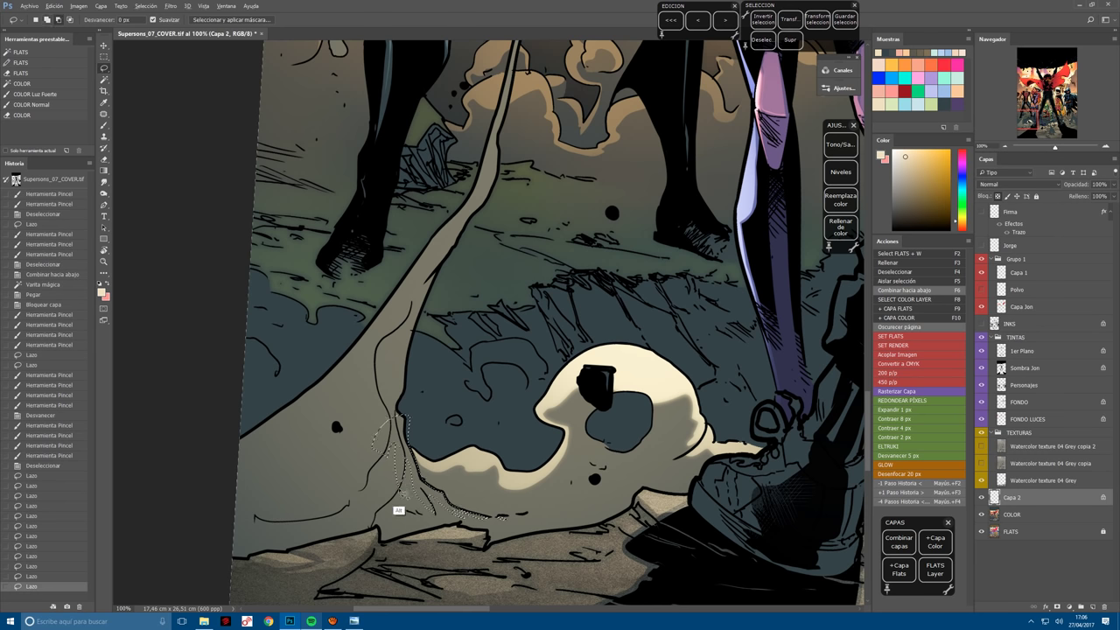
{"action": "mouse_move", "coordinate": [386, 444]}
{"action": "left_mouse_down"}
{"action": "mouse_move", "coordinate": [383, 514]}
{"action": "mouse_move", "coordinate": [398, 480]}
{"action": "mouse_move", "coordinate": [386, 447]}
{"action": "mouse_move", "coordinate": [366, 437]}
{"action": "mouse_move", "coordinate": [395, 429]}
{"action": "left_mouse_up"}
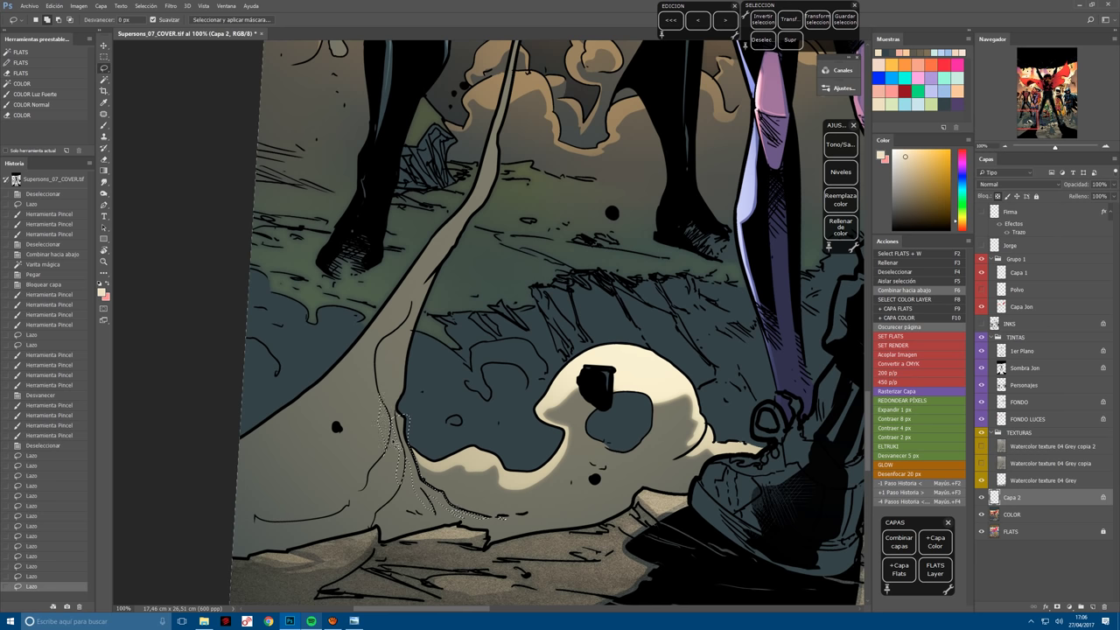
Extend the lasso selection up both edges of the tall smoke column to its thin tip.
{"action": "left_click_drag", "start_coordinate": [401, 409], "coordinate": [407, 419]}
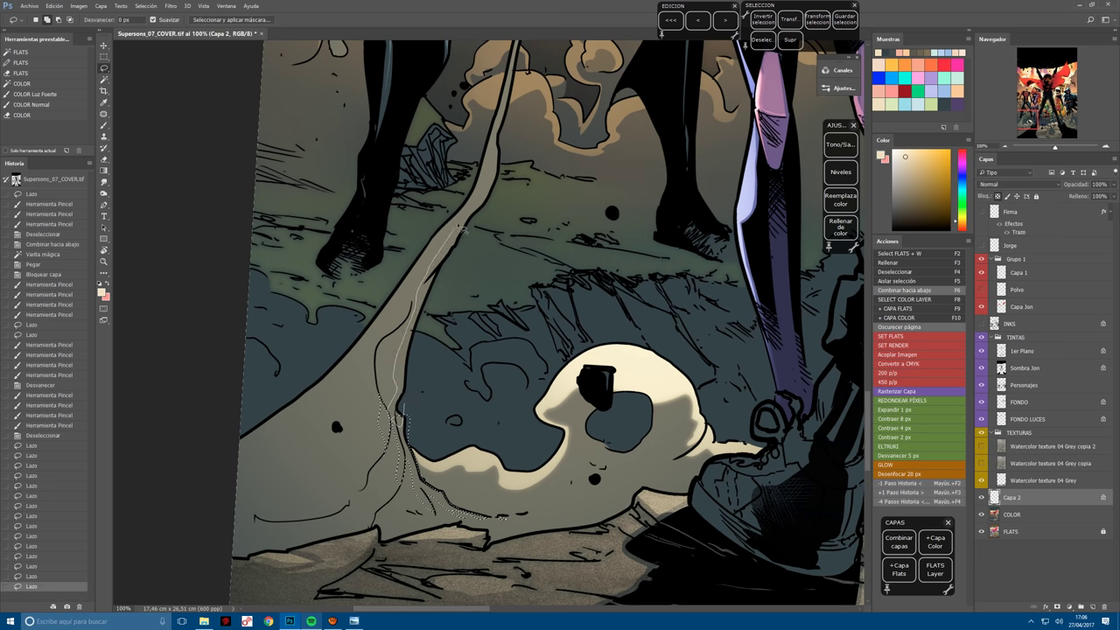
{"action": "mouse_move", "coordinate": [487, 181]}
{"action": "left_mouse_down"}
{"action": "mouse_move", "coordinate": [513, 123]}
{"action": "mouse_move", "coordinate": [501, 299]}
{"action": "left_mouse_up"}
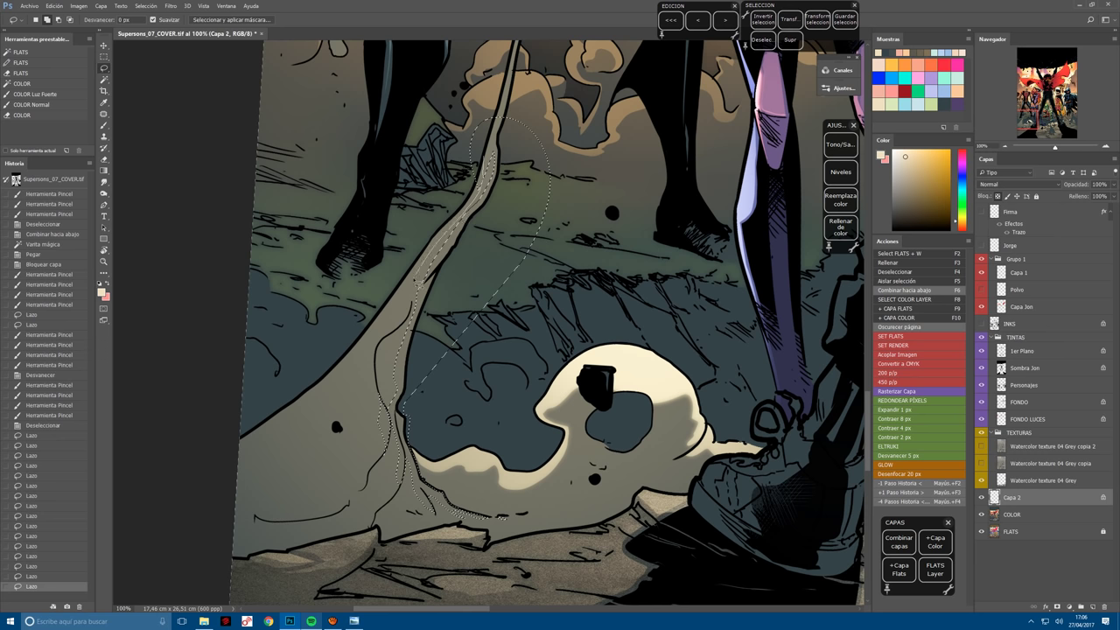
{"action": "mouse_move", "coordinate": [333, 391]}
{"action": "left_mouse_down"}
{"action": "mouse_move", "coordinate": [218, 468]}
{"action": "mouse_move", "coordinate": [402, 455]}
{"action": "mouse_move", "coordinate": [481, 140]}
{"action": "left_mouse_up"}
{"action": "mouse_move", "coordinate": [461, 267]}
{"action": "left_mouse_down"}
{"action": "mouse_move", "coordinate": [404, 477]}
{"action": "mouse_move", "coordinate": [477, 210]}
{"action": "left_mouse_up"}
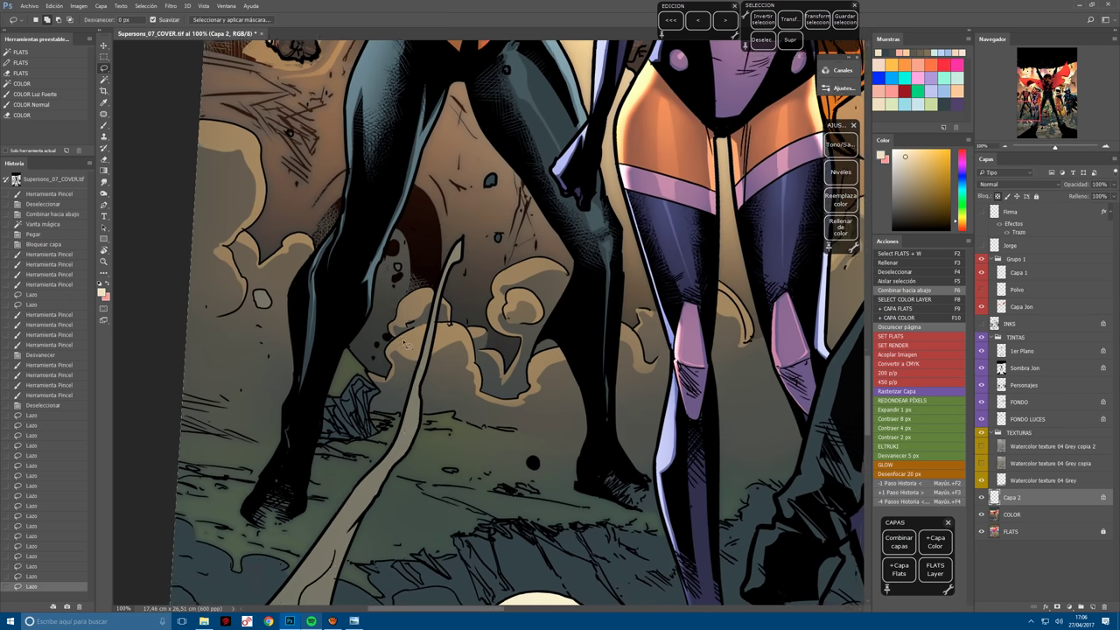
Brush cream light over the selected edges and folds of the smoke column in Luz fuerte mode and fade the last stroke.
{"action": "key", "text": "ctrl+minus"}
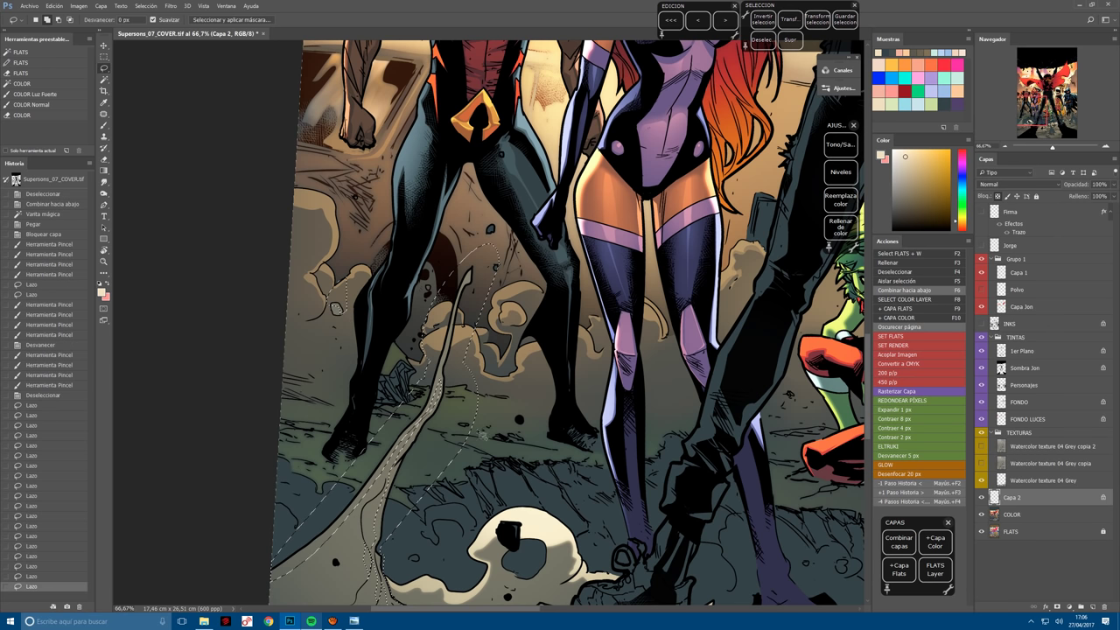
{"action": "key", "text": "b"}
{"action": "key", "text": "ctrl+minus"}
{"action": "left_click", "coordinate": [351, 419]}
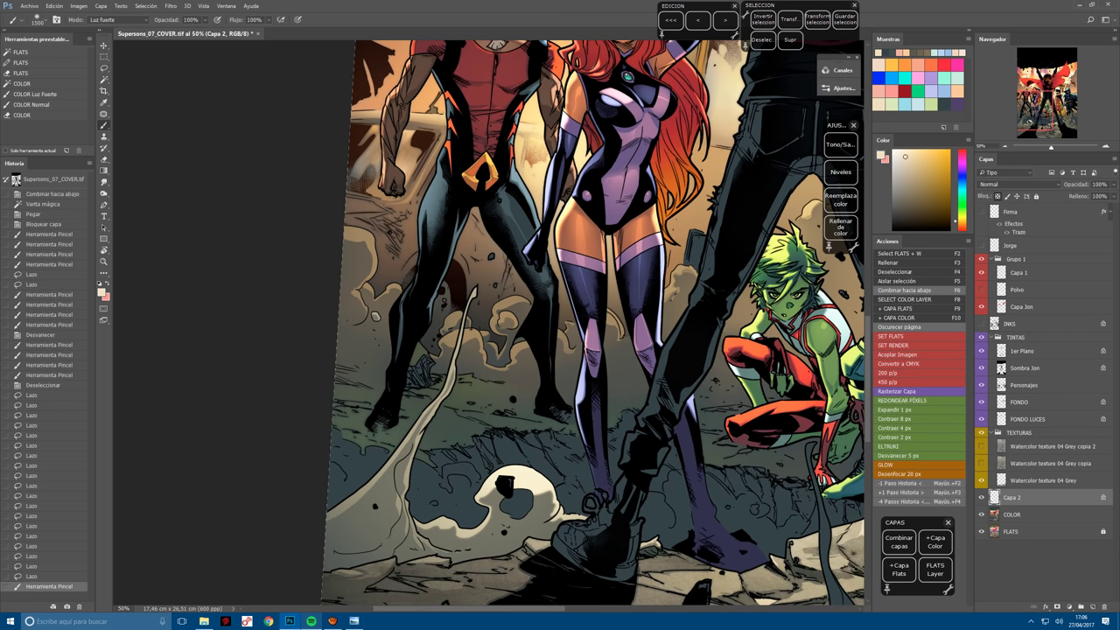
{"action": "left_click_drag", "start_coordinate": [402, 464], "coordinate": [426, 415]}
{"action": "left_click", "coordinate": [427, 416]}
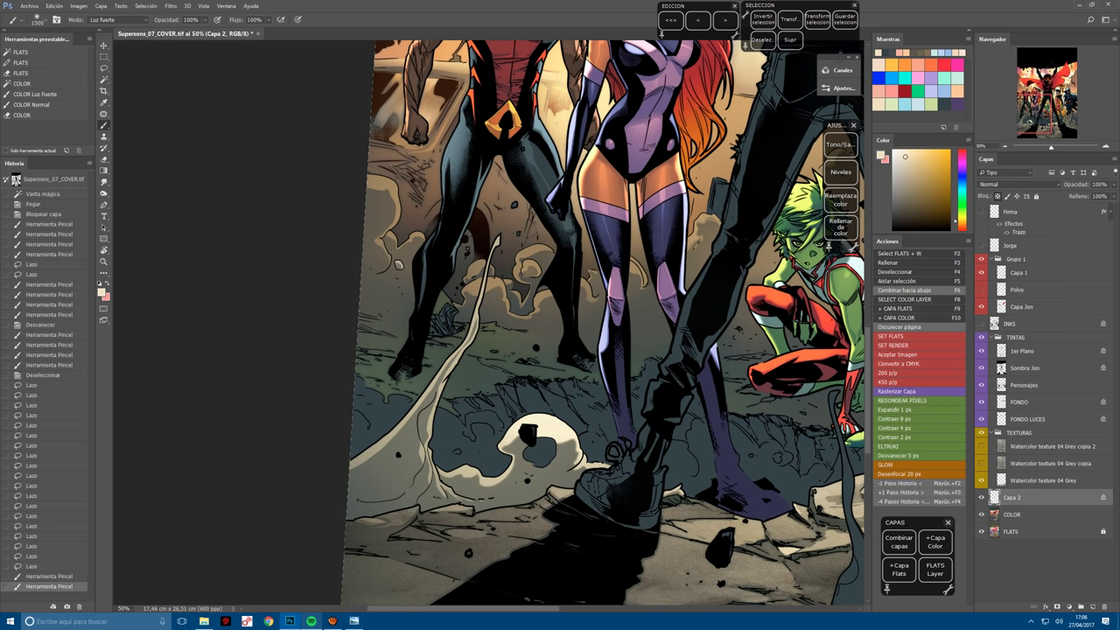
{"action": "left_click", "coordinate": [427, 416]}
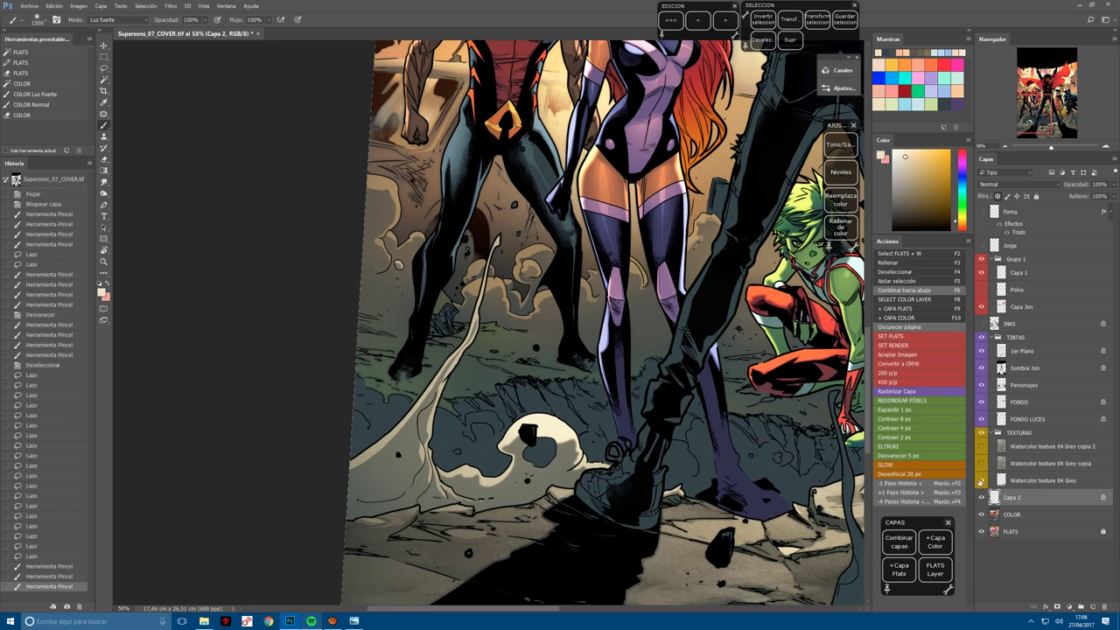
{"action": "left_click", "coordinate": [918, 459]}
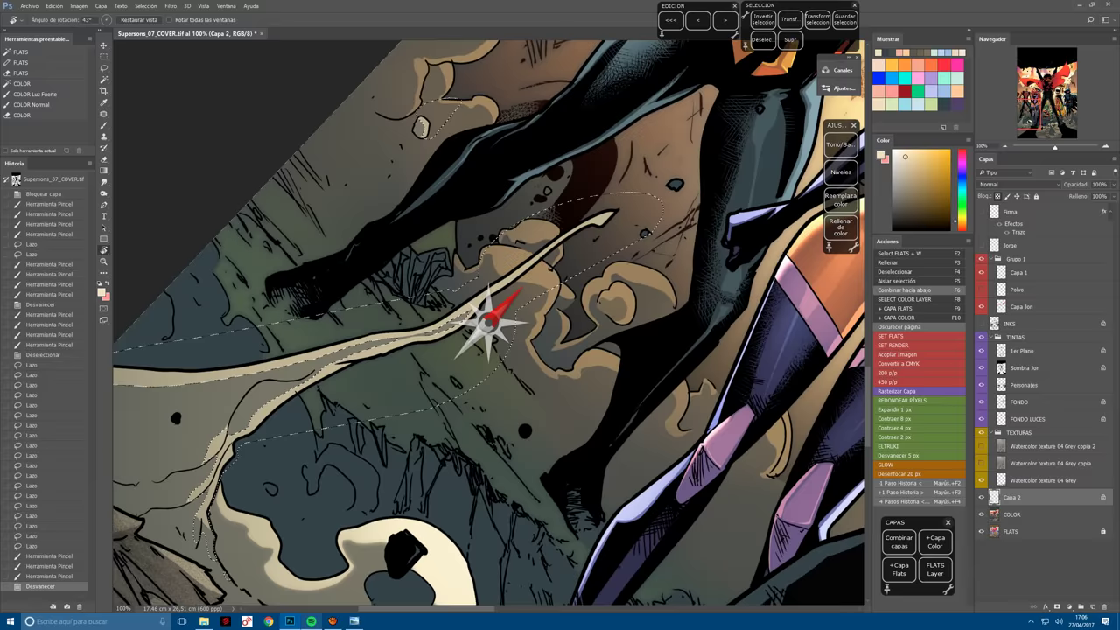
Lasso further light shapes where the smoke column's folds meet the curl.
{"action": "scroll", "coordinate": [454, 431], "scroll_direction": "up", "scroll_amount": 3}
{"action": "key", "text": "l"}
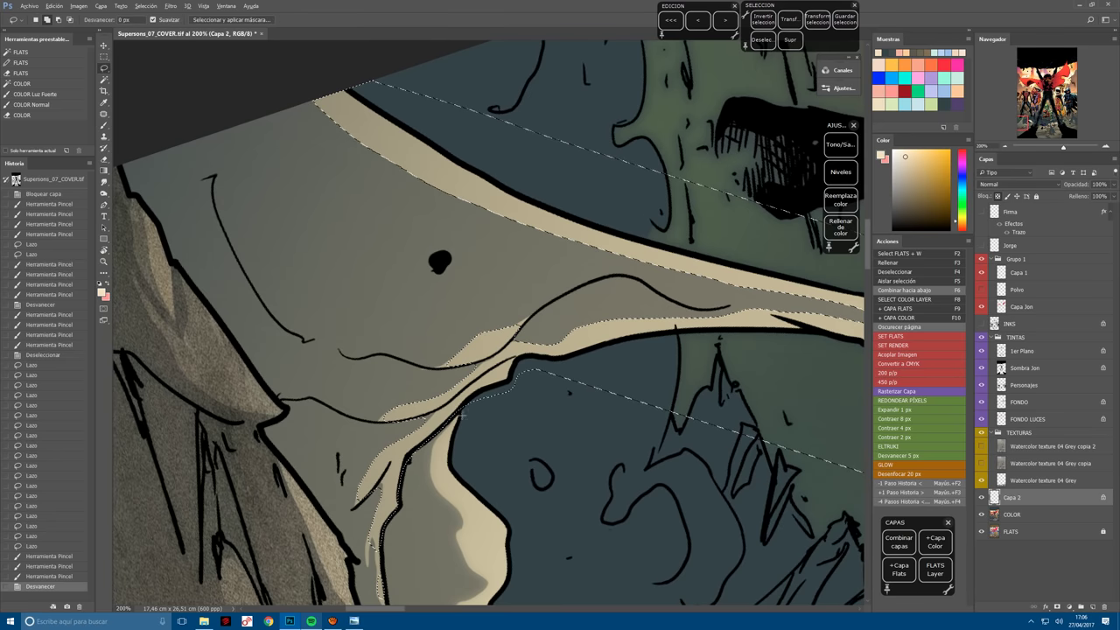
Refine the lasso selection along the inner edge at the base of the pale spike beside the skull-like shape.
{"action": "mouse_move", "coordinate": [455, 430]}
{"action": "left_mouse_down"}
{"action": "mouse_move", "coordinate": [405, 481]}
{"action": "mouse_move", "coordinate": [395, 513]}
{"action": "mouse_move", "coordinate": [429, 523]}
{"action": "left_mouse_up"}
{"action": "scroll", "coordinate": [433, 455], "scroll_direction": "down", "scroll_amount": 3}
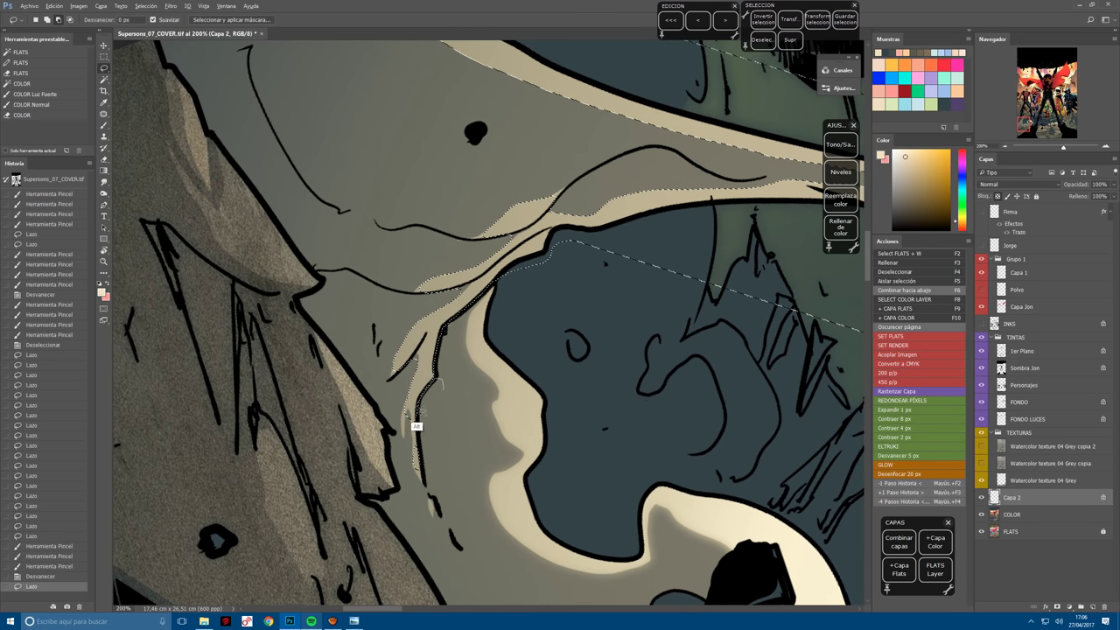
{"action": "left_click_drag", "start_coordinate": [417, 426], "coordinate": [423, 493]}
{"action": "scroll", "coordinate": [424, 496], "scroll_direction": "down", "scroll_amount": 3}
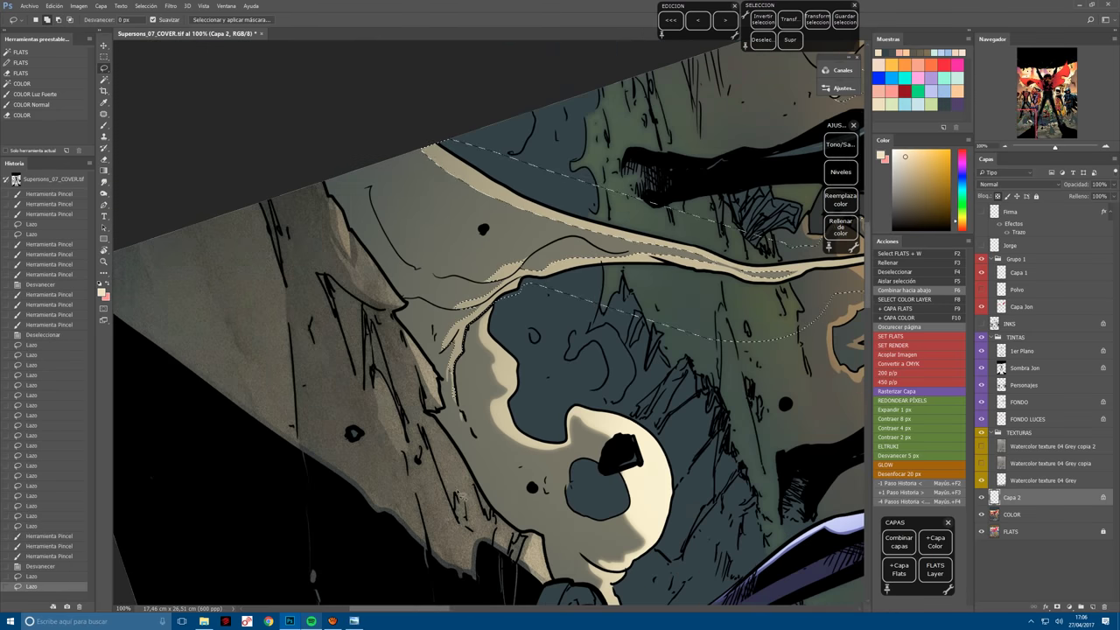
{"action": "scroll", "coordinate": [462, 496], "scroll_direction": "down", "scroll_amount": 2}
{"action": "scroll", "coordinate": [462, 496], "scroll_direction": "down", "scroll_amount": 2}
Hide the selection outline and brush cream Hard Light highlights over the selected parts of the pale spike.
{"action": "key", "text": "b"}
{"action": "key", "text": "ctrl+h"}
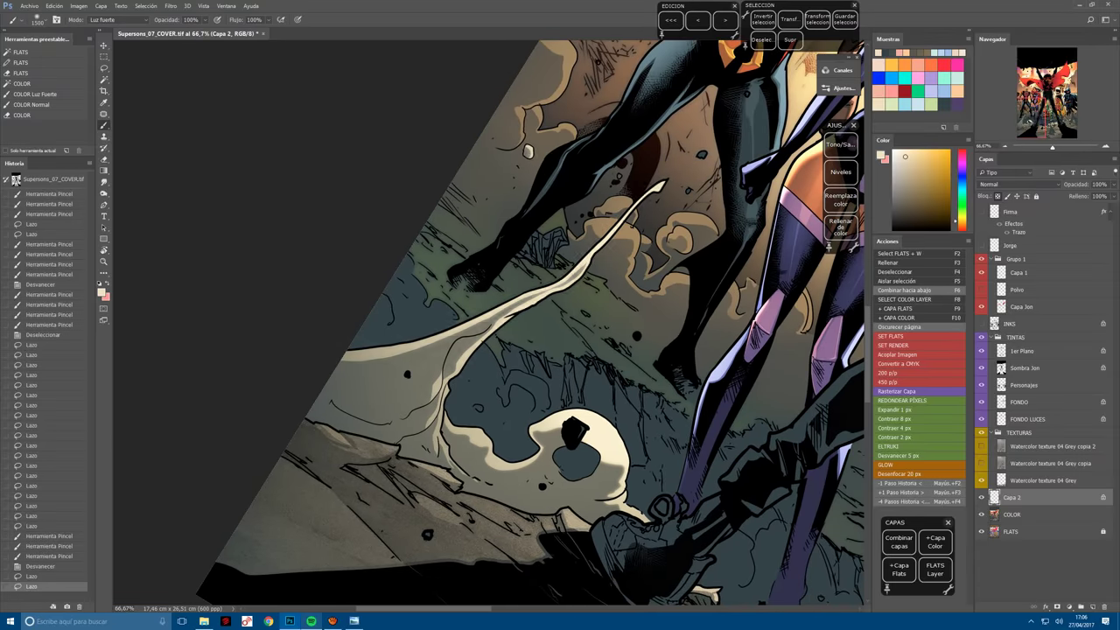
{"action": "left_click", "coordinate": [473, 411]}
{"action": "left_click", "coordinate": [472, 411]}
{"action": "key", "text": "r"}
{"action": "left_click_drag", "start_coordinate": [473, 412], "coordinate": [575, 426]}
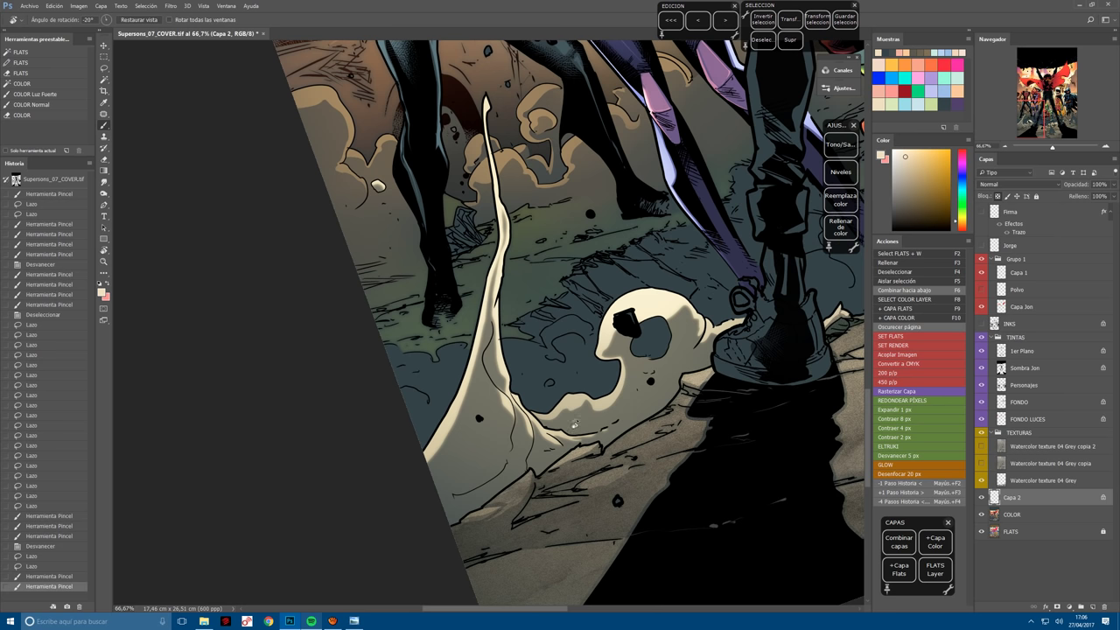
{"action": "key", "text": "b"}
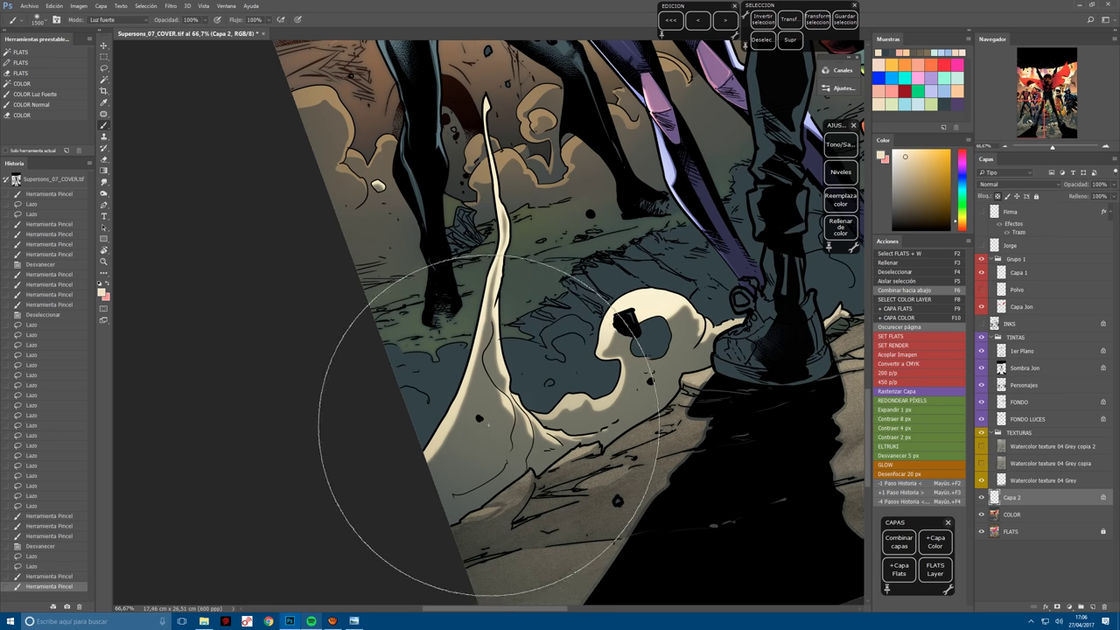
{"action": "left_click", "coordinate": [488, 426]}
Merge Capa 2 down and paste the next background area onto a new layer with its transparency locked.
{"action": "scroll", "coordinate": [487, 426], "scroll_direction": "down", "scroll_amount": 2}
{"action": "mouse_move", "coordinate": [432, 421]}
{"action": "left_mouse_down"}
{"action": "mouse_move", "coordinate": [413, 496]}
{"action": "mouse_move", "coordinate": [352, 481]}
{"action": "left_mouse_up"}
{"action": "scroll", "coordinate": [562, 341], "scroll_direction": "down", "scroll_amount": 1}
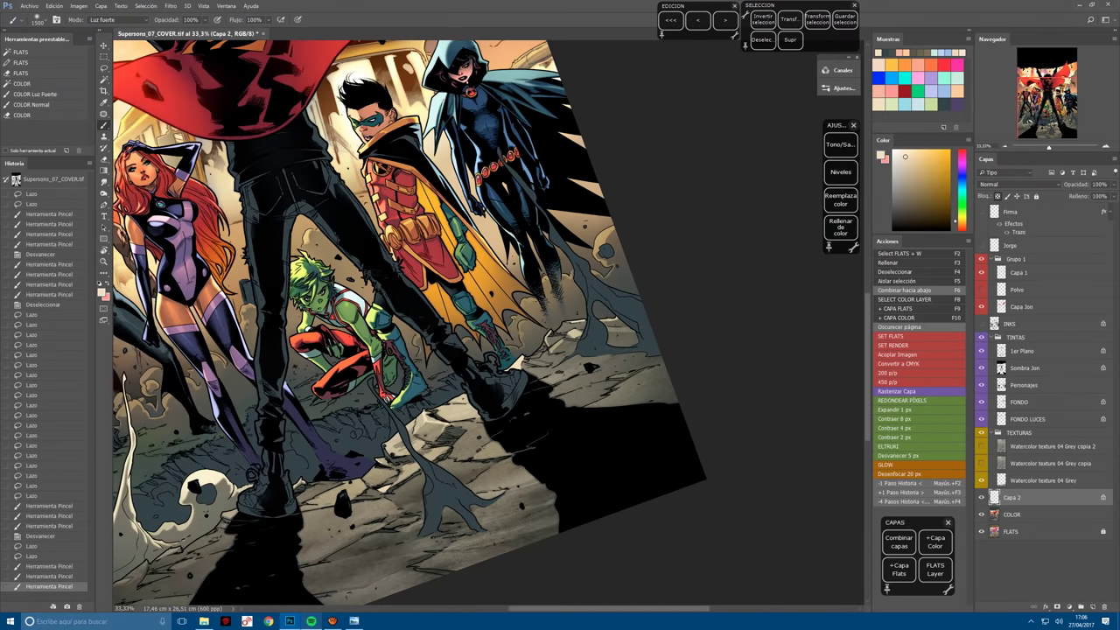
{"action": "left_click_drag", "start_coordinate": [563, 343], "coordinate": [402, 470]}
{"action": "scroll", "coordinate": [547, 364], "scroll_direction": "down", "scroll_amount": 1}
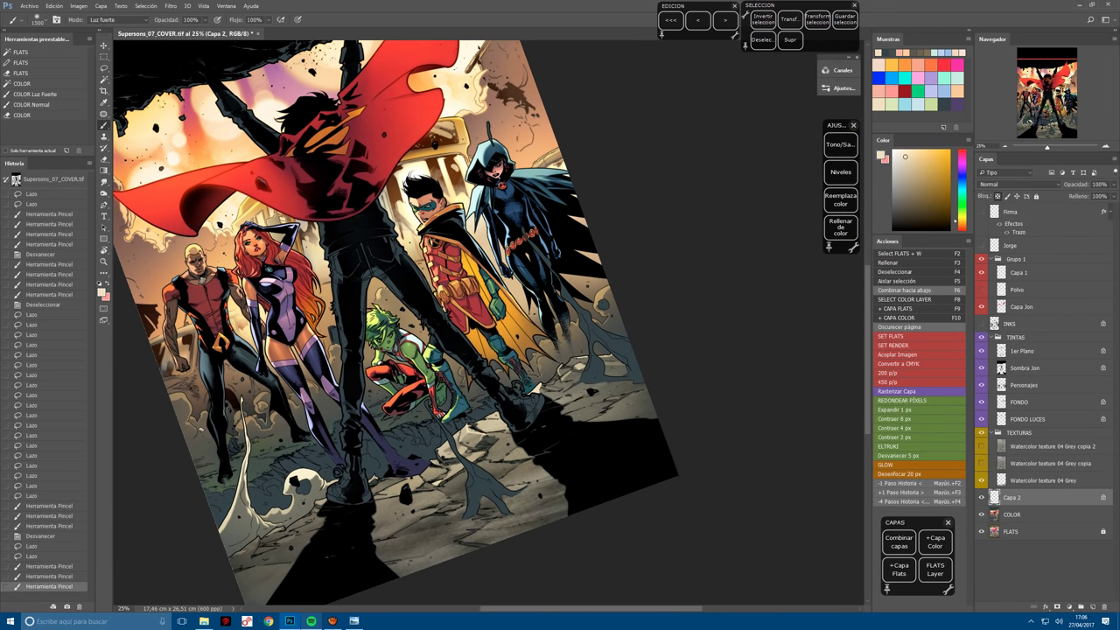
{"action": "key", "text": "F6"}
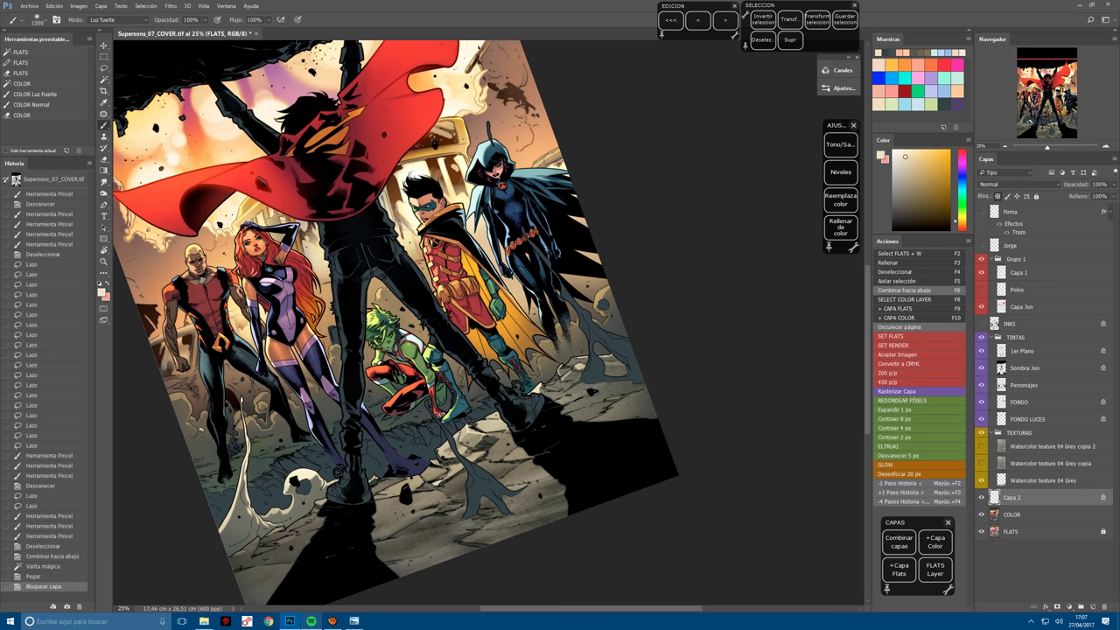
Brush broad Hard Light strokes over the dust clouds below the hooded woman's cape at the page's edge.
{"action": "left_click_drag", "start_coordinate": [617, 291], "coordinate": [576, 346]}
{"action": "left_click_drag", "start_coordinate": [569, 210], "coordinate": [569, 262]}
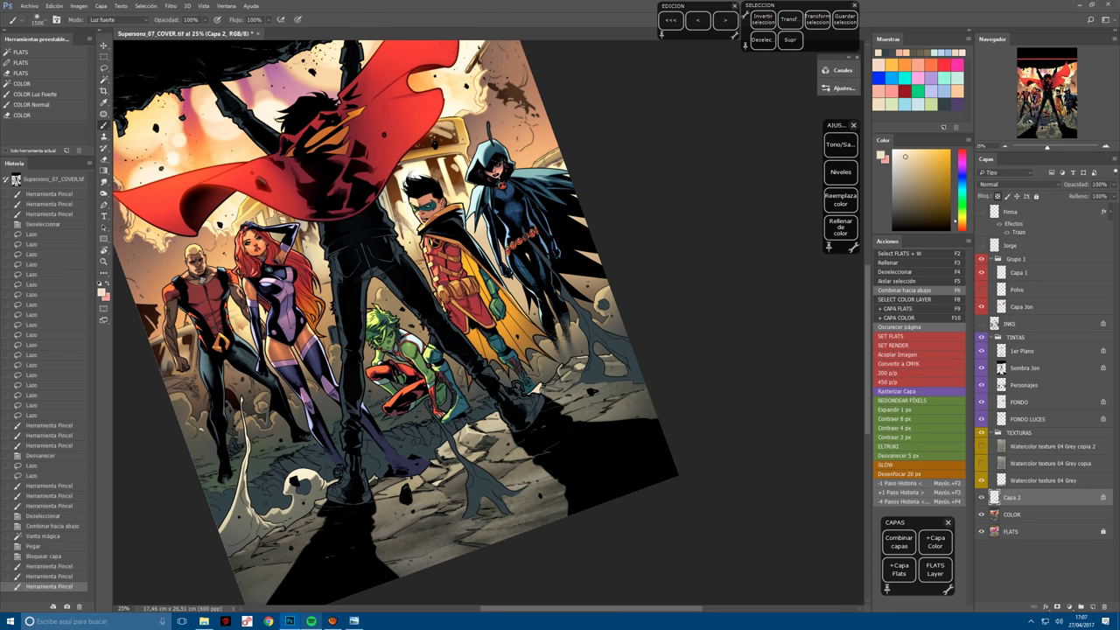
{"action": "left_click_drag", "start_coordinate": [595, 193], "coordinate": [578, 263]}
Lasso the lit side of the round dust cloud beside the hooded woman's legs, brush cream light into it and deselect.
{"action": "key", "text": "ctrl+plus"}
{"action": "key", "text": "ctrl+plus"}
{"action": "key", "text": "ctrl+plus"}
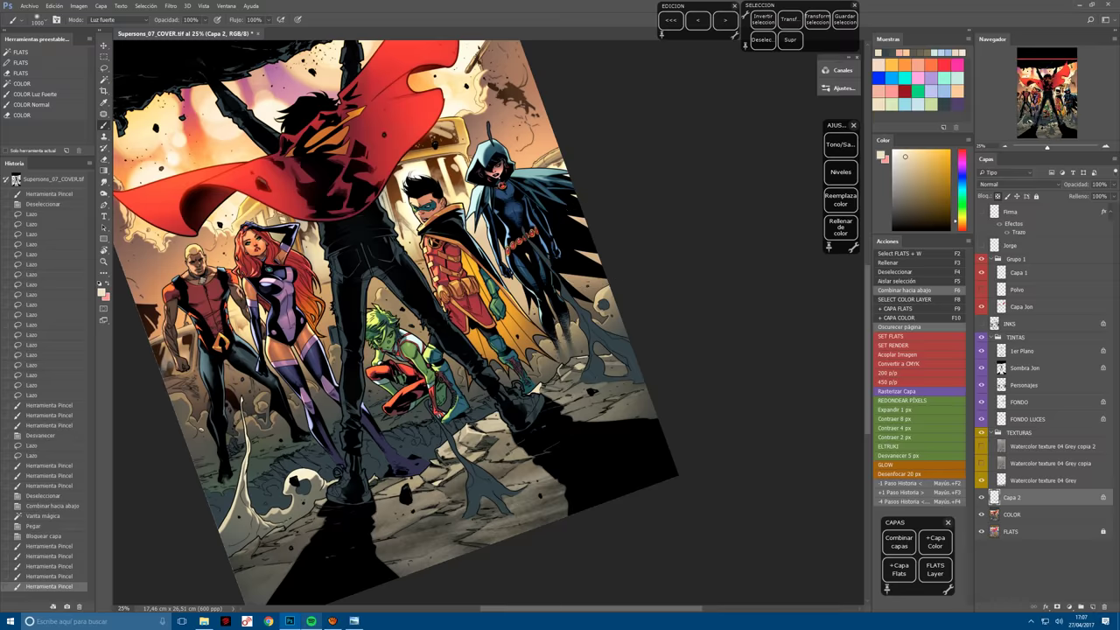
{"action": "key", "text": "ctrl+plus"}
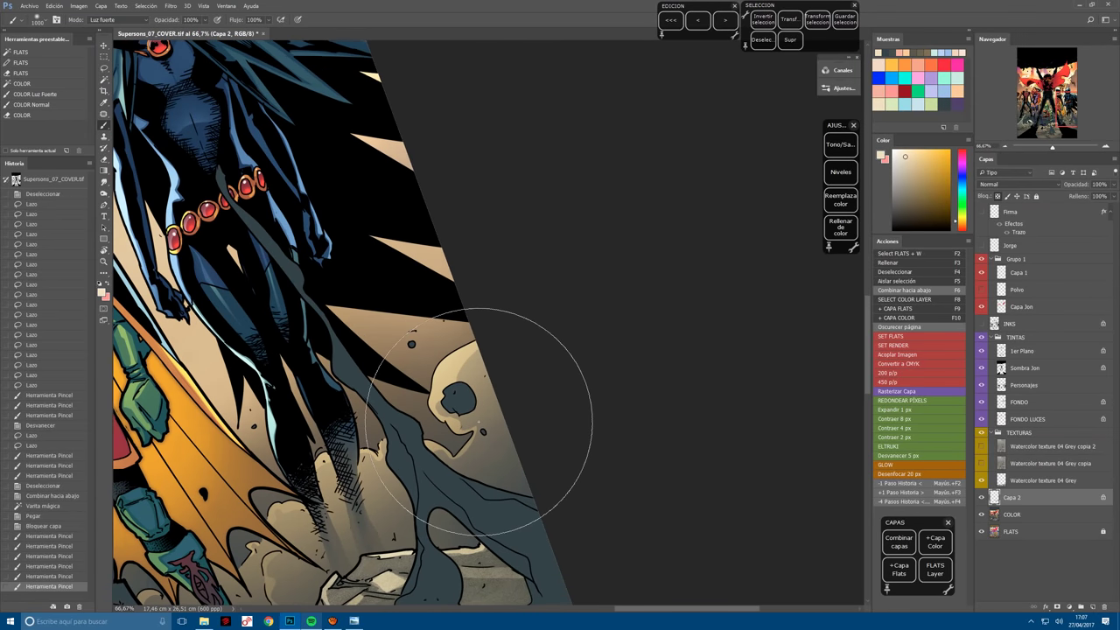
{"action": "key", "text": "l"}
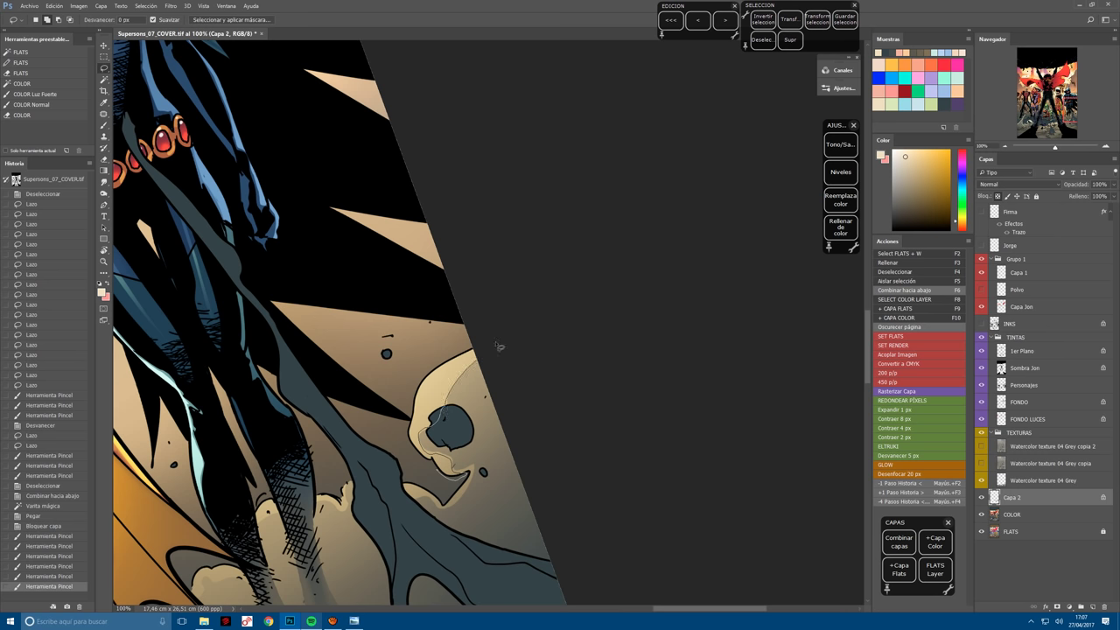
{"action": "mouse_move", "coordinate": [490, 350]}
{"action": "left_mouse_down"}
{"action": "mouse_move", "coordinate": [430, 359]}
{"action": "mouse_move", "coordinate": [442, 477]}
{"action": "left_mouse_up"}
{"action": "key", "text": "b"}
{"action": "mouse_move", "coordinate": [441, 348]}
{"action": "left_mouse_down"}
{"action": "mouse_move", "coordinate": [455, 473]}
{"action": "mouse_move", "coordinate": [558, 367]}
{"action": "mouse_move", "coordinate": [614, 371]}
{"action": "left_mouse_up"}
{"action": "key", "text": "l"}
{"action": "key", "text": "ctrl+d"}
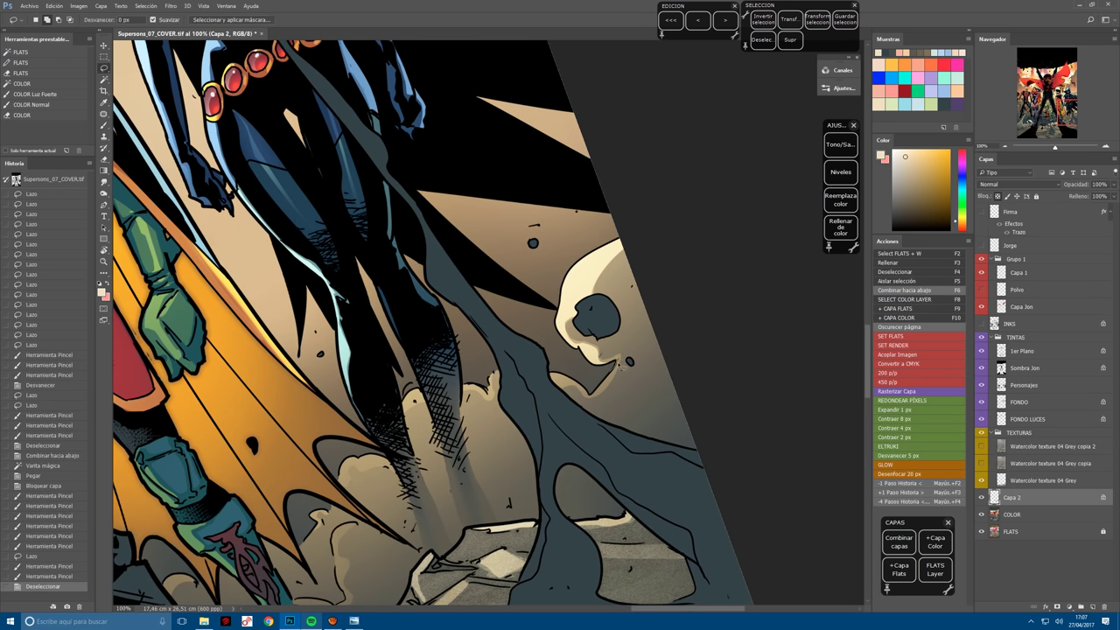
Lasso the small cloud edges on both sides of the dark blue tendril, brush light into them and deselect.
{"action": "left_click_drag", "start_coordinate": [604, 399], "coordinate": [543, 374]}
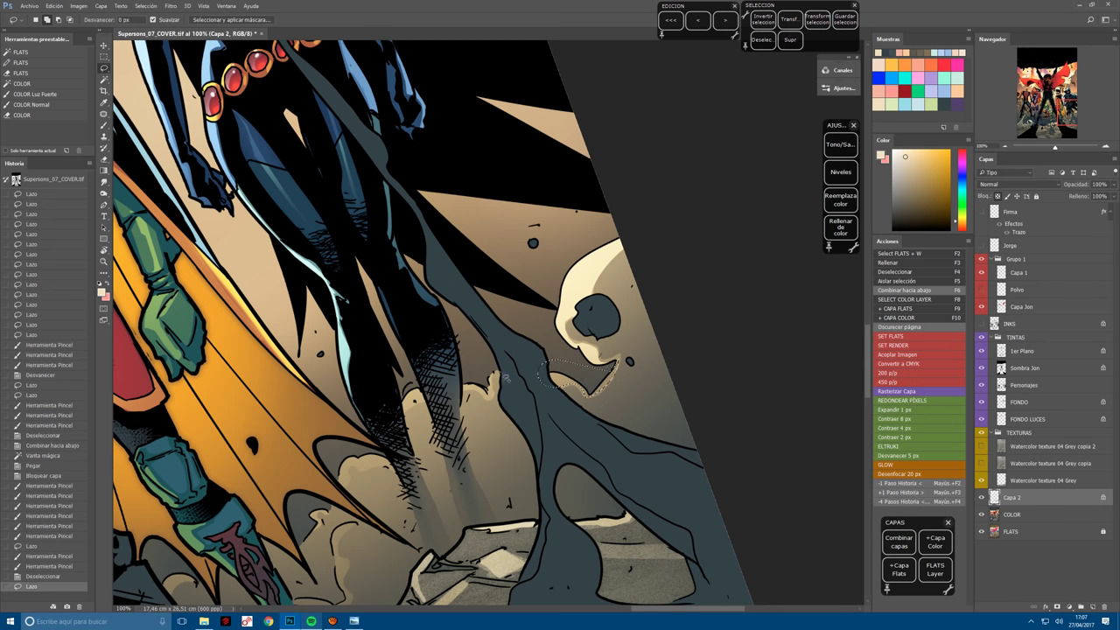
{"action": "mouse_move", "coordinate": [480, 395]}
{"action": "left_mouse_down"}
{"action": "mouse_move", "coordinate": [496, 359]}
{"action": "mouse_move", "coordinate": [457, 385]}
{"action": "mouse_move", "coordinate": [490, 377]}
{"action": "left_mouse_up"}
{"action": "key", "text": "b"}
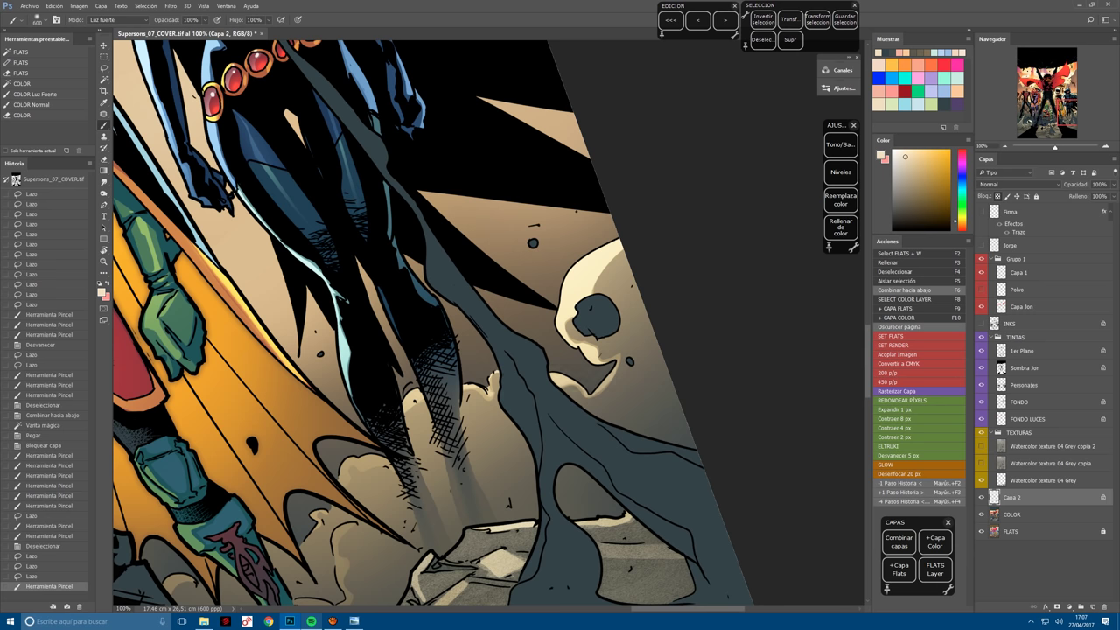
{"action": "left_click_drag", "start_coordinate": [560, 381], "coordinate": [609, 376]}
{"action": "key", "text": "ctrl+d"}
Lasso the upper edges of the dust clouds behind the yellow cape's points, brush cream highlights into them and deselect.
{"action": "mouse_move", "coordinate": [379, 450]}
{"action": "left_mouse_down"}
{"action": "mouse_move", "coordinate": [371, 373]}
{"action": "mouse_move", "coordinate": [509, 373]}
{"action": "mouse_move", "coordinate": [523, 354]}
{"action": "left_mouse_up"}
{"action": "key", "text": "l"}
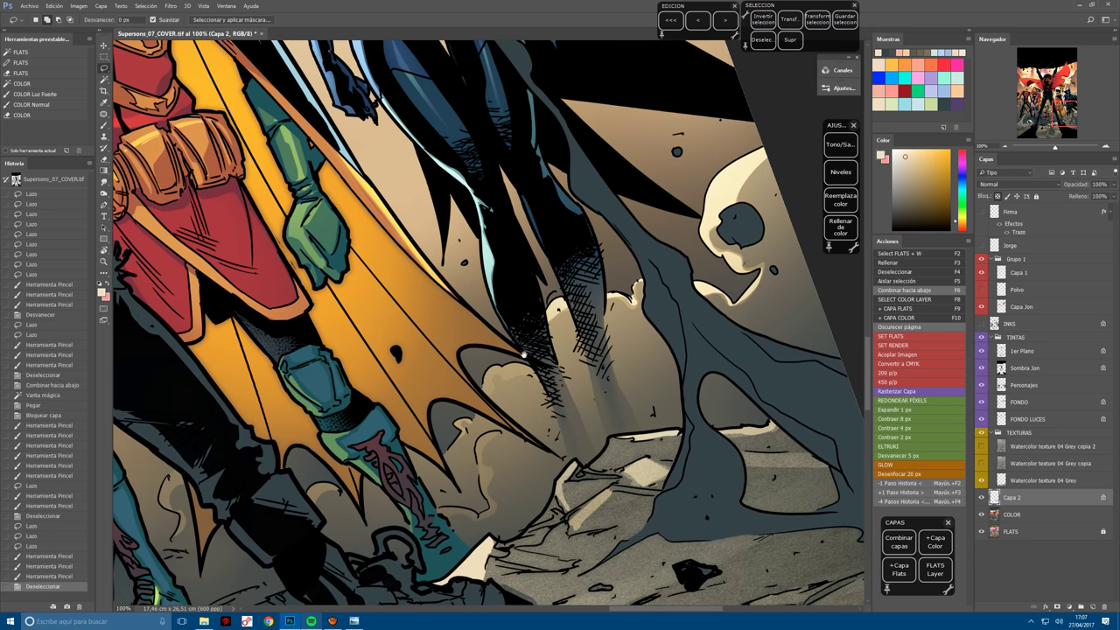
{"action": "mouse_move", "coordinate": [479, 396]}
{"action": "left_mouse_down"}
{"action": "mouse_move", "coordinate": [463, 428]}
{"action": "mouse_move", "coordinate": [440, 425]}
{"action": "mouse_move", "coordinate": [502, 440]}
{"action": "mouse_move", "coordinate": [488, 444]}
{"action": "mouse_move", "coordinate": [470, 423]}
{"action": "mouse_move", "coordinate": [486, 460]}
{"action": "mouse_move", "coordinate": [501, 440]}
{"action": "mouse_move", "coordinate": [491, 481]}
{"action": "left_mouse_up"}
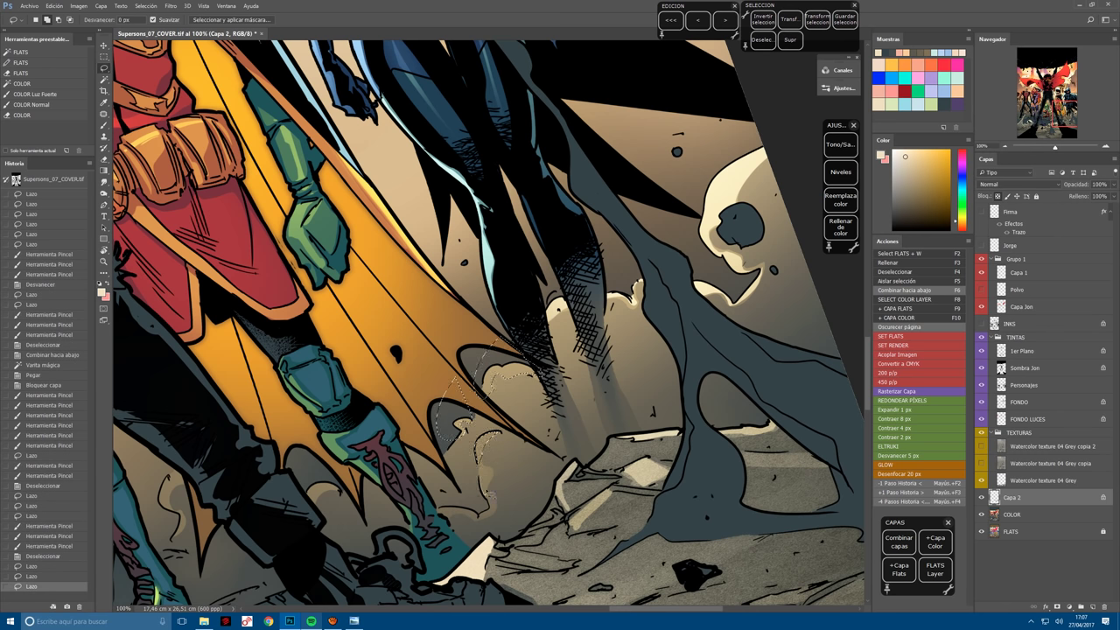
{"action": "key", "text": "b"}
{"action": "left_click_drag", "start_coordinate": [483, 420], "coordinate": [473, 376]}
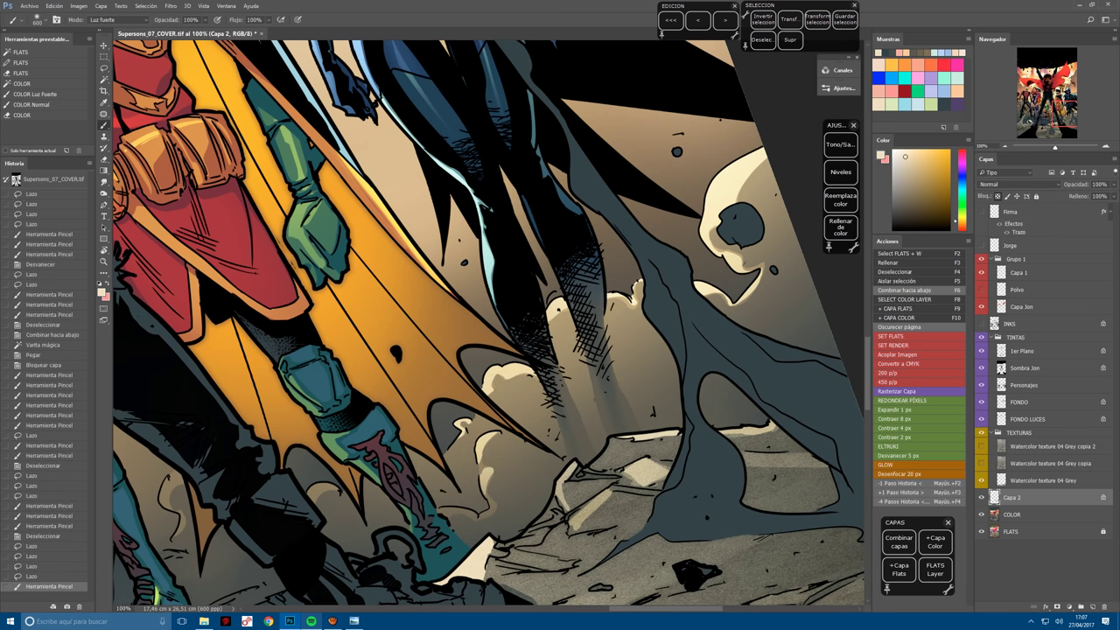
{"action": "key", "text": "ctrl+minus"}
{"action": "left_click_drag", "start_coordinate": [348, 483], "coordinate": [584, 273]}
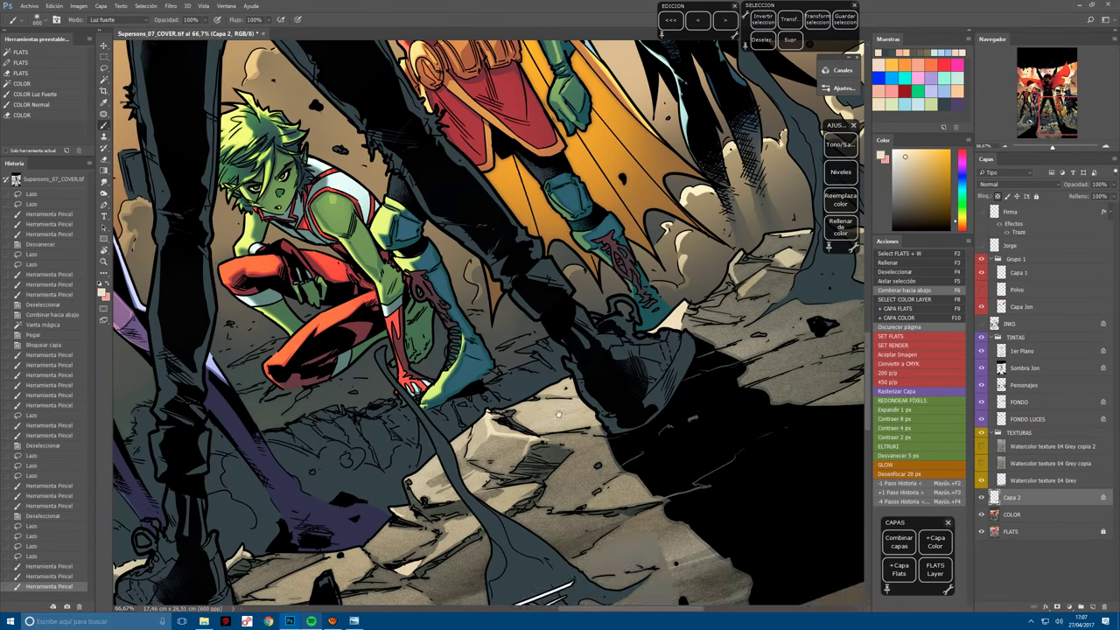
Merge the highlighted layer down and paste the next dust area onto a new locked layer.
{"action": "key", "text": "l"}
{"action": "left_click", "coordinate": [585, 274]}
{"action": "key", "text": "b"}
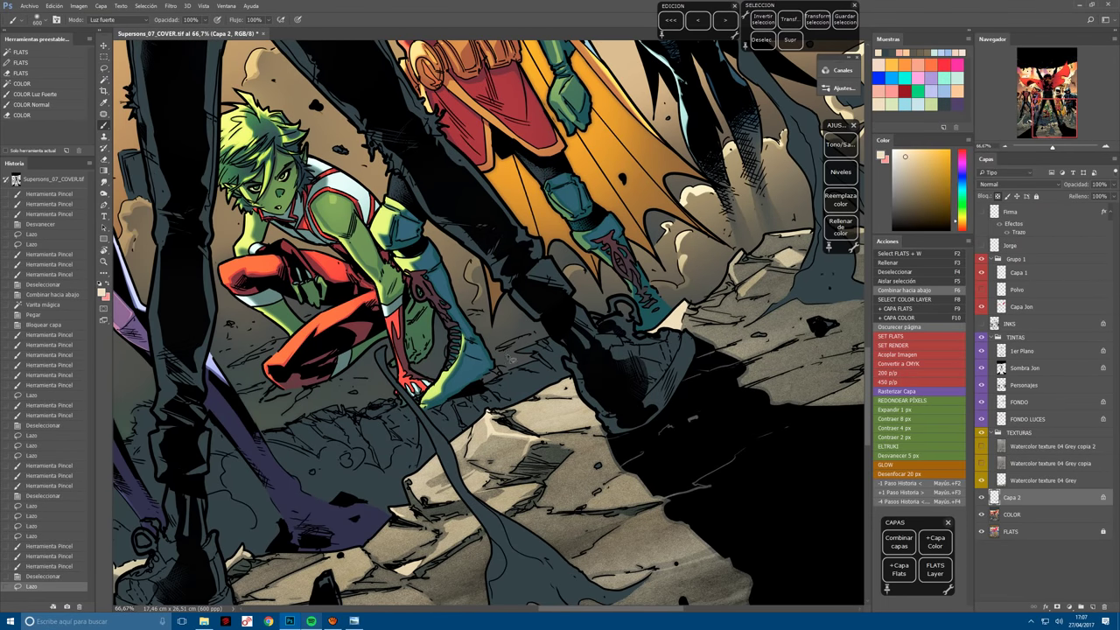
{"action": "scroll", "coordinate": [585, 273], "scroll_direction": "left", "scroll_amount": 2}
{"action": "key", "text": "ctrl+minus"}
{"action": "key", "text": "ctrl+minus"}
{"action": "key", "text": "ctrl+minus"}
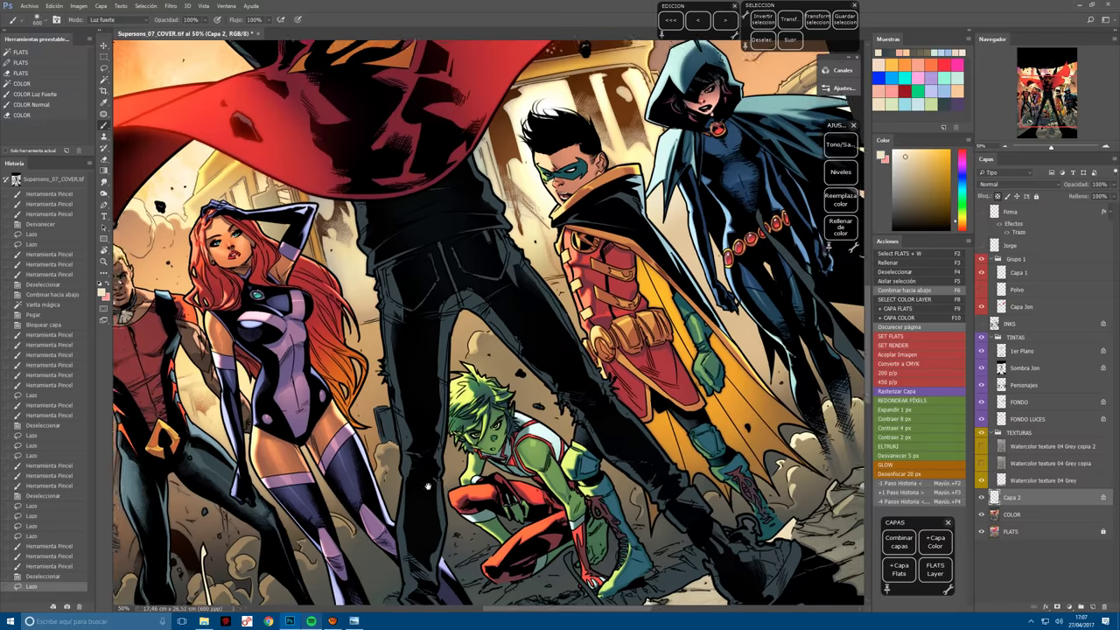
{"action": "scroll", "coordinate": [520, 436], "scroll_direction": "up", "scroll_amount": 3}
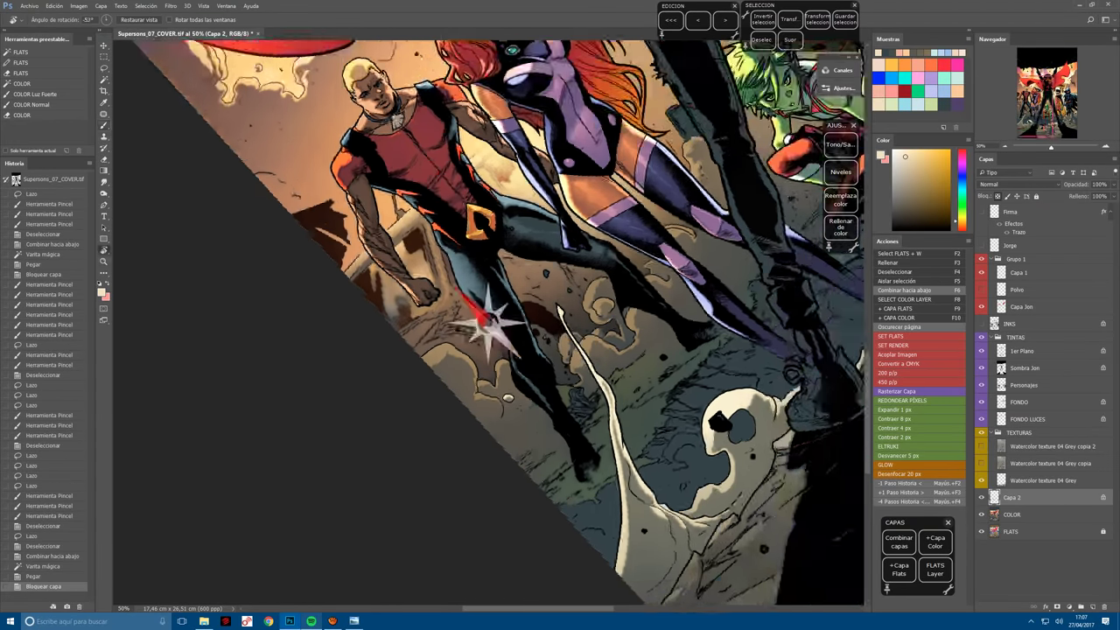
{"action": "left_click_drag", "start_coordinate": [560, 455], "coordinate": [433, 477]}
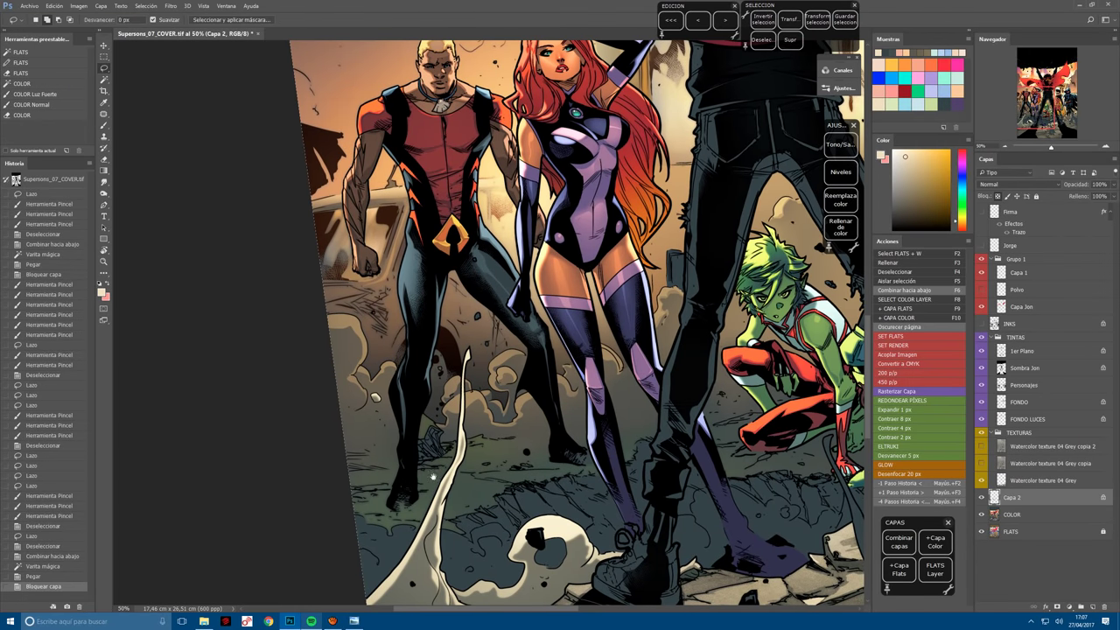
Lasso the dust clouds around the blond man's legs and replace their highlight colour with tolerance 44, saturation +54 and lightness +41.
{"action": "key", "text": "ctrl+d"}
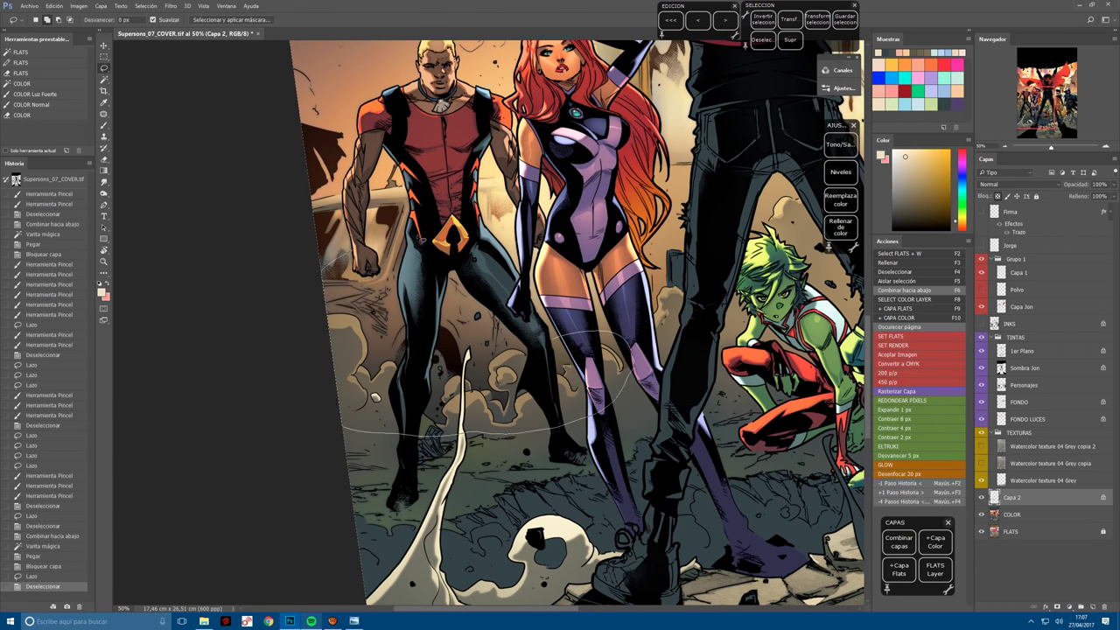
{"action": "left_click_drag", "start_coordinate": [685, 382], "coordinate": [743, 448]}
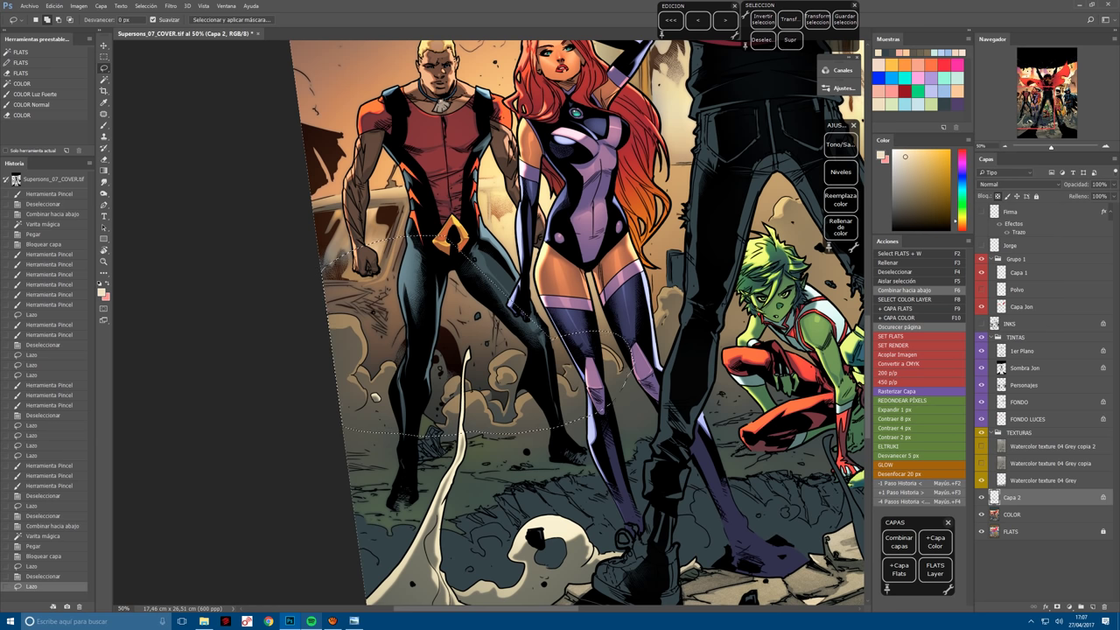
{"action": "left_click", "coordinate": [840, 199]}
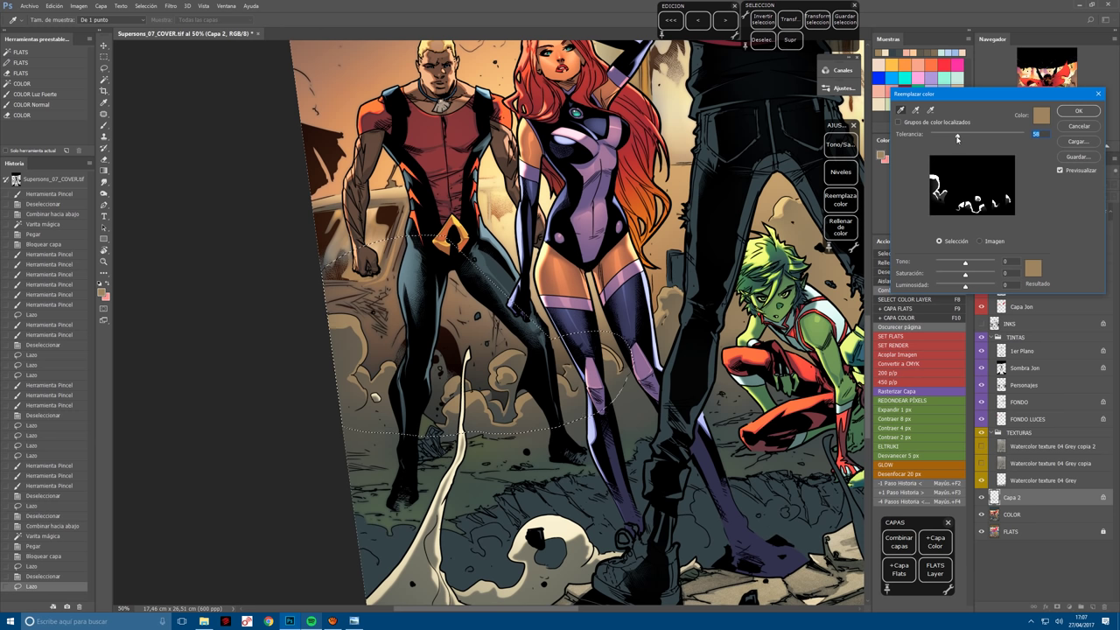
{"action": "left_click_drag", "start_coordinate": [958, 137], "coordinate": [951, 139]}
{"action": "left_click_drag", "start_coordinate": [983, 288], "coordinate": [985, 276]}
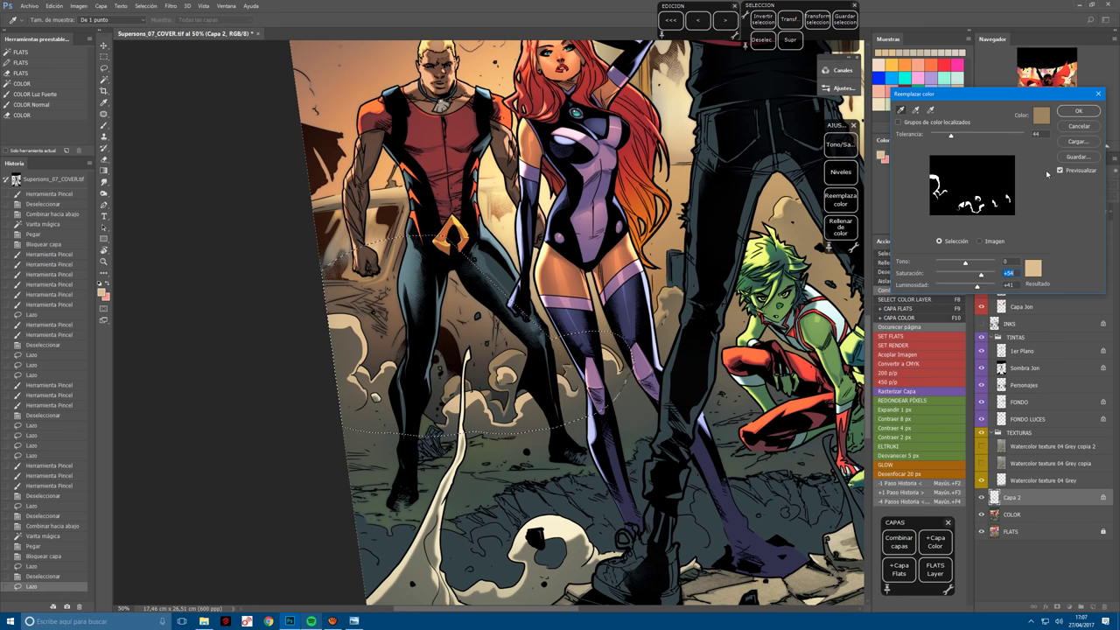
{"action": "left_click", "coordinate": [1080, 113]}
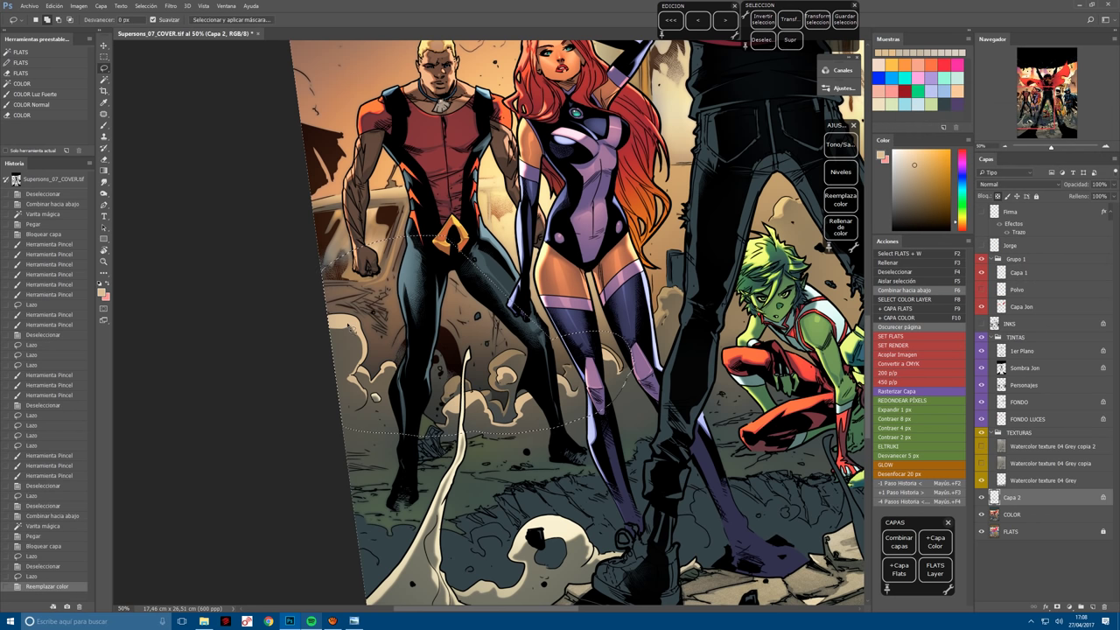
Select the recoloured dust highlights around the blond man's legs with the Magic Wand at tolerance 8, adding the remaining patches.
{"action": "key", "text": "w"}
{"action": "key", "text": "ctrl+d"}
{"action": "left_click", "coordinate": [350, 328]}
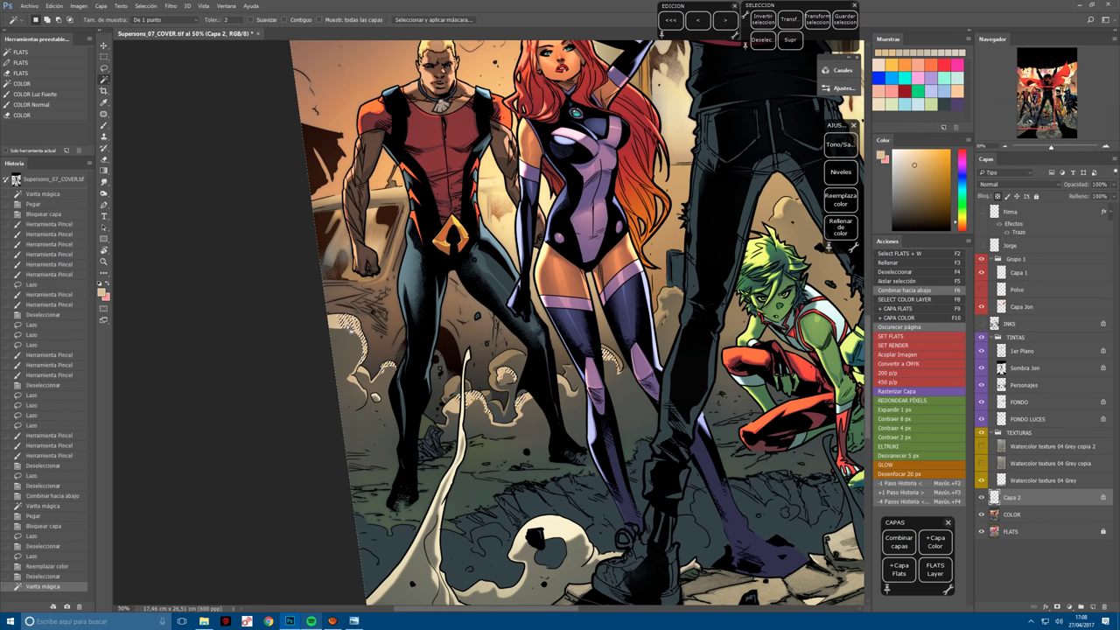
{"action": "double_click", "coordinate": [238, 21]}
{"action": "type", "text": "8"}
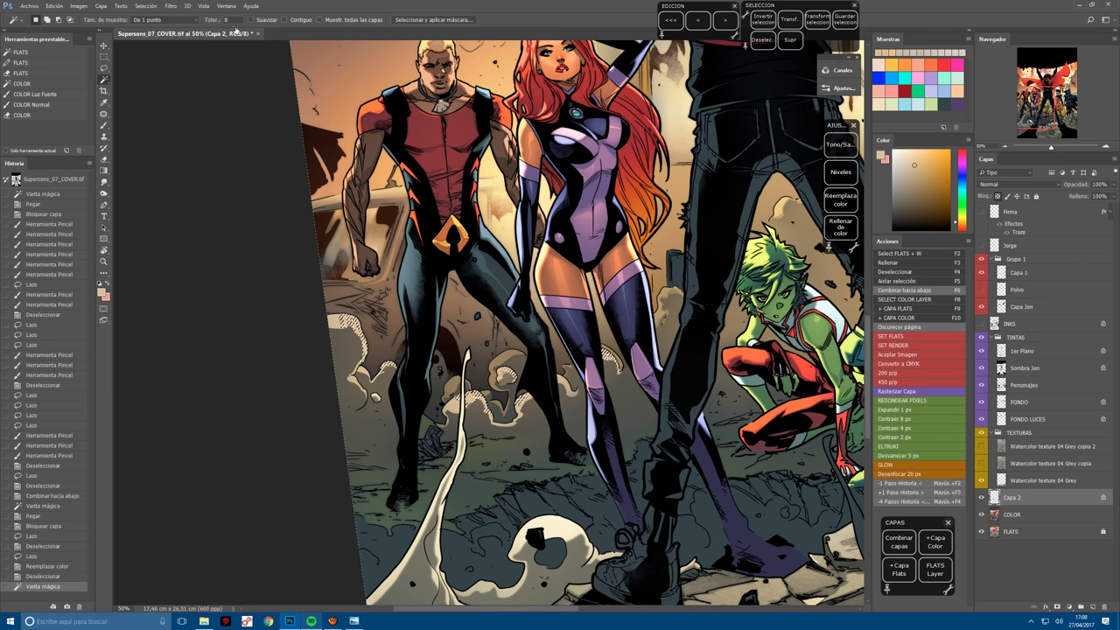
{"action": "left_click", "coordinate": [350, 331], "text": "shift"}
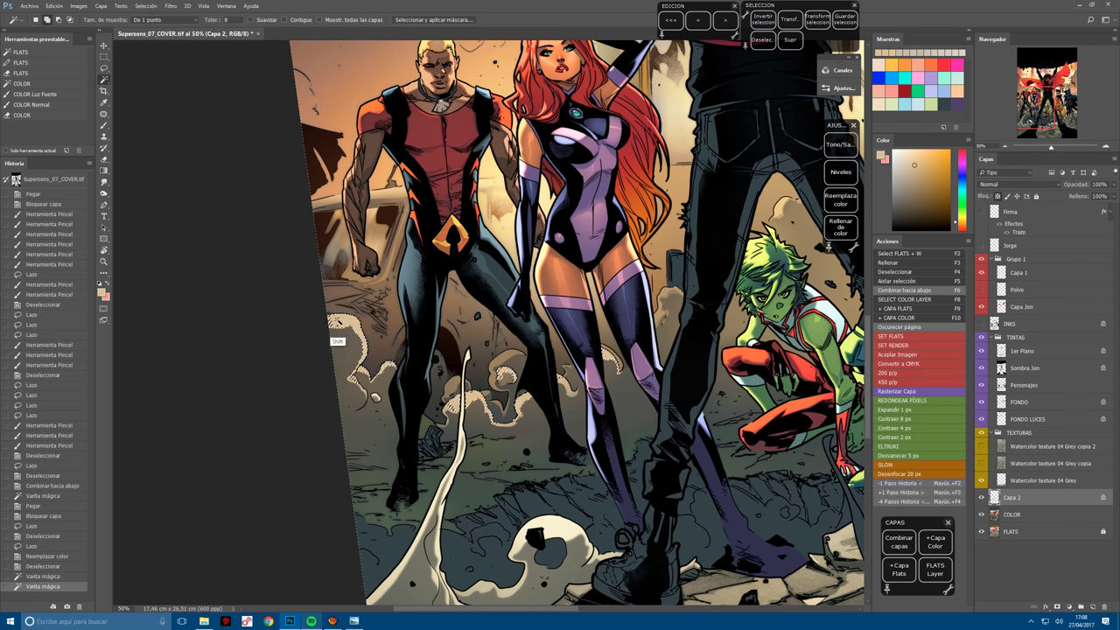
{"action": "left_click", "coordinate": [341, 344], "text": "shift"}
{"action": "left_click", "coordinate": [337, 341], "text": "shift"}
{"action": "left_click", "coordinate": [359, 359], "text": "shift"}
{"action": "left_click", "coordinate": [409, 377], "text": "shift"}
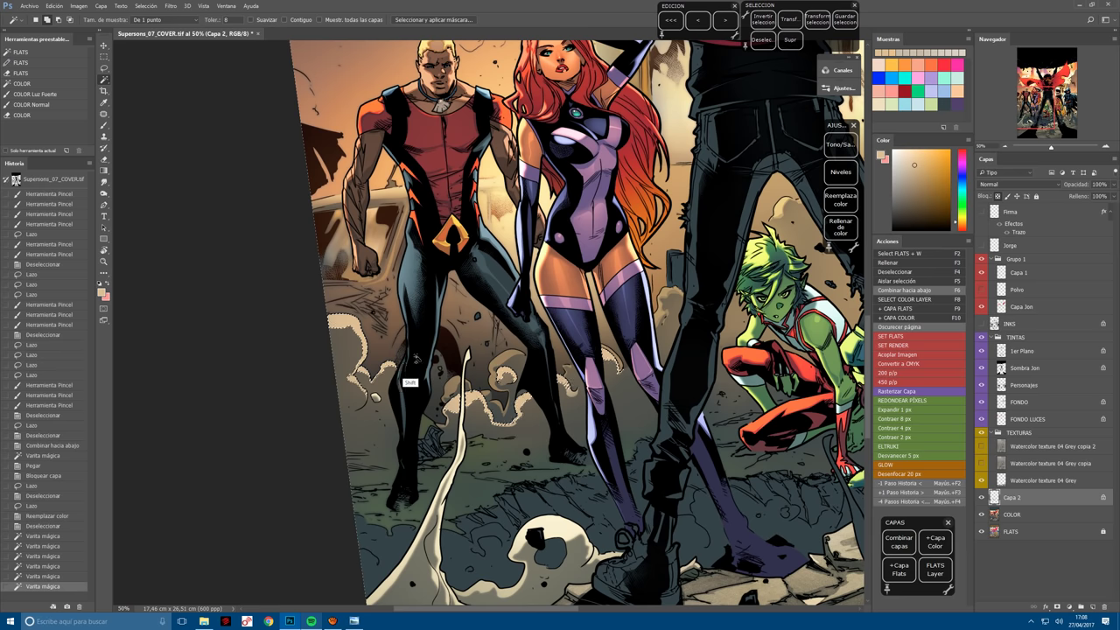
{"action": "left_click", "coordinate": [466, 409], "text": "shift"}
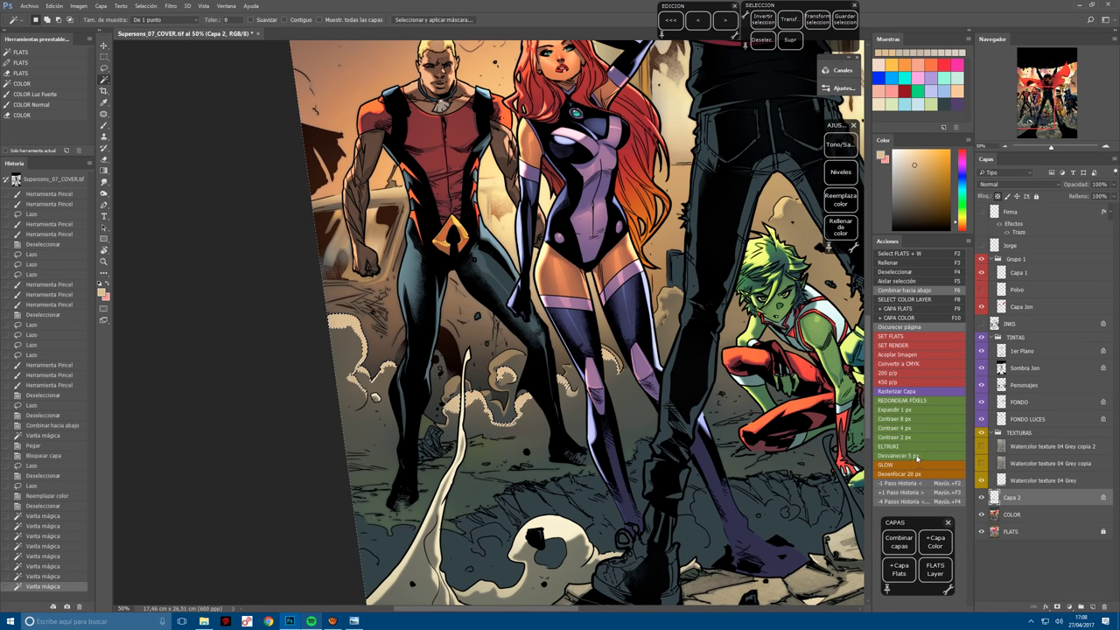
Feather the selection by 5 px and brush cream Hard Light over the dust highlights at the page's edge.
{"action": "left_click", "coordinate": [899, 455]}
{"action": "left_click", "coordinate": [347, 341]}
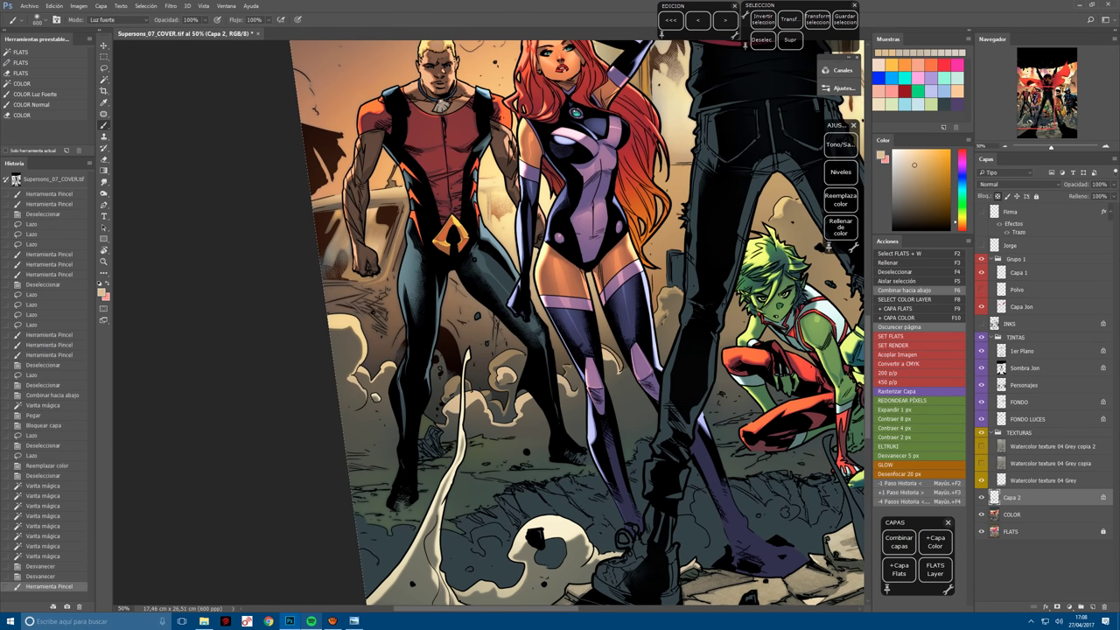
{"action": "key", "text": "ctrl+z"}
{"action": "key", "text": "ctrl+z"}
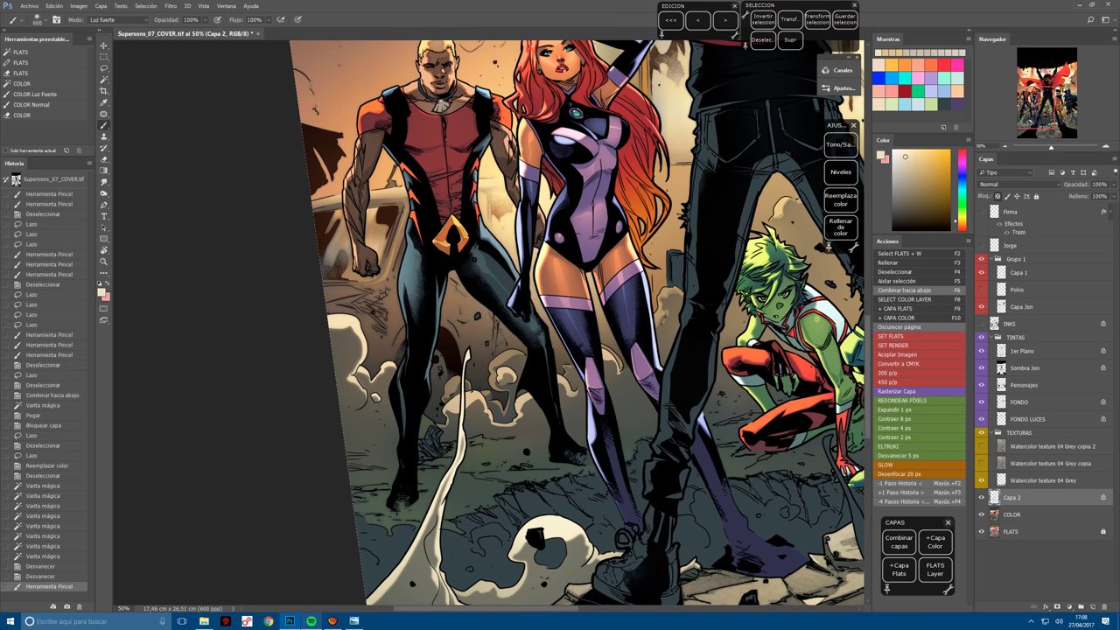
Brush more cream Hard Light over the selected dust highlights around the blond man's legs.
{"action": "left_click", "coordinate": [472, 433]}
{"action": "left_click", "coordinate": [578, 372]}
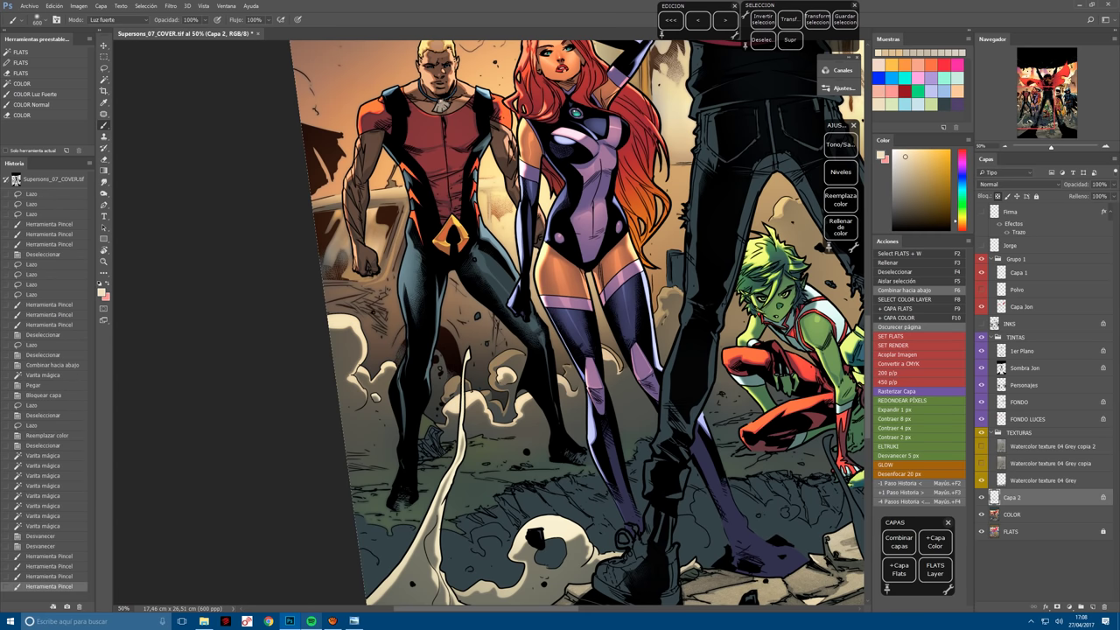
{"action": "left_click", "coordinate": [513, 411]}
Clear the selection and add a broad cream Hard Light glow over the dust between the figures' legs, using brush sizes up to 1100.
{"action": "key", "text": "ctrl+minus"}
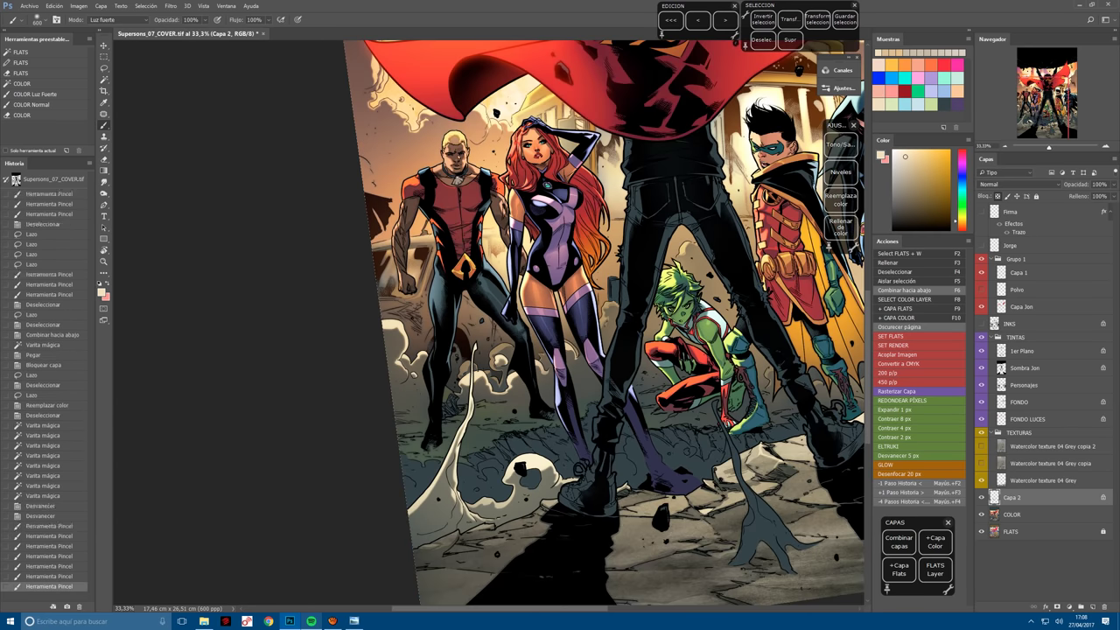
{"action": "key", "text": "bracketright"}
{"action": "key", "text": "bracketright"}
{"action": "key", "text": "bracketright"}
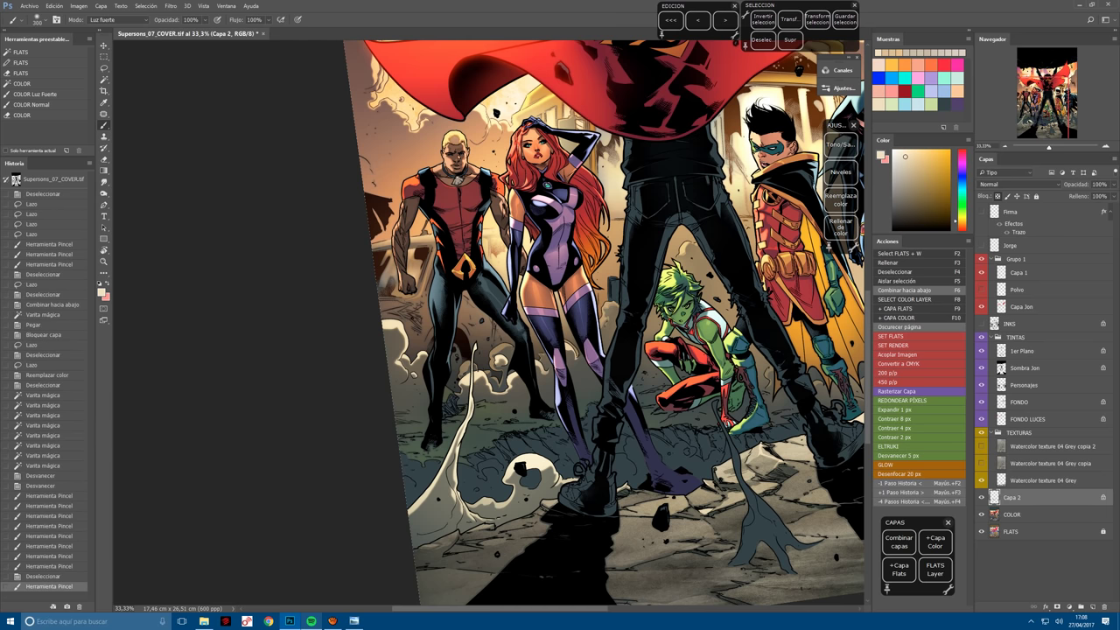
{"action": "left_click", "coordinate": [520, 390]}
{"action": "left_click", "coordinate": [520, 389]}
{"action": "key", "text": "bracketright"}
{"action": "key", "text": "bracketright"}
{"action": "key", "text": "bracketright"}
{"action": "key", "text": "bracketright"}
{"action": "key", "text": "bracketright"}
{"action": "key", "text": "bracketright"}
{"action": "key", "text": "bracketright"}
{"action": "key", "text": "bracketright"}
{"action": "left_click", "coordinate": [520, 390]}
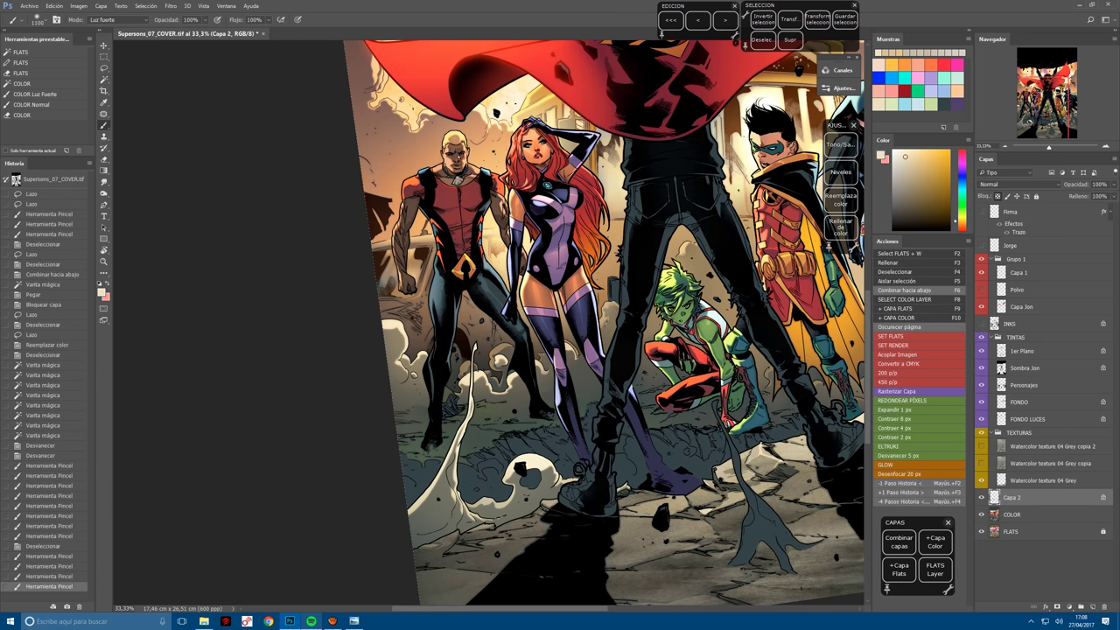
{"action": "key", "text": "bracketleft"}
{"action": "key", "text": "bracketleft"}
{"action": "left_click", "coordinate": [482, 386]}
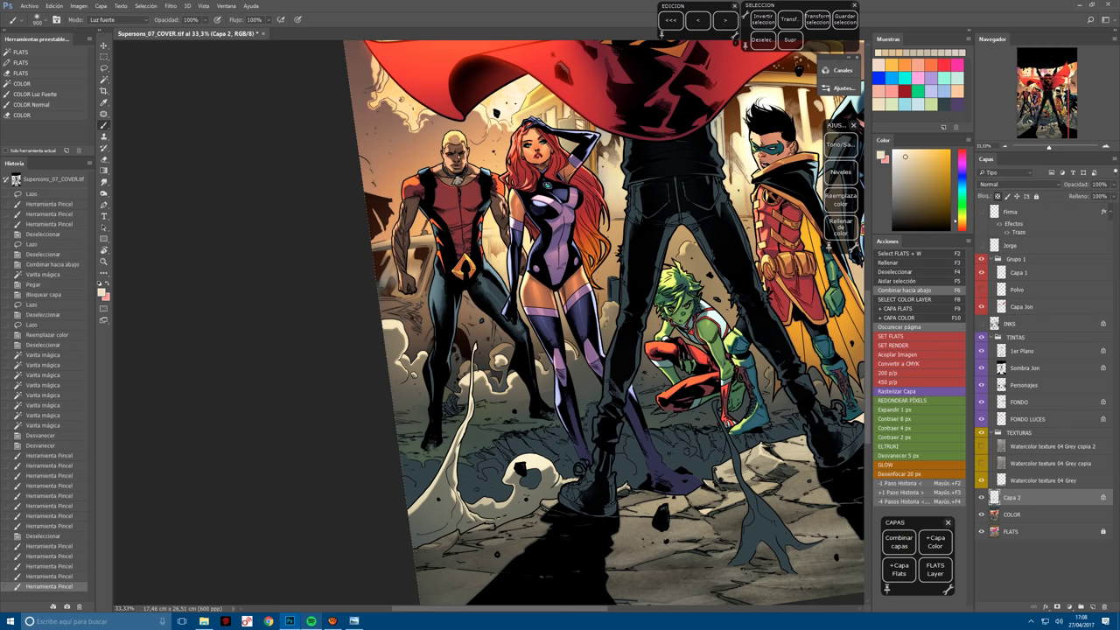
{"action": "left_click", "coordinate": [483, 386]}
{"action": "left_click", "coordinate": [482, 386]}
Merge the dust layer down and isolate the greenish ground area from FLATS on a new locked layer.
{"action": "key", "text": "r"}
{"action": "left_click_drag", "start_coordinate": [483, 386], "coordinate": [403, 438]}
{"action": "key", "text": "ctrl+plus"}
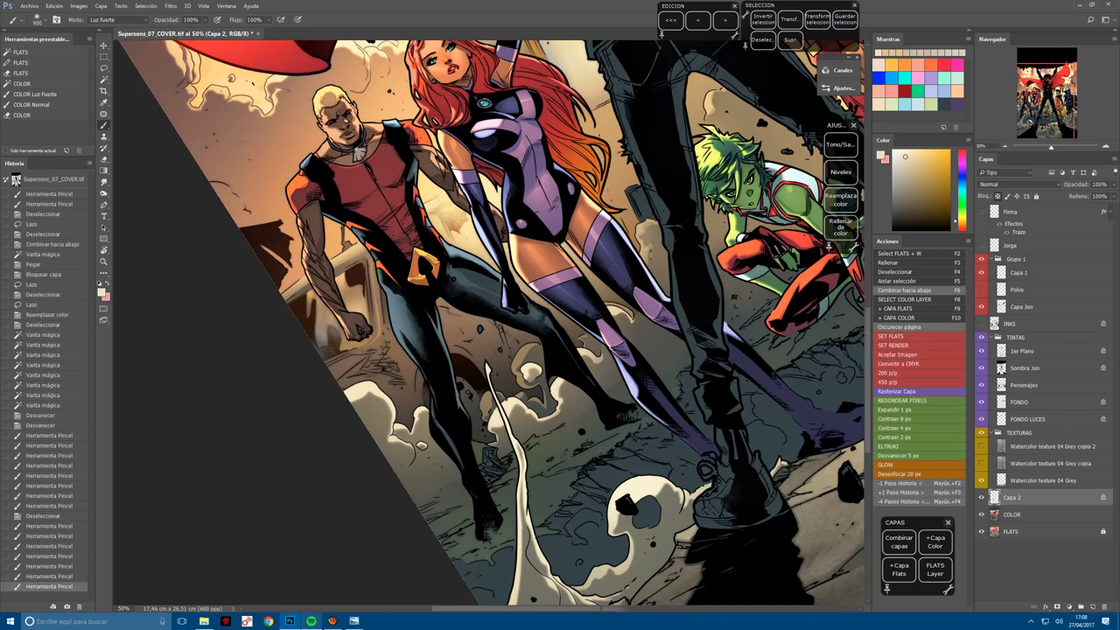
{"action": "key", "text": "F6"}
{"action": "key", "text": "F2"}
{"action": "left_click", "coordinate": [562, 469]}
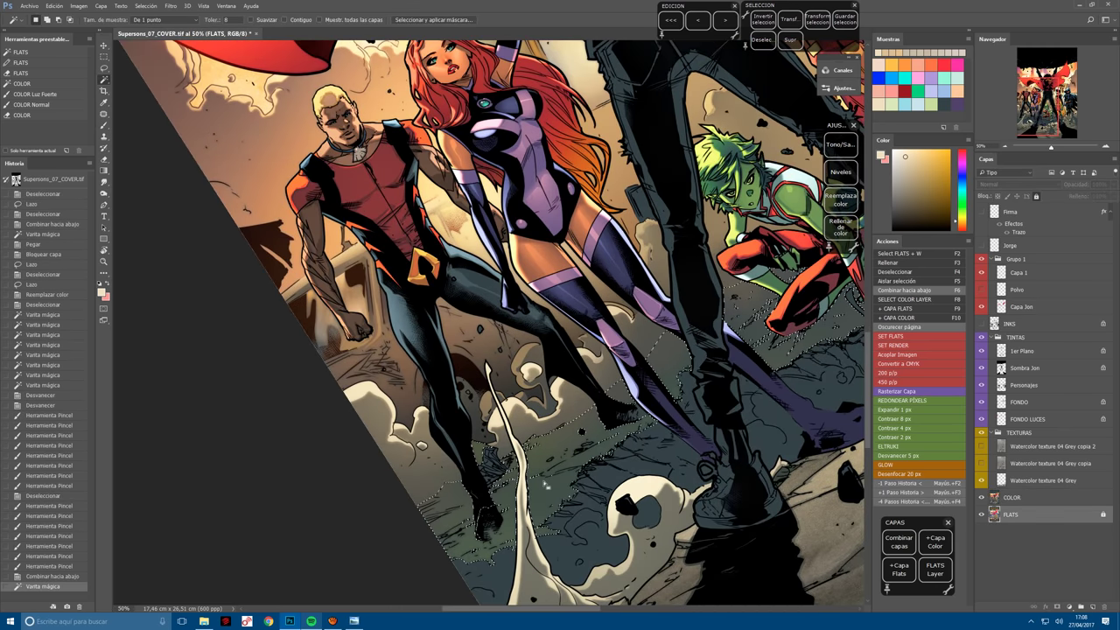
{"action": "key", "text": "b"}
{"action": "key", "text": "F5"}
Lasso jagged light patches on the green ground around the blond man's front foot and behind the pale spike.
{"action": "left_click_drag", "start_coordinate": [517, 548], "coordinate": [445, 447]}
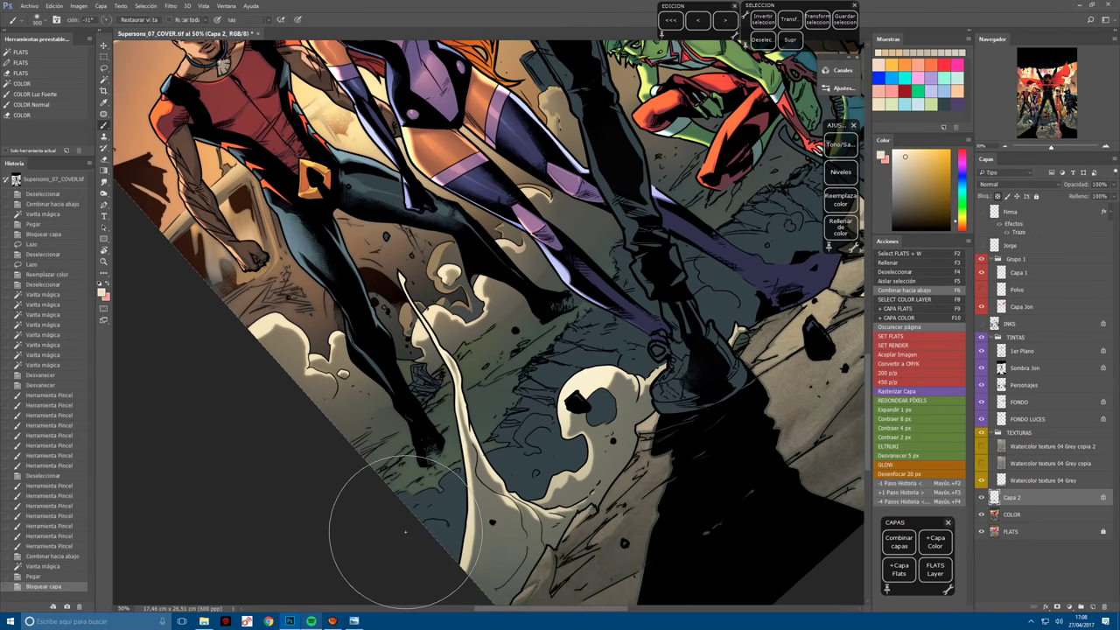
{"action": "key", "text": "ctrl+plus"}
{"action": "key", "text": "l"}
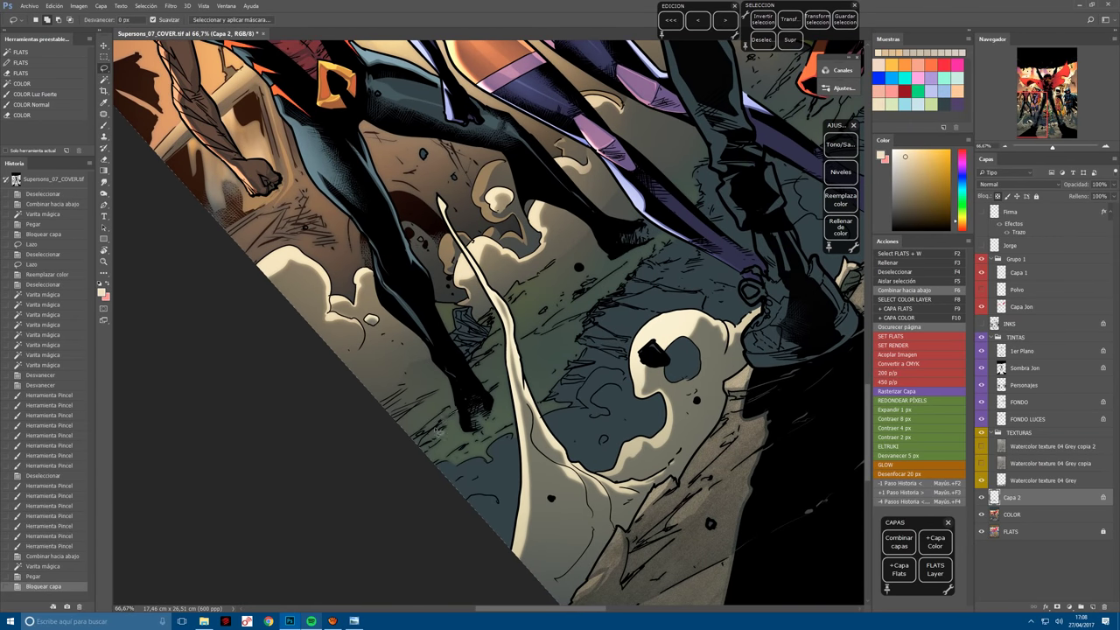
{"action": "mouse_move", "coordinate": [435, 442]}
{"action": "left_mouse_down"}
{"action": "mouse_move", "coordinate": [464, 397]}
{"action": "mouse_move", "coordinate": [437, 442]}
{"action": "left_mouse_up"}
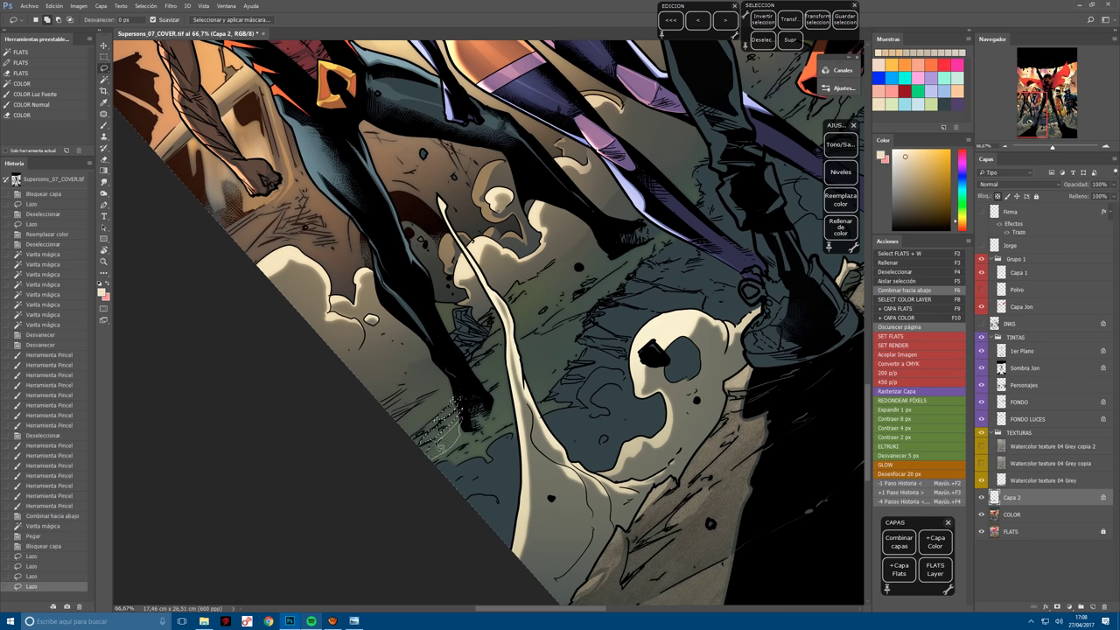
{"action": "mouse_move", "coordinate": [464, 398]}
{"action": "left_mouse_down"}
{"action": "mouse_move", "coordinate": [456, 455]}
{"action": "mouse_move", "coordinate": [470, 442]}
{"action": "mouse_move", "coordinate": [456, 463]}
{"action": "mouse_move", "coordinate": [470, 453]}
{"action": "mouse_move", "coordinate": [446, 473]}
{"action": "left_mouse_up"}
{"action": "mouse_move", "coordinate": [460, 449]}
{"action": "left_mouse_down"}
{"action": "mouse_move", "coordinate": [499, 450]}
{"action": "mouse_move", "coordinate": [463, 474]}
{"action": "mouse_move", "coordinate": [507, 441]}
{"action": "mouse_move", "coordinate": [459, 468]}
{"action": "left_mouse_up"}
{"action": "mouse_move", "coordinate": [459, 398]}
{"action": "left_mouse_down"}
{"action": "mouse_move", "coordinate": [454, 437]}
{"action": "mouse_move", "coordinate": [514, 431]}
{"action": "mouse_move", "coordinate": [512, 444]}
{"action": "left_mouse_up"}
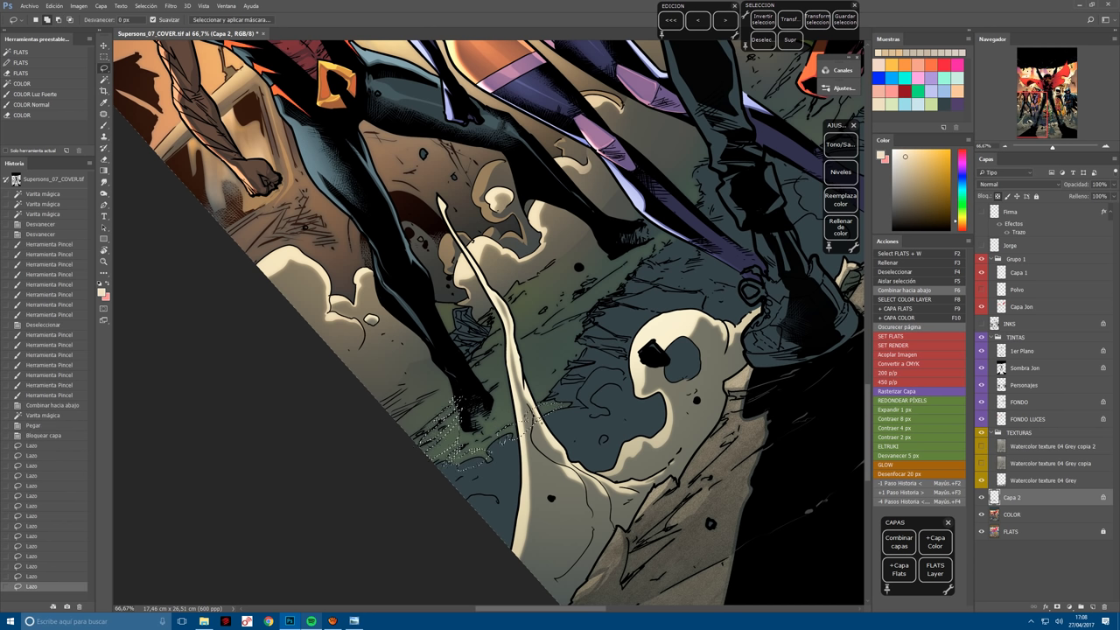
{"action": "left_click_drag", "start_coordinate": [456, 411], "coordinate": [433, 455]}
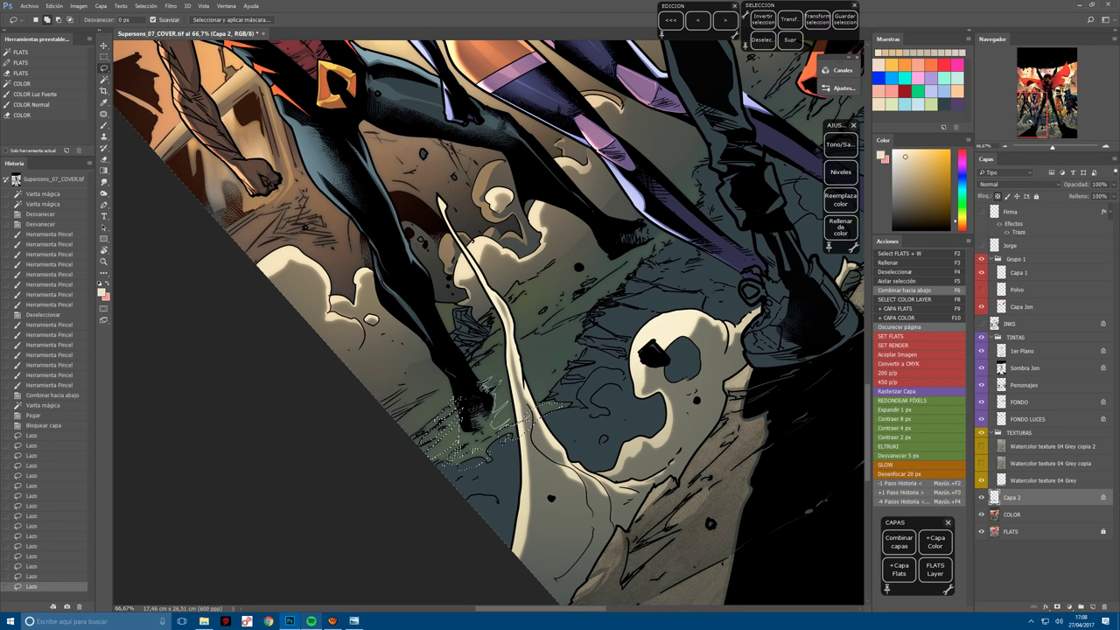
{"action": "mouse_move", "coordinate": [552, 362]}
{"action": "left_mouse_down"}
{"action": "mouse_move", "coordinate": [487, 403]}
{"action": "mouse_move", "coordinate": [491, 374]}
{"action": "mouse_move", "coordinate": [501, 385]}
{"action": "left_mouse_up"}
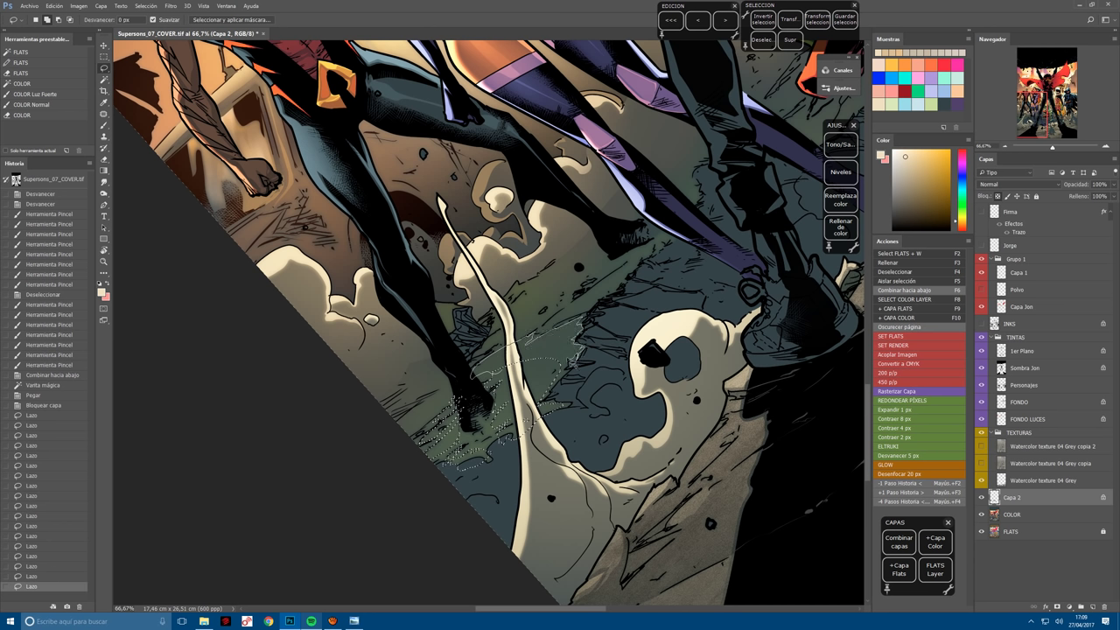
{"action": "left_click_drag", "start_coordinate": [573, 364], "coordinate": [547, 408]}
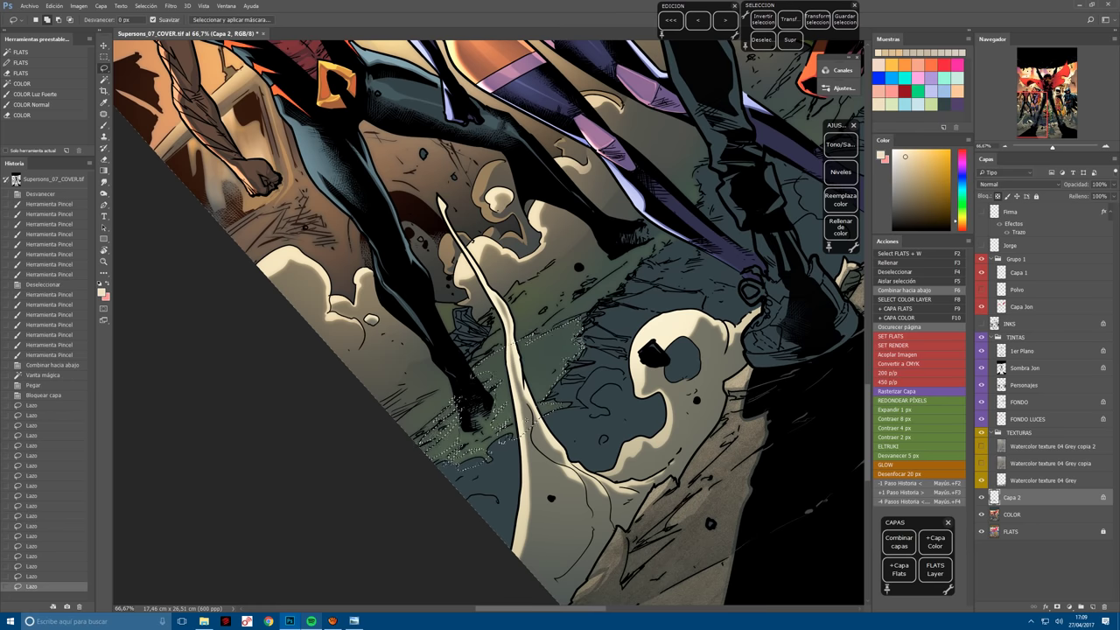
Brush the light green swatch in Hard Light over the selected ground patches near the blond man's front foot.
{"action": "scroll", "coordinate": [490, 324], "scroll_direction": "right", "scroll_amount": 3}
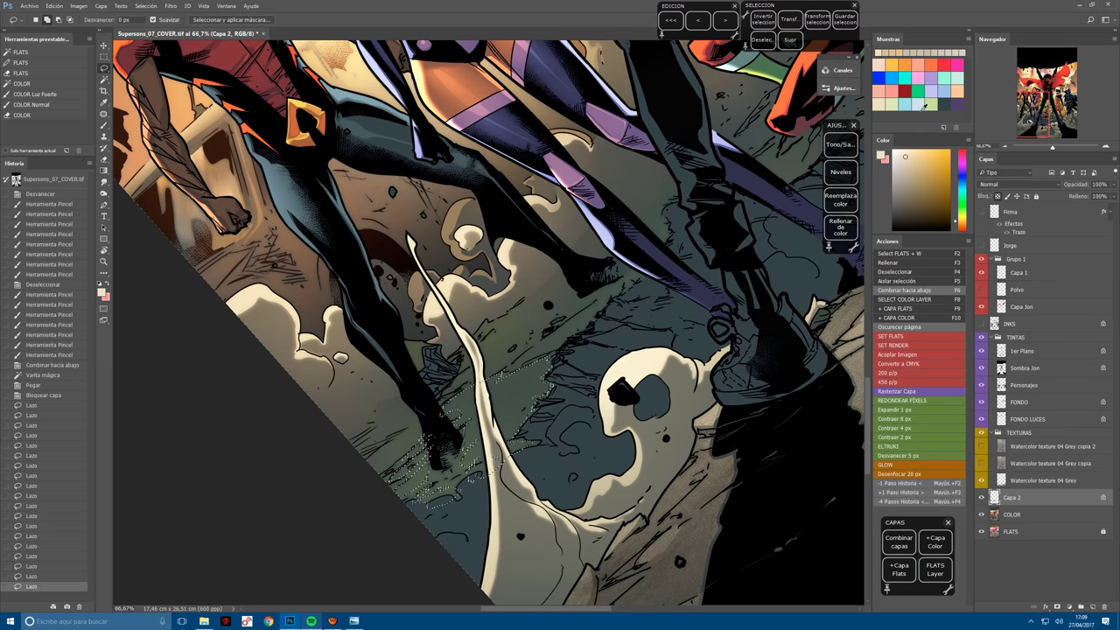
{"action": "key", "text": "b"}
{"action": "left_click_drag", "start_coordinate": [543, 363], "coordinate": [455, 468]}
{"action": "left_click", "coordinate": [913, 152]}
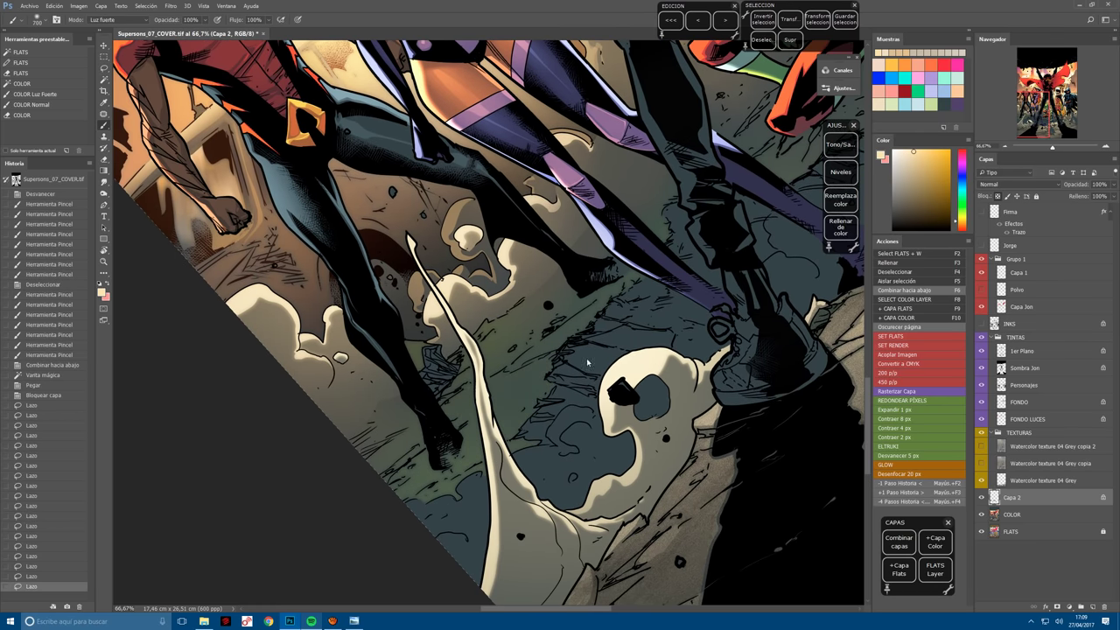
{"action": "left_click", "coordinate": [929, 106]}
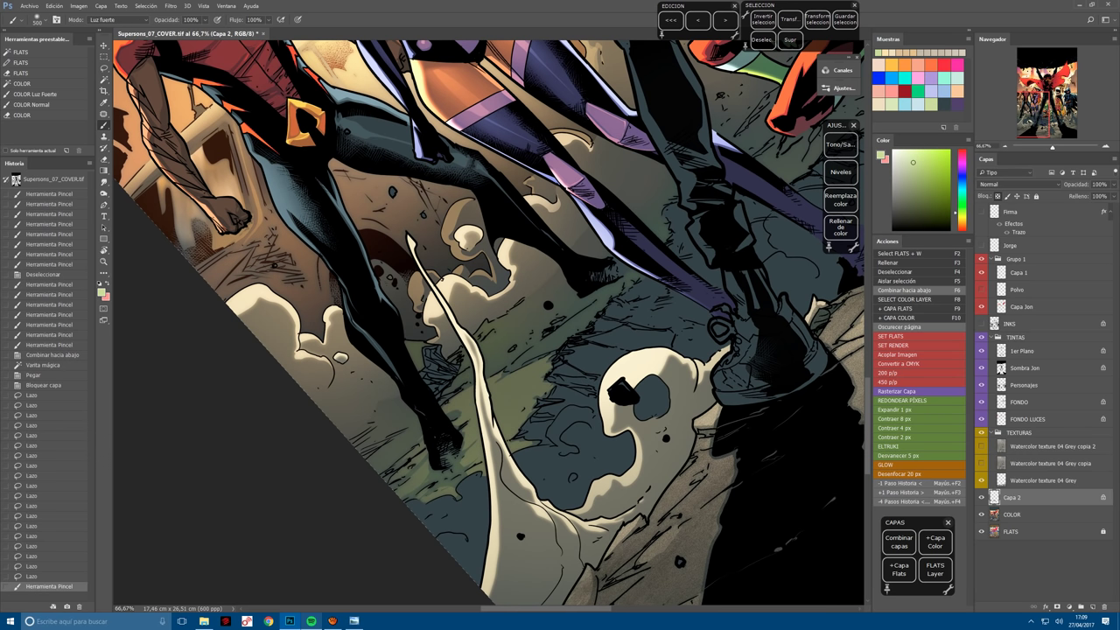
{"action": "left_click", "coordinate": [446, 506]}
{"action": "left_click", "coordinate": [446, 505]}
{"action": "left_click_drag", "start_coordinate": [510, 424], "coordinate": [458, 487]}
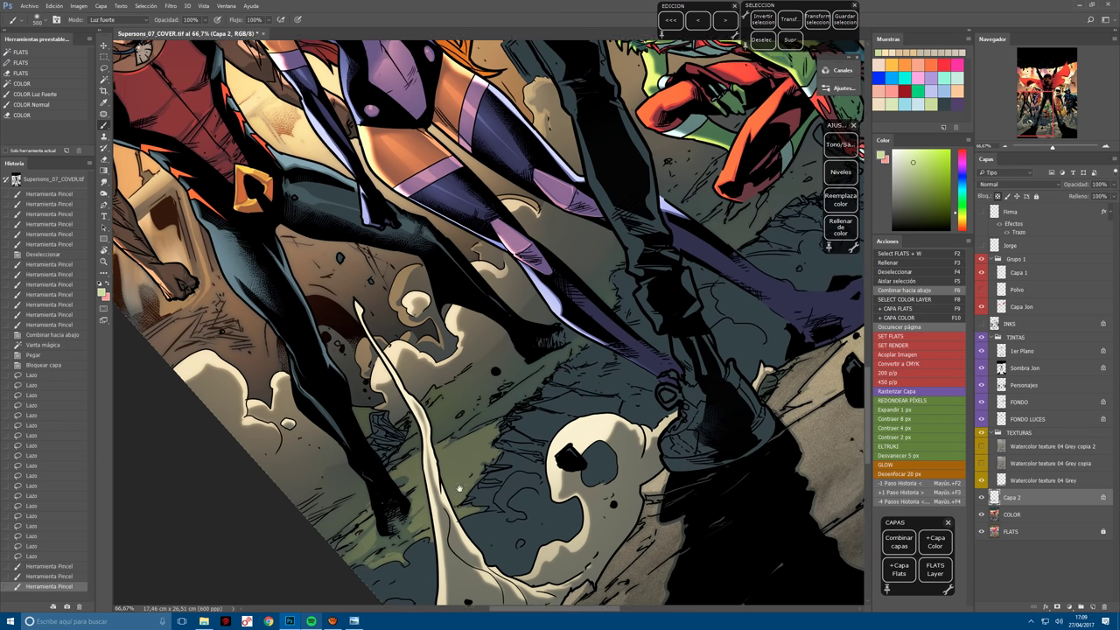
Clear the selection and lasso further light patches on the ground between the blond man's rear foot and the pale spike.
{"action": "key", "text": "l"}
{"action": "key", "text": "ctrl+d"}
{"action": "key", "text": "ctrl+1"}
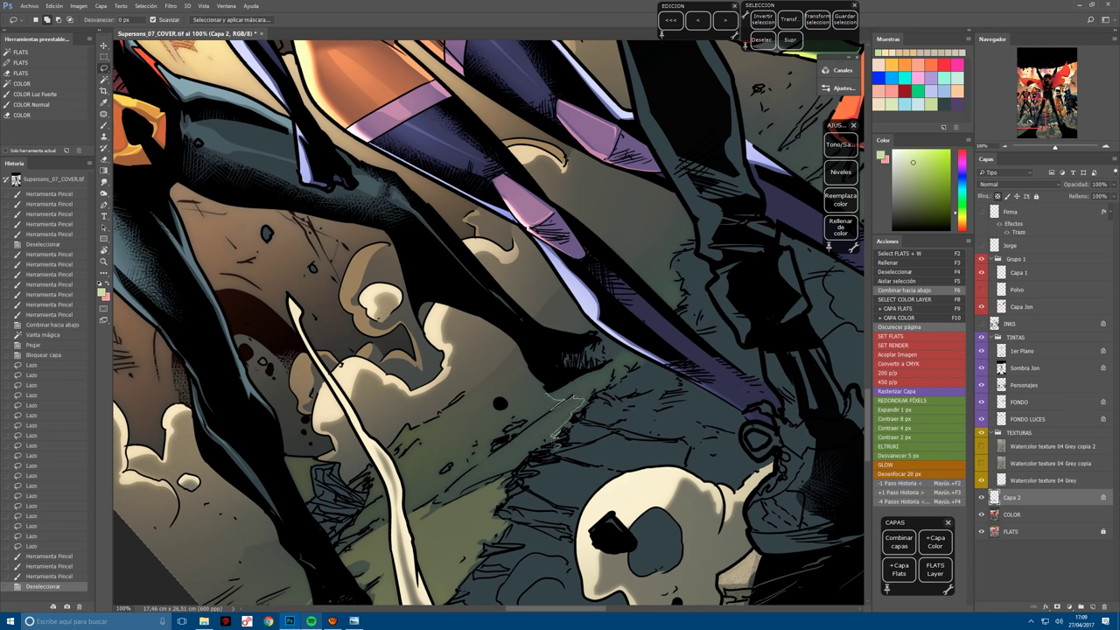
{"action": "left_click_drag", "start_coordinate": [556, 437], "coordinate": [534, 455]}
{"action": "mouse_move", "coordinate": [460, 492]}
{"action": "left_mouse_down"}
{"action": "mouse_move", "coordinate": [445, 503]}
{"action": "mouse_move", "coordinate": [564, 405]}
{"action": "mouse_move", "coordinate": [525, 434]}
{"action": "mouse_move", "coordinate": [554, 383]}
{"action": "mouse_move", "coordinate": [552, 404]}
{"action": "mouse_move", "coordinate": [534, 361]}
{"action": "mouse_move", "coordinate": [525, 376]}
{"action": "mouse_move", "coordinate": [543, 376]}
{"action": "left_mouse_up"}
{"action": "key", "text": "ctrl+alt+z"}
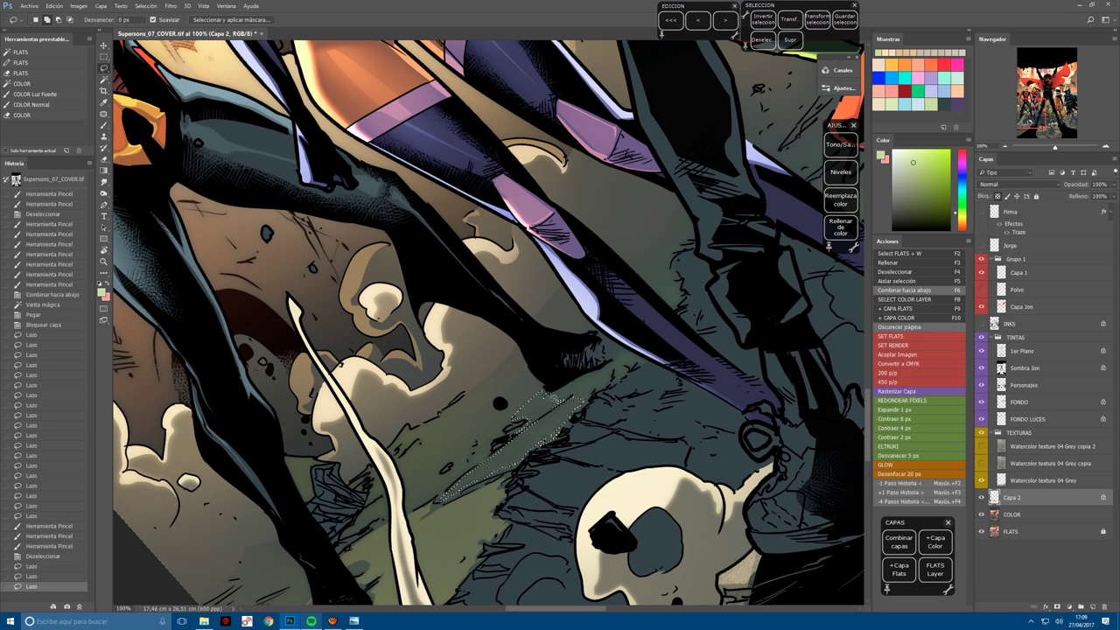
{"action": "mouse_move", "coordinate": [506, 415]}
{"action": "left_mouse_down"}
{"action": "mouse_move", "coordinate": [460, 437]}
{"action": "mouse_move", "coordinate": [402, 512]}
{"action": "mouse_move", "coordinate": [448, 496]}
{"action": "mouse_move", "coordinate": [530, 410]}
{"action": "left_mouse_up"}
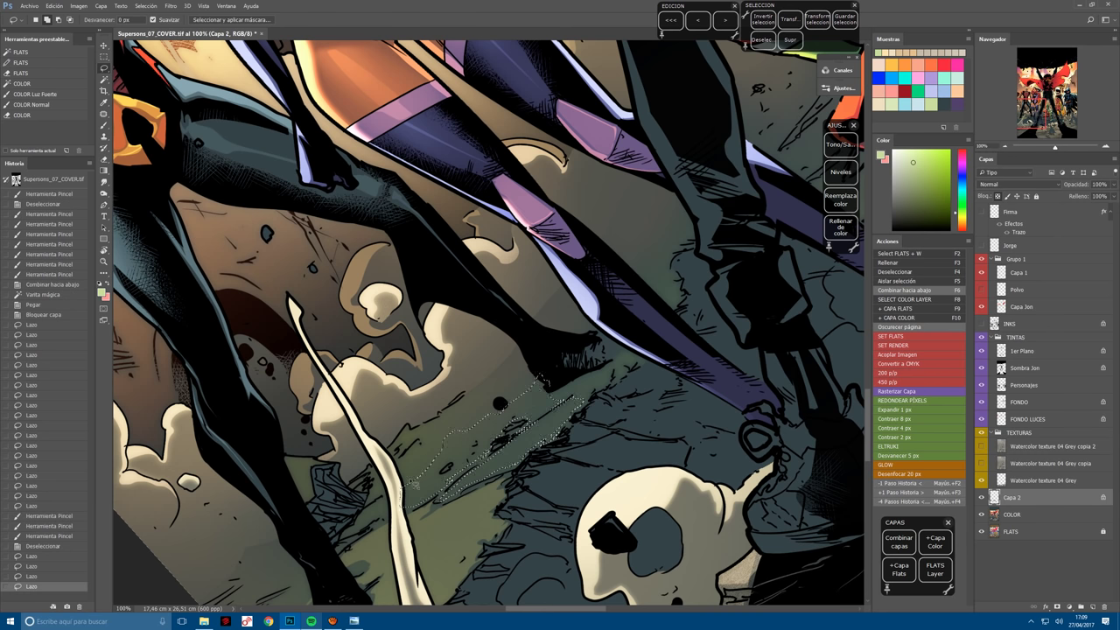
{"action": "mouse_move", "coordinate": [392, 503]}
{"action": "left_mouse_down"}
{"action": "mouse_move", "coordinate": [450, 437]}
{"action": "mouse_move", "coordinate": [386, 516]}
{"action": "left_mouse_up"}
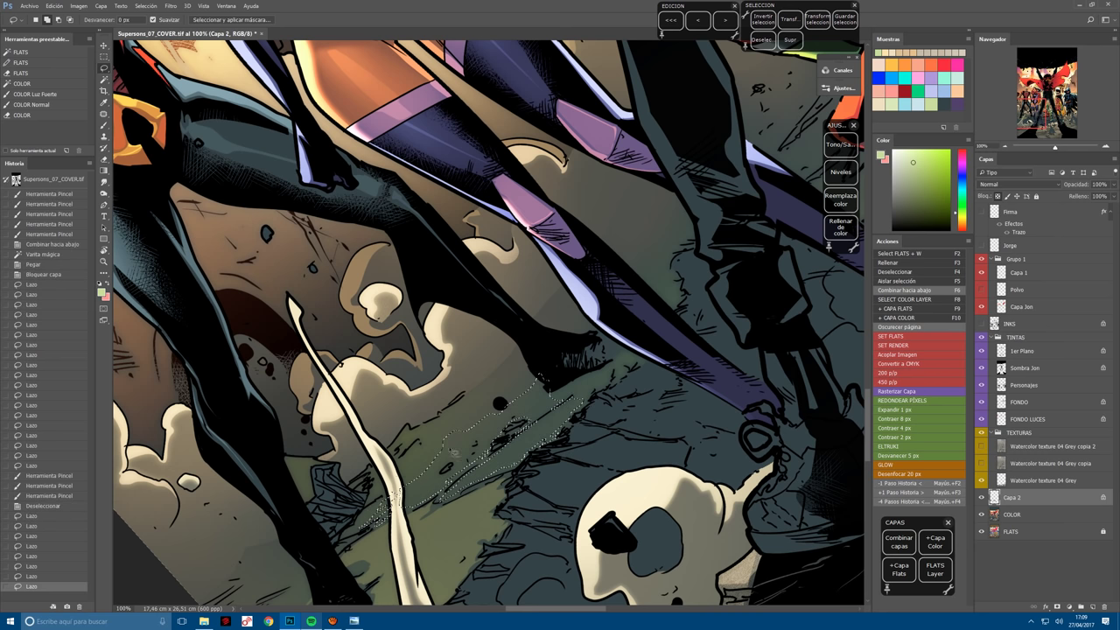
Brush light green and light orange Hard Light over the selected ground beside the blond man's rear foot.
{"action": "key", "text": "b"}
{"action": "left_click_drag", "start_coordinate": [551, 380], "coordinate": [411, 495]}
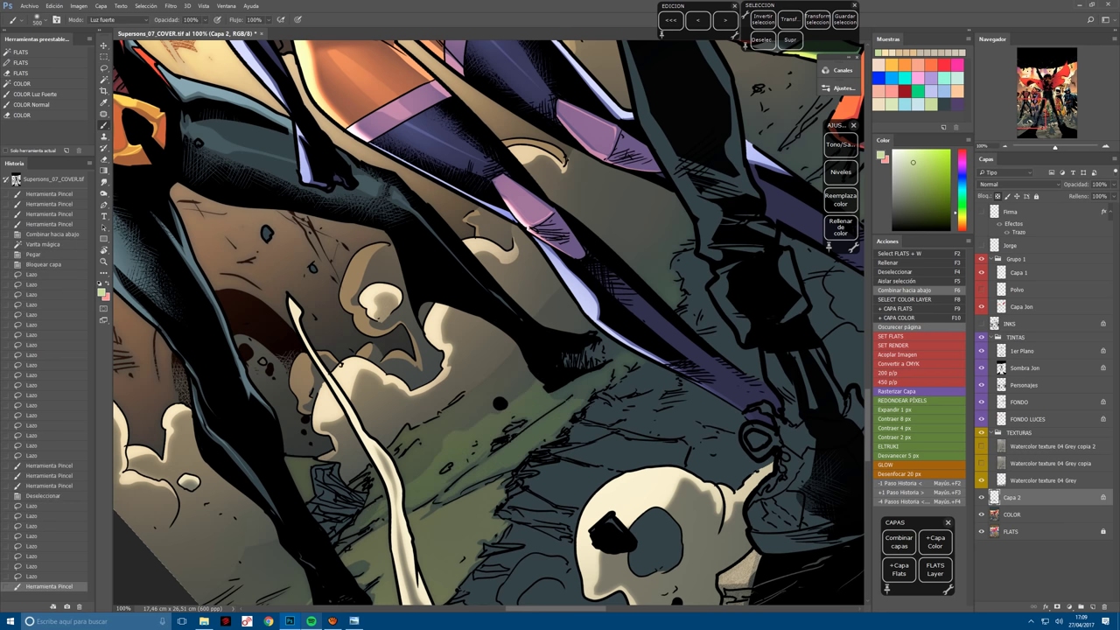
{"action": "left_click", "coordinate": [900, 52]}
{"action": "left_click_drag", "start_coordinate": [558, 383], "coordinate": [421, 497]}
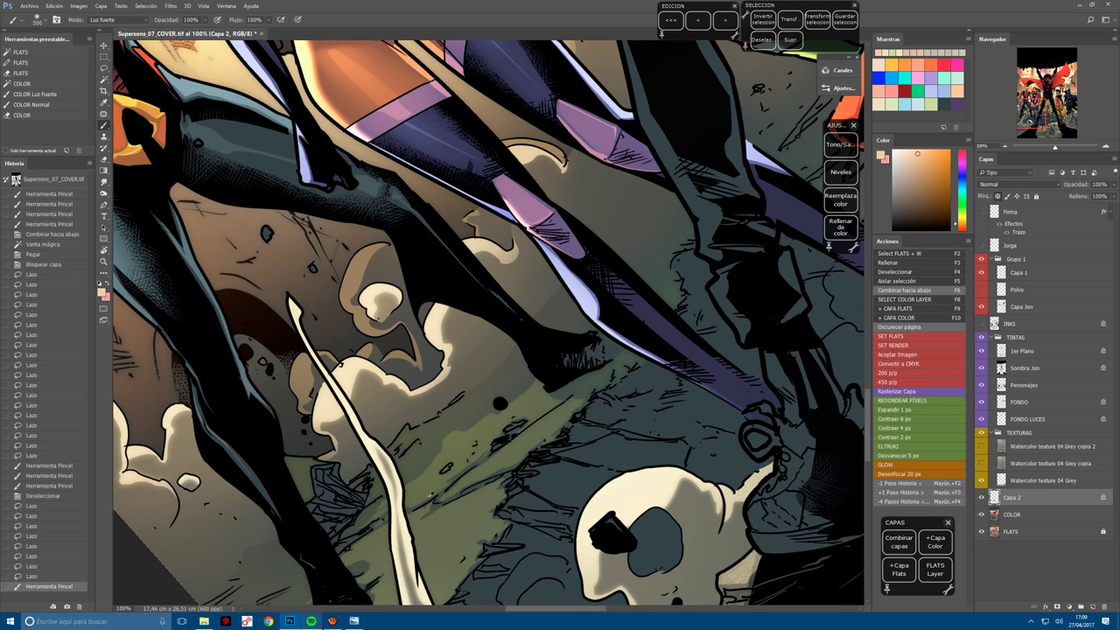
Clear the selection and lasso light patches on the ground beneath the crouching green boy's knee and hand.
{"action": "key", "text": "r"}
{"action": "left_click_drag", "start_coordinate": [505, 465], "coordinate": [561, 411]}
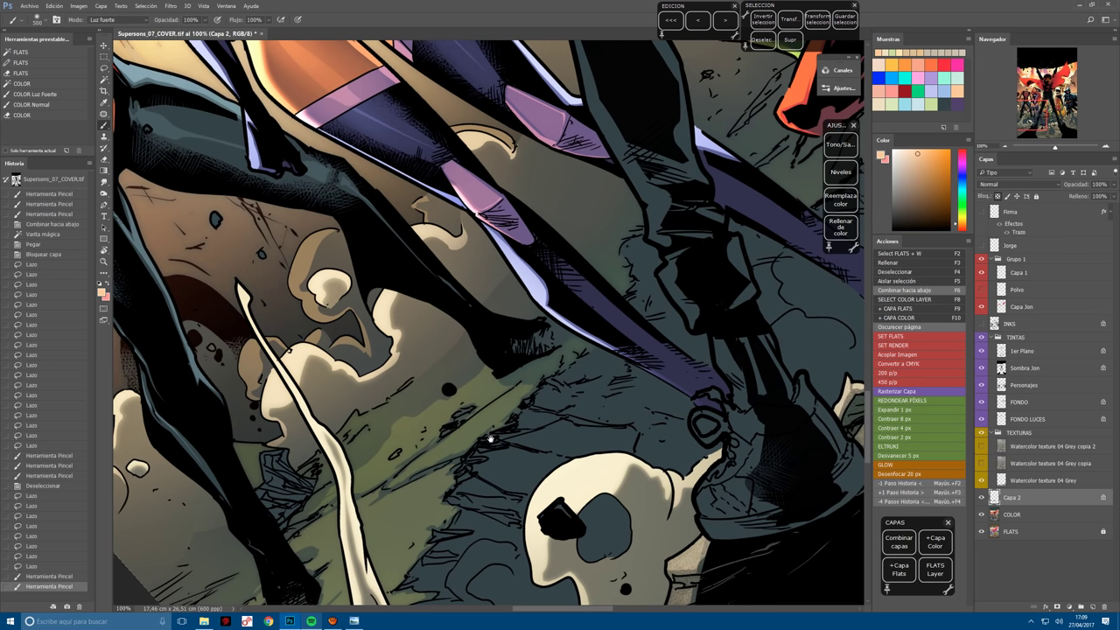
{"action": "key", "text": "Escape"}
{"action": "key", "text": "ctrl+minus"}
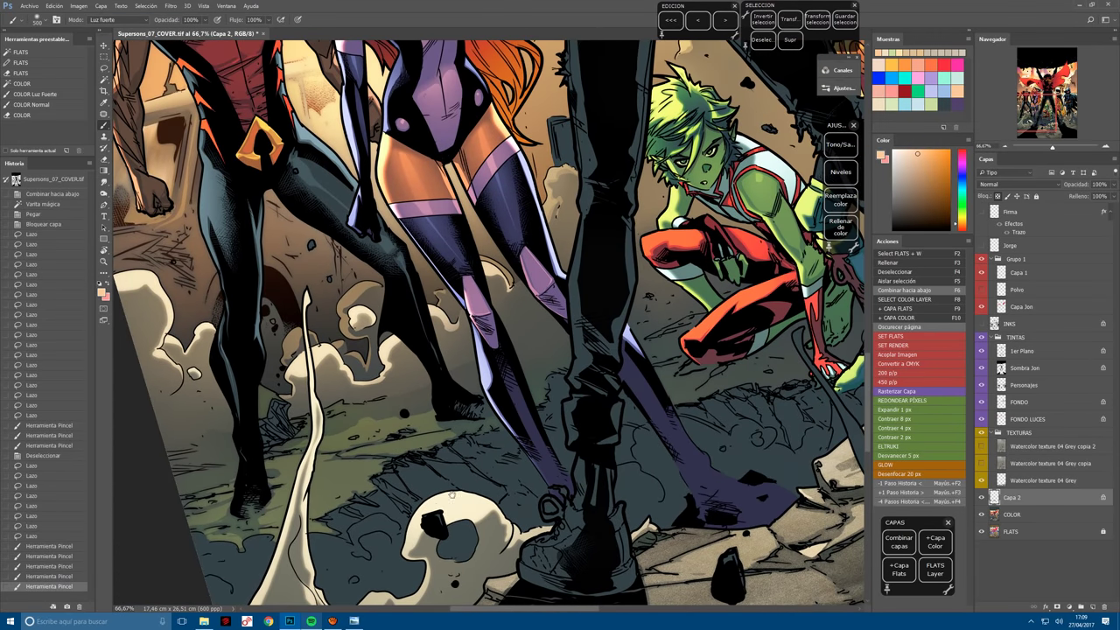
{"action": "left_click_drag", "start_coordinate": [451, 495], "coordinate": [227, 501]}
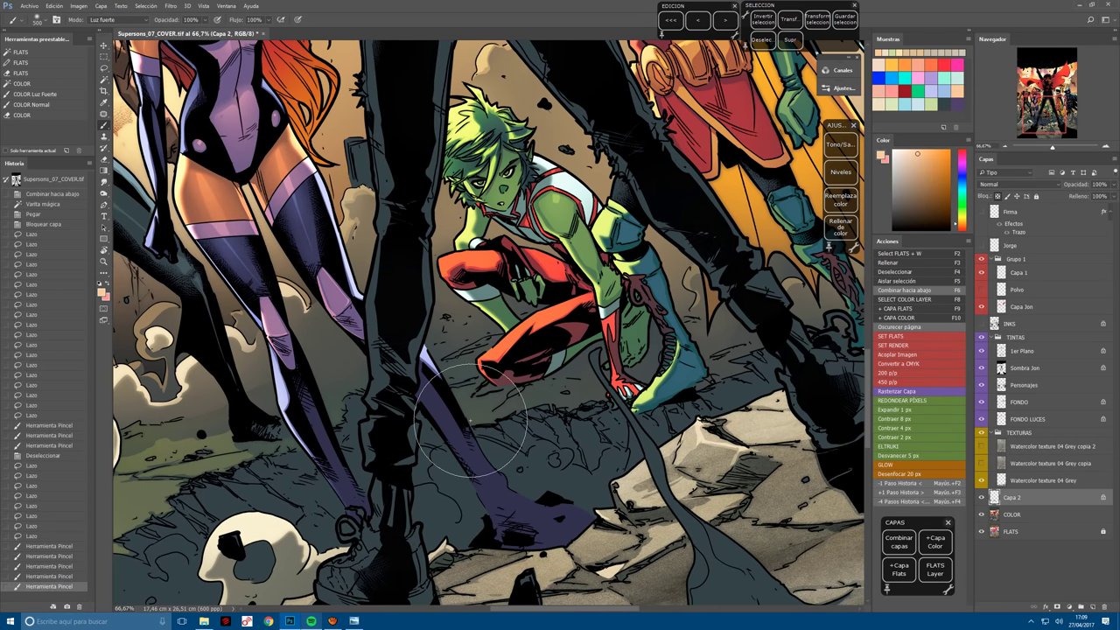
{"action": "key", "text": "ctrl+plus"}
{"action": "key", "text": "r"}
{"action": "left_click_drag", "start_coordinate": [470, 421], "coordinate": [355, 499]}
{"action": "key", "text": "l"}
{"action": "key", "text": "ctrl+d"}
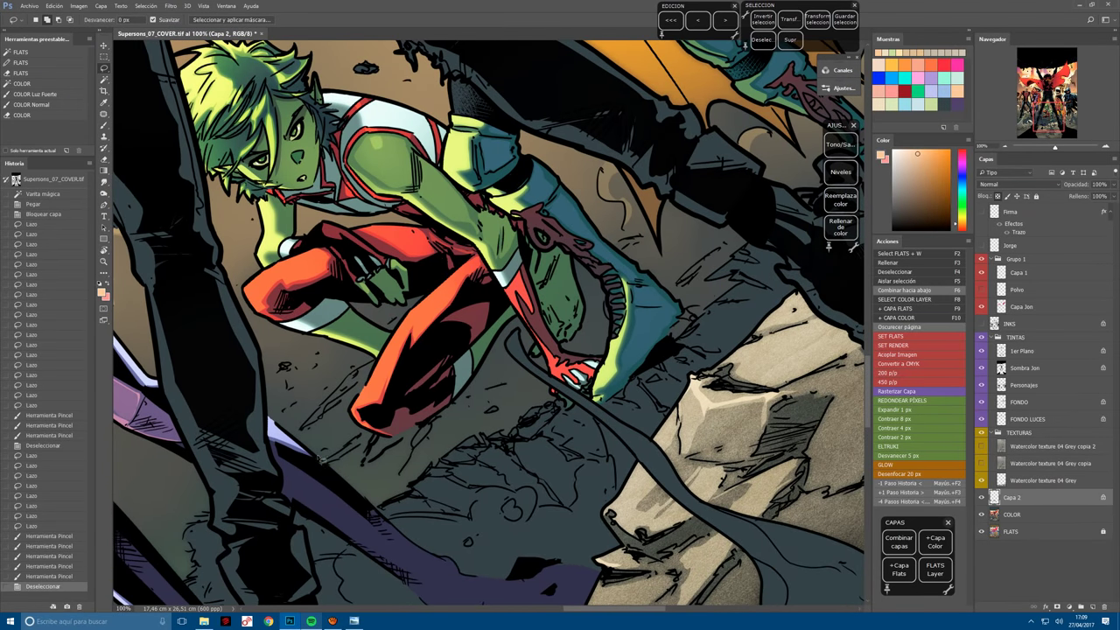
{"action": "mouse_move", "coordinate": [352, 433]}
{"action": "left_mouse_down"}
{"action": "mouse_move", "coordinate": [328, 469]}
{"action": "mouse_move", "coordinate": [376, 440]}
{"action": "mouse_move", "coordinate": [339, 500]}
{"action": "mouse_move", "coordinate": [372, 476]}
{"action": "mouse_move", "coordinate": [356, 498]}
{"action": "mouse_move", "coordinate": [366, 514]}
{"action": "mouse_move", "coordinate": [399, 488]}
{"action": "mouse_move", "coordinate": [415, 432]}
{"action": "mouse_move", "coordinate": [363, 486]}
{"action": "mouse_move", "coordinate": [412, 459]}
{"action": "mouse_move", "coordinate": [383, 520]}
{"action": "mouse_move", "coordinate": [426, 478]}
{"action": "mouse_move", "coordinate": [433, 450]}
{"action": "mouse_move", "coordinate": [423, 445]}
{"action": "mouse_move", "coordinate": [439, 433]}
{"action": "mouse_move", "coordinate": [439, 446]}
{"action": "mouse_move", "coordinate": [450, 420]}
{"action": "mouse_move", "coordinate": [440, 427]}
{"action": "mouse_move", "coordinate": [446, 458]}
{"action": "mouse_move", "coordinate": [475, 432]}
{"action": "mouse_move", "coordinate": [468, 404]}
{"action": "mouse_move", "coordinate": [458, 408]}
{"action": "mouse_move", "coordinate": [469, 418]}
{"action": "mouse_move", "coordinate": [490, 397]}
{"action": "mouse_move", "coordinate": [544, 315]}
{"action": "mouse_move", "coordinate": [465, 372]}
{"action": "mouse_move", "coordinate": [490, 385]}
{"action": "left_mouse_up"}
{"action": "mouse_move", "coordinate": [455, 442]}
{"action": "left_mouse_down"}
{"action": "mouse_move", "coordinate": [513, 383]}
{"action": "mouse_move", "coordinate": [542, 322]}
{"action": "mouse_move", "coordinate": [490, 389]}
{"action": "left_mouse_up"}
{"action": "mouse_move", "coordinate": [569, 352]}
{"action": "left_mouse_down"}
{"action": "mouse_move", "coordinate": [618, 334]}
{"action": "mouse_move", "coordinate": [603, 364]}
{"action": "mouse_move", "coordinate": [485, 437]}
{"action": "mouse_move", "coordinate": [494, 405]}
{"action": "left_mouse_up"}
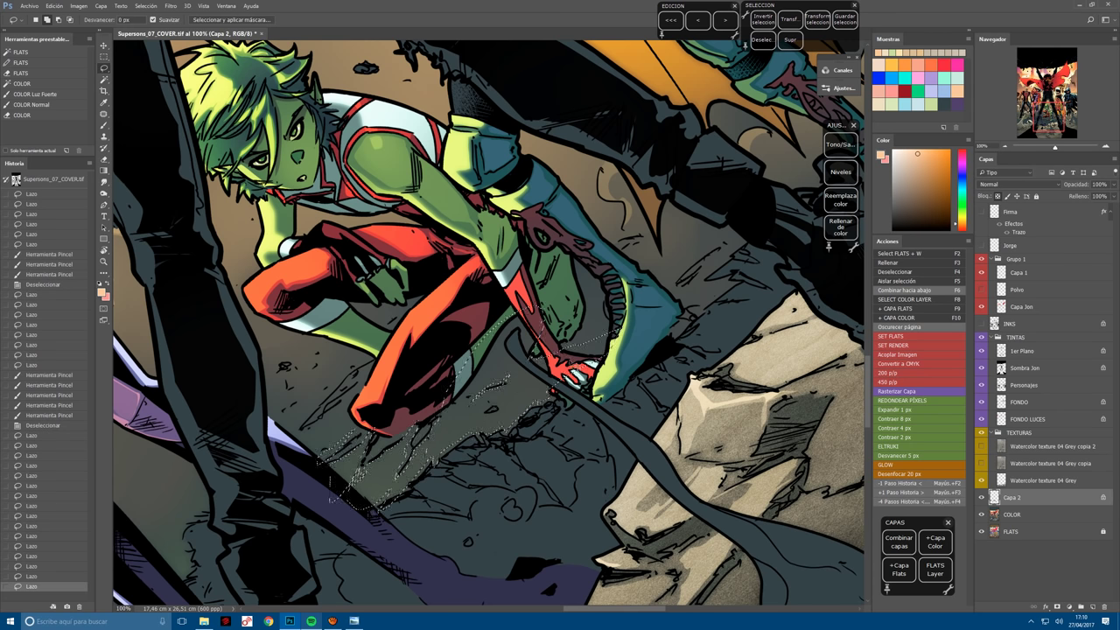
{"action": "mouse_move", "coordinate": [579, 366]}
{"action": "left_mouse_down"}
{"action": "mouse_move", "coordinate": [481, 437]}
{"action": "mouse_move", "coordinate": [237, 565]}
{"action": "mouse_move", "coordinate": [217, 529]}
{"action": "mouse_move", "coordinate": [237, 560]}
{"action": "mouse_move", "coordinate": [240, 486]}
{"action": "mouse_move", "coordinate": [394, 438]}
{"action": "left_mouse_up"}
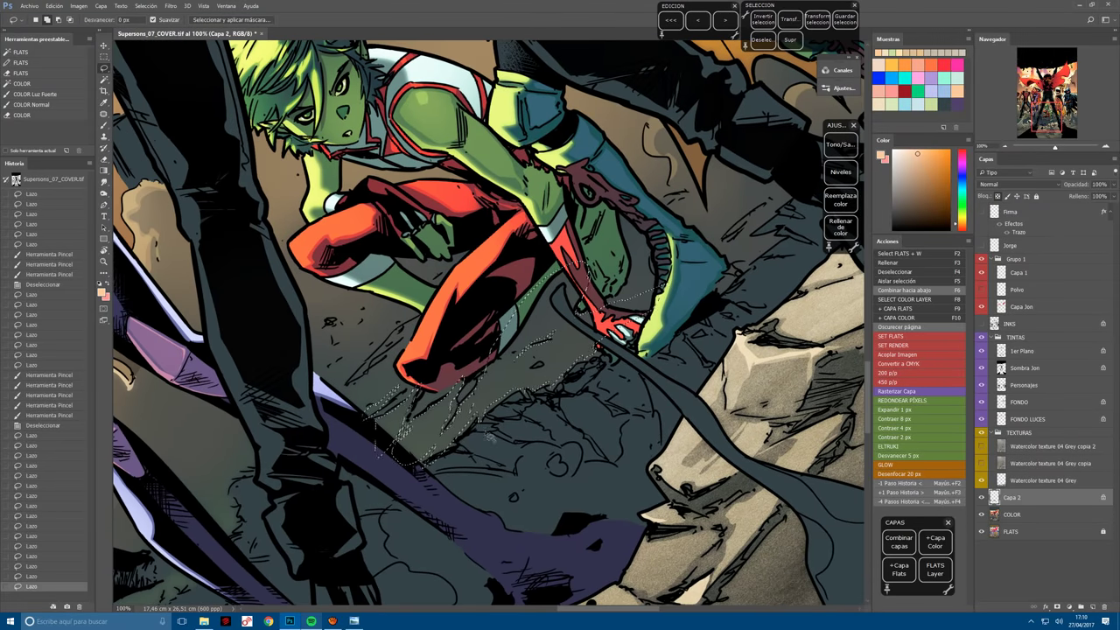
Brush light green and light orange Hard Light over the selected ground beneath the crouching green boy, undoing one stroke along the way.
{"action": "key", "text": "b"}
{"action": "key", "text": "ctrl+minus"}
{"action": "left_click_drag", "start_coordinate": [425, 396], "coordinate": [436, 387]}
{"action": "left_click_drag", "start_coordinate": [460, 390], "coordinate": [552, 315]}
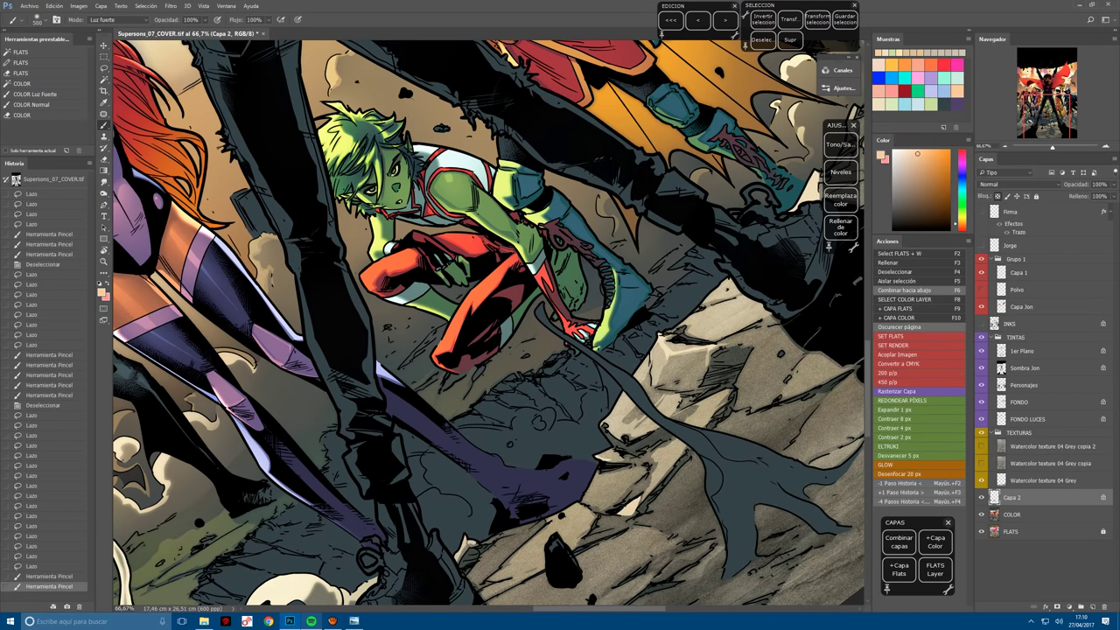
{"action": "key", "text": "ctrl+z"}
{"action": "left_click", "coordinate": [925, 101]}
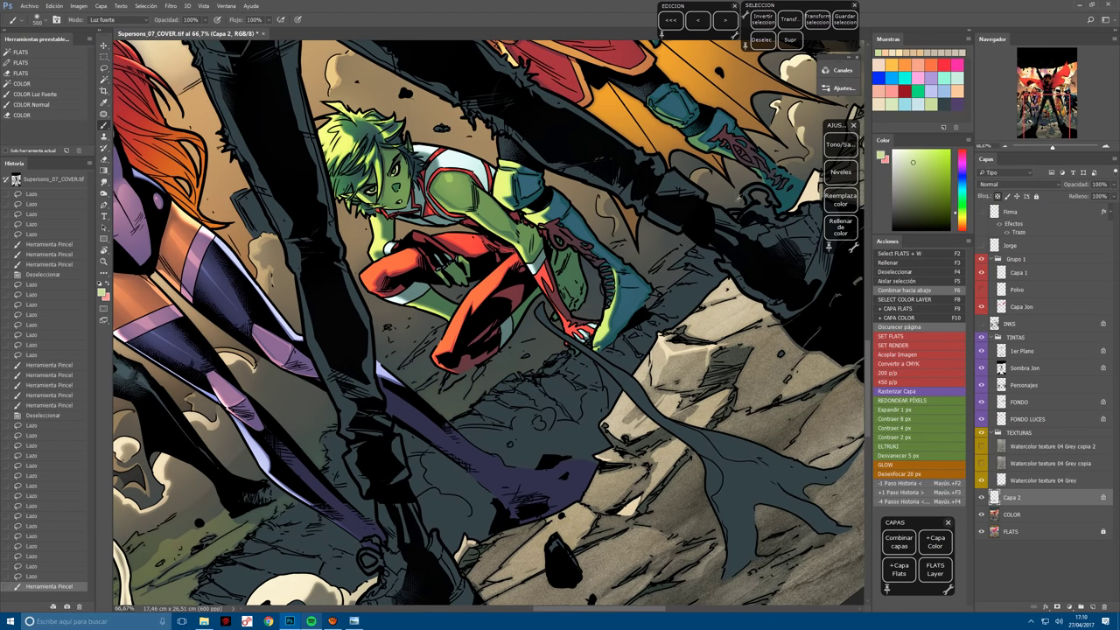
{"action": "mouse_move", "coordinate": [518, 339]}
{"action": "left_mouse_down"}
{"action": "mouse_move", "coordinate": [499, 372]}
{"action": "mouse_move", "coordinate": [512, 355]}
{"action": "left_mouse_up"}
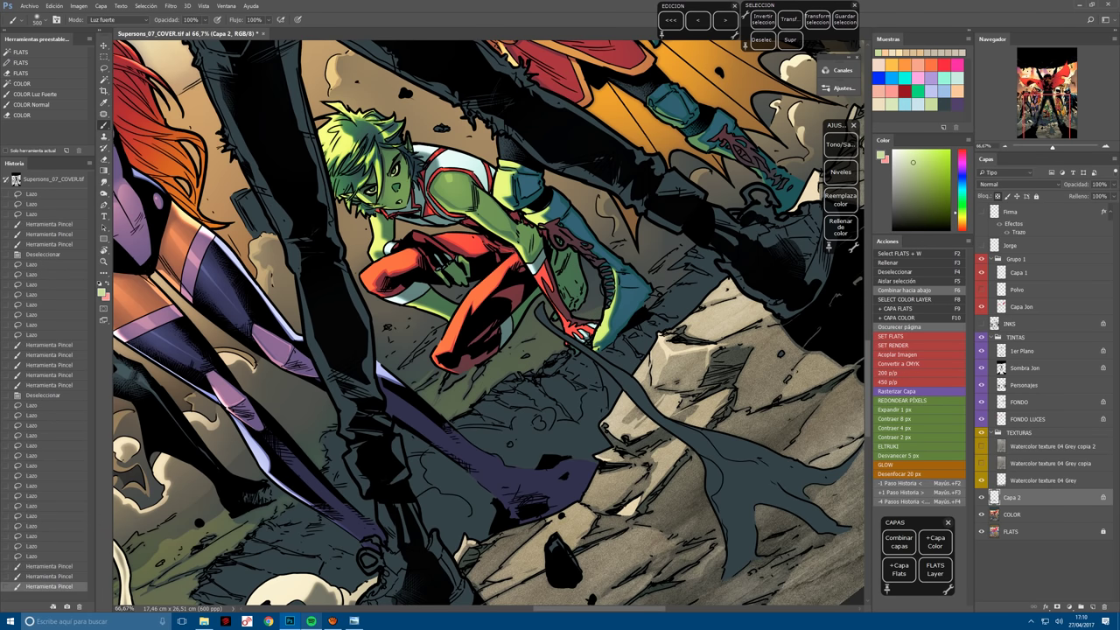
{"action": "key", "text": "x"}
{"action": "left_click_drag", "start_coordinate": [420, 431], "coordinate": [381, 465]}
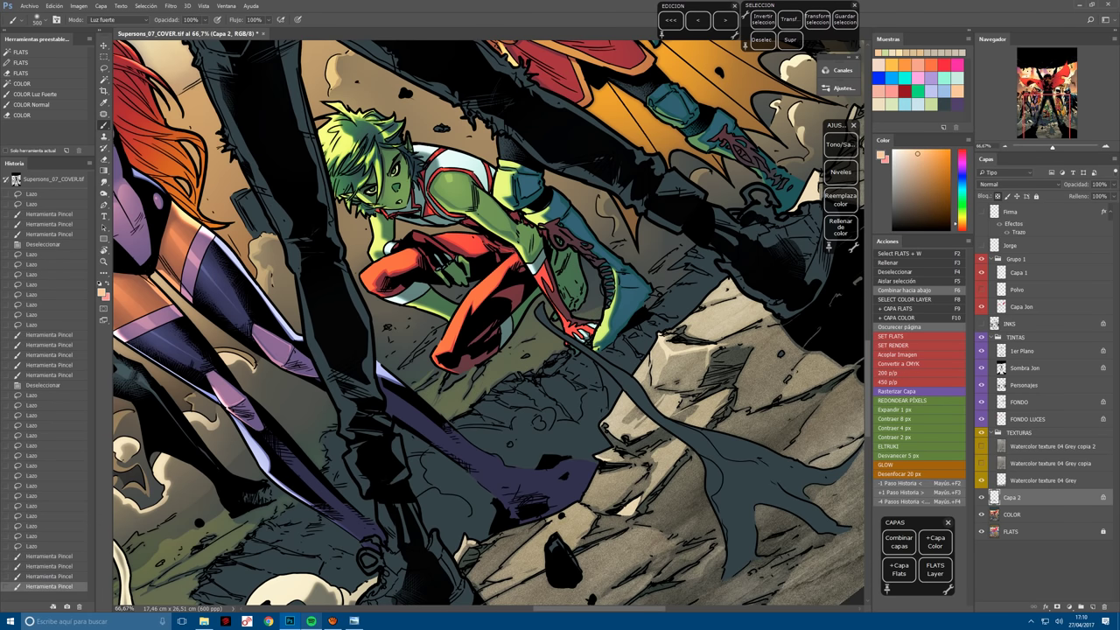
{"action": "key", "text": "x"}
{"action": "left_click_drag", "start_coordinate": [430, 439], "coordinate": [403, 464]}
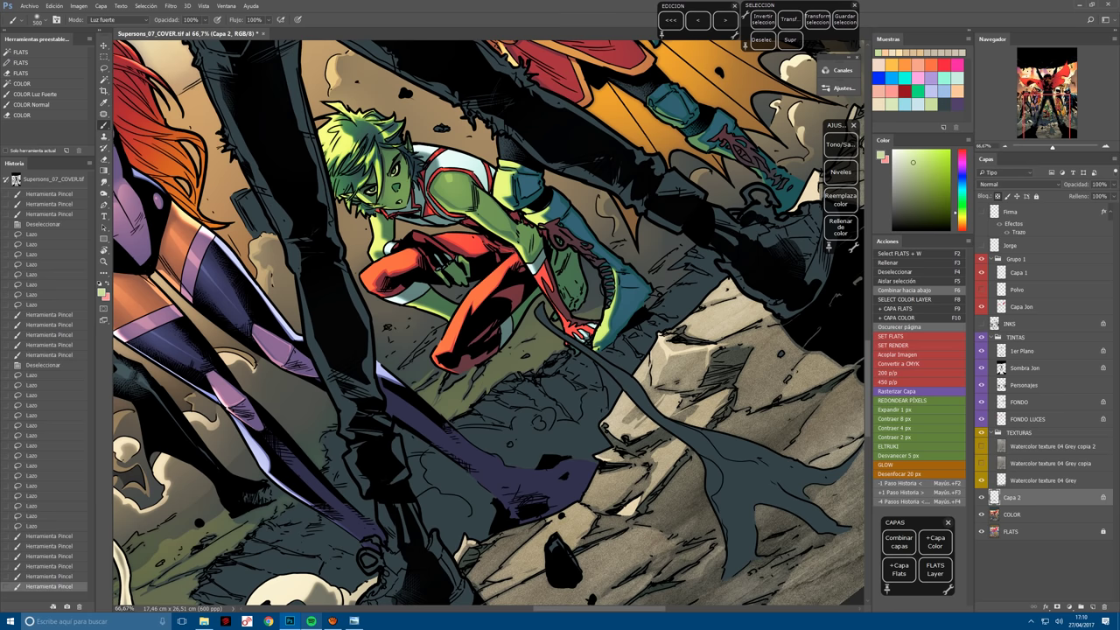
Add more Hard Light brush strokes to the ground beneath the crouching green boy's feet.
{"action": "left_click_drag", "start_coordinate": [389, 389], "coordinate": [379, 468]}
{"action": "left_click_drag", "start_coordinate": [462, 378], "coordinate": [434, 434]}
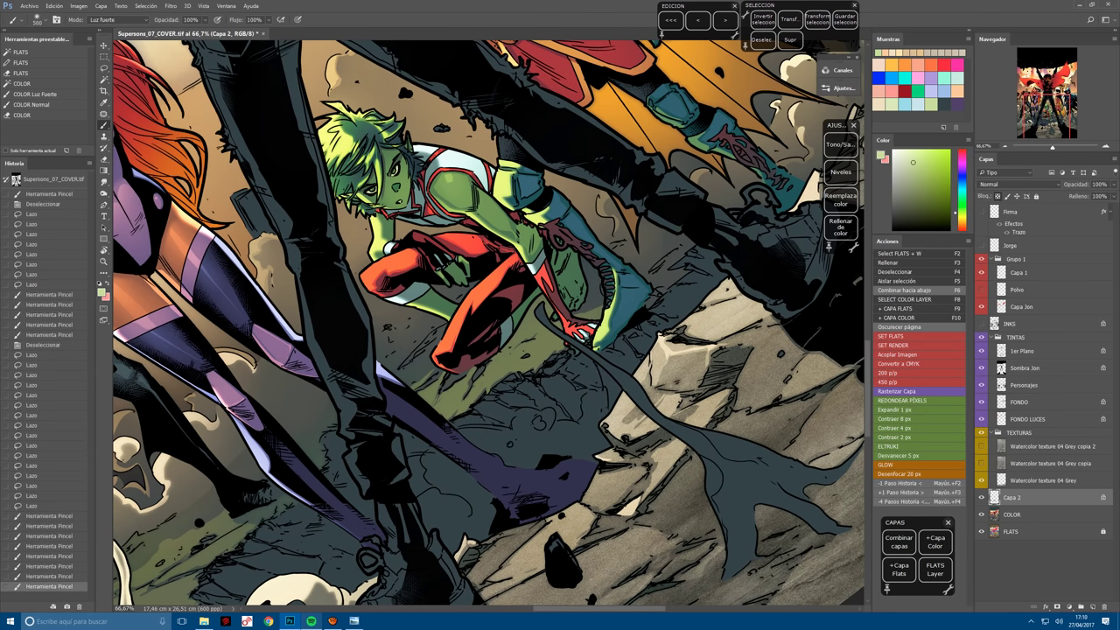
{"action": "left_click_drag", "start_coordinate": [462, 379], "coordinate": [434, 434]}
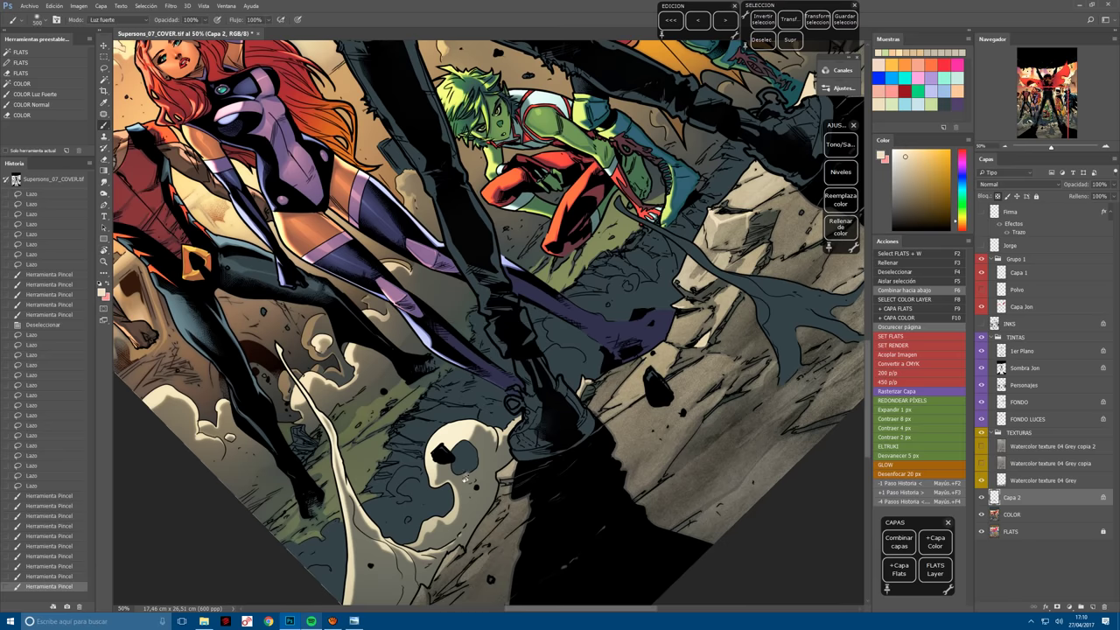
Lasso the ground around the blond man's feet and use Replace Color on its green with tolerance 25, raised saturation and lightness +7.
{"action": "key", "text": "l"}
{"action": "mouse_move", "coordinate": [464, 319]}
{"action": "left_mouse_down"}
{"action": "mouse_move", "coordinate": [438, 350]}
{"action": "mouse_move", "coordinate": [333, 402]}
{"action": "mouse_move", "coordinate": [272, 543]}
{"action": "mouse_move", "coordinate": [464, 324]}
{"action": "left_mouse_up"}
{"action": "left_click", "coordinate": [848, 203]}
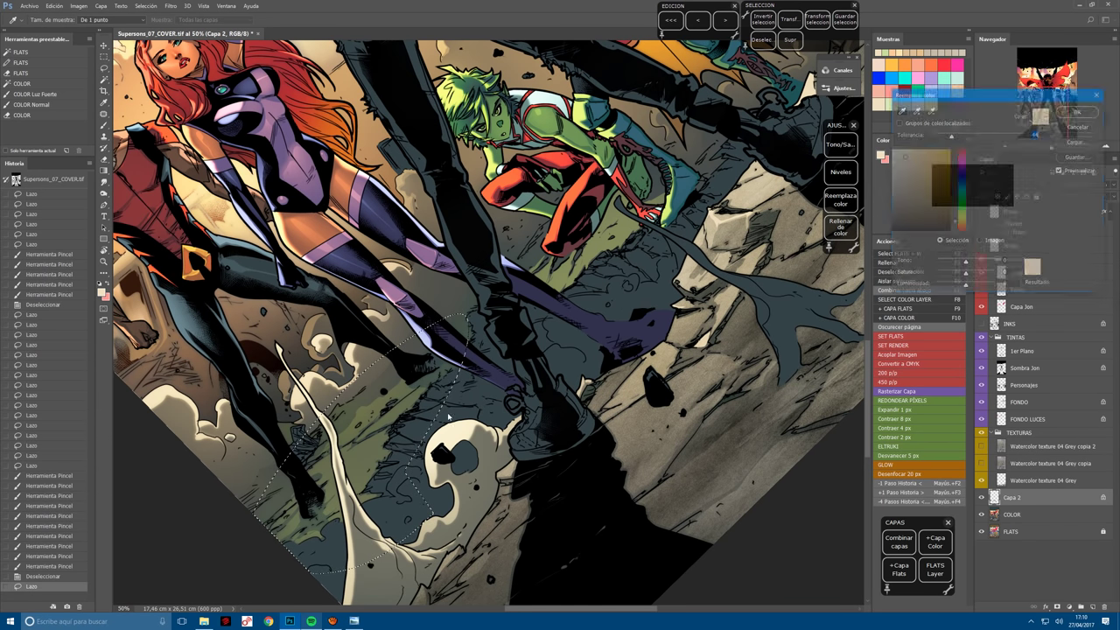
{"action": "left_click", "coordinate": [368, 453]}
{"action": "left_click_drag", "start_coordinate": [952, 136], "coordinate": [942, 135]}
{"action": "left_click_drag", "start_coordinate": [966, 286], "coordinate": [968, 286]}
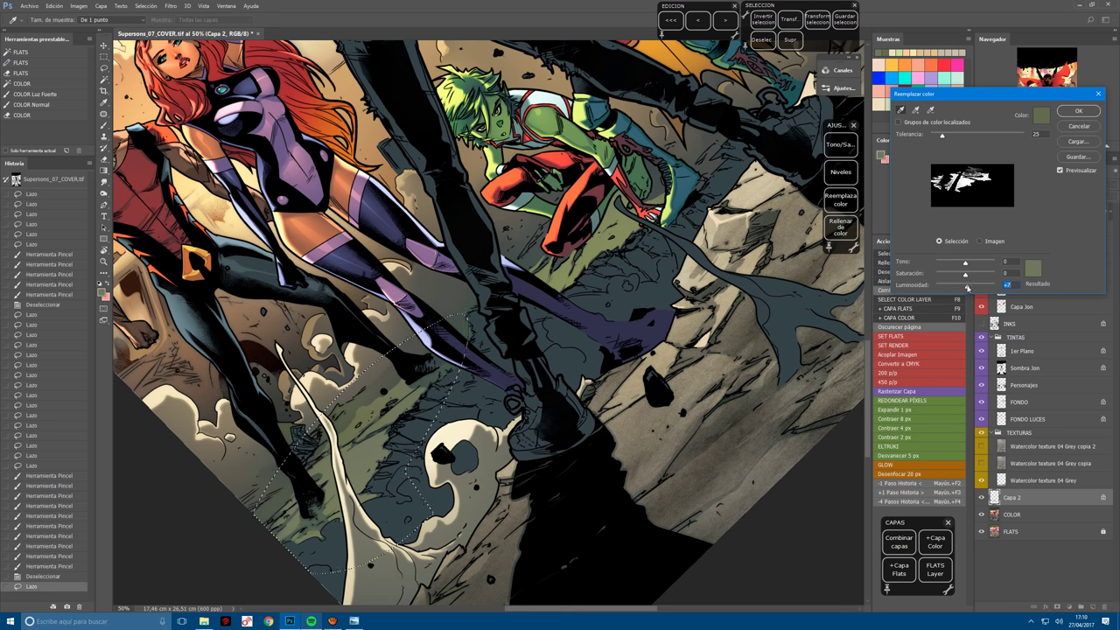
{"action": "left_click", "coordinate": [977, 274]}
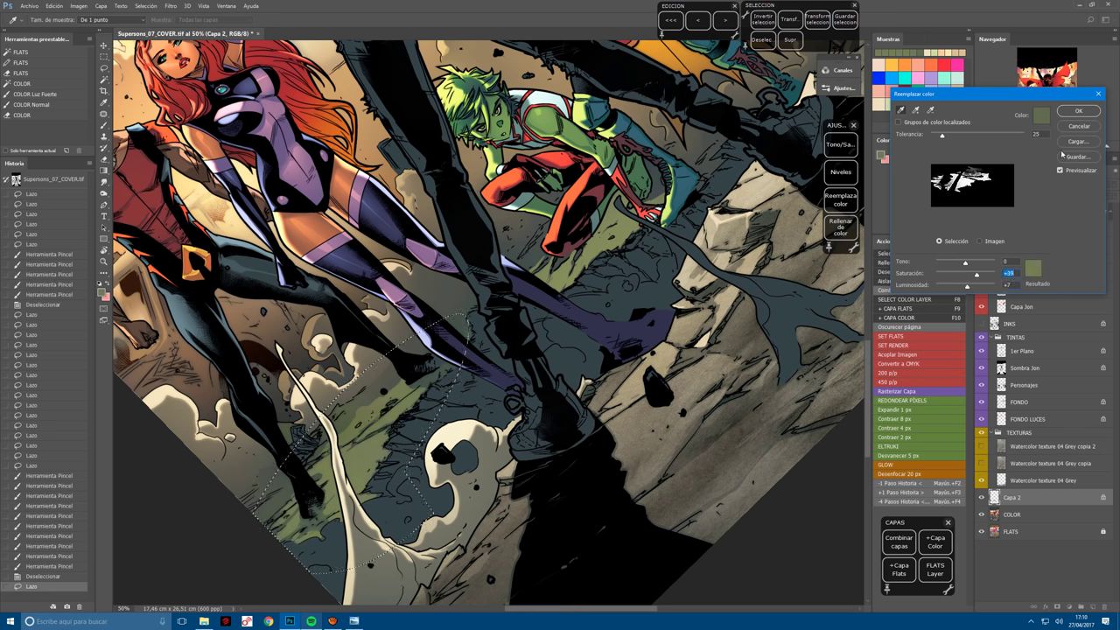
{"action": "left_click", "coordinate": [1079, 111]}
{"action": "key", "text": "ctrl+d"}
Reset the canvas rotation and save the cover file.
{"action": "left_click_drag", "start_coordinate": [507, 510], "coordinate": [442, 500]}
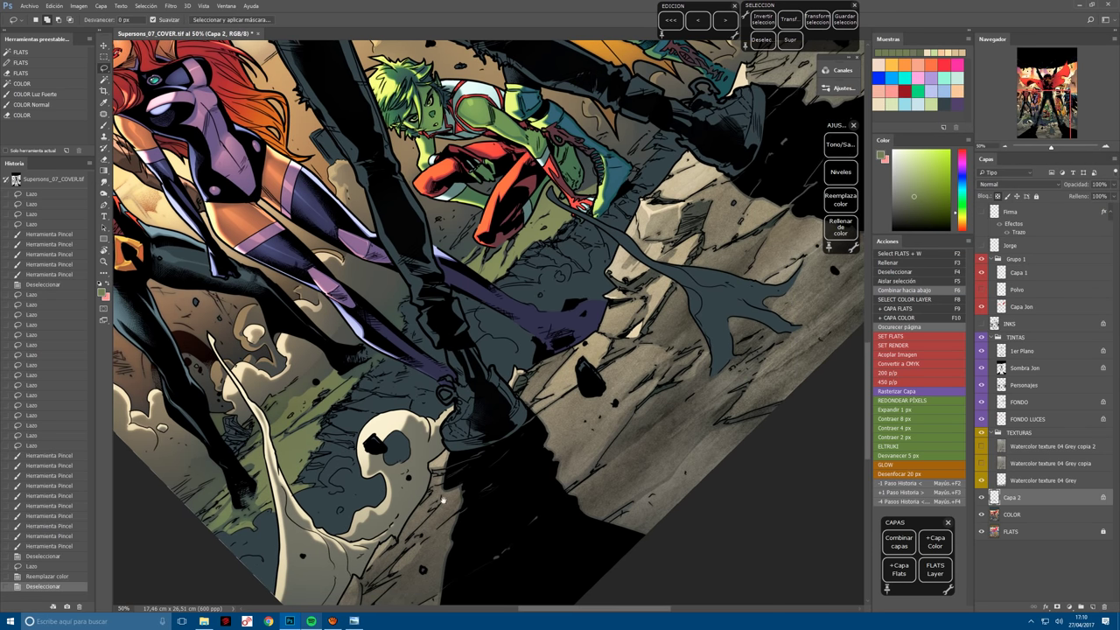
{"action": "key", "text": "Escape"}
{"action": "key", "text": "ctrl+s"}
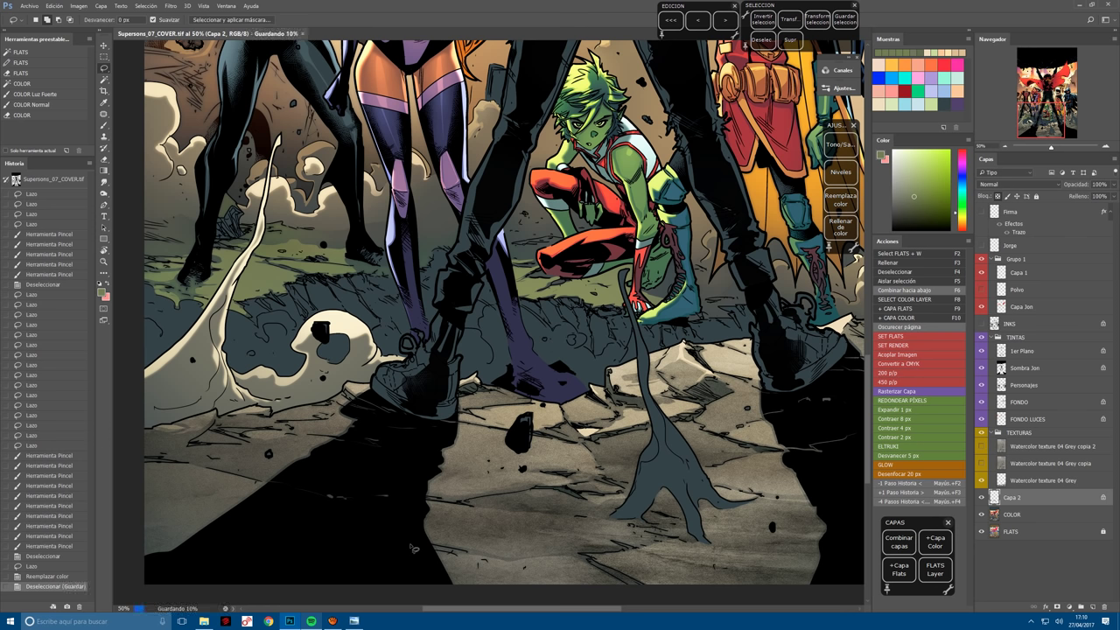
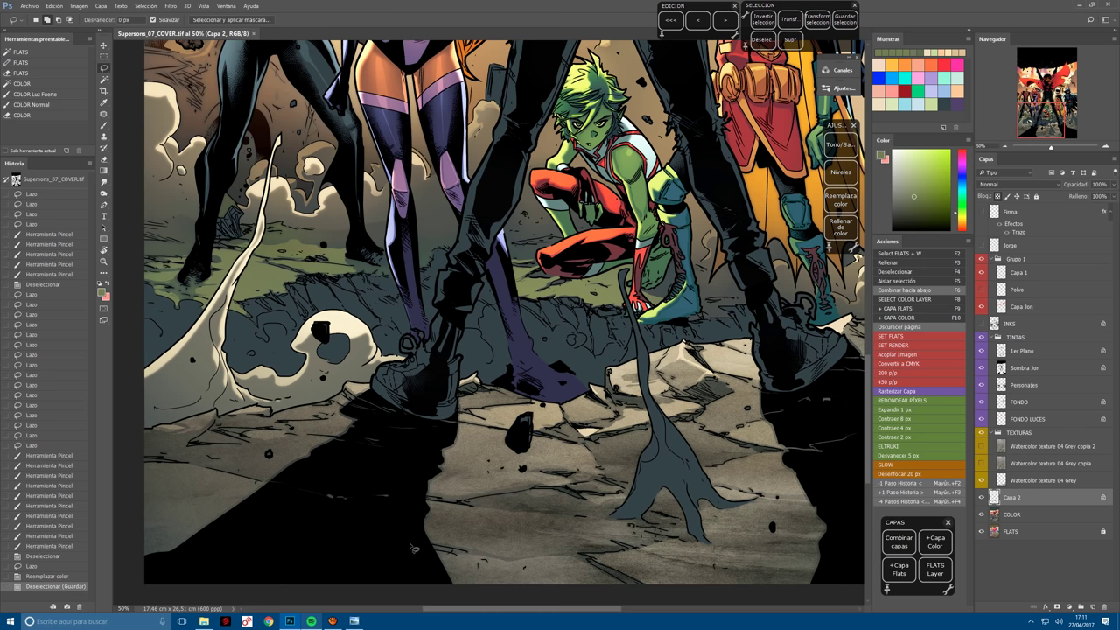
Merge Capa 2 down into the COLOR layer and show the Watercolor texture 04 Grey copia layer.
{"action": "left_click_drag", "start_coordinate": [414, 549], "coordinate": [584, 532]}
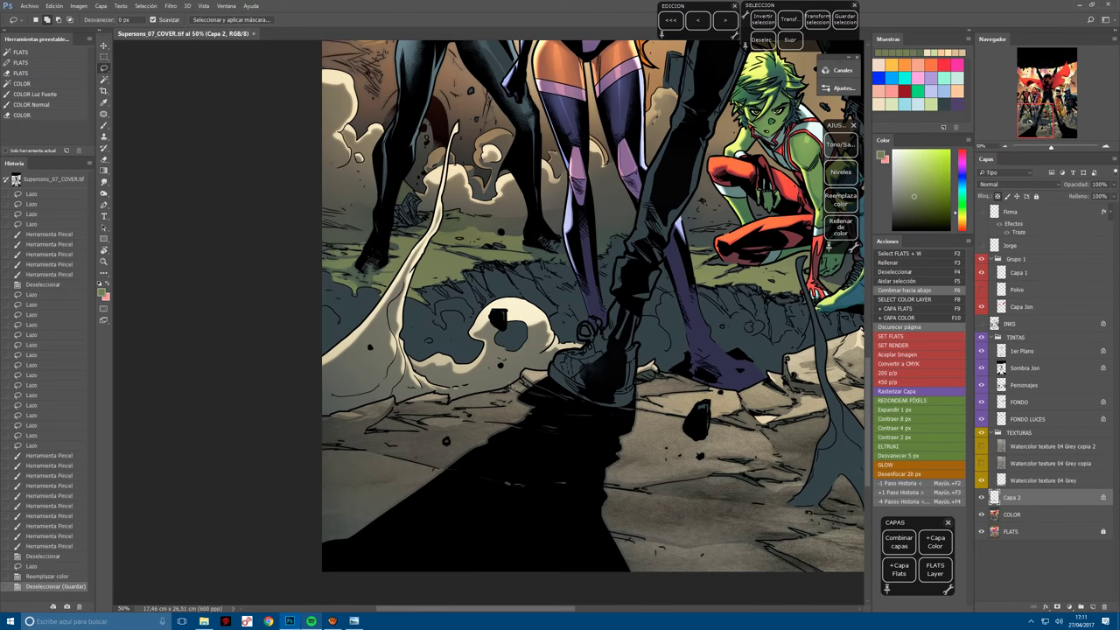
{"action": "left_click_drag", "start_coordinate": [577, 351], "coordinate": [350, 475]}
{"action": "left_click_drag", "start_coordinate": [486, 424], "coordinate": [527, 402]}
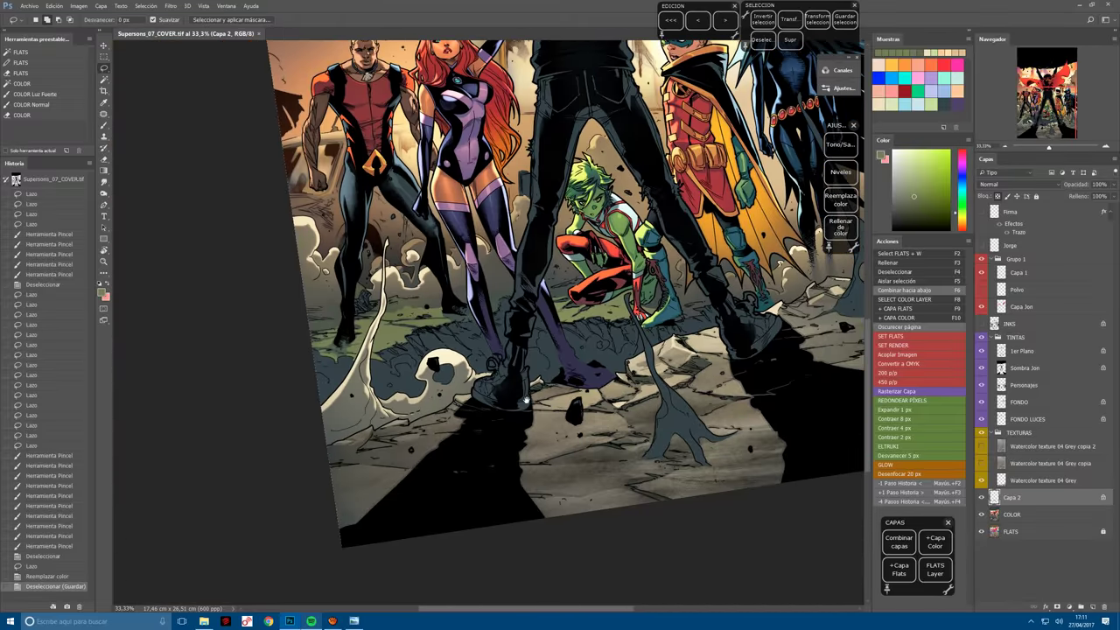
{"action": "key", "text": "w"}
{"action": "key", "text": "F6"}
{"action": "left_click", "coordinate": [981, 463]}
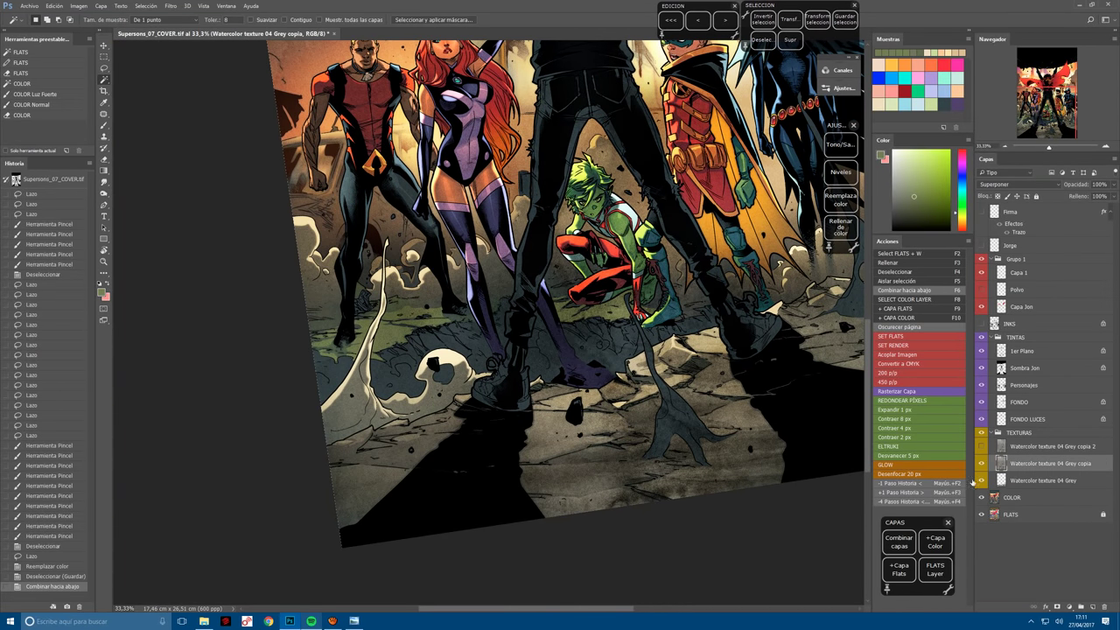
Squash the Watercolor texture 04 Grey copia layer to 25.29% height and position it over the ground behind the characters.
{"action": "key", "text": "ctrl+minus"}
{"action": "key", "text": "ctrl+minus"}
{"action": "key", "text": "ctrl+minus"}
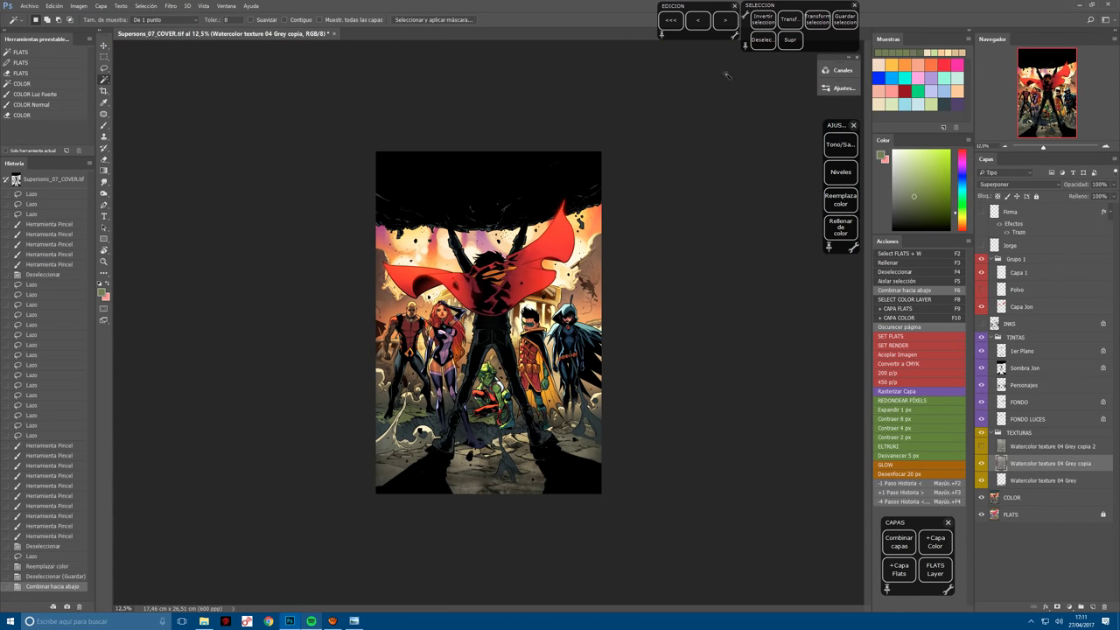
{"action": "left_click", "coordinate": [789, 19]}
{"action": "left_click_drag", "start_coordinate": [489, 494], "coordinate": [490, 432]}
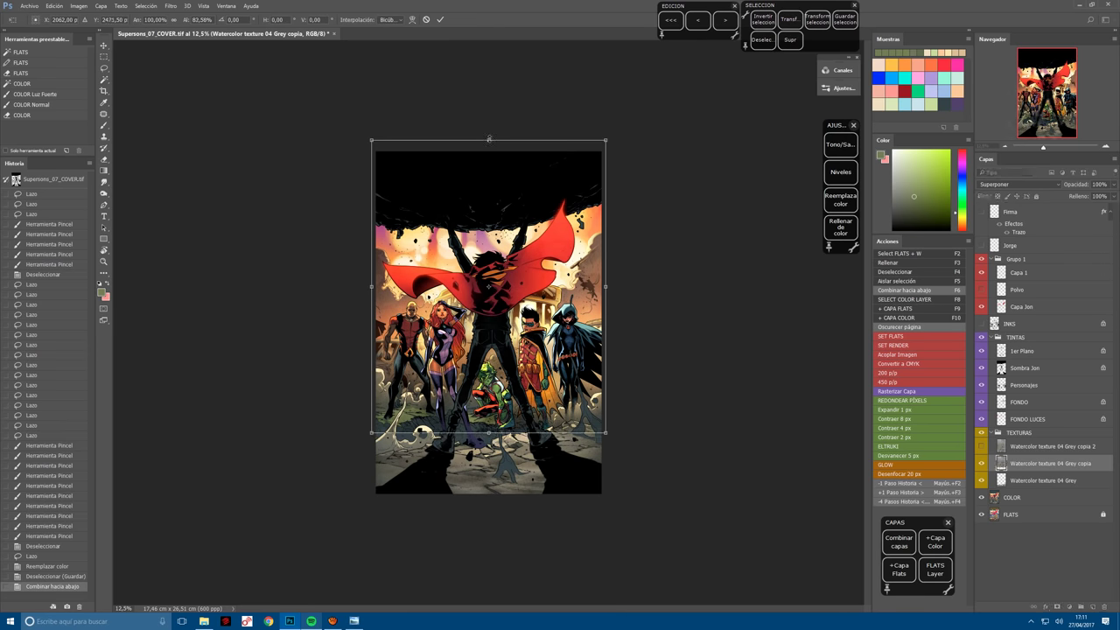
{"action": "left_click_drag", "start_coordinate": [489, 140], "coordinate": [488, 344]}
{"action": "left_click_drag", "start_coordinate": [513, 381], "coordinate": [513, 403]}
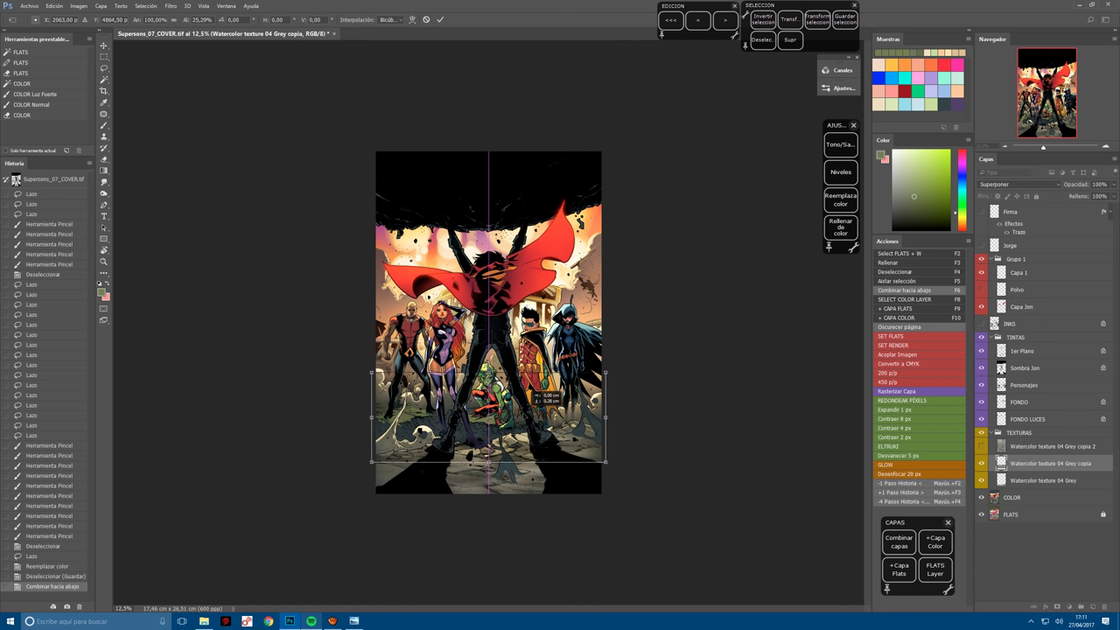
{"action": "key", "text": "ctrl+plus"}
{"action": "scroll", "coordinate": [488, 478], "scroll_direction": "up", "scroll_amount": 5}
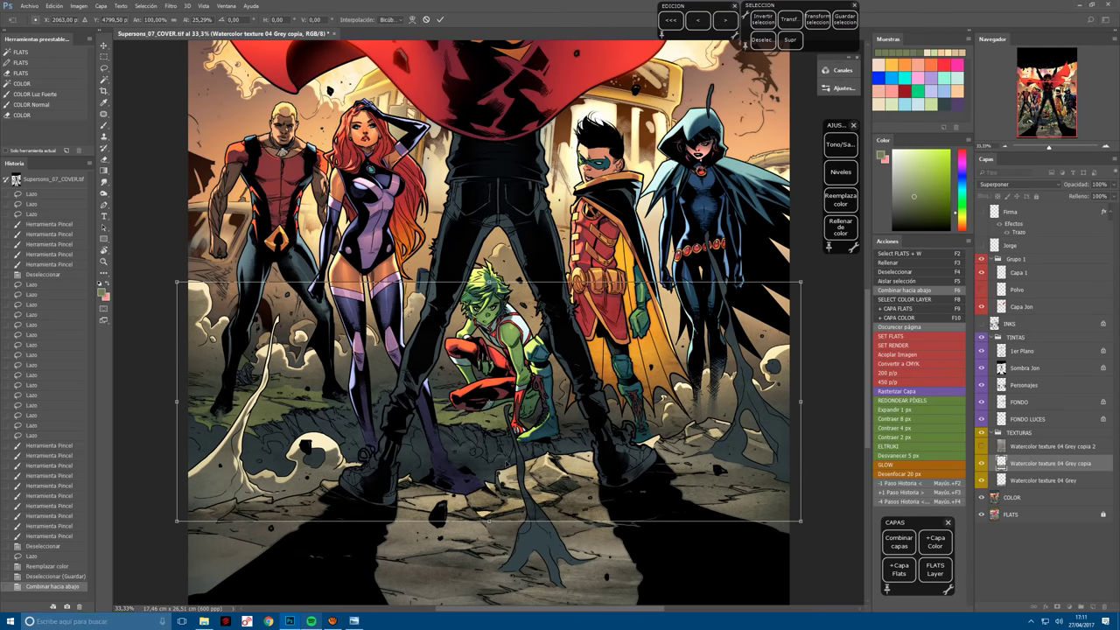
{"action": "left_click_drag", "start_coordinate": [499, 468], "coordinate": [499, 472]}
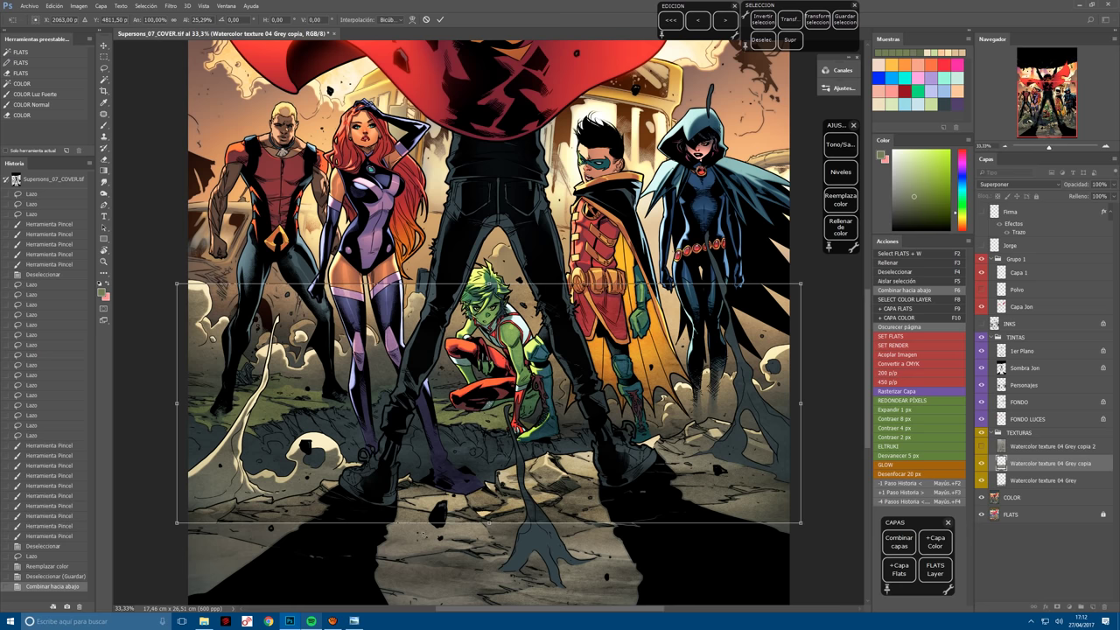
Apply the transform and select the background ground areas on the FLATS layer with the Magic Wand.
{"action": "key", "text": "w"}
{"action": "left_click", "coordinate": [1012, 516]}
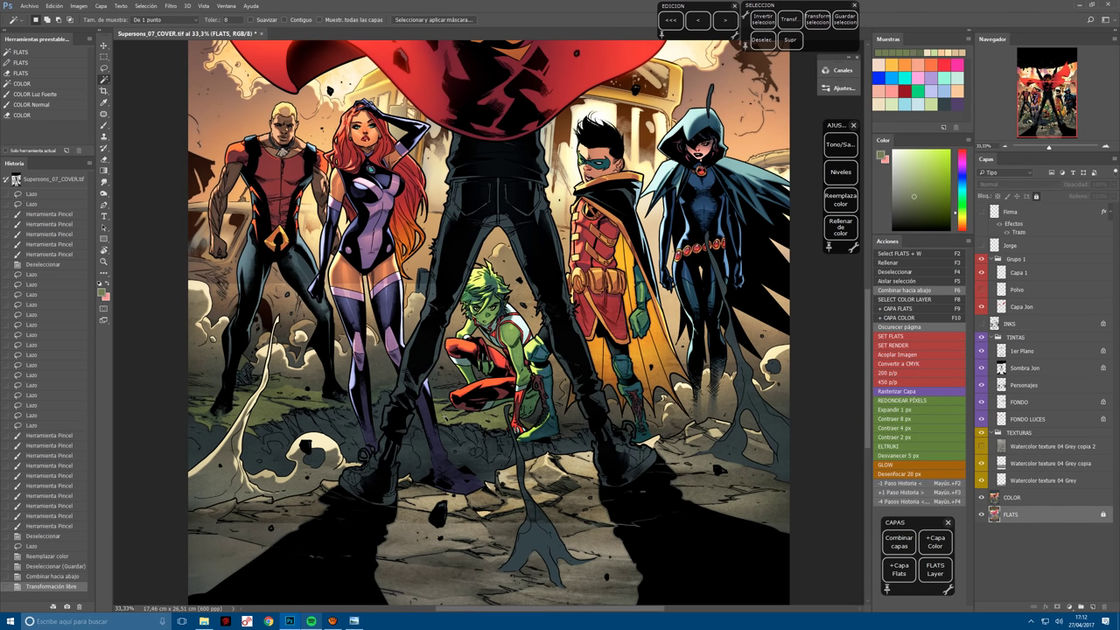
{"action": "left_click", "coordinate": [295, 401]}
{"action": "key", "text": "r"}
{"action": "left_click_drag", "start_coordinate": [613, 262], "coordinate": [549, 198]}
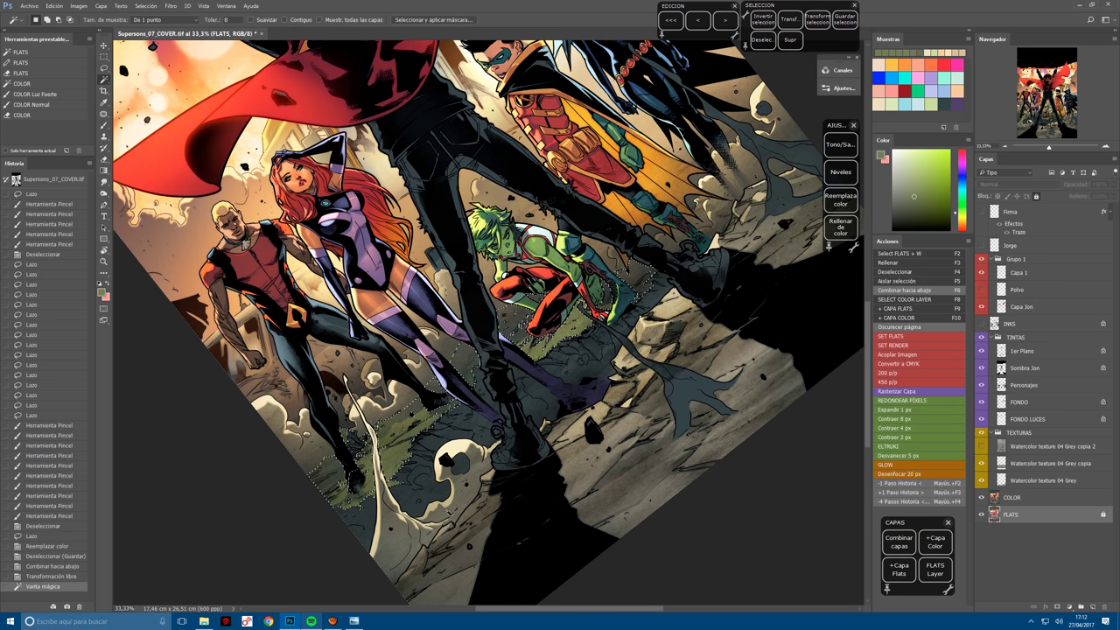
{"action": "key", "text": "shift"}
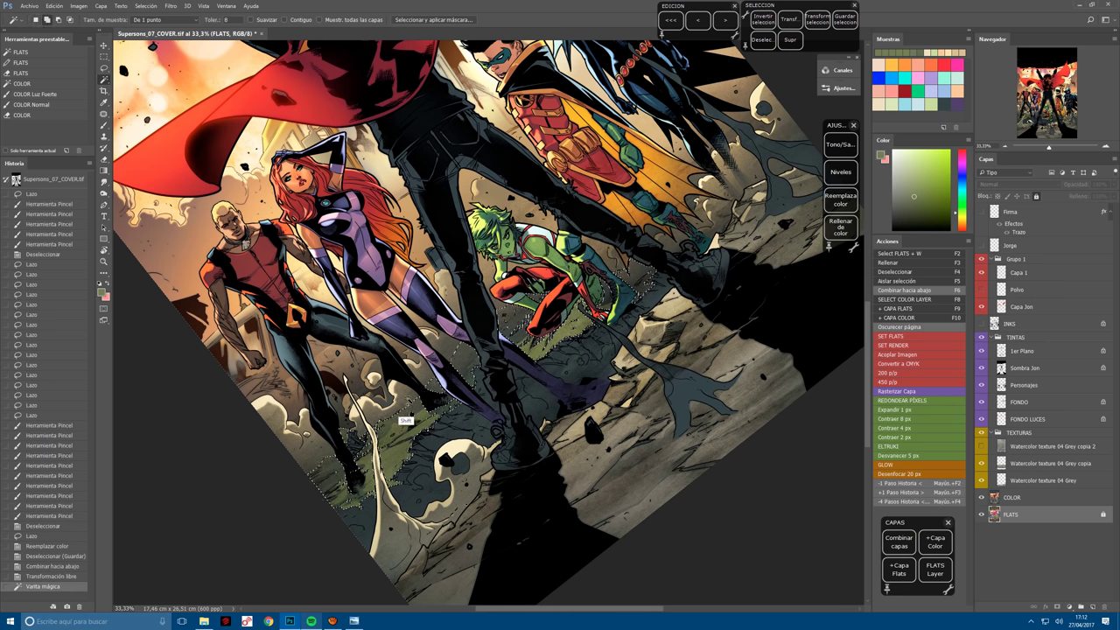
{"action": "left_click", "coordinate": [353, 464], "text": "shift"}
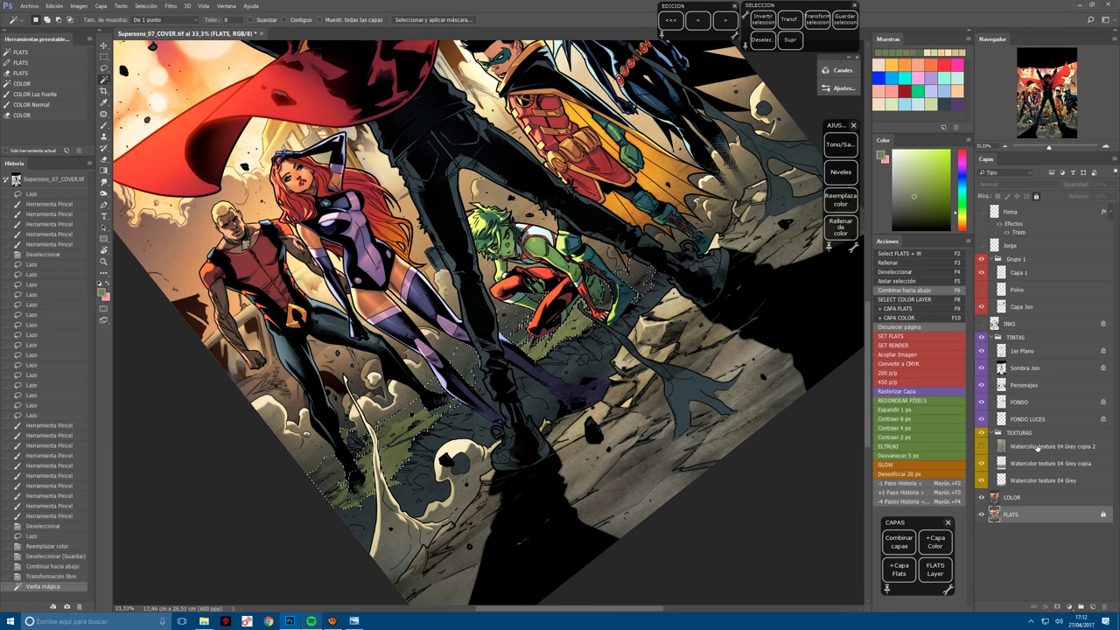
Delete the Watercolor texture 04 Grey copia content outside the selected ground, and clear the selection.
{"action": "left_click", "coordinate": [1046, 463]}
{"action": "left_click", "coordinate": [764, 19]}
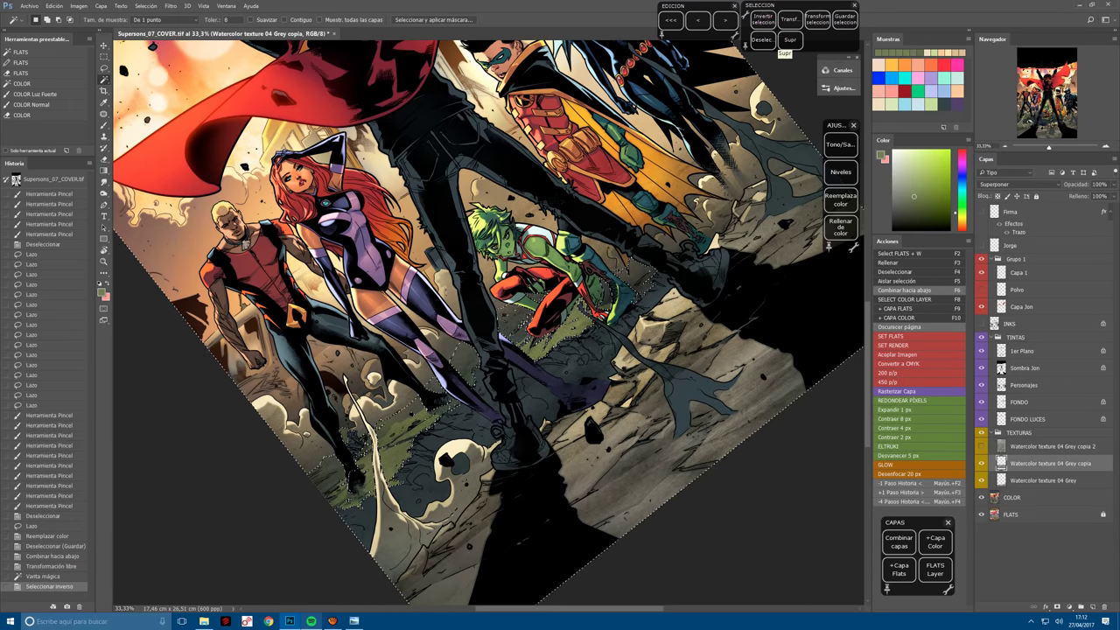
{"action": "left_click", "coordinate": [791, 40]}
{"action": "left_click", "coordinate": [762, 40]}
Erase parts of the watercolor texture copy around the blond man's foot and the cream dust cloud, adjusting the eraser size.
{"action": "key", "text": "b"}
{"action": "key", "text": "e"}
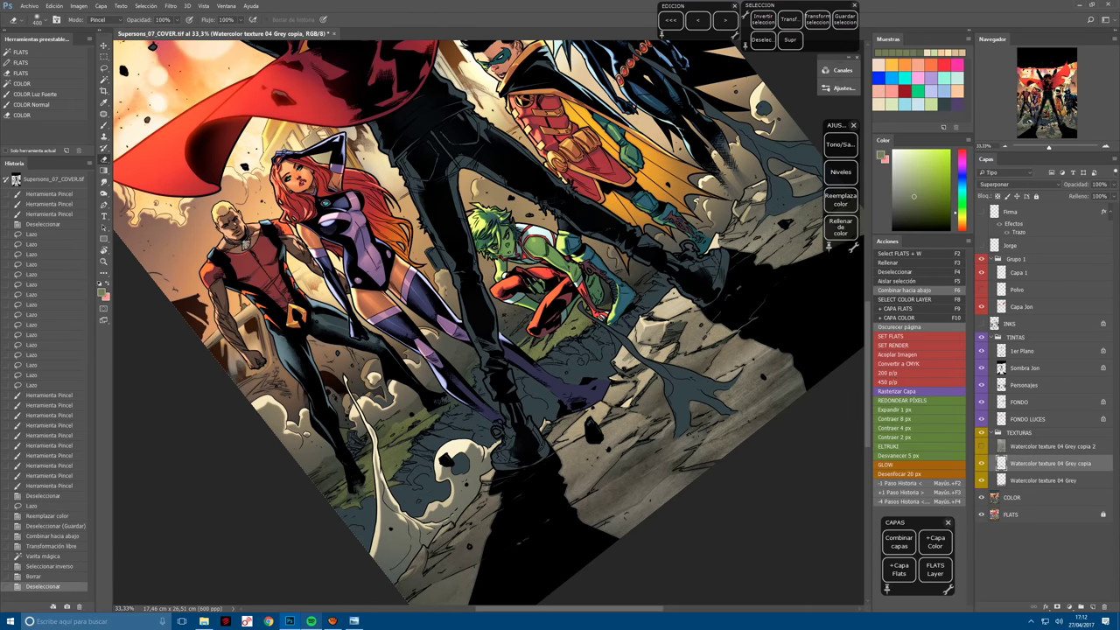
{"action": "key", "text": "ctrl+plus"}
{"action": "mouse_move", "coordinate": [513, 200]}
{"action": "left_mouse_down"}
{"action": "mouse_move", "coordinate": [650, 88]}
{"action": "mouse_move", "coordinate": [647, 131]}
{"action": "left_mouse_up"}
{"action": "left_click", "coordinate": [356, 454]}
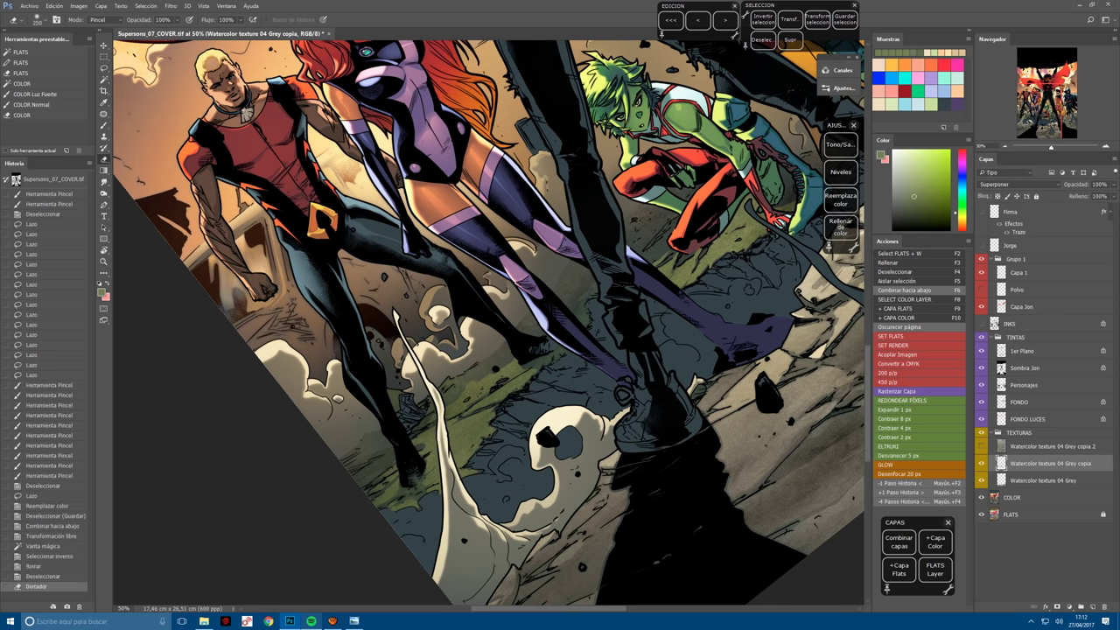
{"action": "key", "text": "bracketright"}
{"action": "key", "text": "bracketright"}
{"action": "left_click", "coordinate": [490, 438]}
{"action": "left_click", "coordinate": [560, 491]}
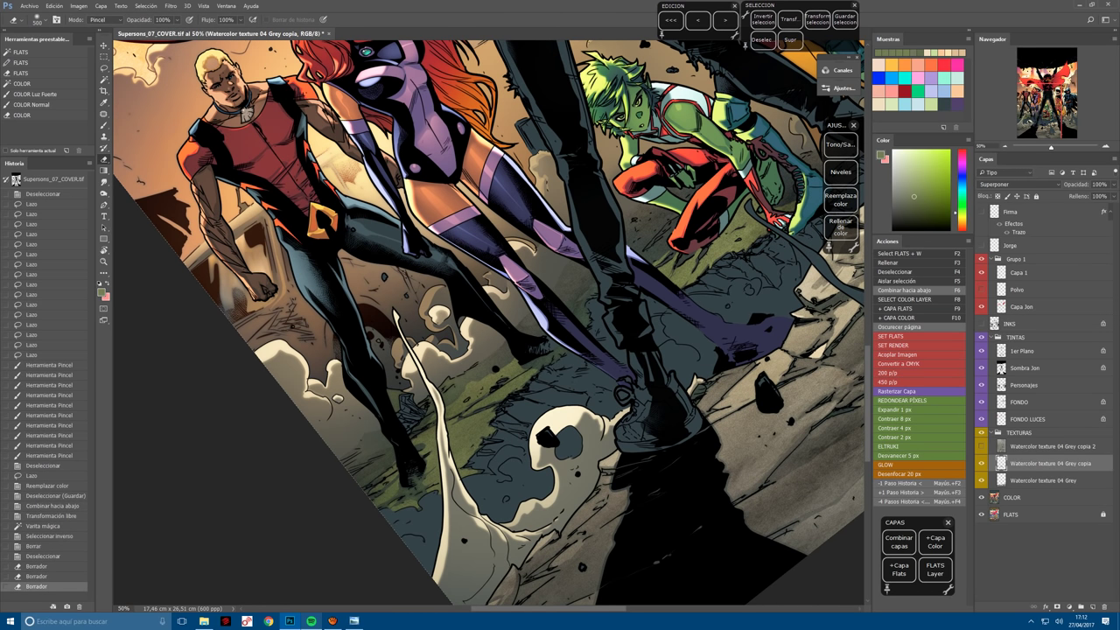
{"action": "left_click", "coordinate": [560, 490]}
{"action": "left_click", "coordinate": [560, 490]}
{"action": "left_click", "coordinate": [560, 490]}
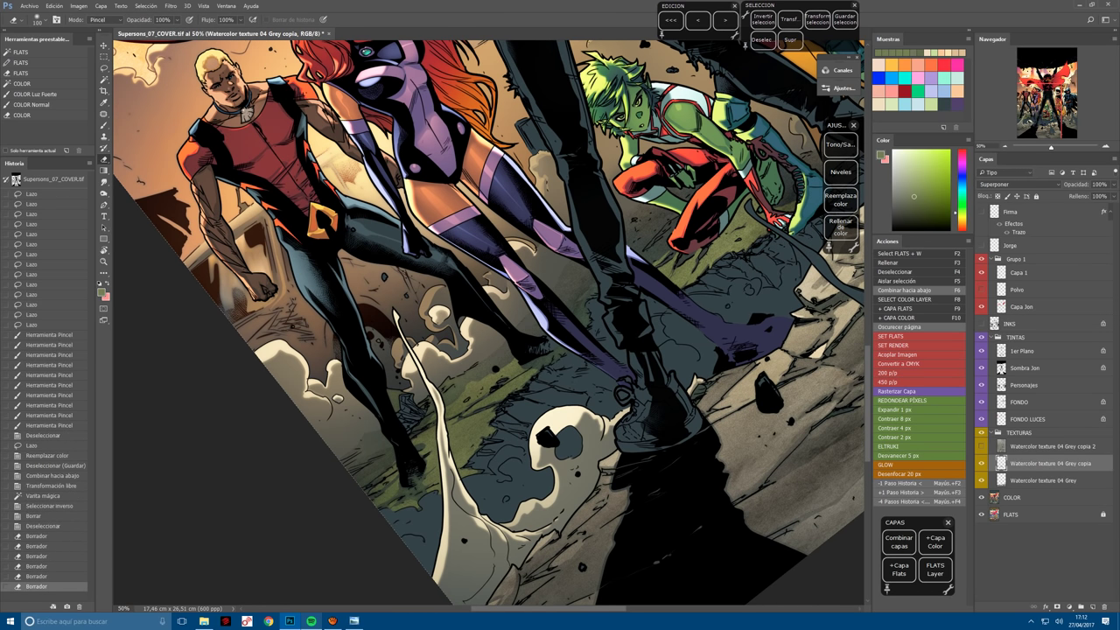
{"action": "left_click", "coordinate": [561, 491]}
{"action": "left_click", "coordinate": [560, 490]}
{"action": "left_click", "coordinate": [560, 490]}
{"action": "left_click", "coordinate": [560, 490]}
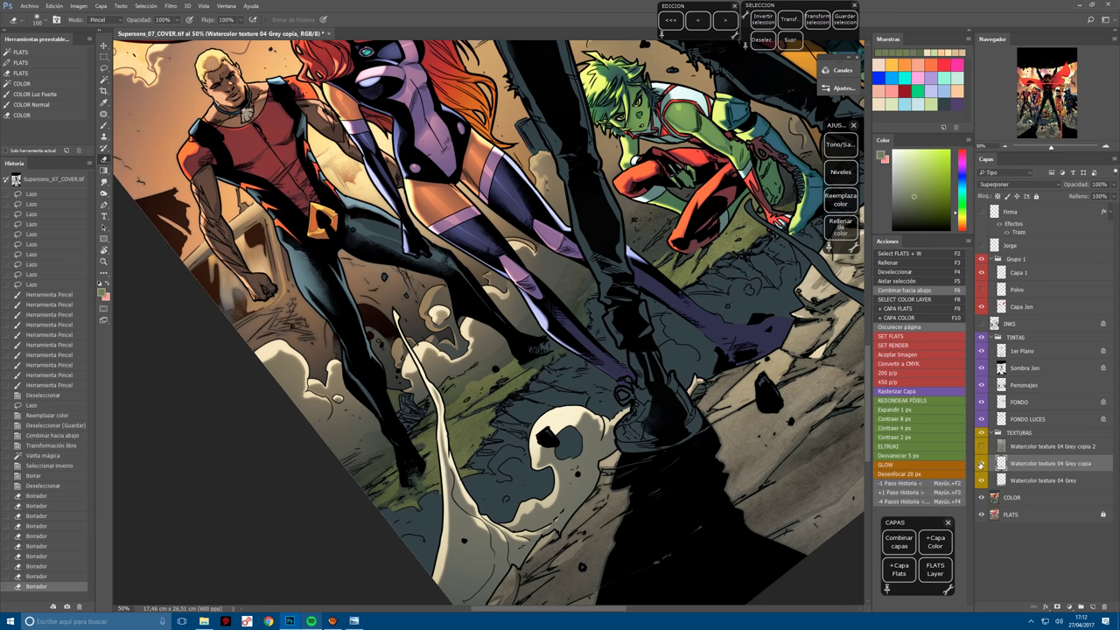
Magic Wand the background ground around the blond man's feet on FLATS and isolate it on a new layer with locked transparency.
{"action": "key", "text": "F2"}
{"action": "left_click", "coordinate": [482, 364]}
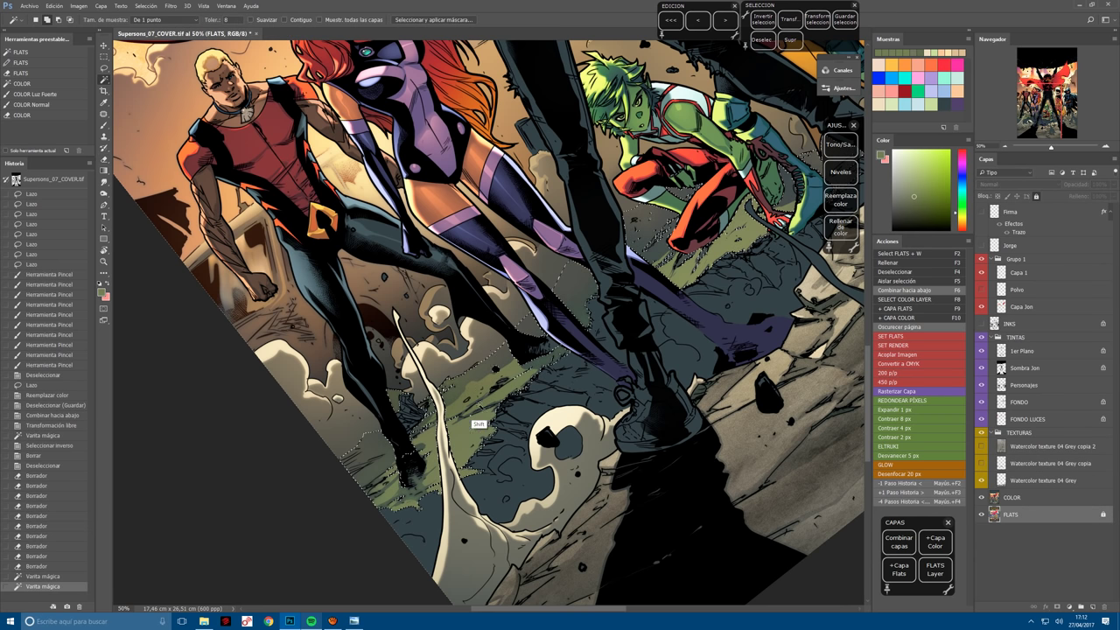
{"action": "left_click", "coordinate": [481, 425], "text": "shift"}
{"action": "key", "text": "F5"}
Sample a dark olive tone and shade the ground beside the blond man's front foot using the COLOR Normal brush preset.
{"action": "key", "text": "ctrl+plus"}
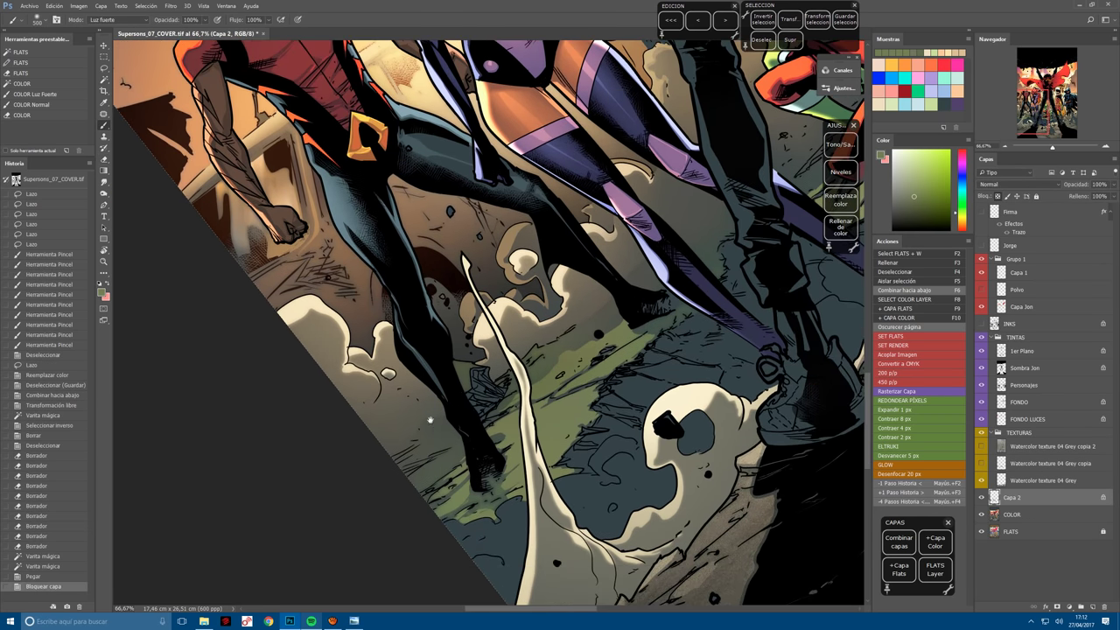
{"action": "left_click", "coordinate": [368, 440], "text": "alt"}
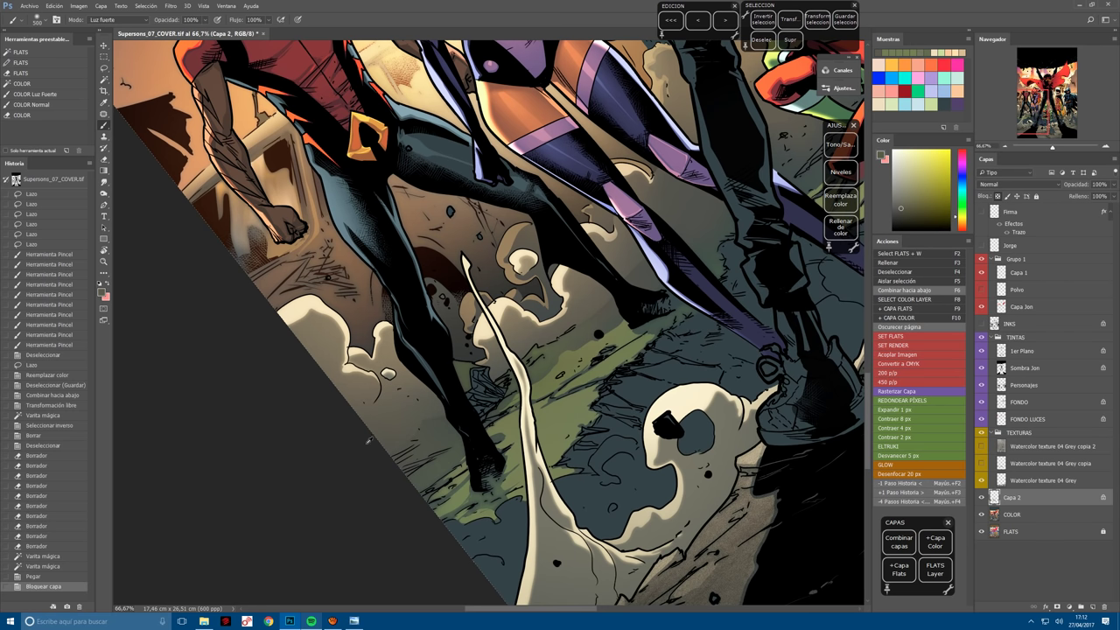
{"action": "left_click", "coordinate": [35, 104]}
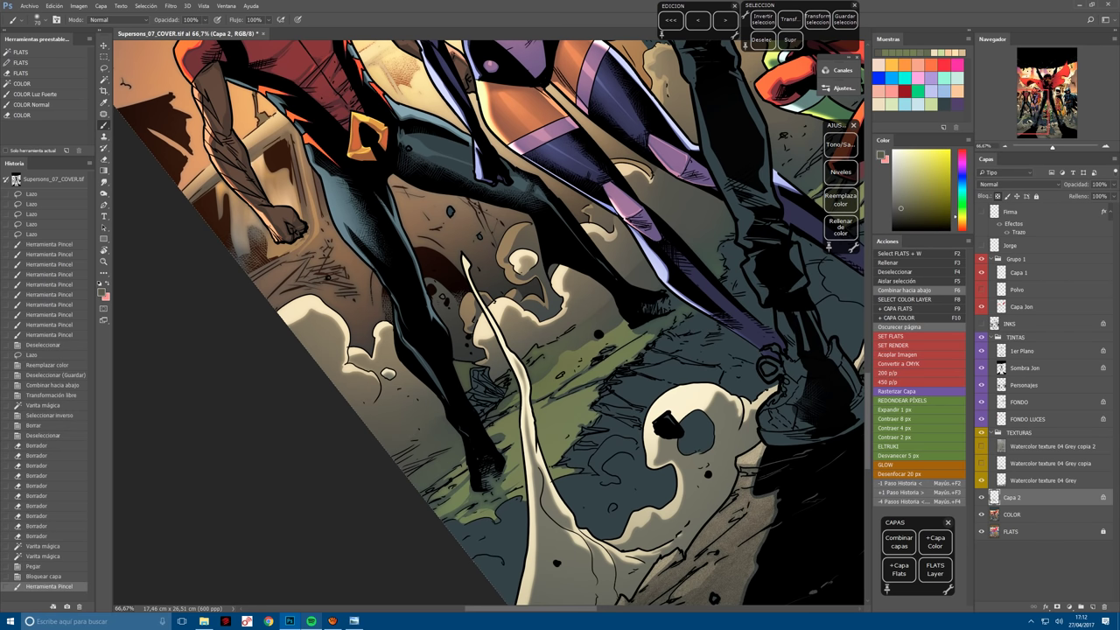
{"action": "left_click", "coordinate": [419, 446]}
{"action": "left_click", "coordinate": [420, 446]}
{"action": "left_click", "coordinate": [419, 446]}
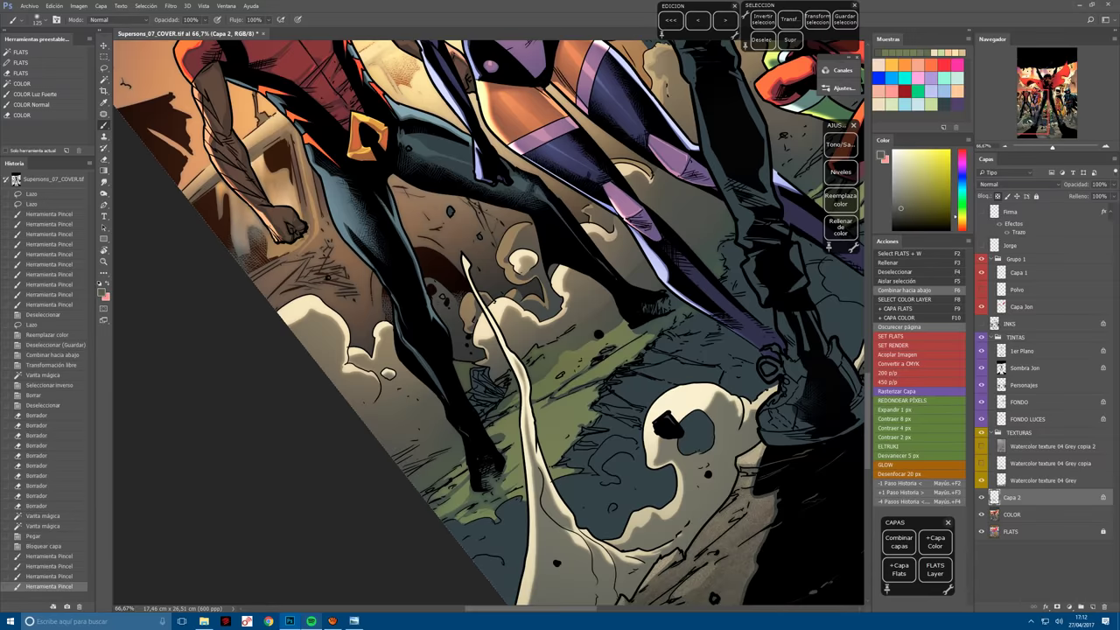
Brush dark olive shading on the ground around the blond man's rear foot with a smaller brush.
{"action": "left_click_drag", "start_coordinate": [578, 334], "coordinate": [467, 421]}
{"action": "key", "text": "bracketleft"}
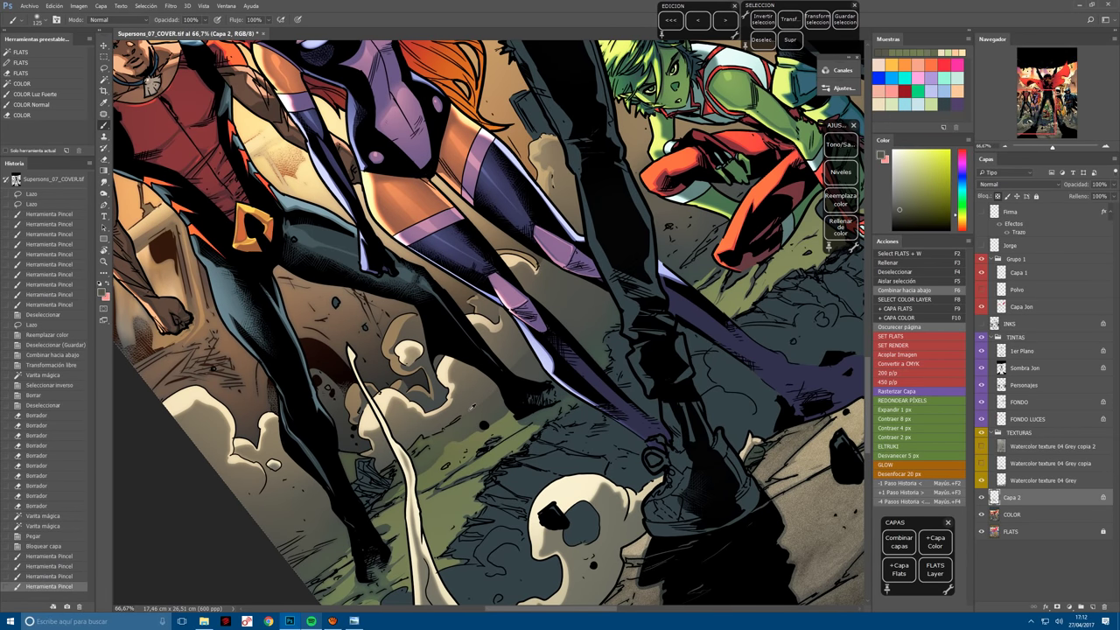
{"action": "left_click", "coordinate": [472, 407]}
{"action": "key", "text": "bracketleft"}
{"action": "left_click", "coordinate": [503, 373]}
{"action": "left_click", "coordinate": [503, 374]}
{"action": "left_click", "coordinate": [503, 374]}
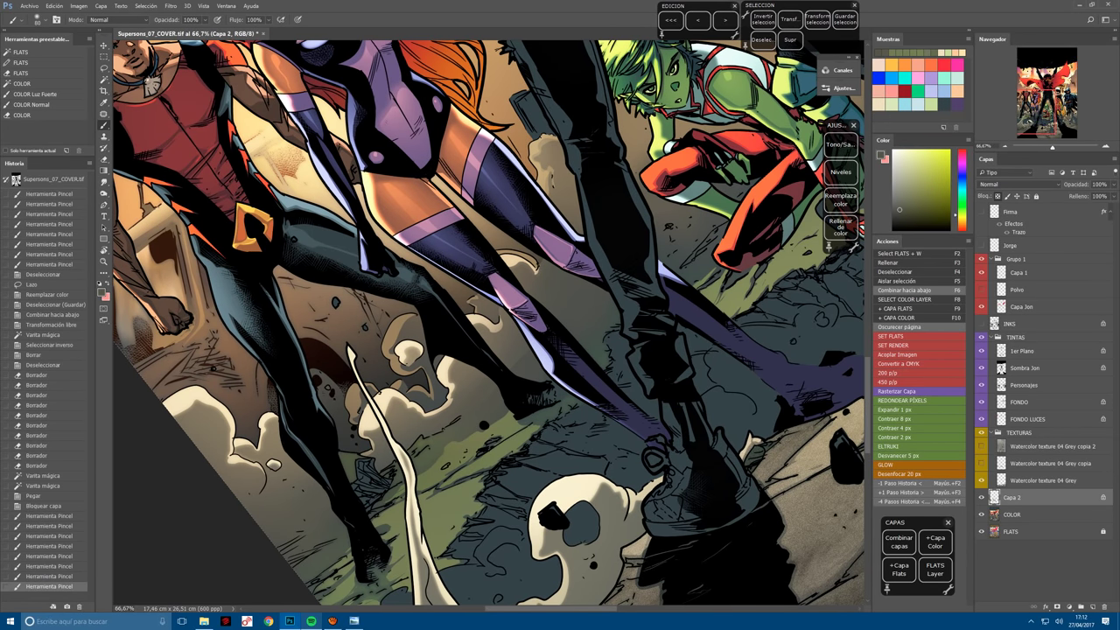
{"action": "left_click", "coordinate": [503, 374]}
{"action": "left_click", "coordinate": [503, 374]}
Brush more dark olive shading on the ground around the blond man's rear foot at brush size 100, and merge the layer into COLOR.
{"action": "left_click", "coordinate": [486, 324]}
{"action": "key", "text": "bracketright"}
{"action": "left_click", "coordinate": [486, 324]}
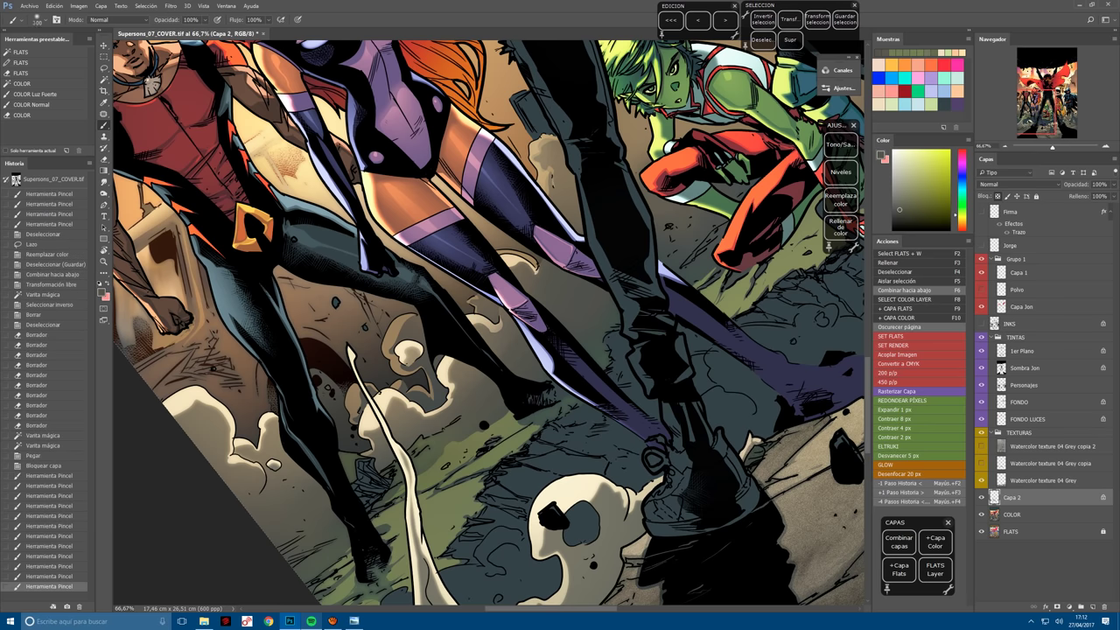
{"action": "left_click", "coordinate": [532, 327]}
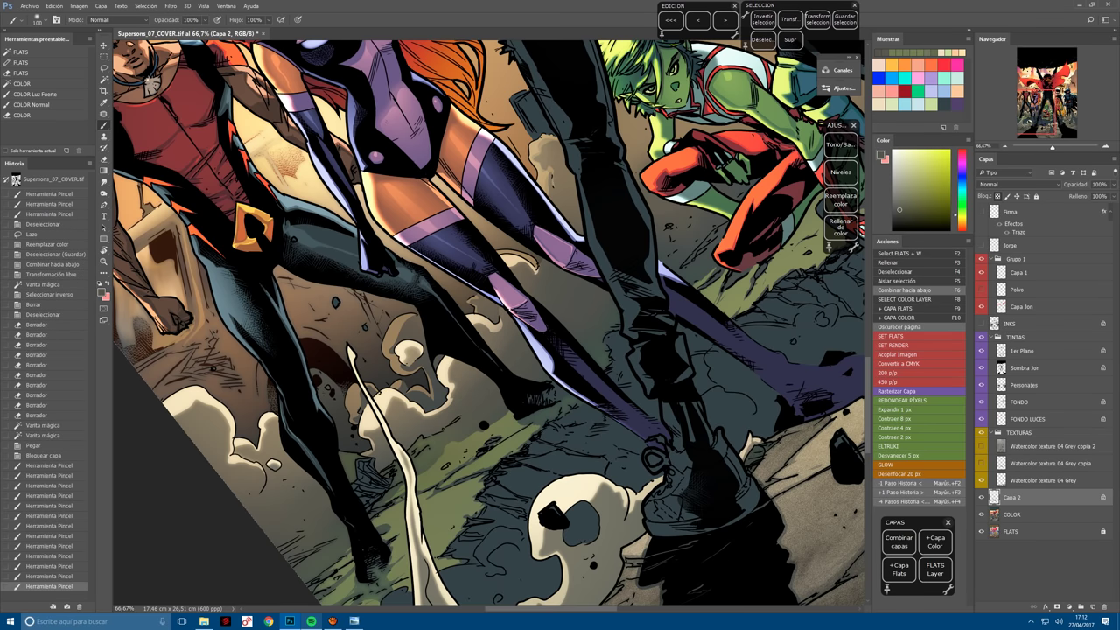
{"action": "left_click", "coordinate": [532, 327]}
{"action": "left_click", "coordinate": [532, 327]}
{"action": "left_click", "coordinate": [521, 354]}
{"action": "left_click", "coordinate": [521, 353]}
{"action": "left_click", "coordinate": [487, 421]}
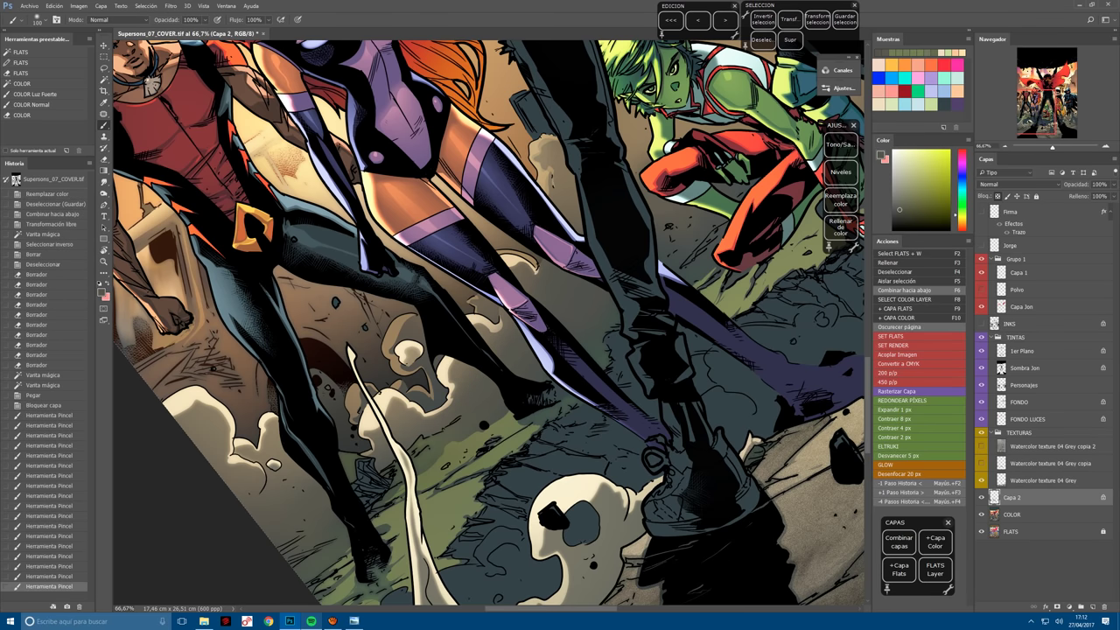
{"action": "left_click", "coordinate": [487, 421]}
{"action": "left_click", "coordinate": [487, 421]}
{"action": "left_click", "coordinate": [487, 421]}
{"action": "left_click", "coordinate": [488, 421]}
{"action": "left_click", "coordinate": [505, 377]}
{"action": "left_click", "coordinate": [505, 377]}
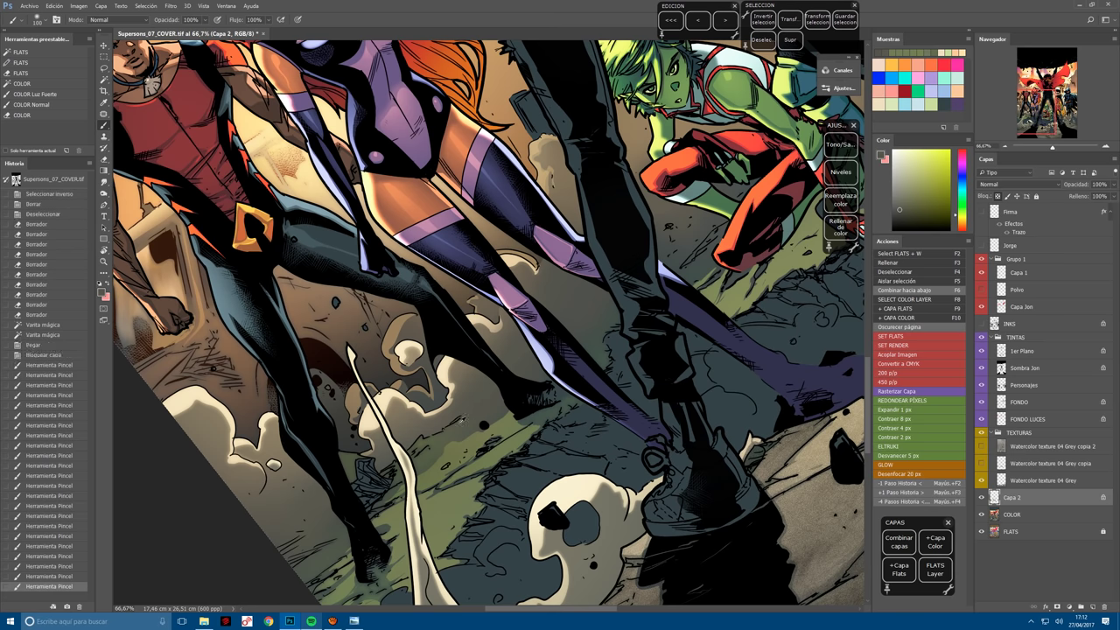
{"action": "left_click", "coordinate": [505, 378]}
{"action": "left_click", "coordinate": [505, 378]}
{"action": "left_click", "coordinate": [505, 378]}
{"action": "left_click", "coordinate": [505, 377]}
{"action": "left_click", "coordinate": [505, 377]}
{"action": "left_click_drag", "start_coordinate": [407, 527], "coordinate": [365, 488]}
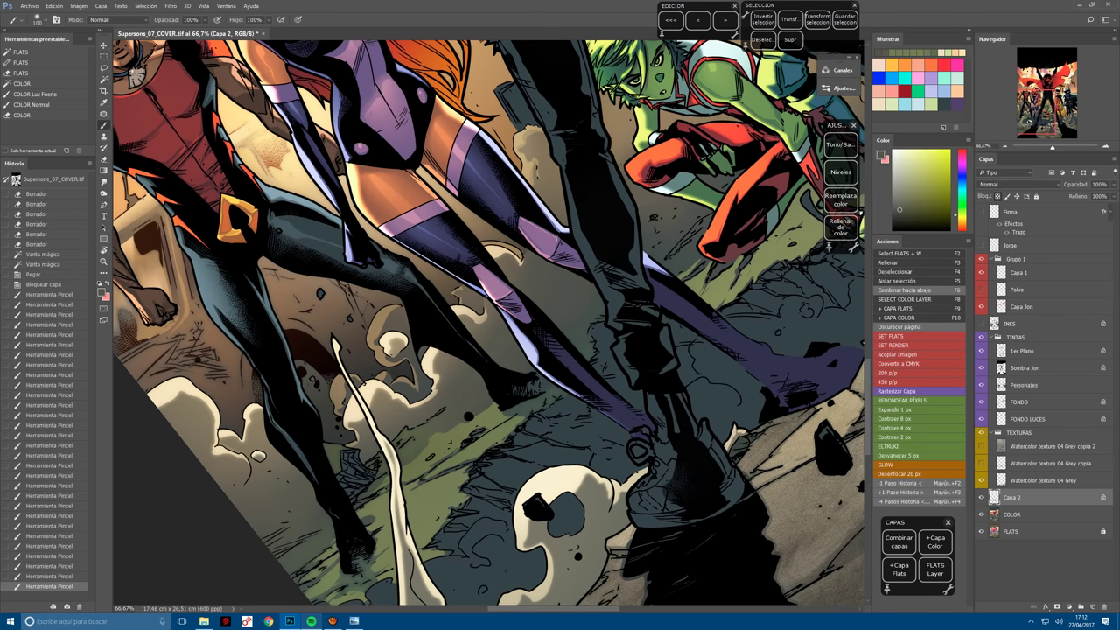
{"action": "scroll", "coordinate": [365, 488], "scroll_direction": "down", "scroll_amount": 1}
{"action": "key", "text": "F6"}
Toggle the TEXTURAS group's visibility to compare, and show and select the Watercolor texture 04 Grey copia layer.
{"action": "key", "text": "F2"}
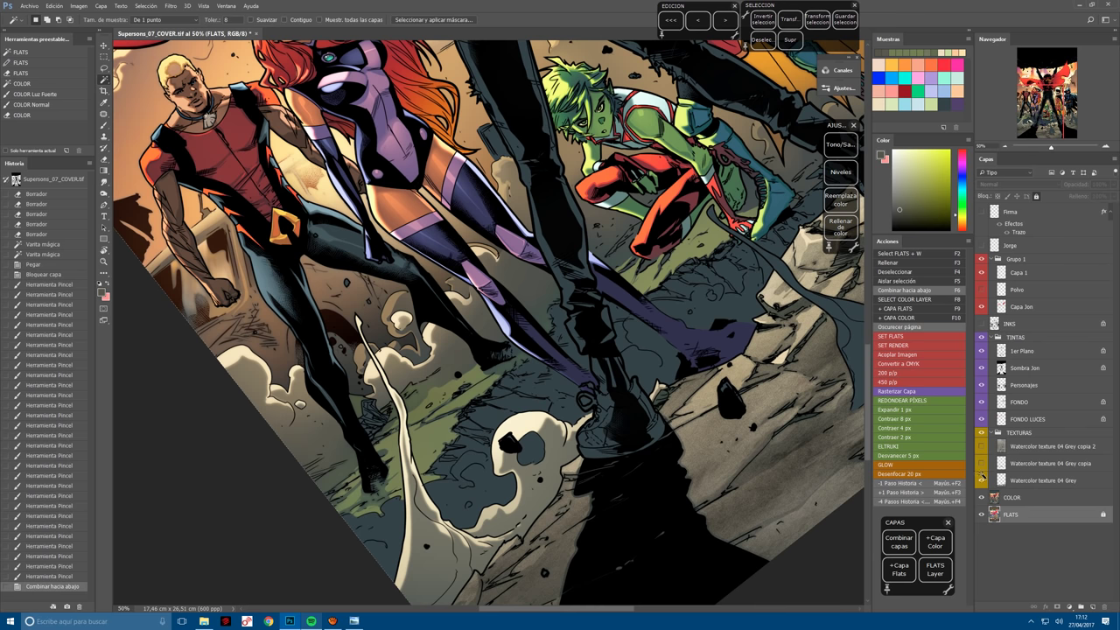
{"action": "left_click", "coordinate": [981, 434]}
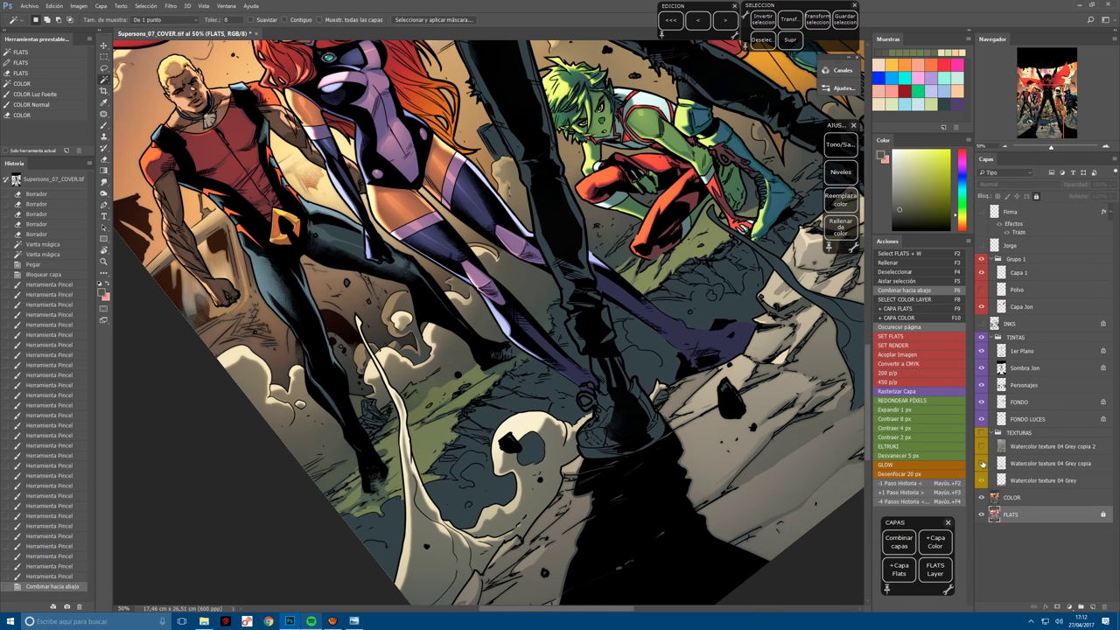
{"action": "left_click", "coordinate": [982, 434]}
{"action": "left_click", "coordinate": [982, 463]}
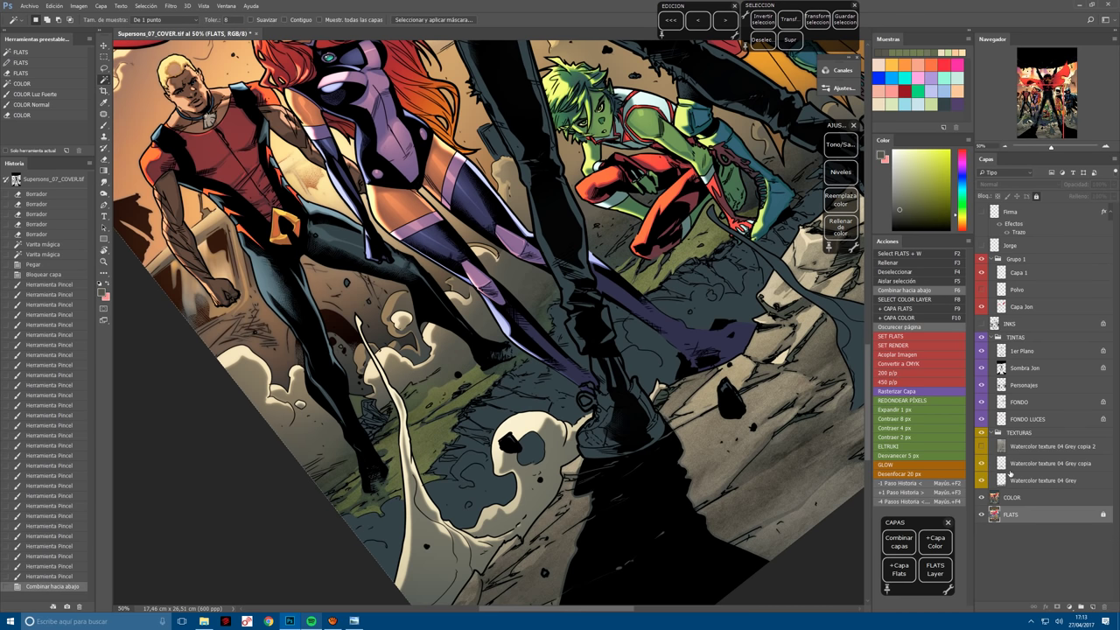
{"action": "left_click", "coordinate": [1030, 464]}
Erase parts of the watercolor texture copy from the ground near the blond man's rear foot up to the crouching green boy, enlarging the eraser.
{"action": "key", "text": "e"}
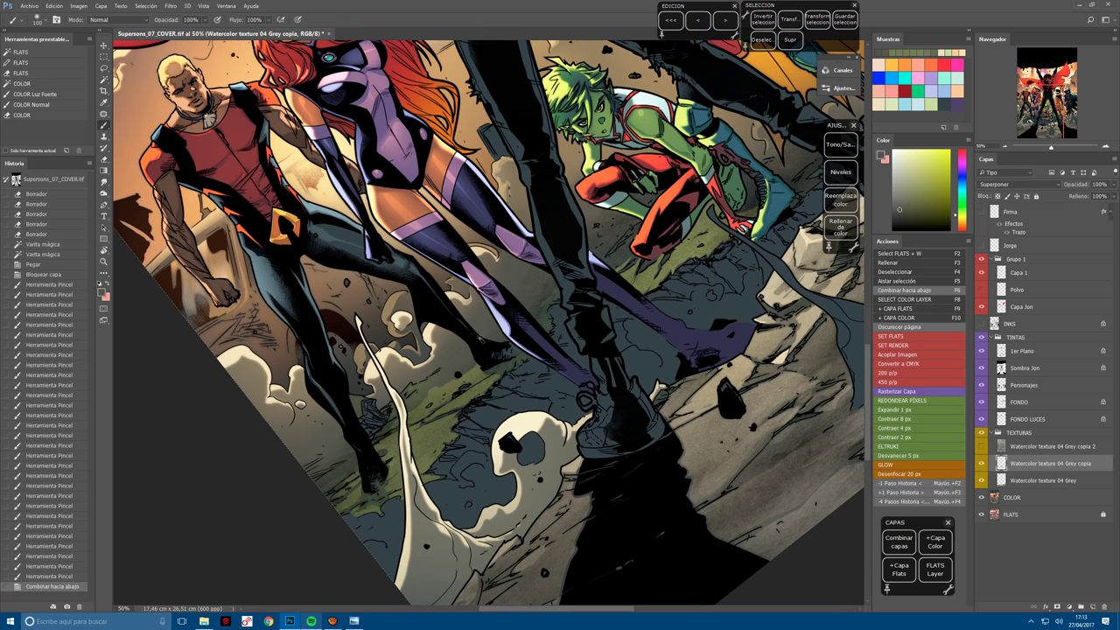
{"action": "left_click", "coordinate": [445, 428]}
{"action": "left_click", "coordinate": [482, 350]}
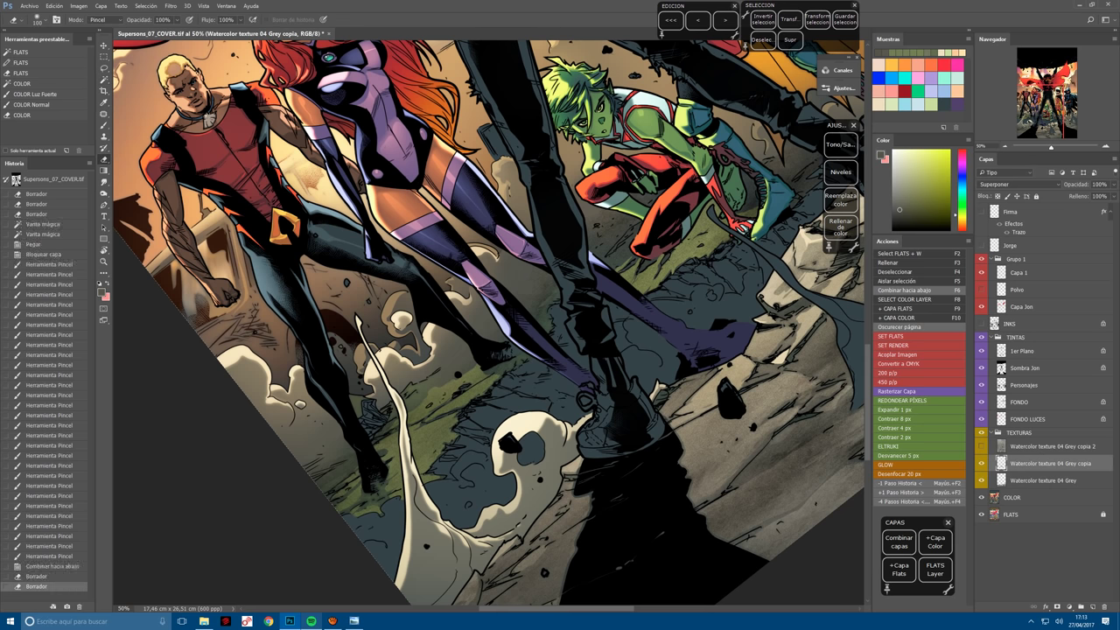
{"action": "left_click", "coordinate": [526, 276]}
{"action": "left_click", "coordinate": [552, 254]}
{"action": "left_click", "coordinate": [582, 227]}
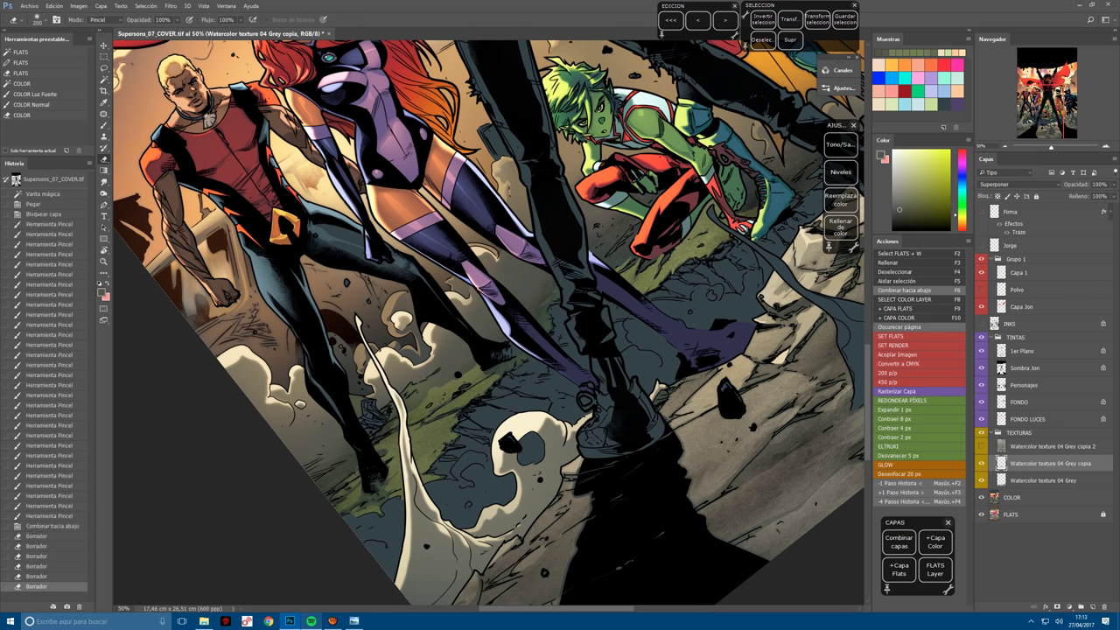
Erase parts of the watercolor texture copy around the crouching green boy and Robin's legs, adjusting the eraser size.
{"action": "key", "text": "Escape"}
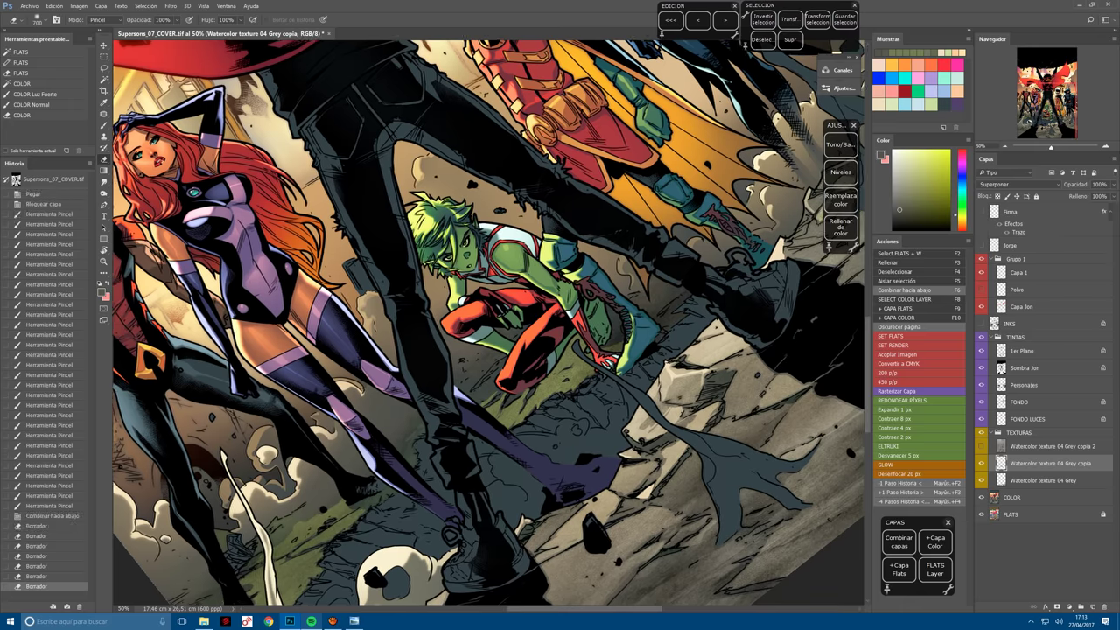
{"action": "left_click_drag", "start_coordinate": [647, 320], "coordinate": [512, 419]}
{"action": "left_click", "coordinate": [509, 344]}
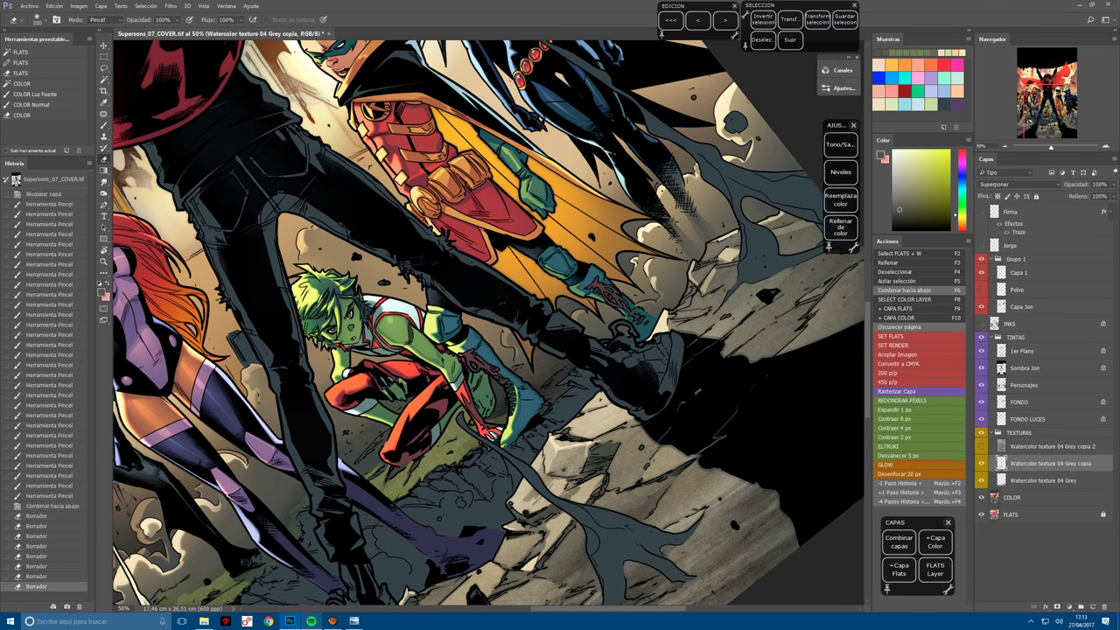
{"action": "left_click", "coordinate": [571, 325]}
{"action": "left_click", "coordinate": [572, 326]}
{"action": "left_click", "coordinate": [571, 326]}
{"action": "key", "text": "ctrl+minus"}
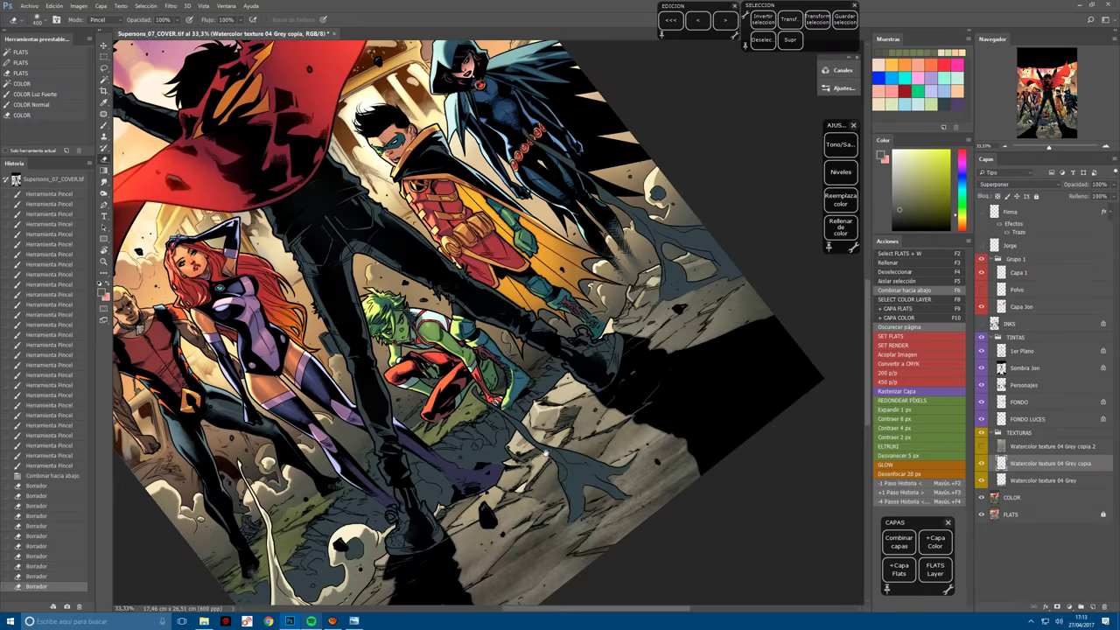
Magic Wand the blue-grey dust cloud areas on FLATS and isolate them on a new layer with locked transparency.
{"action": "left_click_drag", "start_coordinate": [571, 325], "coordinate": [668, 372]}
{"action": "left_click", "coordinate": [1033, 514]}
{"action": "key", "text": "l"}
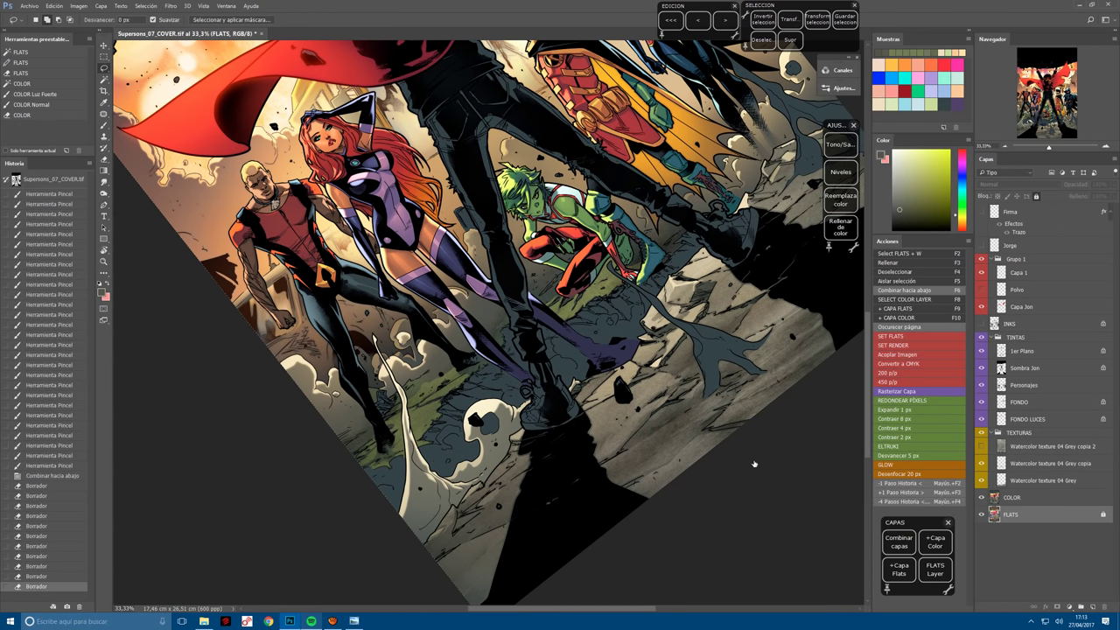
{"action": "key", "text": "w"}
{"action": "left_click", "coordinate": [399, 481]}
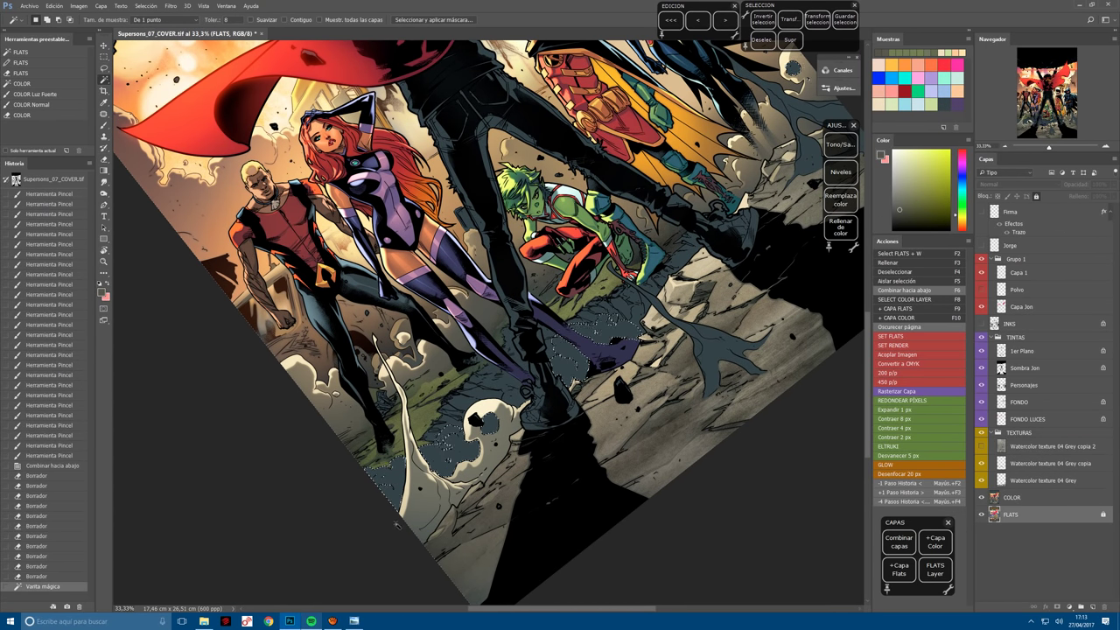
{"action": "key", "text": "ctrl+c"}
{"action": "key", "text": "ctrl+v"}
{"action": "key", "text": "b"}
{"action": "key", "text": "slash"}
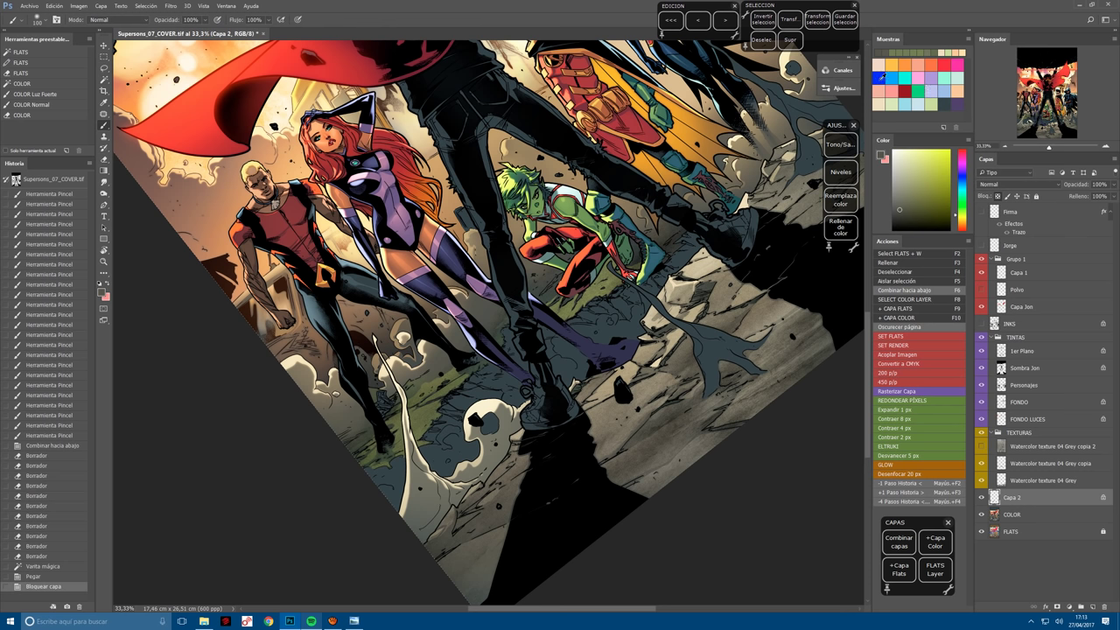
Lighten the dust cloud by the blond man's front foot with a pale cream swatch and the COLOR Luz Fuerte brush at size 1200.
{"action": "left_click", "coordinate": [880, 104]}
{"action": "key", "text": "bracketright"}
{"action": "key", "text": "bracketright"}
{"action": "key", "text": "bracketright"}
{"action": "key", "text": "bracketright"}
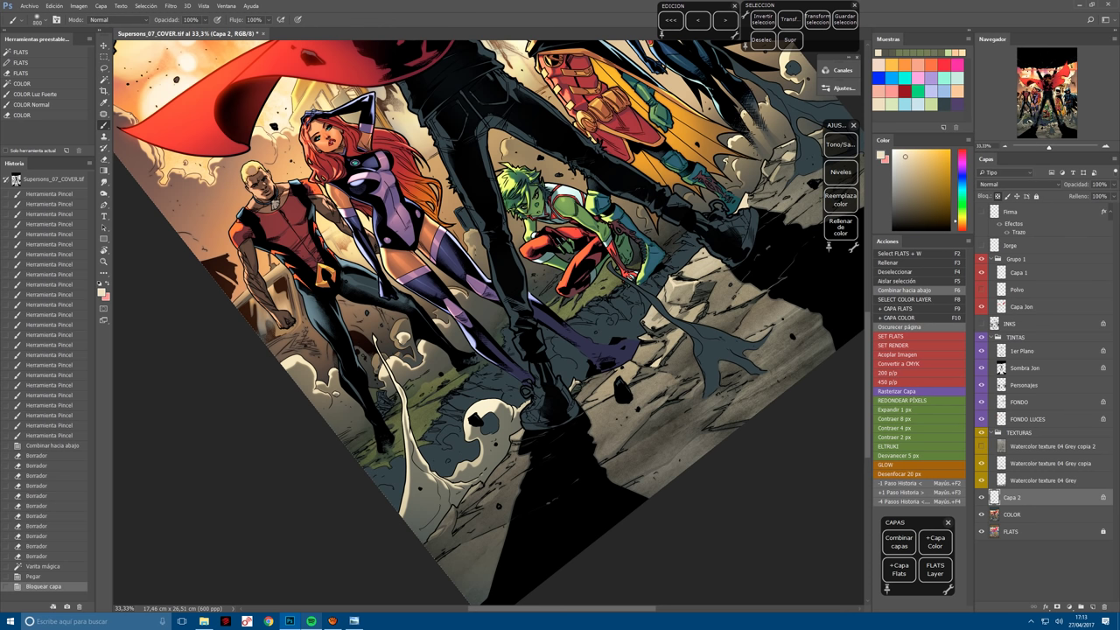
{"action": "left_click", "coordinate": [35, 94]}
{"action": "key", "text": "bracketright"}
{"action": "key", "text": "bracketright"}
{"action": "key", "text": "bracketright"}
{"action": "left_click_drag", "start_coordinate": [402, 376], "coordinate": [359, 435]}
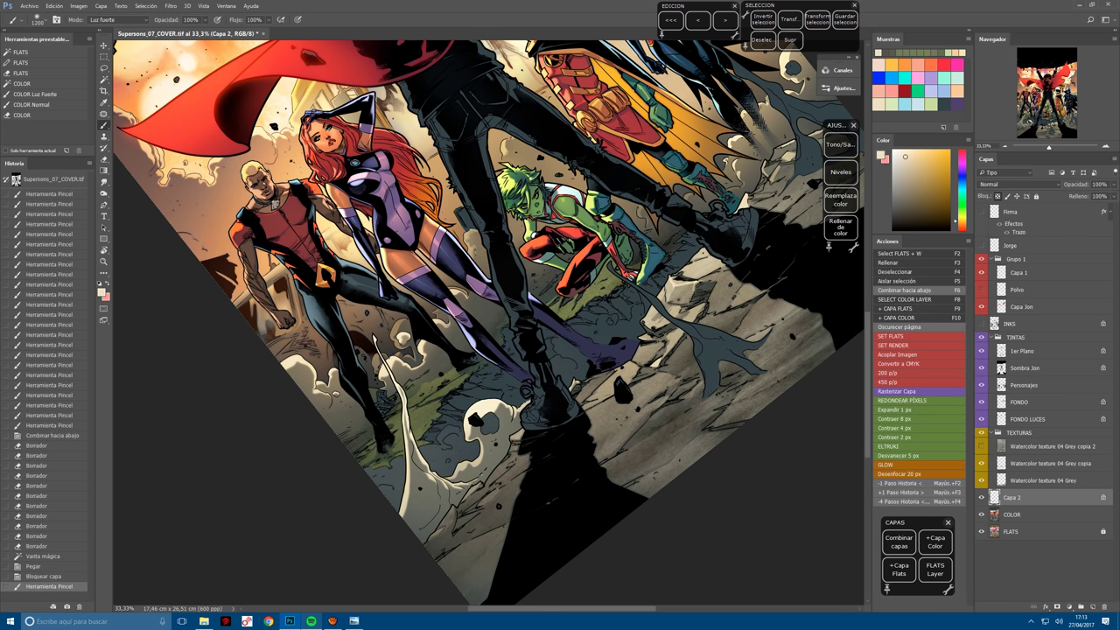
Build up soft cream light over the isolated dust clouds from the crouching green boy down to the blond man's front foot.
{"action": "left_click", "coordinate": [452, 371]}
{"action": "left_click", "coordinate": [566, 354]}
{"action": "left_click", "coordinate": [569, 280]}
{"action": "left_click", "coordinate": [604, 254]}
{"action": "left_click", "coordinate": [595, 253]}
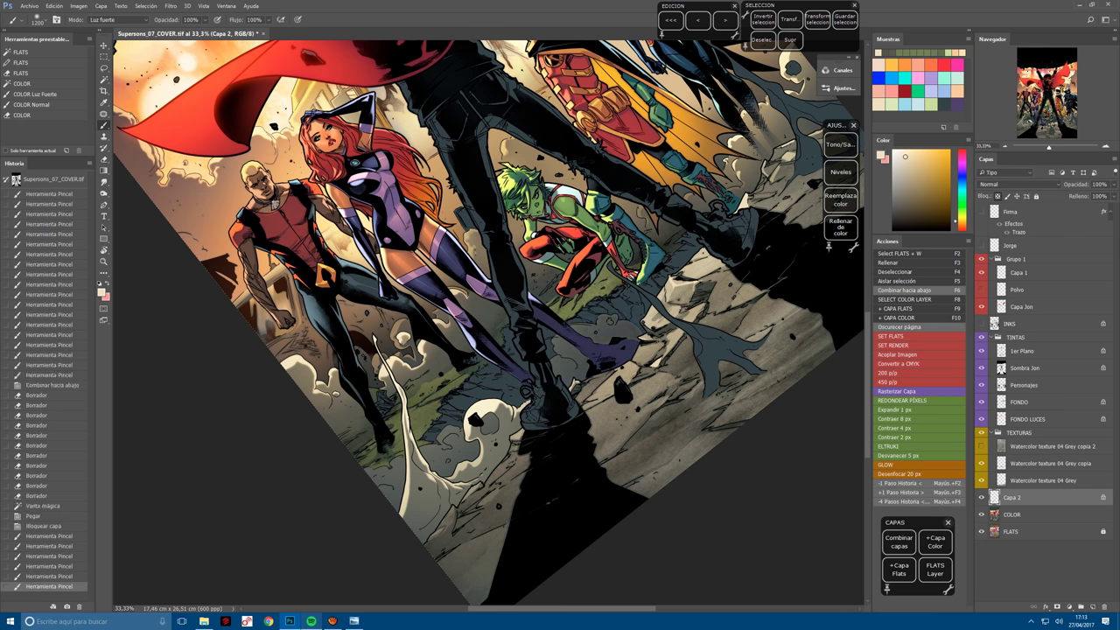
{"action": "left_click", "coordinate": [569, 359]}
{"action": "left_click", "coordinate": [525, 385]}
{"action": "left_click", "coordinate": [491, 423]}
{"action": "left_click", "coordinate": [447, 445]}
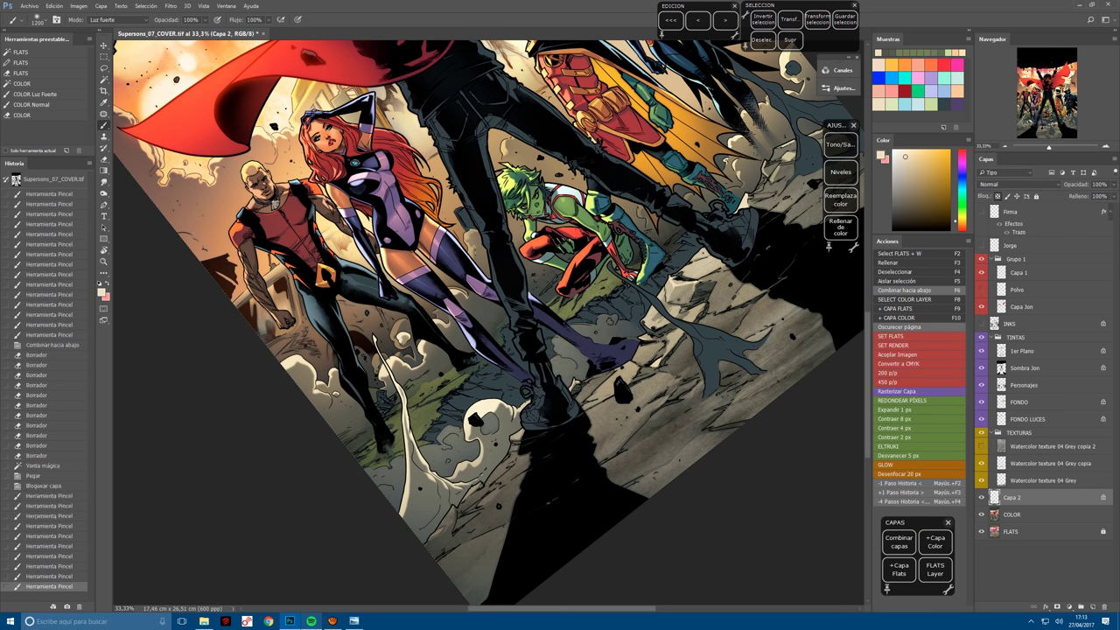
{"action": "left_click", "coordinate": [429, 461]}
{"action": "left_click", "coordinate": [464, 403]}
{"action": "left_click", "coordinate": [495, 350]}
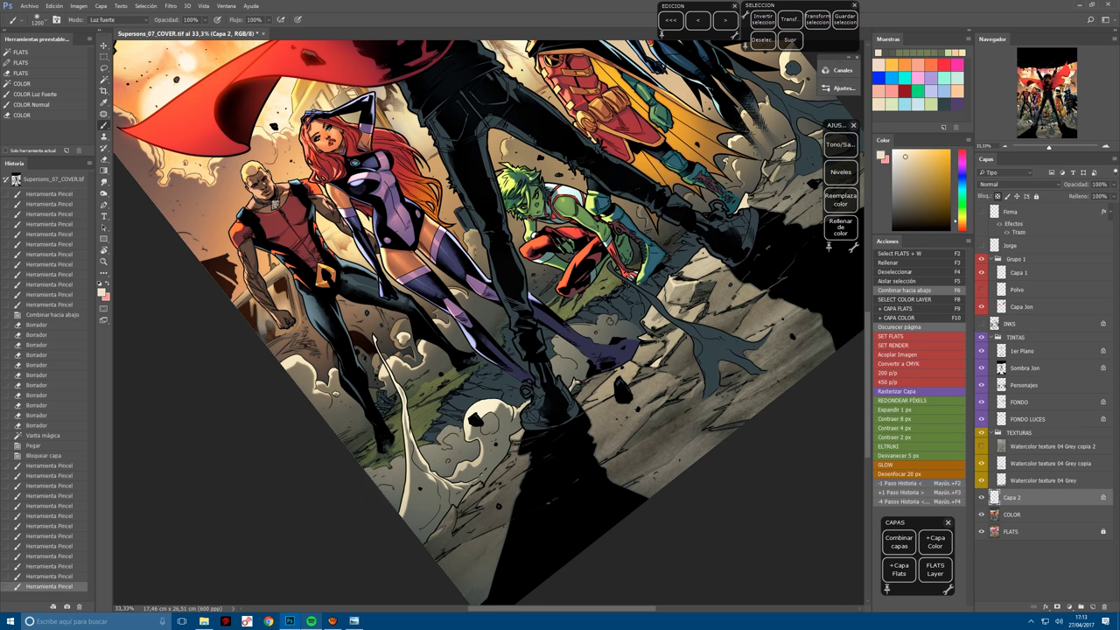
{"action": "left_click", "coordinate": [448, 376]}
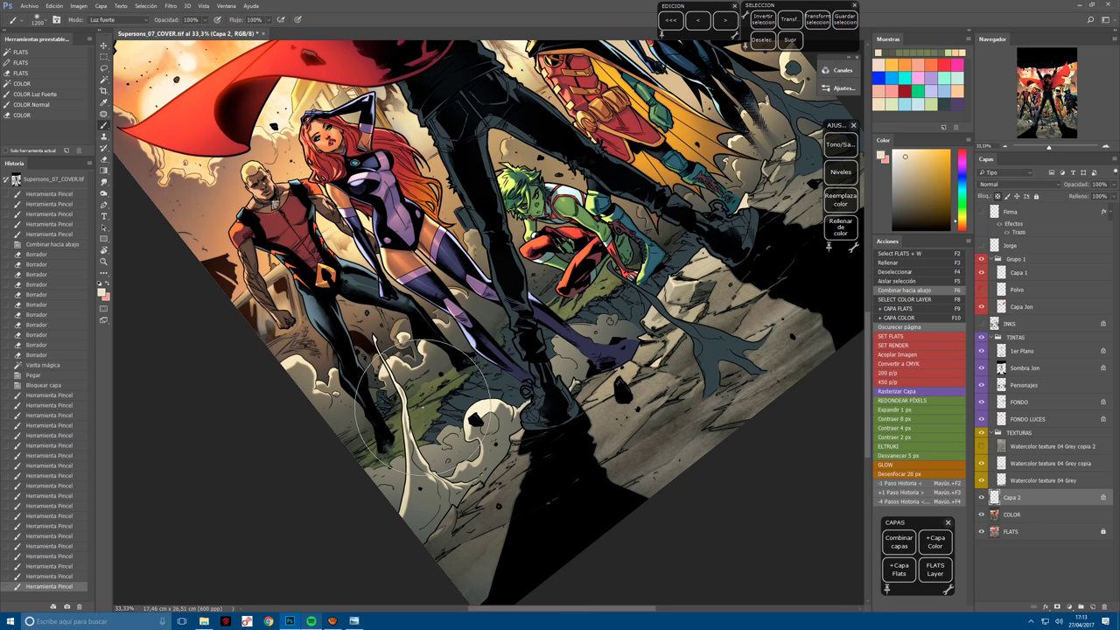
Lasso the upper edge of the dust cloud beside the blond man's front foot as a highlight selection.
{"action": "scroll", "coordinate": [420, 407], "scroll_direction": "up", "scroll_amount": 2}
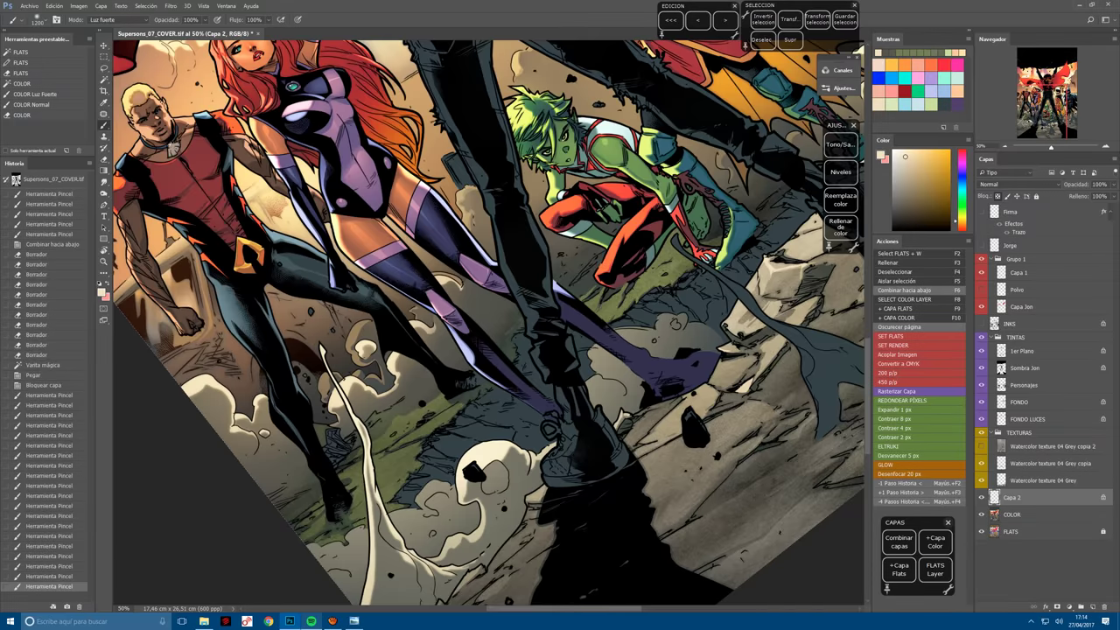
{"action": "left_click_drag", "start_coordinate": [415, 448], "coordinate": [527, 398]}
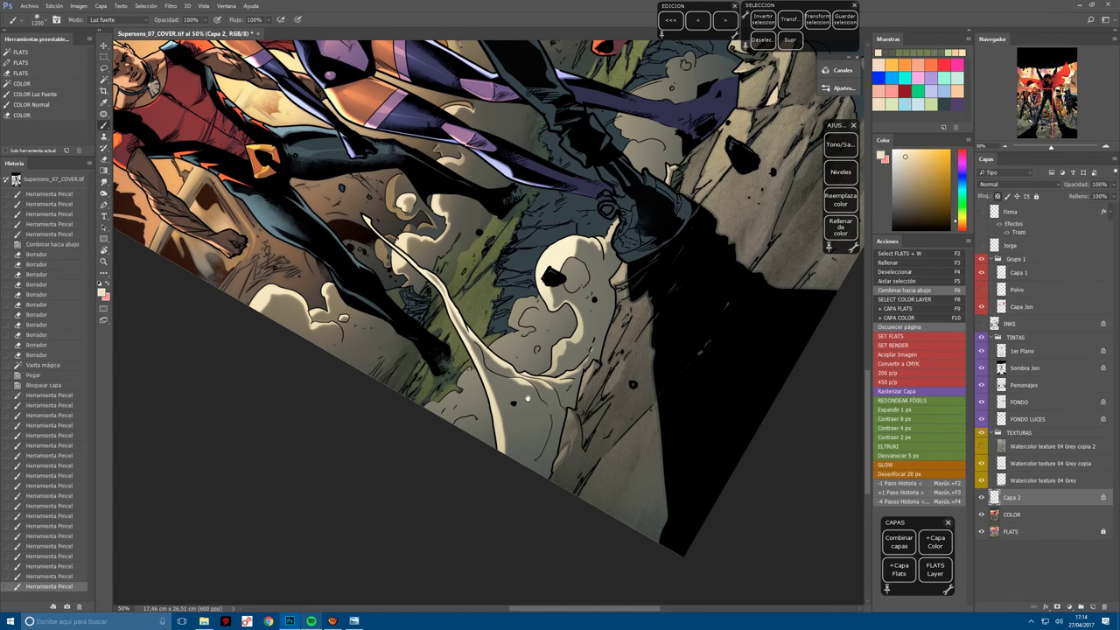
{"action": "scroll", "coordinate": [438, 420], "scroll_direction": "up", "scroll_amount": 1}
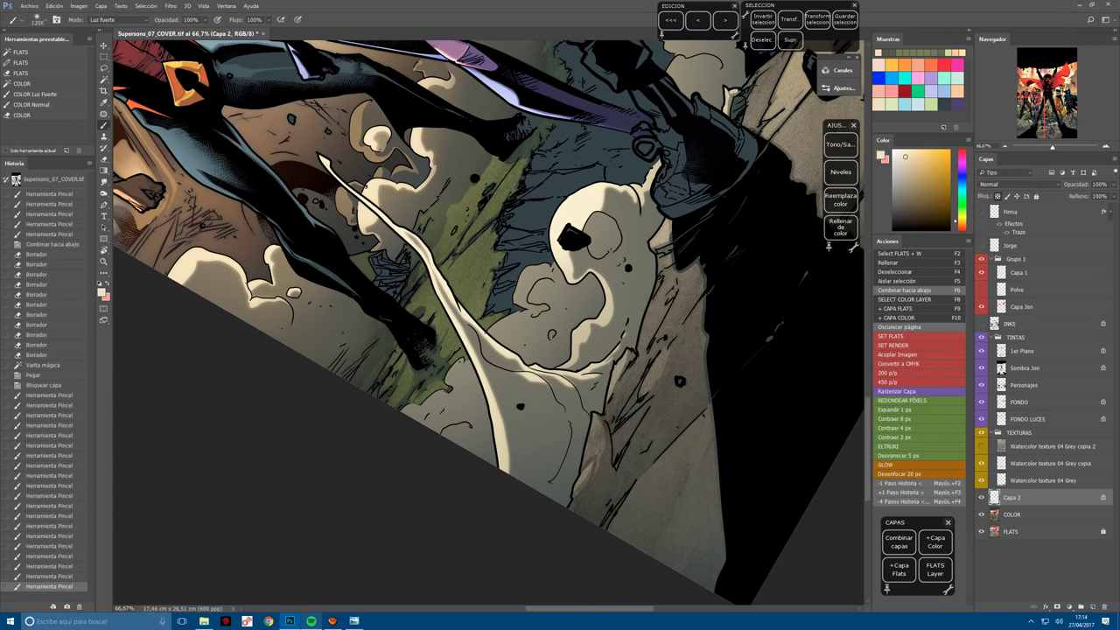
{"action": "scroll", "coordinate": [368, 438], "scroll_direction": "up", "scroll_amount": 1}
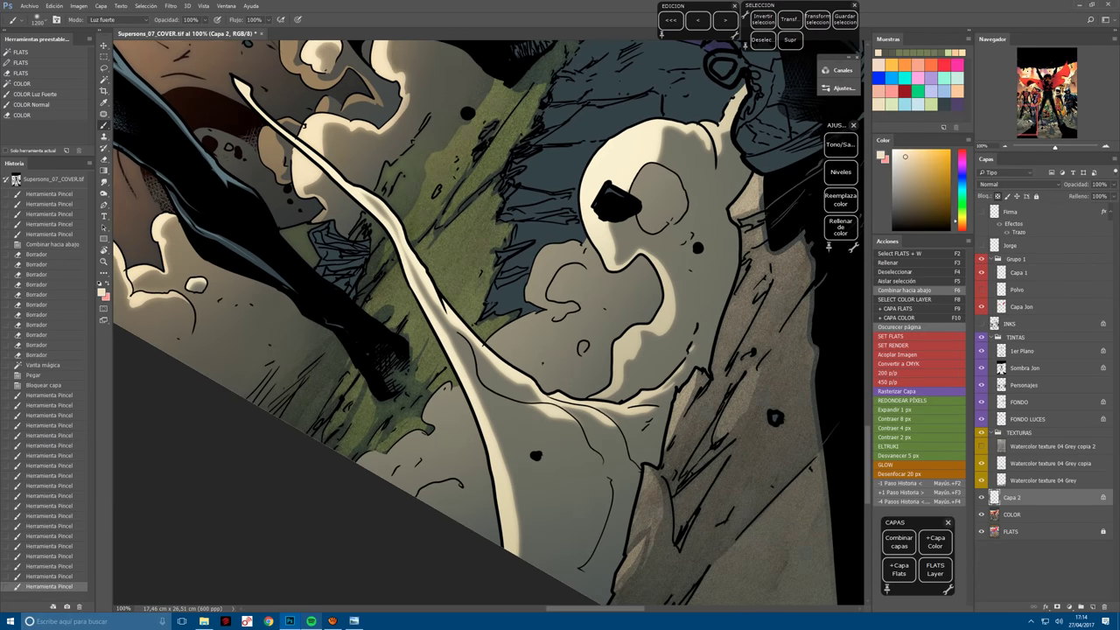
{"action": "key", "text": "l"}
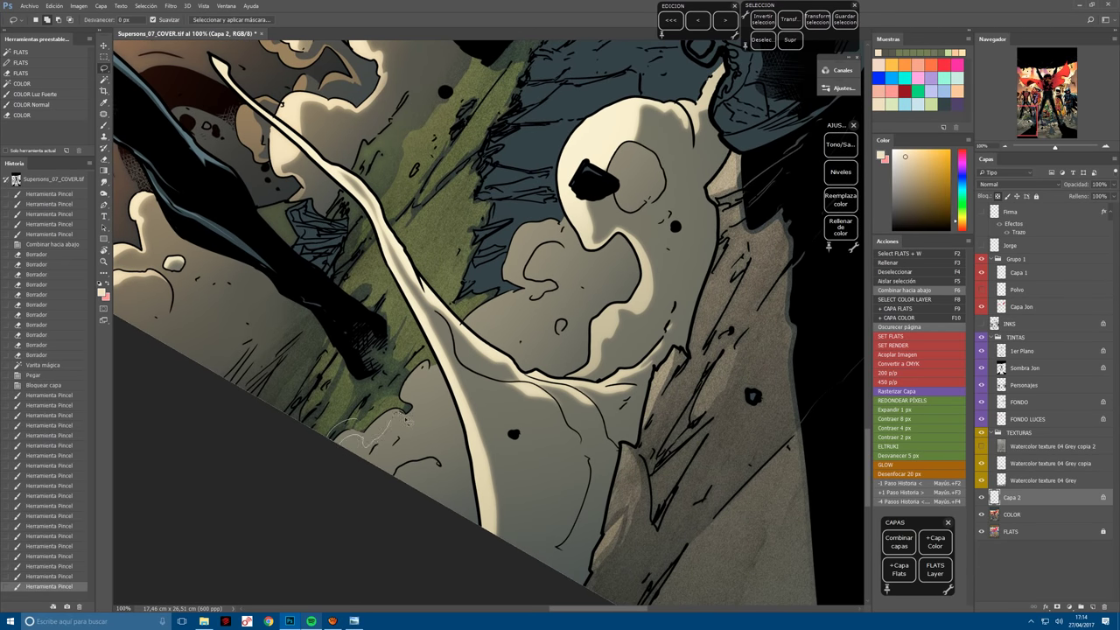
{"action": "mouse_move", "coordinate": [424, 382]}
{"action": "left_mouse_down"}
{"action": "mouse_move", "coordinate": [427, 361]}
{"action": "mouse_move", "coordinate": [451, 359]}
{"action": "left_mouse_up"}
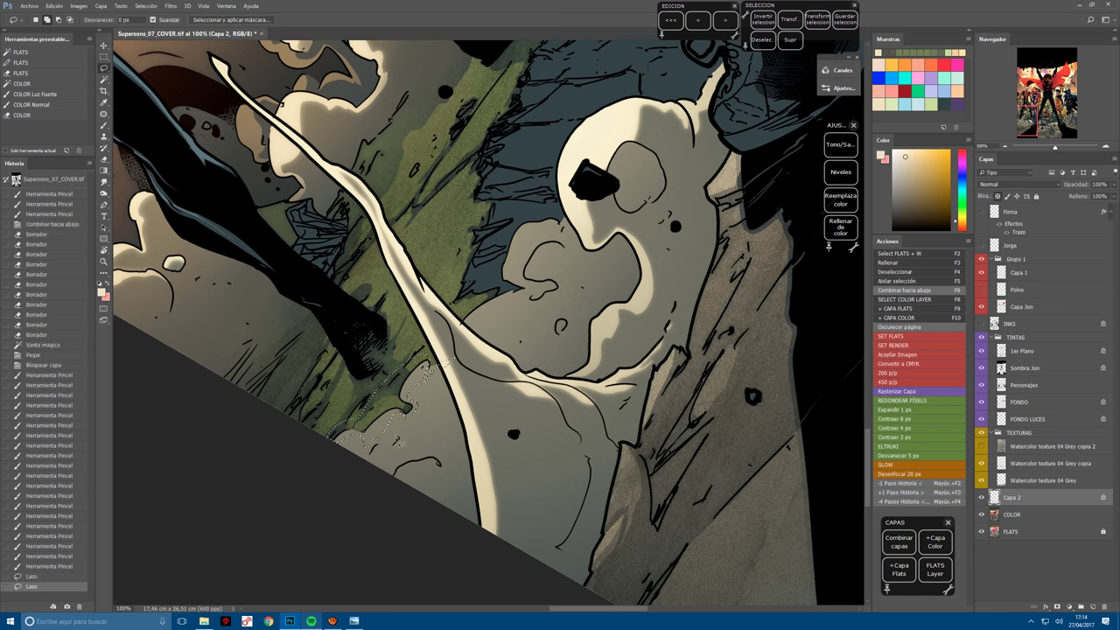
{"action": "mouse_move", "coordinate": [398, 442]}
{"action": "left_mouse_down"}
{"action": "mouse_move", "coordinate": [373, 475]}
{"action": "mouse_move", "coordinate": [400, 491]}
{"action": "mouse_move", "coordinate": [405, 471]}
{"action": "mouse_move", "coordinate": [438, 464]}
{"action": "mouse_move", "coordinate": [394, 503]}
{"action": "mouse_move", "coordinate": [500, 376]}
{"action": "mouse_move", "coordinate": [389, 497]}
{"action": "mouse_move", "coordinate": [384, 398]}
{"action": "mouse_move", "coordinate": [365, 436]}
{"action": "mouse_move", "coordinate": [391, 464]}
{"action": "mouse_move", "coordinate": [443, 410]}
{"action": "left_mouse_up"}
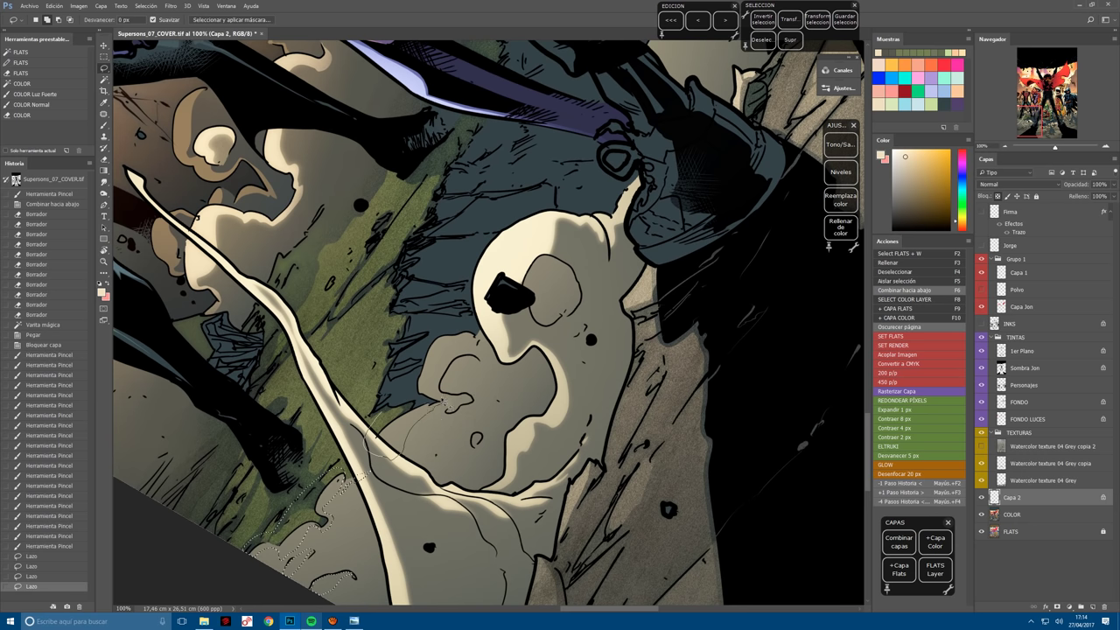
Add the outer edge and inner curls of the dust cloud beside the large cream swirl to the Lasso selection.
{"action": "left_click_drag", "start_coordinate": [451, 337], "coordinate": [483, 333]}
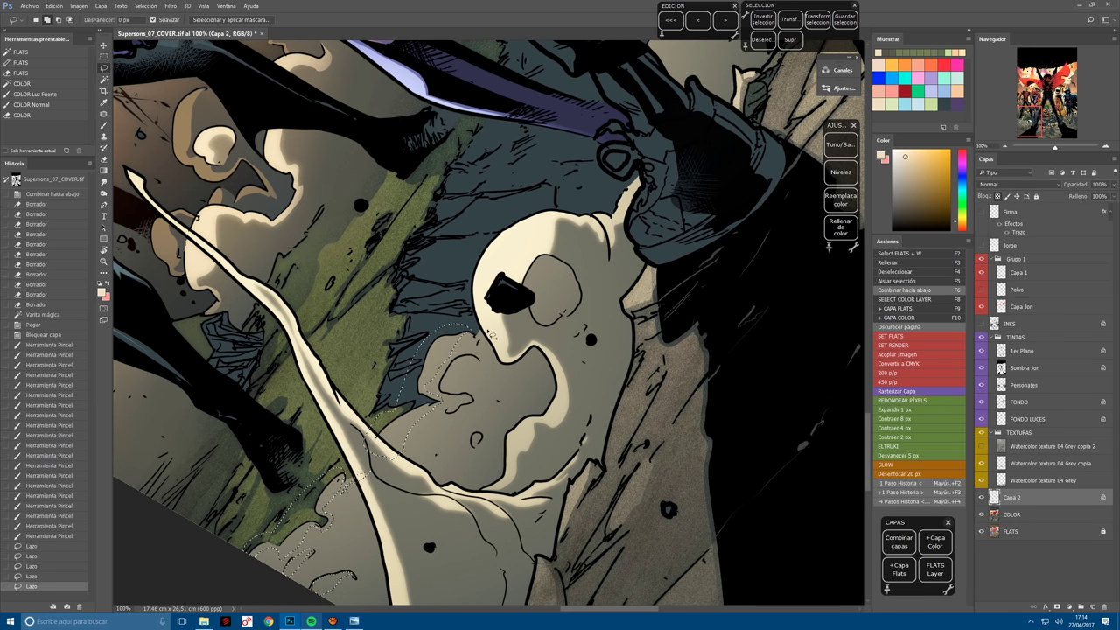
{"action": "scroll", "coordinate": [489, 323], "scroll_direction": "up", "scroll_amount": 3}
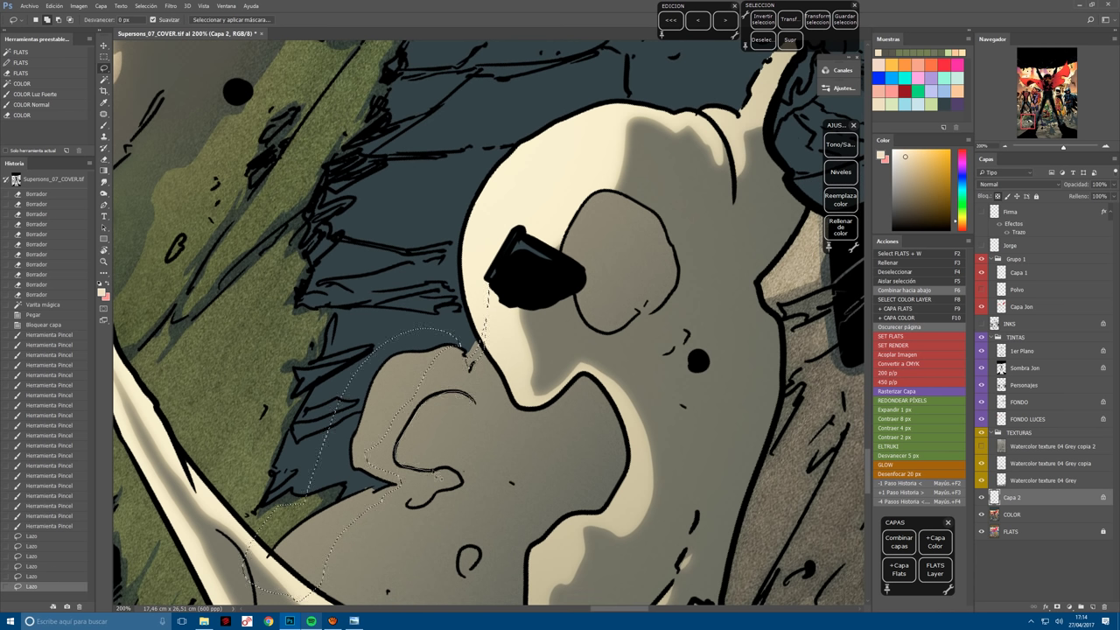
{"action": "mouse_move", "coordinate": [461, 476]}
{"action": "left_mouse_down"}
{"action": "mouse_move", "coordinate": [408, 460]}
{"action": "mouse_move", "coordinate": [449, 405]}
{"action": "mouse_move", "coordinate": [477, 401]}
{"action": "left_mouse_up"}
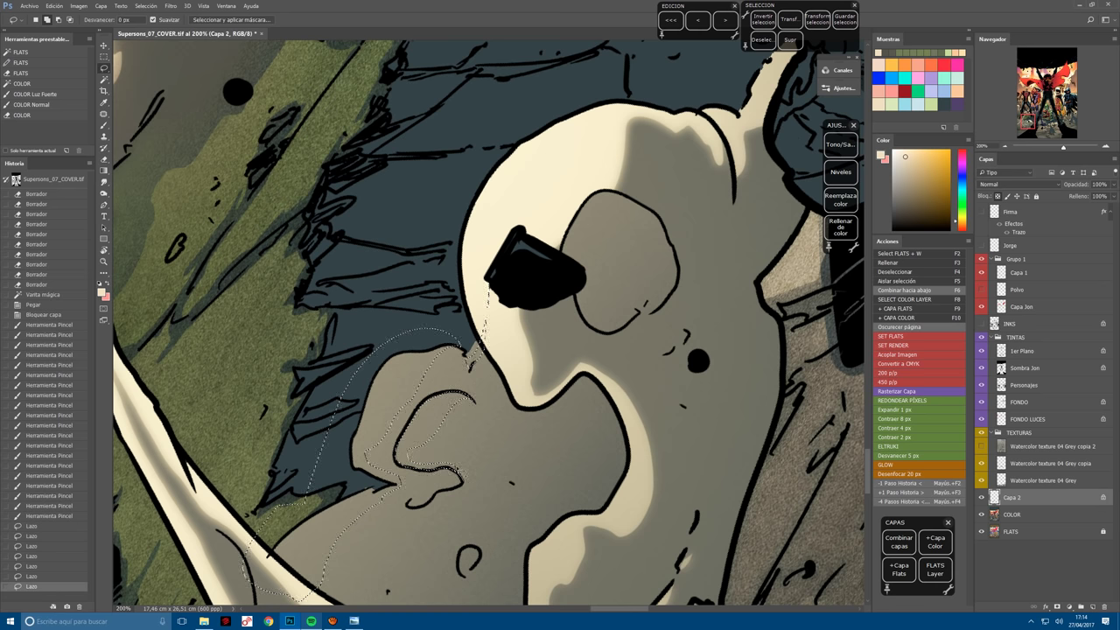
{"action": "left_click_drag", "start_coordinate": [465, 491], "coordinate": [462, 488]}
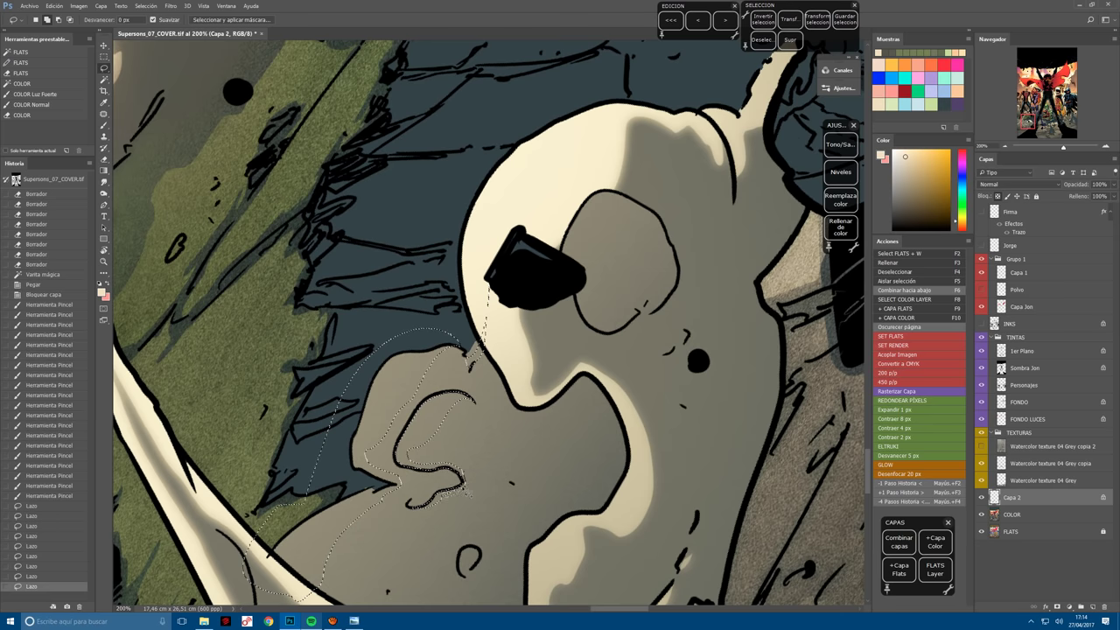
{"action": "left_click_drag", "start_coordinate": [464, 481], "coordinate": [456, 492]}
{"action": "mouse_move", "coordinate": [471, 545]}
{"action": "left_mouse_down"}
{"action": "mouse_move", "coordinate": [483, 560]}
{"action": "mouse_move", "coordinate": [469, 578]}
{"action": "mouse_move", "coordinate": [459, 567]}
{"action": "mouse_move", "coordinate": [471, 546]}
{"action": "left_mouse_up"}
{"action": "key", "text": "ctrl+minus"}
{"action": "key", "text": "ctrl+minus"}
{"action": "key", "text": "ctrl+minus"}
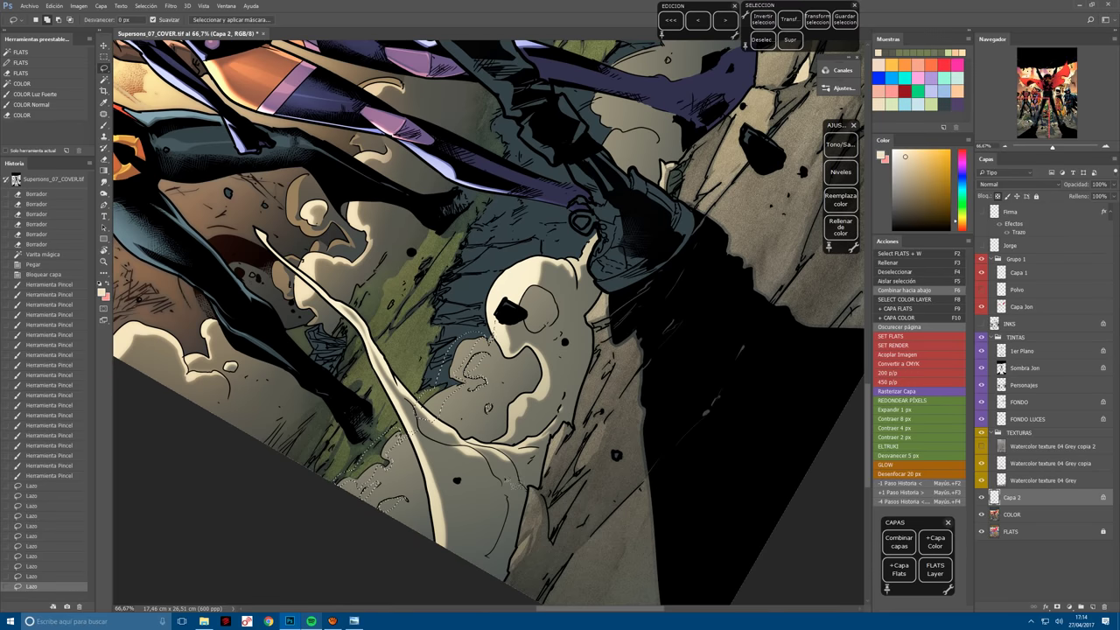
Brush soft cream light into the lassoed edges of the dust clouds around the large cream swirl with the size 1200 brush.
{"action": "key", "text": "b"}
{"action": "left_click_drag", "start_coordinate": [464, 350], "coordinate": [367, 463]}
{"action": "key", "text": "r"}
{"action": "left_click_drag", "start_coordinate": [525, 263], "coordinate": [455, 328]}
{"action": "key", "text": "b"}
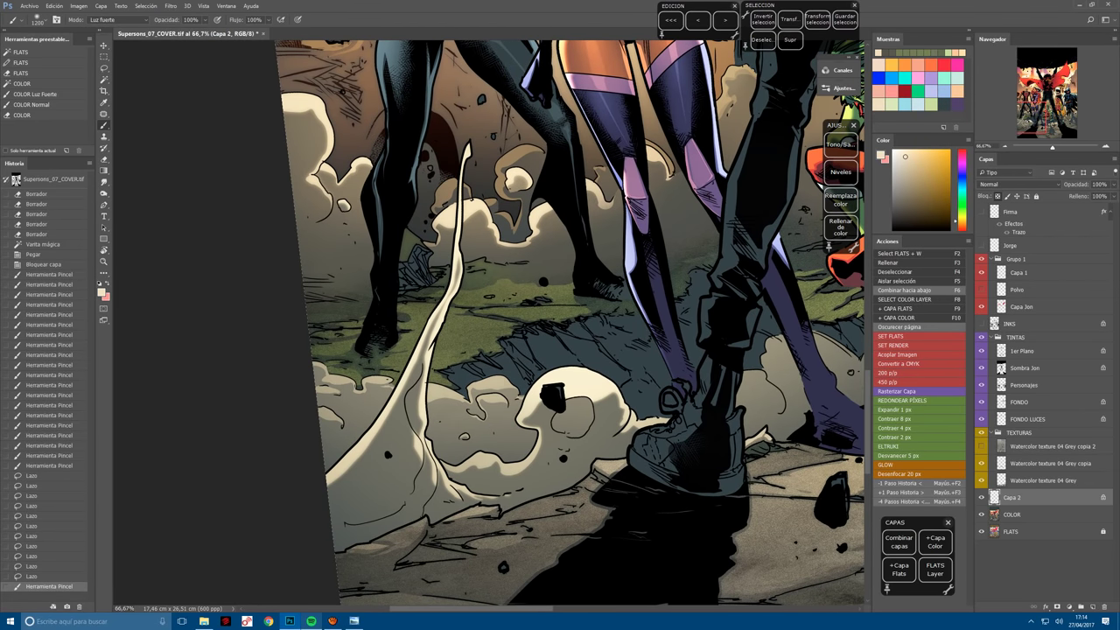
{"action": "left_click", "coordinate": [569, 324]}
{"action": "left_click", "coordinate": [569, 324]}
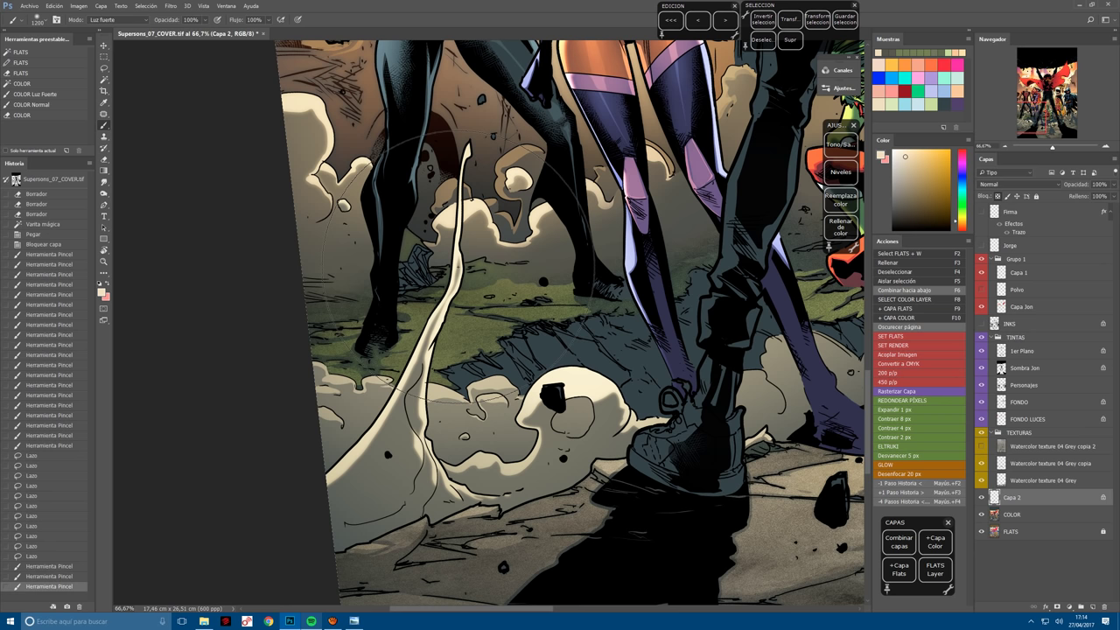
{"action": "left_click", "coordinate": [387, 435]}
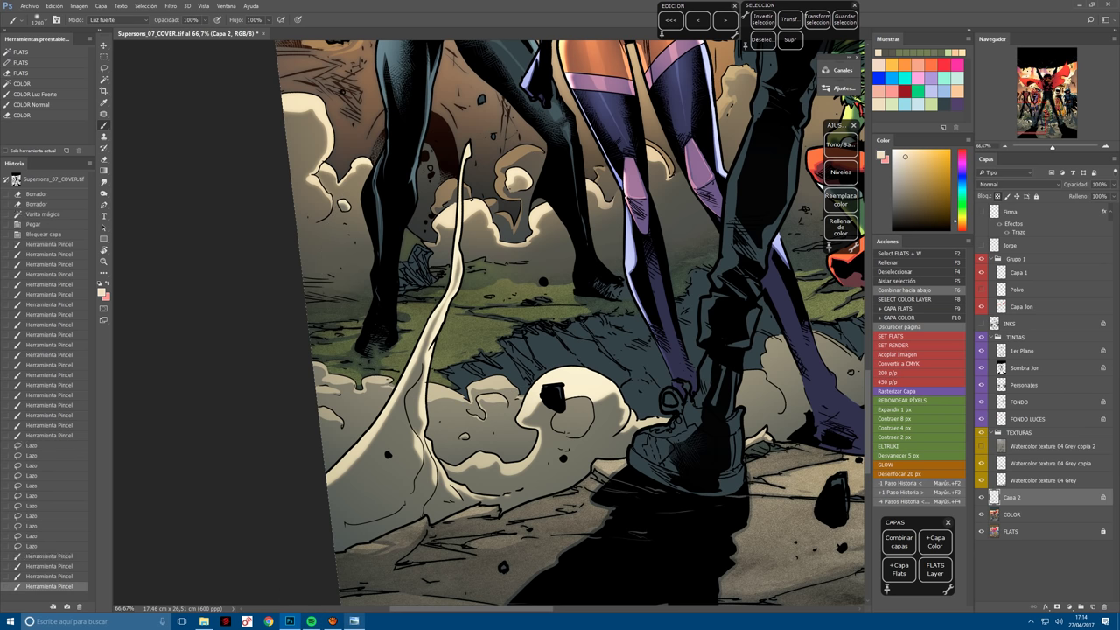
Clear the selection and lasso highlight areas on the dust cloud behind the purple boot, including its upper puffs and small inner curls.
{"action": "key", "text": "ctrl+1"}
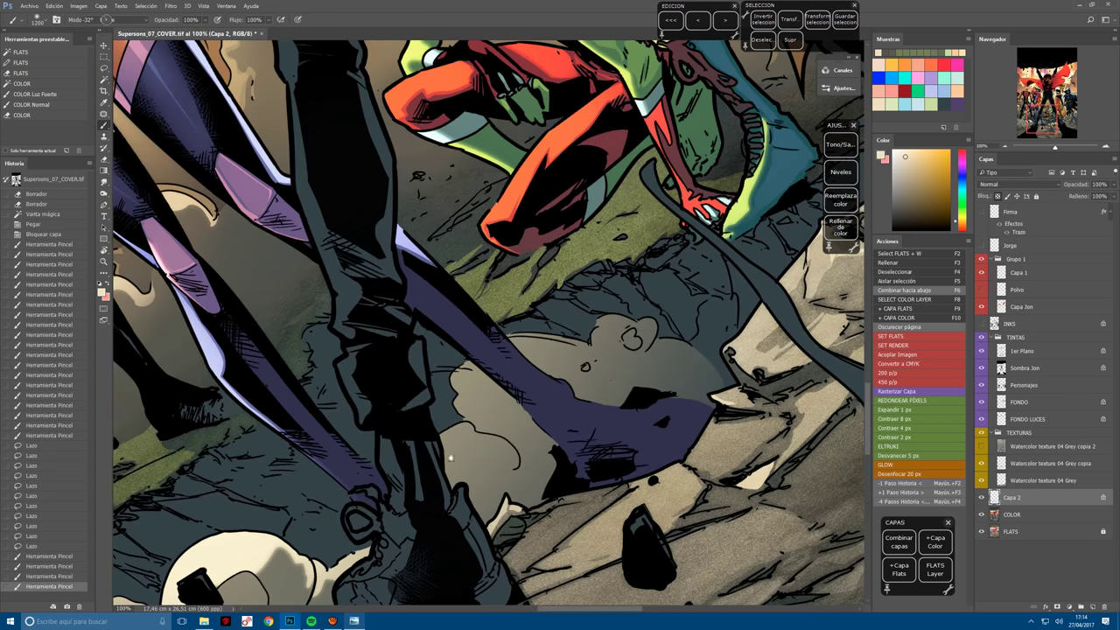
{"action": "key", "text": "ctrl+d"}
{"action": "key", "text": "l"}
{"action": "mouse_move", "coordinate": [427, 449]}
{"action": "left_mouse_down"}
{"action": "mouse_move", "coordinate": [466, 420]}
{"action": "mouse_move", "coordinate": [429, 378]}
{"action": "mouse_move", "coordinate": [526, 328]}
{"action": "mouse_move", "coordinate": [578, 343]}
{"action": "mouse_move", "coordinate": [490, 394]}
{"action": "left_mouse_up"}
{"action": "mouse_move", "coordinate": [581, 339]}
{"action": "left_mouse_down"}
{"action": "mouse_move", "coordinate": [569, 327]}
{"action": "mouse_move", "coordinate": [600, 346]}
{"action": "mouse_move", "coordinate": [618, 336]}
{"action": "mouse_move", "coordinate": [578, 302]}
{"action": "left_mouse_up"}
{"action": "mouse_move", "coordinate": [646, 322]}
{"action": "left_mouse_down"}
{"action": "mouse_move", "coordinate": [650, 332]}
{"action": "mouse_move", "coordinate": [665, 306]}
{"action": "left_mouse_up"}
{"action": "mouse_move", "coordinate": [632, 340]}
{"action": "left_mouse_down"}
{"action": "mouse_move", "coordinate": [644, 336]}
{"action": "mouse_move", "coordinate": [630, 355]}
{"action": "mouse_move", "coordinate": [644, 345]}
{"action": "left_mouse_up"}
{"action": "left_click_drag", "start_coordinate": [586, 368], "coordinate": [602, 385]}
Brush soft cream light into the selected parts of the dust cloud behind the purple boot.
{"action": "key", "text": "b"}
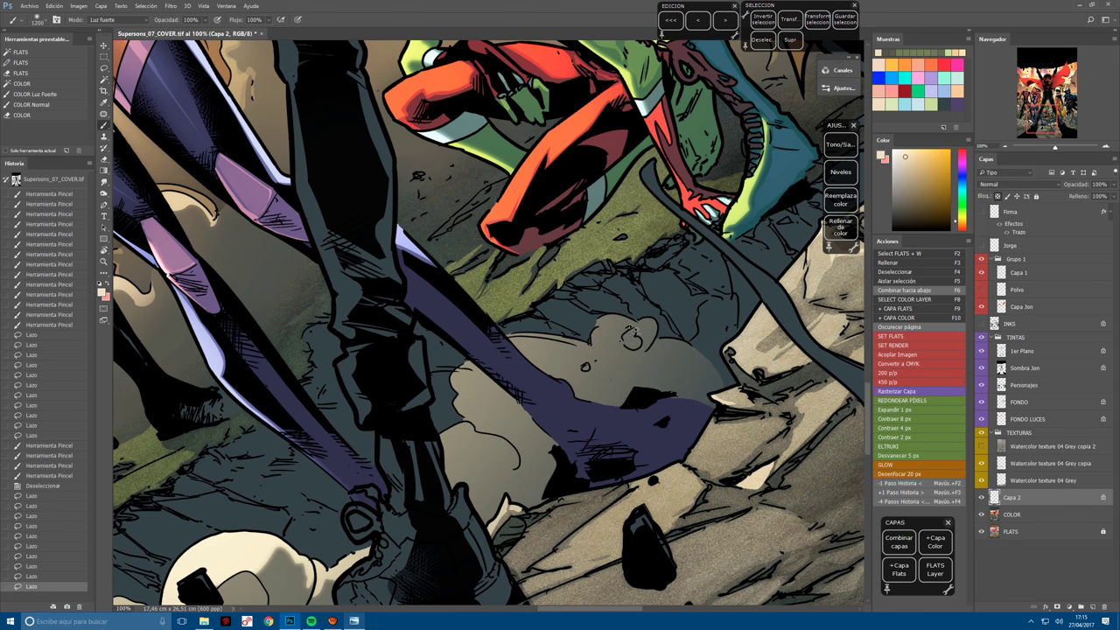
{"action": "left_click", "coordinate": [635, 329]}
{"action": "key", "text": "ctrl+minus"}
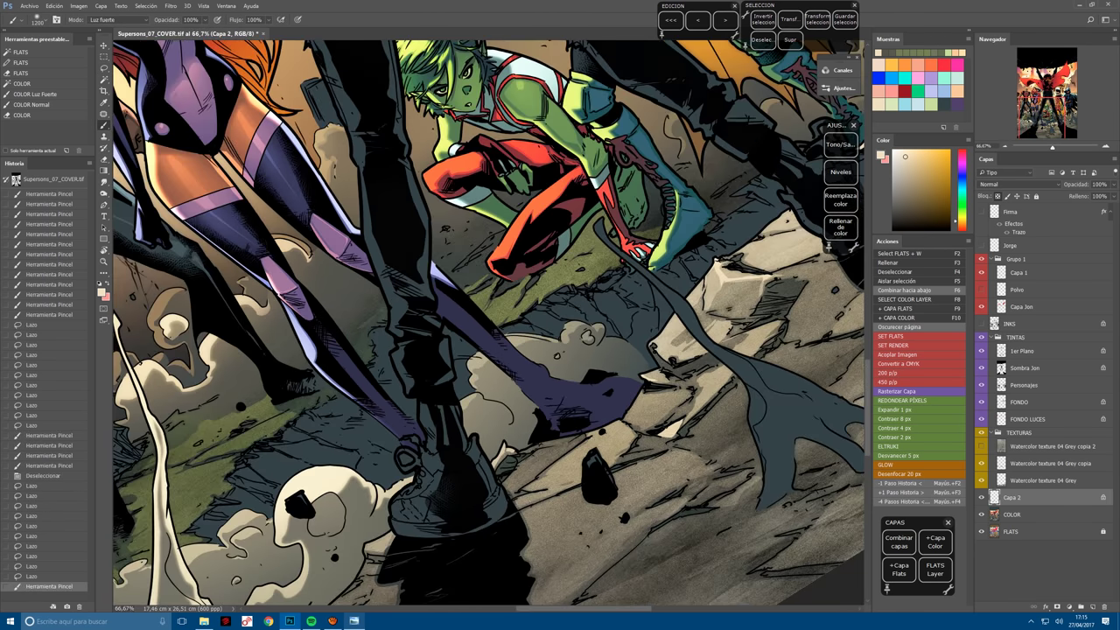
{"action": "left_click", "coordinate": [477, 371]}
{"action": "key", "text": "ctrl+minus"}
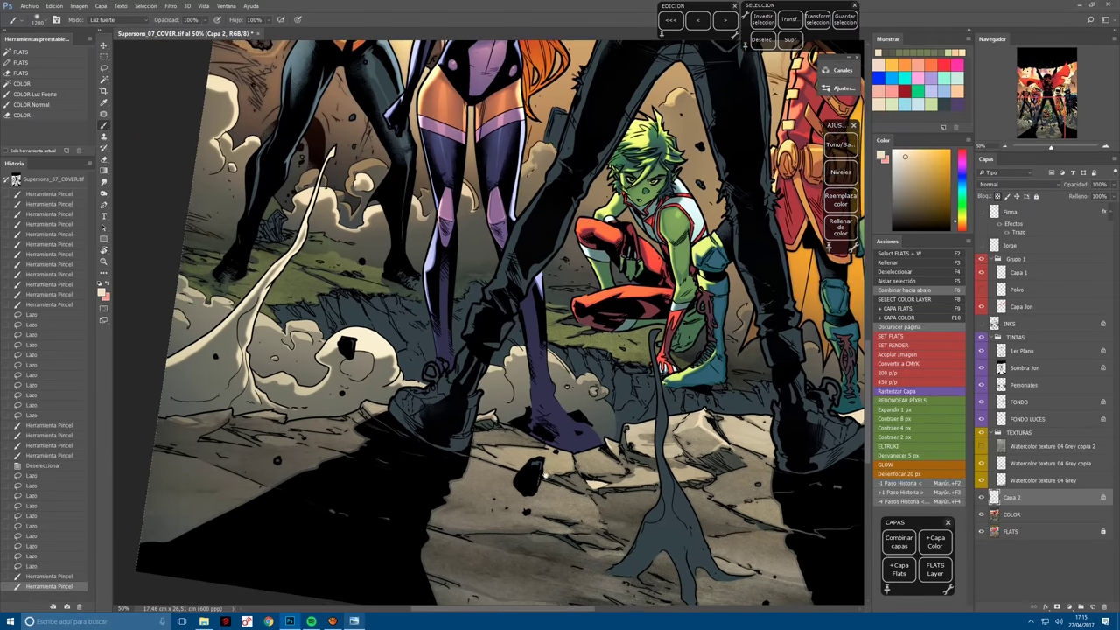
Merge the dust light layer down into COLOR and copy the blue-grey crevice area from FLATS onto a new colour layer.
{"action": "key", "text": "F6"}
{"action": "key", "text": "F2"}
{"action": "left_click", "coordinate": [519, 469]}
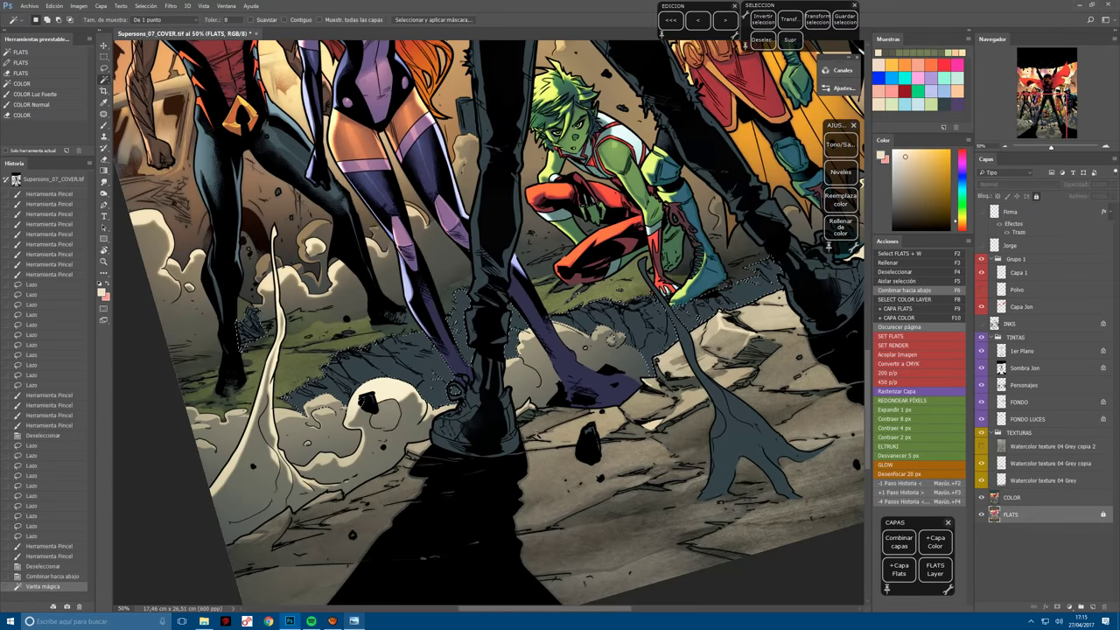
{"action": "key", "text": "F10"}
Brush over the crevice, then select its inner area with the ELTRUKI contraction and a 5 px feather.
{"action": "left_click", "coordinate": [456, 388]}
{"action": "left_click", "coordinate": [456, 388]}
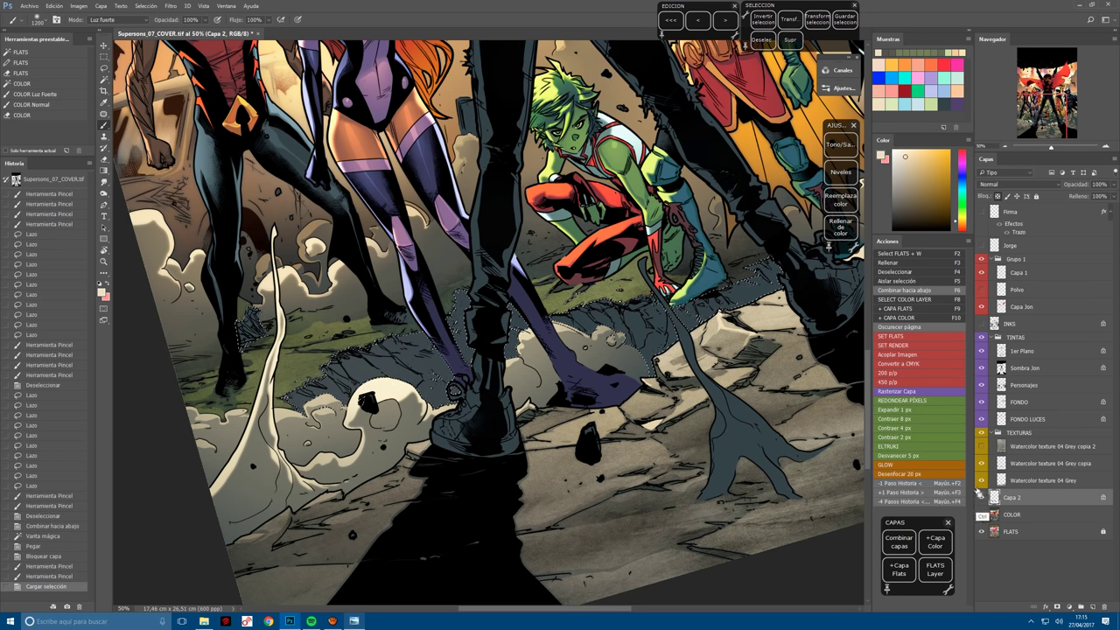
{"action": "left_click", "coordinate": [910, 447]}
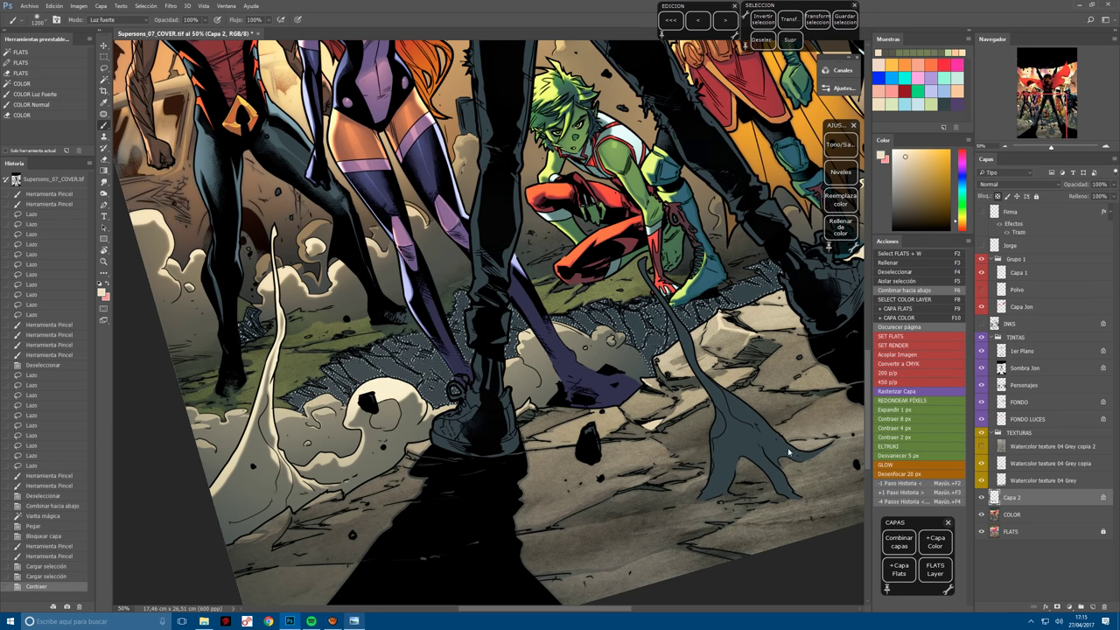
{"action": "left_click", "coordinate": [910, 456]}
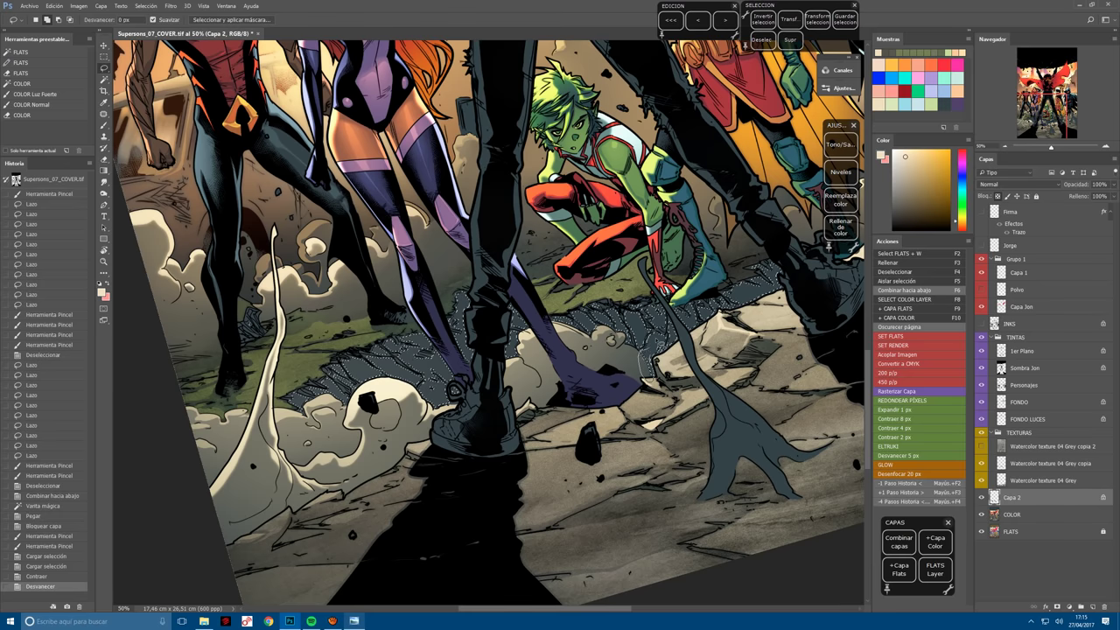
Brush soft cream light inside the feathered crevice selection from the dust clouds to the black boot, then clear the selection.
{"action": "key", "text": "b"}
{"action": "mouse_move", "coordinate": [647, 364]}
{"action": "left_mouse_down"}
{"action": "mouse_move", "coordinate": [657, 307]}
{"action": "mouse_move", "coordinate": [644, 371]}
{"action": "left_mouse_up"}
{"action": "mouse_move", "coordinate": [508, 280]}
{"action": "left_mouse_down"}
{"action": "mouse_move", "coordinate": [368, 385]}
{"action": "mouse_move", "coordinate": [315, 398]}
{"action": "left_mouse_up"}
{"action": "left_click_drag", "start_coordinate": [525, 350], "coordinate": [342, 429]}
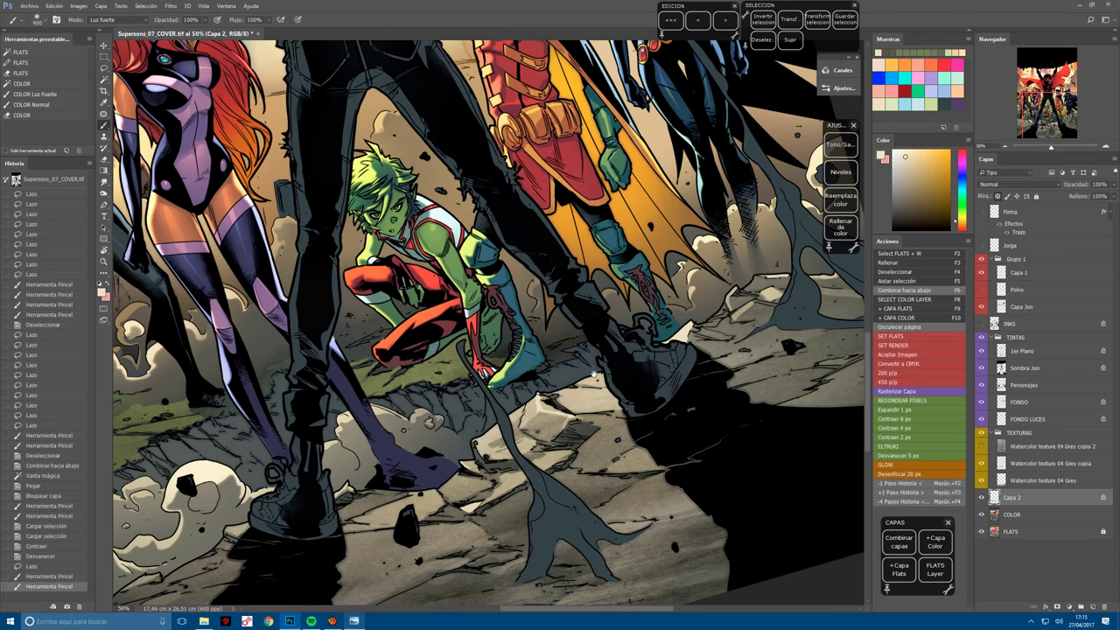
{"action": "left_click_drag", "start_coordinate": [594, 374], "coordinate": [721, 322]}
{"action": "key", "text": "l"}
{"action": "key", "text": "ctrl+d"}
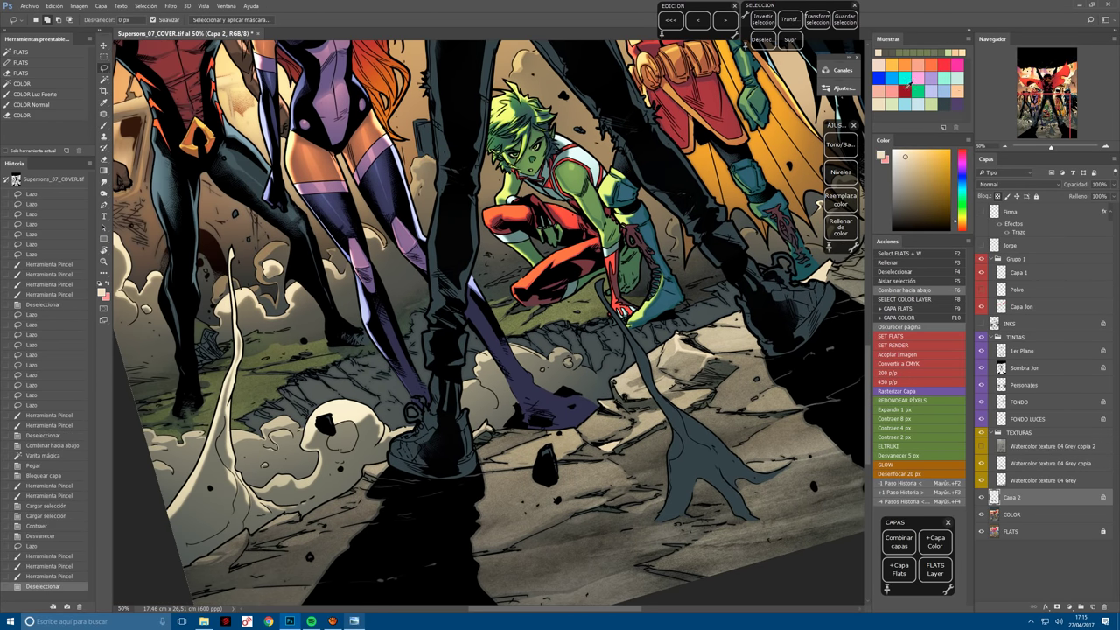
Sample a bright red and tint the crevice ground with large soft strokes, then reduce the brush size to 1500.
{"action": "key", "text": "b"}
{"action": "key", "text": "ctrl+minus"}
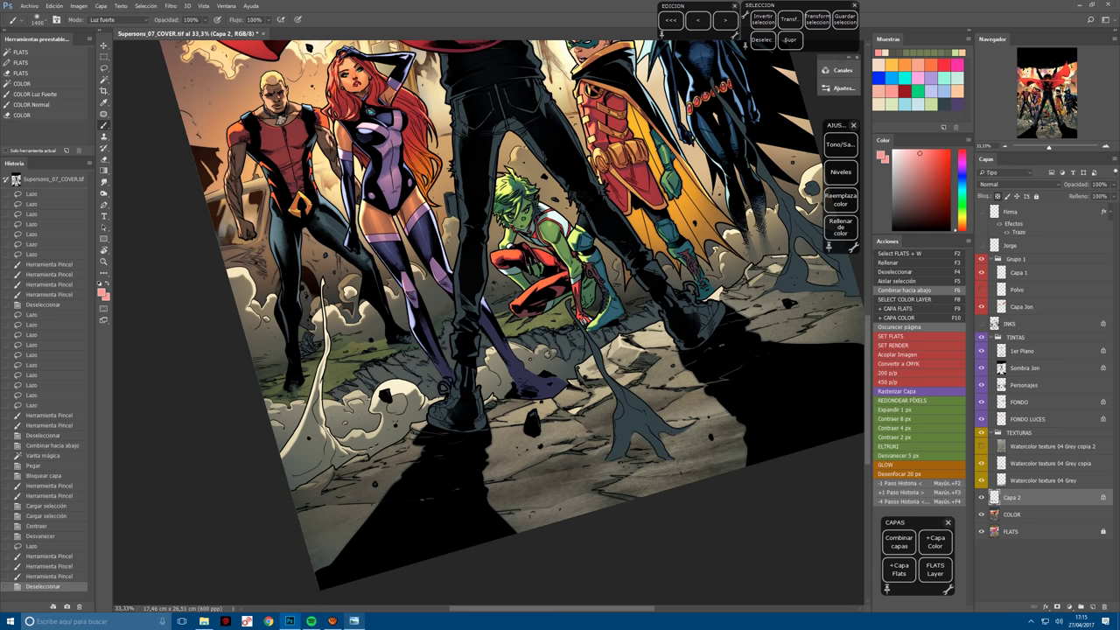
{"action": "left_click", "coordinate": [622, 241], "text": "alt"}
{"action": "left_click", "coordinate": [622, 241]}
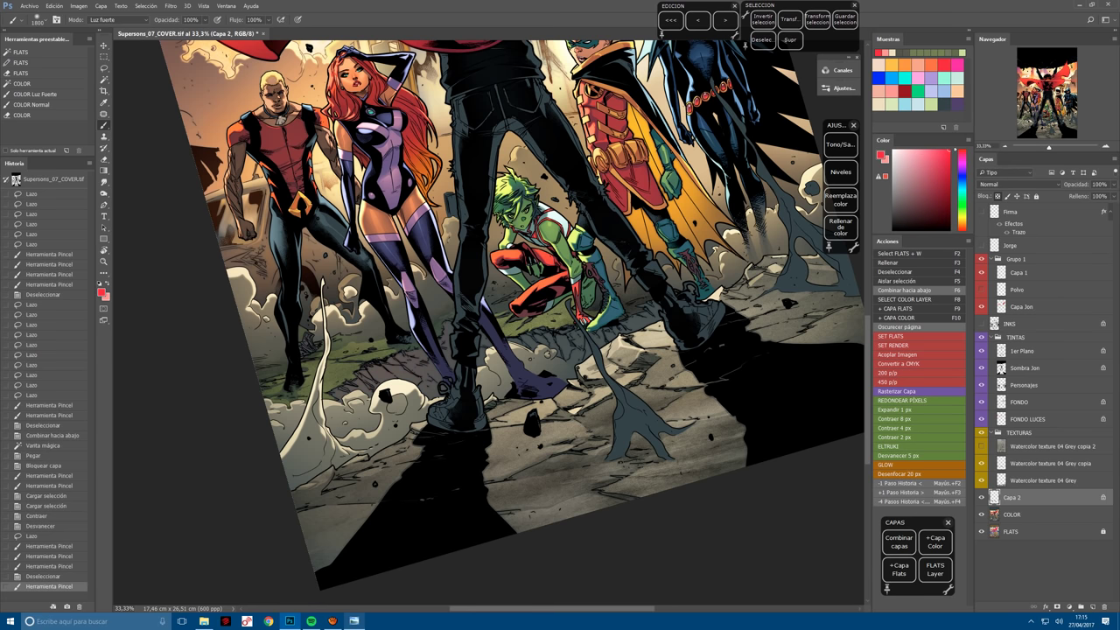
{"action": "left_click", "coordinate": [649, 331]}
{"action": "key", "text": "bracketleft"}
{"action": "key", "text": "bracketleft"}
{"action": "key", "text": "bracketleft"}
{"action": "scroll", "coordinate": [505, 471], "scroll_direction": "up", "scroll_amount": 5}
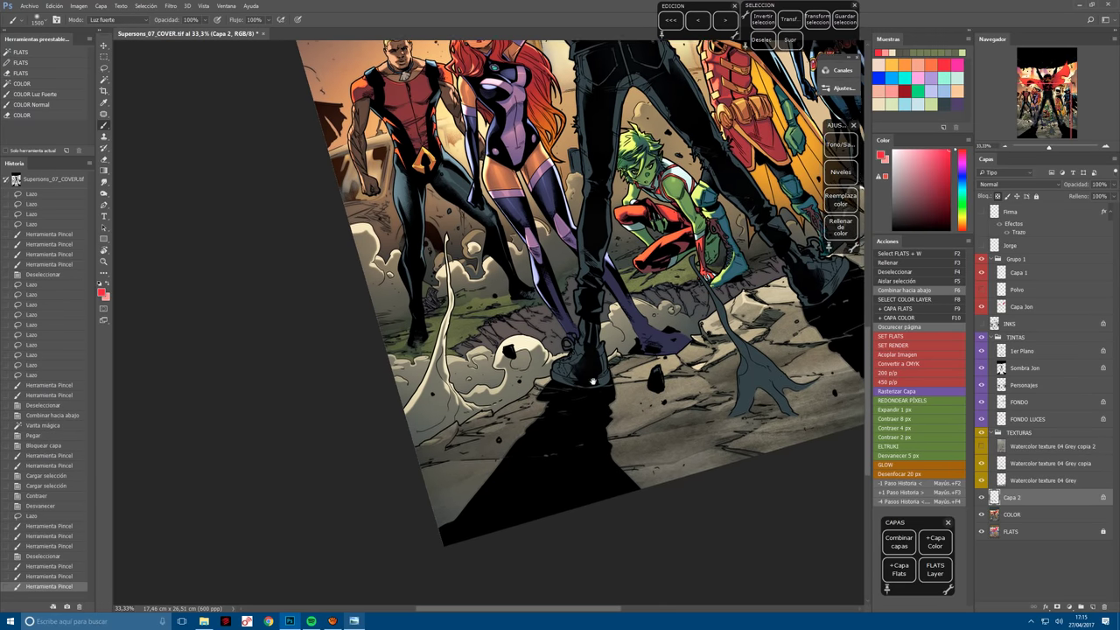
Lasso the jagged rock facets in the crevice beside the small dust curls and the large cream swirl.
{"action": "key", "text": "r"}
{"action": "mouse_move", "coordinate": [490, 411]}
{"action": "left_mouse_down"}
{"action": "mouse_move", "coordinate": [504, 471]}
{"action": "mouse_move", "coordinate": [490, 438]}
{"action": "mouse_move", "coordinate": [501, 458]}
{"action": "mouse_move", "coordinate": [506, 448]}
{"action": "mouse_move", "coordinate": [477, 461]}
{"action": "left_mouse_up"}
{"action": "key", "text": "l"}
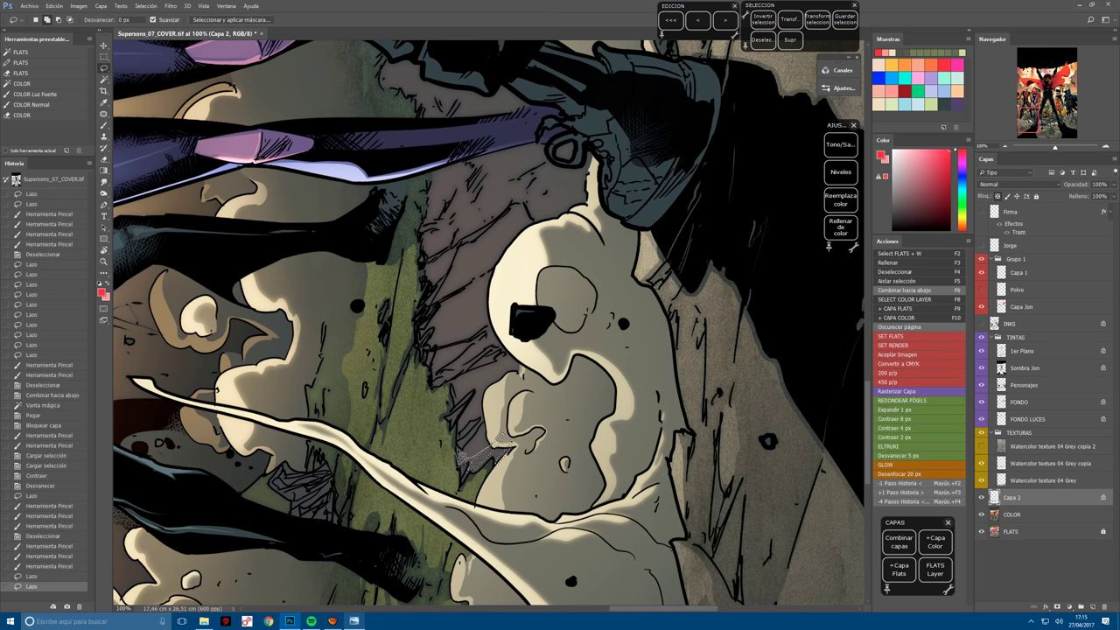
{"action": "left_click_drag", "start_coordinate": [506, 413], "coordinate": [490, 464]}
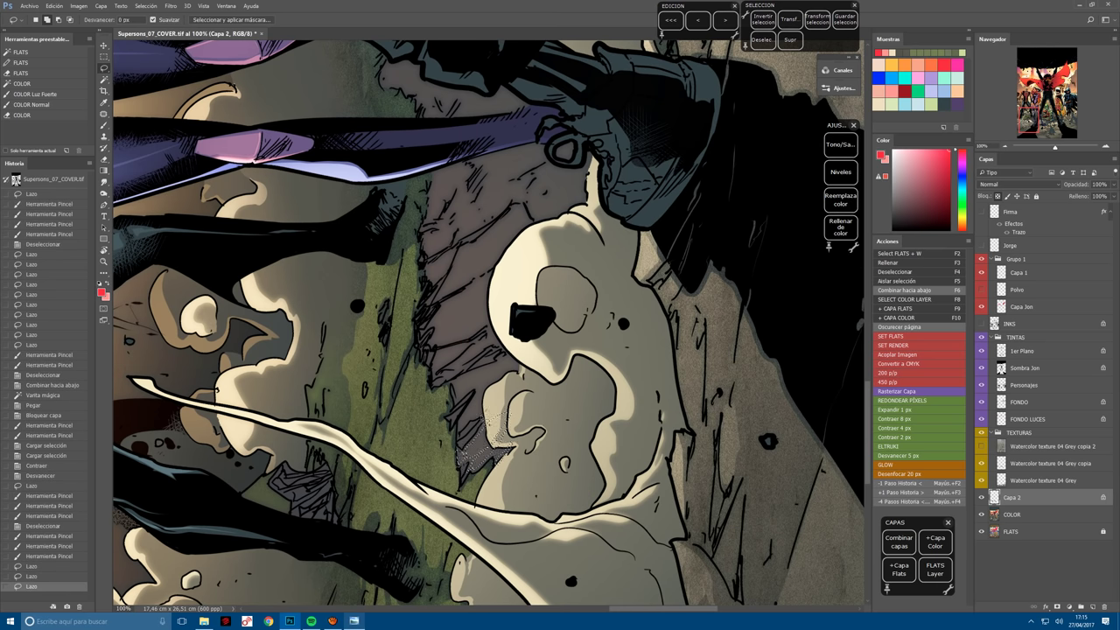
{"action": "mouse_move", "coordinate": [490, 403]}
{"action": "left_mouse_down"}
{"action": "mouse_move", "coordinate": [529, 349]}
{"action": "mouse_move", "coordinate": [435, 378]}
{"action": "mouse_move", "coordinate": [495, 338]}
{"action": "mouse_move", "coordinate": [529, 343]}
{"action": "mouse_move", "coordinate": [480, 363]}
{"action": "left_mouse_up"}
{"action": "mouse_move", "coordinate": [473, 359]}
{"action": "left_mouse_down"}
{"action": "mouse_move", "coordinate": [464, 451]}
{"action": "mouse_move", "coordinate": [468, 342]}
{"action": "left_mouse_up"}
{"action": "mouse_move", "coordinate": [459, 438]}
{"action": "left_mouse_down"}
{"action": "mouse_move", "coordinate": [529, 354]}
{"action": "mouse_move", "coordinate": [534, 411]}
{"action": "mouse_move", "coordinate": [517, 464]}
{"action": "mouse_move", "coordinate": [490, 455]}
{"action": "left_mouse_up"}
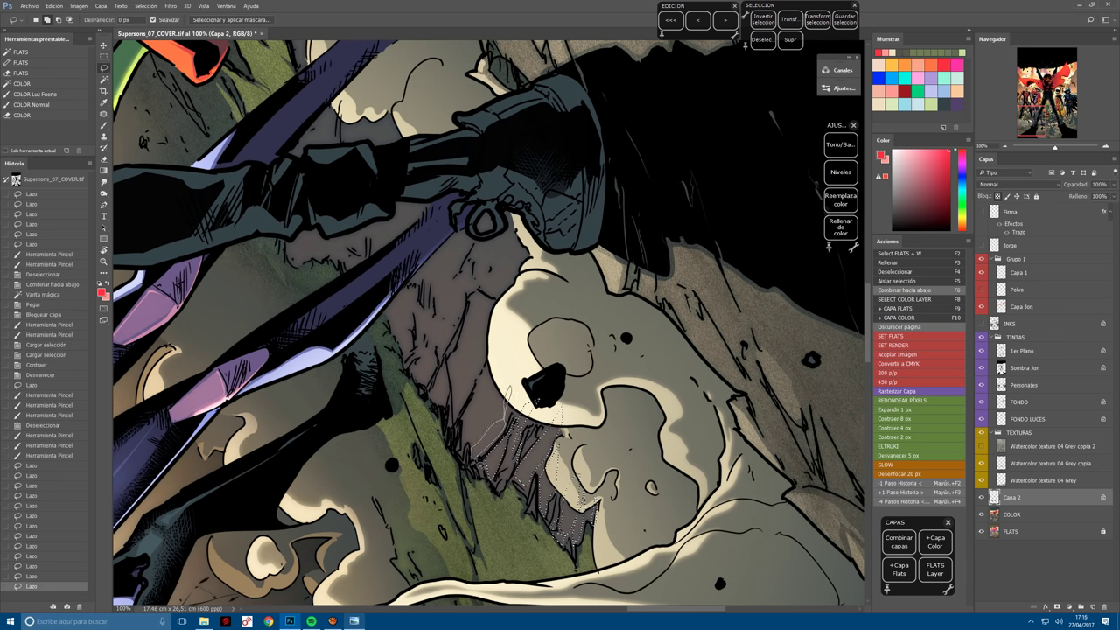
Add the remaining rock facets along the crevice's grassy edge, up toward the purple leg, to the Lasso selection.
{"action": "left_click_drag", "start_coordinate": [521, 418], "coordinate": [473, 477]}
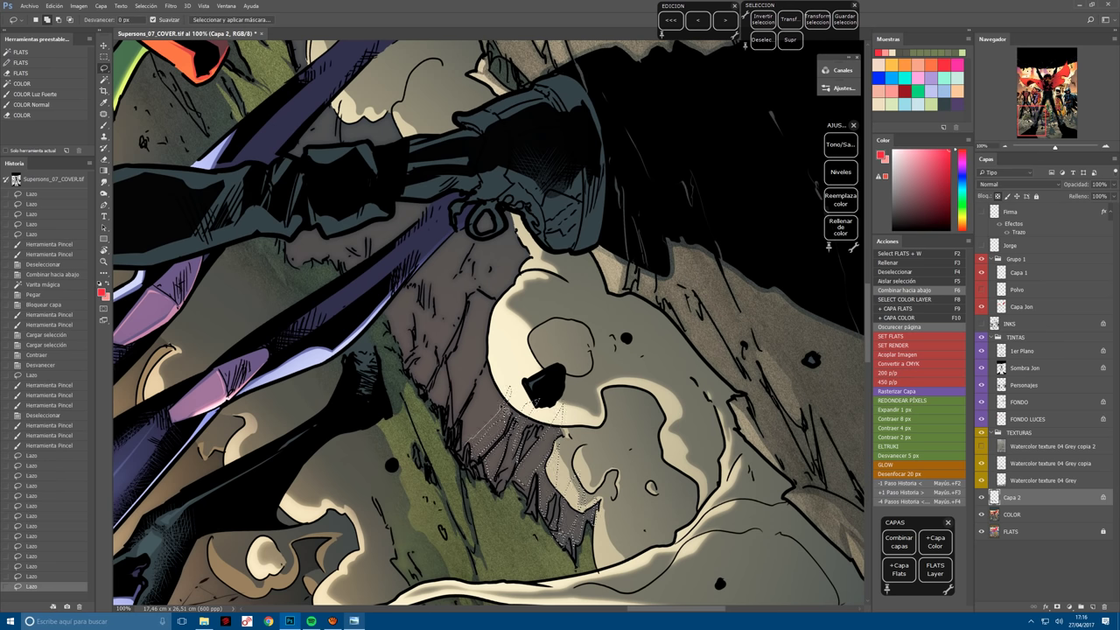
{"action": "mouse_move", "coordinate": [469, 429]}
{"action": "left_mouse_down"}
{"action": "mouse_move", "coordinate": [499, 412]}
{"action": "mouse_move", "coordinate": [469, 427]}
{"action": "left_mouse_up"}
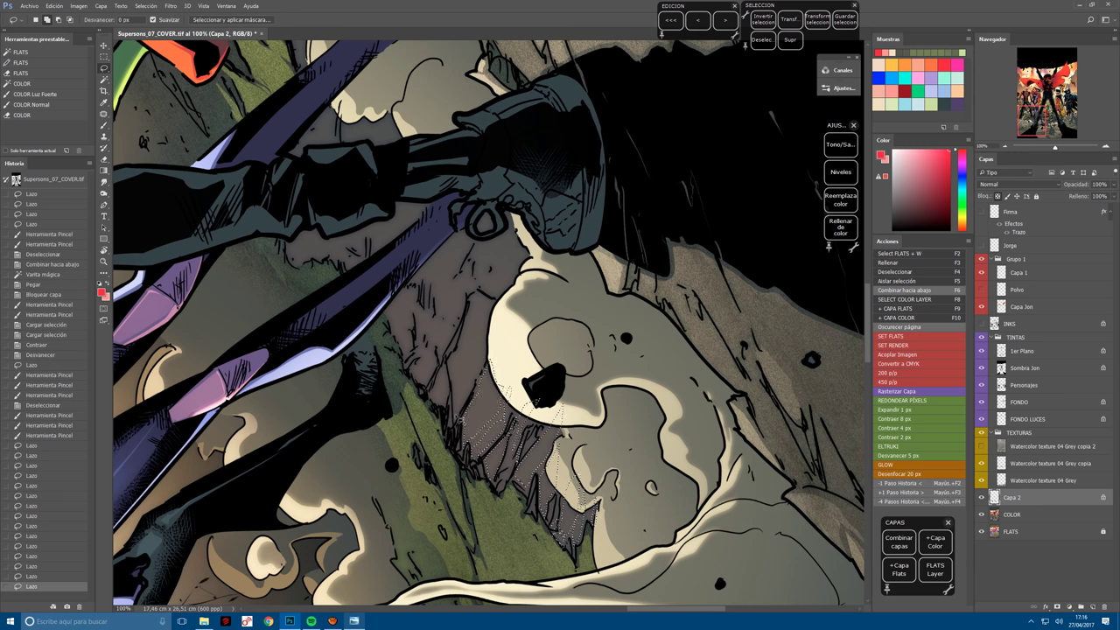
{"action": "key", "text": "alt"}
{"action": "left_click_drag", "start_coordinate": [457, 390], "coordinate": [472, 302]}
{"action": "mouse_move", "coordinate": [464, 367]}
{"action": "left_mouse_down"}
{"action": "mouse_move", "coordinate": [448, 407]}
{"action": "mouse_move", "coordinate": [435, 372]}
{"action": "mouse_move", "coordinate": [425, 385]}
{"action": "mouse_move", "coordinate": [392, 324]}
{"action": "mouse_move", "coordinate": [399, 352]}
{"action": "left_mouse_up"}
{"action": "mouse_move", "coordinate": [385, 306]}
{"action": "left_mouse_down"}
{"action": "mouse_move", "coordinate": [405, 378]}
{"action": "mouse_move", "coordinate": [458, 463]}
{"action": "mouse_move", "coordinate": [444, 517]}
{"action": "mouse_move", "coordinate": [490, 289]}
{"action": "left_mouse_up"}
Pick the pale cream swatch and brush soft light over the selected rock facets in the crevice.
{"action": "key", "text": "r"}
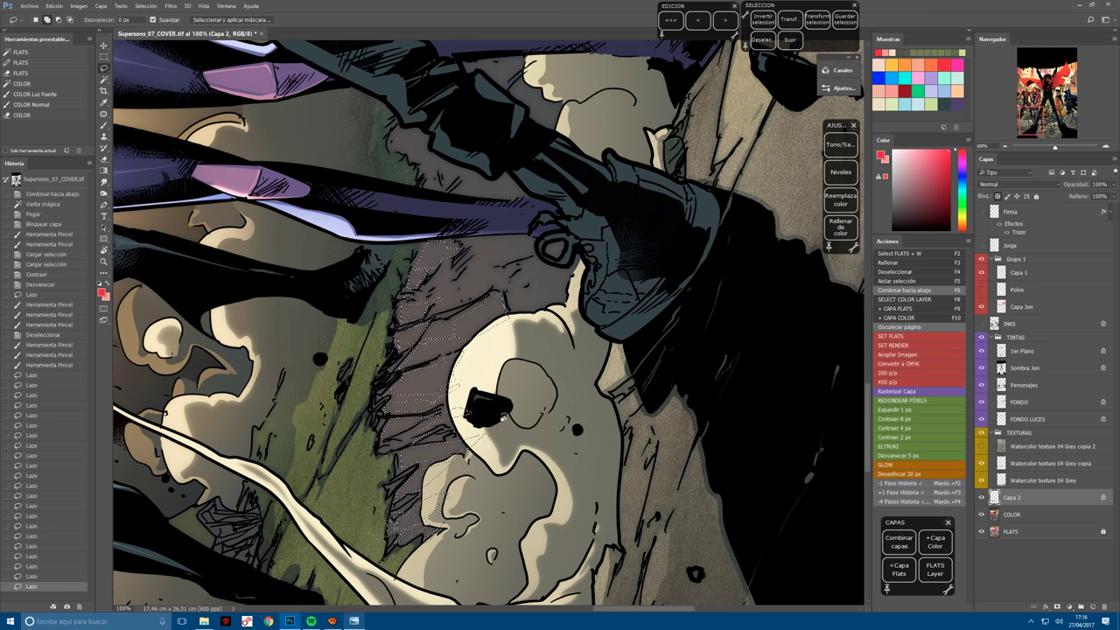
{"action": "key", "text": "b"}
{"action": "left_click", "coordinate": [448, 417], "text": "alt"}
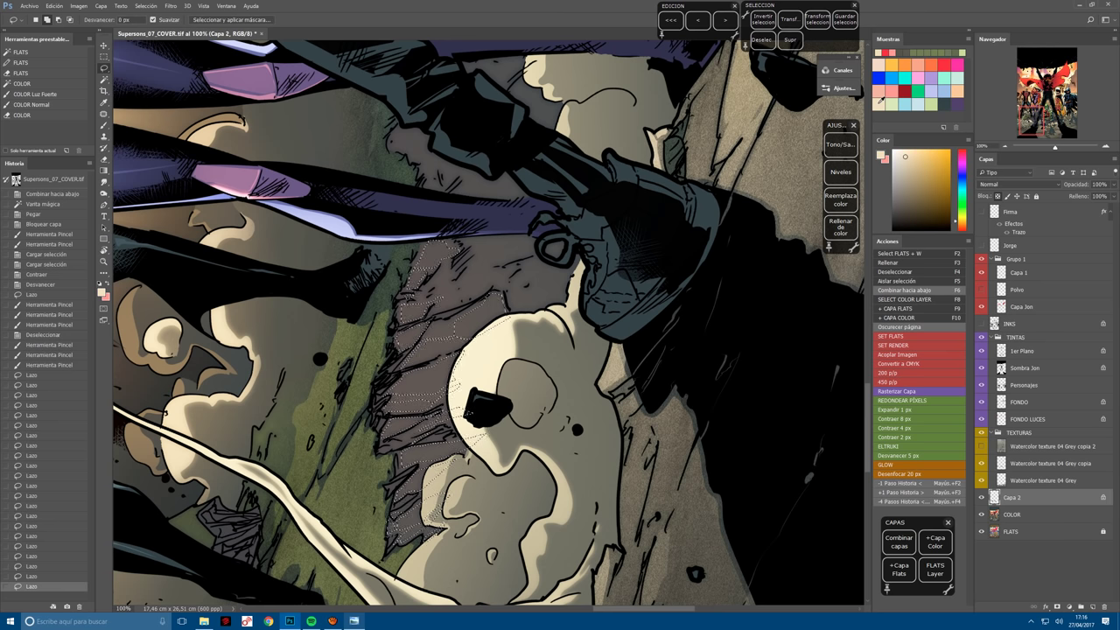
{"action": "key", "text": "ctrl+plus"}
{"action": "key", "text": "ctrl+minus"}
{"action": "key", "text": "ctrl+minus"}
{"action": "key", "text": "ctrl+minus"}
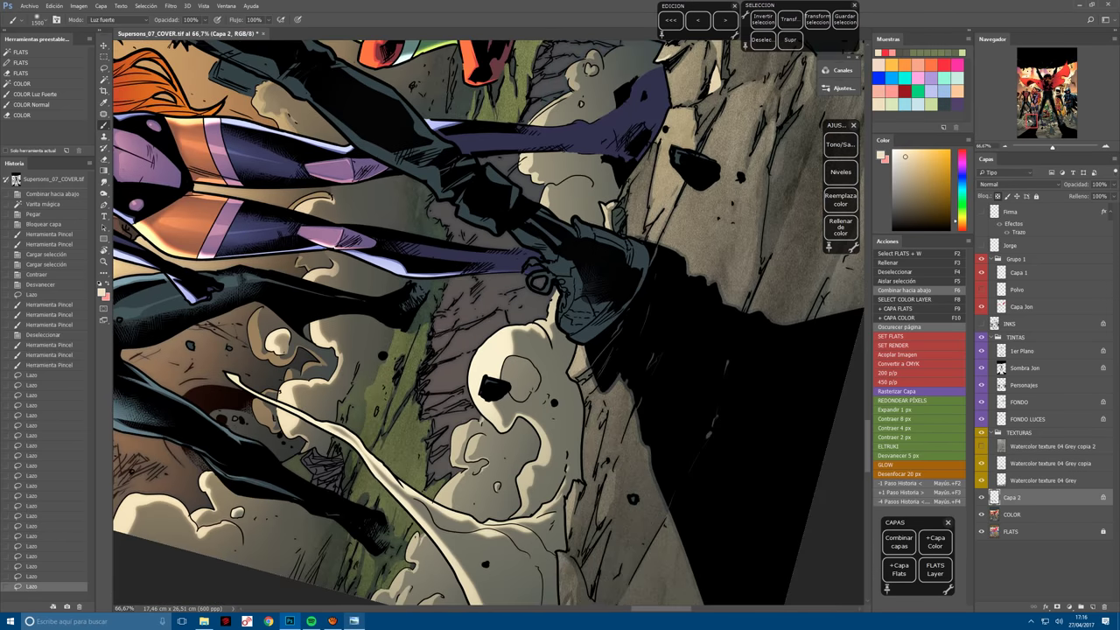
{"action": "left_click", "coordinate": [450, 368]}
{"action": "key", "text": "r"}
{"action": "left_click_drag", "start_coordinate": [491, 288], "coordinate": [612, 289]}
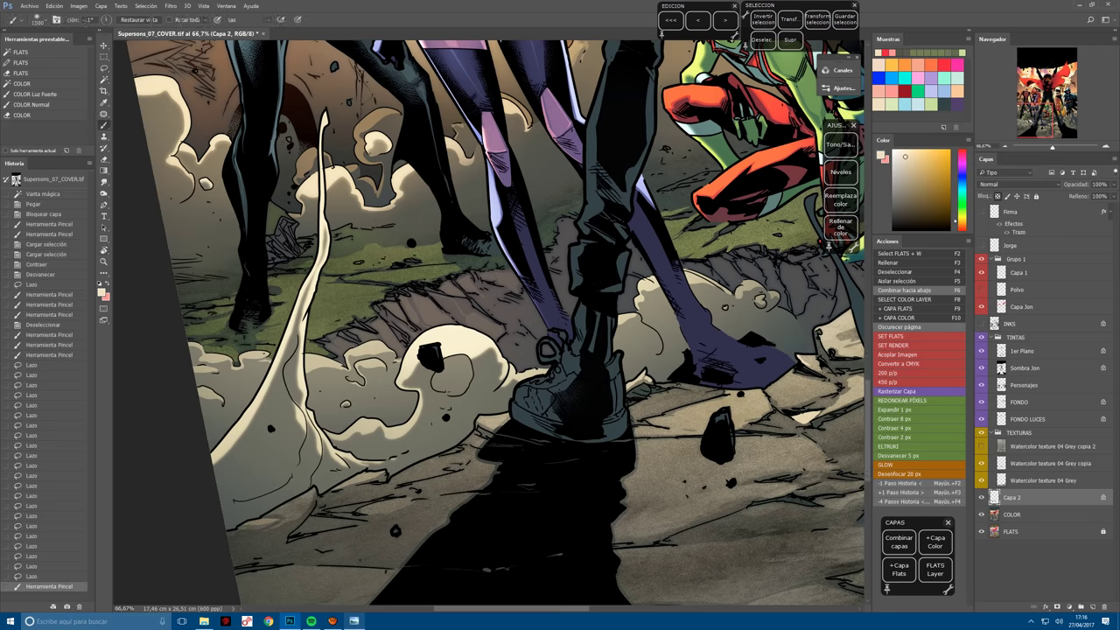
{"action": "key", "text": "b"}
{"action": "left_click_drag", "start_coordinate": [389, 337], "coordinate": [433, 310]}
Clear the selection, lasso the small rock facets beside the black boot's laces and brush cream light into them.
{"action": "key", "text": "r"}
{"action": "left_click_drag", "start_coordinate": [491, 158], "coordinate": [332, 297]}
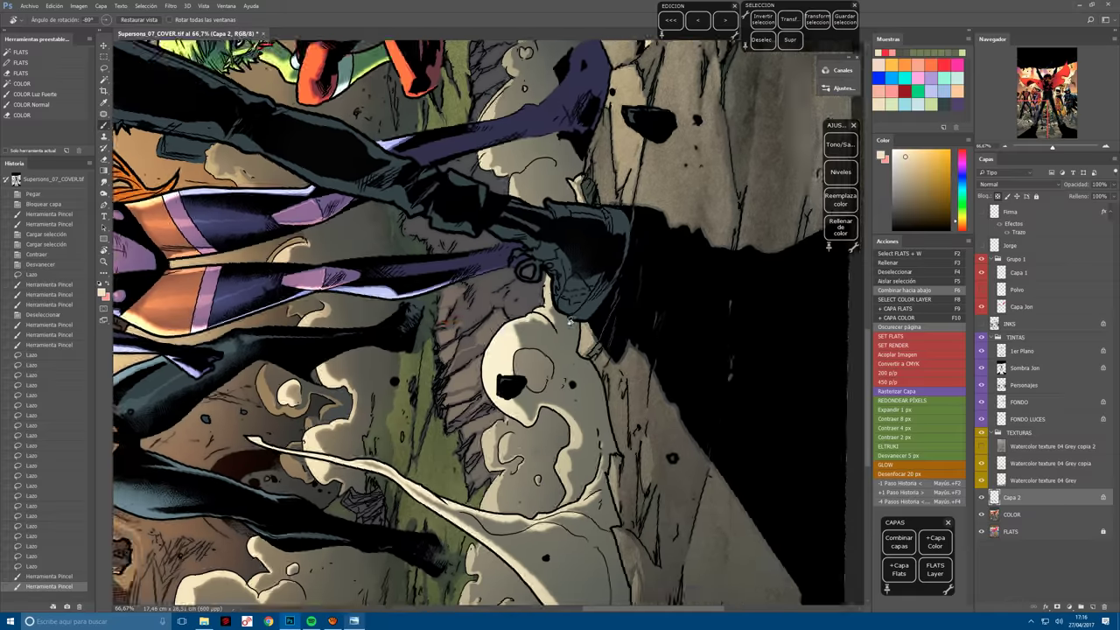
{"action": "key", "text": "ctrl+plus"}
{"action": "key", "text": "l"}
{"action": "key", "text": "ctrl+d"}
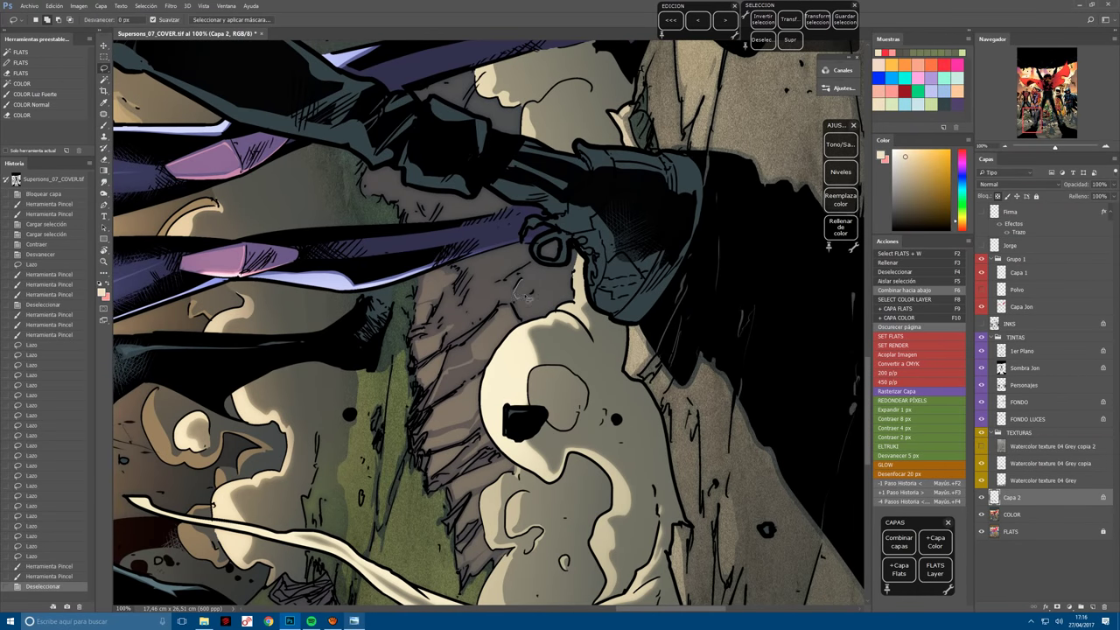
{"action": "mouse_move", "coordinate": [526, 287]}
{"action": "left_mouse_down"}
{"action": "mouse_move", "coordinate": [550, 260]}
{"action": "mouse_move", "coordinate": [525, 287]}
{"action": "left_mouse_up"}
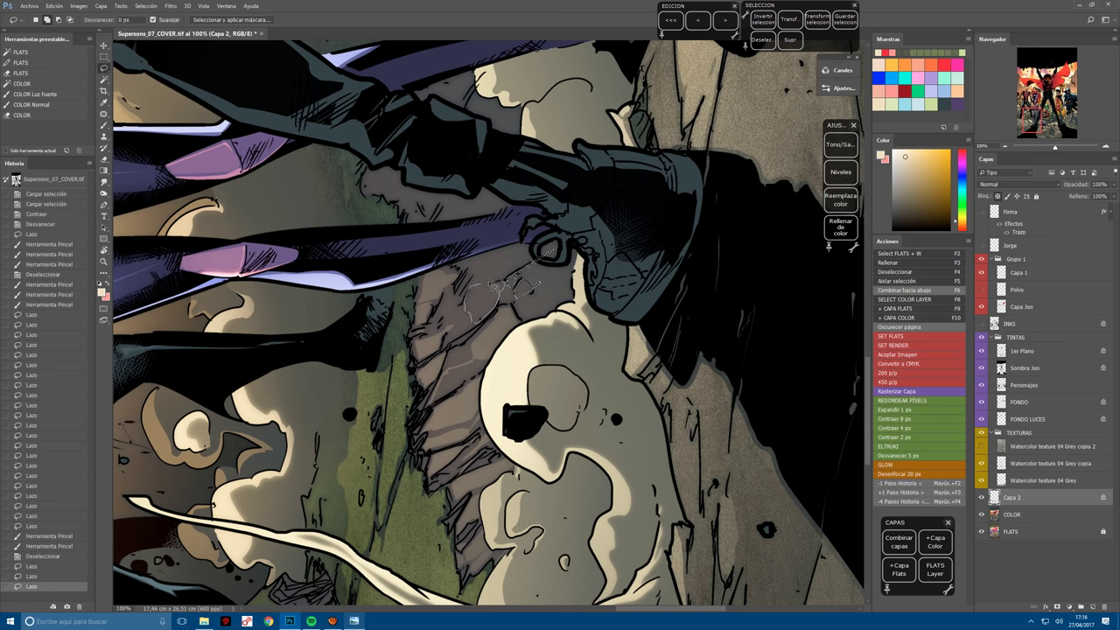
{"action": "left_click_drag", "start_coordinate": [524, 267], "coordinate": [483, 311]}
{"action": "key", "text": "b"}
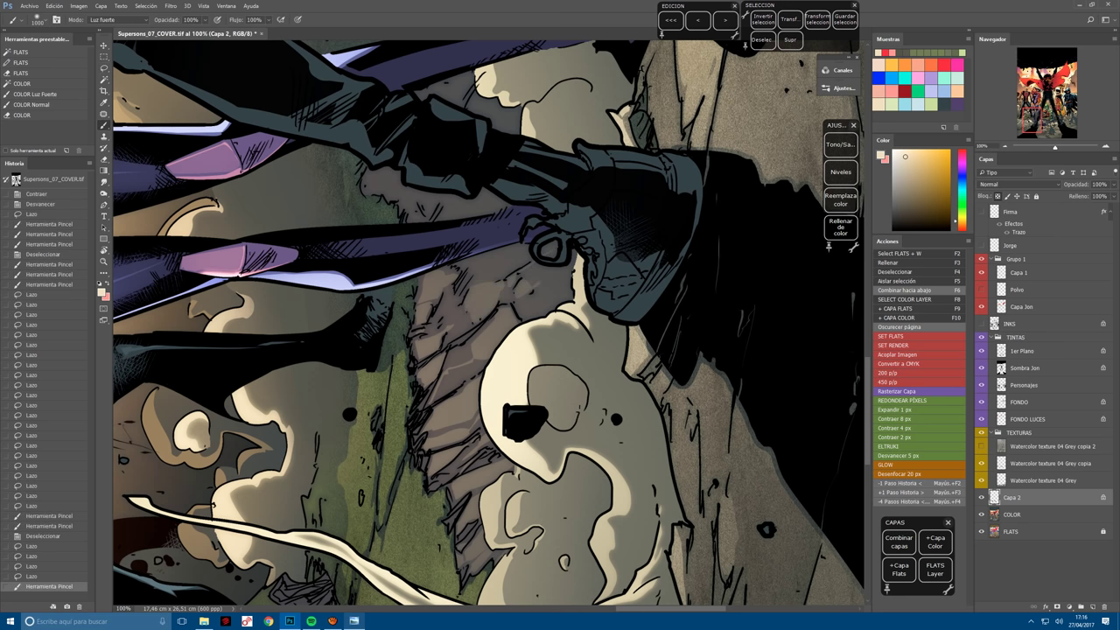
Lasso and lighten further small rock facets of the crevice below the purple leg, clearing the selection between passes.
{"action": "key", "text": "ctrl+d"}
{"action": "key", "text": "l"}
{"action": "mouse_move", "coordinate": [498, 267]}
{"action": "left_mouse_down"}
{"action": "mouse_move", "coordinate": [525, 241]}
{"action": "mouse_move", "coordinate": [464, 263]}
{"action": "left_mouse_up"}
{"action": "key", "text": "b"}
{"action": "scroll", "coordinate": [567, 490], "scroll_direction": "up", "scroll_amount": 5}
{"action": "key", "text": "l"}
{"action": "key", "text": "ctrl+d"}
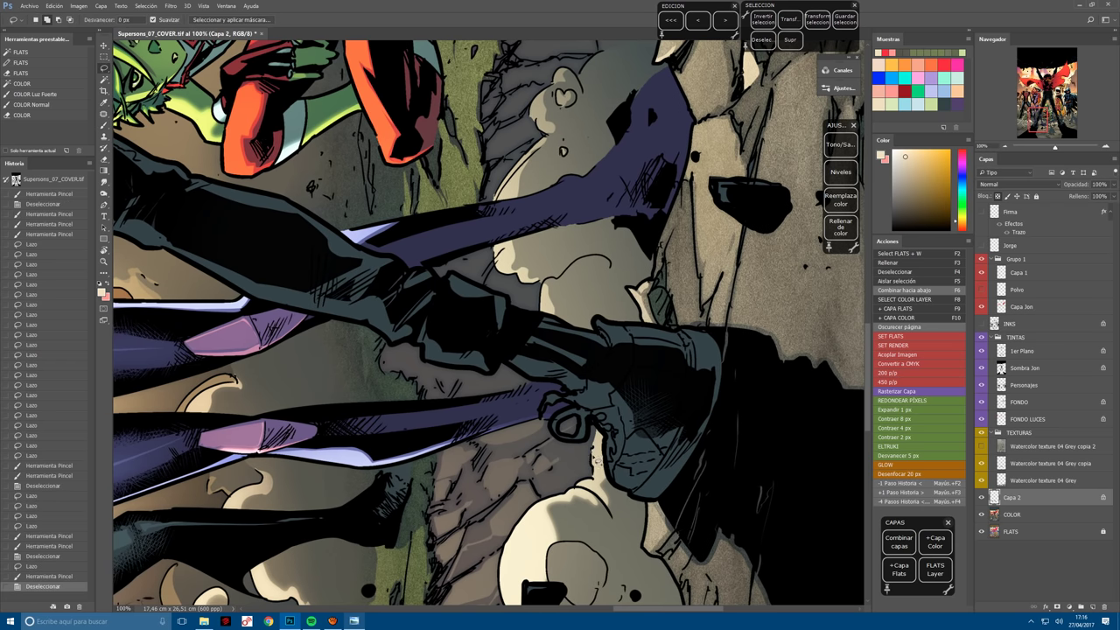
{"action": "mouse_move", "coordinate": [560, 523]}
{"action": "left_mouse_down"}
{"action": "mouse_move", "coordinate": [586, 486]}
{"action": "mouse_move", "coordinate": [582, 472]}
{"action": "left_mouse_up"}
{"action": "key", "text": "b"}
{"action": "scroll", "coordinate": [525, 482], "scroll_direction": "up", "scroll_amount": 2}
Lasso the crevice rock facets on both sides of the black trouser leg, between the two purple legs.
{"action": "key", "text": "l"}
{"action": "mouse_move", "coordinate": [444, 440]}
{"action": "left_mouse_down"}
{"action": "mouse_move", "coordinate": [410, 423]}
{"action": "mouse_move", "coordinate": [415, 442]}
{"action": "mouse_move", "coordinate": [468, 424]}
{"action": "left_mouse_up"}
{"action": "left_click_drag", "start_coordinate": [454, 474], "coordinate": [457, 478]}
{"action": "mouse_move", "coordinate": [464, 464]}
{"action": "left_mouse_down"}
{"action": "mouse_move", "coordinate": [477, 451]}
{"action": "mouse_move", "coordinate": [457, 438]}
{"action": "mouse_move", "coordinate": [459, 460]}
{"action": "left_mouse_up"}
{"action": "mouse_move", "coordinate": [472, 472]}
{"action": "left_mouse_down"}
{"action": "mouse_move", "coordinate": [486, 444]}
{"action": "mouse_move", "coordinate": [481, 483]}
{"action": "mouse_move", "coordinate": [510, 472]}
{"action": "mouse_move", "coordinate": [519, 414]}
{"action": "left_mouse_up"}
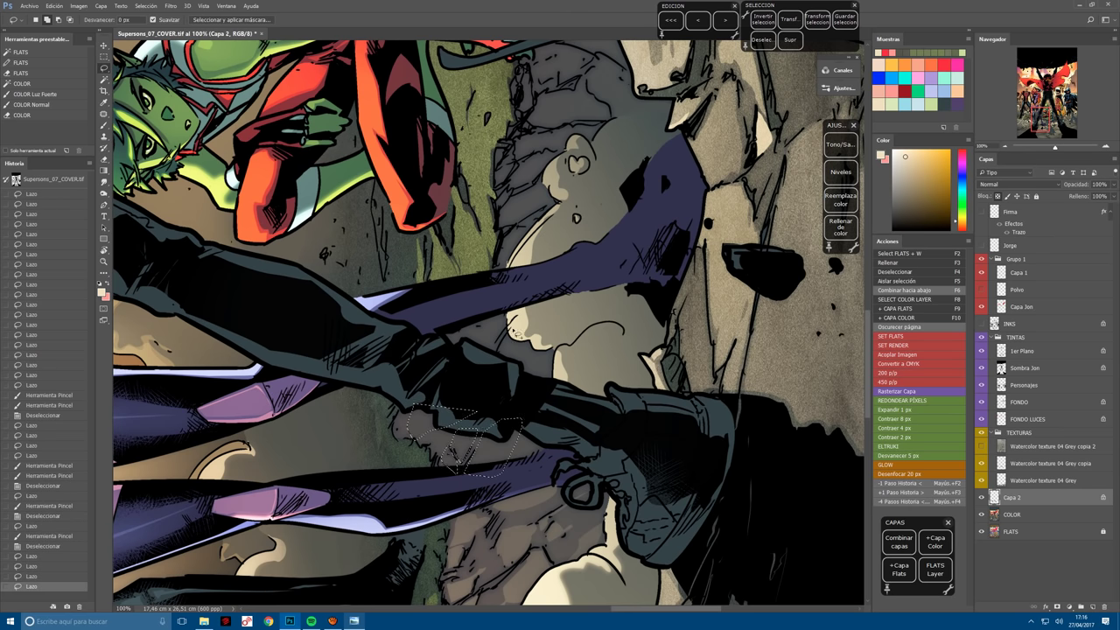
{"action": "mouse_move", "coordinate": [512, 342]}
{"action": "left_mouse_down"}
{"action": "mouse_move", "coordinate": [523, 393]}
{"action": "mouse_move", "coordinate": [573, 324]}
{"action": "mouse_move", "coordinate": [513, 326]}
{"action": "mouse_move", "coordinate": [460, 342]}
{"action": "left_mouse_up"}
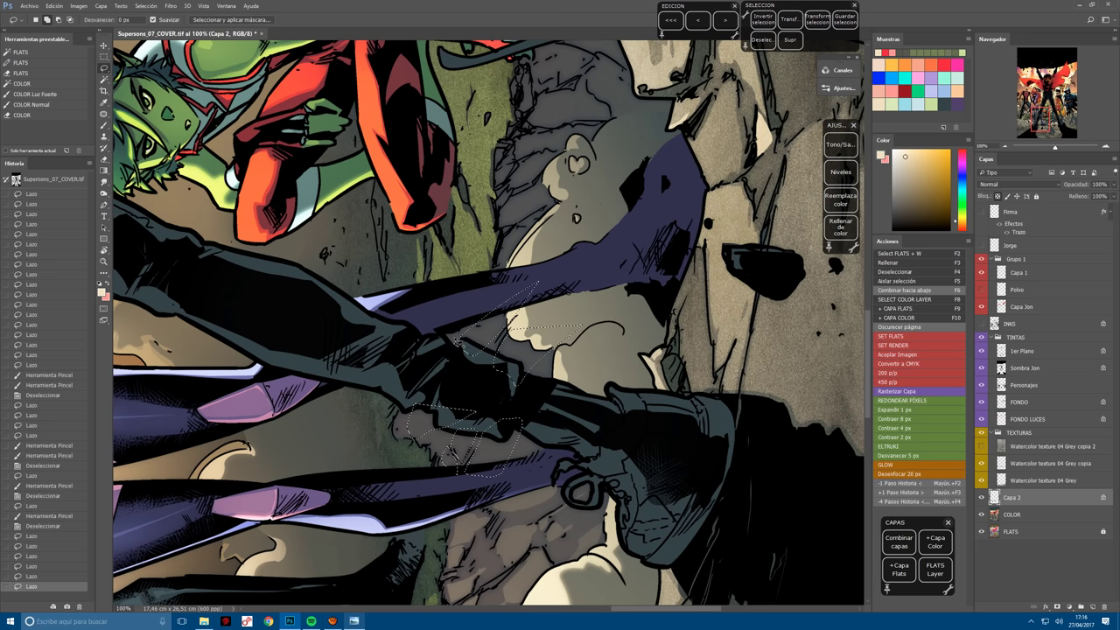
Brush cream light into the selected rock facets around the black trouser leg and clear the selection.
{"action": "key", "text": "b"}
{"action": "left_click_drag", "start_coordinate": [526, 351], "coordinate": [490, 448]}
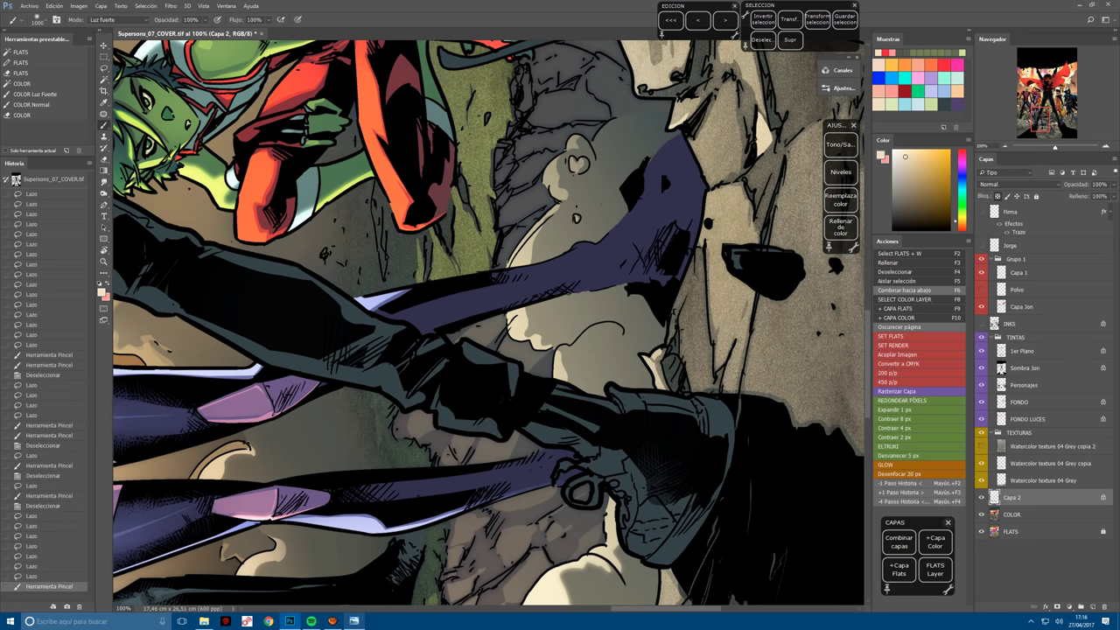
{"action": "mouse_move", "coordinate": [527, 231]}
{"action": "left_mouse_down"}
{"action": "mouse_move", "coordinate": [492, 397]}
{"action": "mouse_move", "coordinate": [464, 433]}
{"action": "left_mouse_up"}
{"action": "key", "text": "ctrl+d"}
Lasso the crevice rock facets beside the dust cloud, from the purple leg up to the blue-grey tendril.
{"action": "key", "text": "l"}
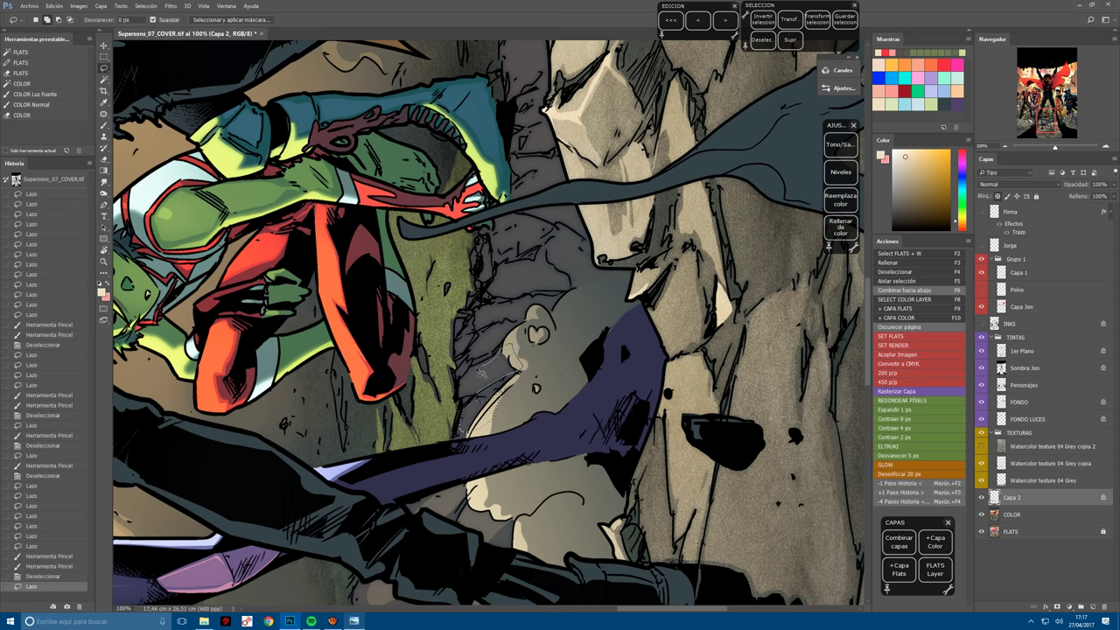
{"action": "mouse_move", "coordinate": [472, 420]}
{"action": "left_mouse_down"}
{"action": "mouse_move", "coordinate": [462, 385]}
{"action": "mouse_move", "coordinate": [486, 359]}
{"action": "mouse_move", "coordinate": [468, 361]}
{"action": "mouse_move", "coordinate": [477, 350]}
{"action": "left_mouse_up"}
{"action": "mouse_move", "coordinate": [511, 311]}
{"action": "left_mouse_down"}
{"action": "mouse_move", "coordinate": [525, 298]}
{"action": "mouse_move", "coordinate": [469, 336]}
{"action": "mouse_move", "coordinate": [462, 326]}
{"action": "left_mouse_up"}
{"action": "mouse_move", "coordinate": [460, 325]}
{"action": "left_mouse_down"}
{"action": "mouse_move", "coordinate": [464, 352]}
{"action": "mouse_move", "coordinate": [502, 326]}
{"action": "left_mouse_up"}
{"action": "mouse_move", "coordinate": [508, 304]}
{"action": "left_mouse_down"}
{"action": "mouse_move", "coordinate": [539, 302]}
{"action": "mouse_move", "coordinate": [523, 297]}
{"action": "left_mouse_up"}
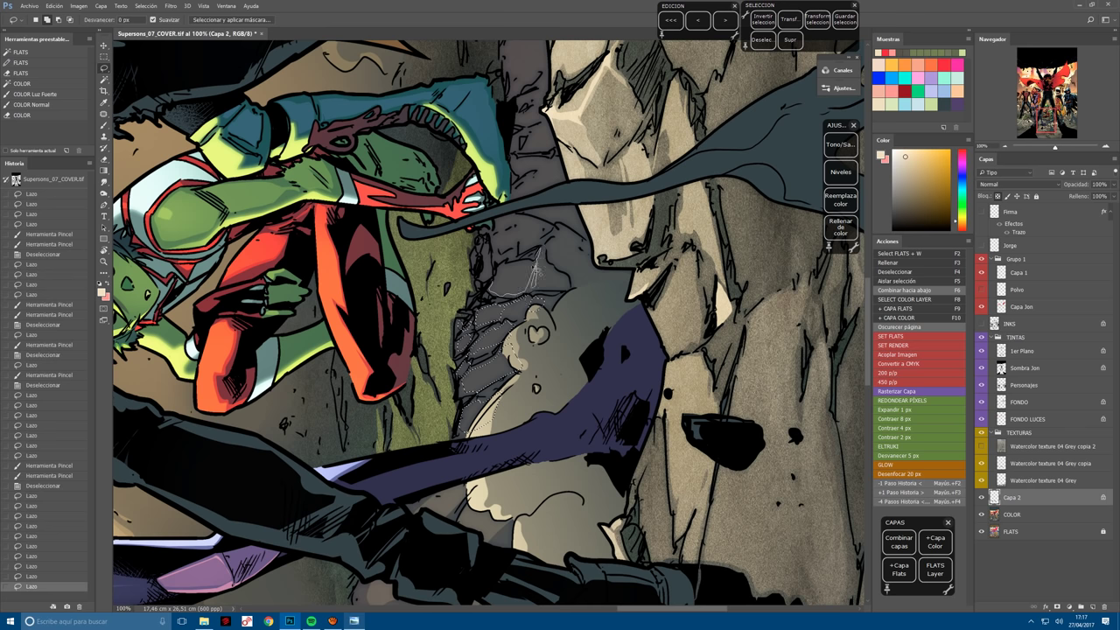
{"action": "mouse_move", "coordinate": [515, 282]}
{"action": "left_mouse_down"}
{"action": "mouse_move", "coordinate": [504, 250]}
{"action": "mouse_move", "coordinate": [543, 250]}
{"action": "mouse_move", "coordinate": [557, 284]}
{"action": "mouse_move", "coordinate": [593, 260]}
{"action": "mouse_move", "coordinate": [553, 254]}
{"action": "left_mouse_up"}
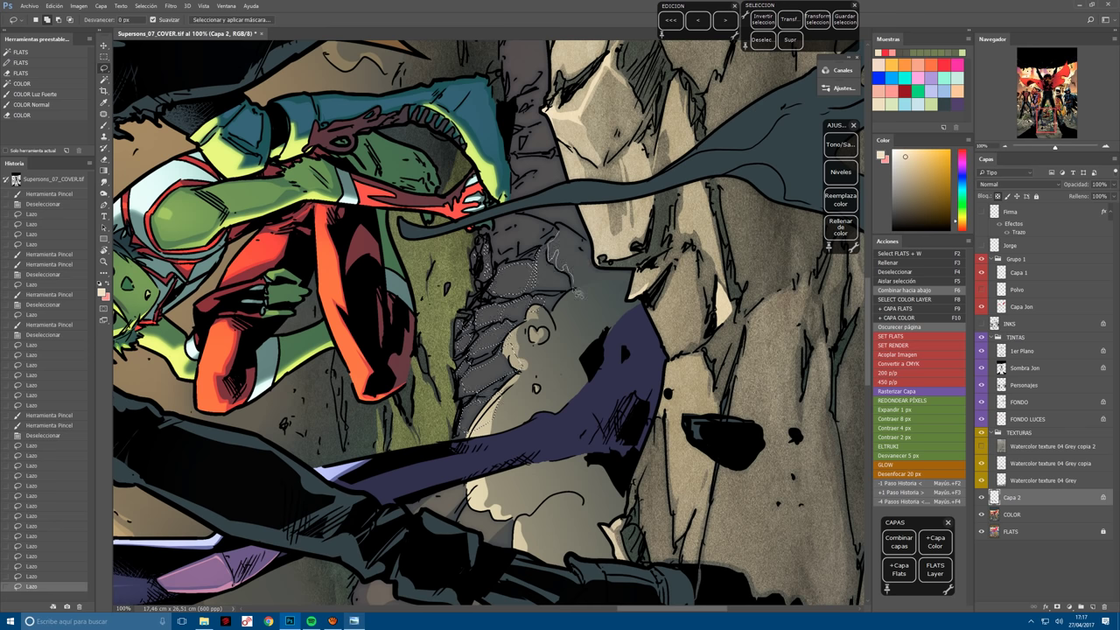
{"action": "left_click_drag", "start_coordinate": [561, 230], "coordinate": [535, 259]}
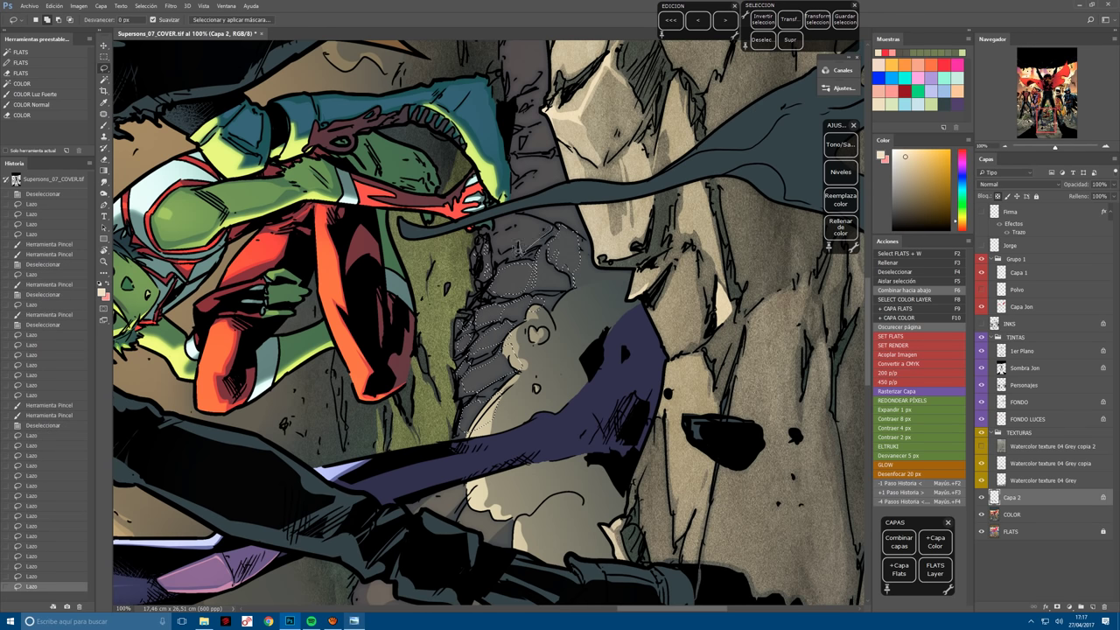
Brush cream light into the selected facets beside the dust cloud, clear the selection and save the cover.
{"action": "key", "text": "b"}
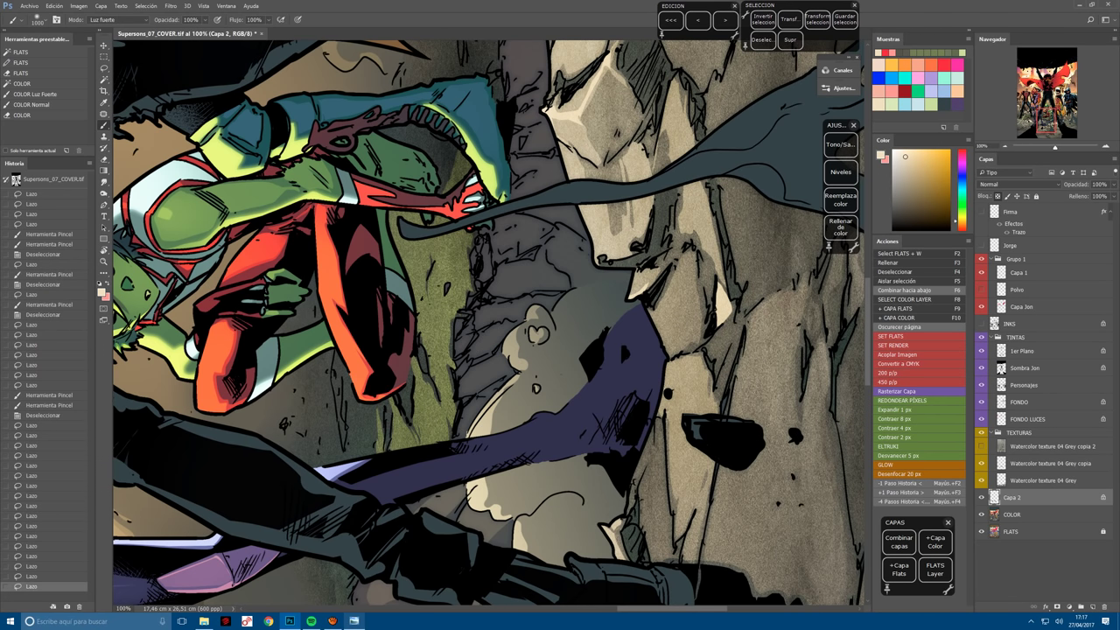
{"action": "left_click_drag", "start_coordinate": [524, 233], "coordinate": [487, 371]}
{"action": "mouse_move", "coordinate": [618, 350]}
{"action": "left_mouse_down"}
{"action": "mouse_move", "coordinate": [596, 497]}
{"action": "mouse_move", "coordinate": [487, 312]}
{"action": "mouse_move", "coordinate": [525, 354]}
{"action": "left_mouse_up"}
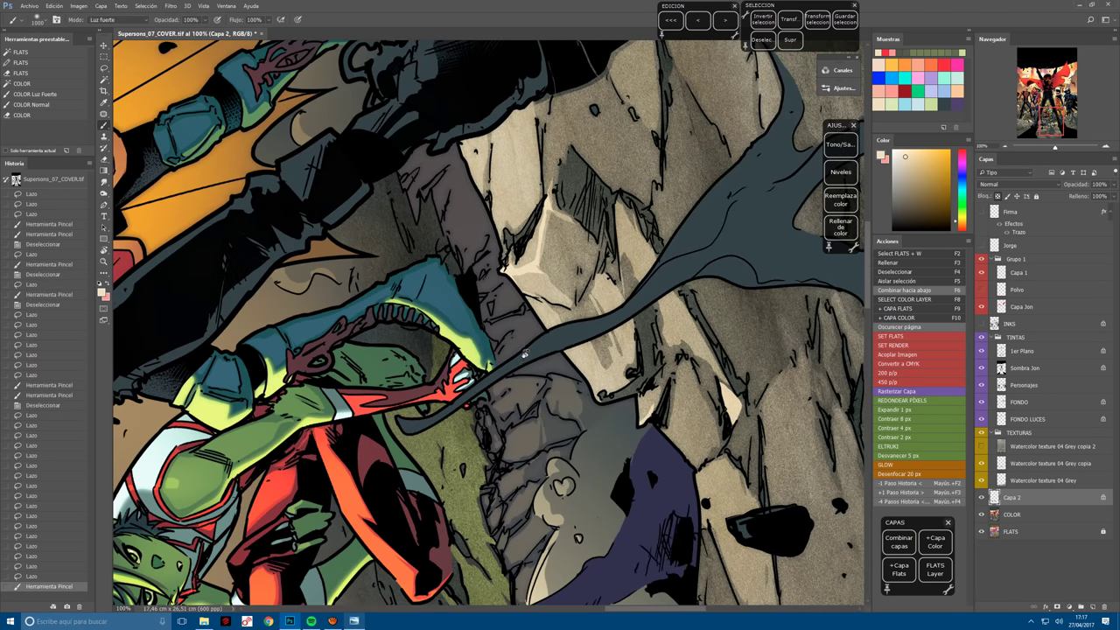
{"action": "key", "text": "ctrl+s"}
{"action": "key", "text": "l"}
{"action": "key", "text": "ctrl+d"}
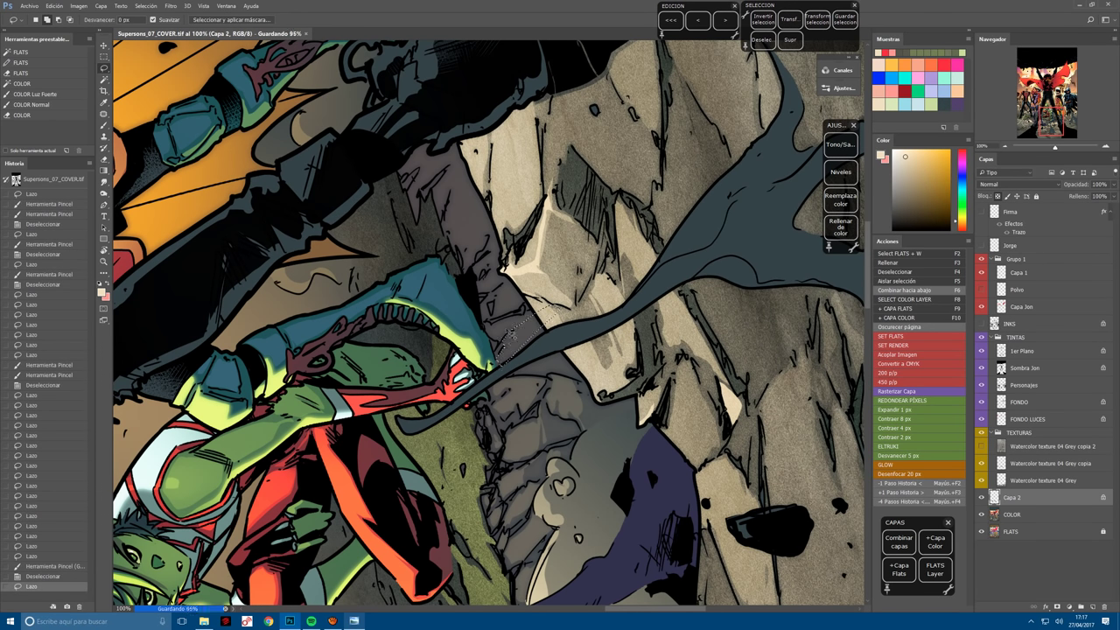
Lasso the rock facets between the blue boot and the tendril, brush cream light into them and clear the selection.
{"action": "mouse_move", "coordinate": [508, 336]}
{"action": "left_mouse_down"}
{"action": "mouse_move", "coordinate": [550, 308]}
{"action": "mouse_move", "coordinate": [496, 333]}
{"action": "mouse_move", "coordinate": [530, 303]}
{"action": "left_mouse_up"}
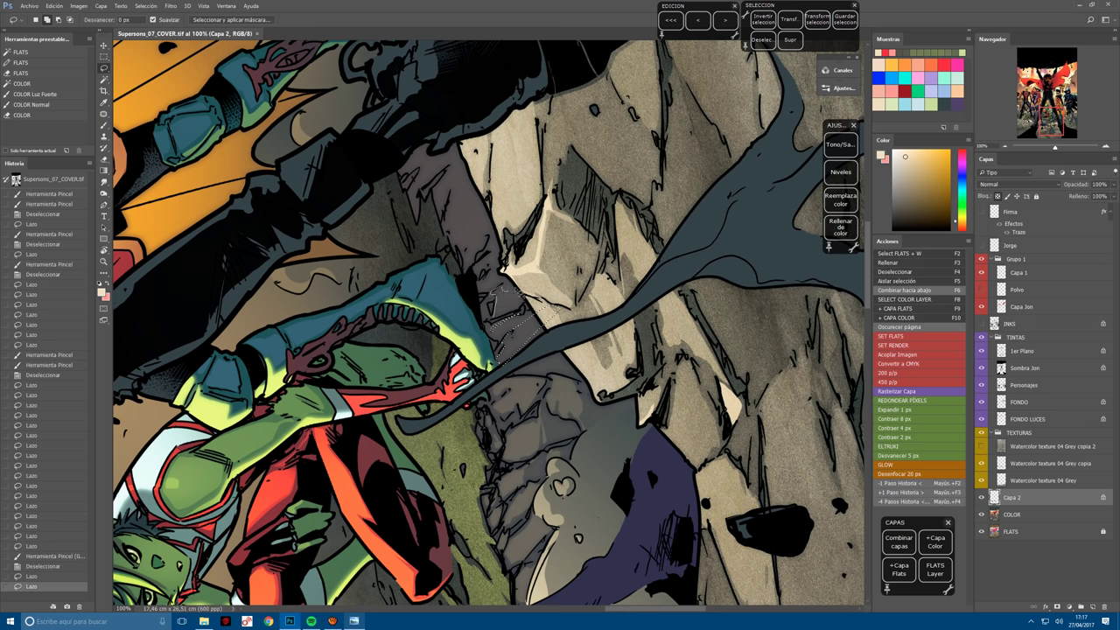
{"action": "mouse_move", "coordinate": [501, 298]}
{"action": "left_mouse_down"}
{"action": "mouse_move", "coordinate": [522, 289]}
{"action": "mouse_move", "coordinate": [480, 308]}
{"action": "mouse_move", "coordinate": [483, 287]}
{"action": "mouse_move", "coordinate": [525, 337]}
{"action": "left_mouse_up"}
{"action": "key", "text": "b"}
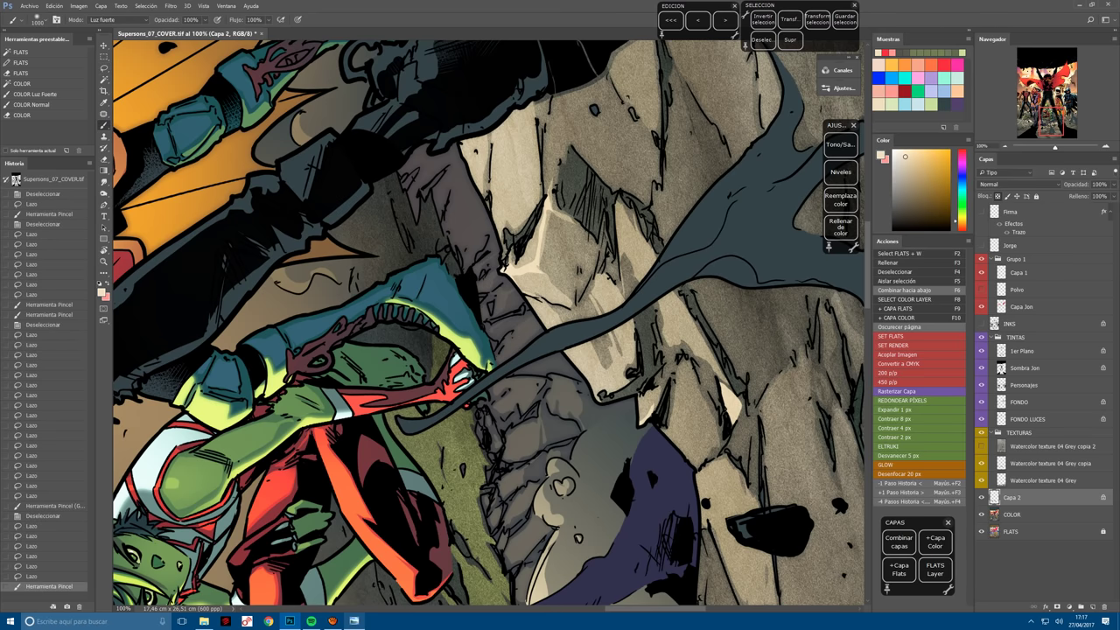
{"action": "left_click_drag", "start_coordinate": [495, 293], "coordinate": [529, 346]}
{"action": "key", "text": "l"}
{"action": "key", "text": "ctrl+d"}
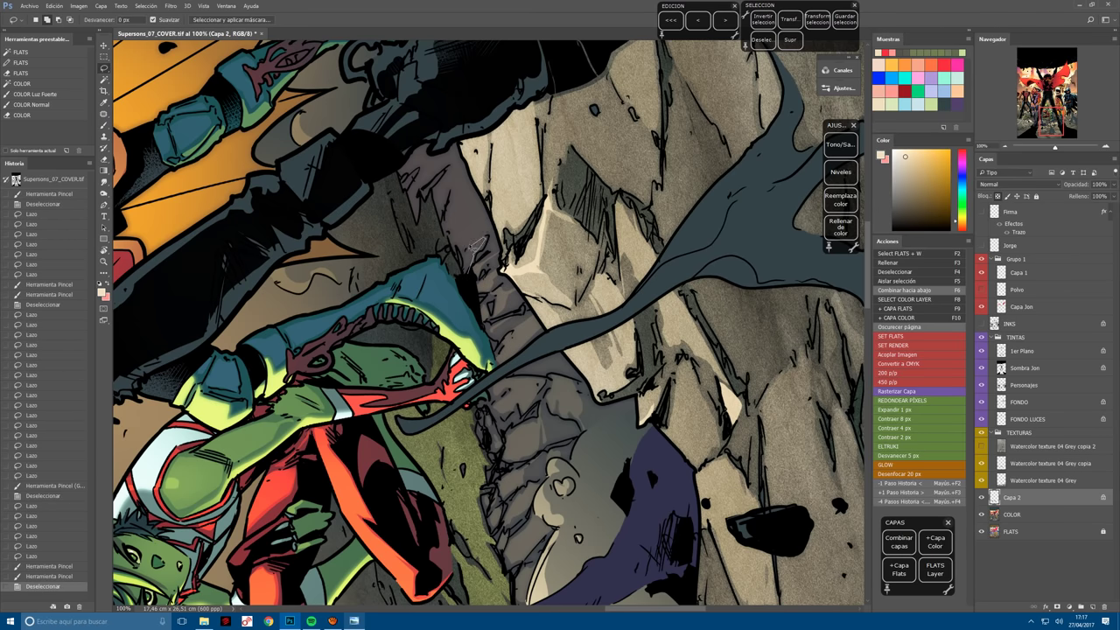
Lasso the crevice facets between the blue boot and the black trouser leg and brush cream light into them.
{"action": "mouse_move", "coordinate": [473, 258]}
{"action": "left_mouse_down"}
{"action": "mouse_move", "coordinate": [490, 214]}
{"action": "mouse_move", "coordinate": [453, 225]}
{"action": "left_mouse_up"}
{"action": "left_click_drag", "start_coordinate": [464, 185], "coordinate": [445, 210]}
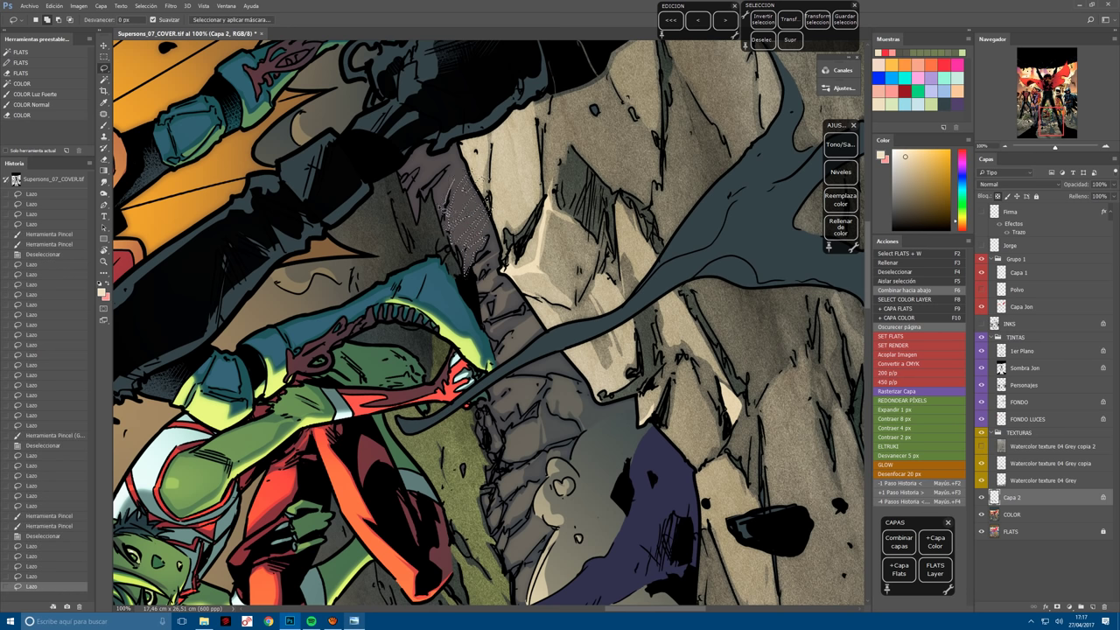
{"action": "mouse_move", "coordinate": [472, 151]}
{"action": "left_mouse_down"}
{"action": "mouse_move", "coordinate": [451, 199]}
{"action": "mouse_move", "coordinate": [420, 201]}
{"action": "mouse_move", "coordinate": [486, 127]}
{"action": "mouse_move", "coordinate": [455, 184]}
{"action": "mouse_move", "coordinate": [442, 132]}
{"action": "left_mouse_up"}
{"action": "key", "text": "b"}
{"action": "mouse_move", "coordinate": [459, 195]}
{"action": "left_mouse_down"}
{"action": "mouse_move", "coordinate": [465, 220]}
{"action": "mouse_move", "coordinate": [437, 175]}
{"action": "left_mouse_up"}
{"action": "key", "text": "ctrl+minus"}
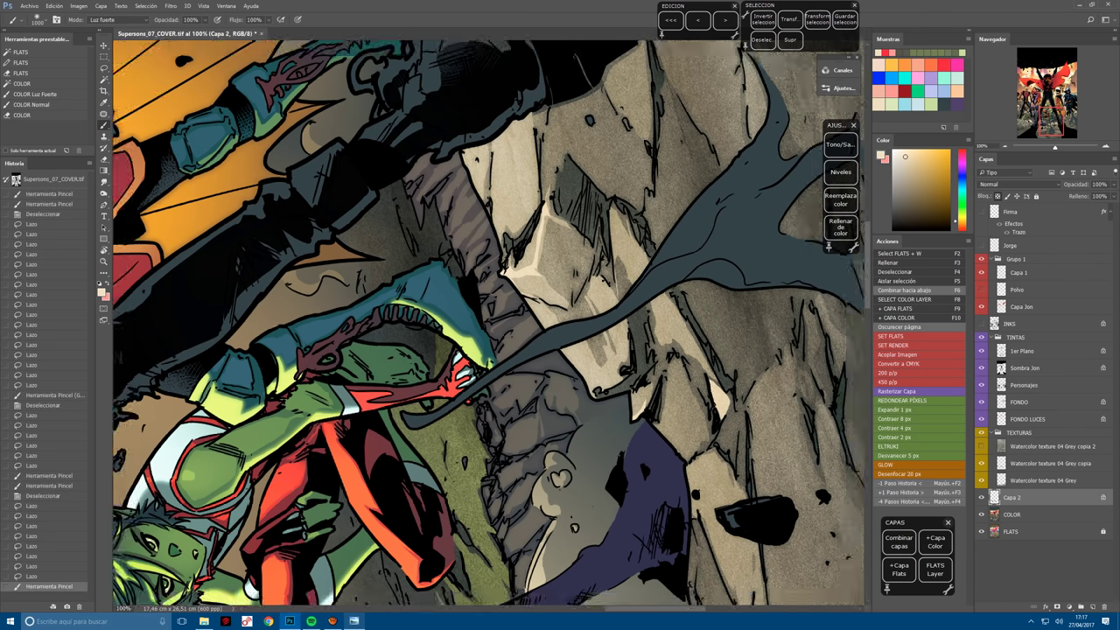
Clear the selection and darken the crevice layer Capa 2 with Levels, setting the midtone input to 0,86.
{"action": "key", "text": "r"}
{"action": "left_click_drag", "start_coordinate": [483, 278], "coordinate": [569, 516]}
{"action": "key", "text": "ctrl+minus"}
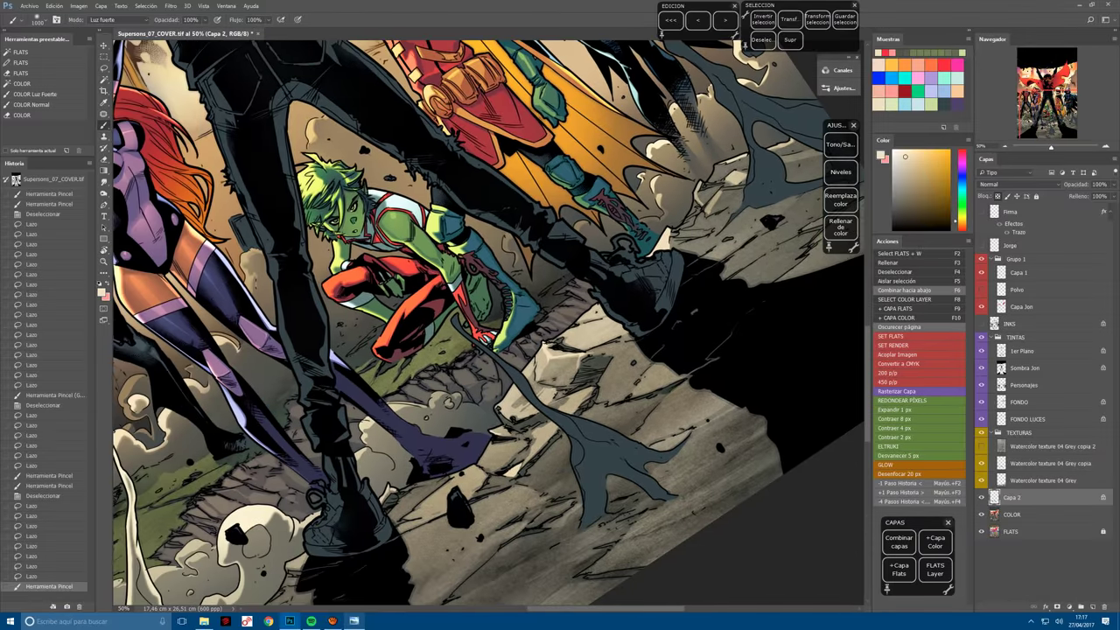
{"action": "left_click_drag", "start_coordinate": [437, 394], "coordinate": [553, 300]}
{"action": "key", "text": "b"}
{"action": "key", "text": "ctrl+minus"}
{"action": "left_click_drag", "start_coordinate": [525, 394], "coordinate": [493, 452]}
{"action": "key", "text": "l"}
{"action": "key", "text": "ctrl+d"}
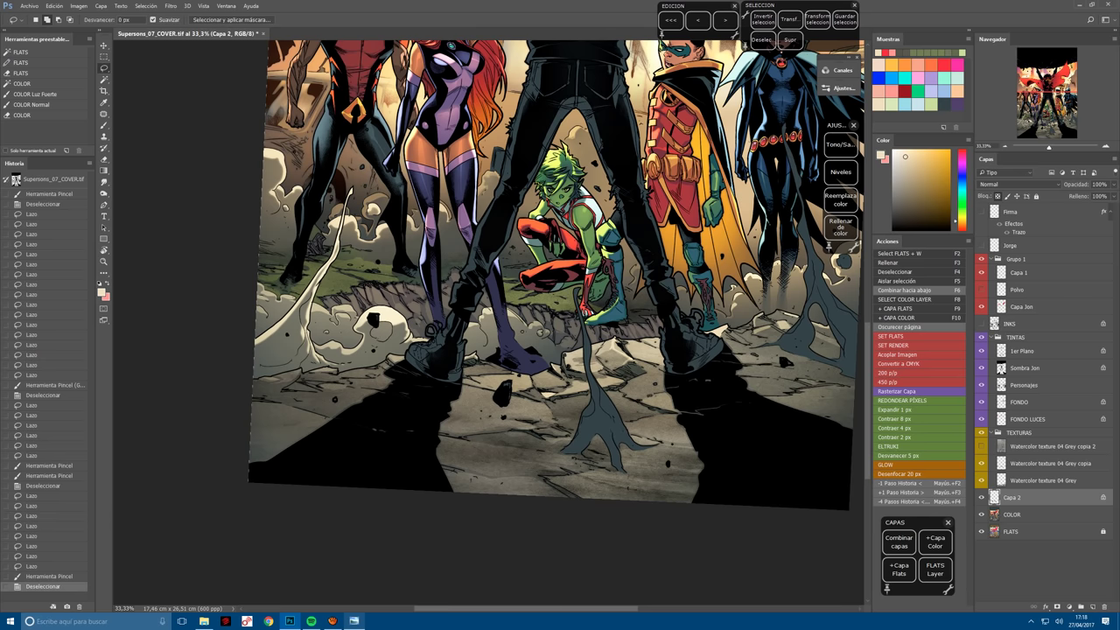
{"action": "key", "text": "ctrl+l"}
{"action": "left_click_drag", "start_coordinate": [967, 204], "coordinate": [969, 204]}
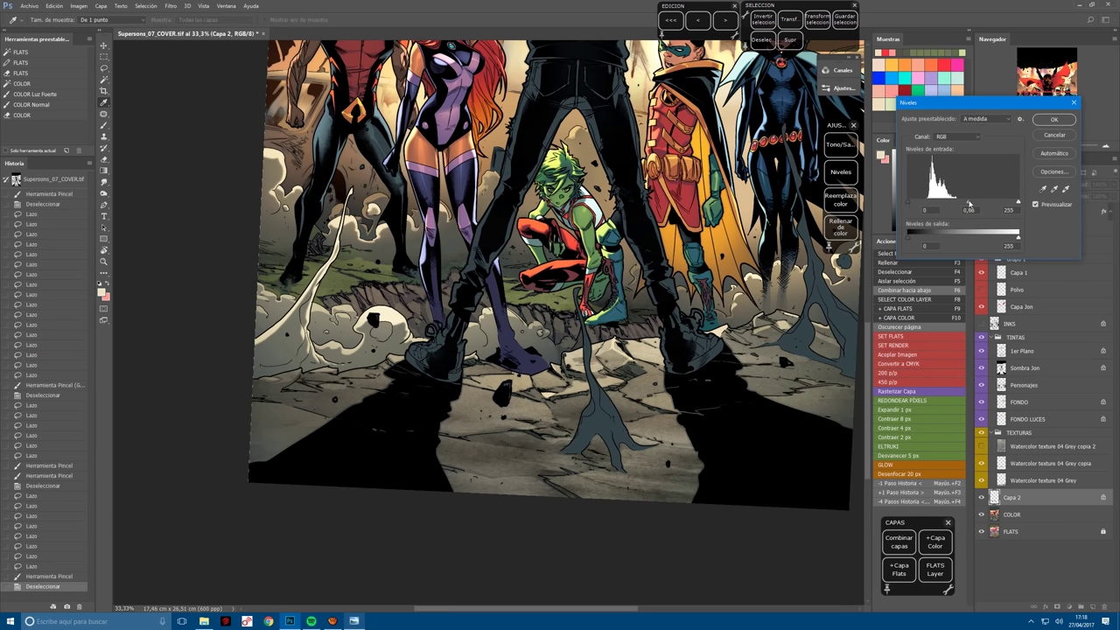
{"action": "left_click", "coordinate": [1056, 120]}
Apply Hue/Saturation to the crevice layer with the saturation set to +30.
{"action": "left_click", "coordinate": [840, 145]}
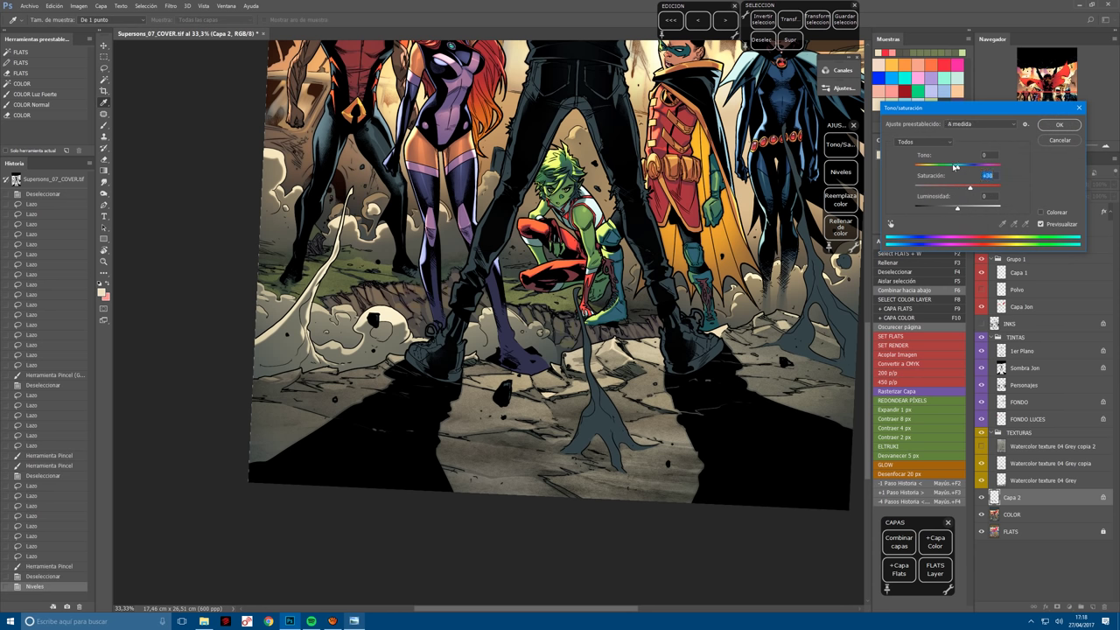
{"action": "left_click_drag", "start_coordinate": [955, 165], "coordinate": [954, 169]}
{"action": "left_click_drag", "start_coordinate": [948, 167], "coordinate": [957, 172]}
{"action": "left_click", "coordinate": [1061, 125]}
{"action": "left_click_drag", "start_coordinate": [526, 465], "coordinate": [461, 553]}
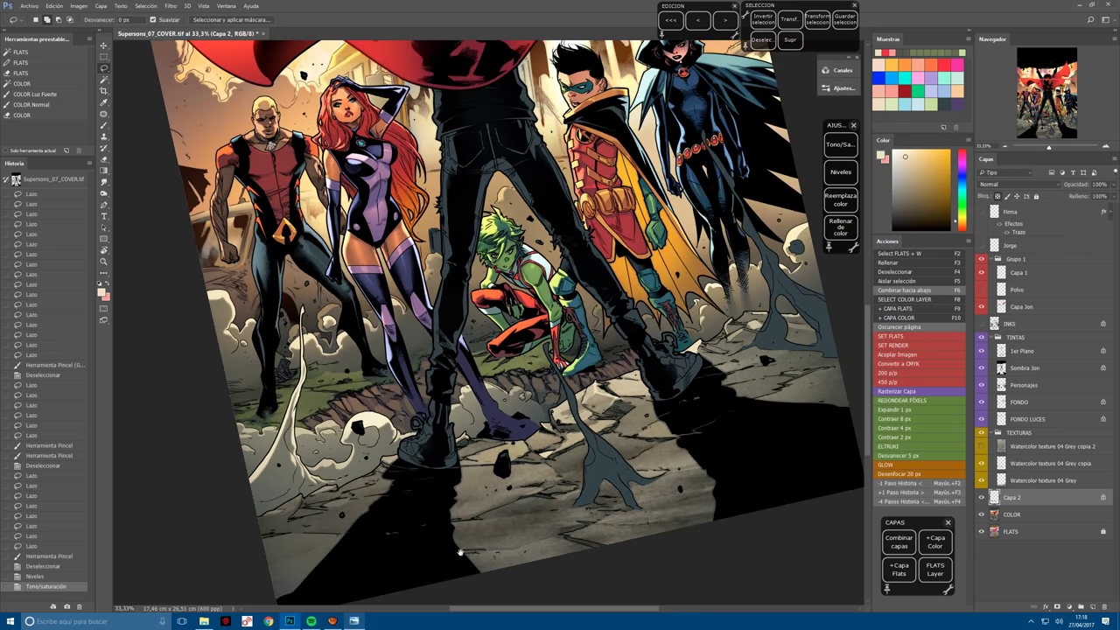
Merge Capa 2 into COLOR and isolate the flat areas beside the purple boot's toe on a new locked layer.
{"action": "key", "text": "F6"}
{"action": "key", "text": "F2"}
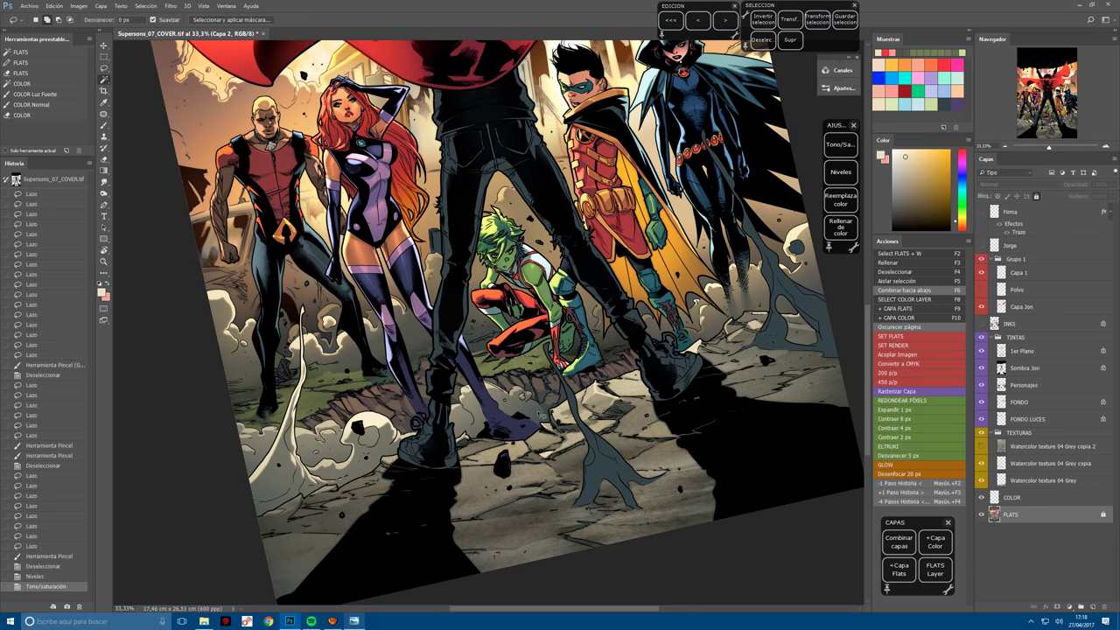
{"action": "left_click", "coordinate": [542, 429]}
{"action": "left_click", "coordinate": [547, 421], "text": "shift"}
{"action": "key", "text": "F5"}
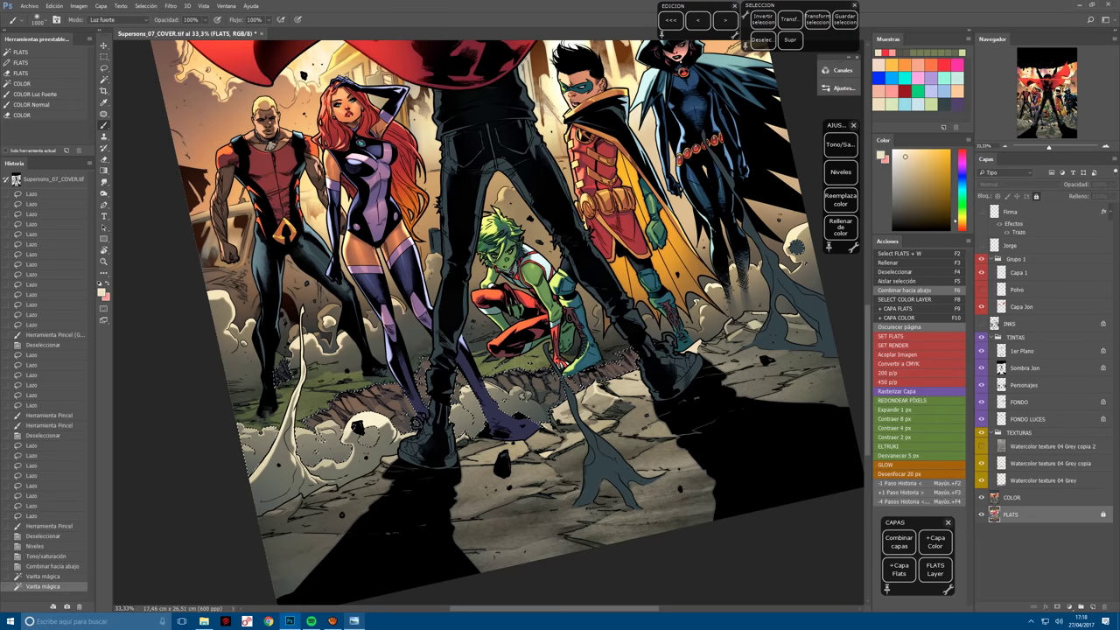
{"action": "key", "text": "Return"}
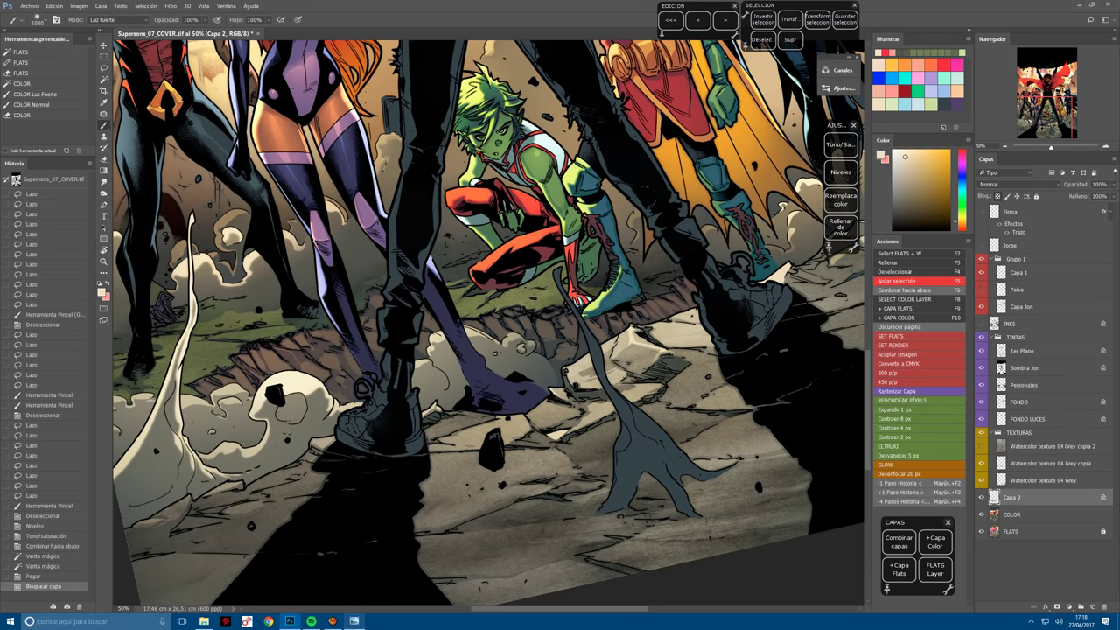
Sample the dark grey beside the tendril and brush it over the isolated areas around the boots with the COLOR Normal preset.
{"action": "left_click", "coordinate": [562, 363], "text": "alt"}
{"action": "left_click", "coordinate": [35, 104]}
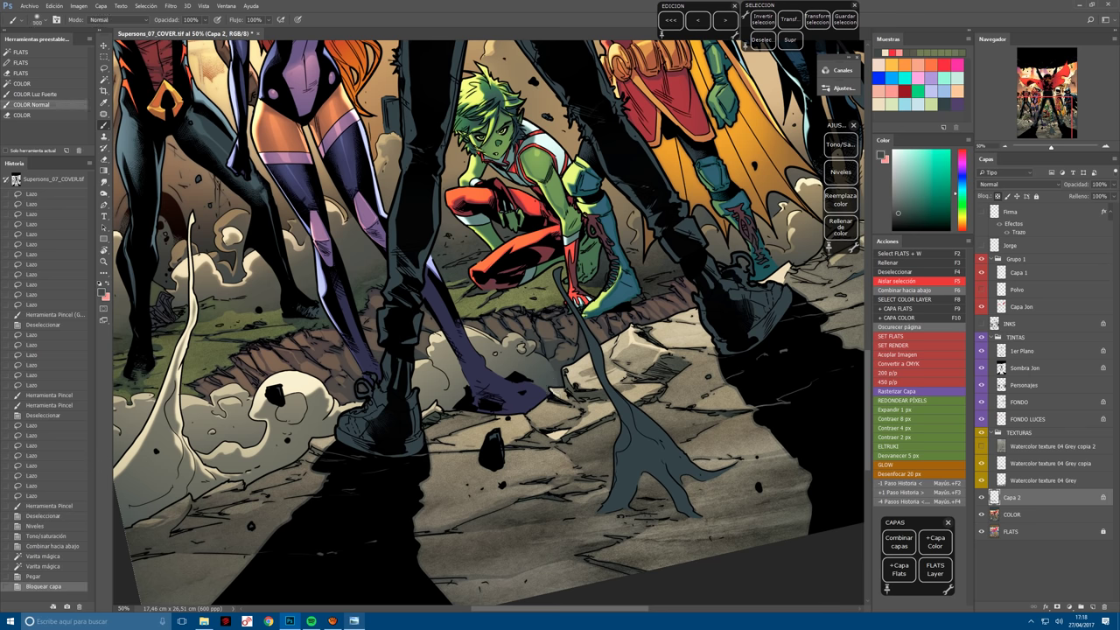
{"action": "left_click", "coordinate": [563, 362]}
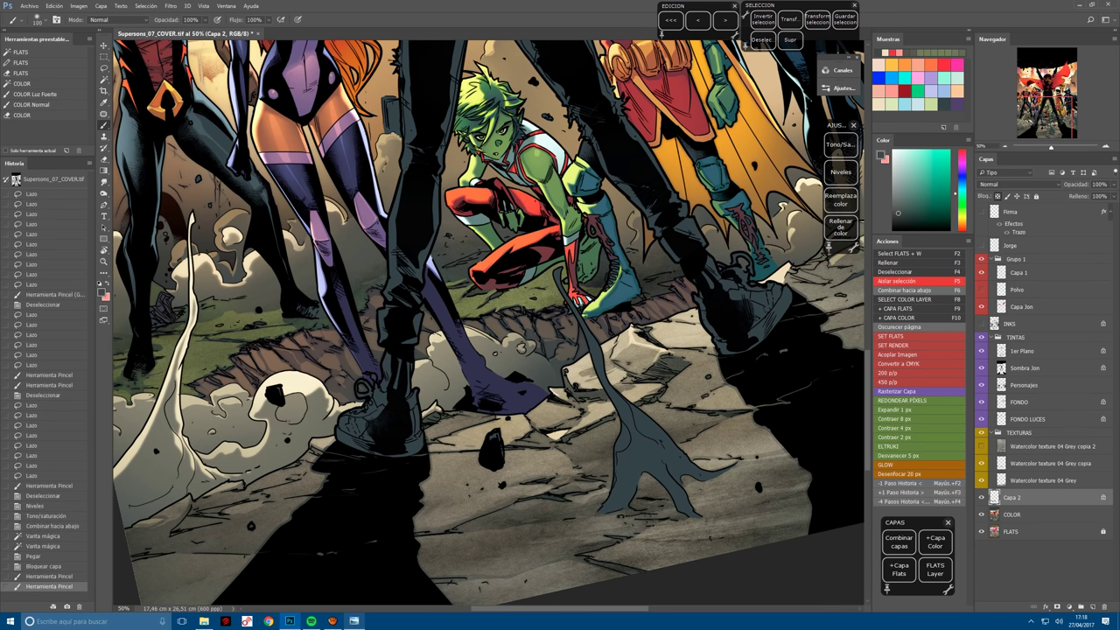
{"action": "key", "text": "ctrl+minus"}
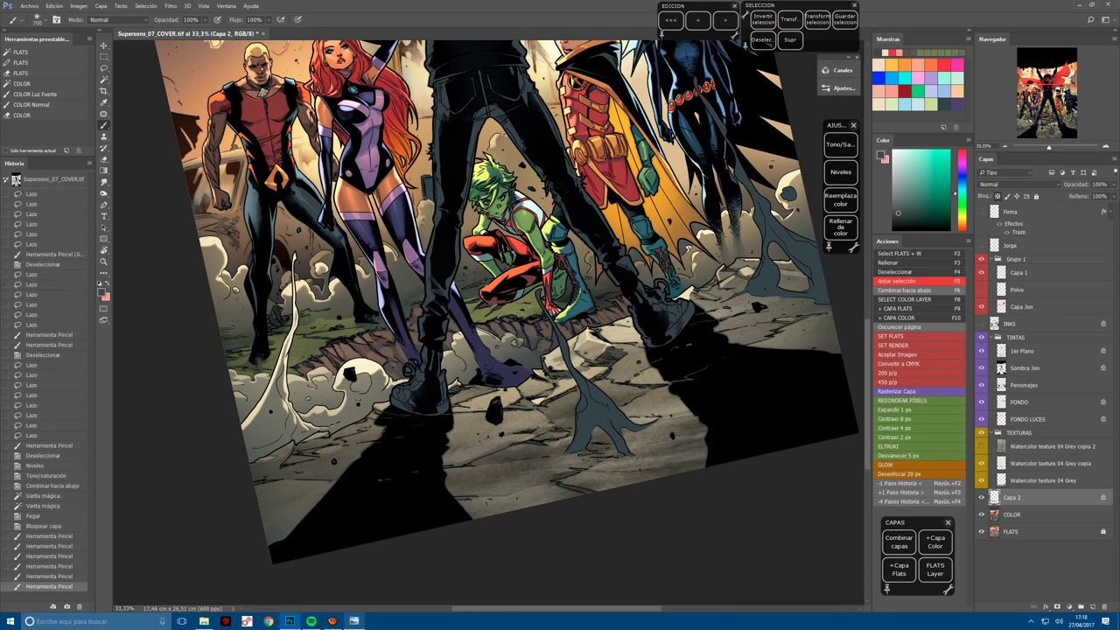
{"action": "key", "text": "bracketleft"}
{"action": "left_click", "coordinate": [429, 451]}
{"action": "left_click", "coordinate": [472, 432]}
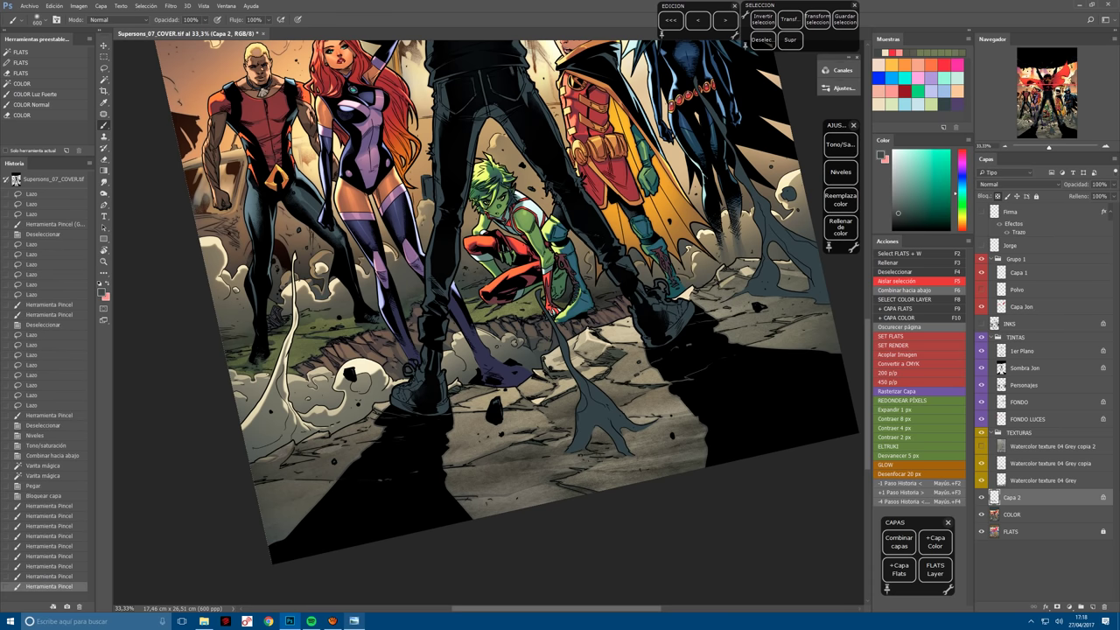
{"action": "left_click", "coordinate": [388, 456]}
{"action": "left_click", "coordinate": [388, 456]}
Merge the layer into COLOR and isolate the flat ground areas below the white dust cloud on a new locked layer.
{"action": "key", "text": "F6"}
{"action": "key", "text": "w"}
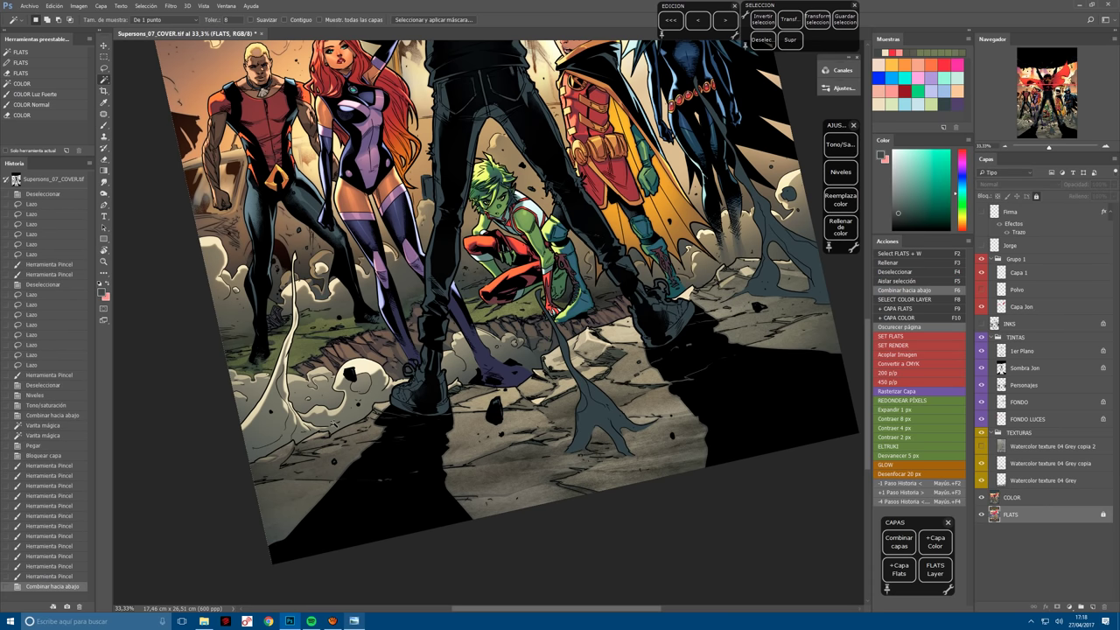
{"action": "left_click", "coordinate": [280, 459], "text": "shift"}
{"action": "left_click", "coordinate": [277, 477], "text": "shift"}
{"action": "key", "text": "ctrl+c"}
{"action": "key", "text": "ctrl+v"}
{"action": "key", "text": "slash"}
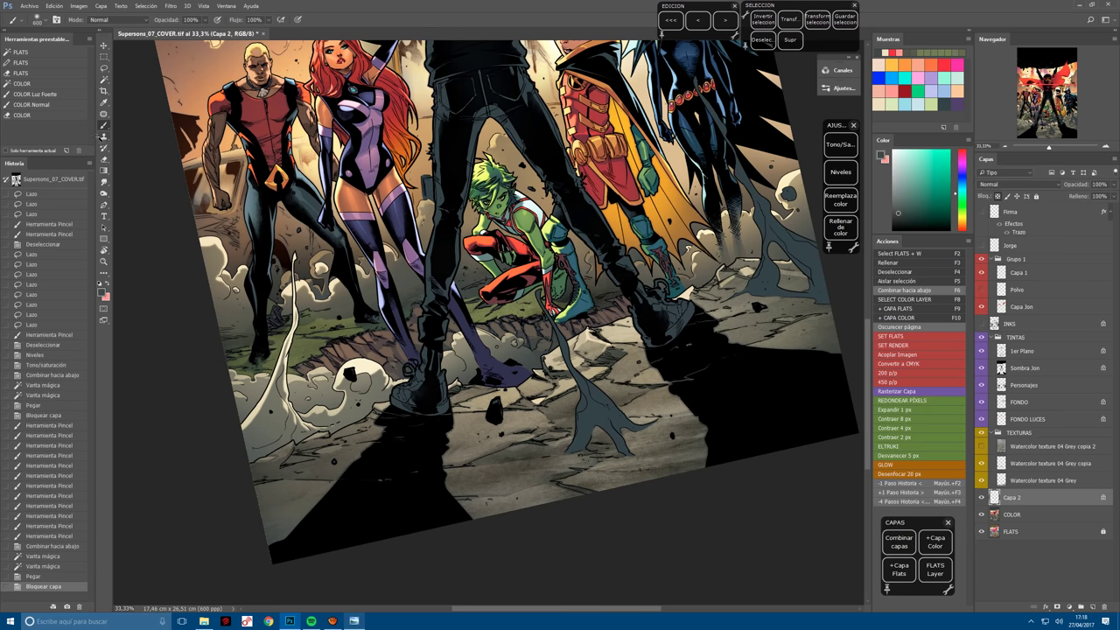
Brush dark purple along the isolated ground below the dust cloud with the COLOR Luz Fuerte preset and an enlarged 1000 px brush.
{"action": "left_click", "coordinate": [58, 93]}
{"action": "left_click", "coordinate": [955, 102]}
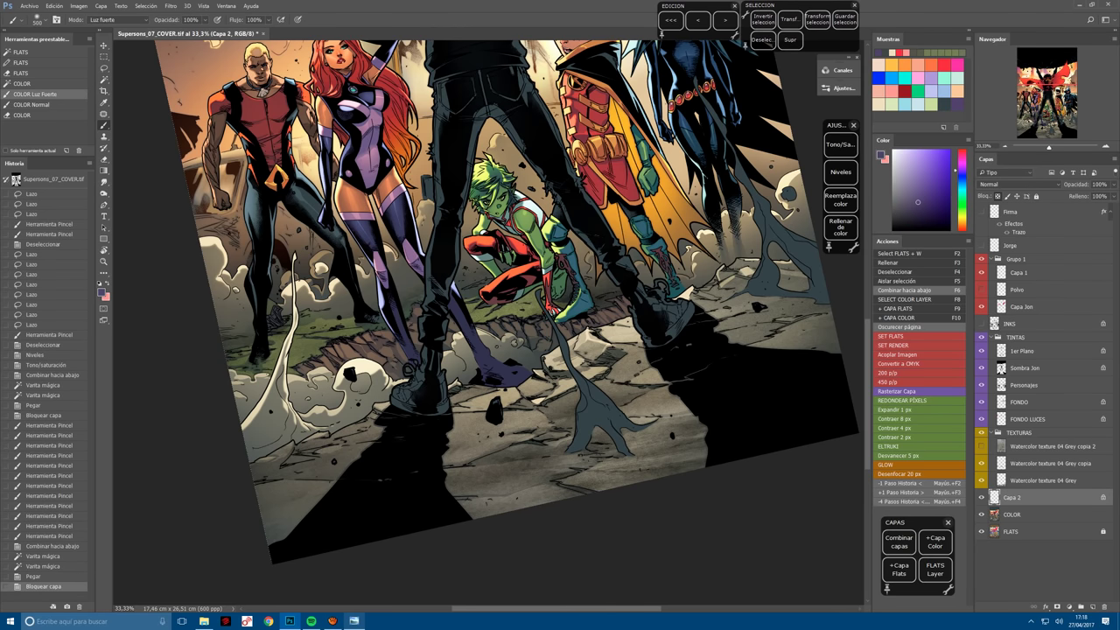
{"action": "key", "text": "bracketright"}
{"action": "key", "text": "bracketright"}
{"action": "key", "text": "bracketright"}
{"action": "key", "text": "bracketright"}
{"action": "key", "text": "bracketright"}
{"action": "left_click", "coordinate": [277, 448]}
{"action": "left_click", "coordinate": [341, 424]}
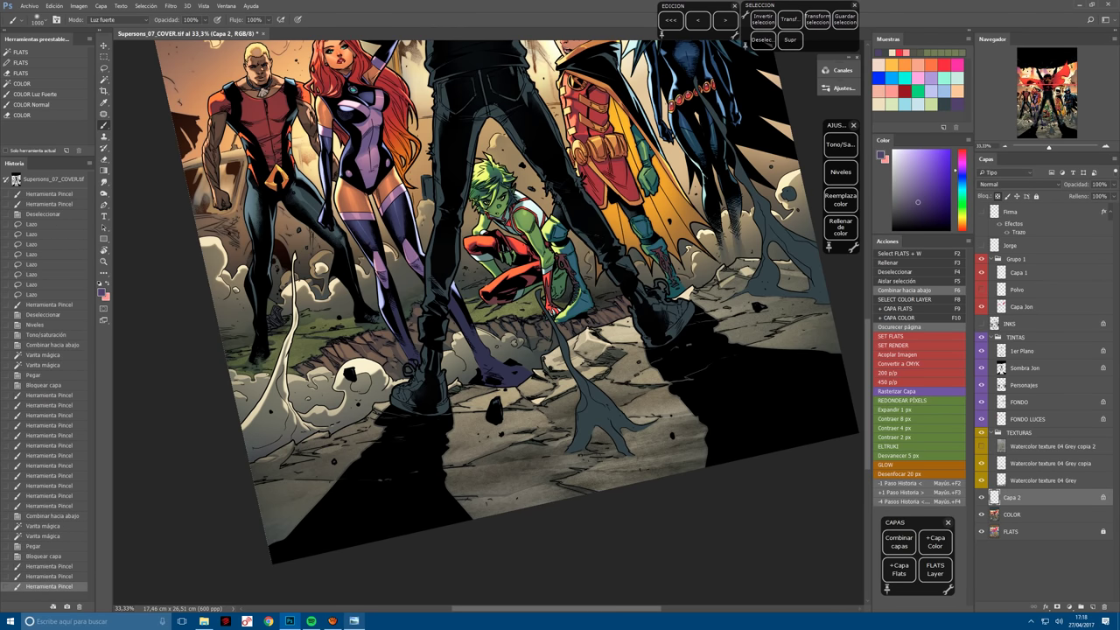
{"action": "left_click", "coordinate": [373, 402]}
{"action": "left_click", "coordinate": [373, 403]}
{"action": "left_click", "coordinate": [372, 403]}
{"action": "left_click", "coordinate": [373, 403]}
{"action": "left_click", "coordinate": [373, 403]}
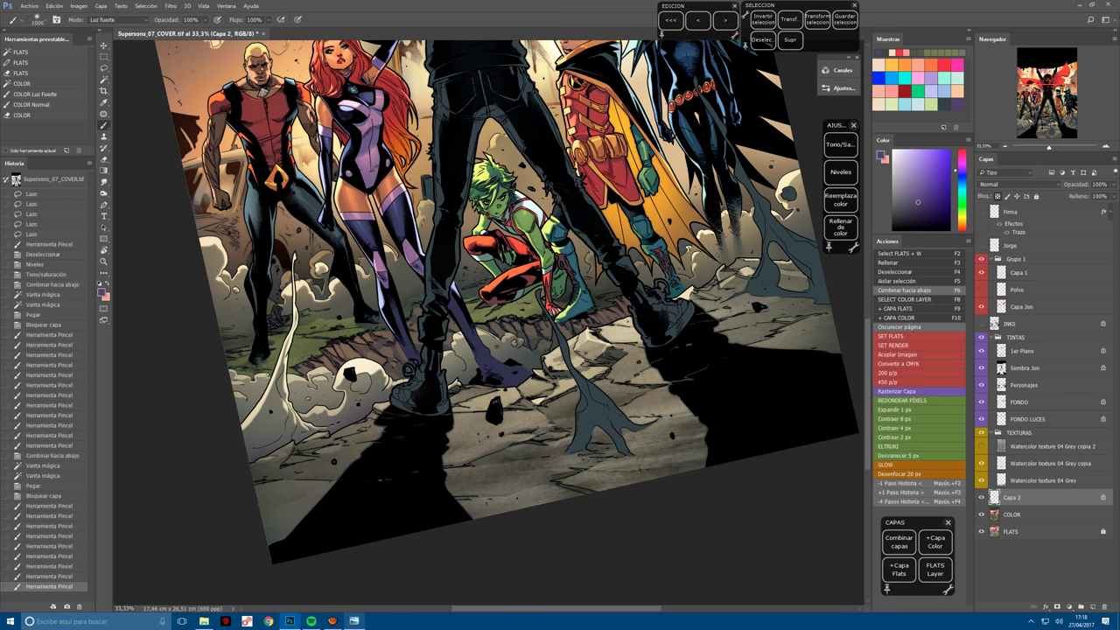
{"action": "left_click_drag", "start_coordinate": [372, 403], "coordinate": [540, 477]}
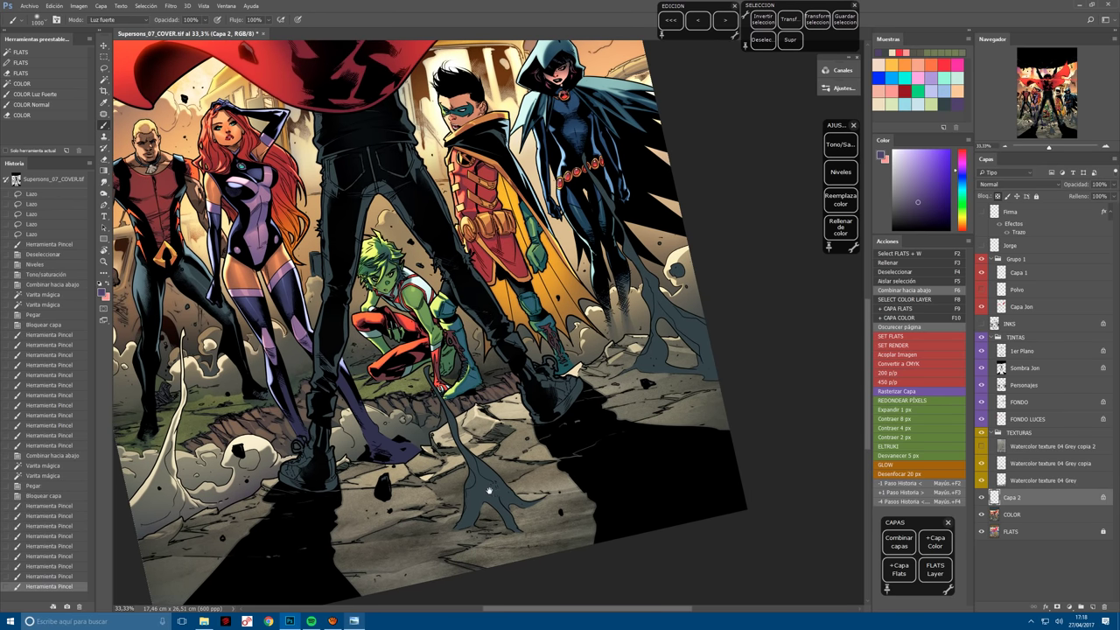
Merge the shaded ground into COLOR and isolate the blue-grey tendrils on a new locked layer.
{"action": "key", "text": "ctrl+alt+z"}
{"action": "key", "text": "ctrl+alt+z"}
{"action": "key", "text": "ctrl+alt+z"}
{"action": "key", "text": "ctrl+alt+z"}
{"action": "key", "text": "ctrl+alt+z"}
{"action": "key", "text": "ctrl+alt+z"}
{"action": "key", "text": "ctrl+alt+z"}
{"action": "key", "text": "ctrl+alt+z"}
{"action": "key", "text": "ctrl+alt+z"}
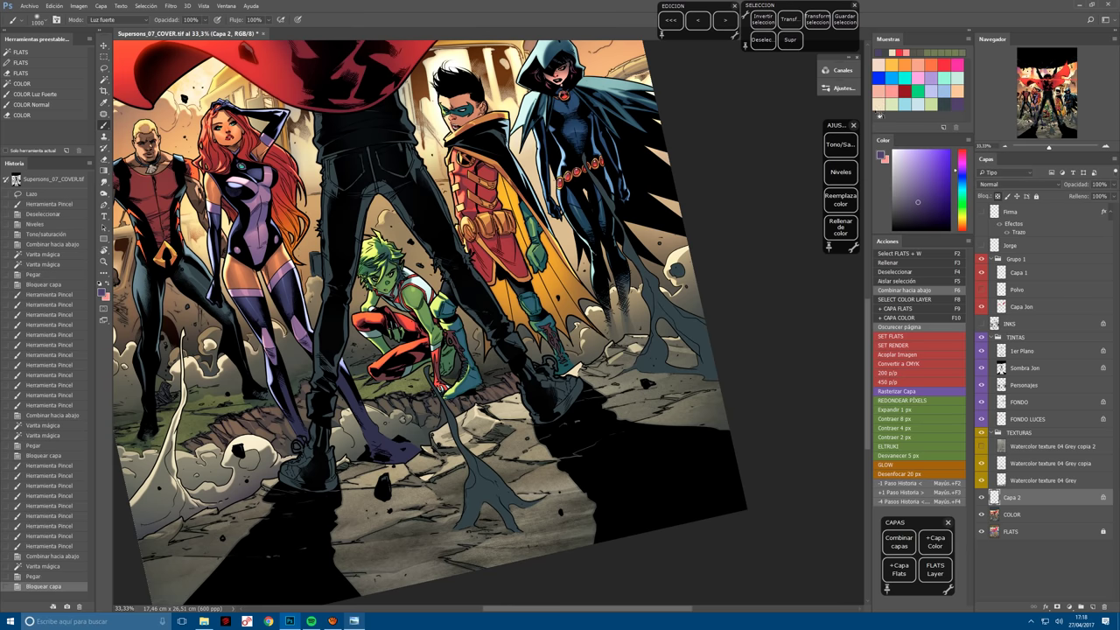
Choose the cream swatch and brush light over the isolated tendrils below the hooded figure and the green character.
{"action": "left_click", "coordinate": [880, 105]}
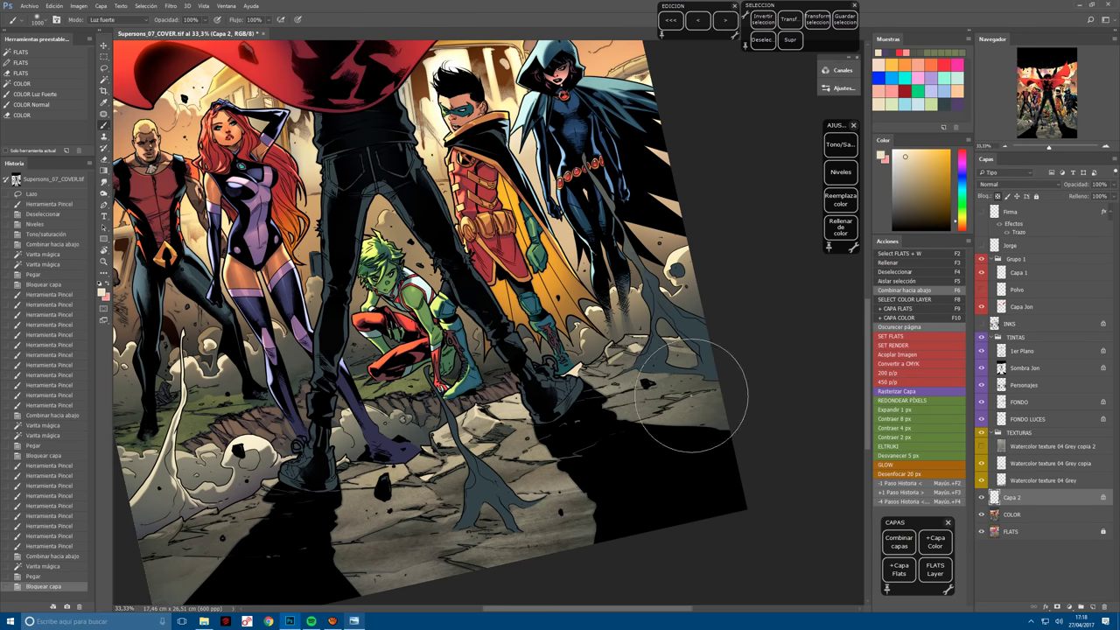
{"action": "mouse_move", "coordinate": [680, 400]}
{"action": "left_mouse_down"}
{"action": "mouse_move", "coordinate": [670, 289]}
{"action": "mouse_move", "coordinate": [687, 350]}
{"action": "left_mouse_up"}
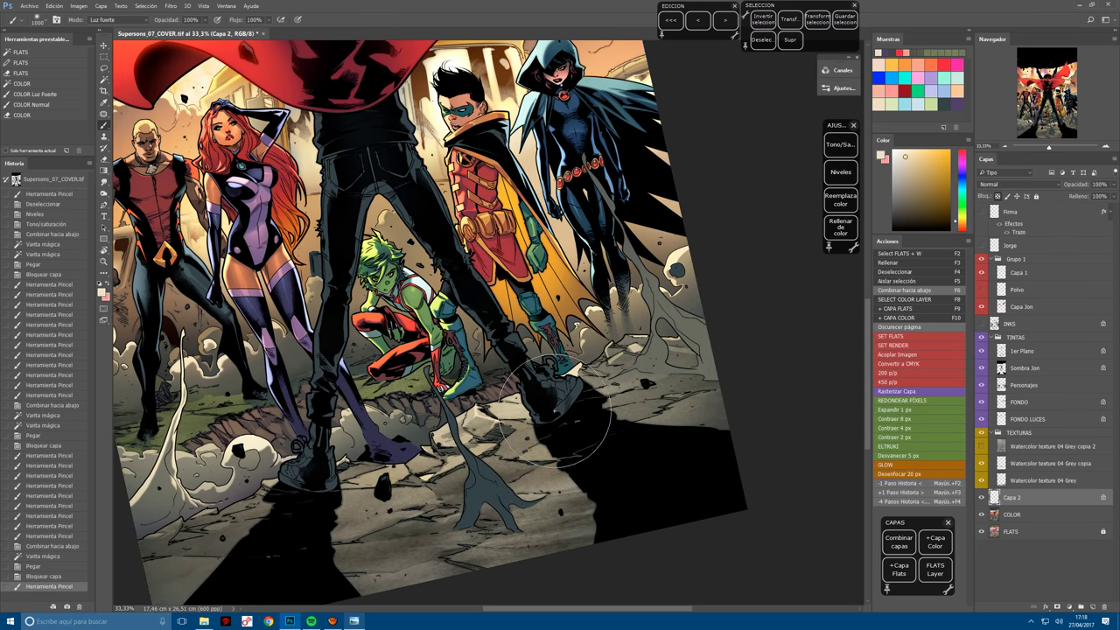
{"action": "key", "text": "r"}
{"action": "left_click_drag", "start_coordinate": [625, 455], "coordinate": [491, 532]}
{"action": "key", "text": "b"}
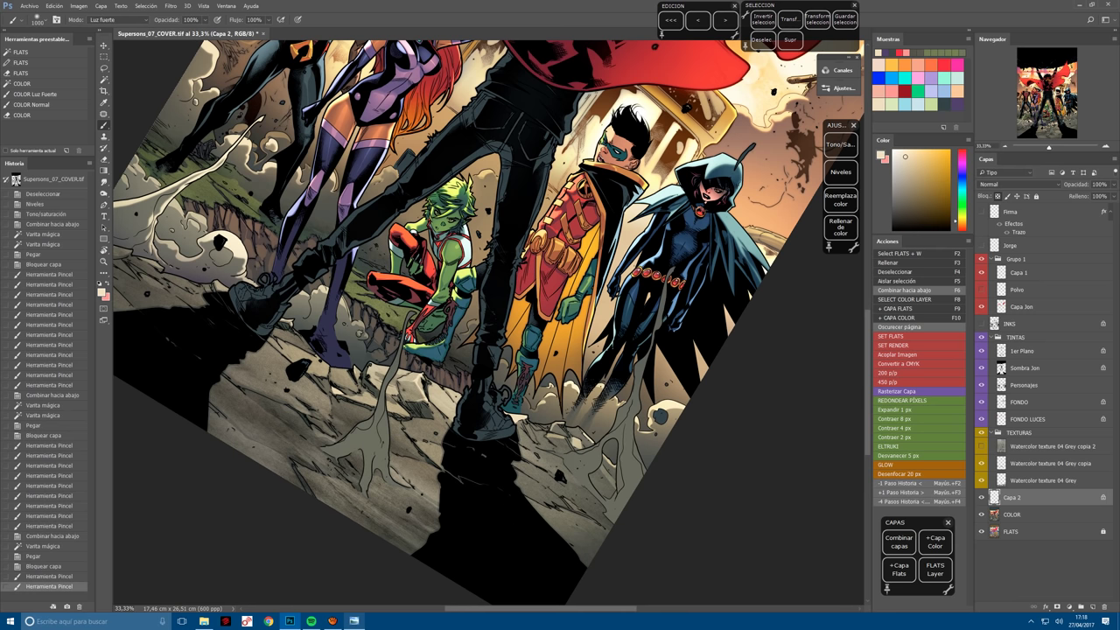
{"action": "left_click_drag", "start_coordinate": [638, 475], "coordinate": [367, 438]}
{"action": "left_click_drag", "start_coordinate": [647, 298], "coordinate": [613, 455]}
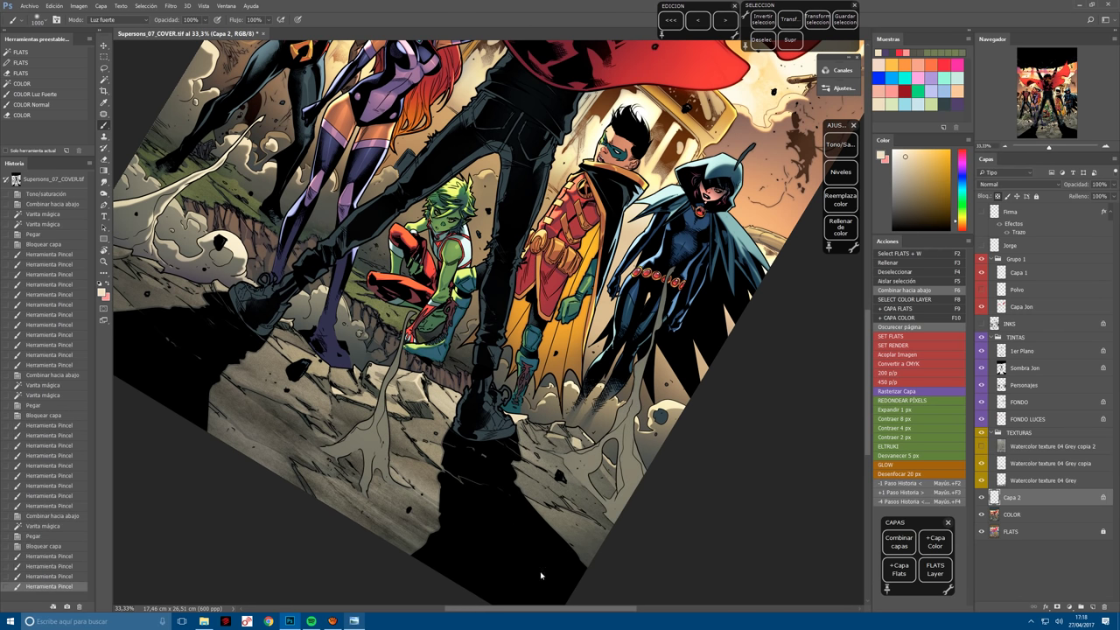
Undo the last brush stroke and lasso the highlight areas along the stem of the tendril below the green character.
{"action": "key", "text": "ctrl+z"}
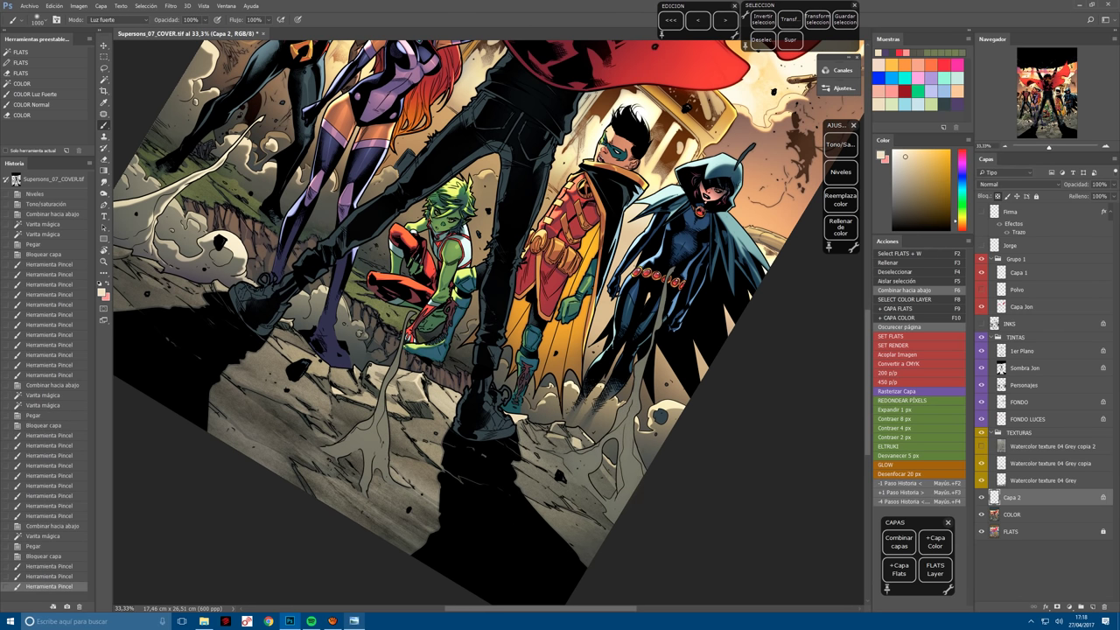
{"action": "scroll", "coordinate": [471, 300], "scroll_direction": "up", "scroll_amount": 1}
{"action": "scroll", "coordinate": [450, 316], "scroll_direction": "up", "scroll_amount": 1}
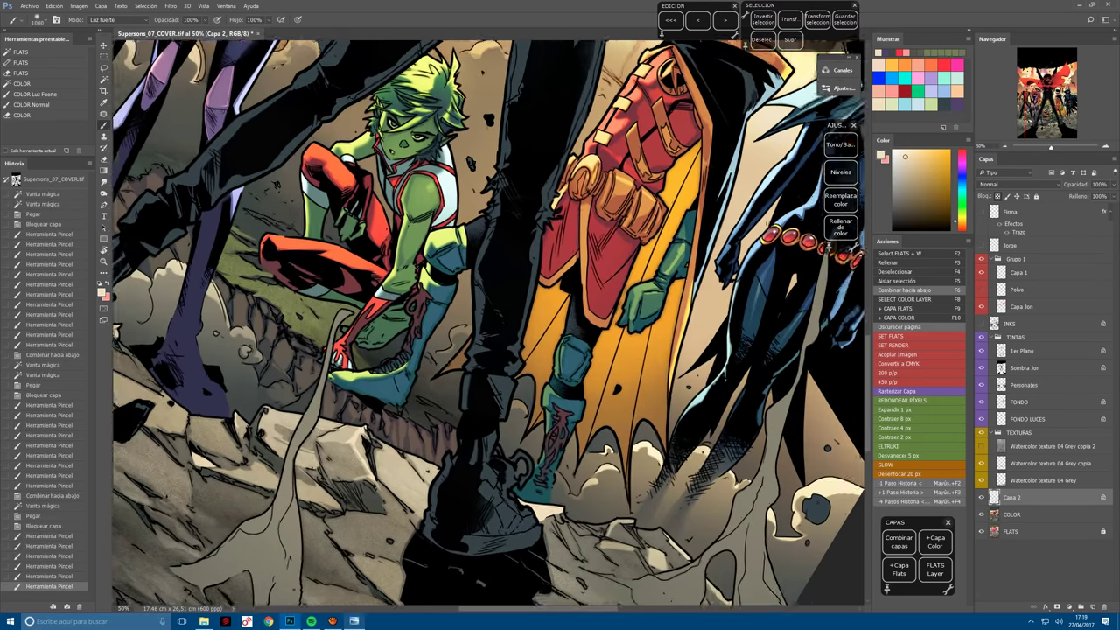
{"action": "key", "text": "l"}
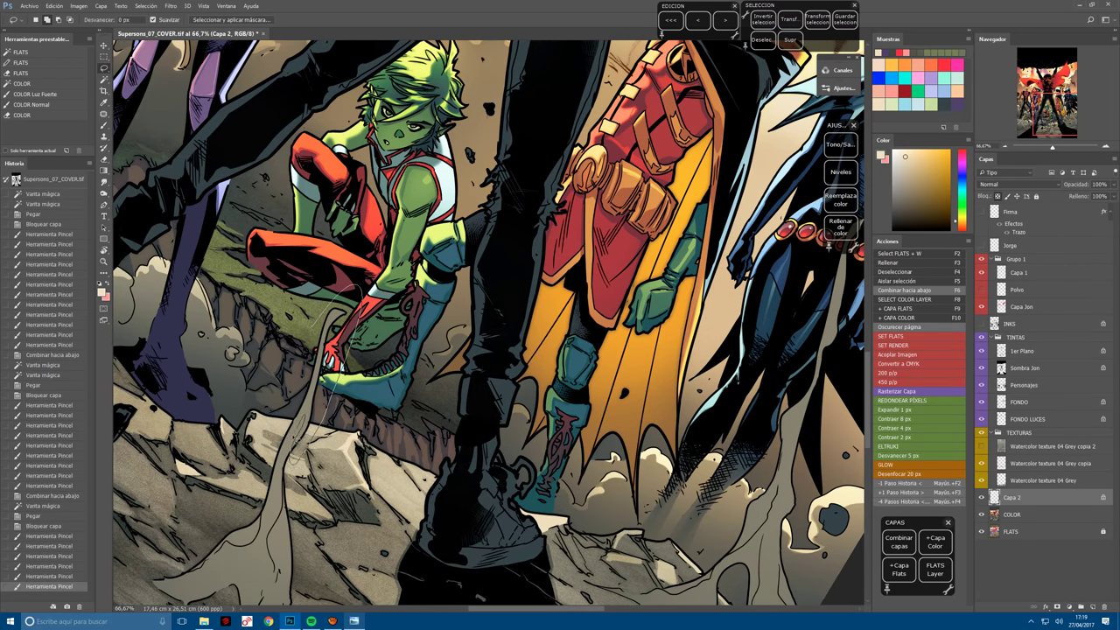
{"action": "mouse_move", "coordinate": [294, 440]}
{"action": "left_mouse_down"}
{"action": "mouse_move", "coordinate": [296, 457]}
{"action": "mouse_move", "coordinate": [309, 435]}
{"action": "left_mouse_up"}
{"action": "left_click_drag", "start_coordinate": [284, 477], "coordinate": [289, 505]}
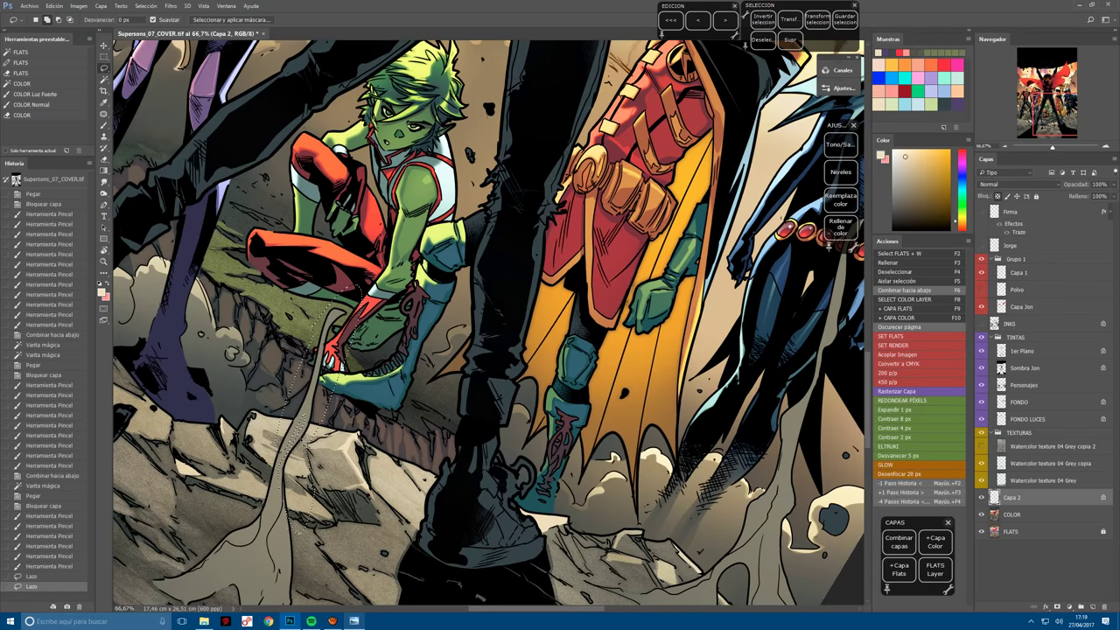
{"action": "left_click_drag", "start_coordinate": [298, 433], "coordinate": [307, 530]}
{"action": "mouse_move", "coordinate": [264, 483]}
{"action": "left_mouse_down"}
{"action": "mouse_move", "coordinate": [266, 514]}
{"action": "mouse_move", "coordinate": [416, 262]}
{"action": "mouse_move", "coordinate": [330, 435]}
{"action": "left_mouse_up"}
{"action": "key", "text": "ctrl+plus"}
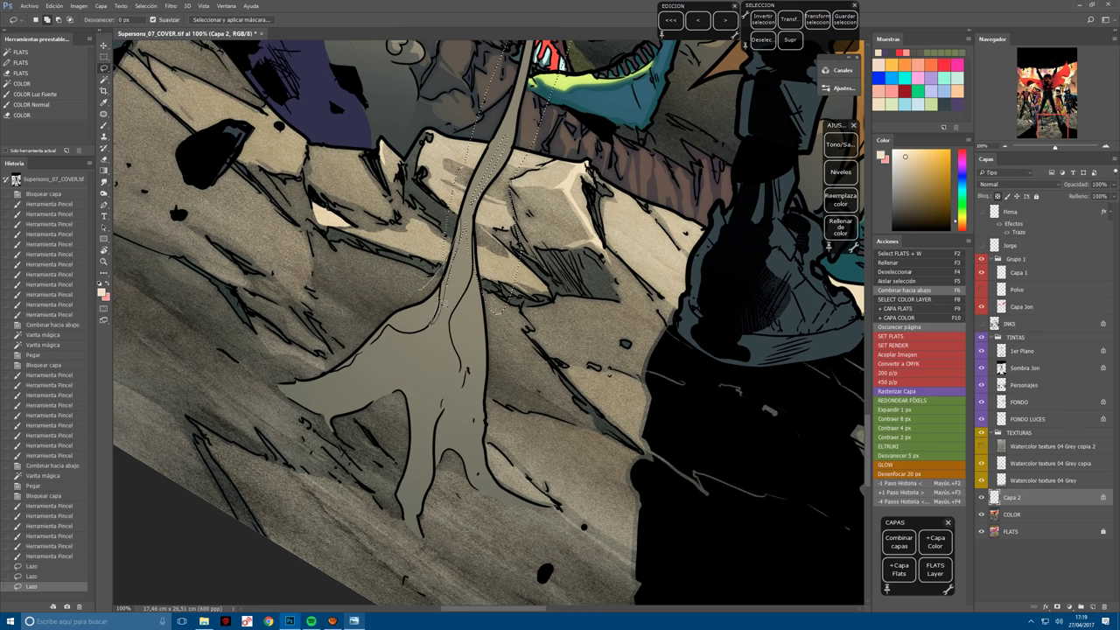
Add the outer edges of the same tendril's lower branches to the lasso selection.
{"action": "left_click_drag", "start_coordinate": [398, 331], "coordinate": [496, 165]}
{"action": "mouse_move", "coordinate": [382, 328]}
{"action": "left_mouse_down"}
{"action": "mouse_move", "coordinate": [342, 370]}
{"action": "mouse_move", "coordinate": [281, 392]}
{"action": "mouse_move", "coordinate": [379, 370]}
{"action": "left_mouse_up"}
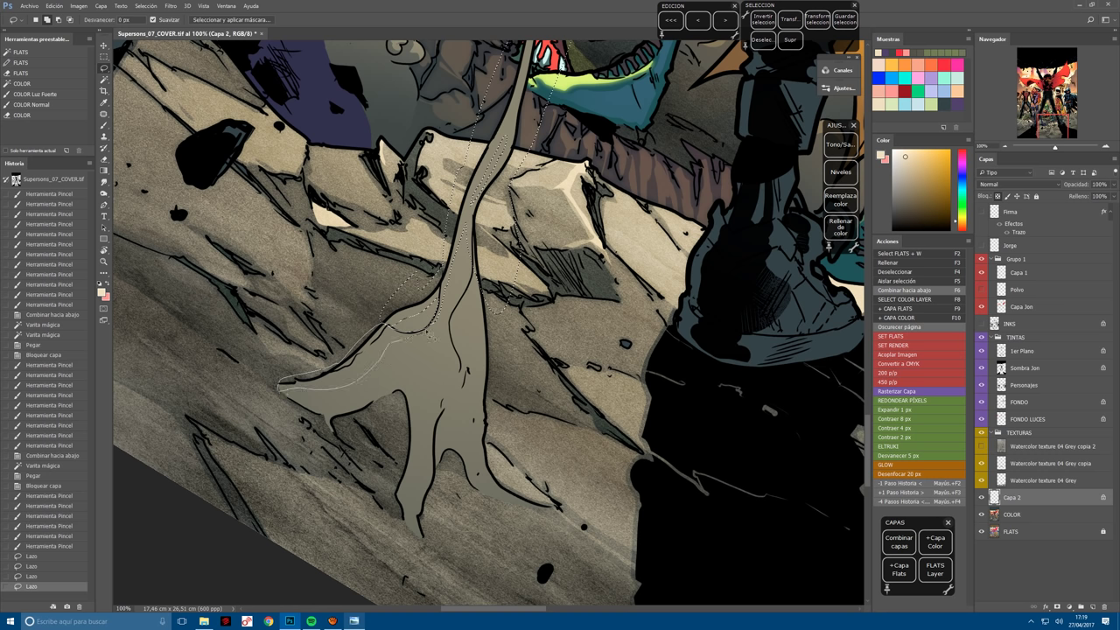
{"action": "mouse_move", "coordinate": [427, 330]}
{"action": "left_mouse_down"}
{"action": "mouse_move", "coordinate": [407, 302]}
{"action": "mouse_move", "coordinate": [429, 341]}
{"action": "mouse_move", "coordinate": [400, 357]}
{"action": "mouse_move", "coordinate": [433, 337]}
{"action": "mouse_move", "coordinate": [363, 341]}
{"action": "mouse_move", "coordinate": [429, 315]}
{"action": "left_mouse_up"}
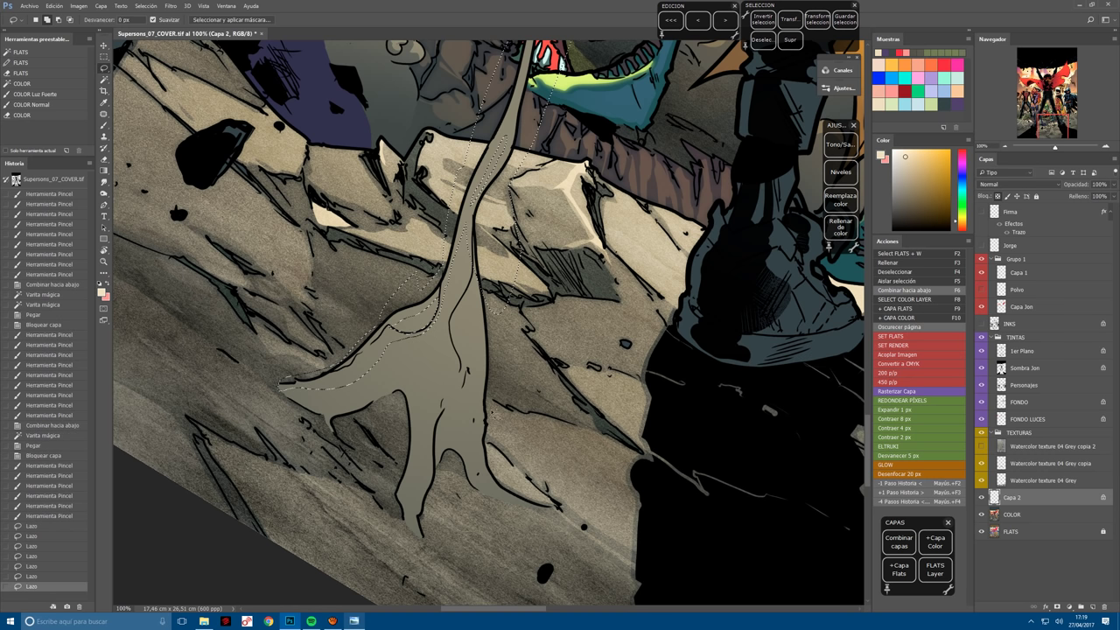
{"action": "left_click_drag", "start_coordinate": [503, 349], "coordinate": [485, 252]}
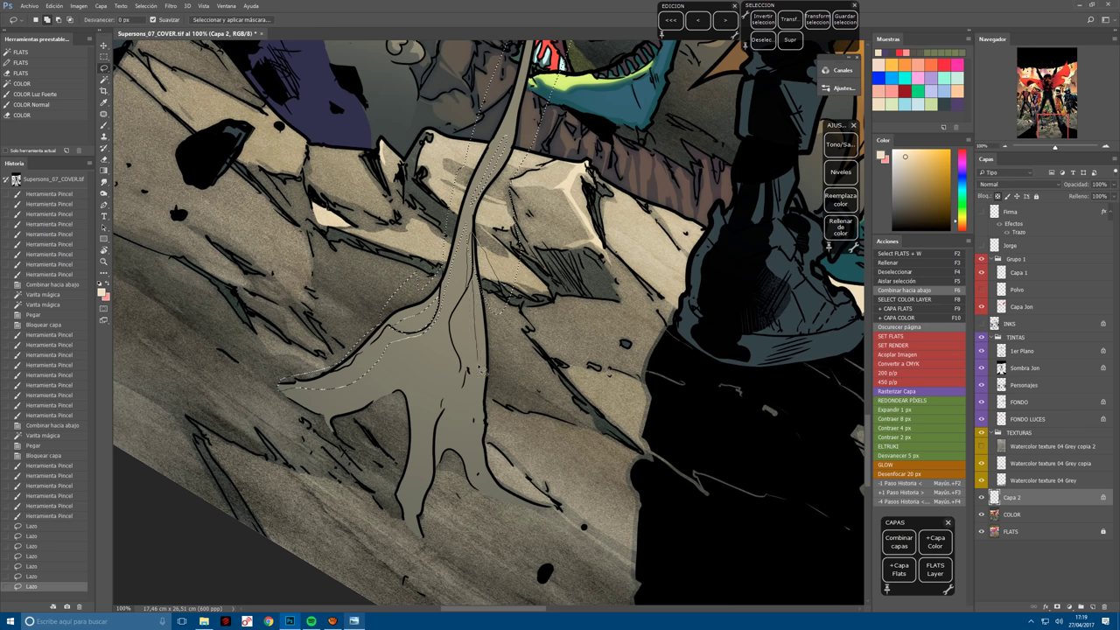
{"action": "mouse_move", "coordinate": [486, 471]}
{"action": "left_mouse_down"}
{"action": "mouse_move", "coordinate": [543, 505]}
{"action": "mouse_move", "coordinate": [484, 255]}
{"action": "left_mouse_up"}
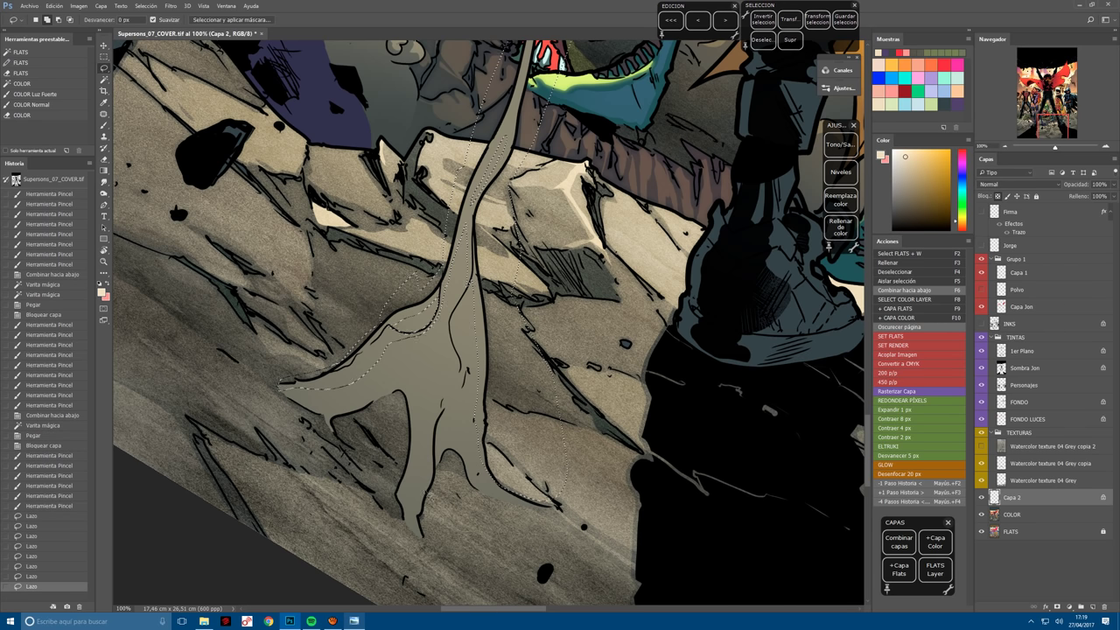
Brush cream light into the selected edges of the green character's tendril, reducing the brush to 800 px.
{"action": "key", "text": "b"}
{"action": "key", "text": "ctrl+minus"}
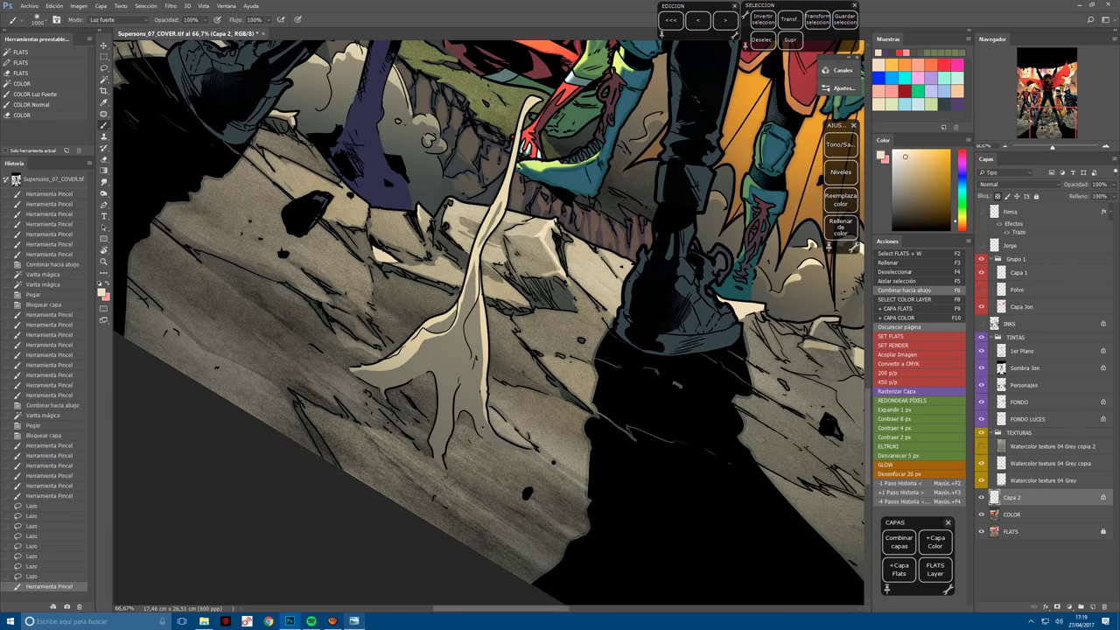
{"action": "left_click_drag", "start_coordinate": [385, 359], "coordinate": [486, 411]}
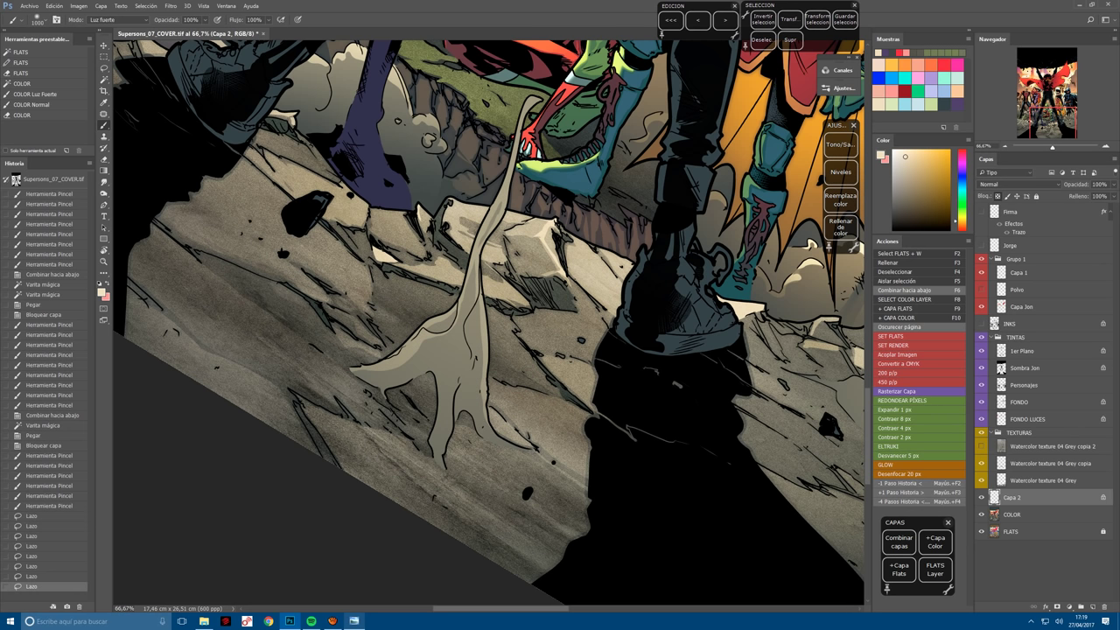
{"action": "left_click_drag", "start_coordinate": [486, 297], "coordinate": [525, 114]}
{"action": "scroll", "coordinate": [490, 324], "scroll_direction": "up", "scroll_amount": 3}
{"action": "left_click_drag", "start_coordinate": [481, 333], "coordinate": [534, 193]}
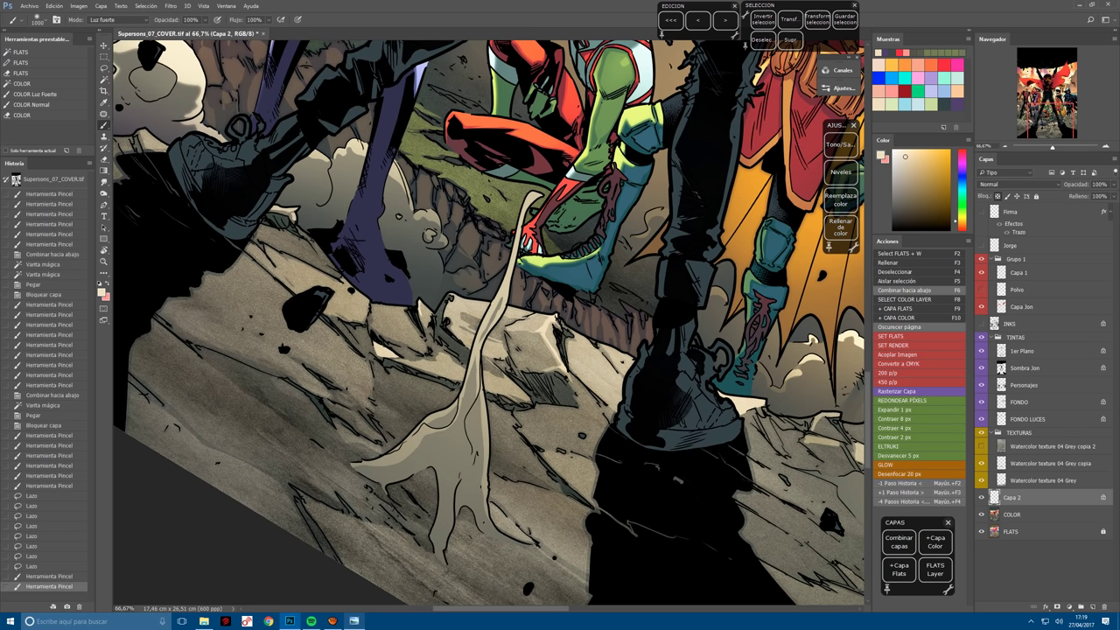
{"action": "left_click_drag", "start_coordinate": [490, 315], "coordinate": [529, 201]}
{"action": "left_click_drag", "start_coordinate": [486, 494], "coordinate": [394, 459]}
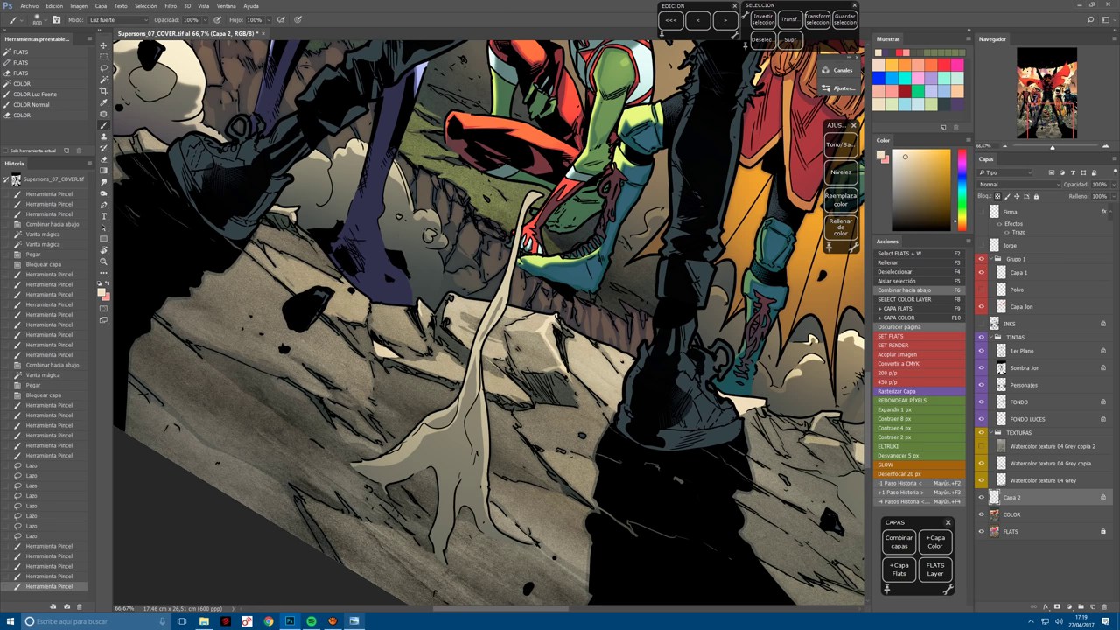
{"action": "left_click_drag", "start_coordinate": [490, 289], "coordinate": [385, 472]}
{"action": "left_click_drag", "start_coordinate": [526, 219], "coordinate": [535, 194]}
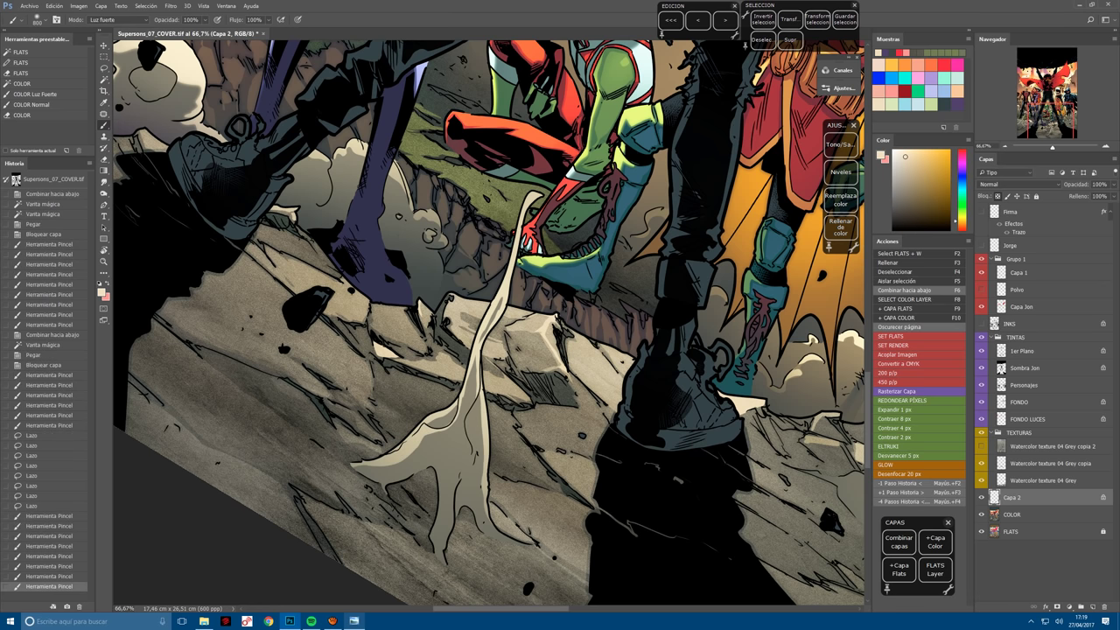
Clear the selection and lasso highlight areas on the lower branches of the tendril below the hooded figure.
{"action": "key", "text": "r"}
{"action": "mouse_move", "coordinate": [595, 464]}
{"action": "left_mouse_down"}
{"action": "mouse_move", "coordinate": [542, 494]}
{"action": "mouse_move", "coordinate": [600, 536]}
{"action": "left_mouse_up"}
{"action": "key", "text": "ctrl+plus"}
{"action": "key", "text": "l"}
{"action": "key", "text": "ctrl+d"}
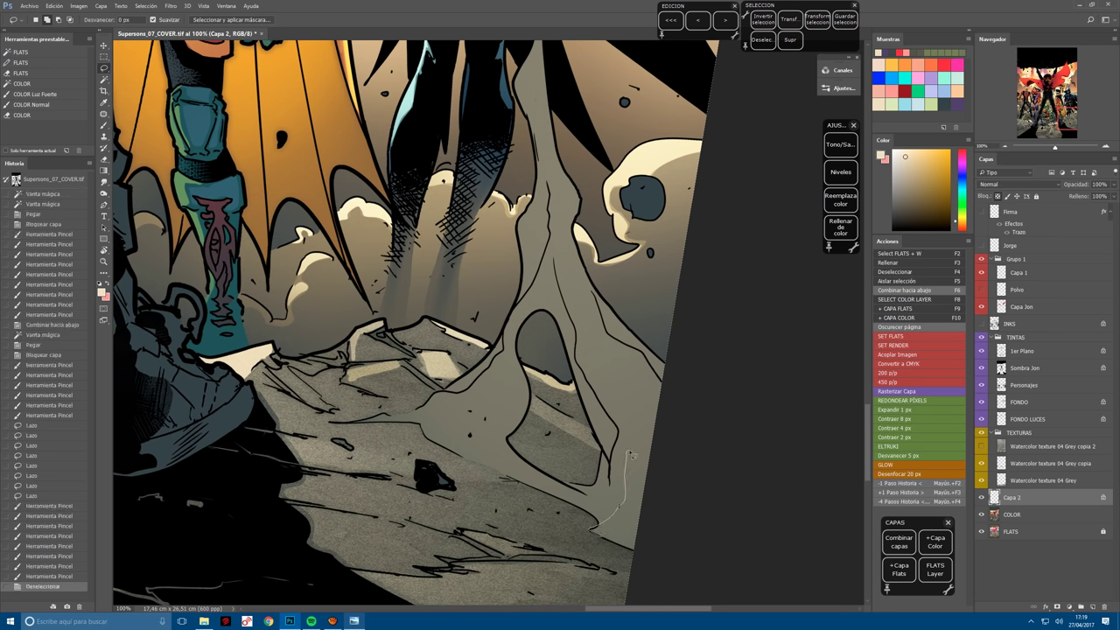
{"action": "left_click_drag", "start_coordinate": [632, 541], "coordinate": [627, 451]}
{"action": "mouse_move", "coordinate": [646, 503]}
{"action": "left_mouse_down"}
{"action": "mouse_move", "coordinate": [626, 548]}
{"action": "mouse_move", "coordinate": [646, 503]}
{"action": "mouse_move", "coordinate": [635, 512]}
{"action": "mouse_move", "coordinate": [645, 443]}
{"action": "mouse_move", "coordinate": [628, 478]}
{"action": "mouse_move", "coordinate": [618, 472]}
{"action": "left_mouse_up"}
{"action": "left_click_drag", "start_coordinate": [430, 390], "coordinate": [355, 423]}
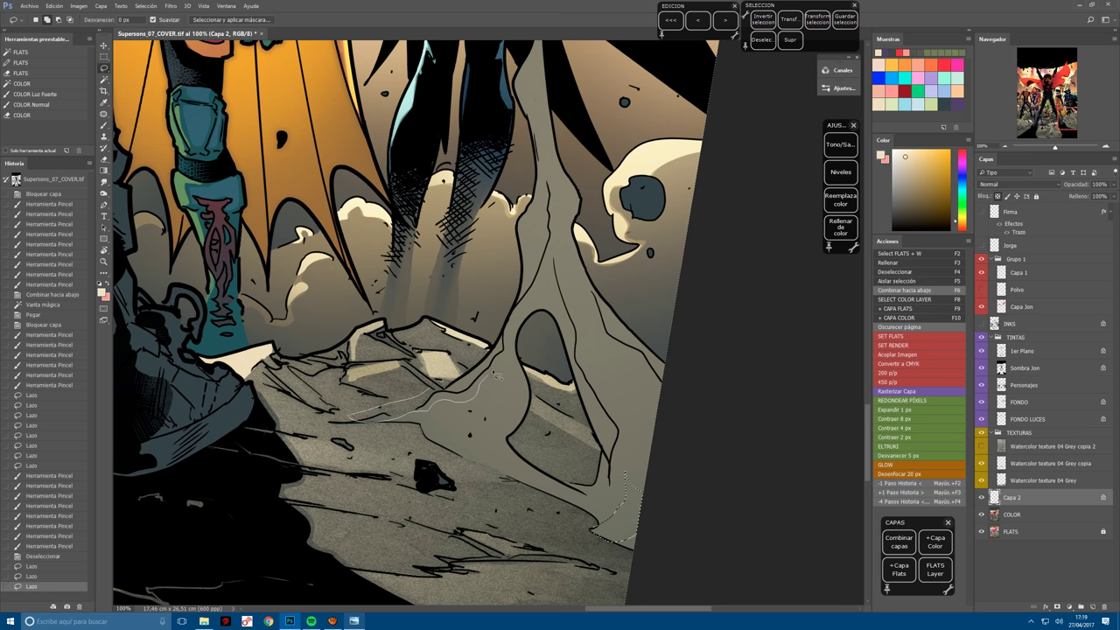
{"action": "mouse_move", "coordinate": [503, 328]}
{"action": "left_mouse_down"}
{"action": "mouse_move", "coordinate": [467, 365]}
{"action": "mouse_move", "coordinate": [470, 395]}
{"action": "mouse_move", "coordinate": [458, 408]}
{"action": "mouse_move", "coordinate": [488, 384]}
{"action": "left_mouse_up"}
{"action": "mouse_move", "coordinate": [530, 347]}
{"action": "left_mouse_down"}
{"action": "mouse_move", "coordinate": [442, 461]}
{"action": "mouse_move", "coordinate": [406, 478]}
{"action": "left_mouse_up"}
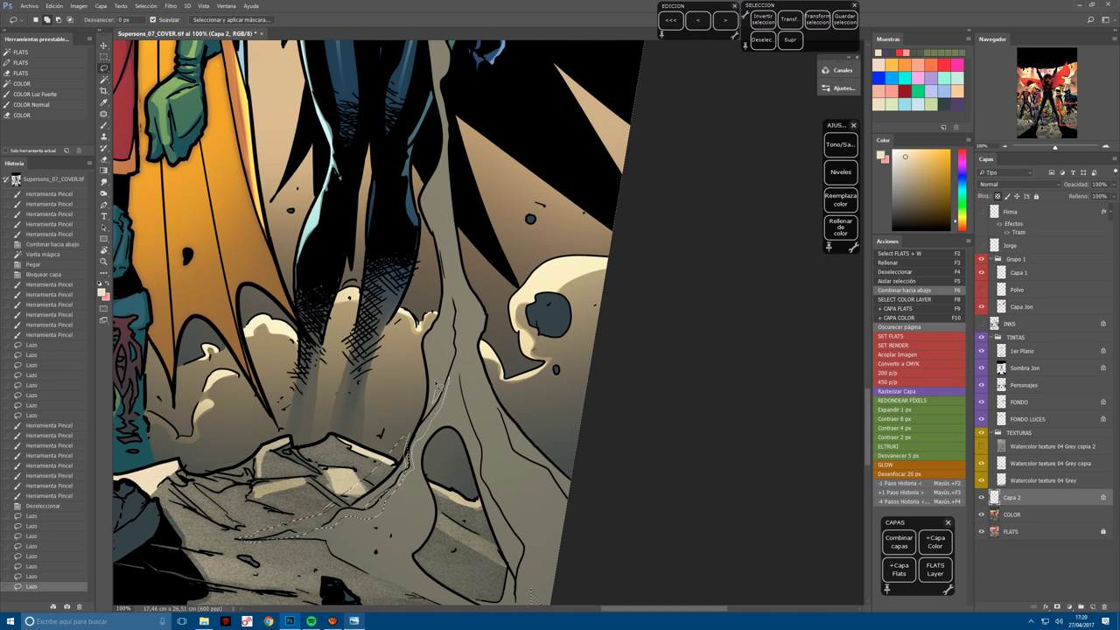
Extend the lasso selection up the hooded figure's tendril along its stem to the tip at the belt.
{"action": "left_click_drag", "start_coordinate": [445, 389], "coordinate": [410, 555]}
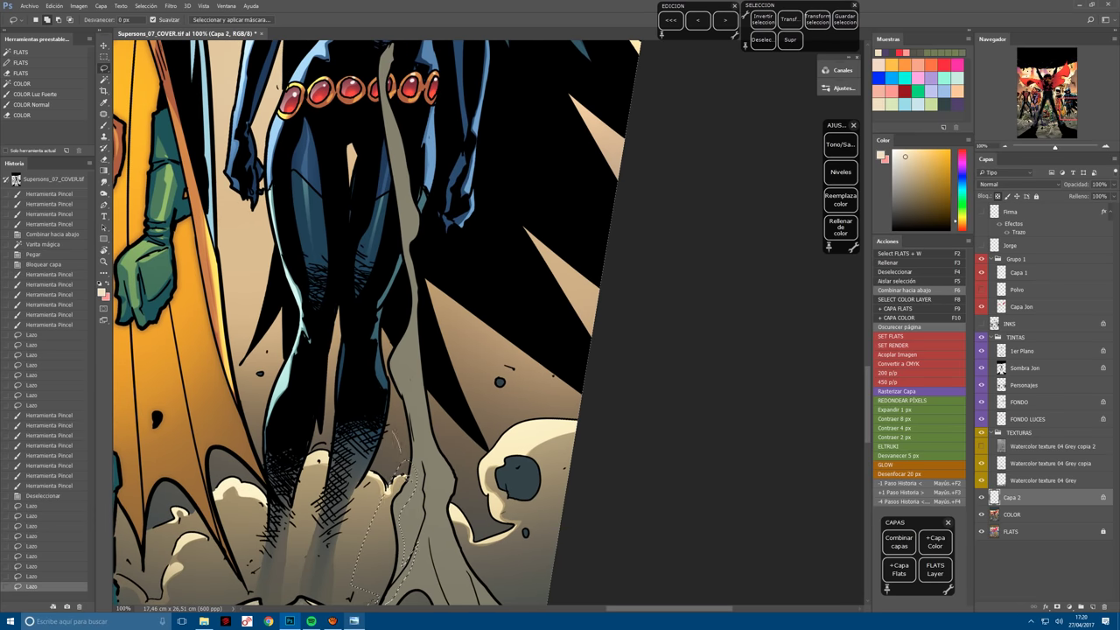
{"action": "mouse_move", "coordinate": [419, 321]}
{"action": "left_mouse_down"}
{"action": "mouse_move", "coordinate": [385, 429]}
{"action": "mouse_move", "coordinate": [407, 306]}
{"action": "left_mouse_up"}
{"action": "mouse_move", "coordinate": [406, 349]}
{"action": "left_mouse_down"}
{"action": "mouse_move", "coordinate": [419, 291]}
{"action": "mouse_move", "coordinate": [408, 230]}
{"action": "left_mouse_up"}
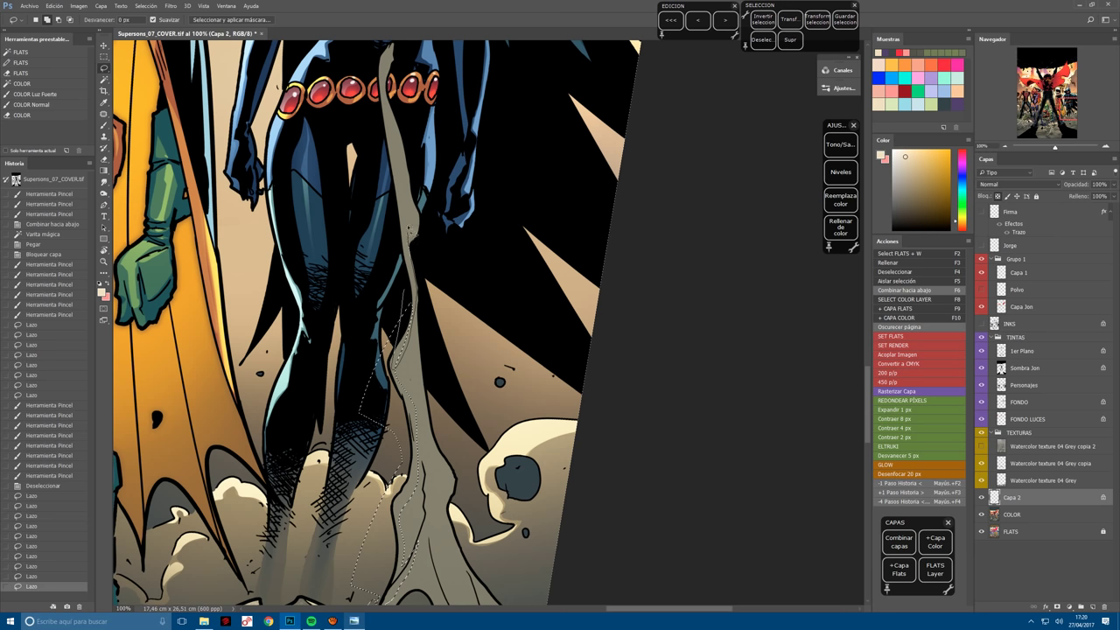
{"action": "left_click_drag", "start_coordinate": [401, 142], "coordinate": [389, 83]}
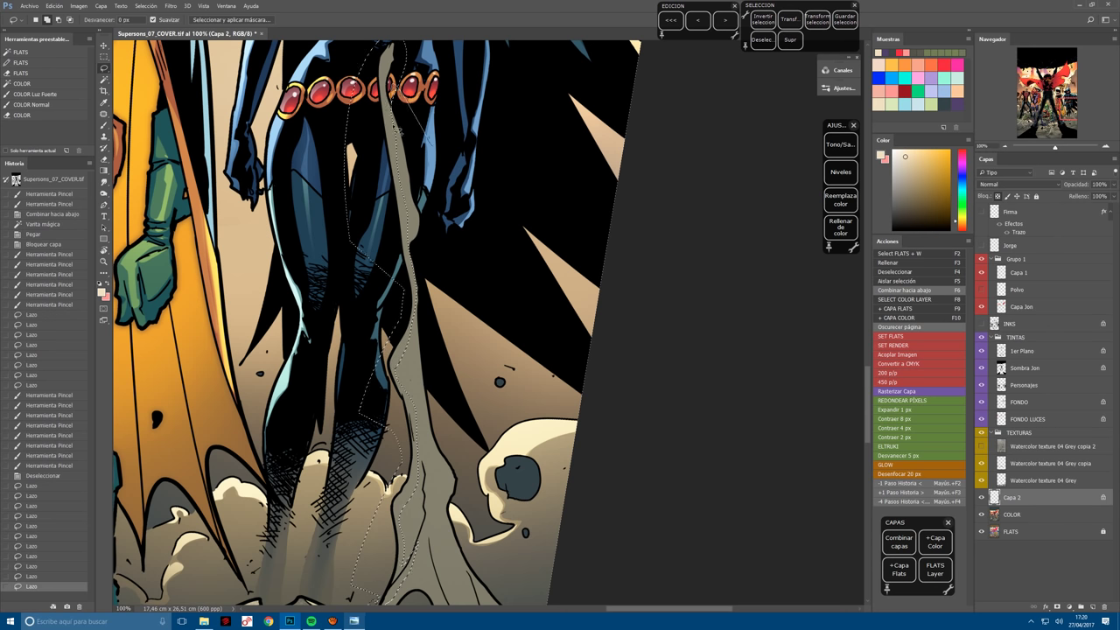
{"action": "mouse_move", "coordinate": [415, 230]}
{"action": "left_mouse_down"}
{"action": "mouse_move", "coordinate": [472, 259]}
{"action": "mouse_move", "coordinate": [419, 282]}
{"action": "left_mouse_up"}
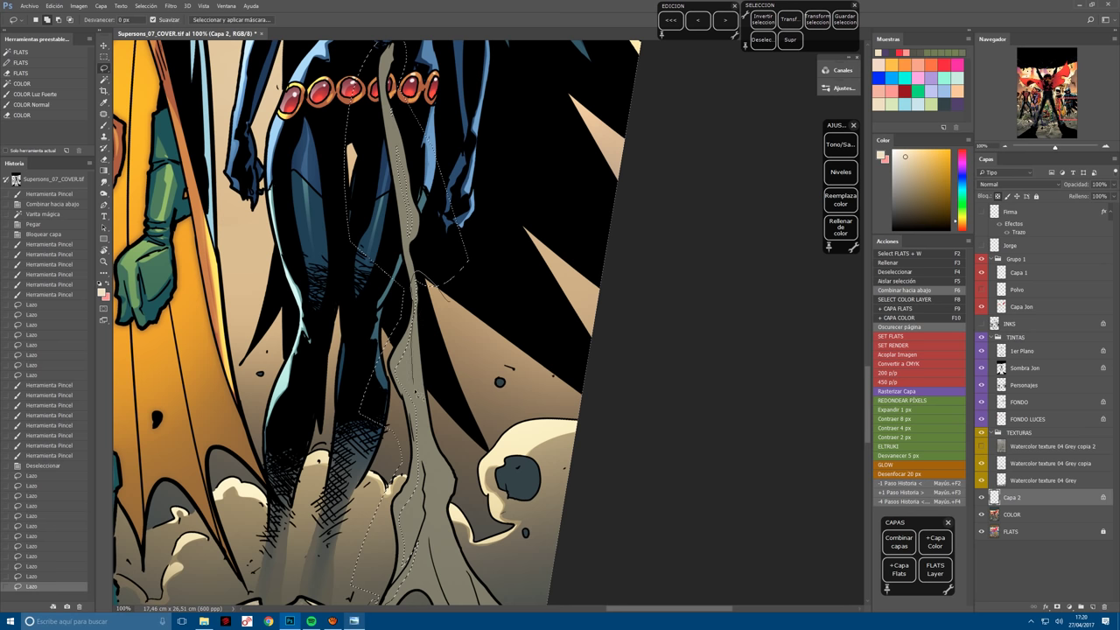
Add the outer edge of the hooded figure's tendril and the rim around its hole to the selection.
{"action": "left_click_drag", "start_coordinate": [459, 489], "coordinate": [442, 308]}
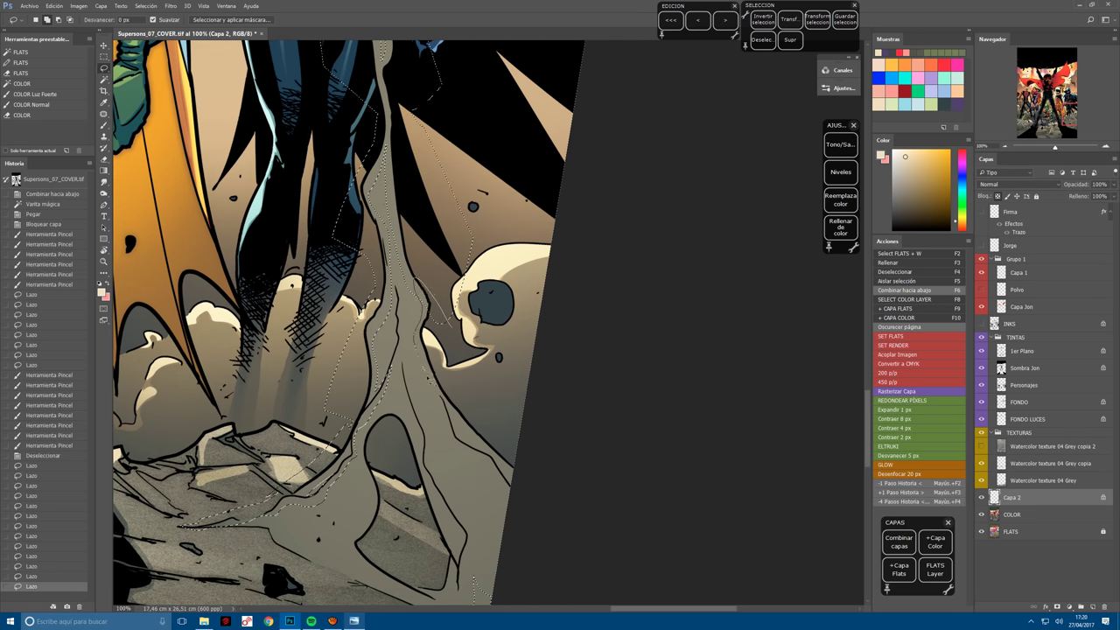
{"action": "mouse_move", "coordinate": [451, 408]}
{"action": "left_mouse_down"}
{"action": "mouse_move", "coordinate": [537, 481]}
{"action": "mouse_move", "coordinate": [519, 470]}
{"action": "left_mouse_up"}
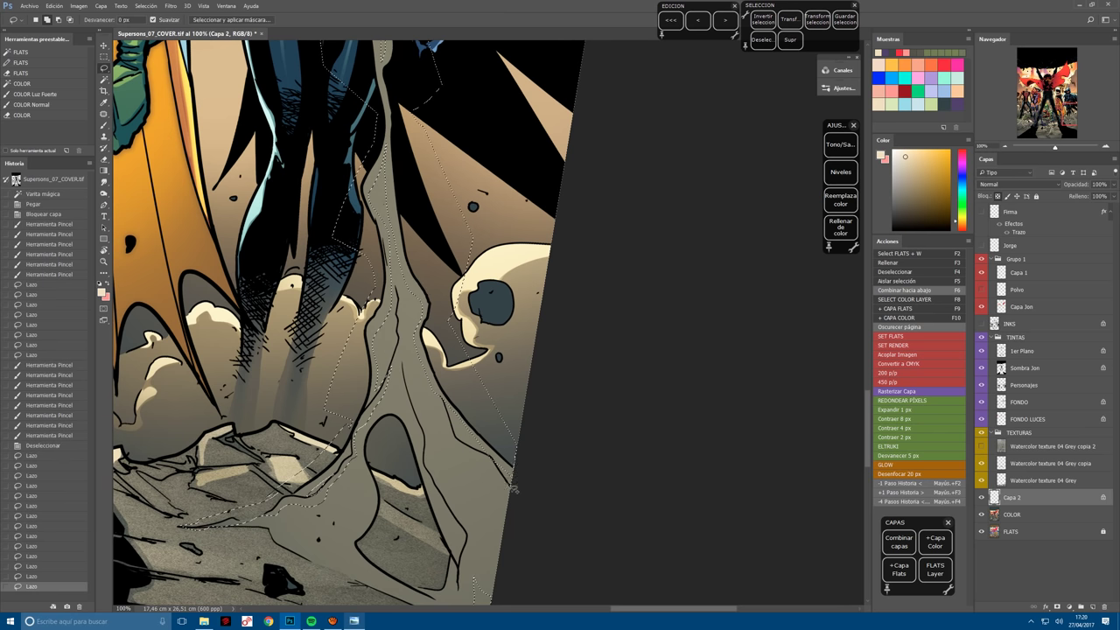
{"action": "left_click_drag", "start_coordinate": [438, 327], "coordinate": [438, 329]}
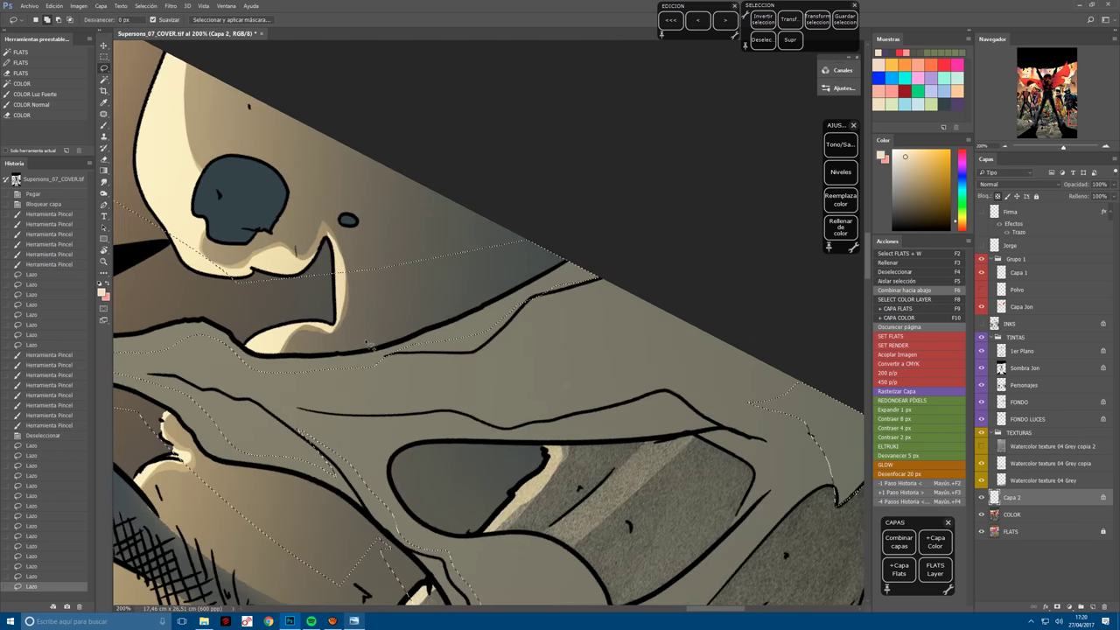
{"action": "mouse_move", "coordinate": [369, 344]}
{"action": "left_mouse_down"}
{"action": "mouse_move", "coordinate": [489, 320]}
{"action": "mouse_move", "coordinate": [529, 263]}
{"action": "mouse_move", "coordinate": [492, 323]}
{"action": "mouse_move", "coordinate": [483, 383]}
{"action": "mouse_move", "coordinate": [521, 276]}
{"action": "mouse_move", "coordinate": [489, 361]}
{"action": "mouse_move", "coordinate": [558, 309]}
{"action": "mouse_move", "coordinate": [502, 328]}
{"action": "mouse_move", "coordinate": [414, 399]}
{"action": "mouse_move", "coordinate": [404, 429]}
{"action": "mouse_move", "coordinate": [424, 491]}
{"action": "left_mouse_up"}
{"action": "scroll", "coordinate": [423, 490], "scroll_direction": "down", "scroll_amount": 3}
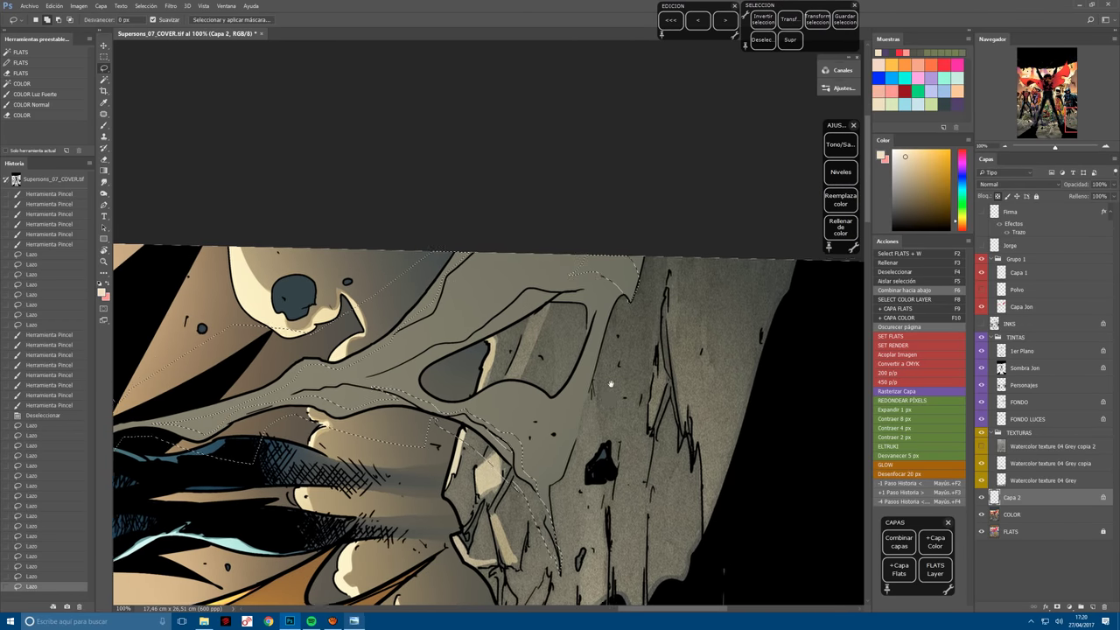
{"action": "left_click_drag", "start_coordinate": [424, 491], "coordinate": [457, 426]}
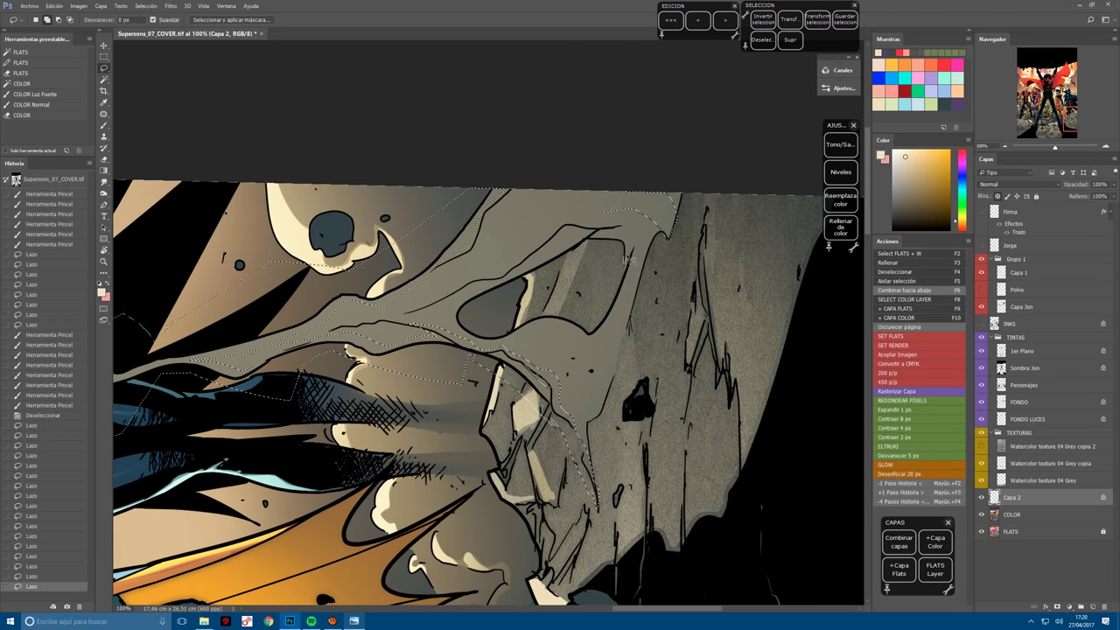
{"action": "mouse_move", "coordinate": [612, 238]}
{"action": "left_mouse_down"}
{"action": "mouse_move", "coordinate": [468, 302]}
{"action": "mouse_move", "coordinate": [482, 337]}
{"action": "mouse_move", "coordinate": [460, 322]}
{"action": "left_mouse_up"}
{"action": "key", "text": "ctrl+minus"}
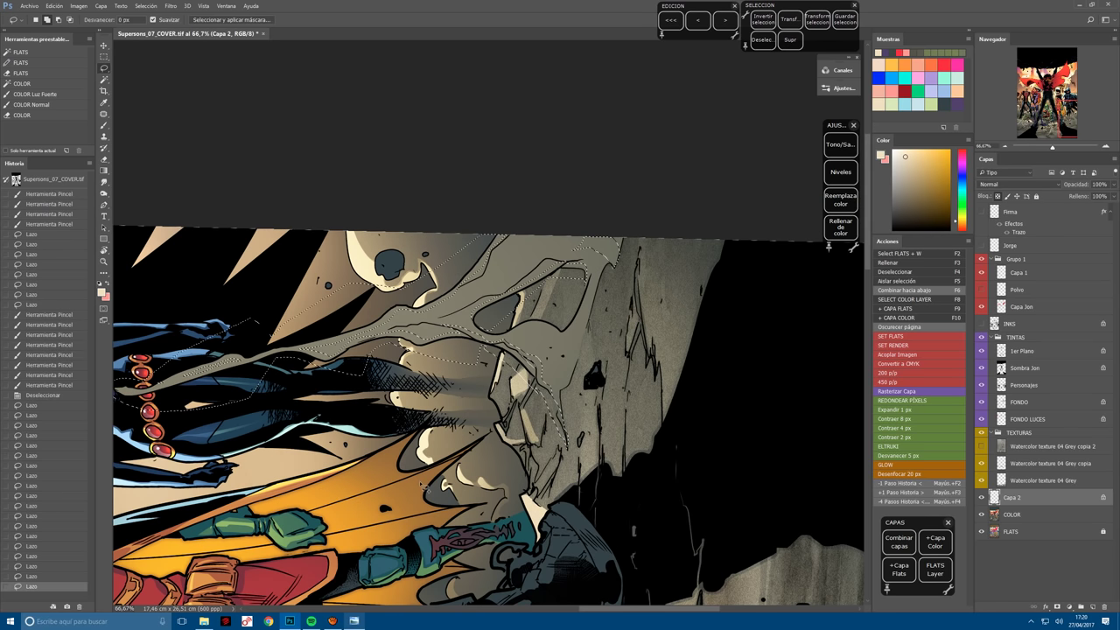
Brush cream light into the selected areas of the hooded figure's tendril, enlarging the brush to 1700 px.
{"action": "key", "text": "b"}
{"action": "key", "text": "ctrl+minus"}
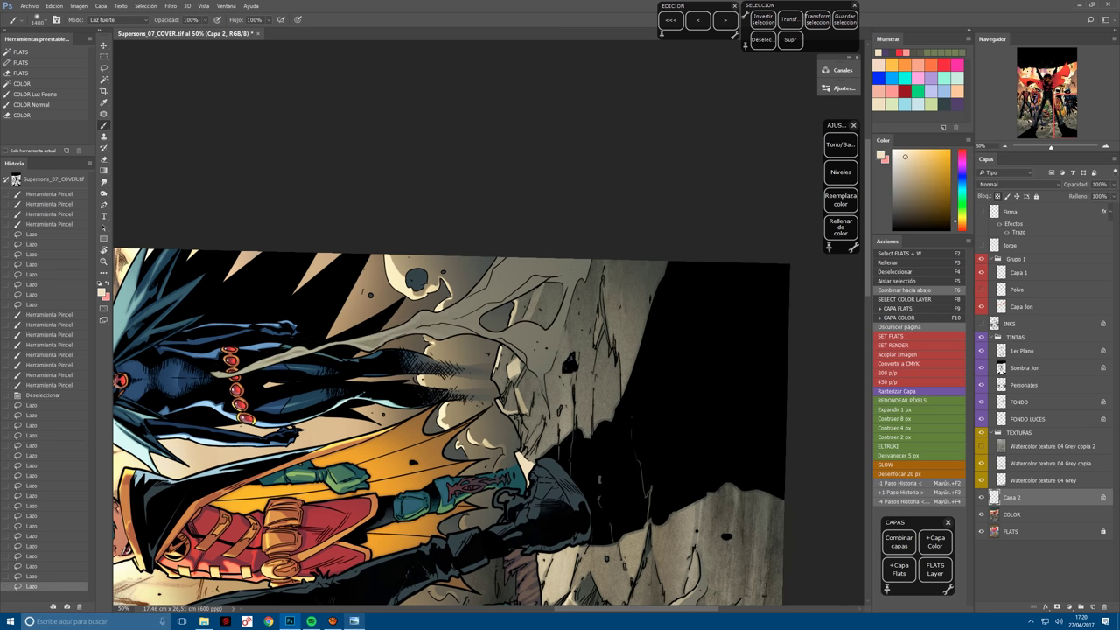
{"action": "left_click", "coordinate": [435, 335]}
{"action": "left_click", "coordinate": [452, 318]}
{"action": "left_click", "coordinate": [472, 306]}
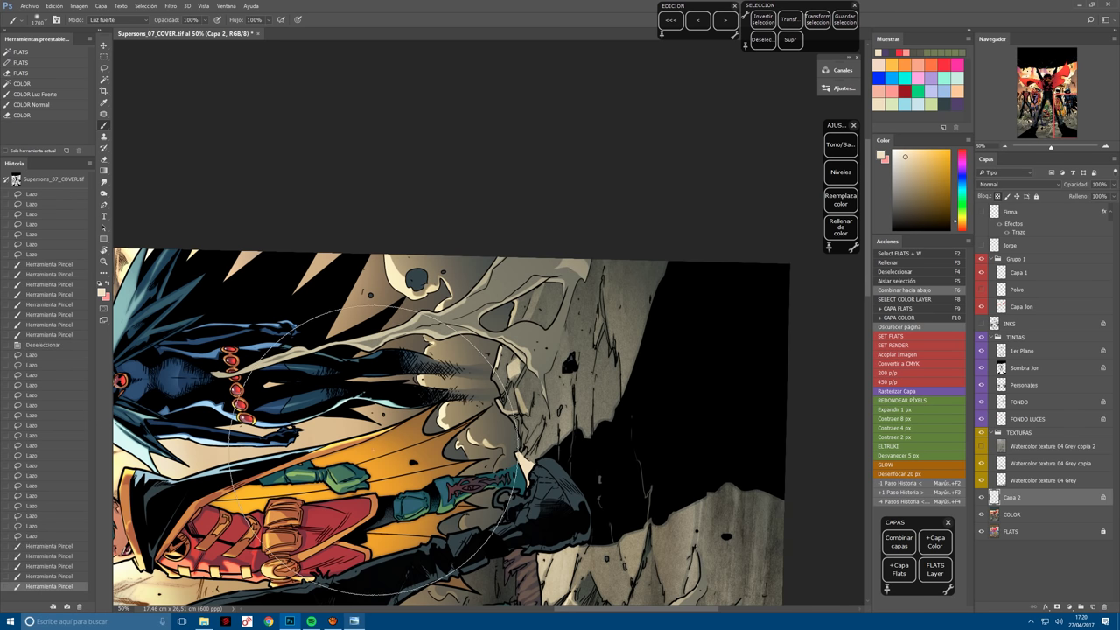
{"action": "key", "text": "r"}
{"action": "scroll", "coordinate": [537, 271], "scroll_direction": "down", "scroll_amount": 2}
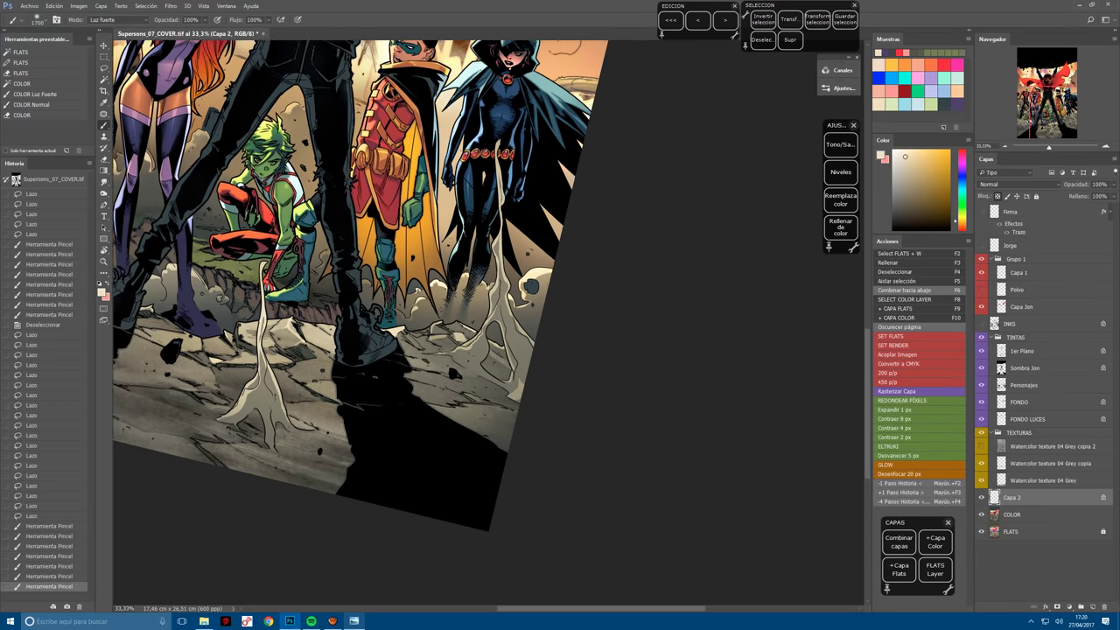
{"action": "key", "text": "Escape"}
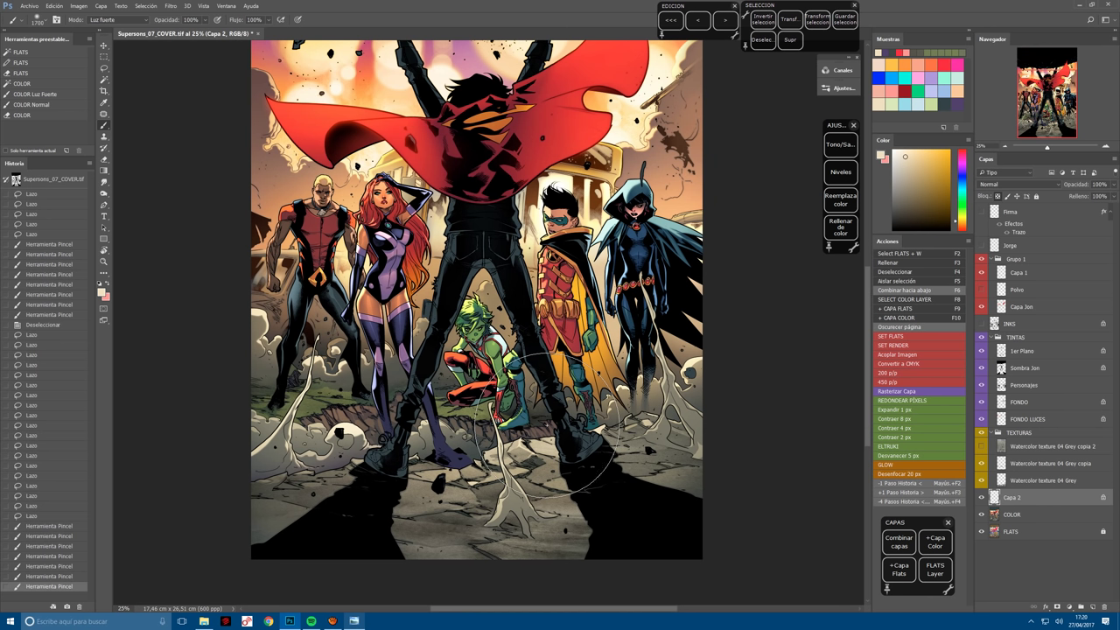
Clear the selection, brush soft light over the two tendrils, and merge the layer into COLOR.
{"action": "key", "text": "ctrl+d"}
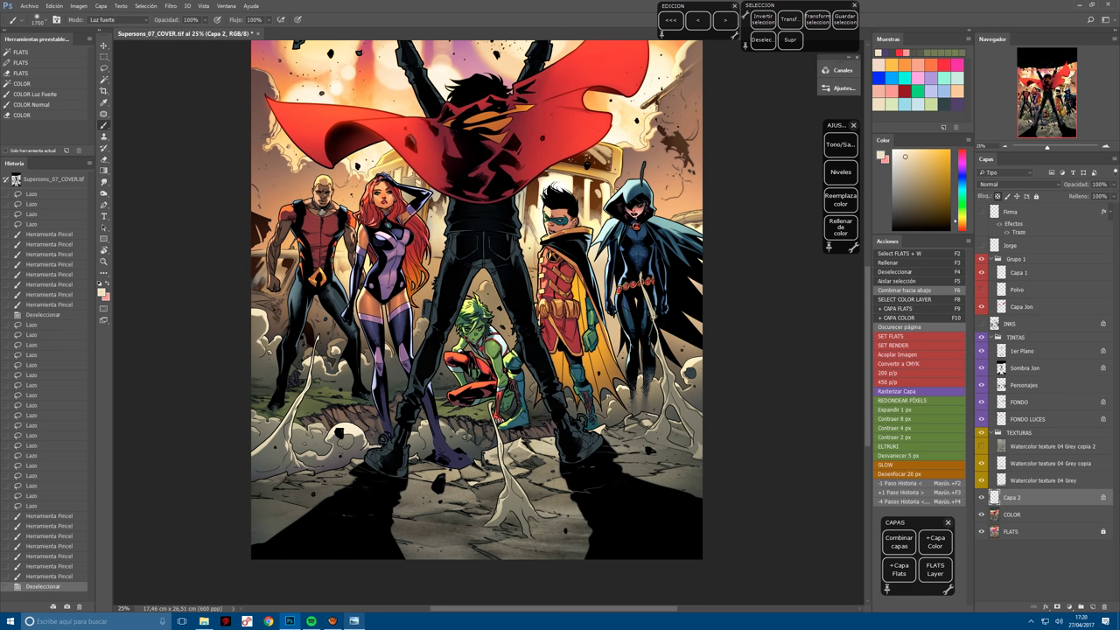
{"action": "left_click_drag", "start_coordinate": [662, 280], "coordinate": [676, 419]}
{"action": "left_click_drag", "start_coordinate": [473, 289], "coordinate": [525, 298]}
{"action": "key", "text": "F6"}
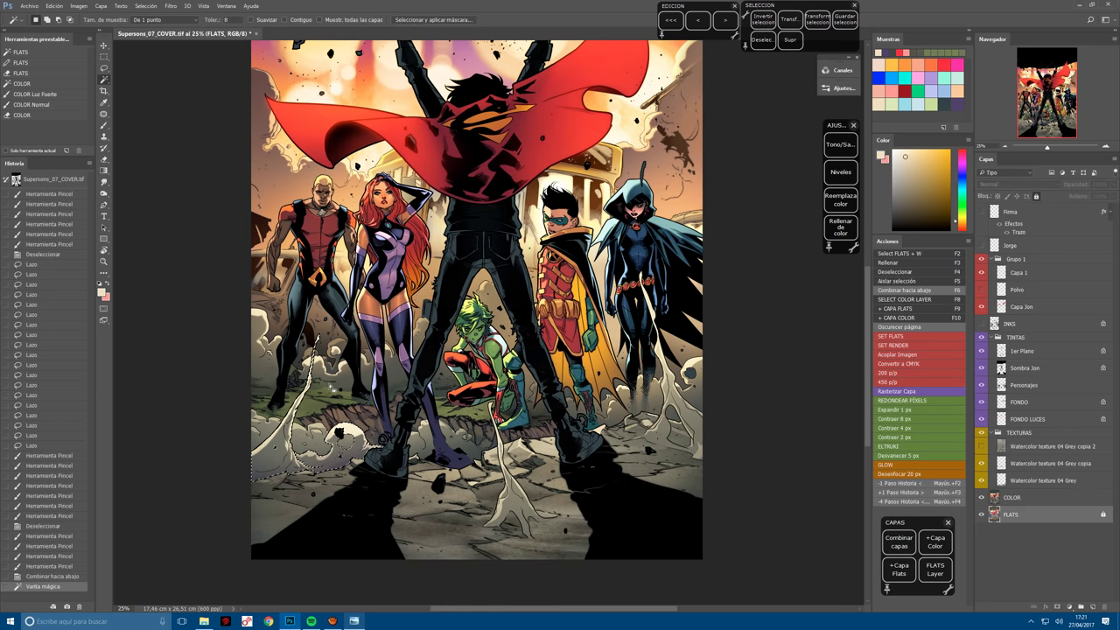
Isolate the white dust cloud below the blond man on a locked layer, brush it with light and merge it into COLOR.
{"action": "left_click_drag", "start_coordinate": [262, 438], "coordinate": [368, 438]}
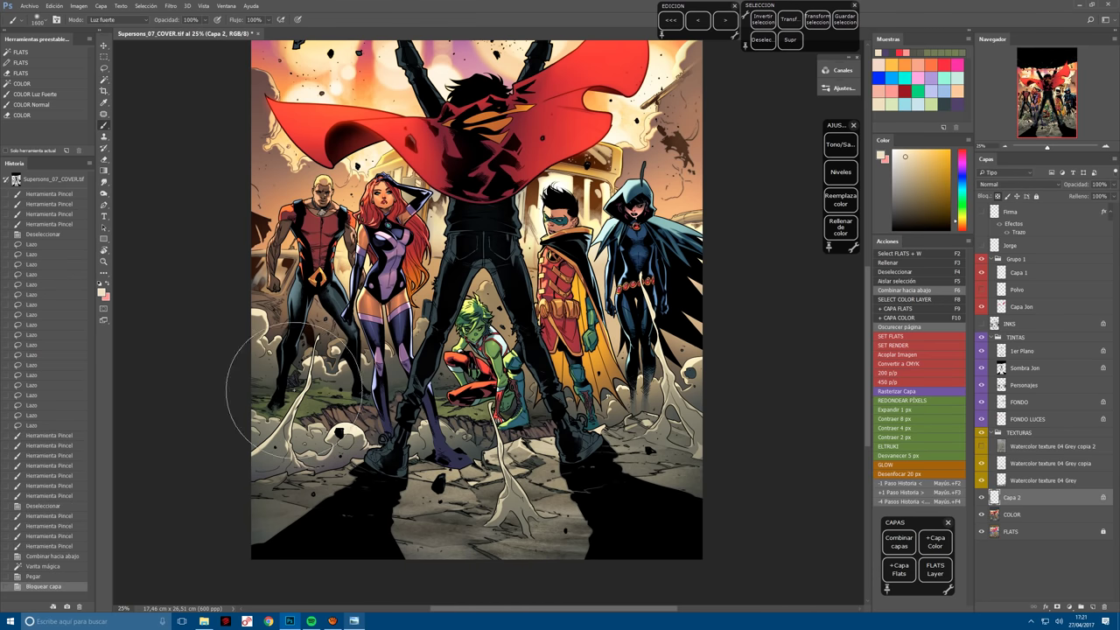
{"action": "left_click_drag", "start_coordinate": [254, 394], "coordinate": [350, 437]}
{"action": "key", "text": "F6"}
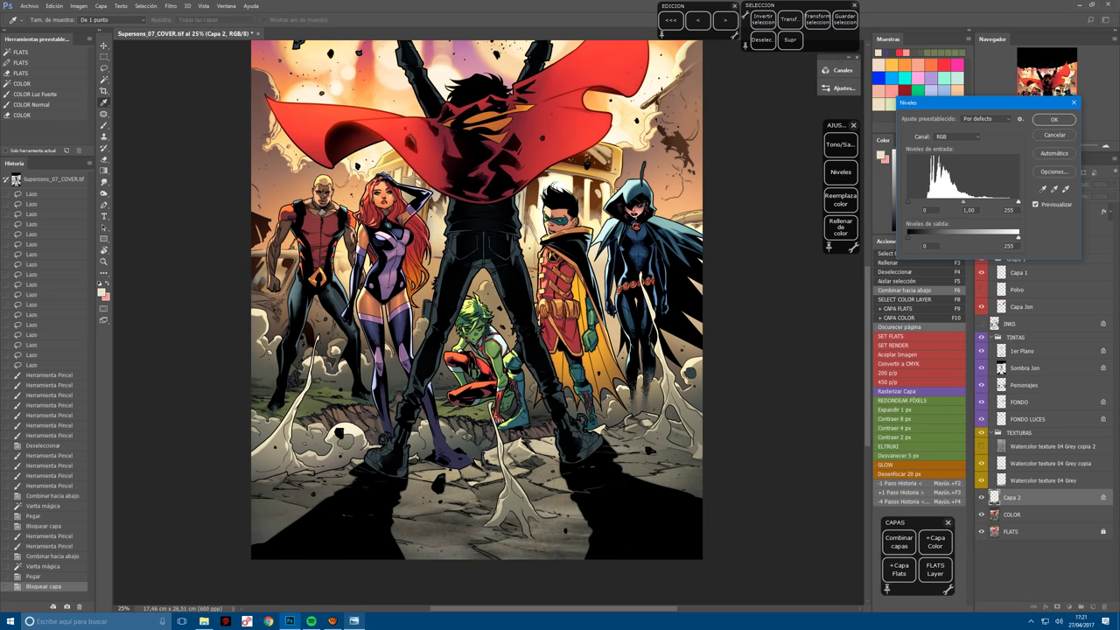
Brighten the isolated foreground rocky ground with Levels, setting the midtone input to 1,08 and the white input to 189.
{"action": "left_click_drag", "start_coordinate": [1018, 204], "coordinate": [913, 204]}
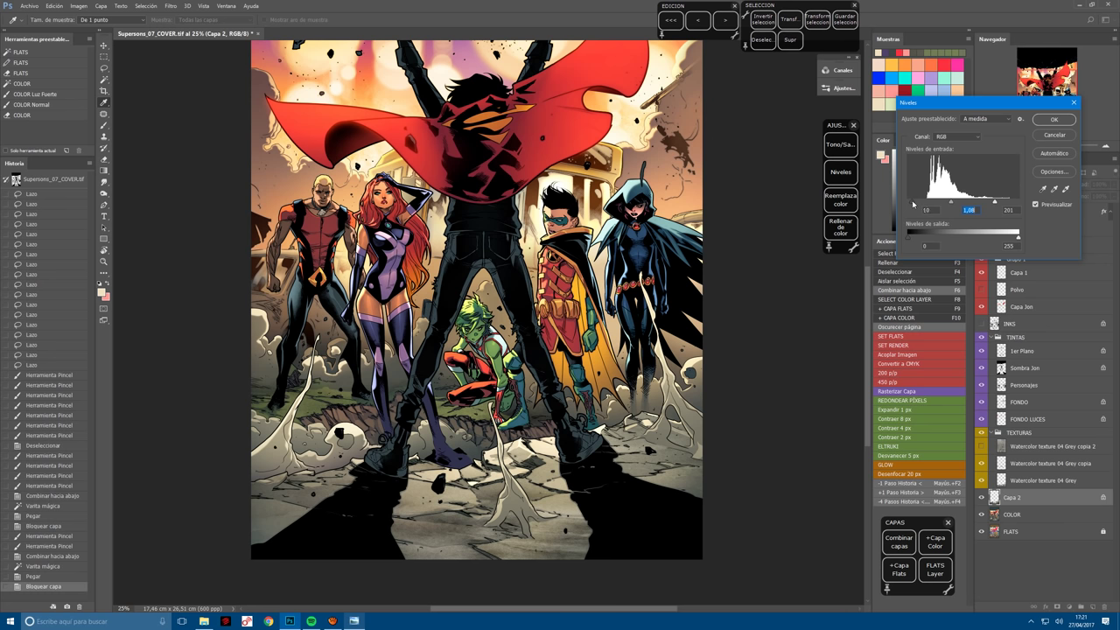
{"action": "left_click_drag", "start_coordinate": [993, 204], "coordinate": [987, 203]}
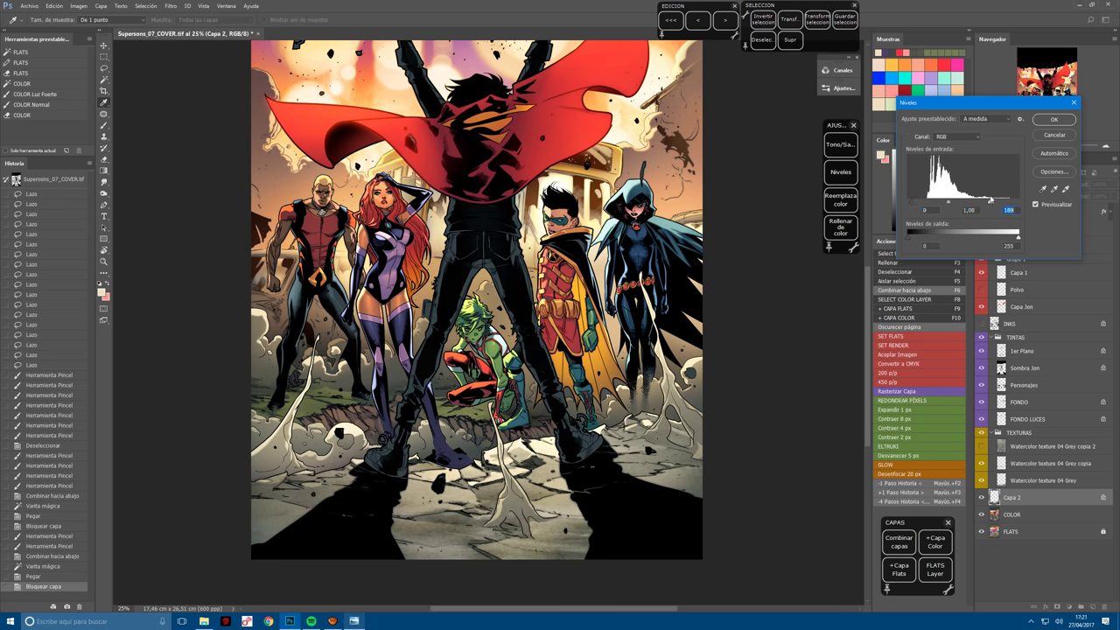
{"action": "left_click", "coordinate": [1054, 121]}
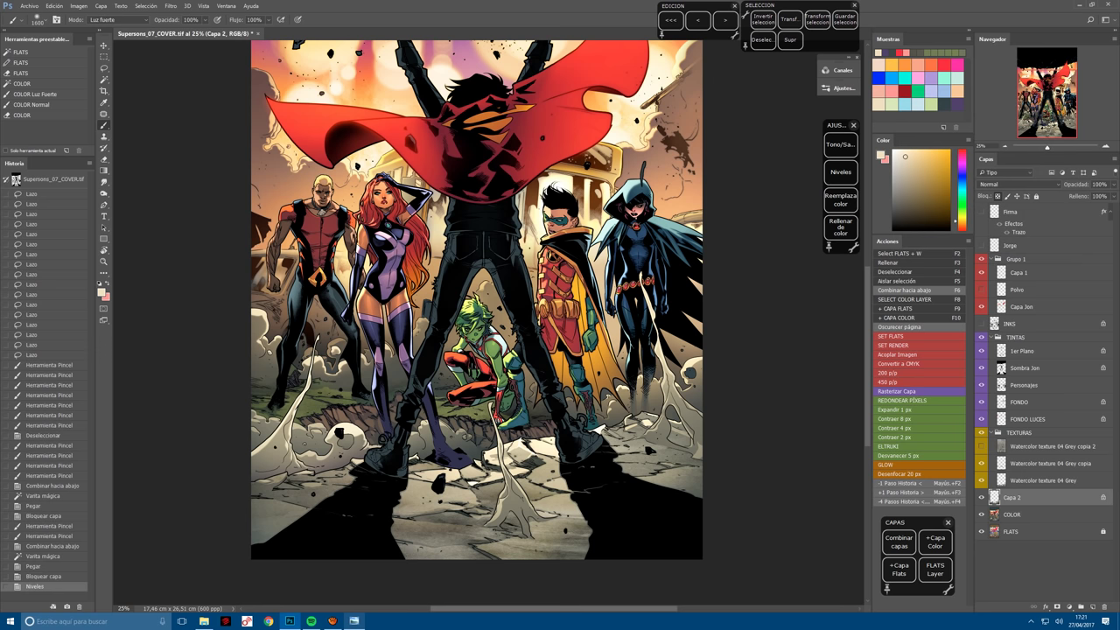
Brush a dark blue-grey shade in Hard Light mode along the lower part of the rocky ground, reducing the brush to 1700 px.
{"action": "left_click_drag", "start_coordinate": [390, 473], "coordinate": [455, 345]}
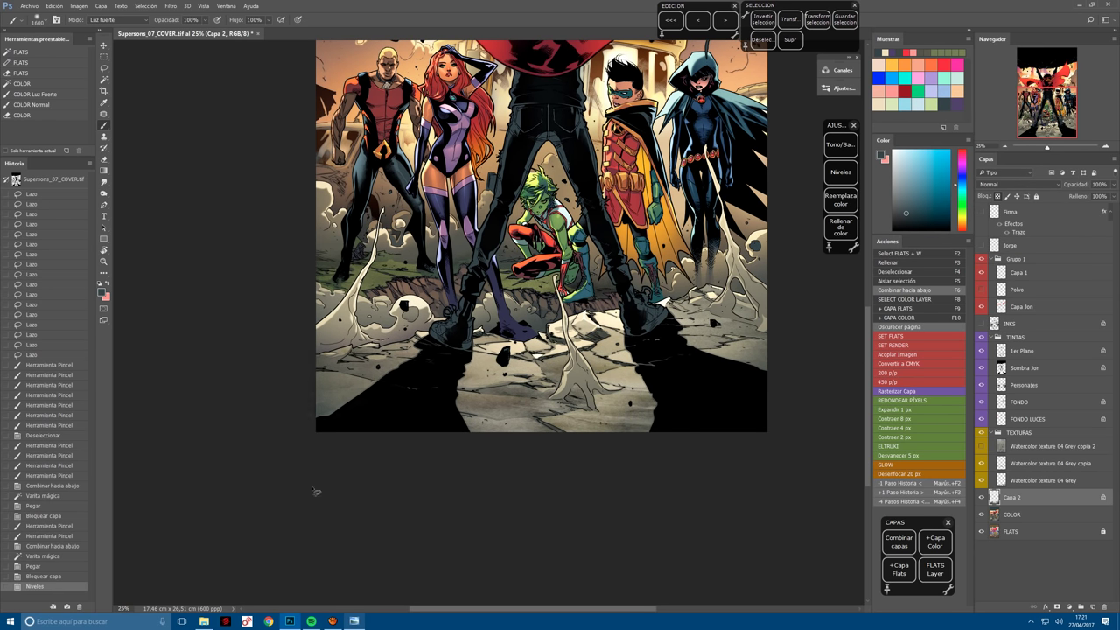
{"action": "left_click", "coordinate": [350, 407]}
{"action": "left_click", "coordinate": [483, 493]}
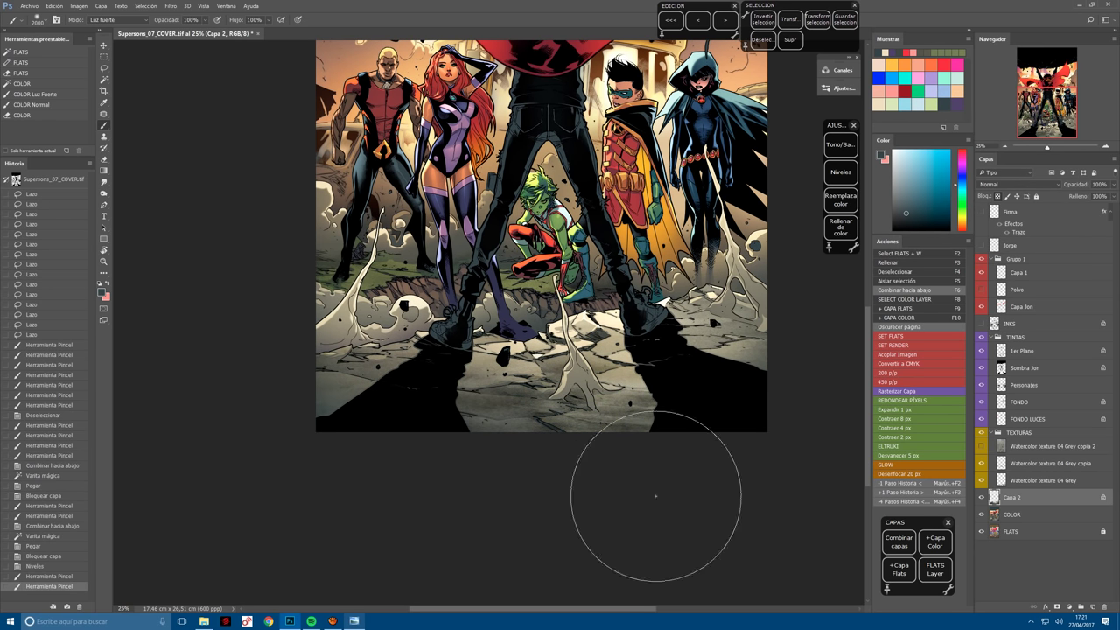
{"action": "key", "text": "bracketleft"}
{"action": "key", "text": "bracketleft"}
{"action": "key", "text": "bracketleft"}
{"action": "key", "text": "bracketleft"}
{"action": "key", "text": "bracketleft"}
{"action": "key", "text": "bracketleft"}
{"action": "key", "text": "bracketleft"}
{"action": "key", "text": "bracketleft"}
{"action": "left_click", "coordinate": [573, 399]}
{"action": "left_click", "coordinate": [573, 398]}
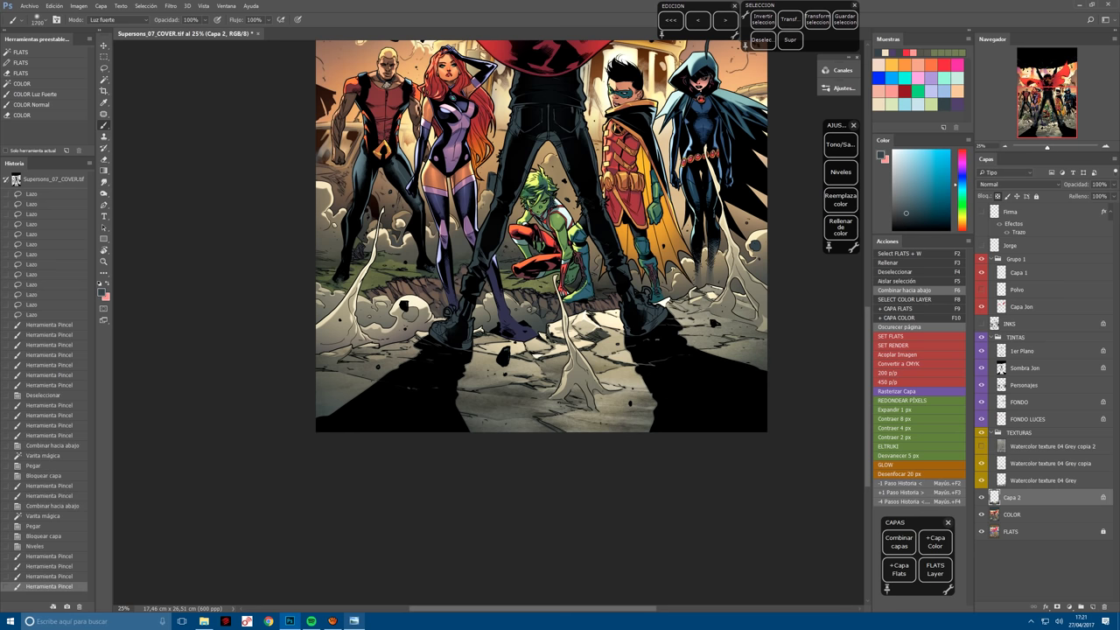
{"action": "left_click_drag", "start_coordinate": [505, 455], "coordinate": [495, 506]}
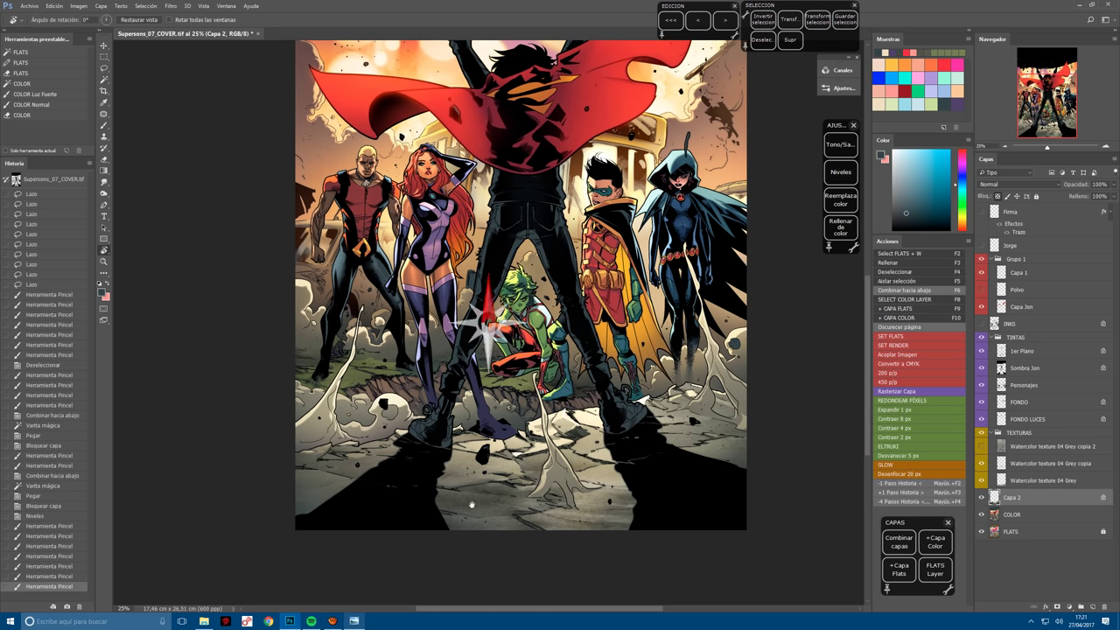
Merge the ground layer into COLOR and isolate the green grass on a new locked layer.
{"action": "left_click_drag", "start_coordinate": [560, 412], "coordinate": [486, 469]}
{"action": "key", "text": "F6"}
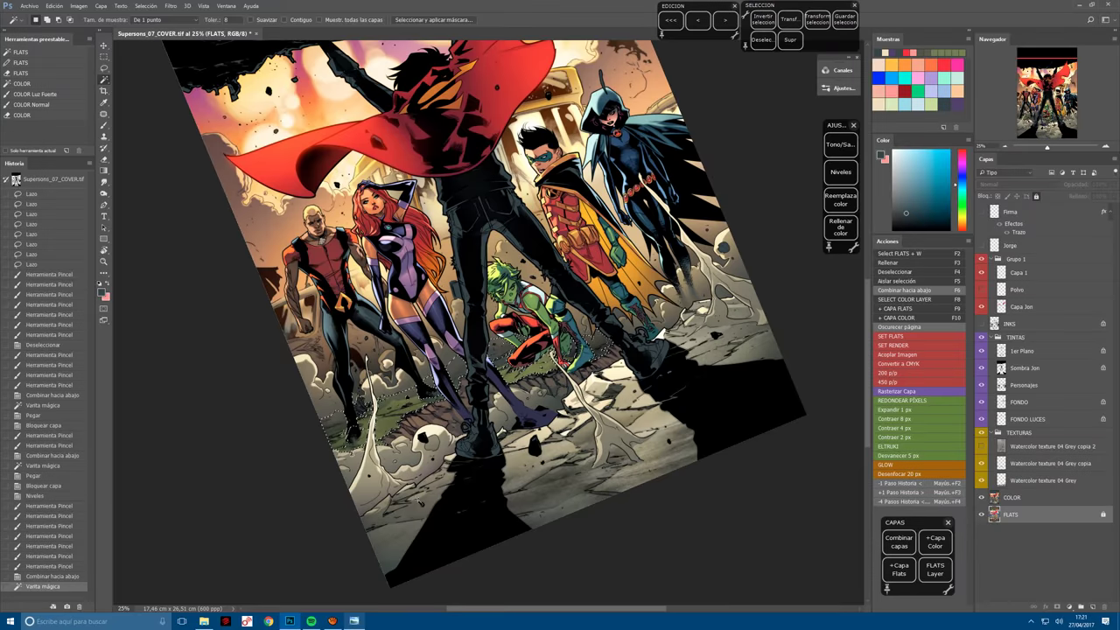
{"action": "key", "text": "F5"}
{"action": "scroll", "coordinate": [524, 337], "scroll_direction": "up", "scroll_amount": 2}
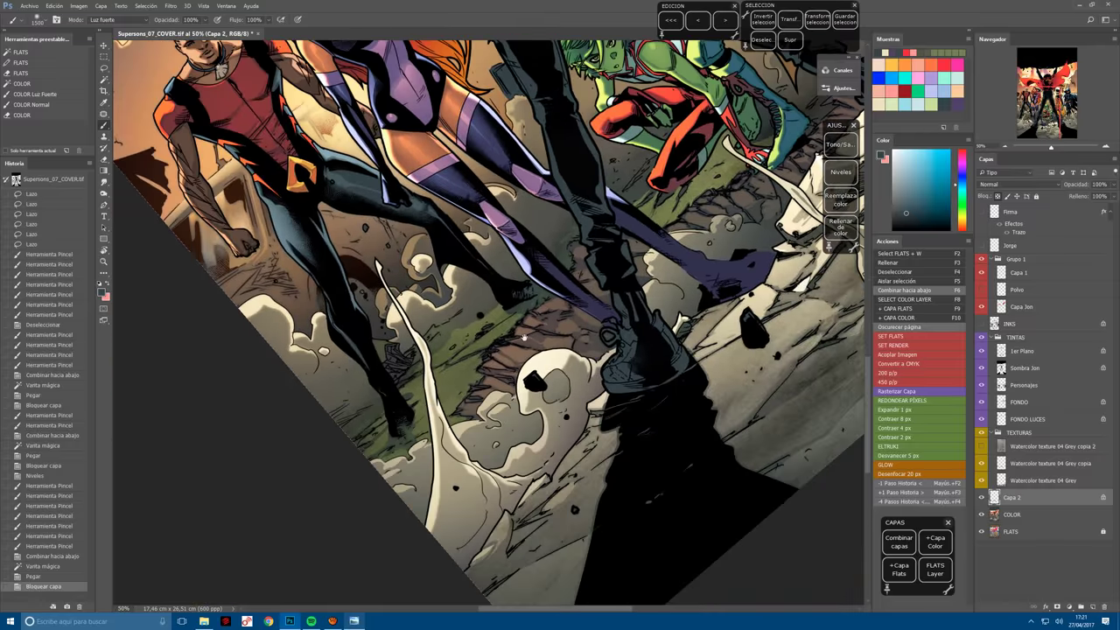
Lasso a diagonal strip across the grass behind the legs and feather the selection repeatedly with the 5 px action.
{"action": "left_click_drag", "start_coordinate": [591, 357], "coordinate": [509, 454]}
{"action": "key", "text": "l"}
{"action": "left_click", "coordinate": [574, 382]}
{"action": "left_click", "coordinate": [719, 220]}
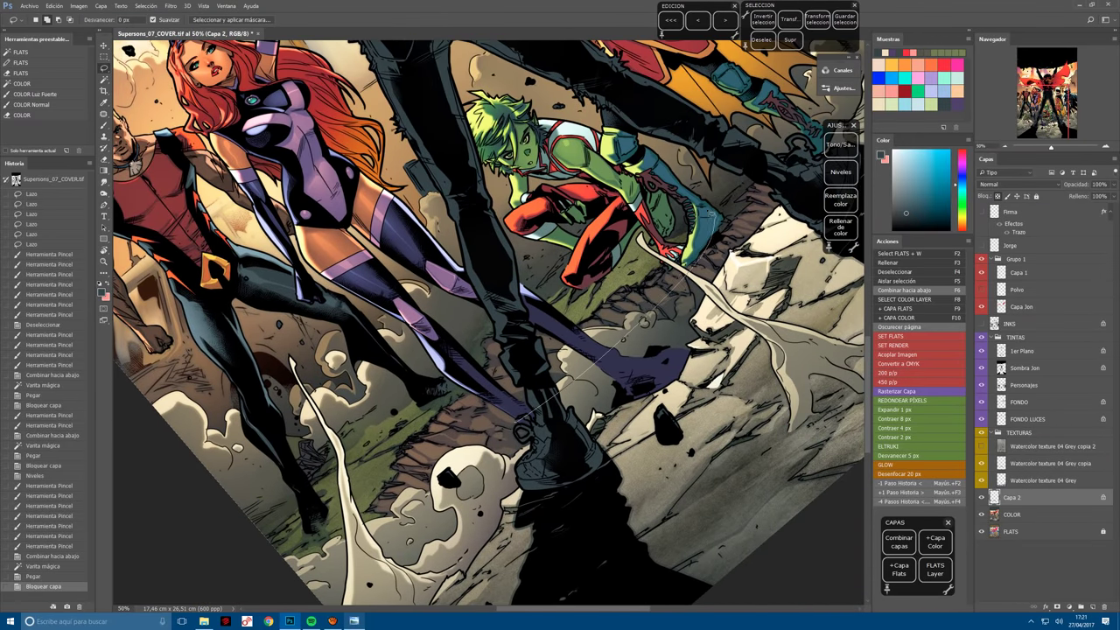
{"action": "left_click", "coordinate": [262, 532]}
{"action": "left_click", "coordinate": [574, 382]}
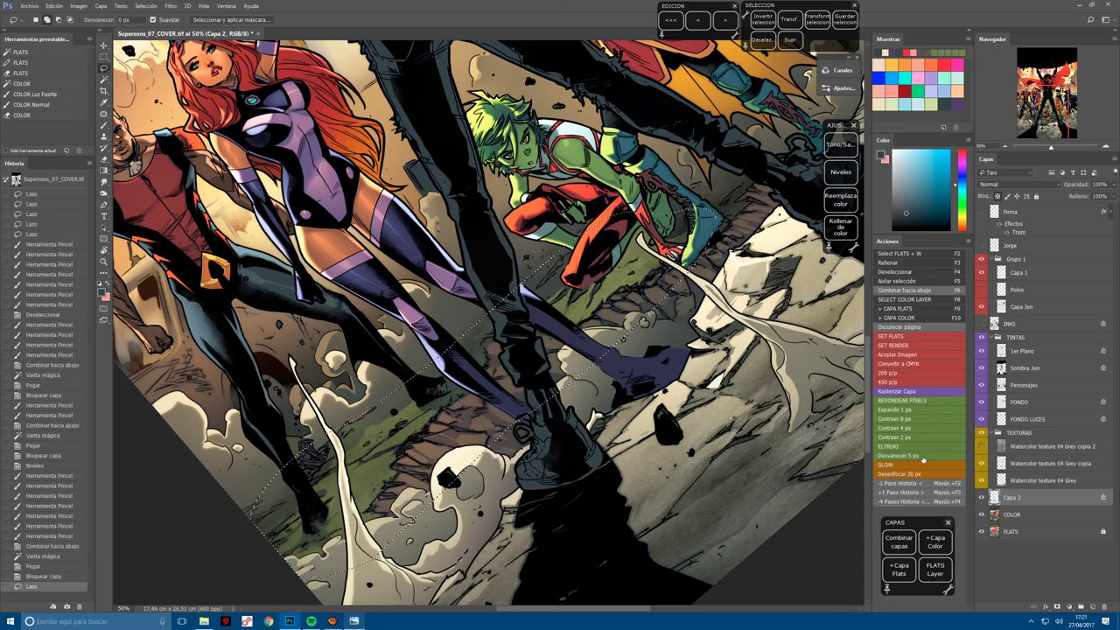
{"action": "left_click", "coordinate": [926, 456]}
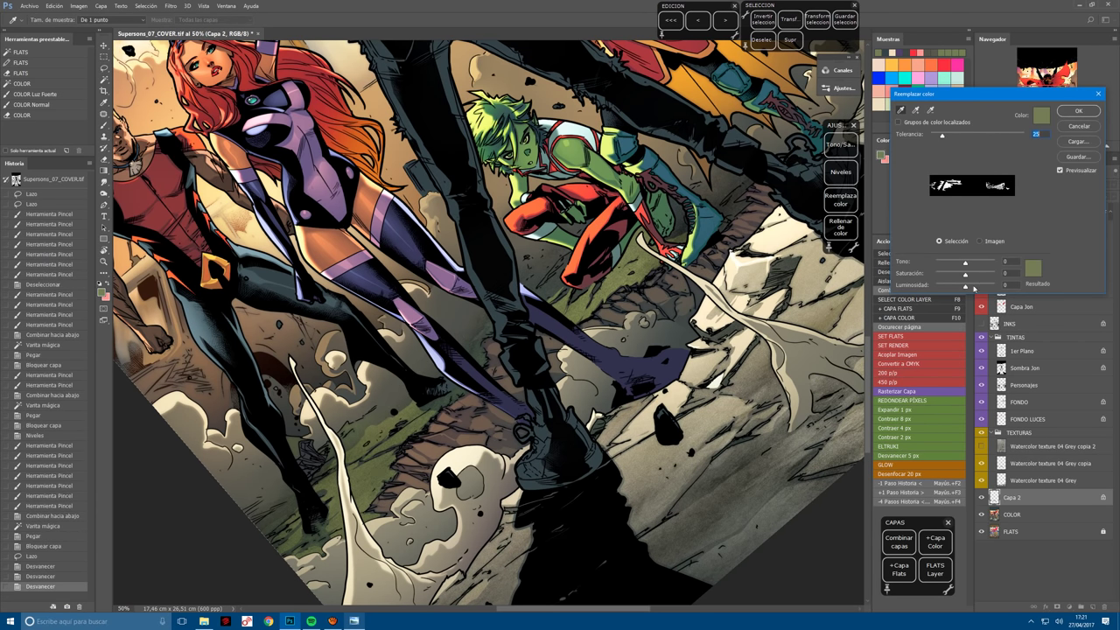
Try Replace Color on the grass with a teal hue, saturation +56 and luminosity +26, and clear the selection.
{"action": "left_click_drag", "start_coordinate": [974, 288], "coordinate": [964, 263]}
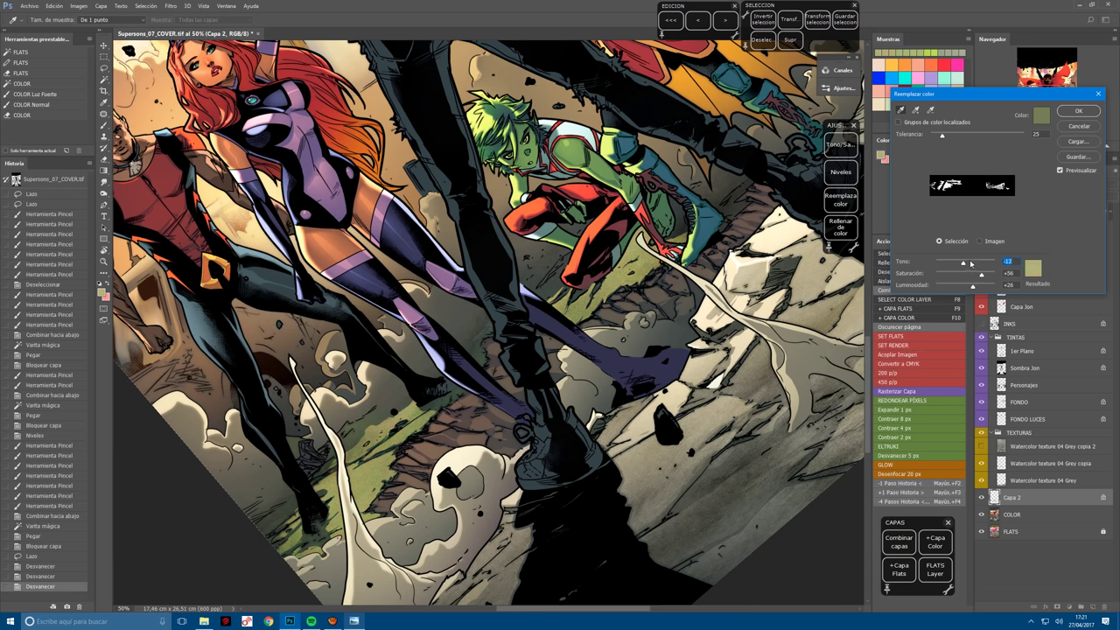
{"action": "left_click", "coordinate": [981, 263]}
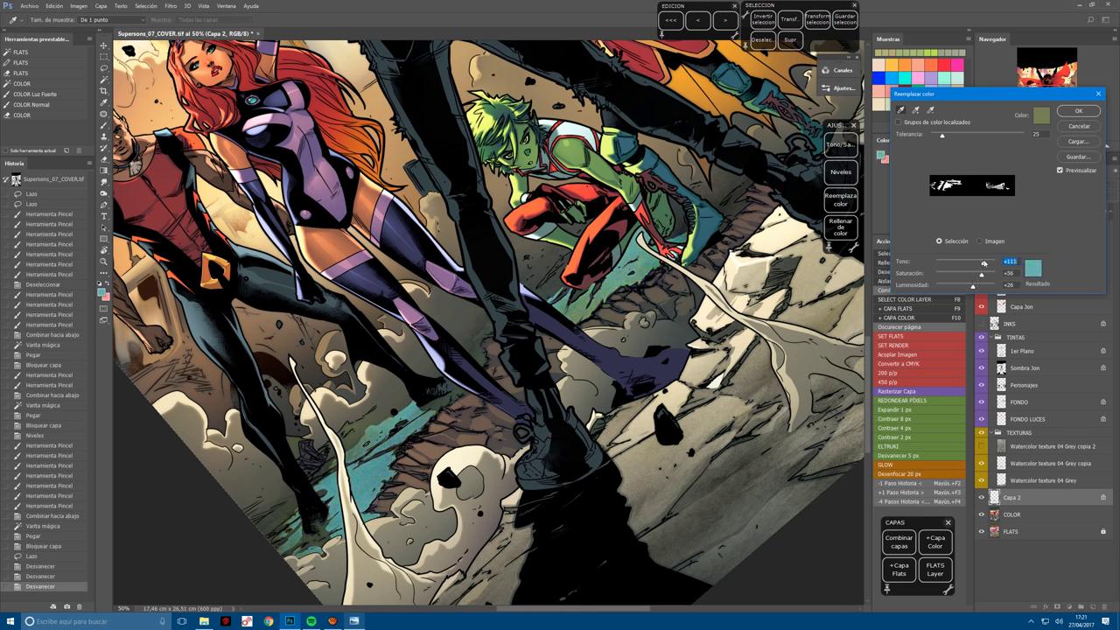
{"action": "key", "text": "Escape"}
{"action": "key", "text": "b"}
{"action": "key", "text": "ctrl+minus"}
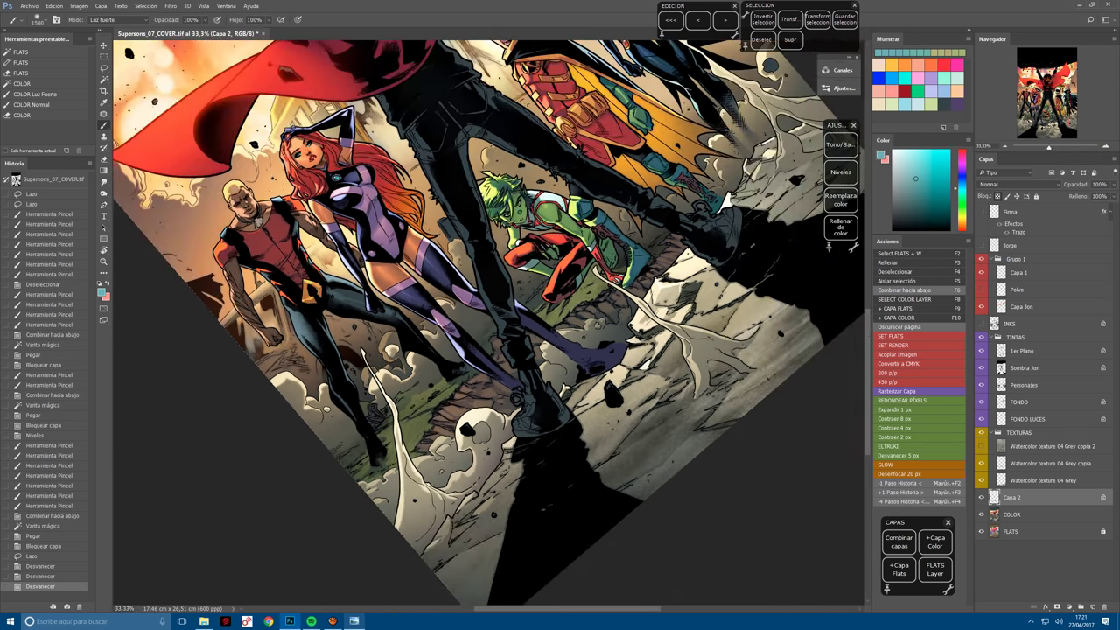
{"action": "key", "text": "ctrl+minus"}
{"action": "key", "text": "ctrl+d"}
Set the brush mode to Color and tint the grass with light cyan using an 1100 px brush.
{"action": "left_click", "coordinate": [117, 19]}
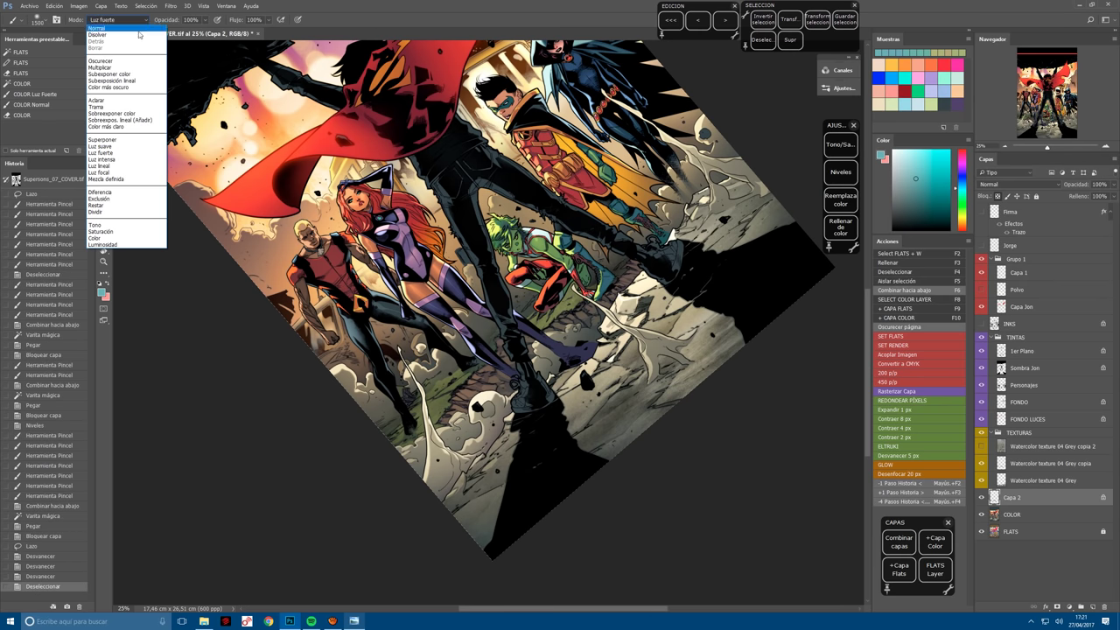
{"action": "left_click", "coordinate": [131, 238]}
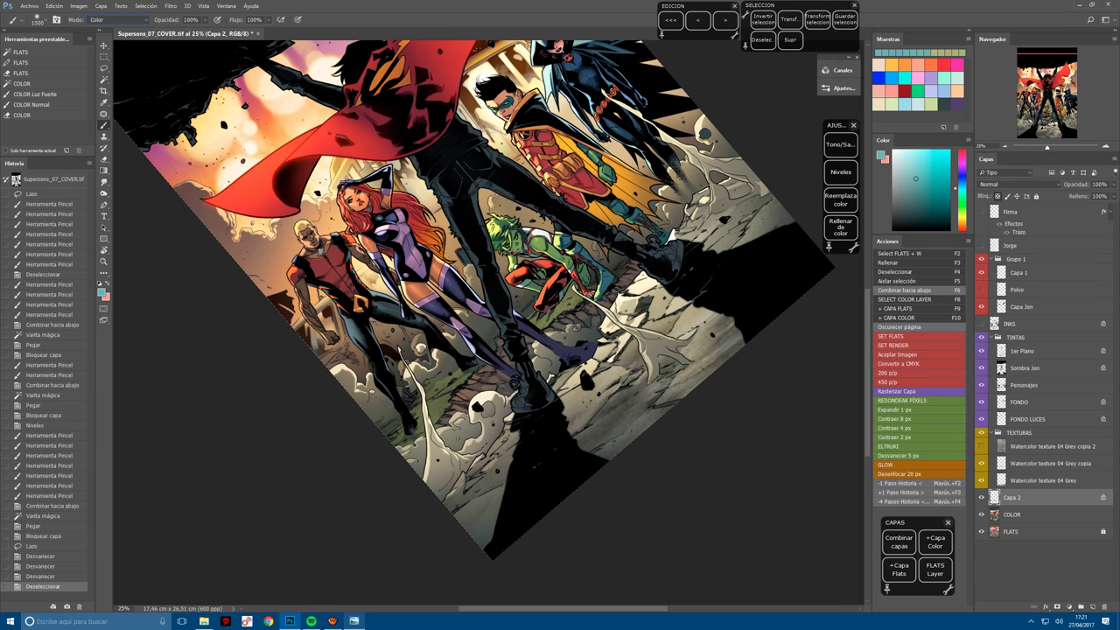
{"action": "left_click", "coordinate": [902, 158]}
{"action": "left_click", "coordinate": [525, 368]}
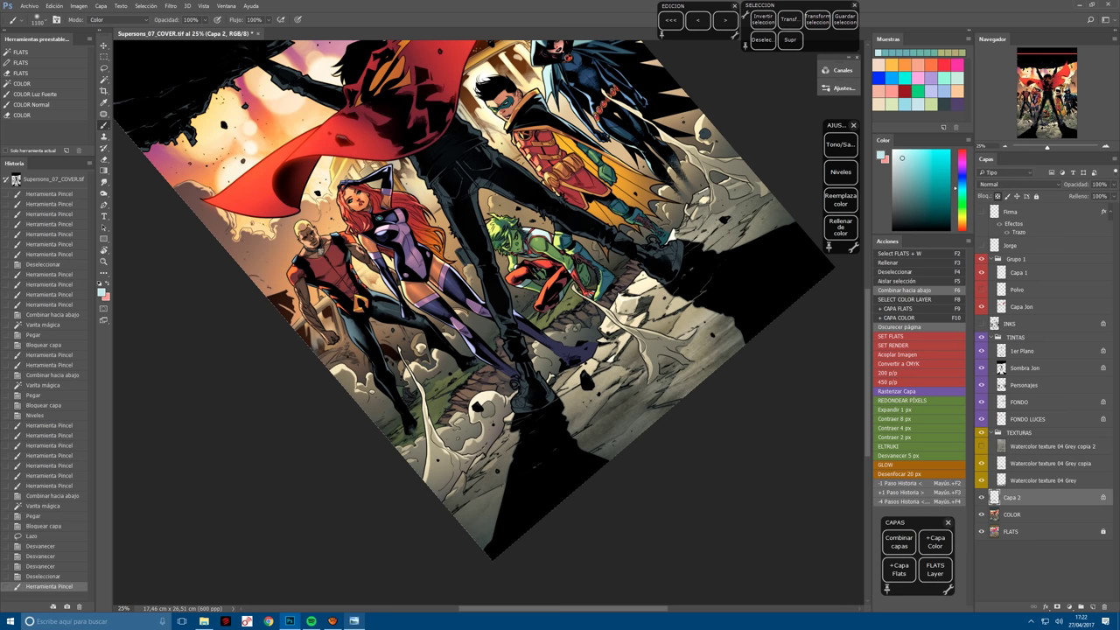
{"action": "left_click", "coordinate": [525, 368]}
{"action": "left_click", "coordinate": [517, 449]}
{"action": "left_click", "coordinate": [517, 449]}
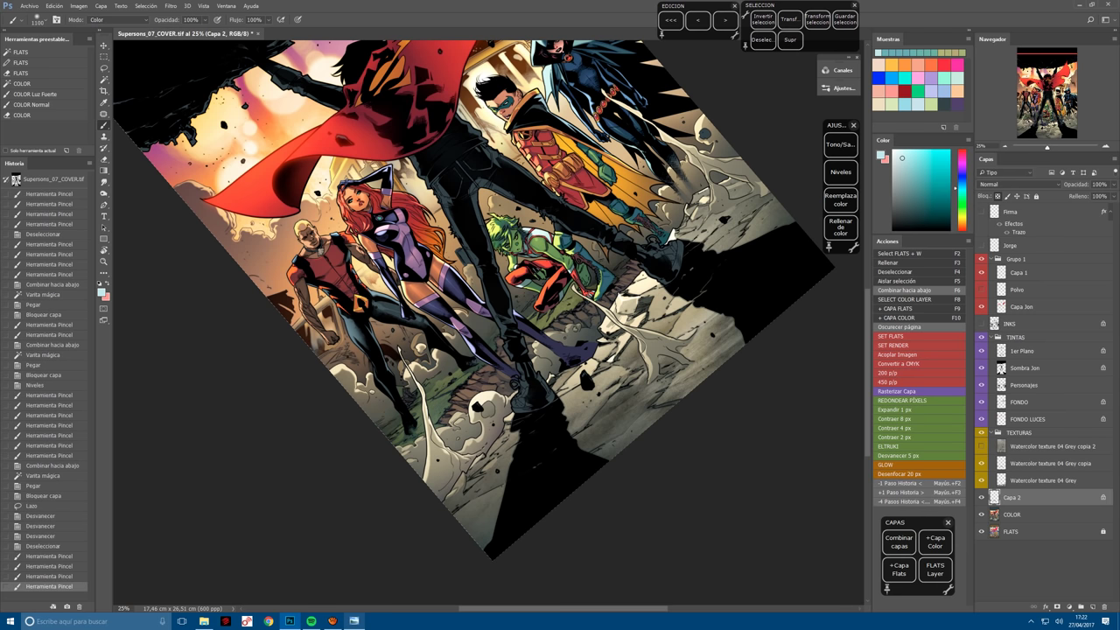
{"action": "left_click", "coordinate": [517, 449]}
{"action": "left_click", "coordinate": [630, 277]}
{"action": "left_click", "coordinate": [630, 277]}
{"action": "left_click", "coordinate": [631, 278]}
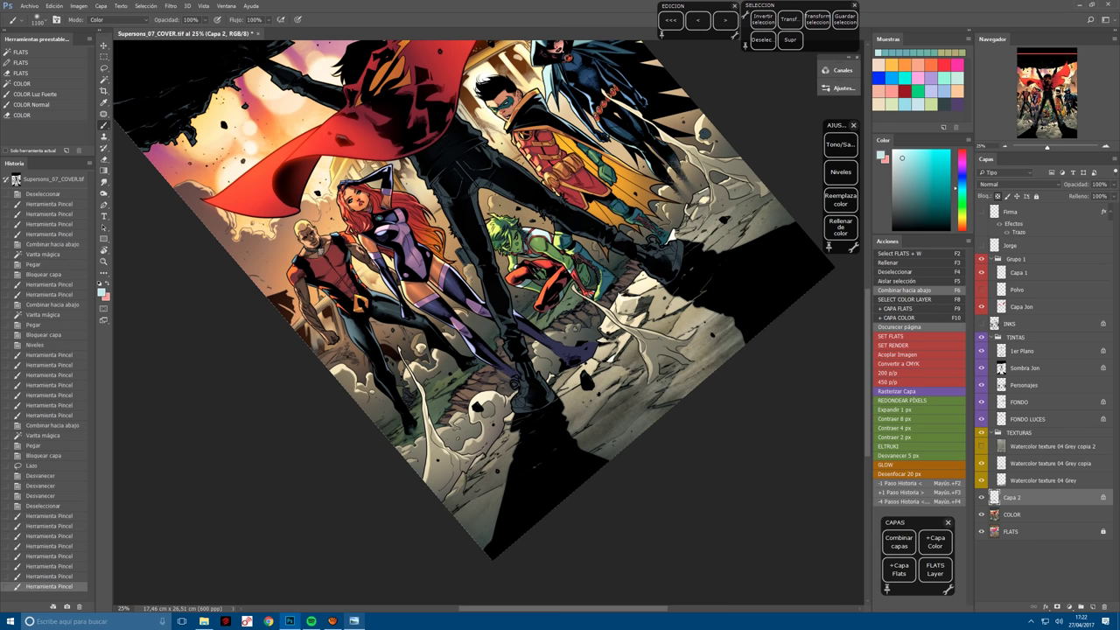
{"action": "left_click", "coordinate": [543, 350]}
{"action": "left_click", "coordinate": [543, 350]}
{"action": "left_click", "coordinate": [516, 402]}
{"action": "left_click", "coordinate": [516, 402]}
{"action": "left_click", "coordinate": [516, 403]}
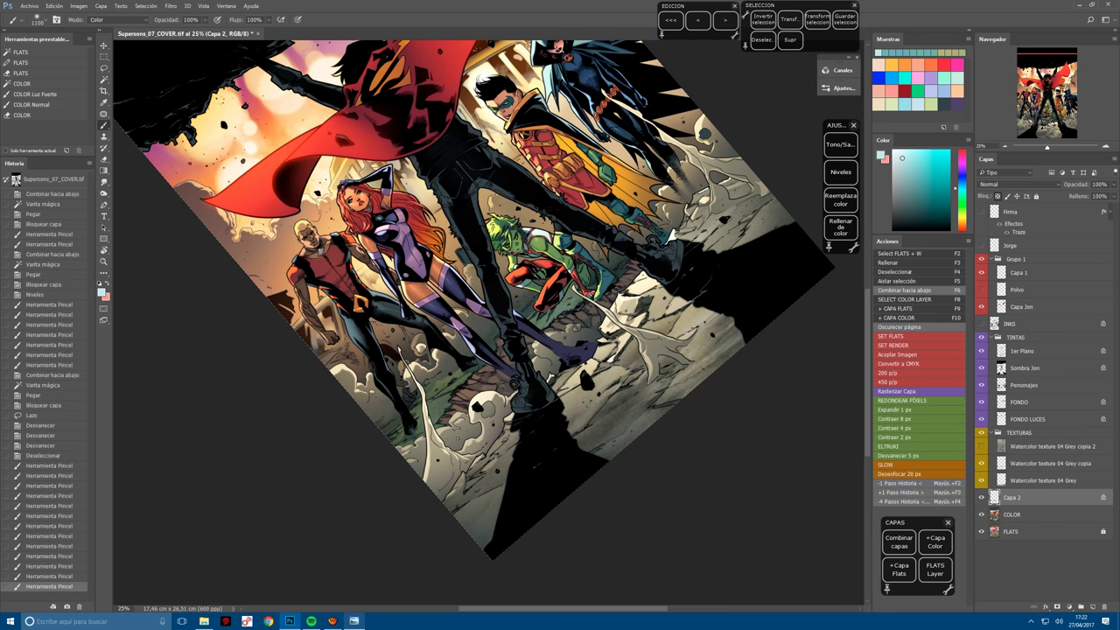
{"action": "left_click", "coordinate": [517, 403]}
{"action": "left_click", "coordinate": [516, 402]}
Tint the grass with light lavender-blue in Color mode and merge the layer into COLOR.
{"action": "left_click", "coordinate": [584, 341], "text": "alt"}
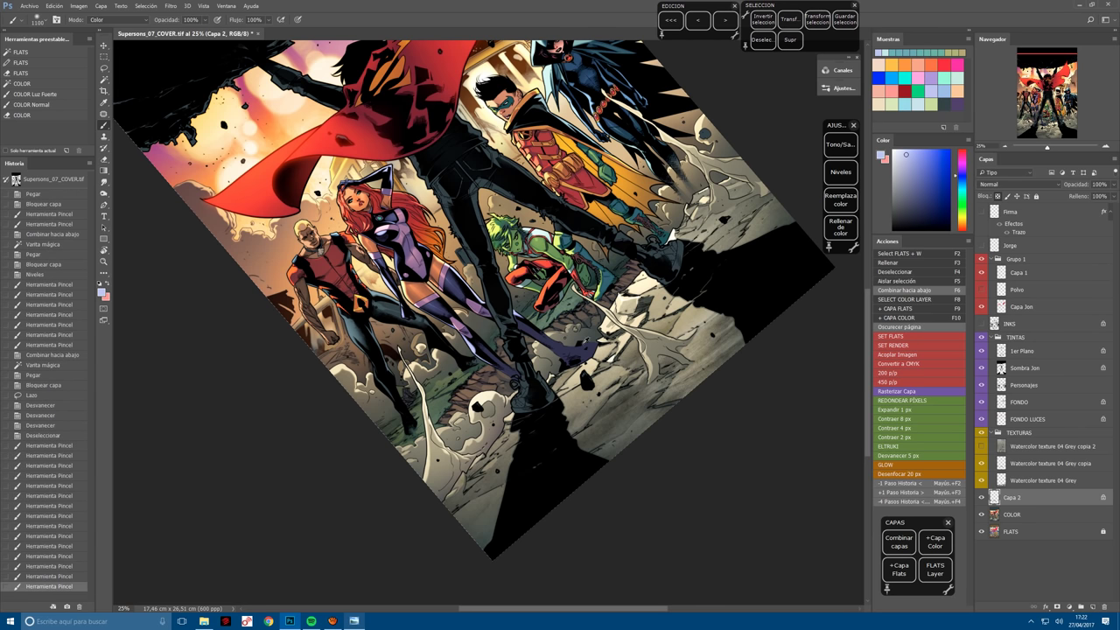
{"action": "left_click", "coordinate": [551, 346]}
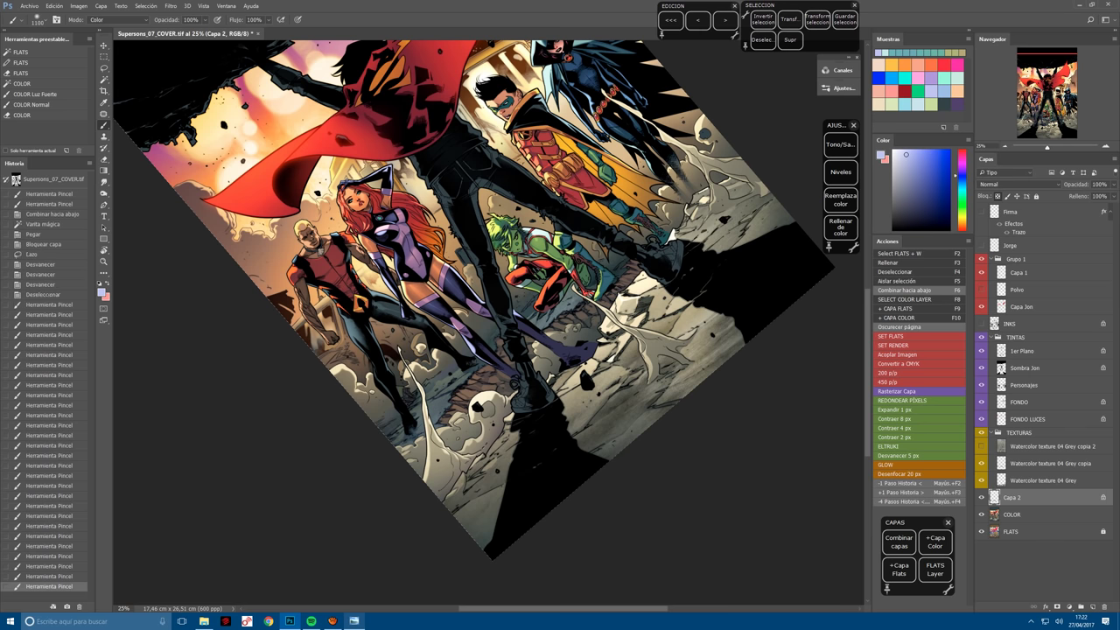
{"action": "key", "text": "F6"}
Isolate the brown earth beside the grass on a locked layer and tint it with the same lavender-blue.
{"action": "key", "text": "F2"}
{"action": "key", "text": "ctrl+v"}
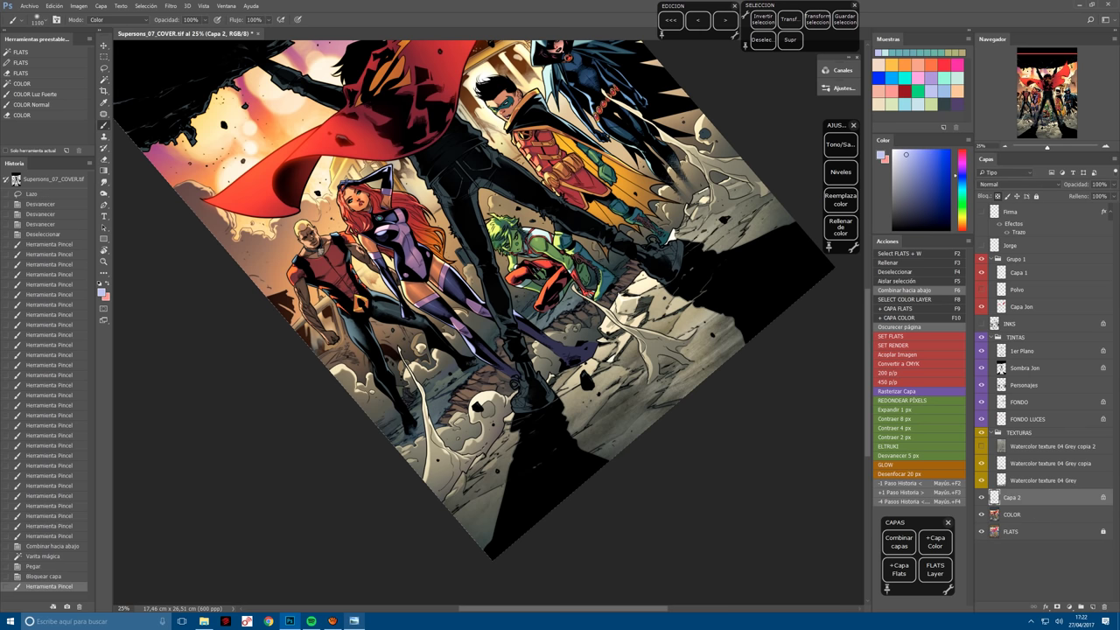
{"action": "left_click", "coordinate": [521, 403]}
{"action": "left_click", "coordinate": [522, 402]}
{"action": "left_click", "coordinate": [522, 403]}
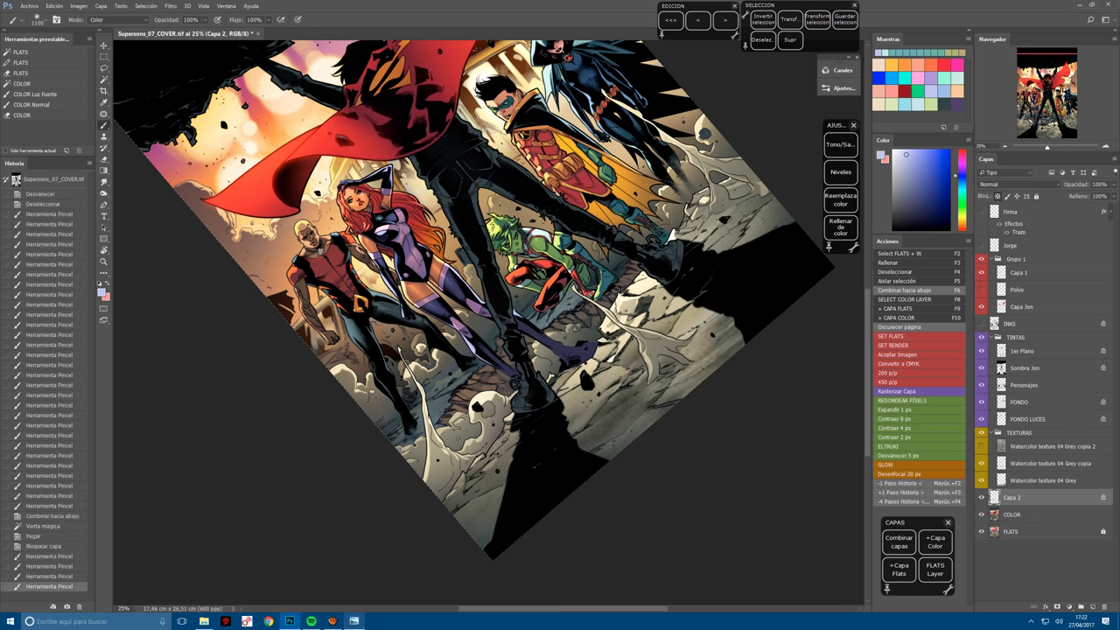
{"action": "left_click", "coordinate": [522, 403]}
{"action": "left_click", "coordinate": [470, 377]}
{"action": "left_click", "coordinate": [471, 376]}
{"action": "left_click", "coordinate": [492, 368]}
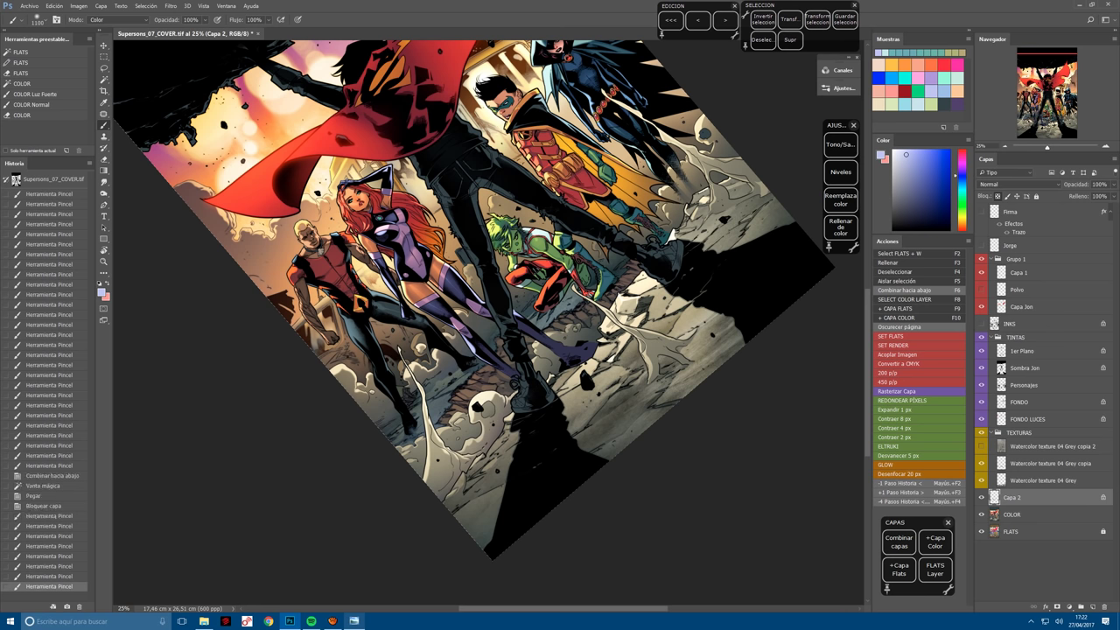
{"action": "left_click", "coordinate": [492, 368]}
Merge the earth layer into COLOR and isolate the grass with the adjoining ground areas on a new locked layer.
{"action": "key", "text": "w"}
{"action": "key", "text": "ctrl+e"}
{"action": "left_click", "coordinate": [385, 429], "text": "shift"}
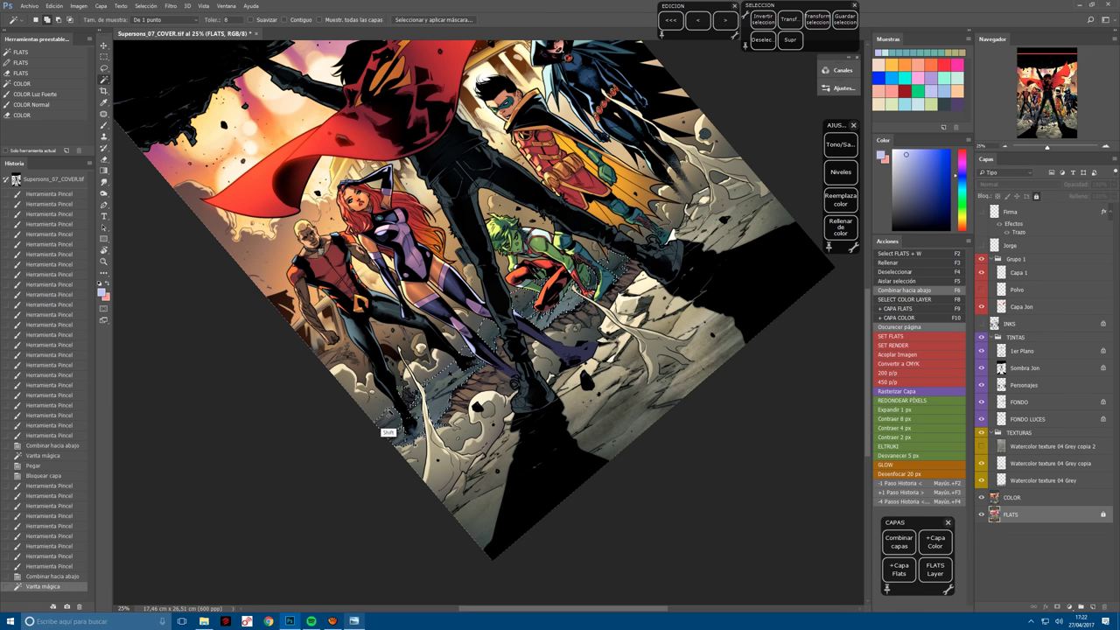
{"action": "left_click", "coordinate": [381, 434], "text": "shift"}
{"action": "left_click", "coordinate": [396, 413], "text": "shift"}
{"action": "key", "text": "F10"}
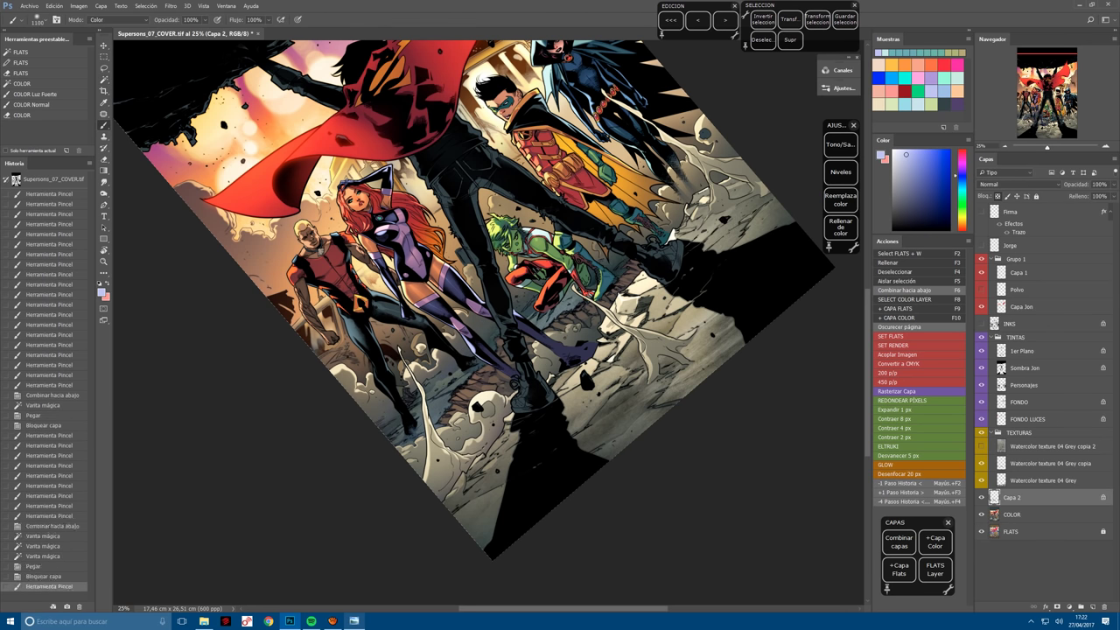
Brush lavender-blue in Color mode over the isolated ground, from the blond man's feet to the crouching green figure.
{"action": "left_click", "coordinate": [415, 421]}
{"action": "left_click", "coordinate": [477, 431]}
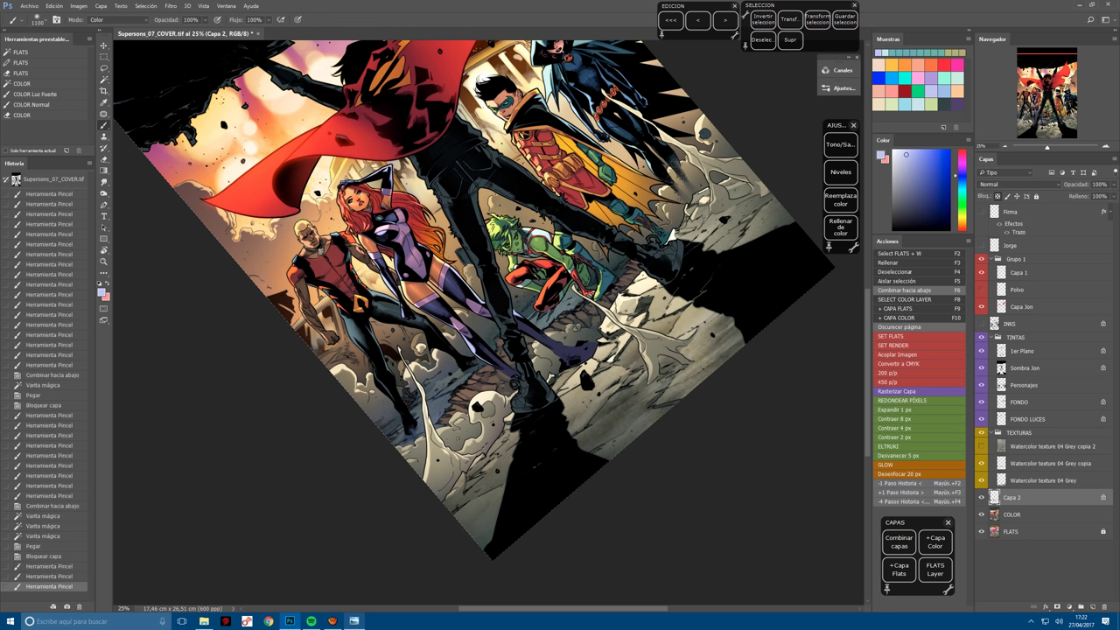
{"action": "left_click", "coordinate": [477, 431]}
{"action": "left_click", "coordinate": [604, 280]}
{"action": "left_click", "coordinate": [604, 280]}
{"action": "left_click", "coordinate": [608, 272]}
{"action": "left_click", "coordinate": [608, 271]}
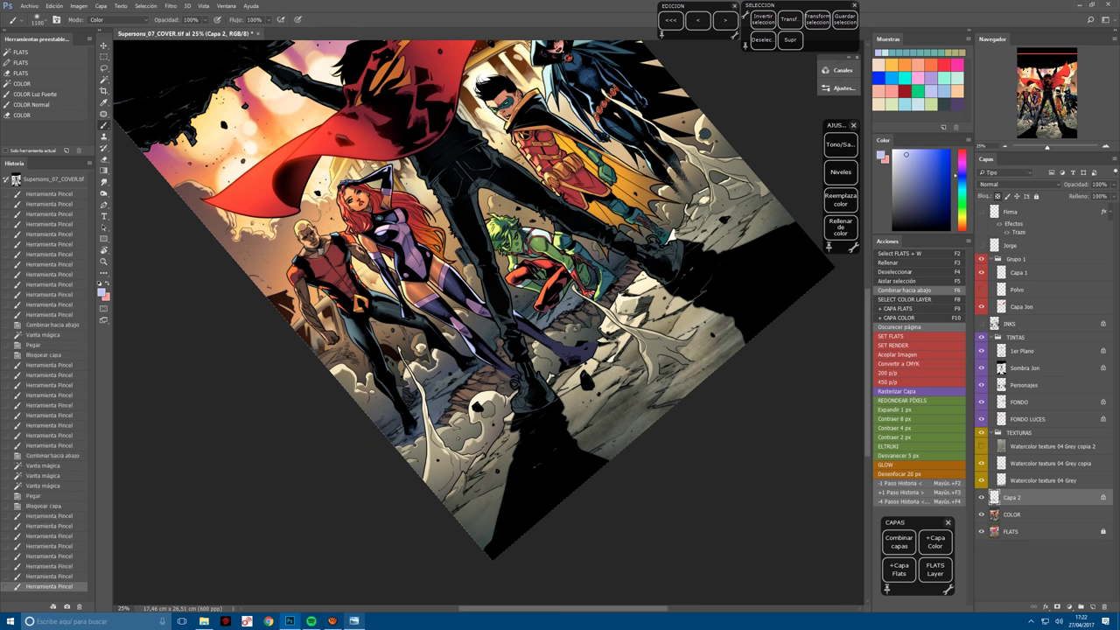
{"action": "left_click", "coordinate": [608, 271]}
{"action": "left_click", "coordinate": [609, 271]}
{"action": "left_click", "coordinate": [608, 272]}
{"action": "left_click", "coordinate": [608, 271]}
{"action": "left_click", "coordinate": [608, 272]}
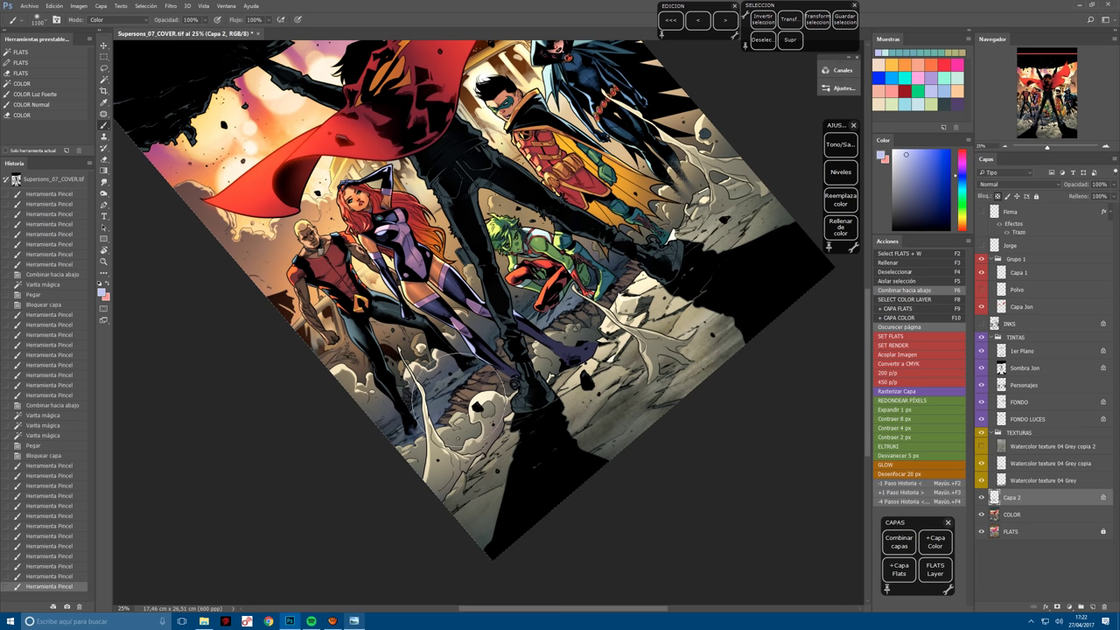
{"action": "left_click", "coordinate": [608, 271]}
Lighten and shift the highlights of the isolated middle ground toward cyan with Replace Color, and merge the layer into COLOR.
{"action": "left_click_drag", "start_coordinate": [608, 271], "coordinate": [439, 397]}
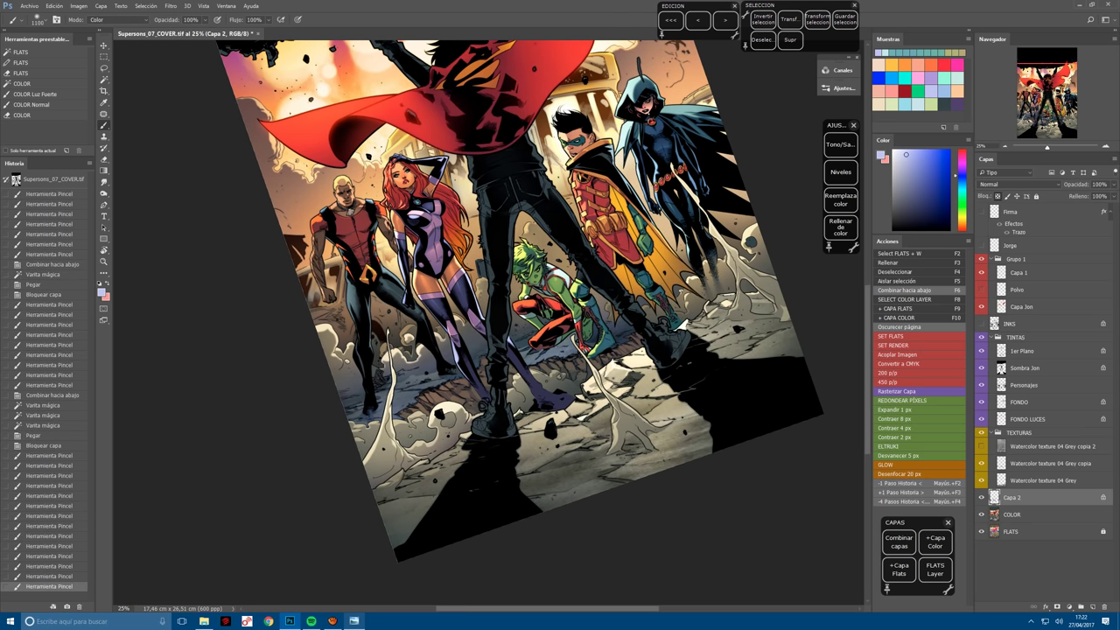
{"action": "left_click", "coordinate": [995, 517], "text": "ctrl"}
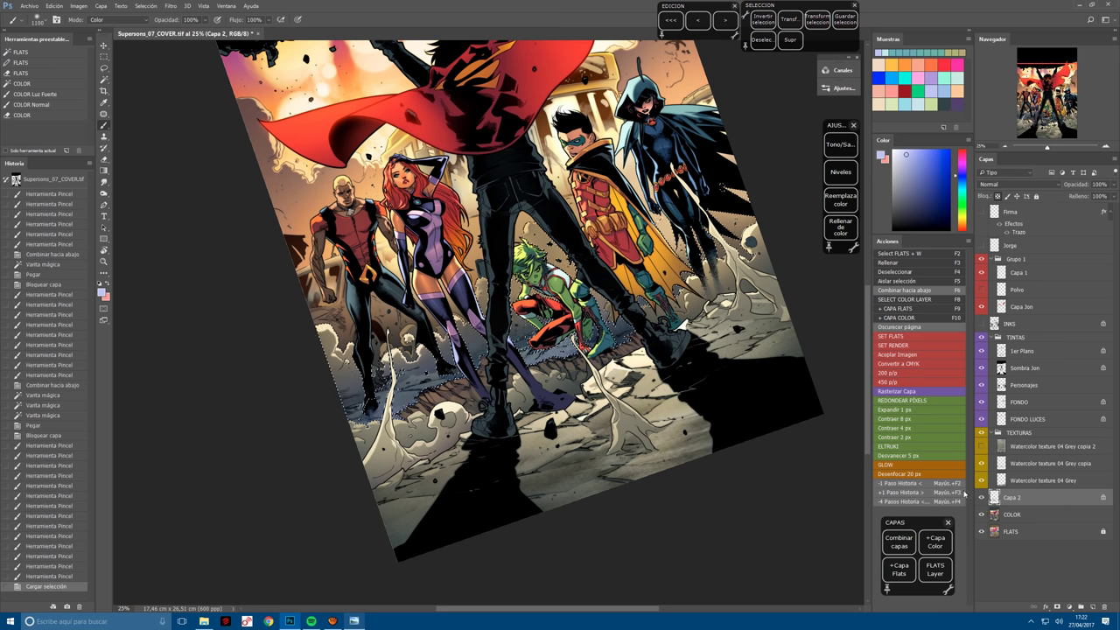
{"action": "left_click", "coordinate": [840, 200]}
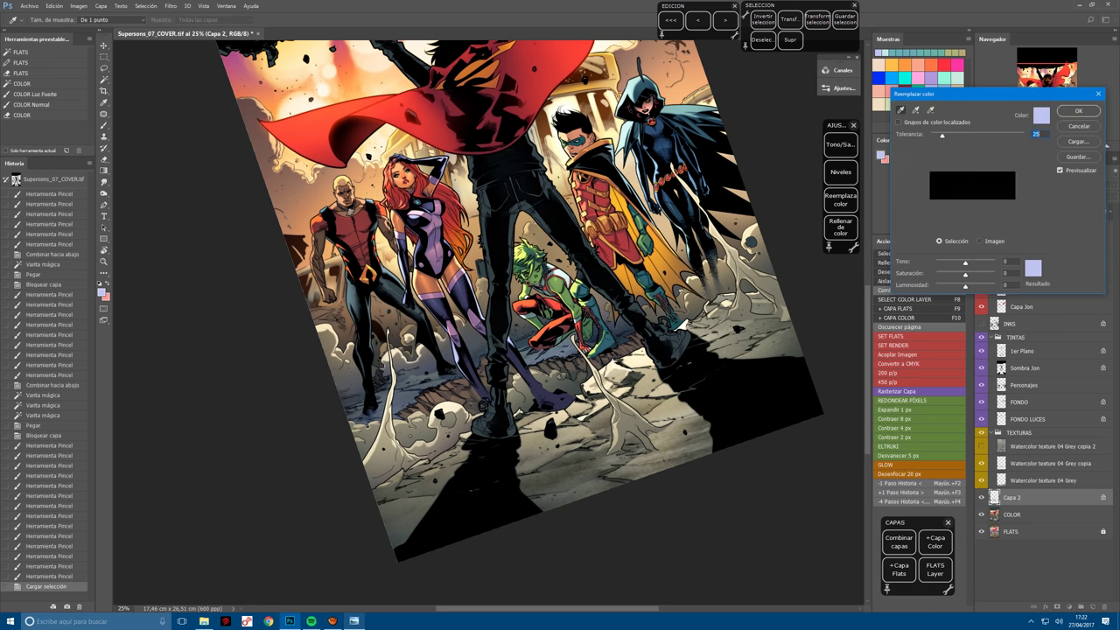
{"action": "left_click_drag", "start_coordinate": [982, 282], "coordinate": [976, 286]}
{"action": "left_click_drag", "start_coordinate": [956, 135], "coordinate": [948, 138]}
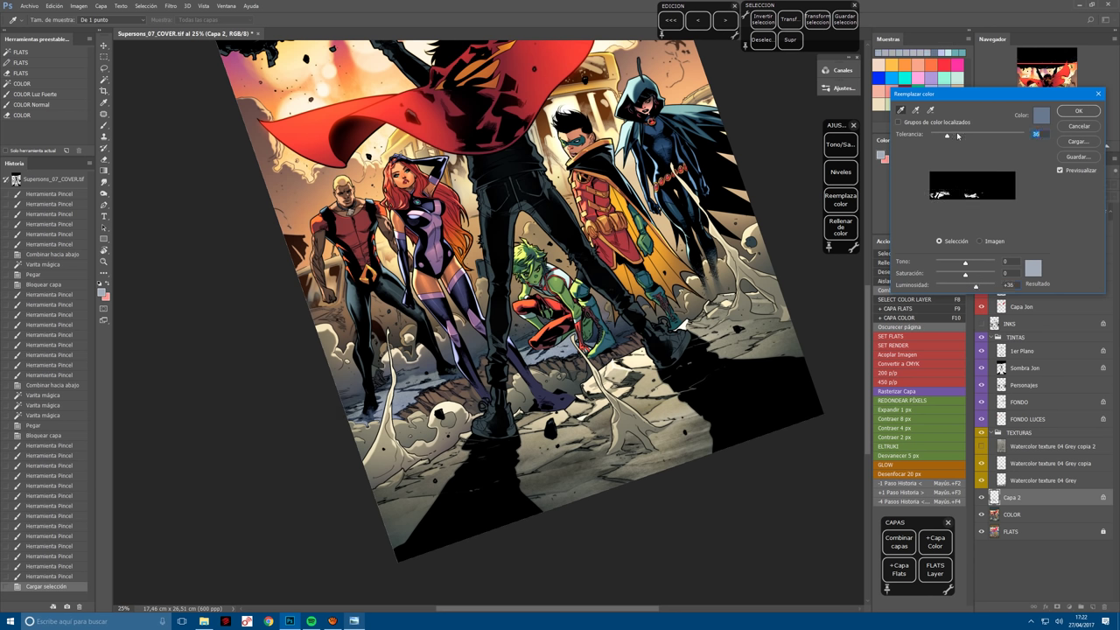
{"action": "left_click_drag", "start_coordinate": [967, 265], "coordinate": [978, 287]}
{"action": "key", "text": "Return"}
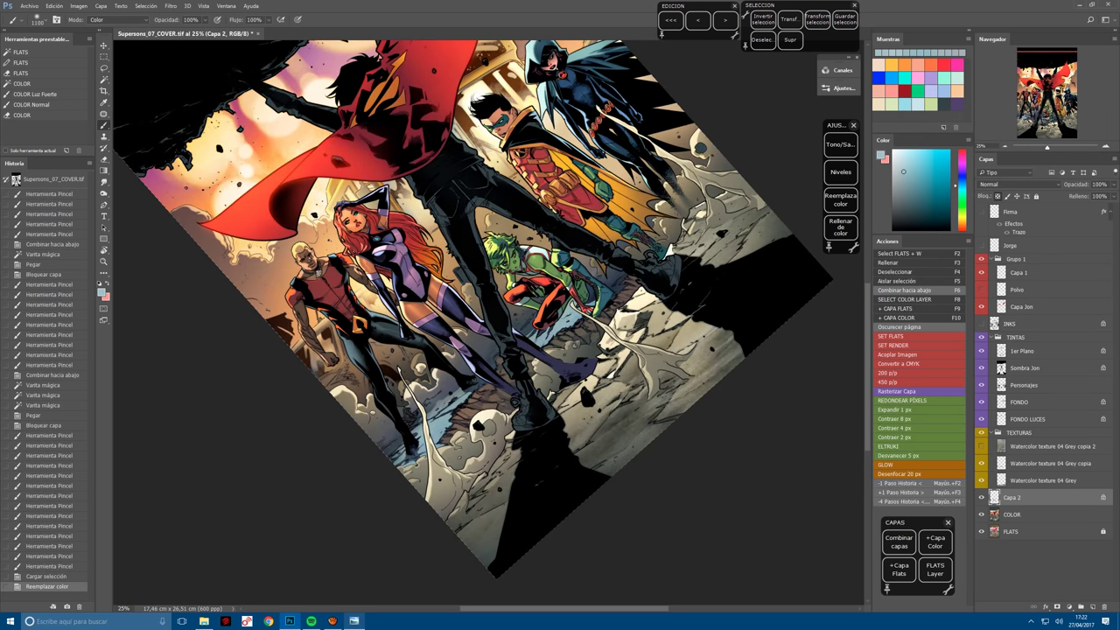
{"action": "key", "text": "l"}
{"action": "key", "text": "ctrl+d"}
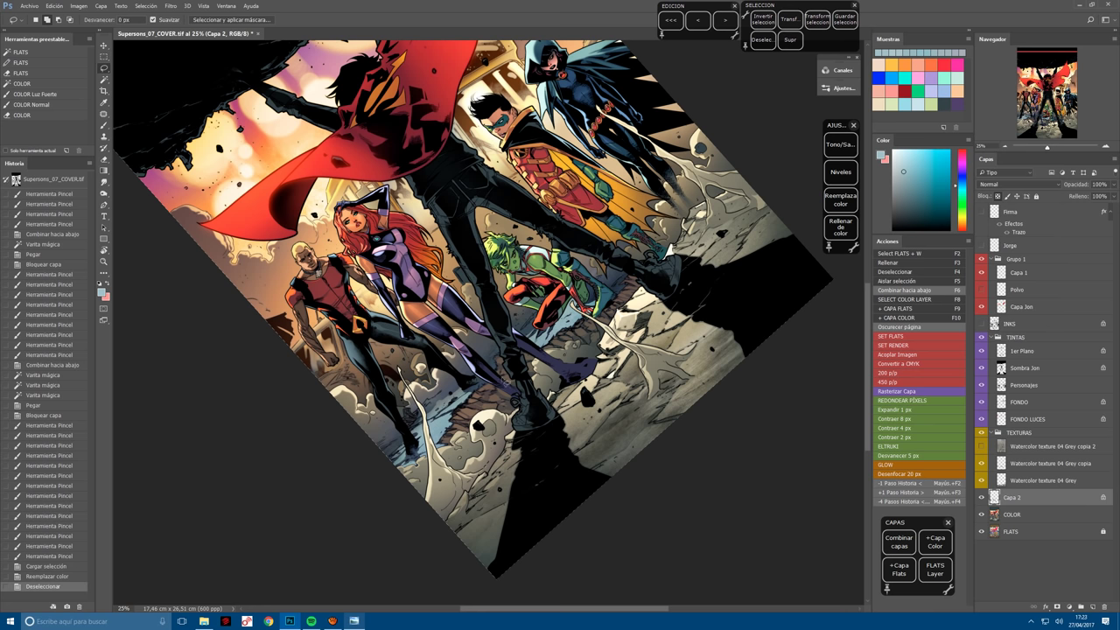
{"action": "key", "text": "F6"}
Fill the foreground stone ground and its dark rock chunks with light cyan on a new layer above COLOR.
{"action": "left_click", "coordinate": [577, 398]}
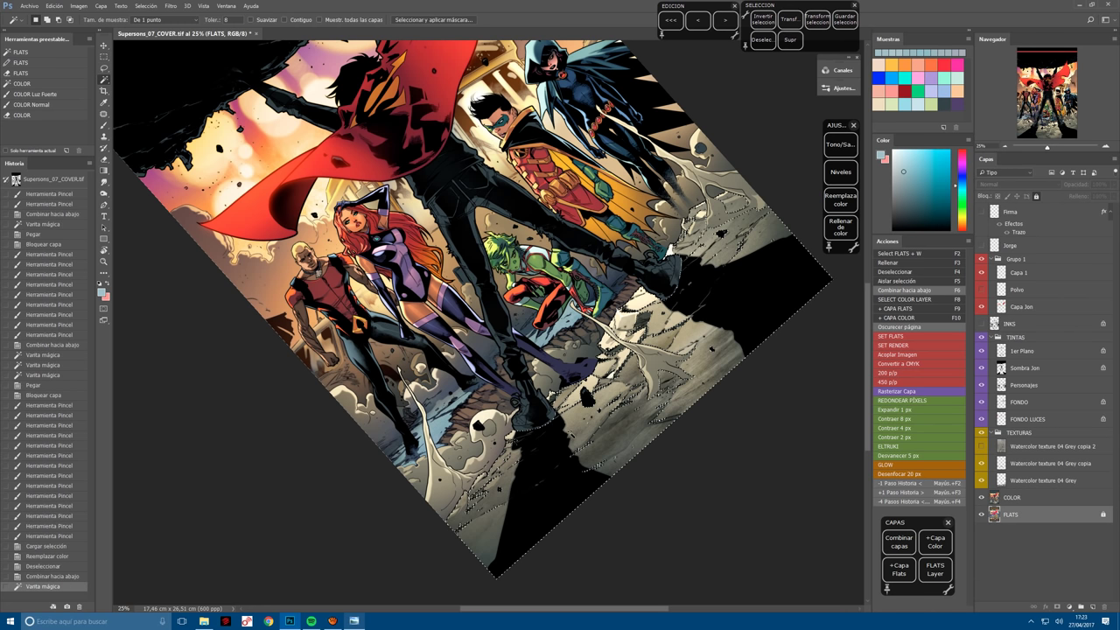
{"action": "left_click", "coordinate": [935, 542]}
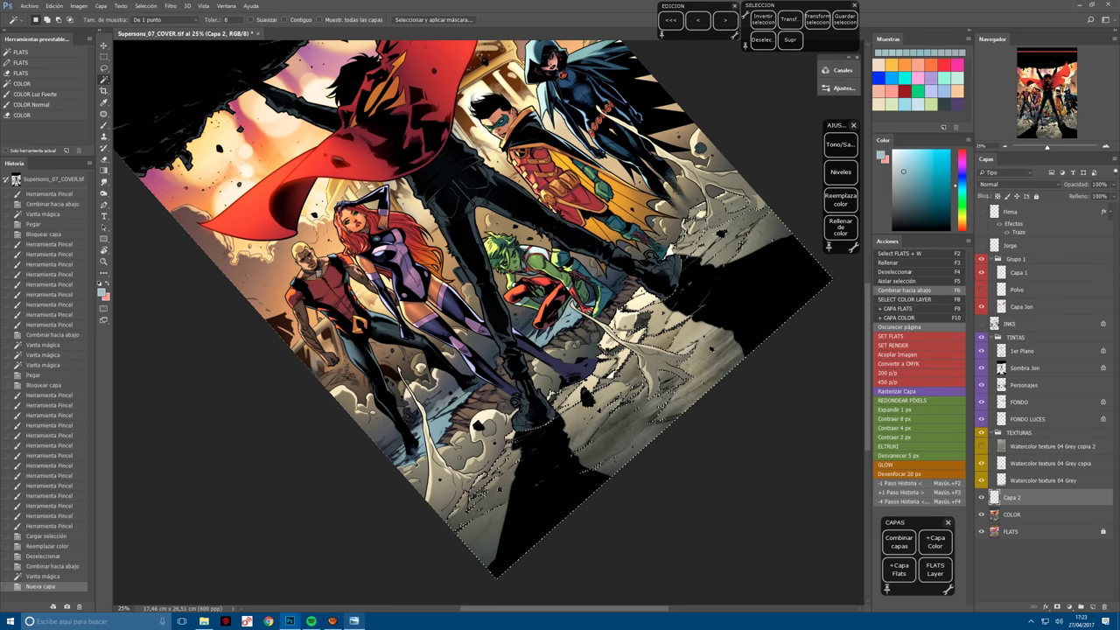
{"action": "left_click", "coordinate": [841, 226]}
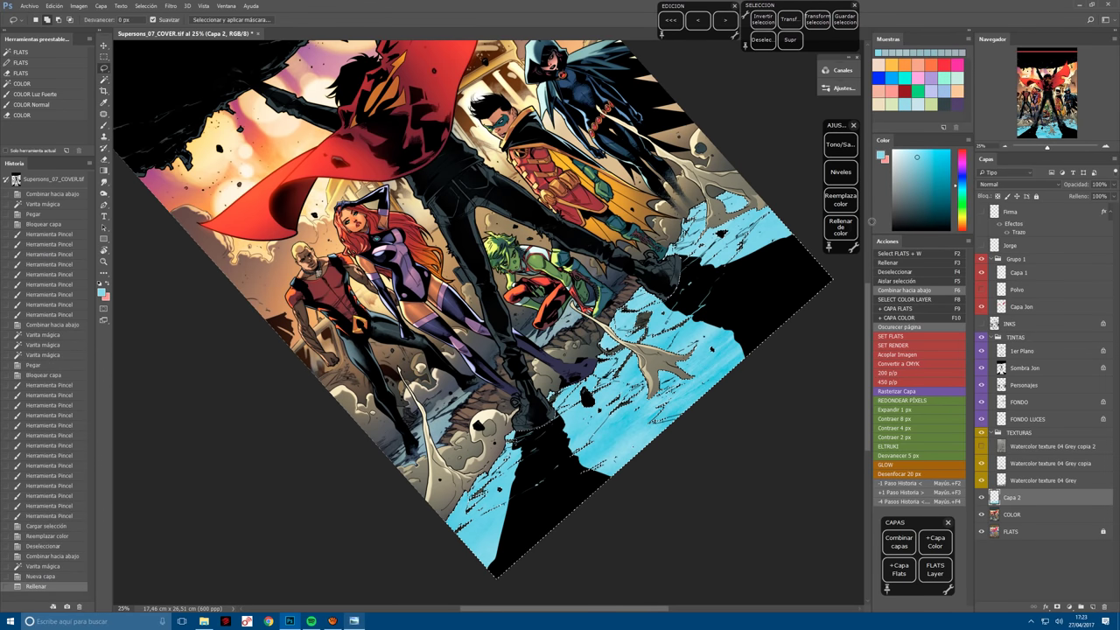
{"action": "key", "text": "F2"}
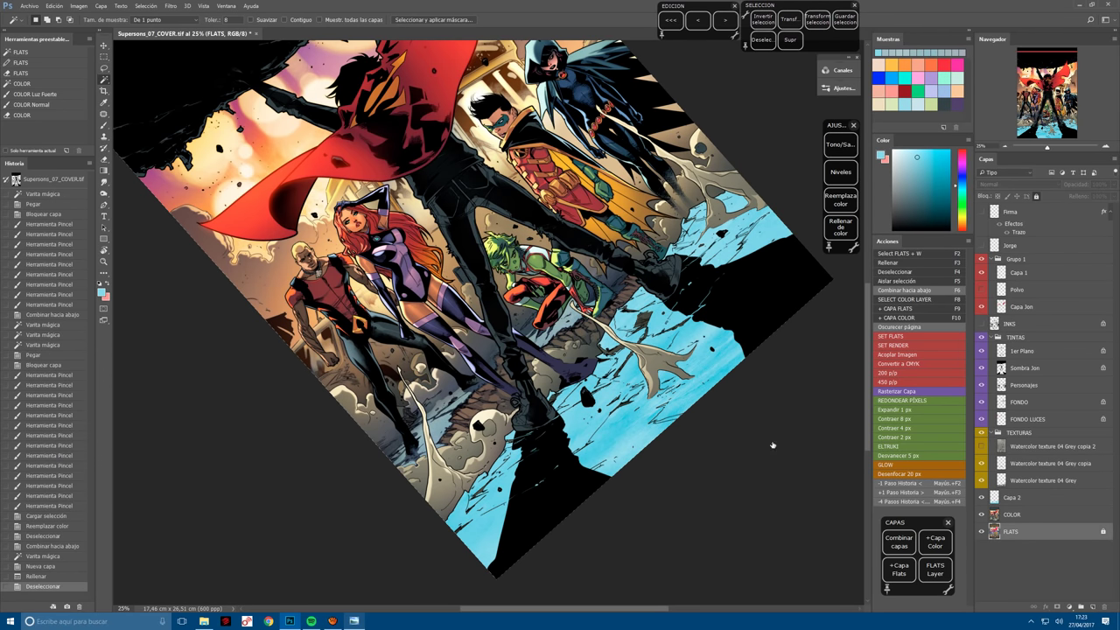
{"action": "left_click", "coordinate": [648, 321]}
{"action": "left_click", "coordinate": [841, 227]}
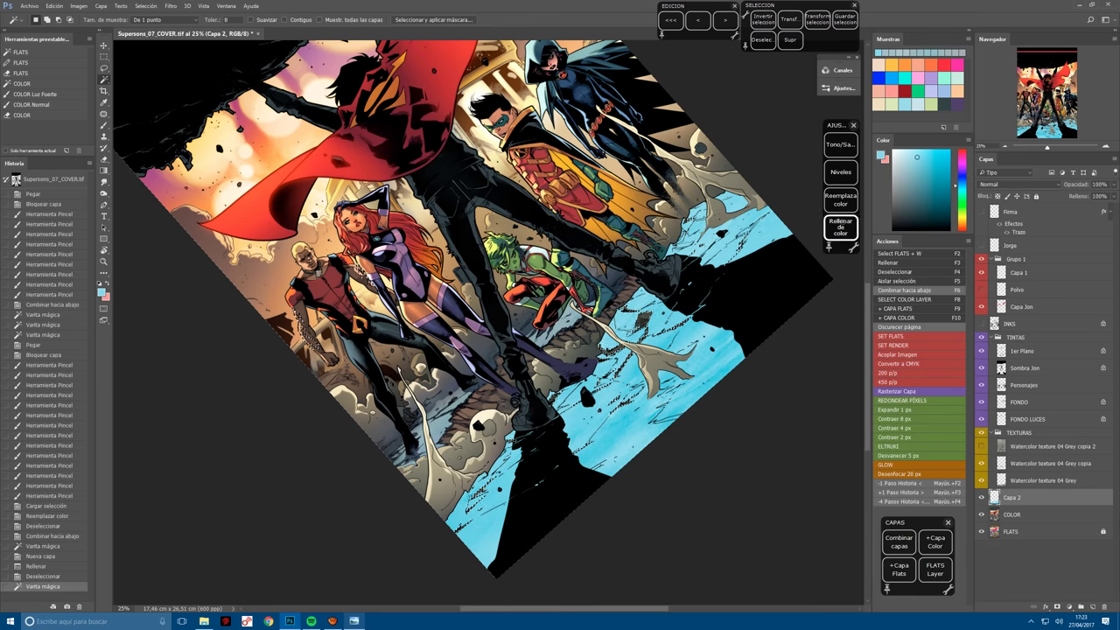
Blend the cyan fill in Soft Light with hue +31, saturation about +28 and lightness -48, and merge it into COLOR.
{"action": "left_click", "coordinate": [1022, 184]}
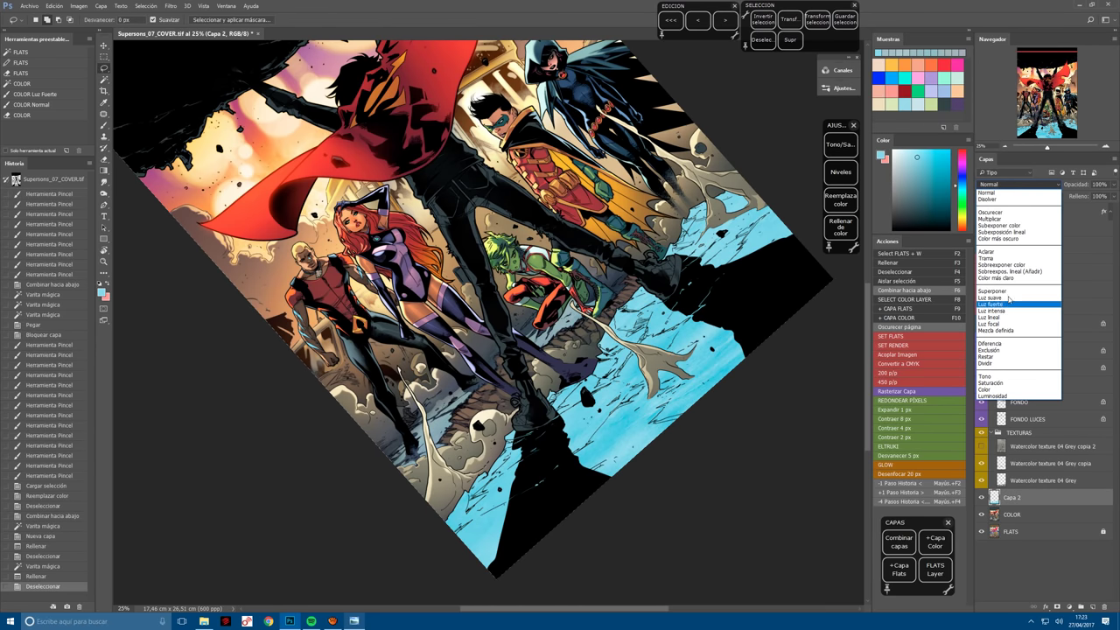
{"action": "left_click", "coordinate": [1009, 296]}
{"action": "key", "text": "shift+plus"}
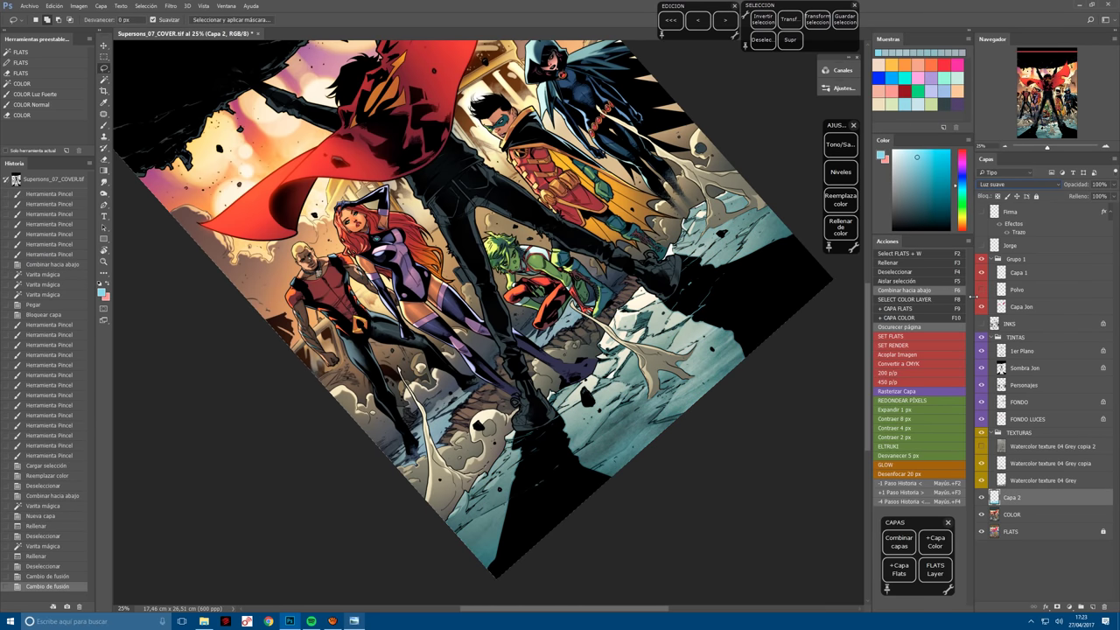
{"action": "left_click", "coordinate": [841, 145]}
{"action": "left_click_drag", "start_coordinate": [957, 164], "coordinate": [972, 189]}
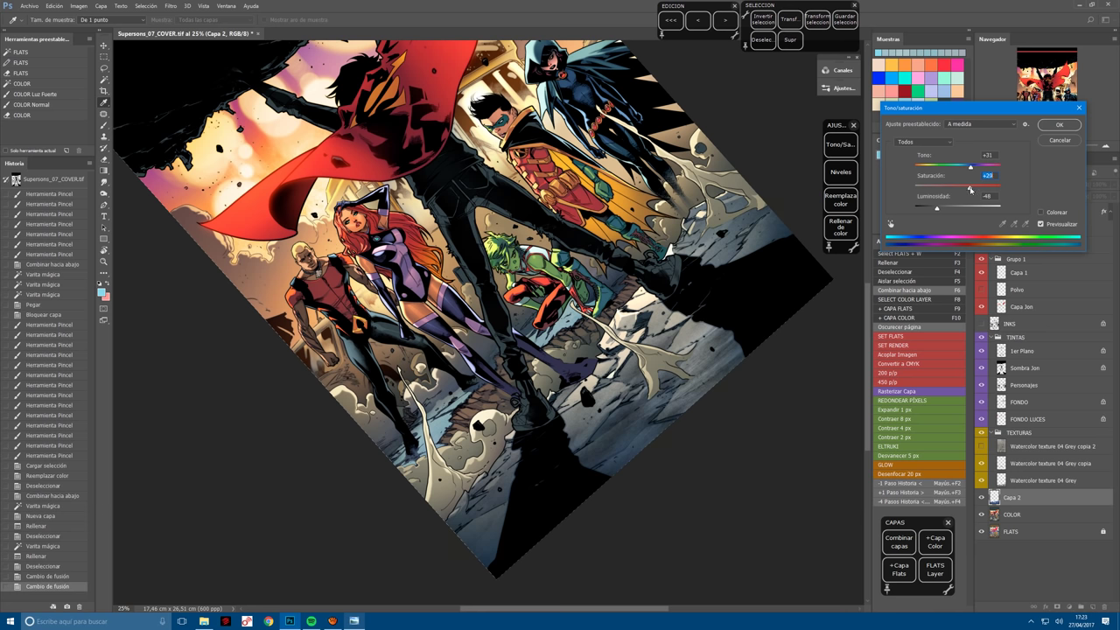
{"action": "left_click", "coordinate": [1058, 125]}
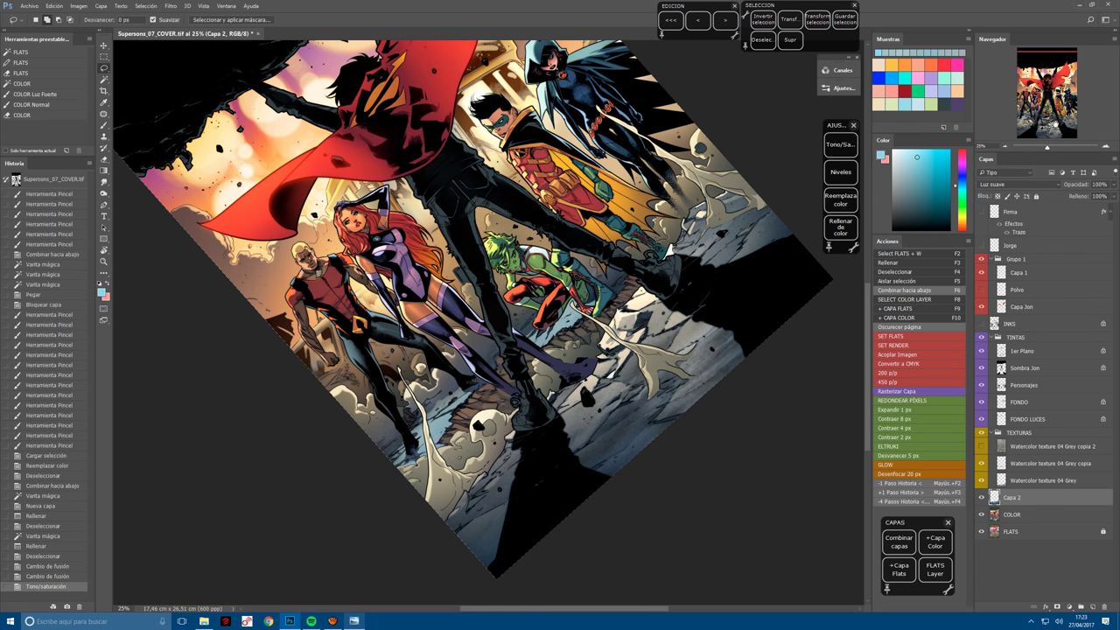
{"action": "key", "text": "F6"}
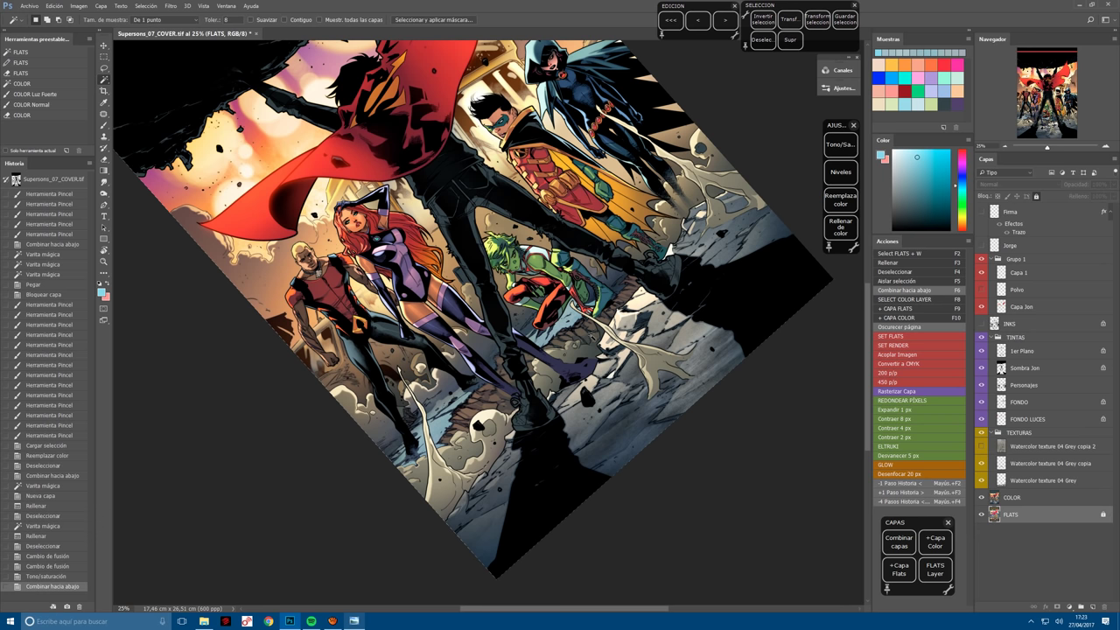
Isolate the red-haired woman's hair on a new locked layer above COLOR.
{"action": "left_click_drag", "start_coordinate": [524, 414], "coordinate": [525, 473]}
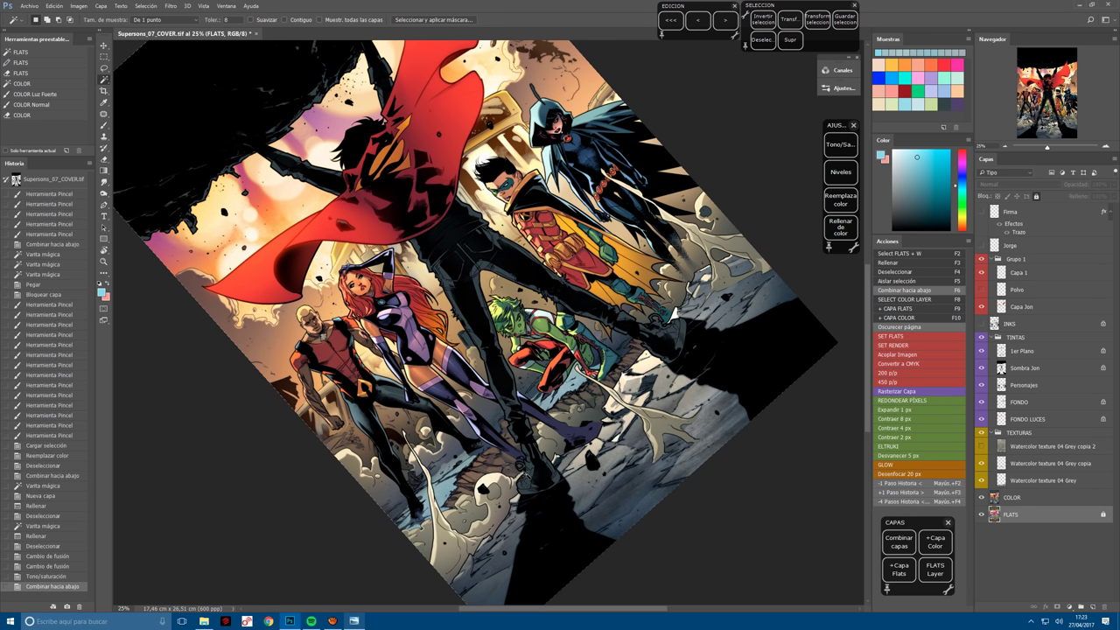
{"action": "key", "text": "Escape"}
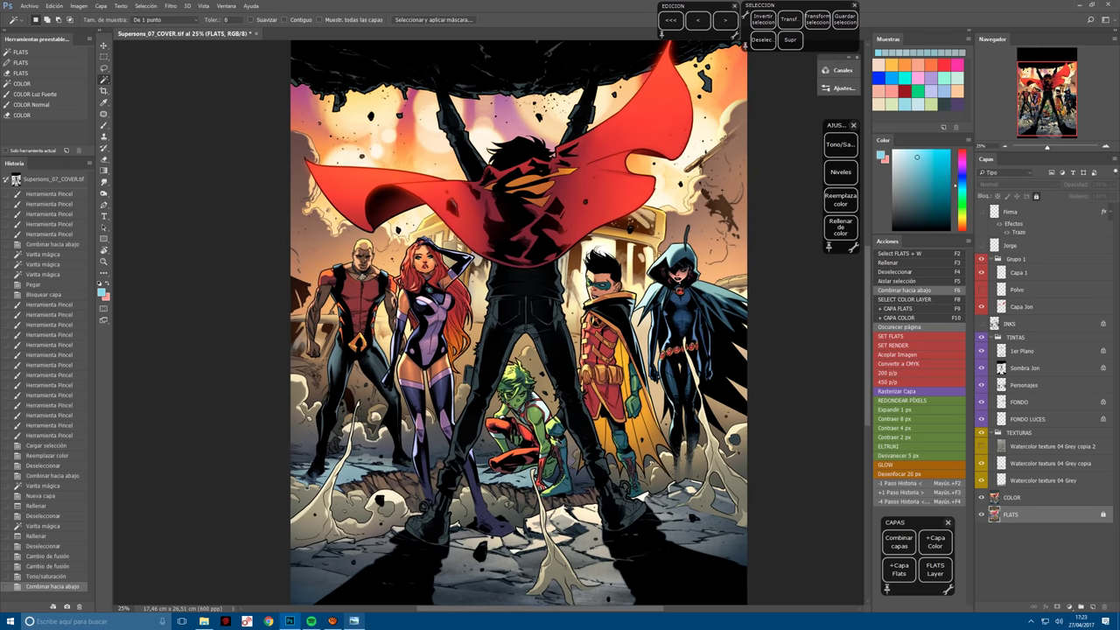
{"action": "key", "text": "ctrl+plus"}
{"action": "left_click", "coordinate": [332, 205]}
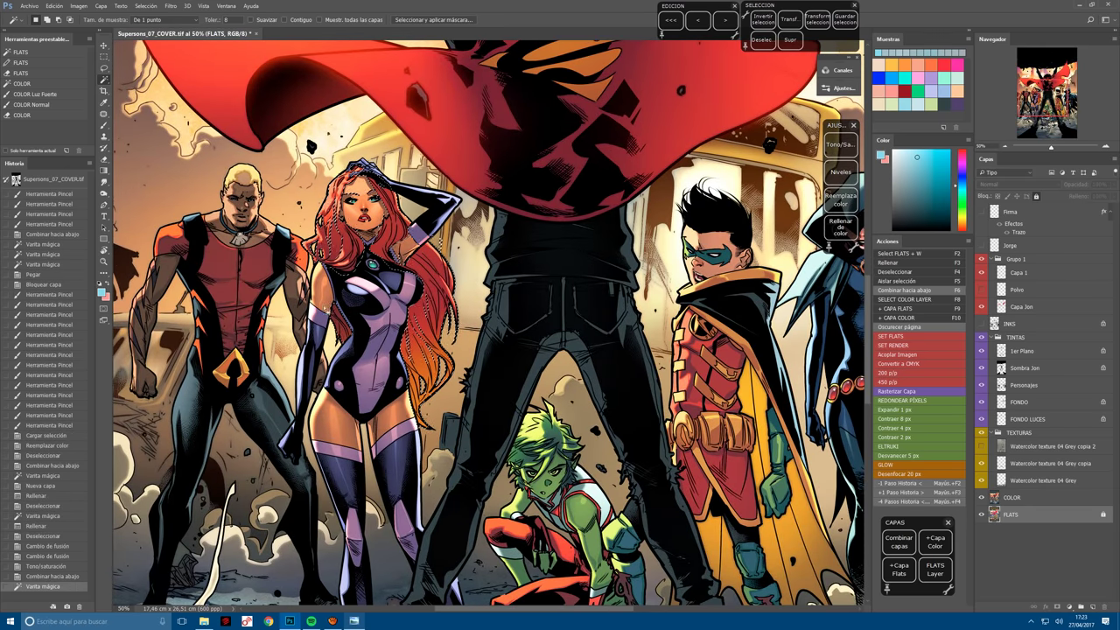
{"action": "key", "text": "b"}
{"action": "key", "text": "ctrl+c"}
{"action": "key", "text": "ctrl+v"}
{"action": "key", "text": "slash"}
{"action": "key", "text": "l"}
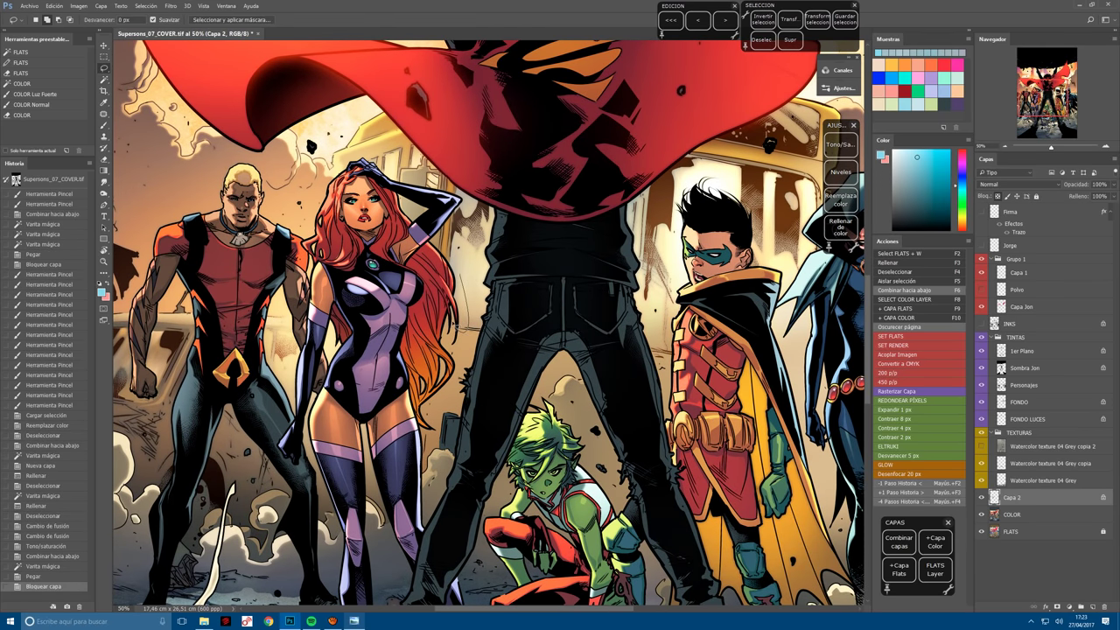
Lasso the upper part of the woman's hair around her face and feather the selection twice.
{"action": "mouse_move", "coordinate": [376, 194]}
{"action": "left_mouse_down"}
{"action": "mouse_move", "coordinate": [341, 279]}
{"action": "mouse_move", "coordinate": [294, 205]}
{"action": "mouse_move", "coordinate": [398, 140]}
{"action": "left_mouse_up"}
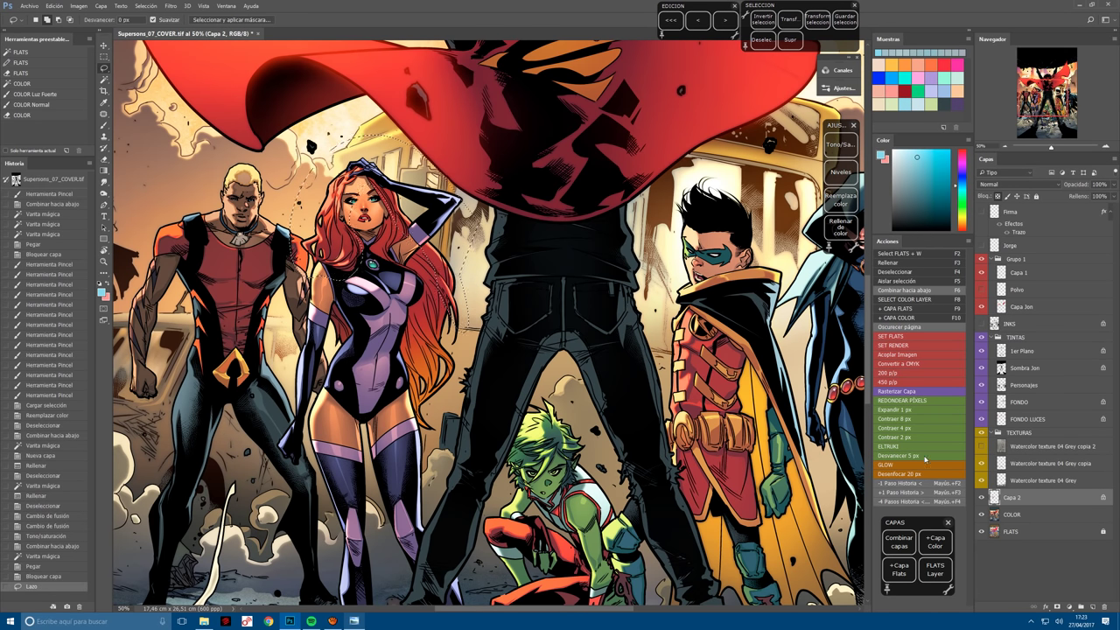
{"action": "key", "text": "shift+F6"}
{"action": "key", "text": "Return"}
{"action": "key", "text": "shift+F6"}
{"action": "key", "text": "Return"}
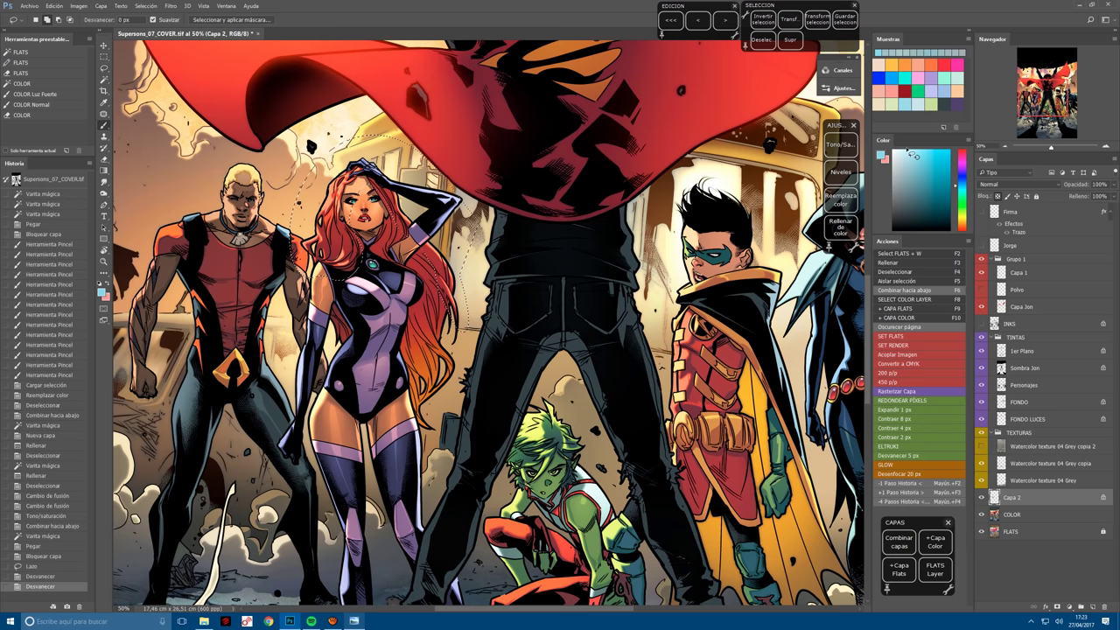
Turn the selected hair's light-orange highlights pale yellow with Replace Color, using saturation +100 and lightness +48.
{"action": "key", "text": "b"}
{"action": "left_click", "coordinate": [841, 200]}
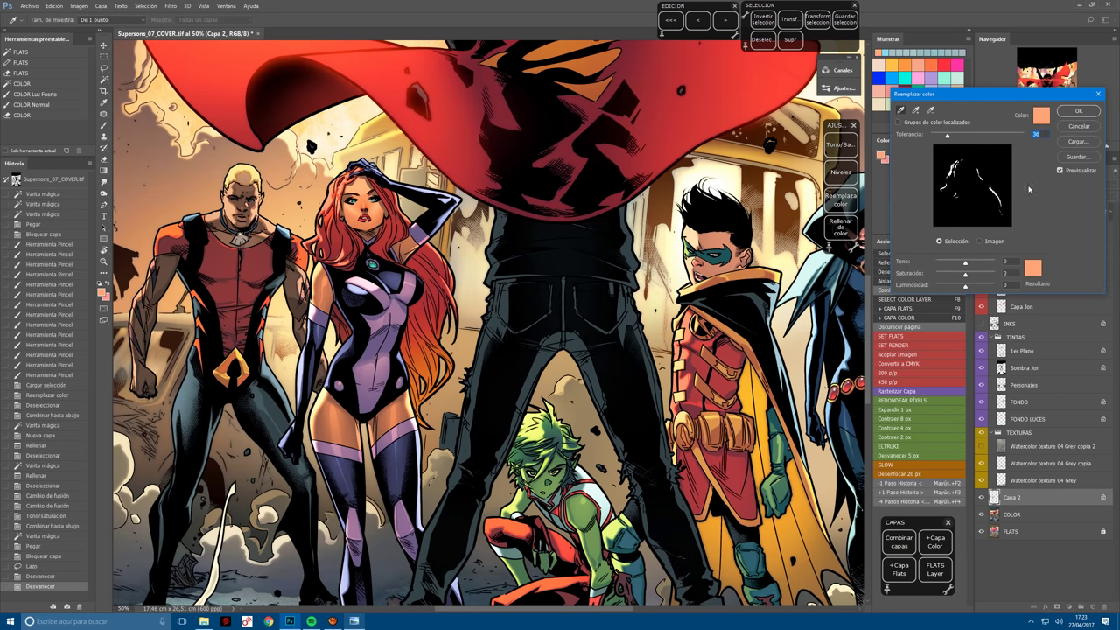
{"action": "left_click", "coordinate": [980, 287]}
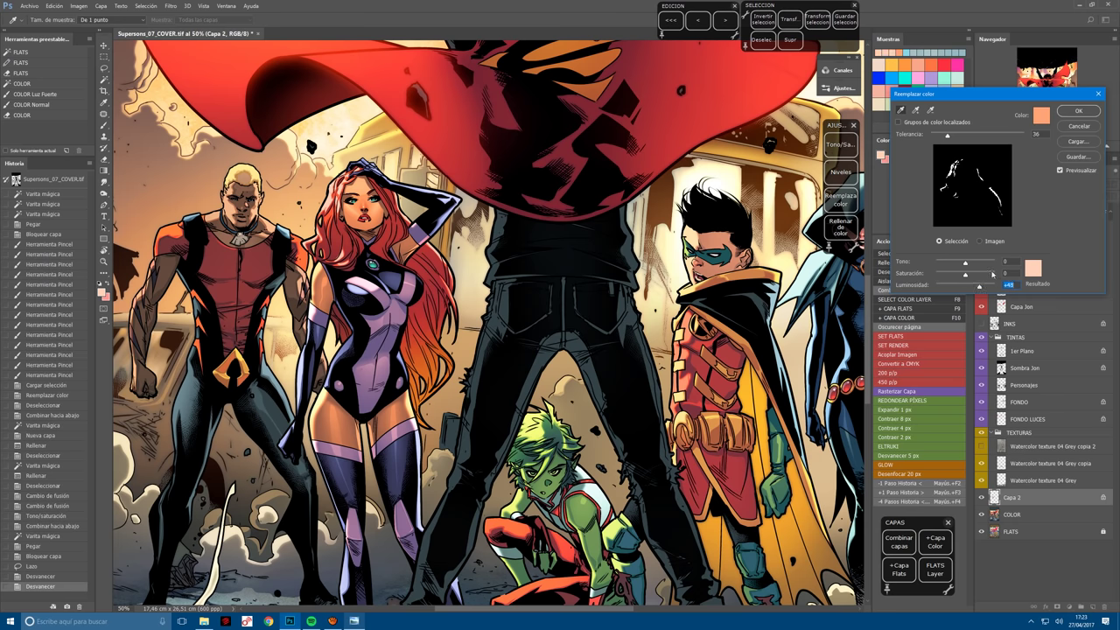
{"action": "left_click", "coordinate": [993, 274]}
{"action": "left_click", "coordinate": [970, 263]}
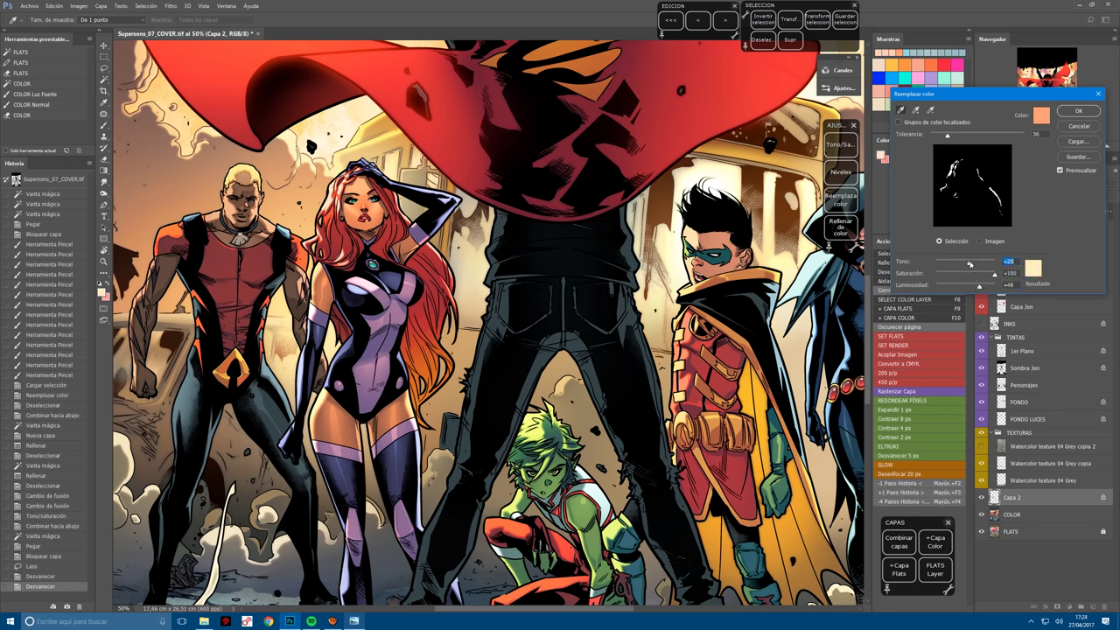
{"action": "left_click_drag", "start_coordinate": [968, 263], "coordinate": [971, 263]}
{"action": "left_click", "coordinate": [1082, 112]}
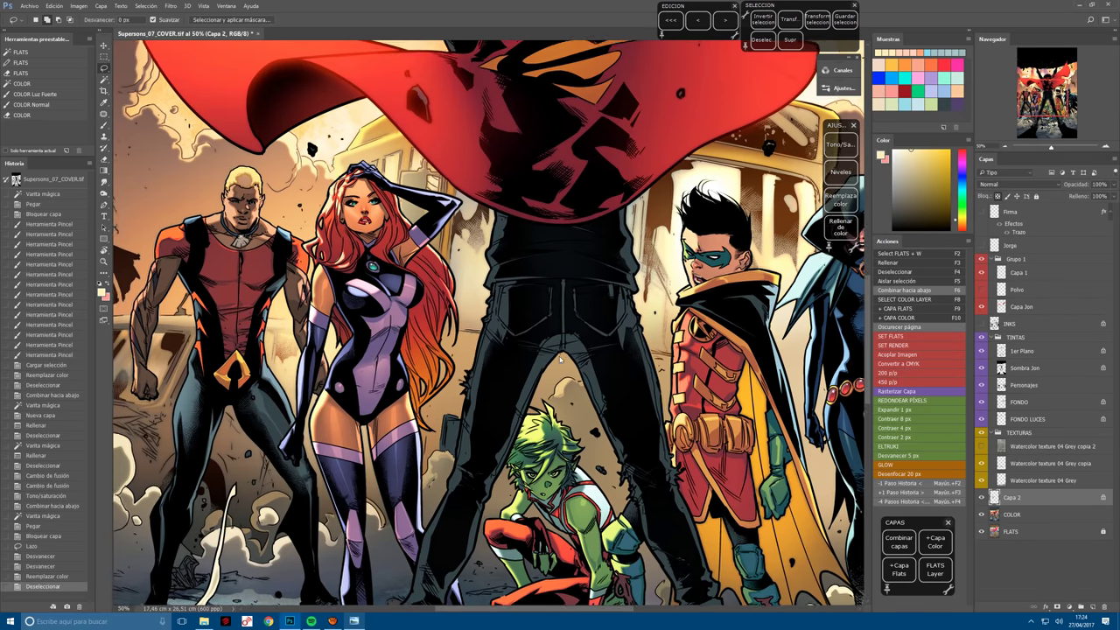
Compare the artwork with and without the hair layer, merge it into COLOR and save the file.
{"action": "key", "text": "ctrl+minus"}
{"action": "left_click", "coordinate": [981, 497]}
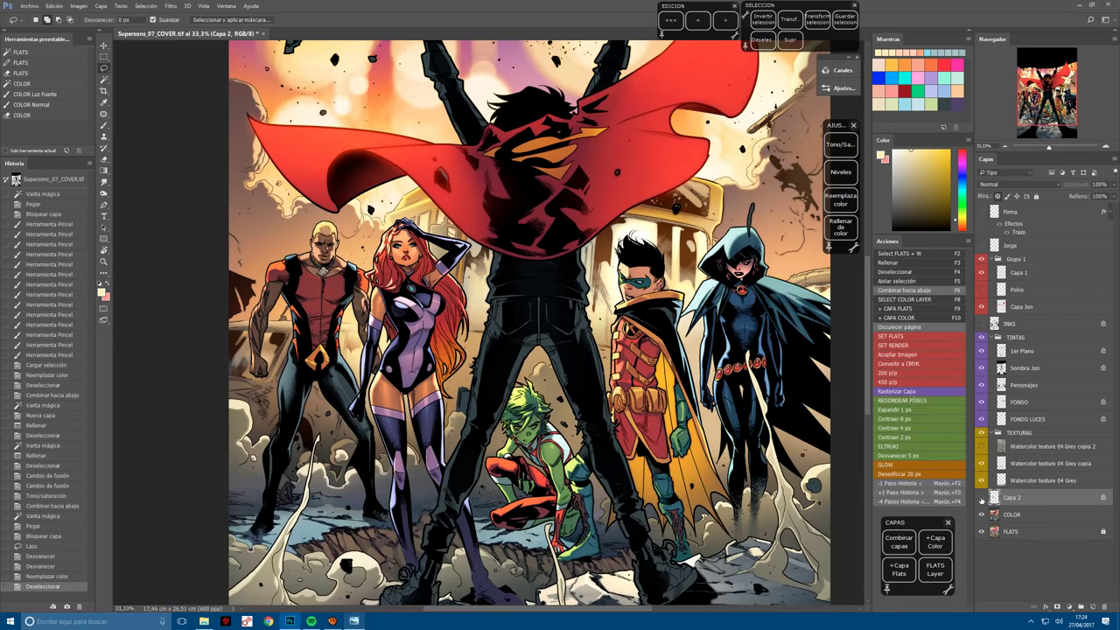
{"action": "left_click", "coordinate": [981, 497]}
{"action": "key", "text": "F6"}
{"action": "key", "text": "F2"}
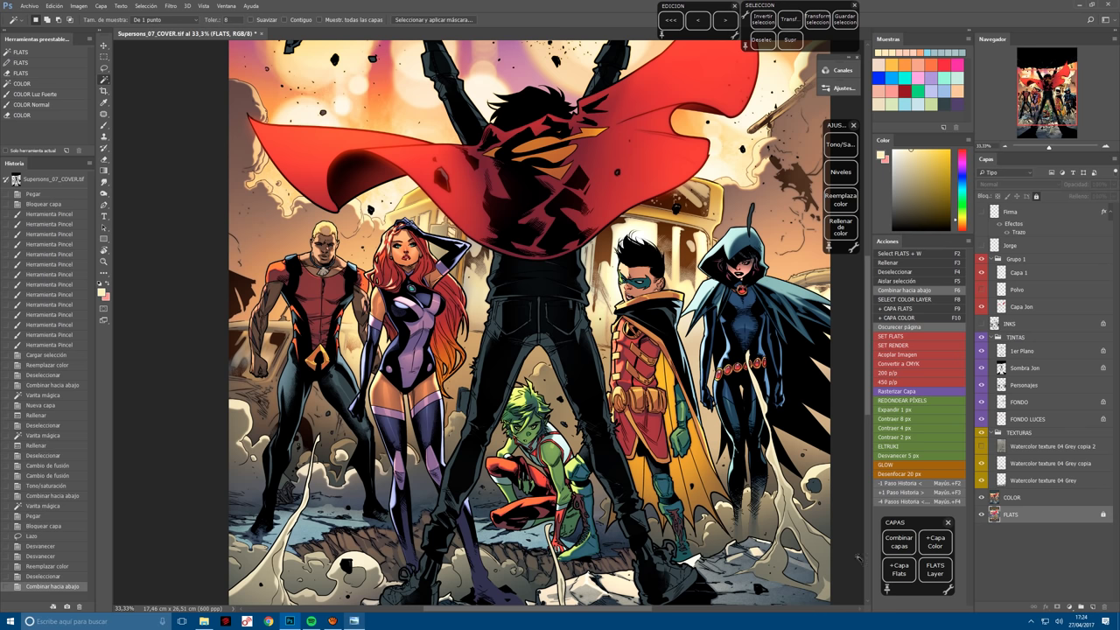
{"action": "key", "text": "ctrl+0"}
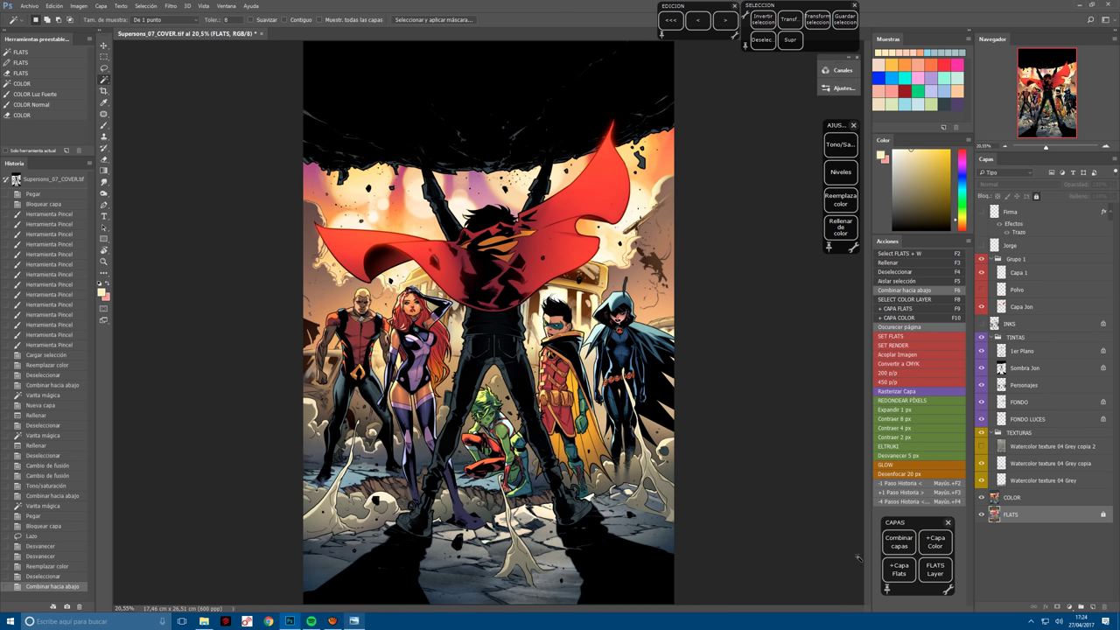
{"action": "key", "text": "ctrl+s"}
Isolate the middle ground on a new locked layer and make a feathered lasso selection from the blond man to the green figure.
{"action": "left_click", "coordinate": [352, 481]}
{"action": "key", "text": "F10"}
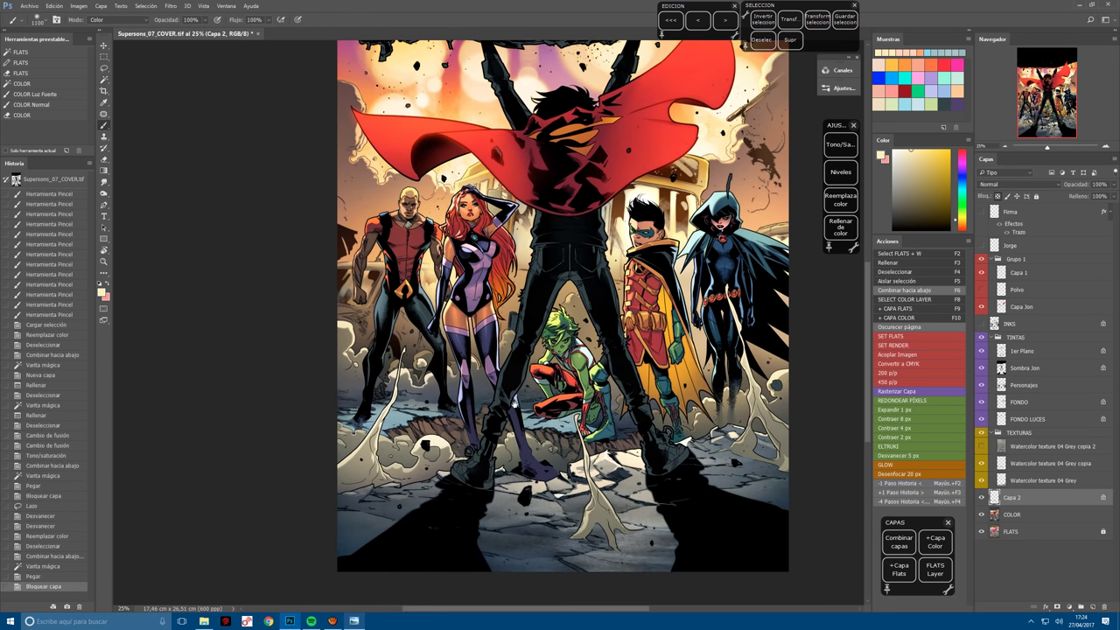
{"action": "left_click_drag", "start_coordinate": [525, 454], "coordinate": [617, 411]}
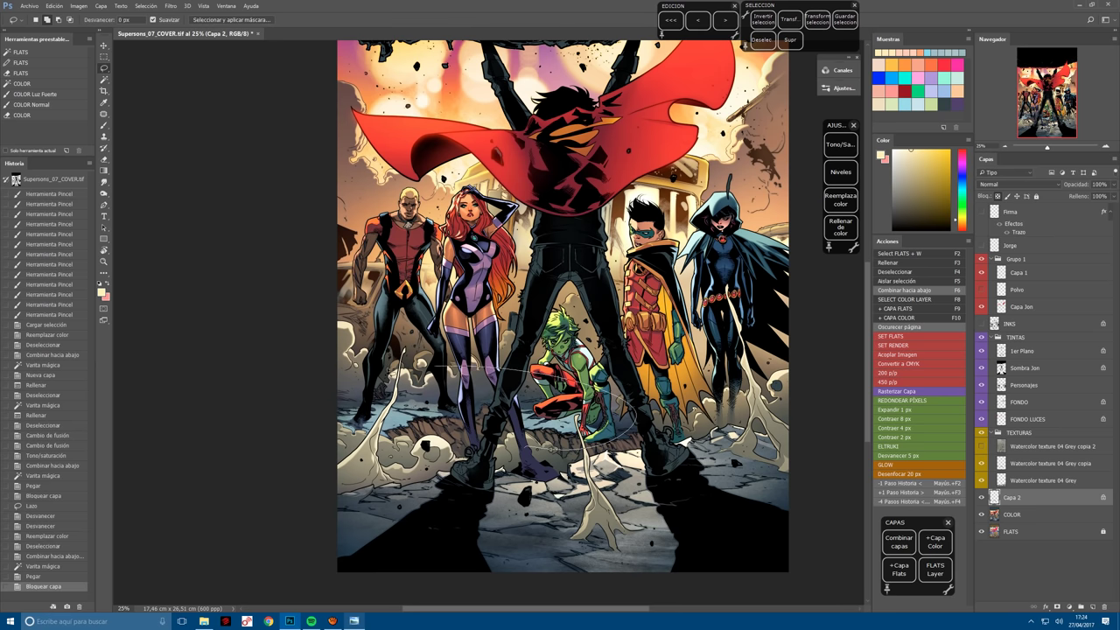
{"action": "left_click_drag", "start_coordinate": [435, 368], "coordinate": [411, 385]}
{"action": "left_click", "coordinate": [910, 455]}
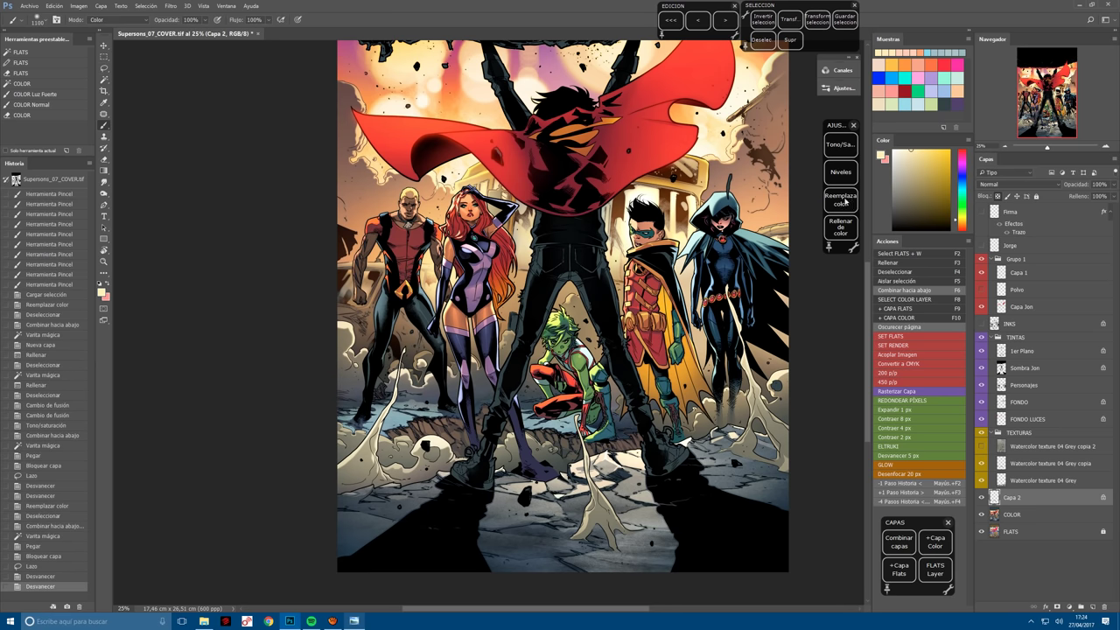
Shift the selected ground's light-blue tones to neutral grey with Replace Color, and merge the layer into COLOR.
{"action": "left_click", "coordinate": [843, 199]}
{"action": "left_click", "coordinate": [429, 418]}
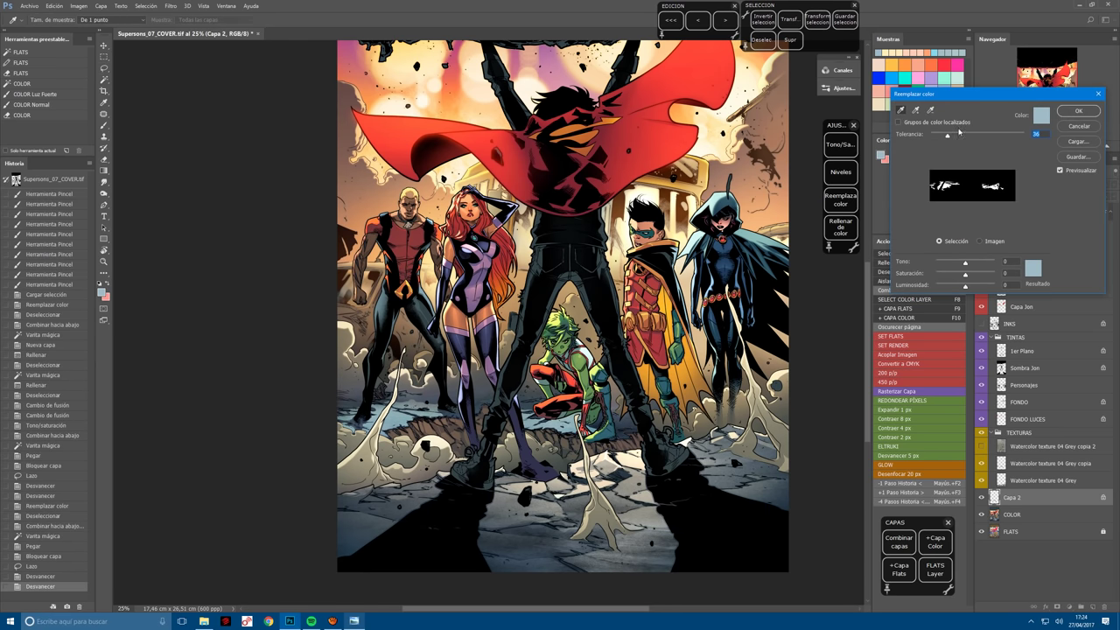
{"action": "mouse_move", "coordinate": [964, 262]}
{"action": "left_mouse_down"}
{"action": "mouse_move", "coordinate": [953, 277]}
{"action": "mouse_move", "coordinate": [976, 264]}
{"action": "mouse_move", "coordinate": [948, 264]}
{"action": "left_mouse_up"}
{"action": "left_click", "coordinate": [1086, 111]}
{"action": "key", "text": "F4"}
{"action": "key", "text": "F6"}
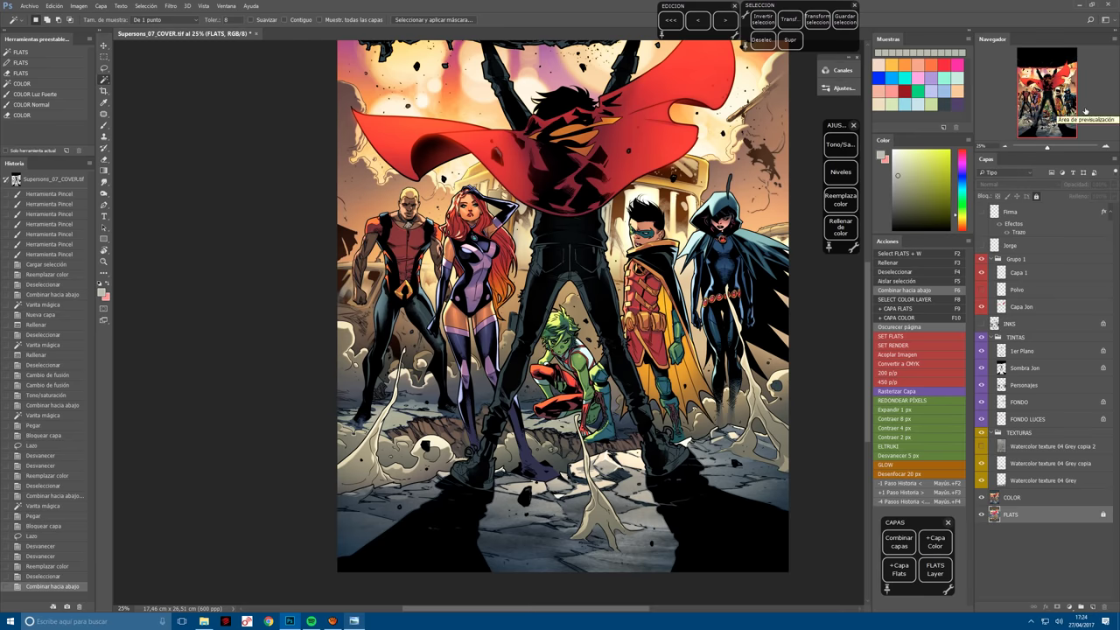
{"action": "key", "text": "ctrl+0"}
{"action": "key", "text": "l"}
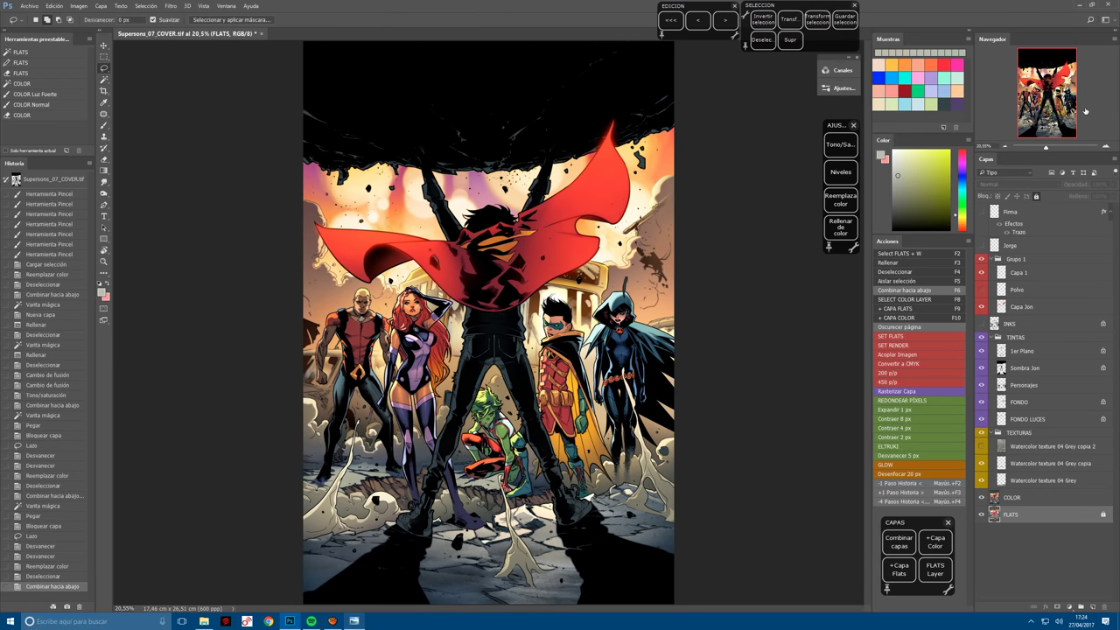
Save the file and select the hooded girl's cape, face and blue suit areas on the FLATS layer with the Magic Wand.
{"action": "key", "text": "ctrl+s"}
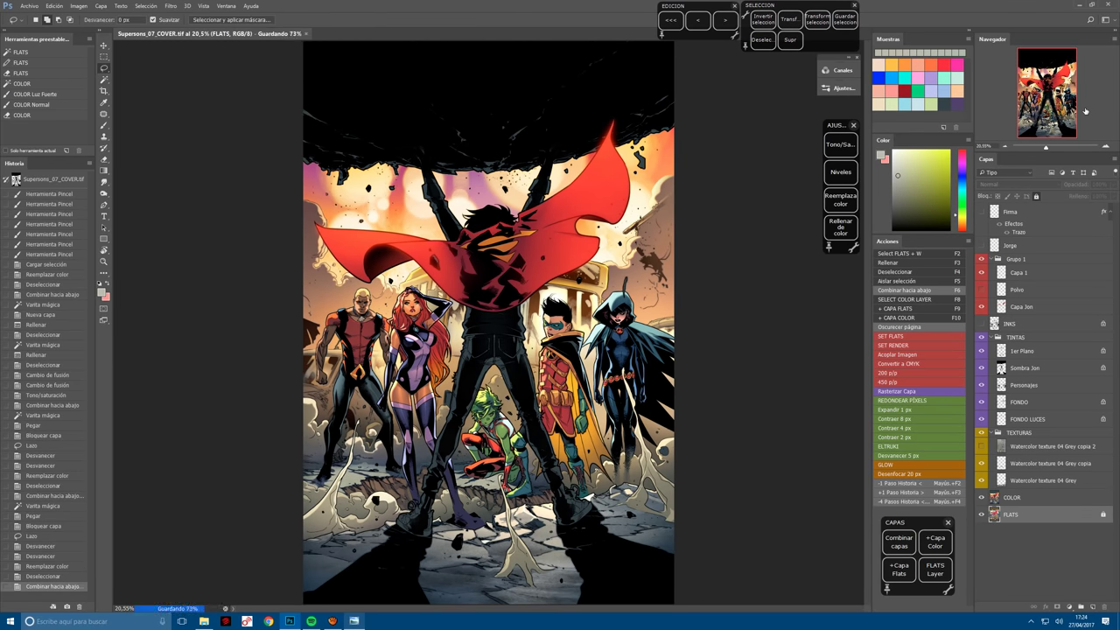
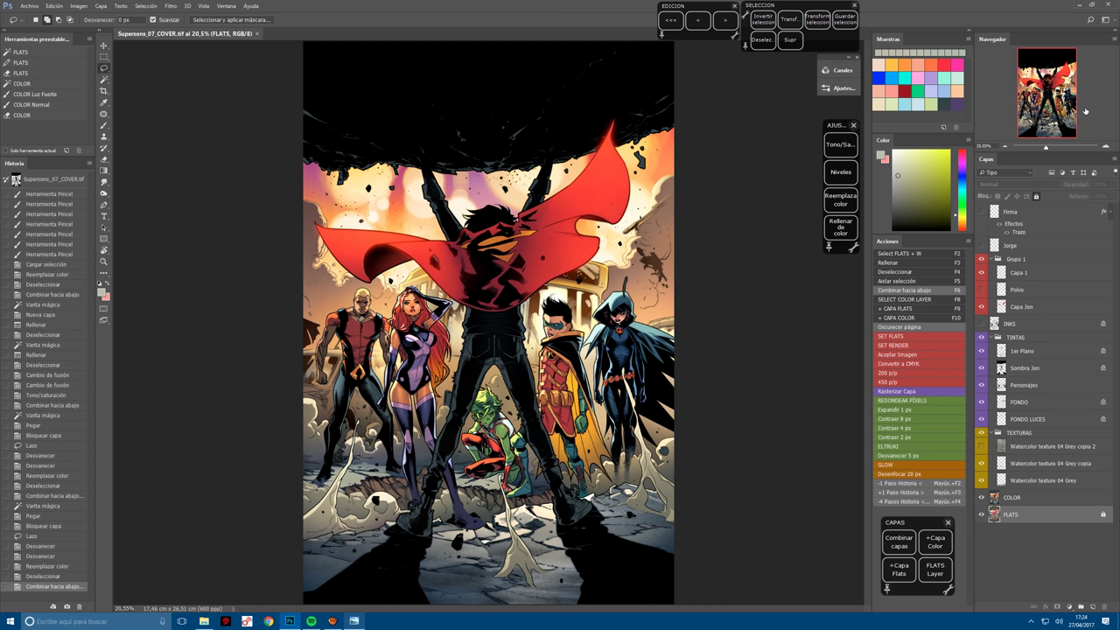
{"action": "key", "text": "w"}
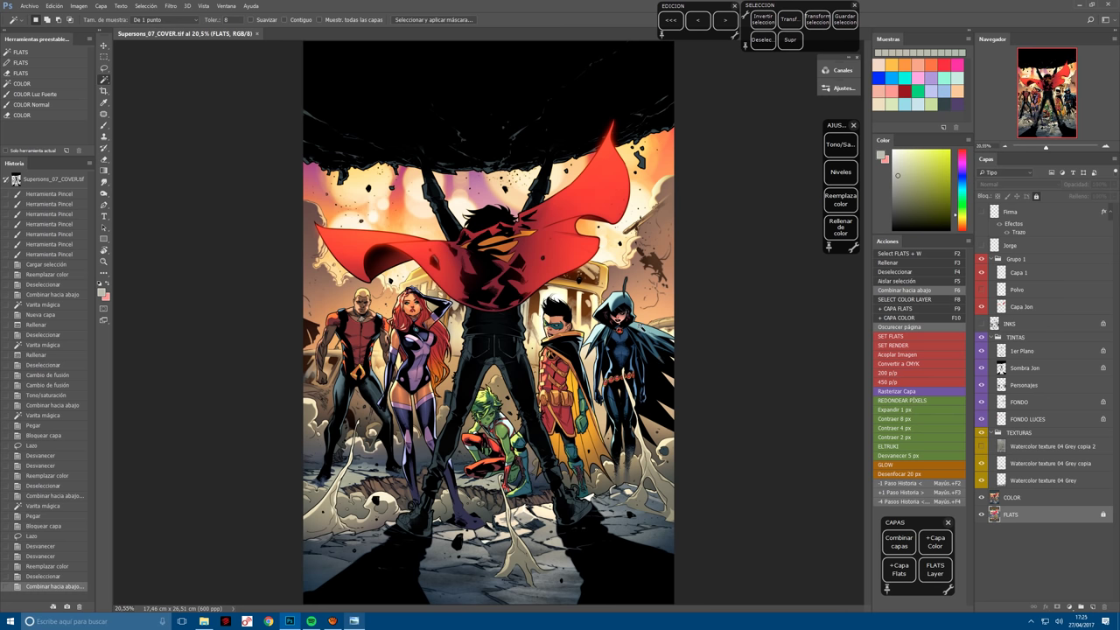
{"action": "left_click", "coordinate": [646, 350]}
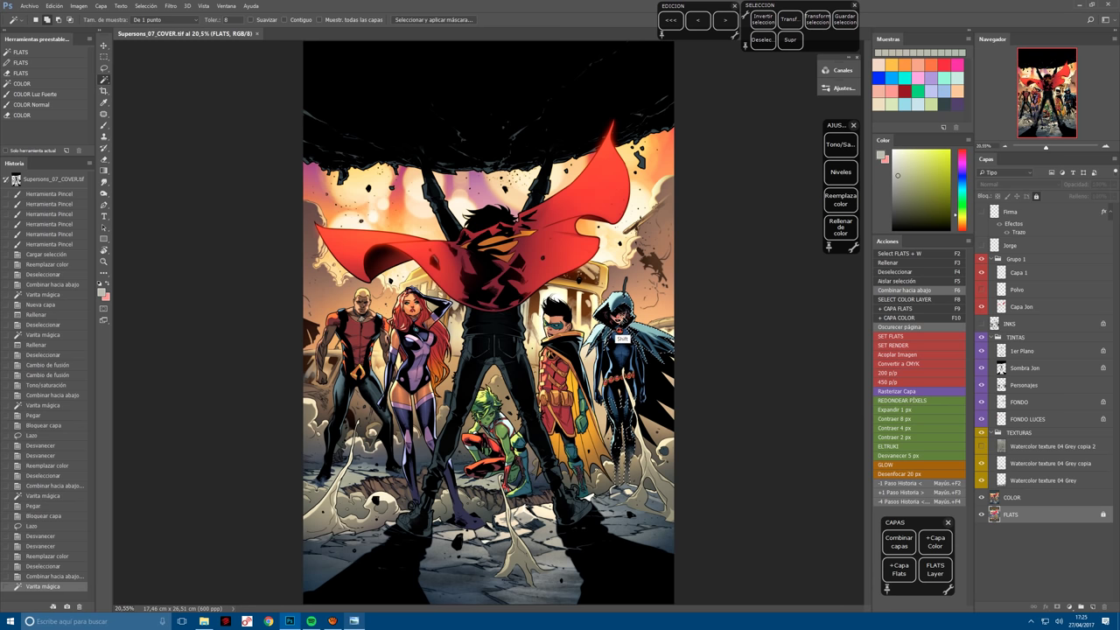
{"action": "scroll", "coordinate": [646, 350], "scroll_direction": "up", "scroll_amount": 5}
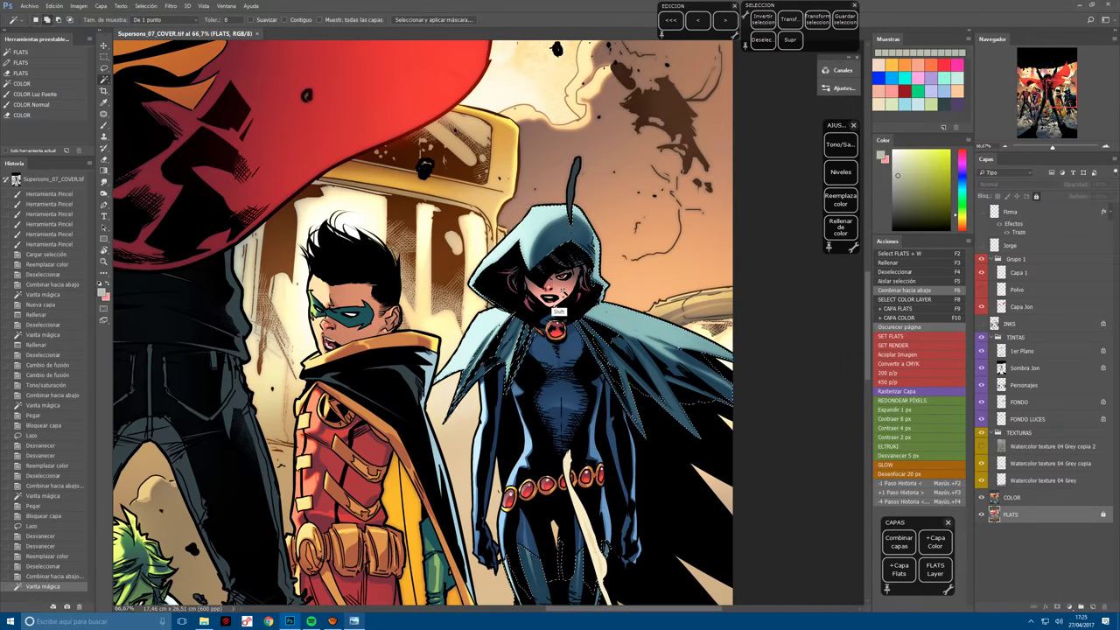
{"action": "left_click", "coordinate": [561, 306], "text": "shift"}
{"action": "left_click", "coordinate": [559, 311], "text": "shift"}
{"action": "left_click", "coordinate": [555, 319], "text": "shift"}
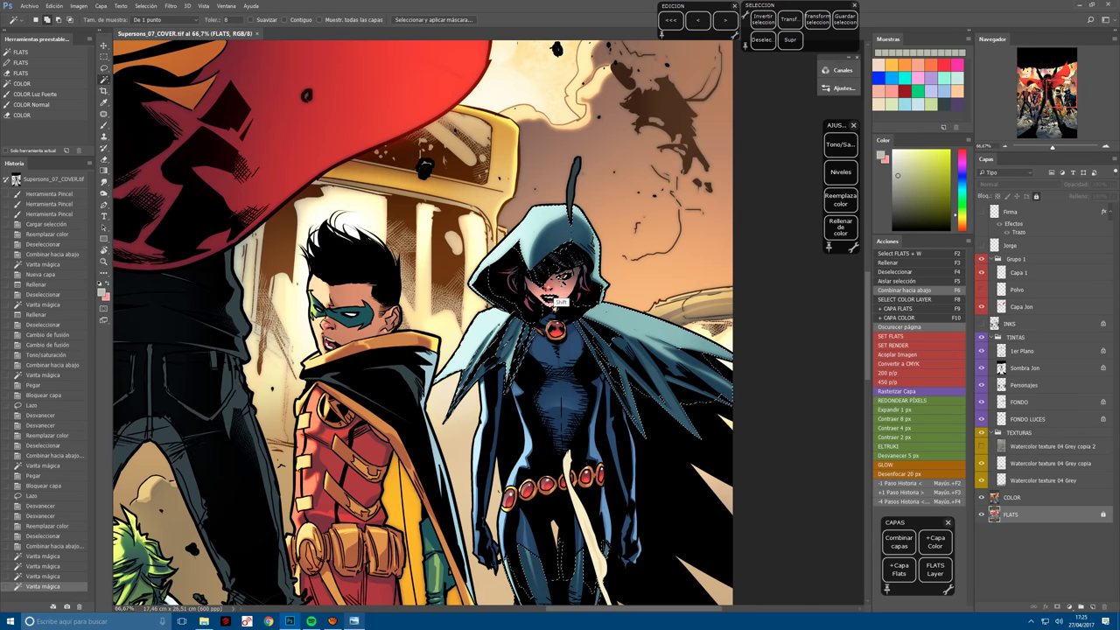
{"action": "left_click", "coordinate": [549, 328], "text": "shift"}
{"action": "left_click", "coordinate": [544, 355], "text": "shift"}
{"action": "left_click", "coordinate": [541, 372], "text": "shift"}
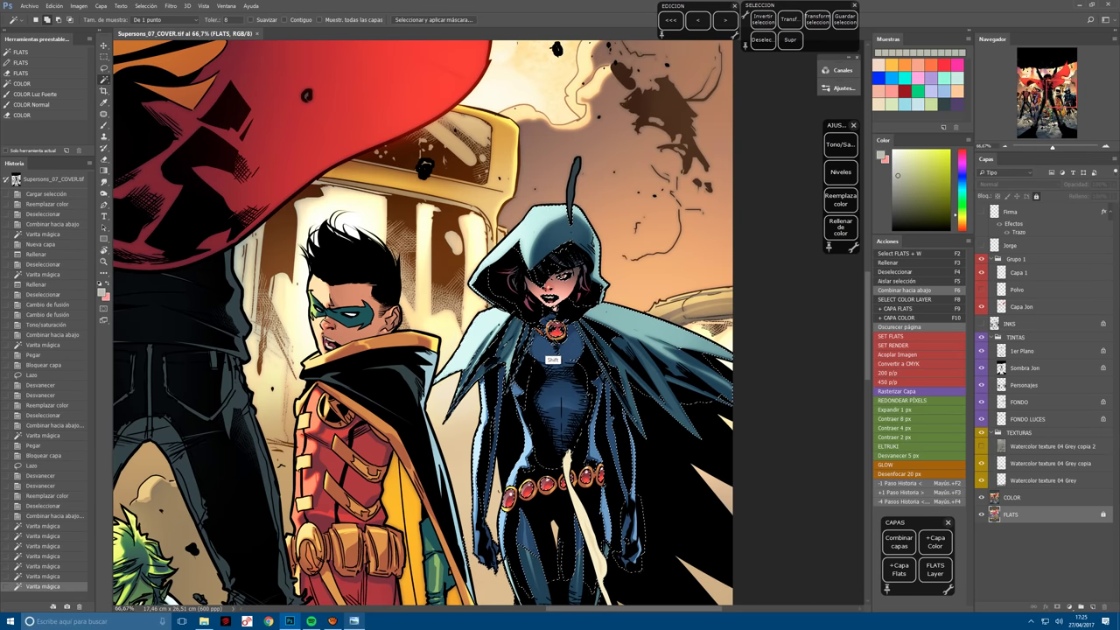
{"action": "left_click", "coordinate": [535, 398], "text": "shift"}
Add the masked boy's red suit, boots, gloves, belt, cape and face areas to the Magic Wand selection.
{"action": "left_click_drag", "start_coordinate": [534, 409], "coordinate": [595, 90]}
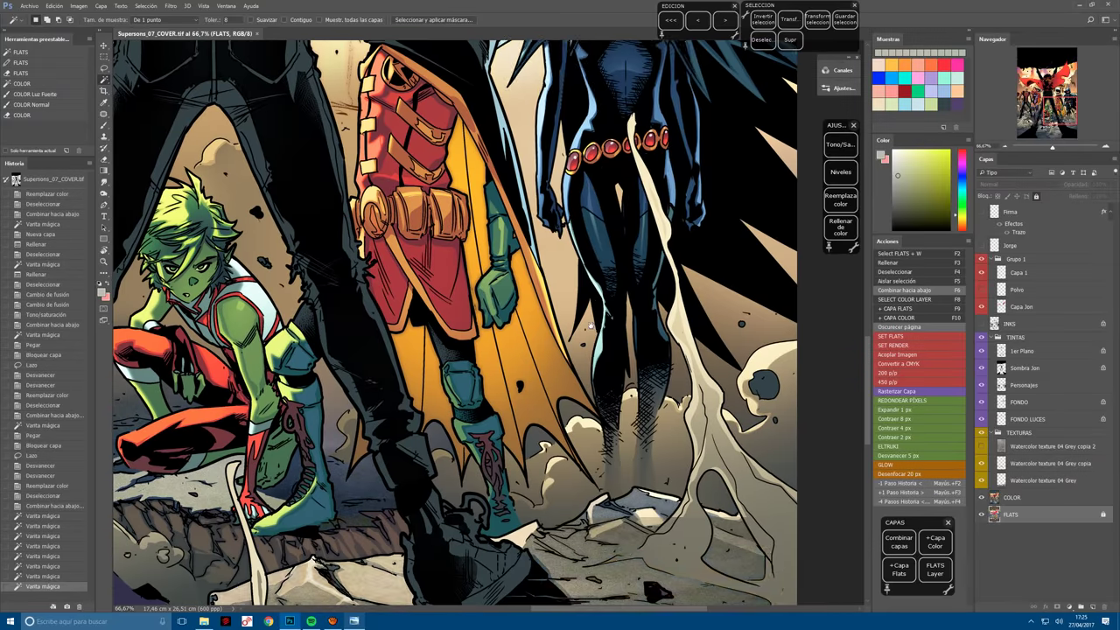
{"action": "left_click", "coordinate": [437, 262], "text": "shift"}
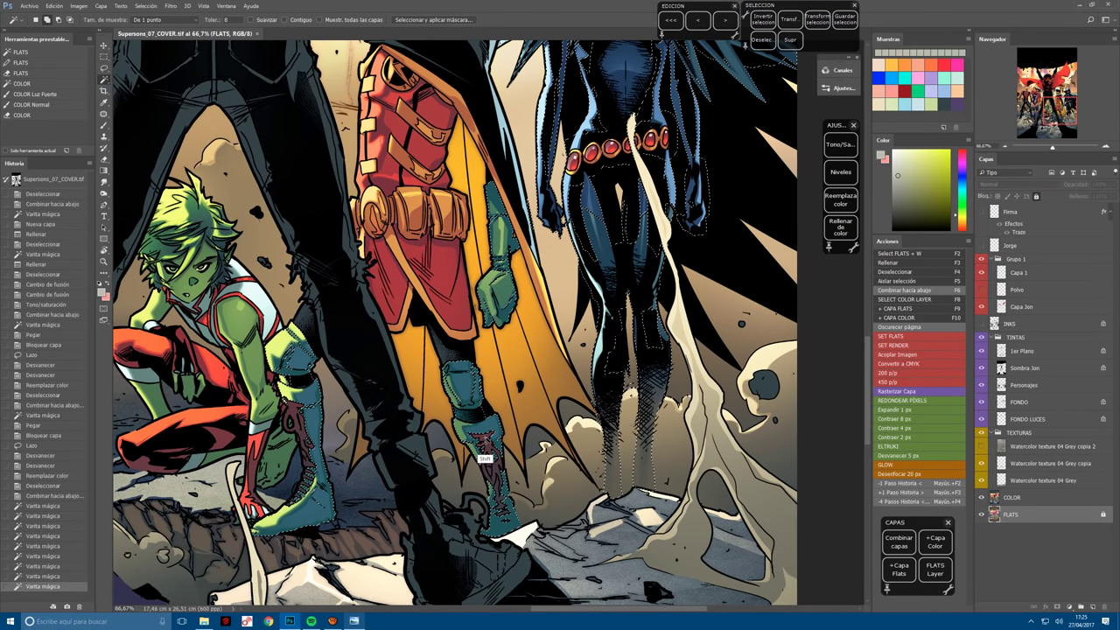
{"action": "left_click", "coordinate": [471, 372], "text": "shift"}
{"action": "left_click", "coordinate": [464, 372], "text": "shift"}
{"action": "left_click", "coordinate": [442, 370], "text": "shift"}
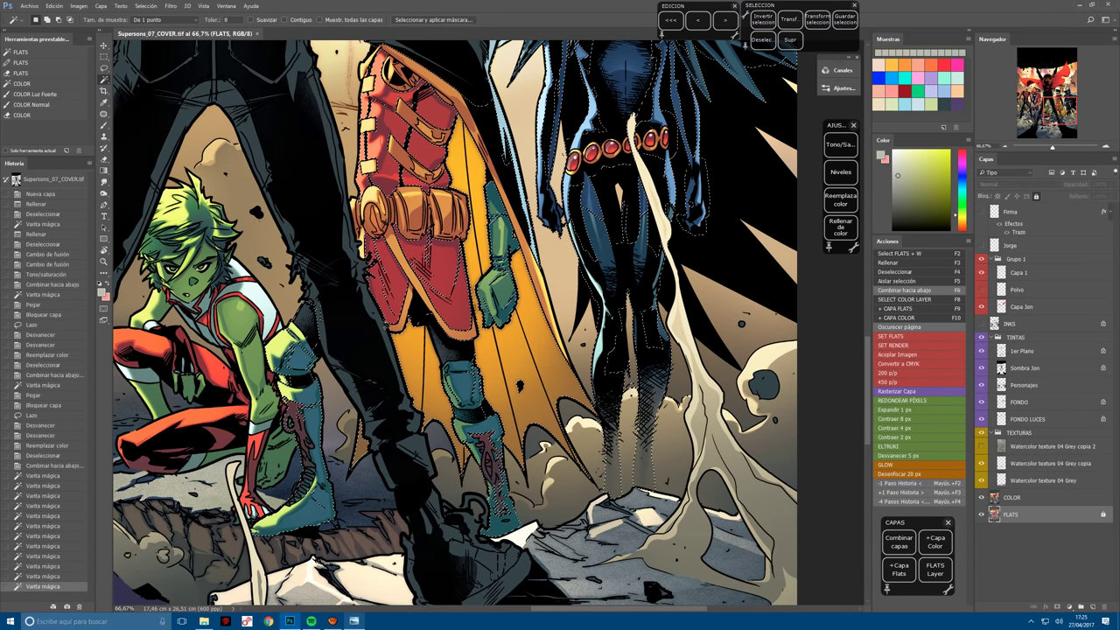
{"action": "left_click_drag", "start_coordinate": [442, 210], "coordinate": [538, 376]}
{"action": "left_click", "coordinate": [526, 162], "text": "shift"}
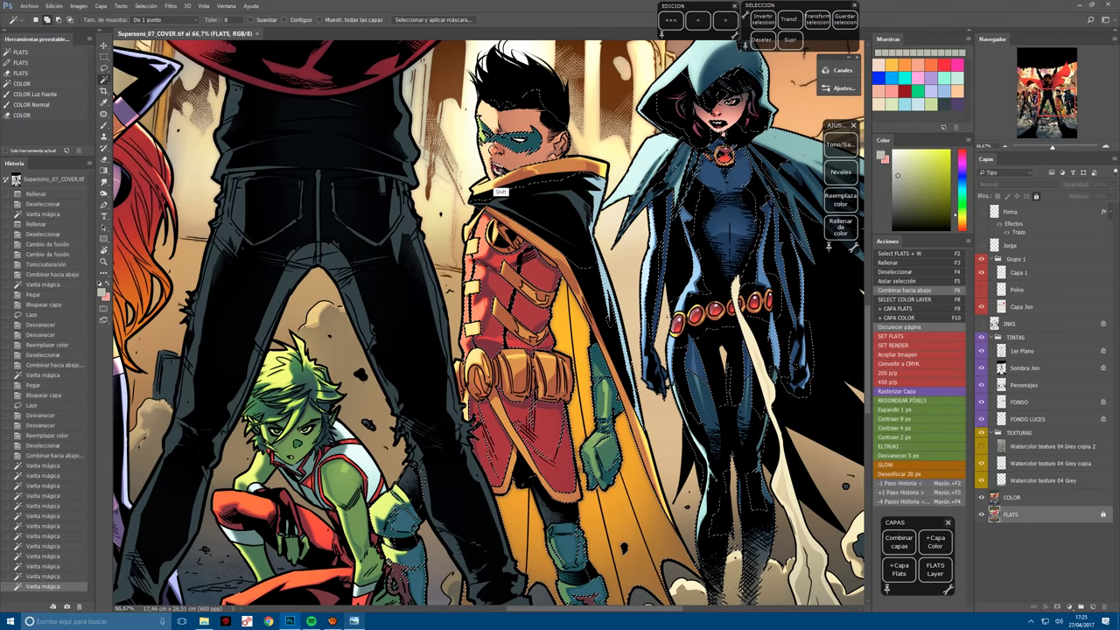
{"action": "left_click", "coordinate": [507, 210], "text": "shift"}
{"action": "left_click", "coordinate": [495, 259], "text": "shift"}
{"action": "left_click", "coordinate": [407, 513], "text": "shift"}
{"action": "left_click", "coordinate": [402, 560], "text": "shift"}
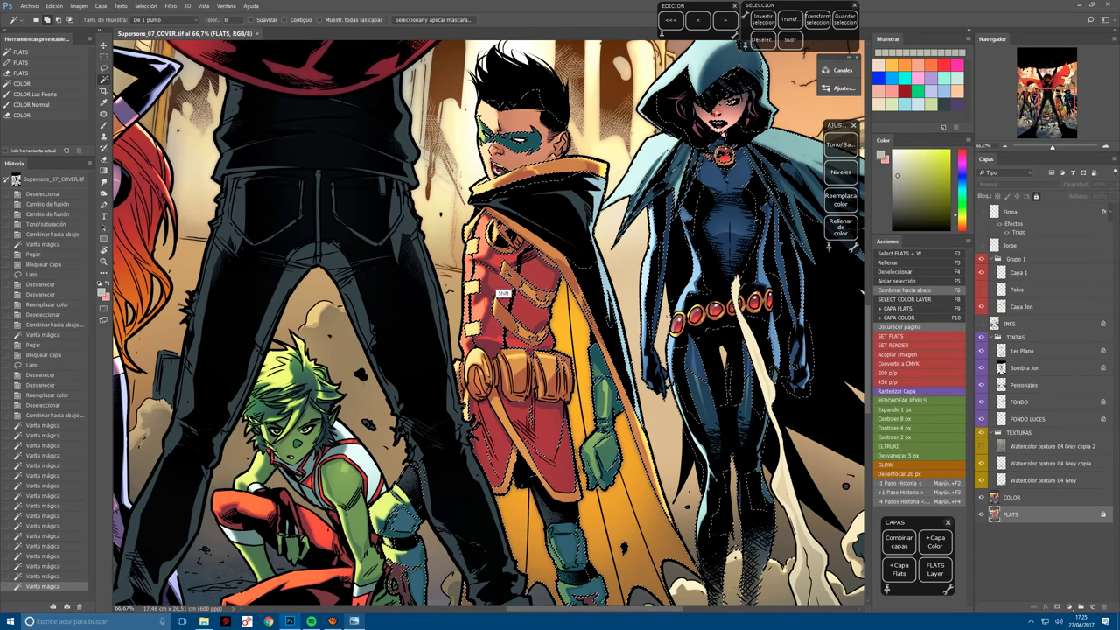
Add the crouching green figure's skin, hair and red-and-white costume areas to the selection.
{"action": "left_click_drag", "start_coordinate": [439, 489], "coordinate": [614, 326]}
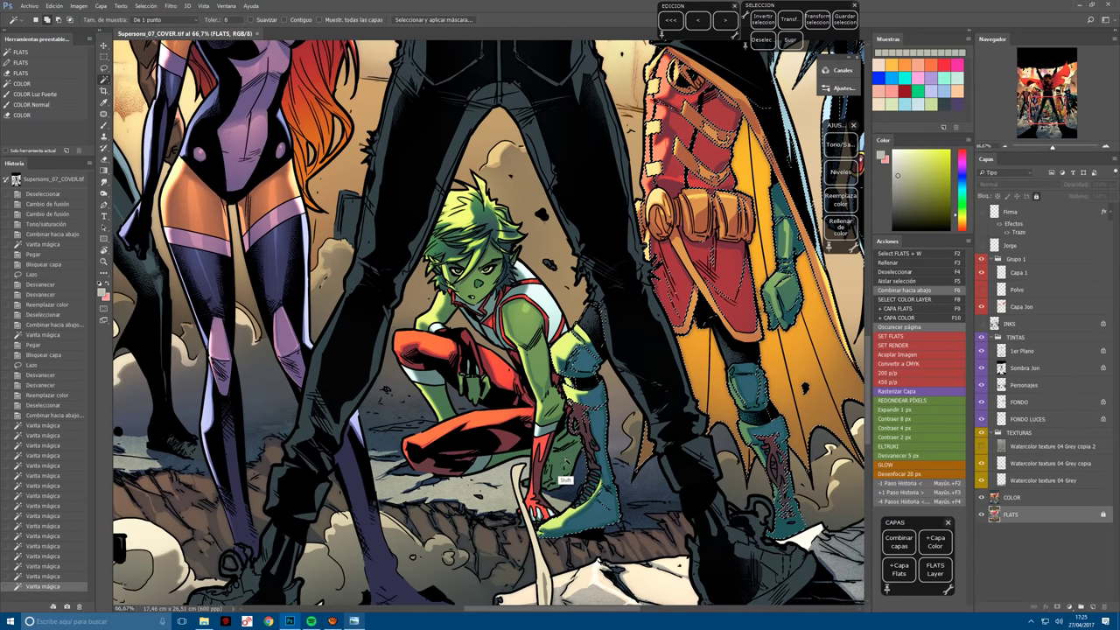
{"action": "left_click", "coordinate": [525, 350], "text": "shift"}
{"action": "left_click", "coordinate": [504, 458], "text": "shift"}
{"action": "left_click", "coordinate": [464, 385], "text": "shift"}
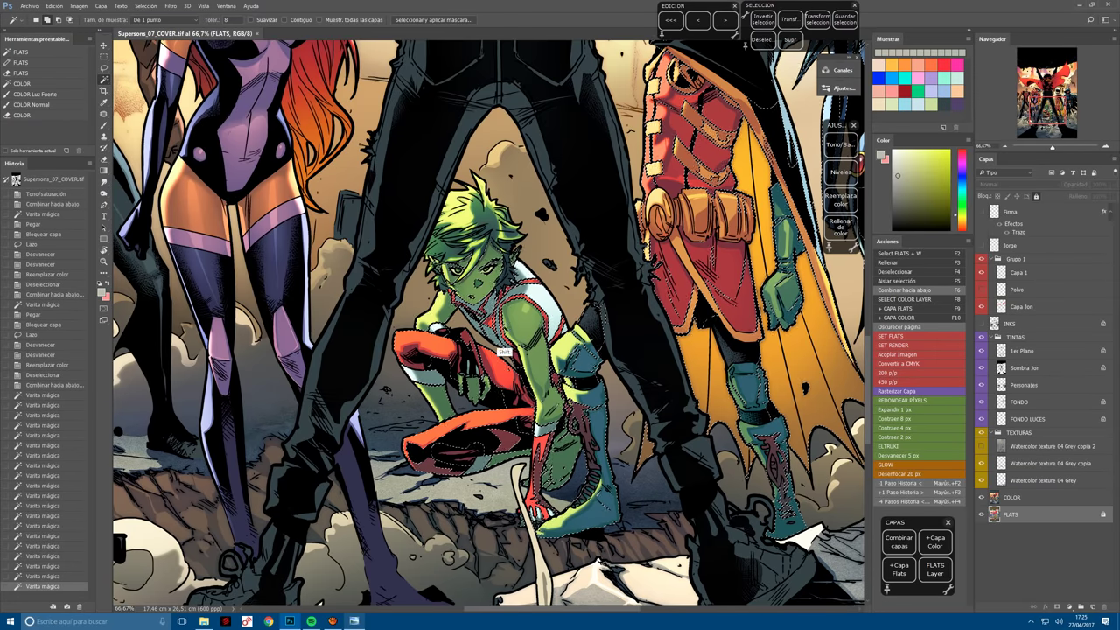
{"action": "left_click", "coordinate": [491, 289], "text": "shift"}
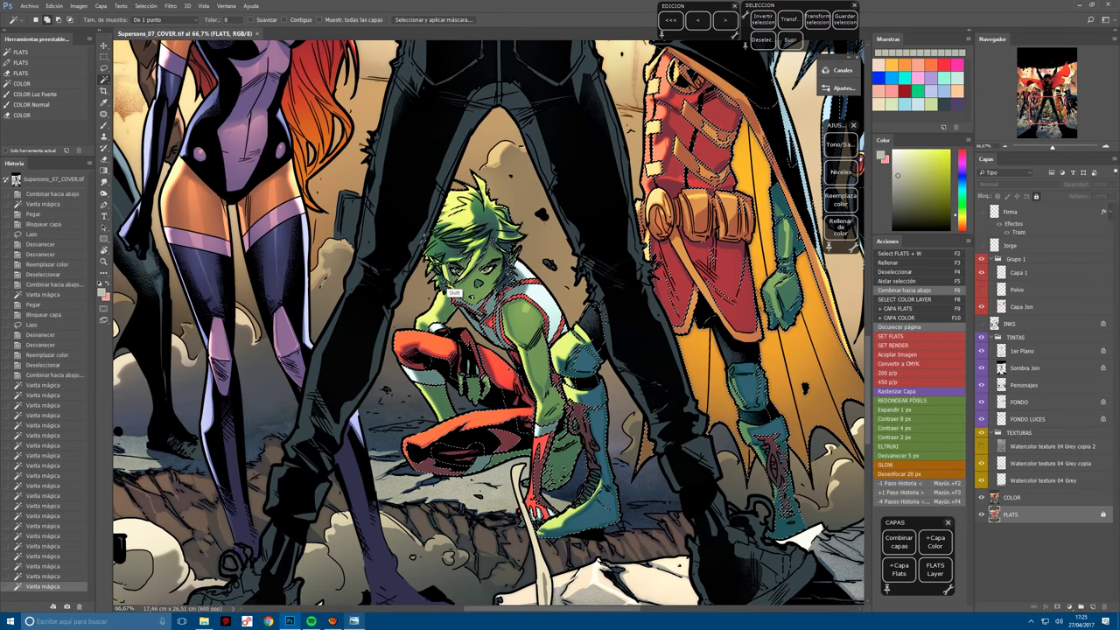
{"action": "left_click", "coordinate": [525, 302], "text": "shift"}
{"action": "left_click", "coordinate": [470, 323], "text": "shift"}
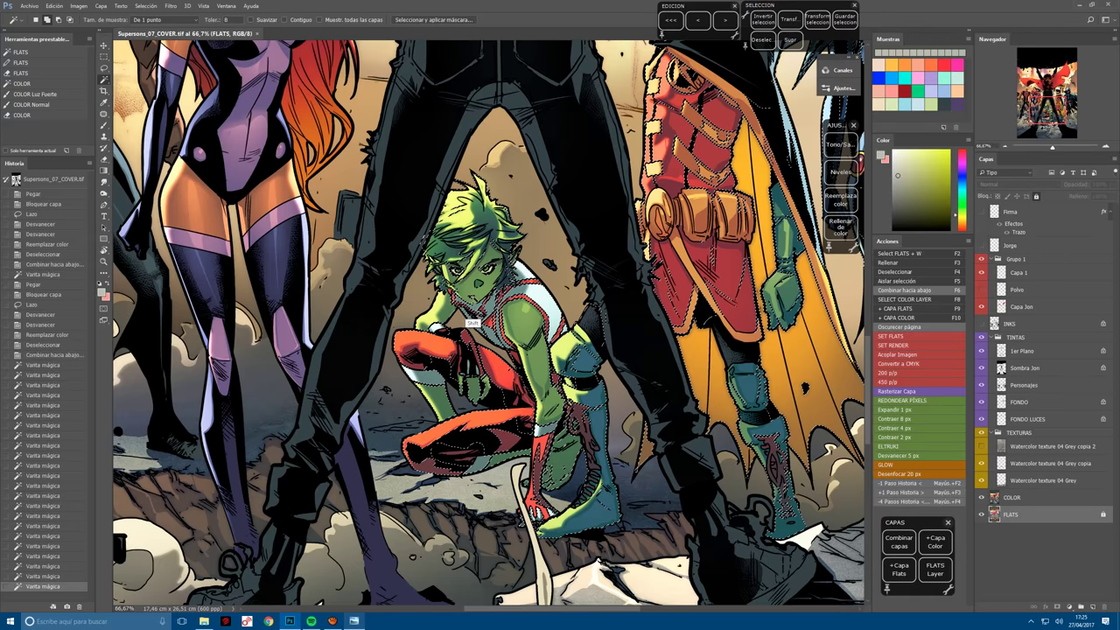
{"action": "left_click", "coordinate": [470, 323], "text": "shift"}
Add the red-haired woman's purple costume, skin, hair and facial details to the selection.
{"action": "left_click_drag", "start_coordinate": [470, 323], "coordinate": [692, 339]}
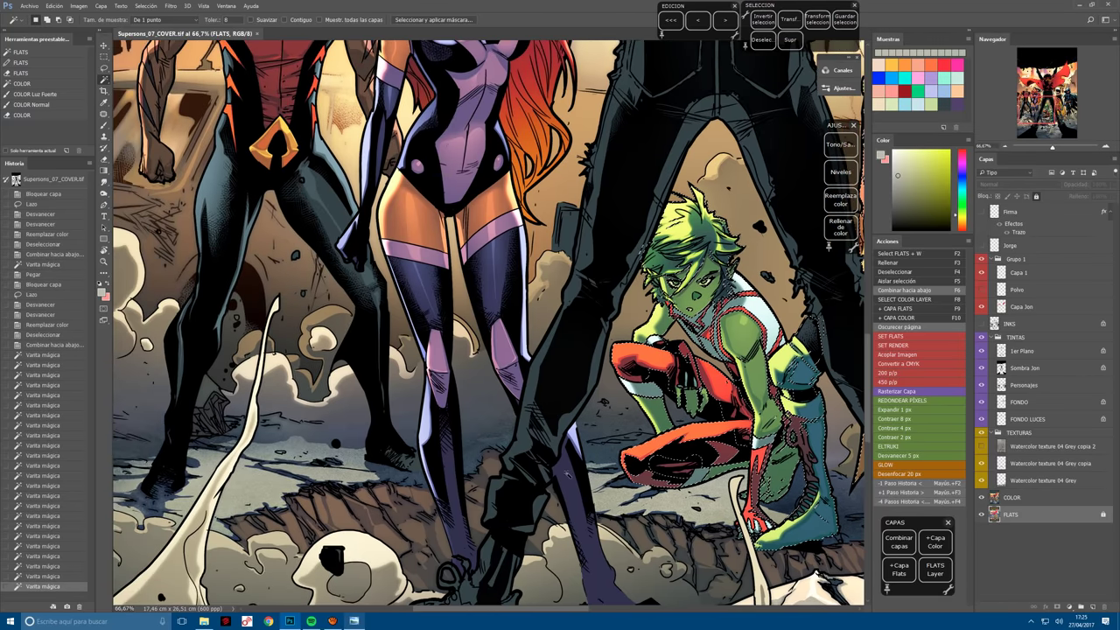
{"action": "left_click", "coordinate": [500, 237], "text": "shift"}
{"action": "left_click", "coordinate": [485, 219], "text": "shift"}
{"action": "left_click", "coordinate": [473, 196], "text": "shift"}
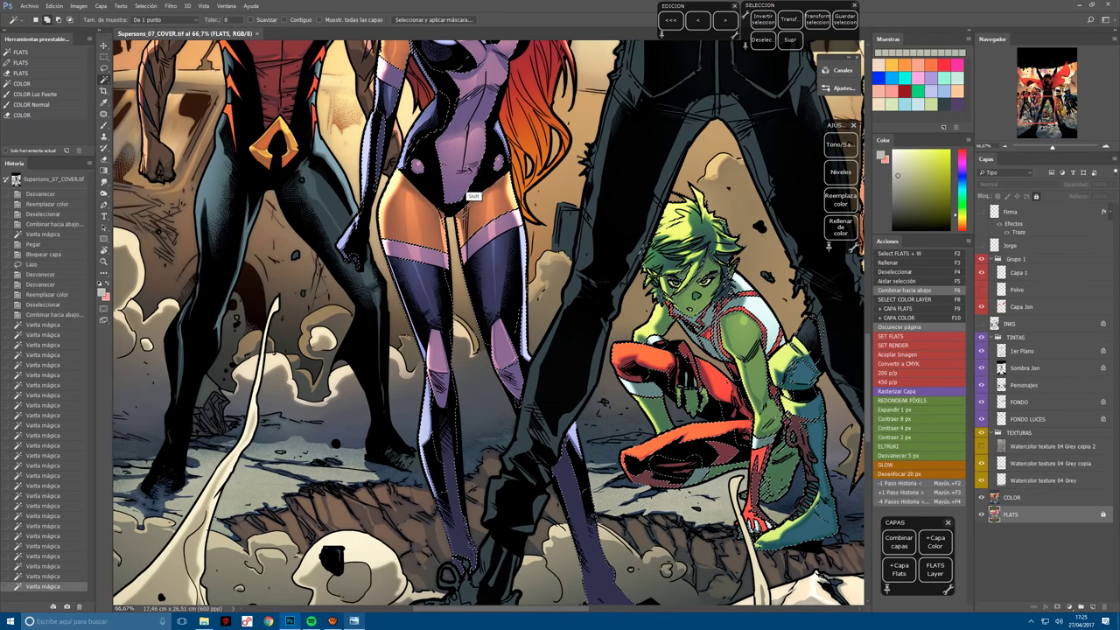
{"action": "scroll", "coordinate": [466, 191], "scroll_direction": "up", "scroll_amount": 6}
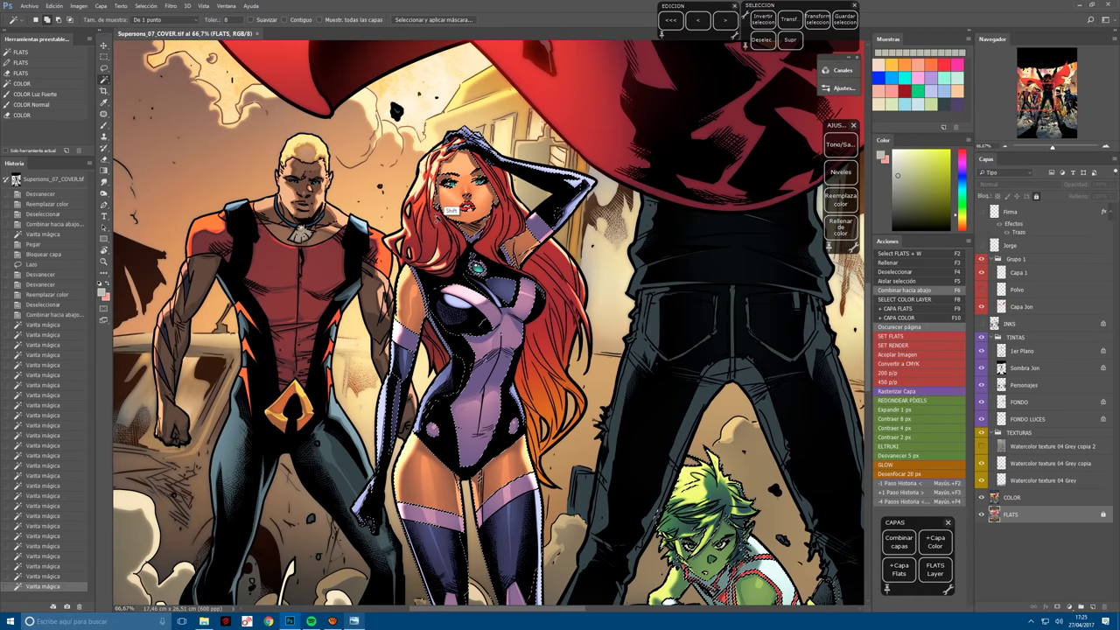
{"action": "left_click", "coordinate": [451, 212], "text": "shift"}
{"action": "left_click", "coordinate": [460, 219], "text": "shift"}
{"action": "left_click", "coordinate": [468, 226], "text": "shift"}
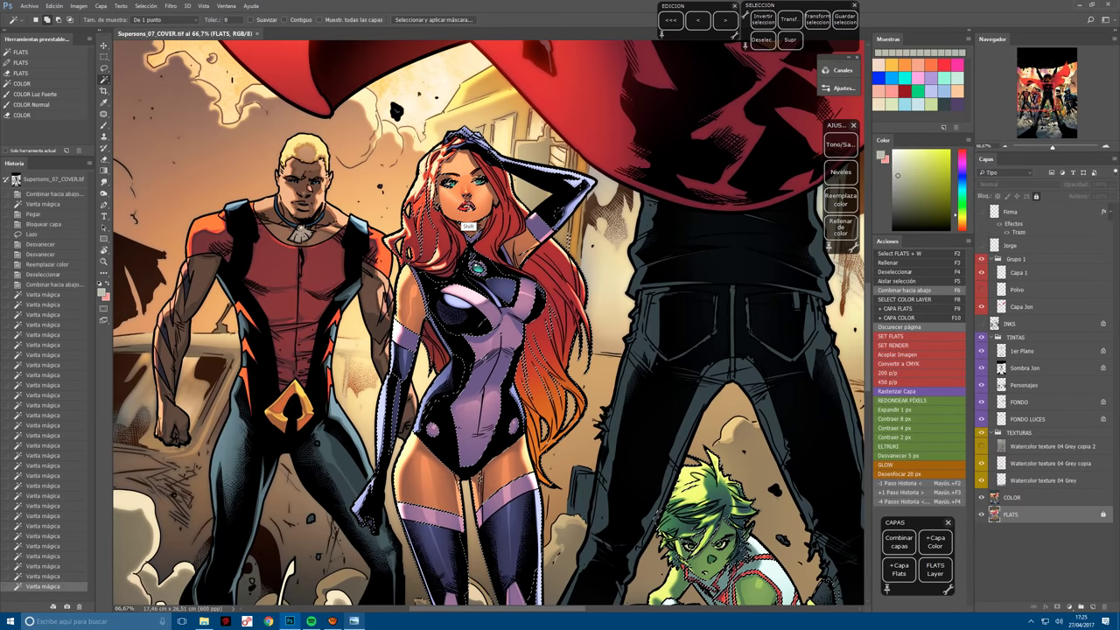
{"action": "left_click", "coordinate": [467, 232], "text": "shift"}
{"action": "left_click", "coordinate": [466, 239], "text": "shift"}
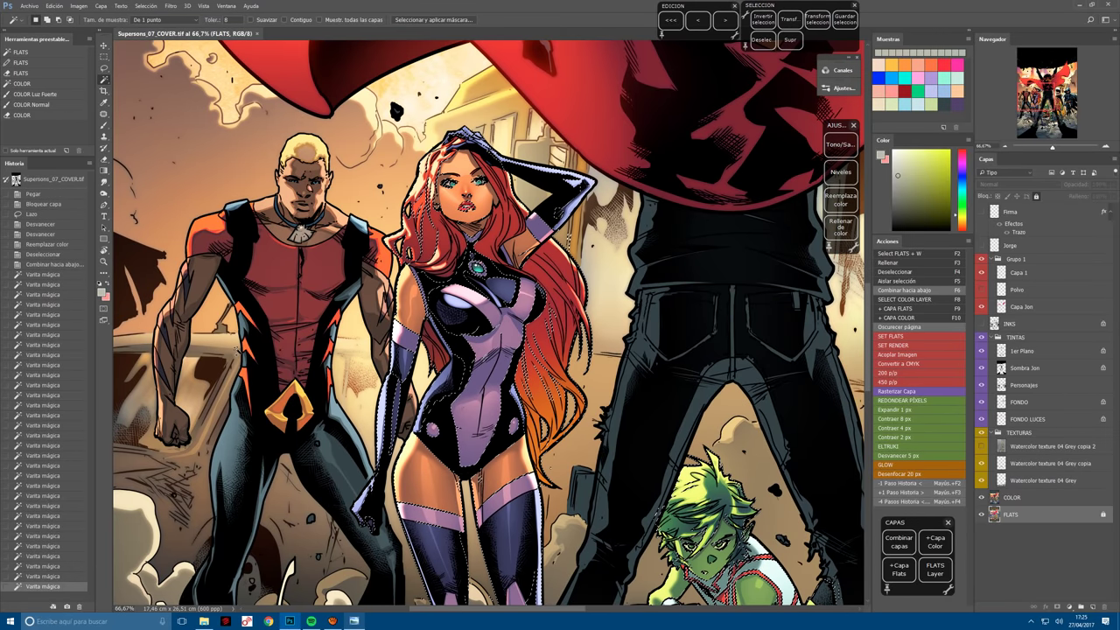
Add the blond man's head, arms, collar, red top and dark trousers to the selection.
{"action": "scroll", "coordinate": [441, 123], "scroll_direction": "up", "scroll_amount": 3}
{"action": "left_click", "coordinate": [435, 121], "text": "shift"}
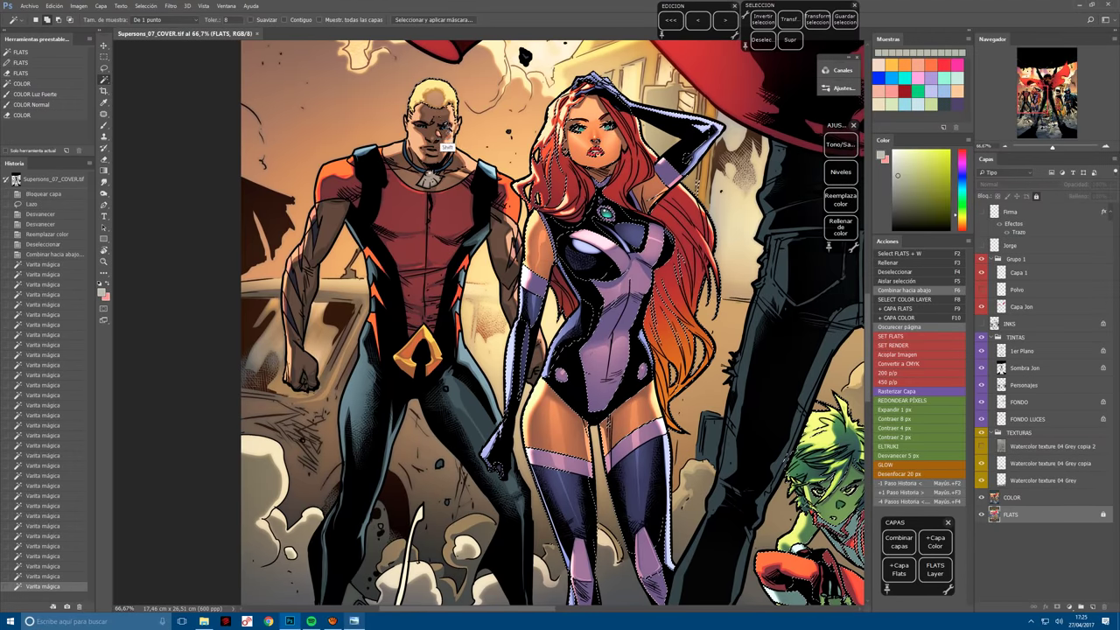
{"action": "left_click", "coordinate": [302, 280], "text": "shift"}
{"action": "left_click", "coordinate": [494, 262], "text": "shift"}
{"action": "left_click", "coordinate": [435, 200], "text": "shift"}
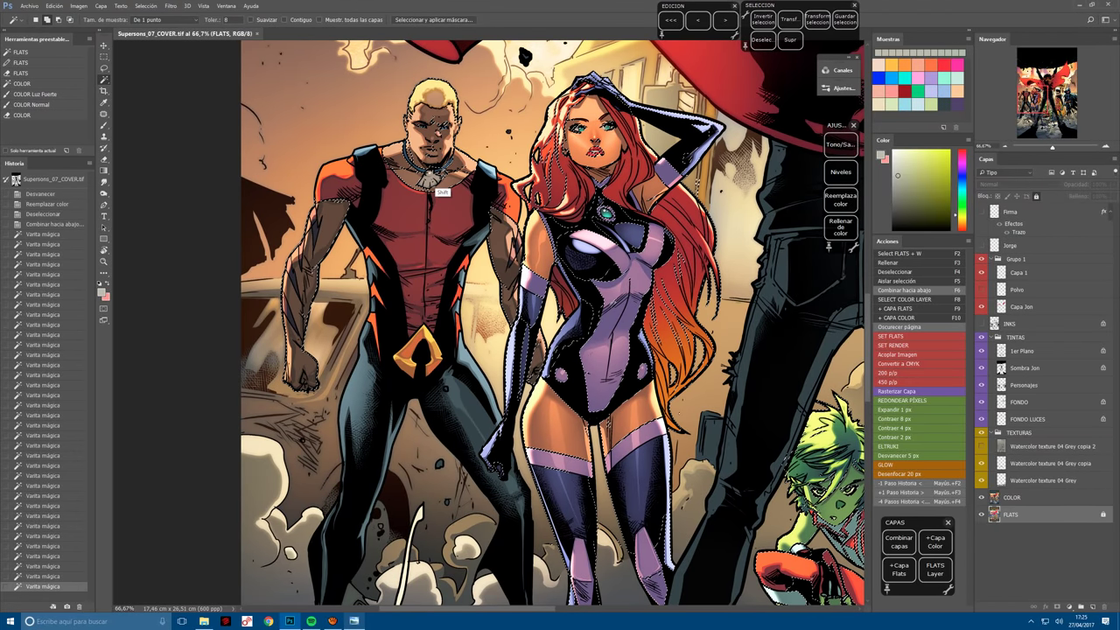
{"action": "left_click", "coordinate": [385, 289], "text": "shift"}
{"action": "left_click", "coordinate": [332, 420], "text": "shift"}
{"action": "left_click", "coordinate": [490, 438], "text": "shift"}
{"action": "left_click", "coordinate": [453, 399], "text": "shift"}
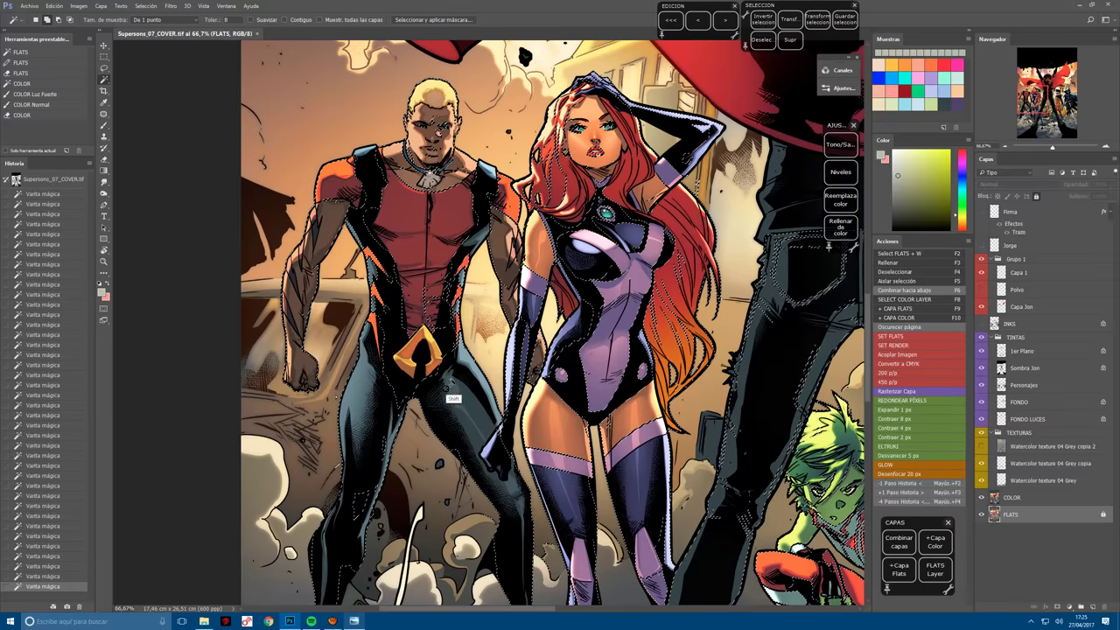
Revert the last additions that caught the central figure's jeans, and re-add the blond man's legs using the COLOR wand preset with tolerance 2.
{"action": "left_click", "coordinate": [682, 262], "text": "shift"}
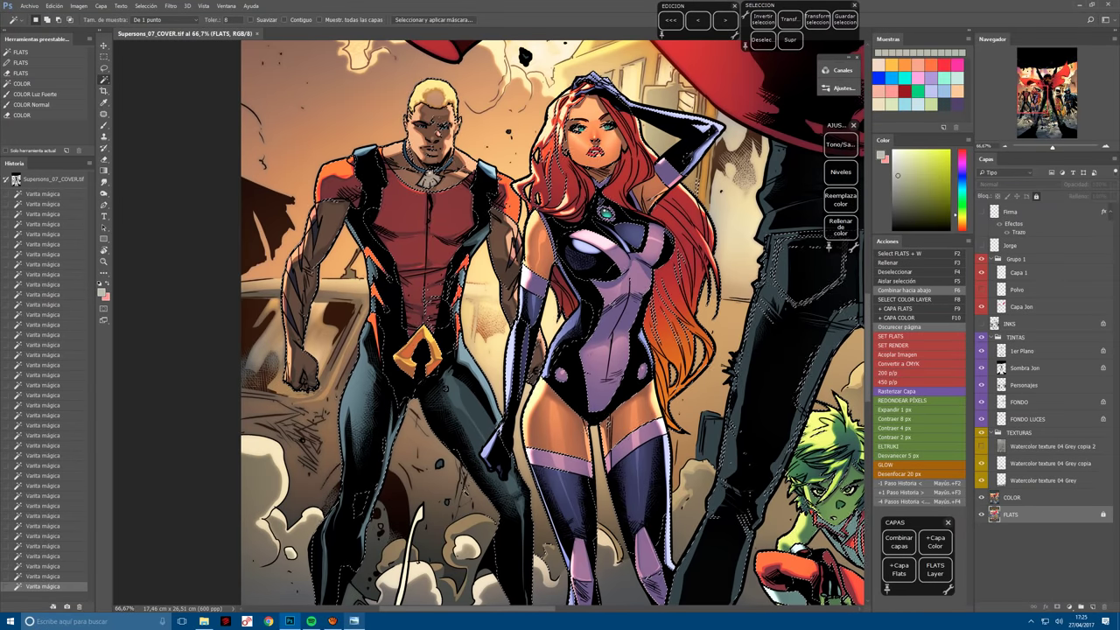
{"action": "left_click", "coordinate": [53, 577]}
{"action": "left_click", "coordinate": [53, 566]}
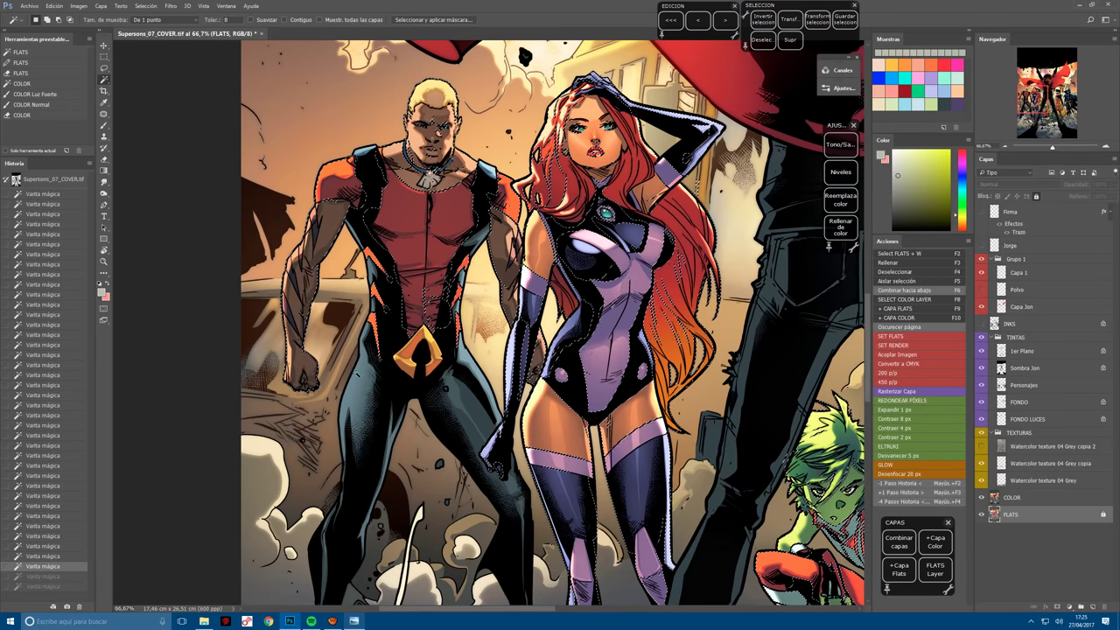
{"action": "left_click", "coordinate": [39, 85]}
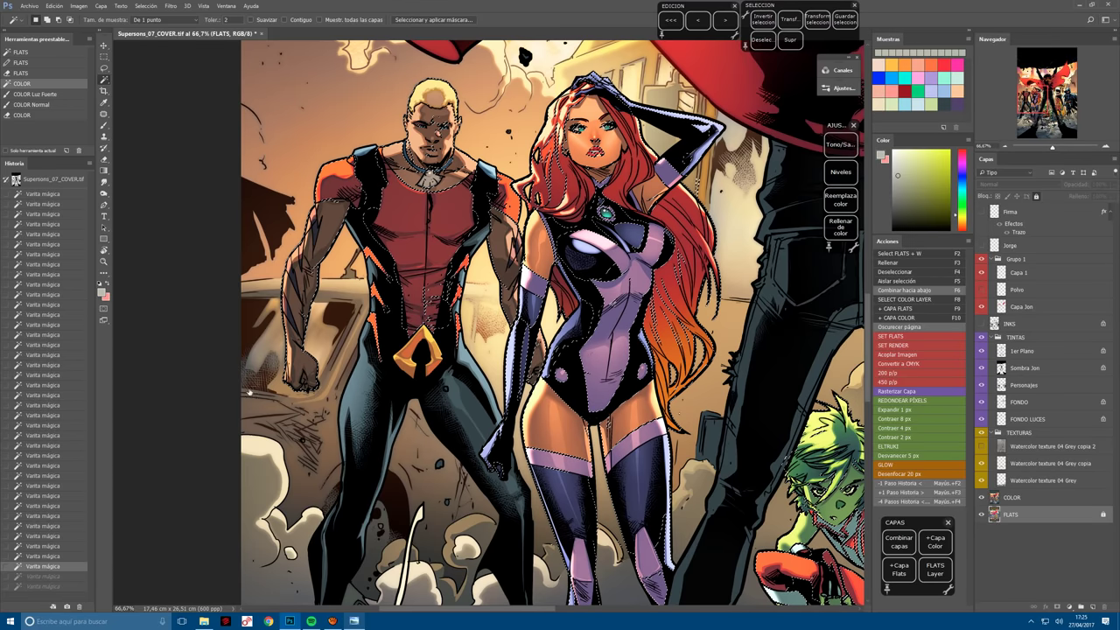
{"action": "left_click", "coordinate": [322, 480], "text": "shift"}
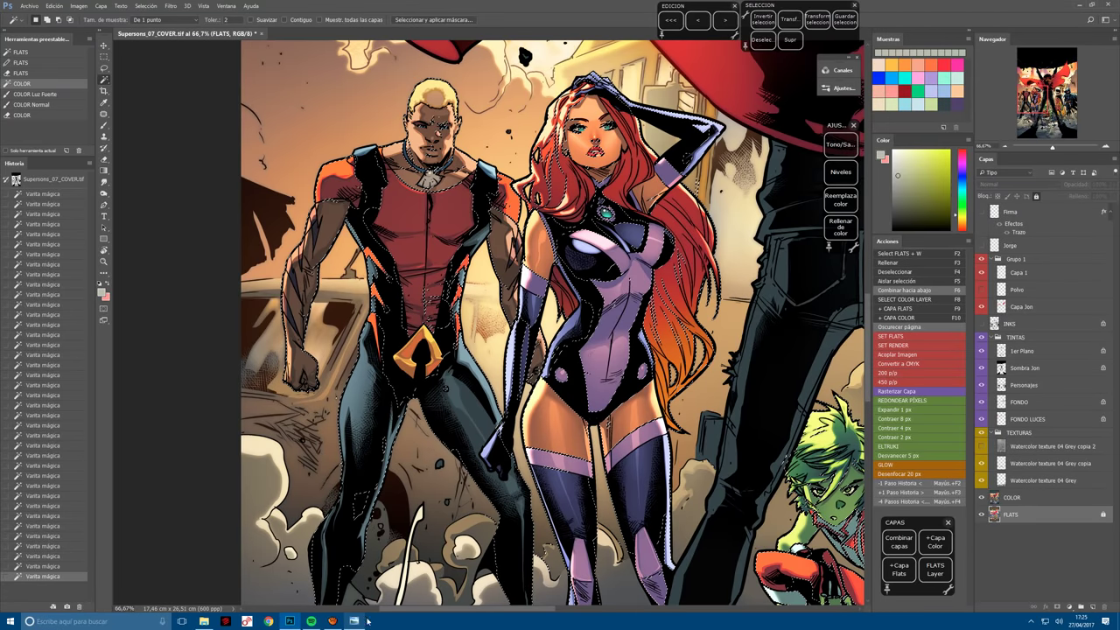
{"action": "left_click", "coordinate": [361, 506], "text": "shift"}
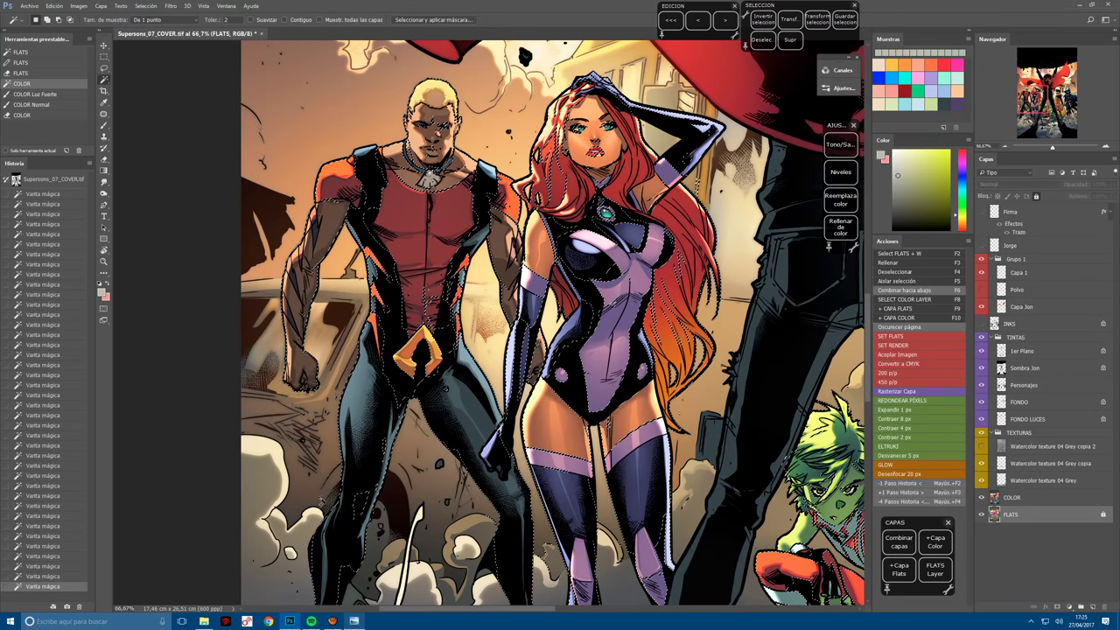
Create a new layer above COLOR, fill the selected background characters with dark blue, deselect and return to the FLATS layer.
{"action": "key", "text": "ctrl+0"}
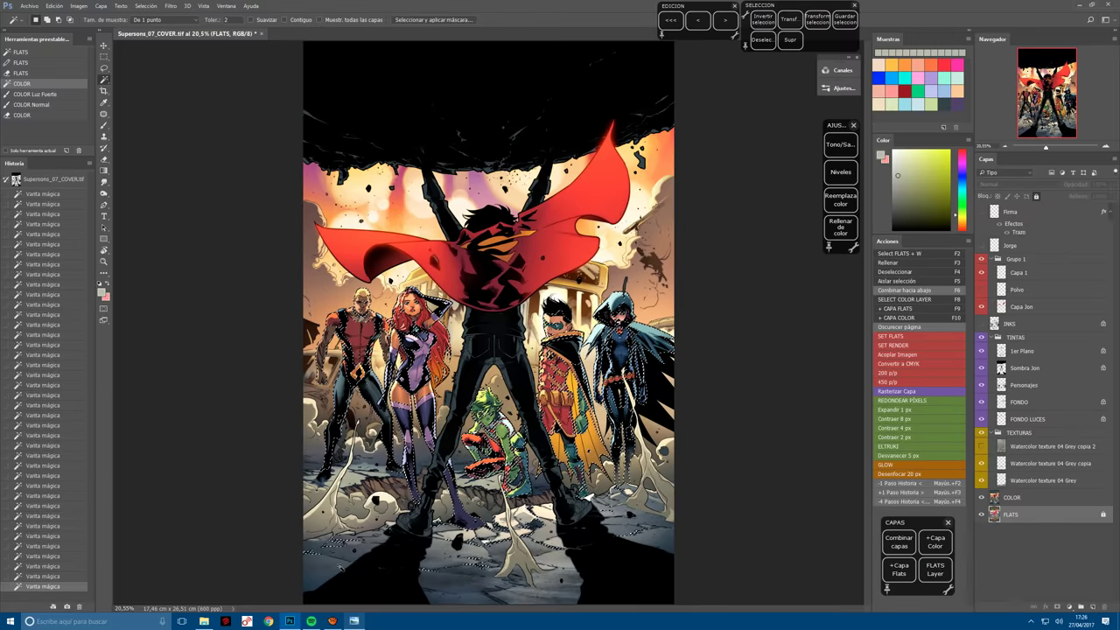
{"action": "key", "text": "ctrl+plus"}
{"action": "scroll", "coordinate": [544, 272], "scroll_direction": "down", "scroll_amount": 2}
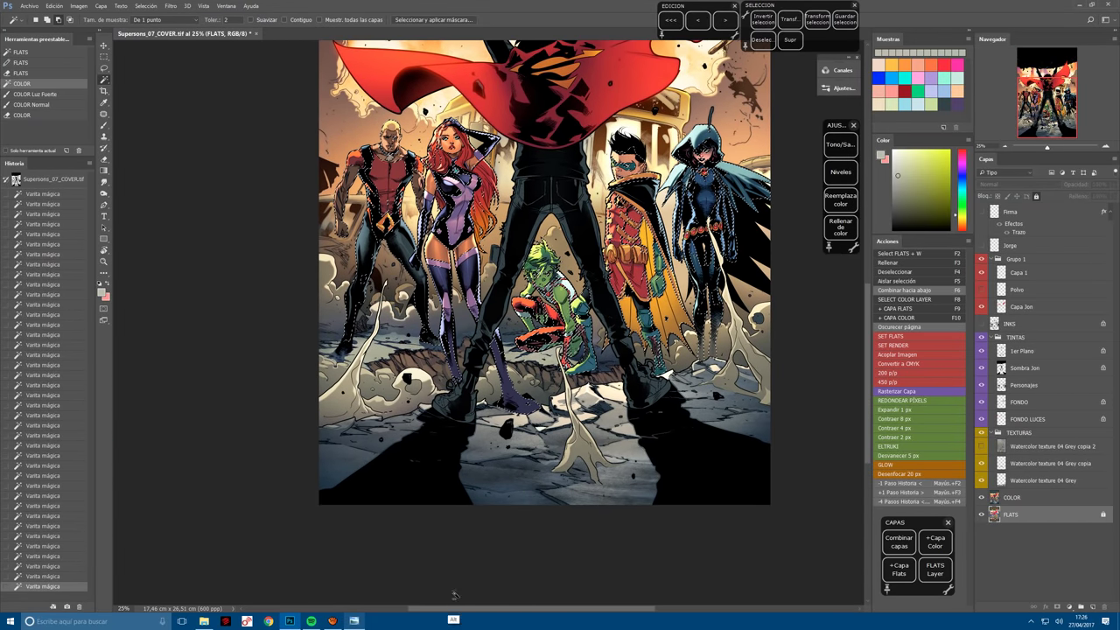
{"action": "scroll", "coordinate": [543, 297], "scroll_direction": "up", "scroll_amount": 1}
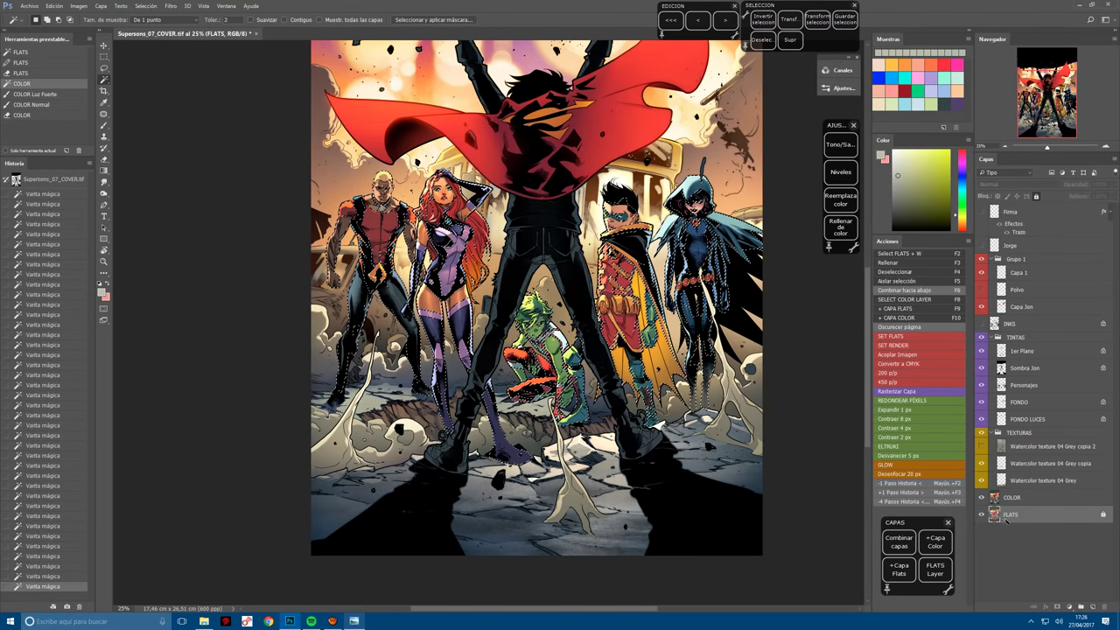
{"action": "key", "text": "ctrl+shift+alt+n"}
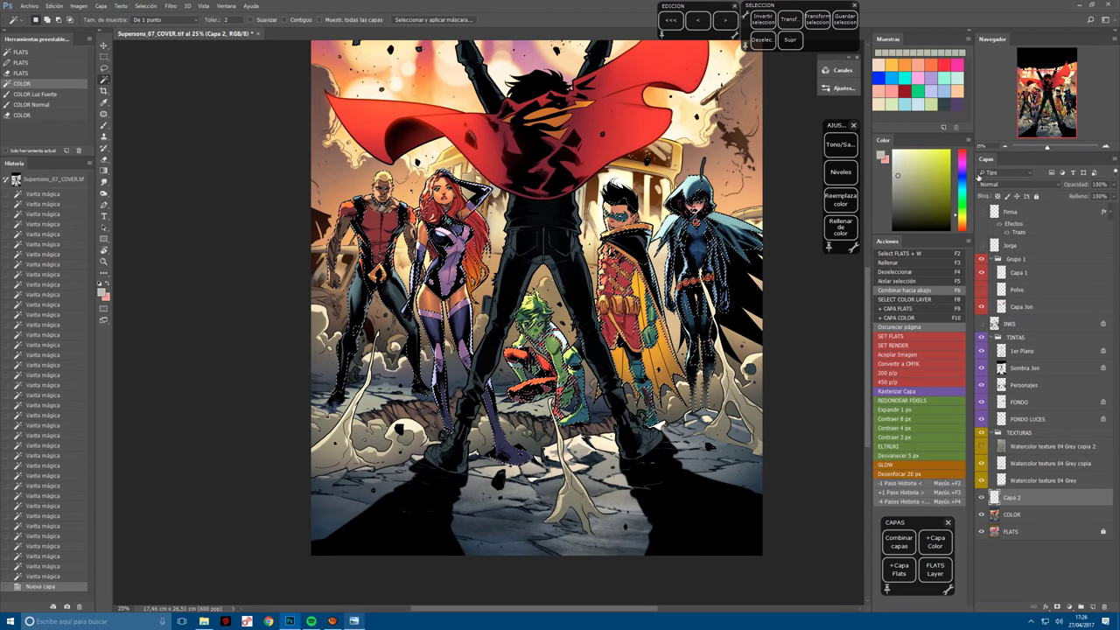
{"action": "left_click", "coordinate": [760, 246], "text": "alt"}
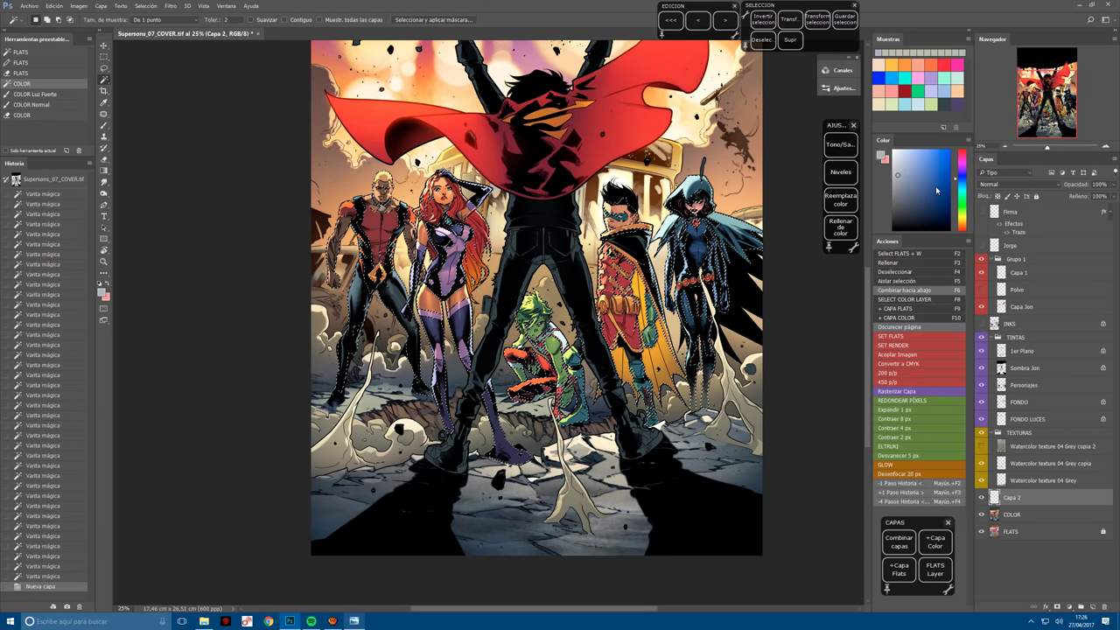
{"action": "left_click", "coordinate": [842, 226]}
{"action": "key", "text": "F2"}
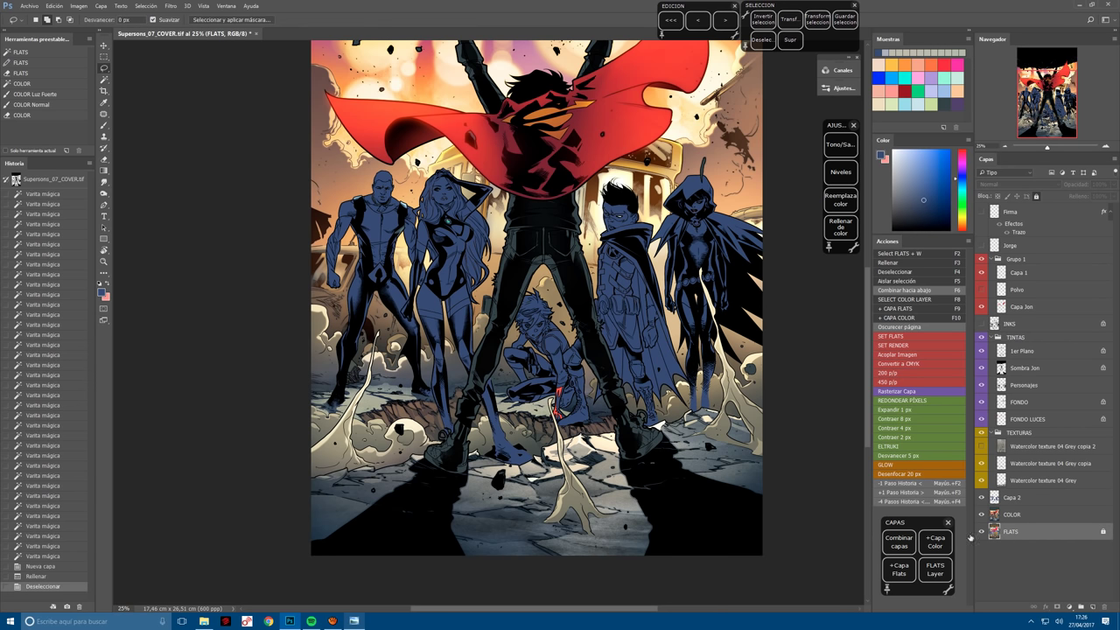
Select the background characters' areas missed by the blue fill, including the bald man's shoulder details, the woman's jewel and the crouching figure's red patches.
{"action": "key", "text": "ctrl+plus"}
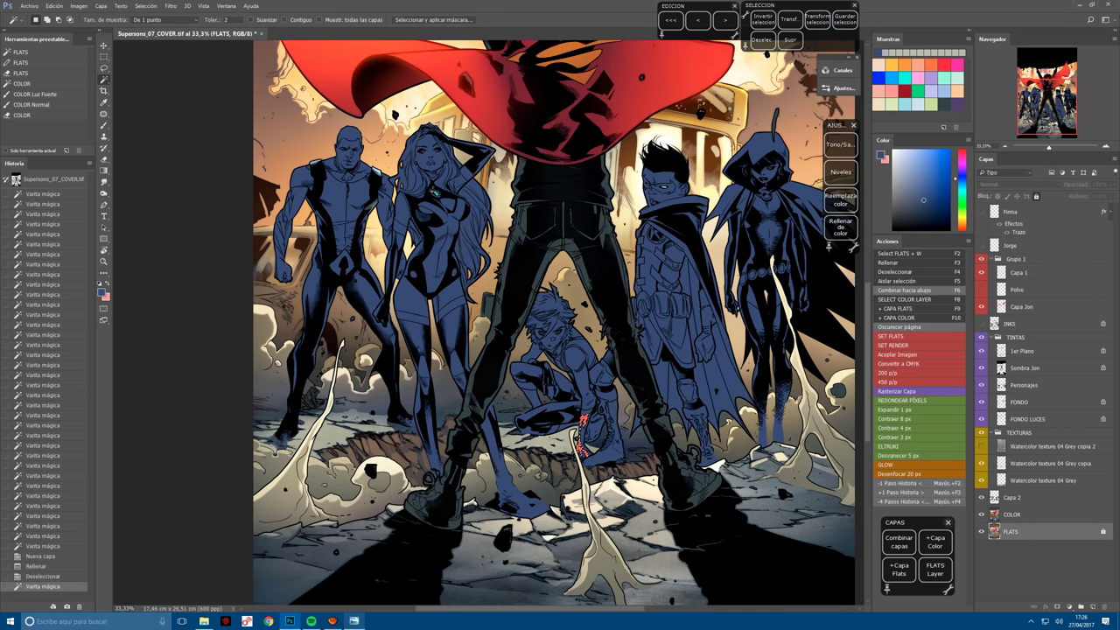
{"action": "left_click", "coordinate": [436, 217]}
{"action": "left_click", "coordinate": [386, 431], "text": "shift"}
{"action": "left_click", "coordinate": [371, 221], "text": "shift"}
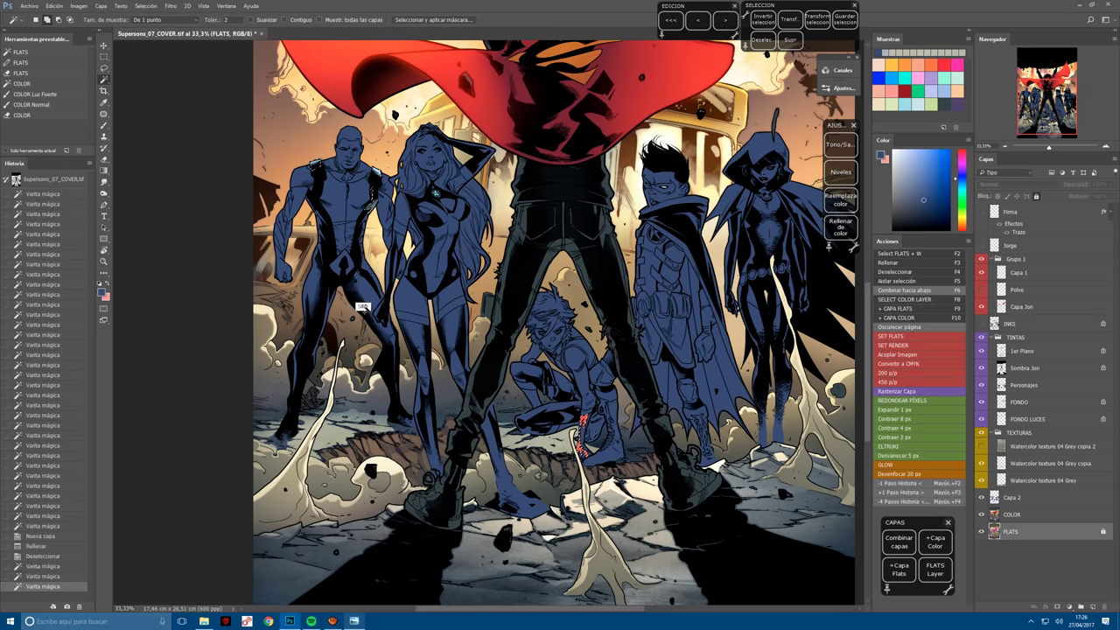
{"action": "key", "text": "ctrl+plus"}
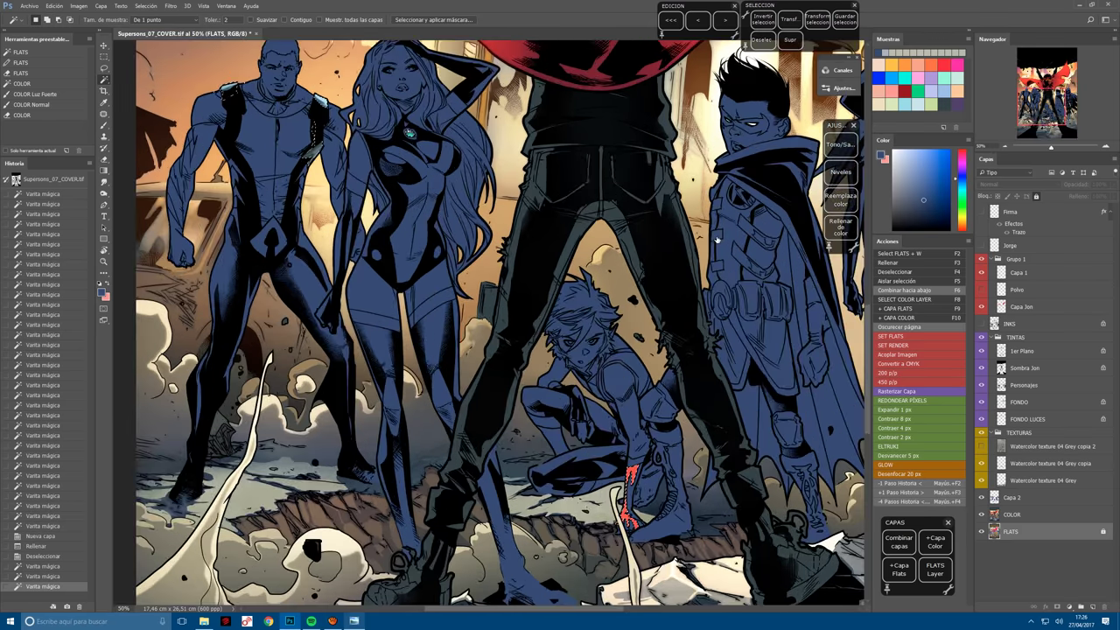
{"action": "left_click_drag", "start_coordinate": [712, 263], "coordinate": [479, 440]}
{"action": "key", "text": "ctrl+plus"}
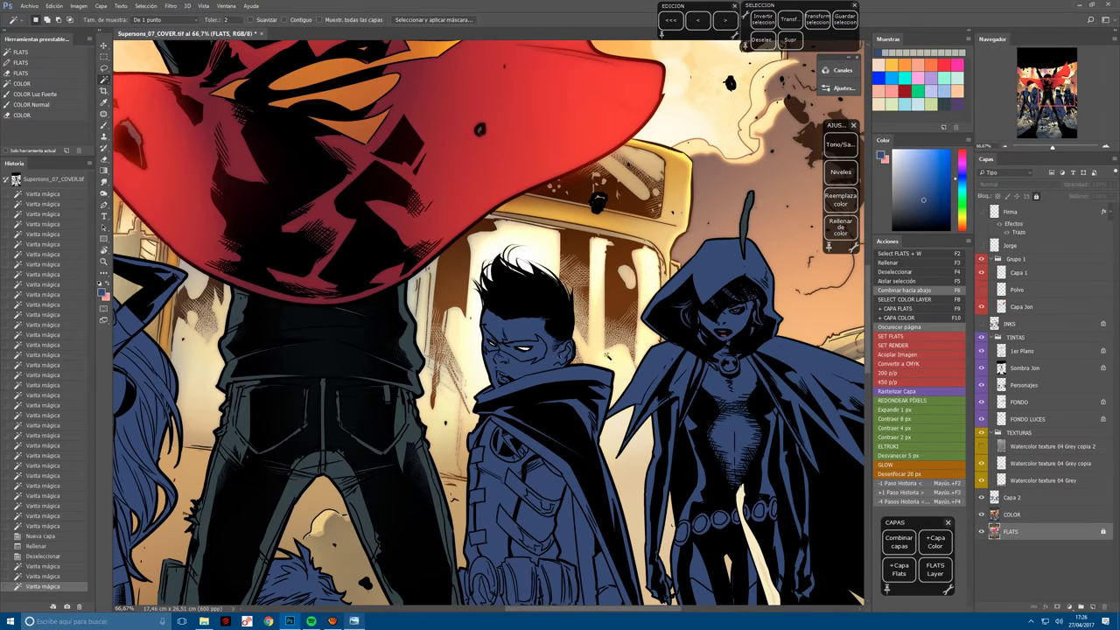
{"action": "key", "text": "ctrl+minus"}
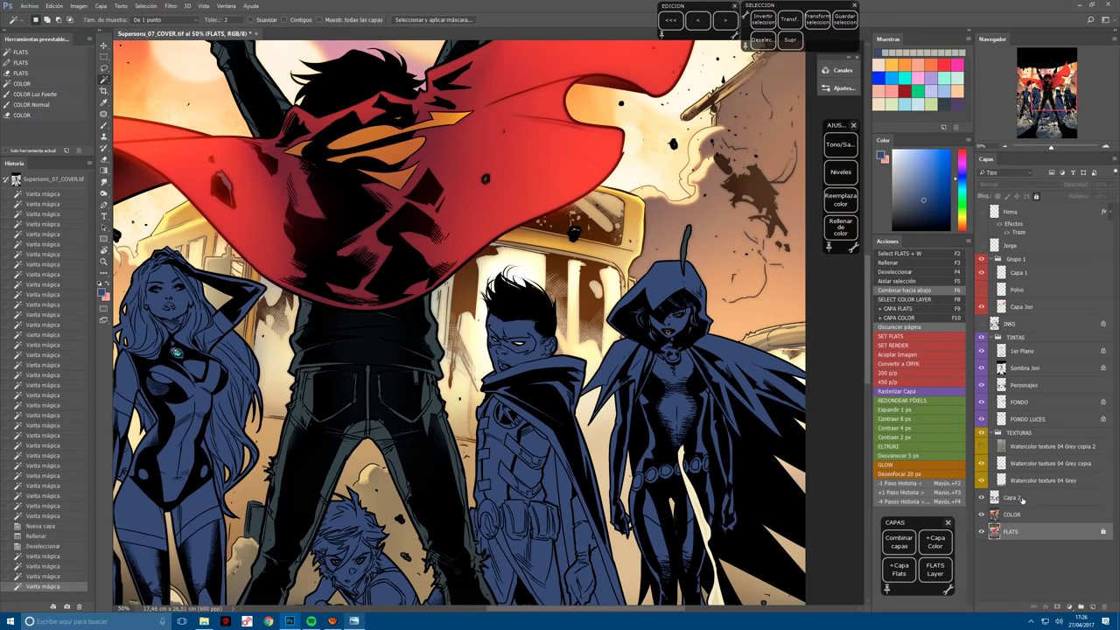
Fill the selected leftover areas with dark blue on layer Capa 2, deselect and save the file.
{"action": "key", "text": "alt+bracketright"}
{"action": "key", "text": "alt+bracketright"}
{"action": "left_click", "coordinate": [841, 227]}
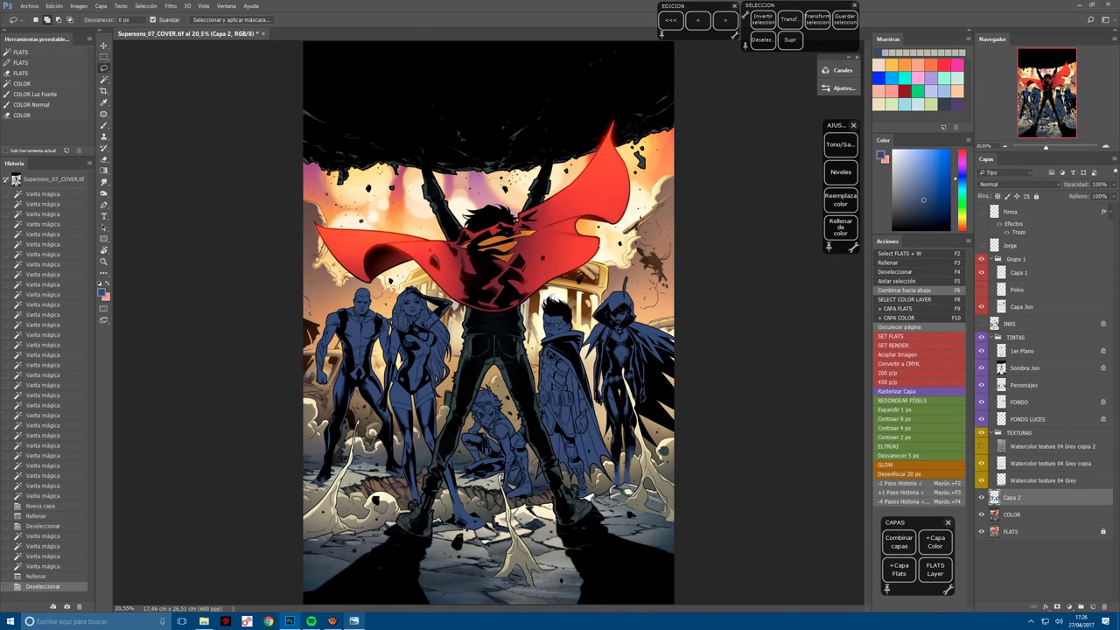
{"action": "key", "text": "ctrl+s"}
Load the outline of layer Capa 2 as a selection and save it as a new channel named "Personajes Fla".
{"action": "left_click", "coordinate": [994, 497], "text": "ctrl"}
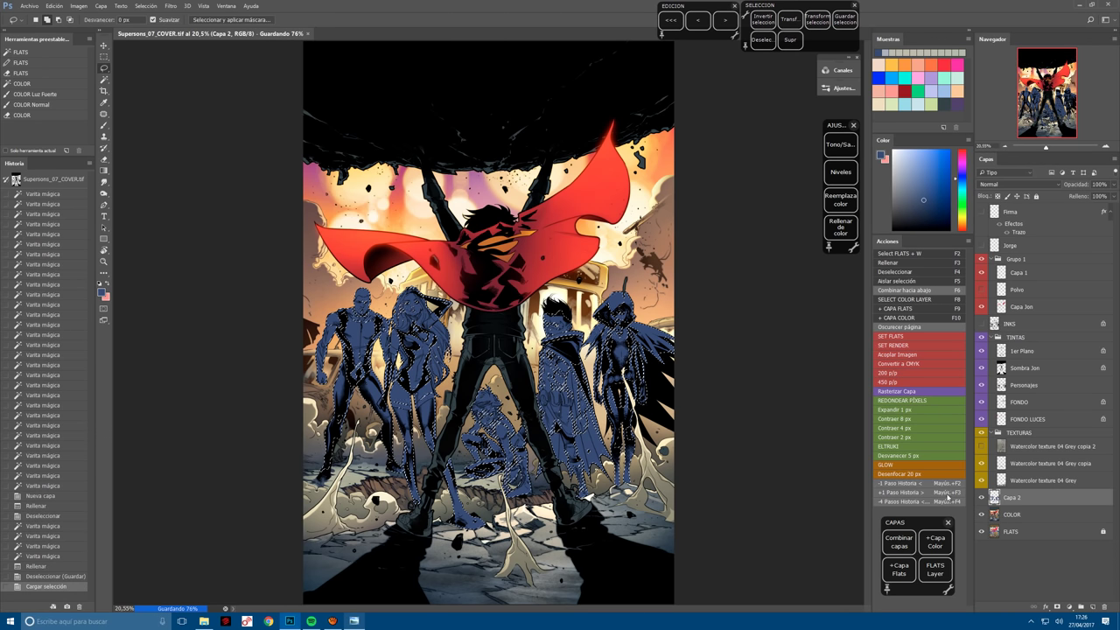
{"action": "left_click", "coordinate": [843, 21]}
{"action": "type", "text": "Personajes Fla"}
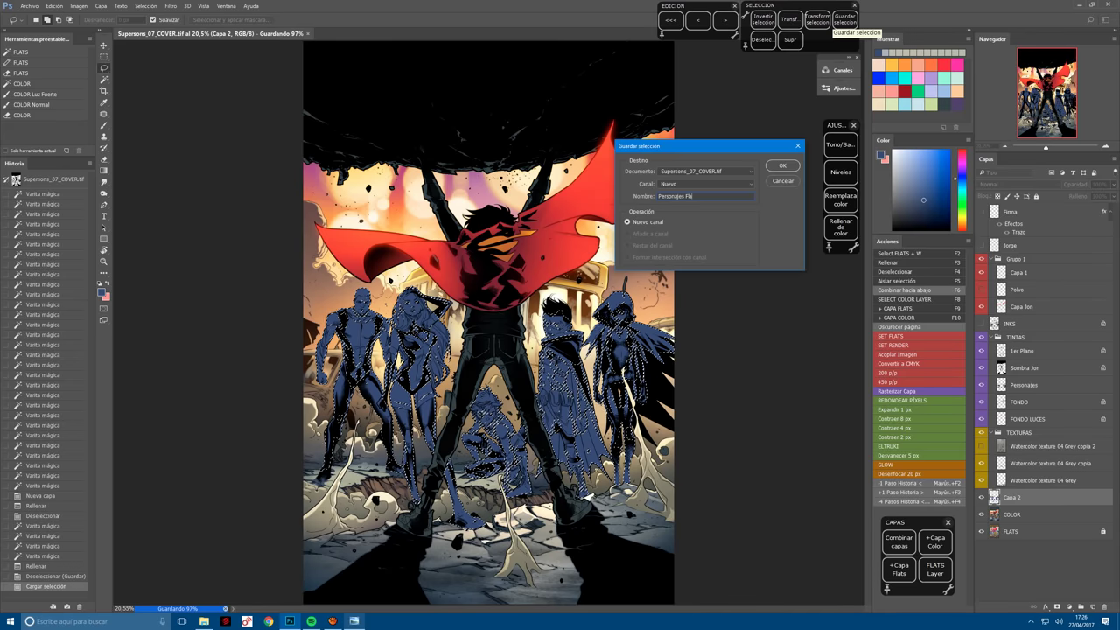
{"action": "key", "text": "Return"}
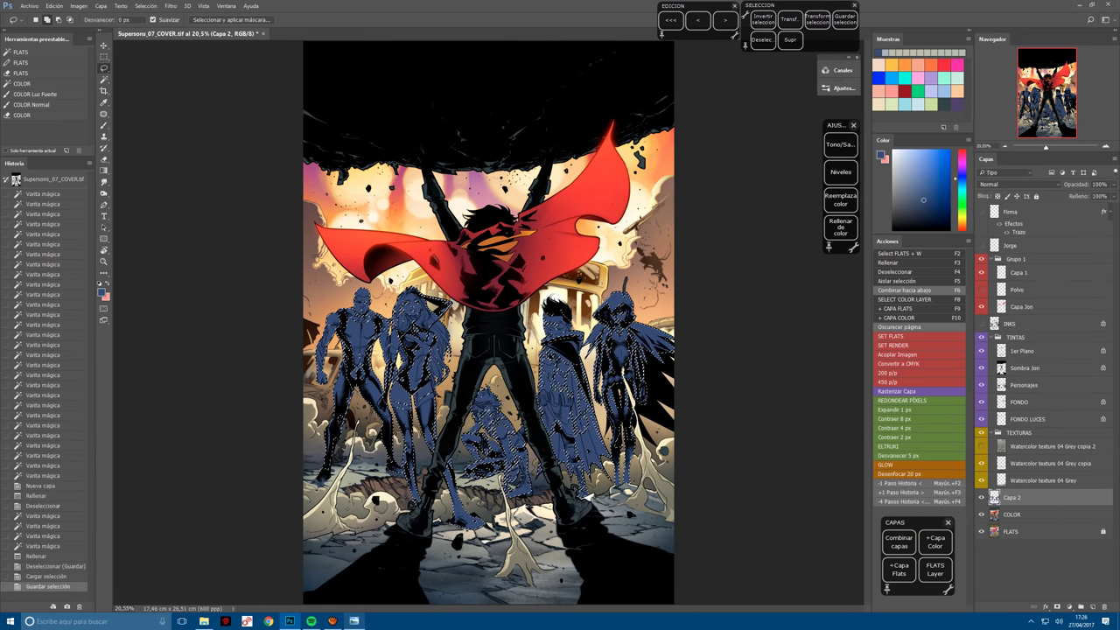
Place the Capa 2 layer in a new group of its own and give the group a blue colour label.
{"action": "key", "text": "b"}
{"action": "key", "text": "ctrl+h"}
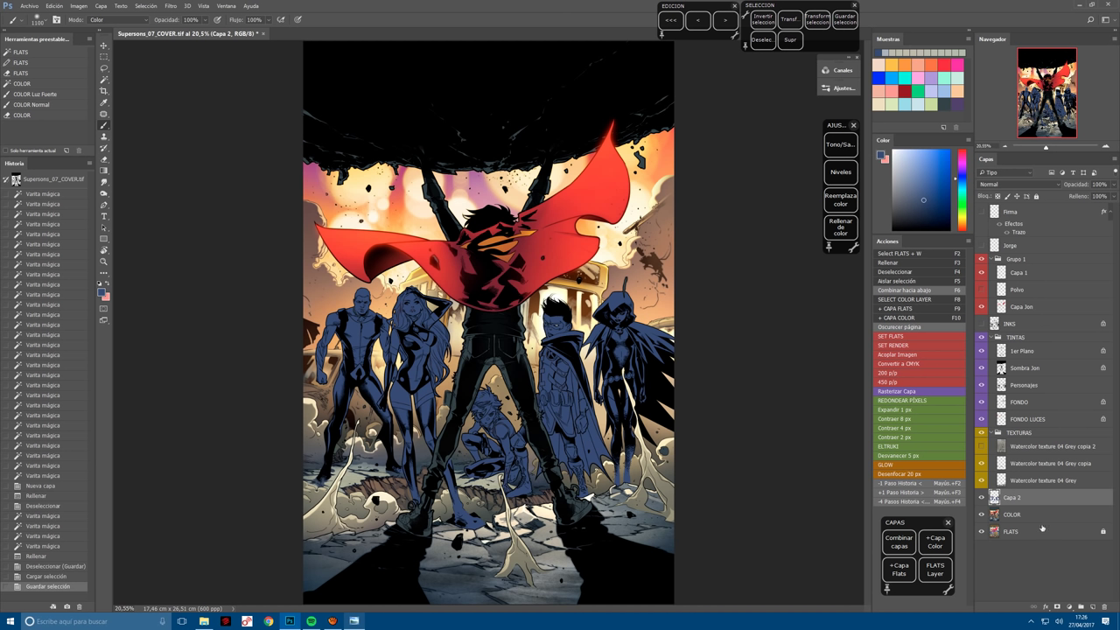
{"action": "key", "text": "ctrl+g"}
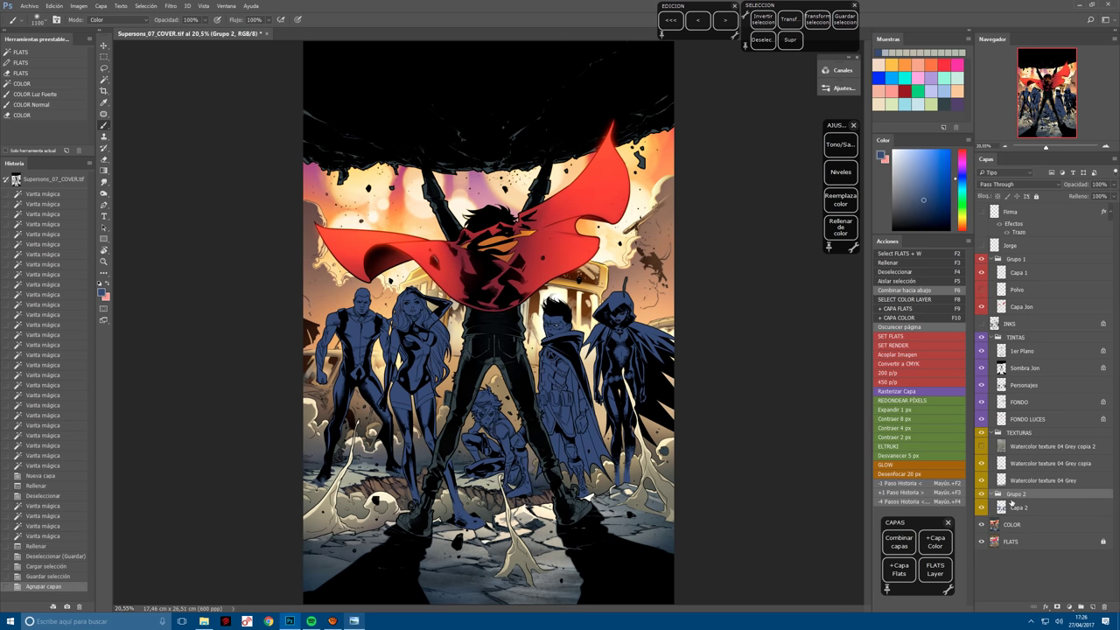
{"action": "right_click", "coordinate": [1018, 498]}
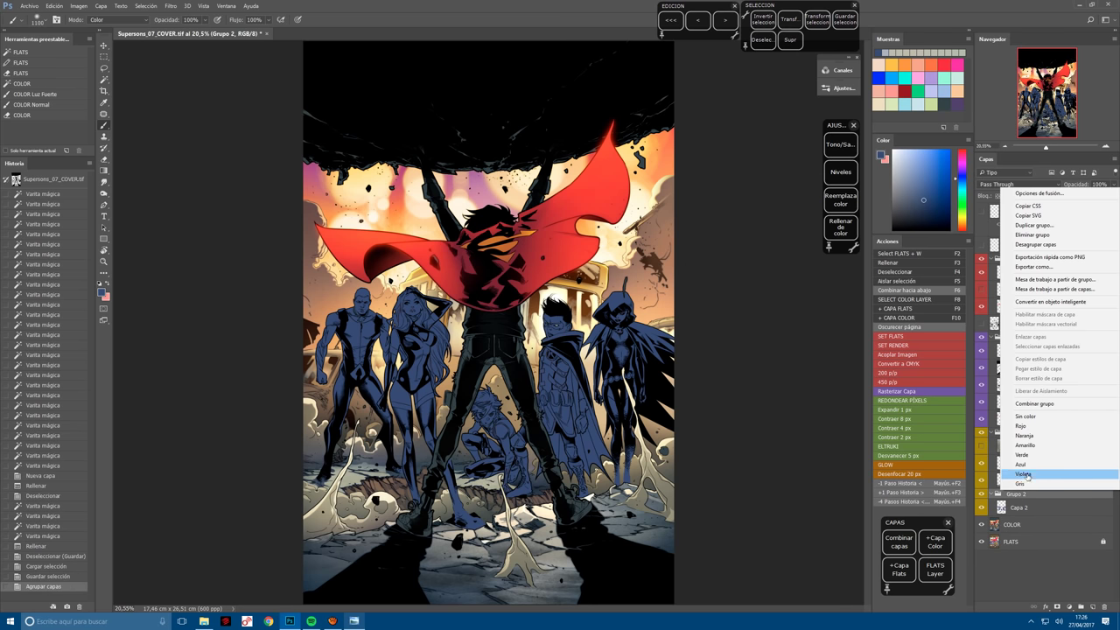
{"action": "left_click", "coordinate": [1033, 469]}
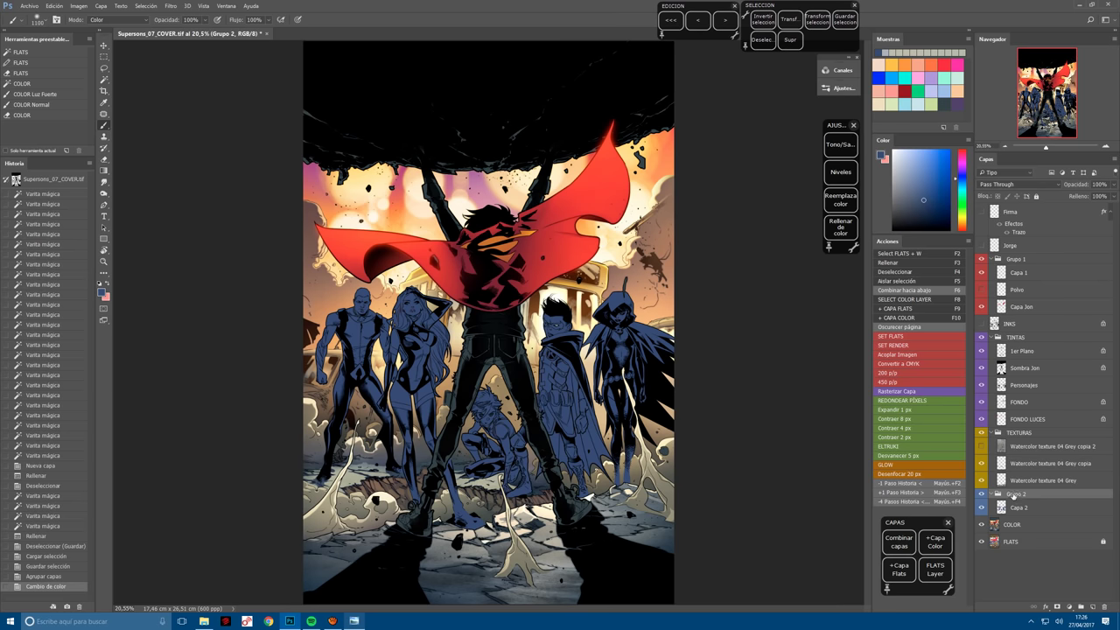
Rename the new group containing Capa 2 as TONO.
{"action": "double_click", "coordinate": [1015, 496]}
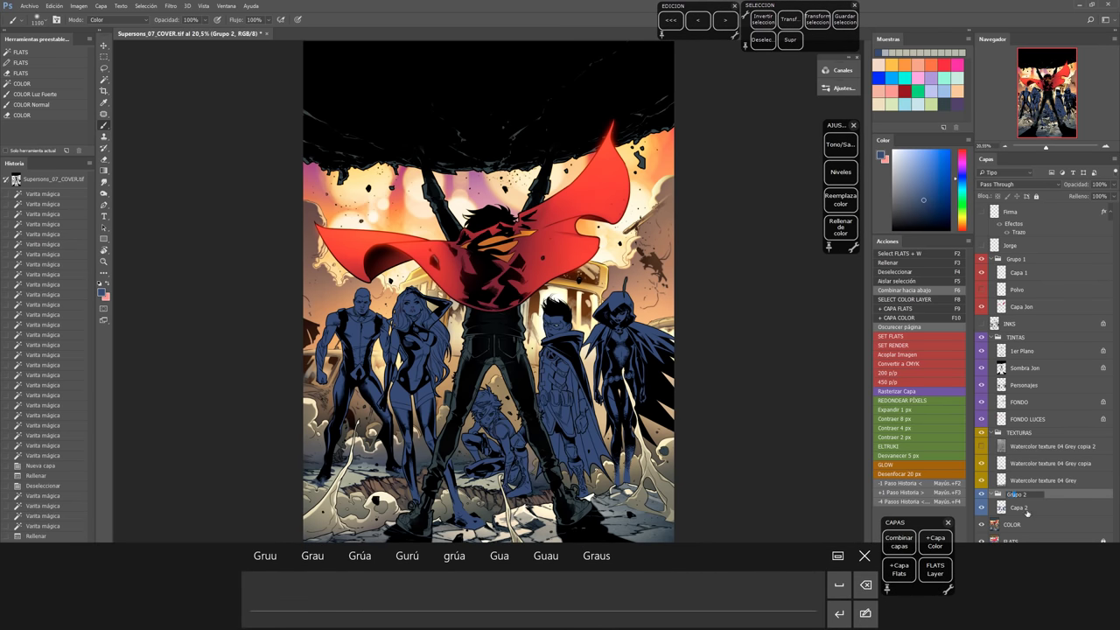
{"action": "type", "text": "TONO"}
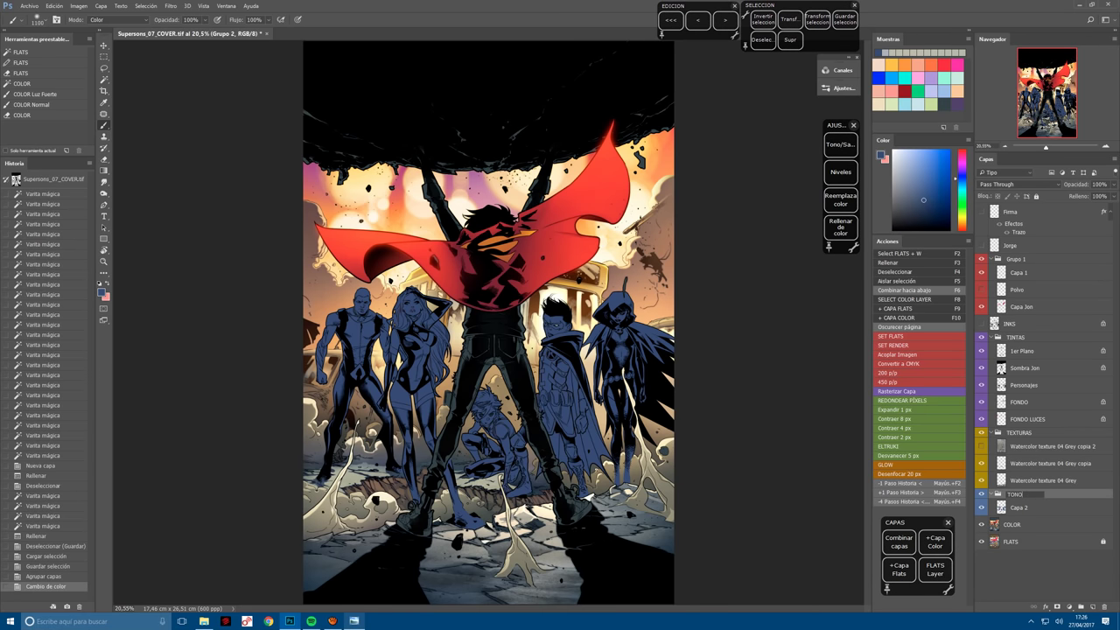
{"action": "key", "text": "Return"}
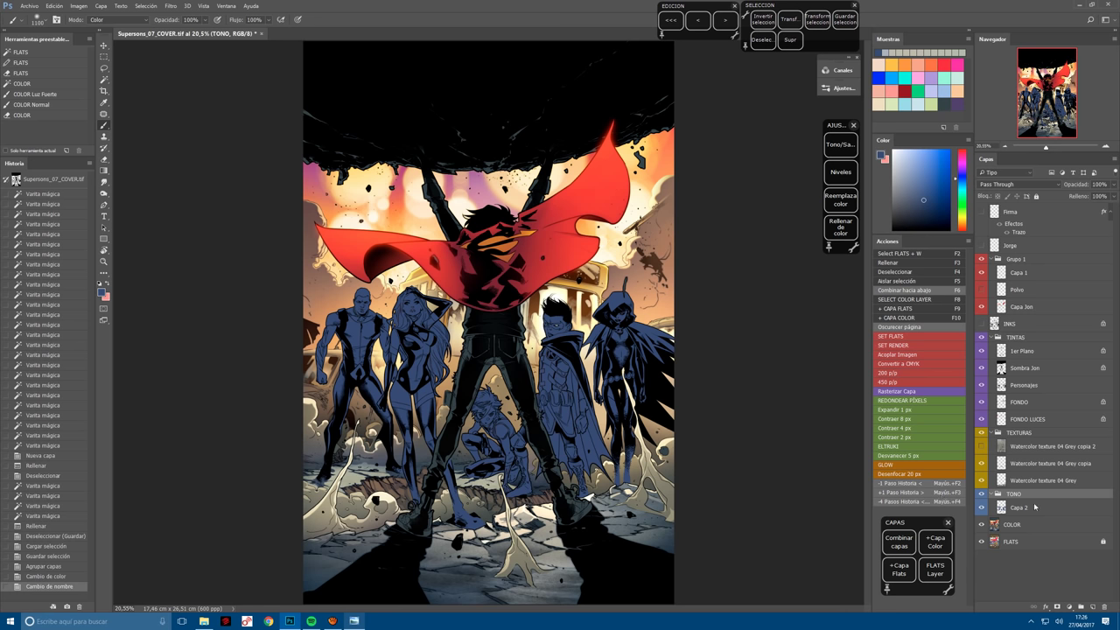
Clear the selection and set the Capa 2 layer's blend mode to Luz suave.
{"action": "left_click", "coordinate": [1036, 508]}
{"action": "key", "text": "l"}
{"action": "key", "text": "ctrl+d"}
{"action": "left_click", "coordinate": [1018, 185]}
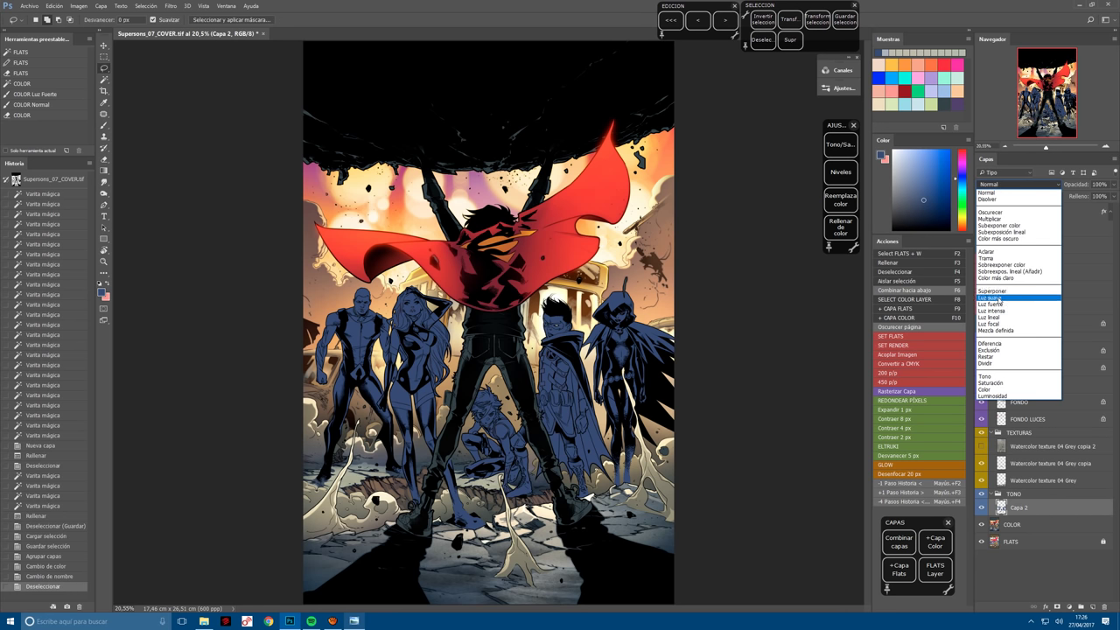
{"action": "left_click", "coordinate": [999, 297]}
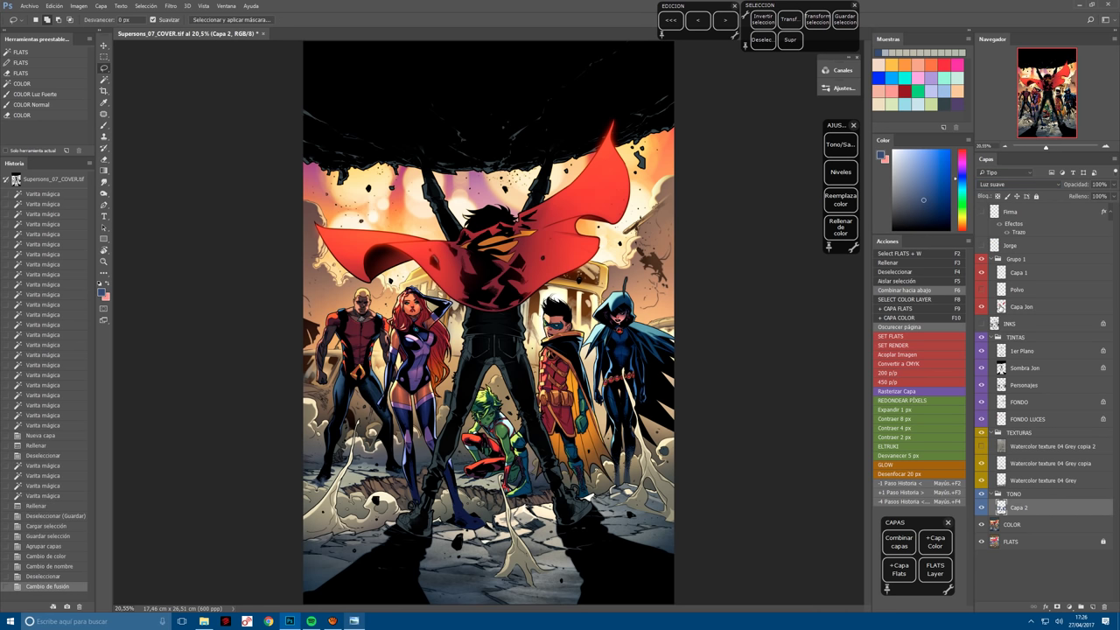
Shift Capa 2's hue to -16, raise its saturation and lightness, and reduce the layer's opacity to 71%.
{"action": "left_click", "coordinate": [840, 145]}
{"action": "left_click", "coordinate": [970, 208]}
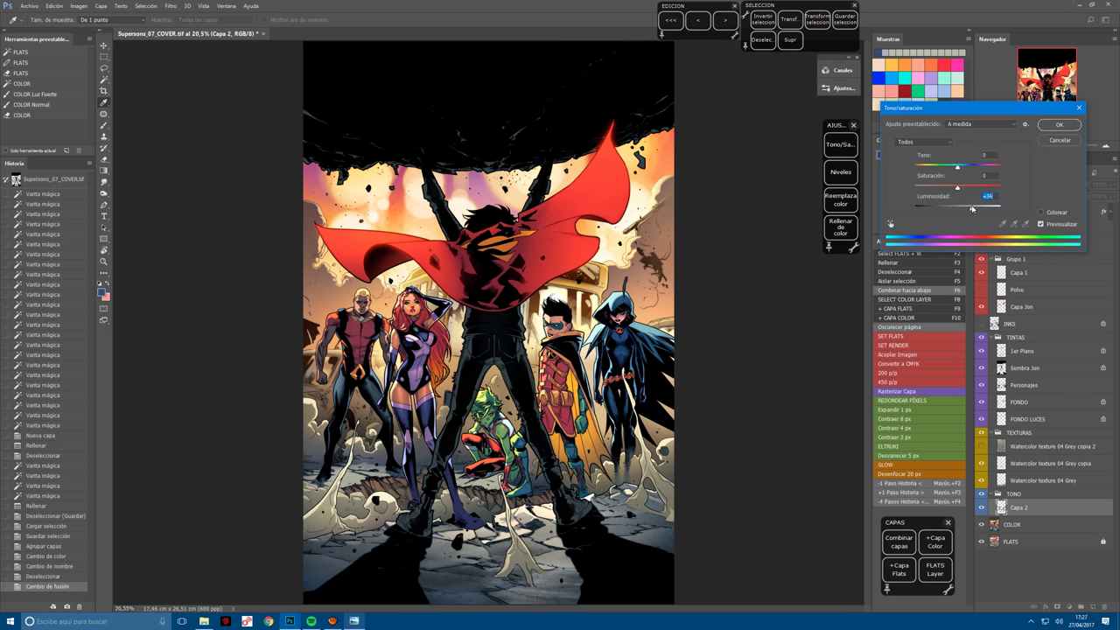
{"action": "mouse_move", "coordinate": [958, 187]}
{"action": "left_mouse_down"}
{"action": "mouse_move", "coordinate": [1000, 188]}
{"action": "mouse_move", "coordinate": [947, 170]}
{"action": "left_mouse_up"}
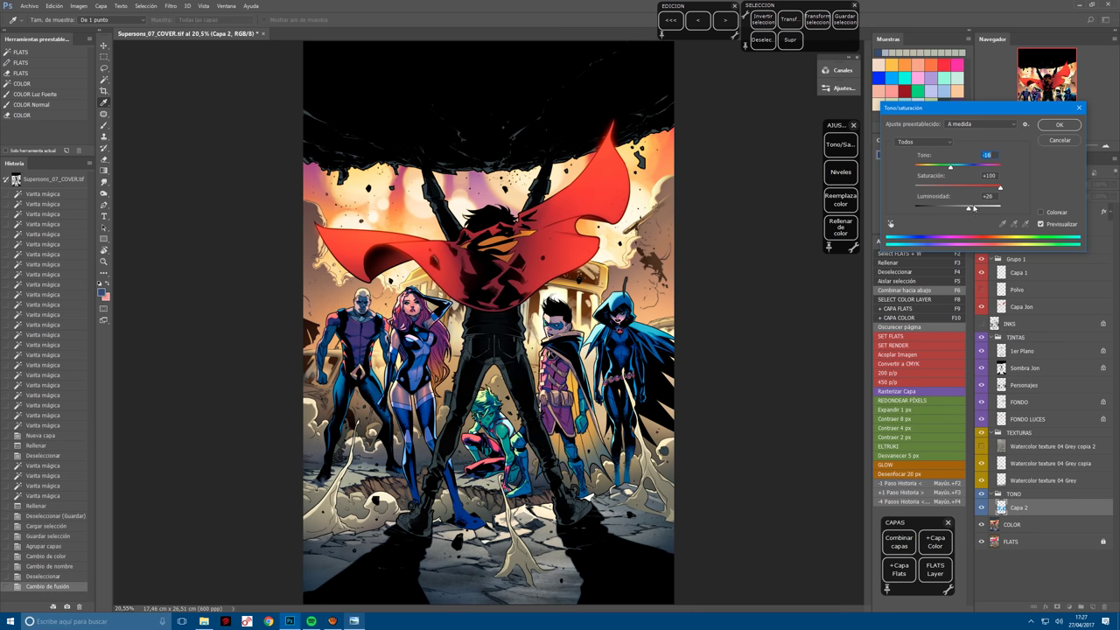
{"action": "left_click", "coordinate": [992, 187]}
{"action": "left_click_drag", "start_coordinate": [968, 210], "coordinate": [966, 210]}
{"action": "left_click", "coordinate": [1060, 125]}
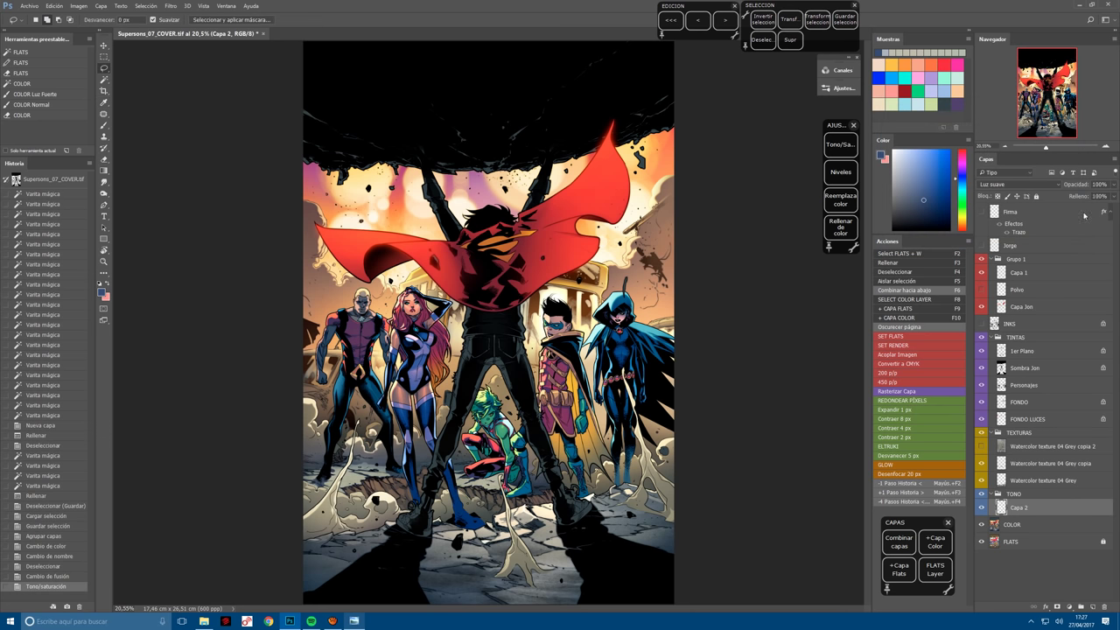
{"action": "left_click_drag", "start_coordinate": [1081, 186], "coordinate": [1079, 185]}
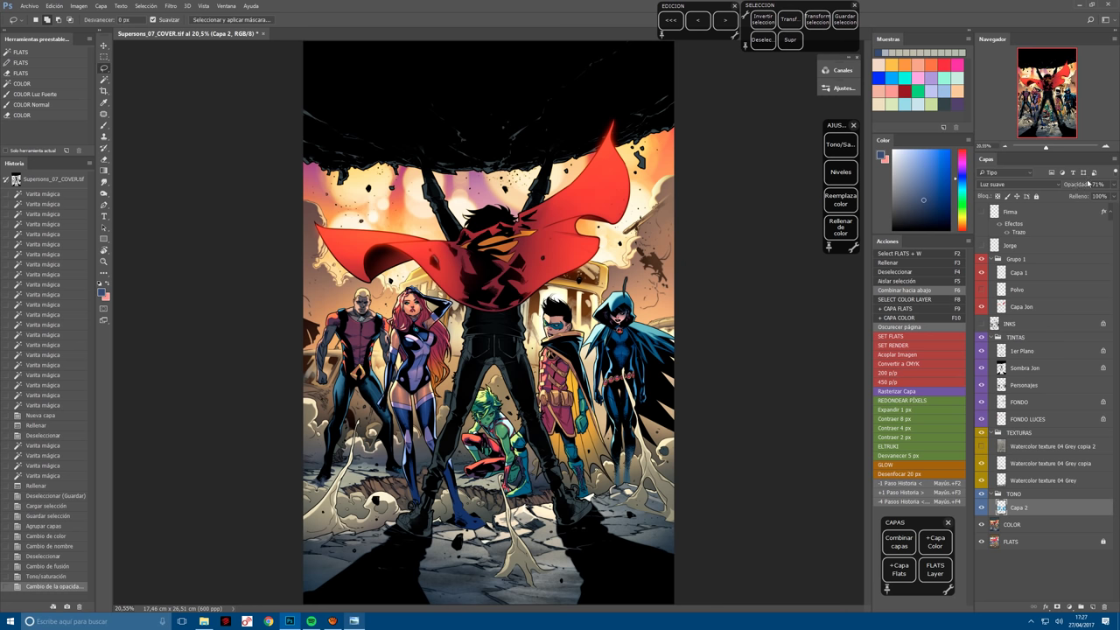
On the FLATS layer, select the dust cloud and ruined building areas behind the heroes with the Magic Wand.
{"action": "left_click", "coordinate": [1023, 542]}
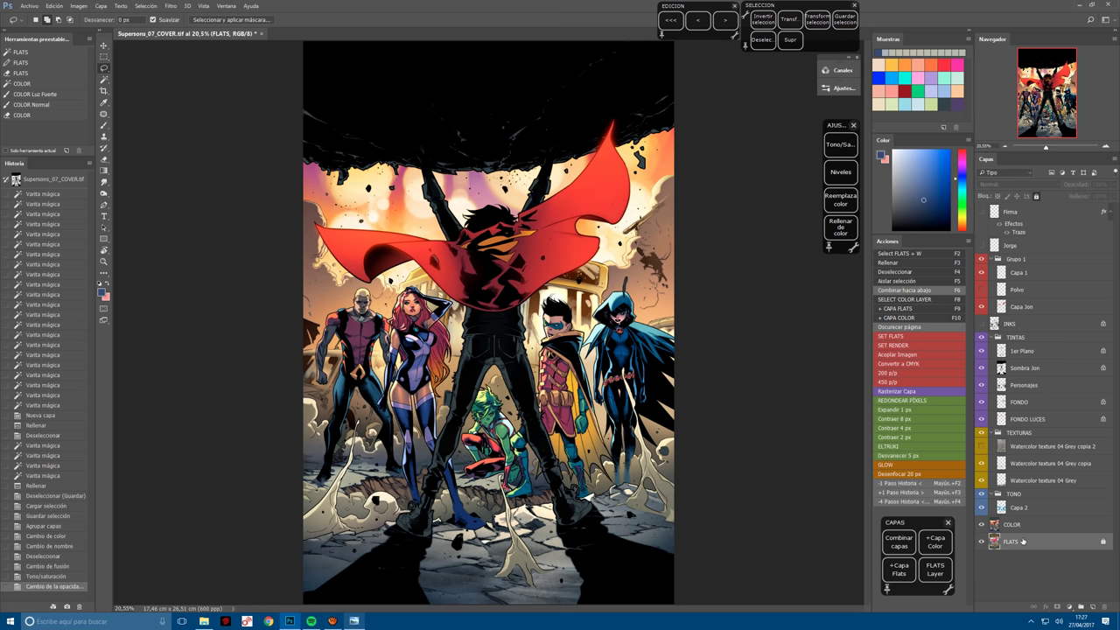
{"action": "key", "text": "w"}
{"action": "left_click", "coordinate": [658, 241]}
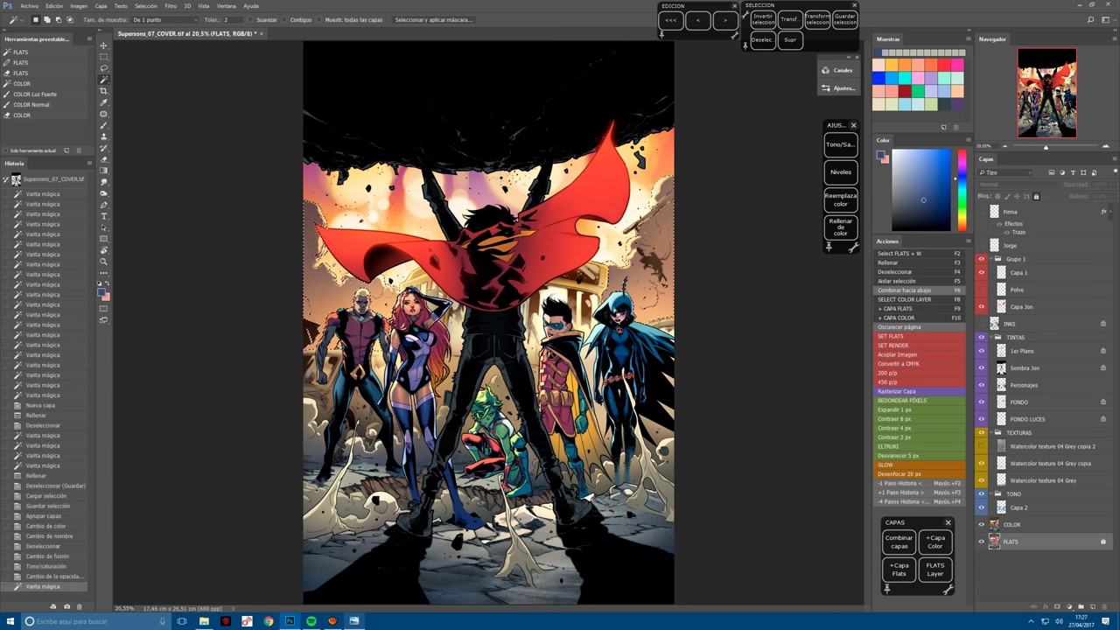
{"action": "left_click", "coordinate": [591, 292], "text": "shift"}
{"action": "left_click", "coordinate": [446, 385], "text": "shift"}
{"action": "left_click", "coordinate": [525, 350], "text": "shift"}
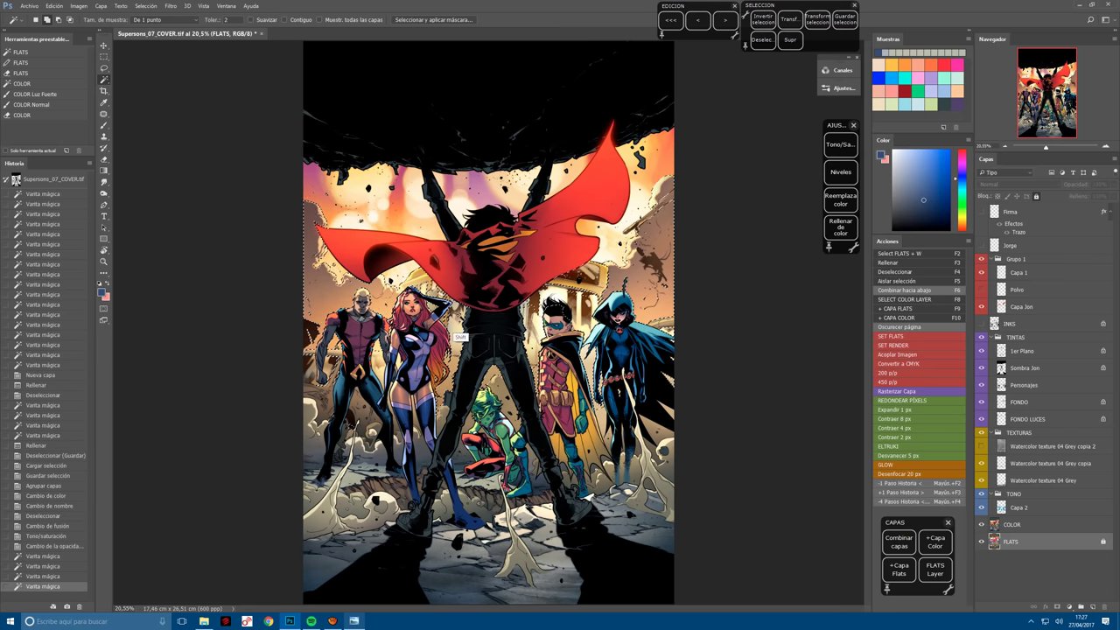
{"action": "left_click", "coordinate": [455, 346], "text": "shift"}
Add the remaining ruins and dust areas beside and between the figures to the background selection.
{"action": "scroll", "coordinate": [297, 350], "scroll_direction": "up", "scroll_amount": 3}
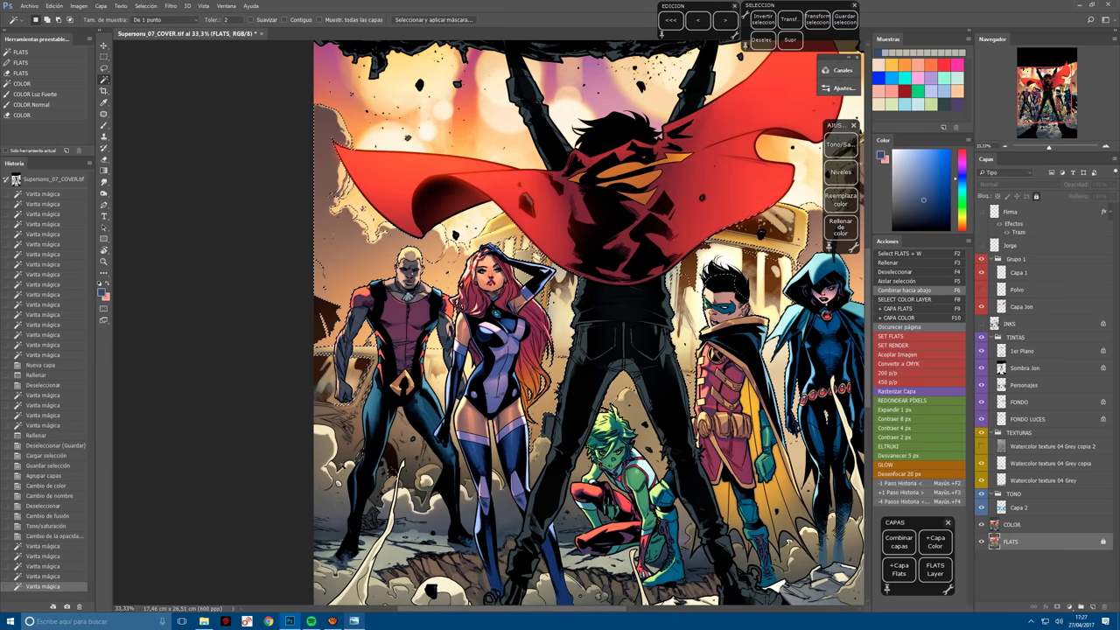
{"action": "left_click", "coordinate": [343, 464], "text": "shift"}
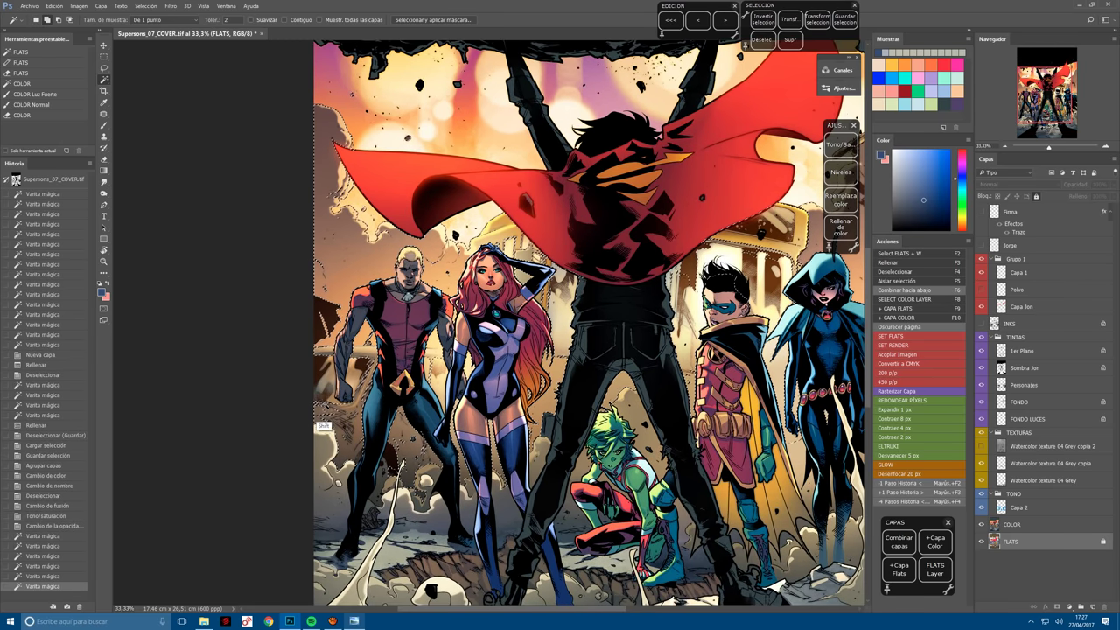
{"action": "left_click", "coordinate": [324, 400], "text": "shift"}
{"action": "left_click", "coordinate": [784, 261], "text": "shift"}
{"action": "left_click", "coordinate": [779, 256], "text": "shift"}
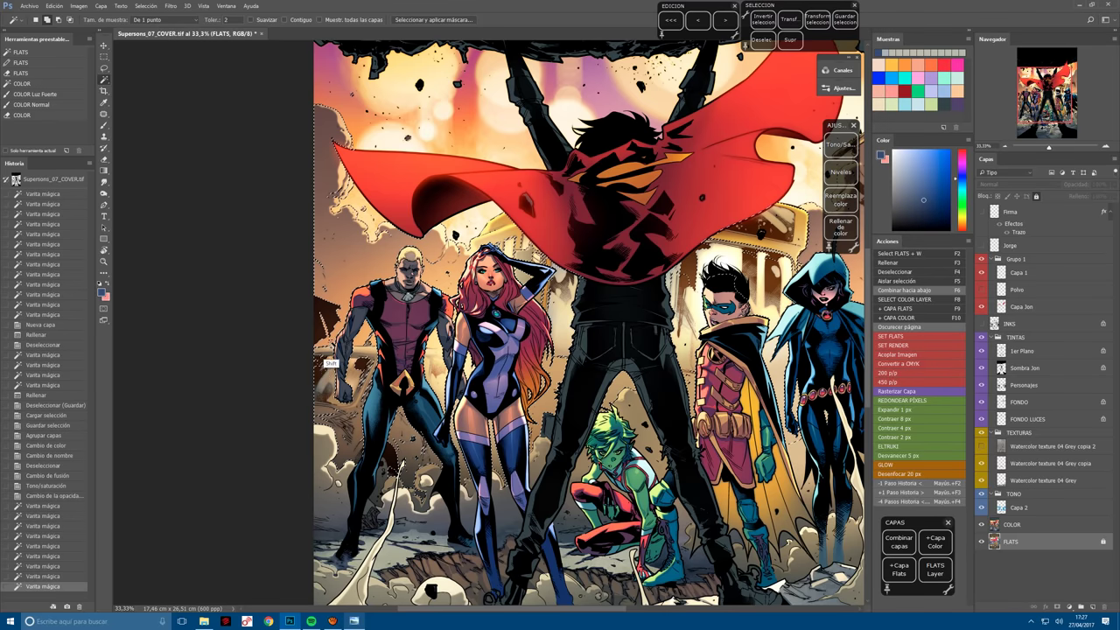
{"action": "left_click", "coordinate": [772, 350], "text": "shift"}
{"action": "left_click_drag", "start_coordinate": [755, 241], "coordinate": [604, 167]}
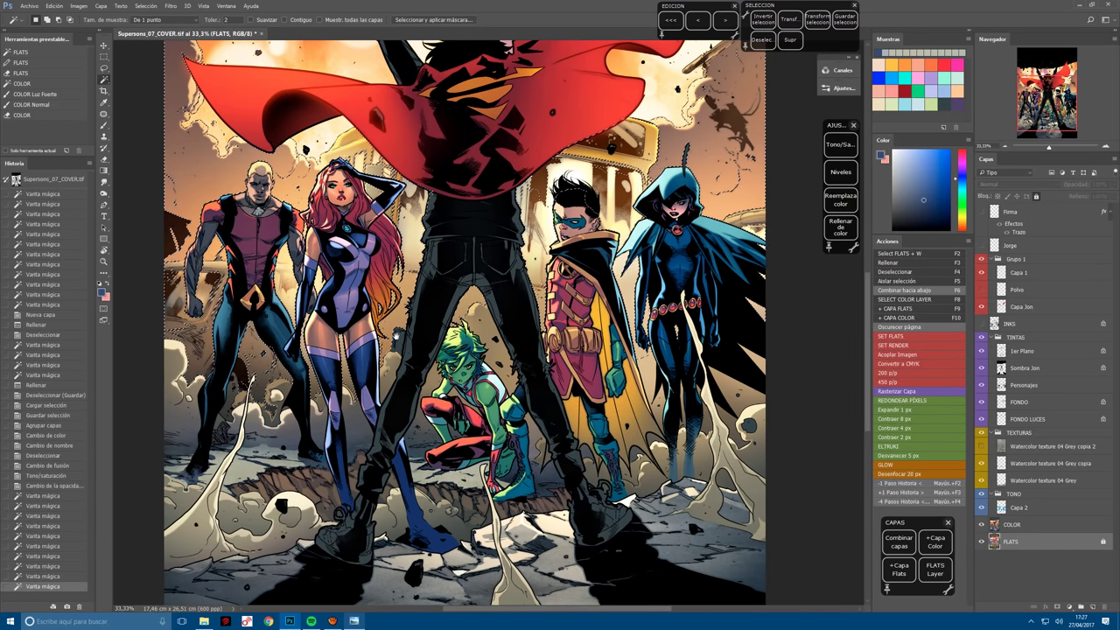
{"action": "left_click", "coordinate": [397, 395], "text": "shift"}
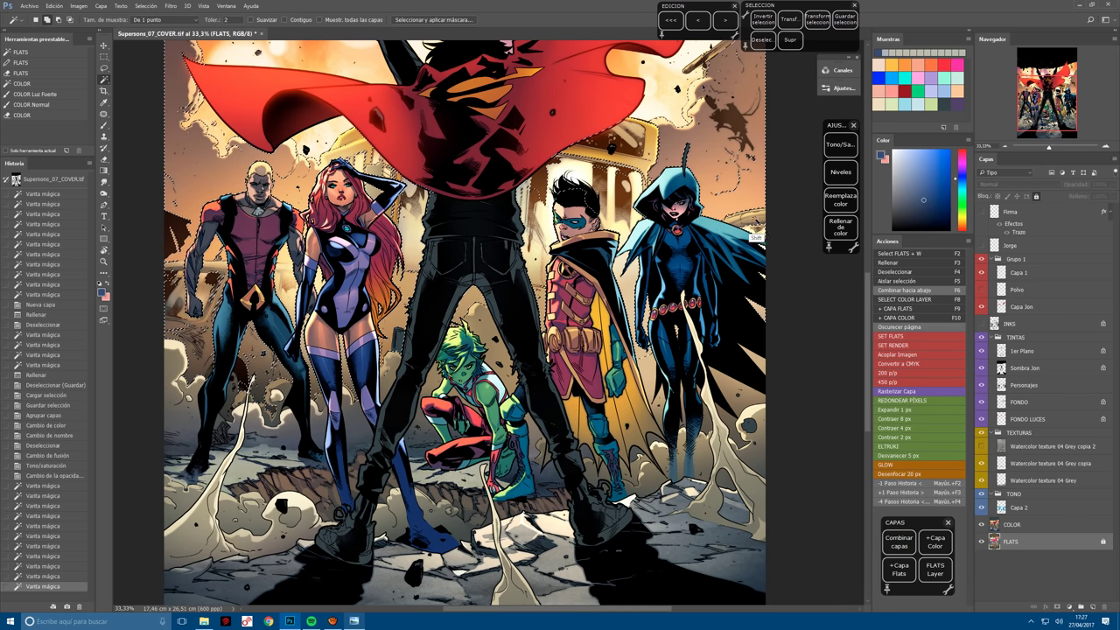
{"action": "left_click", "coordinate": [578, 310], "text": "shift"}
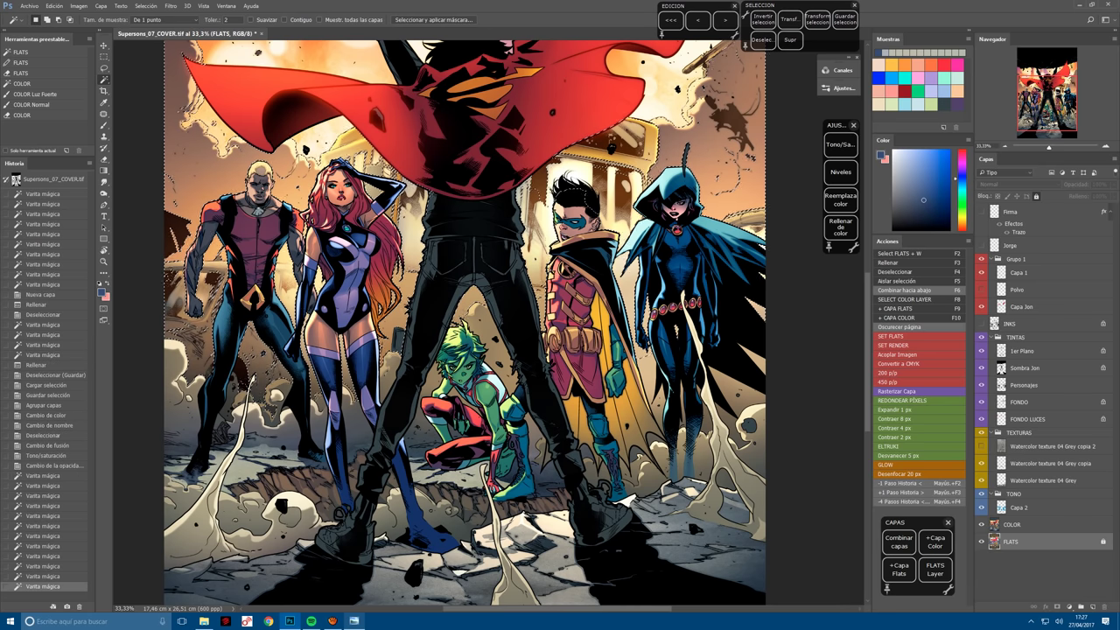
Create a new layer above COLOR, fill the selected background areas with the dark blue foreground colour and deselect.
{"action": "key", "text": "ctrl+minus"}
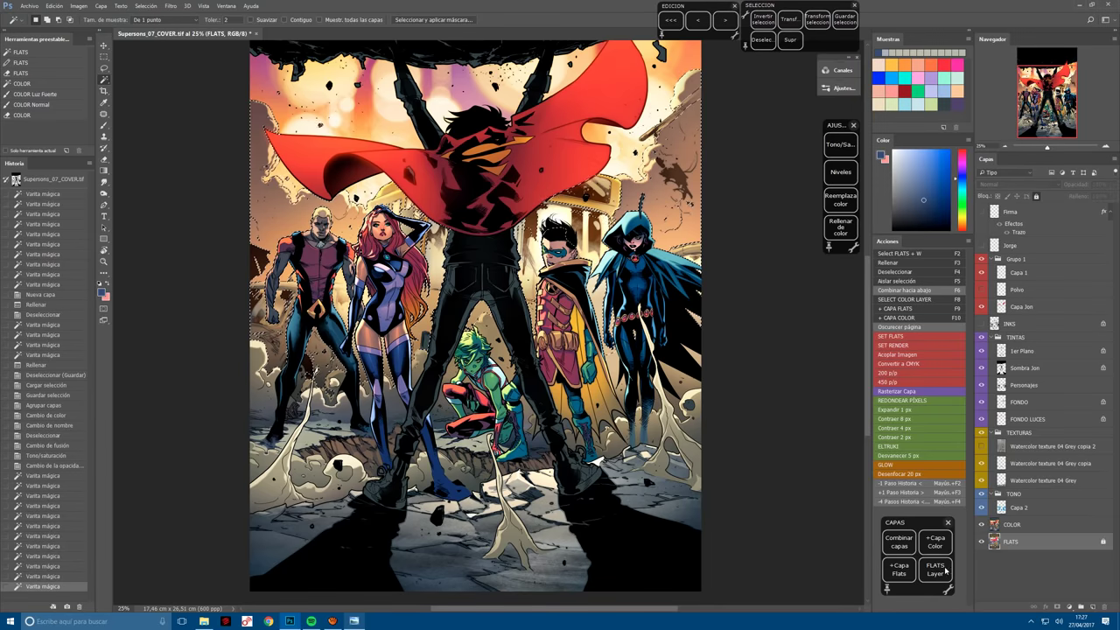
{"action": "left_click", "coordinate": [935, 542]}
{"action": "key", "text": "F3"}
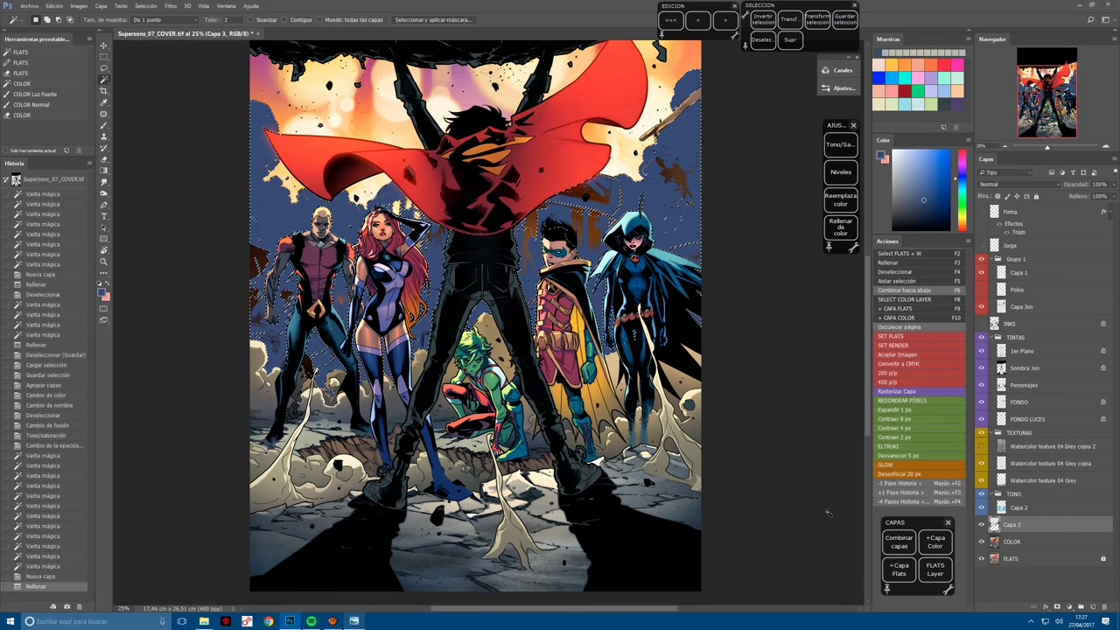
{"action": "key", "text": "F4"}
Select the broken beam beside the cape and the spot on the red-haired heroine's face from FLATS, and fill them on Capa 2.
{"action": "scroll", "coordinate": [485, 324], "scroll_direction": "up", "scroll_amount": 2}
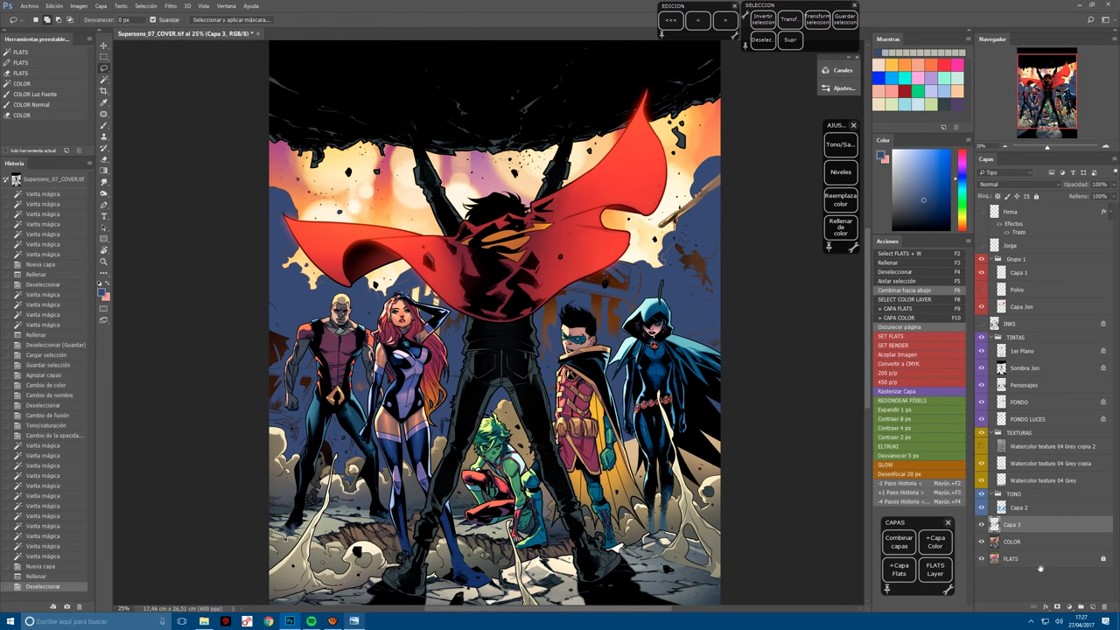
{"action": "key", "text": "F2"}
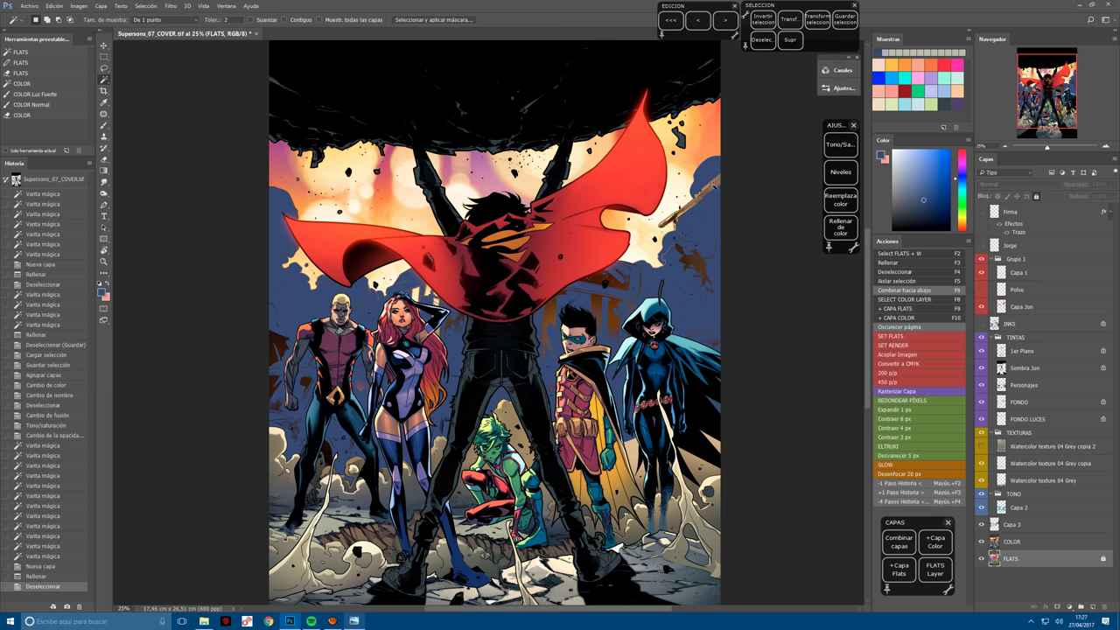
{"action": "left_click", "coordinate": [713, 186]}
{"action": "key", "text": "shift"}
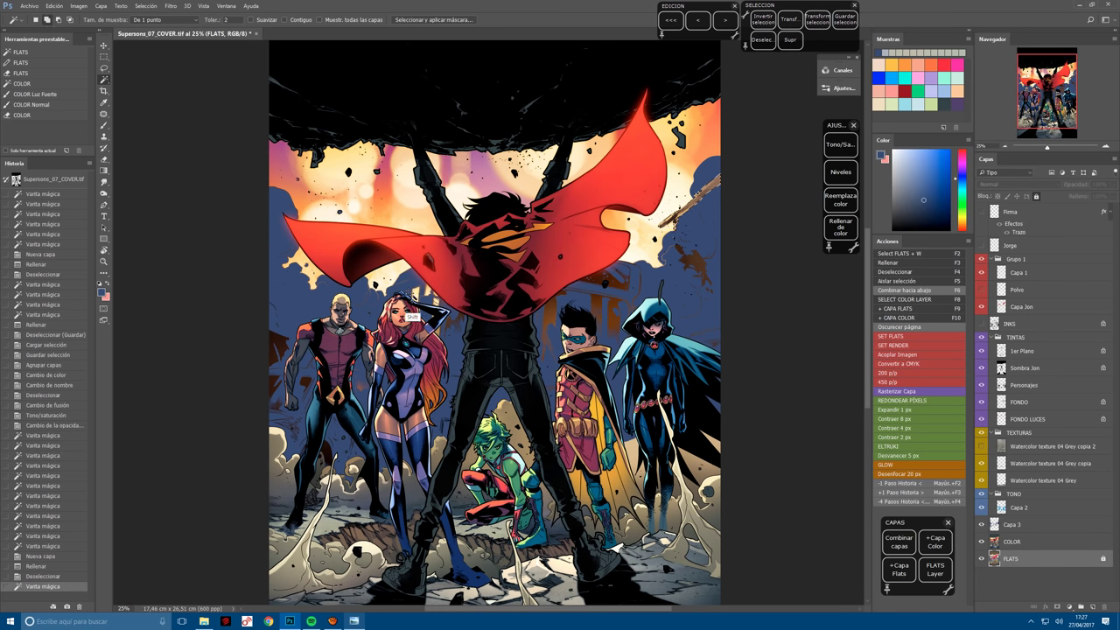
{"action": "left_click", "coordinate": [406, 313], "text": "shift"}
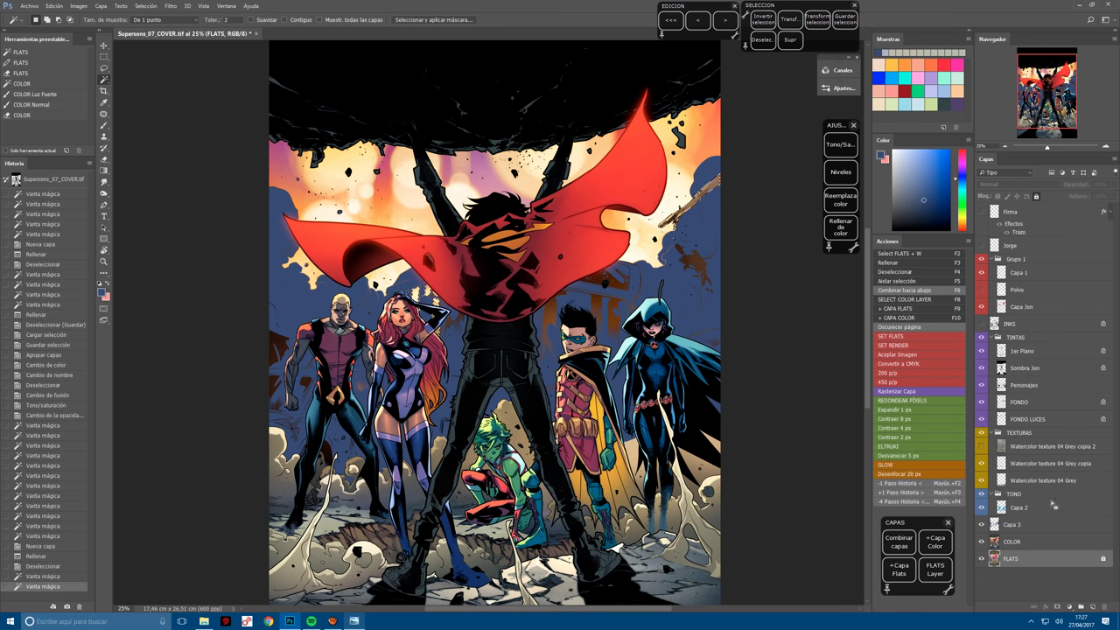
{"action": "left_click", "coordinate": [1024, 508]}
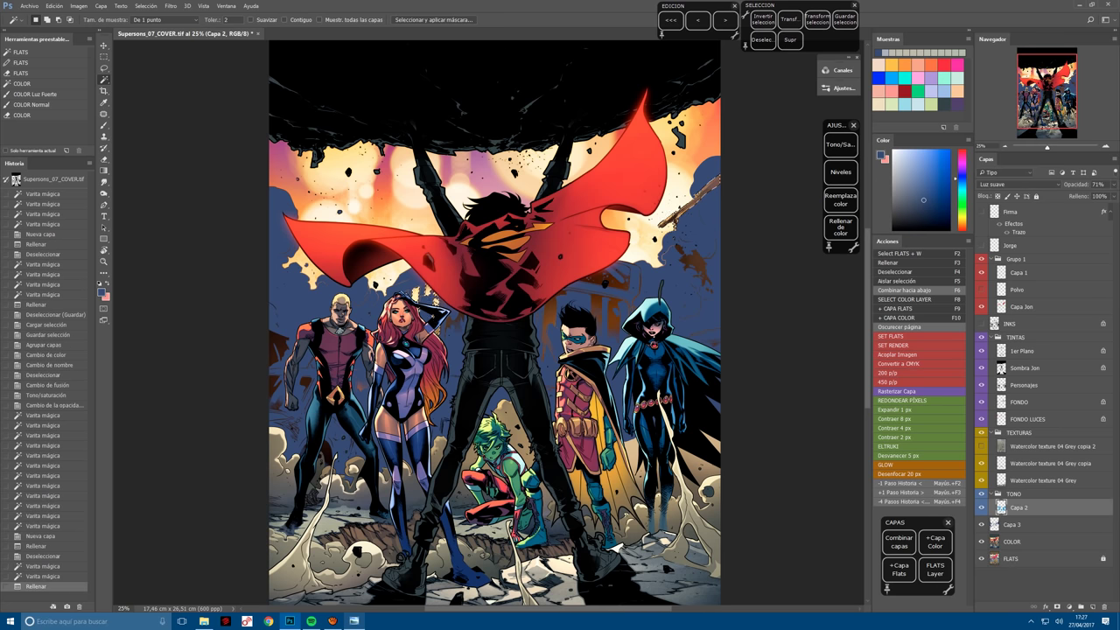
Try loading the filled background areas of Capa 3 as a selection and saving them as a new channel.
{"action": "key", "text": "l"}
{"action": "left_click", "coordinate": [1001, 507], "text": "ctrl"}
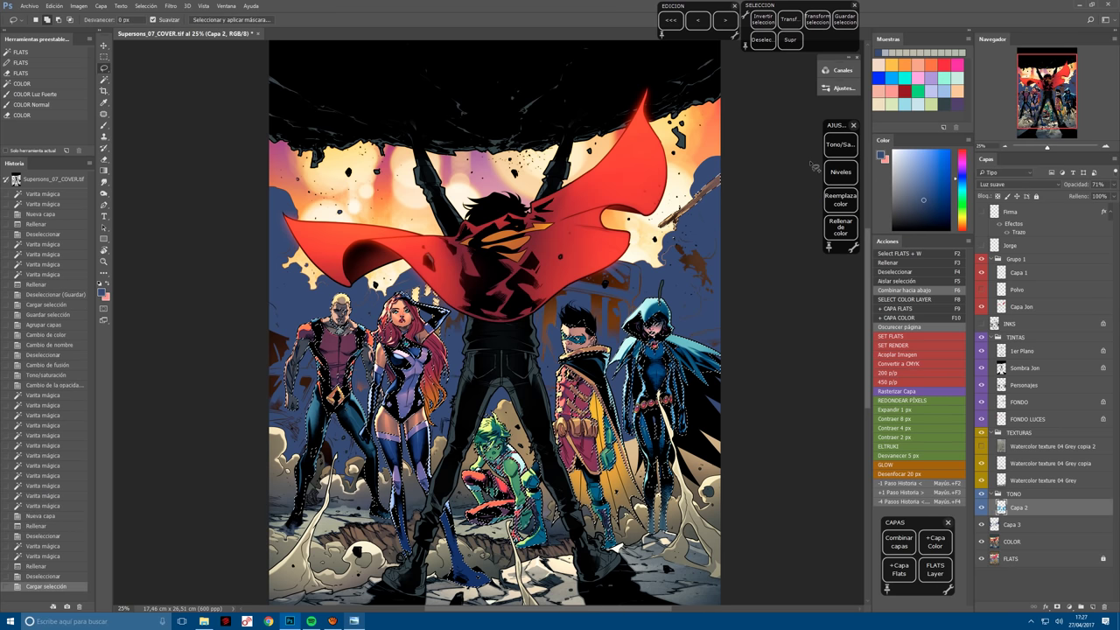
{"action": "left_click", "coordinate": [995, 525], "text": "ctrl"}
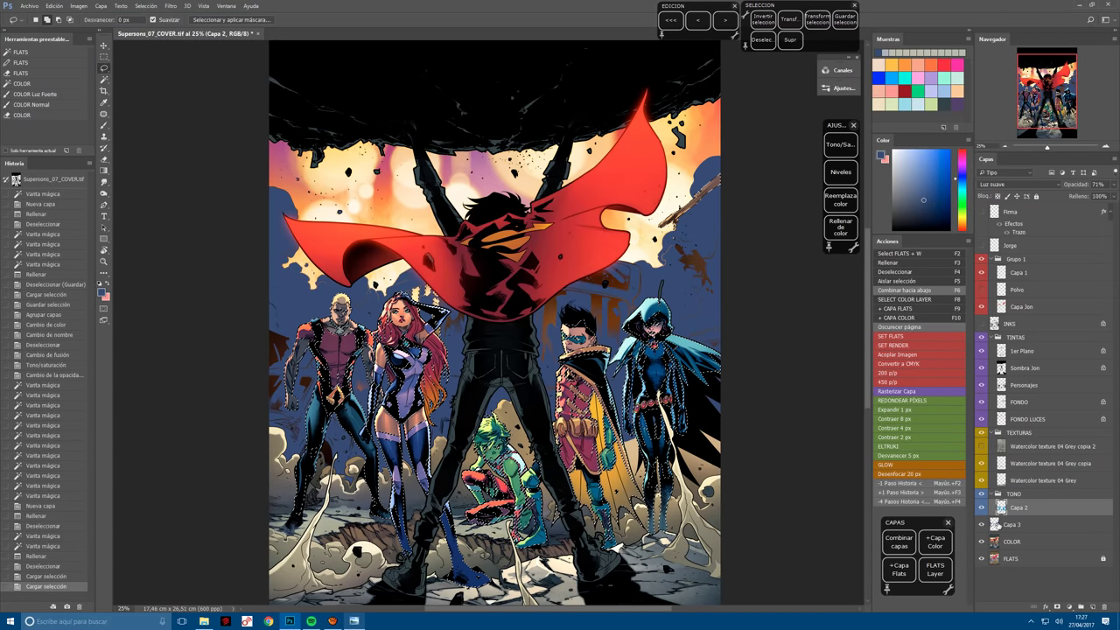
{"action": "left_click", "coordinate": [999, 525], "text": "ctrl"}
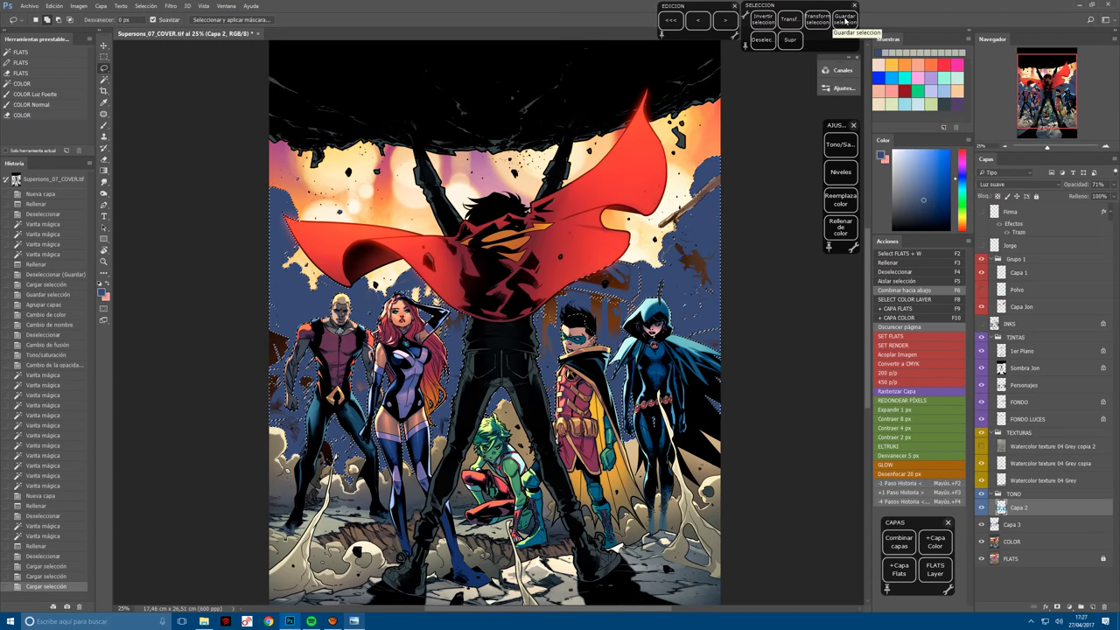
{"action": "left_click", "coordinate": [845, 21]}
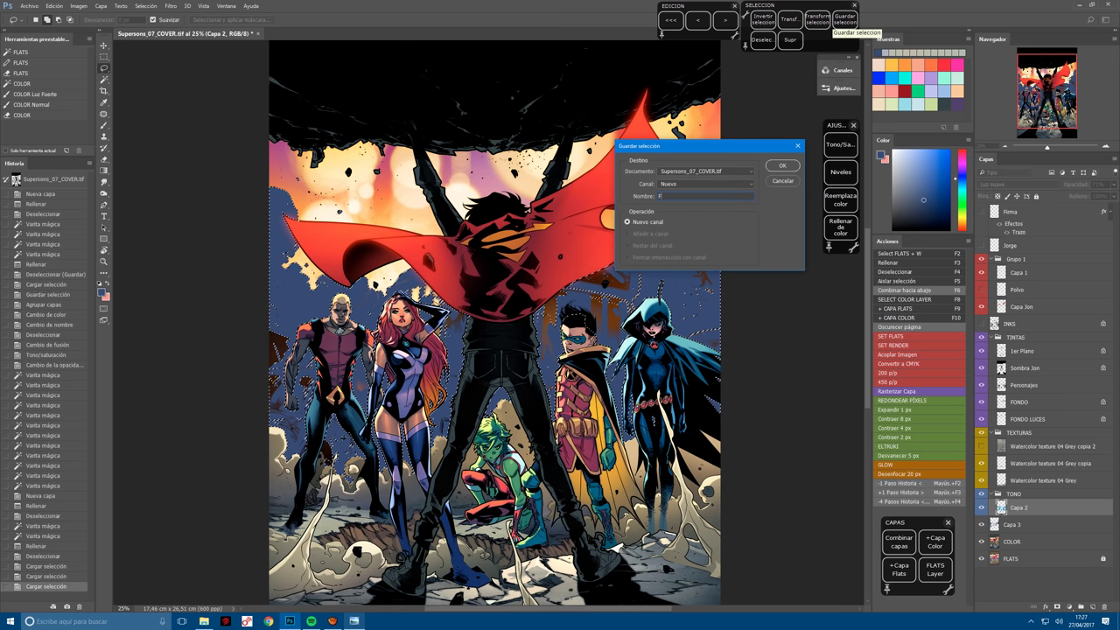
{"action": "key", "text": "Return"}
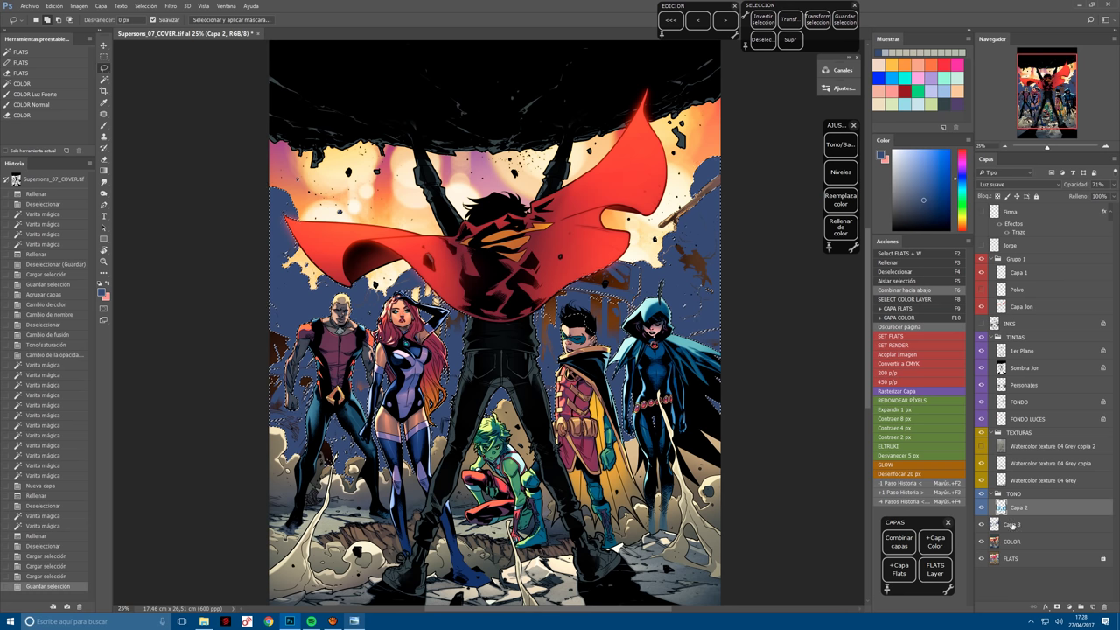
{"action": "left_click", "coordinate": [1012, 525], "text": "ctrl"}
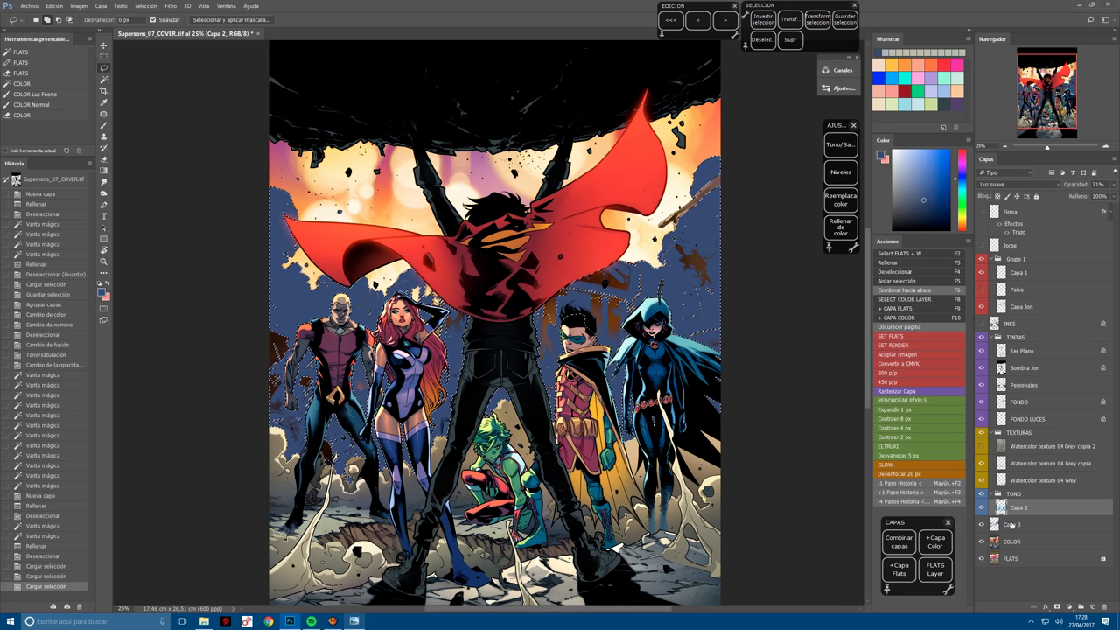
Select the broken beam beside the cape from FLATS, delete it from Capa 2 and fill it on Capa 3 instead.
{"action": "left_click", "coordinate": [1016, 525]}
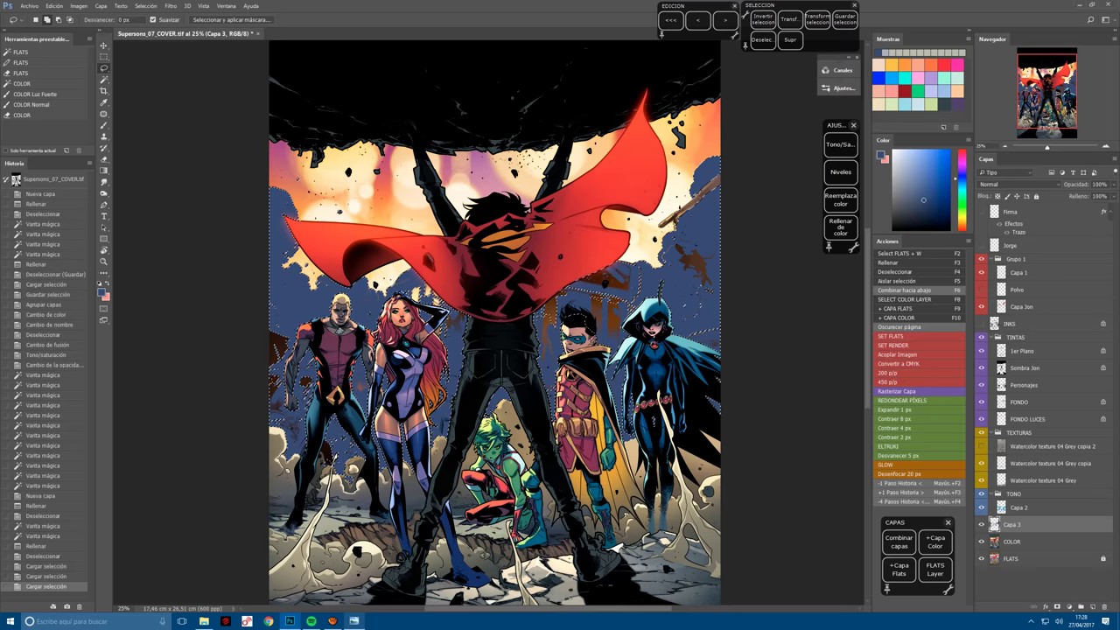
{"action": "key", "text": "F2"}
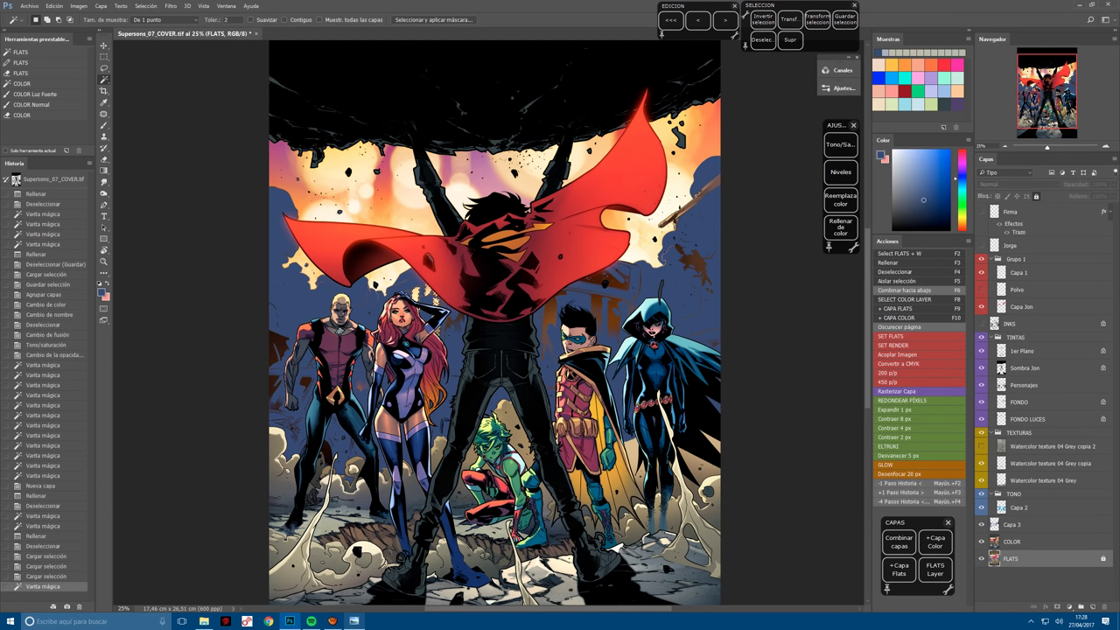
{"action": "left_click", "coordinate": [1002, 527], "text": "ctrl"}
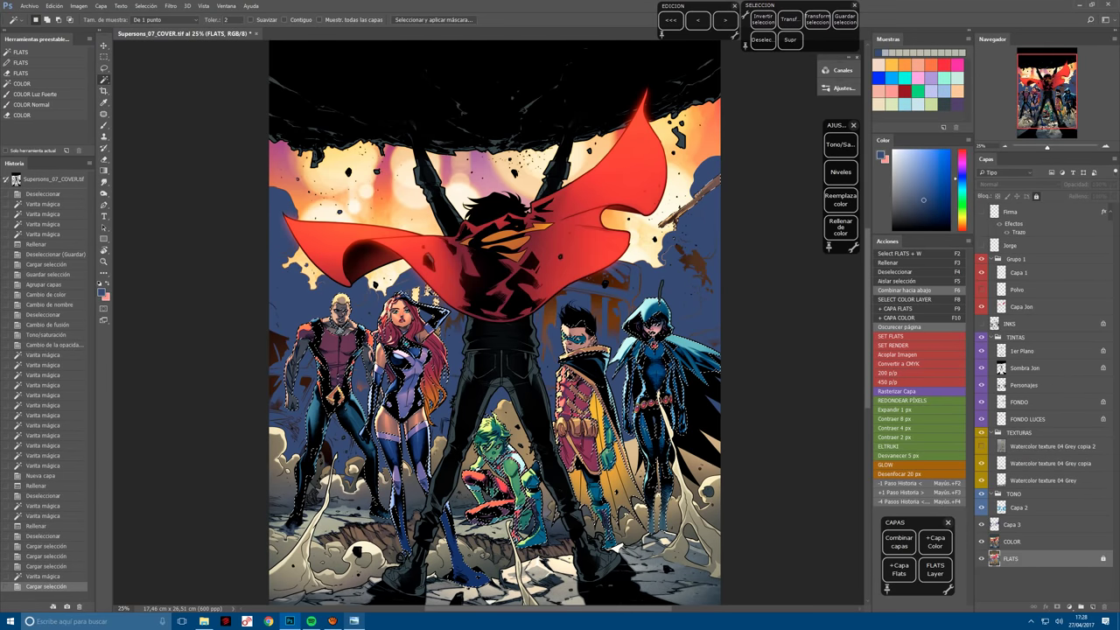
{"action": "key", "text": "ctrl+d"}
{"action": "left_click", "coordinate": [464, 372]}
{"action": "left_click", "coordinate": [451, 552], "text": "shift"}
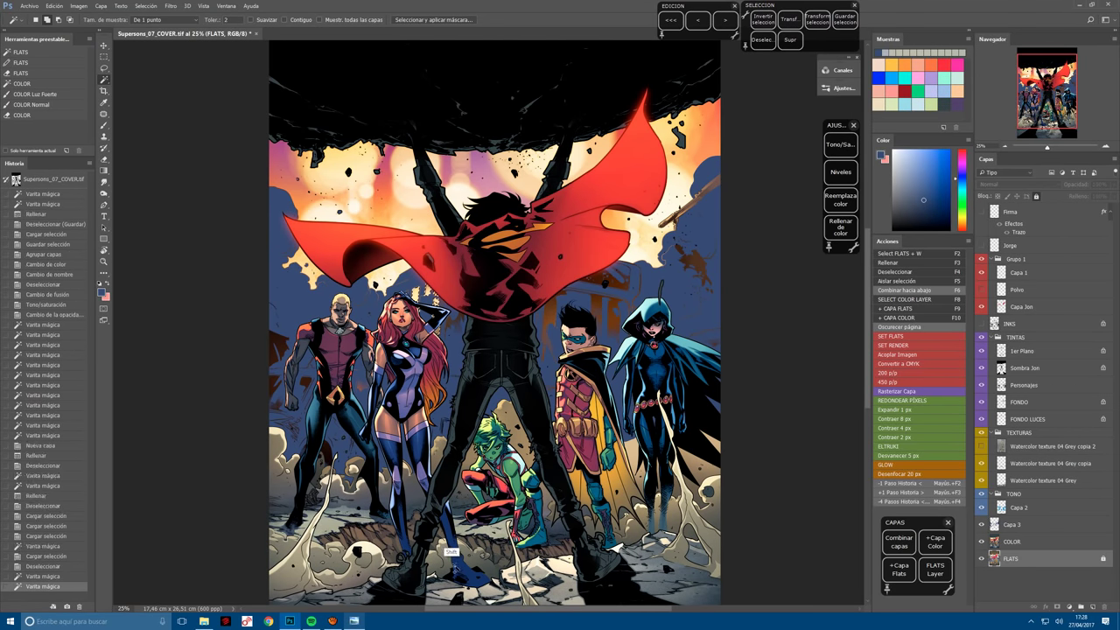
{"action": "left_click", "coordinate": [718, 206], "text": "shift"}
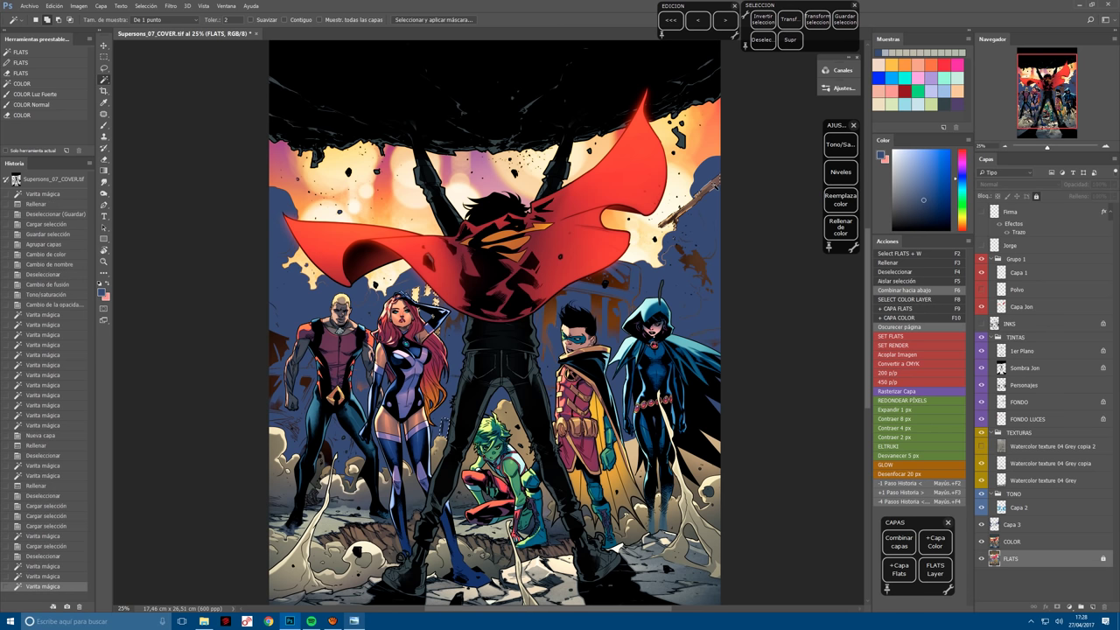
{"action": "left_click", "coordinate": [1031, 511]}
{"action": "key", "text": "Delete"}
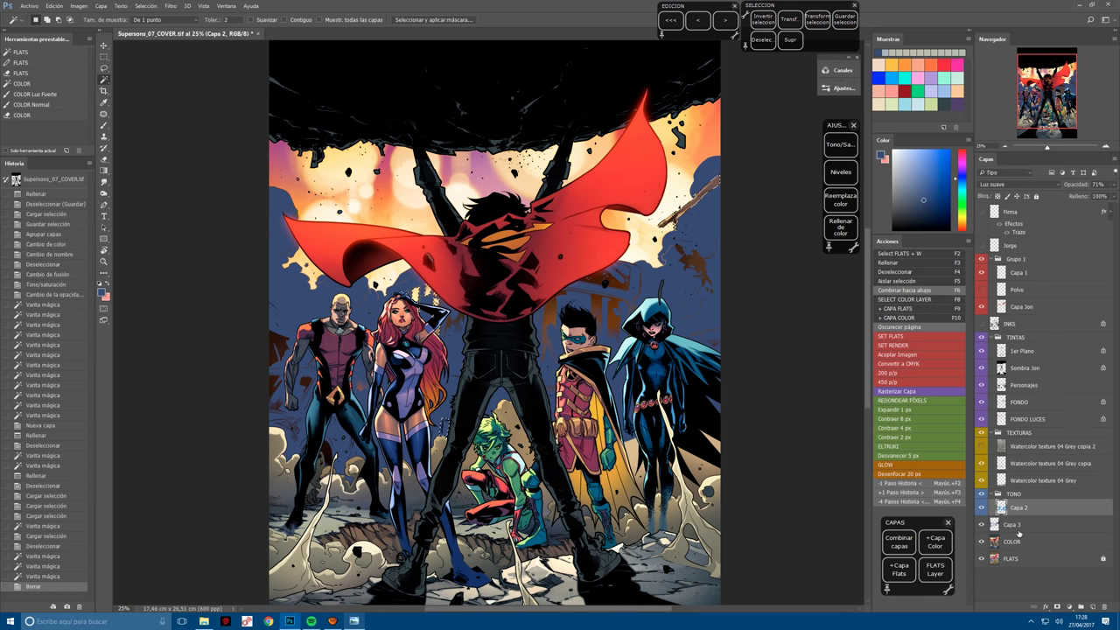
{"action": "left_click", "coordinate": [1024, 524]}
{"action": "left_click", "coordinate": [841, 227]}
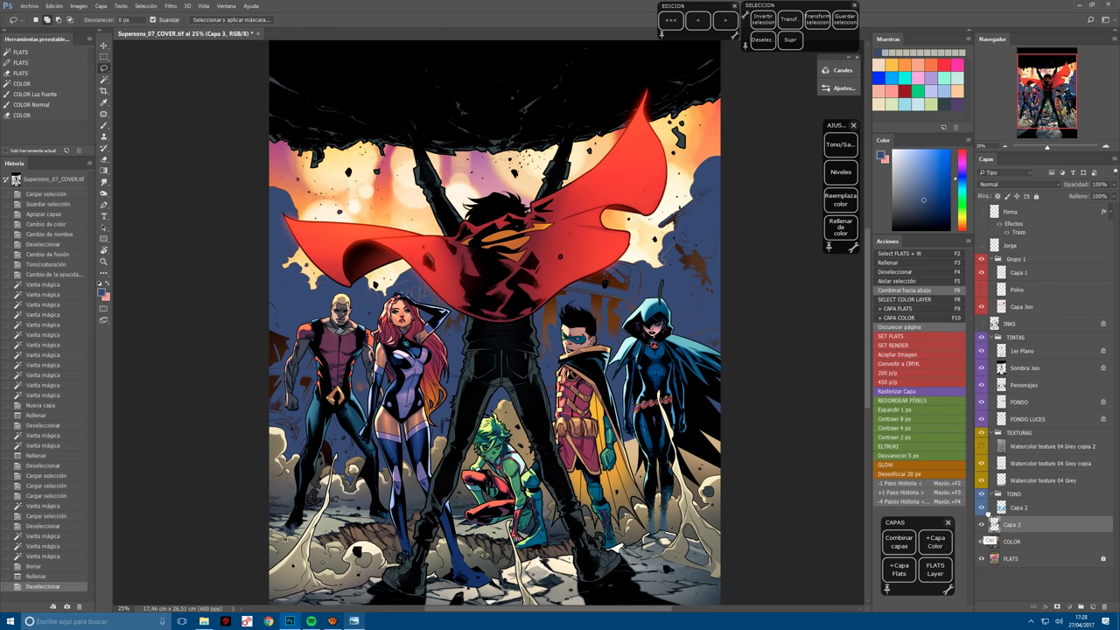
Load the filled areas of Capa 3 as a selection and save it as a new channel named "Fondo Flat".
{"action": "left_click", "coordinate": [995, 542], "text": "ctrl"}
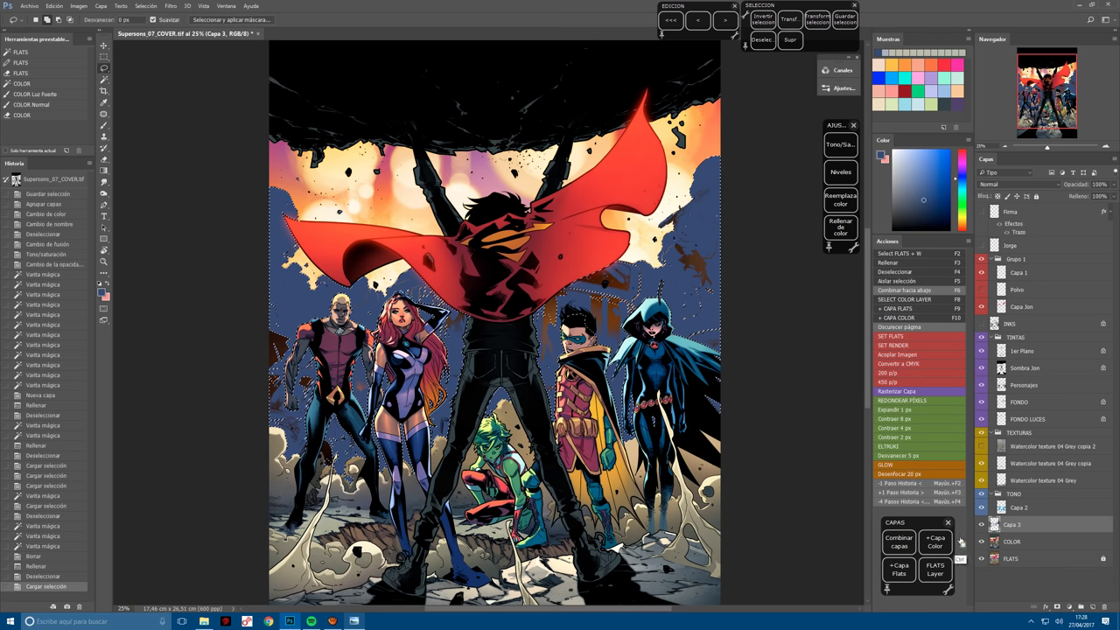
{"action": "left_click", "coordinate": [844, 19]}
{"action": "left_click", "coordinate": [705, 184]}
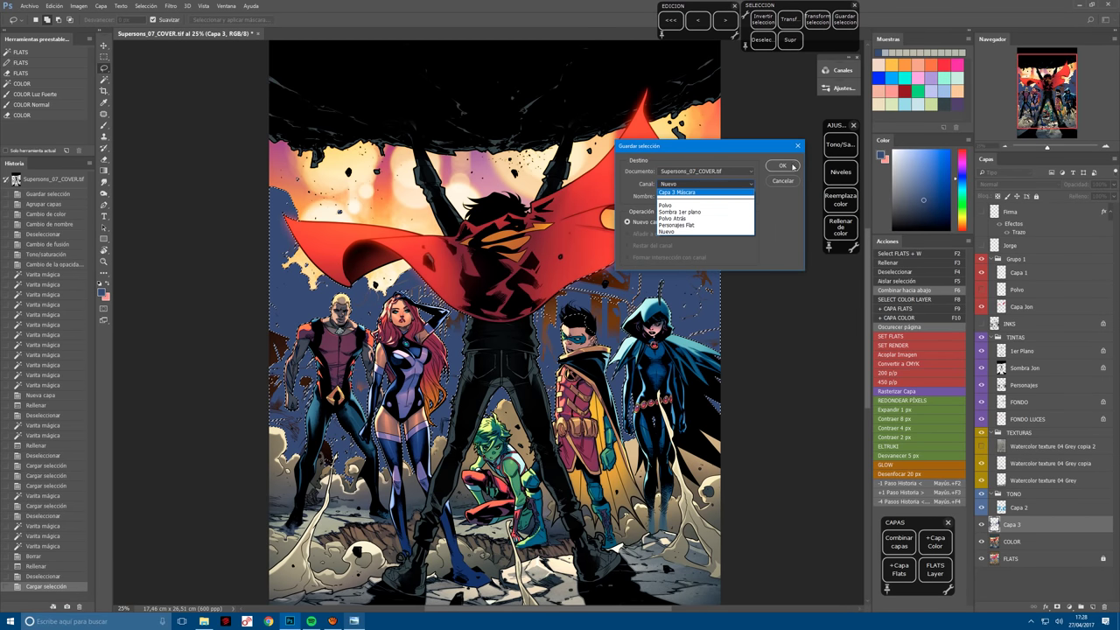
{"action": "left_click", "coordinate": [689, 233]}
{"action": "key", "text": "Return"}
{"action": "left_click", "coordinate": [847, 19]}
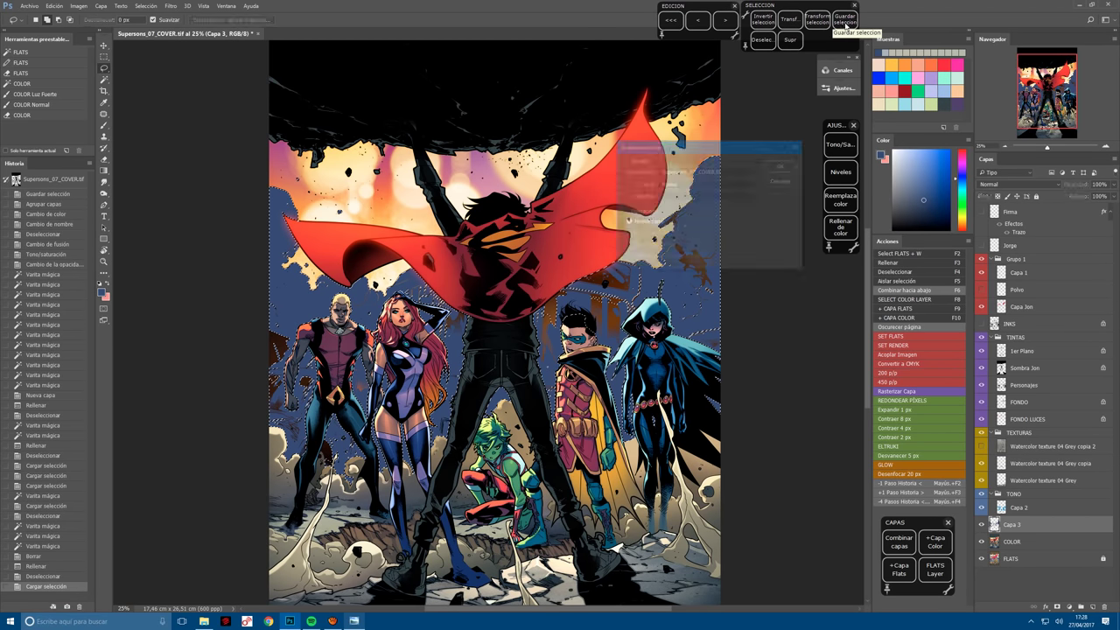
{"action": "type", "text": "Fondo Fl"}
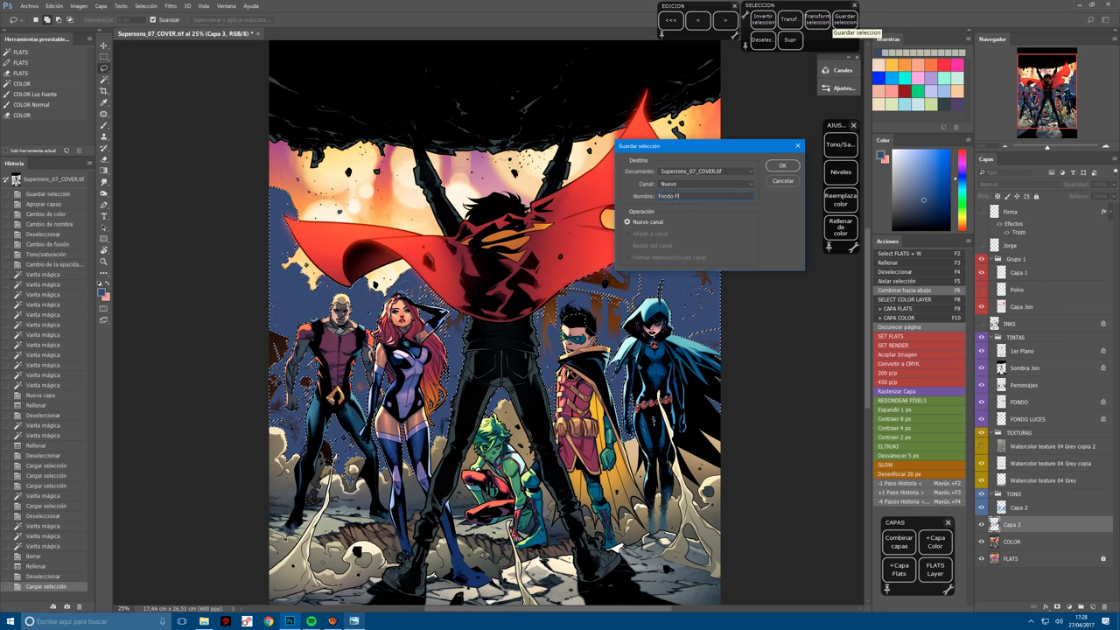
{"action": "key", "text": "Return"}
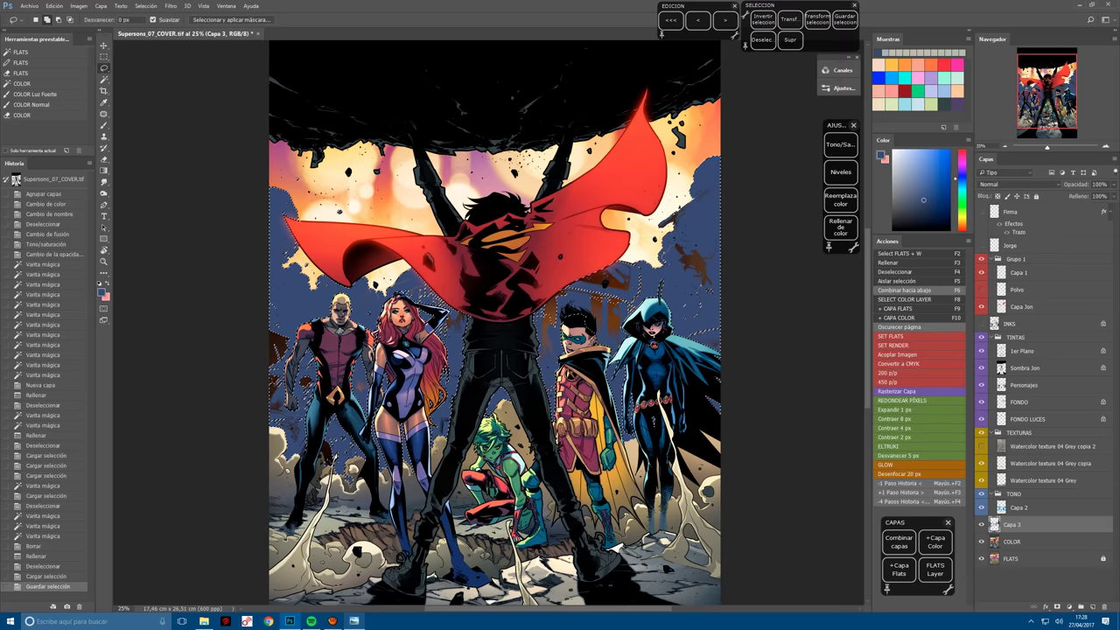
Select the small missed background patches beside the blond hero's leg from FLATS and fill them on Capa 3.
{"action": "left_click", "coordinate": [987, 557]}
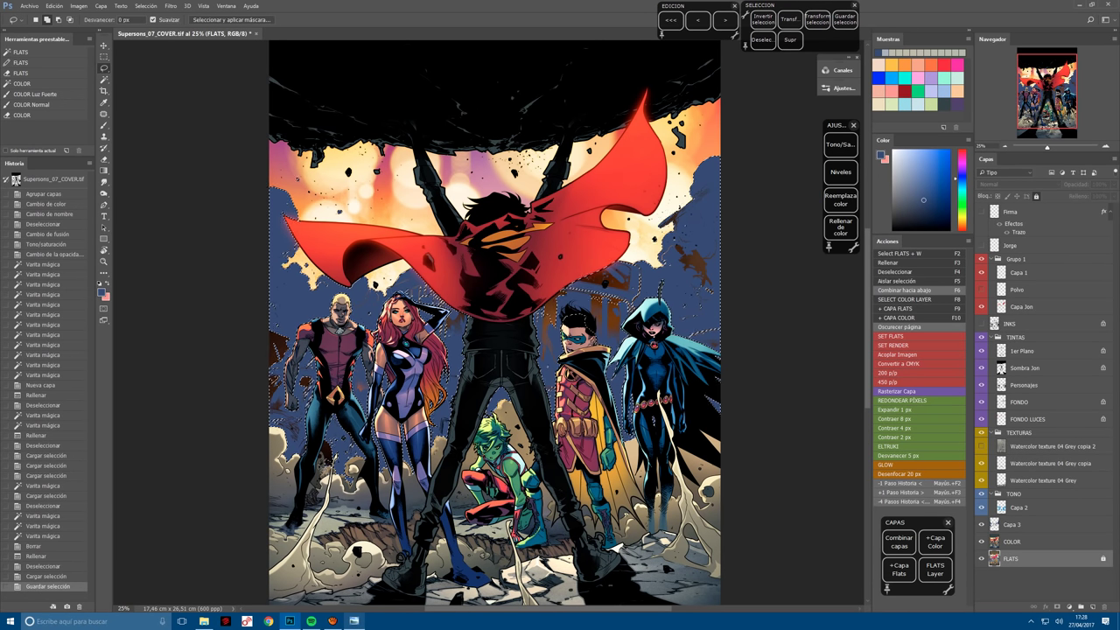
{"action": "key", "text": "w"}
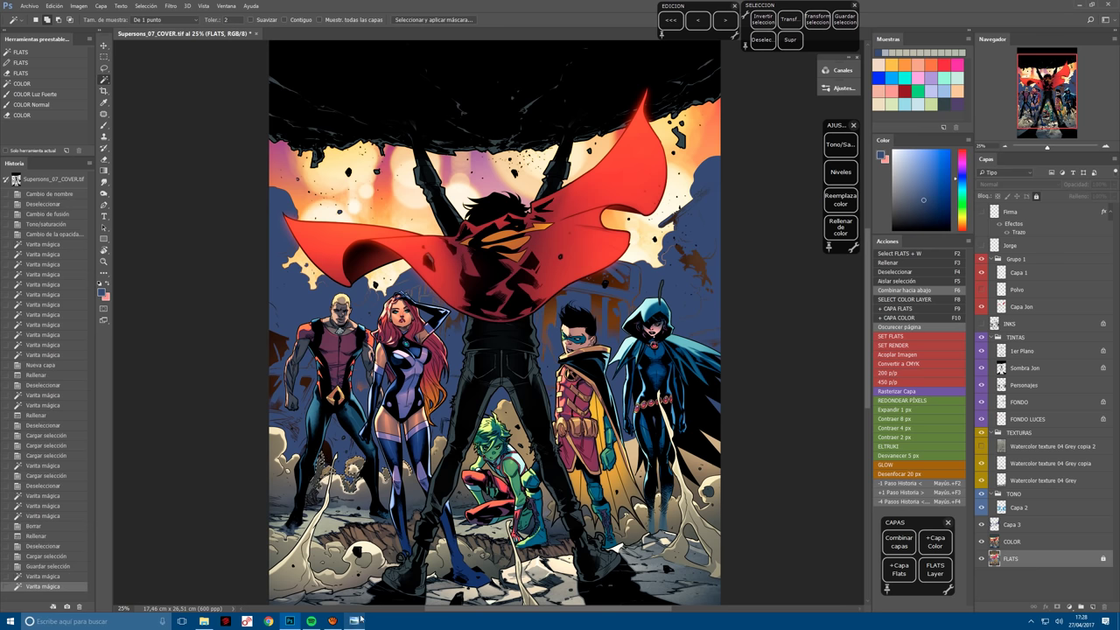
{"action": "mouse_move", "coordinate": [361, 619]}
{"action": "left_click", "coordinate": [1018, 528]}
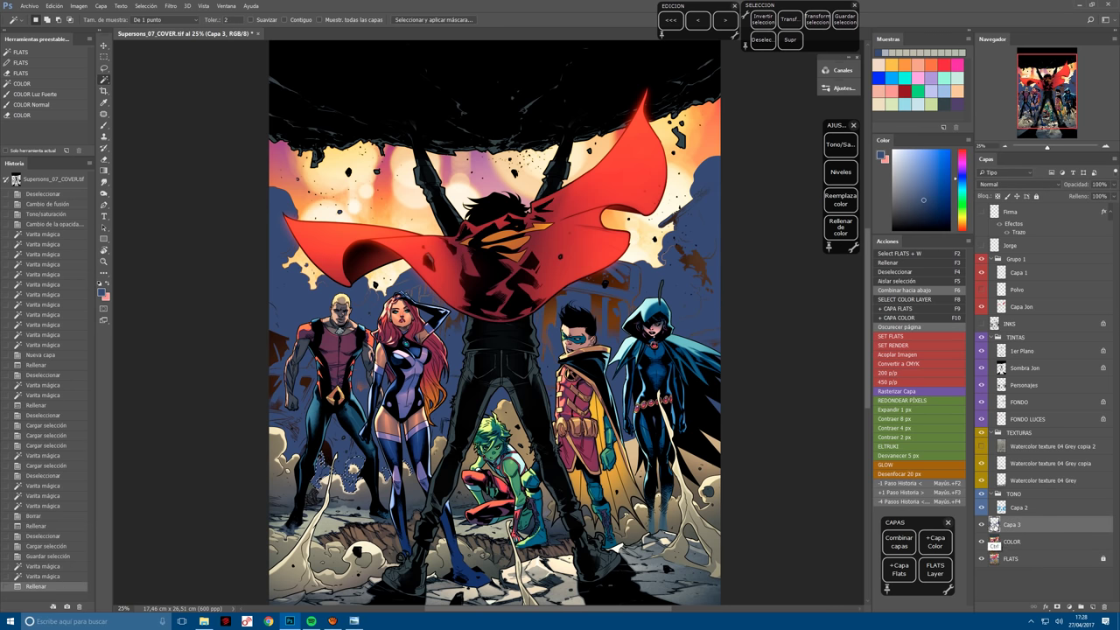
Load the completed Capa 3 areas as a selection and save it into the existing Fondo Flat channel.
{"action": "left_click", "coordinate": [995, 542], "text": "ctrl"}
{"action": "left_click", "coordinate": [844, 21]}
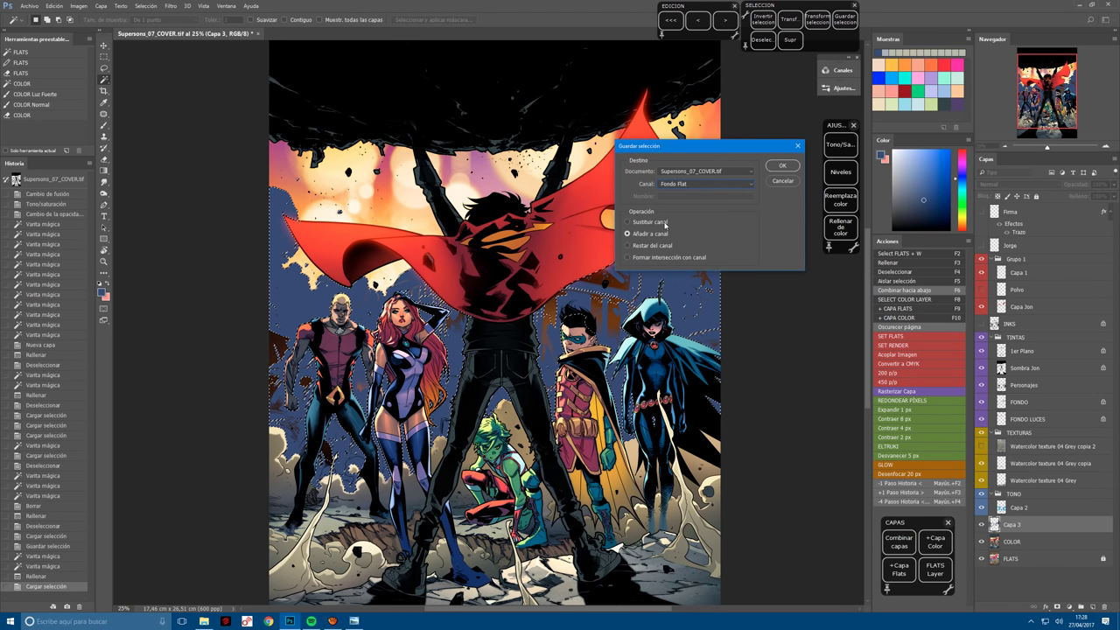
{"action": "left_click", "coordinate": [783, 166]}
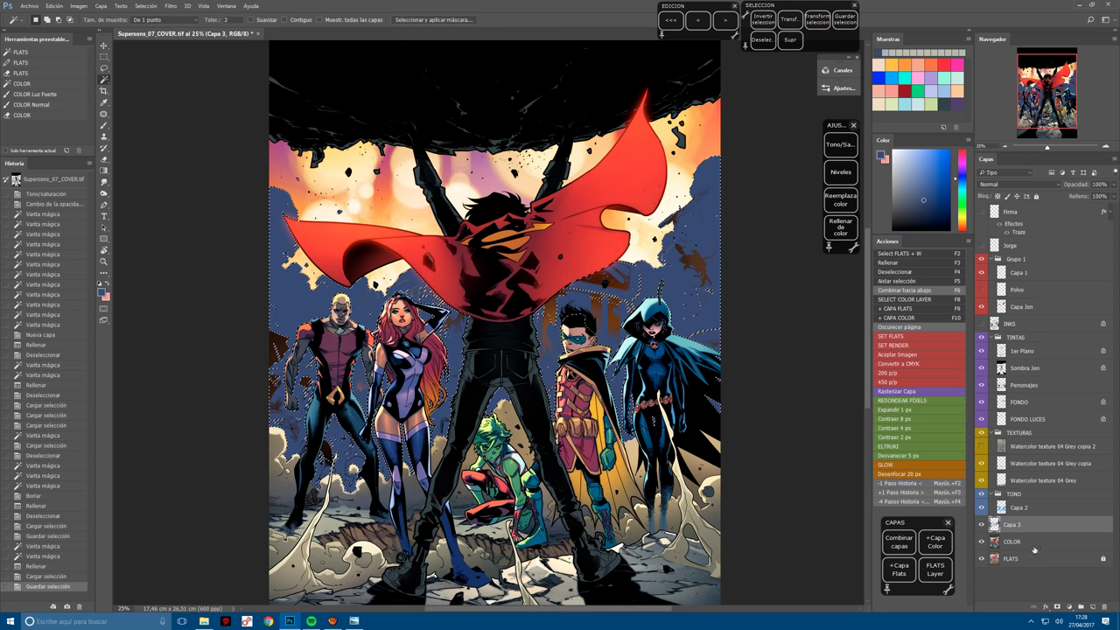
Move Capa 3 into the TONO group below Capa 2 and deselect.
{"action": "left_click_drag", "start_coordinate": [1018, 519], "coordinate": [1036, 525]}
{"action": "key", "text": "ctrl+d"}
{"action": "key", "text": "l"}
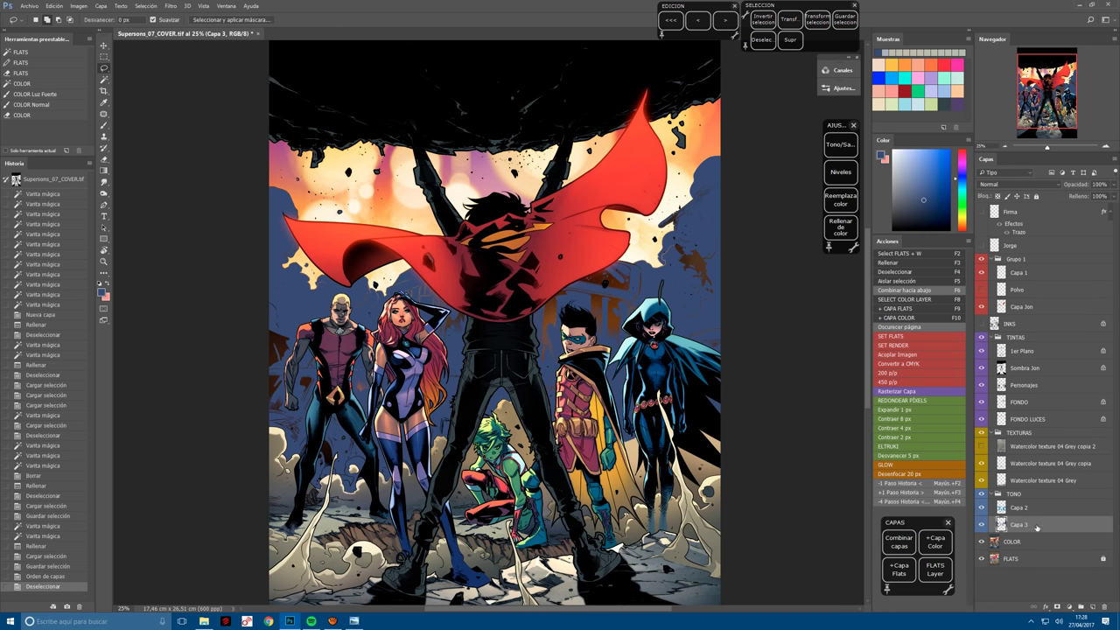
Rename the TONO group's layers: Capa 2 as "Personajes" and Capa 3 as "Fondo".
{"action": "double_click", "coordinate": [1020, 508]}
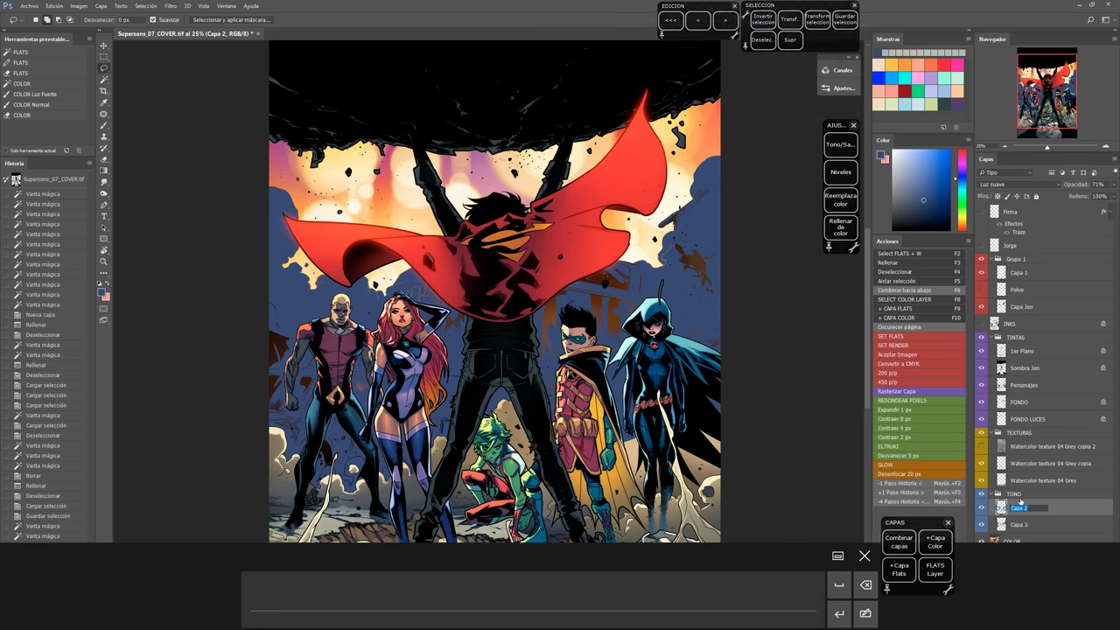
{"action": "type", "text": "Personajes"}
{"action": "key", "text": "Return"}
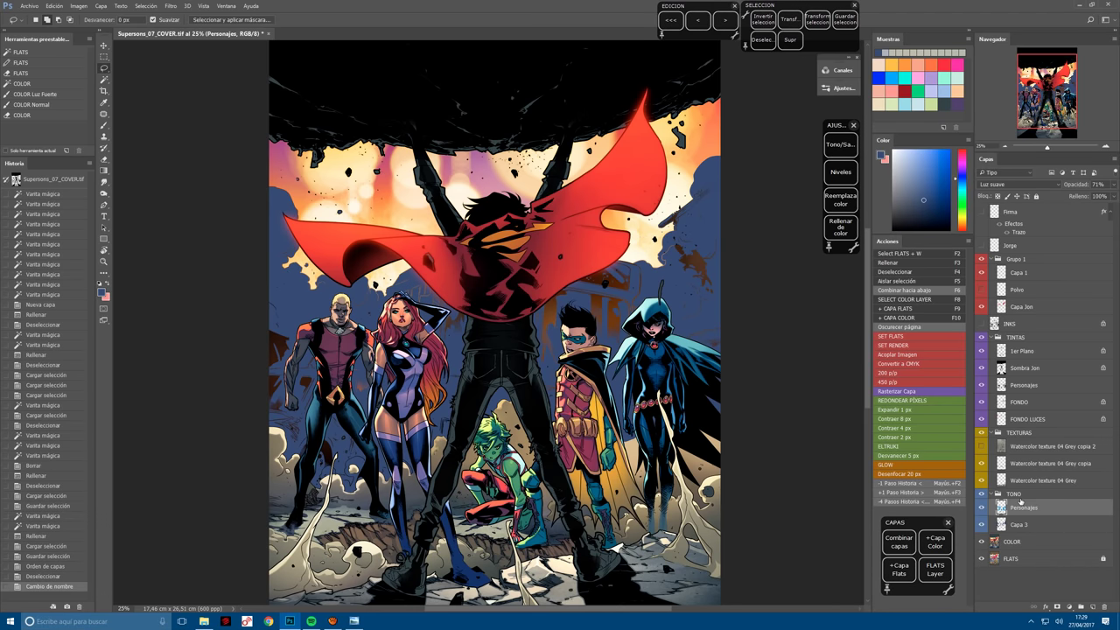
{"action": "double_click", "coordinate": [1020, 525]}
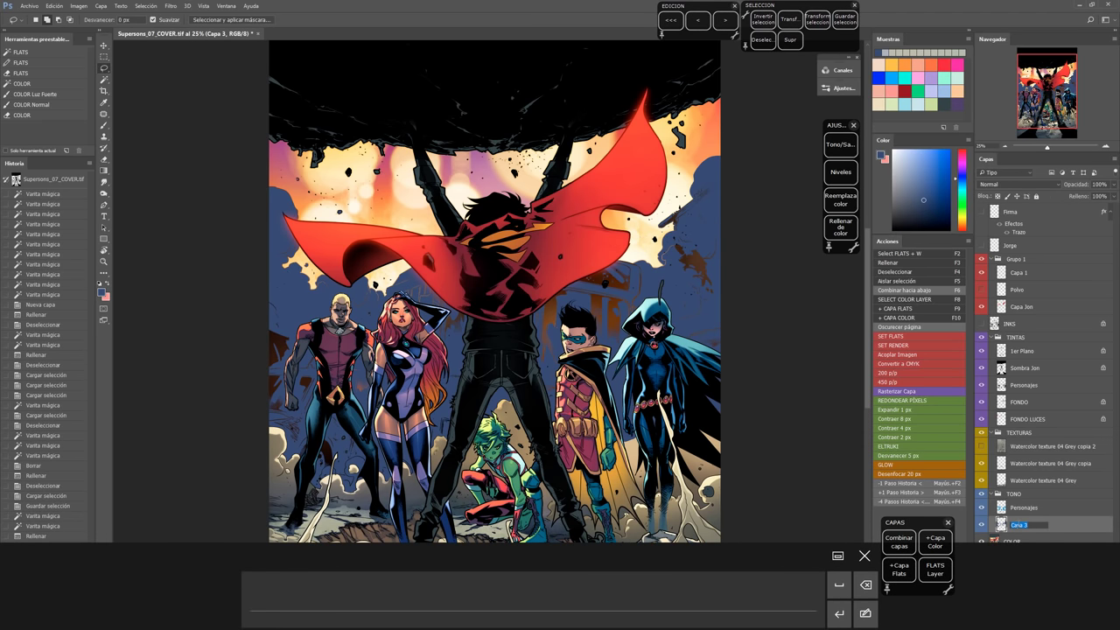
{"action": "type", "text": "Fondo"}
{"action": "key", "text": "Return"}
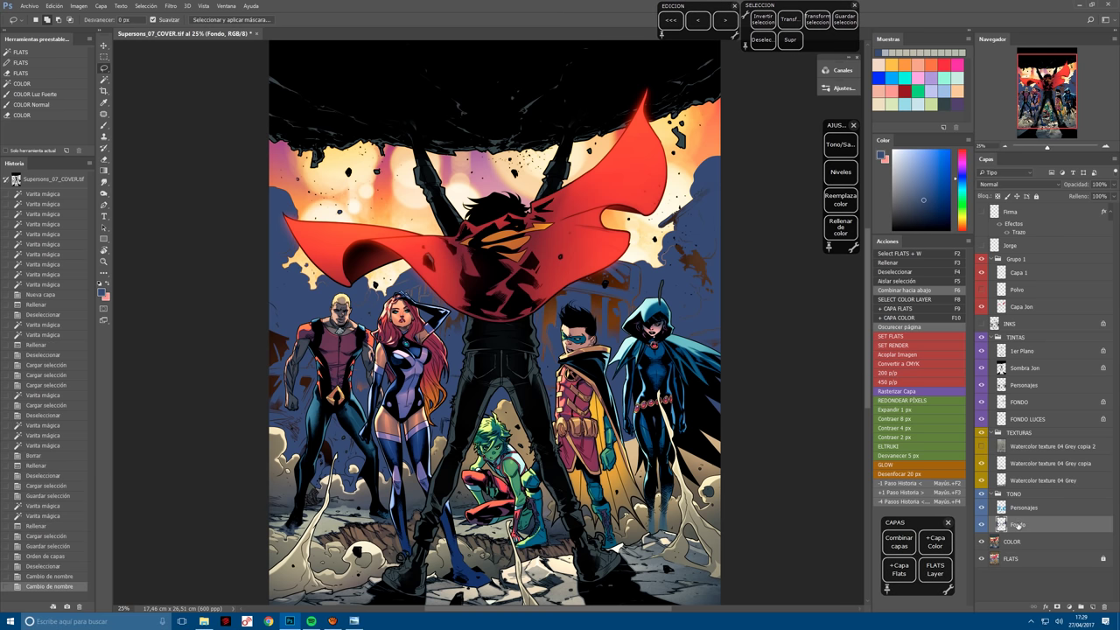
Save the document and set the Fondo layer's blend mode to Superponer.
{"action": "key", "text": "ctrl+s"}
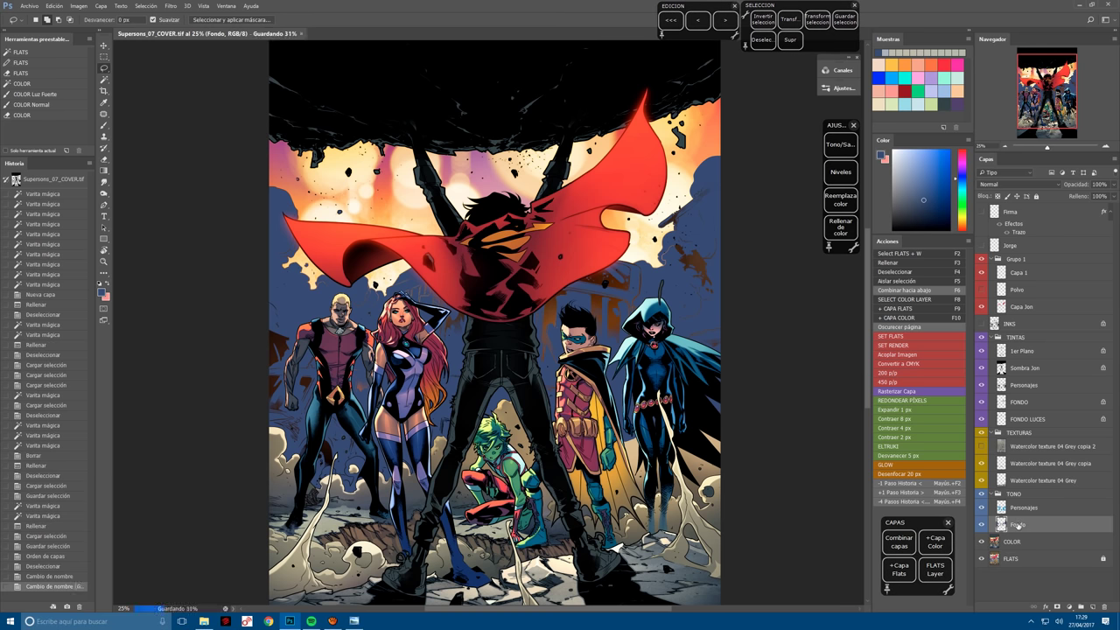
{"action": "left_click", "coordinate": [1020, 184]}
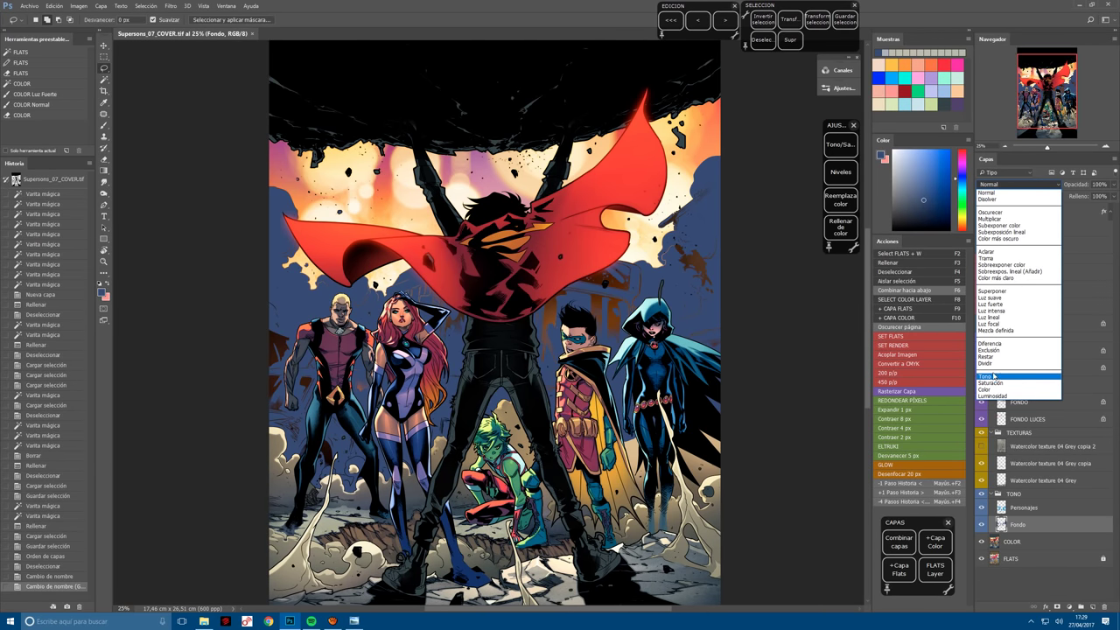
{"action": "left_click", "coordinate": [1010, 292]}
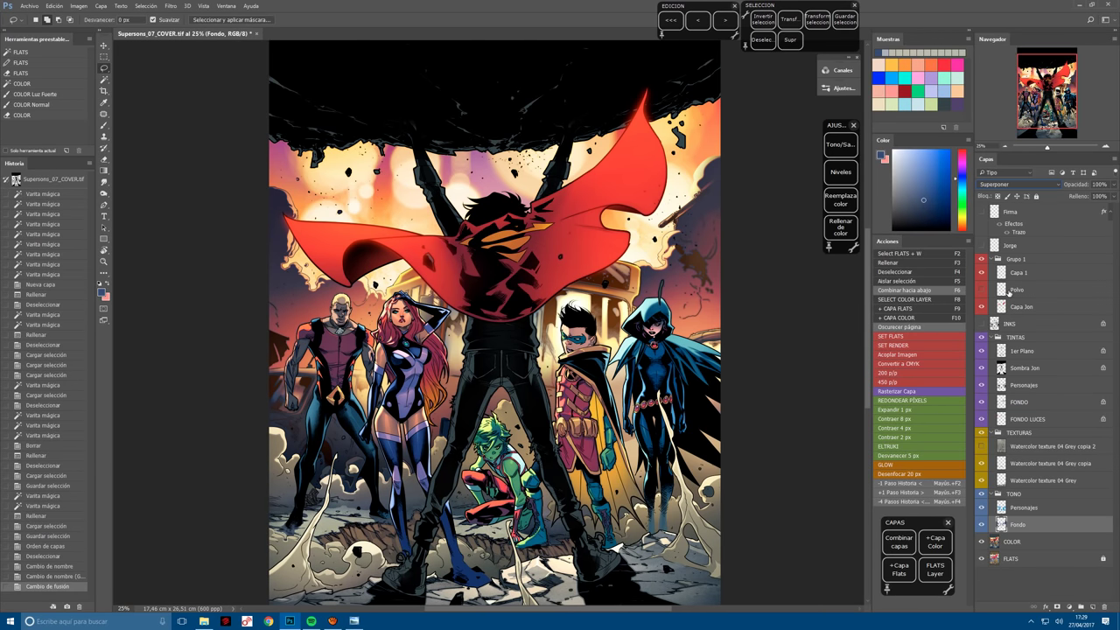
Adjust the Fondo layer's Hue/Saturation to hue -13 and lightness +21, with its saturation raised.
{"action": "left_click", "coordinate": [841, 144]}
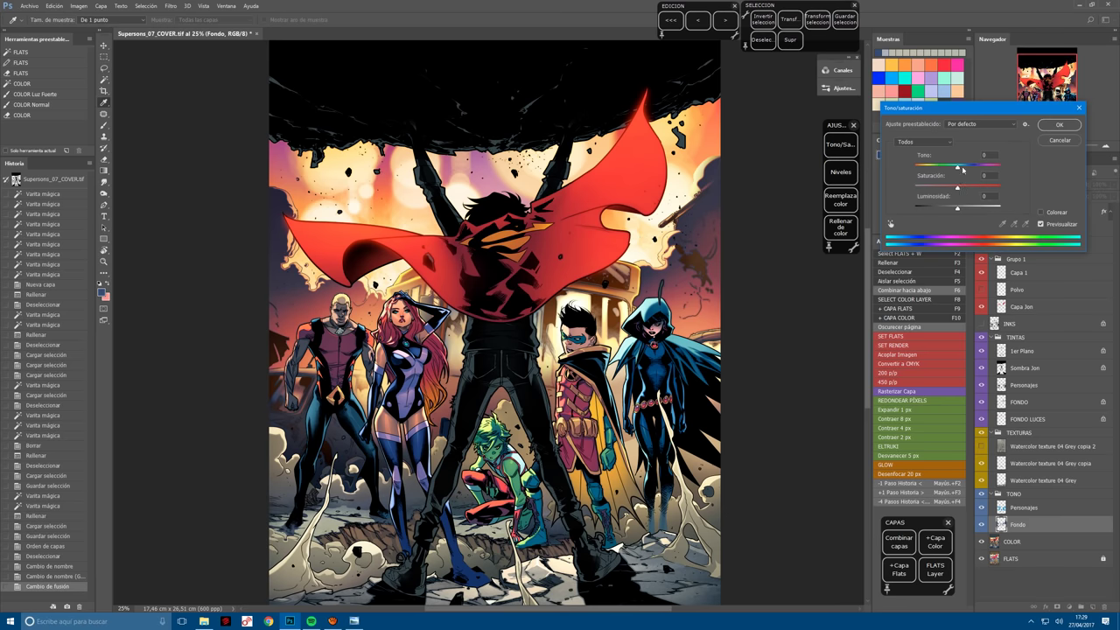
{"action": "mouse_move", "coordinate": [963, 168]}
{"action": "left_mouse_down"}
{"action": "mouse_move", "coordinate": [941, 170]}
{"action": "mouse_move", "coordinate": [980, 173]}
{"action": "mouse_move", "coordinate": [944, 175]}
{"action": "left_mouse_up"}
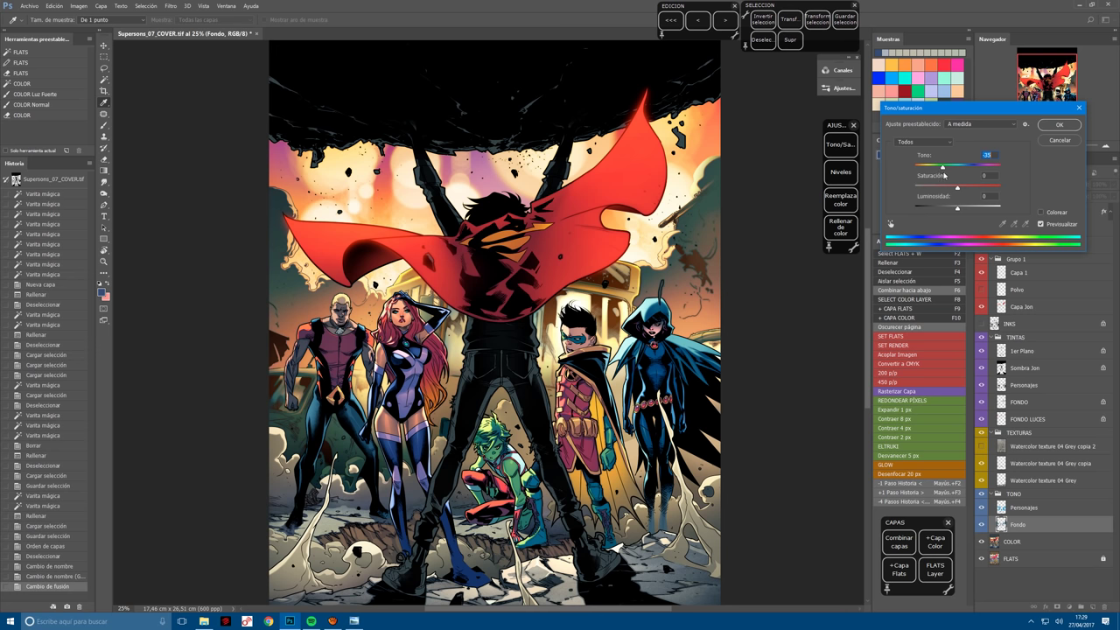
{"action": "key", "text": "Tab"}
{"action": "key", "text": "shift+Up"}
{"action": "key", "text": "shift+Up"}
{"action": "key", "text": "shift+Up"}
{"action": "key", "text": "shift+Up"}
{"action": "key", "text": "shift+Up"}
{"action": "key", "text": "shift+Up"}
{"action": "key", "text": "shift+Up"}
{"action": "key", "text": "shift+Up"}
{"action": "key", "text": "shift+Up"}
{"action": "key", "text": "shift+Up"}
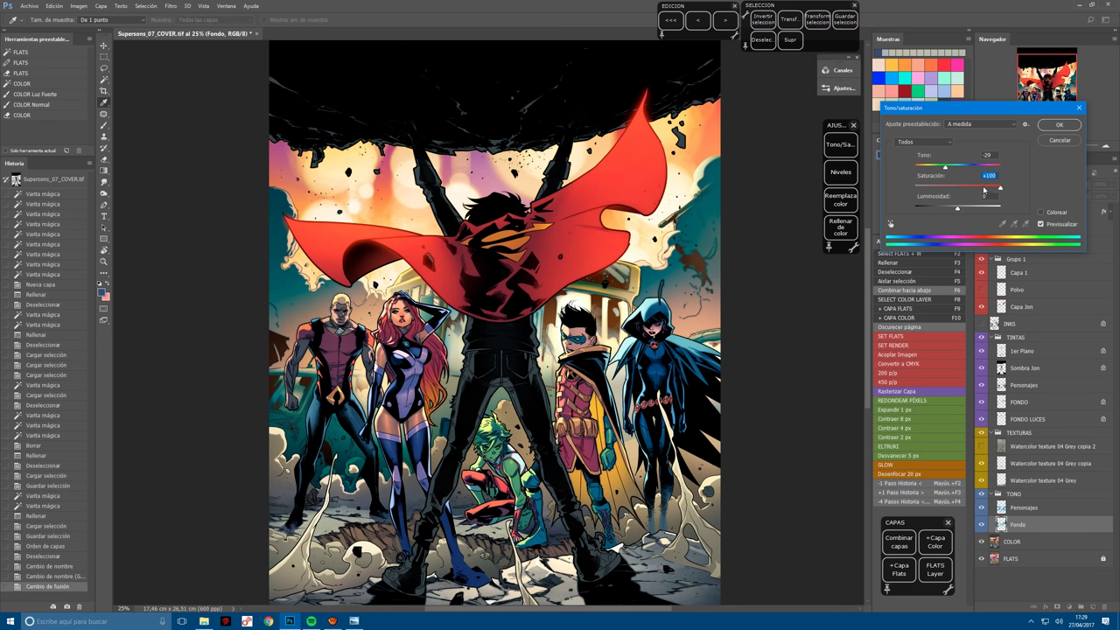
{"action": "left_click_drag", "start_coordinate": [985, 189], "coordinate": [967, 210]}
{"action": "left_click_drag", "start_coordinate": [962, 189], "coordinate": [952, 167]}
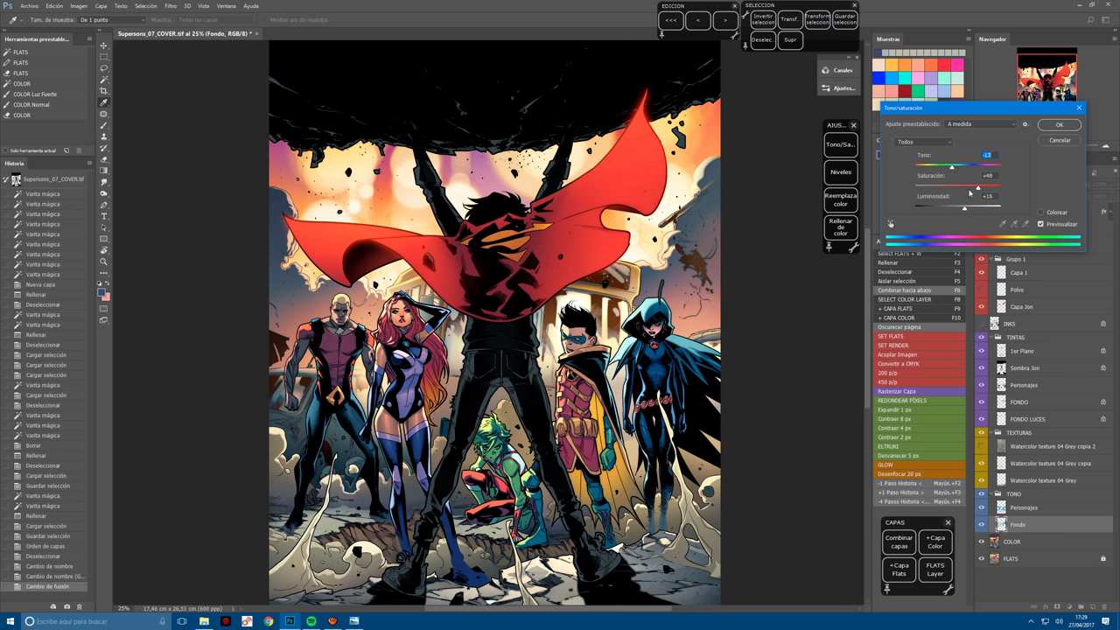
{"action": "left_click_drag", "start_coordinate": [967, 212], "coordinate": [968, 210]}
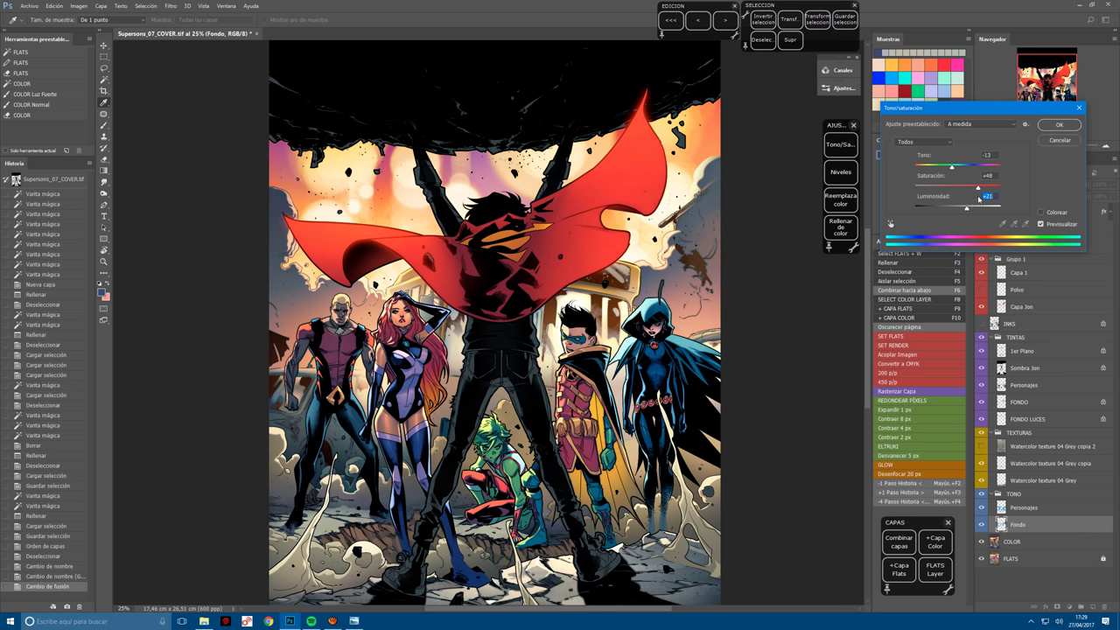
{"action": "left_click_drag", "start_coordinate": [979, 189], "coordinate": [985, 189]}
{"action": "left_click", "coordinate": [1061, 127]}
Duplicate the Fondo tone layer beneath itself, set the copy's blend mode to Color and its opacity to 34%.
{"action": "left_click_drag", "start_coordinate": [1019, 522], "coordinate": [1029, 545]}
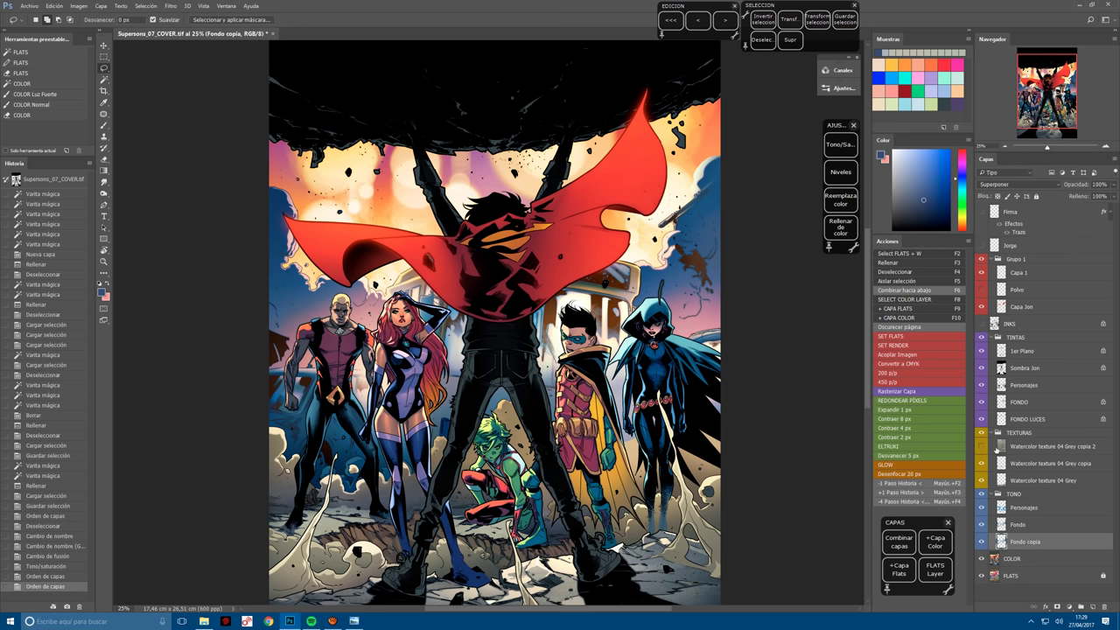
{"action": "left_click", "coordinate": [1011, 184]}
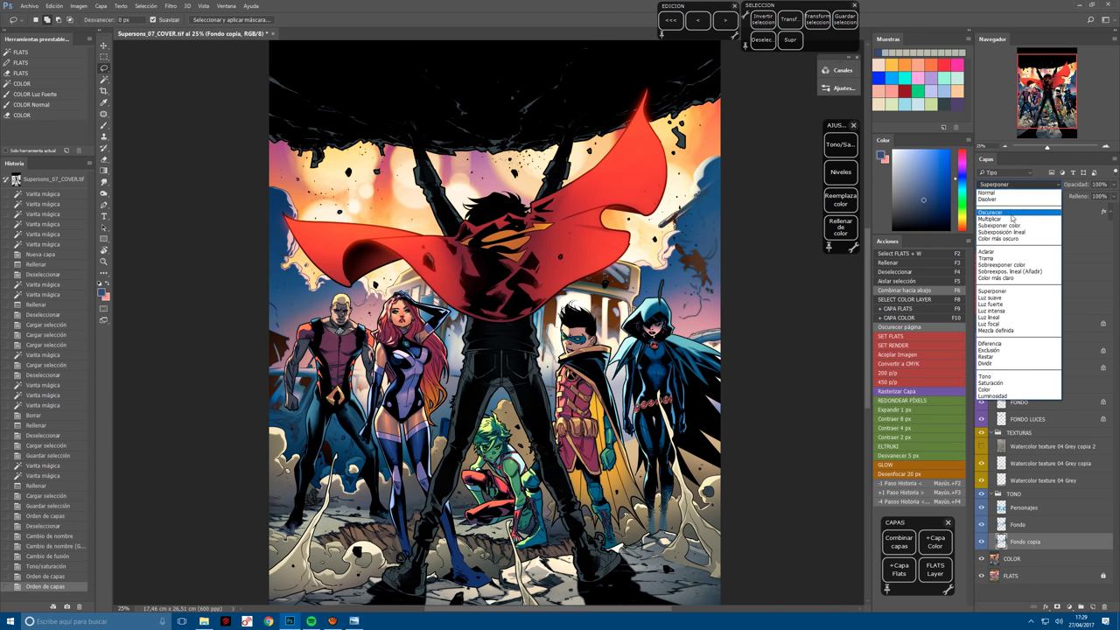
{"action": "left_click", "coordinate": [993, 377]}
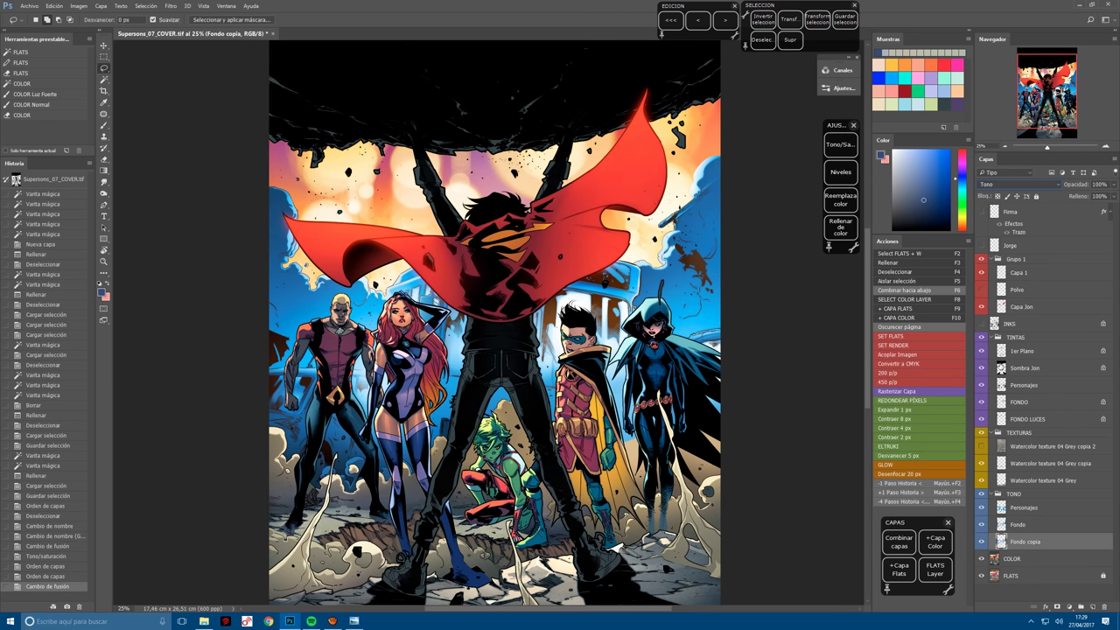
{"action": "key", "text": "Down"}
{"action": "key", "text": "Down"}
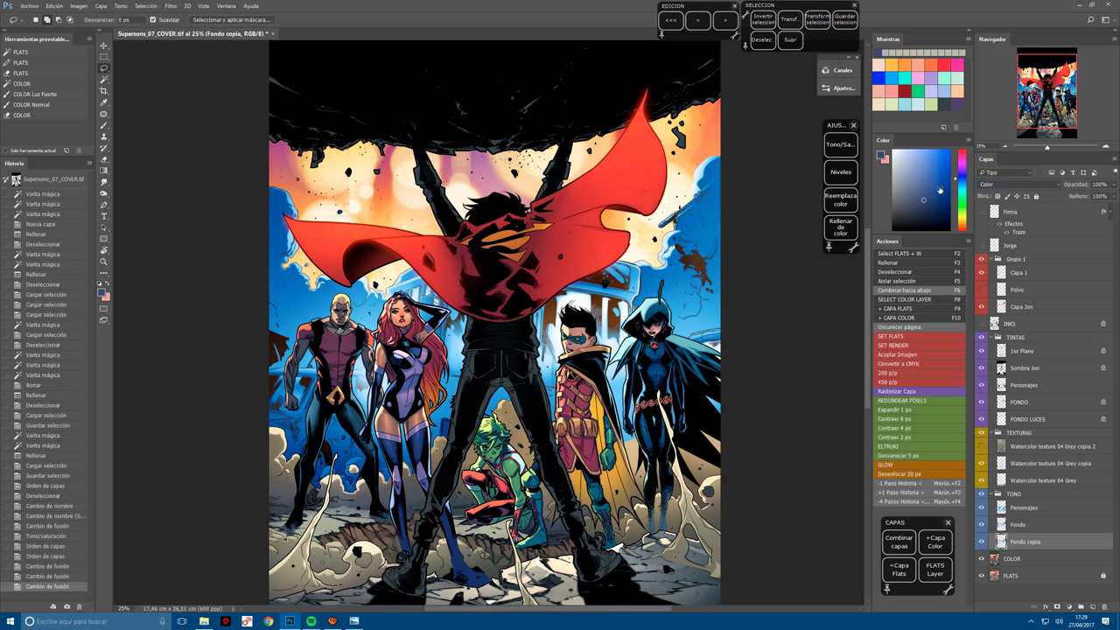
{"action": "left_click_drag", "start_coordinate": [1080, 188], "coordinate": [1021, 181]}
Shift the Fondo copia layer's hue to about +133 with Hue/Saturation and lower its opacity to 23%.
{"action": "left_click", "coordinate": [840, 145]}
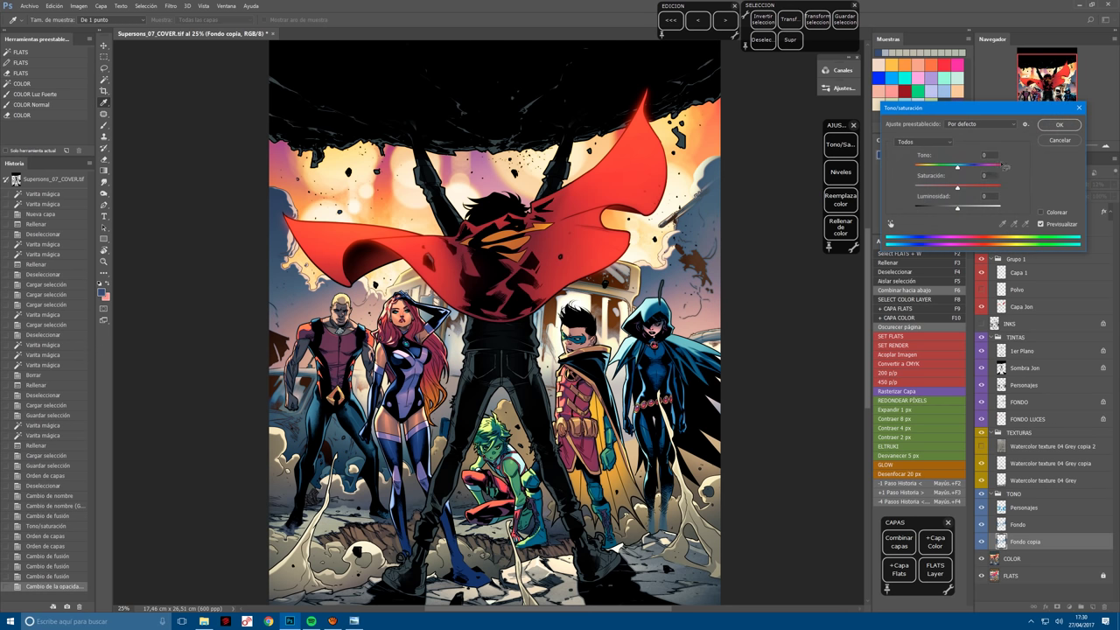
{"action": "left_click", "coordinate": [1060, 141]}
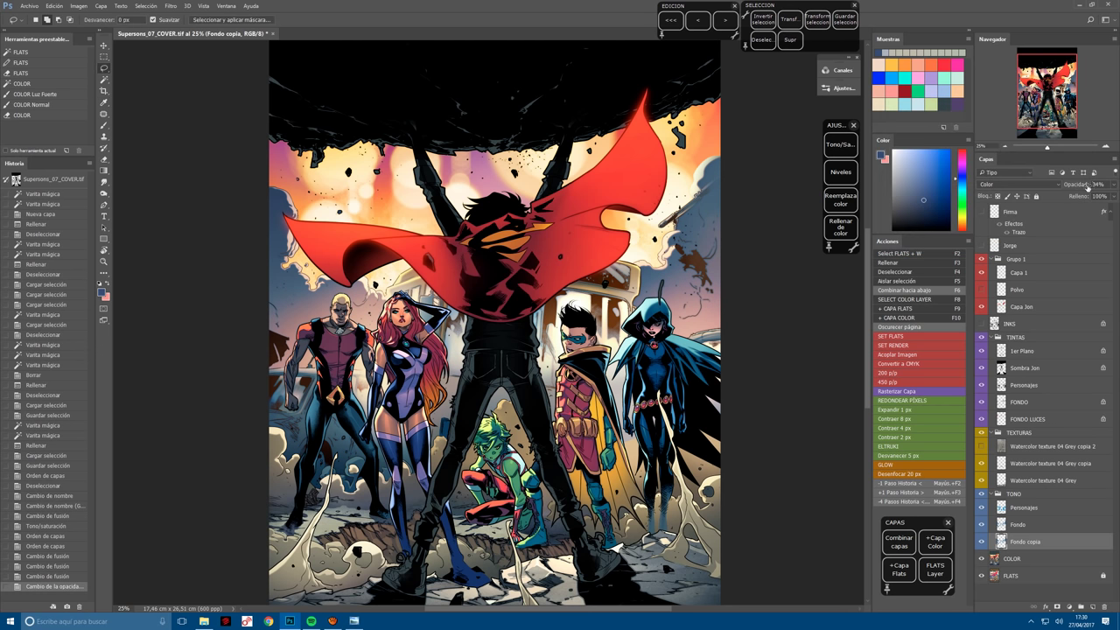
{"action": "left_click", "coordinate": [840, 145]}
{"action": "mouse_move", "coordinate": [978, 165]}
{"action": "left_mouse_down"}
{"action": "mouse_move", "coordinate": [1008, 170]}
{"action": "mouse_move", "coordinate": [911, 174]}
{"action": "mouse_move", "coordinate": [994, 171]}
{"action": "left_mouse_up"}
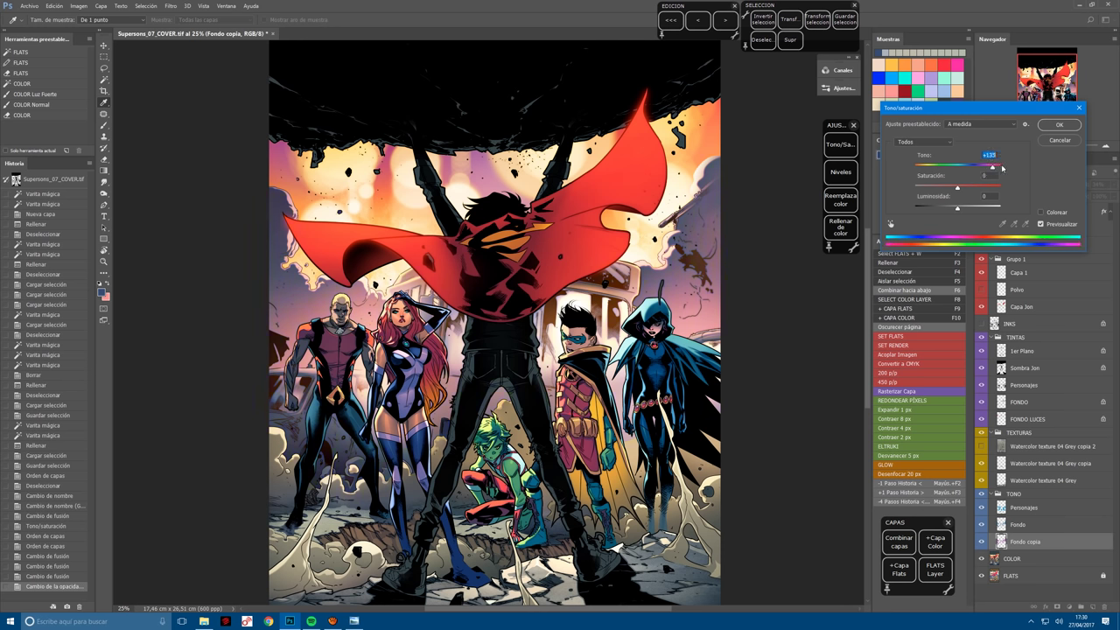
{"action": "left_click", "coordinate": [1066, 128]}
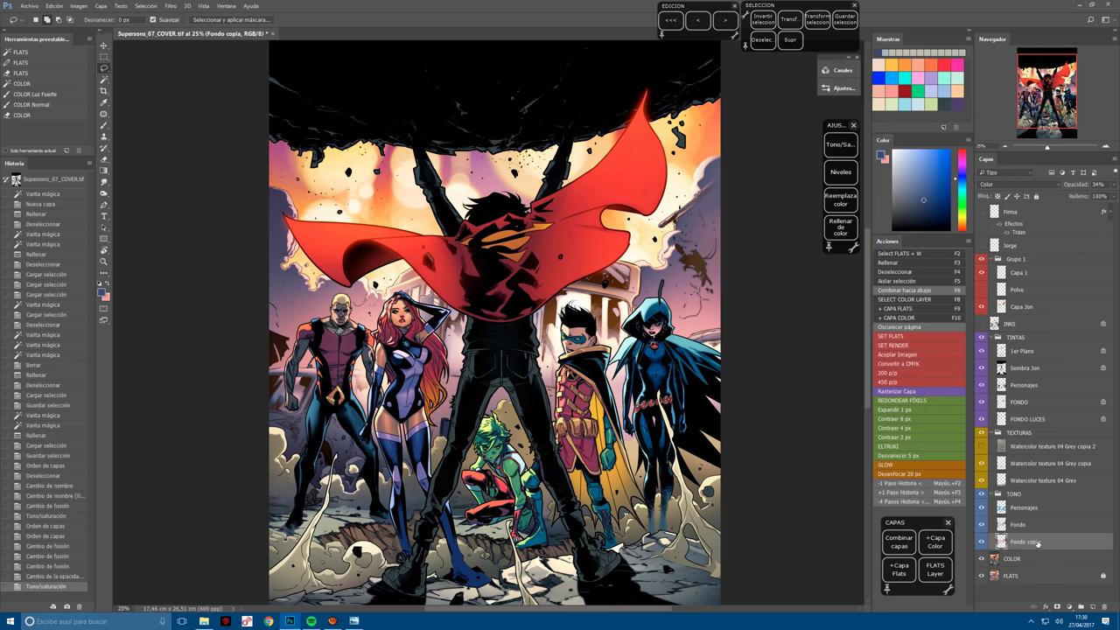
{"action": "left_click_drag", "start_coordinate": [1068, 189], "coordinate": [1058, 189]}
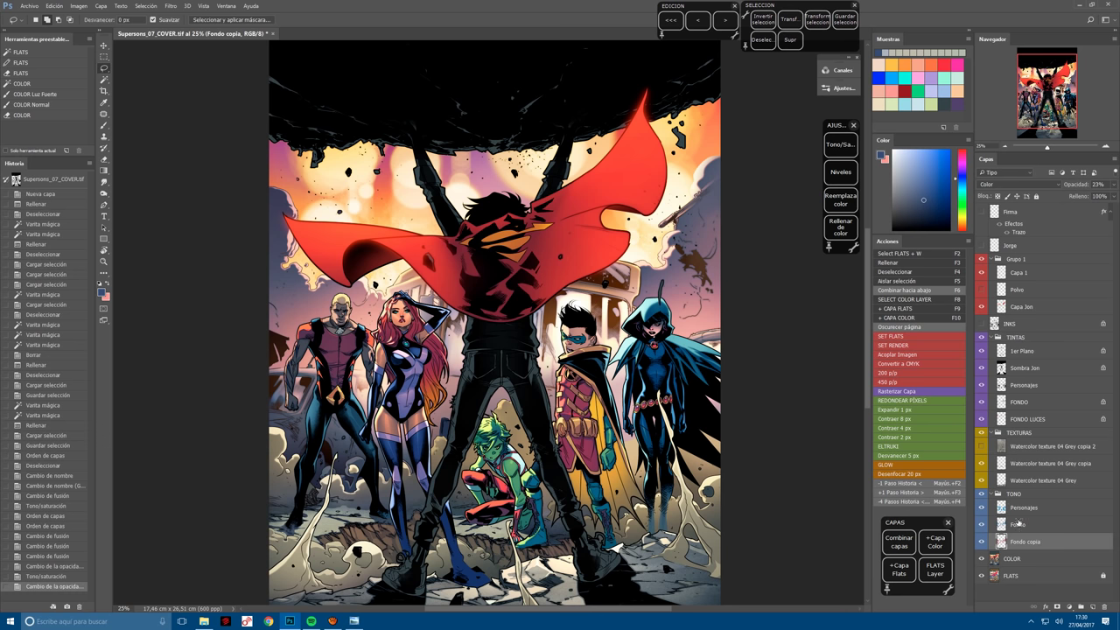
Select the Fondo layer in the TONO group and set its opacity to 100%.
{"action": "left_click", "coordinate": [1019, 525]}
{"action": "left_click", "coordinate": [1083, 186]}
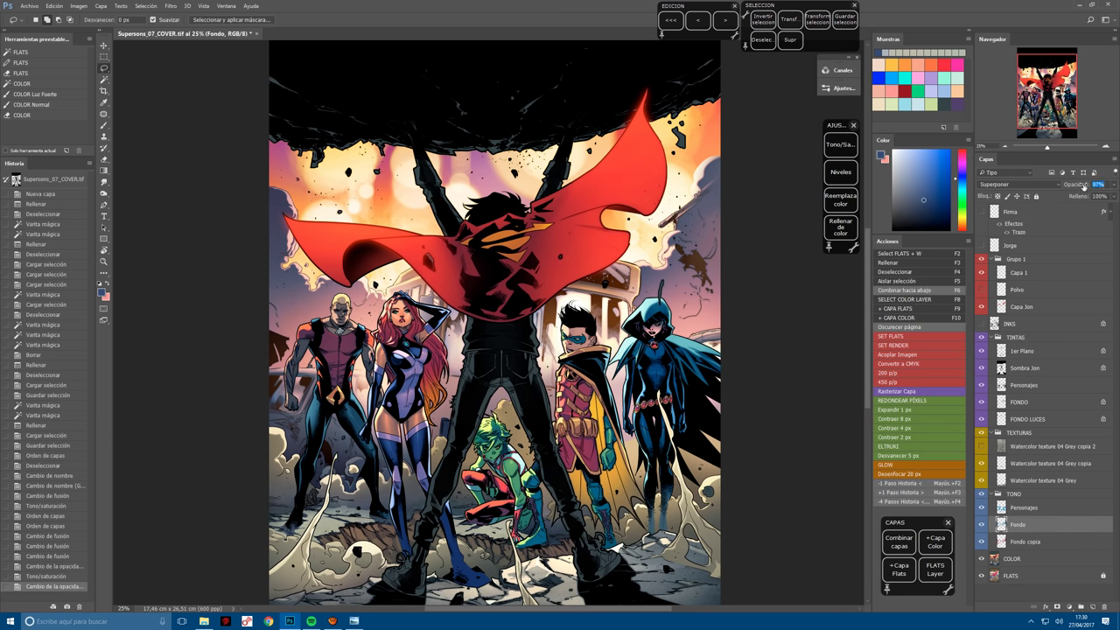
{"action": "type", "text": "100"}
{"action": "key", "text": "Return"}
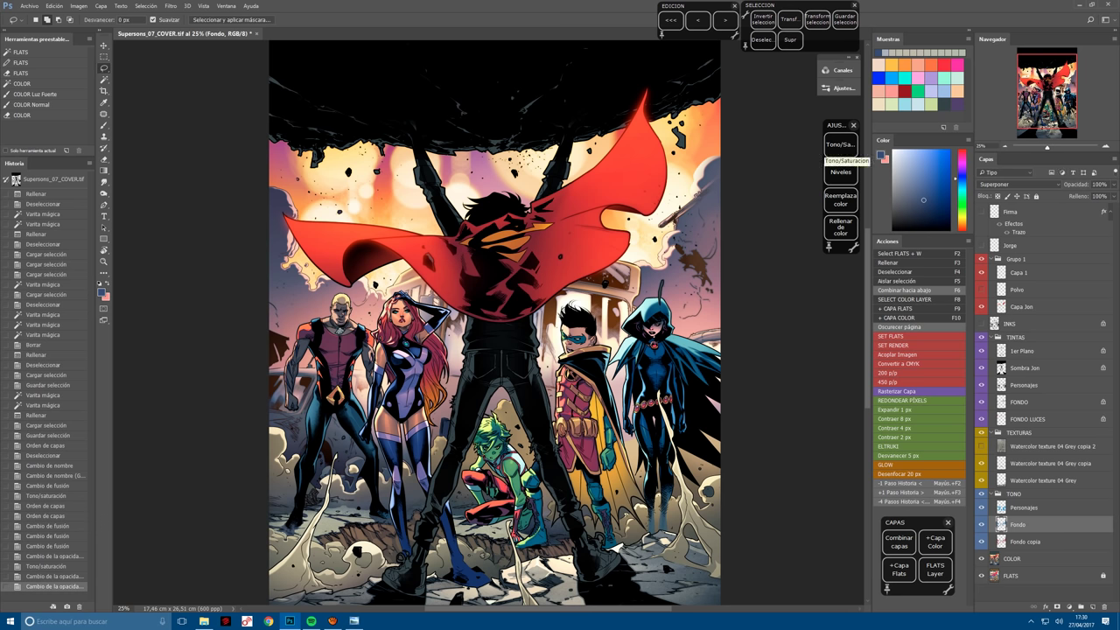
Adjust the Fondo layer's Hue/Saturation to hue -3, saturation +51 and lightness +26.
{"action": "left_click", "coordinate": [840, 145]}
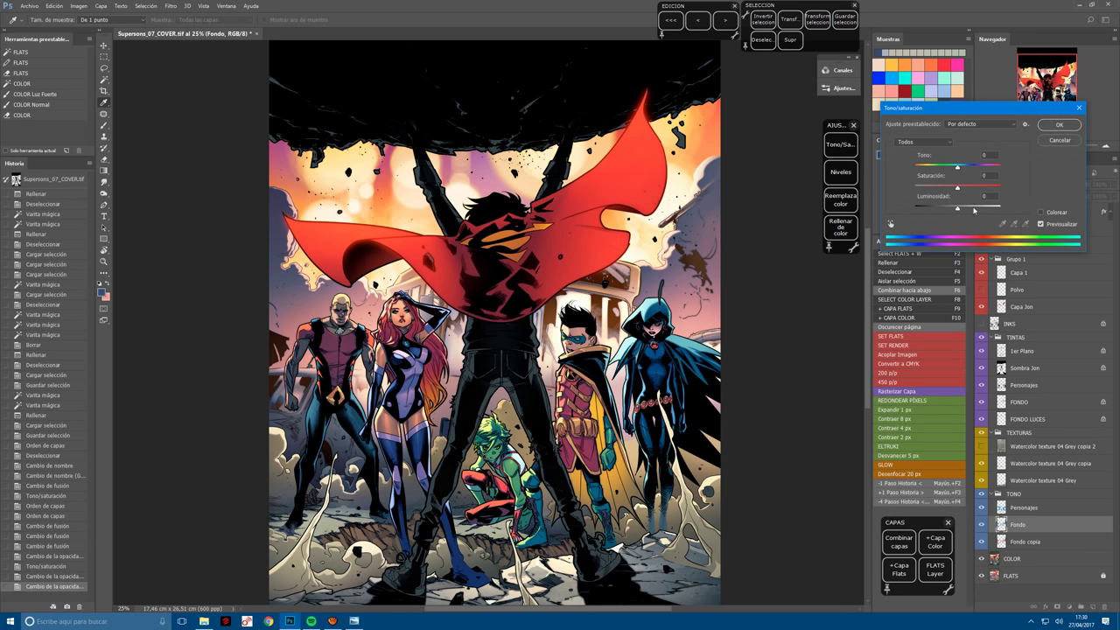
{"action": "left_click_drag", "start_coordinate": [958, 211], "coordinate": [963, 212]}
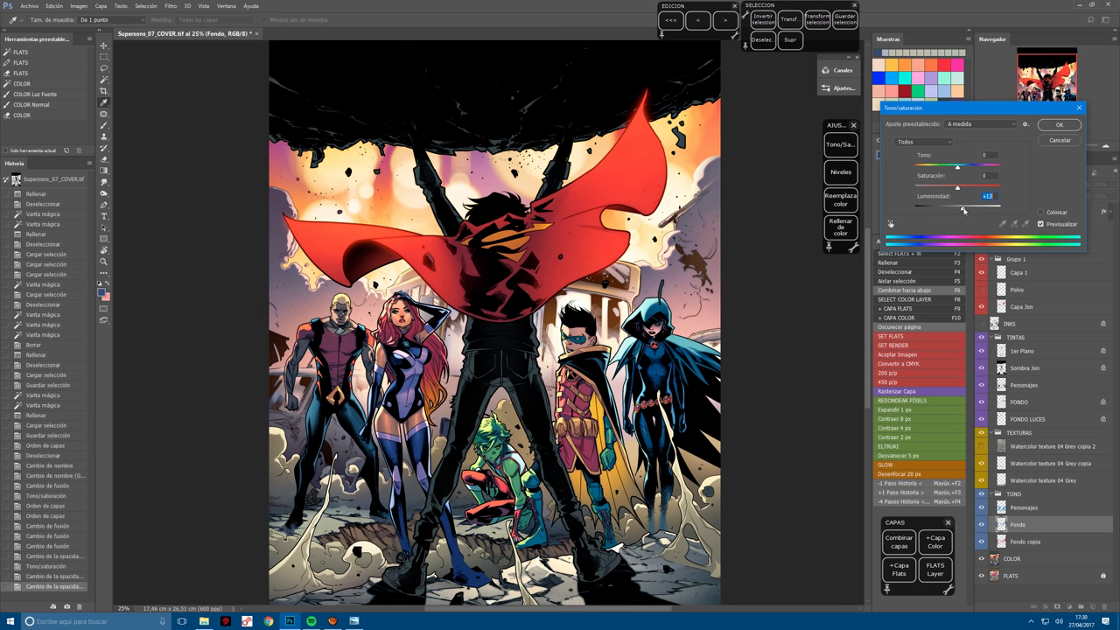
{"action": "key", "text": "shift+Tab"}
{"action": "type", "text": "100"}
{"action": "left_click", "coordinate": [969, 208]}
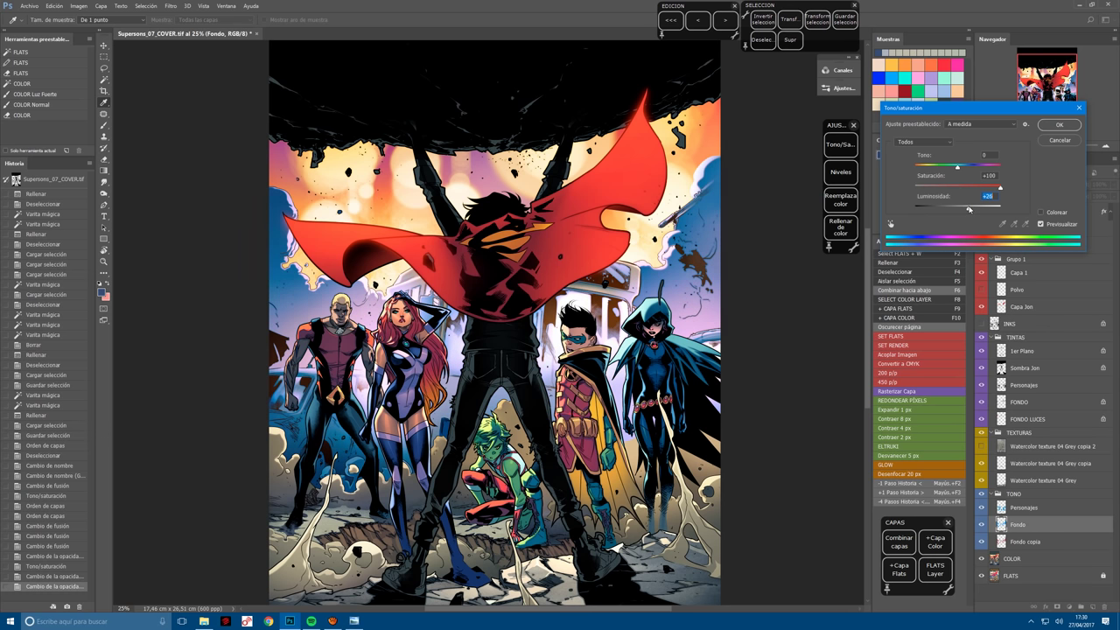
{"action": "left_click", "coordinate": [982, 187]}
{"action": "left_click_drag", "start_coordinate": [982, 187], "coordinate": [979, 189]}
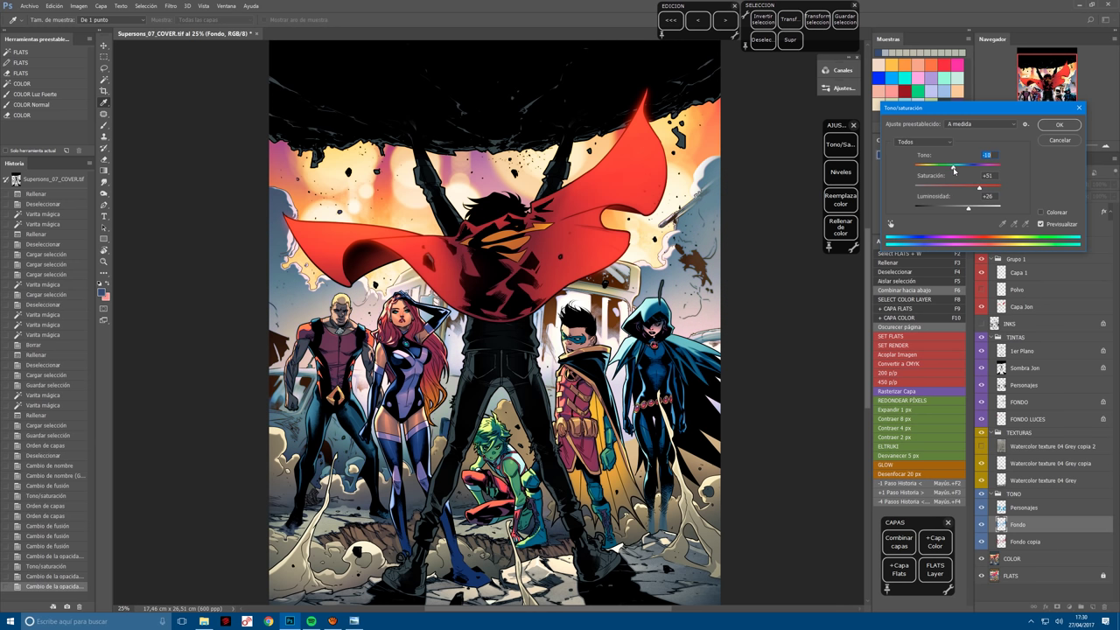
{"action": "left_click", "coordinate": [956, 168]}
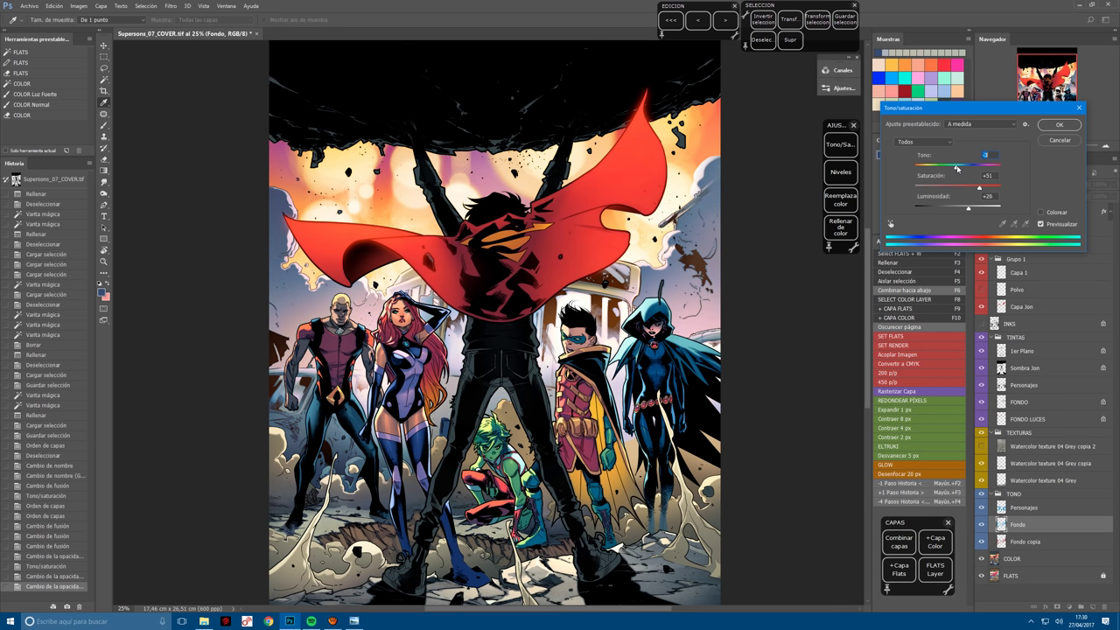
{"action": "left_click", "coordinate": [1060, 126]}
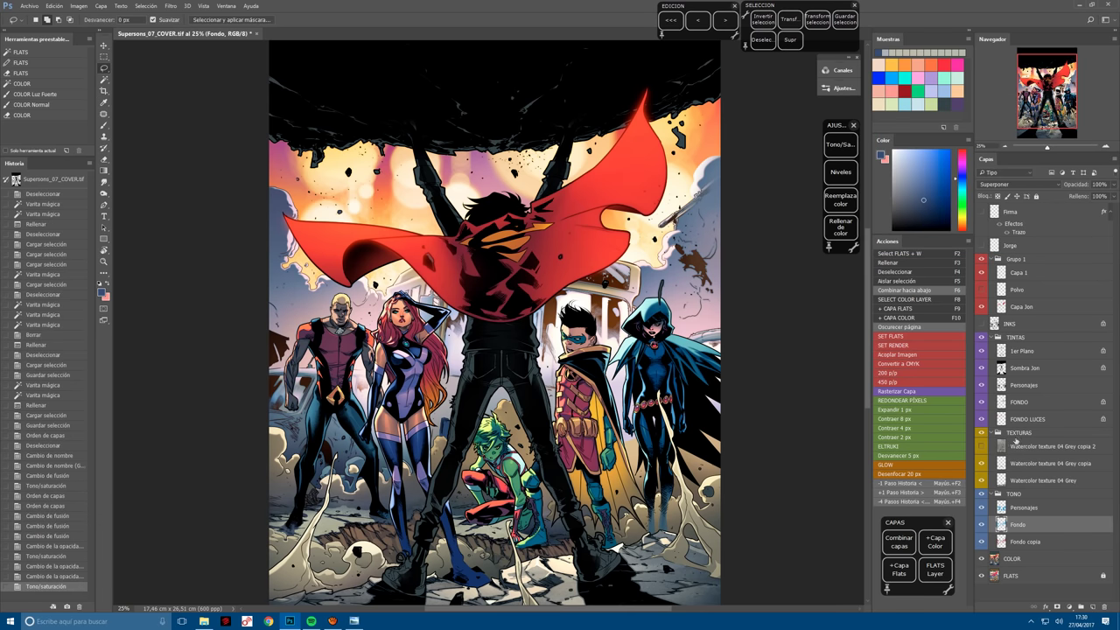
Try the TONO group above TINTAS, and return it to just above the COLOR layer, inside the TEXTURAS group.
{"action": "left_click", "coordinate": [1012, 407]}
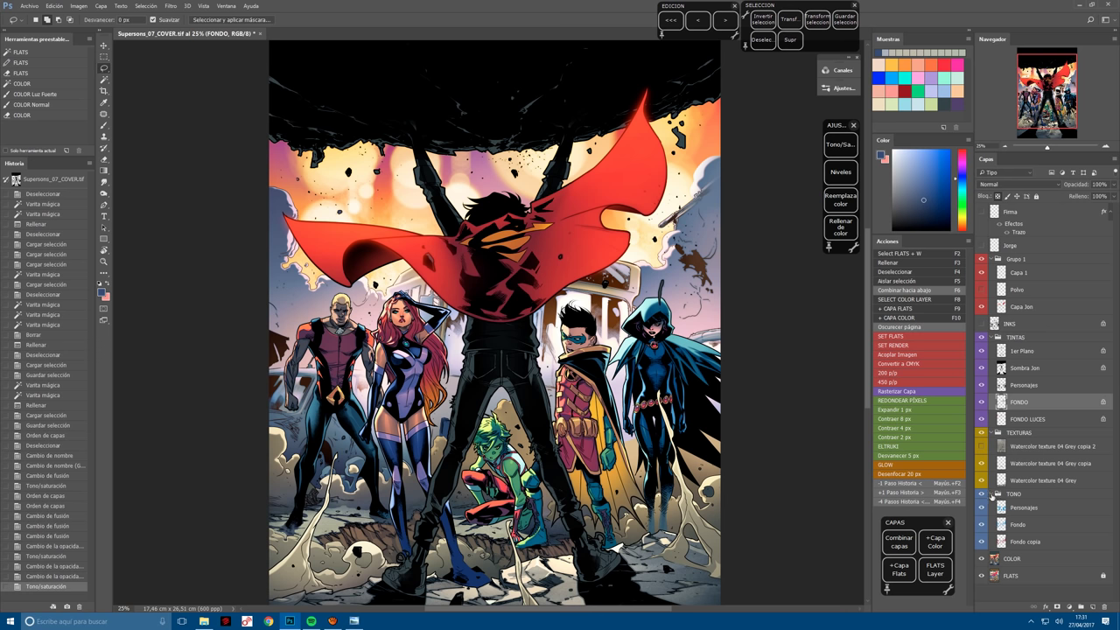
{"action": "left_click", "coordinate": [1030, 497]}
{"action": "left_click_drag", "start_coordinate": [1031, 497], "coordinate": [1018, 326]}
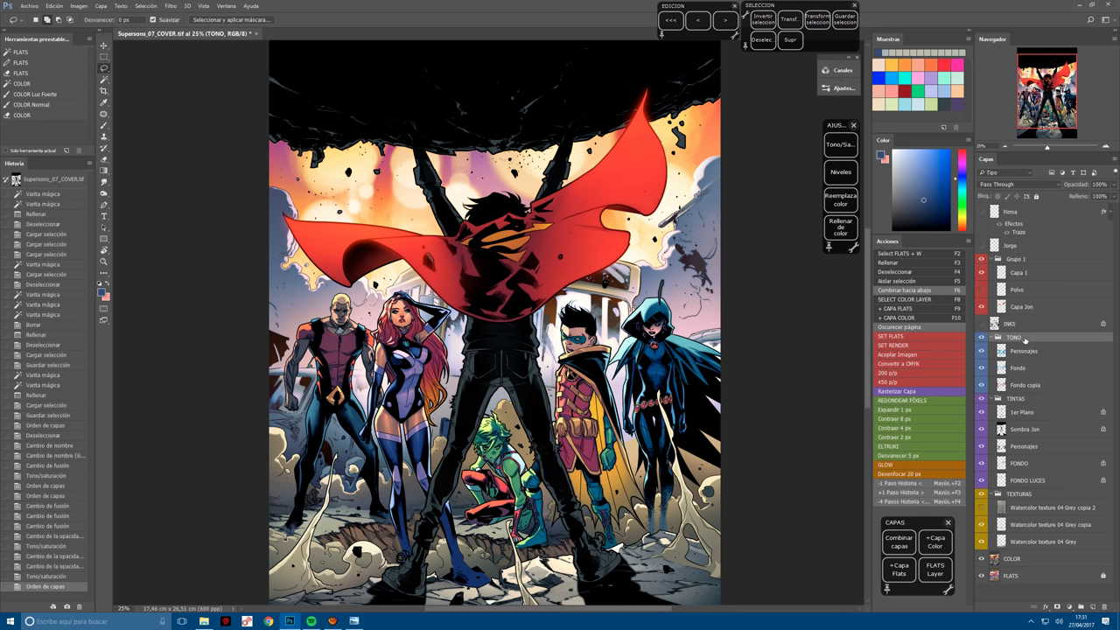
{"action": "left_click_drag", "start_coordinate": [1026, 341], "coordinate": [1020, 562]}
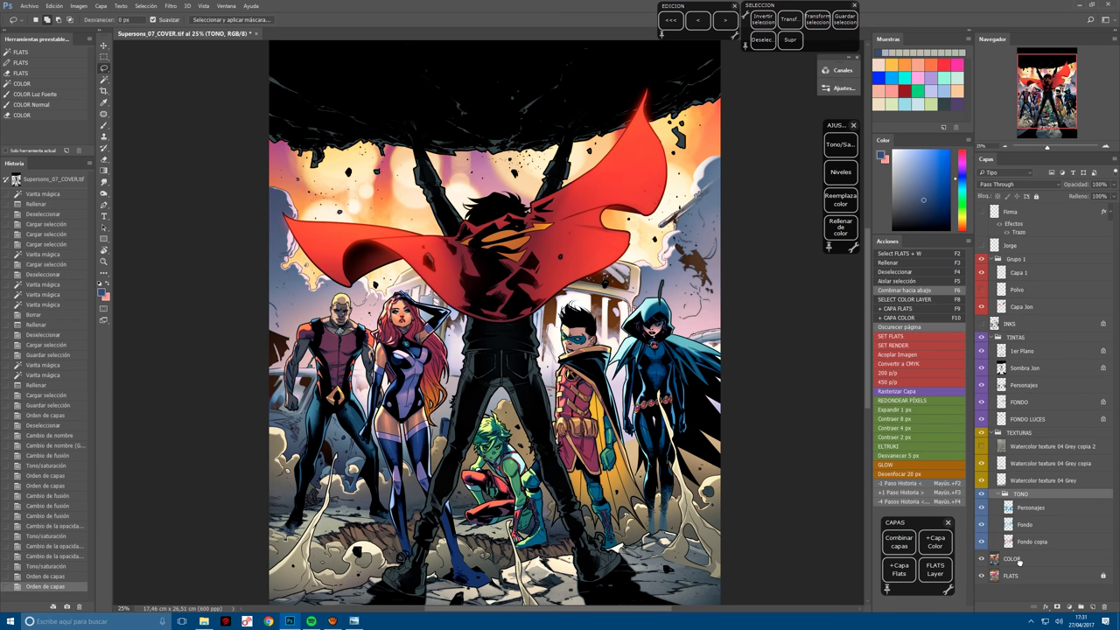
Shift the hue of the FONDO layer in the TINTAS group to +180 with Hue/Saturation.
{"action": "left_click", "coordinate": [1034, 402]}
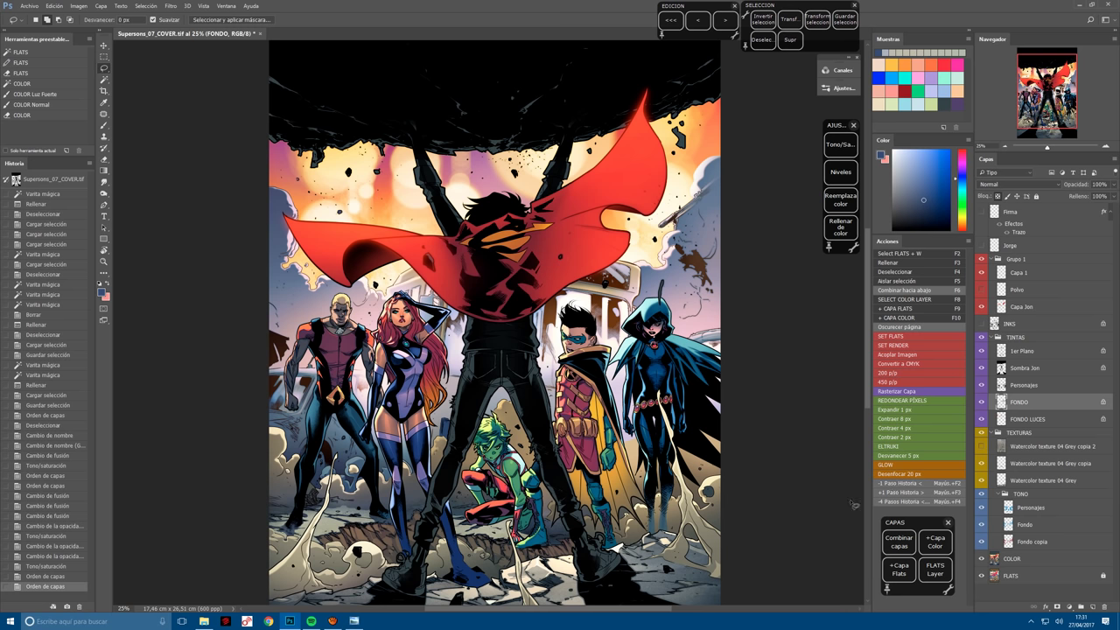
{"action": "left_click", "coordinate": [840, 145]}
{"action": "left_click_drag", "start_coordinate": [958, 166], "coordinate": [1020, 168]}
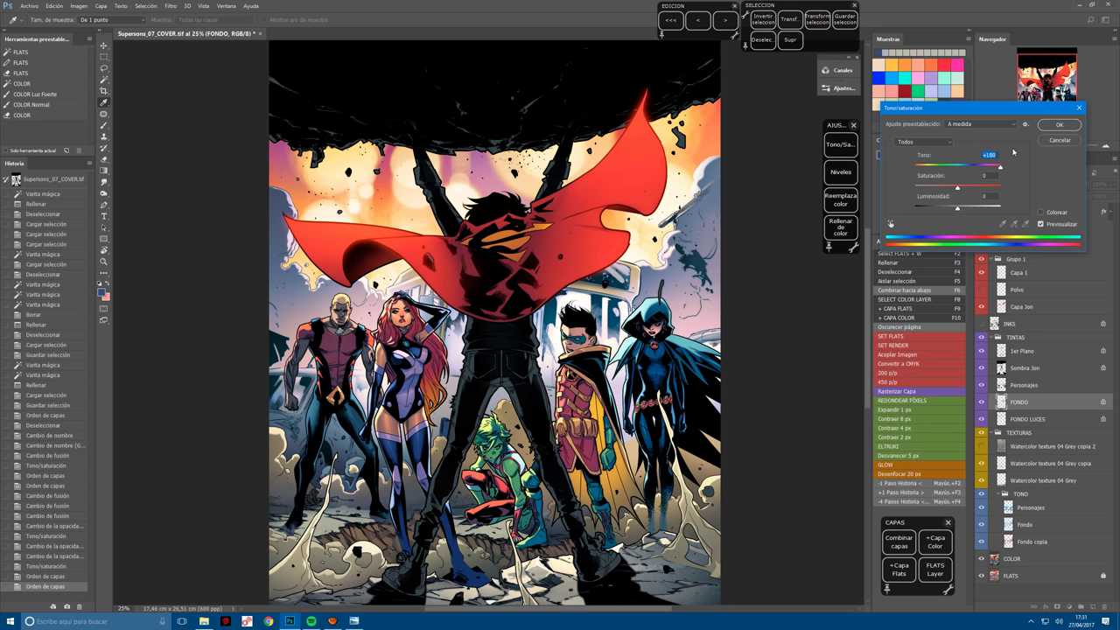
{"action": "left_click", "coordinate": [1063, 125]}
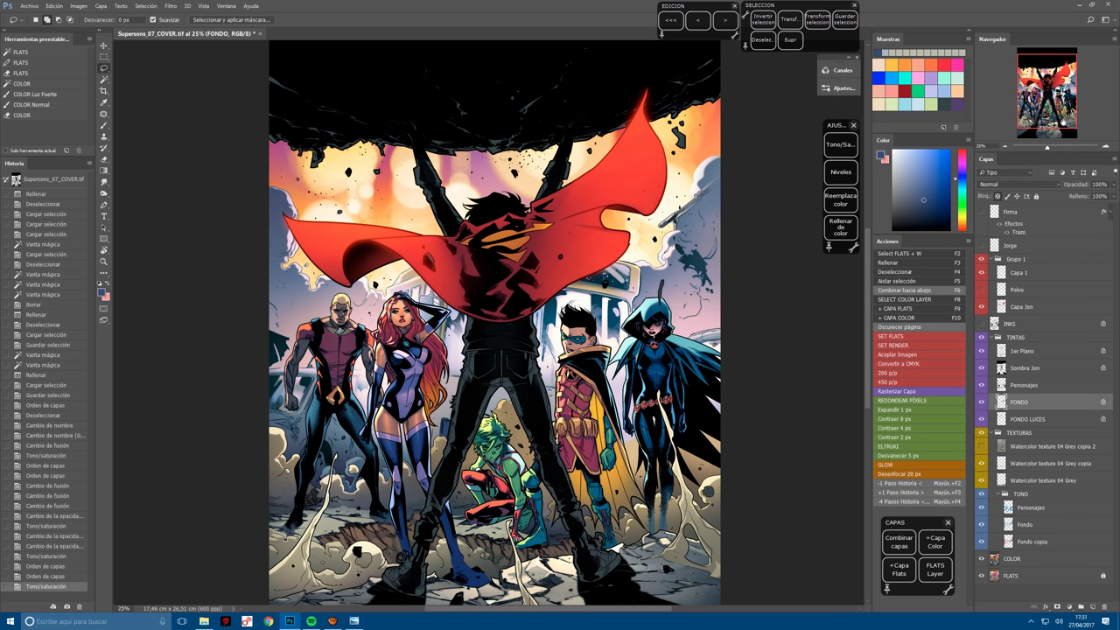
Isolate the sky area on its own layer above COLOR using its flat colour, and lighten it with Hue/Saturation.
{"action": "key", "text": "F2"}
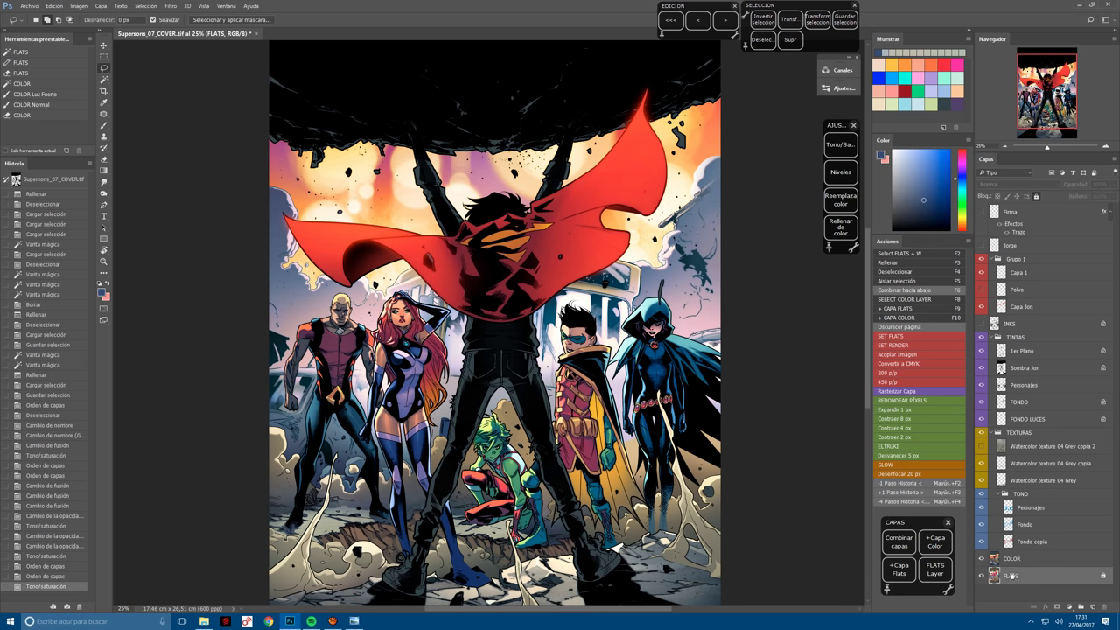
{"action": "left_click", "coordinate": [582, 162]}
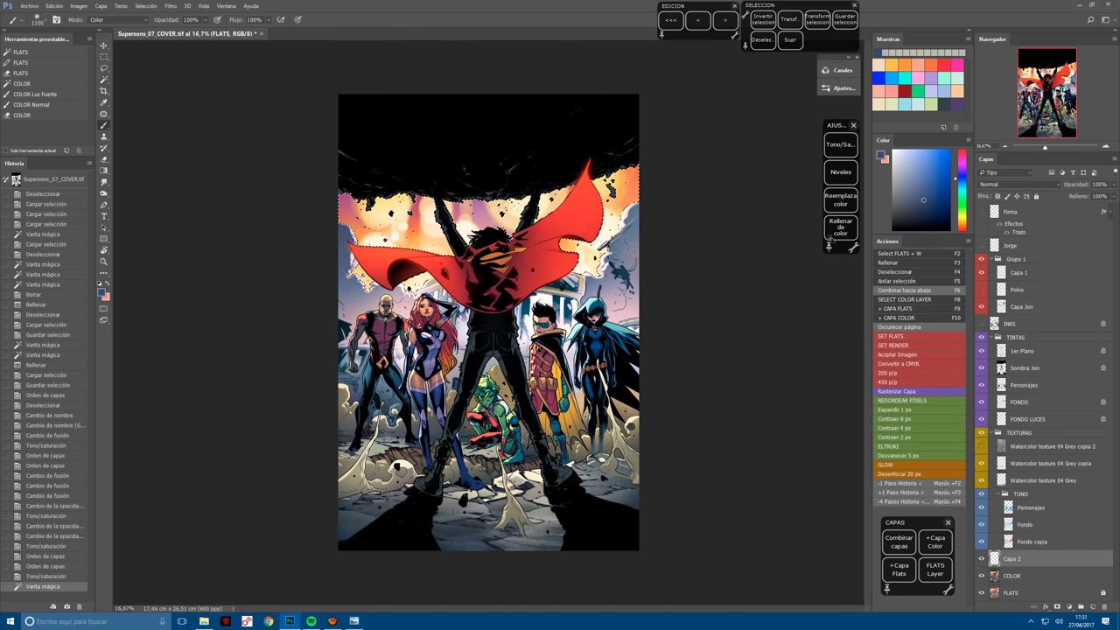
{"action": "left_click", "coordinate": [841, 145]}
{"action": "left_click_drag", "start_coordinate": [986, 200], "coordinate": [995, 210]}
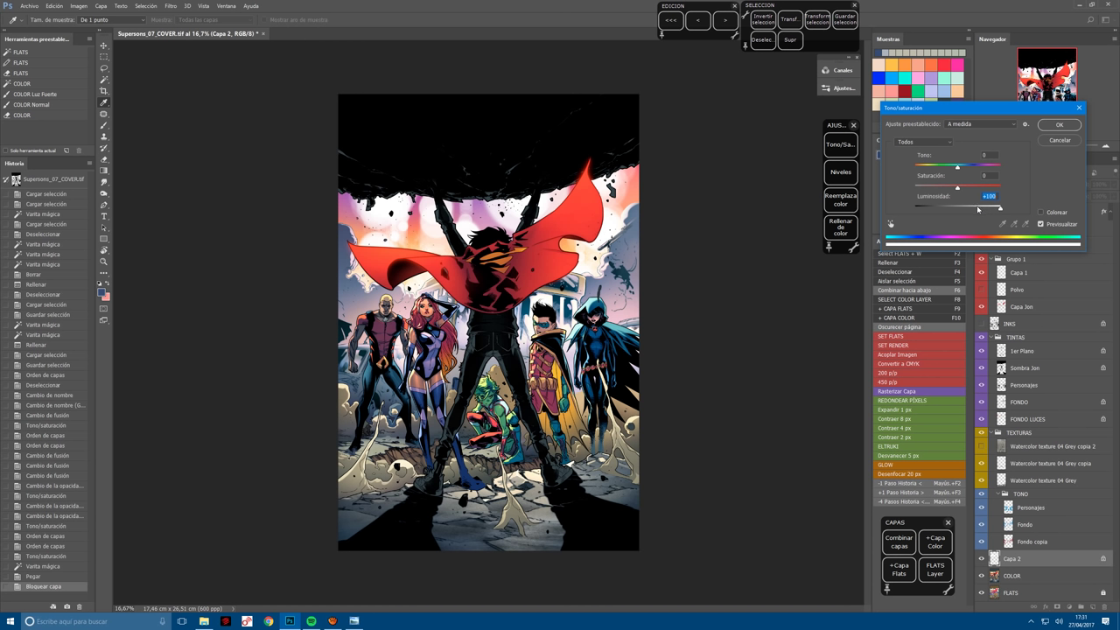
{"action": "mouse_move", "coordinate": [973, 208]}
{"action": "left_mouse_down"}
{"action": "mouse_move", "coordinate": [1015, 204]}
{"action": "mouse_move", "coordinate": [989, 205]}
{"action": "left_mouse_up"}
{"action": "left_click", "coordinate": [1059, 124]}
Adjust the isolated sky layer with Levels and merge it down into COLOR.
{"action": "left_click", "coordinate": [840, 173]}
{"action": "left_click", "coordinate": [1055, 119]}
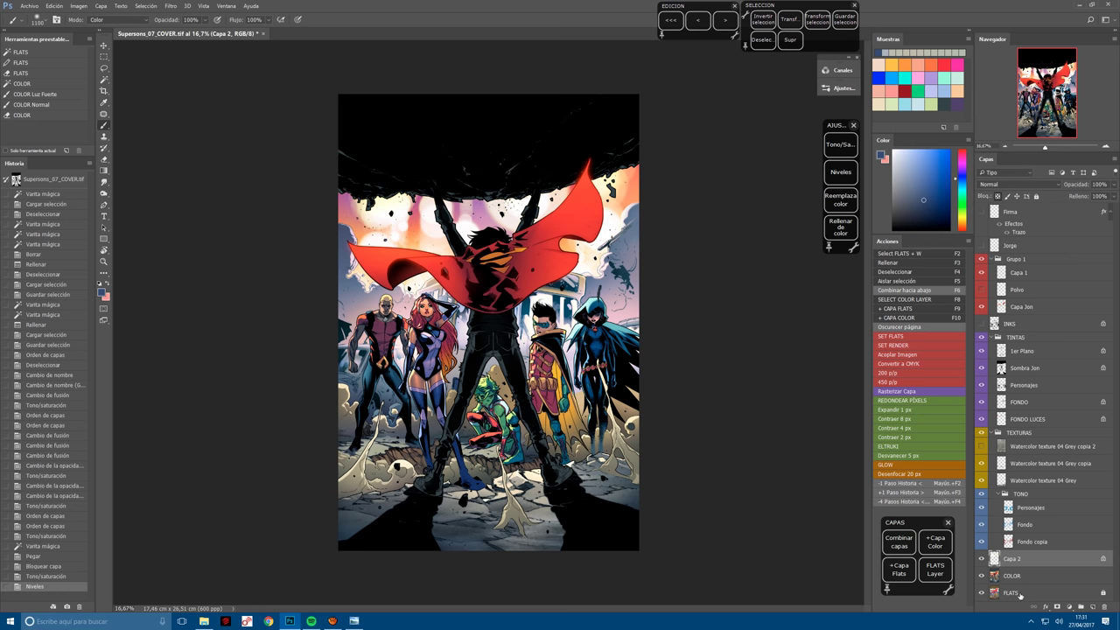
{"action": "key", "text": "F6"}
Add a new layer above COLOR and select the sky area by its flat colour on the FLATS layer.
{"action": "key", "text": "F2"}
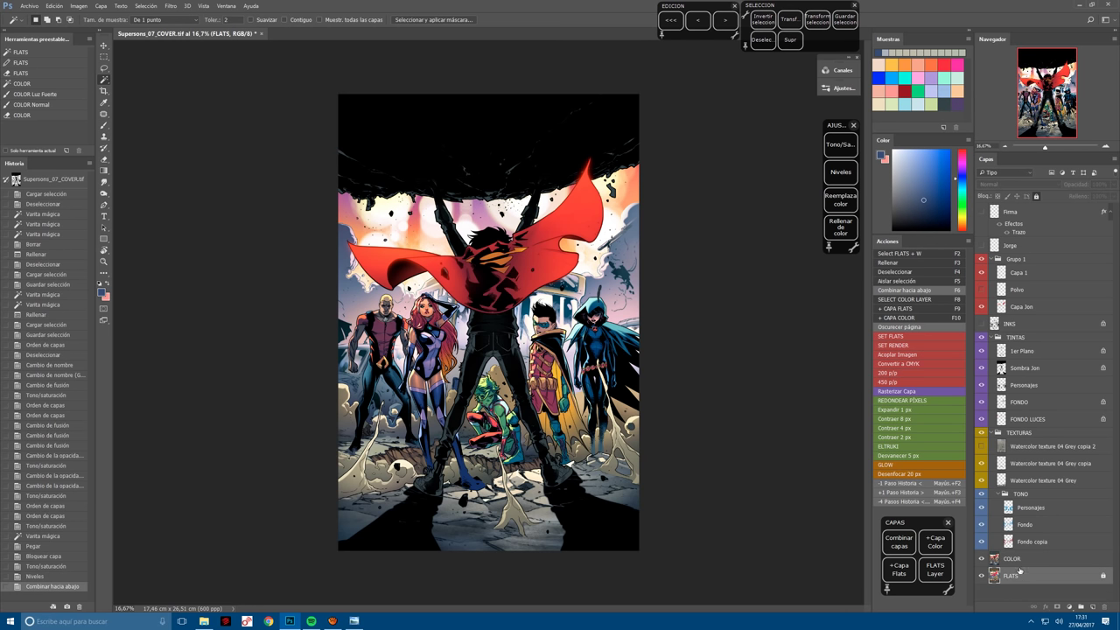
{"action": "key", "text": "F10"}
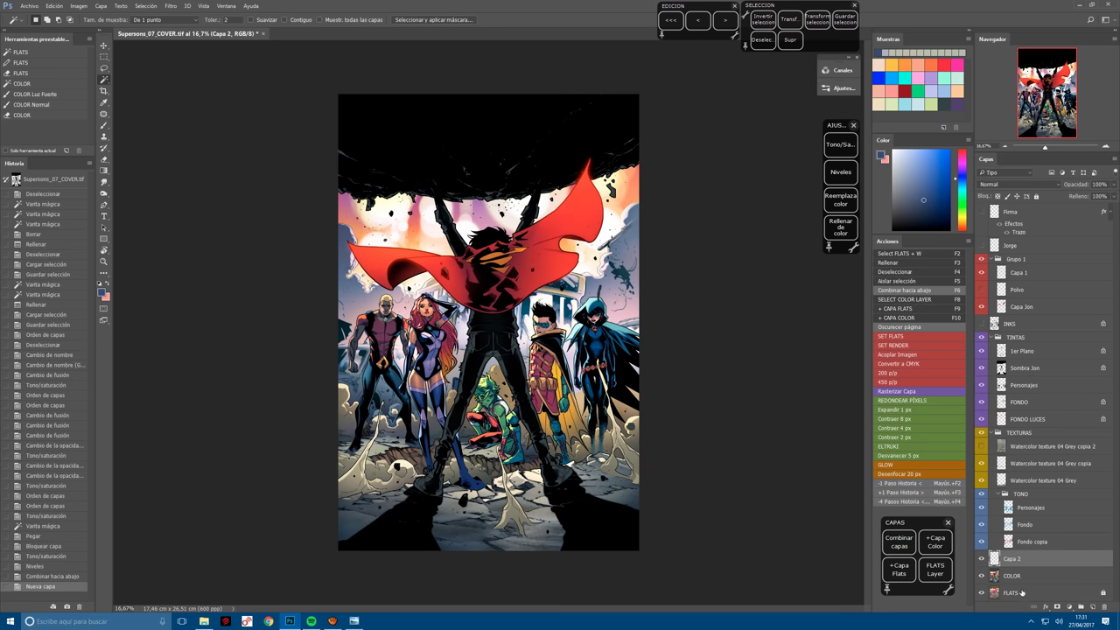
{"action": "left_click", "coordinate": [1023, 593]}
{"action": "left_click", "coordinate": [615, 205]}
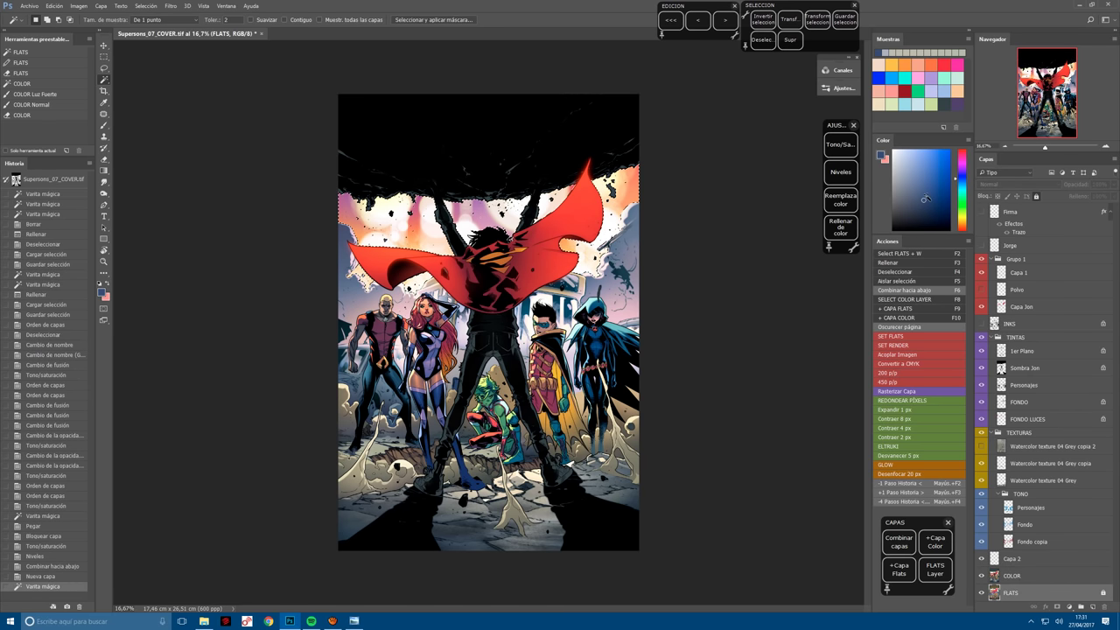
Fill the sky selection with vivid blue on Capa 2, deselect, and move that layer between FONDO and FONDO LUCES in the TINTAS group.
{"action": "left_click", "coordinate": [925, 199]}
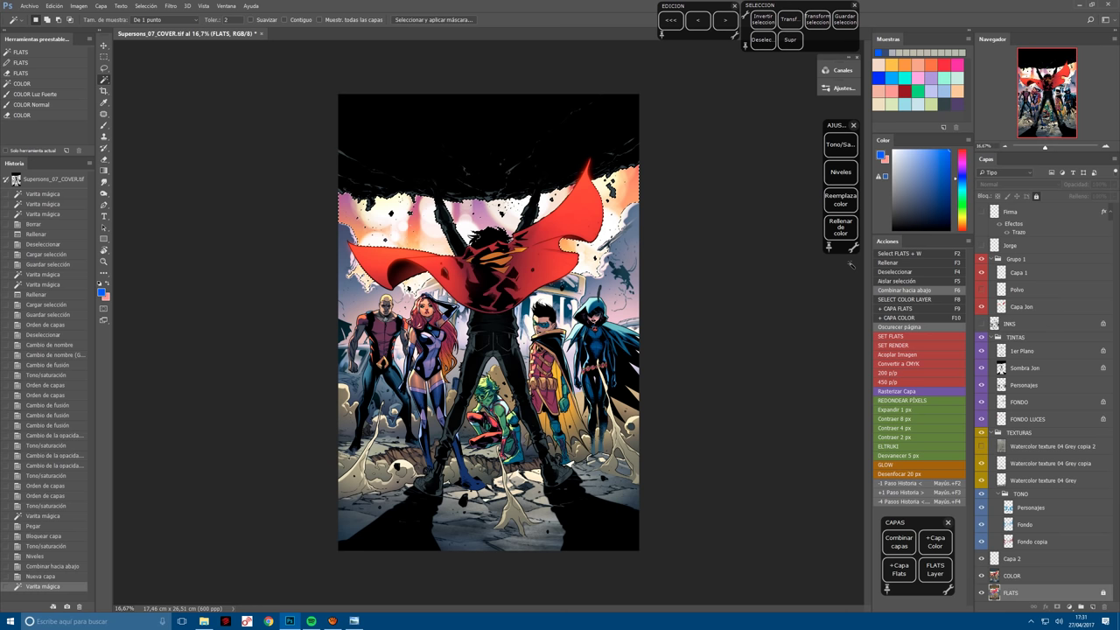
{"action": "left_click", "coordinate": [841, 225]}
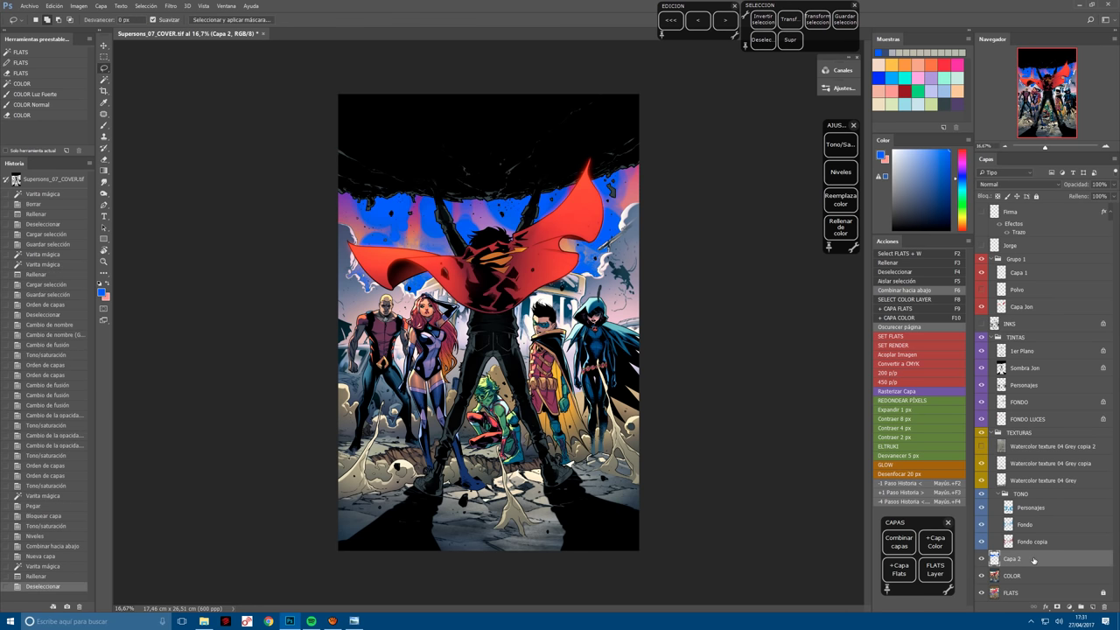
{"action": "left_click_drag", "start_coordinate": [1036, 561], "coordinate": [1031, 420]}
Set the blue sky layer's blend mode to Luz suave and shift its hue towards cyan with Hue/Saturation.
{"action": "left_click", "coordinate": [1009, 186]}
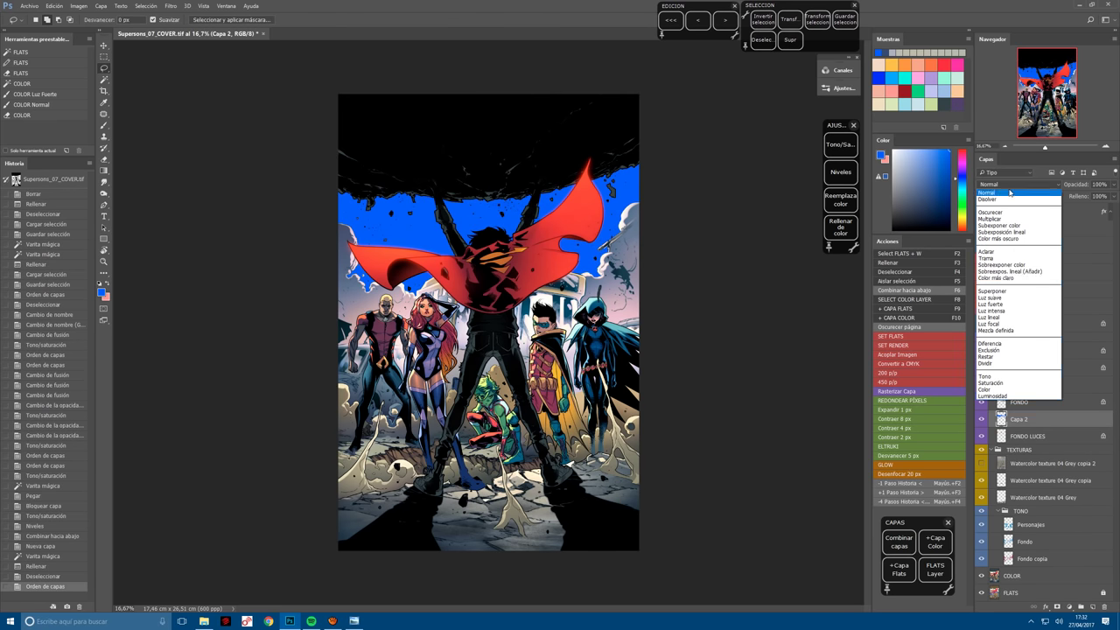
{"action": "left_click", "coordinate": [1011, 288]}
{"action": "key", "text": "Down"}
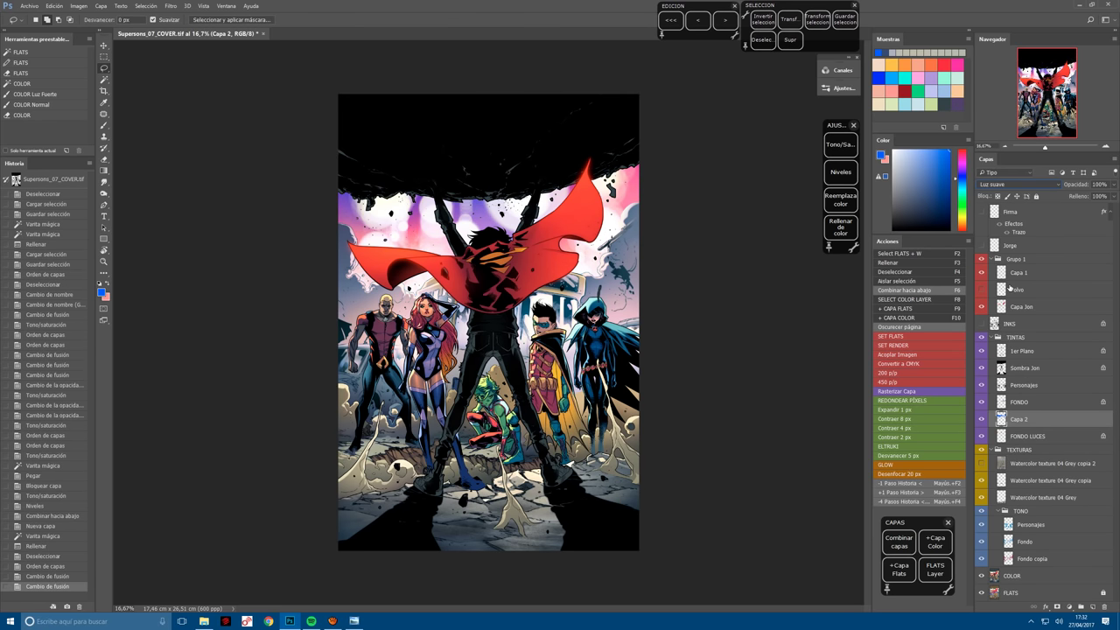
{"action": "key", "text": "Up"}
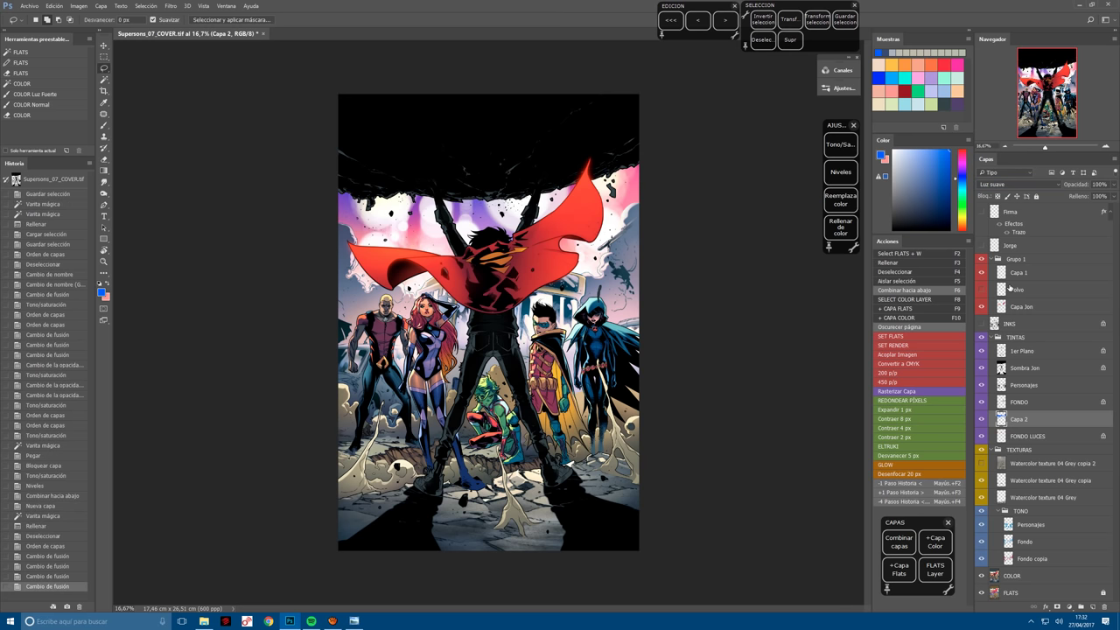
{"action": "left_click", "coordinate": [841, 145]}
{"action": "mouse_move", "coordinate": [958, 165]}
{"action": "left_mouse_down"}
{"action": "mouse_move", "coordinate": [979, 166]}
{"action": "mouse_move", "coordinate": [939, 168]}
{"action": "left_mouse_up"}
{"action": "left_click", "coordinate": [1057, 124]}
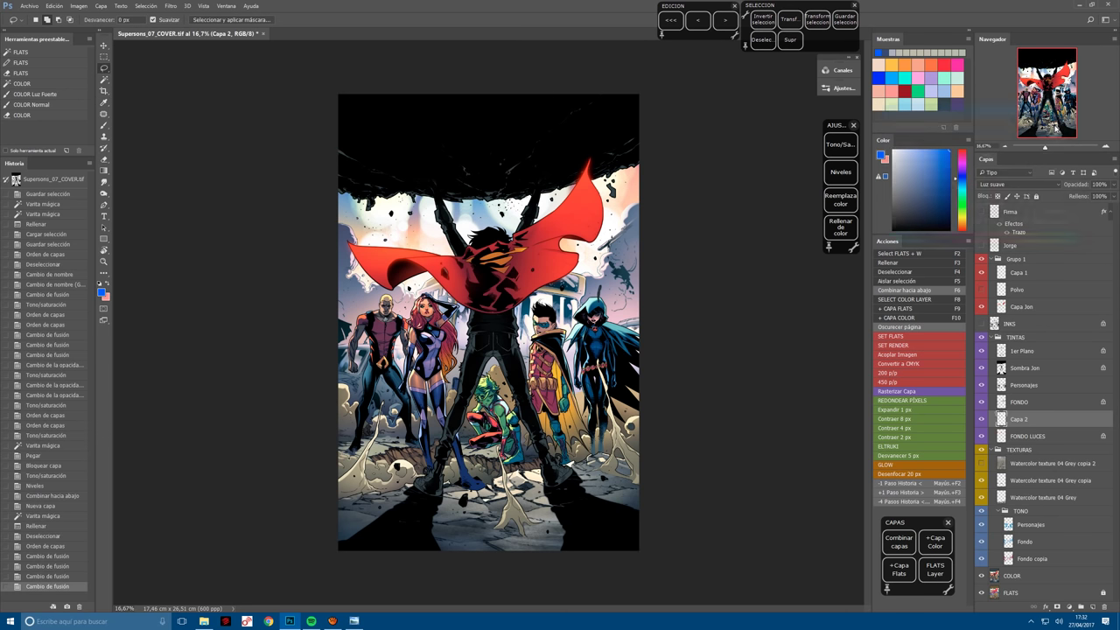
Rename the sky tint layer as TONO FONDO and collapse the TONO group.
{"action": "double_click", "coordinate": [1020, 419]}
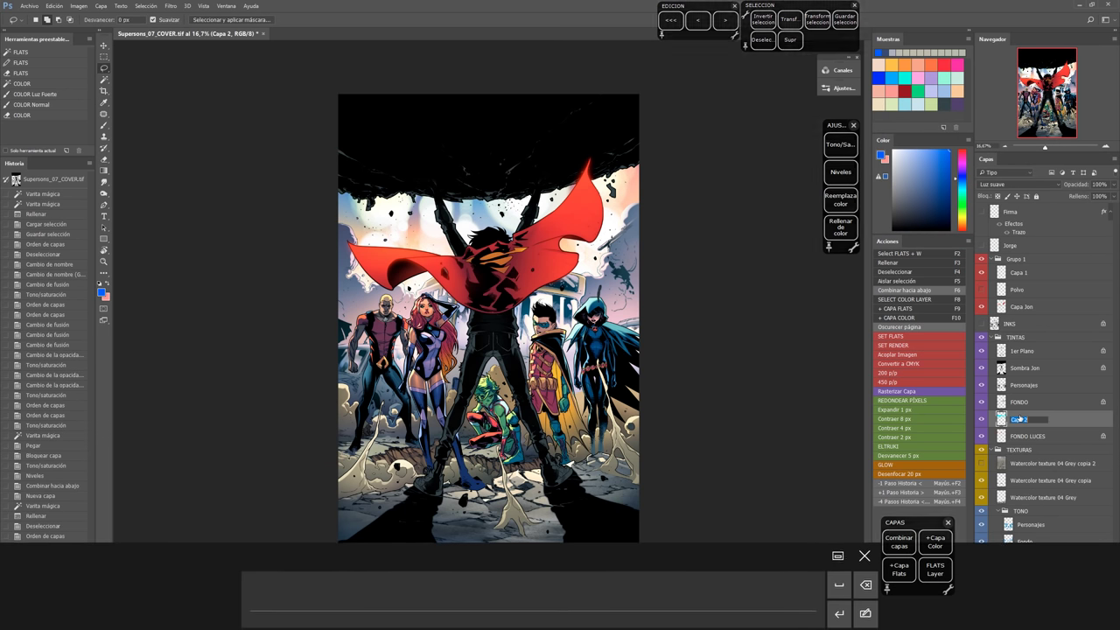
{"action": "type", "text": "TONO FON"}
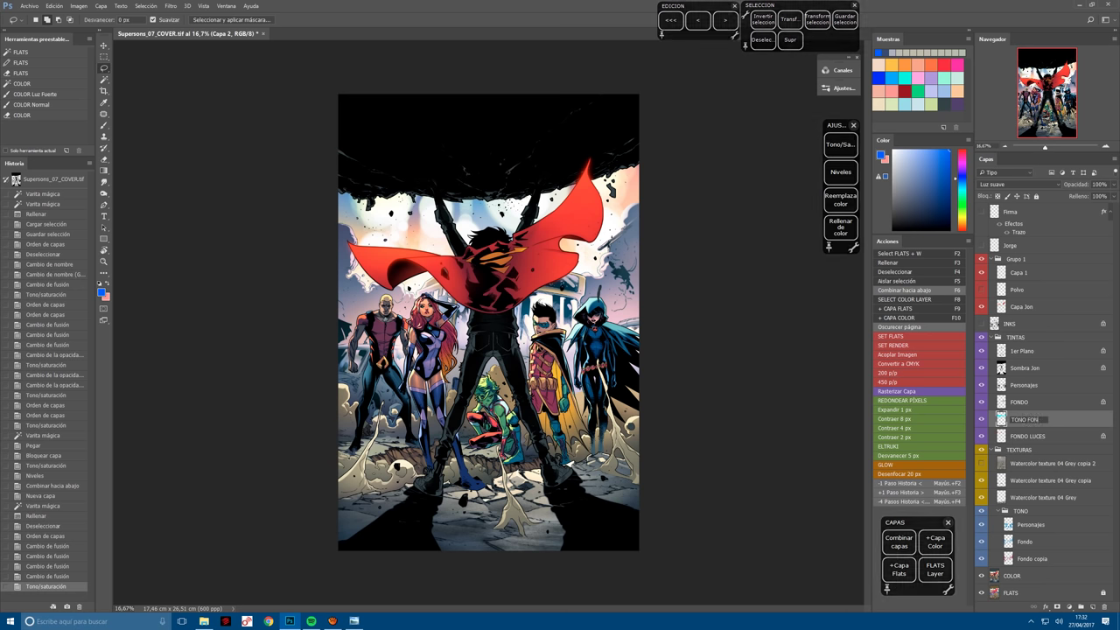
{"action": "type", "text": "DO"}
{"action": "key", "text": "Return"}
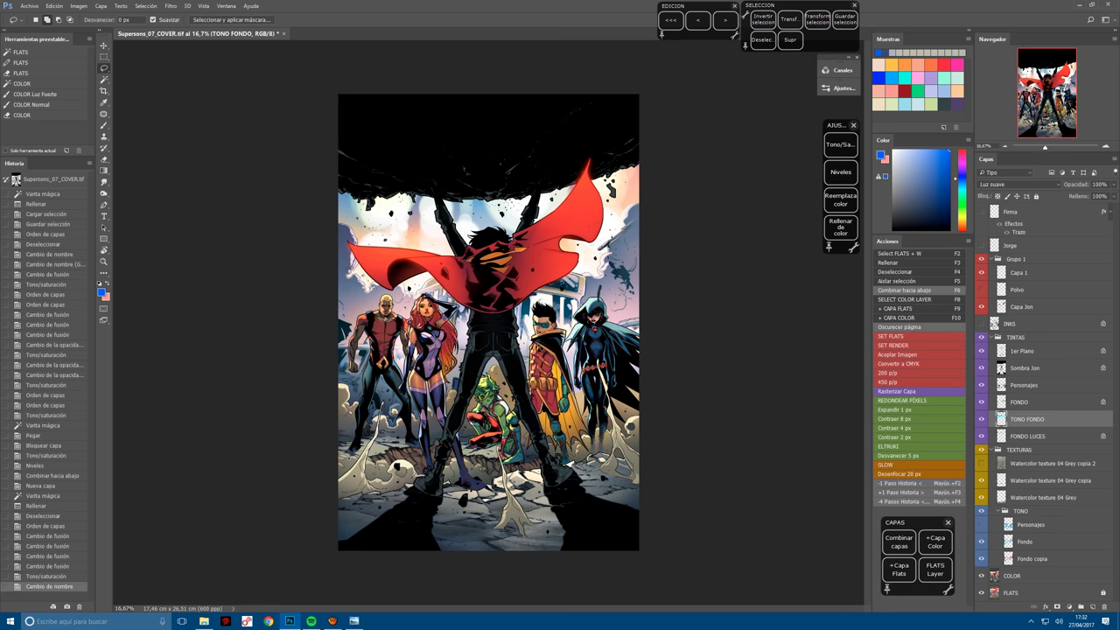
{"action": "left_click", "coordinate": [998, 511]}
{"action": "left_click", "coordinate": [1013, 542]}
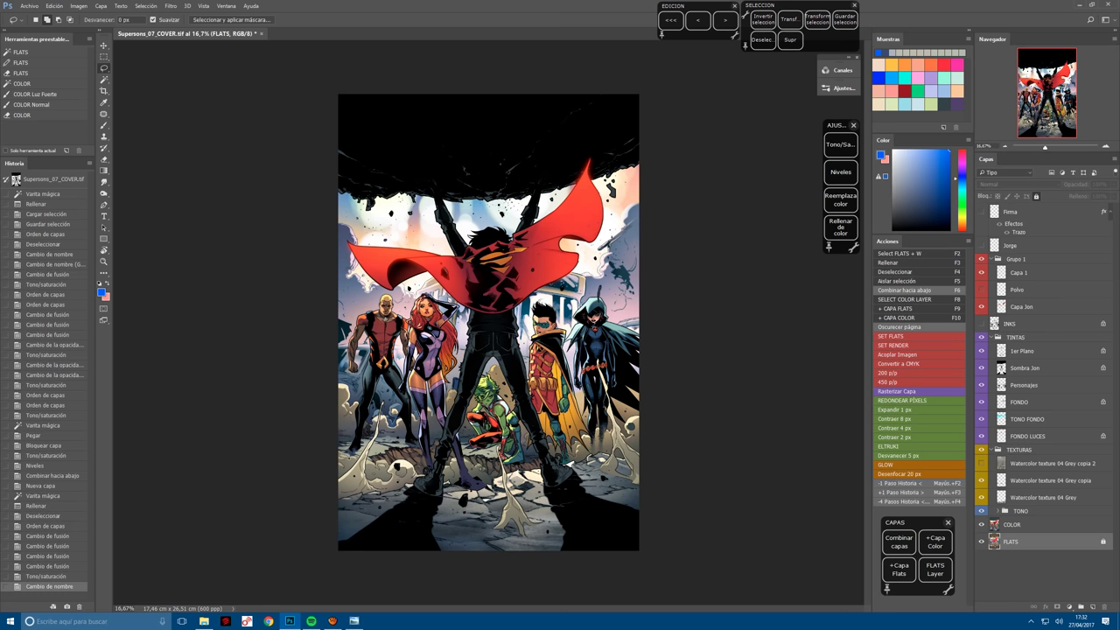
Brush an orange glow on Capa 1 in Grupo 1, where the hero's right raised hand meets the rock.
{"action": "left_click", "coordinate": [1020, 273]}
{"action": "key", "text": "b"}
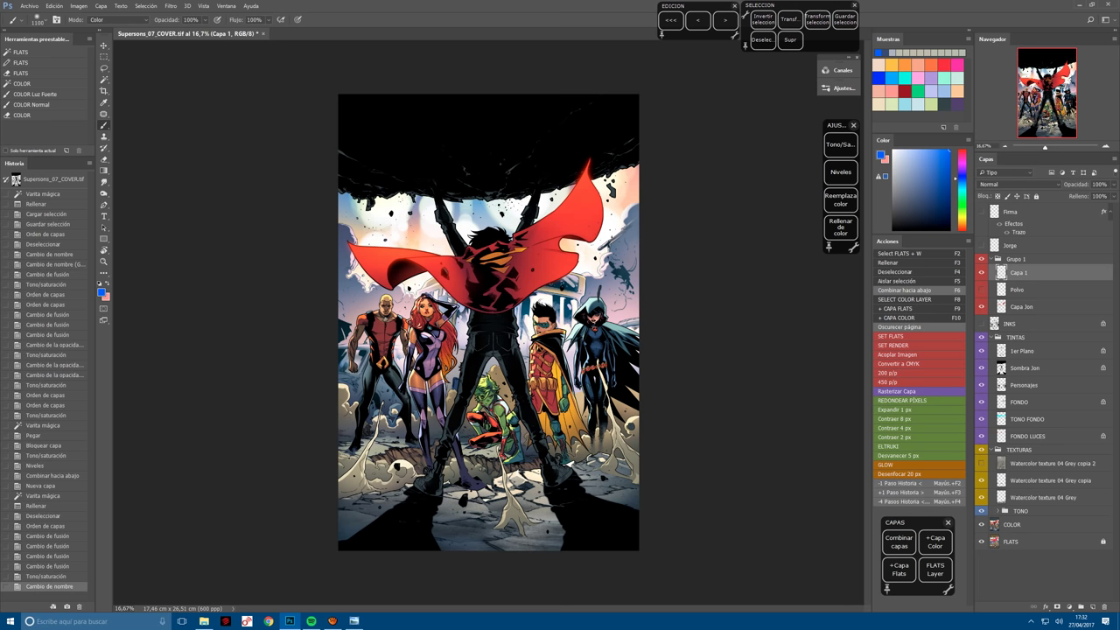
{"action": "scroll", "coordinate": [360, 102], "scroll_direction": "up", "scroll_amount": 1}
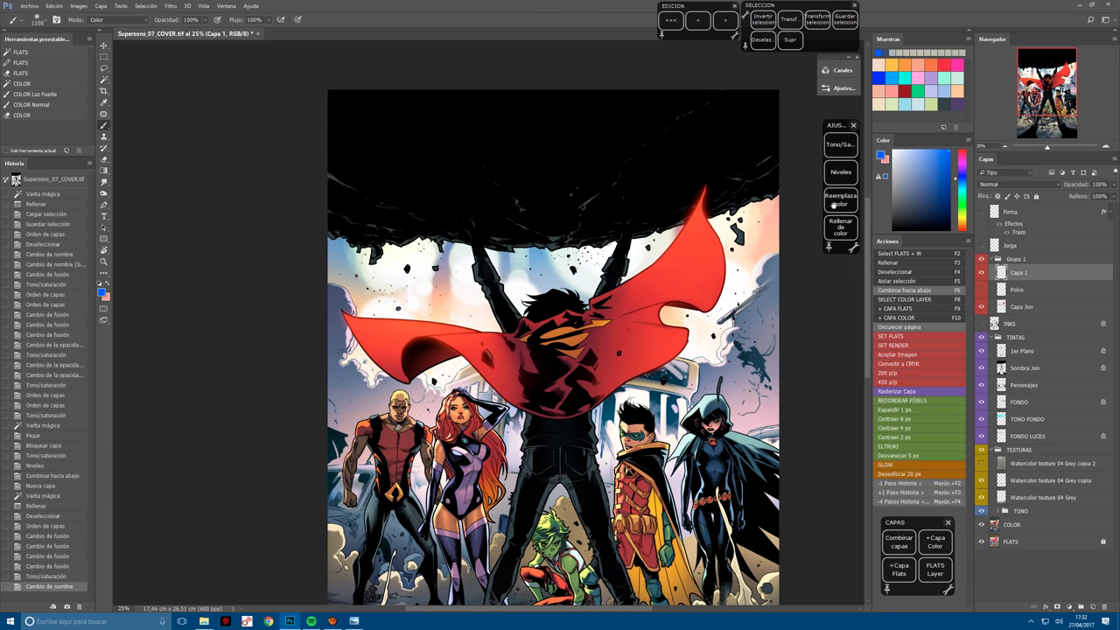
{"action": "left_click", "coordinate": [908, 61]}
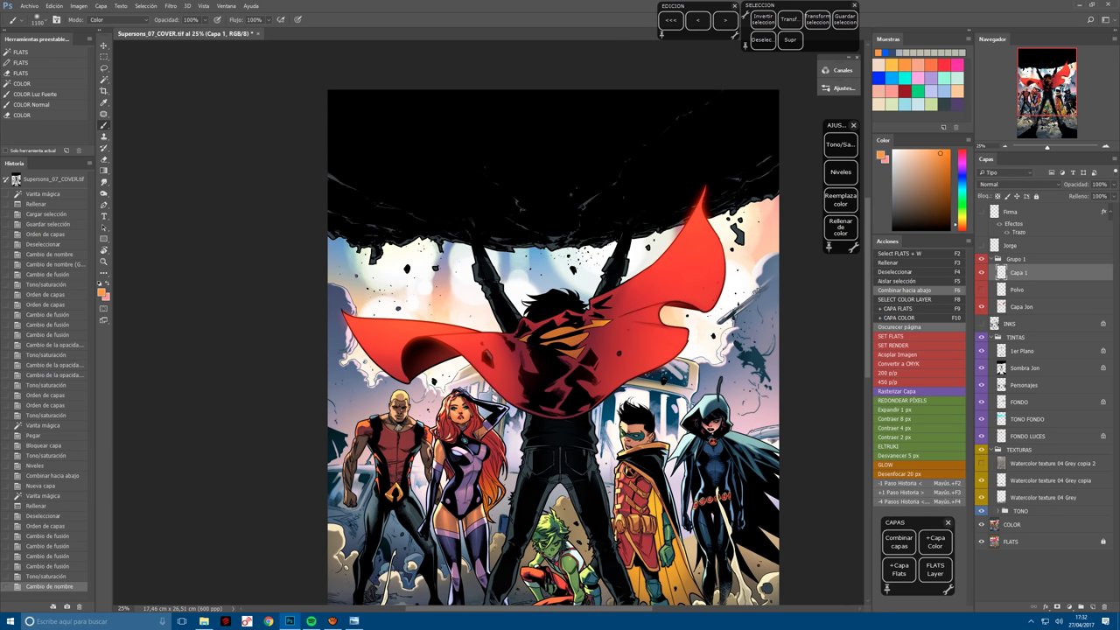
{"action": "left_click", "coordinate": [597, 251]}
{"action": "left_click", "coordinate": [597, 252]}
{"action": "key", "text": "bracketleft"}
{"action": "key", "text": "bracketleft"}
{"action": "key", "text": "bracketleft"}
{"action": "key", "text": "bracketleft"}
{"action": "left_click", "coordinate": [596, 245]}
{"action": "left_click", "coordinate": [606, 264]}
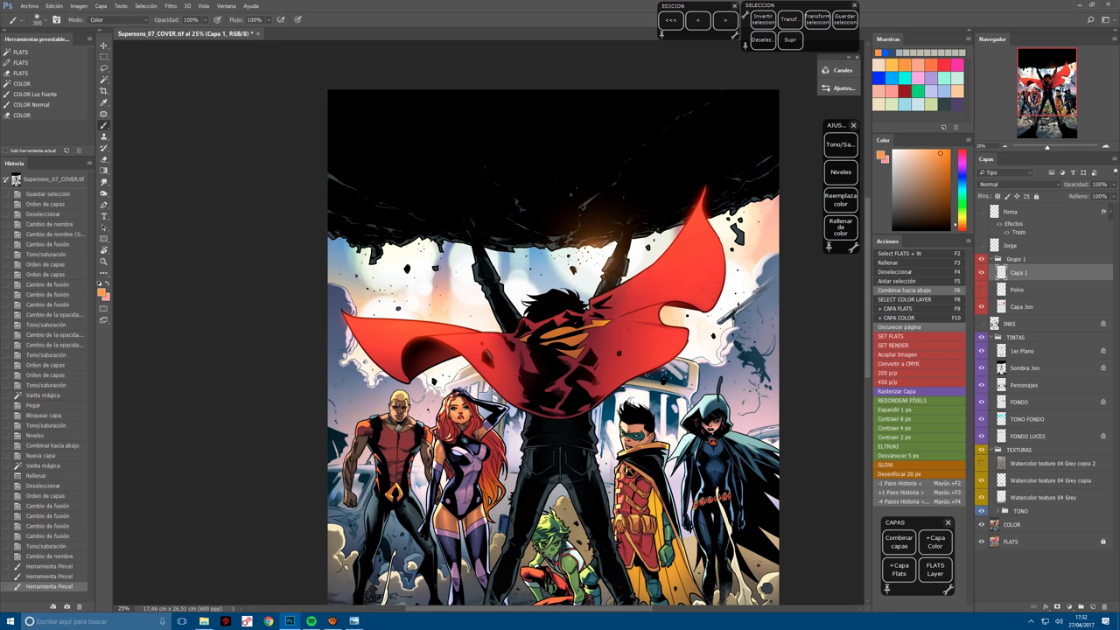
{"action": "left_click", "coordinate": [597, 251]}
{"action": "left_click", "coordinate": [597, 252]}
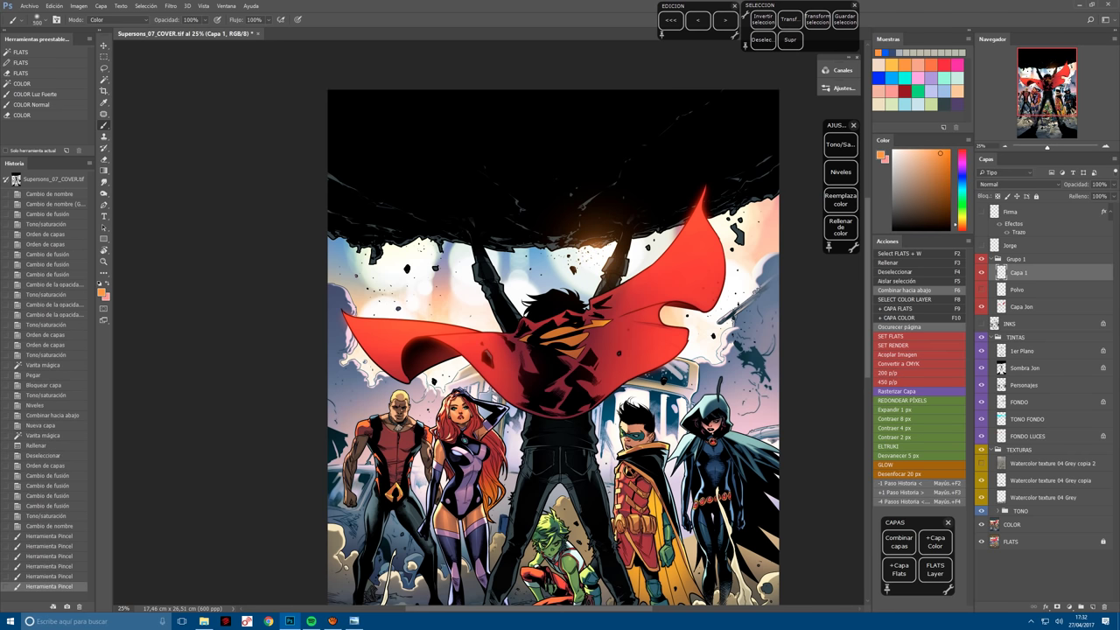
Paint soft orange glows along the rock's lower left edge and around the hero's left raised hand, varying the brush size.
{"action": "left_click", "coordinate": [385, 224]}
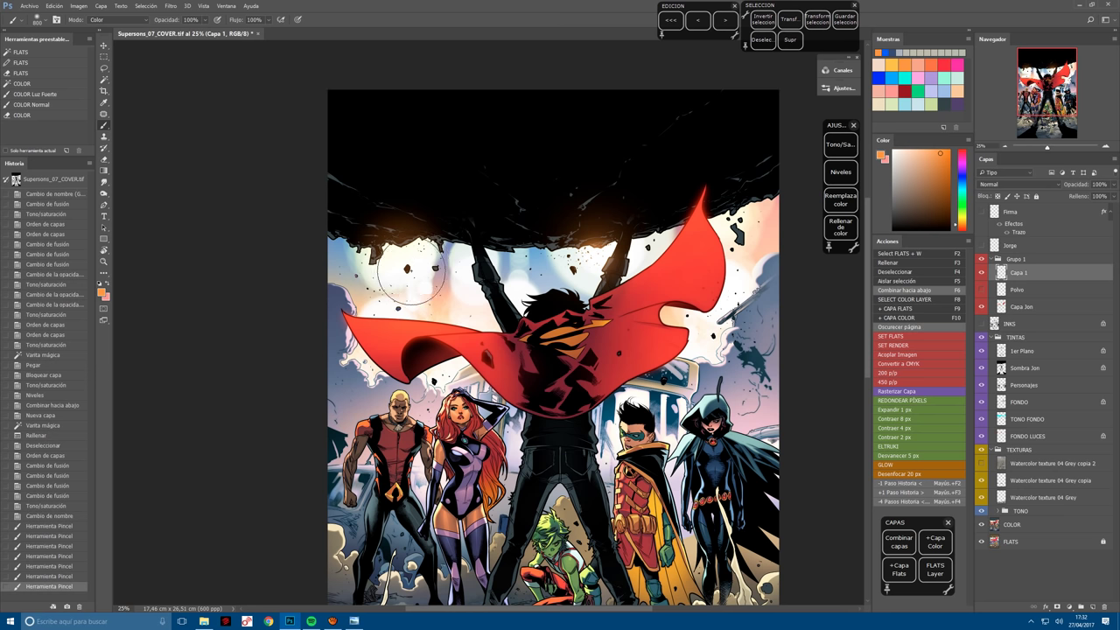
{"action": "left_click", "coordinate": [404, 234]}
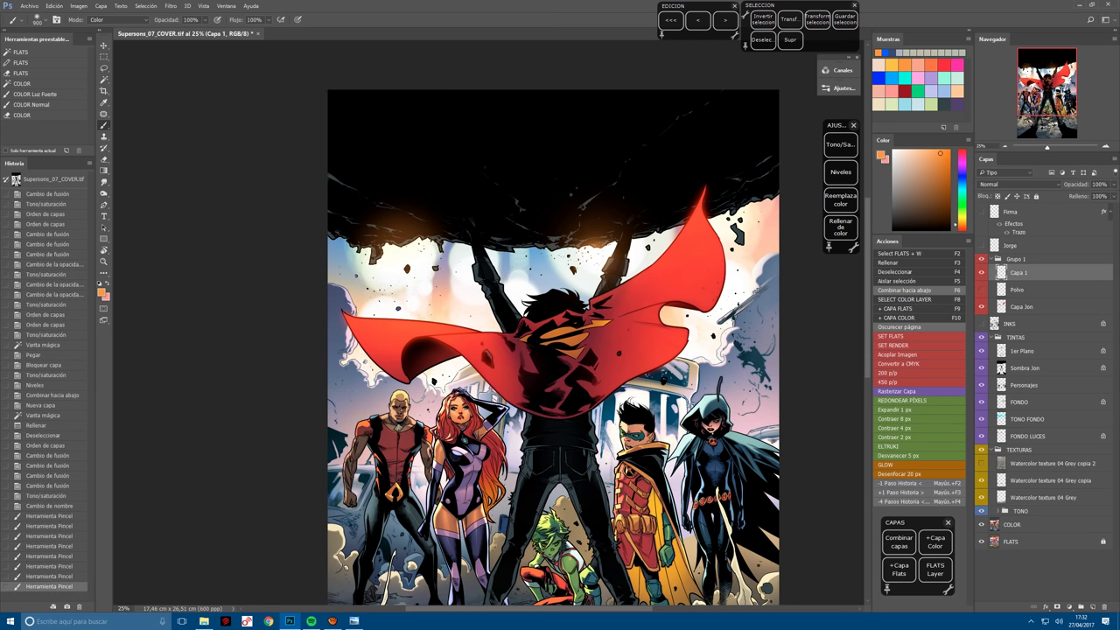
{"action": "left_click", "coordinate": [390, 266]}
{"action": "left_click", "coordinate": [391, 267]}
{"action": "key", "text": "bracketleft"}
{"action": "key", "text": "bracketleft"}
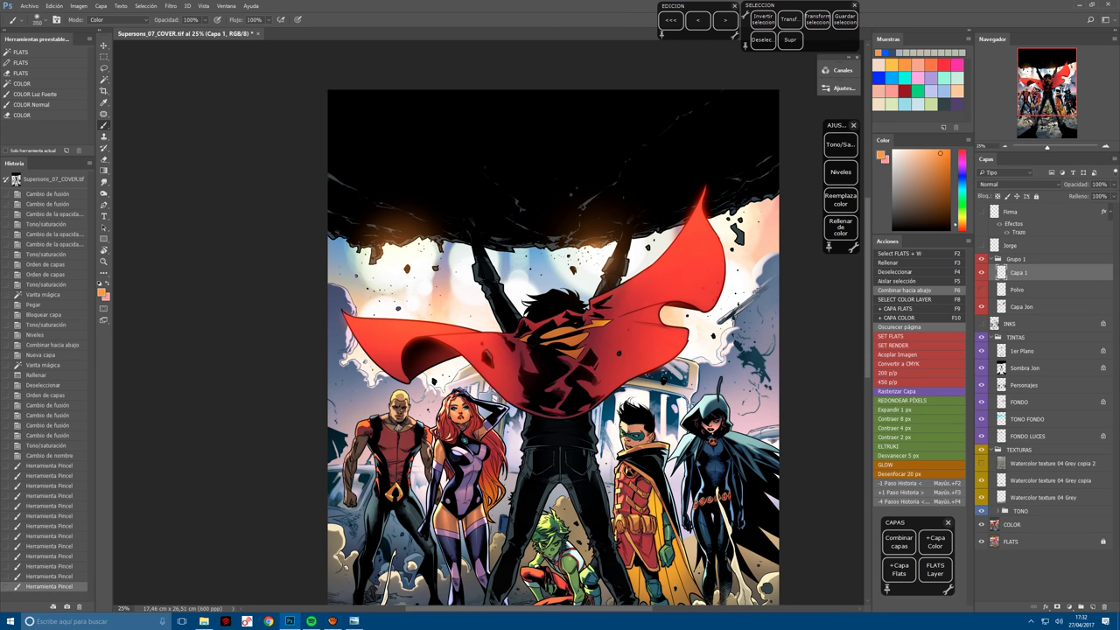
{"action": "left_click", "coordinate": [378, 318]}
{"action": "key", "text": "bracketright"}
{"action": "key", "text": "bracketright"}
{"action": "left_click", "coordinate": [403, 273]}
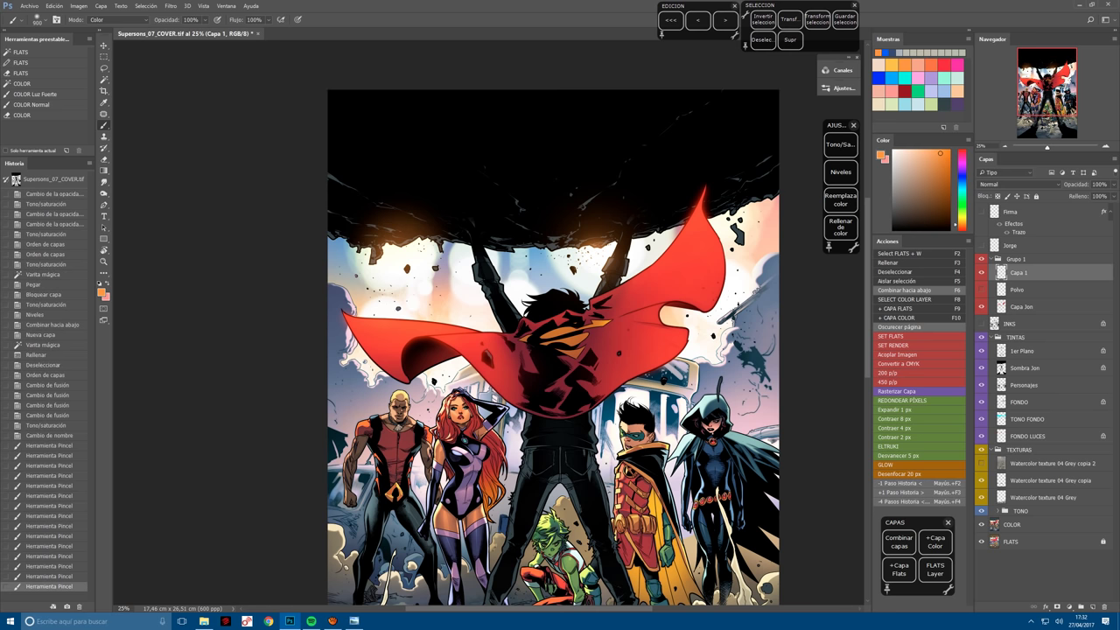
{"action": "left_click", "coordinate": [361, 241]}
{"action": "left_click", "coordinate": [360, 241]}
{"action": "left_click", "coordinate": [469, 250]}
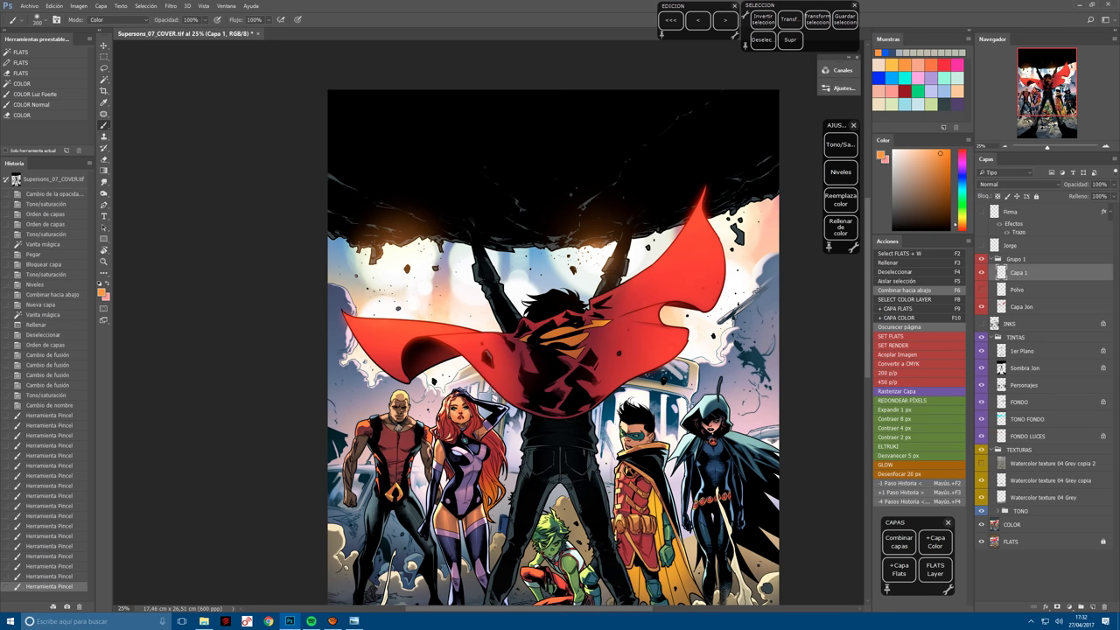
{"action": "left_click", "coordinate": [464, 253]}
{"action": "key", "text": "bracketright"}
{"action": "key", "text": "bracketright"}
{"action": "key", "text": "bracketright"}
{"action": "key", "text": "bracketright"}
{"action": "left_click", "coordinate": [465, 254]}
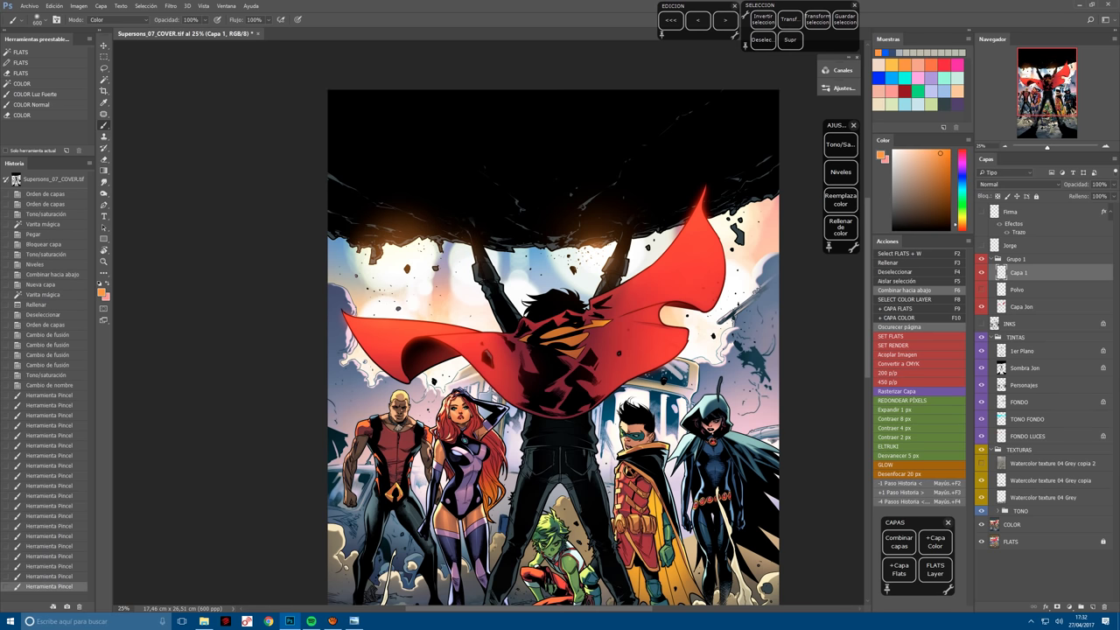
Switch to red and paint a glow around the hero's left raised hand and the rock edge above it.
{"action": "key", "text": "x"}
{"action": "key", "text": "bracketleft"}
{"action": "key", "text": "bracketleft"}
{"action": "key", "text": "bracketleft"}
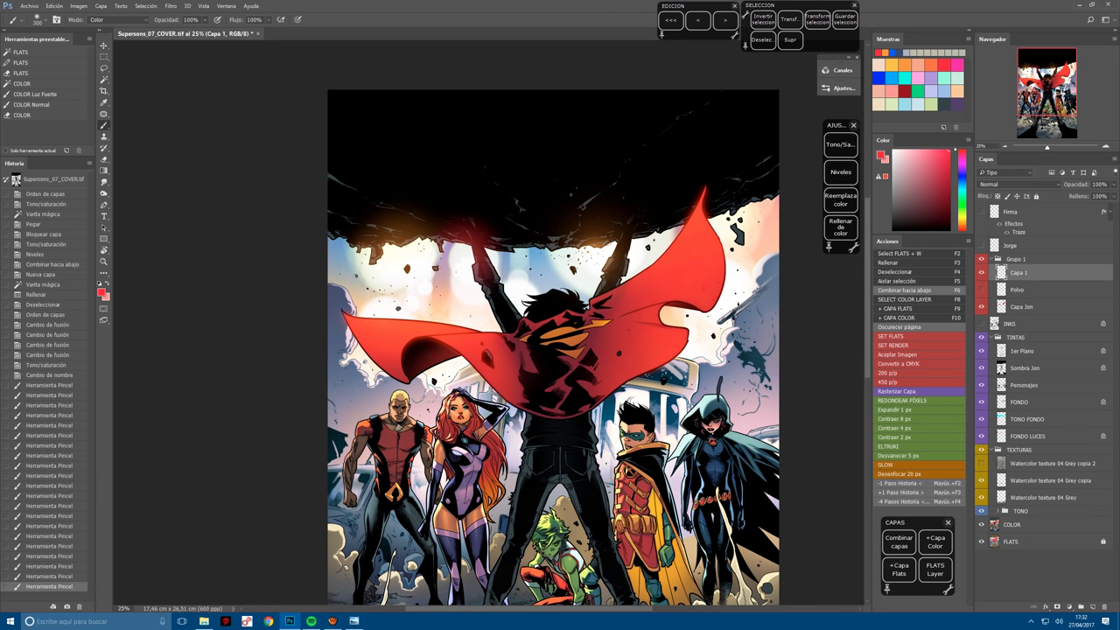
{"action": "key", "text": "bracketleft"}
{"action": "left_click", "coordinate": [470, 273]}
{"action": "left_click", "coordinate": [464, 241]}
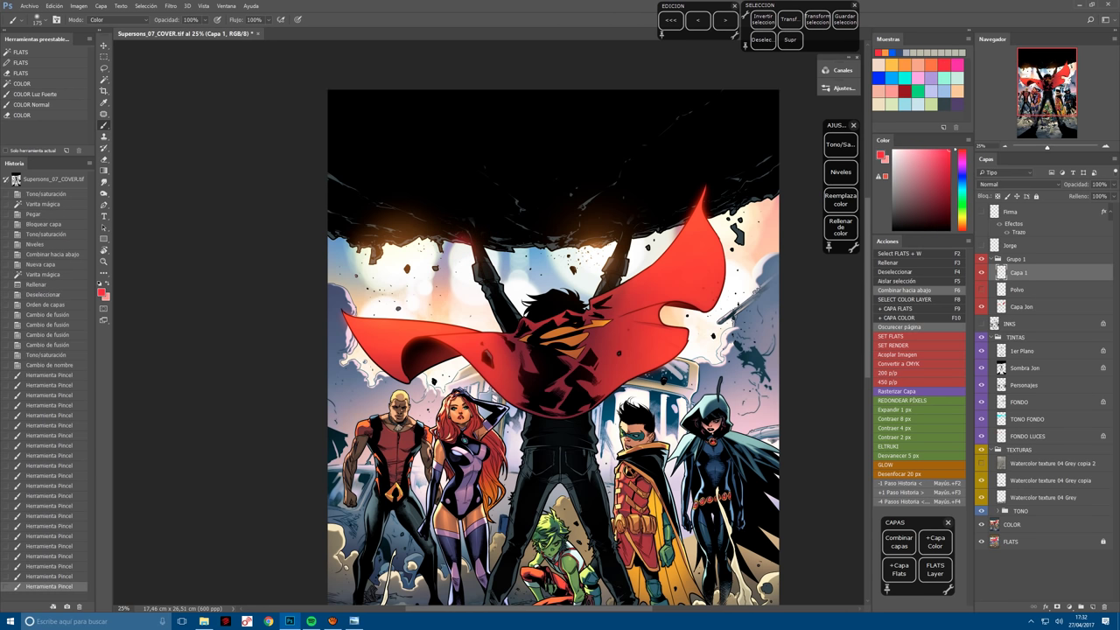
{"action": "key", "text": "bracketright"}
{"action": "key", "text": "bracketright"}
{"action": "key", "text": "bracketright"}
{"action": "key", "text": "bracketright"}
{"action": "left_click", "coordinate": [465, 254]}
{"action": "left_click", "coordinate": [464, 253]}
{"action": "left_click", "coordinate": [465, 254]}
Pick magenta from the swatches and paint a glow on the rock's far right edge, undoing the stray first stroke.
{"action": "left_click", "coordinate": [960, 59]}
{"action": "key", "text": "bracketright"}
{"action": "key", "text": "bracketright"}
{"action": "key", "text": "bracketright"}
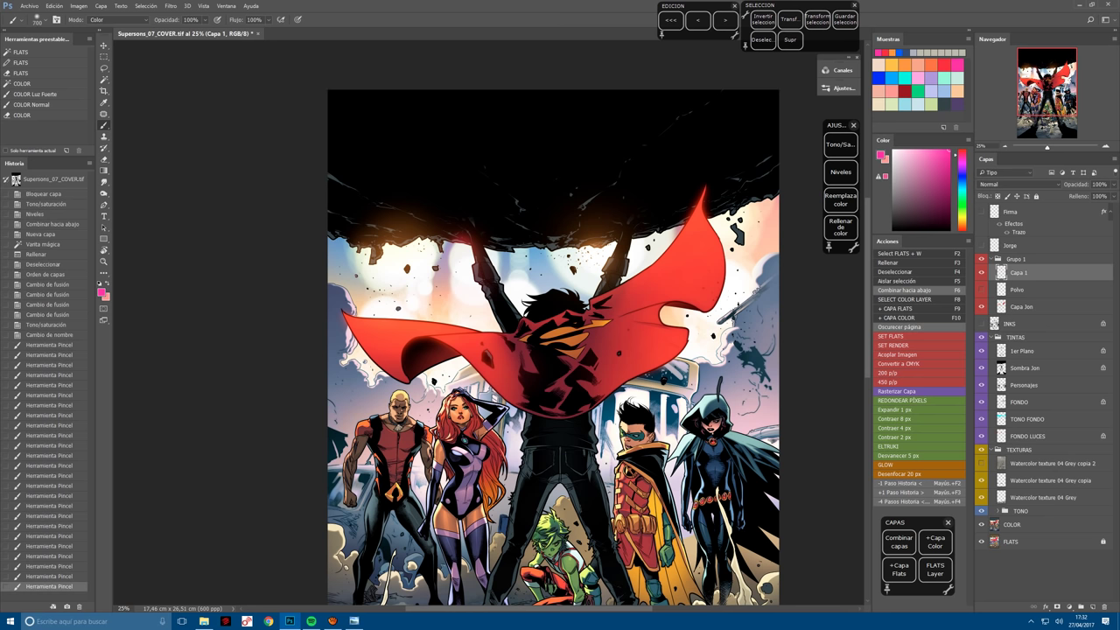
{"action": "left_click", "coordinate": [754, 187]}
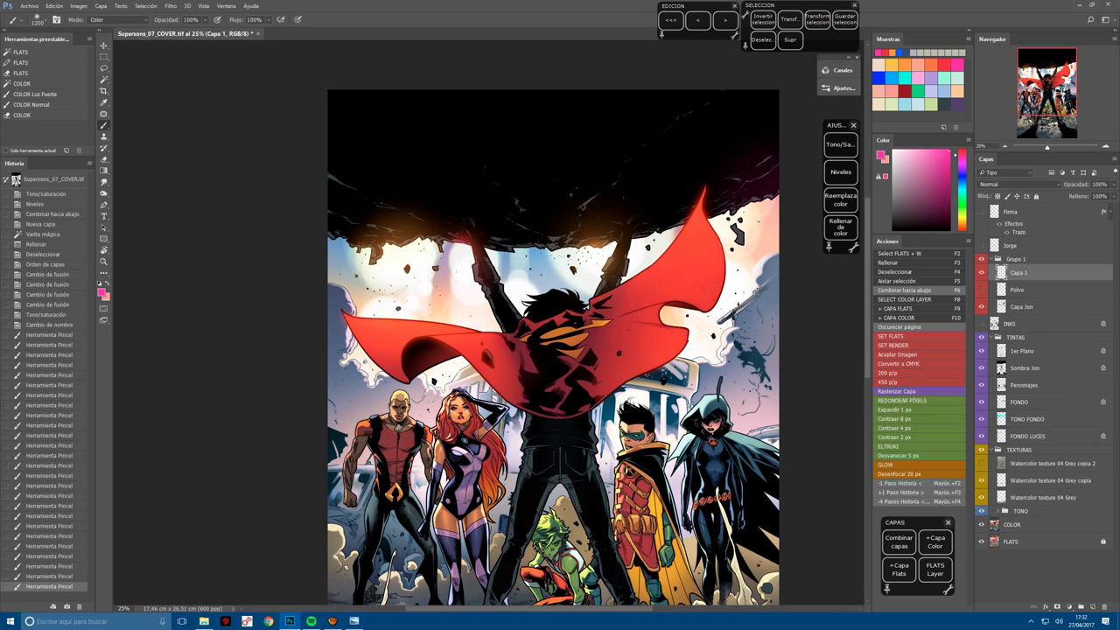
{"action": "key", "text": "ctrl+z"}
{"action": "left_click", "coordinate": [761, 193]}
{"action": "left_click", "coordinate": [781, 203]}
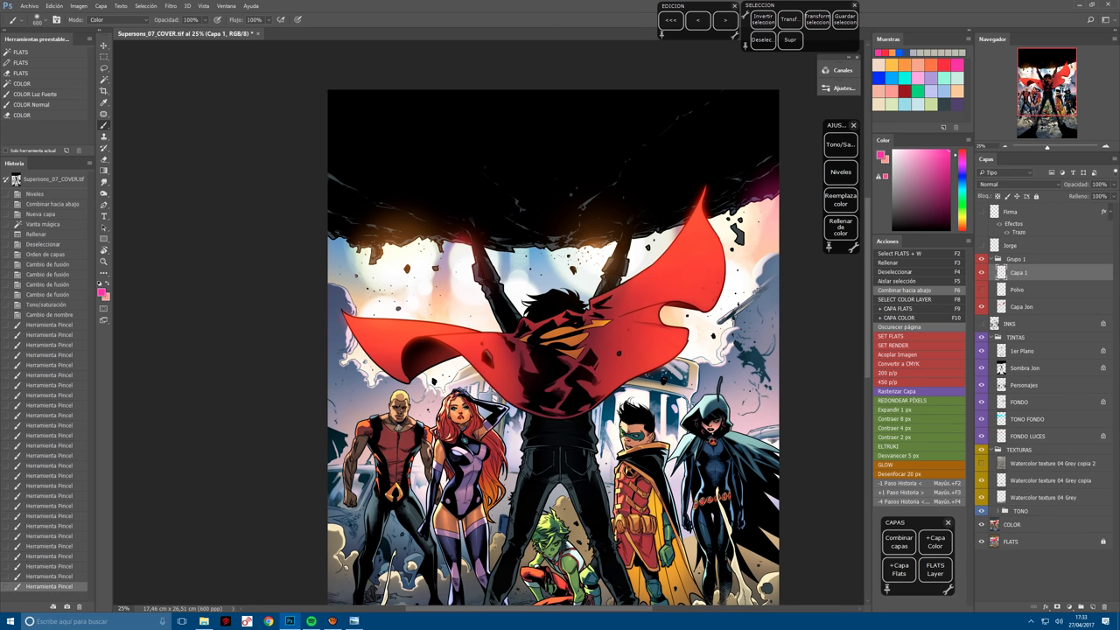
{"action": "left_click", "coordinate": [767, 229]}
Paint a magenta glow along the rock's underside from the cape's raised tip to the hero's right hand.
{"action": "left_click", "coordinate": [647, 232]}
{"action": "left_click", "coordinate": [646, 235]}
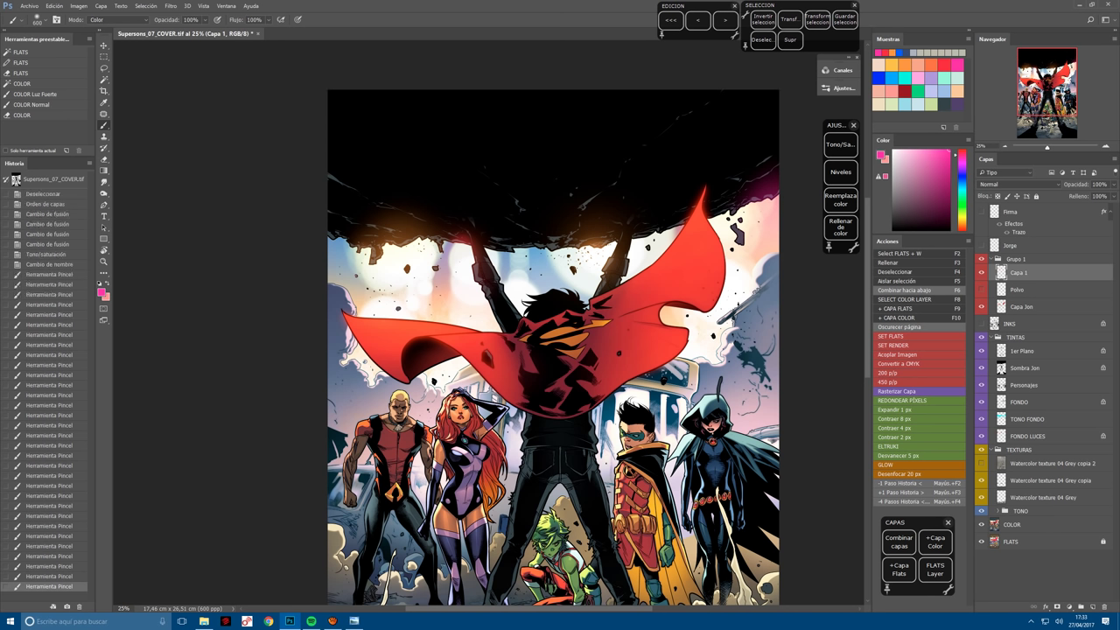
{"action": "left_click", "coordinate": [640, 232]}
{"action": "left_click", "coordinate": [644, 241]}
{"action": "left_click", "coordinate": [656, 227]}
{"action": "left_click", "coordinate": [665, 222]}
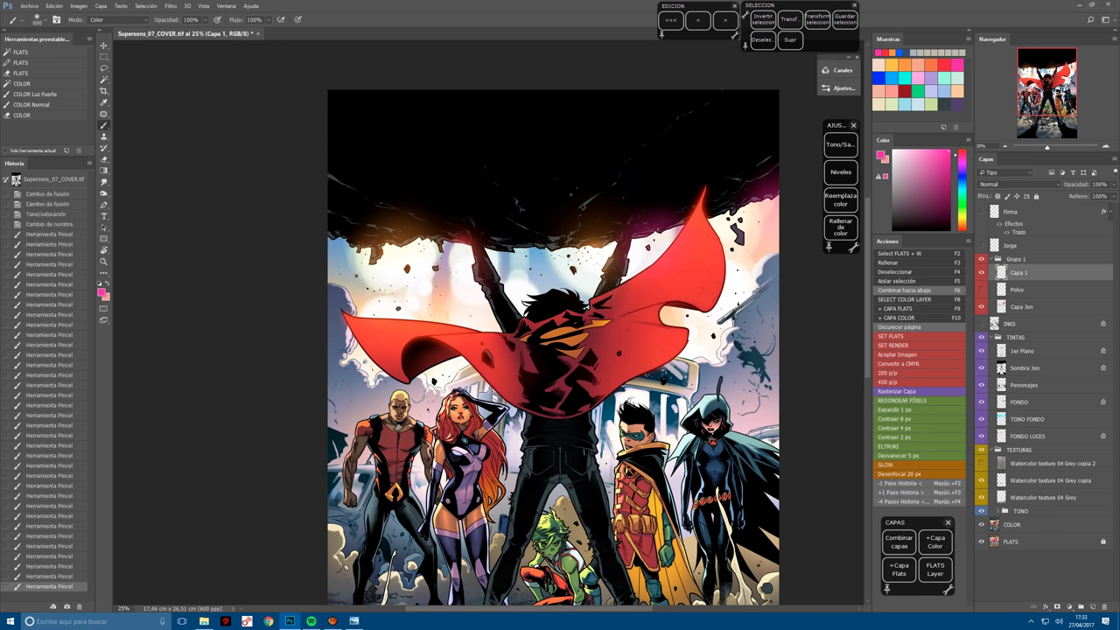
{"action": "left_click", "coordinate": [661, 226]}
{"action": "left_click", "coordinate": [617, 256]}
{"action": "left_click", "coordinate": [585, 235]}
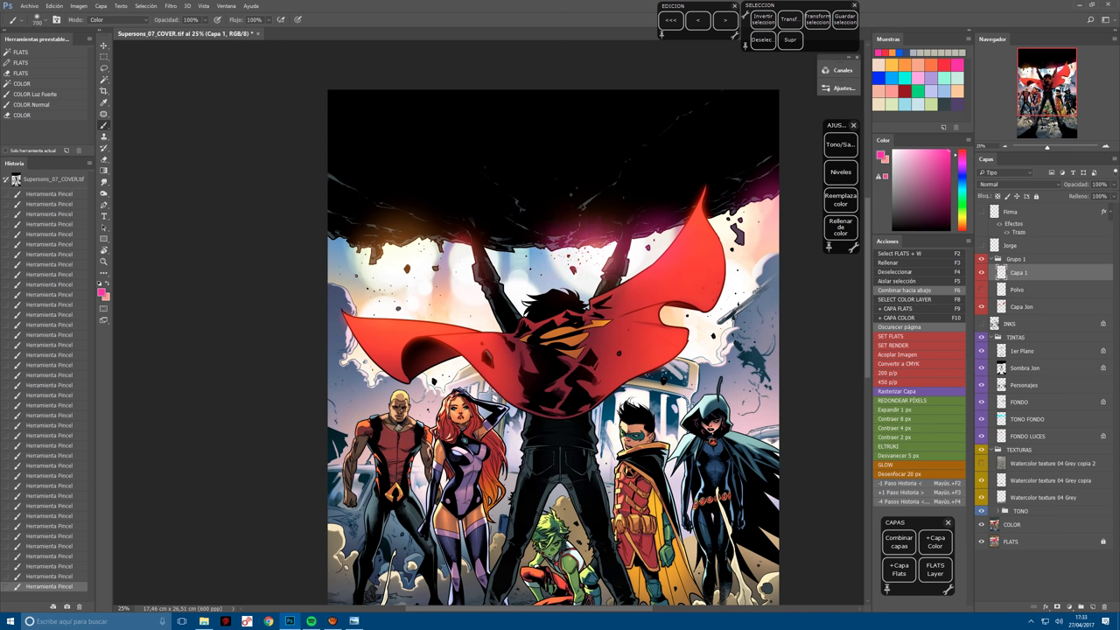
Soften the glow on Capa 1 with a large Eraser around the rock's centre and upper right.
{"action": "key", "text": "e"}
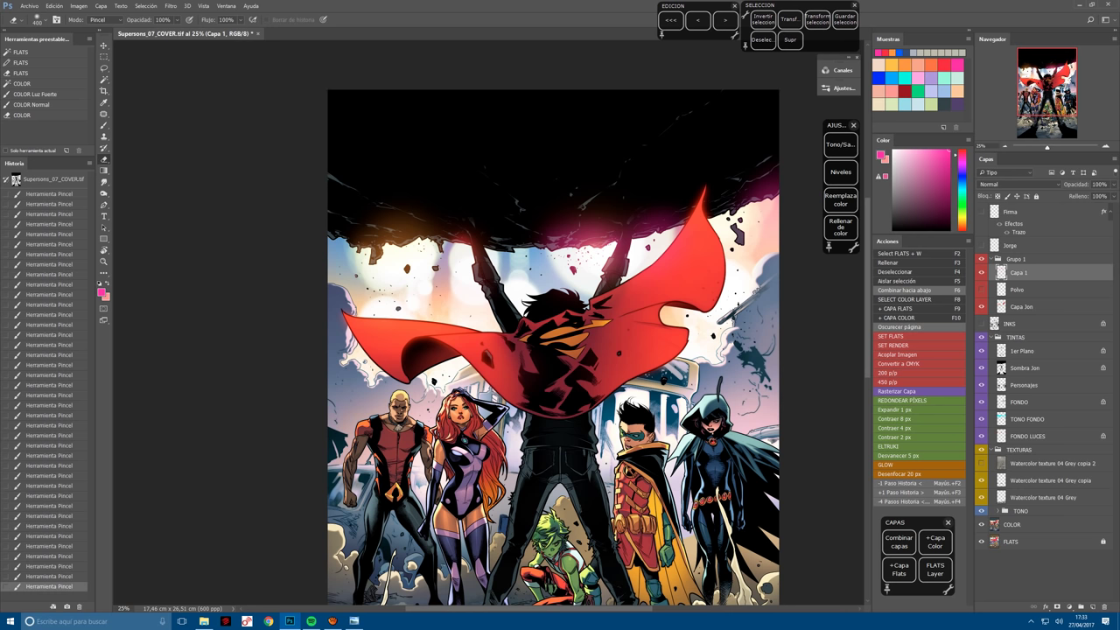
{"action": "left_click", "coordinate": [576, 230]}
{"action": "key", "text": "bracketright"}
{"action": "key", "text": "bracketright"}
{"action": "key", "text": "bracketright"}
{"action": "key", "text": "bracketright"}
{"action": "key", "text": "bracketright"}
{"action": "key", "text": "bracketright"}
{"action": "left_click", "coordinate": [576, 229]}
{"action": "left_click", "coordinate": [575, 229]}
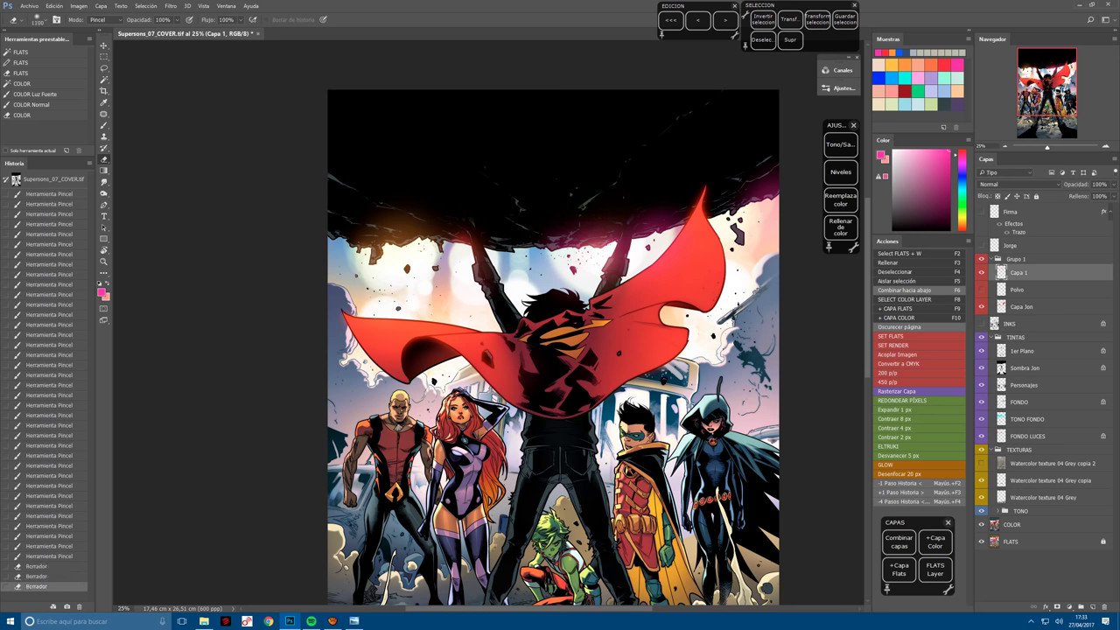
{"action": "left_click", "coordinate": [576, 230]}
{"action": "key", "text": "bracketleft"}
{"action": "left_click", "coordinate": [667, 116]}
{"action": "left_click", "coordinate": [668, 116]}
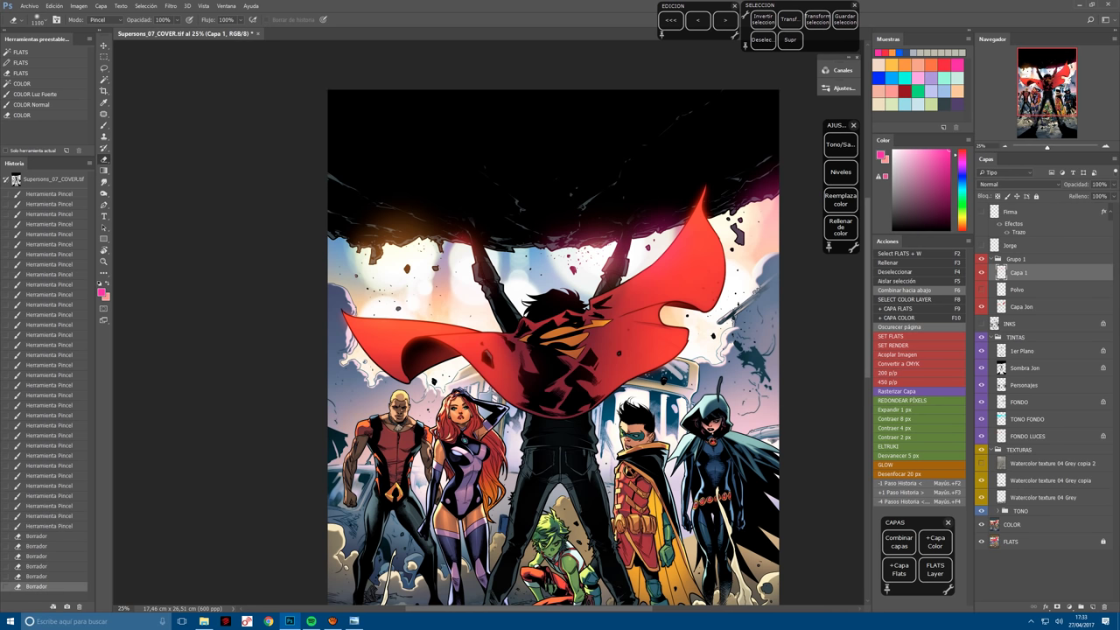
Erase excess glow from the rock's left edge and above the hero's left hand with the Eraser.
{"action": "left_click", "coordinate": [391, 228]}
{"action": "left_click", "coordinate": [397, 231]}
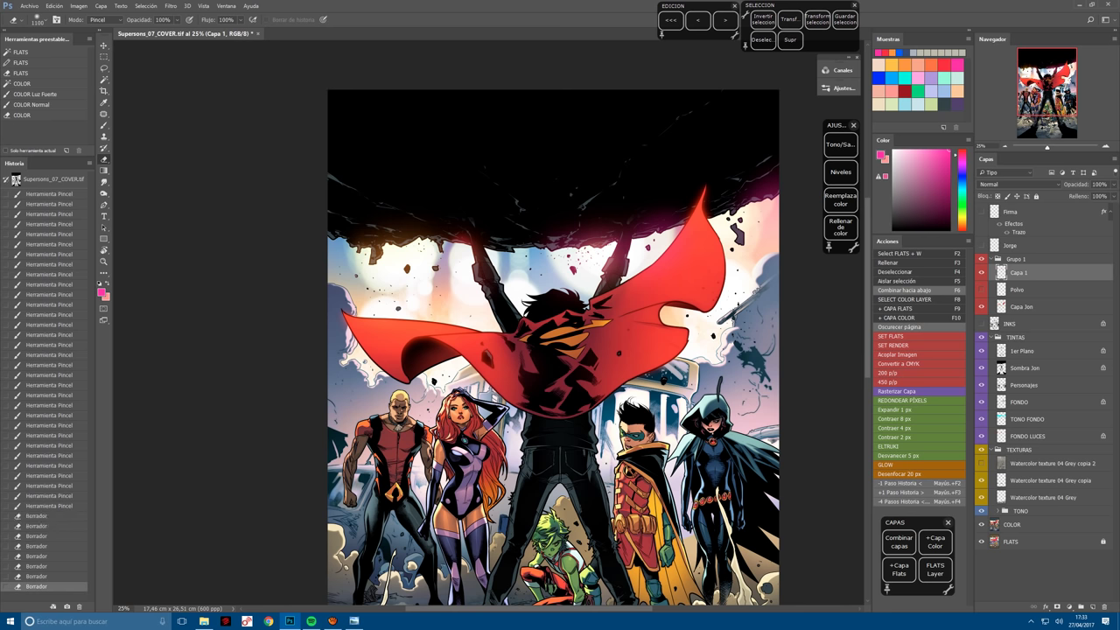
{"action": "key", "text": "bracketleft"}
{"action": "key", "text": "bracketleft"}
{"action": "key", "text": "bracketleft"}
{"action": "key", "text": "bracketleft"}
{"action": "left_click", "coordinate": [474, 197]}
{"action": "left_click", "coordinate": [573, 430]}
{"action": "left_click", "coordinate": [573, 430]}
{"action": "scroll", "coordinate": [573, 430], "scroll_direction": "down", "scroll_amount": 1}
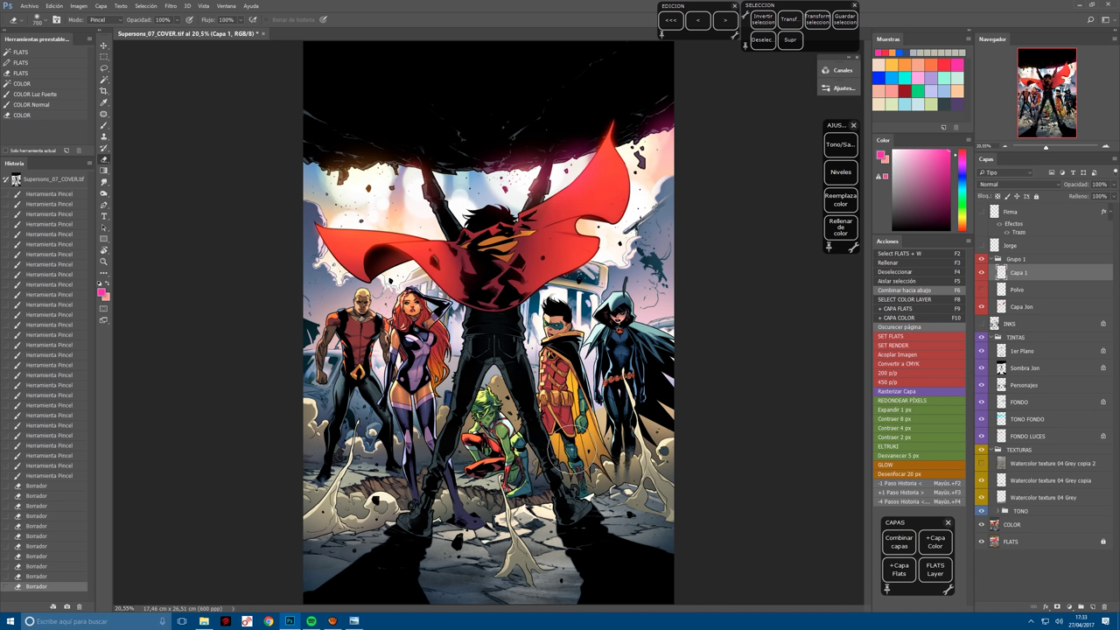
Select the FONDO layer and test its opacity, restoring 100% and discarding the Hue/Saturation adjustment.
{"action": "left_click", "coordinate": [1020, 402]}
{"action": "key", "text": "l"}
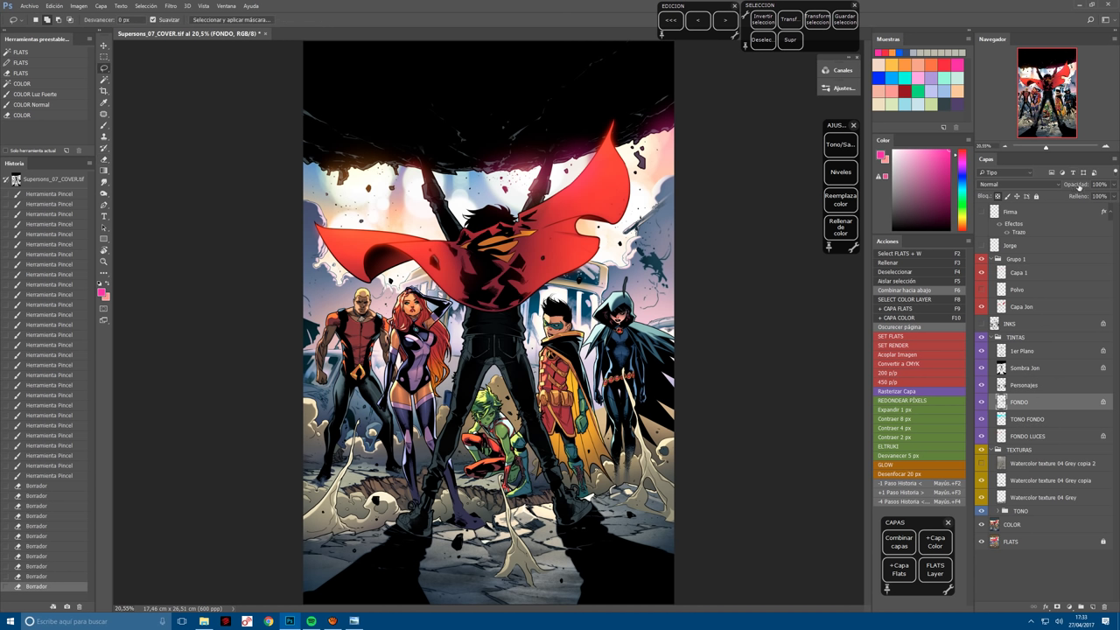
{"action": "key", "text": "7"}
{"action": "key", "text": "1"}
{"action": "left_click_drag", "start_coordinate": [1074, 185], "coordinate": [1096, 186]}
{"action": "key", "text": "i"}
{"action": "left_click", "coordinate": [842, 143]}
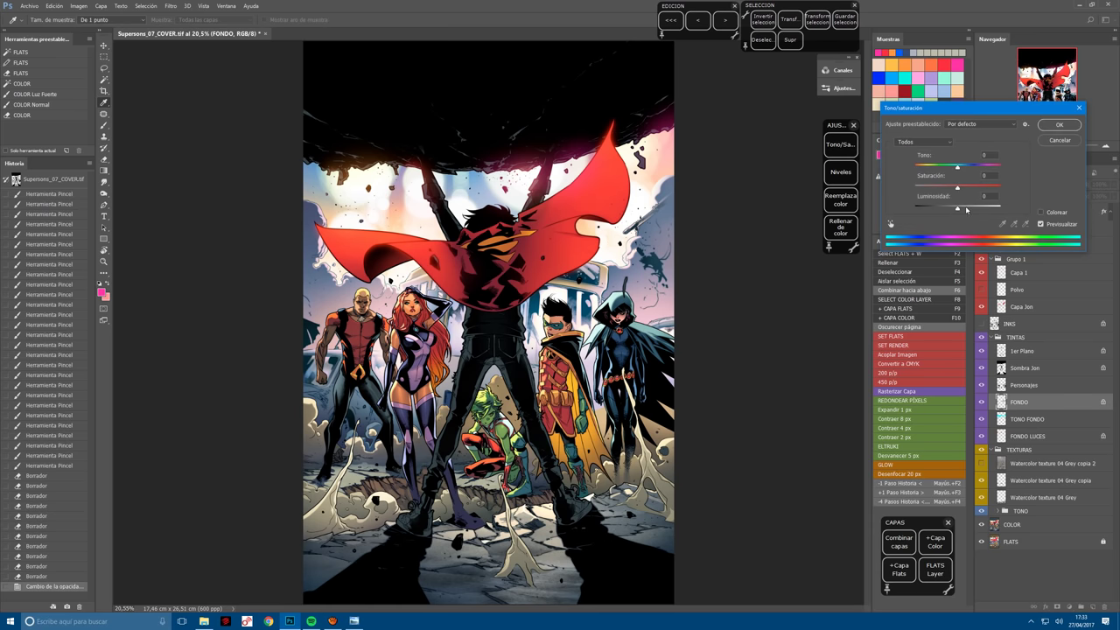
{"action": "left_click", "coordinate": [1059, 138]}
Pick a pale blue swatch and the COLOR Luz Fuerte brush, undoing the trial strokes behind the masked boy.
{"action": "key", "text": "ctrl+plus"}
{"action": "key", "text": "ctrl+plus"}
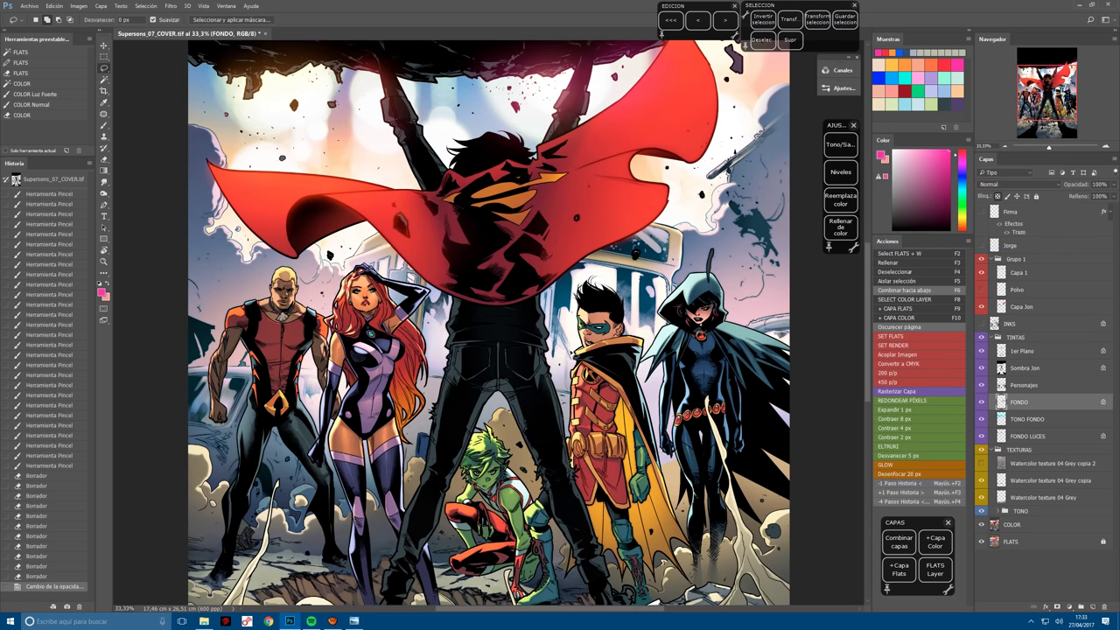
{"action": "key", "text": "b"}
{"action": "left_click", "coordinate": [922, 97]}
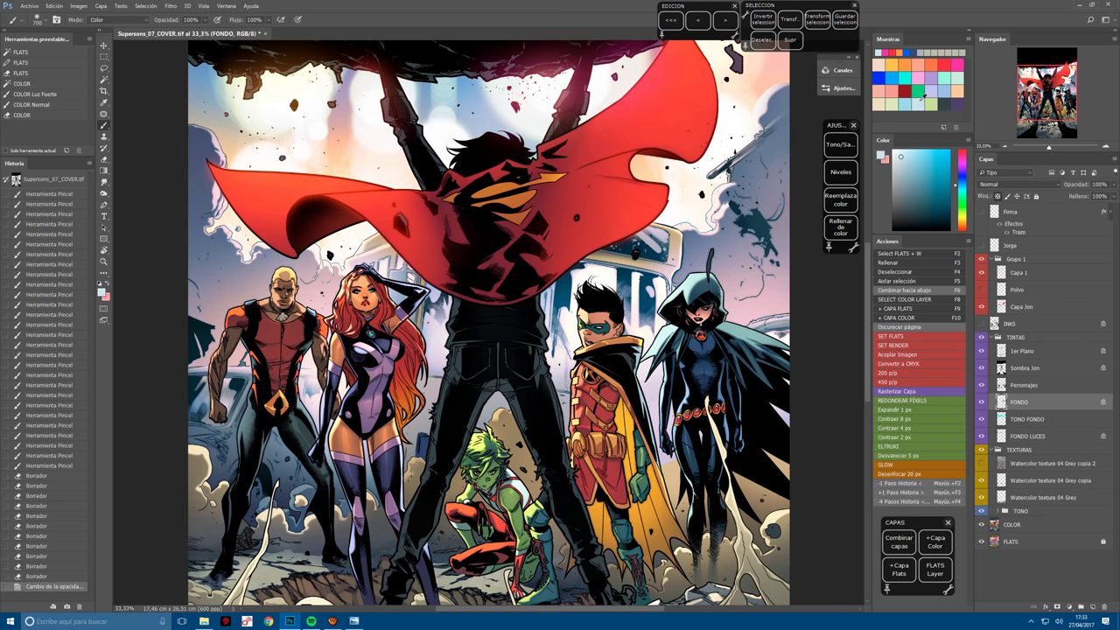
{"action": "left_click_drag", "start_coordinate": [573, 280], "coordinate": [618, 280]}
{"action": "key", "text": "ctrl+z"}
{"action": "left_click", "coordinate": [35, 94]}
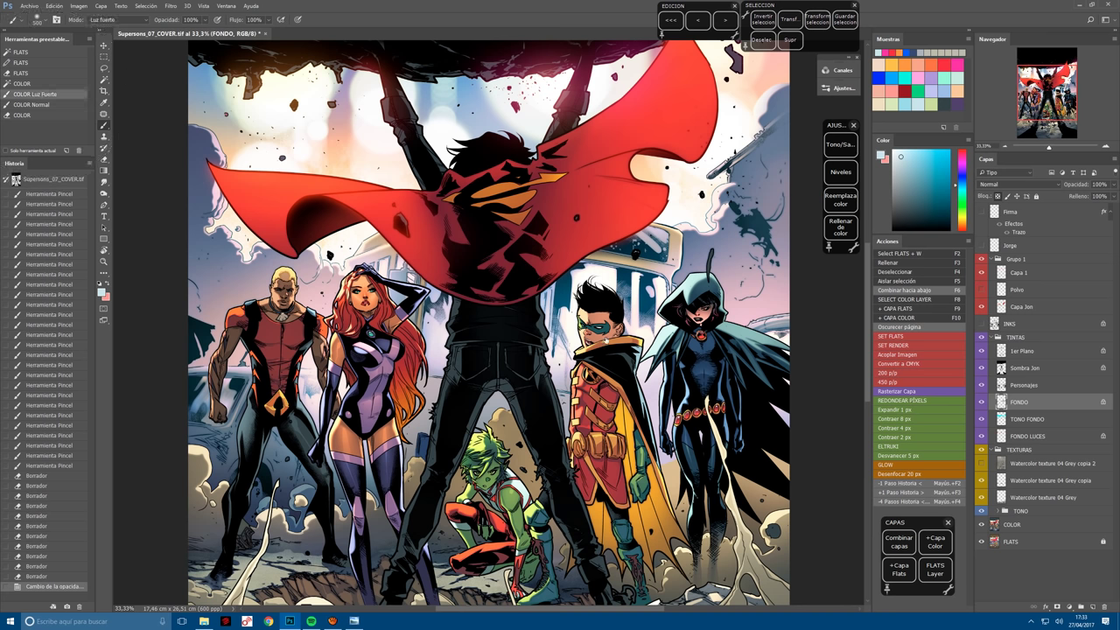
{"action": "left_click_drag", "start_coordinate": [560, 350], "coordinate": [665, 254]}
{"action": "key", "text": "ctrl+z"}
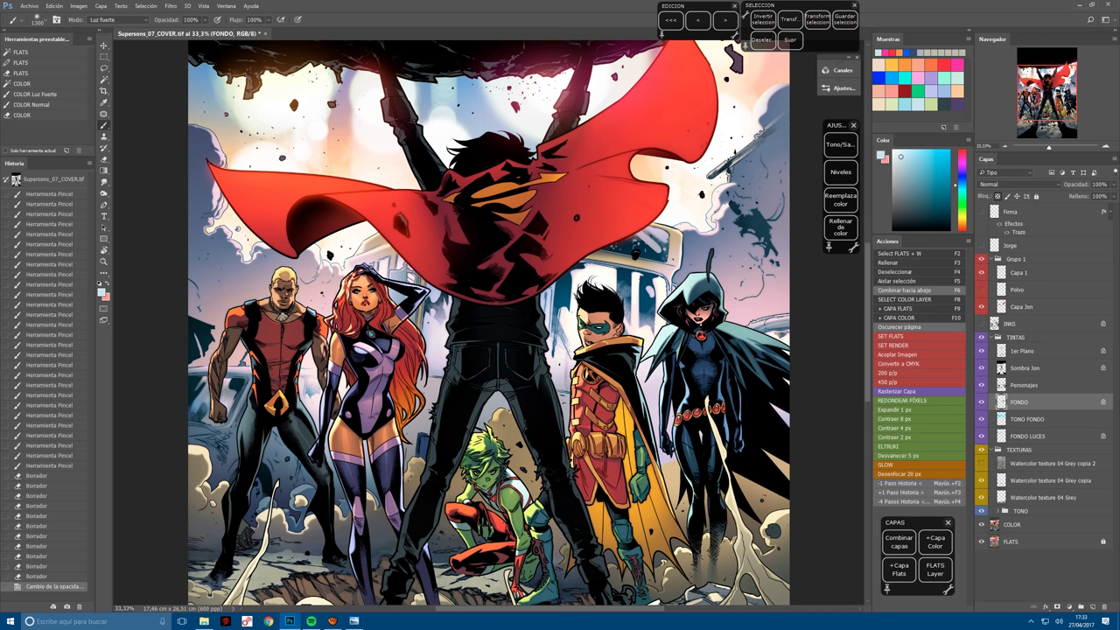
Paint pale blue light on FONDO behind the masked boy and hooded girl and around the hero's legs, varying the brush size.
{"action": "left_click_drag", "start_coordinate": [567, 267], "coordinate": [623, 298]}
{"action": "left_click_drag", "start_coordinate": [567, 350], "coordinate": [648, 280]}
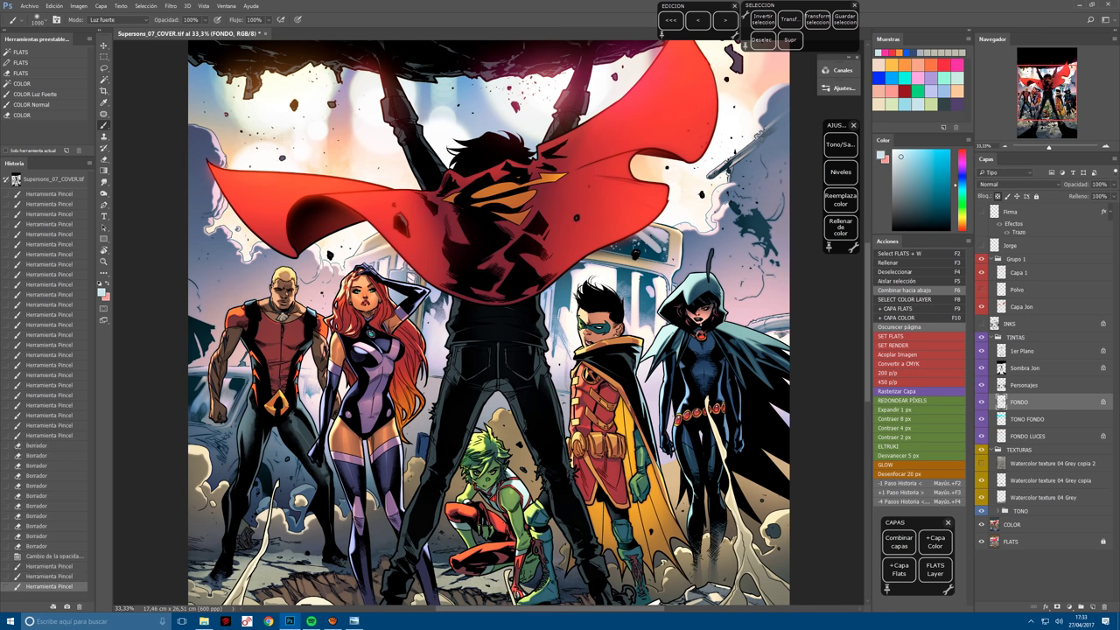
{"action": "left_click", "coordinate": [757, 238]}
{"action": "left_click_drag", "start_coordinate": [649, 307], "coordinate": [646, 274]}
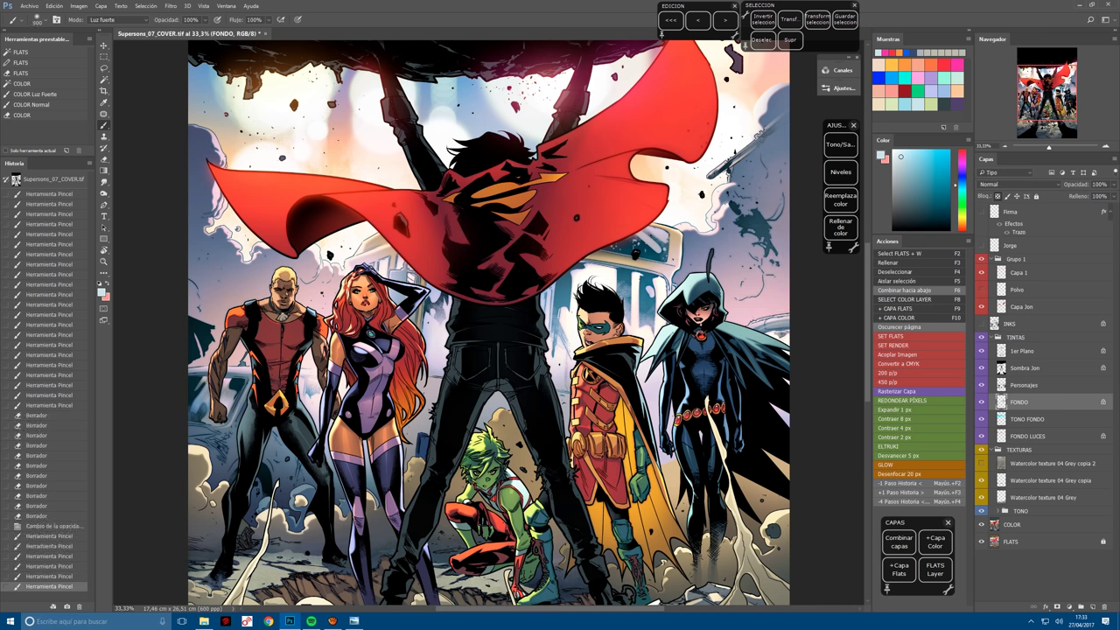
{"action": "left_click_drag", "start_coordinate": [649, 313], "coordinate": [647, 292]}
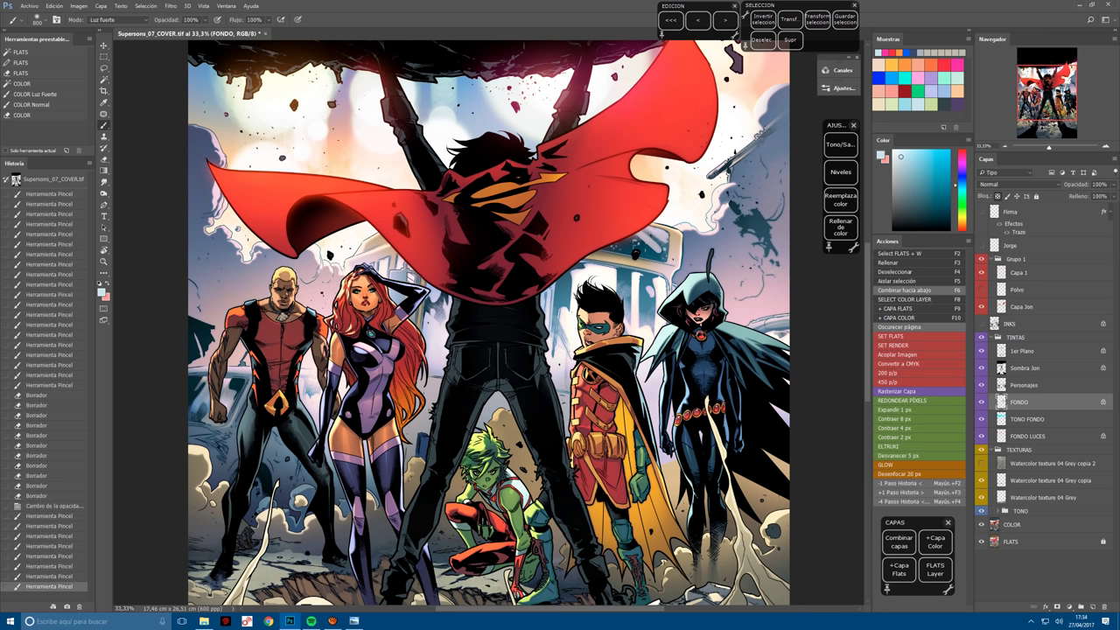
{"action": "left_click_drag", "start_coordinate": [464, 386], "coordinate": [470, 307]}
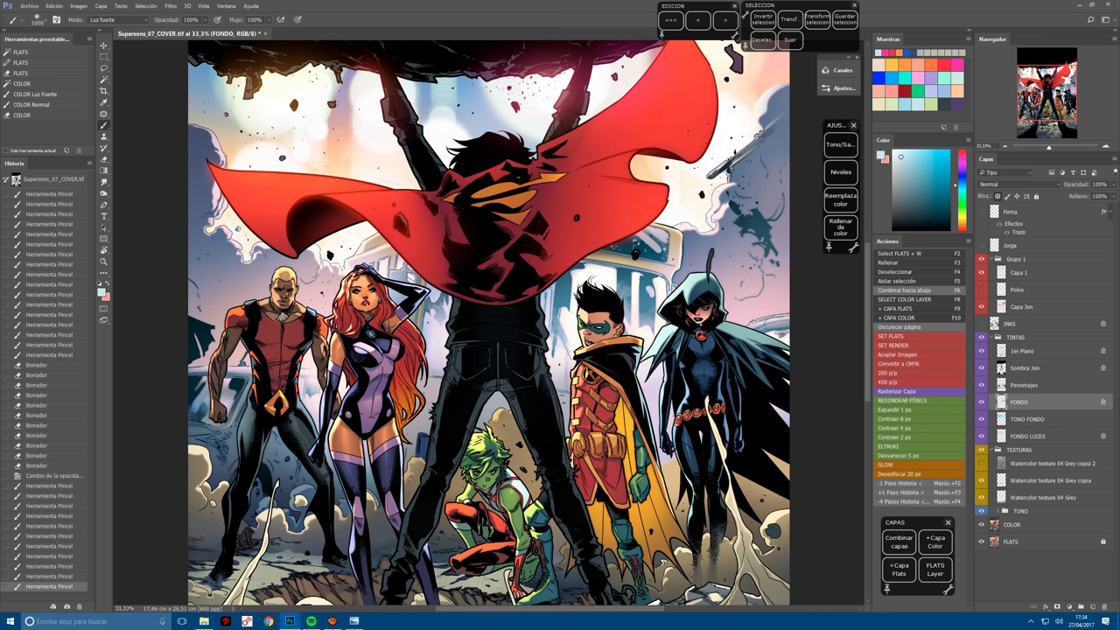
{"action": "key", "text": "bracketleft"}
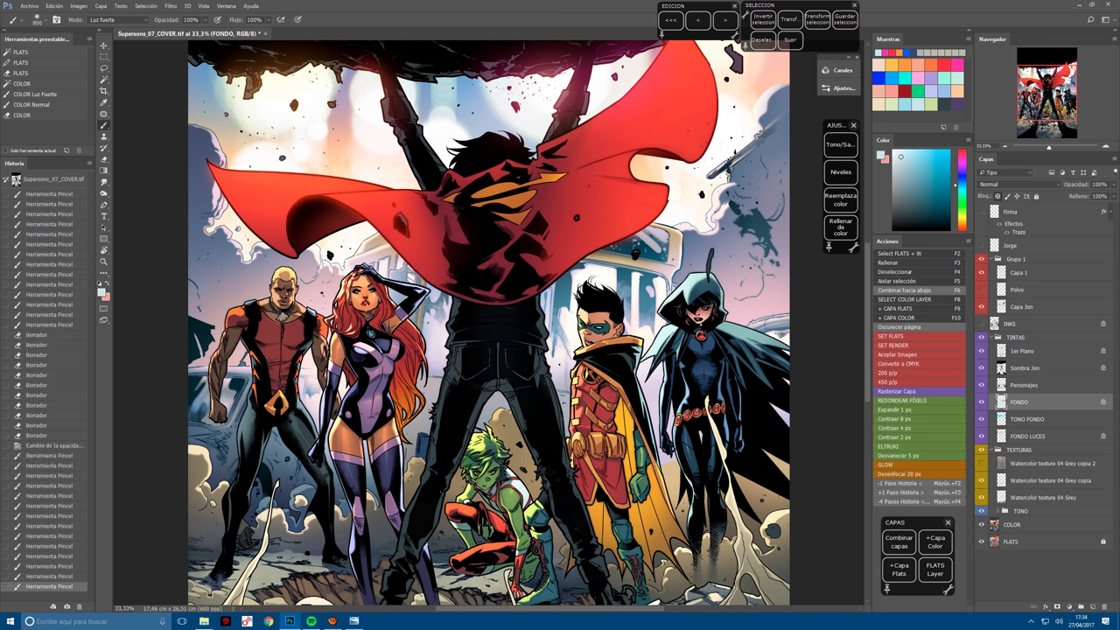
{"action": "left_click_drag", "start_coordinate": [424, 436], "coordinate": [423, 452]}
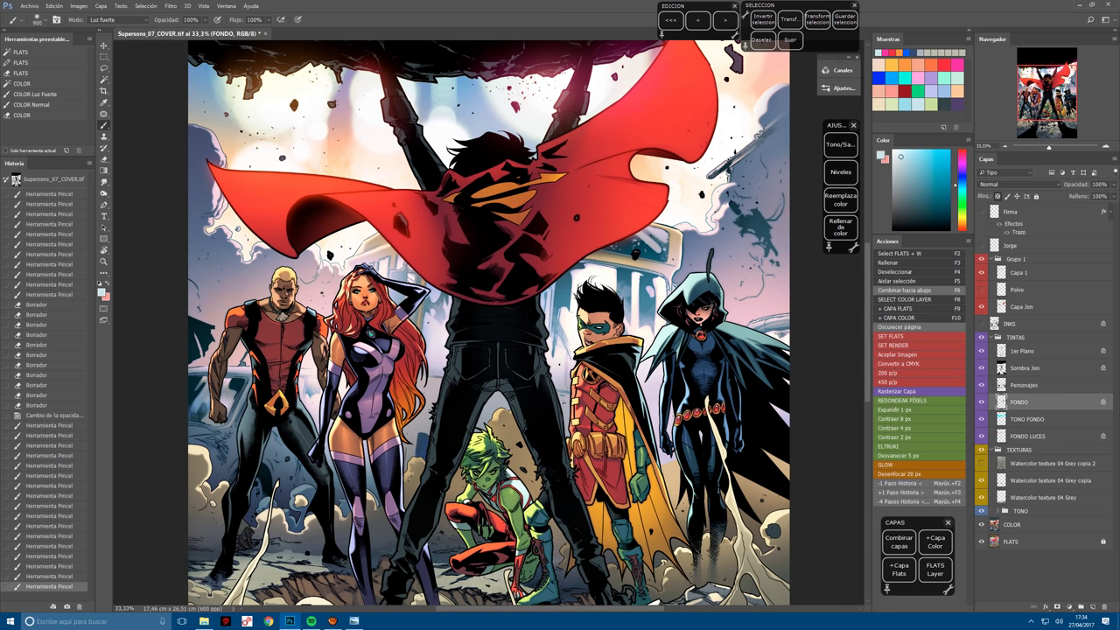
Select the dust cloud colour area on FLATS with the Magic Wand and copy it to a new transparency-locked layer.
{"action": "left_click", "coordinate": [1050, 542]}
{"action": "key", "text": "w"}
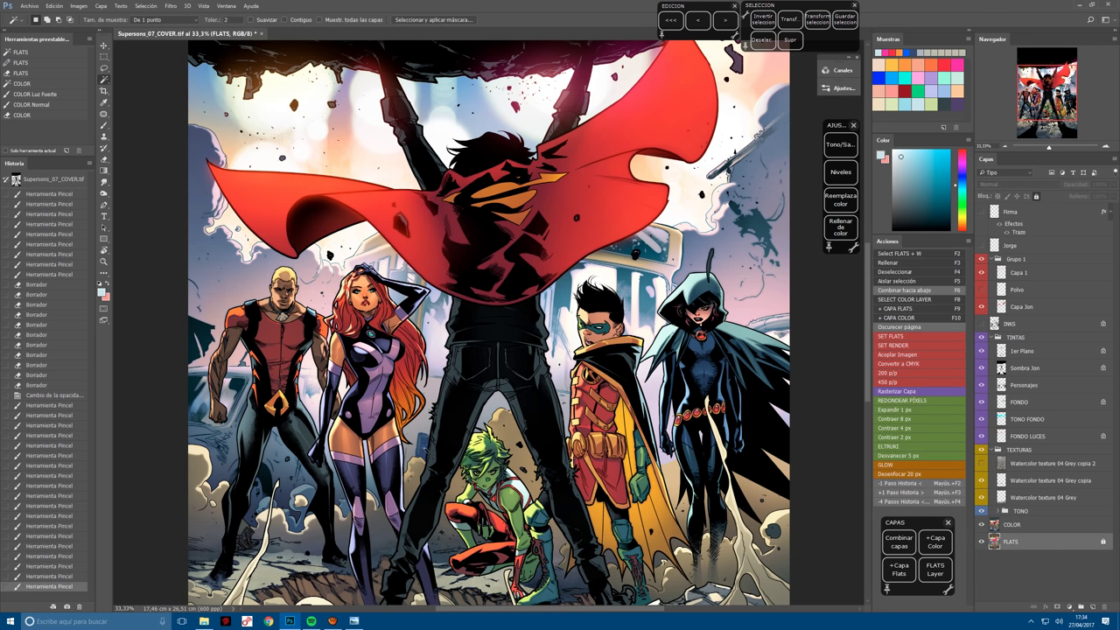
{"action": "key", "text": "ctrl+v"}
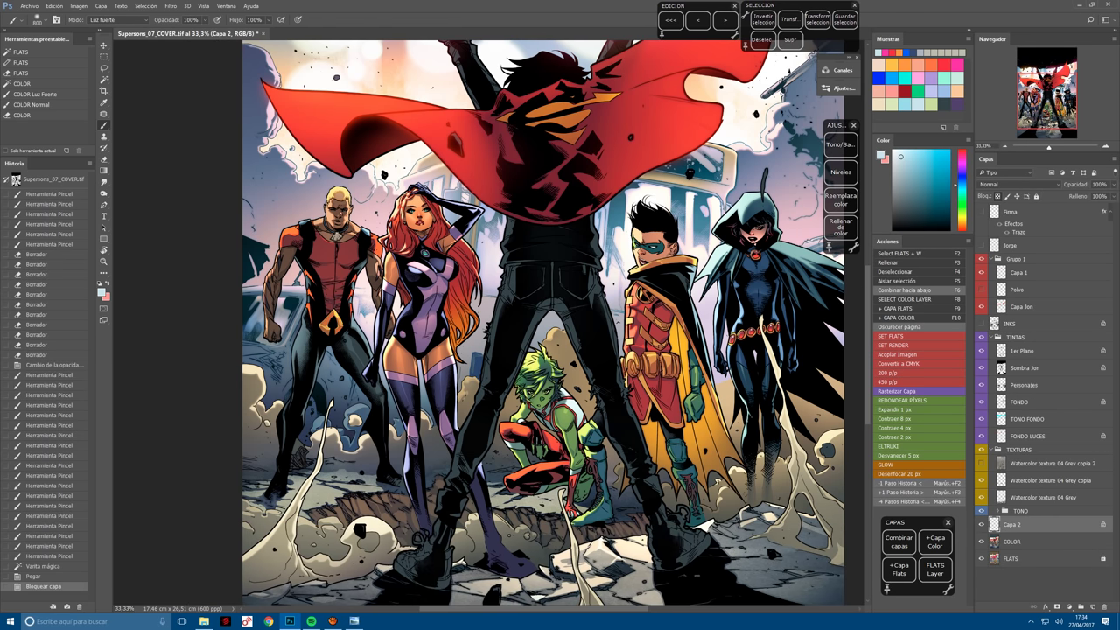
Paint the dust cloud beside the hero's leg with colours sampled from it and merge the layer down.
{"action": "left_click", "coordinate": [478, 366], "text": "alt"}
{"action": "mouse_move", "coordinate": [479, 353]}
{"action": "left_mouse_down"}
{"action": "mouse_move", "coordinate": [486, 378]}
{"action": "mouse_move", "coordinate": [476, 380]}
{"action": "mouse_move", "coordinate": [486, 376]}
{"action": "left_mouse_up"}
{"action": "left_click", "coordinate": [478, 366], "text": "alt"}
{"action": "left_click", "coordinate": [478, 366], "text": "alt"}
{"action": "left_click_drag", "start_coordinate": [476, 353], "coordinate": [476, 378]}
{"action": "key", "text": "F6"}
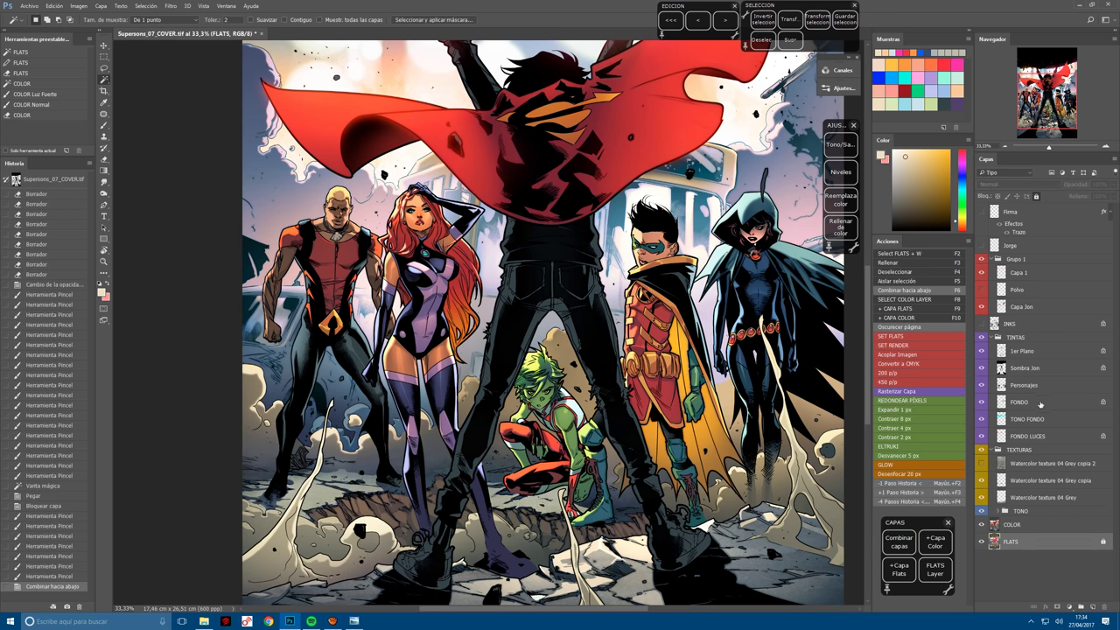
Paint pale blue light on FONDO around the blond hero's arm and legs with a large brush.
{"action": "left_click", "coordinate": [1040, 402]}
{"action": "scroll", "coordinate": [482, 295], "scroll_direction": "up", "scroll_amount": 2}
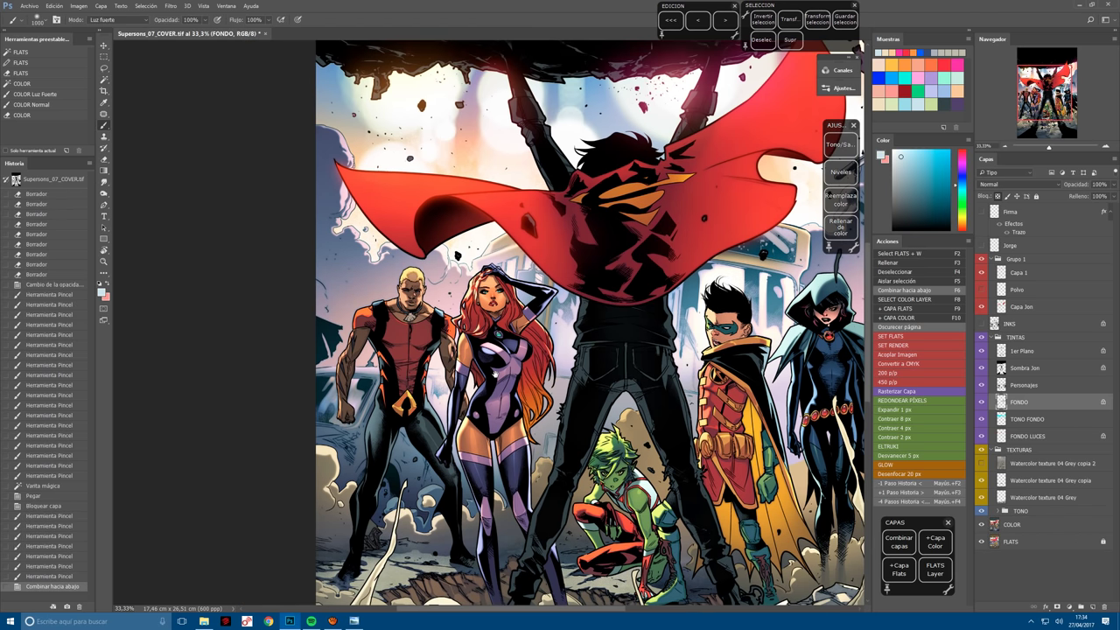
{"action": "left_click", "coordinate": [363, 375]}
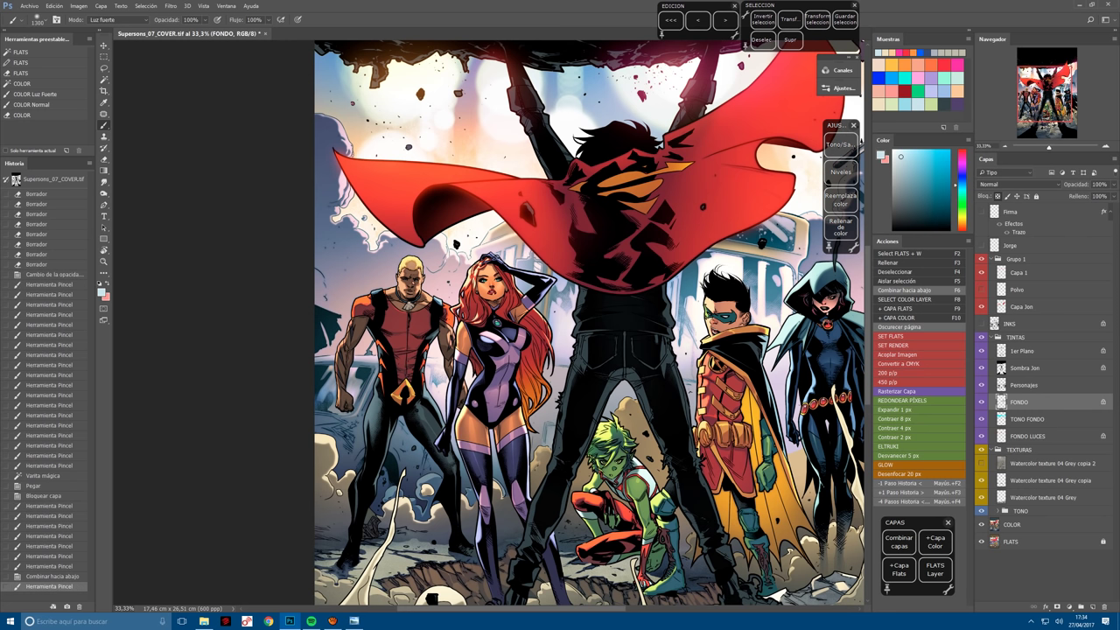
{"action": "left_click", "coordinate": [390, 464]}
{"action": "left_click", "coordinate": [391, 470]}
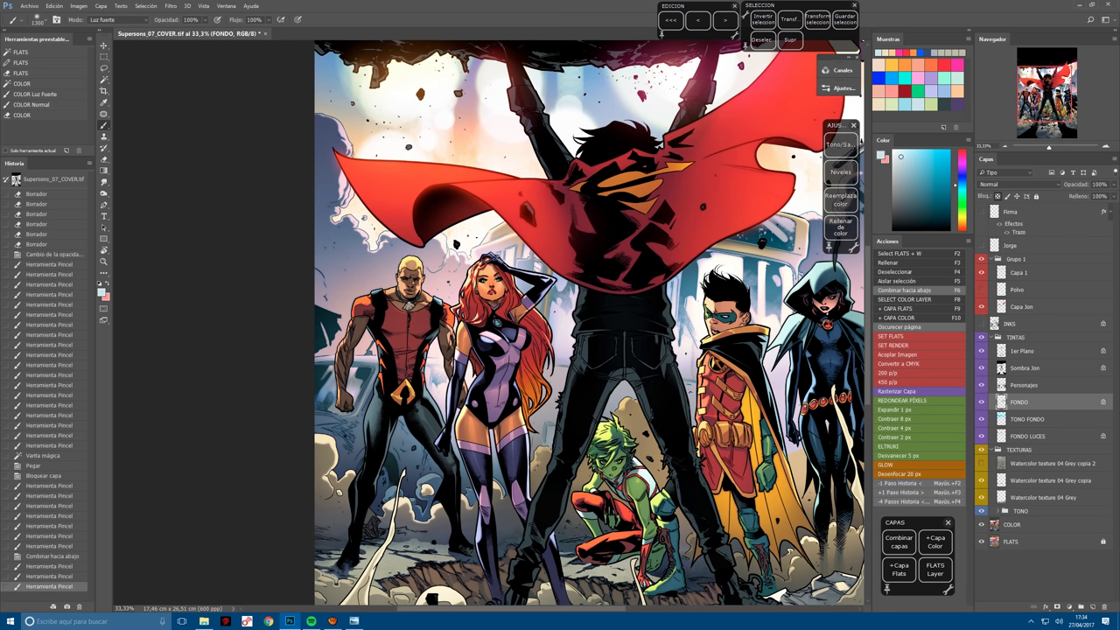
{"action": "left_click", "coordinate": [365, 374]}
Reduce the brush size and build up pale blue light along the artwork's left edge beside the blond hero.
{"action": "key", "text": "bracketleft"}
{"action": "key", "text": "bracketleft"}
{"action": "key", "text": "bracketleft"}
{"action": "key", "text": "bracketleft"}
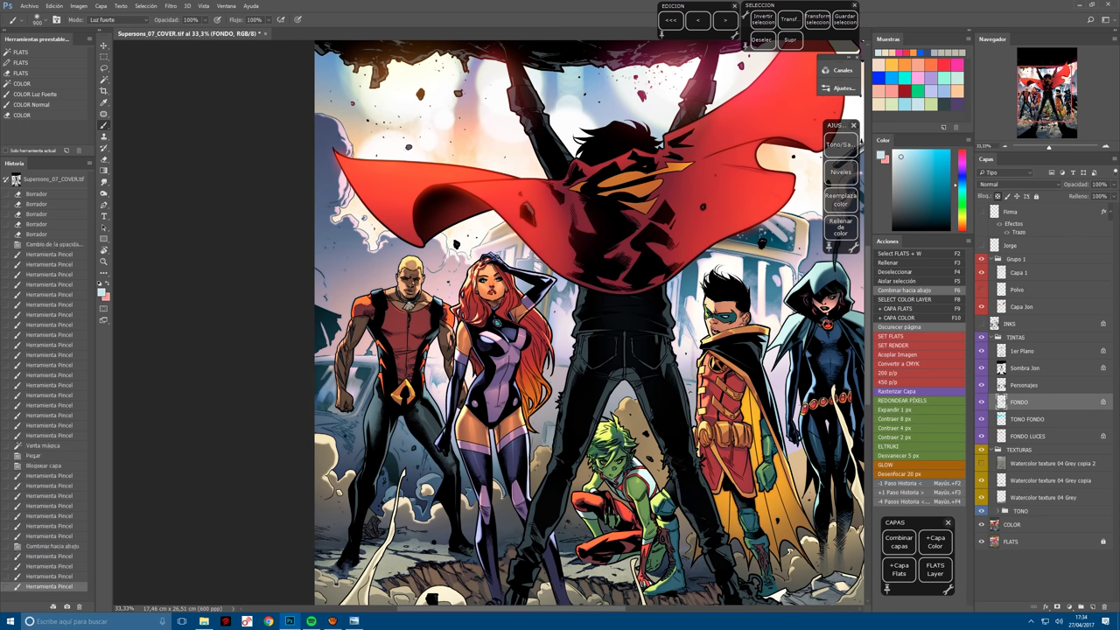
{"action": "key", "text": "bracketleft"}
{"action": "left_click", "coordinate": [322, 380]}
{"action": "left_click", "coordinate": [325, 329]}
{"action": "left_click", "coordinate": [328, 315]}
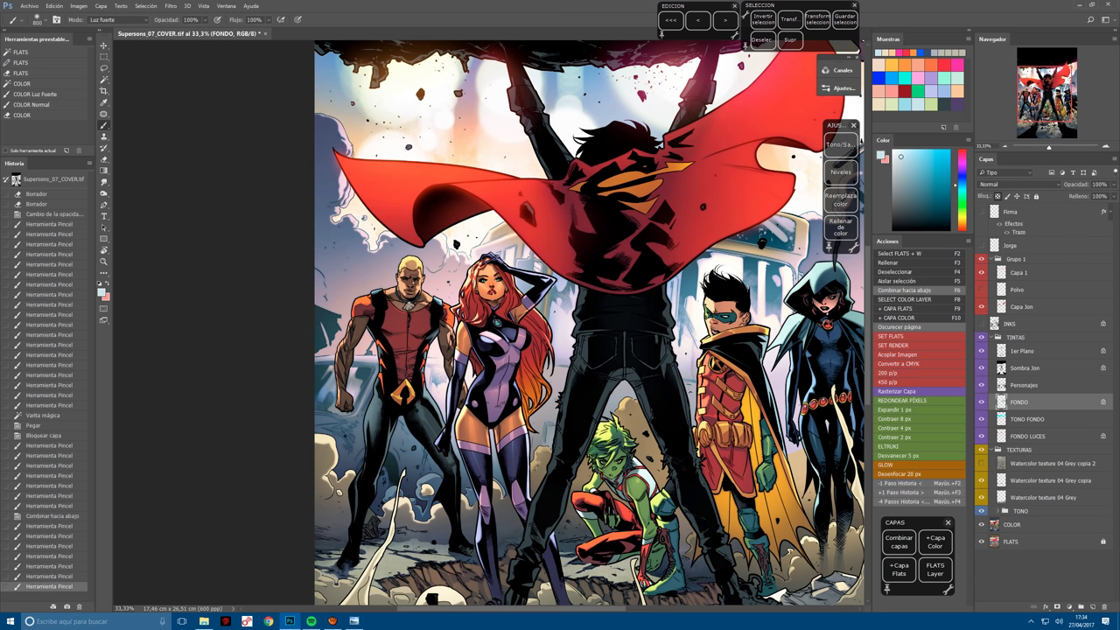
{"action": "left_click", "coordinate": [327, 328]}
{"action": "key", "text": "bracketleft"}
{"action": "left_click", "coordinate": [328, 328]}
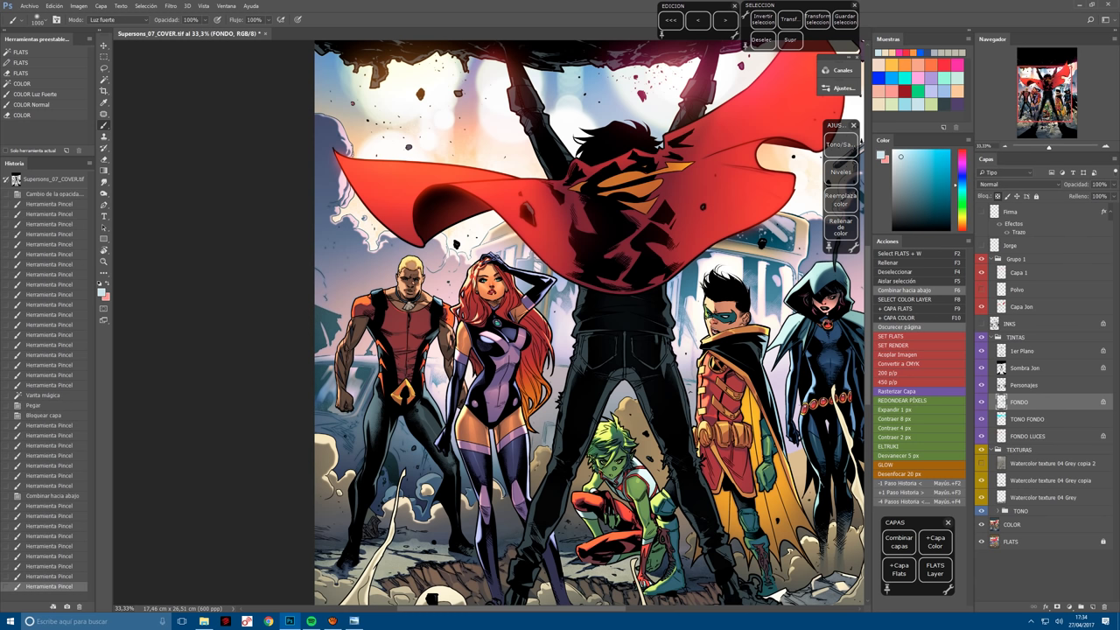
{"action": "left_click", "coordinate": [328, 329]}
{"action": "left_click", "coordinate": [327, 329]}
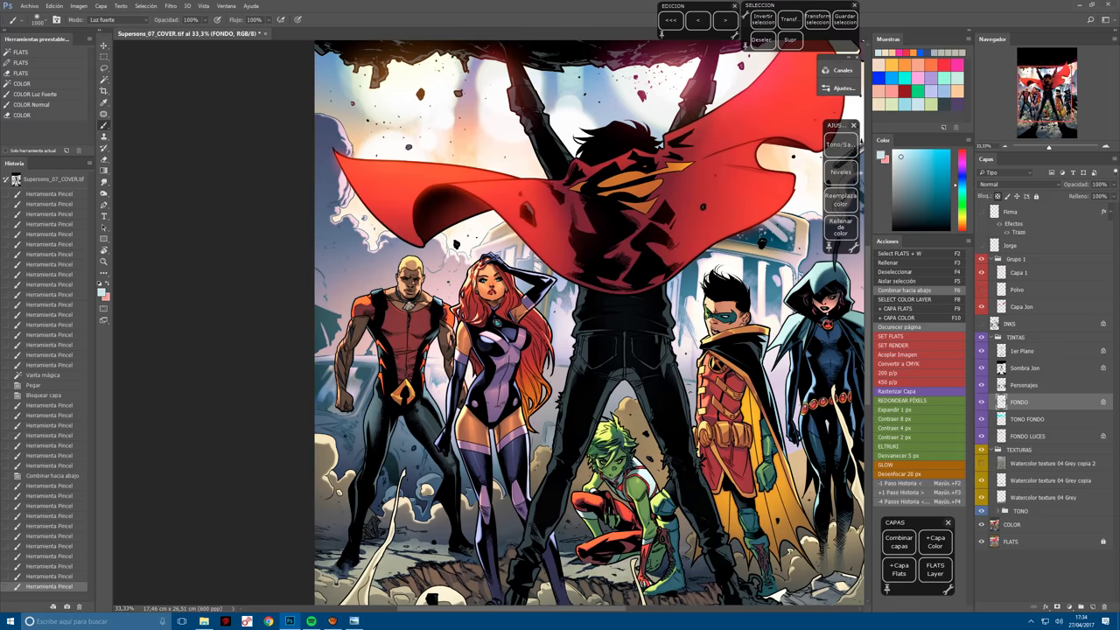
{"action": "left_click", "coordinate": [327, 329]}
{"action": "left_click", "coordinate": [327, 328]}
{"action": "left_click", "coordinate": [327, 329]}
{"action": "left_click", "coordinate": [327, 328]}
Paint pale blue light on FONDO around the masked boy and hooded girl and beside the hero's lower leg.
{"action": "mouse_move", "coordinate": [327, 328]}
{"action": "left_mouse_down"}
{"action": "mouse_move", "coordinate": [148, 327]}
{"action": "mouse_move", "coordinate": [120, 342]}
{"action": "left_mouse_up"}
{"action": "left_click", "coordinate": [120, 342]}
{"action": "left_click", "coordinate": [120, 342]}
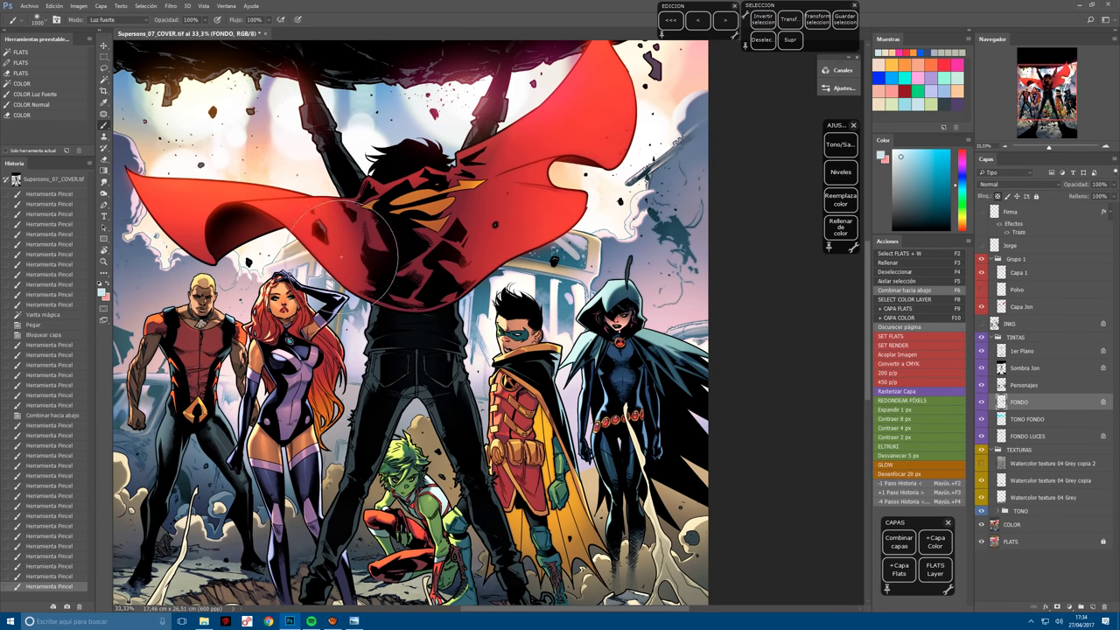
{"action": "left_click", "coordinate": [598, 323]}
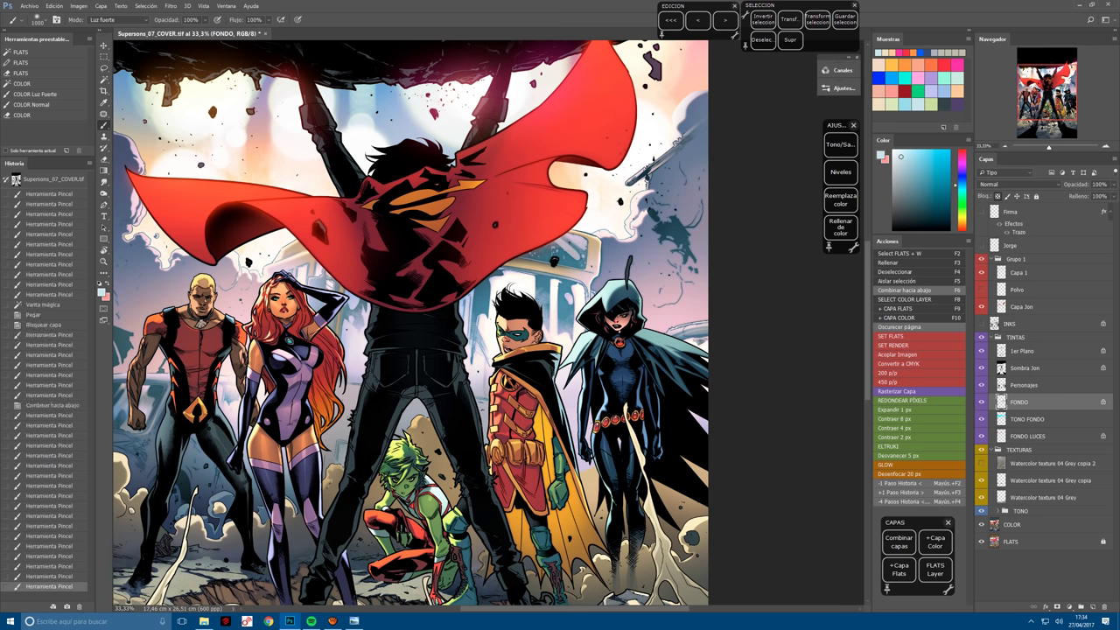
{"action": "left_click", "coordinate": [506, 273]}
{"action": "left_click", "coordinate": [497, 339]}
{"action": "left_click", "coordinate": [302, 479]}
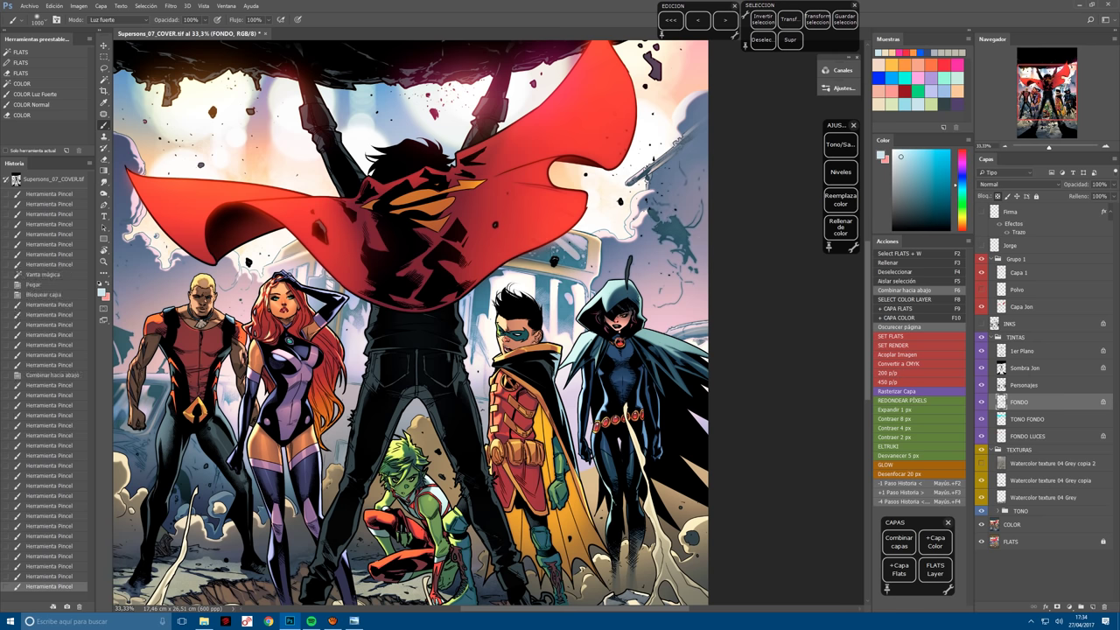
{"action": "left_click", "coordinate": [302, 480]}
{"action": "left_click", "coordinate": [302, 480]}
Choose a dark blue-grey and brush it over the FONDO background near the raised cape and the lower dust clouds.
{"action": "key", "text": "ctrl+minus"}
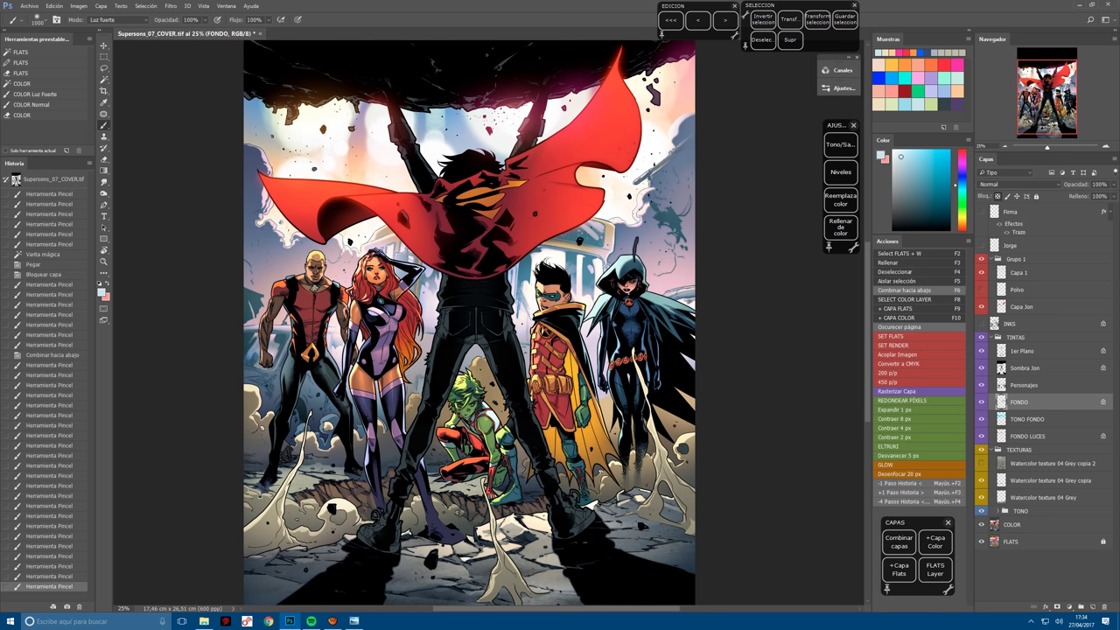
{"action": "left_click", "coordinate": [907, 213]}
{"action": "left_click", "coordinate": [302, 480]}
{"action": "left_click", "coordinate": [302, 480]}
{"action": "left_click_drag", "start_coordinate": [635, 184], "coordinate": [660, 167]}
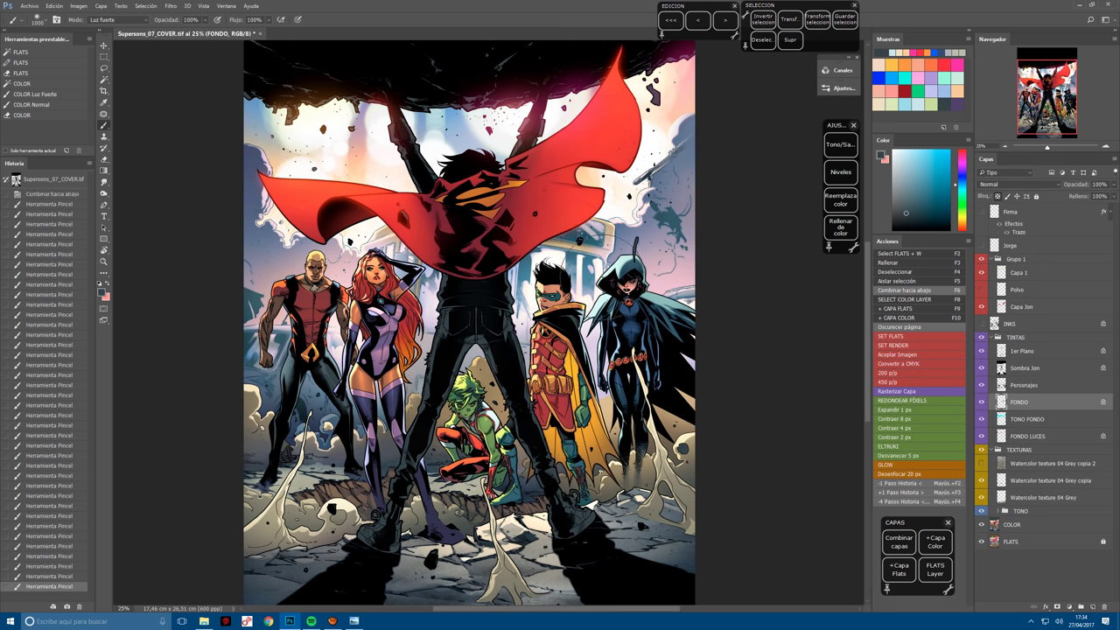
Select the hero's shoes and shirt hem on FLATS with the Magic Wand and copy them to a new transparency-locked layer.
{"action": "mouse_move", "coordinate": [353, 621]}
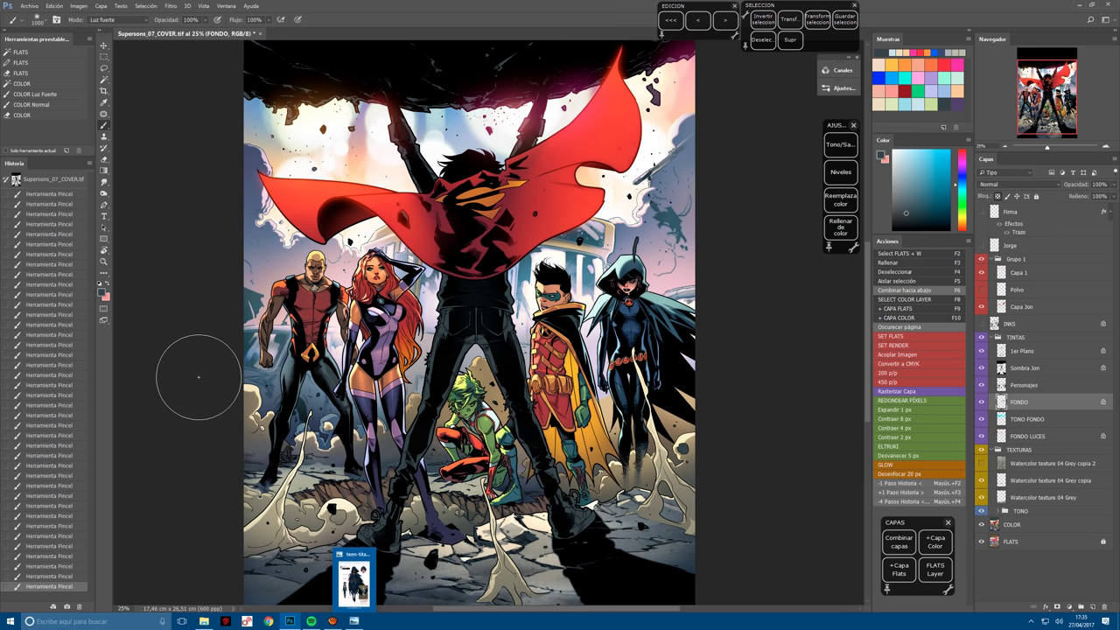
{"action": "key", "text": "ctrl+0"}
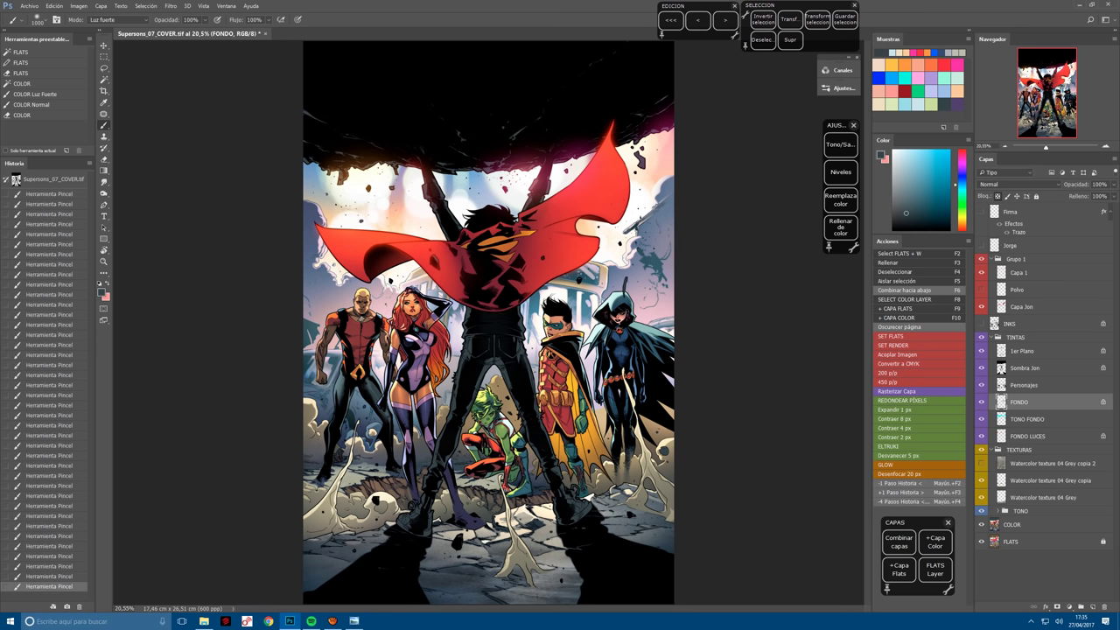
{"action": "left_click", "coordinate": [1041, 542]}
{"action": "key", "text": "ctrl+plus"}
{"action": "key", "text": "ctrl+plus"}
{"action": "scroll", "coordinate": [742, 552], "scroll_direction": "down", "scroll_amount": 5}
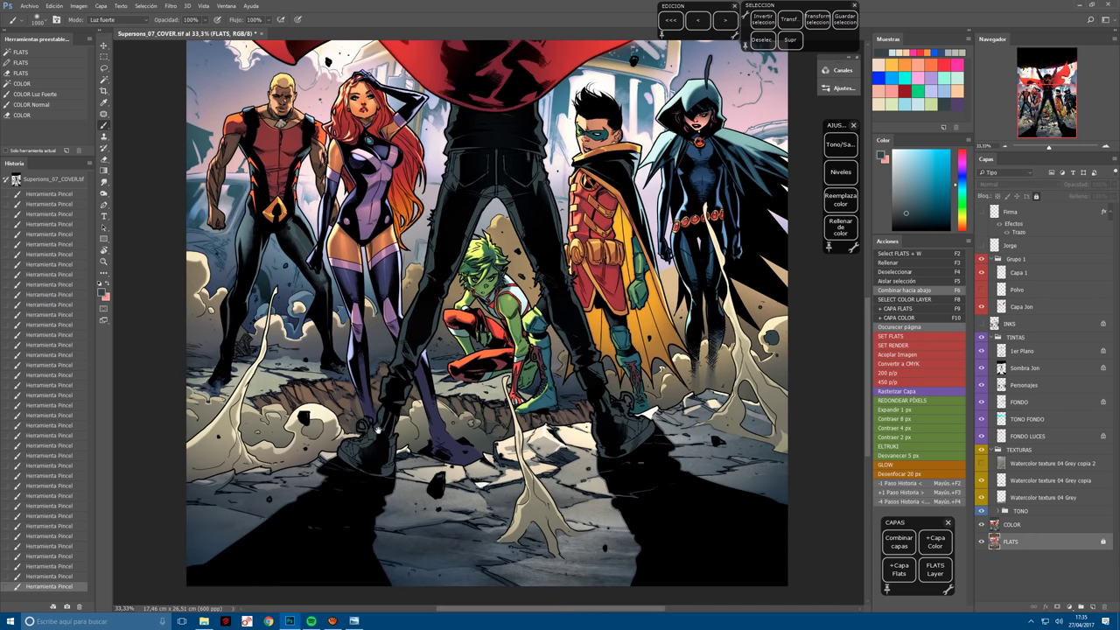
{"action": "key", "text": "w"}
{"action": "left_click", "coordinate": [371, 432]}
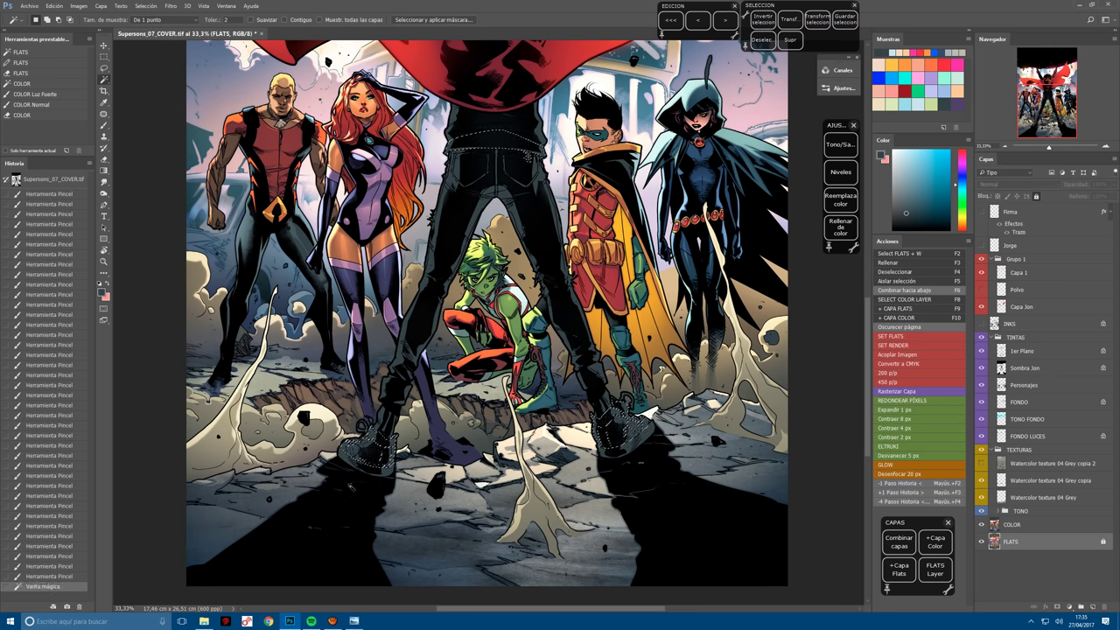
{"action": "key", "text": "b"}
{"action": "key", "text": "ctrl+c"}
{"action": "key", "text": "ctrl+v"}
{"action": "key", "text": "slash"}
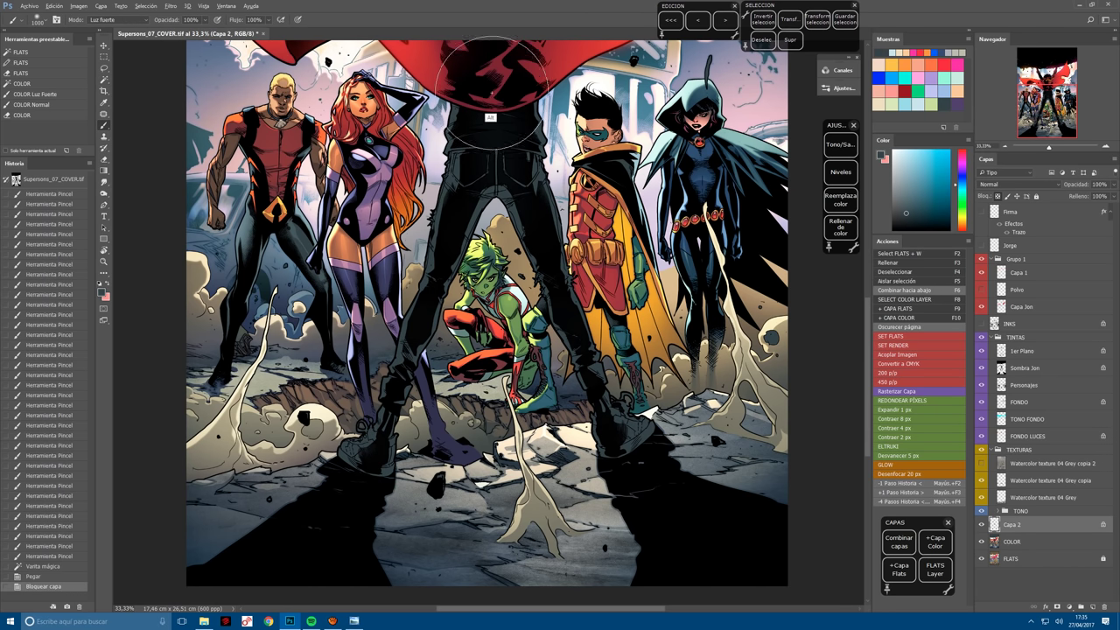
Fill the copied shoes and shirt hem with dark red and save the file.
{"action": "left_click", "coordinate": [840, 227]}
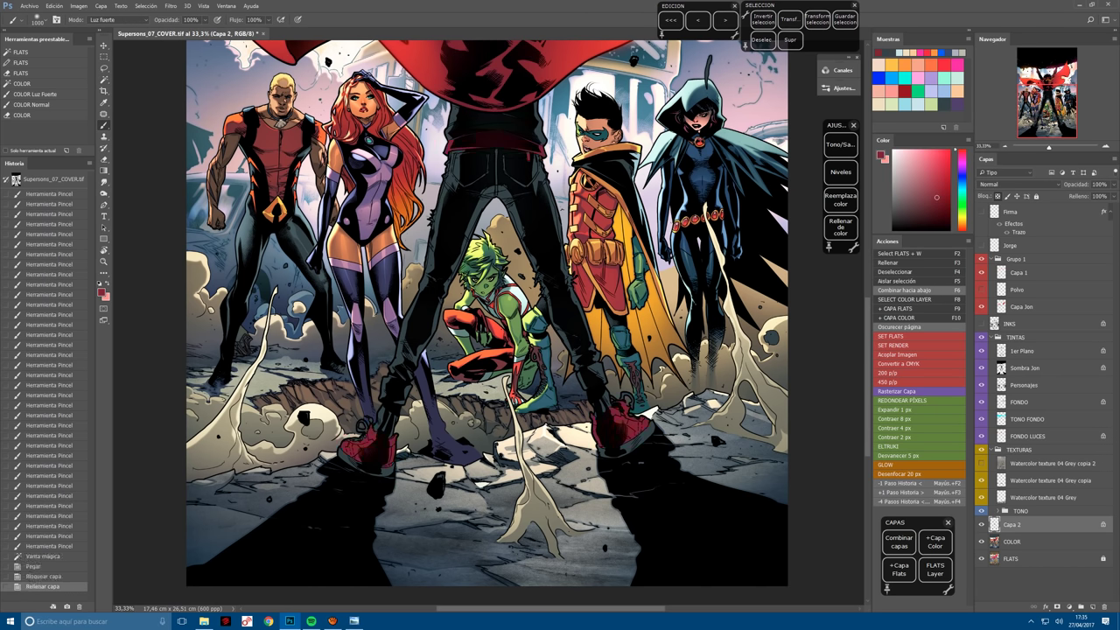
{"action": "key", "text": "ctrl+plus"}
{"action": "key", "text": "ctrl+plus"}
{"action": "scroll", "coordinate": [490, 323], "scroll_direction": "down", "scroll_amount": 10}
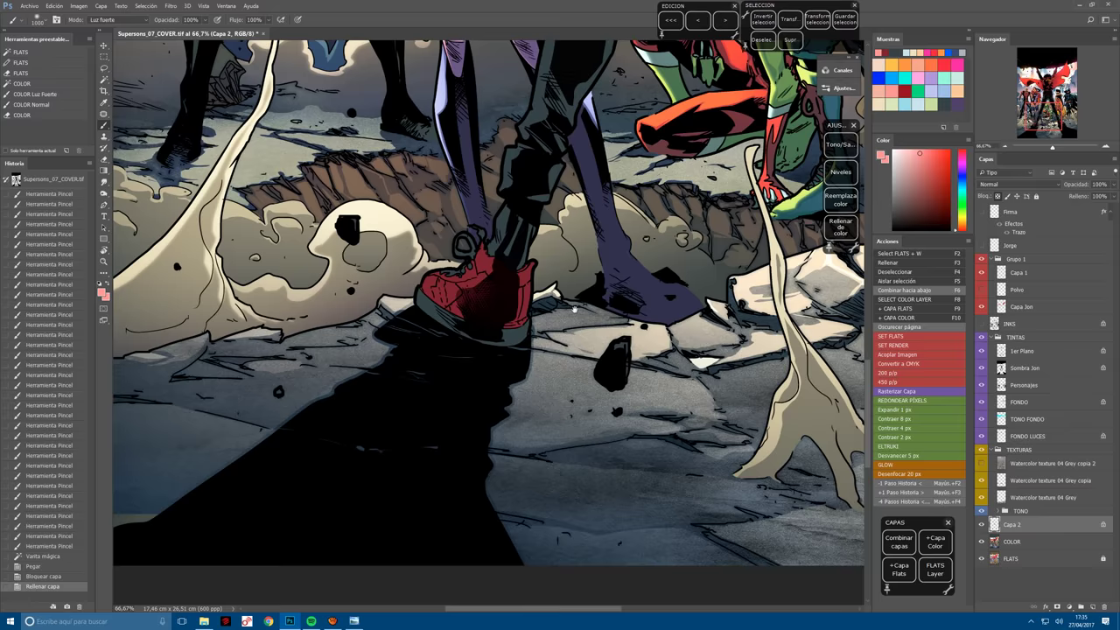
{"action": "scroll", "coordinate": [490, 324], "scroll_direction": "up", "scroll_amount": 2}
{"action": "key", "text": "ctrl+s"}
{"action": "key", "text": "ctrl+plus"}
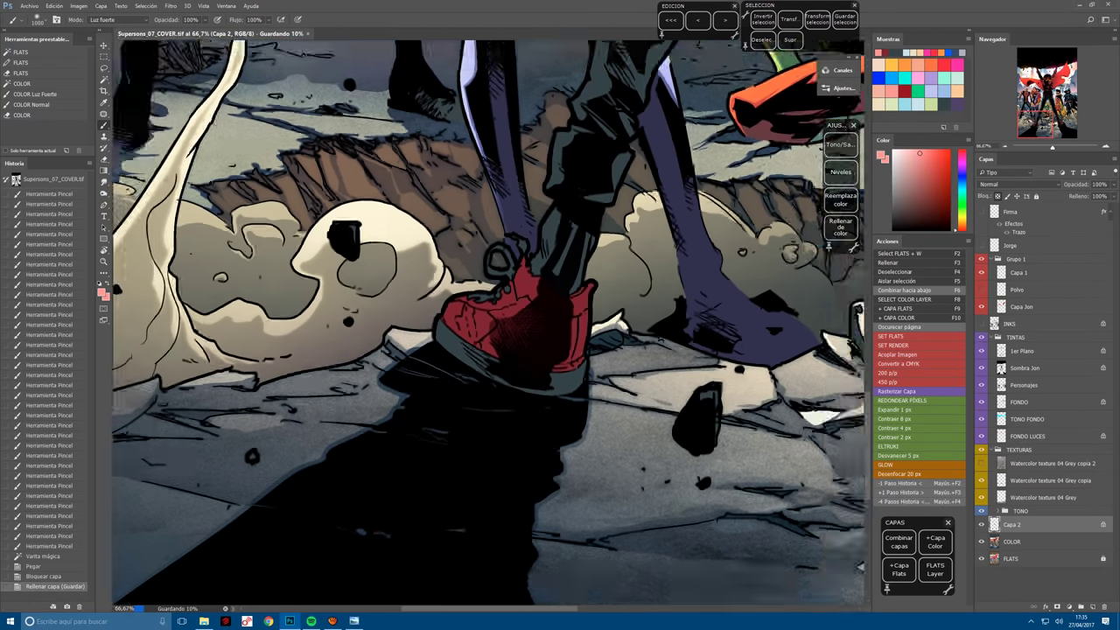
Lasso the lit toe and tongue of the hero's left shoe and brush salmon-pink Hard Light over them.
{"action": "key", "text": "l"}
{"action": "mouse_move", "coordinate": [530, 254]}
{"action": "left_mouse_down"}
{"action": "mouse_move", "coordinate": [546, 293]}
{"action": "mouse_move", "coordinate": [497, 317]}
{"action": "mouse_move", "coordinate": [479, 344]}
{"action": "mouse_move", "coordinate": [431, 309]}
{"action": "mouse_move", "coordinate": [480, 255]}
{"action": "mouse_move", "coordinate": [525, 252]}
{"action": "left_mouse_up"}
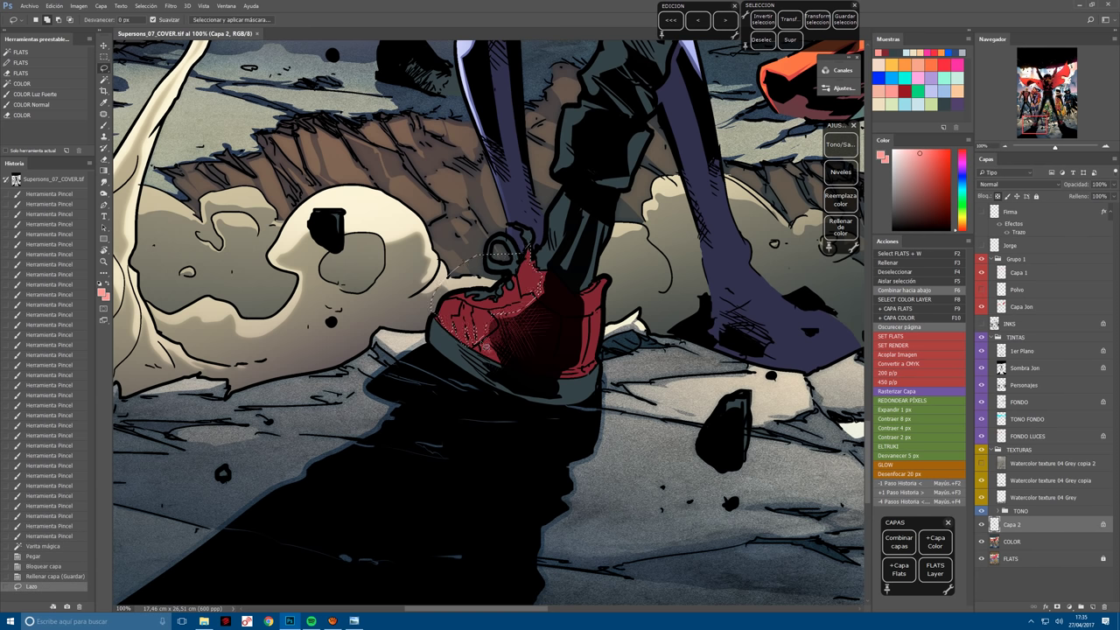
{"action": "key", "text": "b"}
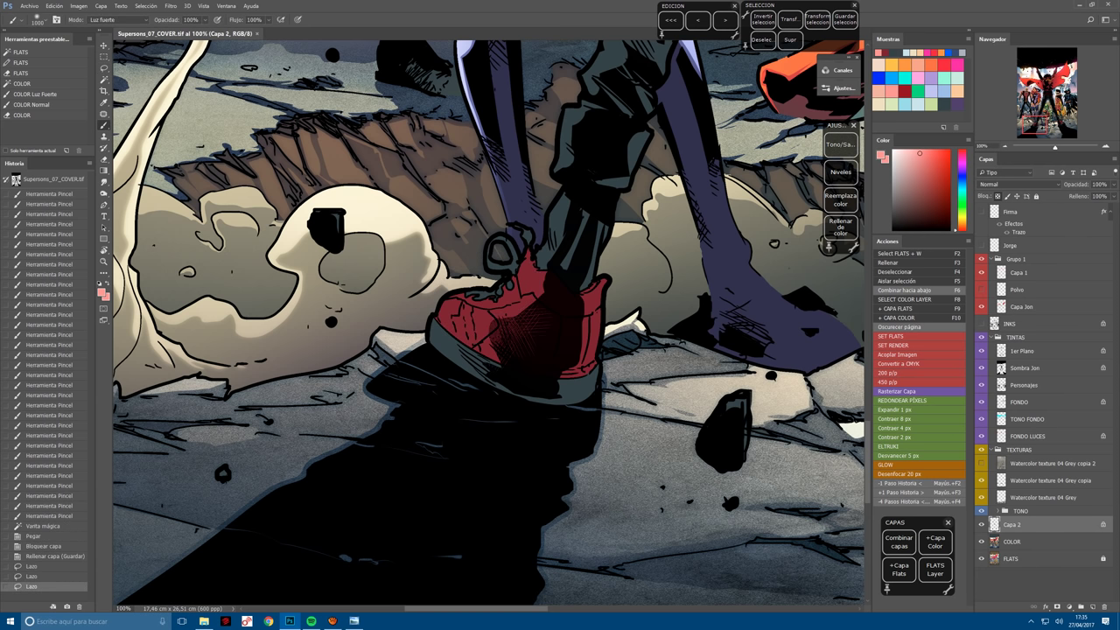
{"action": "left_click_drag", "start_coordinate": [472, 315], "coordinate": [543, 280]}
{"action": "left_click_drag", "start_coordinate": [473, 315], "coordinate": [534, 281]}
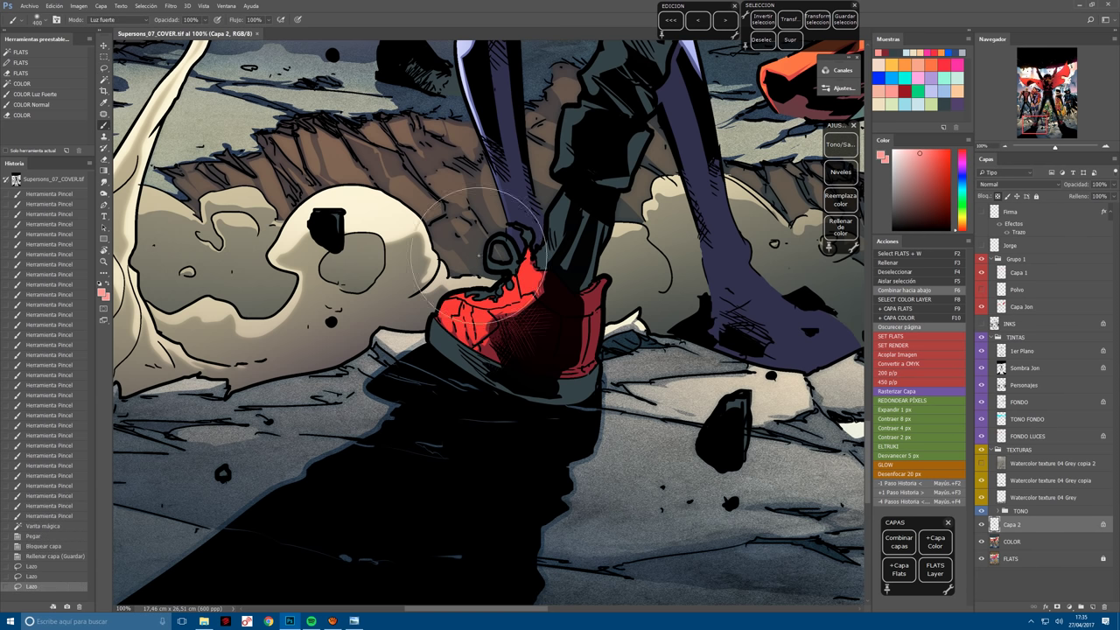
Lasso the heel edge of the hero's left shoe and brighten it with the salmon-pink Hard Light brush.
{"action": "key", "text": "l"}
{"action": "key", "text": "ctrl+d"}
{"action": "mouse_move", "coordinate": [616, 349]}
{"action": "left_mouse_down"}
{"action": "mouse_move", "coordinate": [586, 371]}
{"action": "mouse_move", "coordinate": [616, 347]}
{"action": "mouse_move", "coordinate": [595, 315]}
{"action": "mouse_move", "coordinate": [623, 267]}
{"action": "left_mouse_up"}
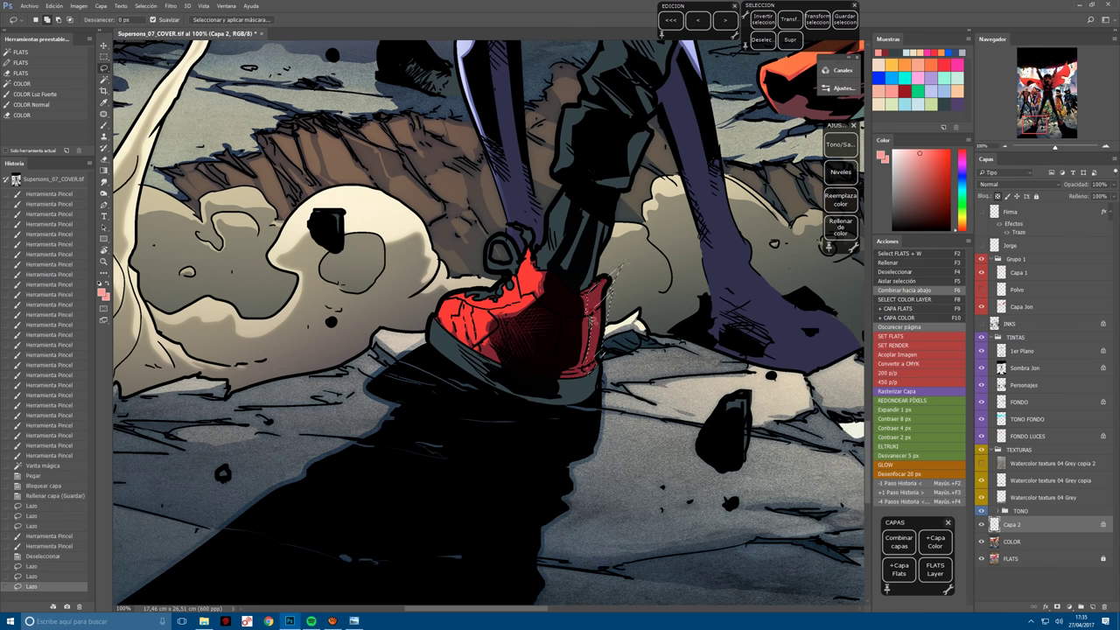
{"action": "mouse_move", "coordinate": [599, 317]}
{"action": "left_mouse_down"}
{"action": "mouse_move", "coordinate": [587, 367]}
{"action": "mouse_move", "coordinate": [623, 269]}
{"action": "mouse_move", "coordinate": [592, 355]}
{"action": "left_mouse_up"}
{"action": "key", "text": "b"}
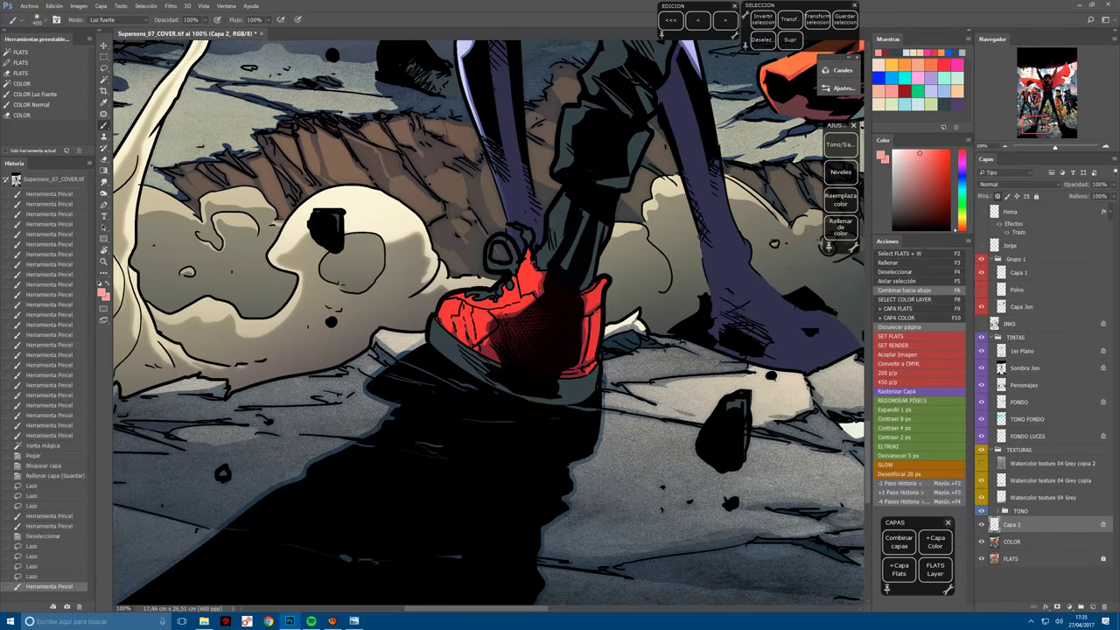
{"action": "left_click_drag", "start_coordinate": [598, 289], "coordinate": [594, 350]}
Lasso the heel and upper toe areas of the hero's right shoe and brush salmon-pink light over them.
{"action": "left_click_drag", "start_coordinate": [717, 393], "coordinate": [302, 393]}
{"action": "left_click_drag", "start_coordinate": [247, 384], "coordinate": [194, 412]}
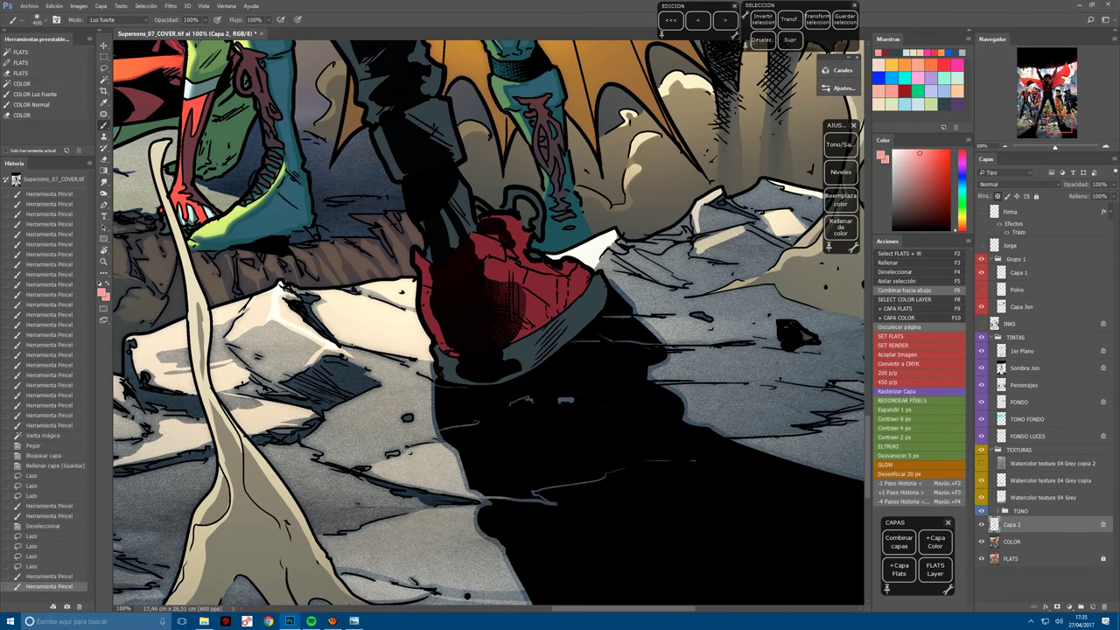
{"action": "key", "text": "l"}
{"action": "key", "text": "ctrl+d"}
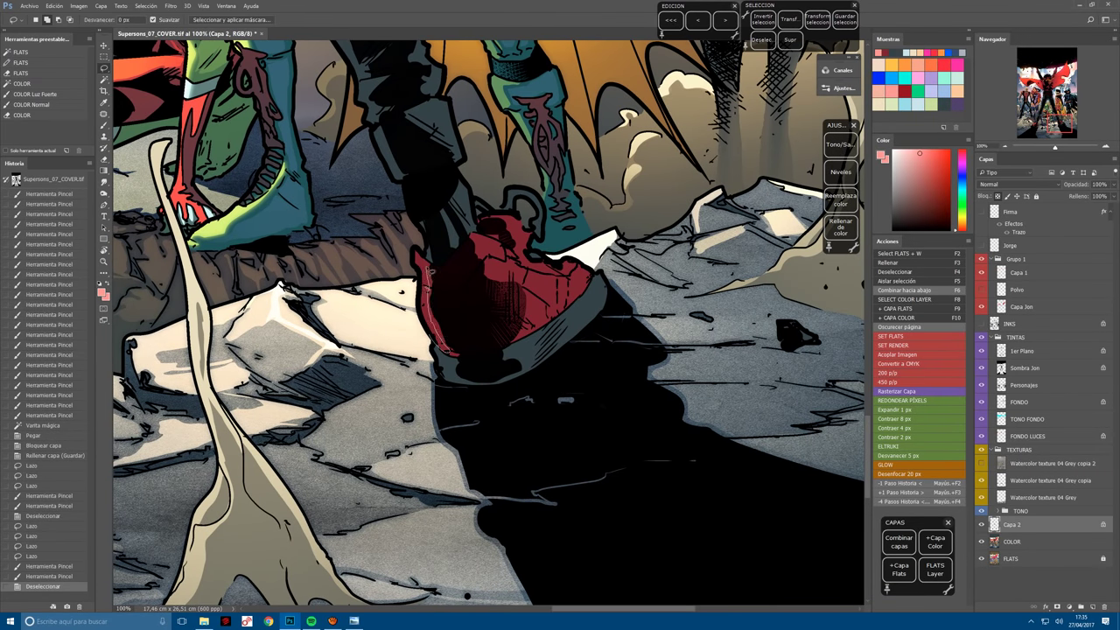
{"action": "left_click_drag", "start_coordinate": [431, 267], "coordinate": [401, 230]}
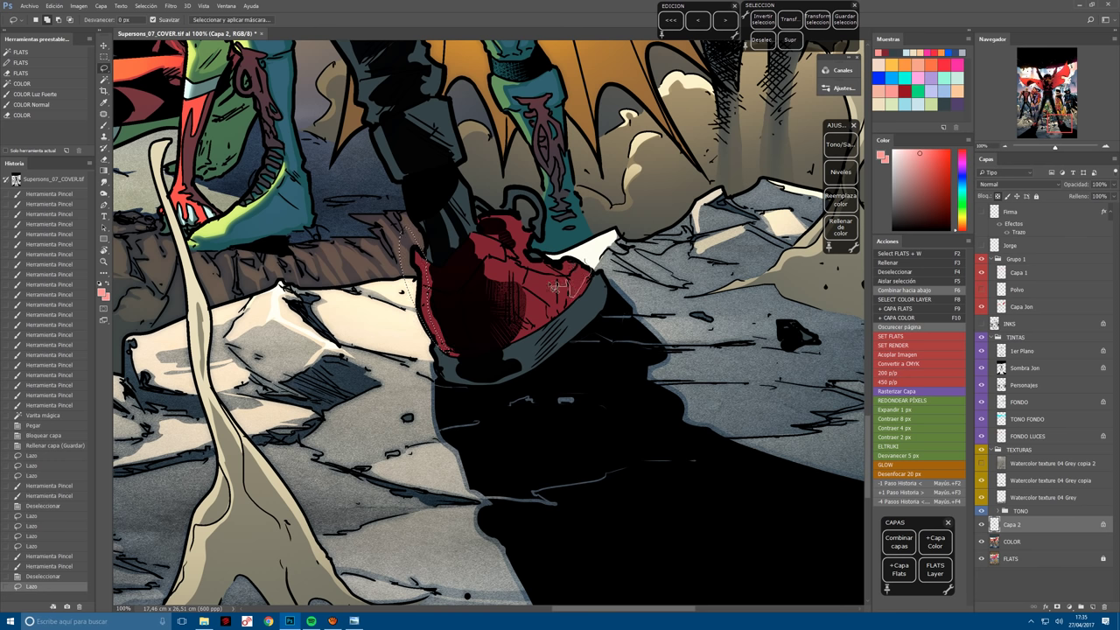
{"action": "mouse_move", "coordinate": [558, 277]}
{"action": "left_mouse_down"}
{"action": "mouse_move", "coordinate": [591, 270]}
{"action": "mouse_move", "coordinate": [530, 271]}
{"action": "mouse_move", "coordinate": [608, 237]}
{"action": "mouse_move", "coordinate": [560, 267]}
{"action": "mouse_move", "coordinate": [495, 227]}
{"action": "mouse_move", "coordinate": [526, 232]}
{"action": "mouse_move", "coordinate": [532, 256]}
{"action": "mouse_move", "coordinate": [490, 245]}
{"action": "left_mouse_up"}
{"action": "mouse_move", "coordinate": [500, 252]}
{"action": "left_mouse_down"}
{"action": "mouse_move", "coordinate": [525, 280]}
{"action": "mouse_move", "coordinate": [561, 262]}
{"action": "left_mouse_up"}
{"action": "key", "text": "b"}
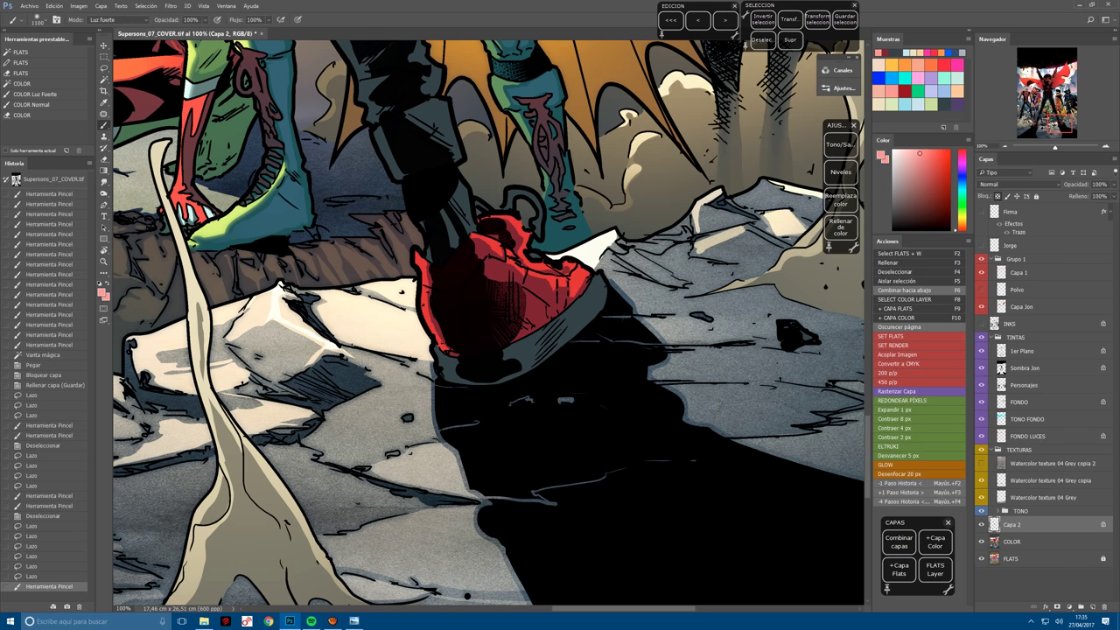
Merge the shoe and hem layer down and copy the red boot laces to a new transparency-locked layer.
{"action": "key", "text": "ctrl+minus"}
{"action": "scroll", "coordinate": [453, 414], "scroll_direction": "up", "scroll_amount": 5}
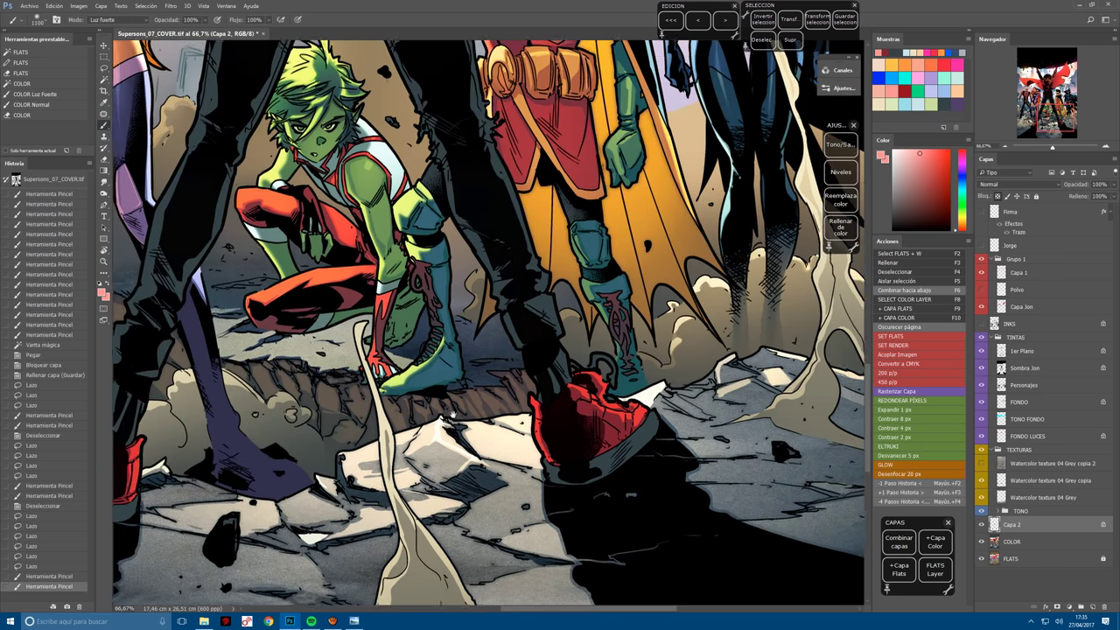
{"action": "key", "text": "r"}
{"action": "left_click_drag", "start_coordinate": [452, 415], "coordinate": [613, 411]}
{"action": "key", "text": "F6"}
{"action": "key", "text": "F2"}
{"action": "left_click", "coordinate": [619, 422]}
{"action": "key", "text": "ctrl+c"}
{"action": "key", "text": "ctrl+v"}
{"action": "key", "text": "slash"}
Brush salmon-pink light over the boot laces of the masked boy and the crouching green boy, lassoing the lit parts.
{"action": "key", "text": "b"}
{"action": "left_click_drag", "start_coordinate": [595, 367], "coordinate": [613, 403]}
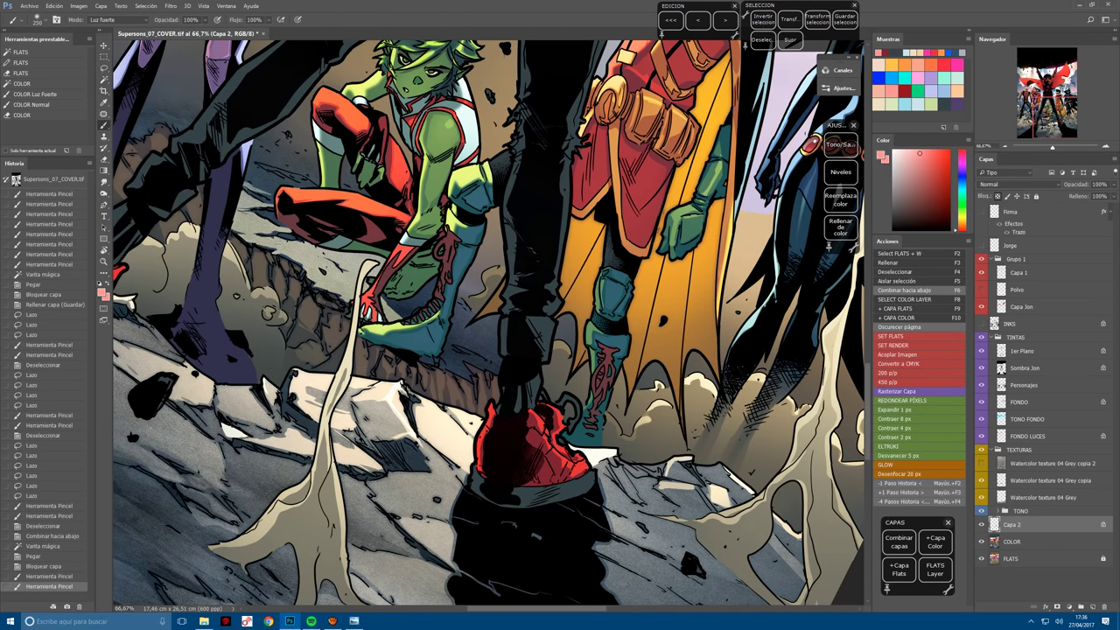
{"action": "key", "text": "l"}
{"action": "mouse_move", "coordinate": [422, 247]}
{"action": "left_mouse_down"}
{"action": "mouse_move", "coordinate": [446, 262]}
{"action": "mouse_move", "coordinate": [462, 258]}
{"action": "left_mouse_up"}
{"action": "left_click_drag", "start_coordinate": [446, 246], "coordinate": [452, 282]}
{"action": "mouse_move", "coordinate": [448, 278]}
{"action": "left_mouse_down"}
{"action": "mouse_move", "coordinate": [408, 325]}
{"action": "mouse_move", "coordinate": [429, 314]}
{"action": "left_mouse_up"}
{"action": "key", "text": "b"}
{"action": "key", "text": "l"}
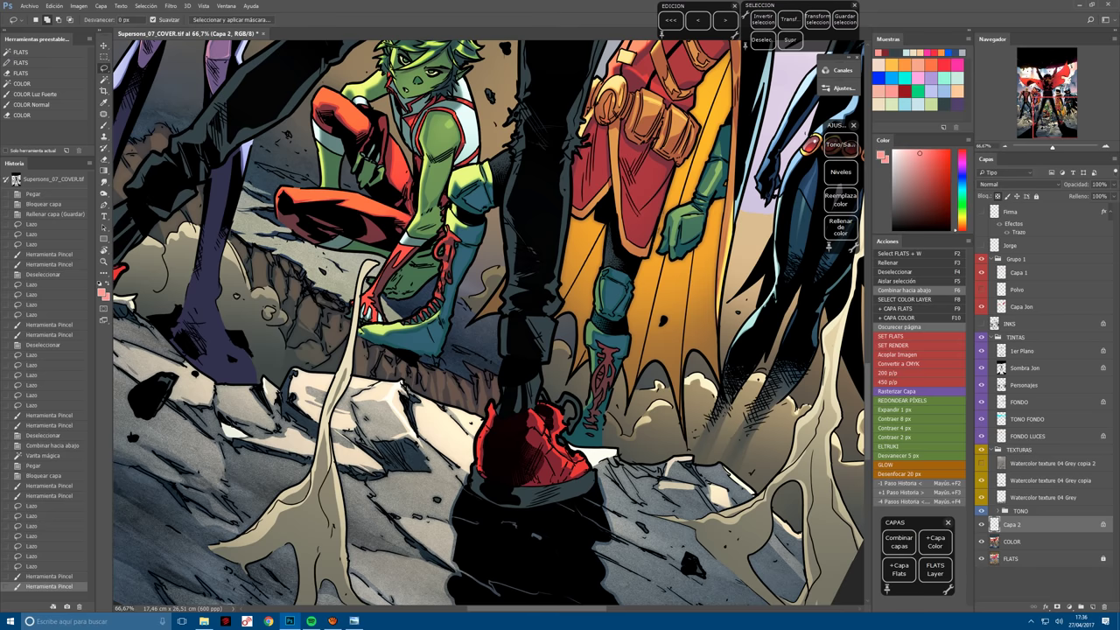
{"action": "key", "text": "ctrl+d"}
{"action": "mouse_move", "coordinate": [604, 353]}
{"action": "left_mouse_down"}
{"action": "mouse_move", "coordinate": [592, 380]}
{"action": "mouse_move", "coordinate": [597, 355]}
{"action": "mouse_move", "coordinate": [592, 470]}
{"action": "left_mouse_up"}
{"action": "key", "text": "b"}
{"action": "key", "text": "ctrl+minus"}
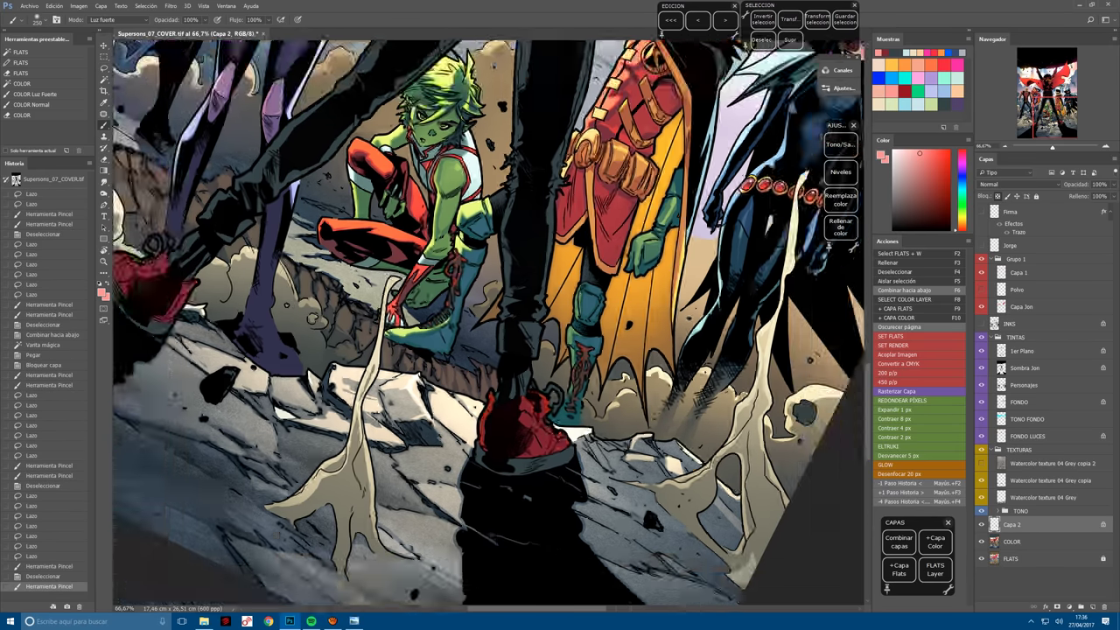
Copy the hero's red clothing areas from COLOR to a new locked layer and brush salmon-pink light on the lassoed shirt hem ends.
{"action": "key", "text": "F10"}
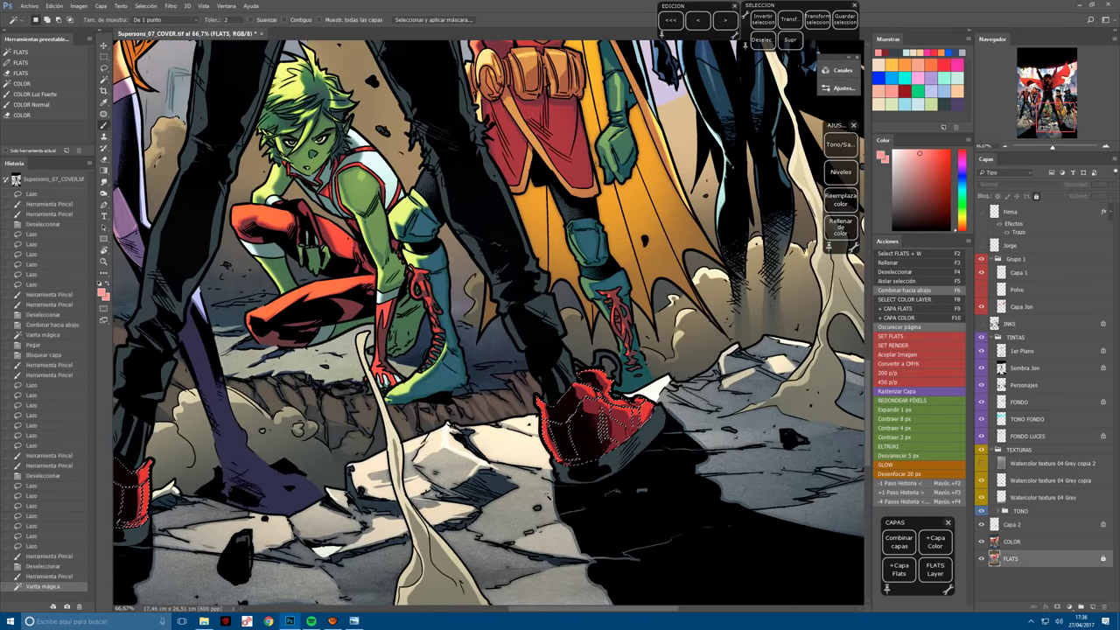
{"action": "key", "text": "ctrl+plus"}
{"action": "left_click_drag", "start_coordinate": [478, 452], "coordinate": [618, 604]}
{"action": "key", "text": "l"}
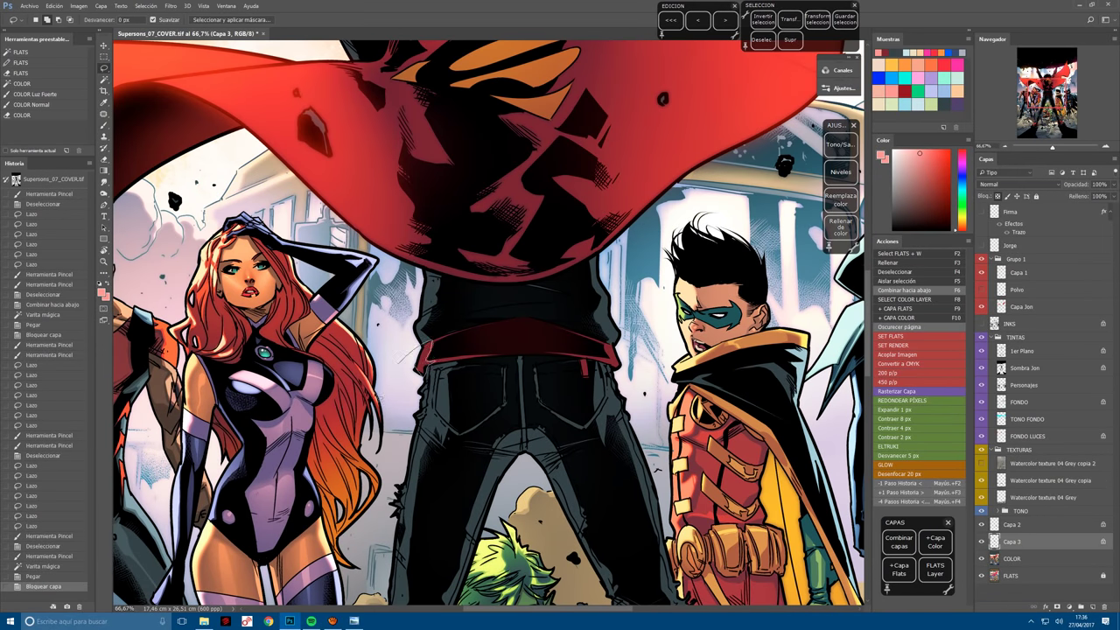
{"action": "left_click_drag", "start_coordinate": [390, 372], "coordinate": [644, 359]}
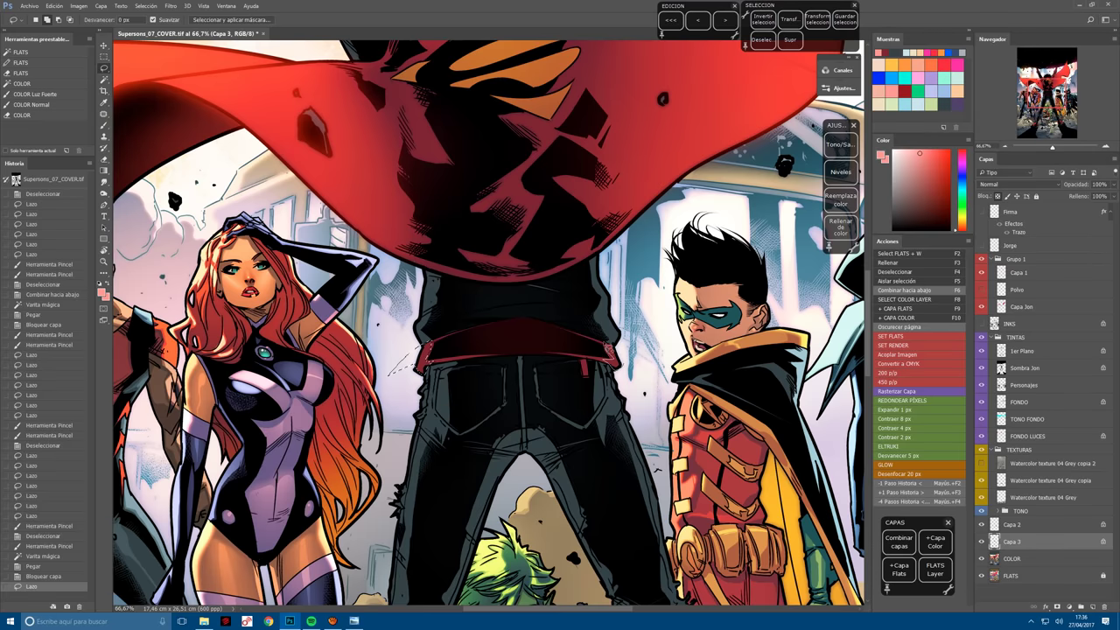
{"action": "key", "text": "b"}
{"action": "left_click_drag", "start_coordinate": [420, 350], "coordinate": [432, 368]}
Lasso the red strips along the hero's left upper arm and brush salmon-pink light over them.
{"action": "mouse_move", "coordinate": [422, 182]}
{"action": "left_mouse_down"}
{"action": "mouse_move", "coordinate": [483, 462]}
{"action": "mouse_move", "coordinate": [388, 297]}
{"action": "left_mouse_up"}
{"action": "scroll", "coordinate": [479, 448], "scroll_direction": "up", "scroll_amount": 3}
{"action": "key", "text": "r"}
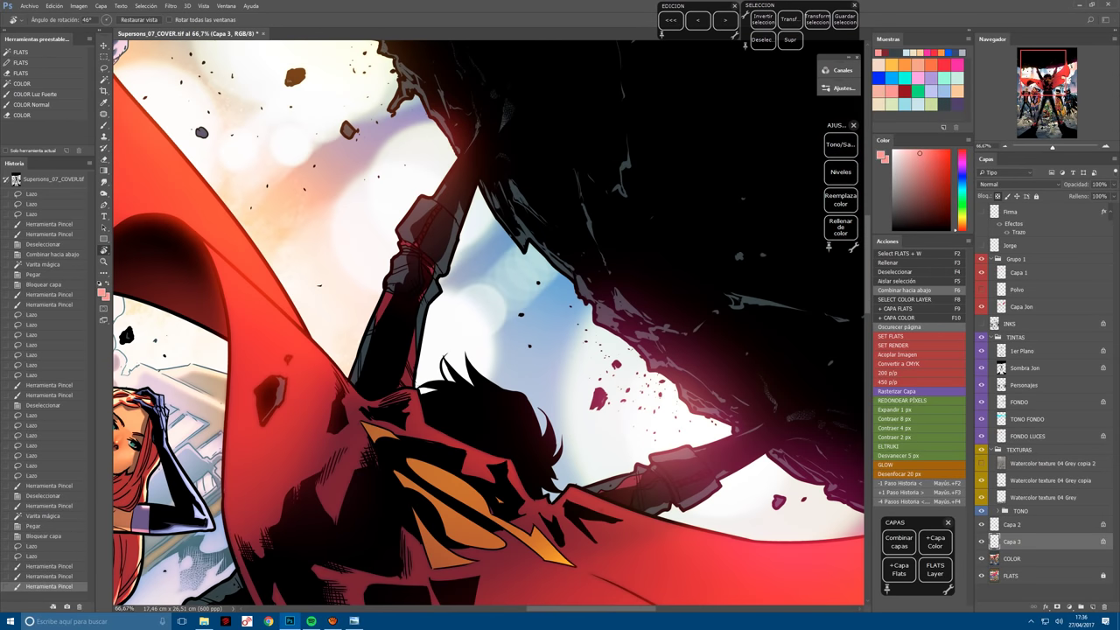
{"action": "key", "text": "l"}
{"action": "key", "text": "ctrl+d"}
{"action": "mouse_move", "coordinate": [390, 259]}
{"action": "left_mouse_down"}
{"action": "mouse_move", "coordinate": [371, 324]}
{"action": "mouse_move", "coordinate": [412, 354]}
{"action": "mouse_move", "coordinate": [426, 334]}
{"action": "mouse_move", "coordinate": [409, 370]}
{"action": "mouse_move", "coordinate": [386, 271]}
{"action": "mouse_move", "coordinate": [416, 392]}
{"action": "left_mouse_up"}
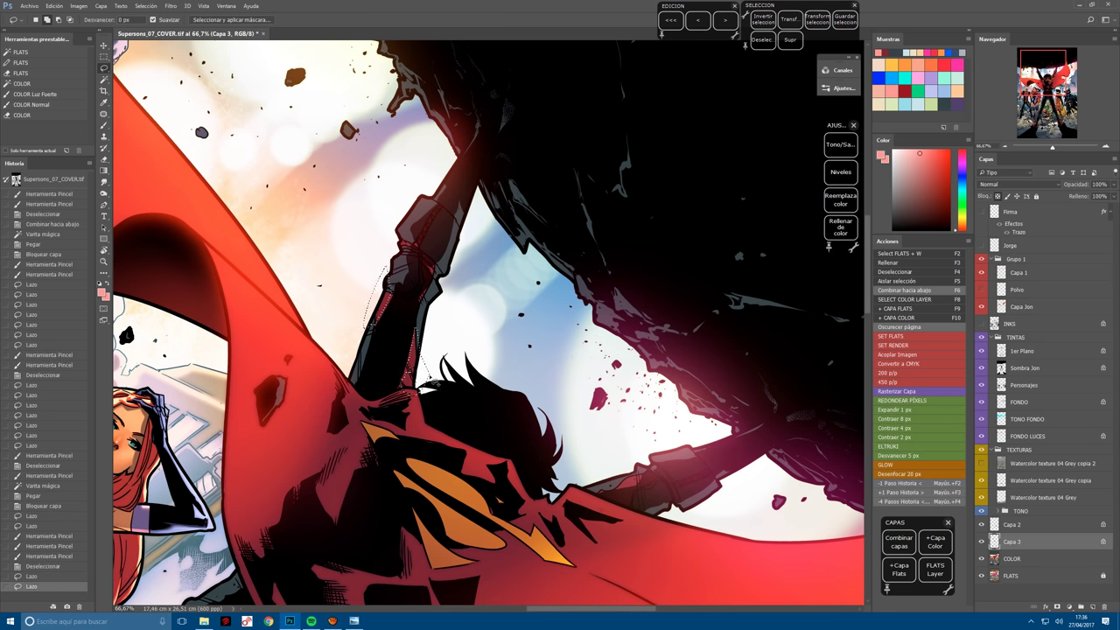
{"action": "key", "text": "b"}
{"action": "left_click_drag", "start_coordinate": [411, 333], "coordinate": [408, 382]}
{"action": "left_click_drag", "start_coordinate": [387, 292], "coordinate": [381, 323]}
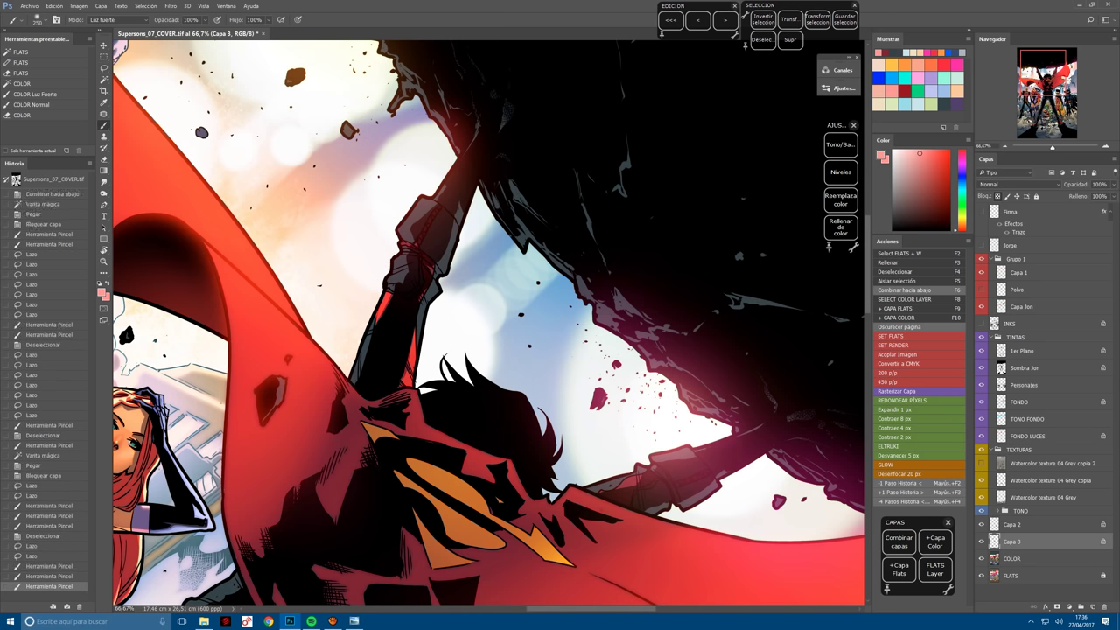
Lasso the red detail near the elbow of the hero's raised left arm and brush salmon-pink light on it.
{"action": "key", "text": "ctrl+d"}
{"action": "key", "text": "l"}
{"action": "left_click_drag", "start_coordinate": [385, 233], "coordinate": [411, 257]}
{"action": "key", "text": "b"}
{"action": "mouse_move", "coordinate": [432, 401]}
{"action": "left_mouse_down"}
{"action": "mouse_move", "coordinate": [528, 499]}
{"action": "mouse_move", "coordinate": [294, 320]}
{"action": "mouse_move", "coordinate": [305, 311]}
{"action": "left_mouse_up"}
Brush salmon-pink light onto the lassoed red sleeve detail of the hero's raised right arm.
{"action": "key", "text": "l"}
{"action": "key", "text": "ctrl+d"}
{"action": "key", "text": "b"}
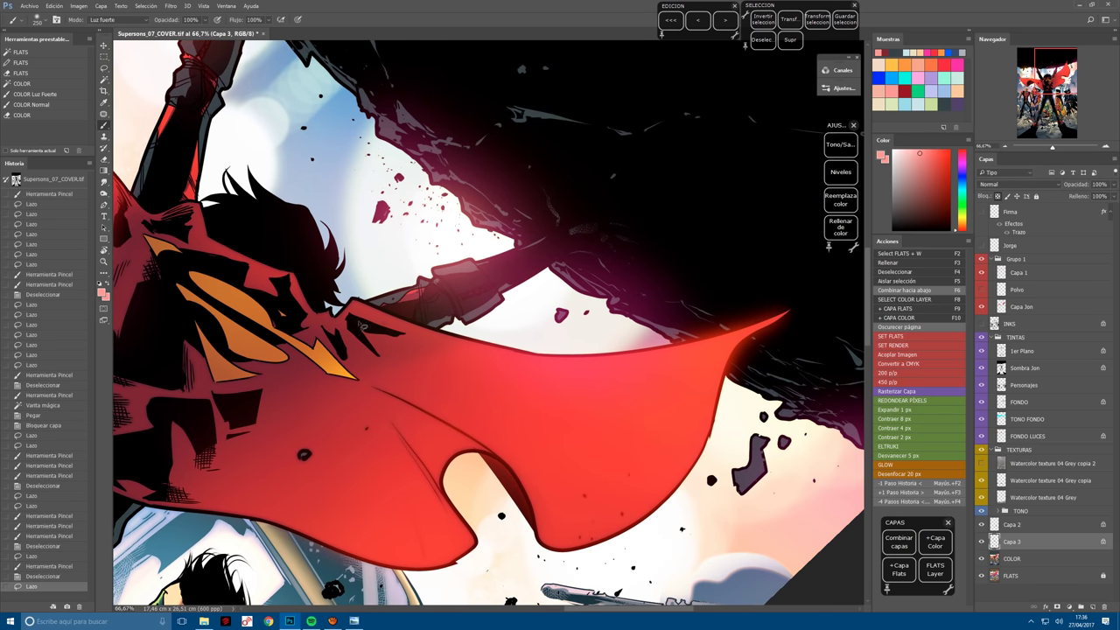
{"action": "mouse_move", "coordinate": [262, 455]}
{"action": "left_mouse_down"}
{"action": "mouse_move", "coordinate": [219, 604]}
{"action": "mouse_move", "coordinate": [512, 352]}
{"action": "mouse_move", "coordinate": [385, 604]}
{"action": "left_mouse_up"}
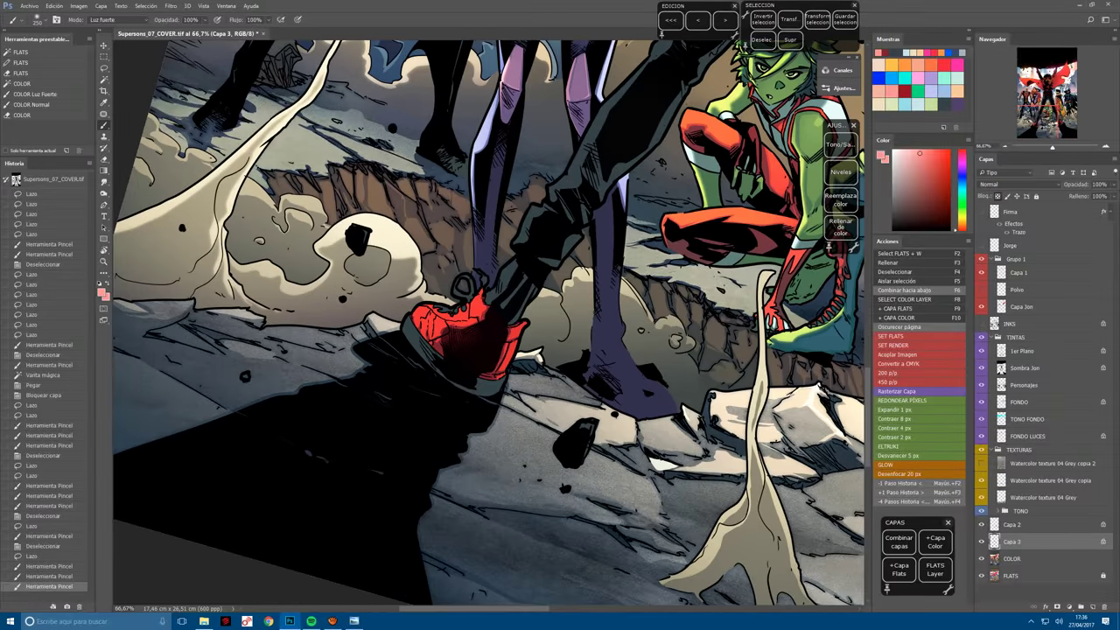
Choose a lighter peach-pink and brush highlights inside lassoed shapes on the hero's left shoe.
{"action": "left_click", "coordinate": [962, 231]}
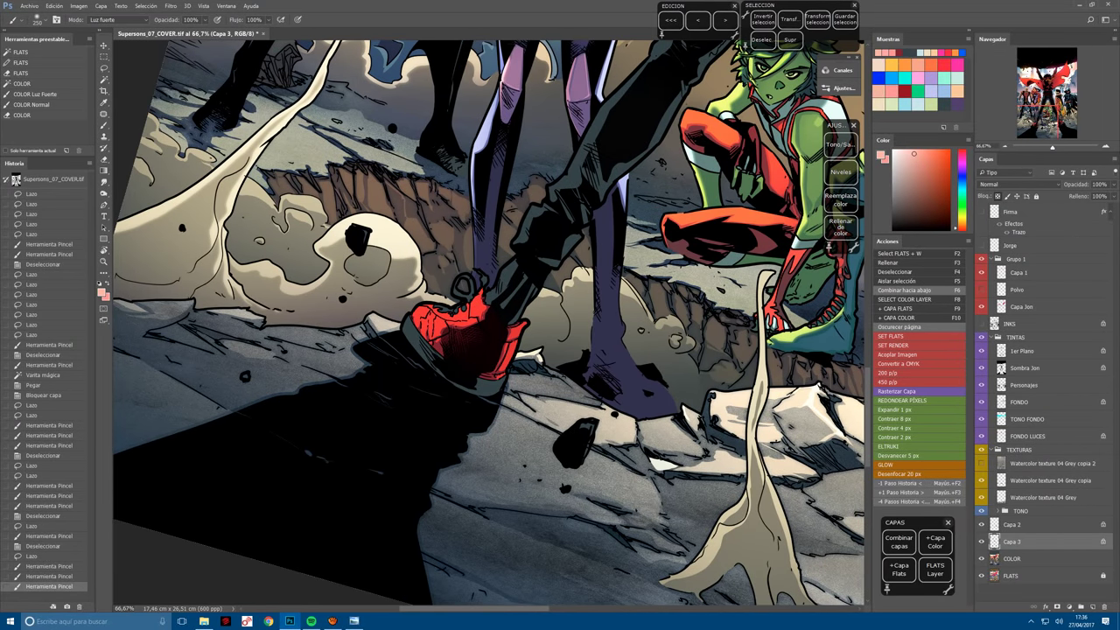
{"action": "key", "text": "l"}
{"action": "left_click", "coordinate": [479, 300]}
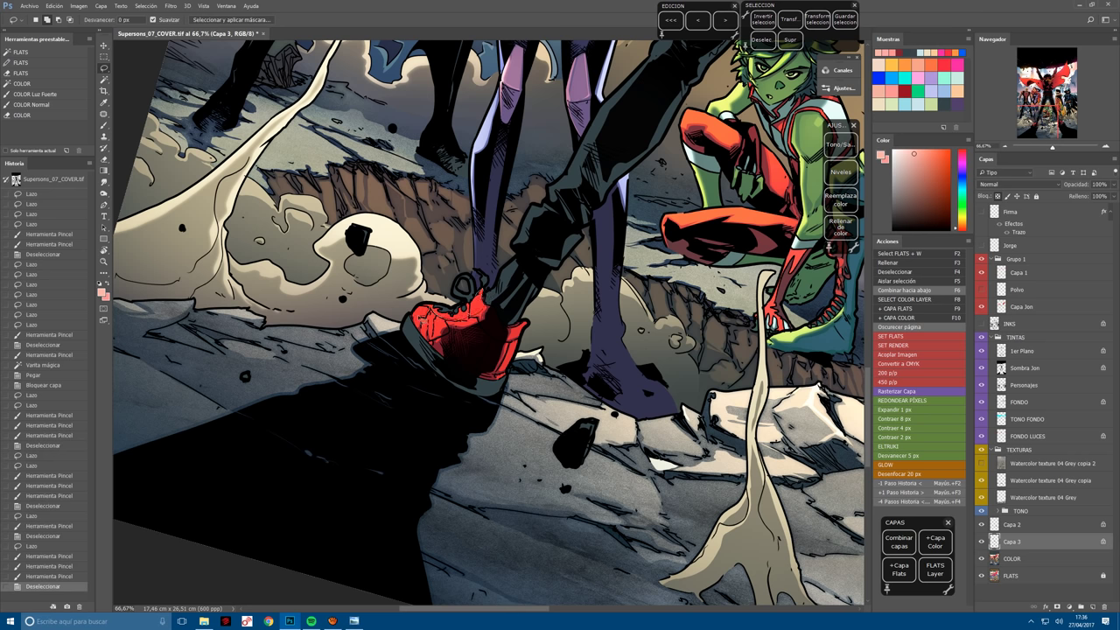
{"action": "mouse_move", "coordinate": [461, 284]}
{"action": "left_mouse_down"}
{"action": "mouse_move", "coordinate": [420, 315]}
{"action": "mouse_move", "coordinate": [464, 284]}
{"action": "mouse_move", "coordinate": [438, 285]}
{"action": "mouse_move", "coordinate": [477, 337]}
{"action": "left_mouse_up"}
{"action": "key", "text": "b"}
{"action": "key", "text": "ctrl+z"}
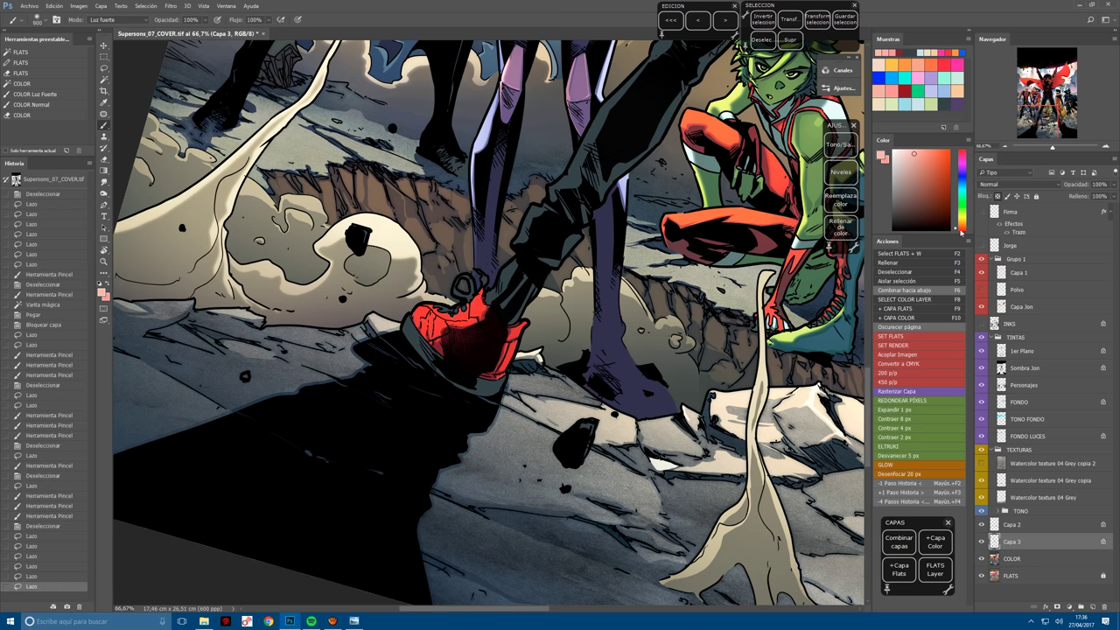
{"action": "mouse_move", "coordinate": [429, 302]}
{"action": "left_mouse_down"}
{"action": "mouse_move", "coordinate": [499, 316]}
{"action": "mouse_move", "coordinate": [530, 337]}
{"action": "mouse_move", "coordinate": [499, 384]}
{"action": "left_mouse_up"}
Lasso a rim along the heel of the hero's right shoe and brush a peach-pink highlight on it.
{"action": "key", "text": "l"}
{"action": "key", "text": "ctrl+d"}
{"action": "key", "text": "b"}
{"action": "mouse_move", "coordinate": [553, 352]}
{"action": "left_mouse_down"}
{"action": "mouse_move", "coordinate": [508, 368]}
{"action": "mouse_move", "coordinate": [303, 337]}
{"action": "mouse_move", "coordinate": [312, 317]}
{"action": "left_mouse_up"}
{"action": "key", "text": "l"}
{"action": "left_click", "coordinate": [308, 352]}
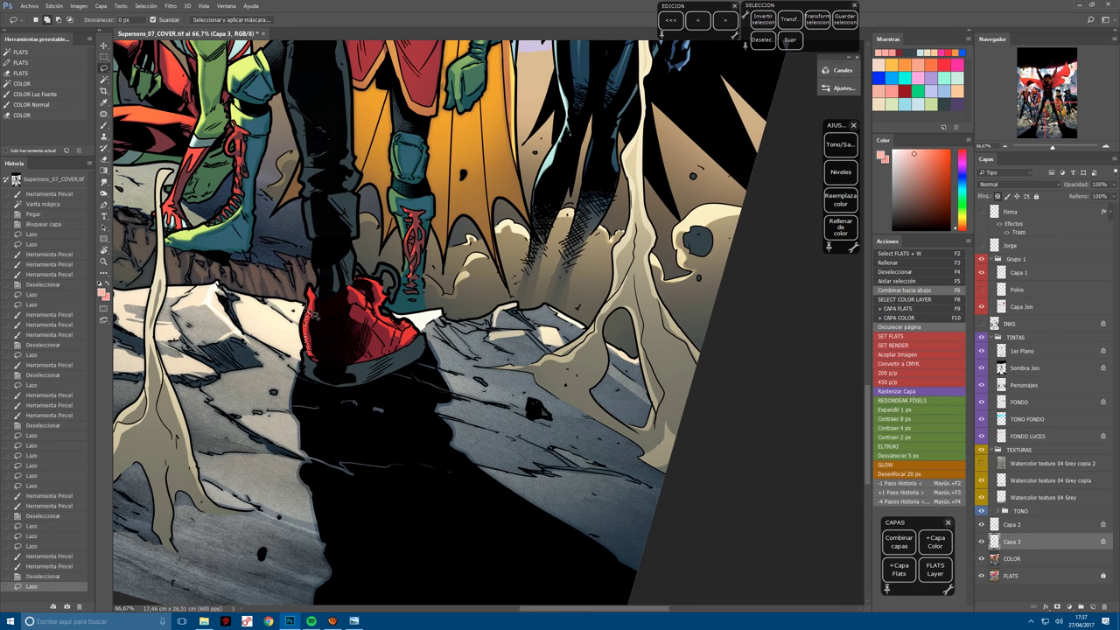
{"action": "left_click_drag", "start_coordinate": [318, 273], "coordinate": [312, 322]}
{"action": "key", "text": "b"}
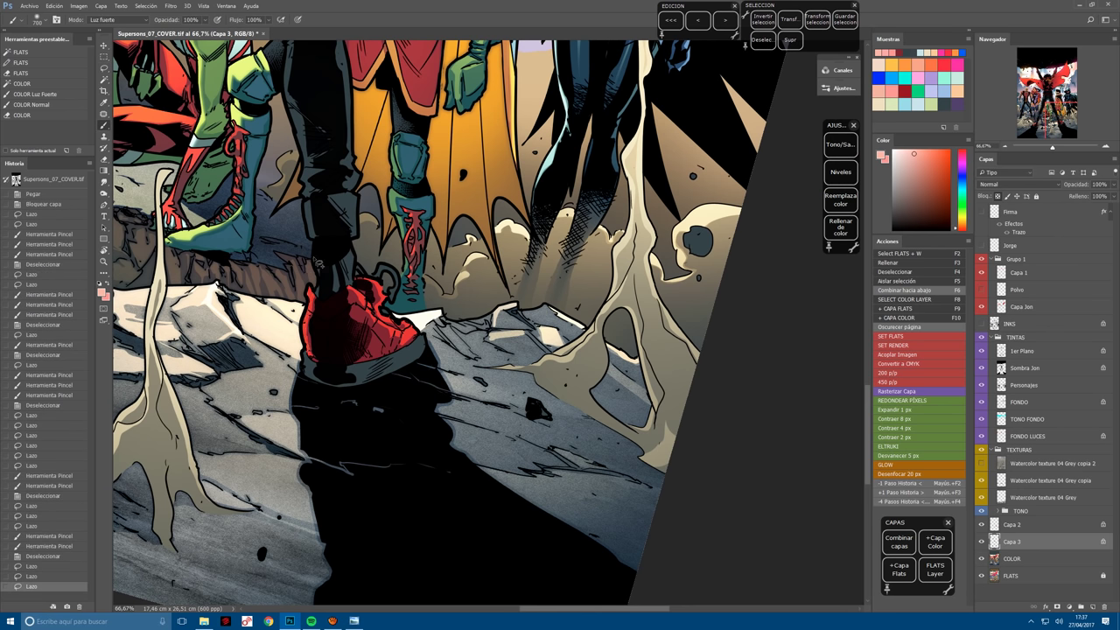
{"action": "left_click", "coordinate": [308, 276]}
{"action": "left_click", "coordinate": [310, 272]}
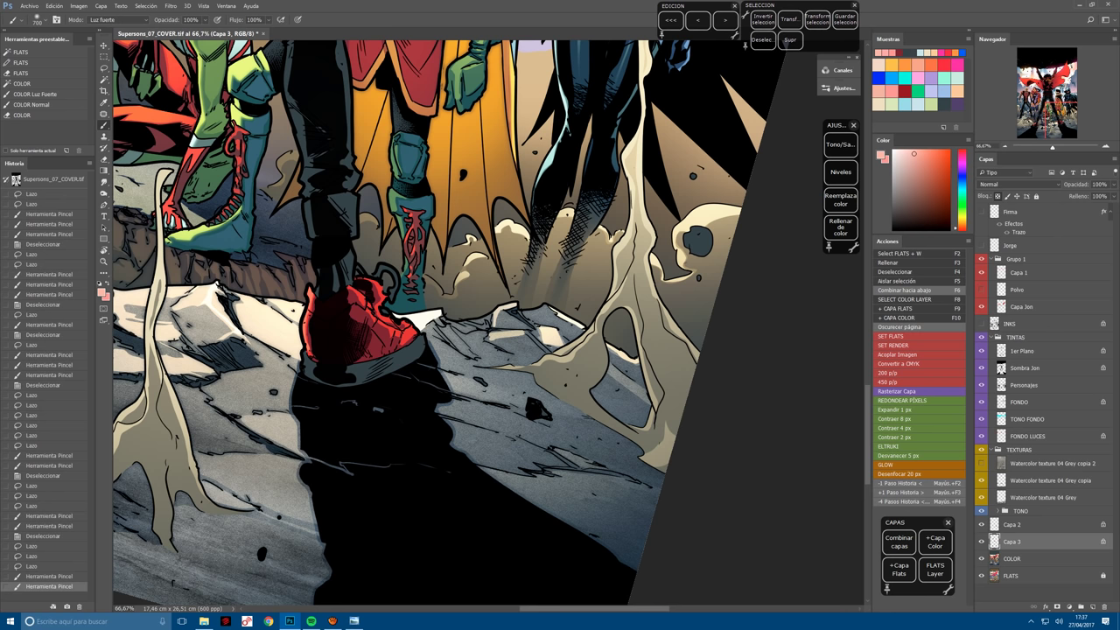
Lasso the toe edge of the hero's right shoe and brush a peach-pink highlight inside it.
{"action": "key", "text": "ctrl+d"}
{"action": "key", "text": "l"}
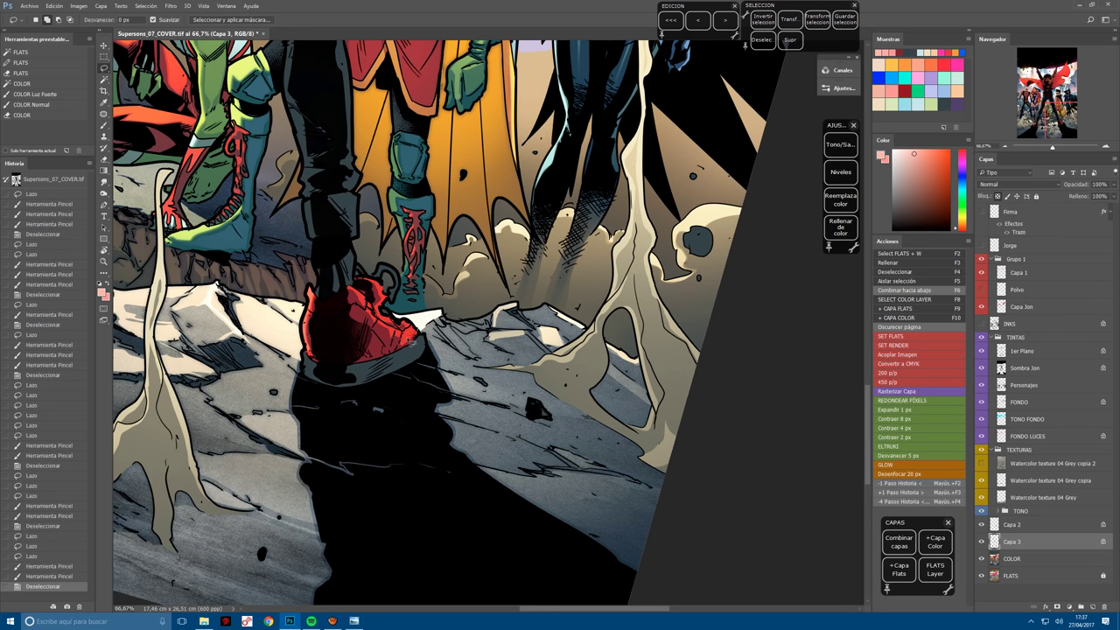
{"action": "mouse_move", "coordinate": [415, 330]}
{"action": "left_mouse_down"}
{"action": "mouse_move", "coordinate": [416, 320]}
{"action": "mouse_move", "coordinate": [404, 341]}
{"action": "mouse_move", "coordinate": [413, 317]}
{"action": "mouse_move", "coordinate": [385, 325]}
{"action": "mouse_move", "coordinate": [371, 311]}
{"action": "mouse_move", "coordinate": [388, 297]}
{"action": "mouse_move", "coordinate": [391, 262]}
{"action": "mouse_move", "coordinate": [380, 291]}
{"action": "mouse_move", "coordinate": [411, 329]}
{"action": "left_mouse_up"}
{"action": "key", "text": "b"}
{"action": "left_click_drag", "start_coordinate": [404, 333], "coordinate": [389, 324]}
Lasso small areas at both ends of the hero's red shirt hem and brush peach-pink highlights on them.
{"action": "scroll", "coordinate": [383, 306], "scroll_direction": "up", "scroll_amount": 10}
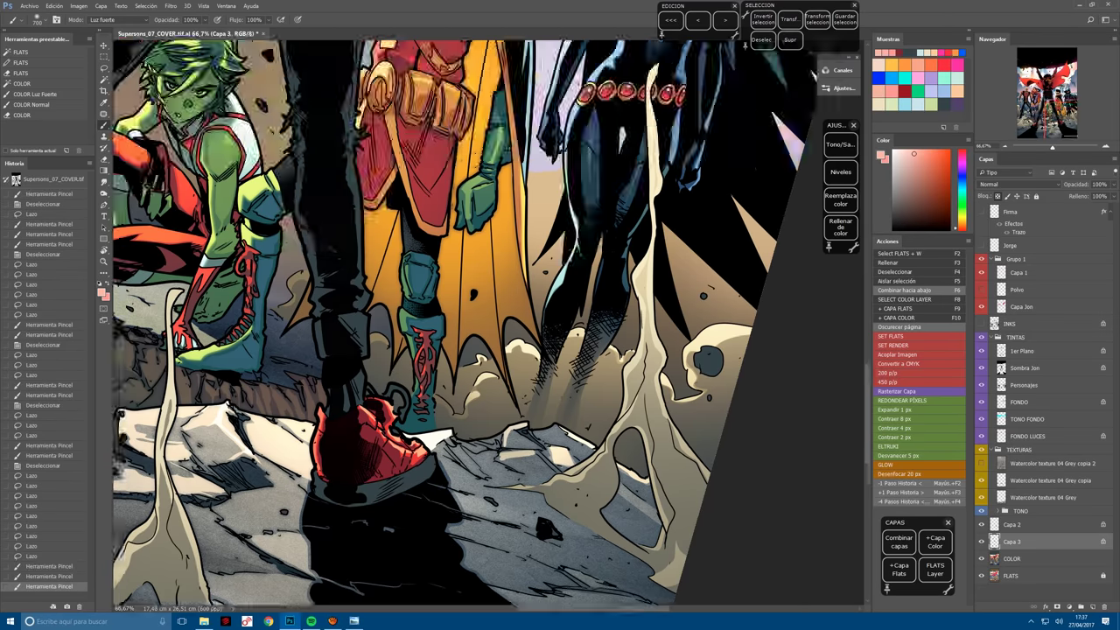
{"action": "key", "text": "l"}
{"action": "key", "text": "ctrl+d"}
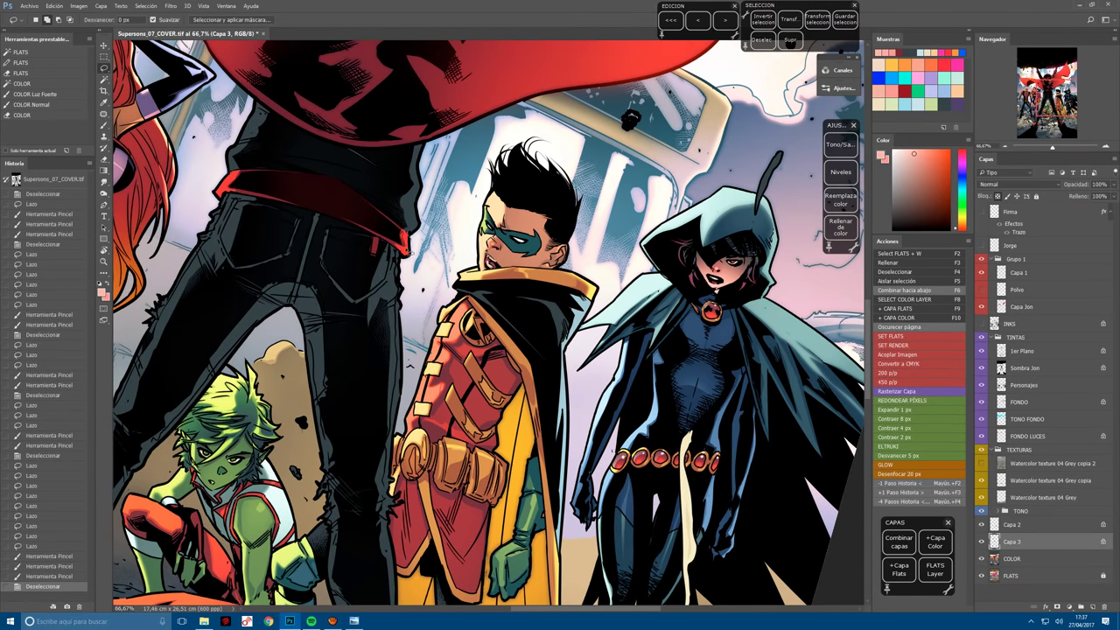
{"action": "mouse_move", "coordinate": [405, 245]}
{"action": "left_mouse_down"}
{"action": "mouse_move", "coordinate": [417, 266]}
{"action": "mouse_move", "coordinate": [407, 255]}
{"action": "left_mouse_up"}
{"action": "key", "text": "b"}
{"action": "key", "text": "l"}
{"action": "key", "text": "ctrl+d"}
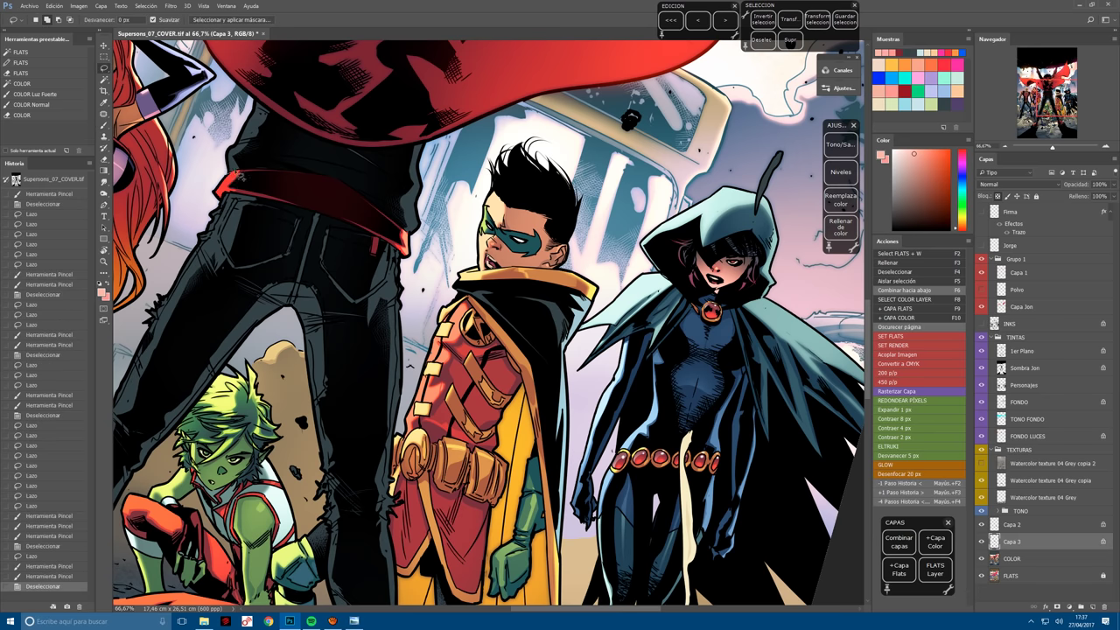
{"action": "mouse_move", "coordinate": [217, 171]}
{"action": "left_mouse_down"}
{"action": "mouse_move", "coordinate": [229, 199]}
{"action": "mouse_move", "coordinate": [233, 188]}
{"action": "left_mouse_up"}
{"action": "key", "text": "b"}
Lasso the outer edges of the red strips on the hero's raised left arm and brush peach-pink highlights over them.
{"action": "key", "text": "ctrl+minus"}
{"action": "left_click_drag", "start_coordinate": [525, 333], "coordinate": [464, 390]}
{"action": "key", "text": "Escape"}
{"action": "key", "text": "ctrl+plus"}
{"action": "key", "text": "l"}
{"action": "key", "text": "ctrl+d"}
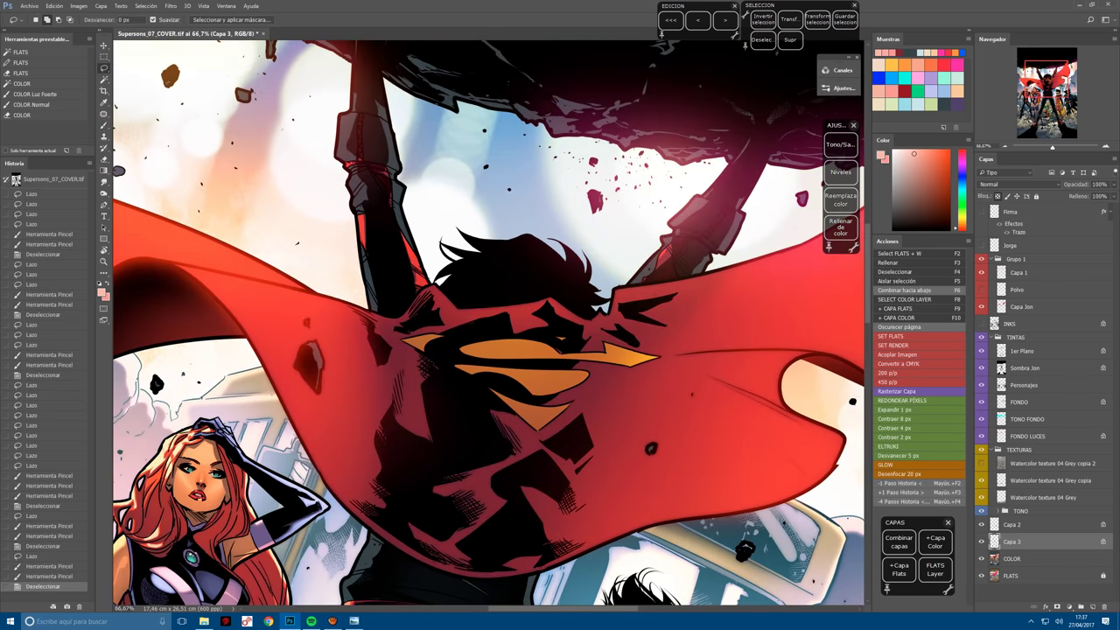
{"action": "mouse_move", "coordinate": [362, 215]}
{"action": "left_mouse_down"}
{"action": "mouse_move", "coordinate": [361, 251]}
{"action": "mouse_move", "coordinate": [442, 315]}
{"action": "left_mouse_up"}
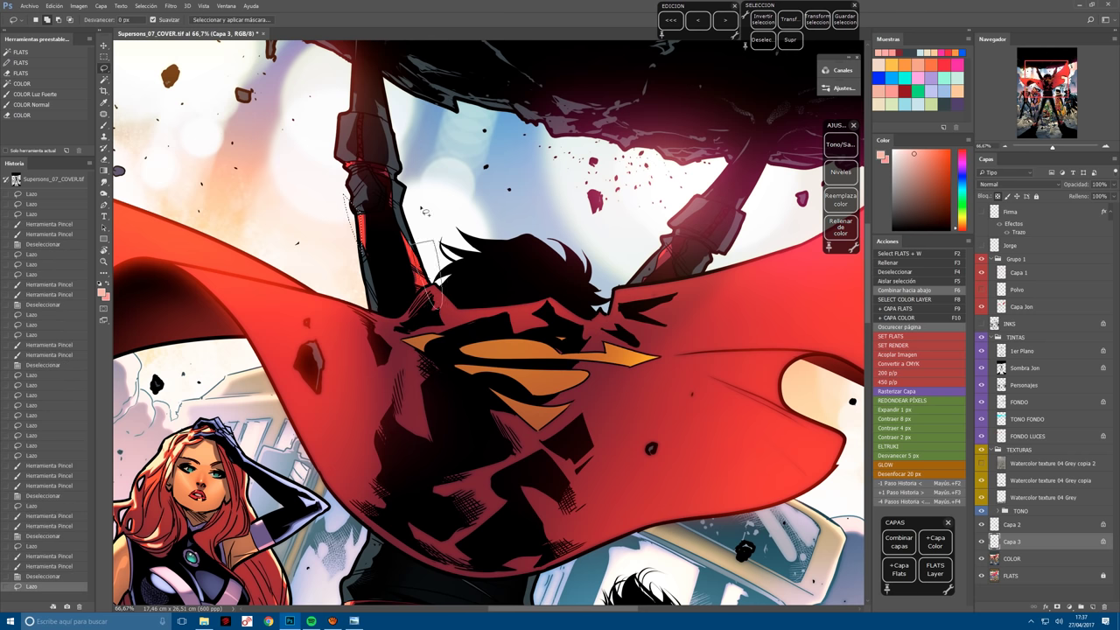
{"action": "key", "text": "b"}
{"action": "left_click_drag", "start_coordinate": [415, 255], "coordinate": [427, 283]}
{"action": "left_click_drag", "start_coordinate": [387, 194], "coordinate": [395, 205]}
{"action": "key", "text": "ctrl+minus"}
{"action": "key", "text": "r"}
{"action": "mouse_move", "coordinate": [525, 333]}
{"action": "left_mouse_down"}
{"action": "mouse_move", "coordinate": [487, 324]}
{"action": "mouse_move", "coordinate": [526, 289]}
{"action": "left_mouse_up"}
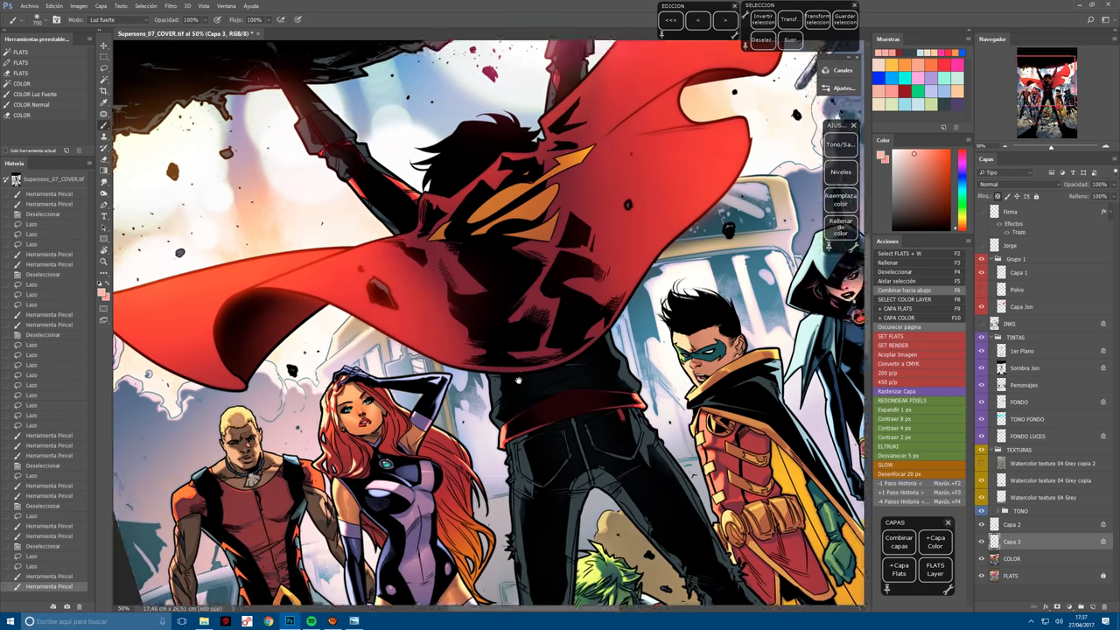
{"action": "key", "text": "ctrl+minus"}
{"action": "key", "text": "b"}
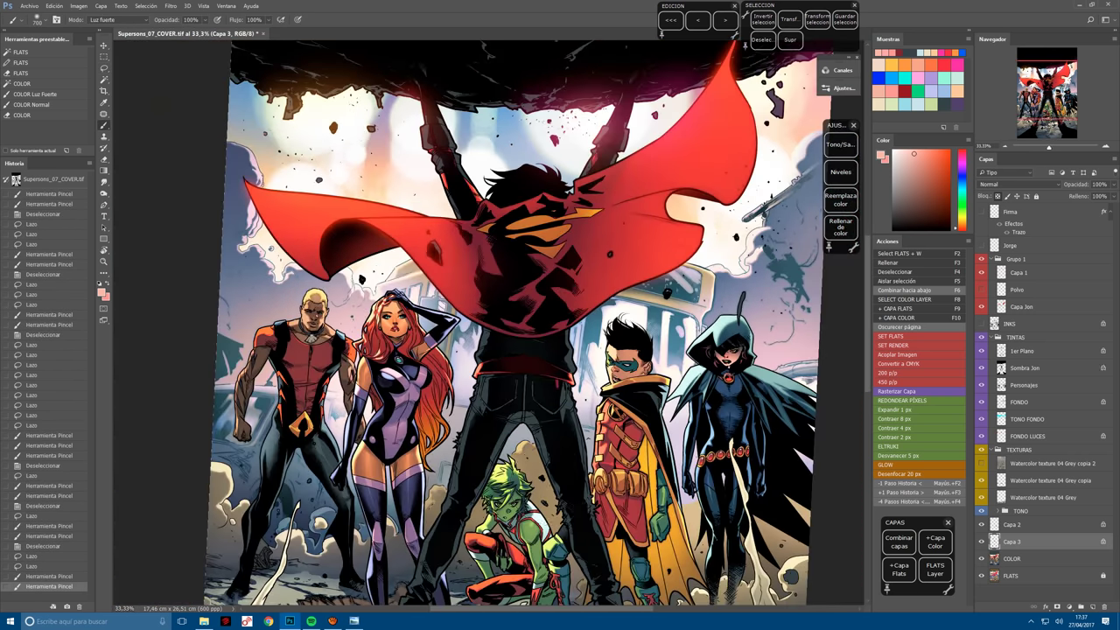
Lower the Sombra Jon layer's opacity to 79% and merge Capa 3 and Capa 2 down into the COLOR layer.
{"action": "left_click", "coordinate": [1061, 366]}
{"action": "left_click_drag", "start_coordinate": [1080, 184], "coordinate": [1078, 188]}
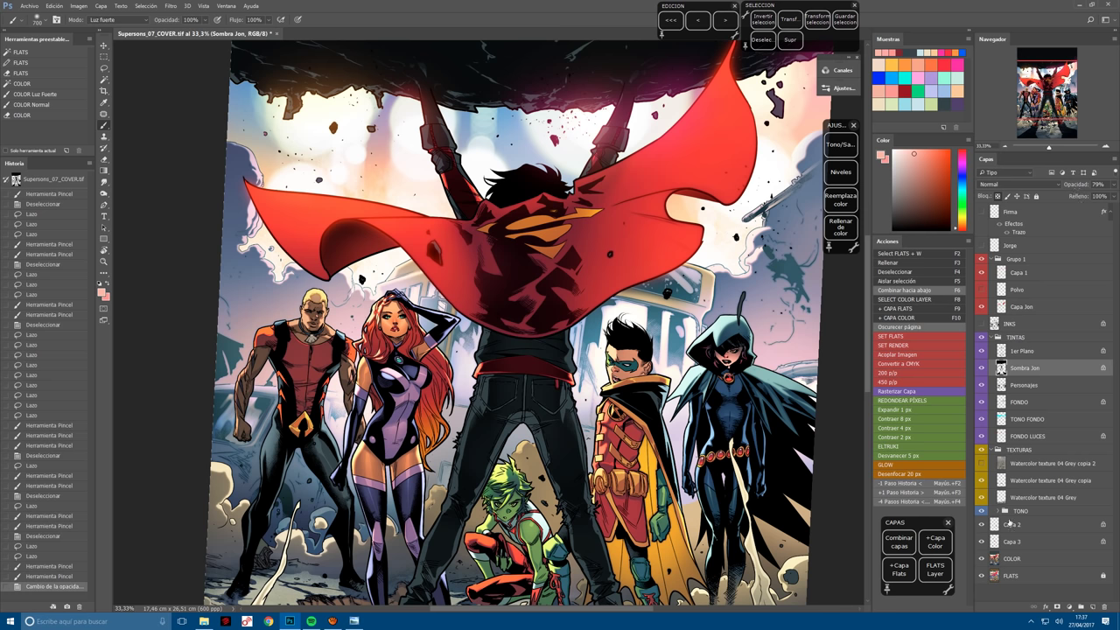
{"action": "left_click", "coordinate": [1013, 543]}
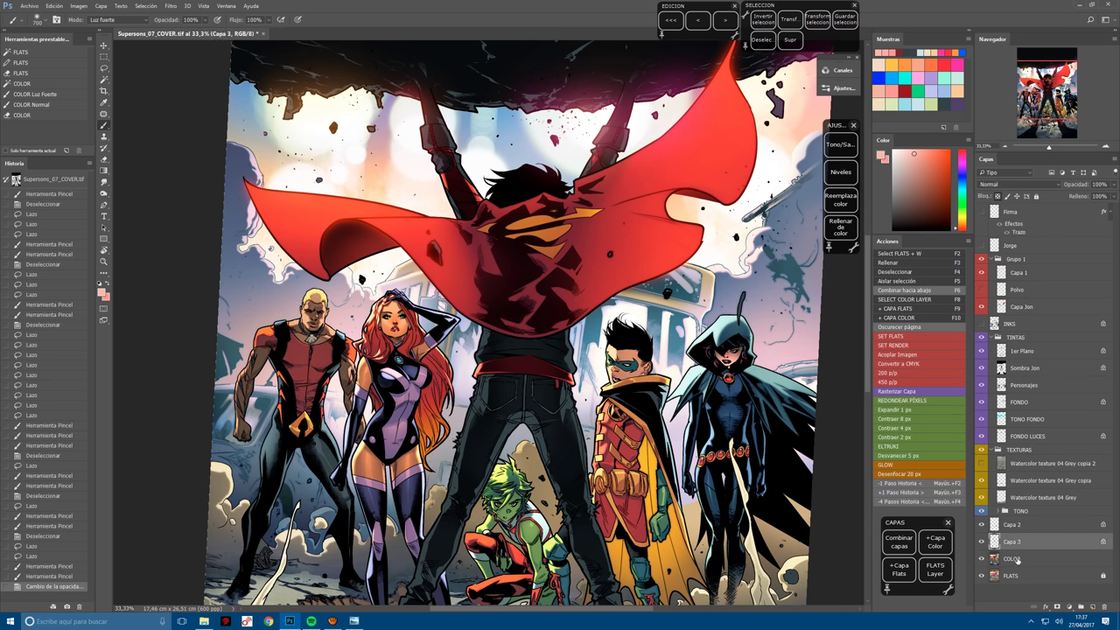
{"action": "key", "text": "w"}
{"action": "key", "text": "ctrl+e"}
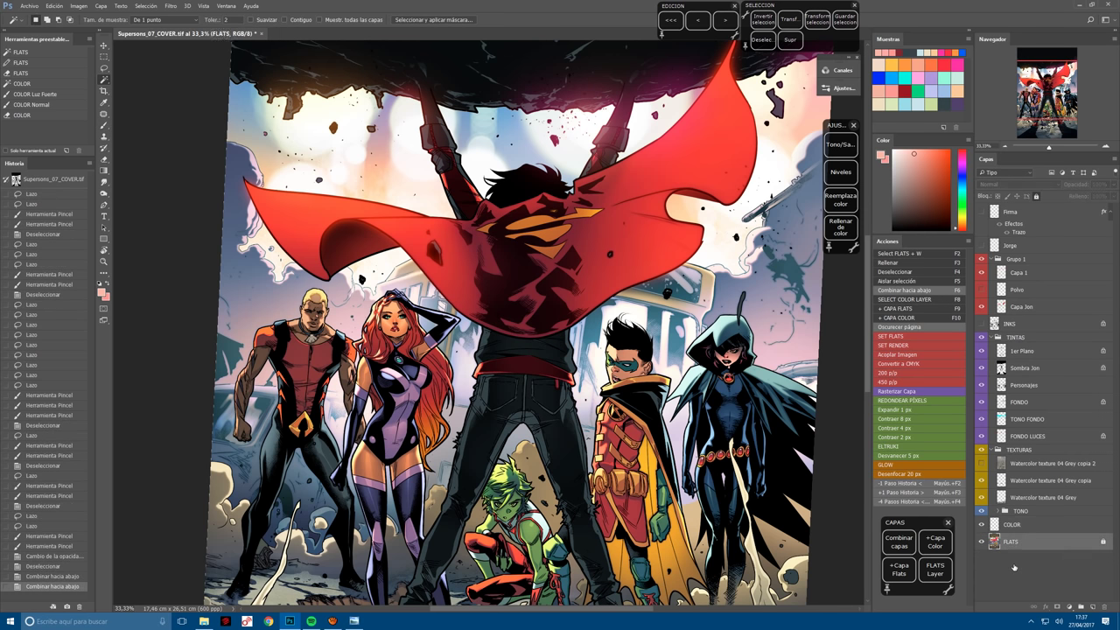
{"action": "key", "text": "ctrl+e"}
{"action": "left_click", "coordinate": [567, 387]}
{"action": "key", "text": "b"}
{"action": "key", "text": "ctrl+c"}
{"action": "key", "text": "ctrl+v"}
{"action": "key", "text": "slash"}
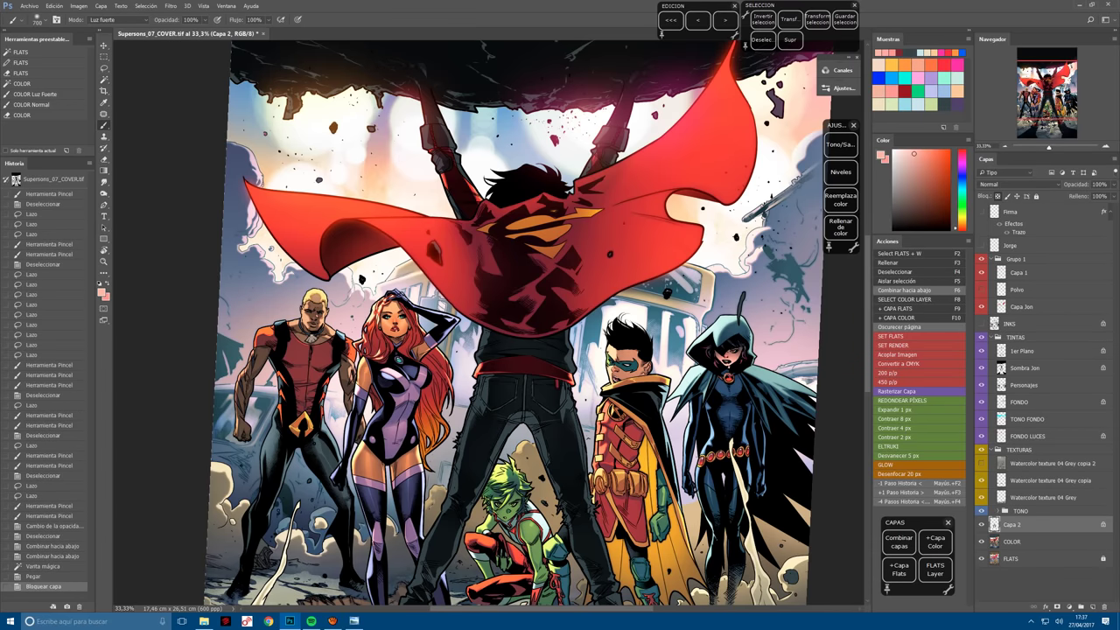
{"action": "scroll", "coordinate": [513, 324], "scroll_direction": "down", "scroll_amount": 4}
{"action": "key", "text": "ctrl+e"}
Select the hero's jeans and rolled-up cuffs by their flat colours and copy them to a new transparency-locked layer.
{"action": "key", "text": "F2"}
{"action": "left_click", "coordinate": [408, 436]}
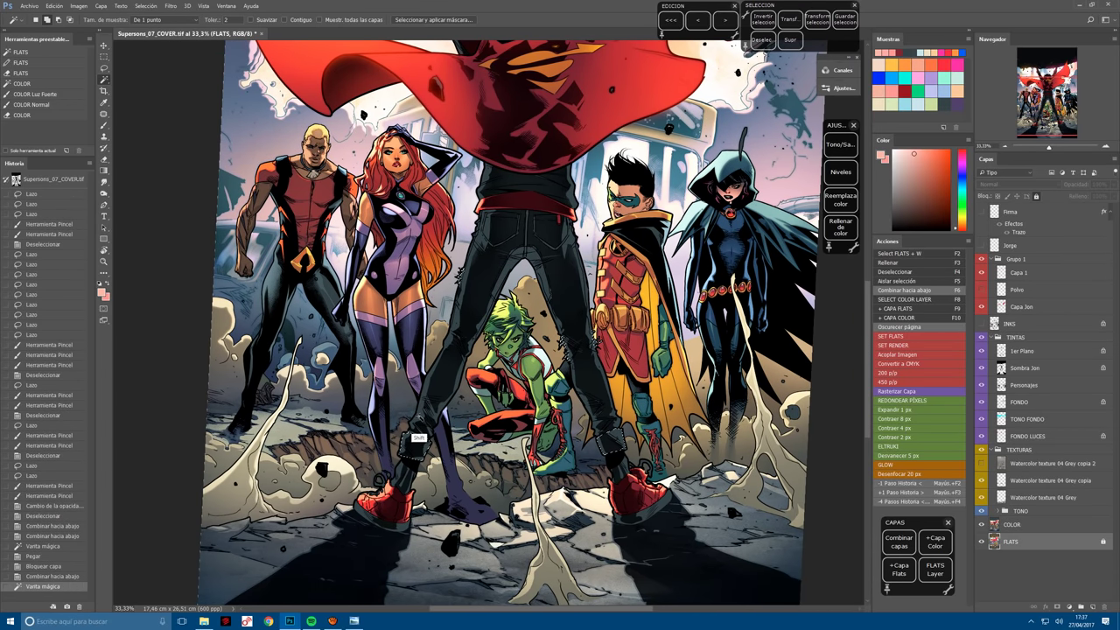
{"action": "left_click", "coordinate": [417, 448], "text": "shift"}
{"action": "key", "text": "ctrl+c"}
{"action": "key", "text": "ctrl+v"}
{"action": "key", "text": "slash"}
Shift the copied jeans' hue slightly towards blue with Hue/Saturation and merge the layer down into COLOR.
{"action": "left_click", "coordinate": [840, 144]}
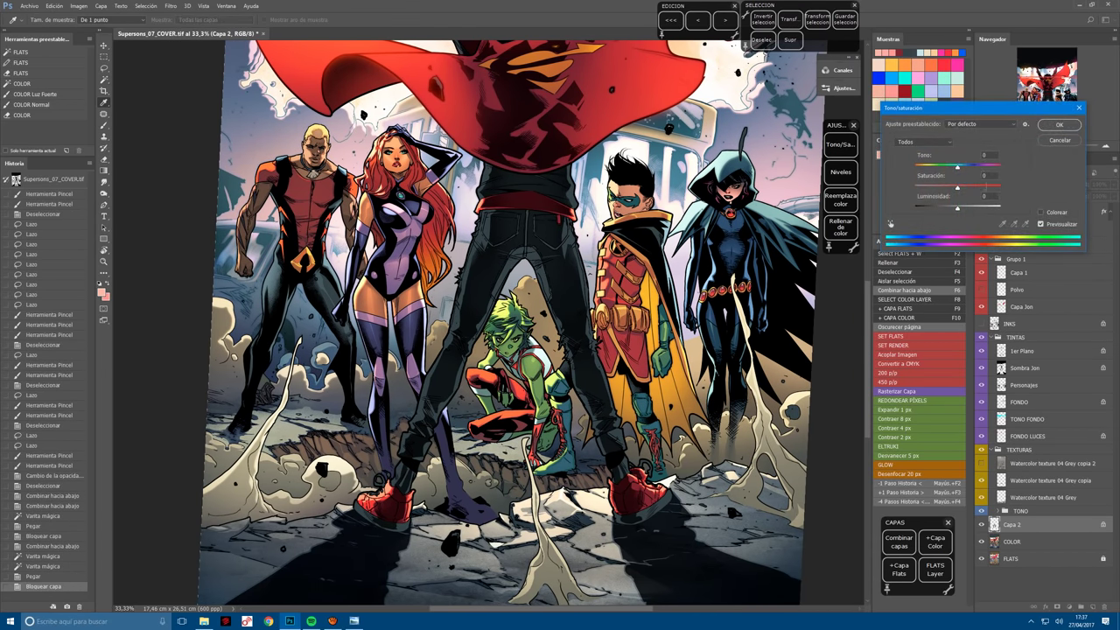
{"action": "left_click_drag", "start_coordinate": [958, 166], "coordinate": [964, 165]}
{"action": "left_click", "coordinate": [1060, 125]}
{"action": "key", "text": "F6"}
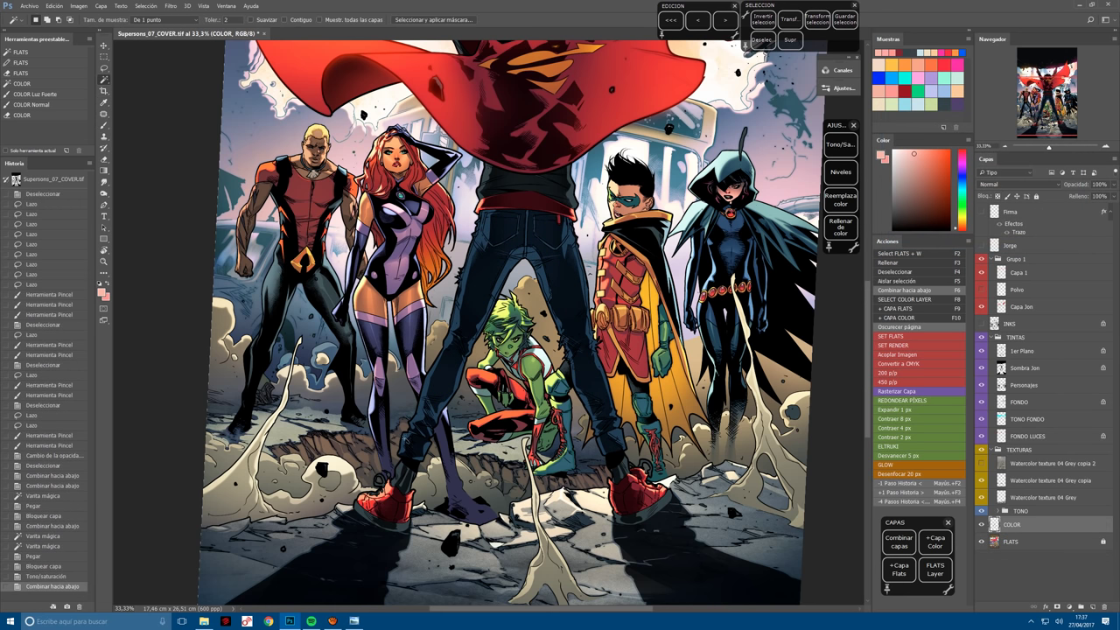
Copy the jeans' rolled-up cuffs to a new locked layer and raise their lightness with Hue/Saturation.
{"action": "key", "text": "F6"}
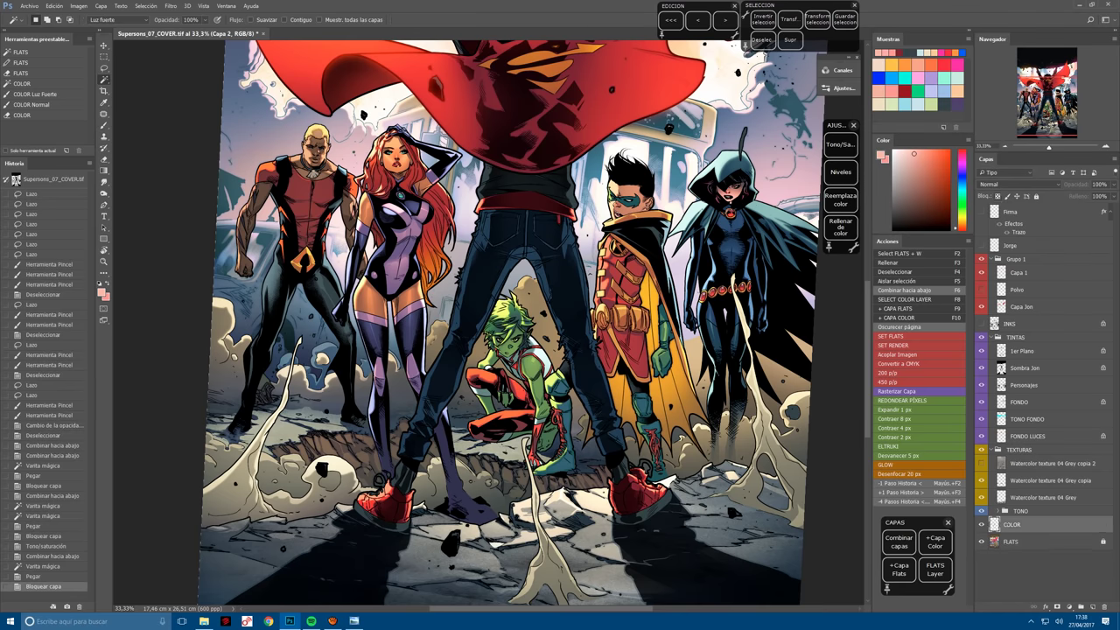
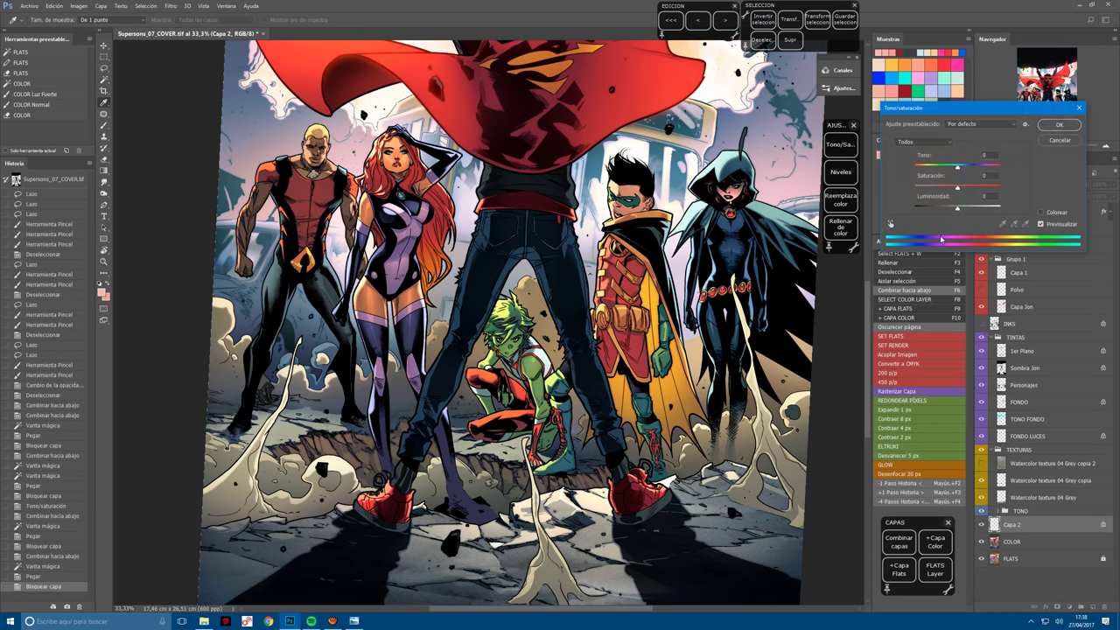
{"action": "left_click", "coordinate": [970, 209]}
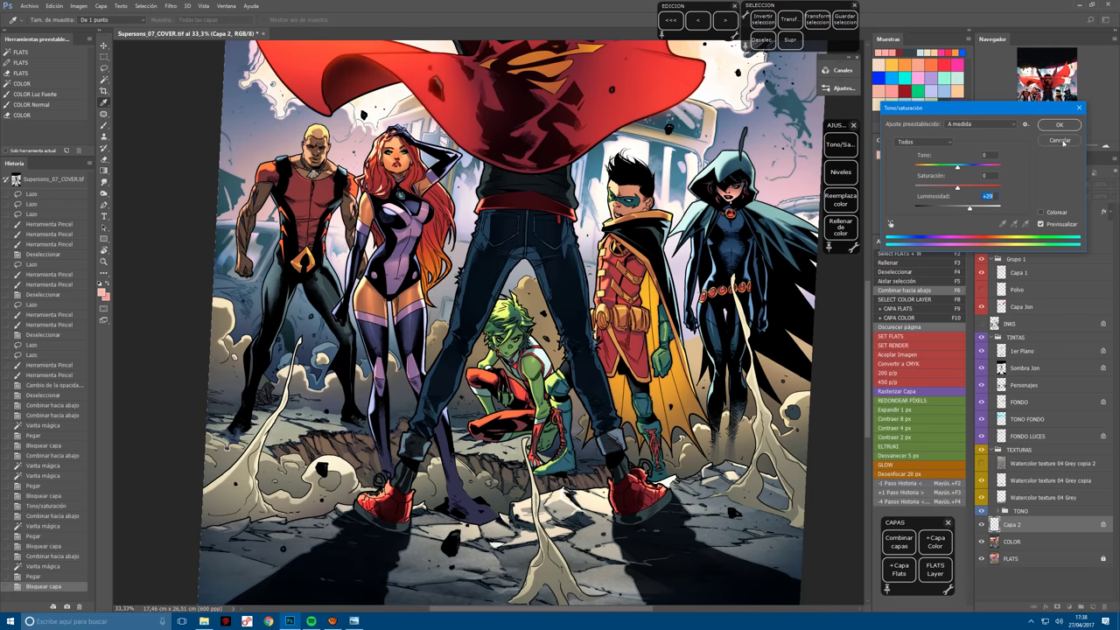
{"action": "key", "text": "Return"}
Pick a pale cyan, lasso the edges of the cuff on the hero's left leg and brush highlights inside them.
{"action": "scroll", "coordinate": [490, 438], "scroll_direction": "up", "scroll_amount": 5}
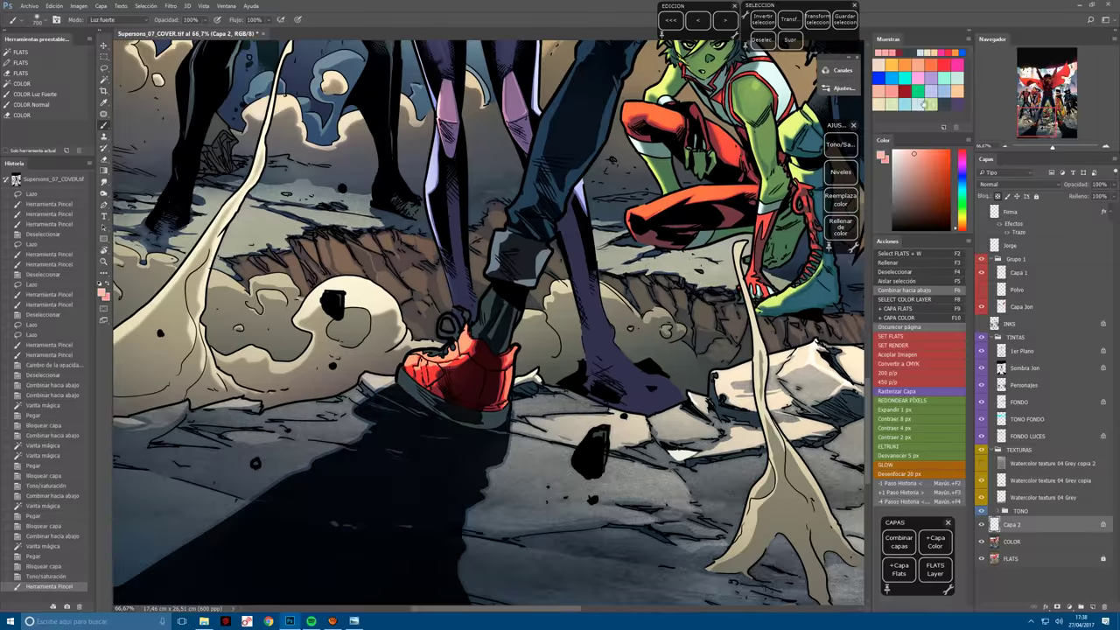
{"action": "scroll", "coordinate": [456, 367], "scroll_direction": "up", "scroll_amount": 2}
{"action": "key", "text": "l"}
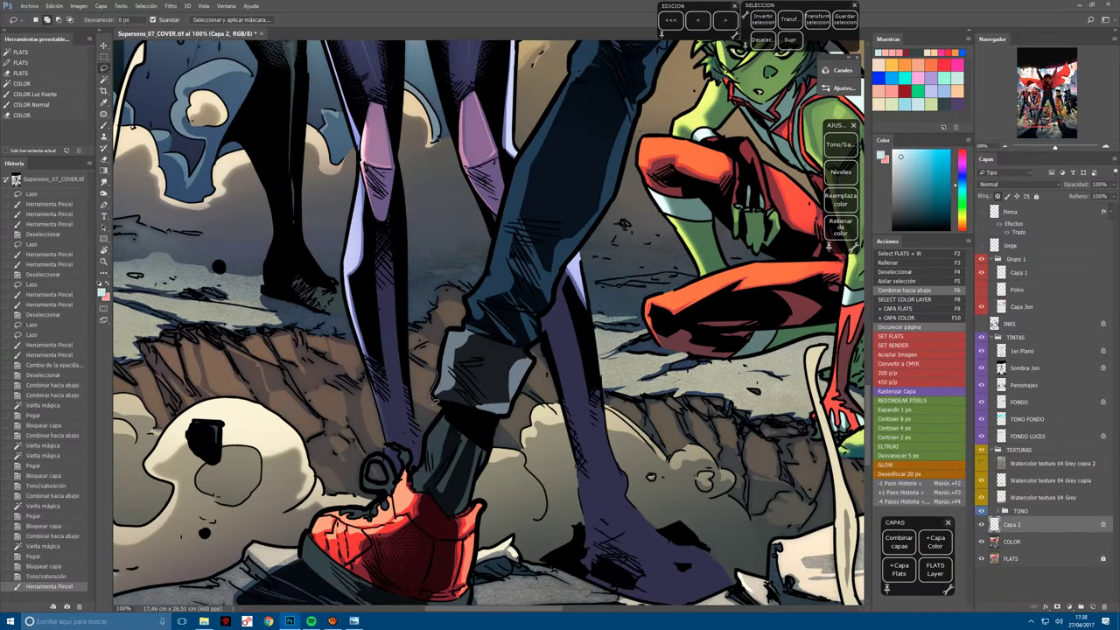
{"action": "left_click_drag", "start_coordinate": [416, 385], "coordinate": [477, 329]}
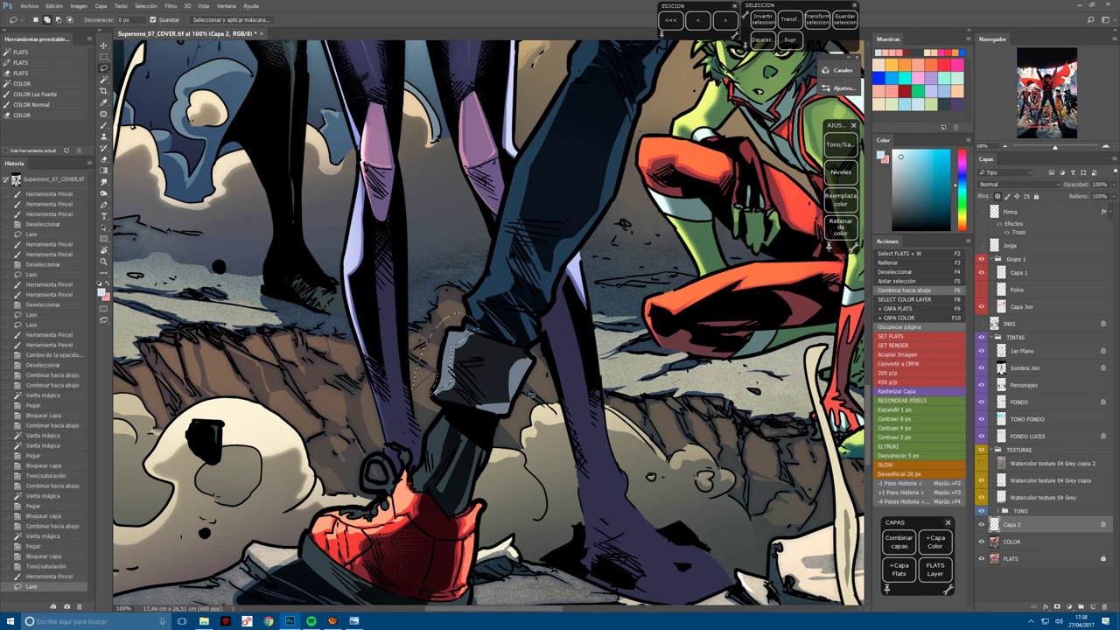
{"action": "mouse_move", "coordinate": [512, 419]}
{"action": "left_mouse_down"}
{"action": "mouse_move", "coordinate": [517, 392]}
{"action": "mouse_move", "coordinate": [549, 364]}
{"action": "mouse_move", "coordinate": [490, 358]}
{"action": "left_mouse_up"}
{"action": "key", "text": "b"}
{"action": "key", "text": "ctrl+d"}
Lasso the edges of the cuff on the hero's right leg and brush pale cyan highlights on them.
{"action": "mouse_move", "coordinate": [718, 367]}
{"action": "left_mouse_down"}
{"action": "mouse_move", "coordinate": [486, 348]}
{"action": "mouse_move", "coordinate": [184, 280]}
{"action": "left_mouse_up"}
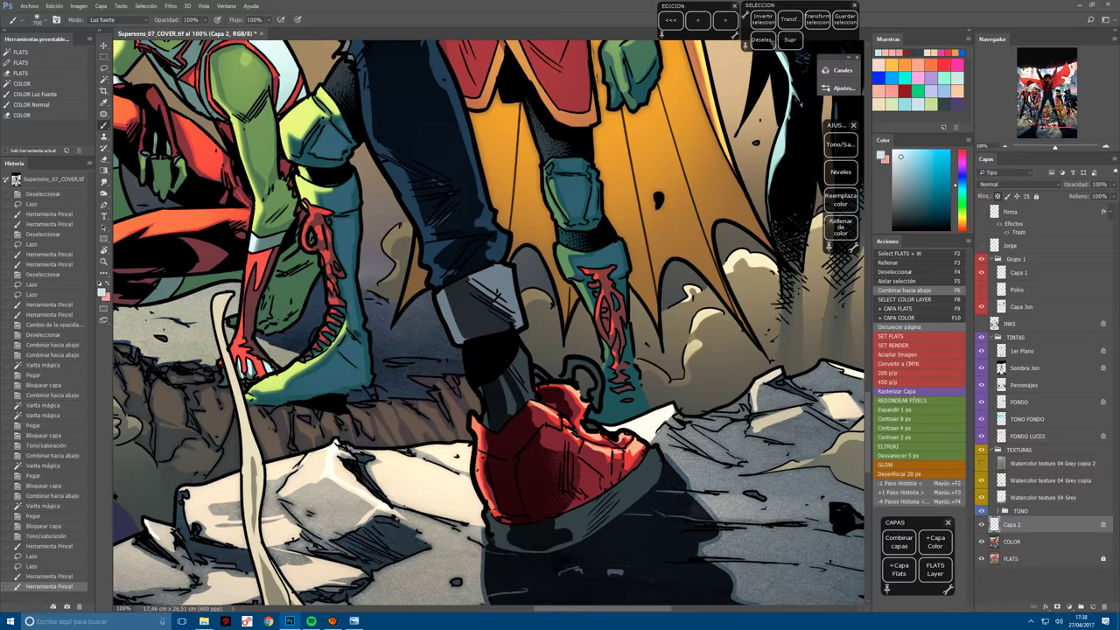
{"action": "key", "text": "l"}
{"action": "mouse_move", "coordinate": [446, 298]}
{"action": "left_mouse_down"}
{"action": "mouse_move", "coordinate": [470, 352]}
{"action": "mouse_move", "coordinate": [421, 320]}
{"action": "mouse_move", "coordinate": [492, 326]}
{"action": "left_mouse_up"}
{"action": "key", "text": "b"}
{"action": "scroll", "coordinate": [482, 461], "scroll_direction": "up", "scroll_amount": 10}
{"action": "scroll", "coordinate": [483, 462], "scroll_direction": "down", "scroll_amount": 5}
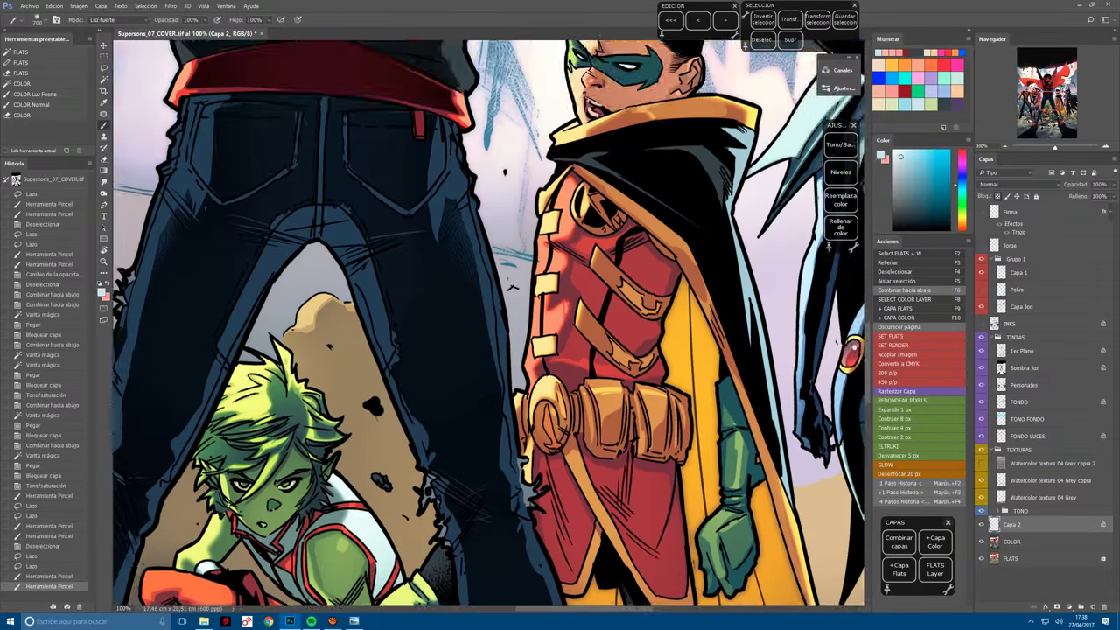
Lasso the frayed threads on both sides of the hero's right knee and brush pale cyan highlights over them.
{"action": "key", "text": "l"}
{"action": "left_click_drag", "start_coordinate": [512, 386], "coordinate": [516, 406]}
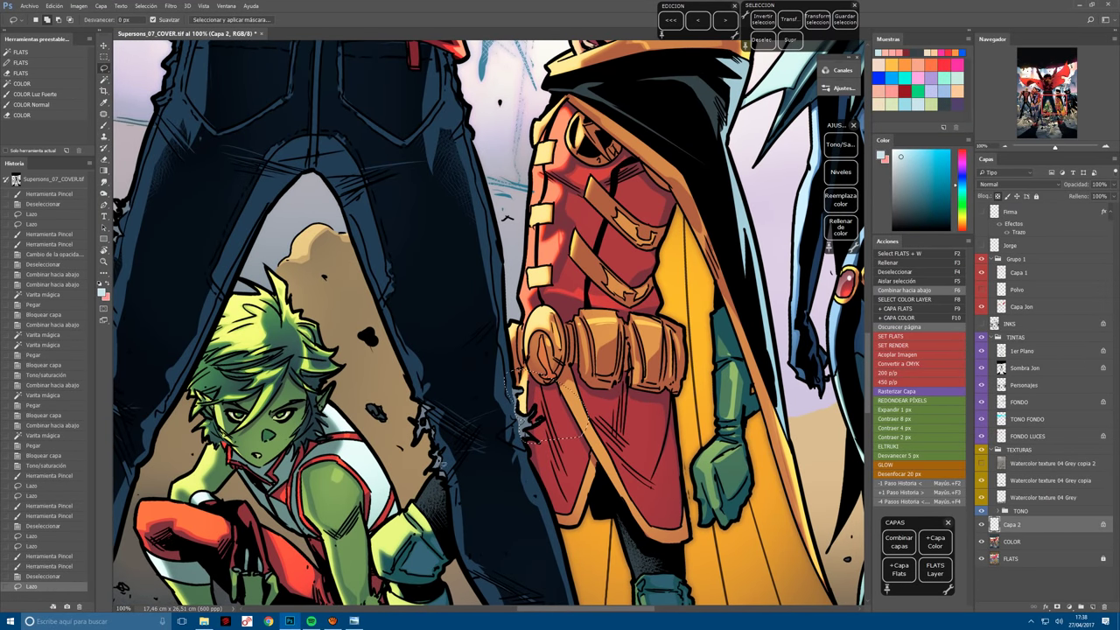
{"action": "key", "text": "b"}
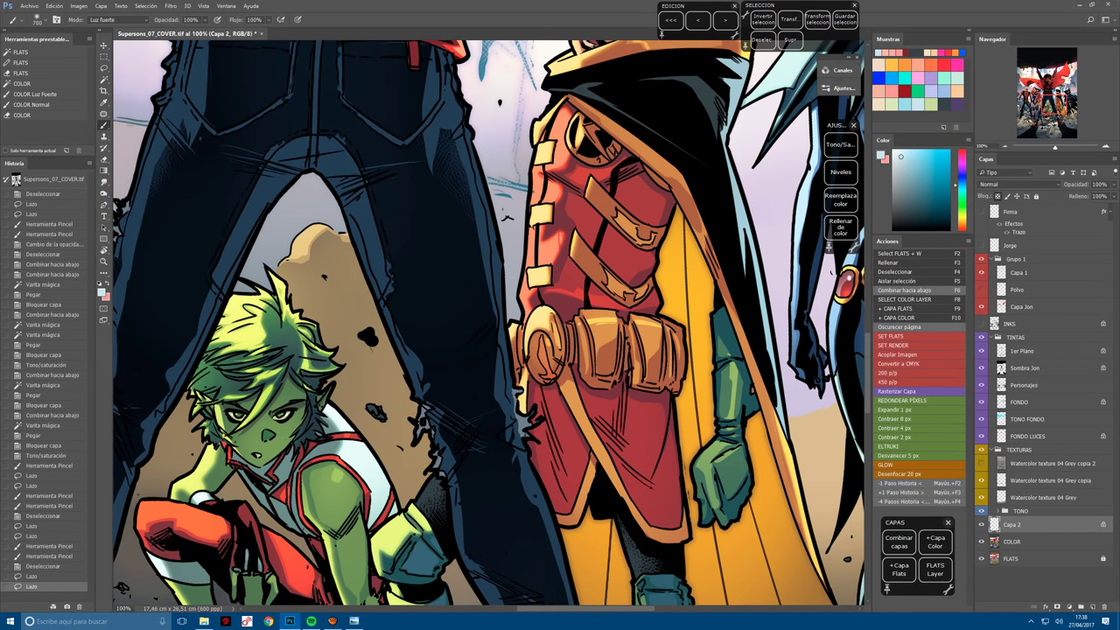
{"action": "key", "text": "g"}
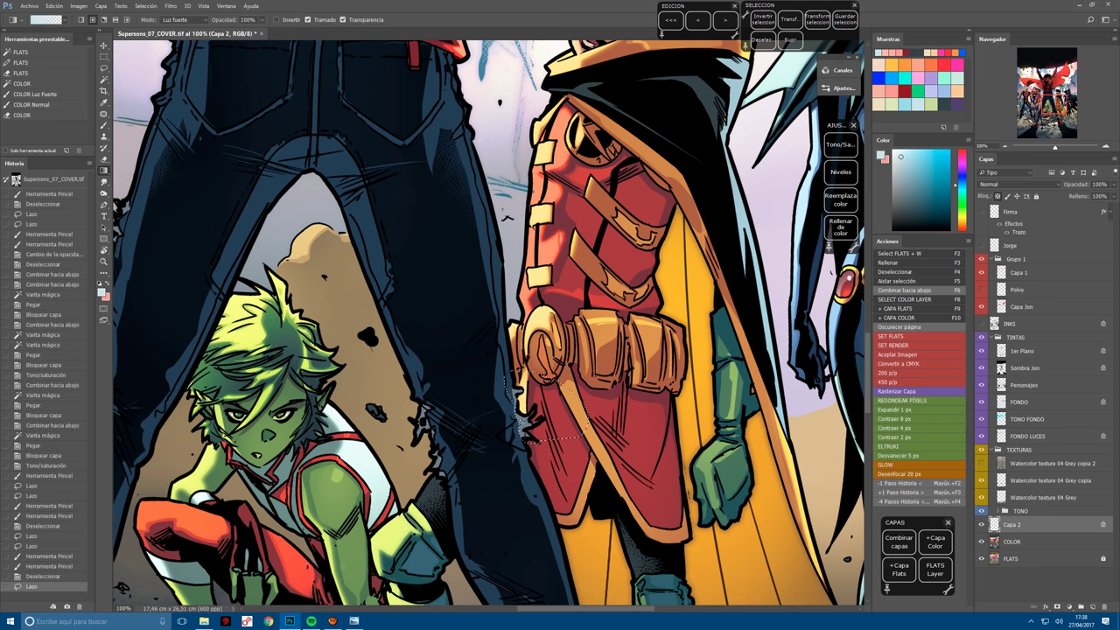
{"action": "key", "text": "l"}
{"action": "left_click_drag", "start_coordinate": [431, 396], "coordinate": [429, 464]}
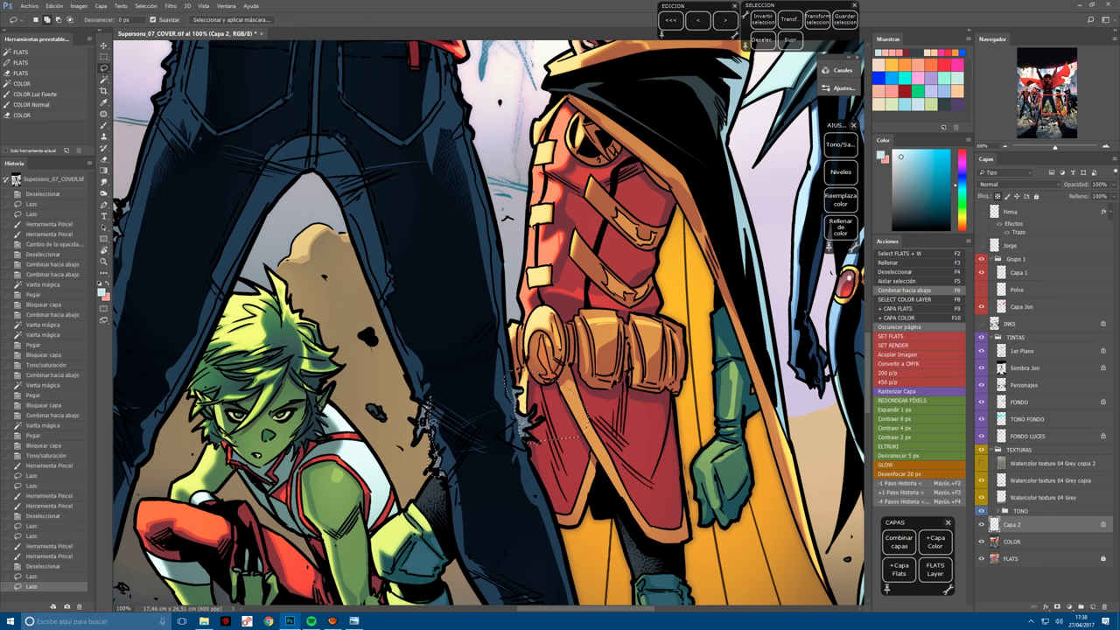
{"action": "left_click_drag", "start_coordinate": [429, 396], "coordinate": [422, 456]}
{"action": "key", "text": "b"}
{"action": "left_click_drag", "start_coordinate": [520, 394], "coordinate": [526, 433]}
{"action": "mouse_move", "coordinate": [421, 407]}
{"action": "left_mouse_down"}
{"action": "mouse_move", "coordinate": [426, 438]}
{"action": "mouse_move", "coordinate": [788, 378]}
{"action": "left_mouse_up"}
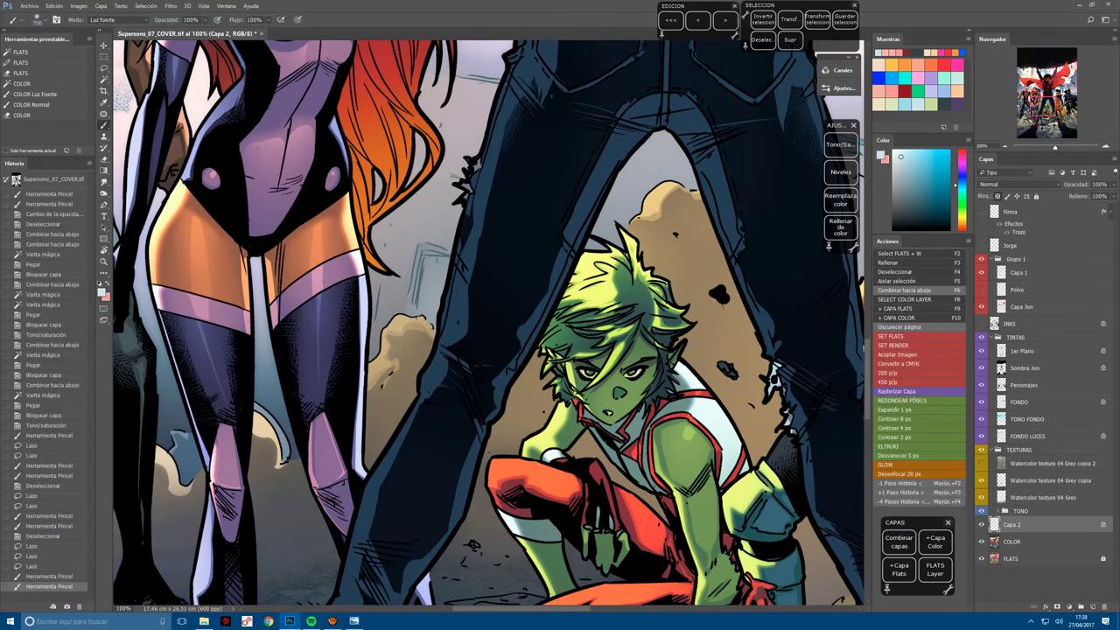
Lasso the frayed threads on the outer side of the hero's left thigh and brush pale cyan highlights on them.
{"action": "key", "text": "l"}
{"action": "key", "text": "ctrl+d"}
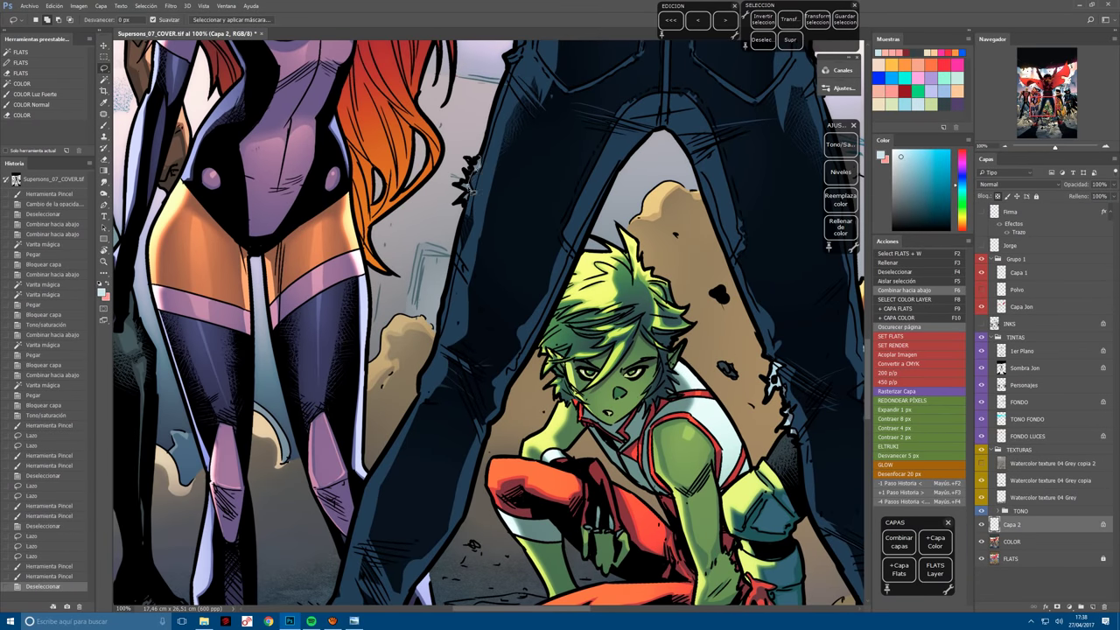
{"action": "left_click_drag", "start_coordinate": [453, 187], "coordinate": [478, 209]}
{"action": "key", "text": "b"}
{"action": "left_click_drag", "start_coordinate": [449, 256], "coordinate": [460, 265]}
{"action": "left_click_drag", "start_coordinate": [492, 114], "coordinate": [502, 121]}
Merge the cuff highlight layer down into COLOR and copy the hero's jeans to a new transparency-locked layer.
{"action": "key", "text": "ctrl+minus"}
{"action": "key", "text": "ctrl+minus"}
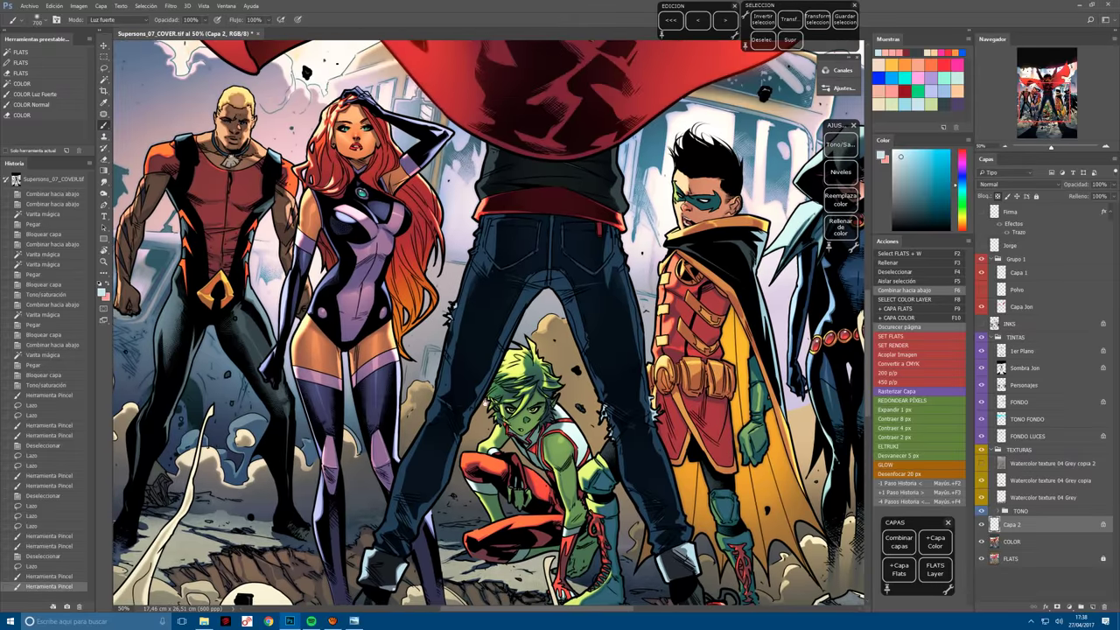
{"action": "key", "text": "F6"}
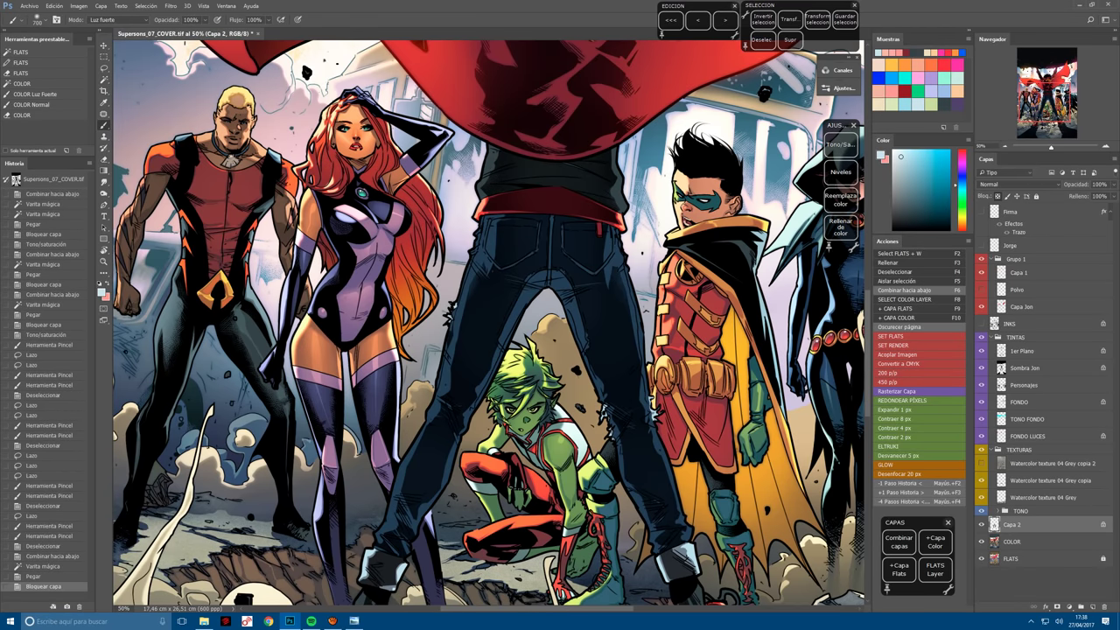
Choose a light blue swatch for the jeans highlights and save the cover file.
{"action": "left_click", "coordinate": [951, 85]}
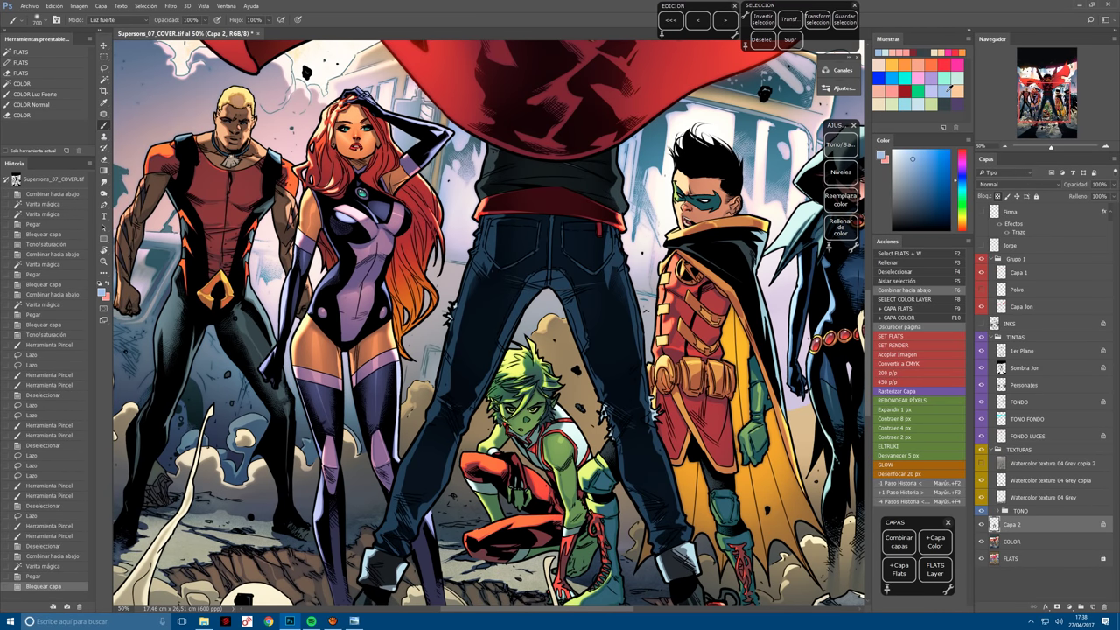
{"action": "scroll", "coordinate": [372, 432], "scroll_direction": "down", "scroll_amount": 2}
{"action": "key", "text": "ctrl+plus"}
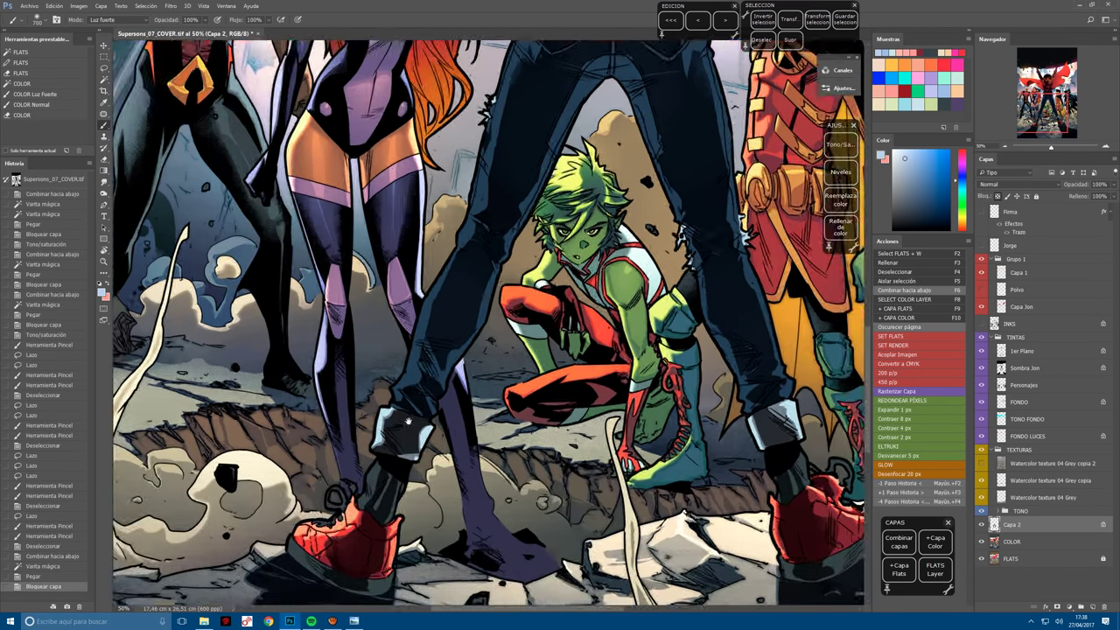
{"action": "scroll", "coordinate": [373, 432], "scroll_direction": "down", "scroll_amount": 4}
{"action": "key", "text": "ctrl+plus"}
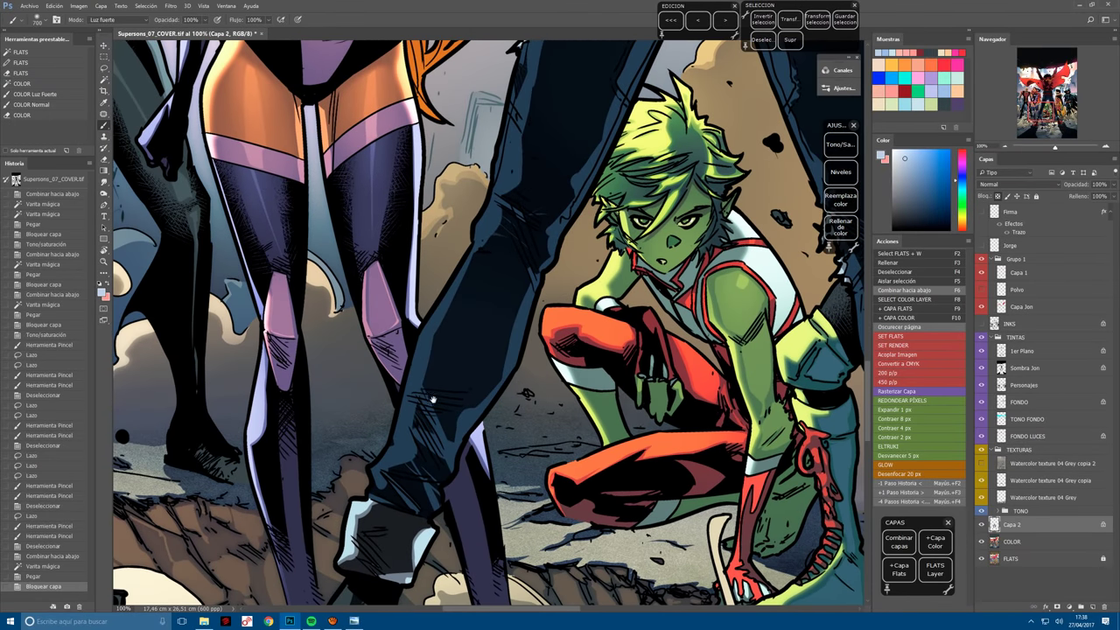
{"action": "key", "text": "ctrl+s"}
Lasso highlight shapes along the outer edge and folds of the hero's left jeans leg, from the cuff up to the back pocket.
{"action": "key", "text": "l"}
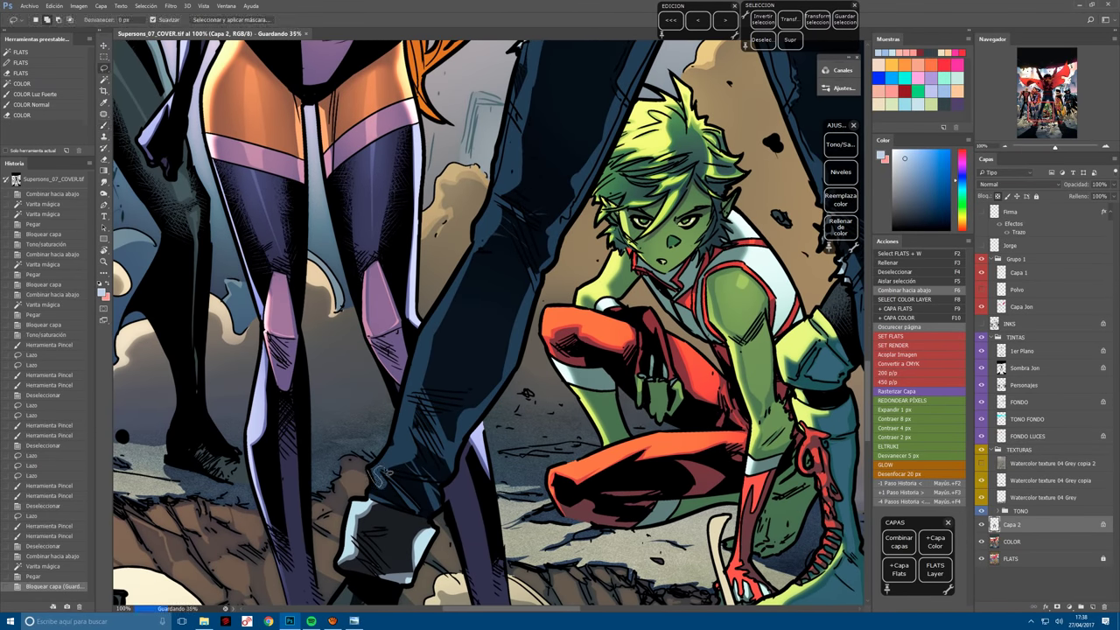
{"action": "mouse_move", "coordinate": [417, 409]}
{"action": "left_mouse_down"}
{"action": "mouse_move", "coordinate": [465, 280]}
{"action": "mouse_move", "coordinate": [446, 291]}
{"action": "mouse_move", "coordinate": [429, 462]}
{"action": "left_mouse_up"}
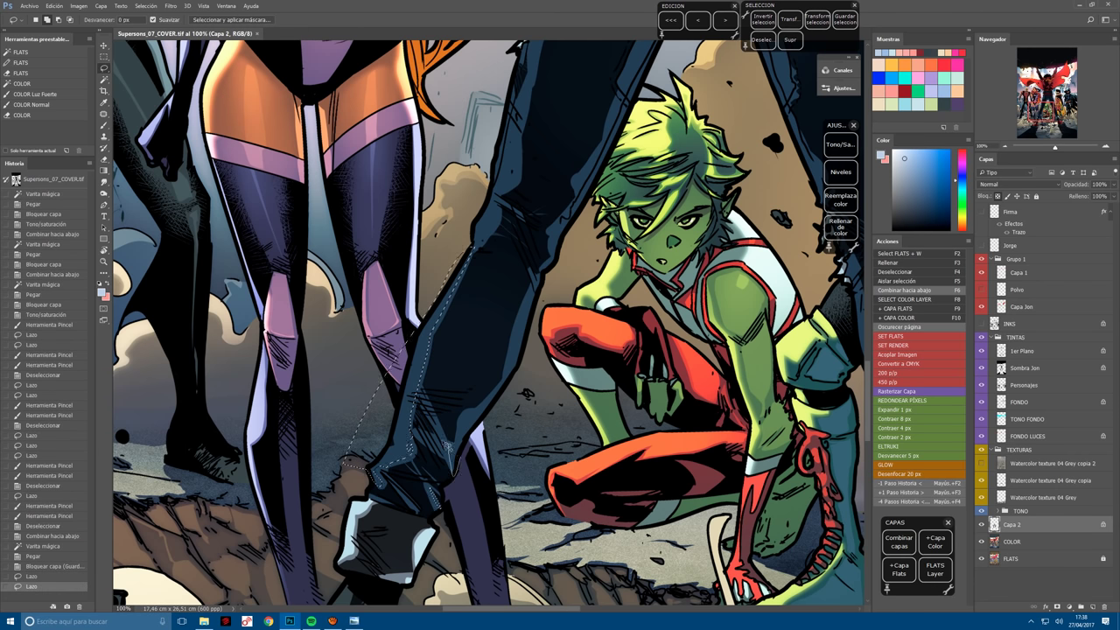
{"action": "mouse_move", "coordinate": [452, 445]}
{"action": "left_mouse_down"}
{"action": "mouse_move", "coordinate": [511, 376]}
{"action": "mouse_move", "coordinate": [535, 290]}
{"action": "mouse_move", "coordinate": [539, 302]}
{"action": "mouse_move", "coordinate": [531, 238]}
{"action": "left_mouse_up"}
{"action": "mouse_move", "coordinate": [493, 277]}
{"action": "left_mouse_down"}
{"action": "mouse_move", "coordinate": [365, 432]}
{"action": "mouse_move", "coordinate": [374, 470]}
{"action": "left_mouse_up"}
{"action": "mouse_move", "coordinate": [392, 420]}
{"action": "left_mouse_down"}
{"action": "mouse_move", "coordinate": [412, 404]}
{"action": "mouse_move", "coordinate": [408, 335]}
{"action": "mouse_move", "coordinate": [425, 319]}
{"action": "mouse_move", "coordinate": [414, 264]}
{"action": "mouse_move", "coordinate": [344, 483]}
{"action": "mouse_move", "coordinate": [349, 411]}
{"action": "mouse_move", "coordinate": [362, 482]}
{"action": "mouse_move", "coordinate": [387, 356]}
{"action": "mouse_move", "coordinate": [404, 348]}
{"action": "mouse_move", "coordinate": [395, 331]}
{"action": "mouse_move", "coordinate": [406, 338]}
{"action": "mouse_move", "coordinate": [385, 308]}
{"action": "left_mouse_up"}
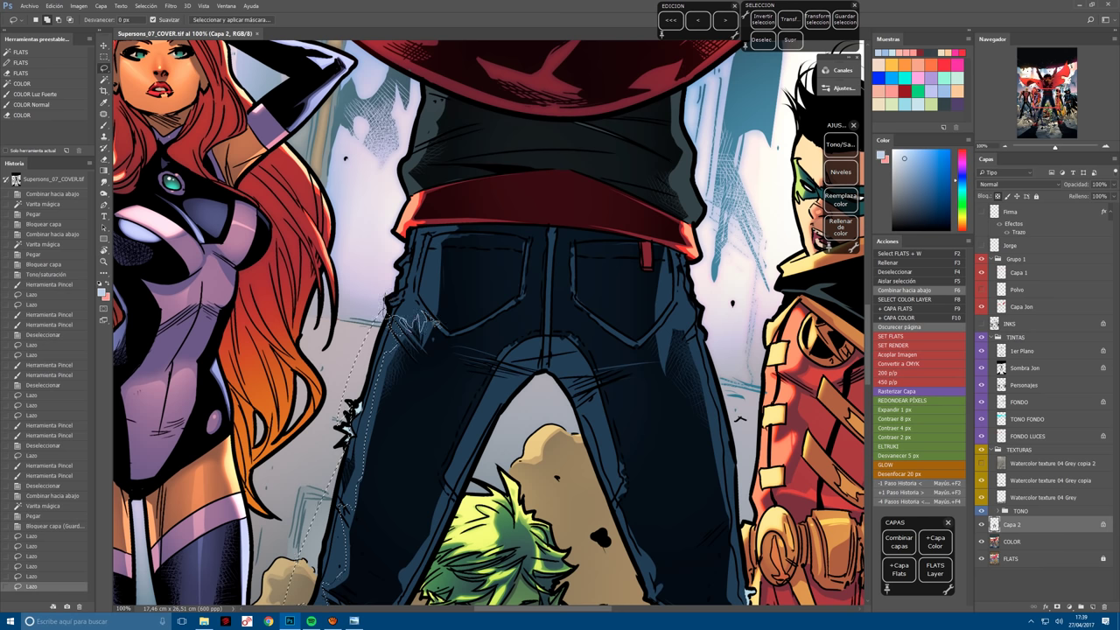
{"action": "left_click_drag", "start_coordinate": [439, 305], "coordinate": [436, 253]}
Brush soft light blue highlights with a larger brush inside the selected outer edge and folds of the left jeans leg.
{"action": "key", "text": "ctrl+minus"}
{"action": "key", "text": "ctrl+minus"}
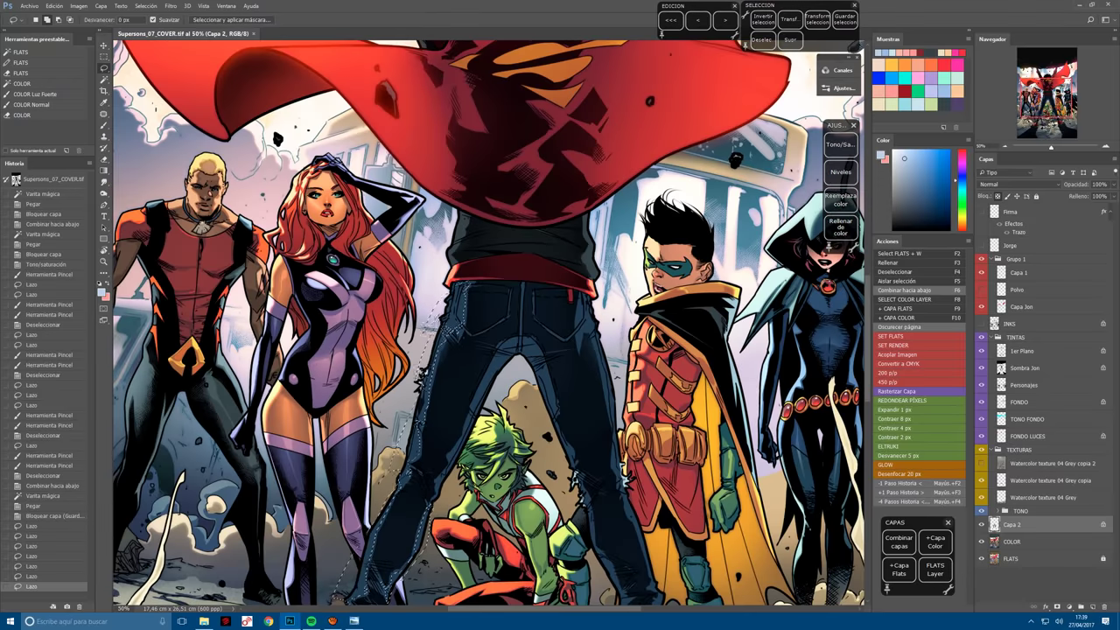
{"action": "key", "text": "ctrl+minus"}
{"action": "key", "text": "b"}
{"action": "mouse_move", "coordinate": [462, 306]}
{"action": "left_mouse_down"}
{"action": "mouse_move", "coordinate": [412, 490]}
{"action": "mouse_move", "coordinate": [368, 560]}
{"action": "mouse_move", "coordinate": [402, 504]}
{"action": "left_mouse_up"}
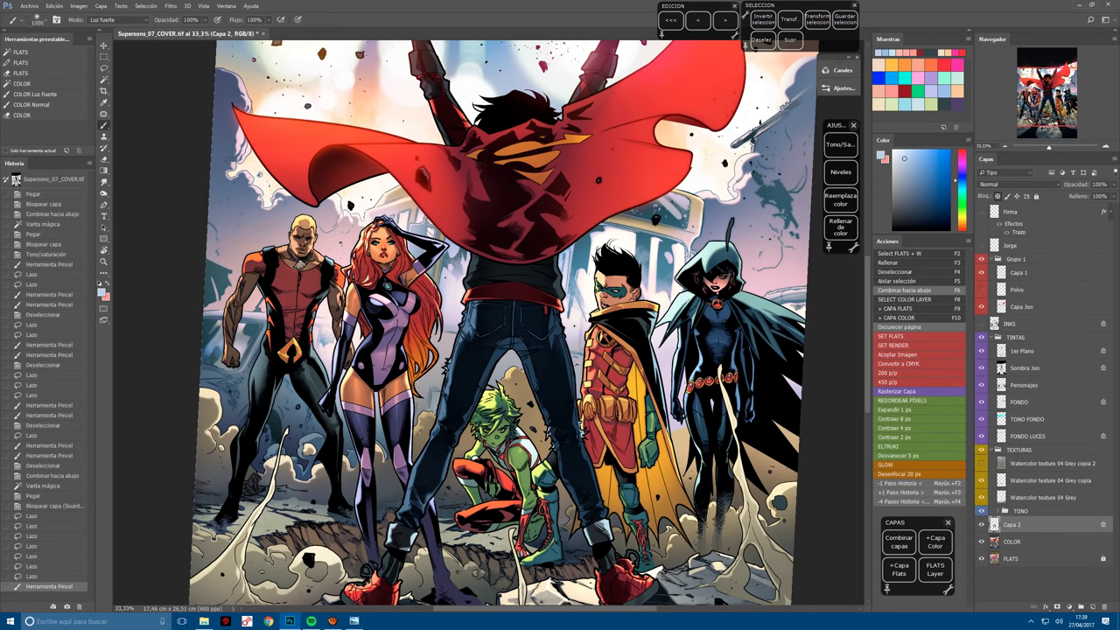
{"action": "left_click_drag", "start_coordinate": [442, 437], "coordinate": [372, 560]}
{"action": "left_click_drag", "start_coordinate": [385, 490], "coordinate": [367, 561]}
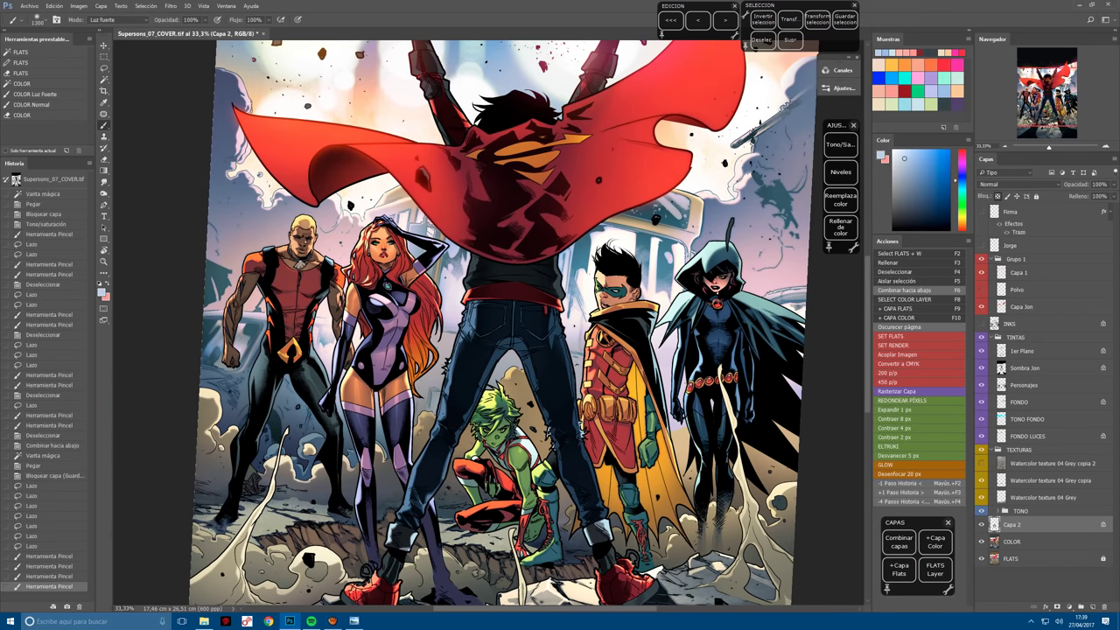
Clear the selection and lasso highlight shapes around the crotch and along the inner edges of both jeans legs.
{"action": "key", "text": "l"}
{"action": "scroll", "coordinate": [508, 411], "scroll_direction": "up", "scroll_amount": 2}
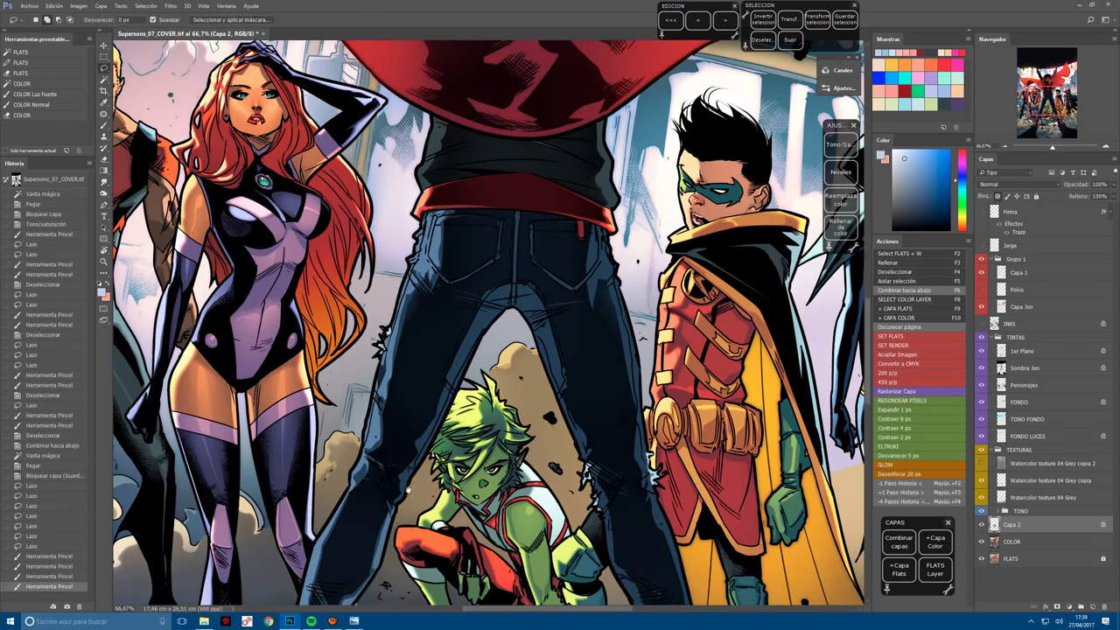
{"action": "left_click", "coordinate": [407, 489]}
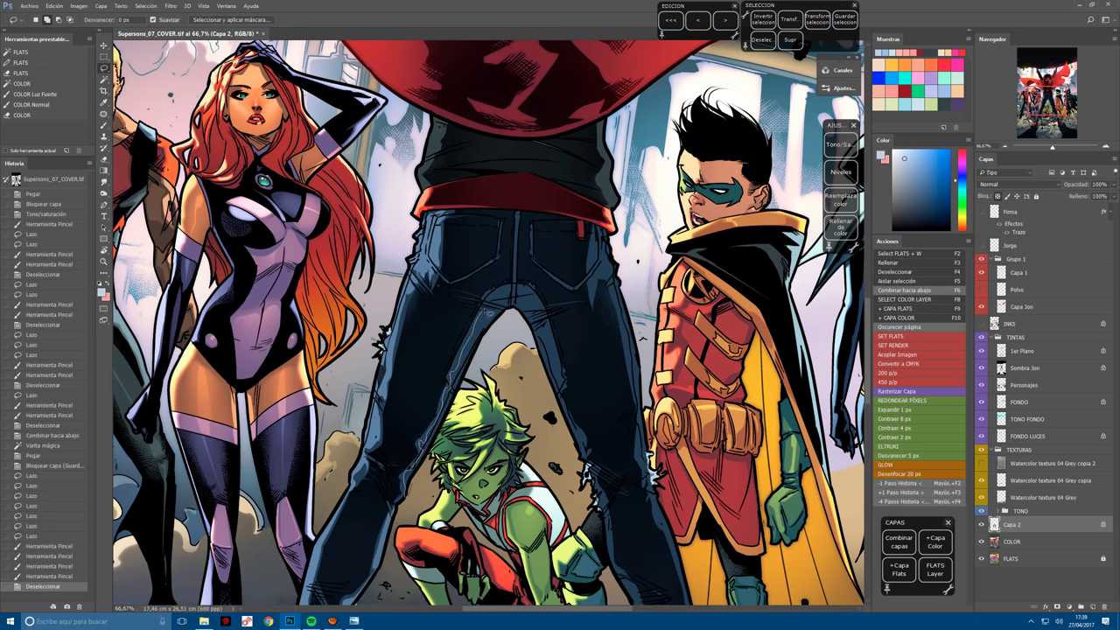
{"action": "left_click_drag", "start_coordinate": [506, 322], "coordinate": [501, 377]}
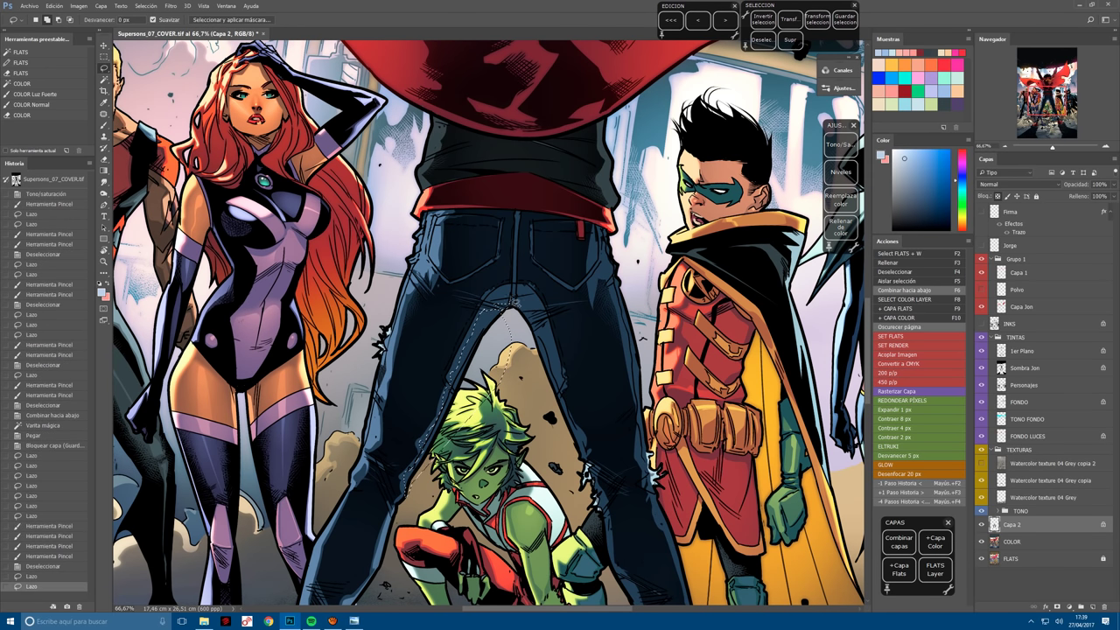
{"action": "mouse_move", "coordinate": [512, 306]}
{"action": "left_mouse_down"}
{"action": "mouse_move", "coordinate": [500, 297]}
{"action": "mouse_move", "coordinate": [525, 305]}
{"action": "mouse_move", "coordinate": [610, 523]}
{"action": "left_mouse_up"}
{"action": "mouse_move", "coordinate": [610, 523]}
{"action": "left_mouse_down"}
{"action": "mouse_move", "coordinate": [552, 455]}
{"action": "mouse_move", "coordinate": [516, 372]}
{"action": "left_mouse_up"}
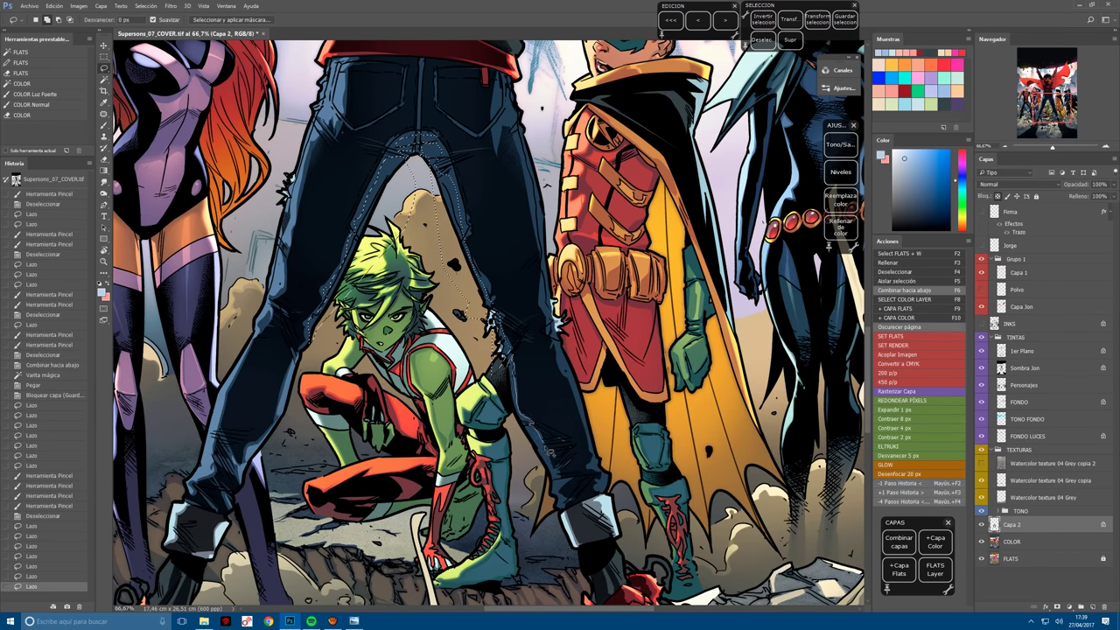
{"action": "left_click_drag", "start_coordinate": [567, 504], "coordinate": [501, 506]}
Brush soft light blue highlights inside the selected crotch and inner leg shapes of the jeans.
{"action": "key", "text": "ctrl+minus"}
{"action": "key", "text": "b"}
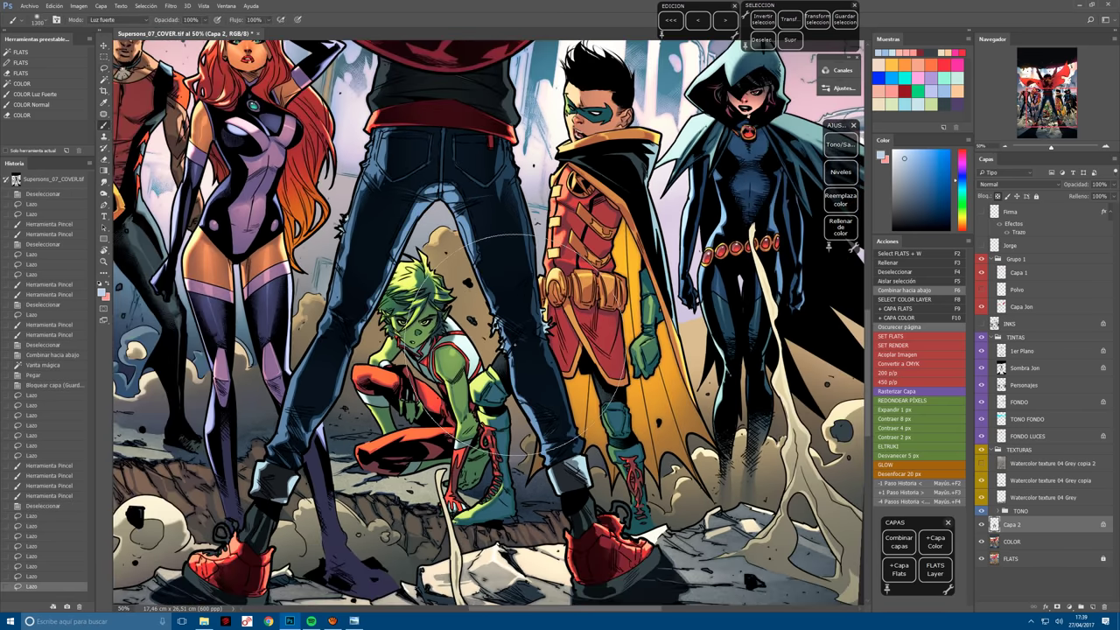
{"action": "left_click_drag", "start_coordinate": [440, 271], "coordinate": [455, 219]}
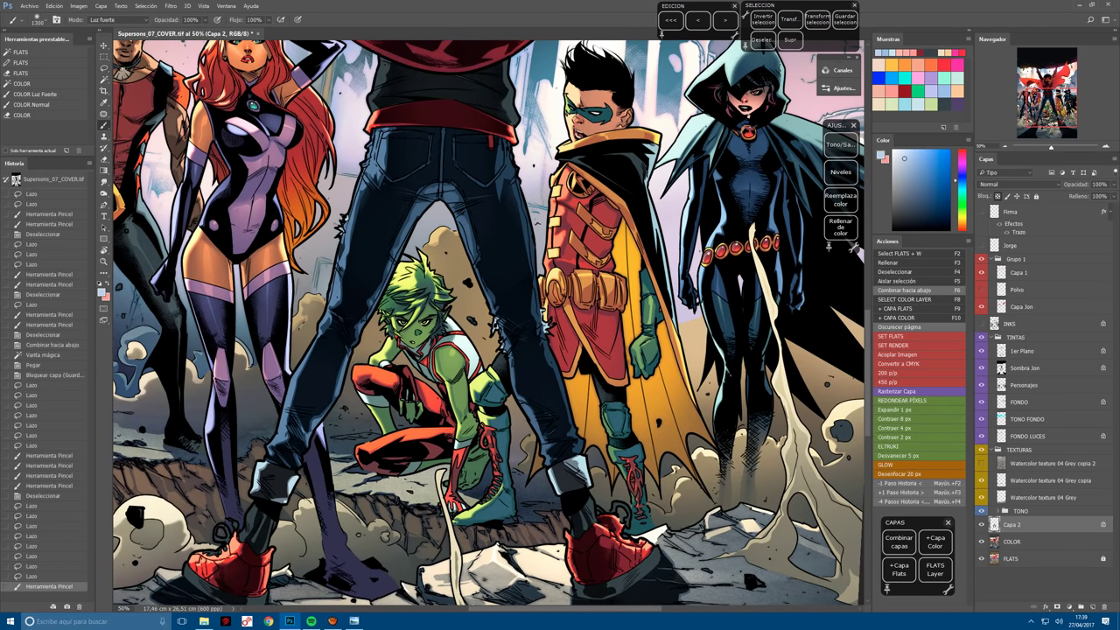
{"action": "left_click_drag", "start_coordinate": [512, 355], "coordinate": [547, 464]}
Lasso the outer edge of the hero's right jeans leg from cuff to hip and brush light blue highlights inside it.
{"action": "key", "text": "r"}
{"action": "left_click_drag", "start_coordinate": [525, 411], "coordinate": [459, 462]}
{"action": "key", "text": "l"}
{"action": "key", "text": "ctrl+d"}
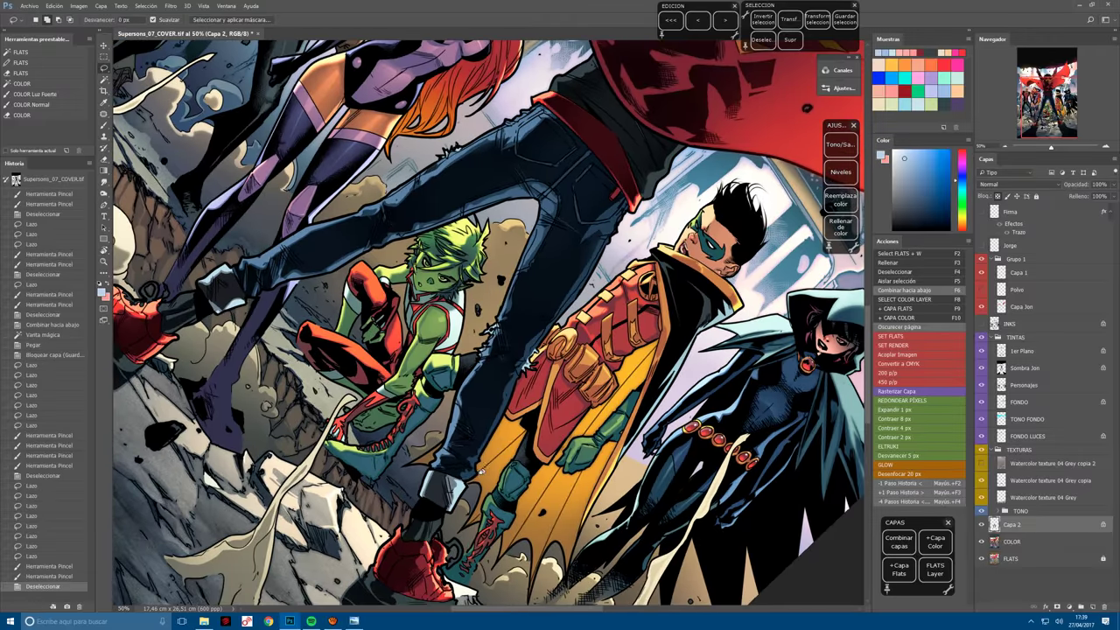
{"action": "mouse_move", "coordinate": [510, 427]}
{"action": "left_mouse_down"}
{"action": "mouse_move", "coordinate": [513, 378]}
{"action": "mouse_move", "coordinate": [632, 208]}
{"action": "left_mouse_up"}
{"action": "key", "text": "b"}
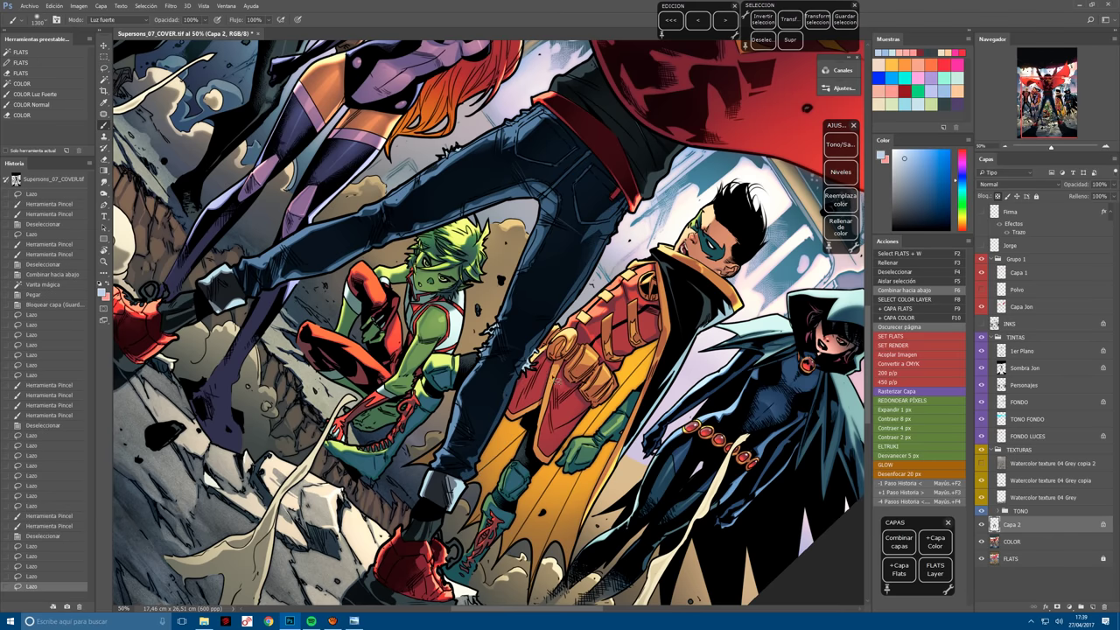
{"action": "left_click_drag", "start_coordinate": [557, 381], "coordinate": [613, 227]}
{"action": "left_click_drag", "start_coordinate": [477, 477], "coordinate": [595, 258]}
{"action": "left_click_drag", "start_coordinate": [491, 438], "coordinate": [542, 338]}
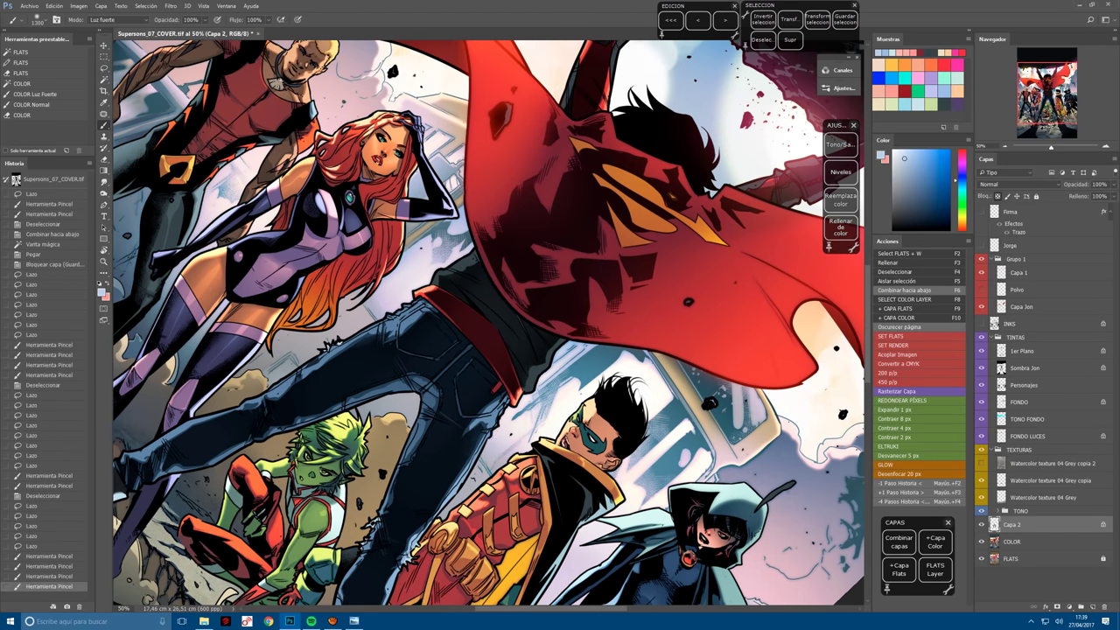
Merge the jeans highlights into COLOR, copy the hero's shirt to a locked layer and recolour it blue with saturation +87 and lightness +12.
{"action": "key", "text": "F6"}
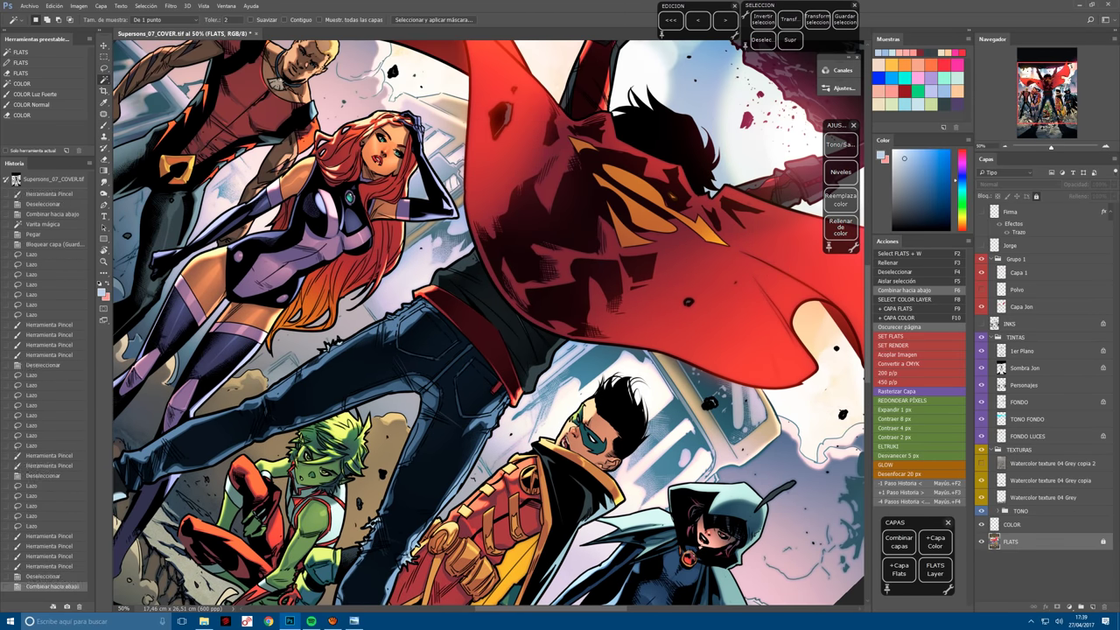
{"action": "left_click", "coordinate": [839, 146]}
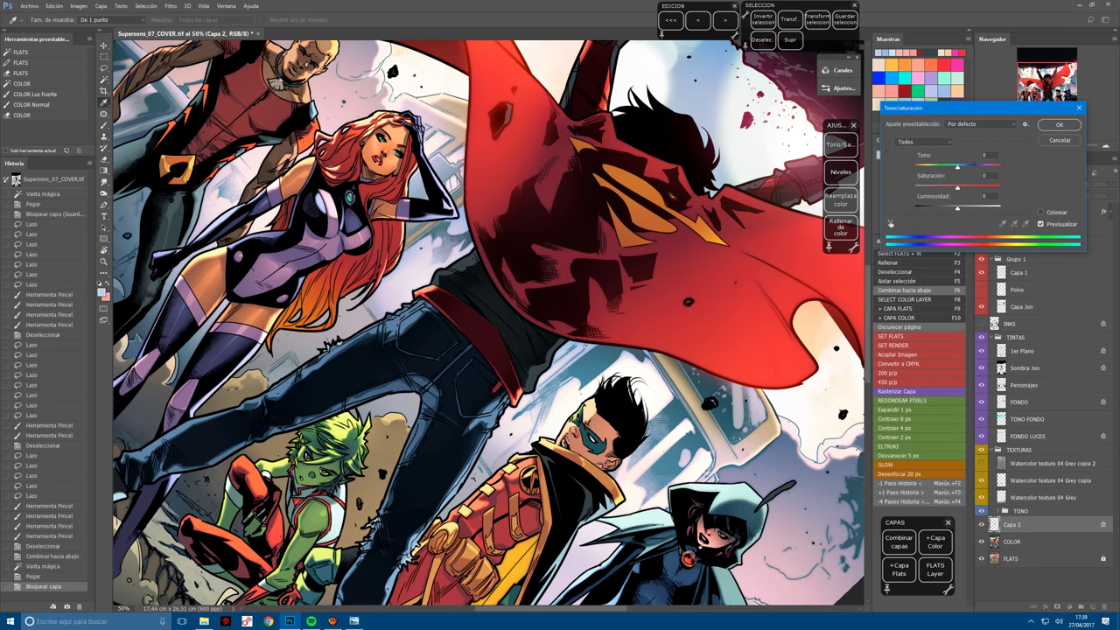
{"action": "left_click_drag", "start_coordinate": [958, 167], "coordinate": [966, 170]}
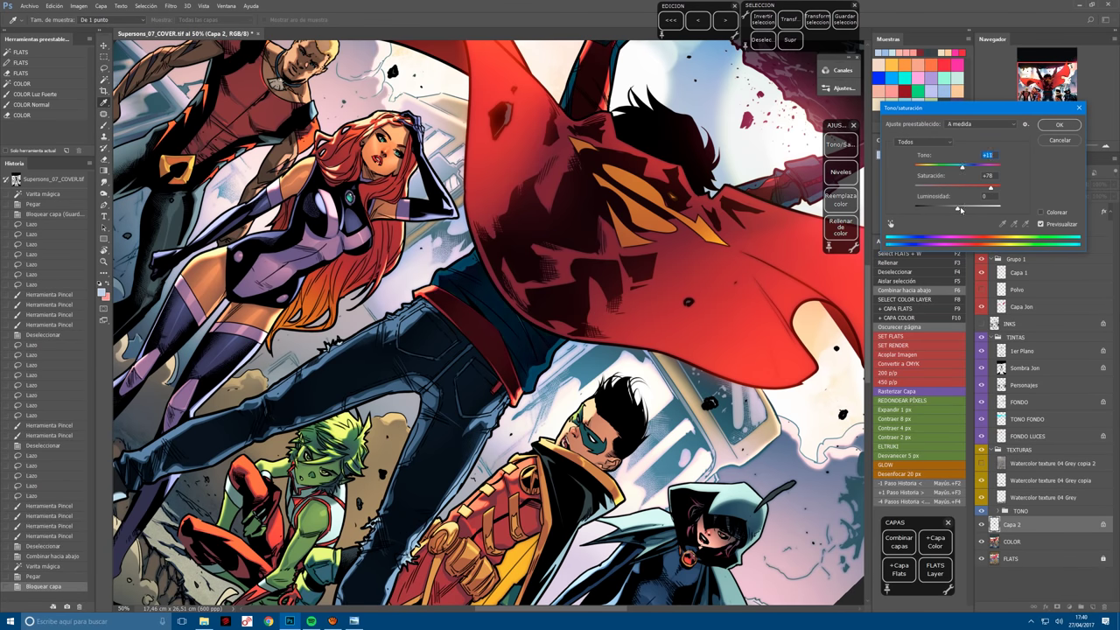
{"action": "left_click_drag", "start_coordinate": [961, 210], "coordinate": [964, 209]}
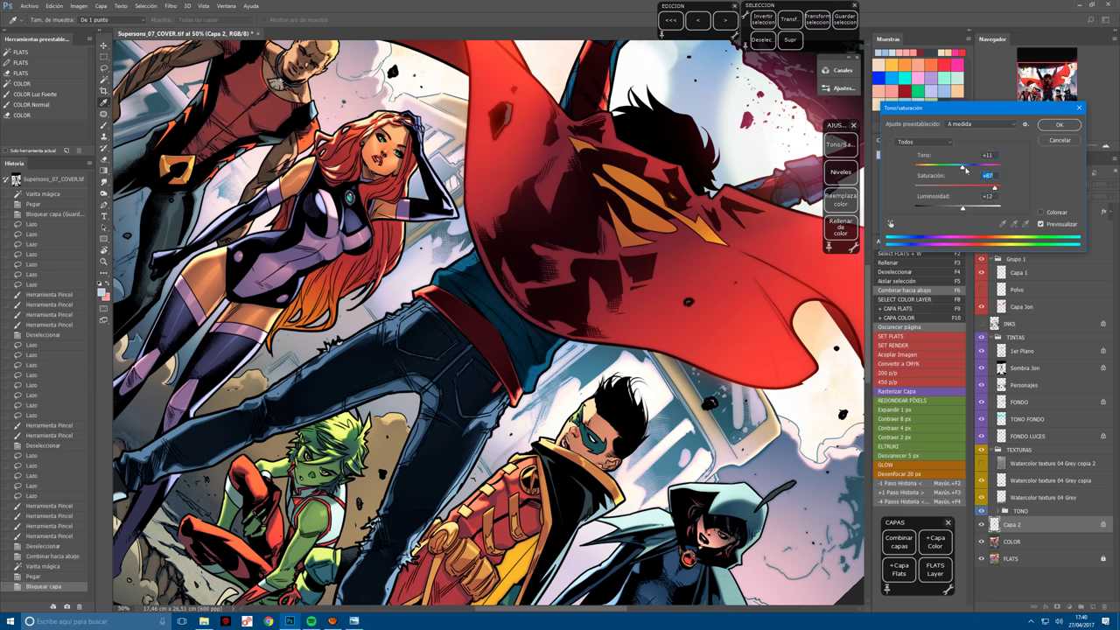
{"action": "left_click", "coordinate": [1058, 127]}
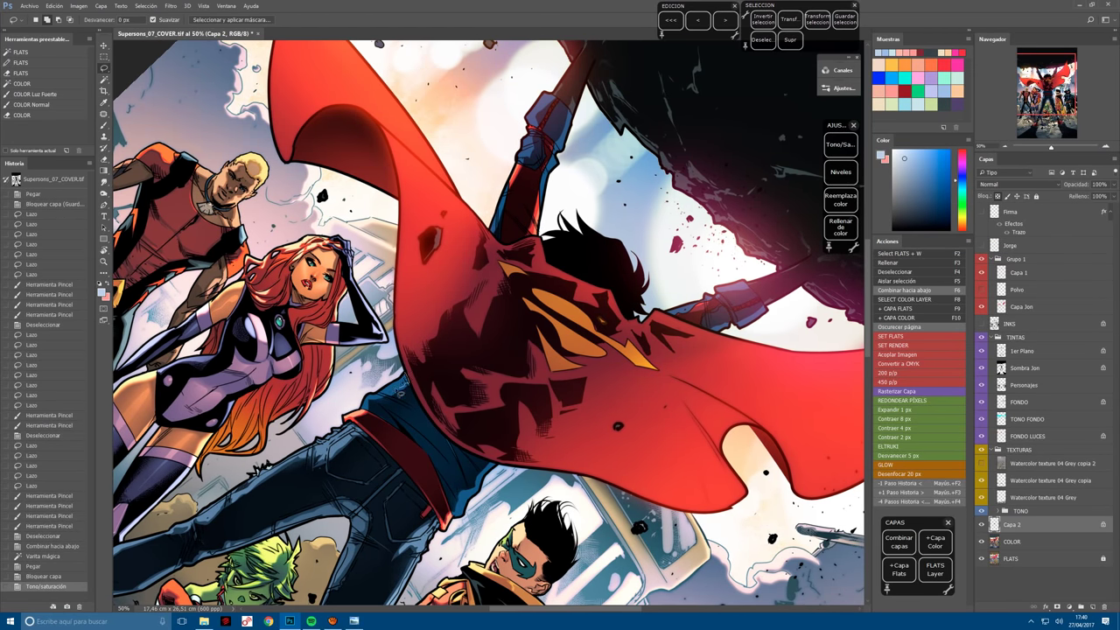
Lasso the shirt's side edges below the cape and brush light blue highlights inside them.
{"action": "left_click_drag", "start_coordinate": [401, 361], "coordinate": [438, 326]}
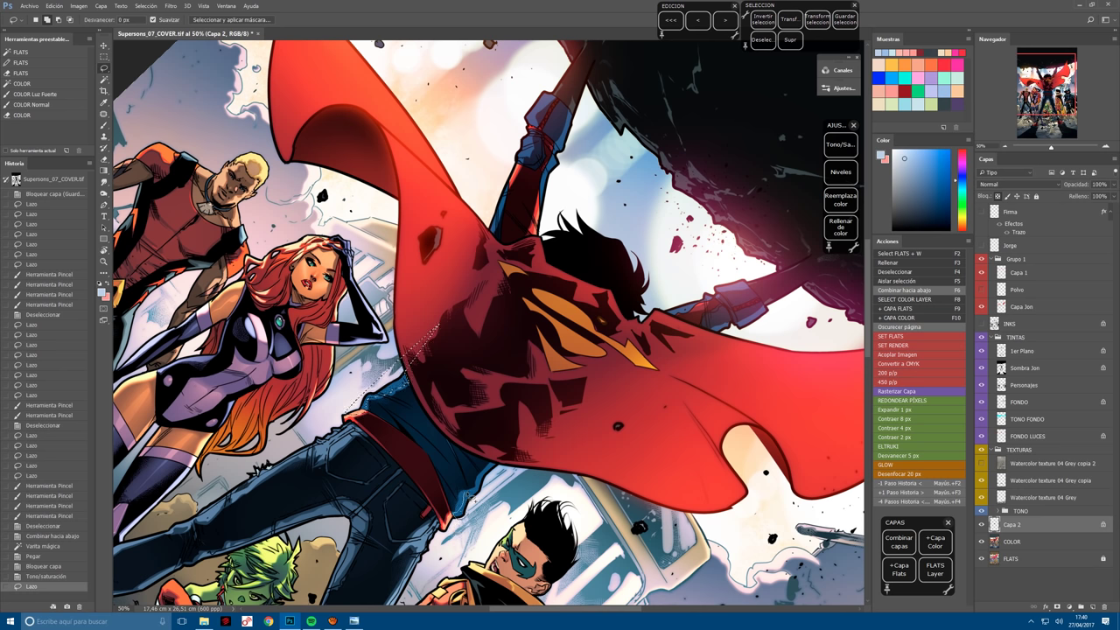
{"action": "mouse_move", "coordinate": [508, 453]}
{"action": "left_mouse_down"}
{"action": "mouse_move", "coordinate": [485, 479]}
{"action": "mouse_move", "coordinate": [506, 460]}
{"action": "mouse_move", "coordinate": [495, 491]}
{"action": "mouse_move", "coordinate": [463, 505]}
{"action": "left_mouse_up"}
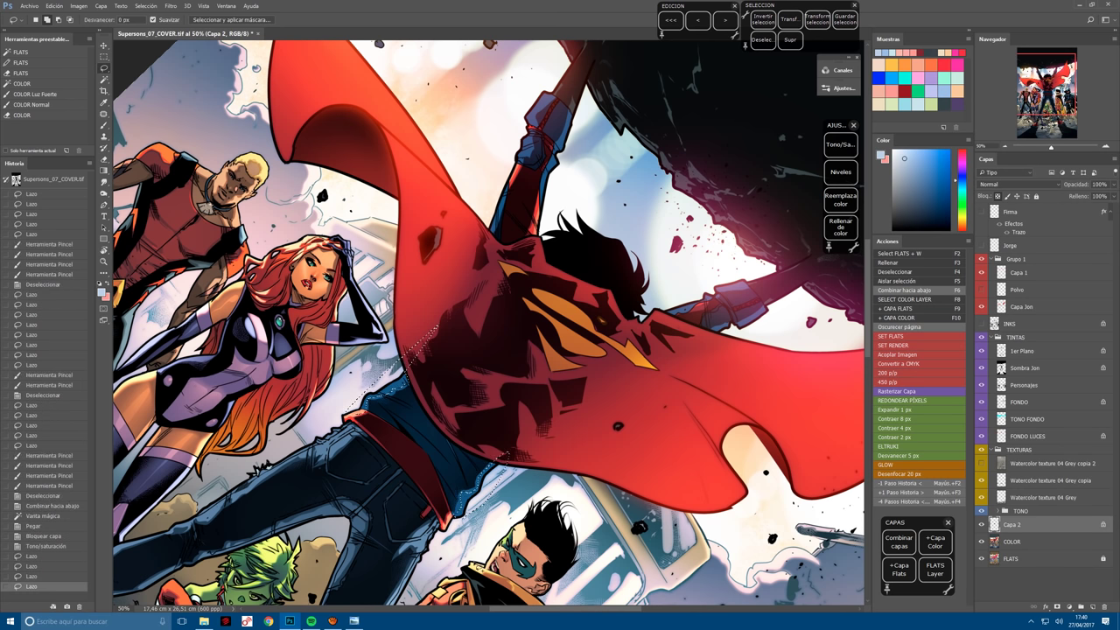
{"action": "key", "text": "b"}
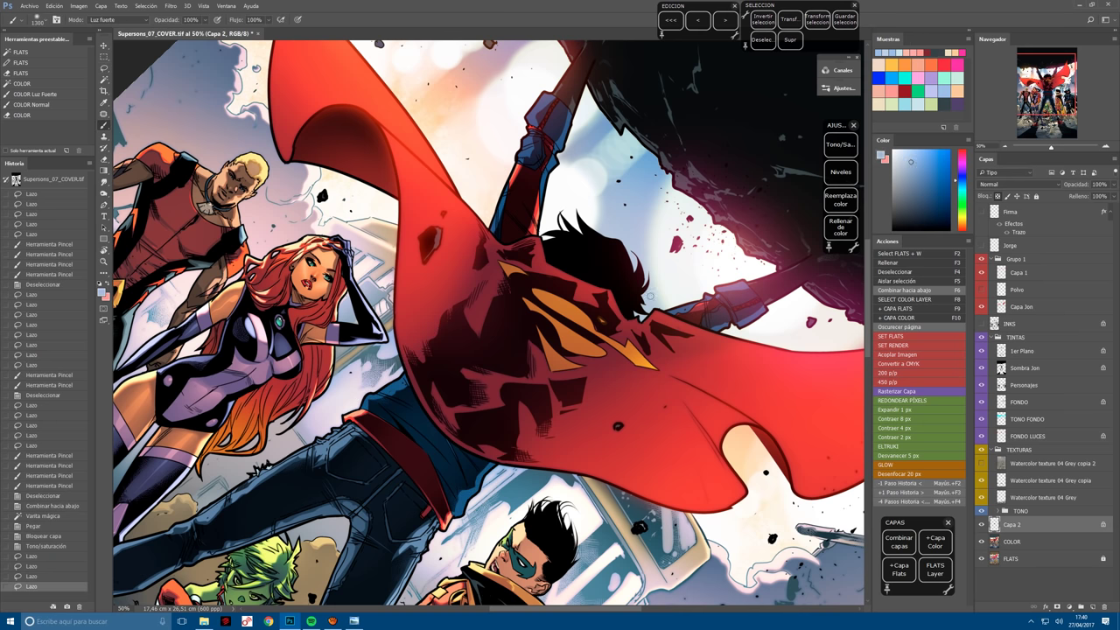
{"action": "mouse_move", "coordinate": [404, 378]}
{"action": "left_mouse_down"}
{"action": "mouse_move", "coordinate": [368, 408]}
{"action": "mouse_move", "coordinate": [455, 332]}
{"action": "left_mouse_up"}
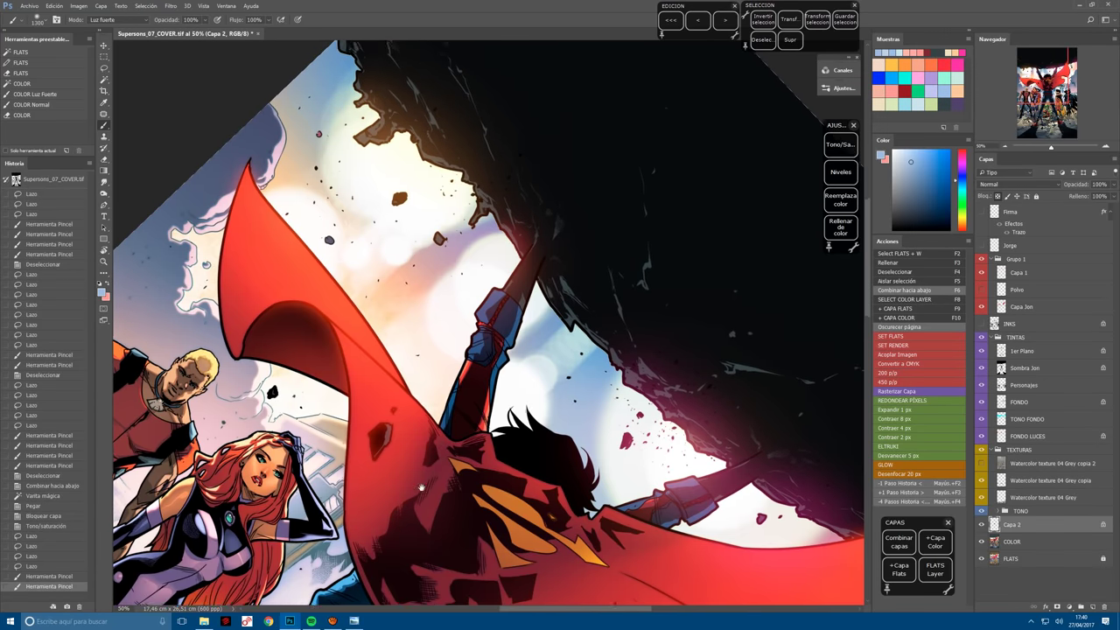
Lasso the edges of the hero's raised left sleeve below the rolled cuff and brush light blue highlights along them.
{"action": "key", "text": "l"}
{"action": "key", "text": "ctrl+d"}
{"action": "mouse_move", "coordinate": [437, 394]}
{"action": "left_mouse_down"}
{"action": "mouse_move", "coordinate": [444, 437]}
{"action": "mouse_move", "coordinate": [453, 350]}
{"action": "mouse_move", "coordinate": [456, 421]}
{"action": "left_mouse_up"}
{"action": "key", "text": "ctrl+d"}
{"action": "key", "text": "b"}
{"action": "left_click_drag", "start_coordinate": [453, 350], "coordinate": [448, 422]}
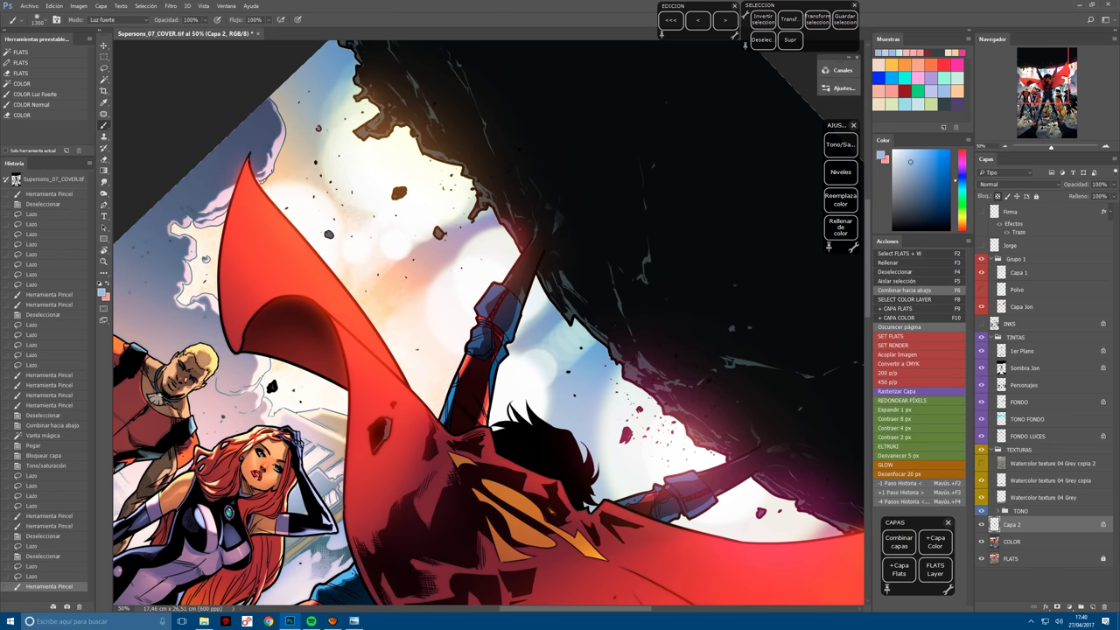
{"action": "key", "text": "l"}
{"action": "key", "text": "ctrl+d"}
{"action": "mouse_move", "coordinate": [461, 381]}
{"action": "left_mouse_down"}
{"action": "mouse_move", "coordinate": [428, 438]}
{"action": "mouse_move", "coordinate": [457, 367]}
{"action": "mouse_move", "coordinate": [483, 398]}
{"action": "left_mouse_up"}
{"action": "key", "text": "b"}
{"action": "key", "text": "l"}
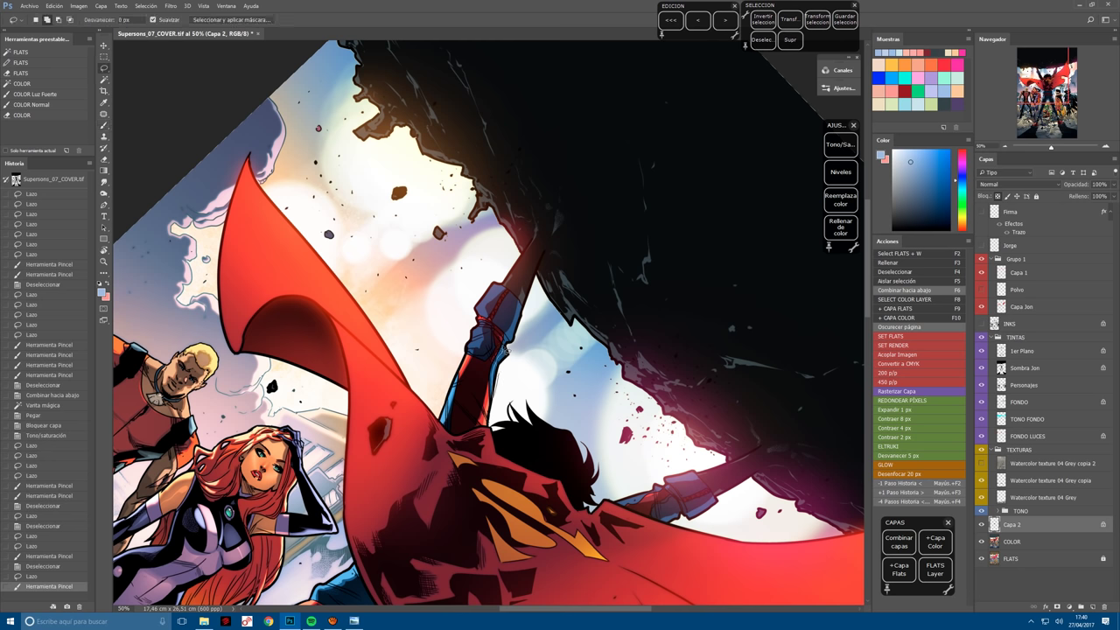
Lasso the edges around the raised left sleeve's rolled cuff and brush light blue highlights inside them.
{"action": "key", "text": "ctrl+d"}
{"action": "left_click_drag", "start_coordinate": [506, 348], "coordinate": [508, 352]}
{"action": "mouse_move", "coordinate": [525, 300]}
{"action": "left_mouse_down"}
{"action": "mouse_move", "coordinate": [497, 345]}
{"action": "mouse_move", "coordinate": [505, 289]}
{"action": "left_mouse_up"}
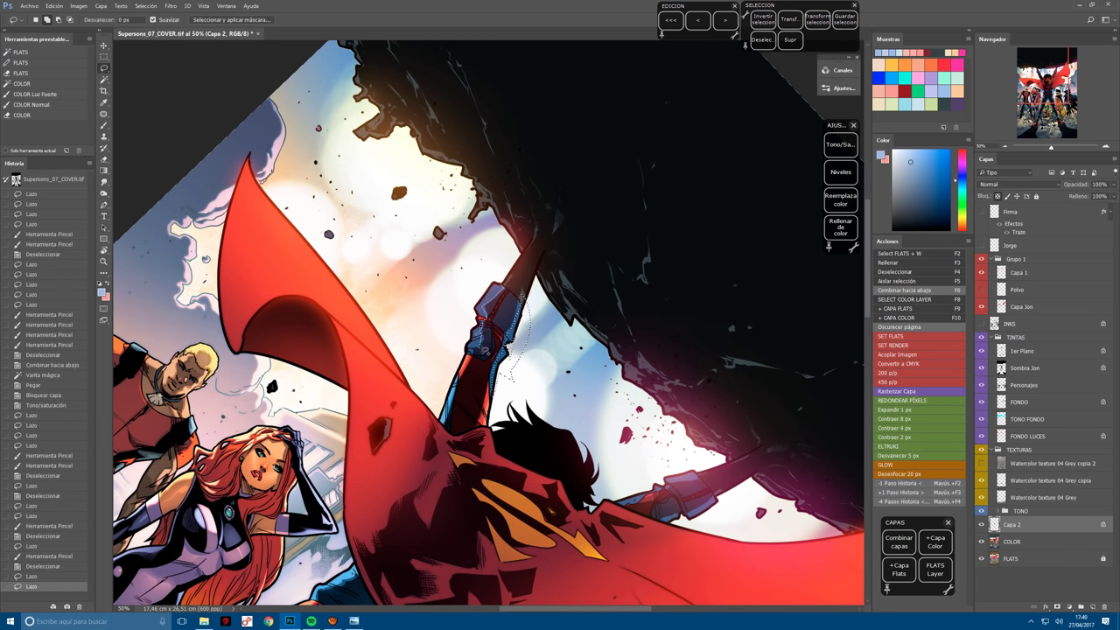
{"action": "left_click_drag", "start_coordinate": [473, 285], "coordinate": [450, 355]}
{"action": "key", "text": "b"}
{"action": "mouse_move", "coordinate": [516, 302]}
{"action": "left_mouse_down"}
{"action": "mouse_move", "coordinate": [477, 345]}
{"action": "mouse_move", "coordinate": [392, 352]}
{"action": "mouse_move", "coordinate": [404, 361]}
{"action": "mouse_move", "coordinate": [386, 375]}
{"action": "mouse_move", "coordinate": [359, 354]}
{"action": "left_mouse_up"}
Lasso highlight shapes on the hero's raised right sleeve and cuff and brush them light blue.
{"action": "key", "text": "l"}
{"action": "key", "text": "b"}
{"action": "mouse_move", "coordinate": [396, 302]}
{"action": "left_mouse_down"}
{"action": "mouse_move", "coordinate": [376, 350]}
{"action": "mouse_move", "coordinate": [403, 324]}
{"action": "mouse_move", "coordinate": [416, 328]}
{"action": "left_mouse_up"}
{"action": "left_click_drag", "start_coordinate": [350, 368], "coordinate": [481, 184]}
Clear the selection and brush broad soft light blue over the right sleeve and the lower shirt.
{"action": "key", "text": "ctrl+d"}
{"action": "key", "text": "ctrl+minus"}
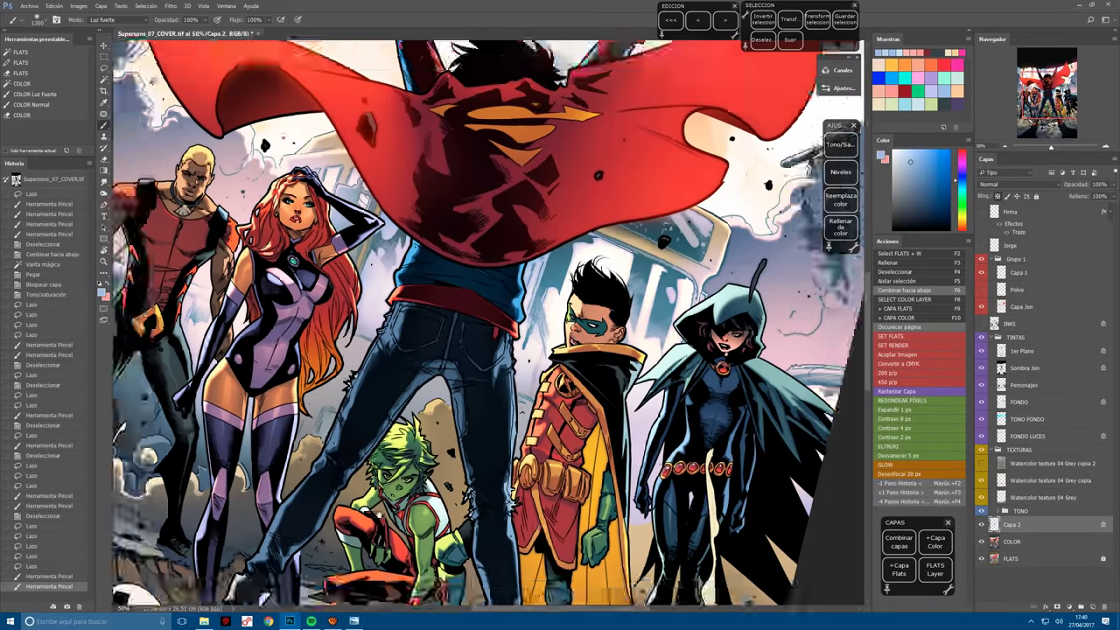
{"action": "left_click_drag", "start_coordinate": [512, 422], "coordinate": [500, 282]}
{"action": "left_click", "coordinate": [489, 181]}
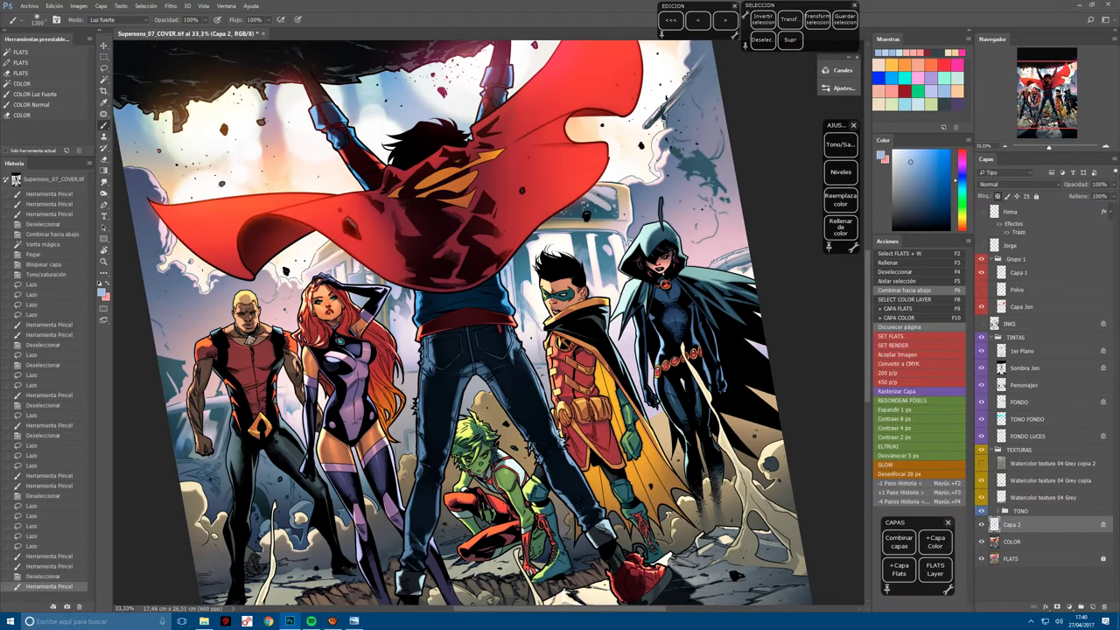
{"action": "left_click", "coordinate": [464, 297]}
{"action": "key", "text": "ctrl+minus"}
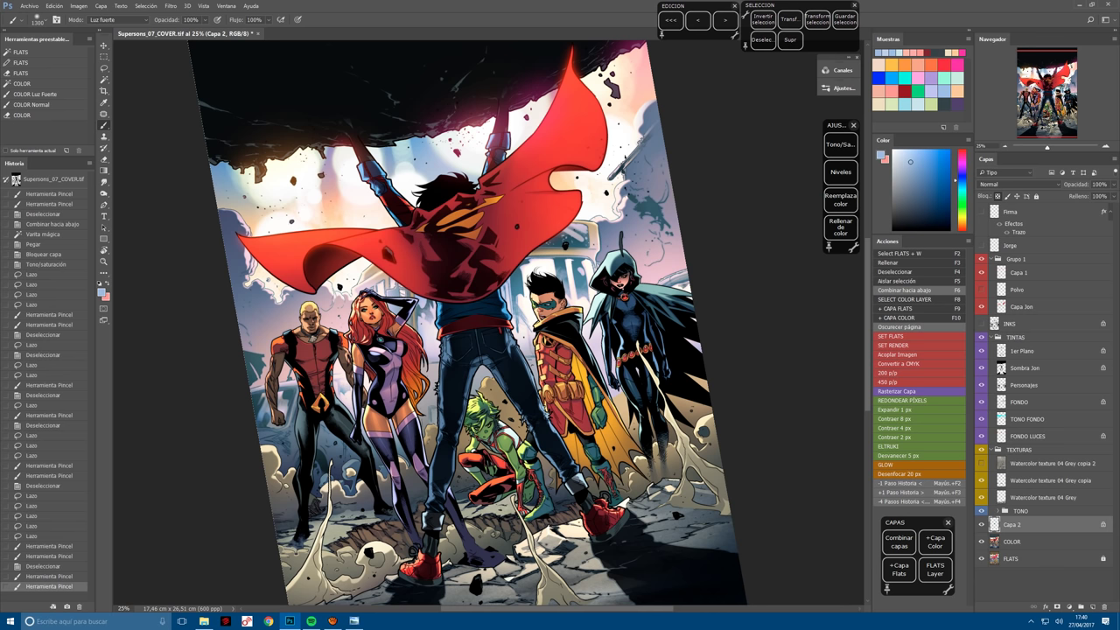
Merge the shirt highlights into COLOR and copy the flat area of the hero's ankles to a new transparency-locked layer.
{"action": "key", "text": "ctrl+plus"}
{"action": "key", "text": "F6"}
{"action": "key", "text": "F2"}
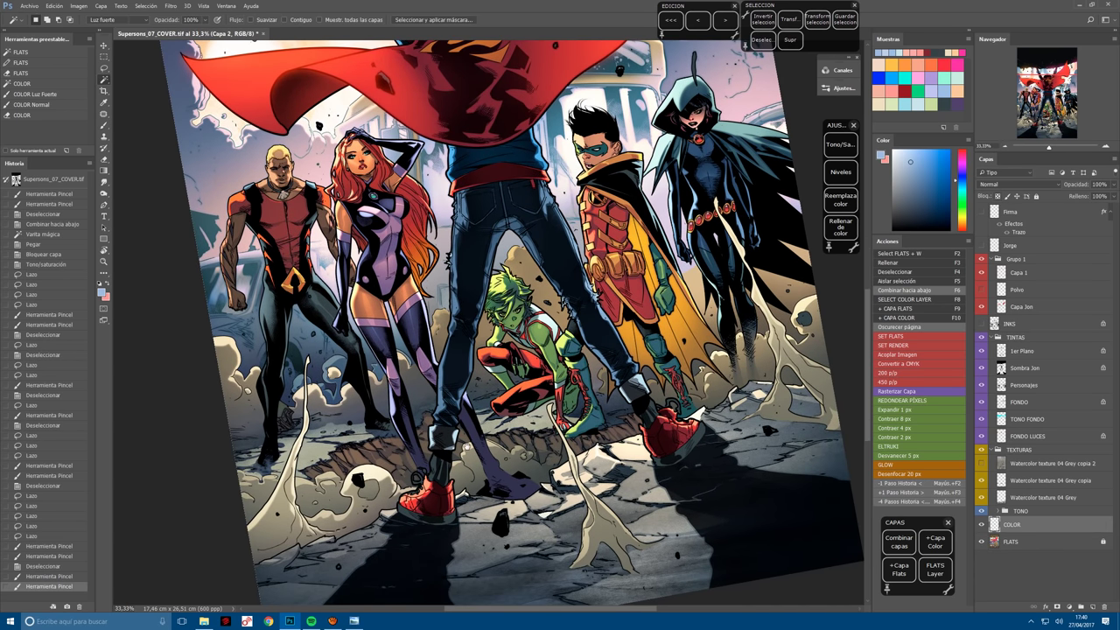
{"action": "left_click", "coordinate": [437, 464]}
{"action": "key", "text": "F10"}
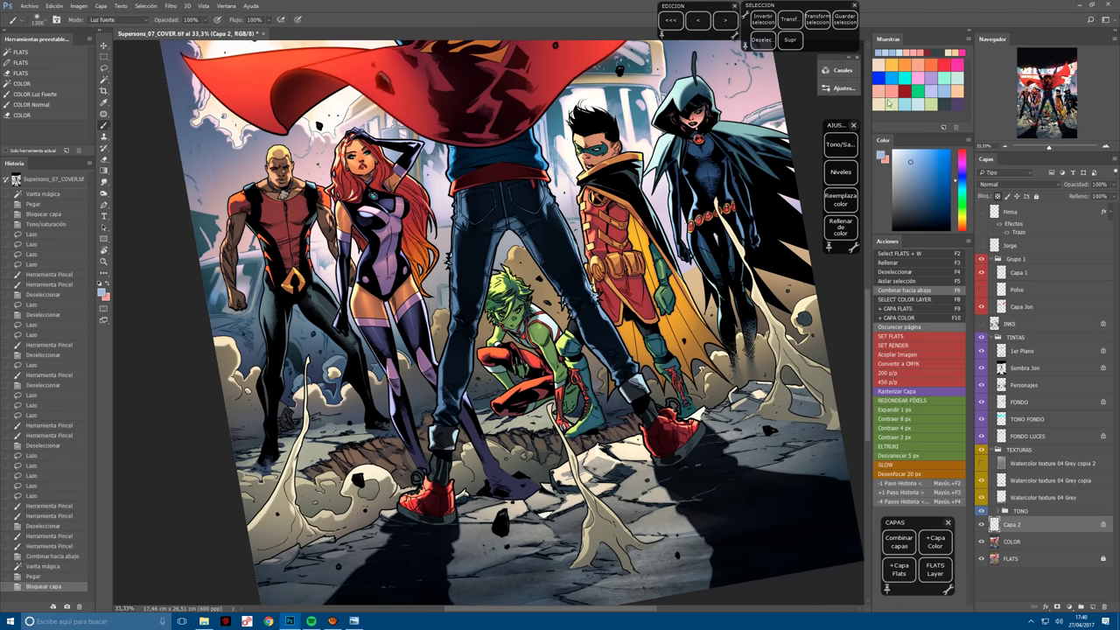
Fill the ankle layer with a salmon skin tone, then shift its hue slightly and set its lightness to -23.
{"action": "left_click", "coordinate": [840, 226]}
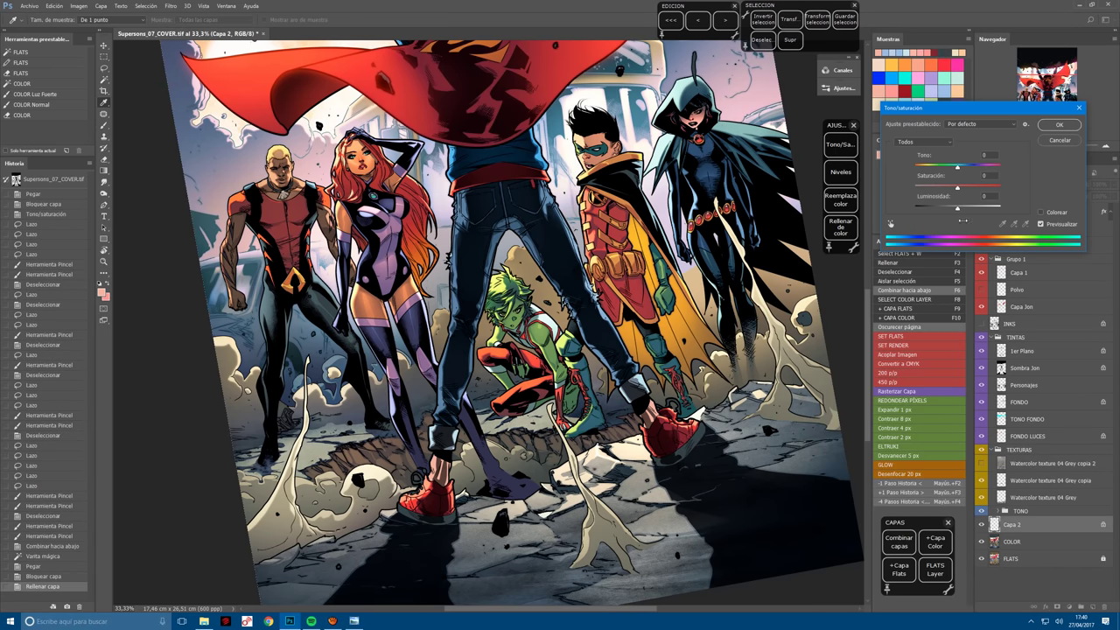
{"action": "left_click_drag", "start_coordinate": [958, 208], "coordinate": [946, 210]}
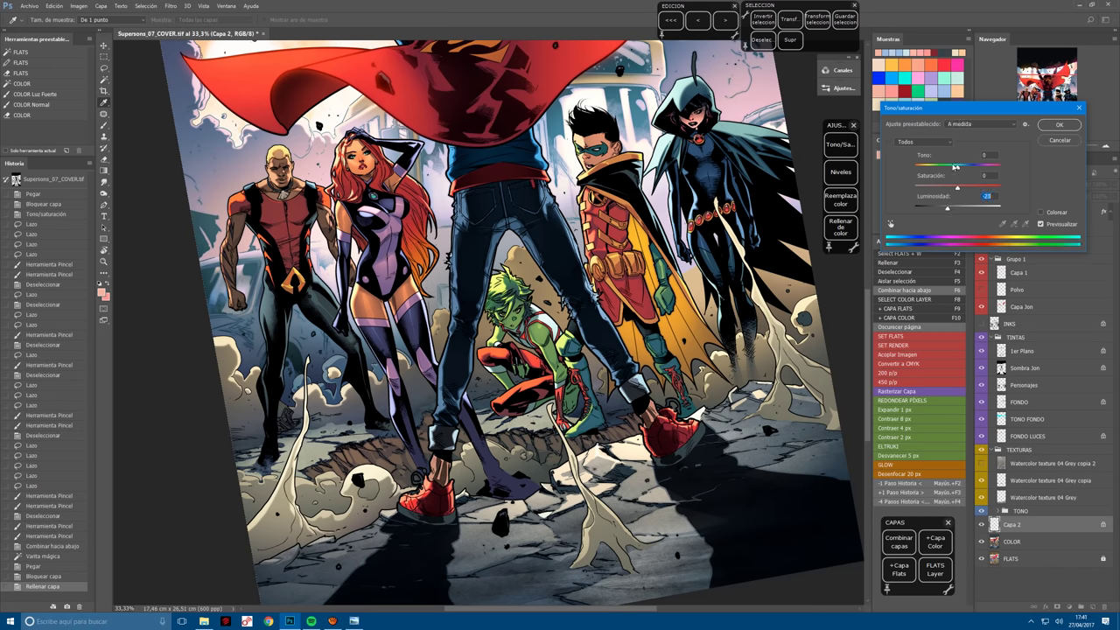
{"action": "left_click", "coordinate": [955, 165]}
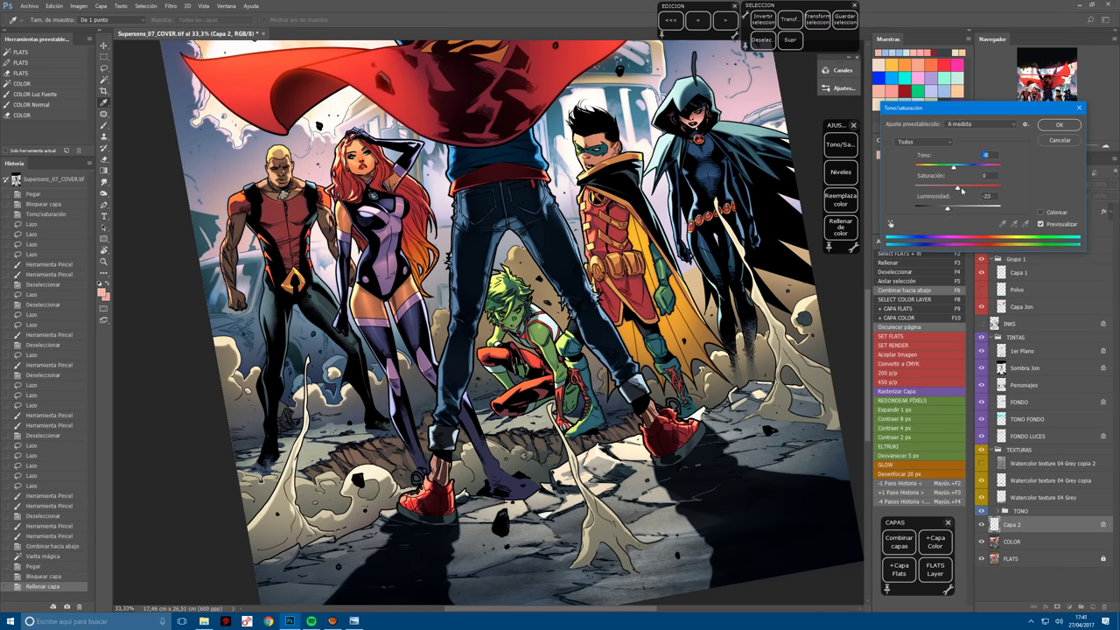
{"action": "left_click", "coordinate": [1061, 126]}
Lasso highlight shapes on the hero's bare left ankle between the jeans cuff and the red shoe.
{"action": "key", "text": "ctrl+plus"}
{"action": "key", "text": "ctrl+plus"}
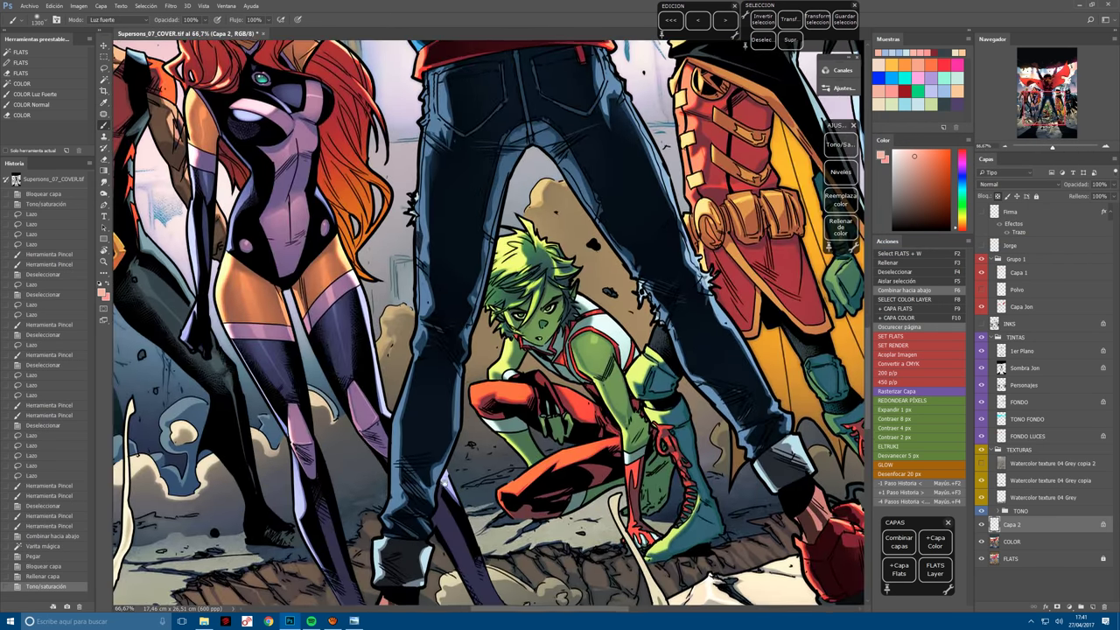
{"action": "scroll", "coordinate": [490, 324], "scroll_direction": "down", "scroll_amount": 3}
{"action": "scroll", "coordinate": [490, 324], "scroll_direction": "left", "scroll_amount": 2}
{"action": "key", "text": "l"}
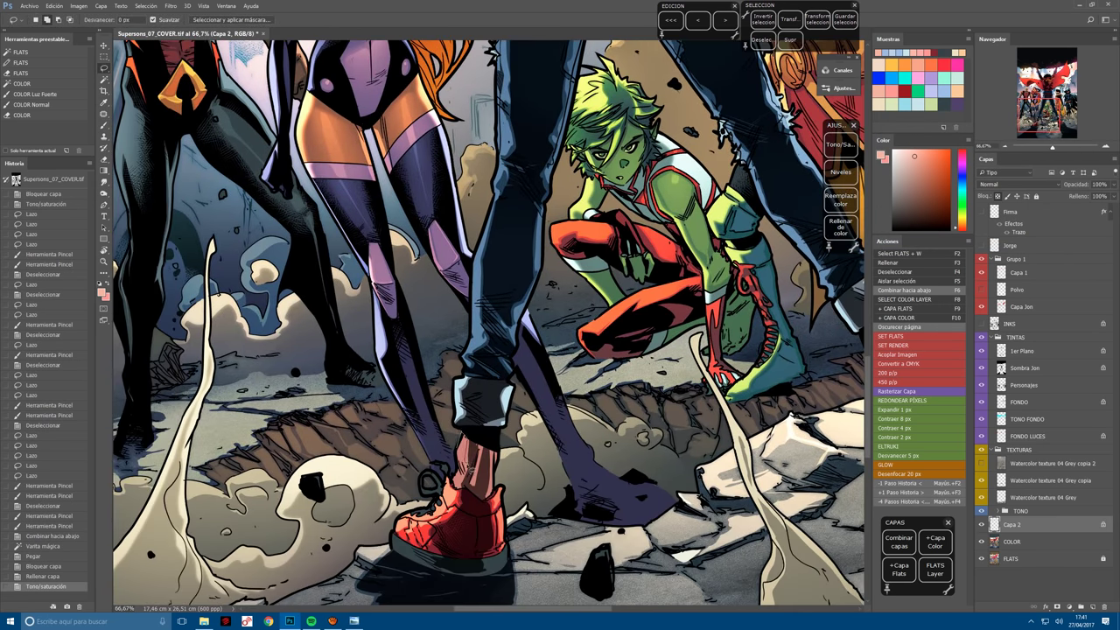
{"action": "left_click_drag", "start_coordinate": [429, 481], "coordinate": [429, 481]}
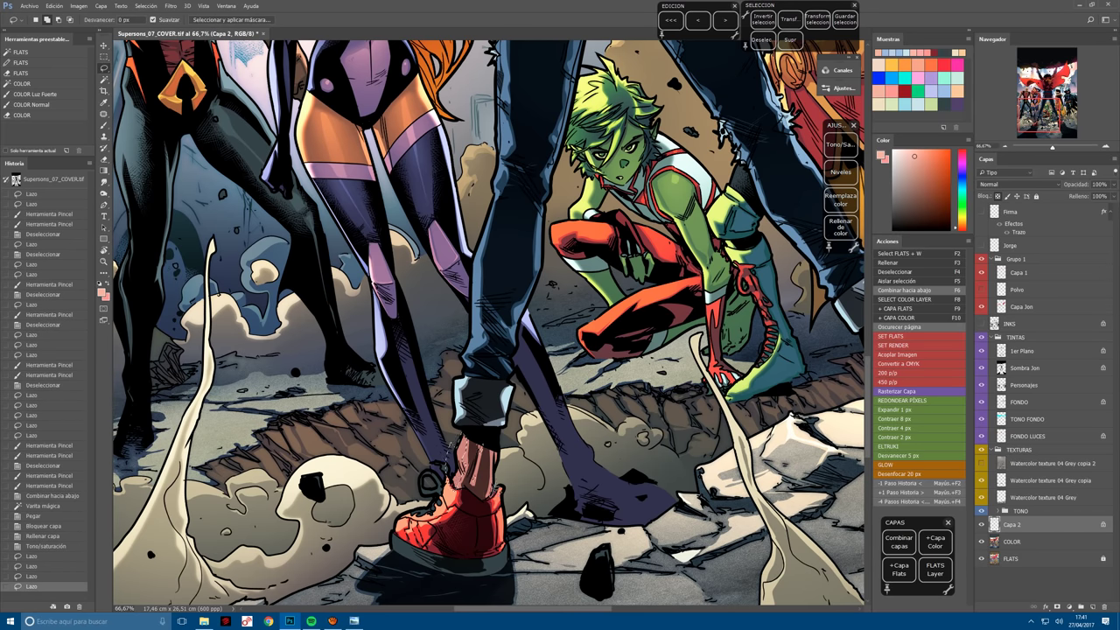
{"action": "left_click", "coordinate": [429, 480]}
Brush light salmon highlights inside the selected ankle shapes.
{"action": "key", "text": "b"}
{"action": "left_click", "coordinate": [429, 480]}
{"action": "left_click", "coordinate": [429, 480]}
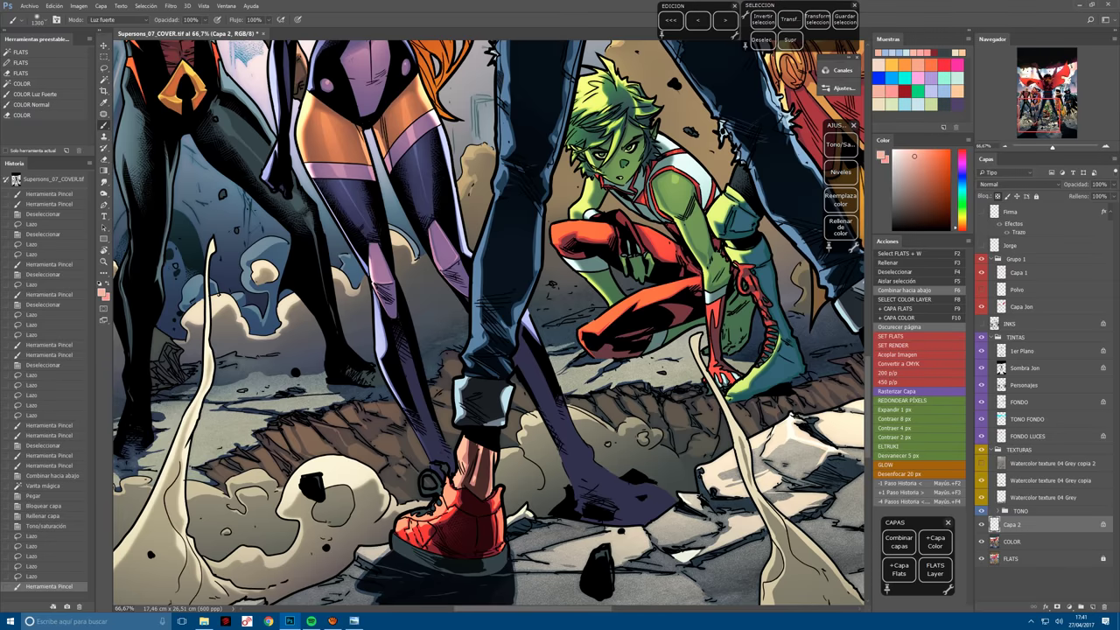
{"action": "left_click", "coordinate": [429, 481]}
{"action": "mouse_move", "coordinate": [429, 480]}
{"action": "left_mouse_down"}
{"action": "mouse_move", "coordinate": [399, 234]}
{"action": "mouse_move", "coordinate": [395, 250]}
{"action": "mouse_move", "coordinate": [350, 269]}
{"action": "left_mouse_up"}
Lasso highlight shapes on the hero's raised forearms and hands and brush light salmon highlights inside them with a smaller brush.
{"action": "key", "text": "l"}
{"action": "key", "text": "ctrl+d"}
{"action": "mouse_move", "coordinate": [350, 268]}
{"action": "left_mouse_down"}
{"action": "mouse_move", "coordinate": [364, 238]}
{"action": "mouse_move", "coordinate": [391, 257]}
{"action": "mouse_move", "coordinate": [376, 255]}
{"action": "left_mouse_up"}
{"action": "key", "text": "b"}
{"action": "mouse_move", "coordinate": [382, 235]}
{"action": "left_mouse_down"}
{"action": "mouse_move", "coordinate": [373, 254]}
{"action": "mouse_move", "coordinate": [470, 246]}
{"action": "mouse_move", "coordinate": [400, 497]}
{"action": "left_mouse_up"}
{"action": "key", "text": "l"}
{"action": "key", "text": "ctrl+d"}
{"action": "mouse_move", "coordinate": [408, 274]}
{"action": "left_mouse_down"}
{"action": "mouse_move", "coordinate": [443, 322]}
{"action": "mouse_move", "coordinate": [293, 227]}
{"action": "left_mouse_up"}
{"action": "key", "text": "b"}
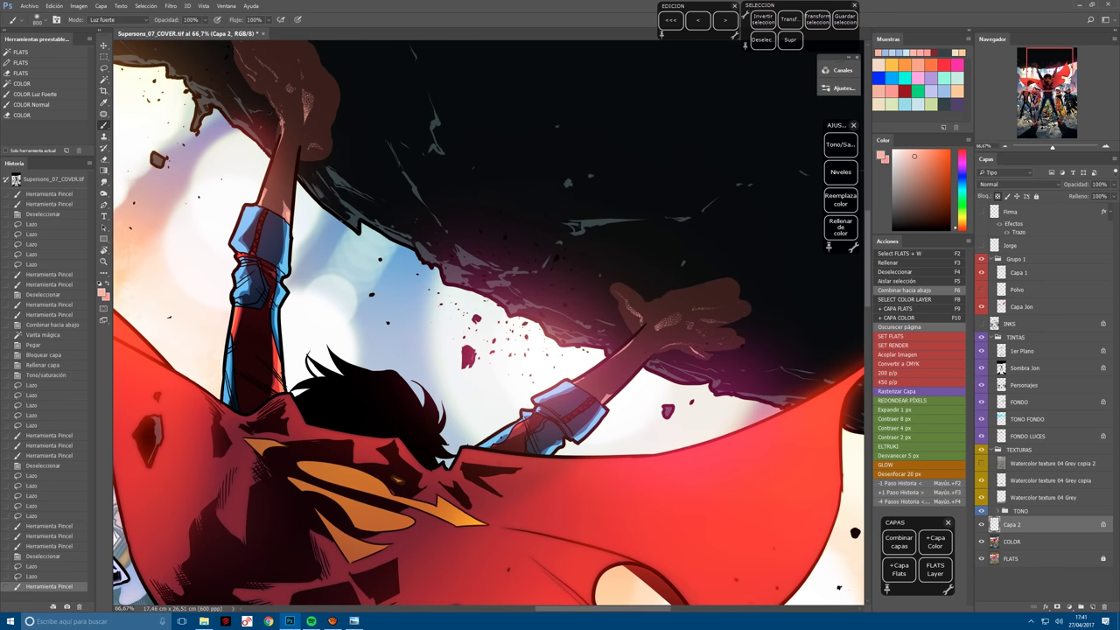
{"action": "key", "text": "r"}
{"action": "left_click_drag", "start_coordinate": [604, 406], "coordinate": [560, 455]}
{"action": "key", "text": "ctrl+minus"}
{"action": "key", "text": "ctrl+minus"}
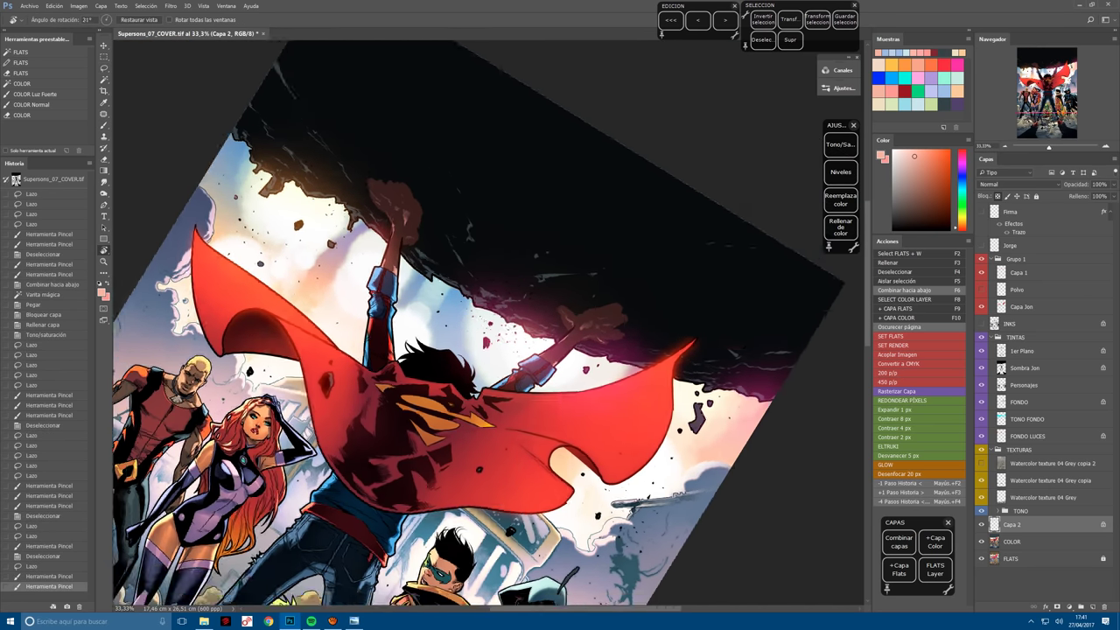
Brush dark blue-grey shadow over both of the hero's raised hands with a smaller brush in Normal mode.
{"action": "key", "text": "Escape"}
{"action": "key", "text": "ctrl+0"}
{"action": "key", "text": "b"}
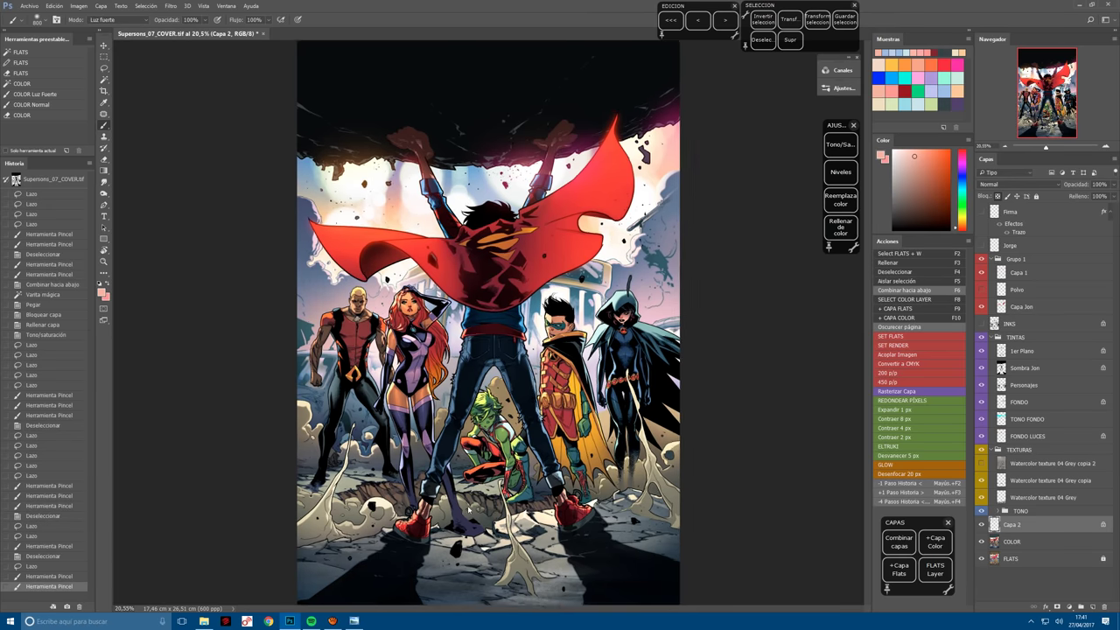
{"action": "key", "text": "ctrl+plus"}
{"action": "key", "text": "ctrl+plus"}
{"action": "key", "text": "ctrl+plus"}
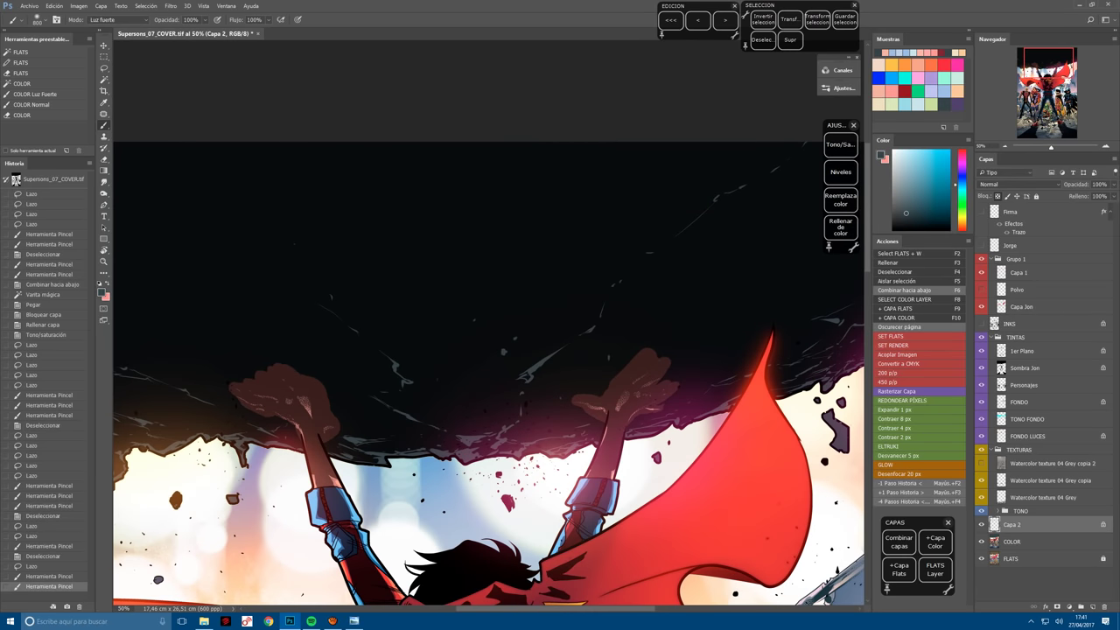
{"action": "key", "text": "shift+alt+n"}
{"action": "key", "text": "bracketleft"}
{"action": "key", "text": "bracketleft"}
{"action": "key", "text": "bracketleft"}
{"action": "key", "text": "ctrl+d"}
{"action": "left_click", "coordinate": [634, 385]}
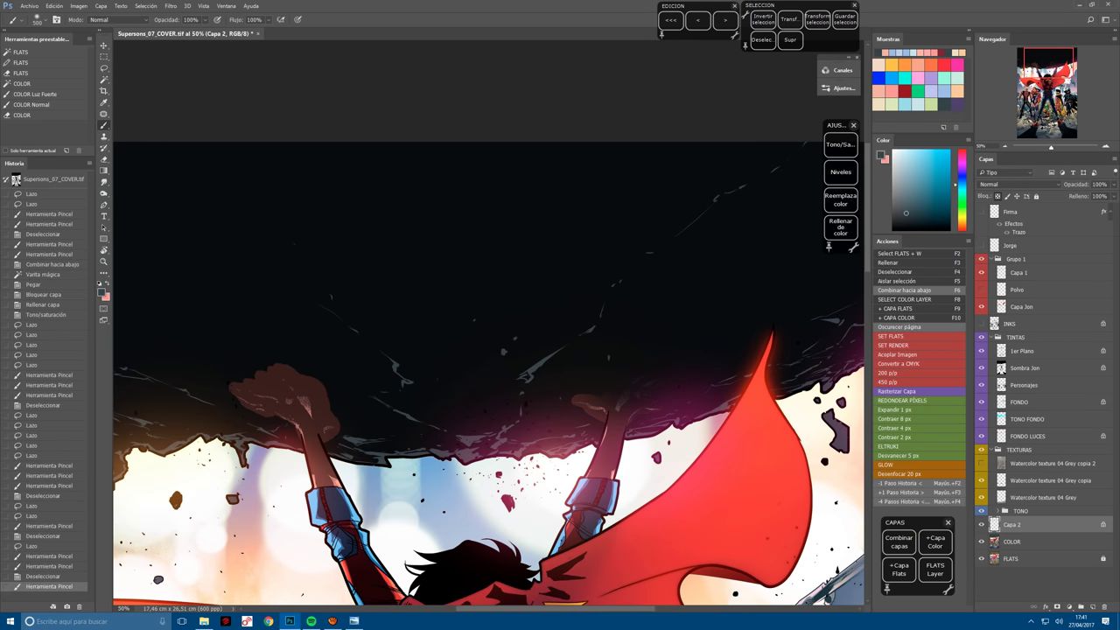
{"action": "left_click", "coordinate": [604, 411]}
{"action": "left_click", "coordinate": [603, 412]}
{"action": "left_click", "coordinate": [604, 411]}
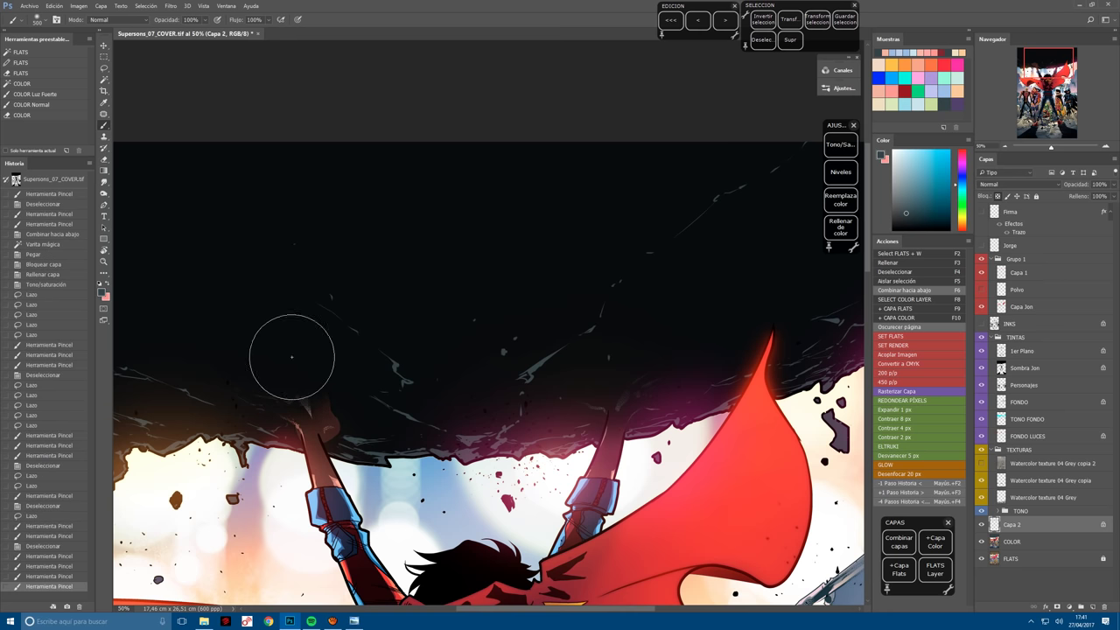
{"action": "left_click", "coordinate": [308, 372]}
{"action": "left_click", "coordinate": [335, 370]}
{"action": "key", "text": "ctrl+0"}
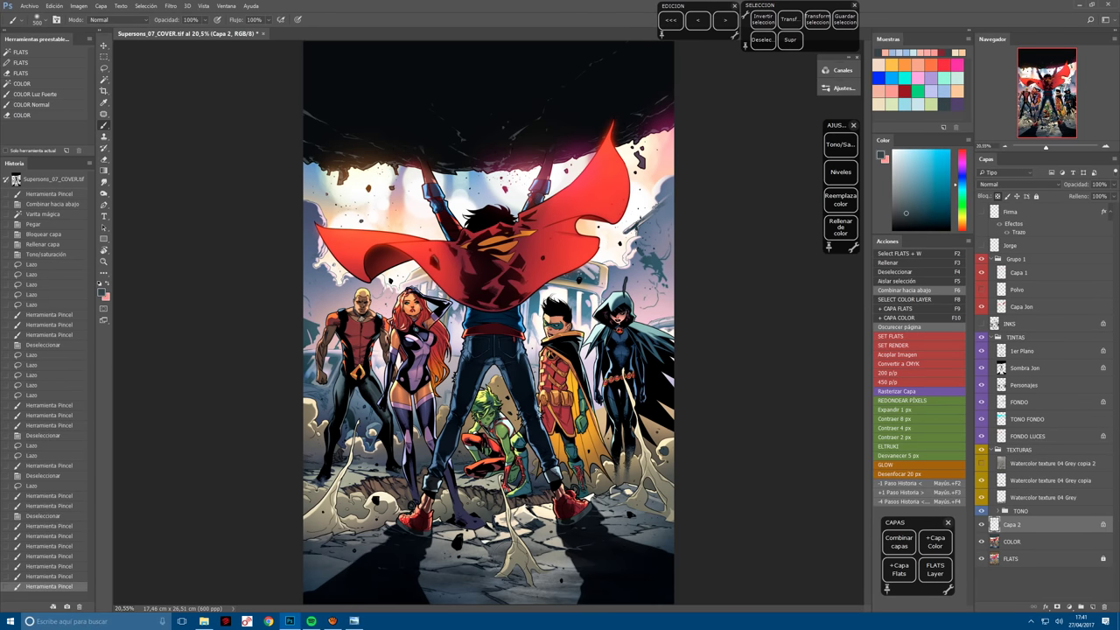
Merge the skin layer down into COLOR and copy the flat area of the red shoes' soles onto a new colour layer.
{"action": "key", "text": "l"}
{"action": "scroll", "coordinate": [665, 341], "scroll_direction": "up", "scroll_amount": 2}
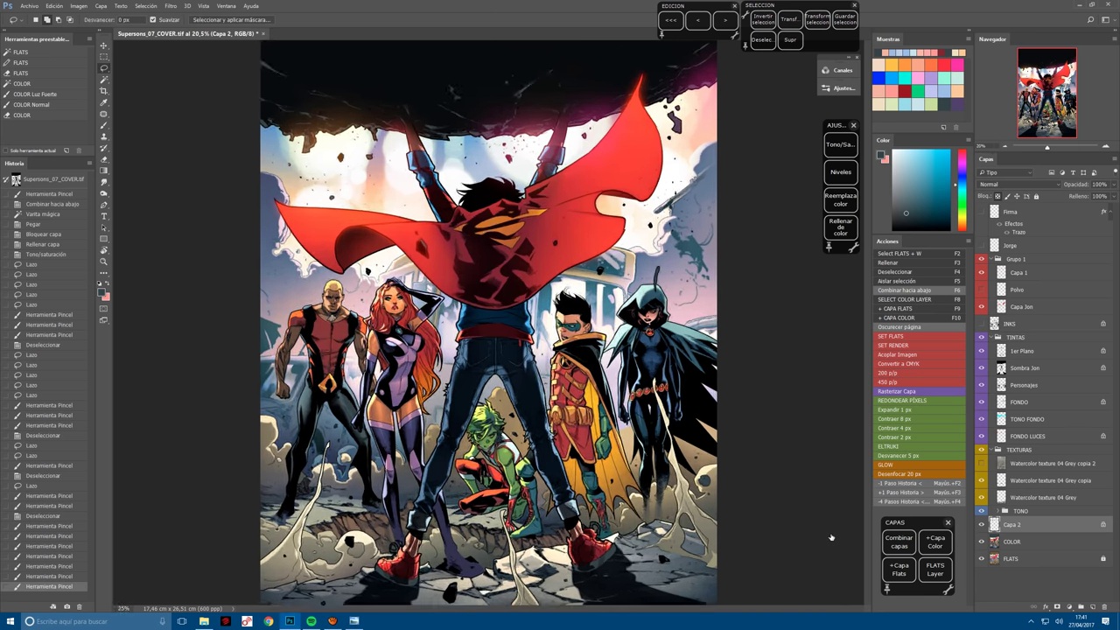
{"action": "scroll", "coordinate": [665, 341], "scroll_direction": "down", "scroll_amount": 1}
{"action": "key", "text": "w"}
{"action": "left_click", "coordinate": [500, 492]}
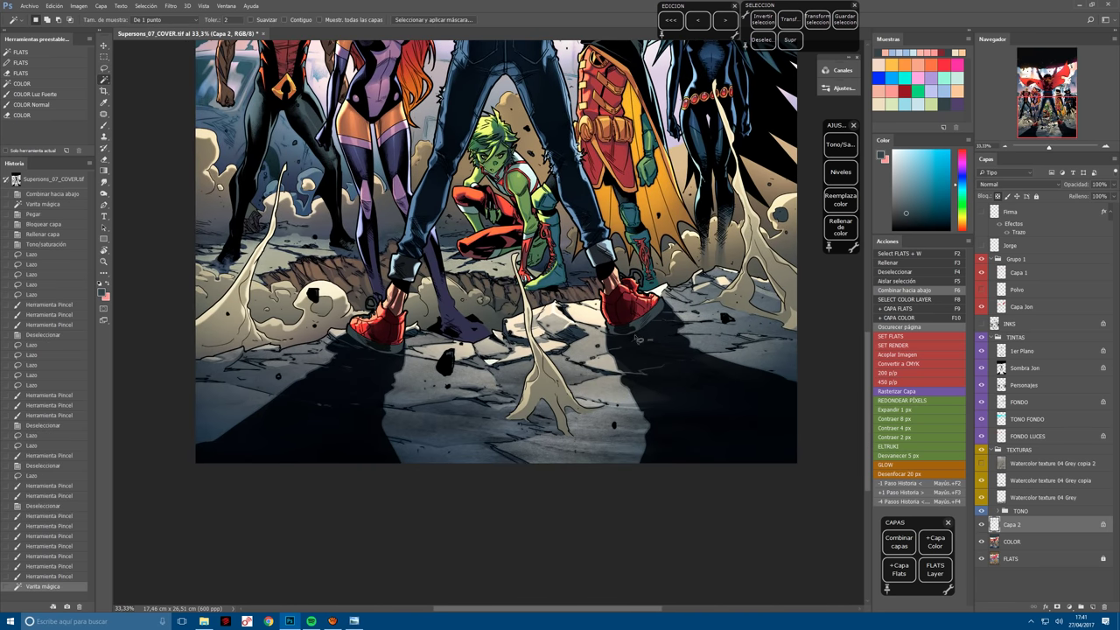
{"action": "key", "text": "F4"}
{"action": "key", "text": "F6"}
{"action": "key", "text": "F2"}
{"action": "key", "text": "F10"}
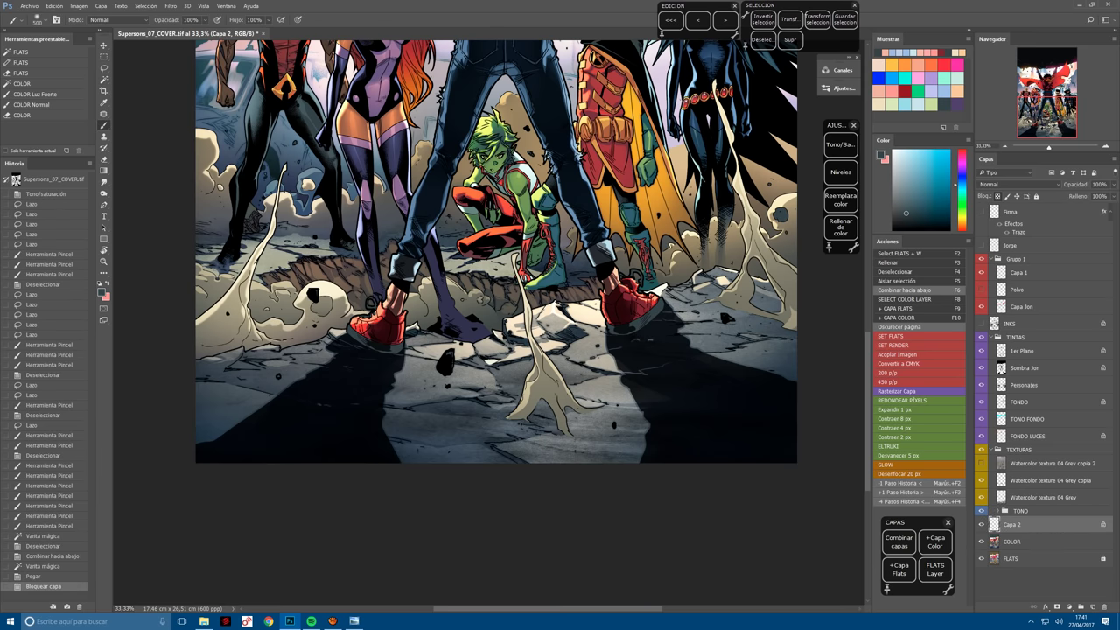
Pick a light blue-grey and brush soft light over the soles of both red shoes.
{"action": "left_click", "coordinate": [919, 99]}
{"action": "left_click_drag", "start_coordinate": [609, 328], "coordinate": [657, 308]}
{"action": "left_click_drag", "start_coordinate": [355, 344], "coordinate": [398, 333]}
{"action": "scroll", "coordinate": [376, 337], "scroll_direction": "up", "scroll_amount": 4}
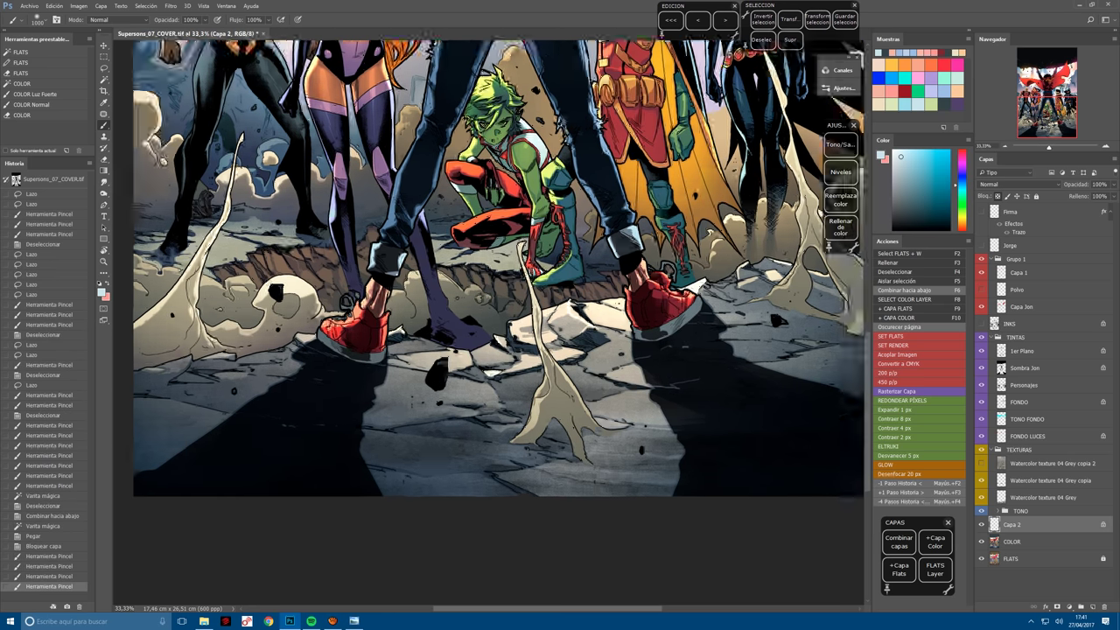
Lasso highlight shapes on the left shoe's sole and laces and brush light blue-grey inside them.
{"action": "key", "text": "l"}
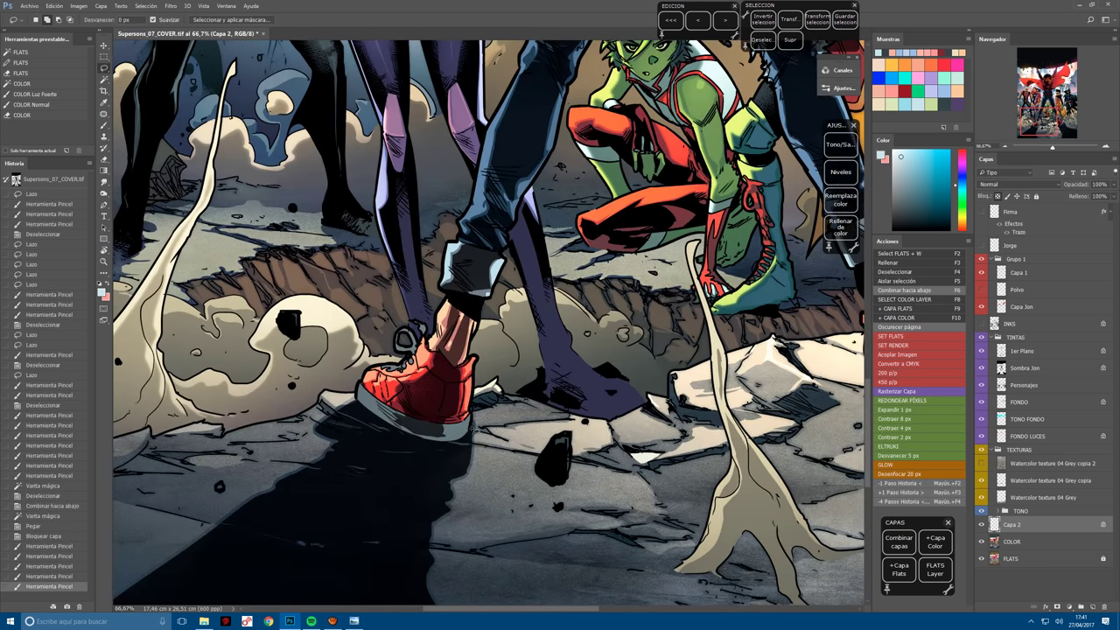
{"action": "left_click_drag", "start_coordinate": [455, 431], "coordinate": [466, 423]}
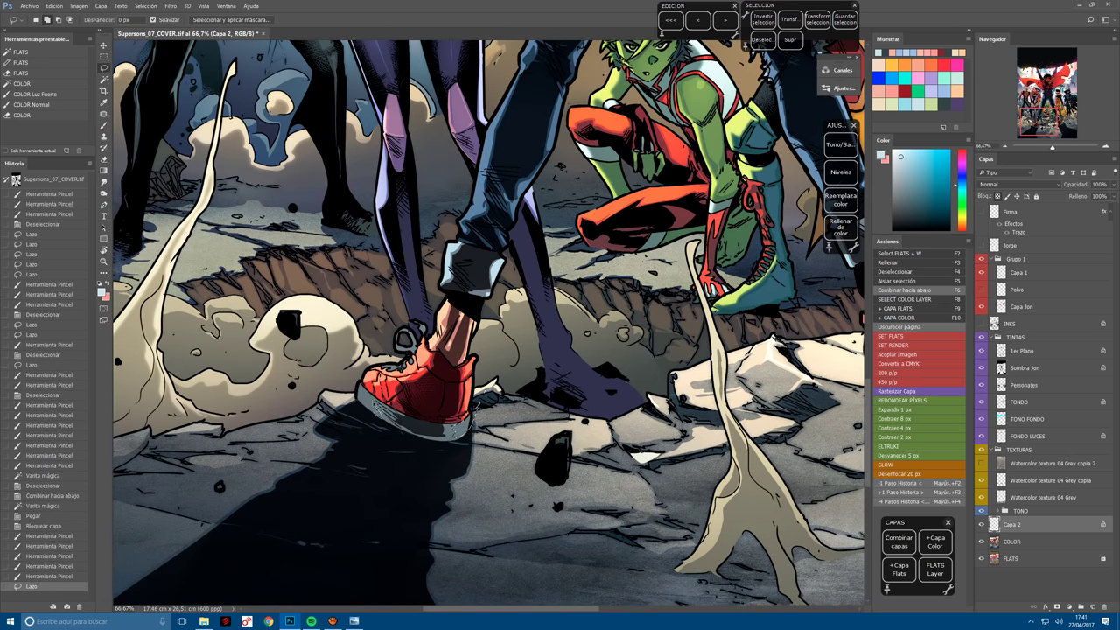
{"action": "mouse_move", "coordinate": [390, 400]}
{"action": "left_mouse_down"}
{"action": "mouse_move", "coordinate": [360, 377]}
{"action": "mouse_move", "coordinate": [419, 345]}
{"action": "mouse_move", "coordinate": [412, 333]}
{"action": "mouse_move", "coordinate": [411, 364]}
{"action": "mouse_move", "coordinate": [420, 324]}
{"action": "mouse_move", "coordinate": [438, 340]}
{"action": "left_mouse_up"}
{"action": "key", "text": "b"}
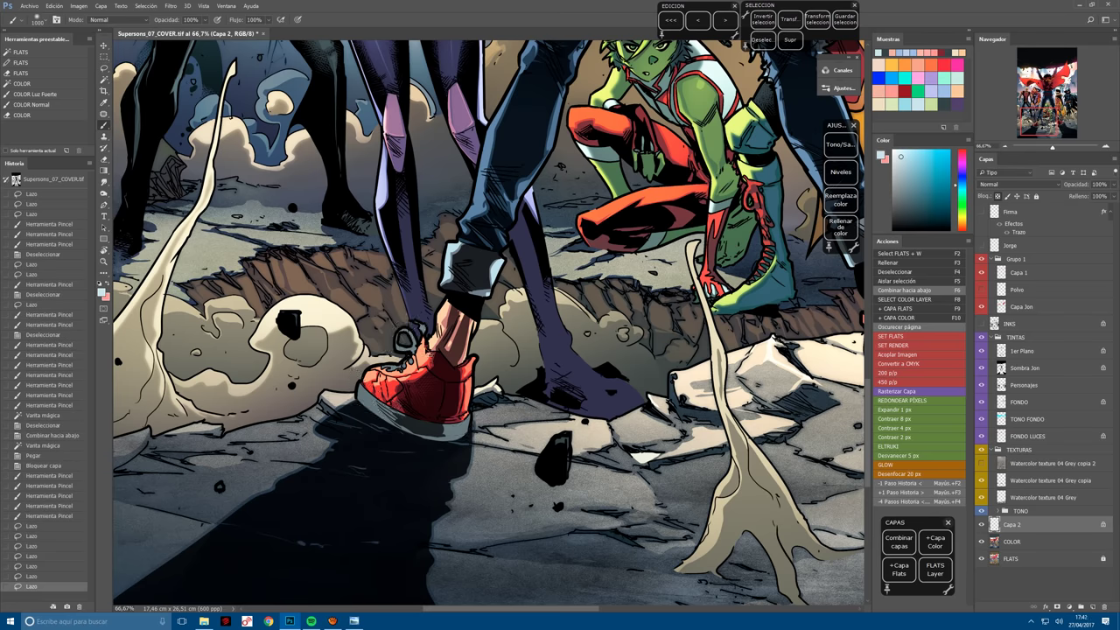
{"action": "left_click_drag", "start_coordinate": [372, 401], "coordinate": [461, 427]}
{"action": "mouse_move", "coordinate": [376, 405]}
{"action": "left_mouse_down"}
{"action": "mouse_move", "coordinate": [457, 429]}
{"action": "mouse_move", "coordinate": [475, 417]}
{"action": "mouse_move", "coordinate": [457, 430]}
{"action": "mouse_move", "coordinate": [515, 404]}
{"action": "mouse_move", "coordinate": [535, 420]}
{"action": "mouse_move", "coordinate": [517, 427]}
{"action": "mouse_move", "coordinate": [549, 400]}
{"action": "left_mouse_up"}
Lasso highlight shapes on the right shoe's sole and laces and brush light blue-grey highlights inside them.
{"action": "key", "text": "l"}
{"action": "key", "text": "ctrl+d"}
{"action": "mouse_move", "coordinate": [555, 361]}
{"action": "left_mouse_down"}
{"action": "mouse_move", "coordinate": [525, 411]}
{"action": "mouse_move", "coordinate": [532, 405]}
{"action": "left_mouse_up"}
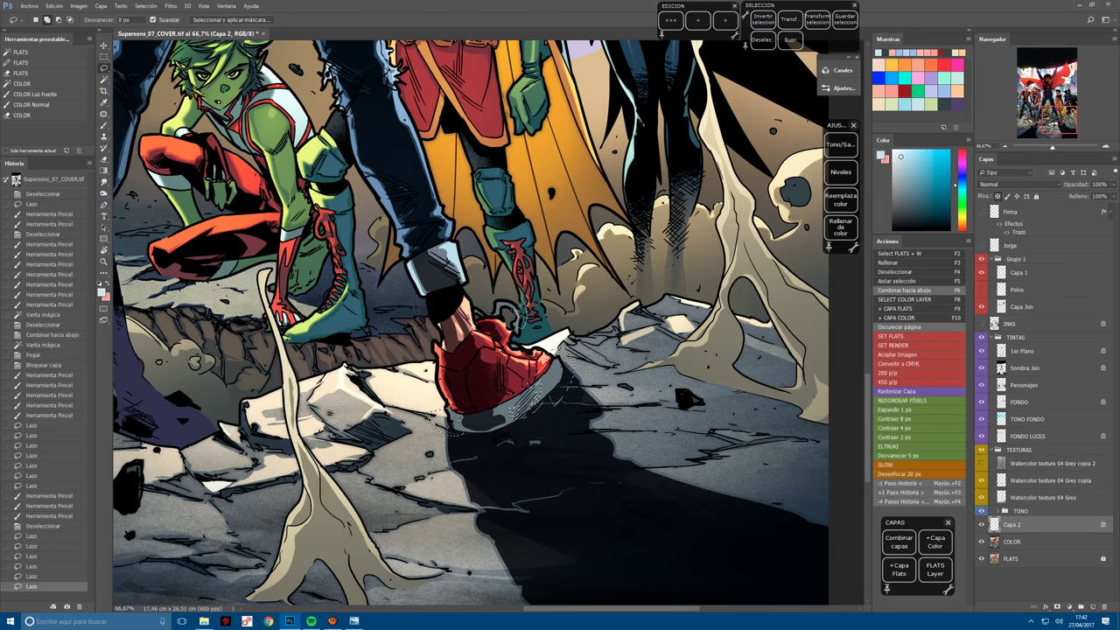
{"action": "key", "text": "b"}
{"action": "left_click_drag", "start_coordinate": [499, 311], "coordinate": [543, 386]}
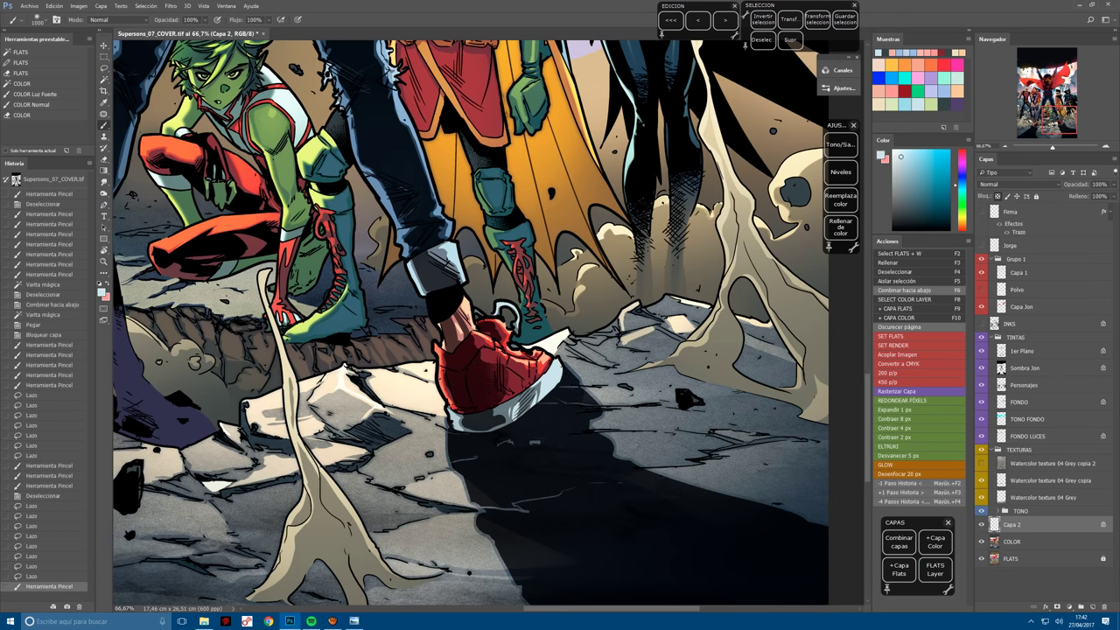
{"action": "key", "text": "l"}
{"action": "left_click_drag", "start_coordinate": [529, 341], "coordinate": [518, 359]}
{"action": "key", "text": "b"}
{"action": "left_click_drag", "start_coordinate": [480, 297], "coordinate": [525, 326]}
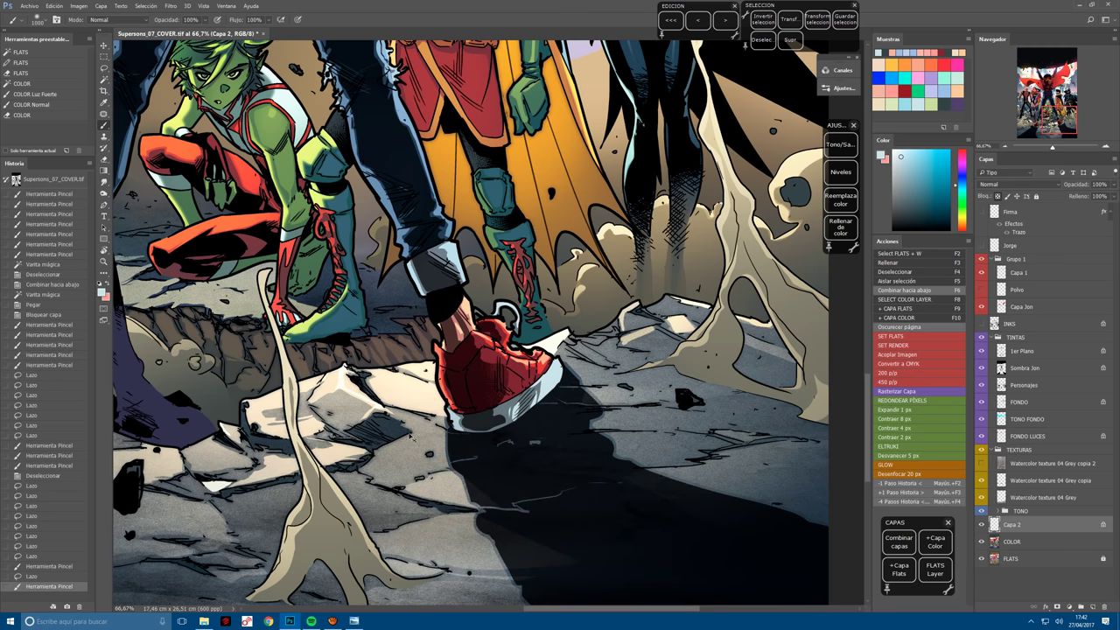
{"action": "left_click_drag", "start_coordinate": [451, 413], "coordinate": [462, 428]}
Merge the finished shoe sole layer down into the COLOR layer.
{"action": "key", "text": "l"}
{"action": "key", "text": "ctrl+minus"}
{"action": "key", "text": "ctrl+minus"}
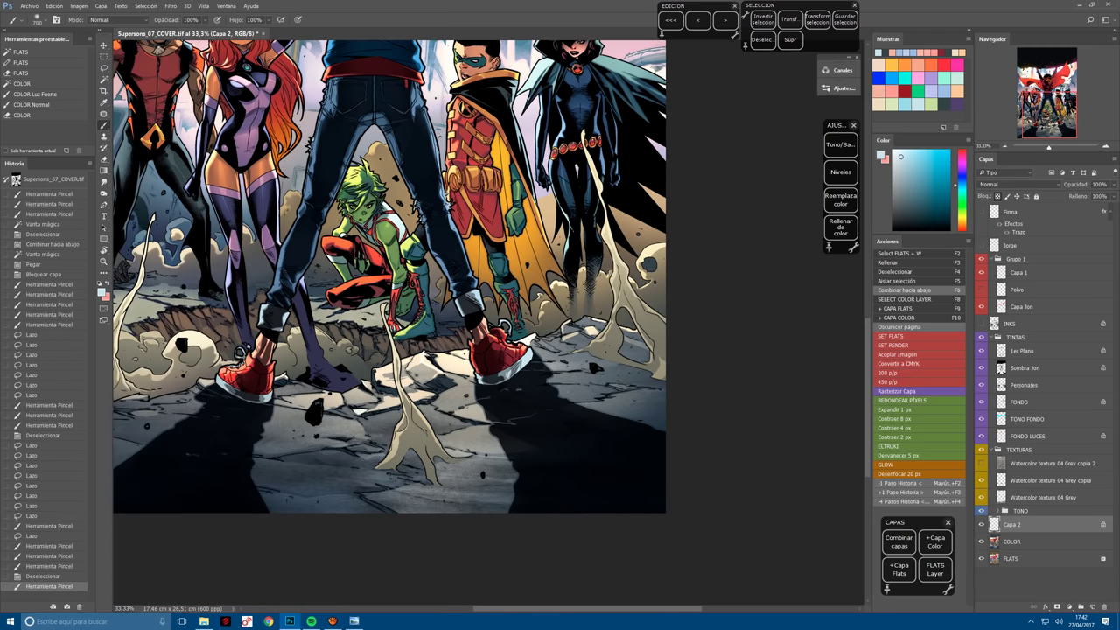
{"action": "scroll", "coordinate": [403, 324], "scroll_direction": "up", "scroll_amount": 1}
{"action": "key", "text": "ctrl+0"}
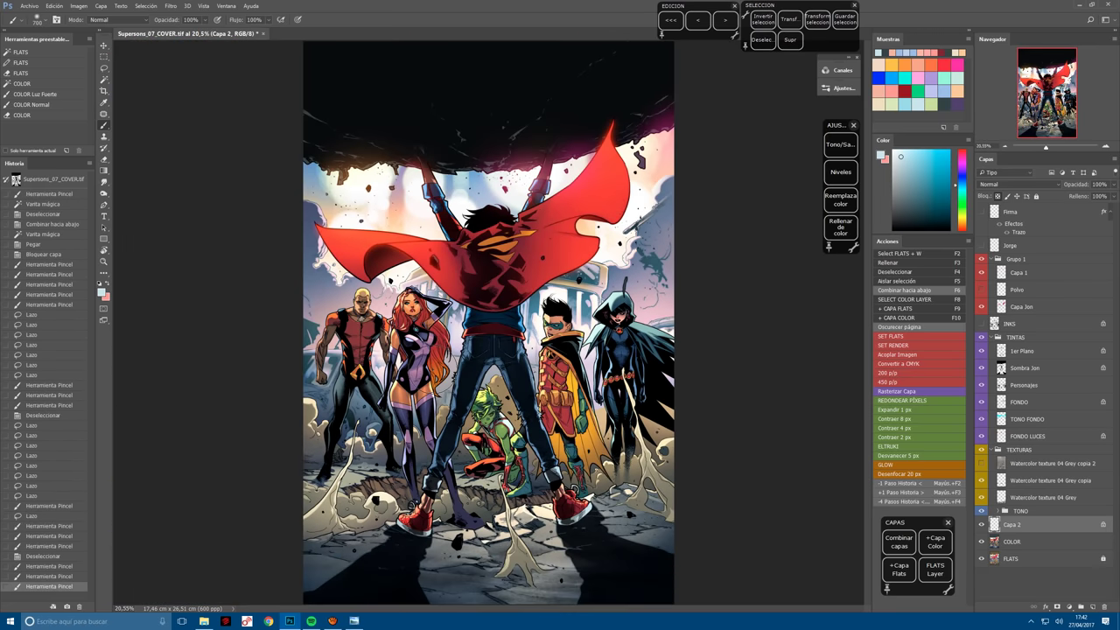
{"action": "key", "text": "l"}
{"action": "key", "text": "F6"}
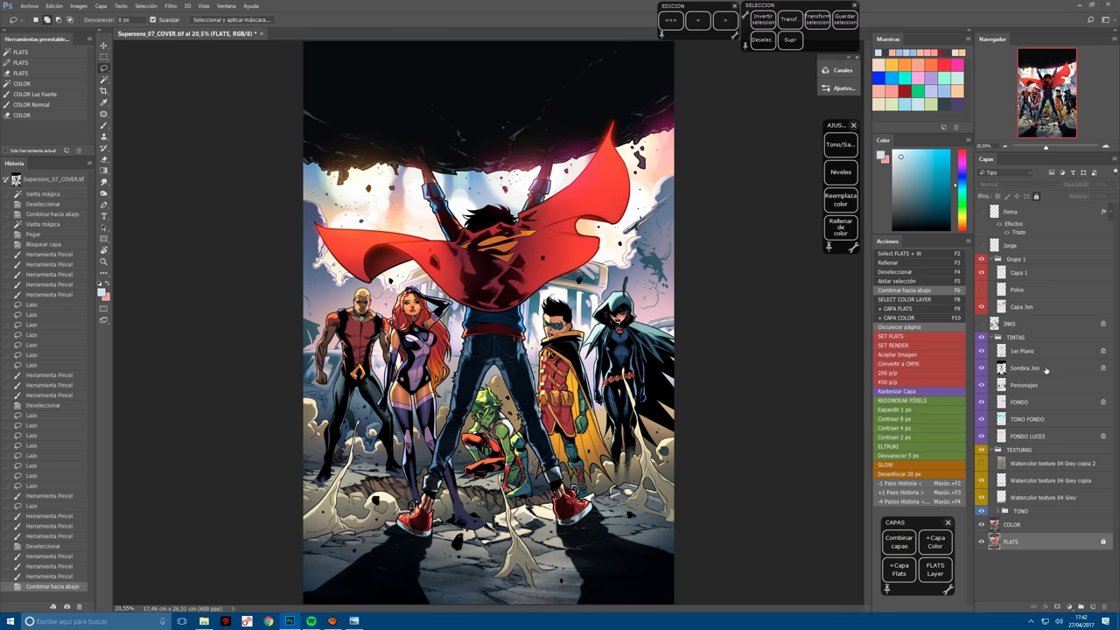
Set the Sombra Jon layer to 100% opacity with the Luz fuerte blending mode.
{"action": "left_click", "coordinate": [1048, 370]}
{"action": "key", "text": "0"}
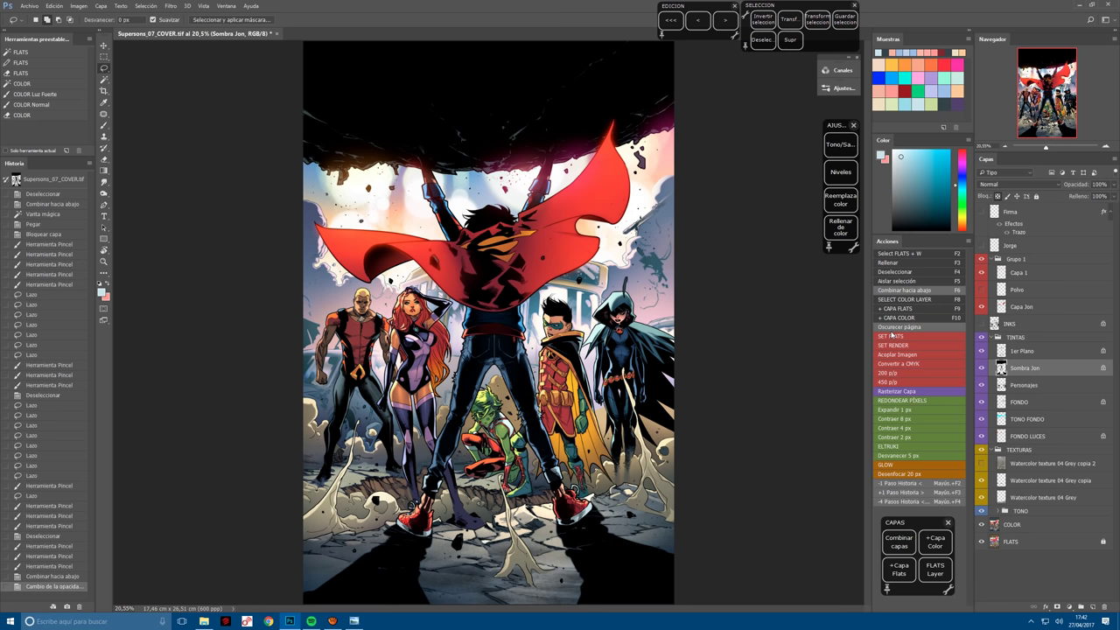
{"action": "left_click", "coordinate": [1031, 184]}
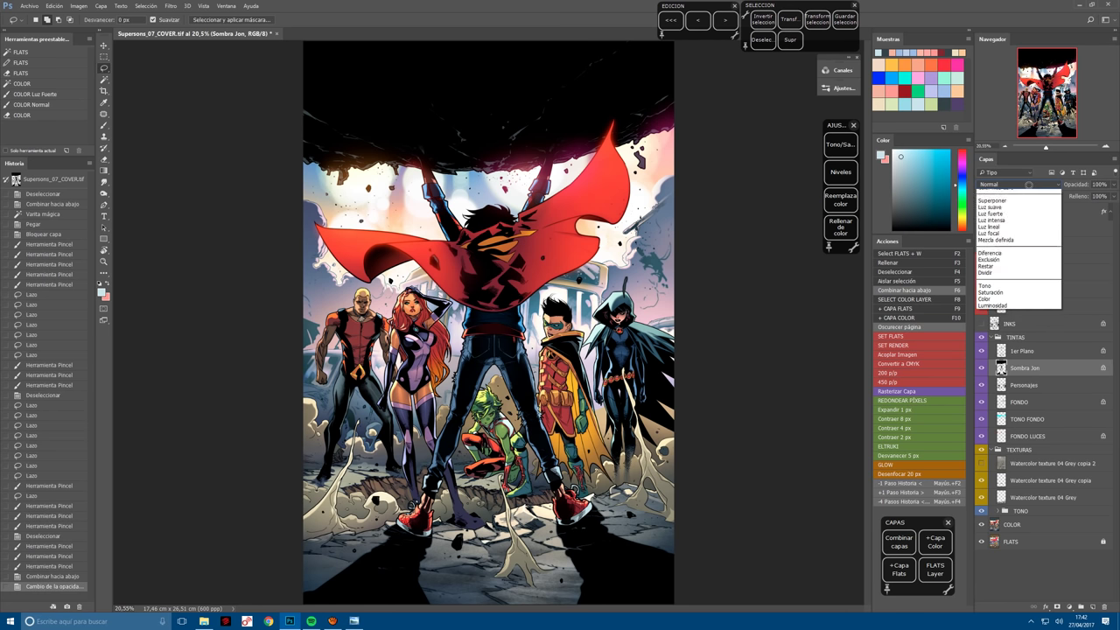
{"action": "left_click", "coordinate": [1003, 309]}
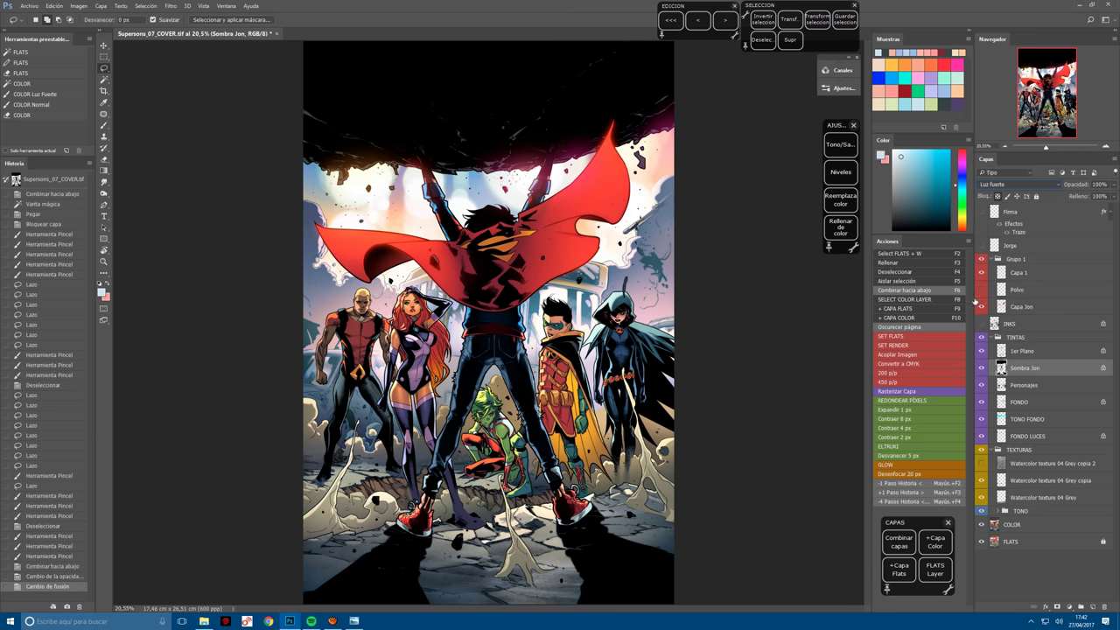
Fill the Sombra Jon layer with bright blue, then adjust its hue to +12, saturation to -40 and lightness to -56.
{"action": "left_click", "coordinate": [892, 77]}
{"action": "left_click", "coordinate": [841, 226]}
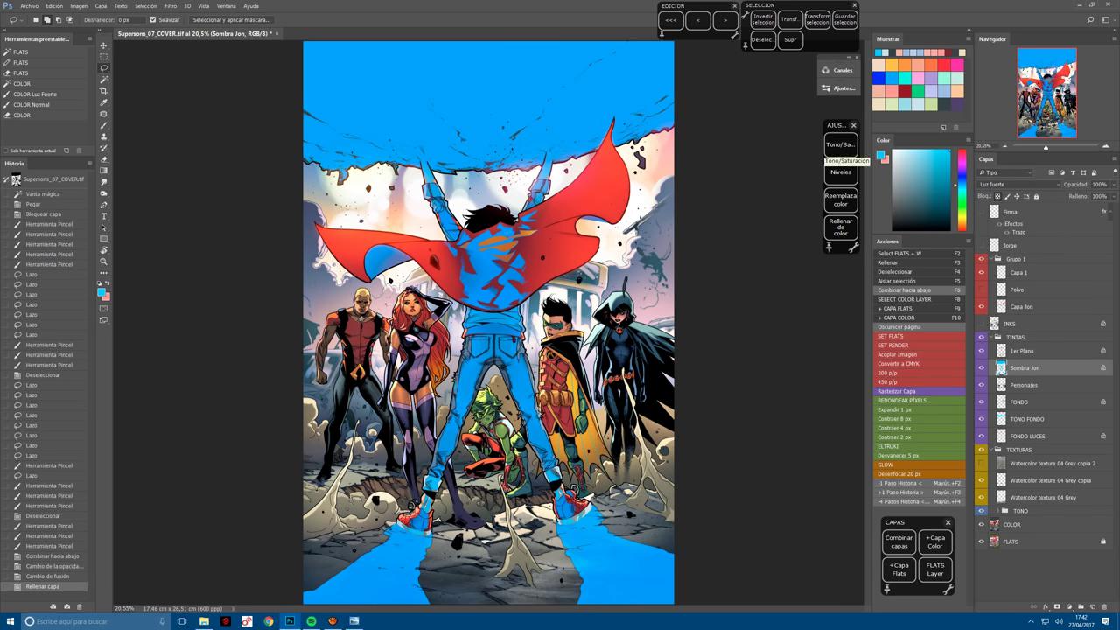
{"action": "left_click", "coordinate": [841, 145]}
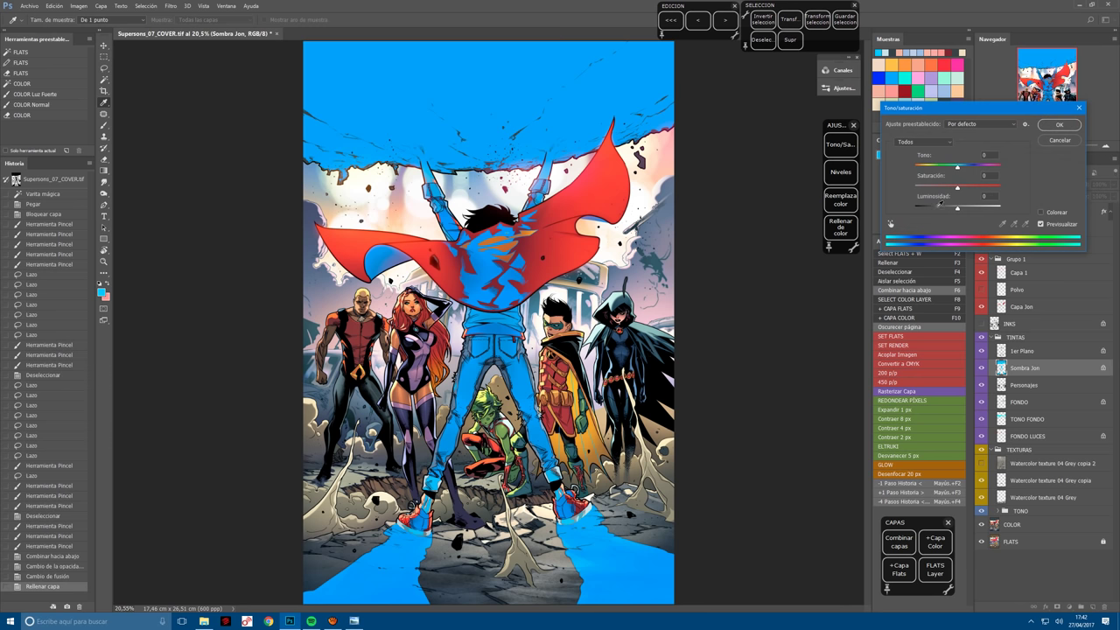
{"action": "left_click_drag", "start_coordinate": [941, 211], "coordinate": [936, 211]}
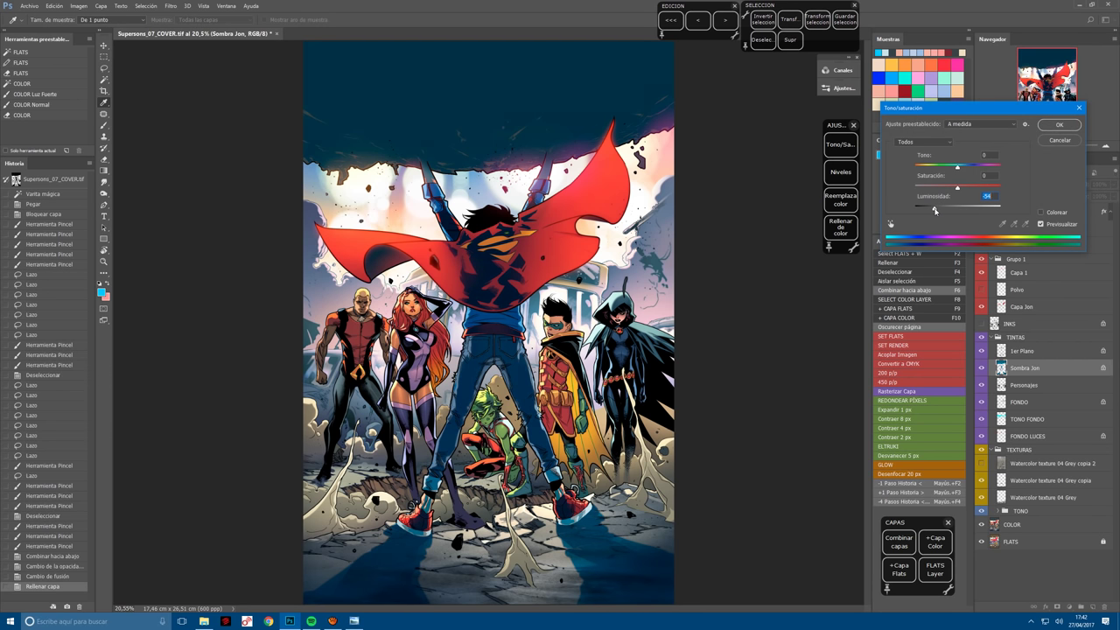
{"action": "mouse_move", "coordinate": [957, 166]}
{"action": "left_mouse_down"}
{"action": "mouse_move", "coordinate": [943, 187]}
{"action": "mouse_move", "coordinate": [963, 167]}
{"action": "left_mouse_up"}
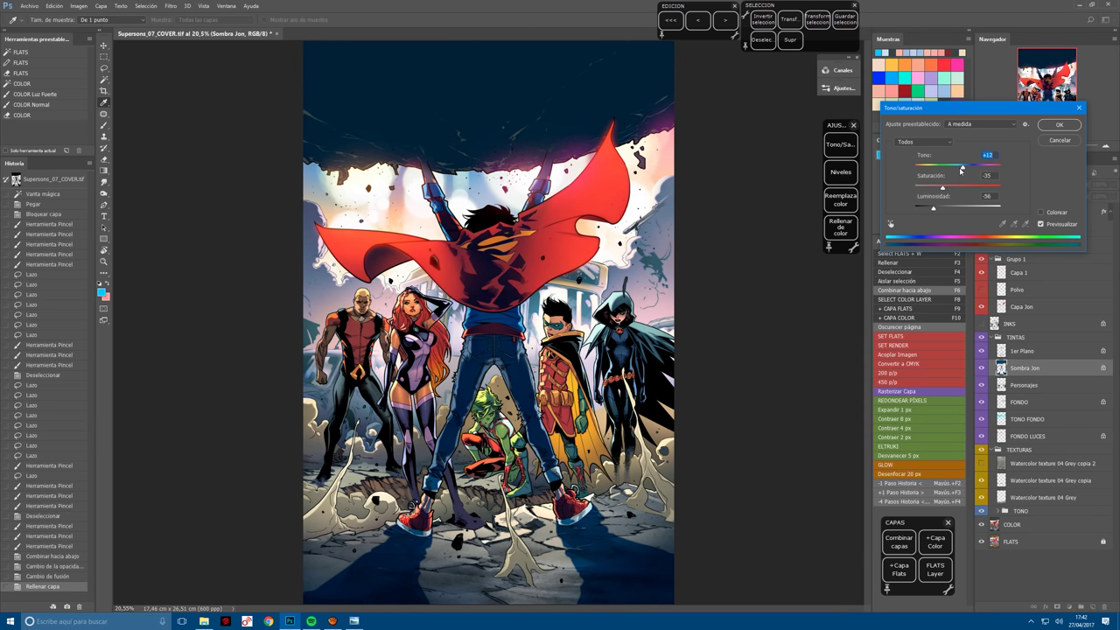
{"action": "left_click_drag", "start_coordinate": [943, 187], "coordinate": [944, 186]}
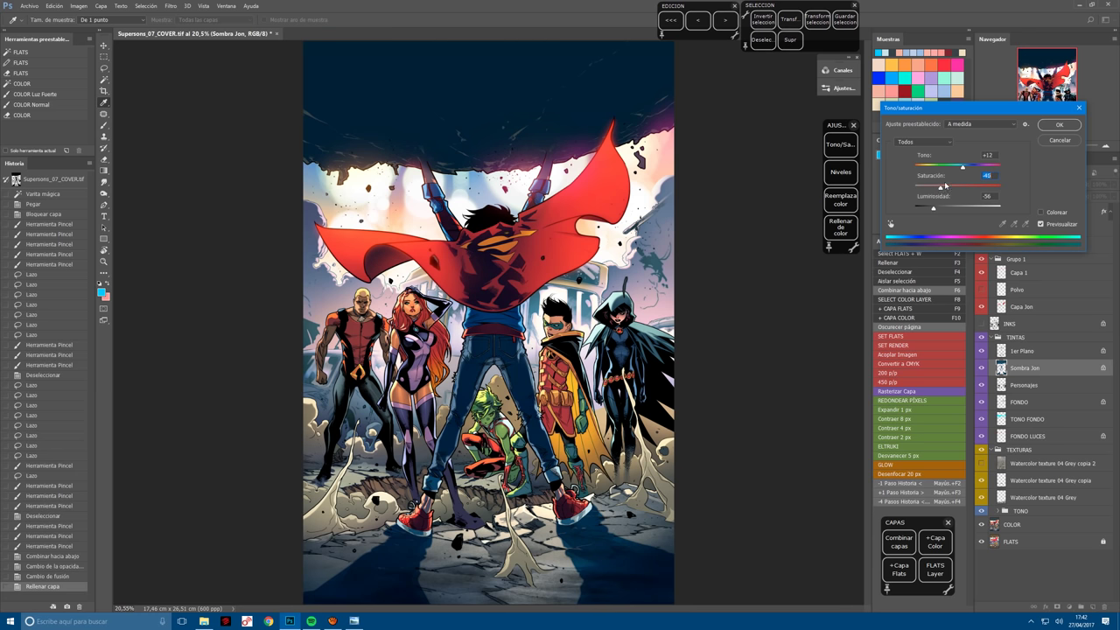
{"action": "left_click", "coordinate": [1059, 125]}
Adjust the Sombra Jon layer again with saturation -32 and lightness -39, shifting its hue slightly.
{"action": "left_click", "coordinate": [842, 145]}
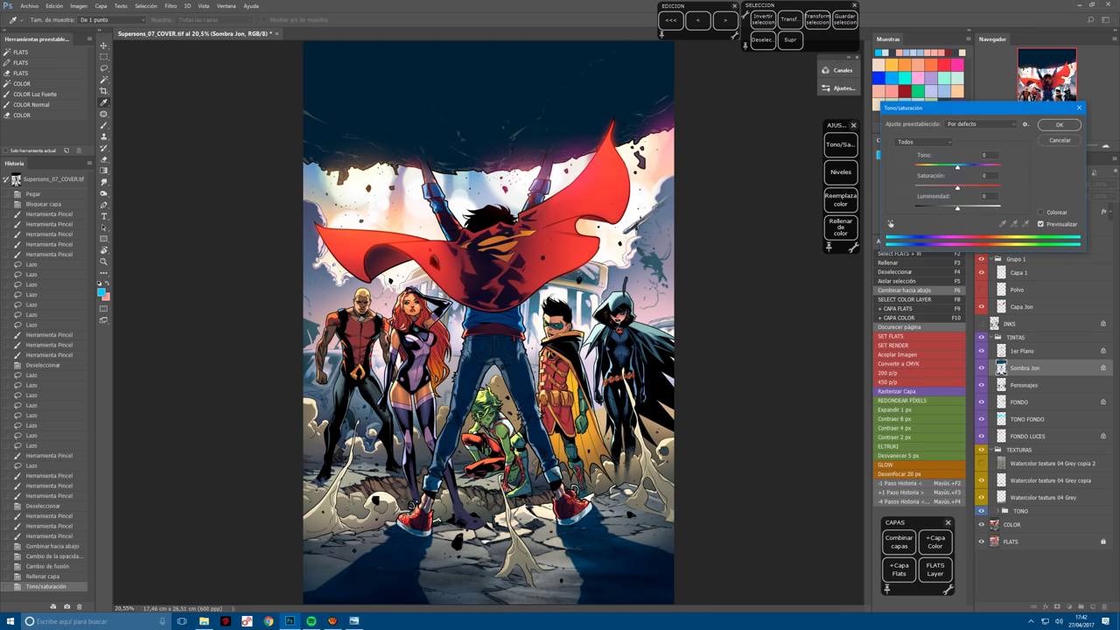
{"action": "left_click_drag", "start_coordinate": [958, 208], "coordinate": [942, 210]}
{"action": "left_click", "coordinate": [946, 188]}
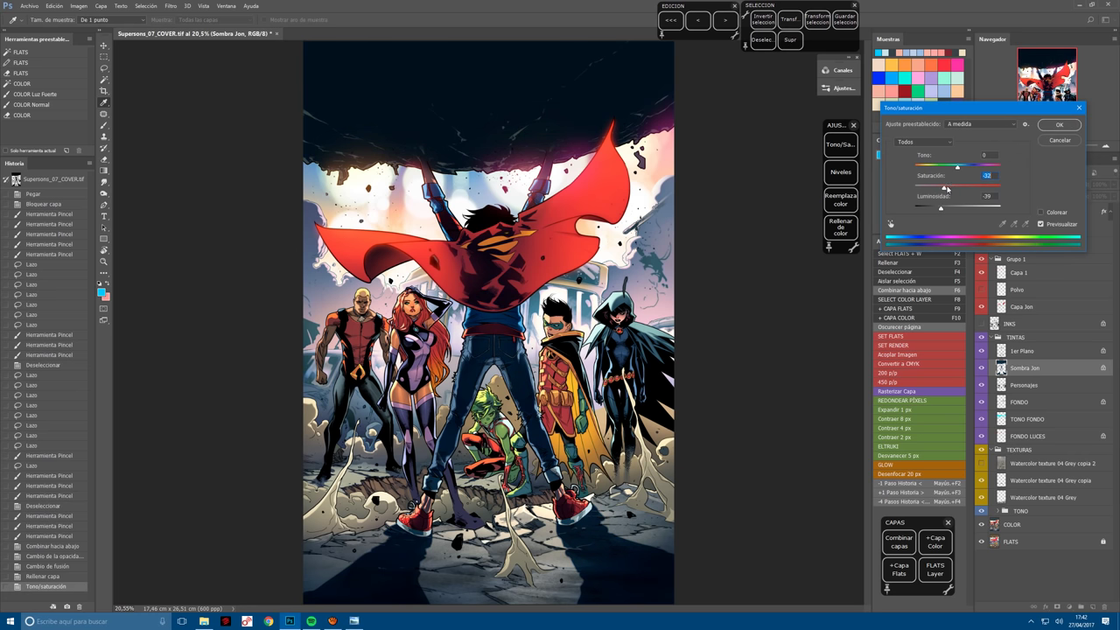
{"action": "mouse_move", "coordinate": [958, 166]}
{"action": "left_mouse_down"}
{"action": "mouse_move", "coordinate": [960, 188]}
{"action": "mouse_move", "coordinate": [971, 188]}
{"action": "mouse_move", "coordinate": [953, 189]}
{"action": "mouse_move", "coordinate": [959, 168]}
{"action": "left_mouse_up"}
{"action": "left_click", "coordinate": [1060, 125]}
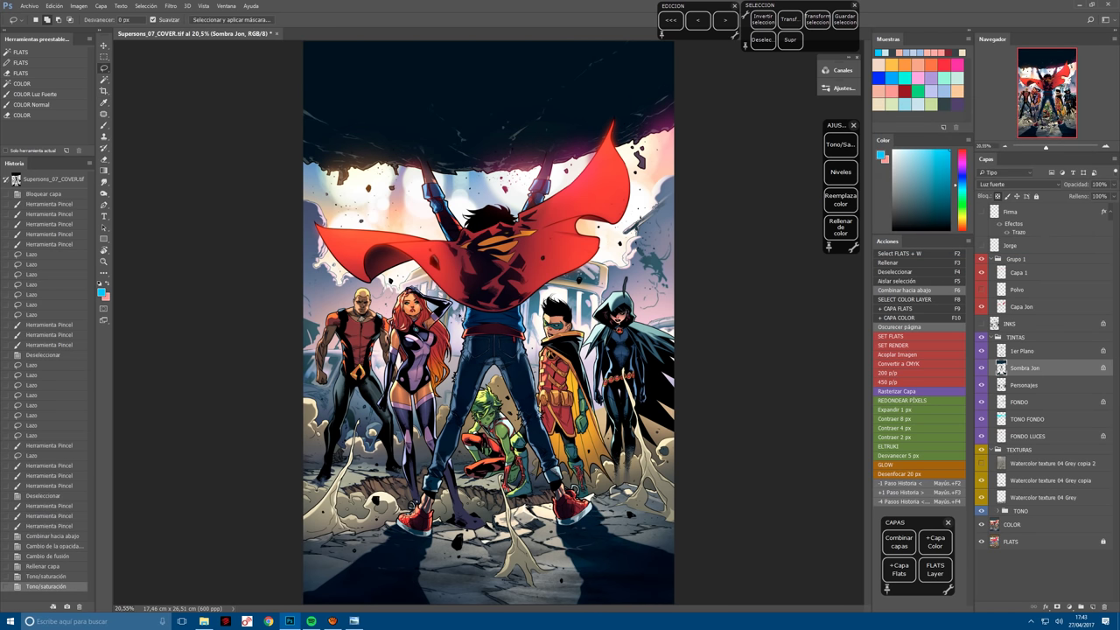
Brush sampled black over the upper rock and the lower ground shadows with a 2900 px brush, then select the FLATS layer.
{"action": "key", "text": "ctrl+minus"}
{"action": "key", "text": "b"}
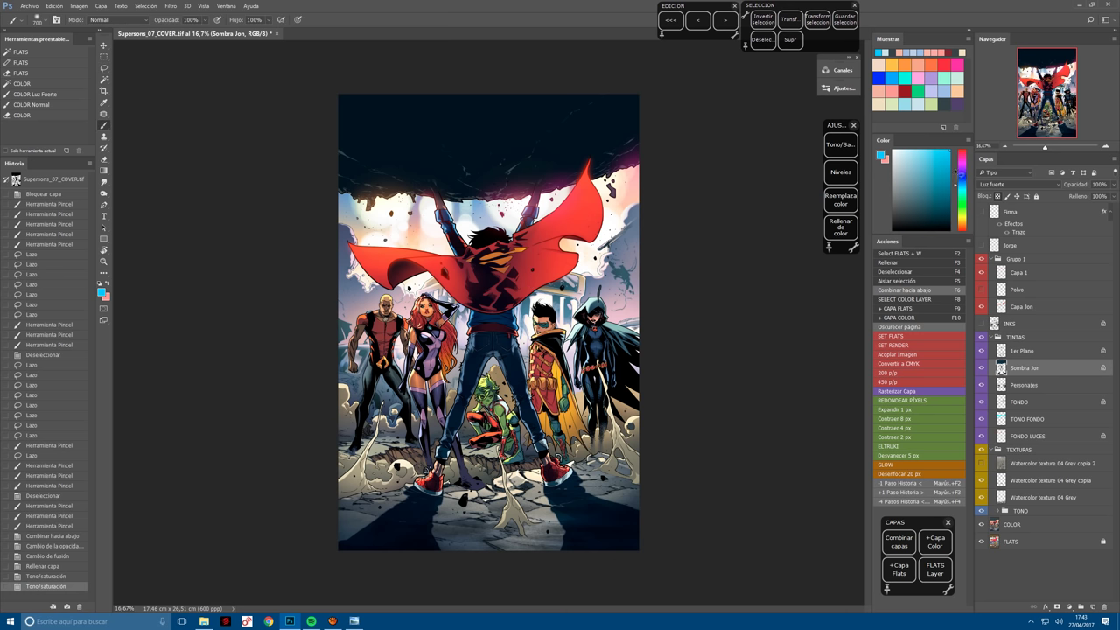
{"action": "left_click", "coordinate": [574, 251], "text": "alt"}
{"action": "key", "text": "bracketright"}
{"action": "key", "text": "bracketright"}
{"action": "key", "text": "bracketright"}
{"action": "key", "text": "bracketright"}
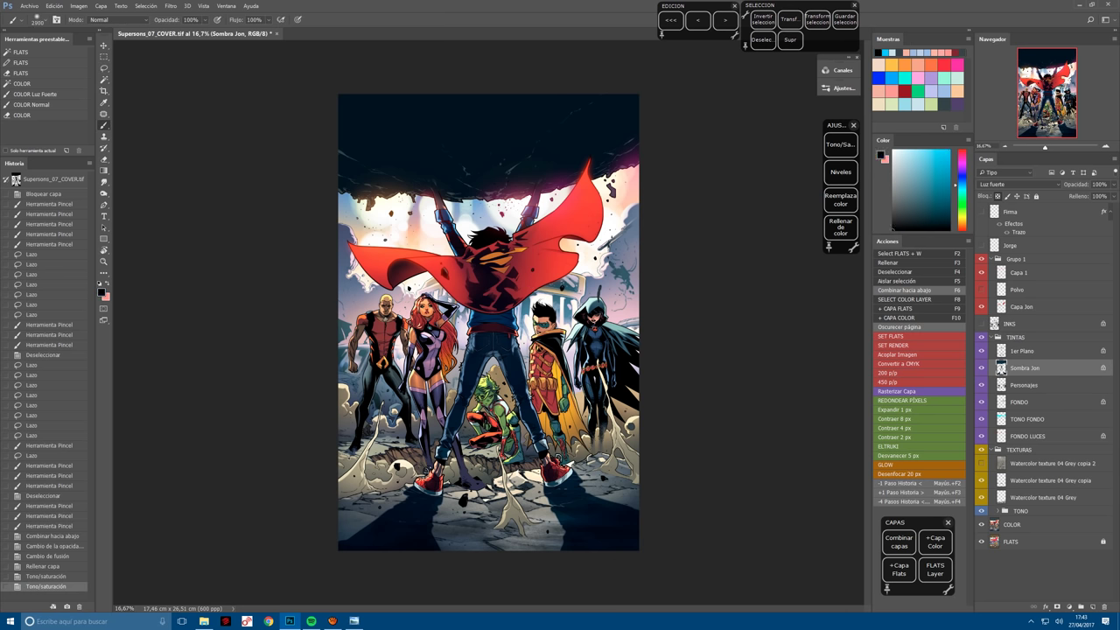
{"action": "left_click", "coordinate": [570, 50]}
{"action": "left_click", "coordinate": [367, 110]}
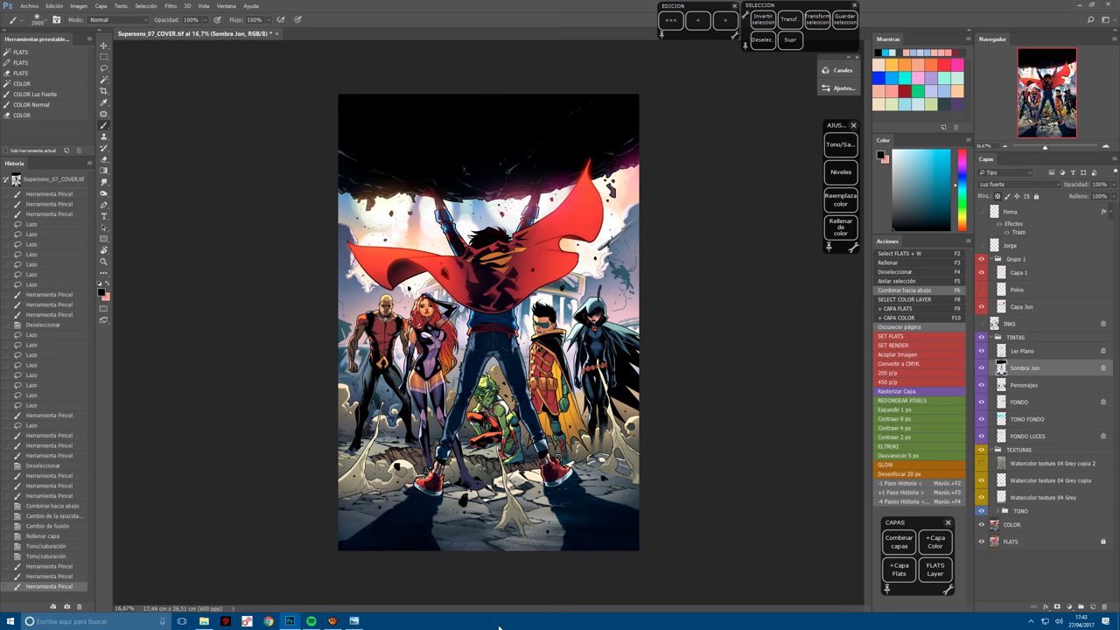
{"action": "left_click", "coordinate": [631, 568]}
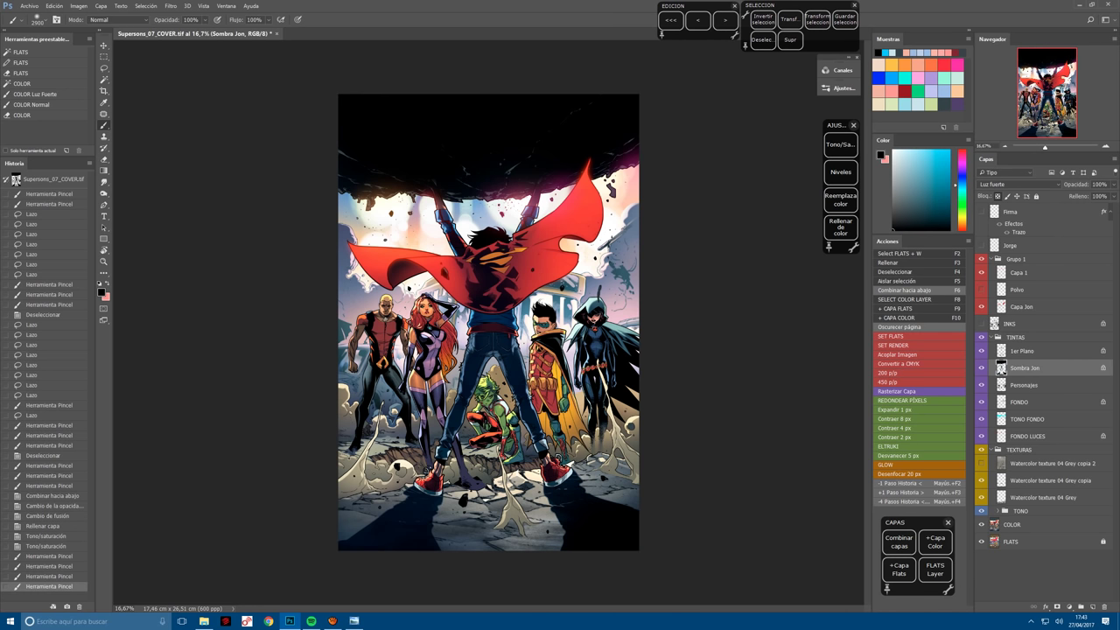
{"action": "left_click", "coordinate": [377, 602]}
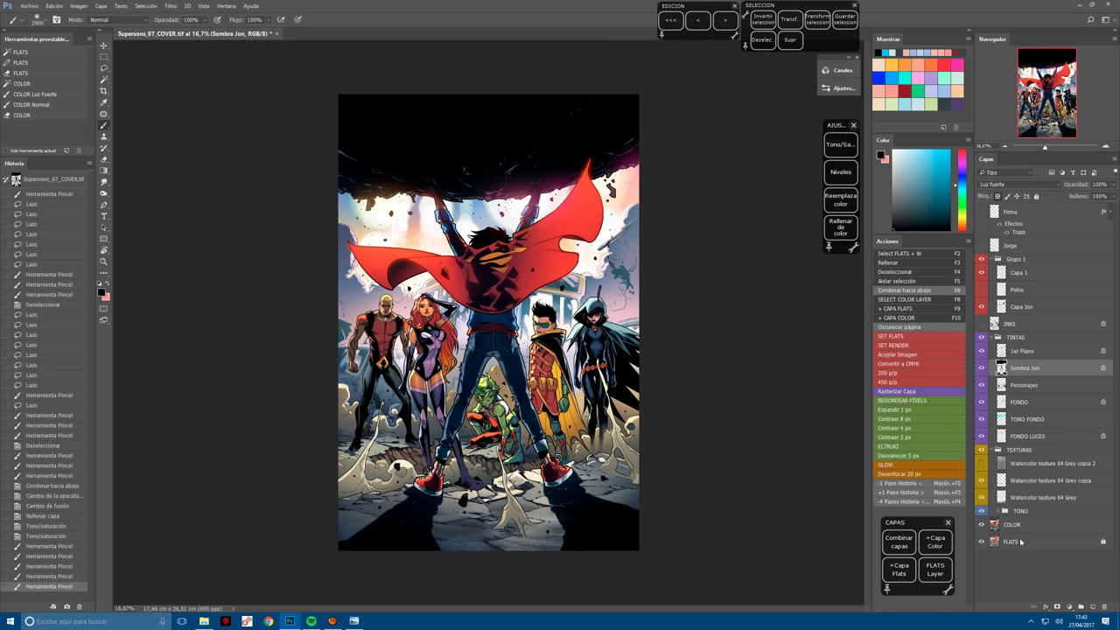
{"action": "left_click", "coordinate": [1019, 542]}
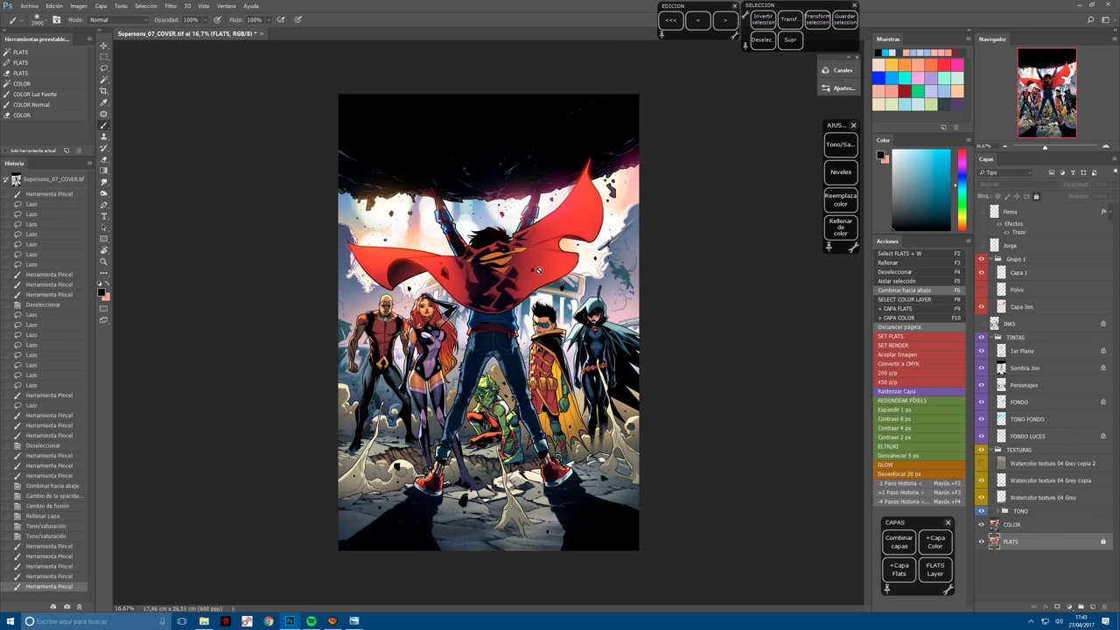
Select the shadowed red area of the hero's cape from the FLATS layer and fill it with dark red on the Sombra Jon layer.
{"action": "key", "text": "w"}
{"action": "left_click", "coordinate": [540, 269]}
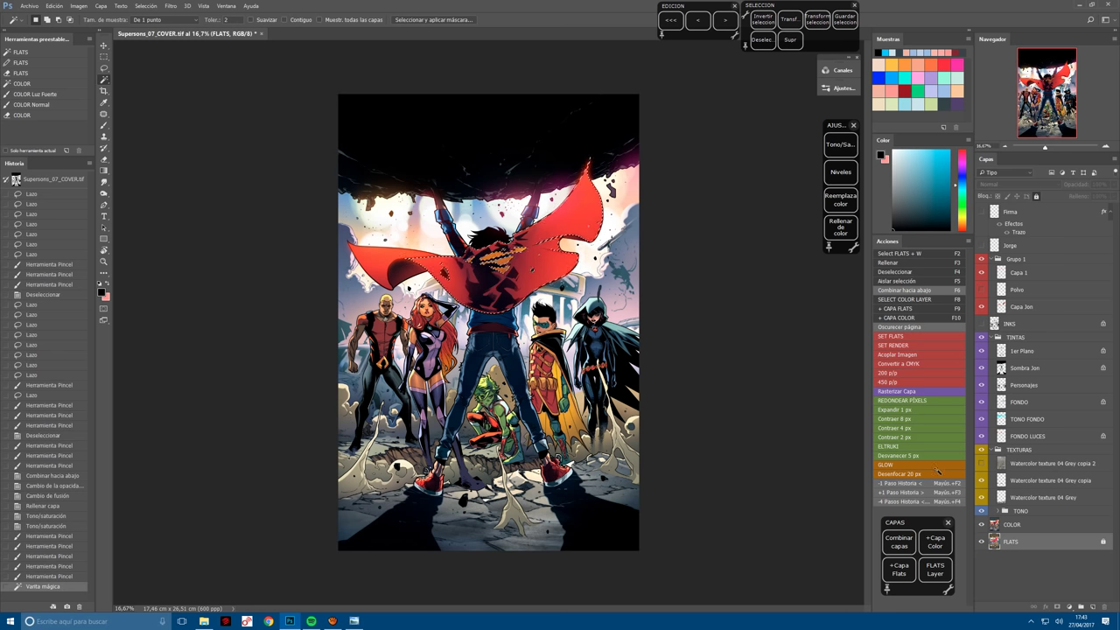
{"action": "left_click", "coordinate": [1024, 368]}
{"action": "key", "text": "b"}
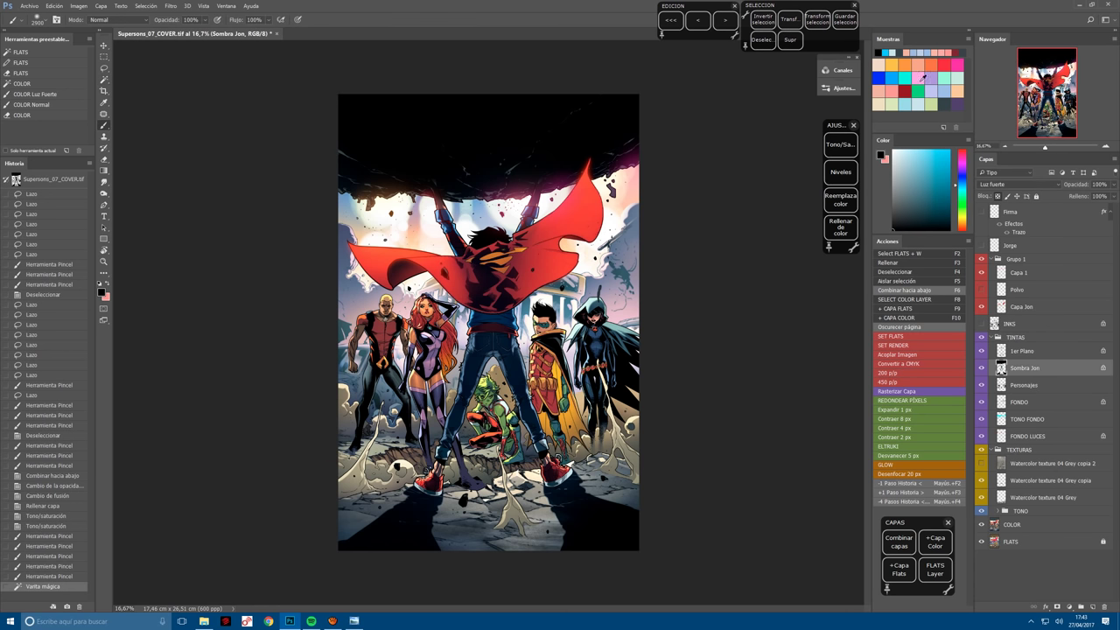
{"action": "left_click", "coordinate": [909, 87]}
{"action": "left_click", "coordinate": [840, 225]}
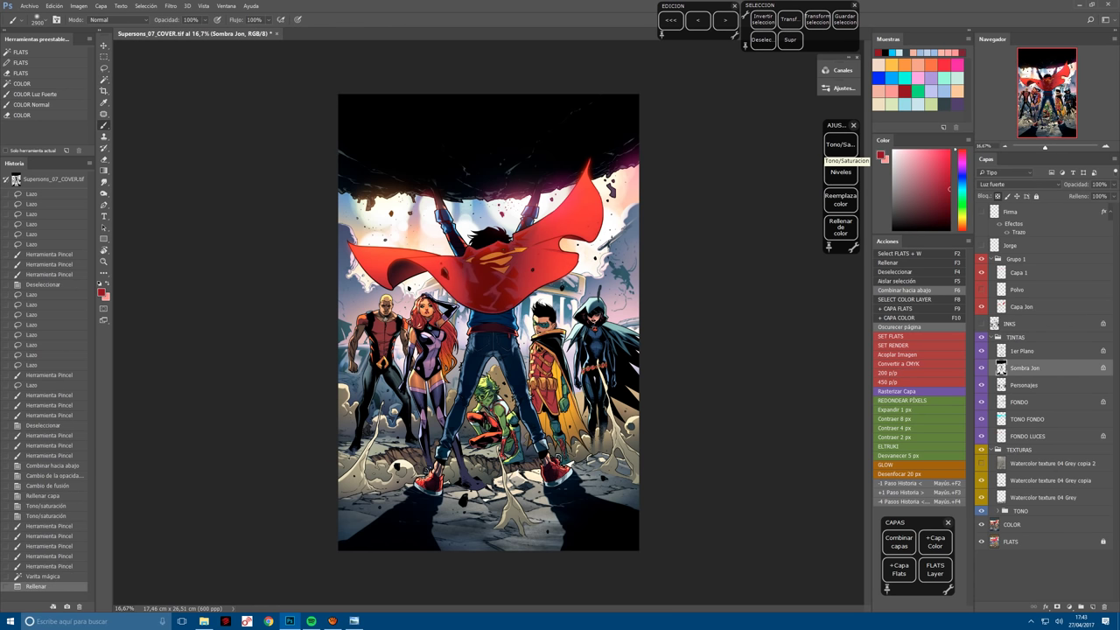
Darken the cape's shadow fill with a lower lightness and a slight hue shift, then deselect and return to the FLATS layer.
{"action": "left_click", "coordinate": [840, 145]}
{"action": "left_click_drag", "start_coordinate": [957, 208], "coordinate": [937, 210]}
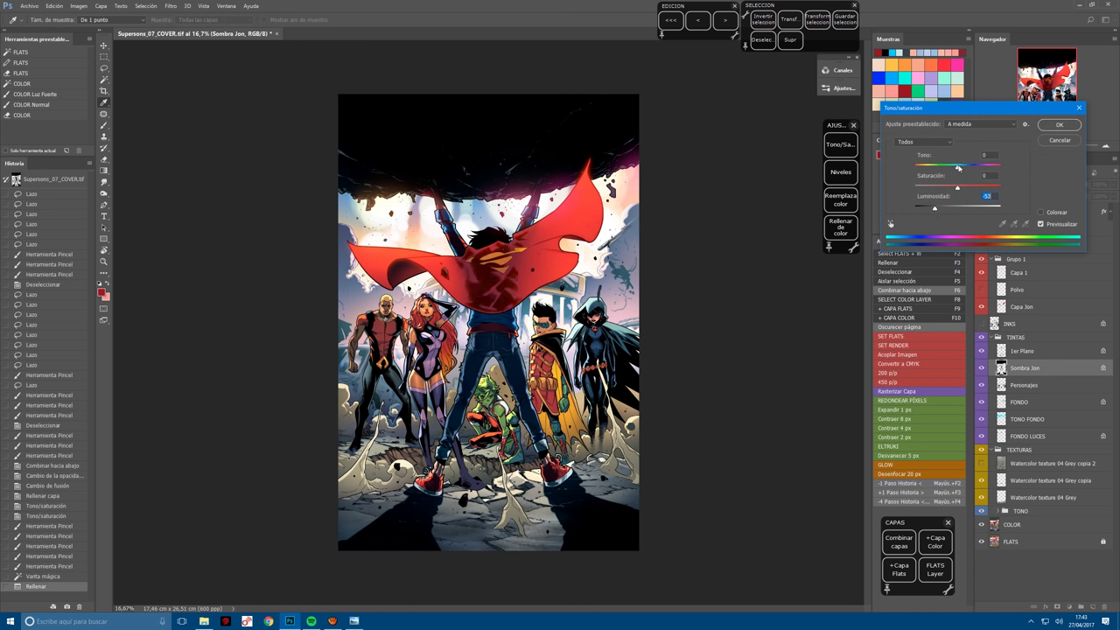
{"action": "left_click_drag", "start_coordinate": [958, 167], "coordinate": [956, 170]}
{"action": "mouse_move", "coordinate": [936, 208]}
{"action": "left_mouse_down"}
{"action": "mouse_move", "coordinate": [991, 188]}
{"action": "mouse_move", "coordinate": [942, 211]}
{"action": "left_mouse_up"}
{"action": "left_click", "coordinate": [1058, 123]}
{"action": "left_click", "coordinate": [1021, 538]}
{"action": "key", "text": "l"}
{"action": "key", "text": "ctrl+d"}
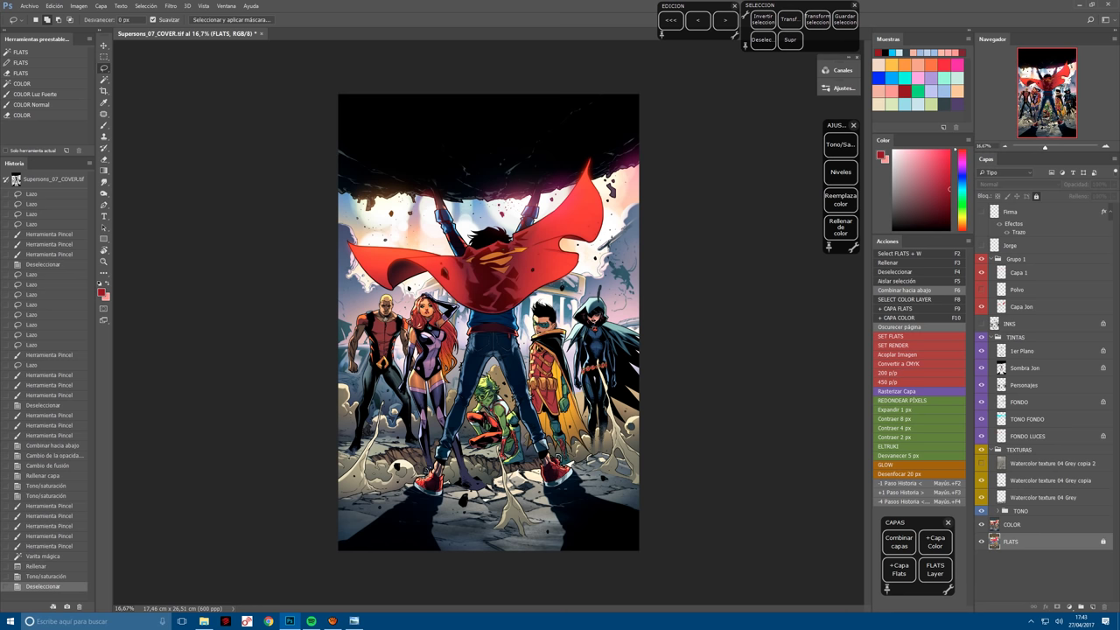
Reselect the cape from FLATS and adjust its Sombra Jon shadow to hue -27, saturation +100 and lightness -17, then deselect on the FLATS layer.
{"action": "left_click", "coordinate": [1042, 369]}
{"action": "left_click", "coordinate": [1016, 543]}
{"action": "key", "text": "w"}
{"action": "left_click", "coordinate": [543, 257]}
{"action": "left_click", "coordinate": [1041, 369]}
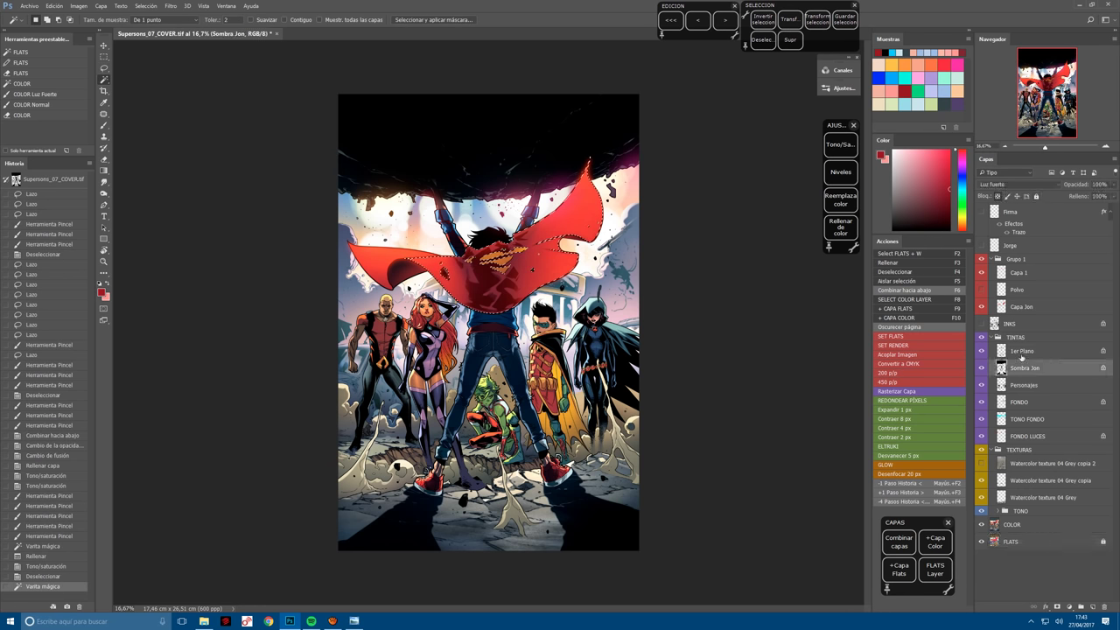
{"action": "key", "text": "b"}
{"action": "left_click", "coordinate": [843, 145]}
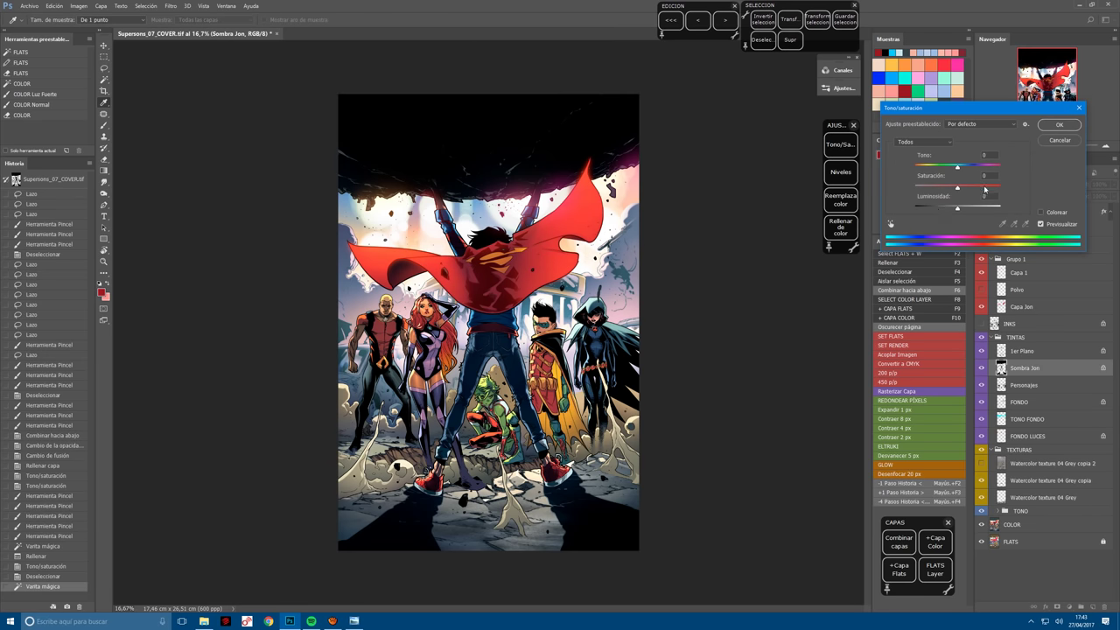
{"action": "left_click_drag", "start_coordinate": [985, 189], "coordinate": [1000, 188]}
{"action": "left_click_drag", "start_coordinate": [958, 208], "coordinate": [945, 208]}
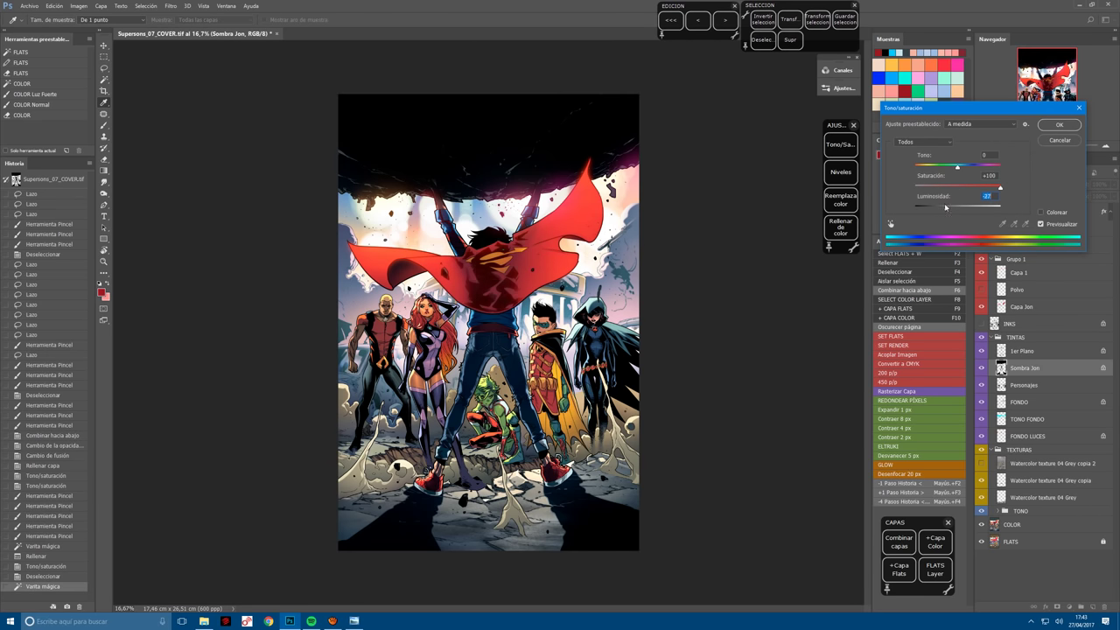
{"action": "left_click_drag", "start_coordinate": [956, 165], "coordinate": [954, 166]}
{"action": "left_click_drag", "start_coordinate": [946, 207], "coordinate": [952, 210]}
{"action": "left_click_drag", "start_coordinate": [950, 166], "coordinate": [946, 168]}
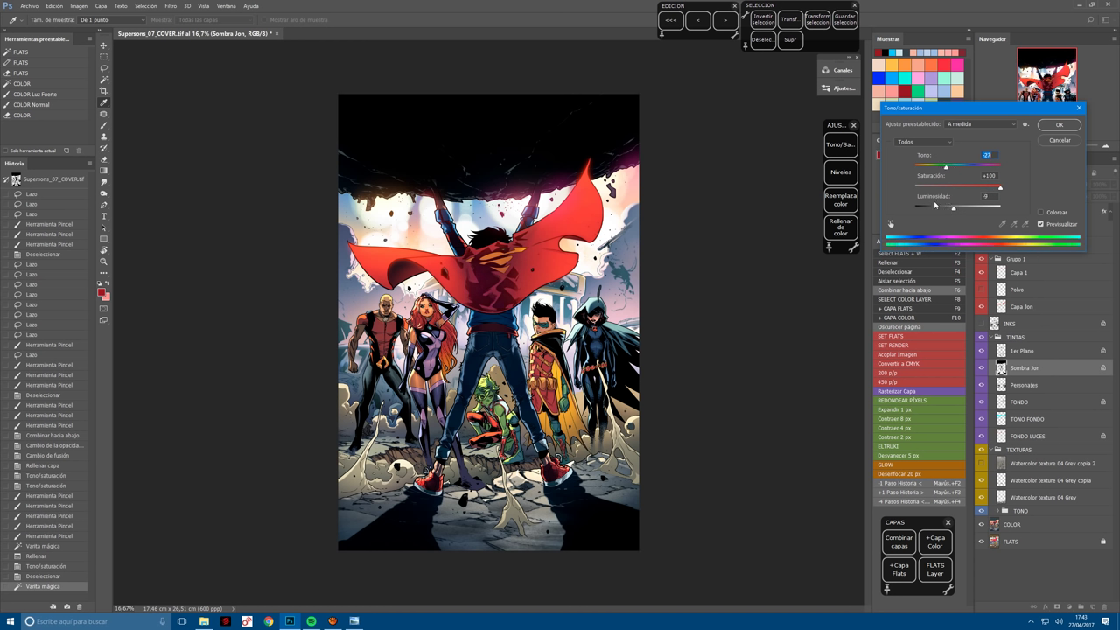
{"action": "left_click_drag", "start_coordinate": [953, 208], "coordinate": [948, 211]}
{"action": "left_click_drag", "start_coordinate": [947, 208], "coordinate": [951, 211]}
{"action": "left_click", "coordinate": [1062, 127]}
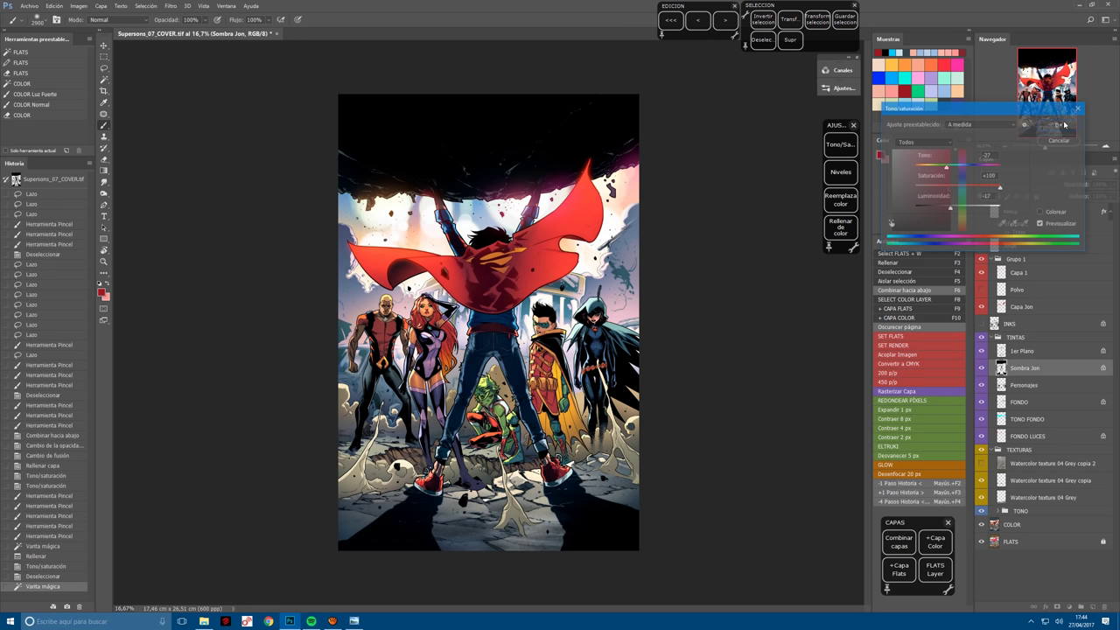
{"action": "key", "text": "F2"}
{"action": "key", "text": "ctrl+d"}
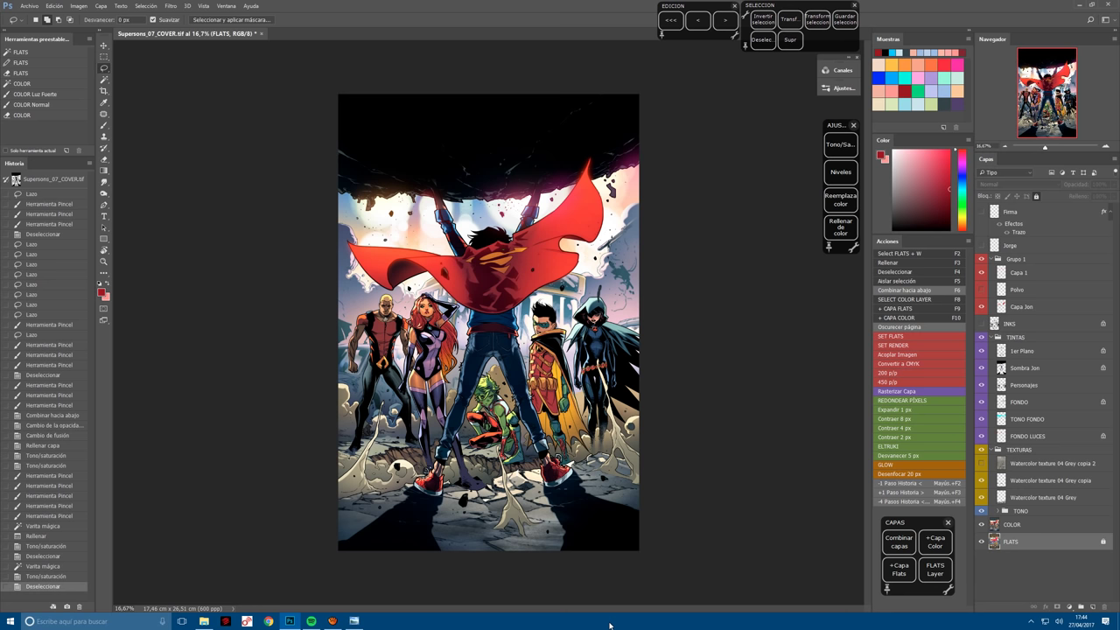
Show and select the Polvo dust layer, then save the cover document.
{"action": "left_click", "coordinate": [981, 289]}
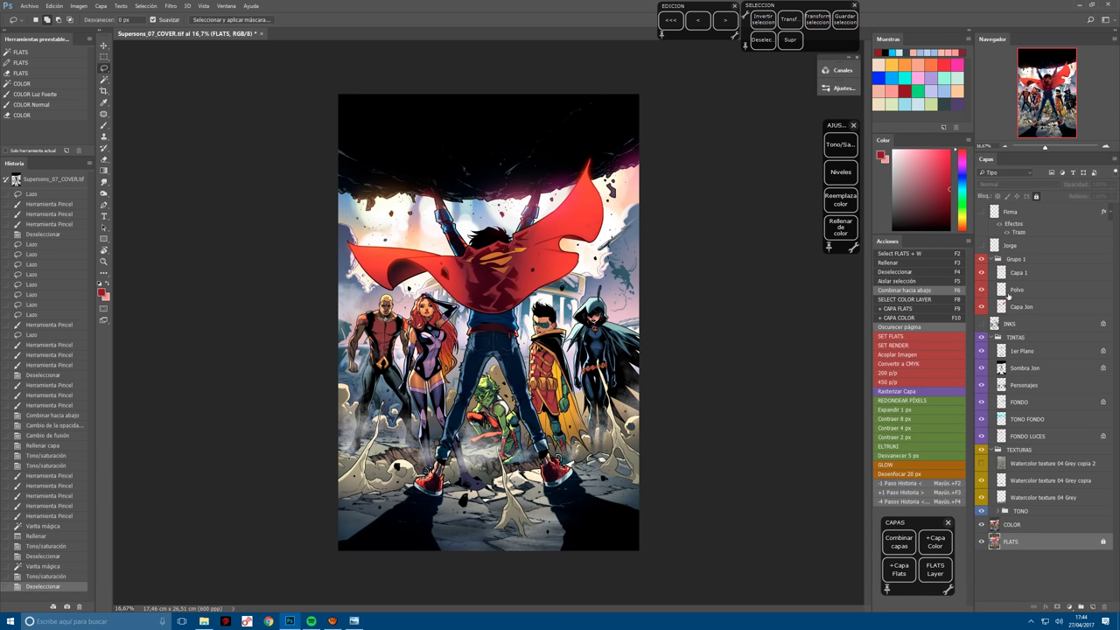
{"action": "left_click", "coordinate": [1038, 294]}
{"action": "key", "text": "ctrl+plus"}
{"action": "key", "text": "ctrl+plus"}
{"action": "scroll", "coordinate": [539, 413], "scroll_direction": "down", "scroll_amount": 2}
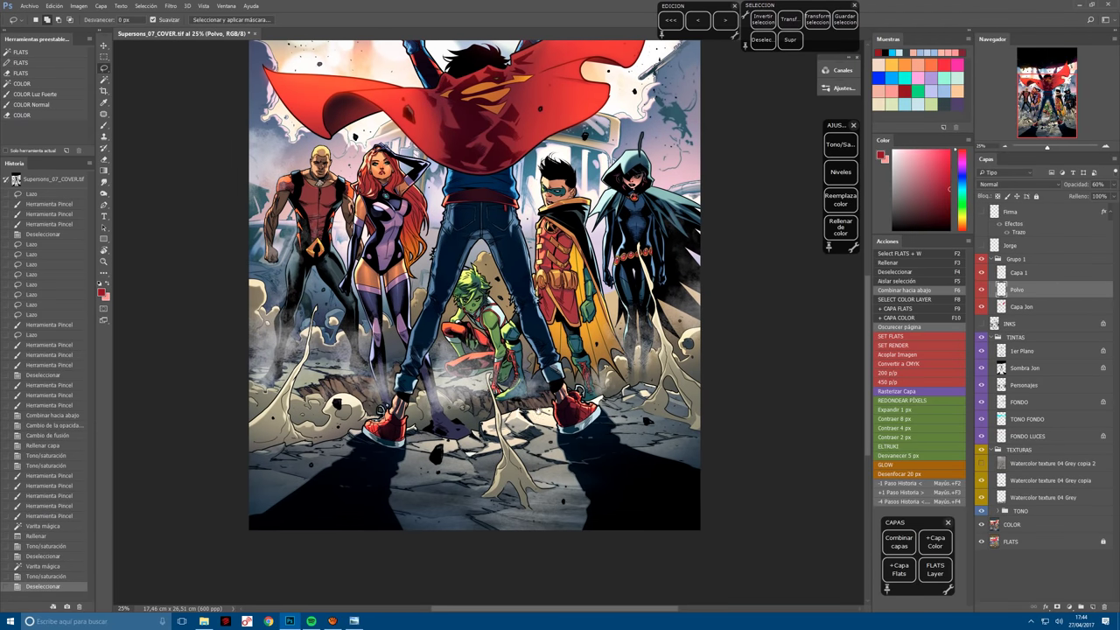
{"action": "key", "text": "ctrl+s"}
Open the Supersons_07_COVER inks file from the 01 INKS folder, examine the figures' legs and ground, and return to the colour document.
{"action": "left_click", "coordinate": [204, 621]}
{"action": "double_click", "coordinate": [331, 145]}
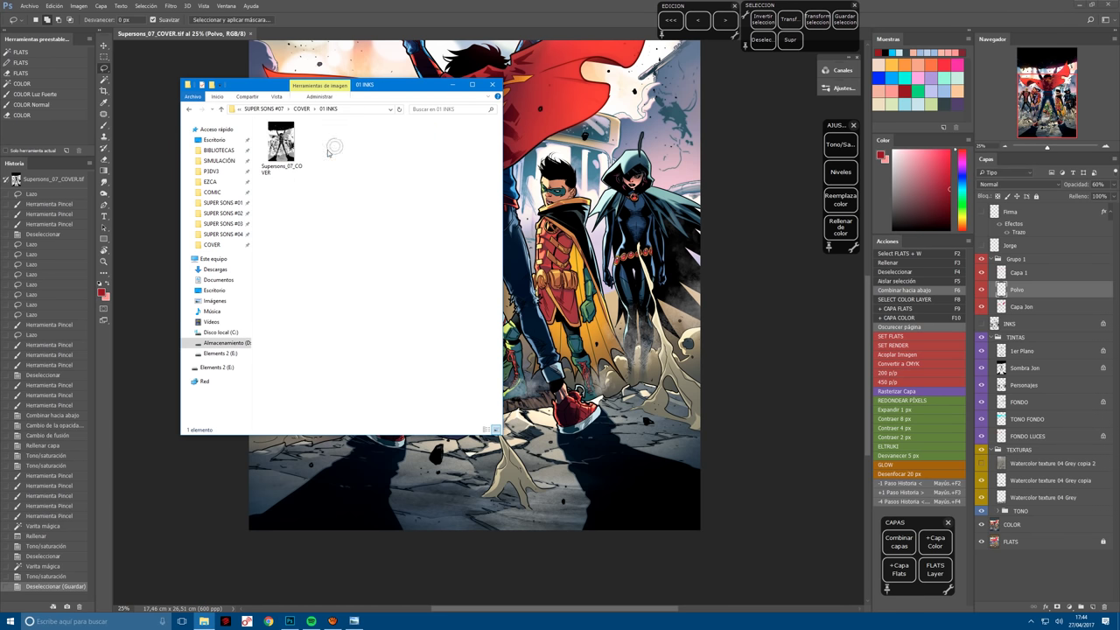
{"action": "left_click_drag", "start_coordinate": [281, 144], "coordinate": [326, 34]}
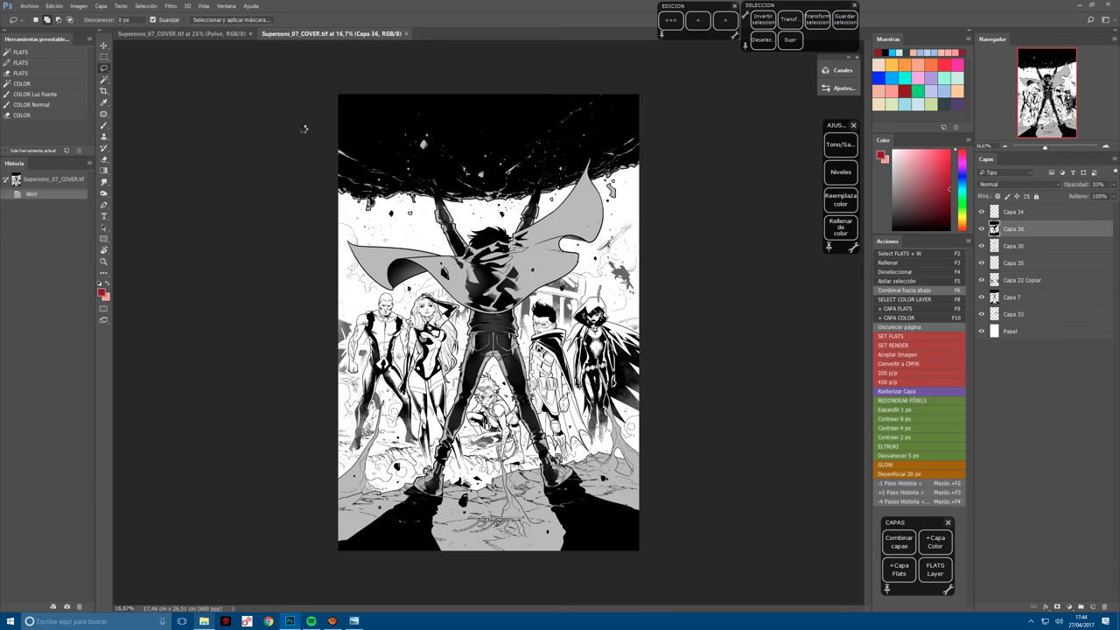
{"action": "scroll", "coordinate": [306, 133], "scroll_direction": "up", "scroll_amount": 2}
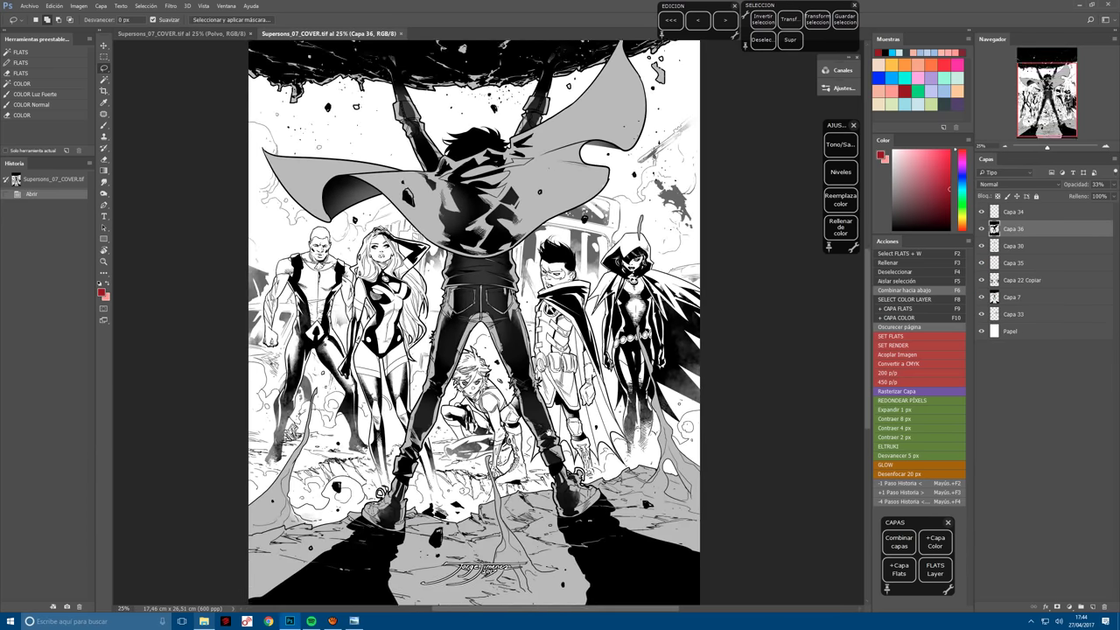
{"action": "scroll", "coordinate": [306, 133], "scroll_direction": "down", "scroll_amount": 1}
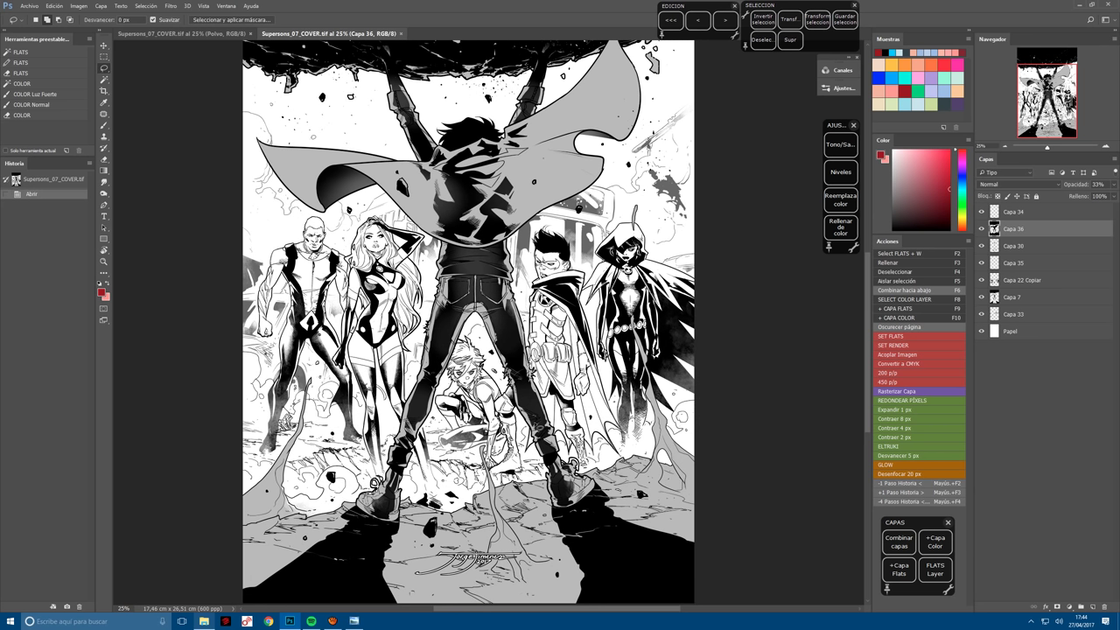
{"action": "key", "text": "ctrl+Tab"}
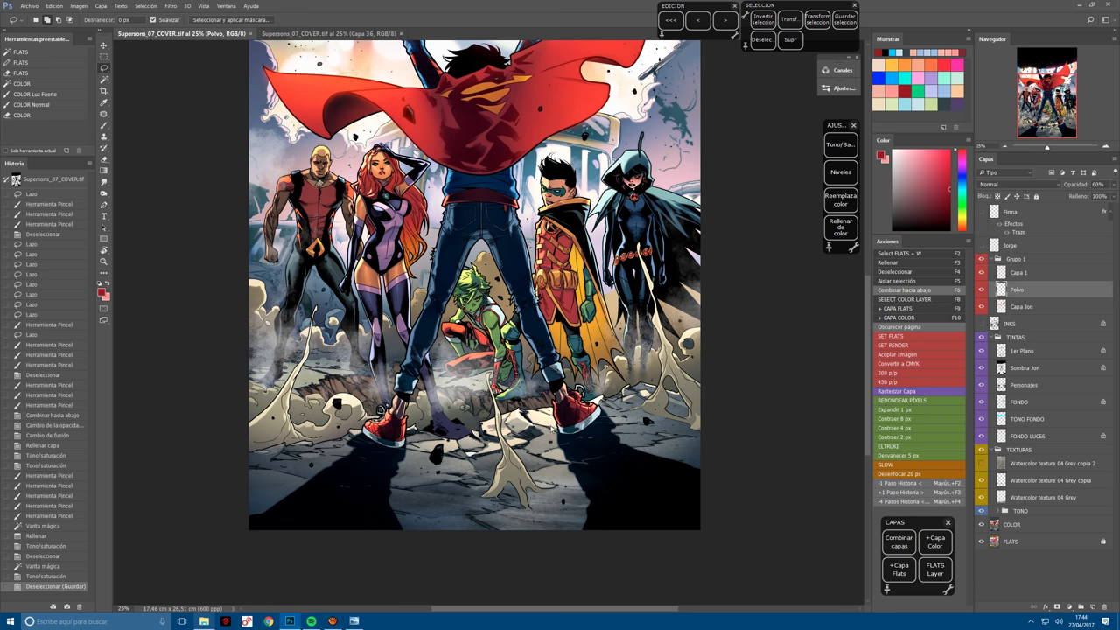
Load the FONDO layer's outline as a selection and erase the Polvo dust around the legs of the two leftmost characters.
{"action": "scroll", "coordinate": [455, 510], "scroll_direction": "up", "scroll_amount": 1}
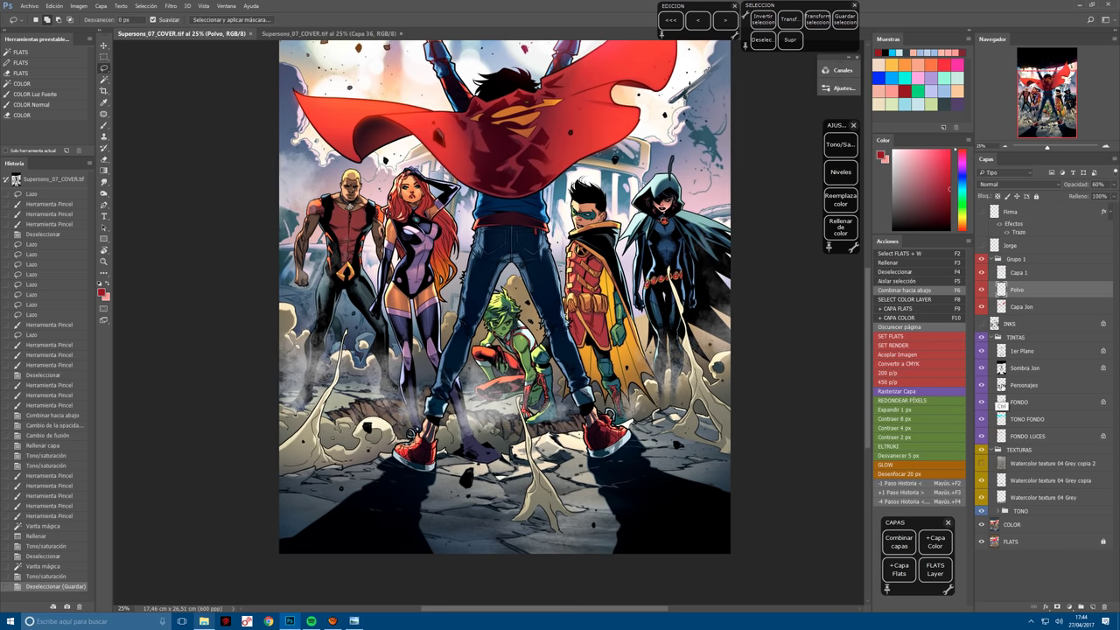
{"action": "left_click", "coordinate": [1001, 402], "text": "ctrl"}
{"action": "key", "text": "b"}
{"action": "key", "text": "e"}
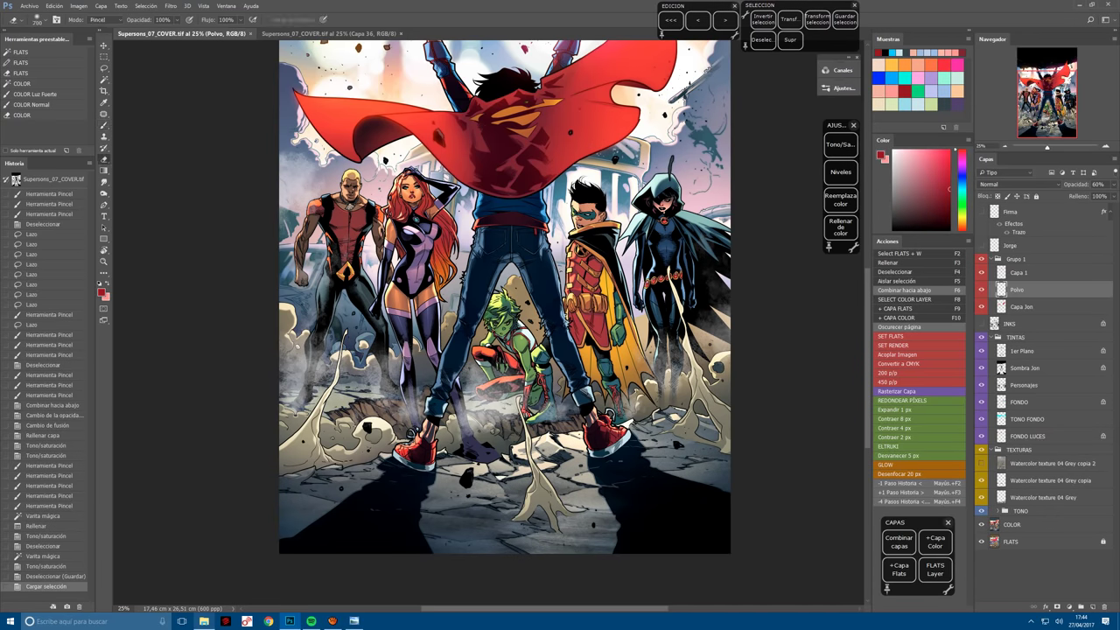
{"action": "left_click", "coordinate": [316, 347]}
{"action": "left_click", "coordinate": [319, 350]}
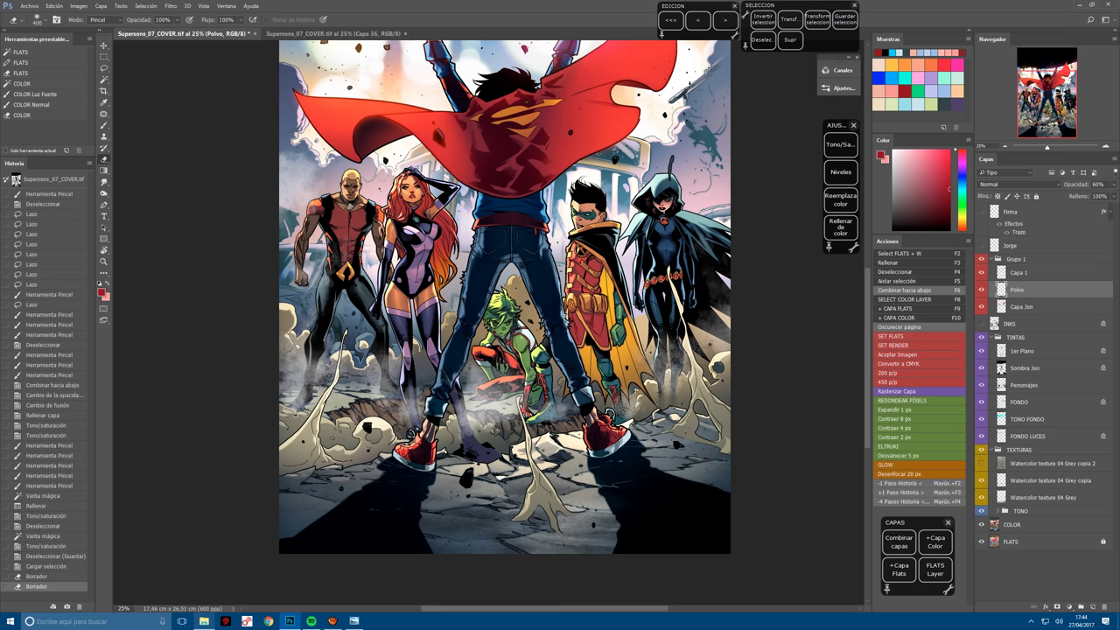
{"action": "left_click", "coordinate": [319, 350]}
{"action": "left_click", "coordinate": [313, 361]}
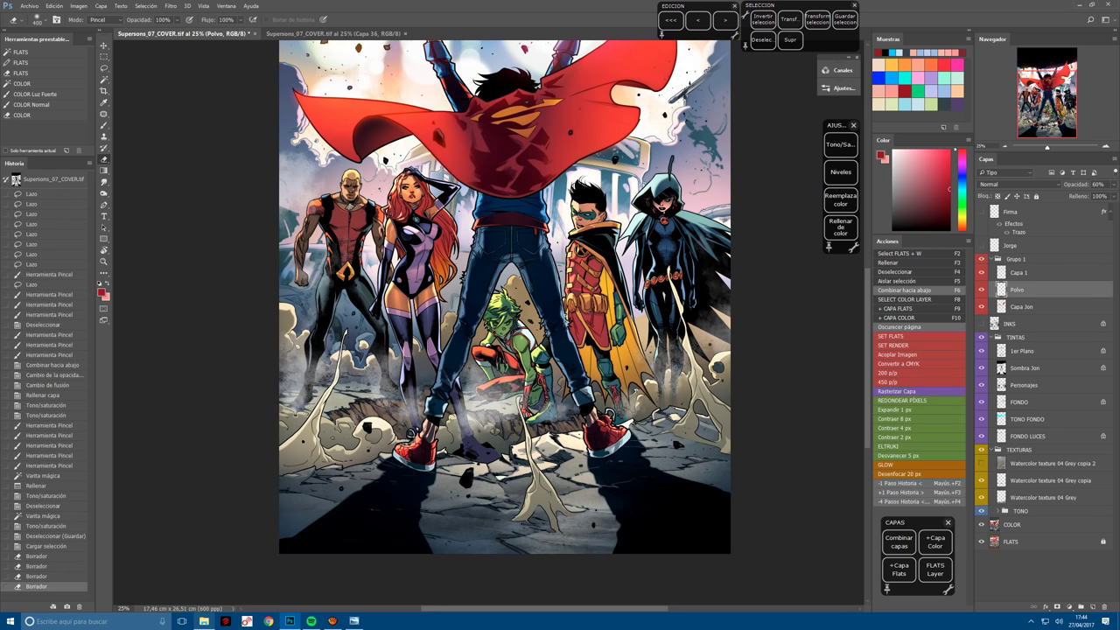
{"action": "left_click", "coordinate": [378, 360]}
{"action": "left_click", "coordinate": [378, 360]}
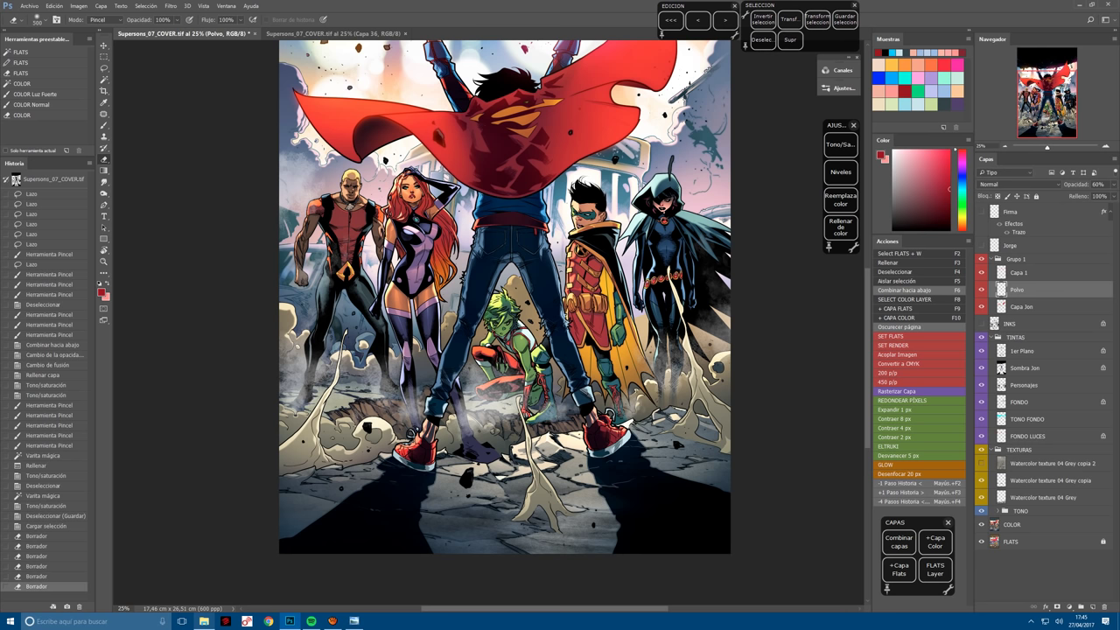
{"action": "left_click", "coordinate": [405, 394]}
{"action": "left_click", "coordinate": [404, 398]}
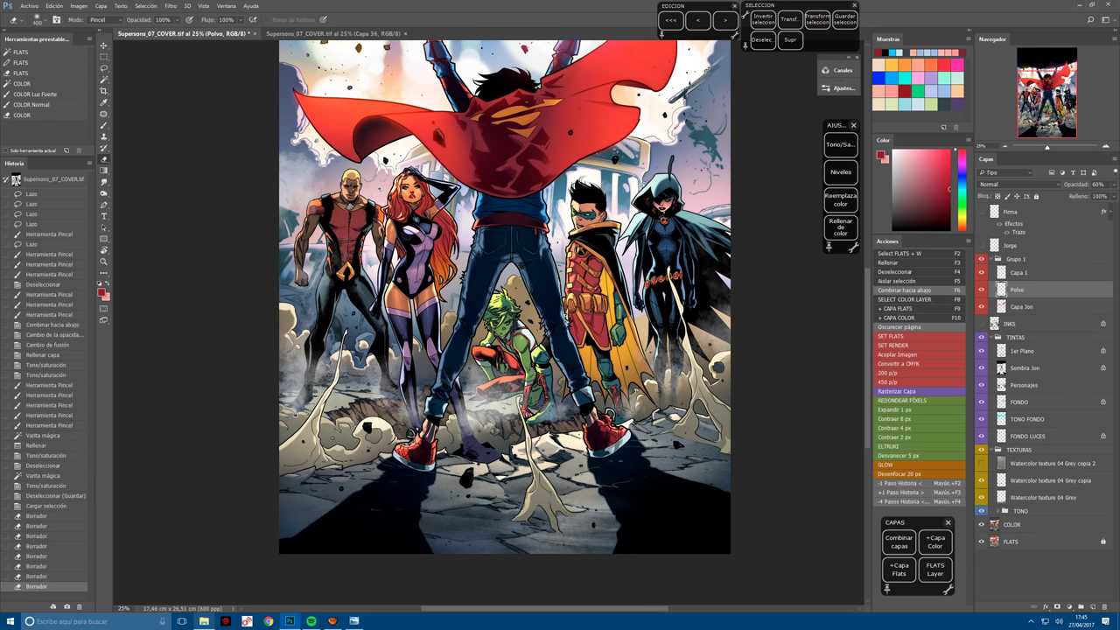
{"action": "left_click", "coordinate": [391, 386]}
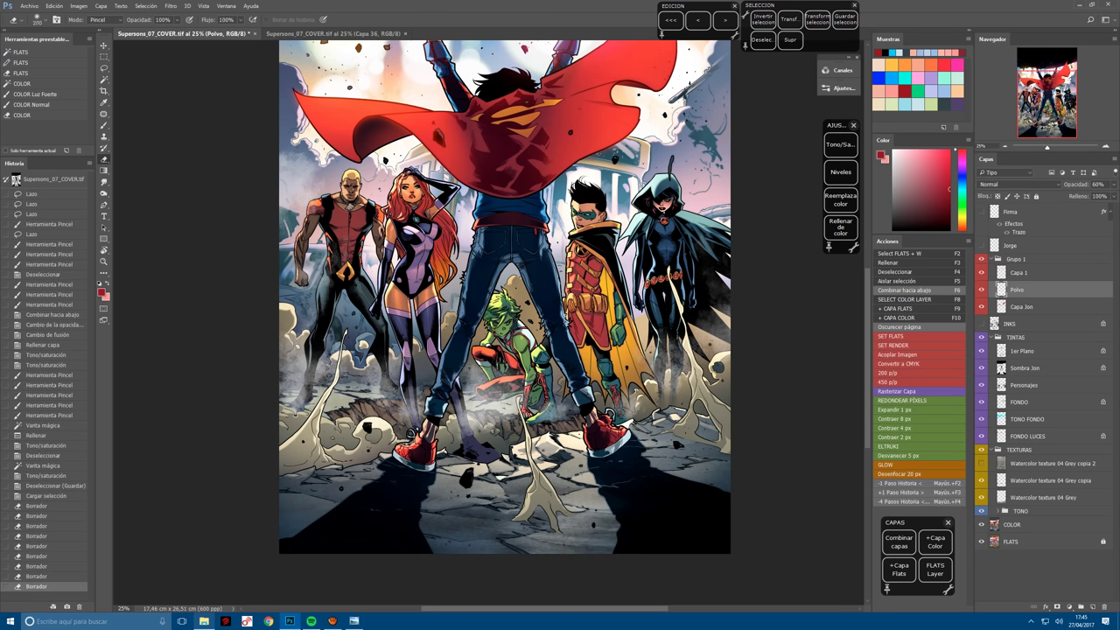
Select the flat area by the purple foot from FLATS and paste it as a new layer above COLOR, locking its transparent pixels.
{"action": "left_click", "coordinate": [1013, 542]}
{"action": "key", "text": "w"}
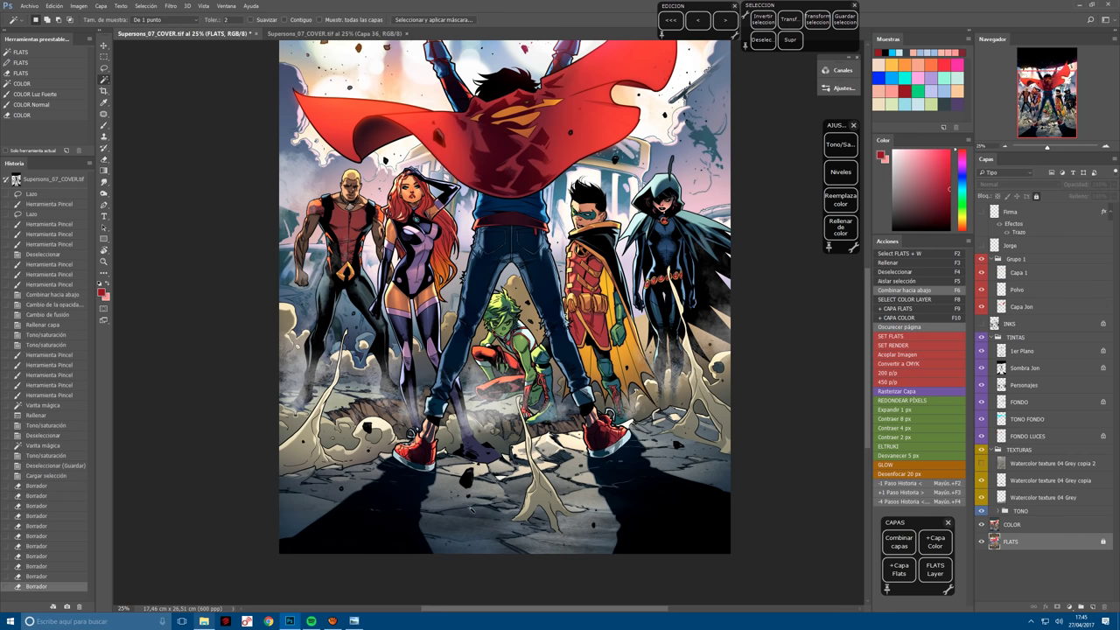
{"action": "key", "text": "b"}
{"action": "key", "text": "ctrl+v"}
{"action": "key", "text": "slash"}
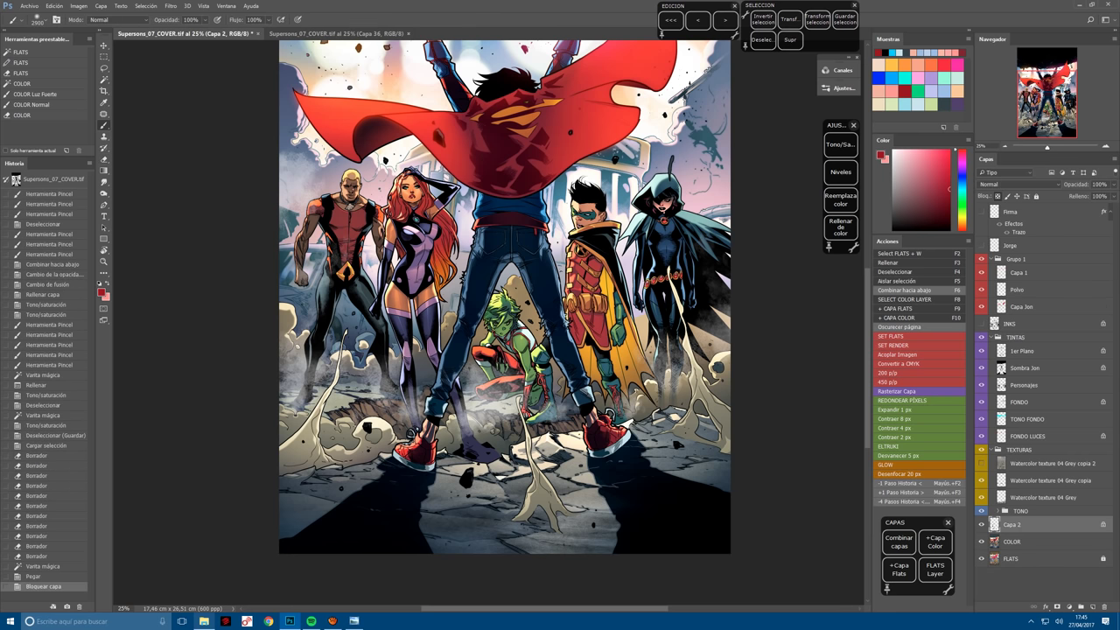
Hide the TONO group and sample the dark ground colour beside the purple foot.
{"action": "scroll", "coordinate": [451, 381], "scroll_direction": "up", "scroll_amount": 5}
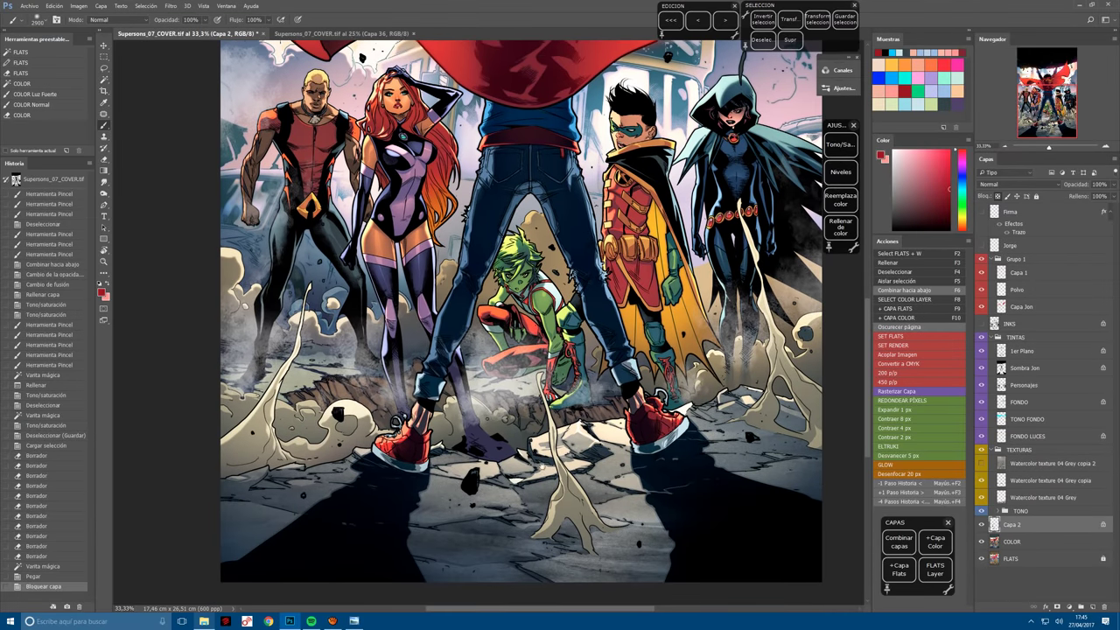
{"action": "scroll", "coordinate": [552, 257], "scroll_direction": "down", "scroll_amount": 3}
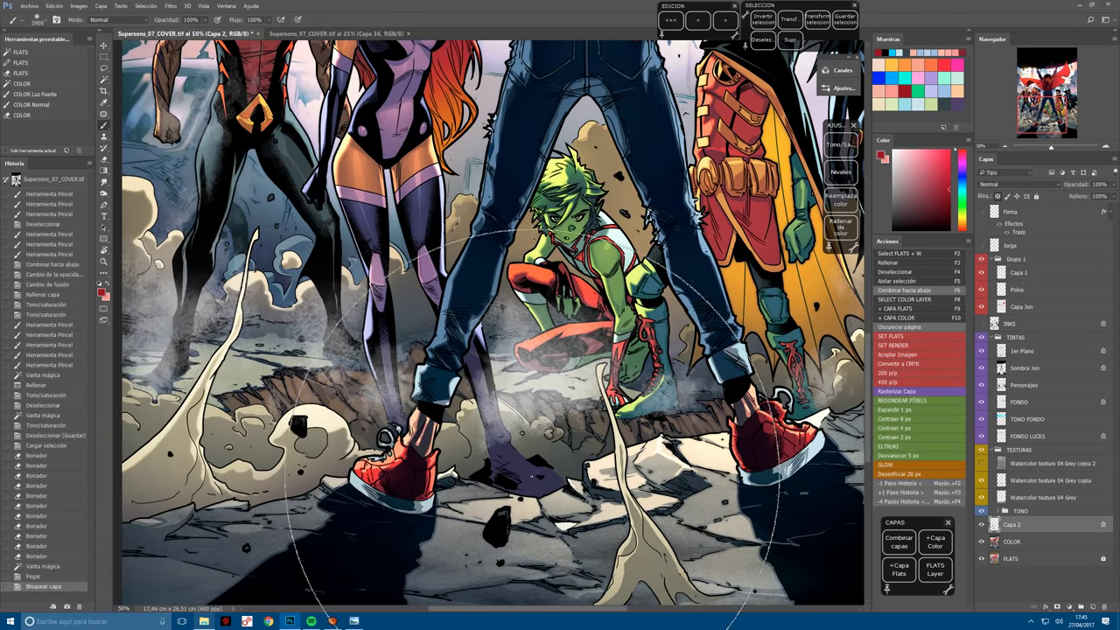
{"action": "scroll", "coordinate": [499, 394], "scroll_direction": "up", "scroll_amount": 3}
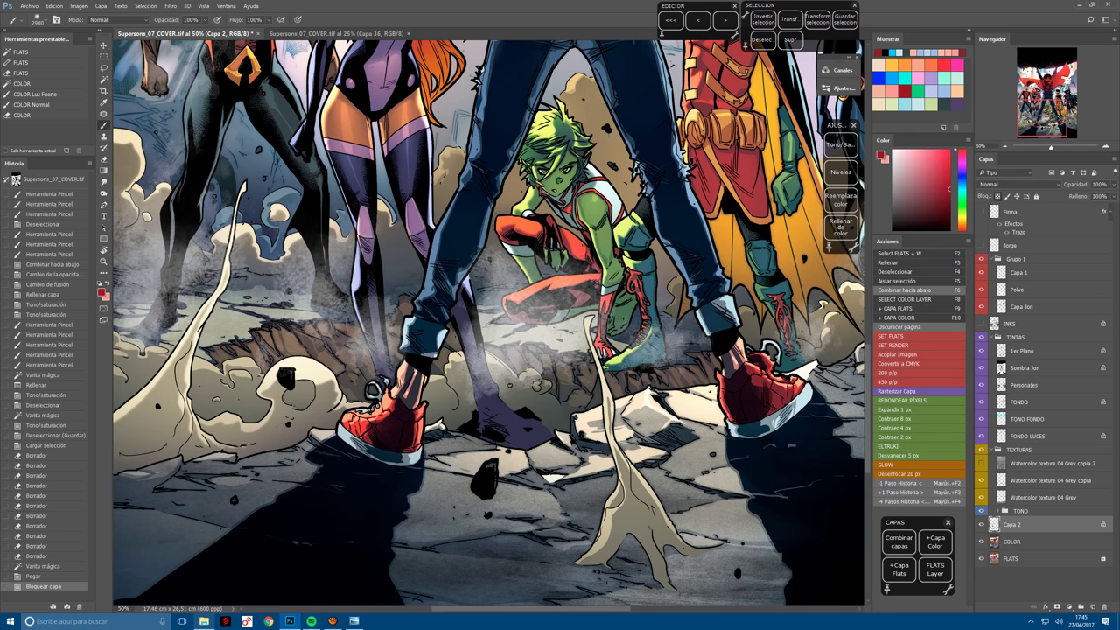
{"action": "left_click", "coordinate": [551, 452], "text": "alt"}
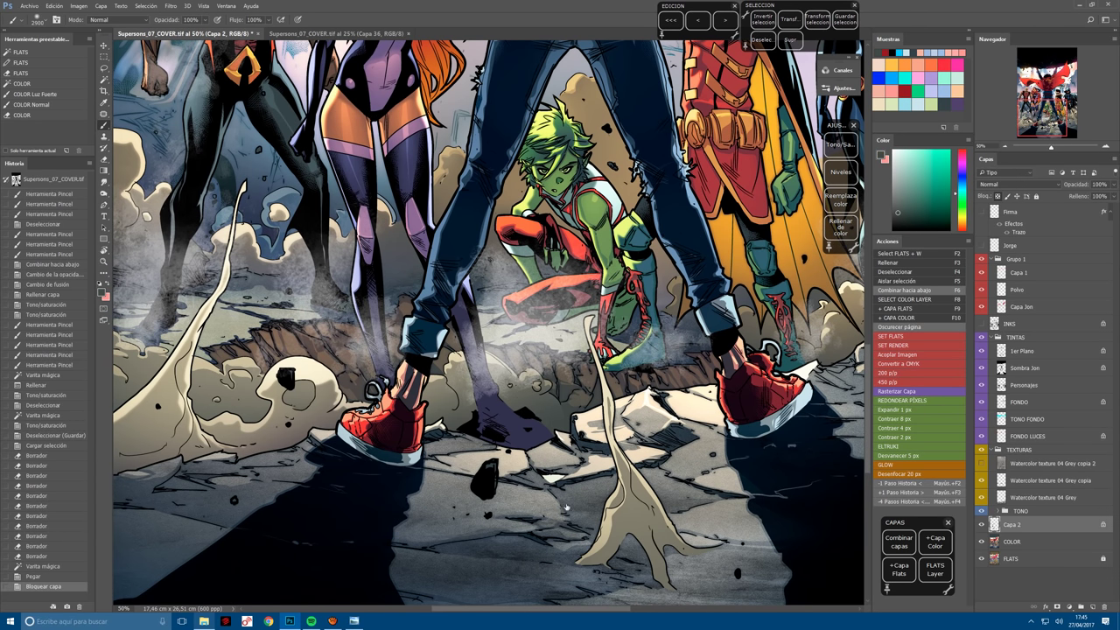
{"action": "left_click", "coordinate": [981, 511]}
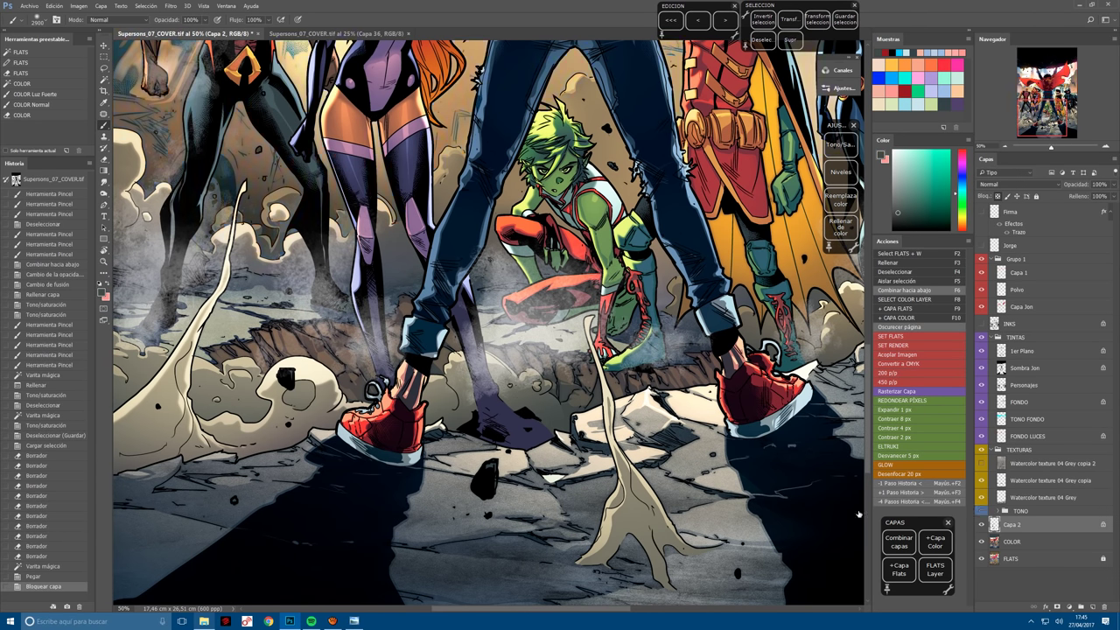
{"action": "key", "text": "alt"}
{"action": "left_click", "coordinate": [453, 448], "text": "alt"}
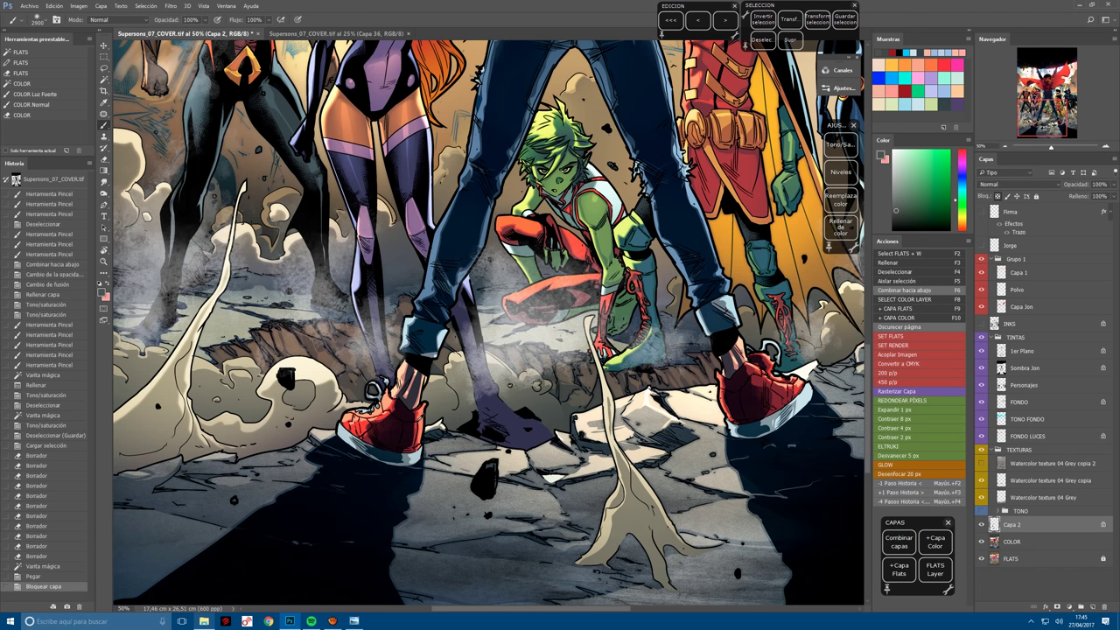
Brush the sampled dark colour over the purple foot and around the hero's left shoe on the new layer, using a brush of about 700 px.
{"action": "key", "text": "F2"}
{"action": "mouse_move", "coordinate": [489, 405]}
{"action": "left_mouse_down"}
{"action": "mouse_move", "coordinate": [510, 429]}
{"action": "mouse_move", "coordinate": [506, 492]}
{"action": "left_mouse_up"}
{"action": "key", "text": "bracketright"}
{"action": "key", "text": "bracketright"}
{"action": "left_click", "coordinate": [383, 460]}
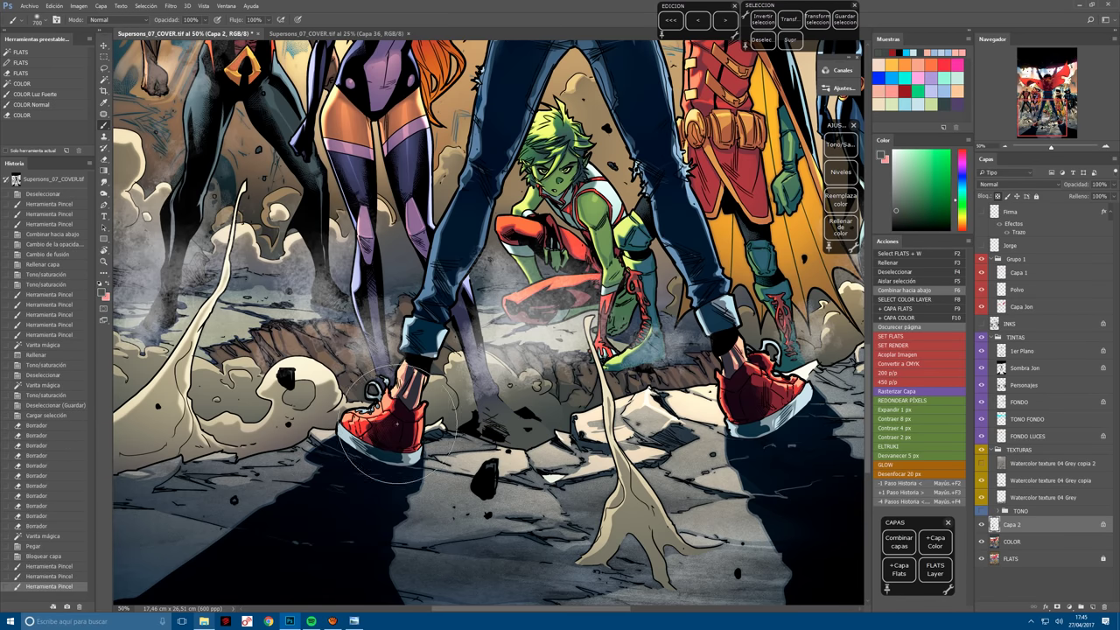
{"action": "left_click", "coordinate": [452, 417]}
{"action": "left_click", "coordinate": [372, 382]}
{"action": "left_click", "coordinate": [385, 455]}
{"action": "key", "text": "bracketleft"}
{"action": "key", "text": "bracketleft"}
{"action": "left_click", "coordinate": [383, 455]}
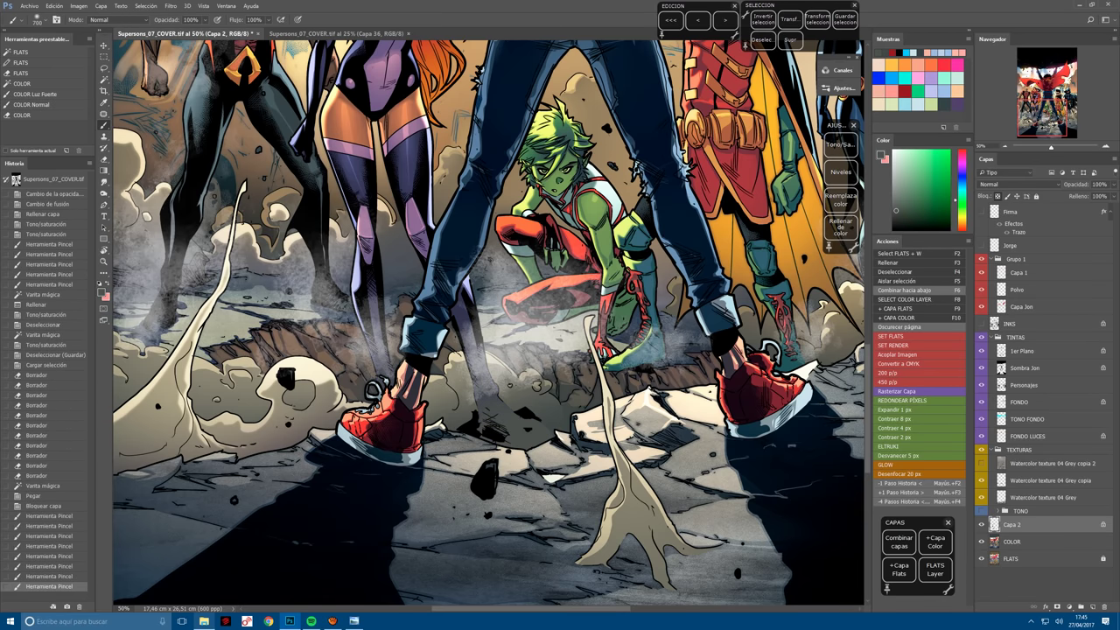
Brush more ground colour around the left shoe and the rocks between the feet at about 500 px, and merge the layer down into COLOR.
{"action": "left_click", "coordinate": [437, 420]}
{"action": "left_click", "coordinate": [376, 385]}
{"action": "left_click", "coordinate": [385, 451]}
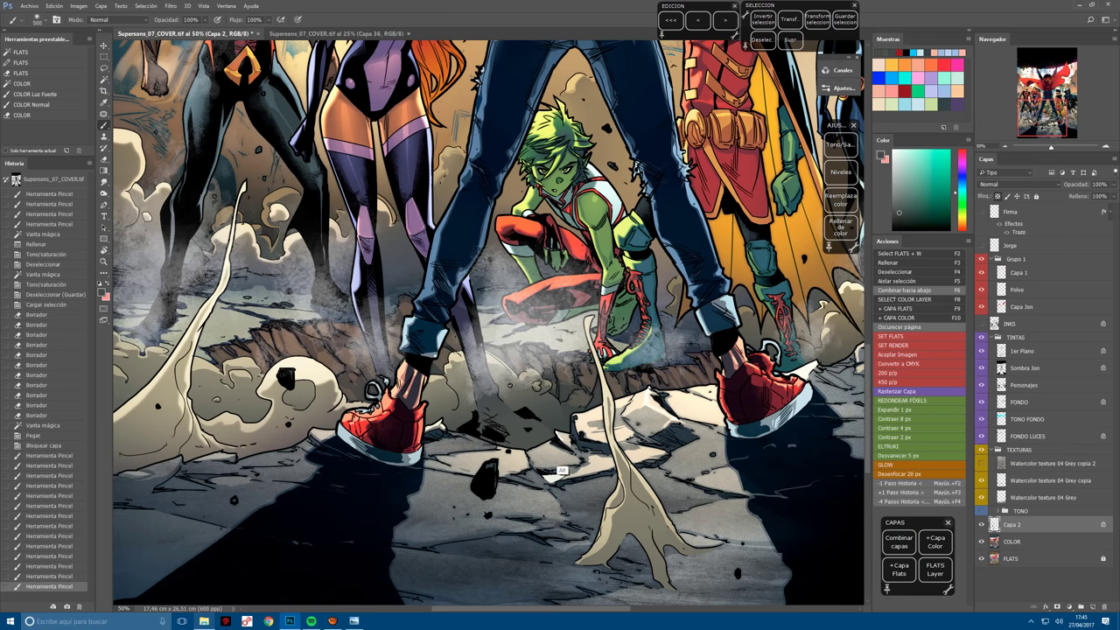
{"action": "left_click", "coordinate": [567, 428]}
{"action": "left_click", "coordinate": [587, 481]}
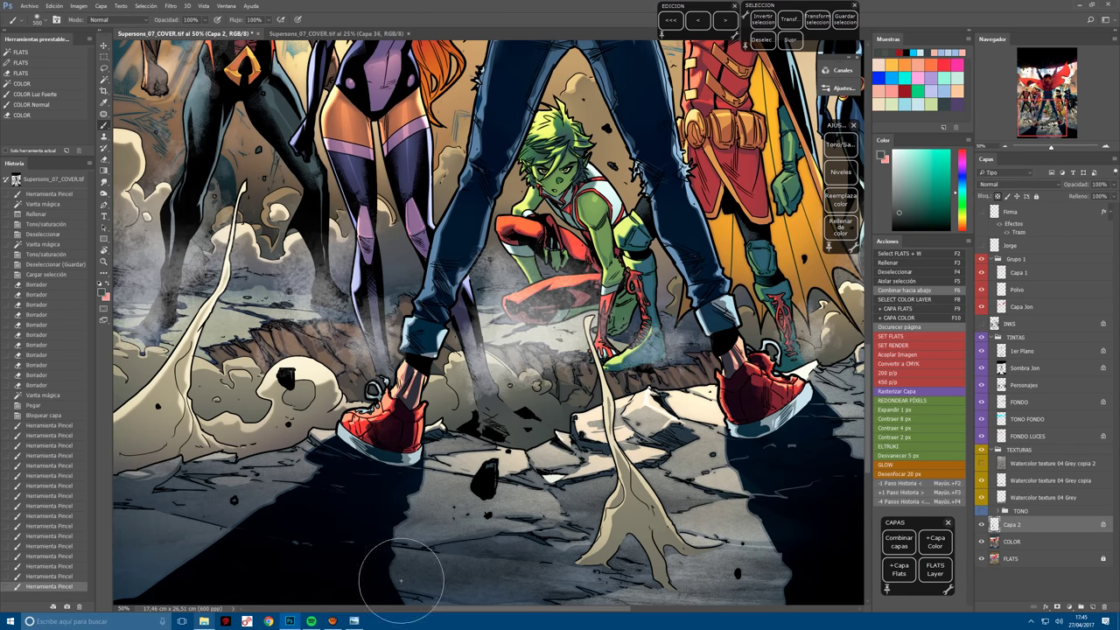
{"action": "key", "text": "ctrl+e"}
Make FLATS the active layer, show the TONO group again and collapse the TEXTURAS group.
{"action": "key", "text": "F2"}
{"action": "key", "text": "ctrl+0"}
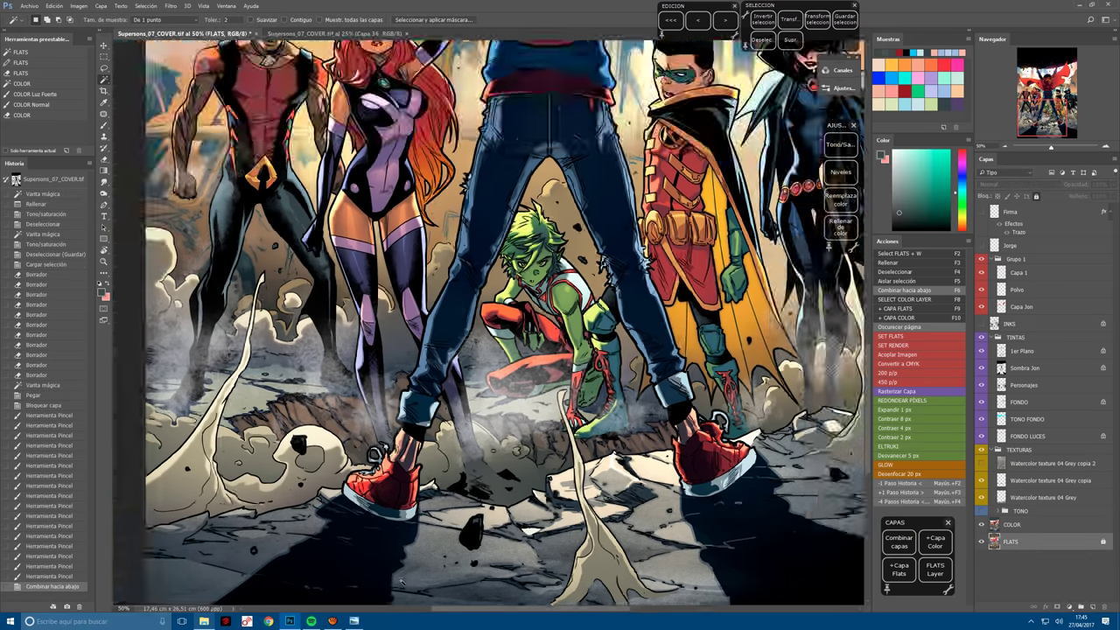
{"action": "left_click", "coordinate": [982, 510]}
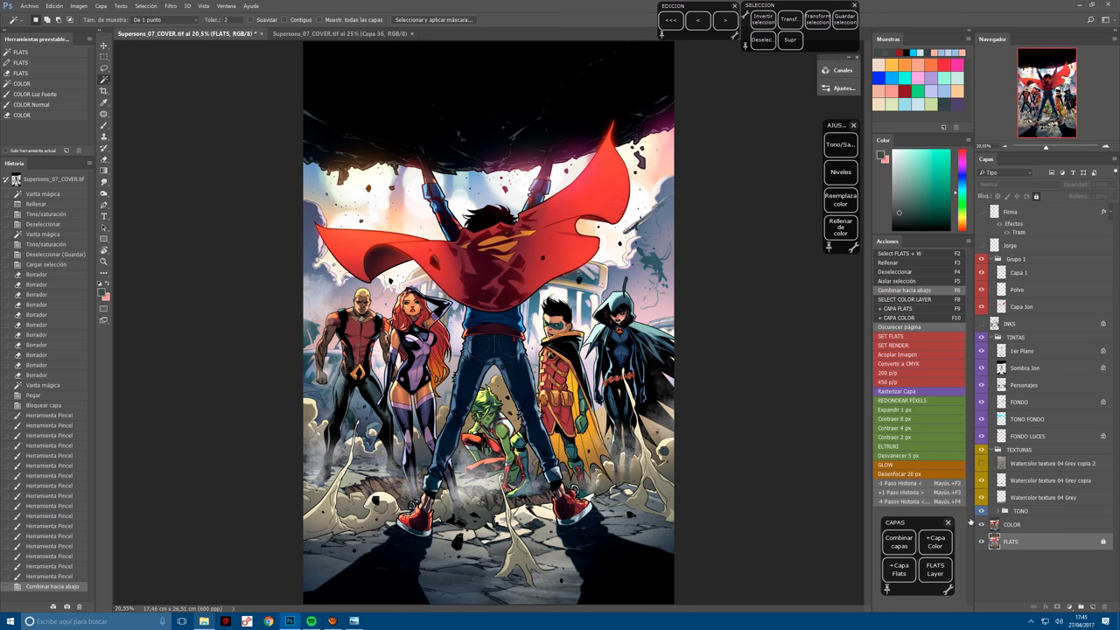
{"action": "left_click", "coordinate": [990, 449]}
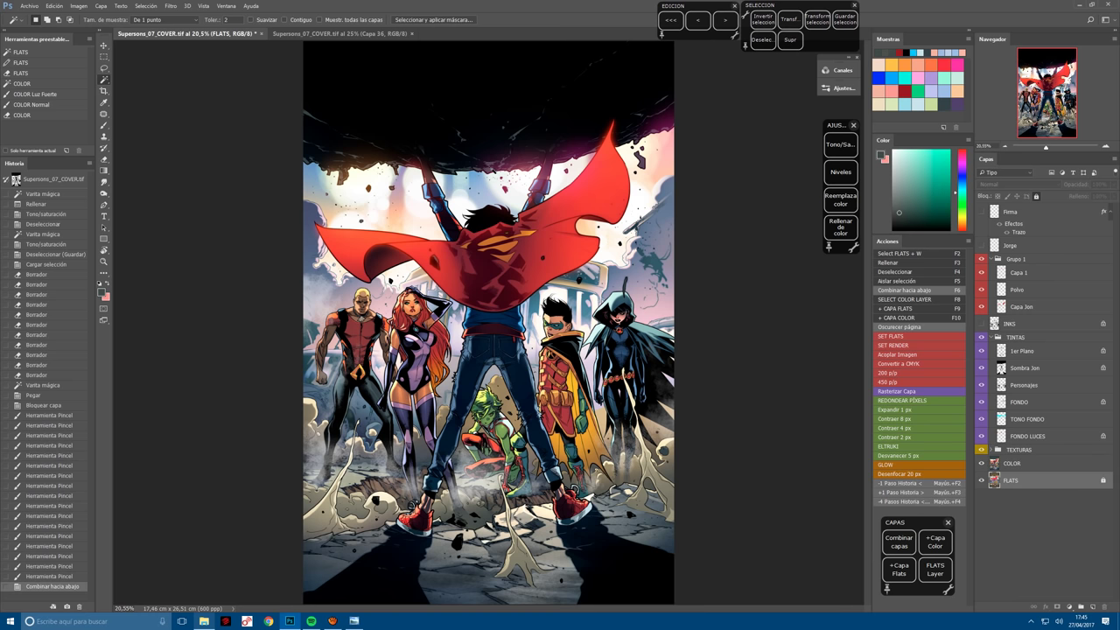
Select the flat area on the underside of the overhead rock and paste its colour as a new layer with locked transparent pixels.
{"action": "left_click", "coordinate": [496, 162]}
{"action": "key", "text": "ctrl+c"}
{"action": "key", "text": "ctrl+v"}
{"action": "key", "text": "slash"}
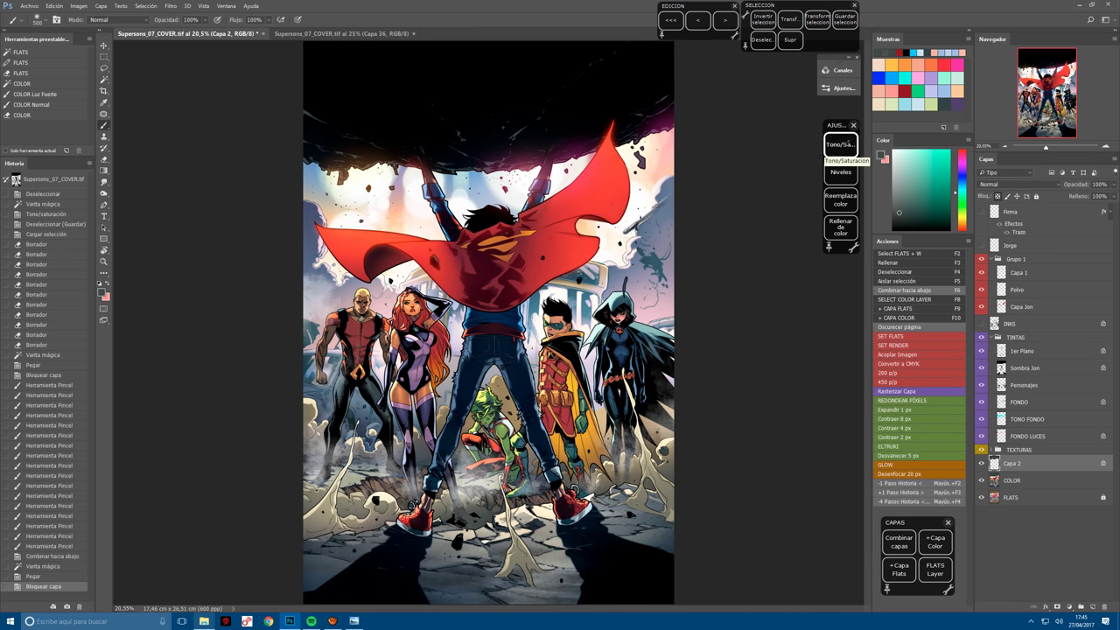
Recolour the pasted rock area with Hue/Saturation at about +39 hue, strongly raised saturation and +35 lightness, and merge it down into COLOR.
{"action": "left_click", "coordinate": [840, 144]}
{"action": "left_click_drag", "start_coordinate": [957, 208], "coordinate": [916, 169]}
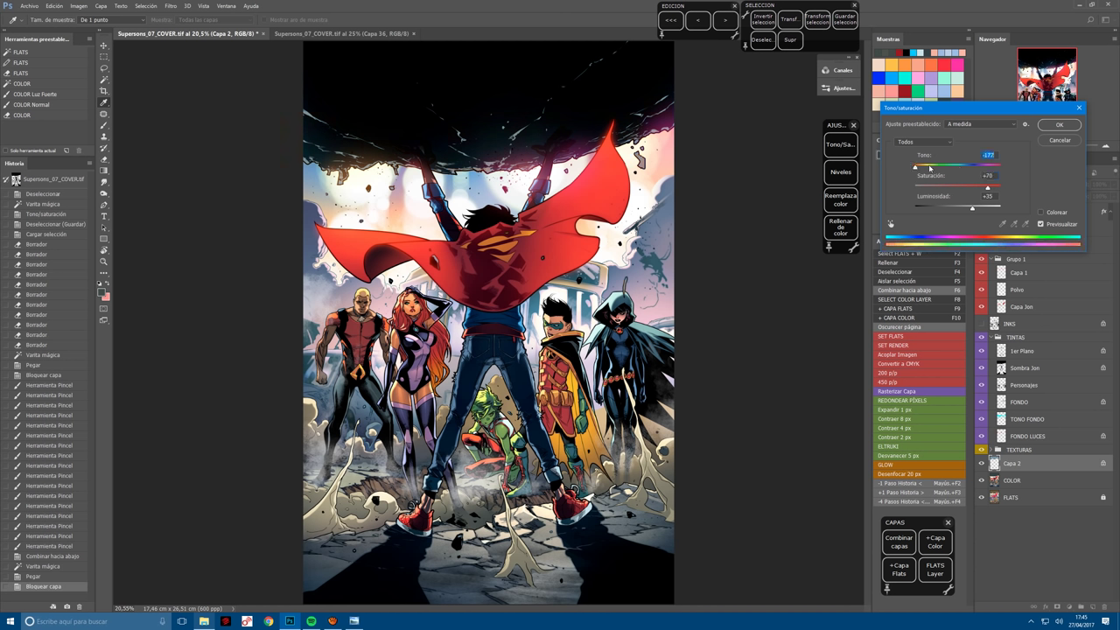
{"action": "left_click_drag", "start_coordinate": [1000, 166], "coordinate": [992, 191]}
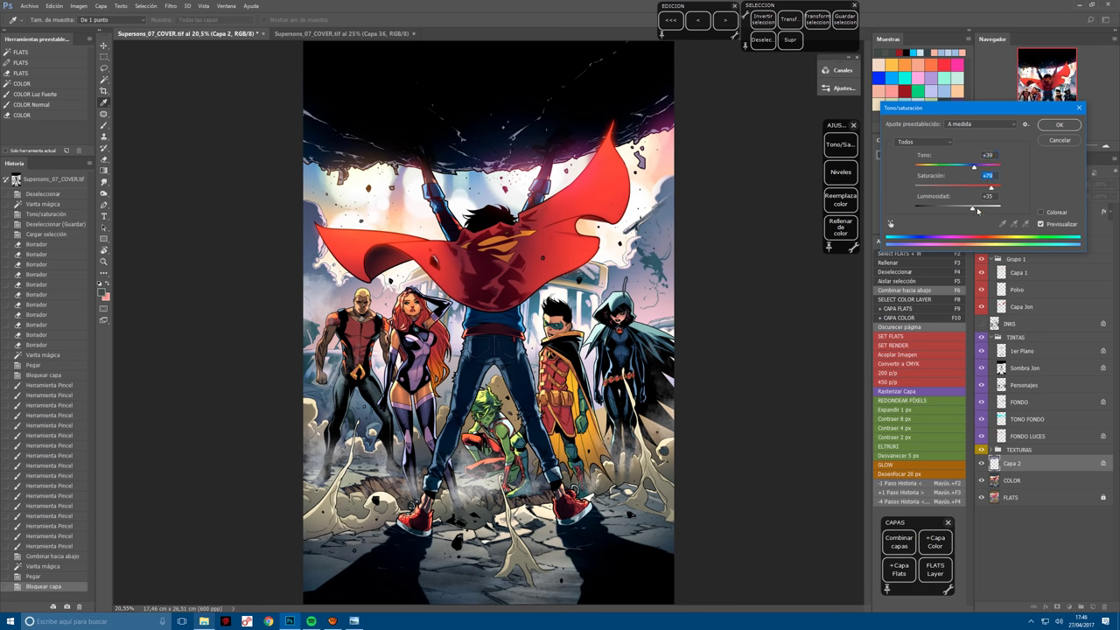
{"action": "left_click", "coordinate": [1060, 126]}
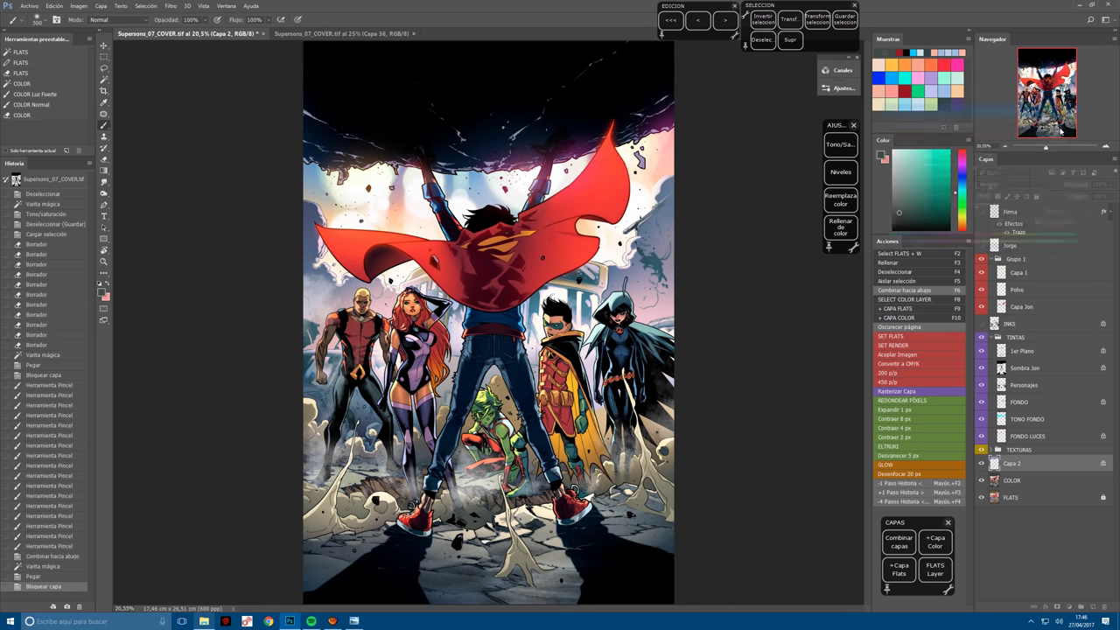
{"action": "key", "text": "F6"}
Select the dark overhead rock from FLATS, set its lightness to -100 on the Sombra Jon layer, and deselect with FLATS active again.
{"action": "key", "text": "F2"}
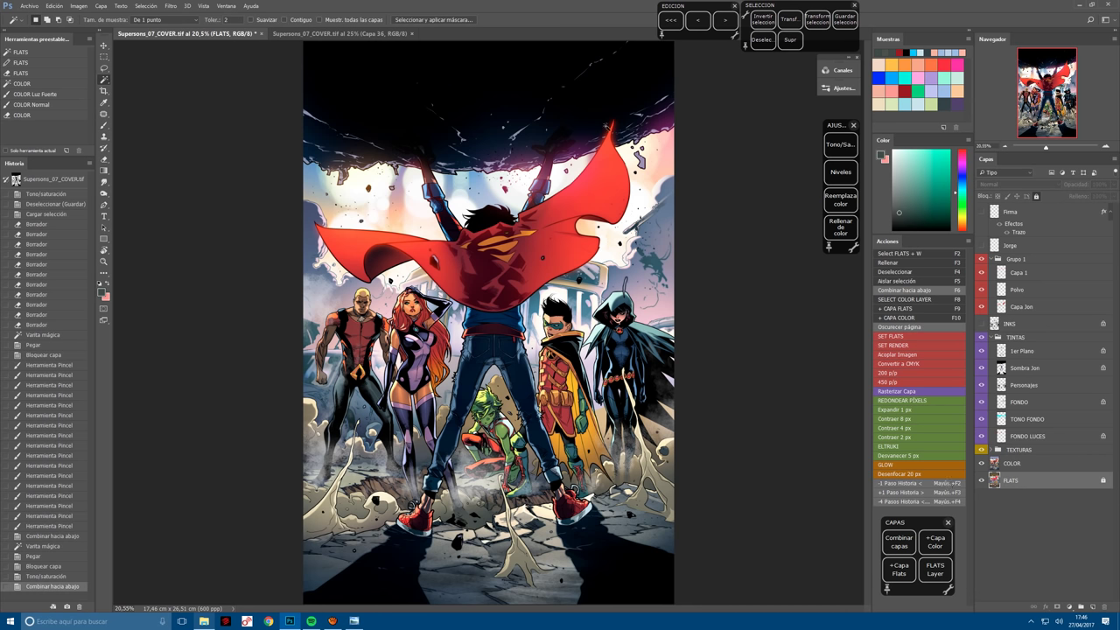
{"action": "left_click", "coordinate": [602, 128]}
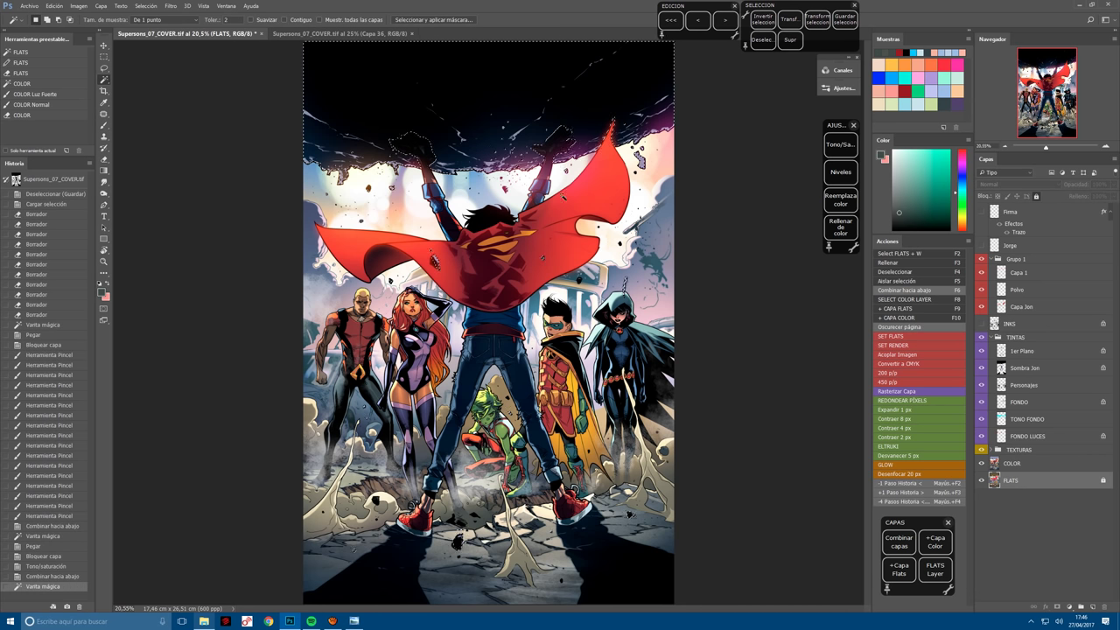
{"action": "left_click", "coordinate": [1026, 369]}
{"action": "left_click", "coordinate": [840, 144]}
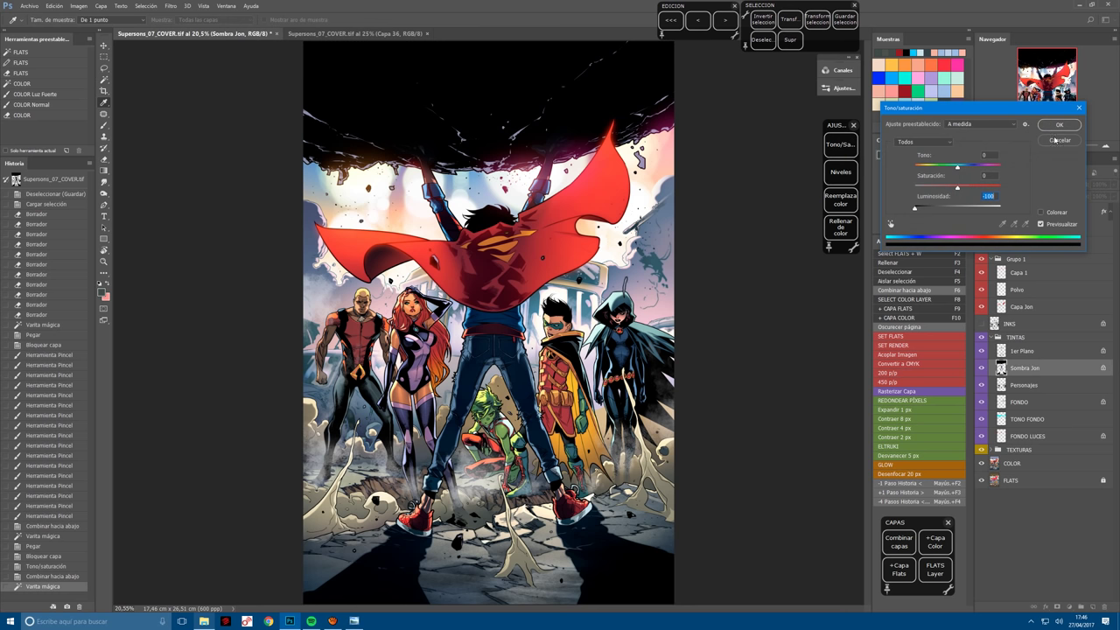
{"action": "left_click", "coordinate": [1060, 125]}
{"action": "left_click", "coordinate": [1038, 481]}
{"action": "key", "text": "l"}
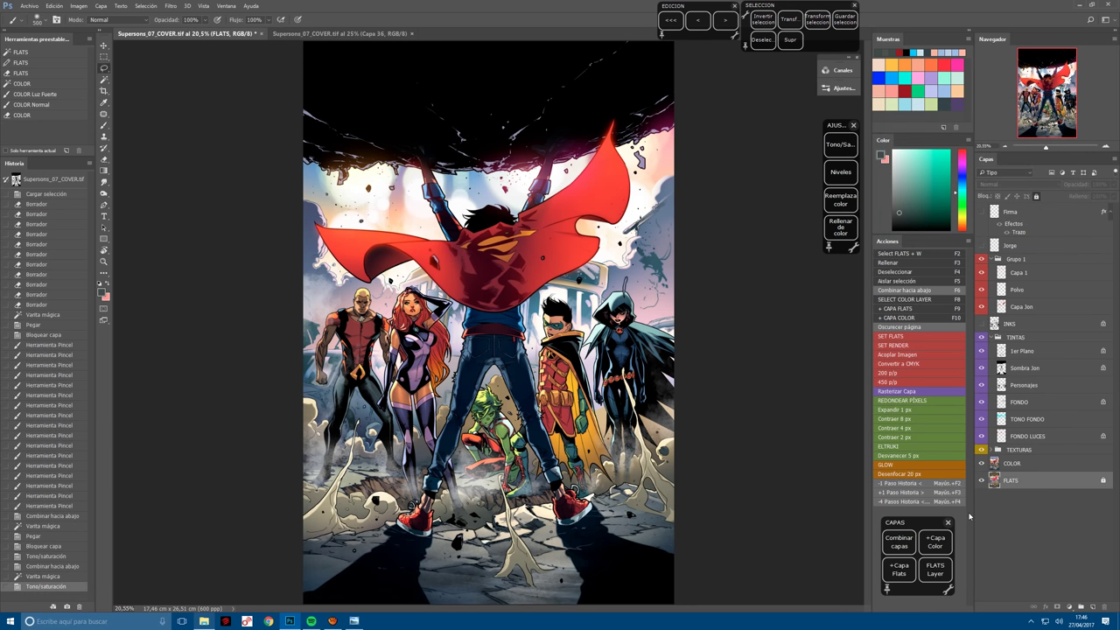
{"action": "key", "text": "ctrl+d"}
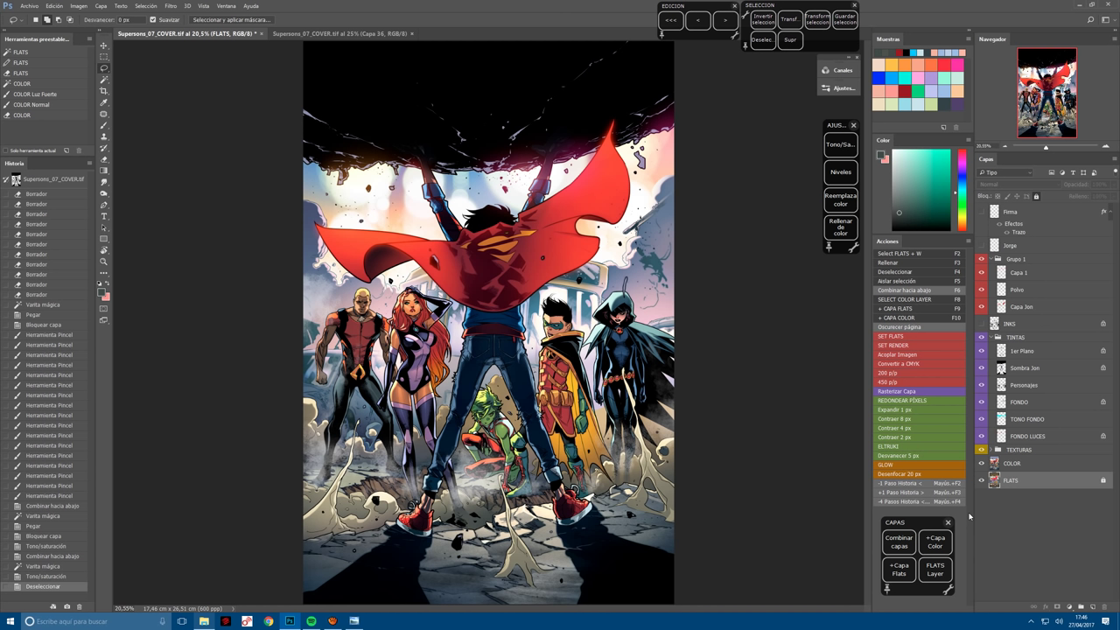
Show the Firma layer and the artist signature layer beneath it, and save the cover file.
{"action": "left_click", "coordinate": [981, 211]}
{"action": "left_click", "coordinate": [981, 245]}
{"action": "key", "text": "ctrl+s"}
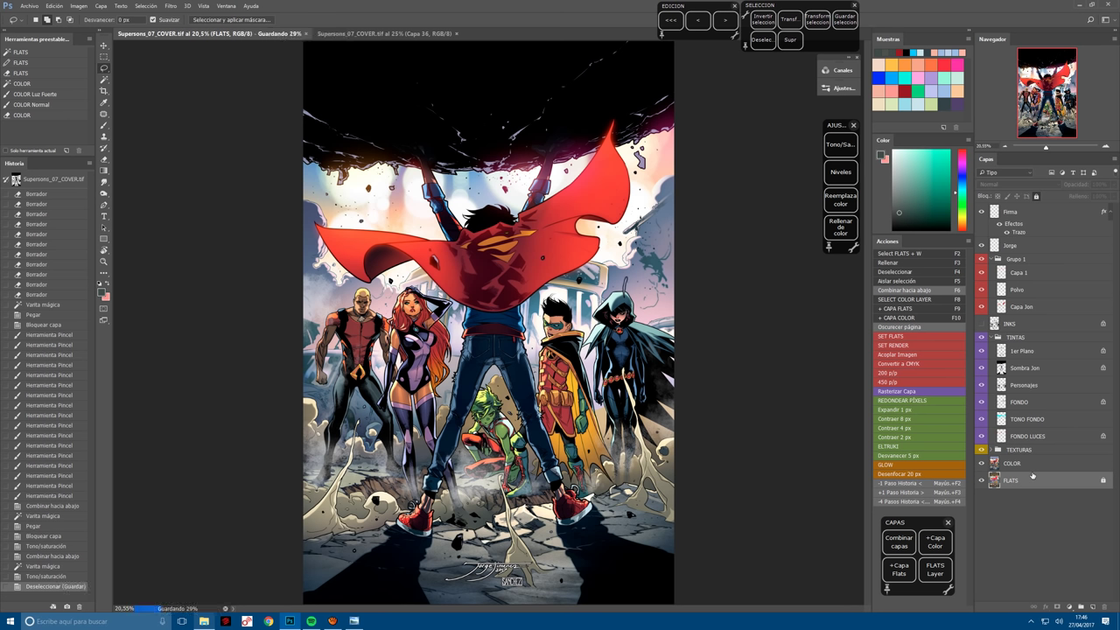